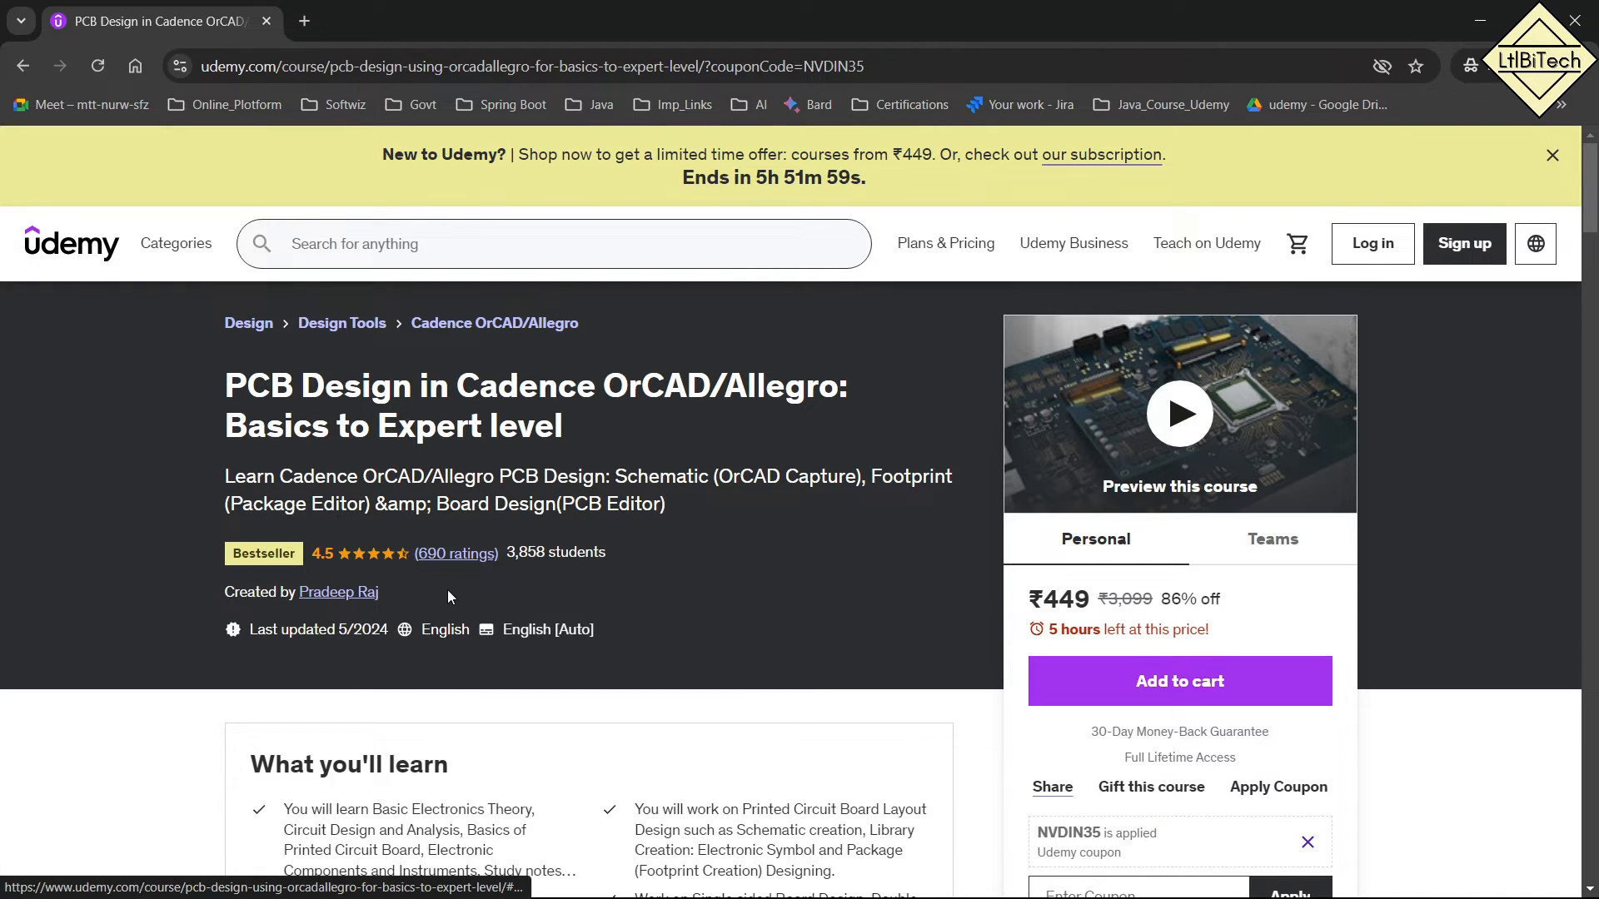
# Examine the PCB design course page for its downloadable resources, number of sections and price.
pyautogui.scroll(-10, 447, 589)
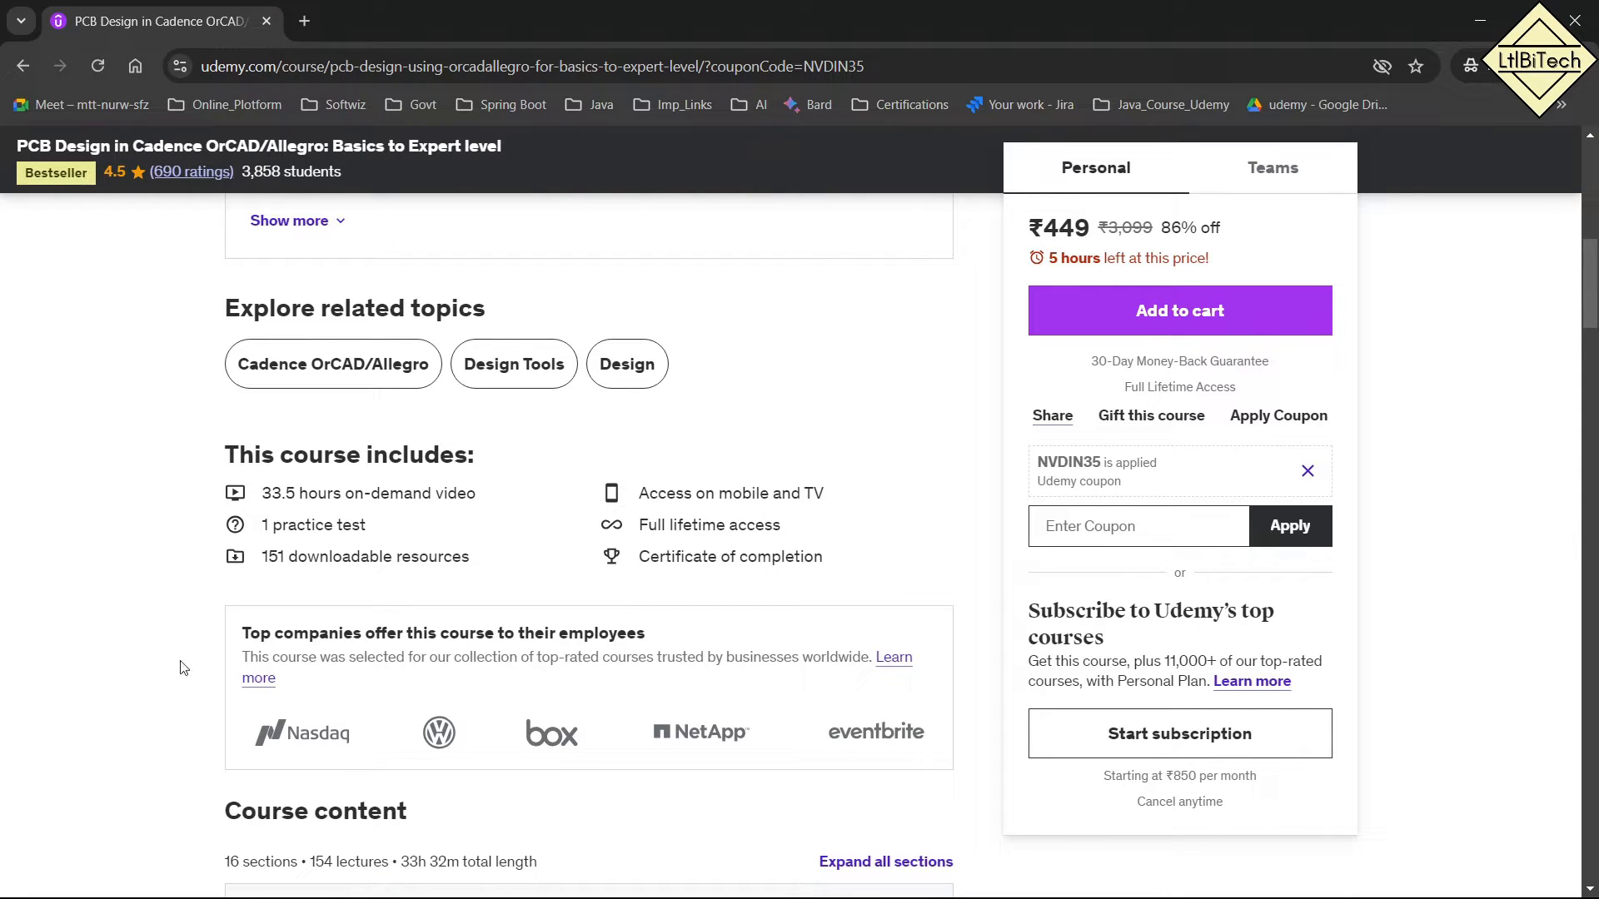
pyautogui.moveTo(265, 557); pyautogui.dragTo(421, 559)
pyautogui.click(477, 560)
pyautogui.scroll(-3, 479, 565)
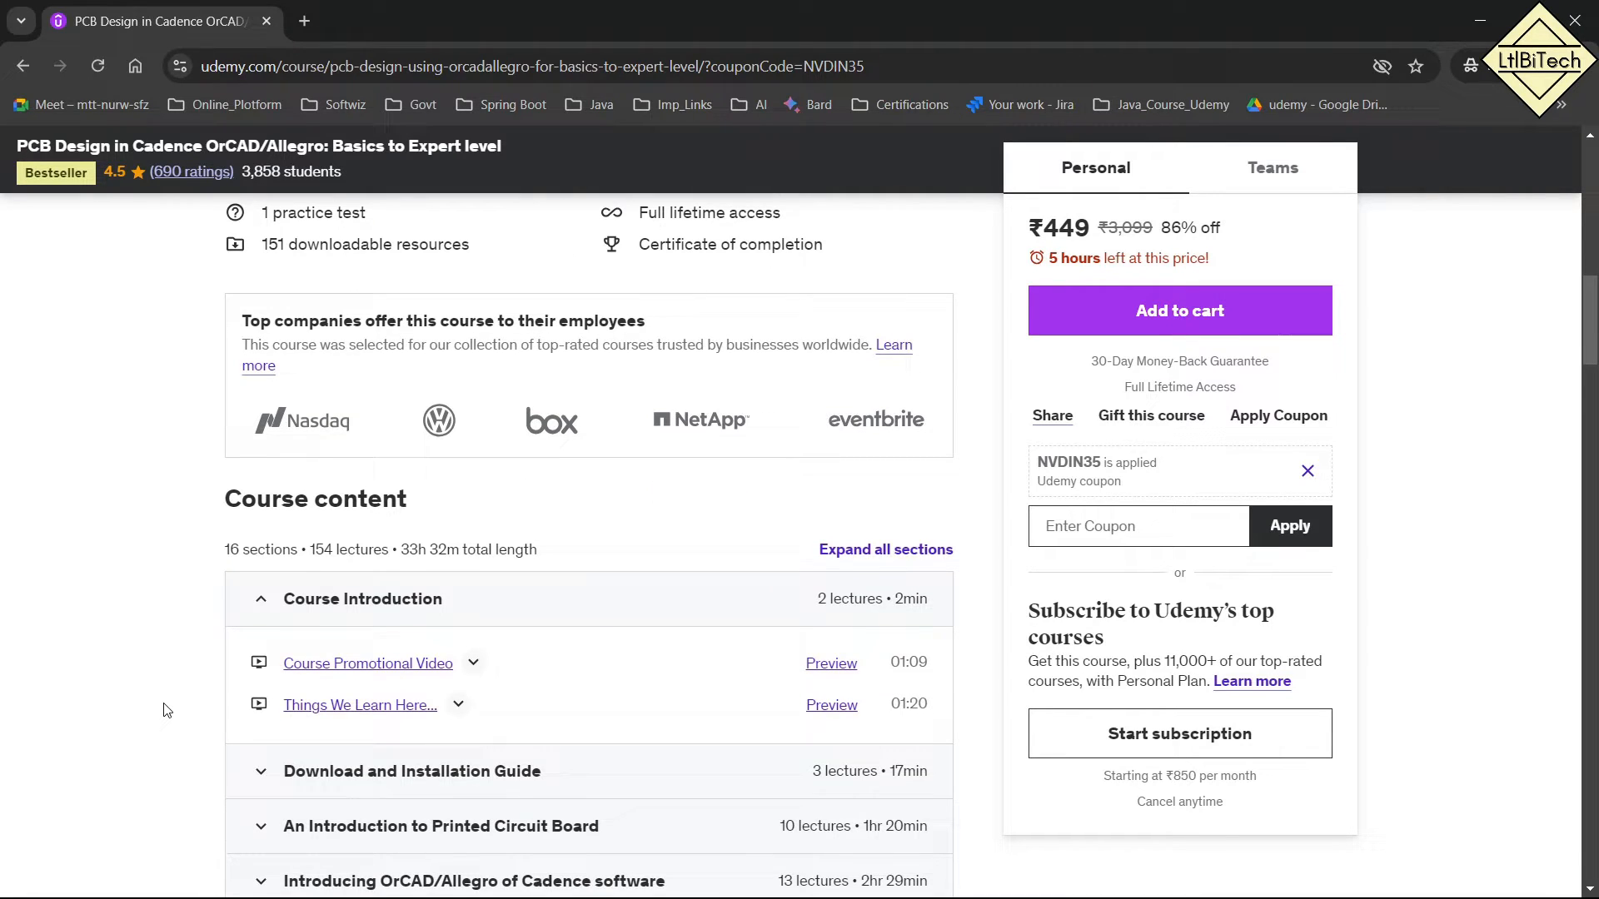
pyautogui.moveTo(224, 550); pyautogui.dragTo(290, 549)
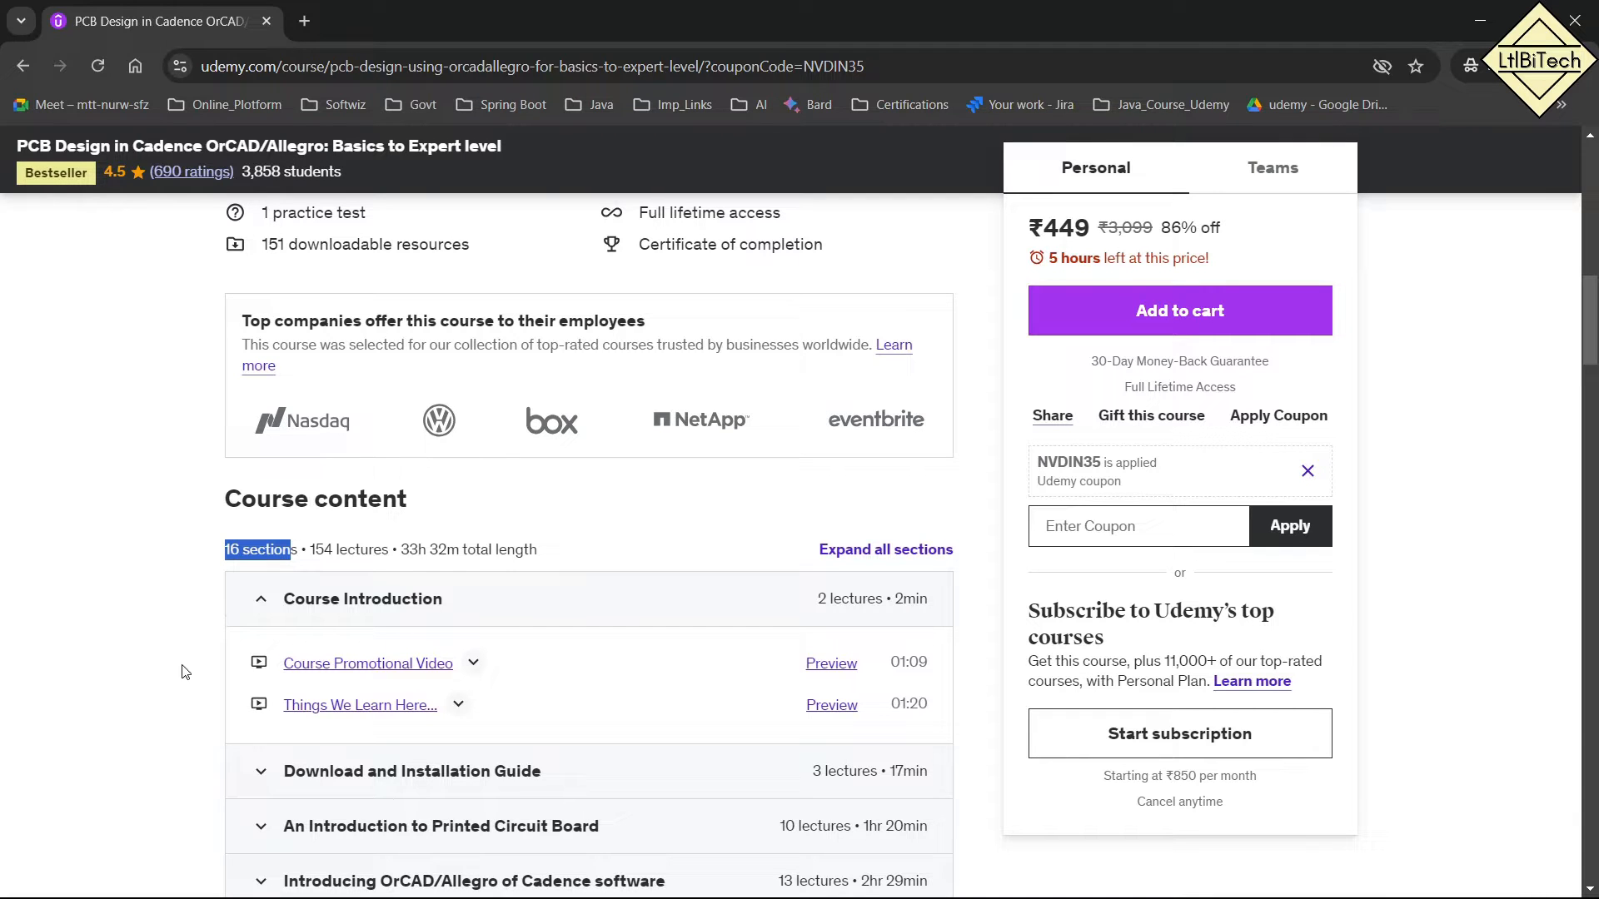
pyautogui.scroll(10, 184, 683)
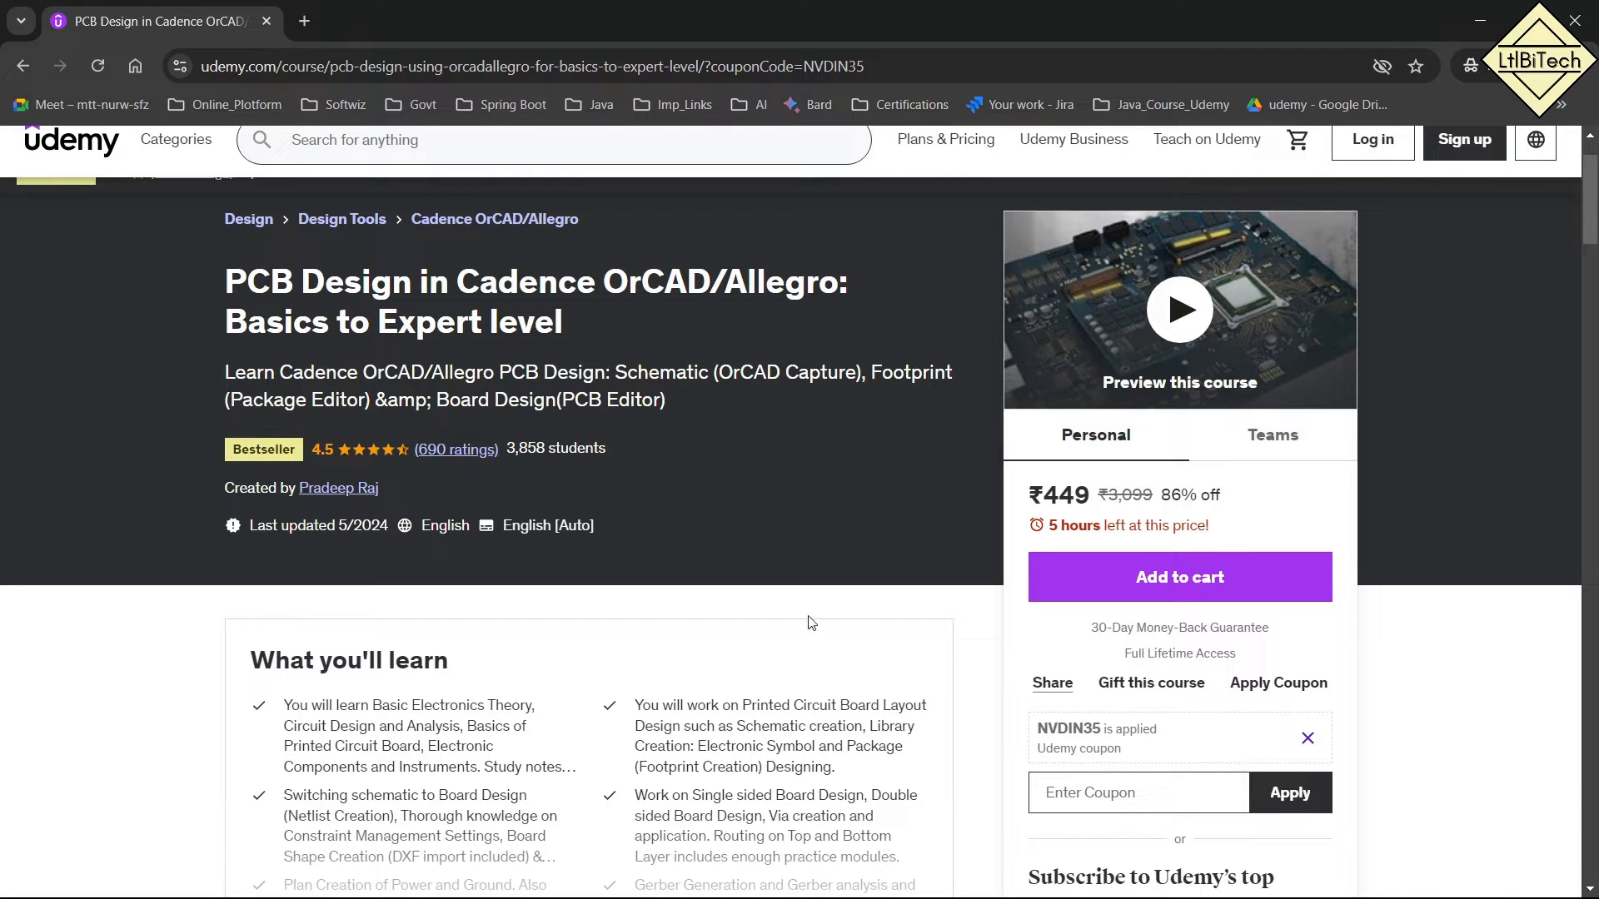
pyautogui.moveTo(1030, 498); pyautogui.dragTo(1092, 507)
pyautogui.scroll(2, 691, 670)
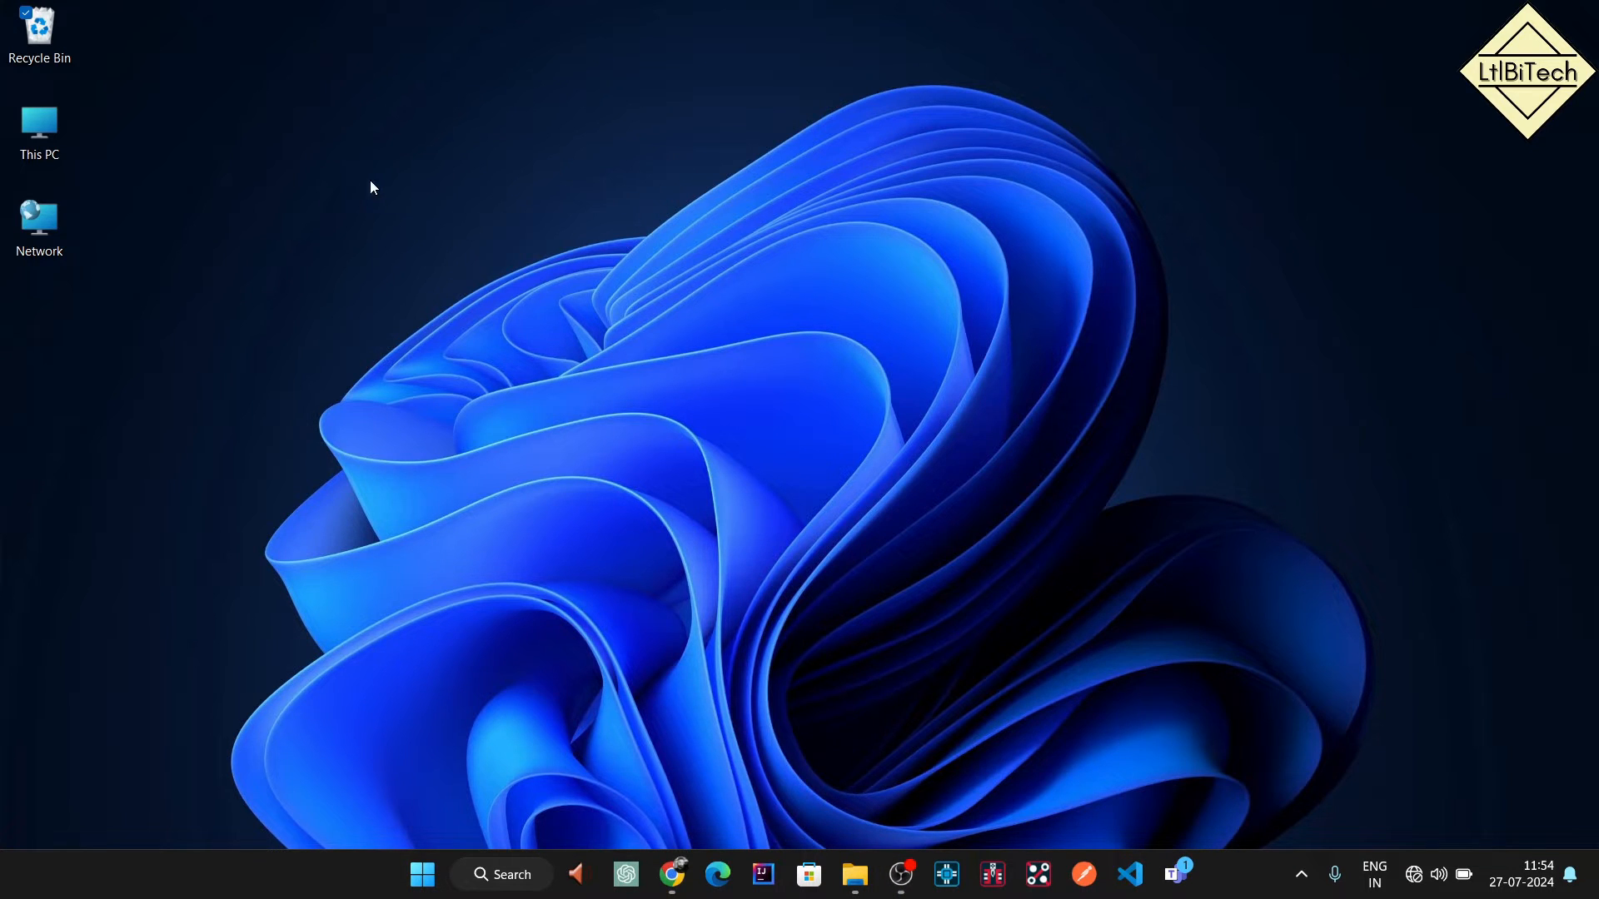
# Create a folder named Switching_Project on the desktop and open it.
pyautogui.rightClick(191, 191)
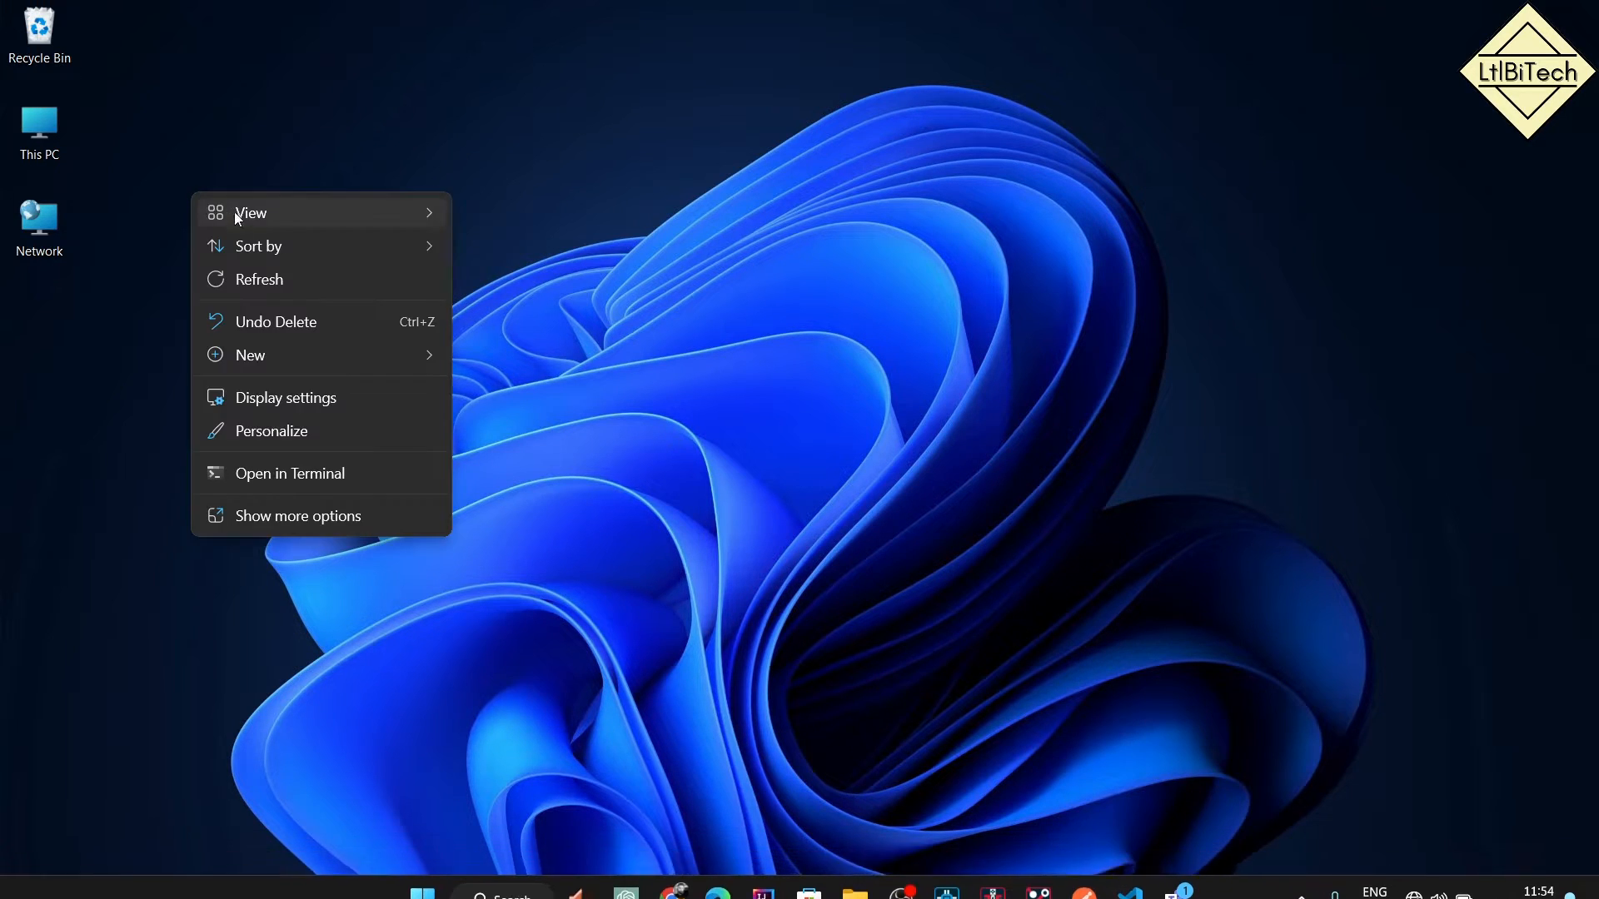
pyautogui.moveTo(363, 353)
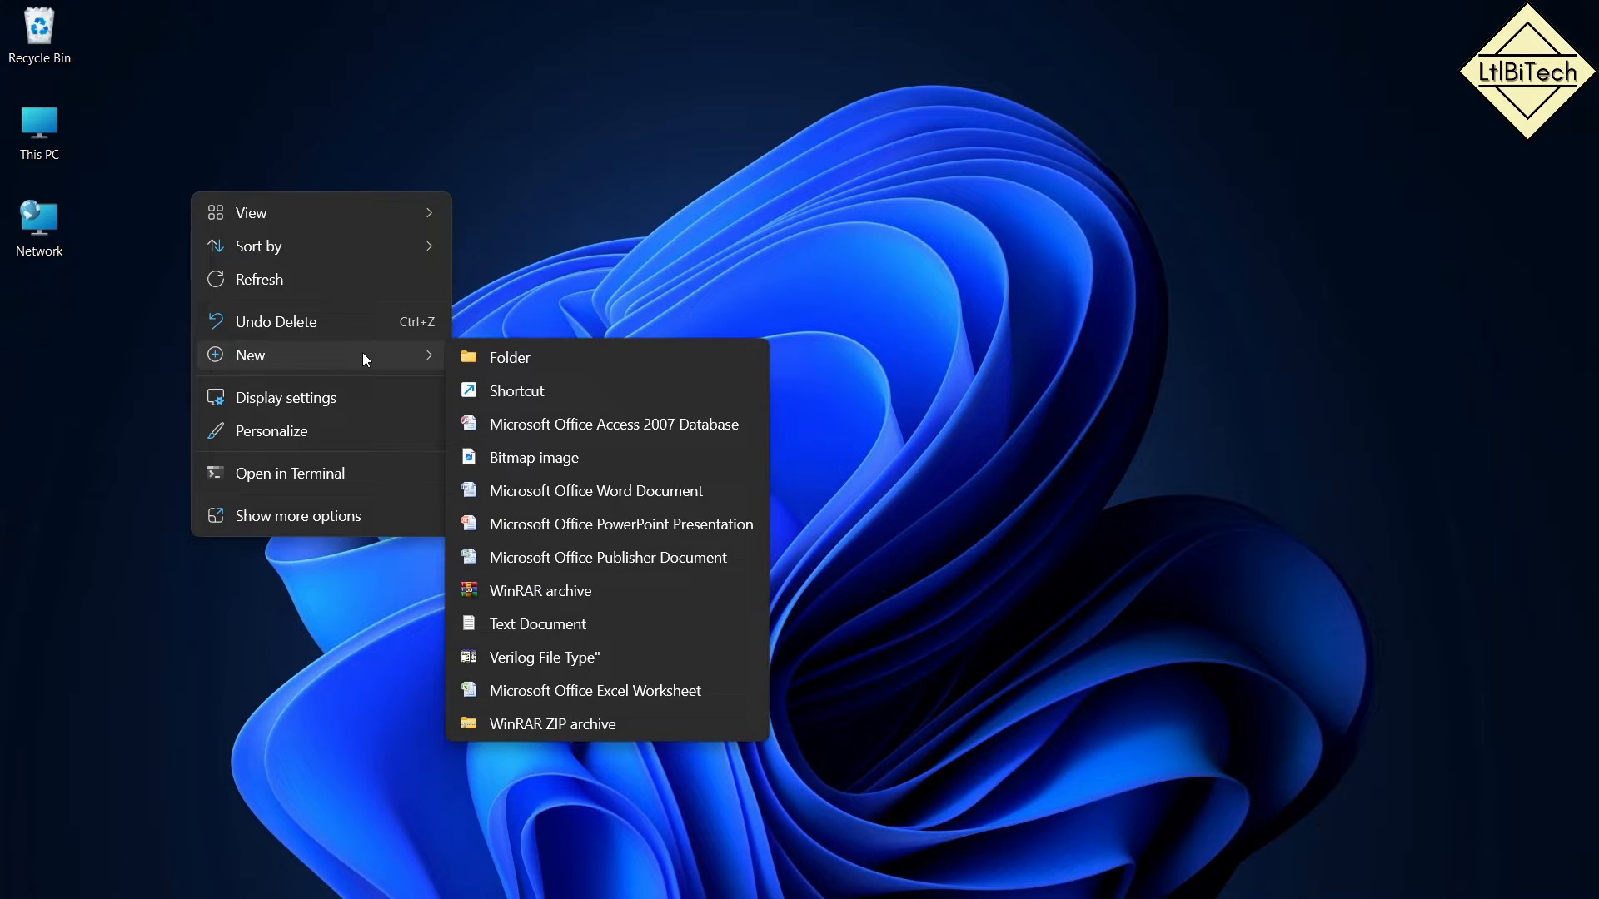
pyautogui.click(509, 358)
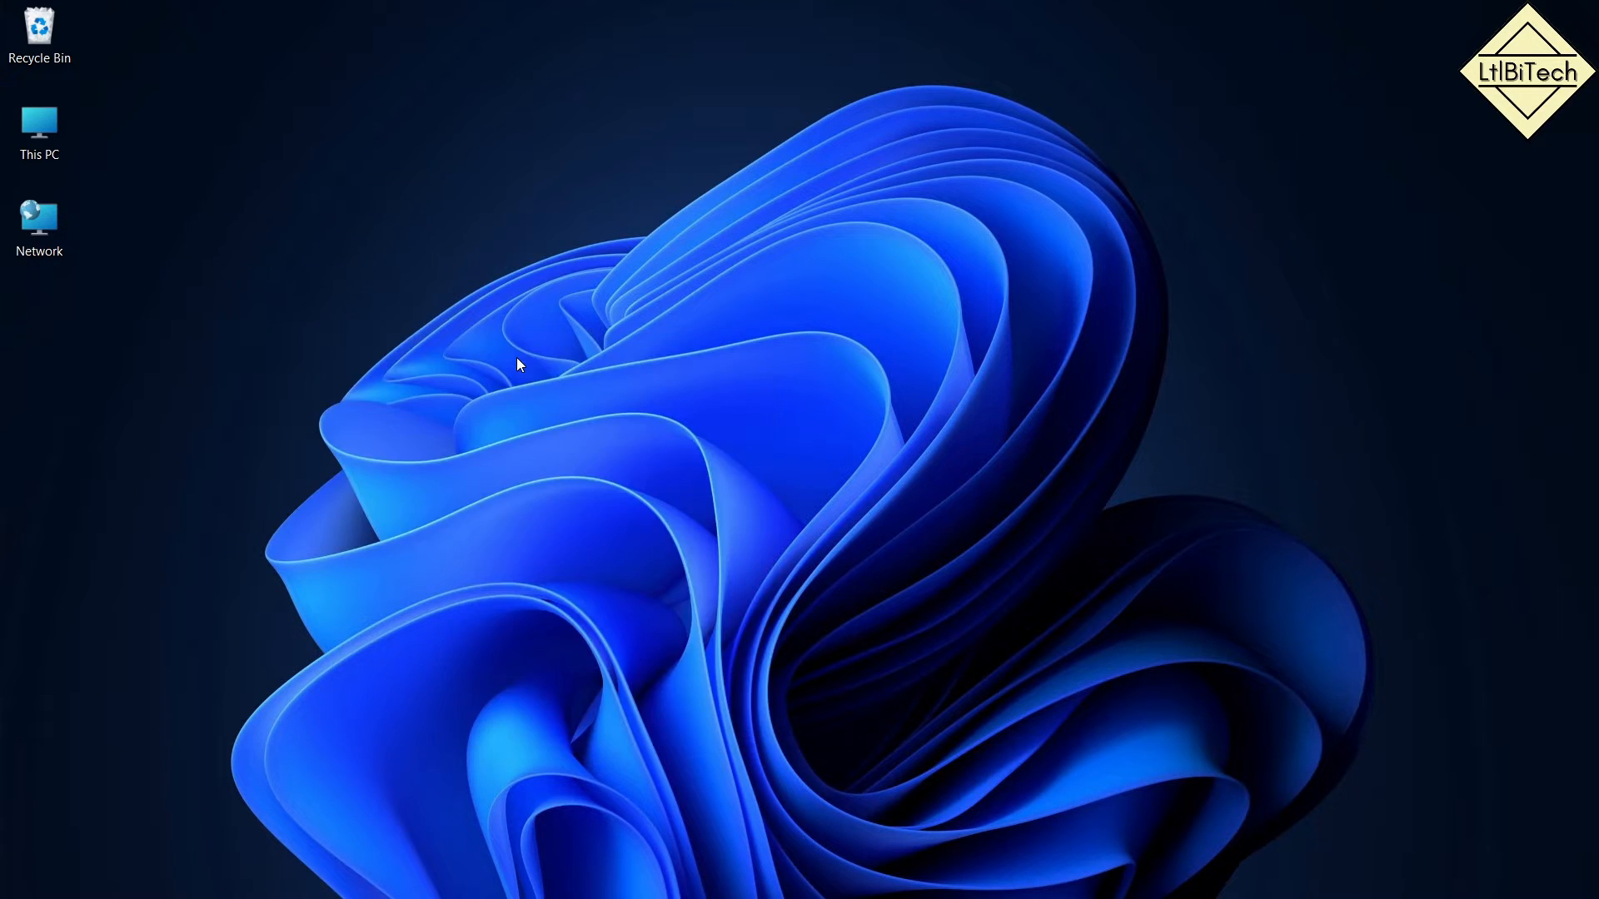
pyautogui.write('Sw')
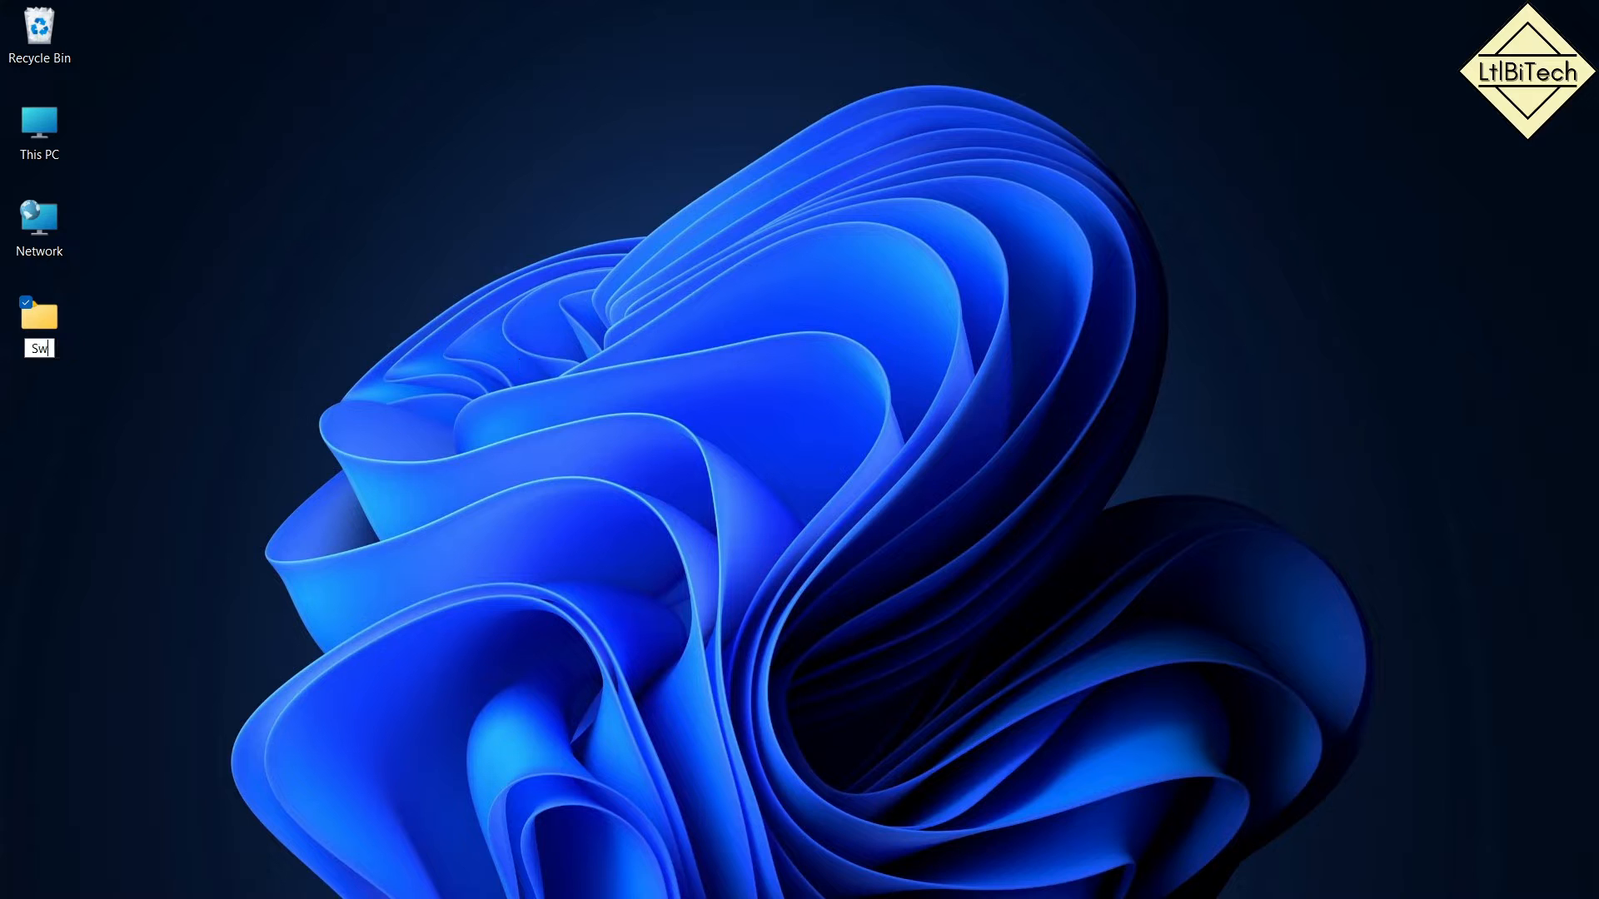
pyautogui.write('itching_P')
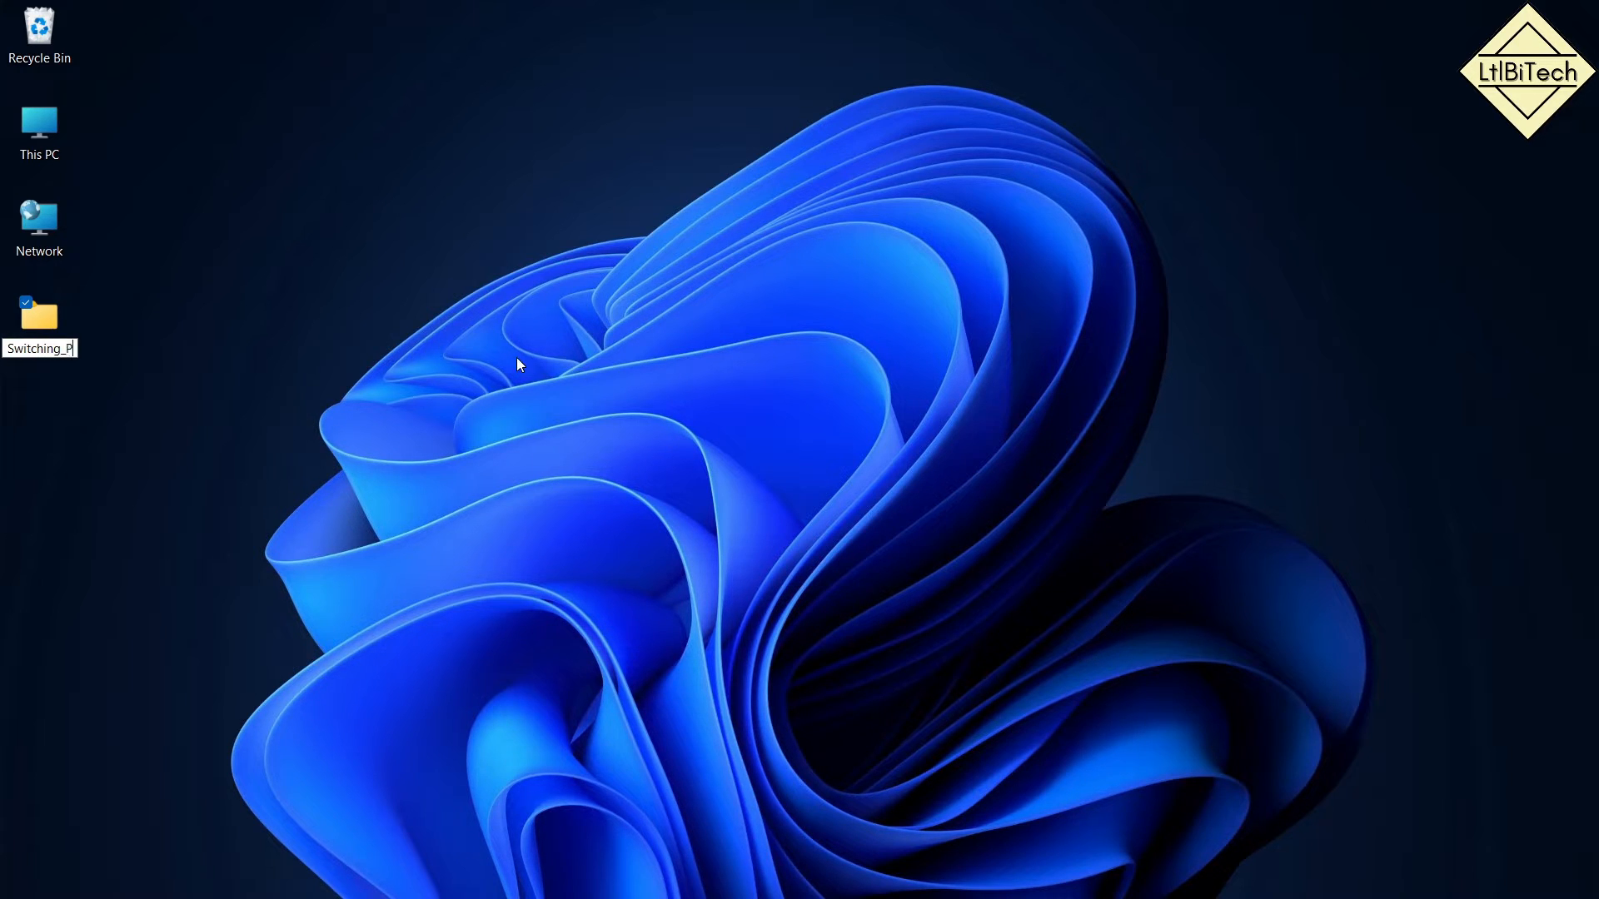
pyautogui.write('roject')
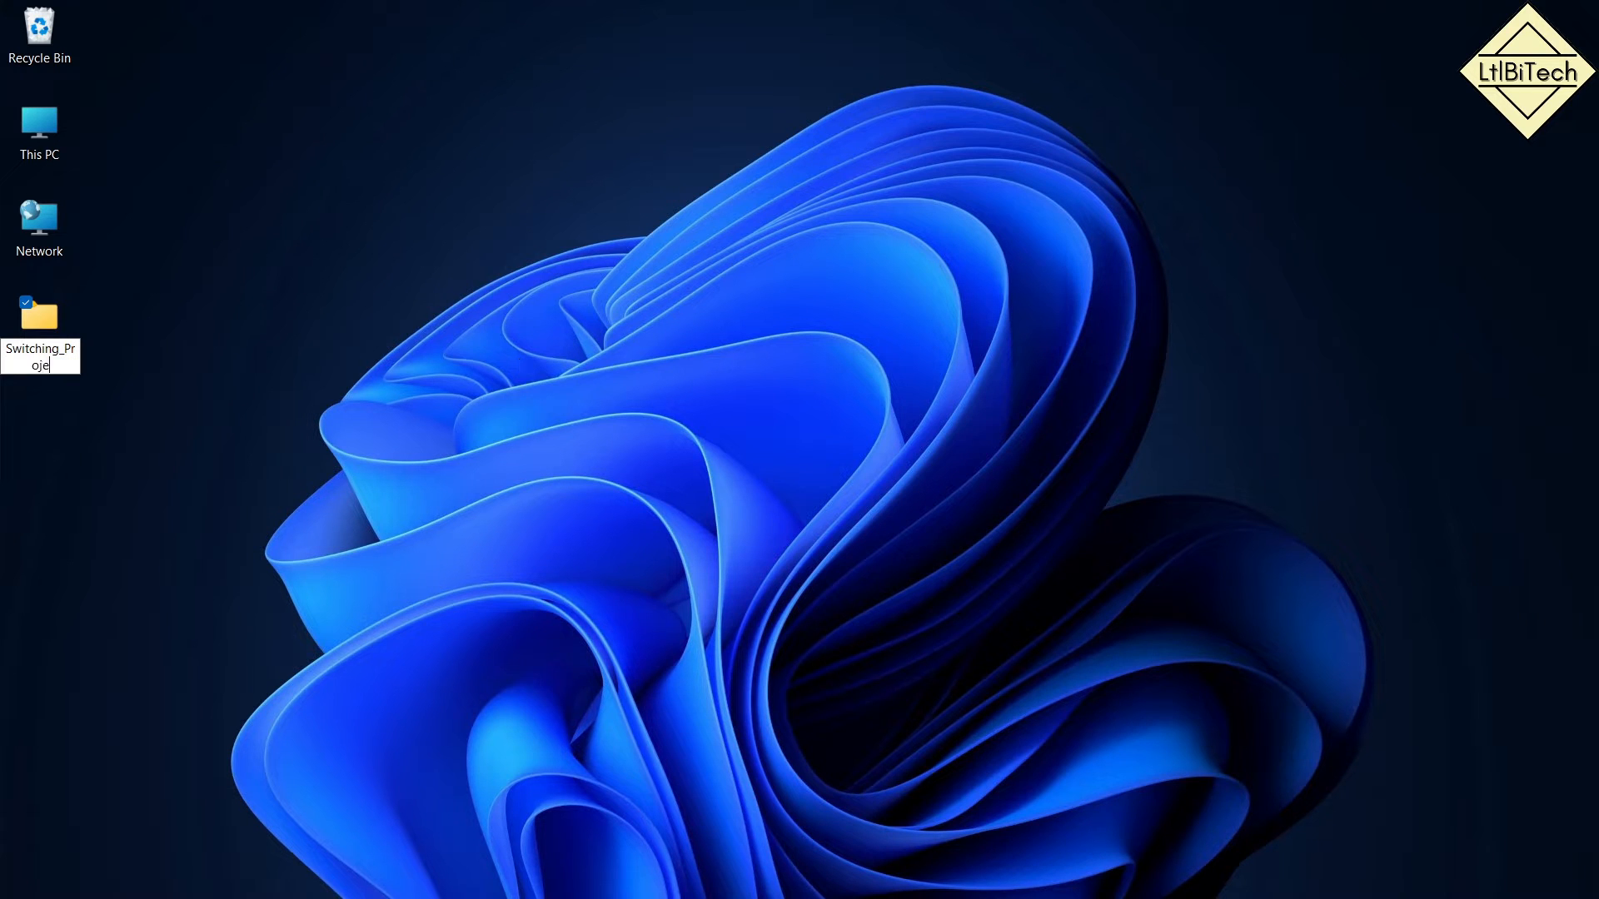
pyautogui.press('Return')
pyautogui.press('Return')
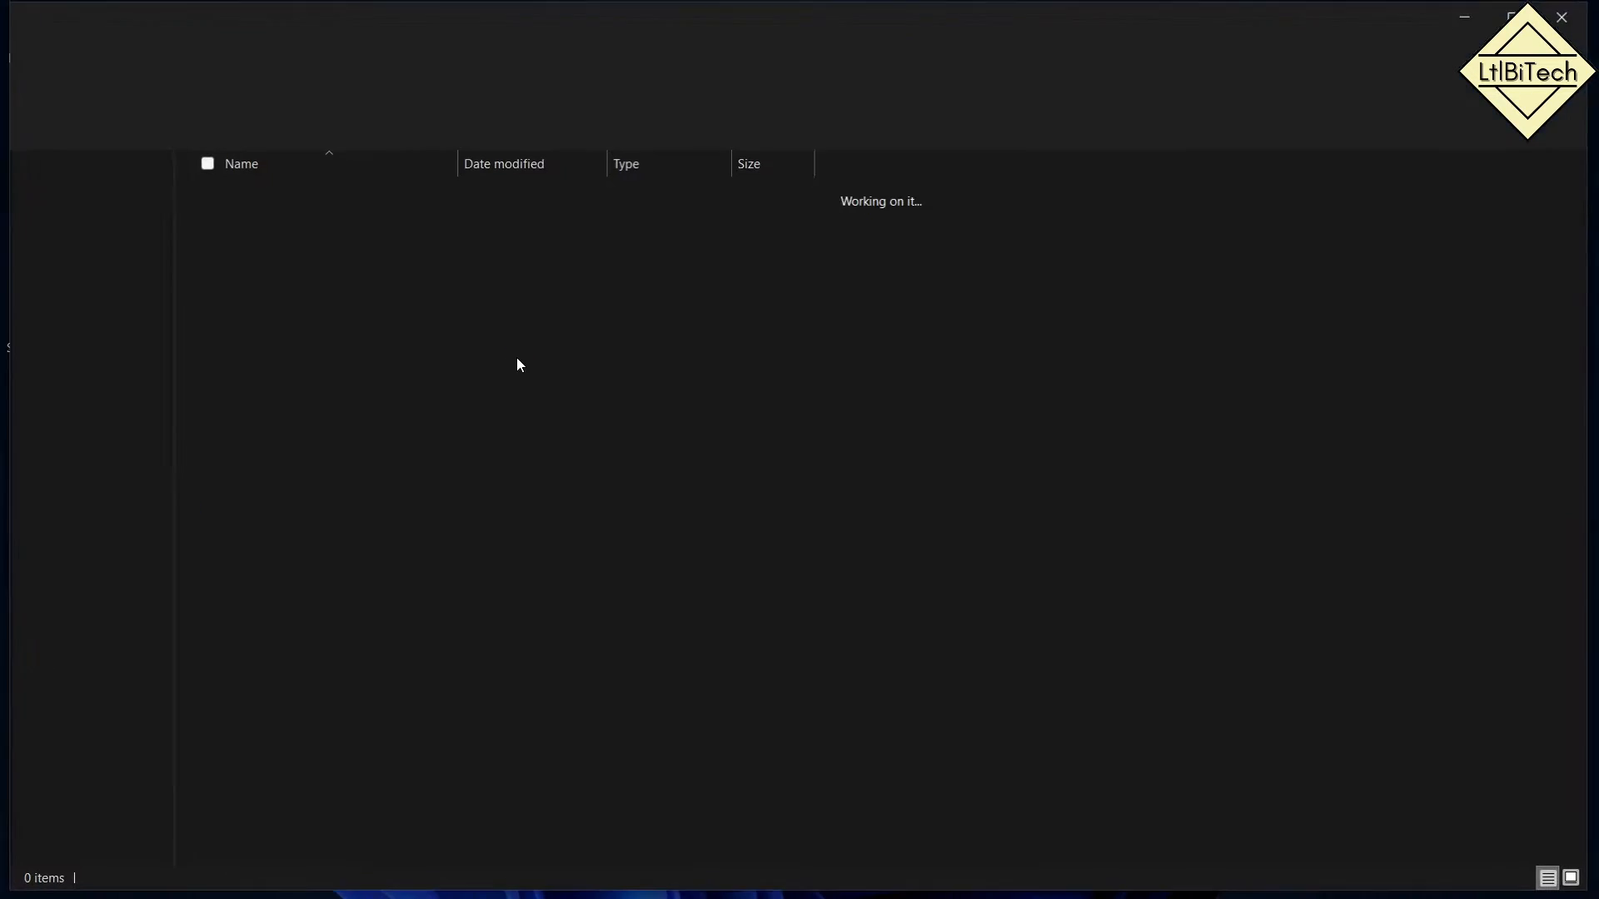
# Create a subfolder named Schematic inside Switching_Project and close the folder window.
pyautogui.rightClick(374, 340)
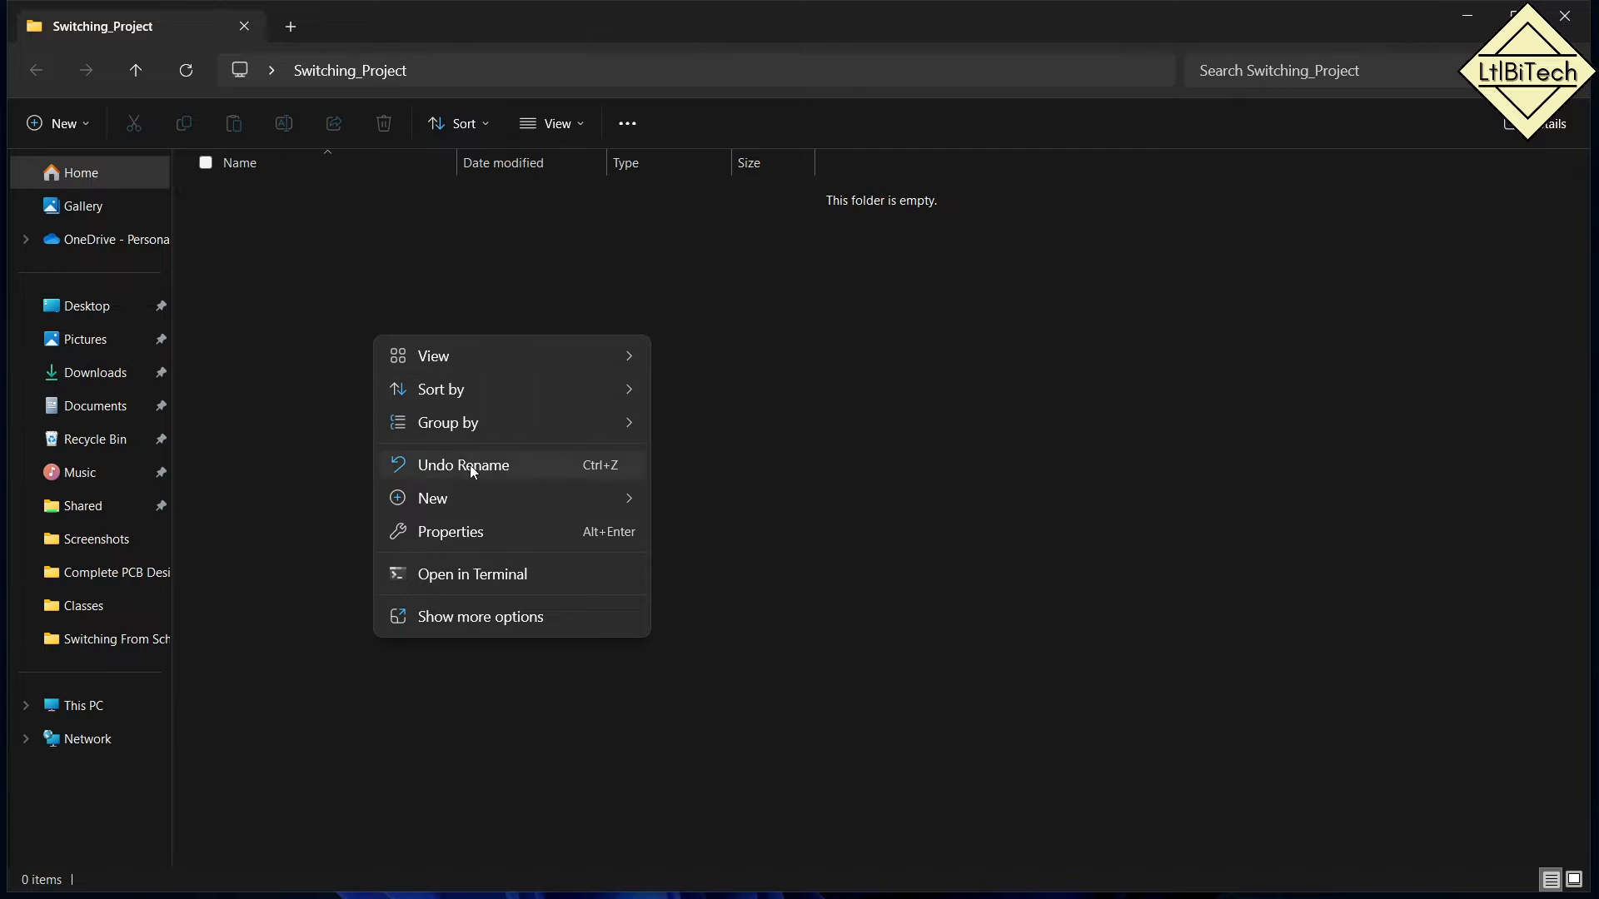
pyautogui.moveTo(505, 500)
pyautogui.click(722, 510)
pyautogui.write('Schme')
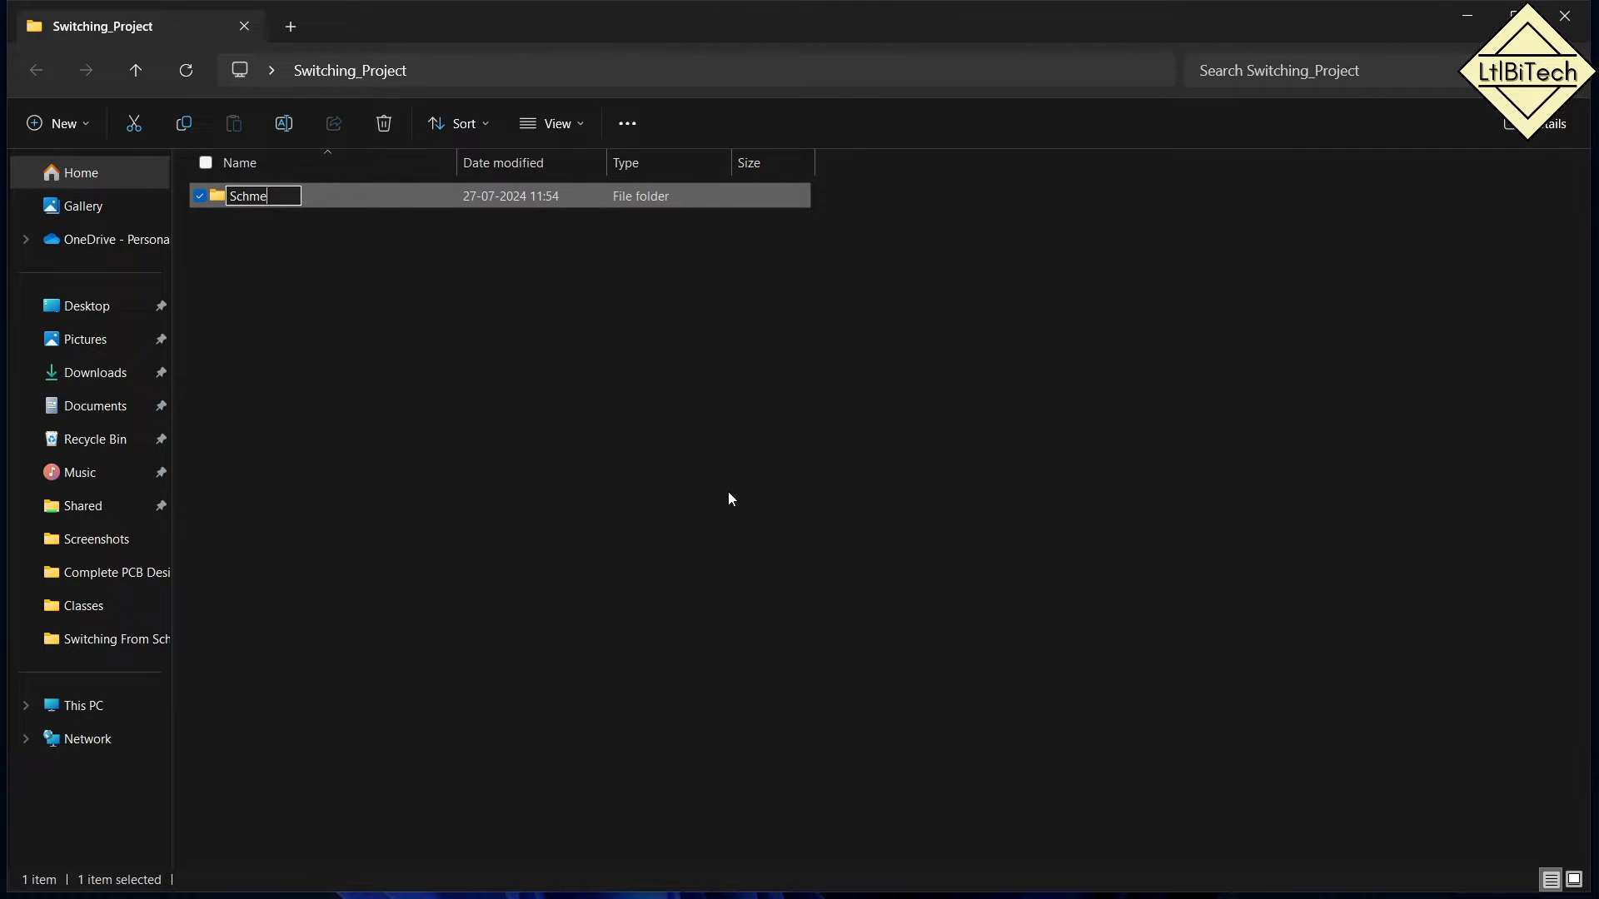
pyautogui.press('BackSpace')
pyautogui.press('BackSpace')
pyautogui.press('BackSpace')
pyautogui.write('hematic')
pyautogui.press('Return')
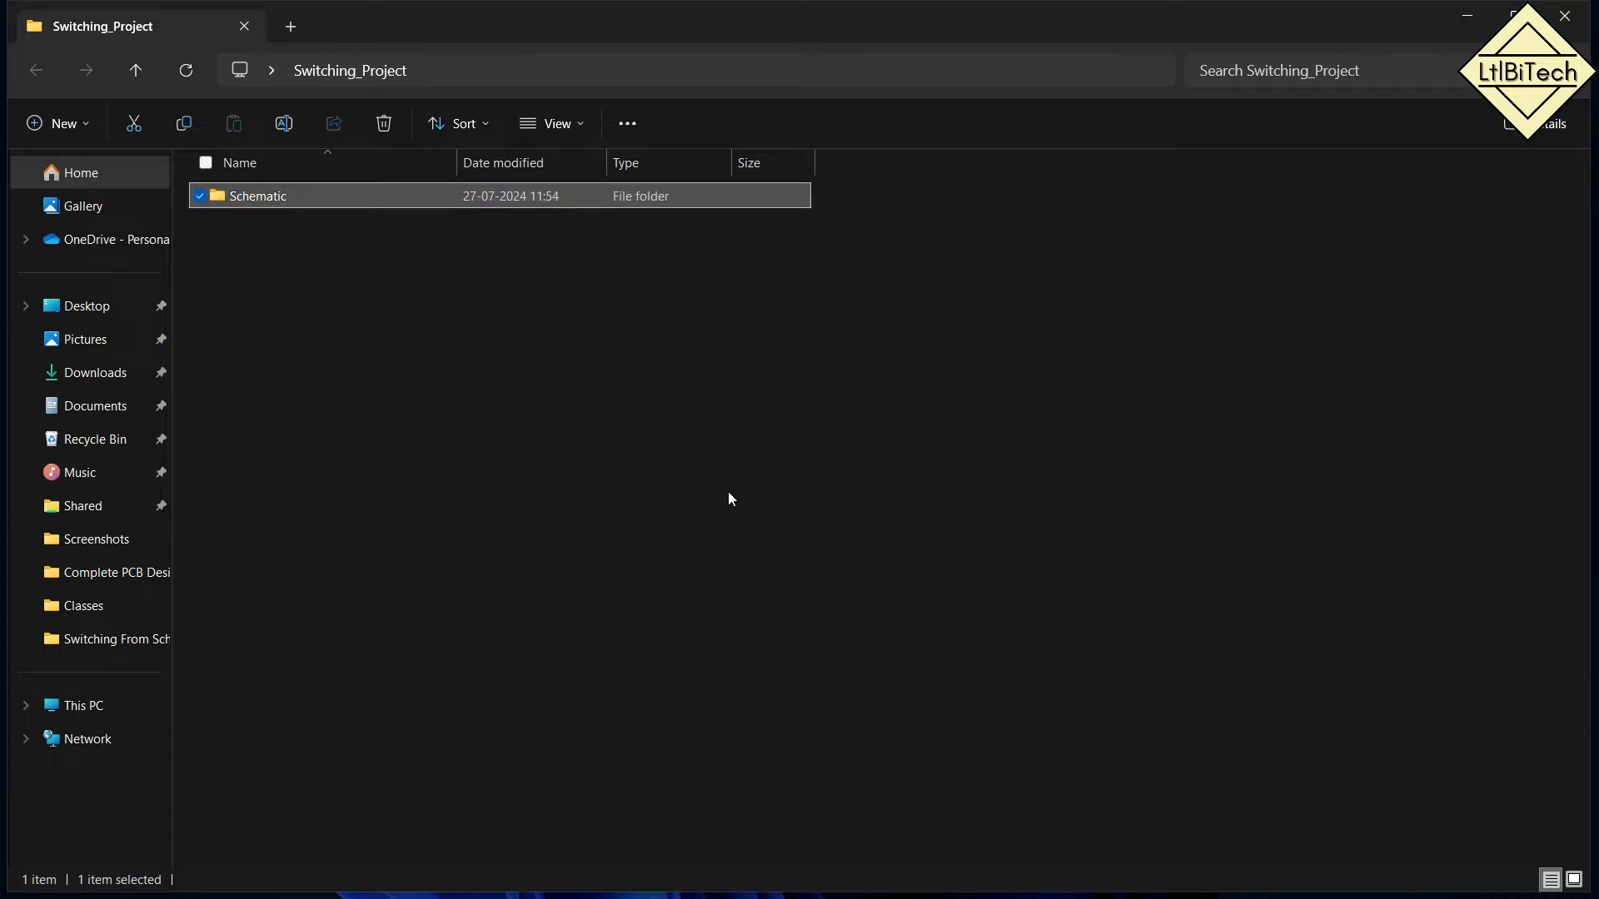
pyautogui.click(726, 490)
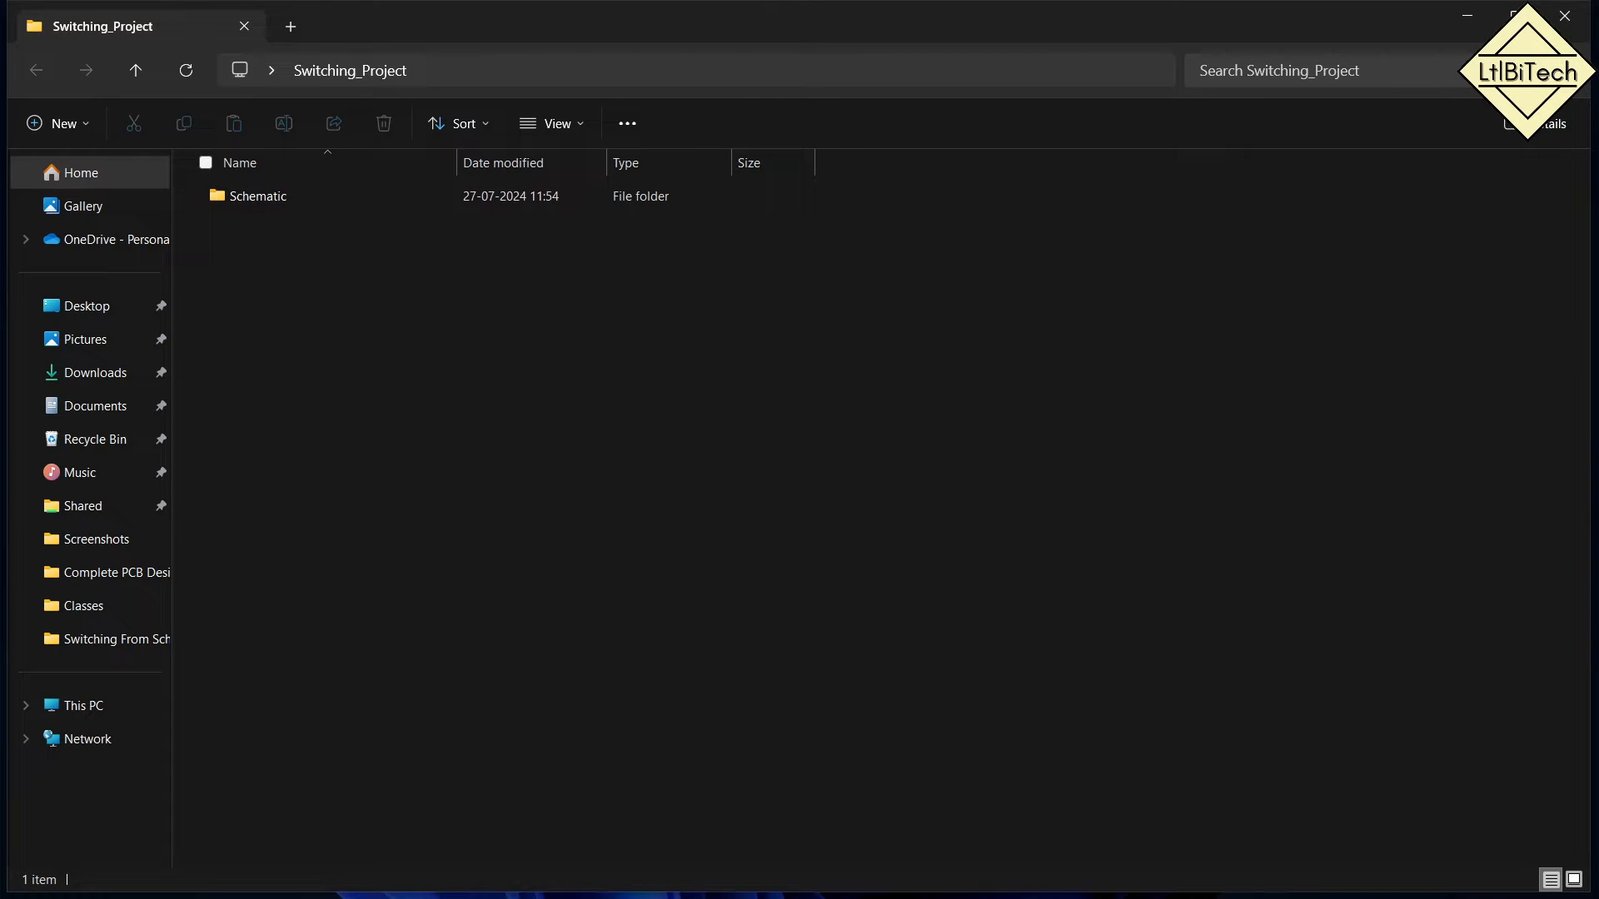
pyautogui.moveTo(1513, 15)
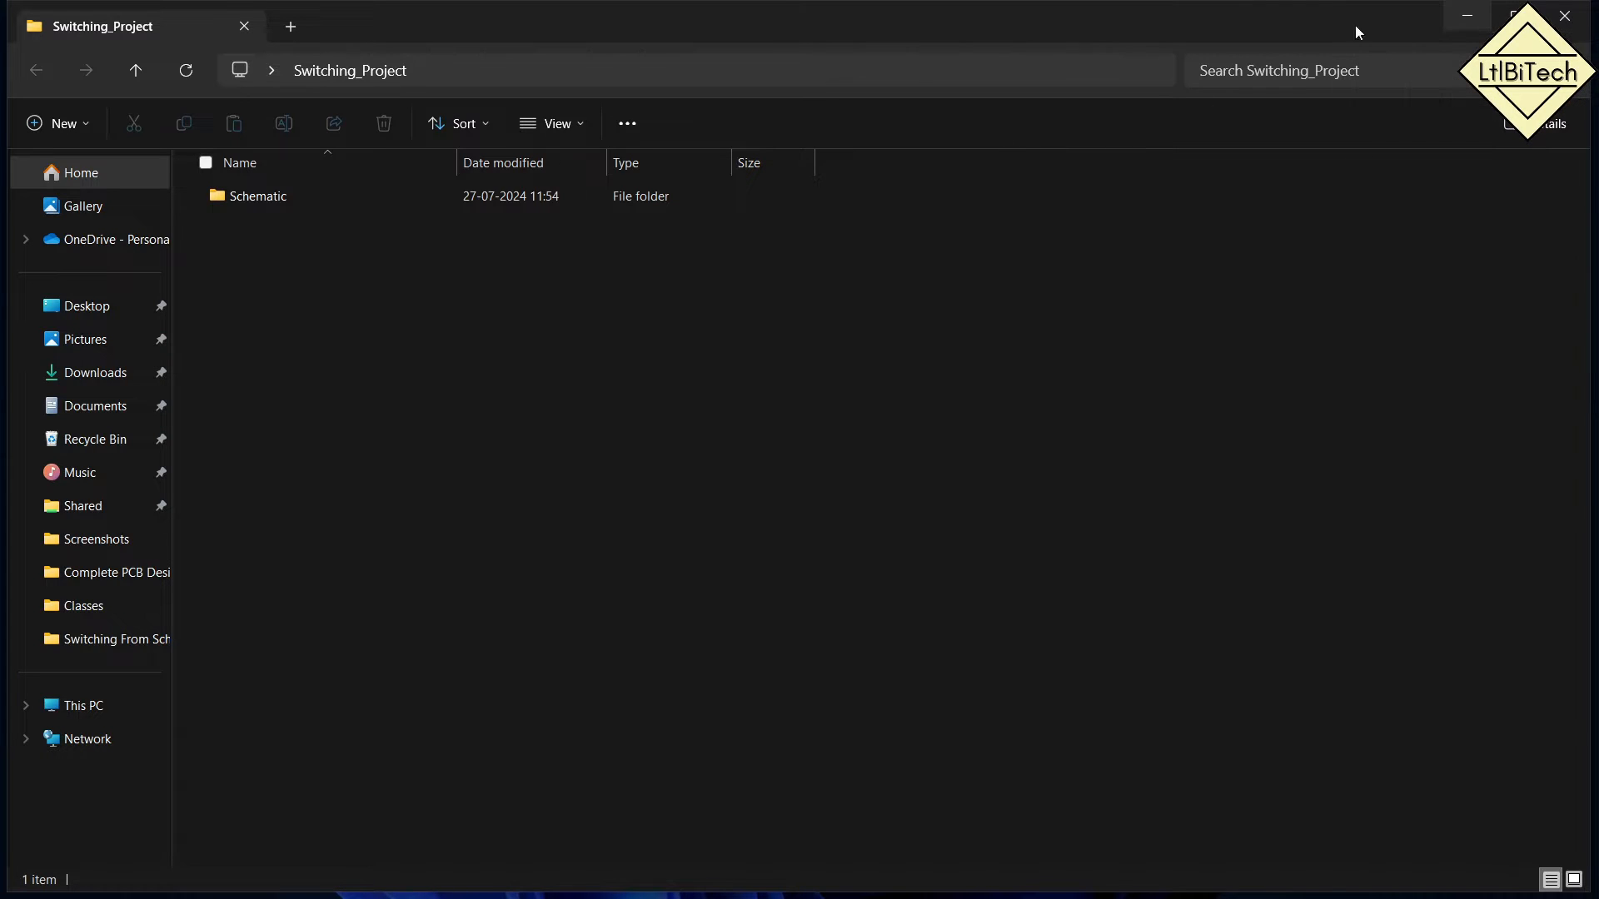
pyautogui.click(1566, 16)
pyautogui.click(114, 383)
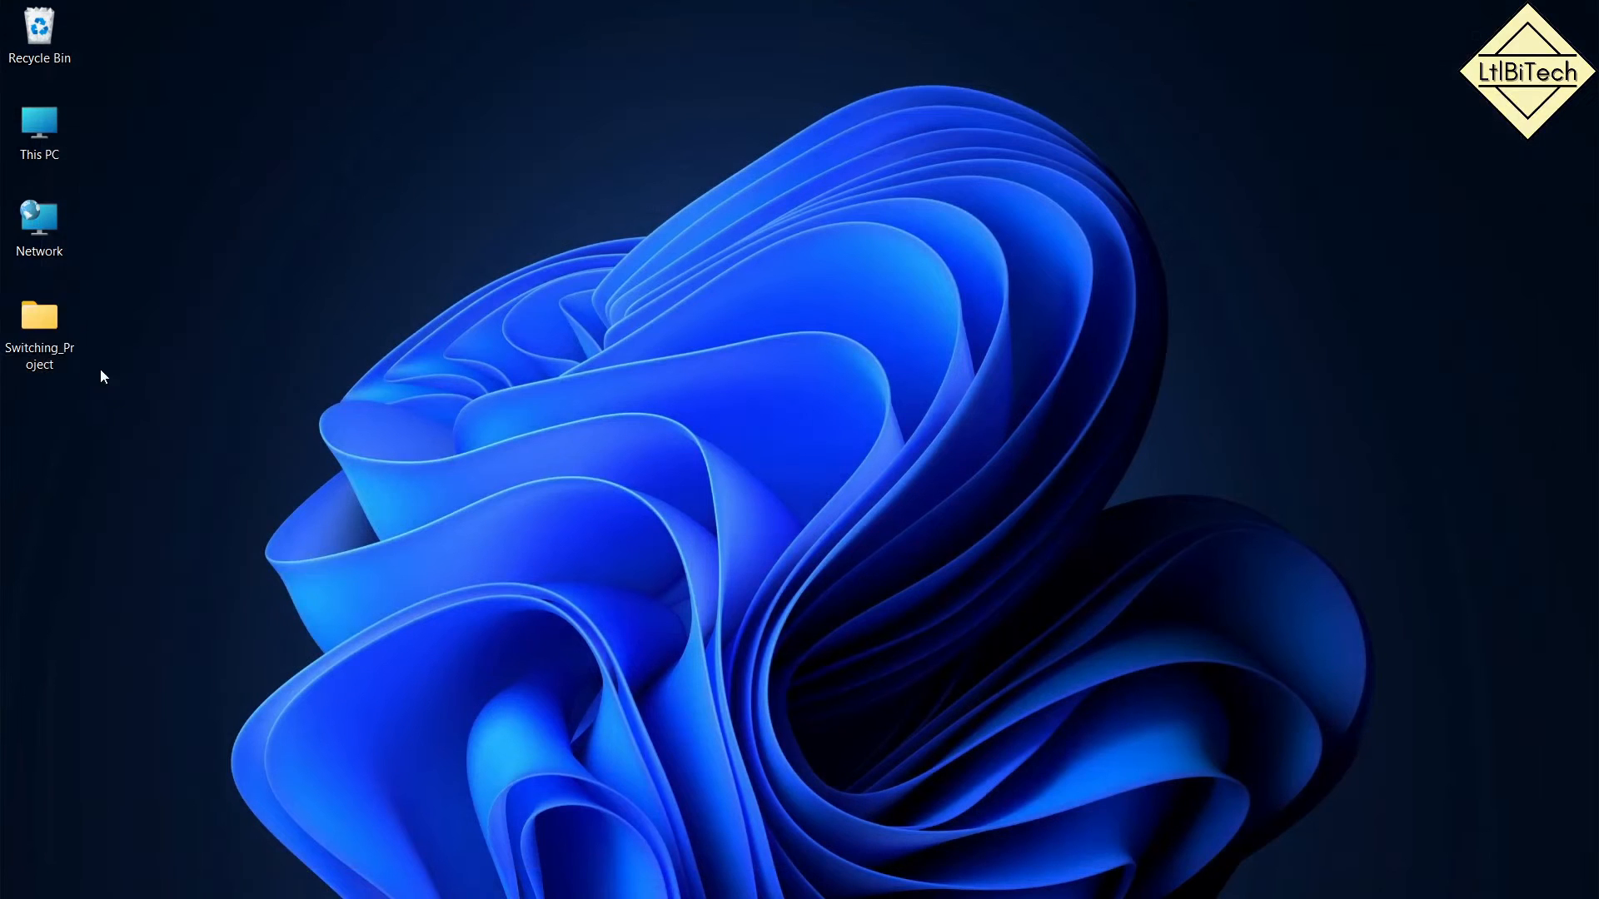
pyautogui.doubleClick(49, 333)
pyautogui.click(265, 199)
pyautogui.rightClick(403, 233)
pyautogui.click(469, 322)
# Launch Capture CIS with the OrCAD Capture suite and decline reloading the projects that were not properly closed.
pyautogui.press('super')
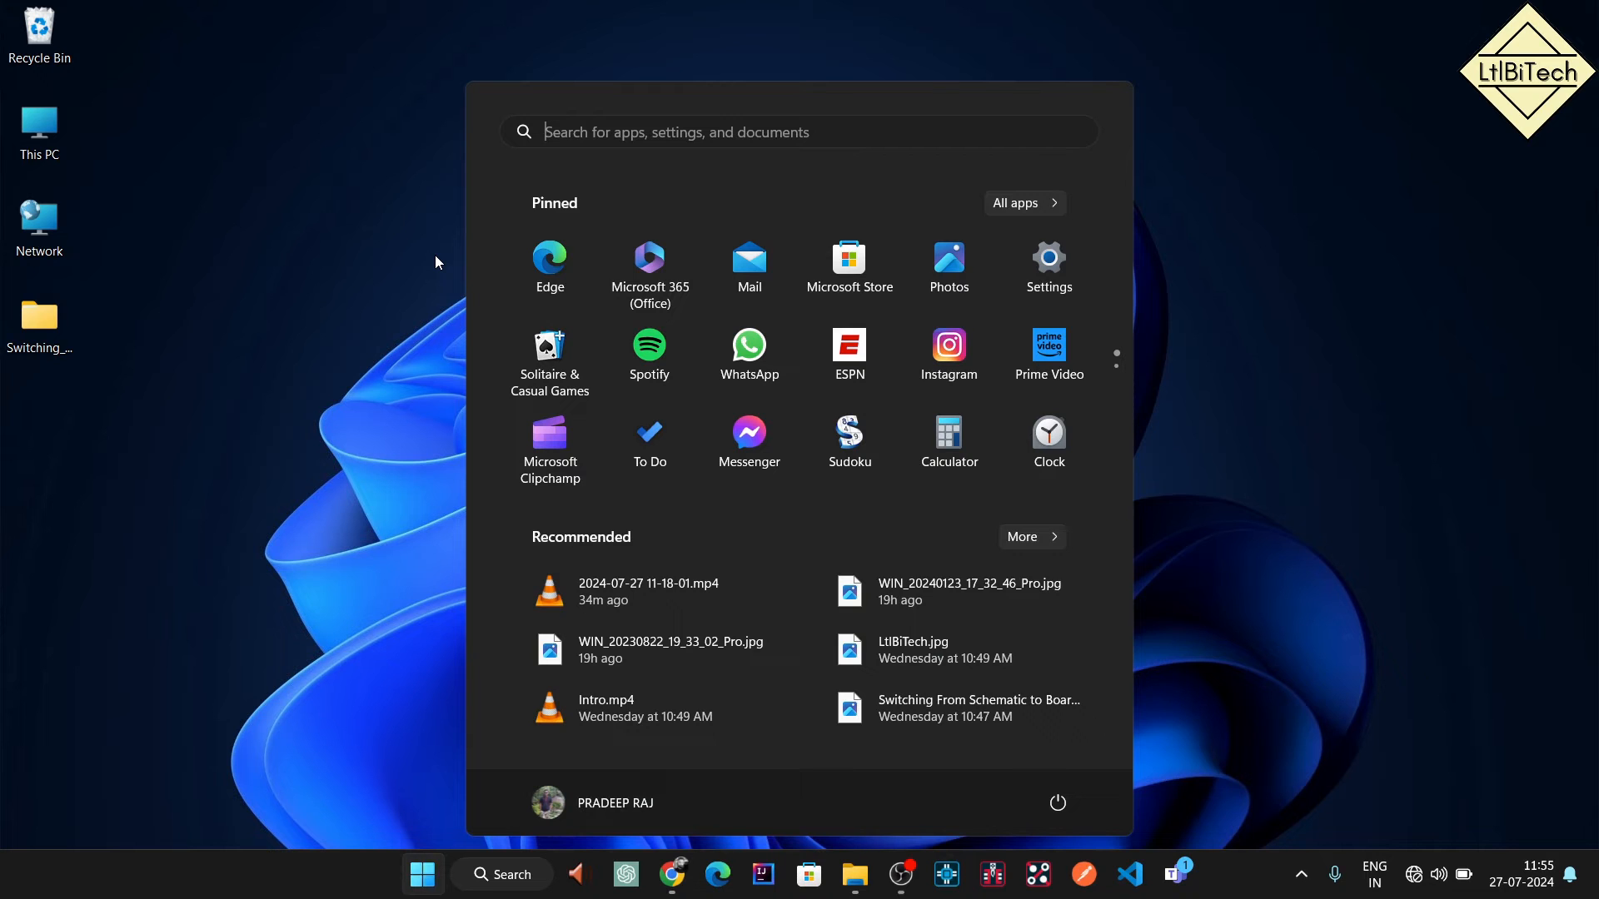
pyautogui.write('ca')
pyautogui.press('Return')
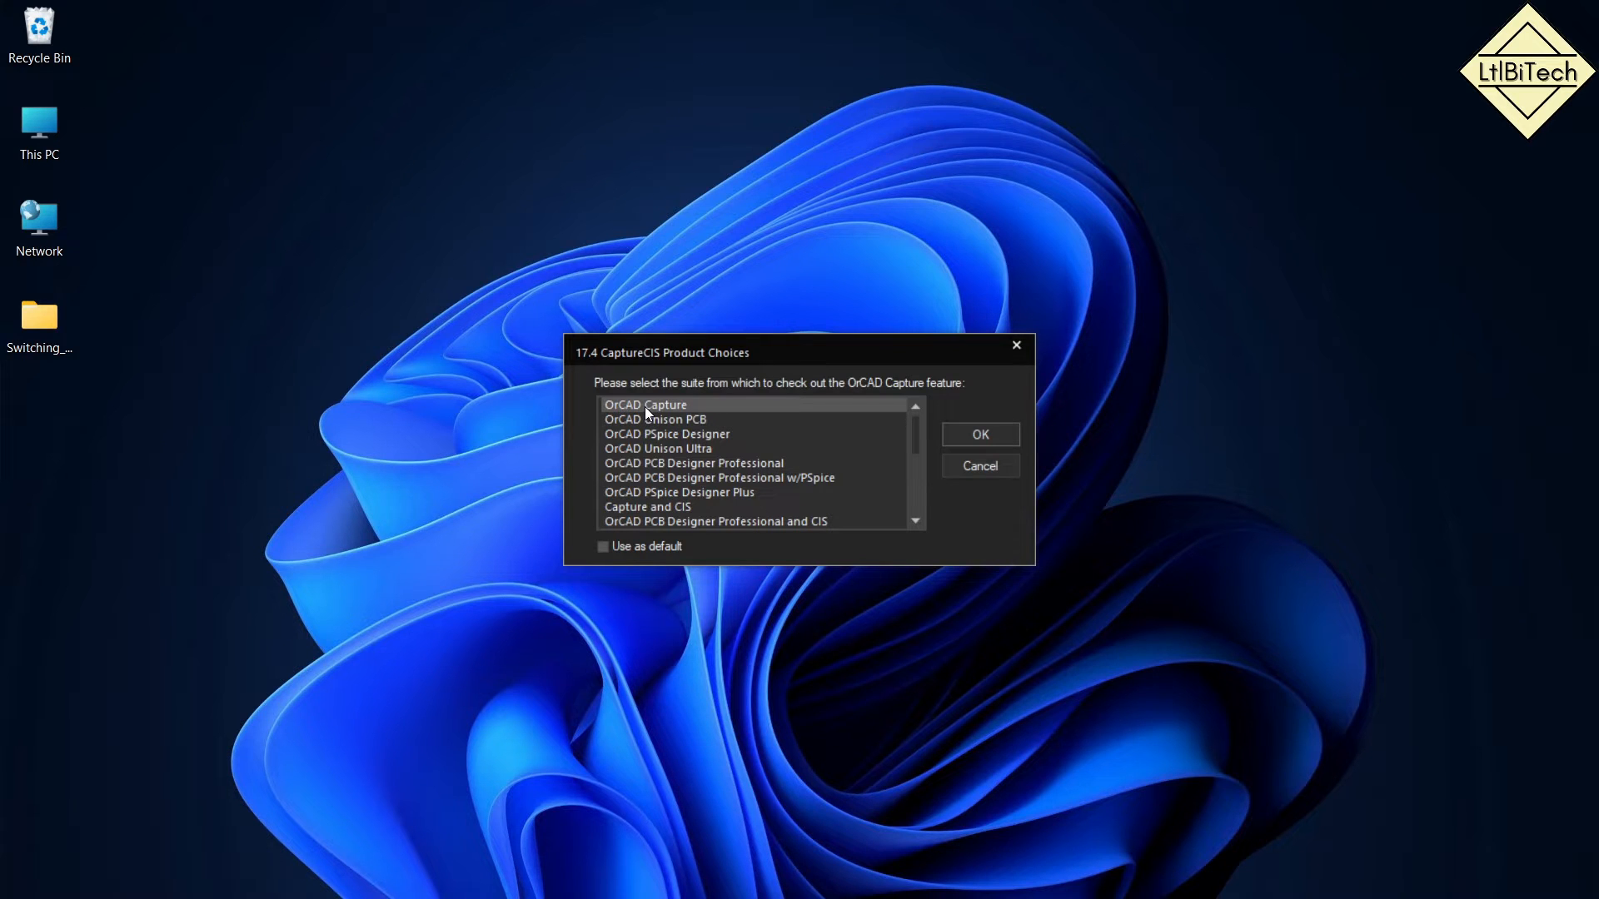
pyautogui.click(979, 436)
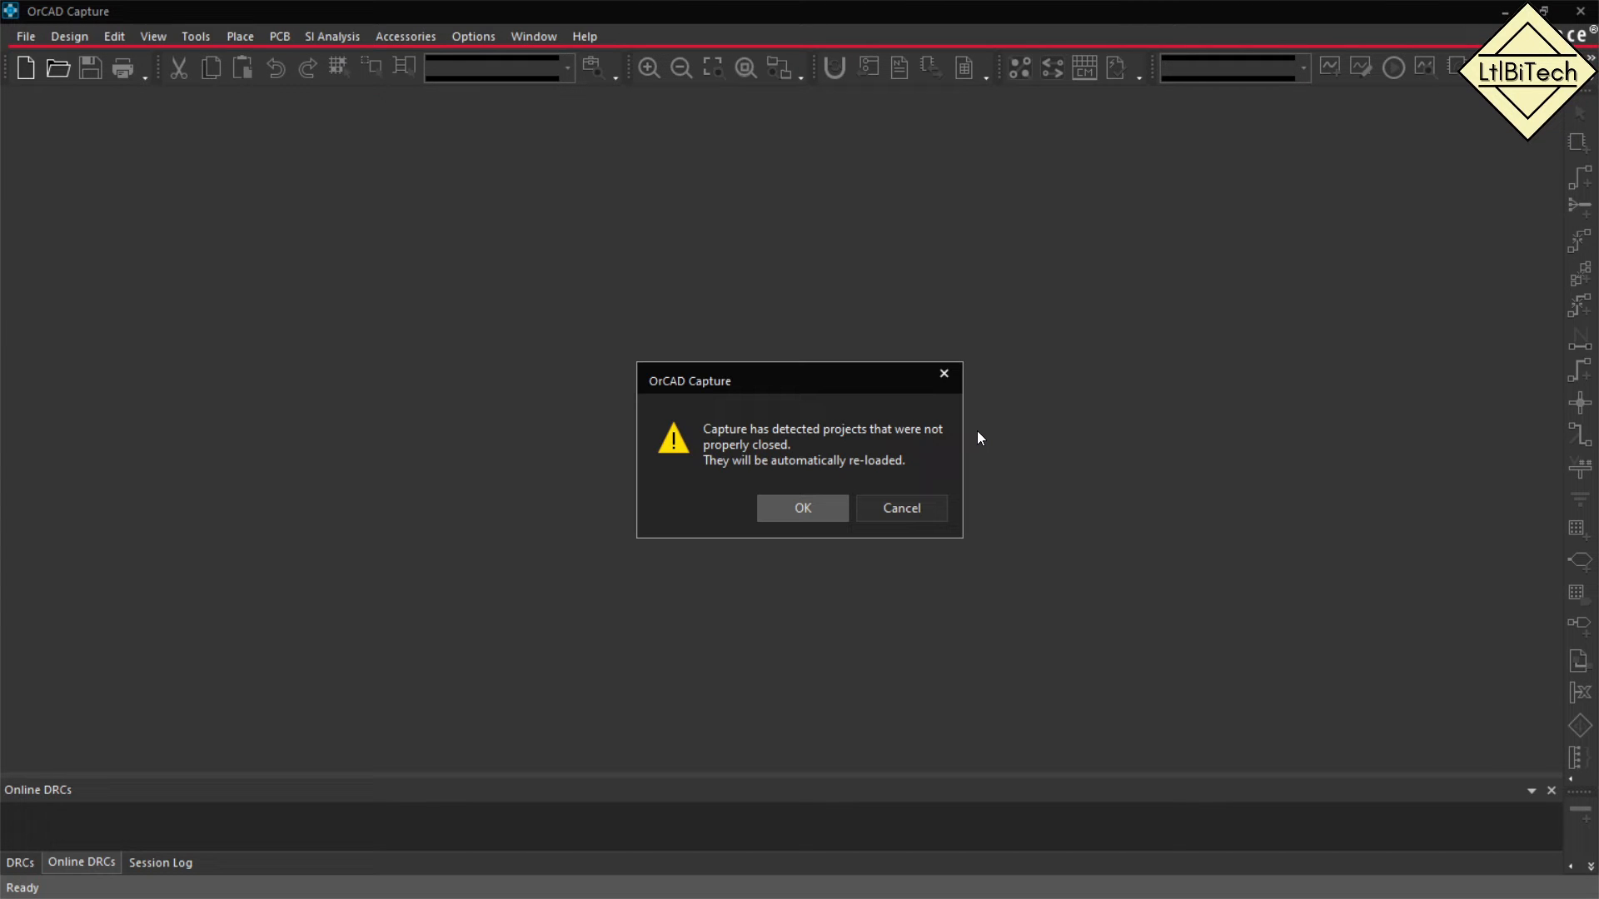
pyautogui.click(903, 510)
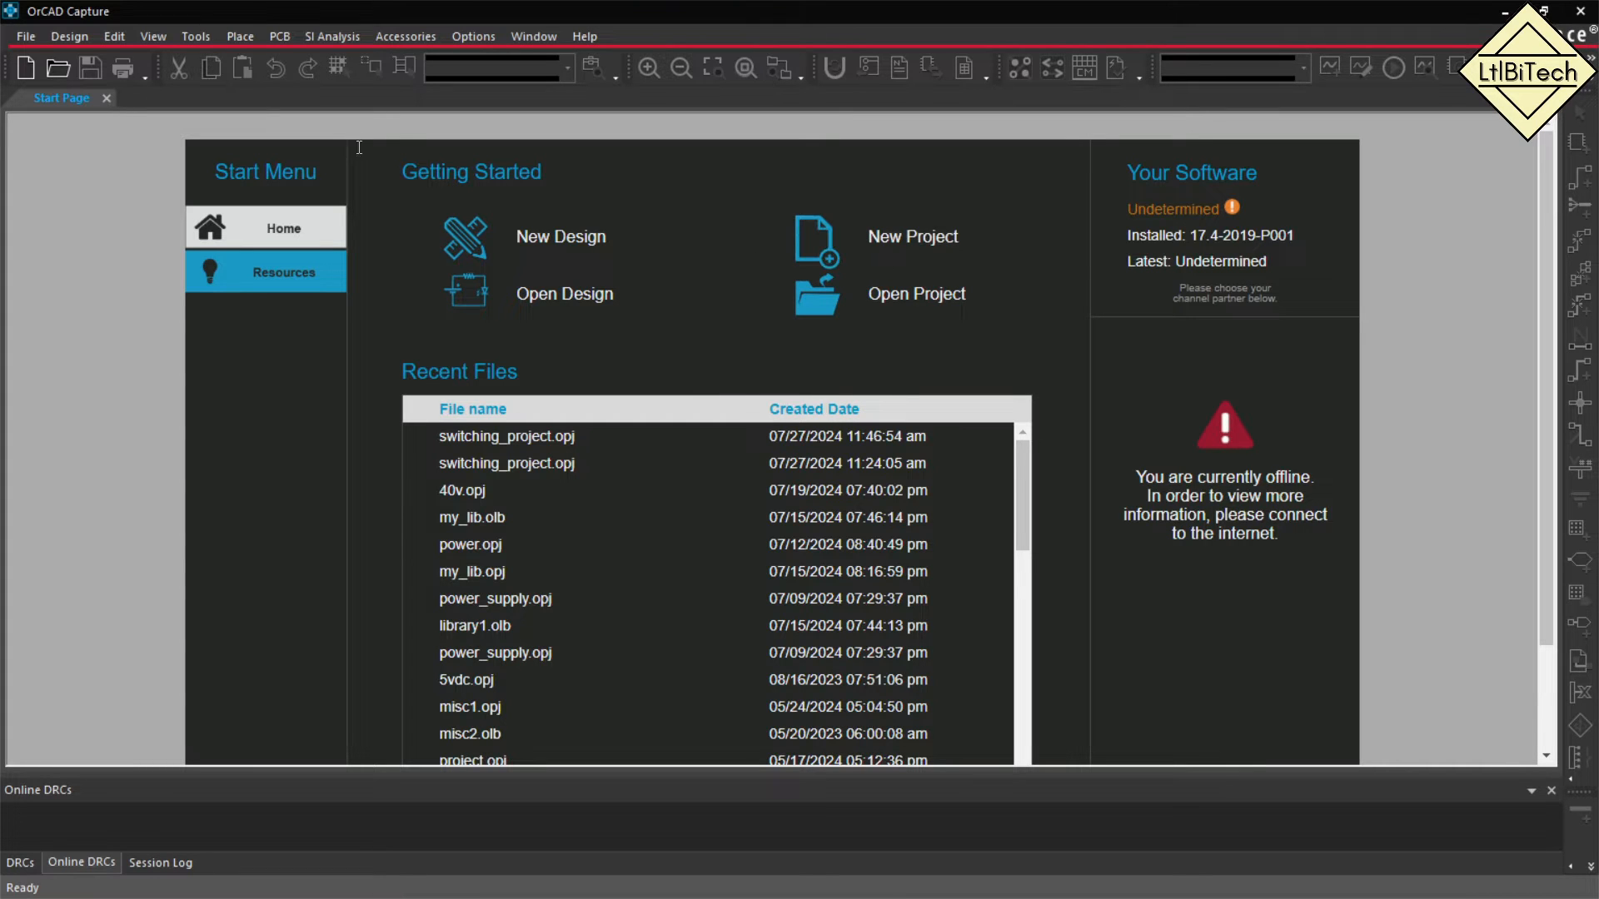
# Start a new project and name it Switching_Project.
pyautogui.click(35, 37)
pyautogui.moveTo(47, 58)
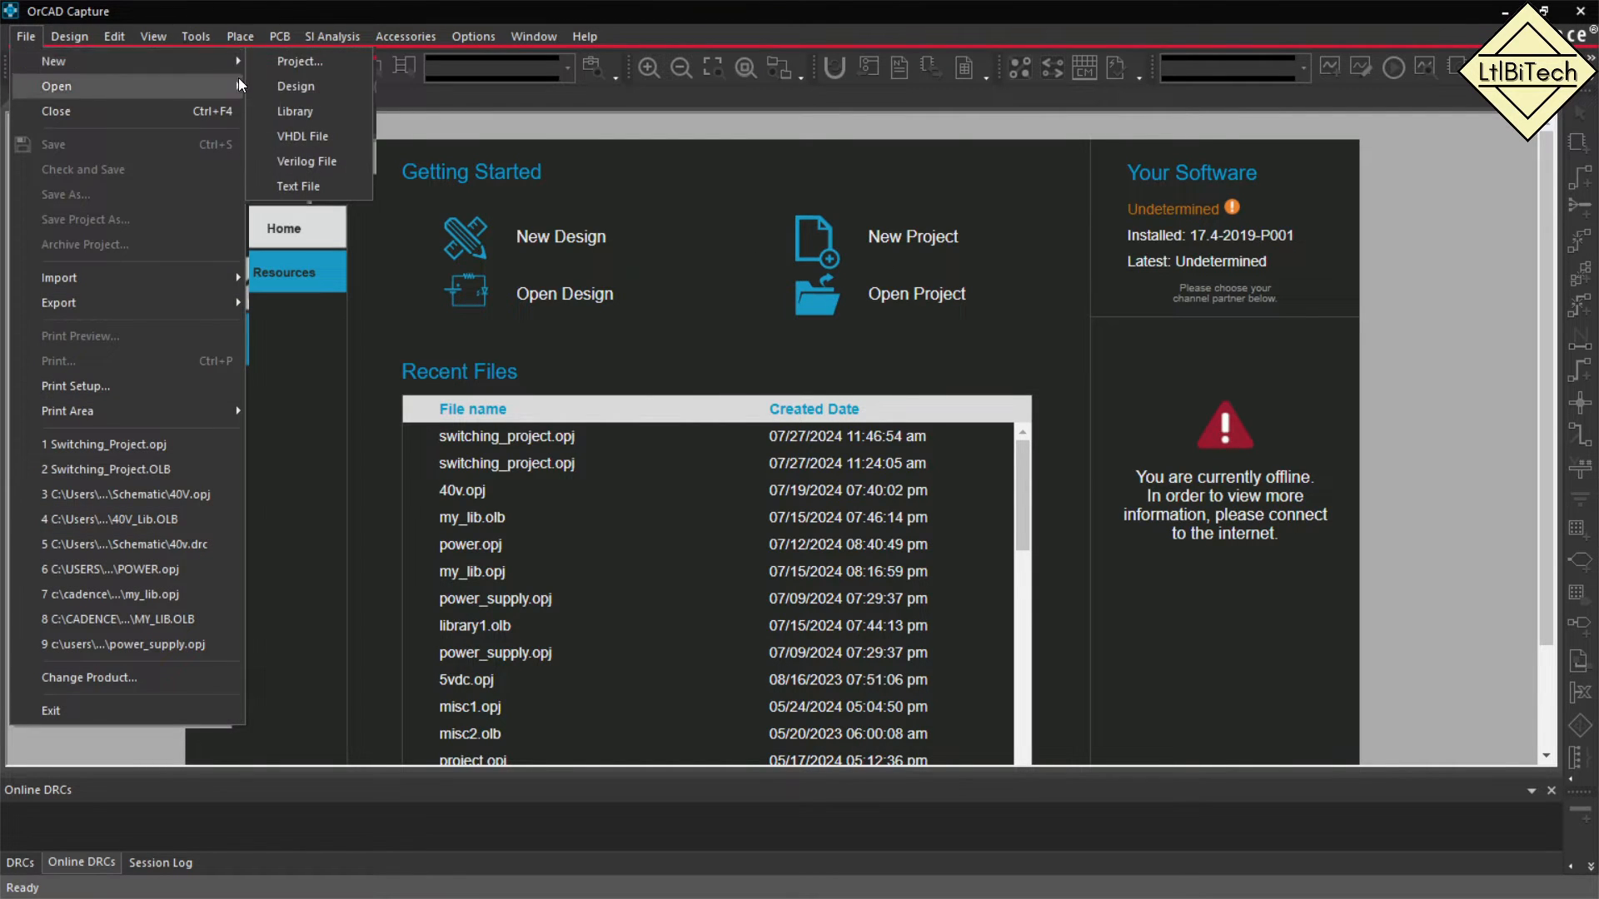
pyautogui.click(308, 63)
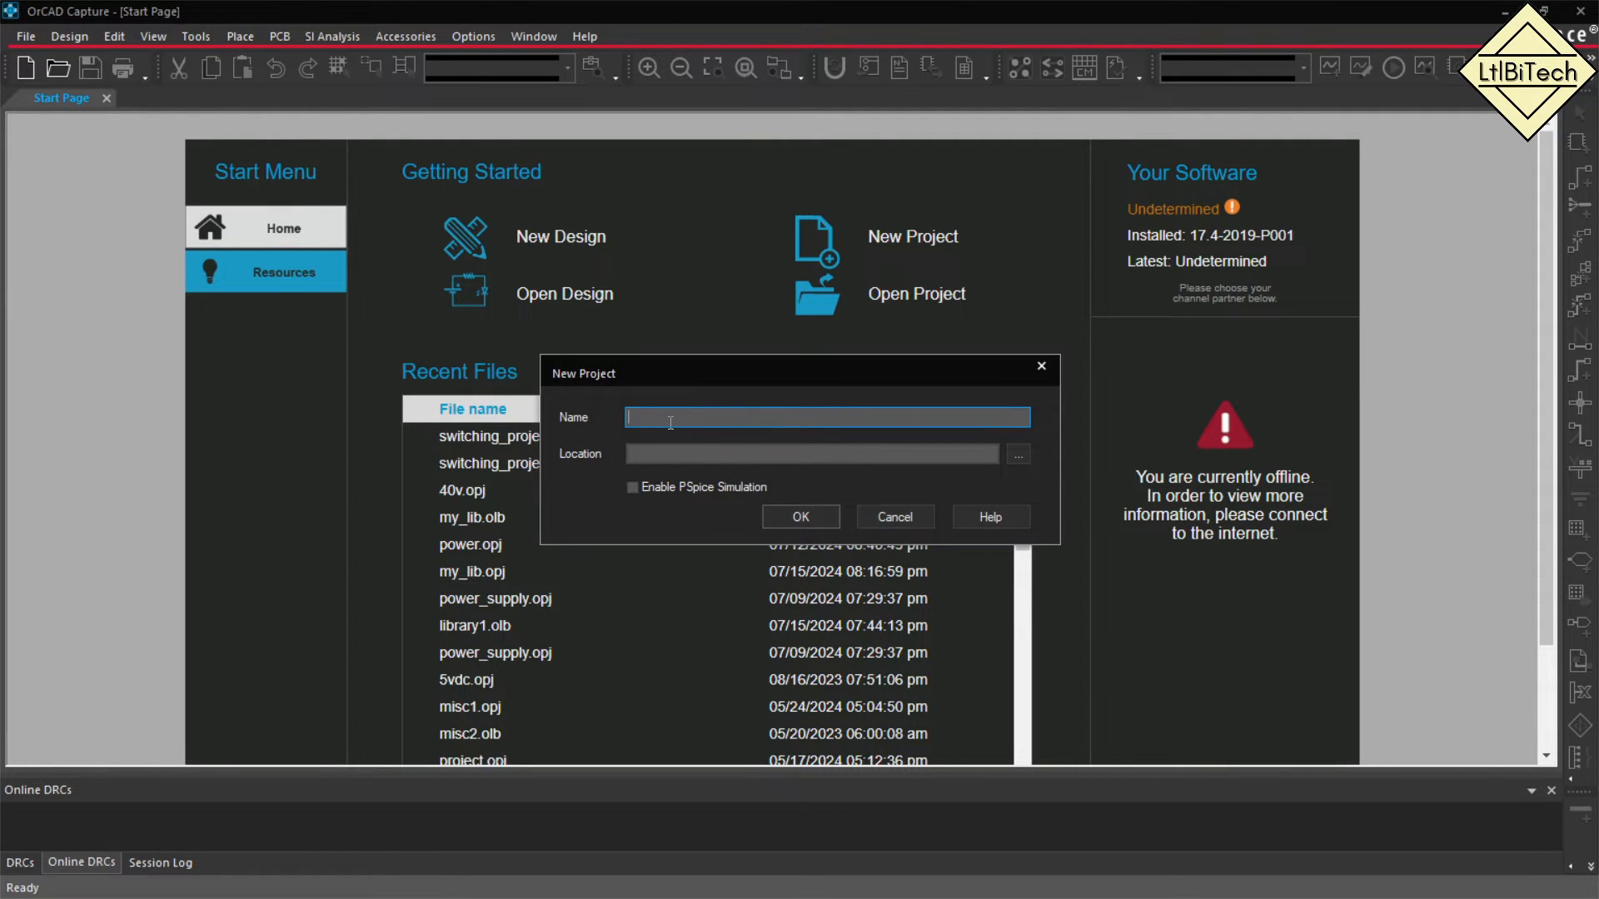
pyautogui.write('Switching_P')
pyautogui.write('roject')
# Set the project location to the Schematic folder inside Switching_Project on the desktop and create the project.
pyautogui.click(1019, 455)
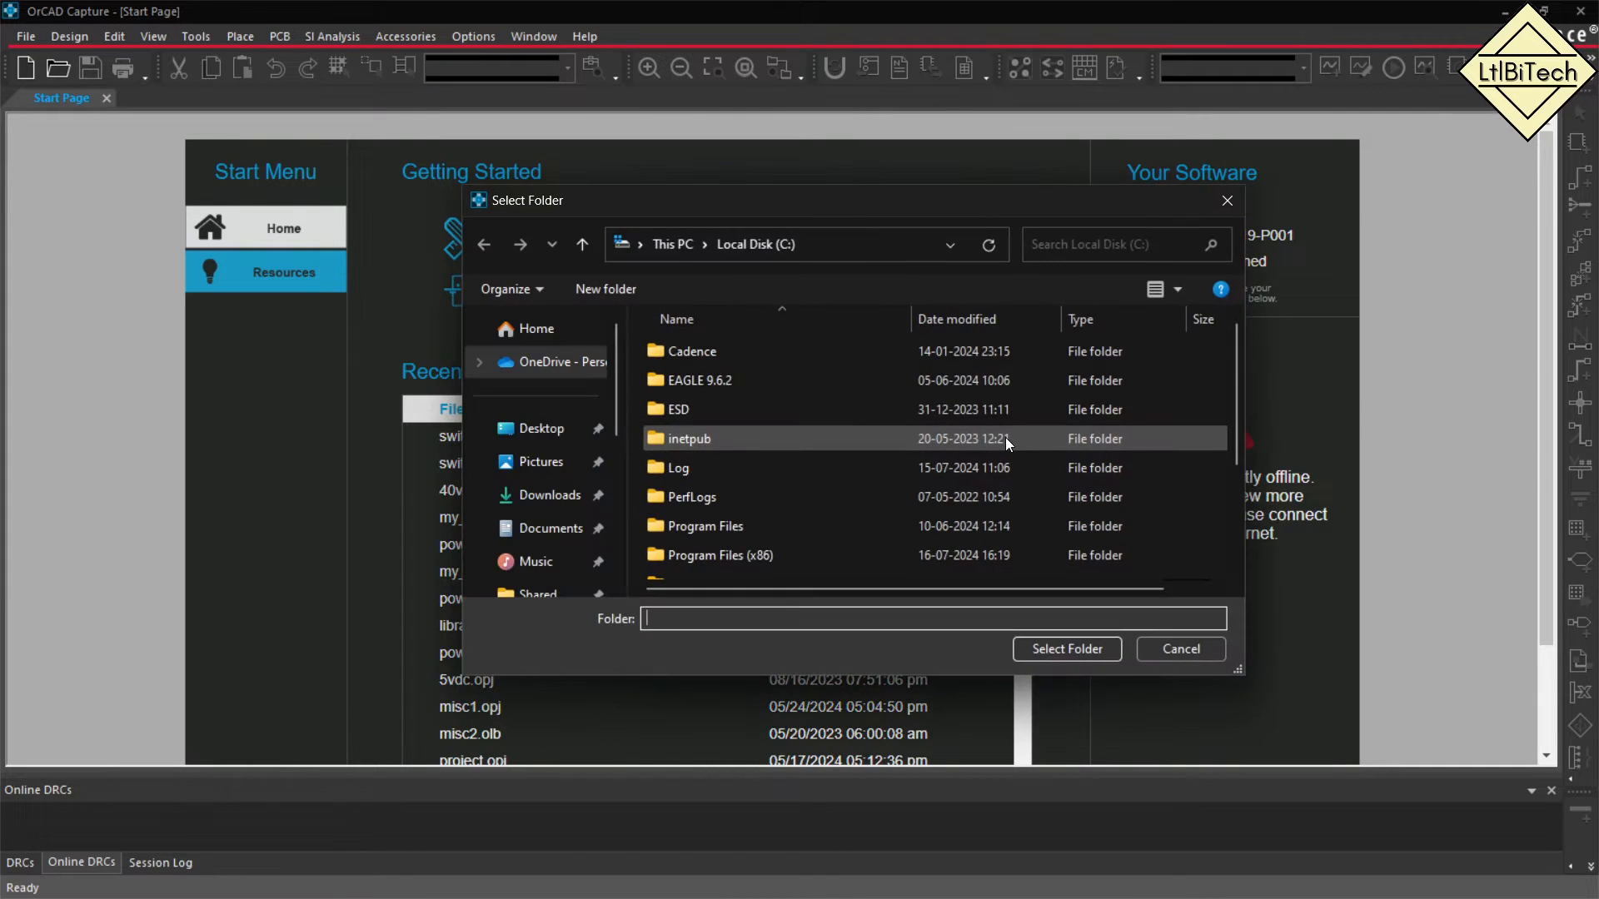
pyautogui.click(533, 430)
pyautogui.doubleClick(671, 371)
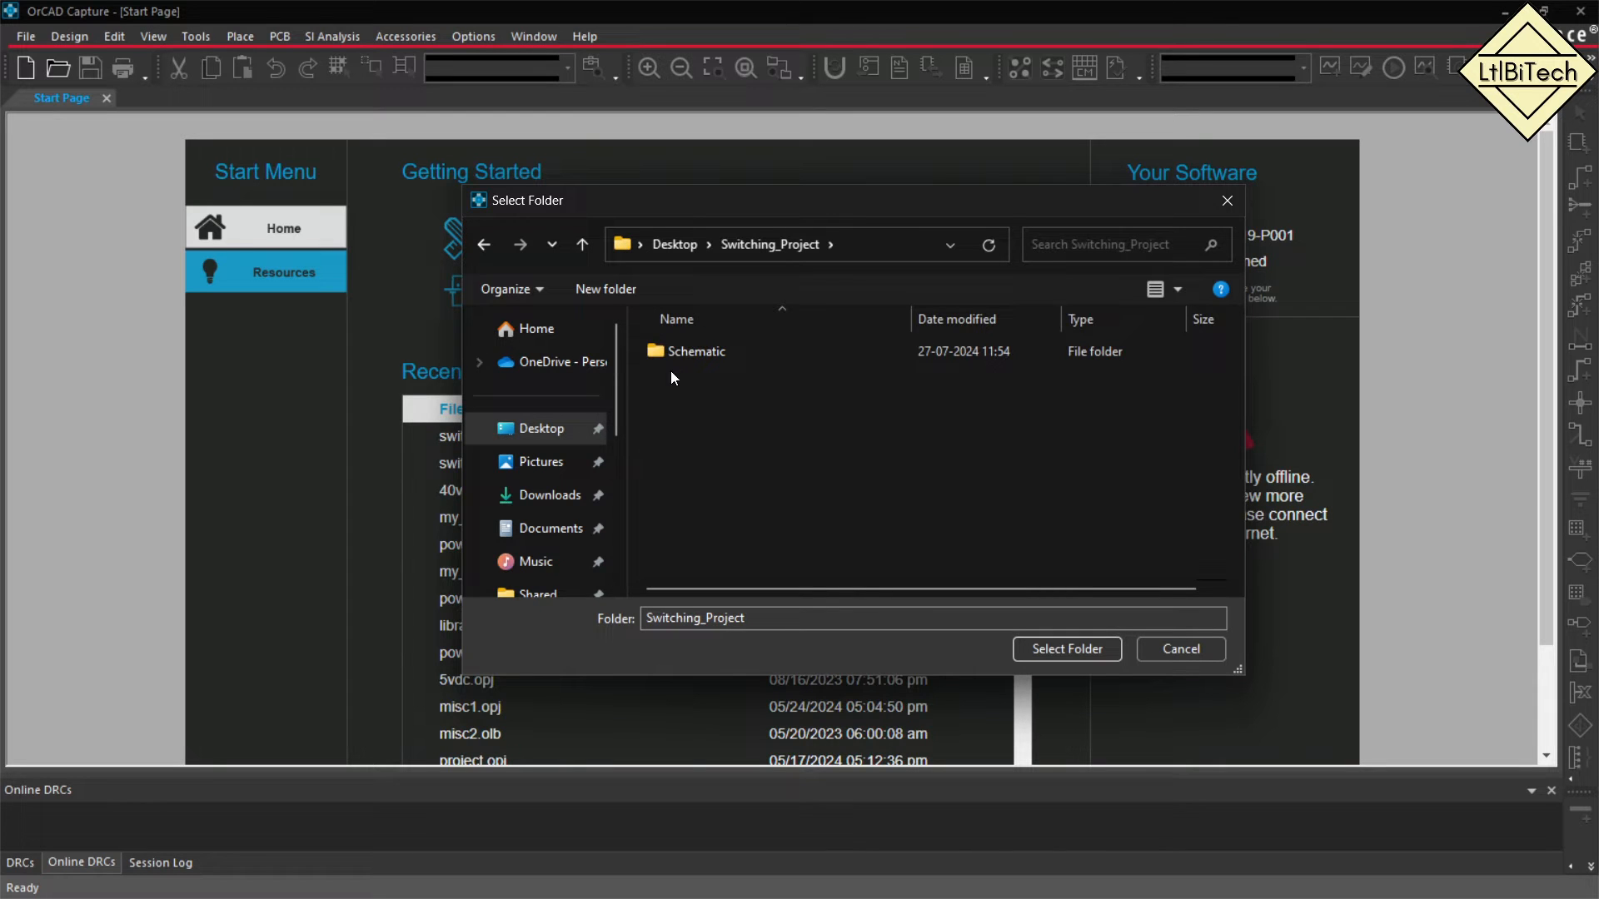
pyautogui.click(682, 358)
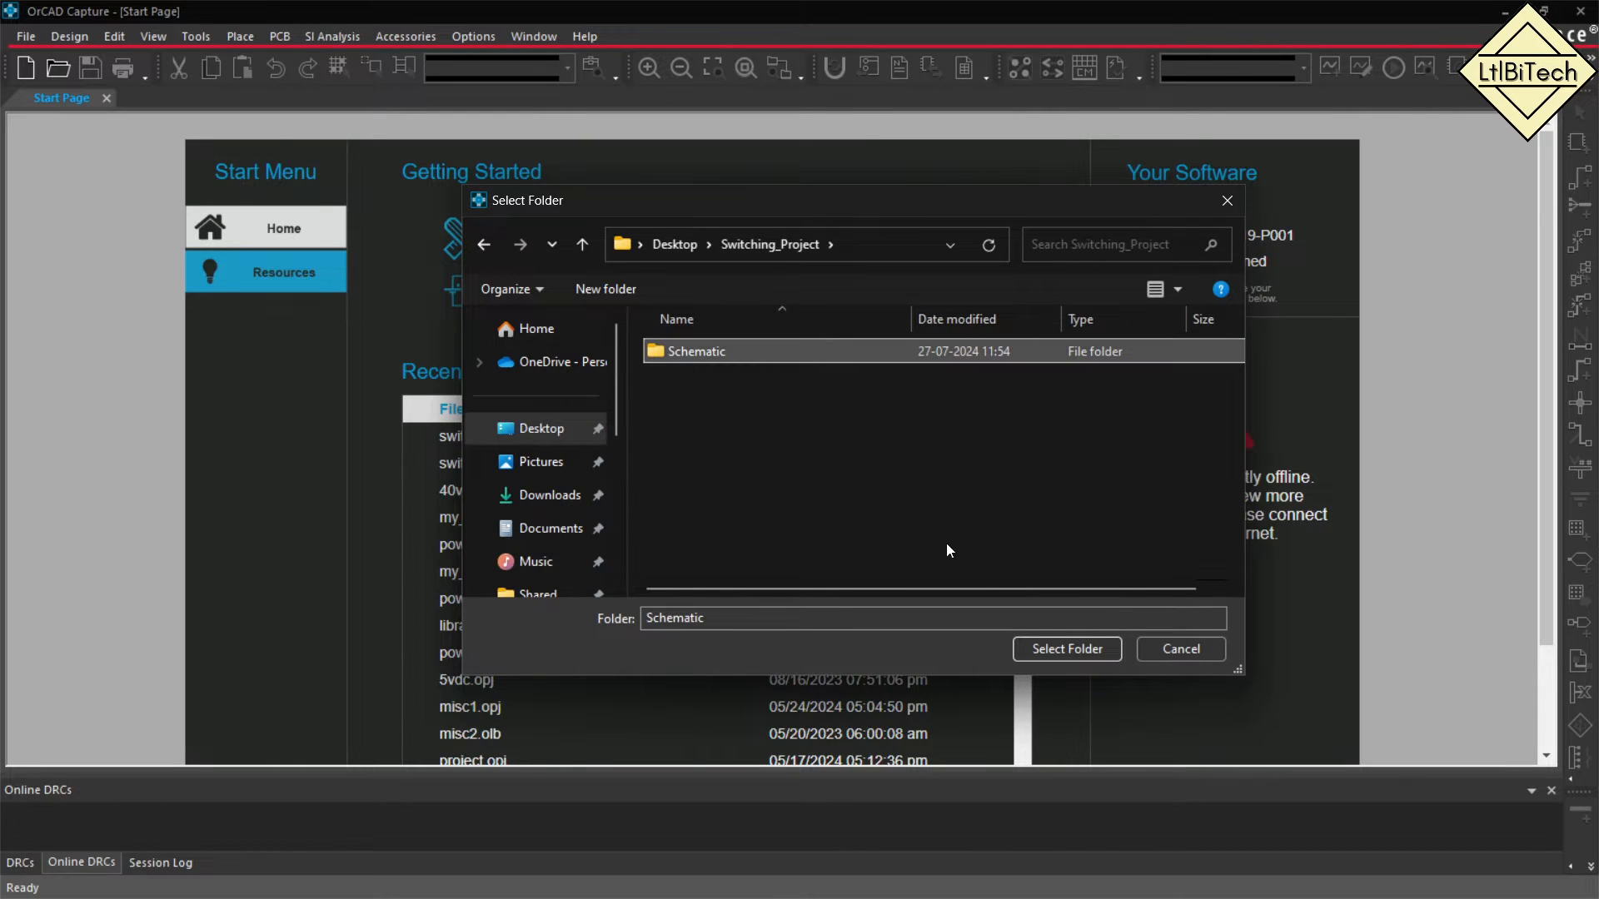
pyautogui.click(1074, 653)
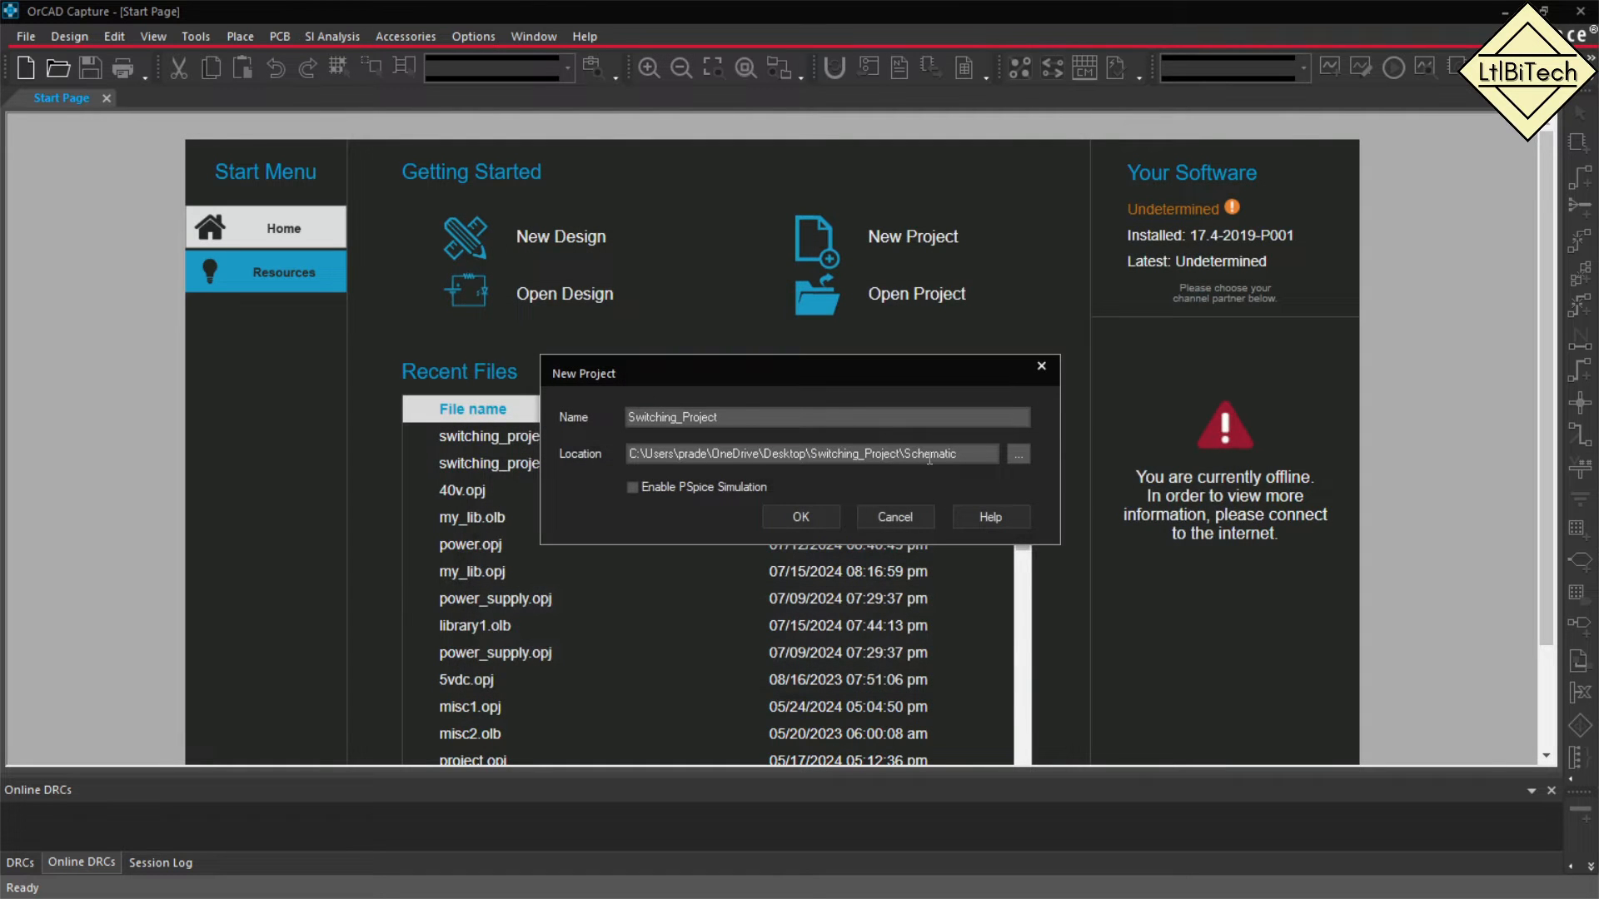
pyautogui.click(801, 517)
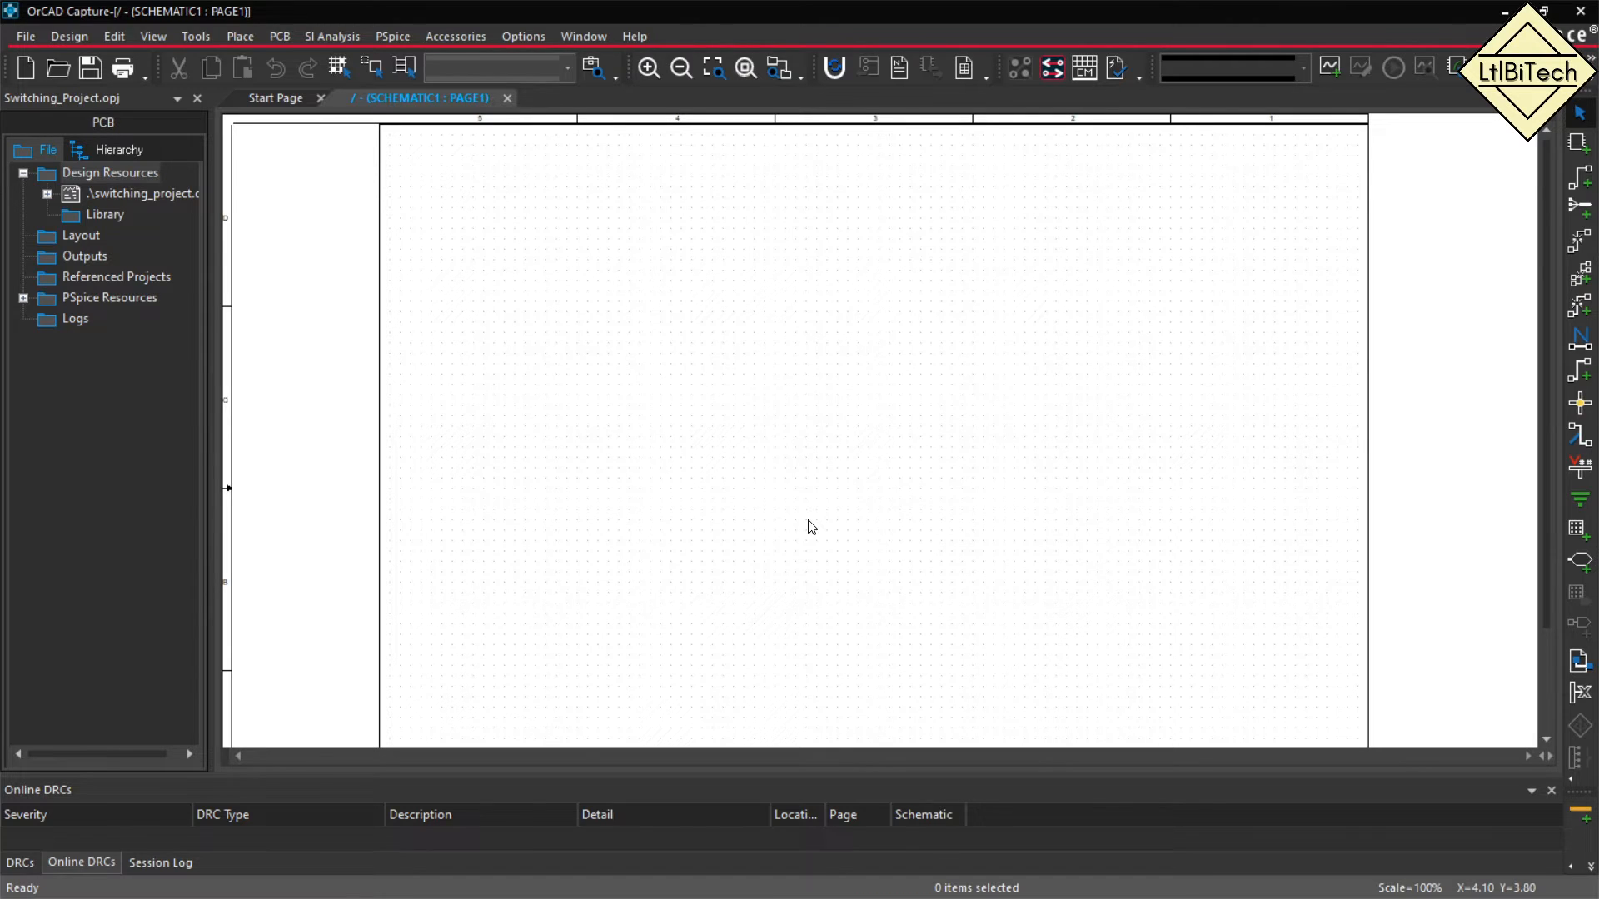
# Inspect the generated project files in the Schematic folder of Switching_Project on the desktop, and close the folder window.
pyautogui.press('super+d')
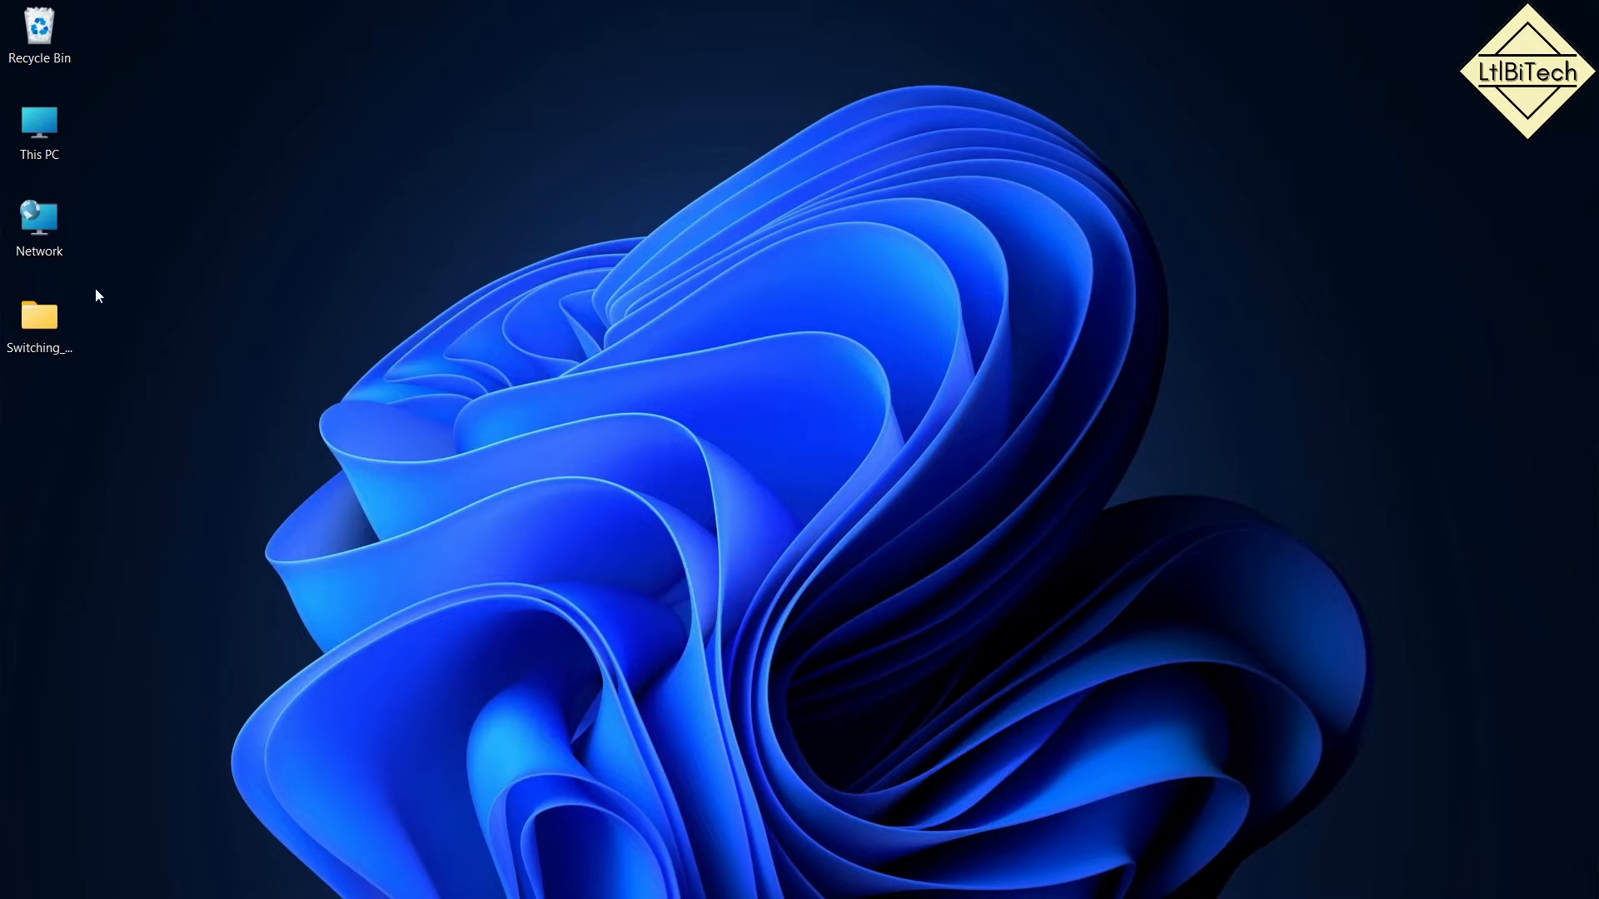
pyautogui.click(56, 314)
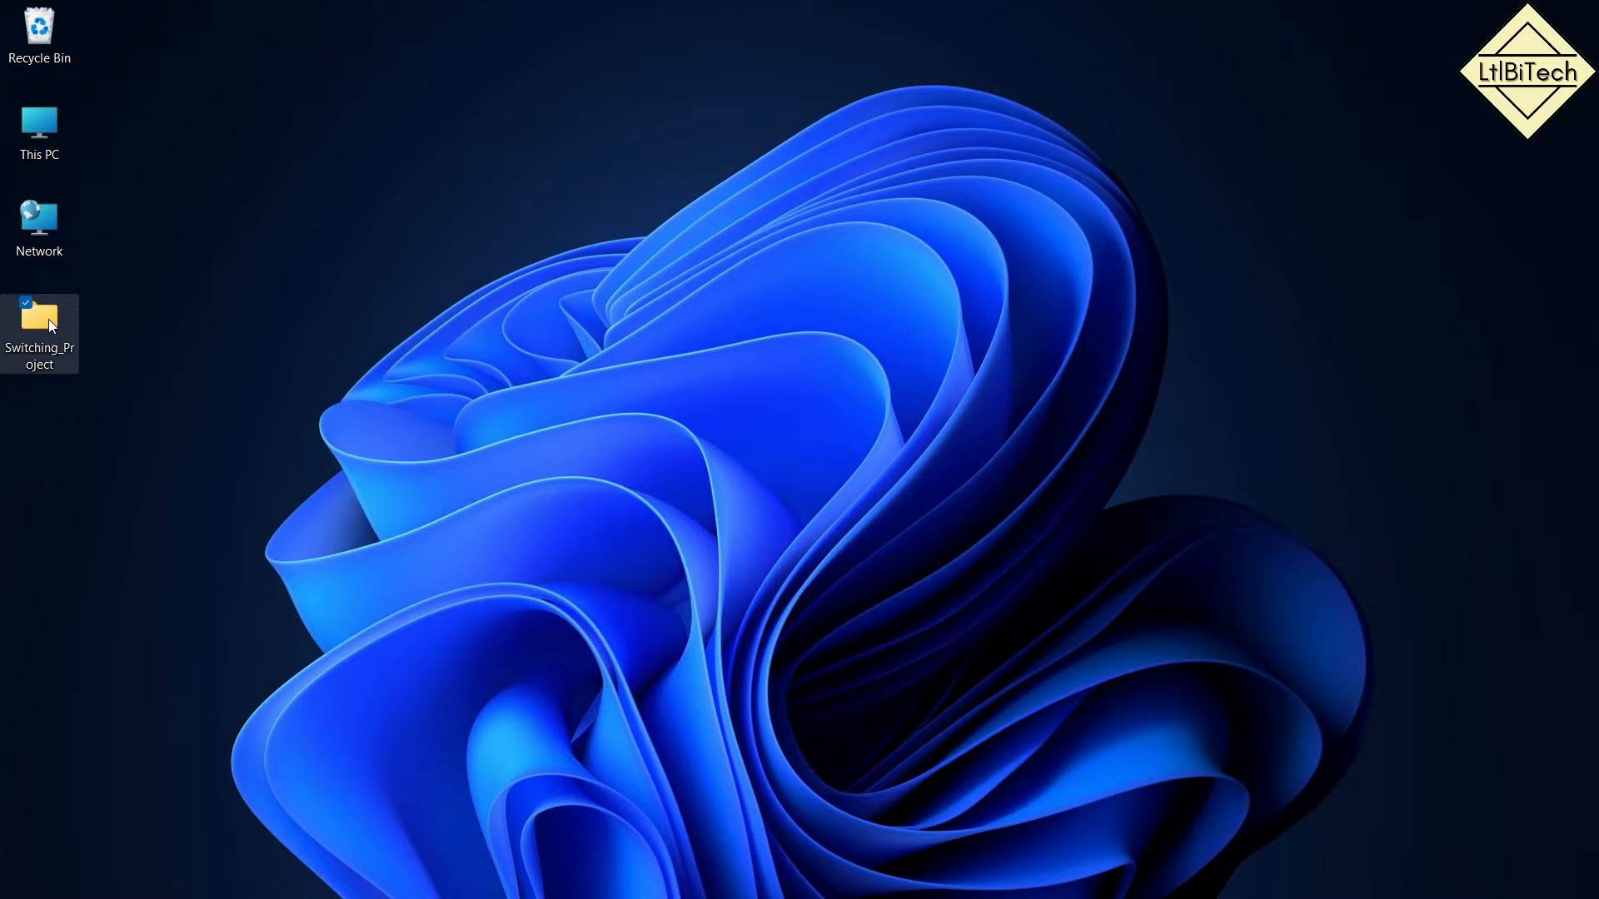
pyautogui.doubleClick(48, 318)
pyautogui.doubleClick(253, 196)
pyautogui.click(262, 220)
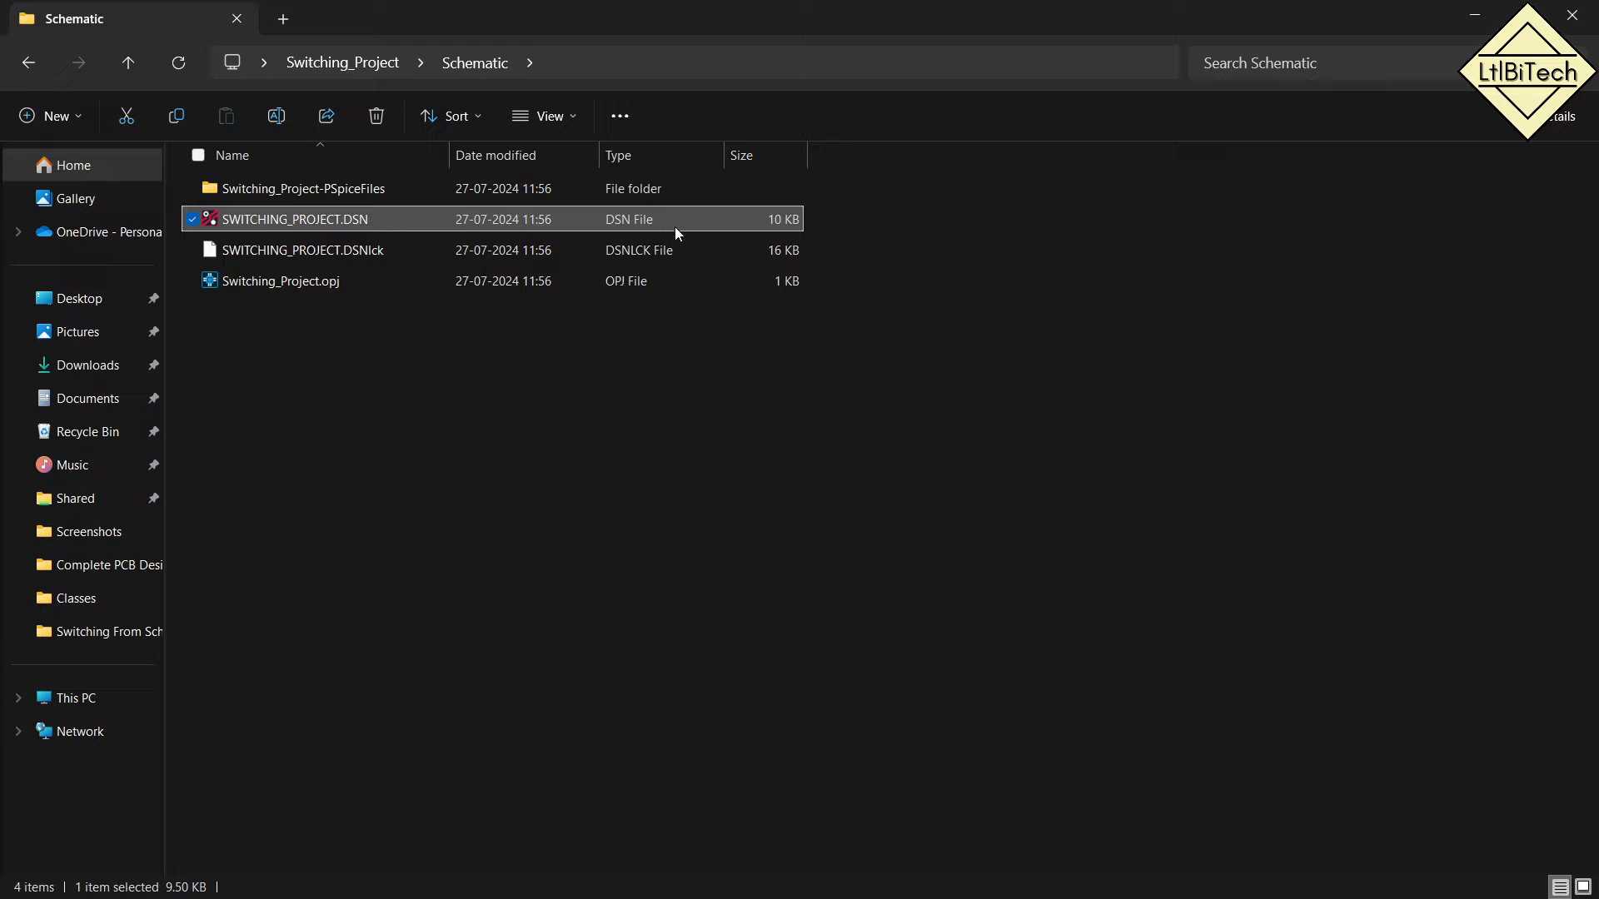
pyautogui.click(1572, 14)
pyautogui.click(553, 123)
# Switch back to OrCAD Capture and show the whole blank schematic page.
pyautogui.moveTo(961, 897)
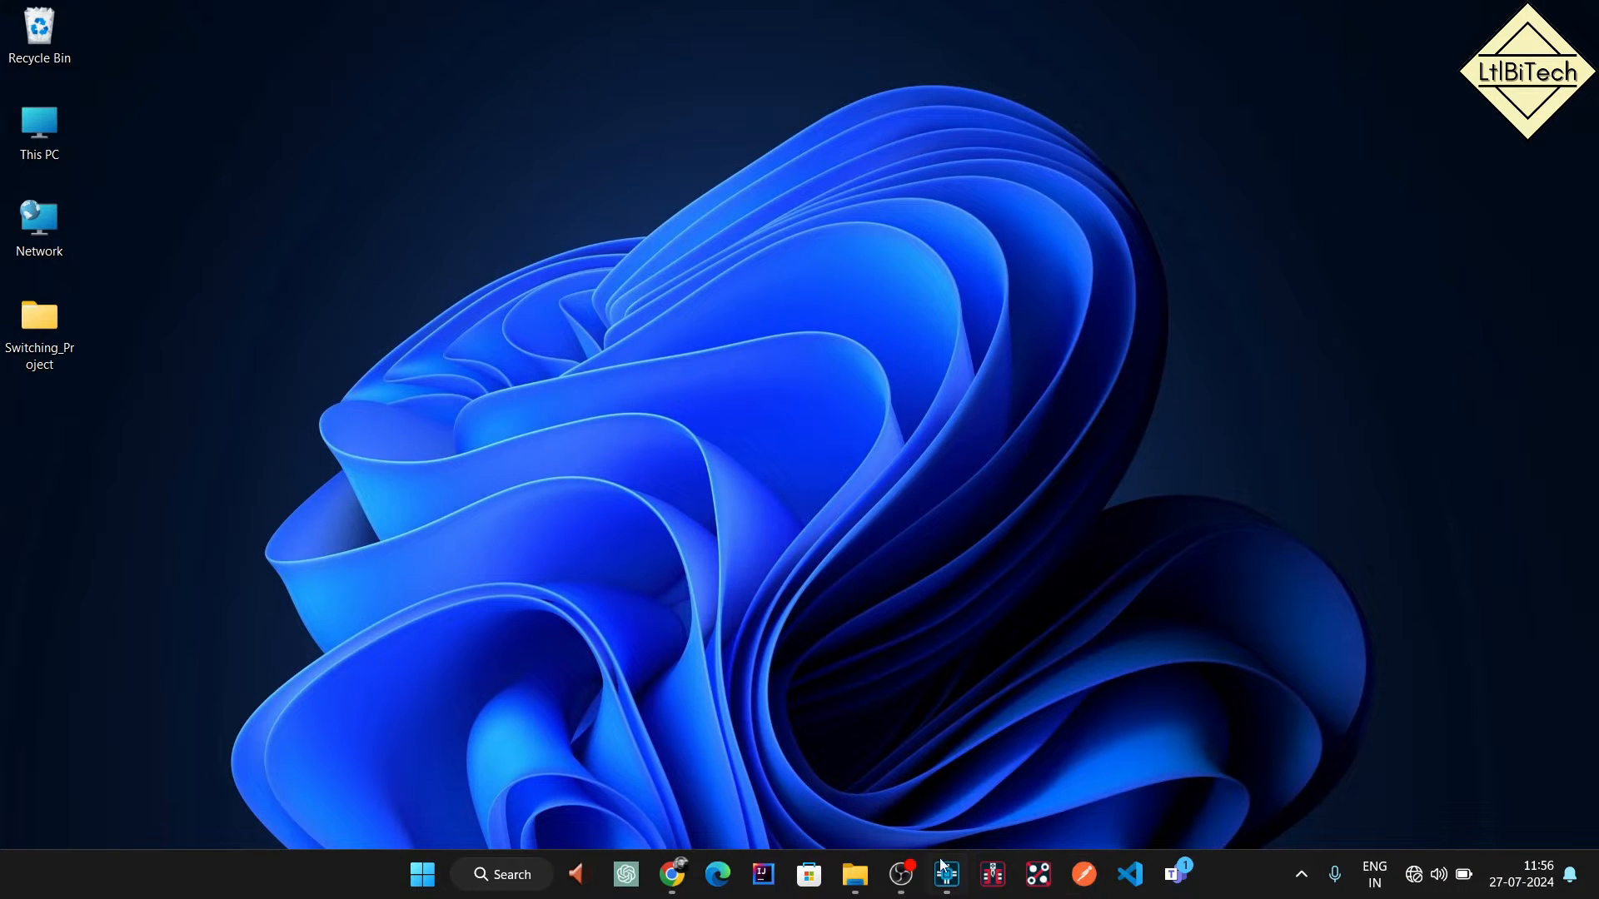
pyautogui.click(946, 874)
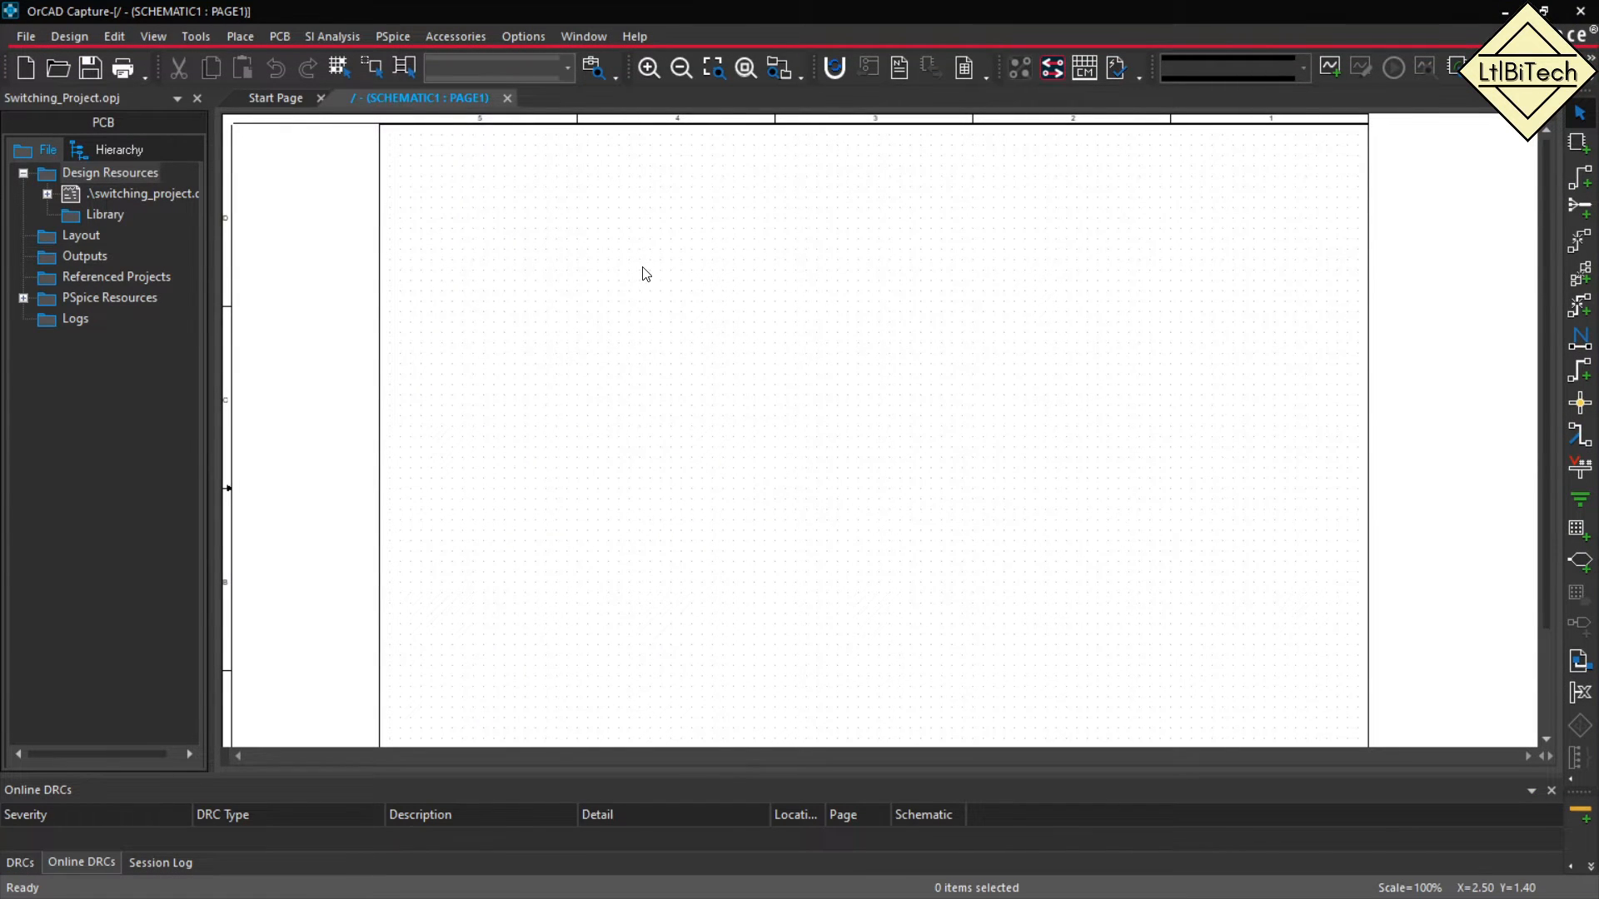
pyautogui.keyDown('ctrl'); pyautogui.scroll(-1, 644, 272); pyautogui.keyUp('ctrl')
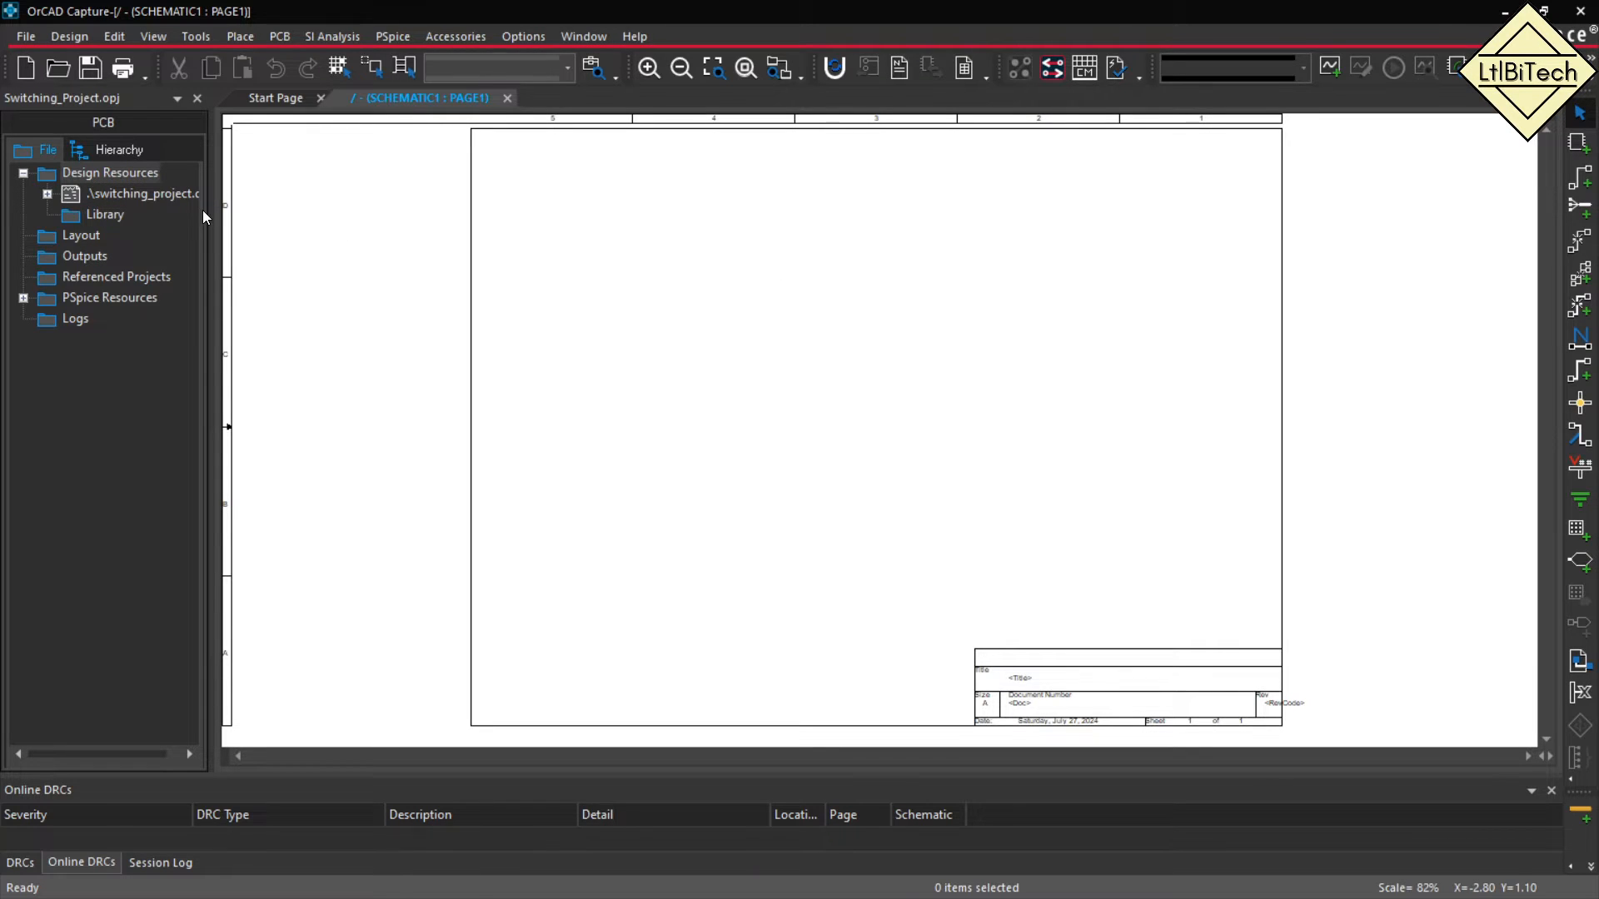
# Expand the switching_project.dsn design down to SCHEMATIC1 and rename its PAGE1 as PAGE1-Switching_Project.
pyautogui.moveTo(207, 213); pyautogui.dragTo(380, 218)
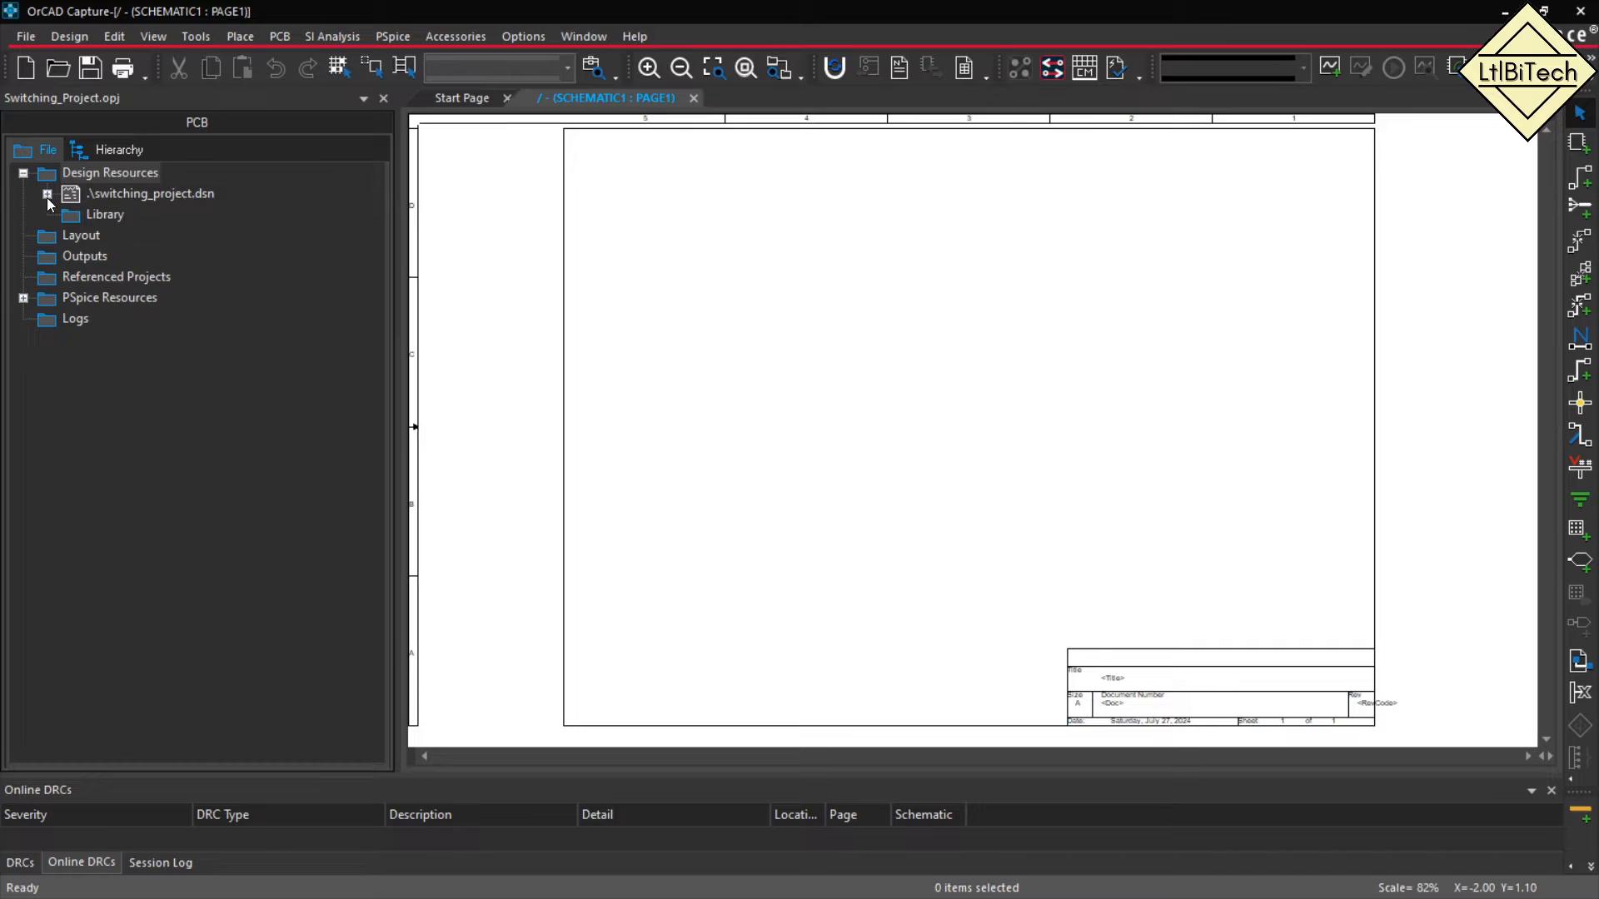
pyautogui.doubleClick(129, 195)
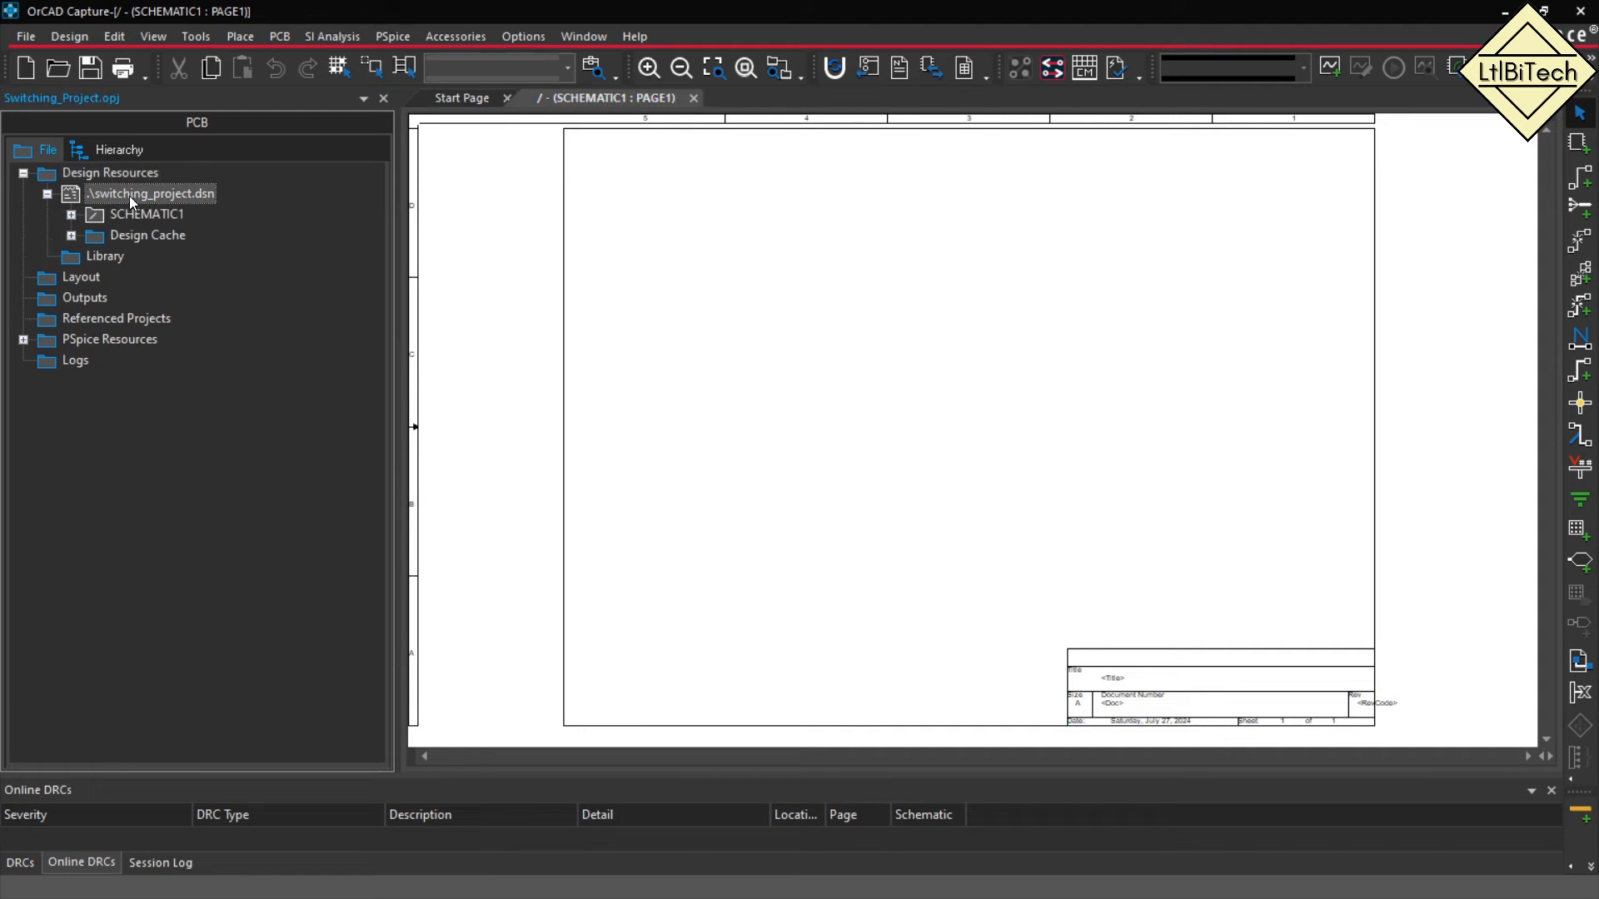
pyautogui.click(172, 216)
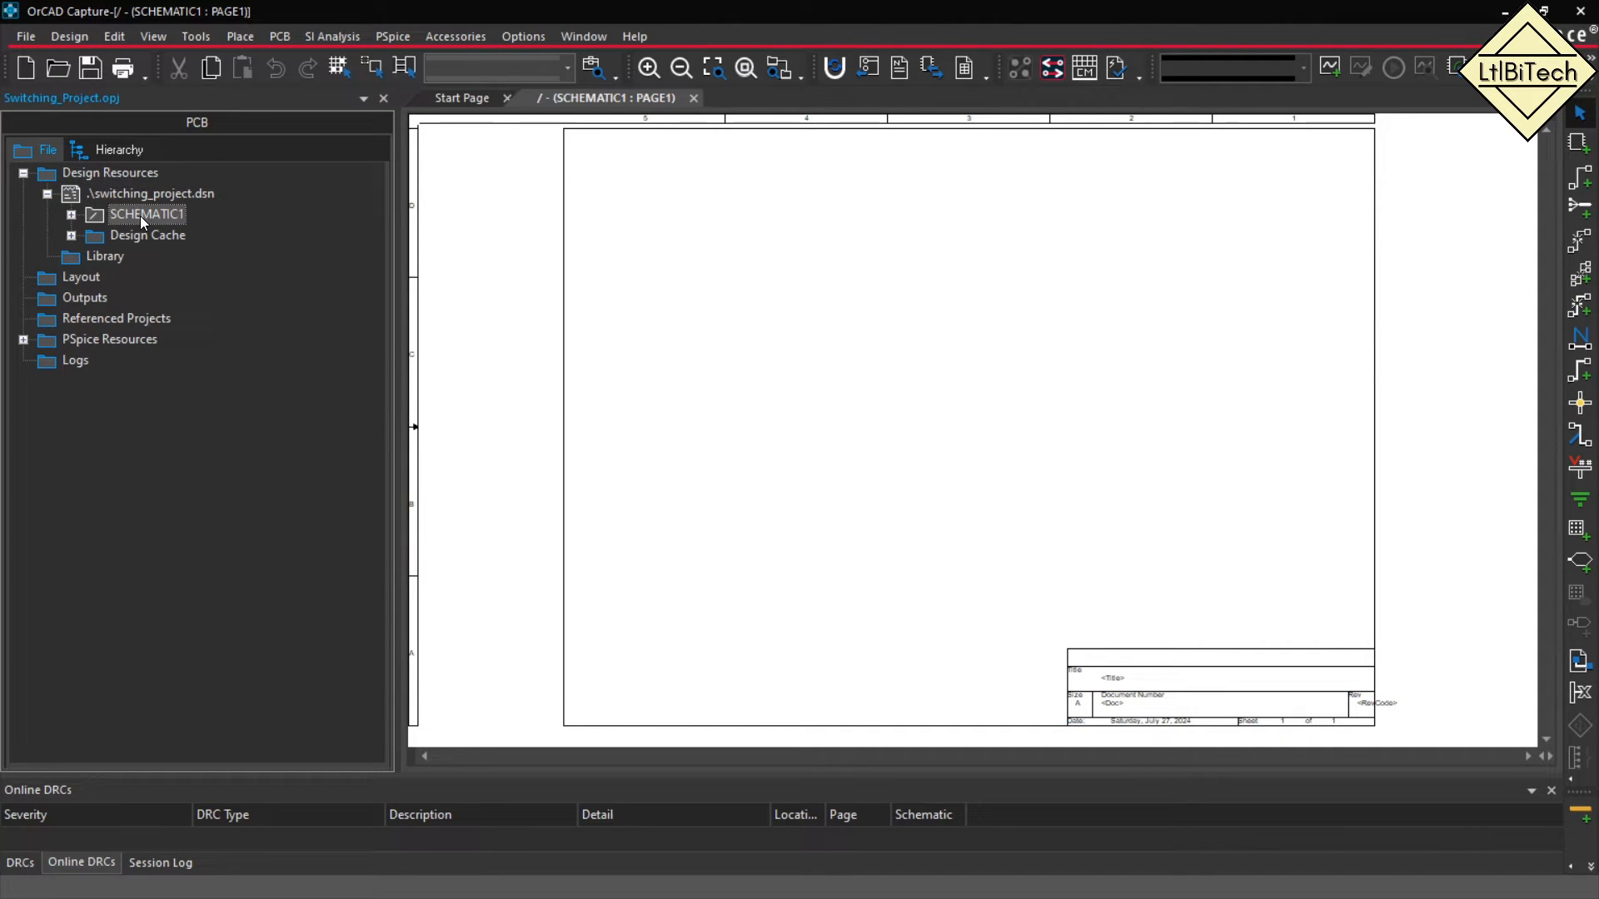
pyautogui.doubleClick(141, 216)
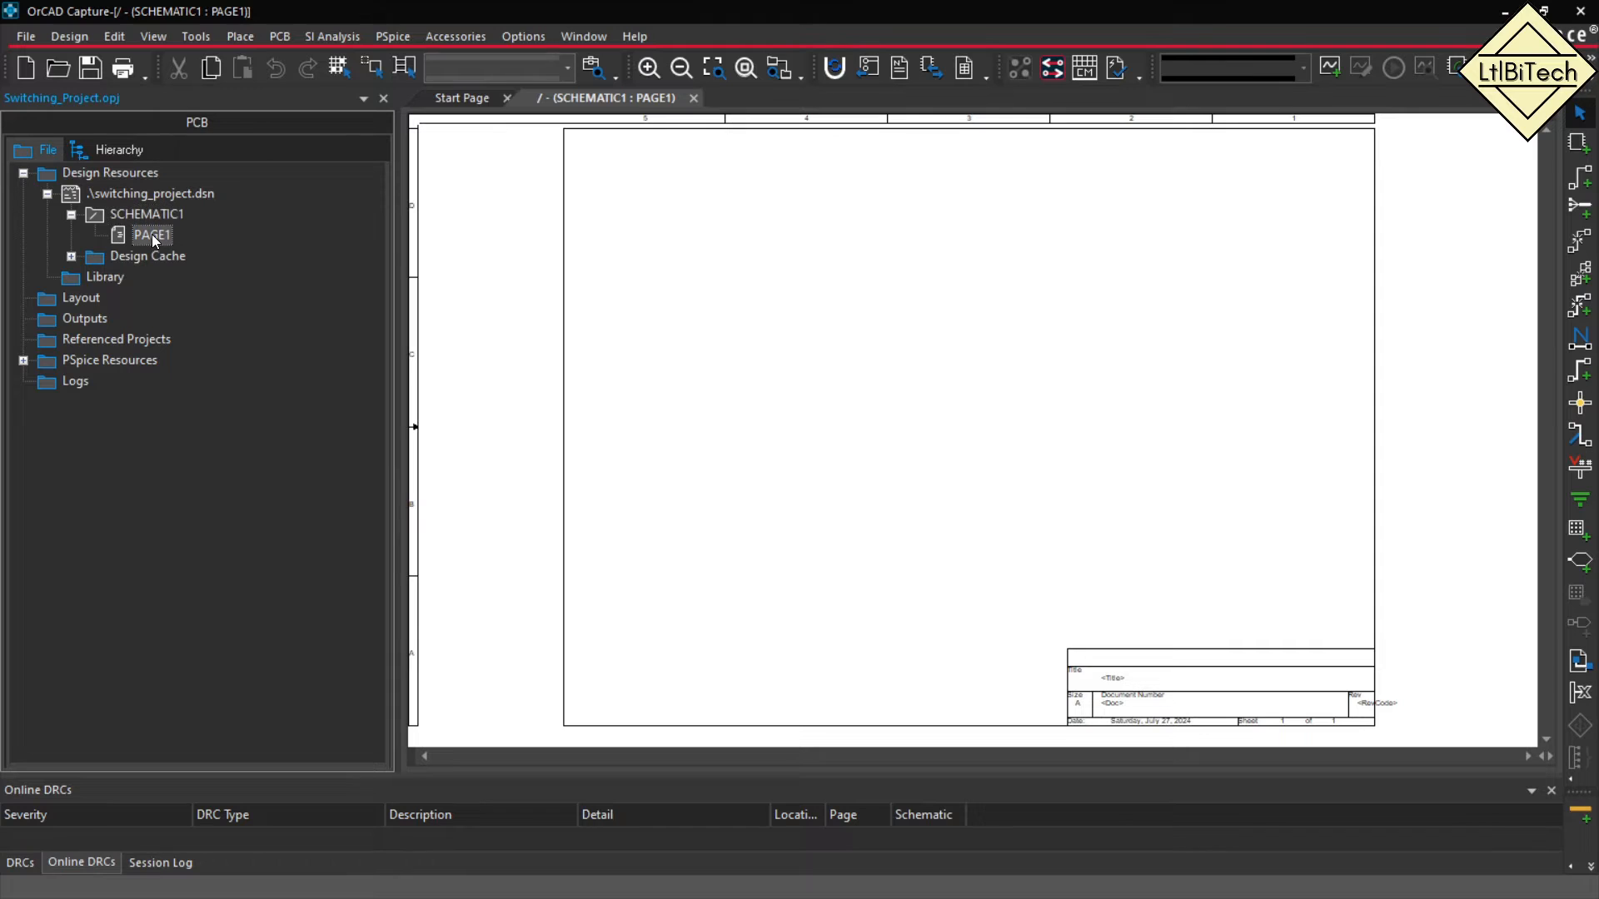
pyautogui.rightClick(154, 240)
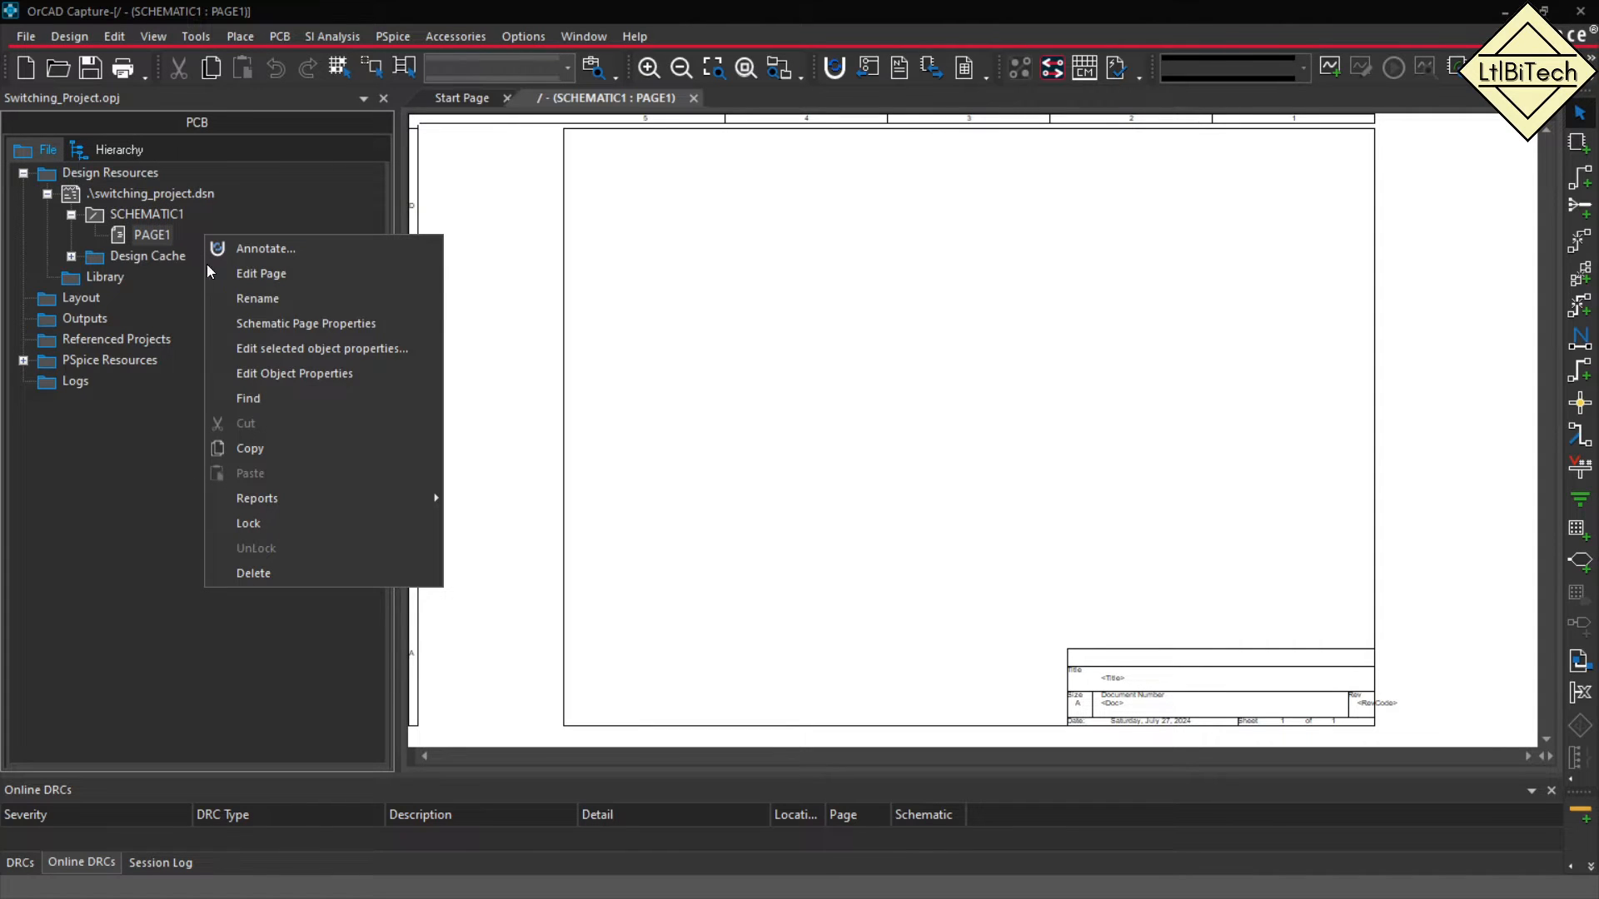
pyautogui.click(290, 302)
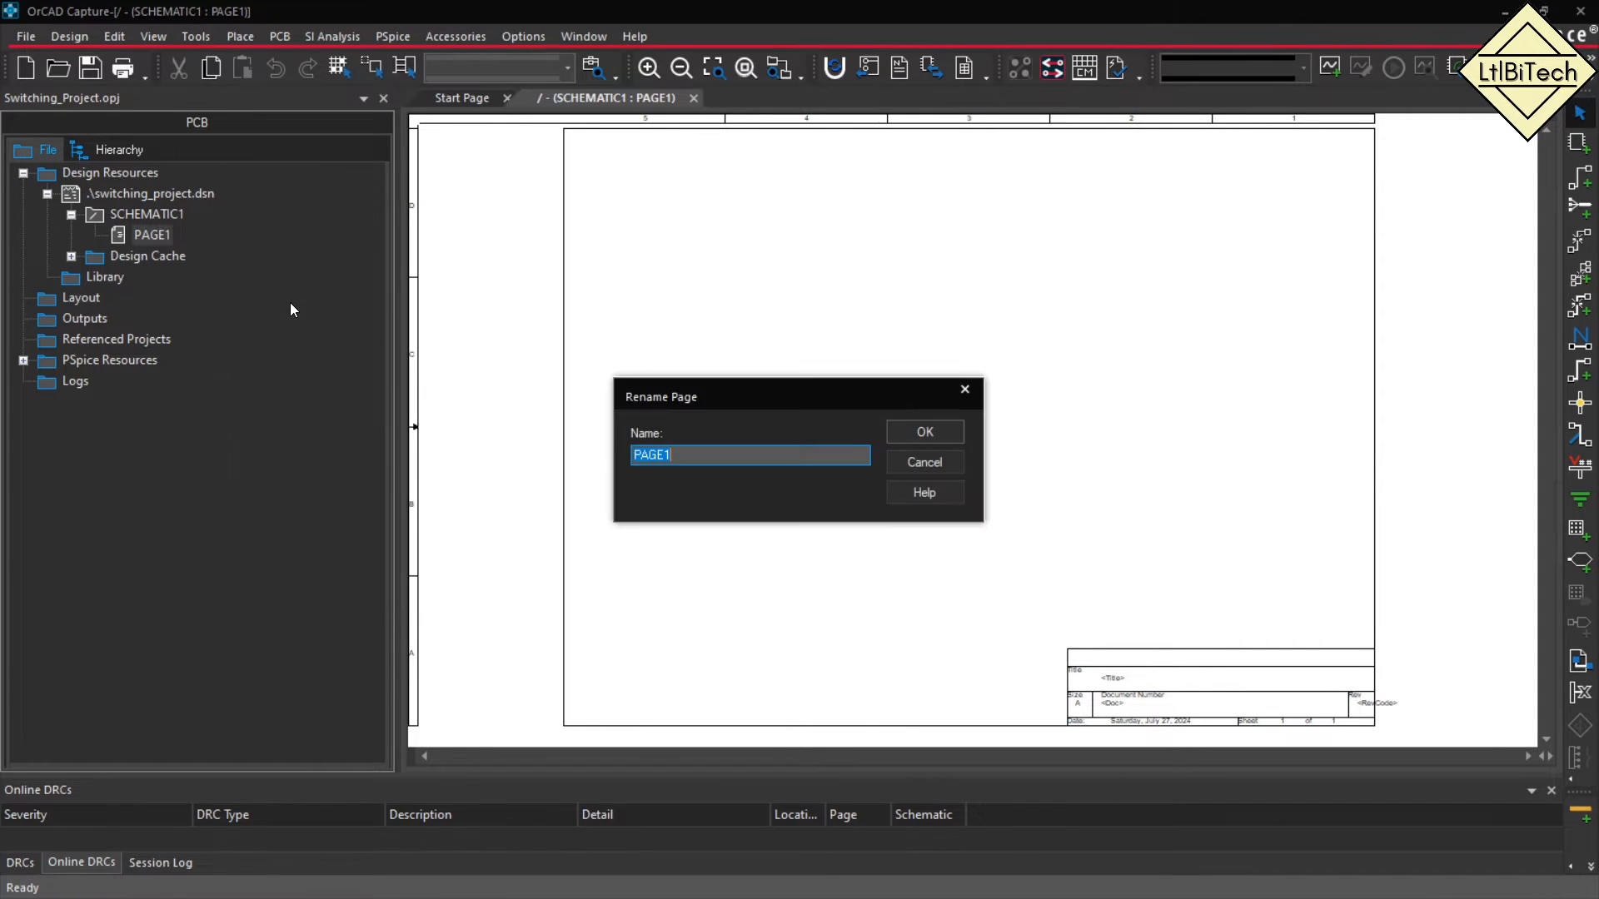
pyautogui.press('End')
pyautogui.write('-Switching_Project')
pyautogui.press('Return')
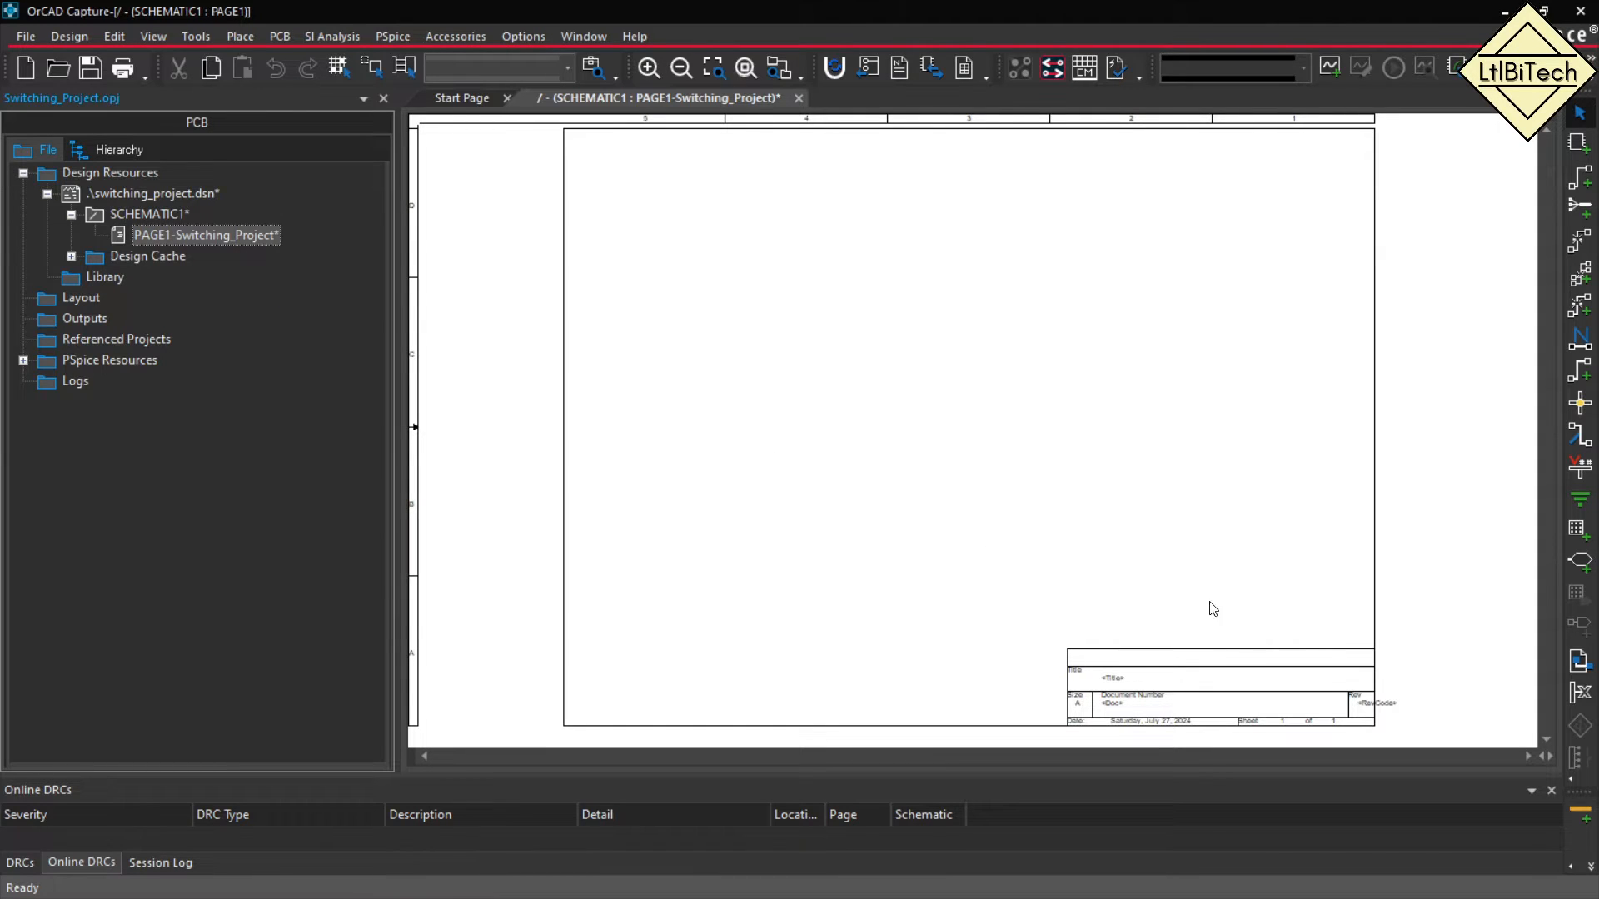
# Set the Title field in the schematic page's title block to Switching.
pyautogui.click(1114, 685)
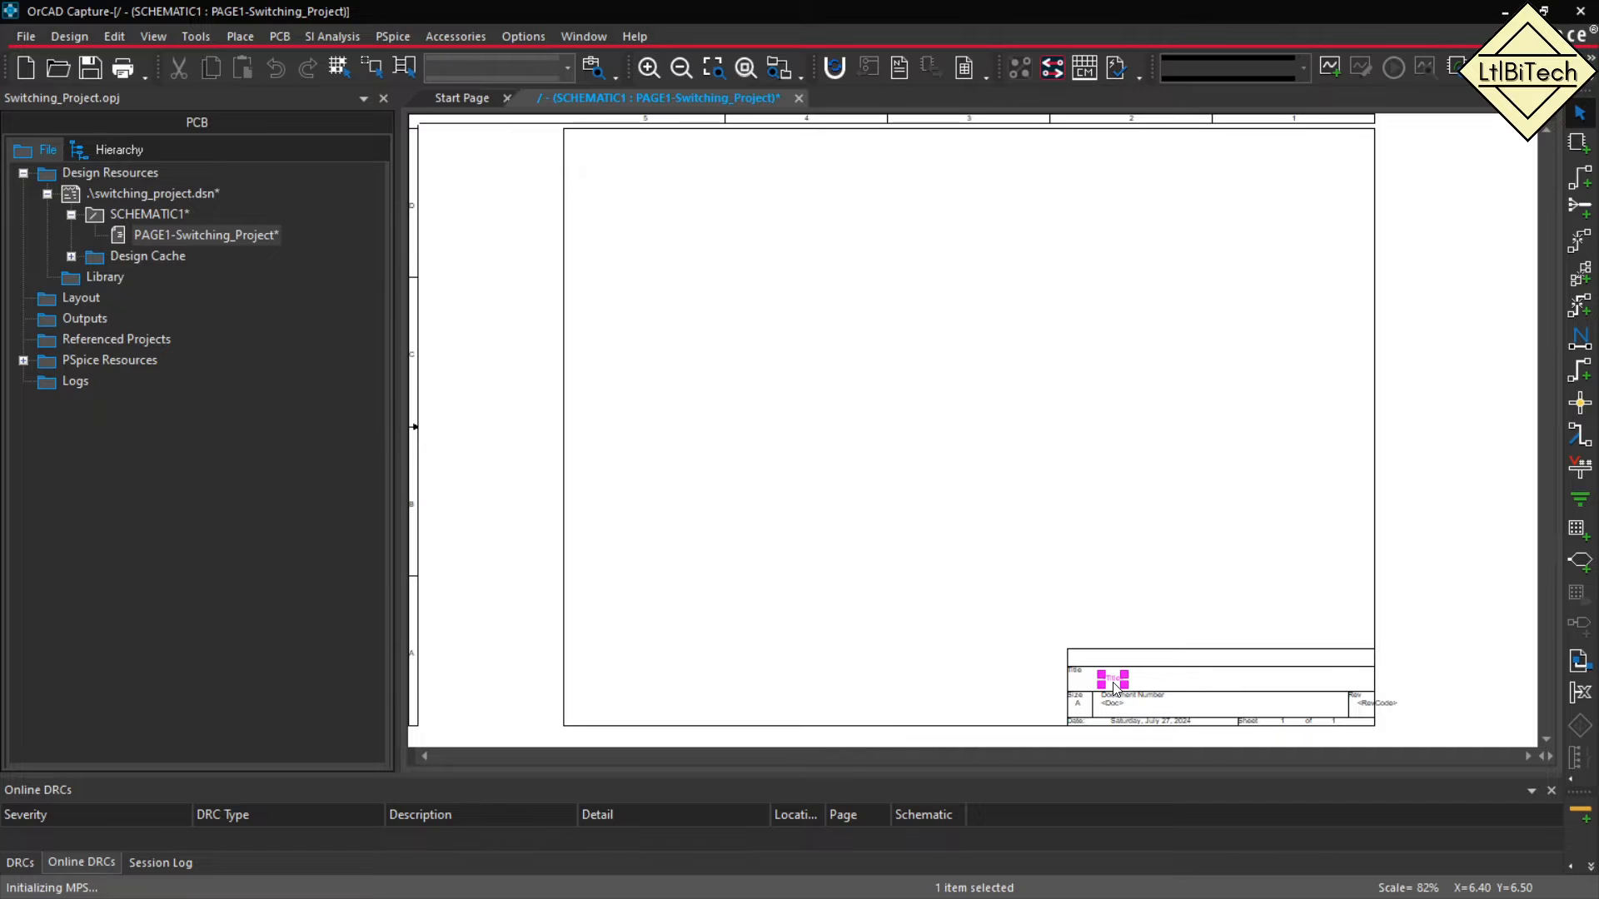
pyautogui.keyDown('ctrl'); pyautogui.scroll(4, 1221, 688); pyautogui.keyUp('ctrl')
pyautogui.keyDown('ctrl'); pyautogui.scroll(2, 1266, 685); pyautogui.keyUp('ctrl')
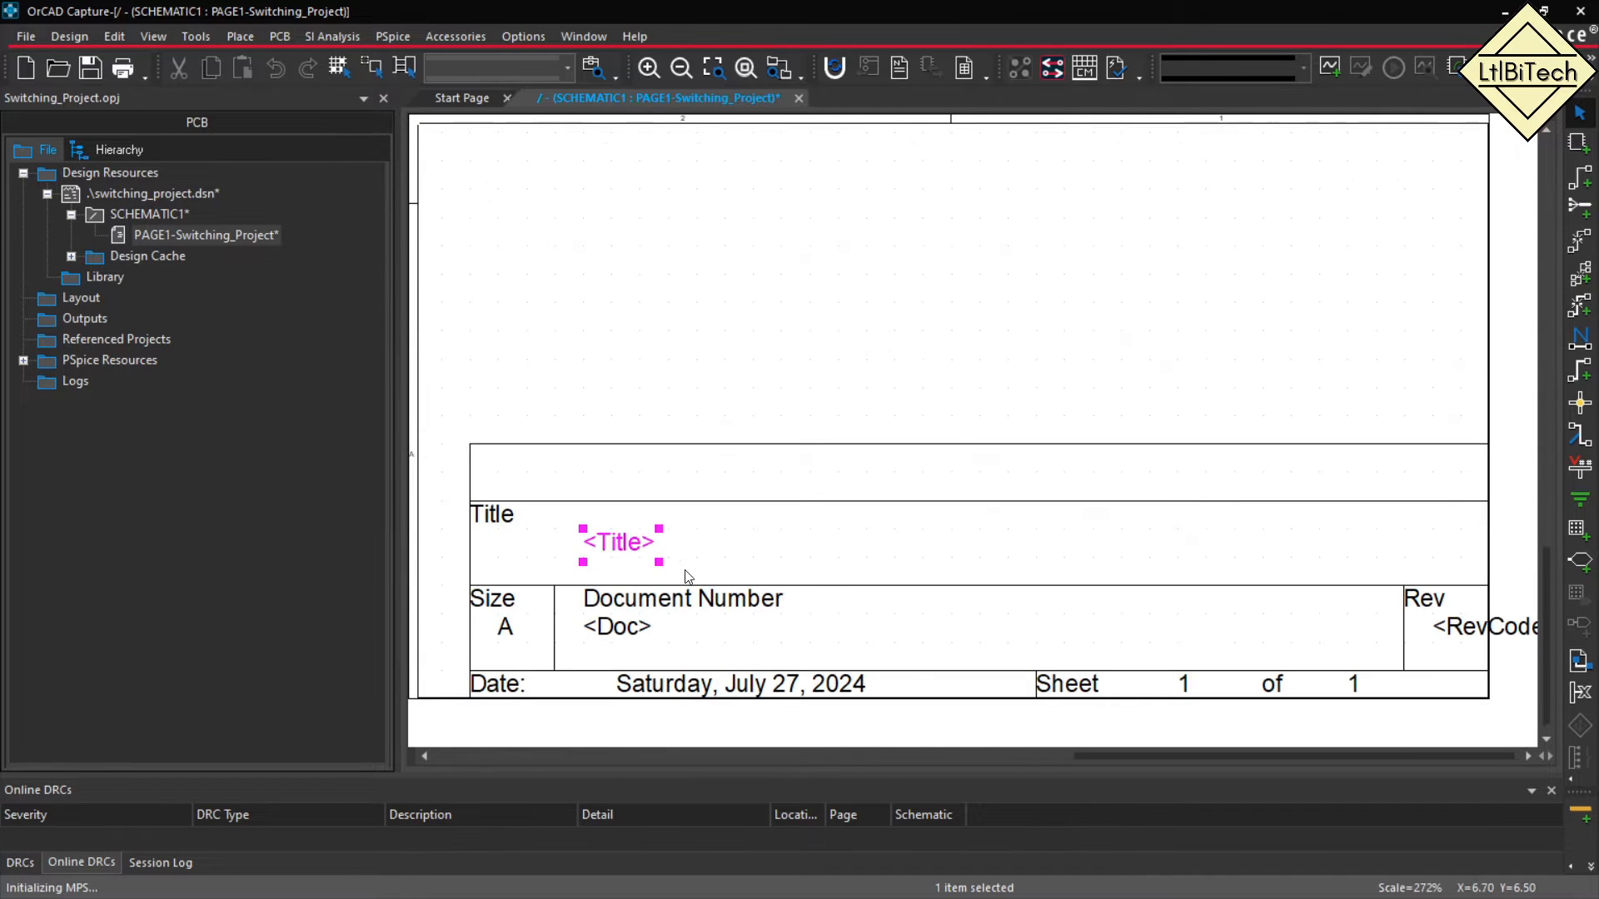
pyautogui.doubleClick(619, 547)
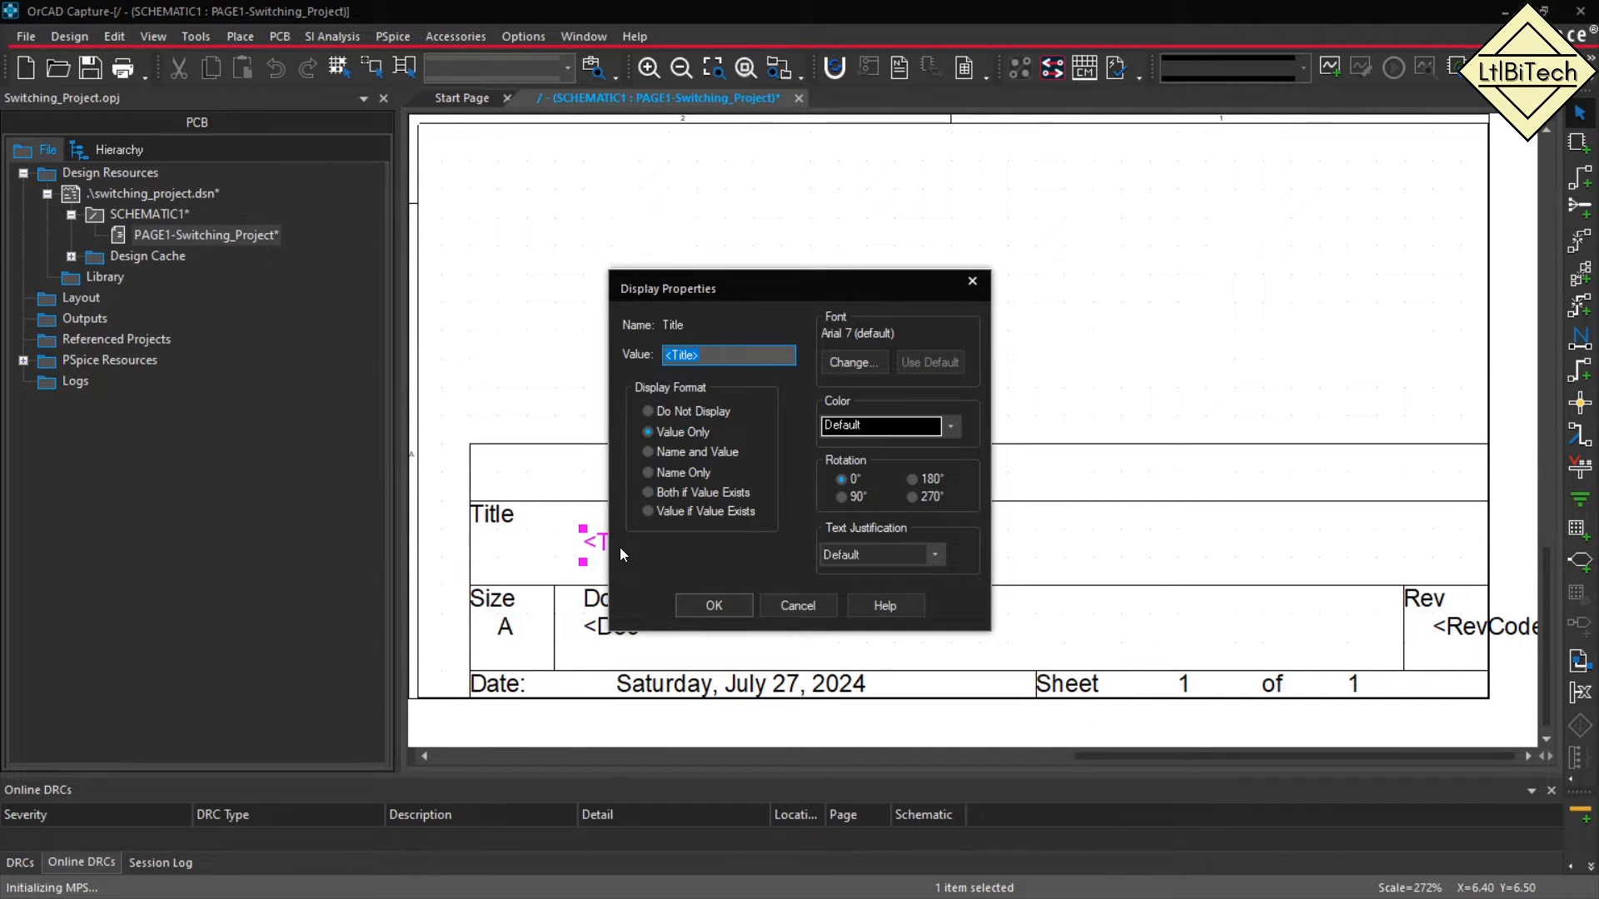
pyautogui.write('R')
pyautogui.press('BackSpace')
pyautogui.write('Switching')
pyautogui.press('Return')
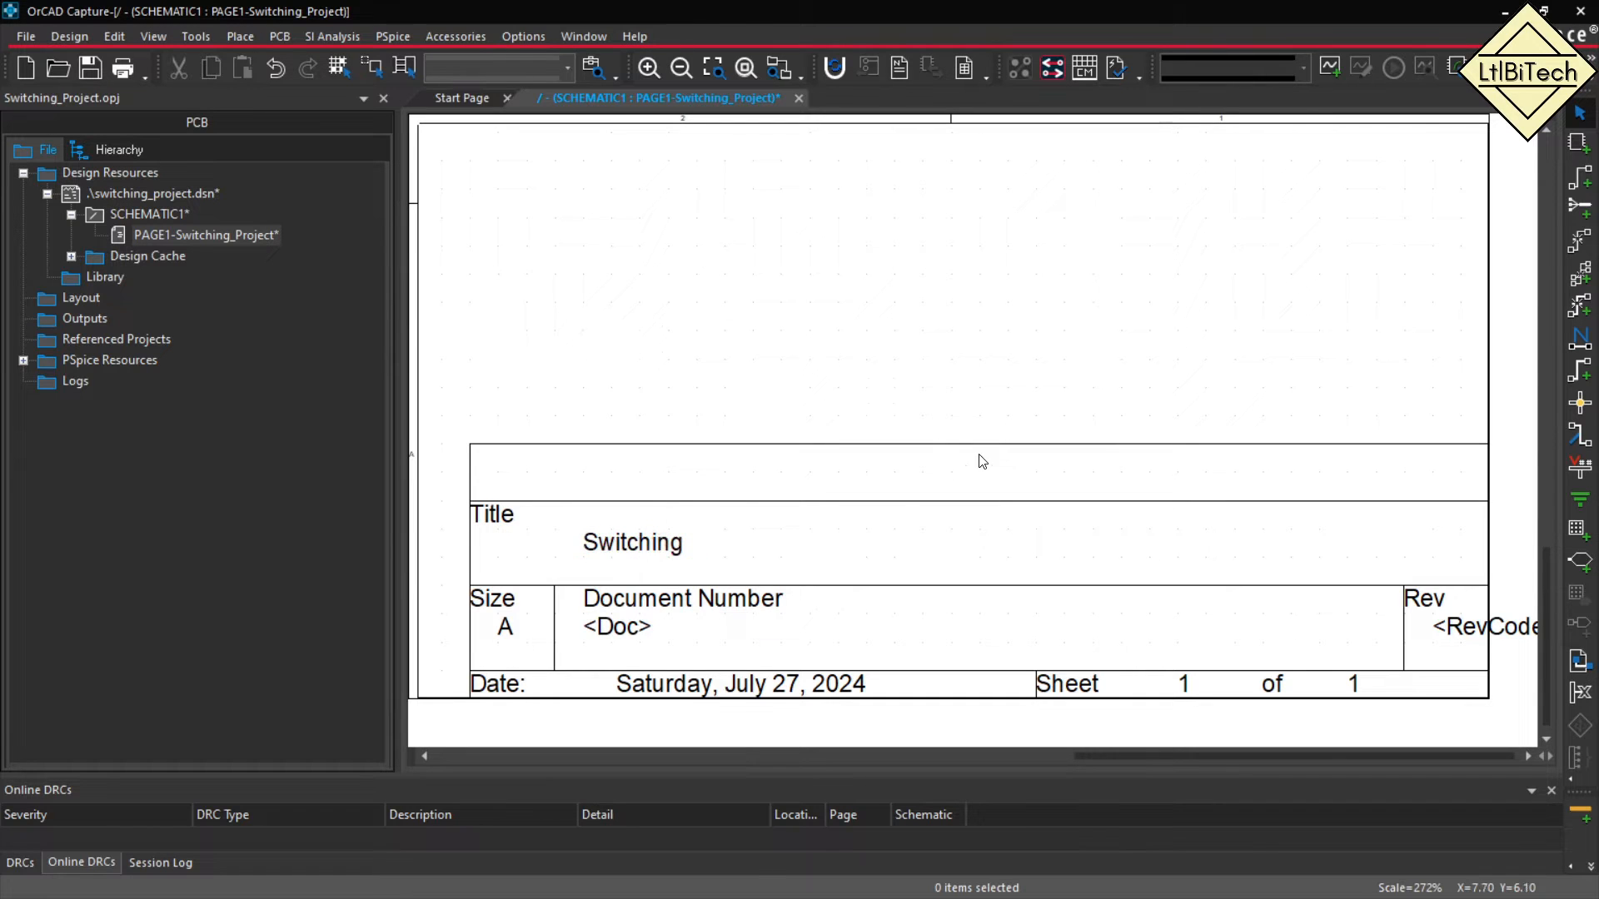
pyautogui.keyDown('ctrl'); pyautogui.scroll(-6, 1010, 530); pyautogui.keyUp('ctrl')
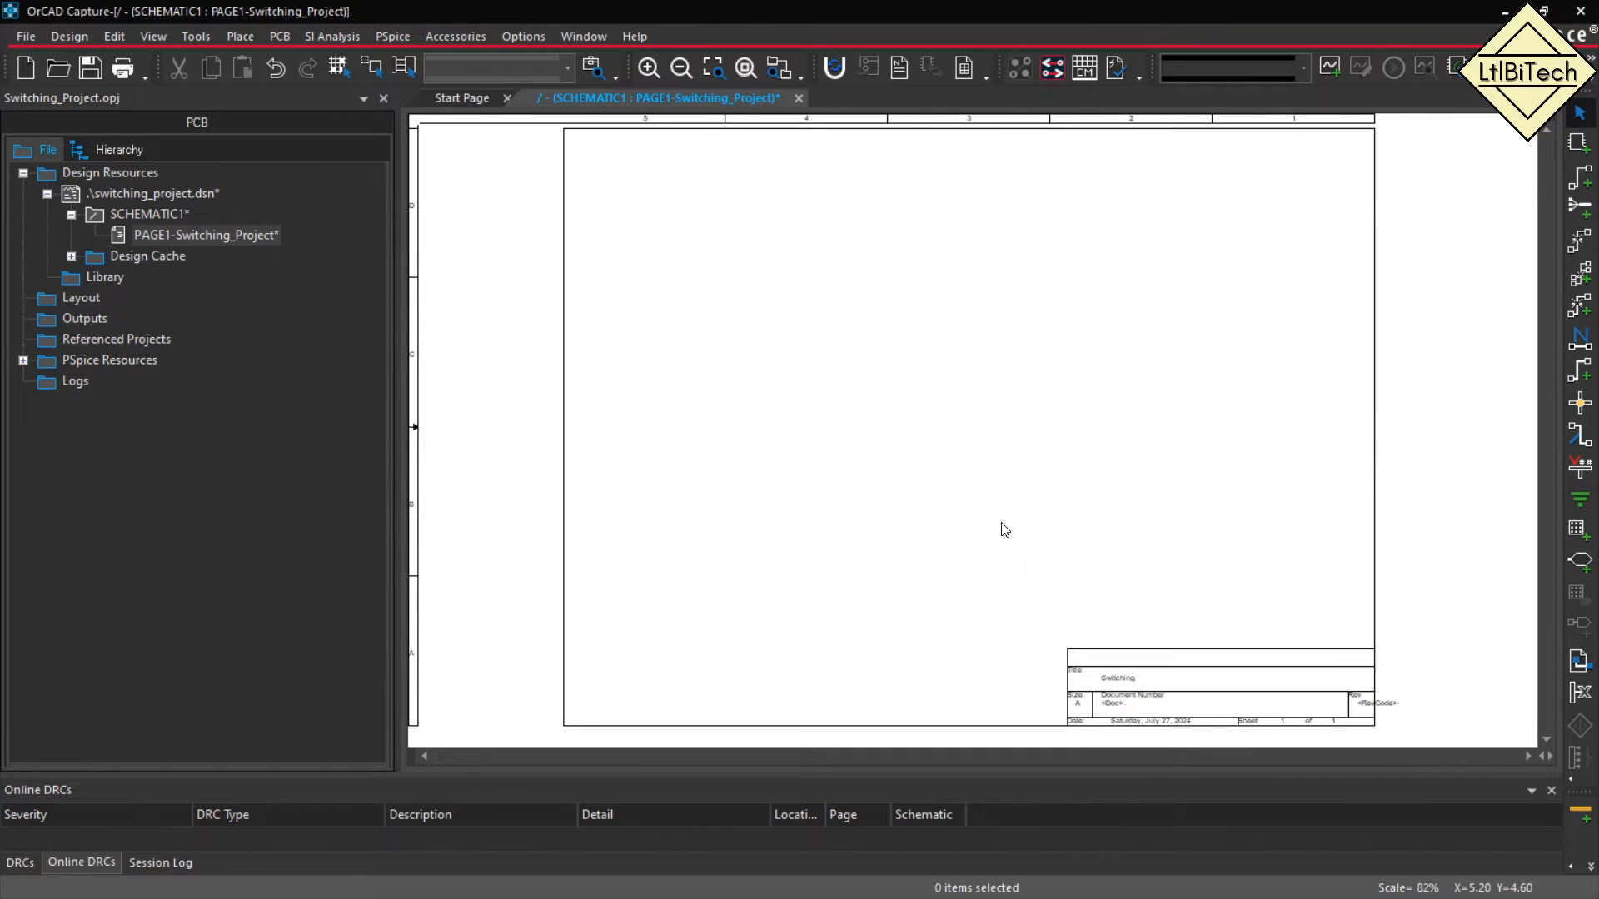
# Narrow the project tree and set the schematic page size to A4 with millimeters as the units.
pyautogui.moveTo(400, 306); pyautogui.dragTo(298, 313)
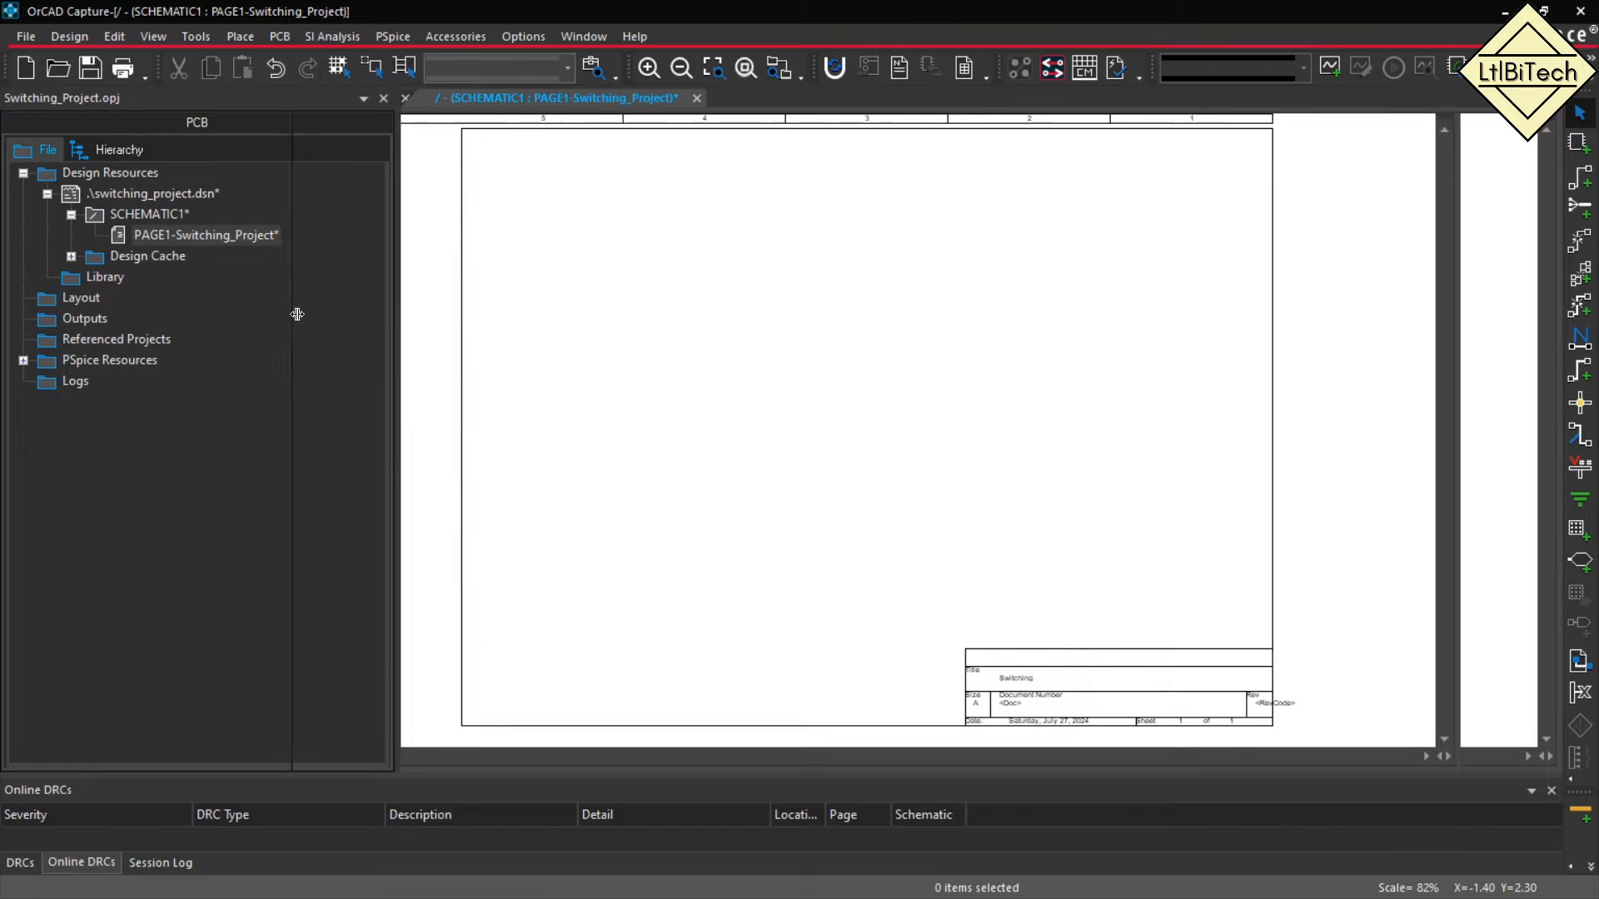
pyautogui.click(518, 35)
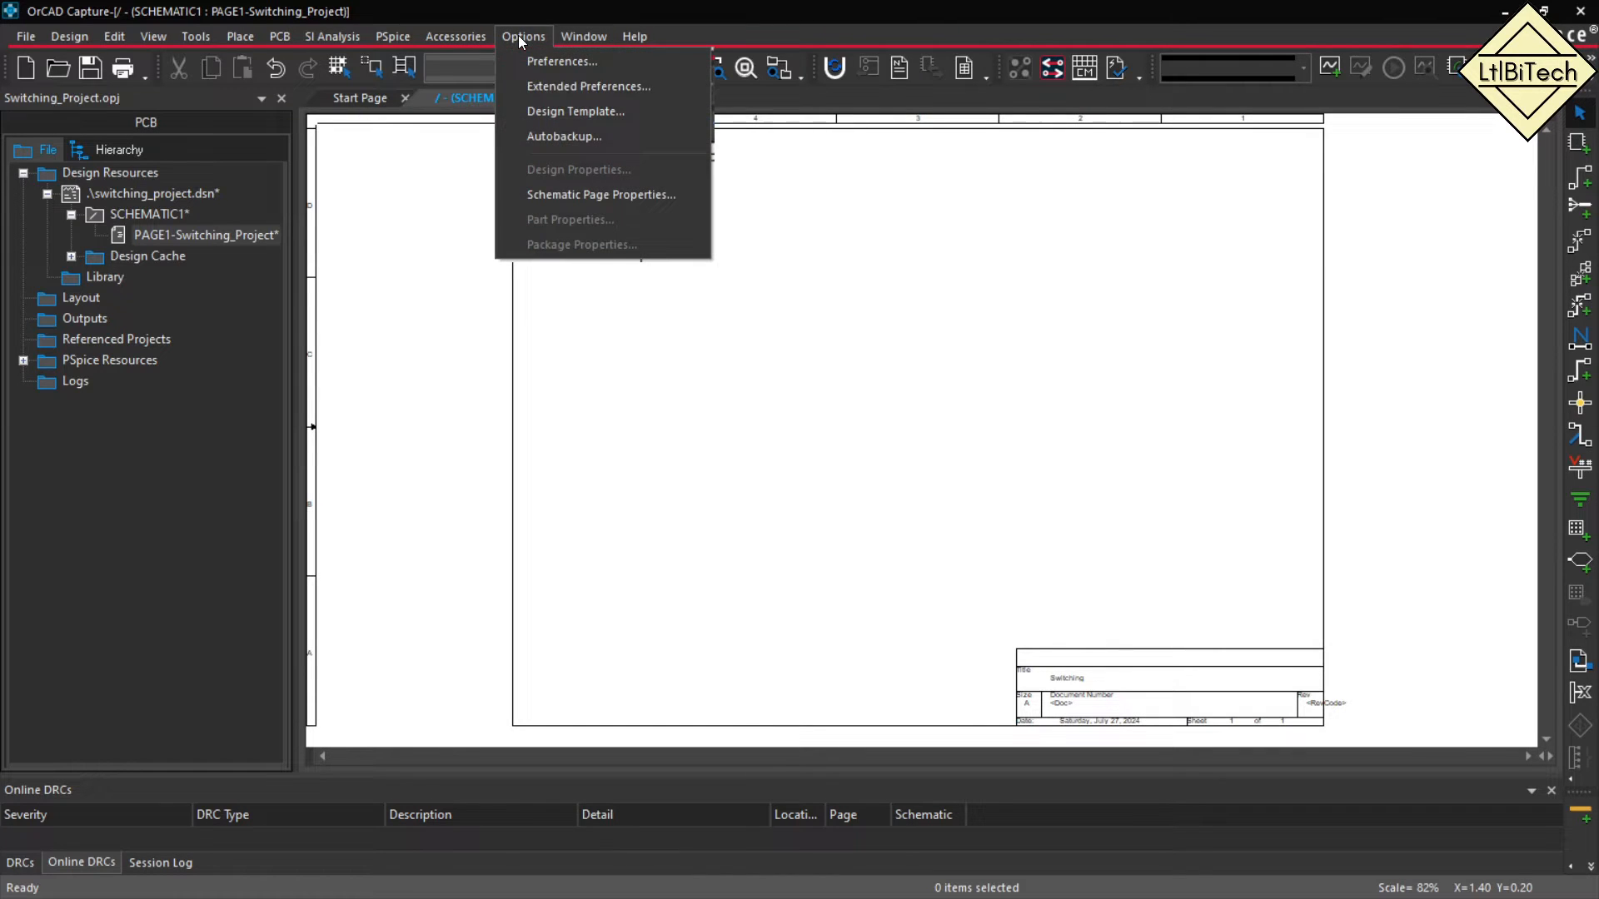
pyautogui.click(599, 197)
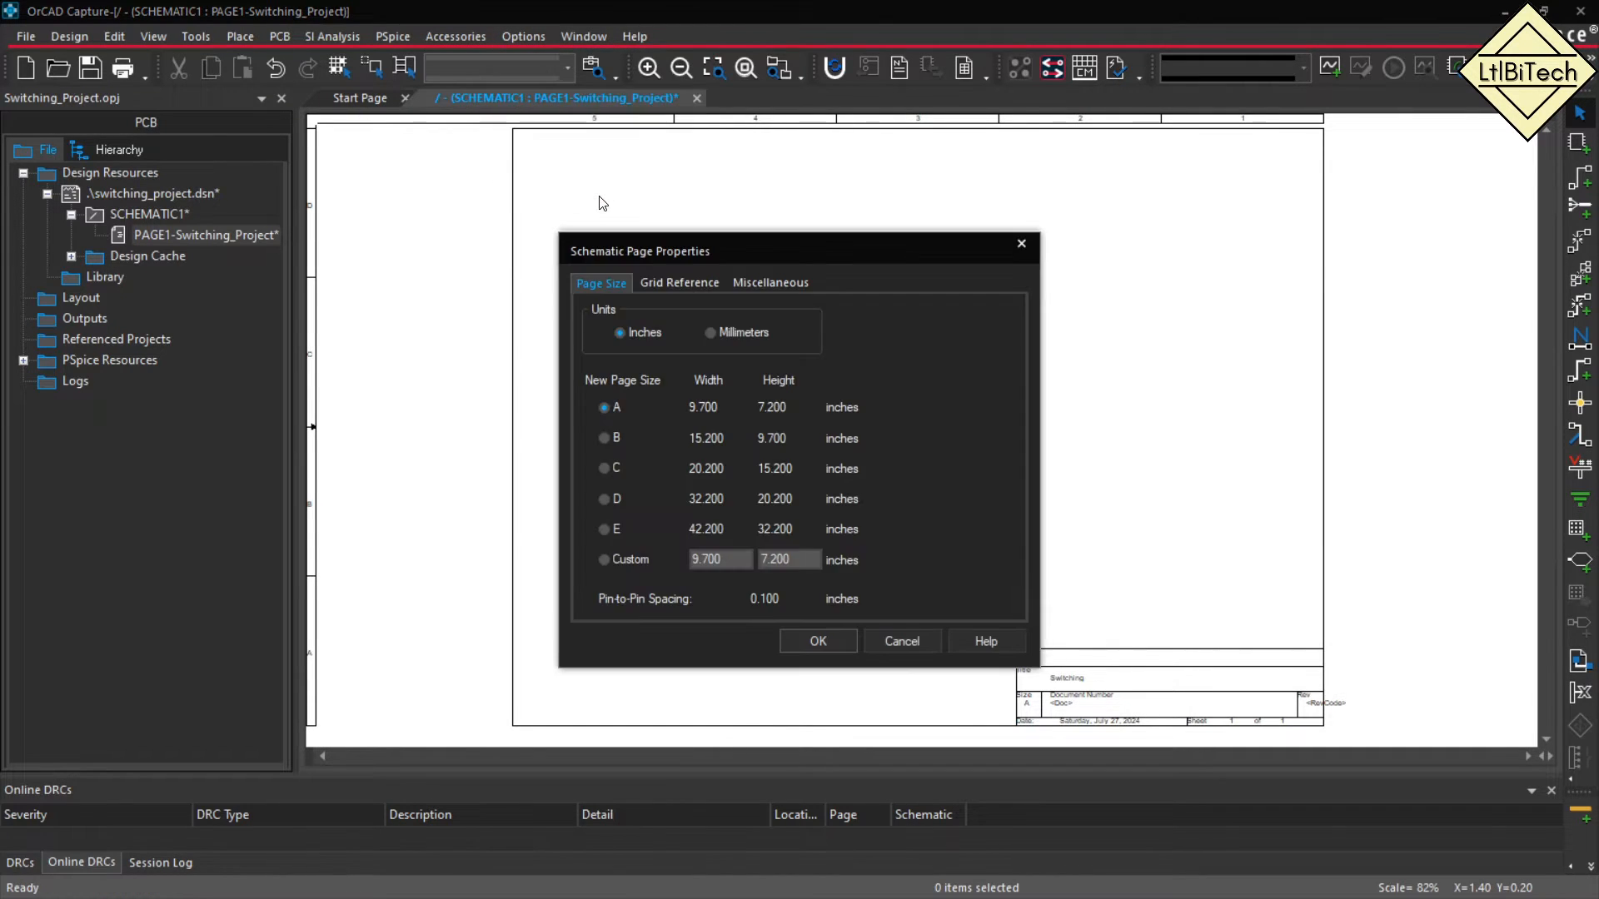
pyautogui.click(709, 333)
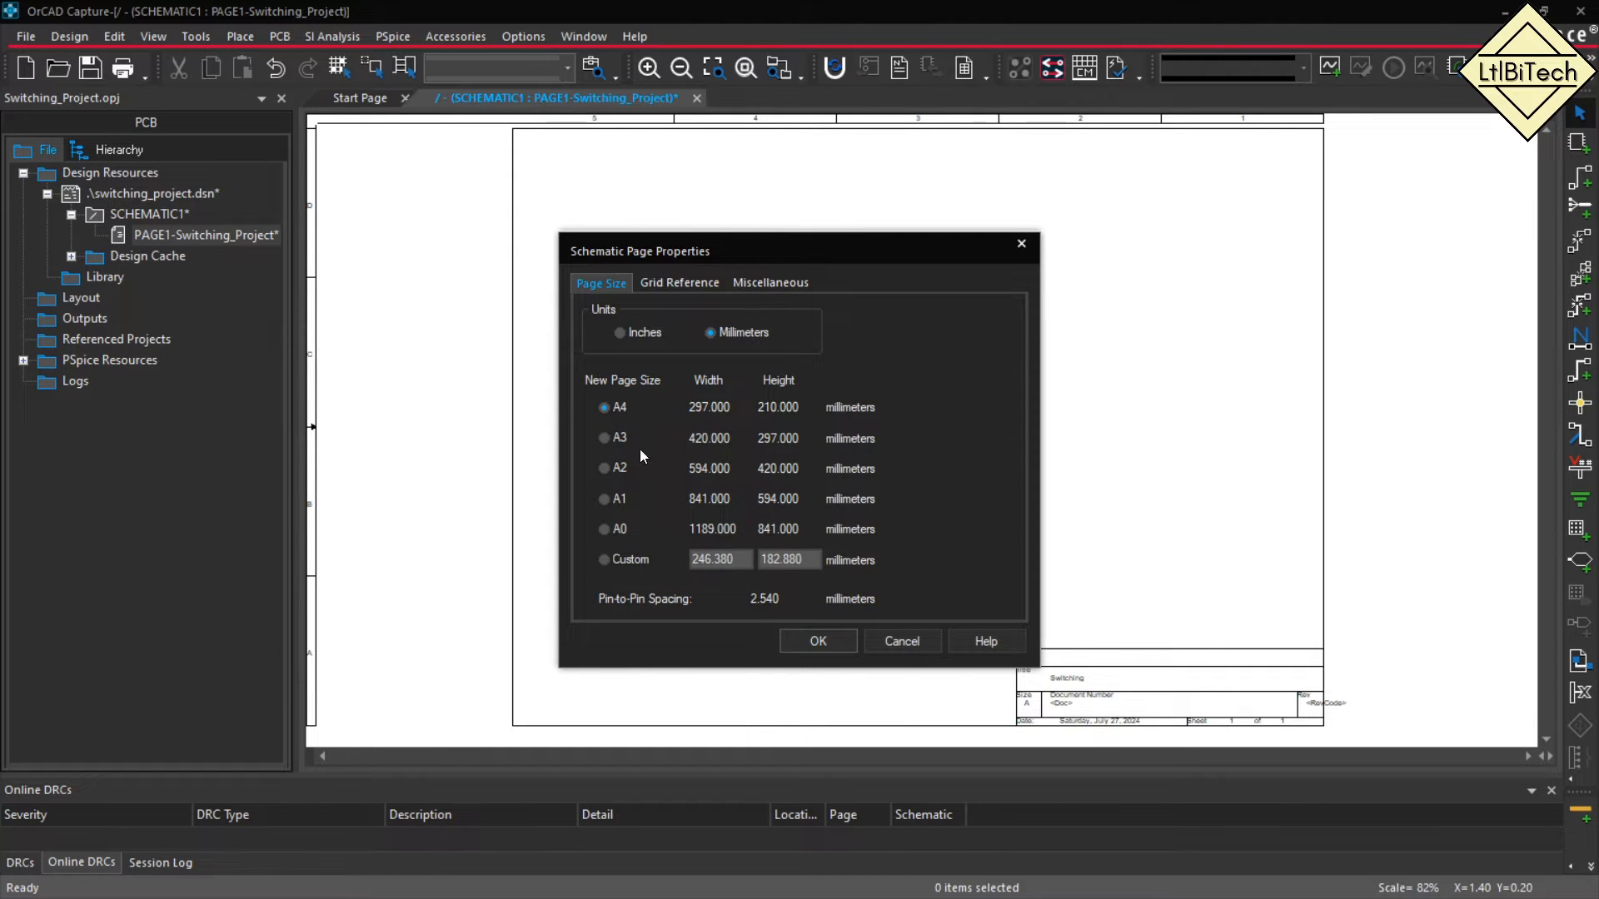
pyautogui.click(818, 641)
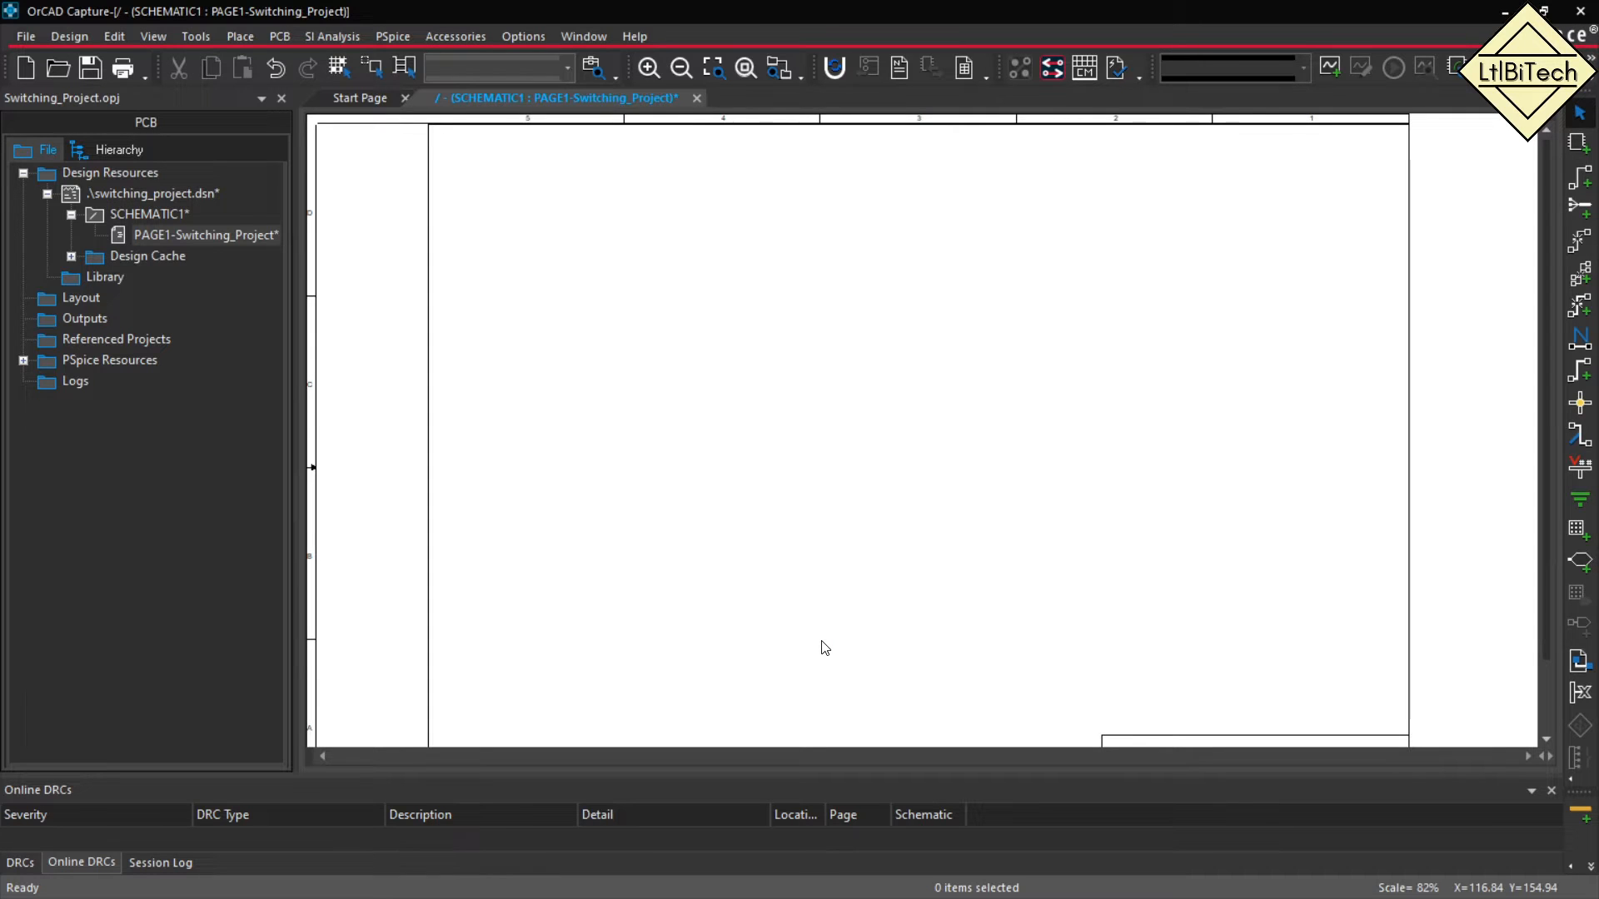
pyautogui.keyDown('ctrl'); pyautogui.scroll(-1, 806, 587); pyautogui.keyUp('ctrl')
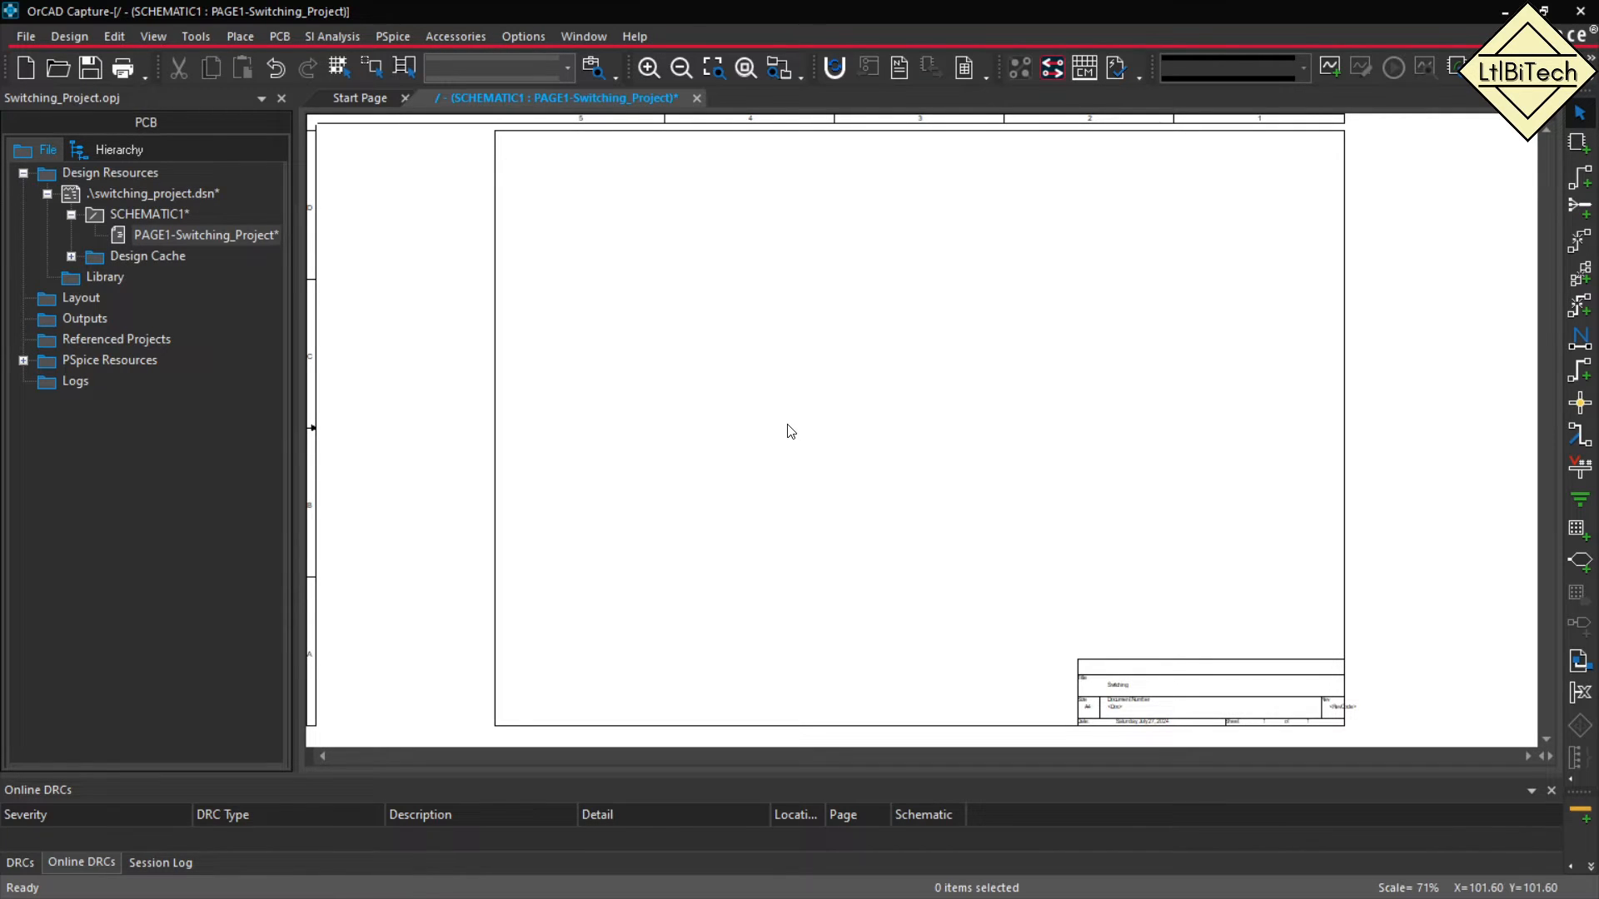
# Save switching_project.dsn together with all remaining open files in the project.
pyautogui.click(159, 200)
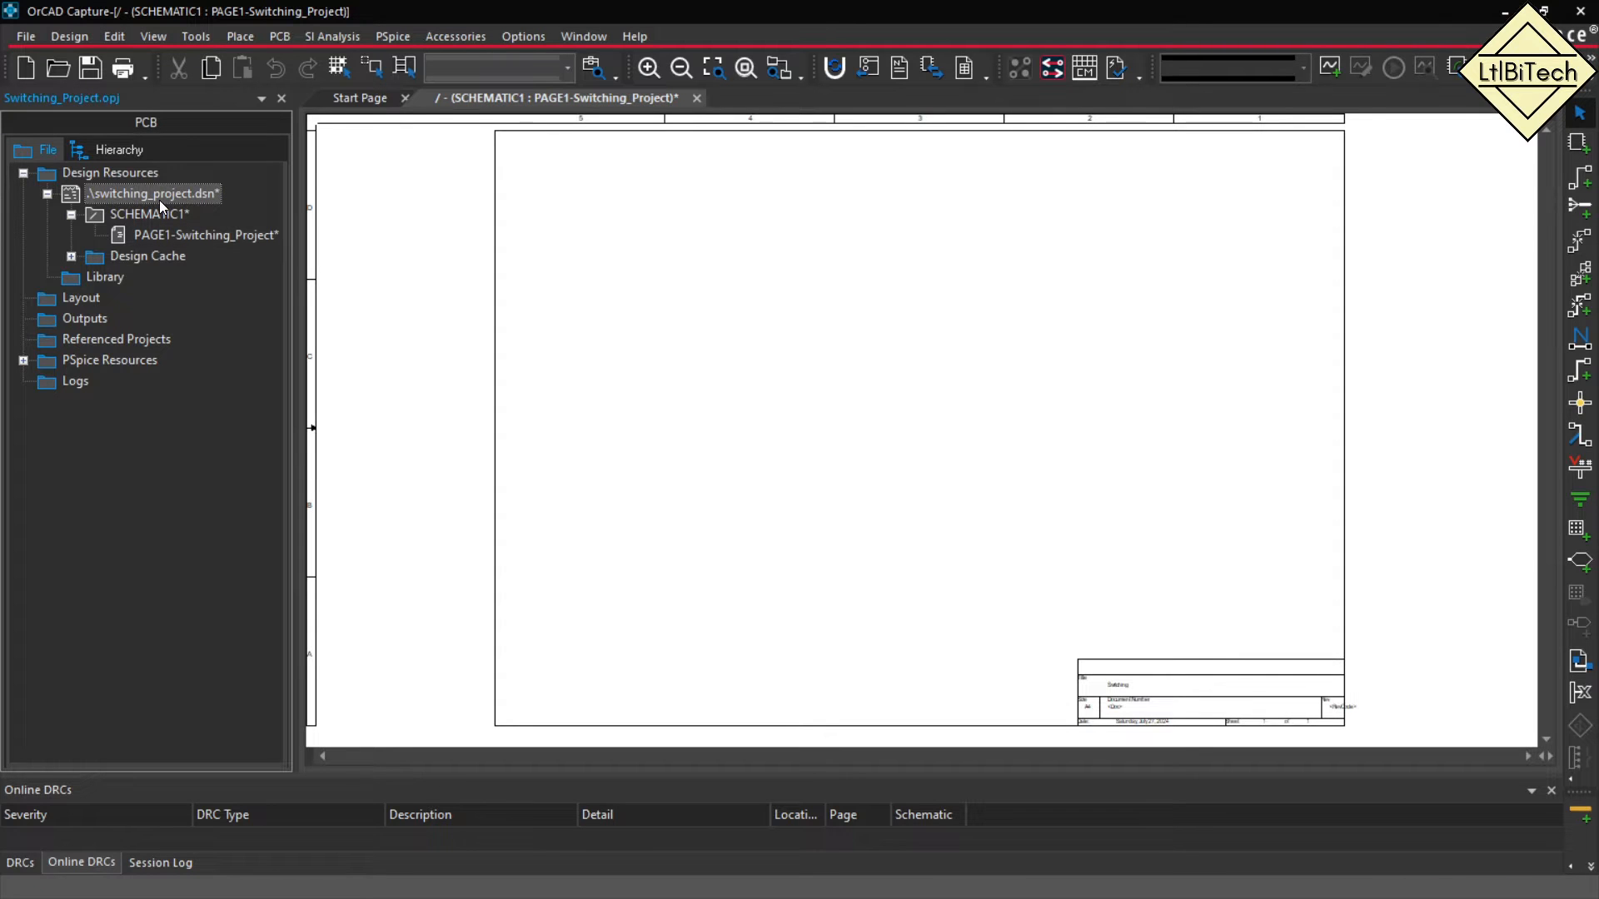
pyautogui.click(89, 69)
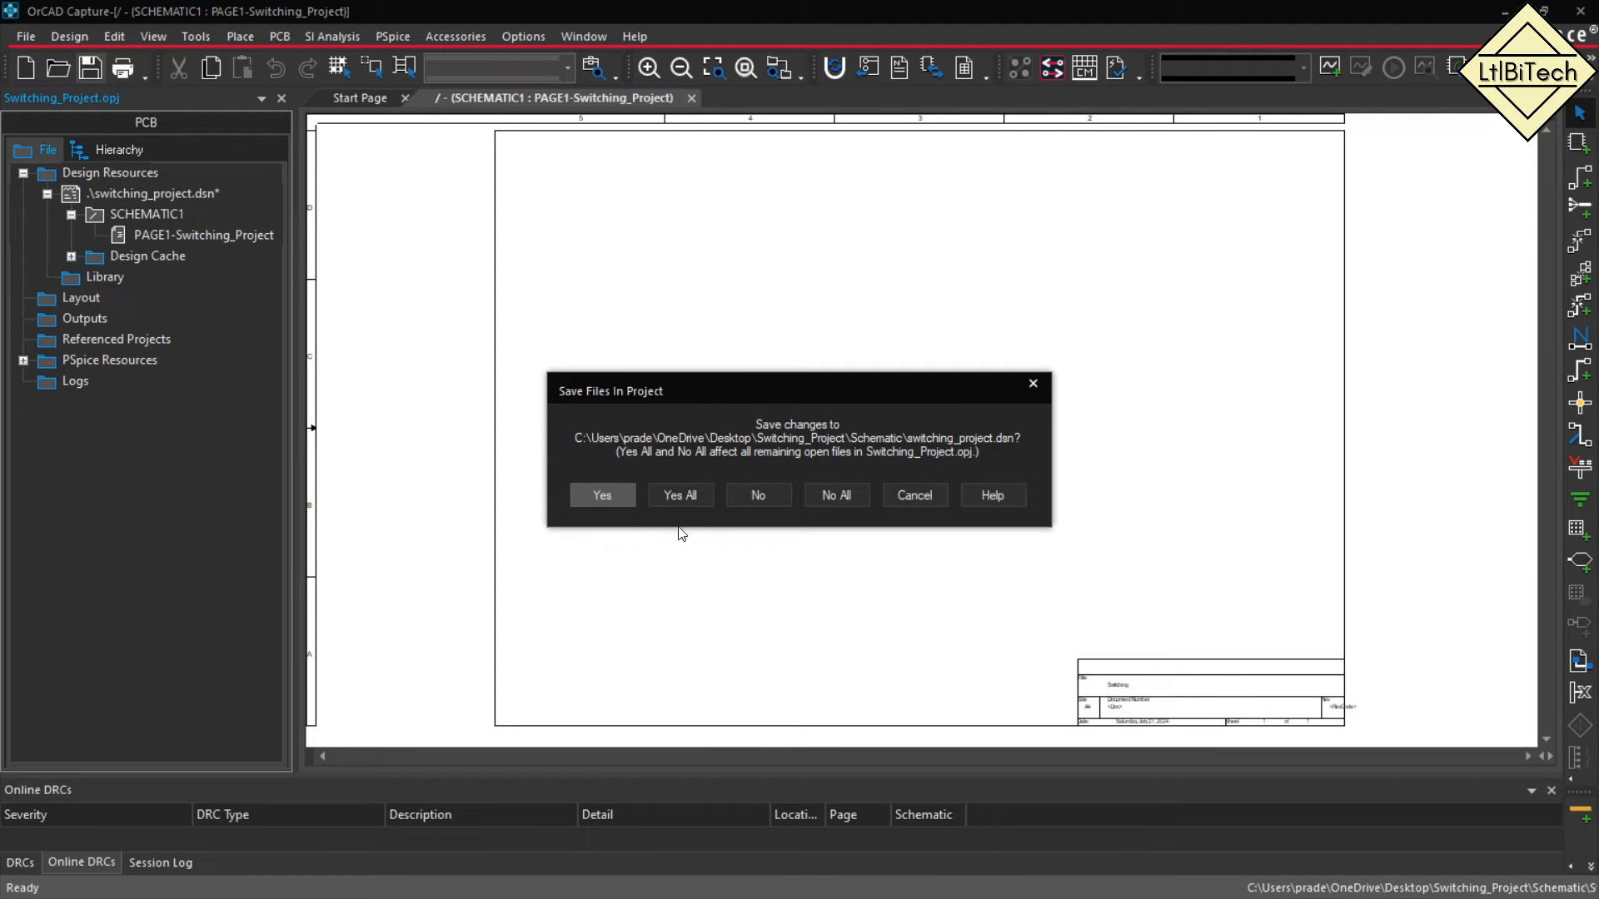
pyautogui.click(680, 496)
pyautogui.click(175, 192)
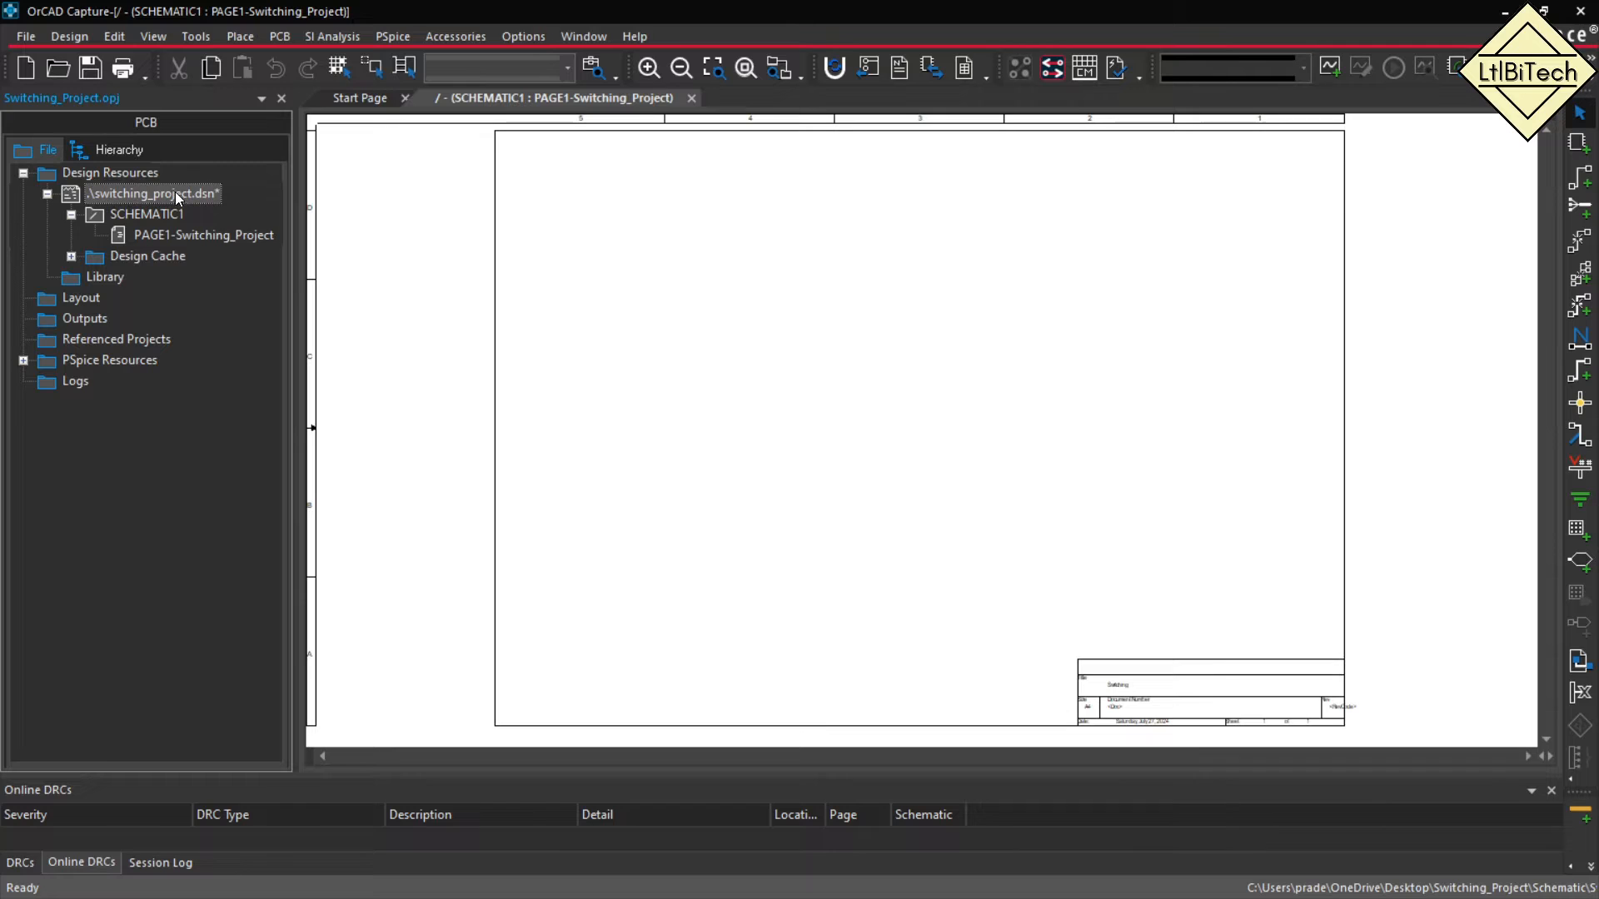
pyautogui.click(88, 72)
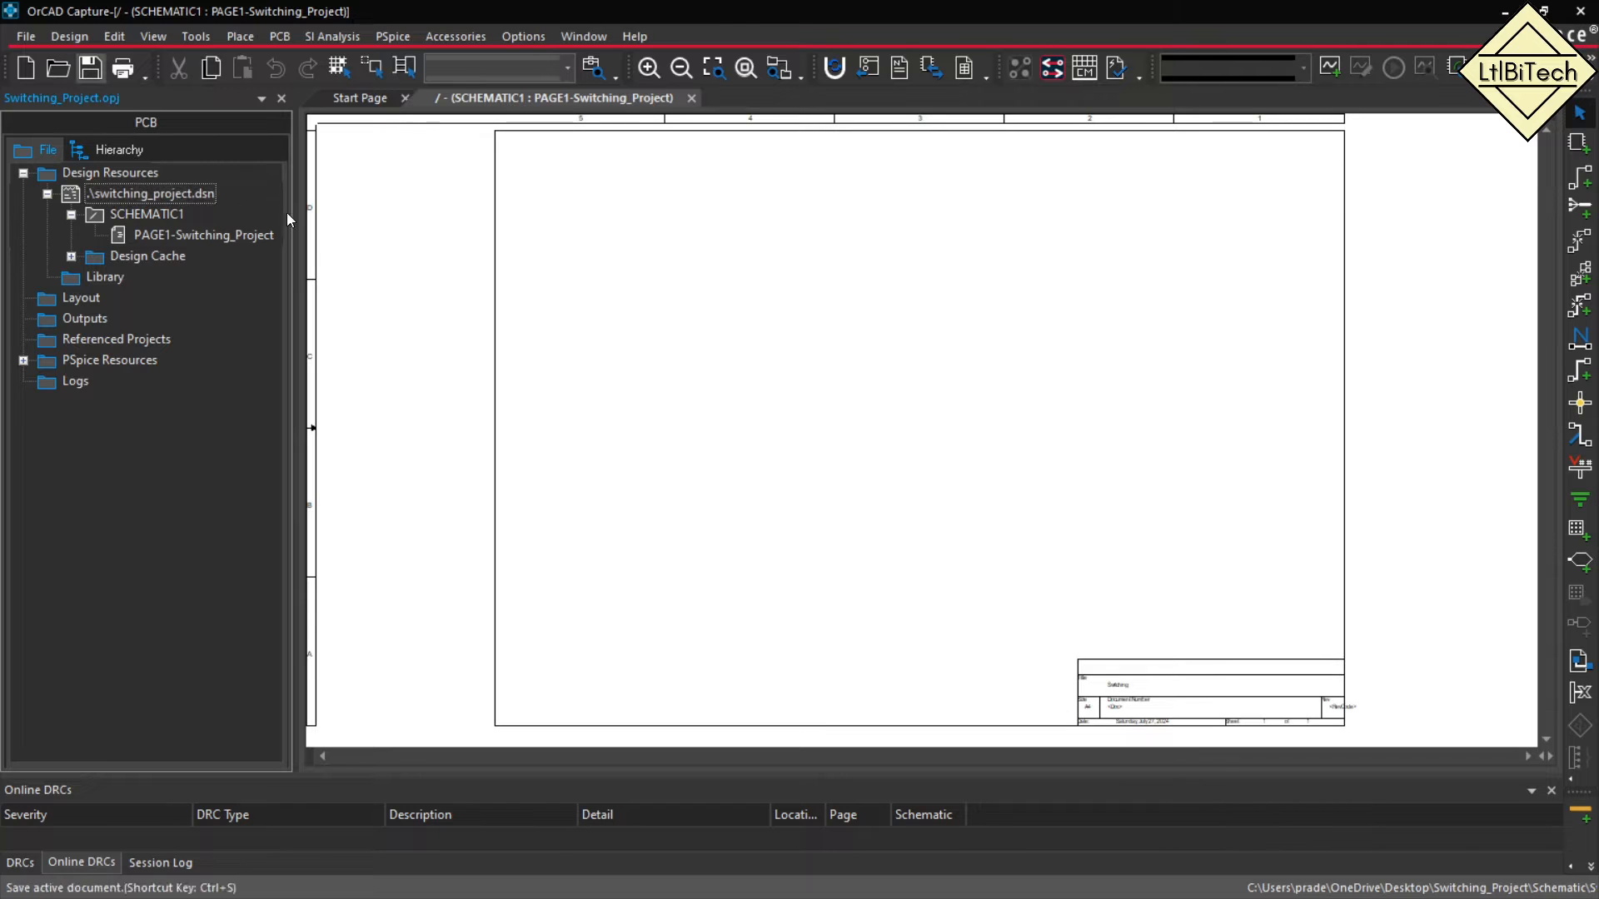
pyautogui.click(199, 198)
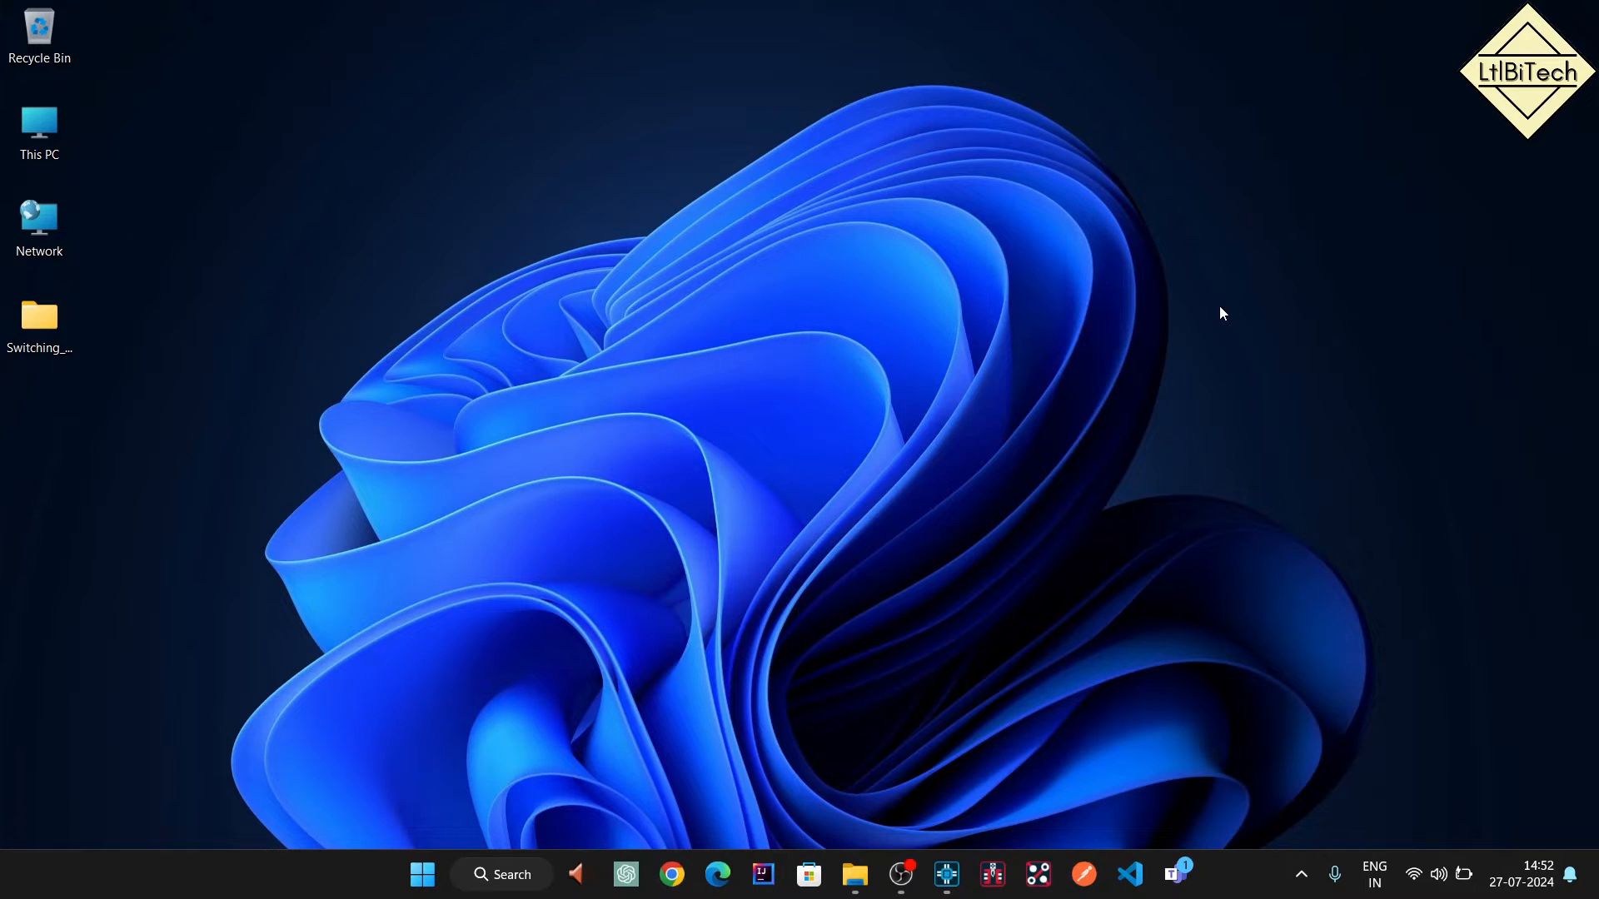
# Bring up a blank whiteboard over the desktop and write three lines on it: Use Library, Download Library and Create Library.
pyautogui.hotkey('ctrl', '2')
pyautogui.press('w')
pyautogui.press('t')
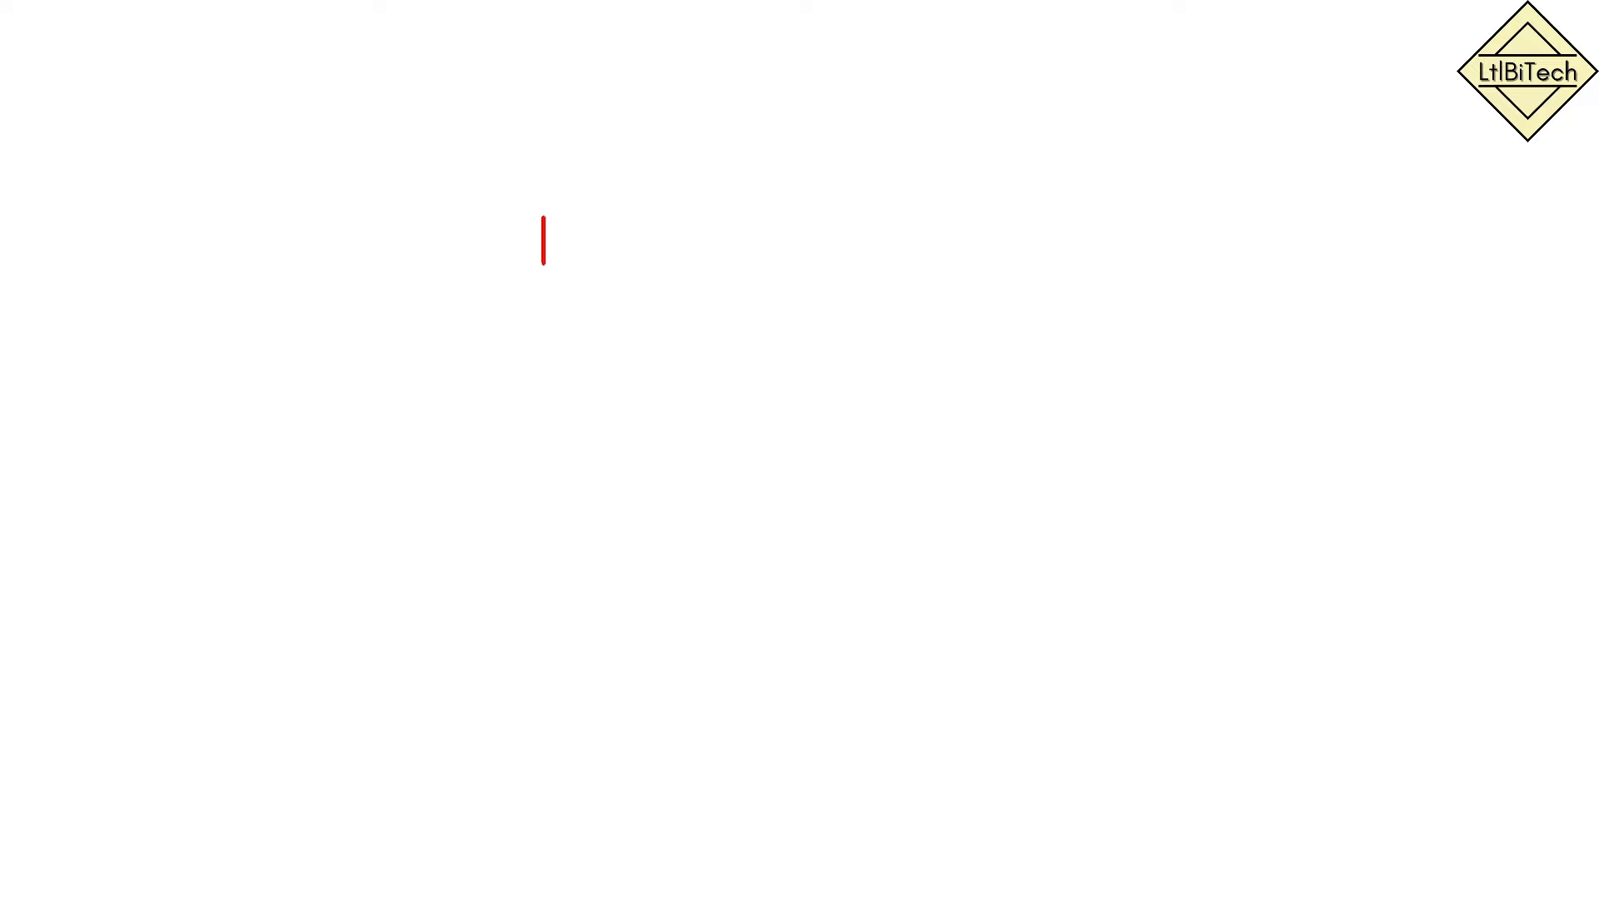
pyautogui.write('Use ')
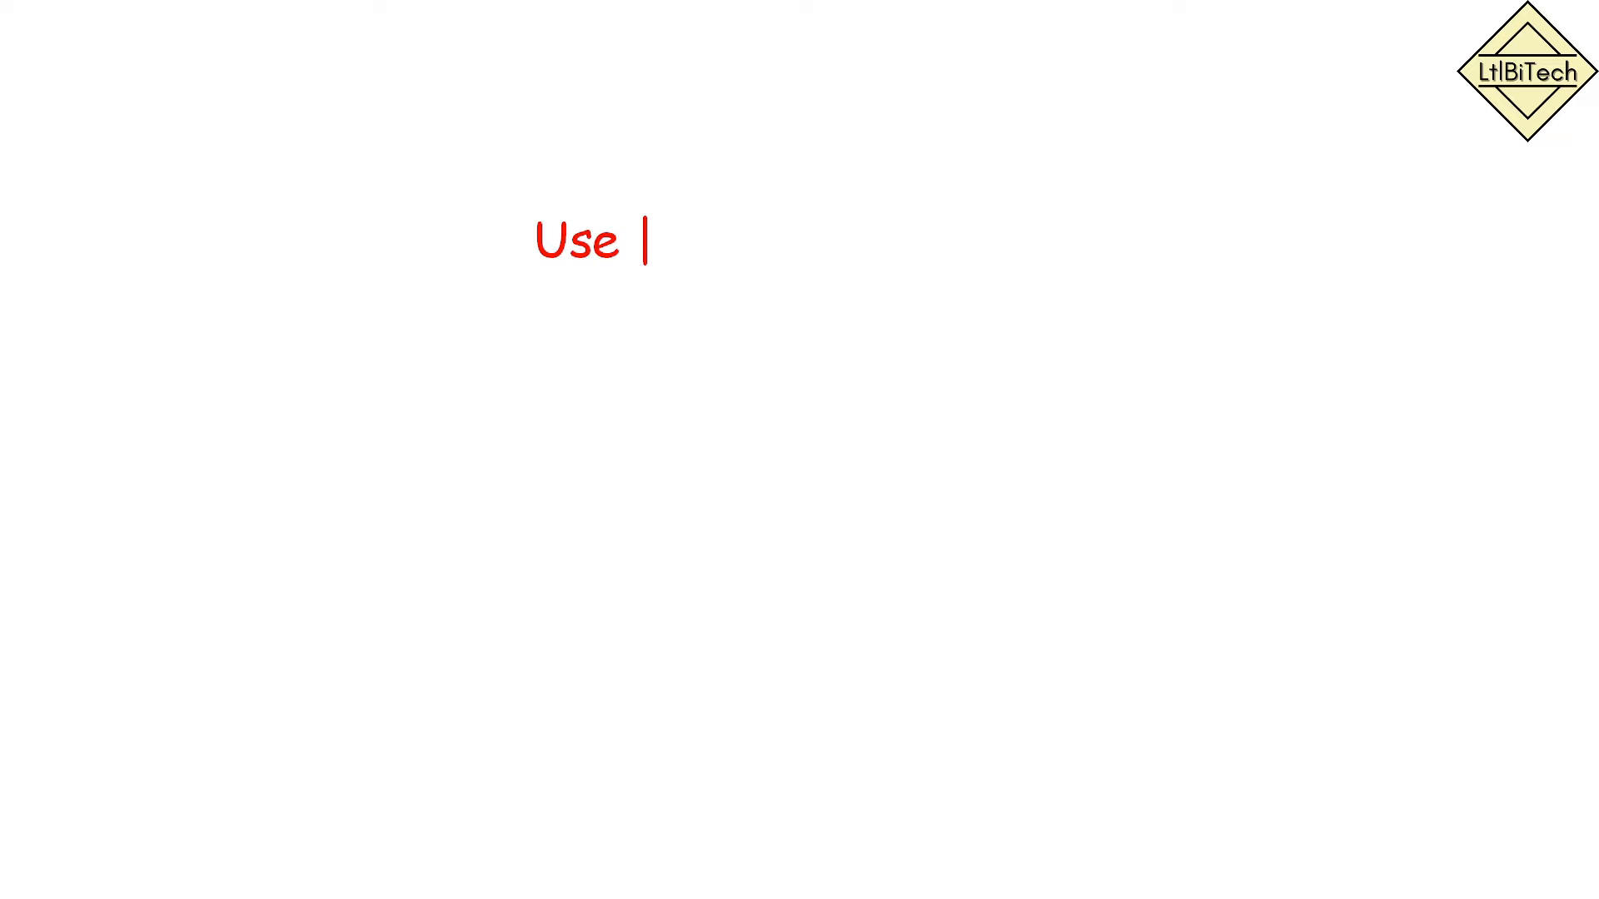
pyautogui.write('Library')
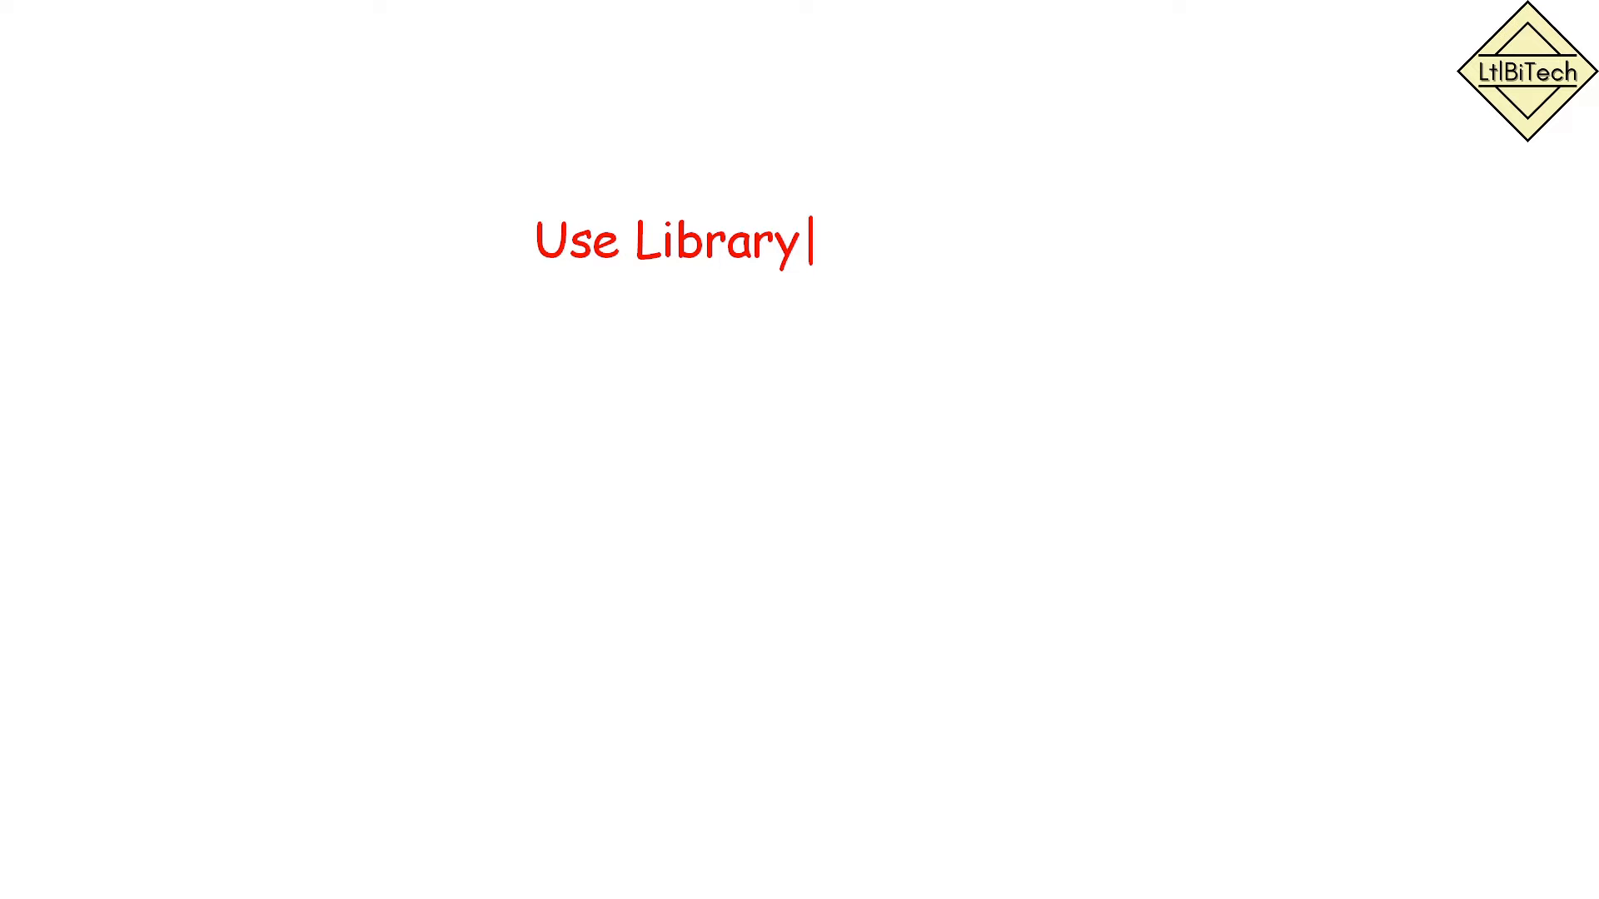
pyautogui.press('Return')
pyautogui.write('Do')
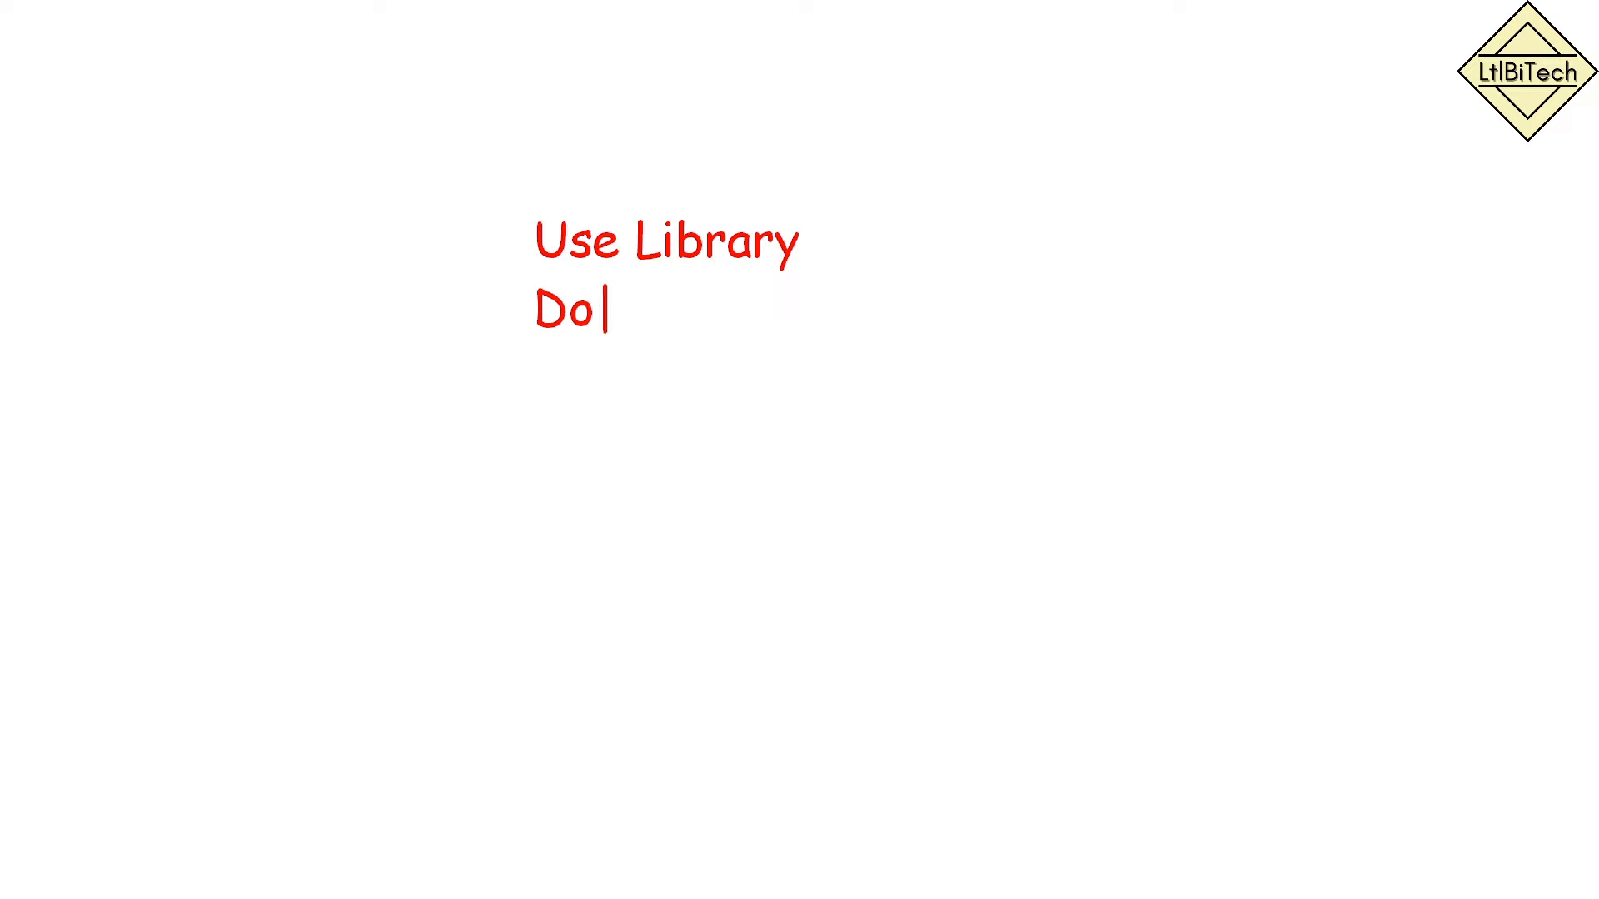
pyautogui.write('wnload Library')
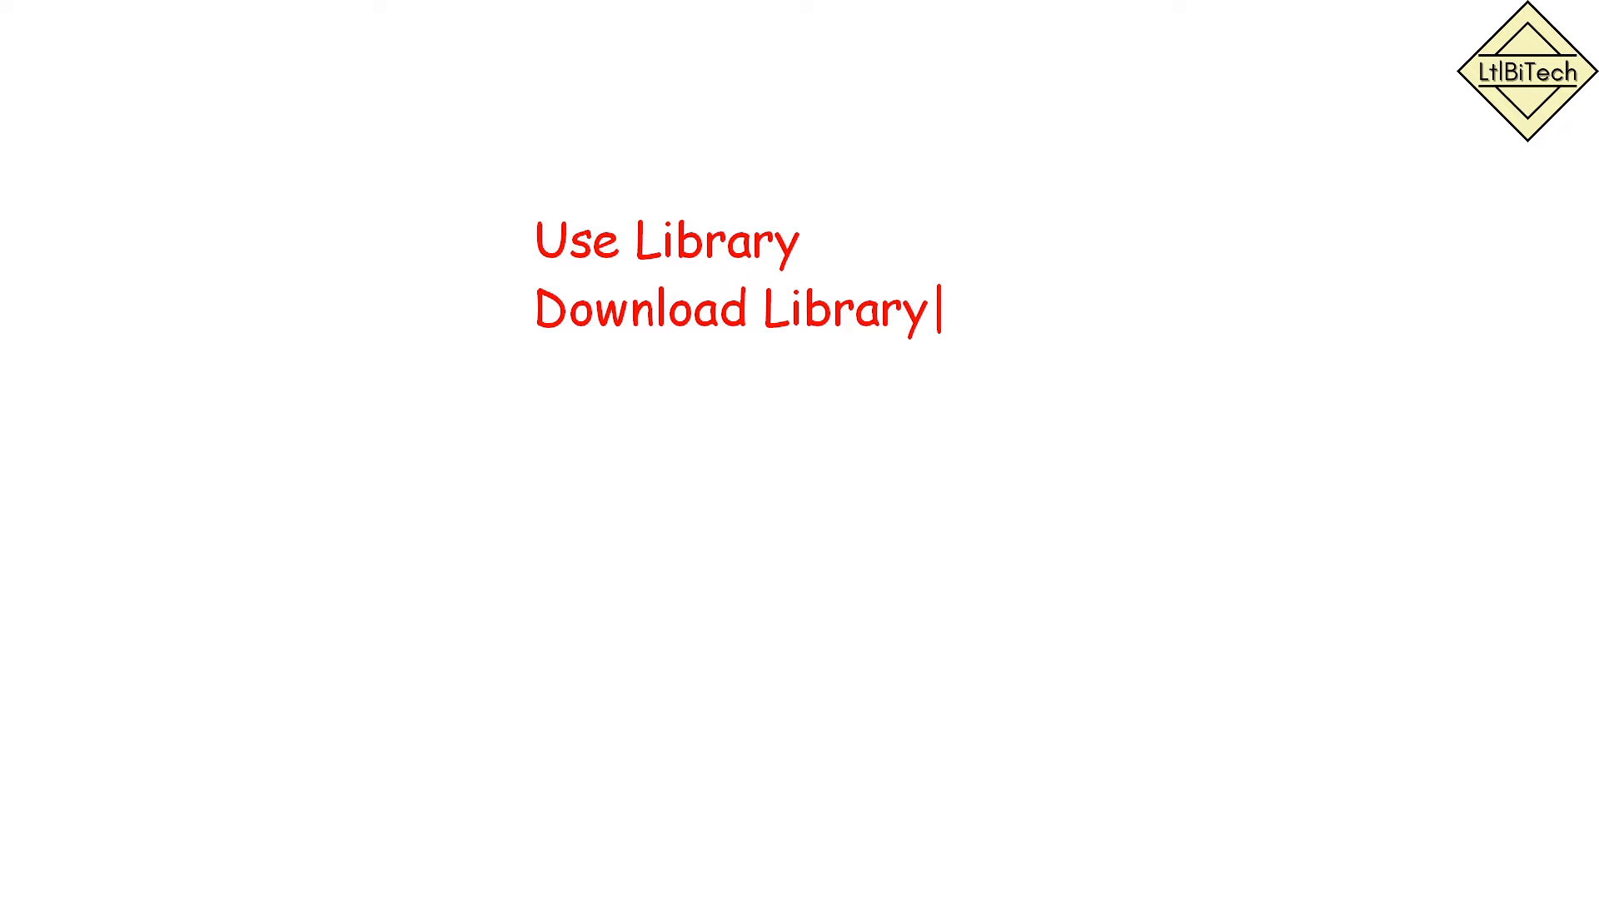
pyautogui.press('Return')
pyautogui.write('Create ')
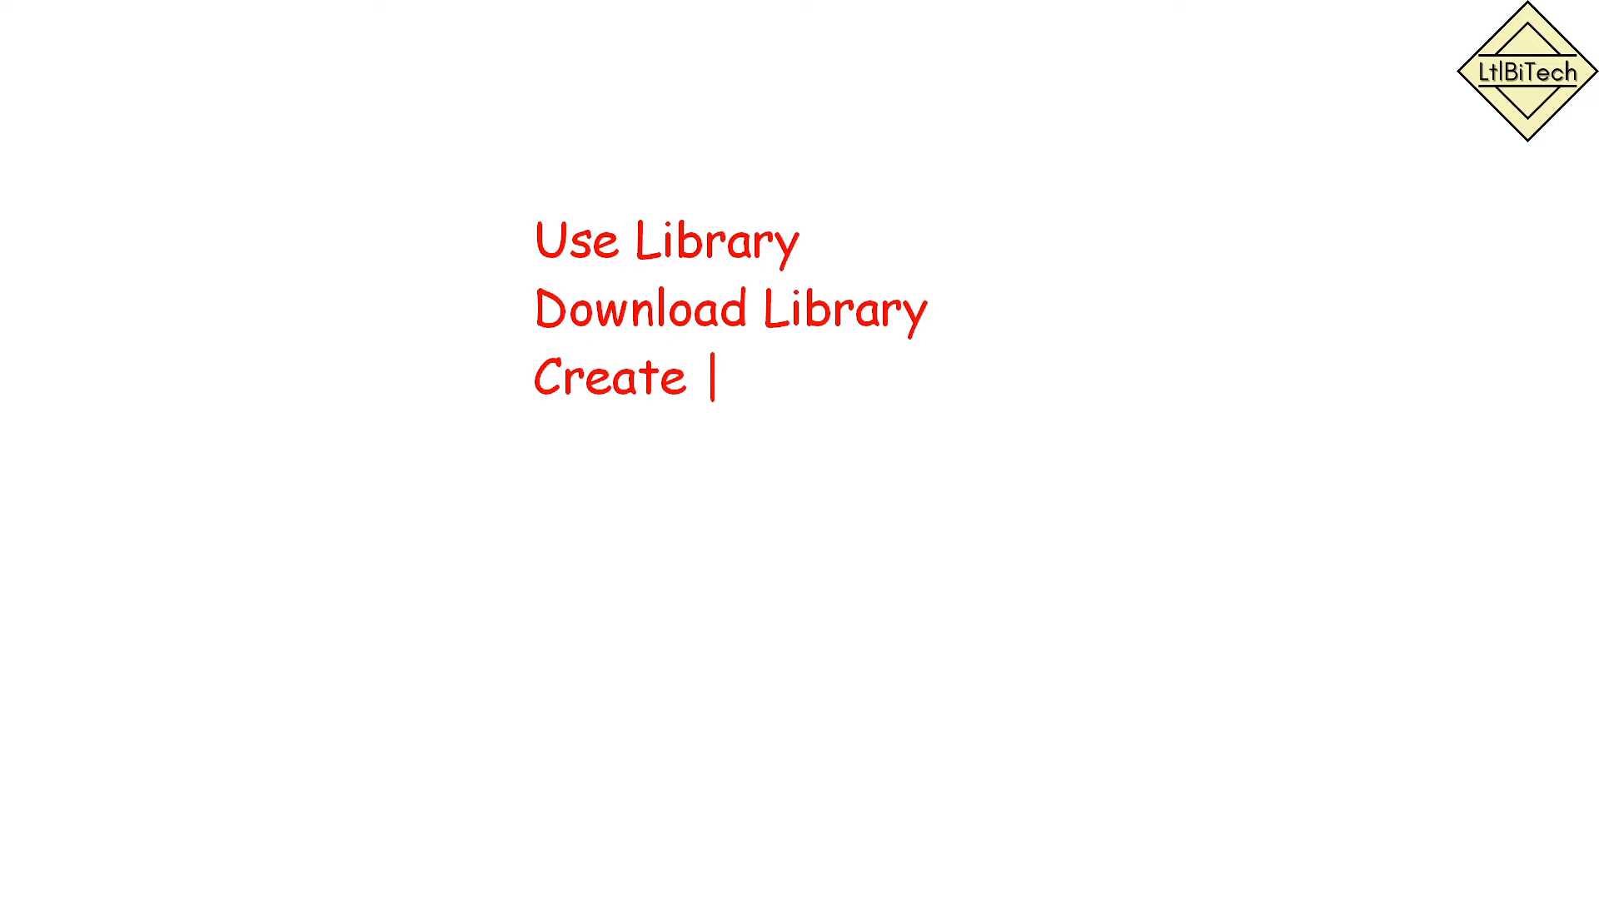
pyautogui.write('Library')
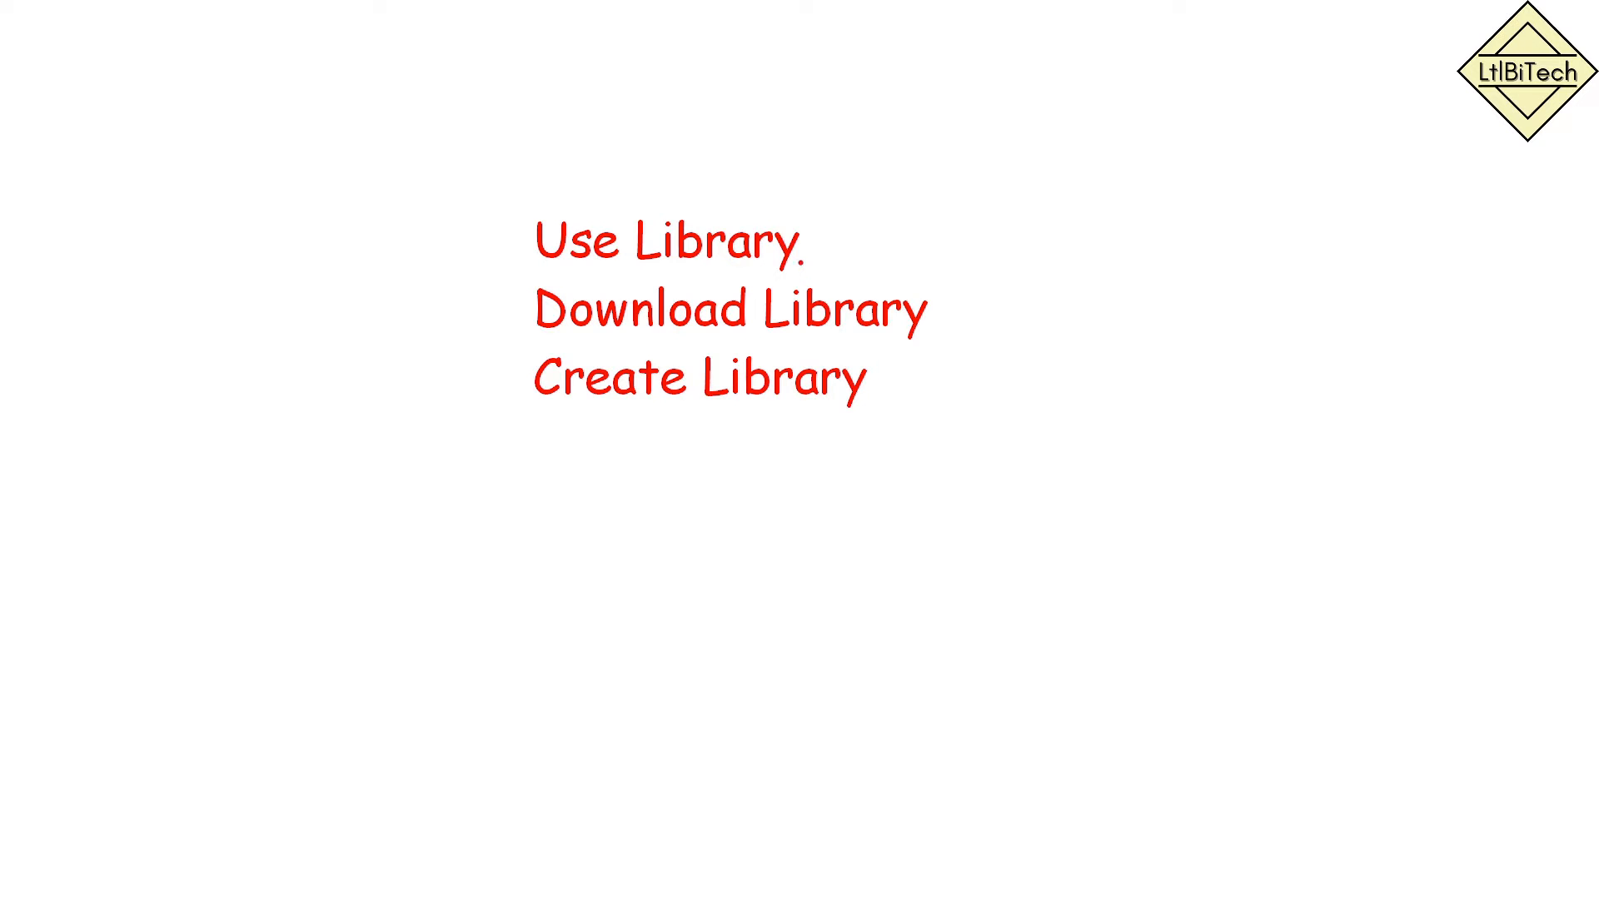
# Draw a tick mark beside each of the three library lines and close the whiteboard.
pyautogui.moveTo(837, 238); pyautogui.dragTo(898, 210)
pyautogui.moveTo(955, 321)
pyautogui.mouseDown()
pyautogui.moveTo(959, 345)
pyautogui.moveTo(987, 309)
pyautogui.mouseUp()
pyautogui.moveTo(901, 363); pyautogui.dragTo(951, 353)
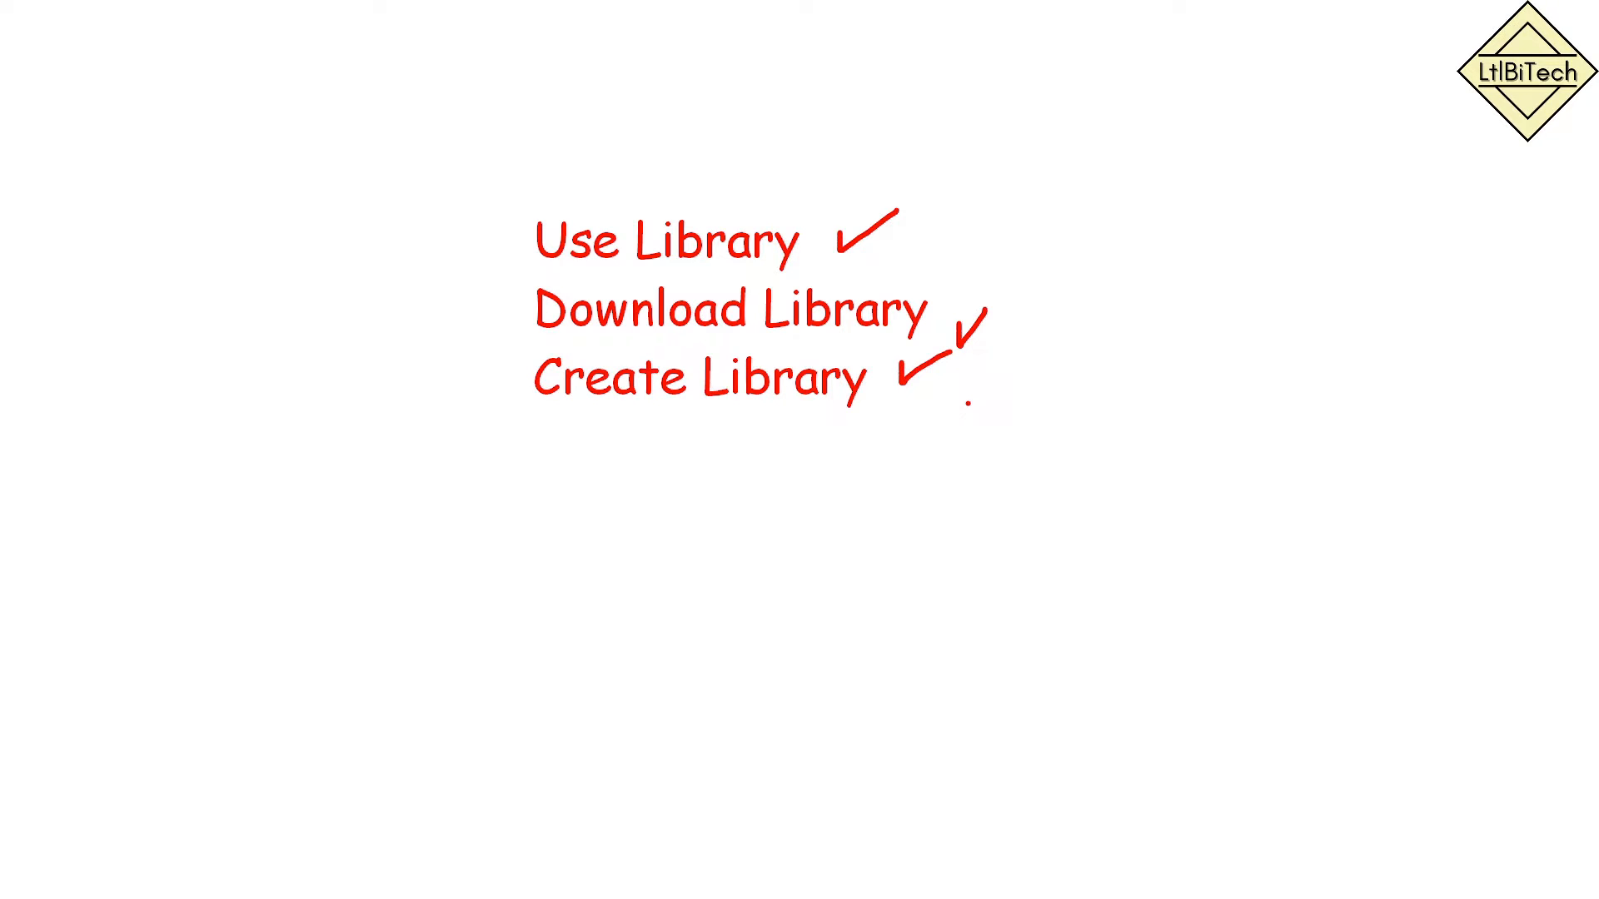
pyautogui.press('Escape')
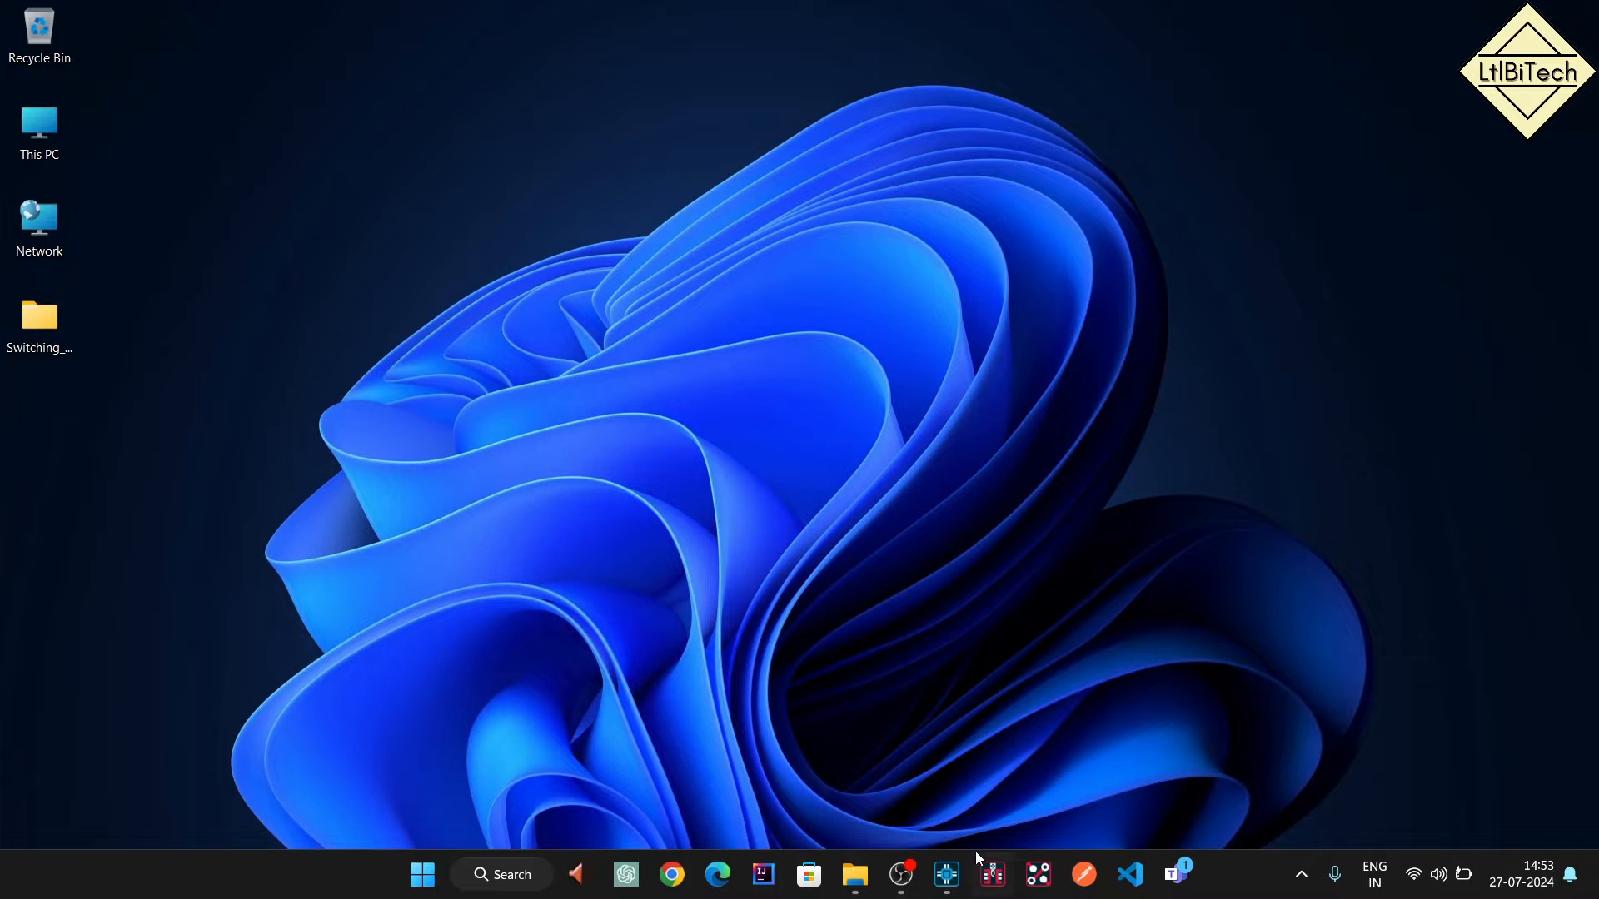
# Switch back to OrCAD Capture and open Place Part for the PAGE1-Switching_Project schematic page.
pyautogui.moveTo(946, 872)
pyautogui.click(949, 785)
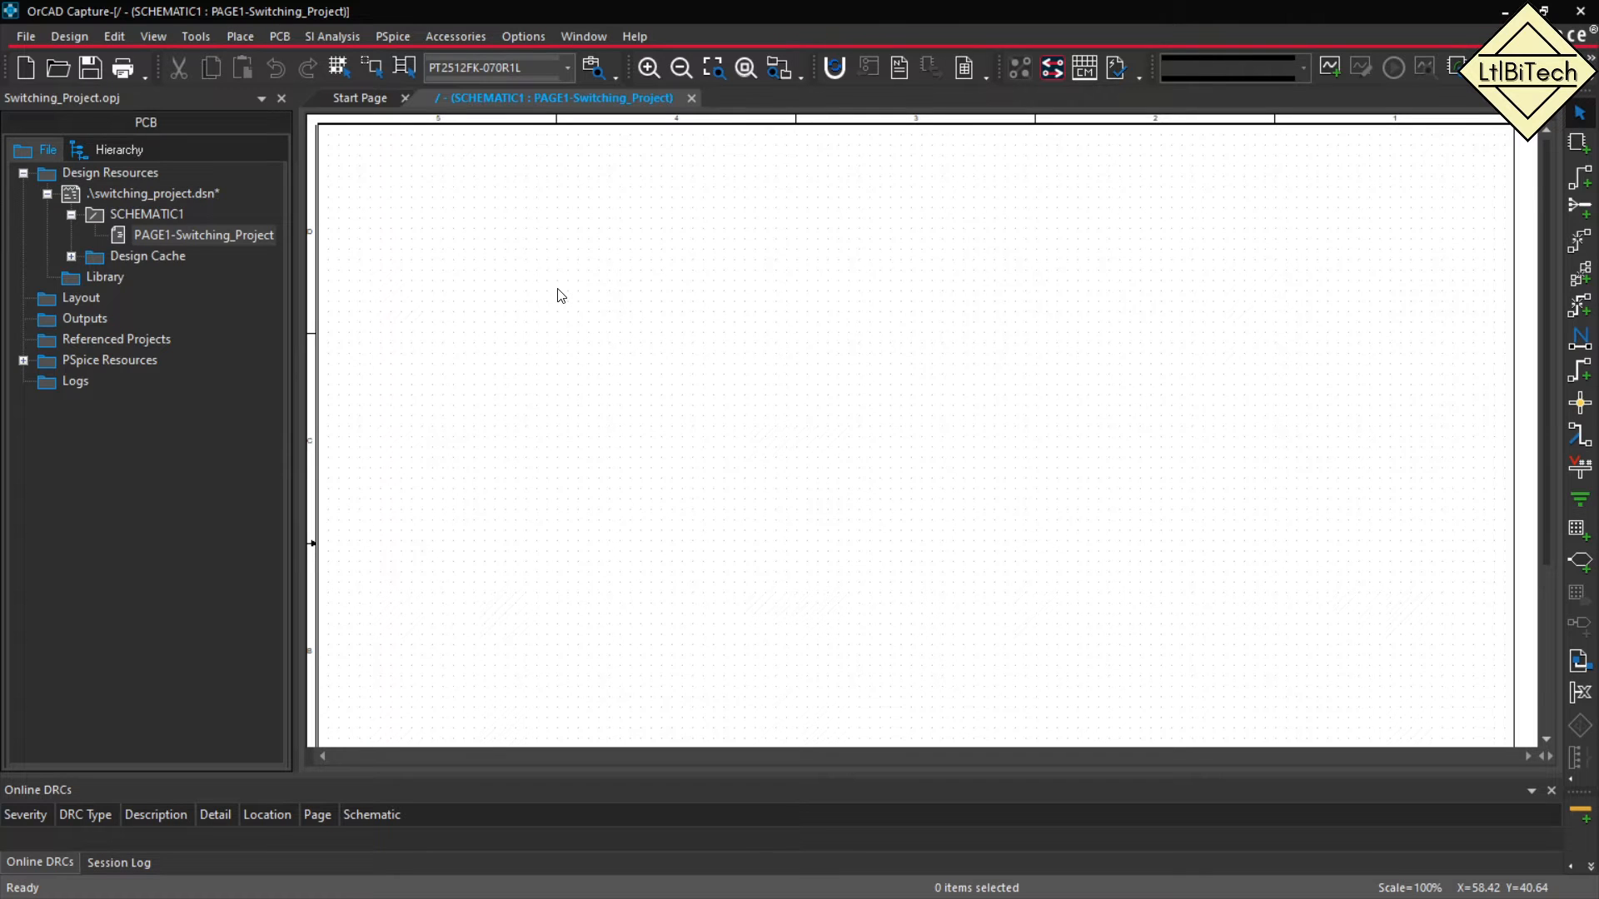
pyautogui.click(248, 39)
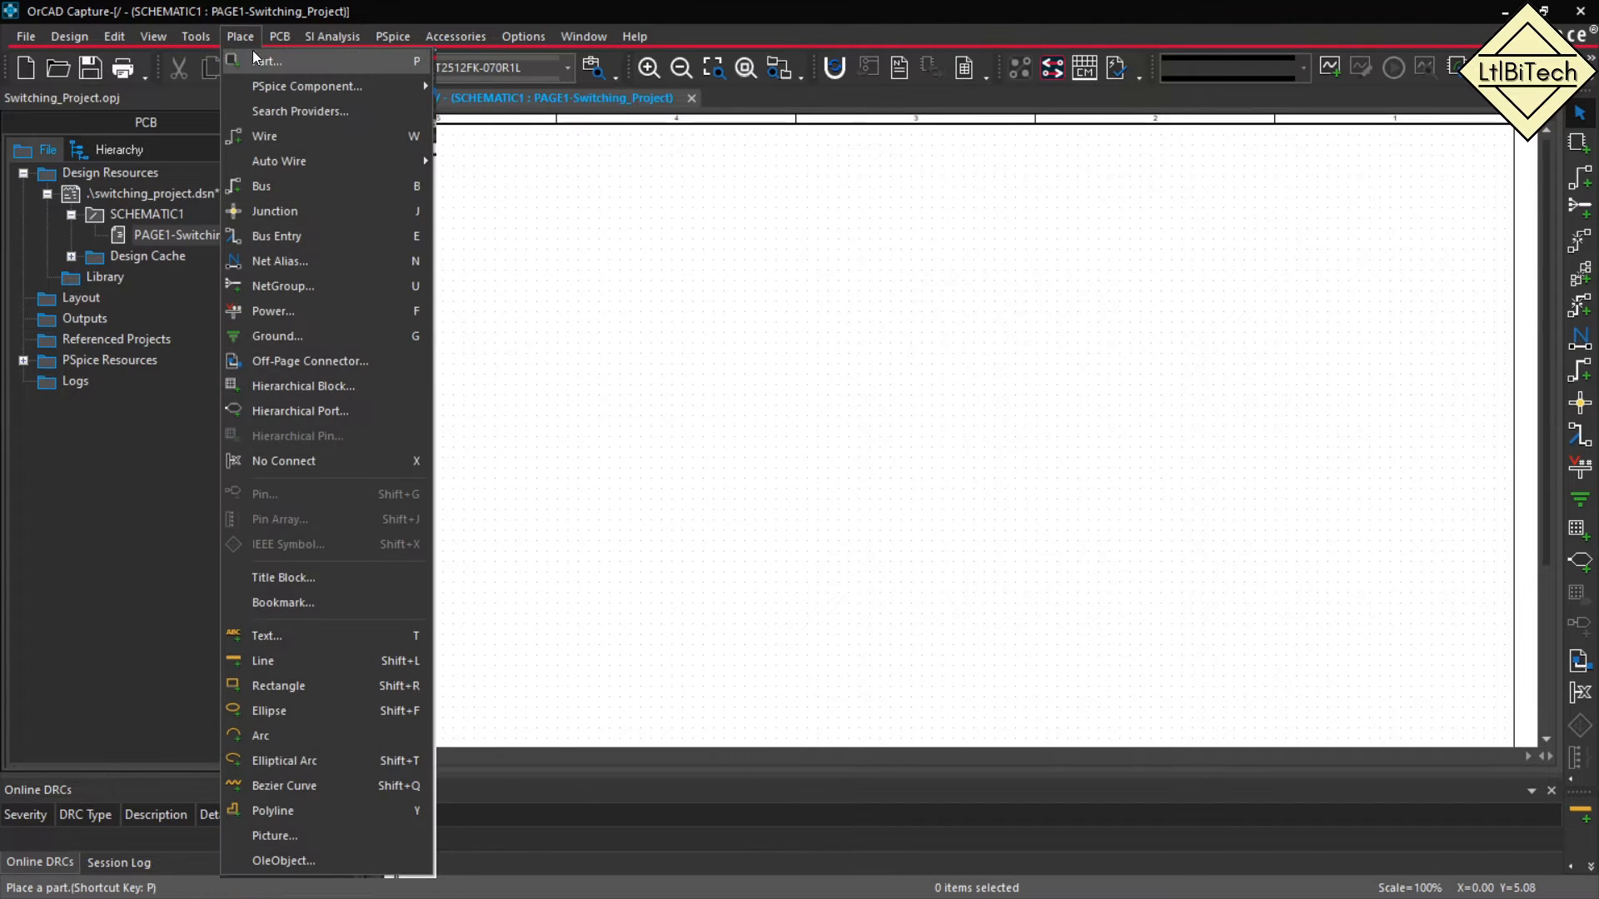
pyautogui.click(293, 60)
pyautogui.click(1290, 167)
pyautogui.press('Return')
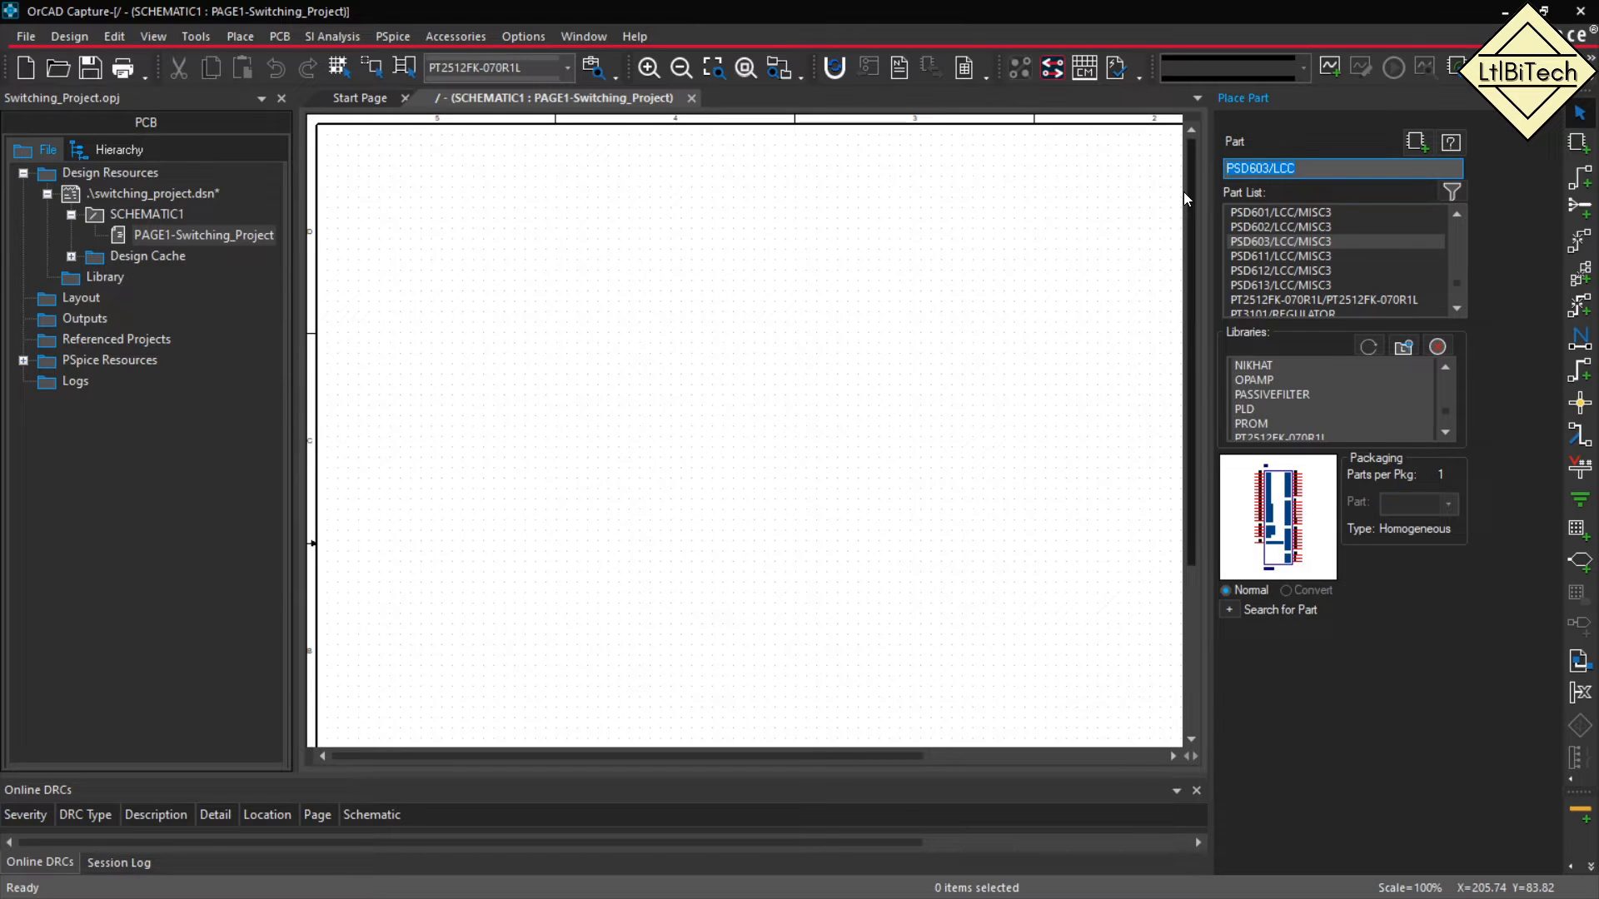
# Find RESISTOR from the DISCRETE library and place one on the schematic page, rotated to lie horizontally.
pyautogui.write('resiSTOR')
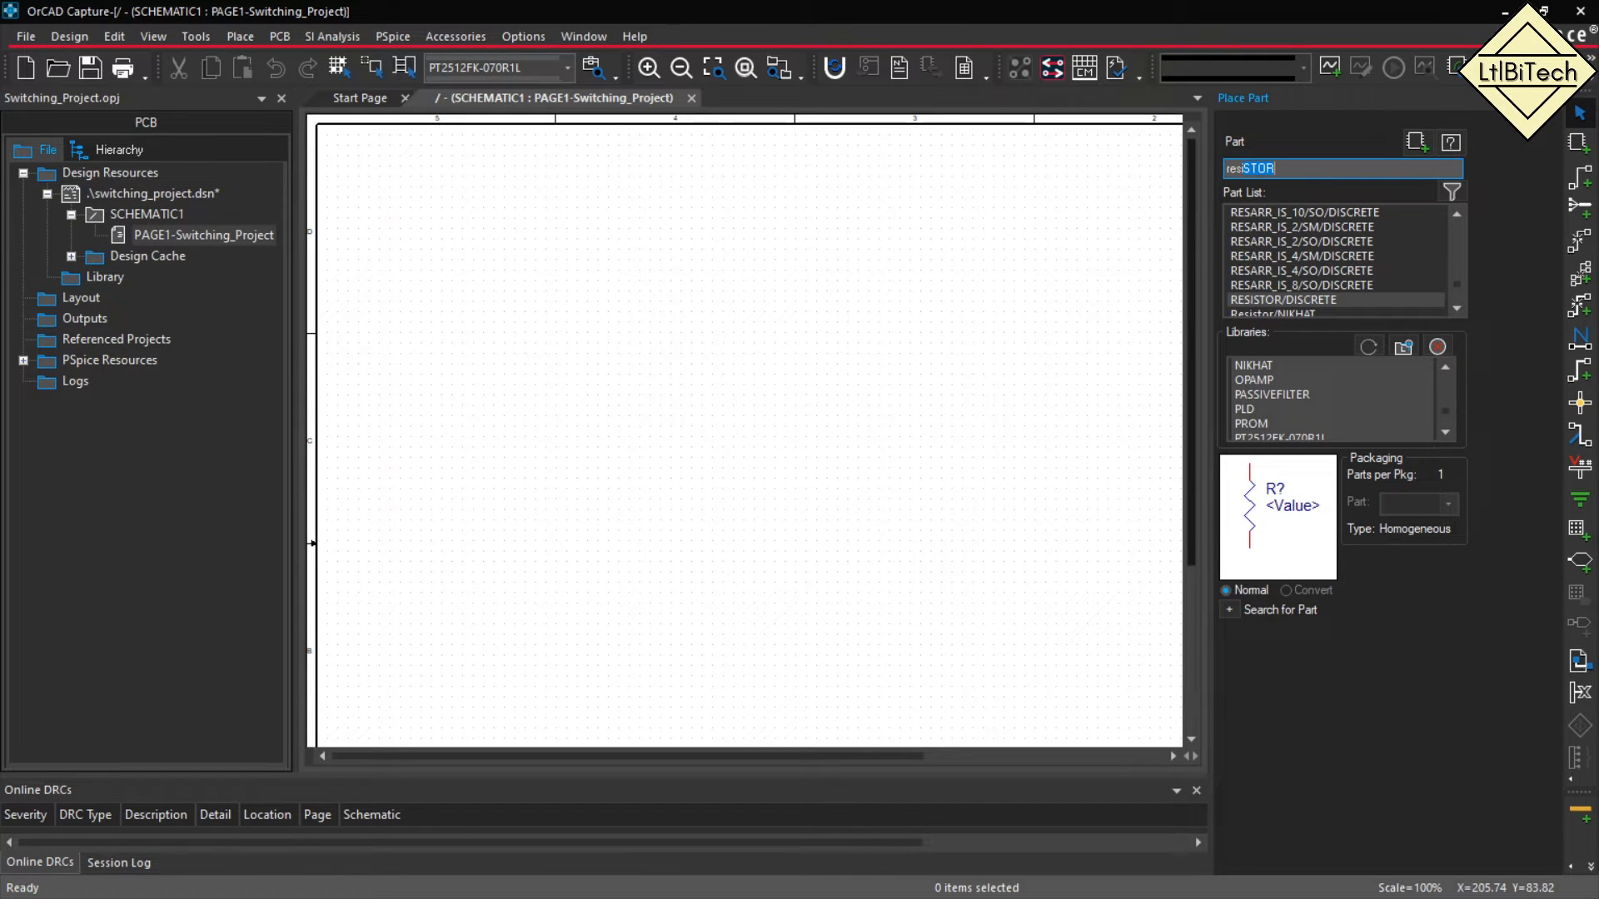
pyautogui.press('Return')
pyautogui.press('r')
pyautogui.click(610, 376)
pyautogui.press('Escape')
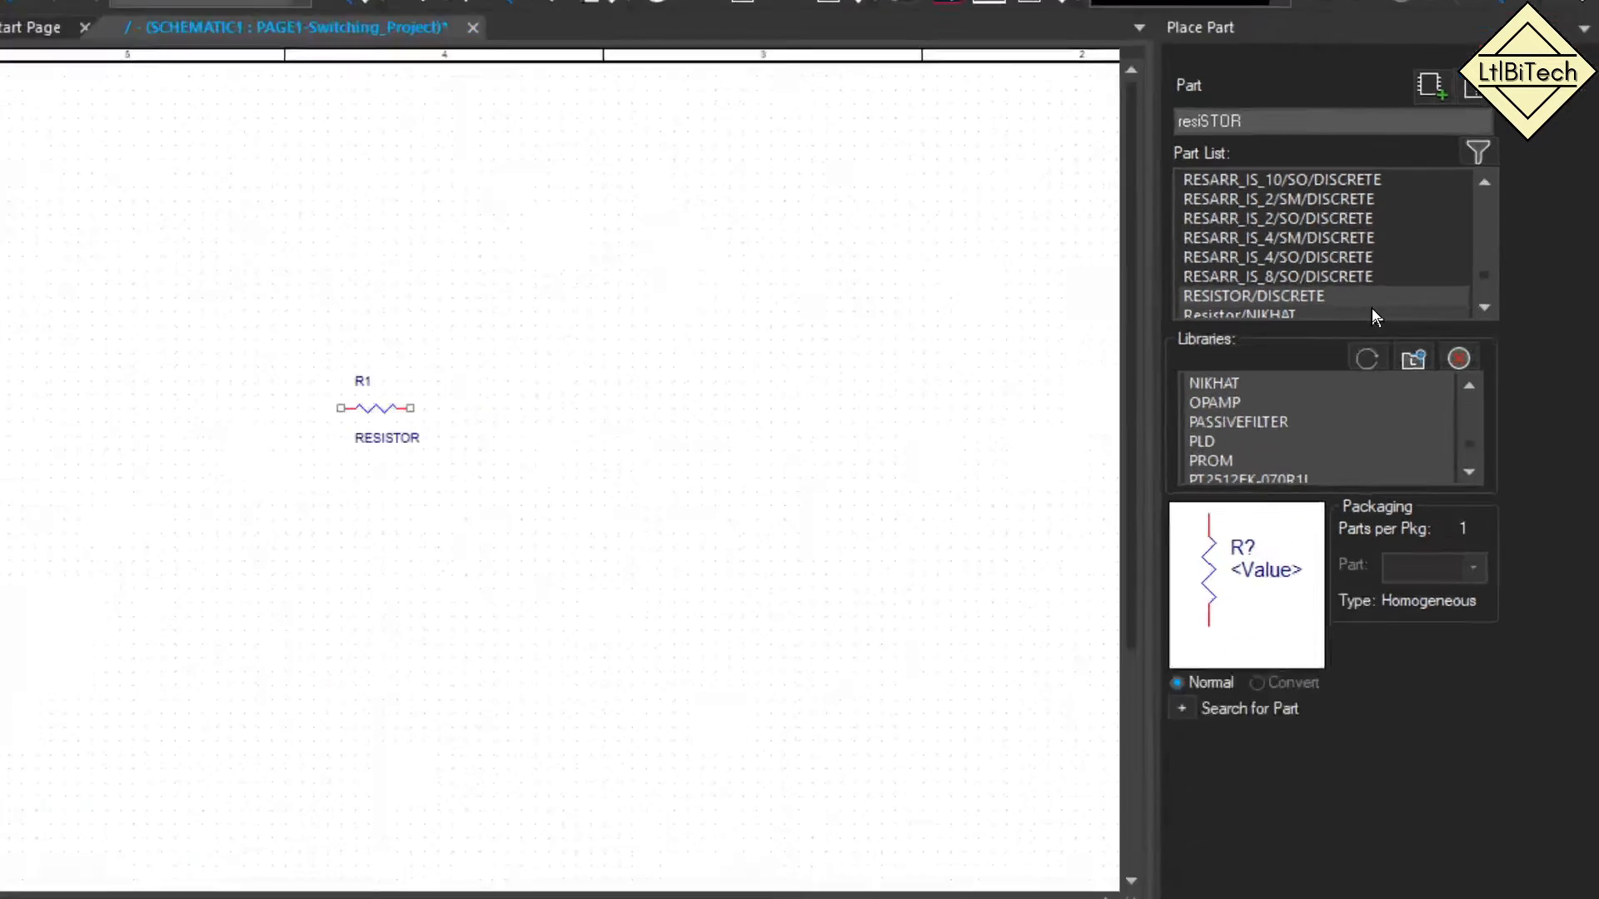
# Preview the resistor entries in the part list, including RESISTOR 8PACK, MY_LIB and 7PACK, and reselect RESISTOR from DISCRETE.
pyautogui.click(1372, 309)
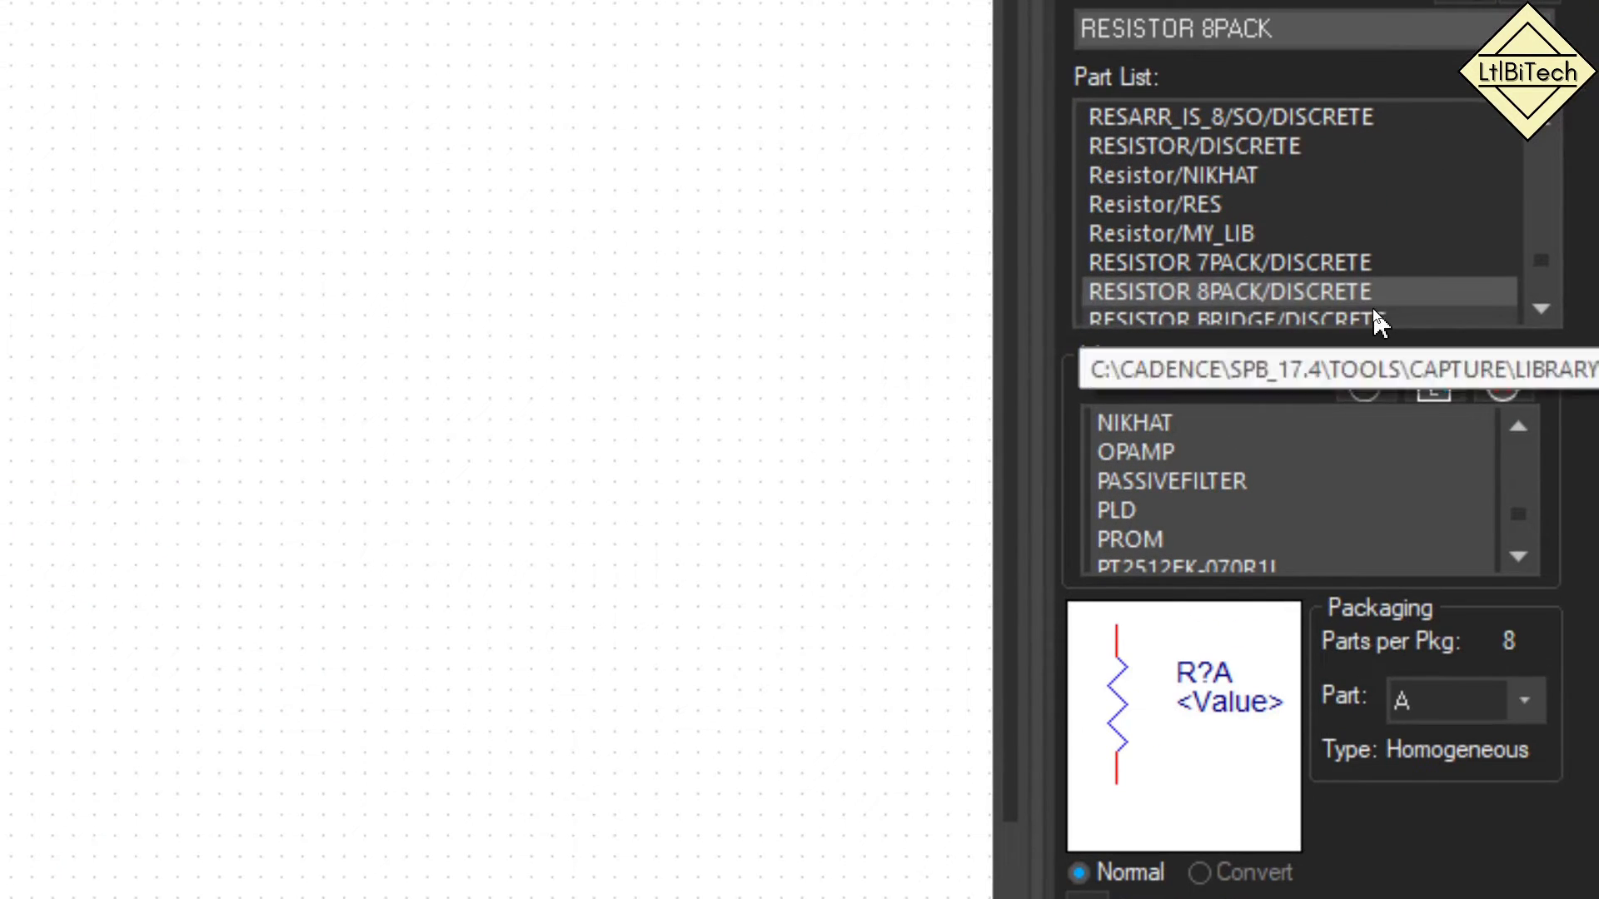
pyautogui.click(1190, 208)
pyautogui.click(1182, 234)
pyautogui.click(1182, 264)
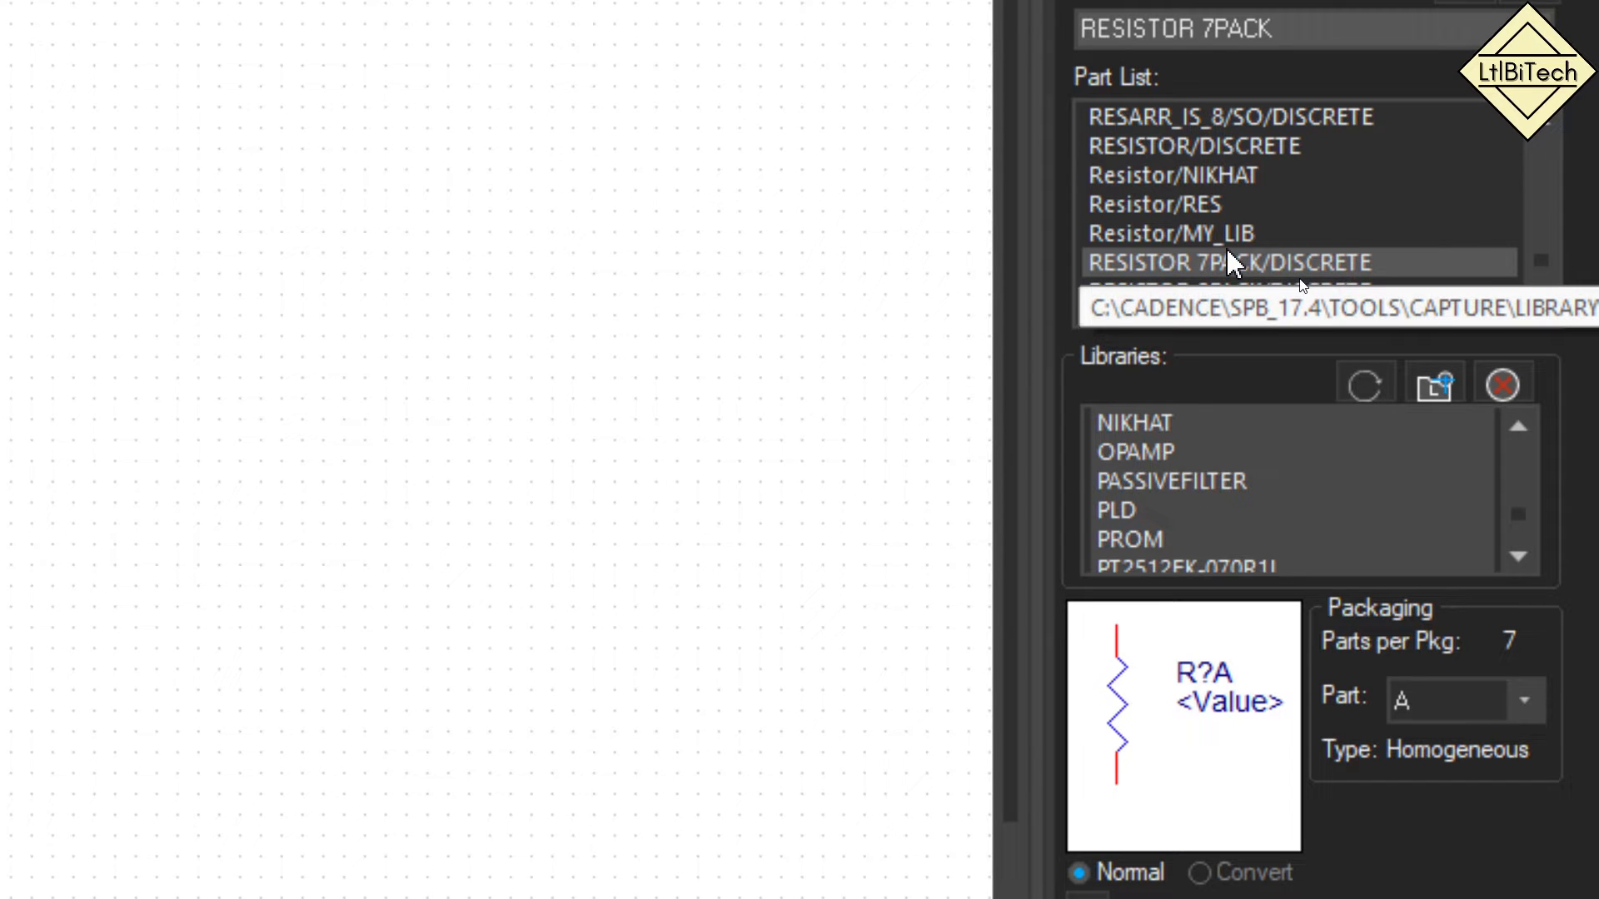
pyautogui.click(1224, 118)
pyautogui.click(1228, 147)
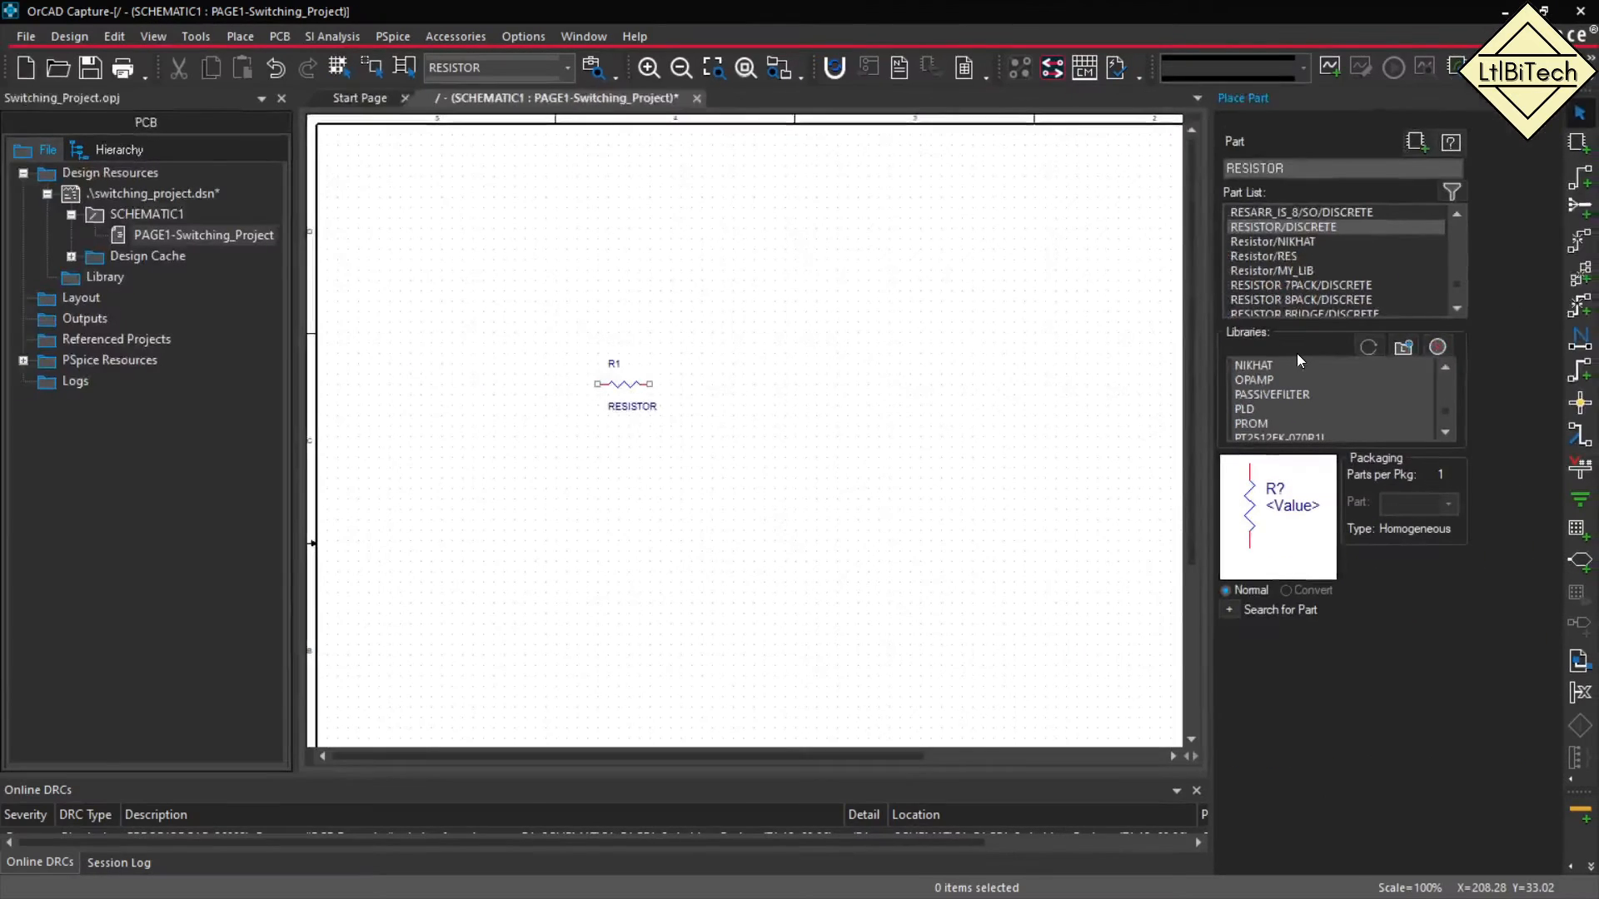
pyautogui.press('Return')
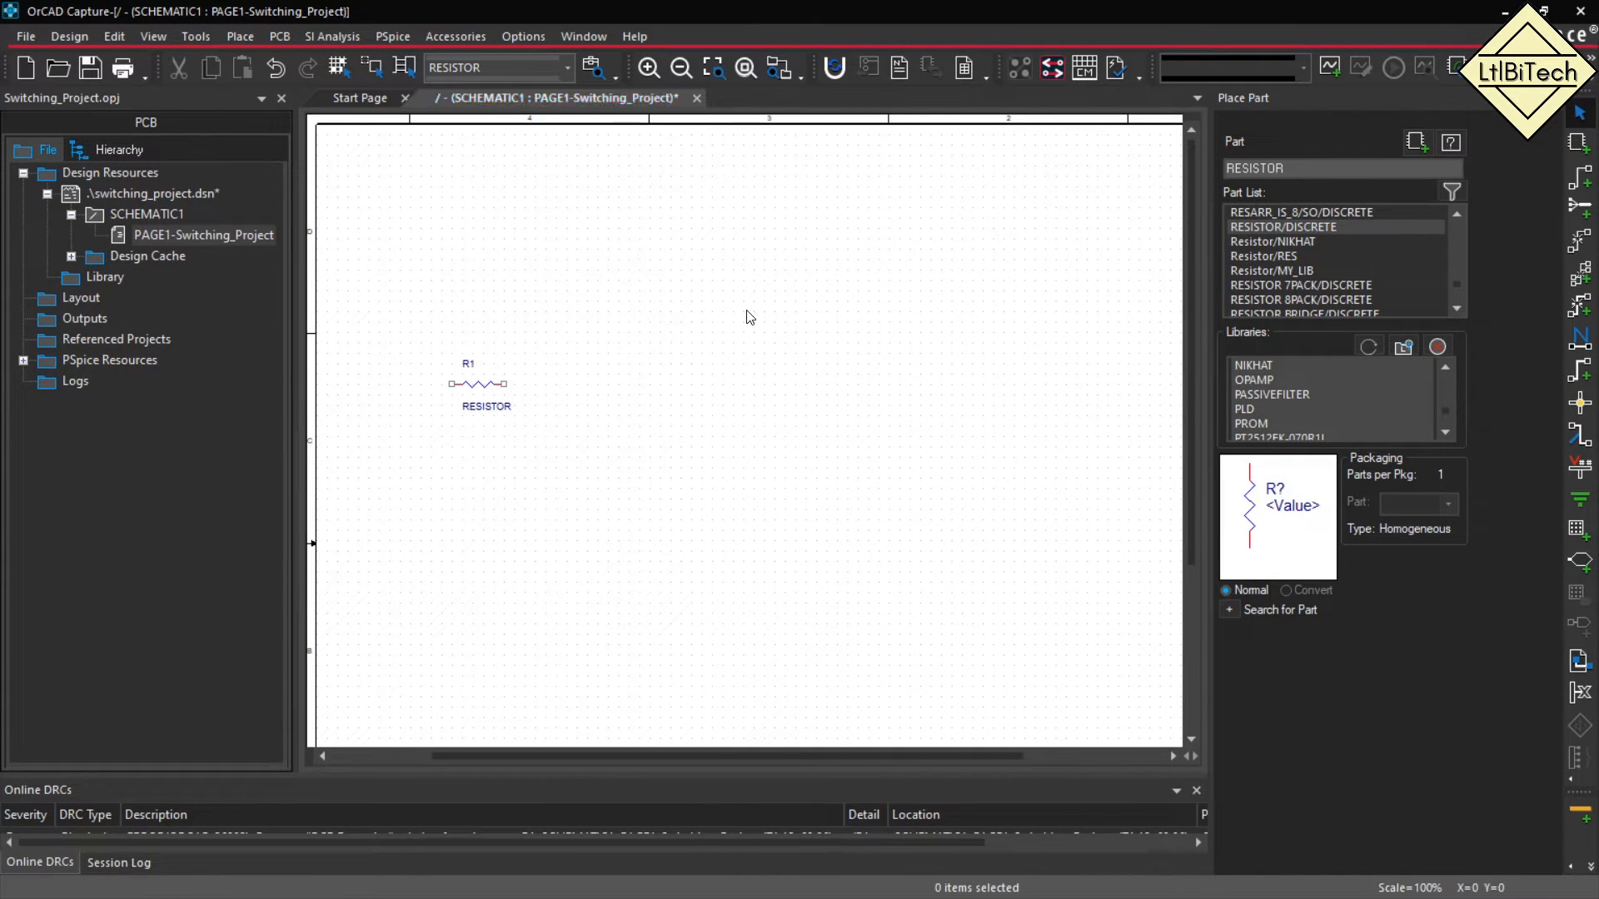
# Move the placed resistor slightly up and to the right on the schematic page, and close Place Part.
pyautogui.moveTo(480, 389); pyautogui.dragTo(605, 357)
pyautogui.click(823, 404)
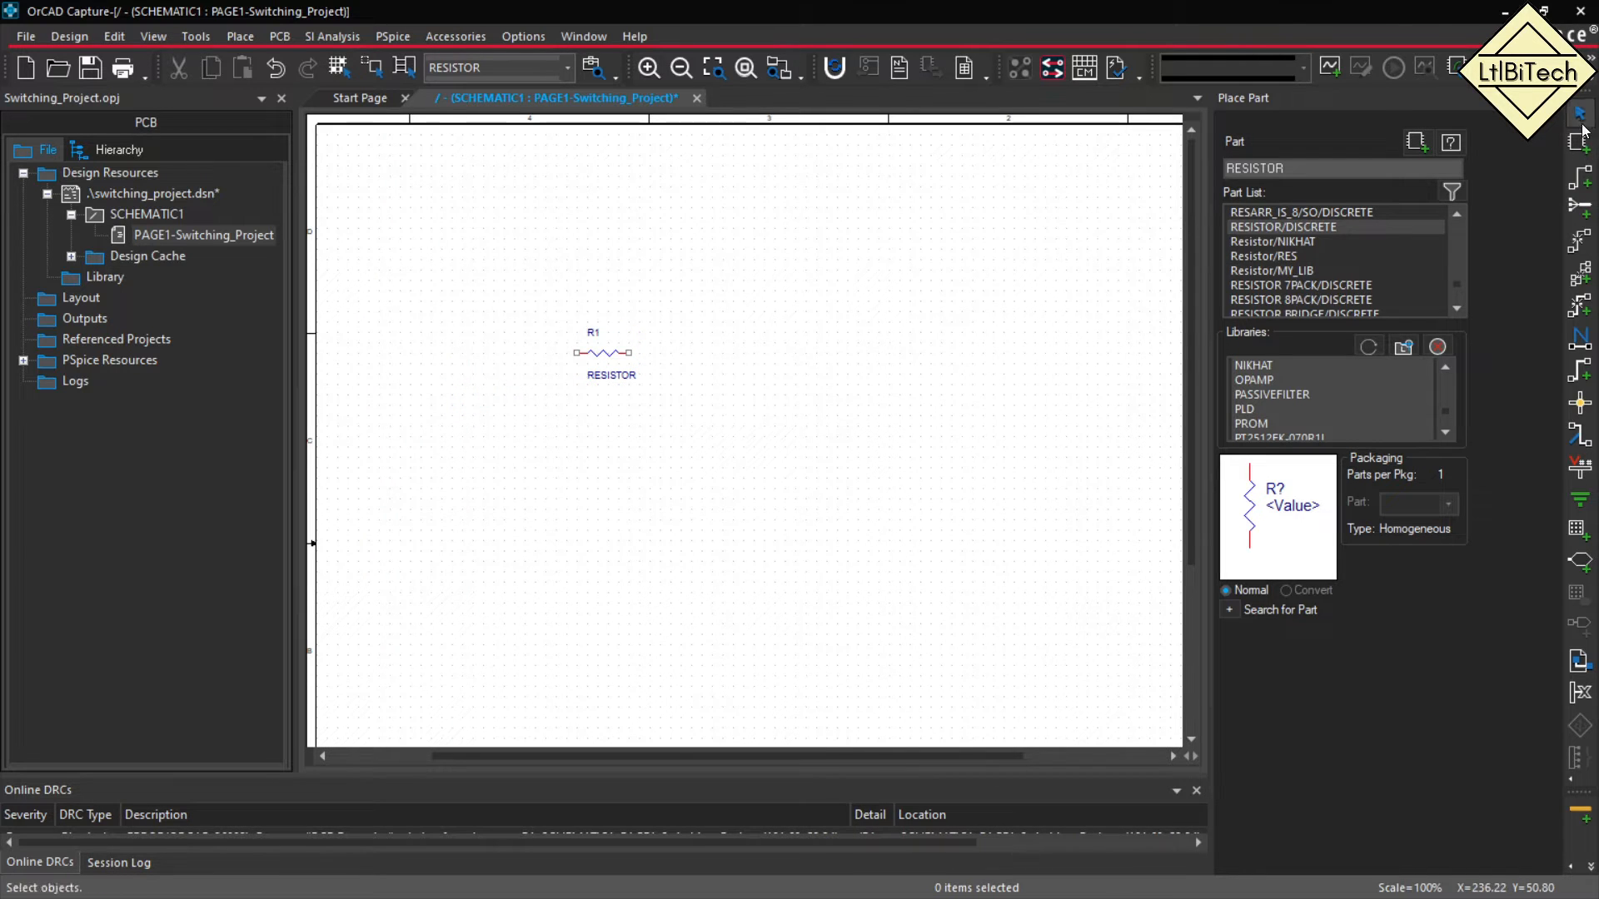
pyautogui.click(1551, 99)
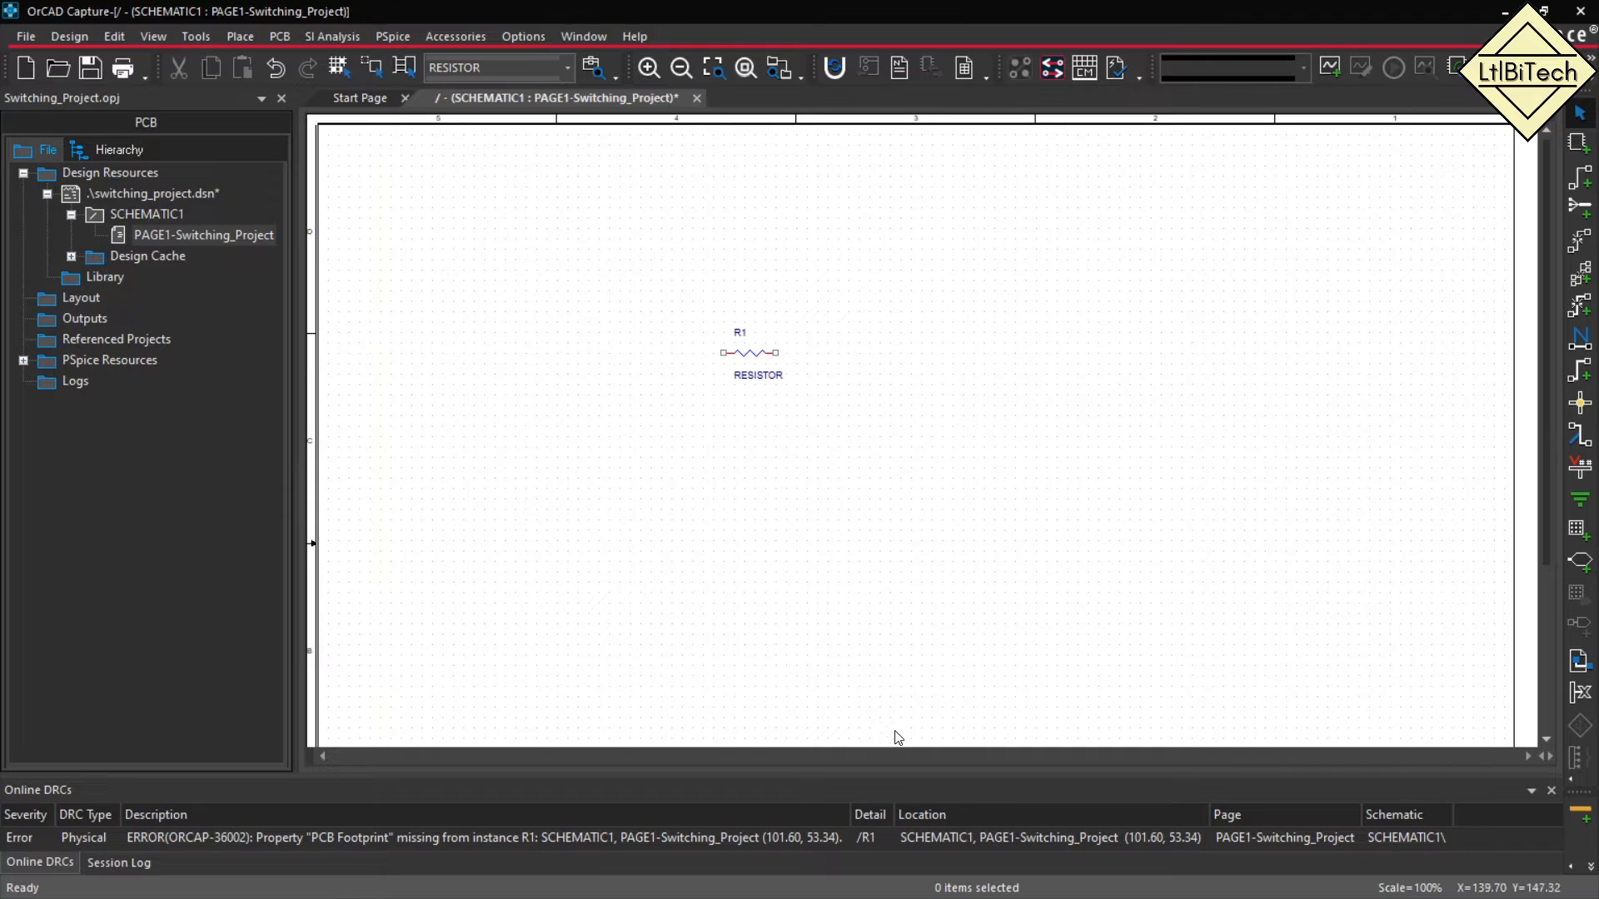
# Switch to the web browser, search Google for snap eda and open the SnapMagic Search site.
pyautogui.moveTo(768, 895)
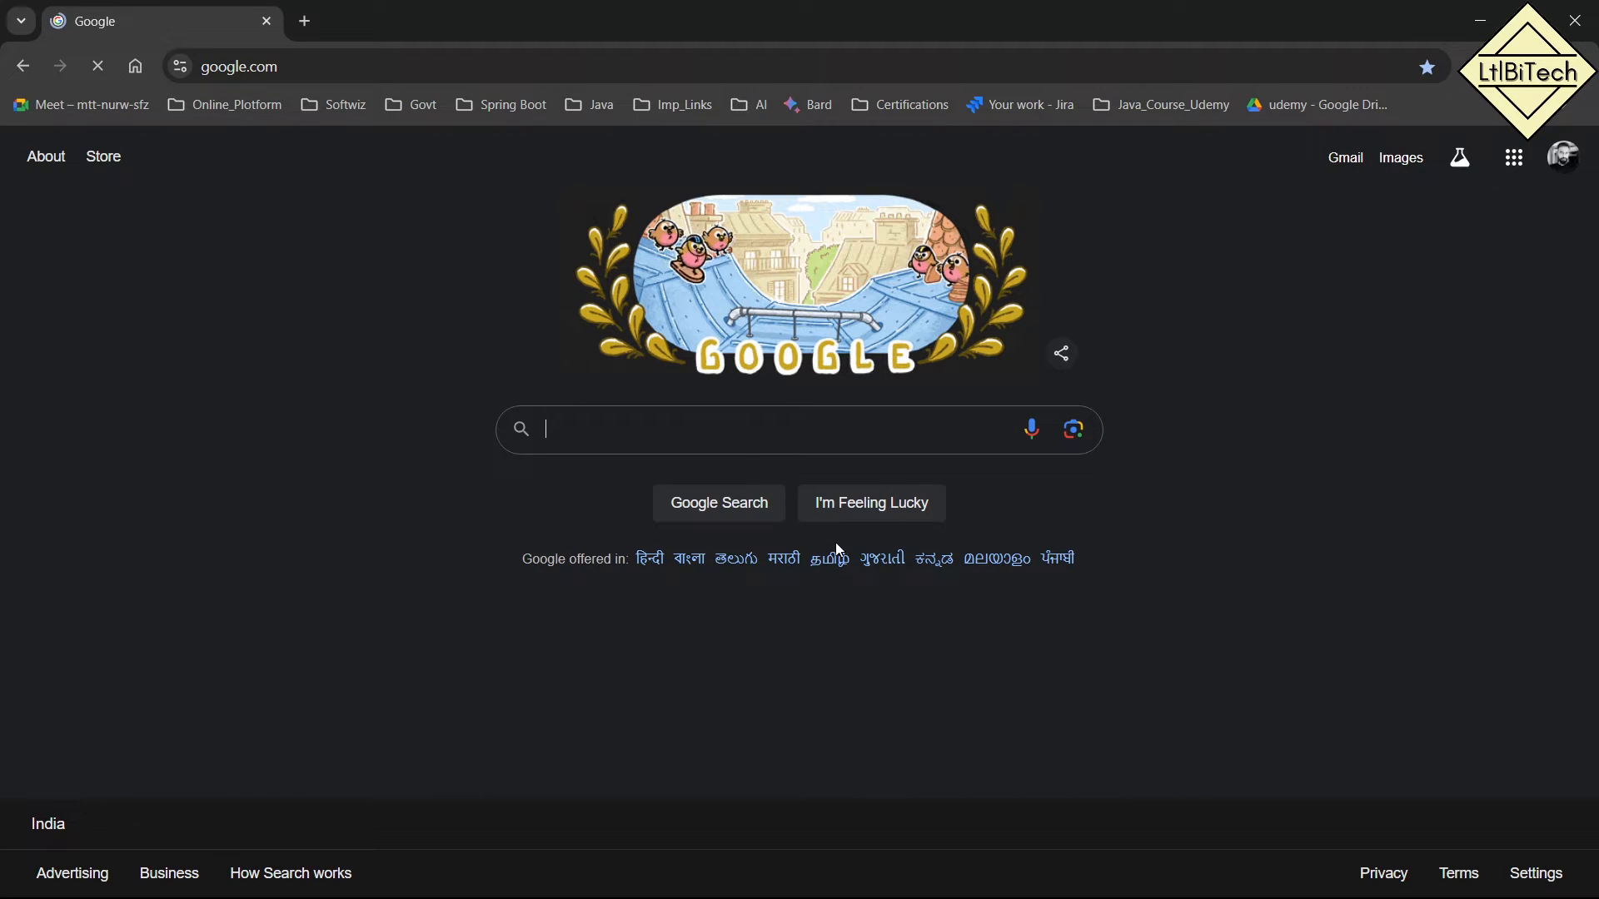
pyautogui.click(678, 425)
pyautogui.write('sna')
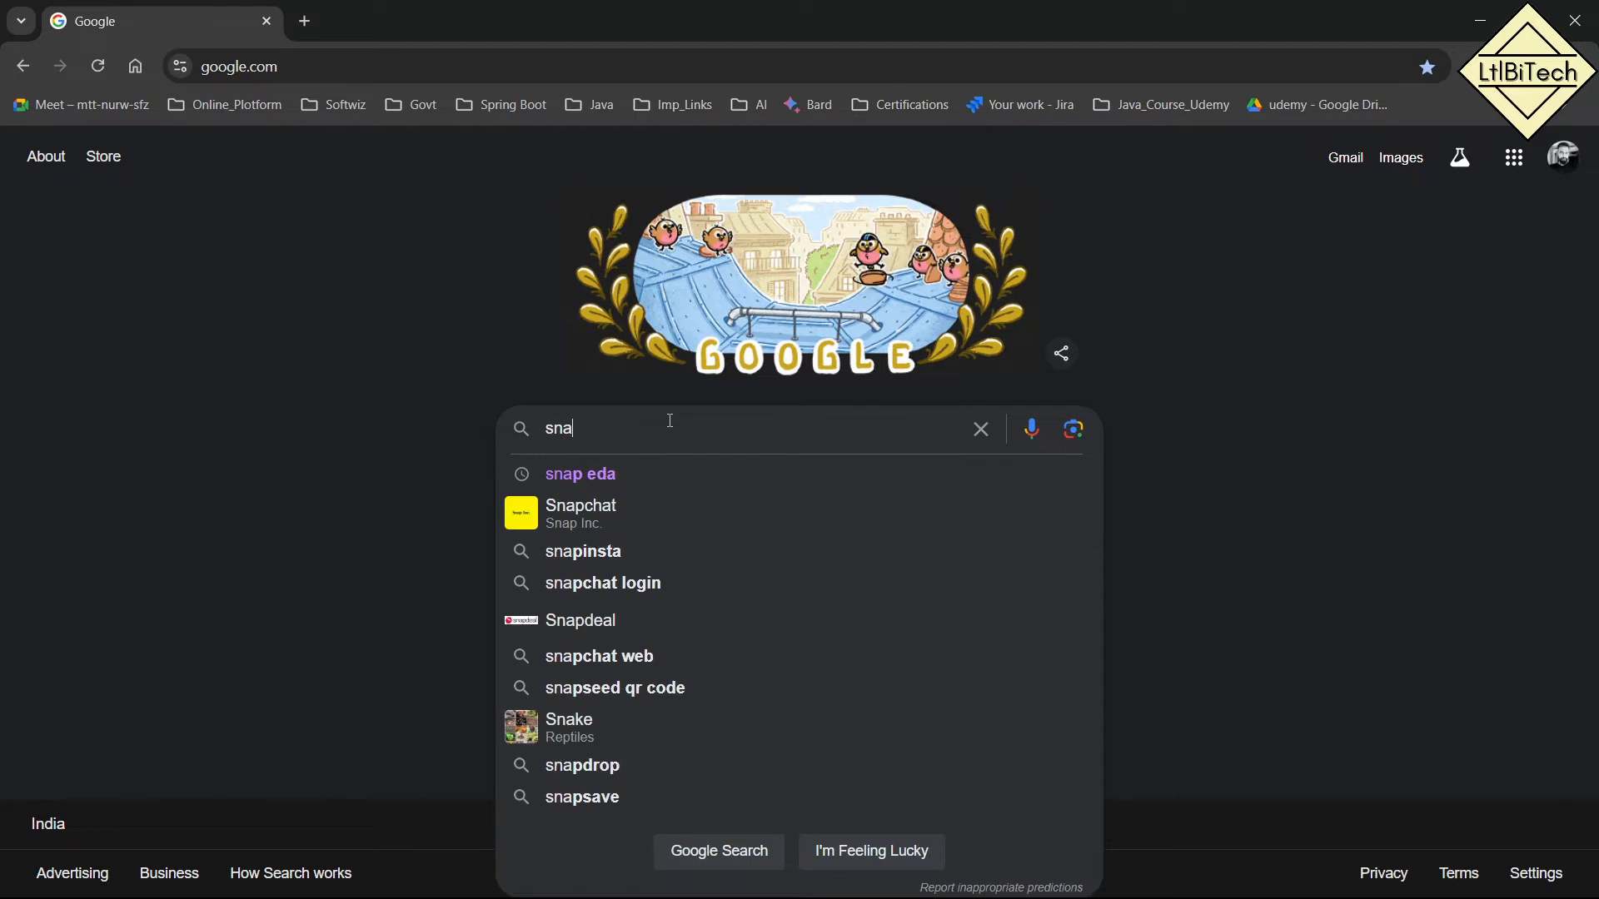
pyautogui.press('Down')
pyautogui.press('Return')
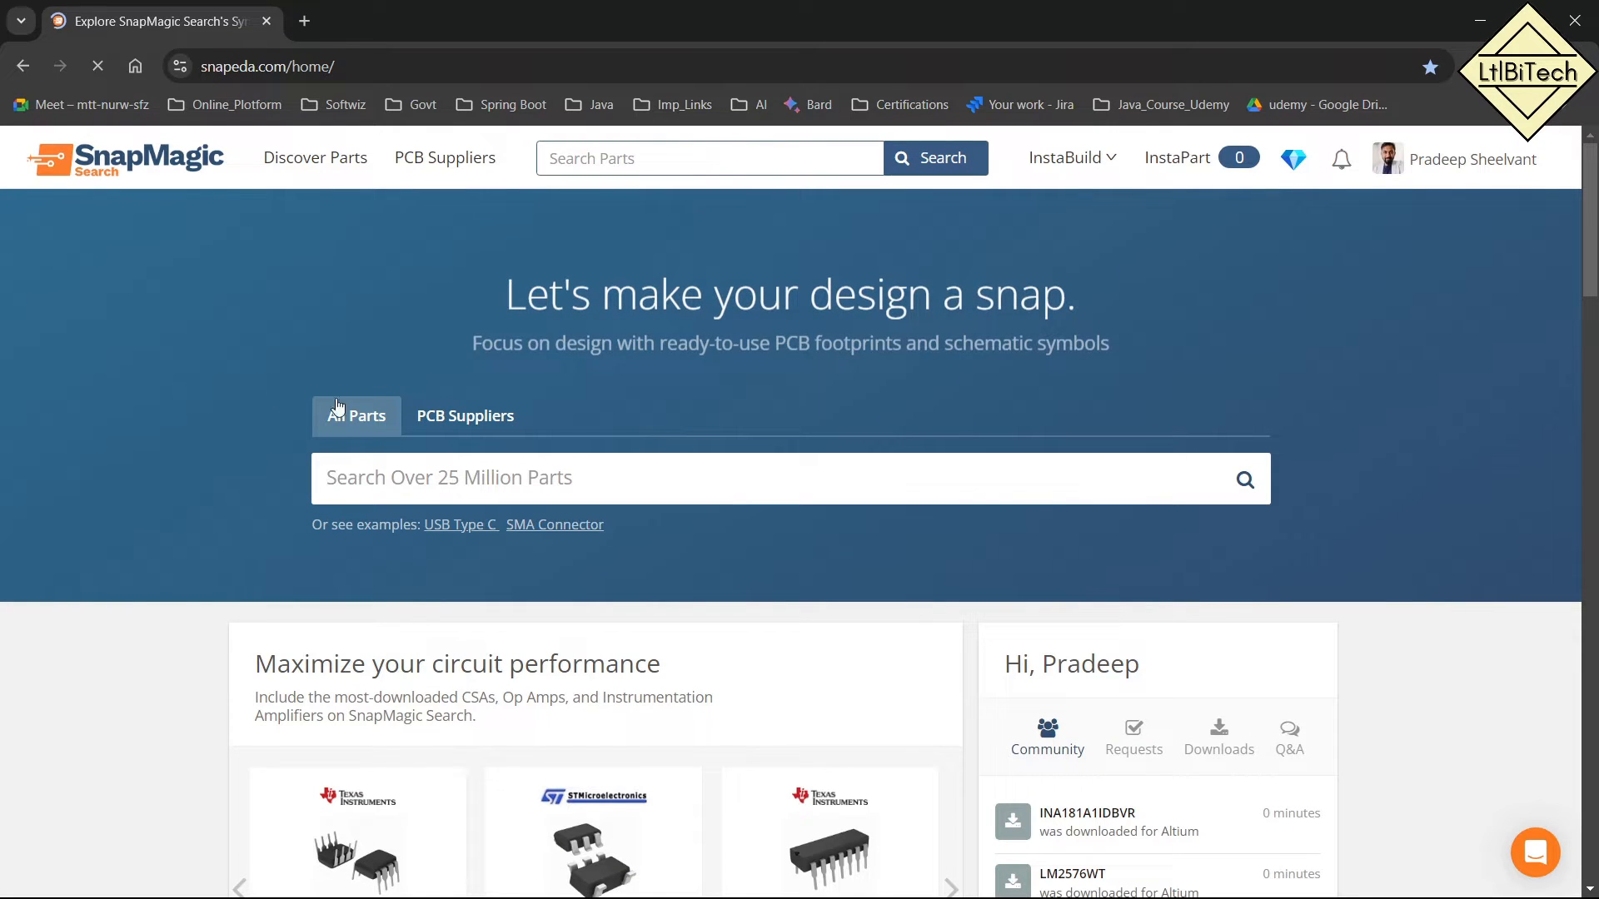
# Mark the signed-in account and the part search area with freehand strokes on the home page, and clear the marks.
pyautogui.moveTo(1357, 260); pyautogui.dragTo(1407, 203)
pyautogui.moveTo(369, 469); pyautogui.dragTo(429, 447)
pyautogui.press('Escape')
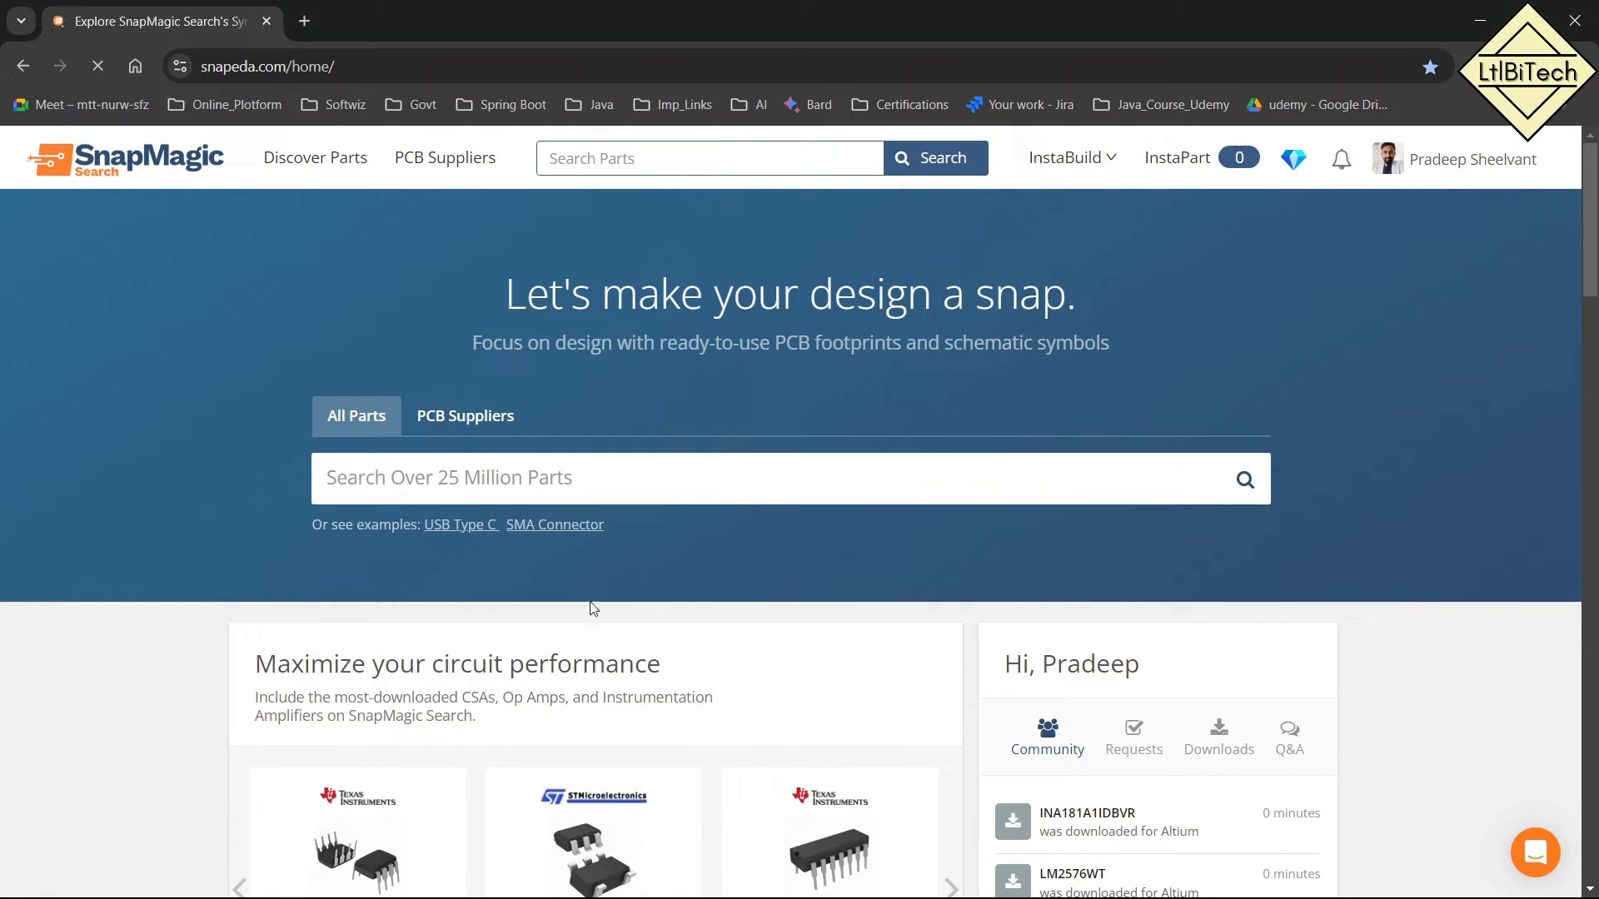
pyautogui.click(436, 480)
pyautogui.write('re')
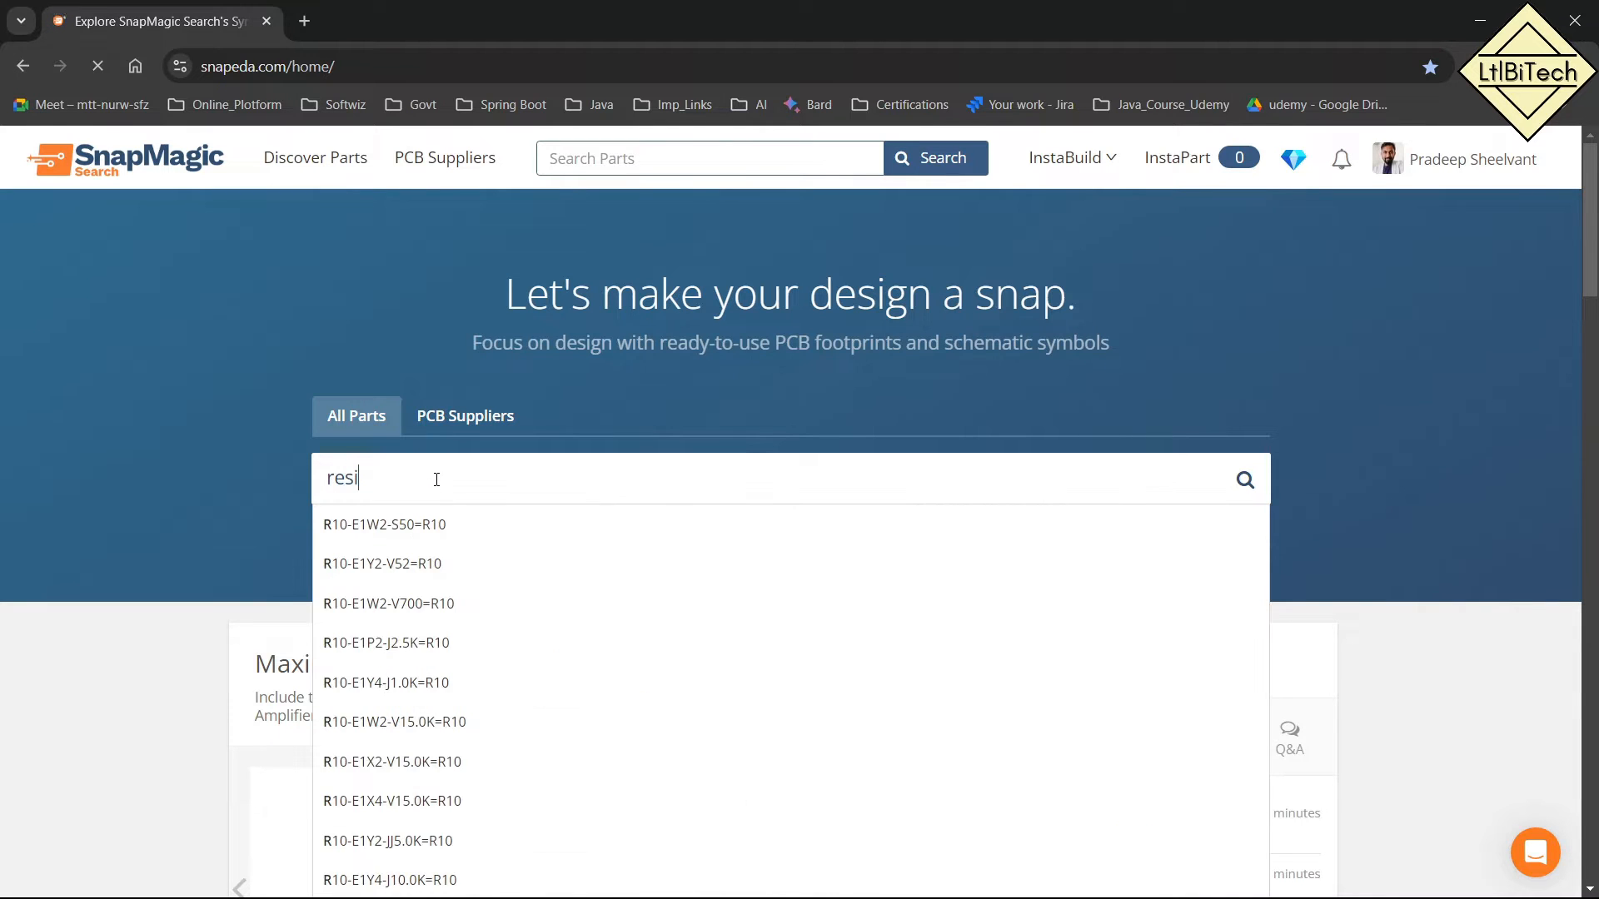
pyautogui.write('si')
pyautogui.press('BackSpace')
pyautogui.press('BackSpace')
pyautogui.press('BackSpace')
pyautogui.press('BackSpace')
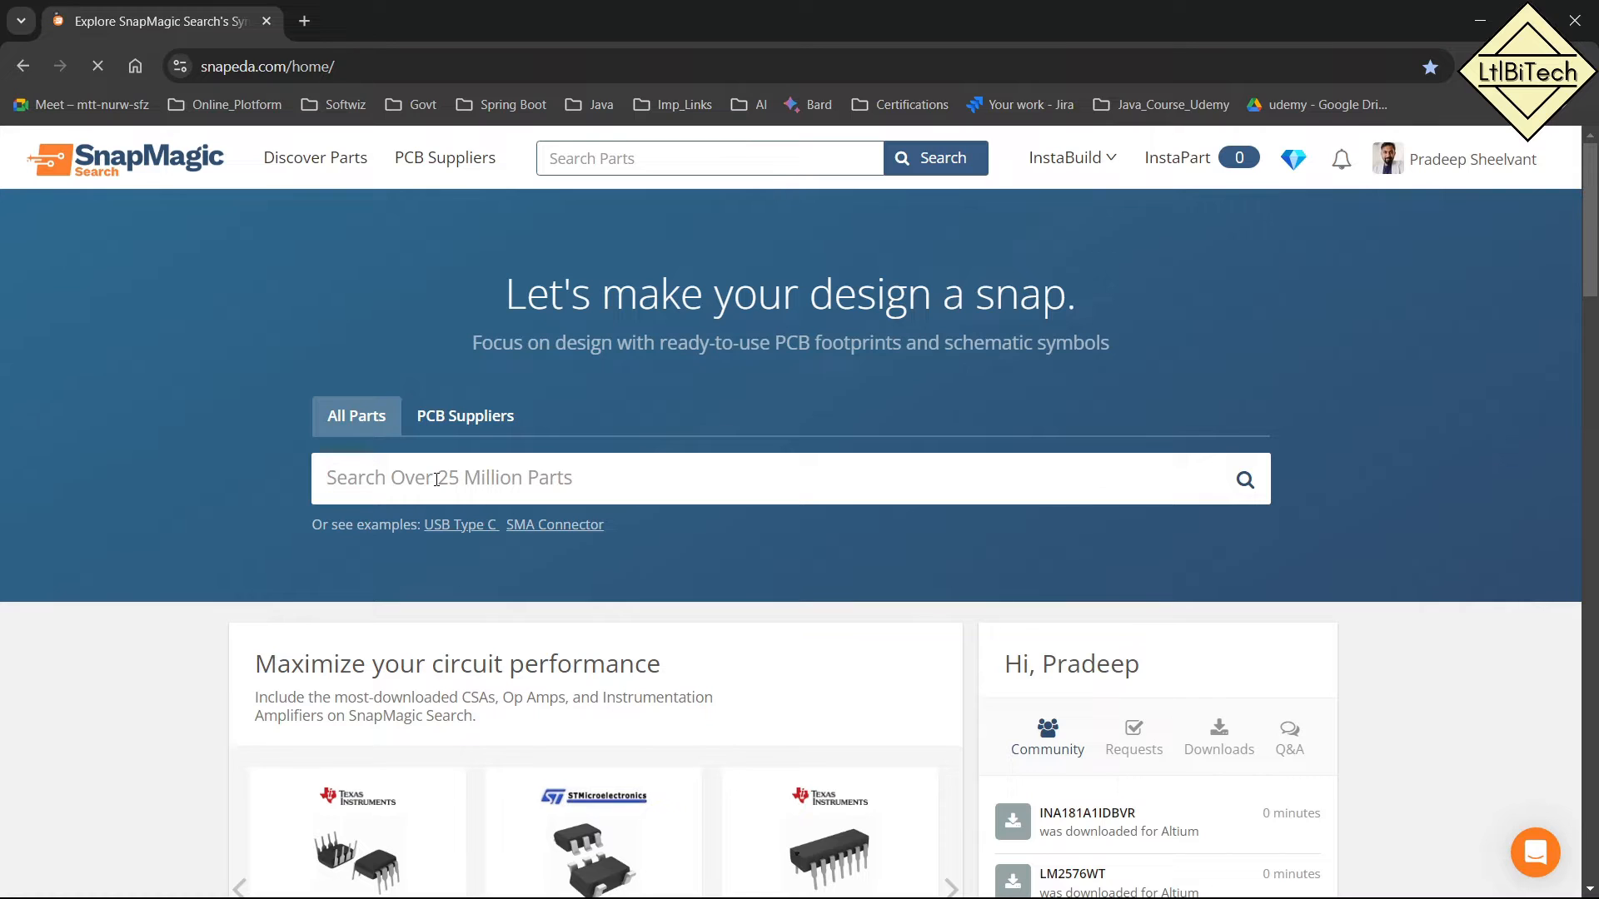
# Search all parts on SnapMagic for 2512.
pyautogui.write('2512')
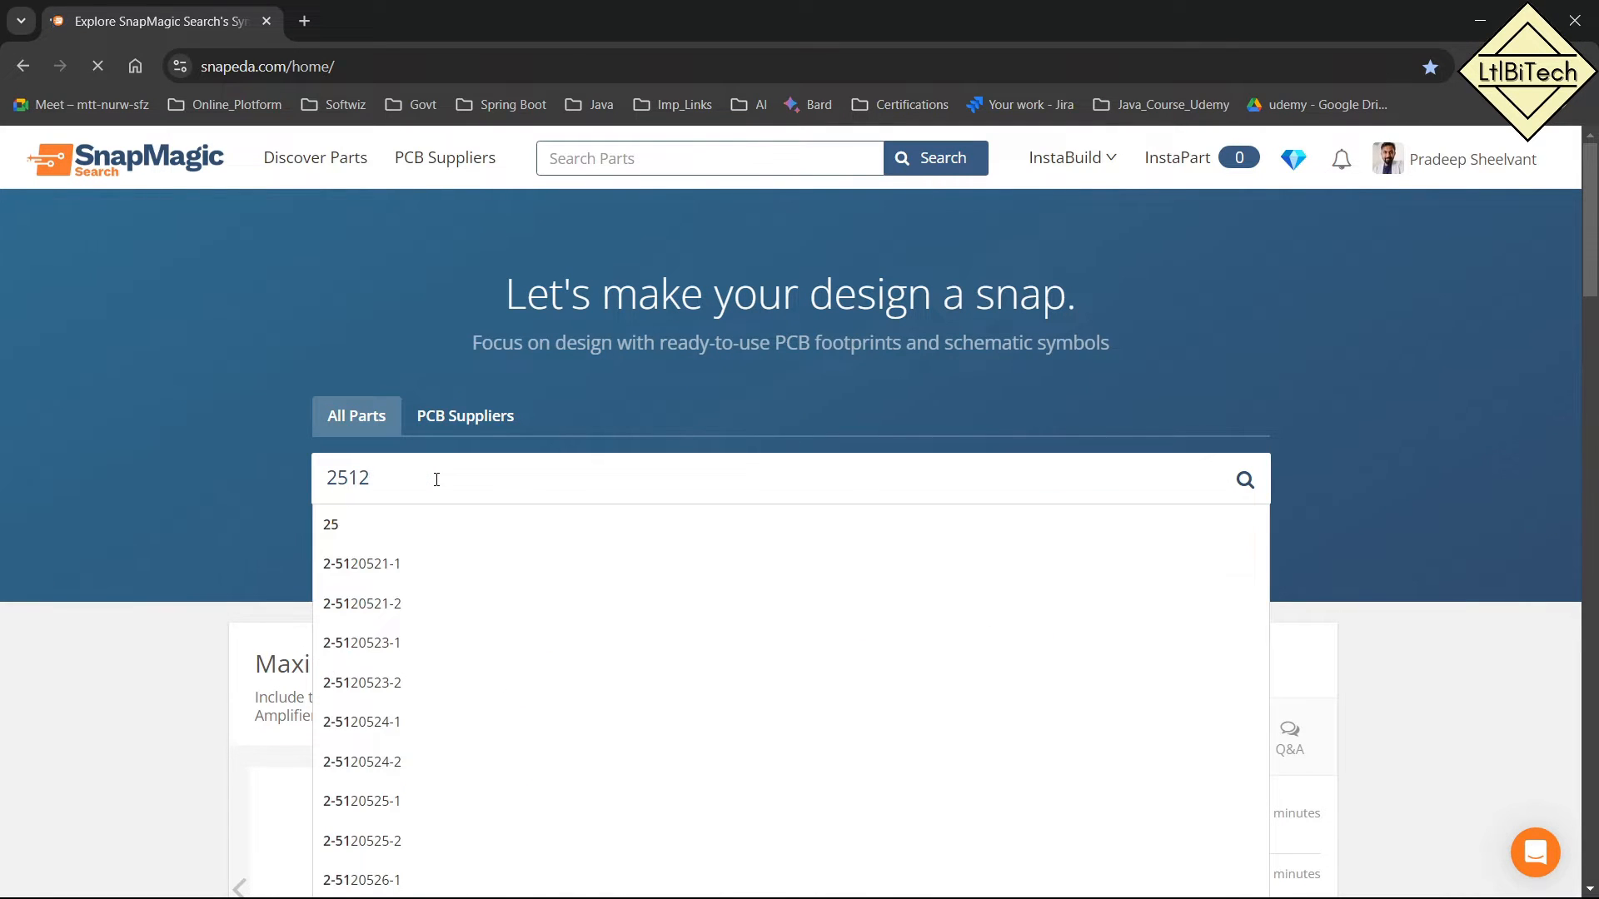
pyautogui.press('Return')
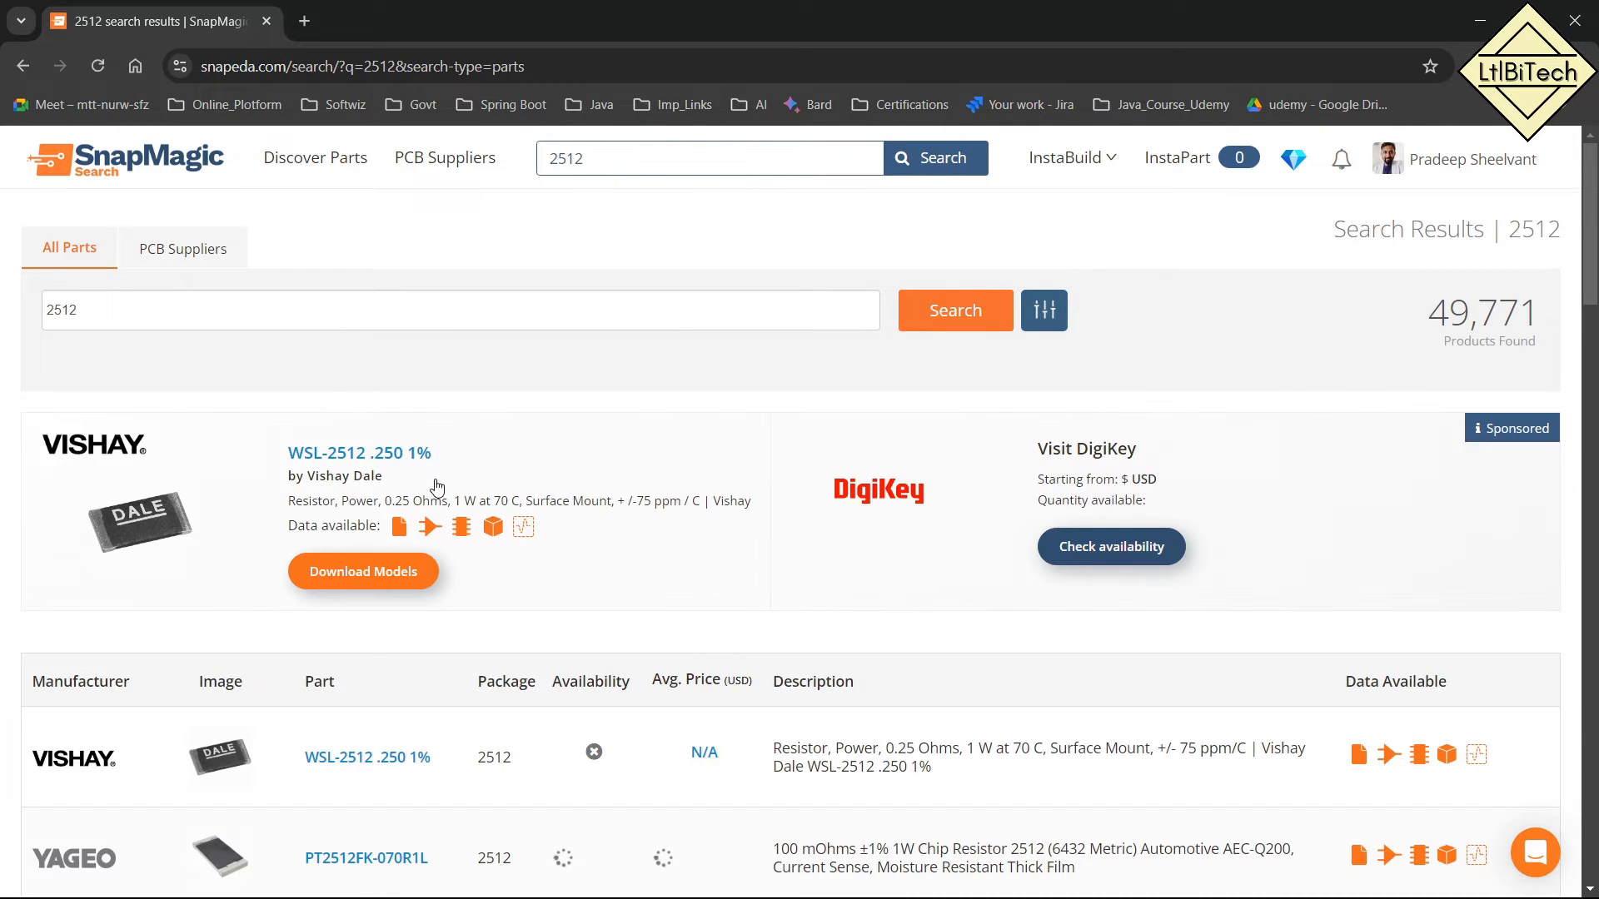
pyautogui.scroll(-4, 653, 539)
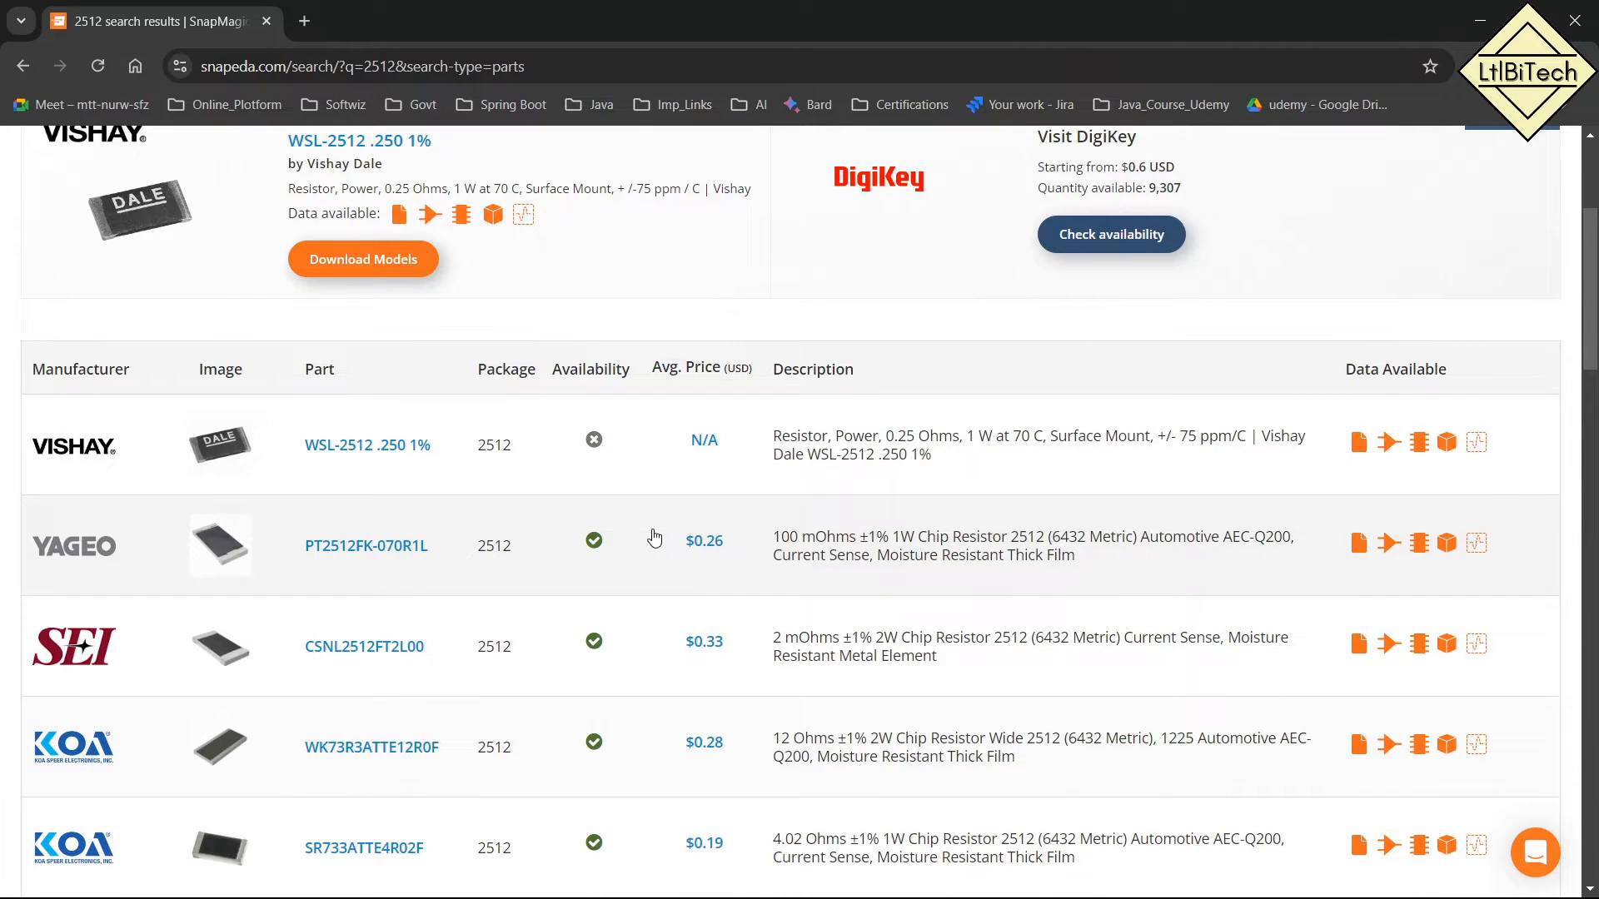
# Circle the available data of the WSL-2512 .250 1% result, draw arrows pointing at it, and clear the annotations.
pyautogui.moveTo(1486, 393)
pyautogui.mouseDown()
pyautogui.moveTo(1407, 477)
pyautogui.moveTo(1473, 400)
pyautogui.mouseUp()
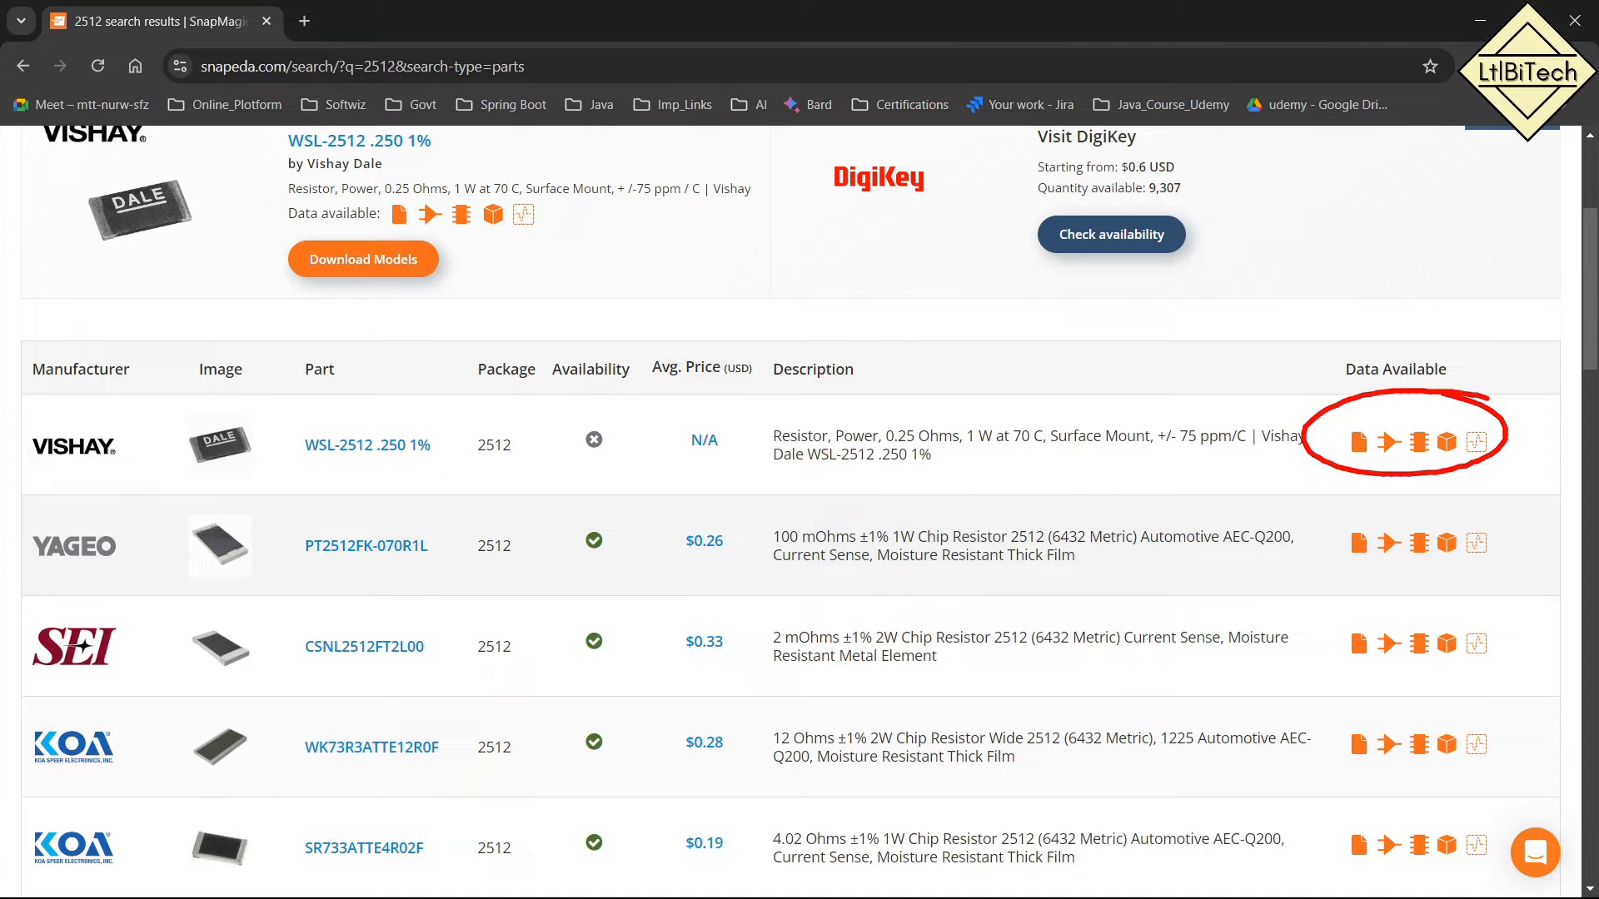
pyautogui.moveTo(1295, 310); pyautogui.dragTo(1317, 397)
pyautogui.moveTo(1382, 284); pyautogui.dragTo(1379, 388)
pyautogui.moveTo(1472, 271); pyautogui.dragTo(1432, 378)
pyautogui.moveTo(1543, 298); pyautogui.dragTo(1484, 390)
pyautogui.moveTo(1481, 358); pyautogui.dragTo(1484, 391)
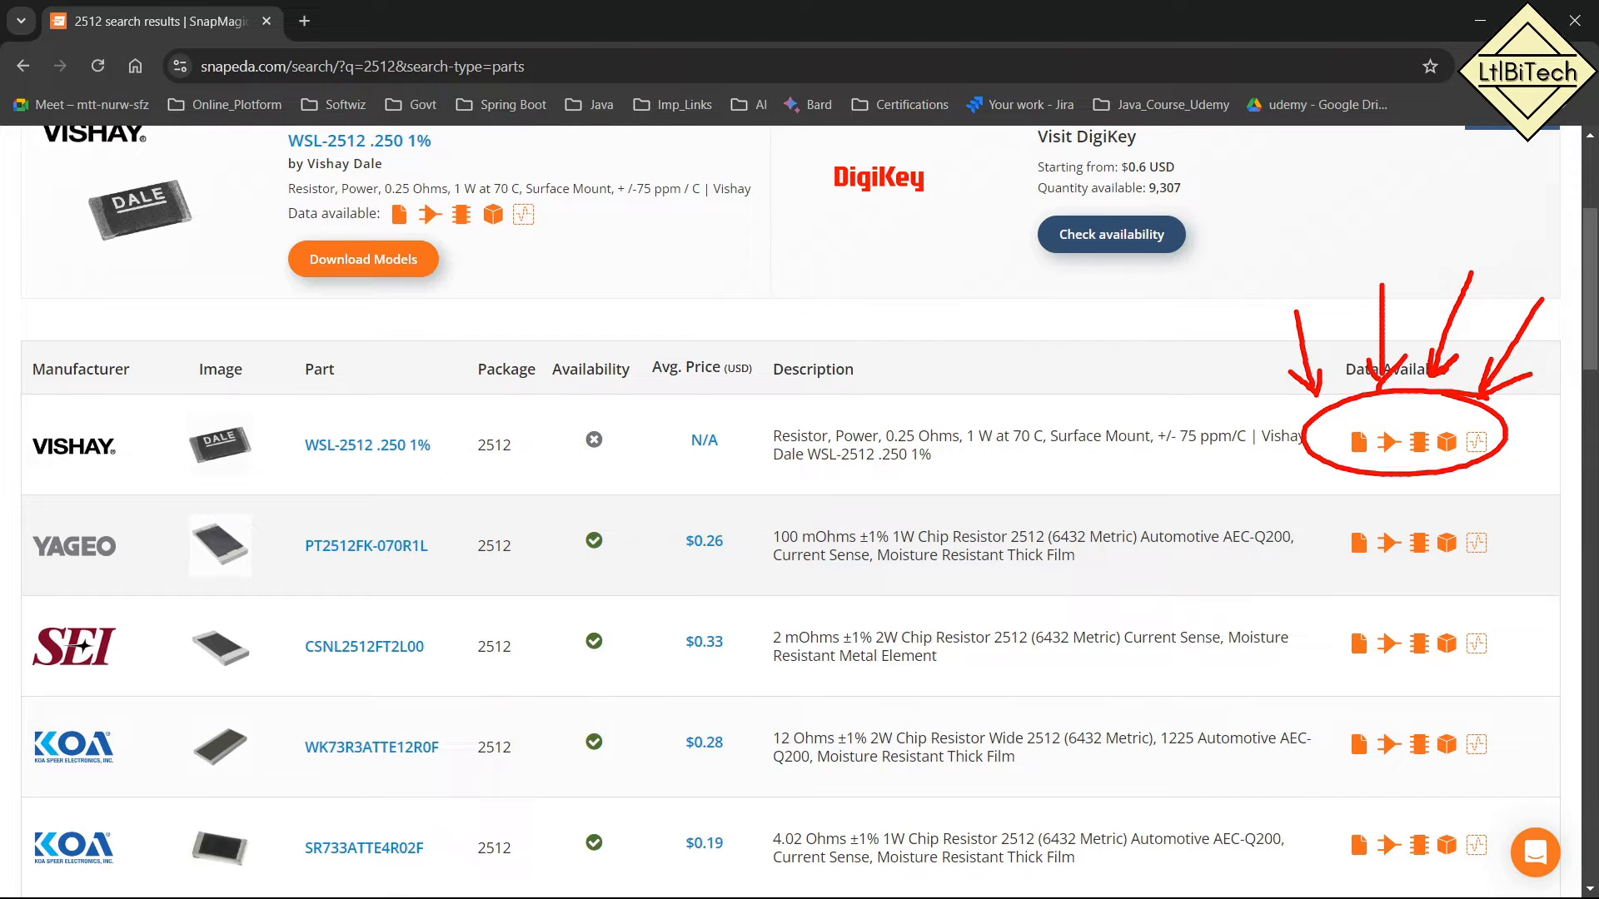
pyautogui.moveTo(1501, 459); pyautogui.dragTo(1515, 494)
pyautogui.press('Escape')
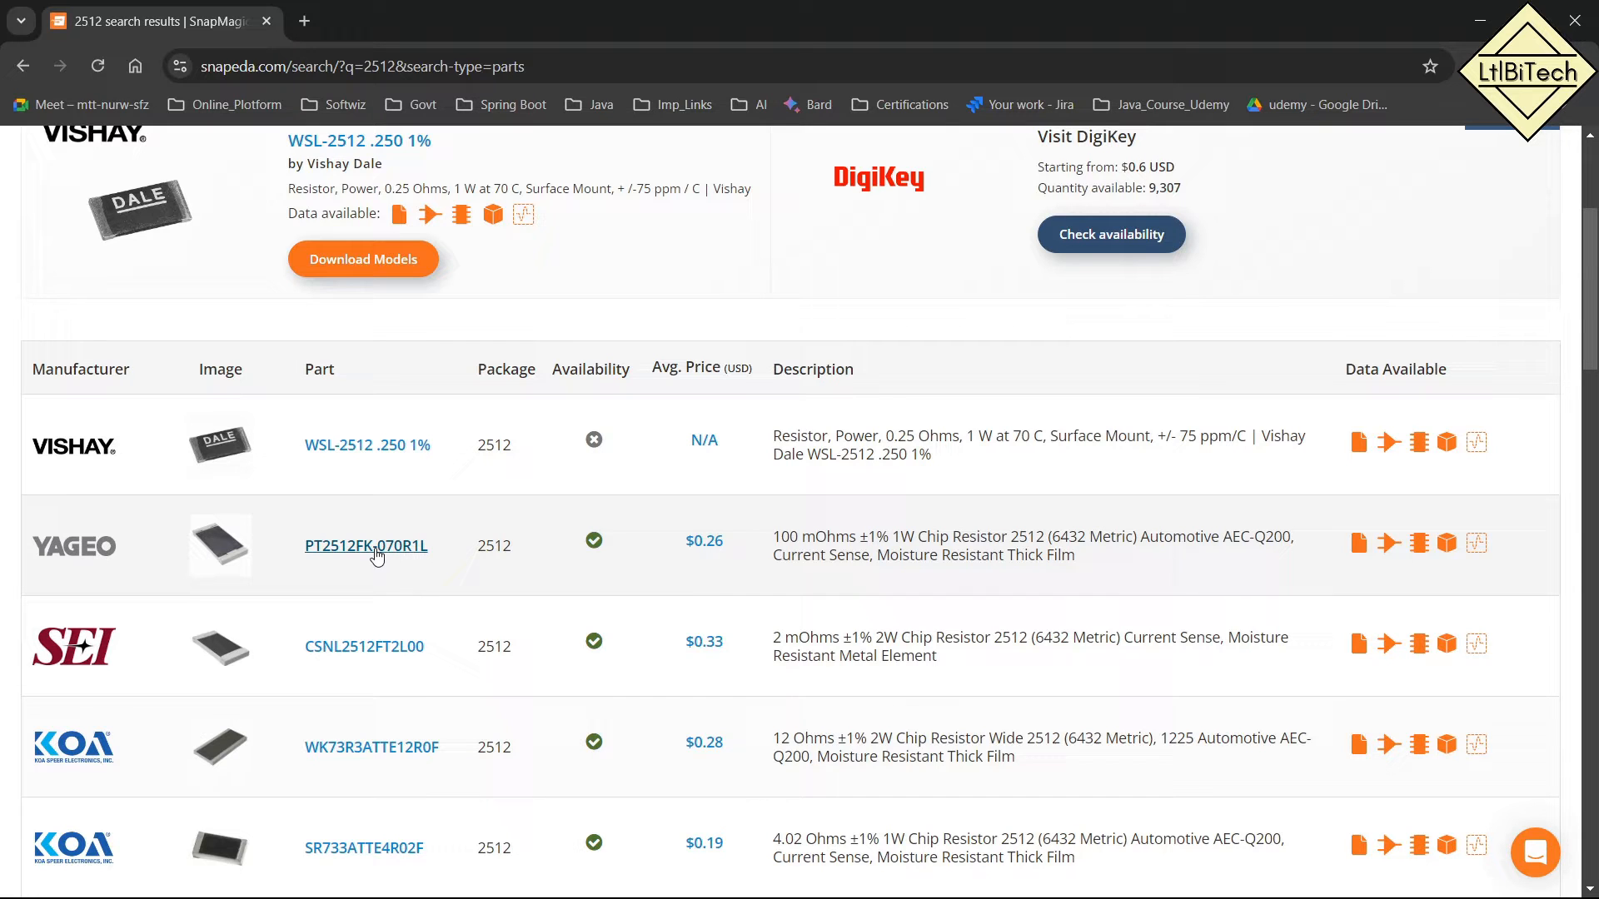
# Open the Yageo PT2512FK-070R1L part page, and temporarily mark its symbol, footprint and 3D model with freehand strokes.
pyautogui.click(377, 550)
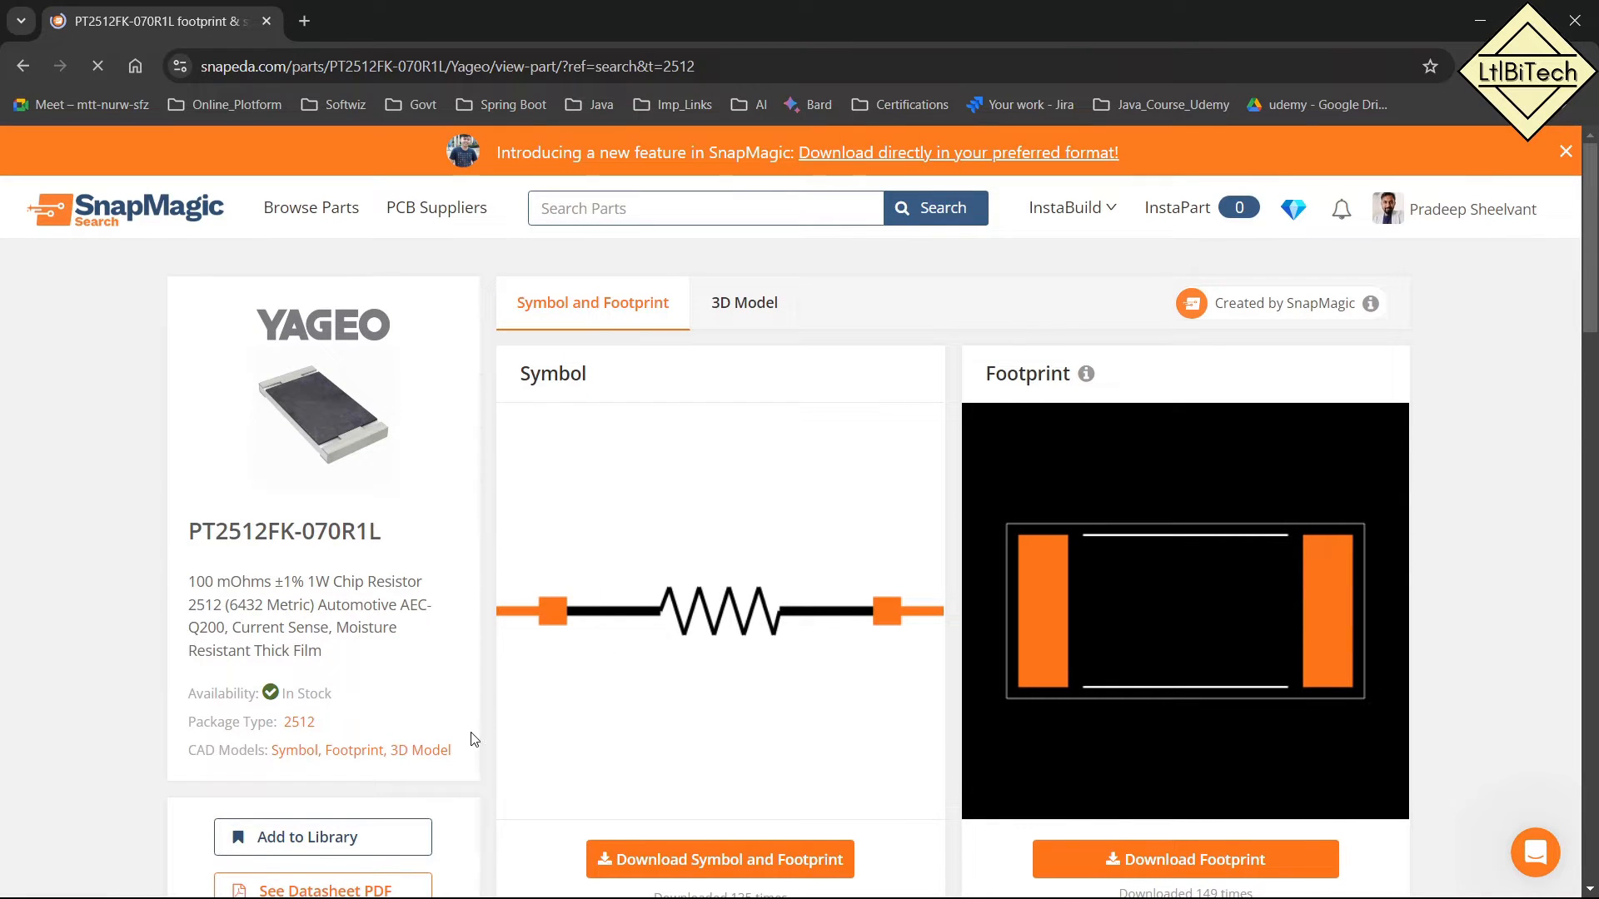
pyautogui.moveTo(685, 548)
pyautogui.mouseDown()
pyautogui.moveTo(792, 685)
pyautogui.moveTo(684, 546)
pyautogui.mouseUp()
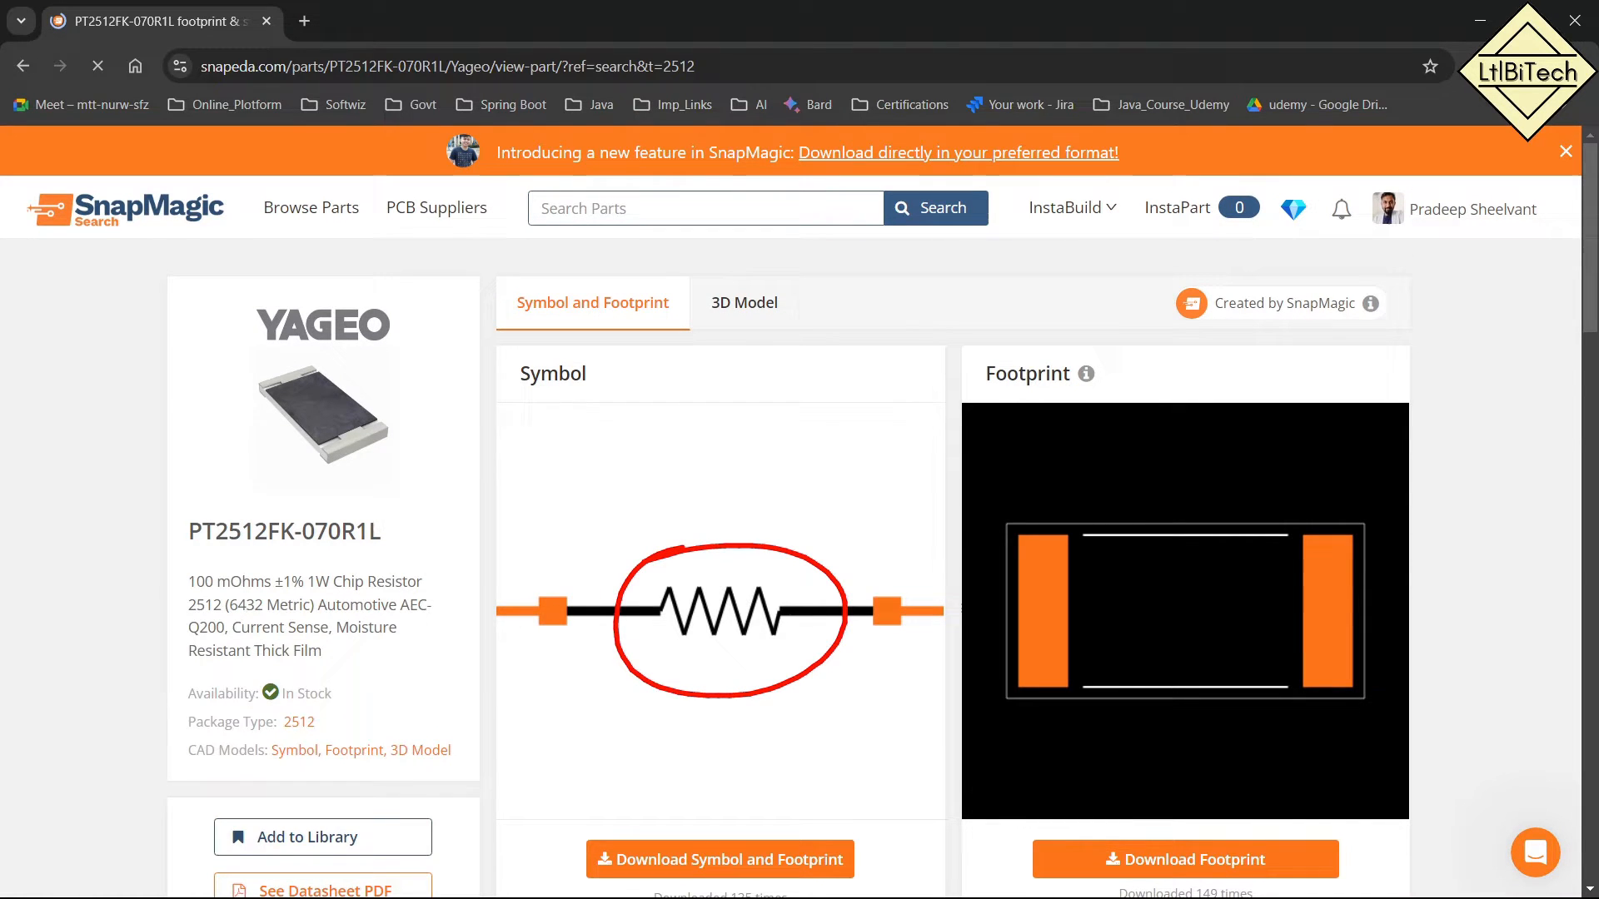
pyautogui.moveTo(1187, 612); pyautogui.dragTo(1295, 540)
pyautogui.moveTo(806, 280)
pyautogui.mouseDown()
pyautogui.moveTo(753, 257)
pyautogui.moveTo(792, 350)
pyautogui.moveTo(751, 267)
pyautogui.mouseUp()
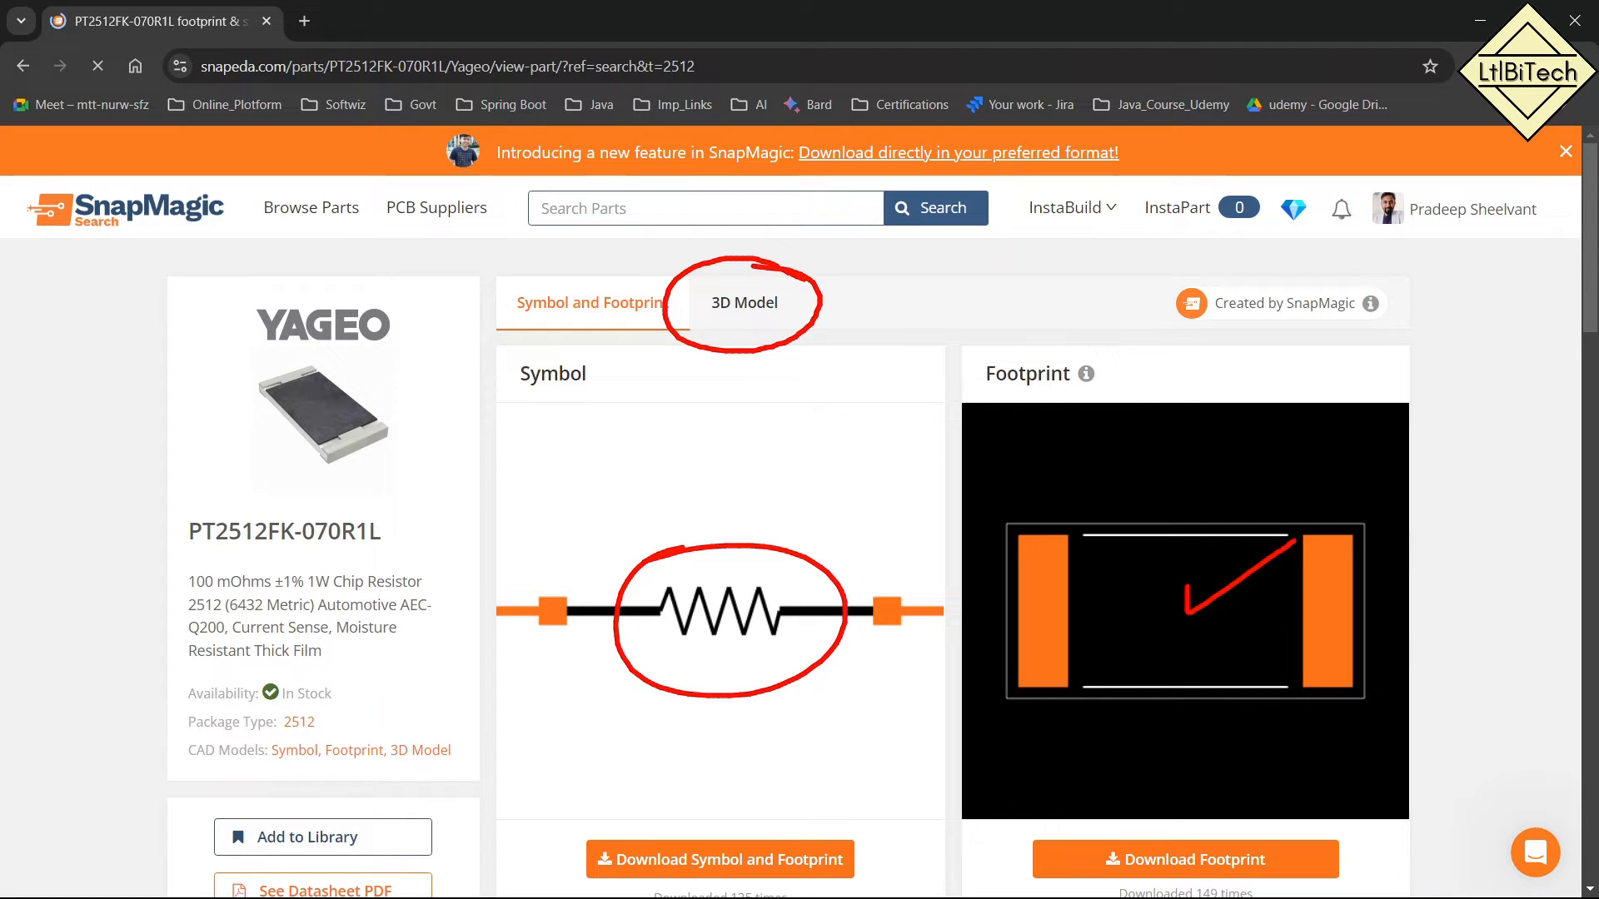
pyautogui.press('Escape')
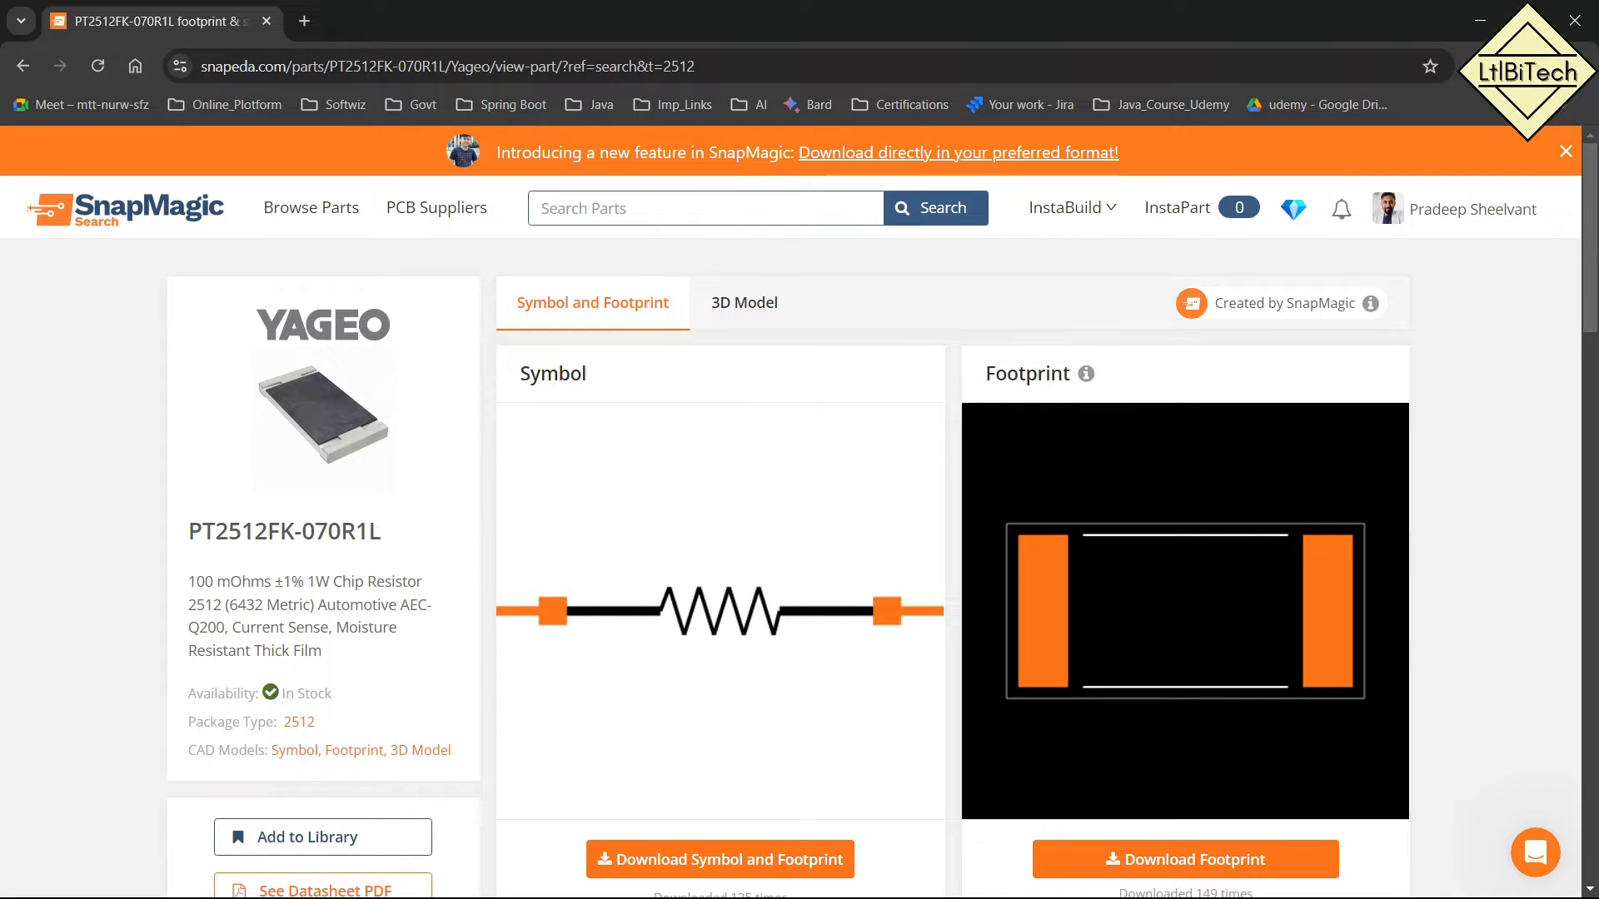
# View the 3D model of PT2512FK-070R1L and rotate it to inspect the resistor body.
pyautogui.click(721, 326)
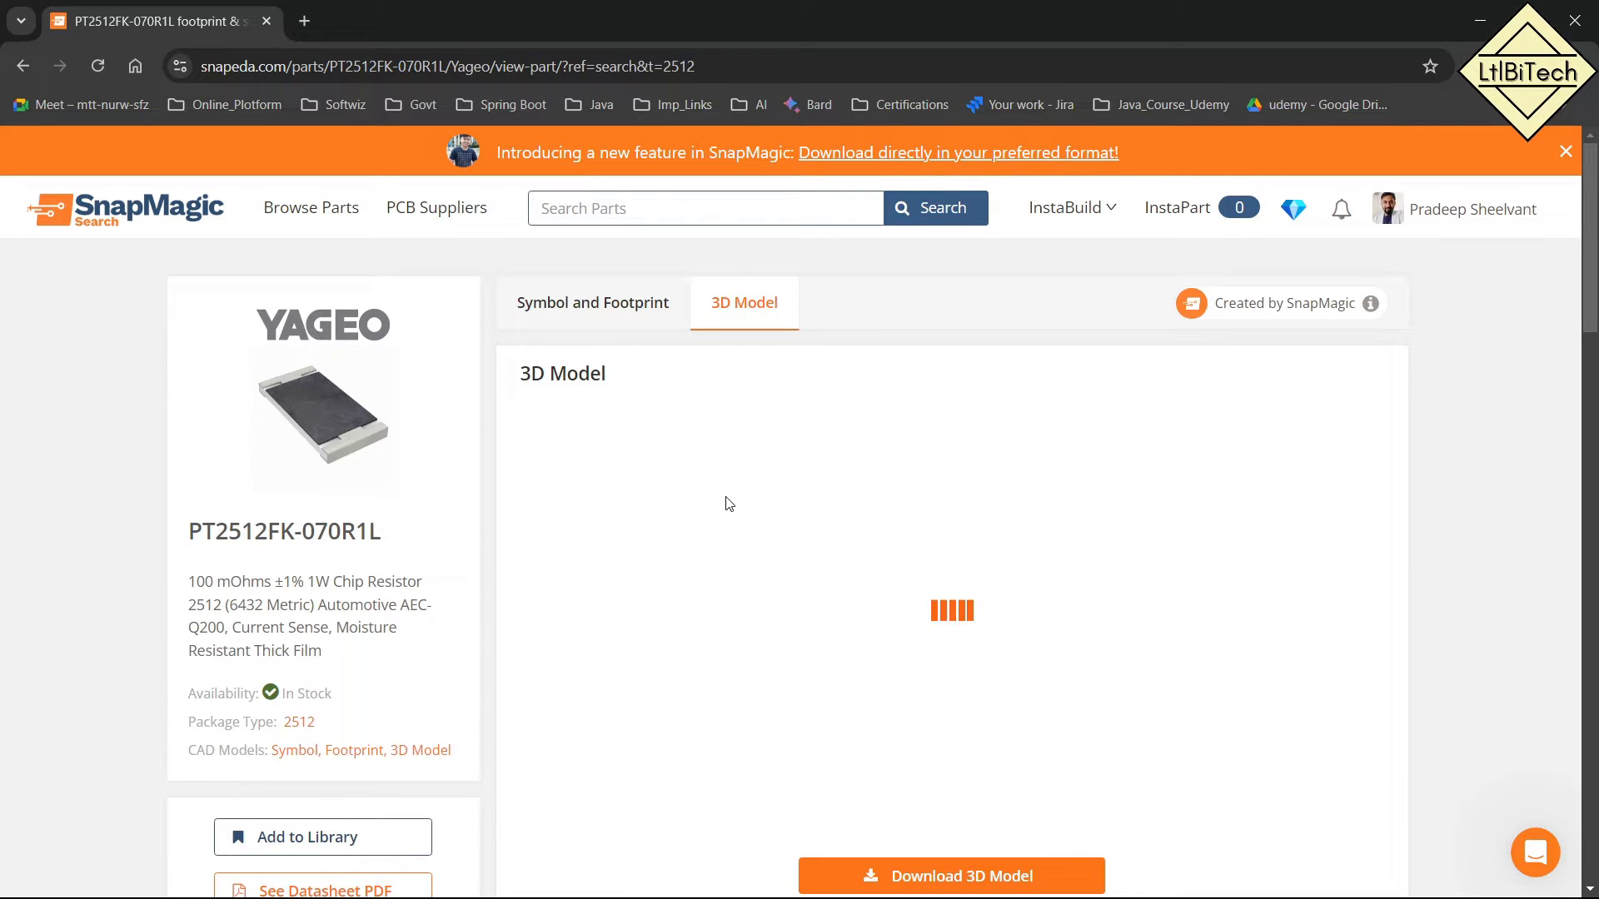
pyautogui.moveTo(966, 618); pyautogui.dragTo(986, 477)
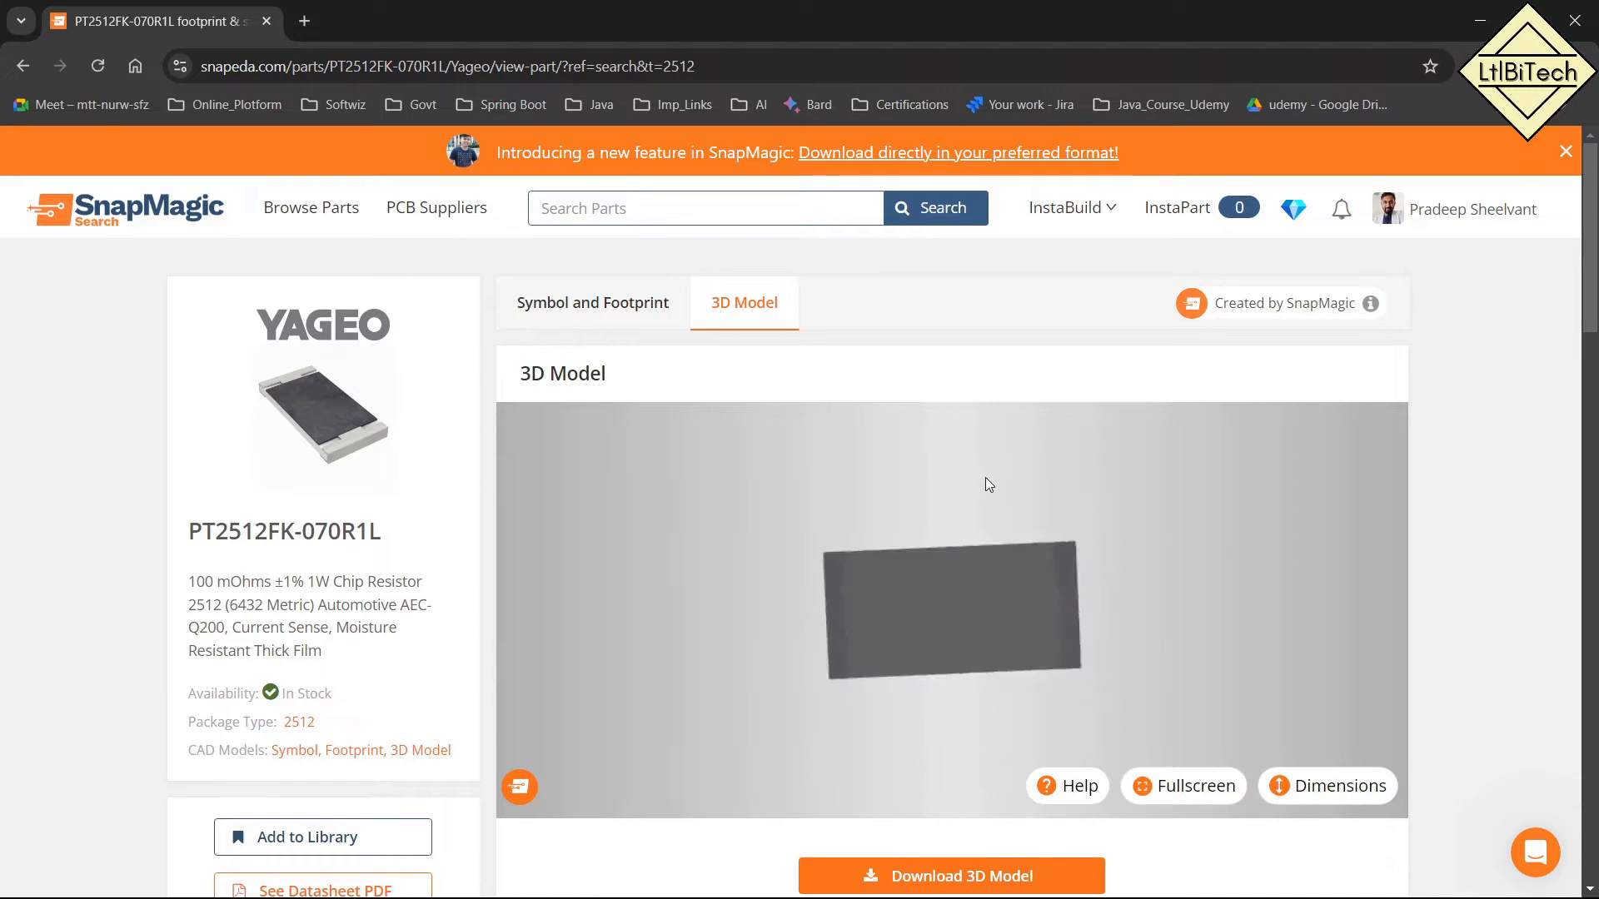
# Return to the symbol and footprint of PT2512FK-070R1L, download both and dismiss the alternate part offer.
pyautogui.click(623, 320)
pyautogui.scroll(-3, 449, 438)
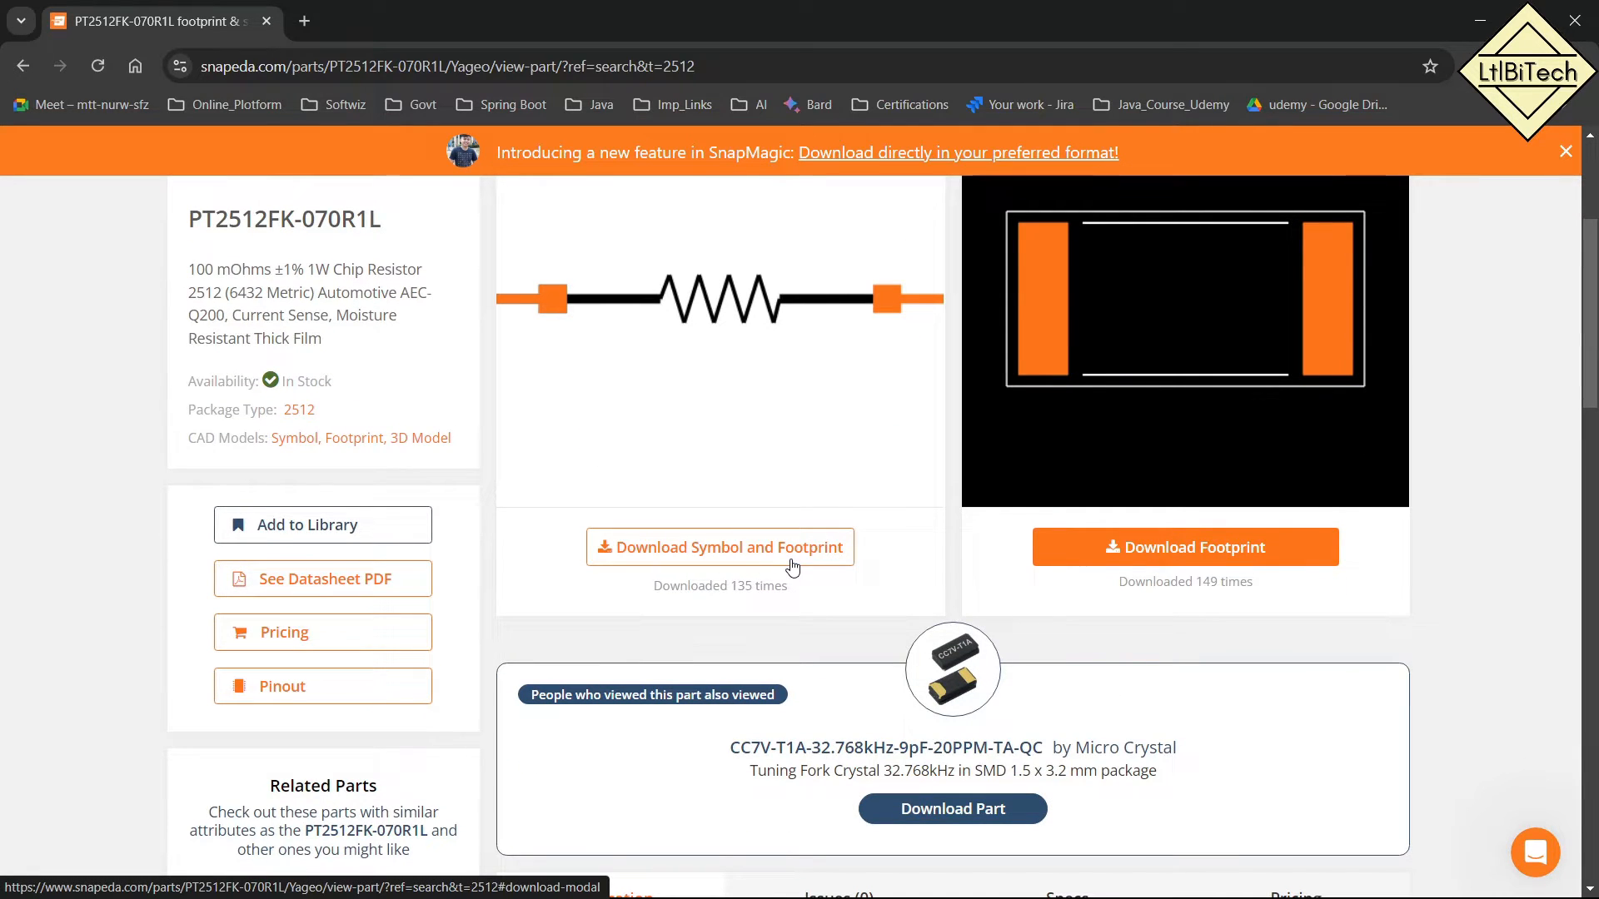
pyautogui.click(738, 556)
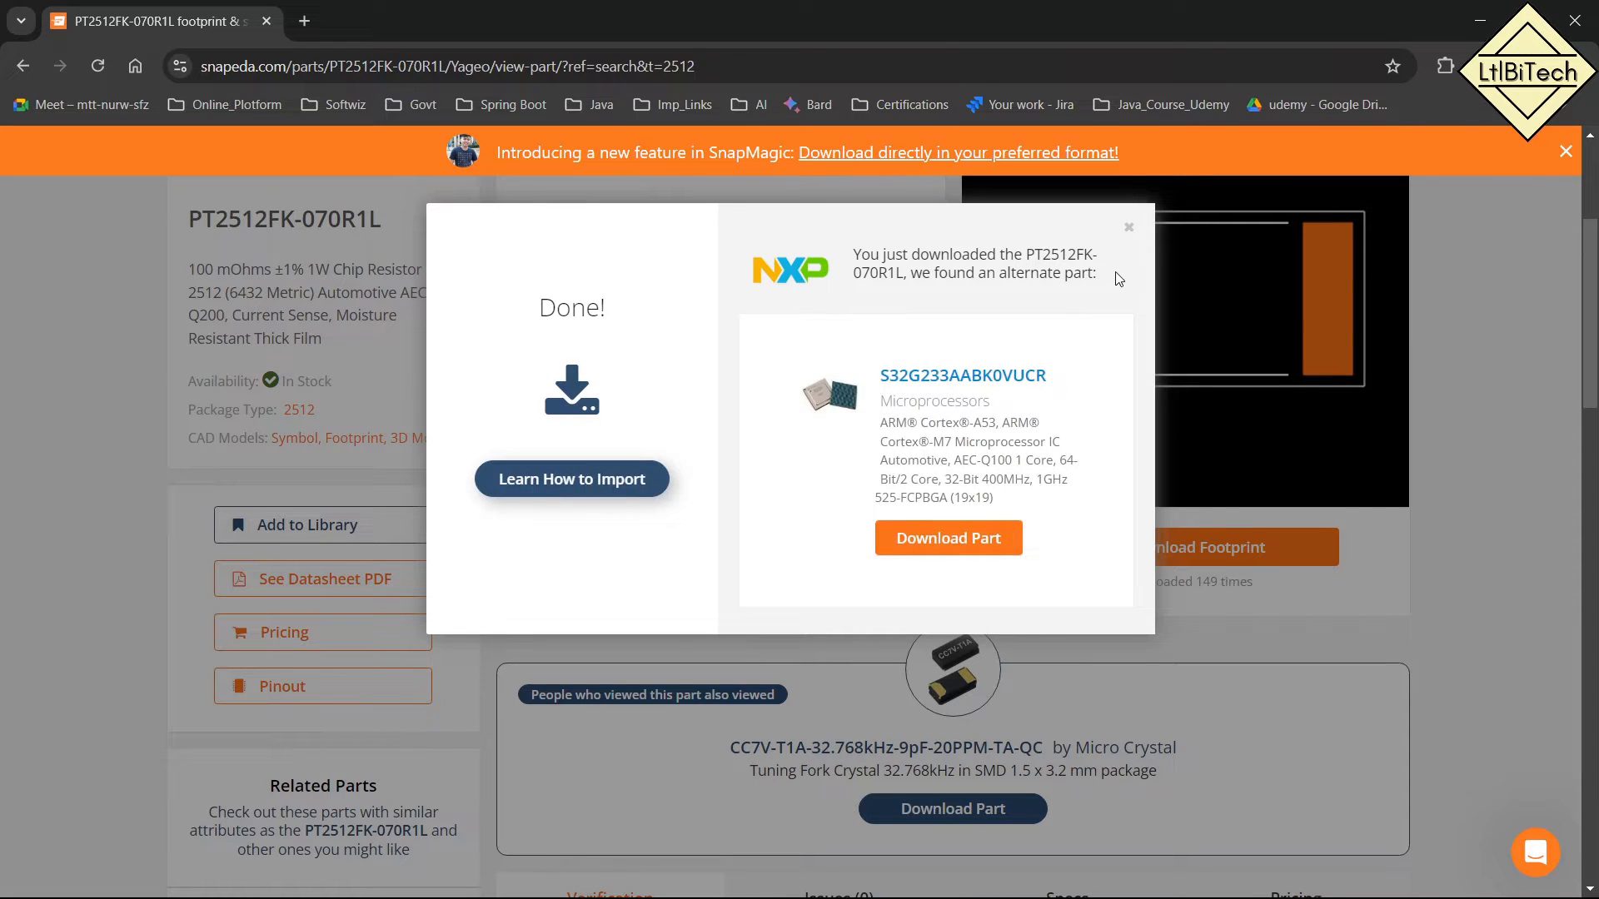
pyautogui.click(1128, 228)
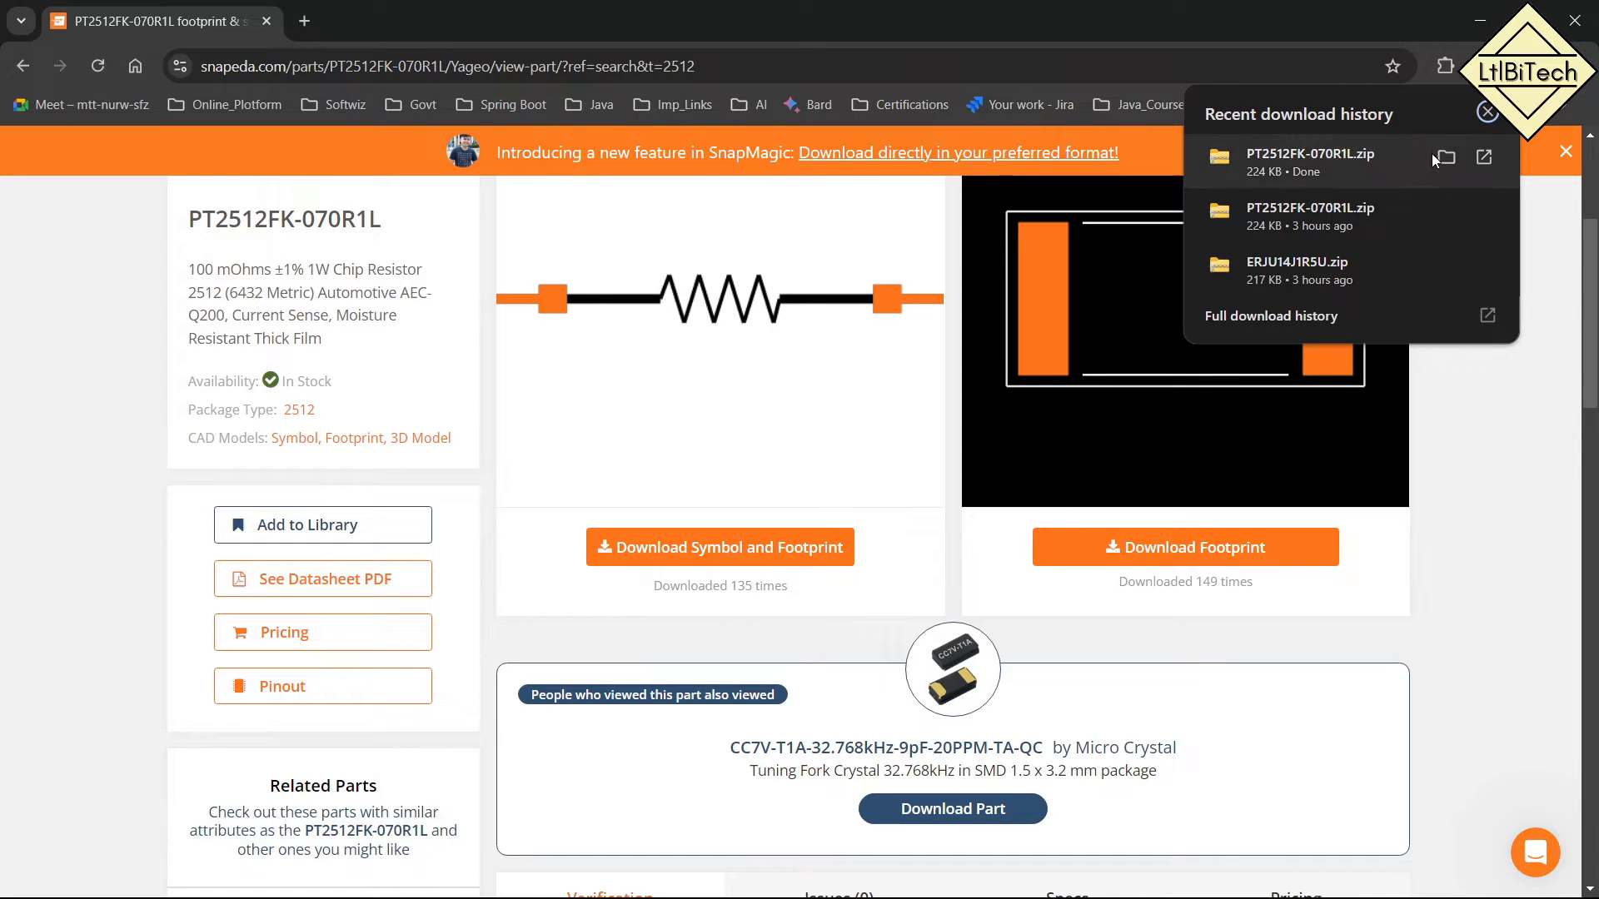
# Extract the newly downloaded PT2512FK-070R1L.zip into its own PT2512FK-070R1L folder in Downloads, and open that folder.
pyautogui.click(1445, 159)
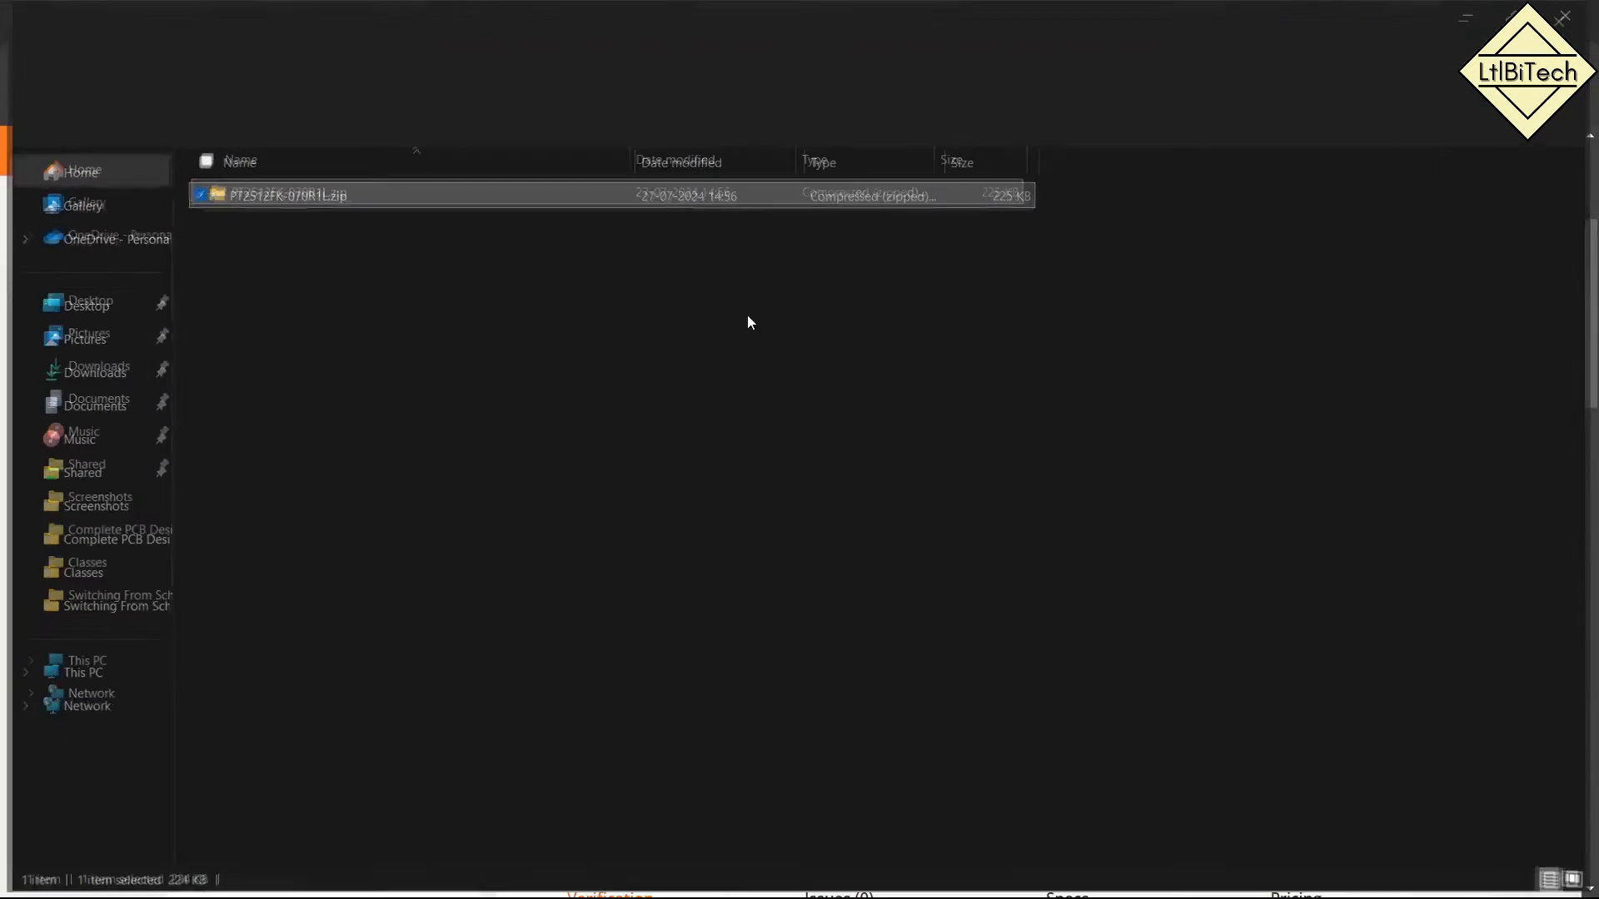
pyautogui.click(315, 238)
pyautogui.click(250, 196)
pyautogui.rightClick(249, 196)
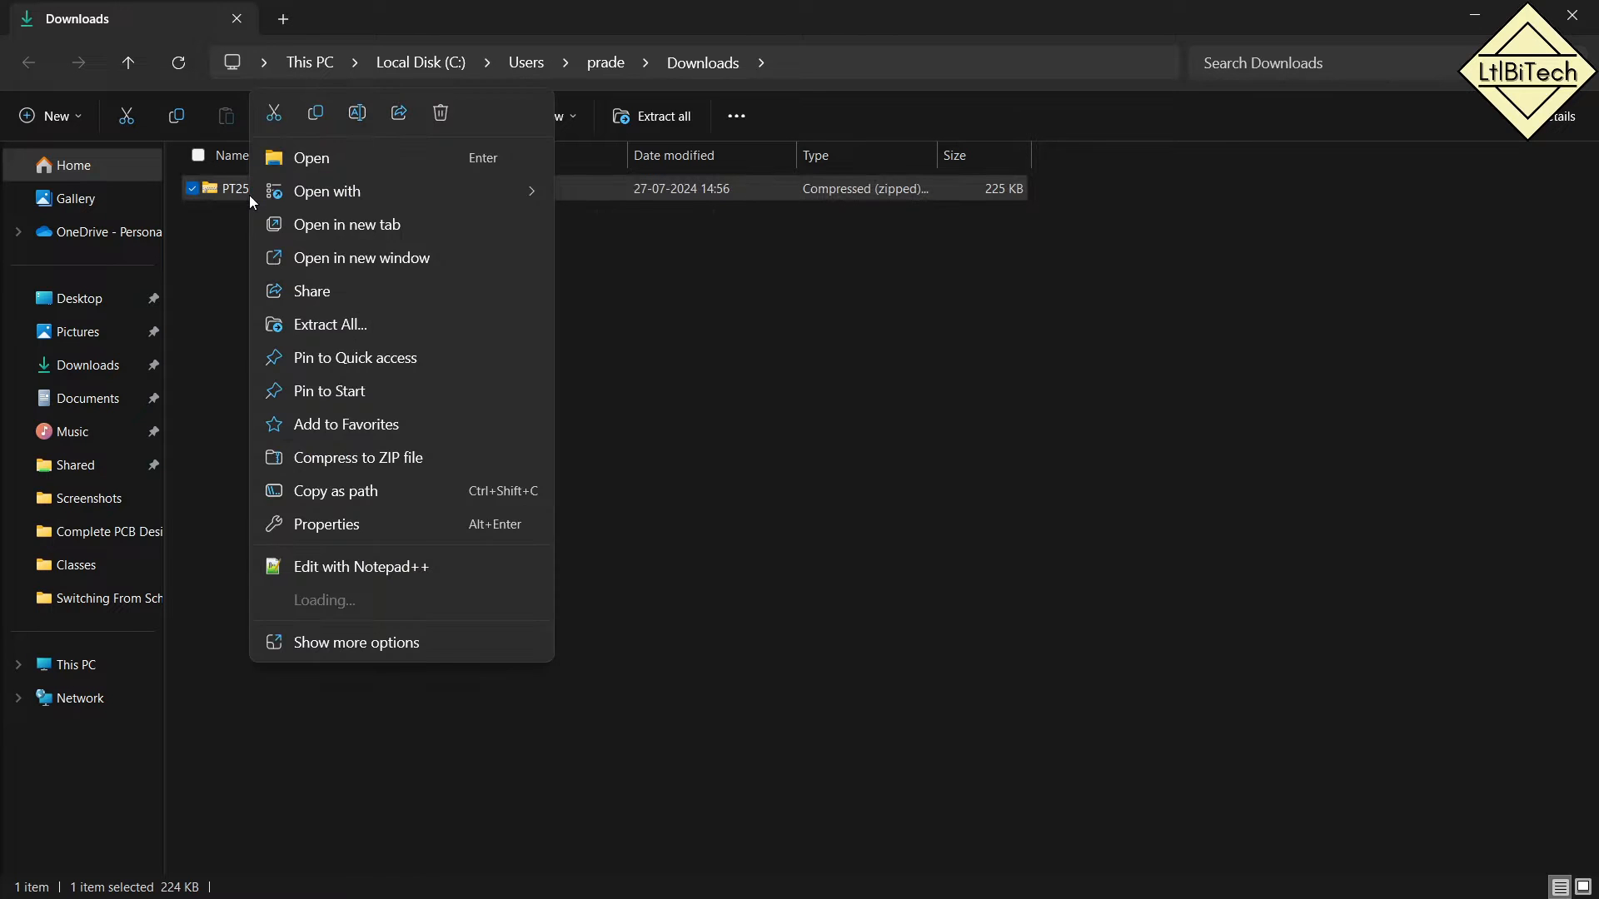
pyautogui.moveTo(478, 613)
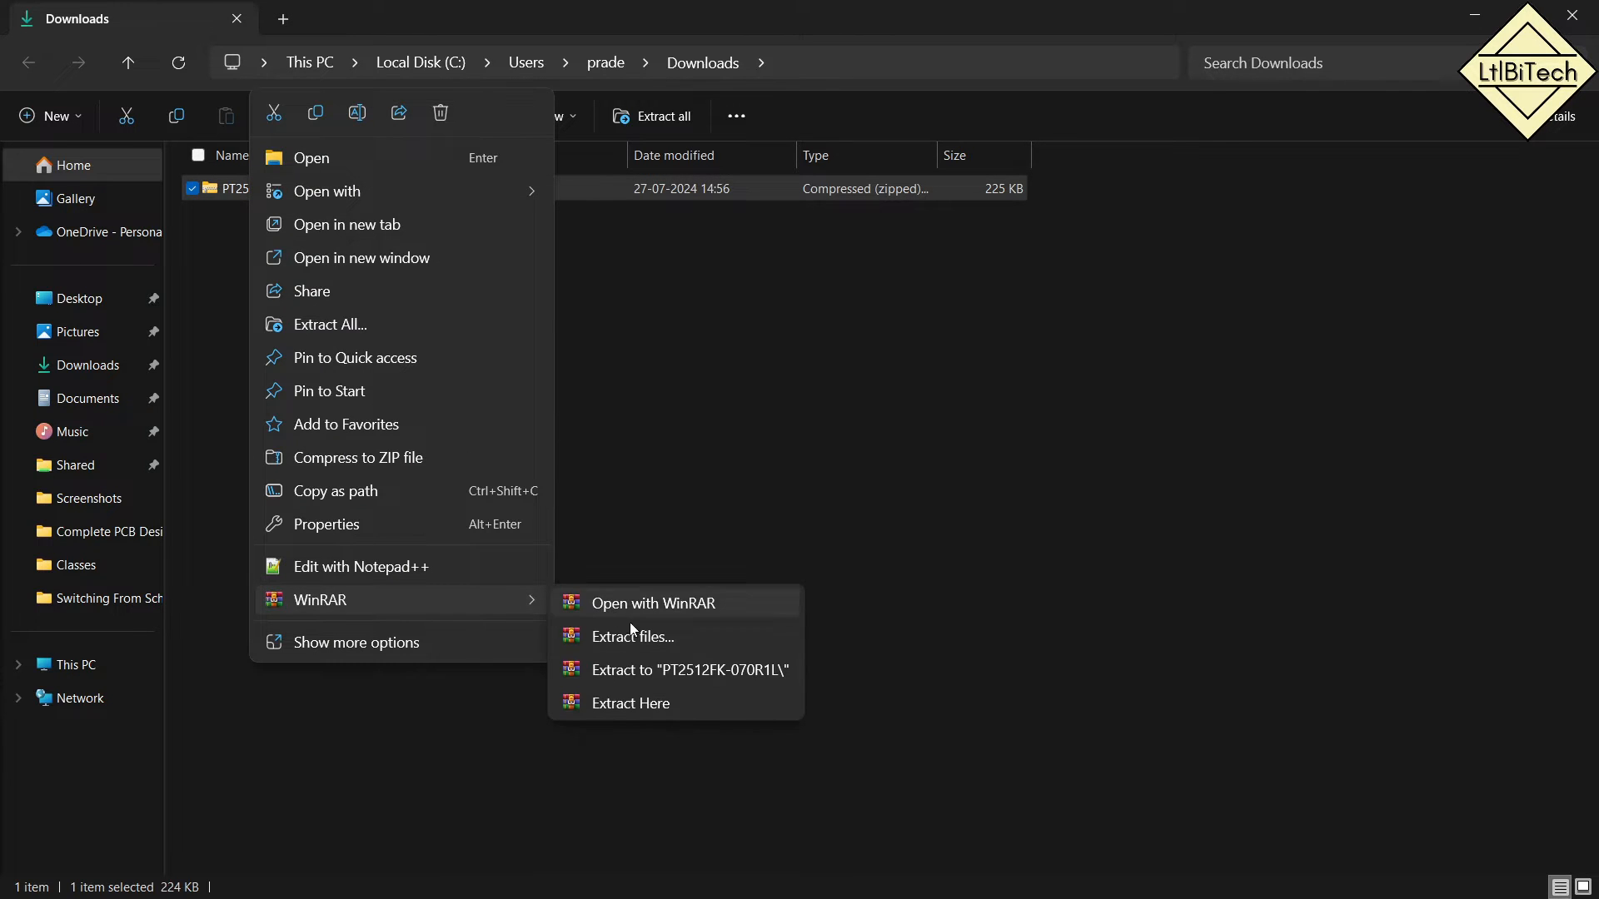
pyautogui.click(689, 674)
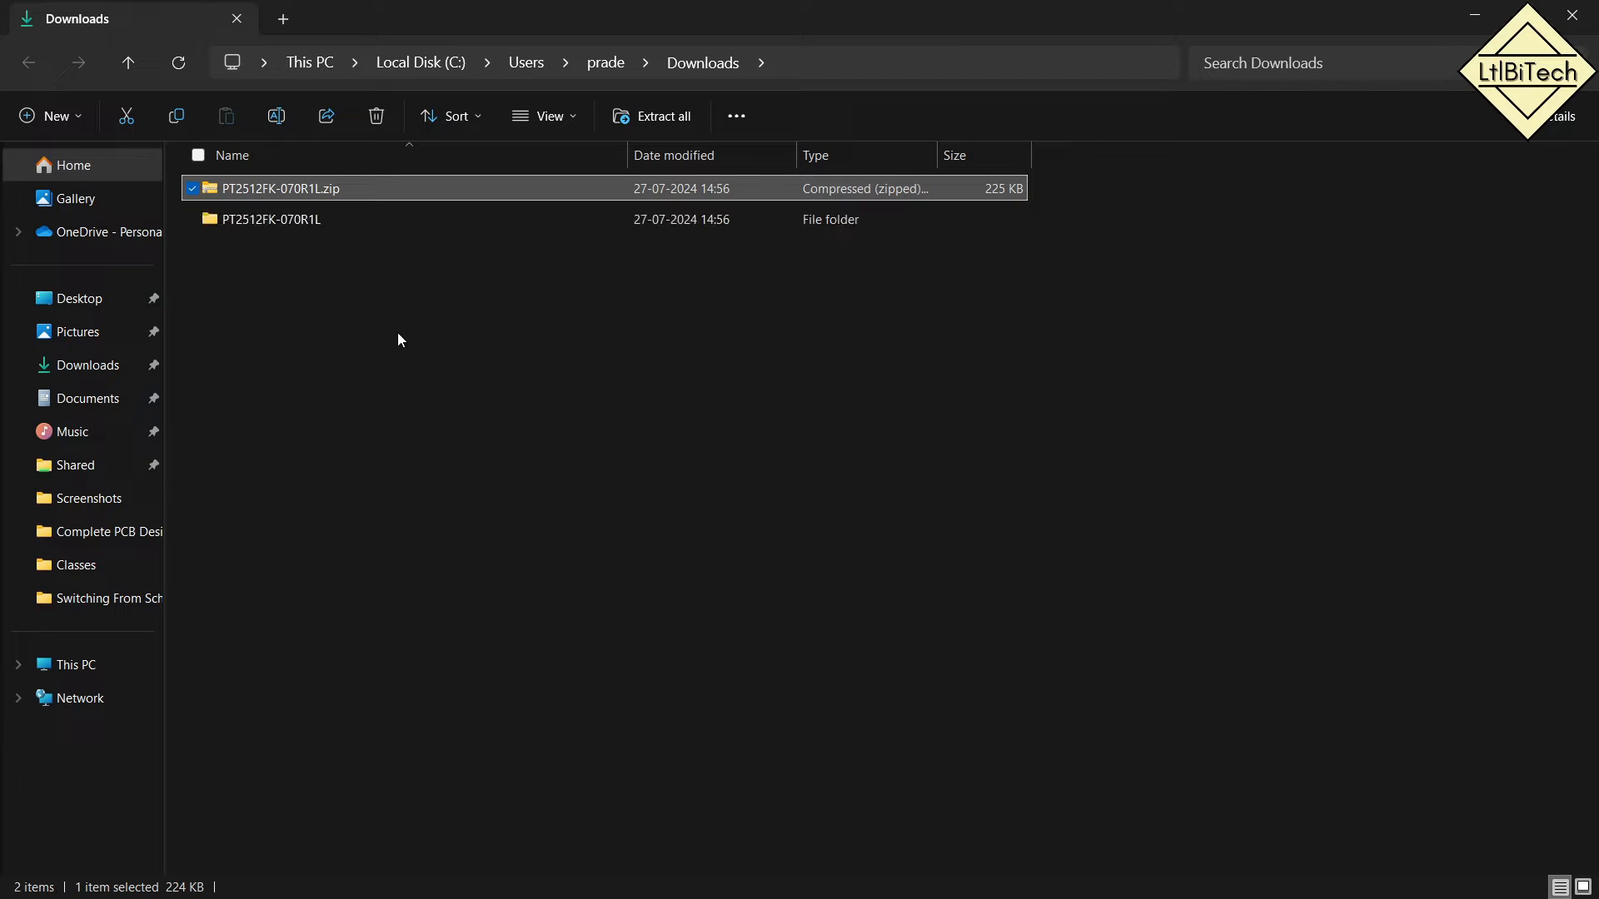
pyautogui.click(273, 223)
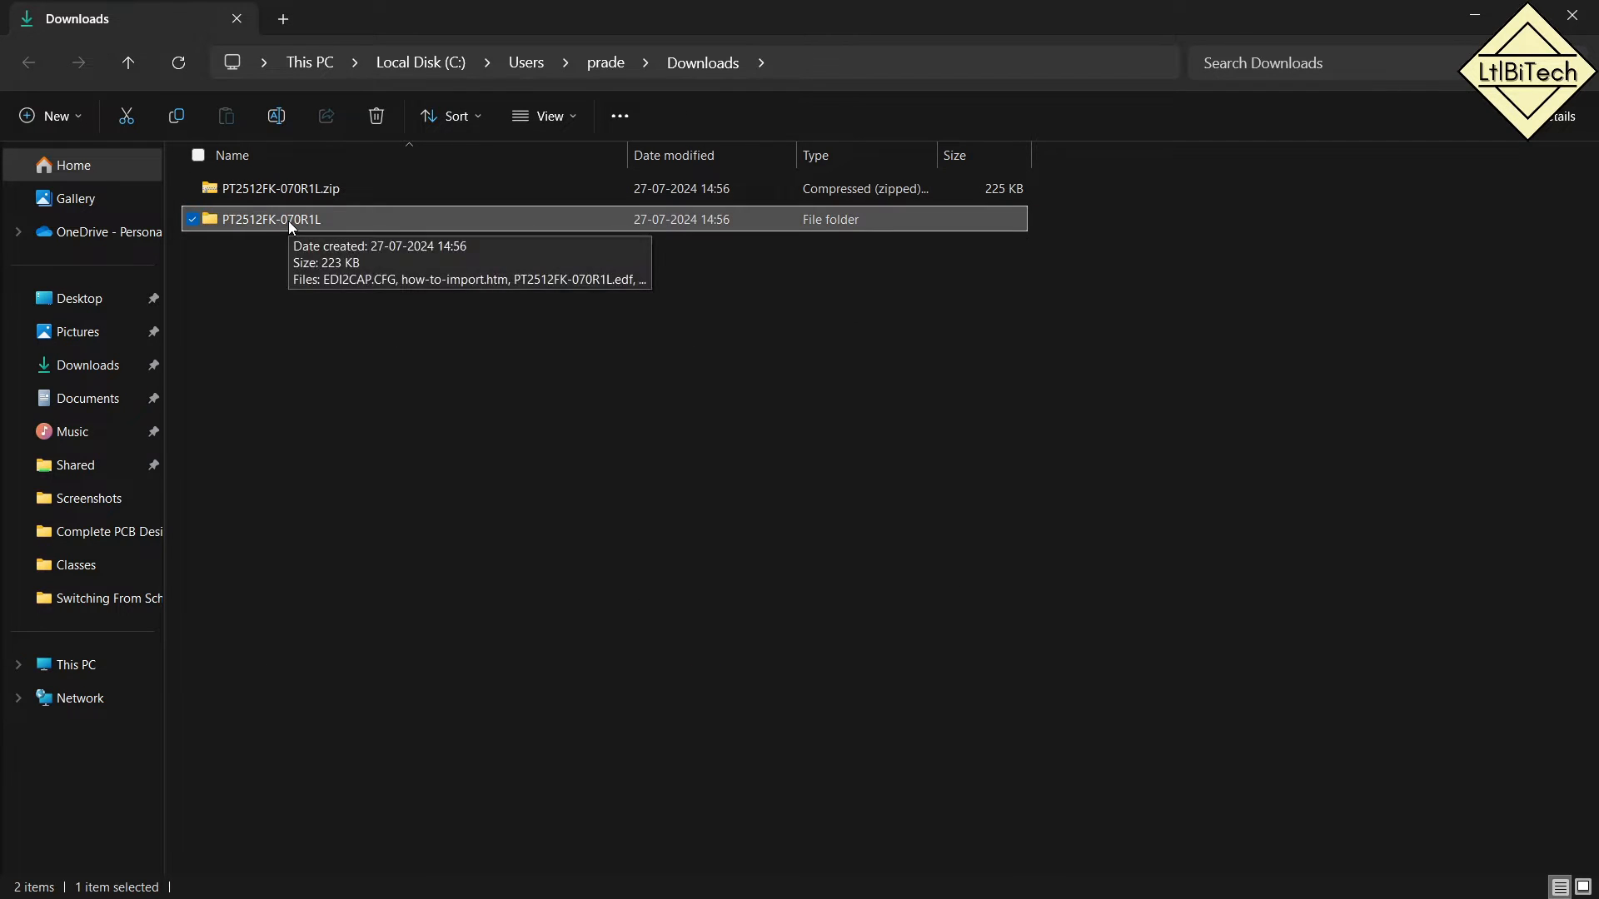
pyautogui.doubleClick(289, 222)
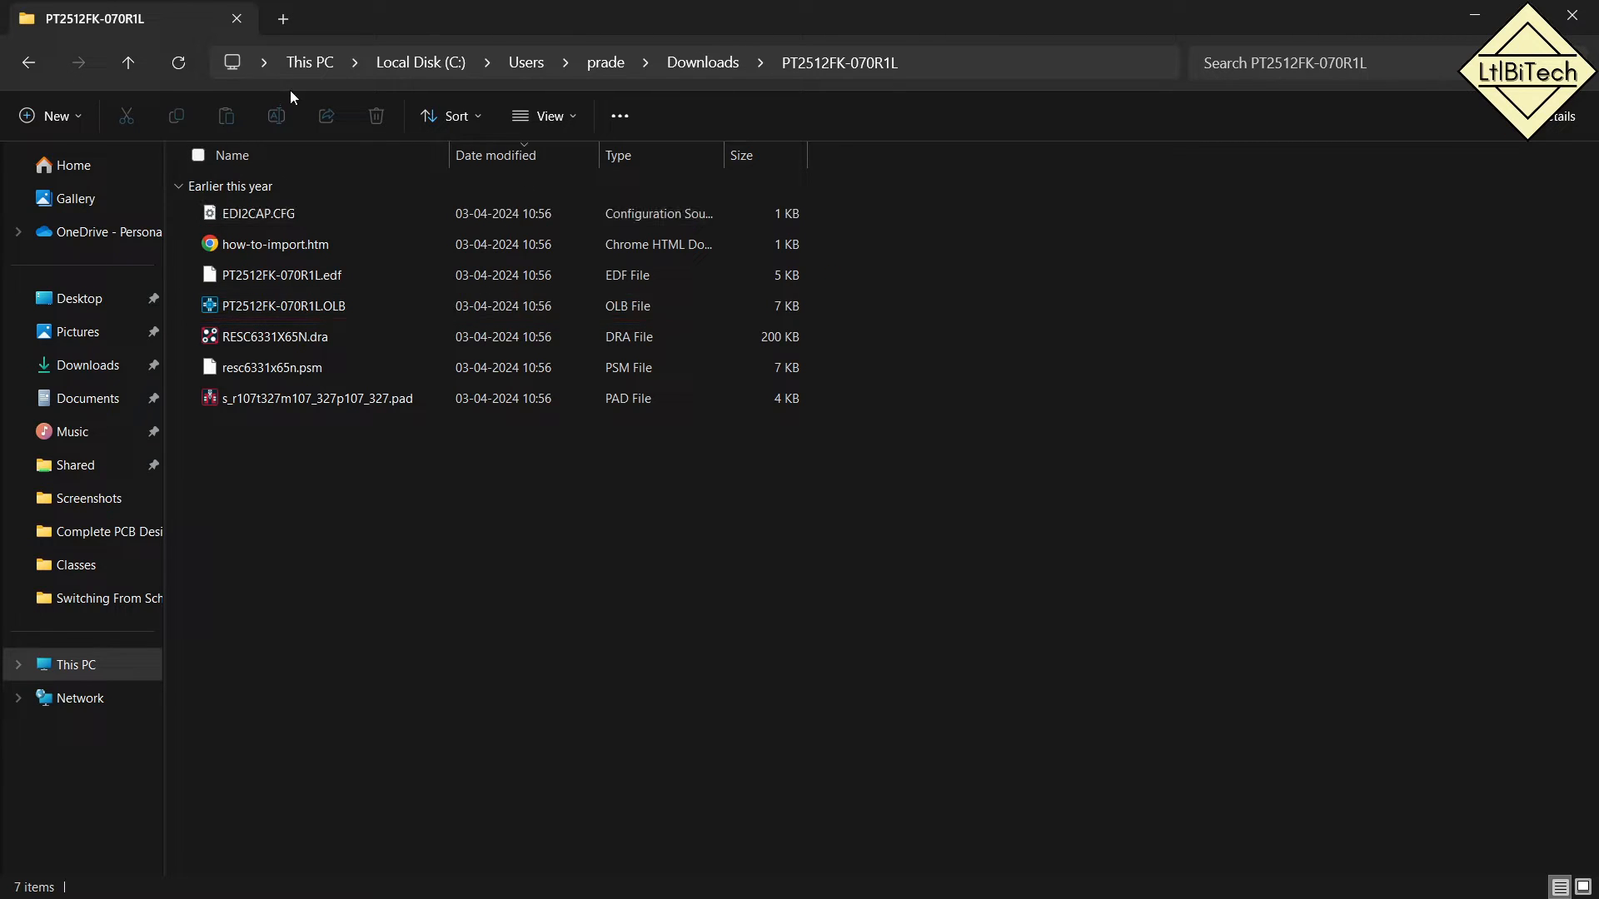
# Switch to OrCAD Capture and start placing another part on the schematic page.
pyautogui.moveTo(747, 896)
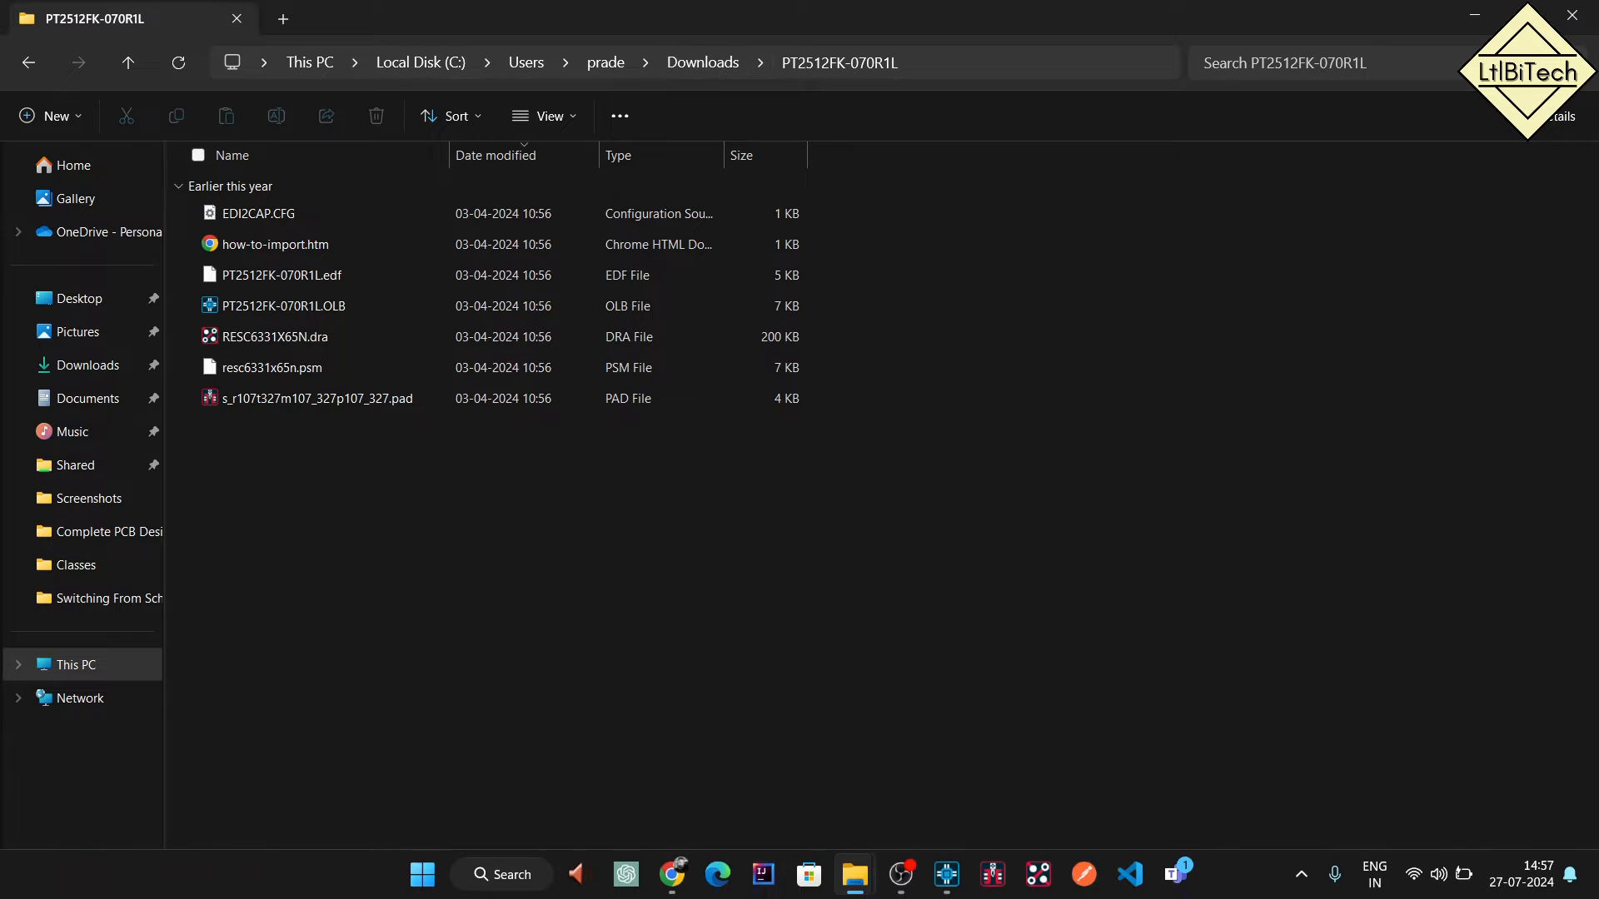
pyautogui.click(946, 884)
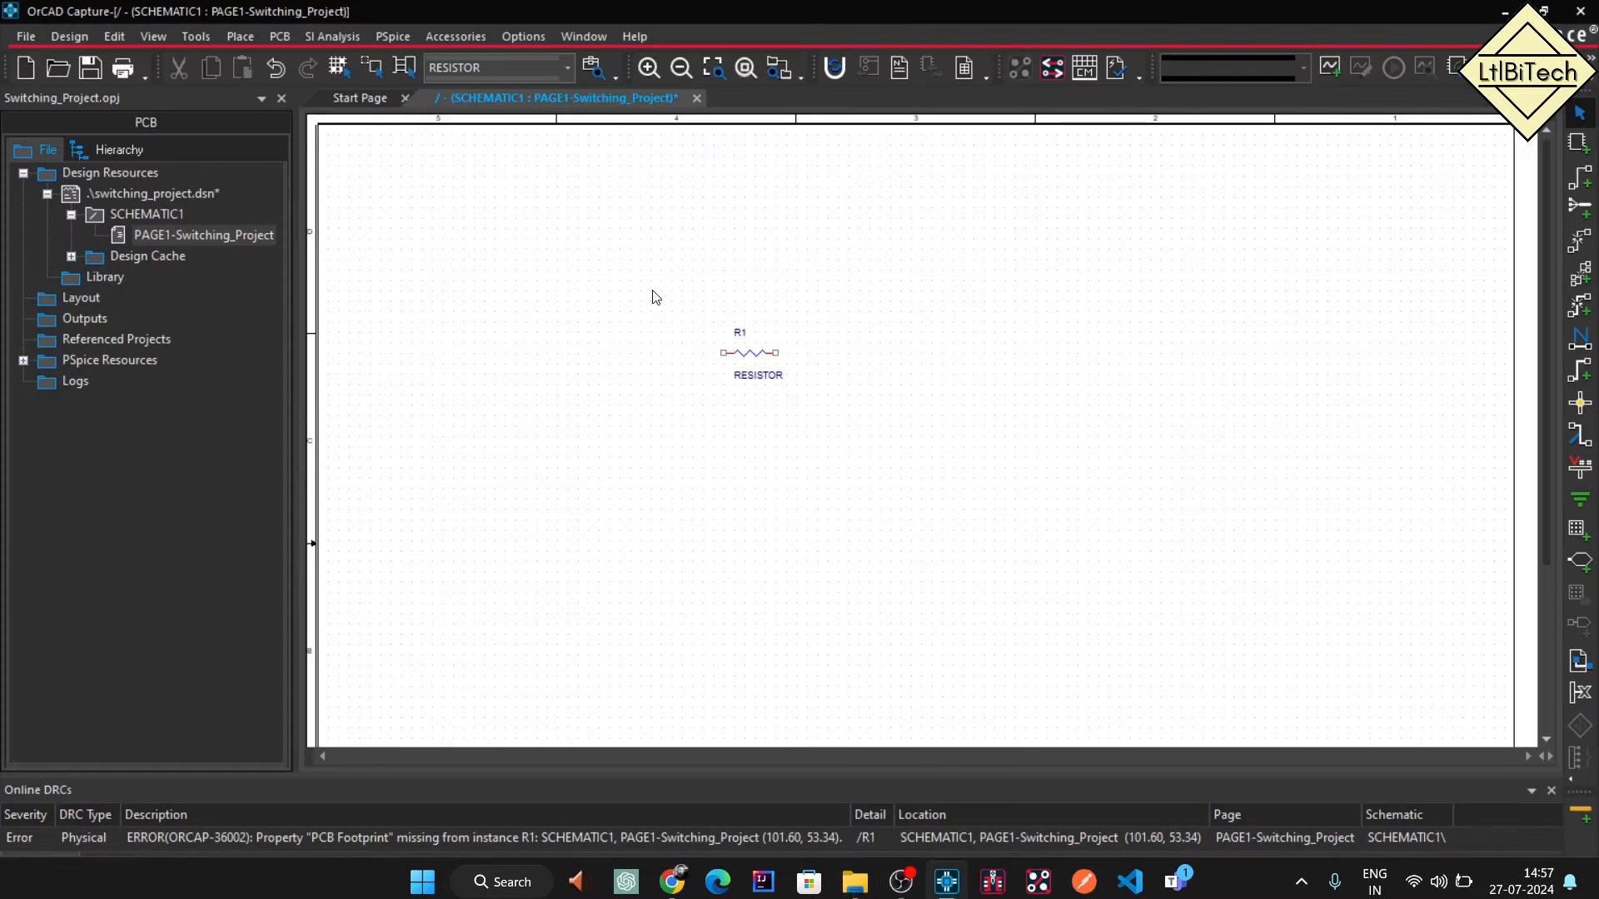
pyautogui.click(250, 37)
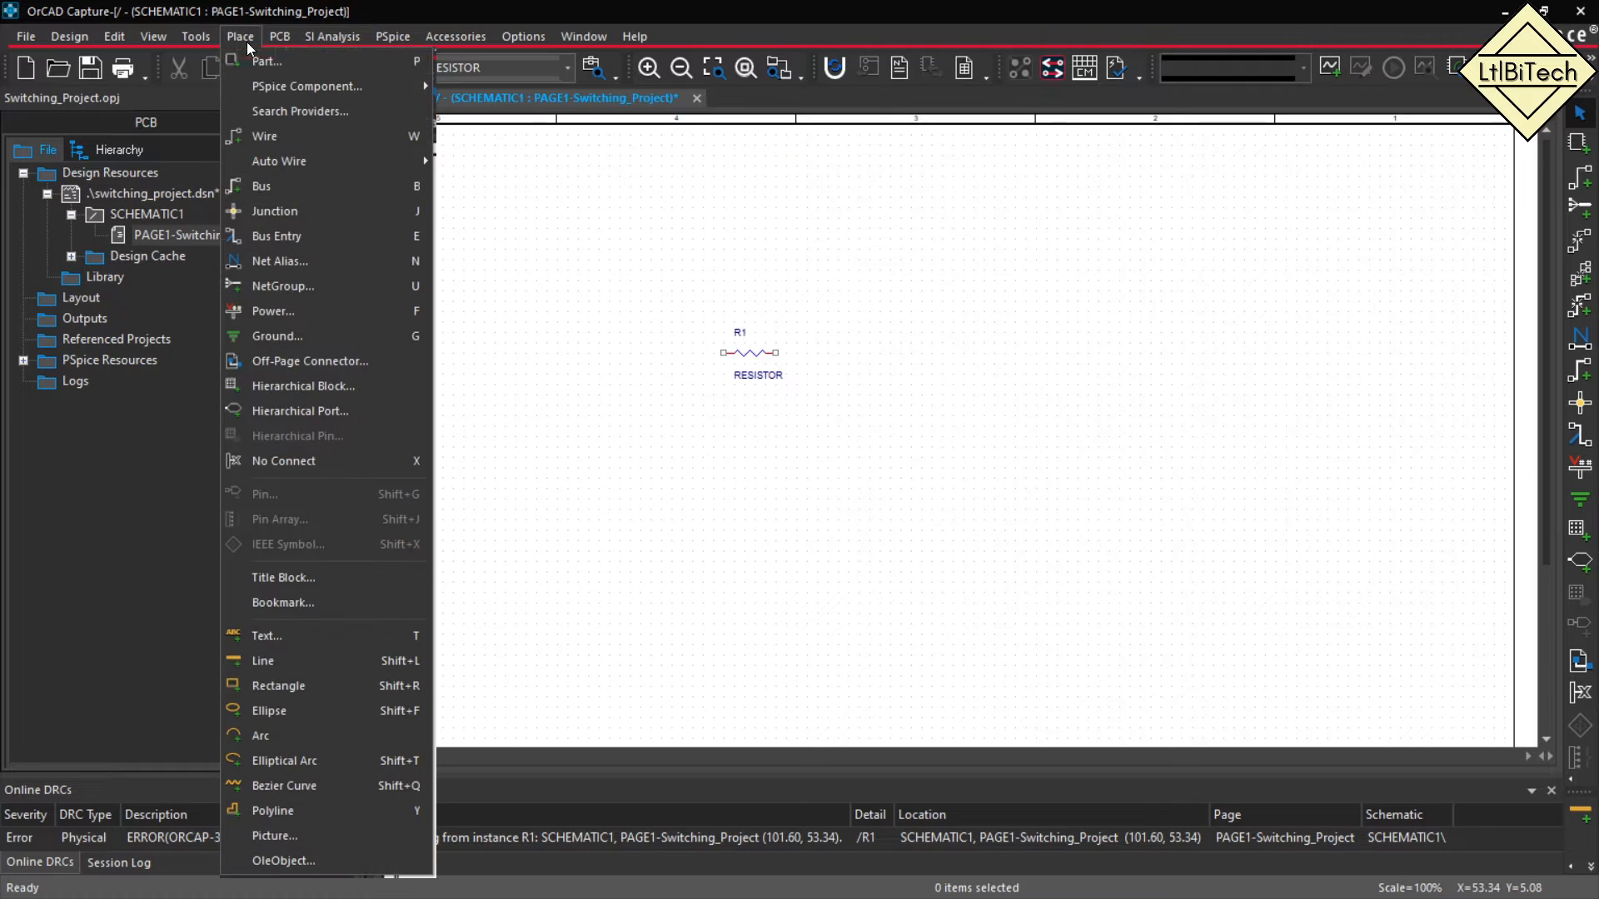
pyautogui.click(266, 74)
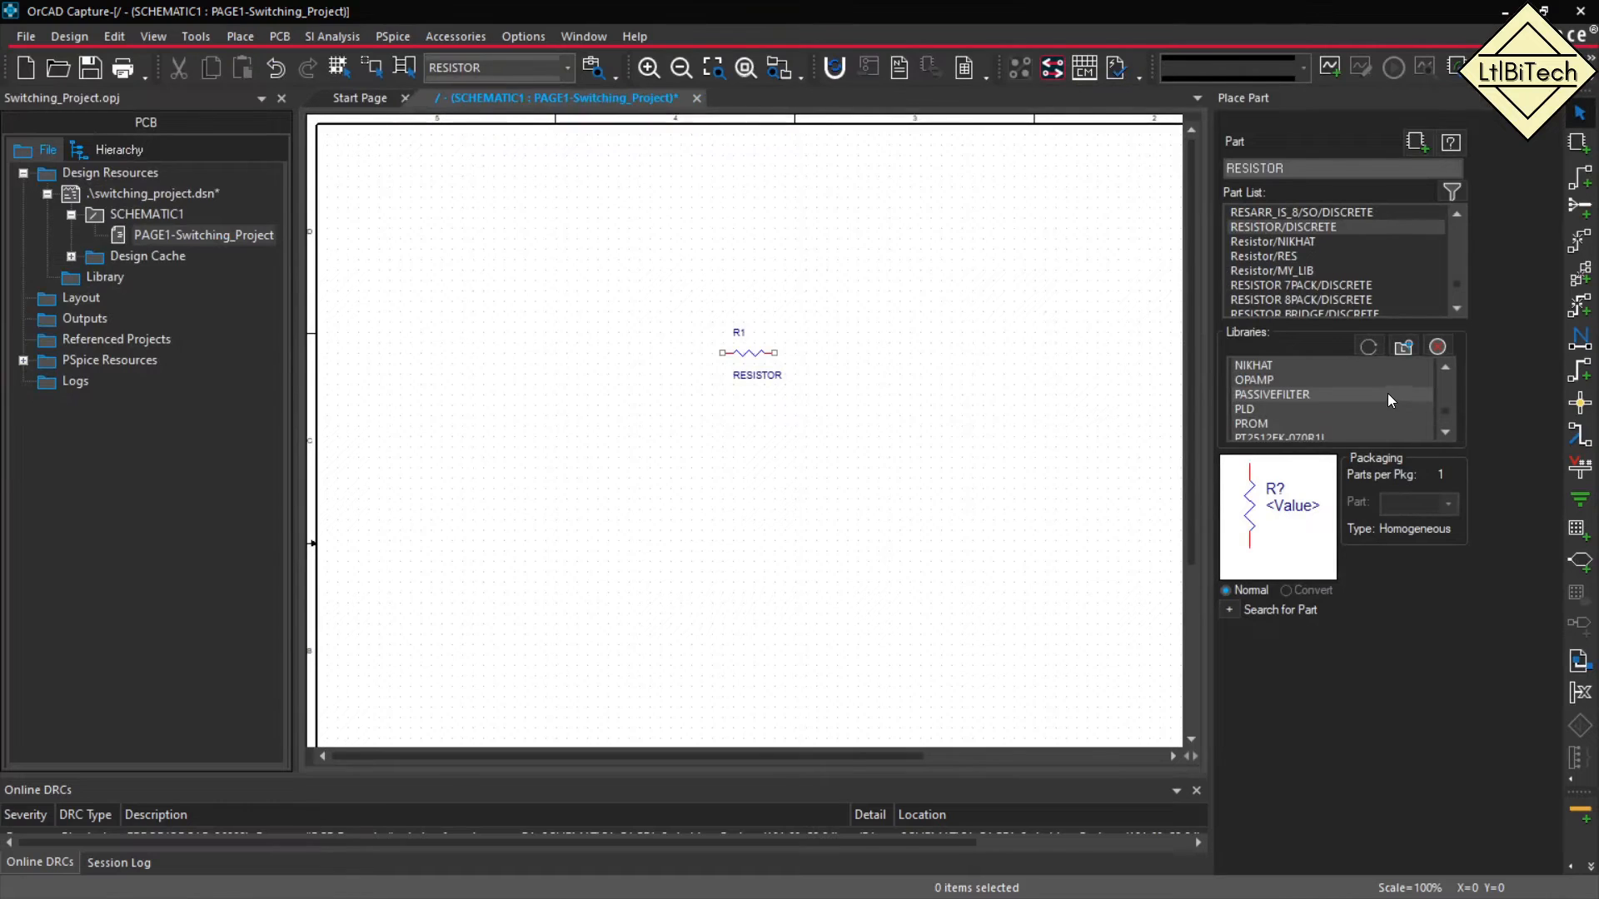
# Add PT2512FK-070R1L.OLB from the PT2512FK-070R1L folder in Downloads to the libraries available for part placement.
pyautogui.click(1405, 349)
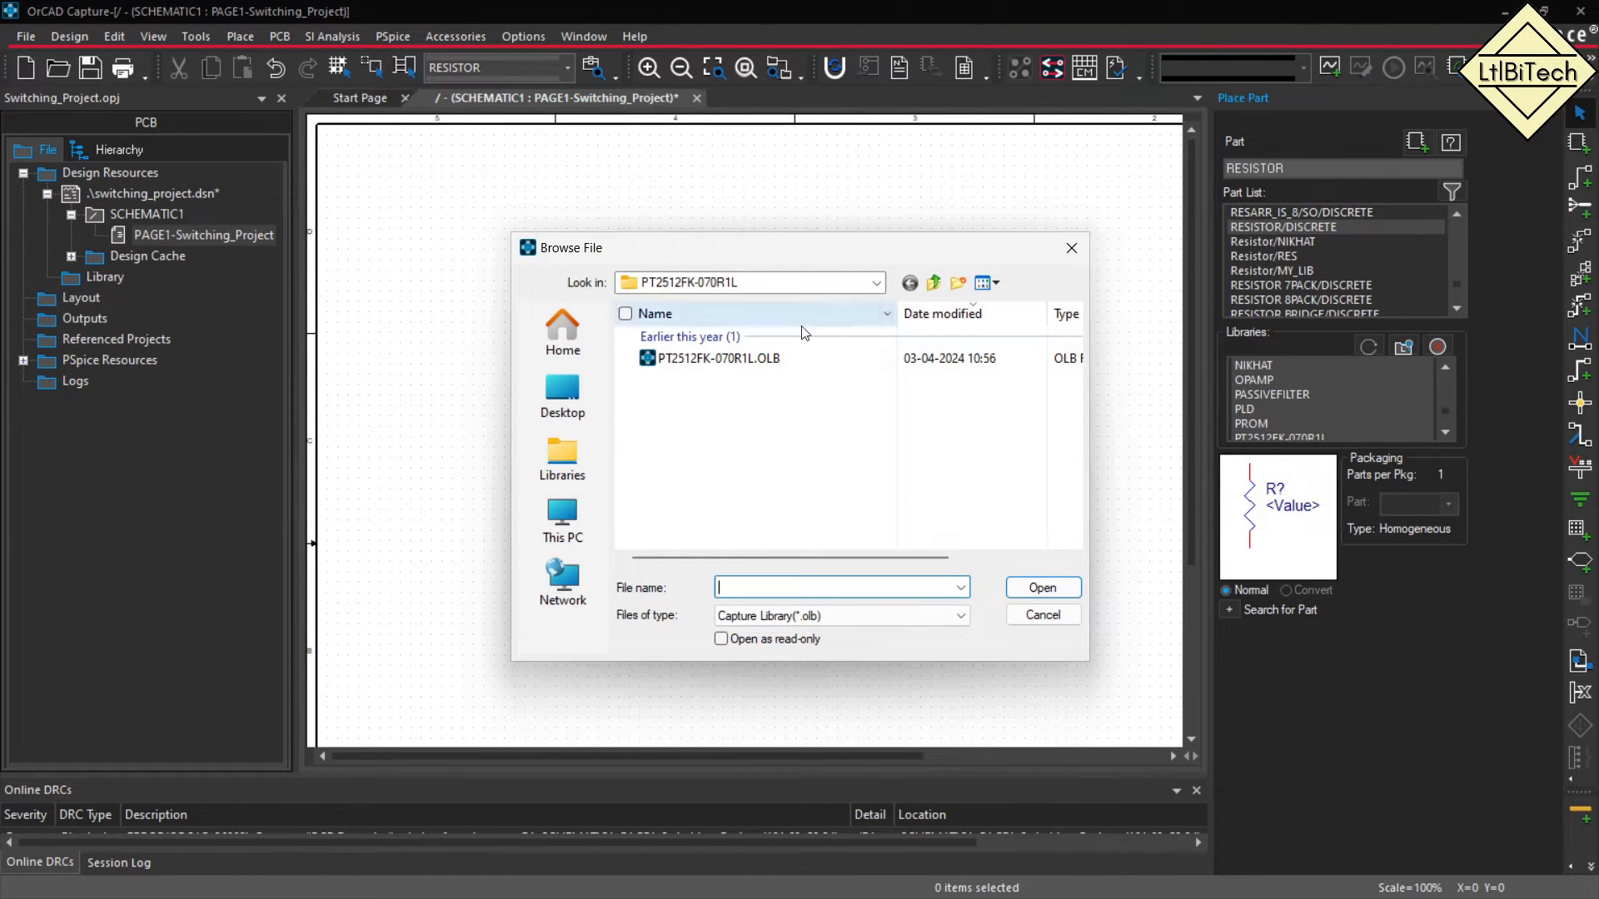
pyautogui.click(561, 398)
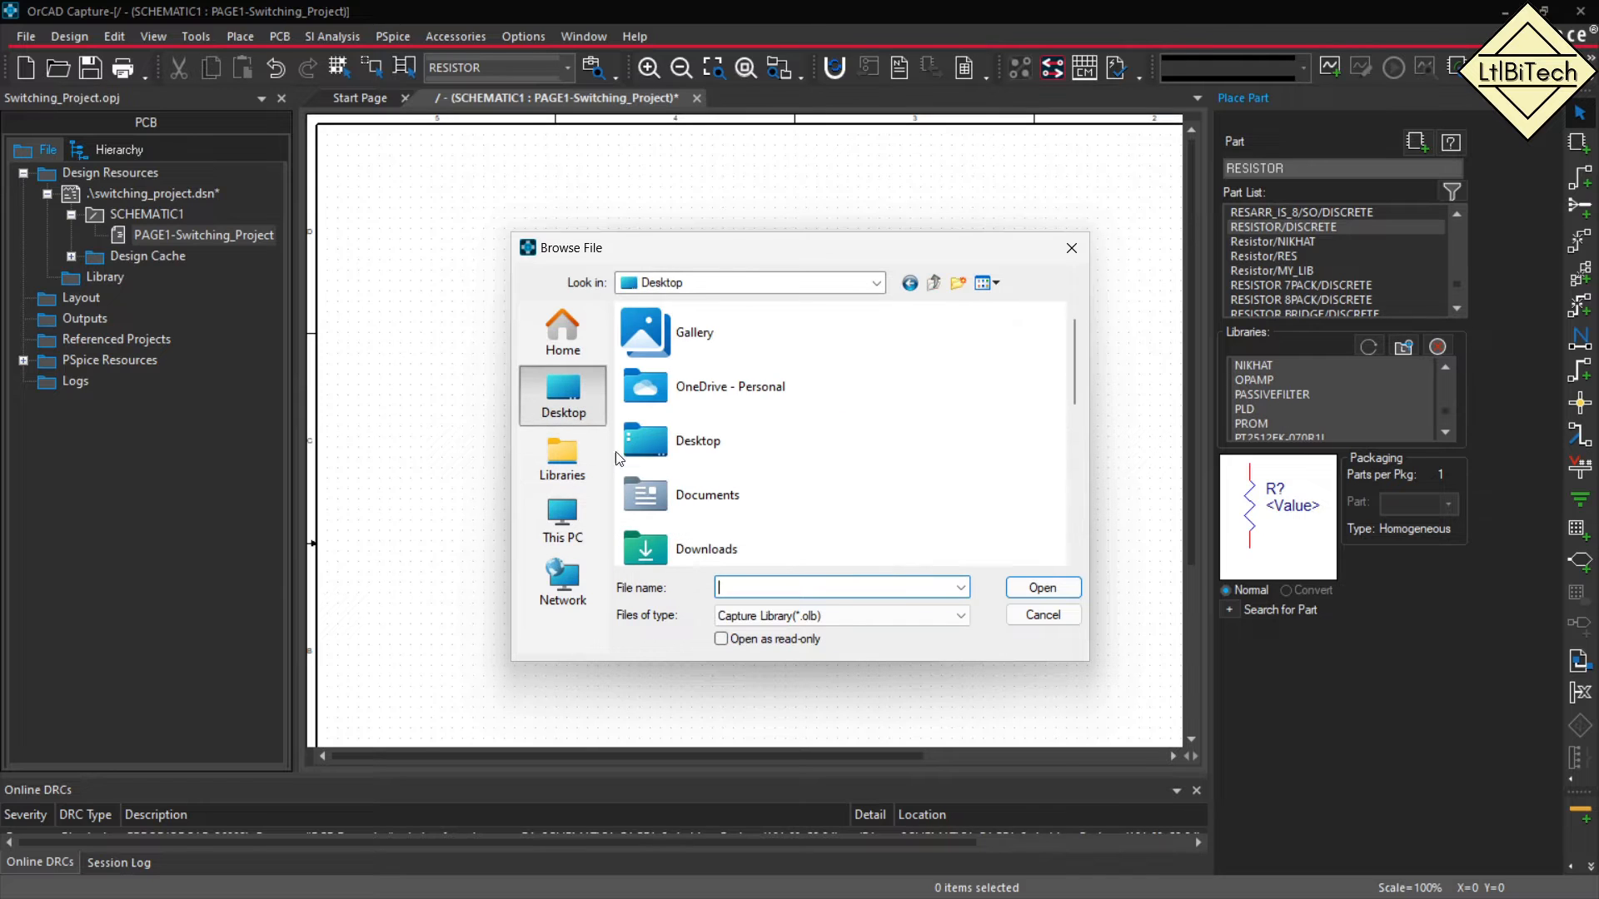
pyautogui.click(723, 496)
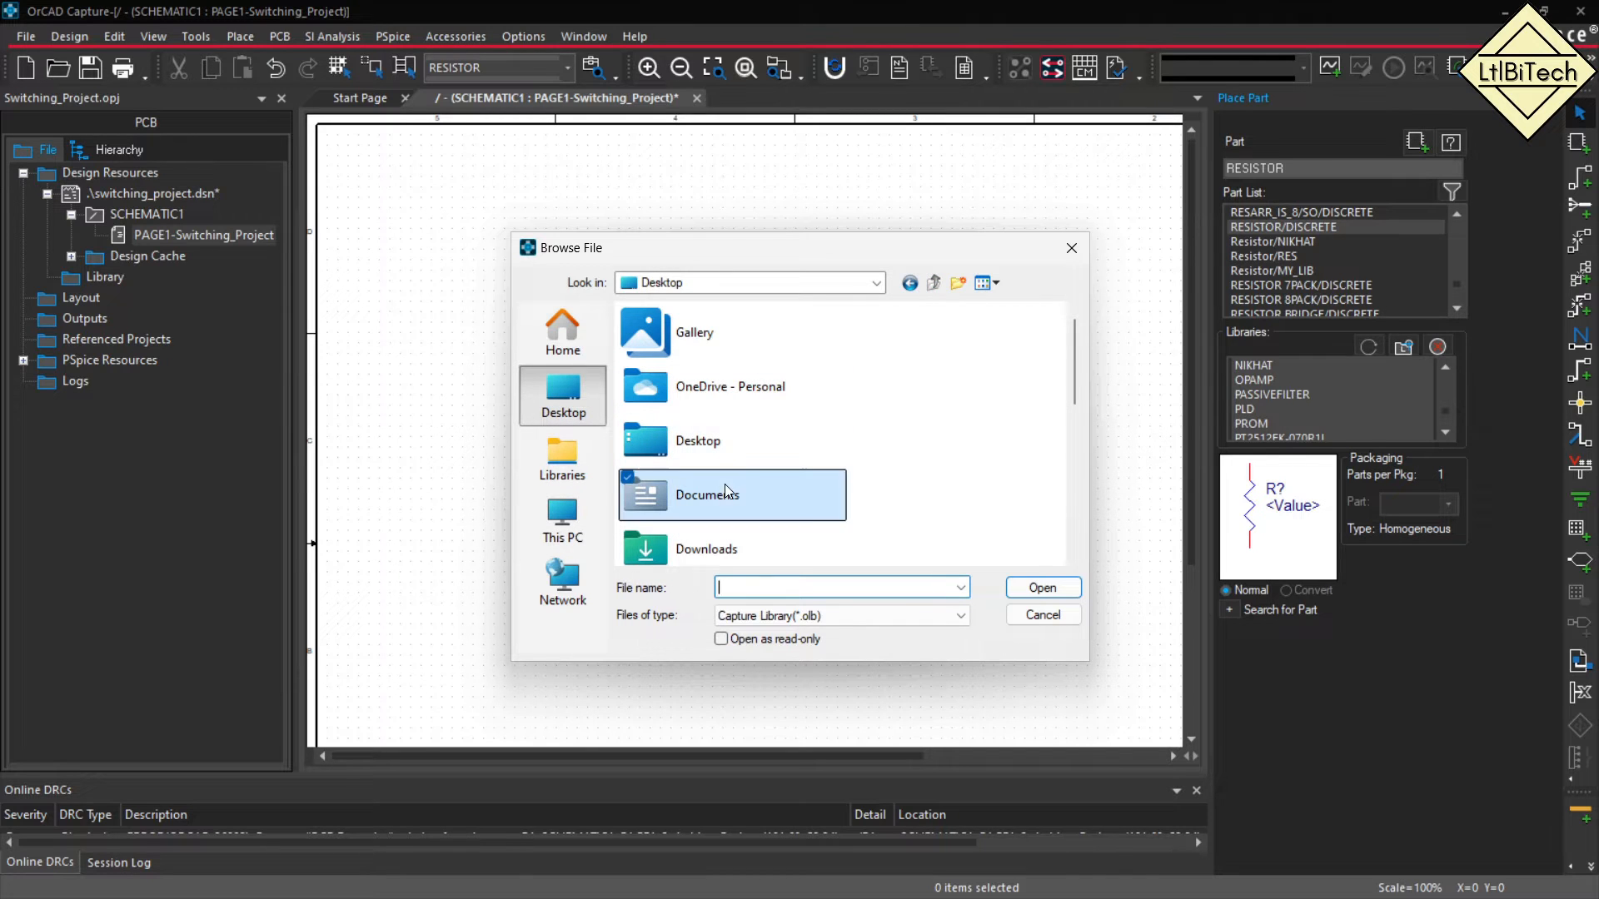
pyautogui.doubleClick(712, 551)
pyautogui.doubleClick(696, 367)
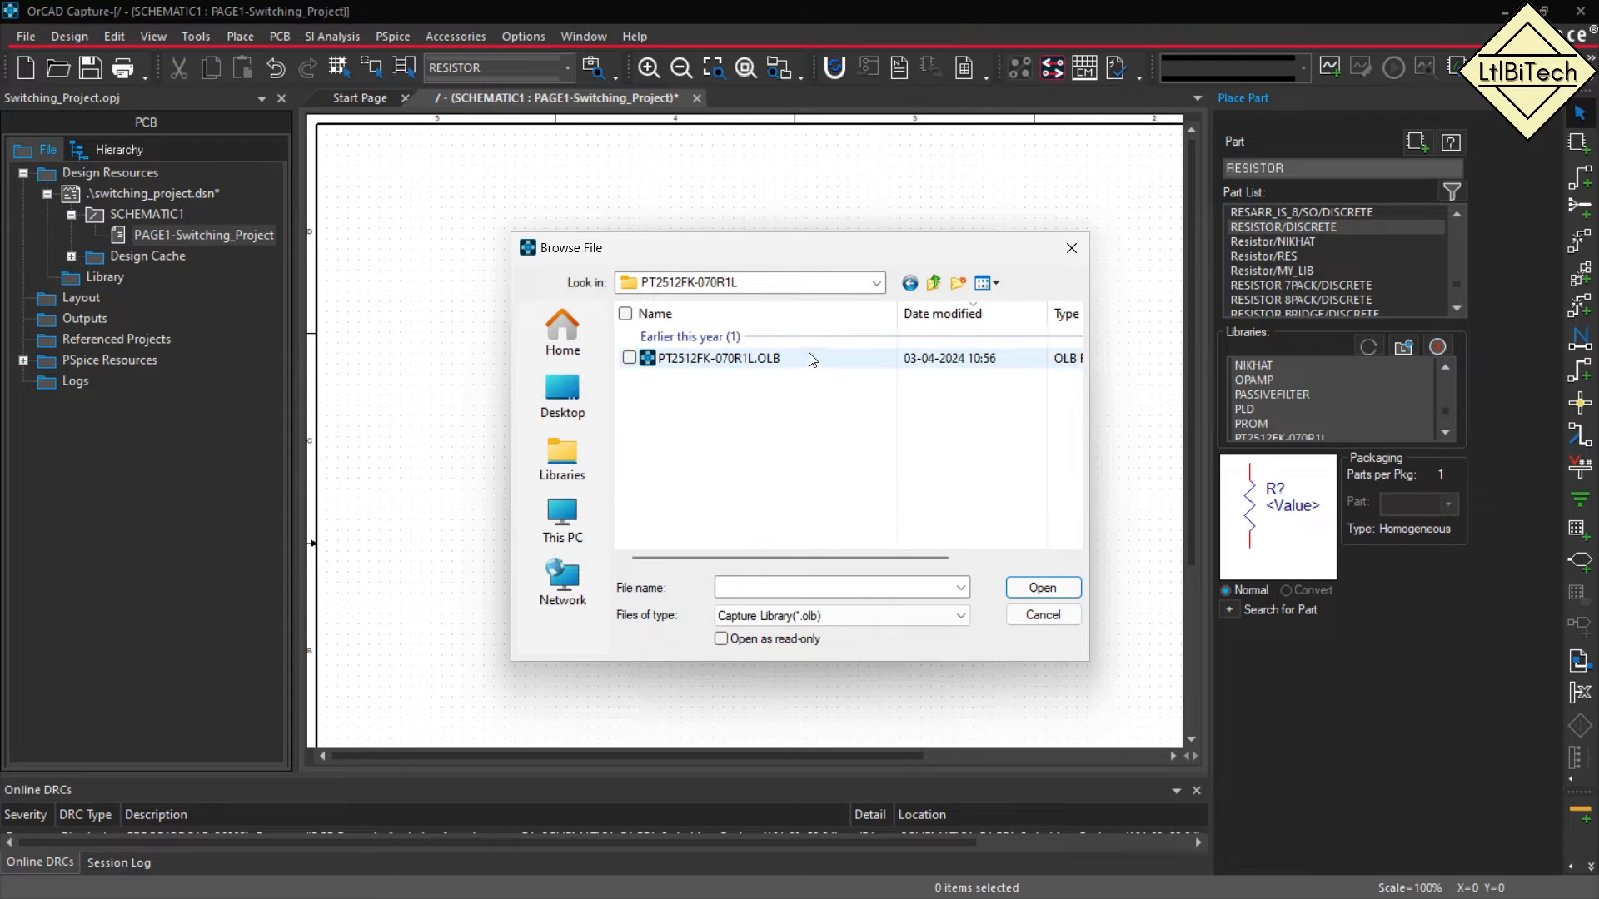
pyautogui.click(790, 368)
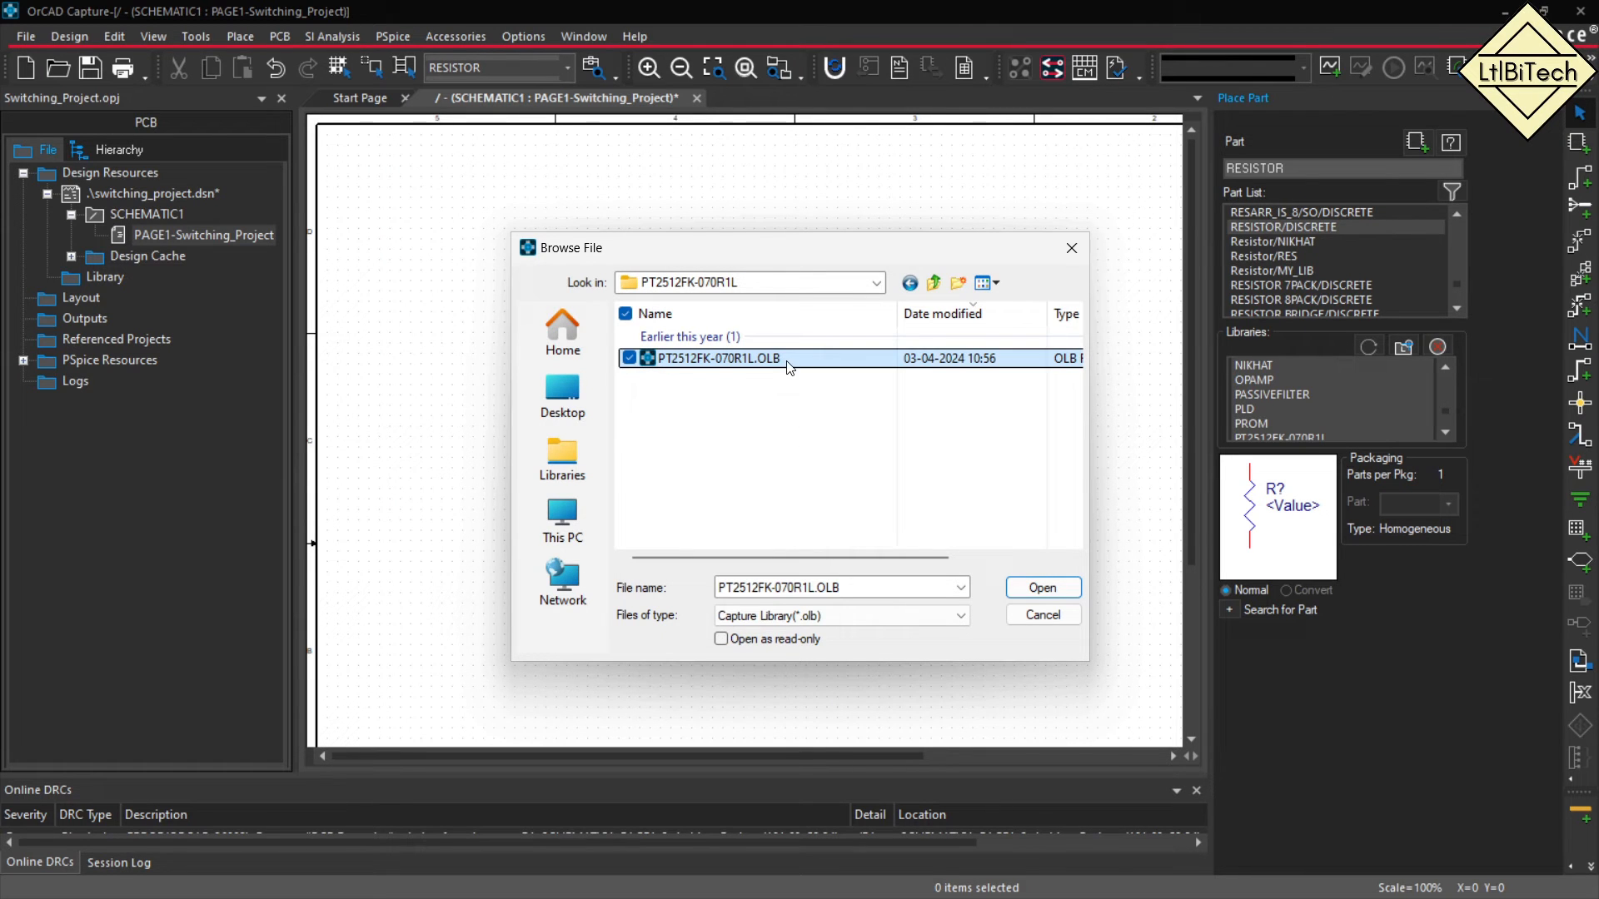
pyautogui.click(1040, 588)
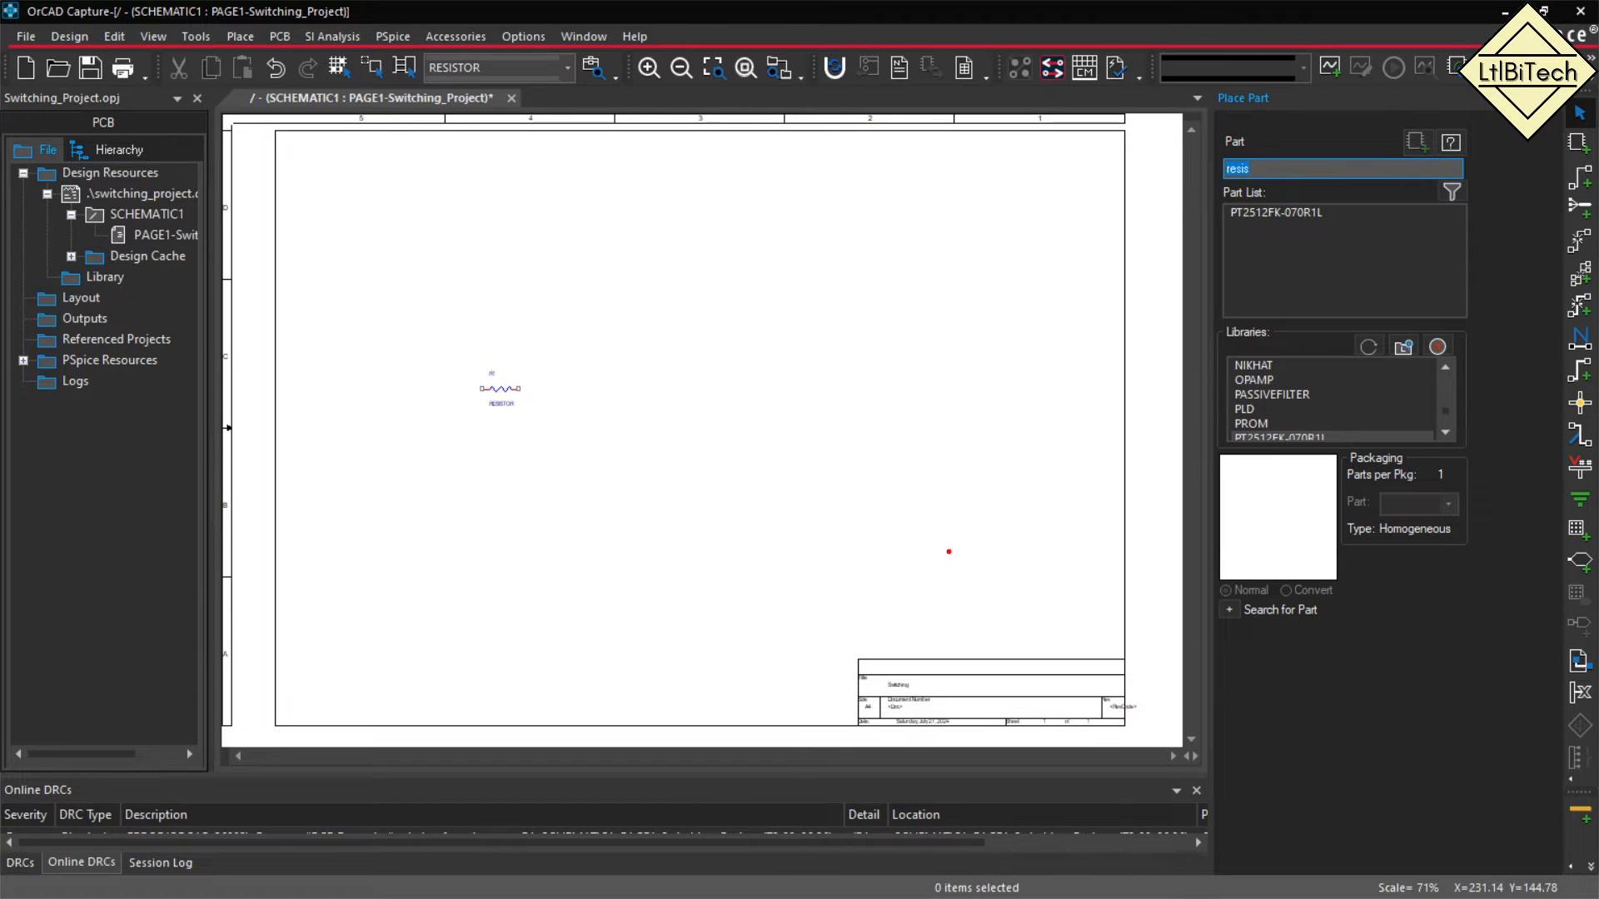
pyautogui.moveTo(1274, 100)
pyautogui.mouseDown()
pyautogui.moveTo(1254, 591)
pyautogui.moveTo(1446, 150)
pyautogui.moveTo(1282, 97)
pyautogui.mouseUp()
pyautogui.press('Escape')
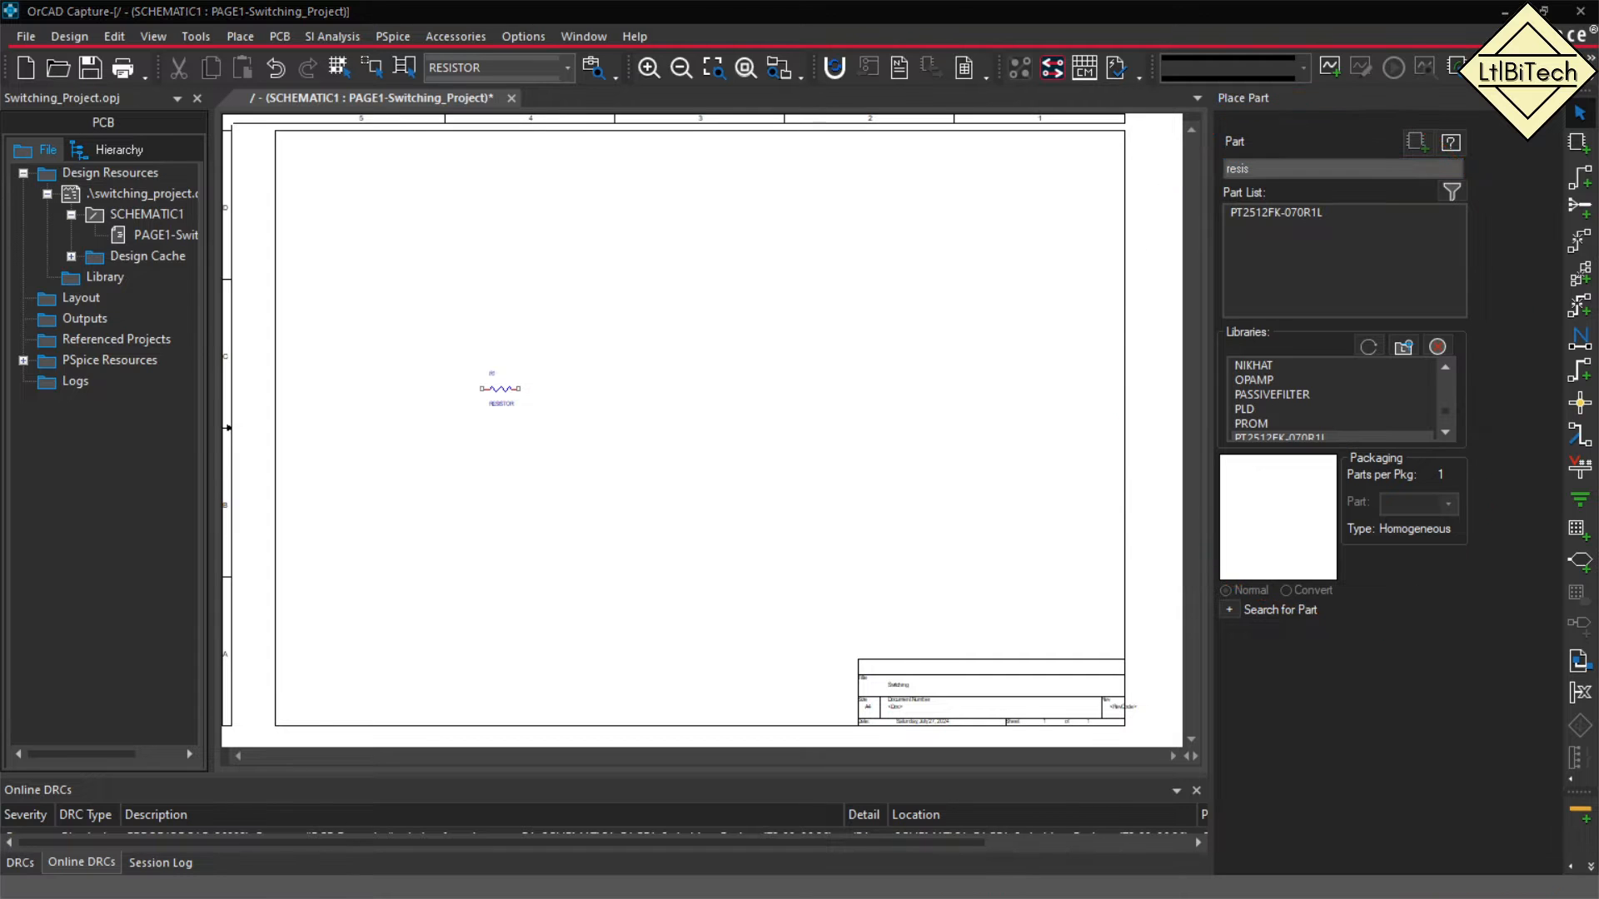
# Place the PT2512FK-070R1L part from its own library beside R1, and select each of the two resistors in turn.
pyautogui.click(1446, 433)
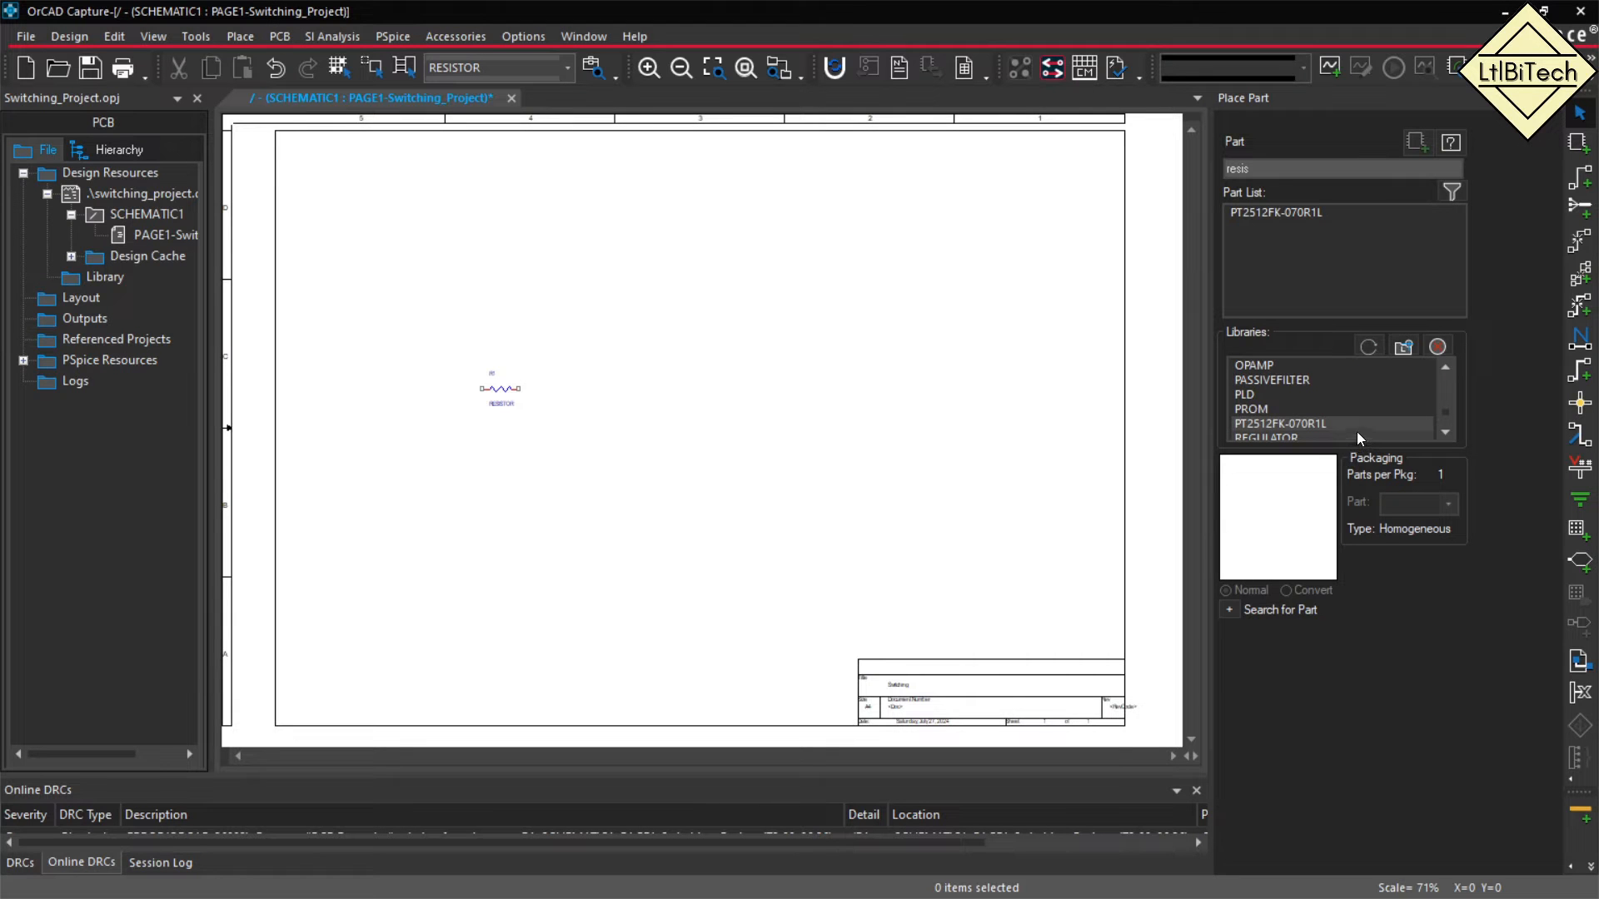
pyautogui.click(1339, 423)
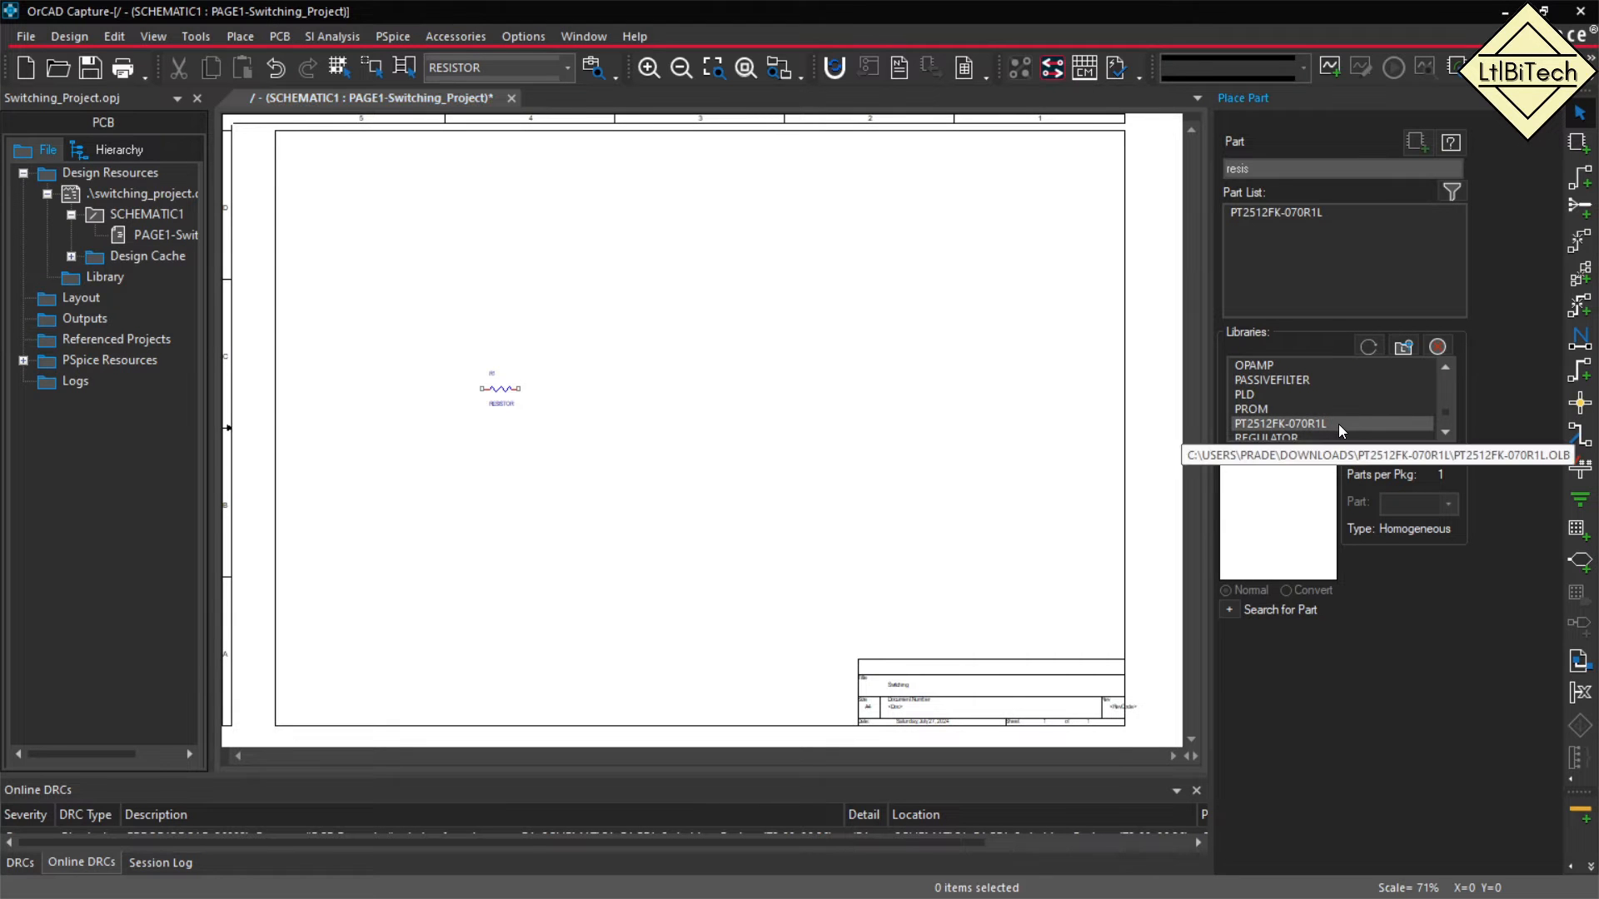
pyautogui.click(1311, 213)
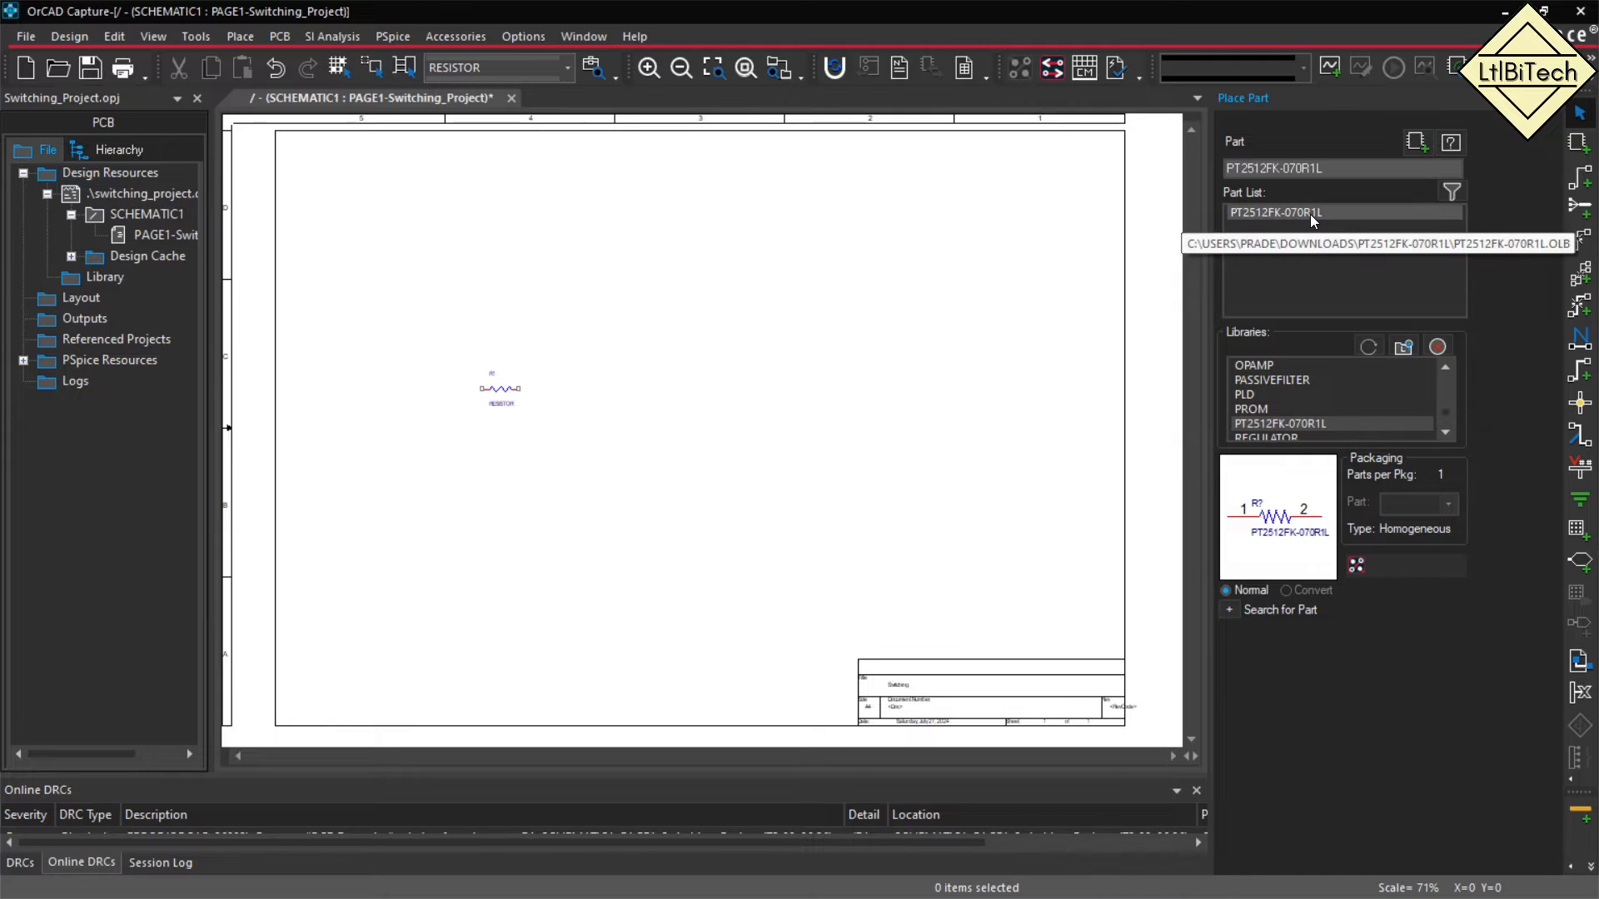
pyautogui.doubleClick(1288, 213)
pyautogui.keyDown('ctrl'); pyautogui.scroll(1, 561, 416); pyautogui.keyUp('ctrl')
pyautogui.keyDown('ctrl'); pyautogui.scroll(4, 561, 427); pyautogui.keyUp('ctrl')
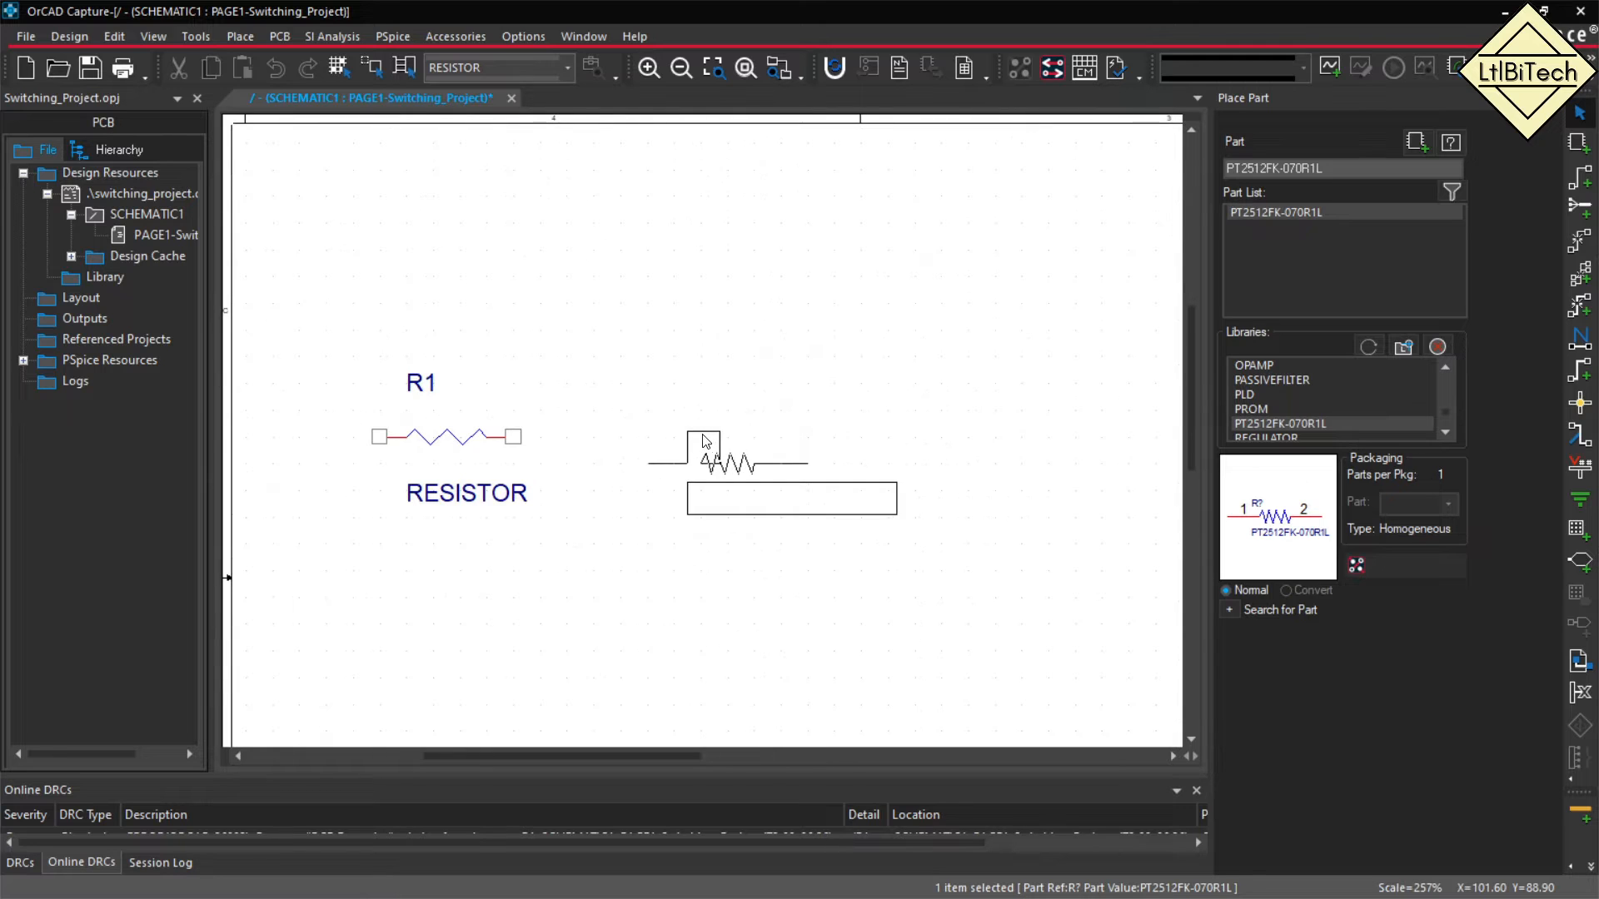
pyautogui.click(595, 438)
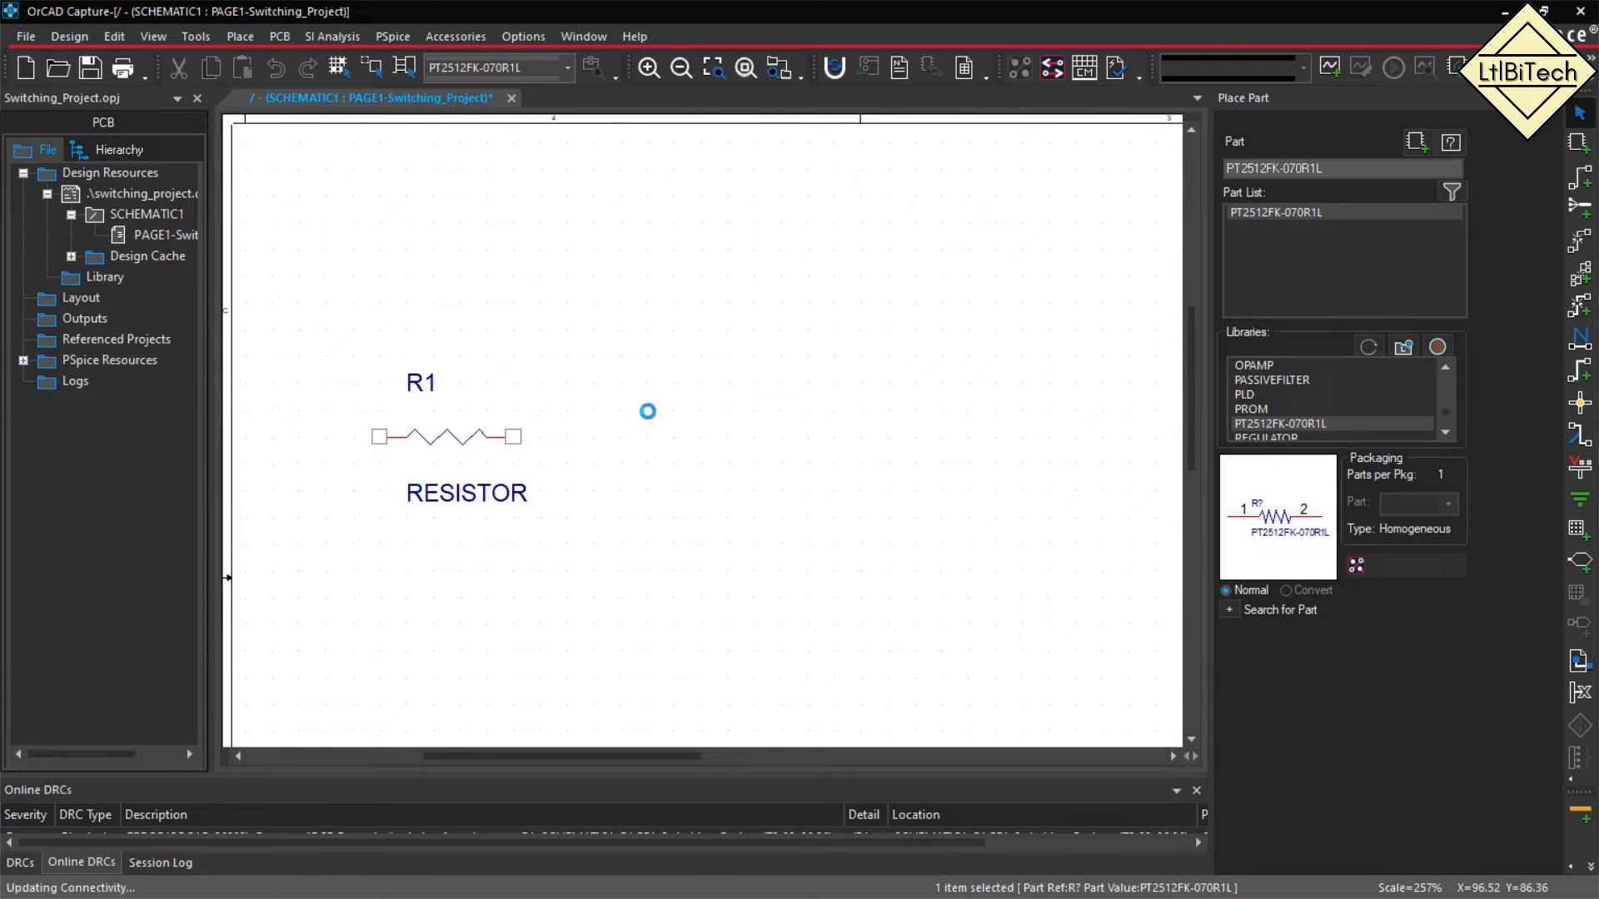
pyautogui.click(734, 581)
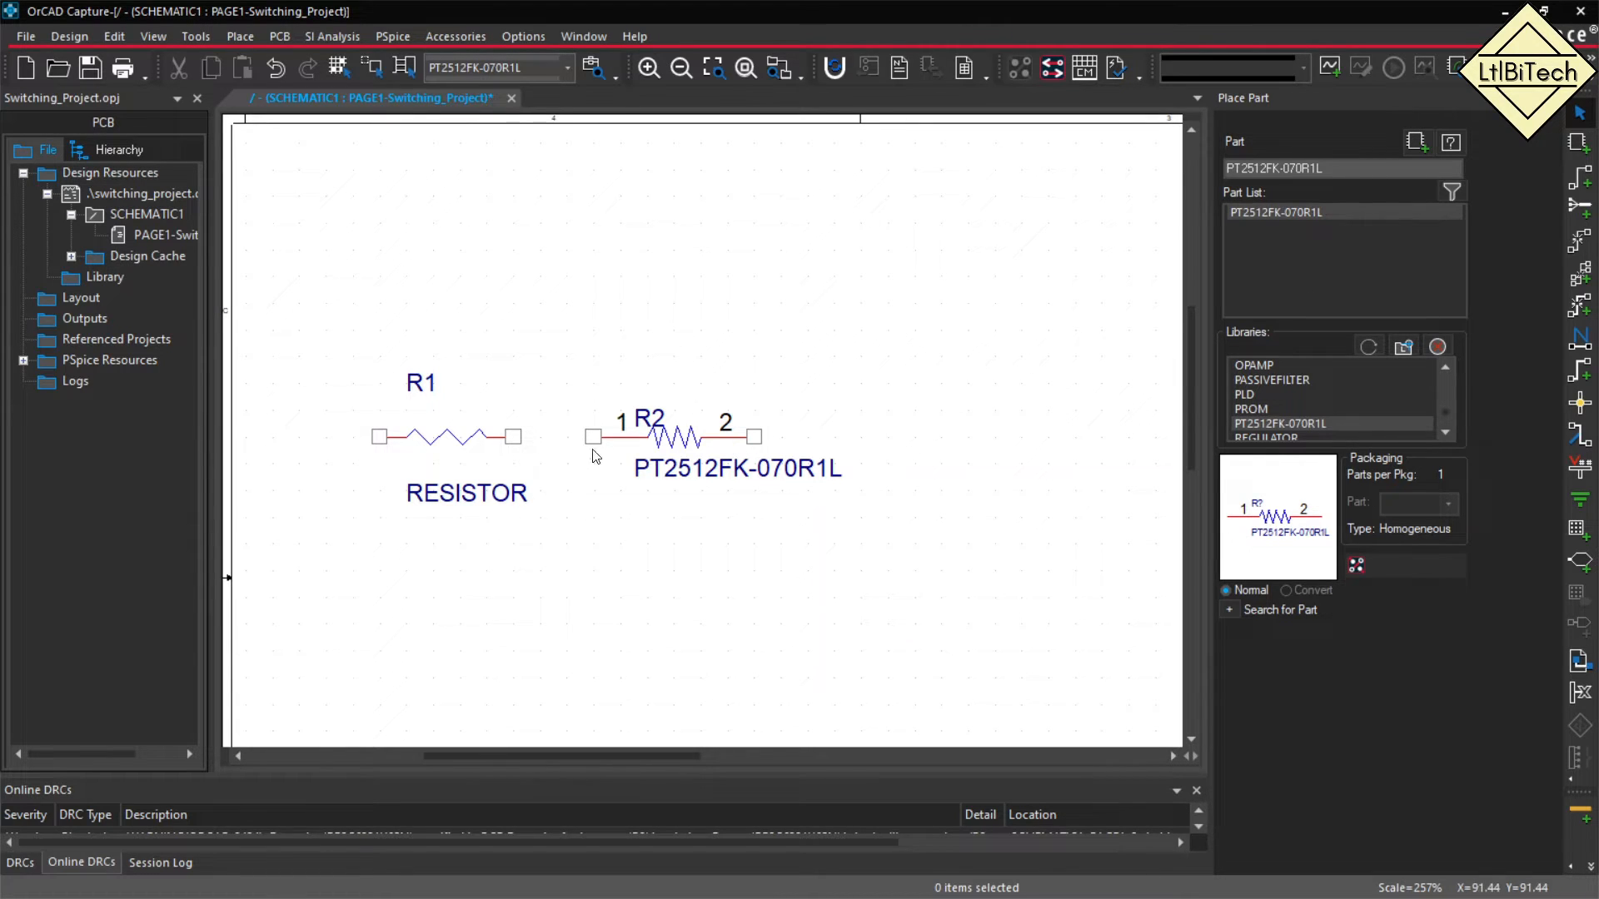
pyautogui.click(435, 436)
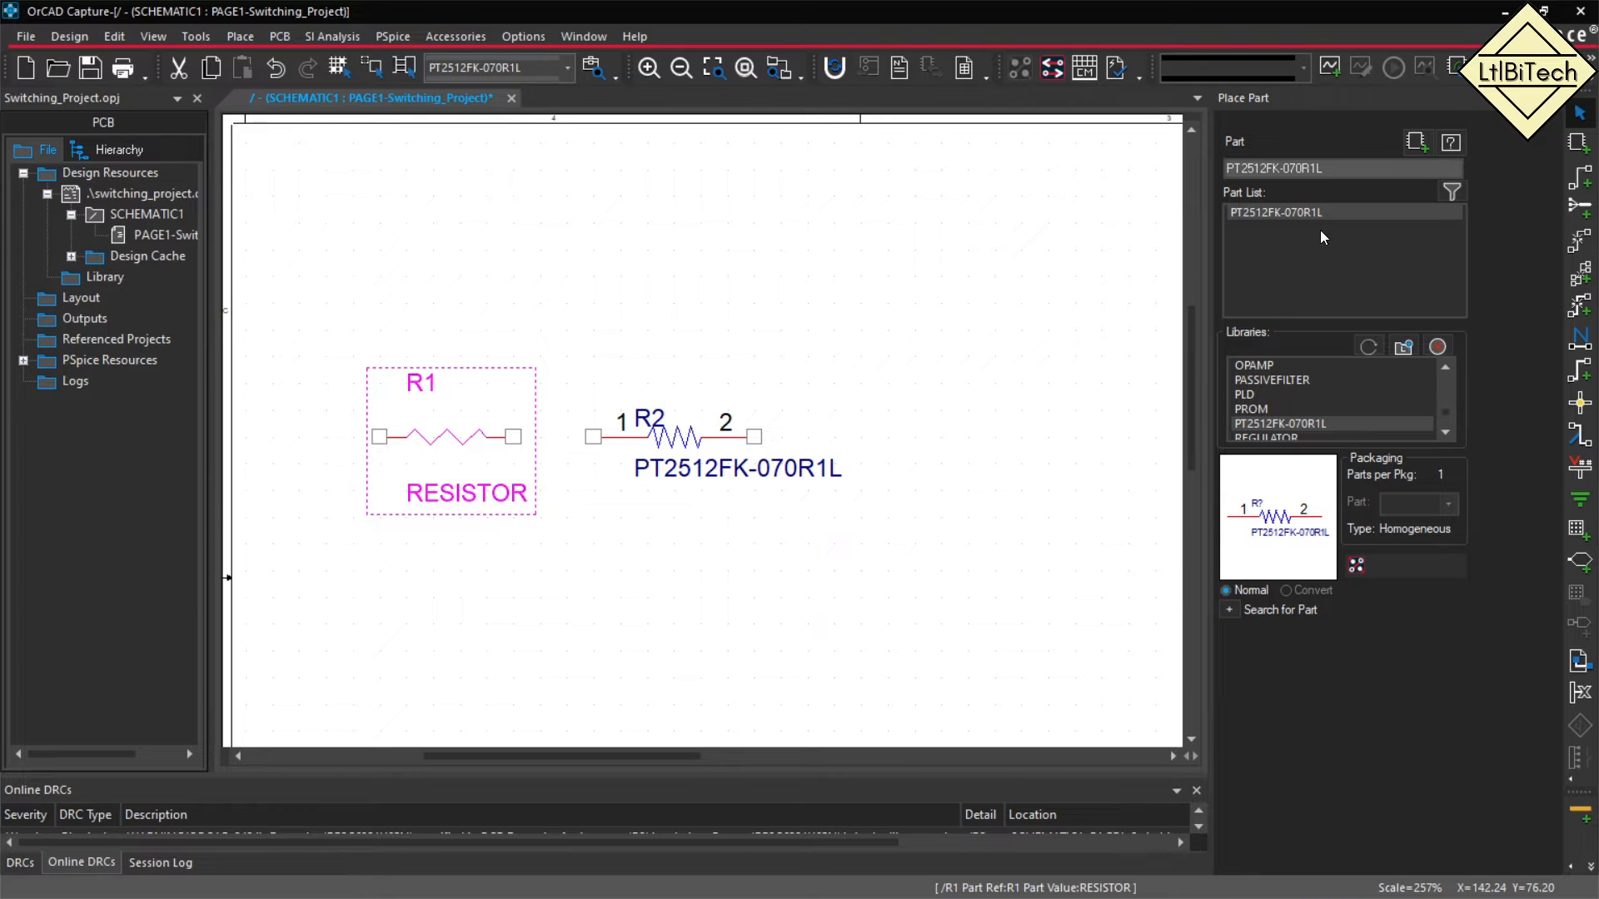
pyautogui.click(681, 447)
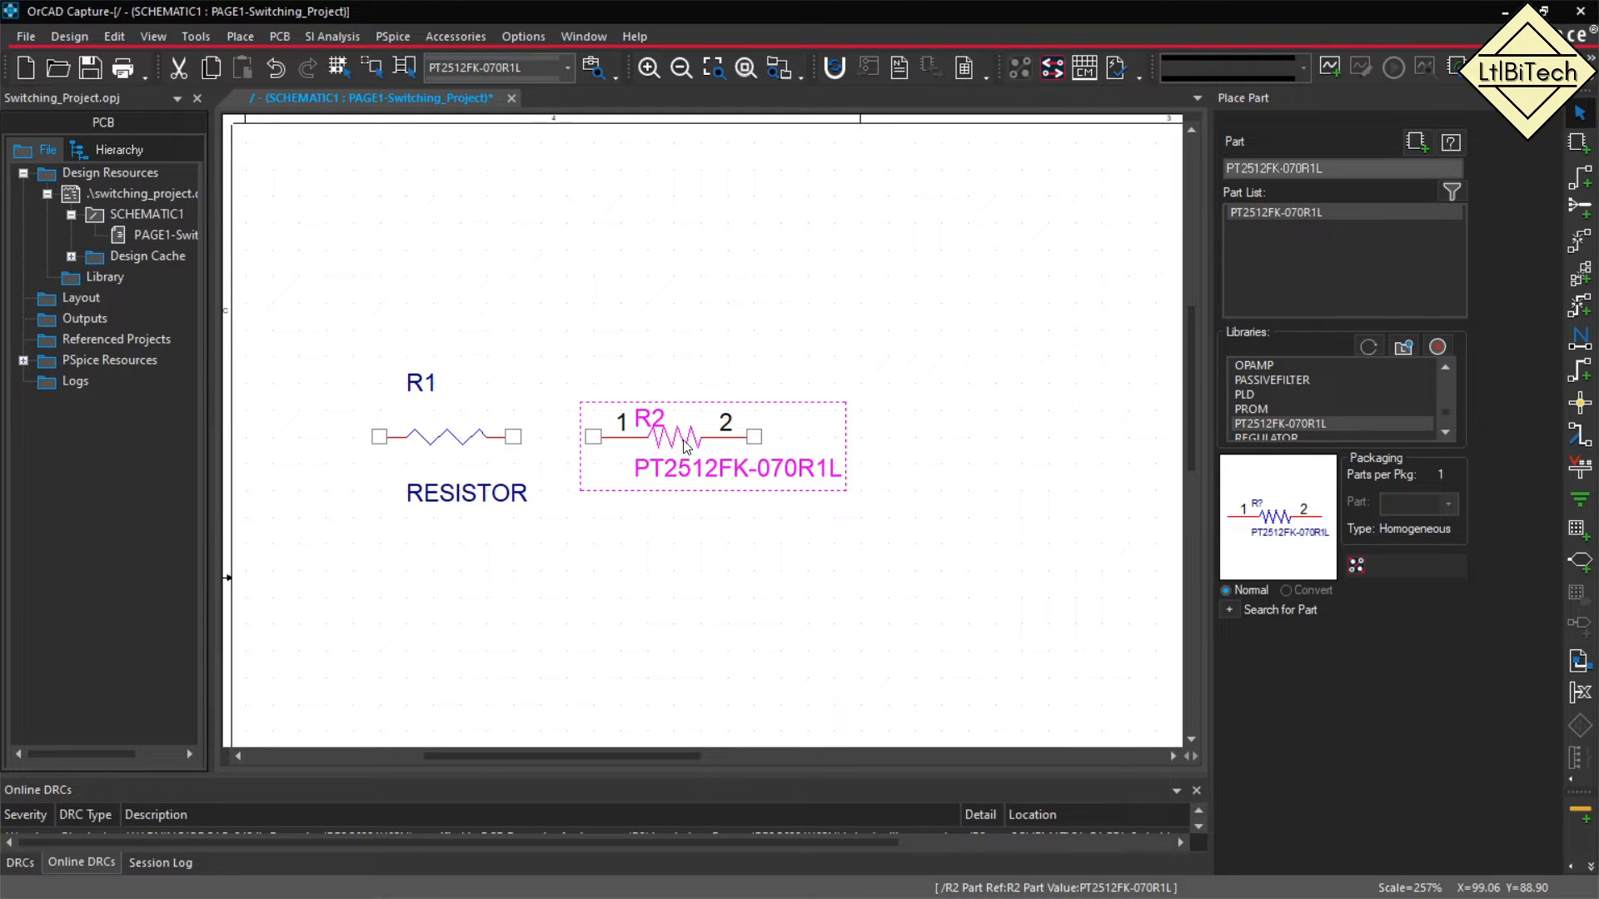
# Select all part libraries again so their parts are listed together, and close part placement.
pyautogui.click(1363, 409)
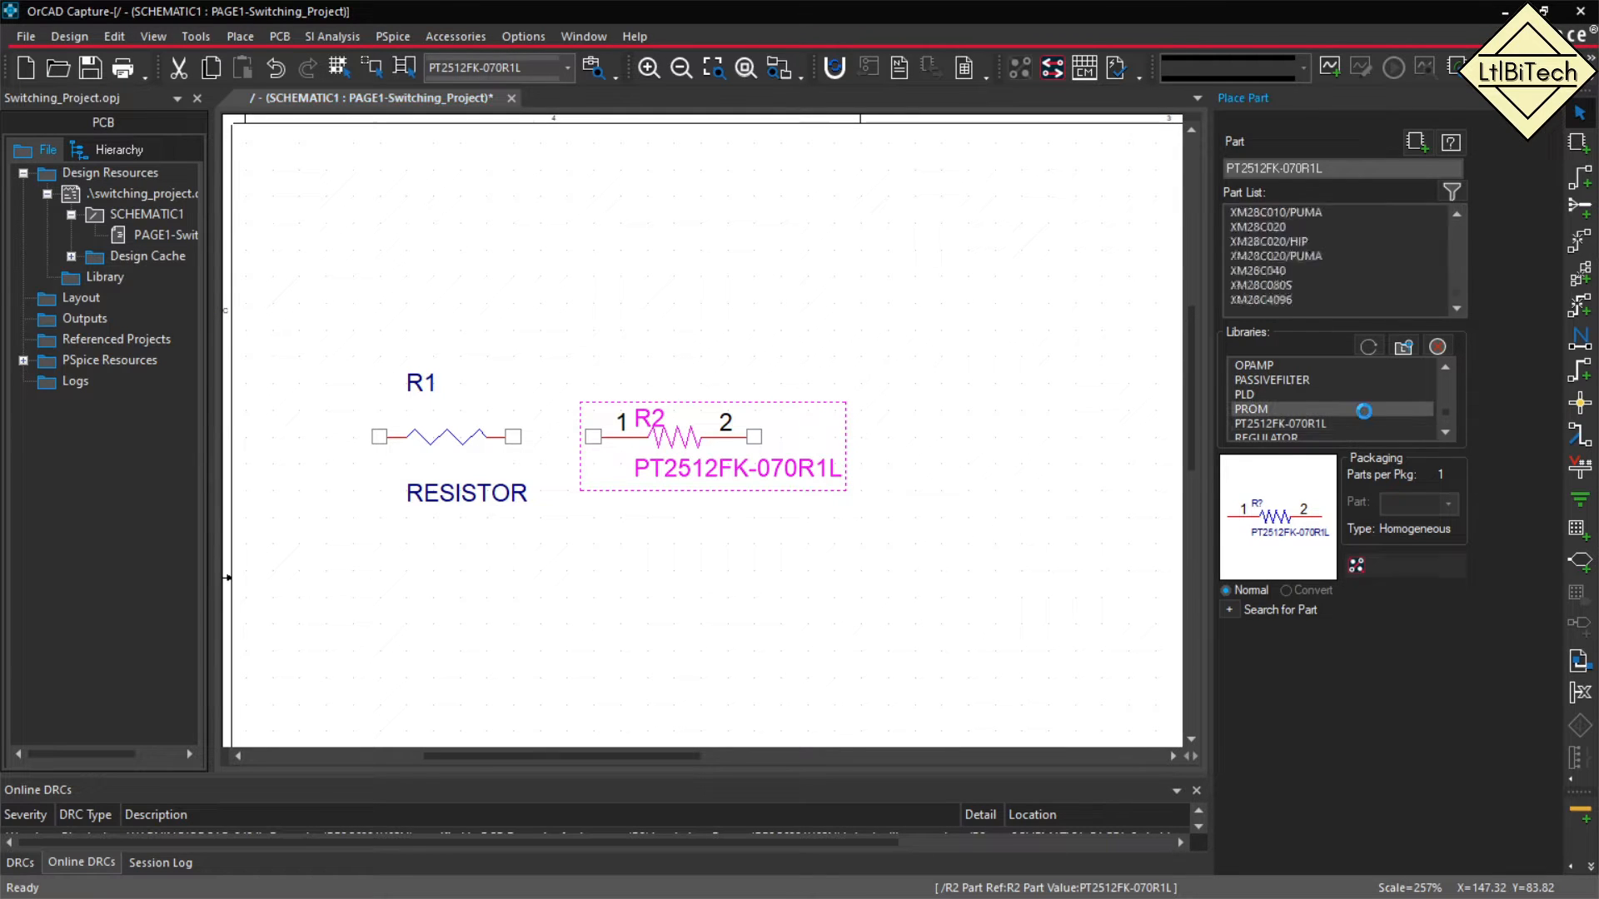
pyautogui.hotkey('ctrl', 'a')
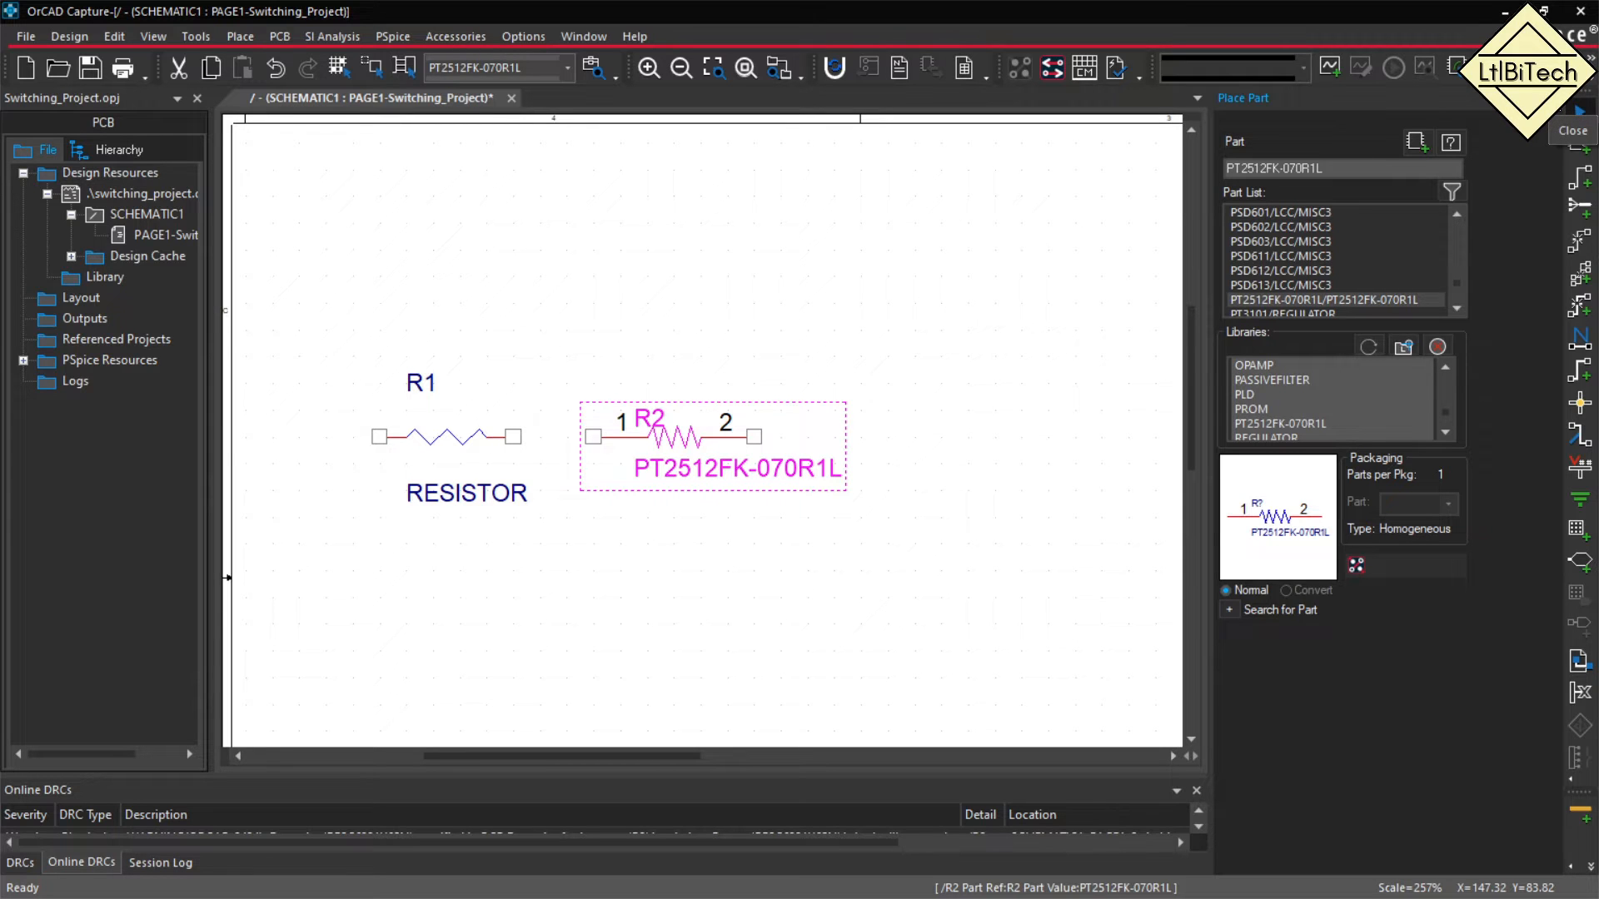
pyautogui.click(1570, 100)
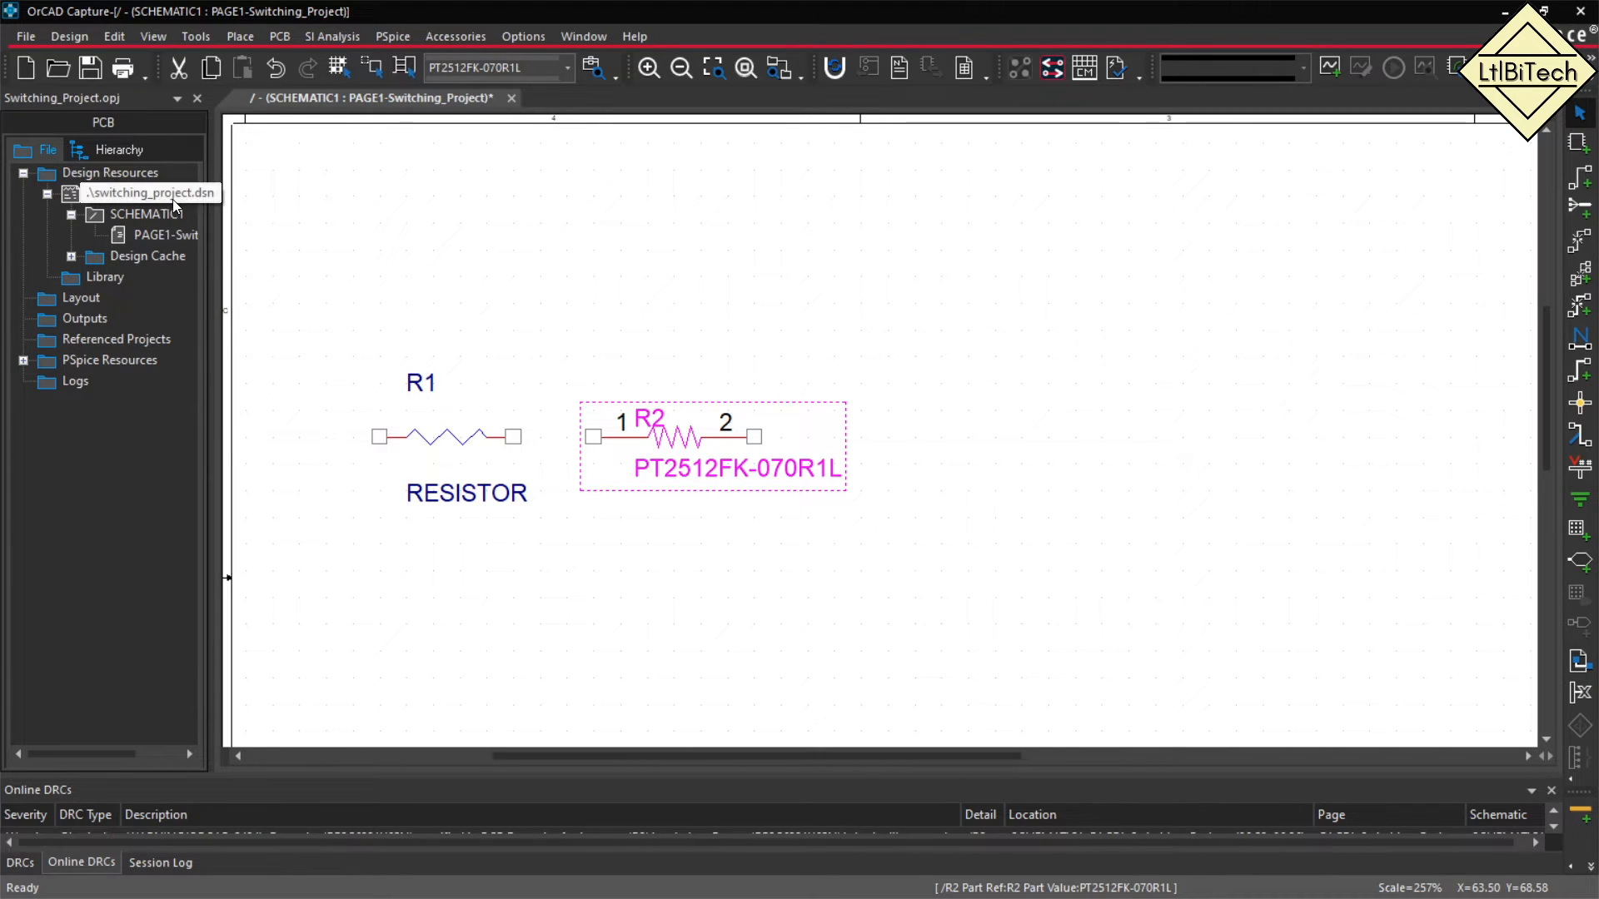
# Widen the project tree to show full names, and save the switching_project.dsn design.
pyautogui.moveTo(212, 230); pyautogui.dragTo(334, 230)
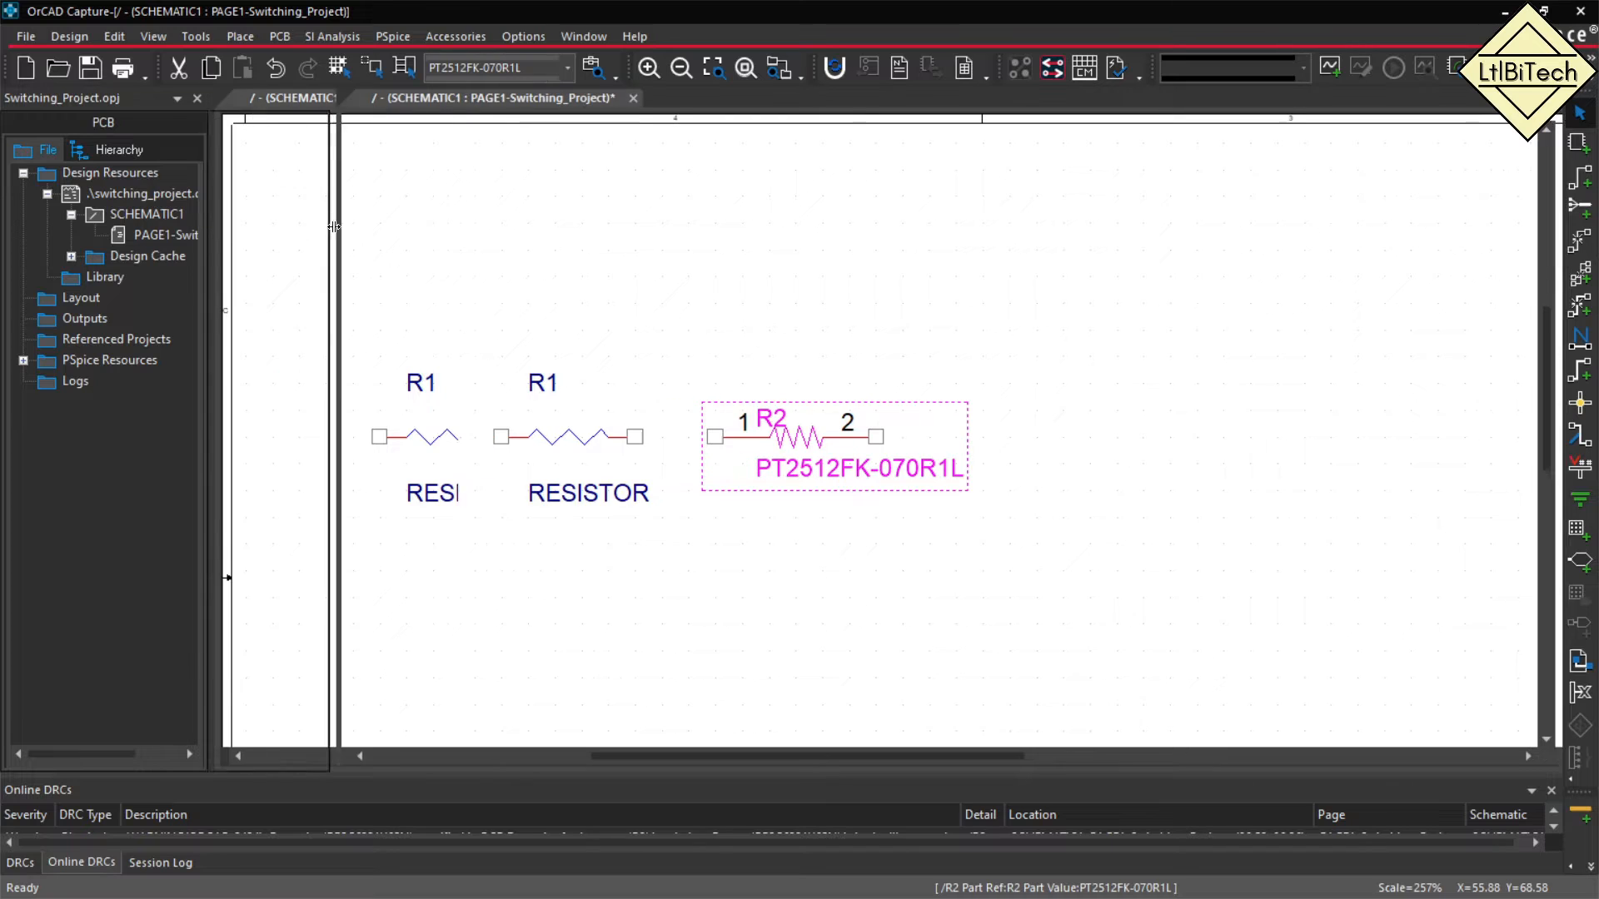
pyautogui.click(197, 197)
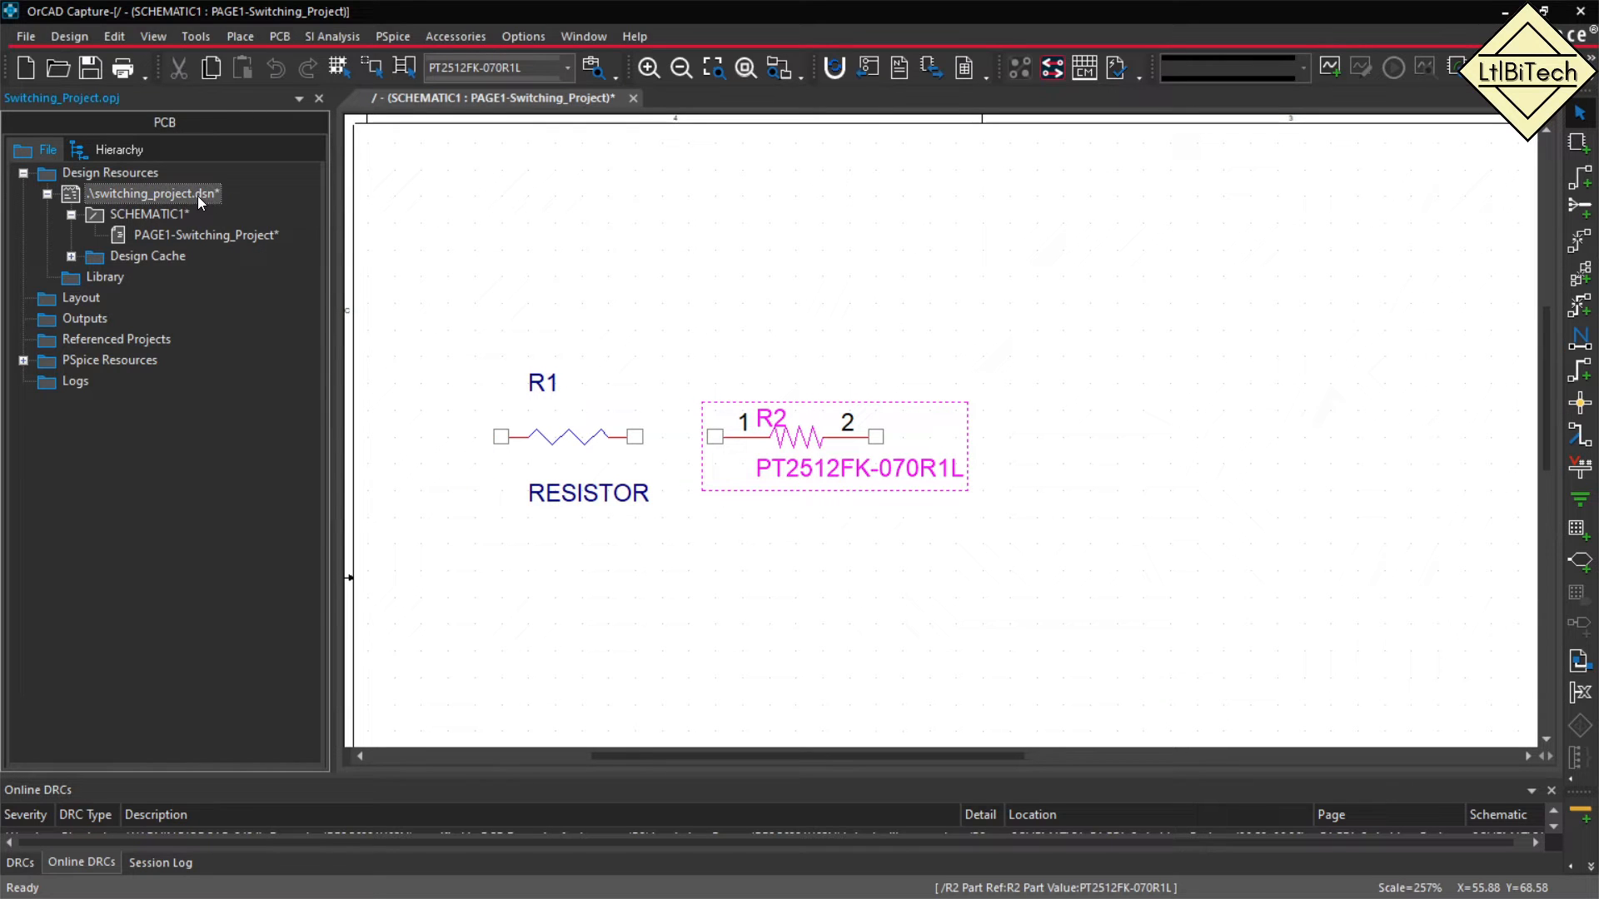
pyautogui.click(93, 70)
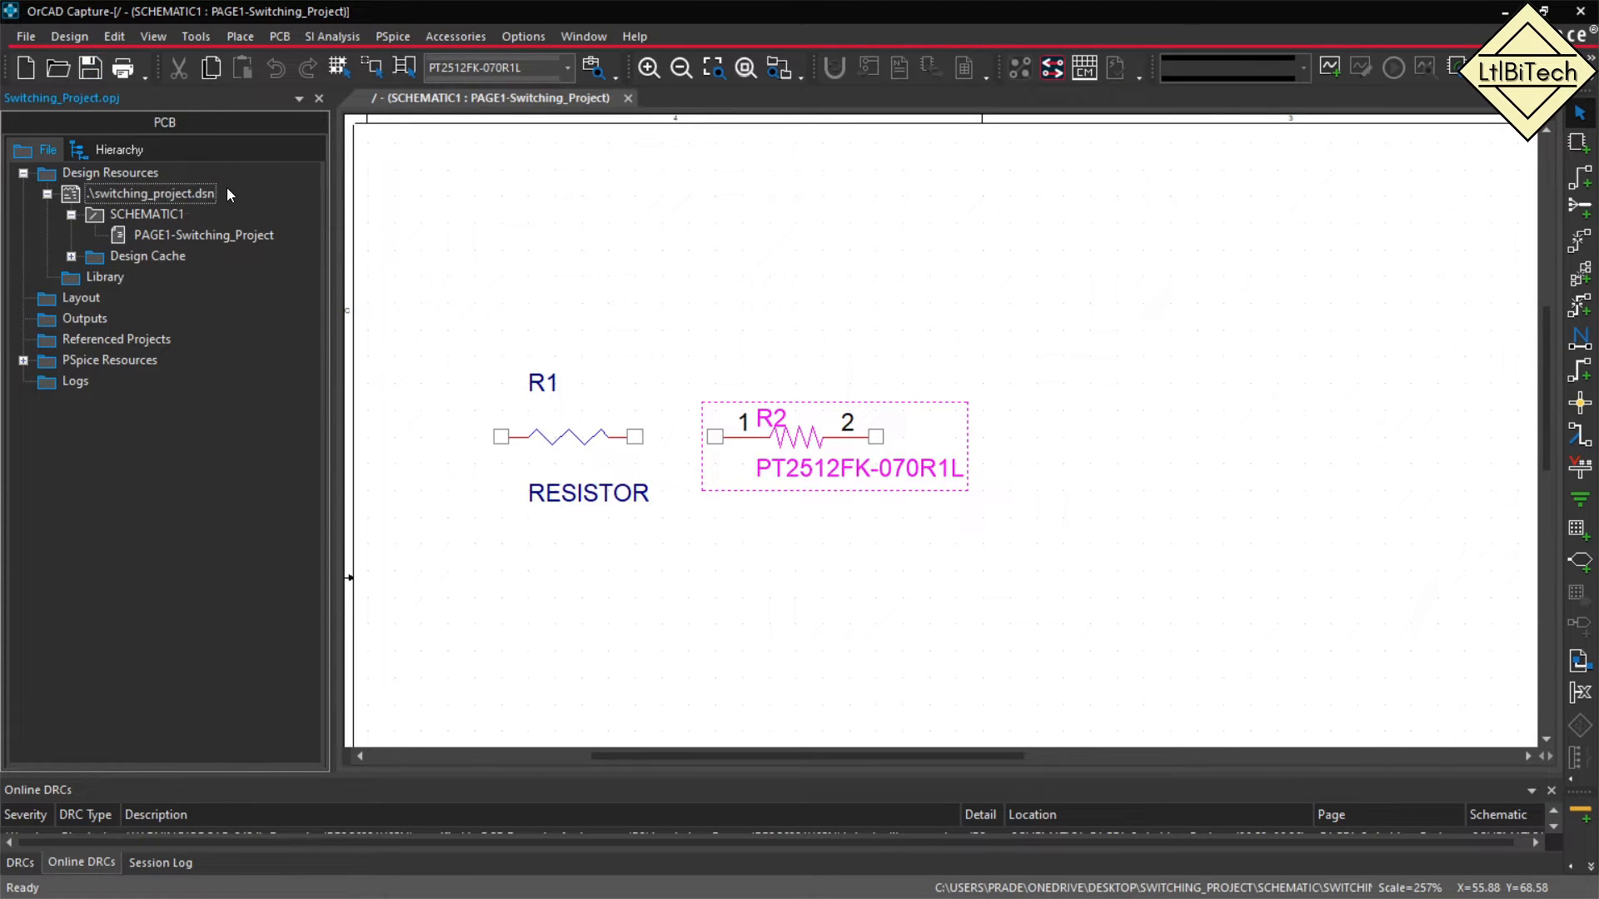
# Create a new library in the project and select it under the Library folder.
pyautogui.click(26, 37)
pyautogui.moveTo(152, 67)
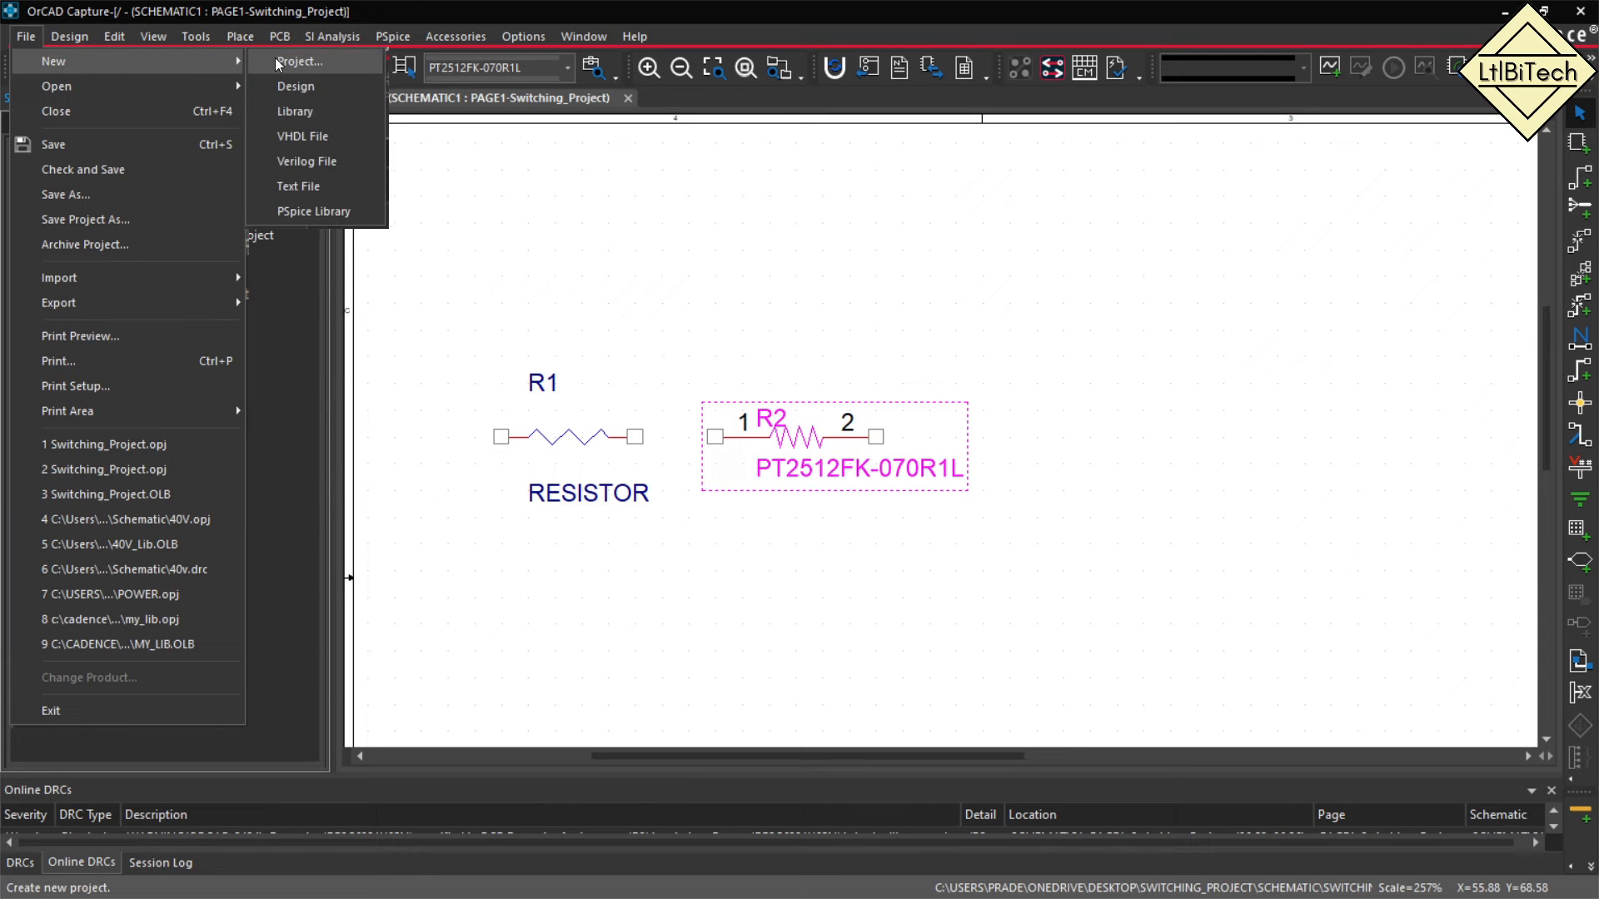
pyautogui.click(322, 111)
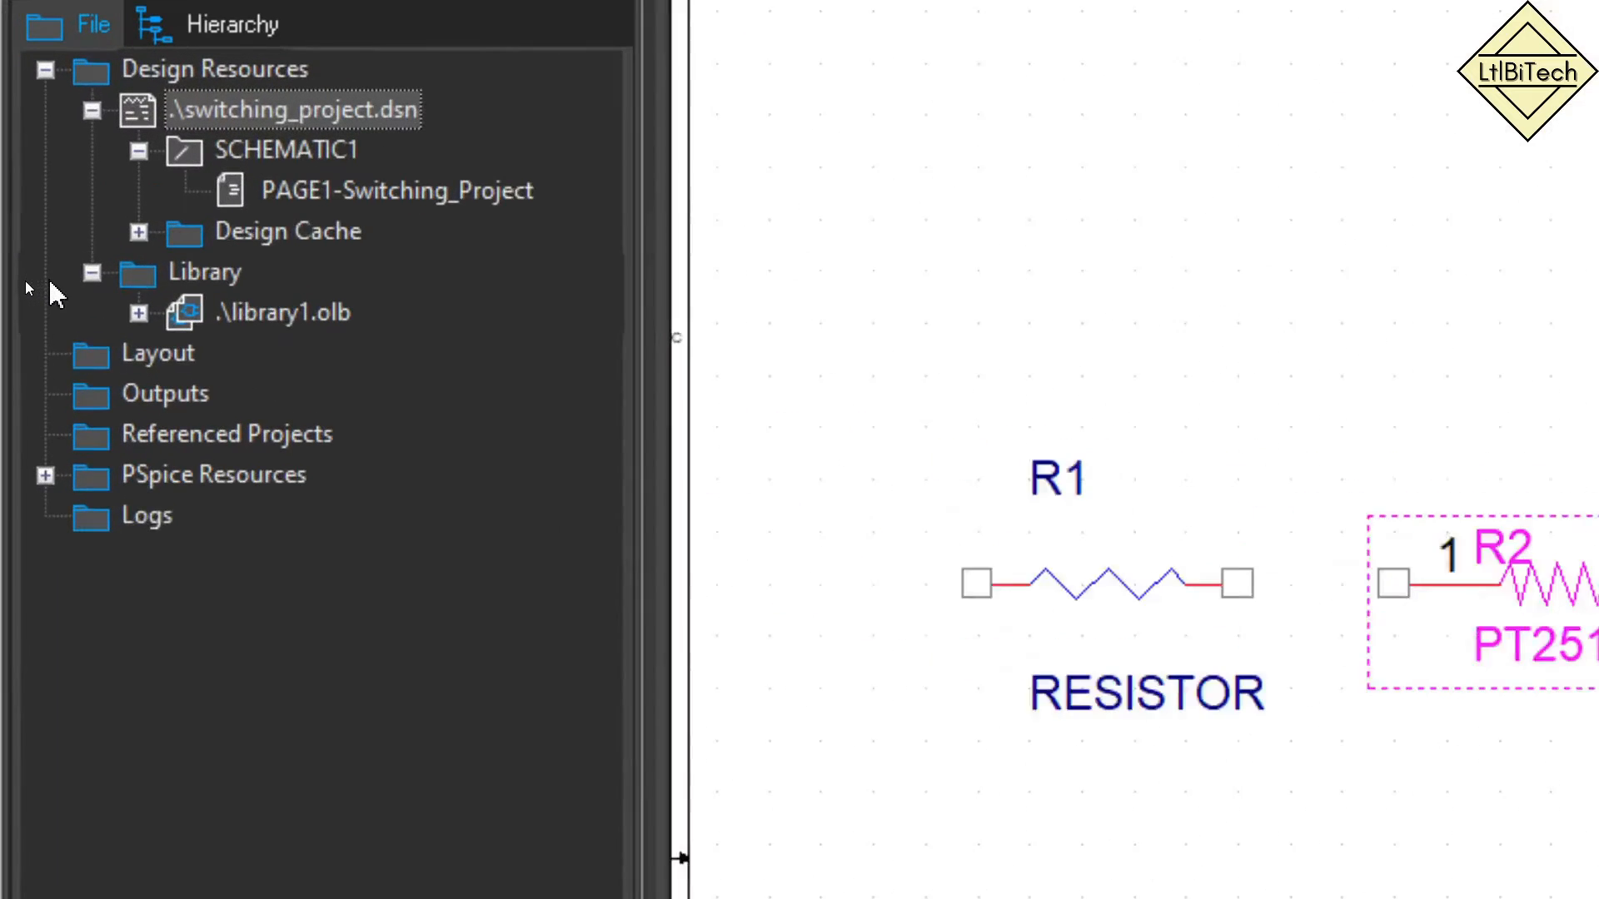
pyautogui.click(190, 273)
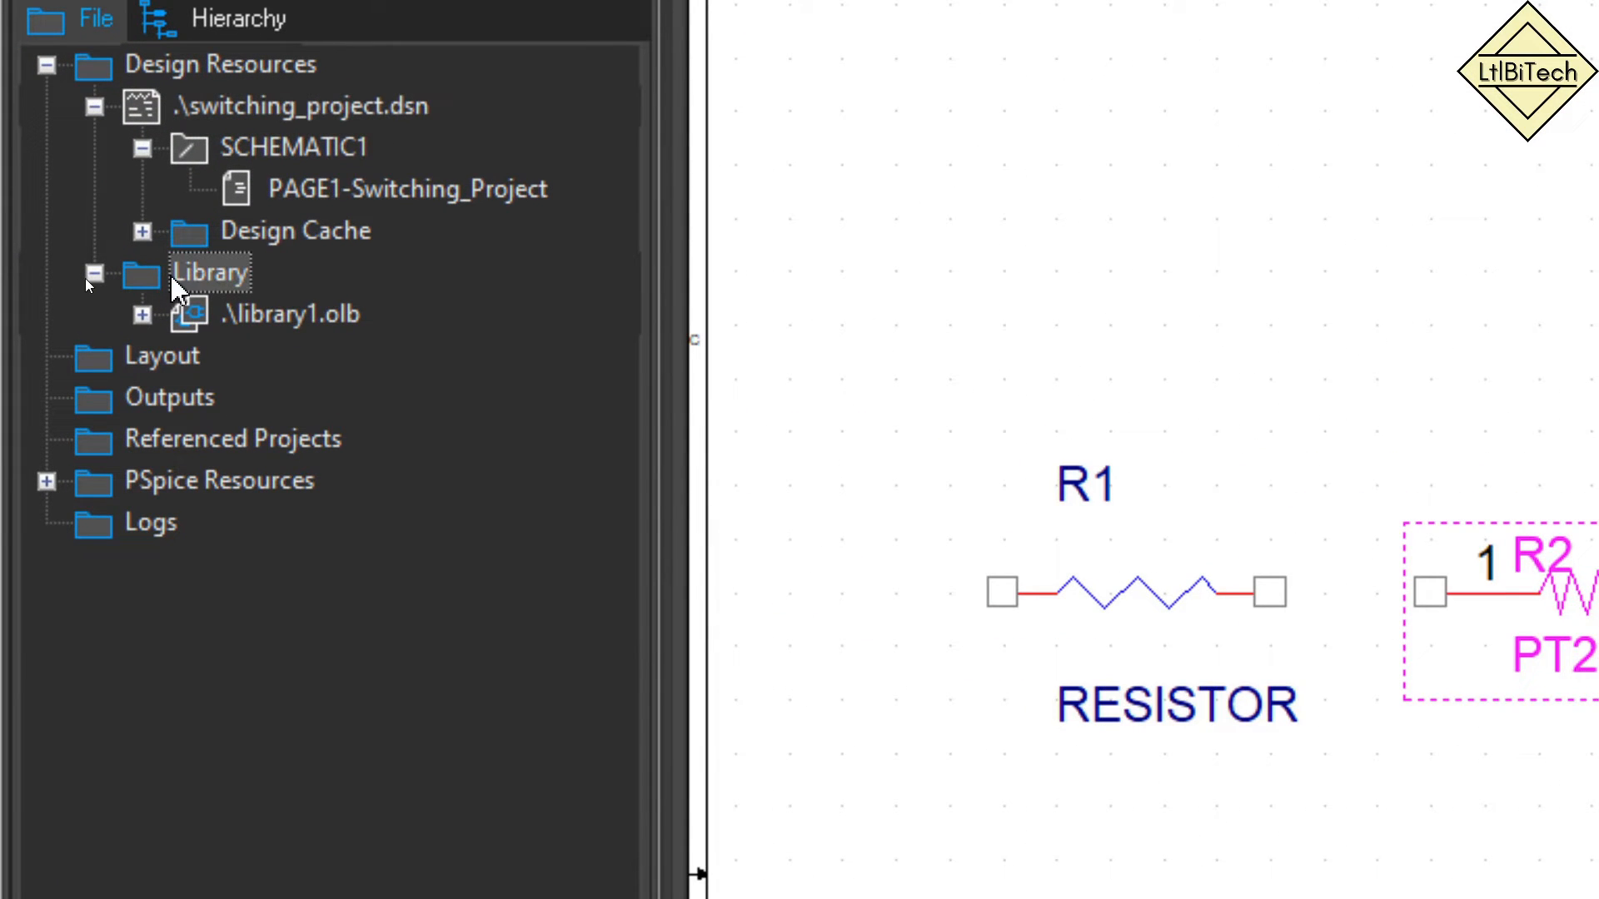
pyautogui.click(268, 320)
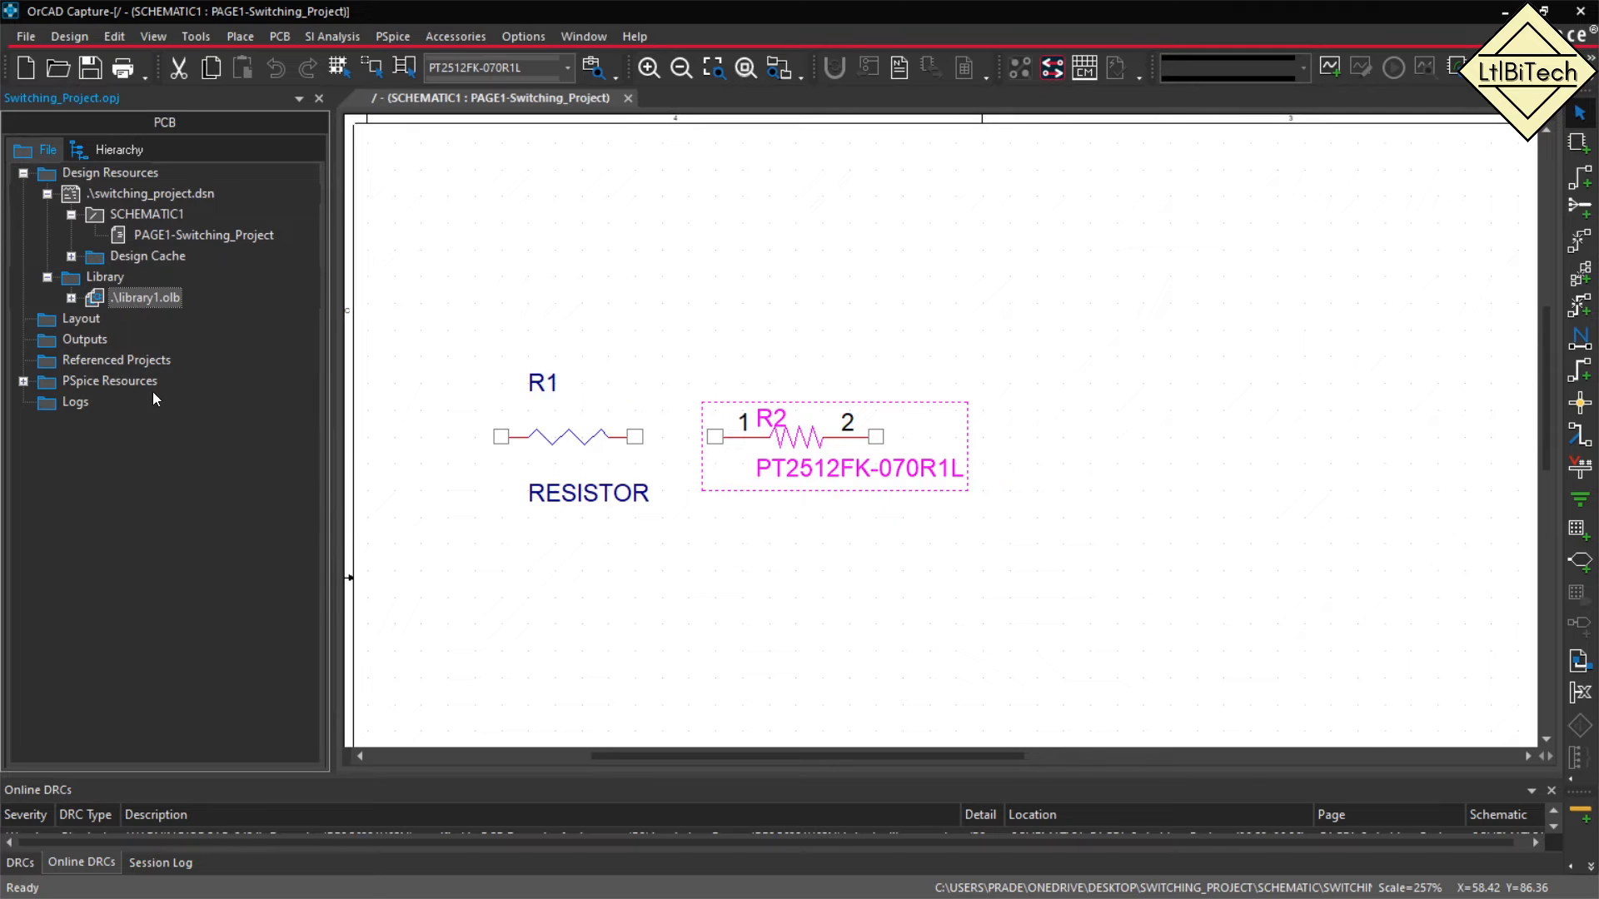
# Start saving library1.olb and browse to the Switching_Project folder on the Desktop as its destination.
pyautogui.click(138, 300)
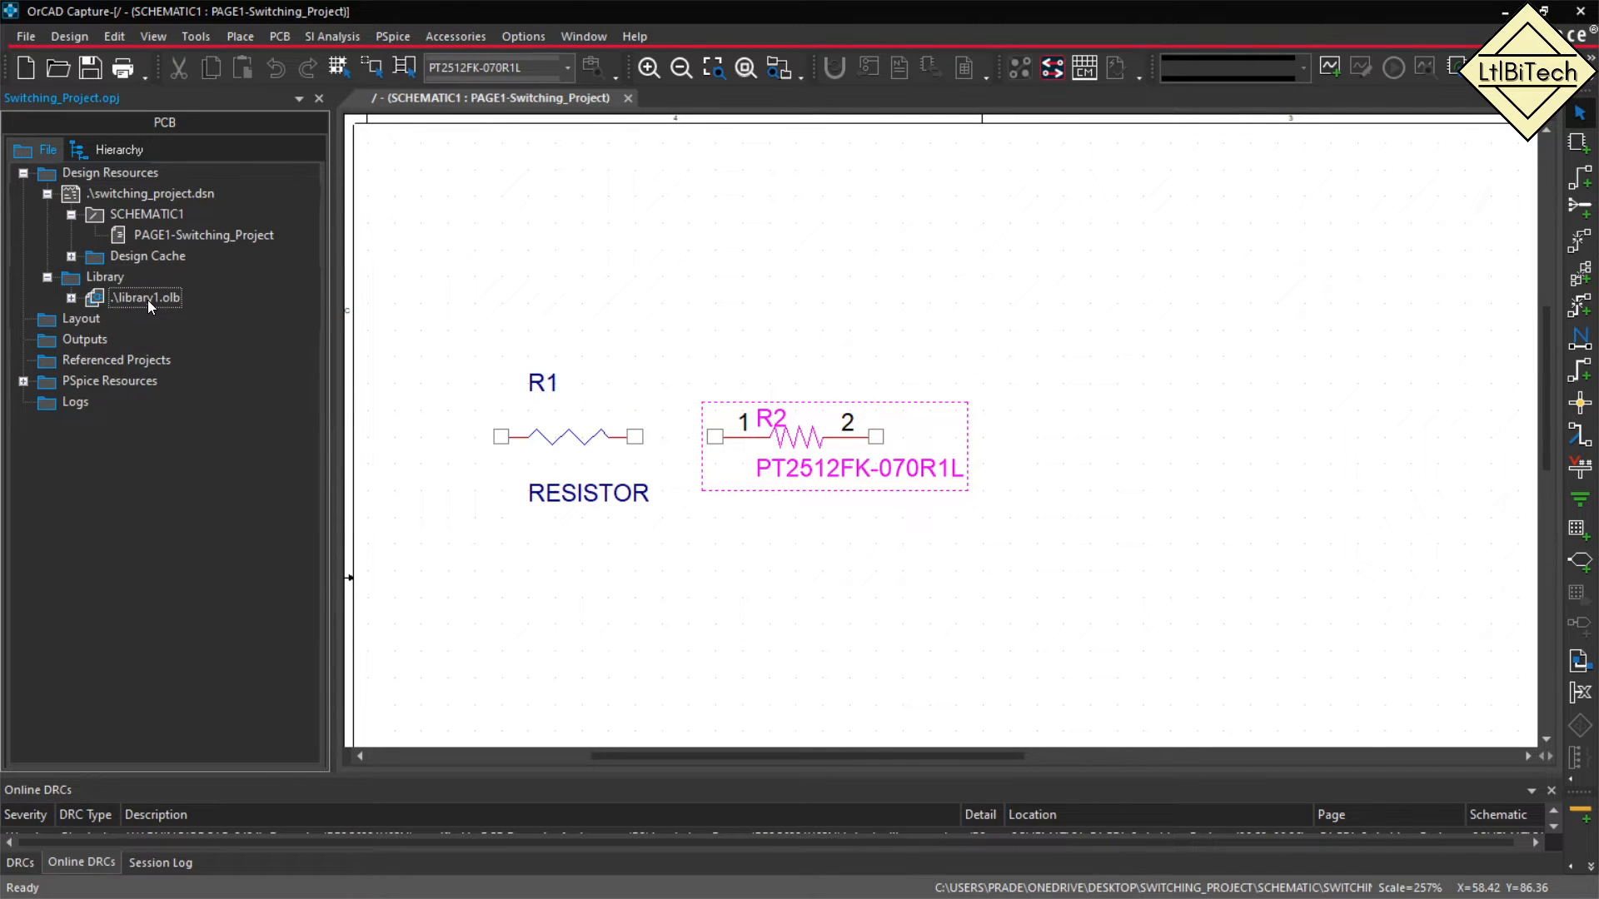
pyautogui.rightClick(147, 299)
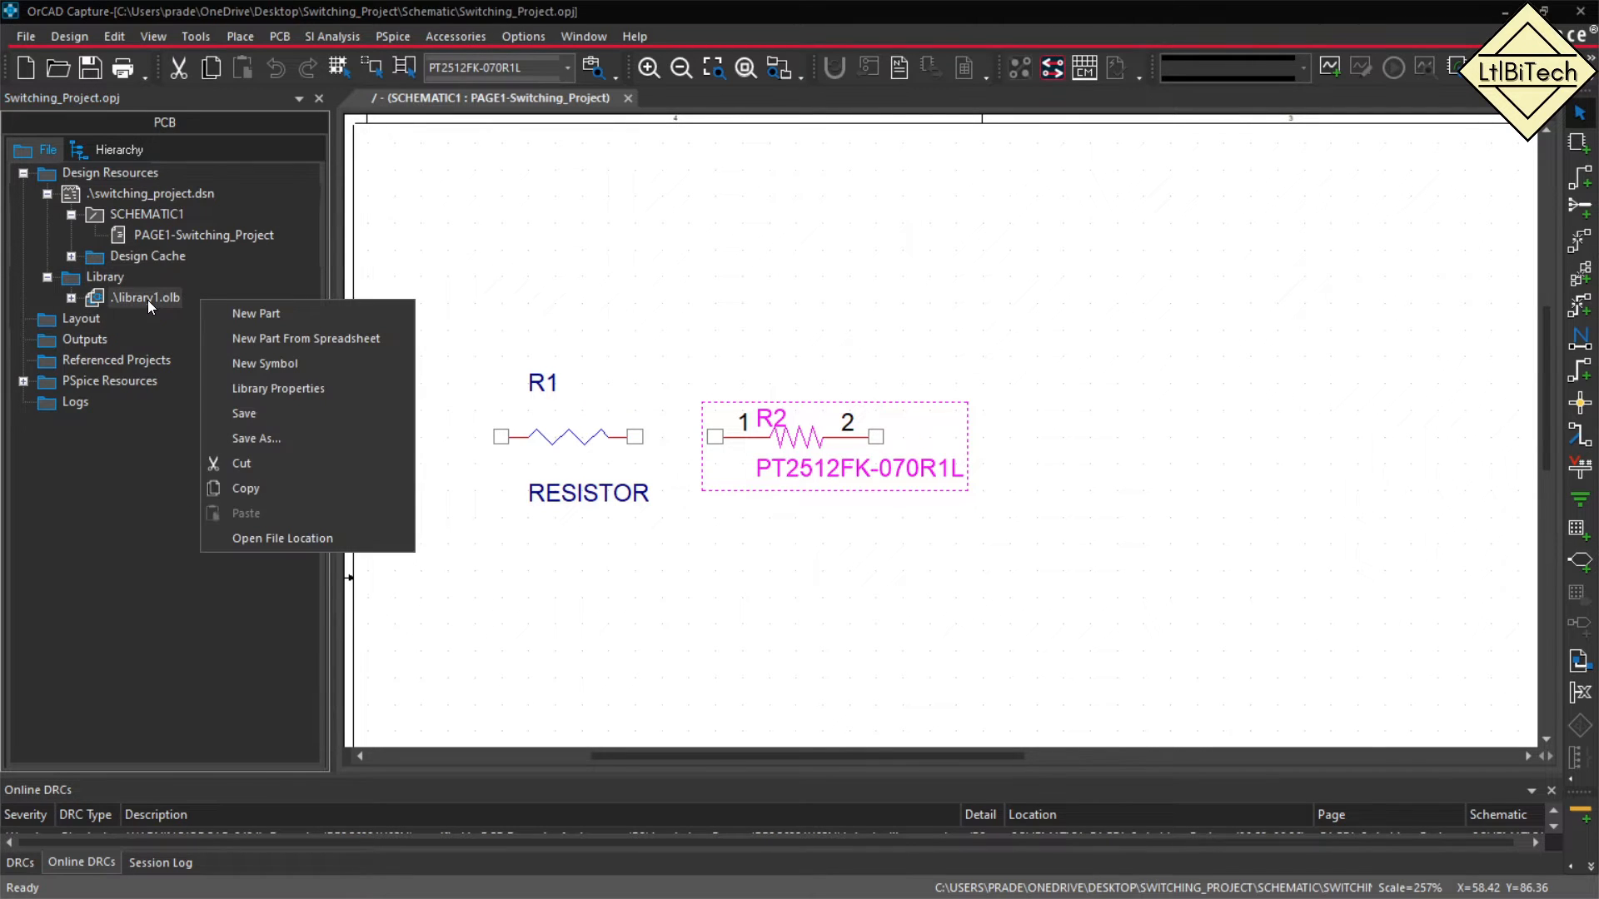
pyautogui.click(306, 417)
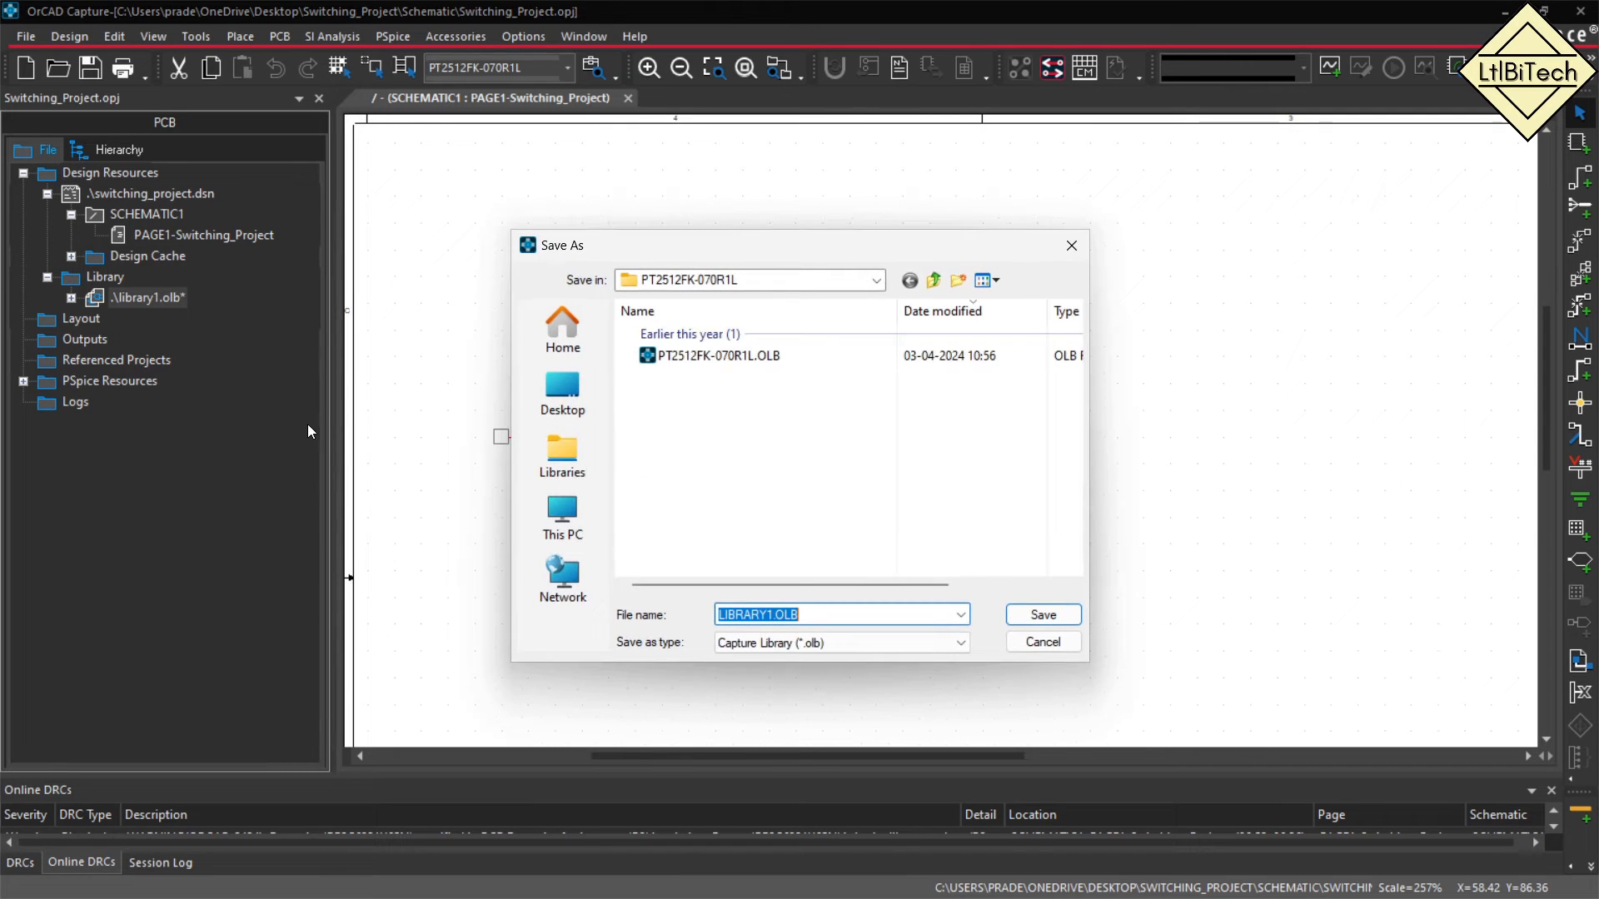
pyautogui.click(574, 398)
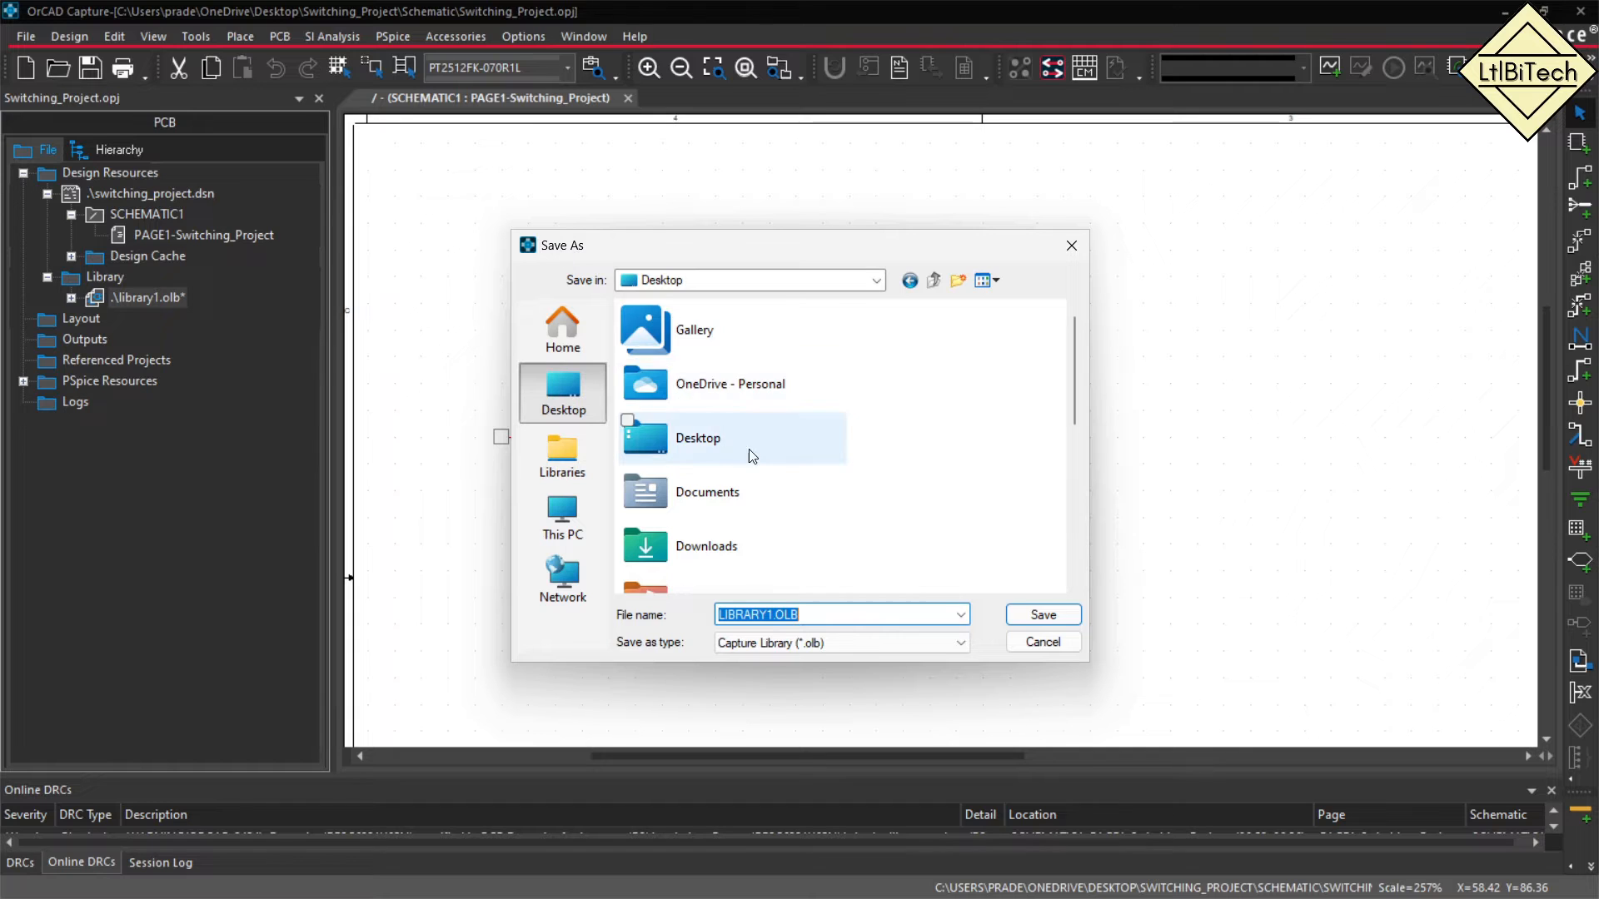
pyautogui.scroll(-5, 753, 456)
pyautogui.click(726, 577)
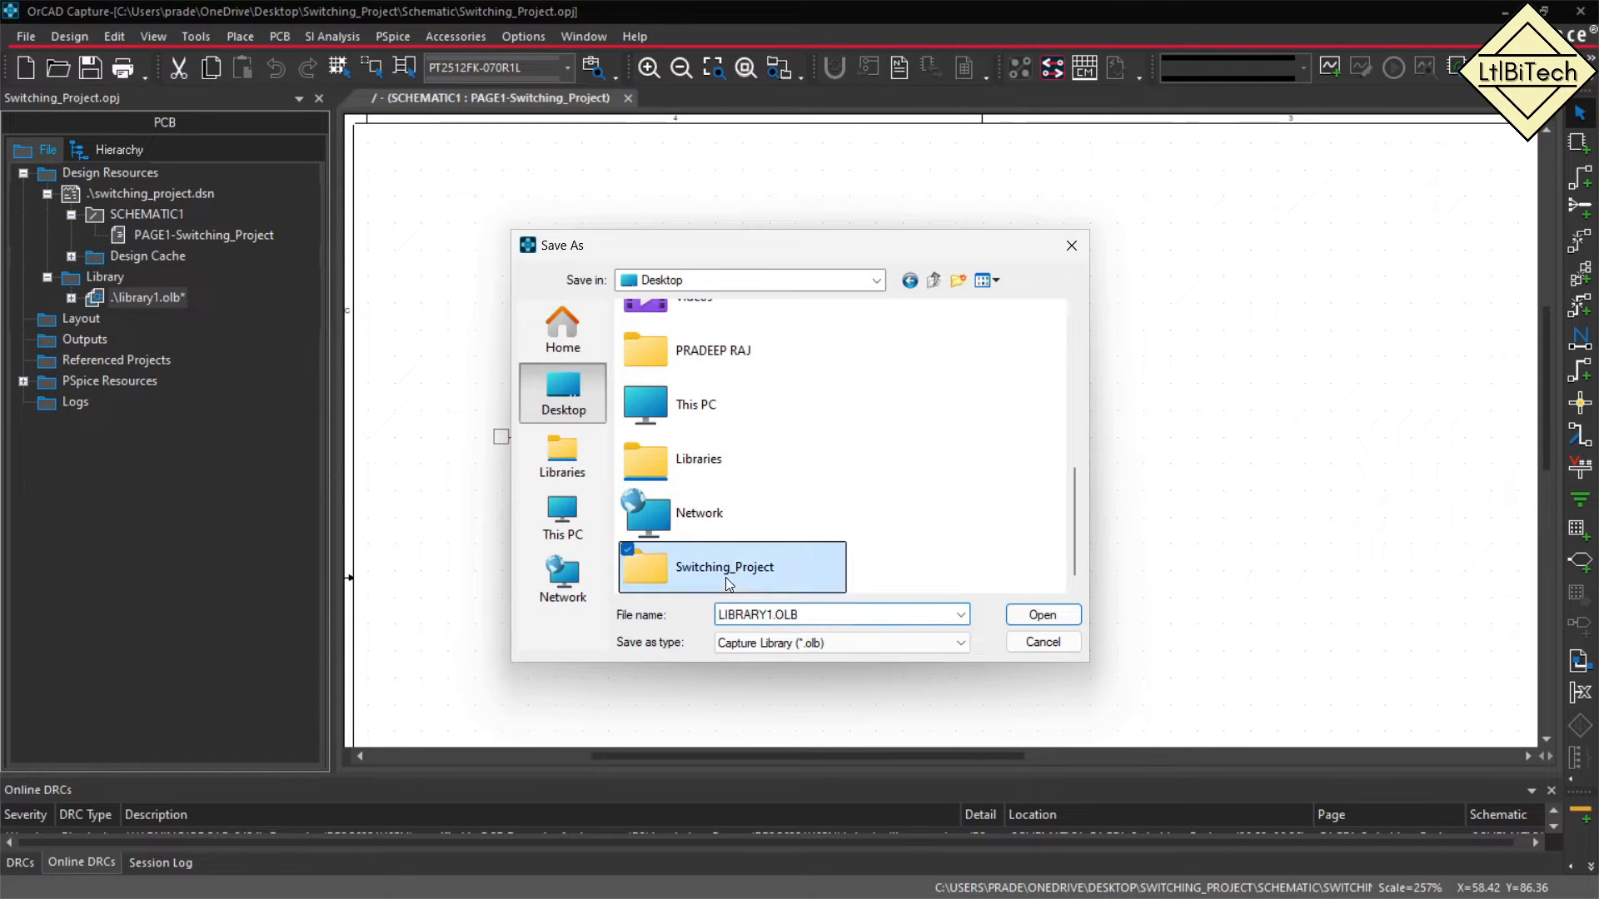
pyautogui.doubleClick(726, 577)
# Create a folder named Library inside Switching_Project and save the library in it as Switching_Project.
pyautogui.click(956, 281)
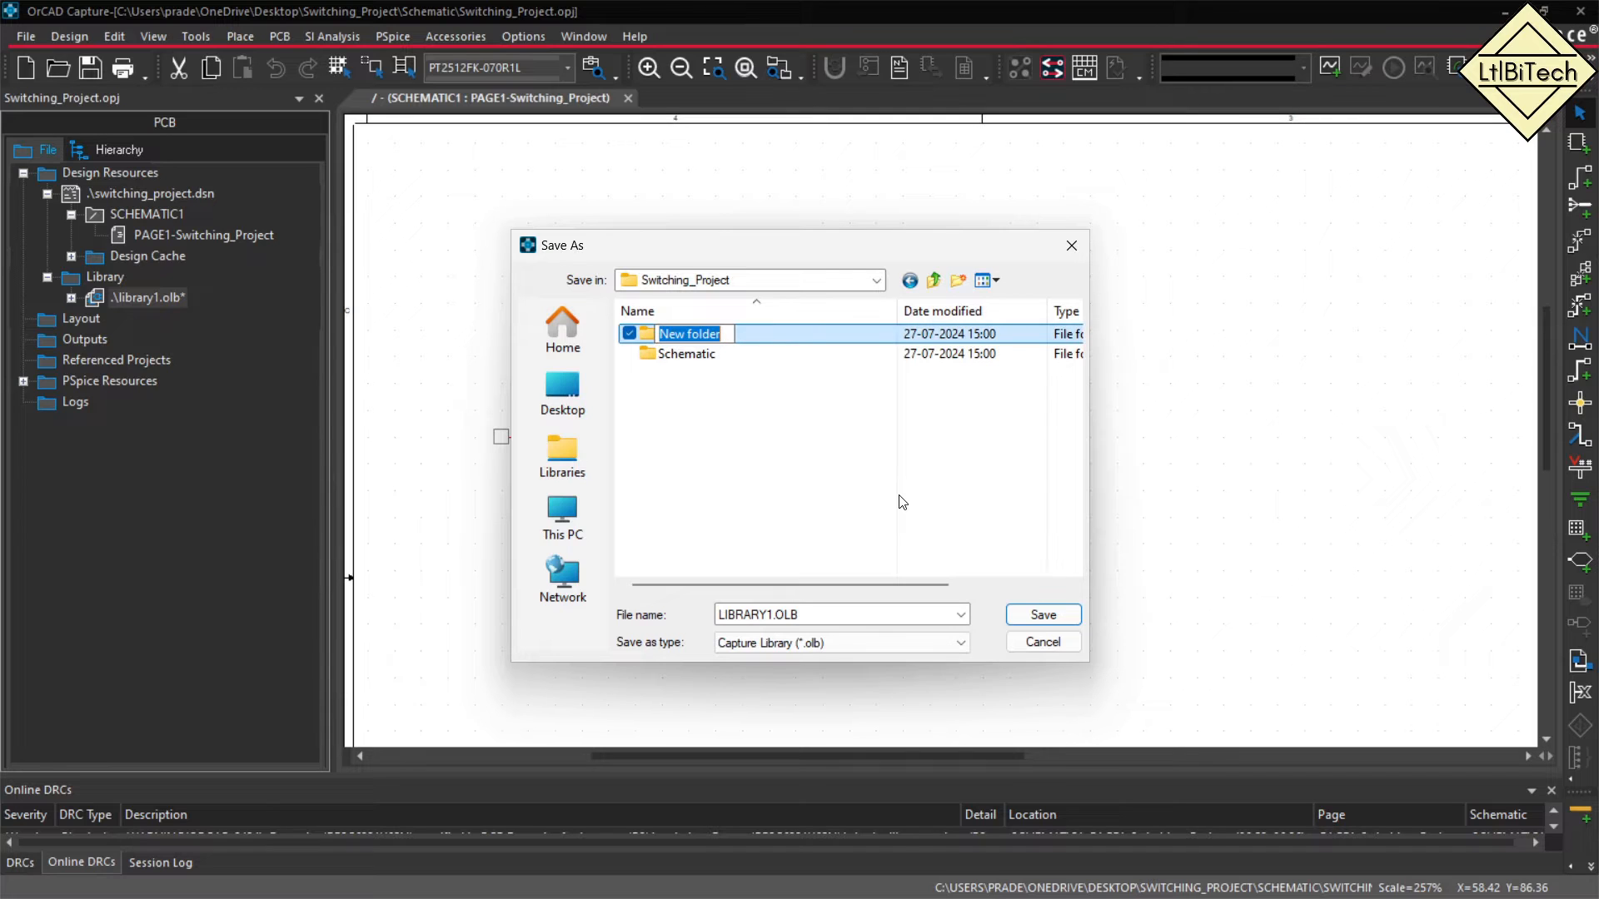
pyautogui.write('Library')
pyautogui.click(902, 503)
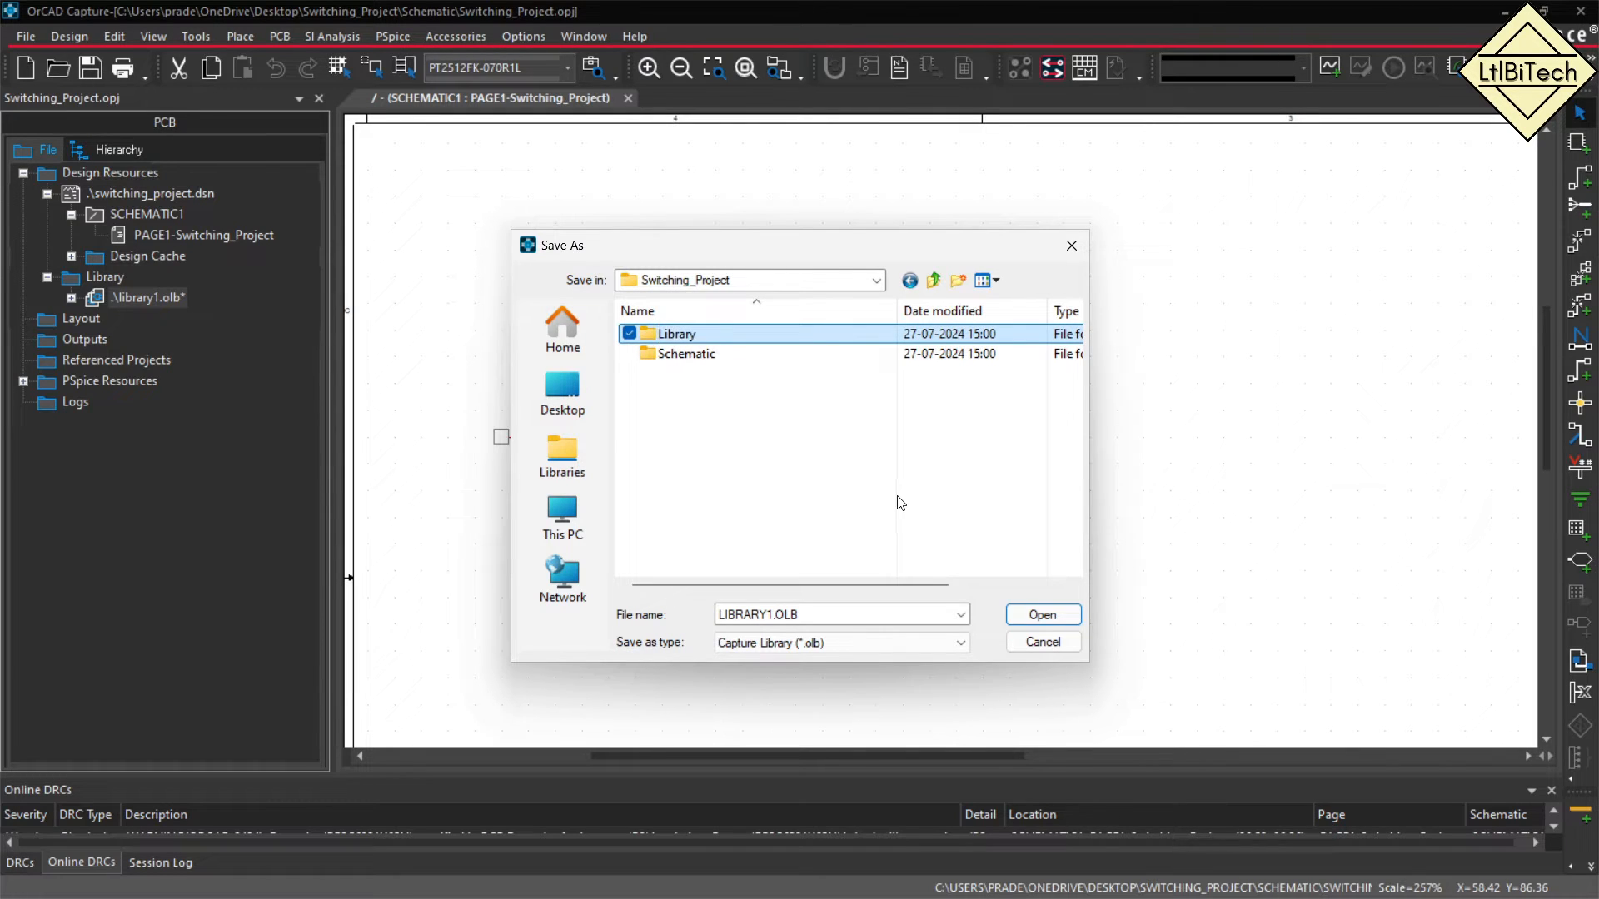
pyautogui.doubleClick(739, 335)
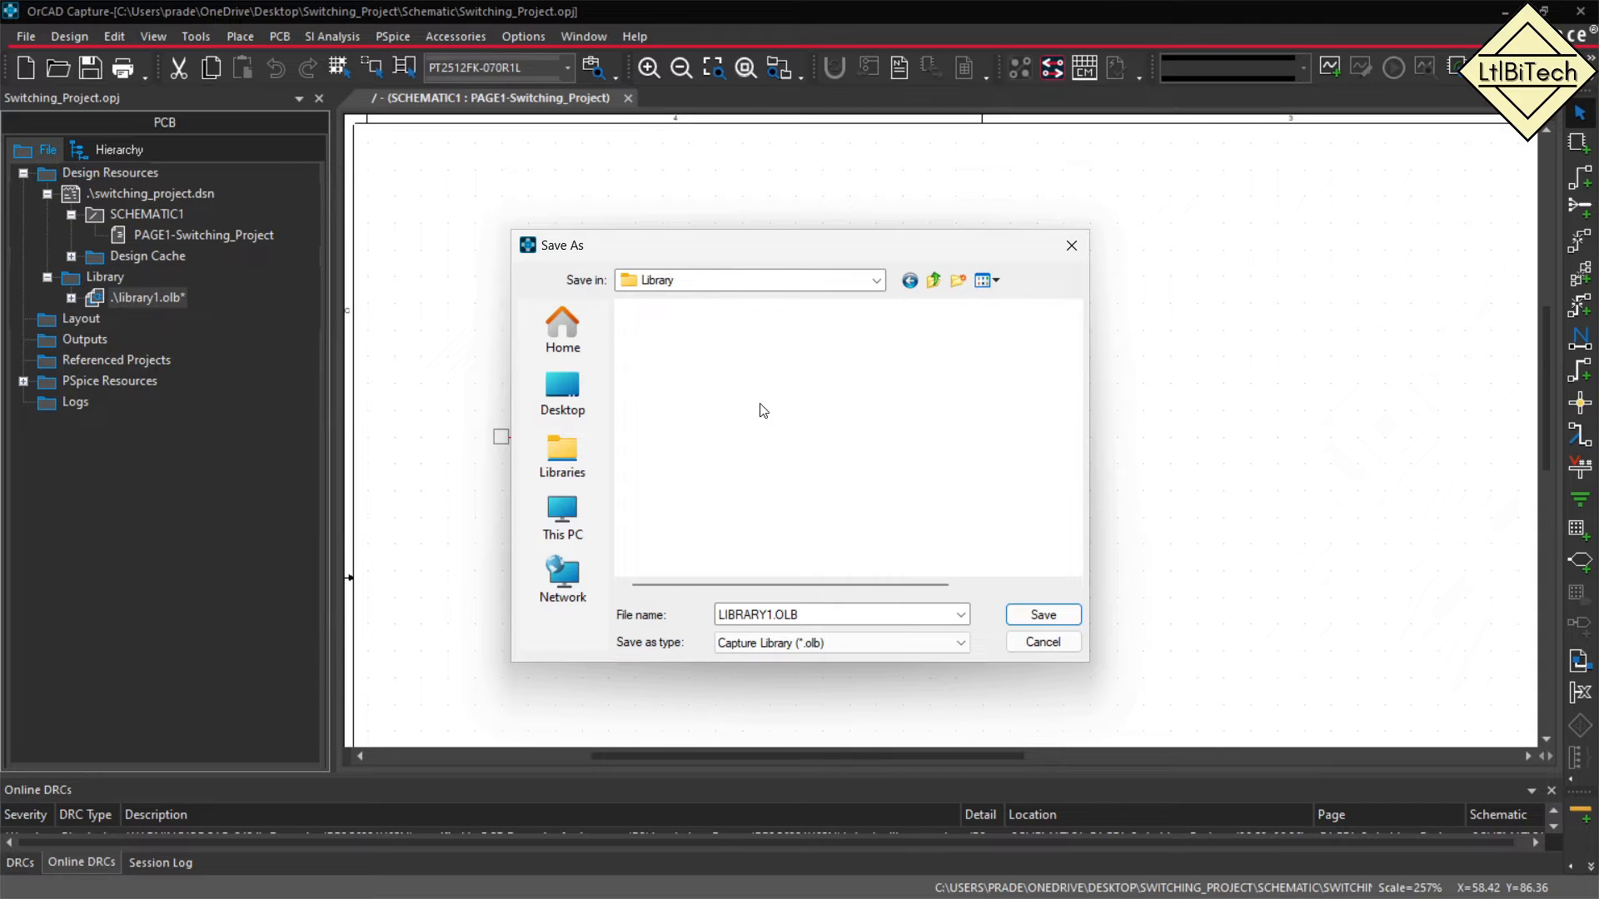
pyautogui.doubleClick(814, 614)
pyautogui.write('Swi')
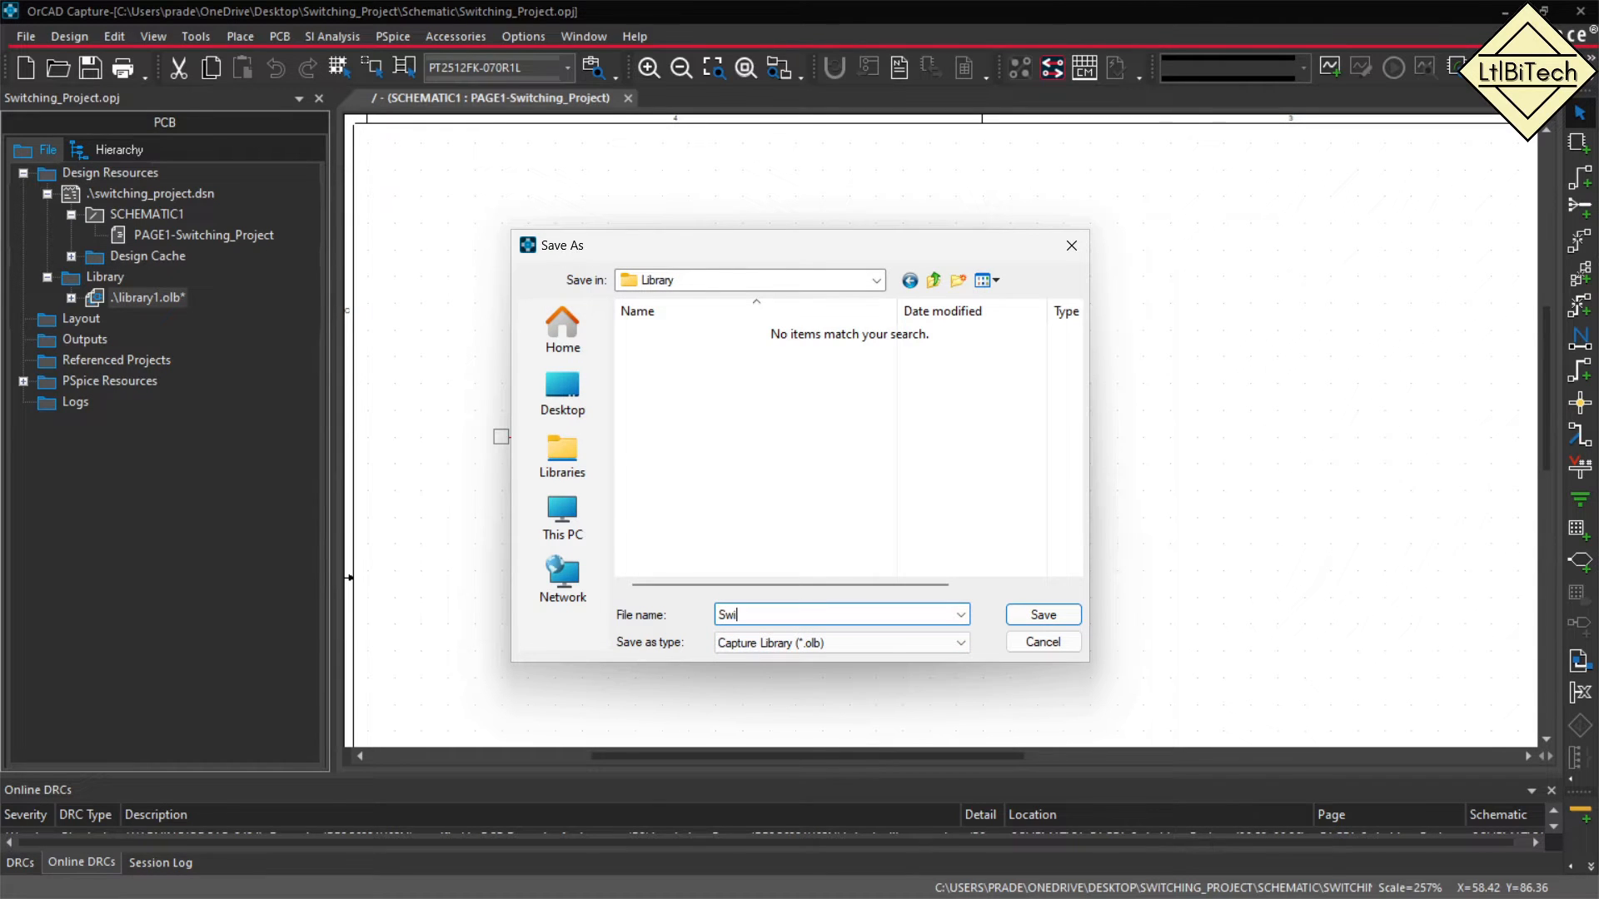
pyautogui.write('tching_Project')
pyautogui.click(1033, 616)
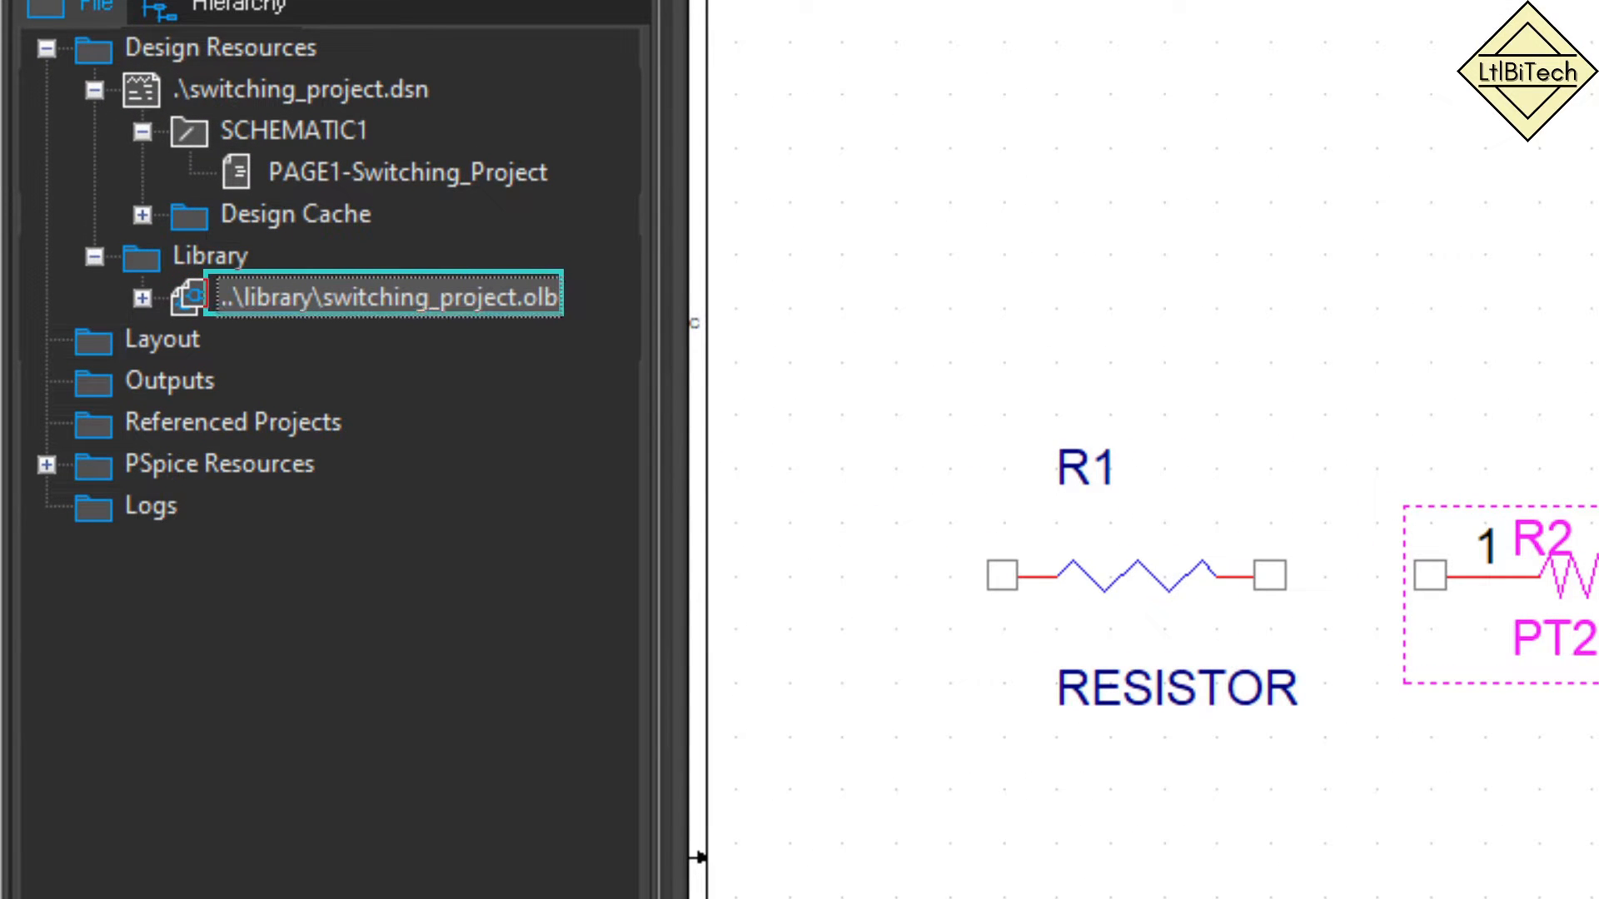
# Create a new part named RES with reference prefix R in the switching_project.olb library.
pyautogui.rightClick(430, 305)
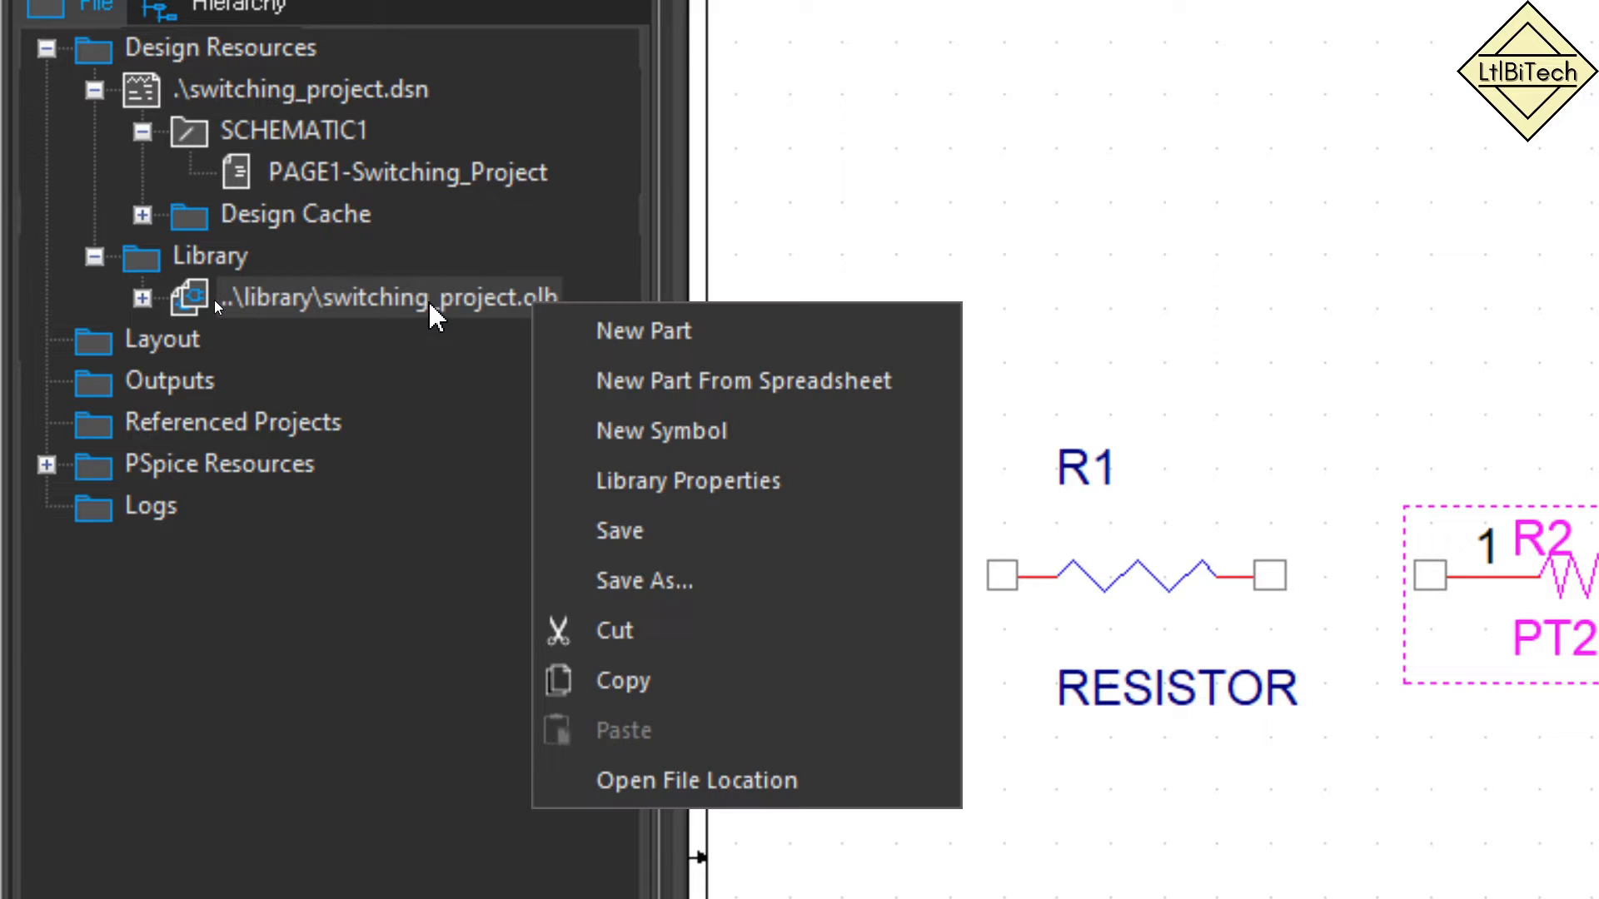
pyautogui.click(601, 331)
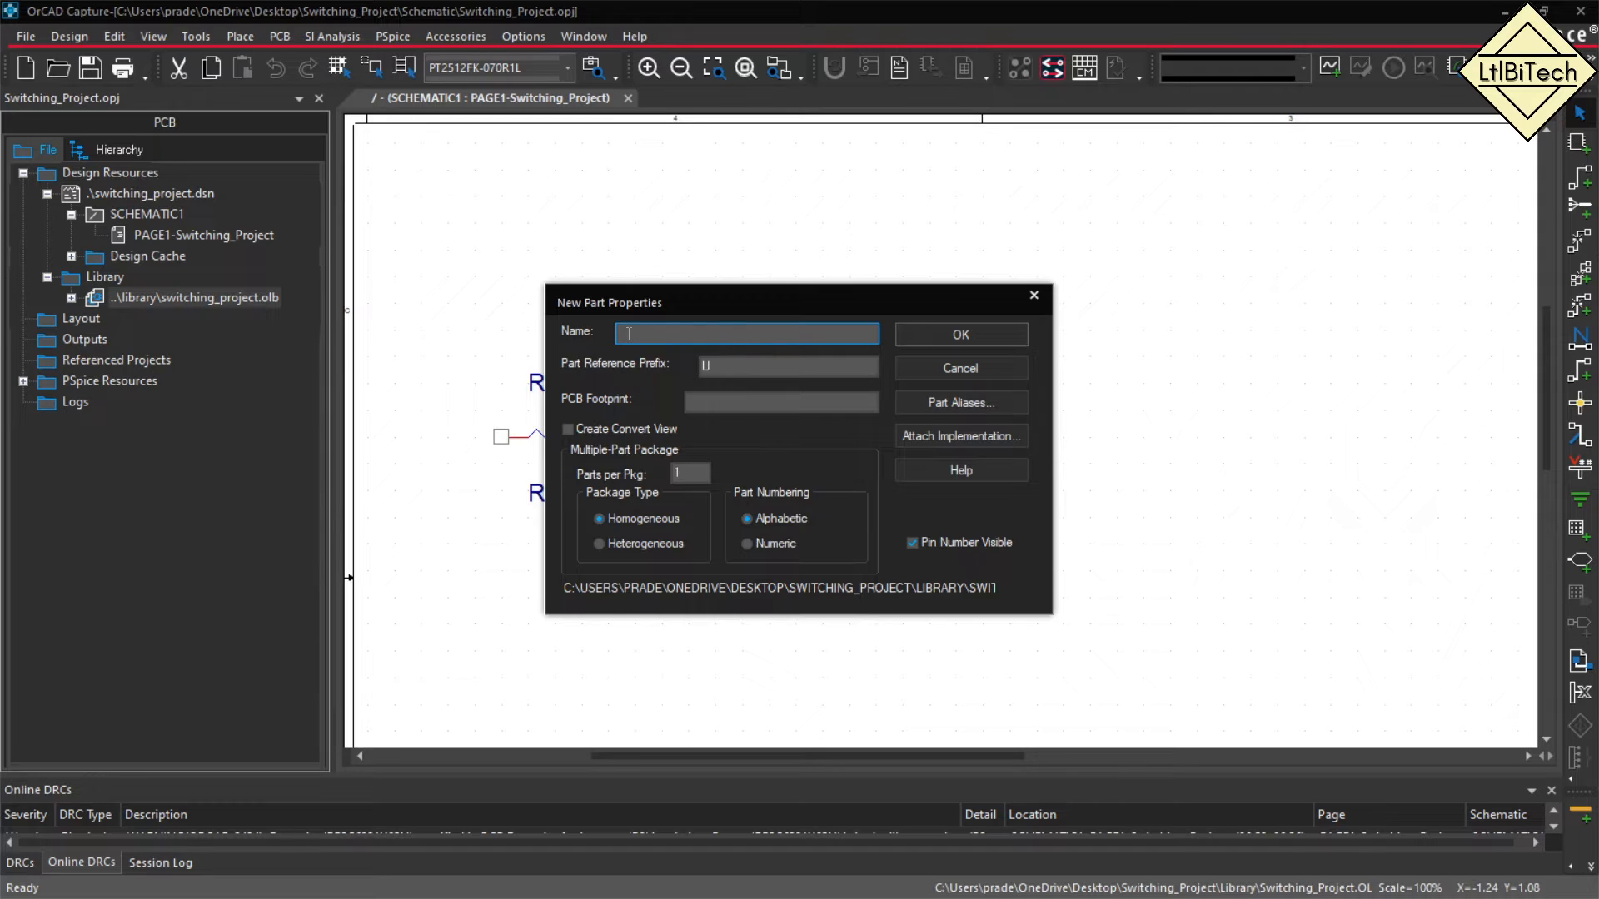
pyautogui.press('Tab')
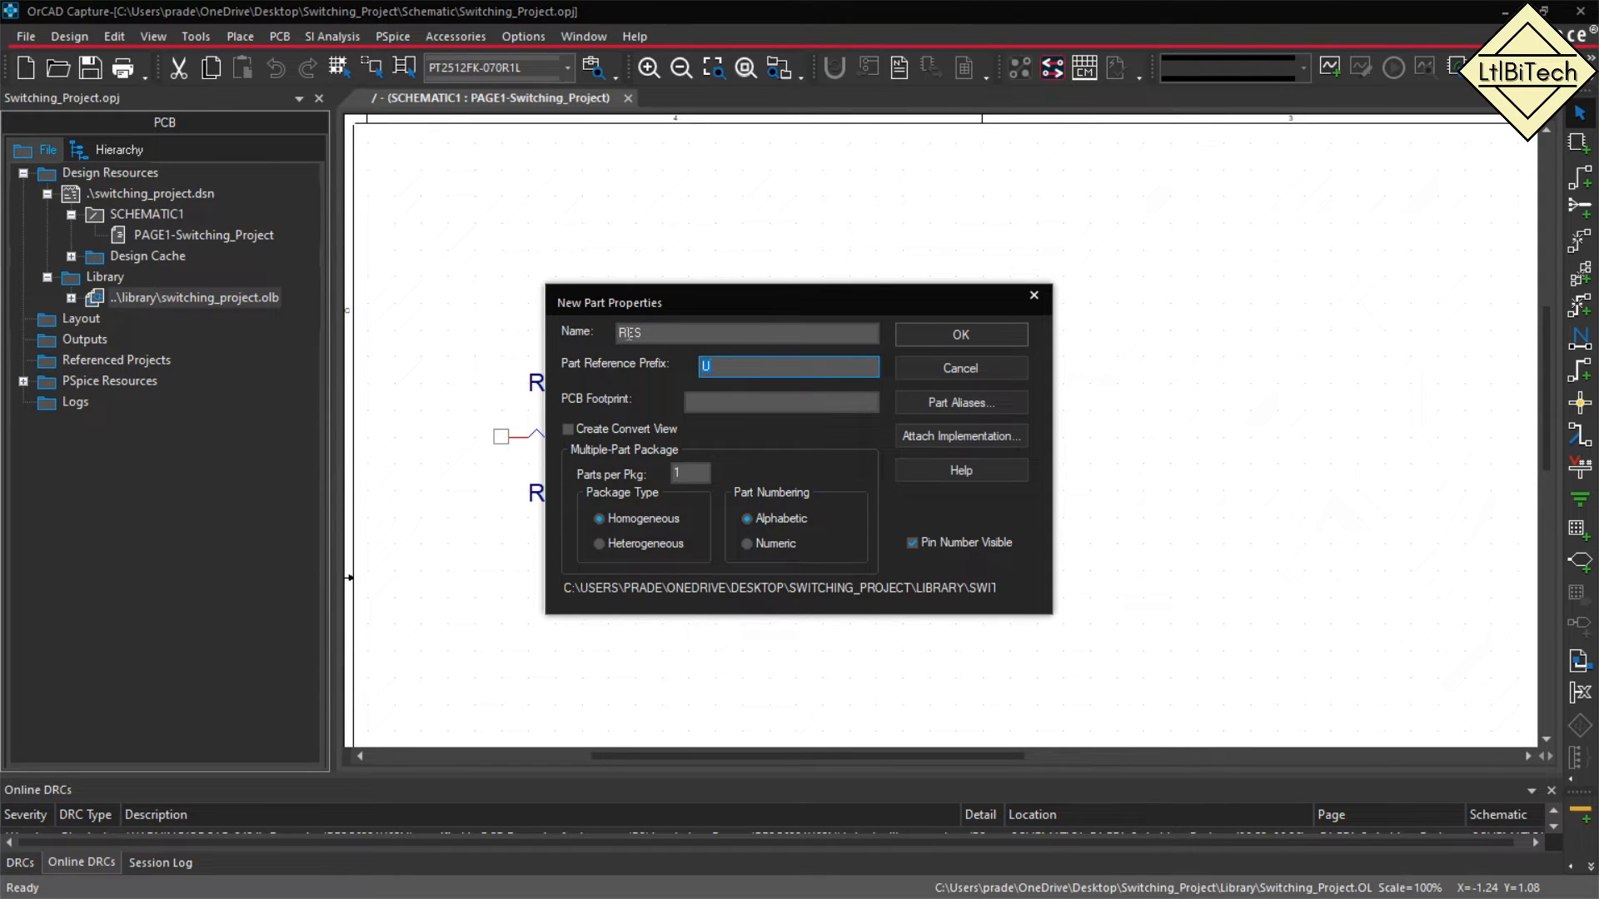
pyautogui.write('R')
pyautogui.click(966, 335)
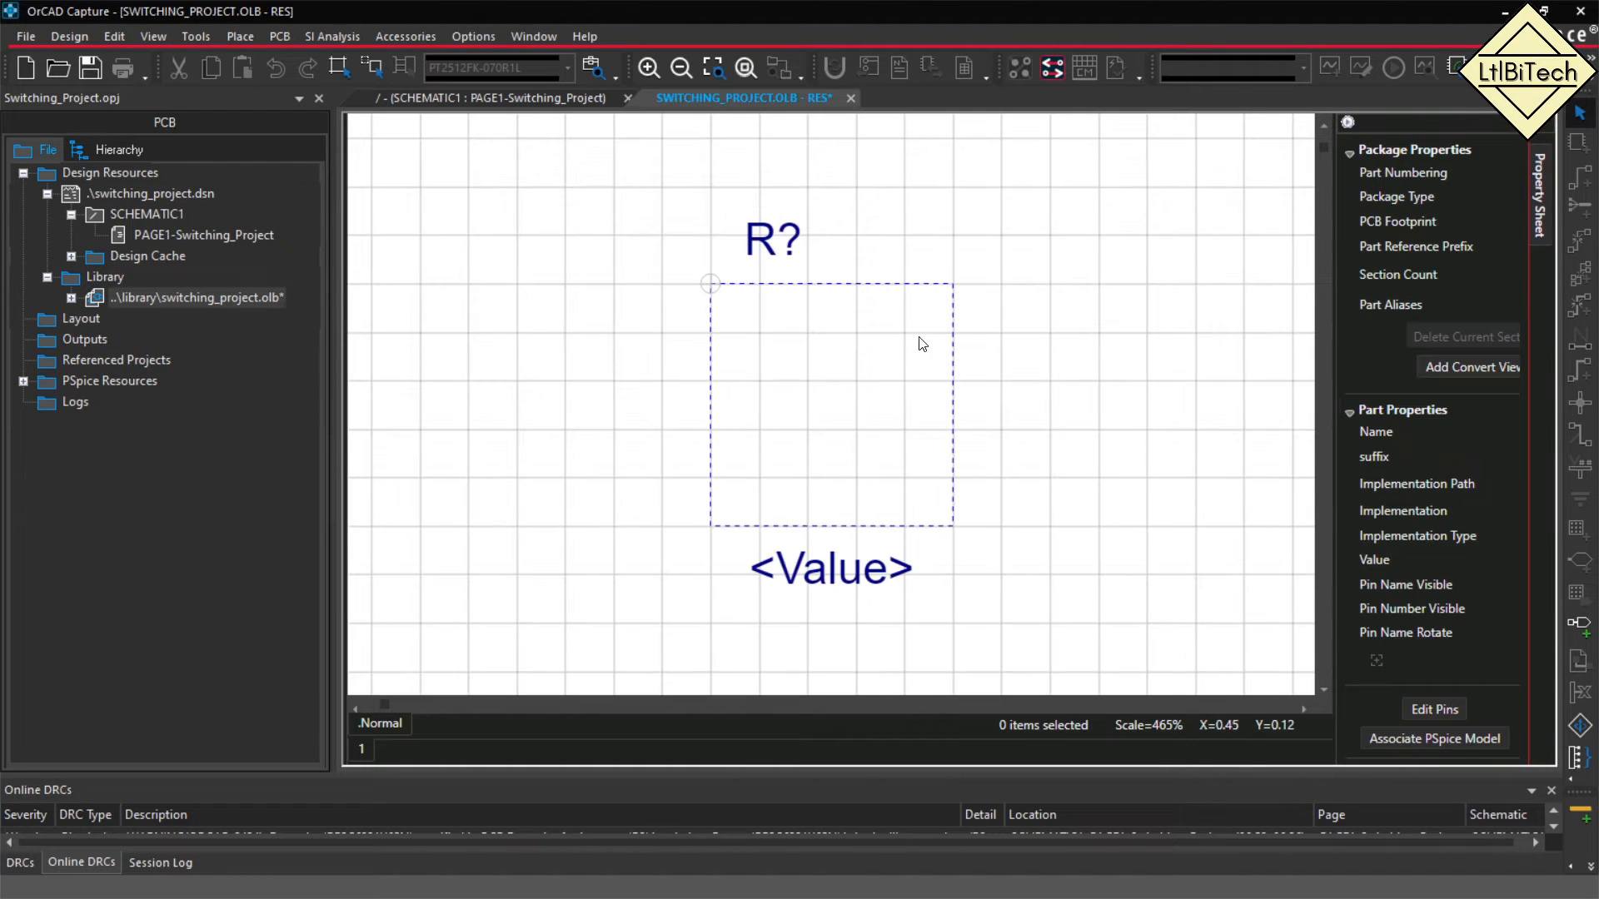
# Draw two diagonal lines forming one zigzag peak, one grid square wide, starting at the left edge of the part outline.
pyautogui.click(811, 293)
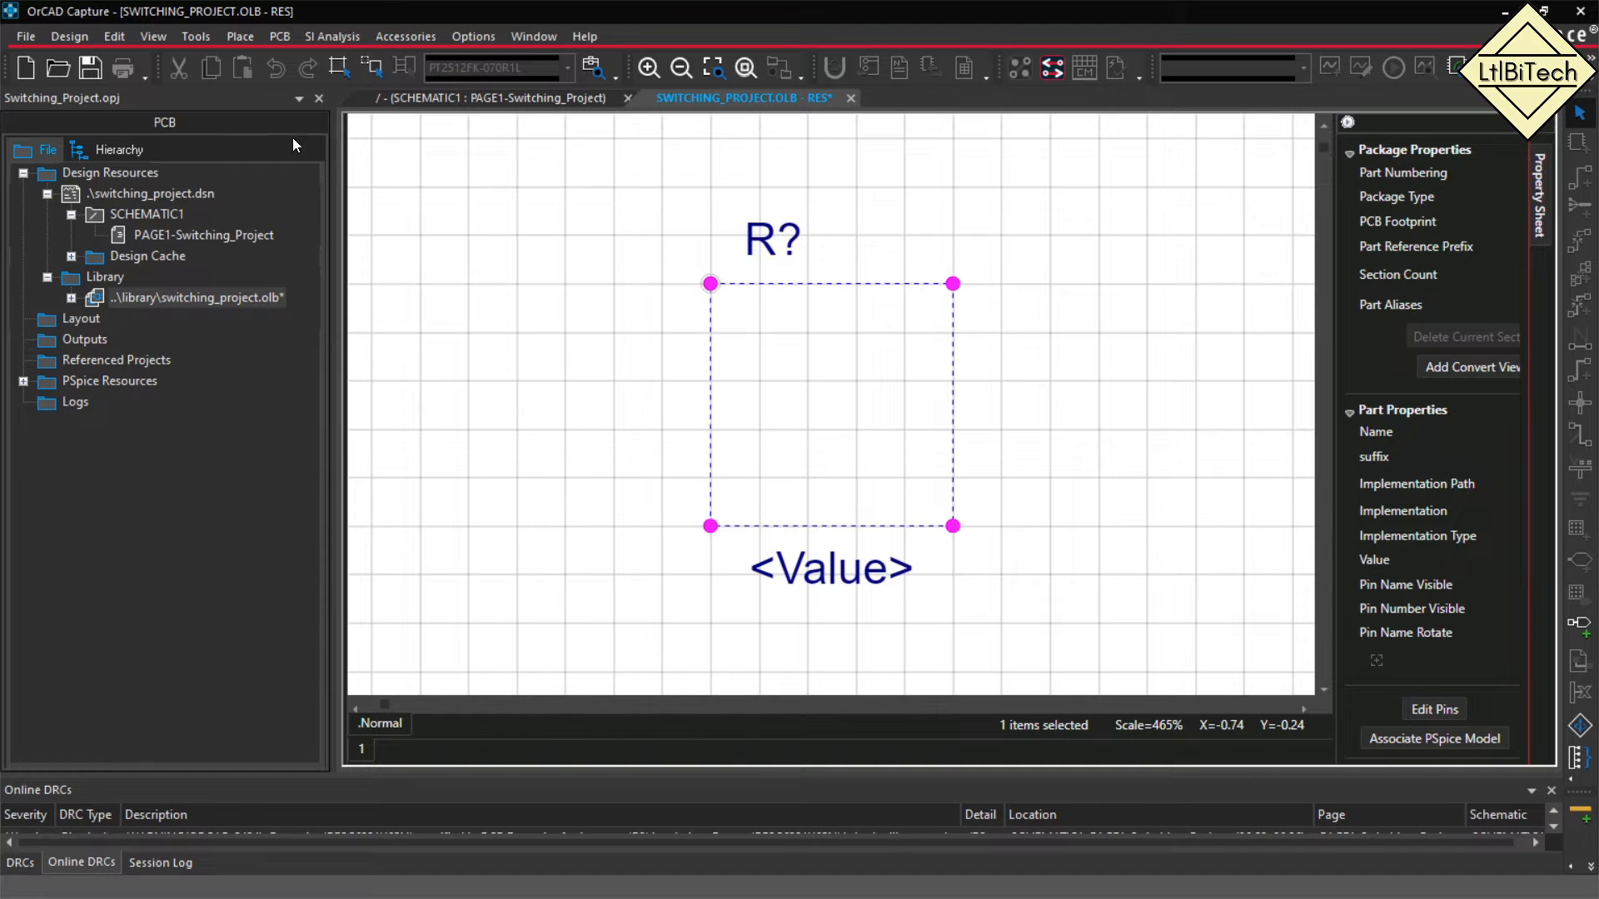
pyautogui.click(240, 37)
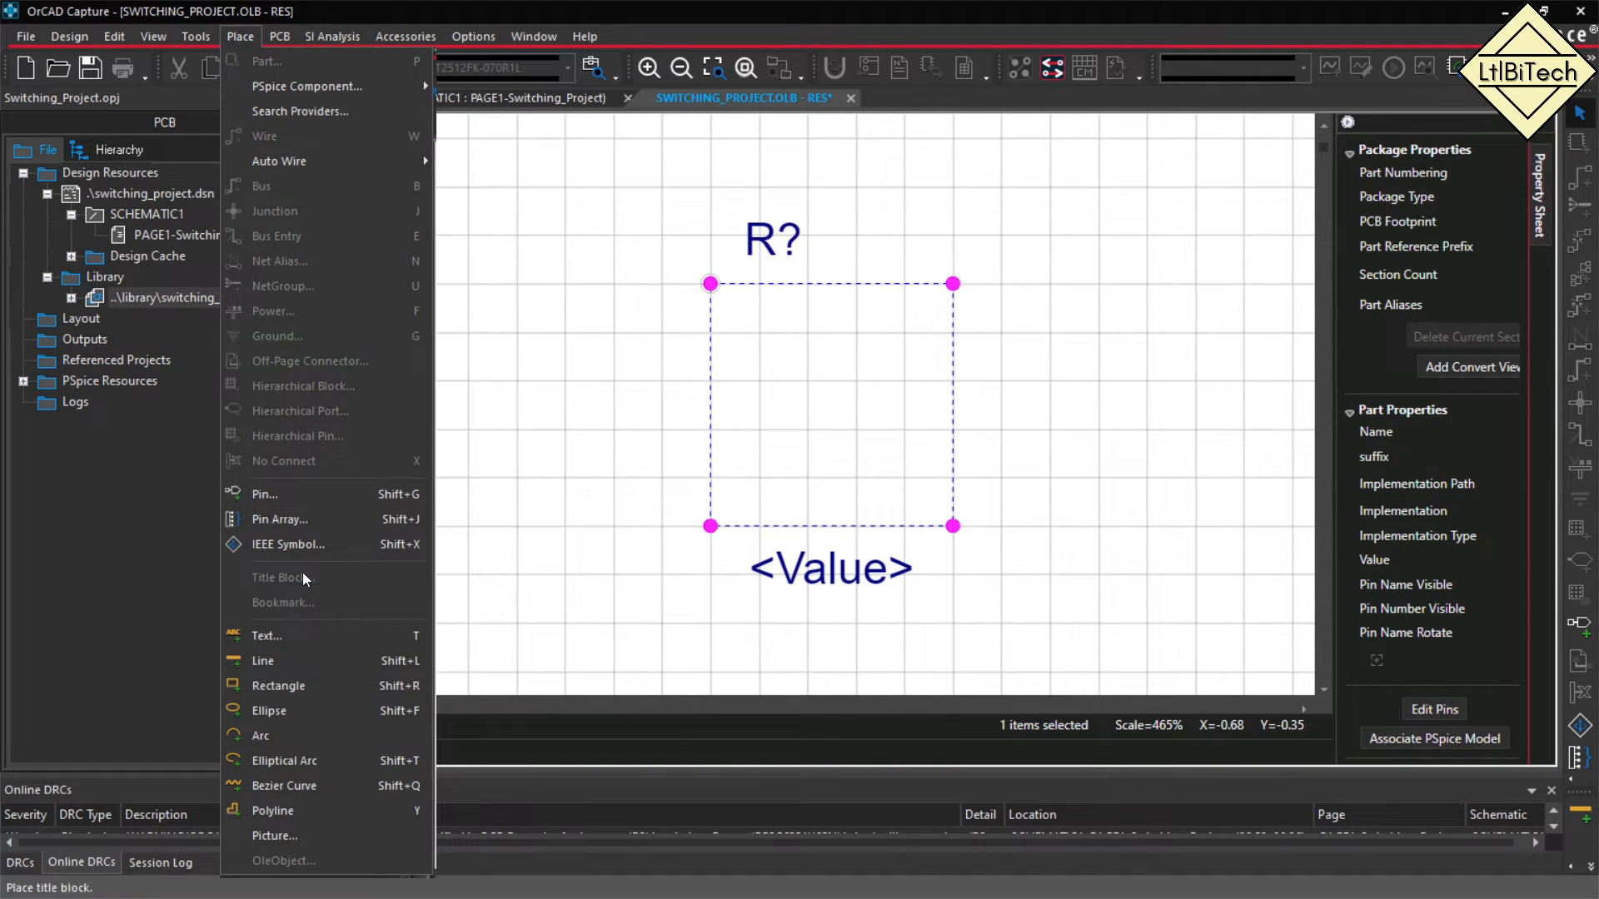
pyautogui.click(273, 660)
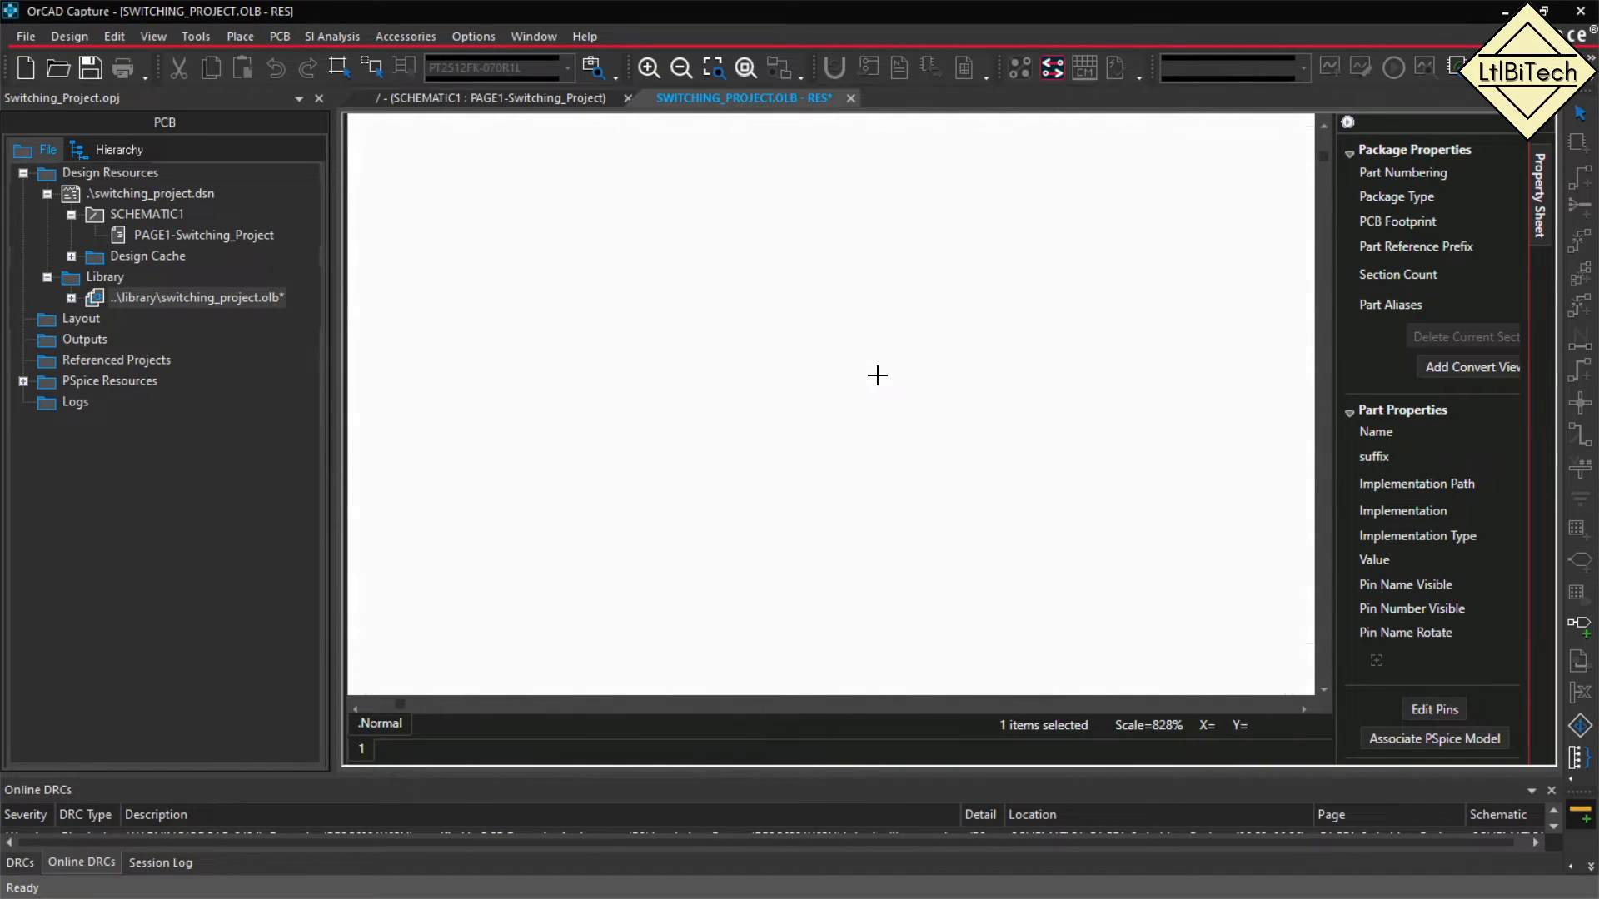
pyautogui.keyDown('ctrl'); pyautogui.scroll(2, 878, 367); pyautogui.keyUp('ctrl')
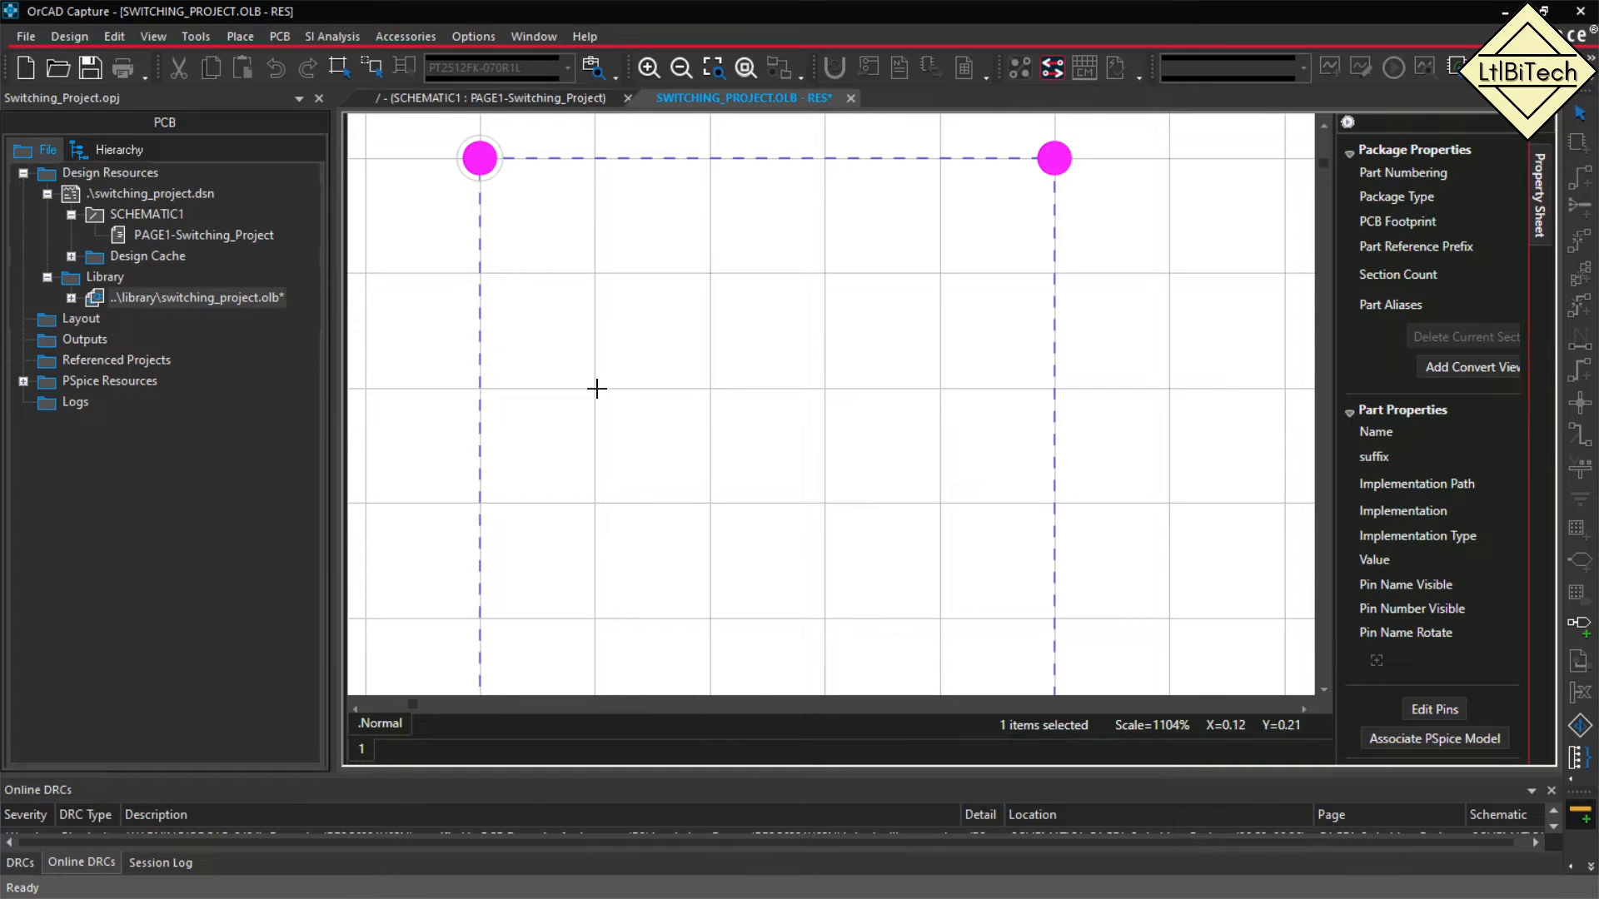
pyautogui.click(480, 389)
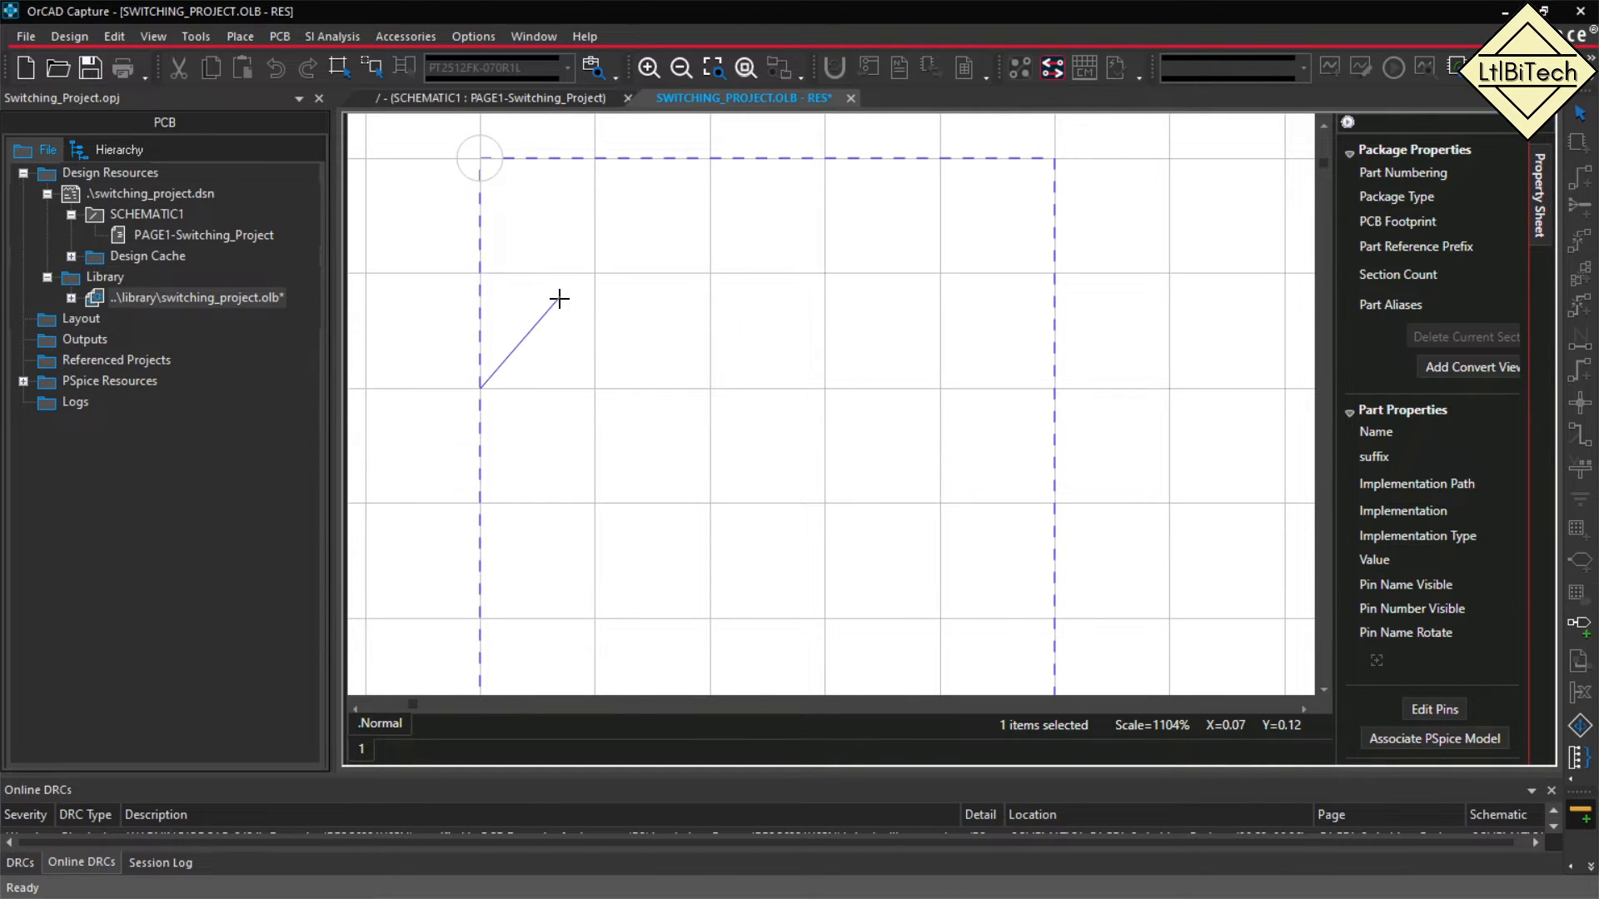
pyautogui.click(537, 331)
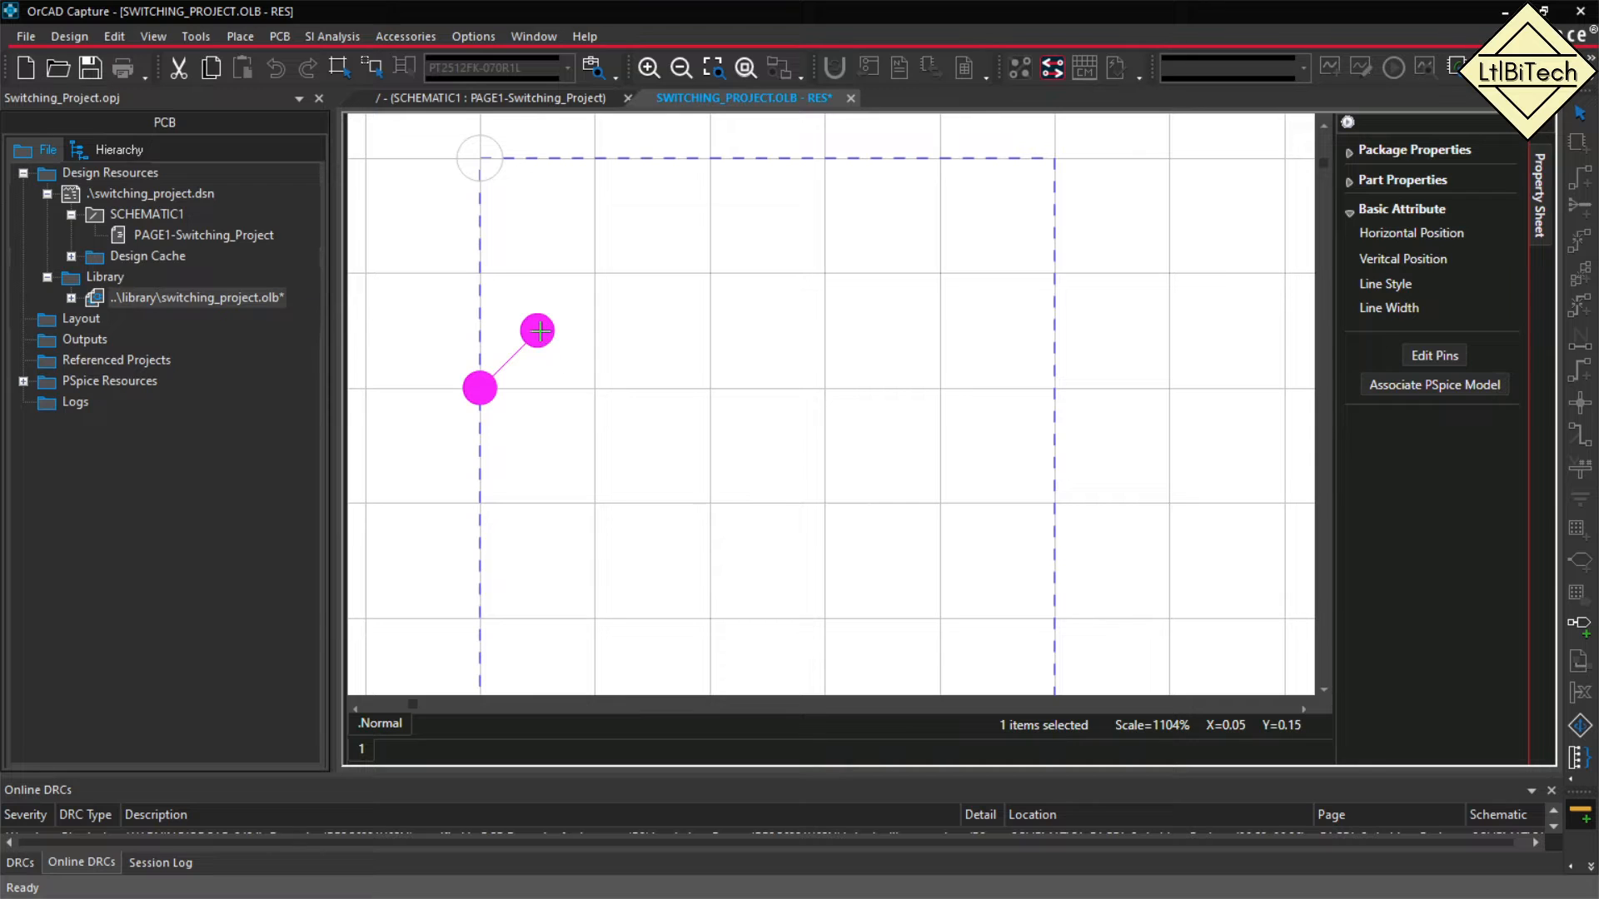
pyautogui.click(537, 330)
pyautogui.click(590, 388)
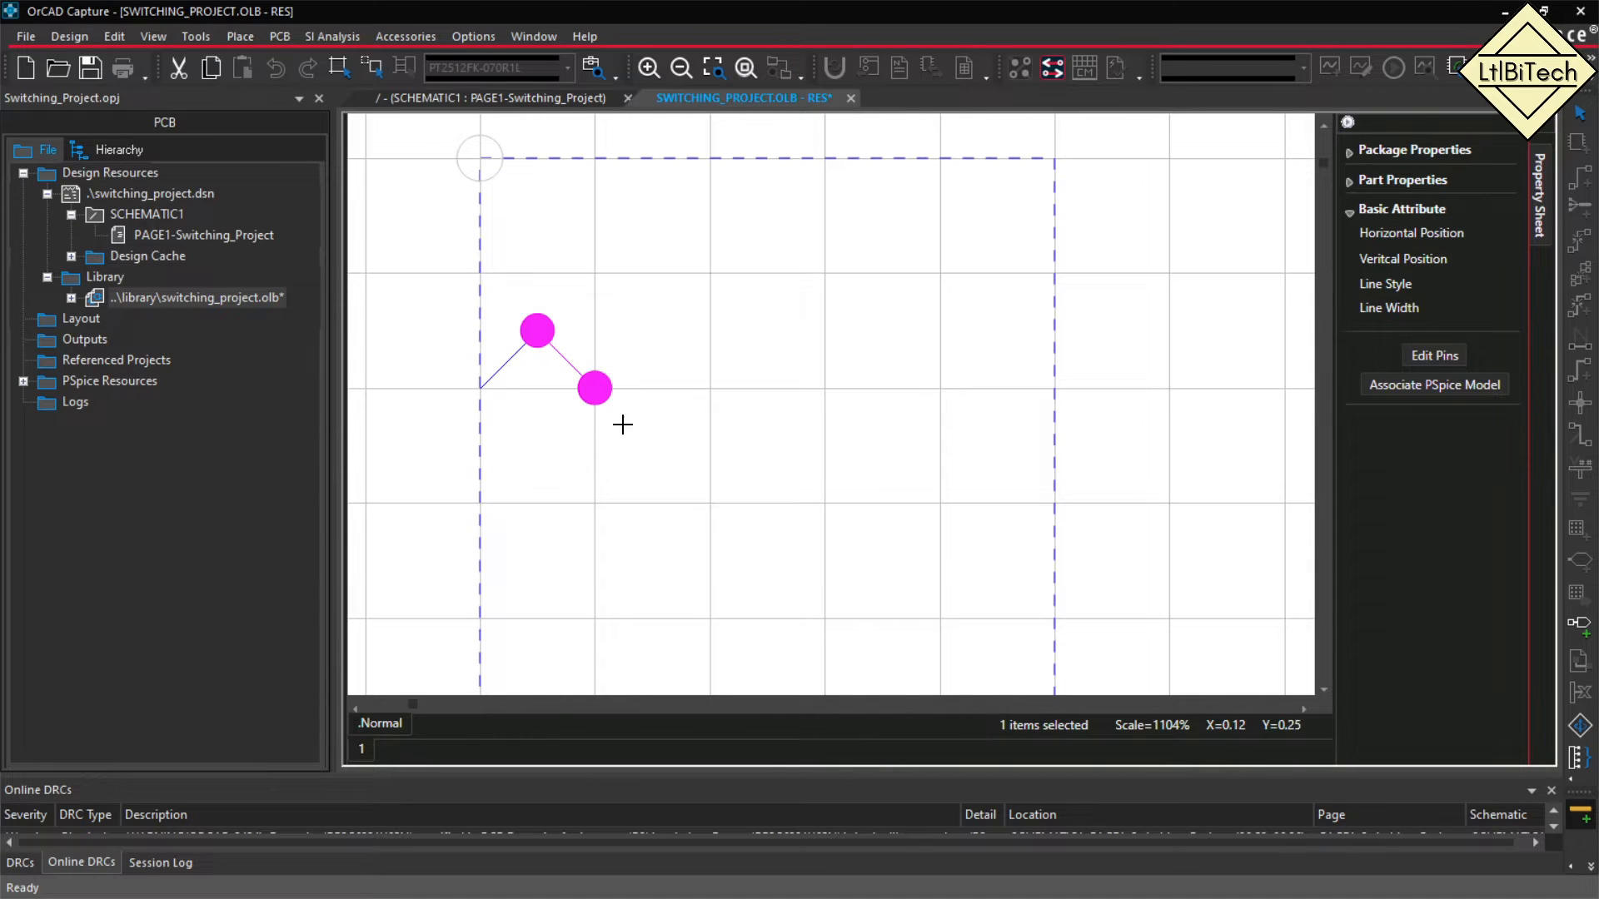
pyautogui.rightClick(689, 343)
pyautogui.click(719, 357)
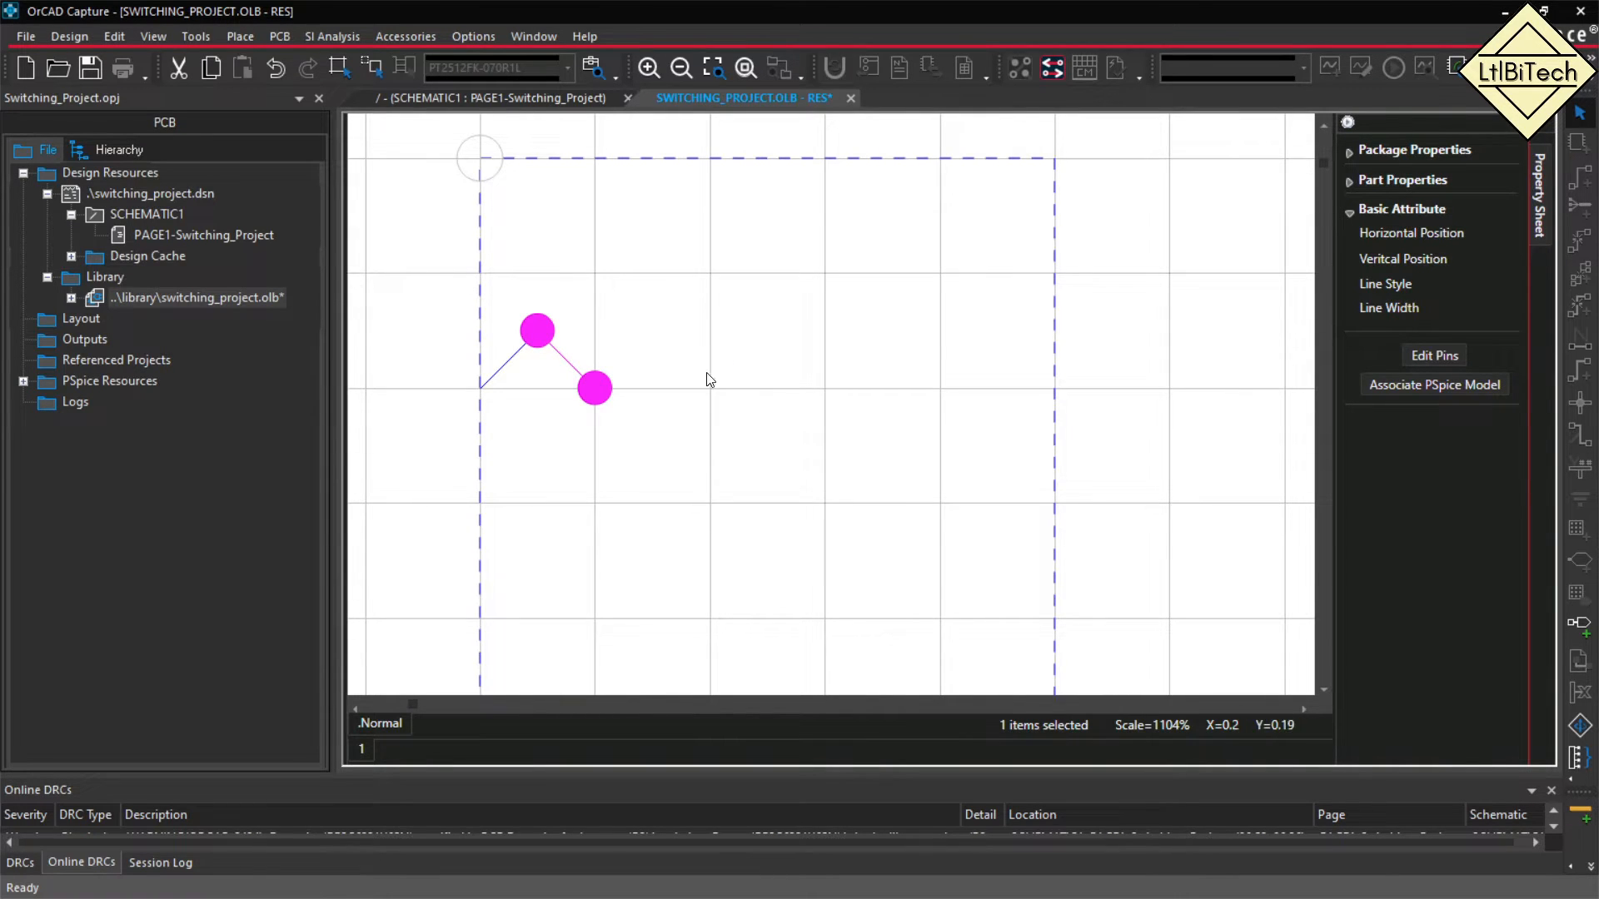
pyautogui.click(607, 357)
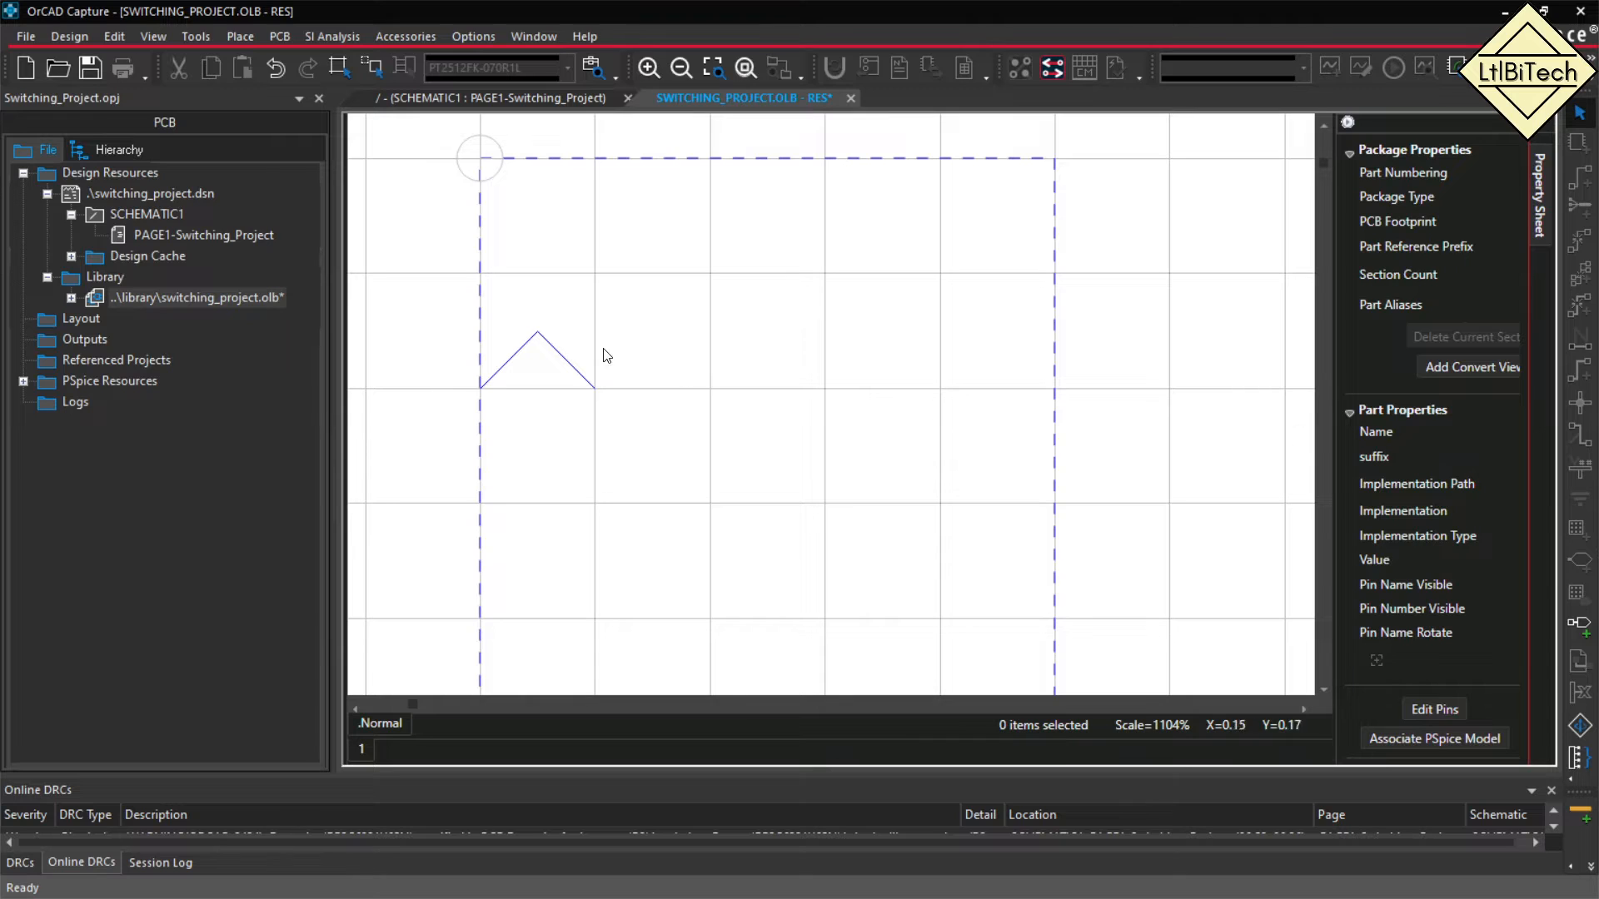
# Copy the two-line peak and paste it three times end to end to form a four-peak resistor zigzag.
pyautogui.click(532, 342)
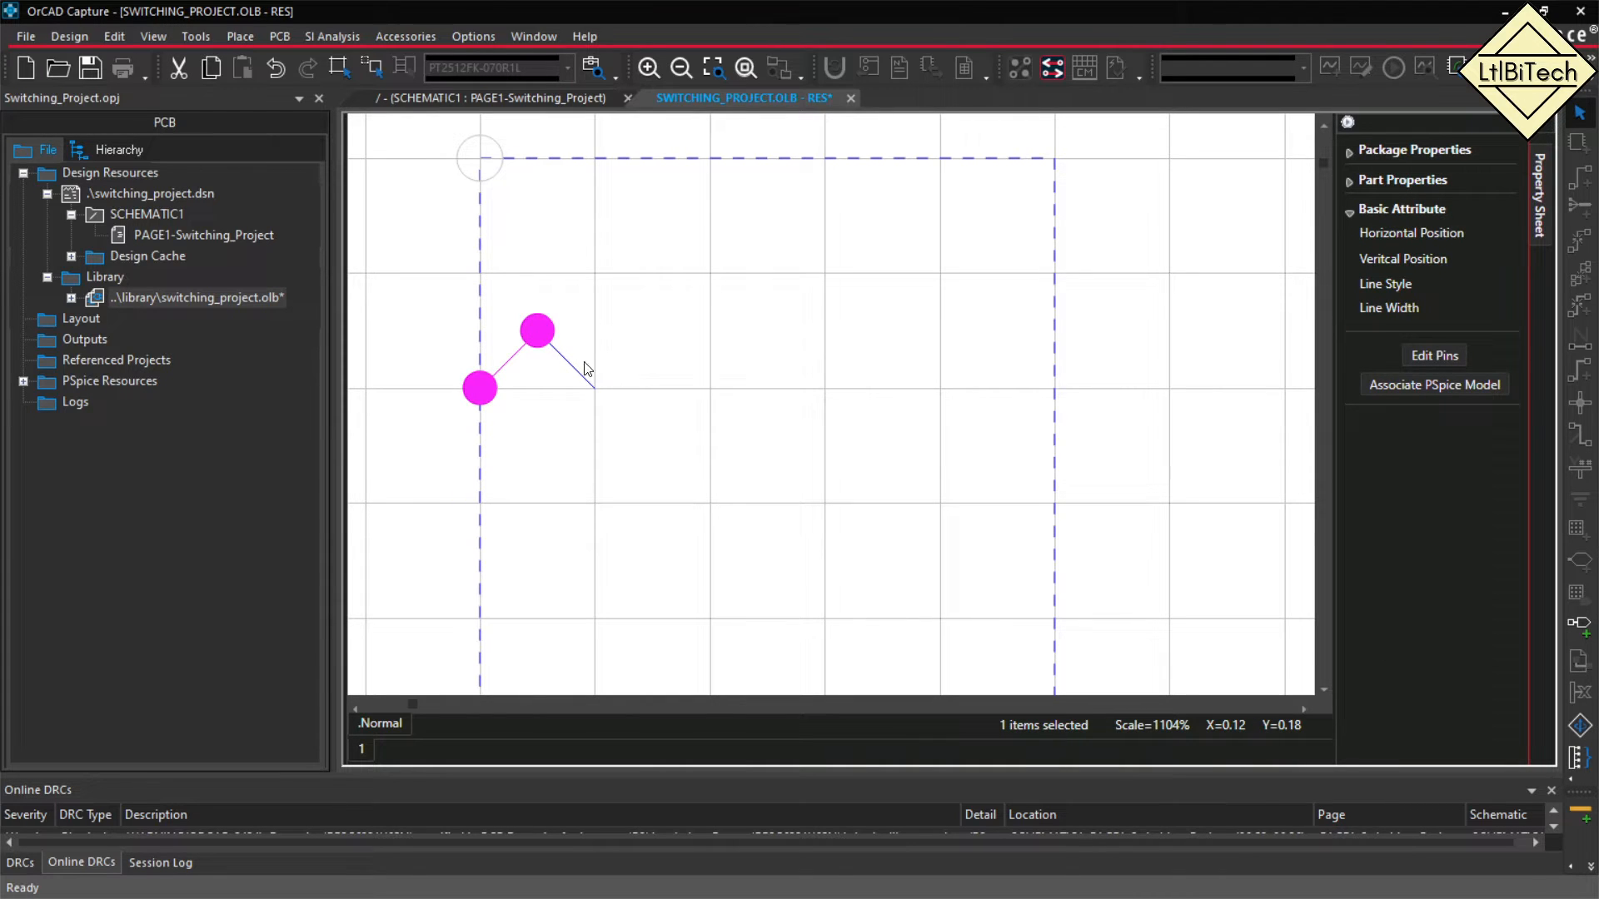
pyautogui.keyDown('ctrl'); pyautogui.click(571, 366); pyautogui.keyUp('ctrl')
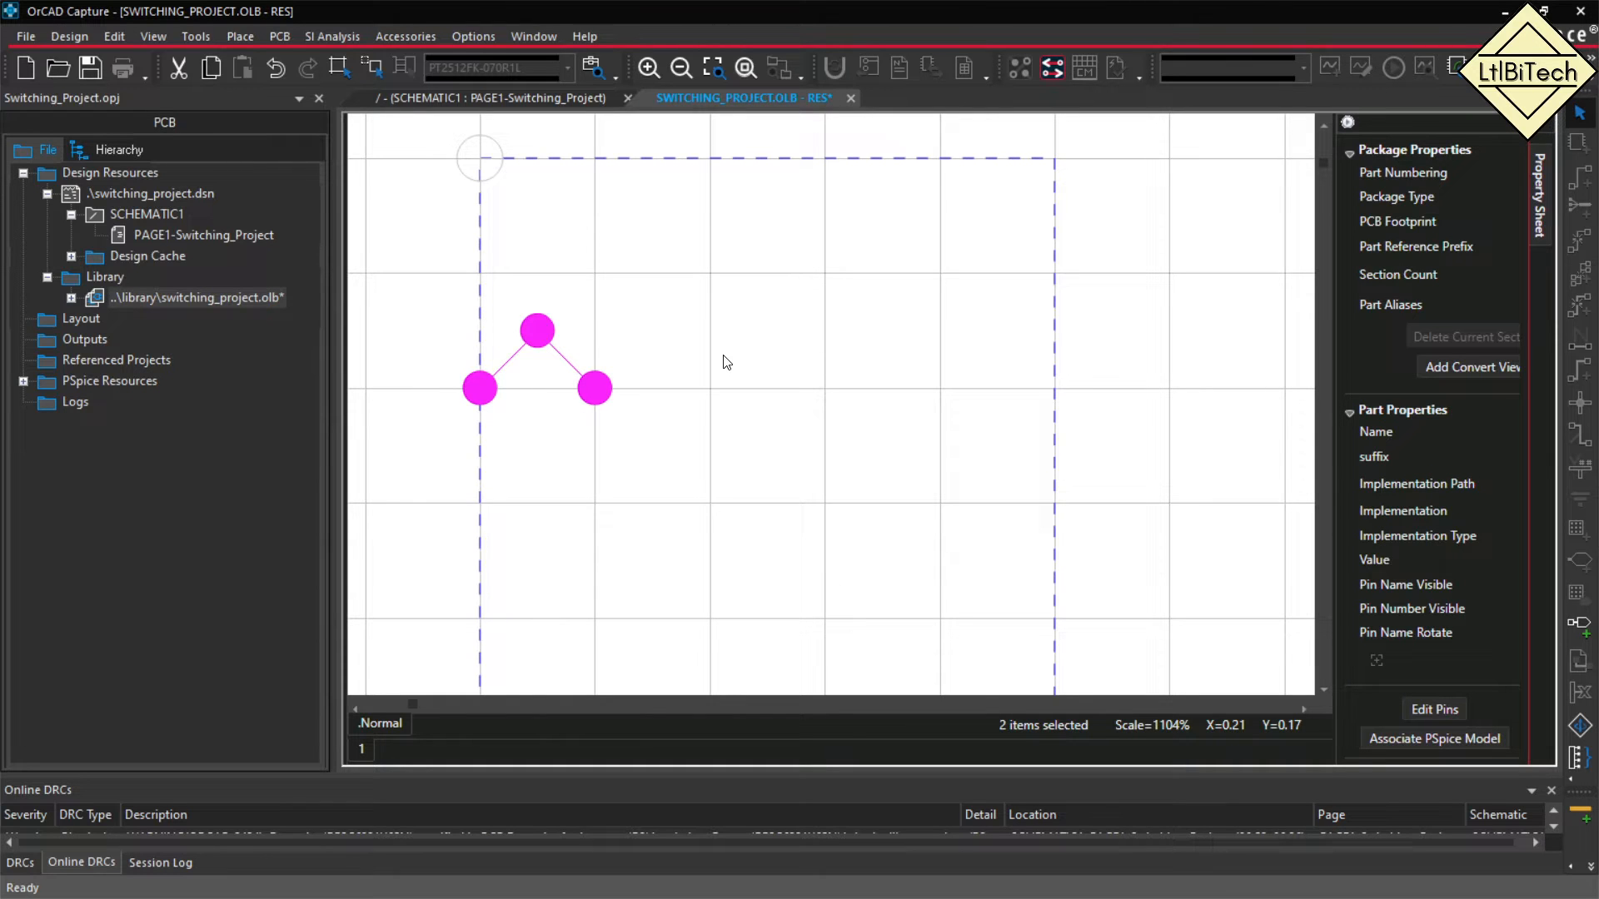
pyautogui.hotkey('ctrl', 'c')
pyautogui.hotkey('ctrl', 'v')
pyautogui.click(591, 331)
pyautogui.hotkey('ctrl', 'v')
pyautogui.click(708, 331)
pyautogui.hotkey('ctrl', 'v')
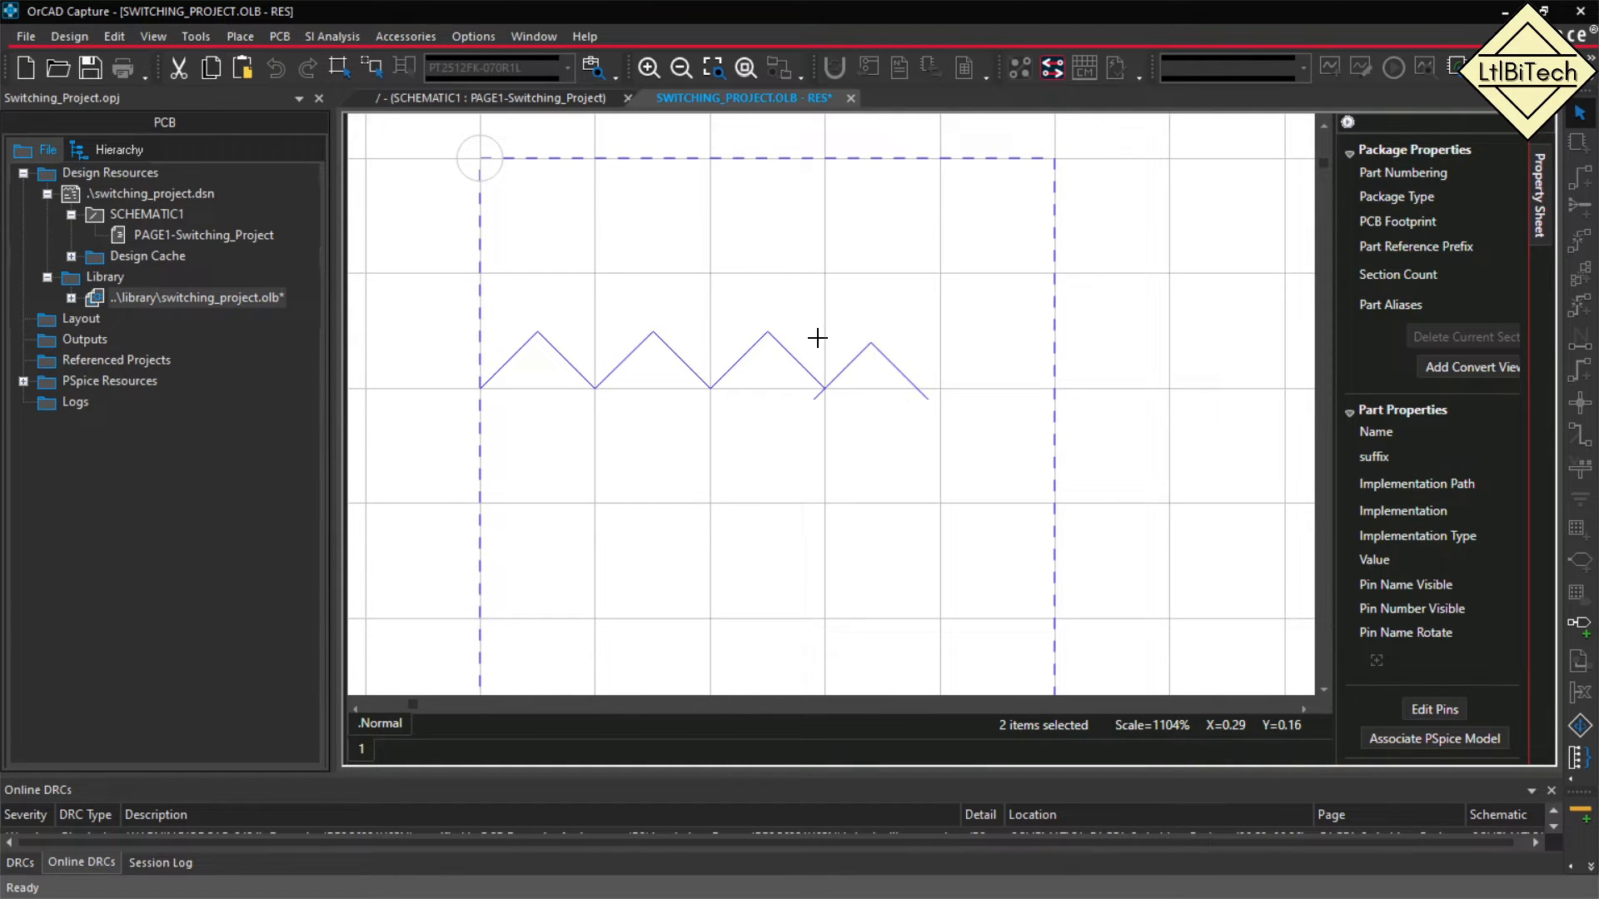
pyautogui.click(827, 333)
pyautogui.rightClick(1105, 268)
pyautogui.click(1099, 215)
# Shrink the part outline around the zigzag to four grid squares wide and two high.
pyautogui.click(1032, 160)
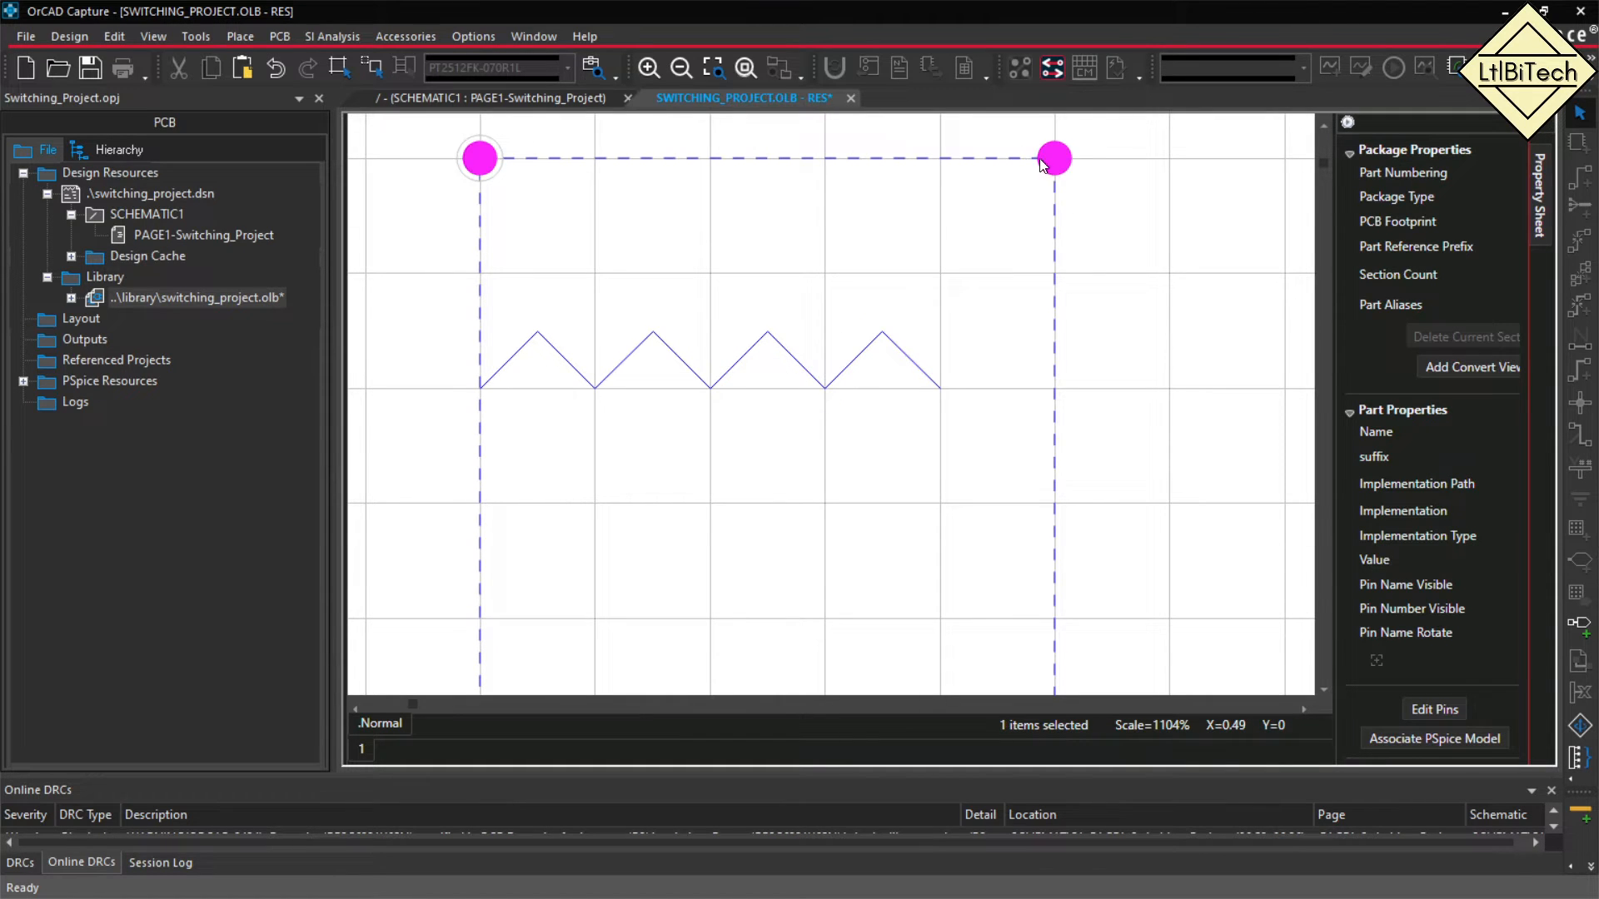
pyautogui.moveTo(1053, 160); pyautogui.dragTo(945, 258)
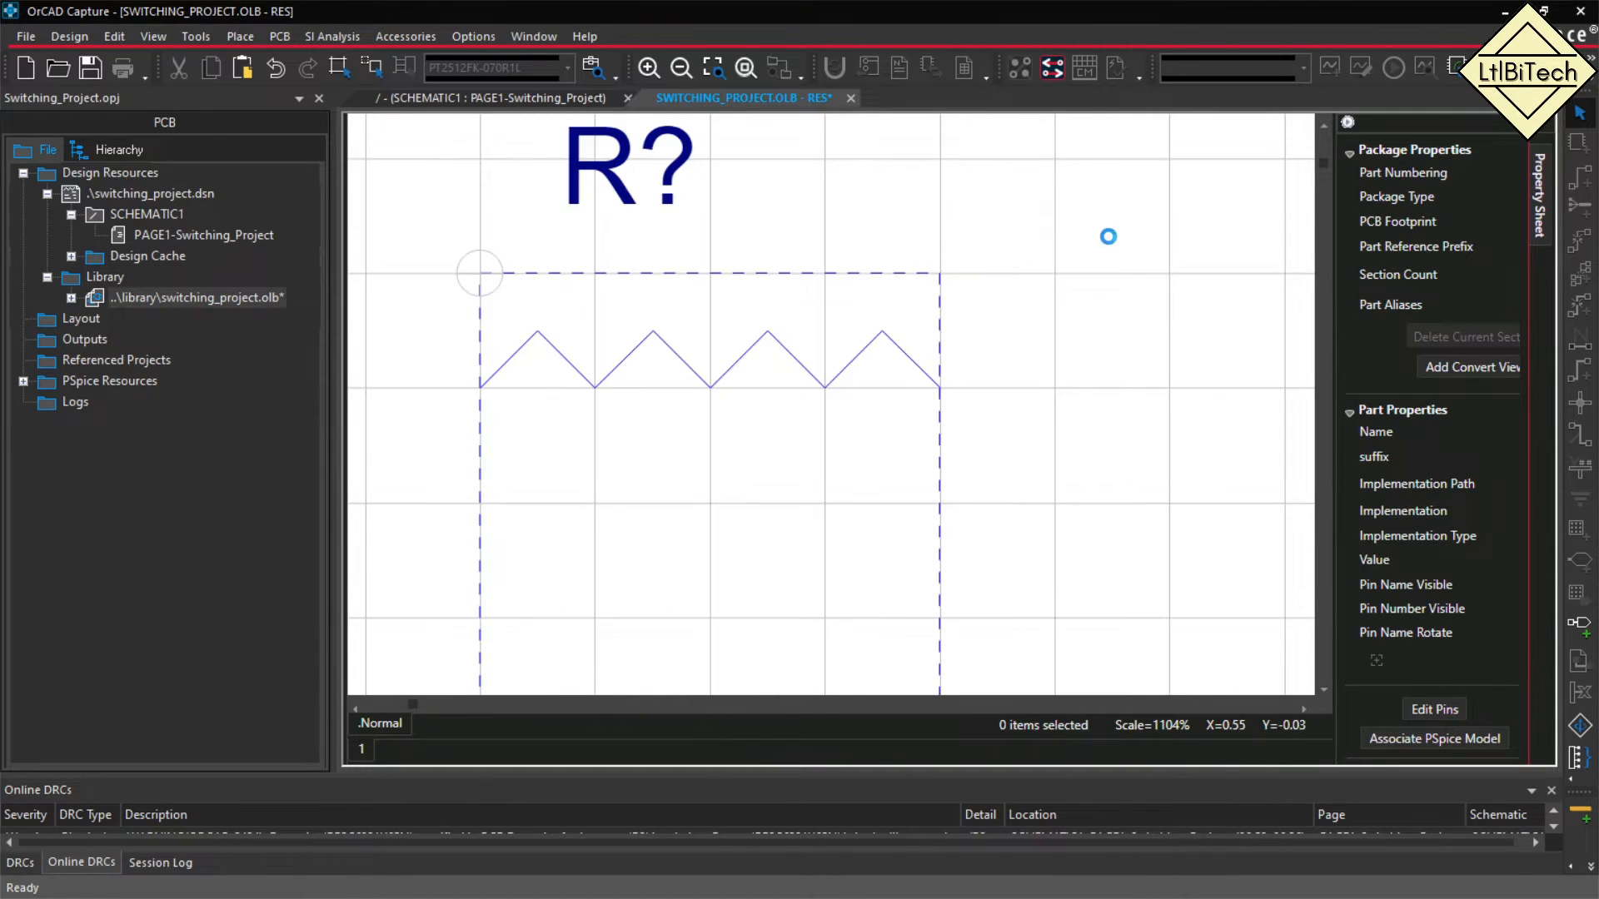
pyautogui.scroll(-5, 1108, 245)
pyautogui.click(958, 425)
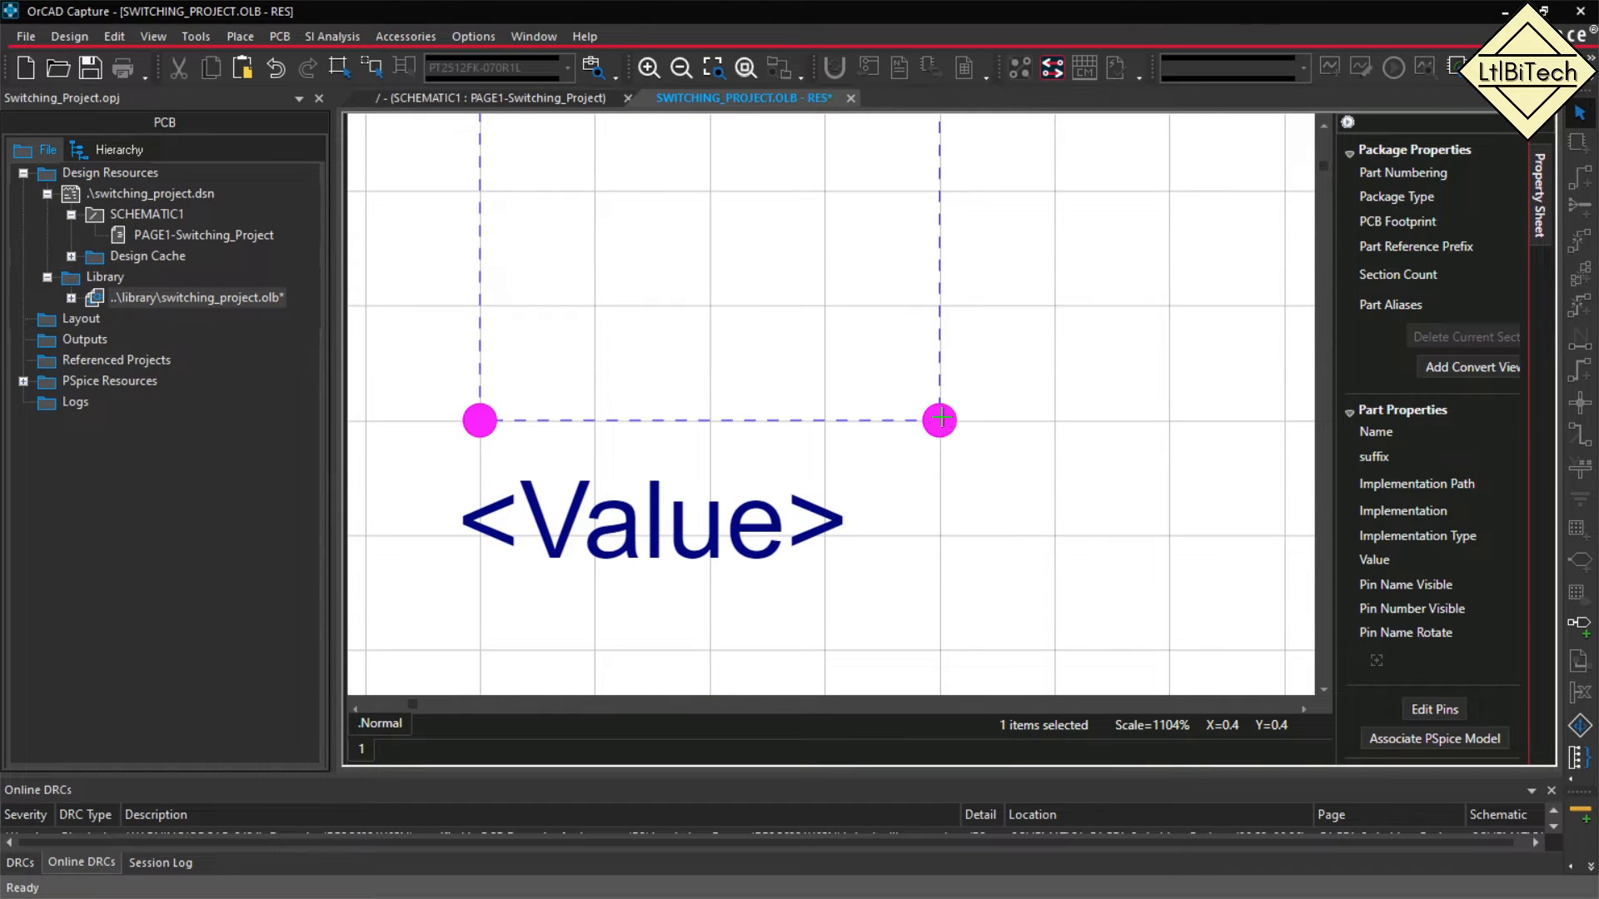
pyautogui.scroll(3, 990, 447)
pyautogui.moveTo(939, 630); pyautogui.dragTo(949, 423)
pyautogui.click(1045, 331)
# Move the R? reference just above the zigzag and the <Value> text just below it.
pyautogui.keyDown('ctrl'); pyautogui.scroll(-2, 1085, 416); pyautogui.keyUp('ctrl')
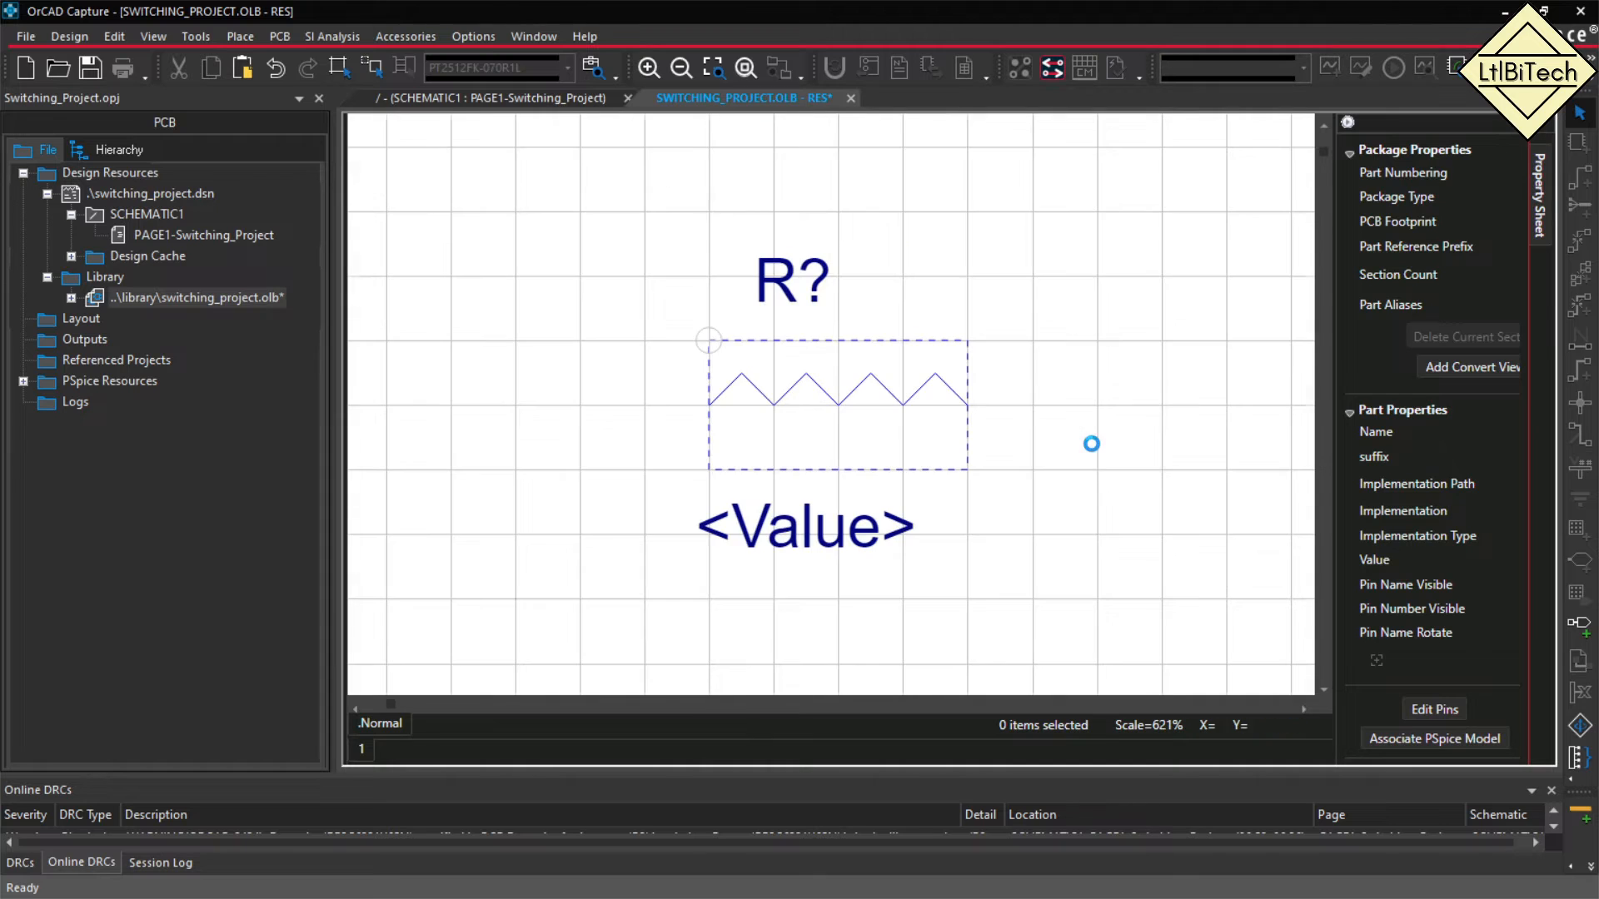
pyautogui.moveTo(773, 283); pyautogui.dragTo(735, 315)
pyautogui.moveTo(821, 520); pyautogui.dragTo(852, 452)
pyautogui.click(1048, 445)
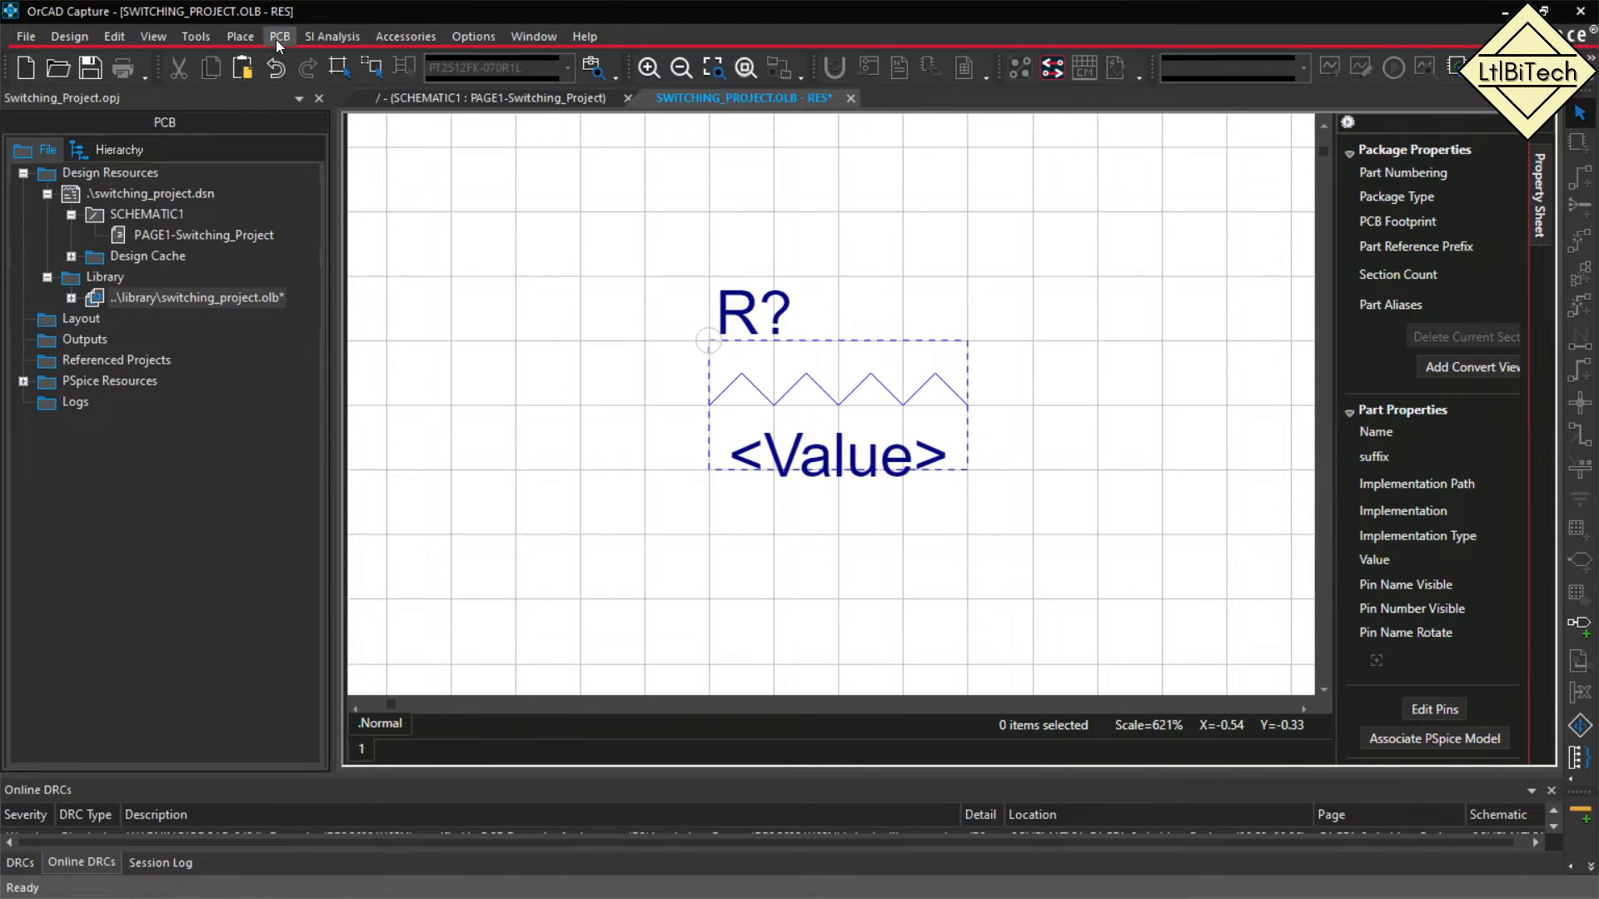
# Place Line-shaped pins named and numbered 1 and 2 at the left and right ends of the zigzag.
pyautogui.click(240, 36)
pyautogui.click(293, 492)
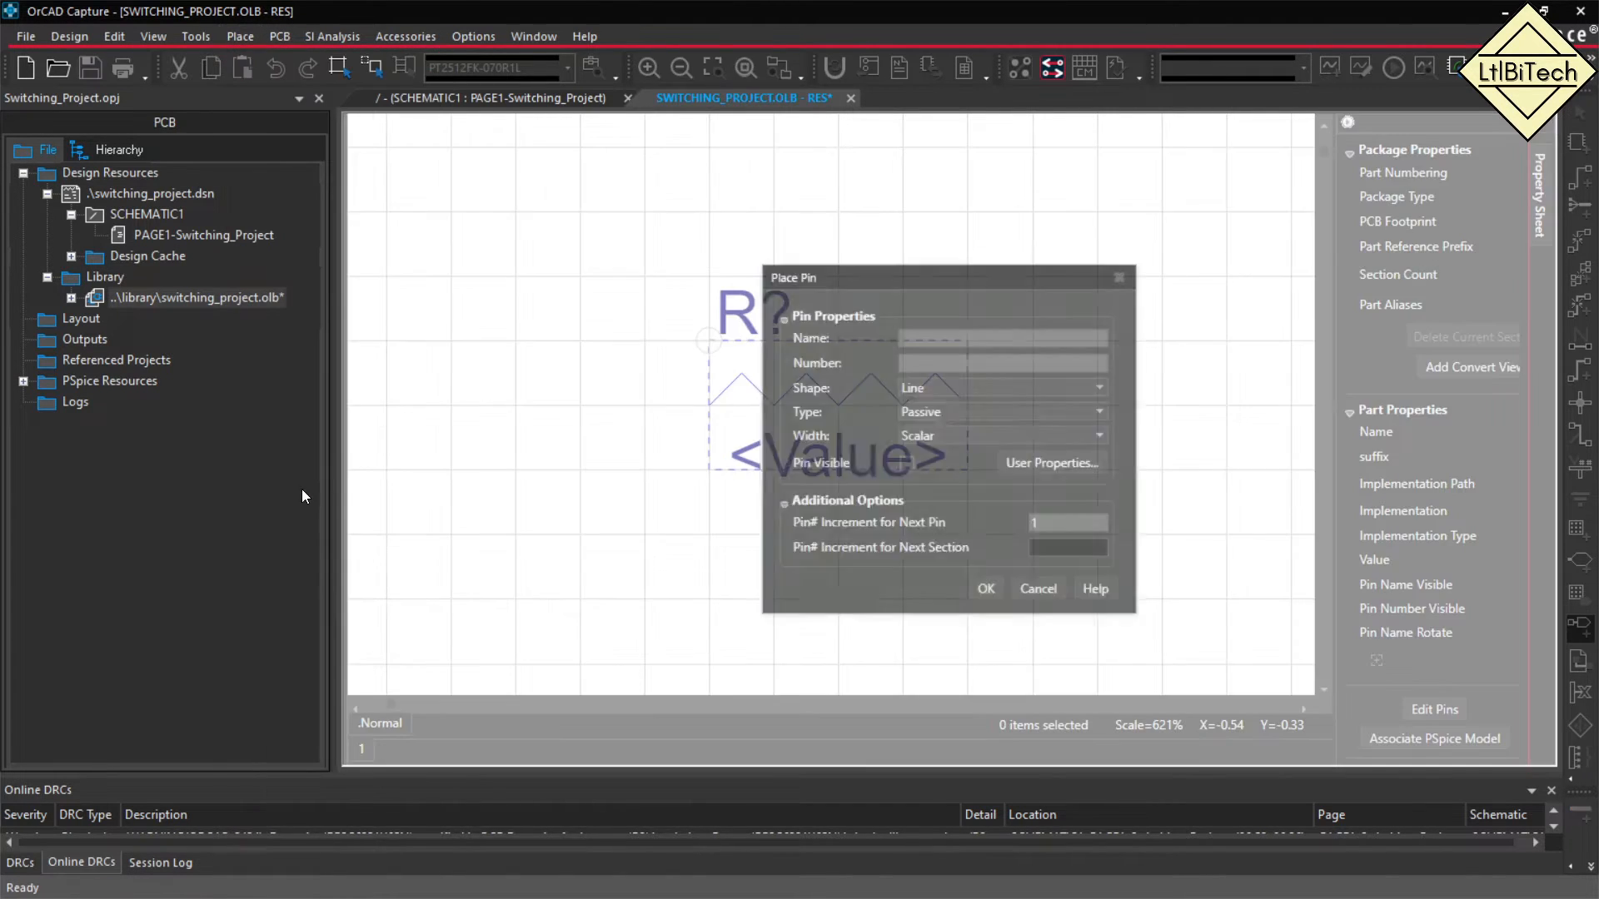
pyautogui.write('1')
pyautogui.click(947, 362)
pyautogui.write('1')
pyautogui.click(950, 388)
pyautogui.click(950, 388)
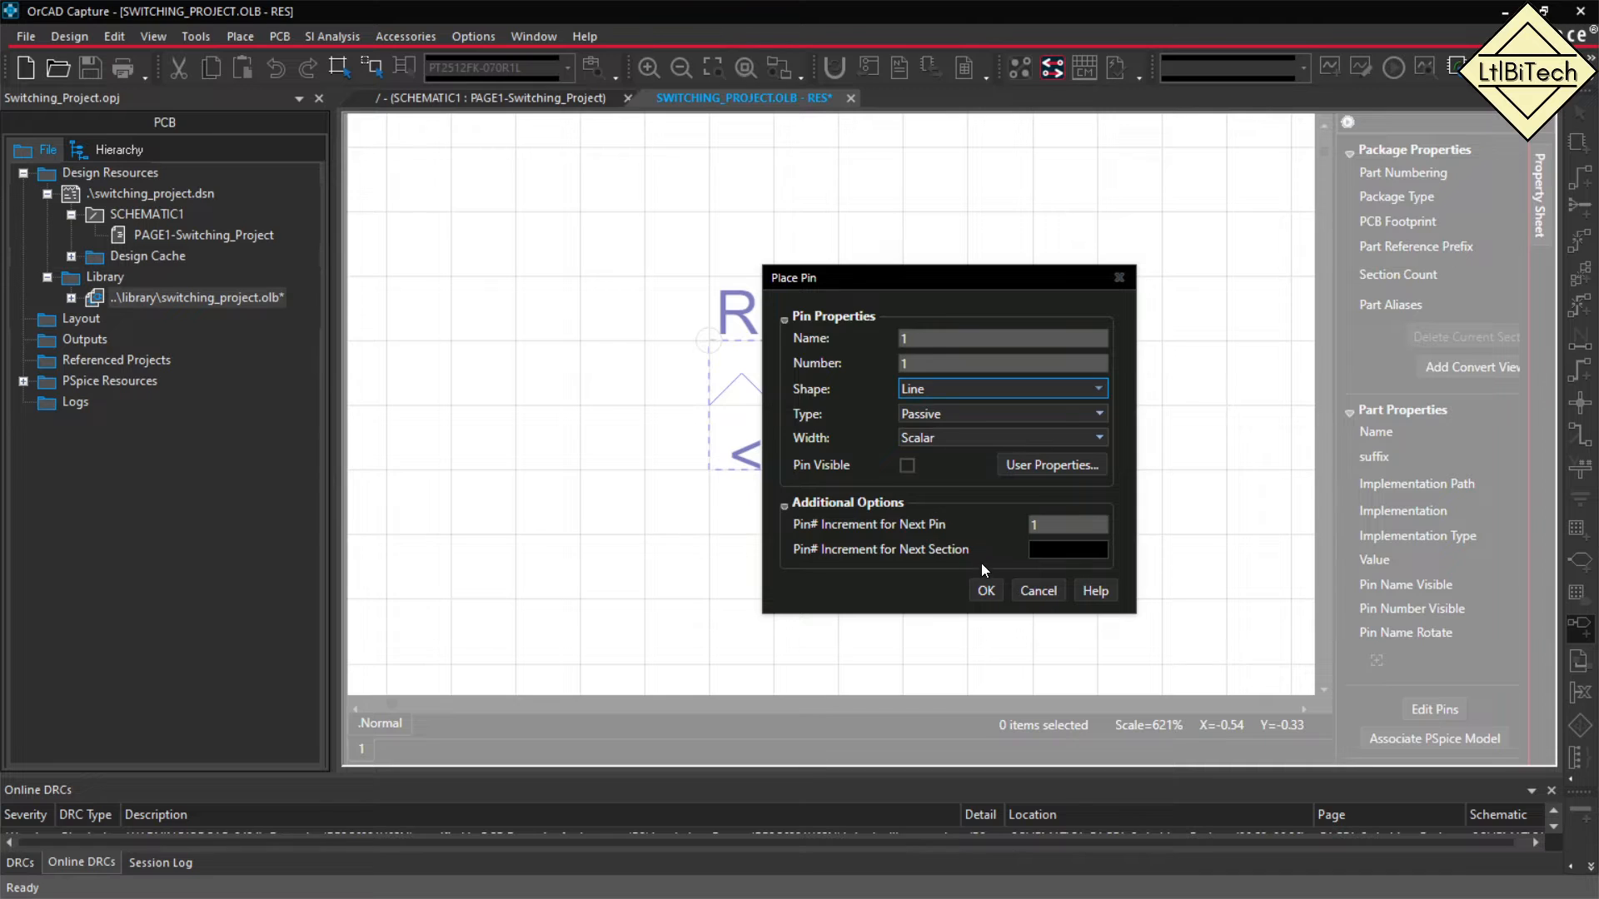
pyautogui.click(985, 590)
pyautogui.click(689, 411)
pyautogui.click(991, 415)
pyautogui.press('Escape')
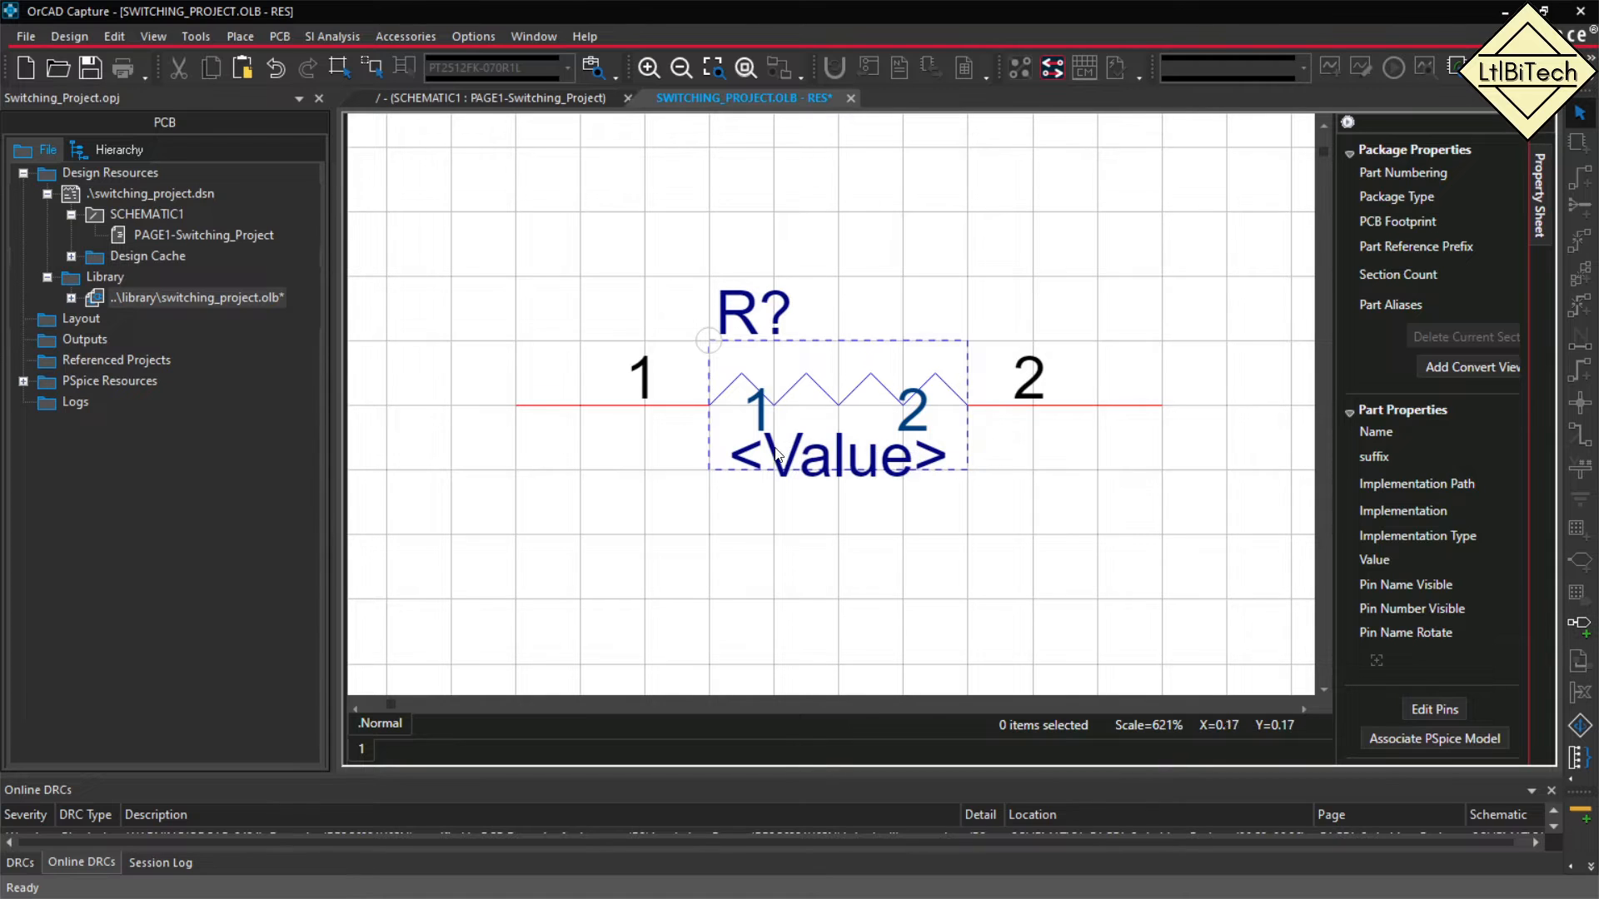
# Change the shape of pin 1 on the resistor part from Line to Short.
pyautogui.click(579, 414)
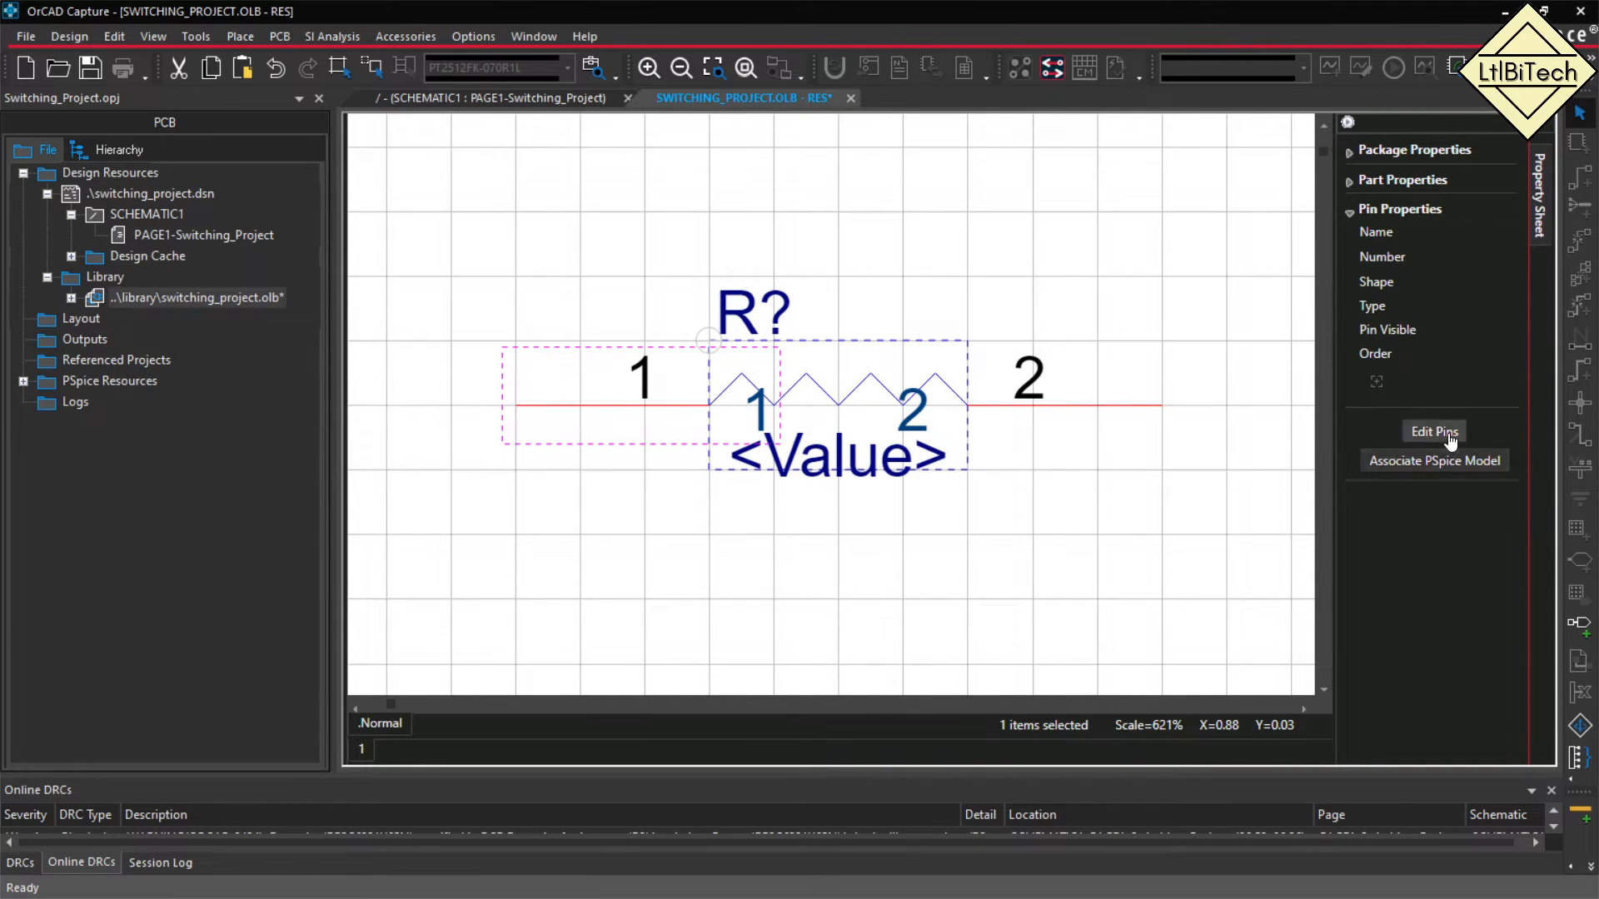
pyautogui.click(1420, 433)
pyautogui.click(1433, 431)
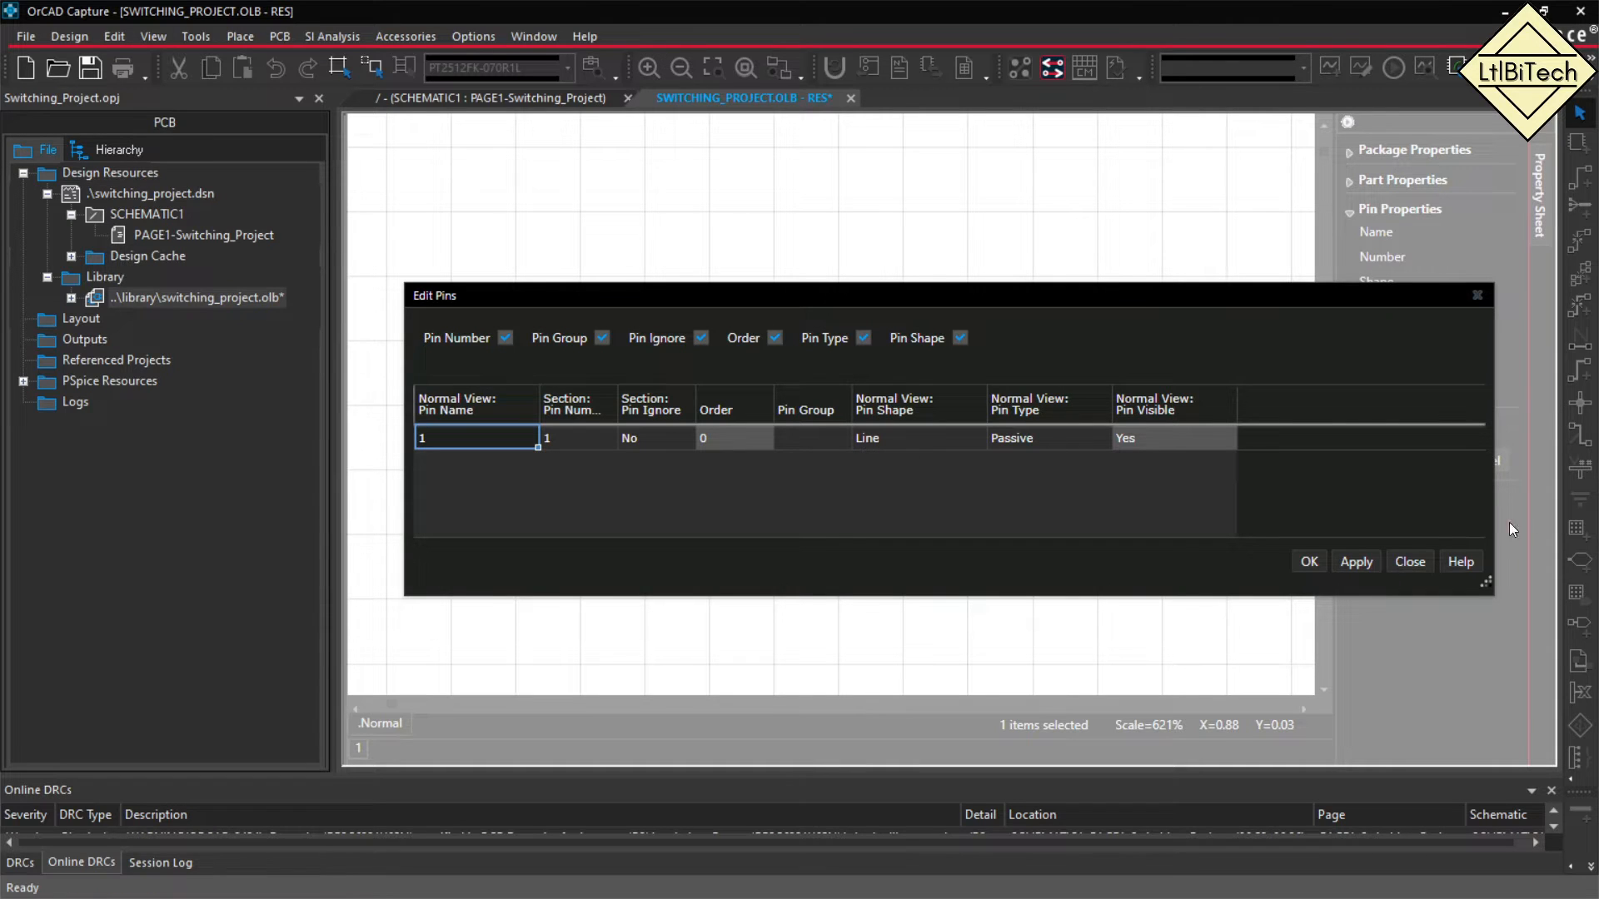
pyautogui.click(929, 441)
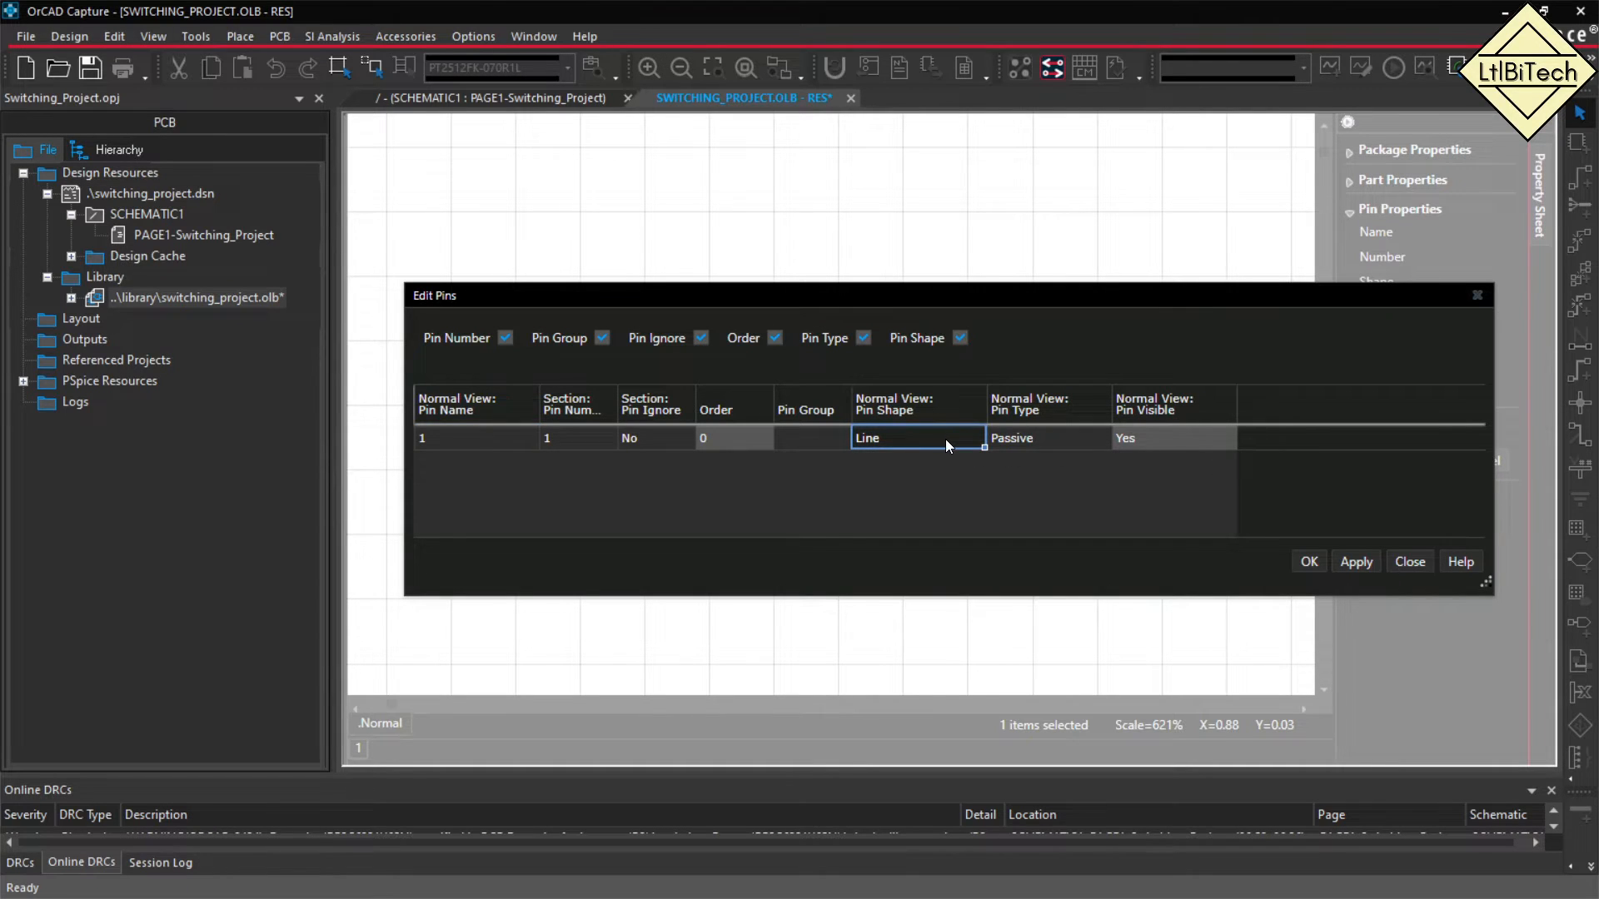
pyautogui.click(946, 438)
pyautogui.click(976, 442)
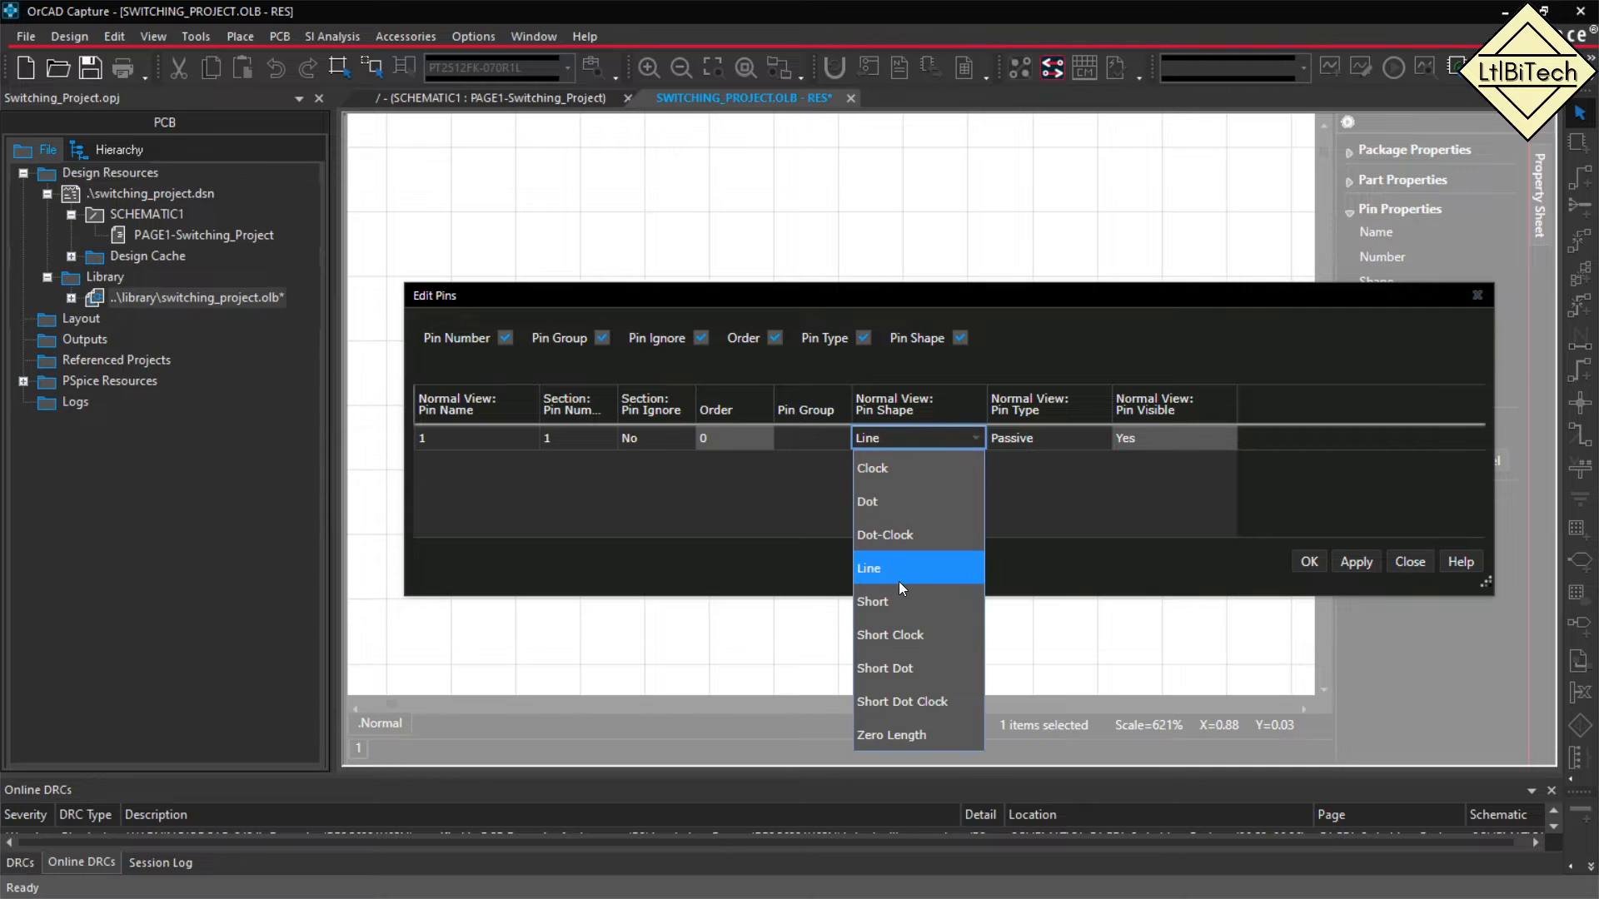
pyautogui.click(904, 603)
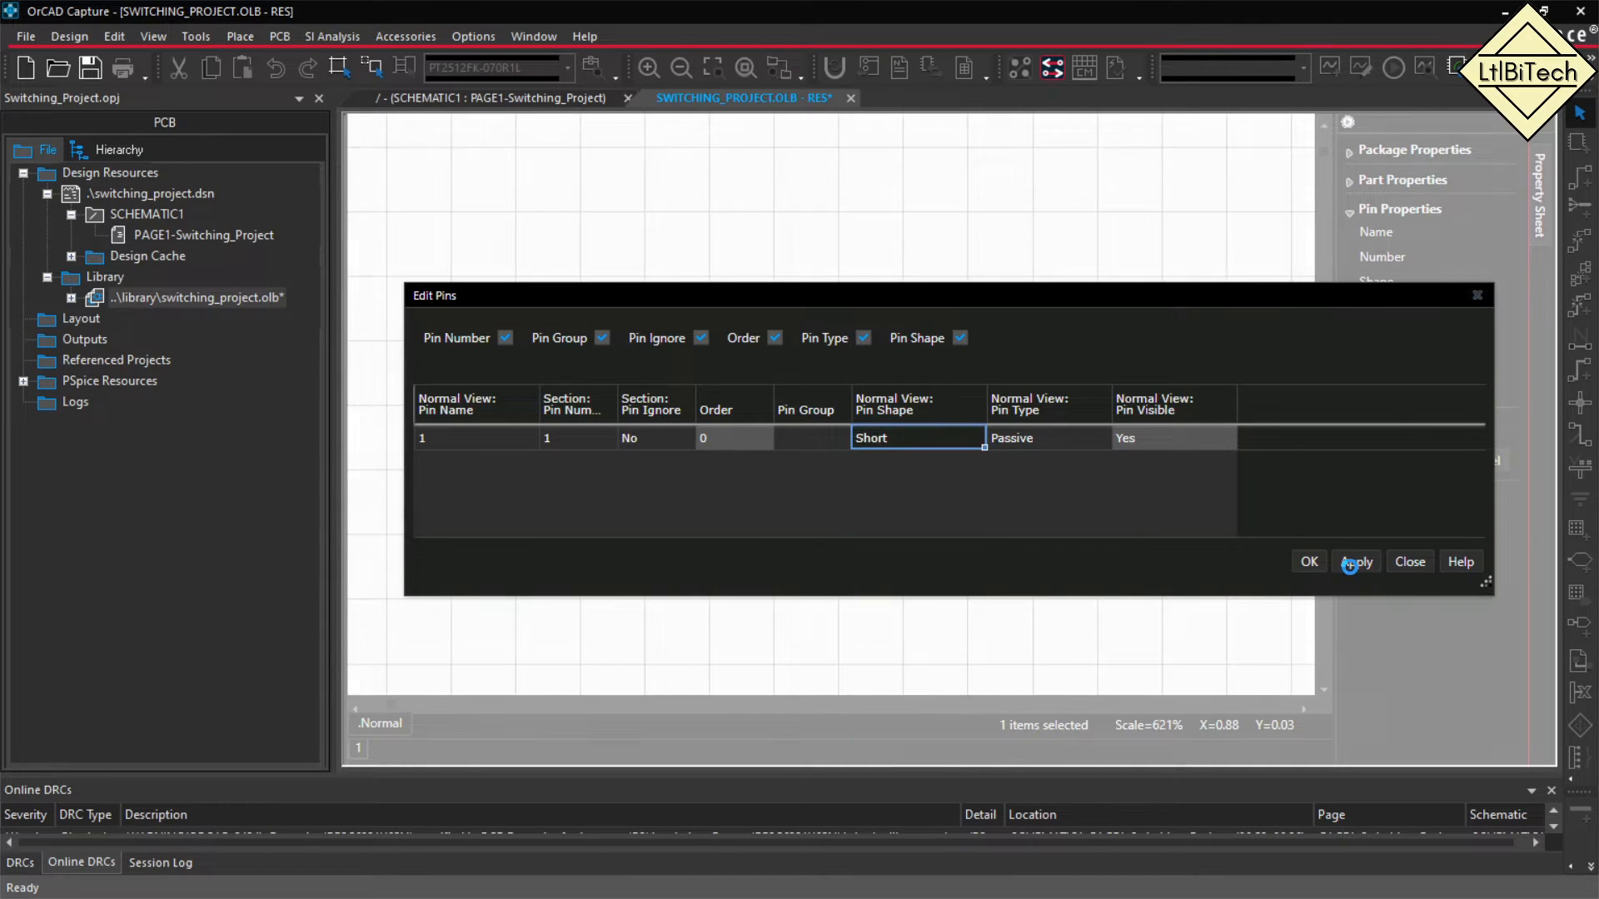
pyautogui.click(1309, 561)
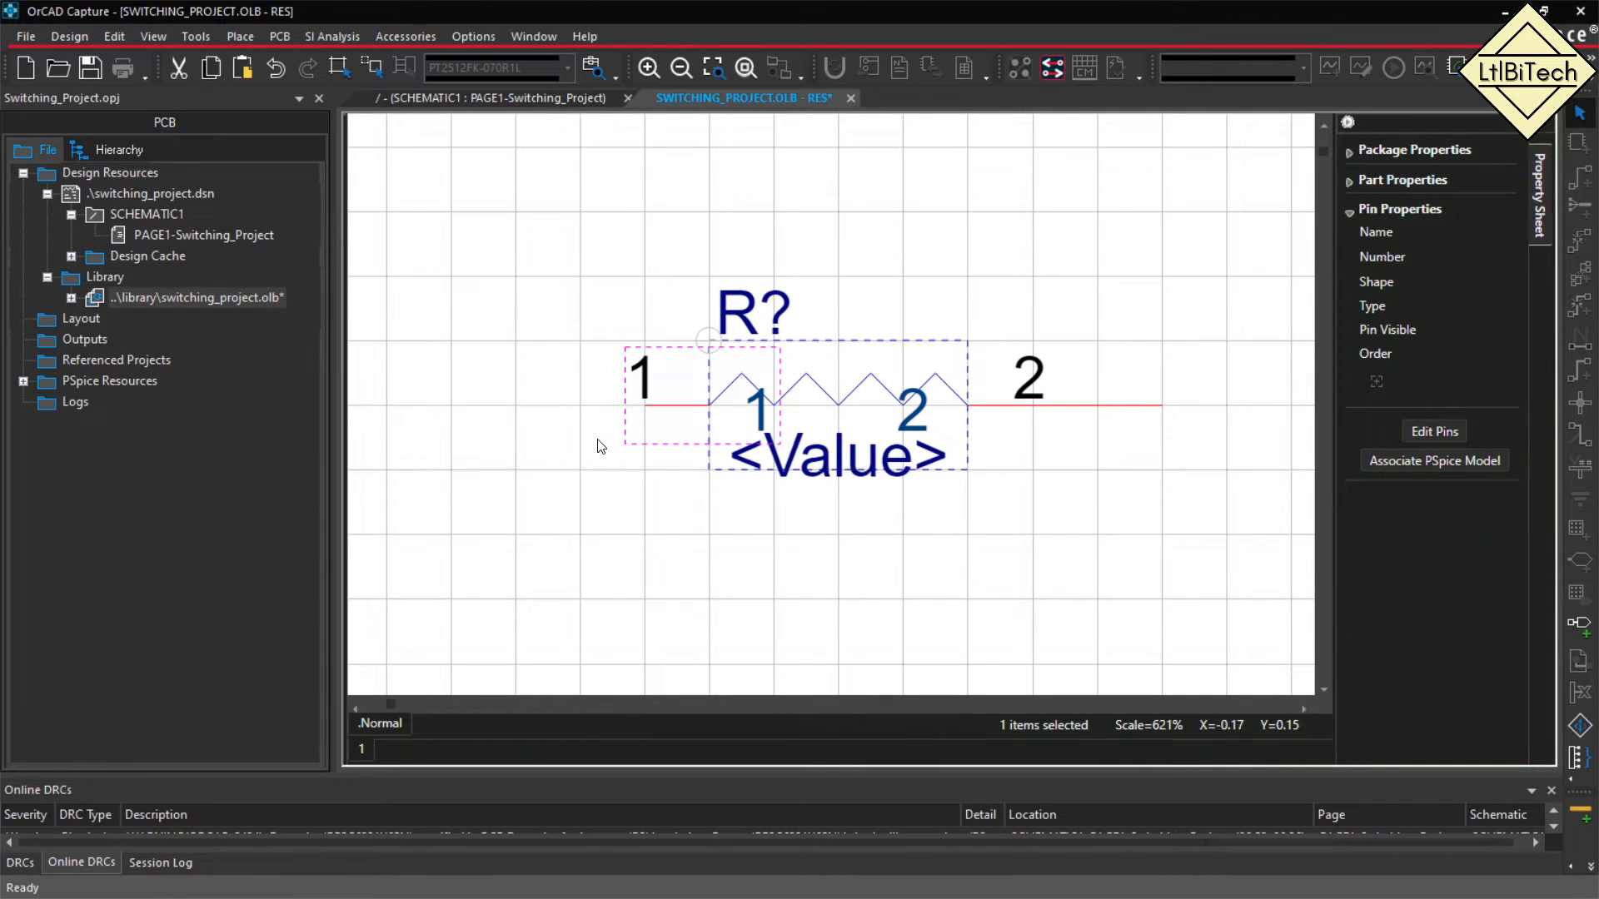
# Set the shape of pin 2 on the resistor part to Short and save the part.
pyautogui.click(1136, 459)
pyautogui.click(1117, 417)
pyautogui.click(1435, 431)
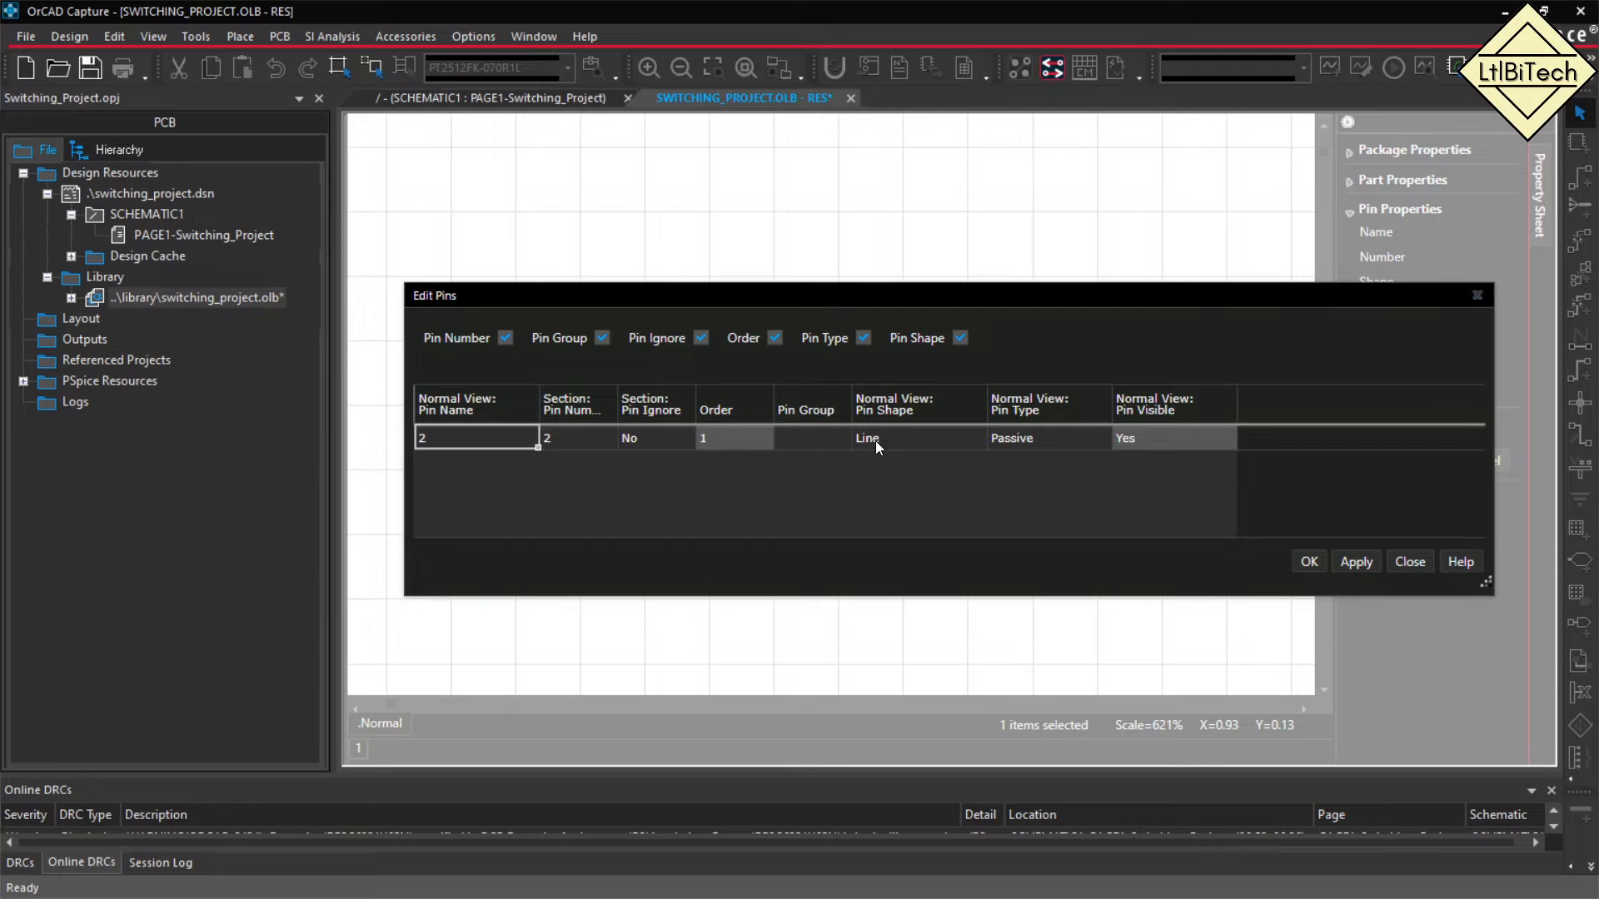
pyautogui.click(908, 440)
pyautogui.click(932, 438)
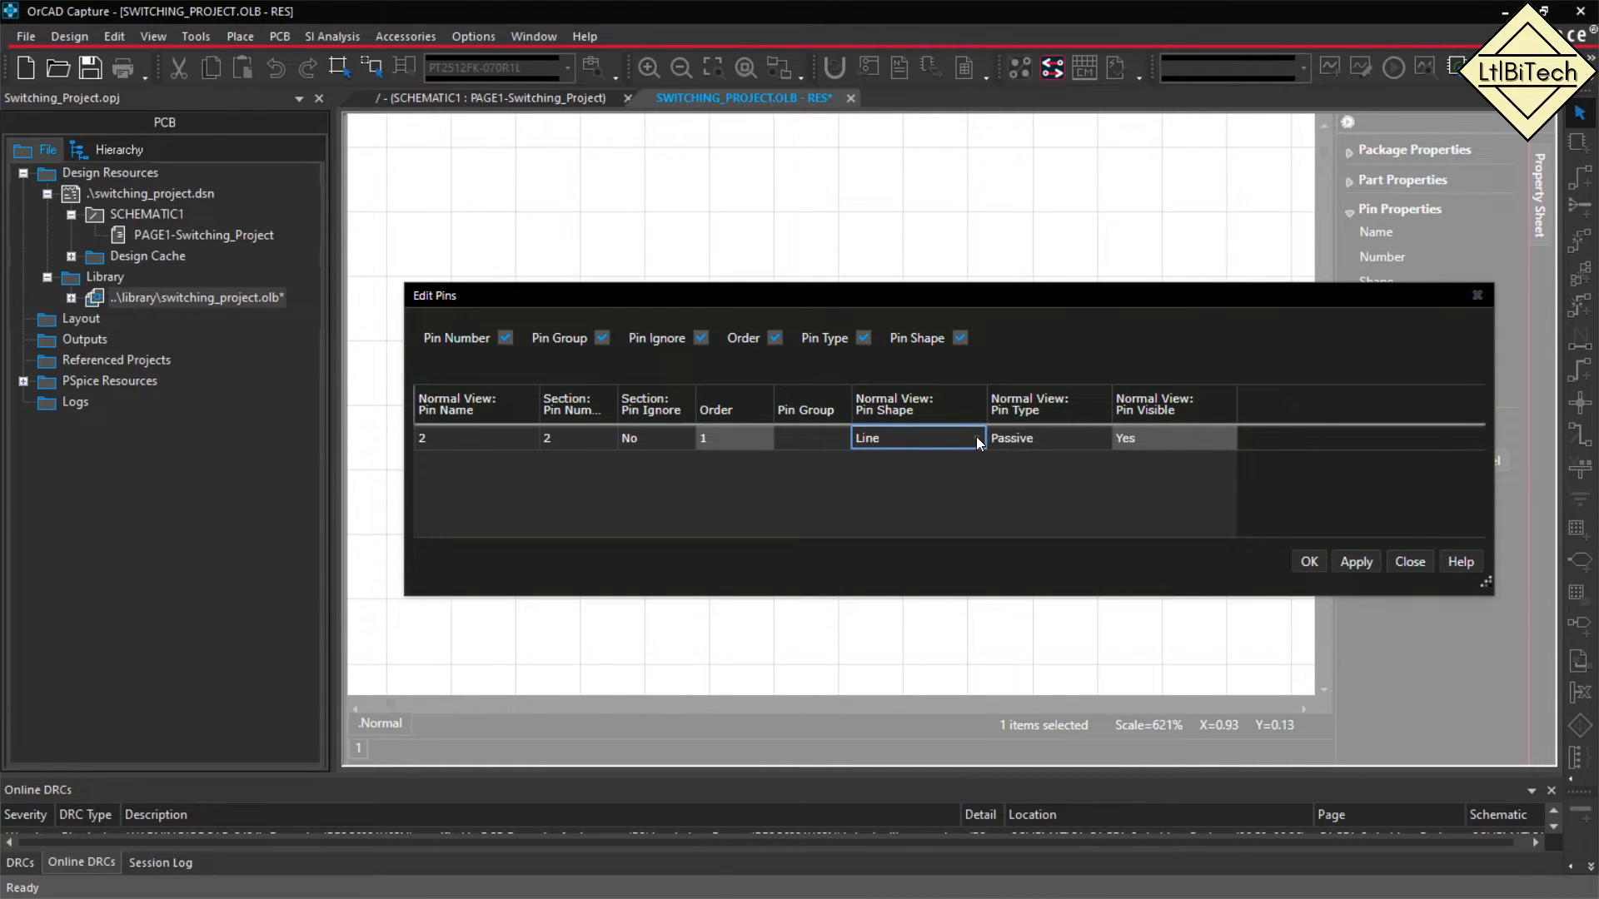
pyautogui.click(976, 437)
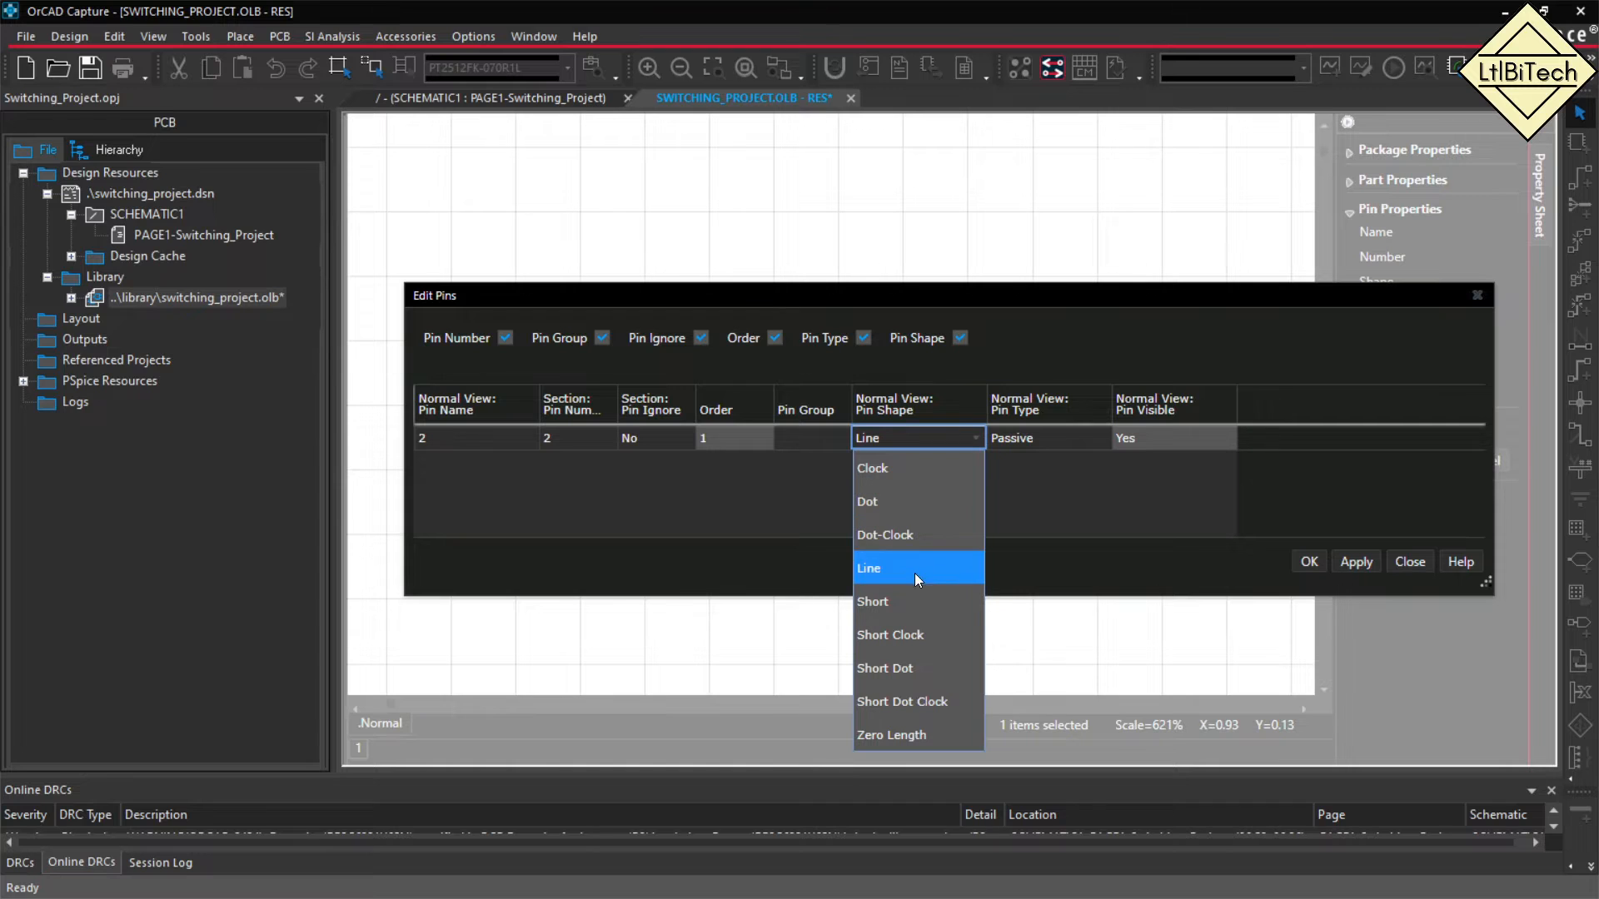
pyautogui.click(914, 600)
pyautogui.click(1355, 562)
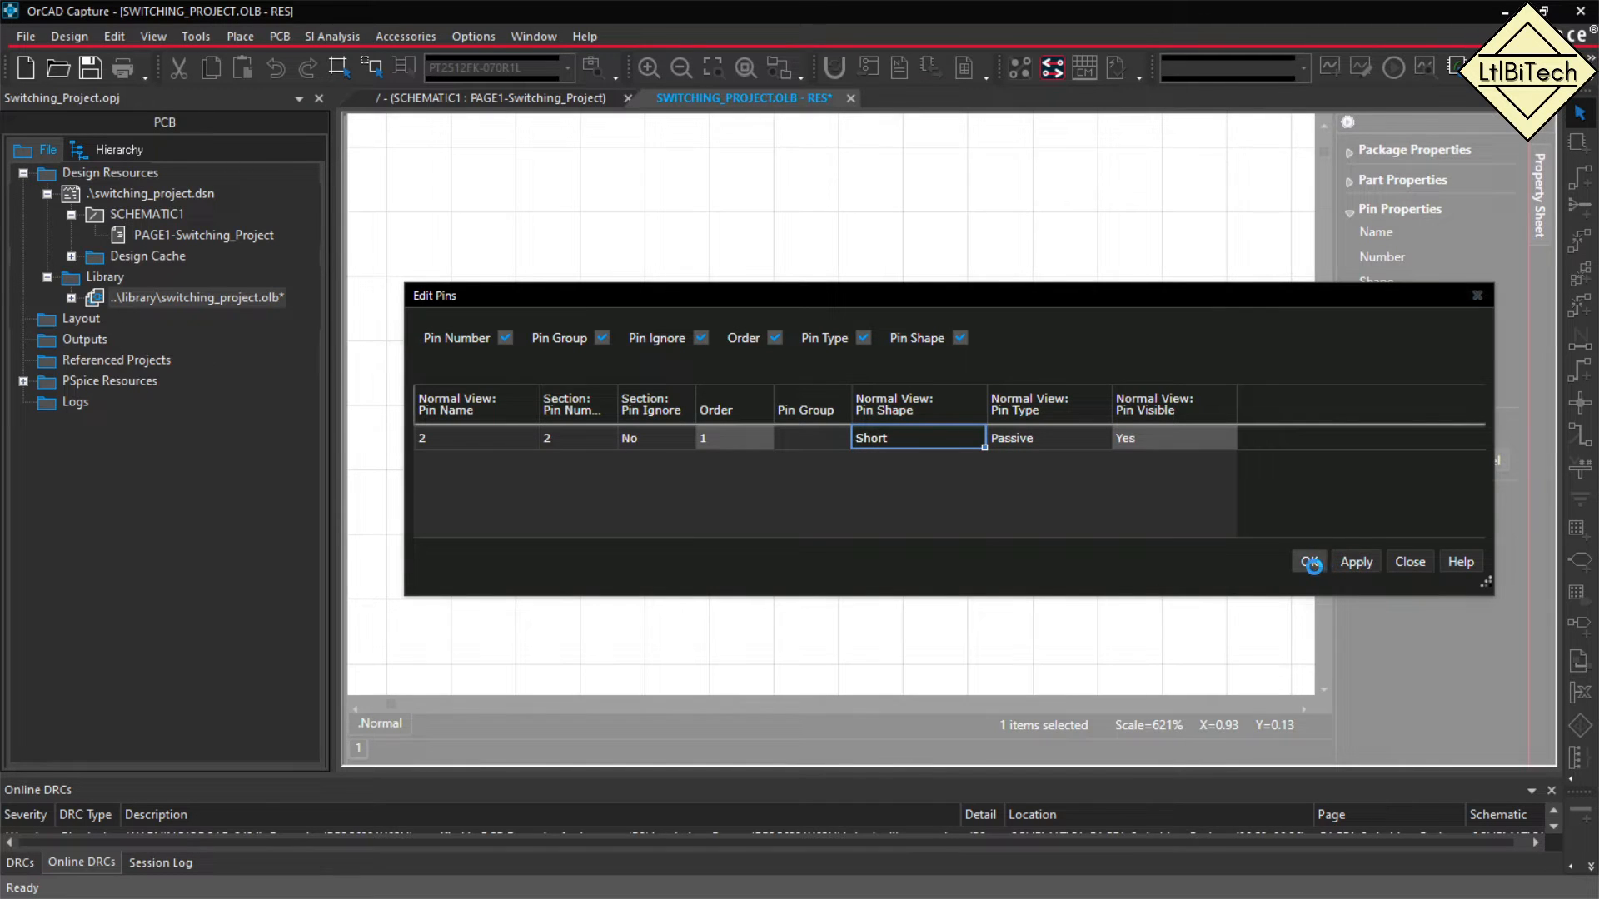
pyautogui.click(1309, 563)
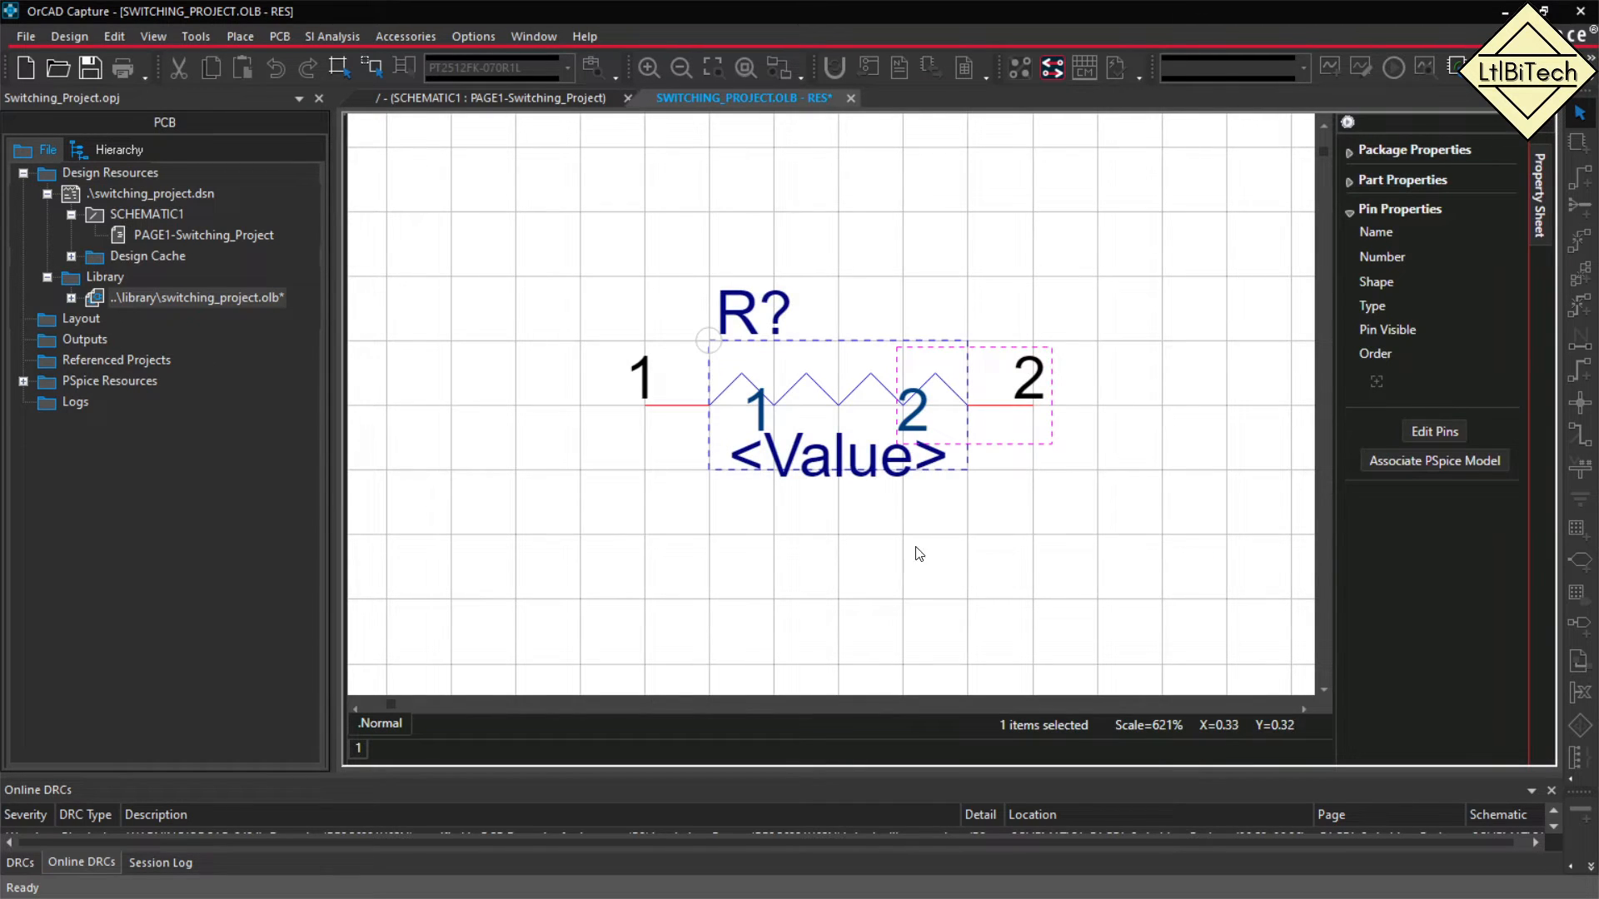
pyautogui.hotkey('ctrl', 's')
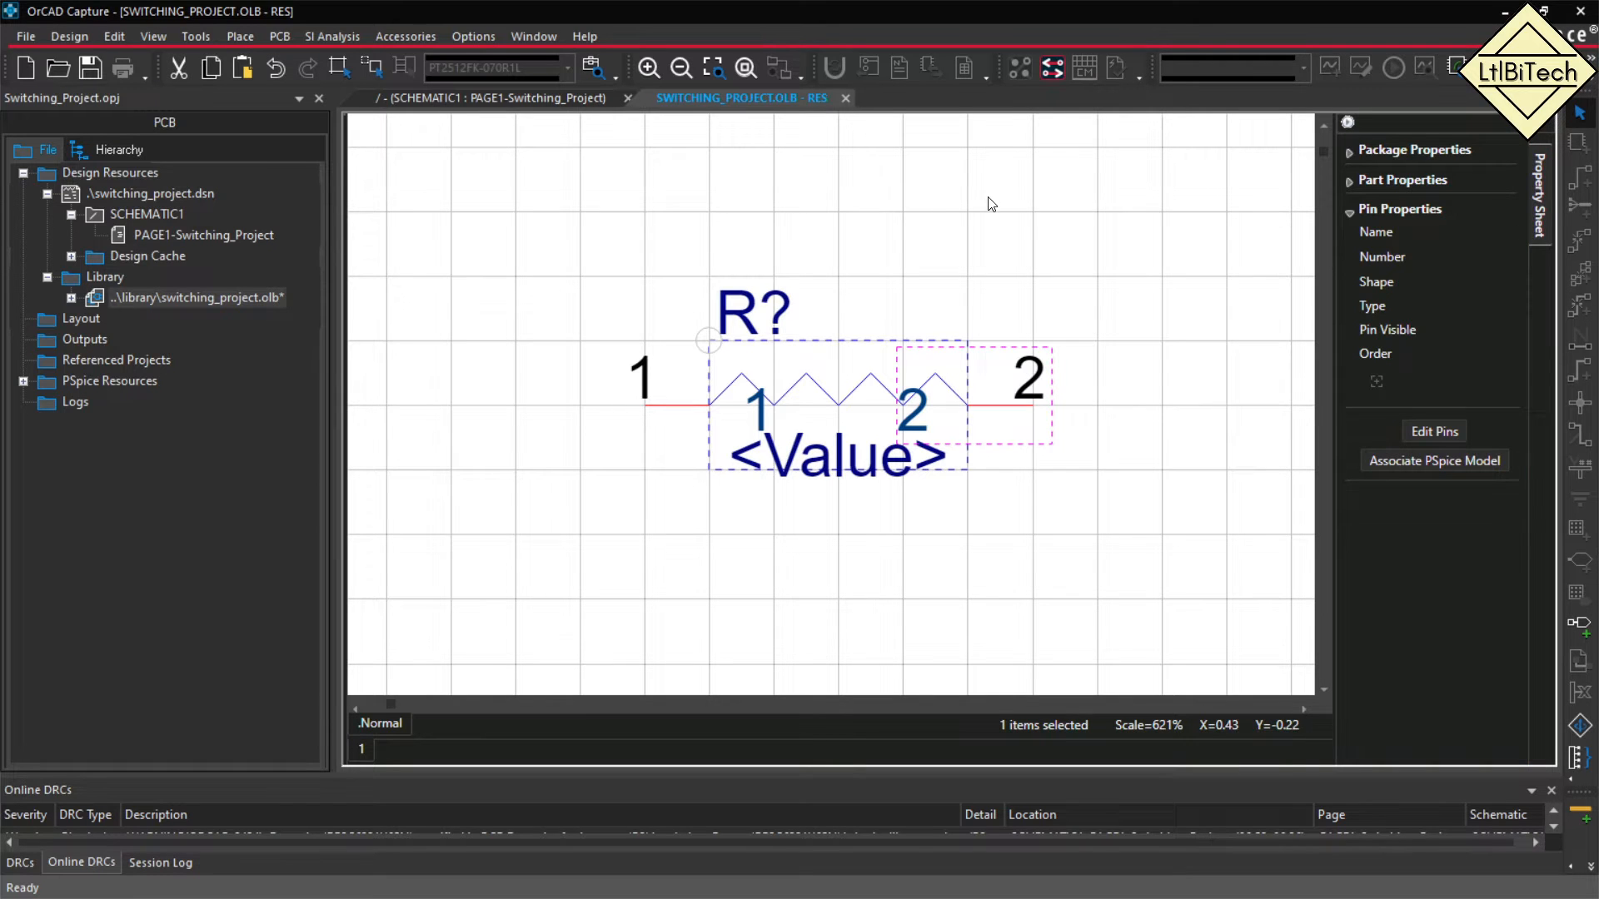
# Turn off pin name and pin number visibility in the resistor part's properties.
pyautogui.click(988, 199)
pyautogui.click(767, 302)
pyautogui.click(1173, 235)
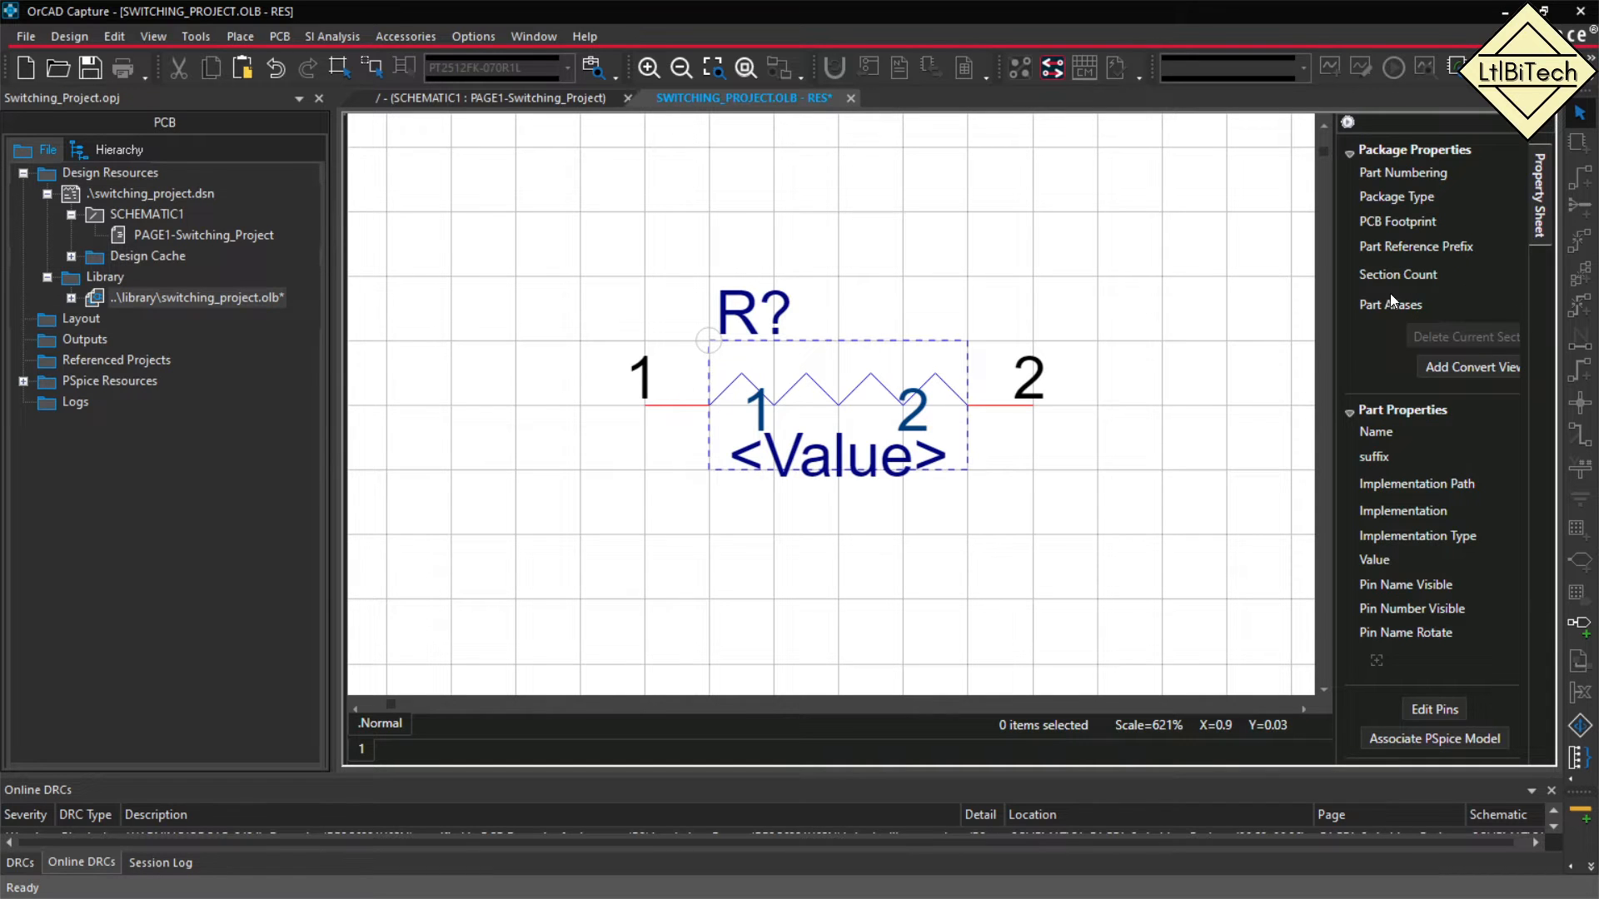
pyautogui.moveTo(1331, 304); pyautogui.dragTo(1132, 318)
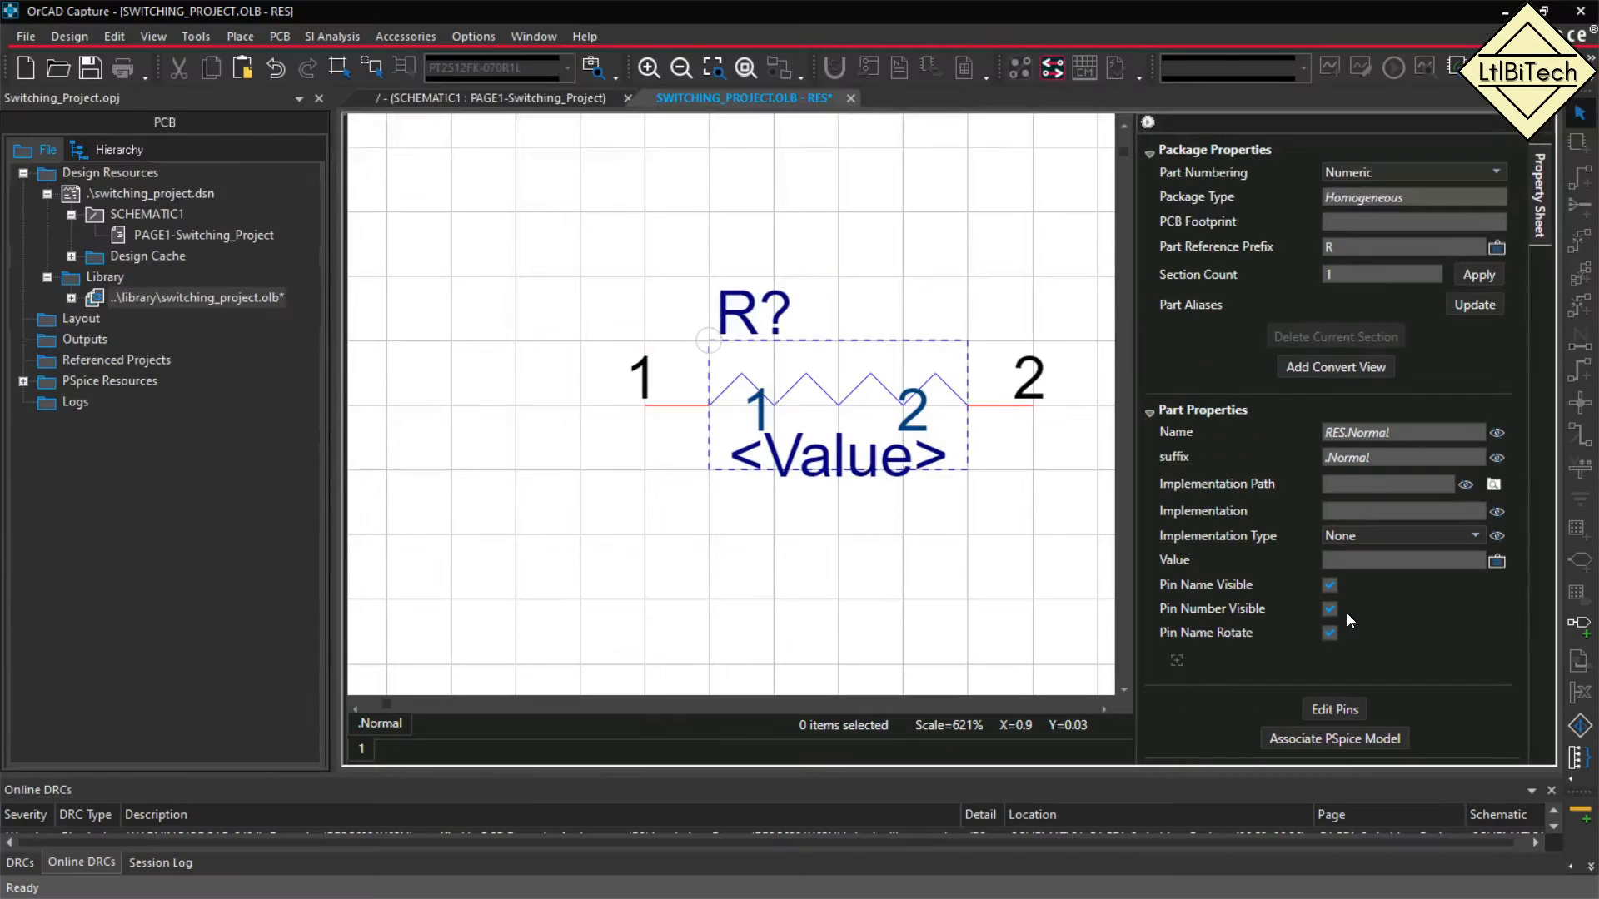
pyautogui.scroll(1, 1076, 581)
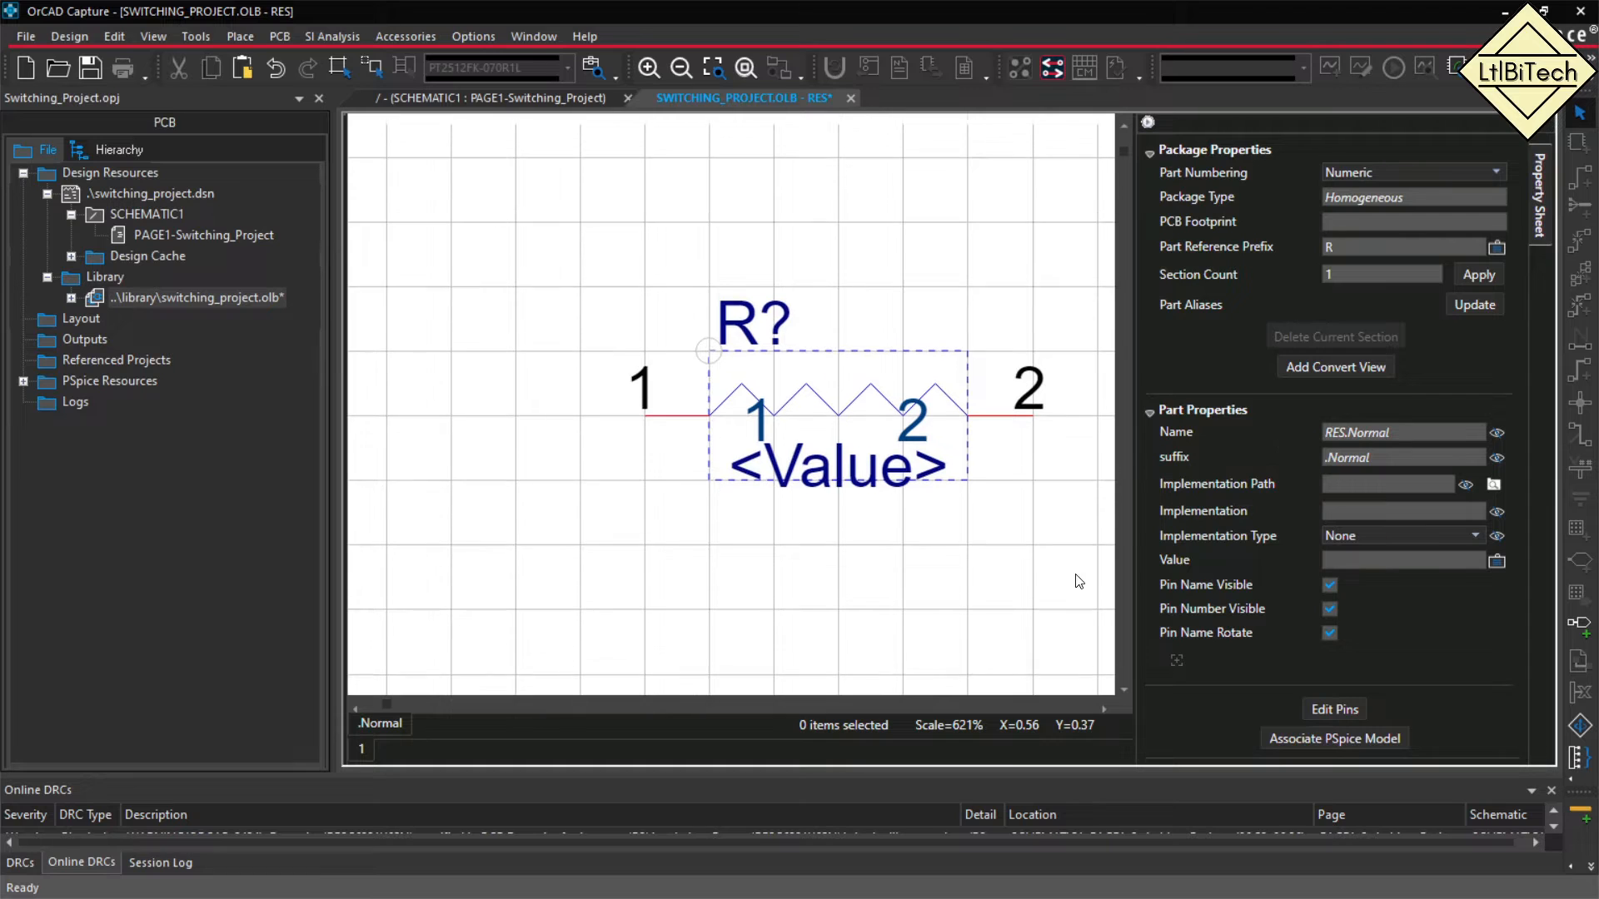
pyautogui.click(1330, 585)
pyautogui.click(1330, 609)
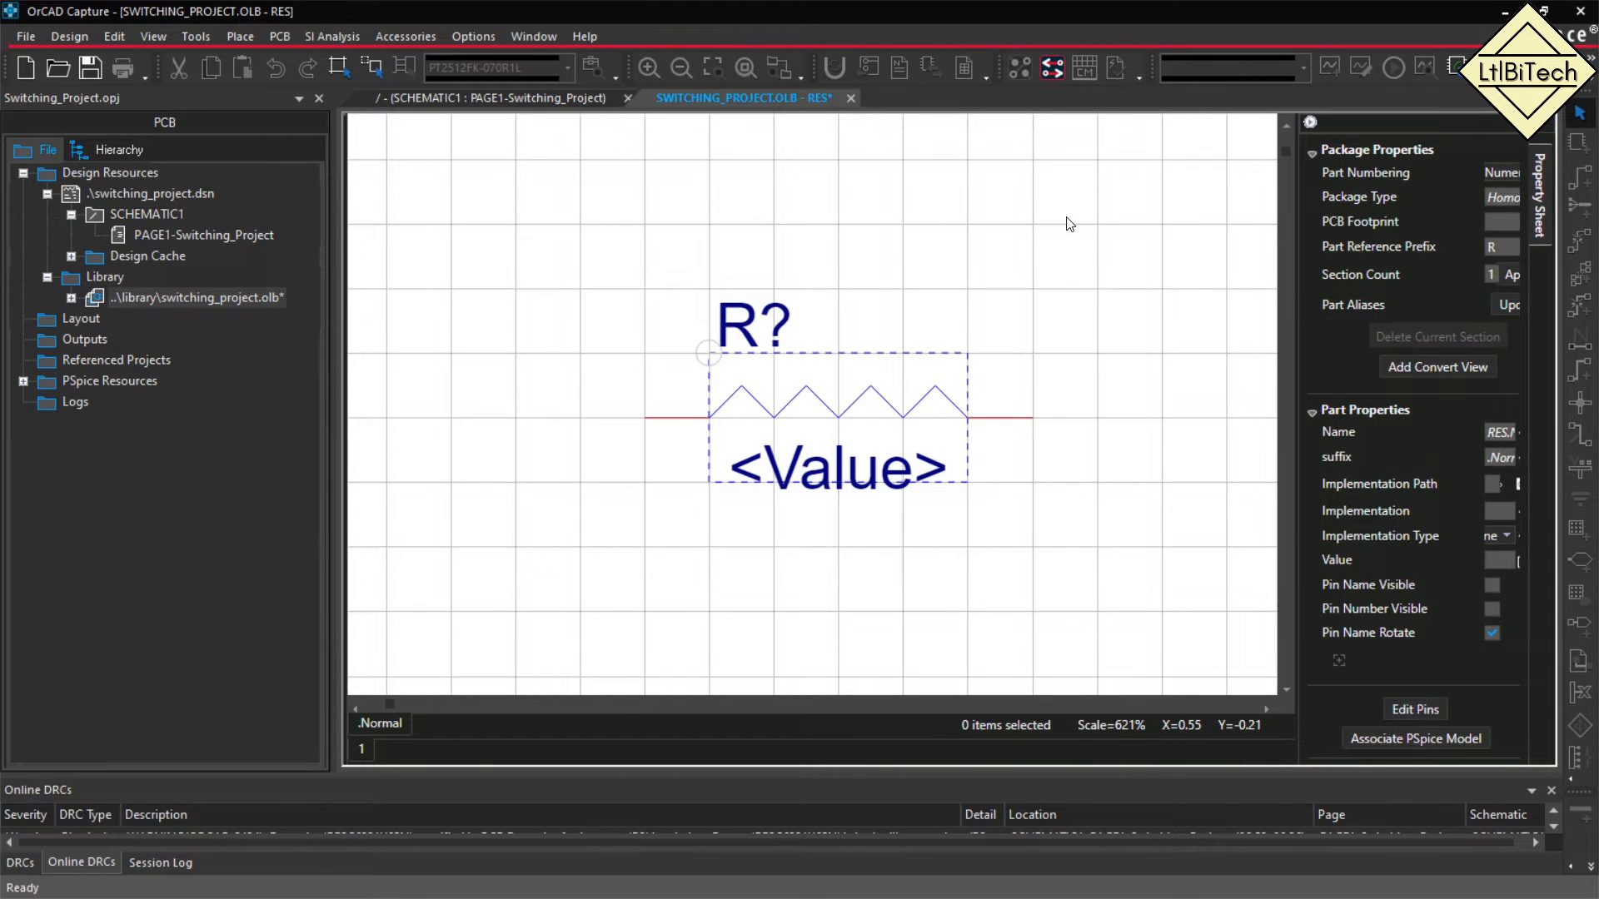
# Save the RES part in the SWITCHING_PROJECT.OLB library and close its editor.
pyautogui.rightClick(733, 108)
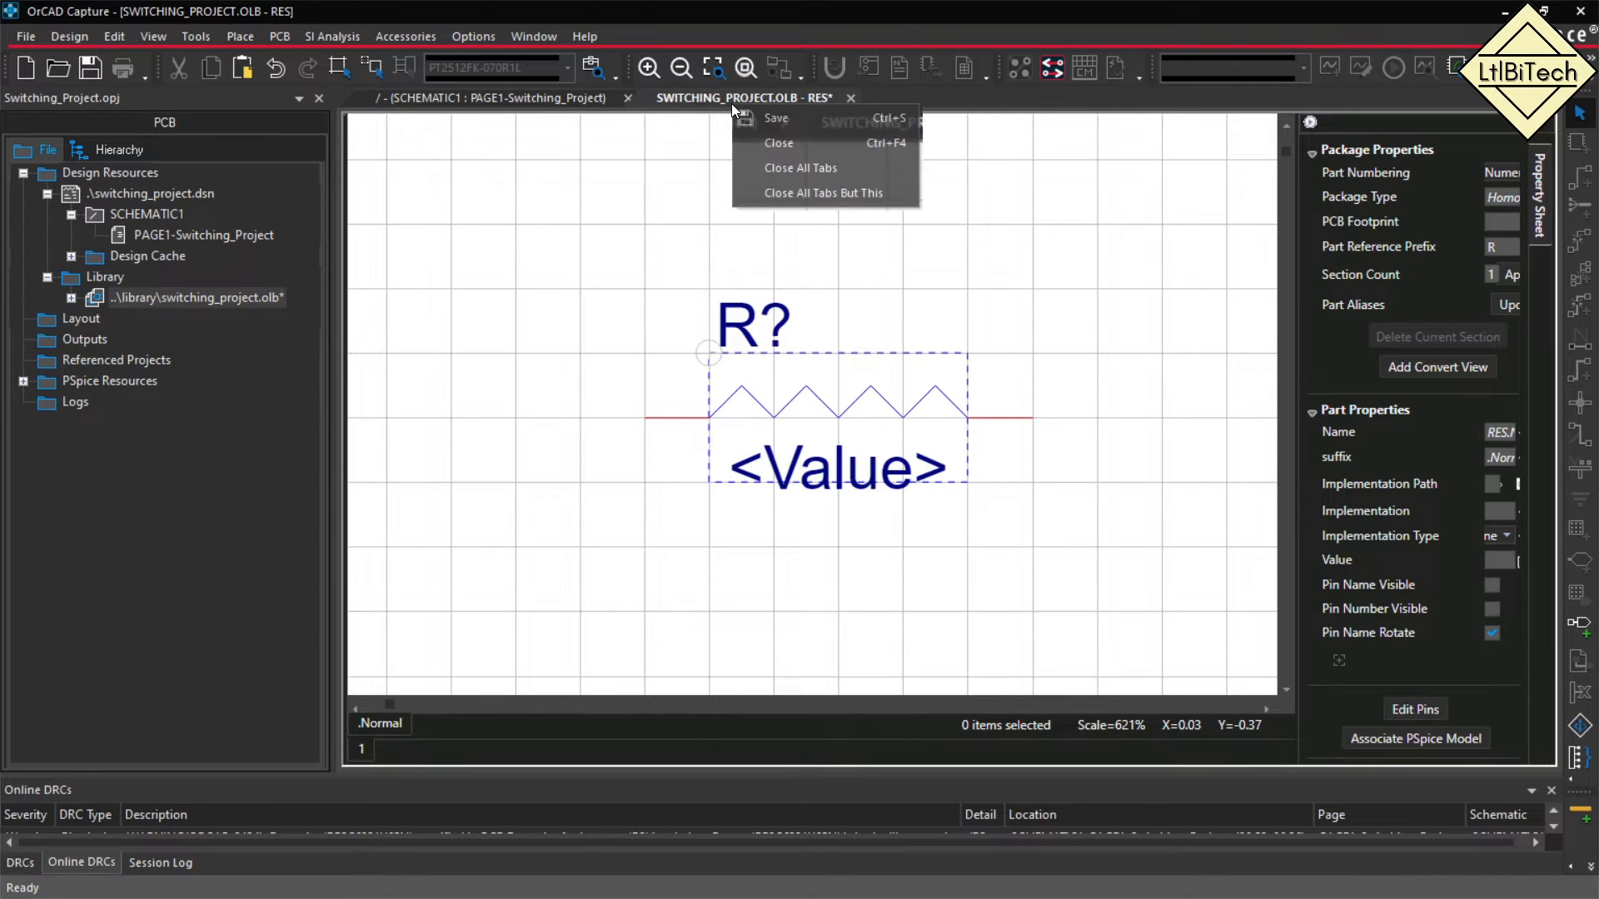
pyautogui.click(777, 119)
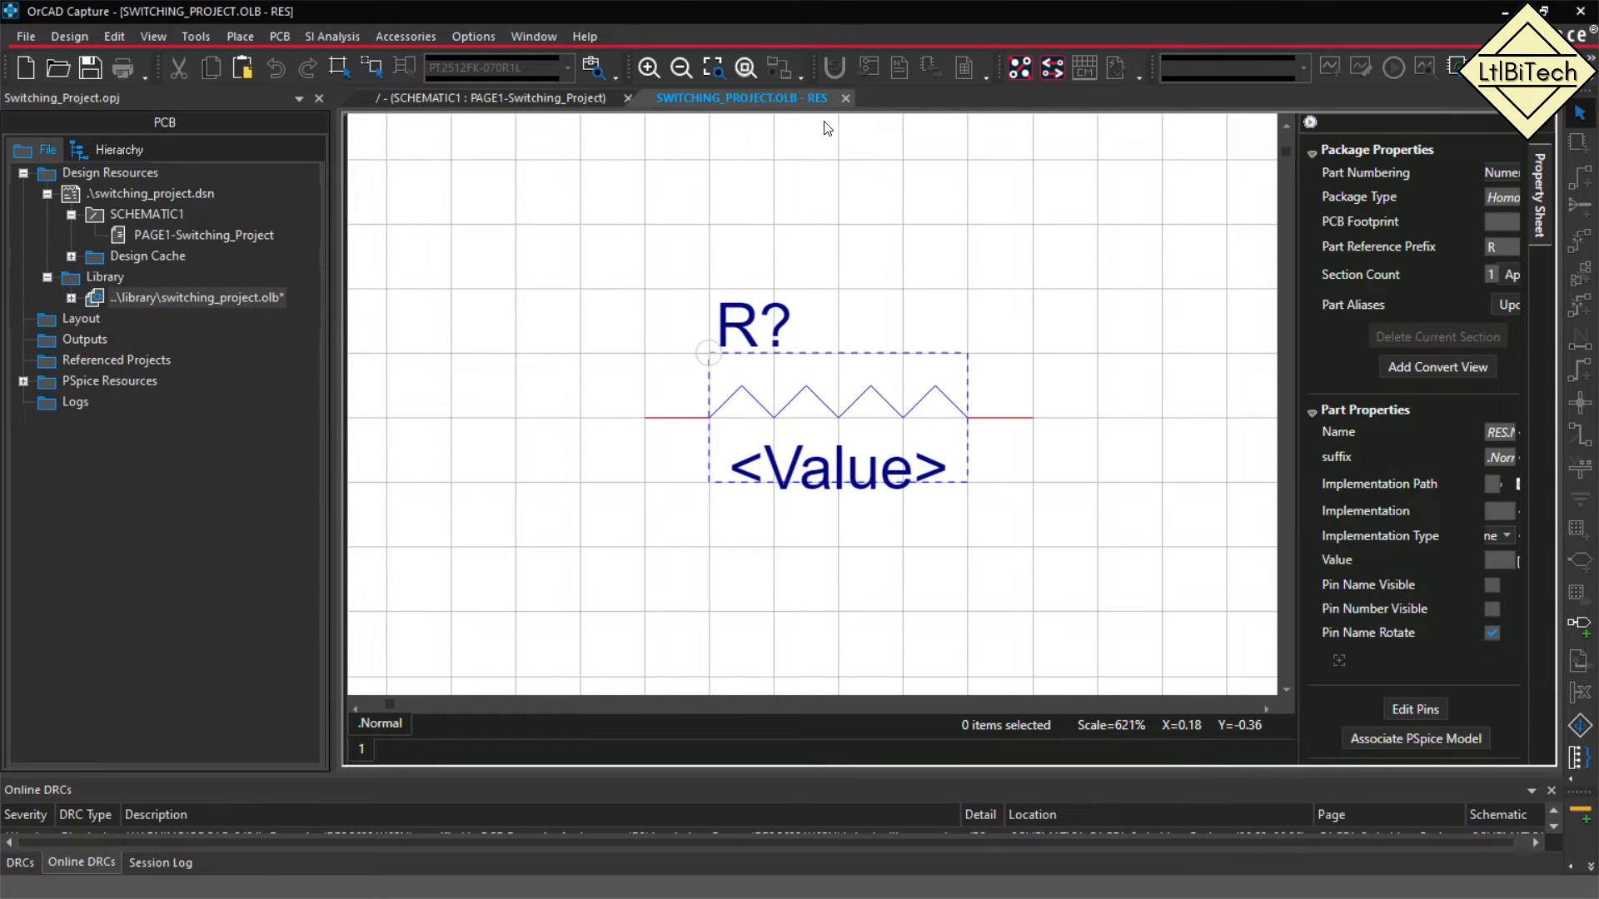
pyautogui.rightClick(736, 101)
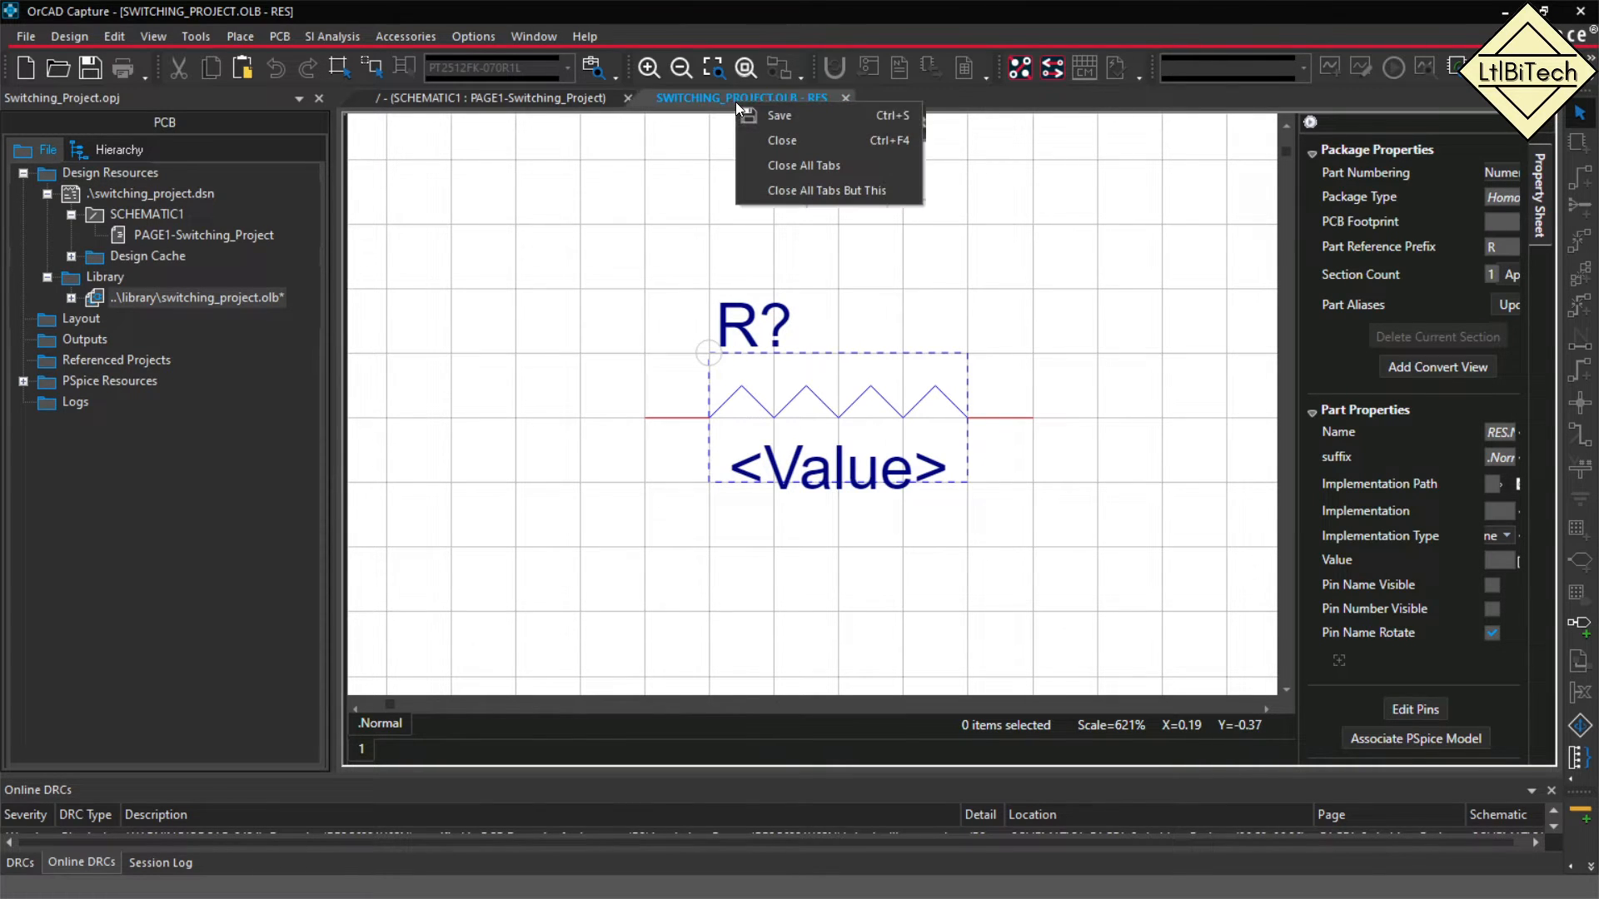
pyautogui.click(782, 122)
pyautogui.click(845, 97)
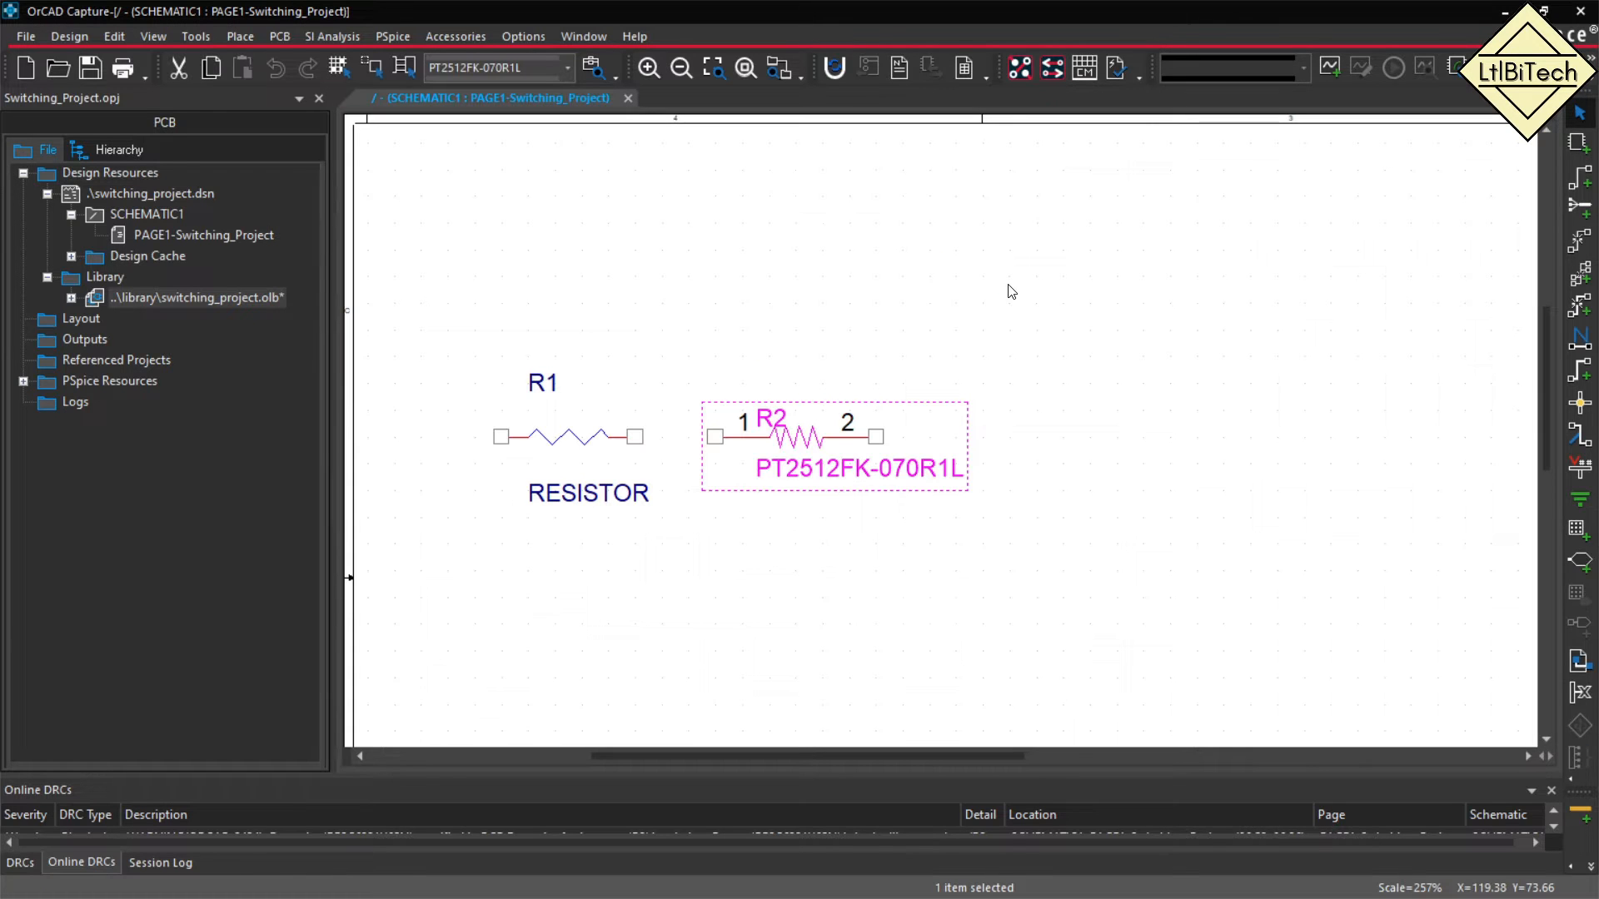
# Start placing a part on the schematic page and select all available libraries as the search source.
pyautogui.click(1011, 291)
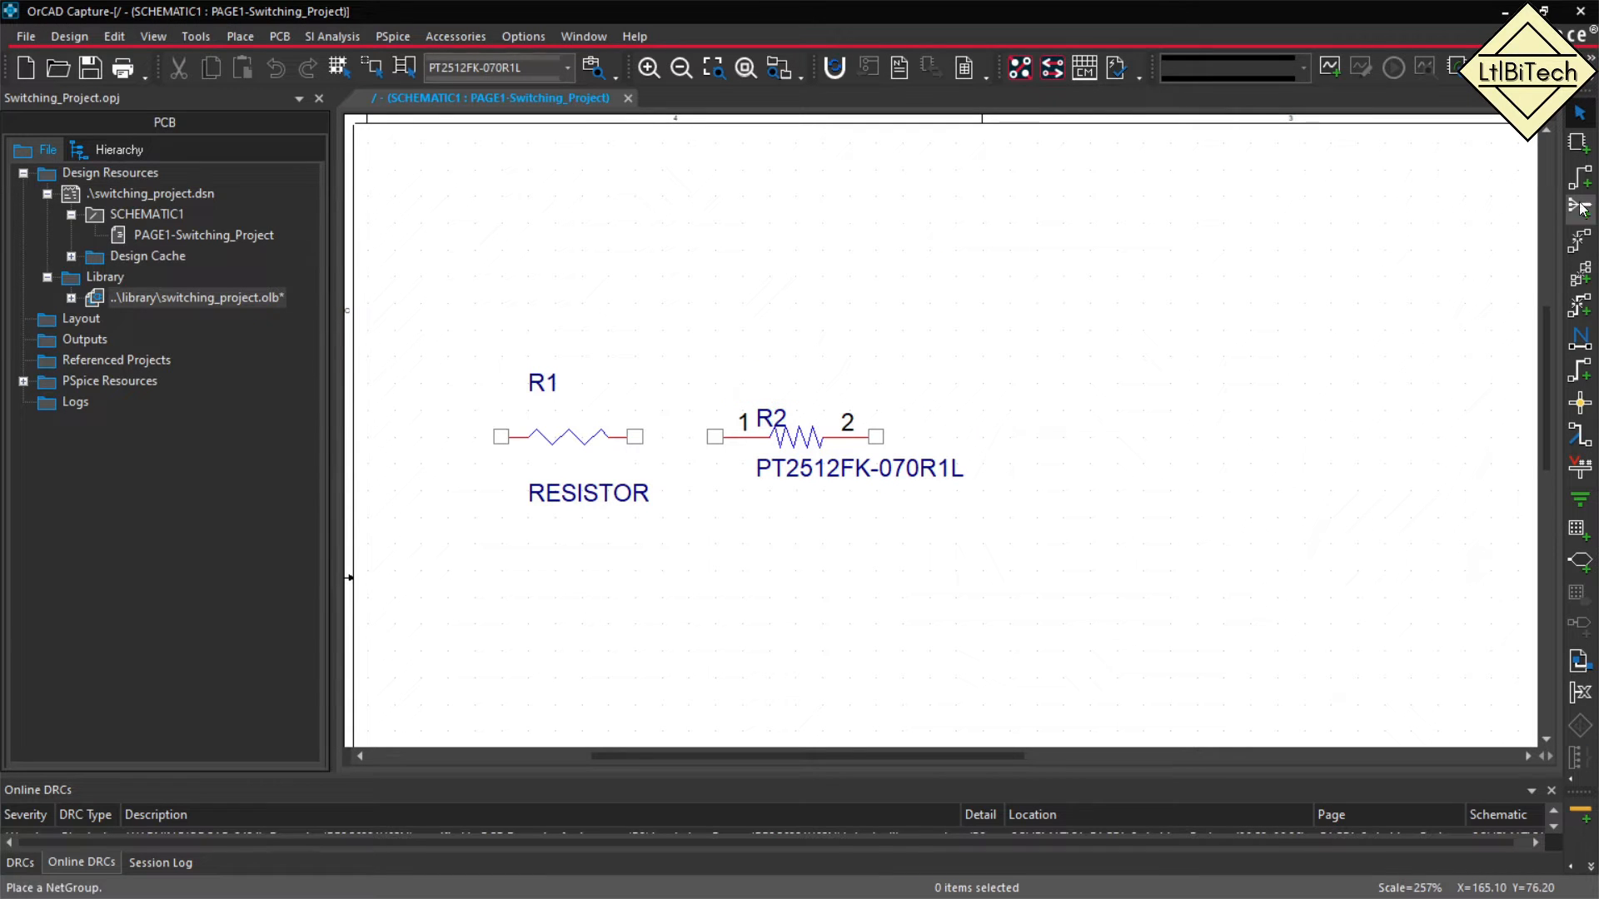
pyautogui.click(1573, 146)
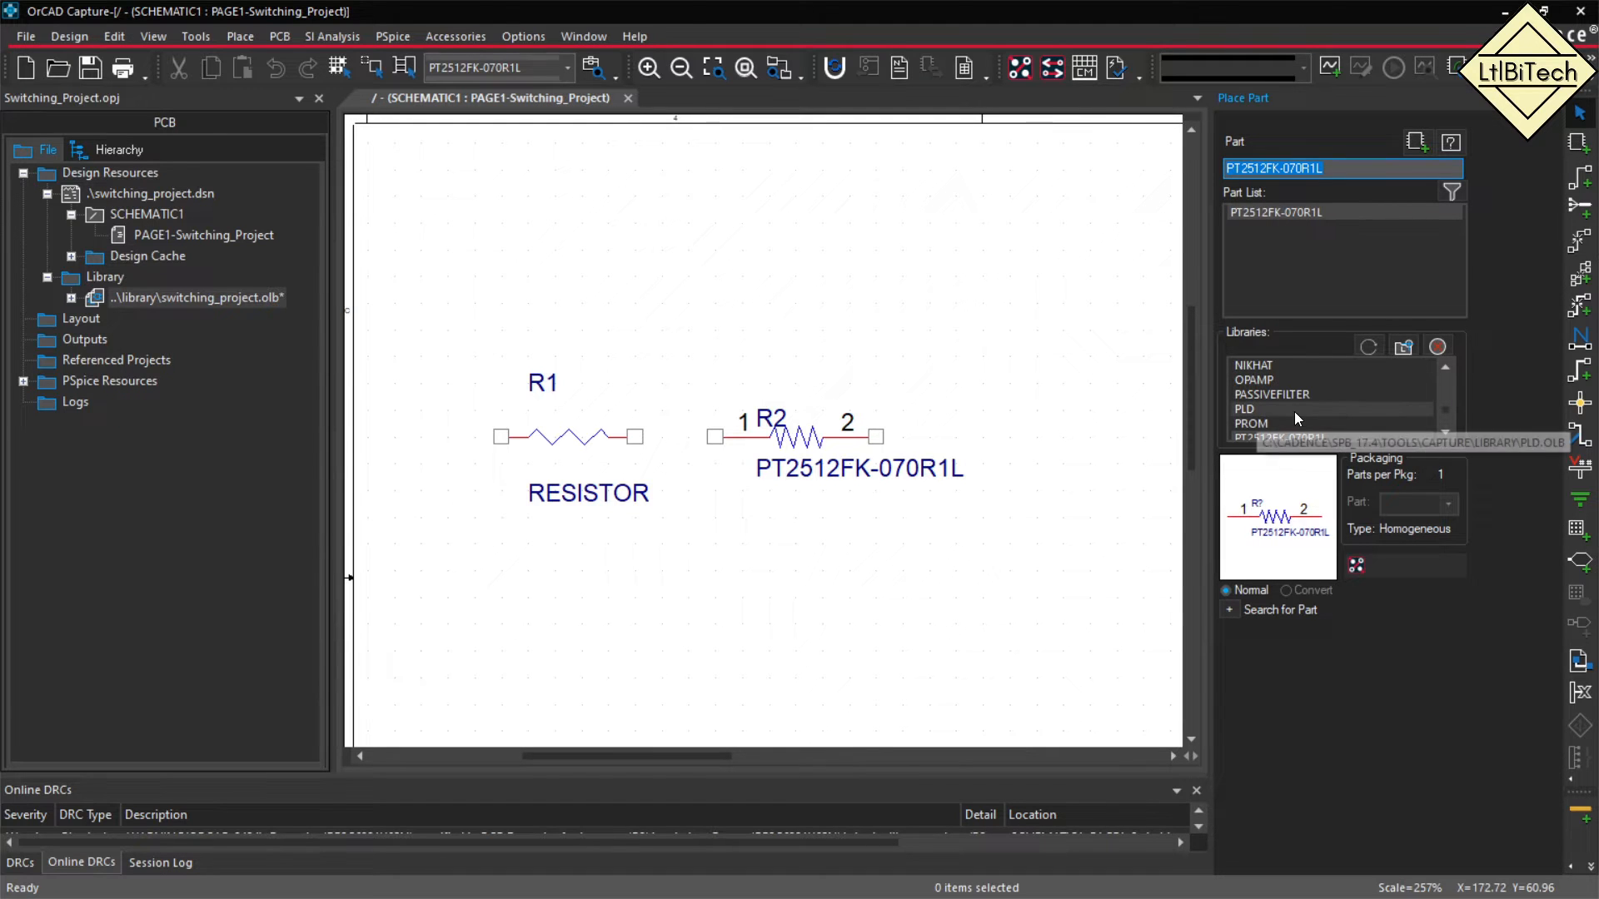
pyautogui.click(1302, 403)
pyautogui.hotkey('ctrl', 'a')
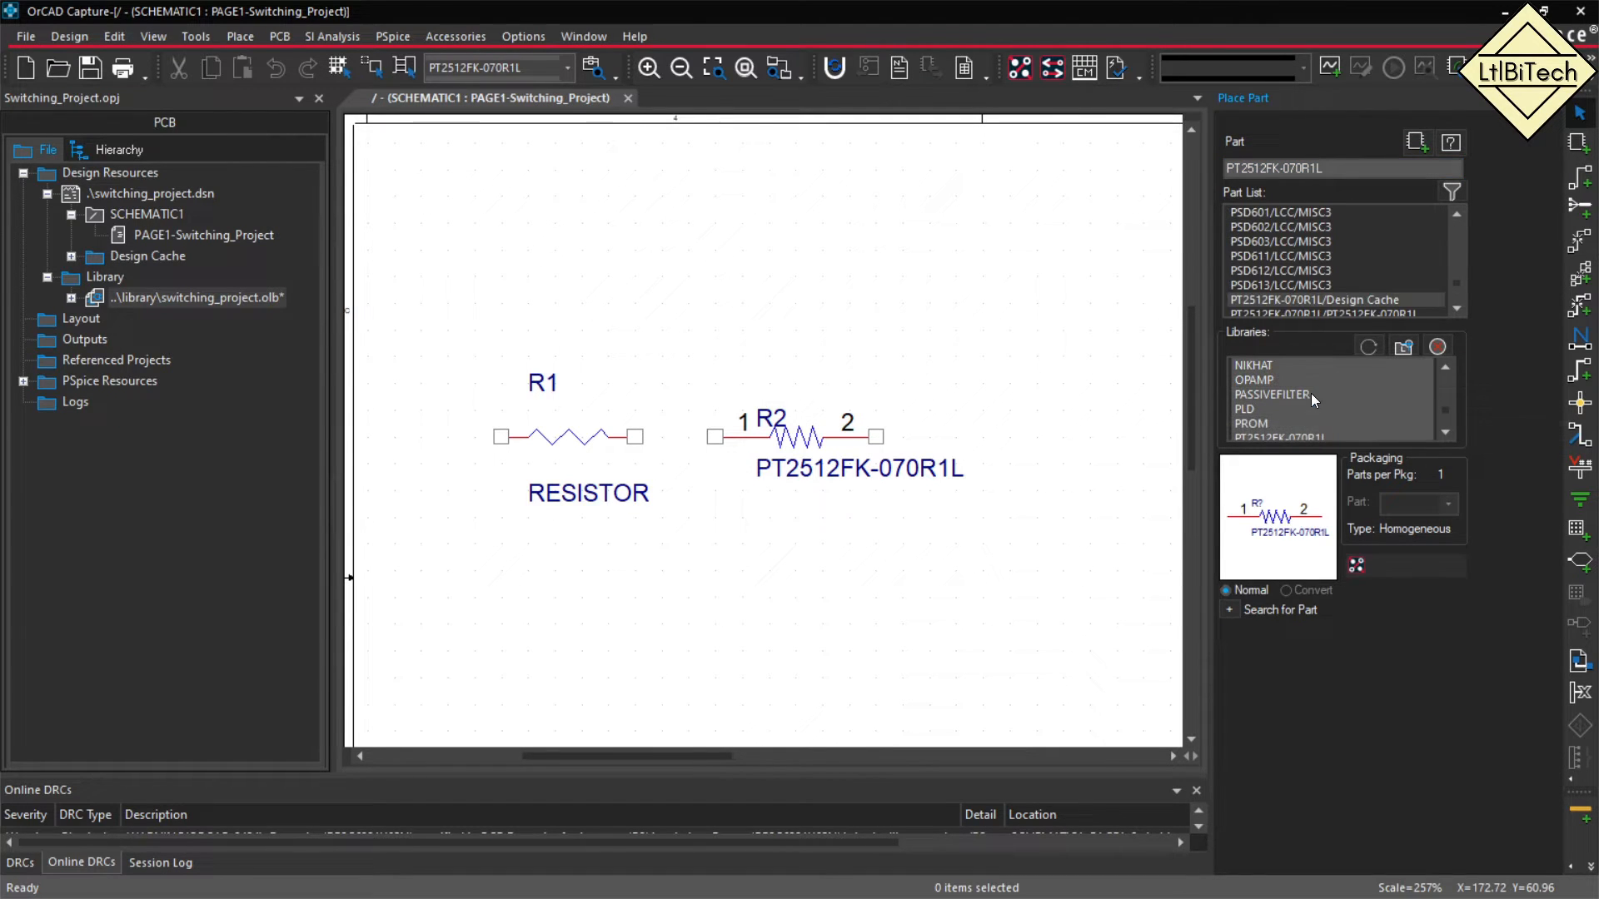
pyautogui.click(1321, 410)
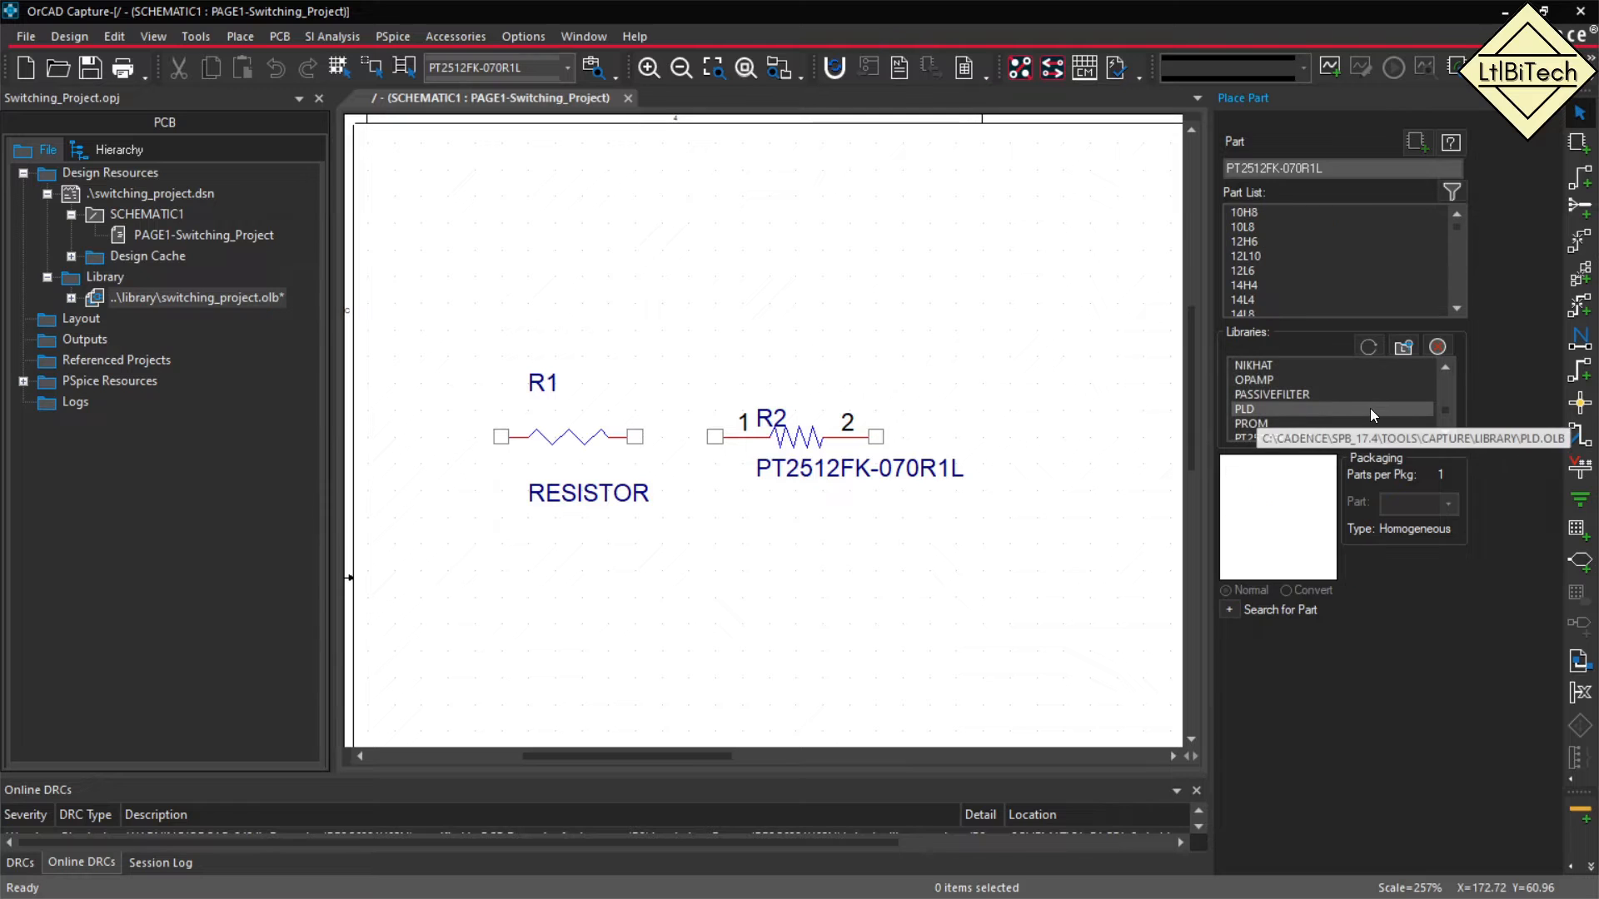
pyautogui.moveTo(1314, 156); pyautogui.dragTo(1382, 125)
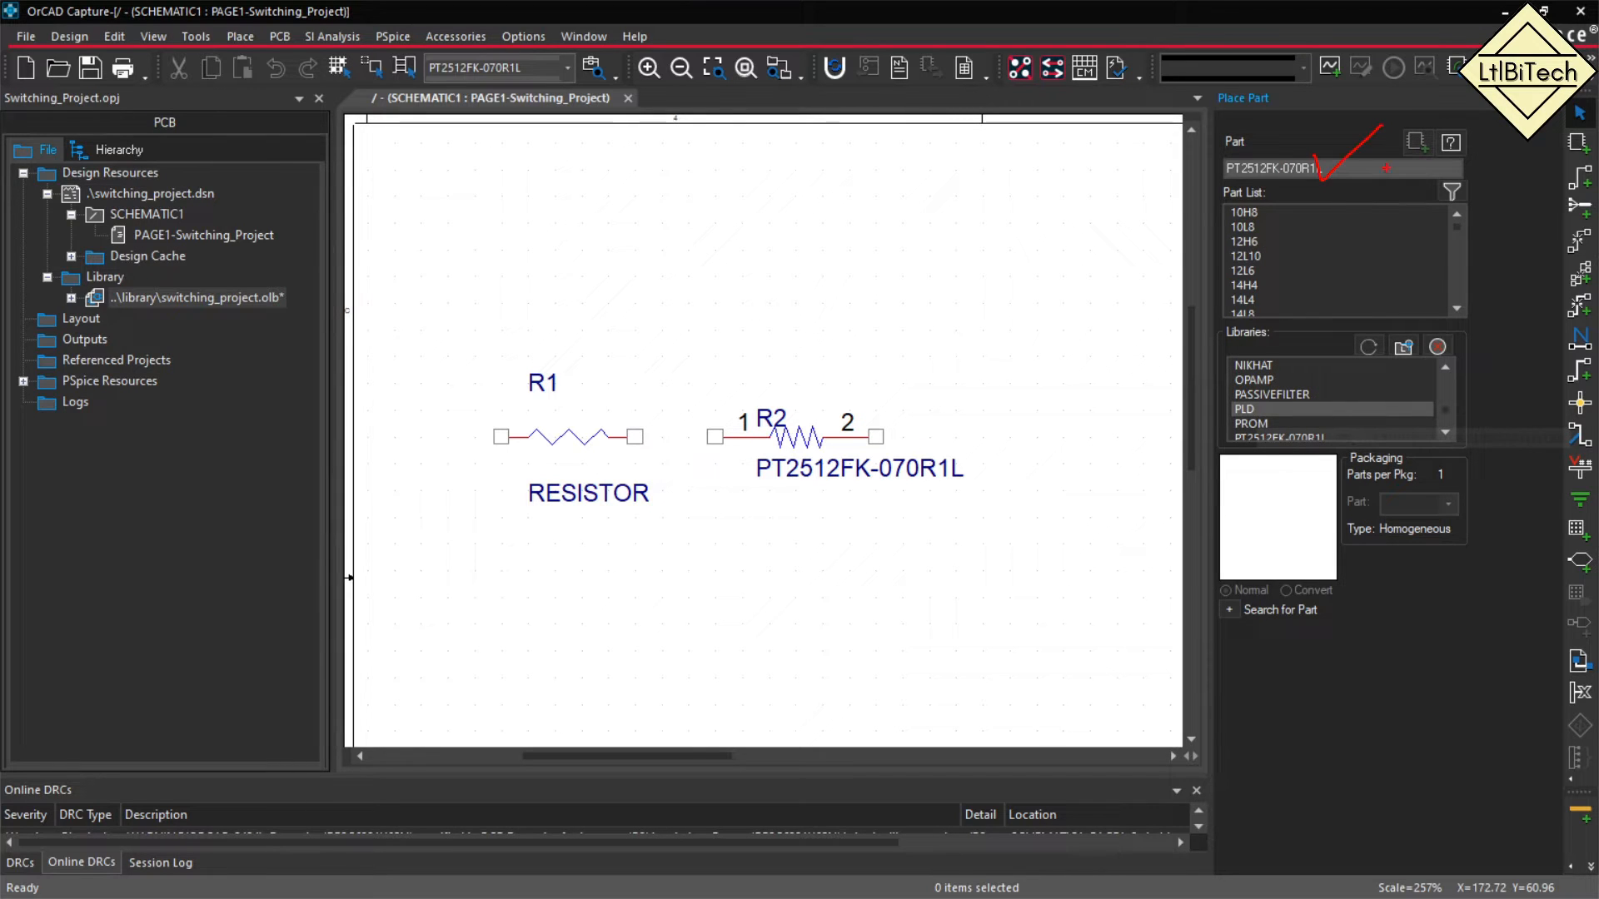
pyautogui.moveTo(1227, 358)
pyautogui.mouseDown()
pyautogui.moveTo(1314, 409)
pyautogui.moveTo(1441, 443)
pyautogui.mouseUp()
pyautogui.click(1302, 397)
pyautogui.hotkey('ctrl', 'a')
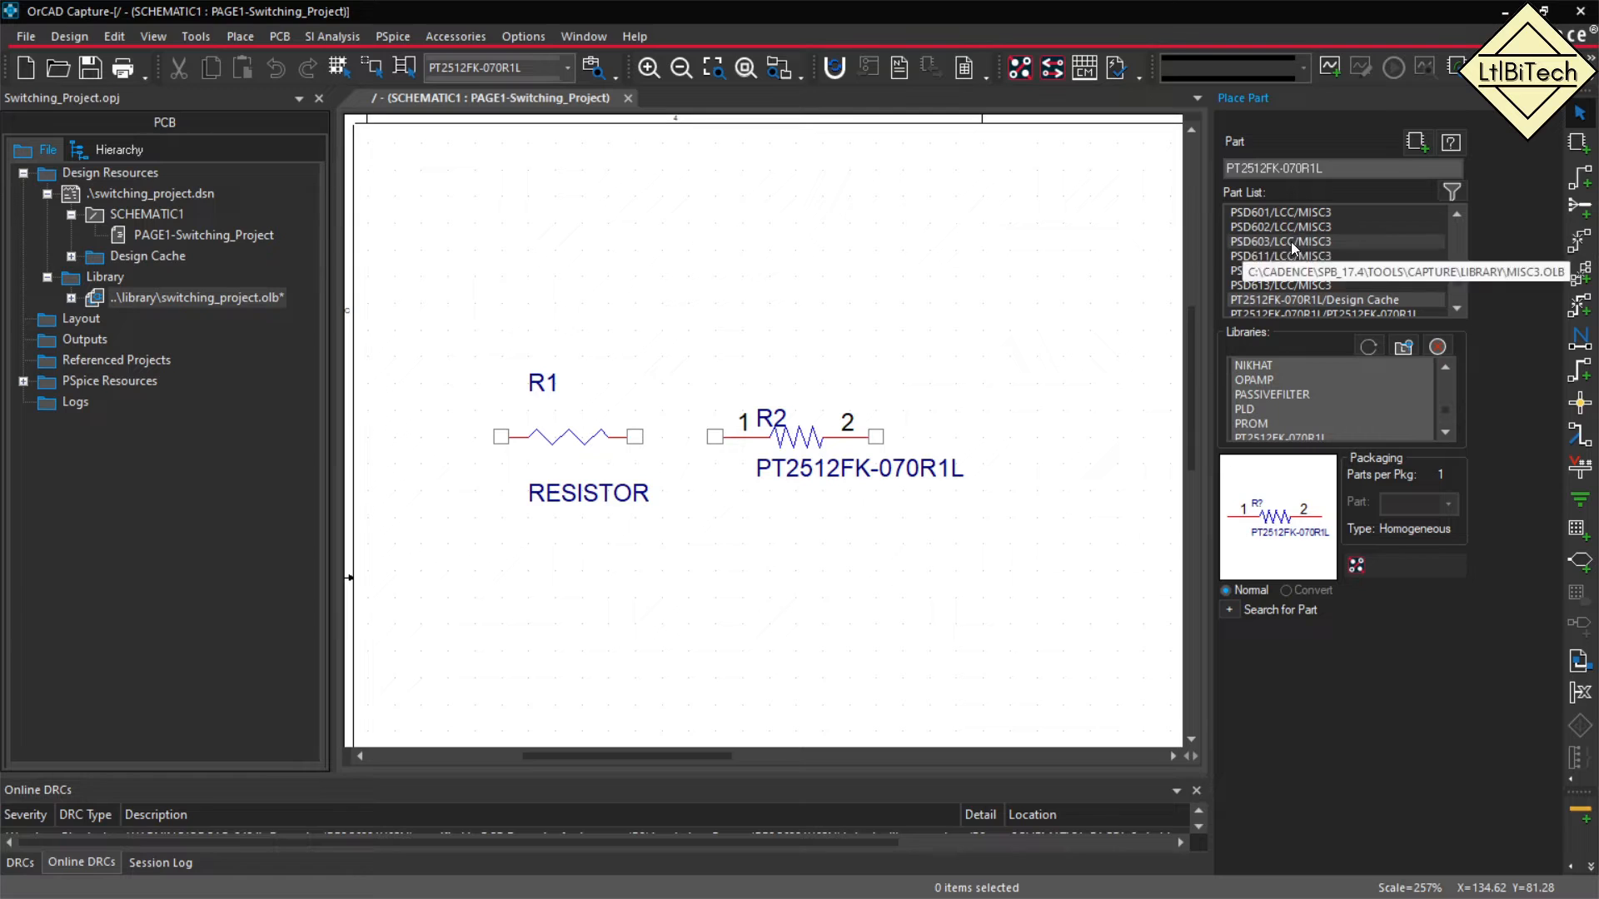
# Search the part list for "res" and select the RES part from the SWITCHING_PROJECT library.
pyautogui.doubleClick(1353, 167)
pyautogui.press('BackSpace')
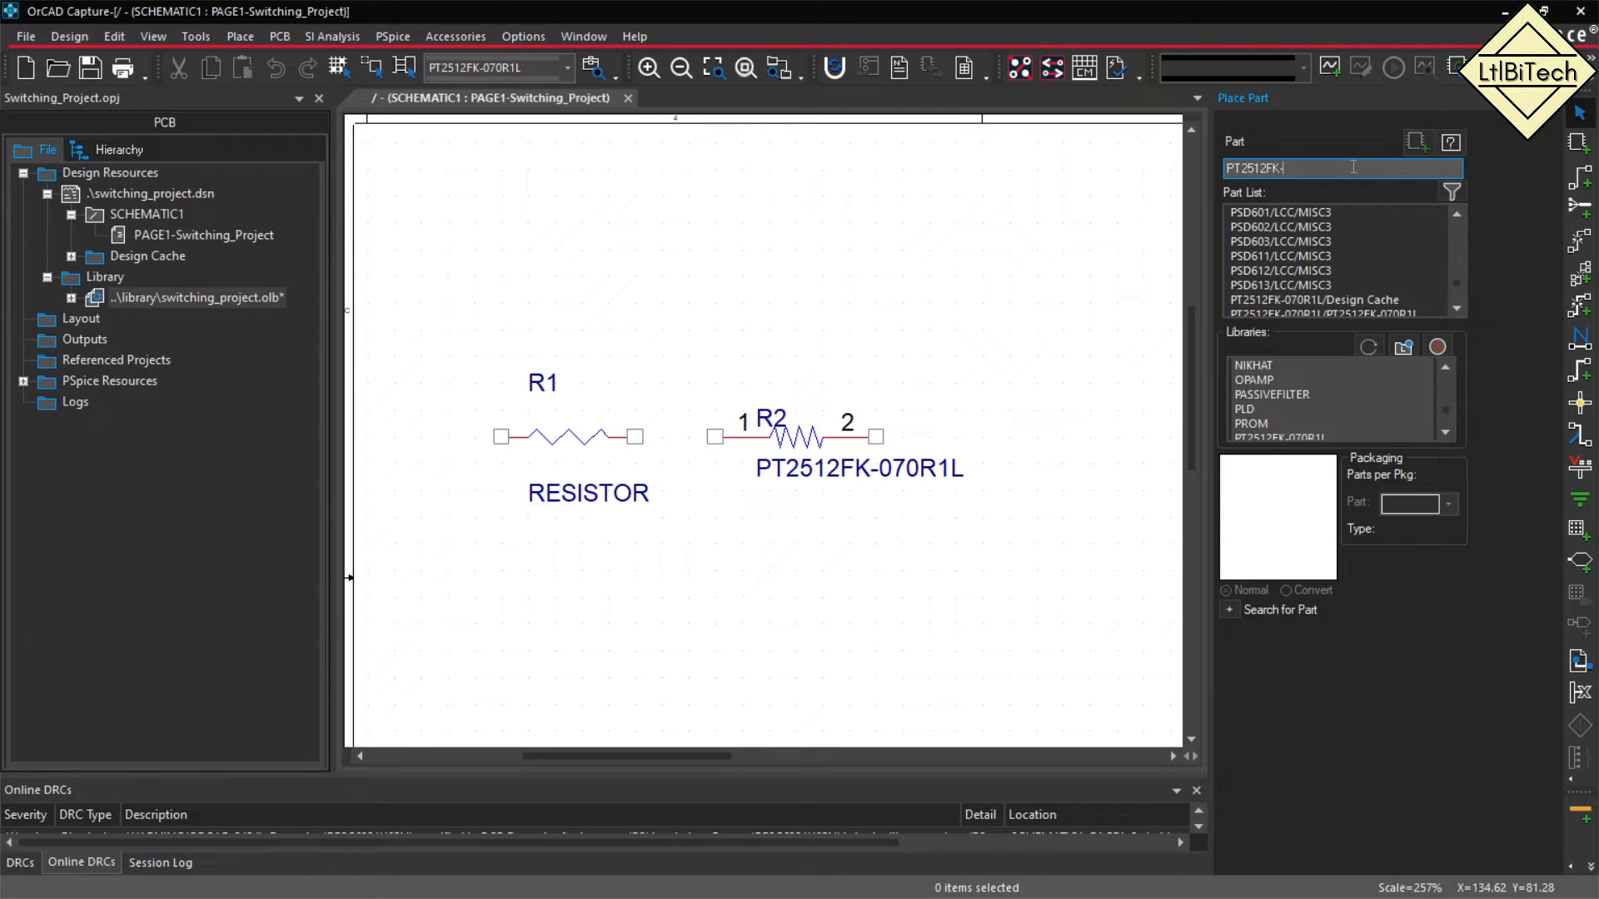
pyautogui.press('BackSpace')
pyautogui.press('BackSpace')
pyautogui.press('BackSpace')
pyautogui.press('BackSpace')
pyautogui.press('BackSpace')
pyautogui.write('res')
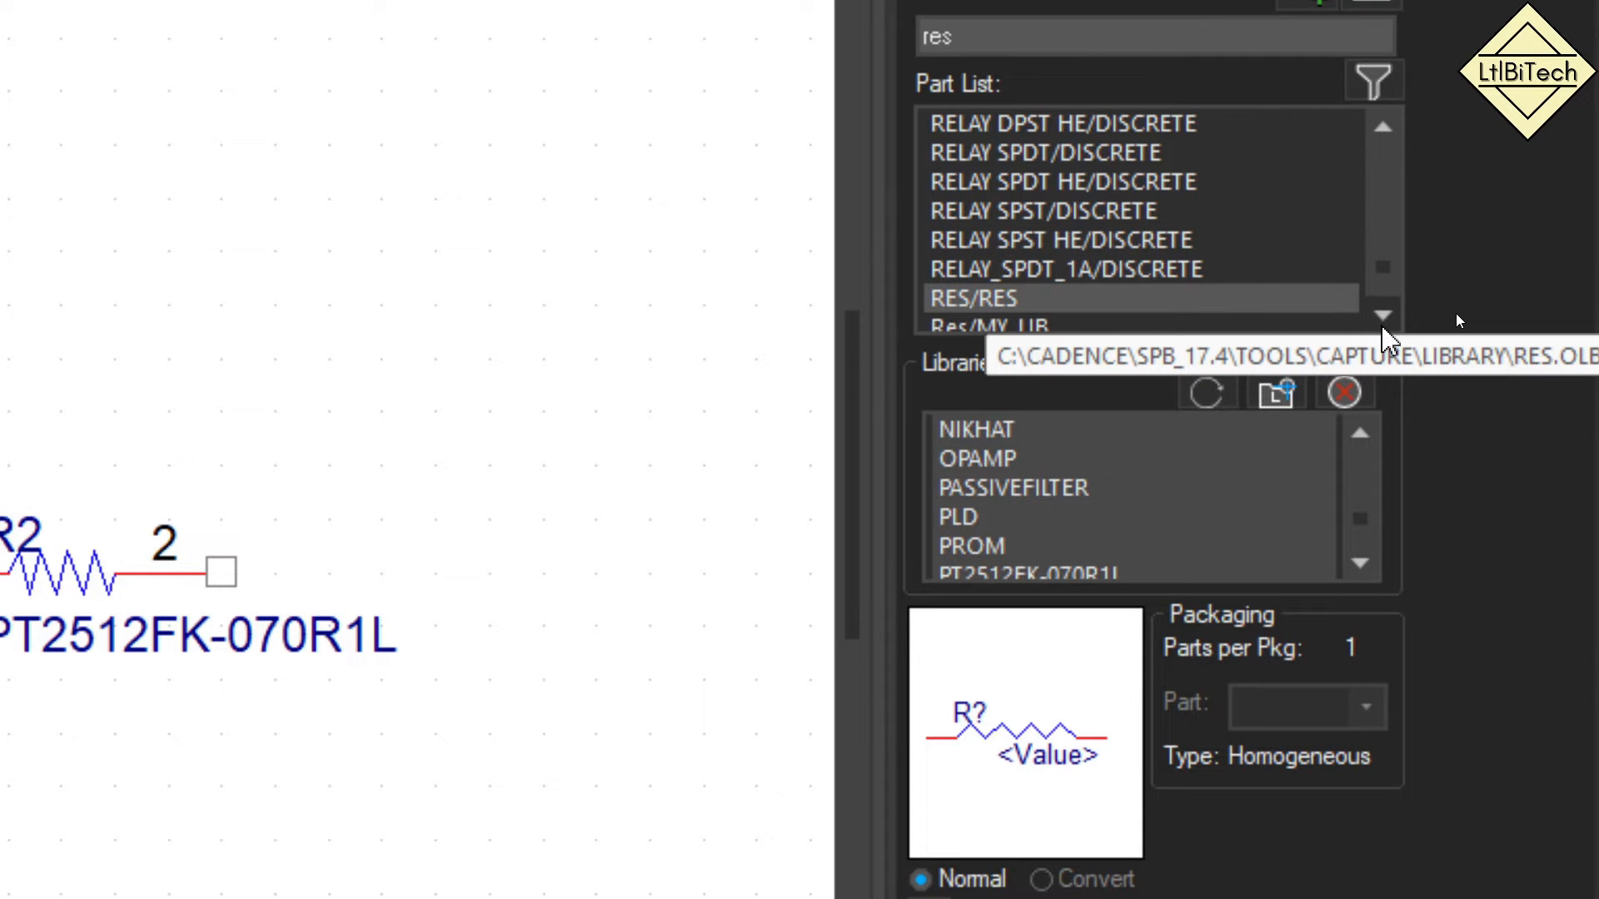
pyautogui.click(1383, 316)
pyautogui.click(1383, 315)
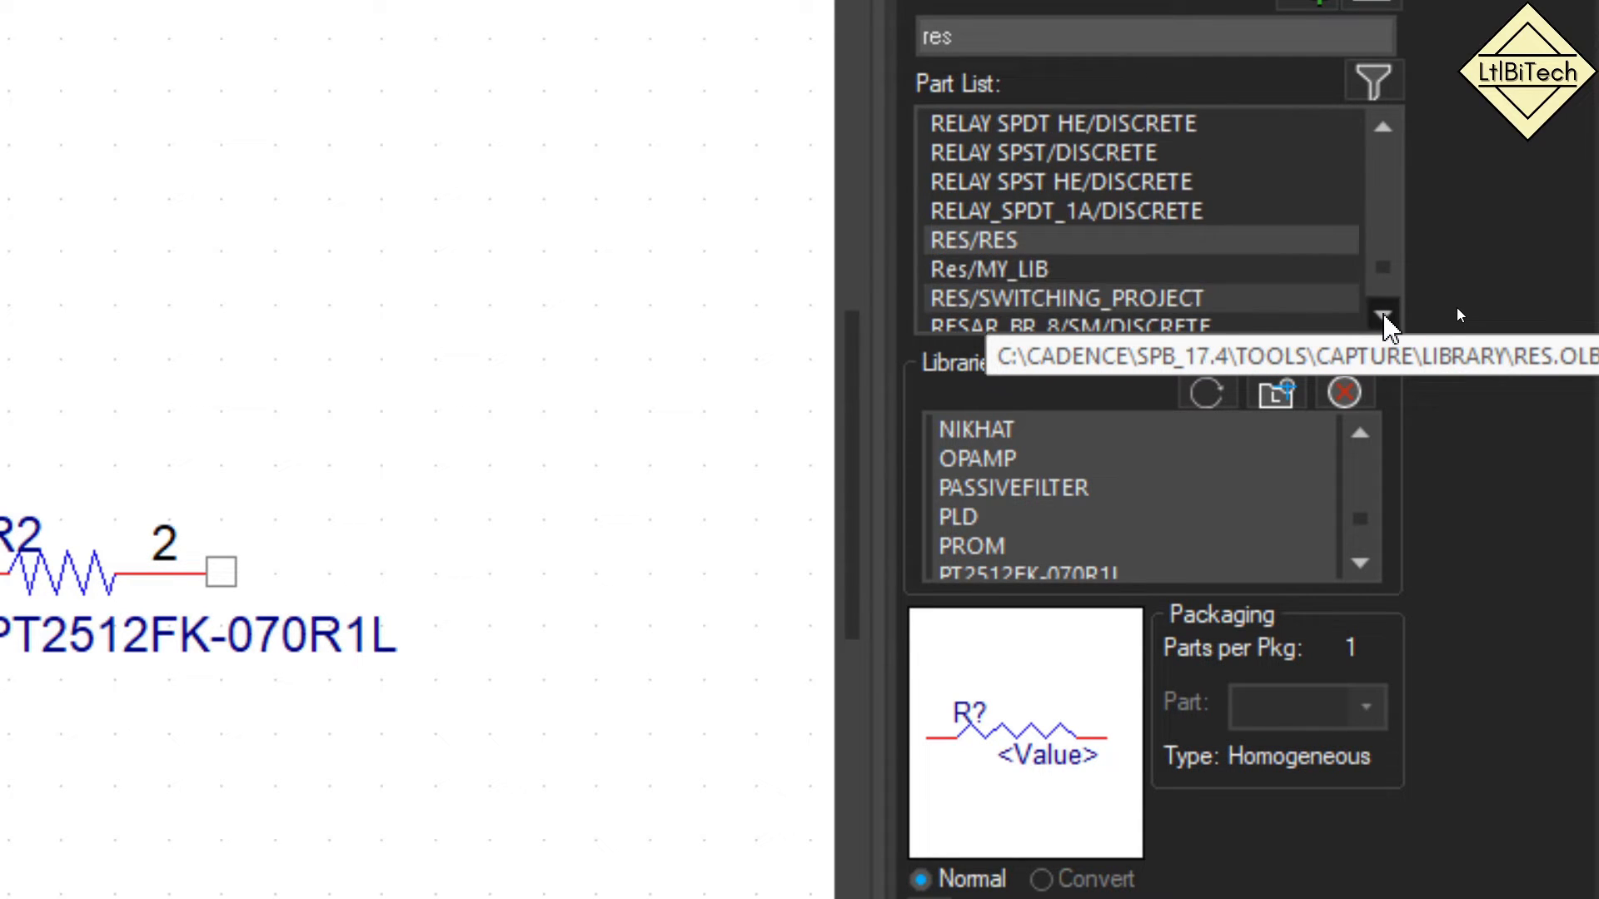
pyautogui.click(1383, 316)
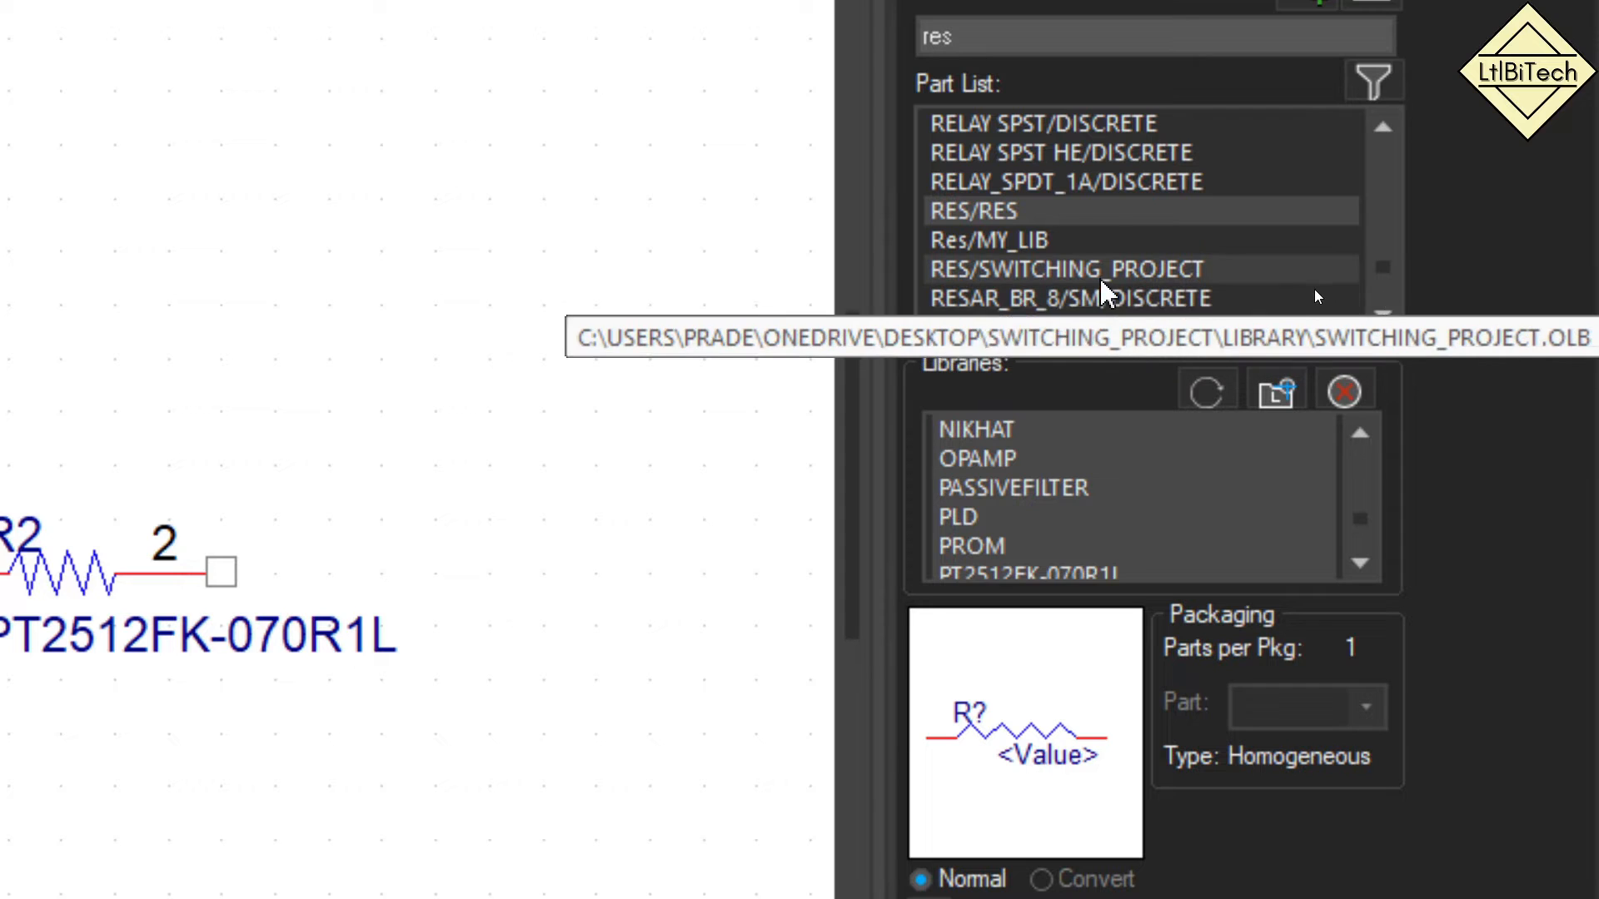
pyautogui.click(975, 272)
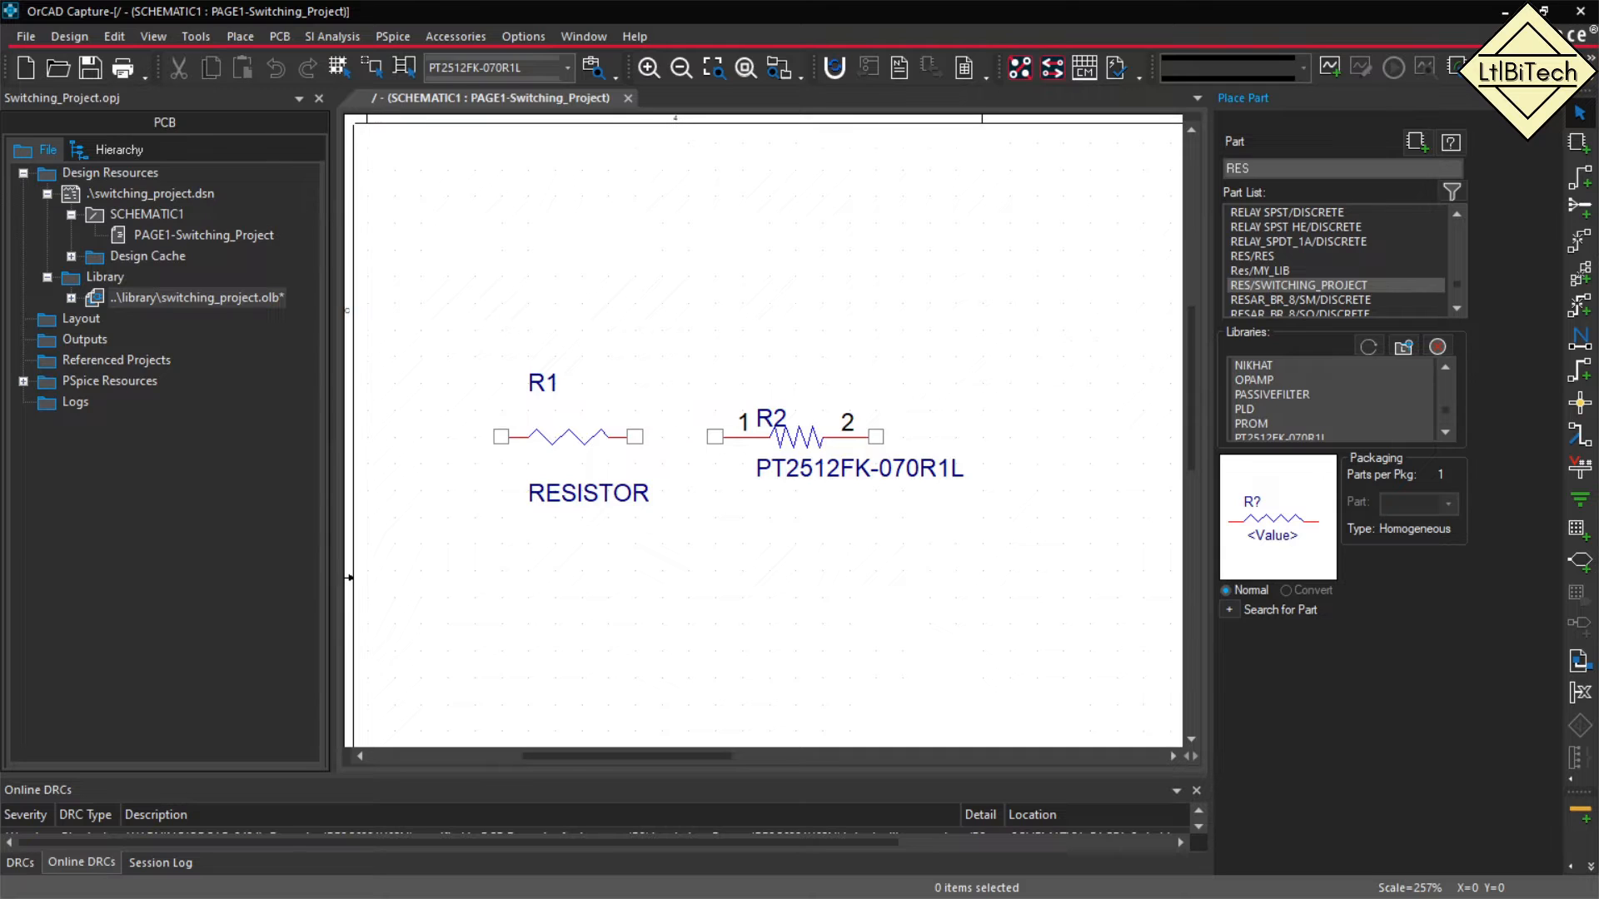
# Place one RES part from the SWITCHING_PROJECT library to the right of R2 and end placement.
pyautogui.scroll(-5, 764, 436)
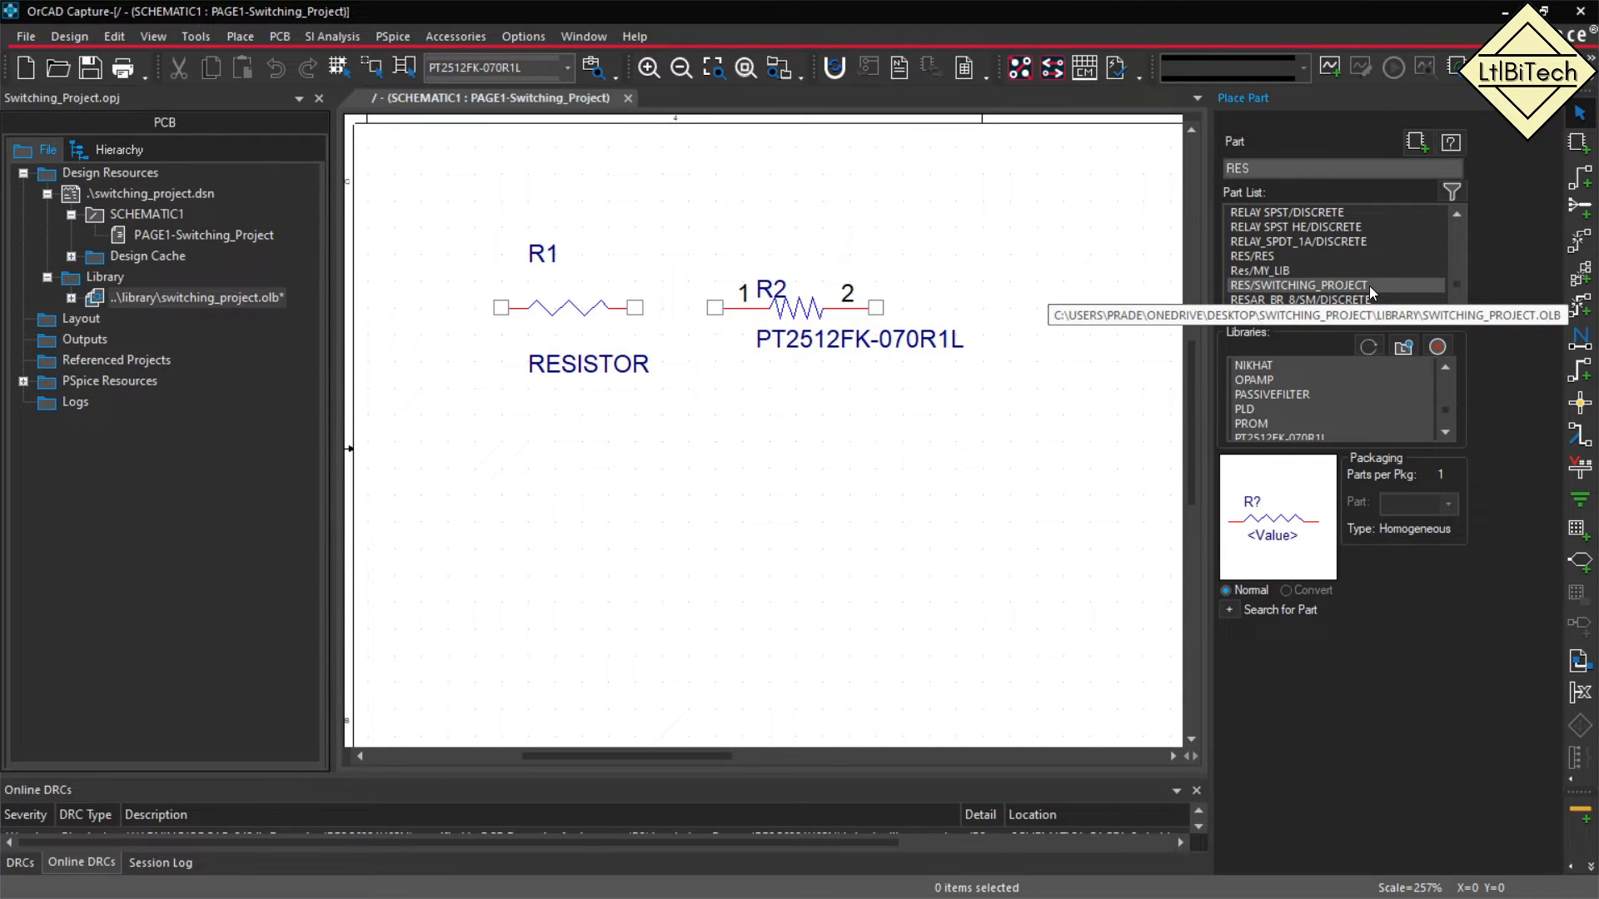
pyautogui.doubleClick(1369, 287)
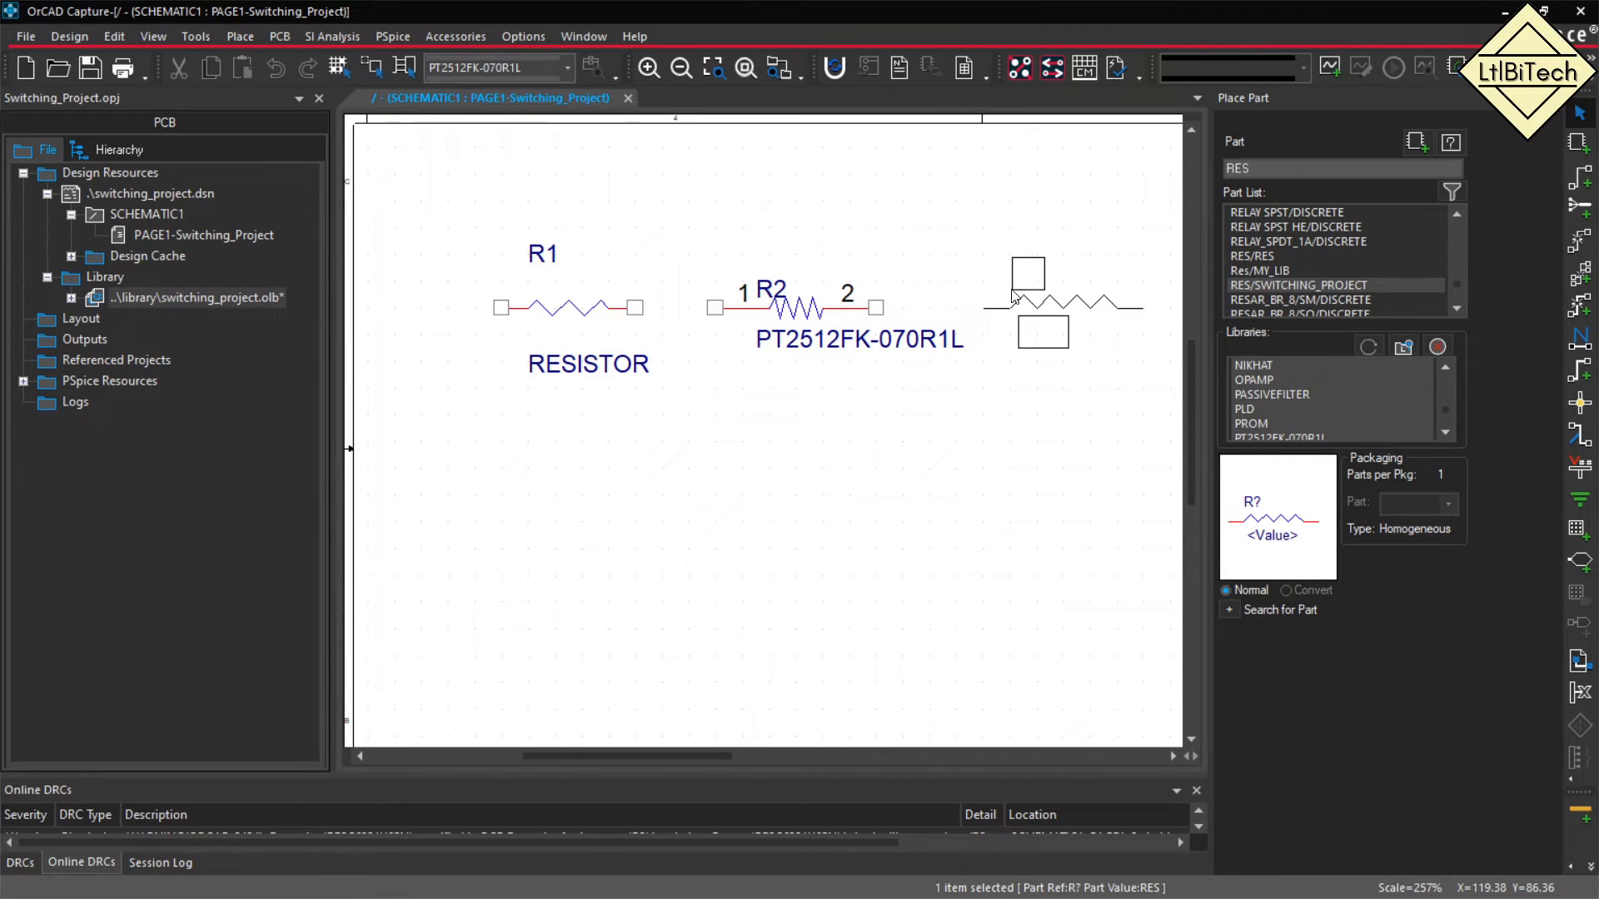
pyautogui.click(1017, 293)
pyautogui.rightClick(751, 501)
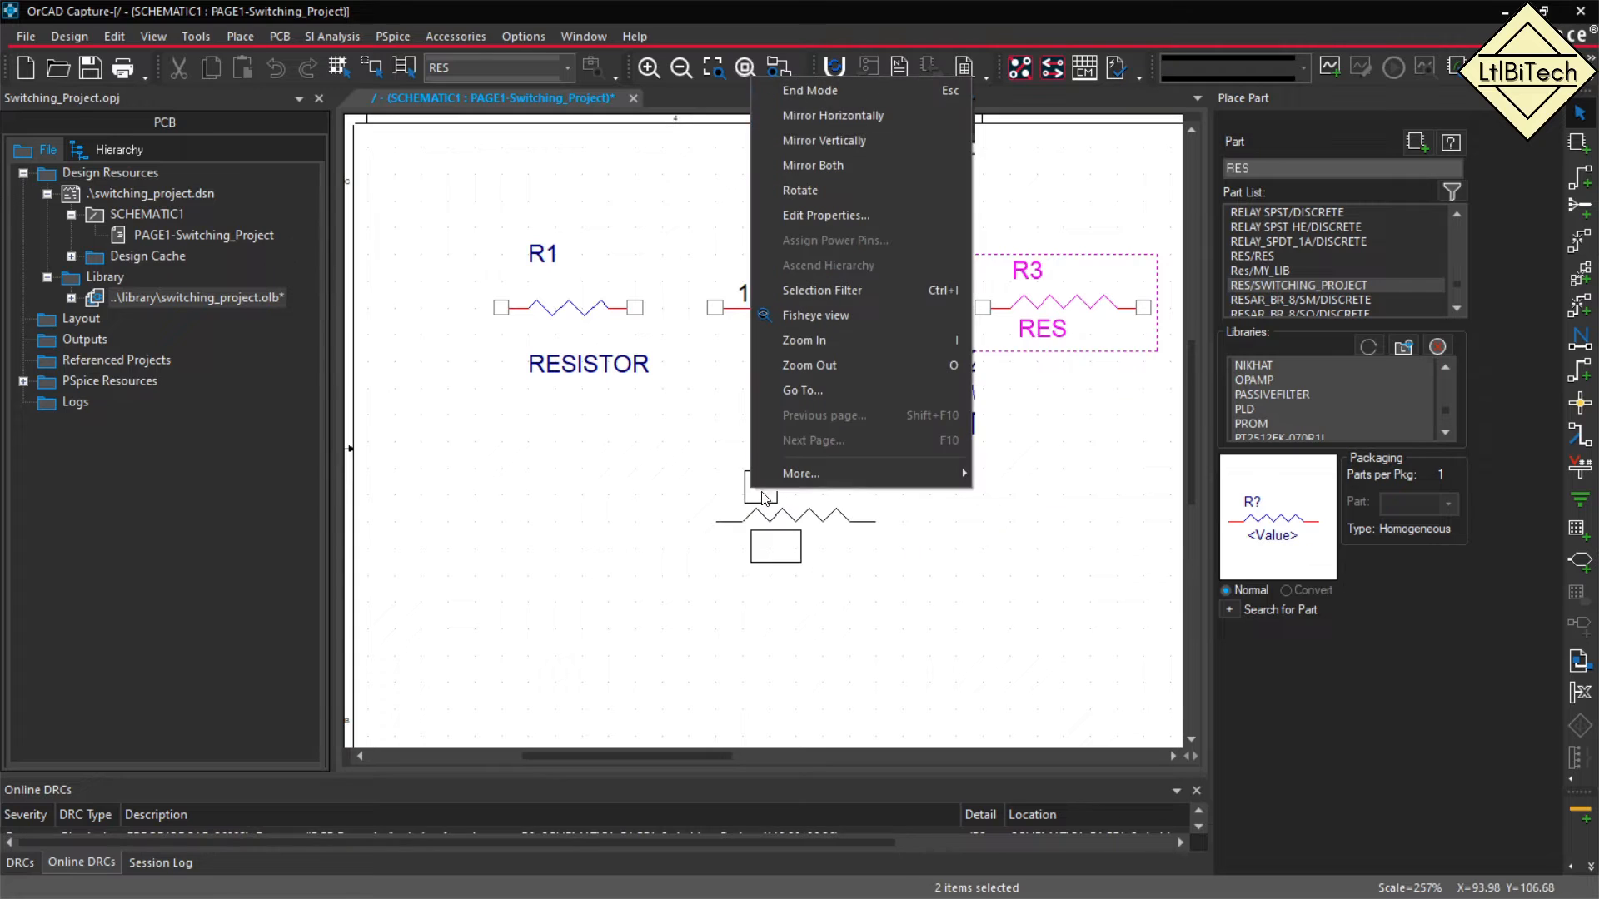
pyautogui.click(798, 140)
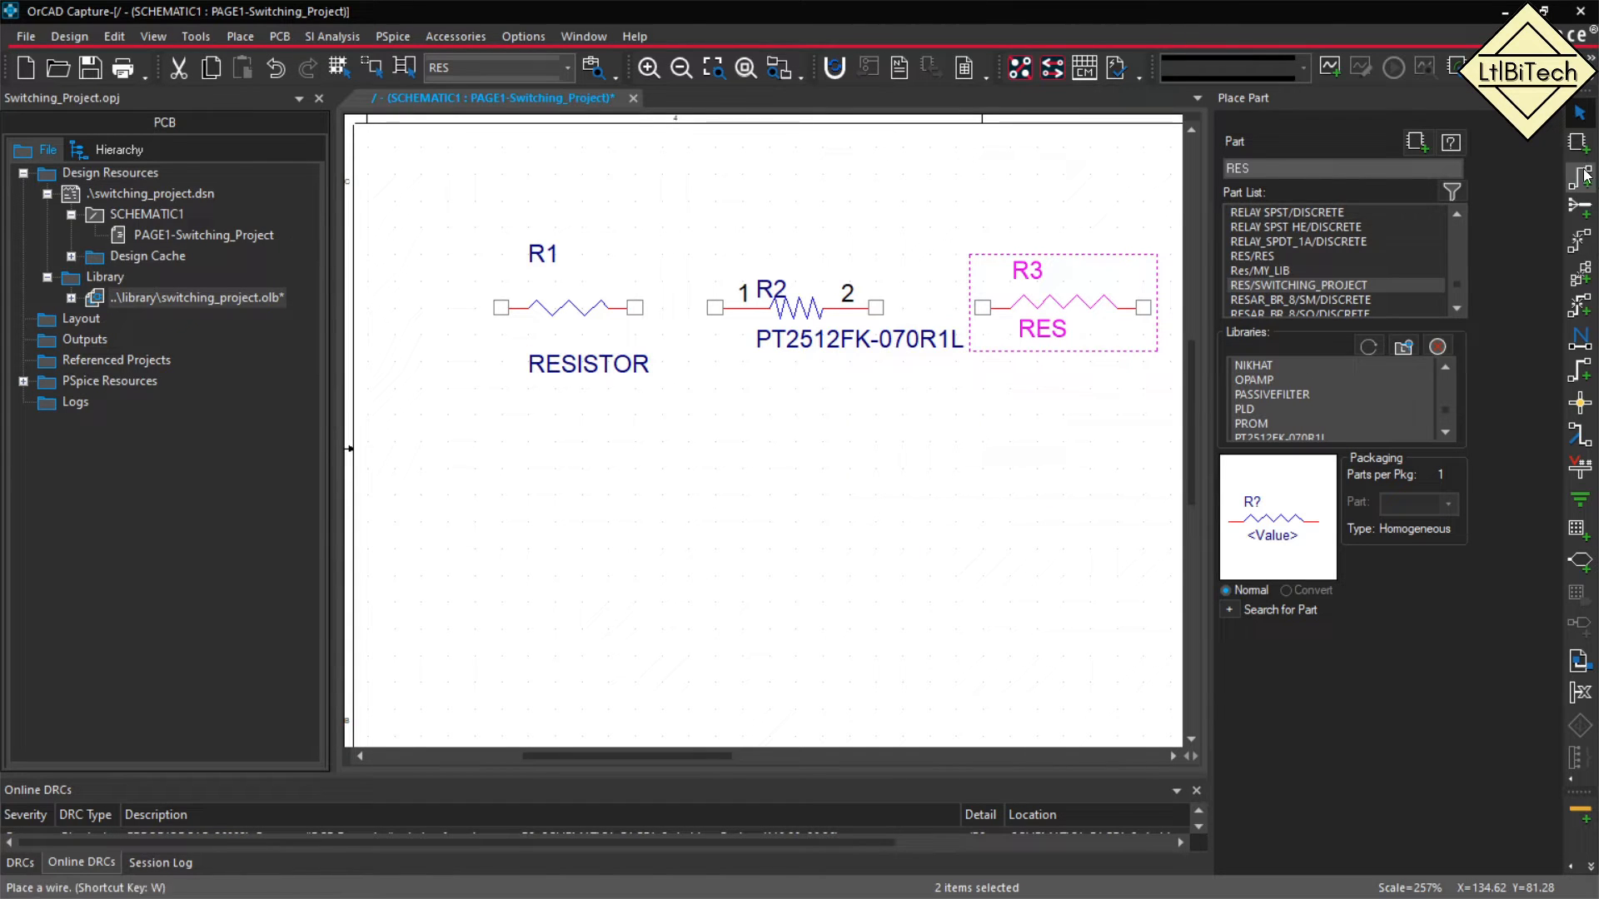
# Move R3 and R2 to the right so the three resistors are spaced out along one row.
pyautogui.moveTo(1052, 304); pyautogui.dragTo(1159, 304)
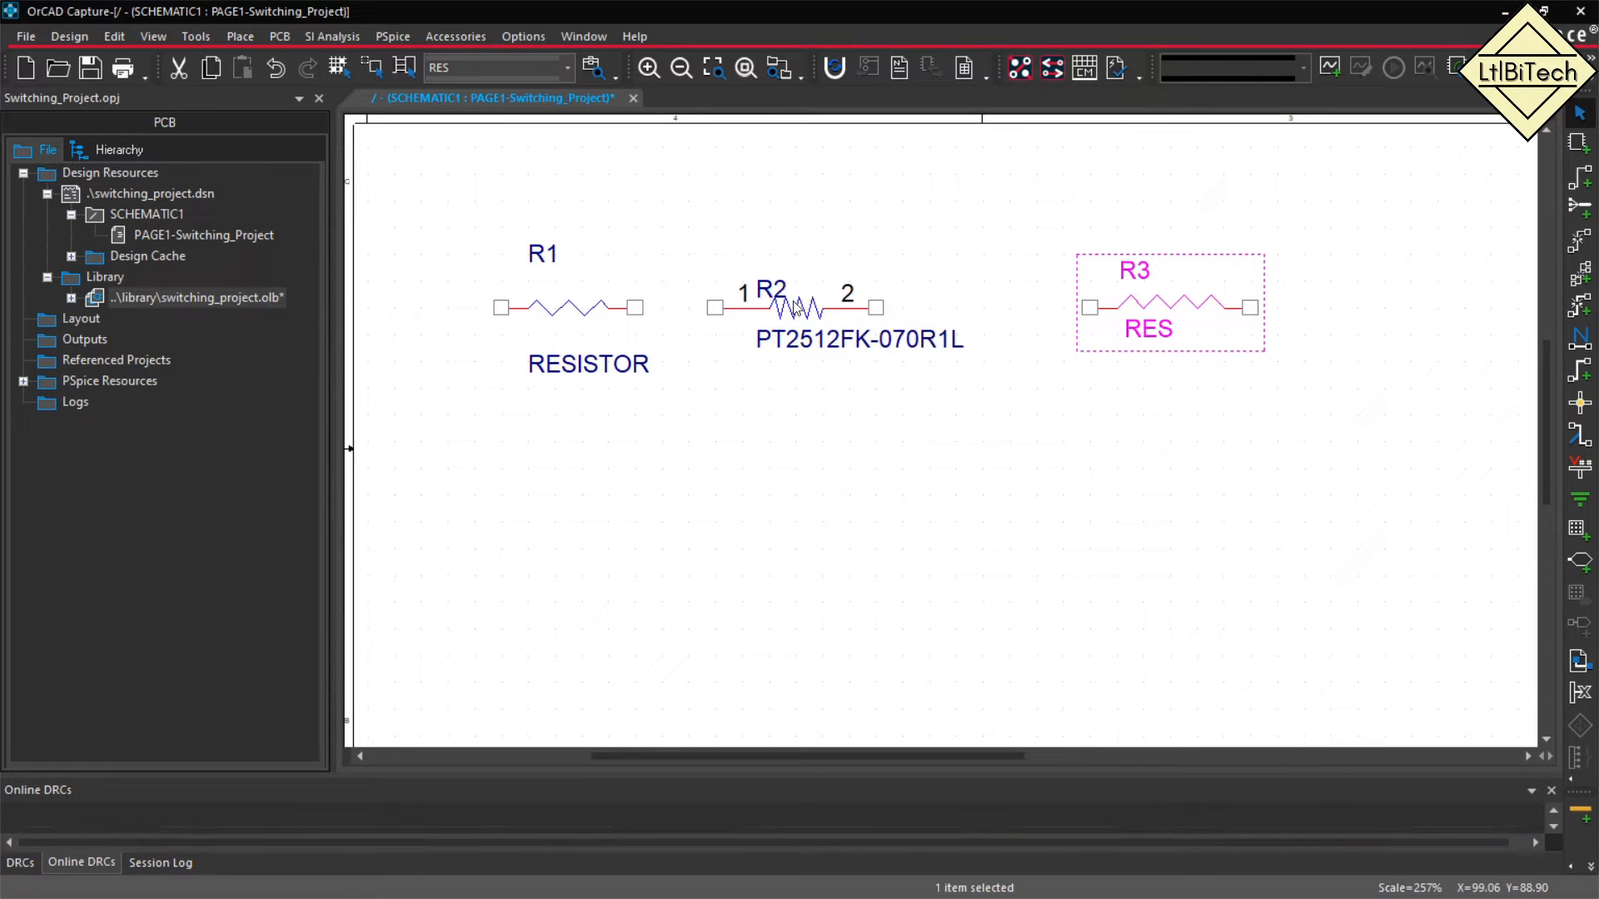
pyautogui.click(772, 289)
pyautogui.moveTo(814, 308); pyautogui.dragTo(758, 296)
pyautogui.click(765, 326)
pyautogui.moveTo(820, 339); pyautogui.dragTo(874, 339)
pyautogui.click(815, 474)
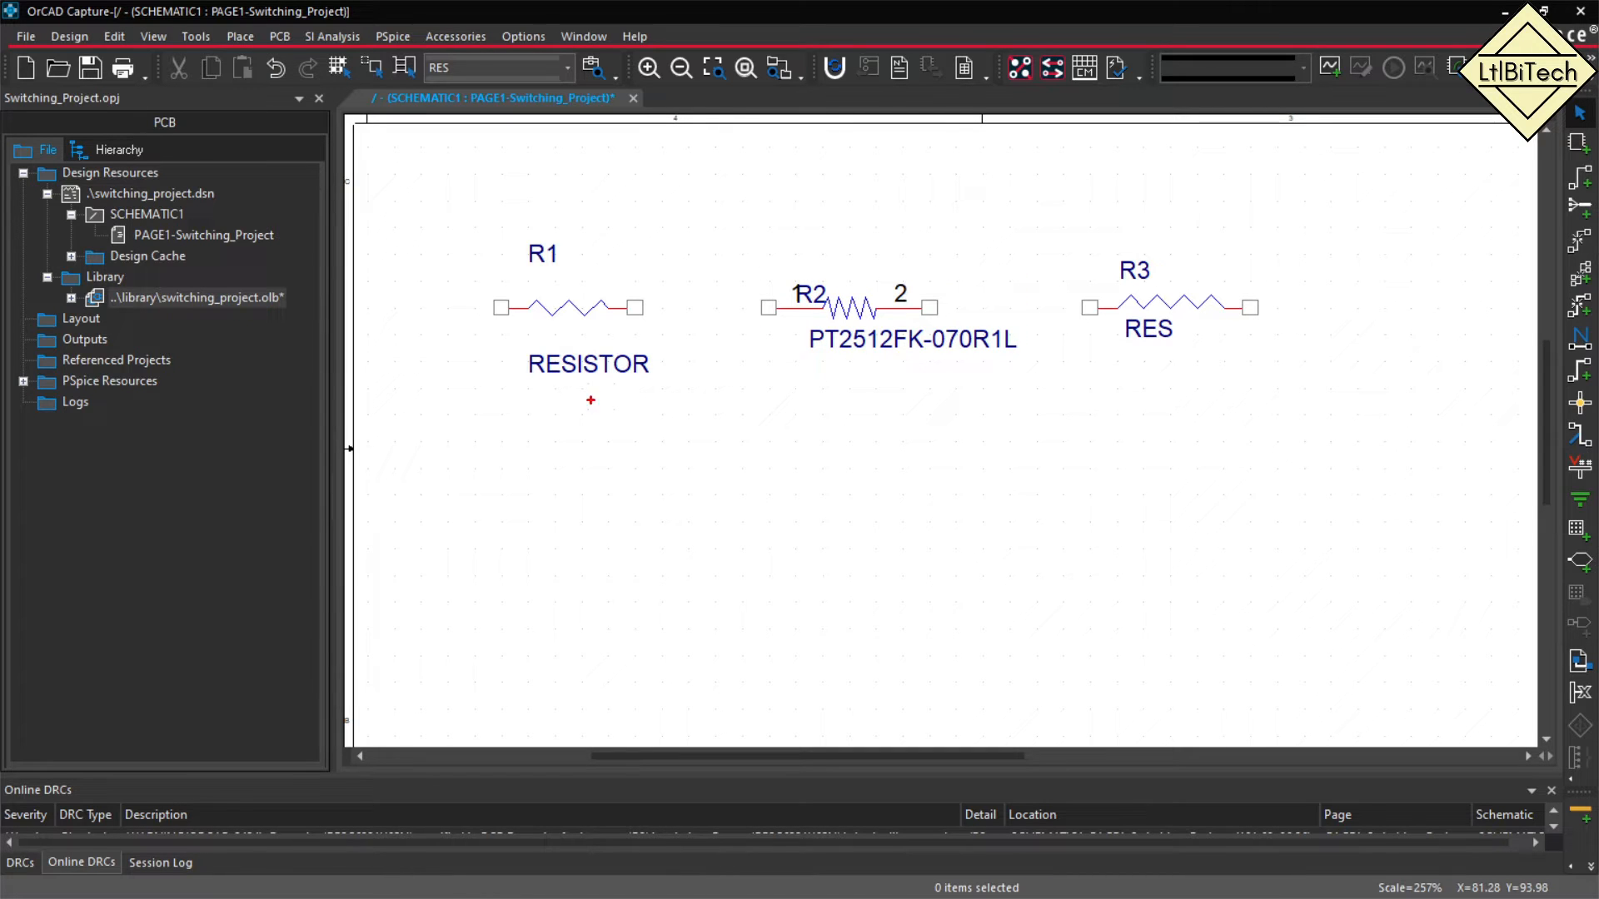
pyautogui.write('U')
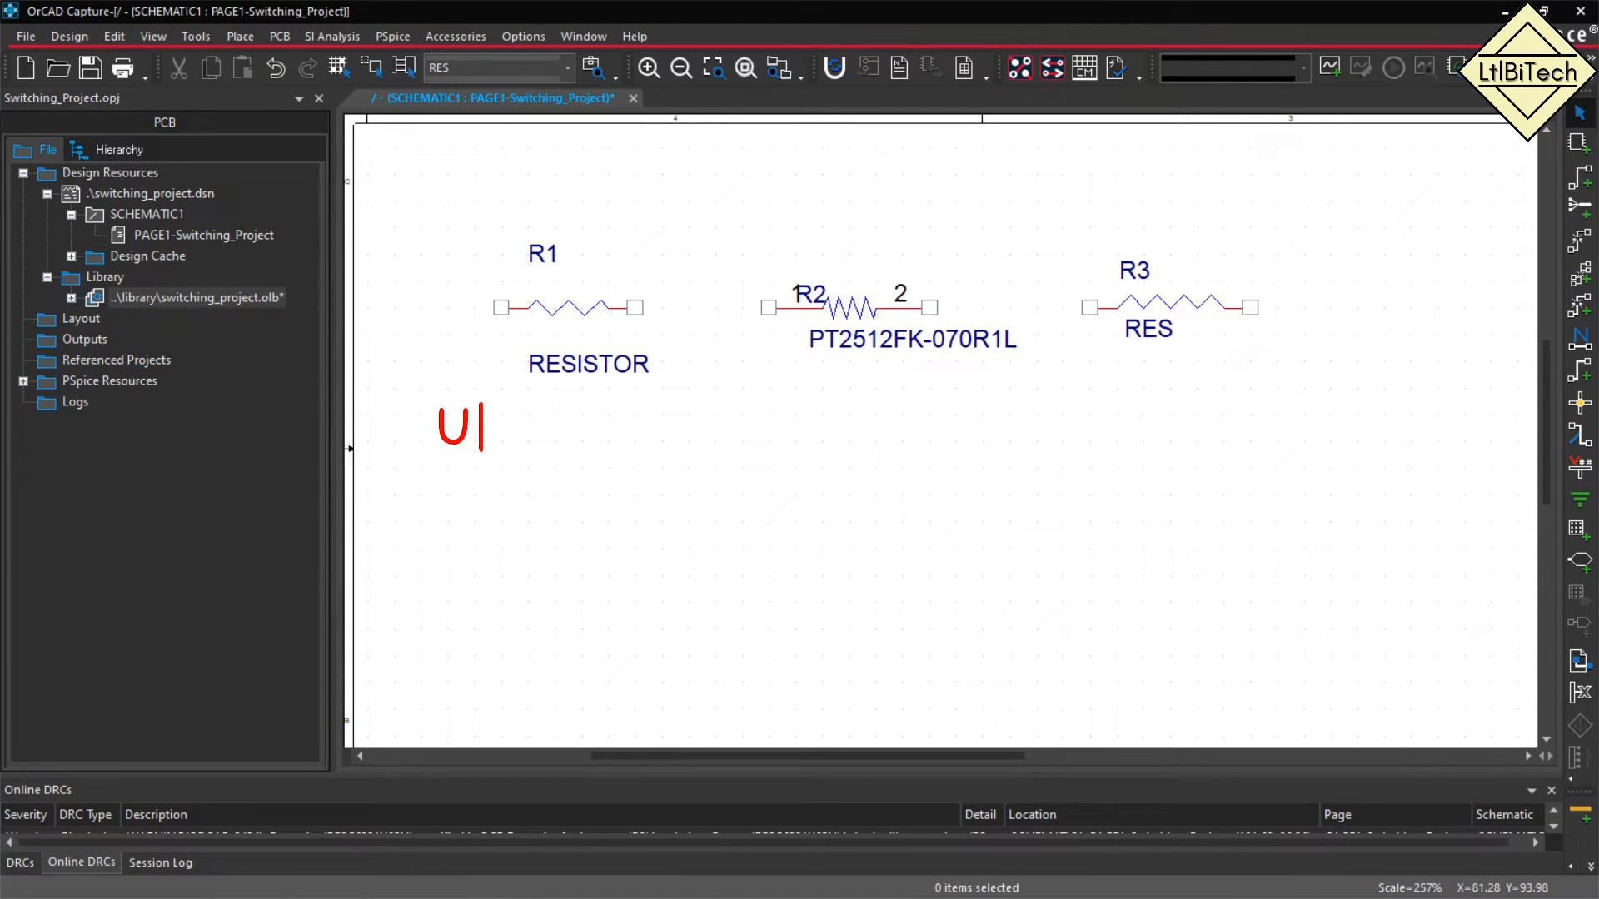
pyautogui.write('se Lib           ')
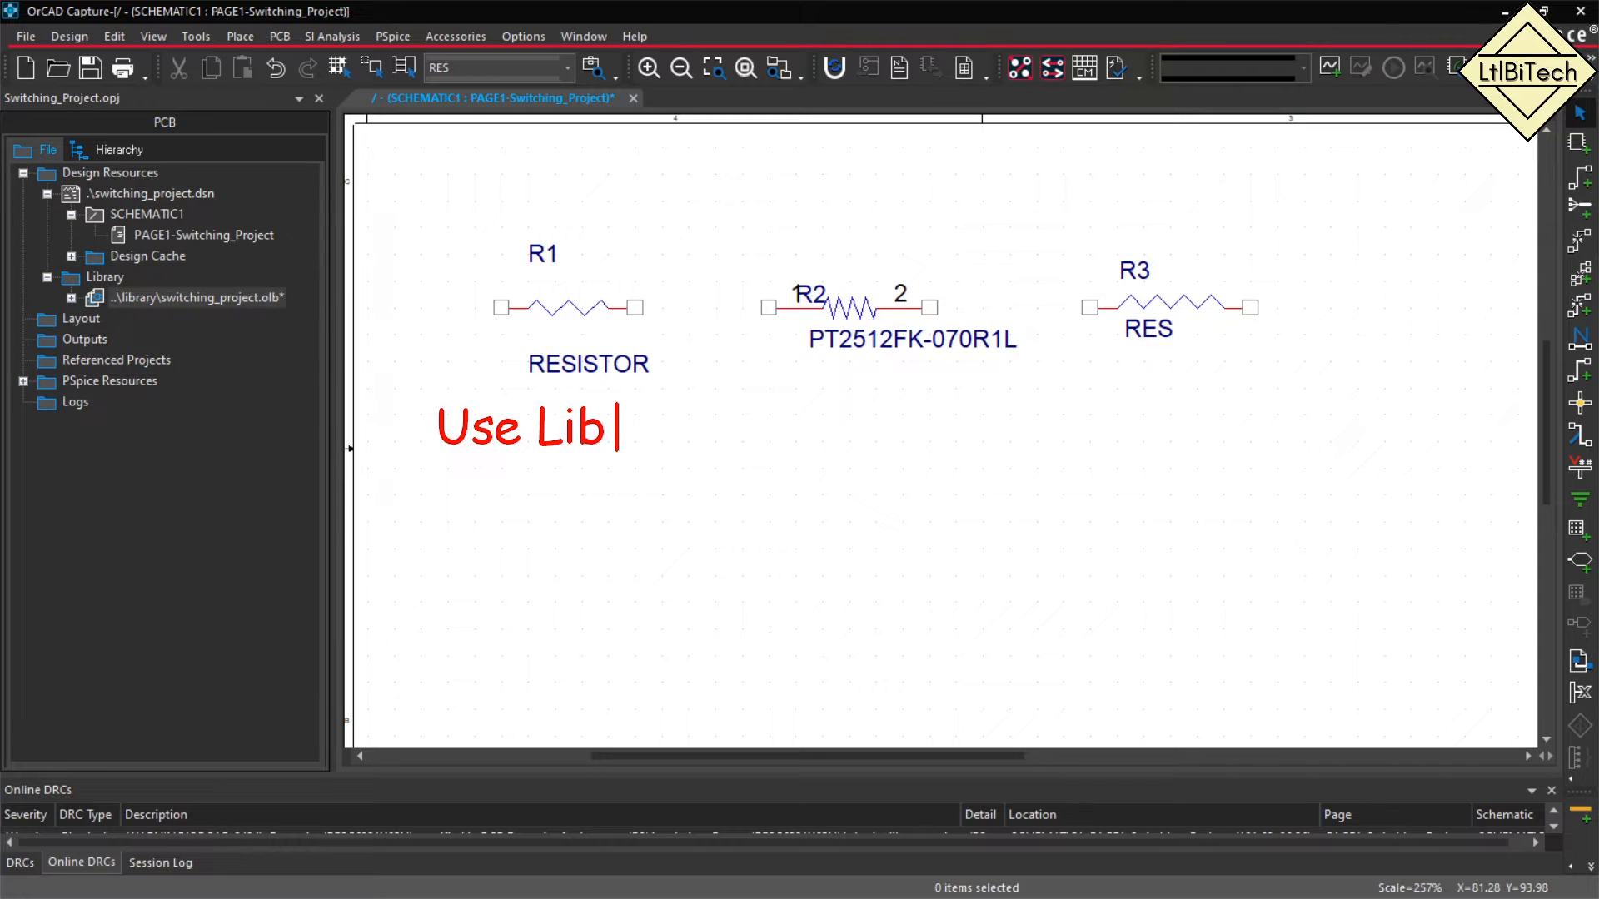
pyautogui.write('Down')
pyautogui.press('BackSpace')
pyautogui.write('nloaded')
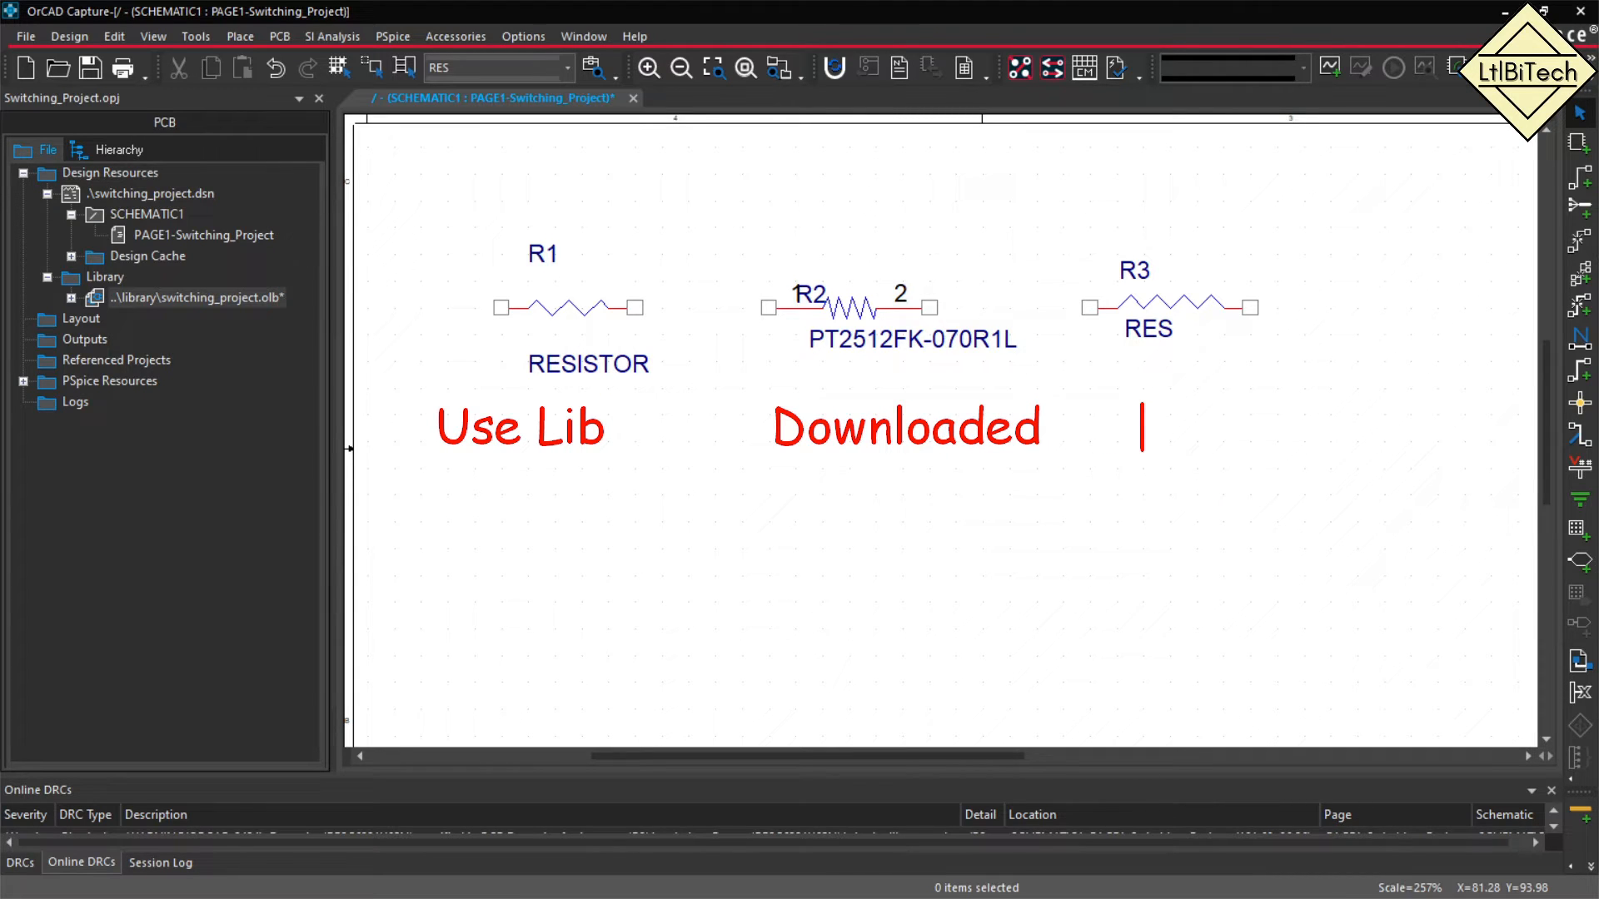
pyautogui.write('      Created')
pyautogui.press('Escape')
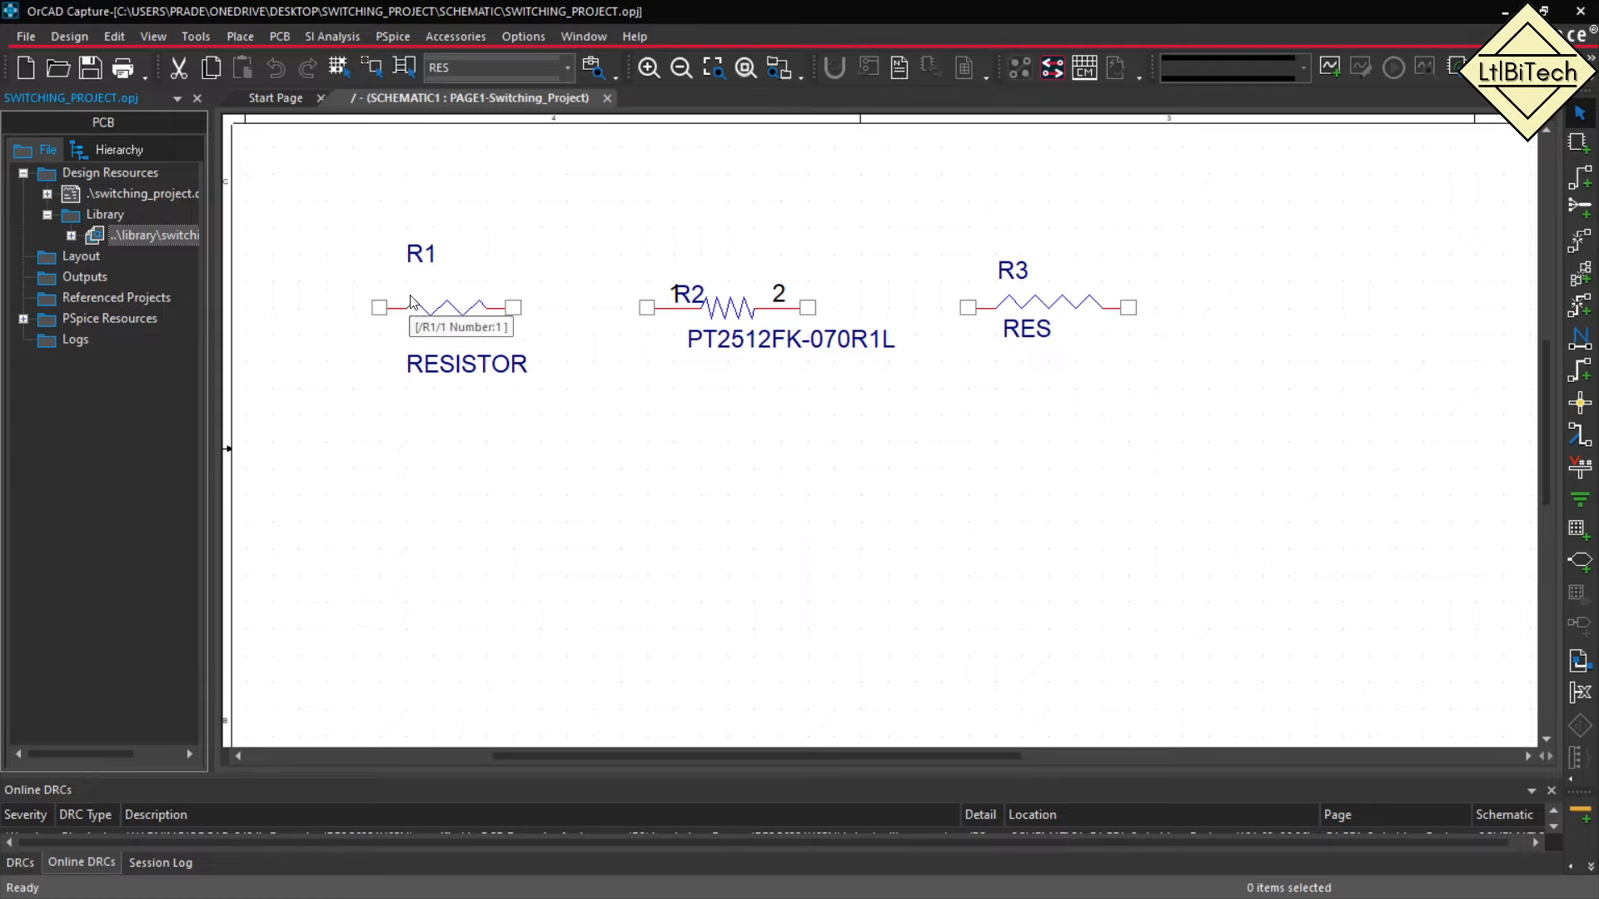
# Delete resistors R2 and R3 from the schematic page.
pyautogui.click(457, 319)
pyautogui.moveTo(625, 407); pyautogui.dragTo(1339, 255)
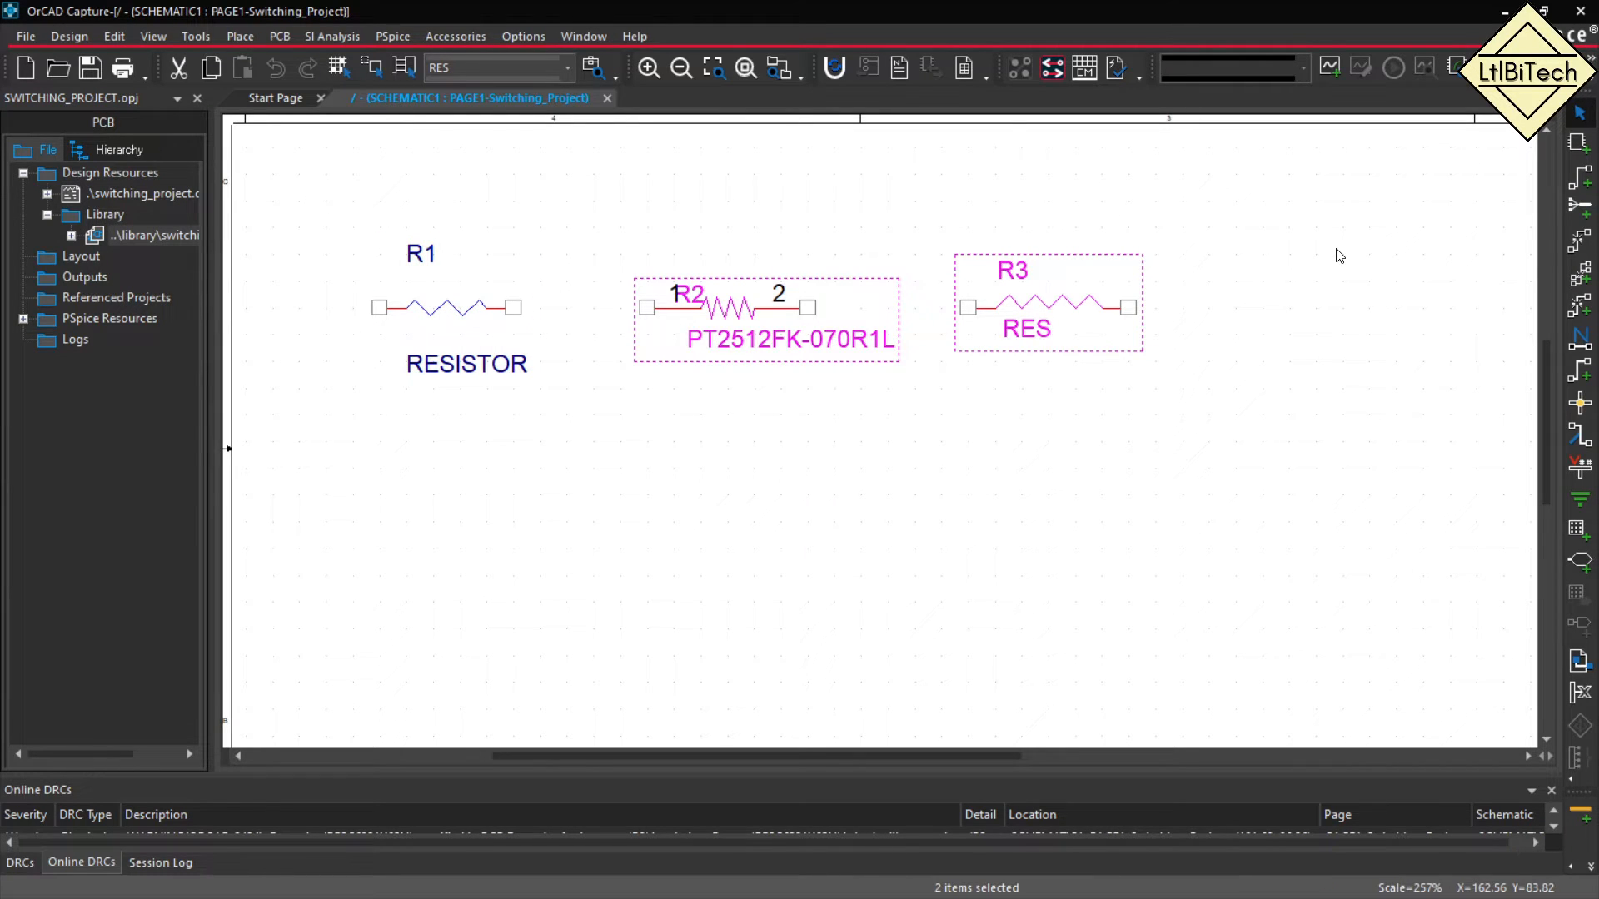
pyautogui.press('Delete')
# Move resistor R1 toward the middle of the page and reposition its reference and value text just above its two ends.
pyautogui.moveTo(439, 321); pyautogui.dragTo(871, 343)
pyautogui.moveTo(850, 281); pyautogui.dragTo(806, 318)
pyautogui.moveTo(893, 394); pyautogui.dragTo(974, 326)
# Change R1's value to 100E.
pyautogui.doubleClick(990, 329)
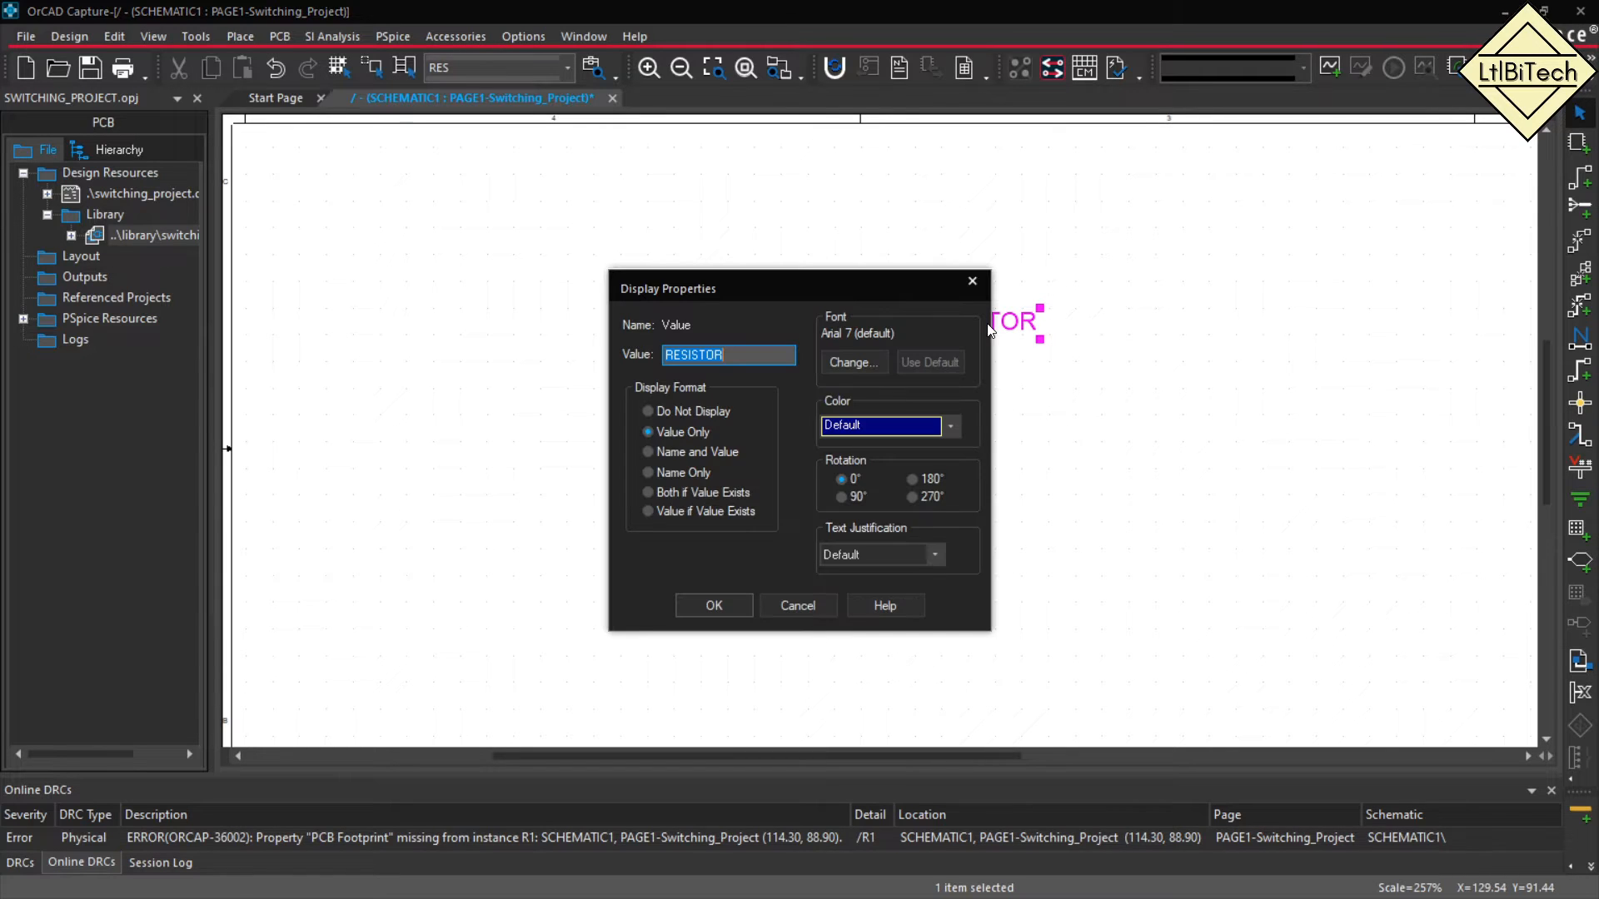
pyautogui.write('100E')
pyautogui.press('Return')
pyautogui.click(1023, 307)
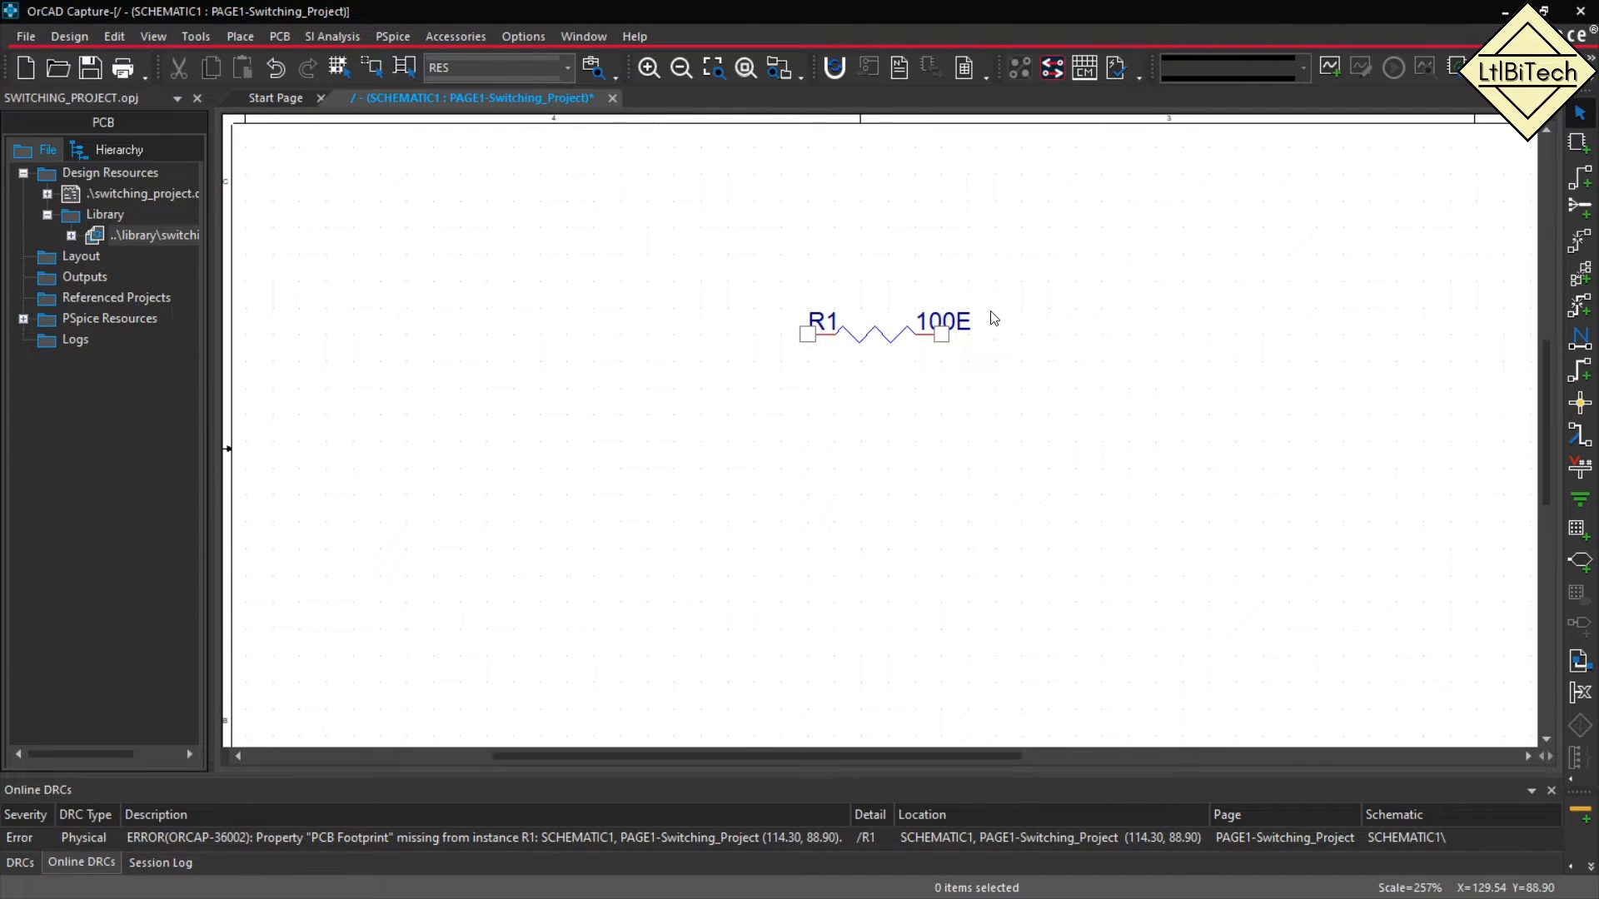
# Append the package size to R1's value so it reads 100E/2512.
pyautogui.click(957, 322)
pyautogui.doubleClick(957, 322)
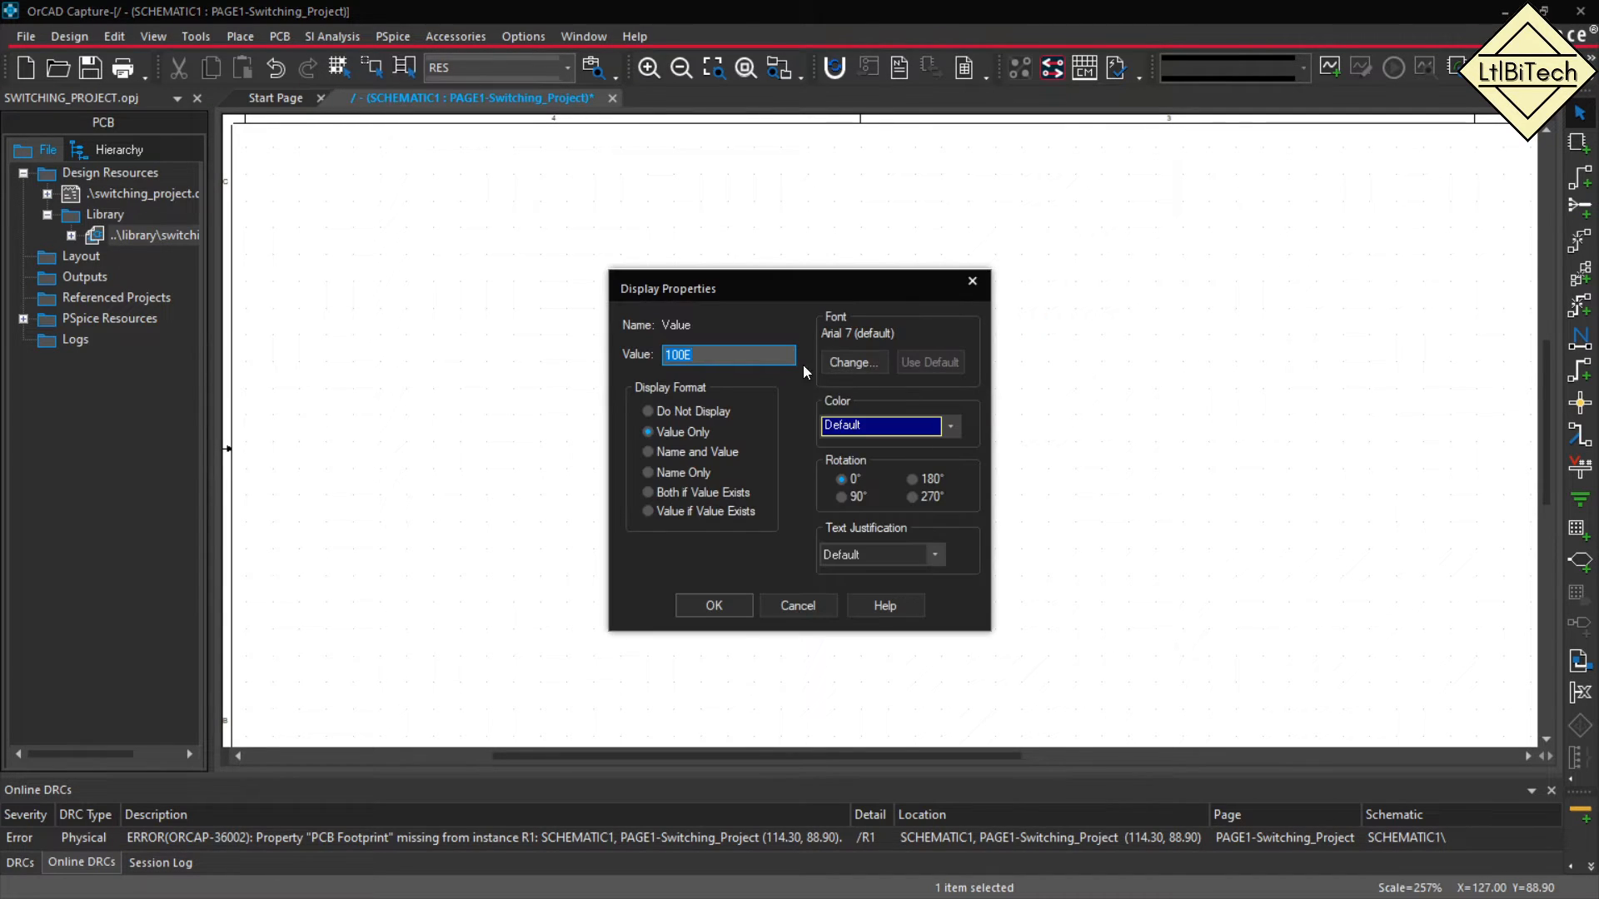
pyautogui.write('/2512')
pyautogui.press('Return')
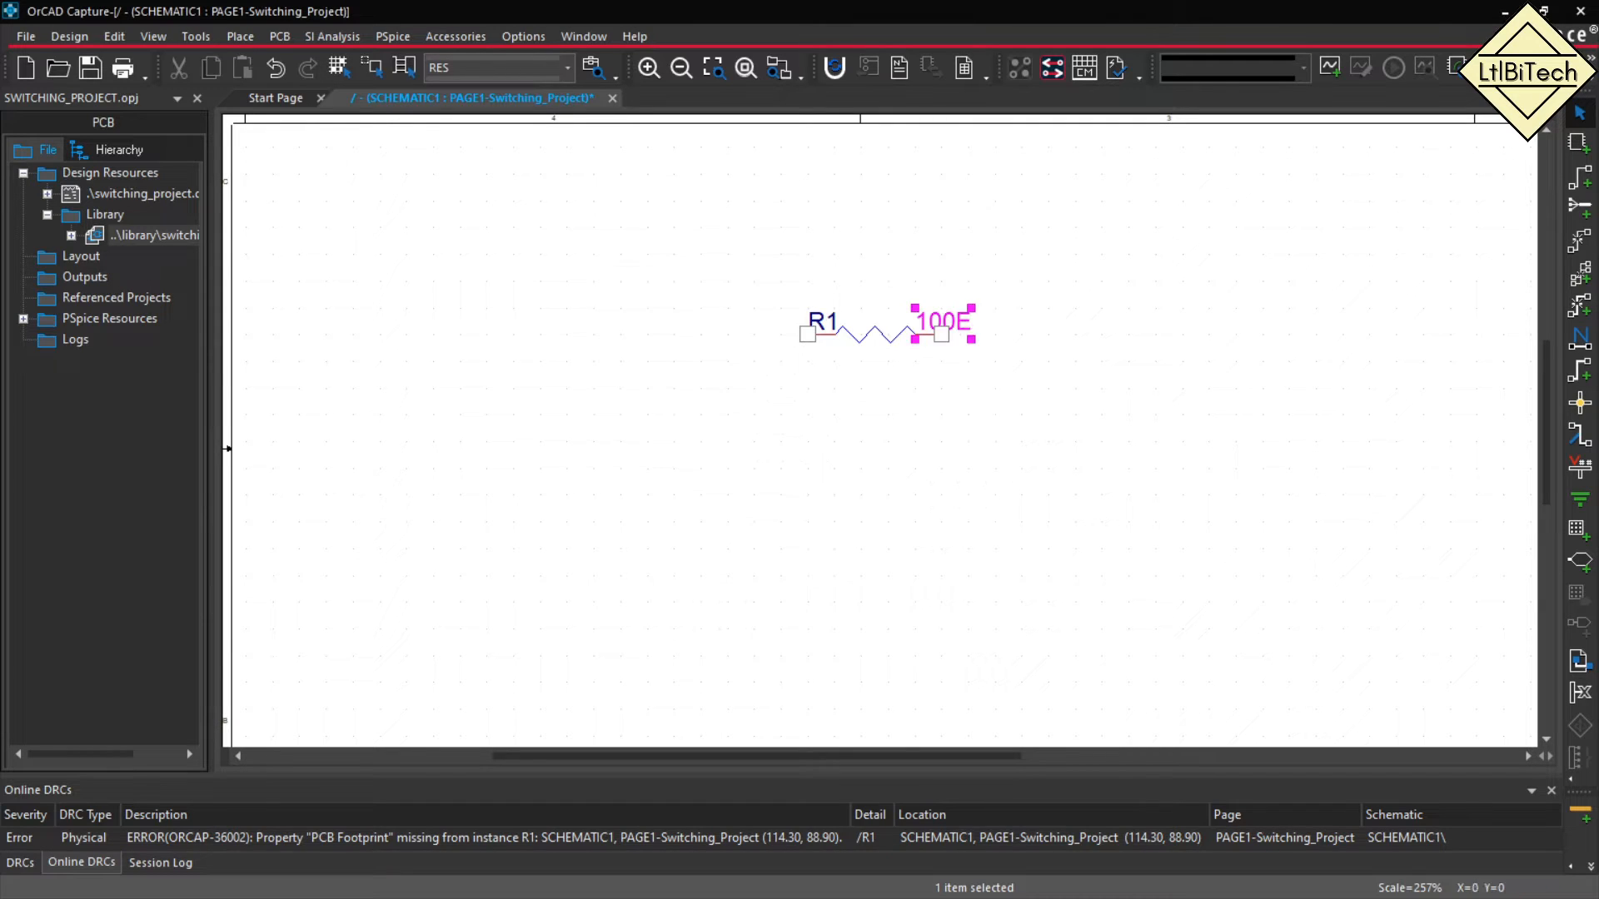
pyautogui.click(926, 370)
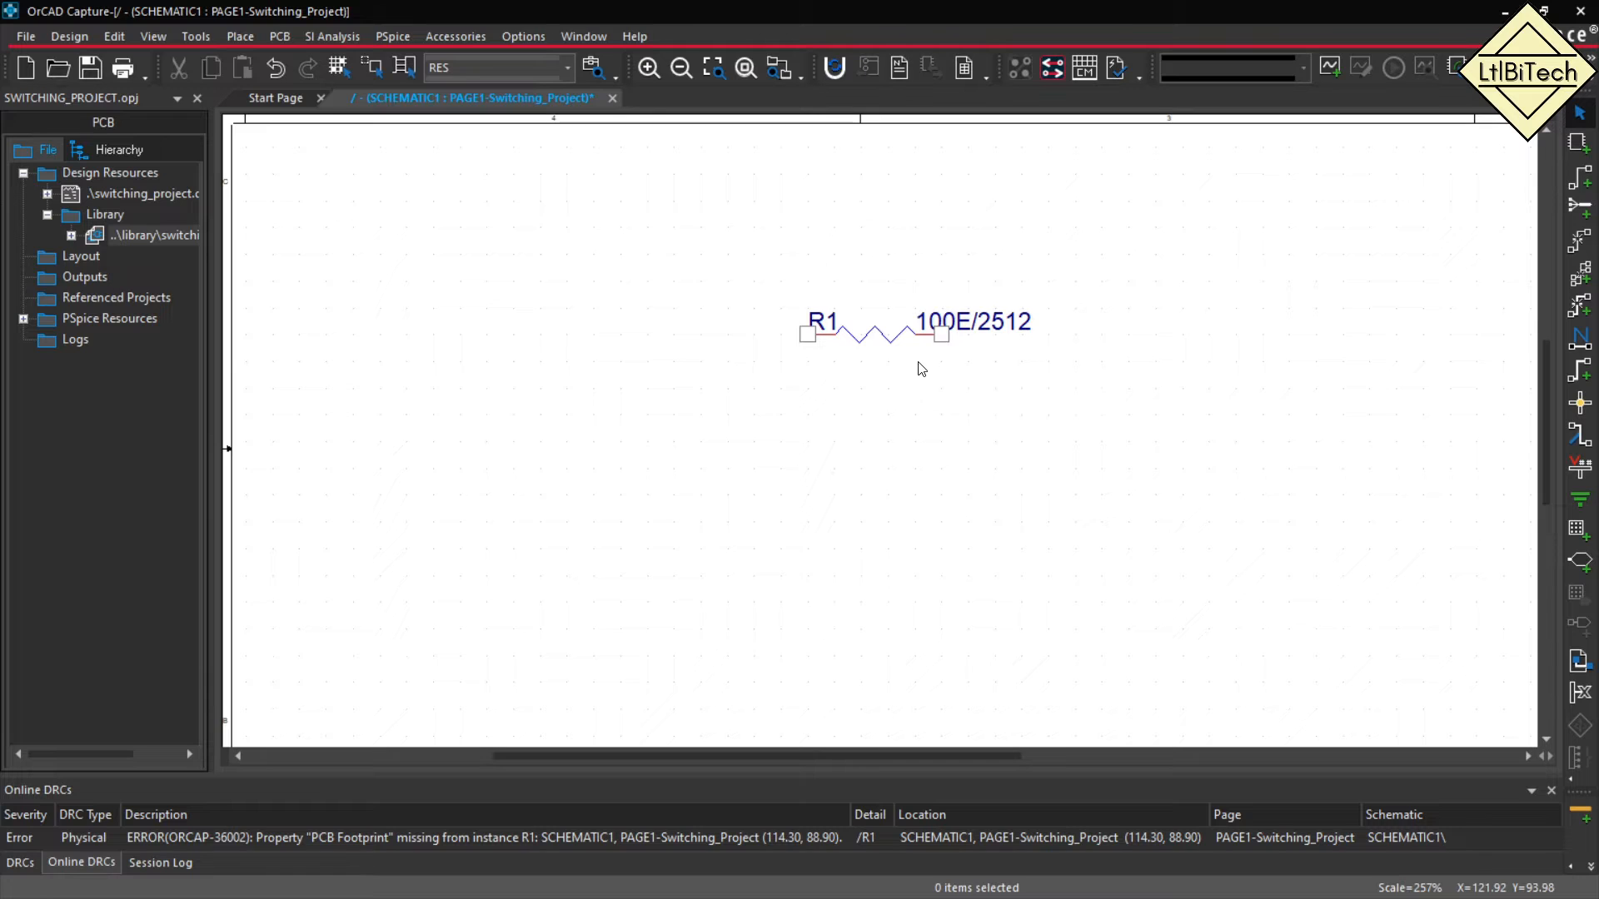
# Shift R1 to the left and wire a rectangular loop below it that connects its two pins.
pyautogui.moveTo(877, 346); pyautogui.dragTo(753, 359)
pyautogui.click(1119, 265)
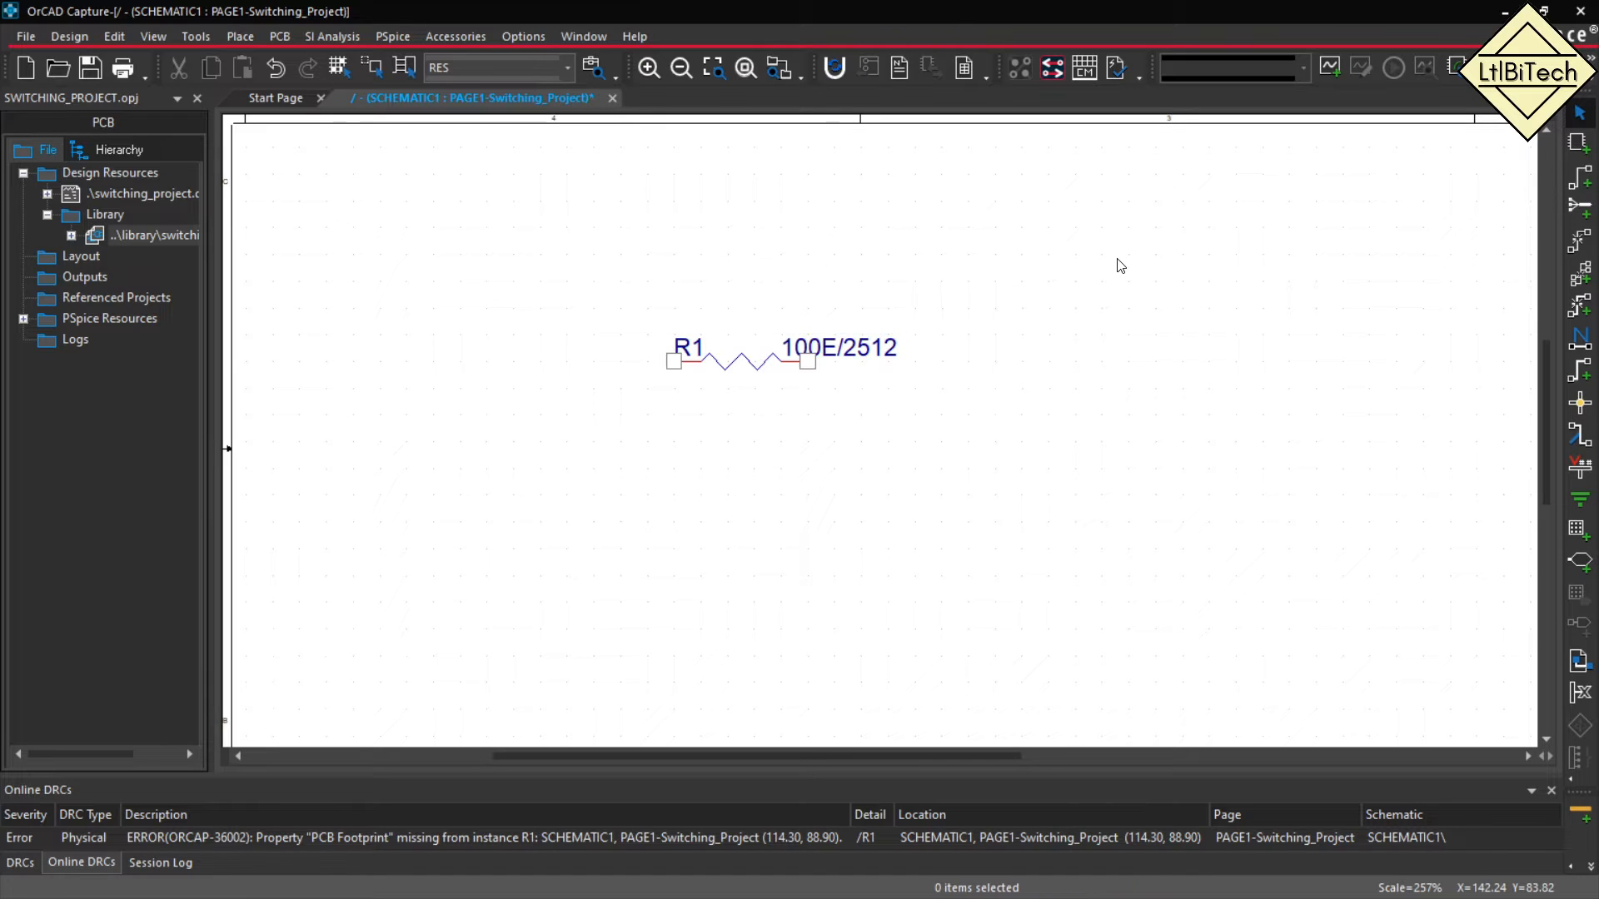
pyautogui.press('w')
pyautogui.click(668, 359)
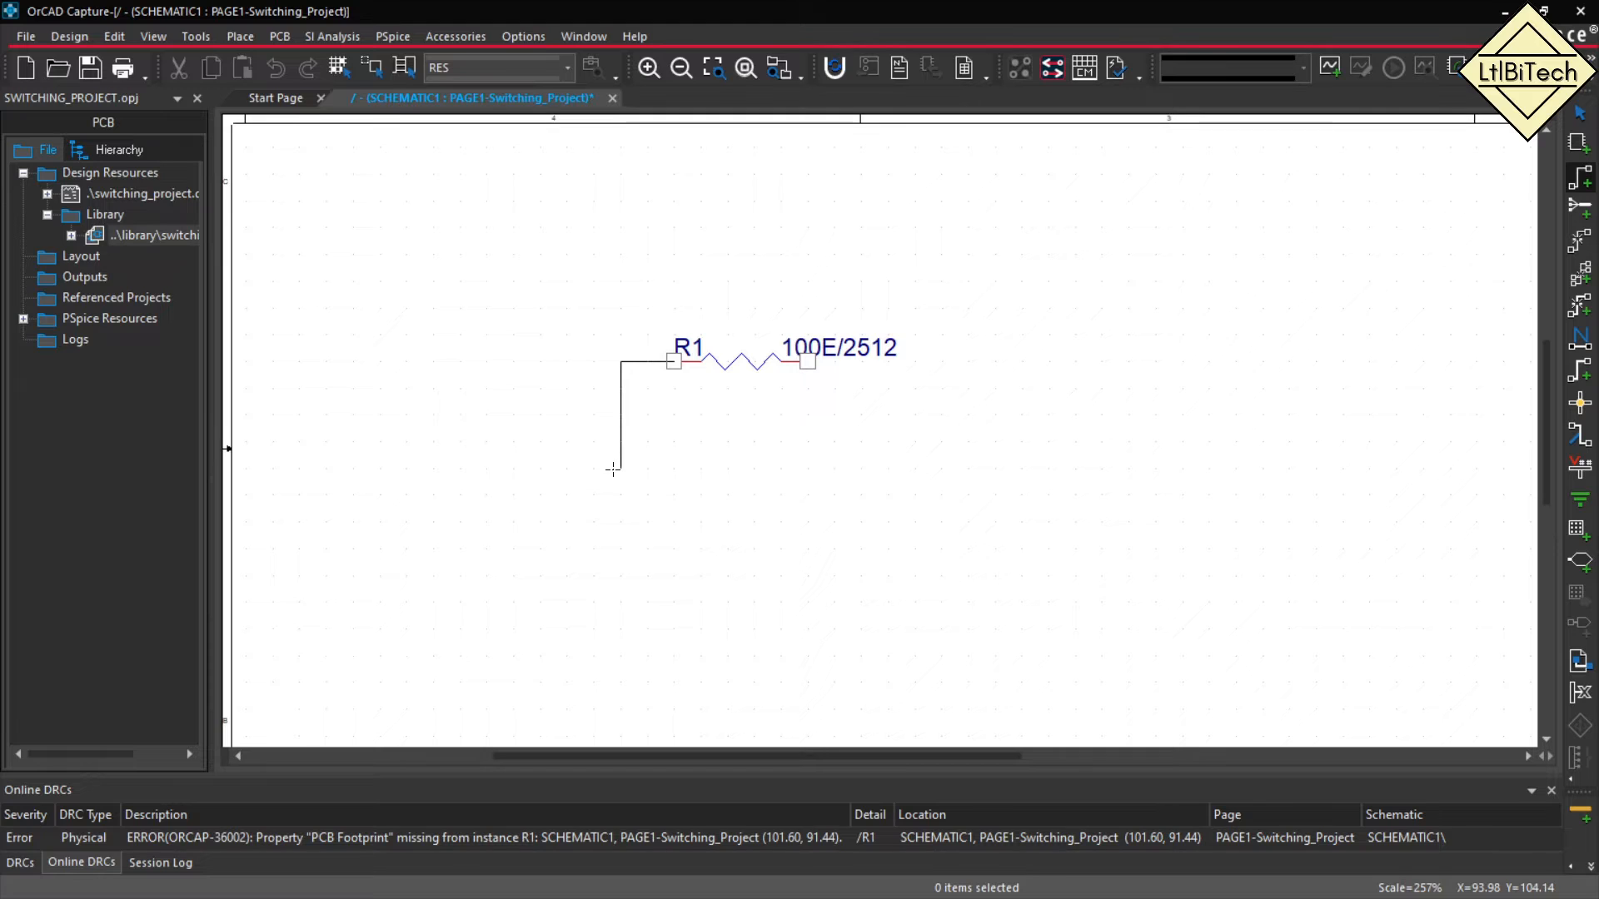
pyautogui.click(567, 468)
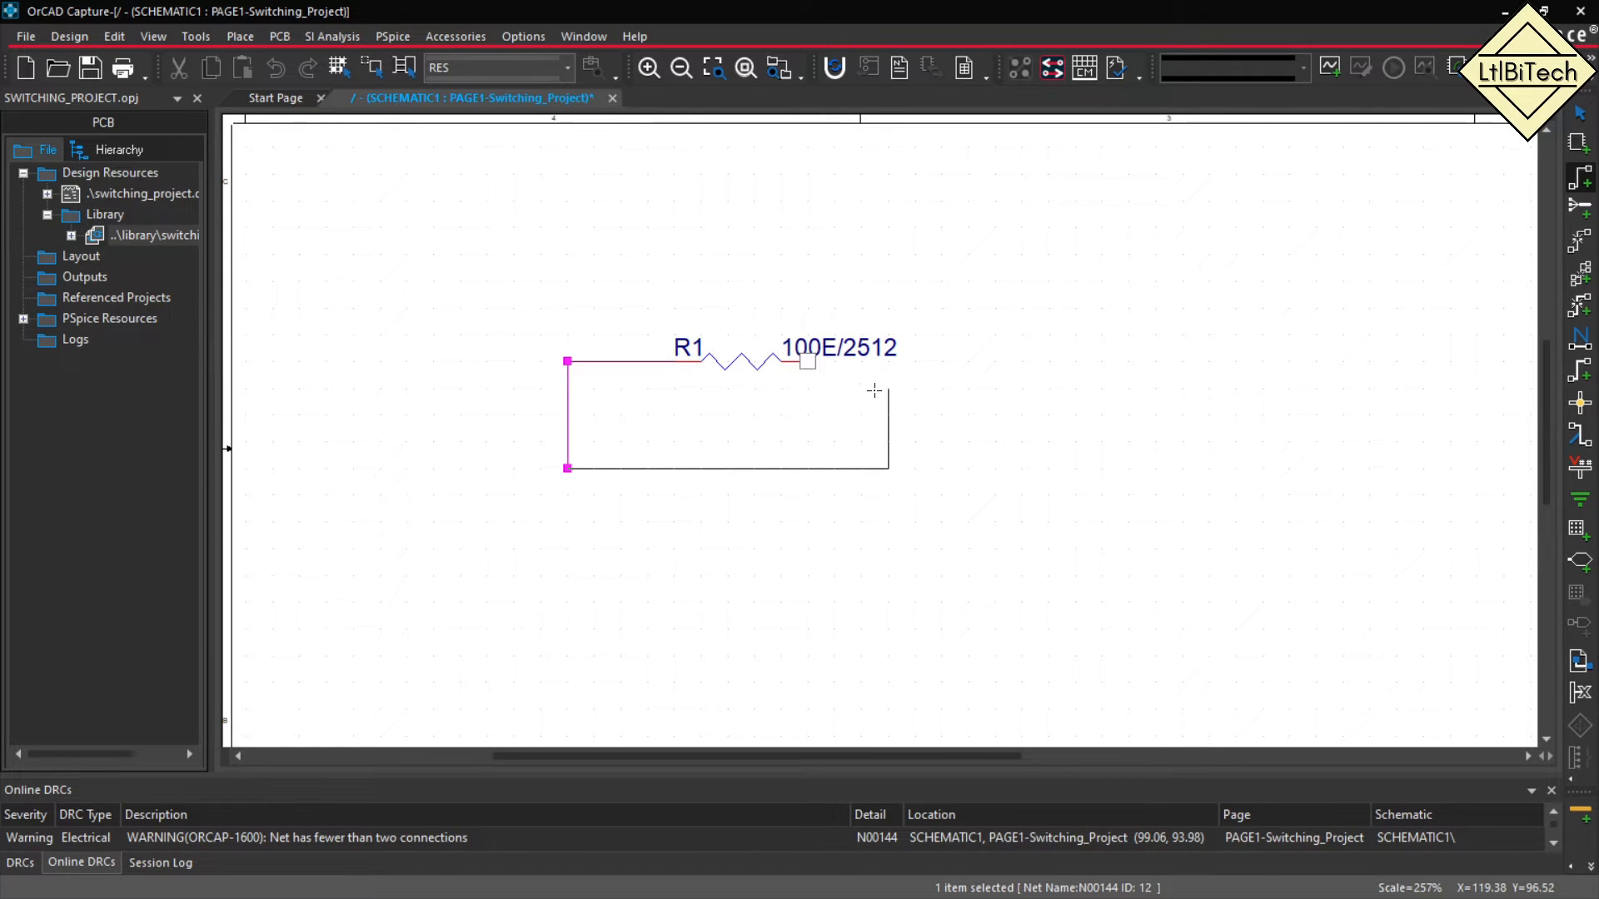
pyautogui.click(888, 361)
pyautogui.click(808, 361)
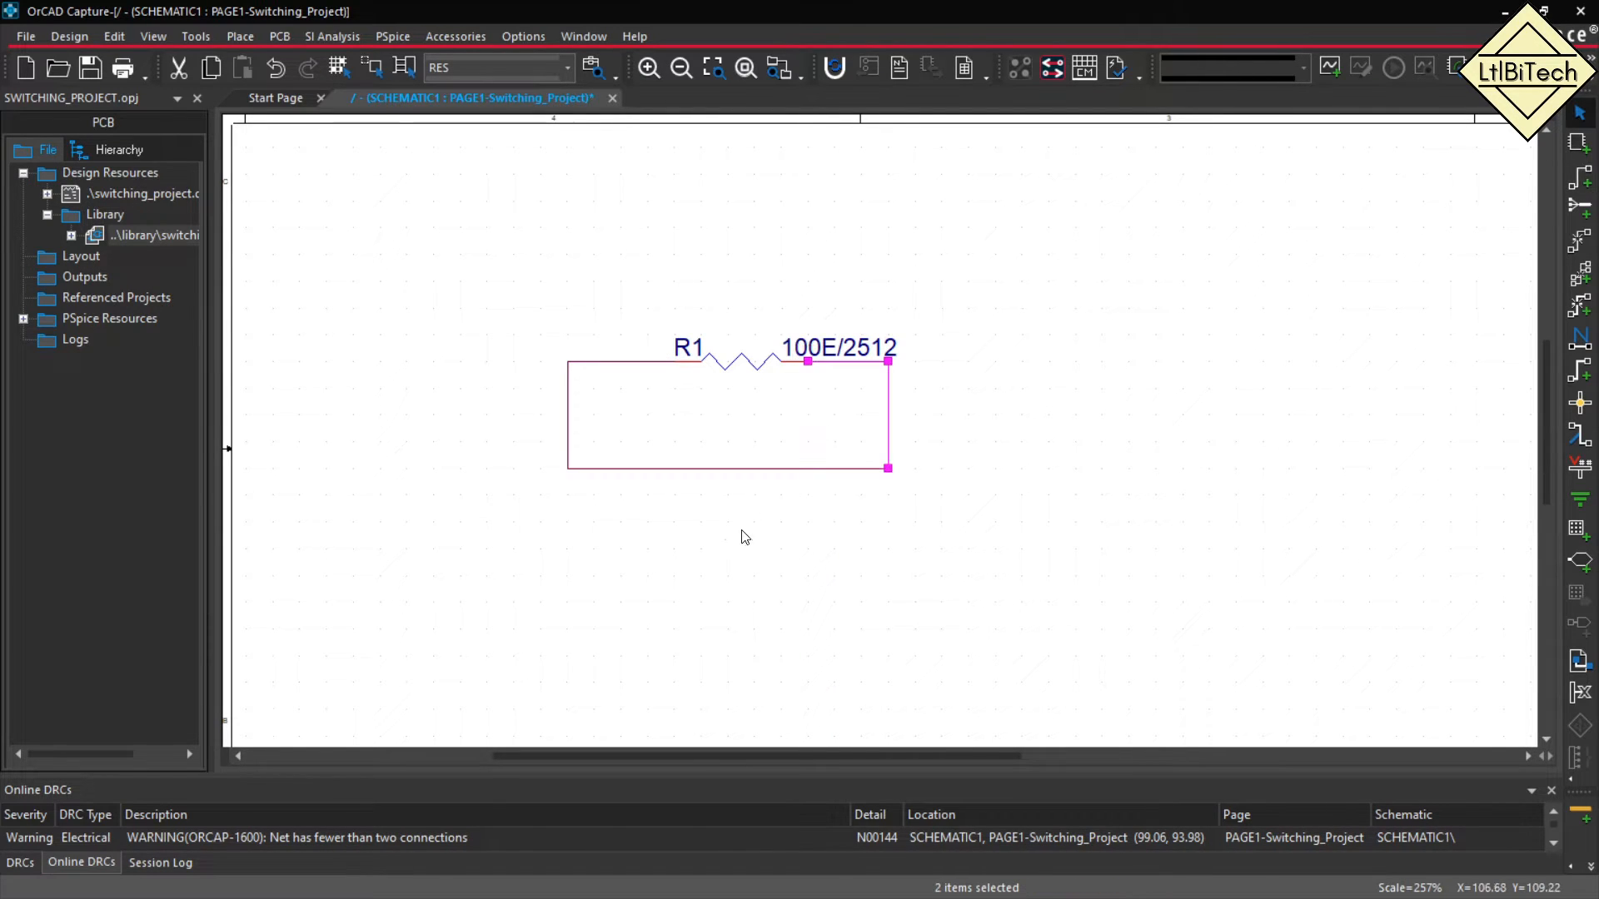
pyautogui.press('Escape')
# Place the net alias NET on the loop's lower wire and move the loop's left wire slightly inward.
pyautogui.click(689, 470)
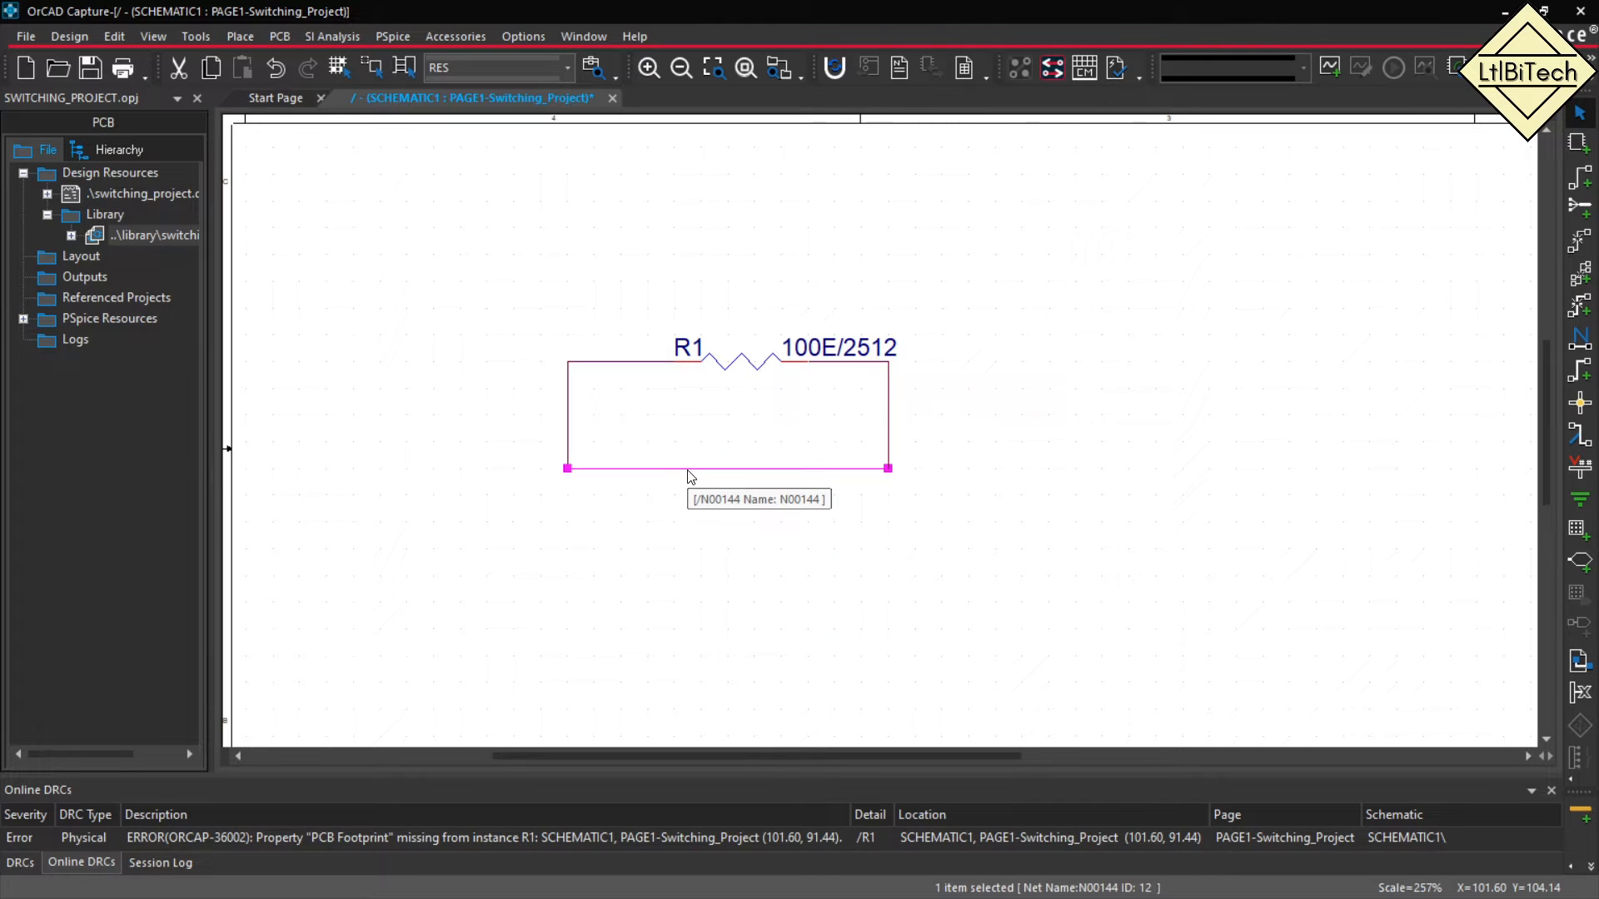
pyautogui.press('n')
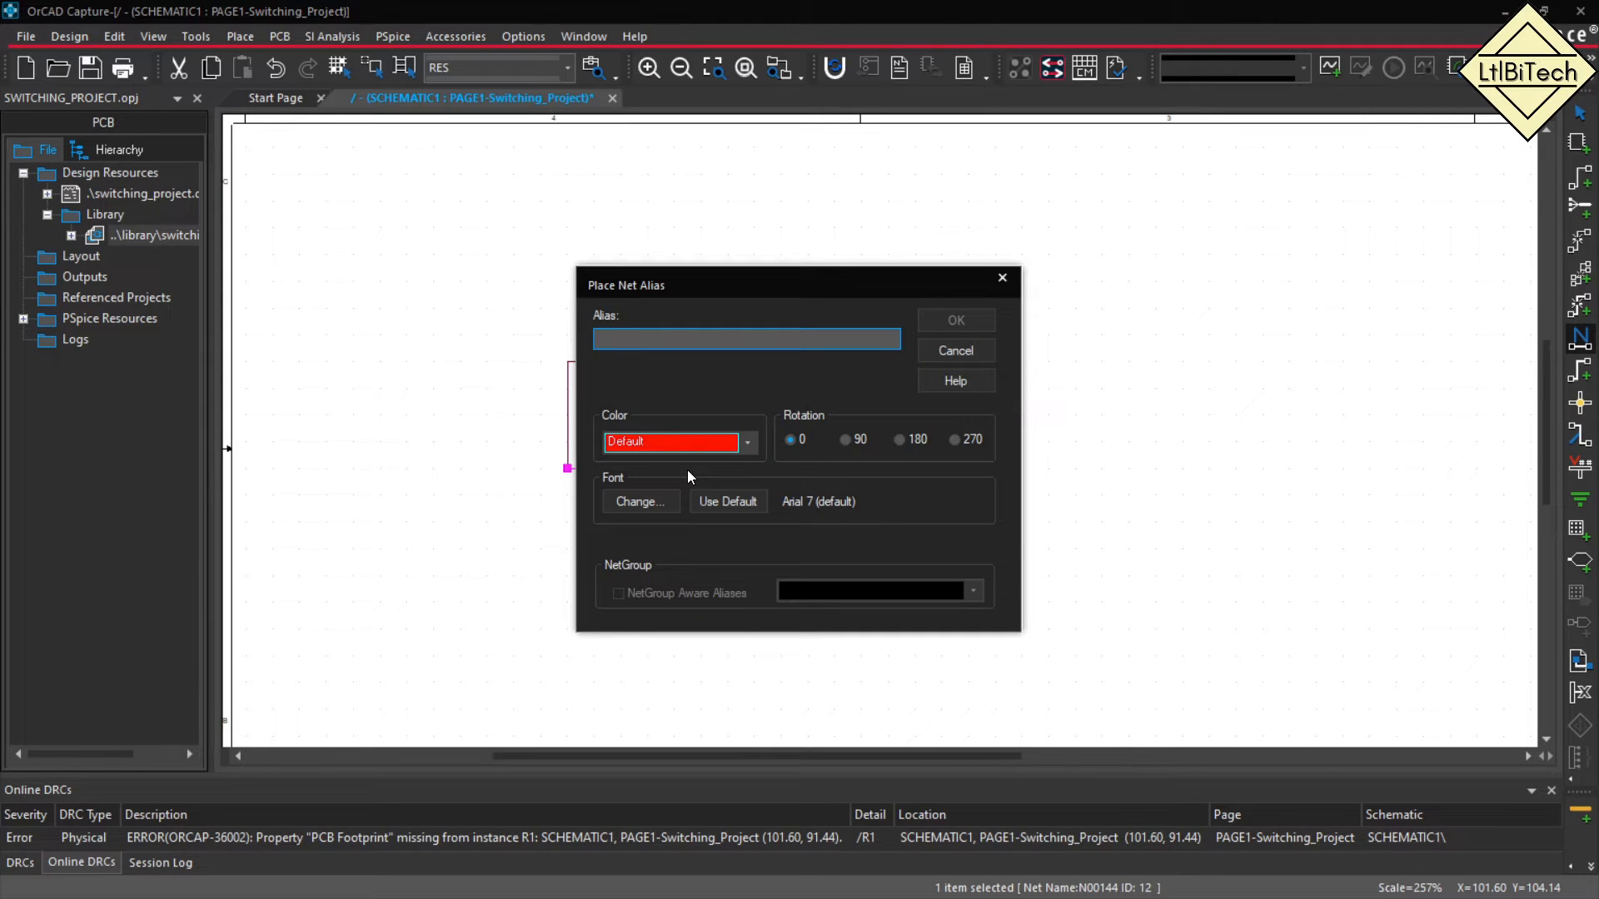
pyautogui.write('N')
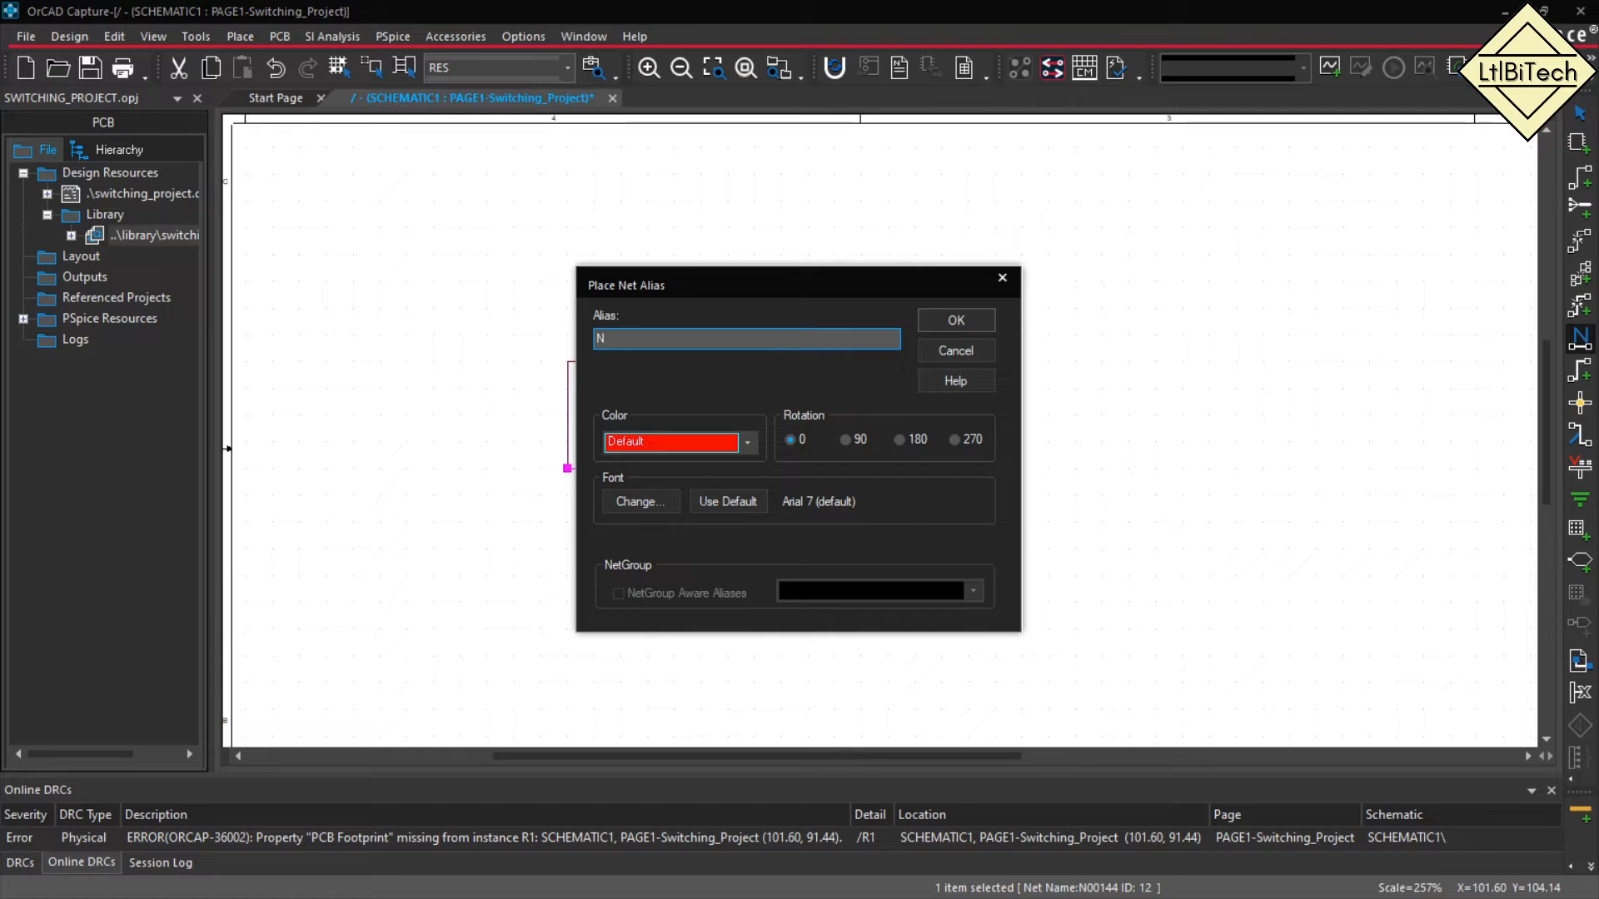
pyautogui.write('ET')
pyautogui.press('Return')
pyautogui.click(701, 467)
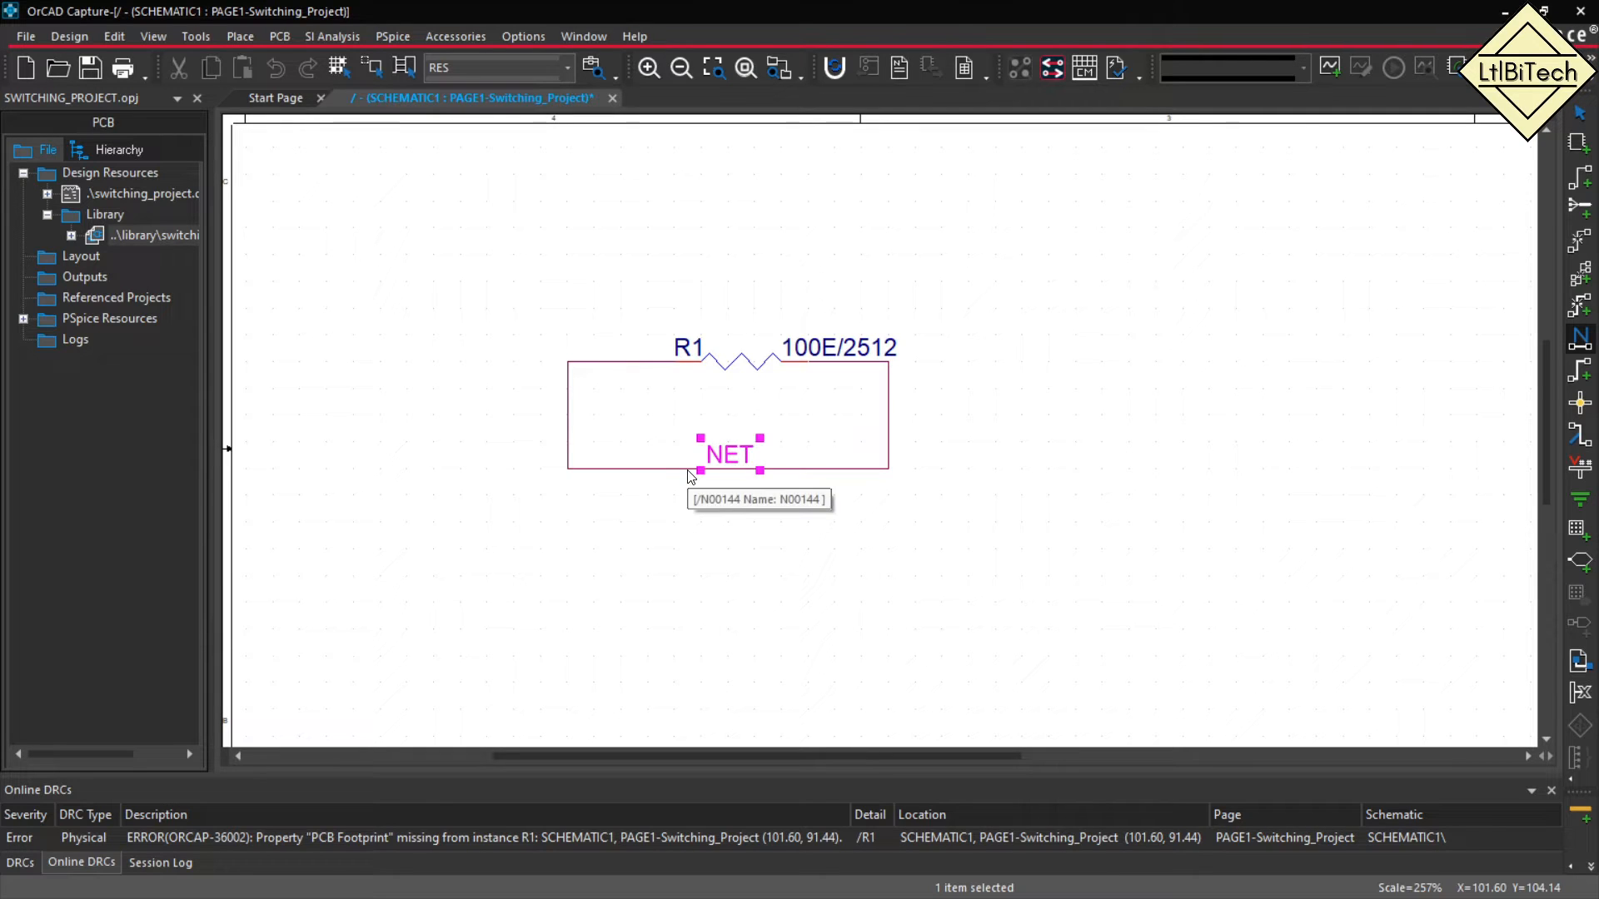
pyautogui.press('Escape')
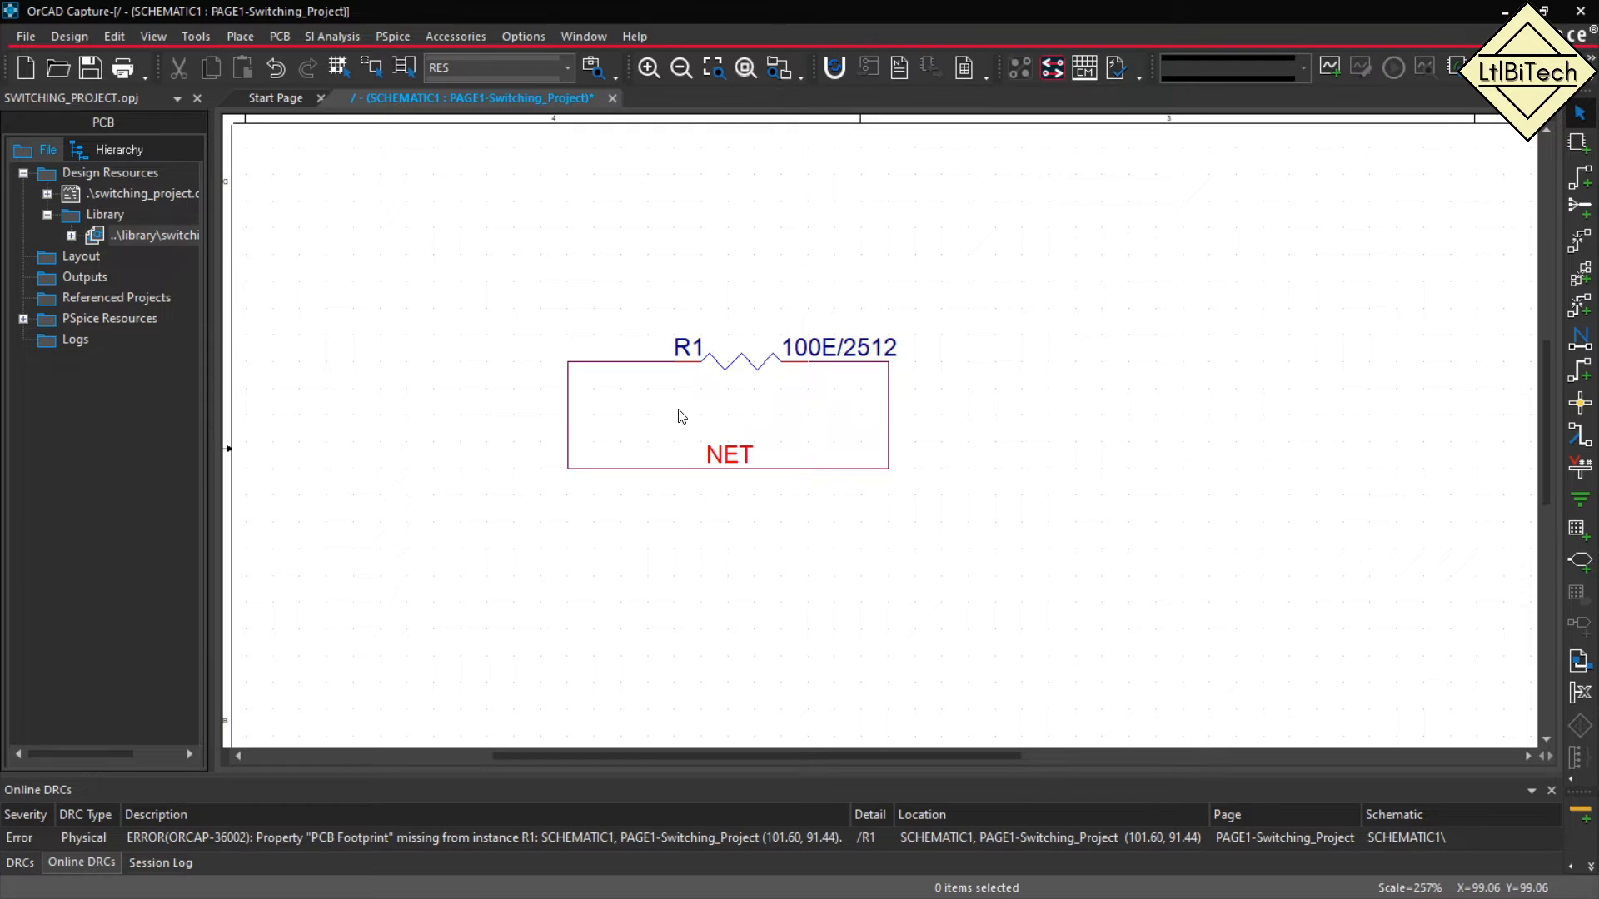
pyautogui.click(571, 424)
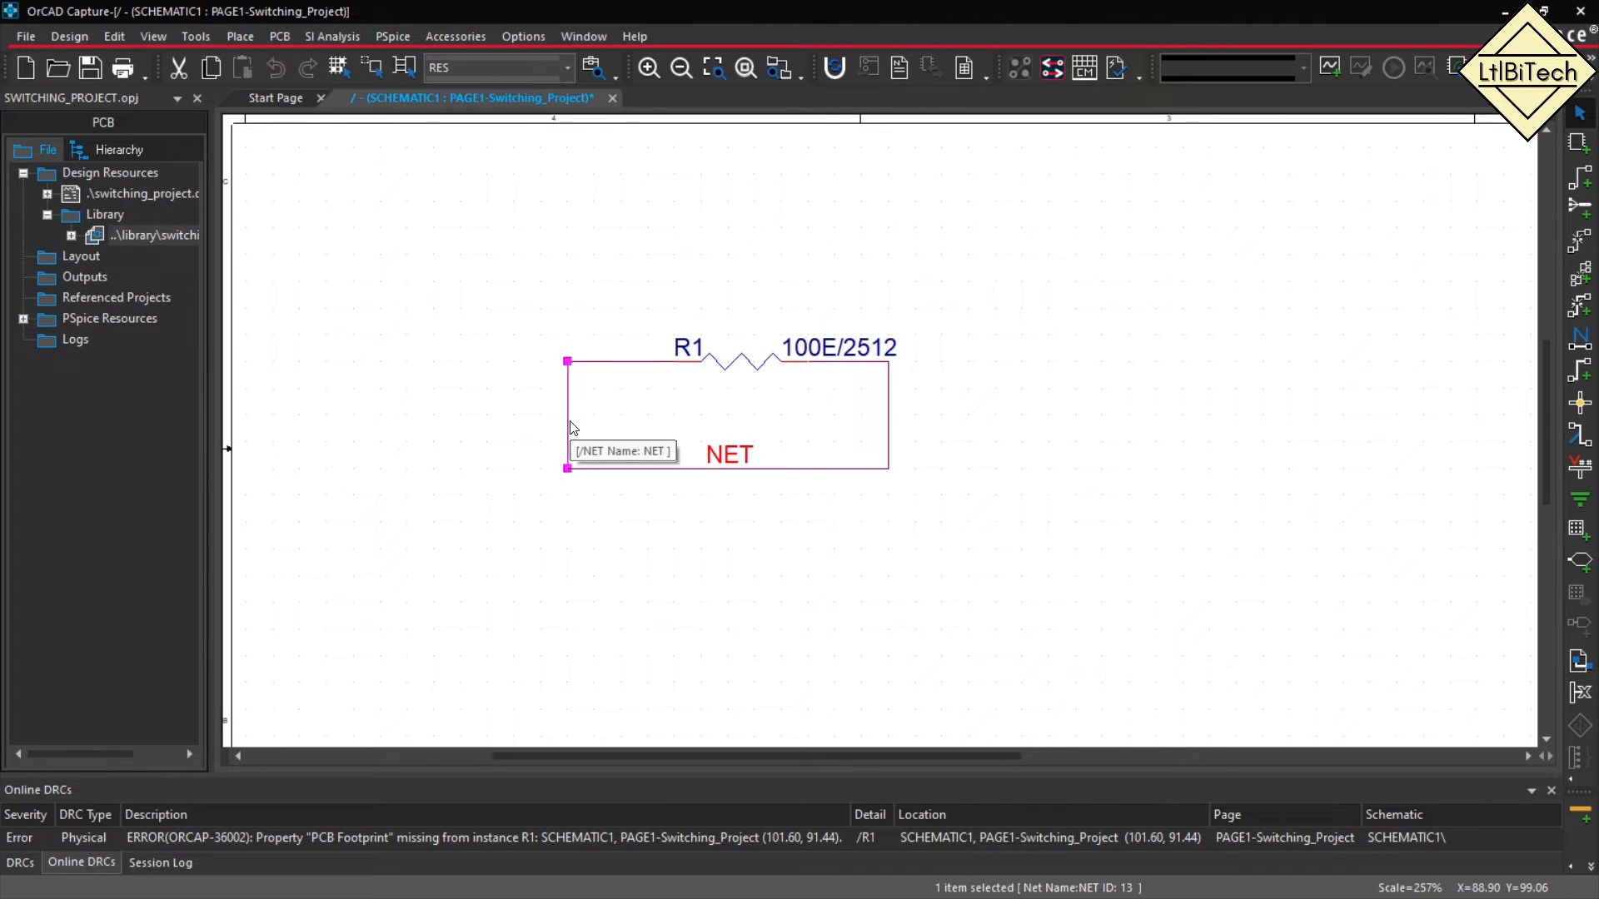
pyautogui.moveTo(572, 428); pyautogui.dragTo(585, 429)
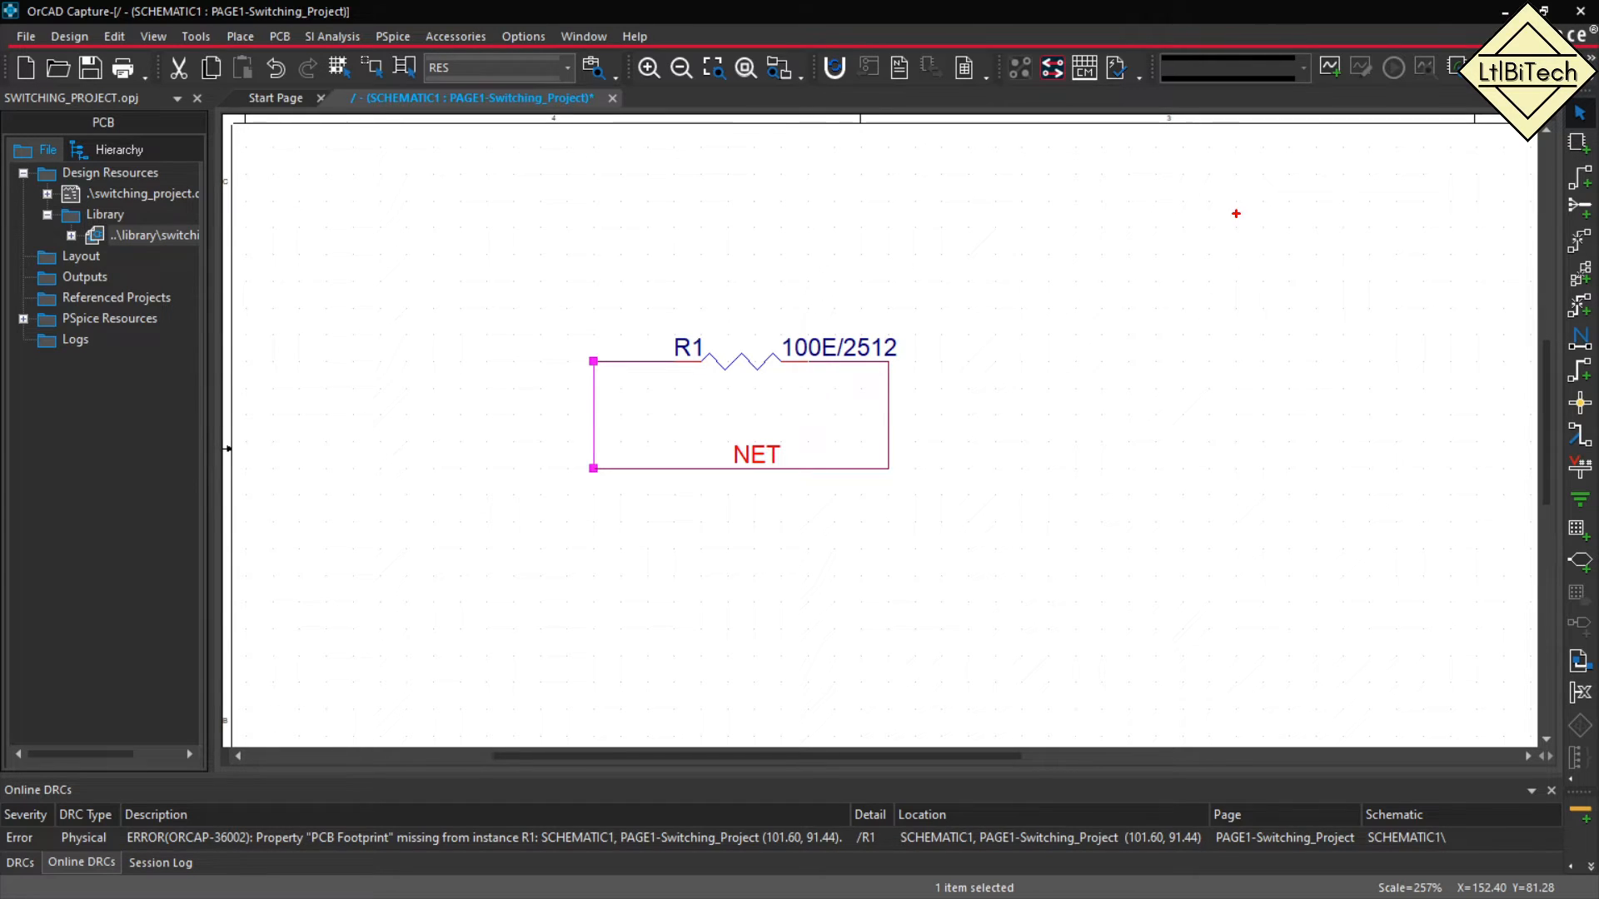
pyautogui.write('2512 - Foo')
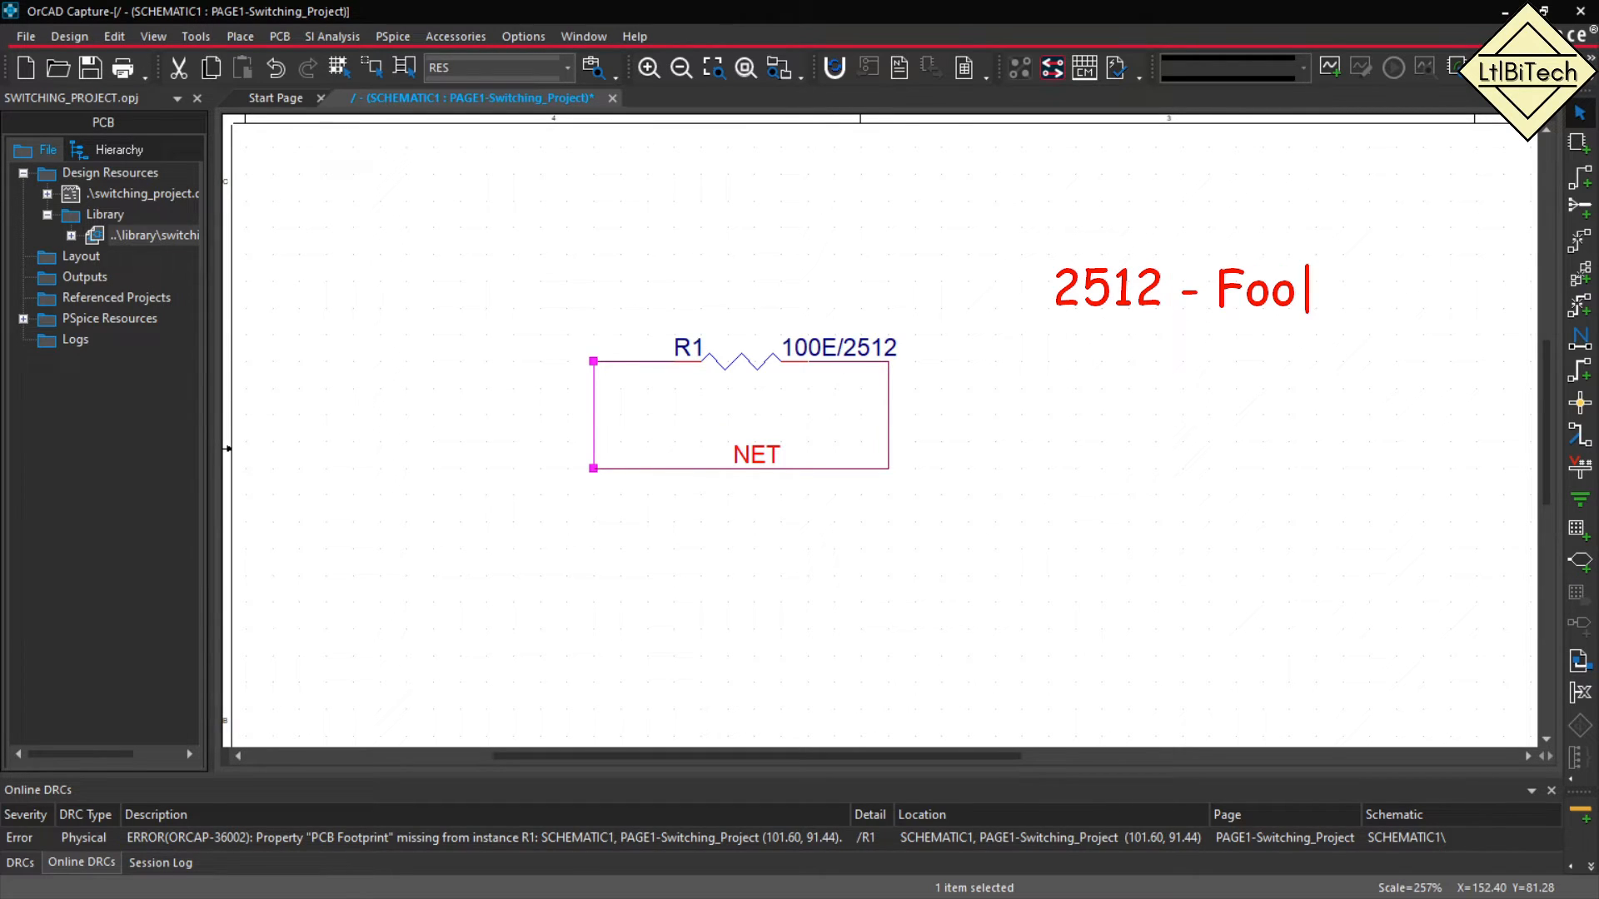
pyautogui.write('tprint')
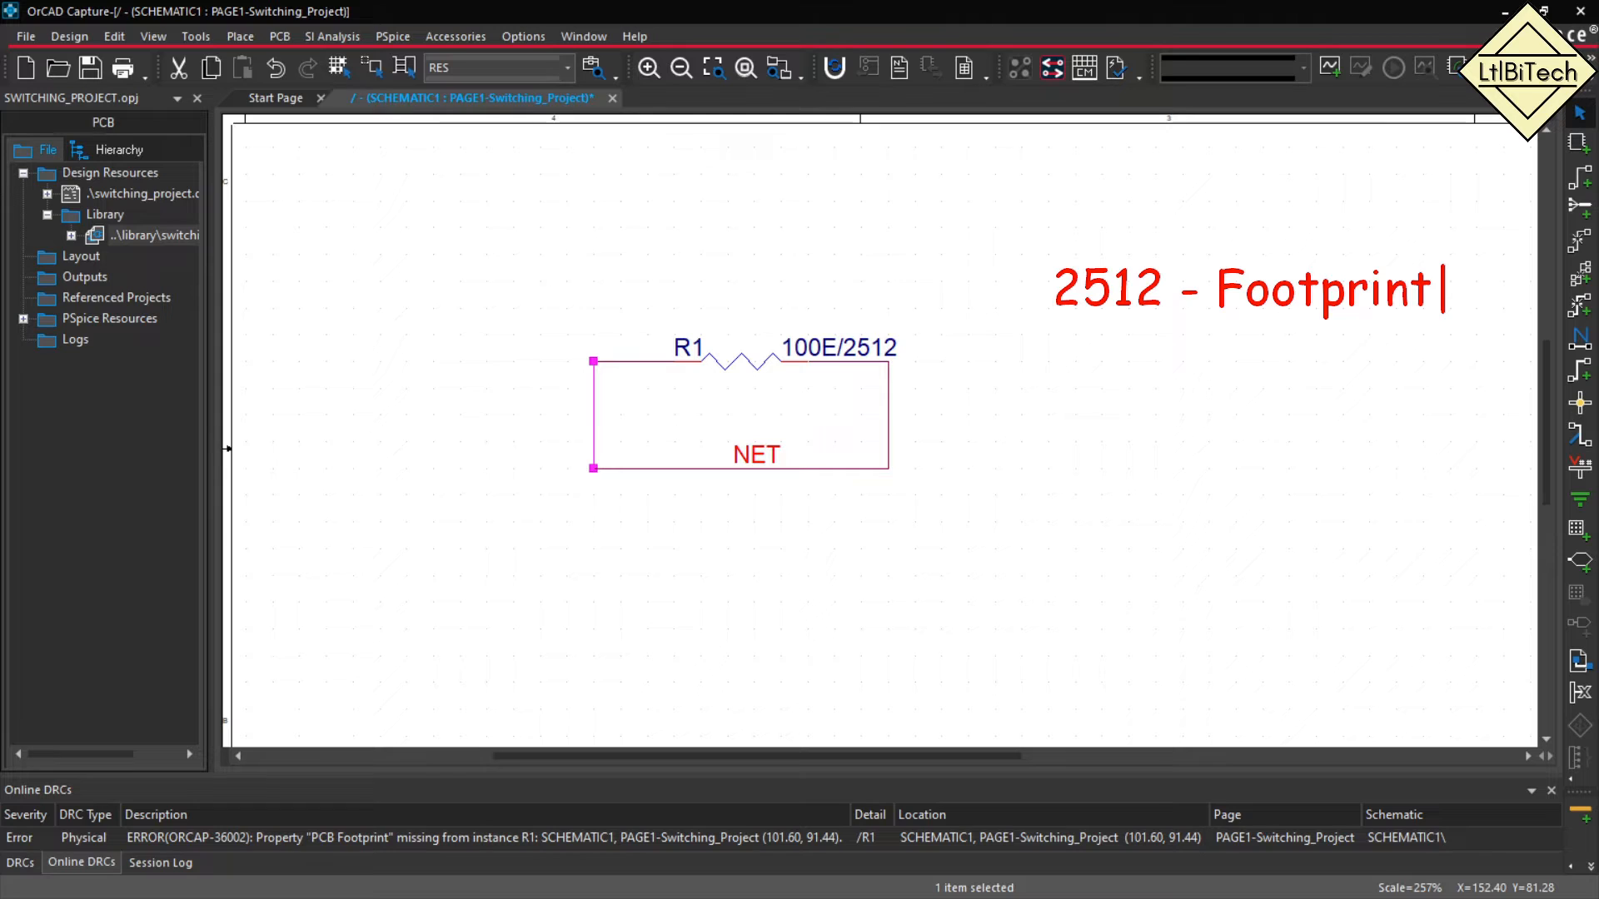
pyautogui.press('Escape')
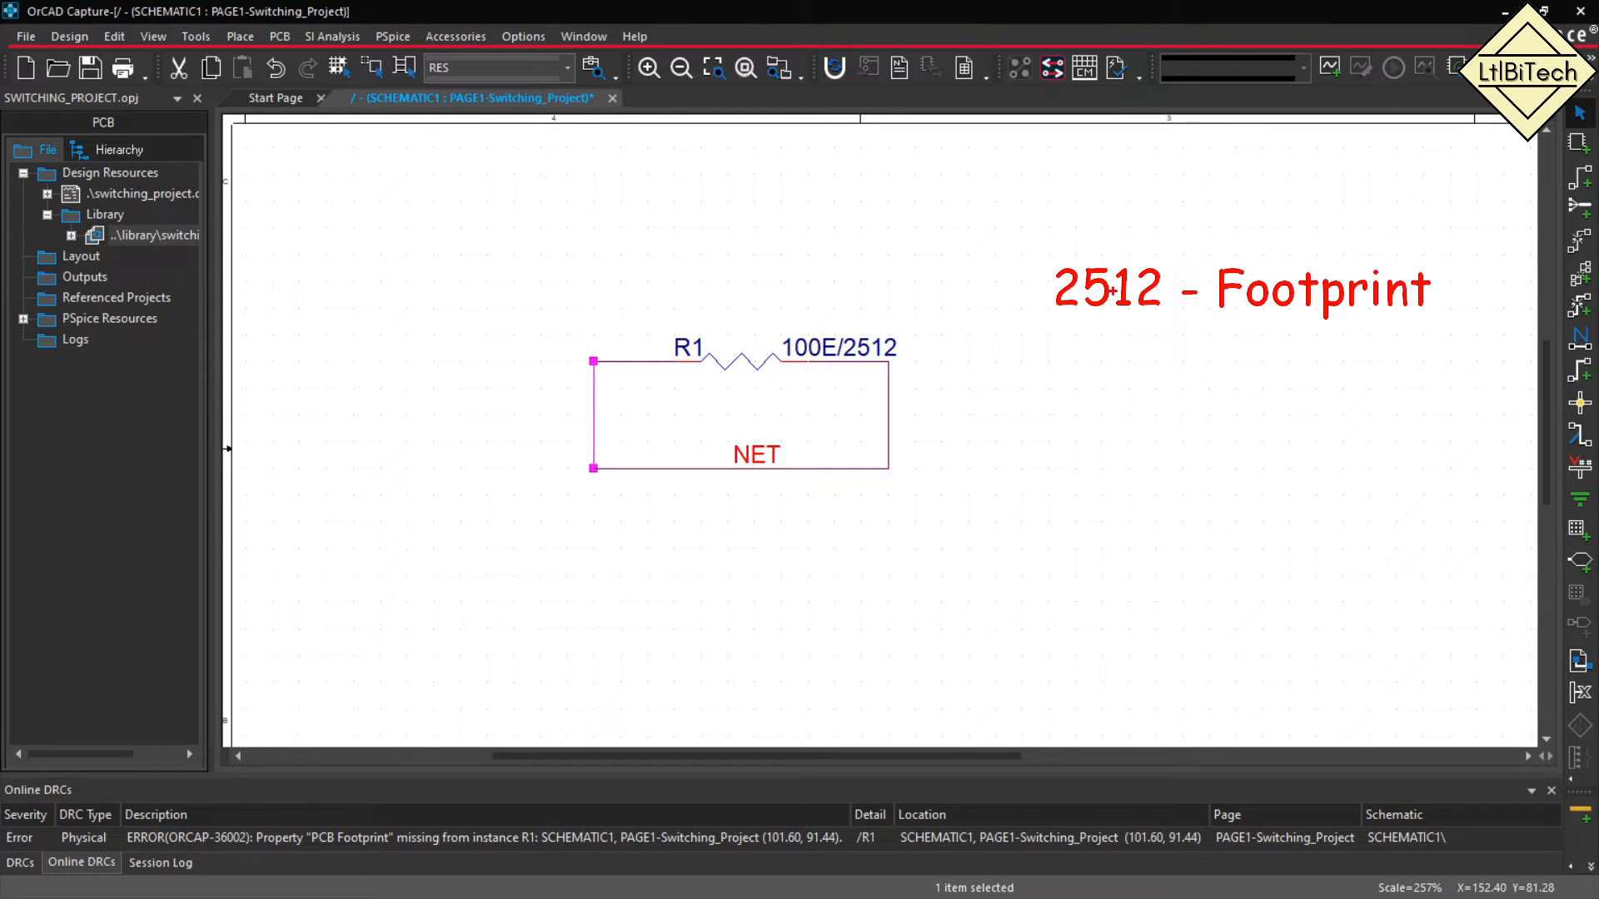
pyautogui.press('t')
pyautogui.write('Dow')
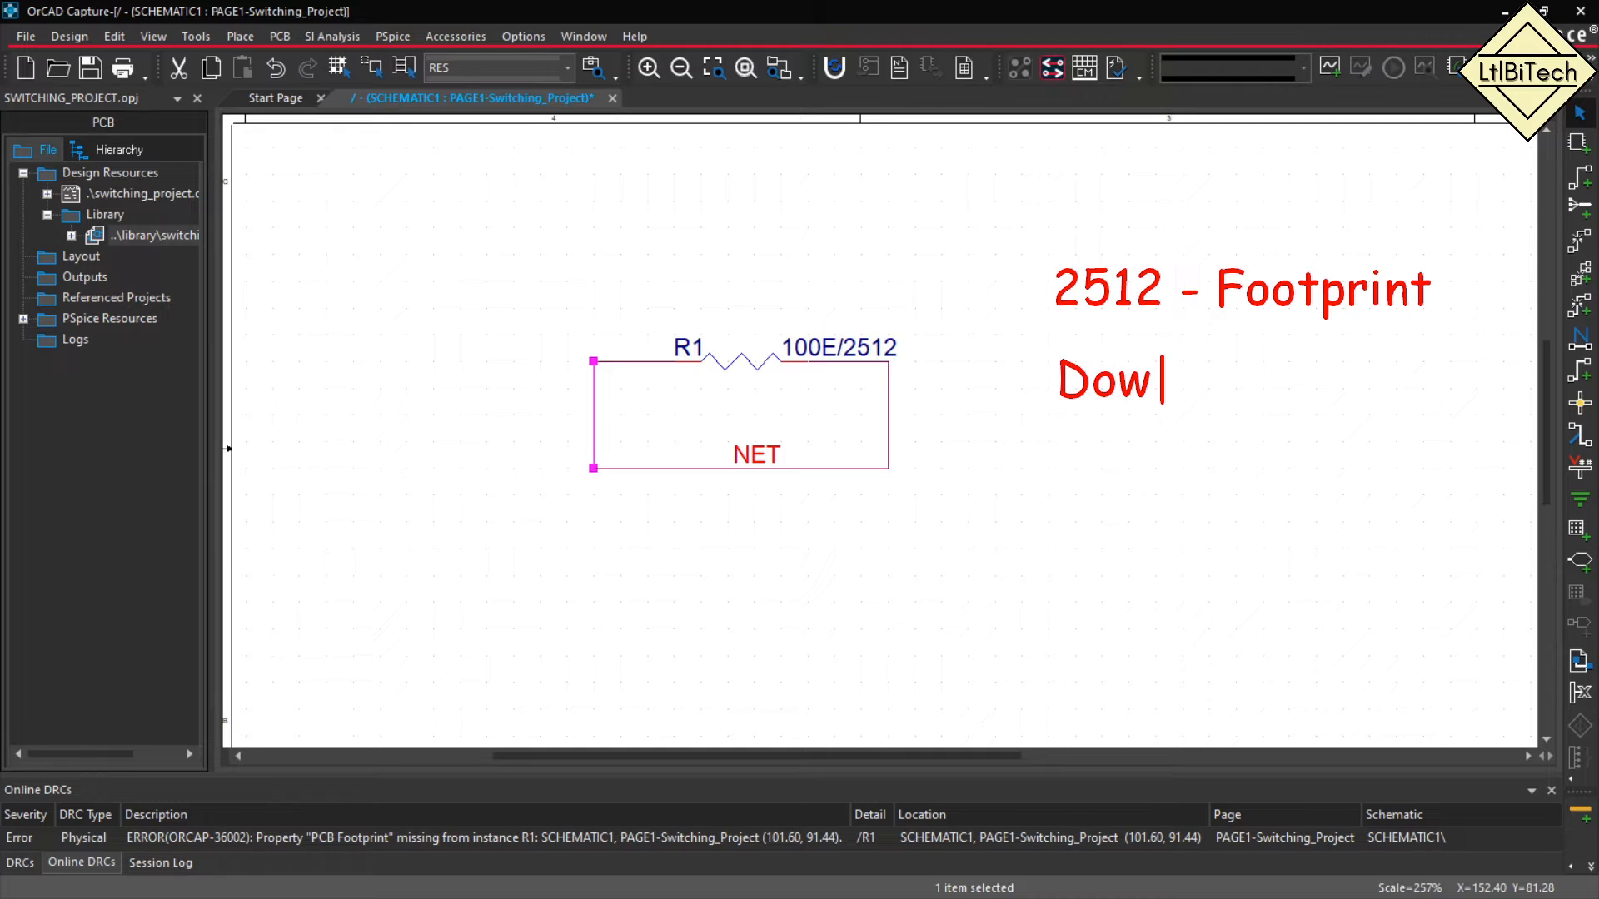
pyautogui.write('nloa')
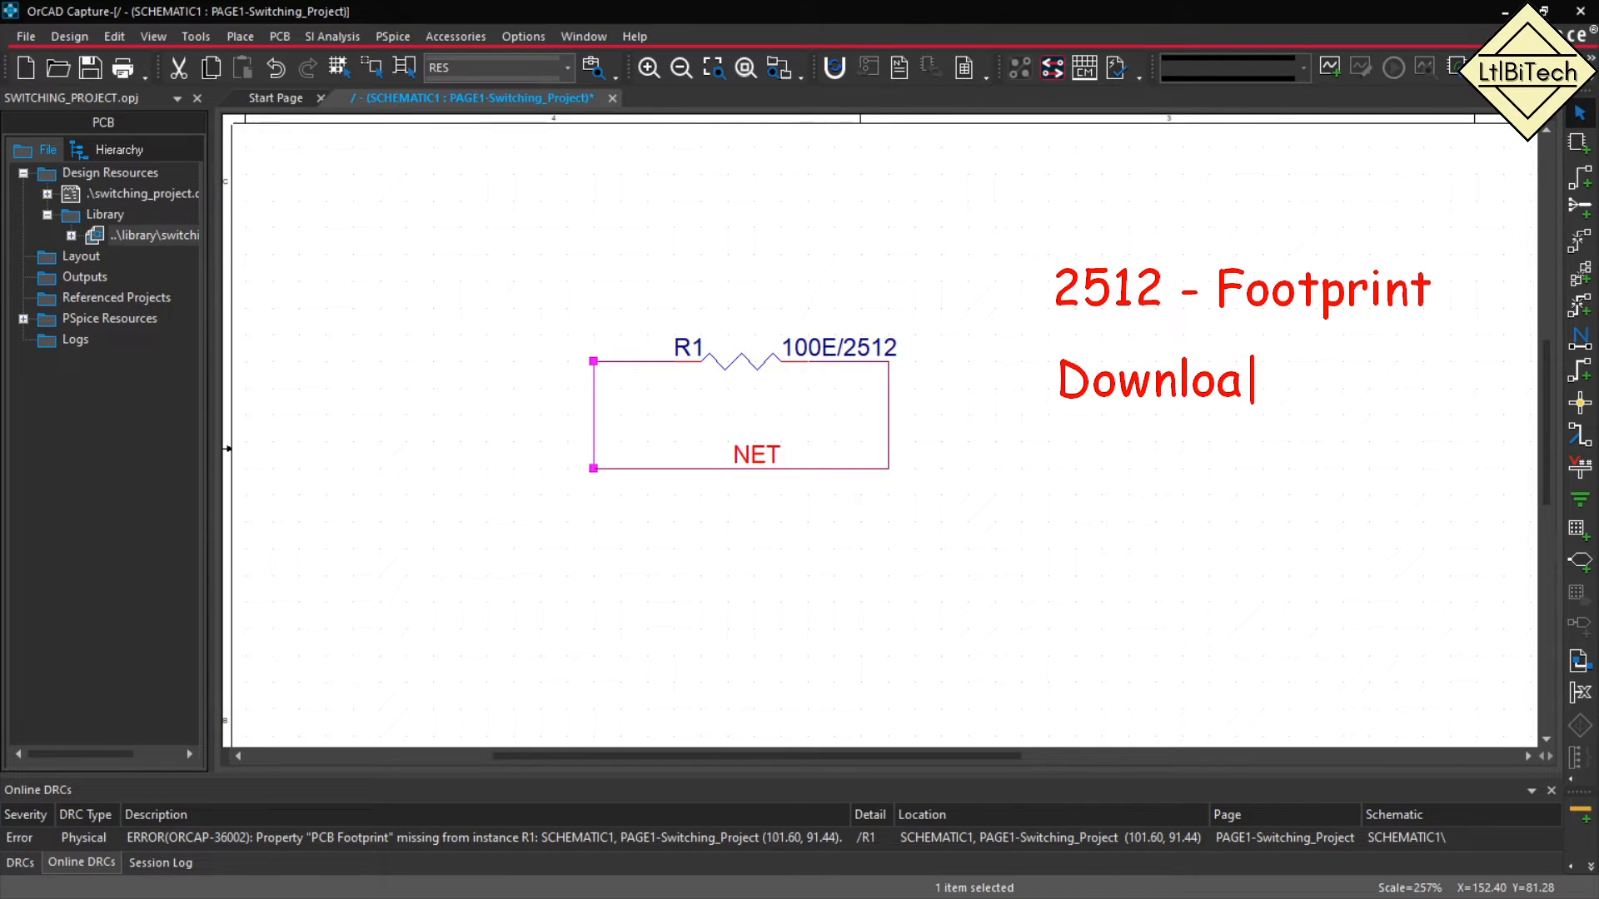
pyautogui.write('d Foot')
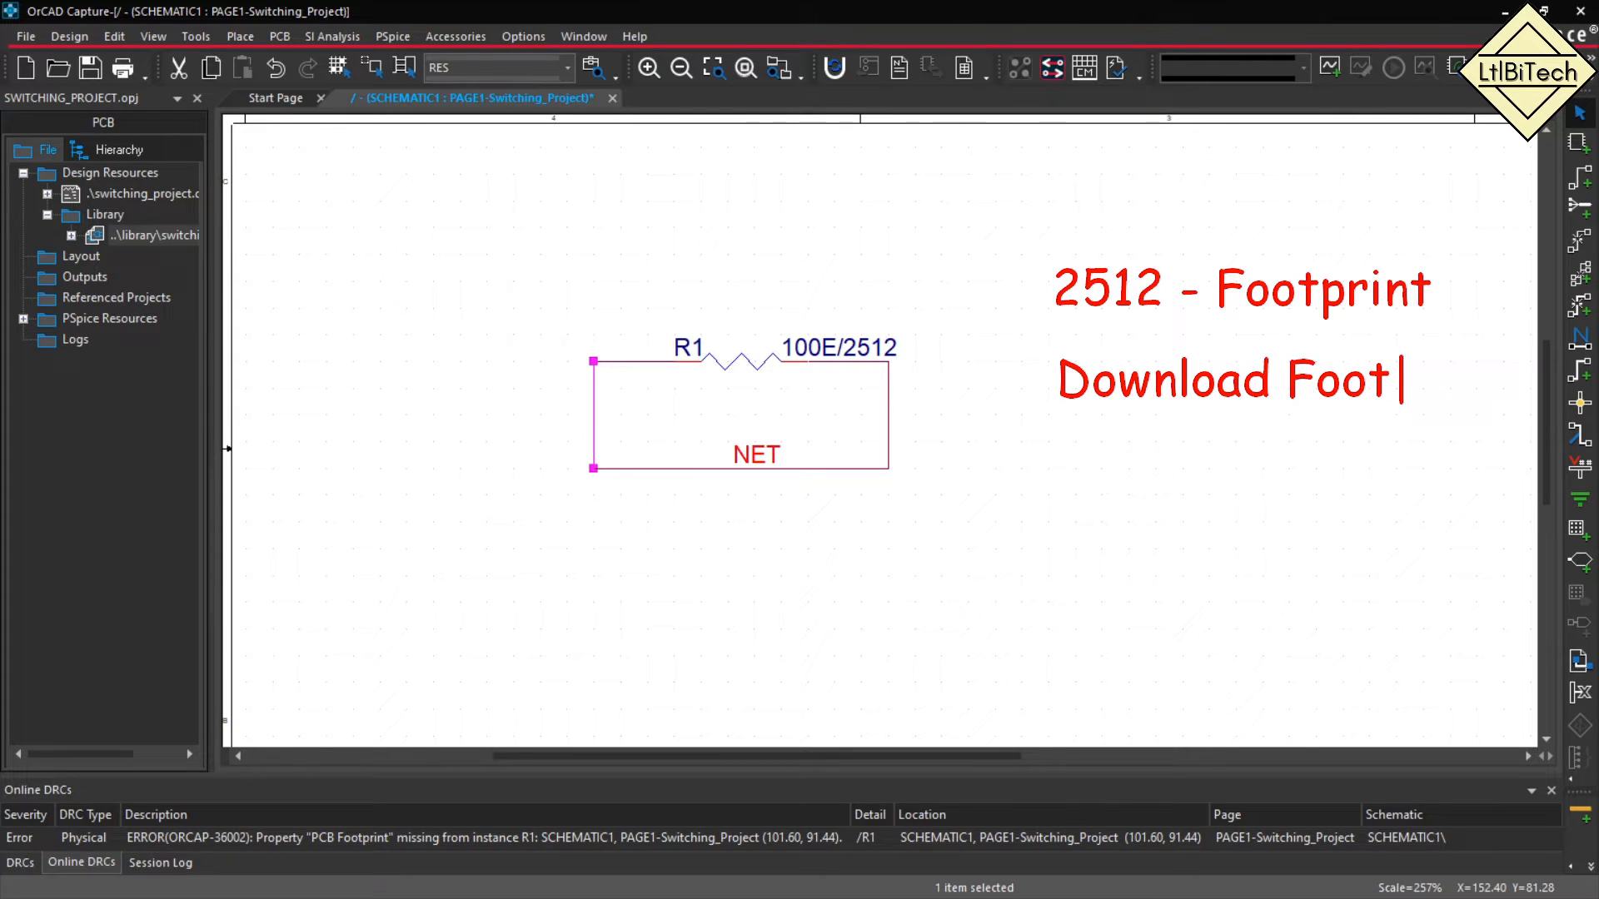
pyautogui.write('print')
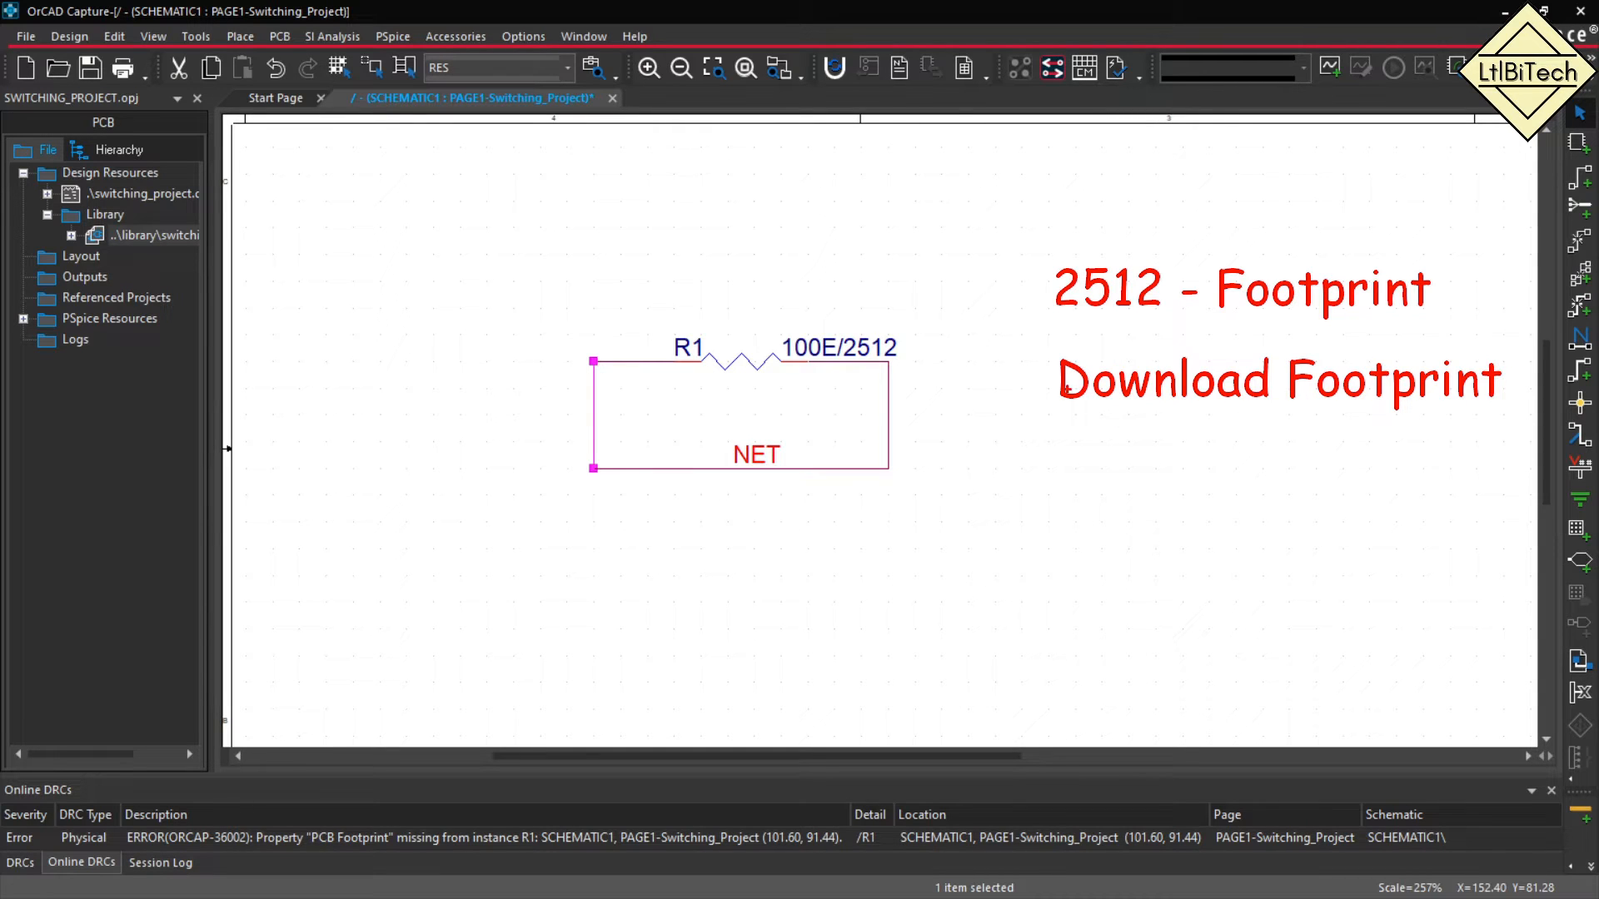
pyautogui.moveTo(1042, 349)
pyautogui.keyDown('ctrl'); pyautogui.mouseDown()
pyautogui.moveTo(1288, 400)
pyautogui.moveTo(1458, 400)
pyautogui.moveTo(1507, 418)
pyautogui.mouseUp(); pyautogui.keyUp('ctrl')
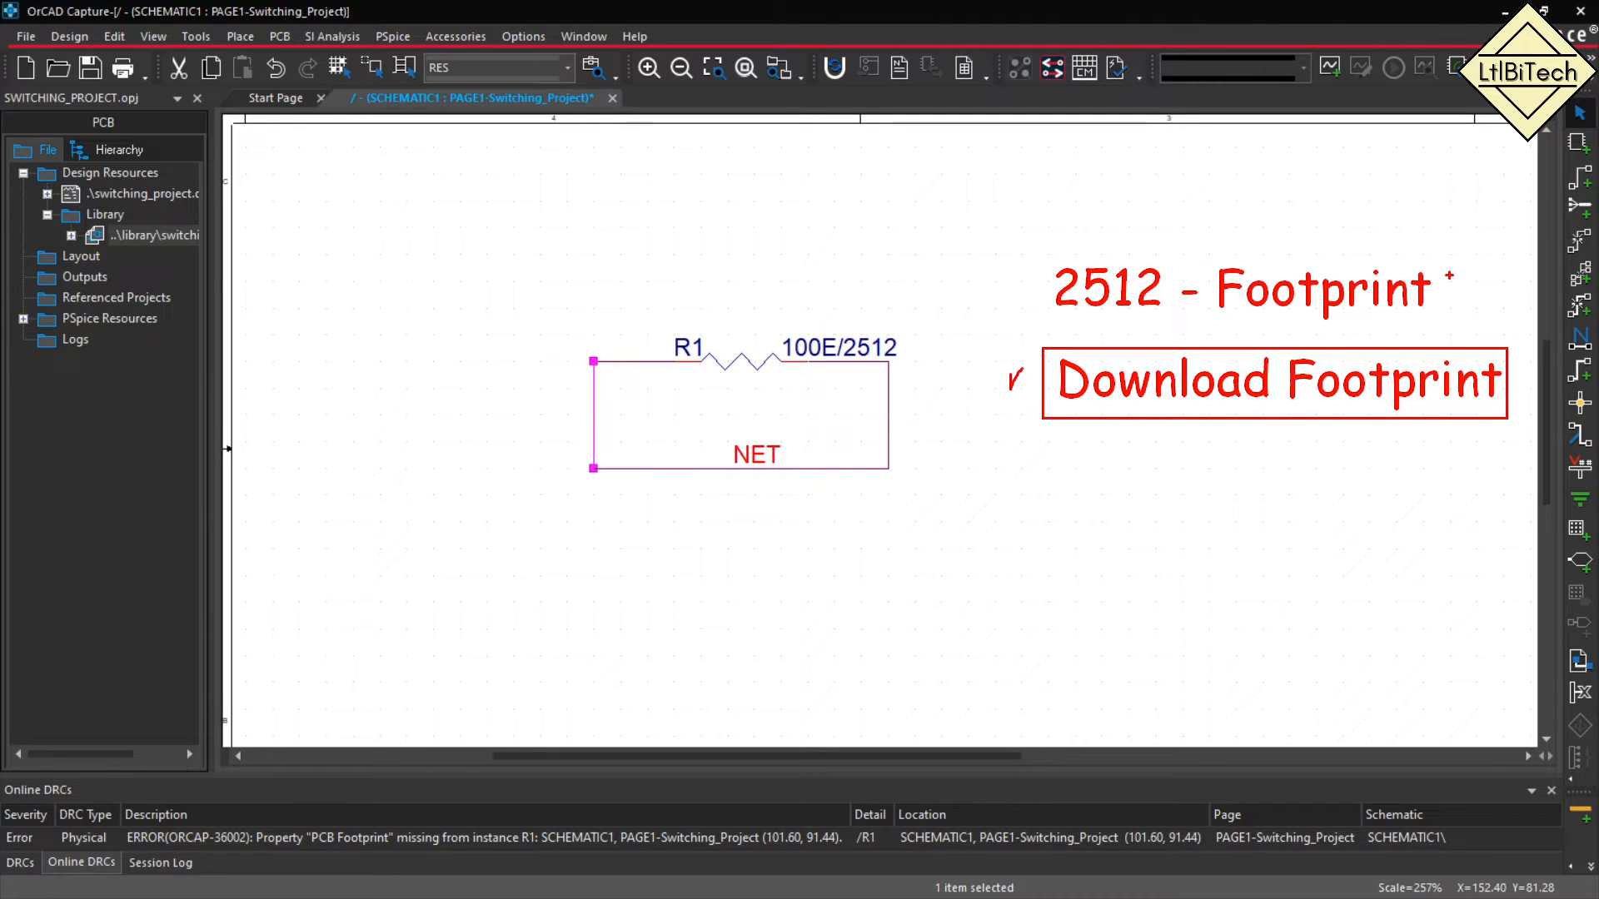
pyautogui.moveTo(1457, 286); pyautogui.dragTo(1483, 273)
pyautogui.press('Escape')
pyautogui.click(1153, 520)
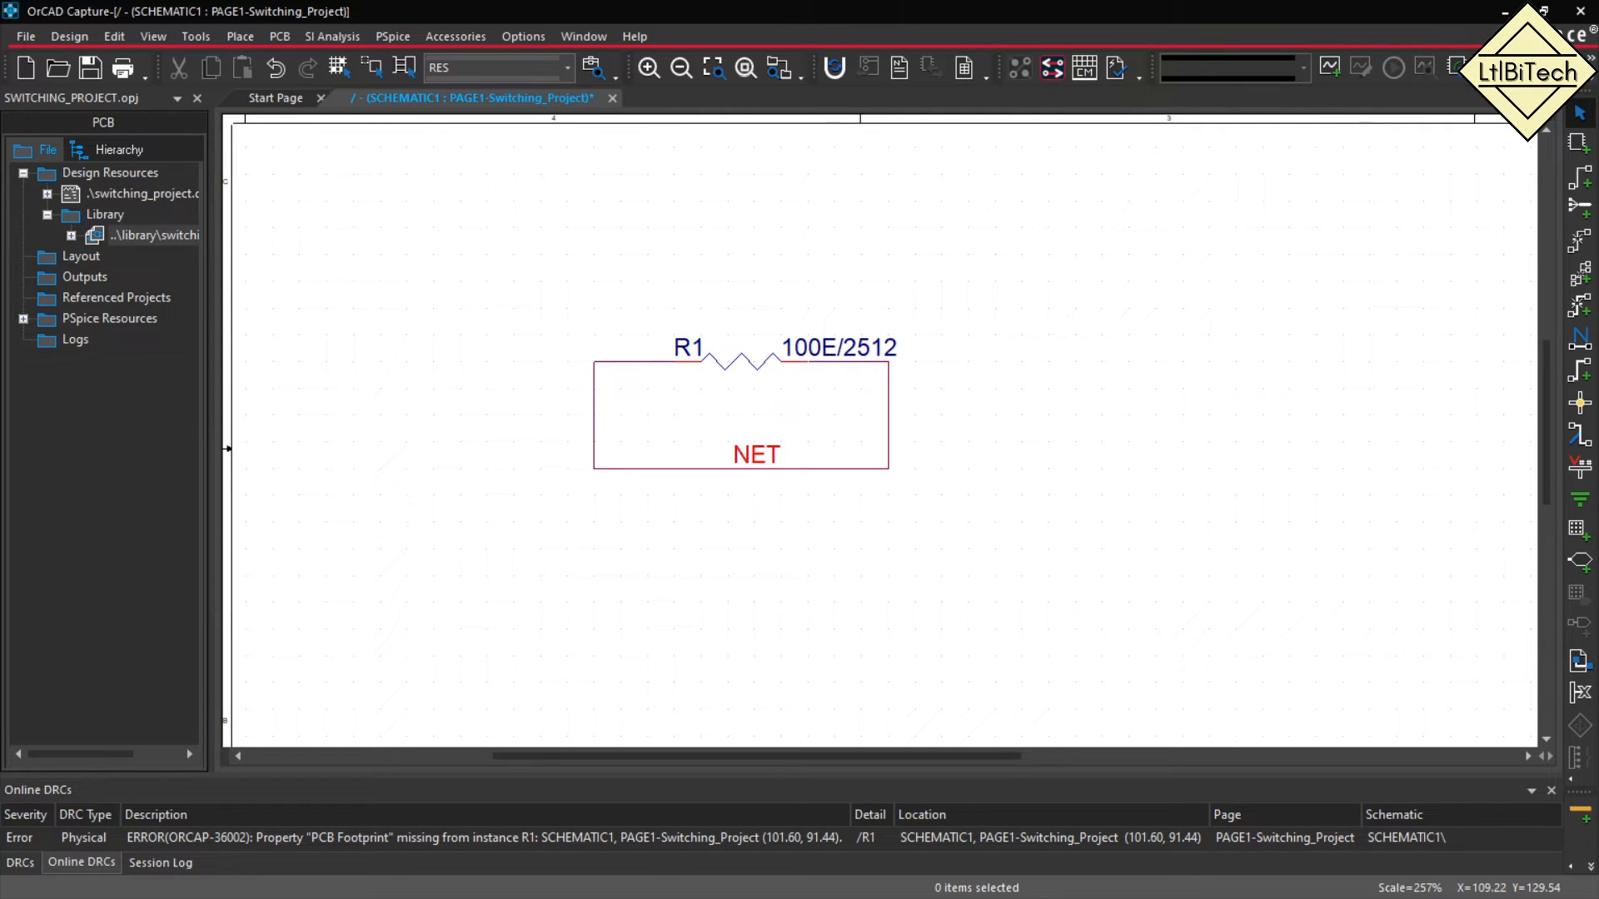
# Switch to the SnapMagic Search website in the browser and search all parts for 2512.
pyautogui.click(672, 875)
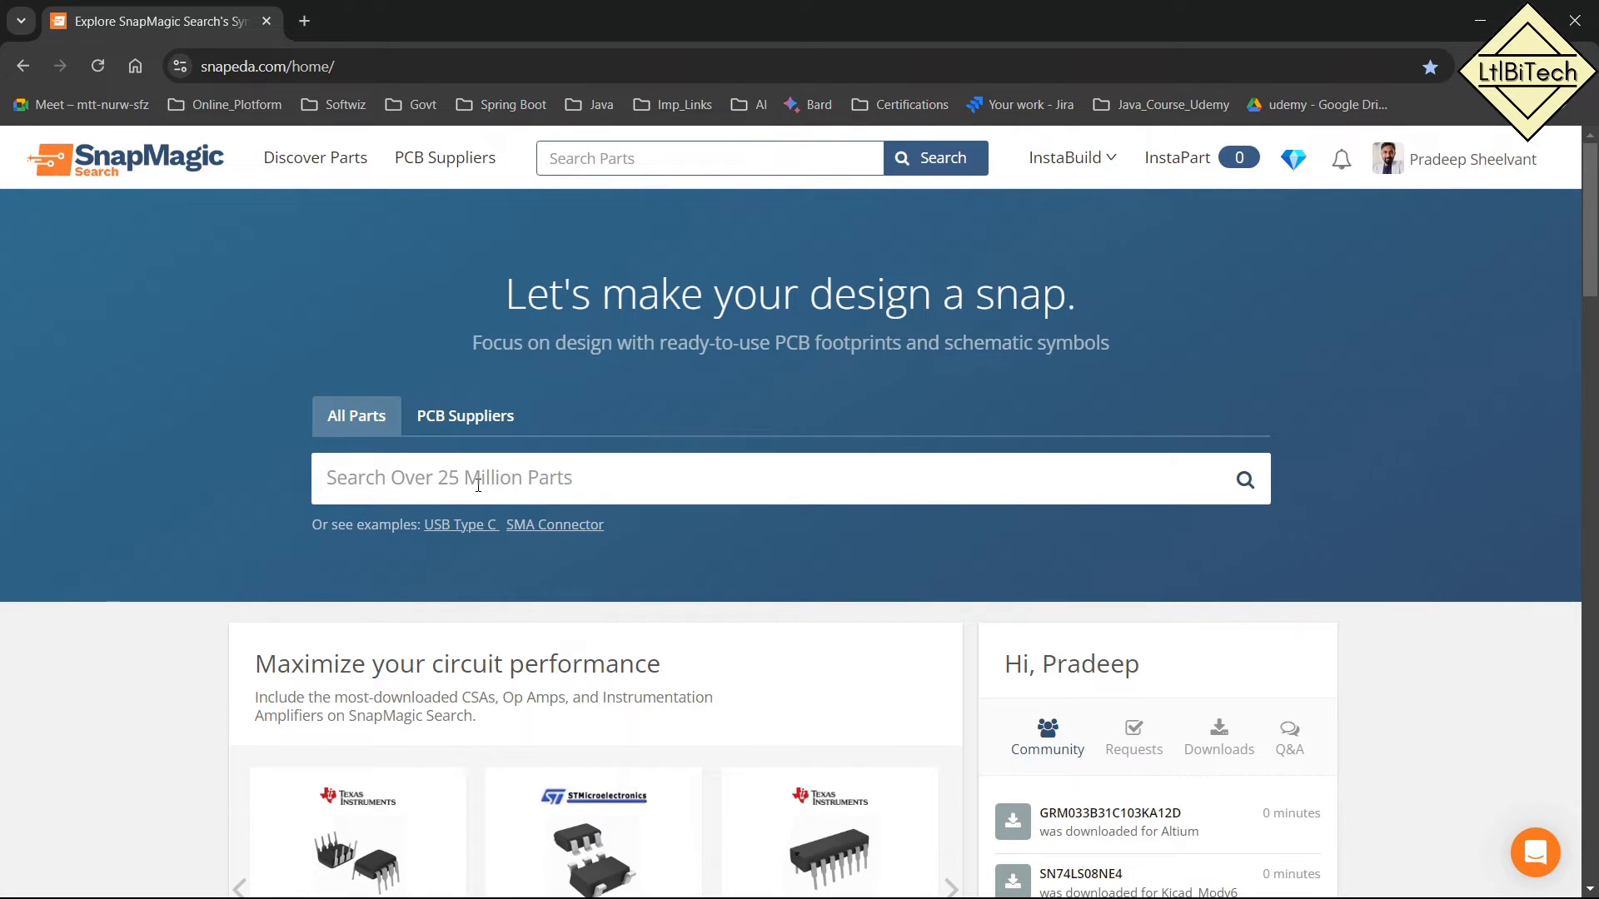
pyautogui.write('2512')
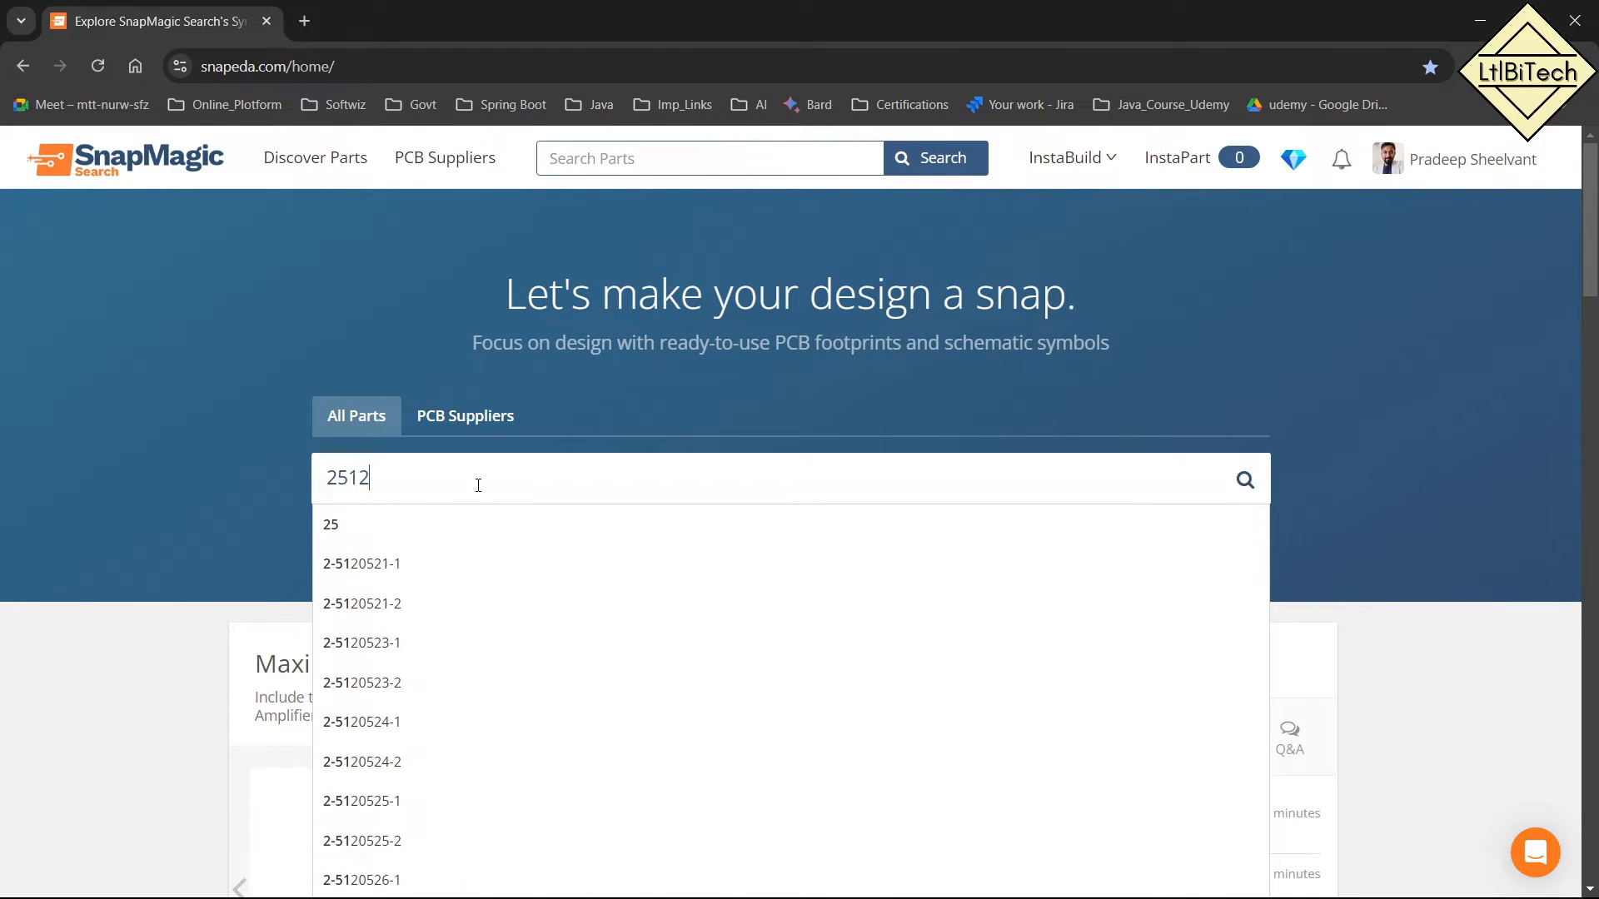
pyautogui.press('Return')
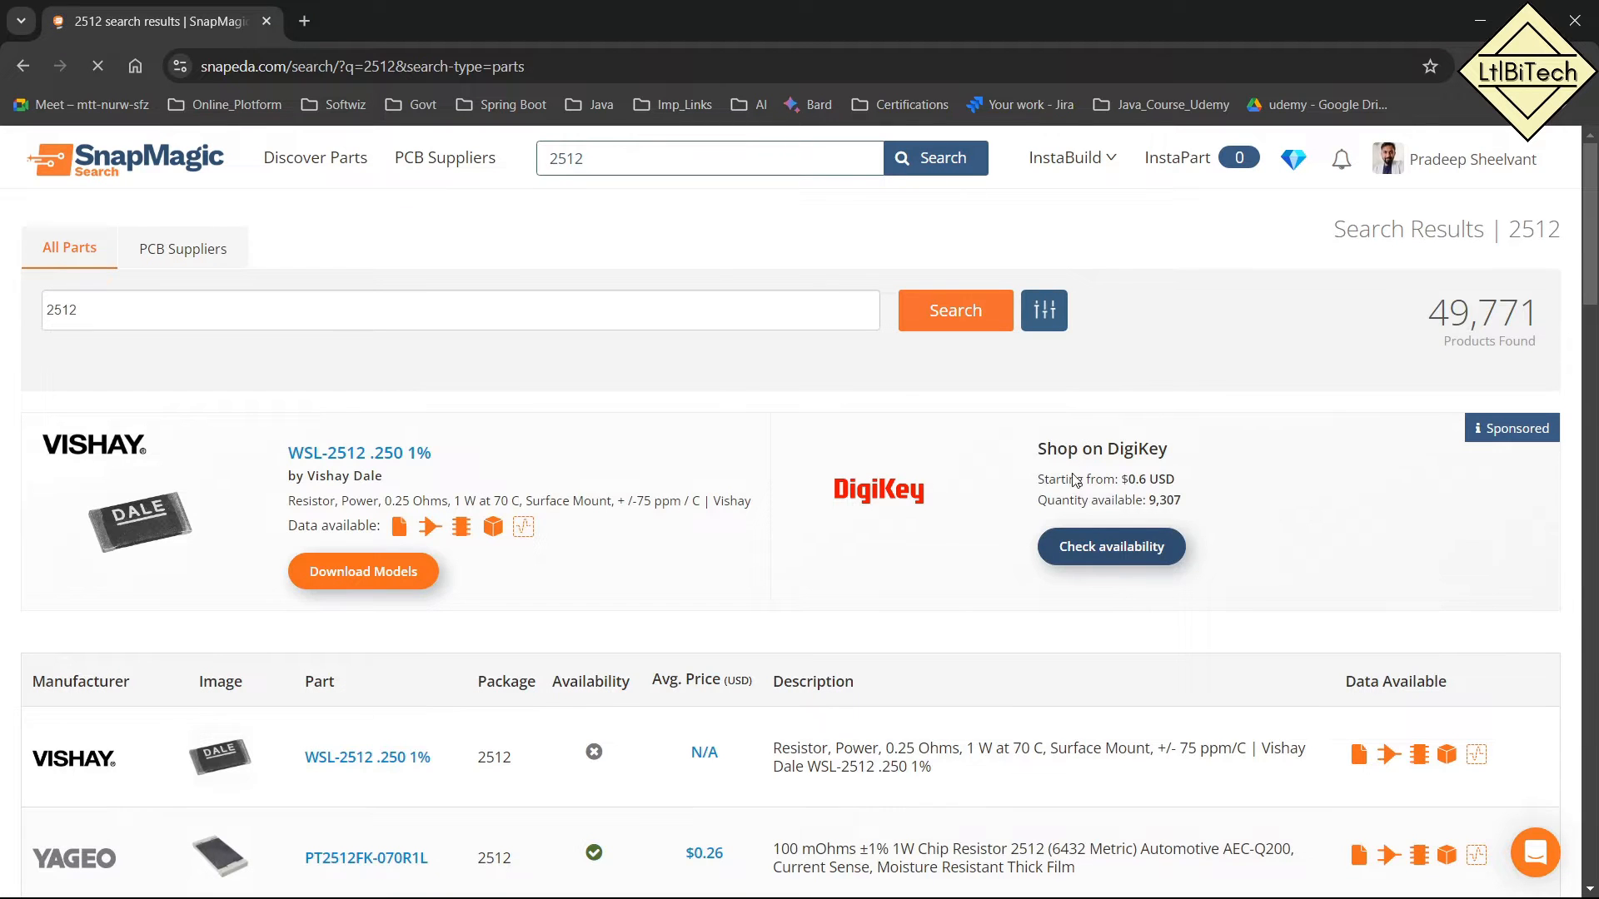
# Open the Vishay WSL-2512 .250 1% part from the search results and download its footprint.
pyautogui.scroll(-3, 778, 581)
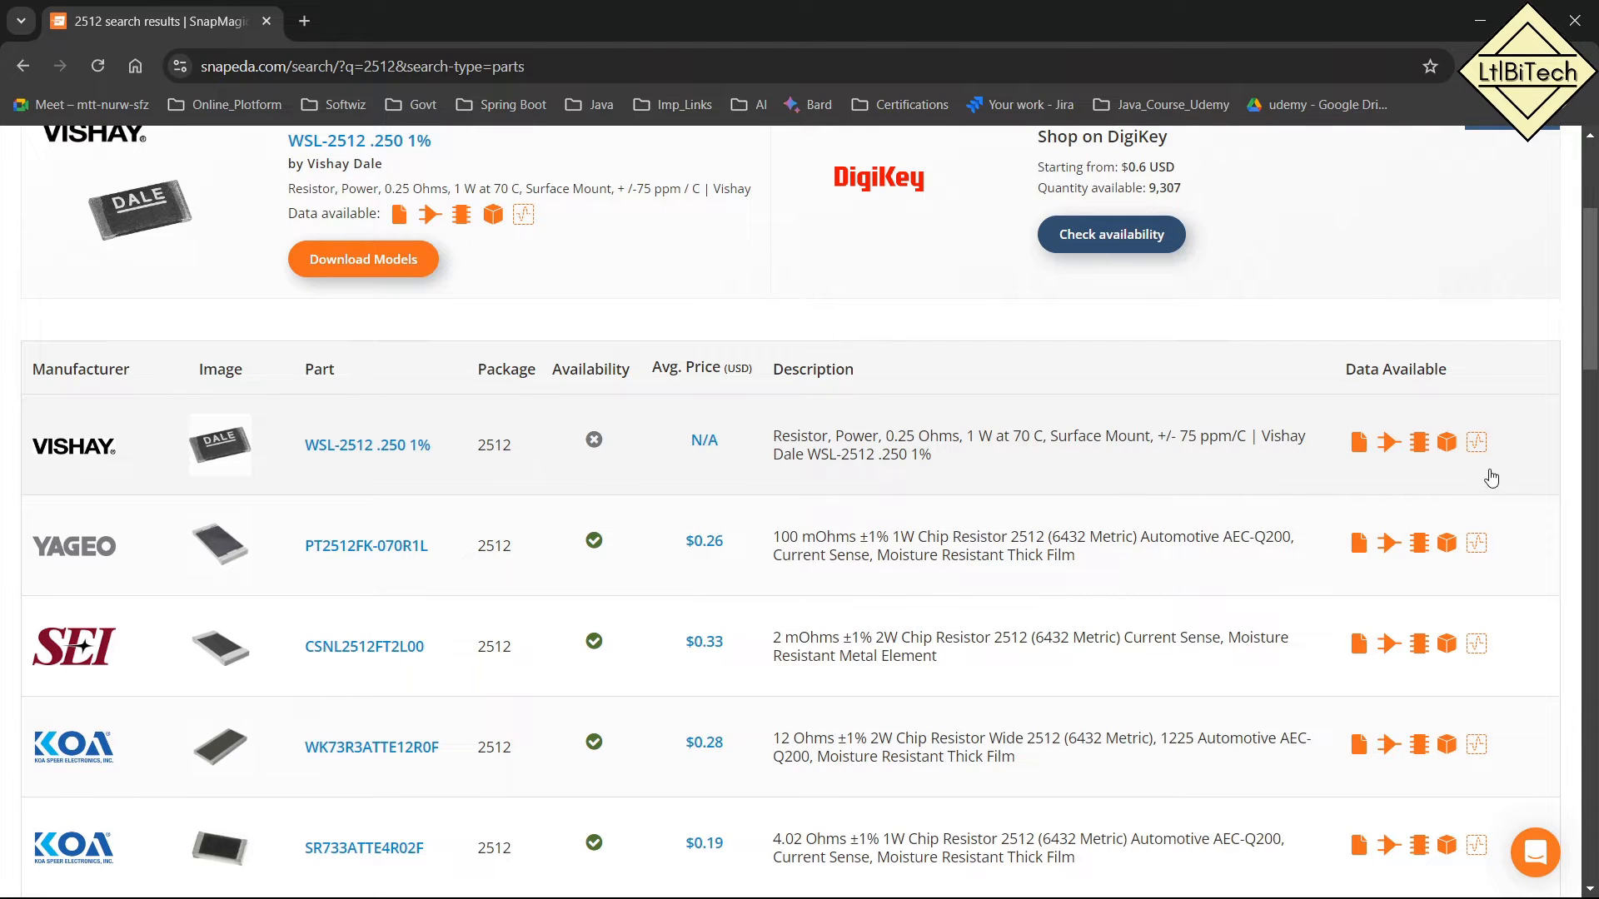
pyautogui.moveTo(1343, 426)
pyautogui.mouseDown()
pyautogui.moveTo(1378, 460)
pyautogui.moveTo(1459, 457)
pyautogui.mouseUp()
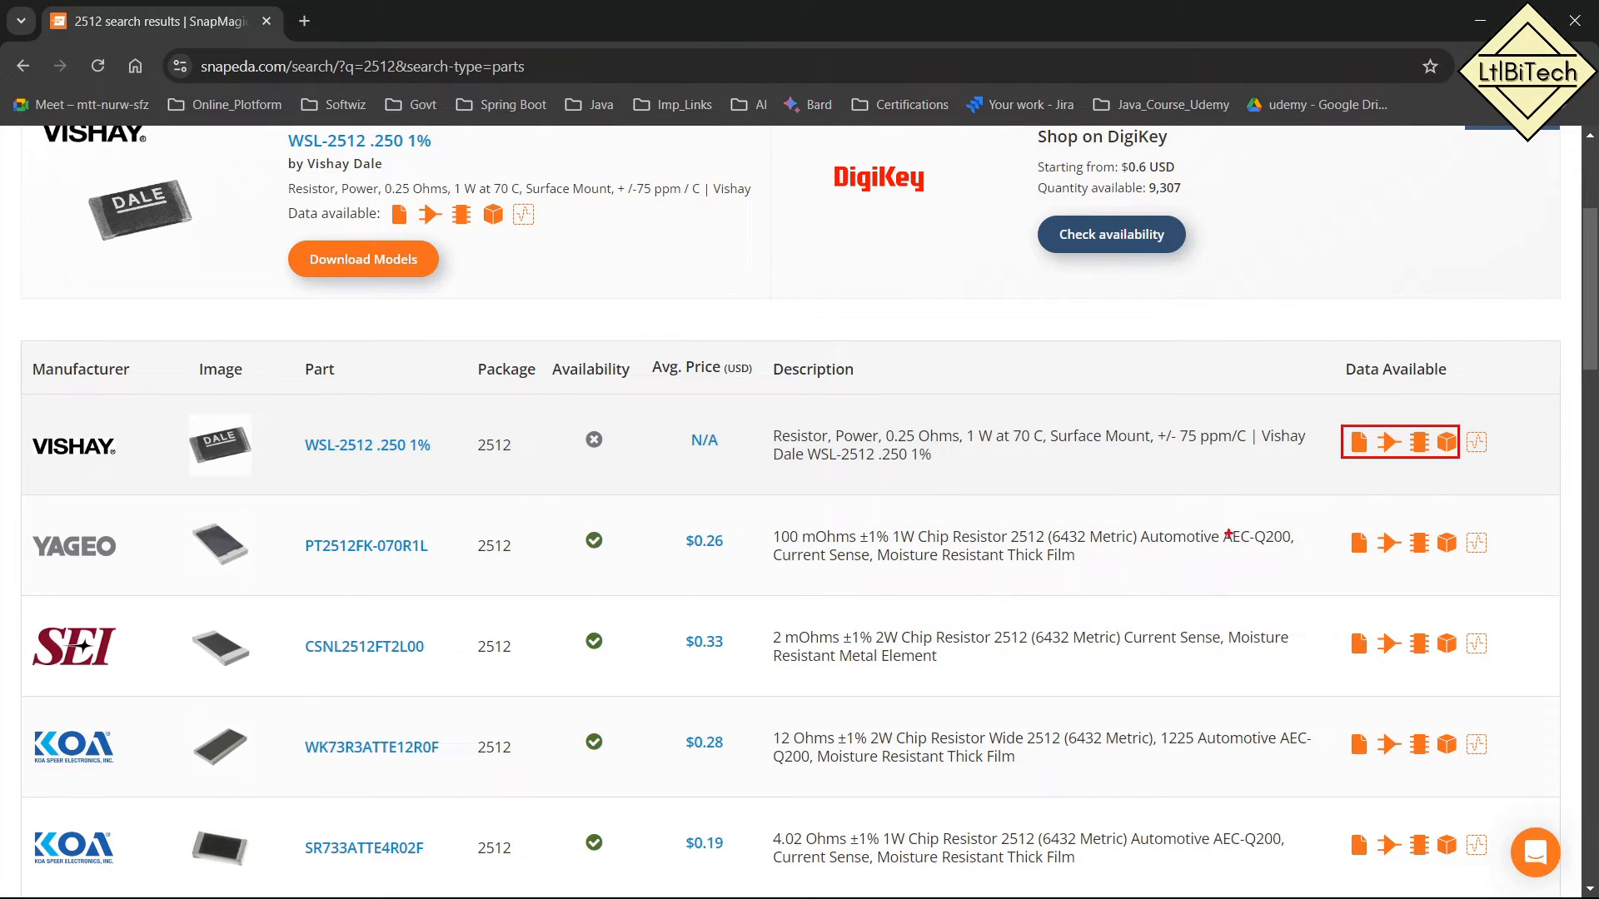
pyautogui.press('Escape')
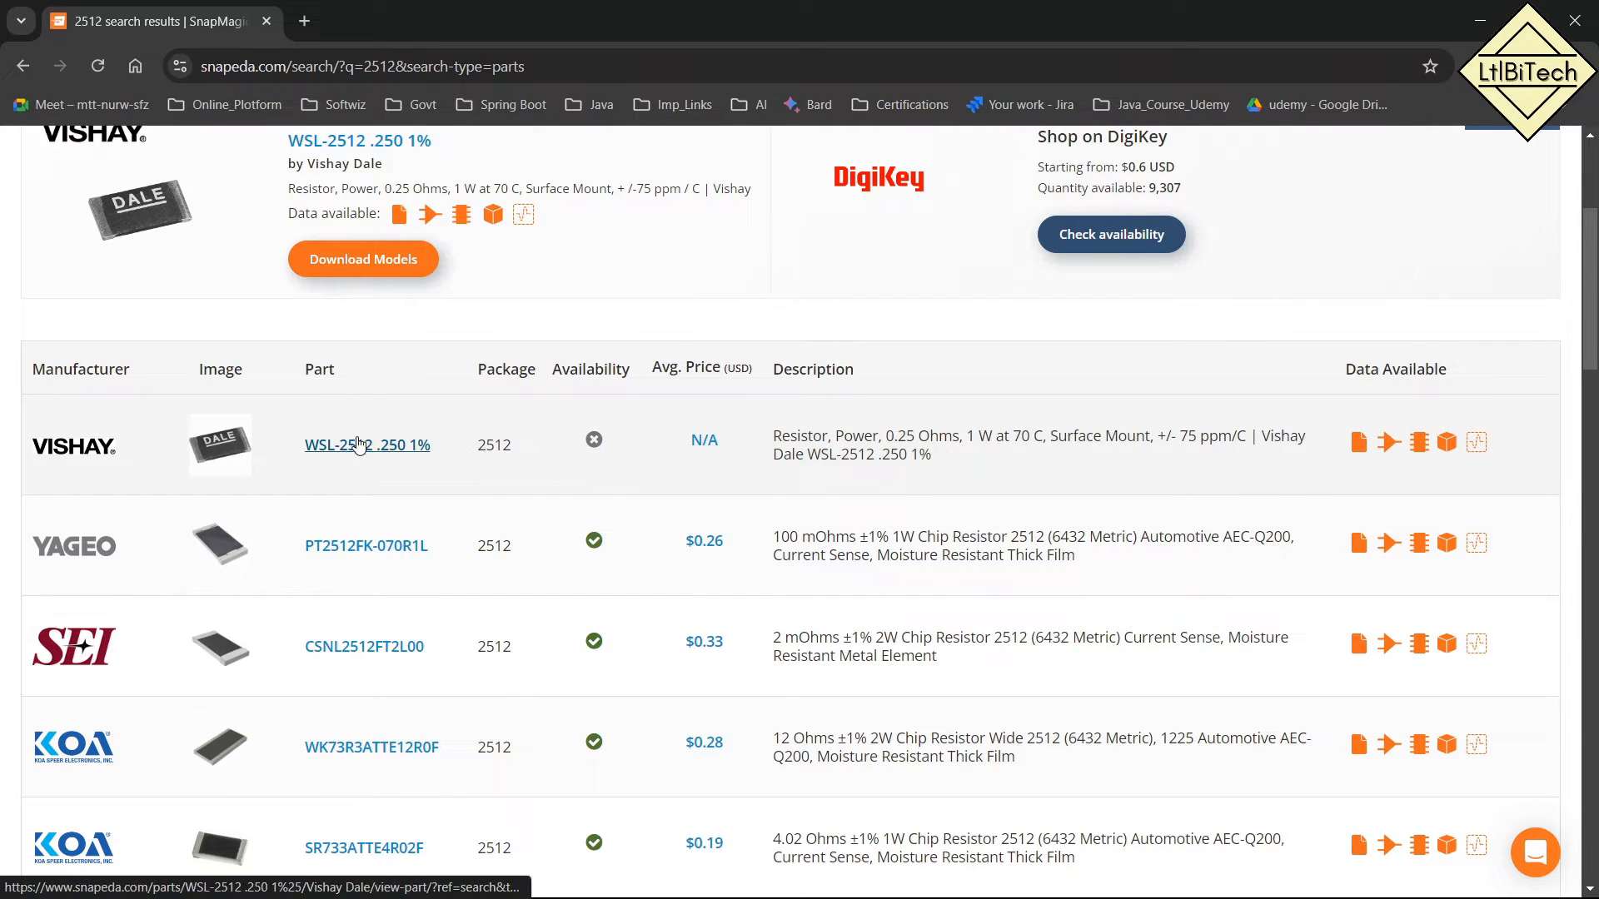
pyautogui.click(361, 452)
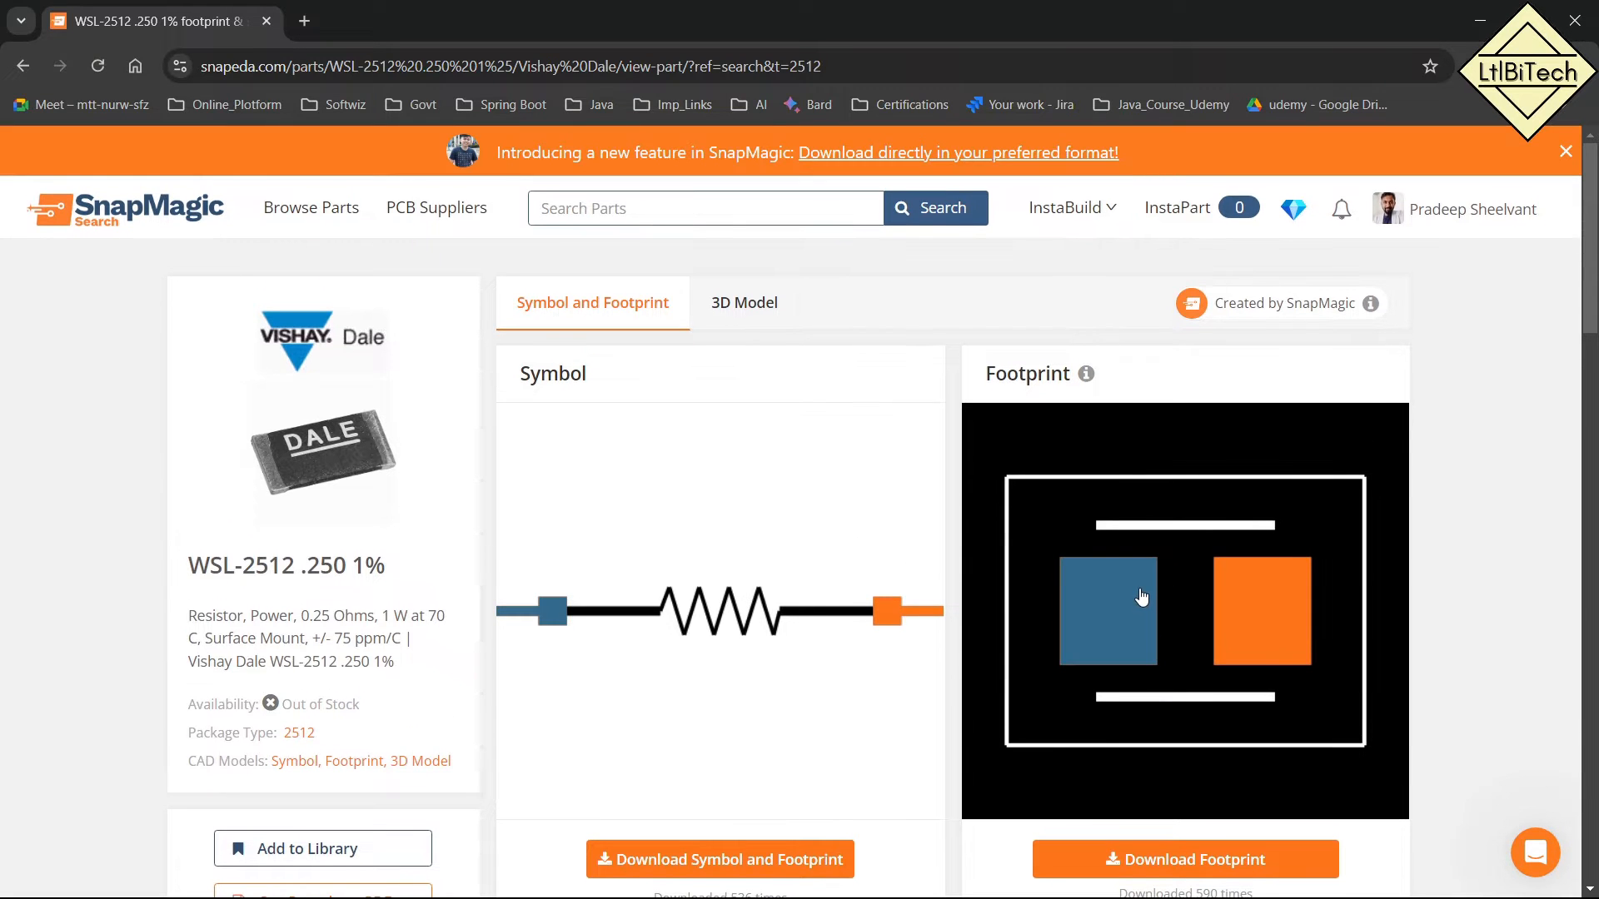
pyautogui.scroll(-2, 1548, 546)
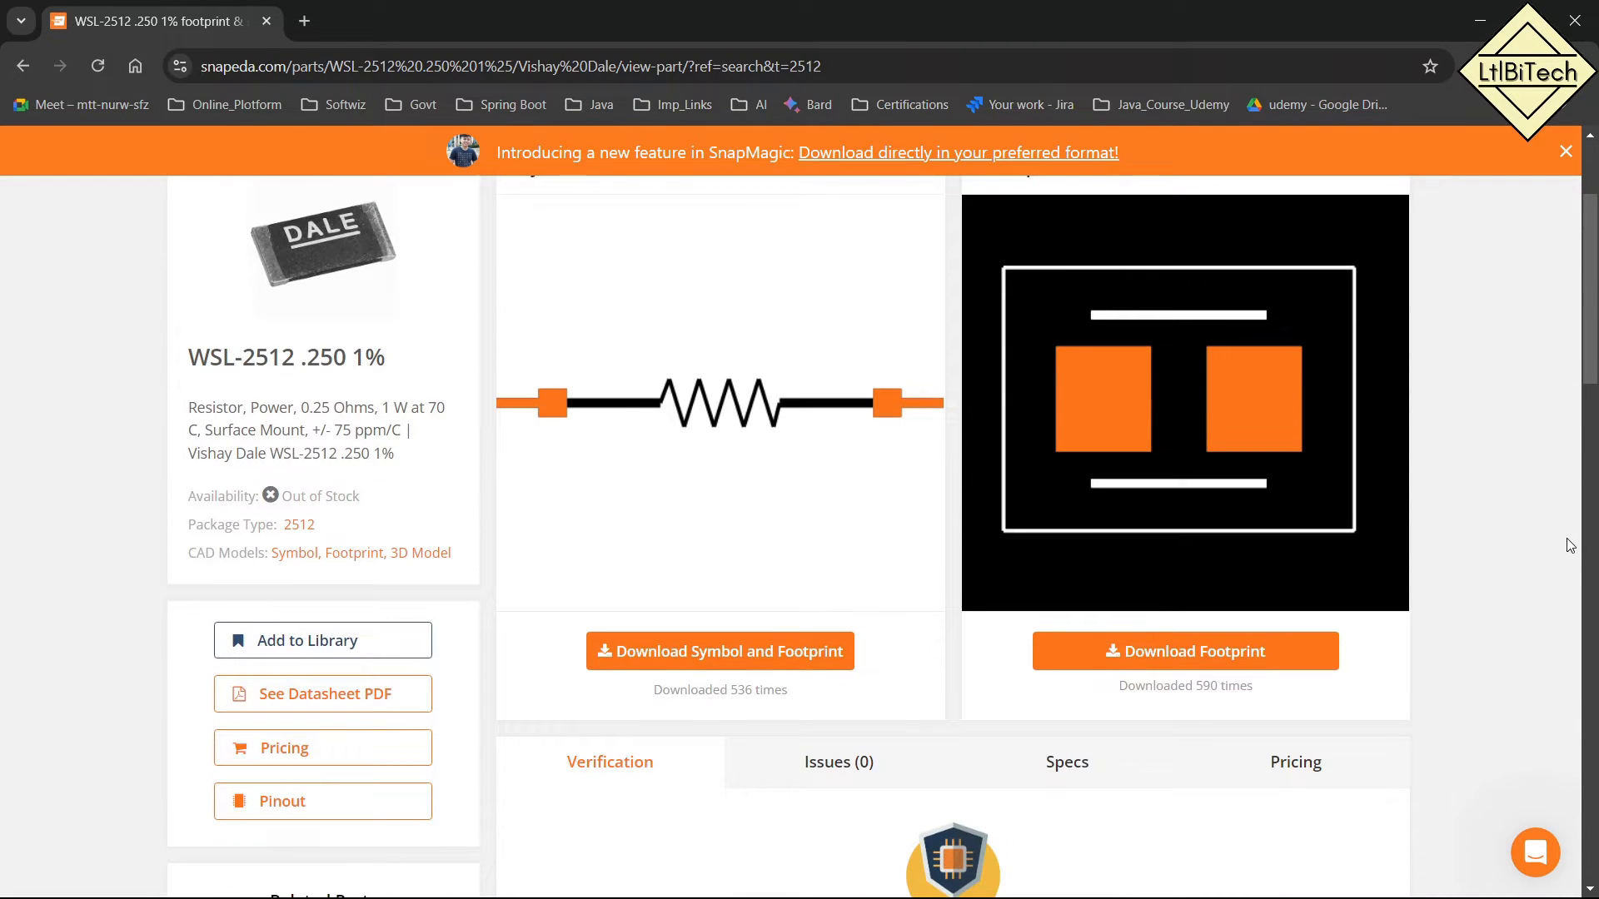
pyautogui.click(1197, 656)
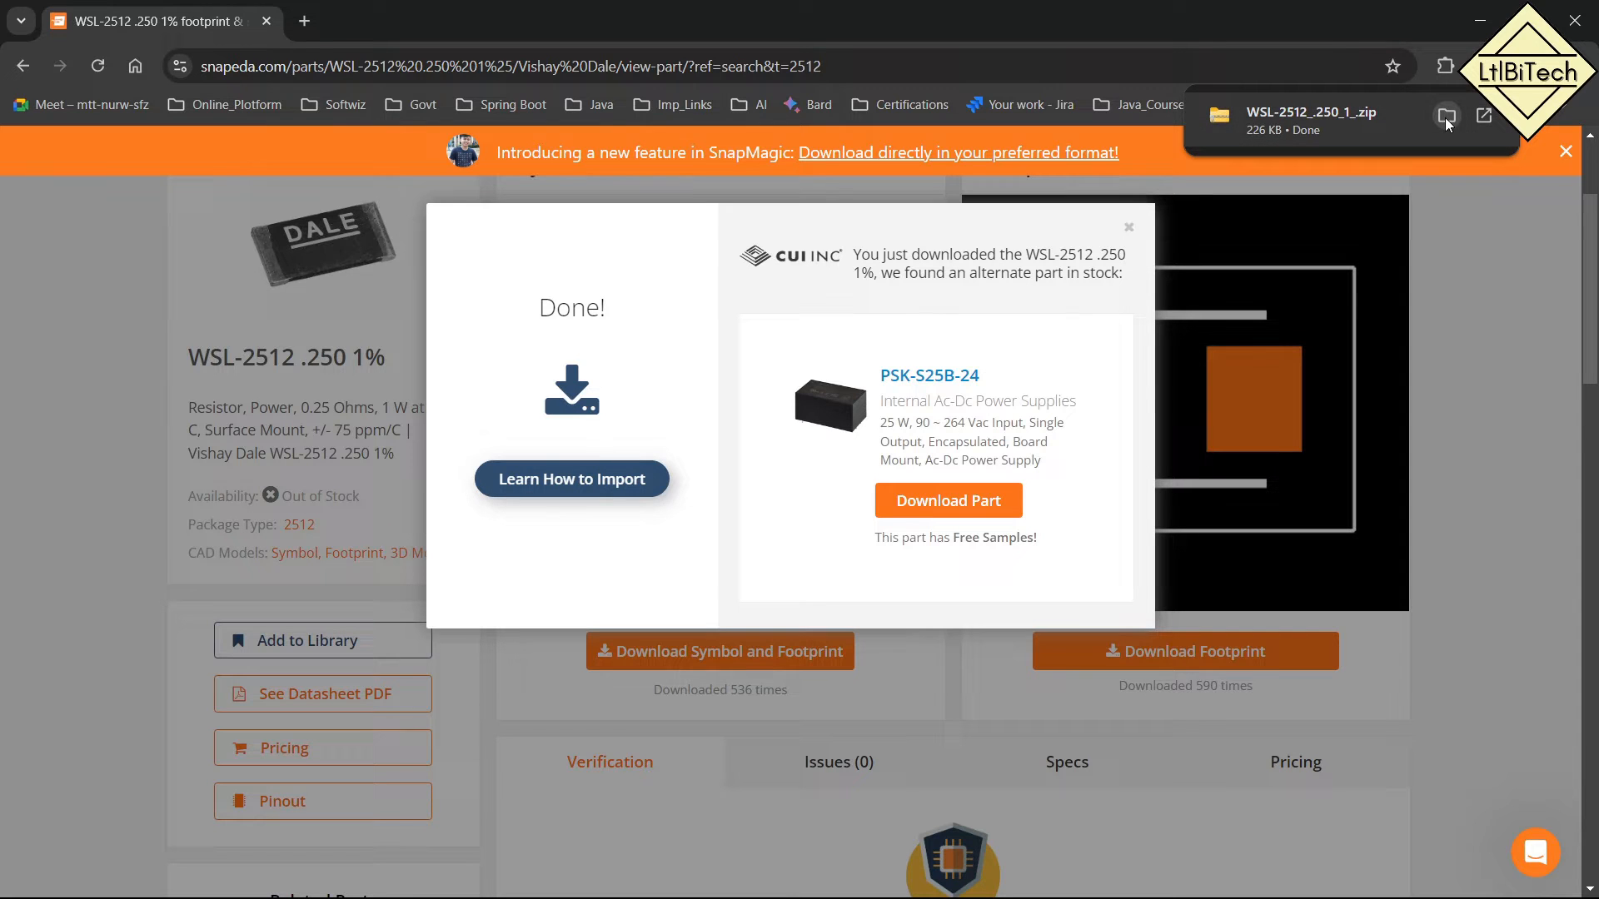
# Extract the downloaded WSL-2512 zip archive into its own folder in Downloads and open that folder.
pyautogui.click(1445, 117)
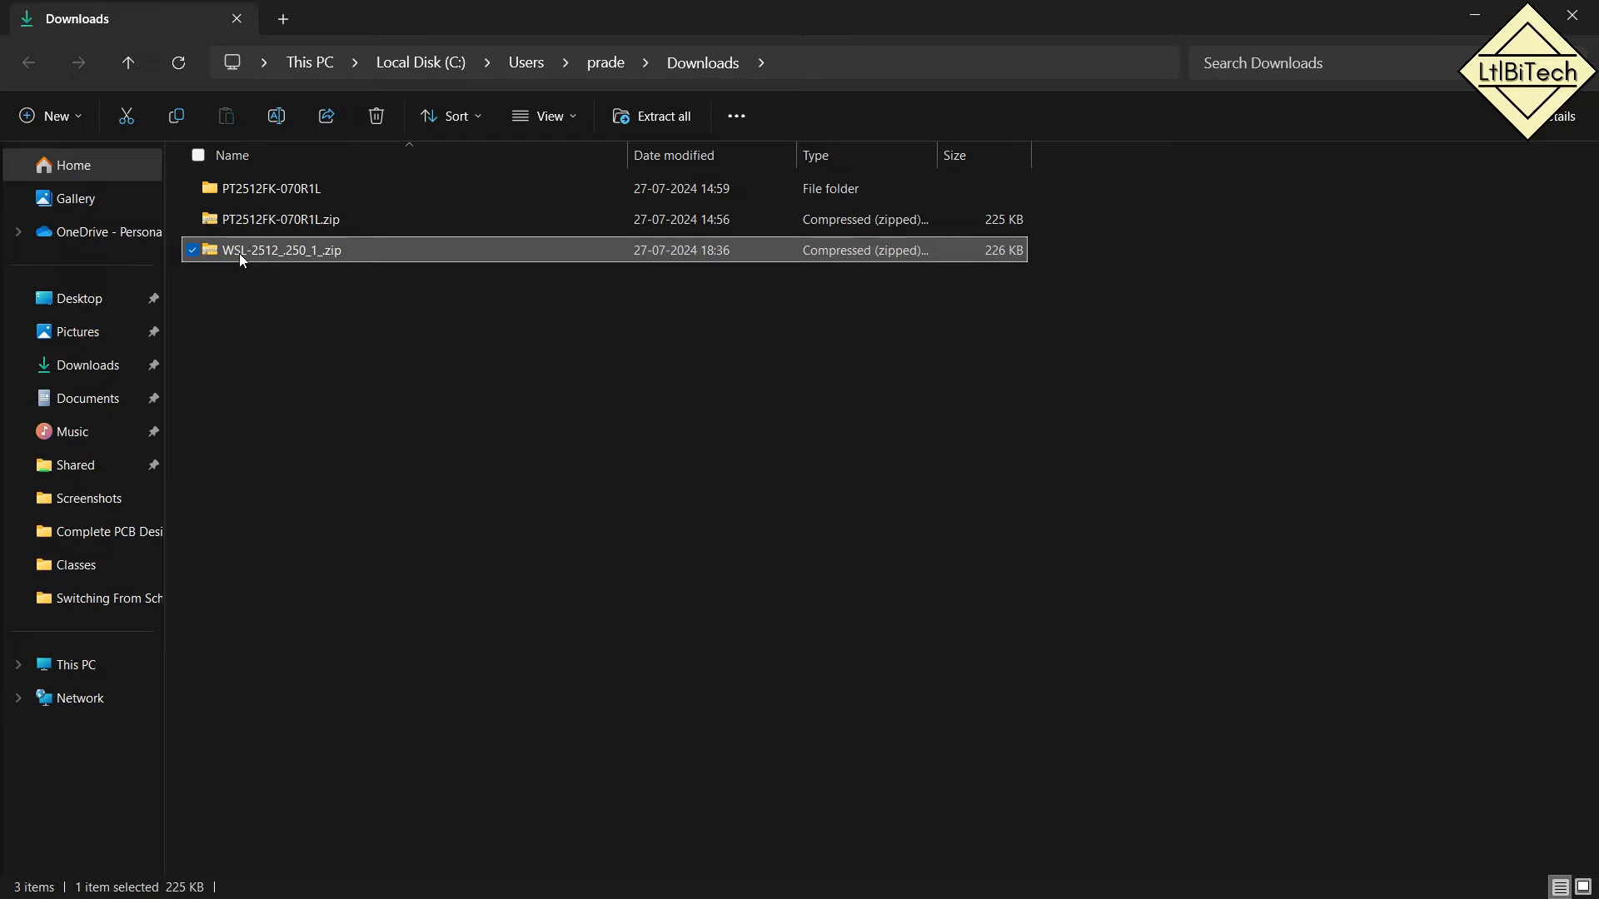
pyautogui.rightClick(238, 253)
pyautogui.moveTo(464, 194)
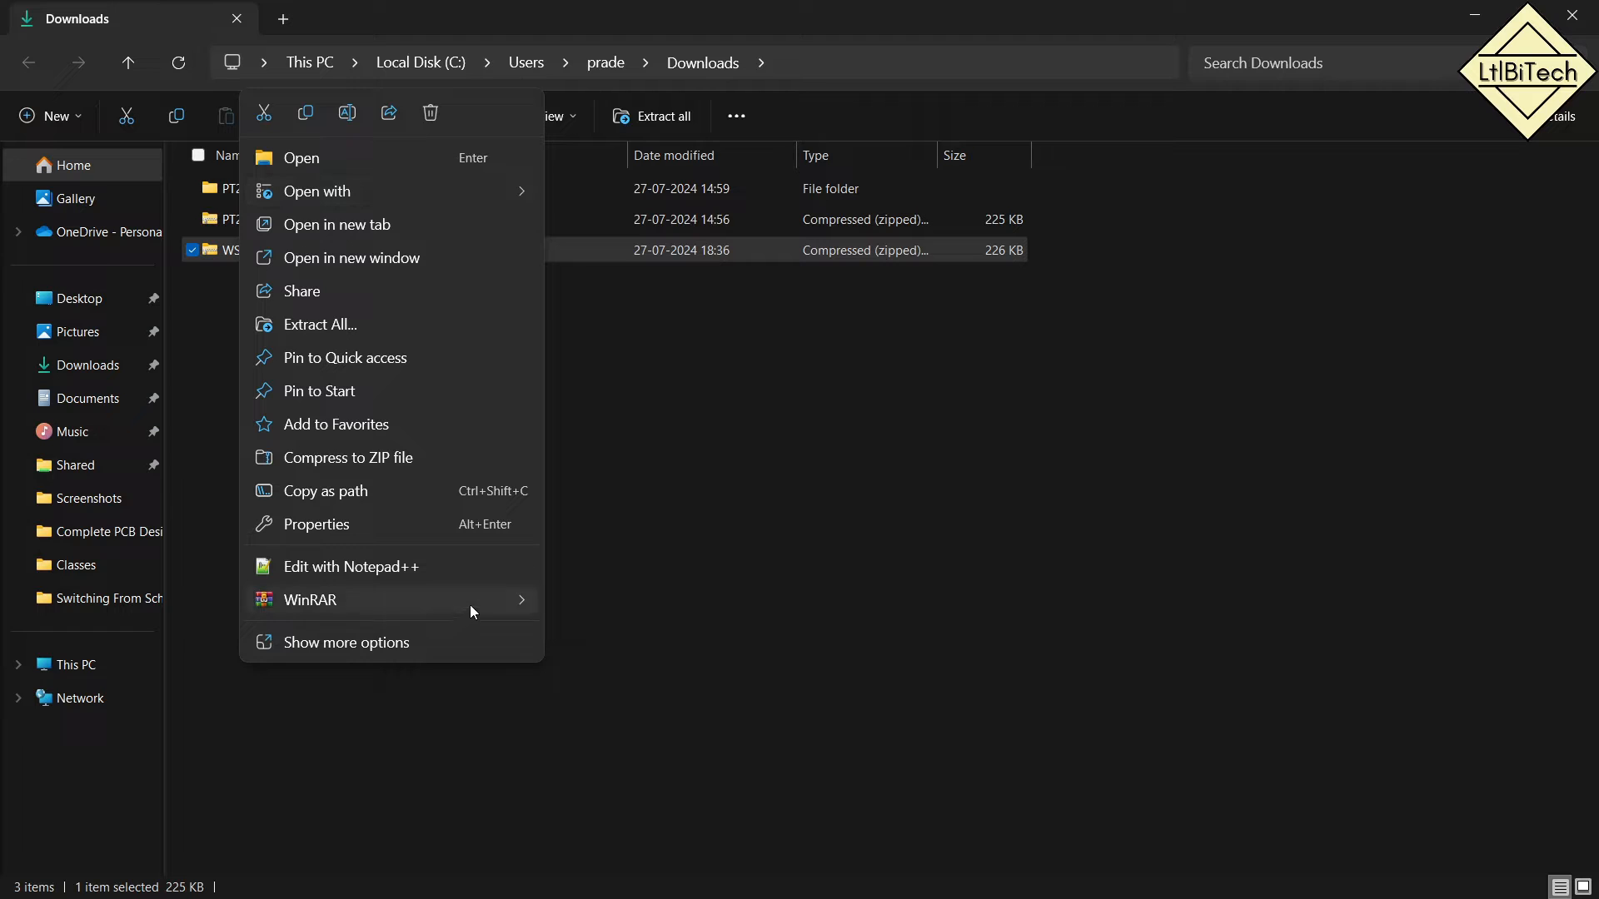
pyautogui.moveTo(502, 605)
pyautogui.click(662, 673)
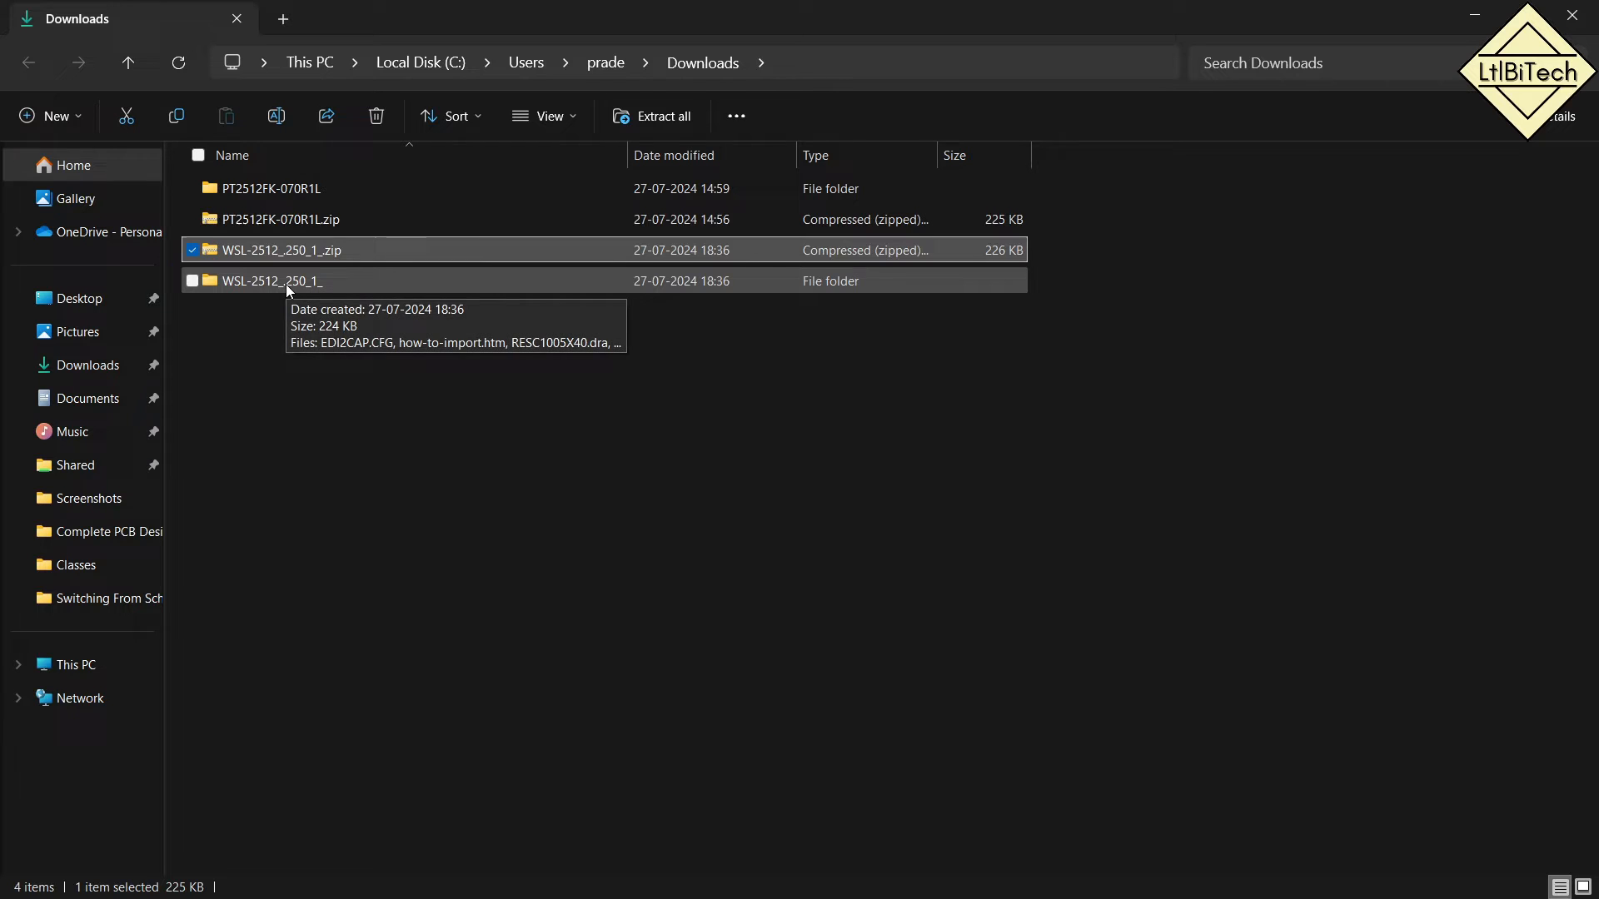
pyautogui.doubleClick(286, 283)
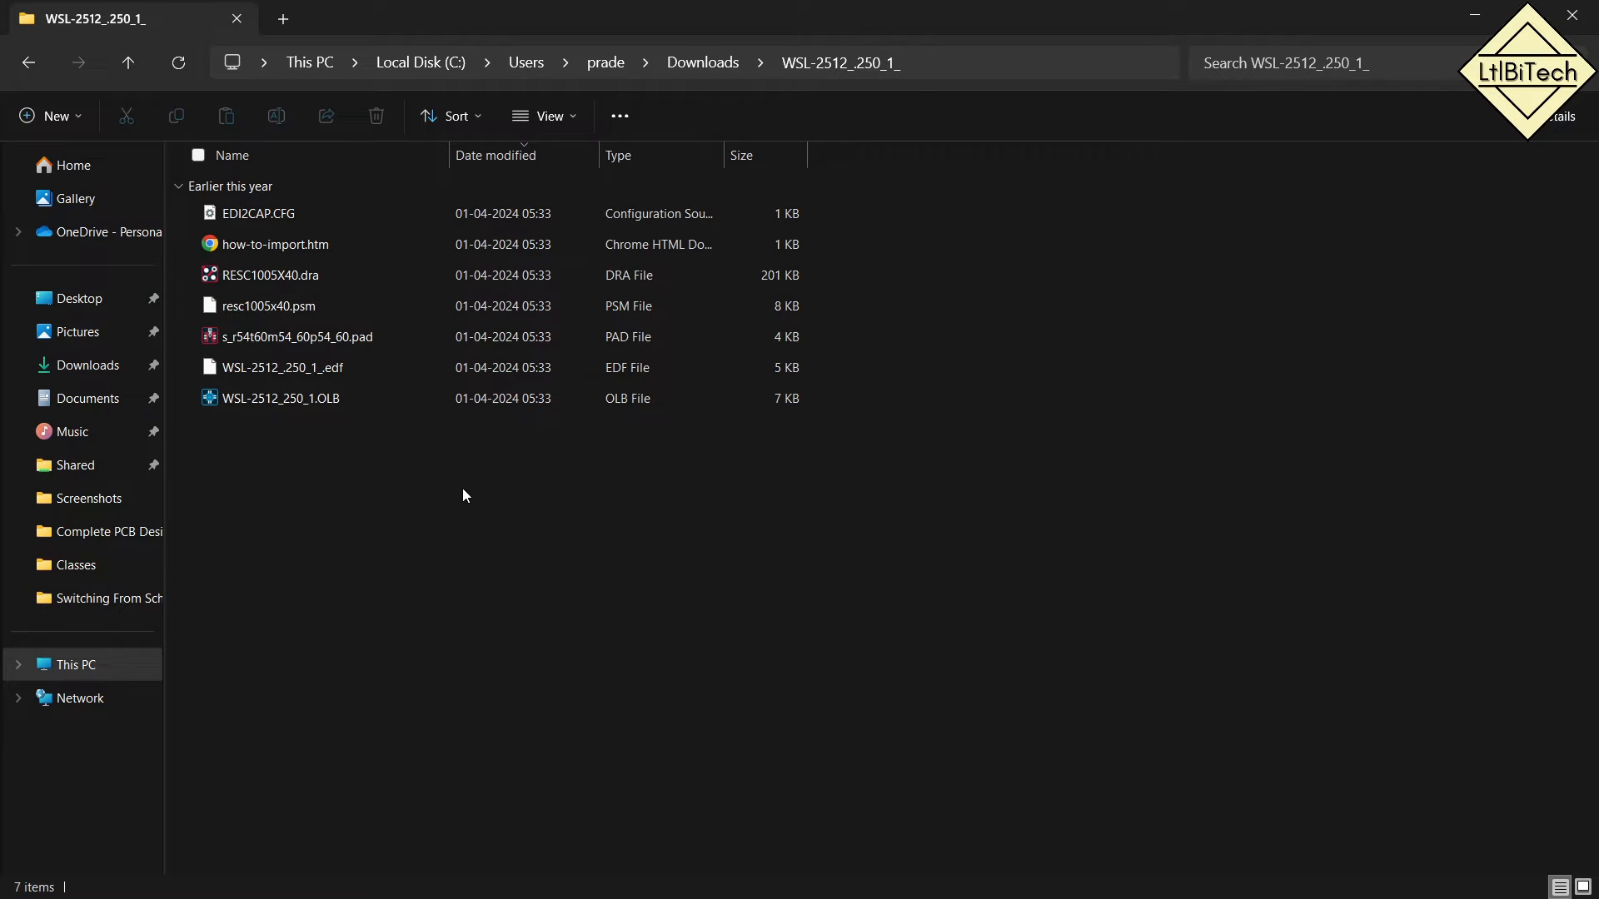
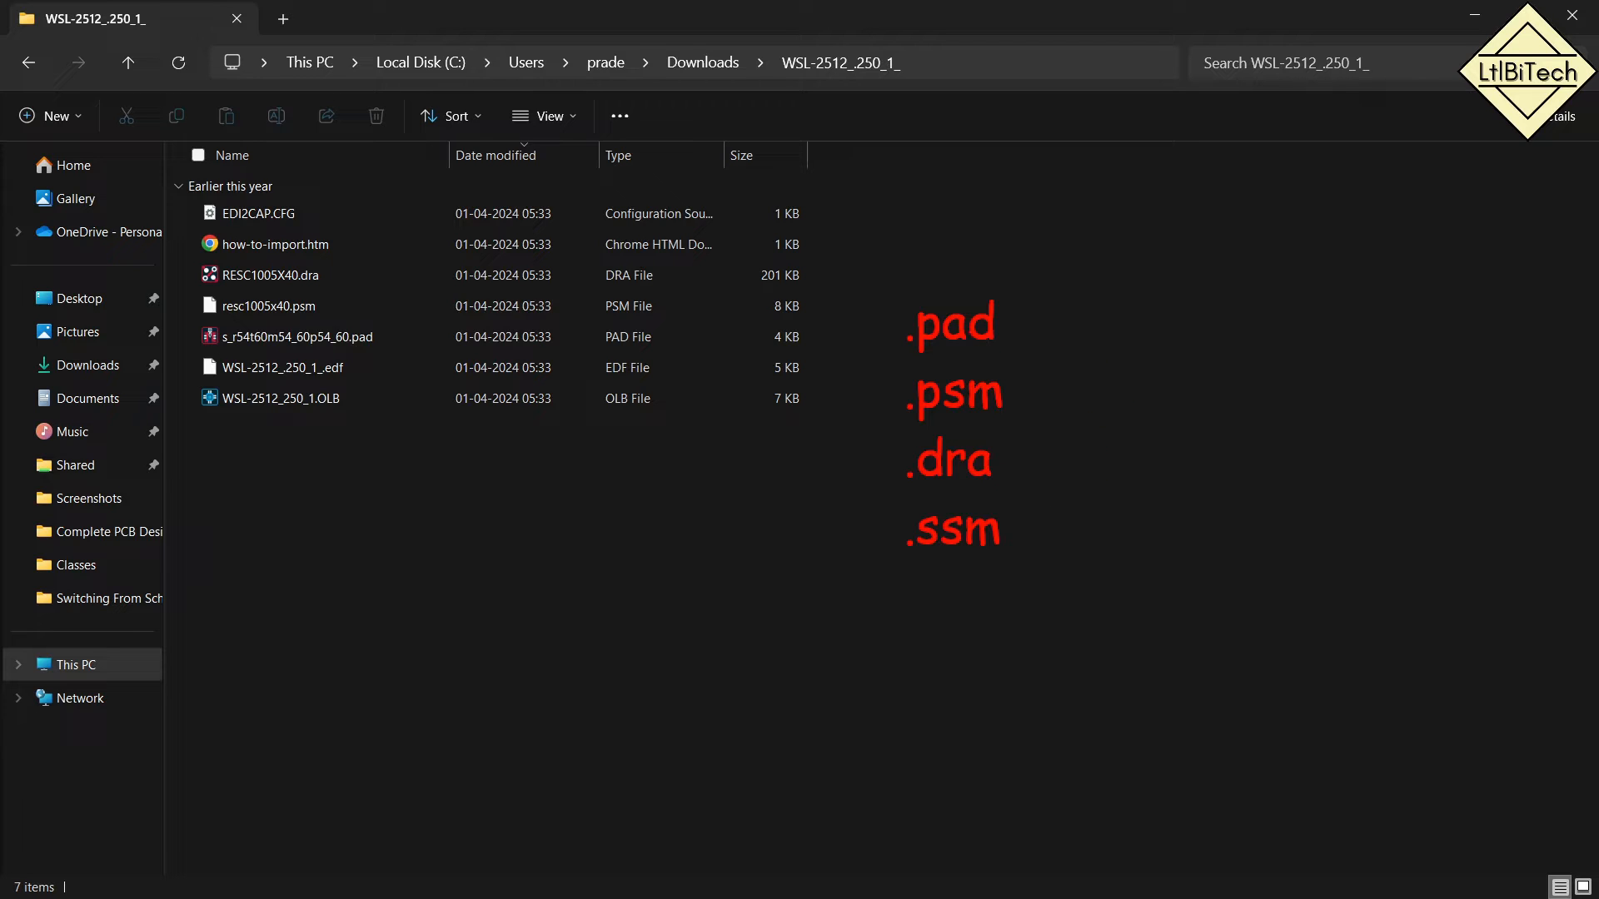
pyautogui.moveTo(999, 464); pyautogui.dragTo(1030, 572)
pyautogui.moveTo(1016, 388)
pyautogui.mouseDown()
pyautogui.moveTo(1121, 379)
pyautogui.moveTo(1007, 384)
pyautogui.mouseUp()
pyautogui.hotkey('ctrl', 'z')
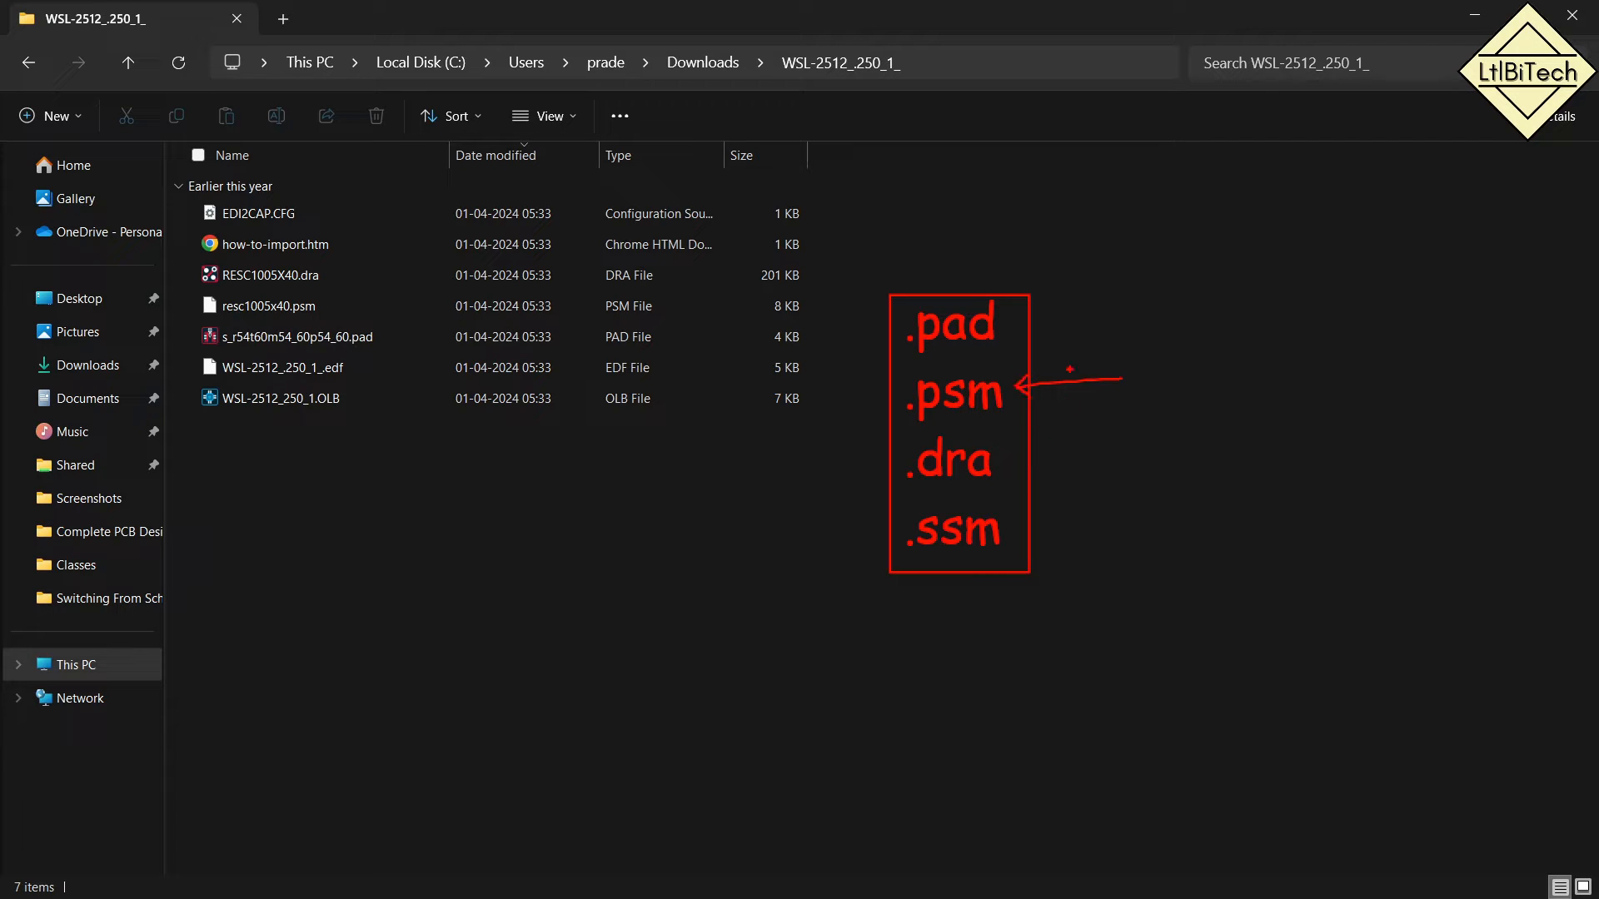
pyautogui.moveTo(1008, 318); pyautogui.dragTo(1051, 305)
pyautogui.moveTo(886, 497); pyautogui.dragTo(1031, 294)
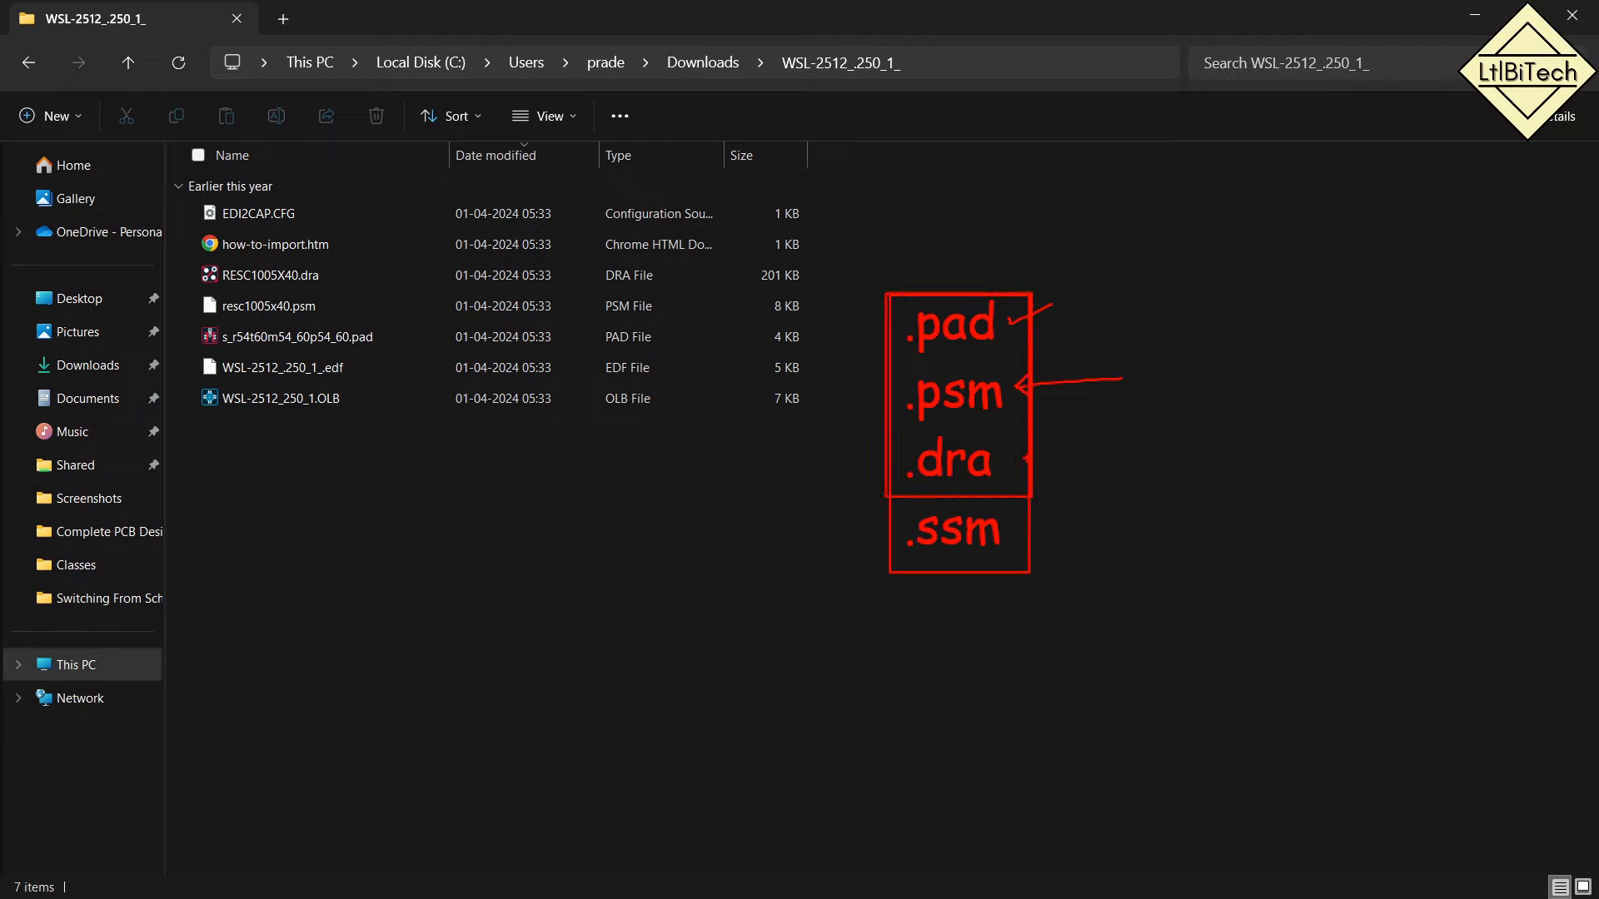
pyautogui.moveTo(1038, 533); pyautogui.dragTo(1062, 521)
pyautogui.moveTo(598, 264)
pyautogui.mouseDown()
pyautogui.moveTo(662, 291)
pyautogui.moveTo(666, 354)
pyautogui.mouseUp()
pyautogui.moveTo(595, 384); pyautogui.dragTo(663, 413)
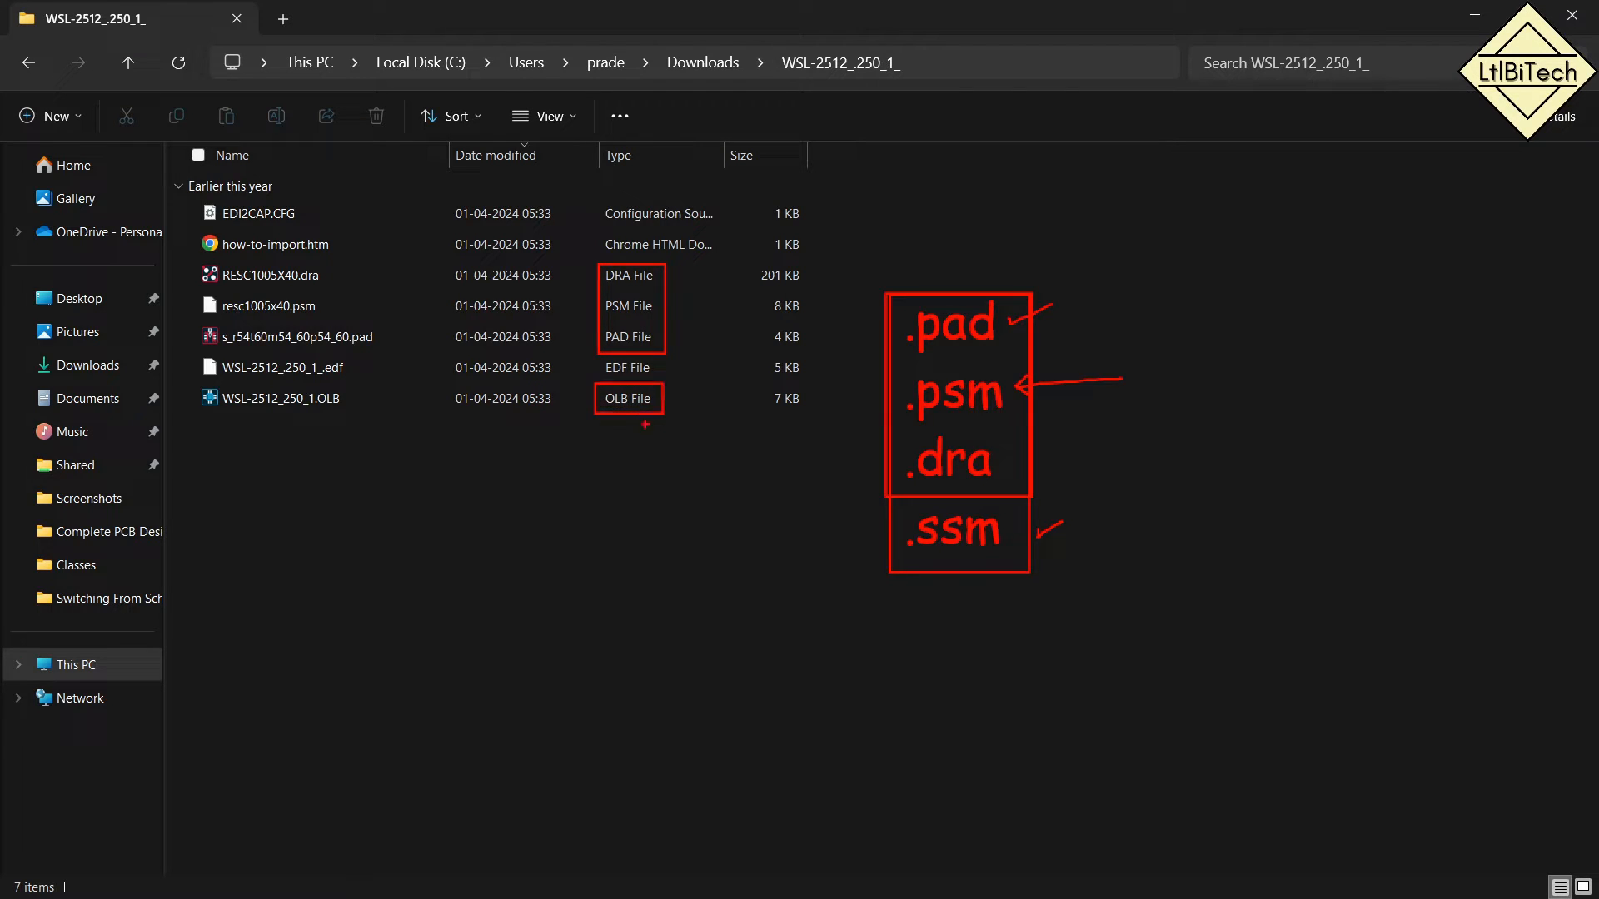
pyautogui.moveTo(270, 413); pyautogui.dragTo(347, 409)
pyautogui.press('Escape')
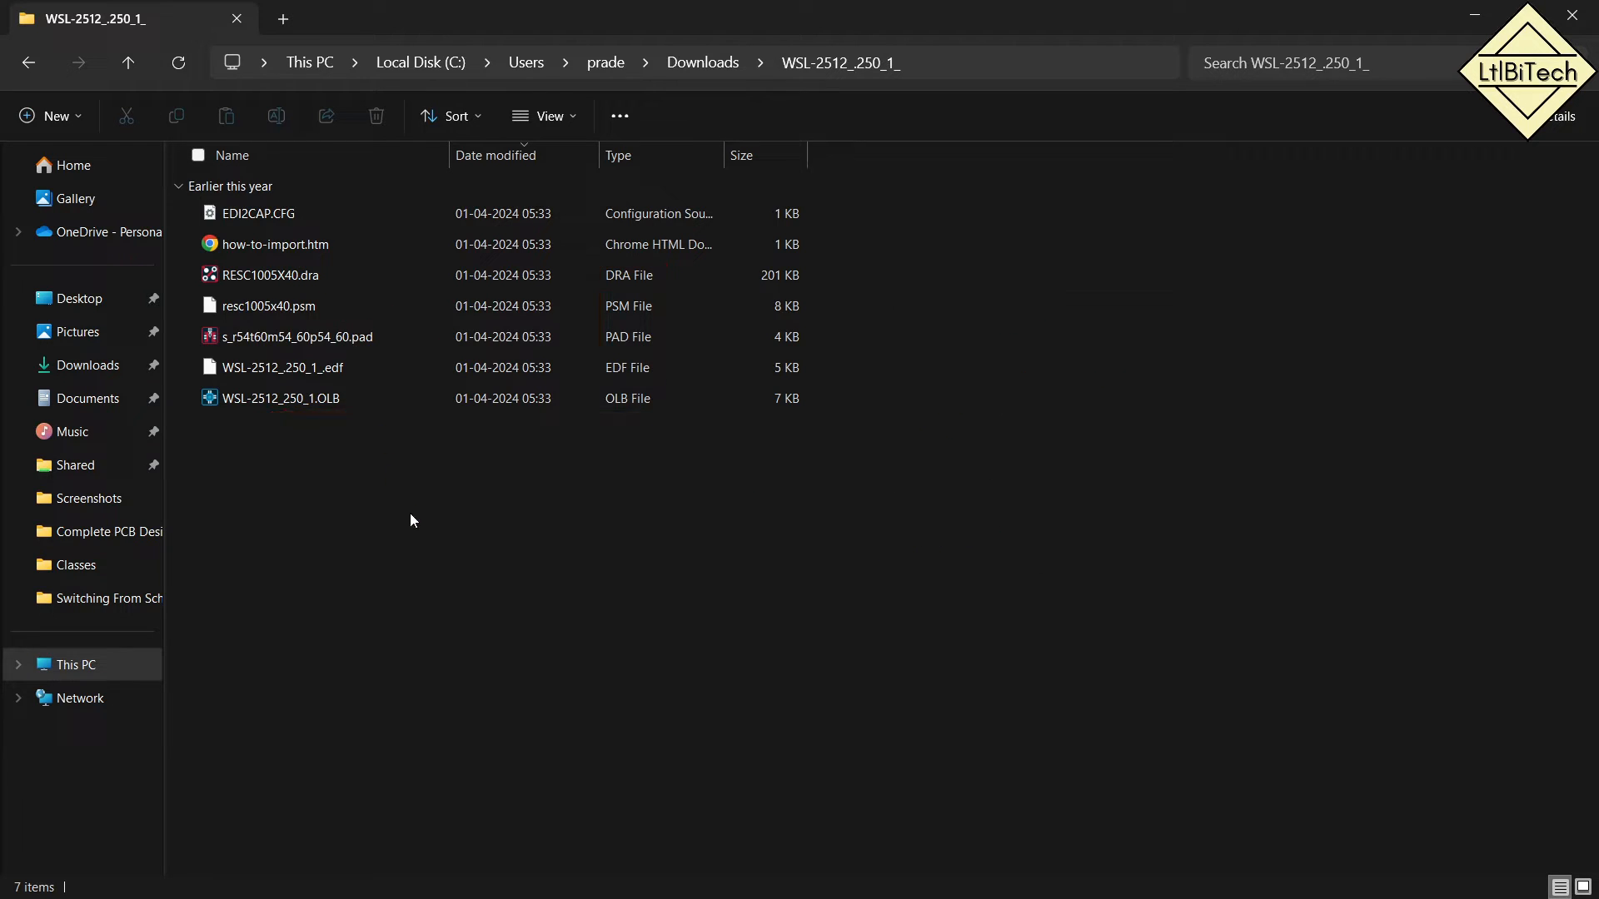
# Create a folder named Footprints inside the Switching_Project folder on the desktop.
pyautogui.press('super+d')
pyautogui.click(52, 328)
pyautogui.doubleClick(51, 323)
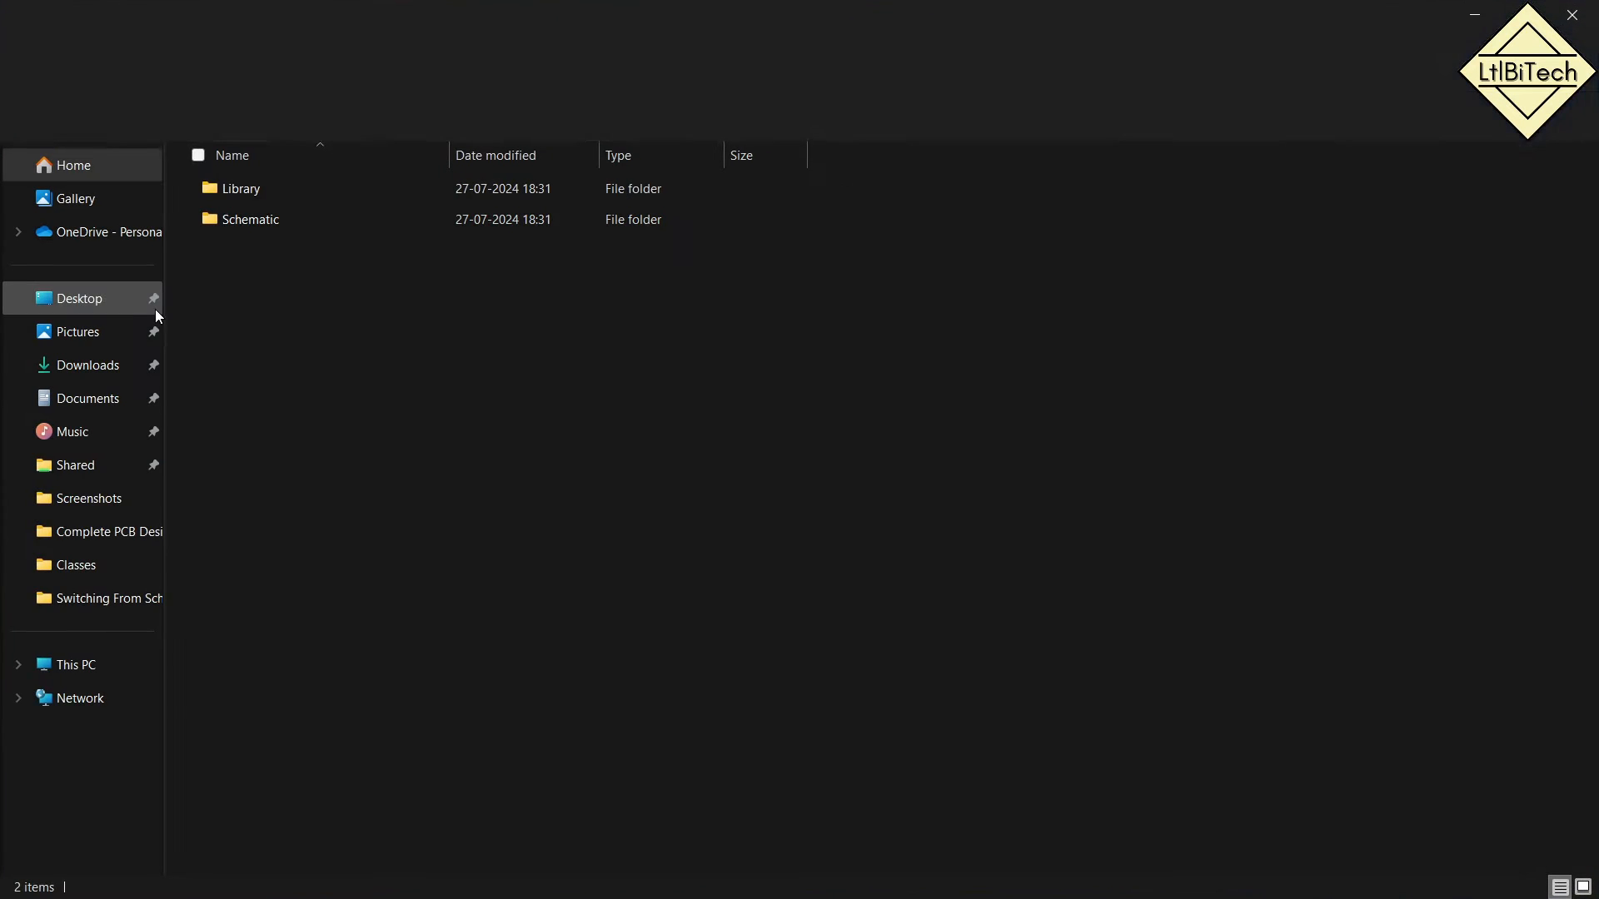
pyautogui.rightClick(377, 285)
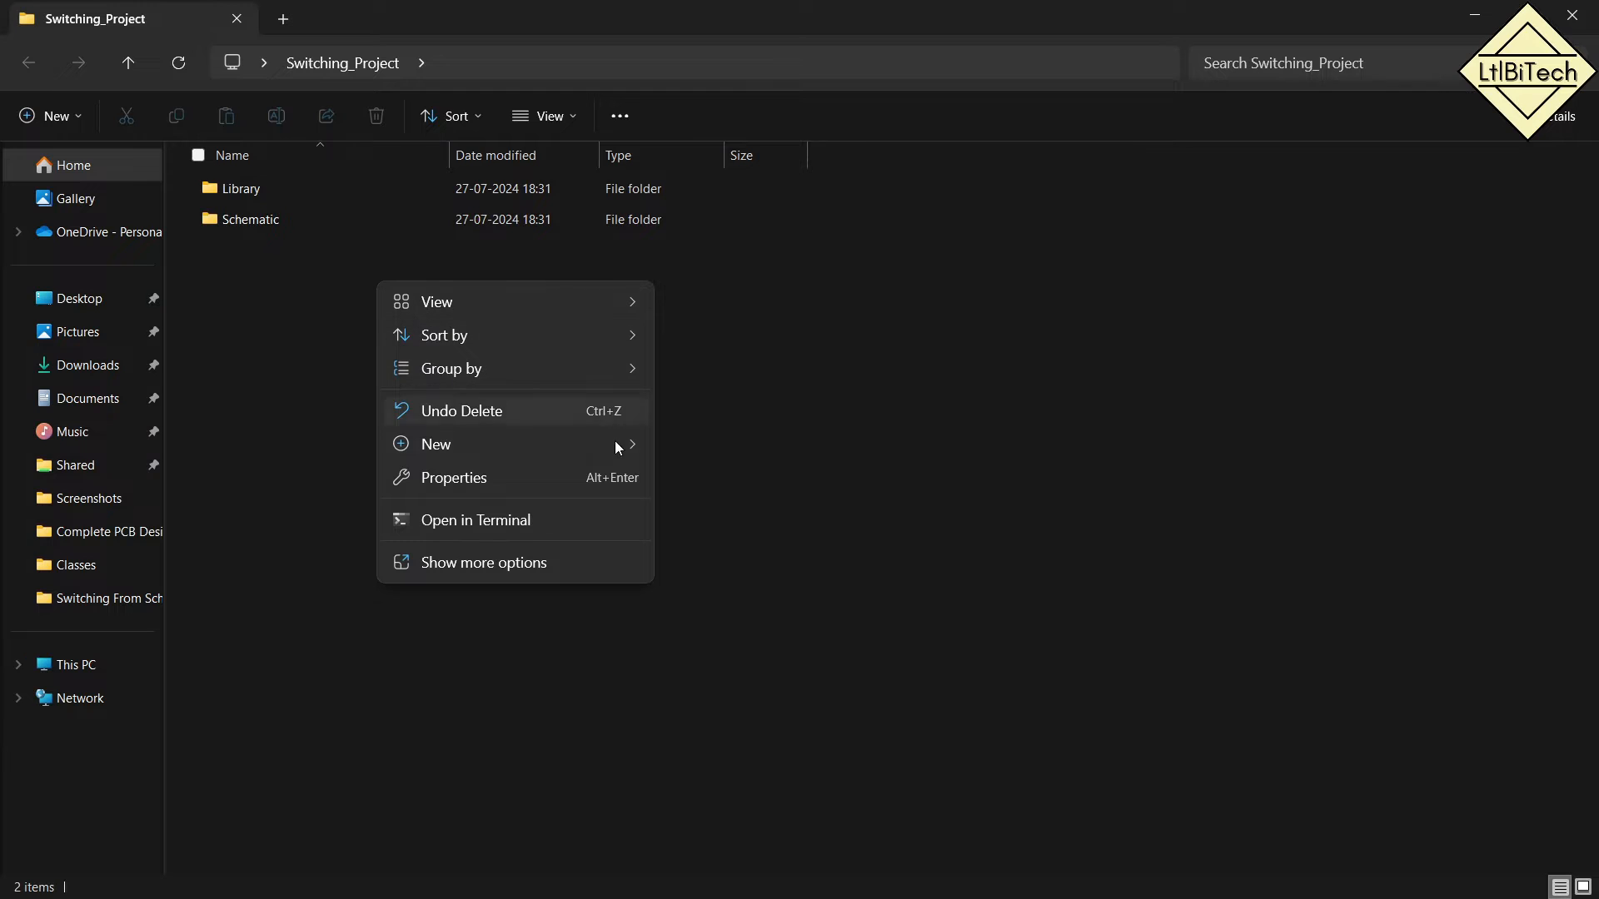
pyautogui.moveTo(617, 460)
pyautogui.click(761, 453)
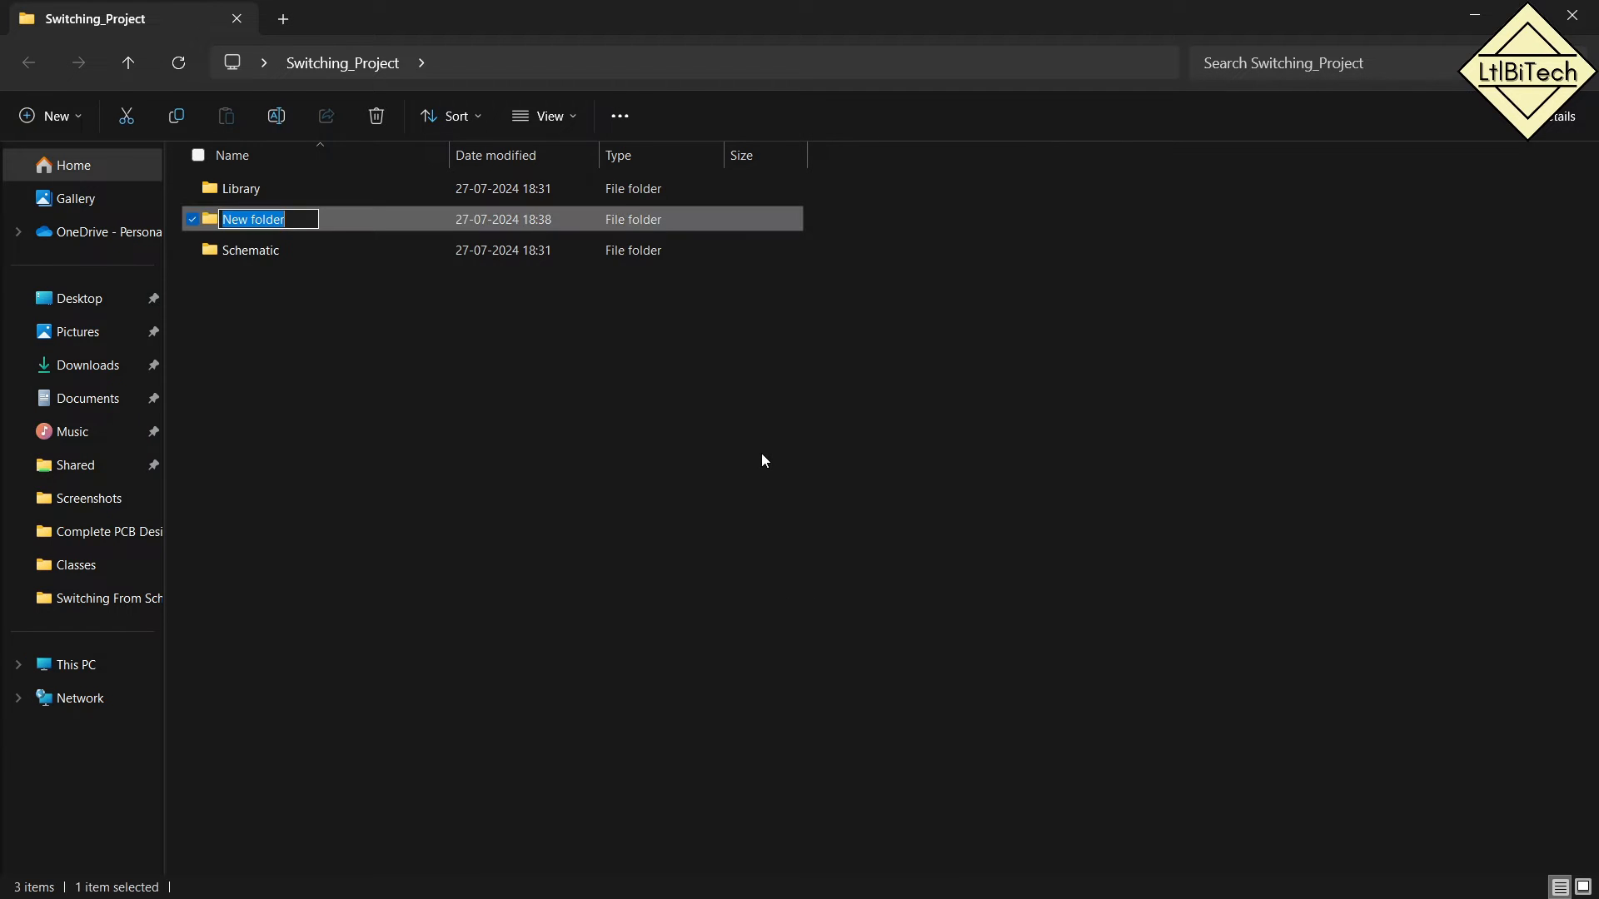
pyautogui.write('Foot')
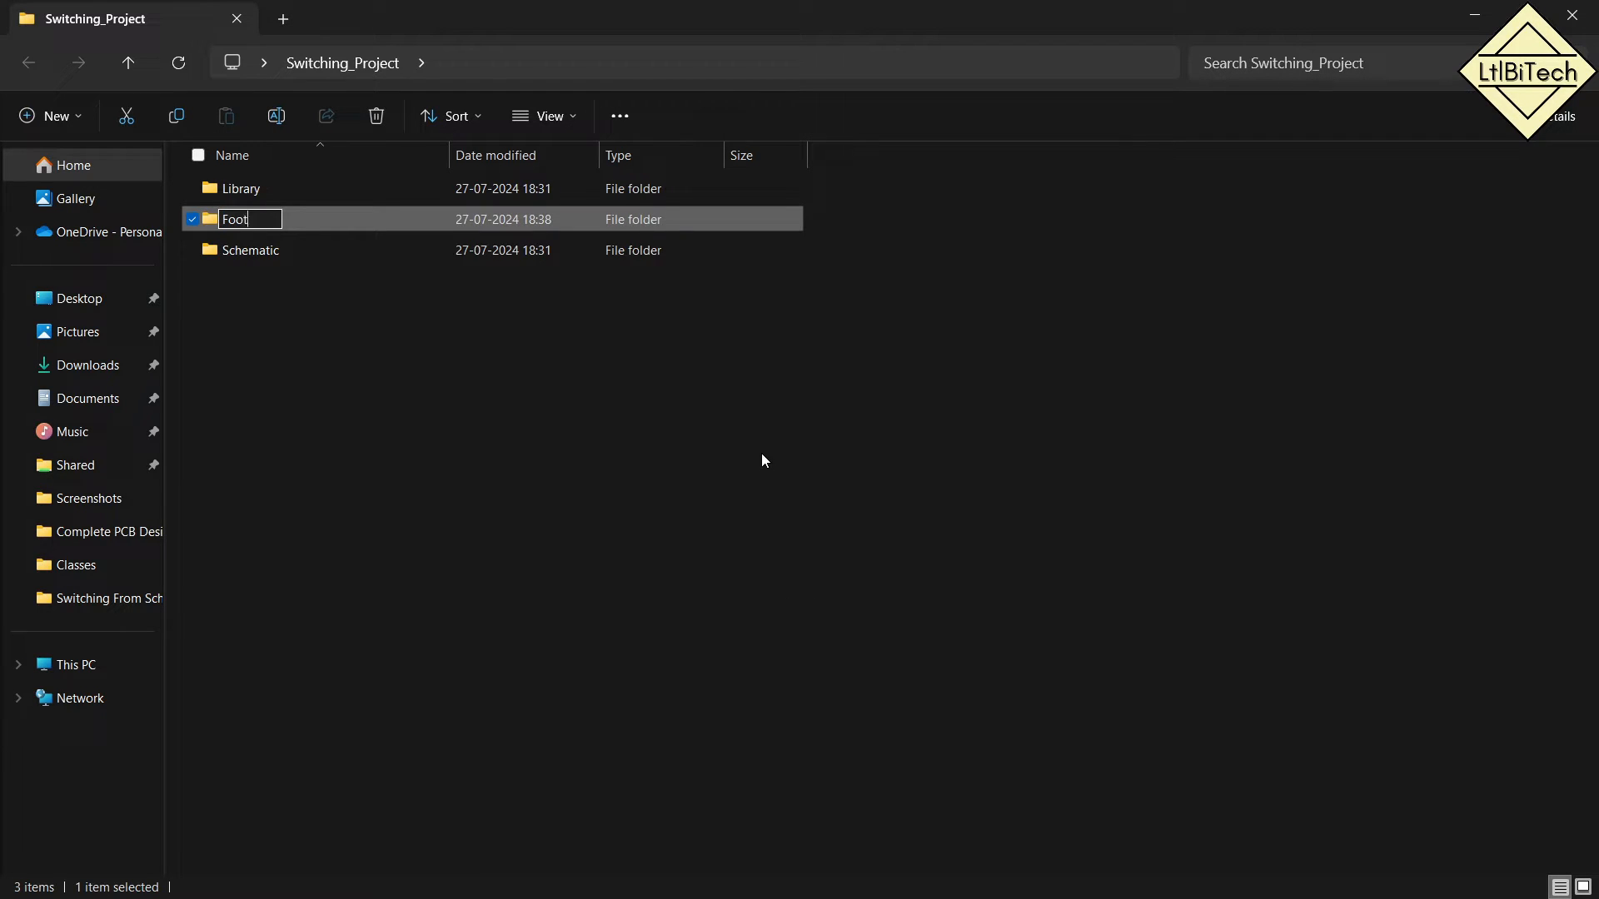
pyautogui.write('prints')
pyautogui.press('Return')
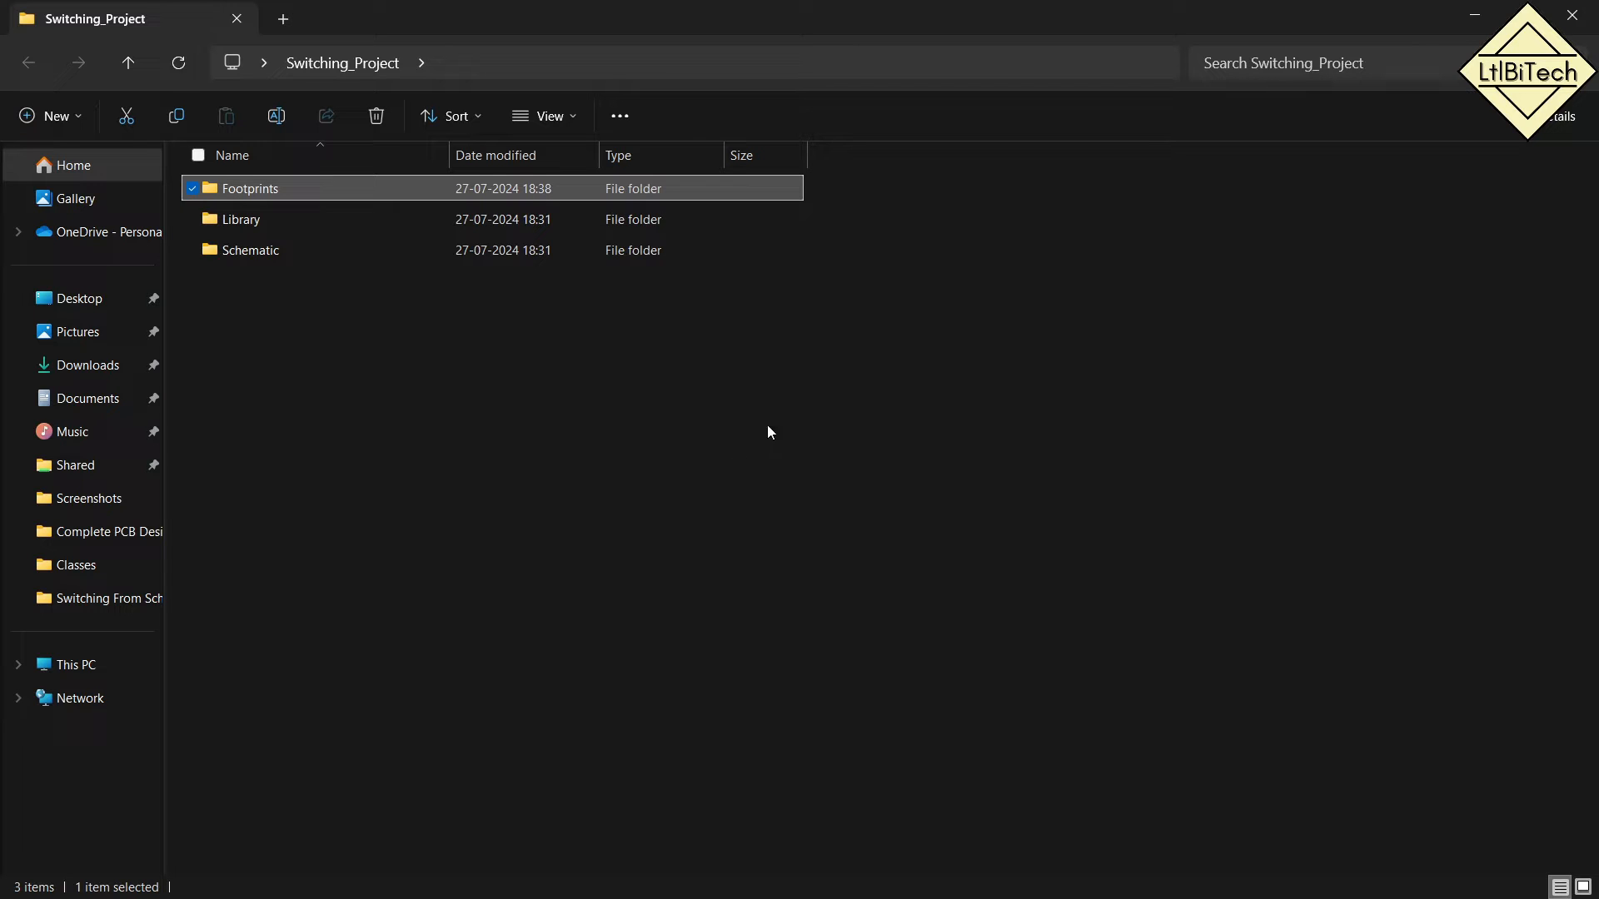
# Cut all files except the OLB file from the extracted WSL-2512 folder in Downloads.
pyautogui.click(83, 372)
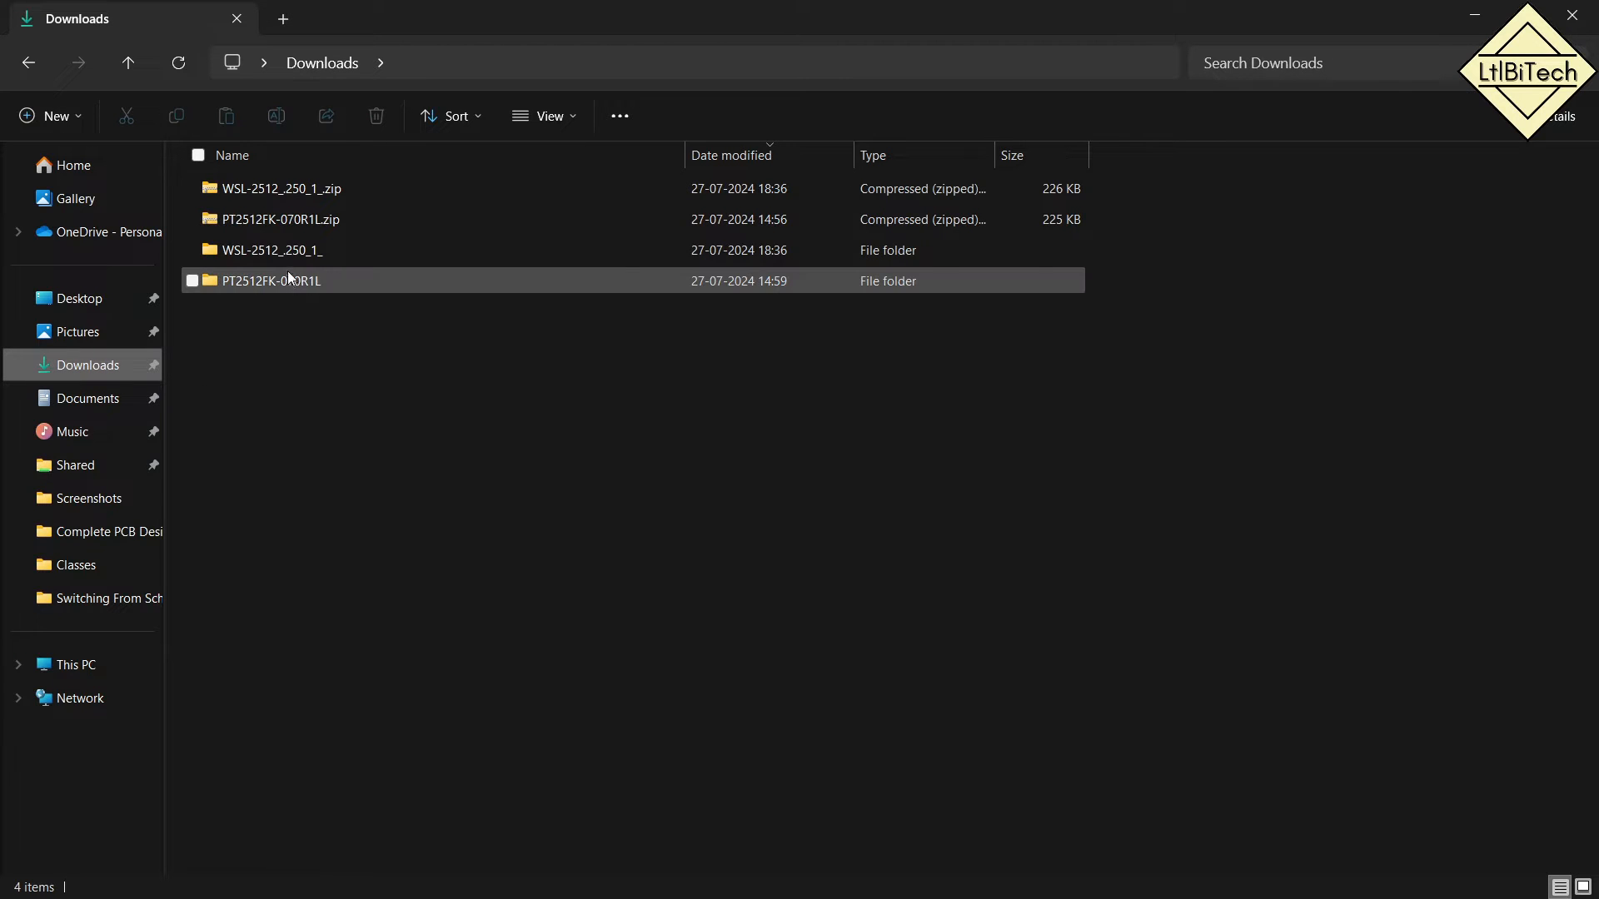
pyautogui.doubleClick(281, 249)
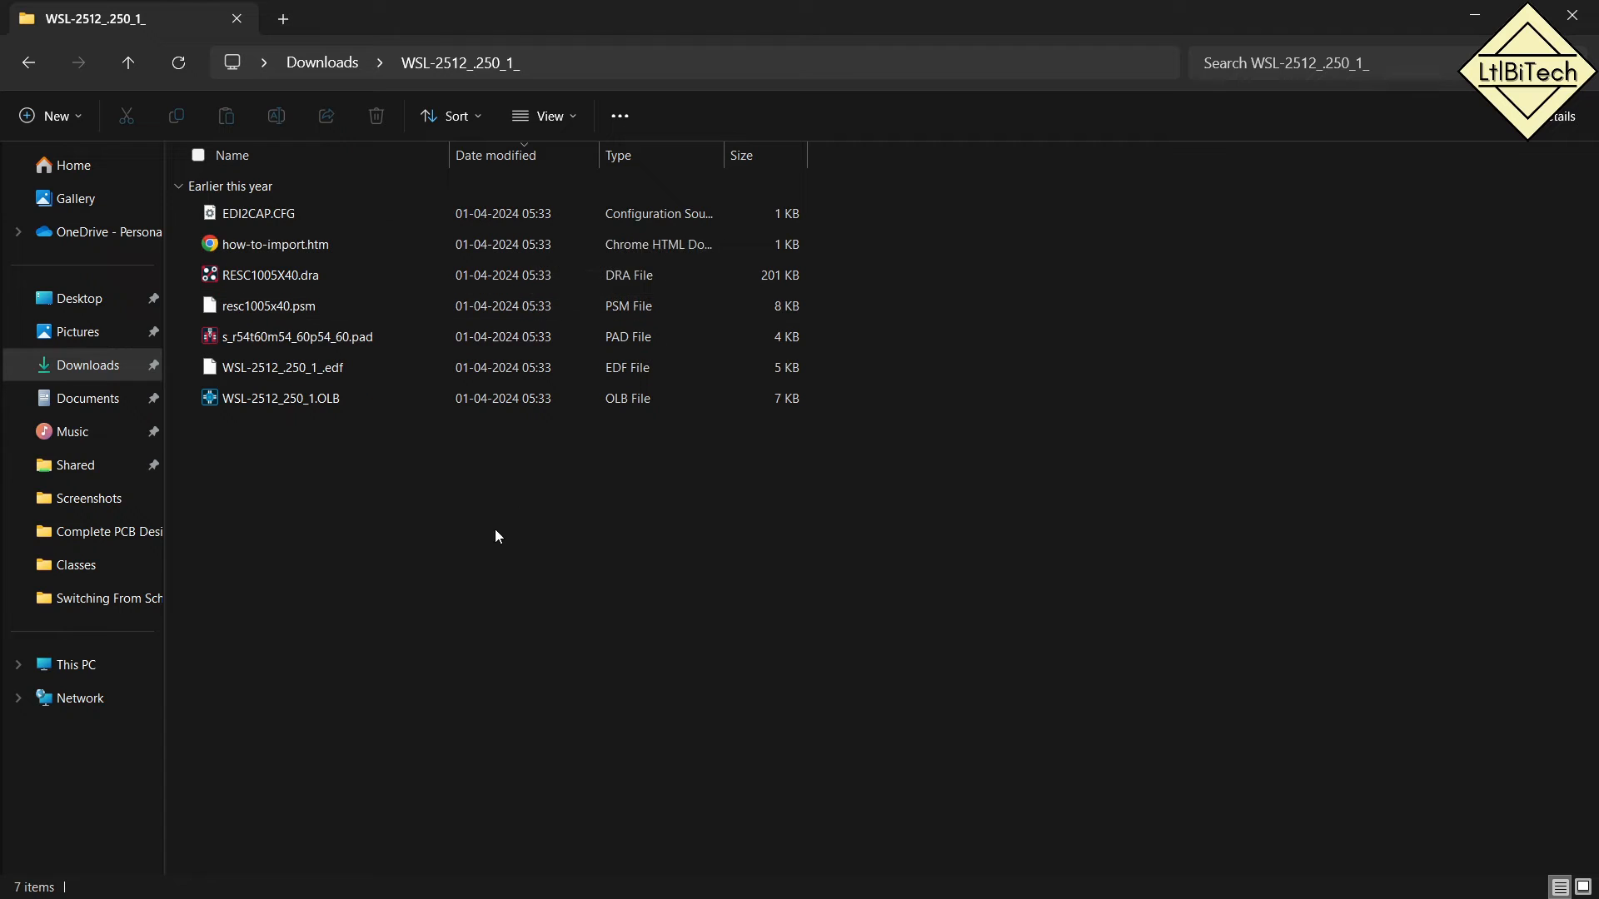
pyautogui.hotkey('ctrl', 'a')
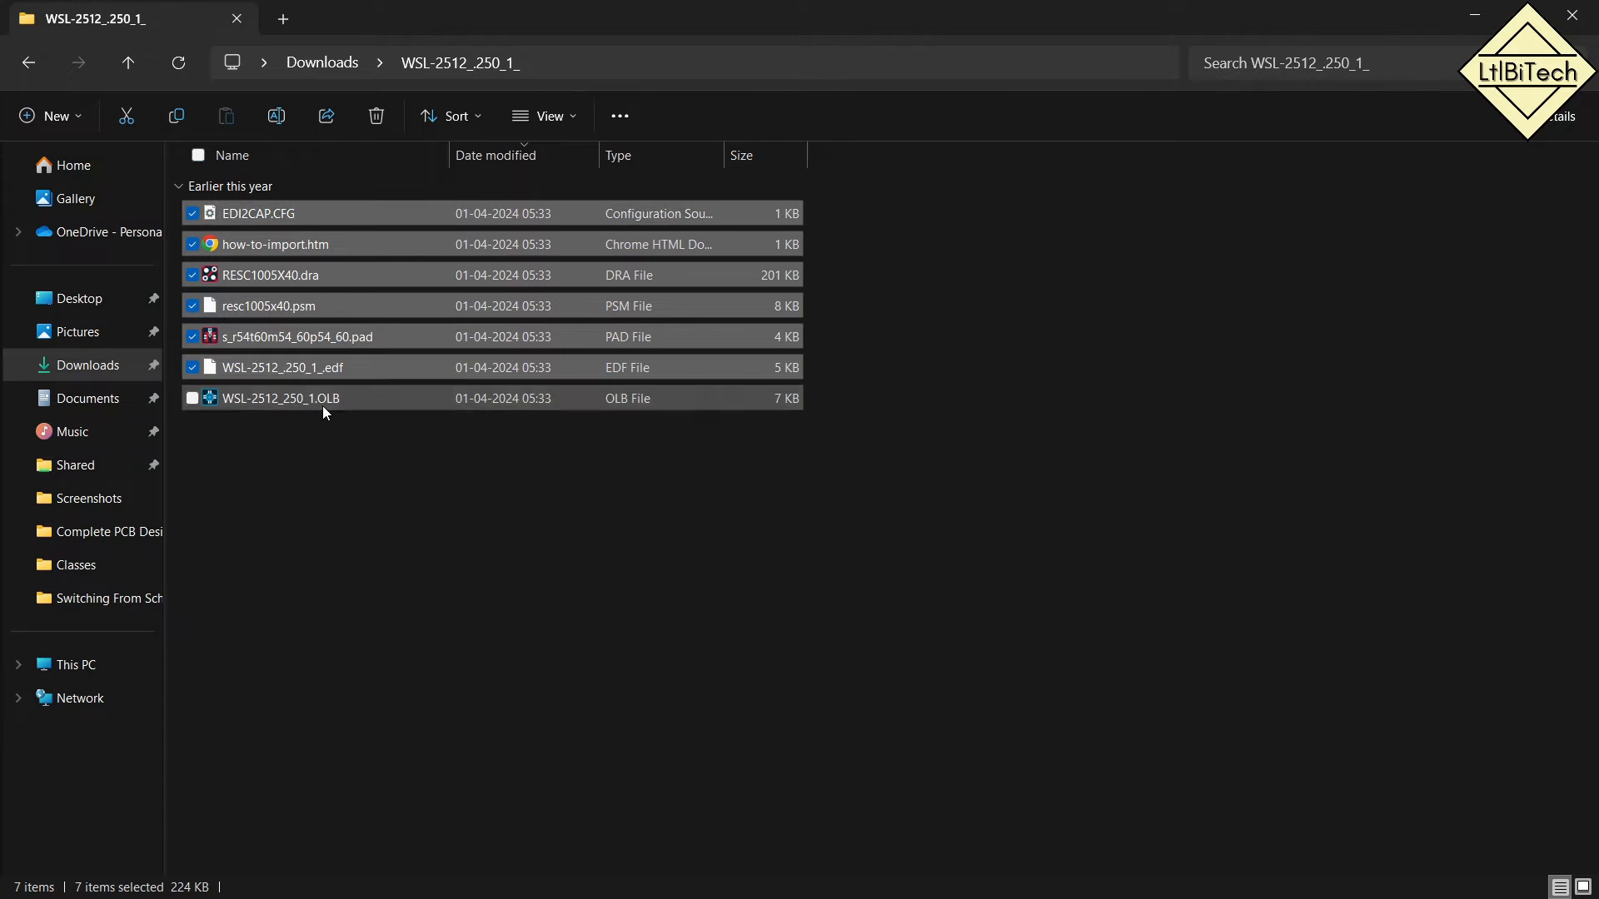
pyautogui.keyDown('ctrl'); pyautogui.click(322, 406); pyautogui.keyUp('ctrl')
pyautogui.hotkey('ctrl', 'x')
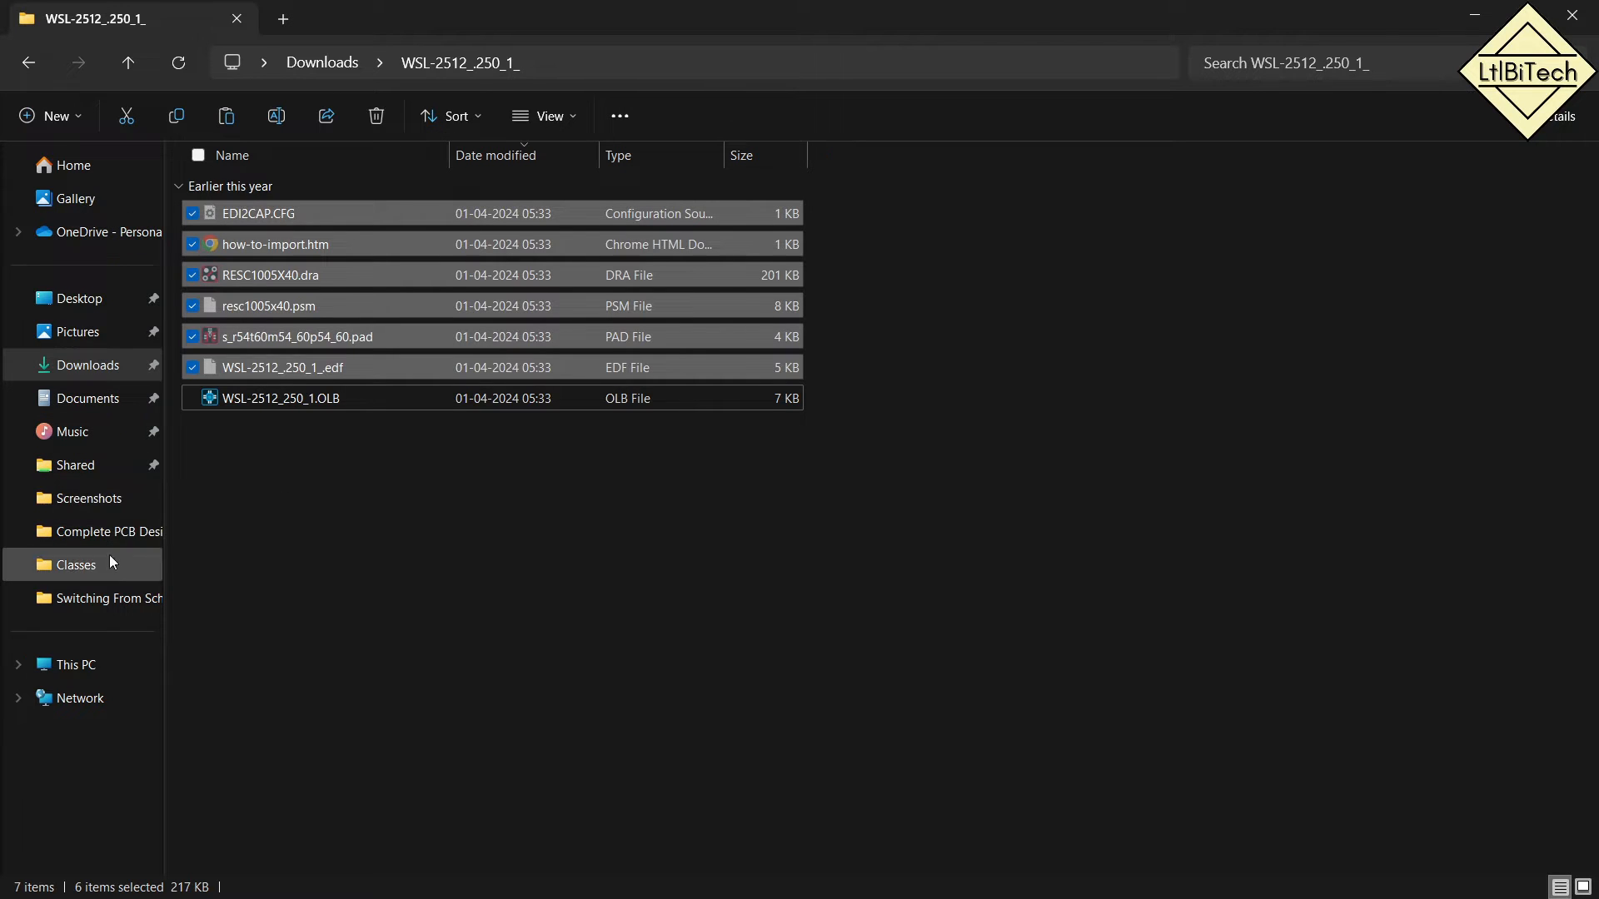
# Paste the cut footprint files into the Footprints folder of Switching_Project on the desktop.
pyautogui.click(104, 598)
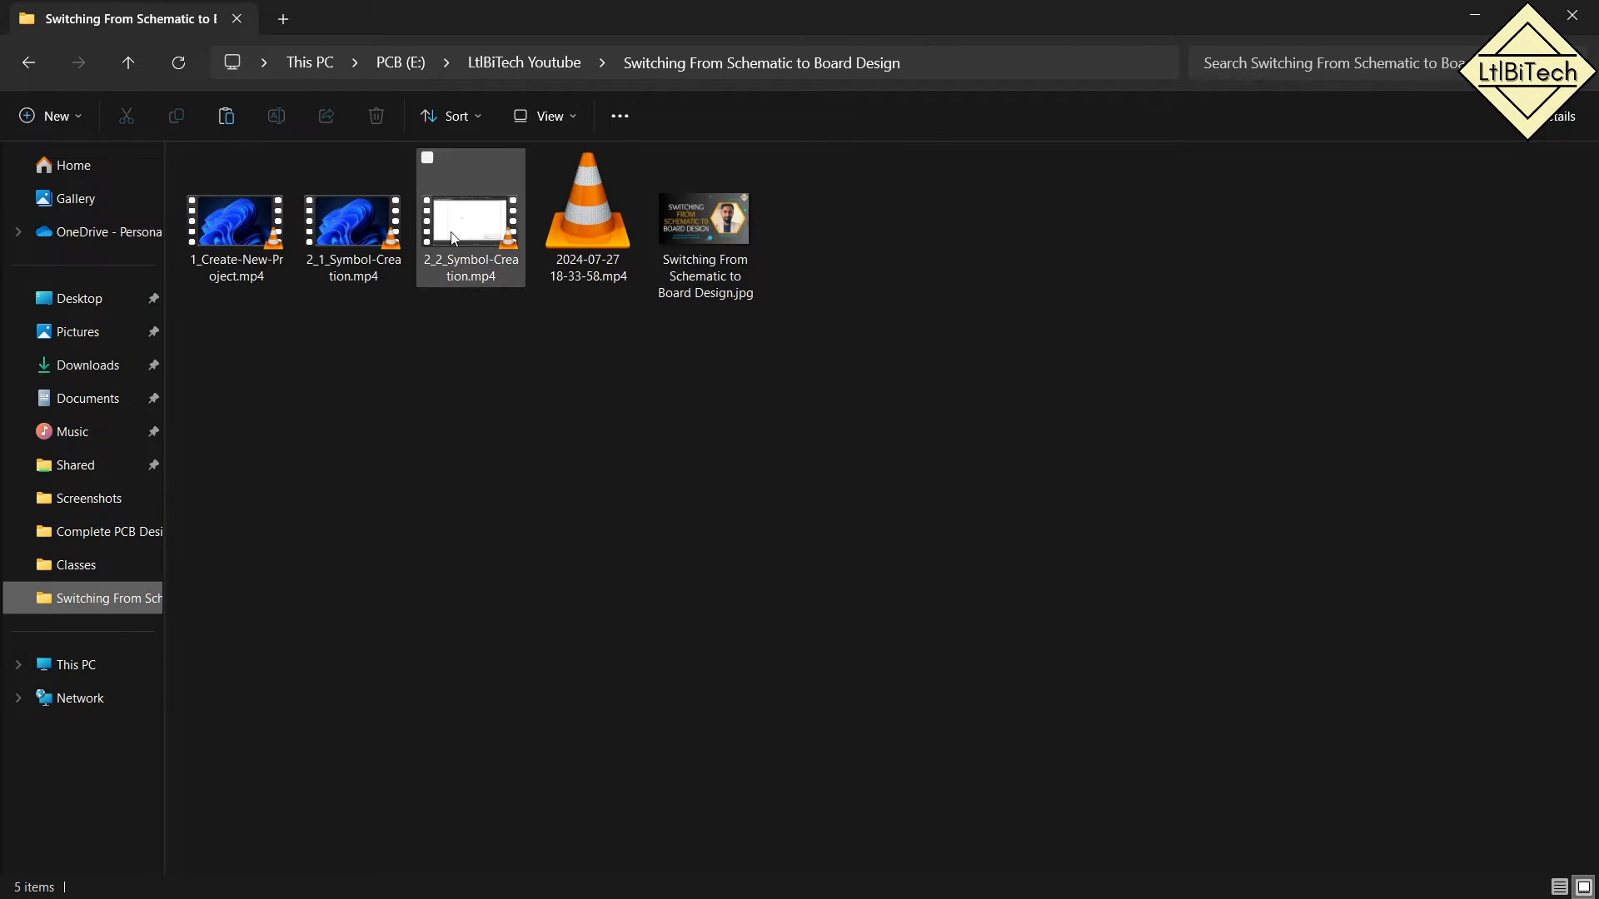
pyautogui.click(83, 301)
pyautogui.click(226, 230)
pyautogui.doubleClick(226, 229)
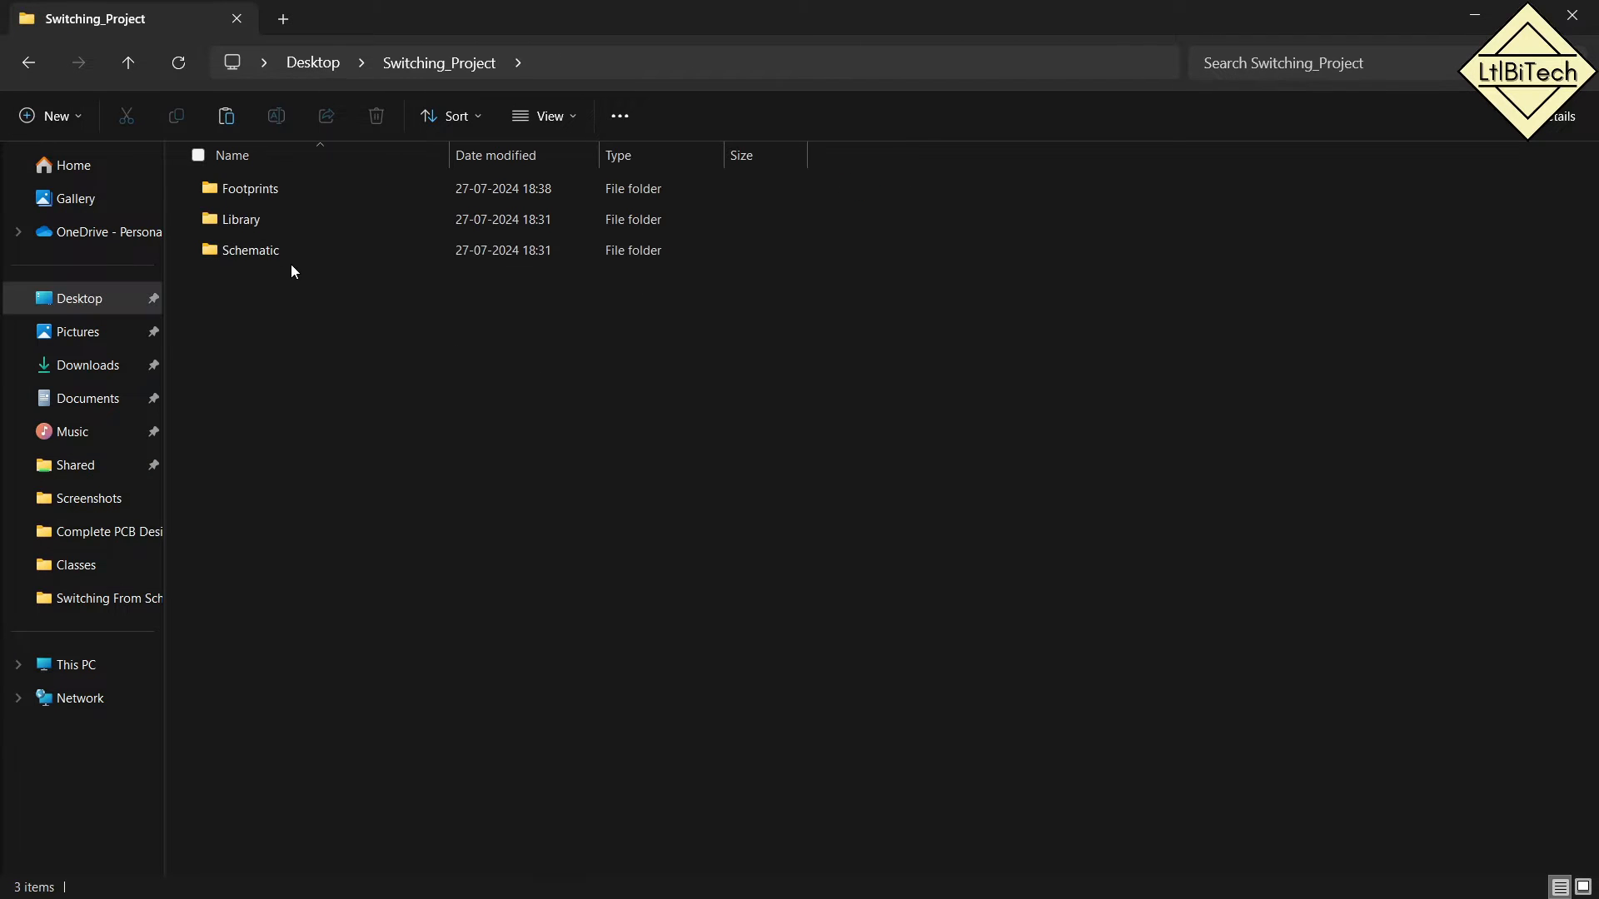
pyautogui.doubleClick(272, 191)
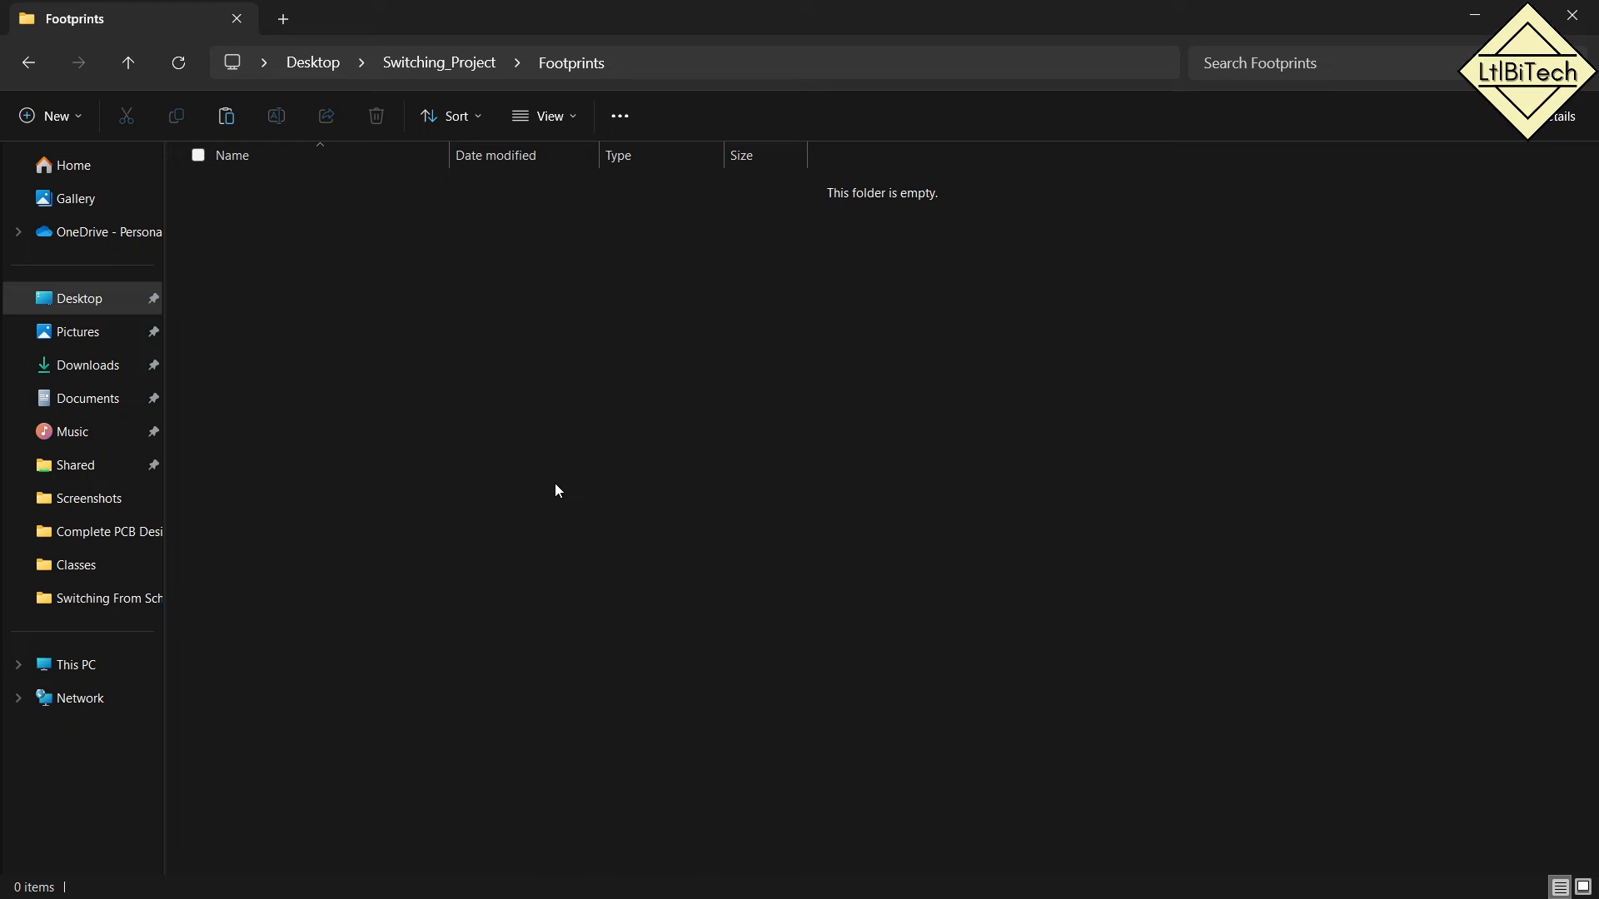
pyautogui.hotkey('ctrl', 'v')
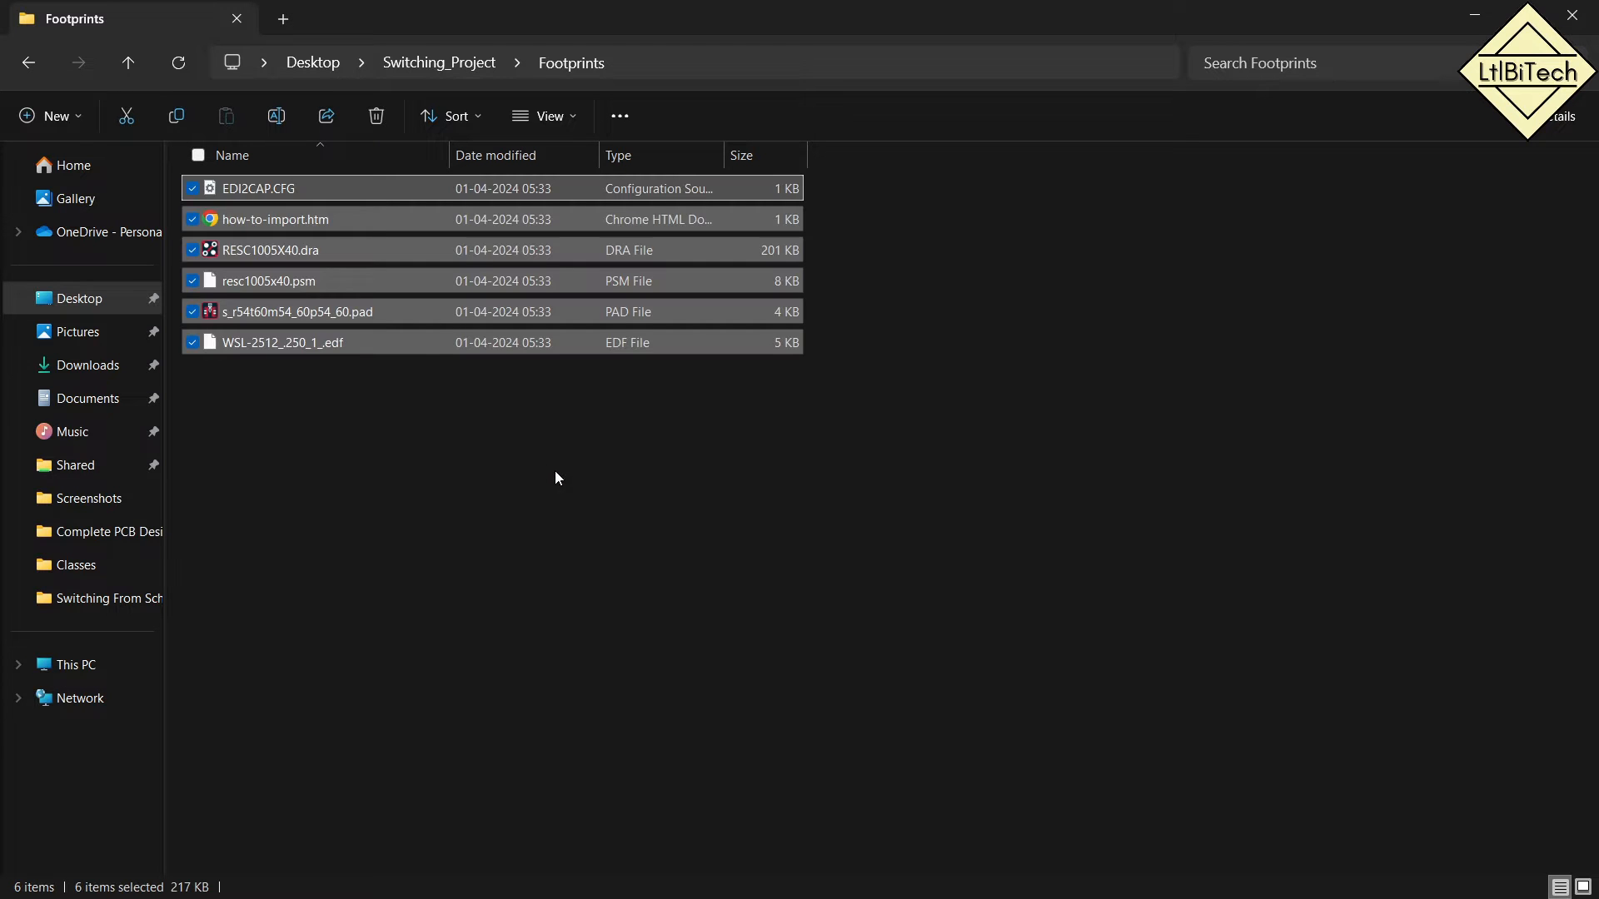
pyautogui.click(490, 471)
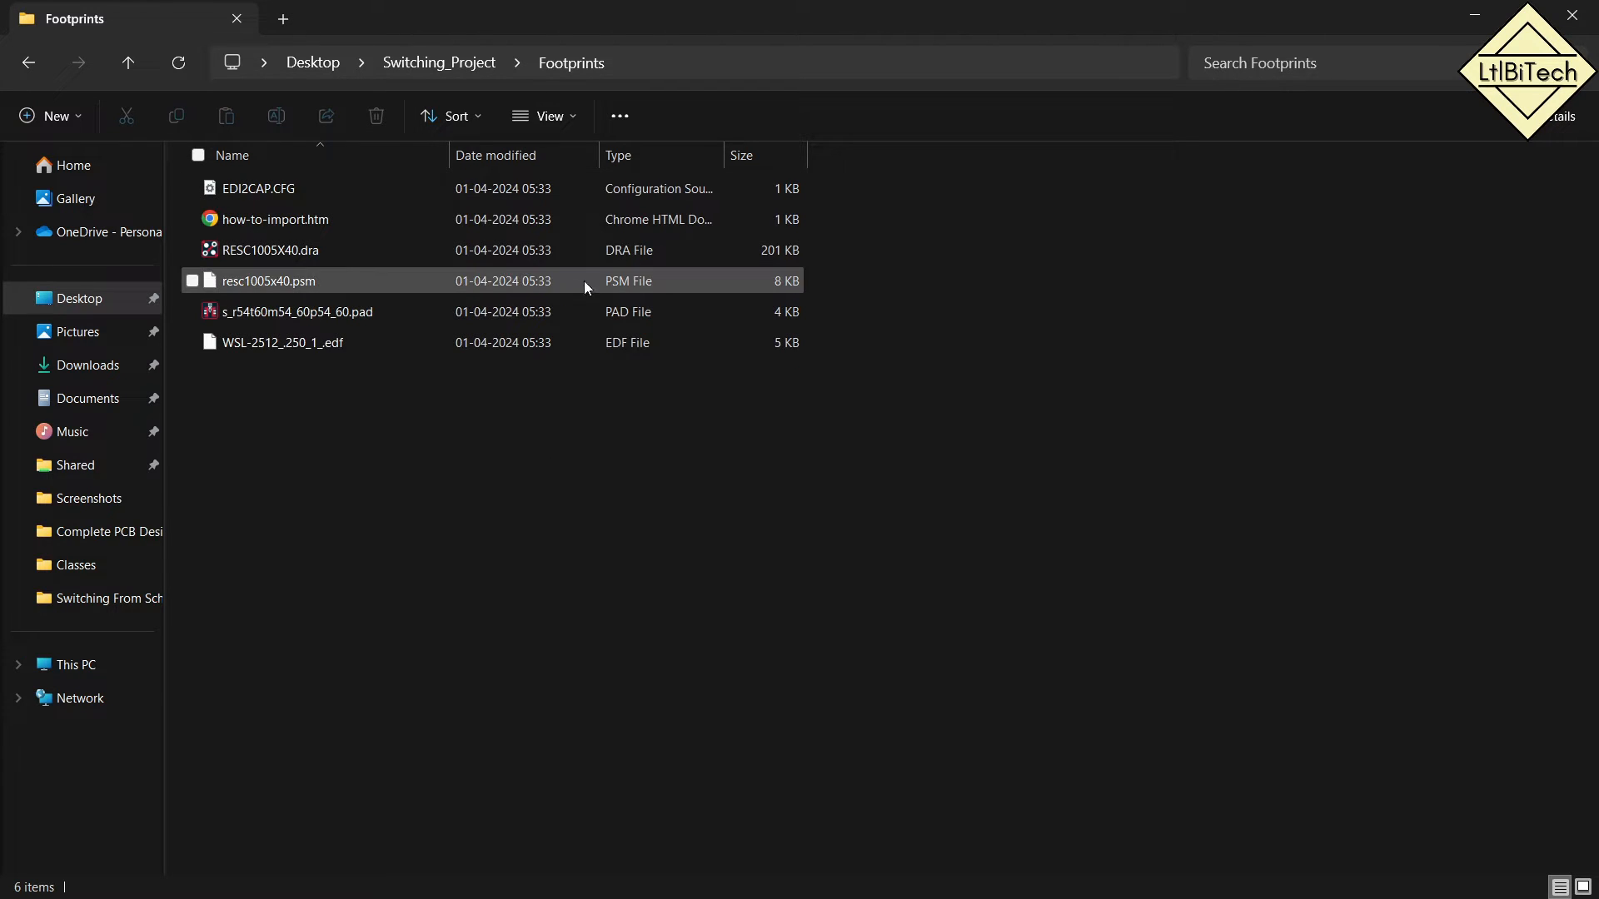
pyautogui.click(606, 253)
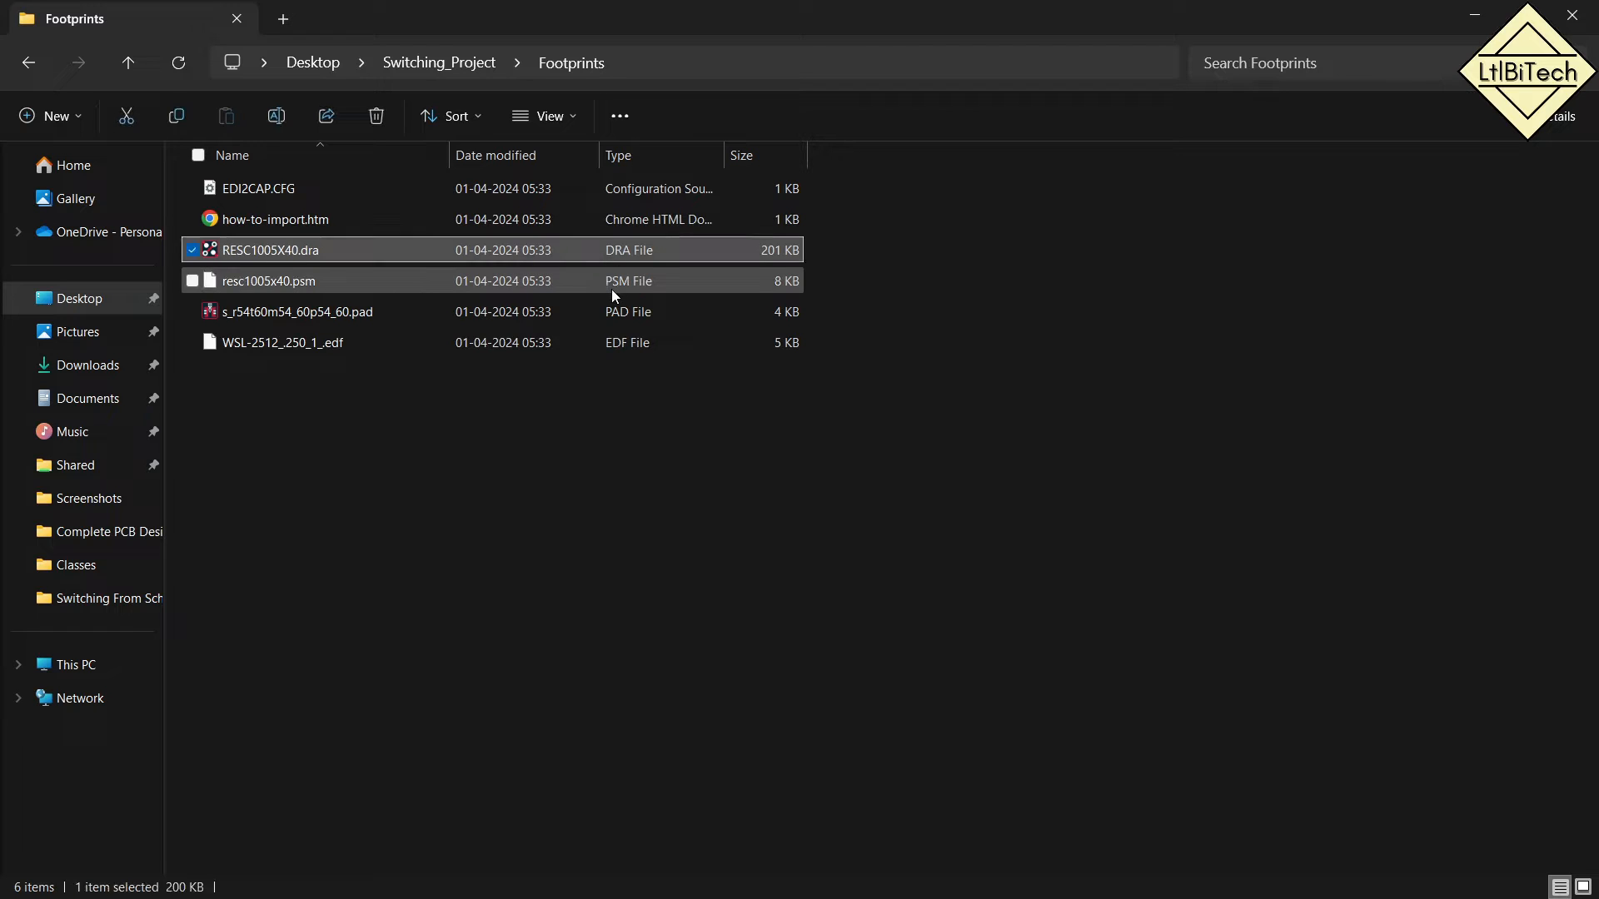
pyautogui.click(602, 322)
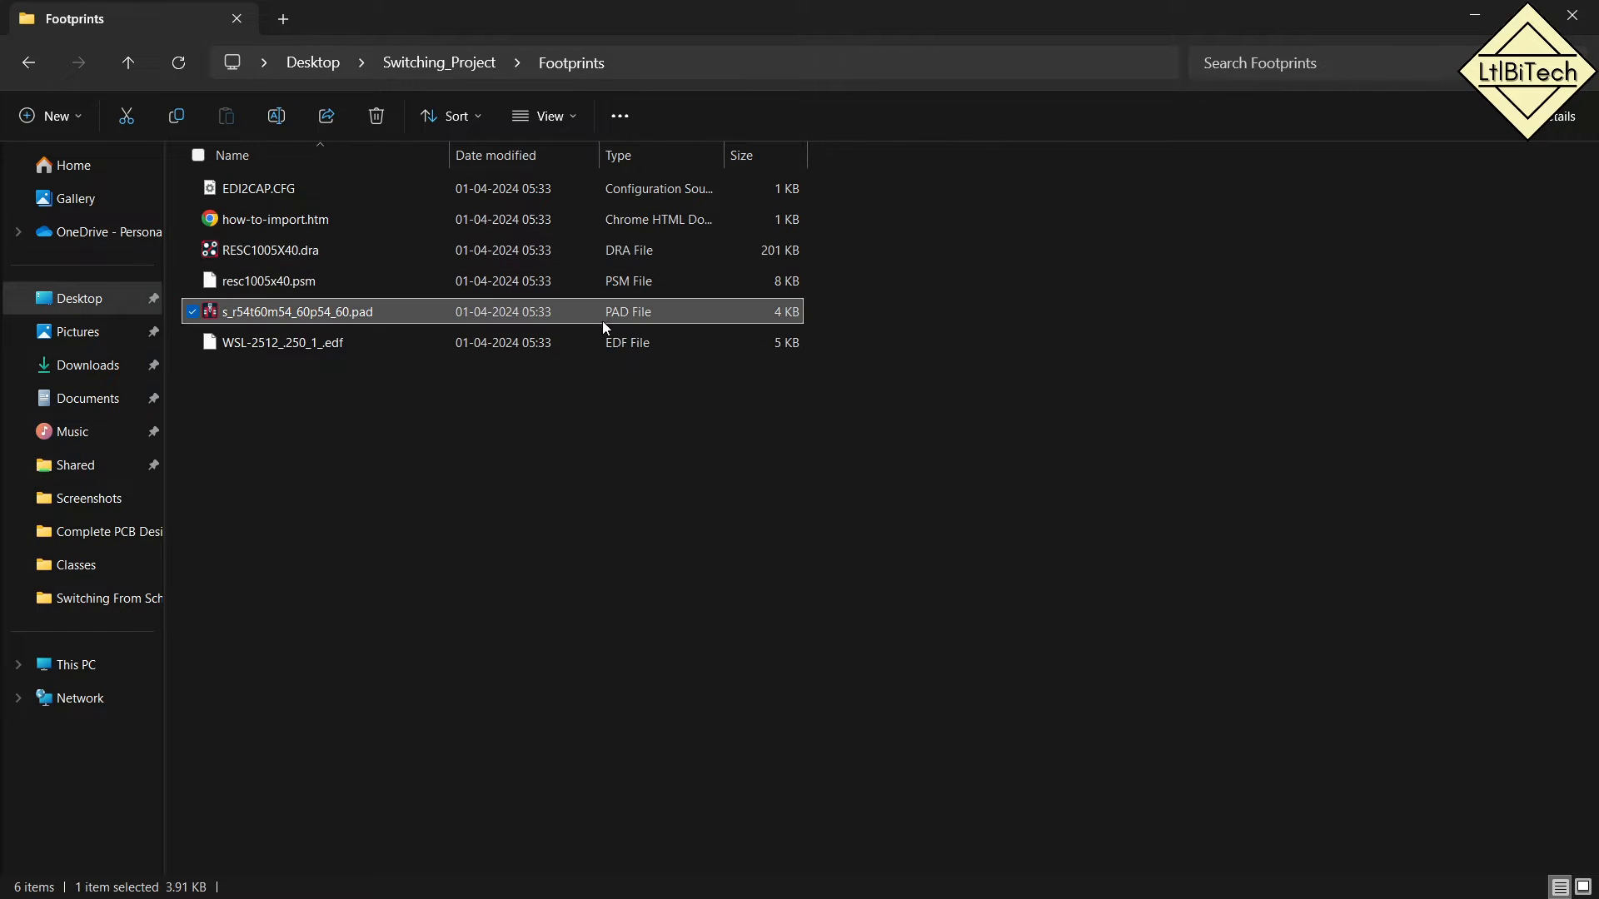
pyautogui.click(633, 281)
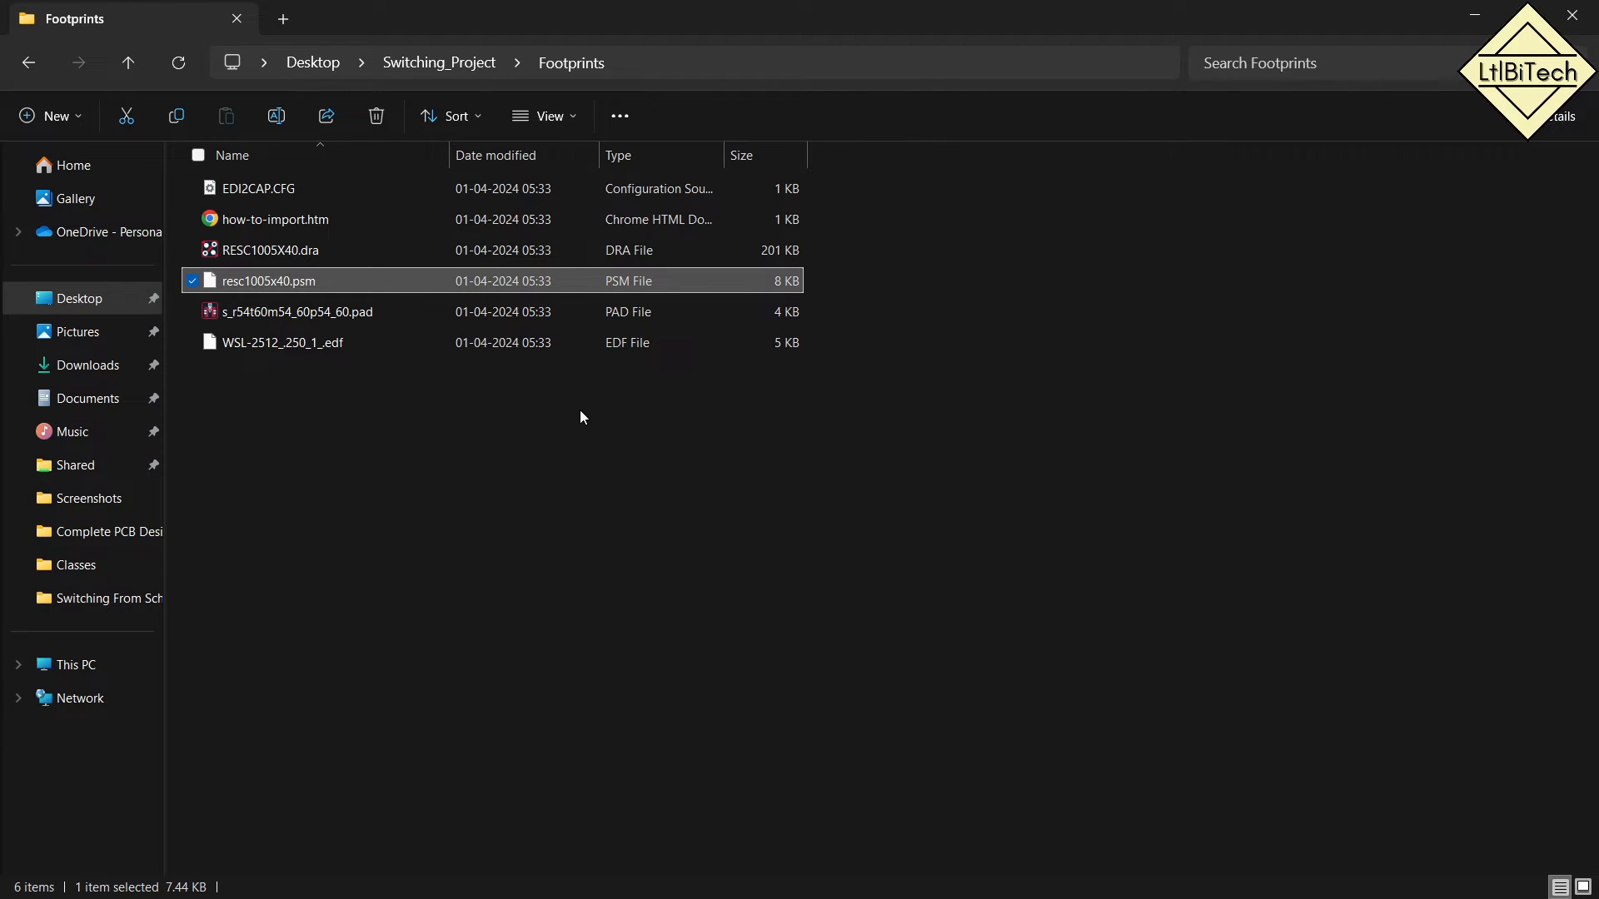
# Find PCB Editor 17.4 among the installed apps and launch it.
pyautogui.press('super')
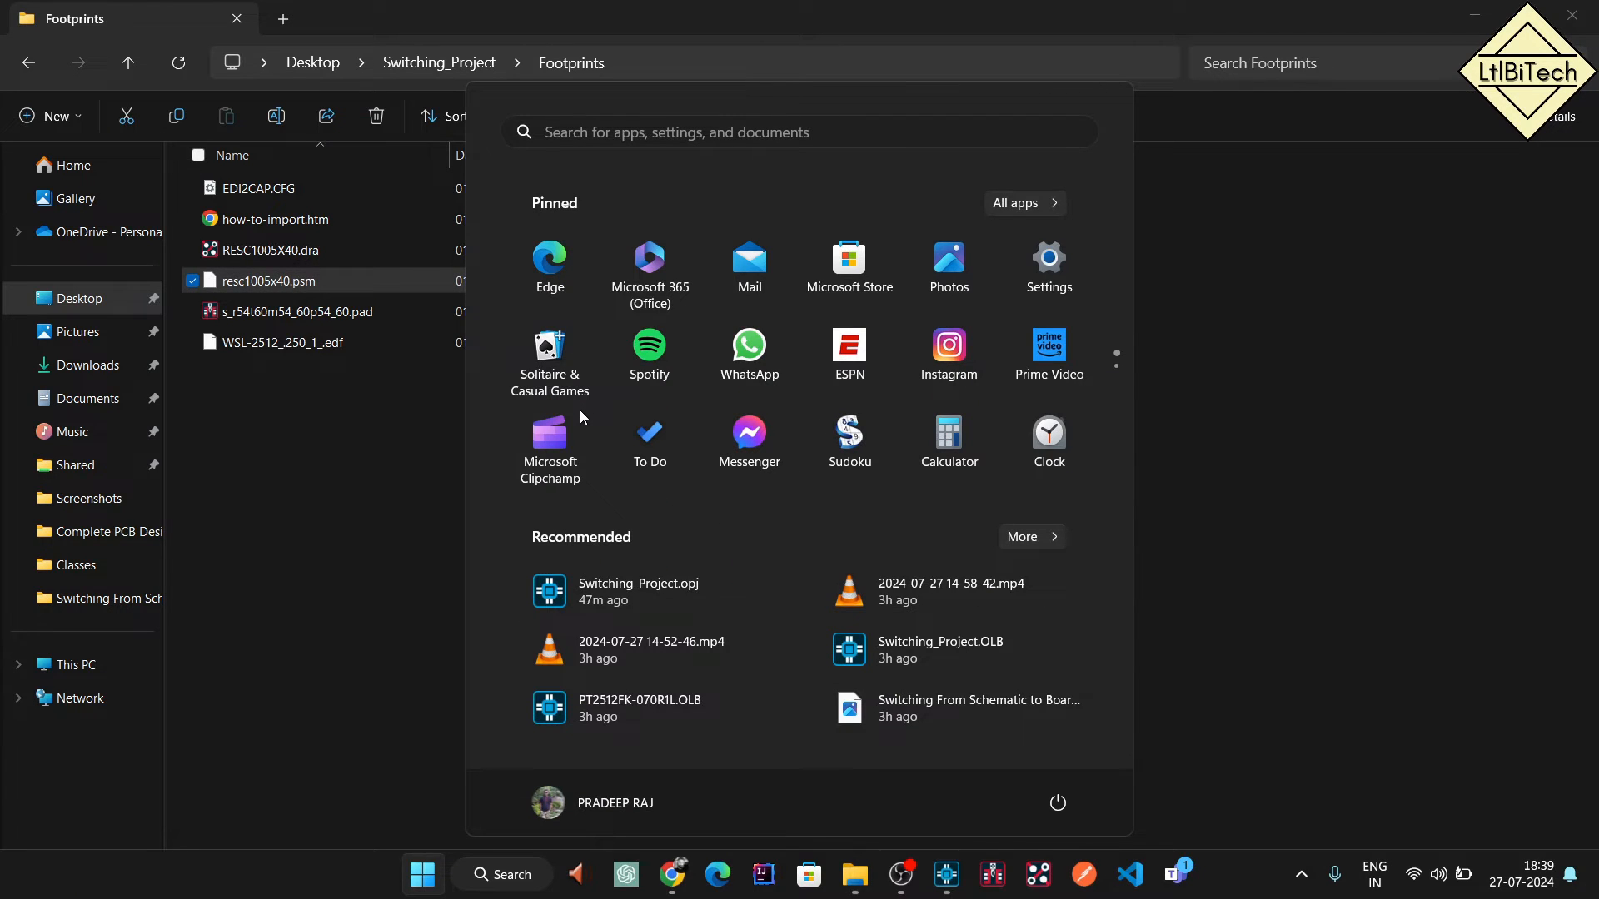
pyautogui.write('pcb')
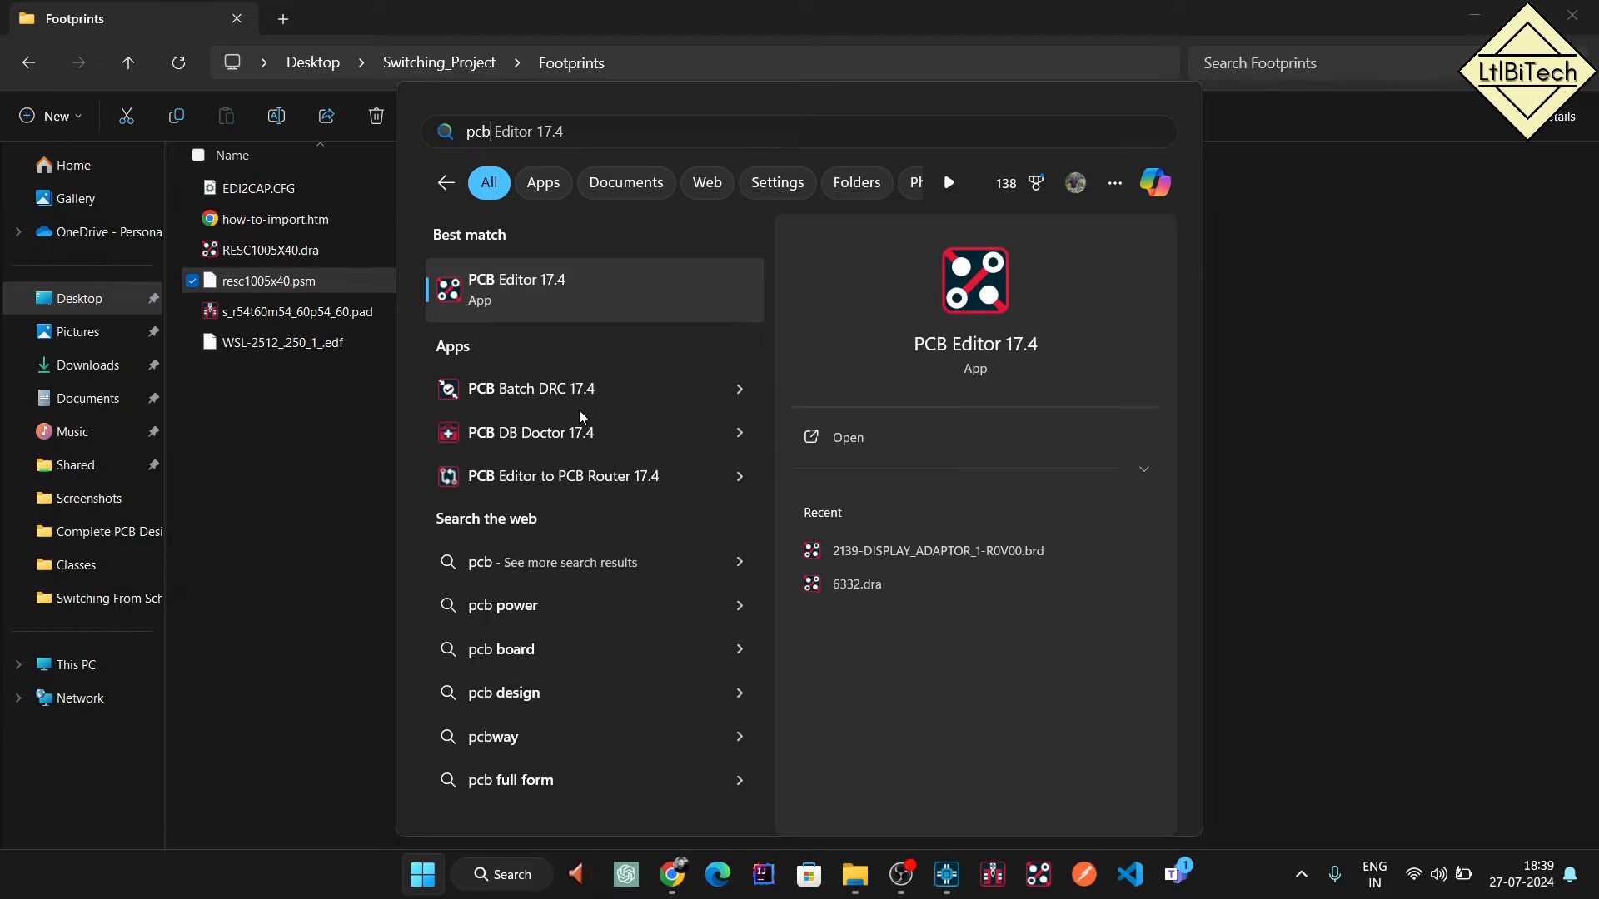
pyautogui.click(536, 275)
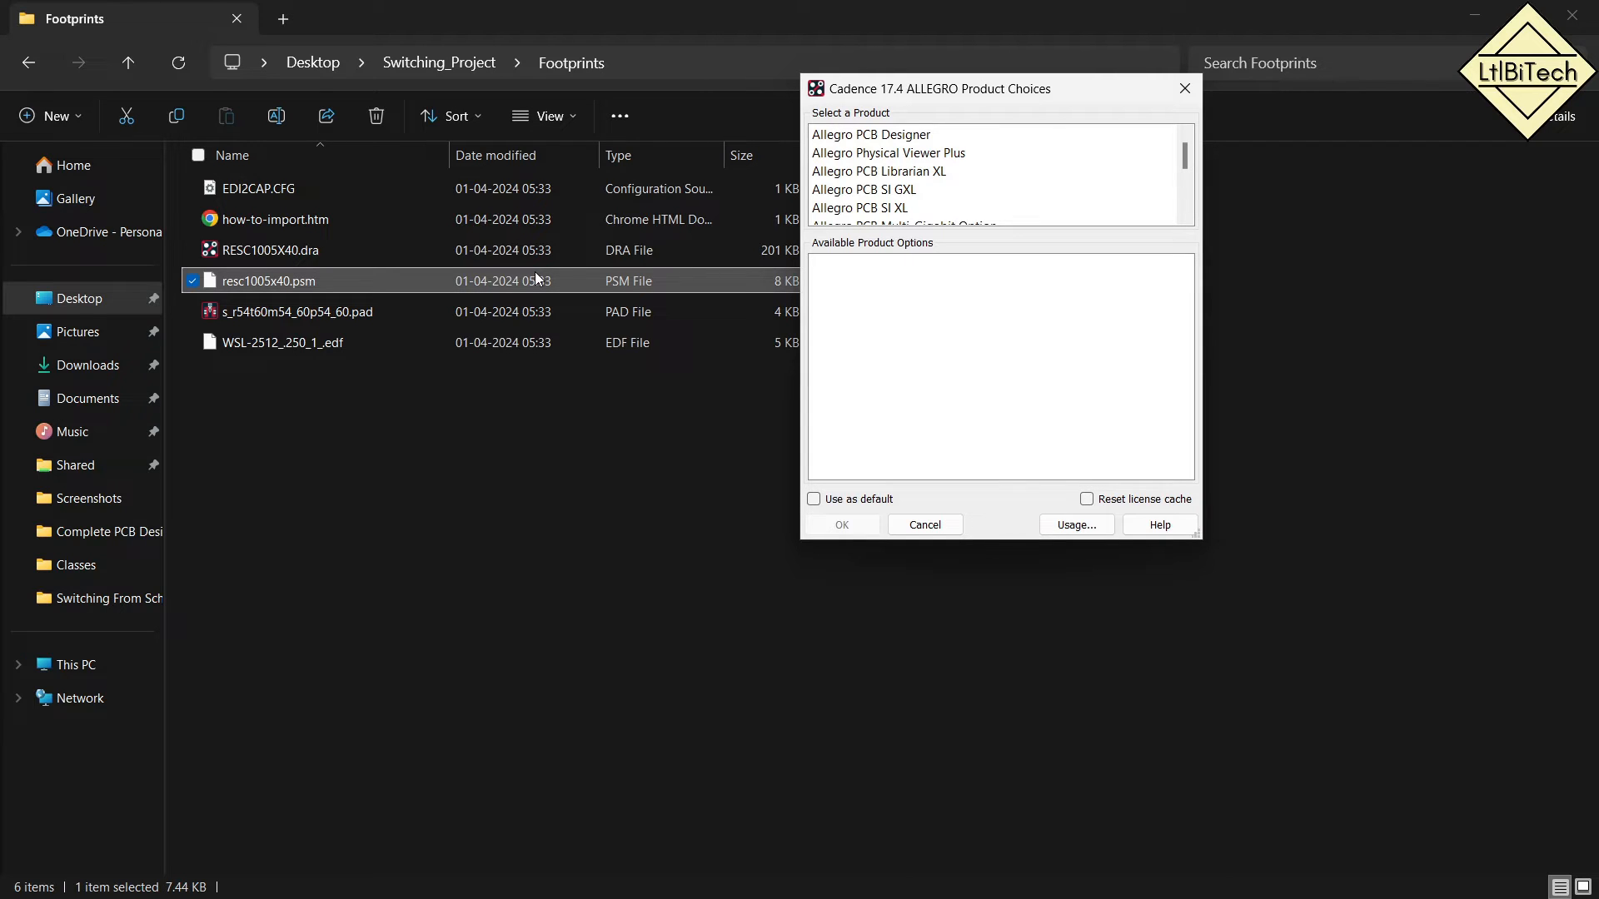
# Start the editor with the Allegro PCB Designer product, without any additional product options.
pyautogui.click(847, 137)
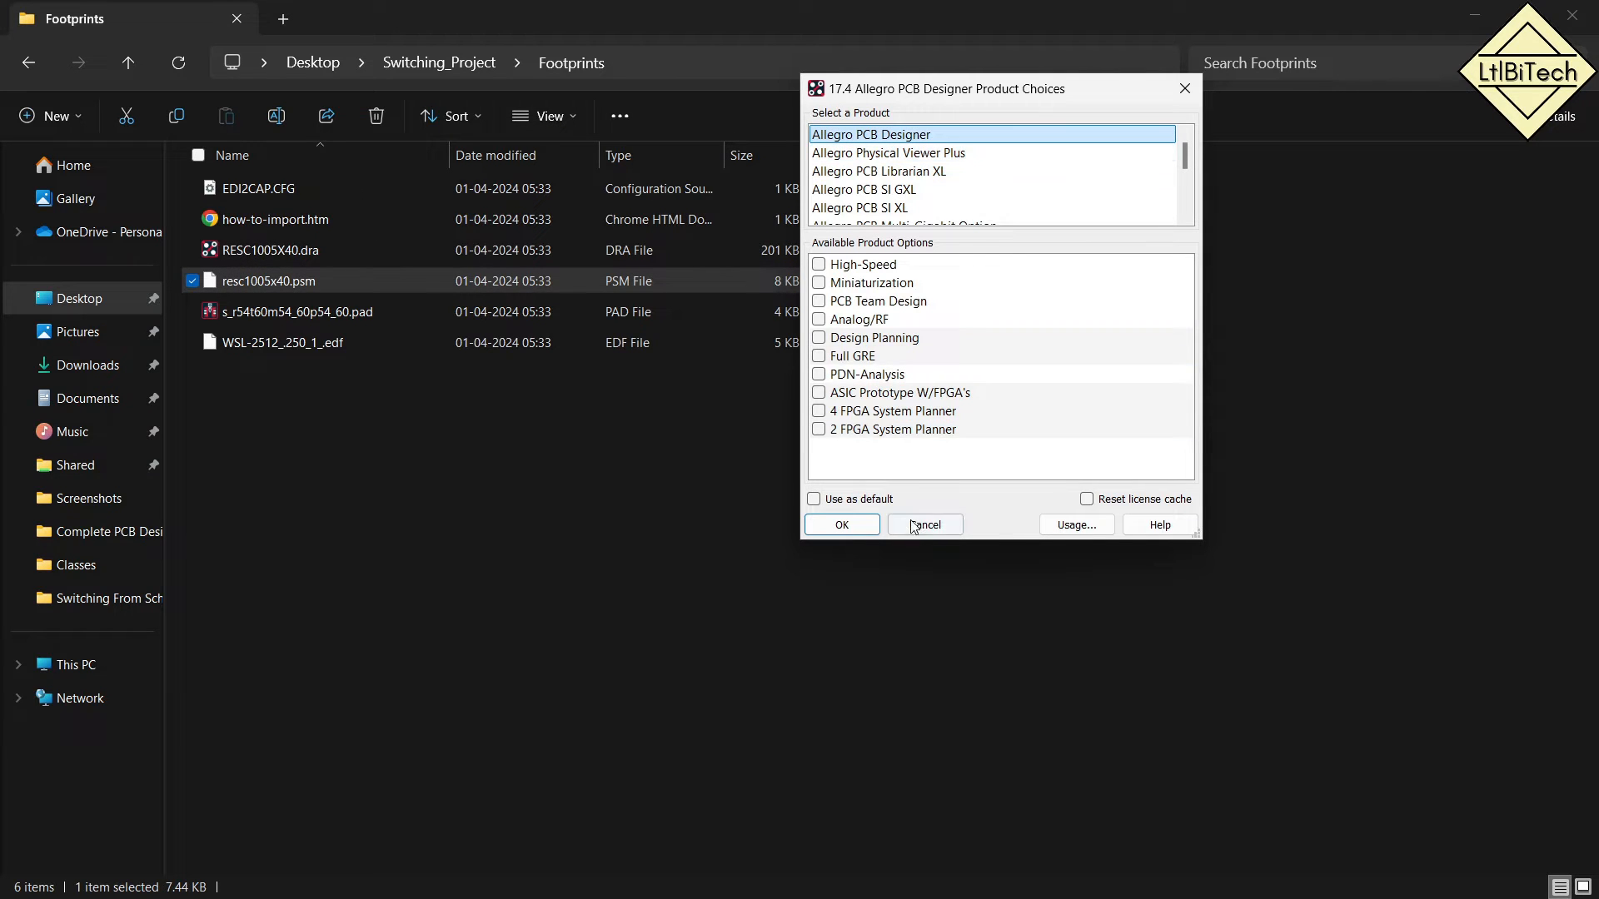
pyautogui.click(859, 531)
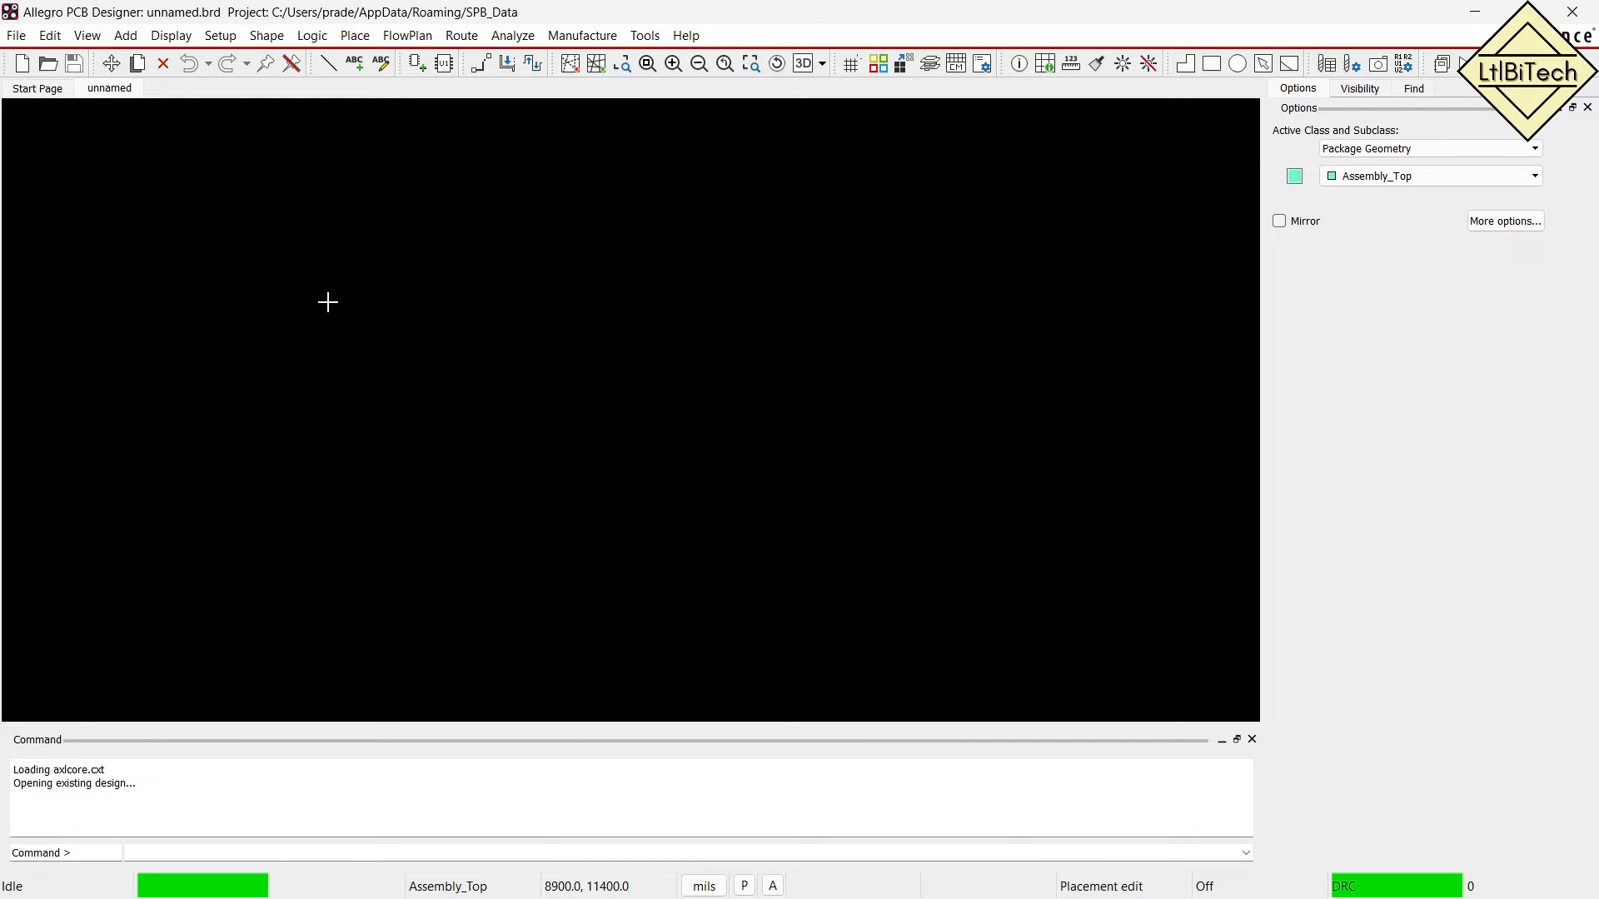
# Open the symbol drawing RESC1005X40.dra from Switching_Project's Footprints folder on the desktop, accepting its update to the current release.
pyautogui.click(16, 35)
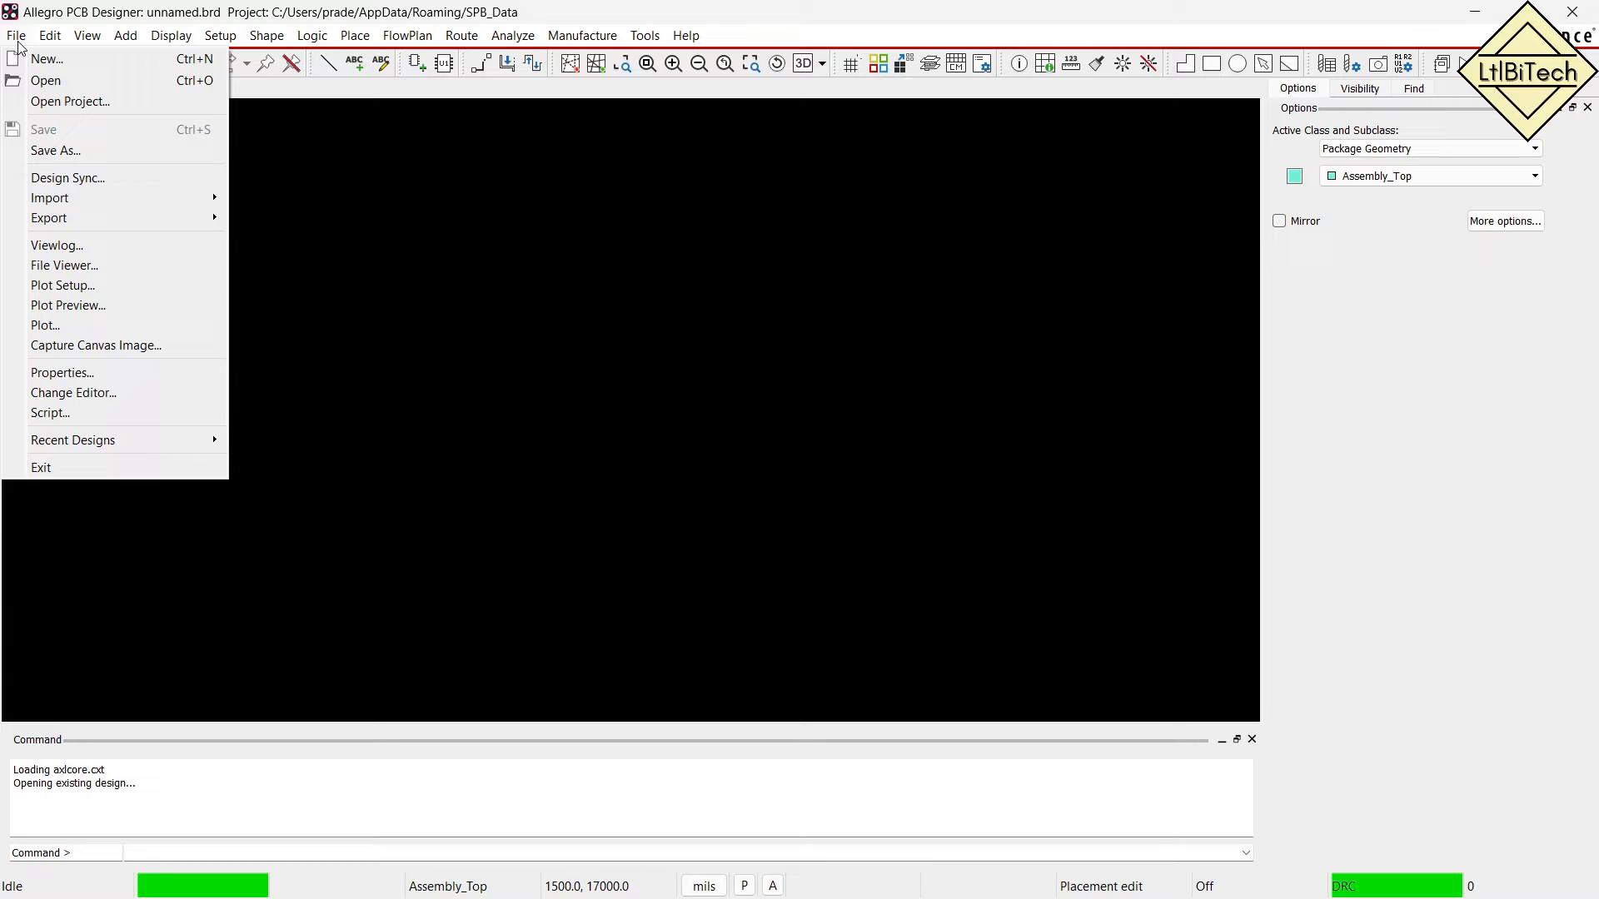
pyautogui.click(58, 78)
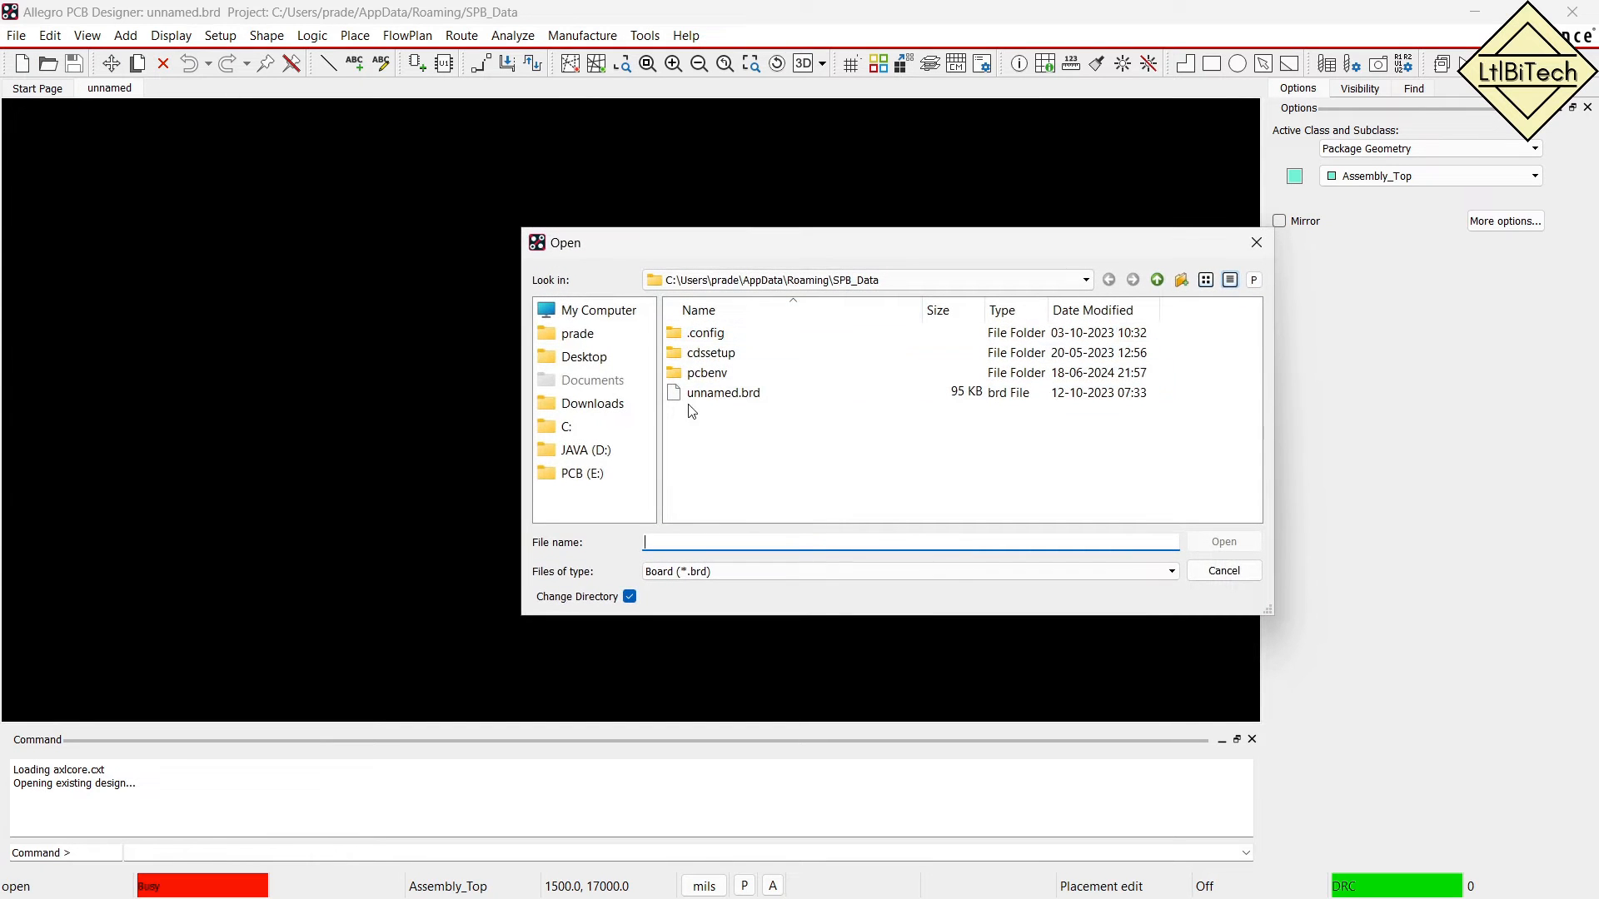
pyautogui.click(602, 363)
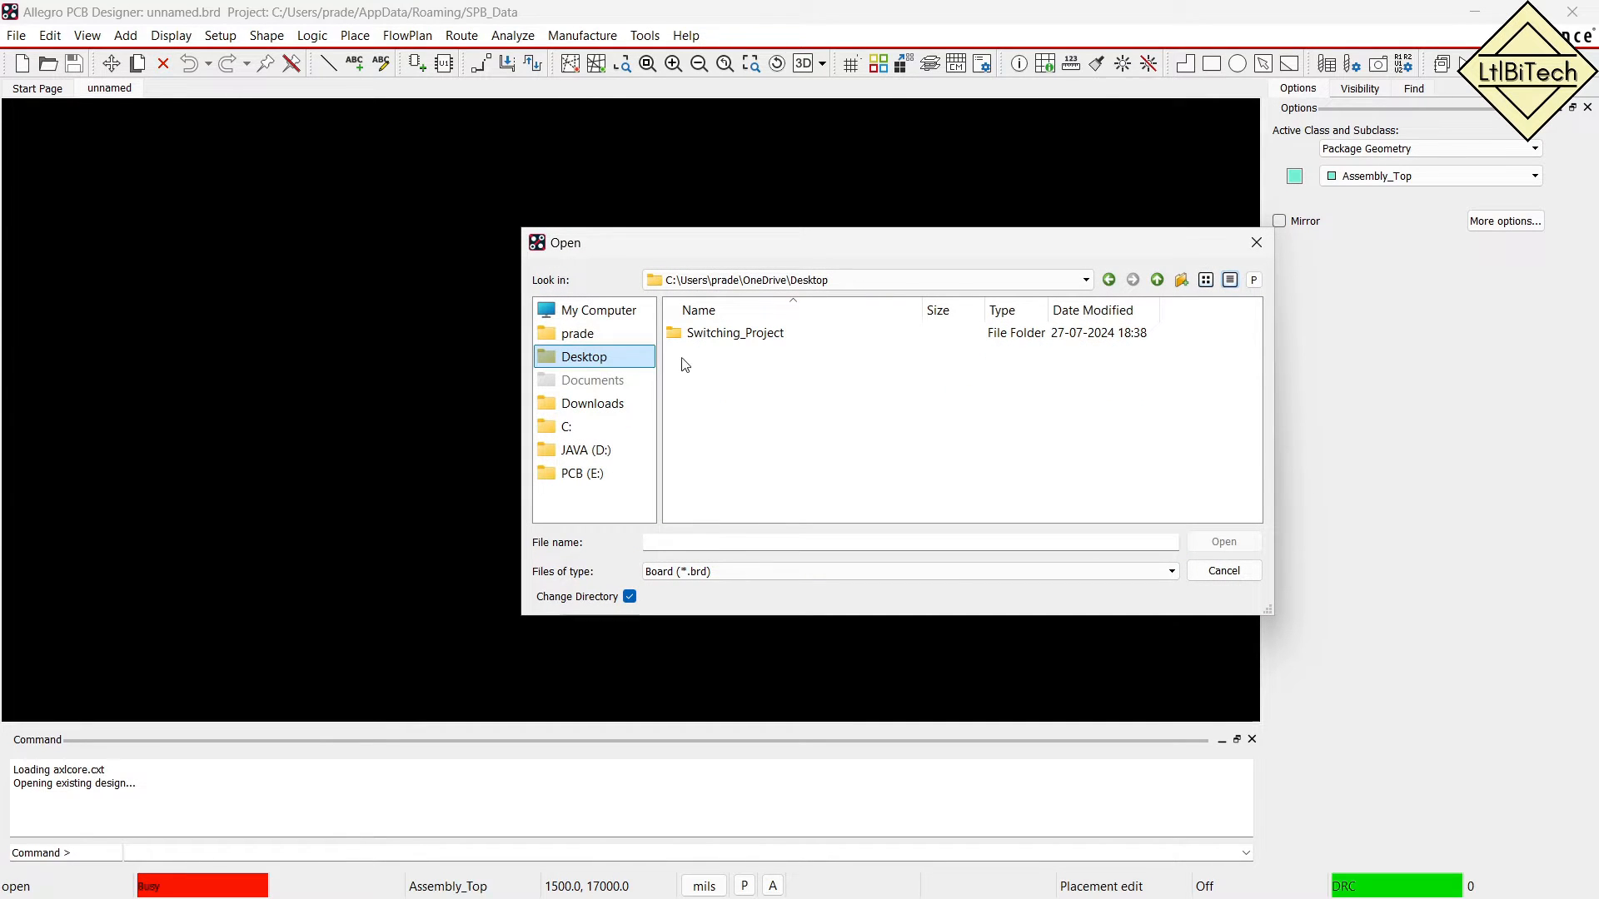
pyautogui.doubleClick(723, 337)
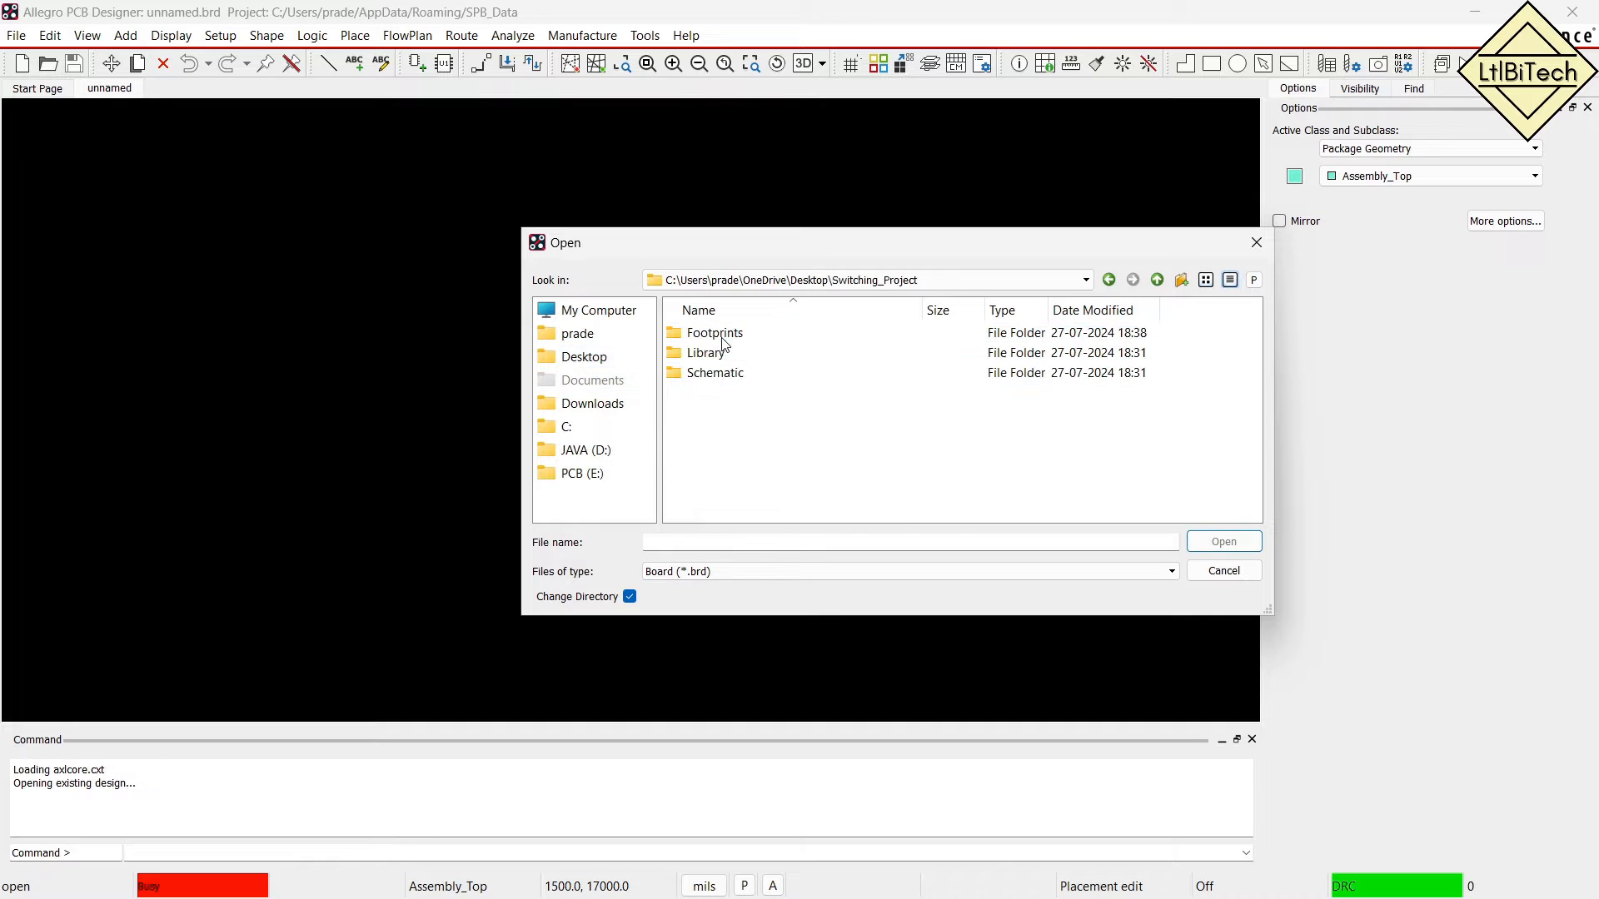
pyautogui.doubleClick(731, 334)
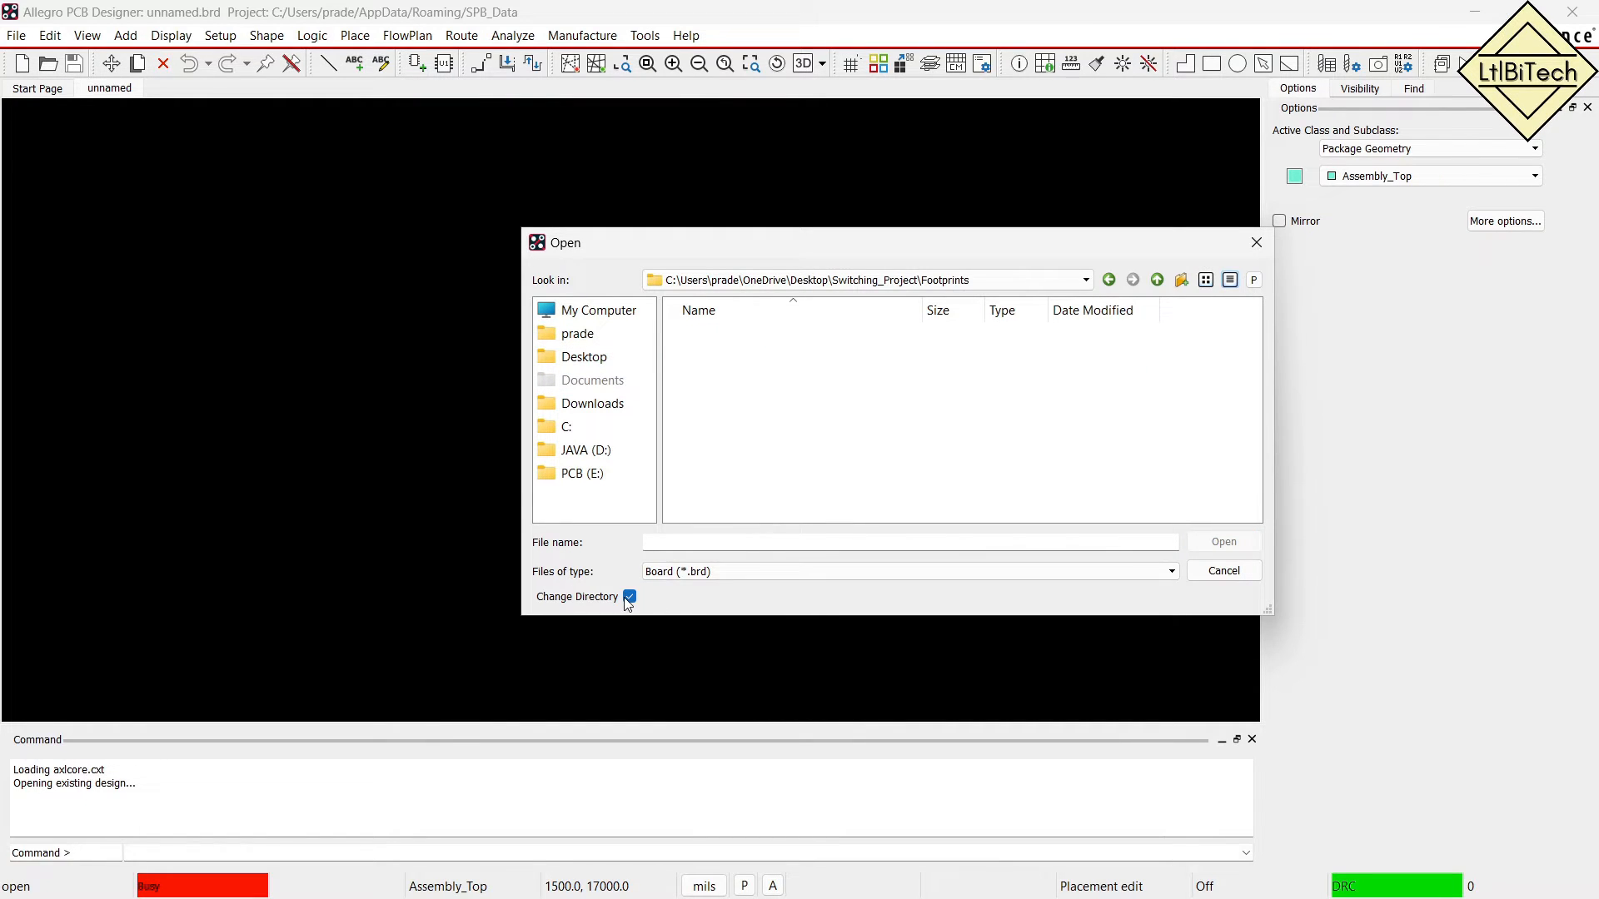
pyautogui.moveTo(600, 550)
pyautogui.mouseDown()
pyautogui.moveTo(698, 607)
pyautogui.moveTo(597, 546)
pyautogui.mouseUp()
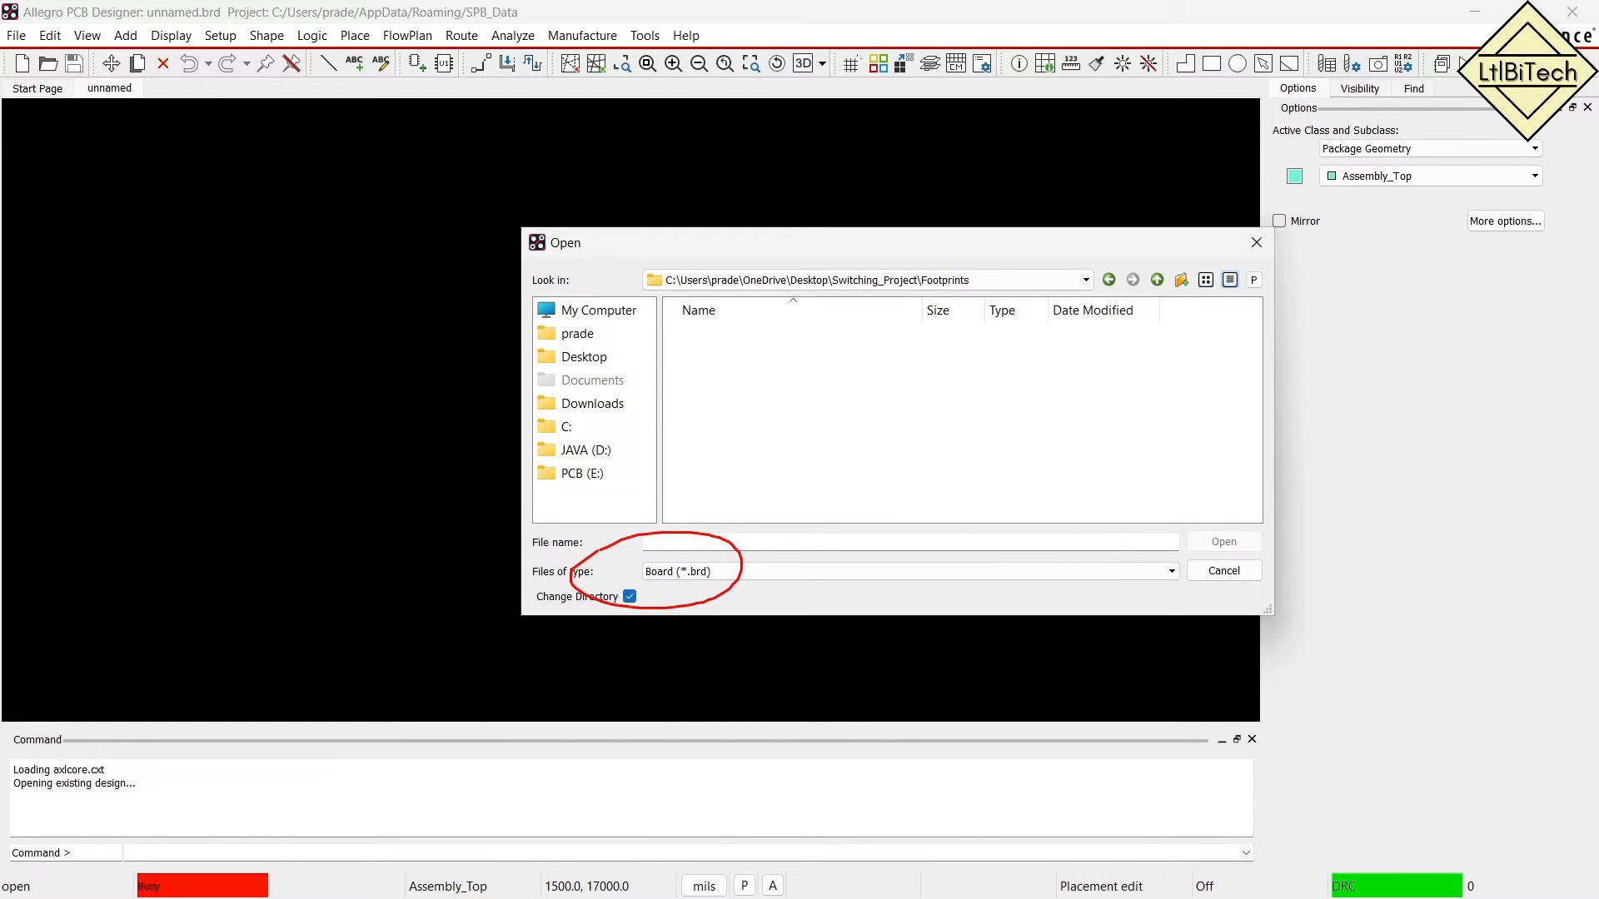
pyautogui.click(736, 573)
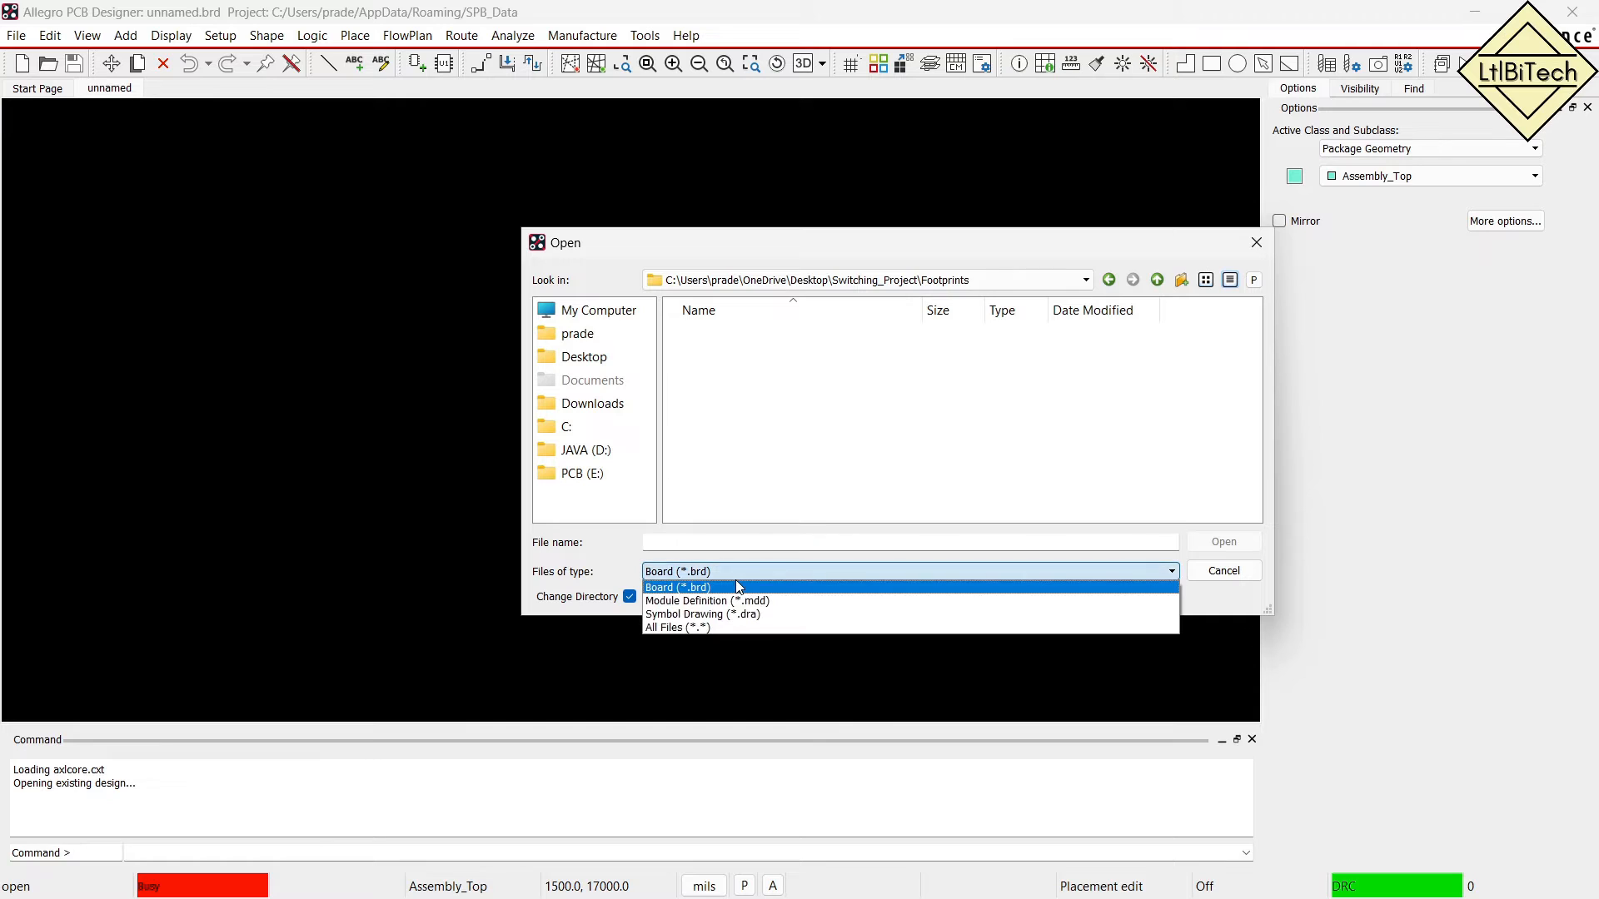
pyautogui.click(765, 616)
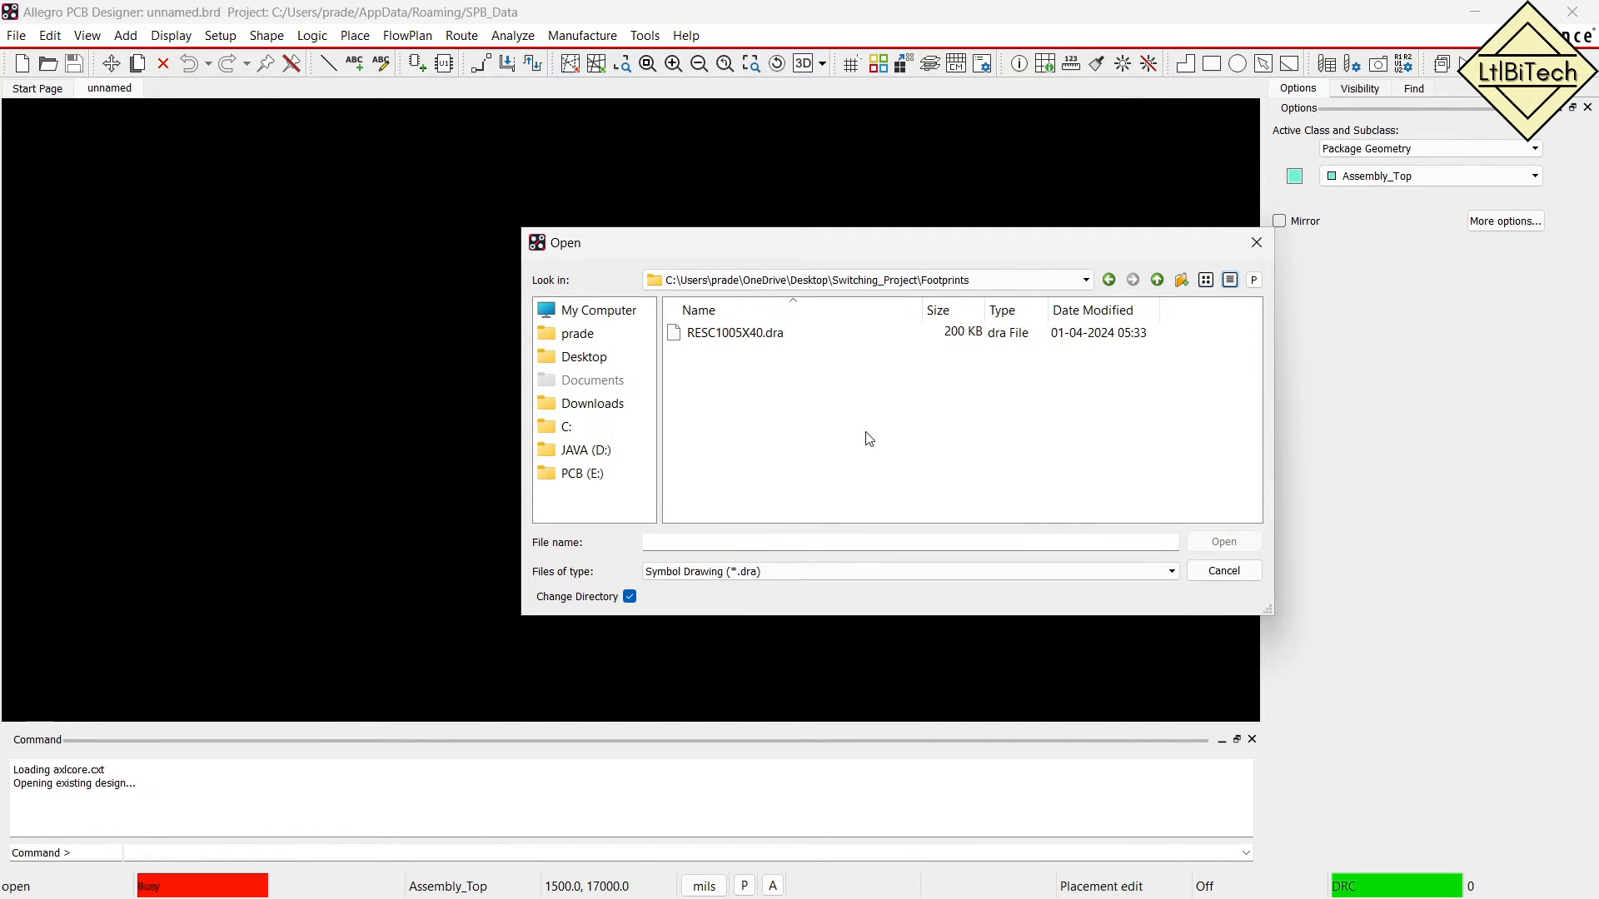
pyautogui.click(726, 336)
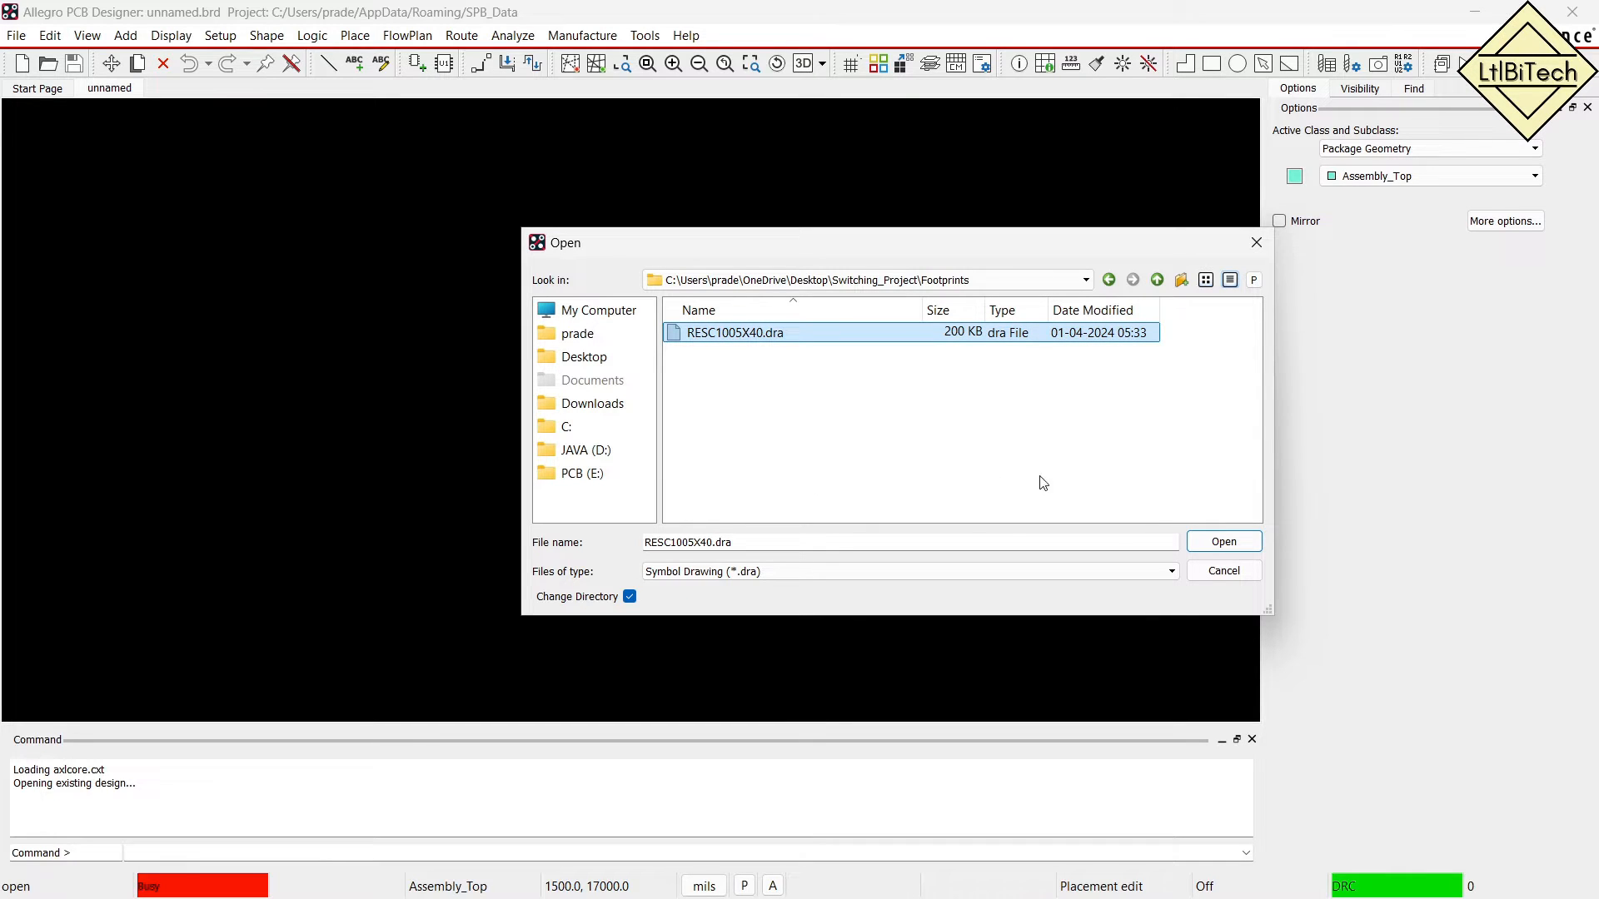
pyautogui.click(1224, 542)
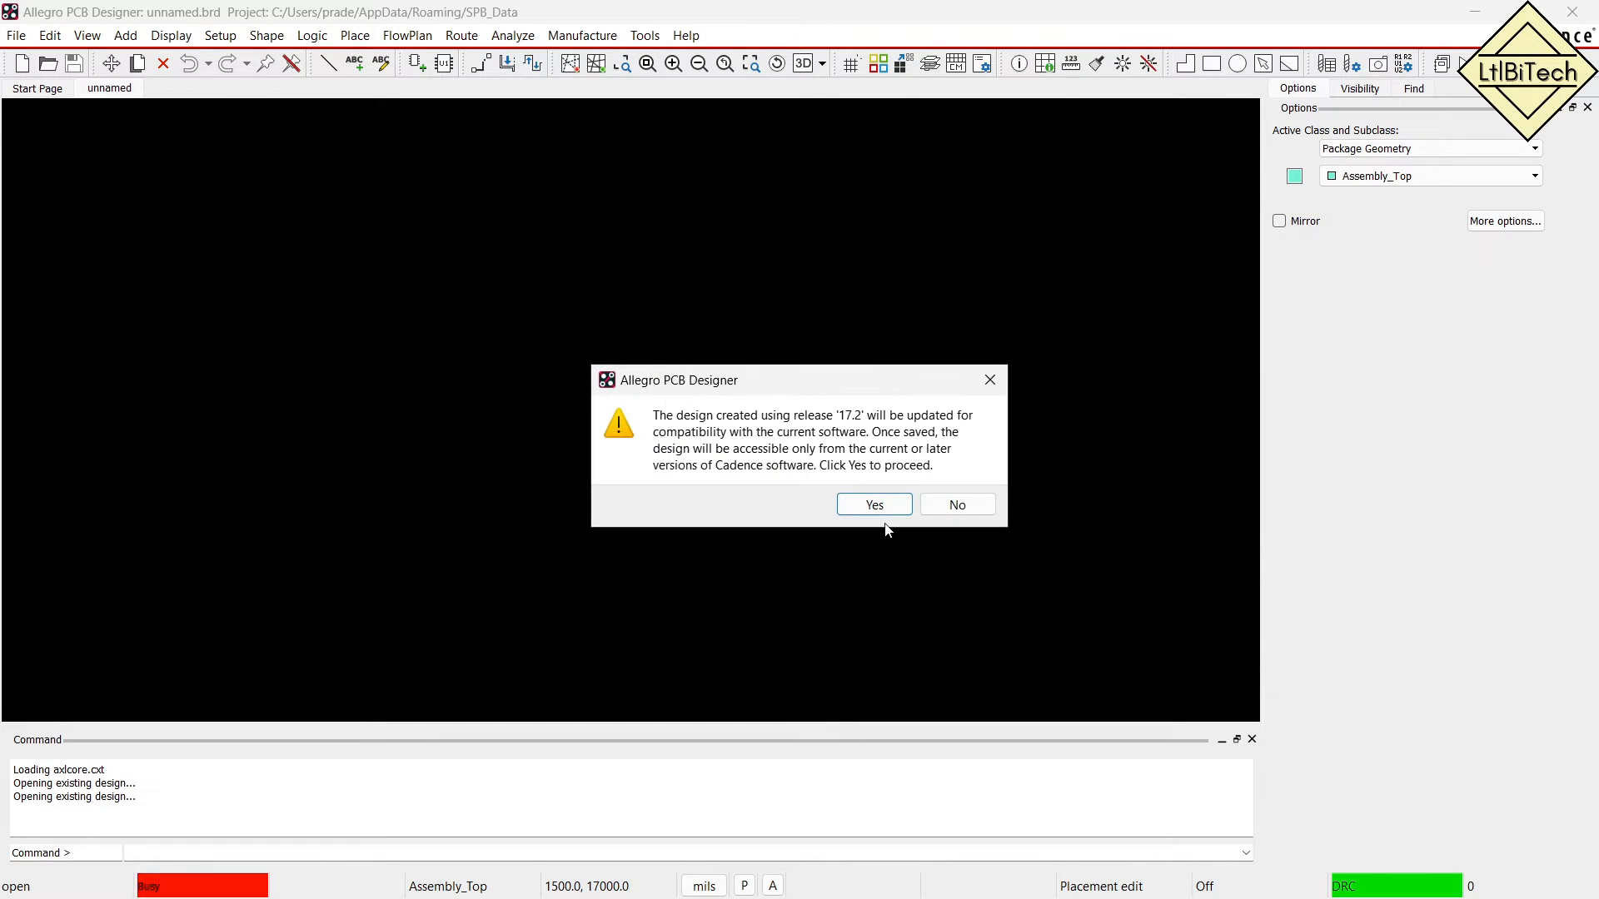
pyautogui.click(873, 504)
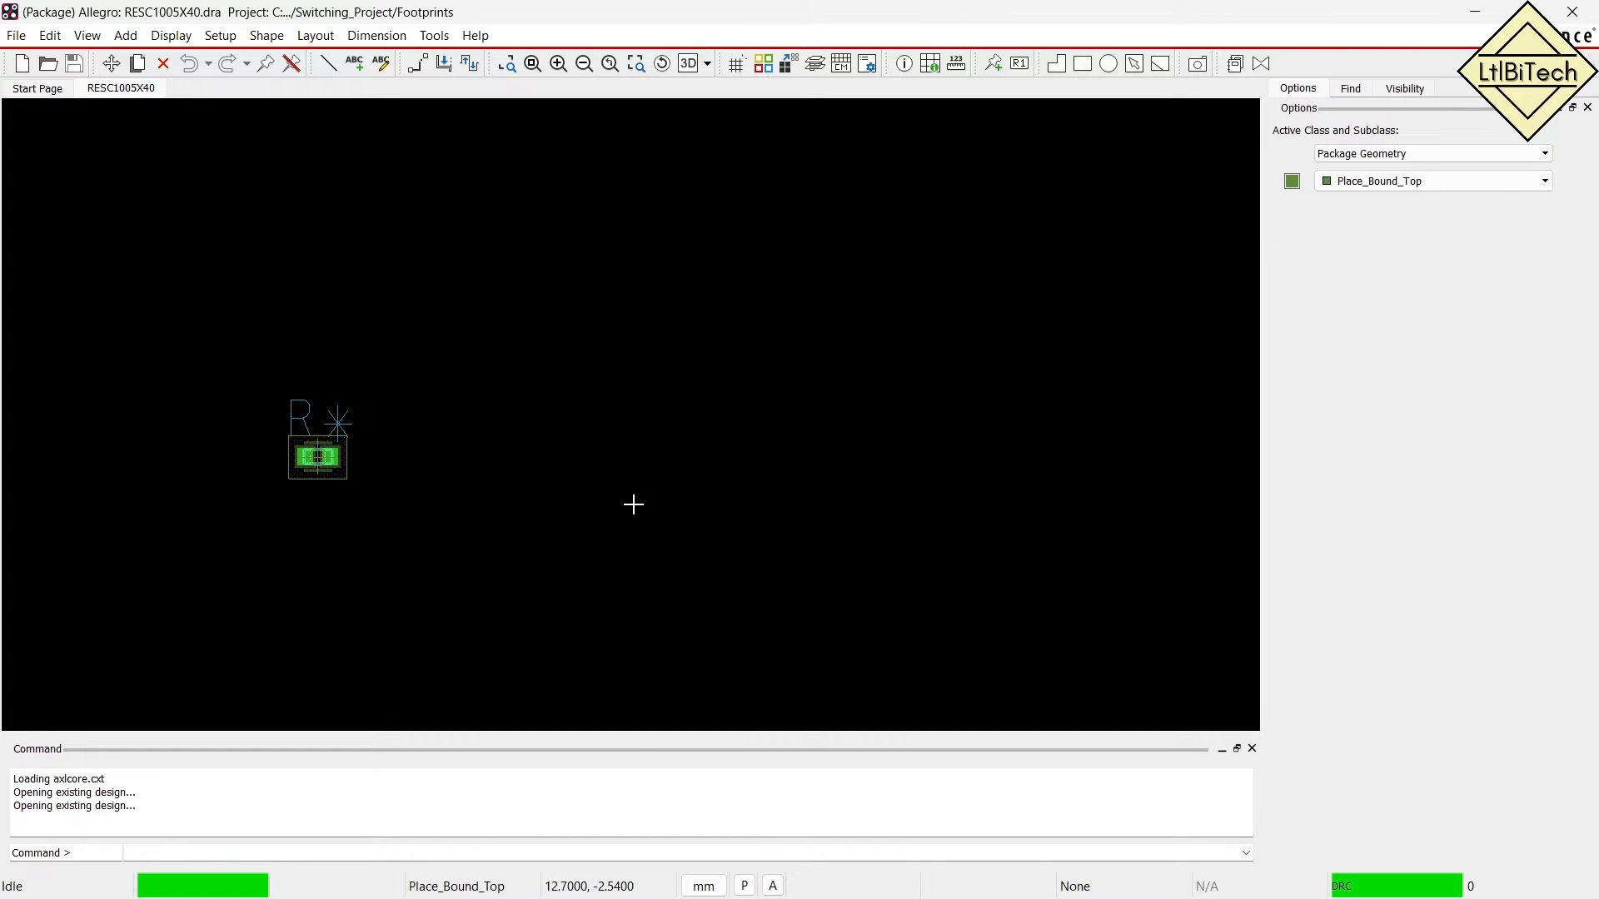
# Examine the resistor footprint's pads and outlines up close, and close the PCB editor.
pyautogui.scroll(3, 240, 451)
pyautogui.scroll(2, 474, 498)
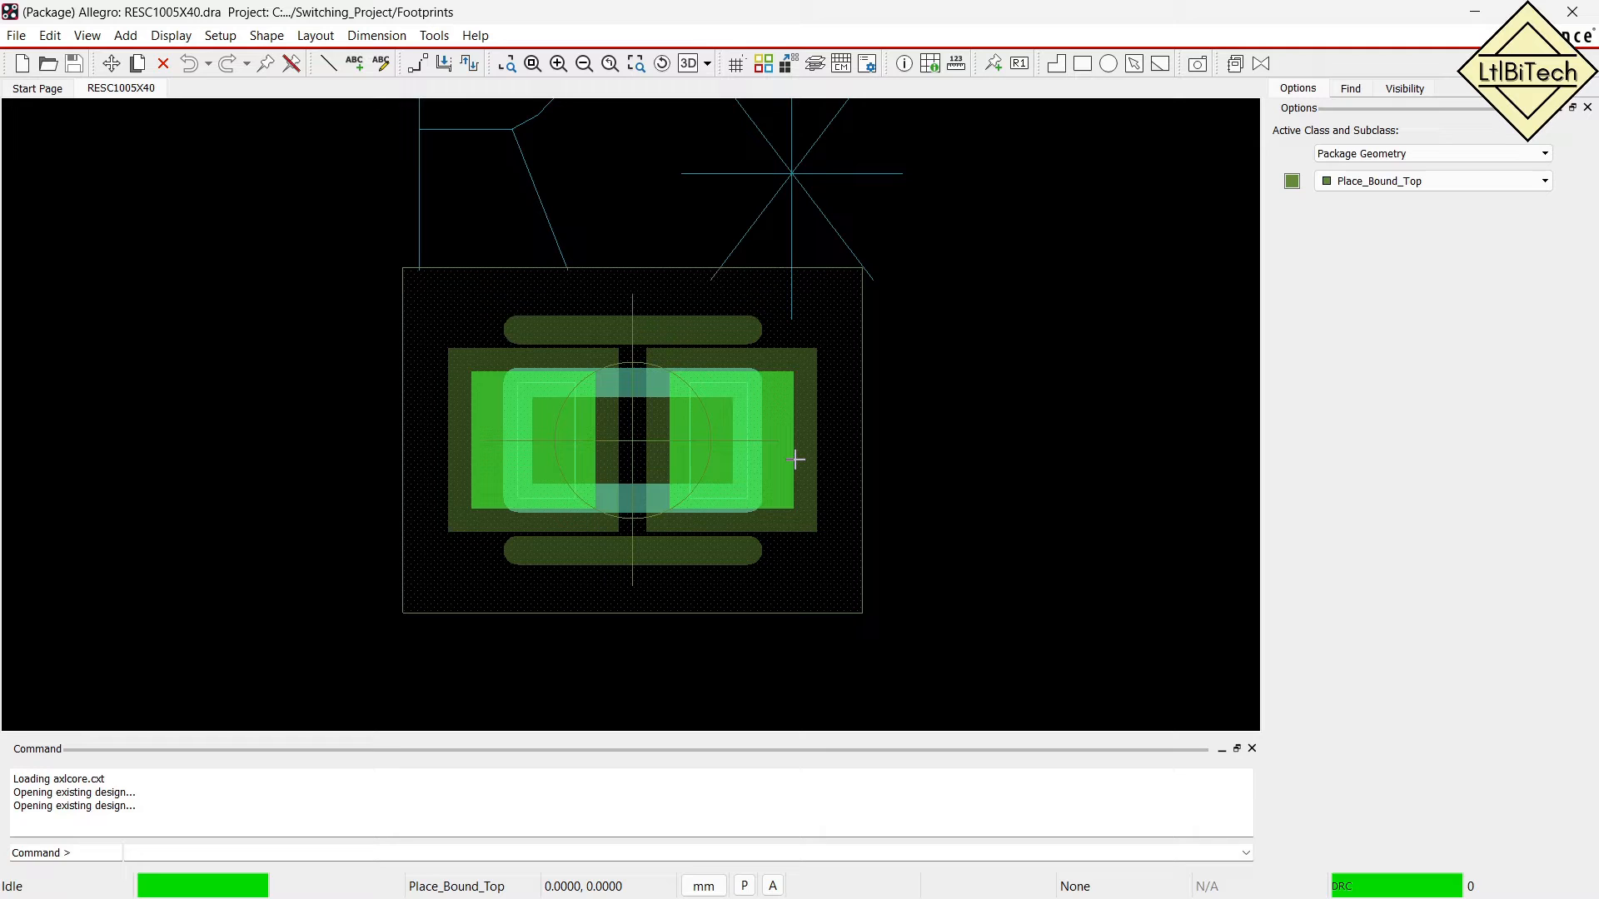
pyautogui.scroll(-2, 795, 459)
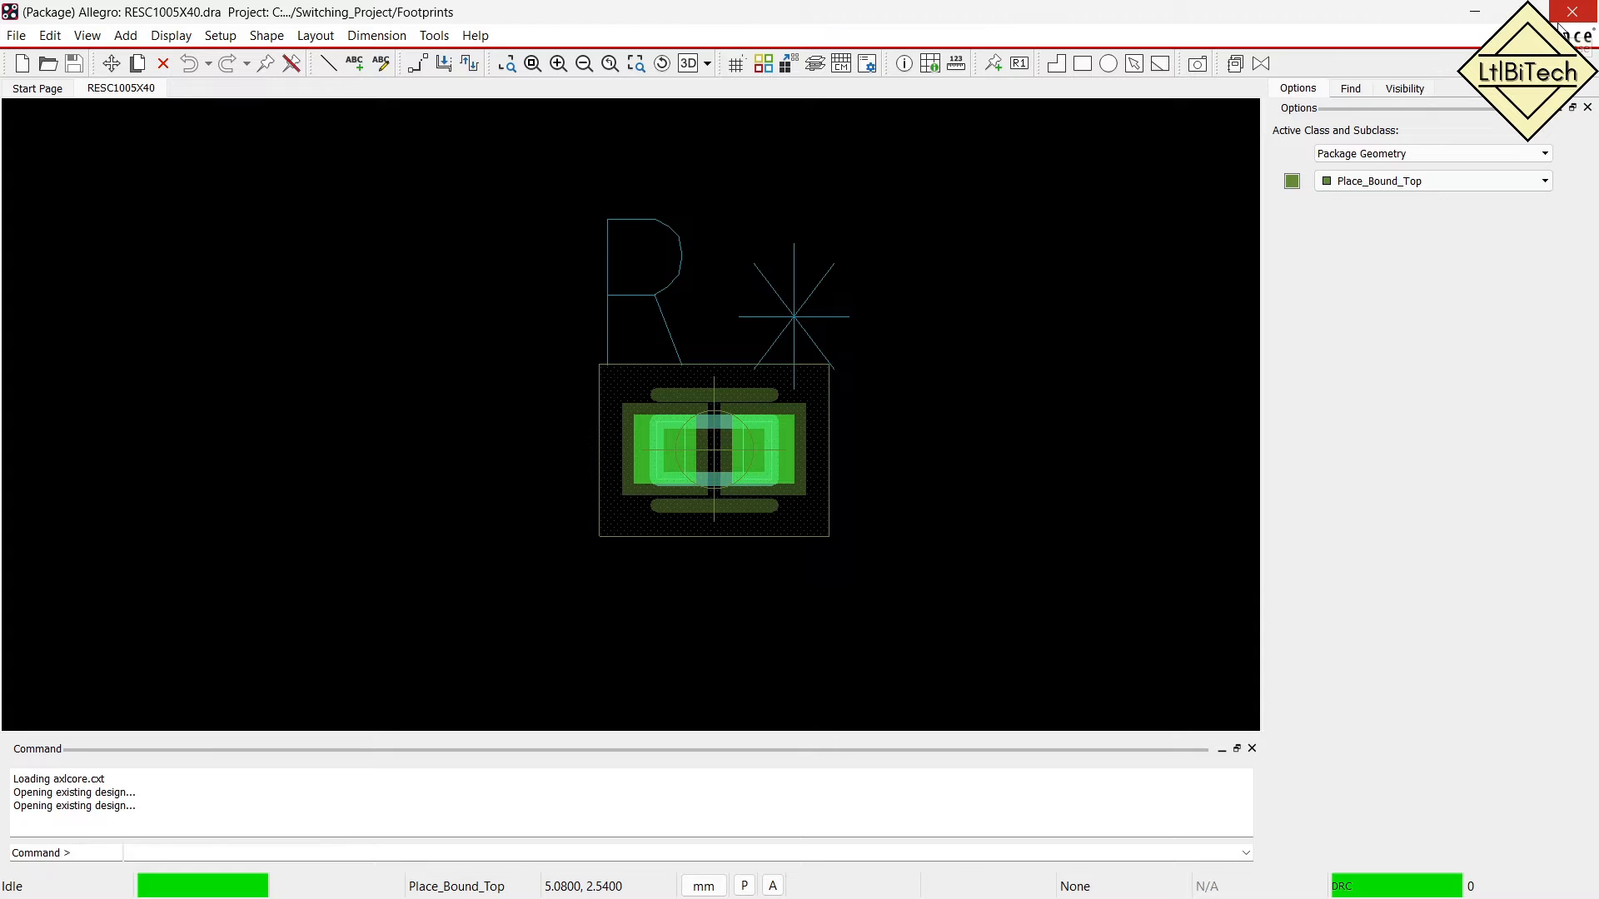
pyautogui.click(1566, 17)
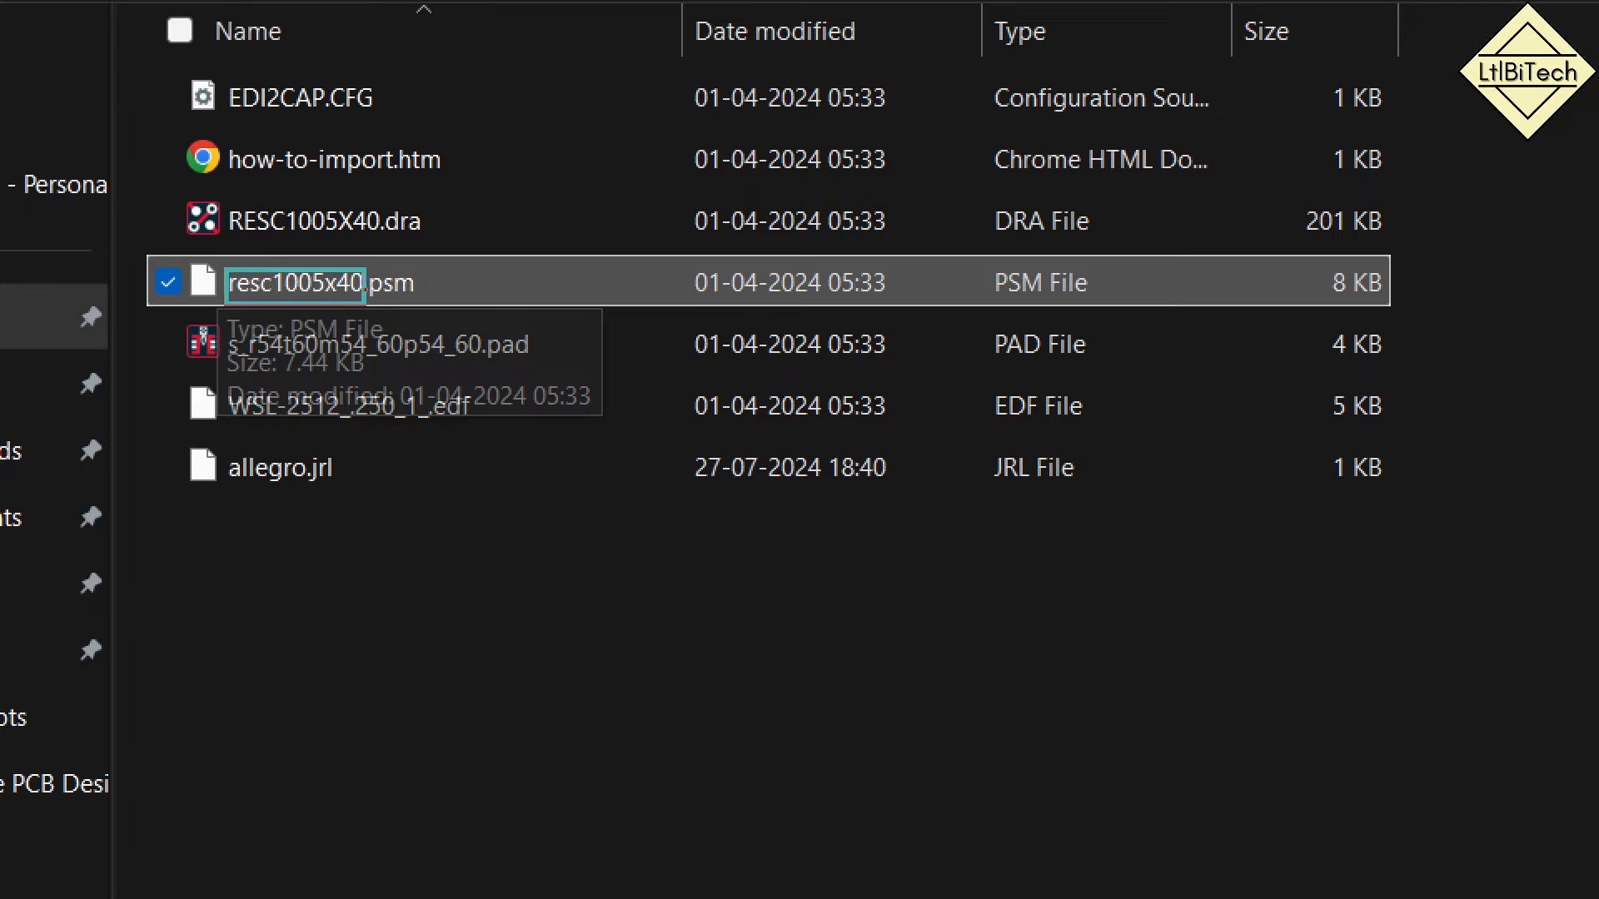
# Copy the base name resc1005x40 of the PSM file in the Footprints folder without renaming the file.
pyautogui.click(290, 285)
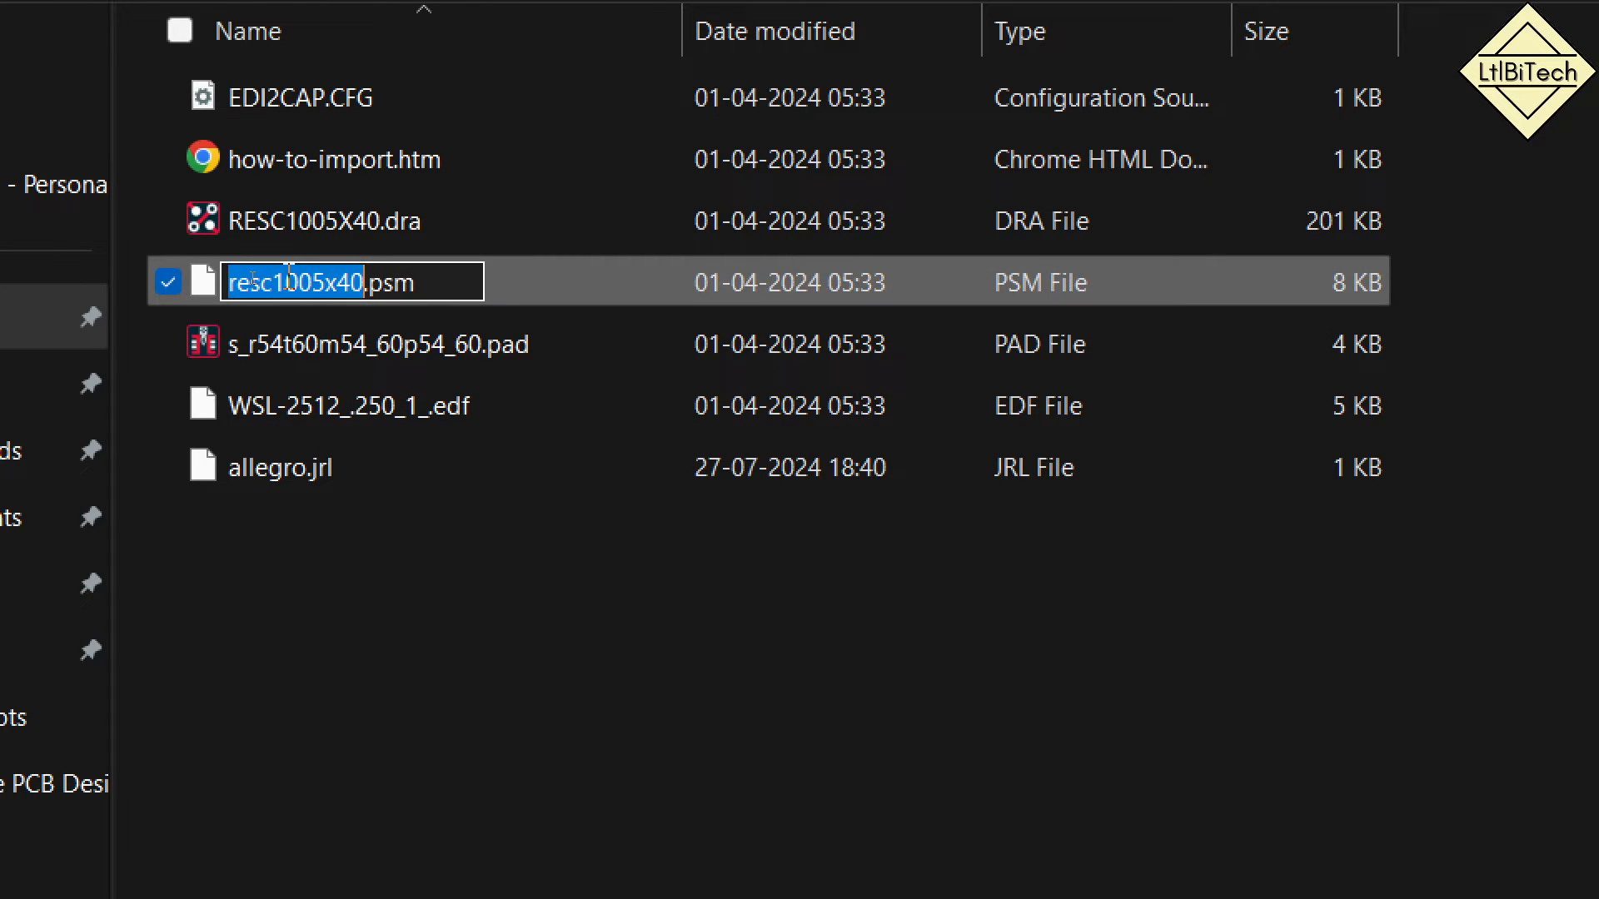
pyautogui.rightClick(293, 281)
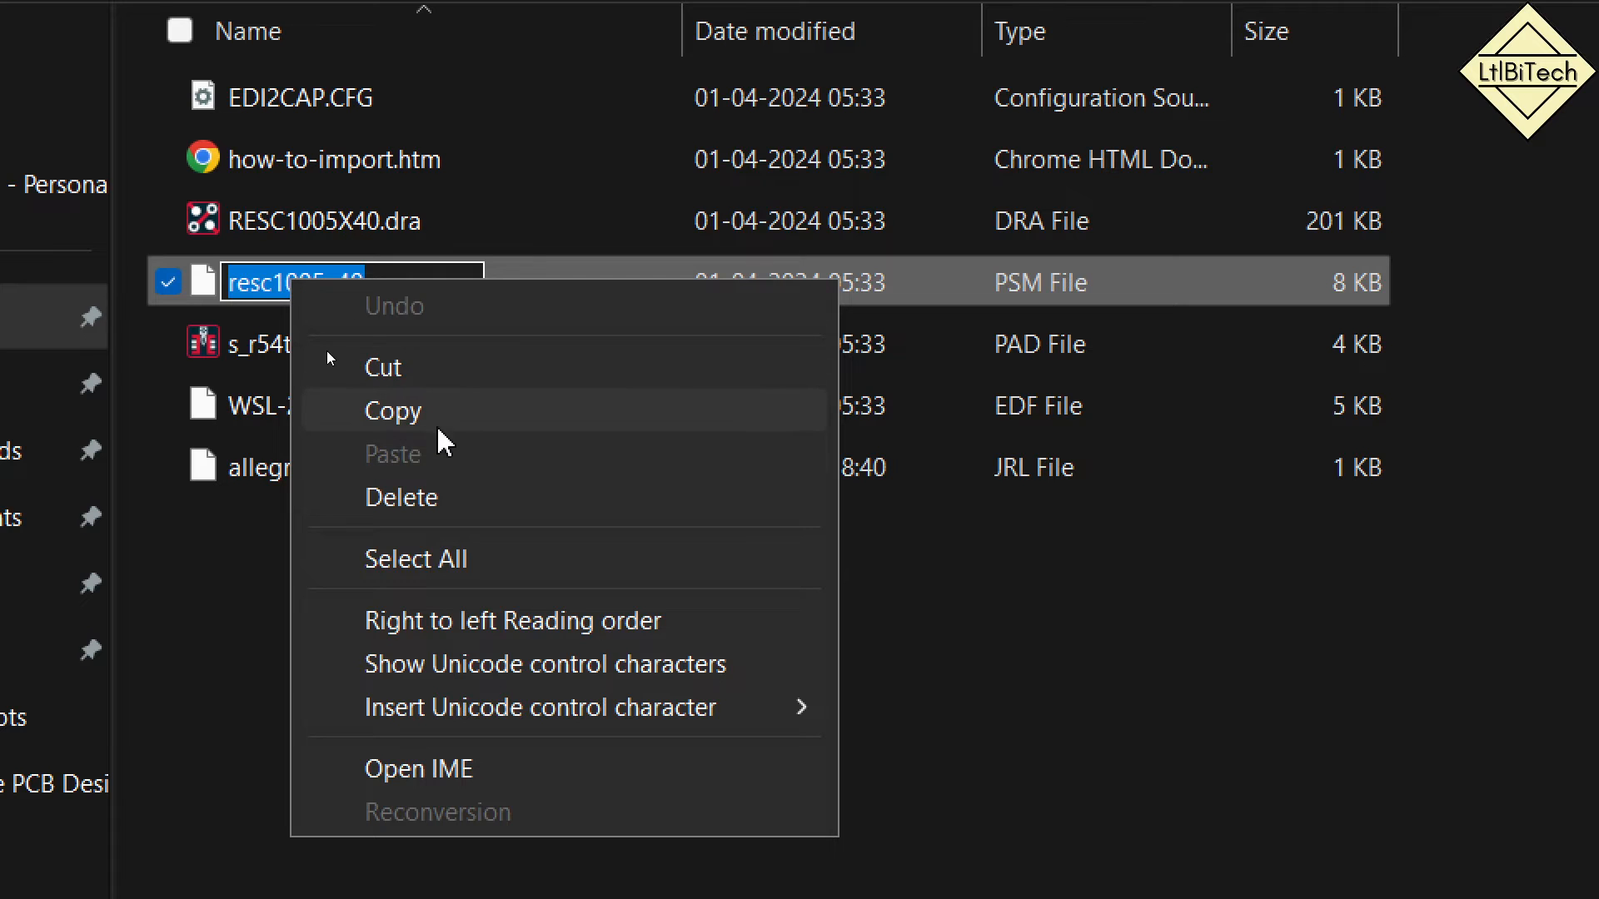
pyautogui.click(400, 410)
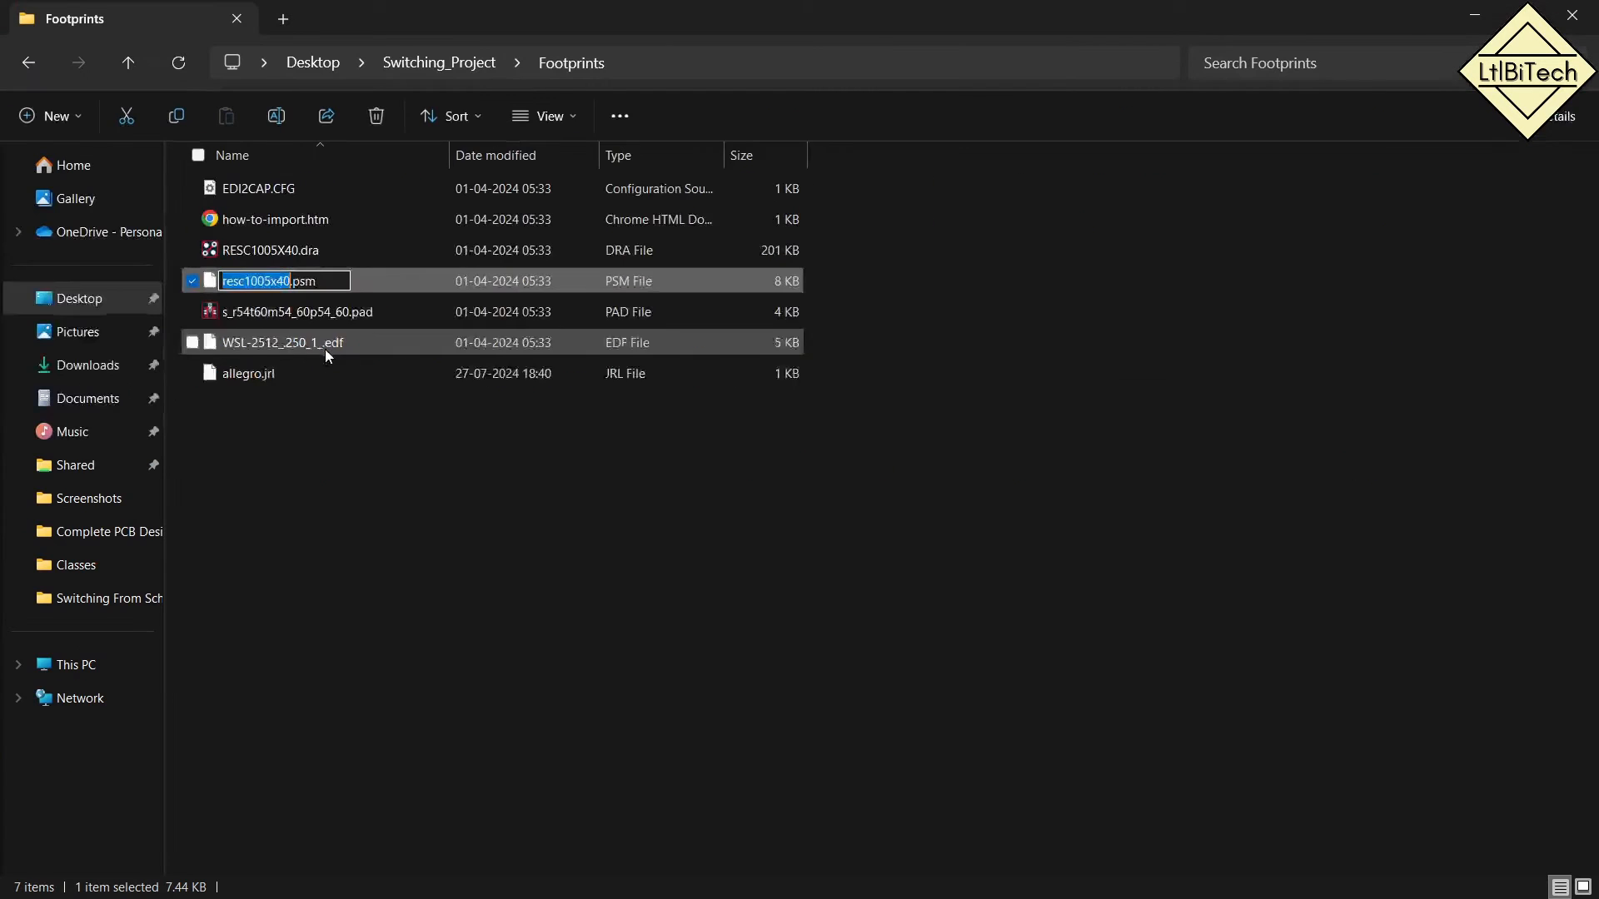
pyautogui.click(427, 643)
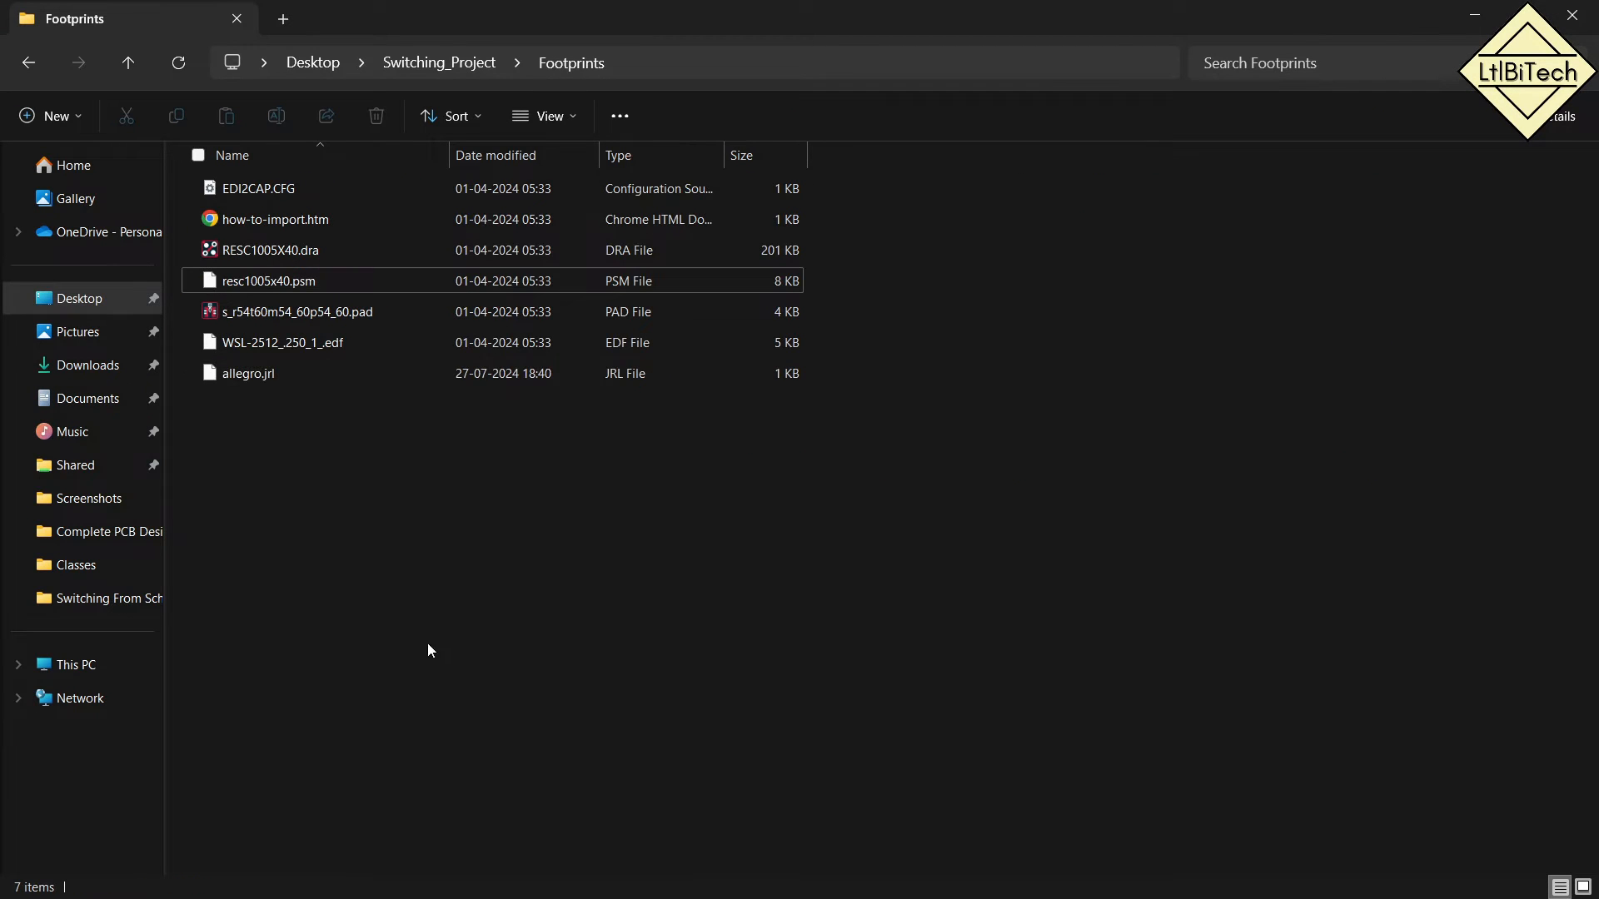
# Switch to OrCAD Capture and open the properties of resistor R1 on the schematic page.
pyautogui.moveTo(753, 888)
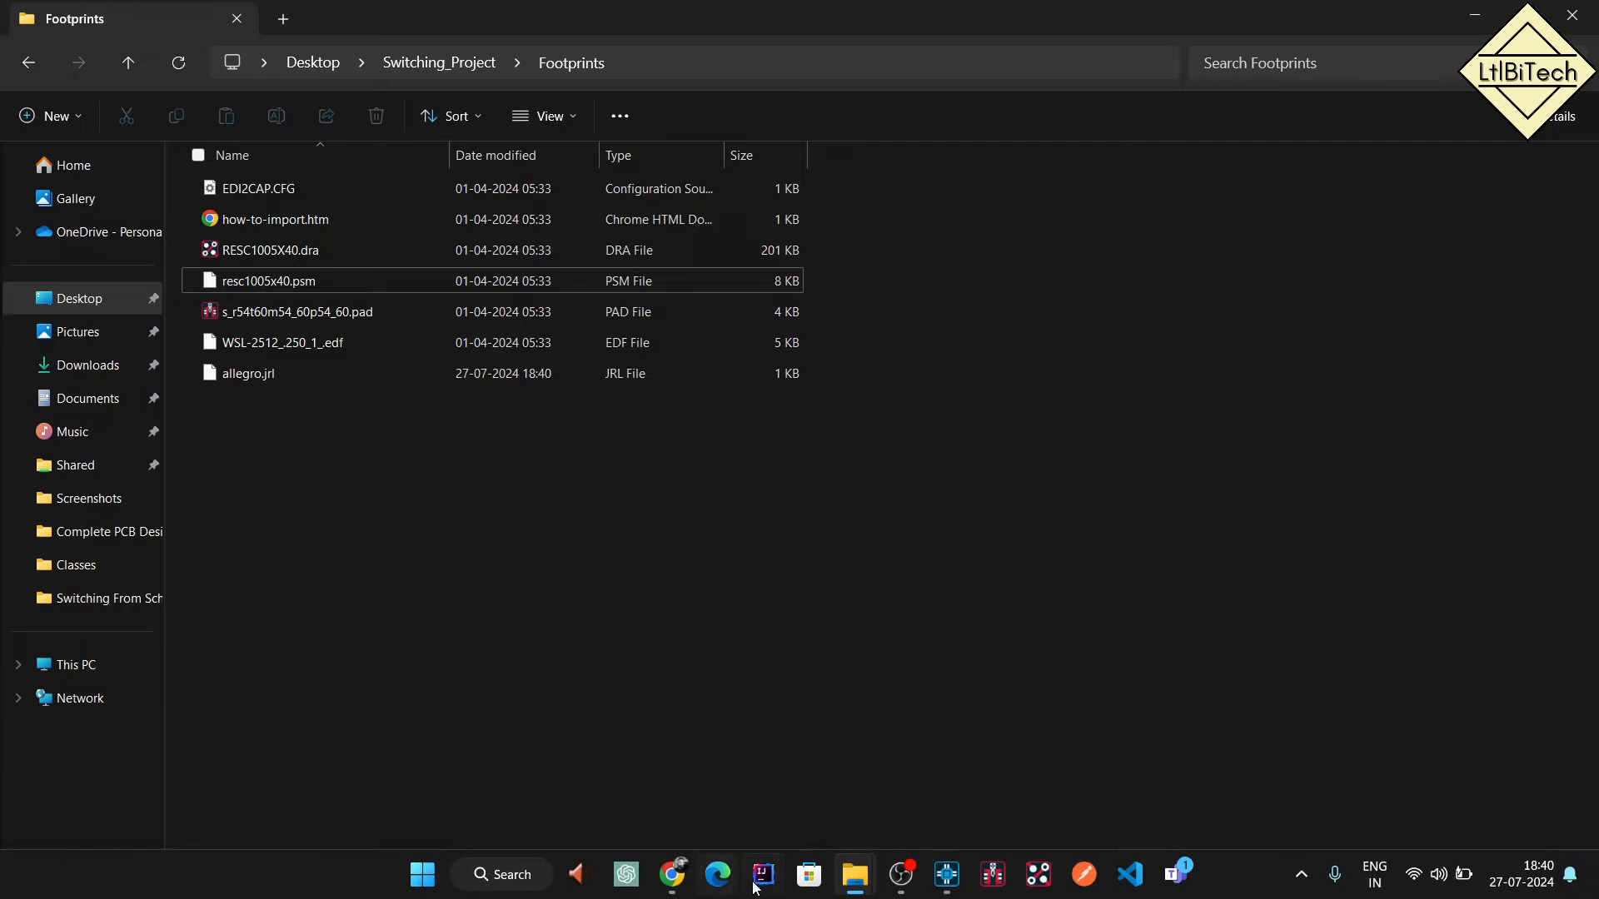
pyautogui.click(947, 874)
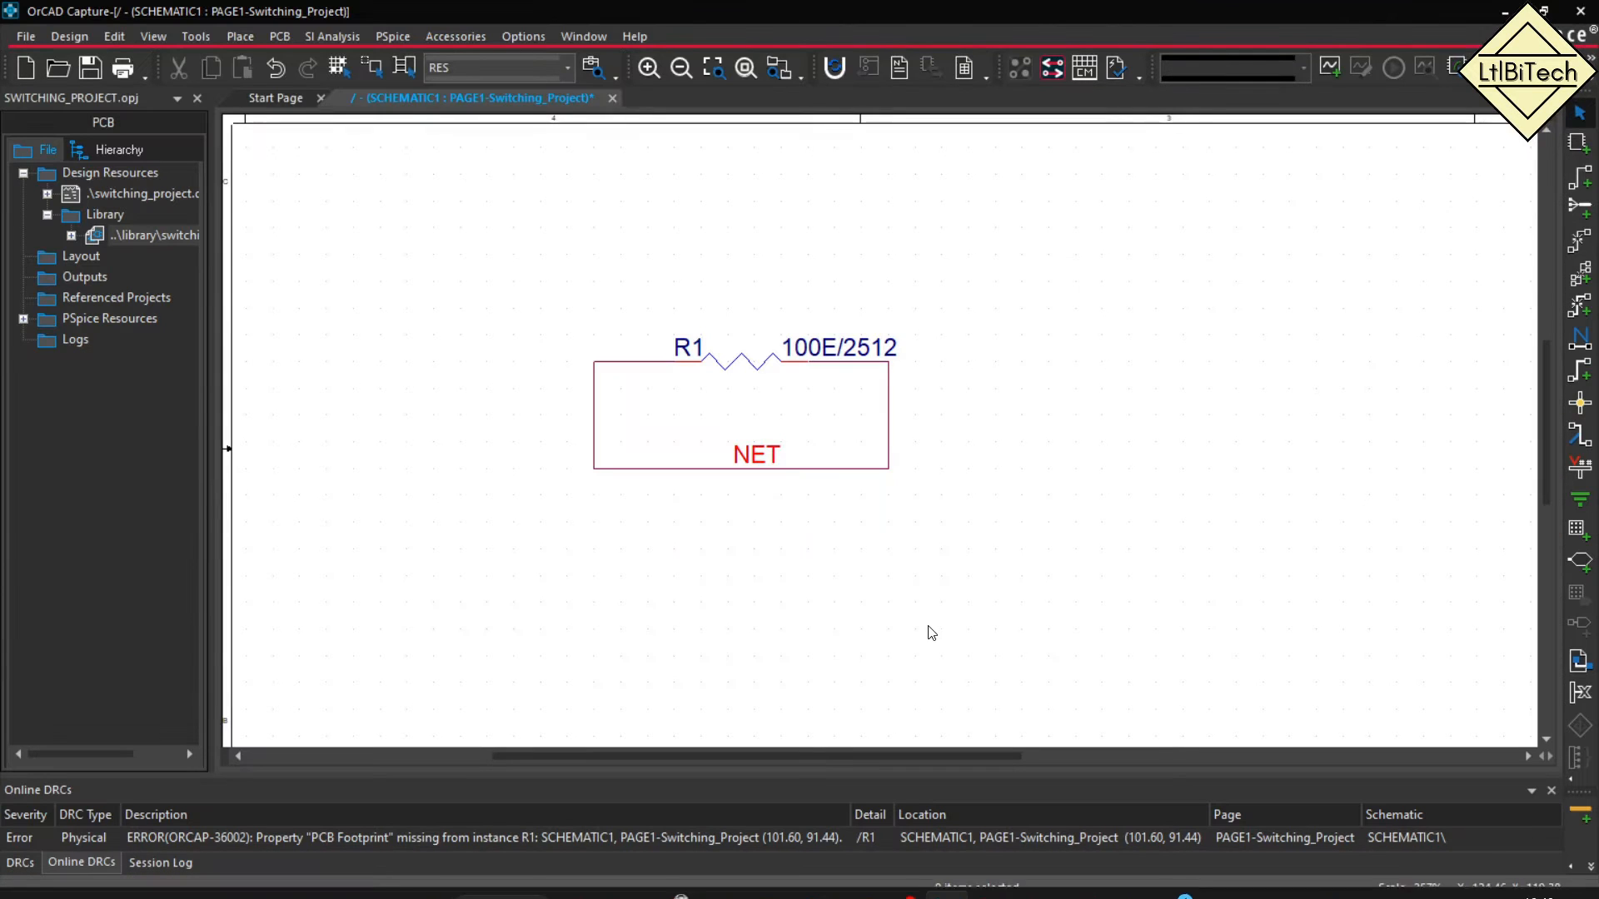
pyautogui.rightClick(730, 358)
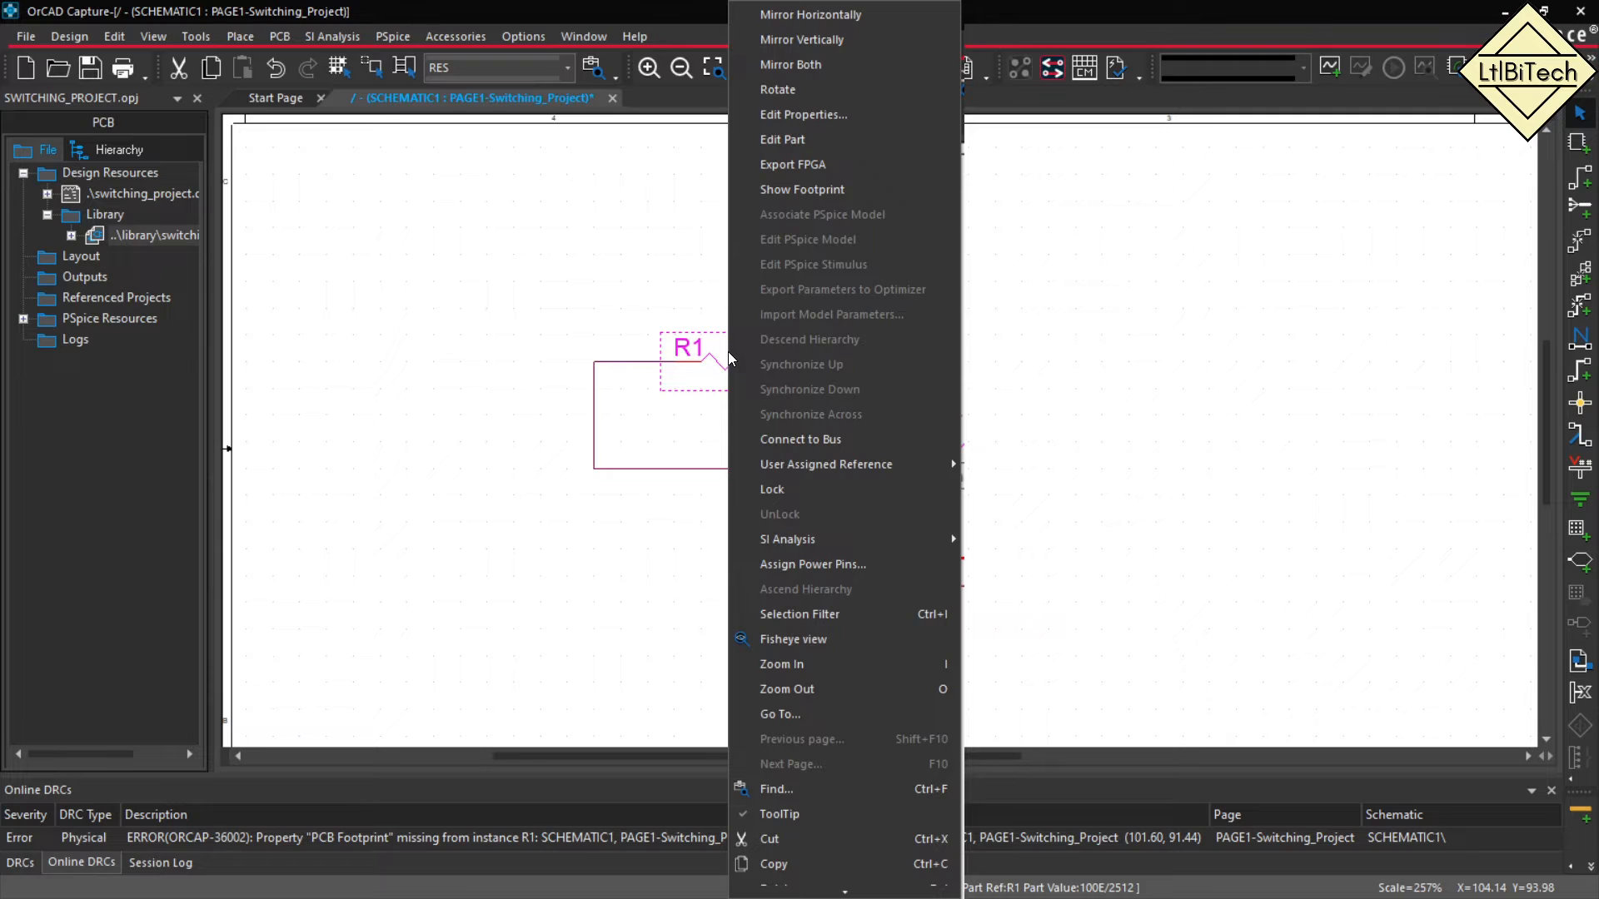
pyautogui.click(816, 123)
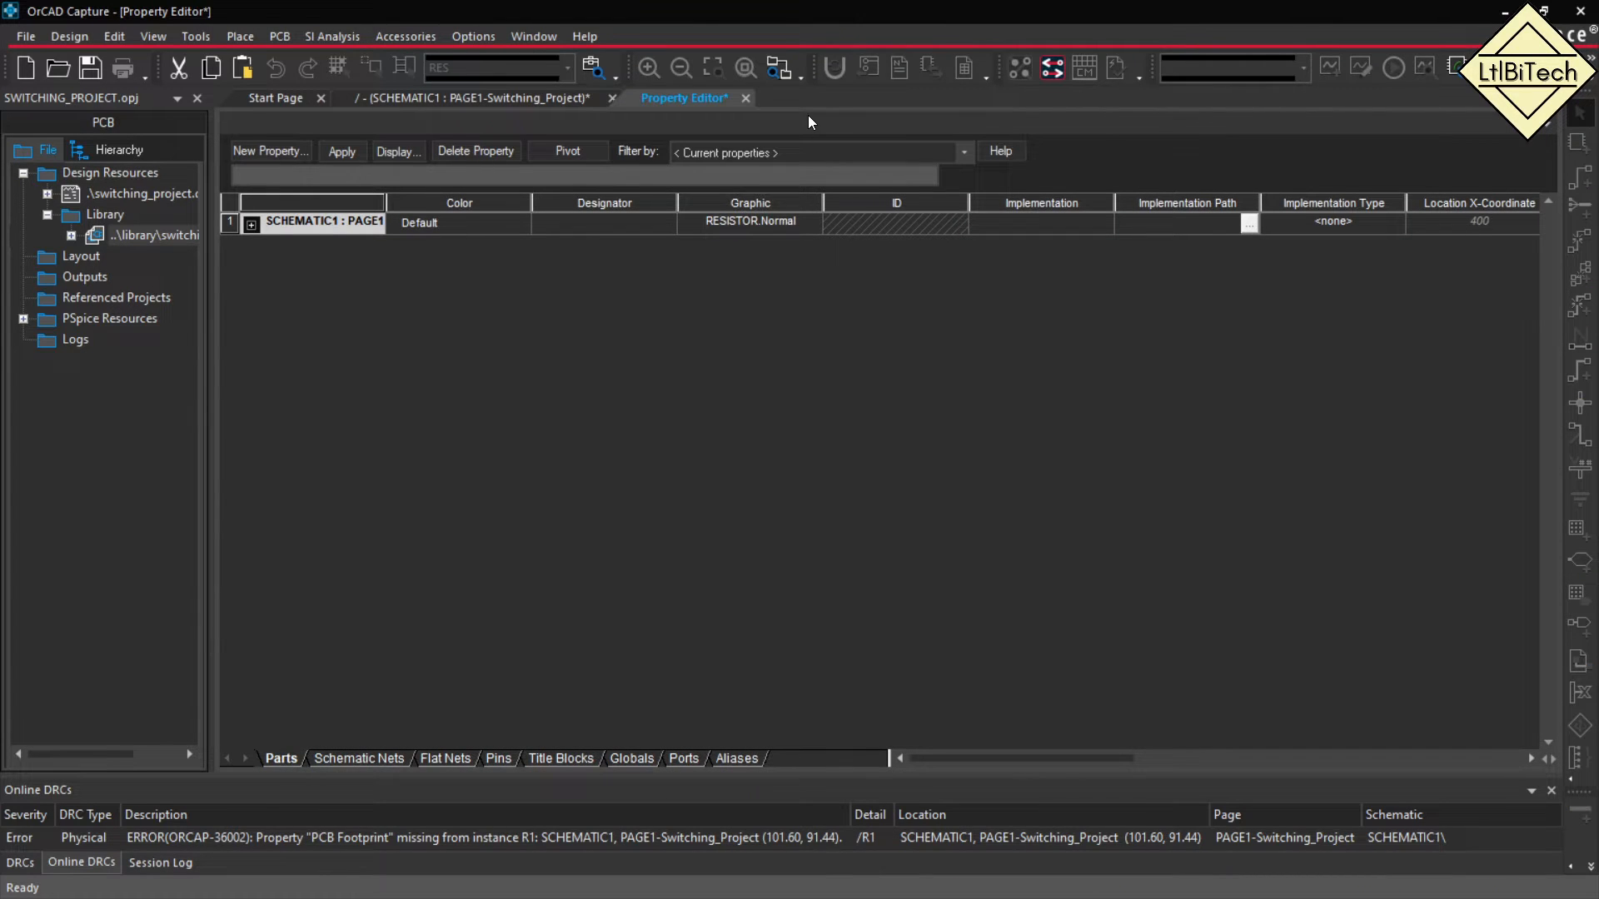
# Find the PCB Footprint property of R1 in the Property Editor and select its empty value cell for editing.
pyautogui.click(477, 200)
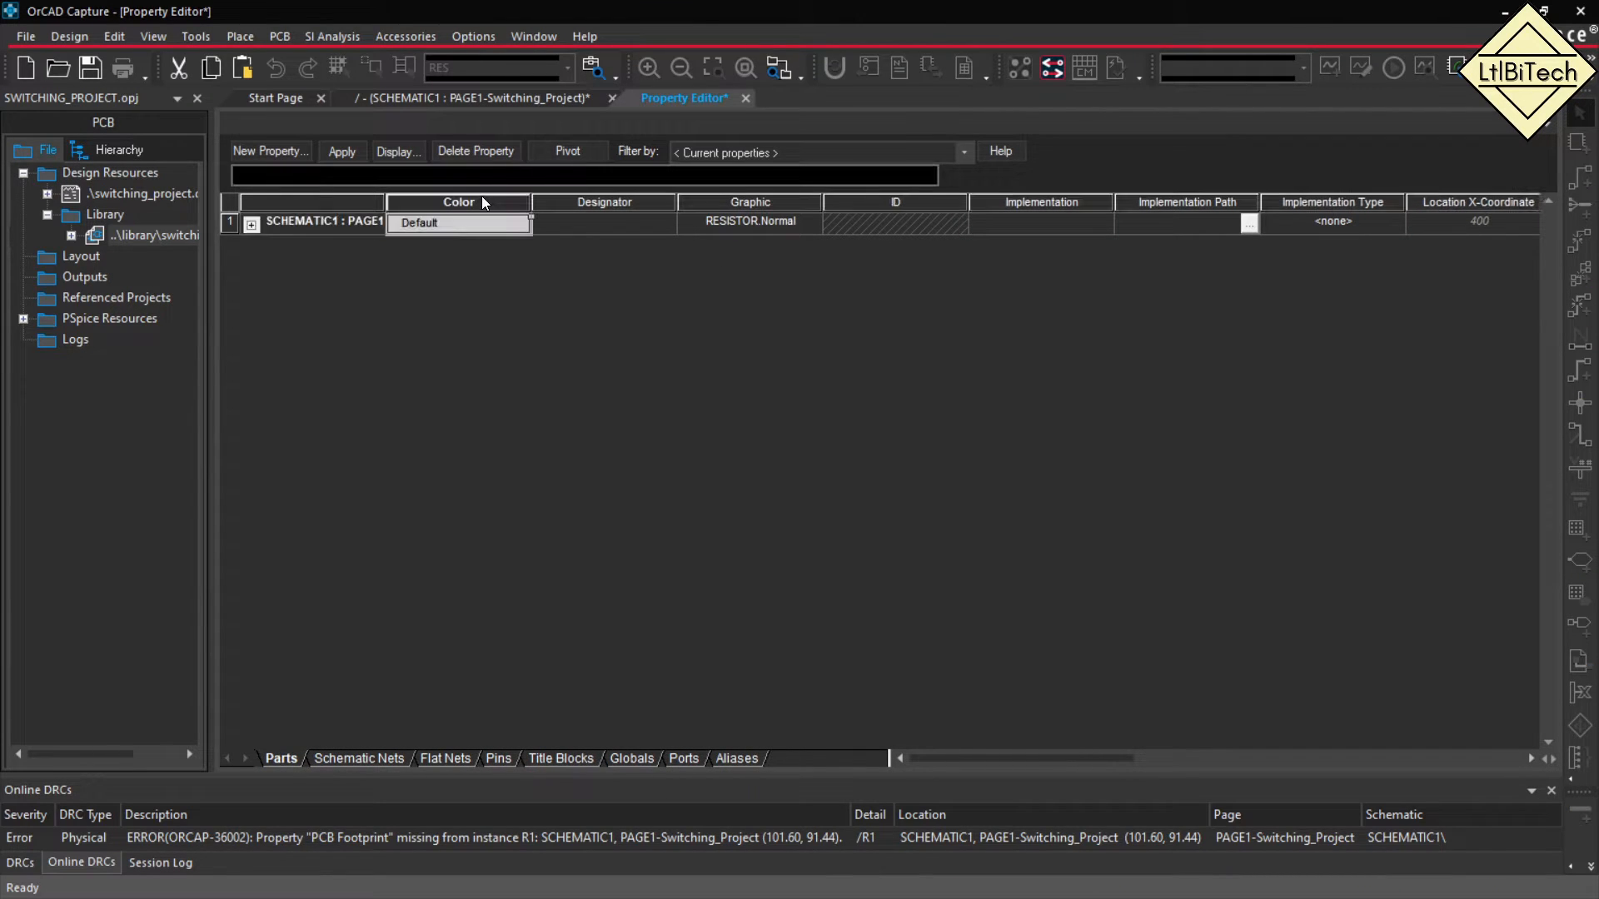
pyautogui.click(645, 202)
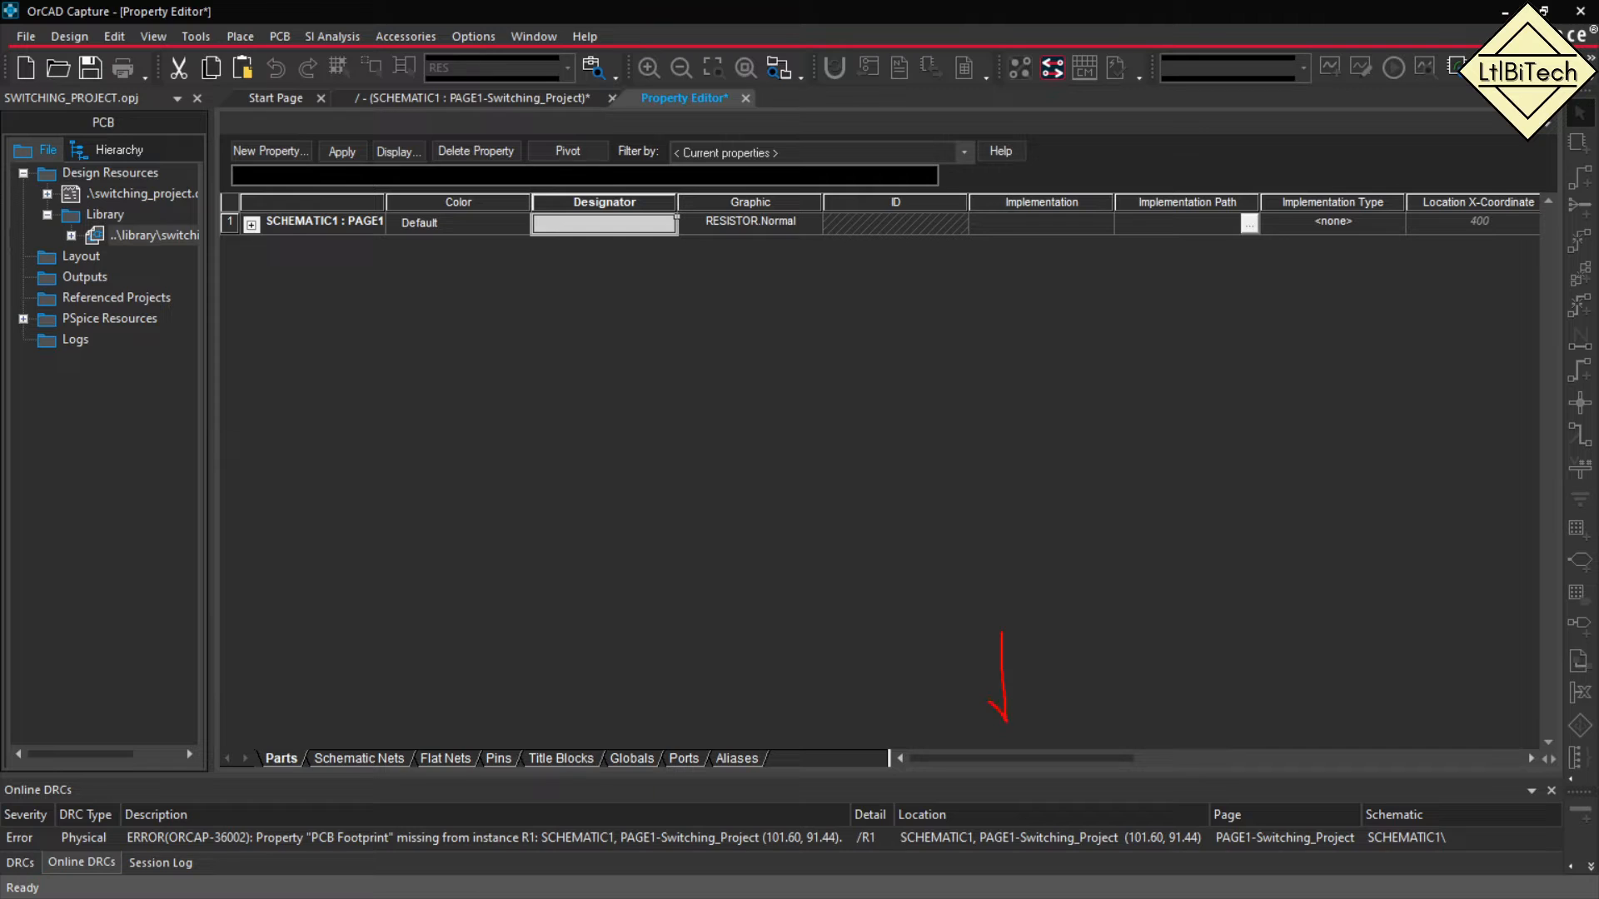
pyautogui.moveTo(1076, 728)
pyautogui.mouseDown()
pyautogui.moveTo(1162, 725)
pyautogui.moveTo(1124, 757)
pyautogui.moveTo(1258, 761)
pyautogui.mouseUp()
pyautogui.press('Escape')
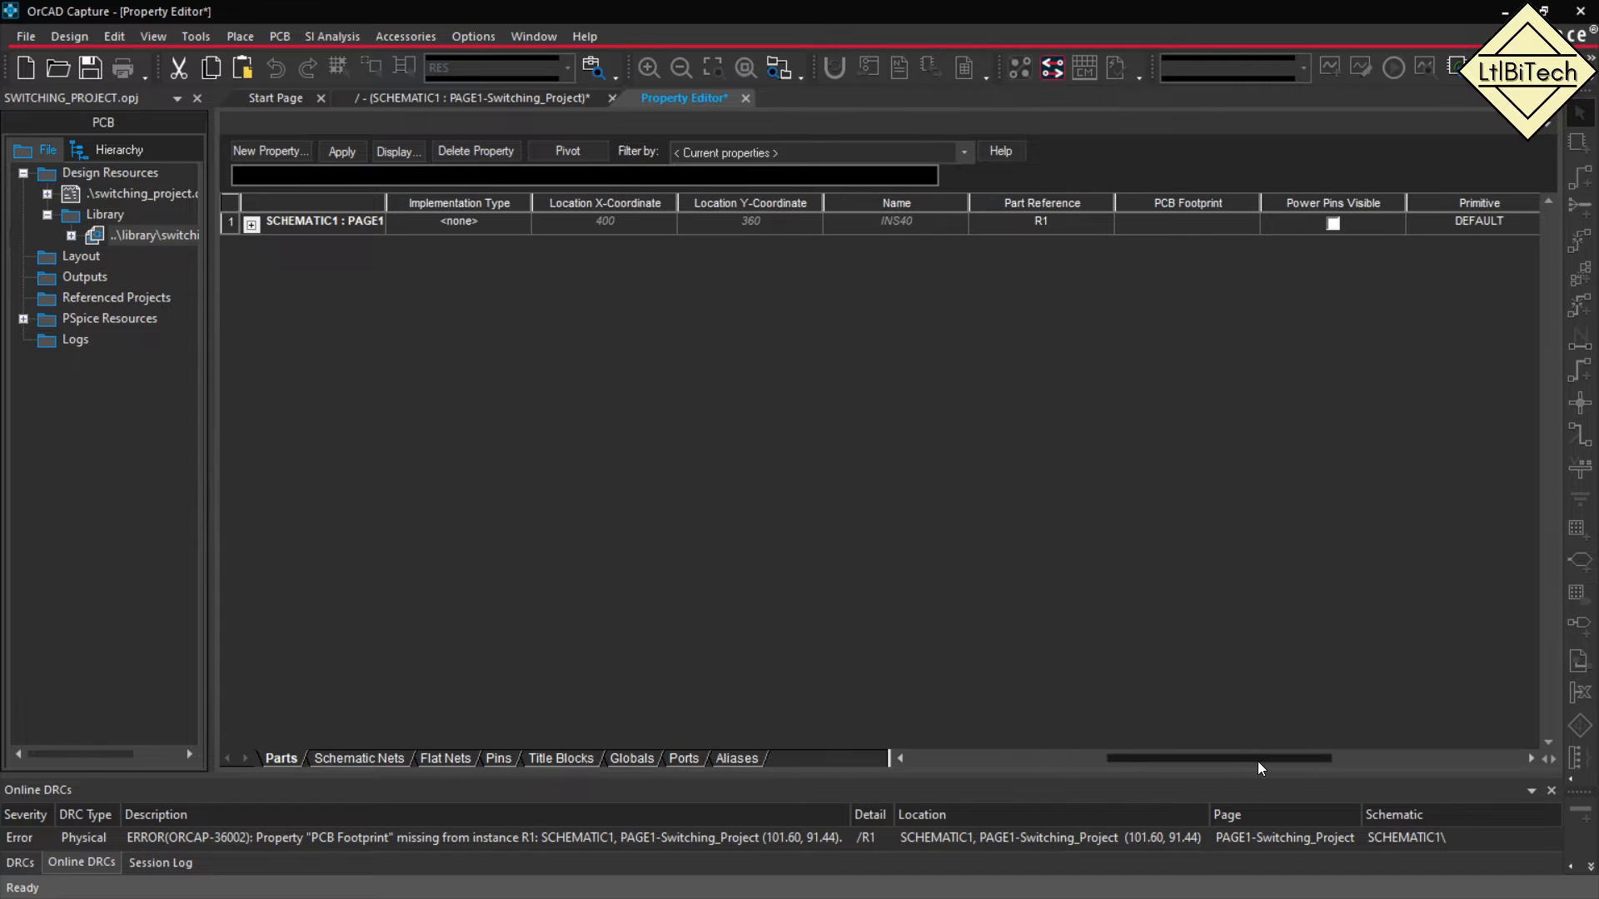
pyautogui.click(1180, 222)
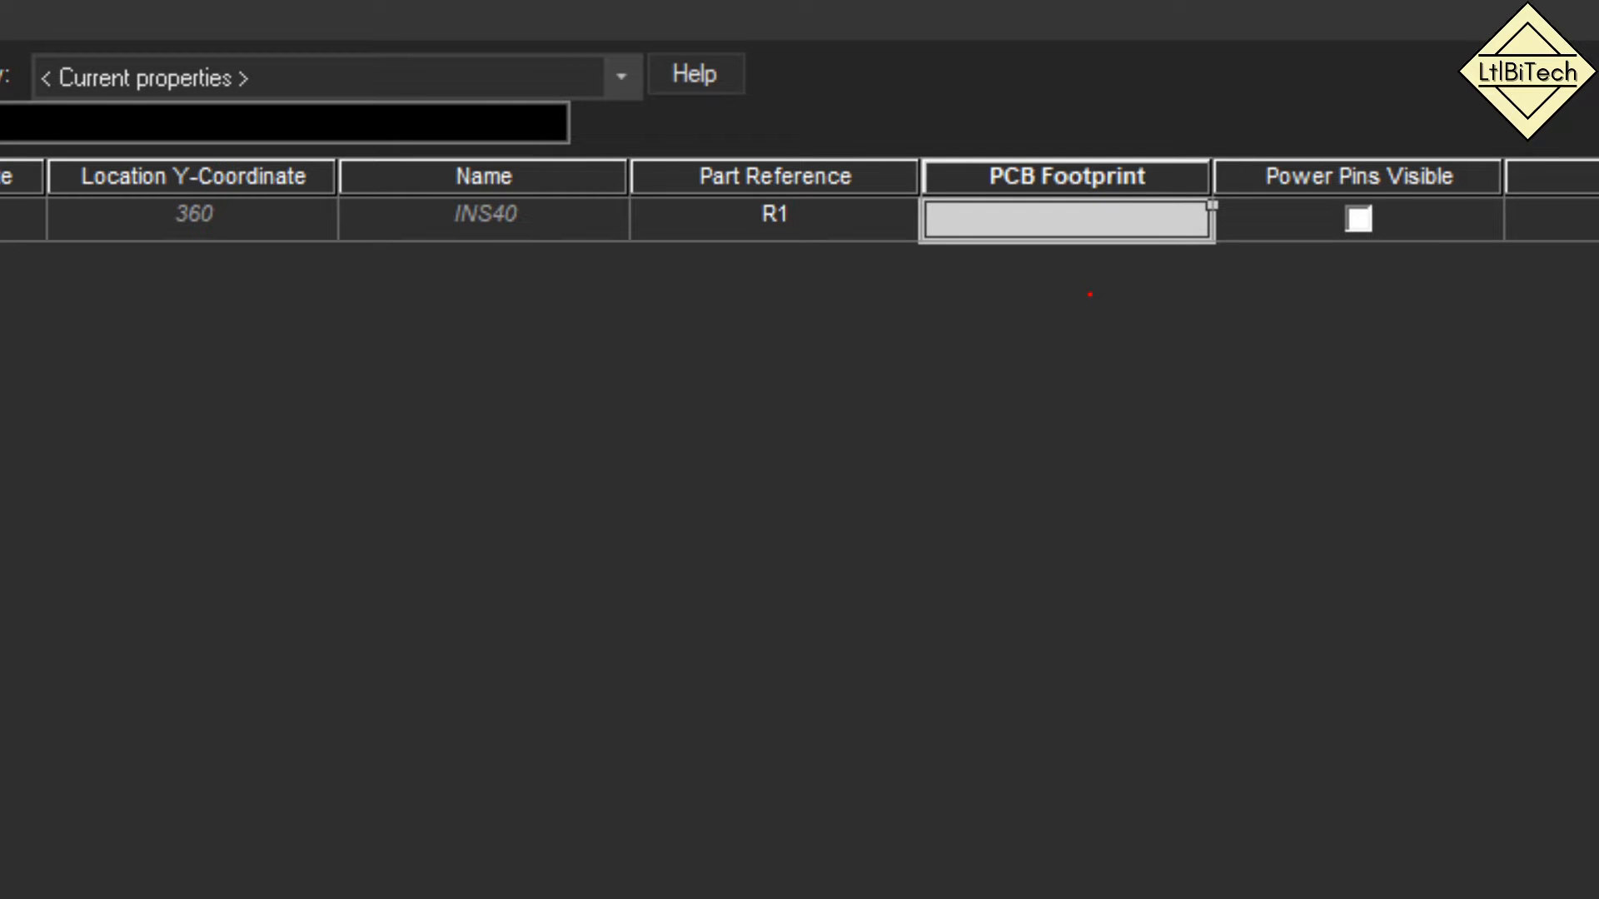
pyautogui.moveTo(1085, 138)
pyautogui.mouseDown()
pyautogui.moveTo(1215, 249)
pyautogui.moveTo(1046, 116)
pyautogui.mouseUp()
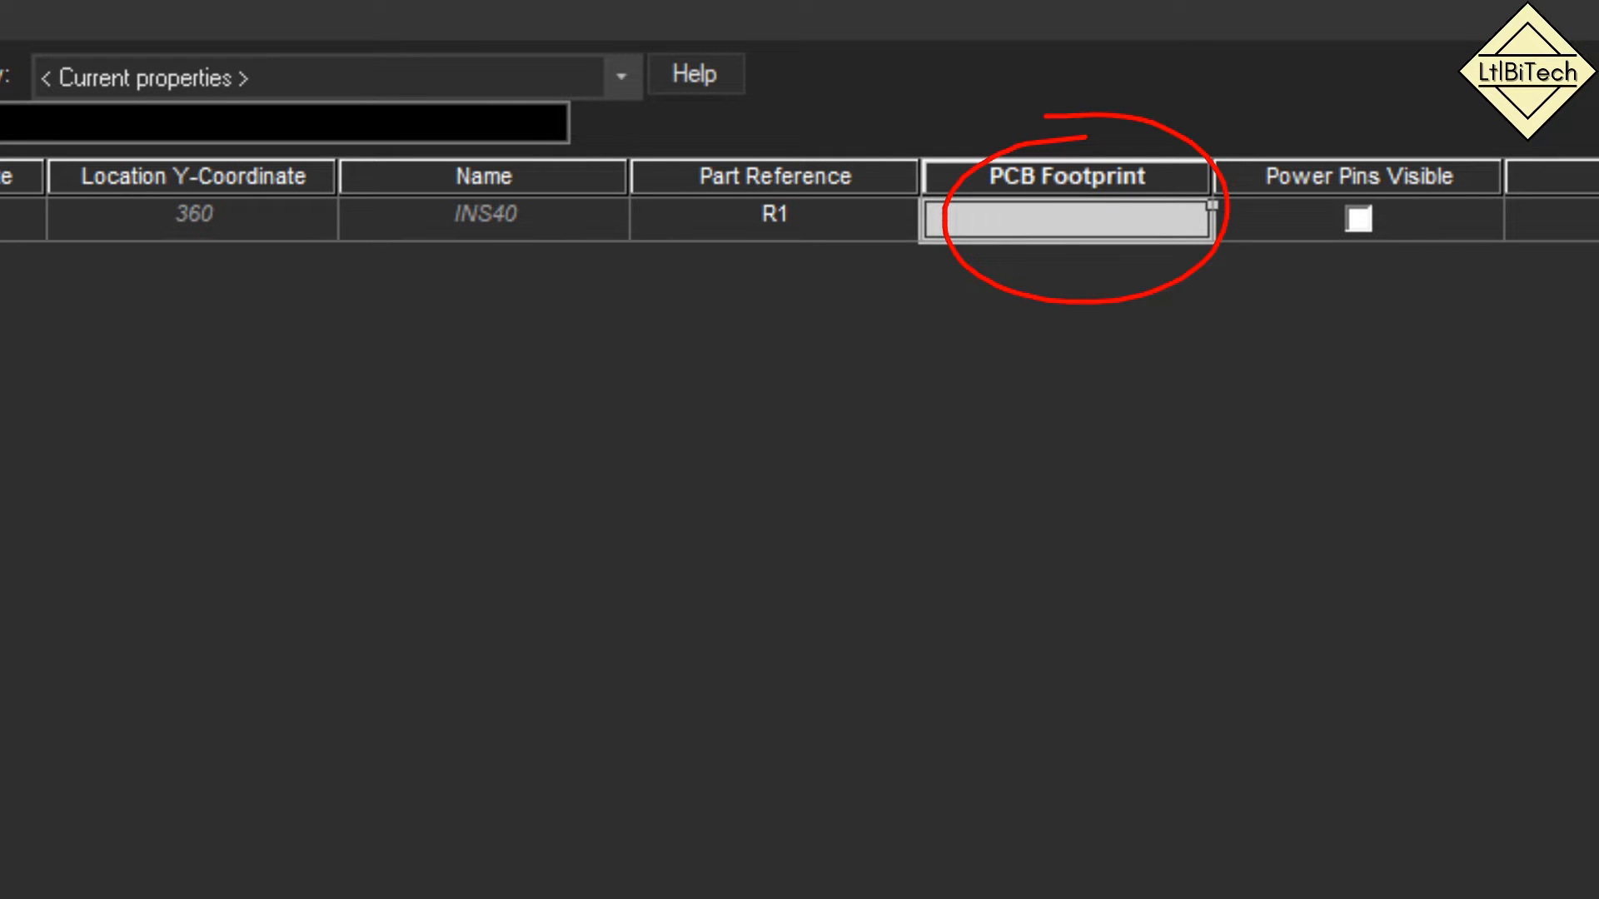
pyautogui.moveTo(802, 158)
pyautogui.mouseDown()
pyautogui.moveTo(747, 171)
pyautogui.moveTo(837, 150)
pyautogui.moveTo(755, 150)
pyautogui.mouseUp()
pyautogui.moveTo(1025, 214); pyautogui.dragTo(1090, 192)
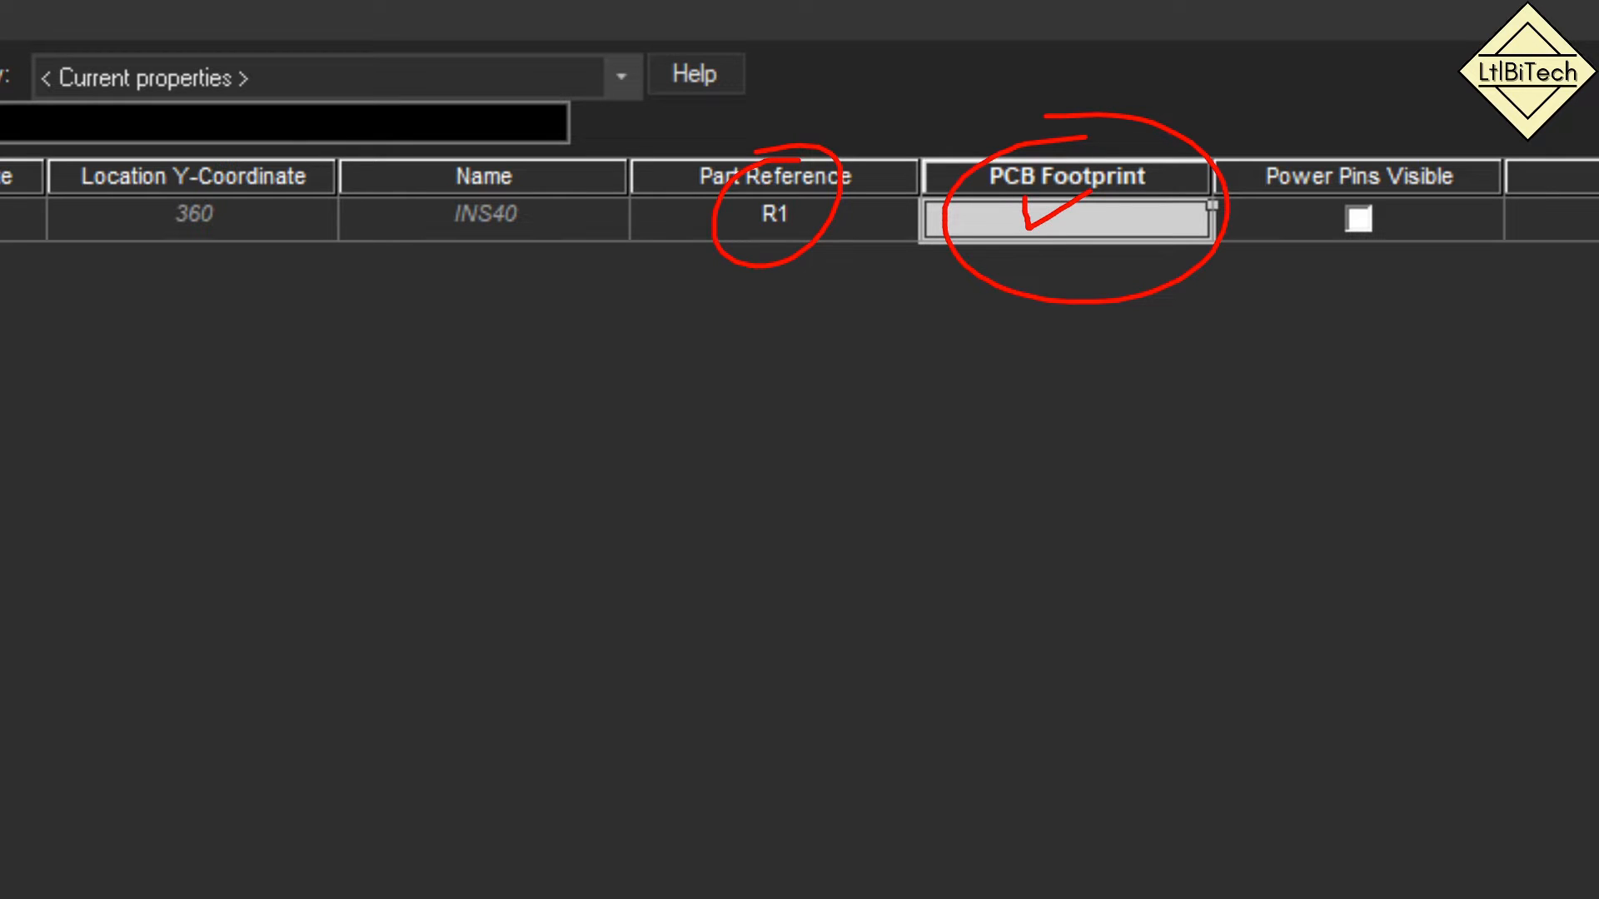
pyautogui.press('Escape')
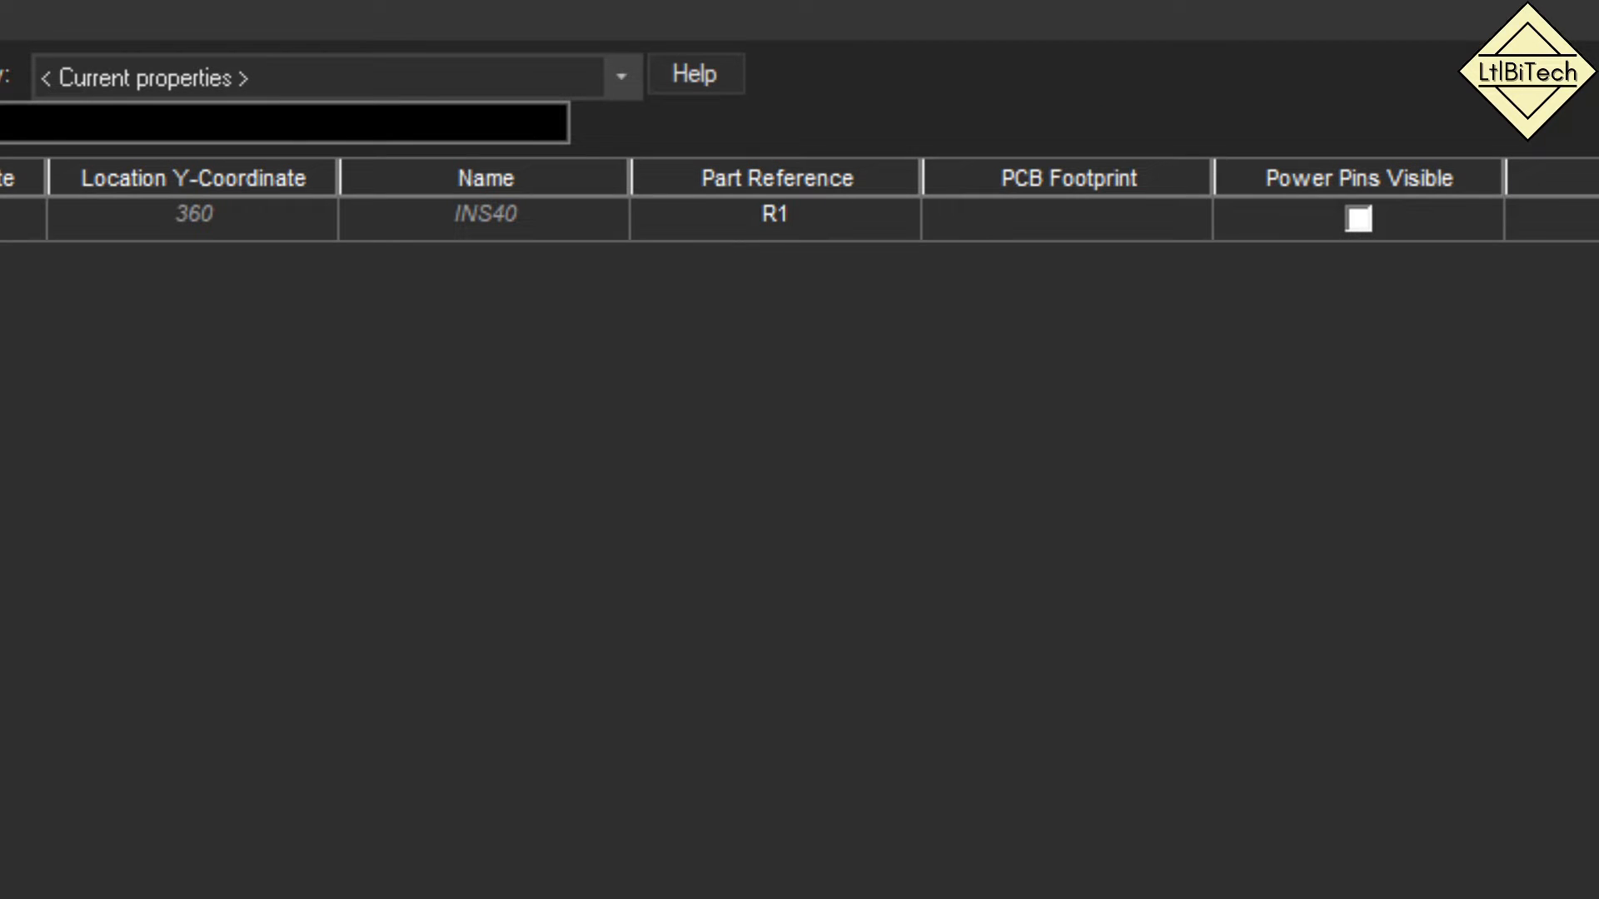
pyautogui.click(1017, 238)
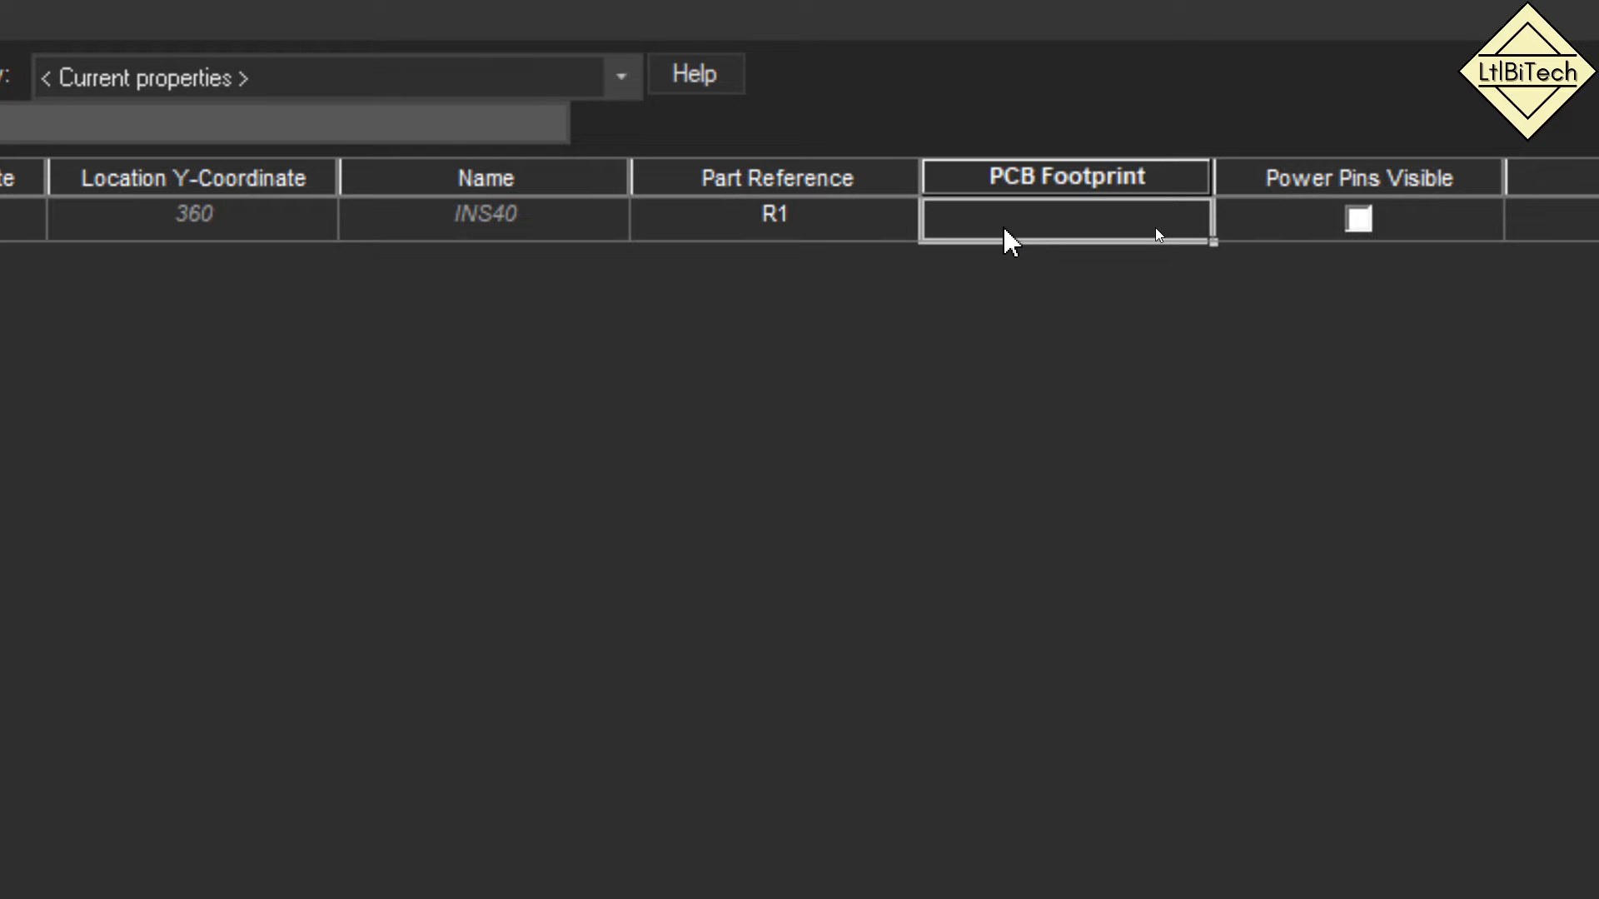
# Set the PCB Footprint property of resistor R1 to resc1005x40.
pyautogui.hotkey('ctrl', 'v')
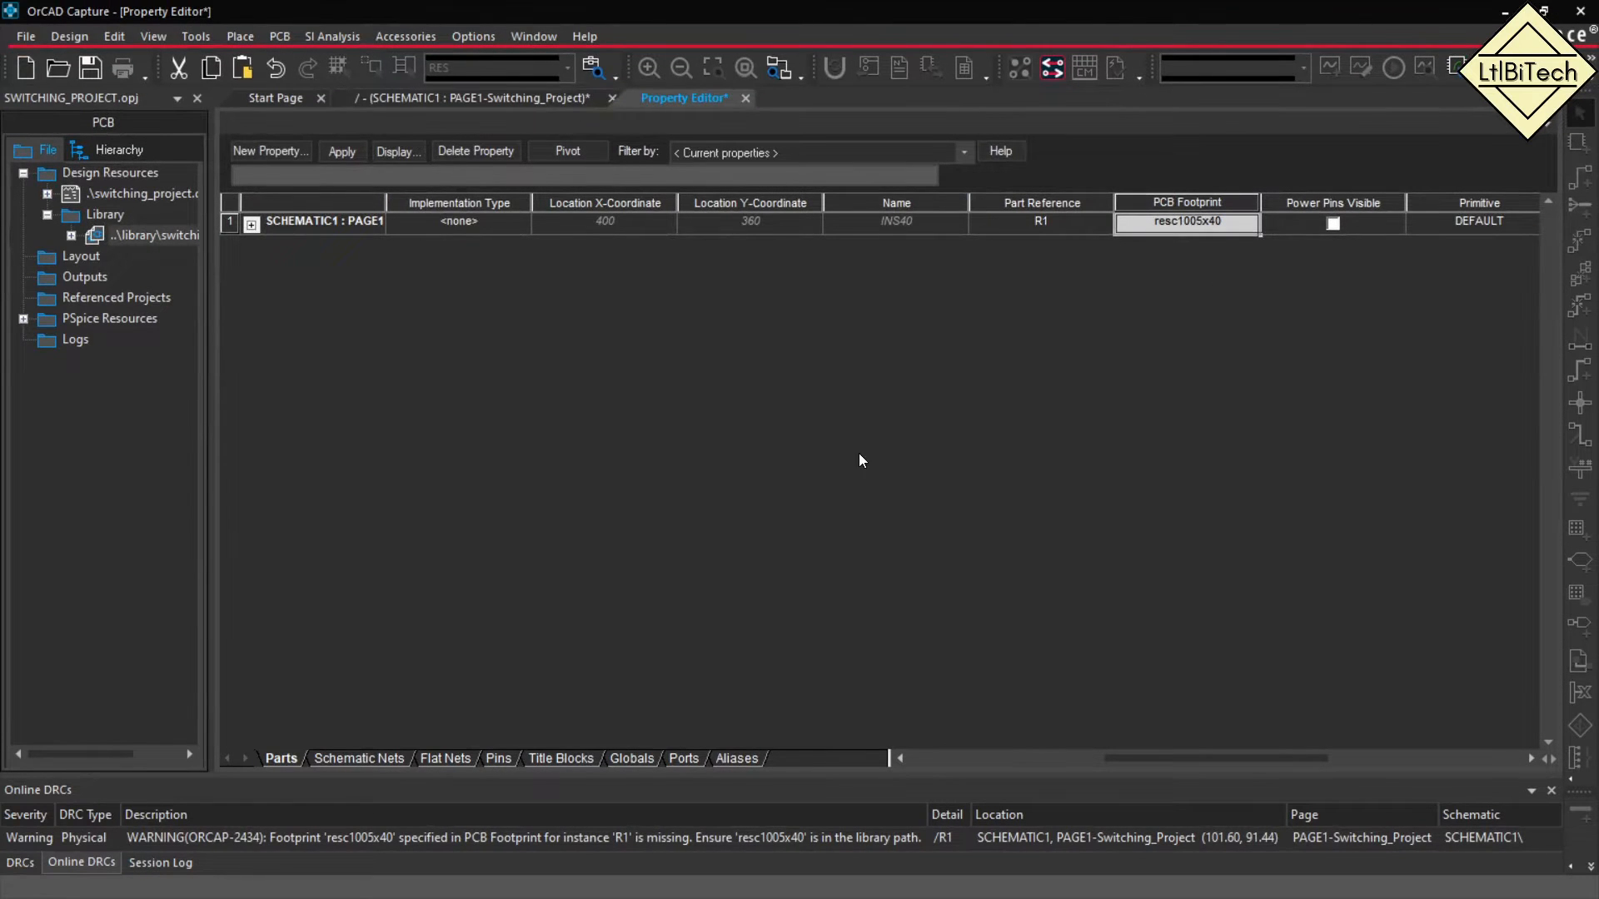
pyautogui.click(1058, 221)
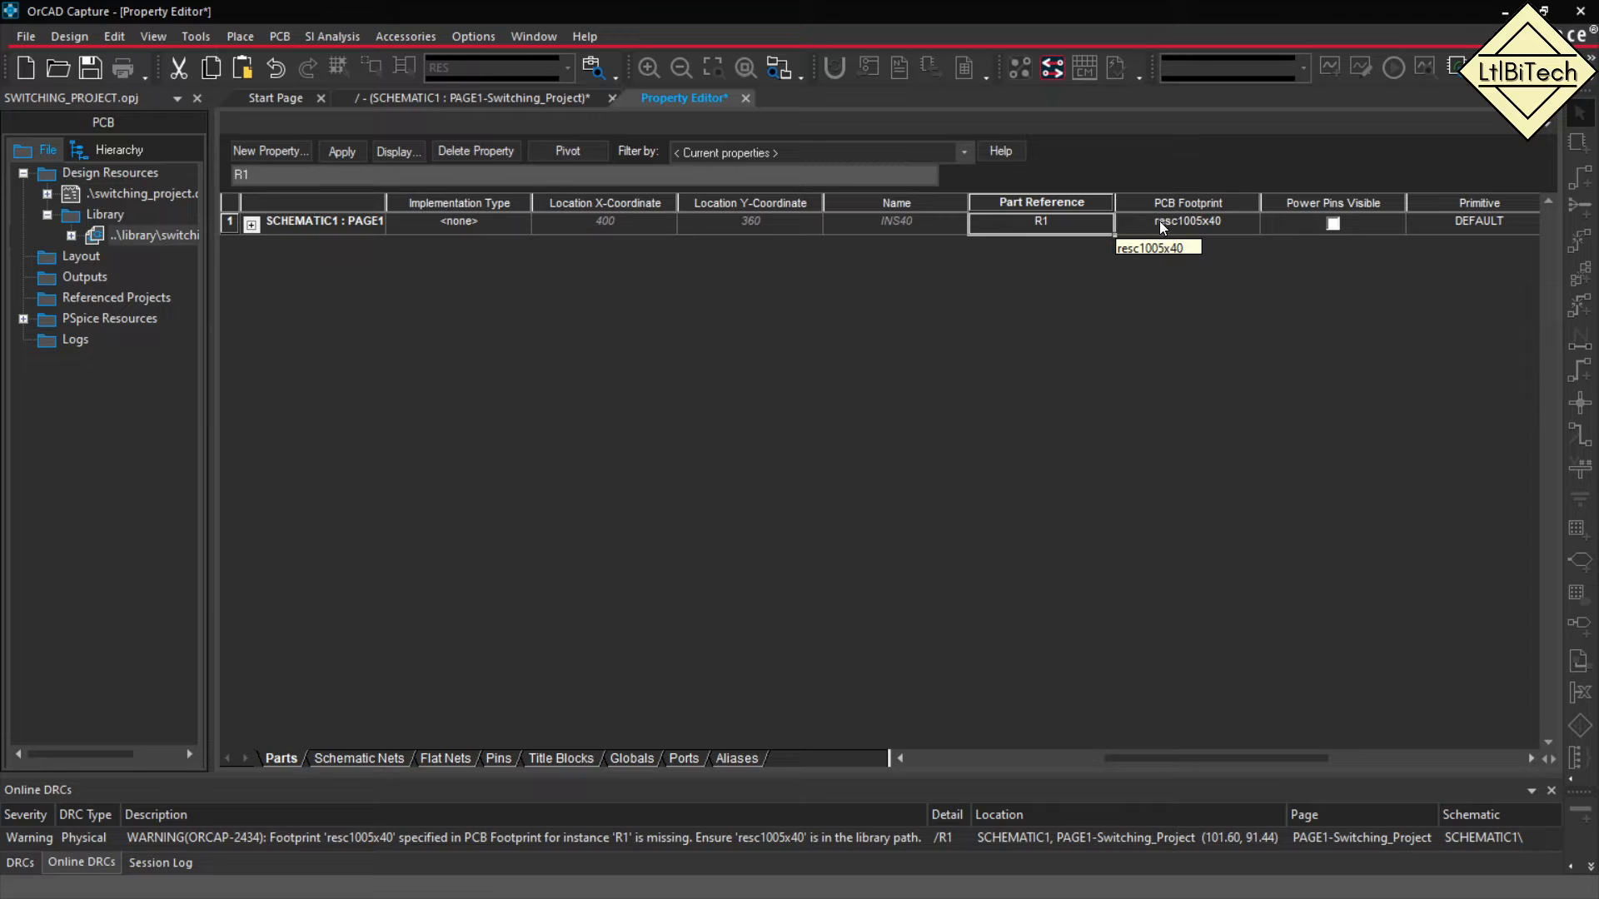
pyautogui.click(1232, 225)
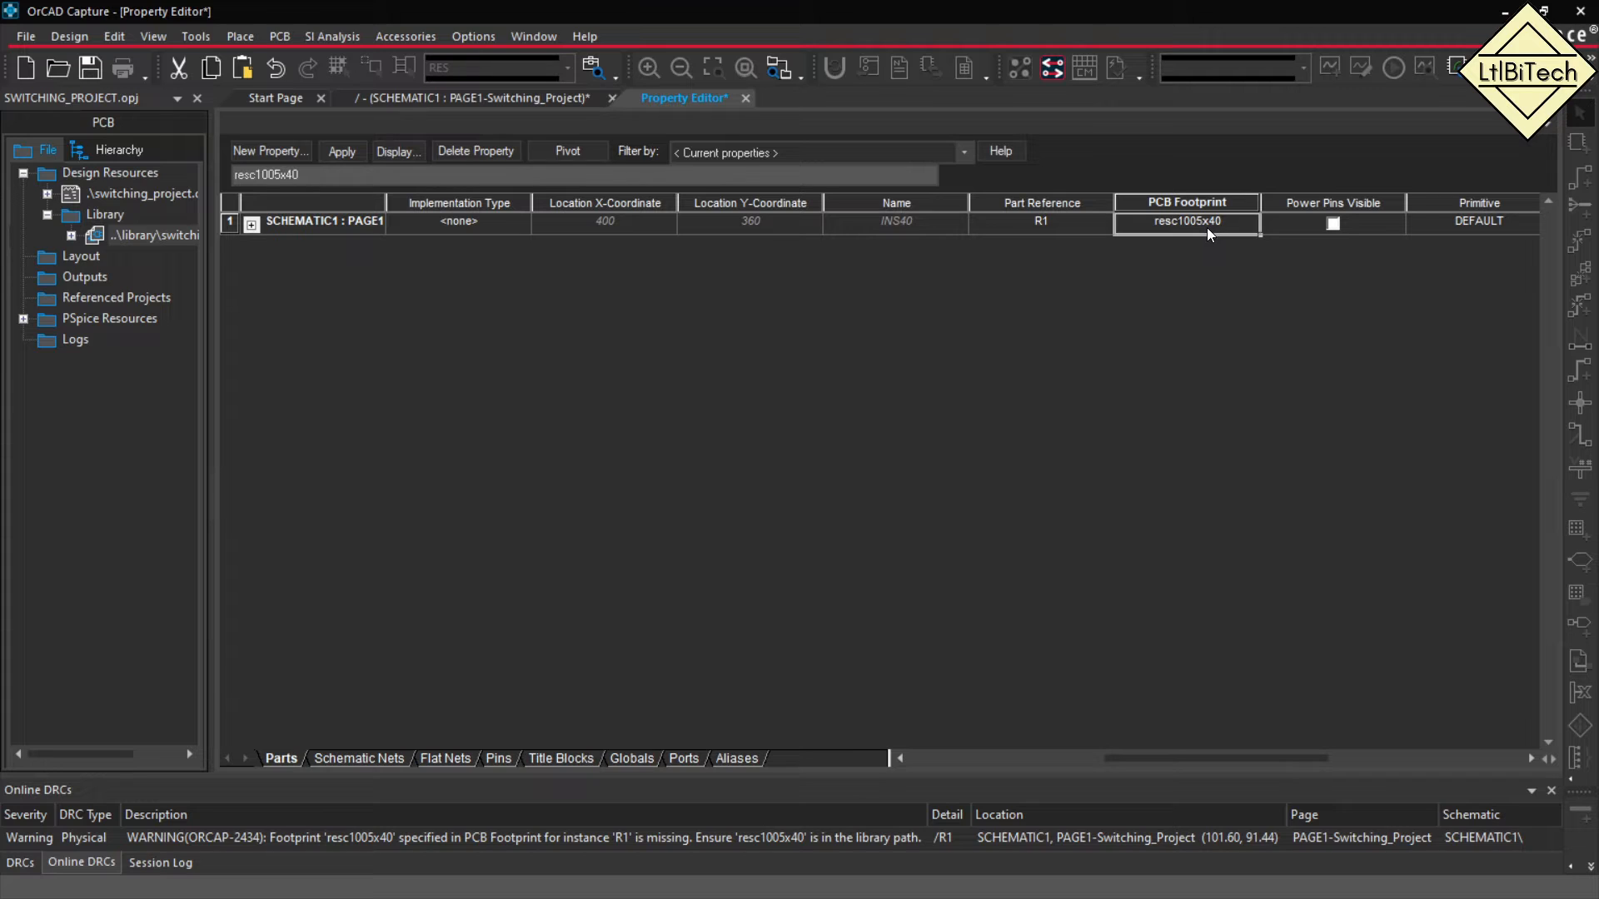
# Draw a freehand resistor symbol labelled R1 as an annotation over the empty area below the properties.
pyautogui.moveTo(574, 476); pyautogui.dragTo(851, 447)
pyautogui.moveTo(651, 346); pyautogui.dragTo(651, 422)
pyautogui.moveTo(653, 382); pyautogui.dragTo(671, 378)
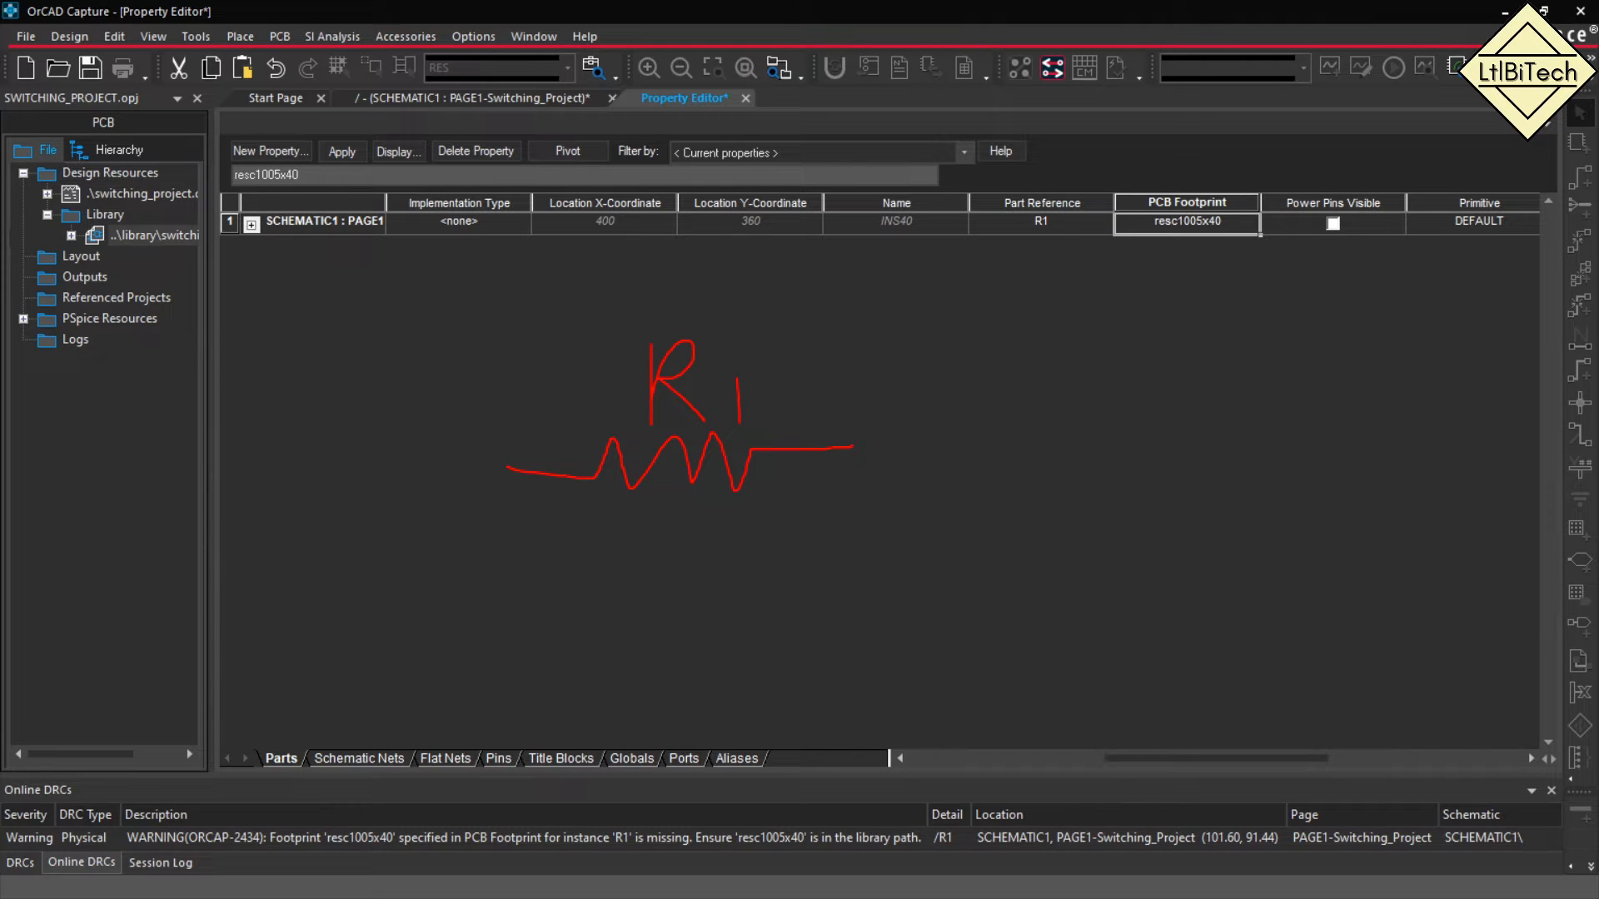
# Draw a rectangular footprint below the R1 sketch, with a hatched pad at each end.
pyautogui.moveTo(537, 510)
pyautogui.mouseDown()
pyautogui.moveTo(697, 627)
pyautogui.moveTo(864, 674)
pyautogui.mouseUp()
pyautogui.moveTo(624, 513); pyautogui.dragTo(637, 666)
pyautogui.moveTo(789, 508); pyautogui.dragTo(780, 645)
pyautogui.moveTo(623, 572); pyautogui.dragTo(590, 651)
pyautogui.moveTo(626, 627); pyautogui.dragTo(605, 684)
pyautogui.moveTo(835, 555); pyautogui.dragTo(799, 596)
pyautogui.moveTo(853, 574); pyautogui.dragTo(814, 617)
pyautogui.moveTo(851, 606); pyautogui.dragTo(812, 663)
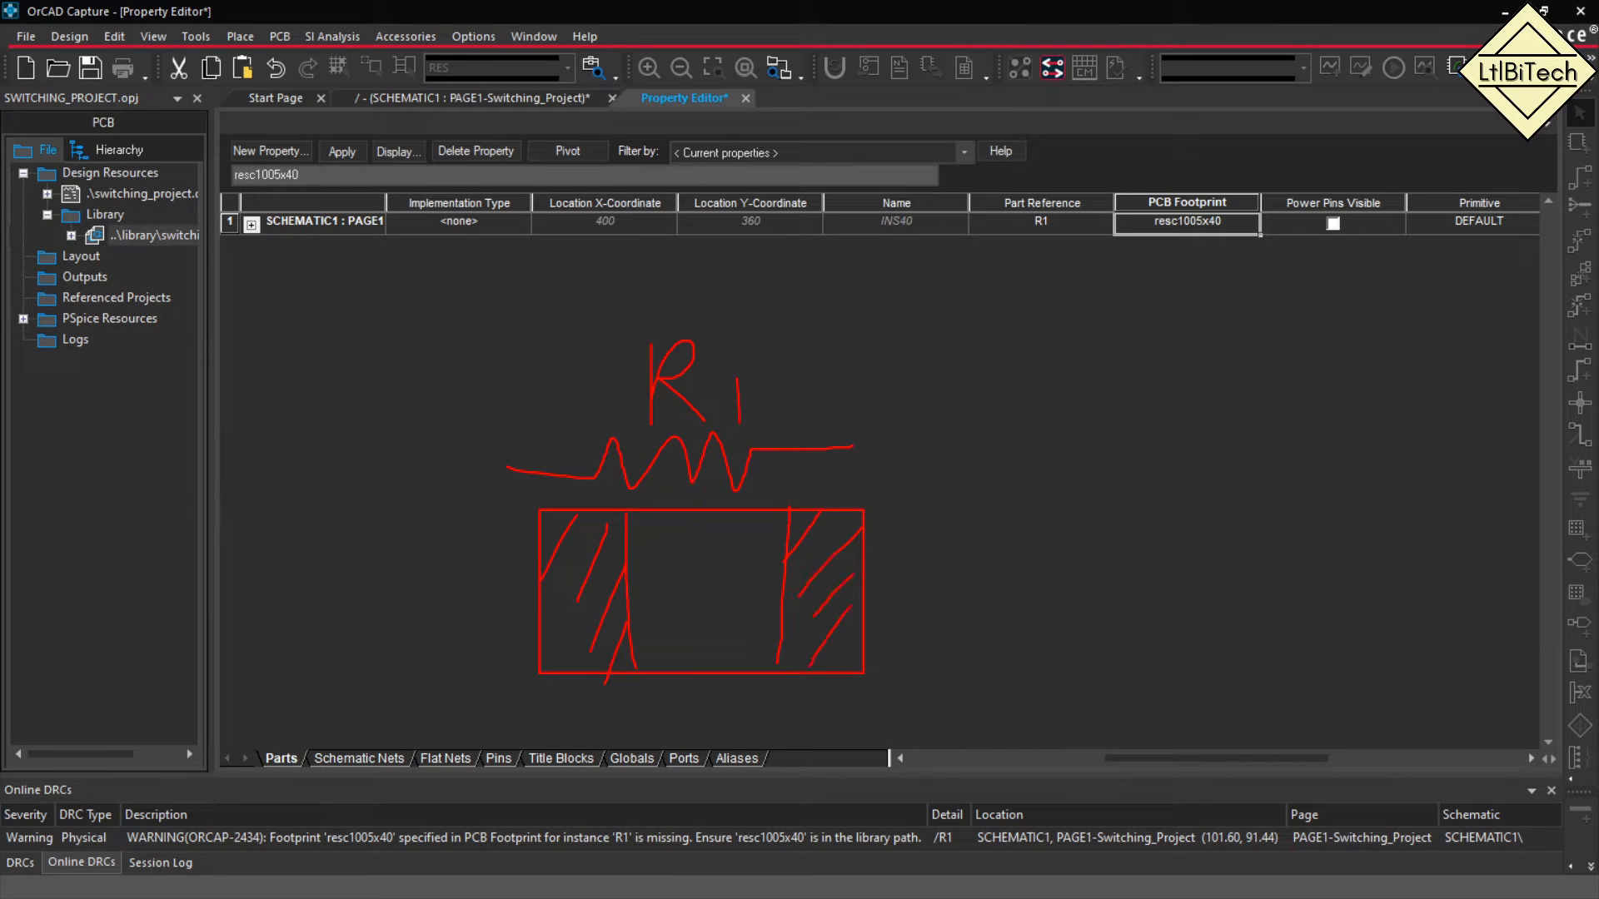
# Add further marks around the symbol and footprint sketches, and clear all annotations.
pyautogui.moveTo(837, 398); pyautogui.dragTo(891, 419)
pyautogui.moveTo(584, 558); pyautogui.dragTo(584, 601)
pyautogui.moveTo(819, 586)
pyautogui.mouseDown()
pyautogui.moveTo(839, 552)
pyautogui.moveTo(812, 612)
pyautogui.moveTo(858, 629)
pyautogui.mouseUp()
pyautogui.moveTo(485, 410); pyautogui.dragTo(481, 576)
pyautogui.moveTo(912, 574); pyautogui.dragTo(989, 581)
pyautogui.moveTo(1227, 417)
pyautogui.mouseDown()
pyautogui.moveTo(1040, 279)
pyautogui.moveTo(853, 375)
pyautogui.moveTo(905, 369)
pyautogui.mouseUp()
pyautogui.press('Escape')
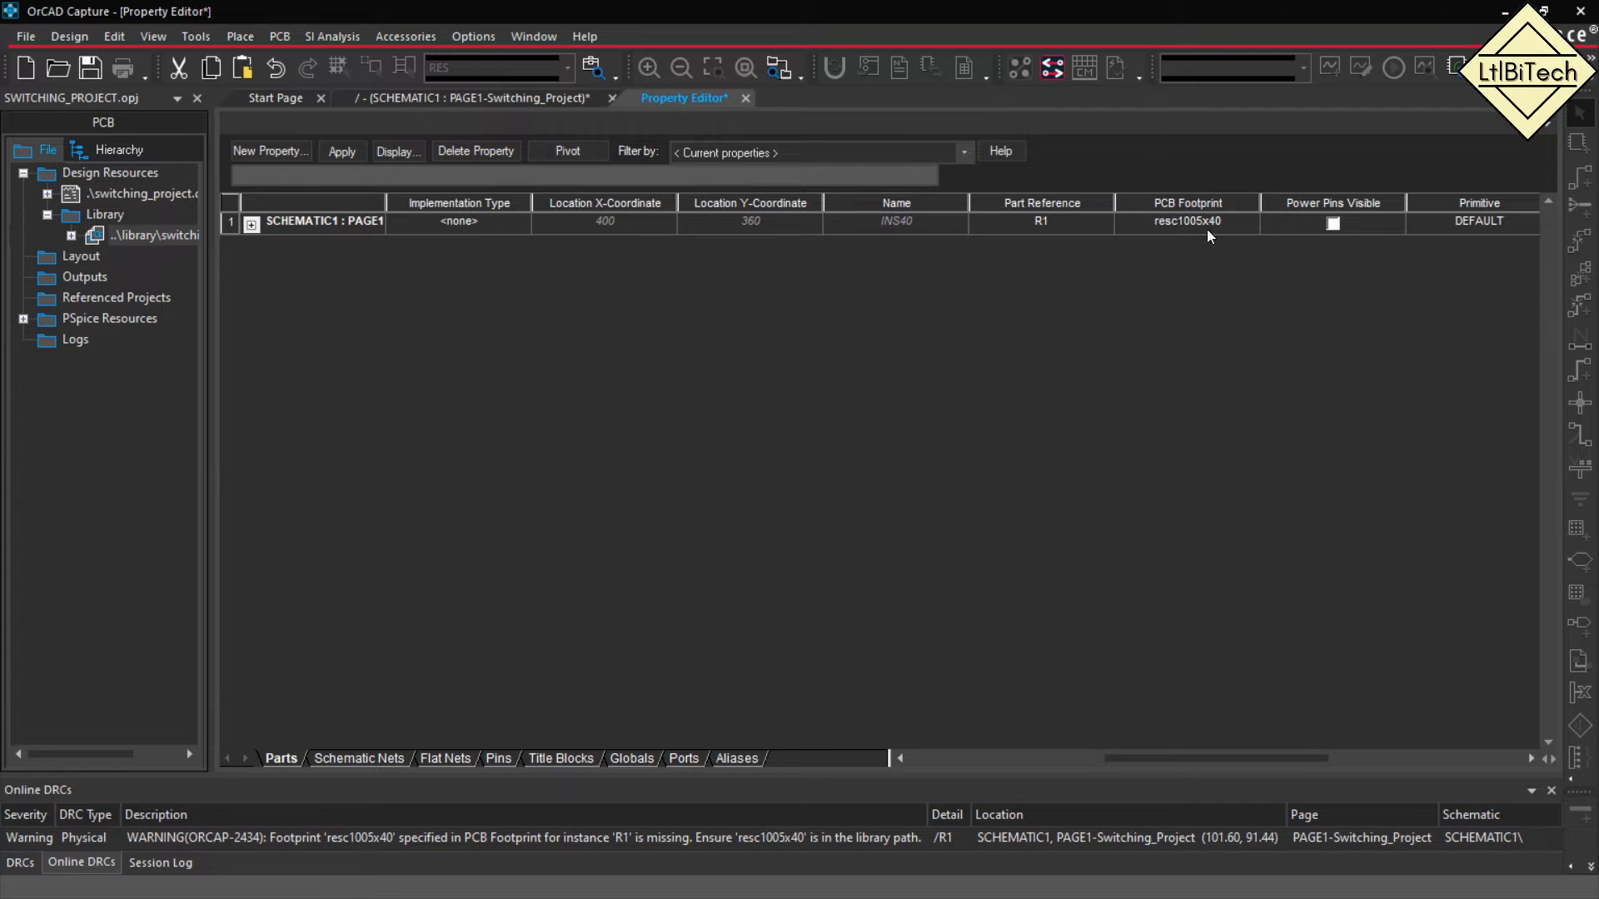
# Save R1's edited properties and close the Property Editor.
pyautogui.click(1247, 229)
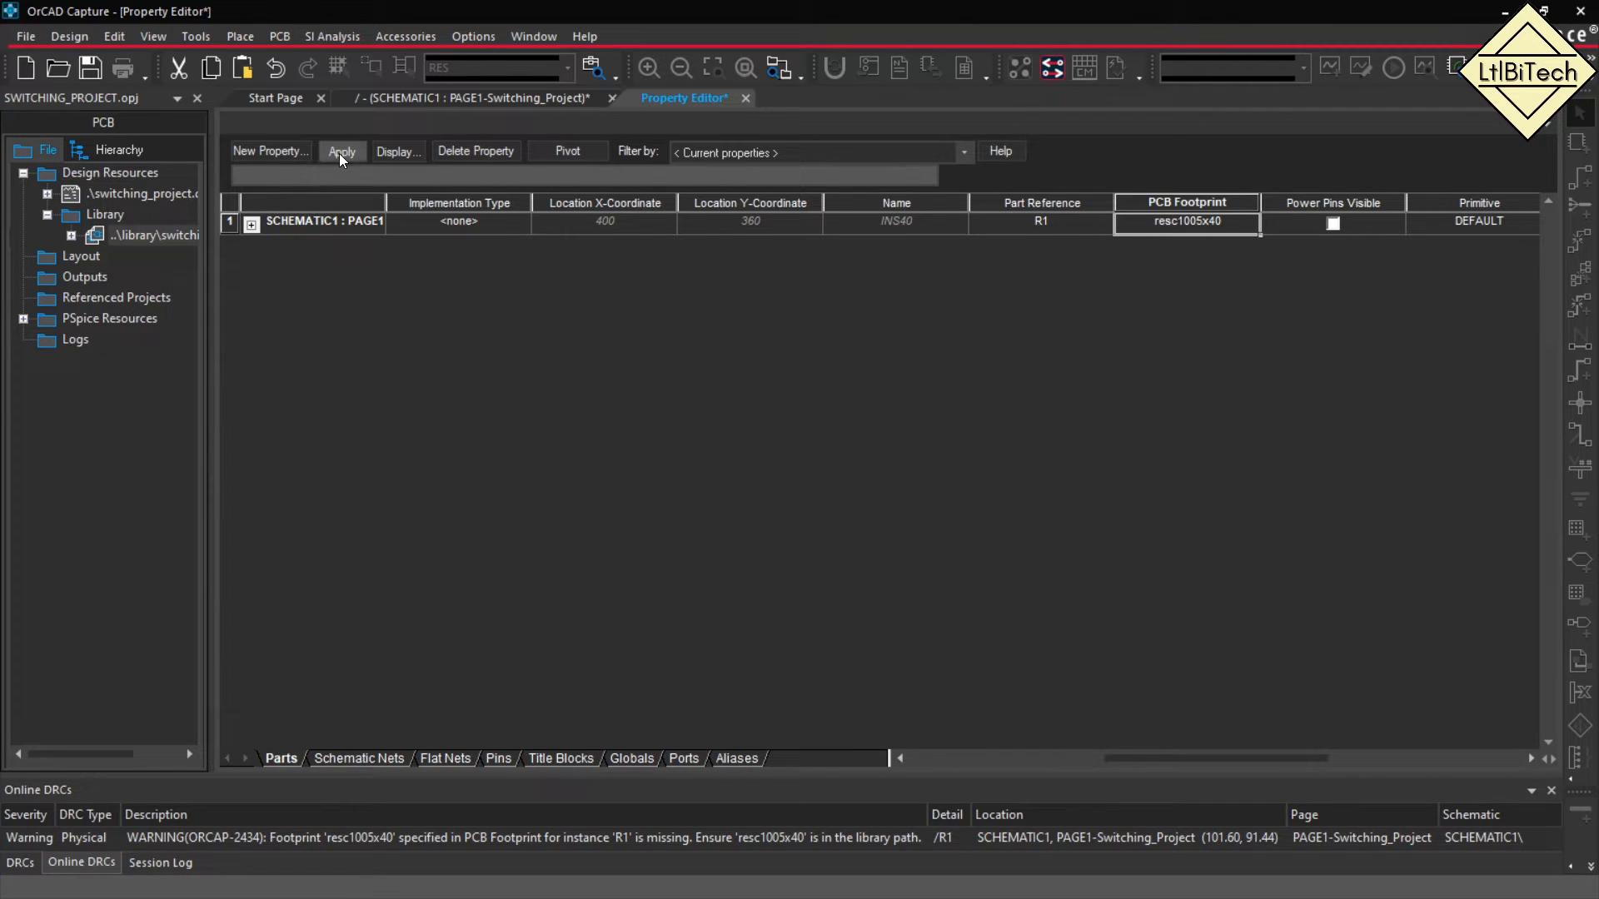
pyautogui.rightClick(684, 96)
pyautogui.click(708, 109)
pyautogui.rightClick(681, 102)
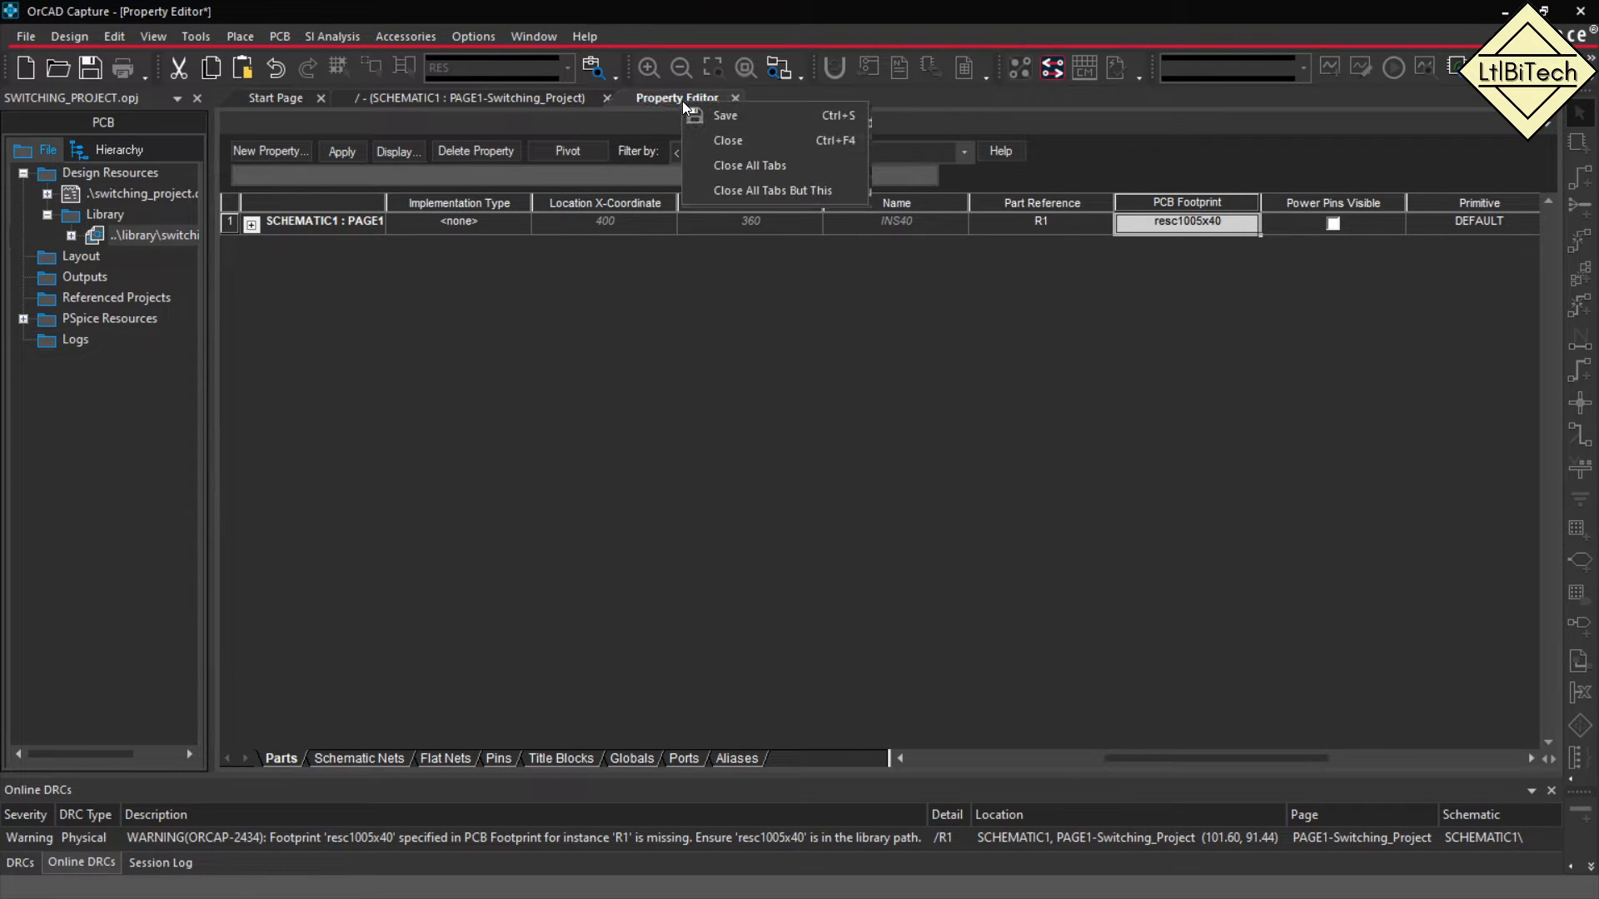
pyautogui.click(721, 140)
pyautogui.click(1123, 382)
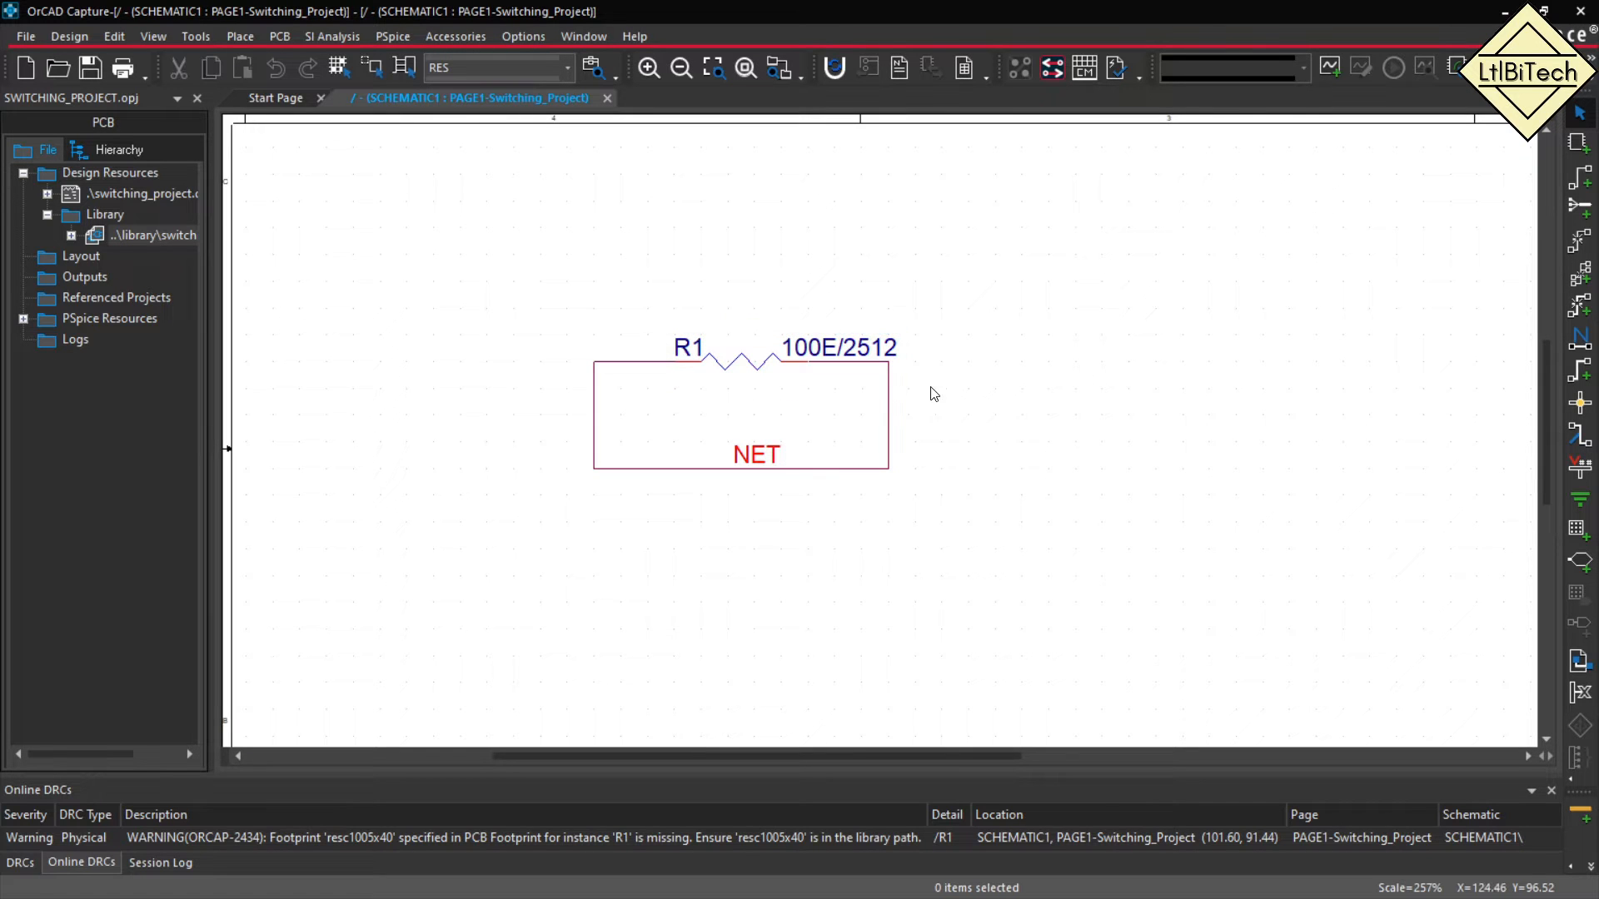
# Open R1's properties, review its PCB Footprint entry, and close the Property Editor.
pyautogui.doubleClick(740, 366)
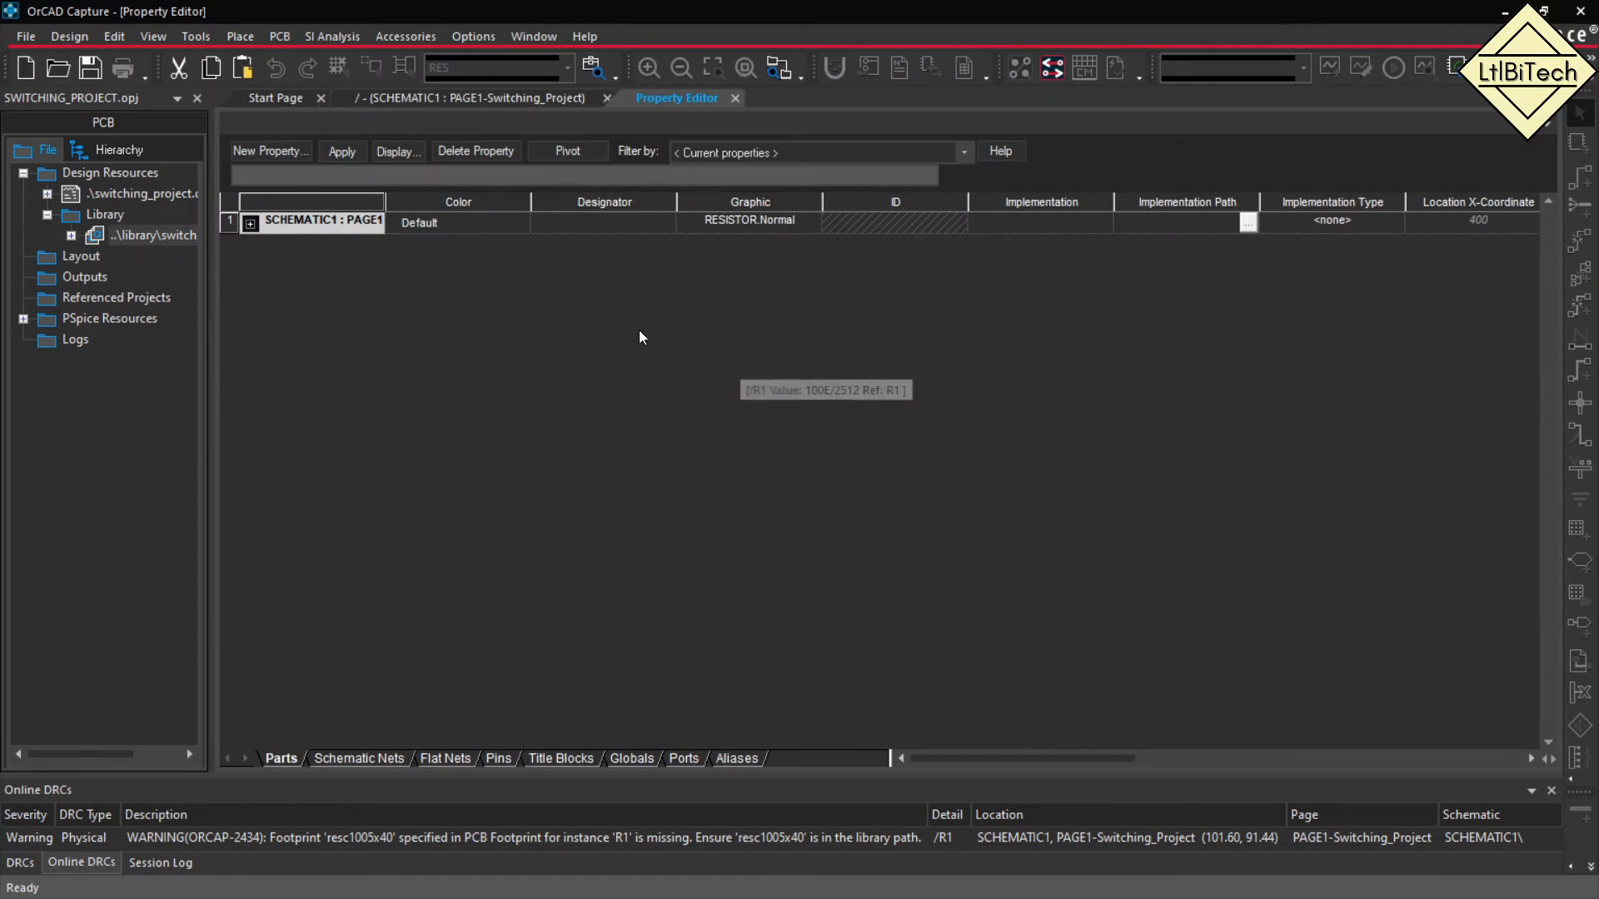
pyautogui.click(485, 200)
pyautogui.click(642, 201)
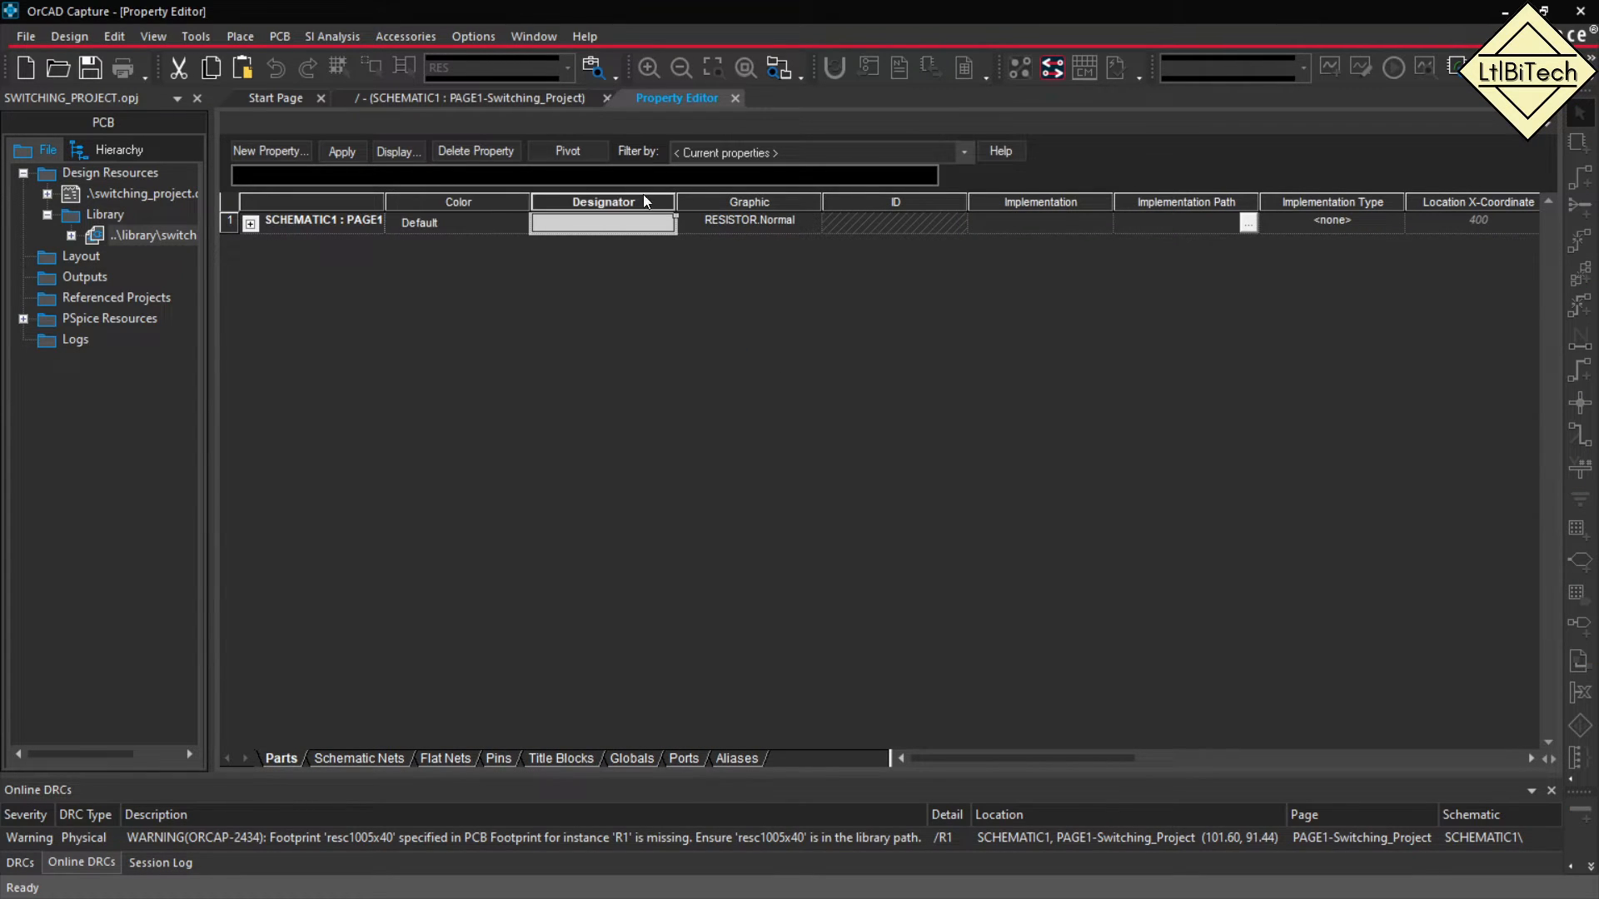
pyautogui.moveTo(1116, 756); pyautogui.dragTo(1379, 741)
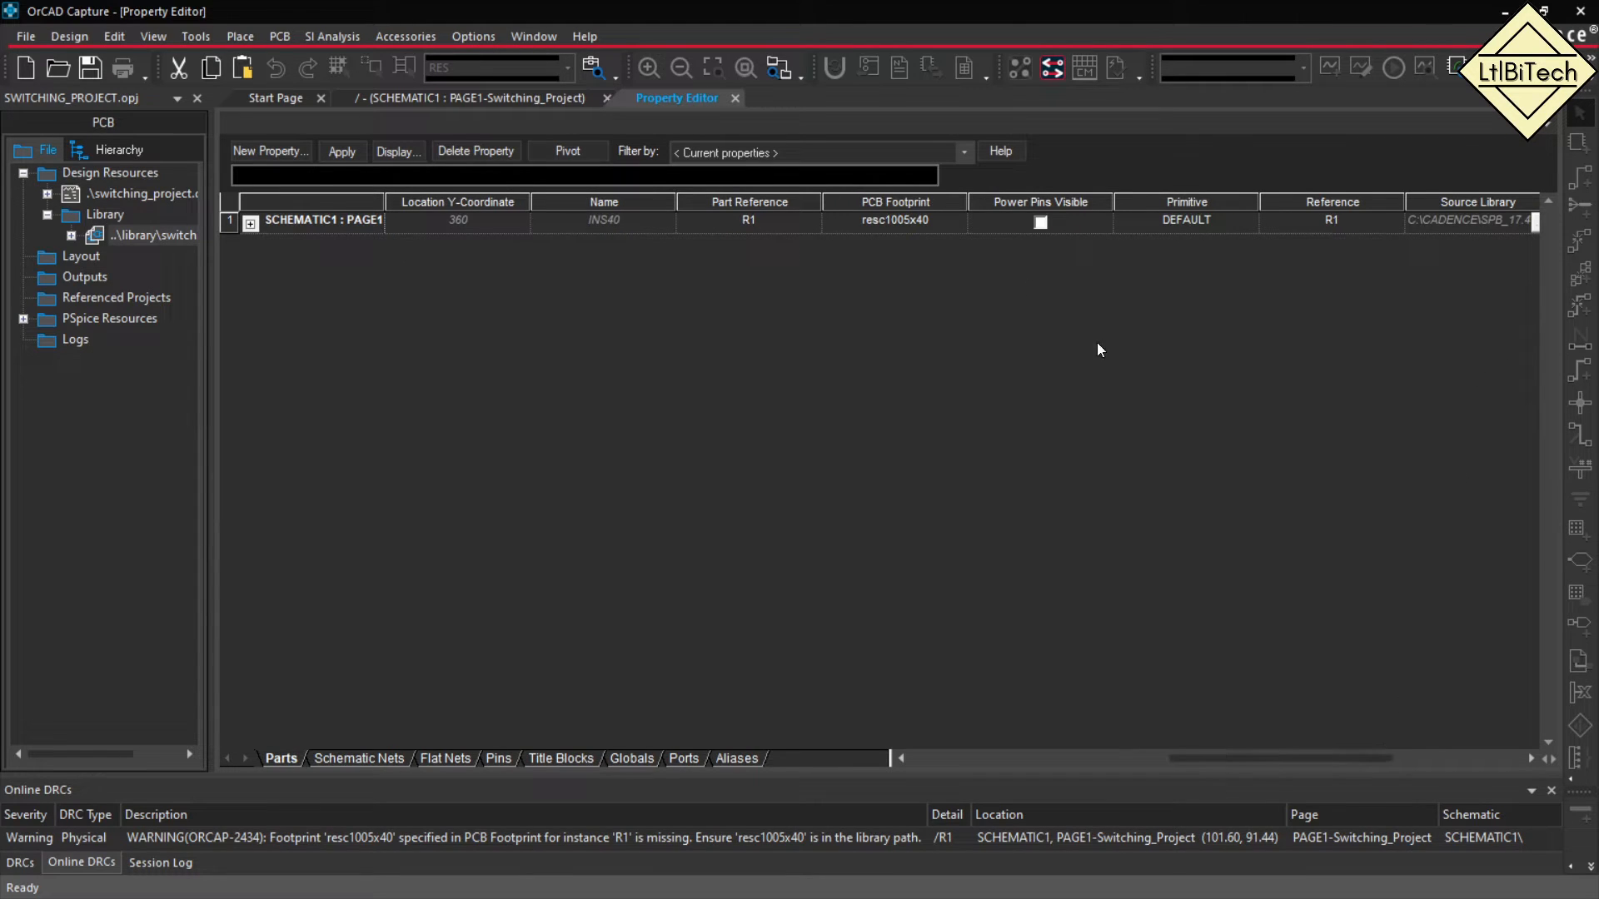
pyautogui.click(924, 202)
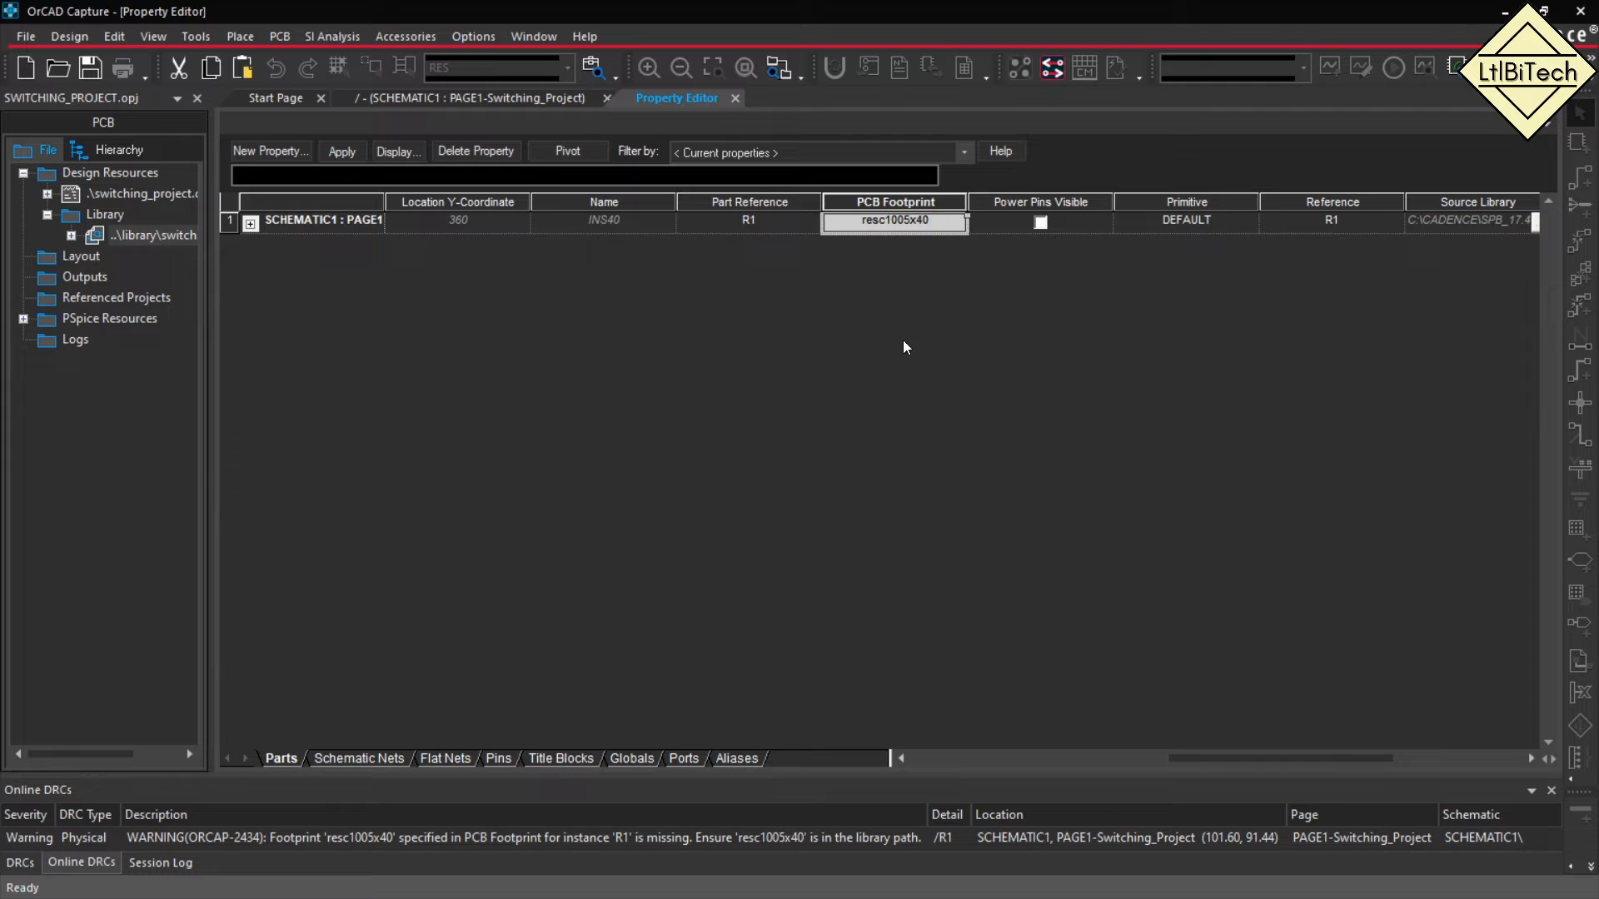
pyautogui.moveTo(1219, 753); pyautogui.dragTo(956, 771)
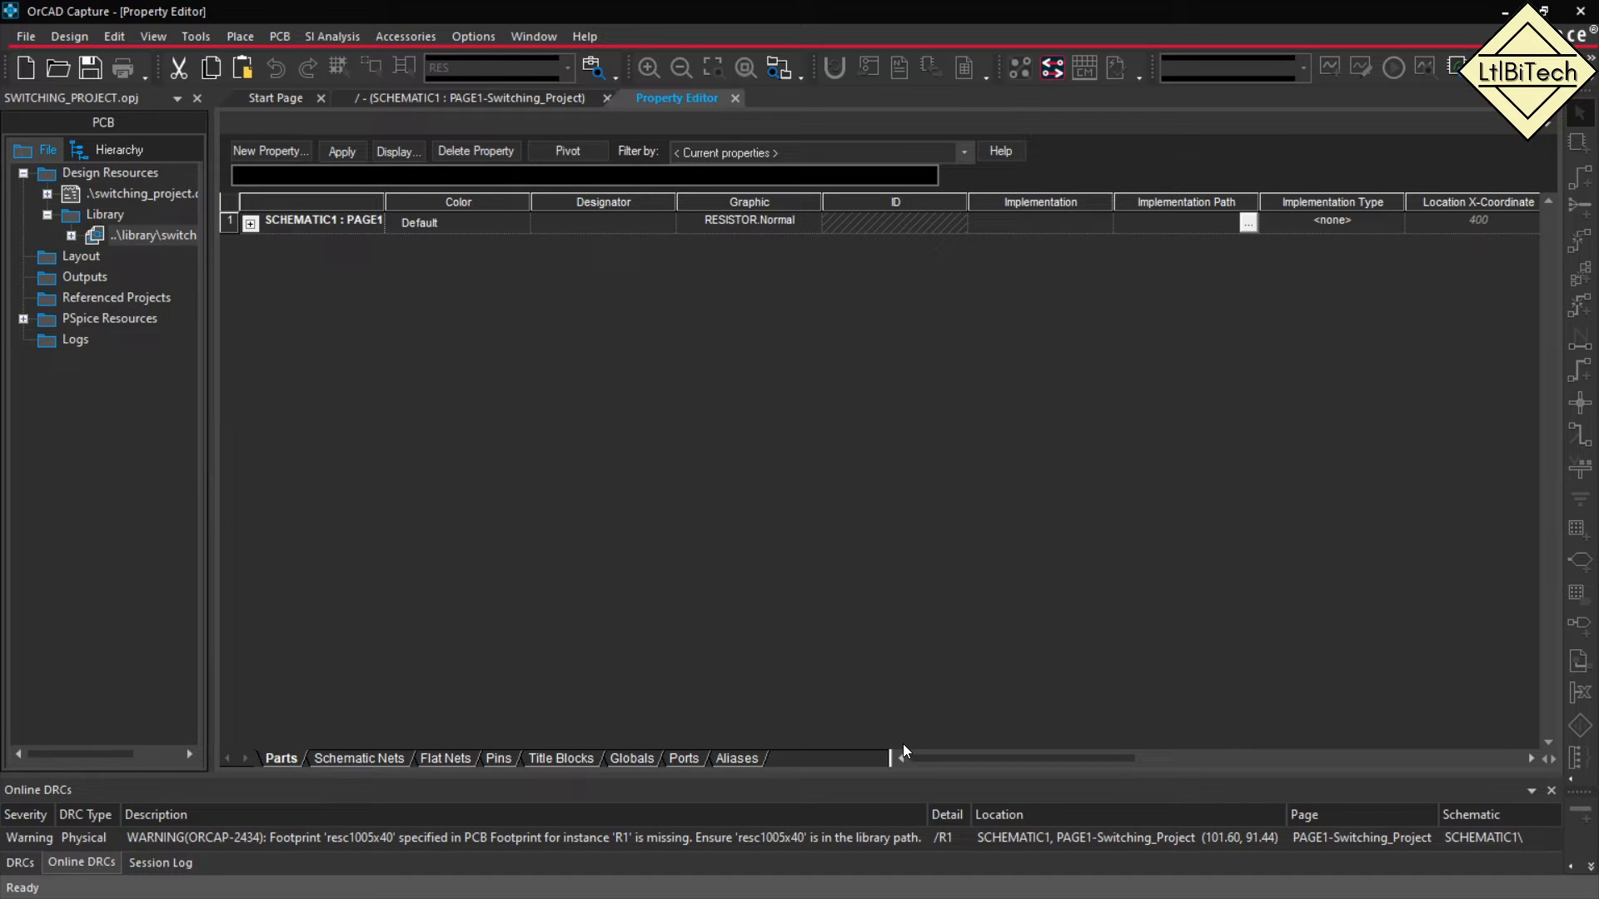
pyautogui.click(735, 99)
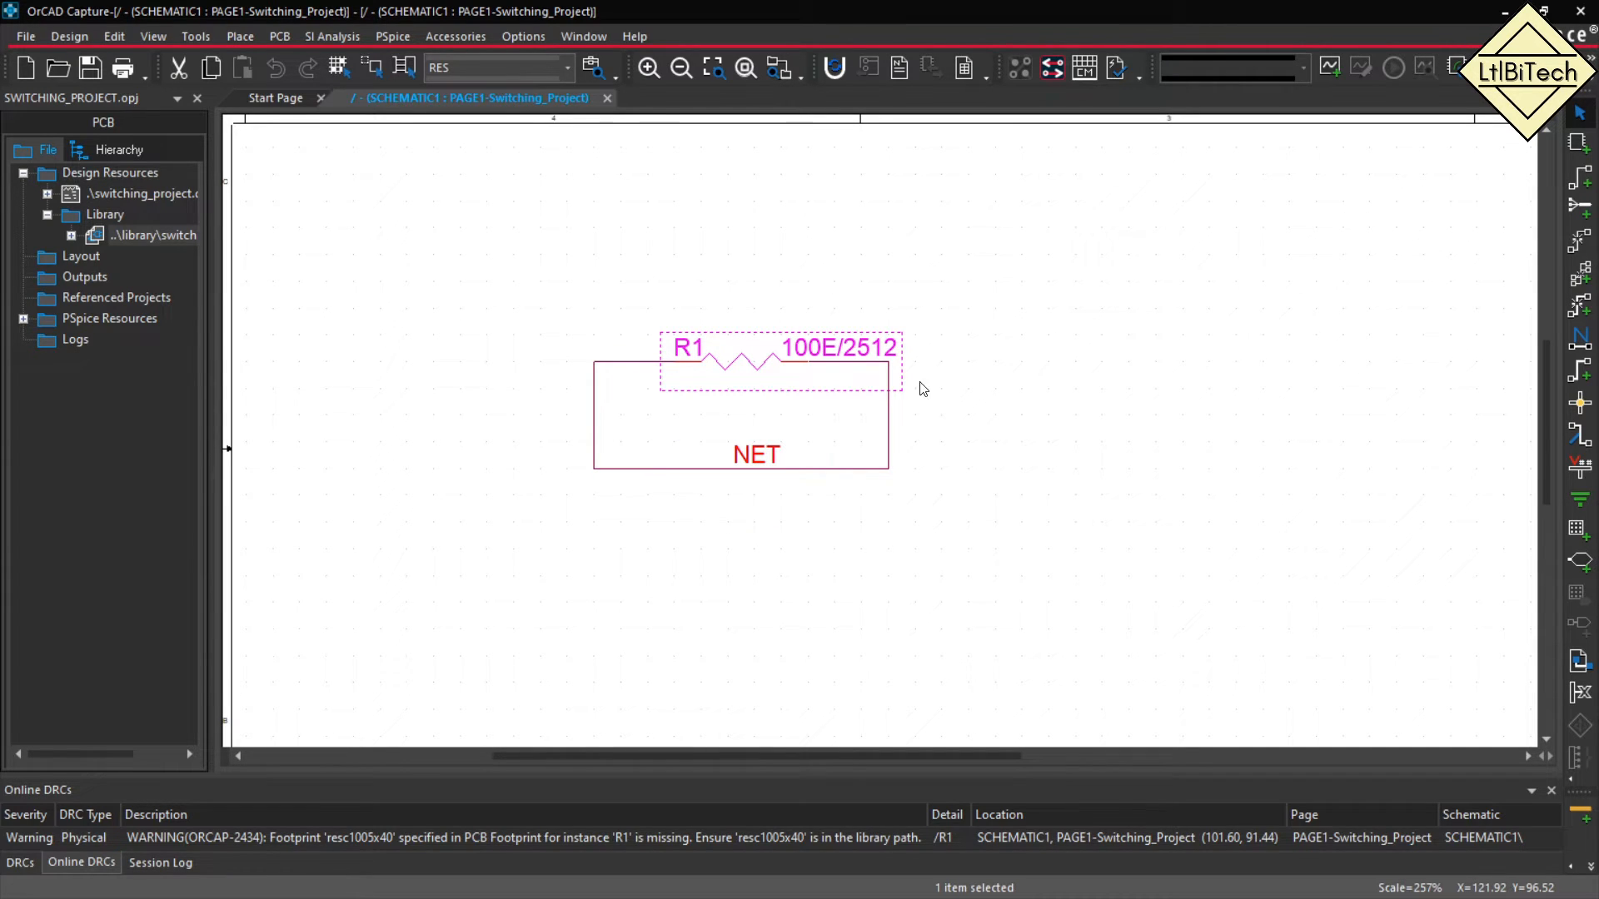
# Check the NET wire and resistor R1 on the schematic page, leaving neither selected.
pyautogui.click(755, 468)
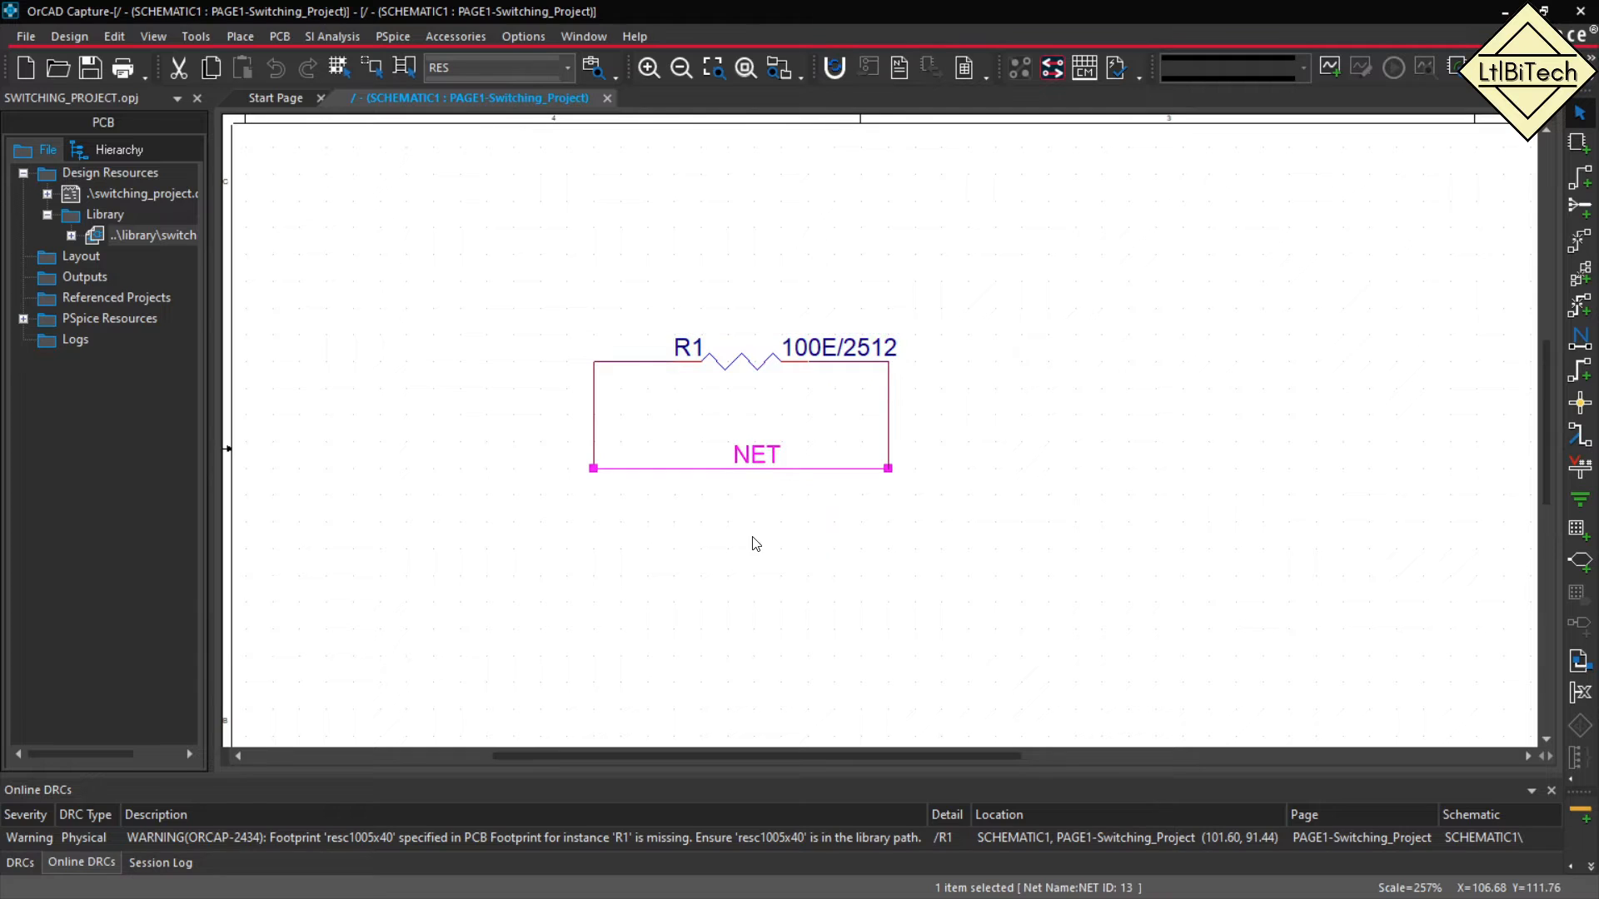
pyautogui.click(740, 369)
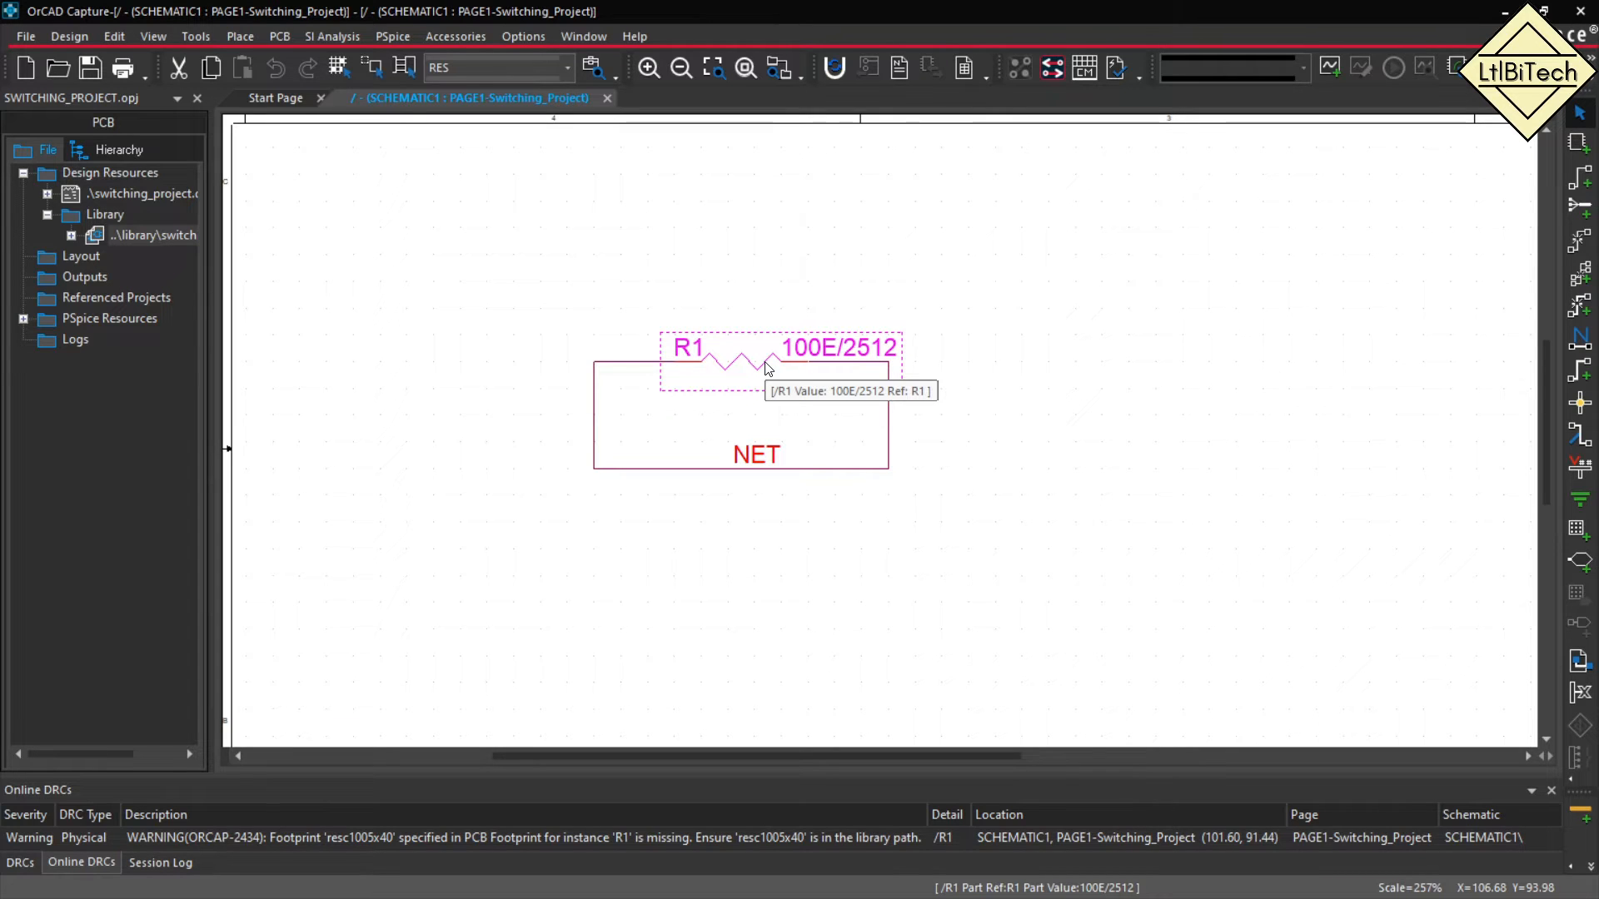
pyautogui.click(998, 446)
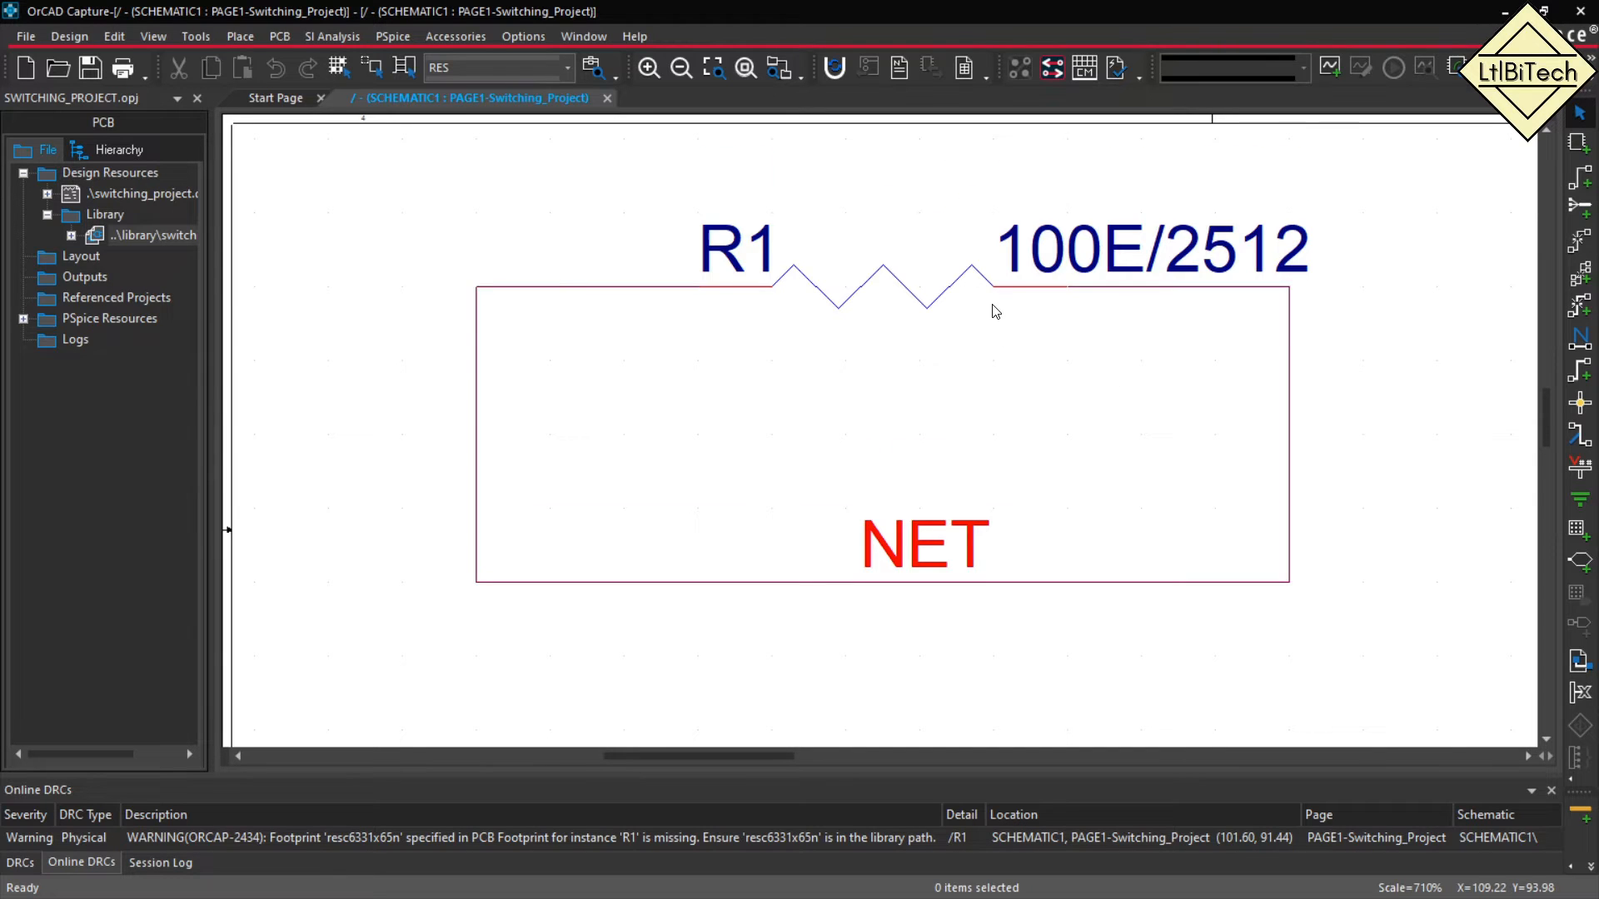
# Draw a freehand resistor symbol labelled R1 as an annotation over a blank area of the schematic page.
pyautogui.scroll(-3, 993, 310)
pyautogui.scroll(-3, 992, 311)
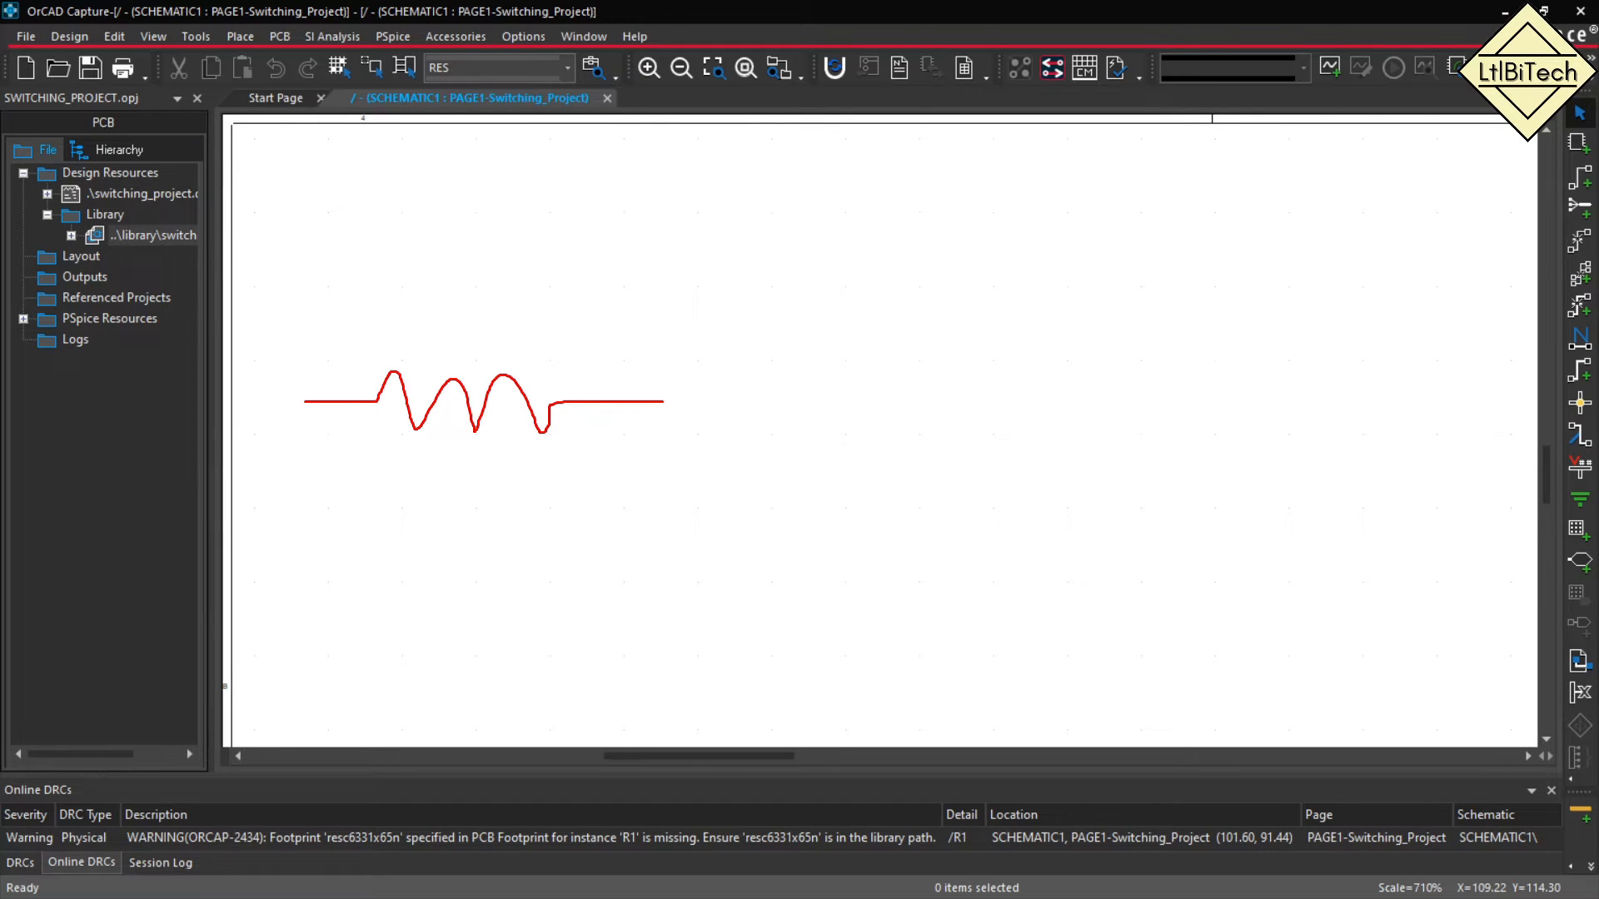
pyautogui.moveTo(462, 325)
pyautogui.mouseDown()
pyautogui.moveTo(489, 263)
pyautogui.moveTo(497, 317)
pyautogui.moveTo(523, 319)
pyautogui.mouseUp()
# Draw a rectangular footprint with two hatched end pads beside the R1 sketch, and an arrow from it to the symbol.
pyautogui.moveTo(755, 317)
pyautogui.mouseDown()
pyautogui.moveTo(777, 352)
pyautogui.moveTo(1065, 458)
pyautogui.moveTo(1107, 499)
pyautogui.mouseUp()
pyautogui.moveTo(836, 310); pyautogui.dragTo(836, 500)
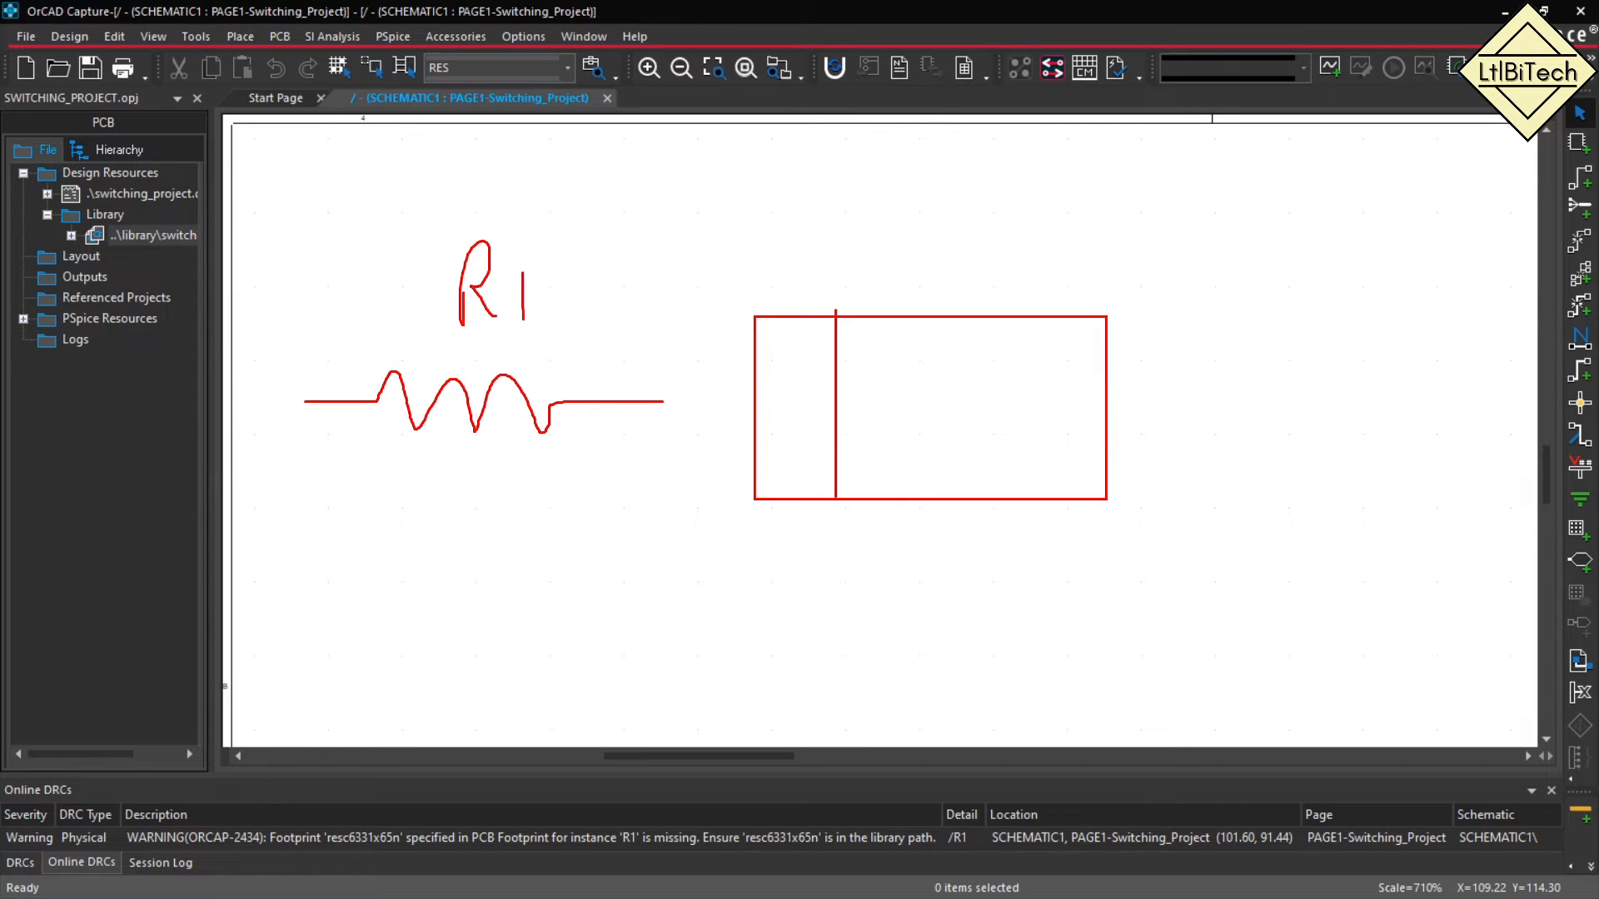
pyautogui.moveTo(1013, 319); pyautogui.dragTo(1014, 508)
pyautogui.moveTo(781, 326)
pyautogui.mouseDown()
pyautogui.moveTo(760, 388)
pyautogui.moveTo(785, 466)
pyautogui.mouseUp()
pyautogui.moveTo(827, 439); pyautogui.dragTo(799, 501)
pyautogui.moveTo(1049, 330)
pyautogui.mouseDown()
pyautogui.moveTo(1010, 393)
pyautogui.moveTo(1037, 410)
pyautogui.moveTo(1039, 445)
pyautogui.mouseUp()
pyautogui.moveTo(1074, 441)
pyautogui.mouseDown()
pyautogui.moveTo(1031, 495)
pyautogui.moveTo(1049, 506)
pyautogui.mouseUp()
pyautogui.moveTo(786, 522)
pyautogui.mouseDown()
pyautogui.moveTo(774, 553)
pyautogui.moveTo(531, 544)
pyautogui.moveTo(504, 472)
pyautogui.mouseUp()
pyautogui.moveTo(504, 472)
pyautogui.mouseDown()
pyautogui.moveTo(499, 509)
pyautogui.moveTo(545, 498)
pyautogui.mouseUp()
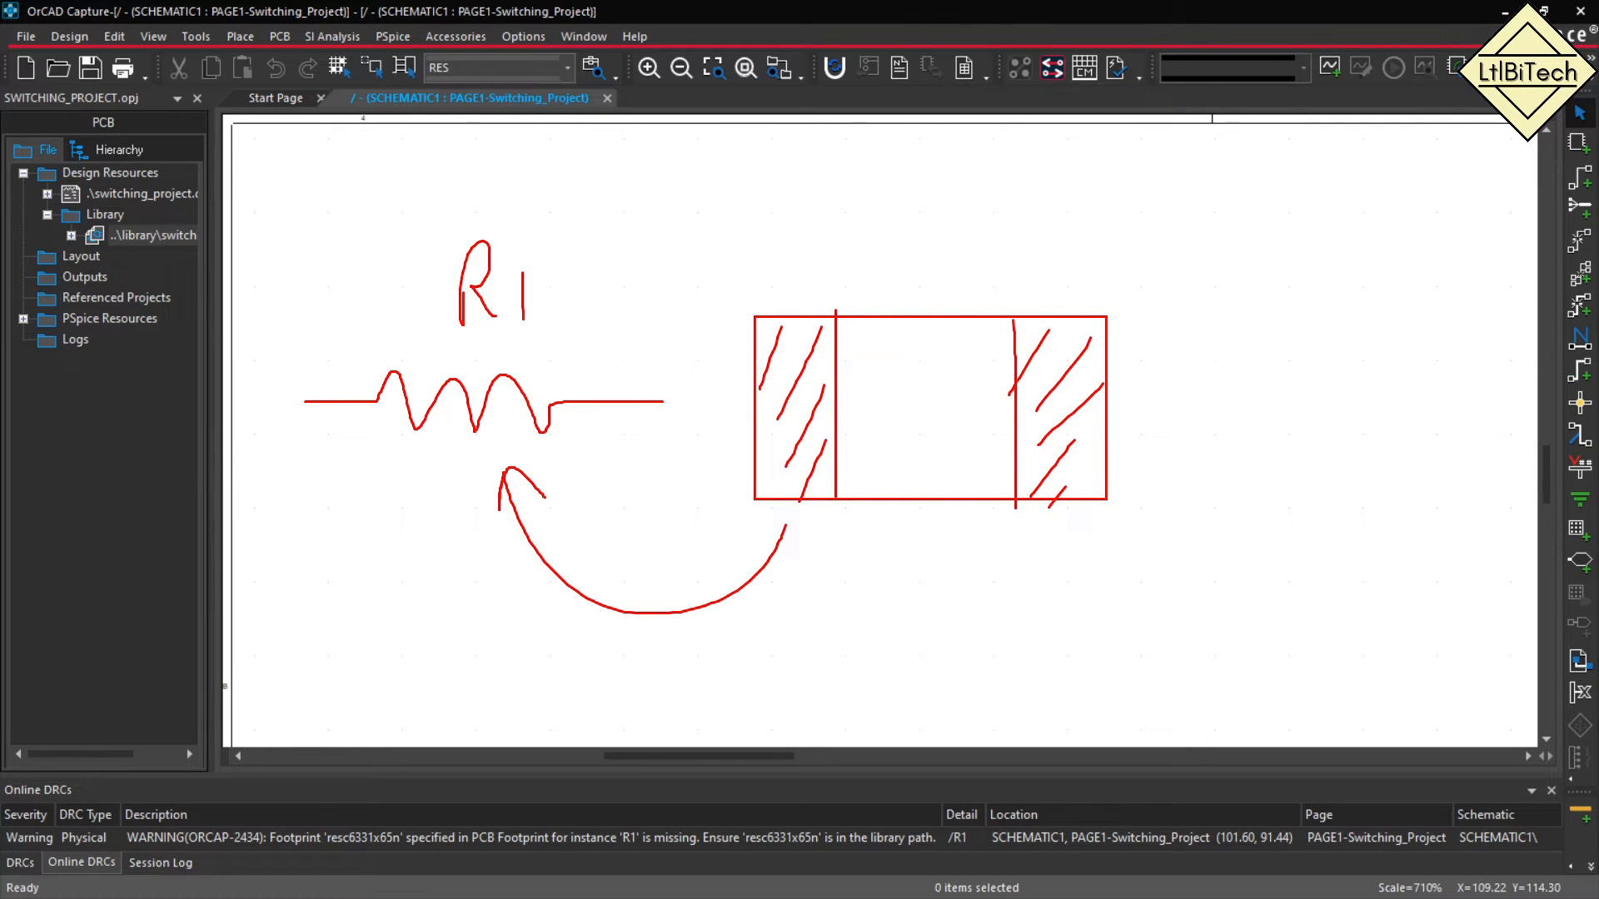
# Label the footprint sketch 2D, add a rectangle labelled 3D beside it, and draw an arrow from 3D to 2D.
pyautogui.moveTo(864, 223)
pyautogui.mouseDown()
pyautogui.moveTo(870, 254)
pyautogui.moveTo(899, 267)
pyautogui.mouseUp()
pyautogui.moveTo(924, 187); pyautogui.dragTo(923, 243)
pyautogui.moveTo(917, 189)
pyautogui.mouseDown()
pyautogui.moveTo(937, 197)
pyautogui.moveTo(921, 243)
pyautogui.mouseUp()
pyautogui.moveTo(1228, 305)
pyautogui.mouseDown()
pyautogui.moveTo(1257, 358)
pyautogui.moveTo(1492, 520)
pyautogui.mouseUp()
pyautogui.moveTo(1290, 195)
pyautogui.mouseDown()
pyautogui.moveTo(1292, 227)
pyautogui.moveTo(1324, 249)
pyautogui.moveTo(1278, 265)
pyautogui.mouseUp()
pyautogui.moveTo(1348, 218)
pyautogui.mouseDown()
pyautogui.moveTo(1349, 260)
pyautogui.moveTo(1331, 262)
pyautogui.mouseUp()
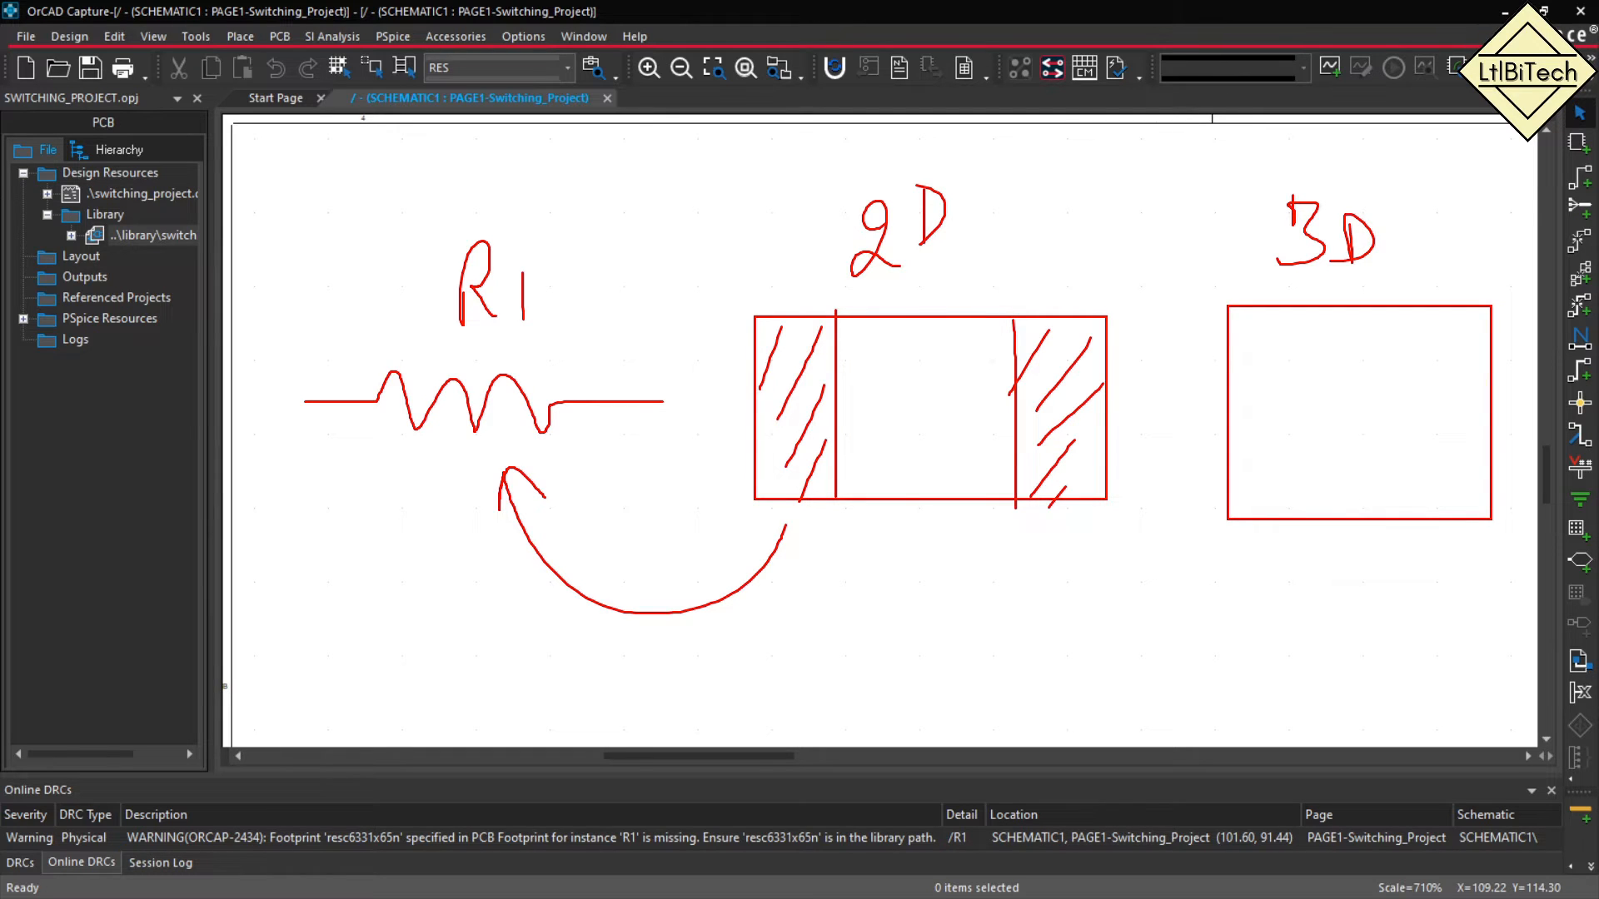
pyautogui.moveTo(1312, 546)
pyautogui.mouseDown()
pyautogui.moveTo(1172, 633)
pyautogui.moveTo(980, 529)
pyautogui.moveTo(1017, 537)
pyautogui.mouseUp()
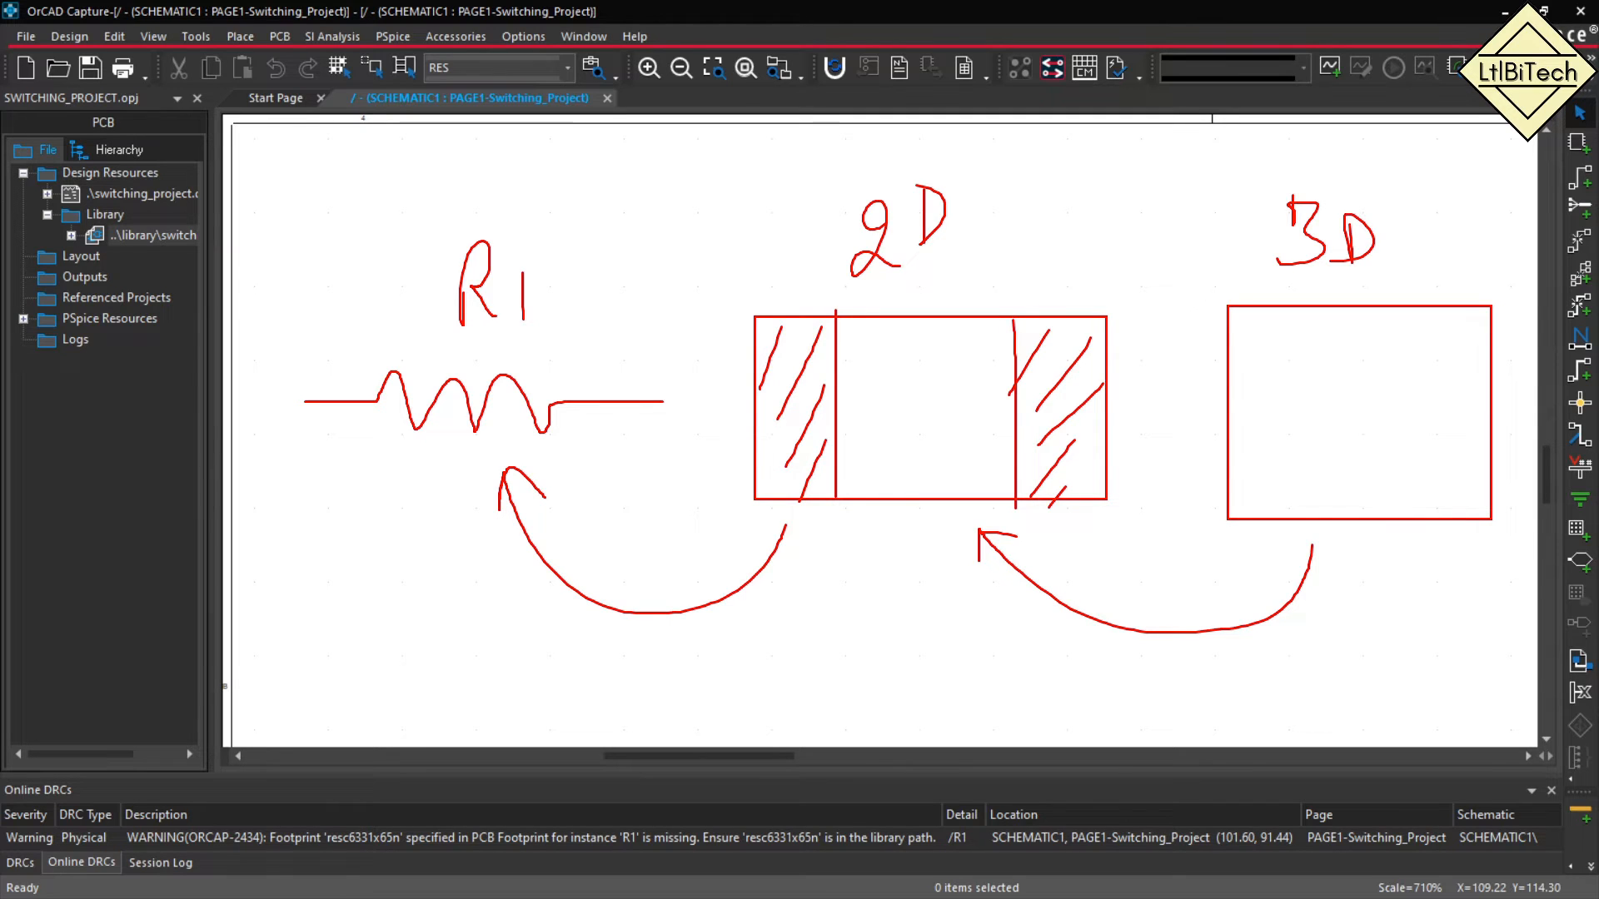
# Mark the R1, 2D and 3D sketches with circles and check marks, and clear all annotations to return to the circuit.
pyautogui.moveTo(413, 235)
pyautogui.mouseDown()
pyautogui.moveTo(600, 316)
pyautogui.moveTo(406, 224)
pyautogui.mouseUp()
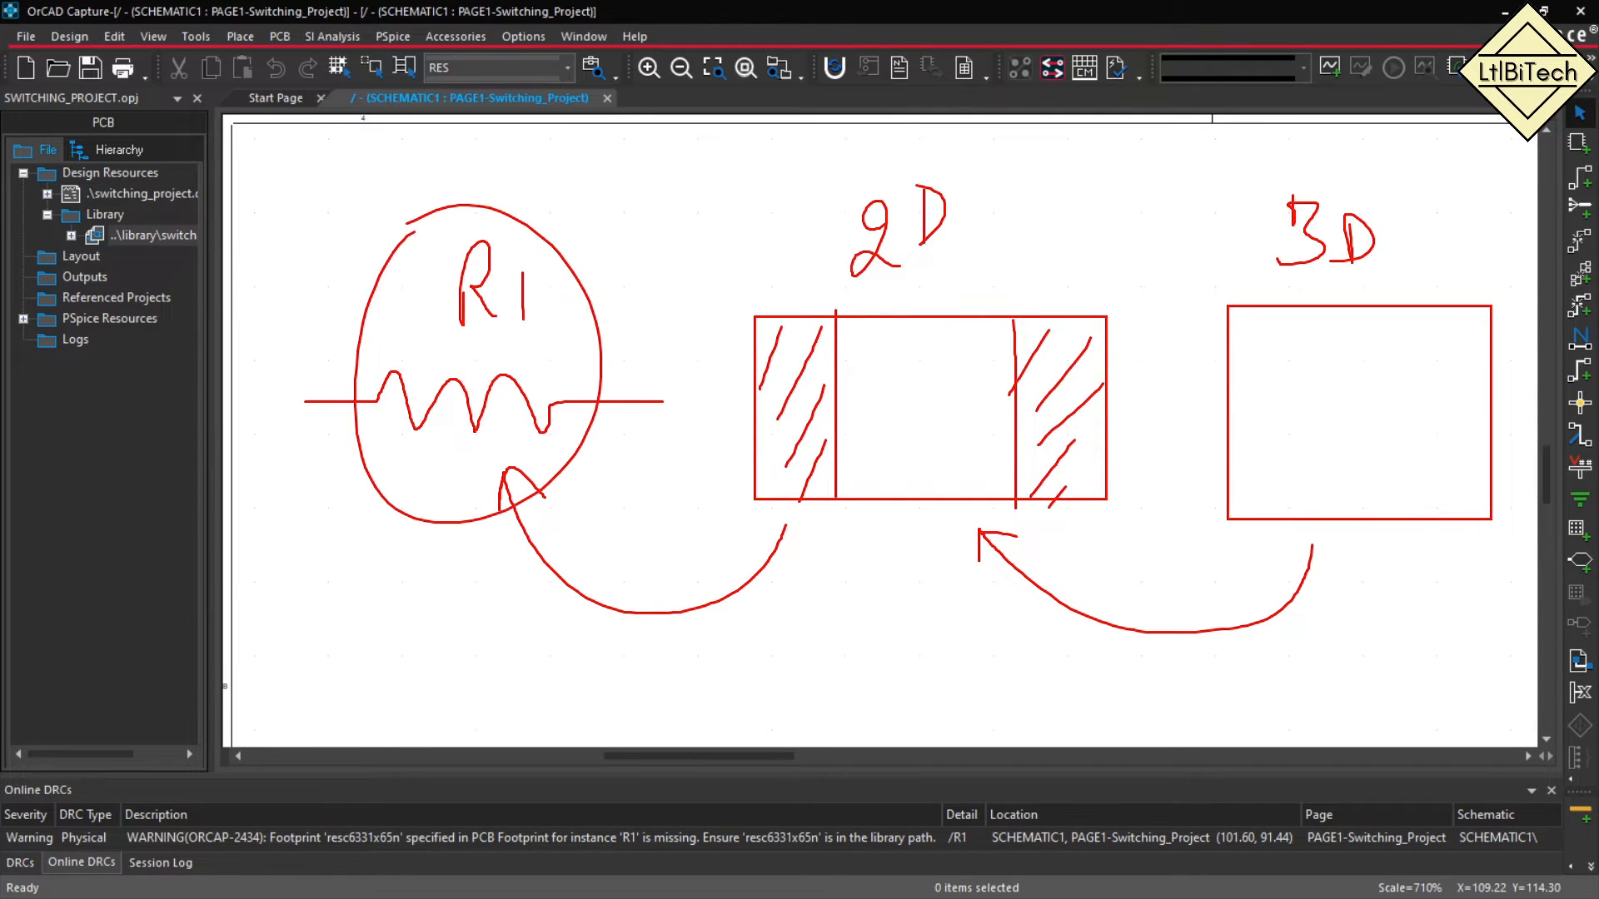
pyautogui.moveTo(853, 578); pyautogui.dragTo(918, 588)
pyautogui.moveTo(1355, 589); pyautogui.dragTo(1410, 570)
pyautogui.moveTo(1427, 215); pyautogui.dragTo(1493, 201)
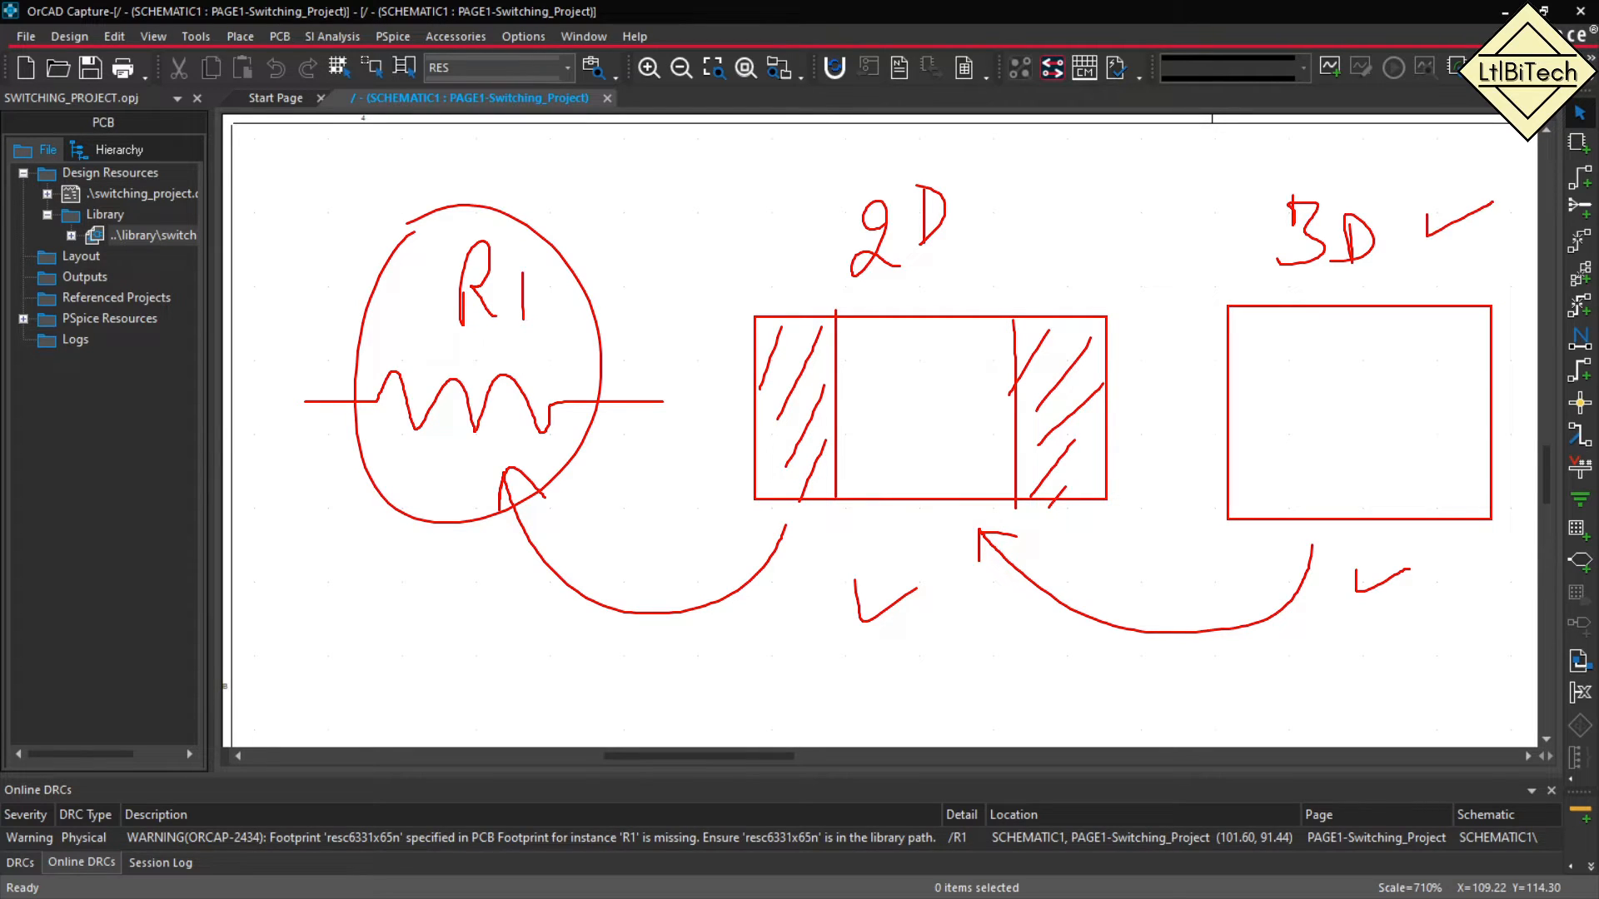
pyautogui.moveTo(1425, 254); pyautogui.dragTo(1488, 240)
pyautogui.moveTo(583, 197); pyautogui.dragTo(636, 181)
pyautogui.moveTo(1004, 220); pyautogui.dragTo(1063, 197)
pyautogui.moveTo(1349, 142)
pyautogui.mouseDown()
pyautogui.moveTo(1320, 291)
pyautogui.moveTo(1293, 144)
pyautogui.mouseUp()
pyautogui.moveTo(1186, 254)
pyautogui.mouseDown()
pyautogui.moveTo(1023, 293)
pyautogui.moveTo(1065, 283)
pyautogui.mouseUp()
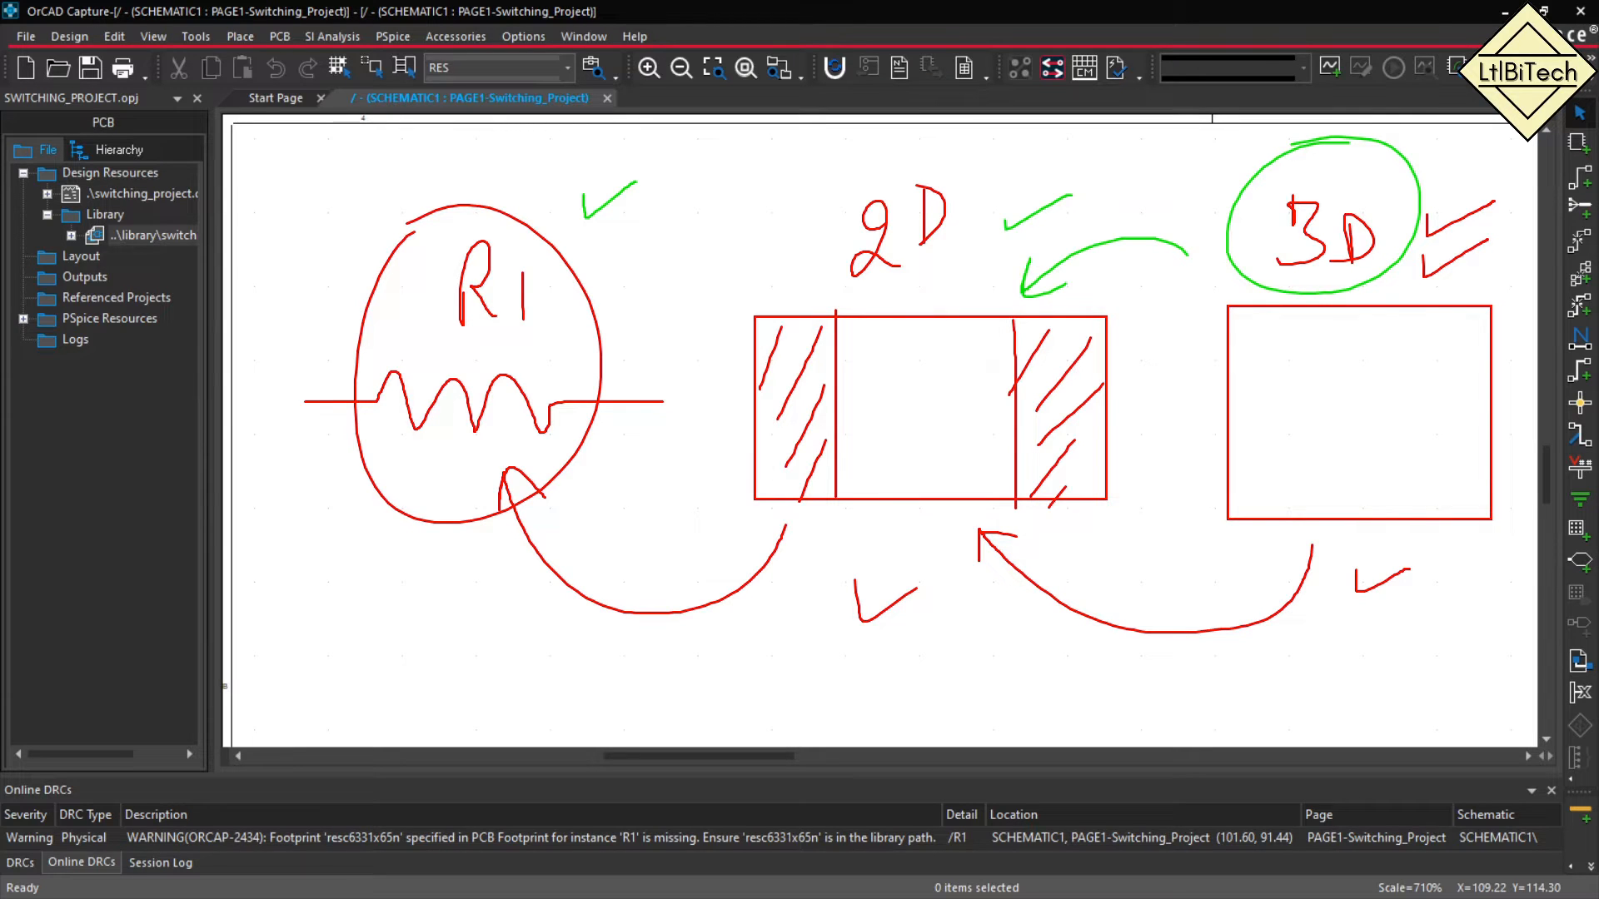
pyautogui.press('Escape')
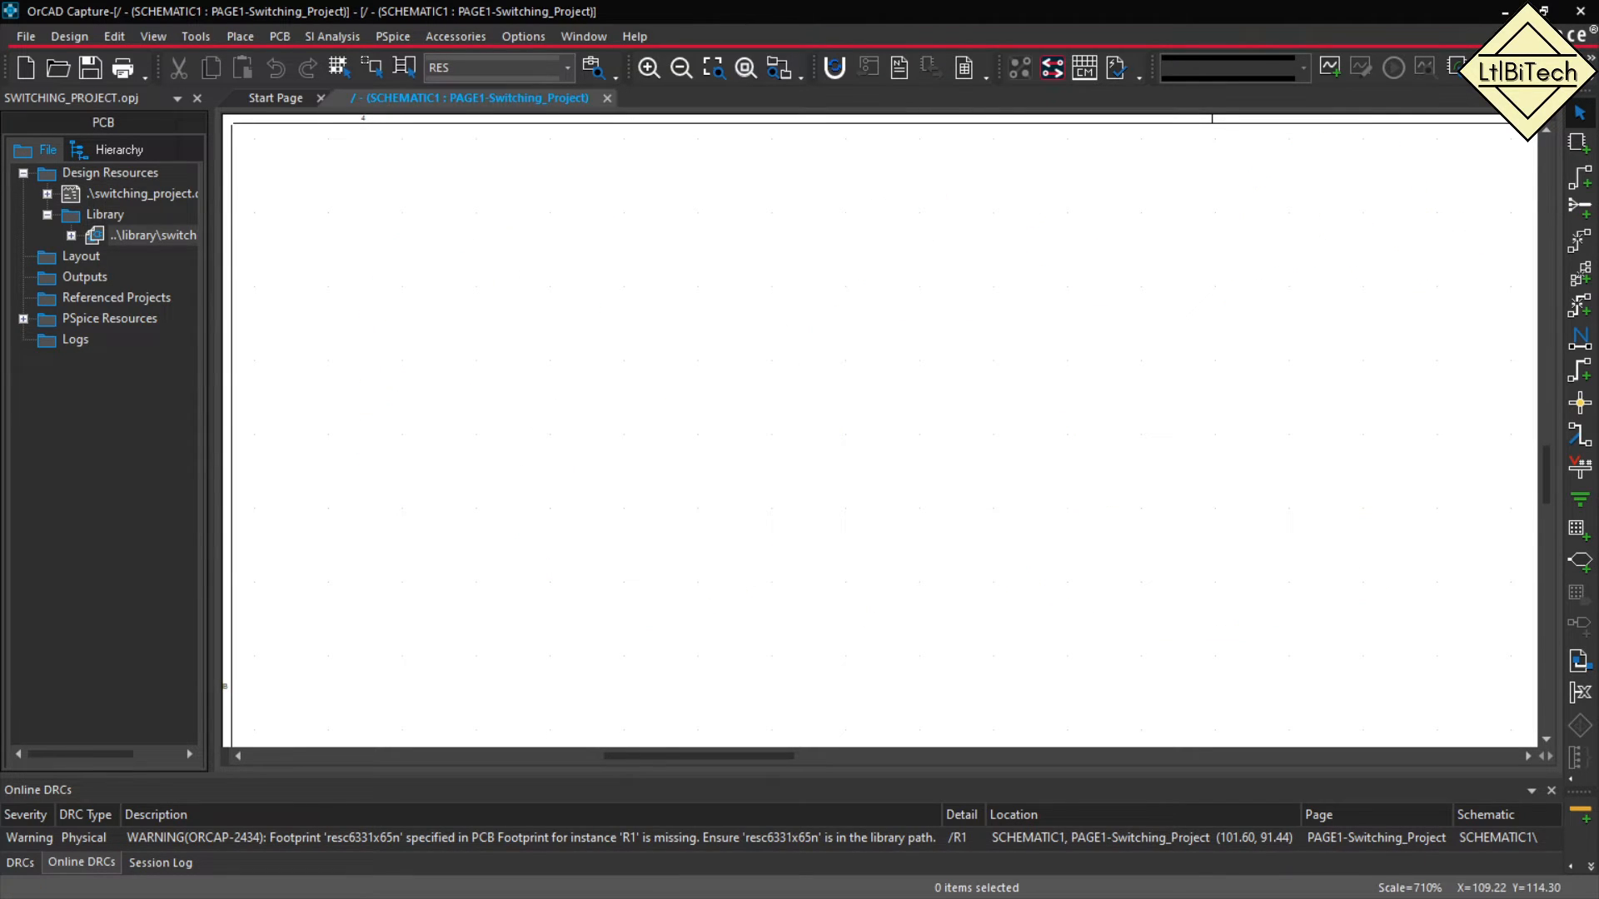
pyautogui.scroll(5, 916, 385)
pyautogui.scroll(4, 919, 386)
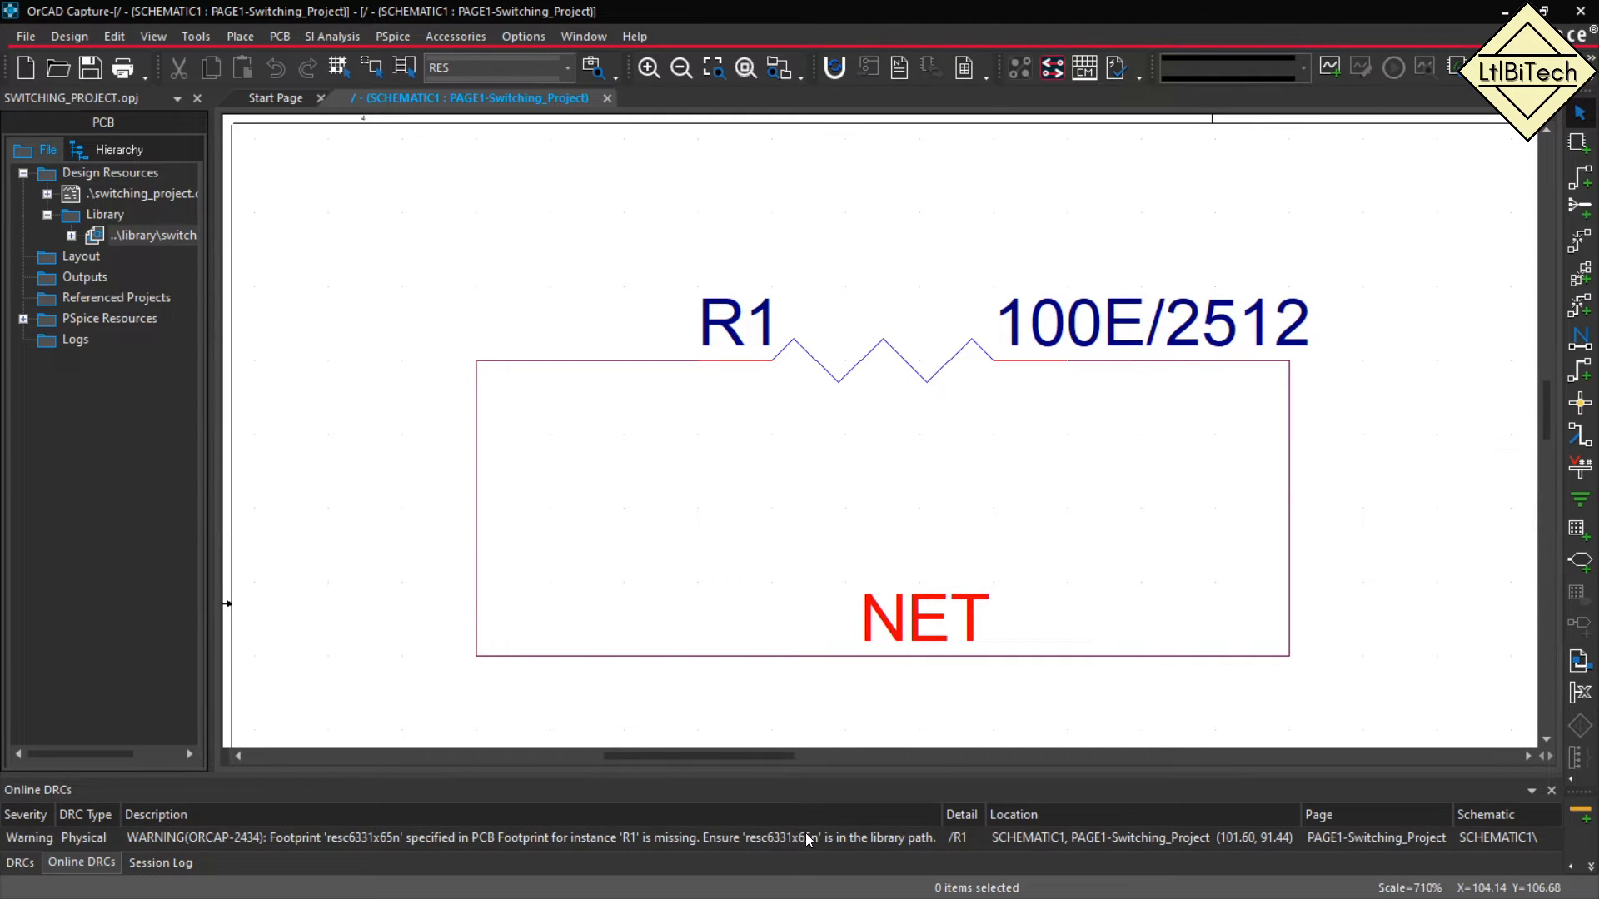
# Switch to Chrome and show the 3D model of PT2512FK-070R1L on SnapMagic.
pyautogui.moveTo(750, 897)
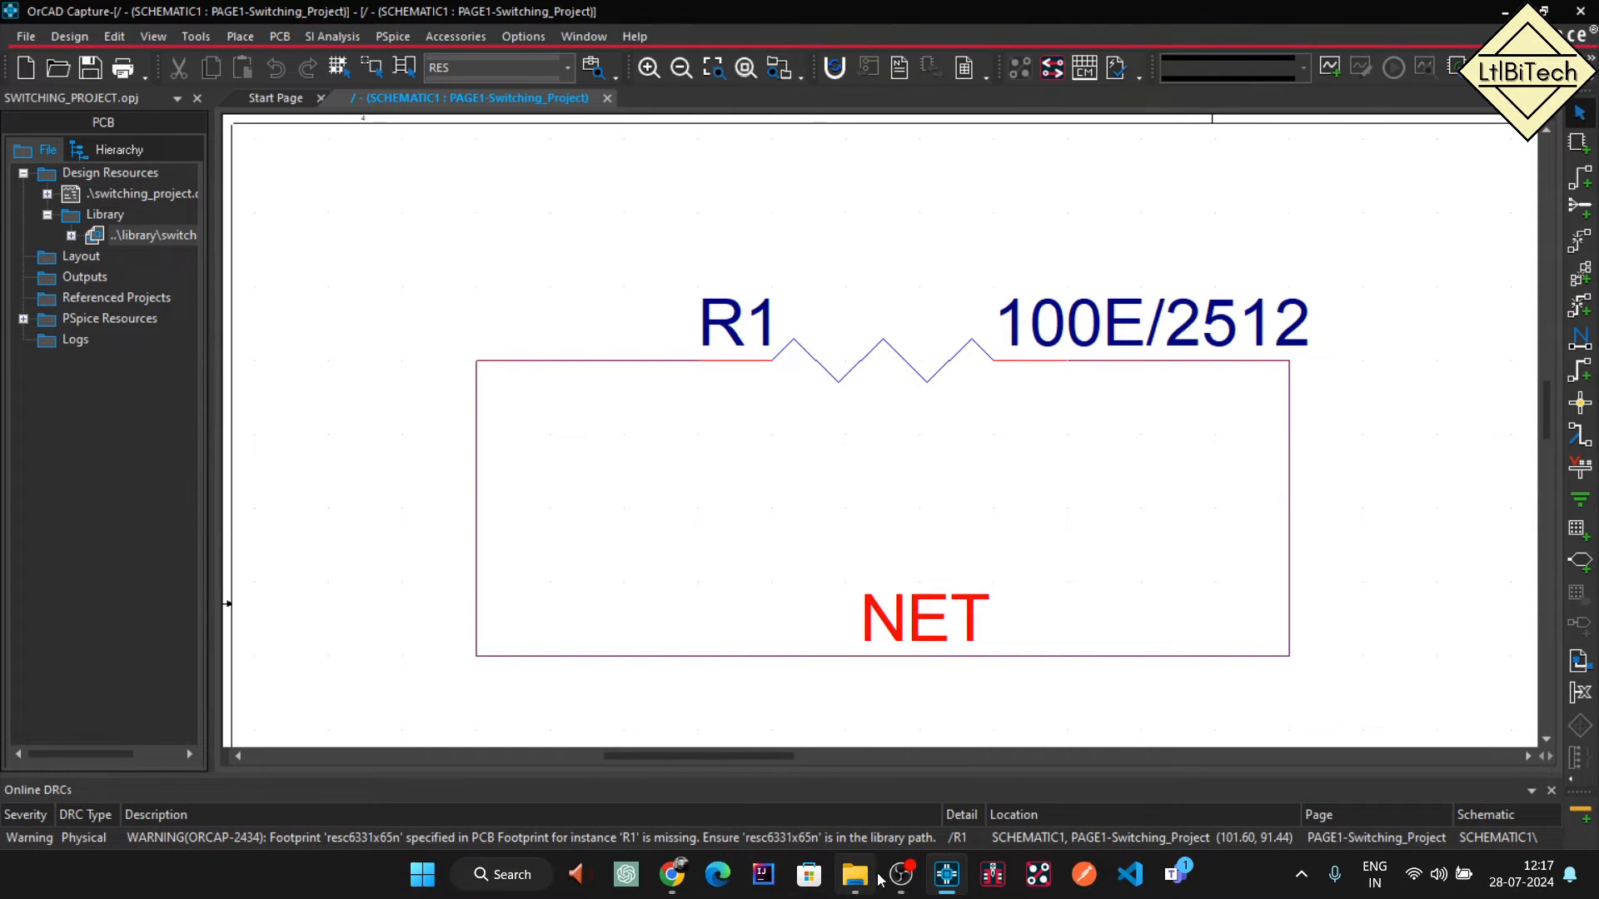
pyautogui.moveTo(683, 890)
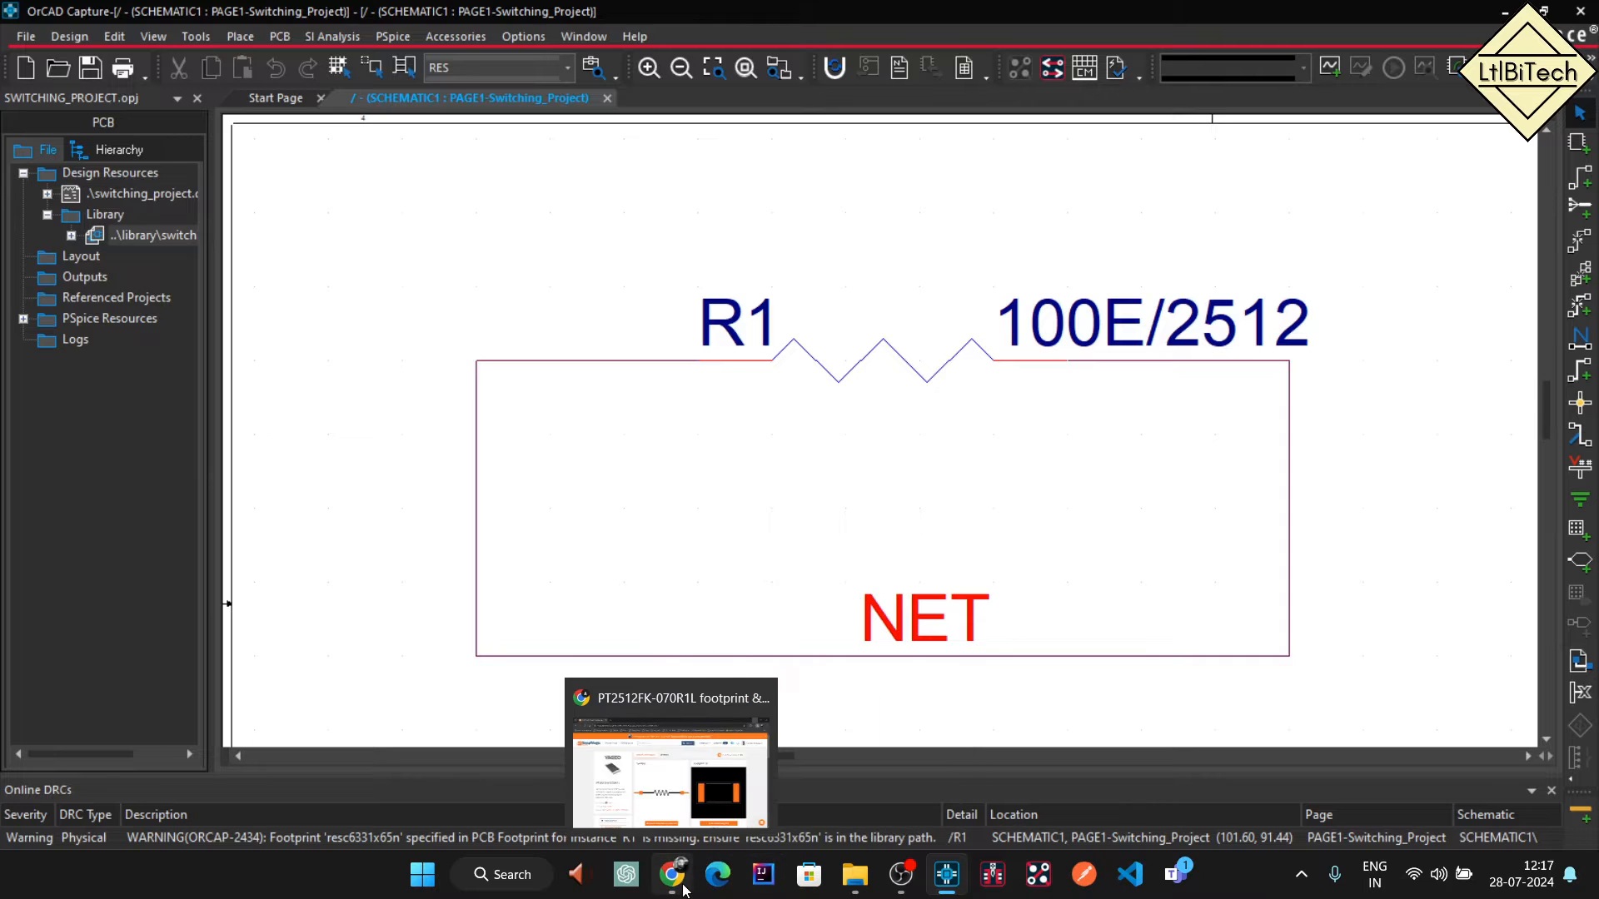
pyautogui.click(643, 781)
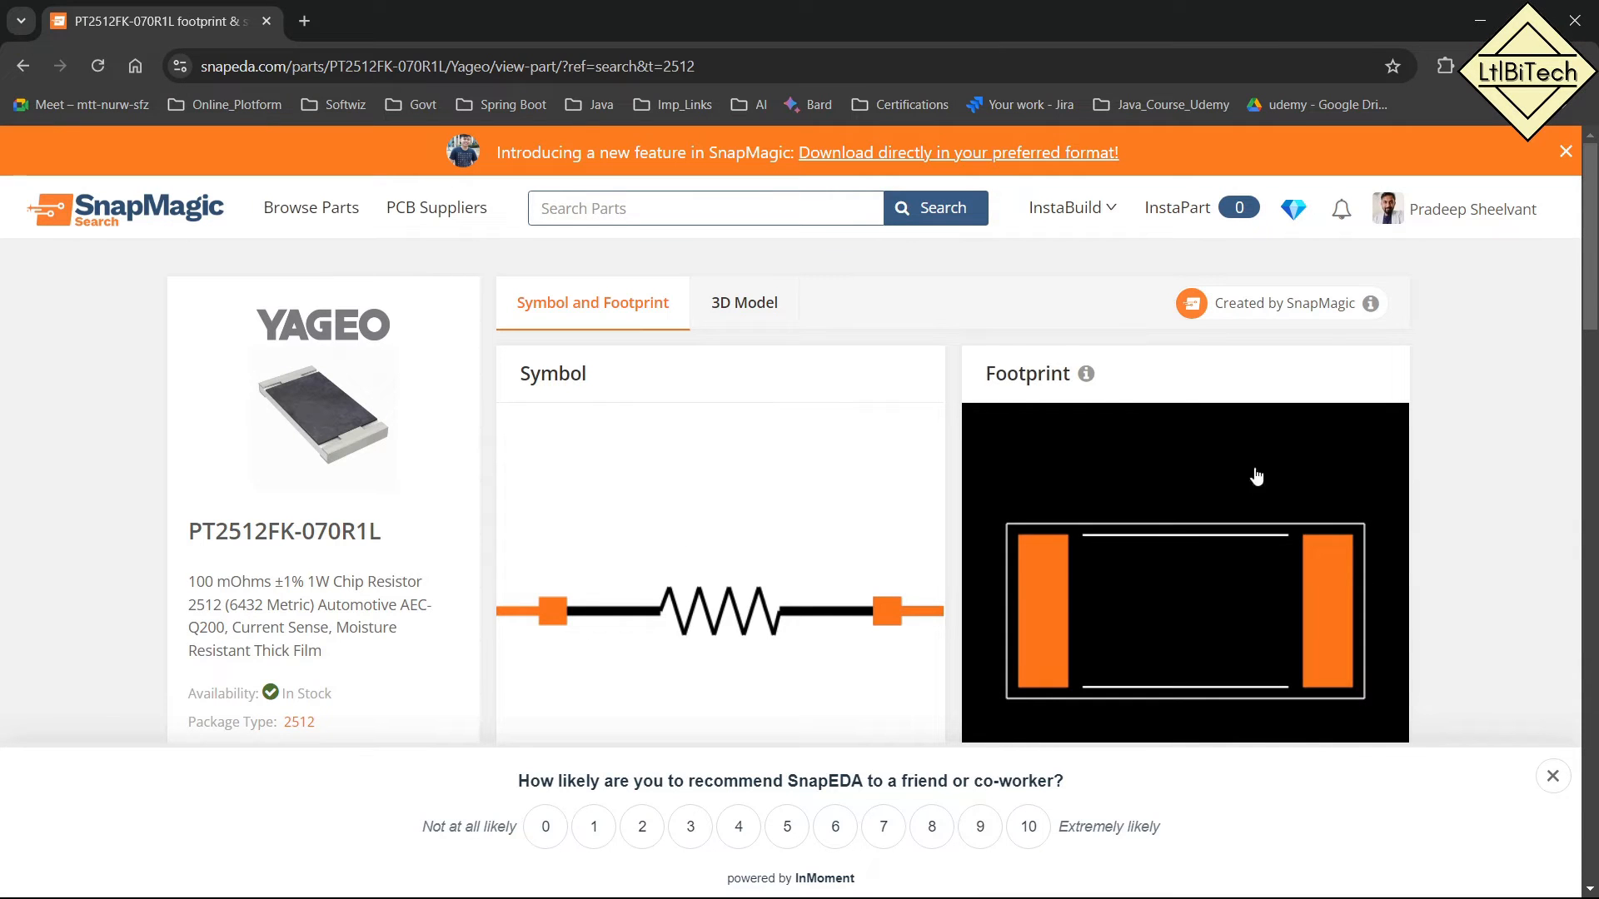
pyautogui.click(735, 322)
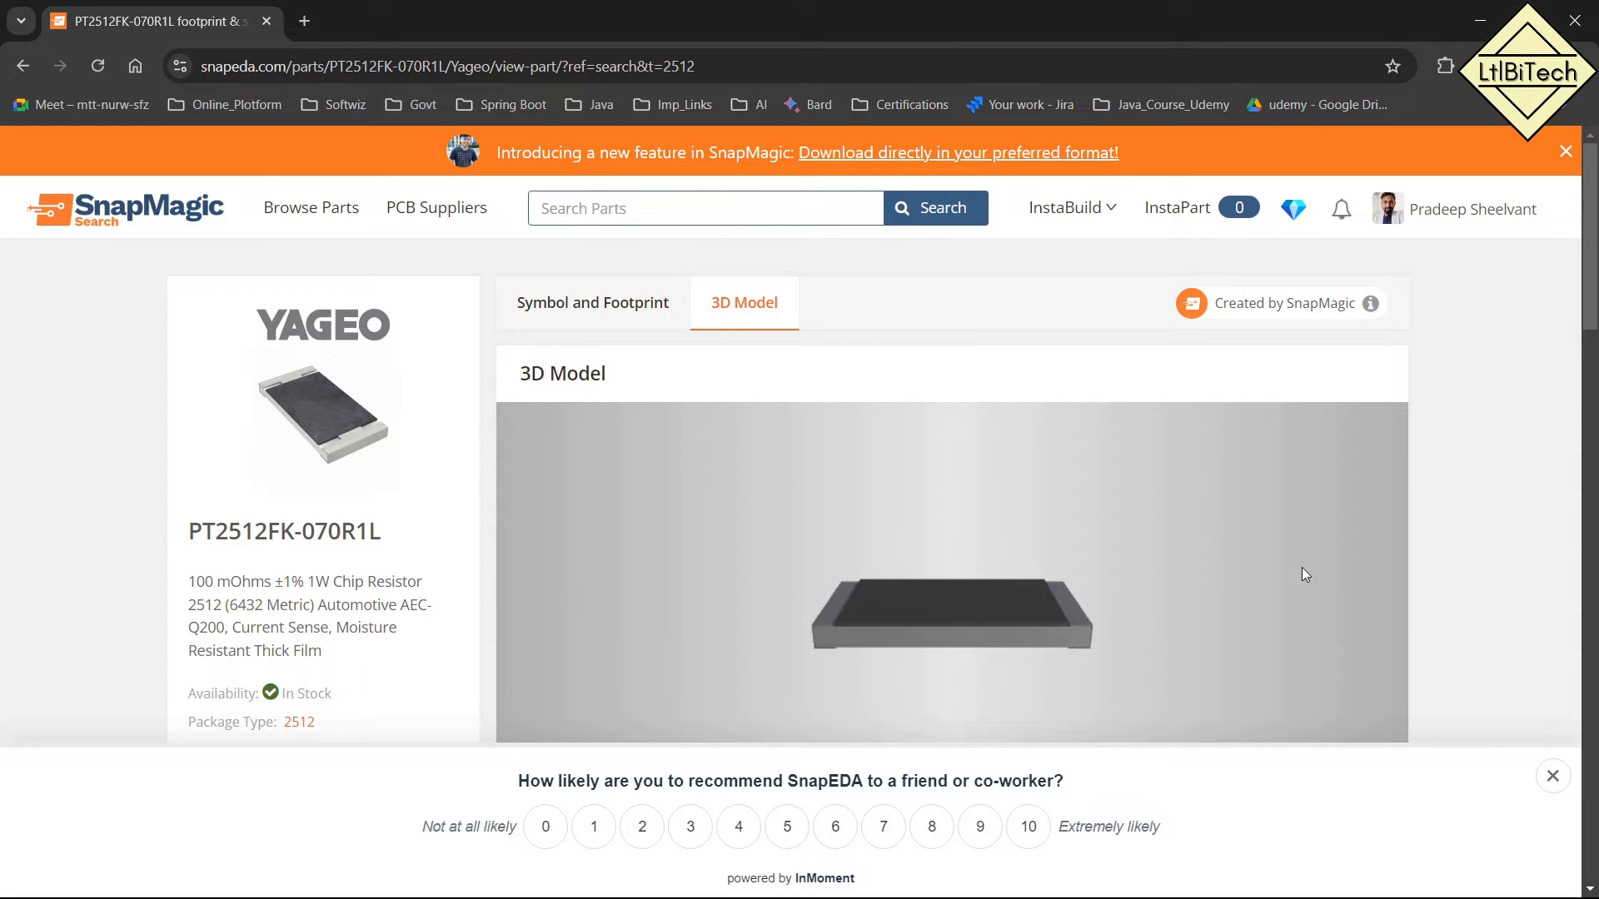
# Rotate the PT2512FK-070R1L 3D model to view its top face, and download the model.
pyautogui.scroll(-7, 1526, 526)
pyautogui.scroll(5, 1527, 523)
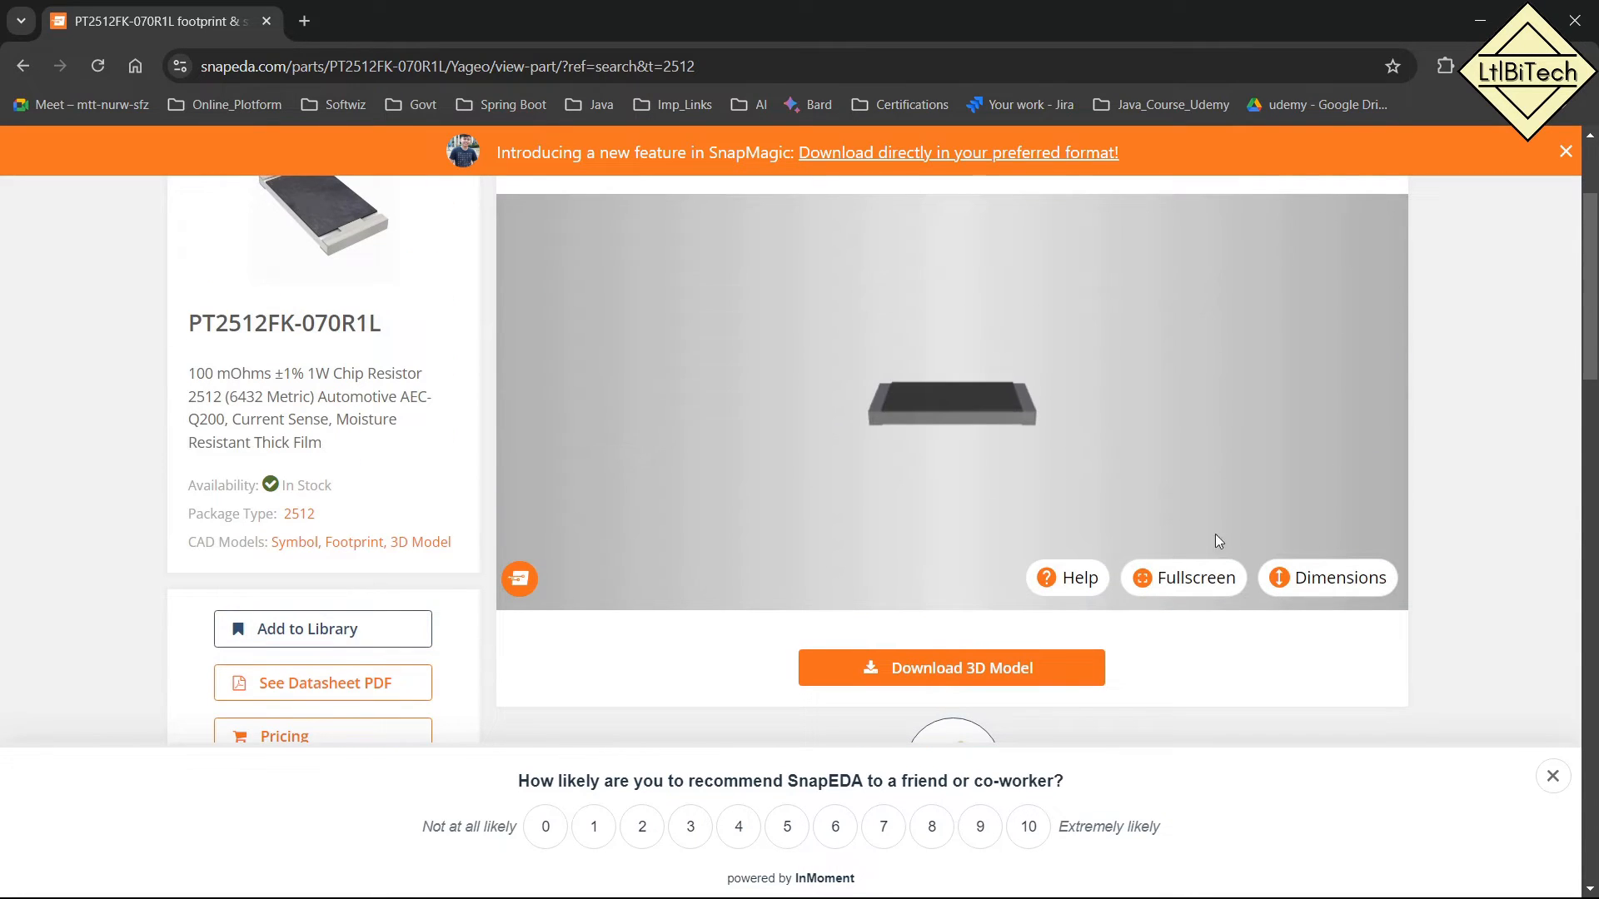
pyautogui.moveTo(982, 487)
pyautogui.mouseDown()
pyautogui.moveTo(966, 543)
pyautogui.moveTo(967, 454)
pyautogui.moveTo(989, 510)
pyautogui.mouseUp()
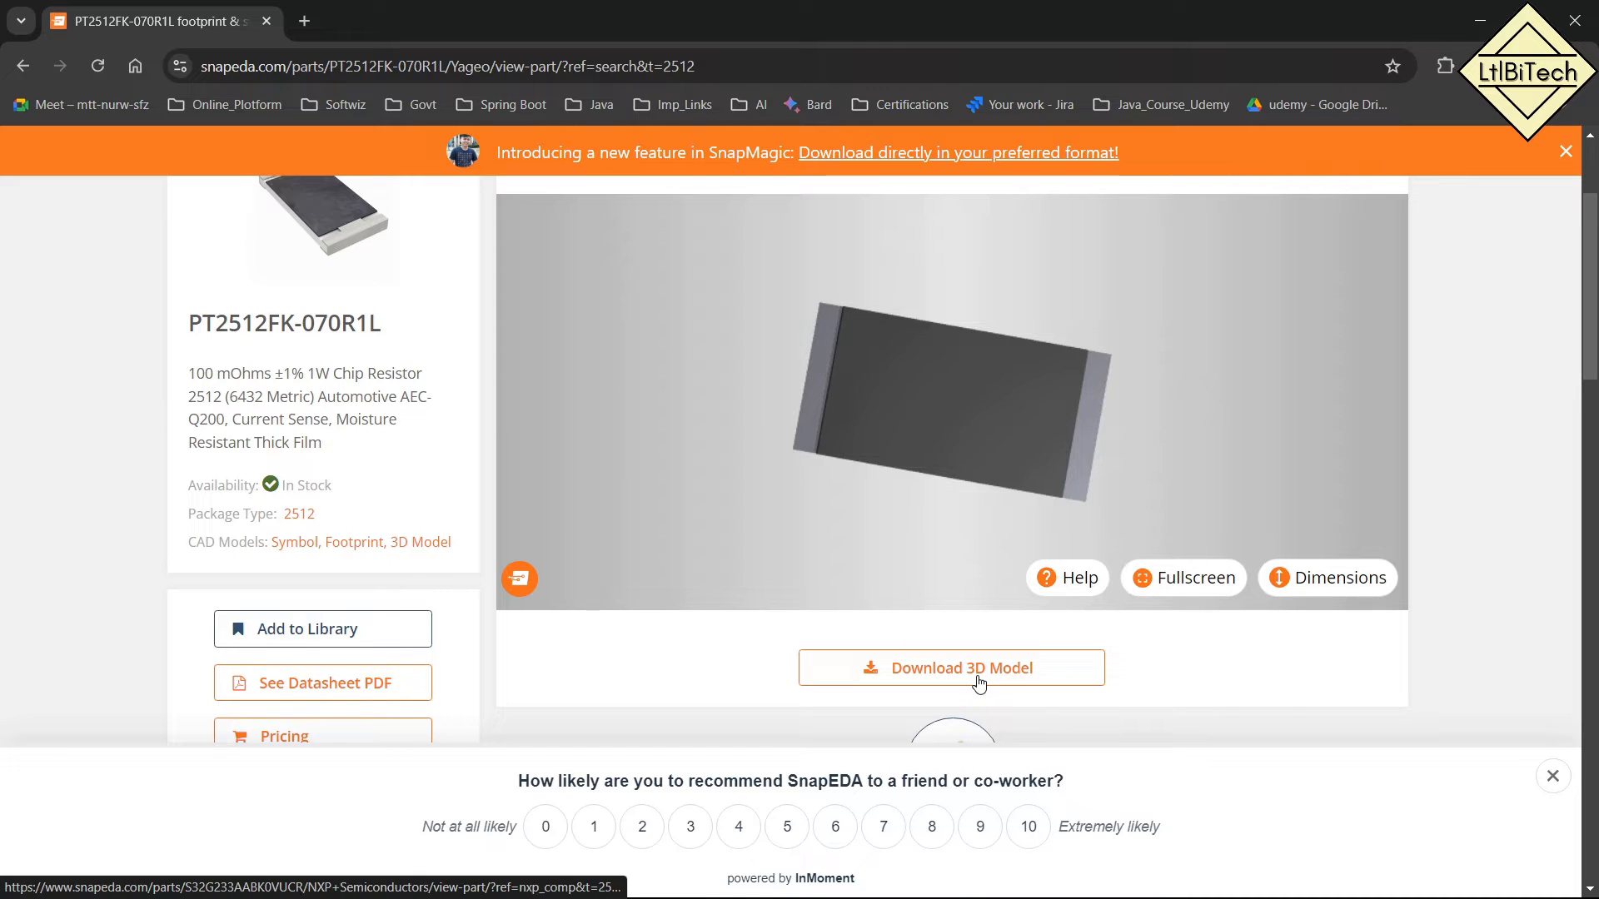
pyautogui.click(976, 680)
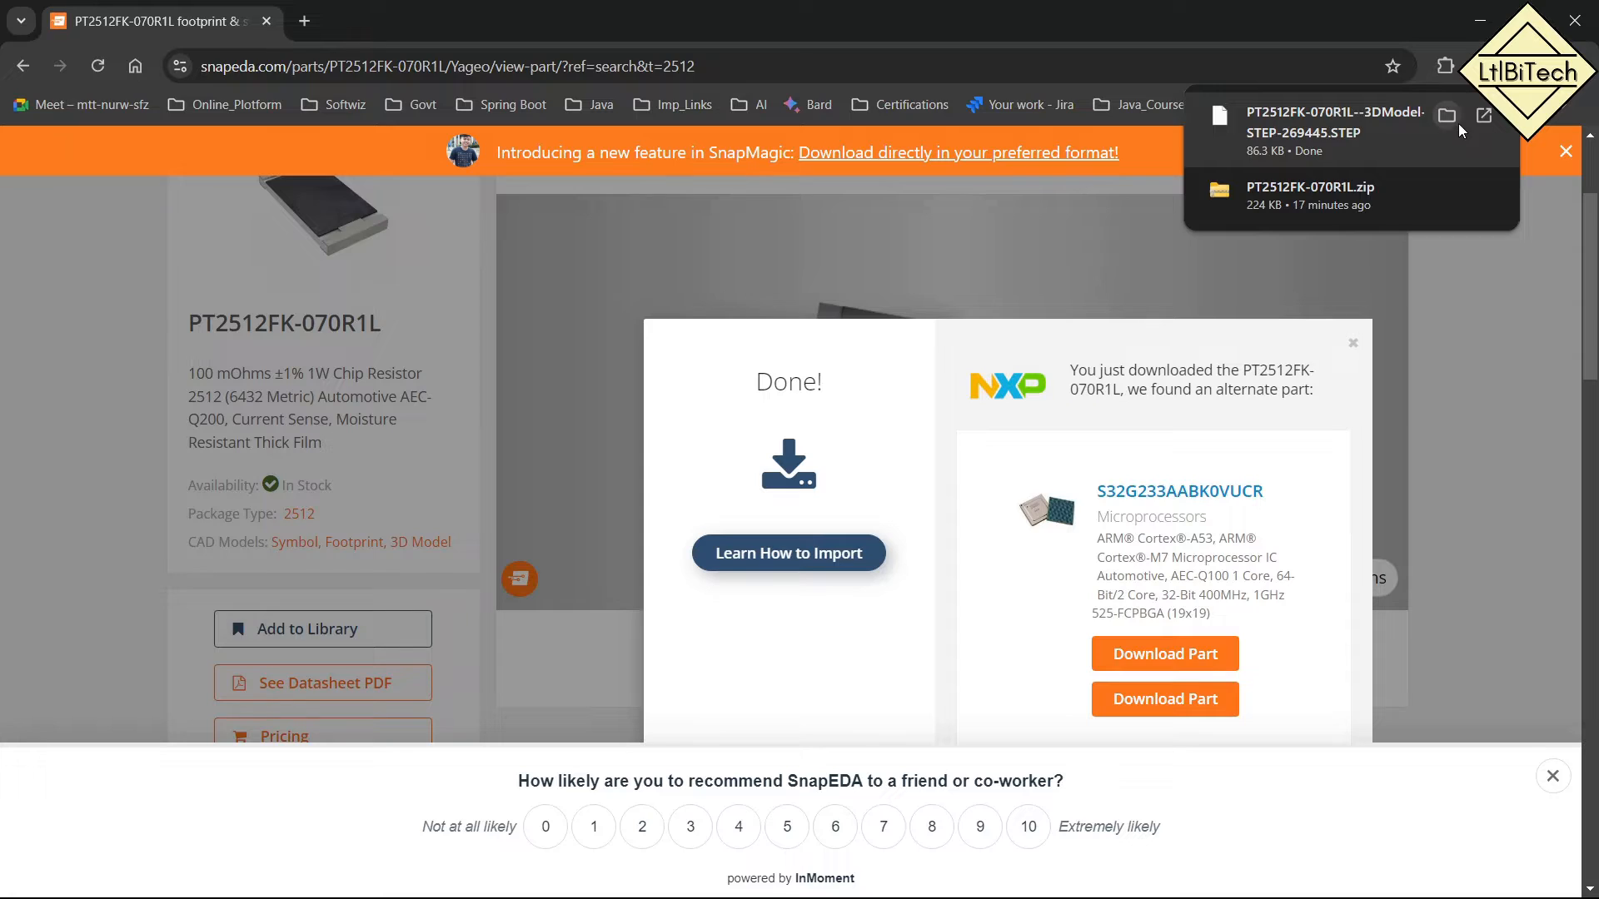
# Copy the downloaded PT2512FK-070R1L STEP file from Downloads, and delete the 3D Step Model folder in Switching_Project.
pyautogui.click(1450, 117)
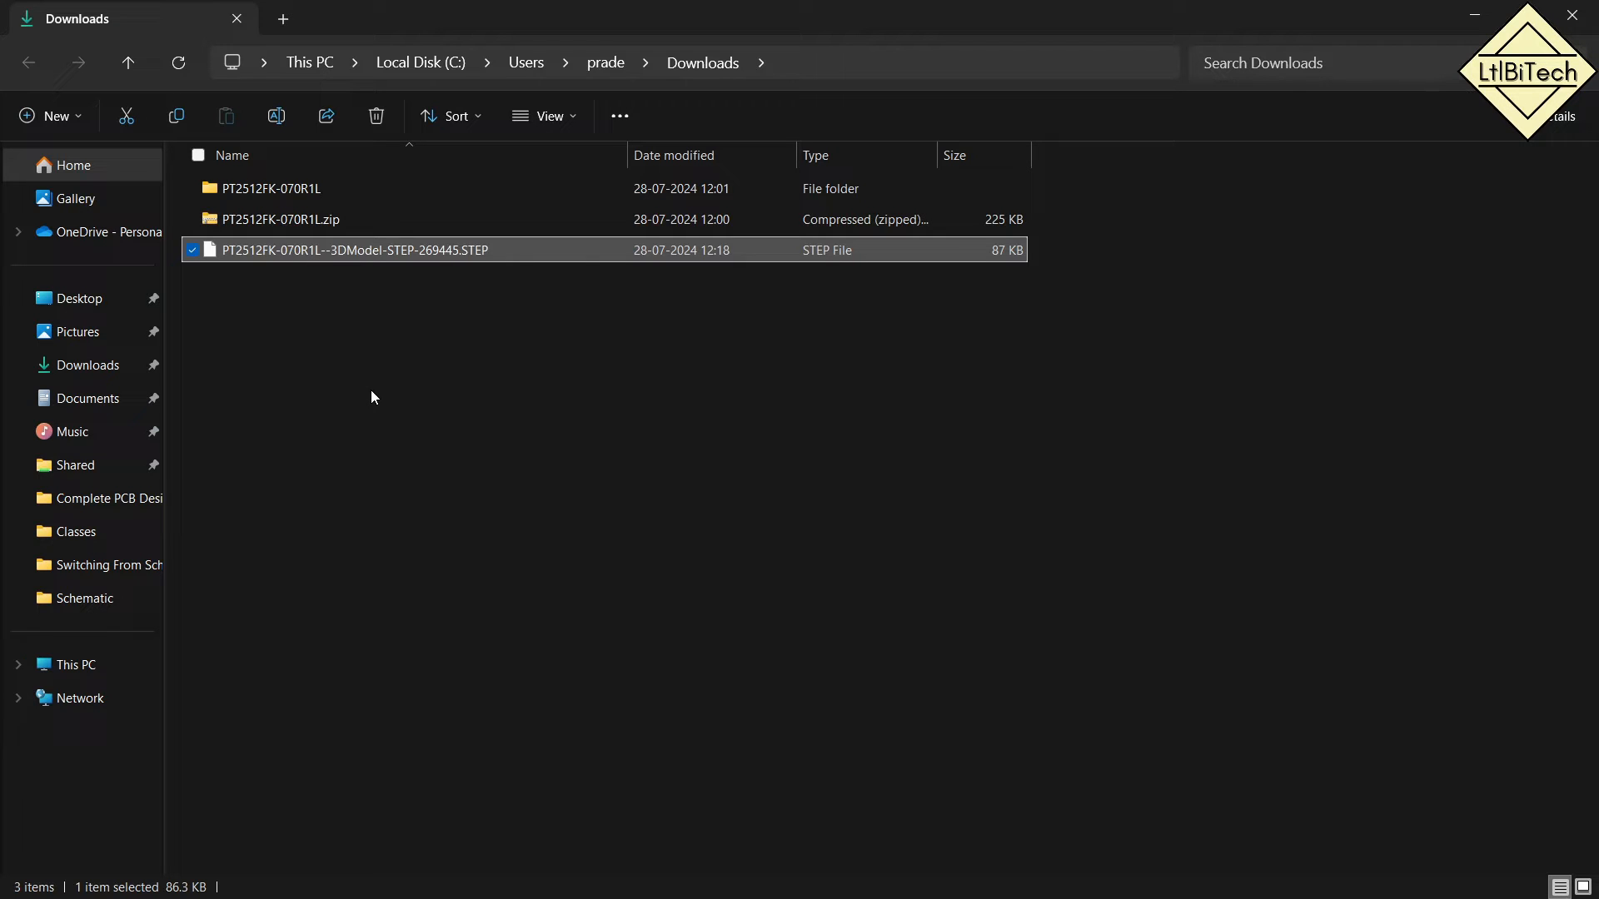
pyautogui.click(132, 597)
pyautogui.click(130, 75)
pyautogui.click(296, 192)
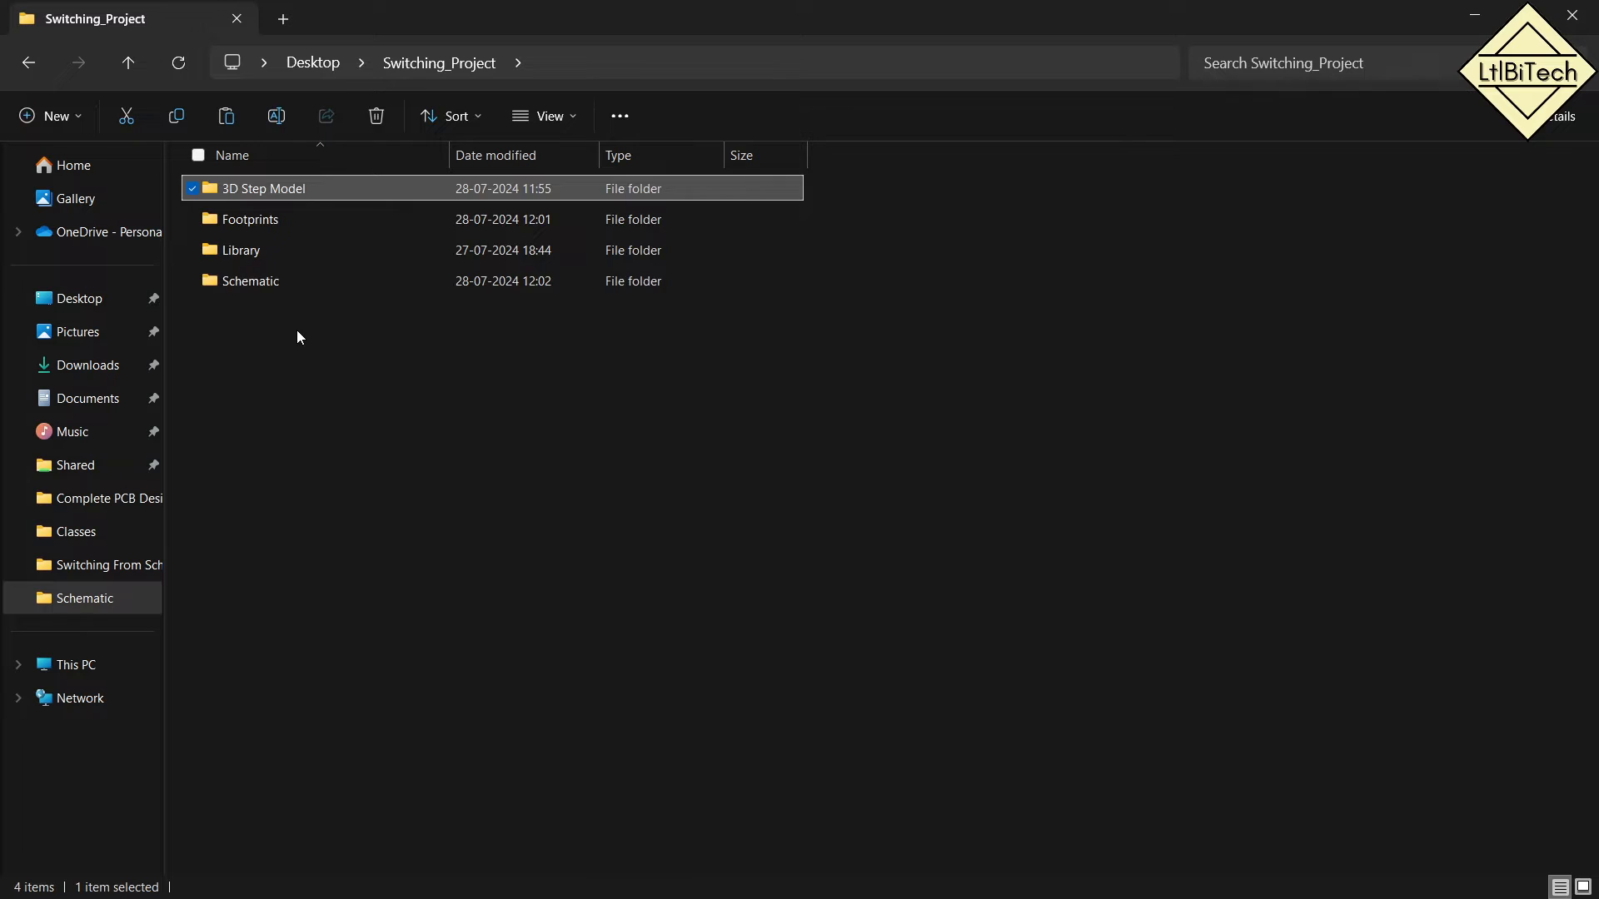
pyautogui.press('Delete')
# Create a folder named 3D Model in Switching_Project and paste the copied STEP file into it.
pyautogui.click(263, 251)
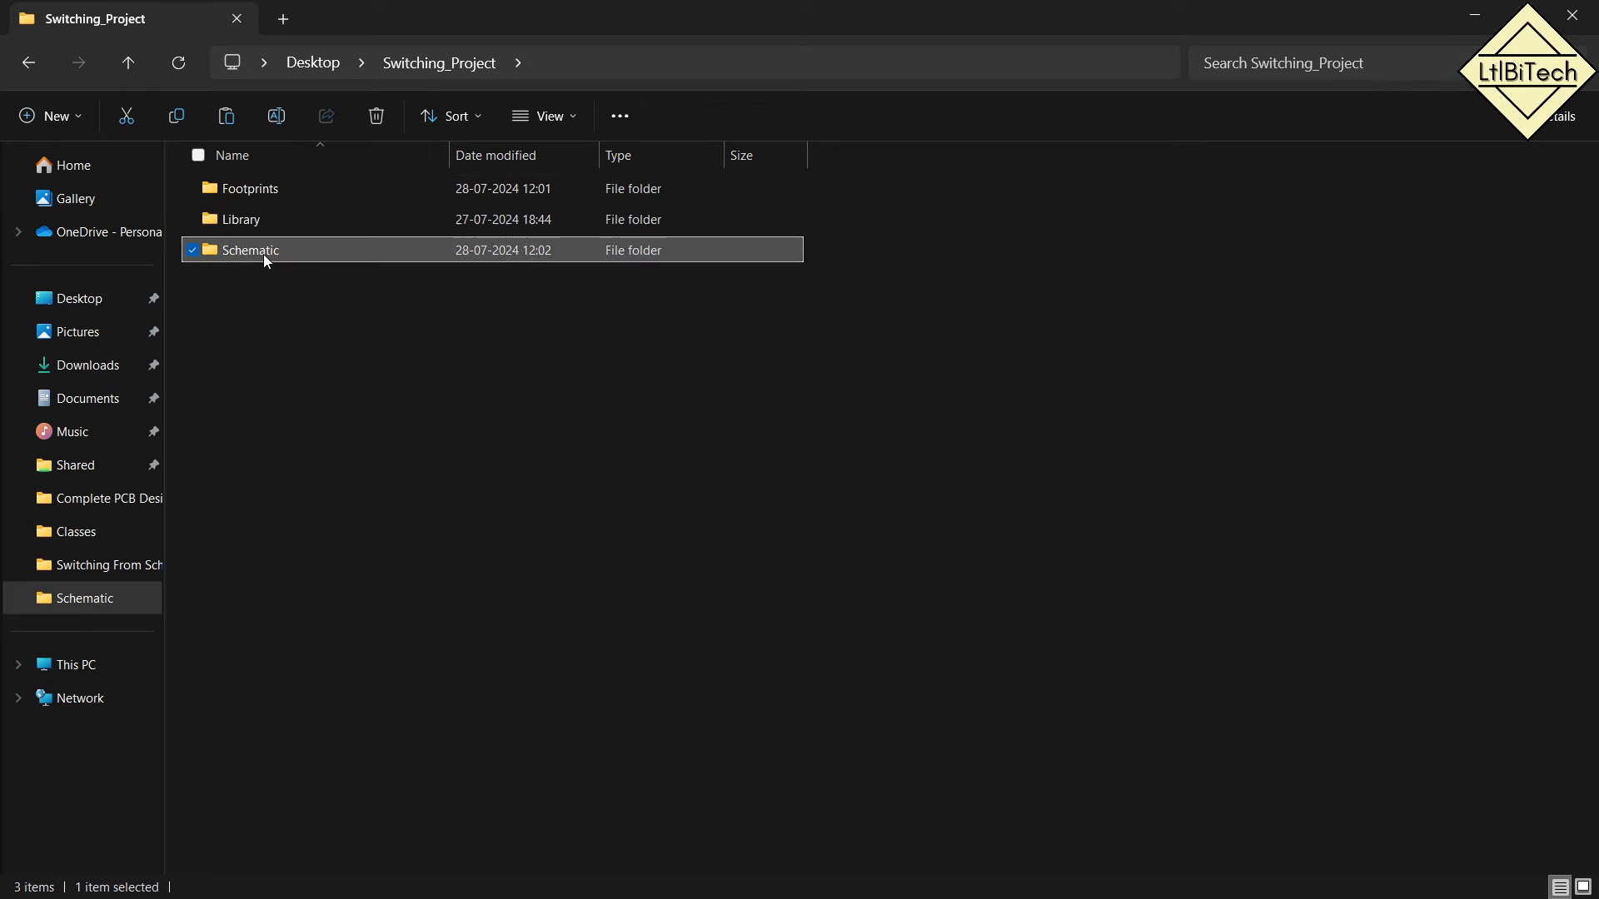
pyautogui.click(268, 220)
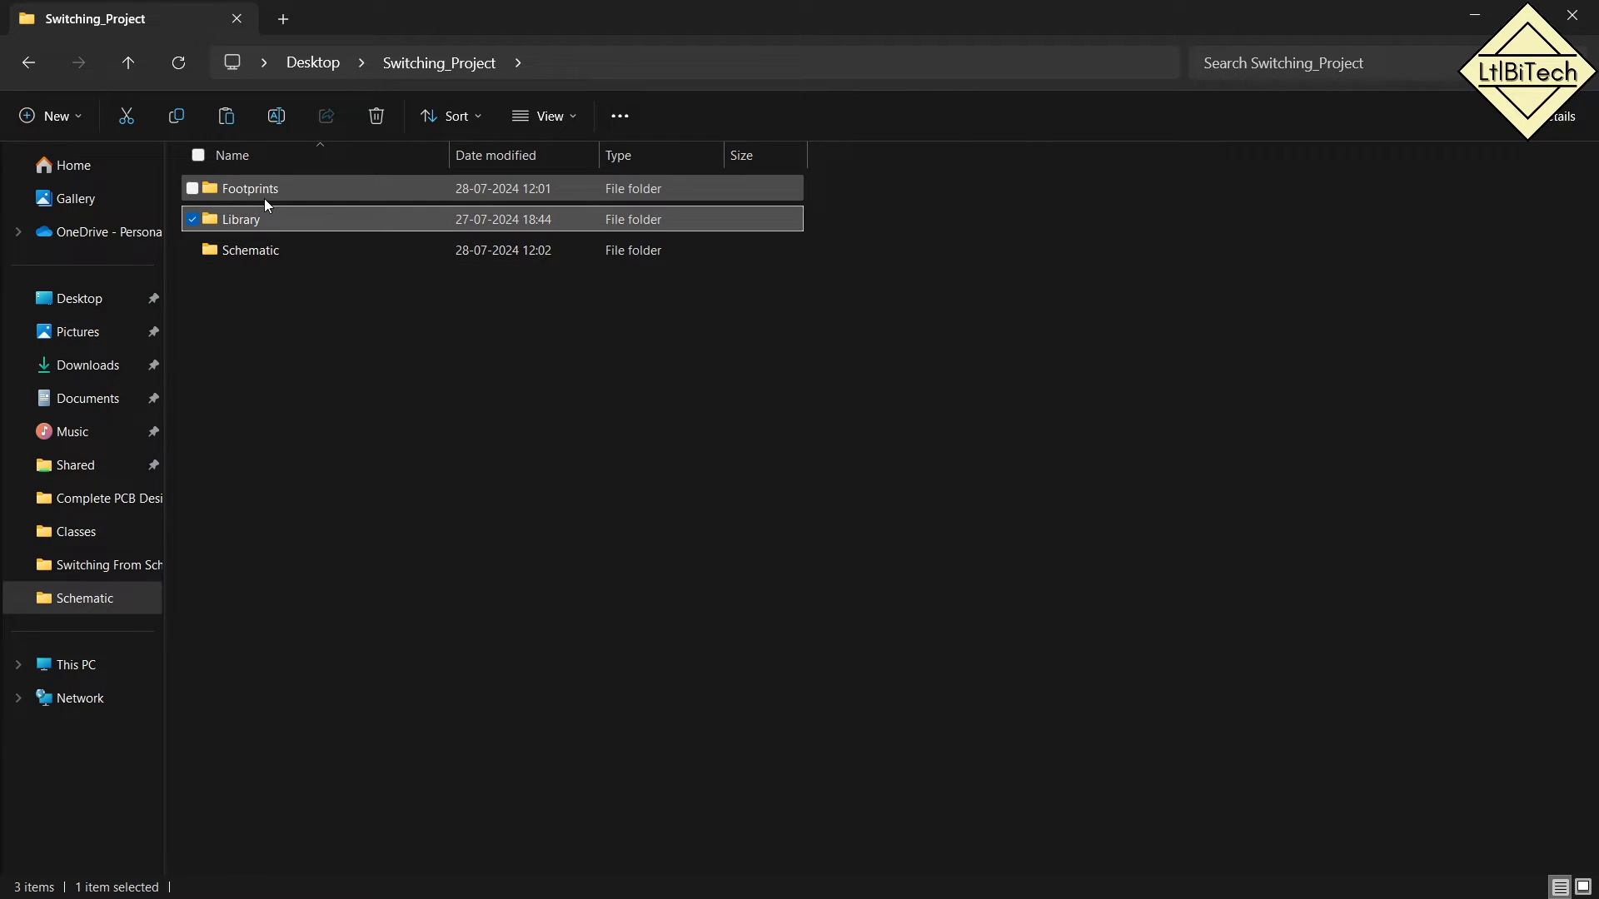
pyautogui.click(263, 197)
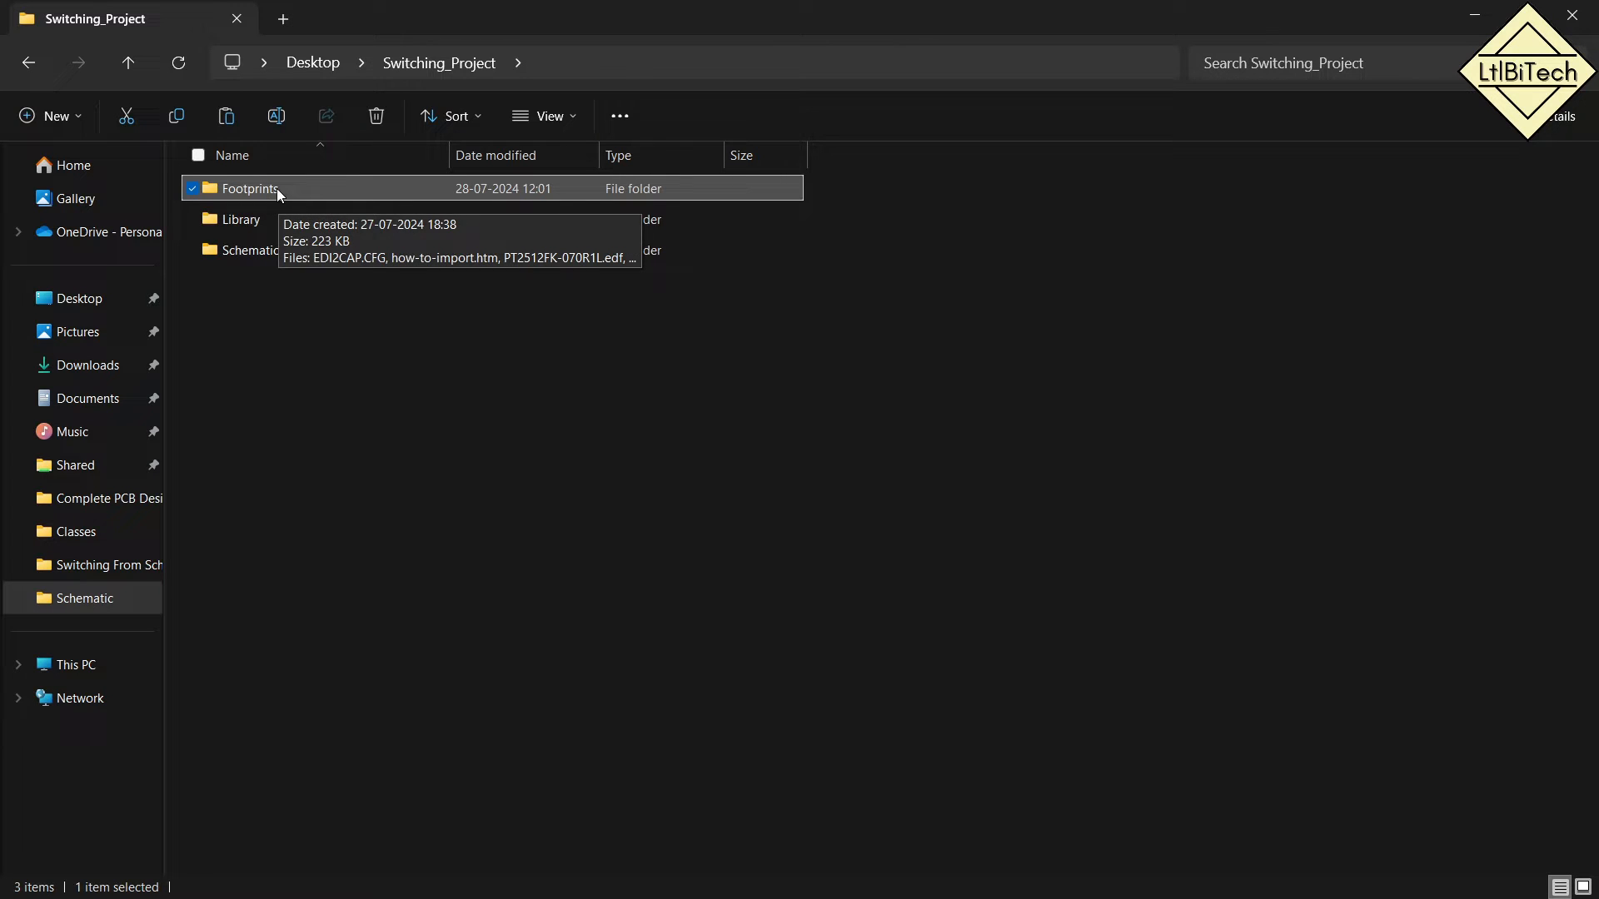
pyautogui.click(76, 123)
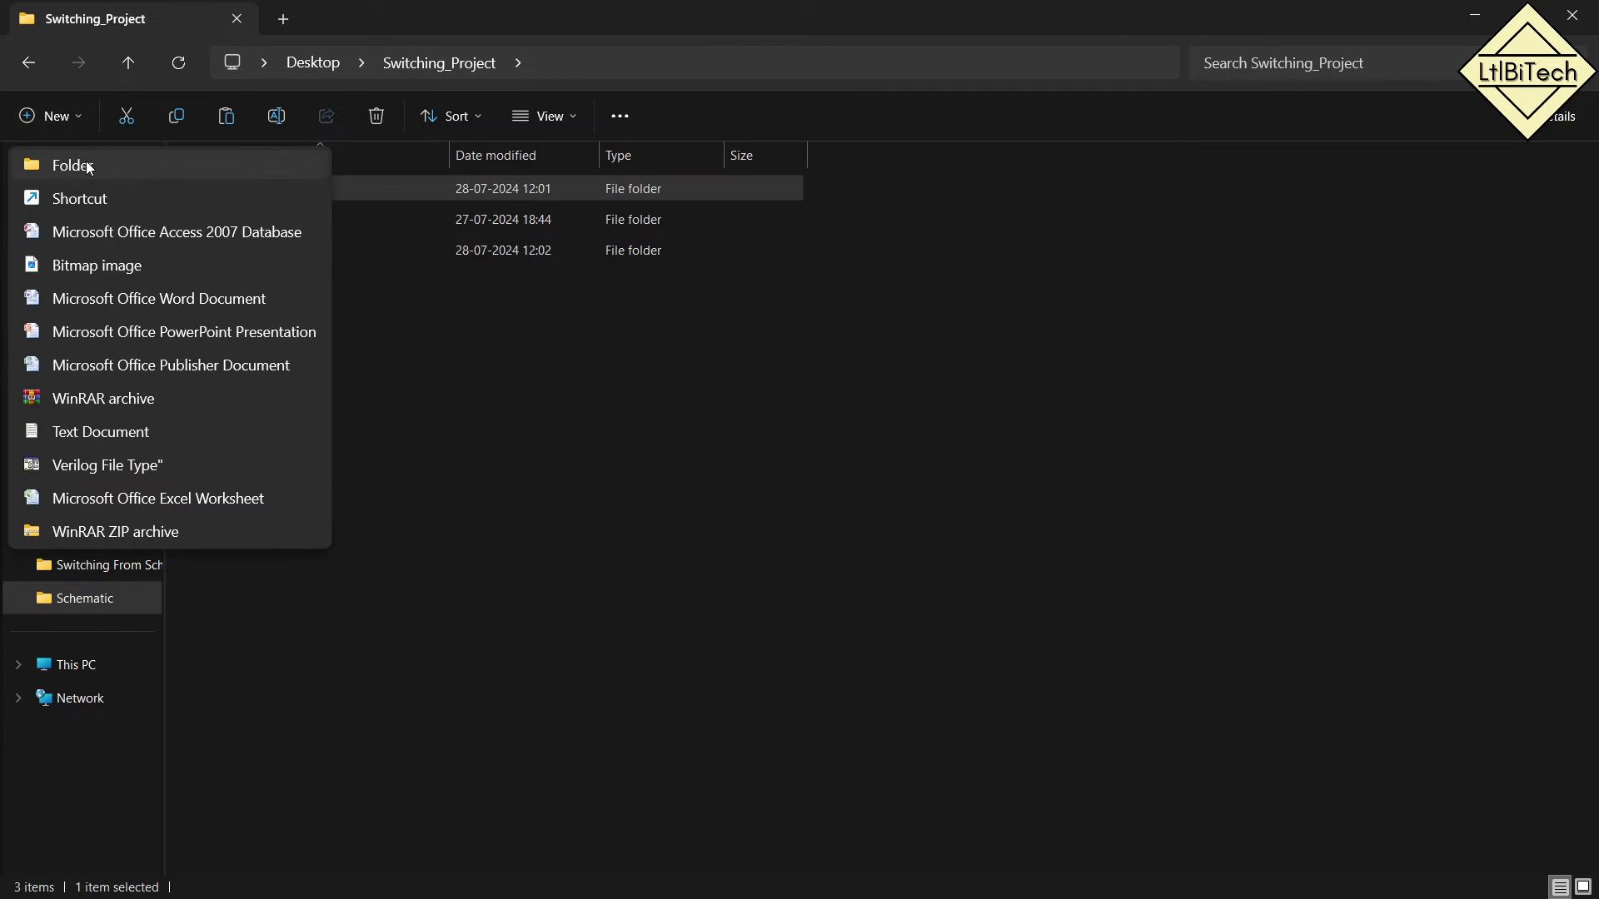
pyautogui.click(88, 166)
pyautogui.write('3D Model')
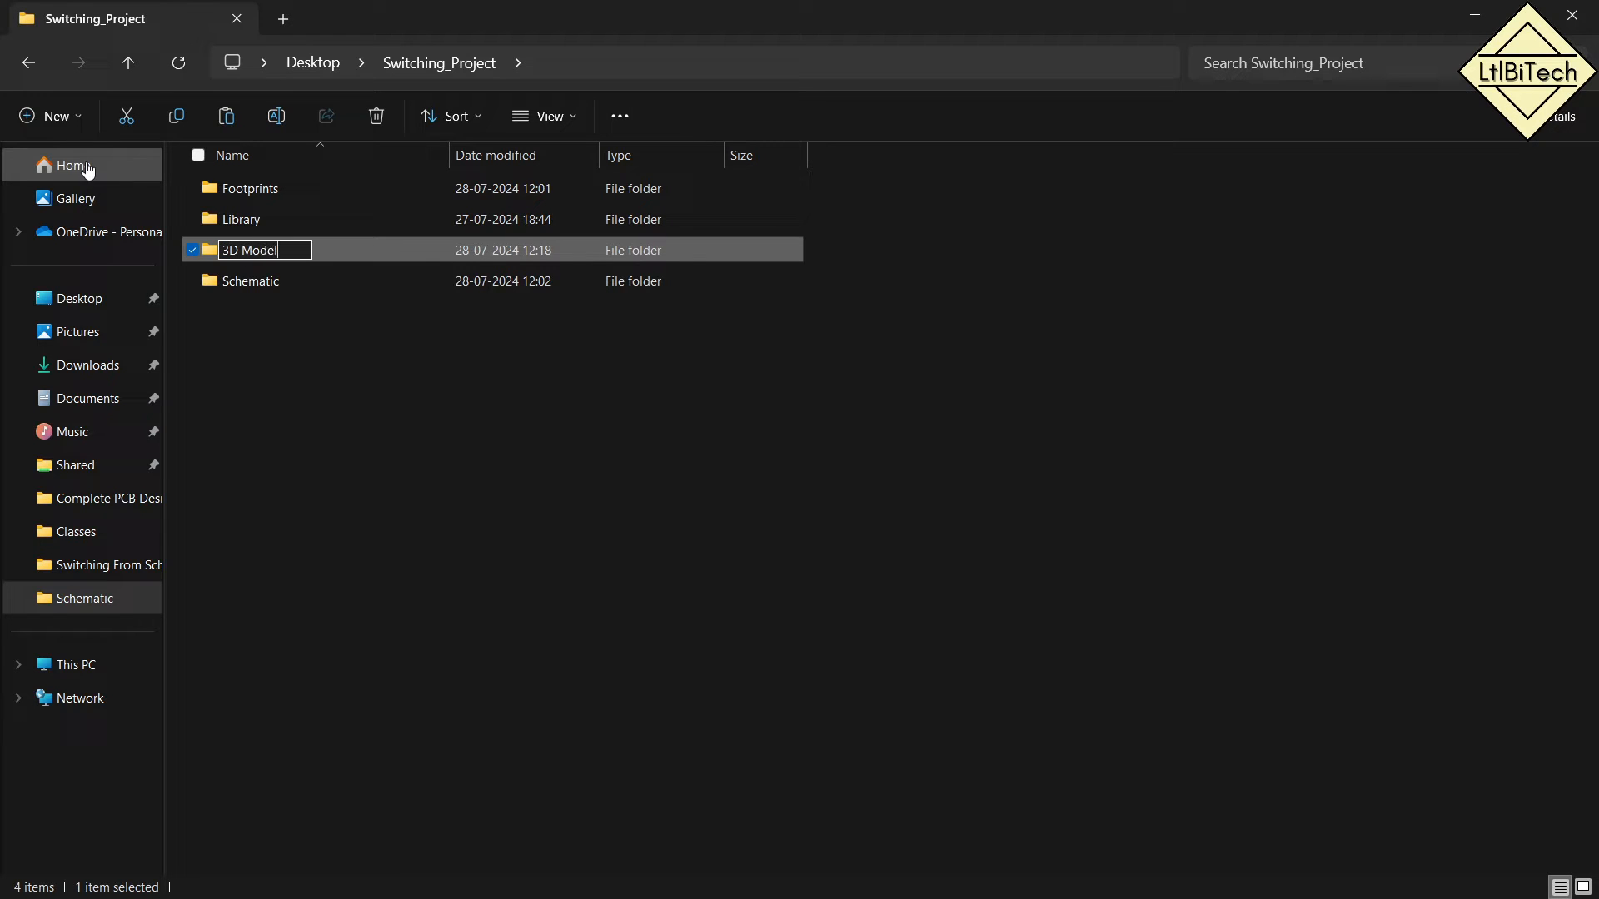
pyautogui.press('Return')
pyautogui.press('Return')
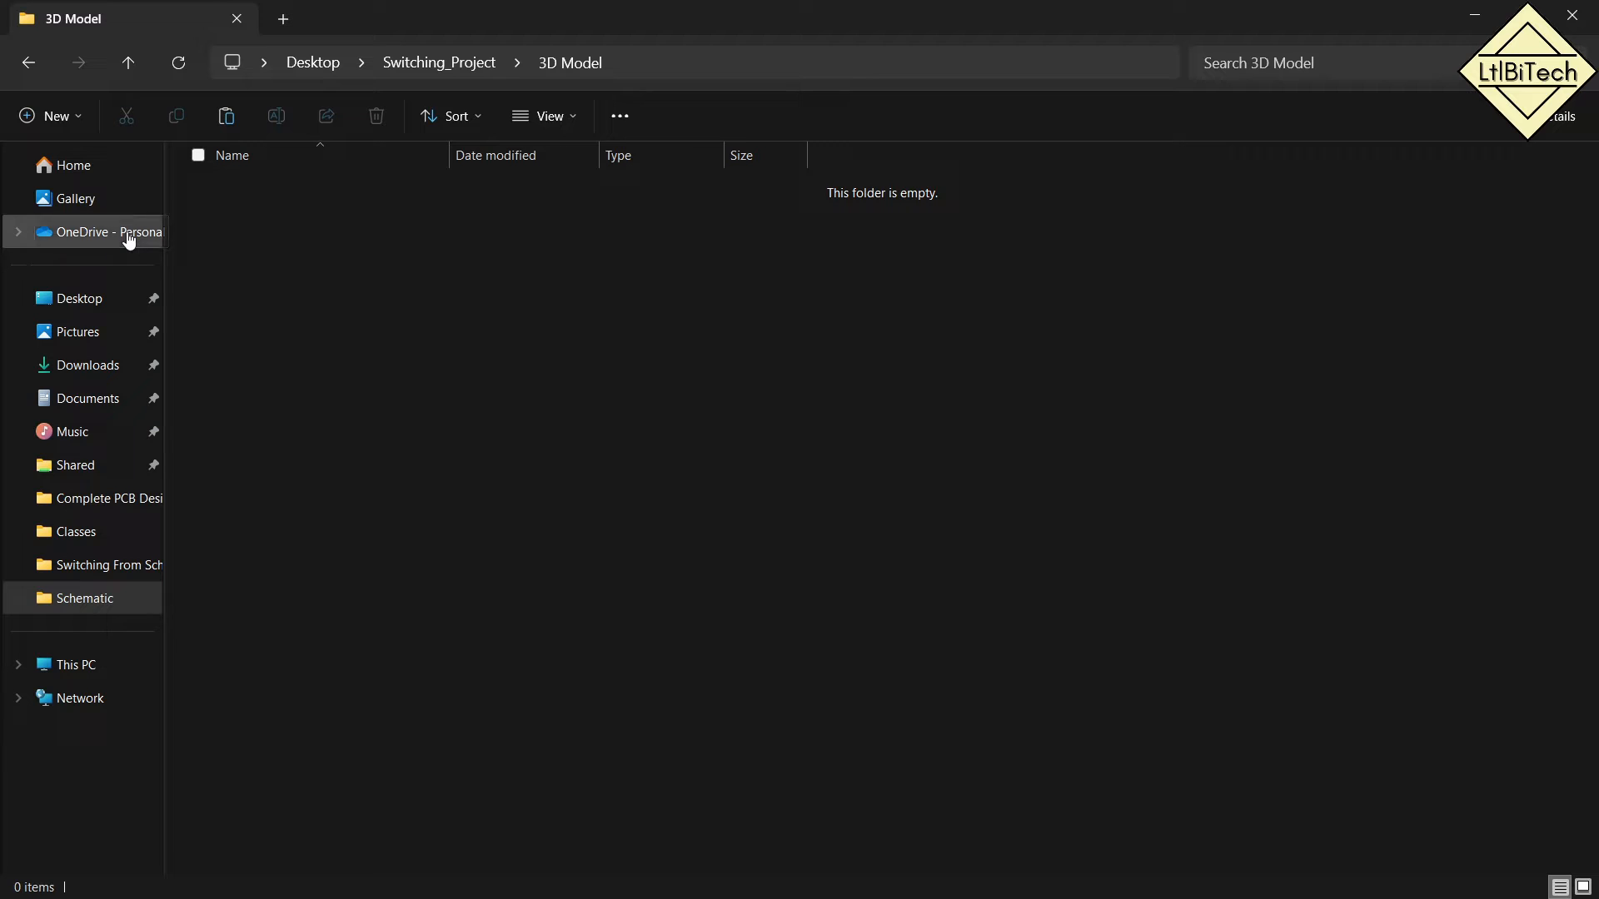
pyautogui.hotkey('ctrl', 'v')
pyautogui.click(467, 317)
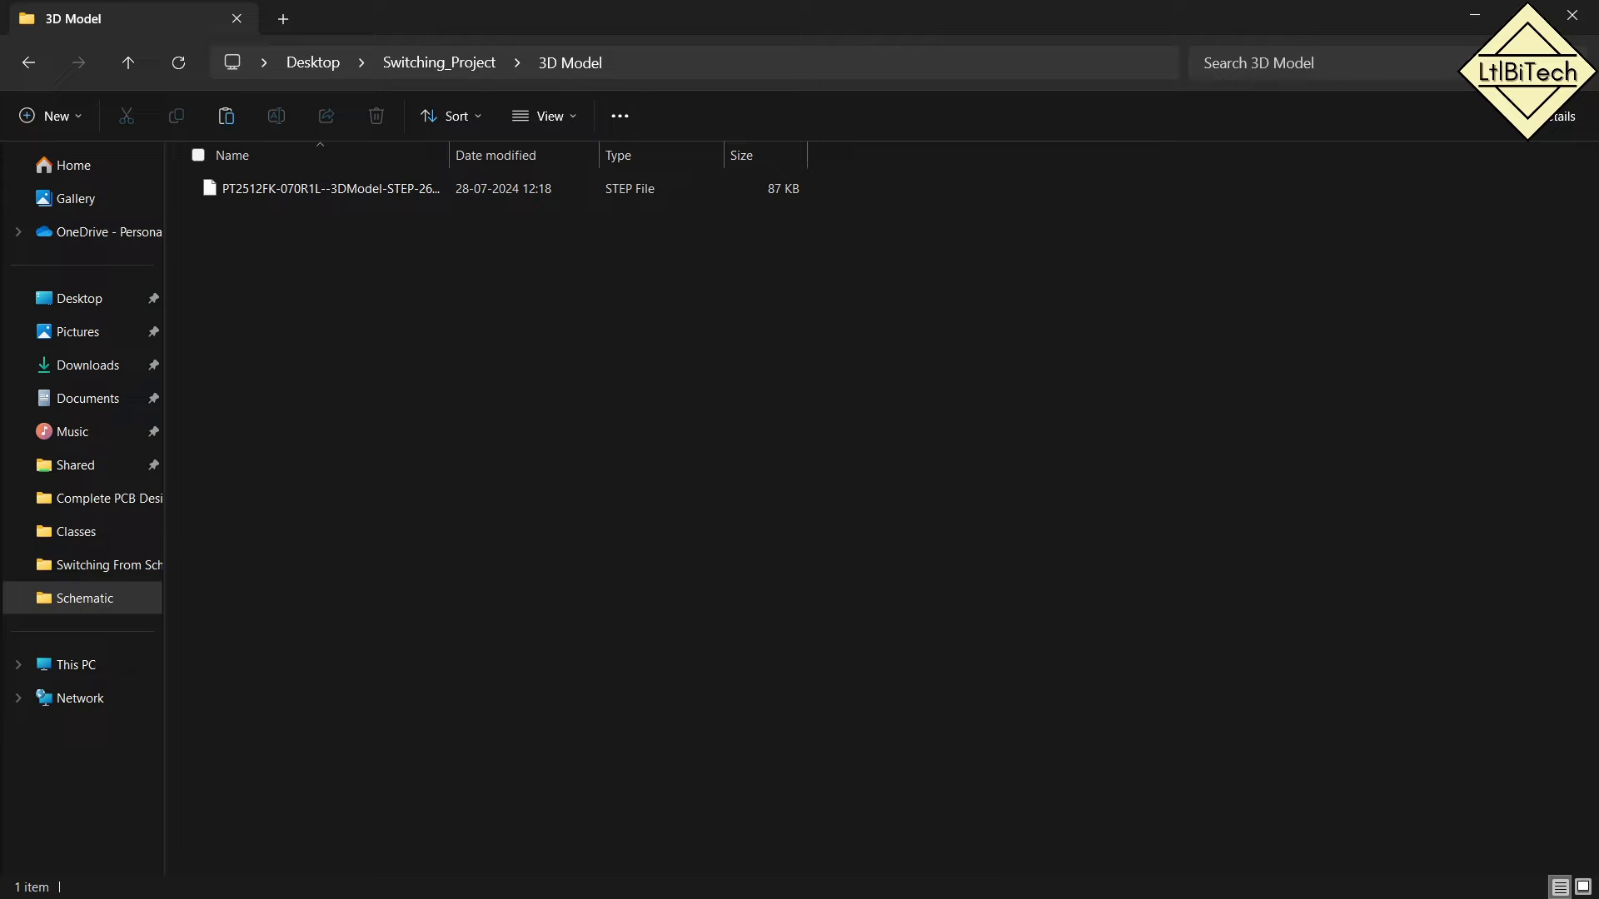
# Rename the pasted STEP file in the 3D Model folder as R1.STEP.
pyautogui.click(270, 192)
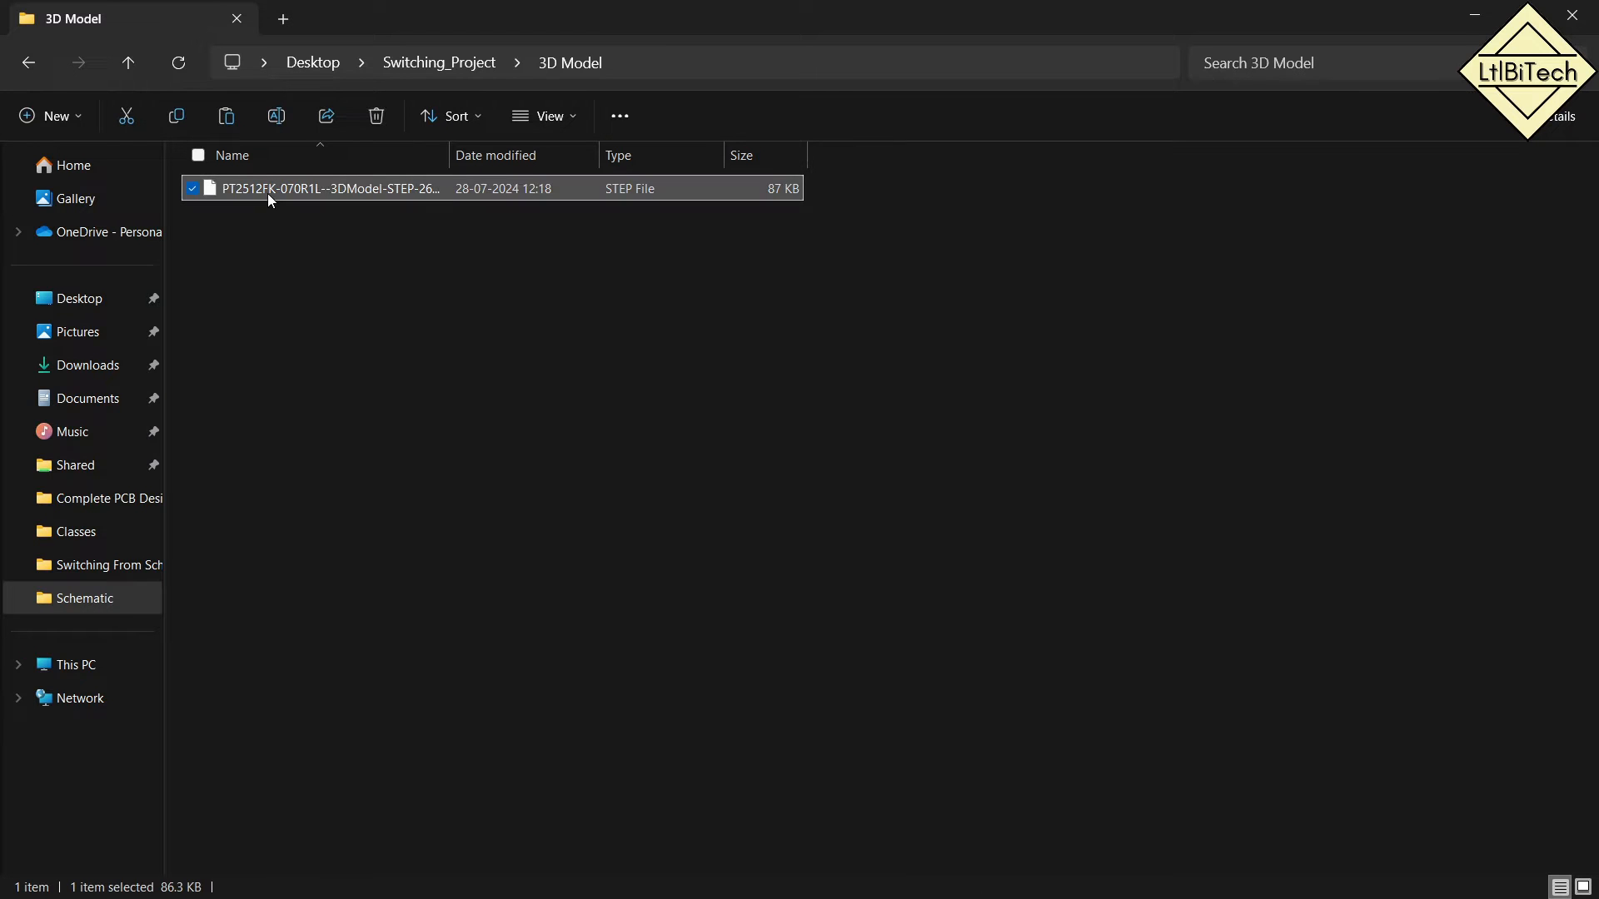
pyautogui.click(313, 189)
pyautogui.write('R1.STEP')
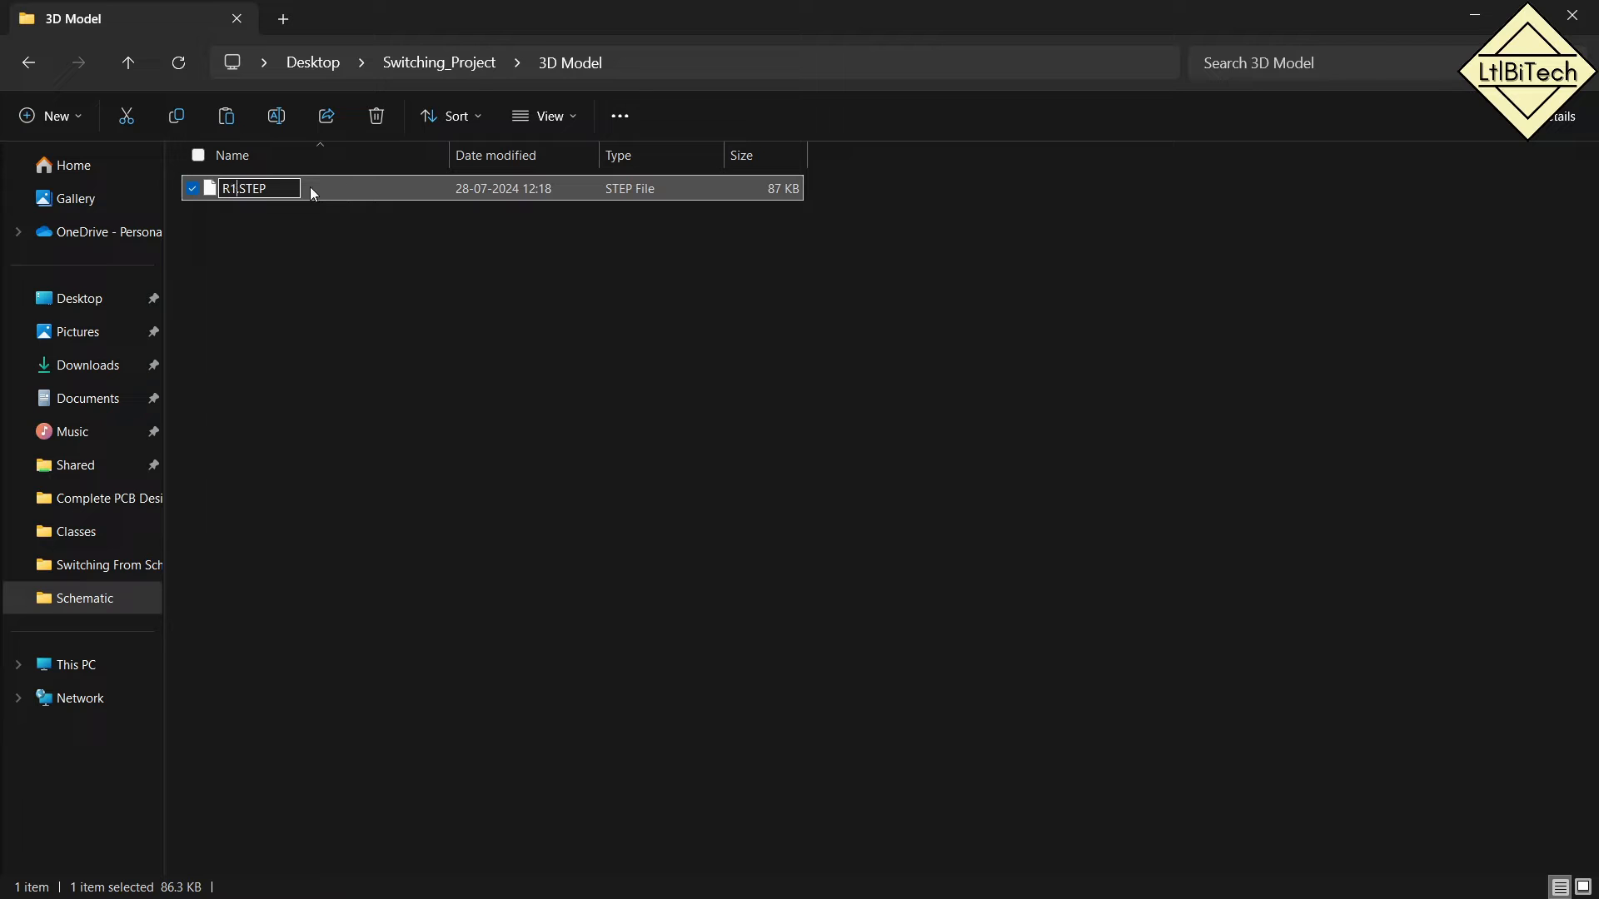
pyautogui.press('Return')
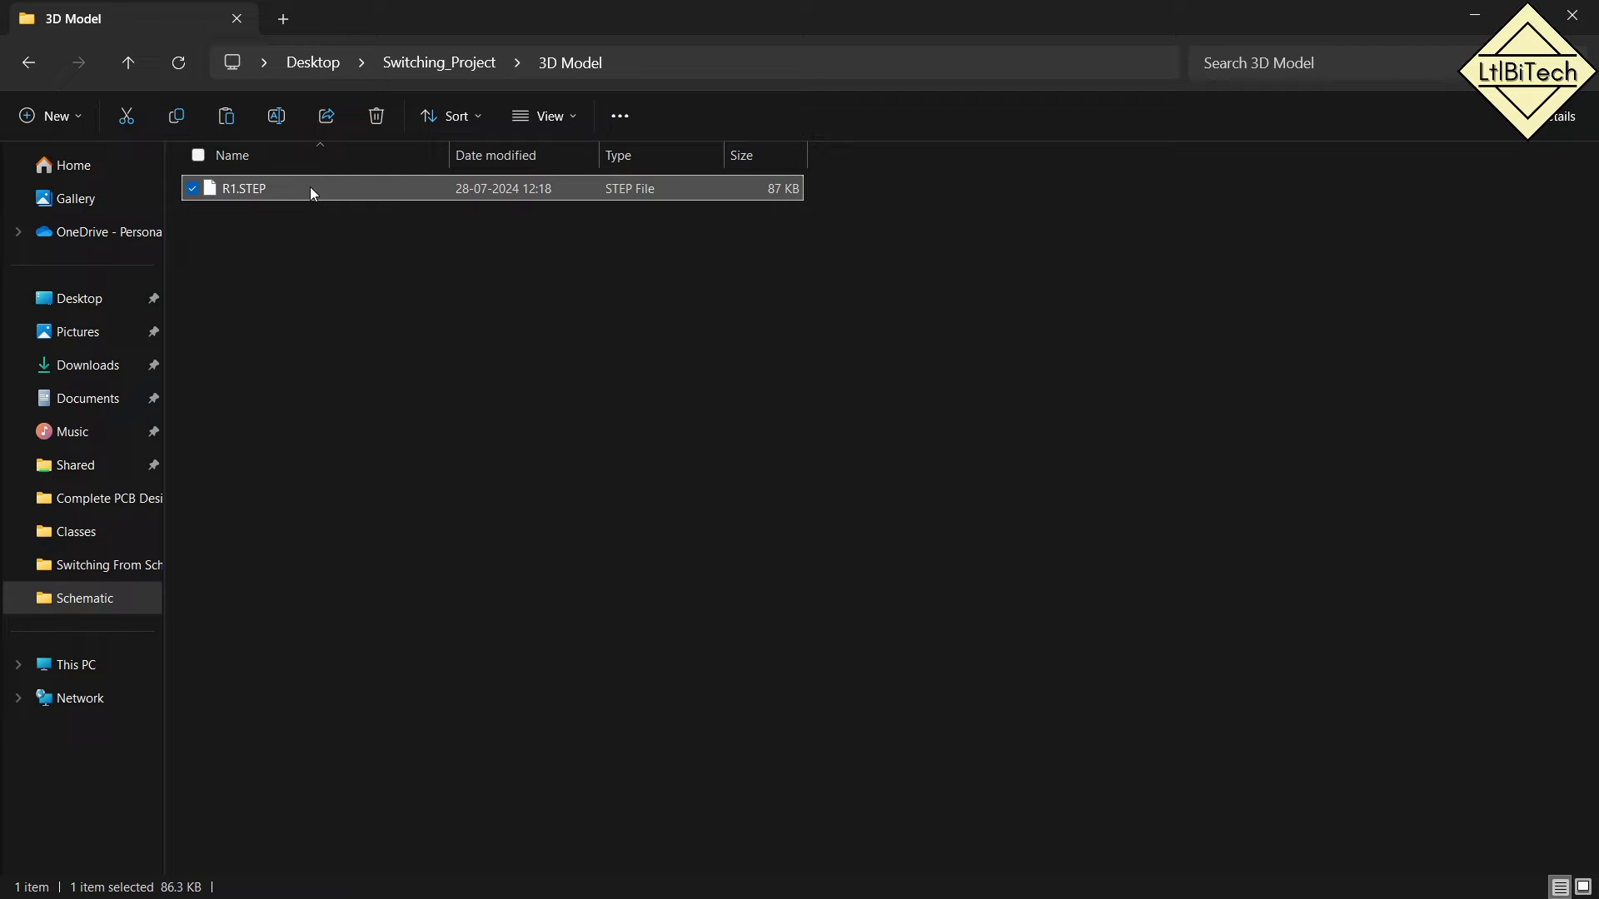
pyautogui.click(425, 372)
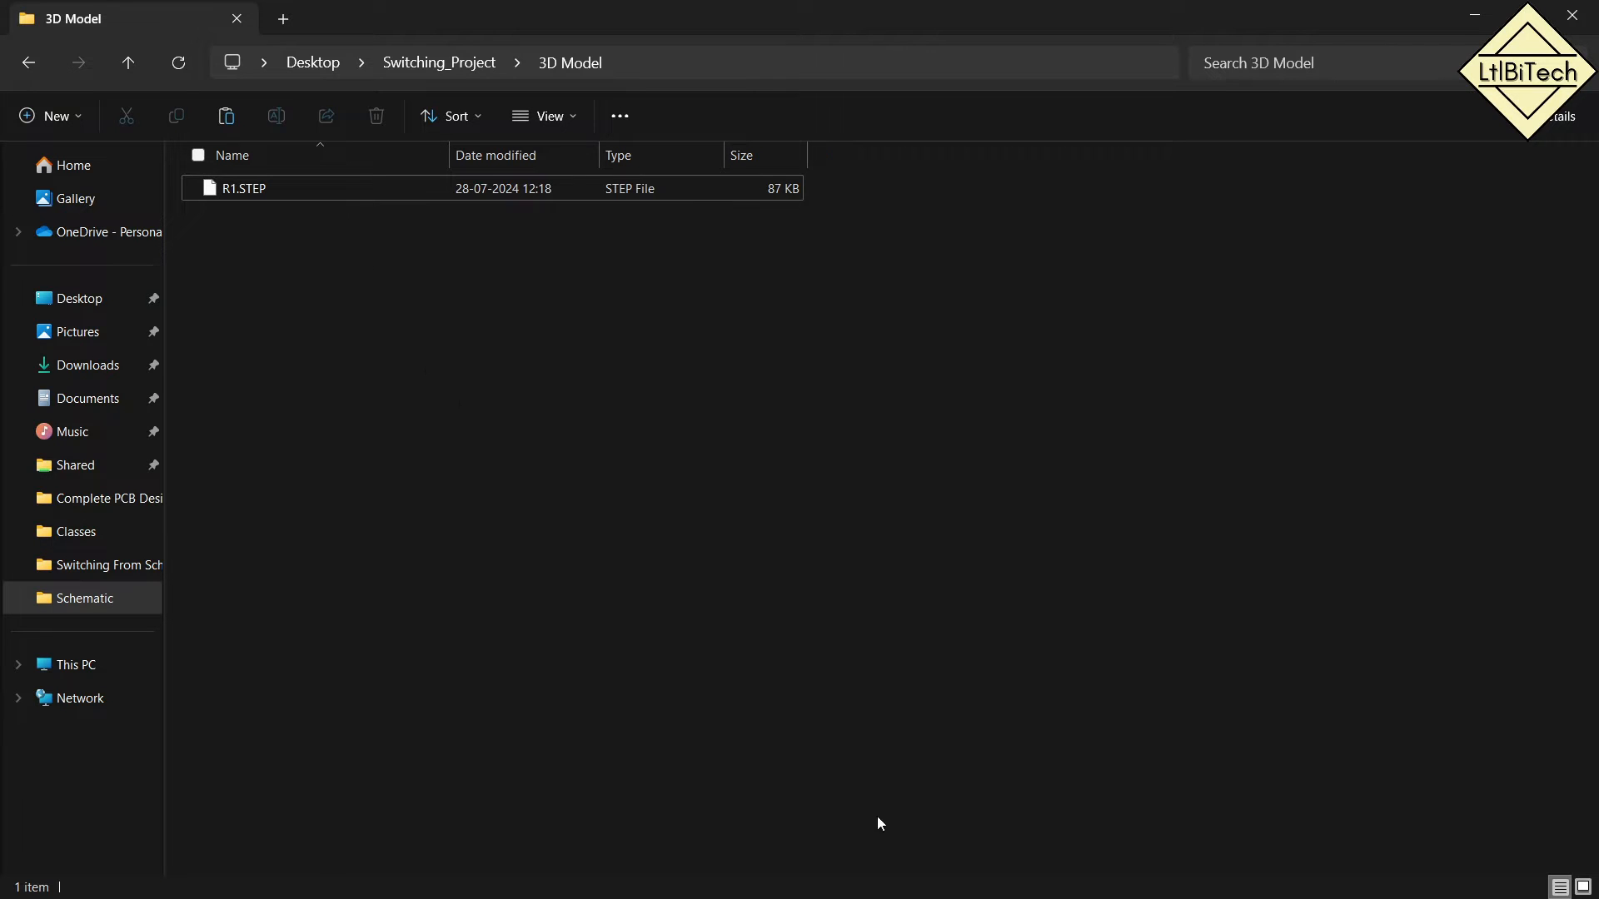
# Launch PCB Editor 17.4 with Allegro PCB Designer as the product and no additional product options.
pyautogui.hotkey('alt', 'Tab')
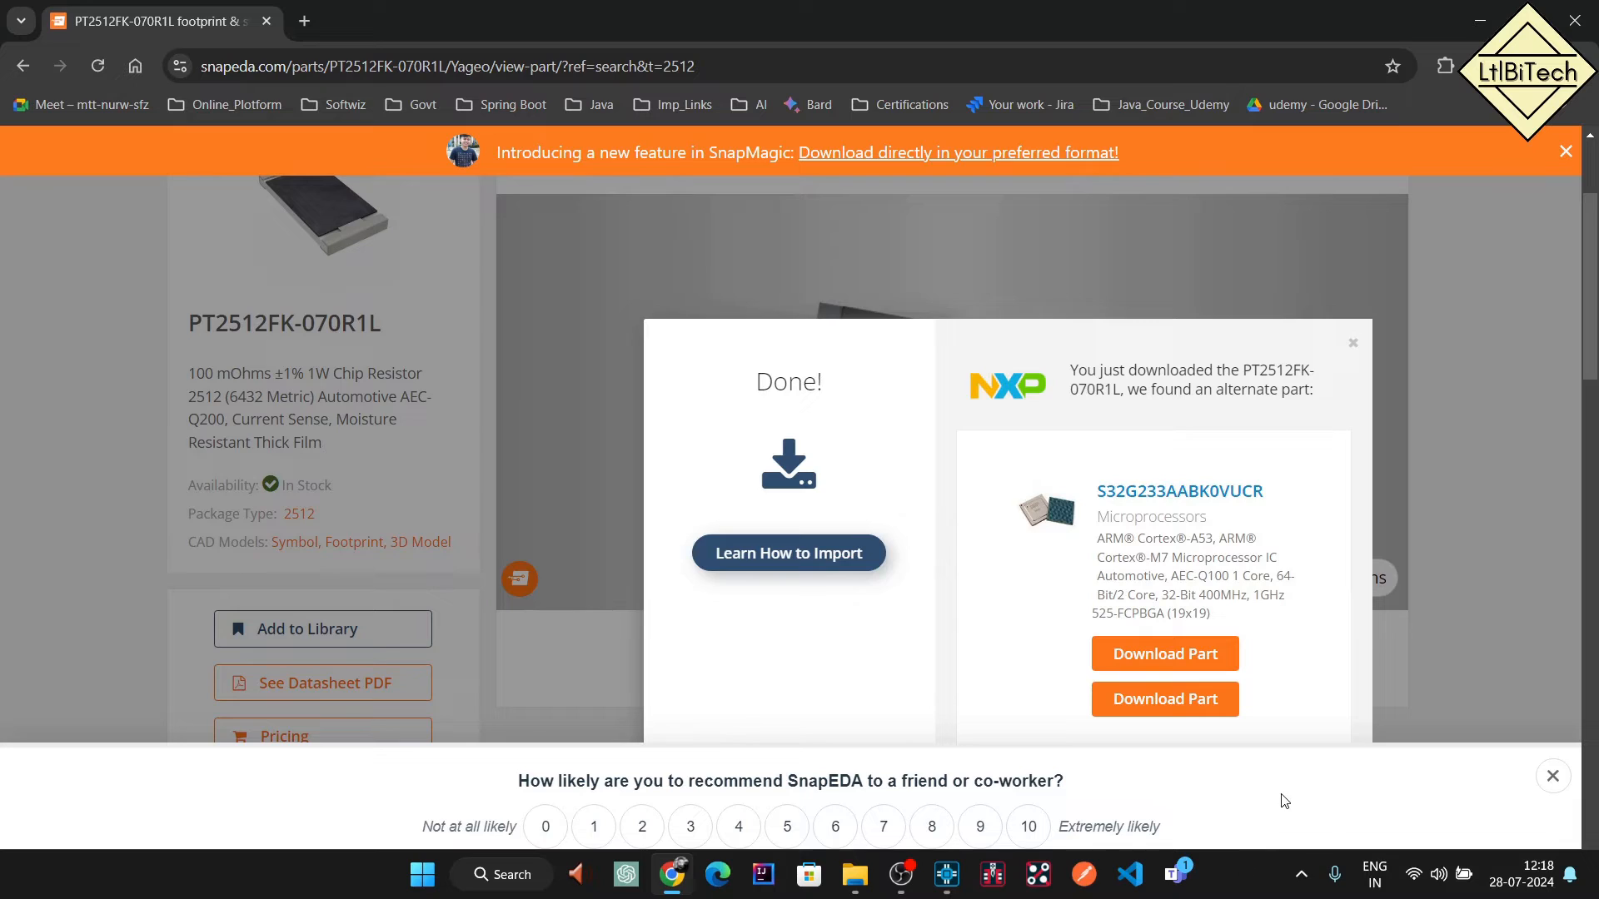
pyautogui.hotkey('alt', 'Tab')
pyautogui.hotkey('alt', 'Tab')
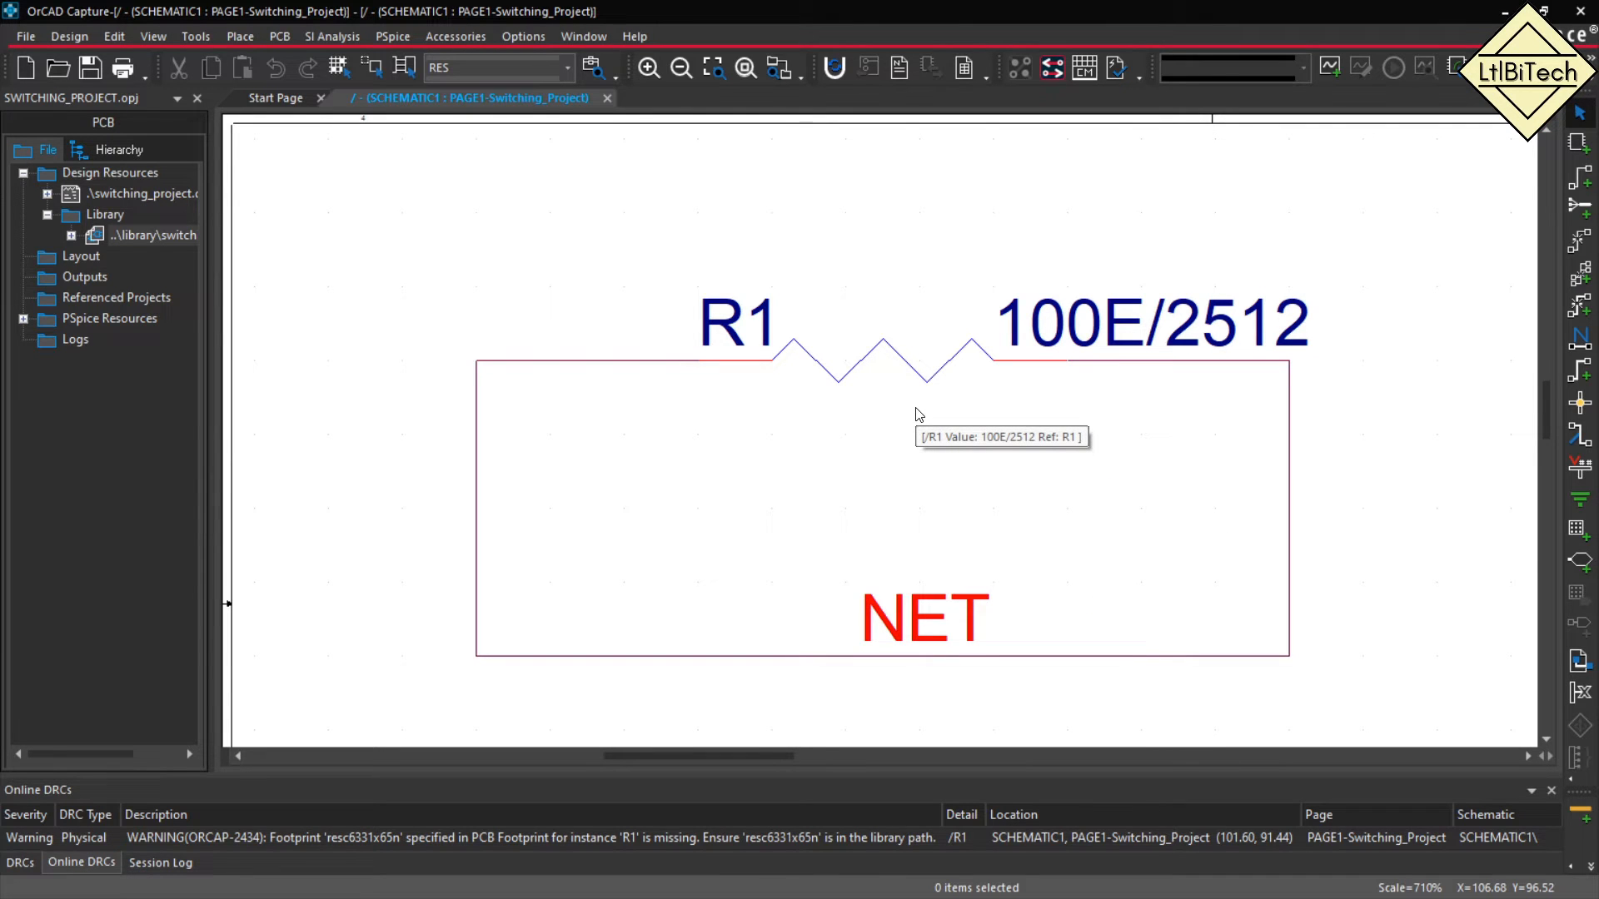
pyautogui.press('super')
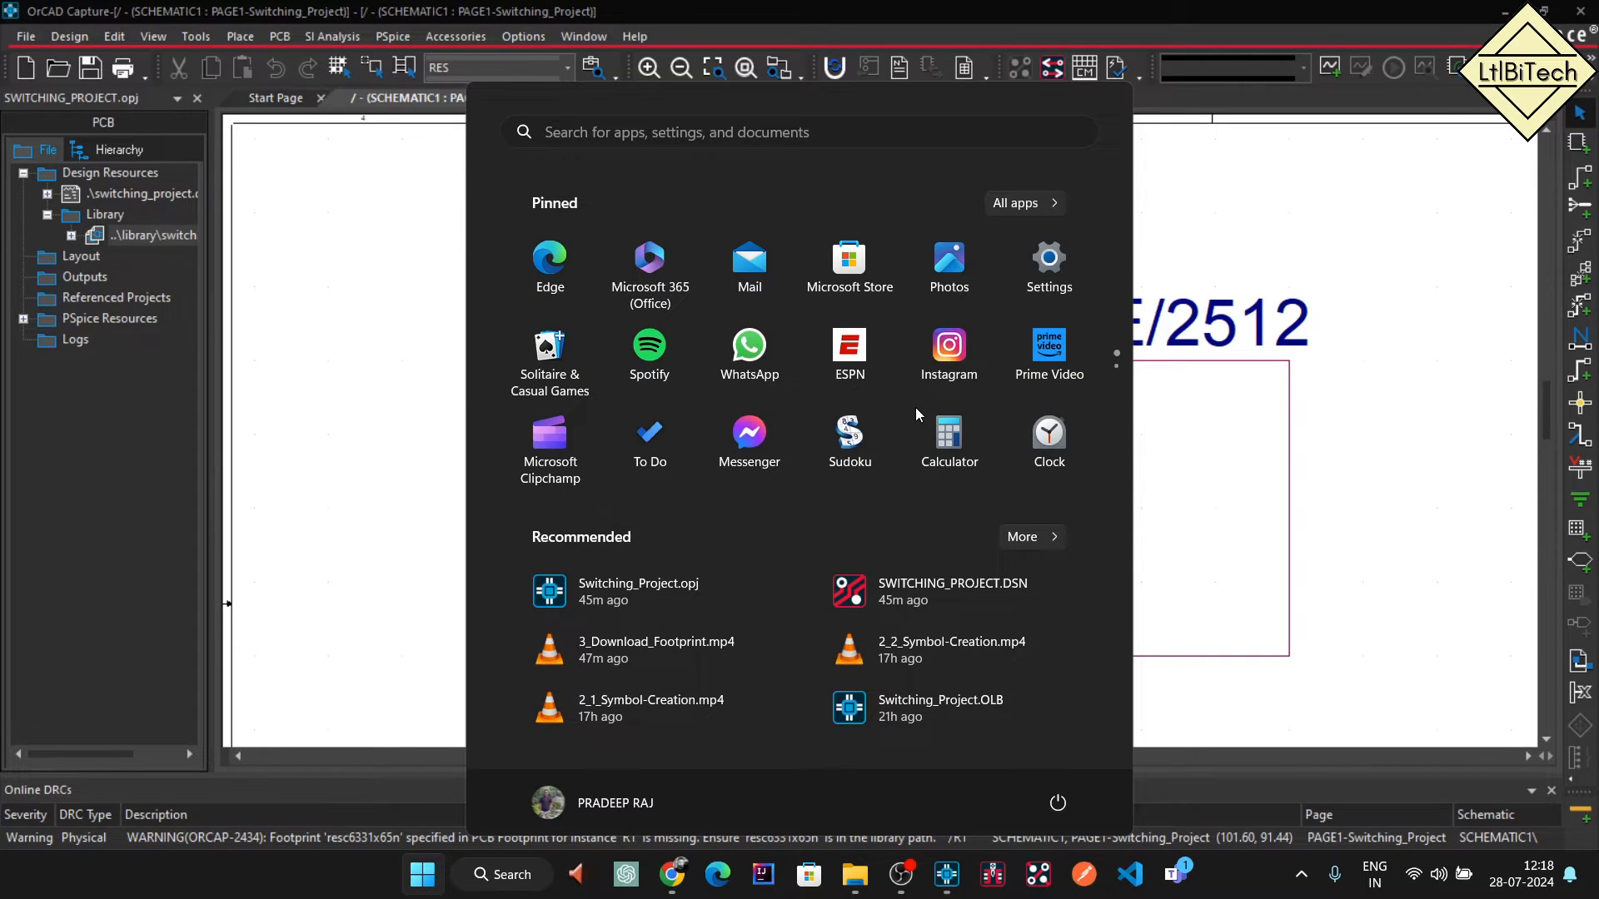
pyautogui.write('pcb ed')
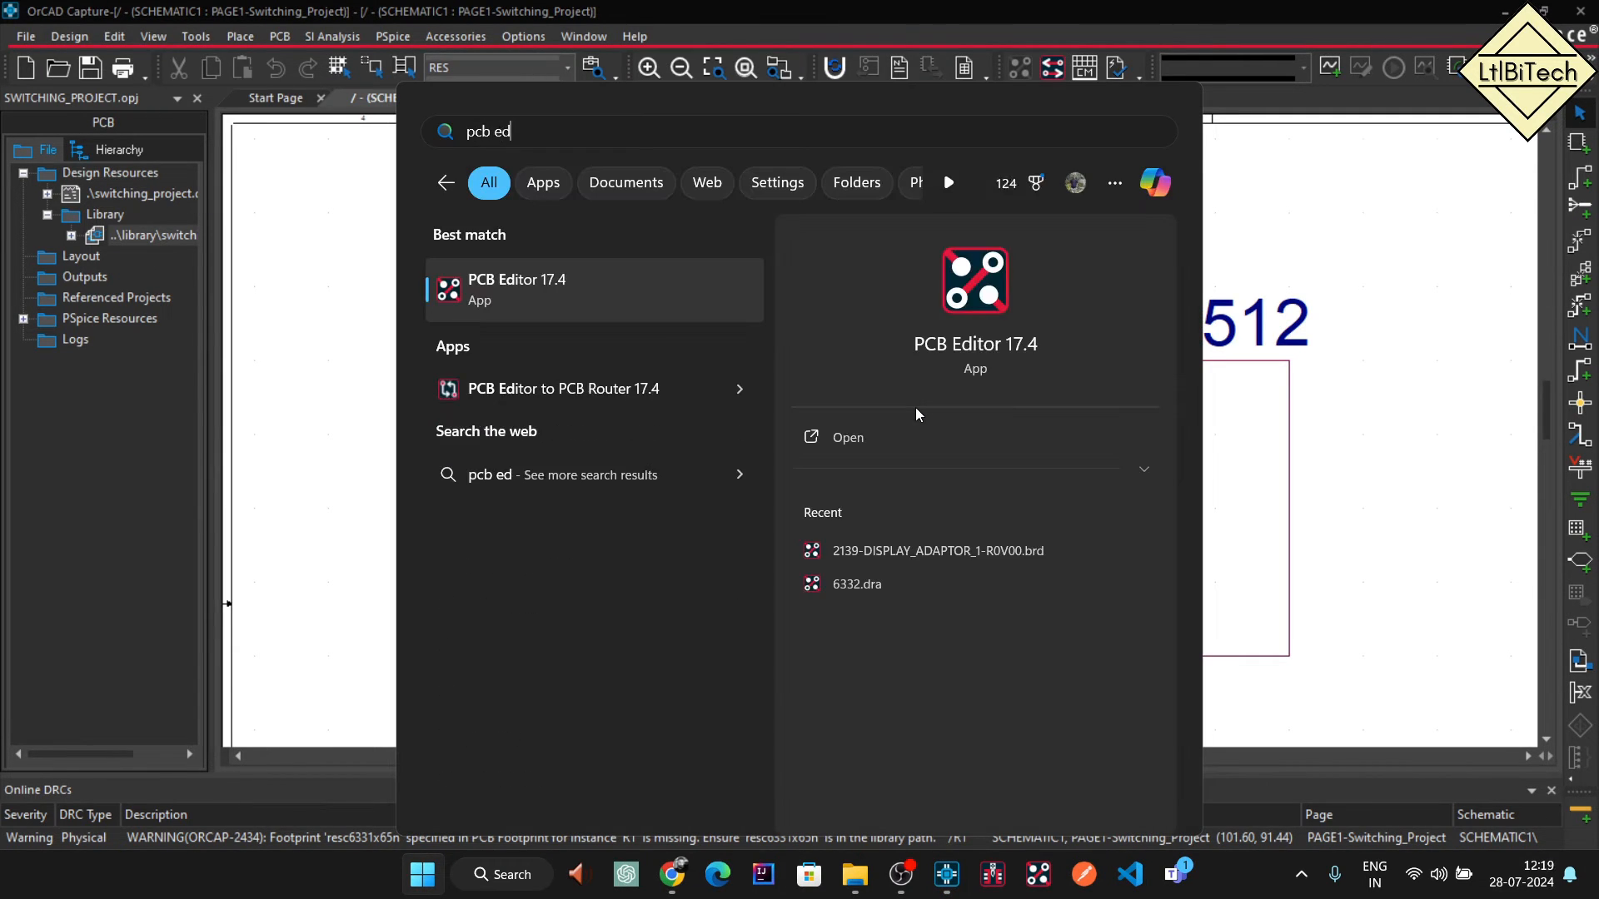
pyautogui.press('Return')
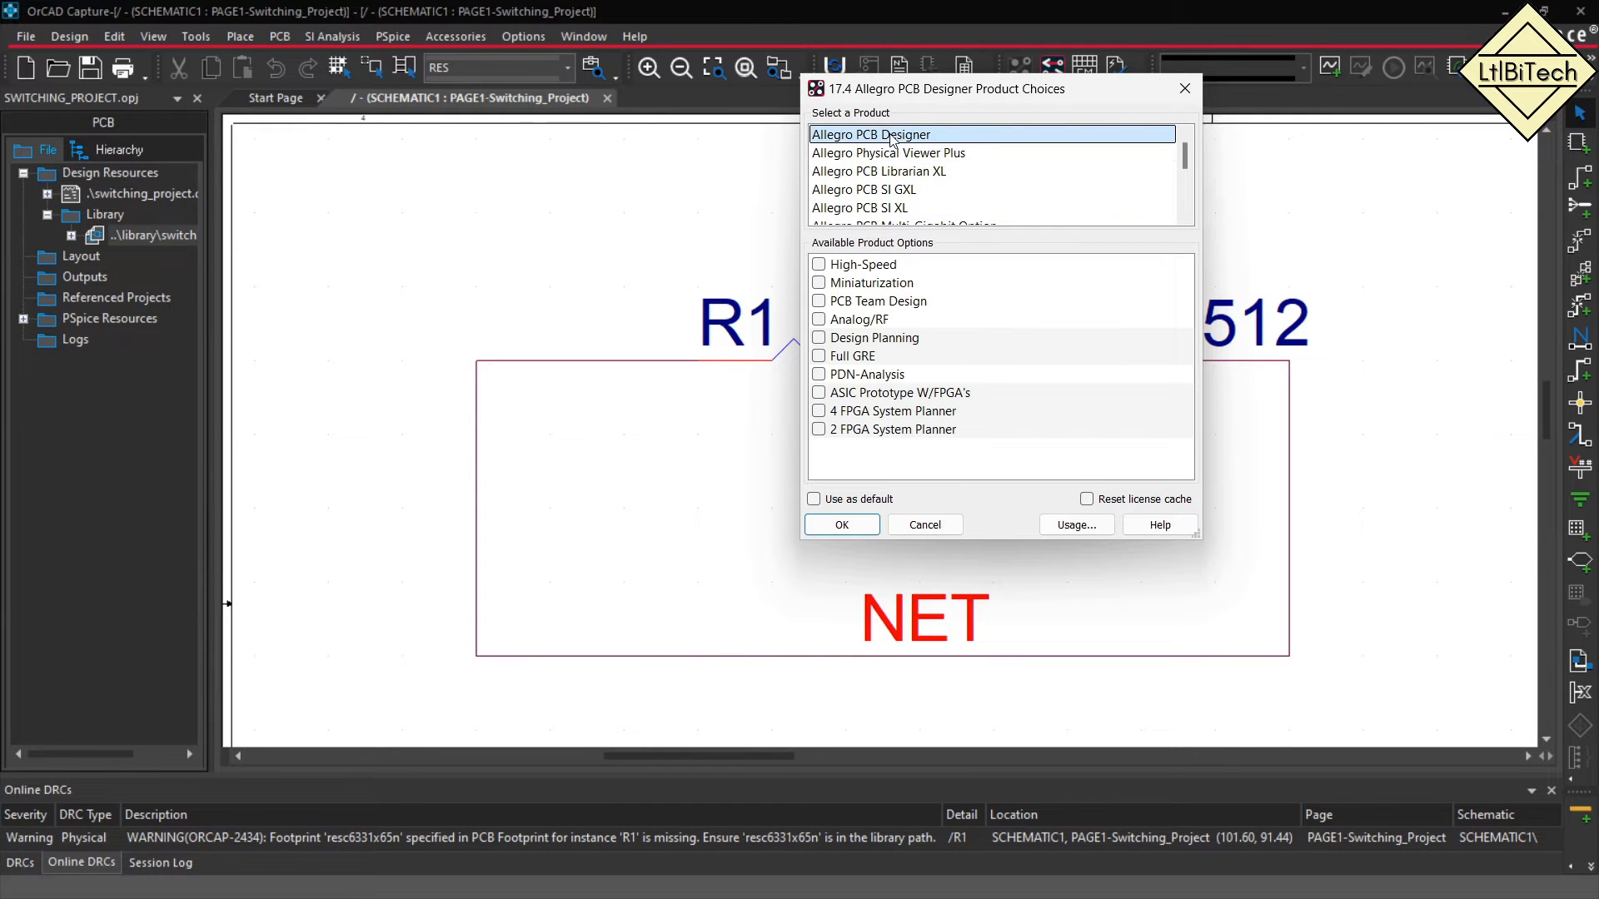
pyautogui.click(825, 529)
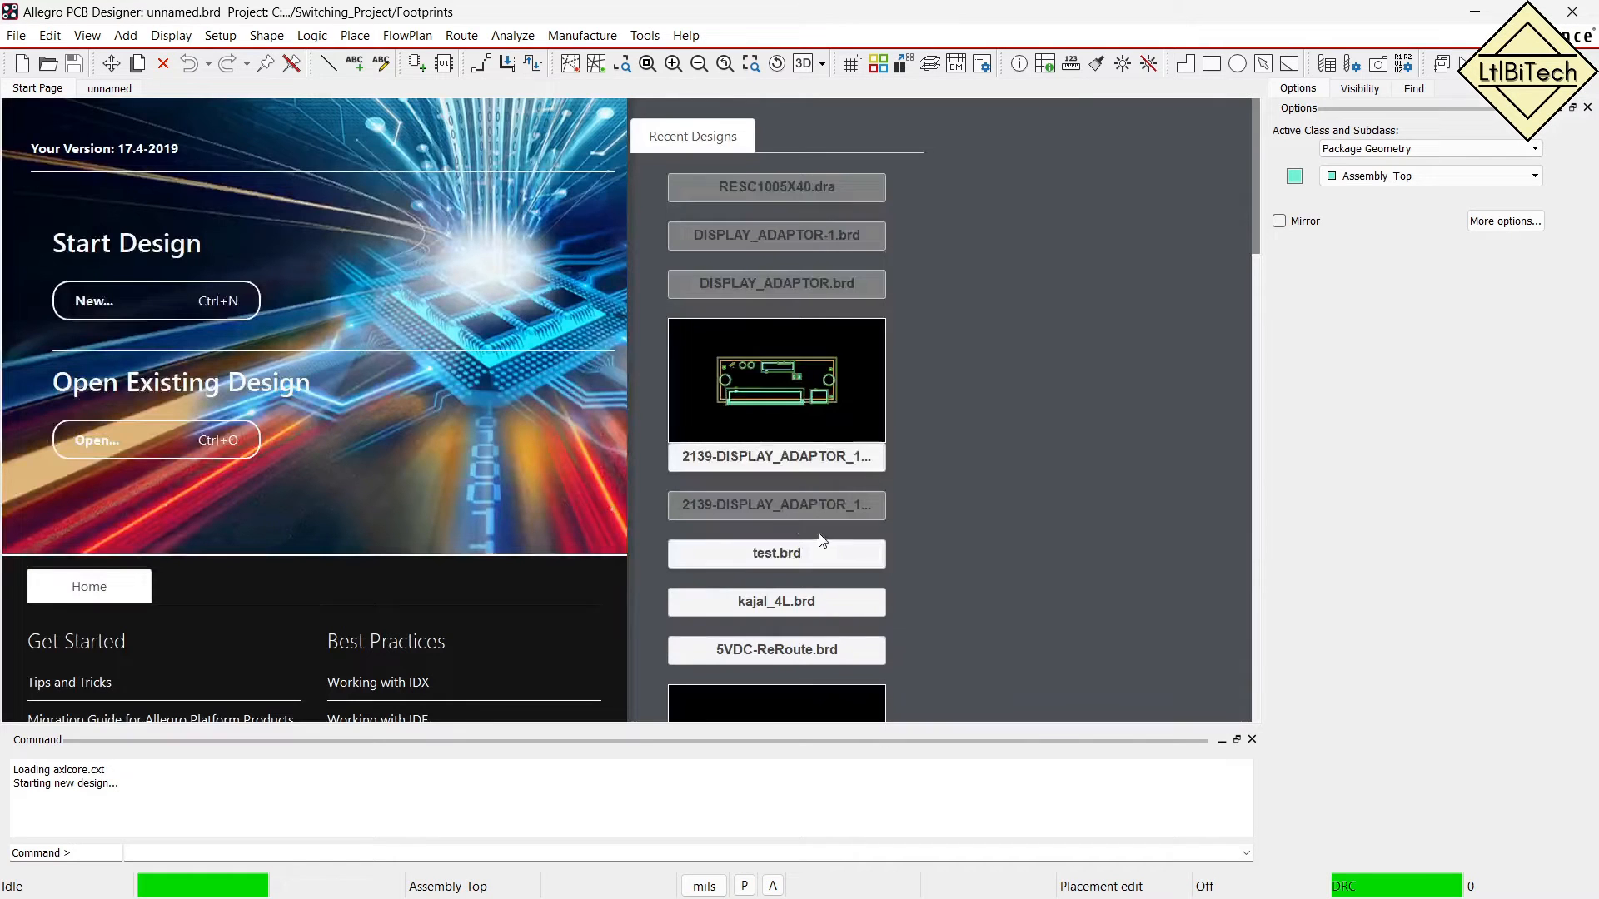
# Start opening an existing design without saving unnamed.brd, and browse to the Footprints folder of Switching_Project on the Desktop.
pyautogui.click(17, 56)
pyautogui.press('Escape')
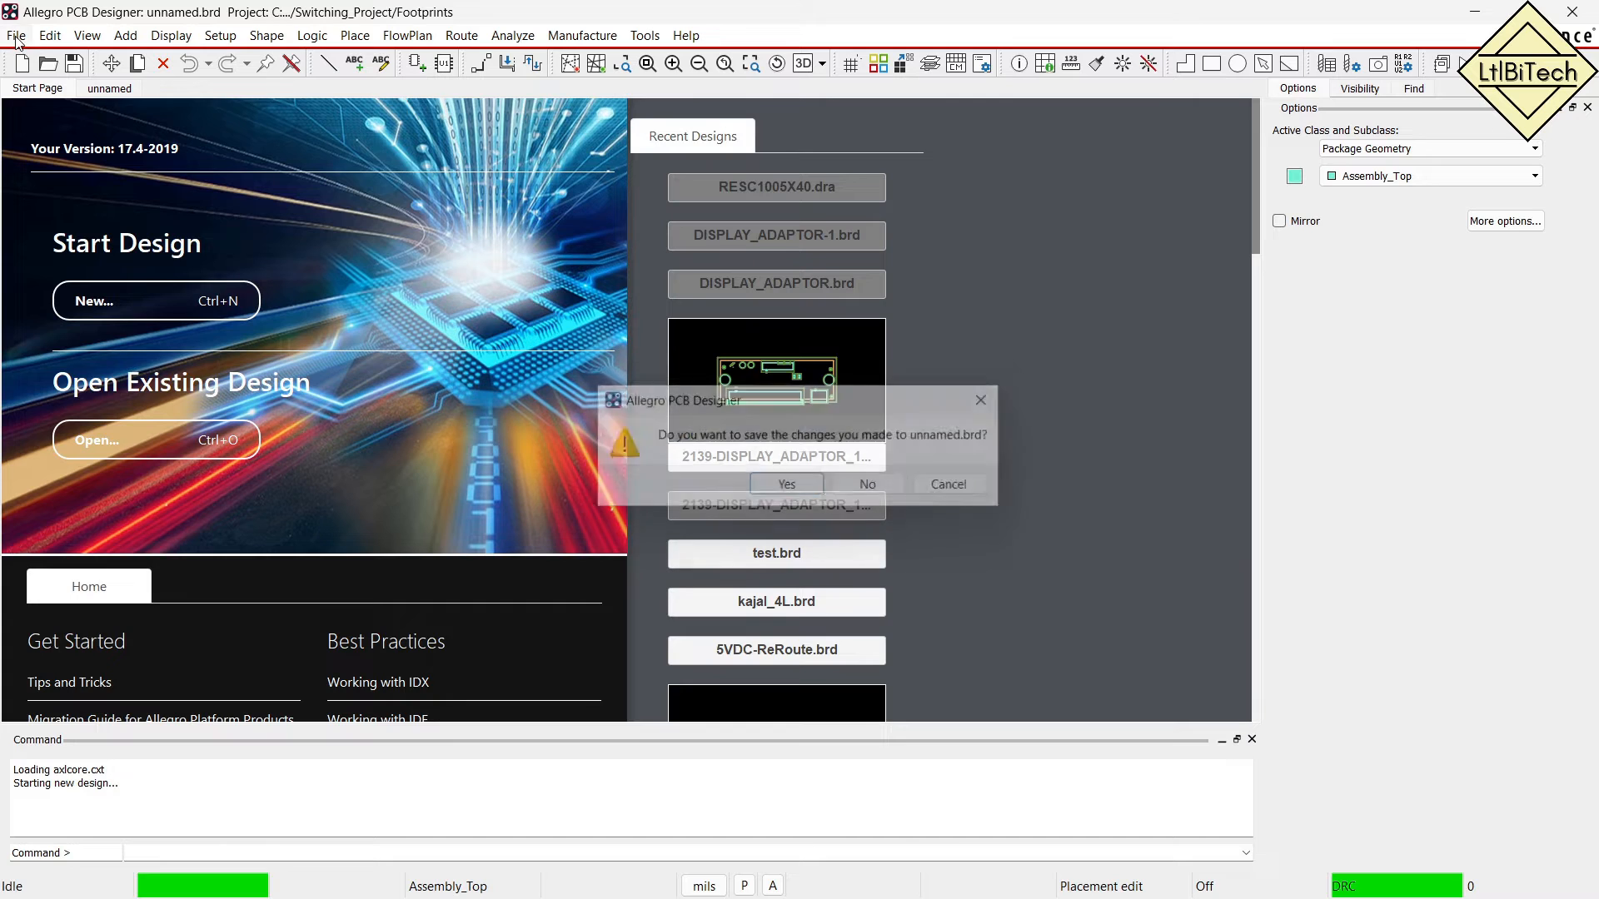
pyautogui.click(15, 38)
pyautogui.click(66, 81)
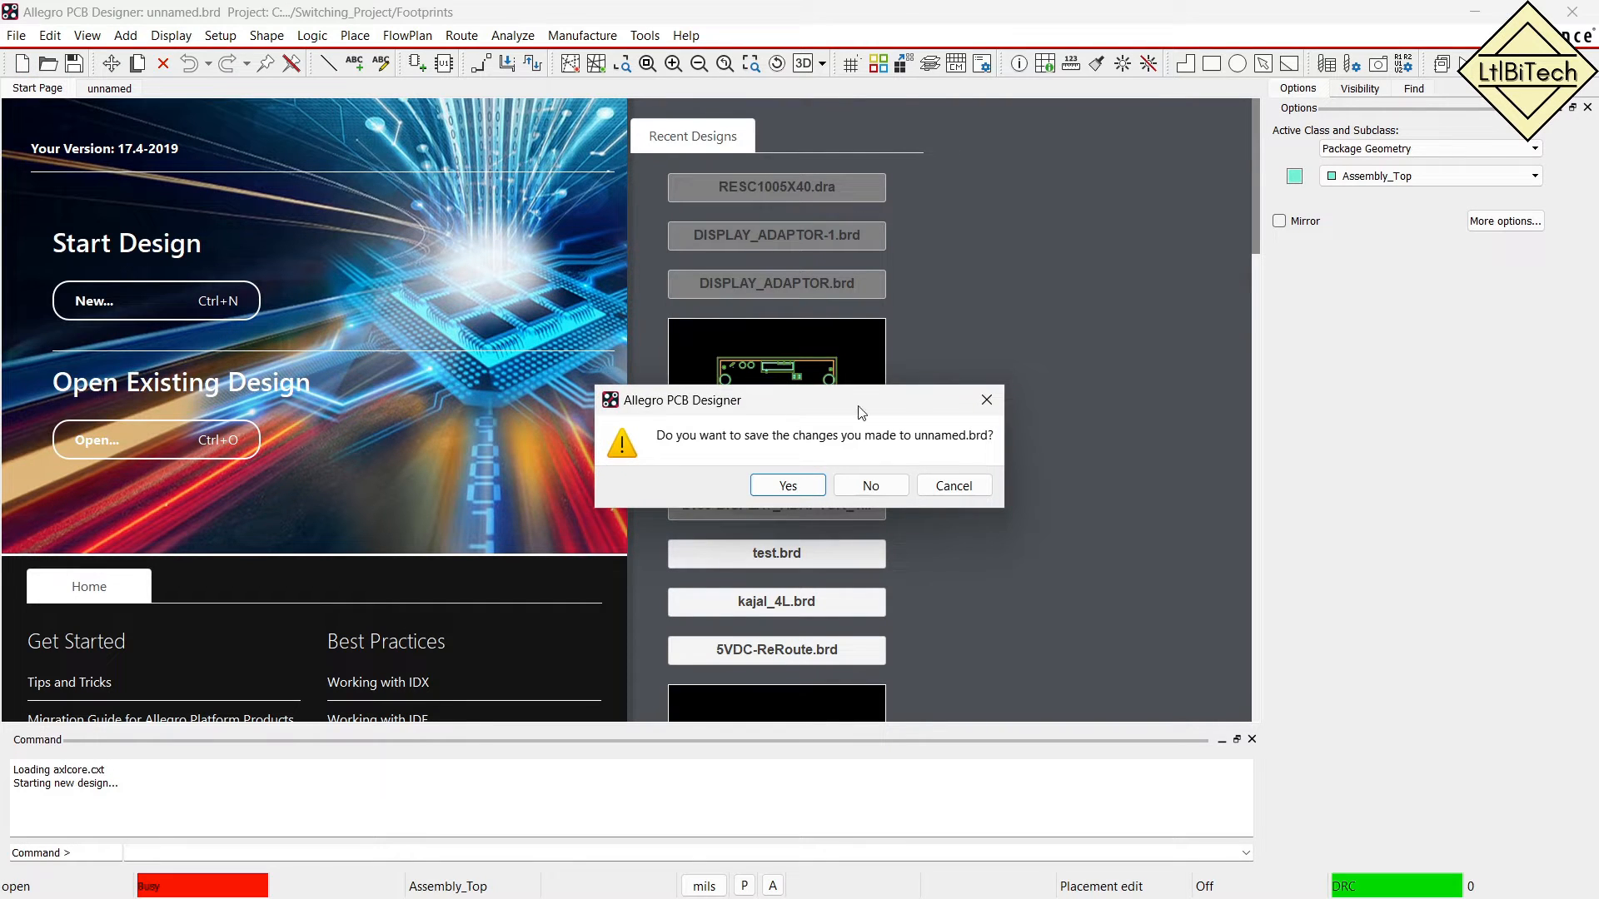
pyautogui.click(870, 486)
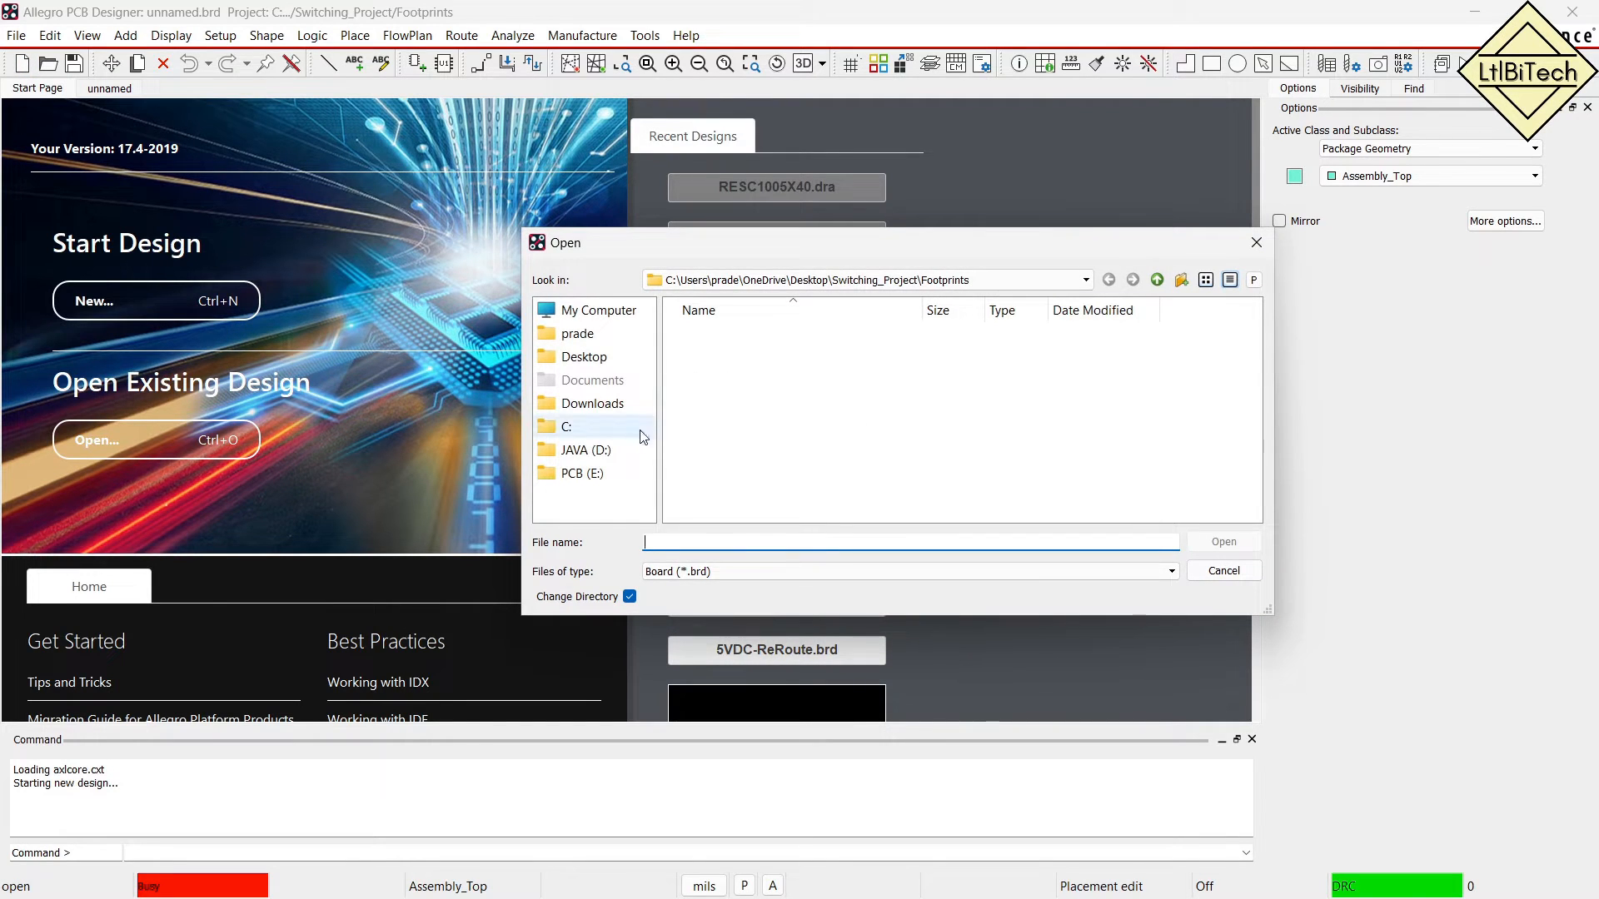
pyautogui.click(628, 365)
pyautogui.doubleClick(755, 334)
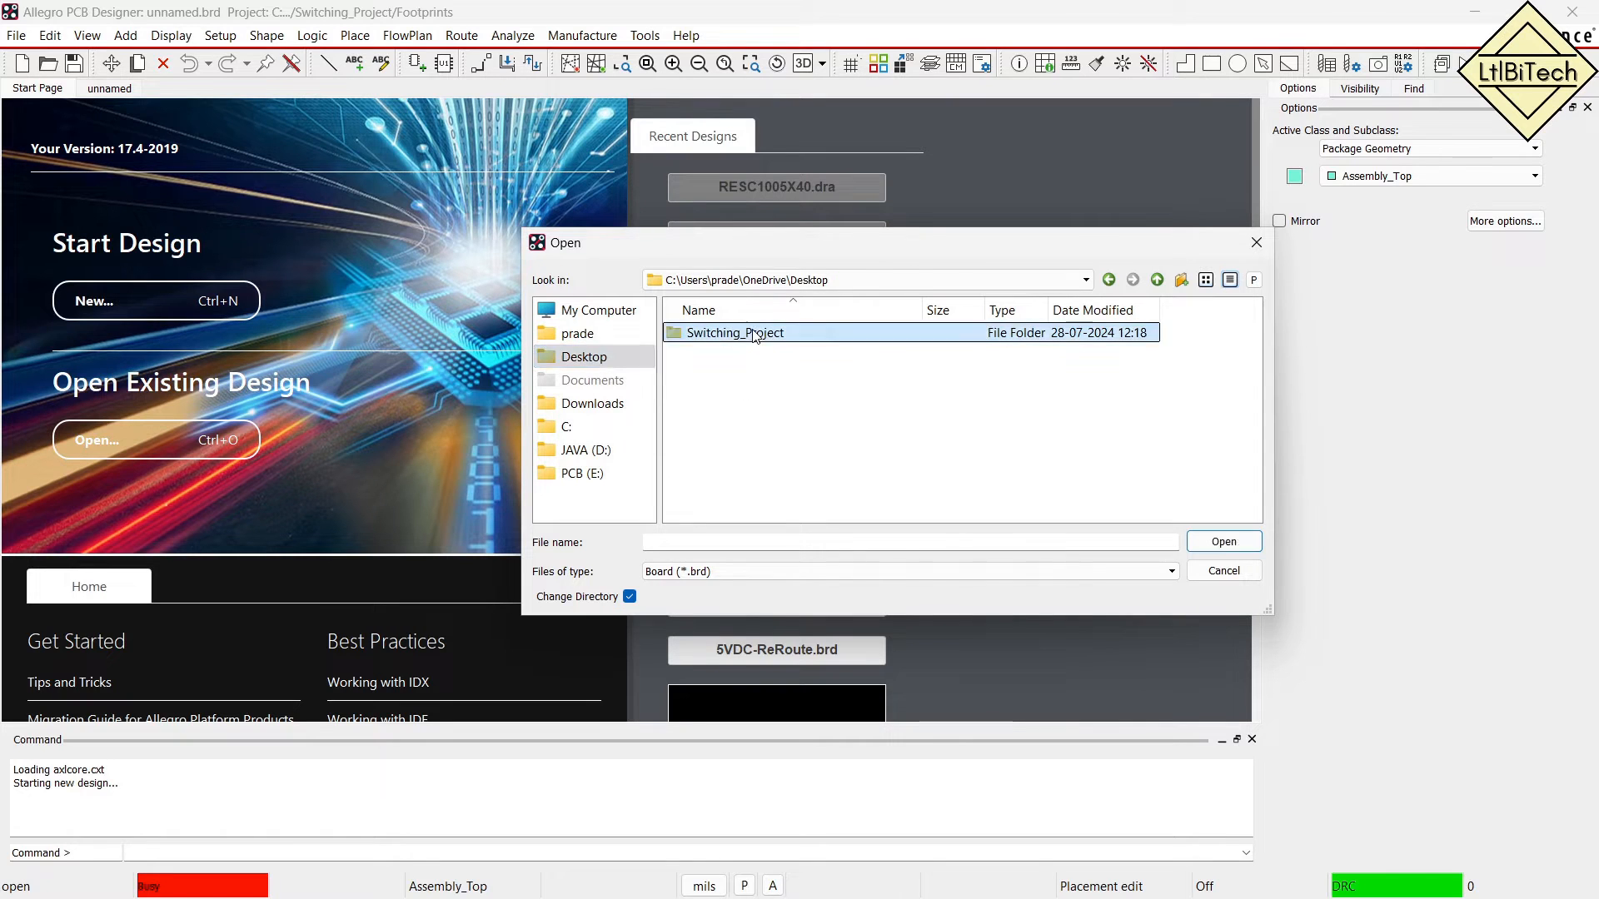
pyautogui.doubleClick(754, 354)
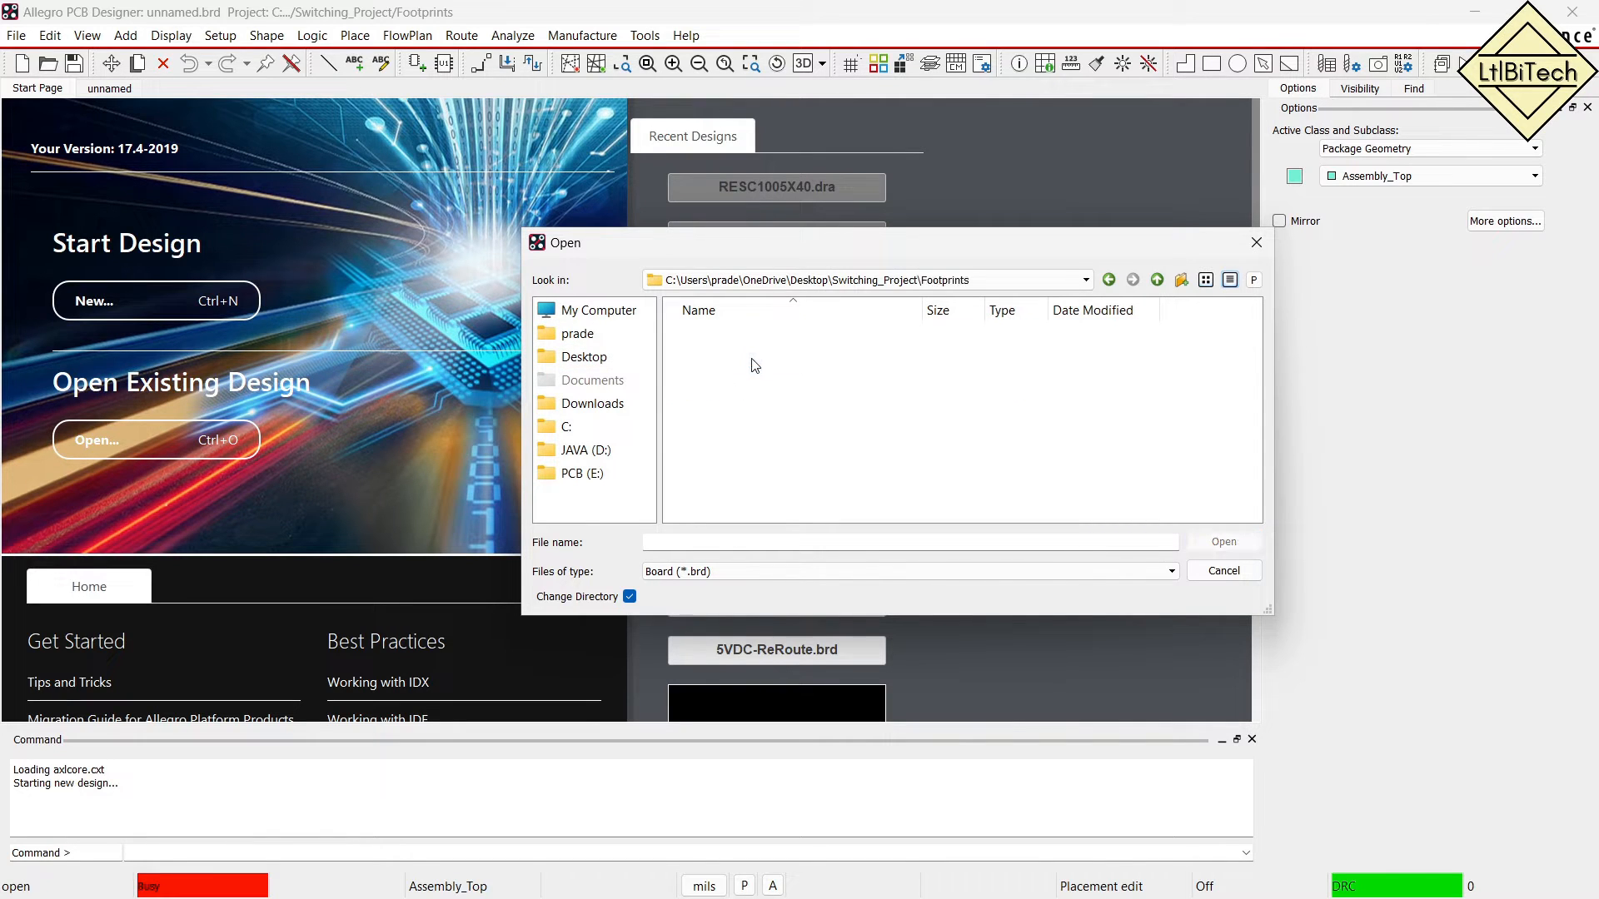
# Set the file type to Symbol Drawing (*.dra) and open RESC6331X65N.dra.
pyautogui.click(752, 571)
pyautogui.click(757, 609)
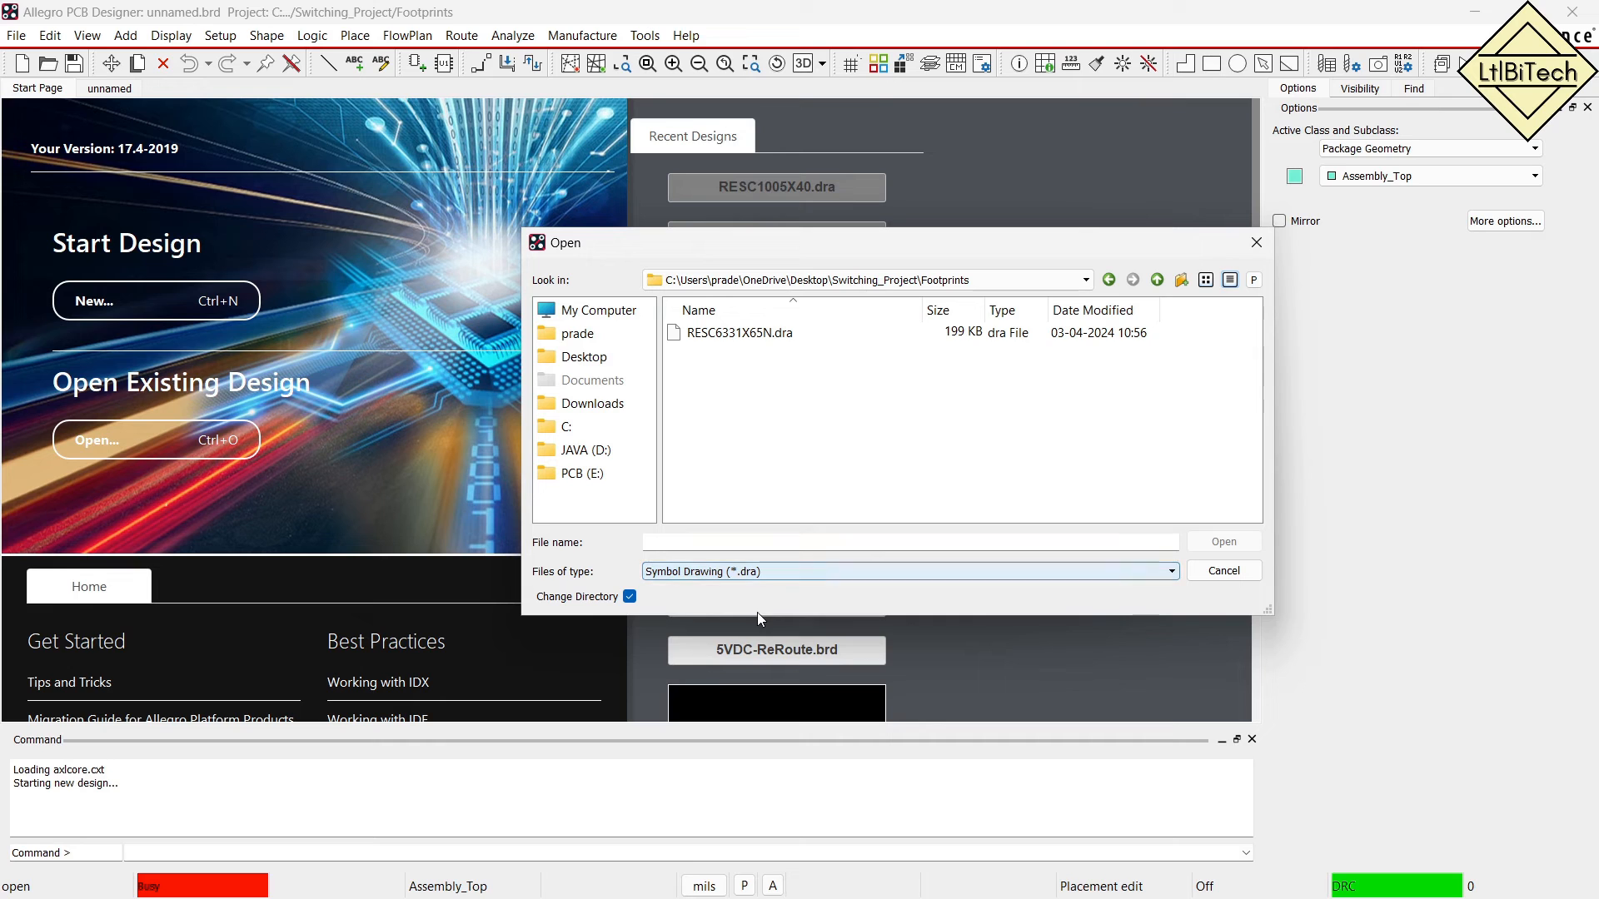
pyautogui.click(753, 335)
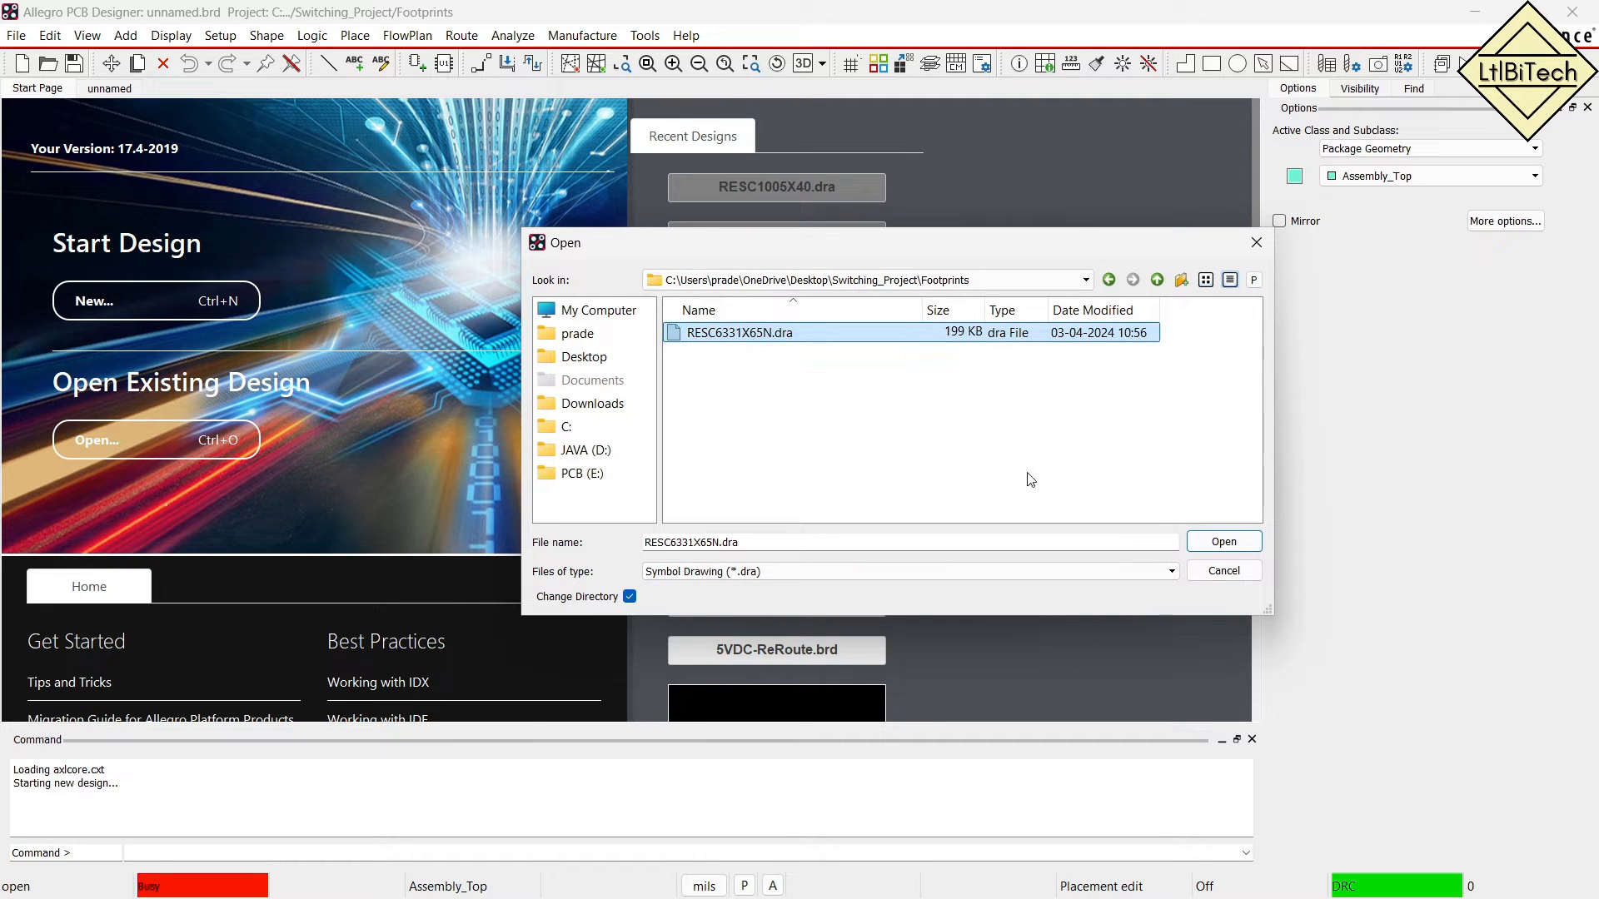
pyautogui.click(1221, 542)
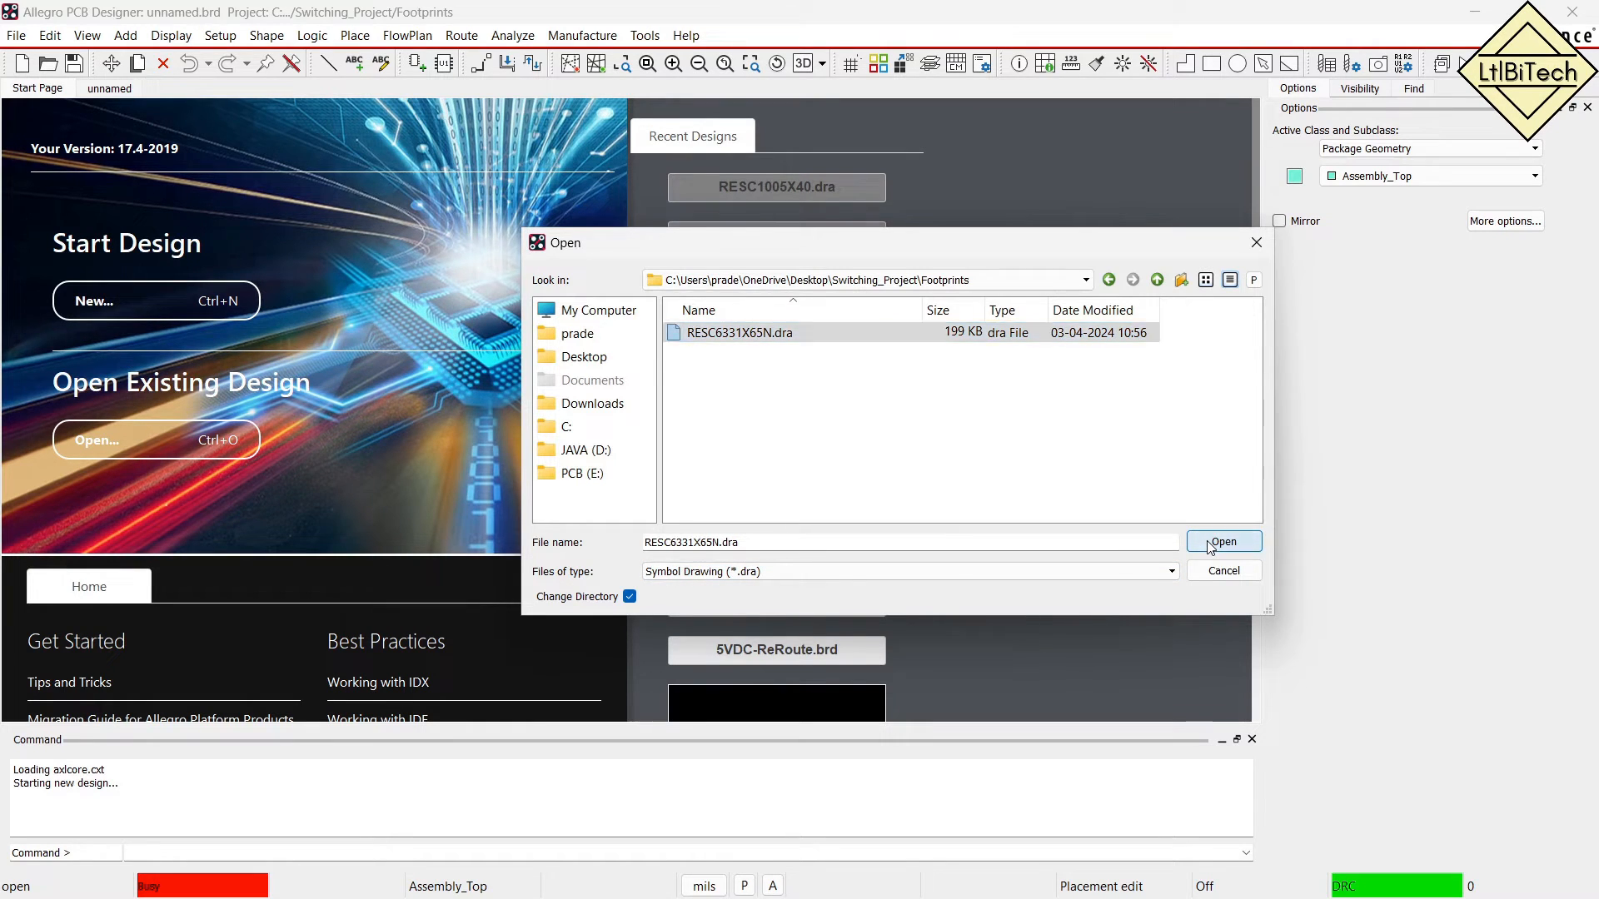
pyautogui.click(896, 505)
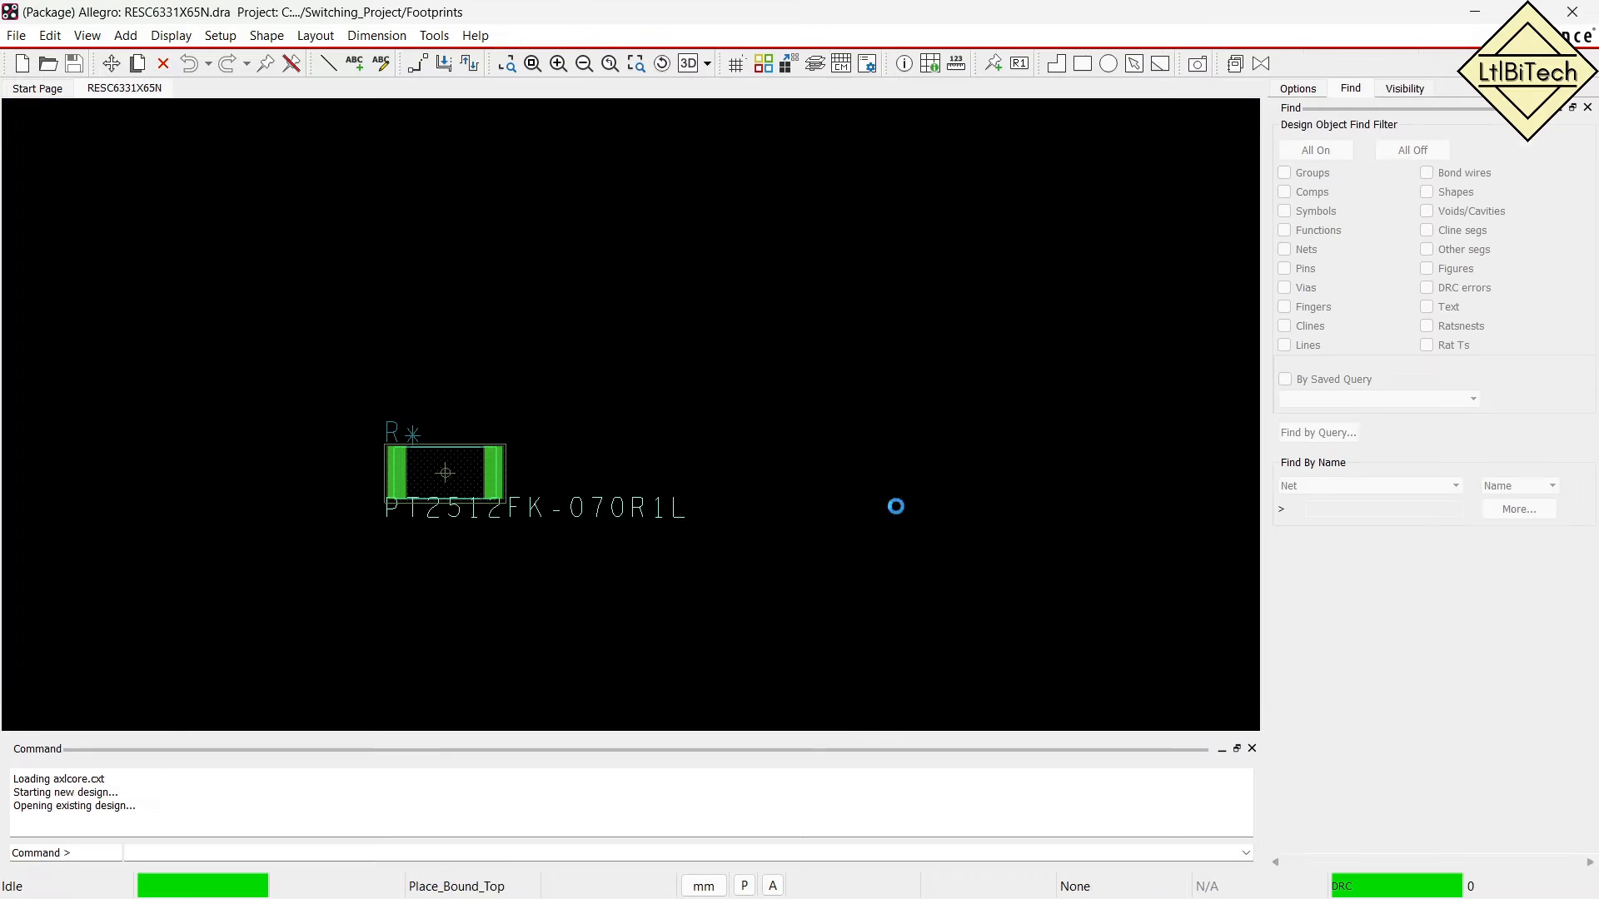
# Open Step Package Mapping for the RESC6331X65N footprint.
pyautogui.scroll(2, 329, 506)
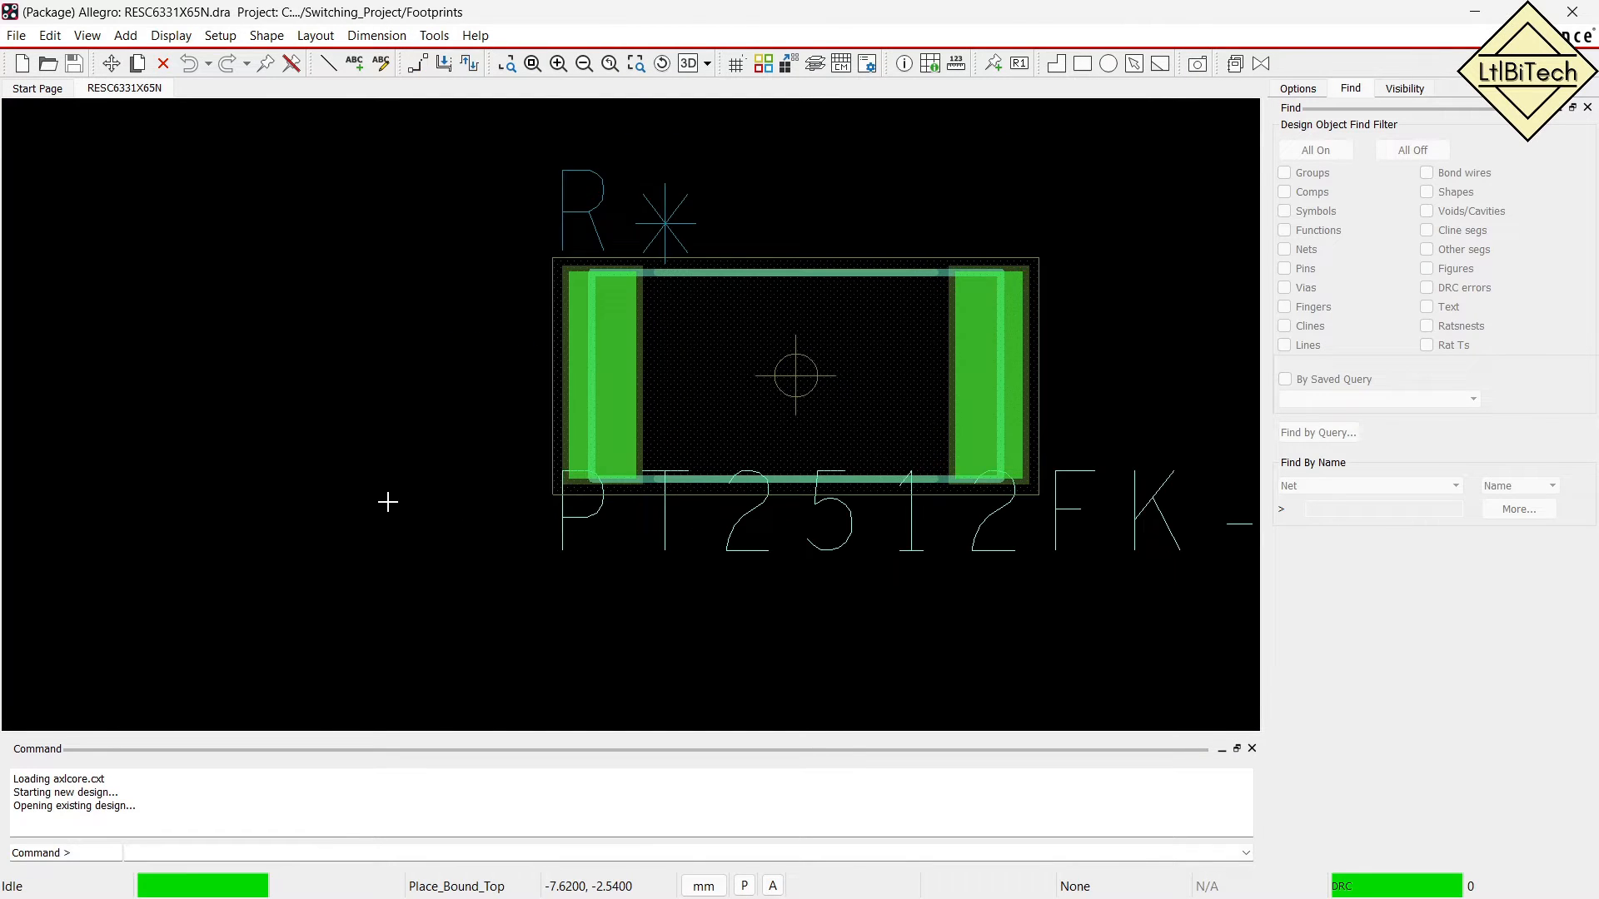
pyautogui.scroll(-1, 499, 483)
pyautogui.scroll(1, 588, 467)
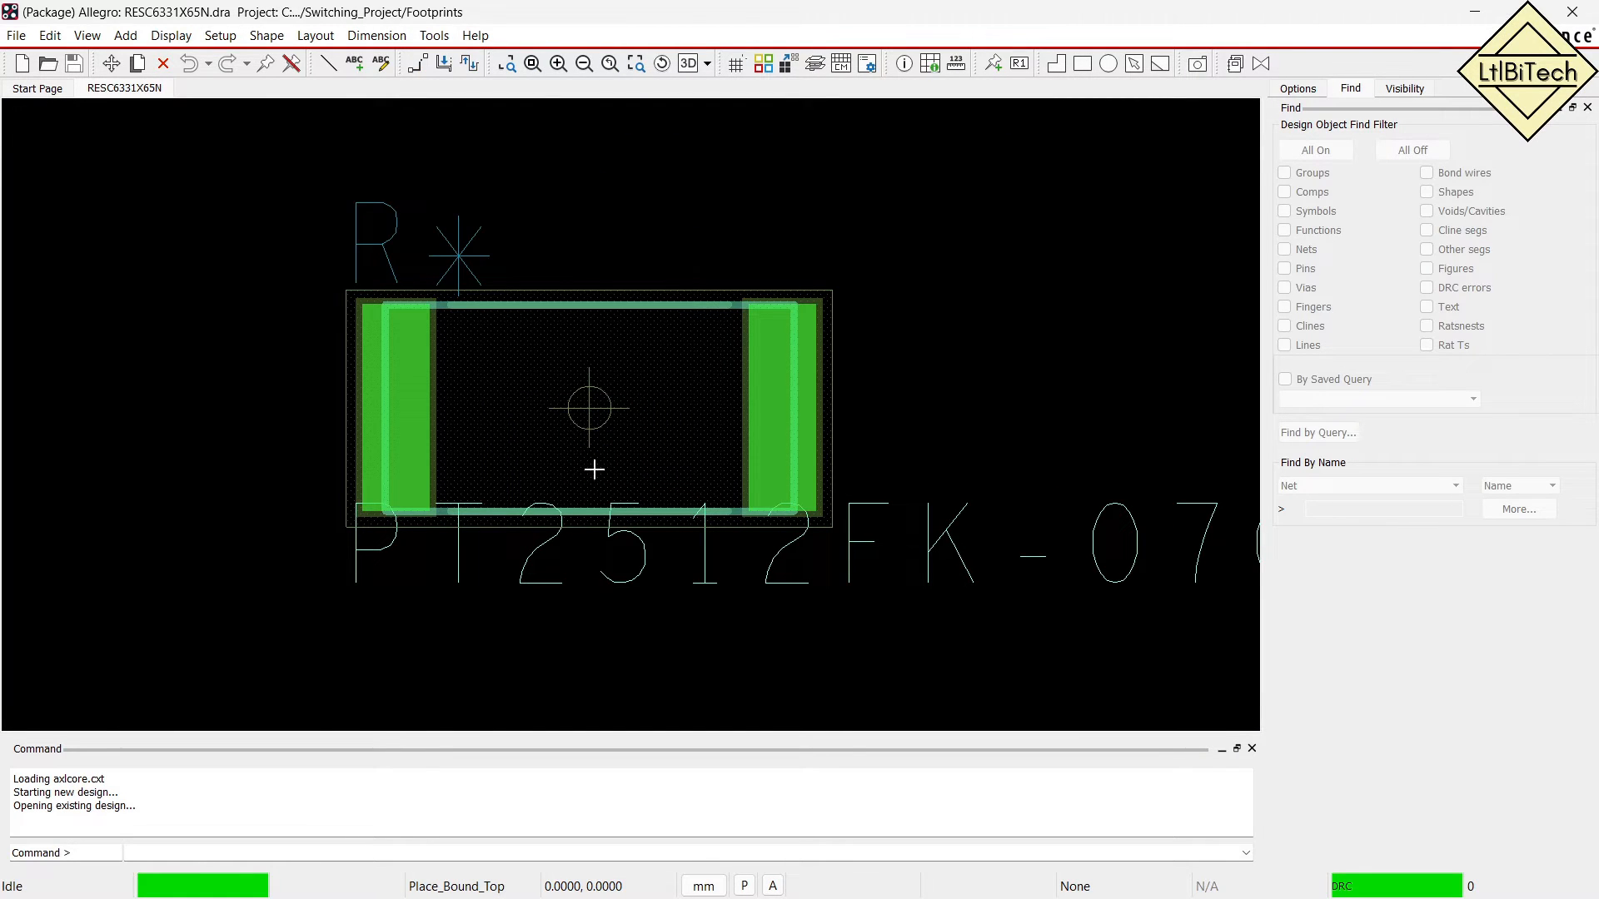
pyautogui.click(221, 37)
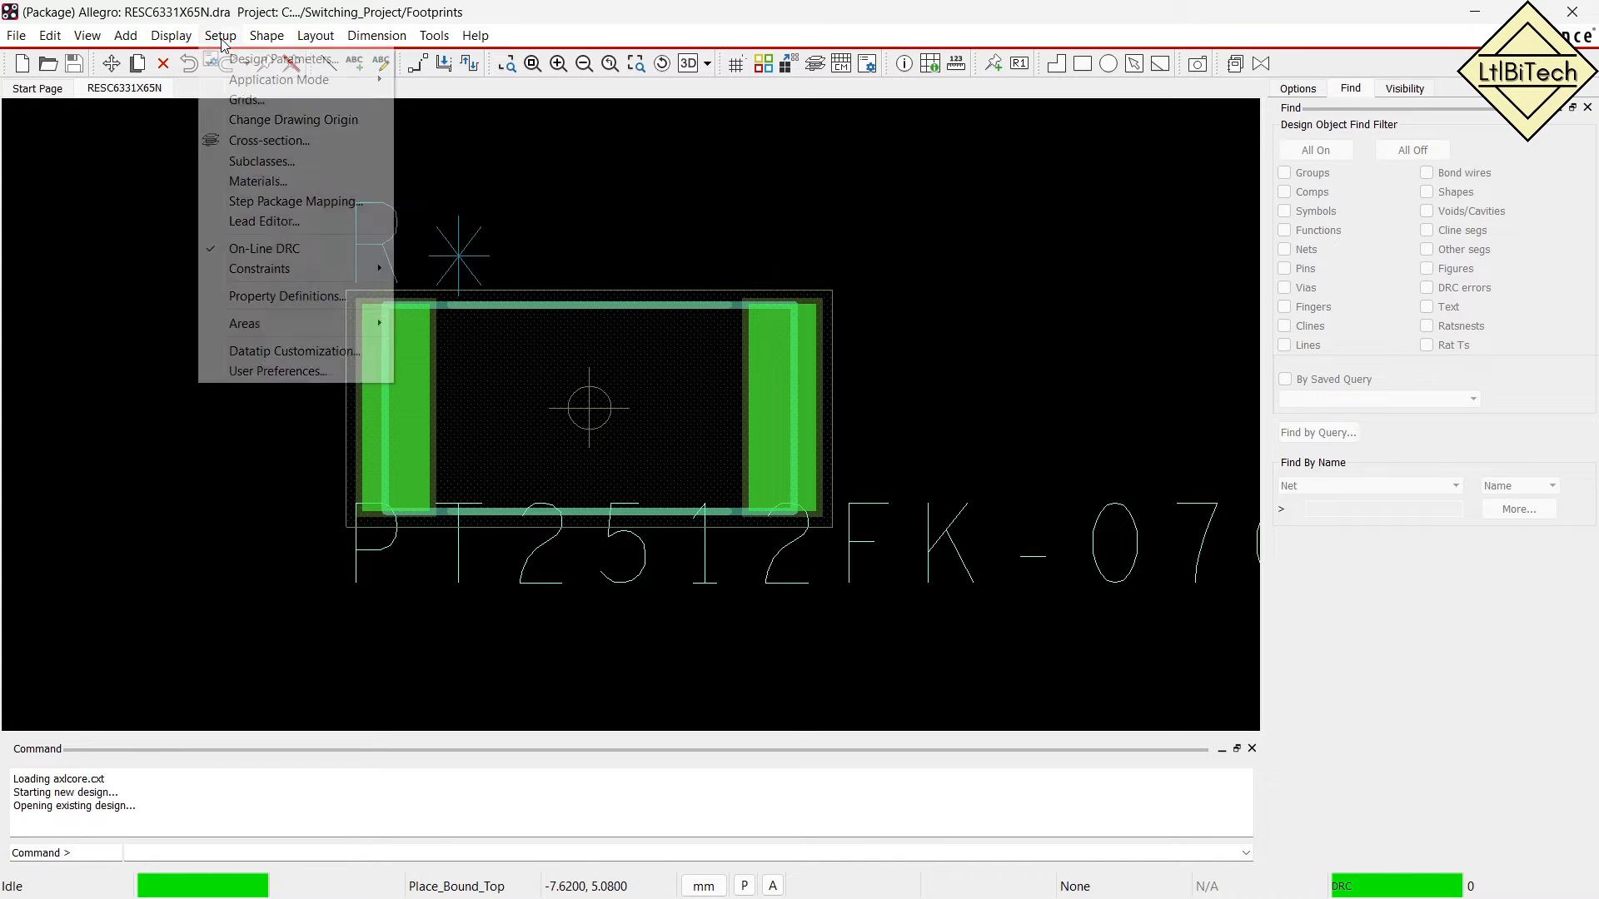
pyautogui.click(314, 205)
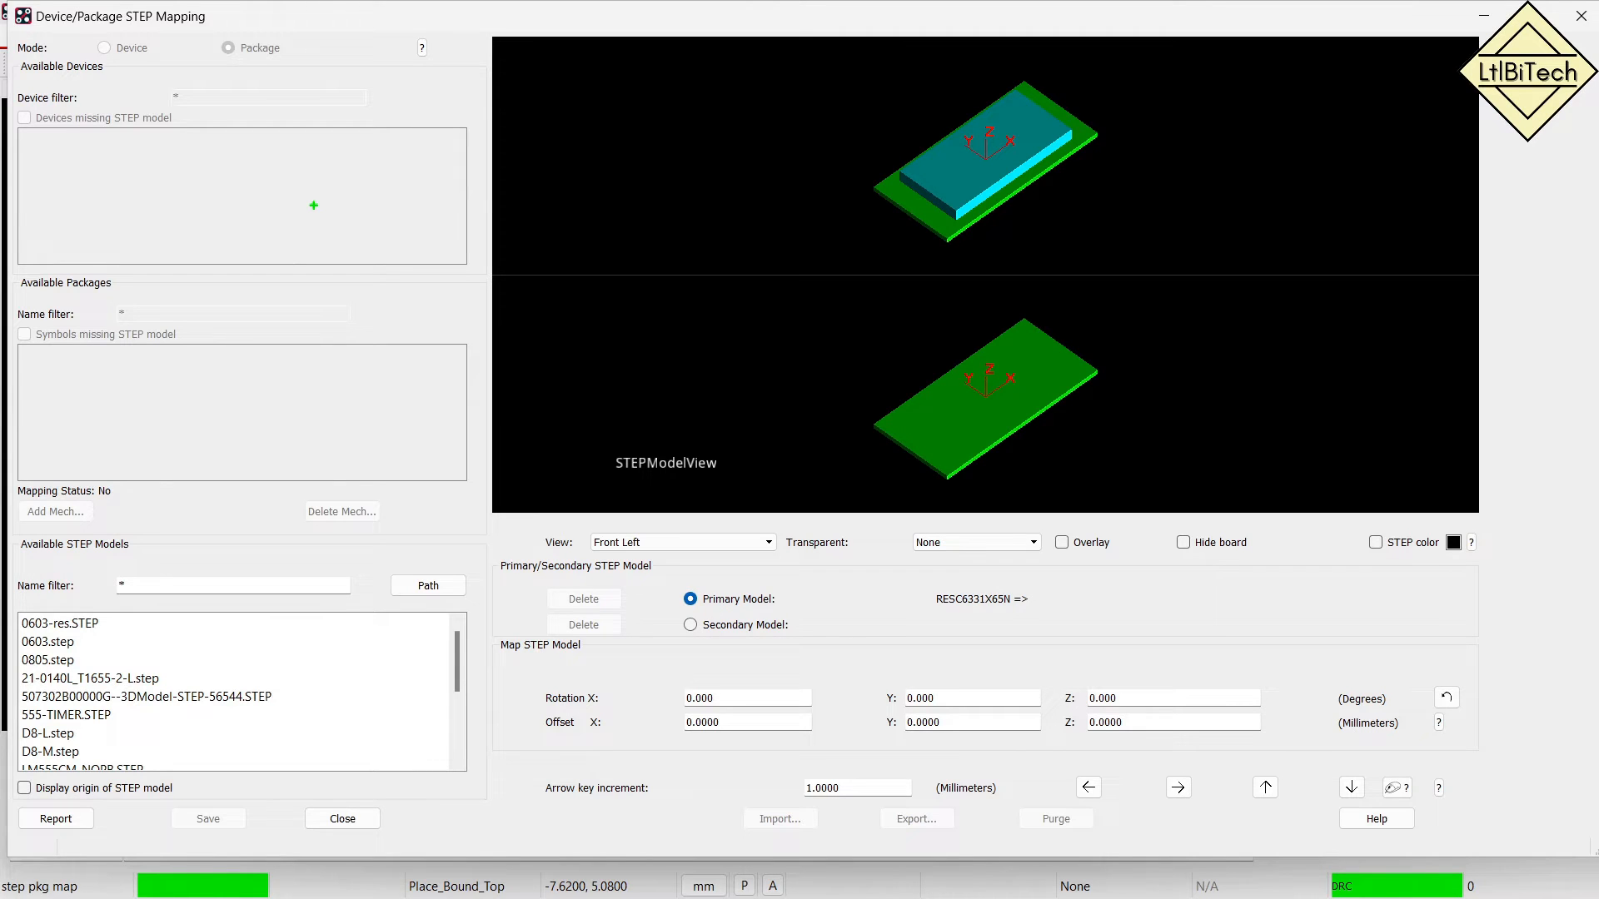
# Annotate the footprint preview as 2D and the STEP model view as 3D, point an arrow at the available STEP models, and clear the annotations.
pyautogui.moveTo(1148, 142); pyautogui.dragTo(1173, 202)
pyautogui.moveTo(1197, 137); pyautogui.dragTo(1188, 202)
pyautogui.moveTo(1144, 359)
pyautogui.mouseDown()
pyautogui.moveTo(1162, 392)
pyautogui.moveTo(1134, 428)
pyautogui.mouseUp()
pyautogui.moveTo(1191, 372); pyautogui.dragTo(1193, 417)
pyautogui.moveTo(1196, 369)
pyautogui.mouseDown()
pyautogui.moveTo(1214, 367)
pyautogui.moveTo(1178, 433)
pyautogui.mouseUp()
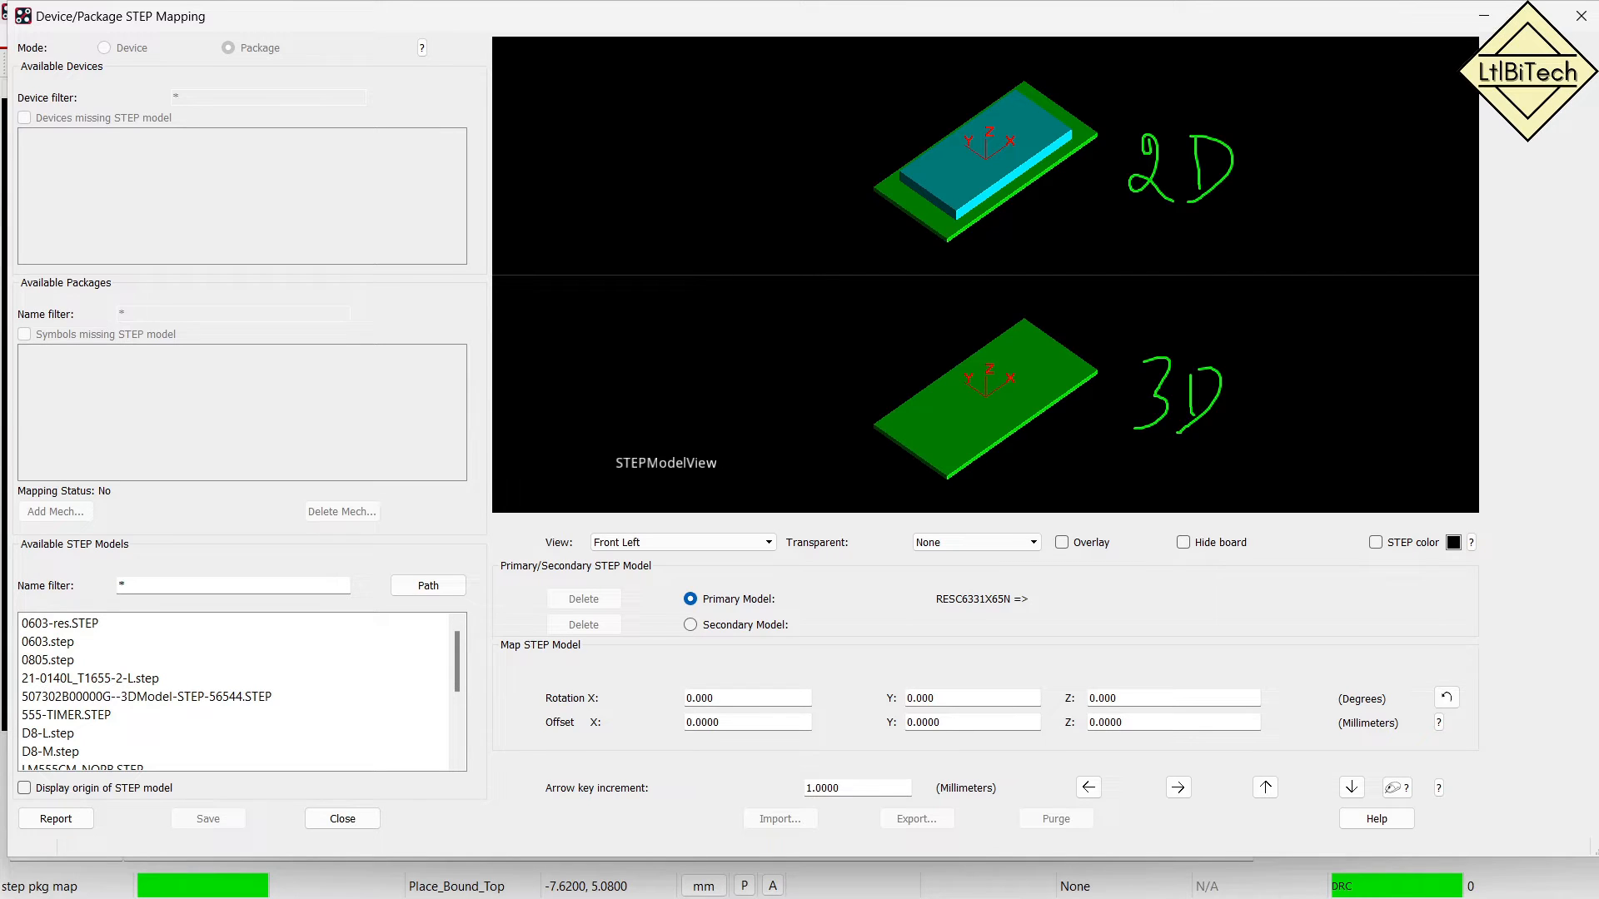
pyautogui.moveTo(363, 393)
pyautogui.mouseDown()
pyautogui.moveTo(328, 649)
pyautogui.moveTo(354, 630)
pyautogui.mouseUp()
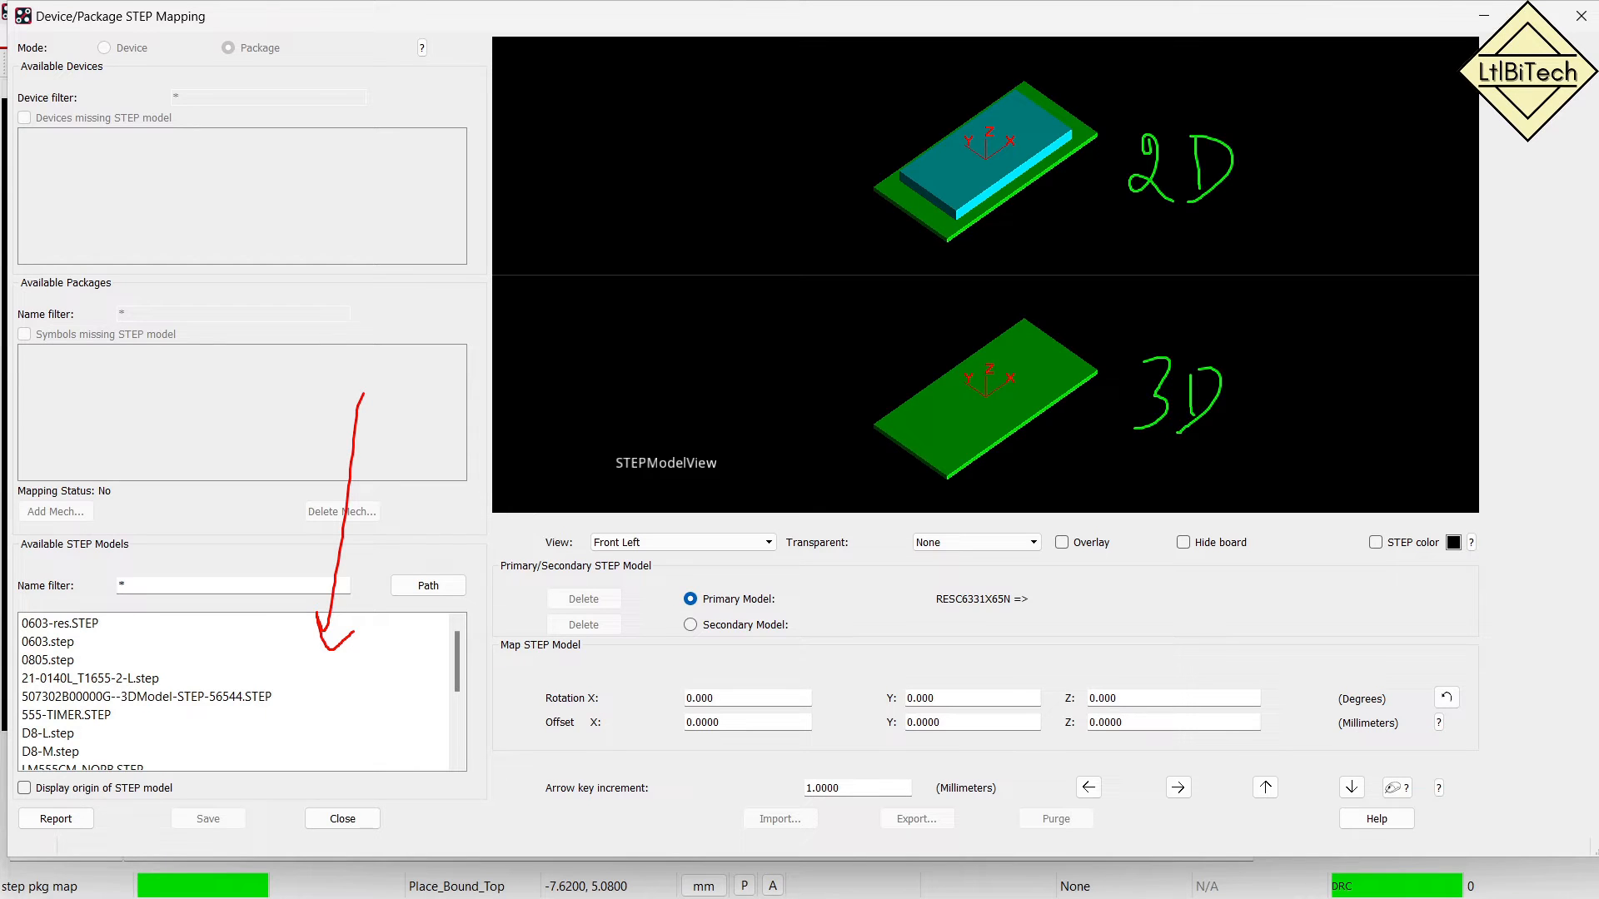
pyautogui.press('Escape')
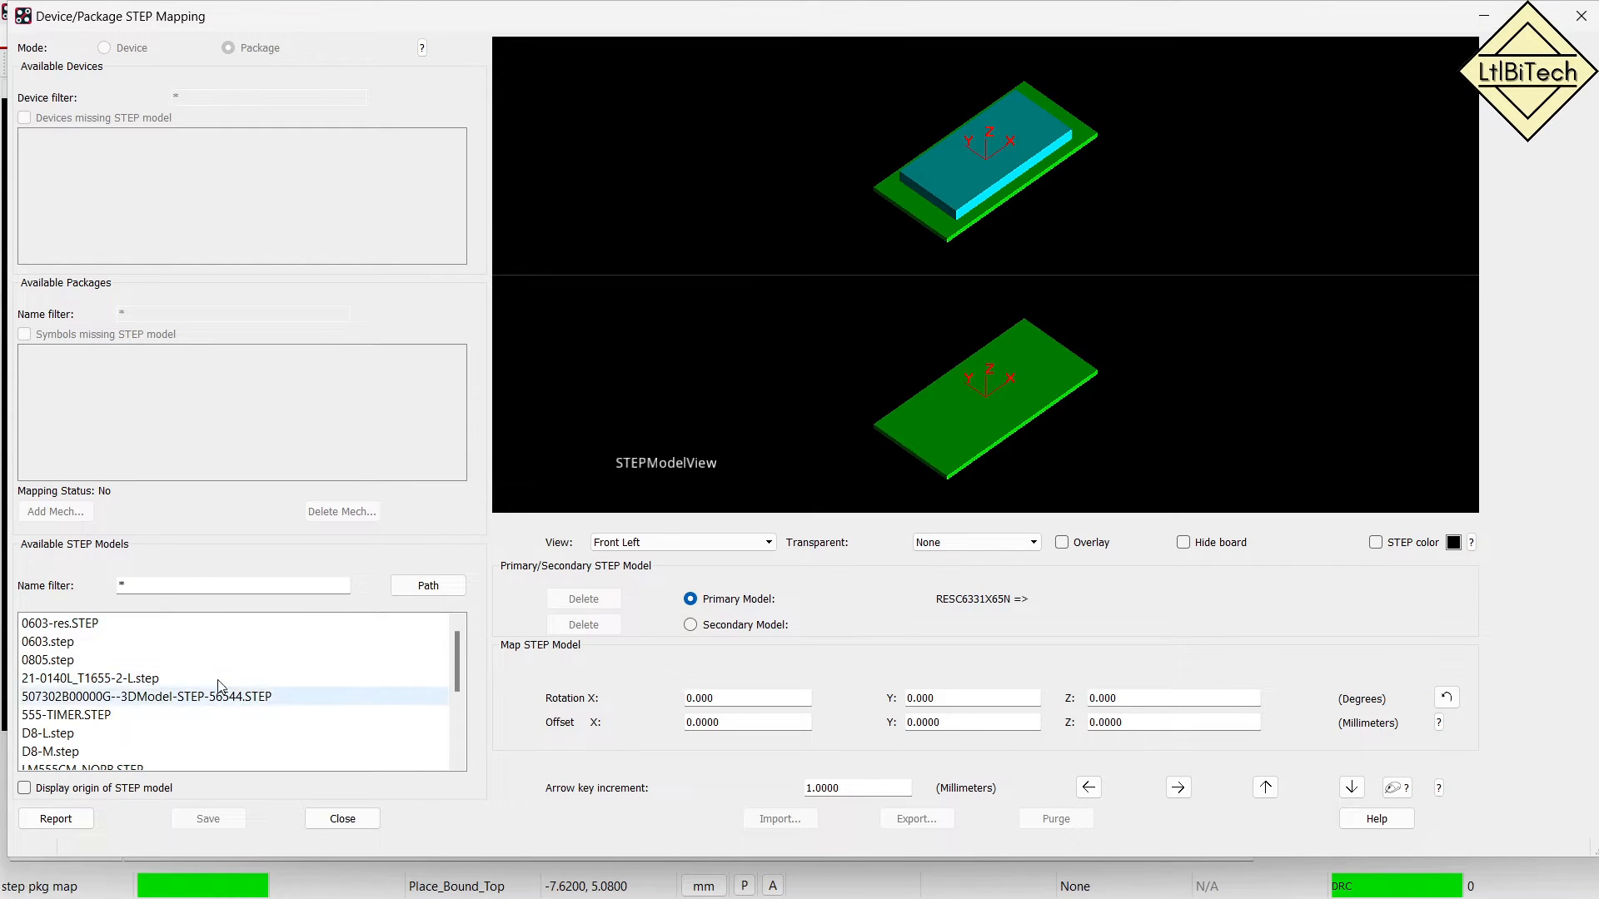
# Check the STEPPATH environment setting, and copy R1.STEP from the Switching_Project 3D Model folder in File Explorer.
pyautogui.click(426, 587)
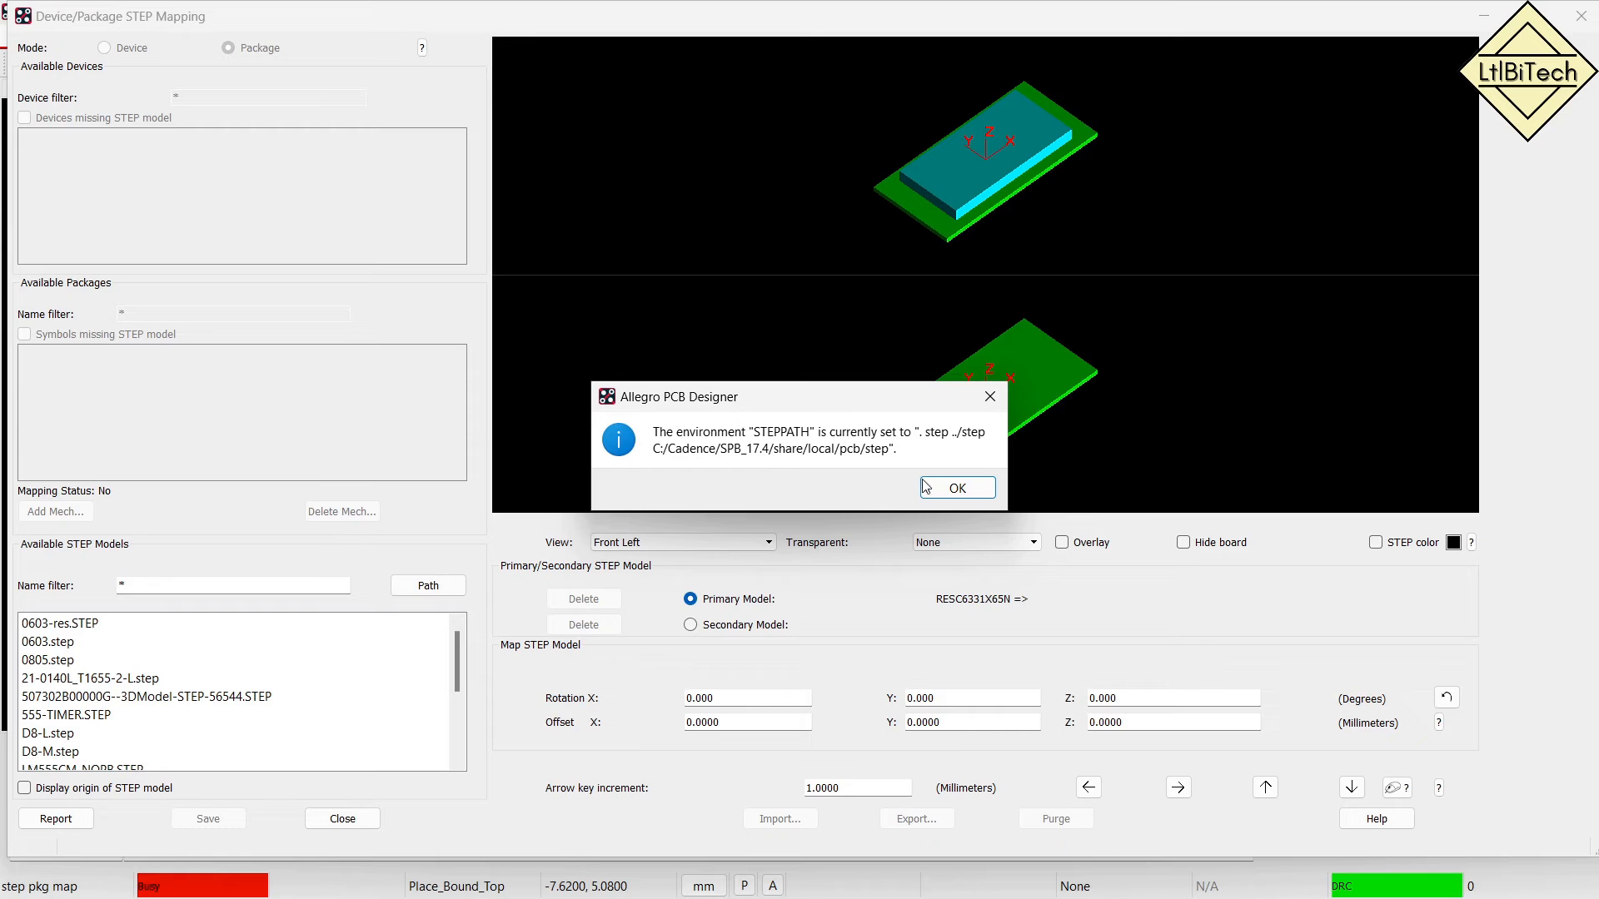
pyautogui.click(955, 488)
pyautogui.moveTo(947, 885)
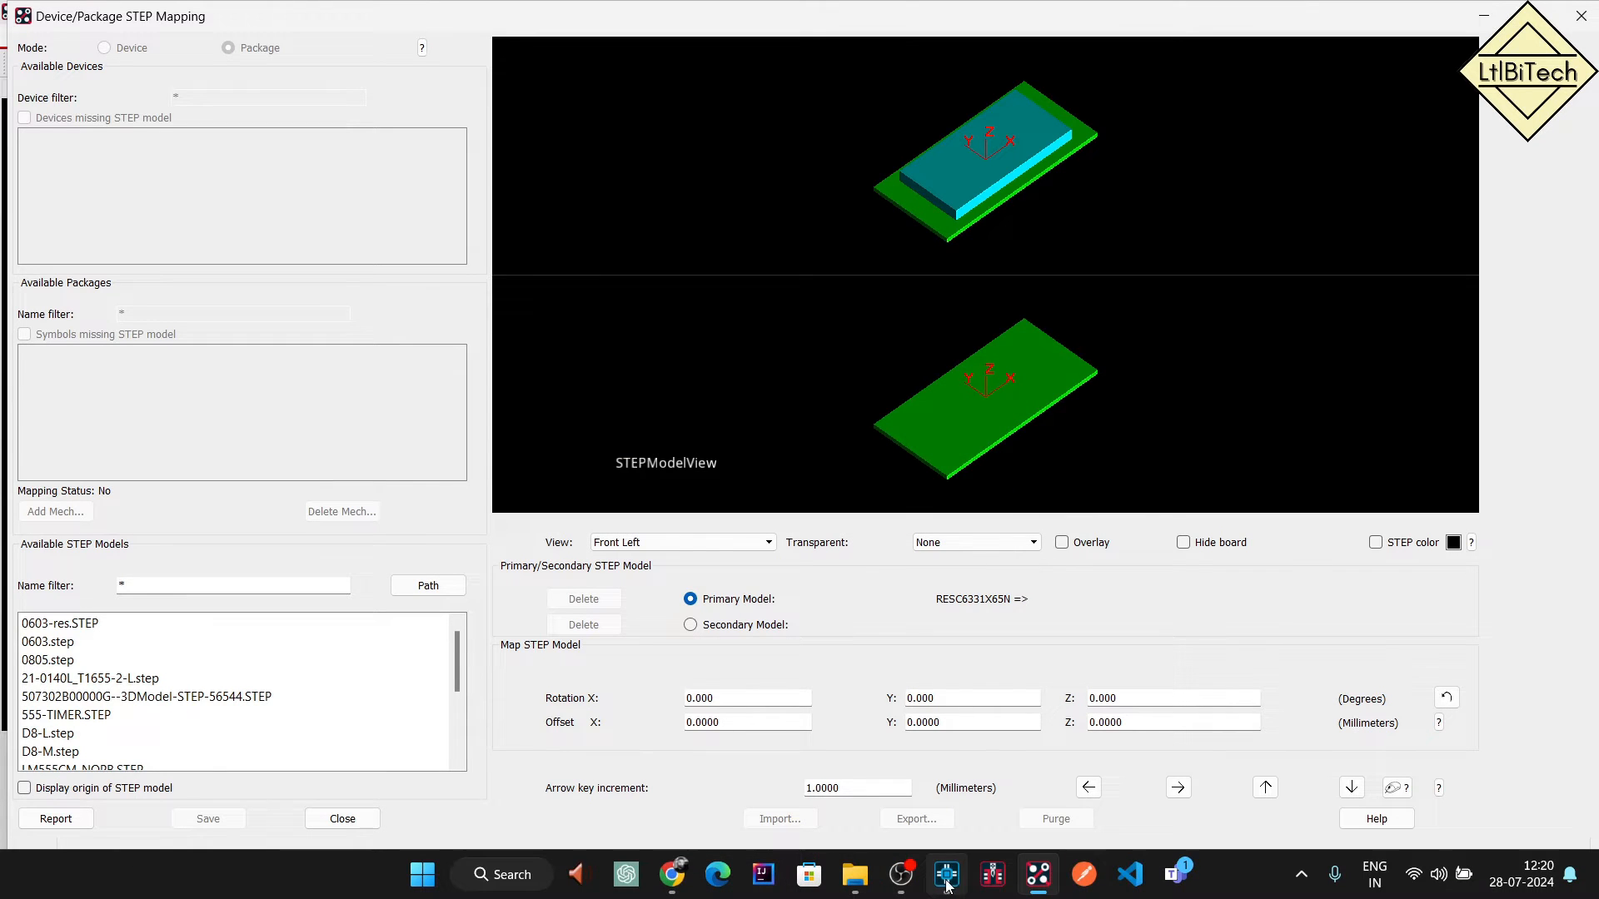
pyautogui.moveTo(855, 875)
pyautogui.click(947, 768)
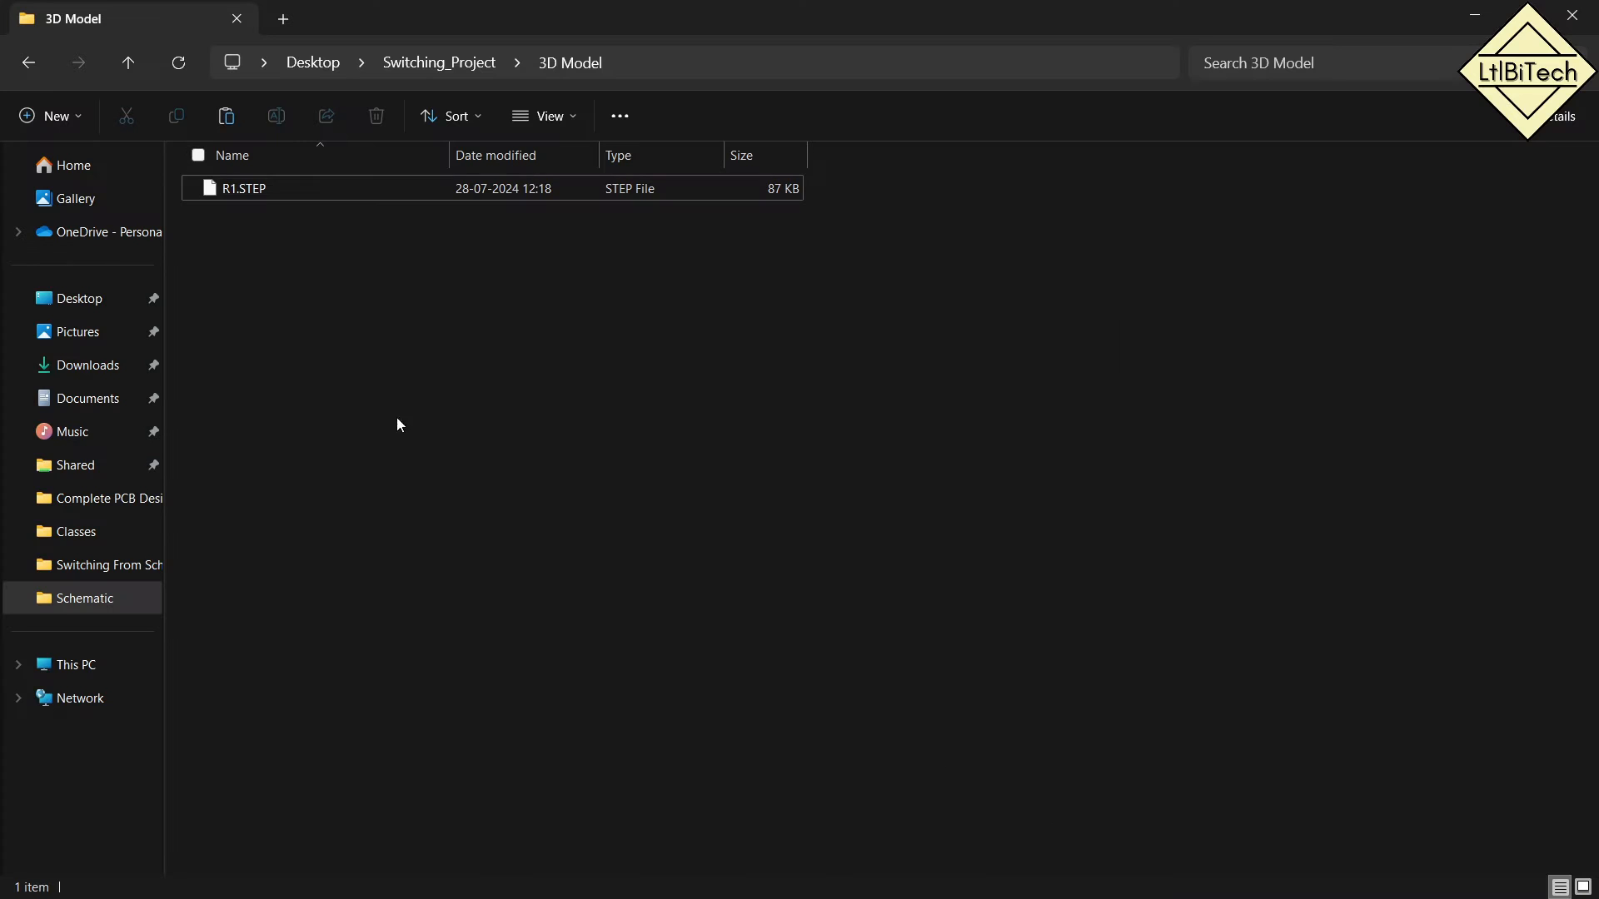
pyautogui.click(261, 190)
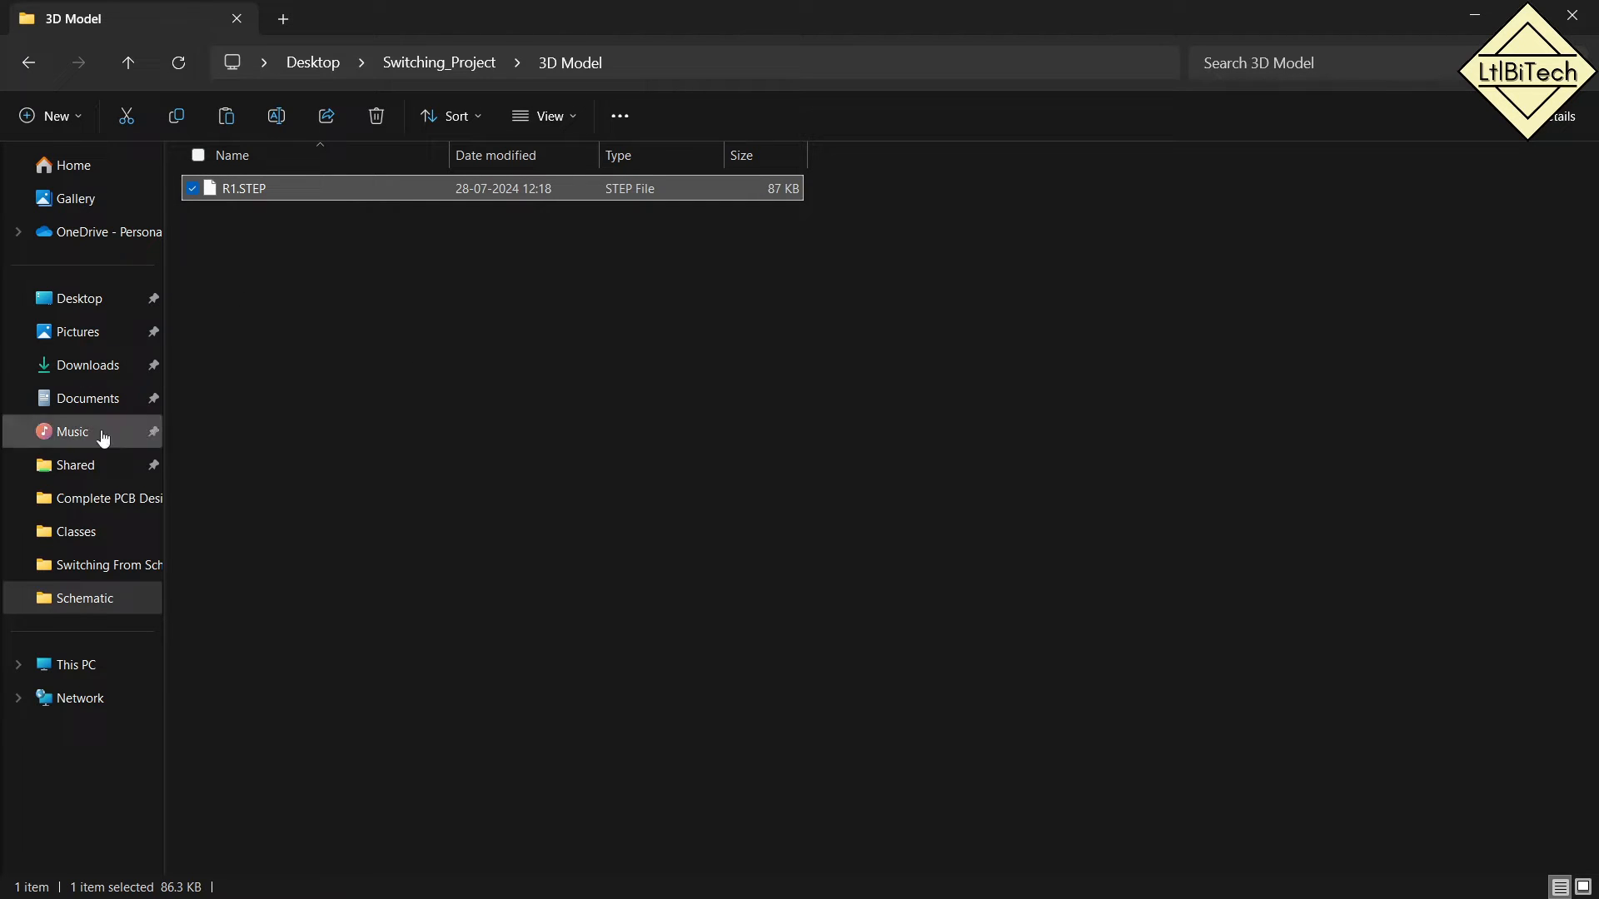
# Browse to the C:/Cadence/SPB_17.4/share/local/pcb/step folder.
pyautogui.click(113, 667)
pyautogui.doubleClick(329, 208)
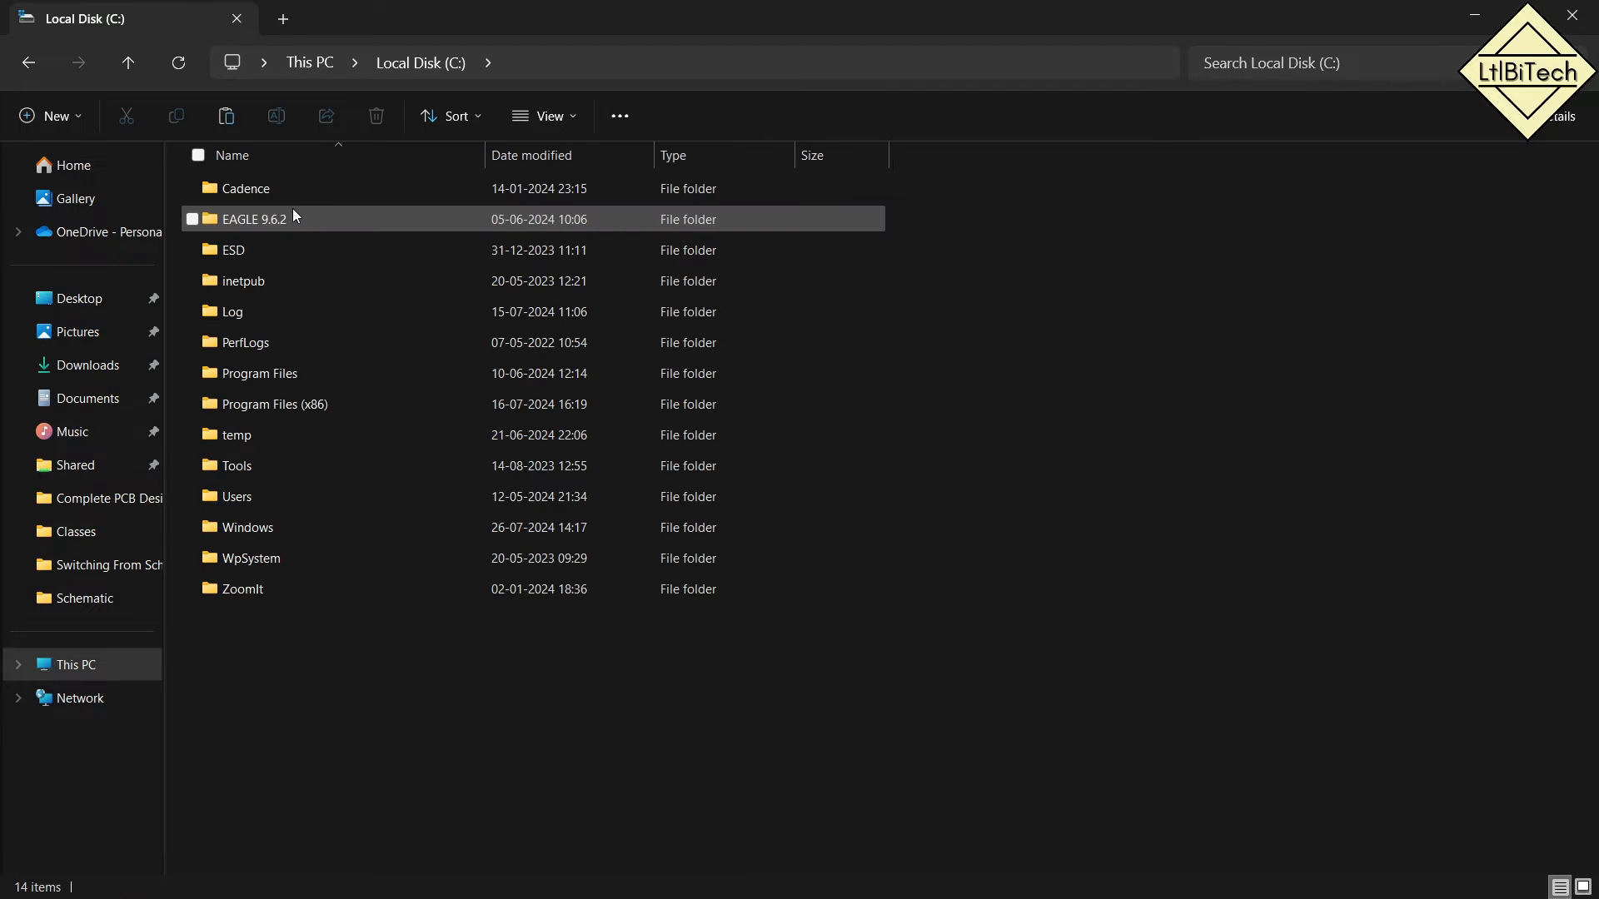
pyautogui.doubleClick(279, 200)
pyautogui.doubleClick(277, 247)
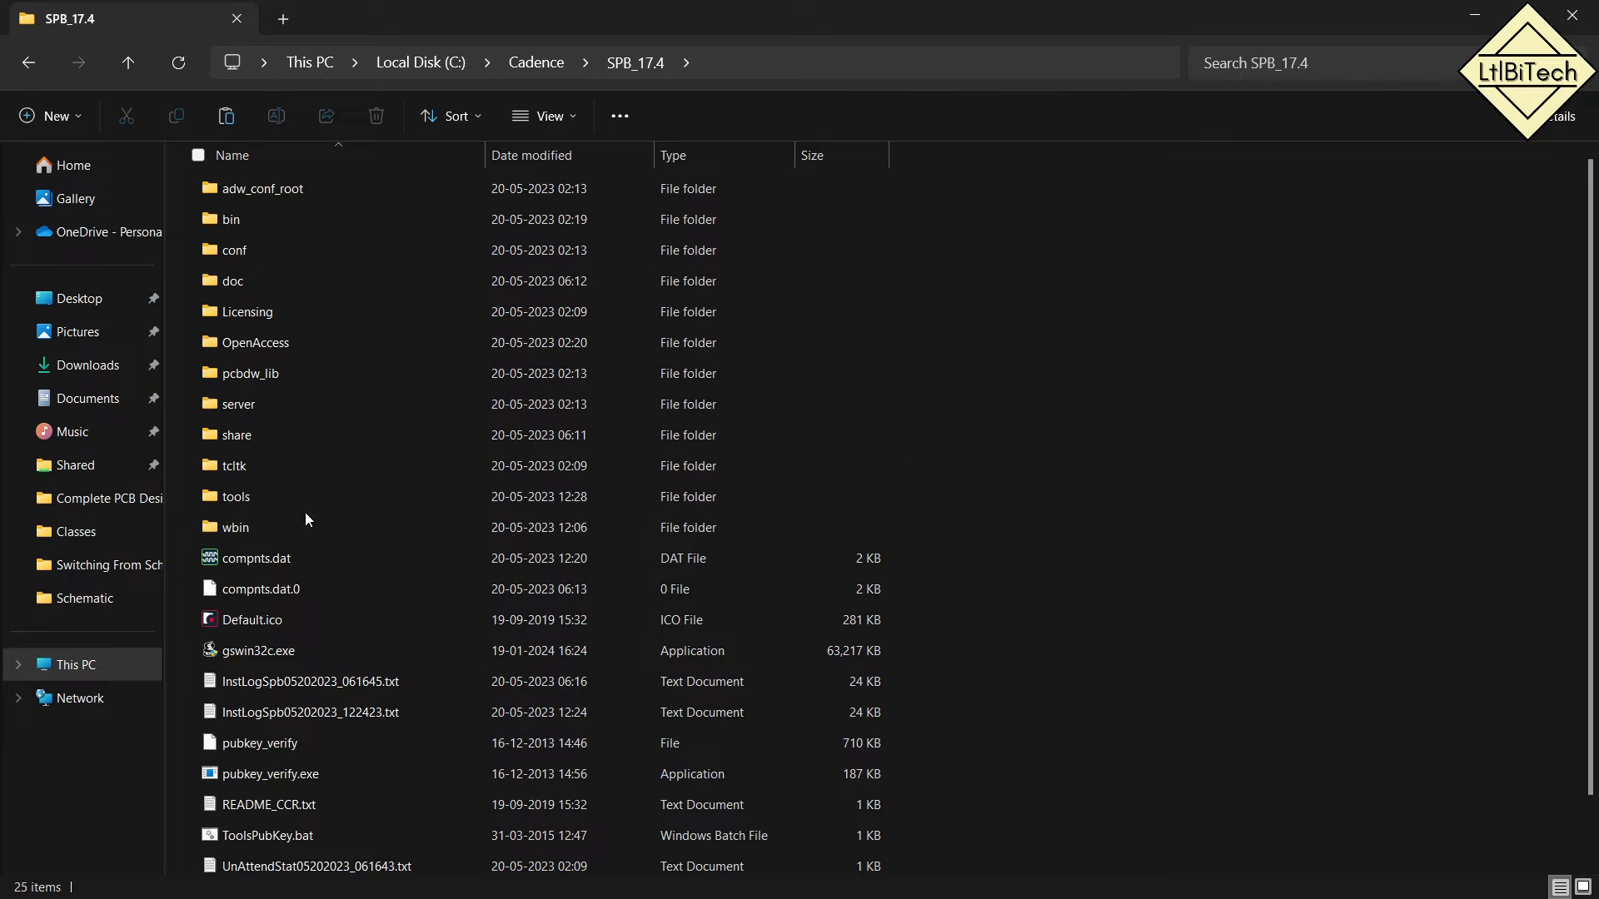
pyautogui.doubleClick(277, 438)
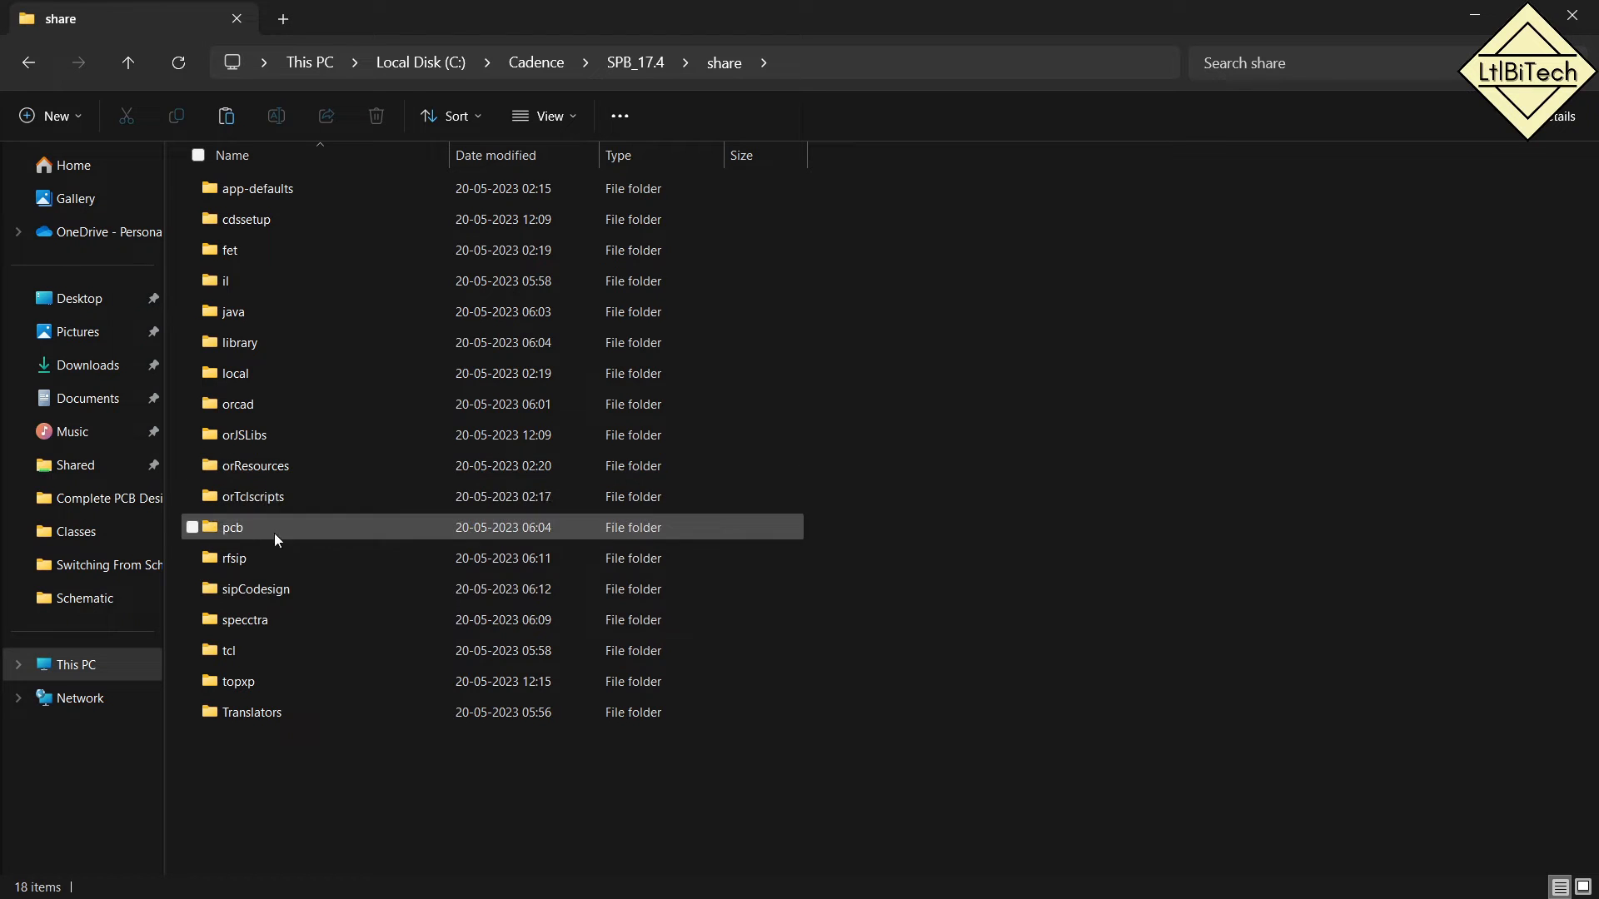
pyautogui.doubleClick(248, 374)
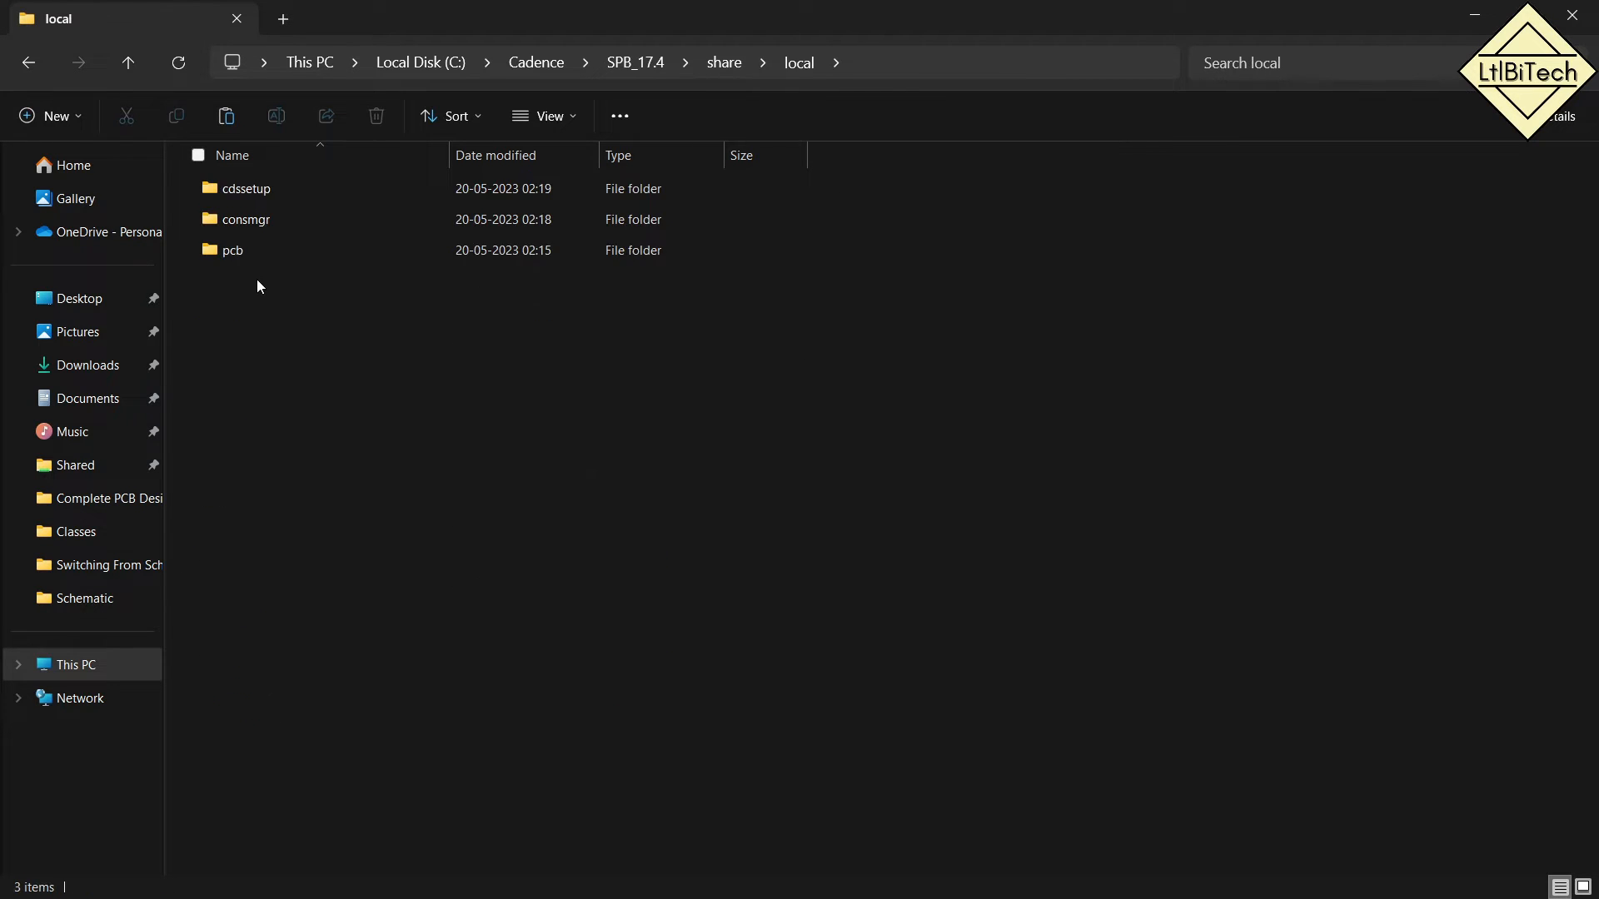
pyautogui.doubleClick(256, 255)
pyautogui.doubleClick(253, 743)
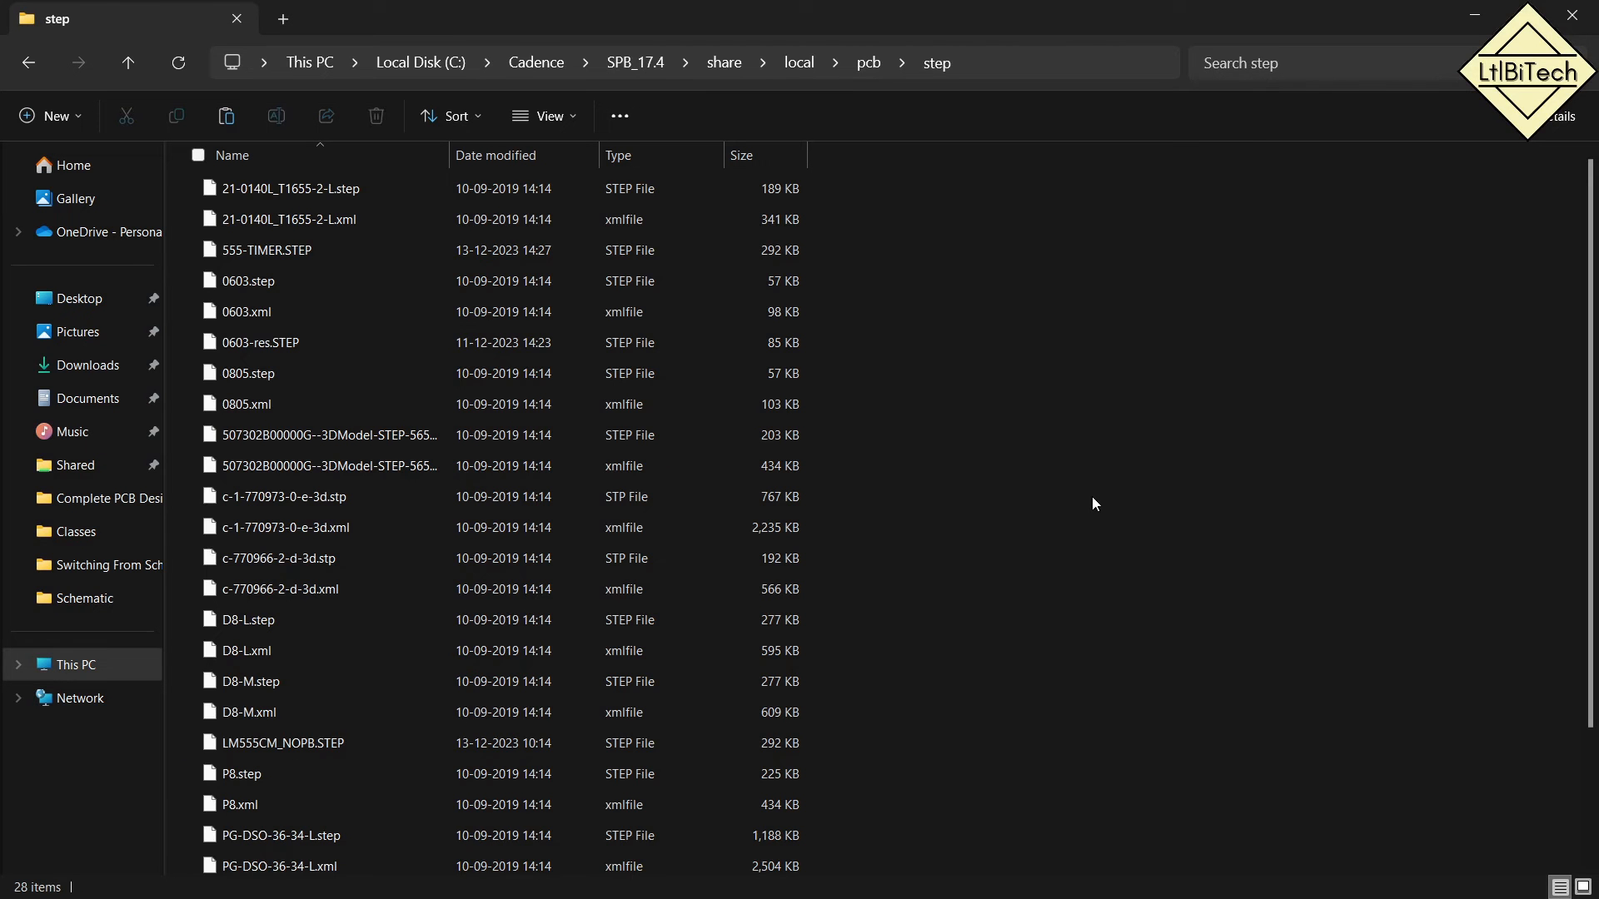
# Paste R1.STEP into the Cadence step folder, check that it is listed, and close File Explorer.
pyautogui.hotkey('ctrl', 'v')
pyautogui.click(300, 343)
pyautogui.scroll(-2, 916, 570)
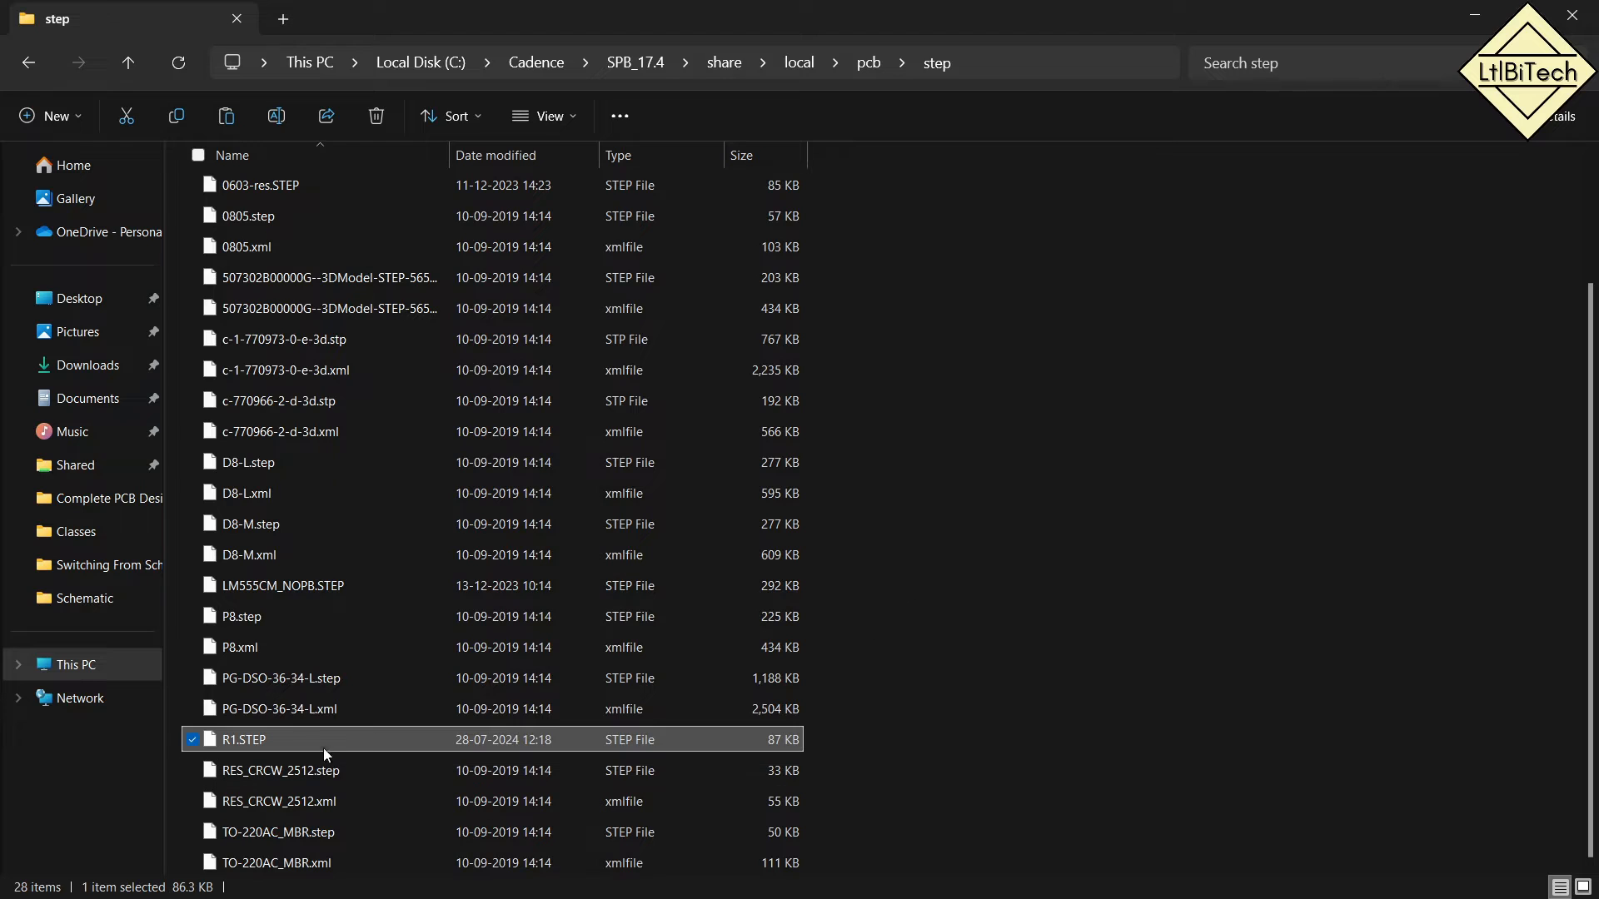
pyautogui.click(1570, 18)
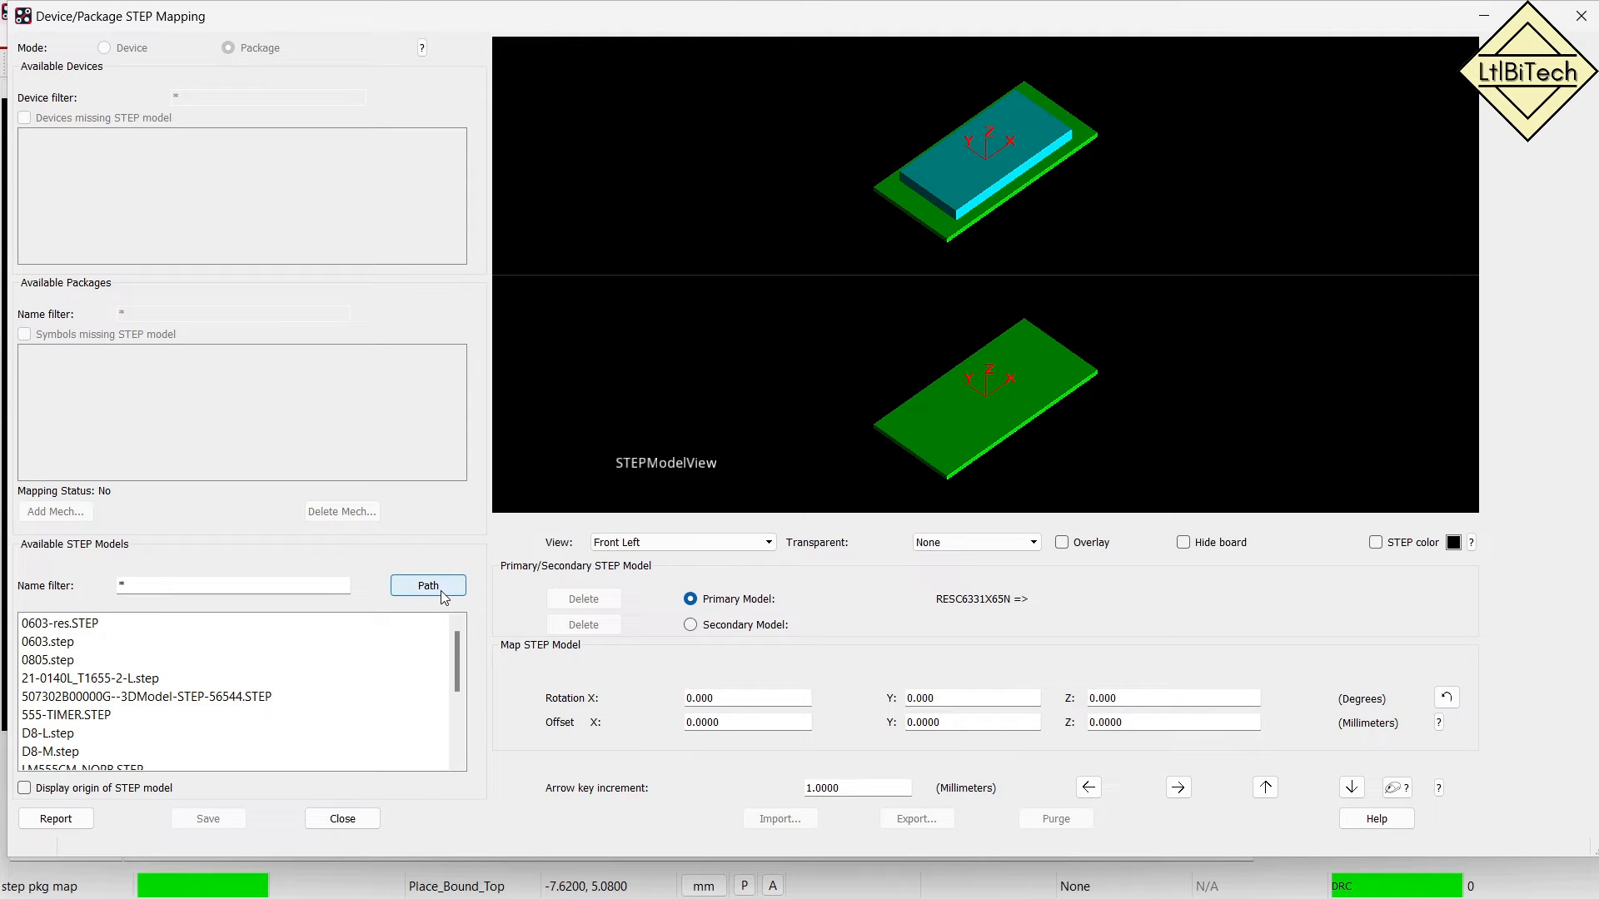
# Reopen Step Package Mapping for the footprint and select R1.STEP as the primary STEP model.
pyautogui.click(1580, 16)
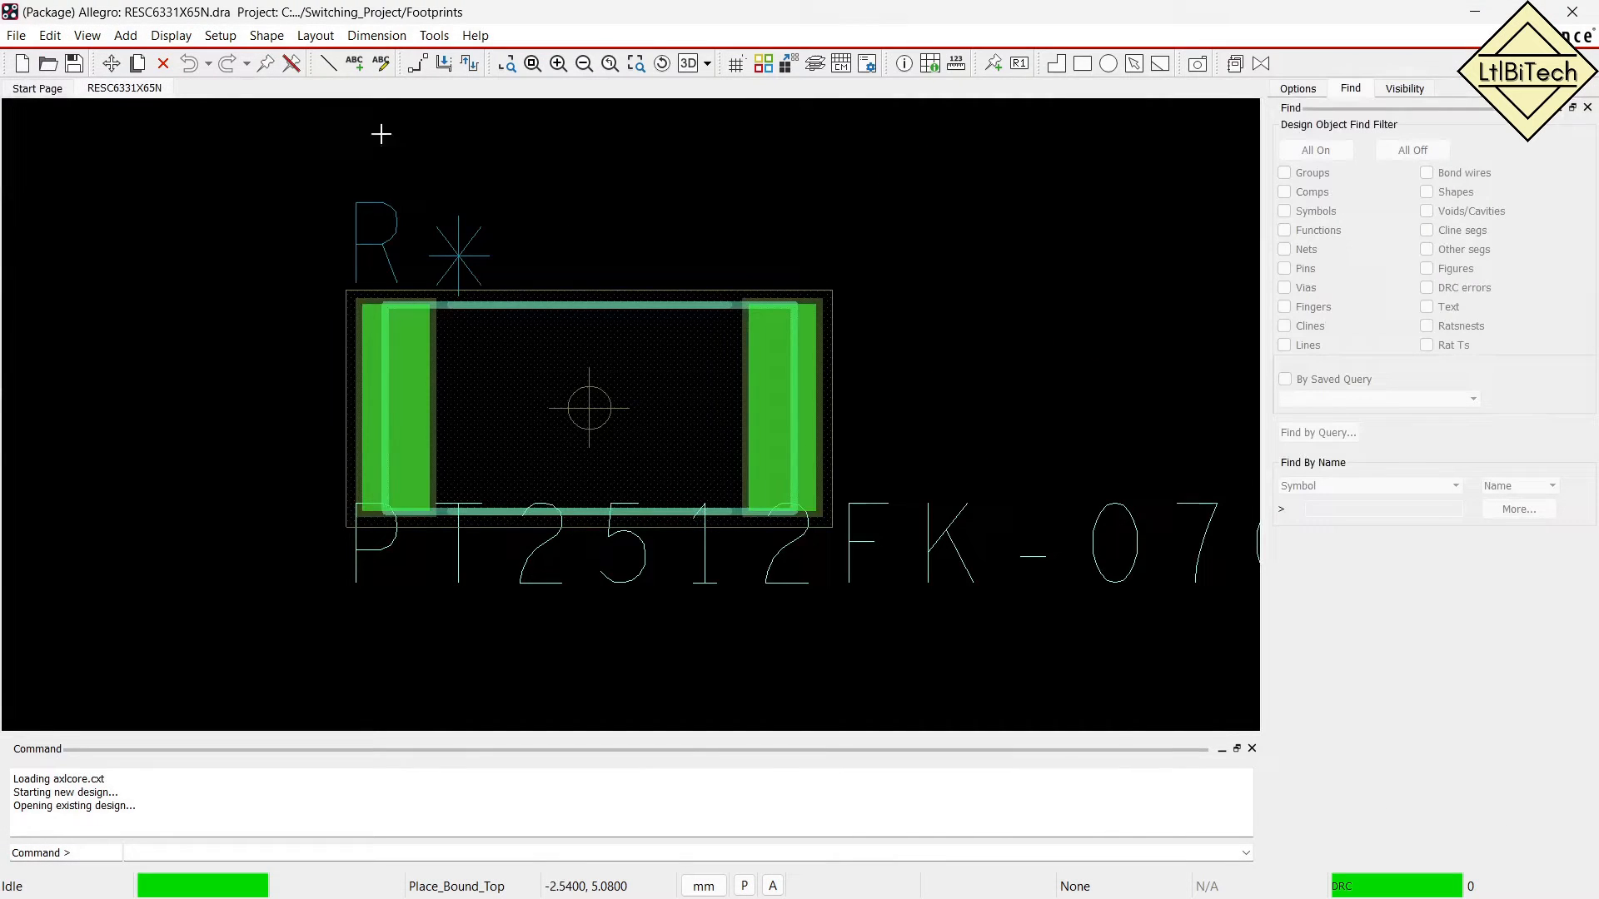
pyautogui.click(220, 35)
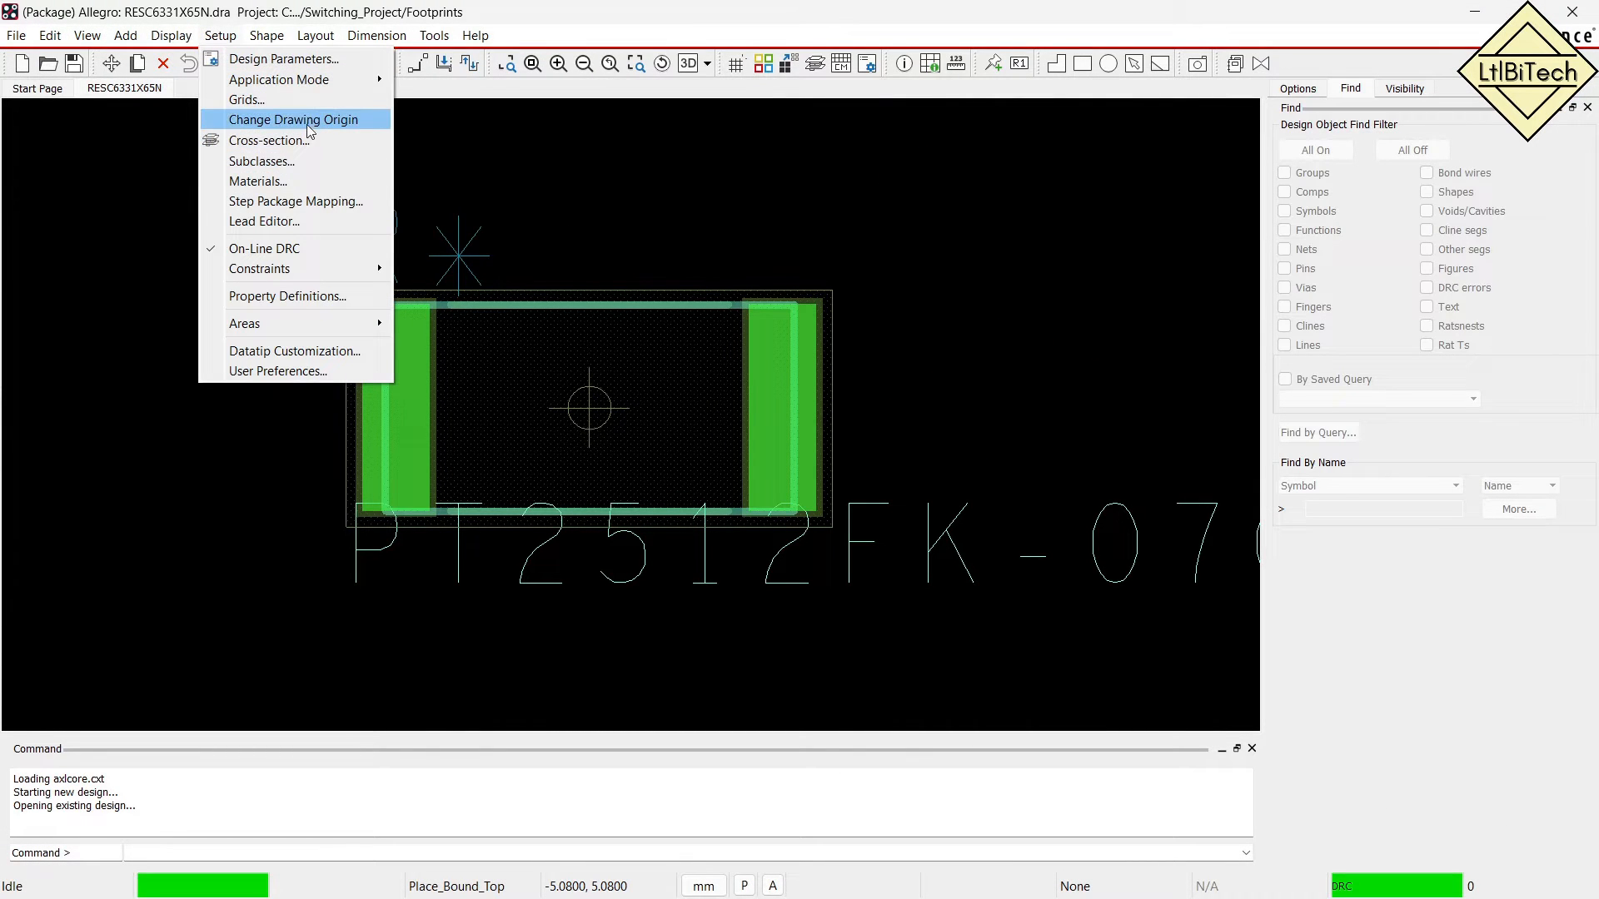
pyautogui.click(338, 202)
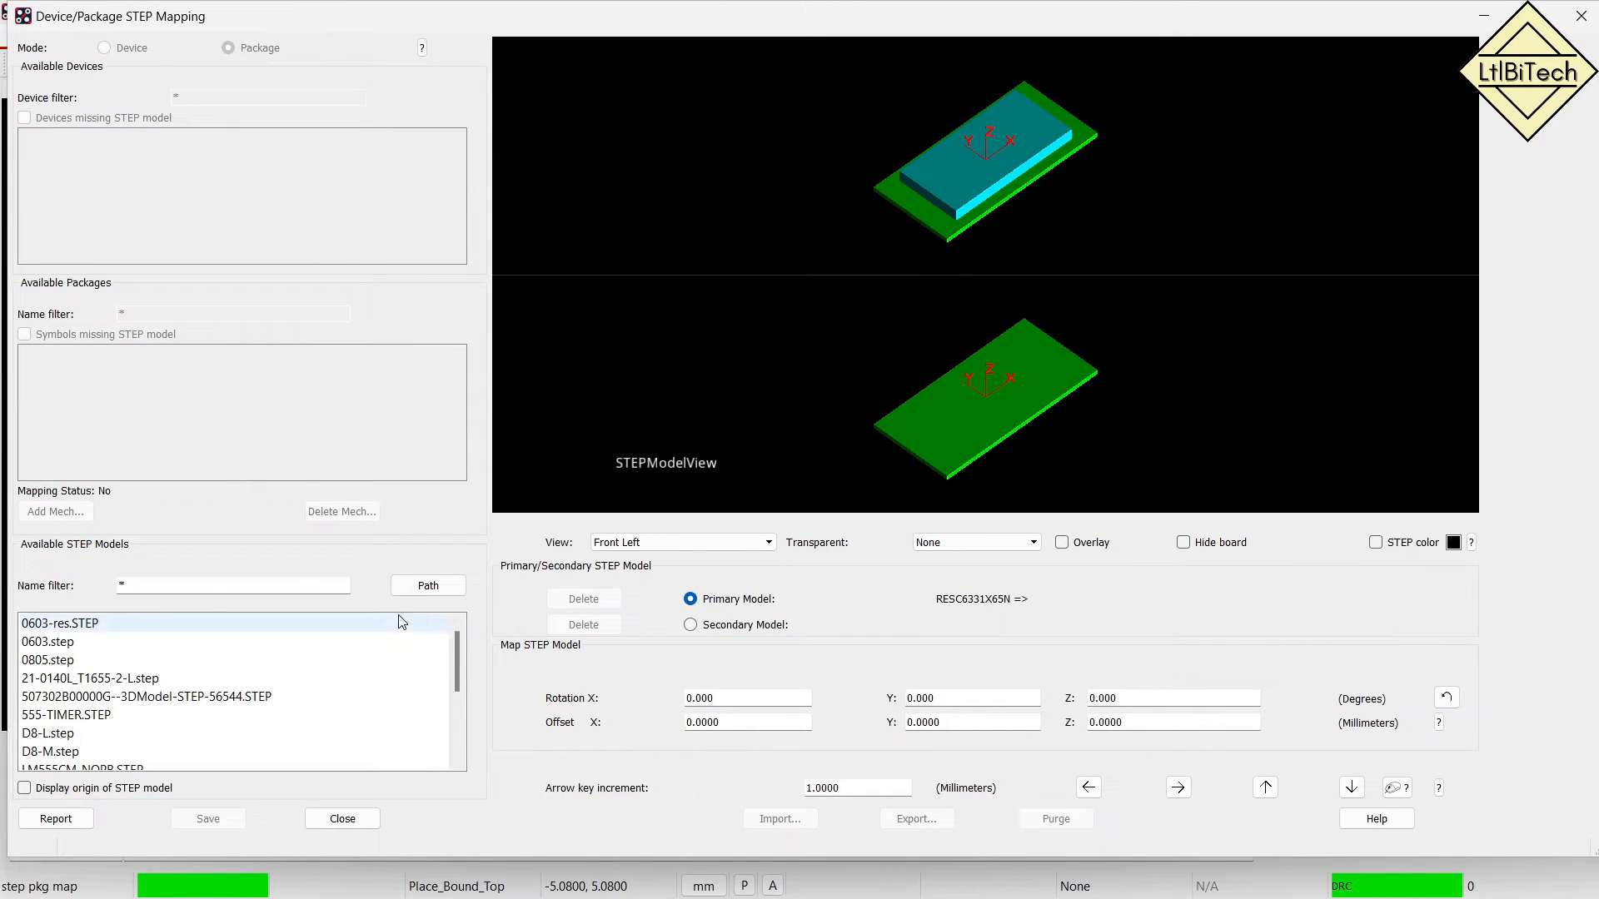
pyautogui.moveTo(456, 652); pyautogui.dragTo(453, 704)
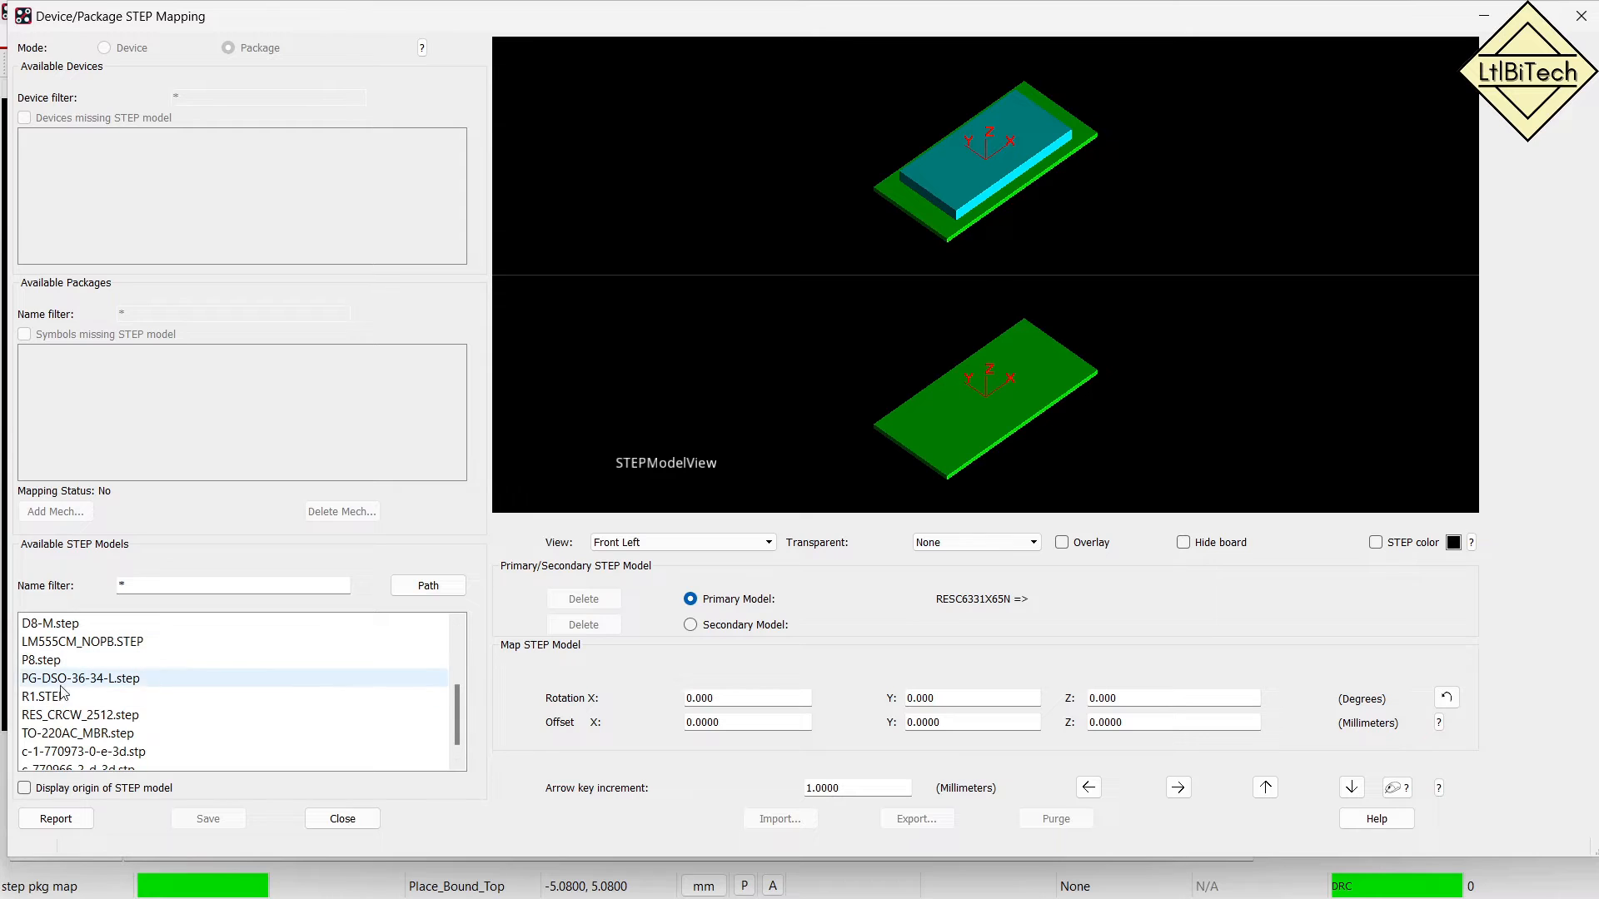
pyautogui.click(372, 696)
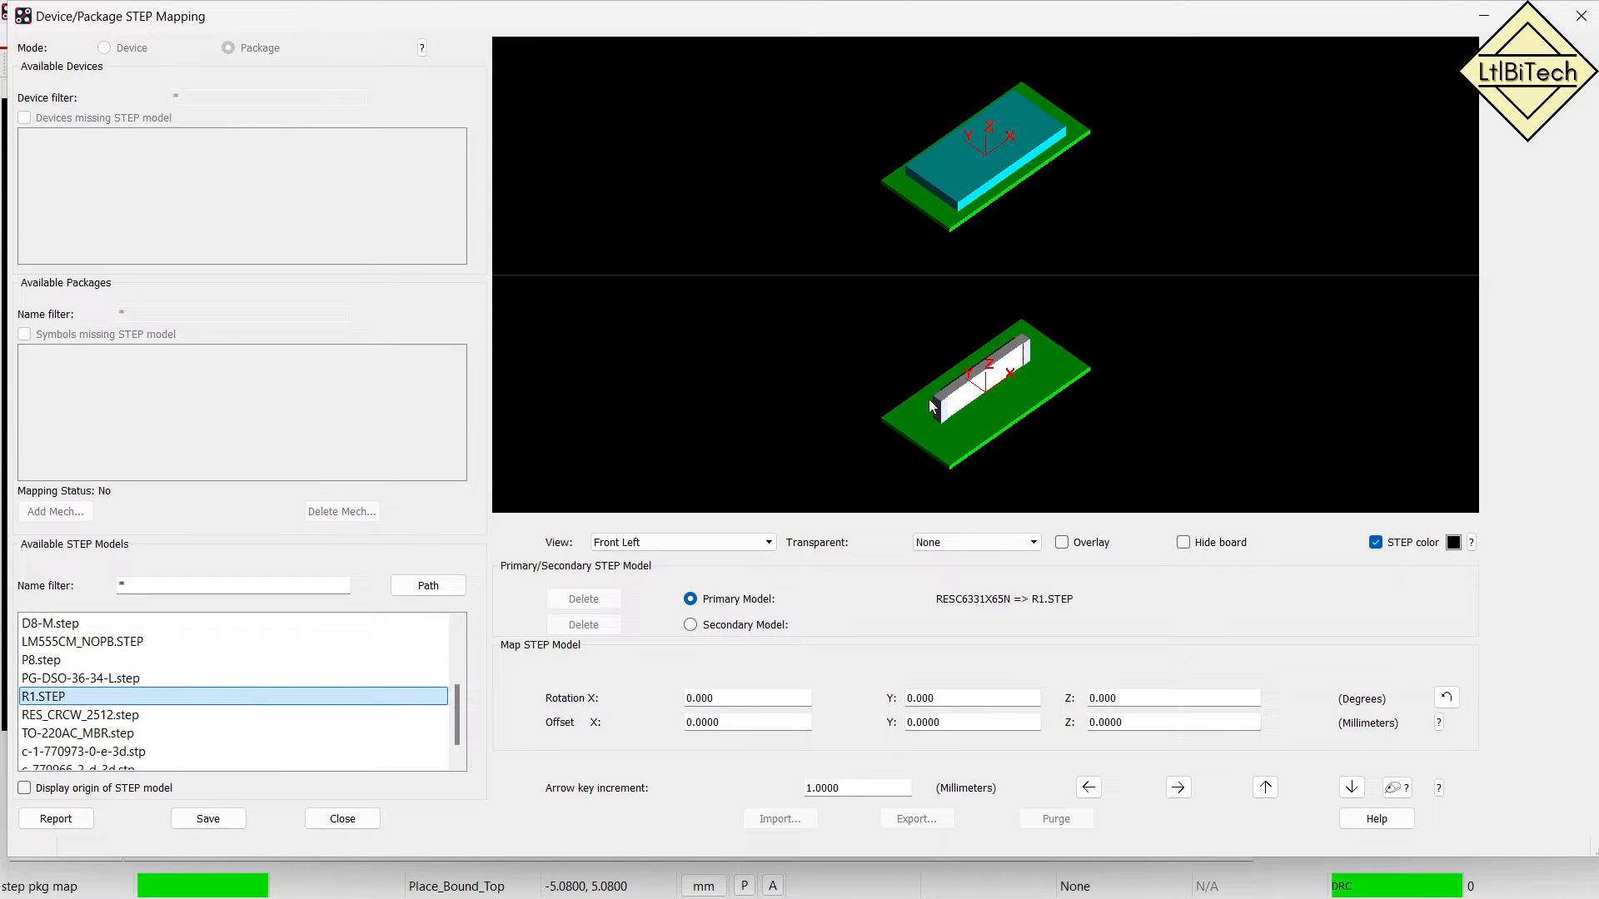
# Circle the R1 model in the STEP model view with a red annotation and clear the drawing.
pyautogui.hotkey('ctrl', '2')
pyautogui.moveTo(1056, 329)
pyautogui.mouseDown()
pyautogui.moveTo(866, 445)
pyautogui.moveTo(1111, 404)
pyautogui.moveTo(1055, 347)
pyautogui.mouseUp()
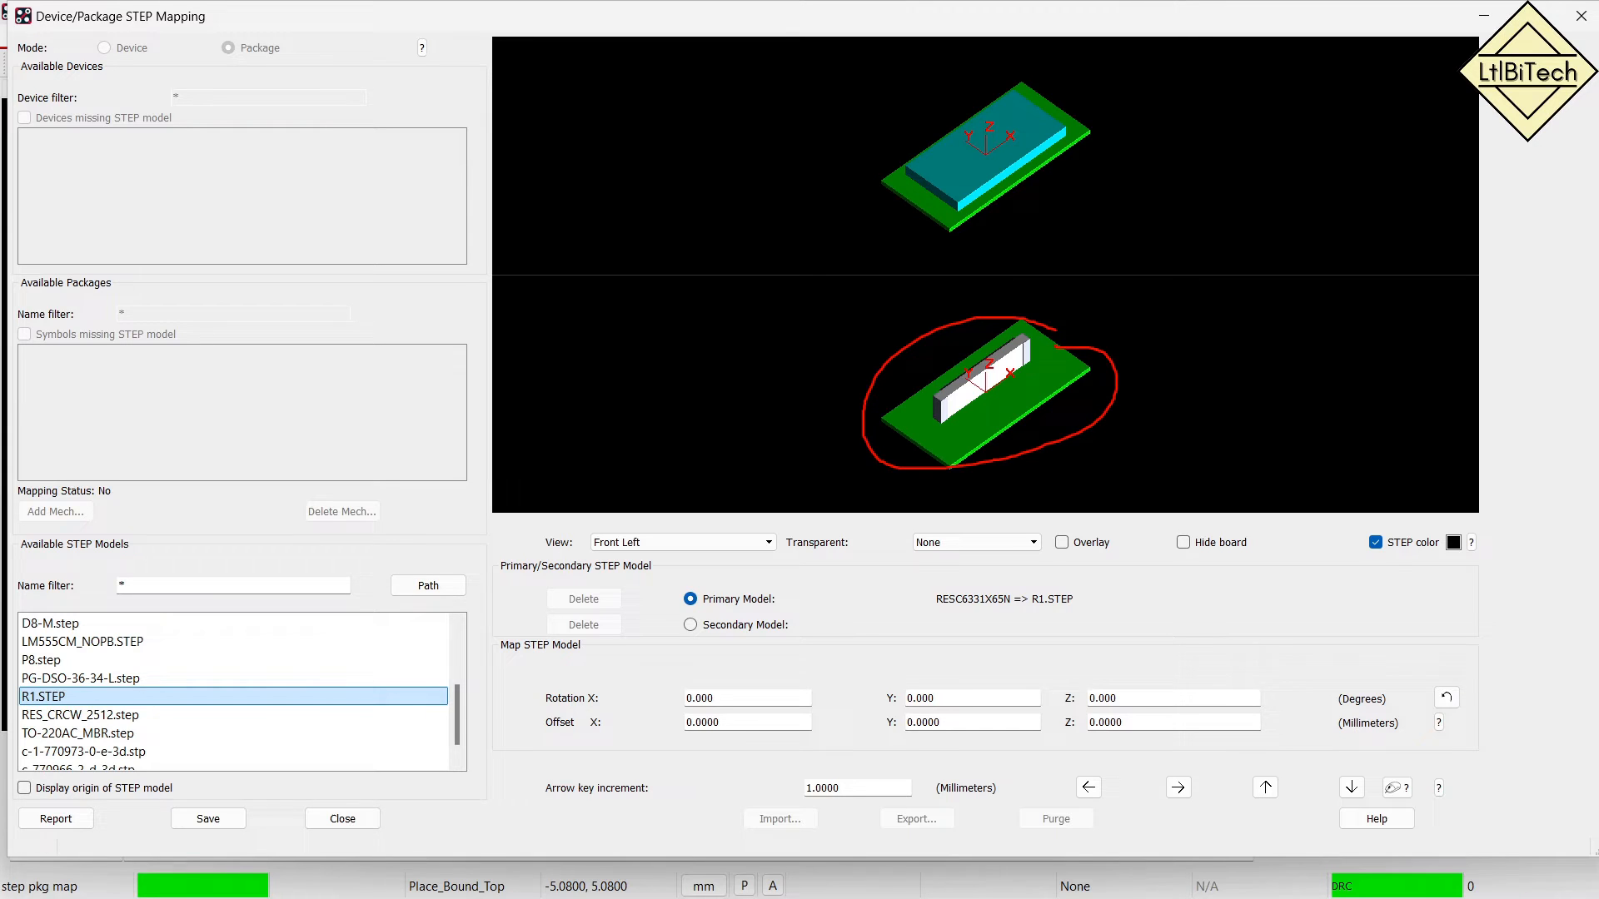
pyautogui.press('Escape')
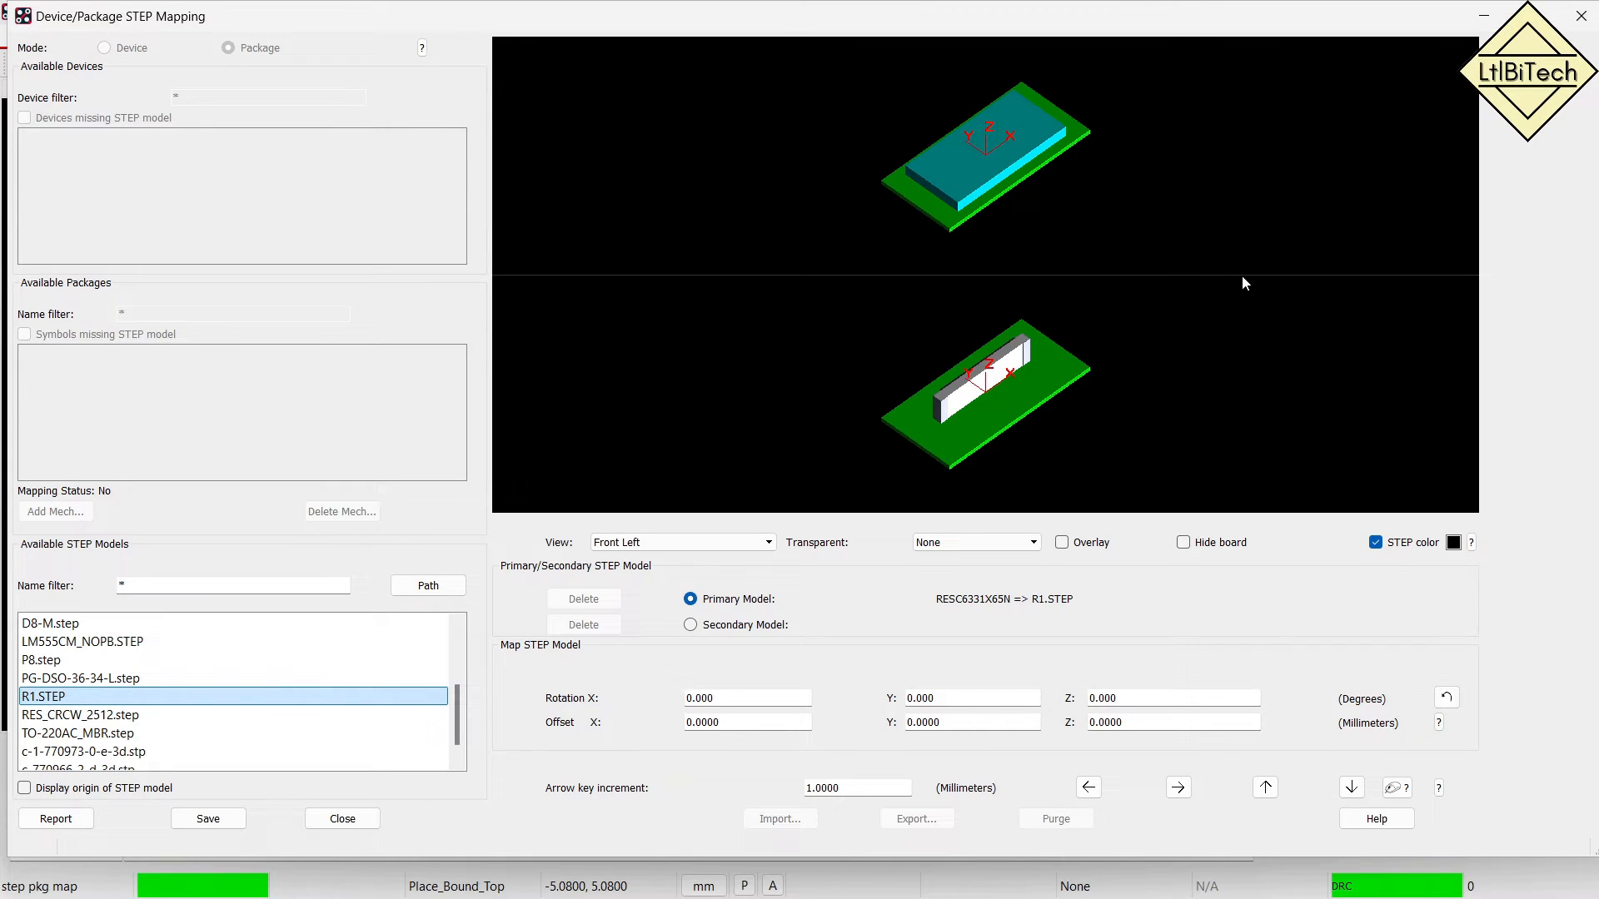
# Overlay the R1.STEP model on the footprint and hide the board in the preview.
pyautogui.click(1074, 544)
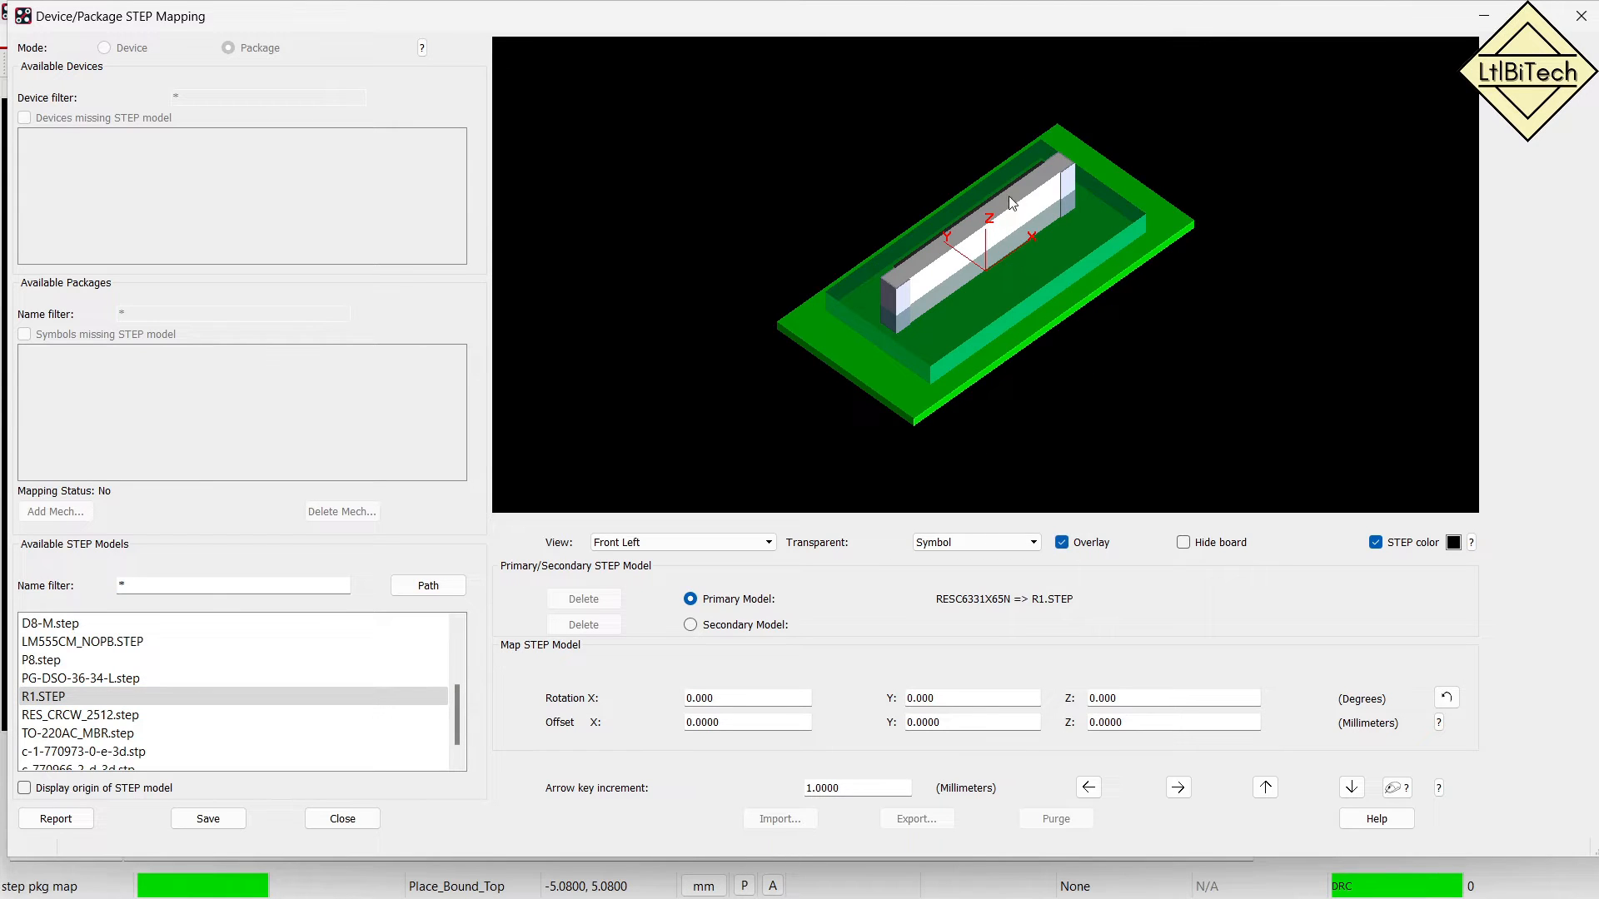
pyautogui.click(1182, 543)
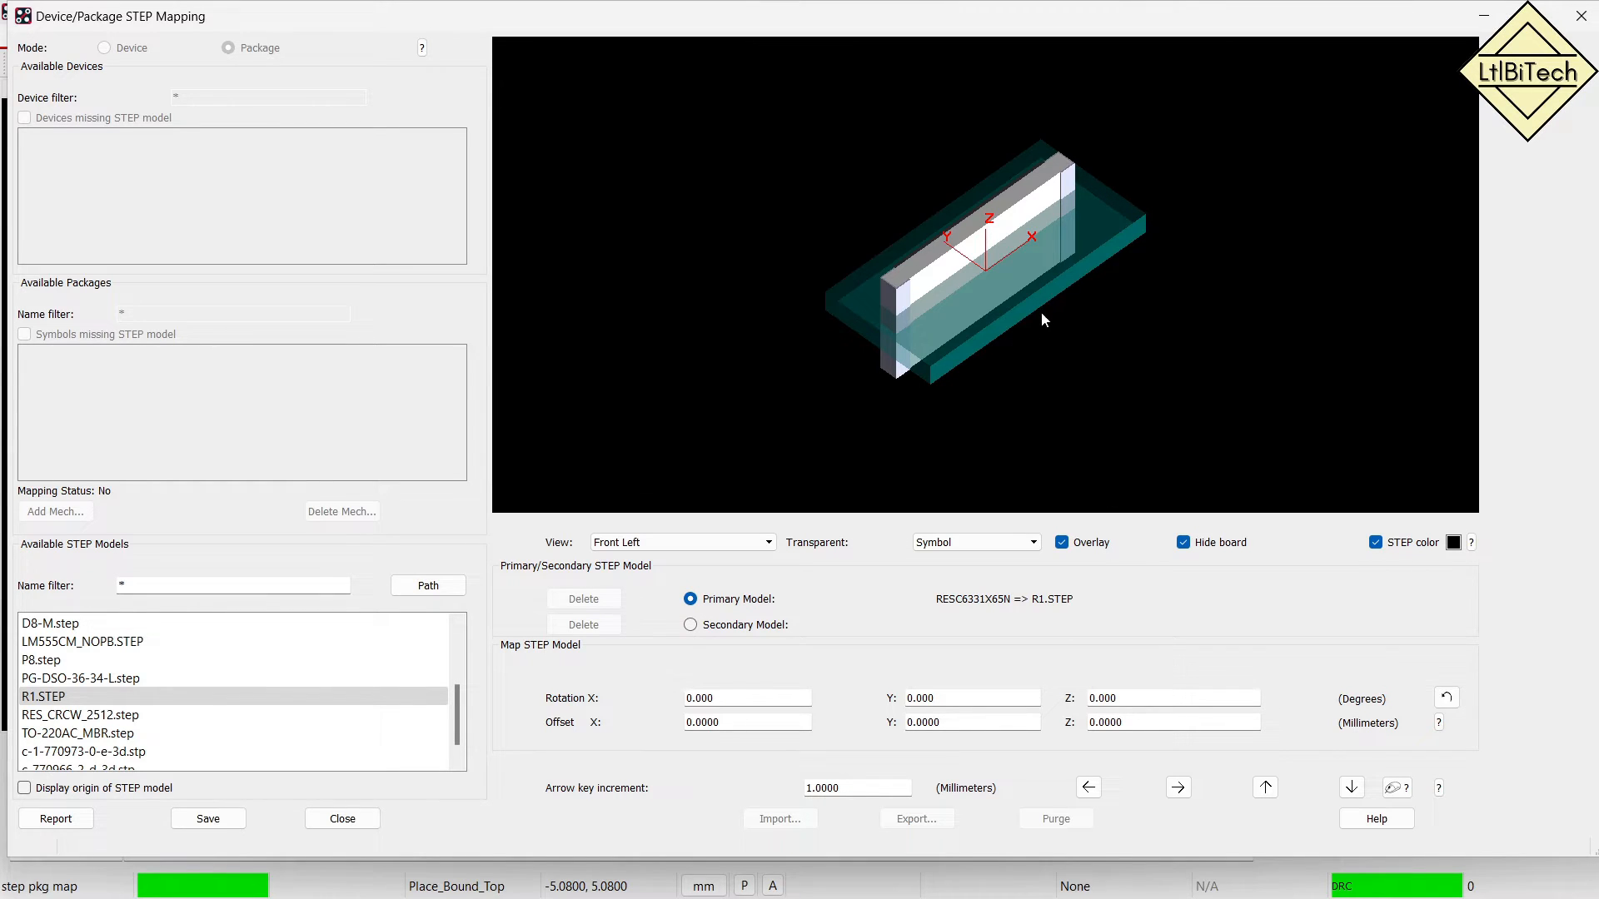
pyautogui.scroll(5, 1059, 242)
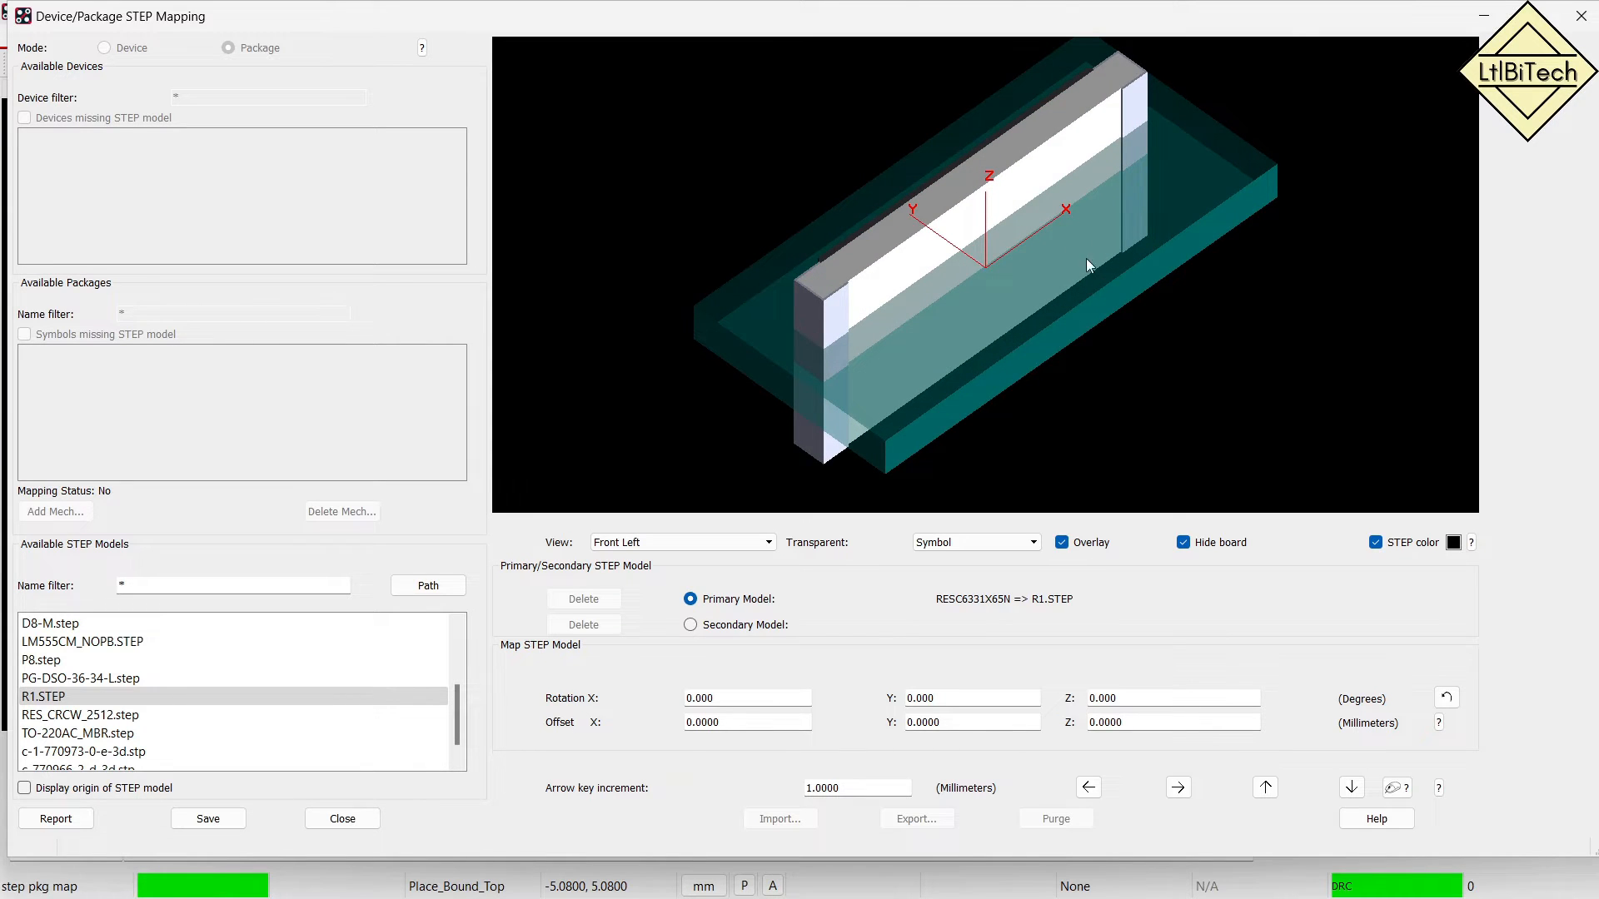
# Try the Both, STEP and None transparency options on the overlaid preview.
pyautogui.click(1034, 545)
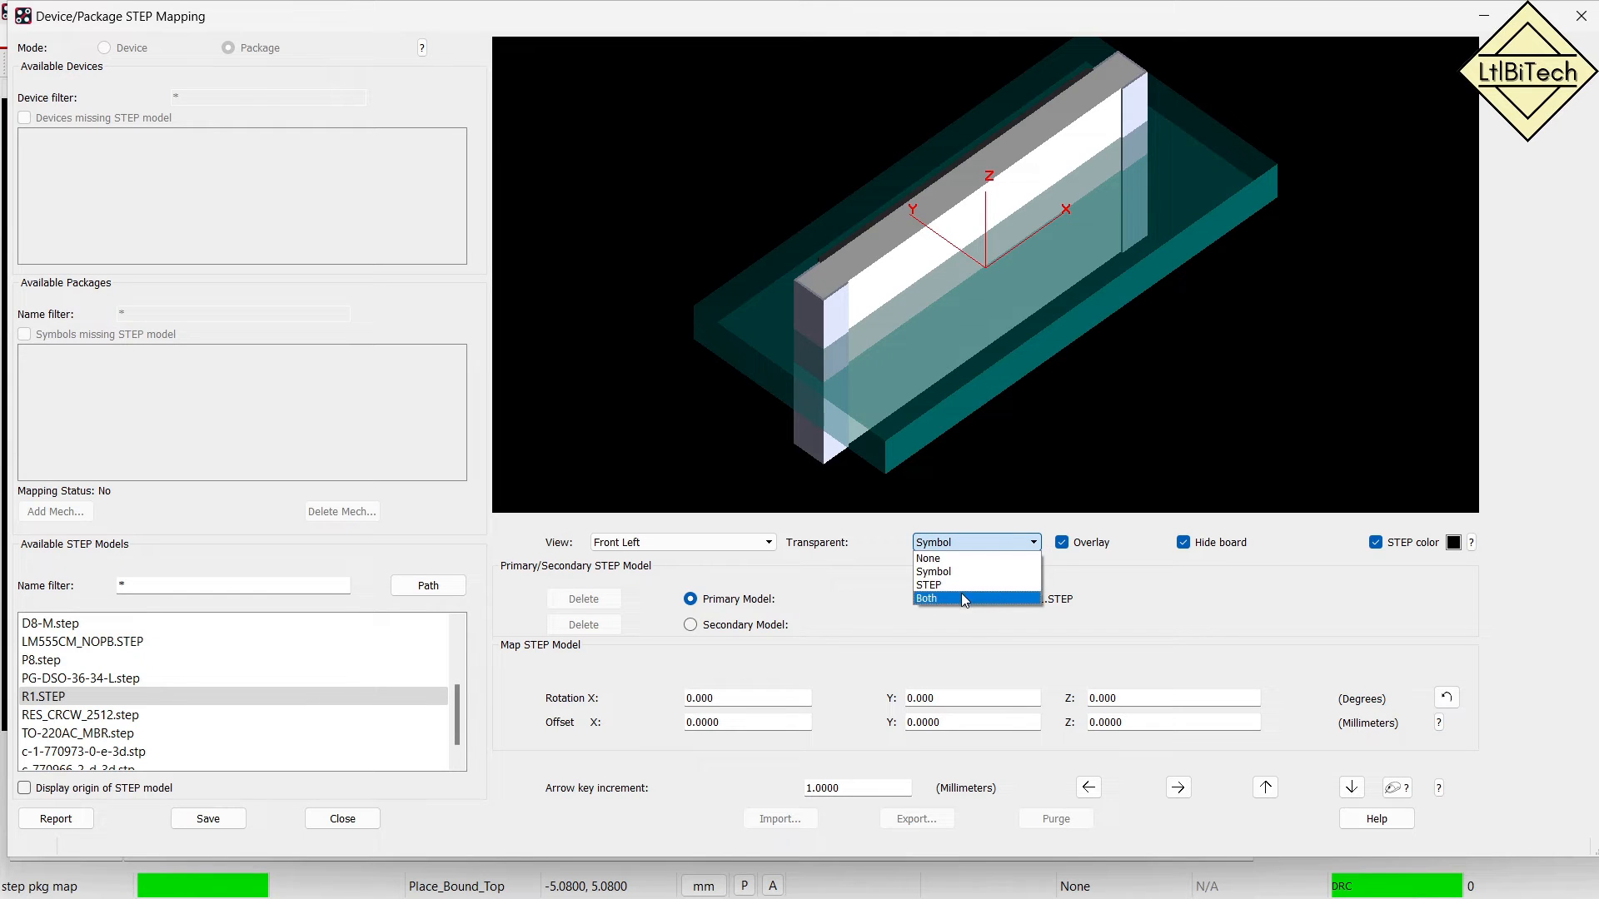
pyautogui.click(963, 598)
pyautogui.click(1033, 543)
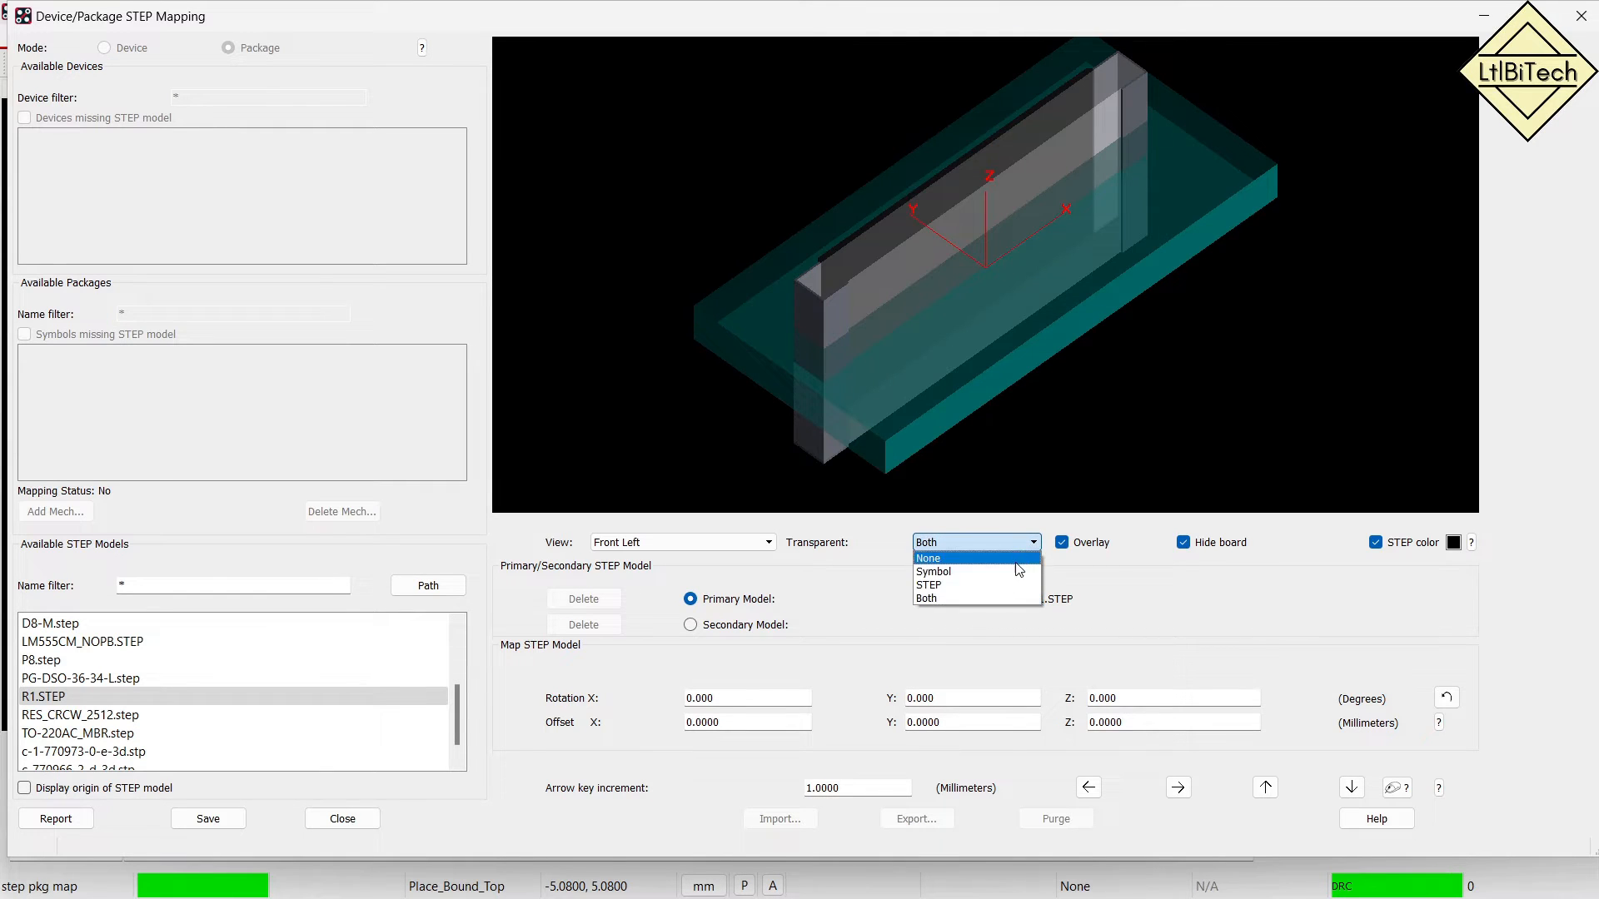
pyautogui.click(1007, 586)
pyautogui.click(1024, 543)
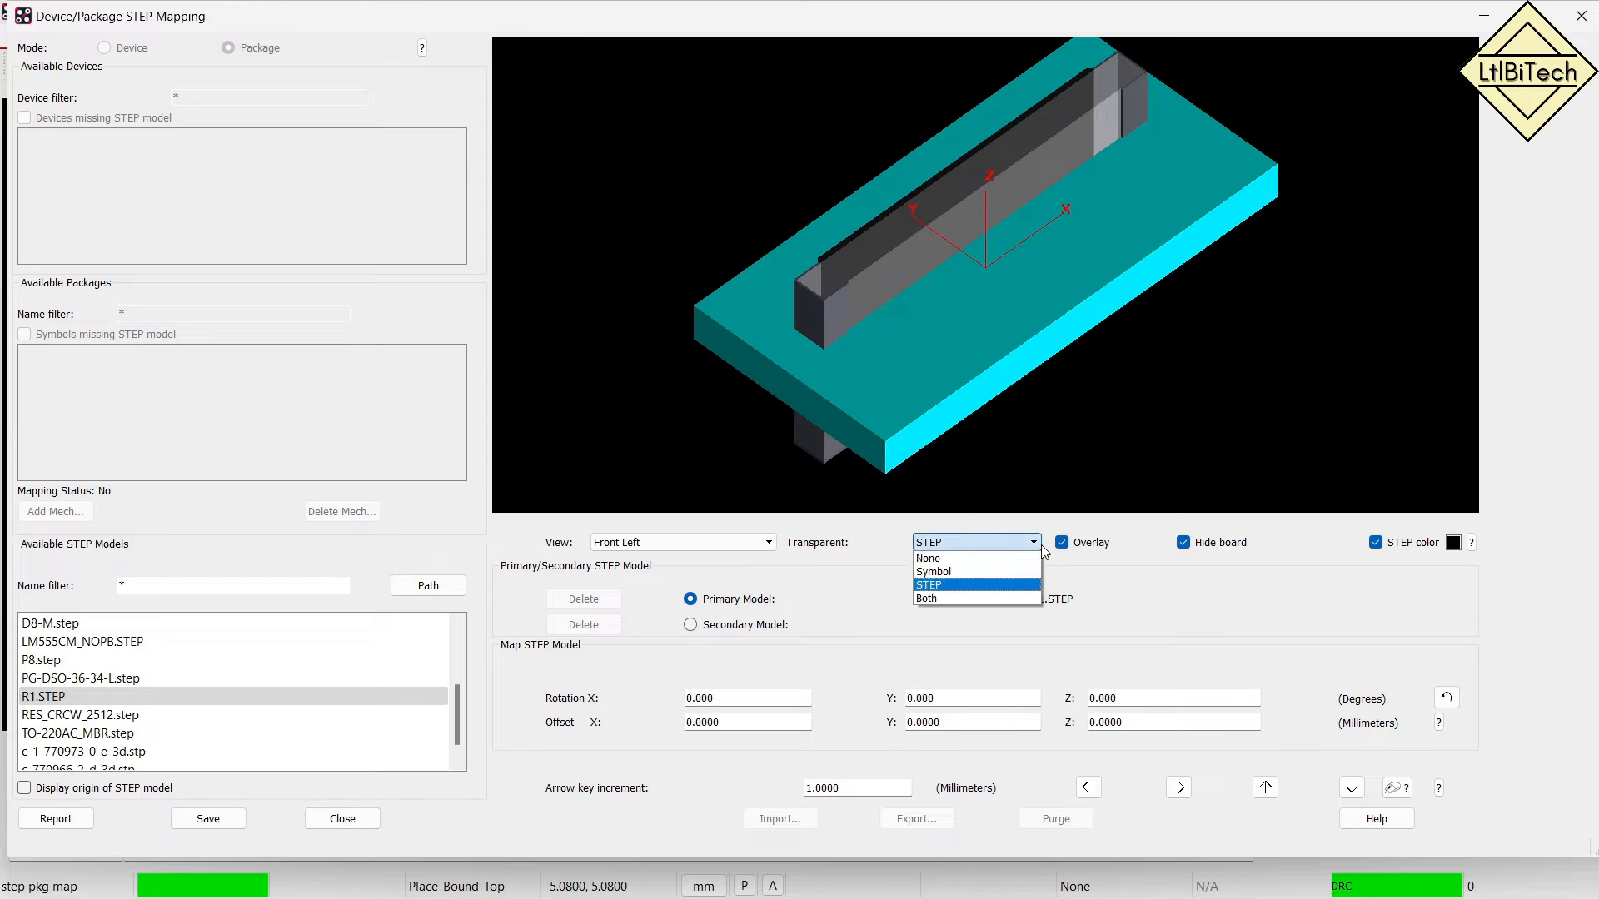
pyautogui.click(1014, 560)
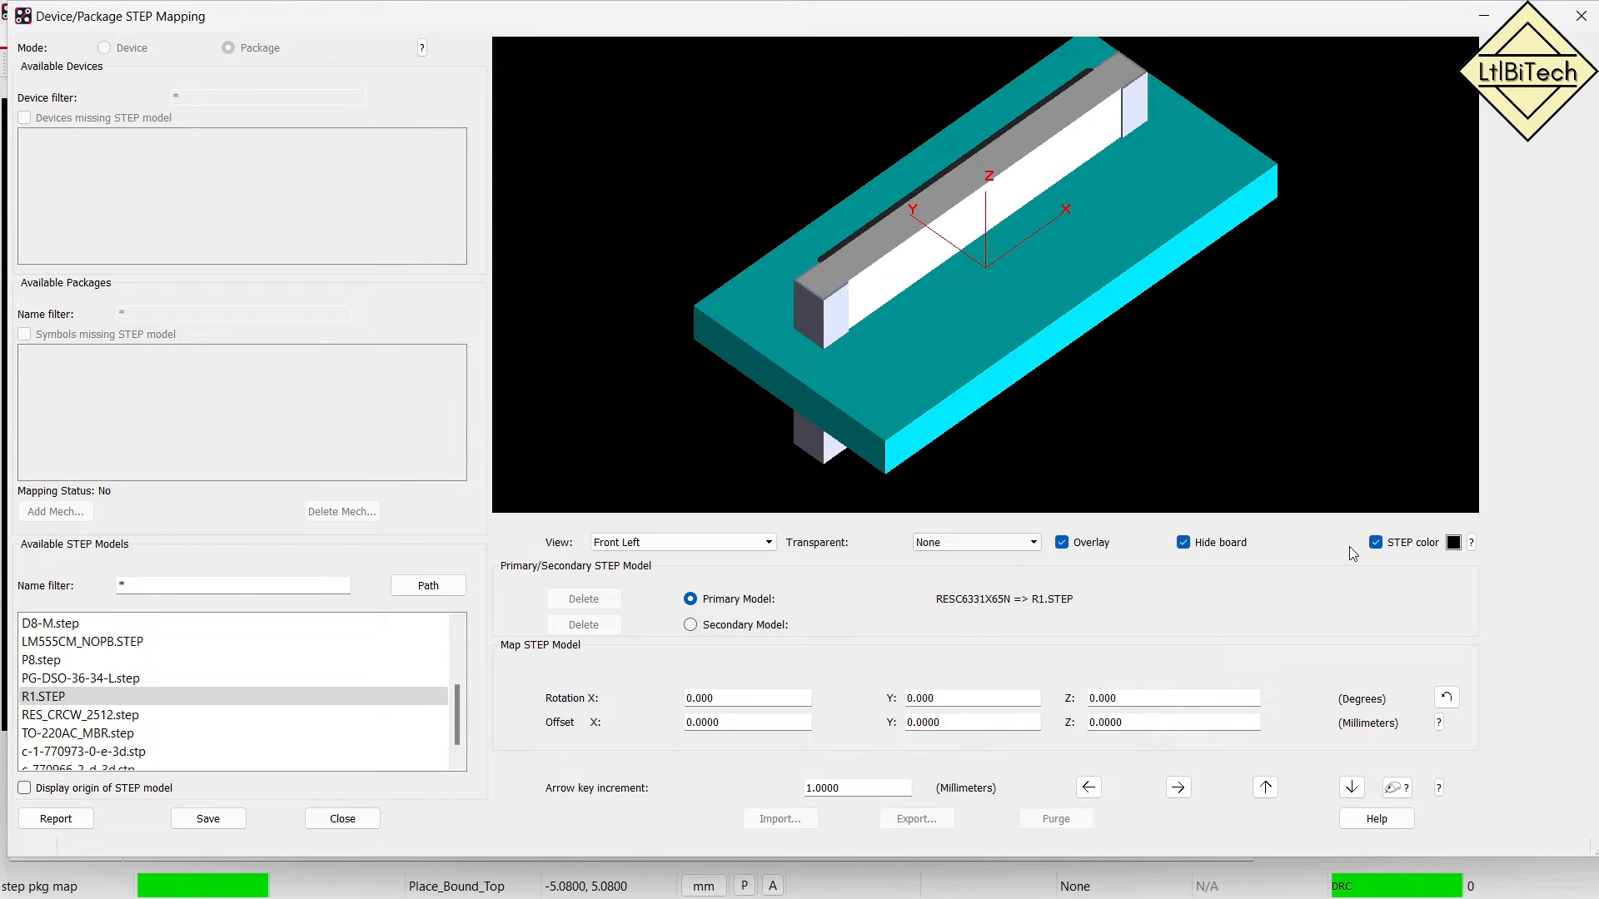
# Toggle the STEP color, Hide board and Overlay options off and back on to compare their effect.
pyautogui.click(1376, 543)
pyautogui.click(1376, 543)
pyautogui.click(1183, 543)
pyautogui.click(1183, 543)
pyautogui.click(1062, 543)
pyautogui.click(1061, 543)
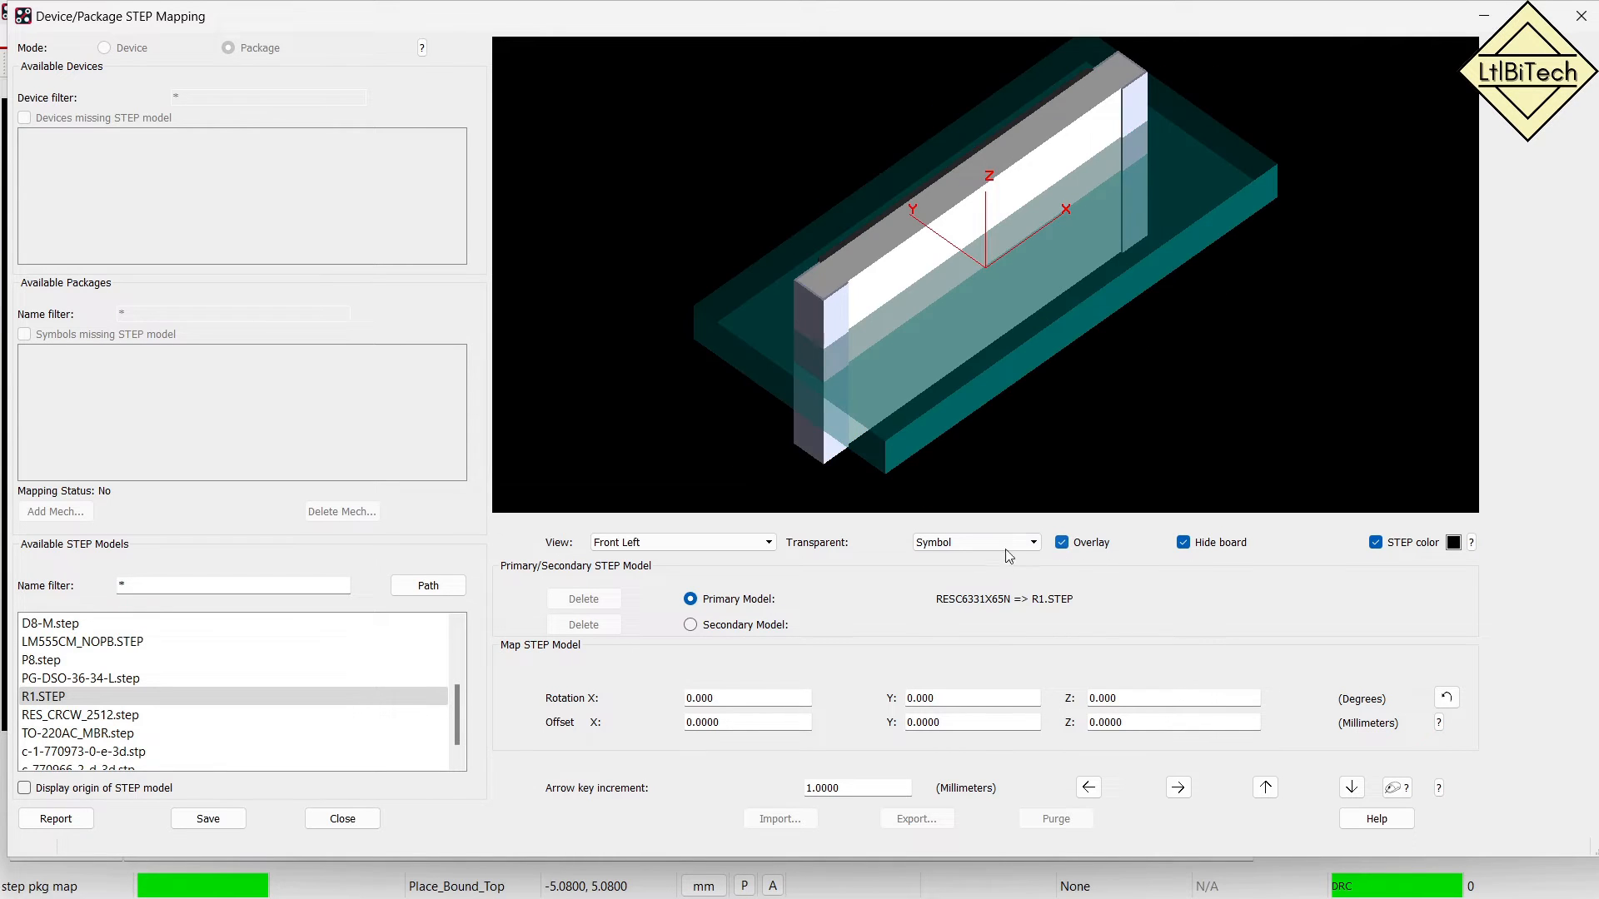
# Compare the STEP and None transparency options, and set the overlay's transparency to Both.
pyautogui.click(933, 543)
pyautogui.click(972, 586)
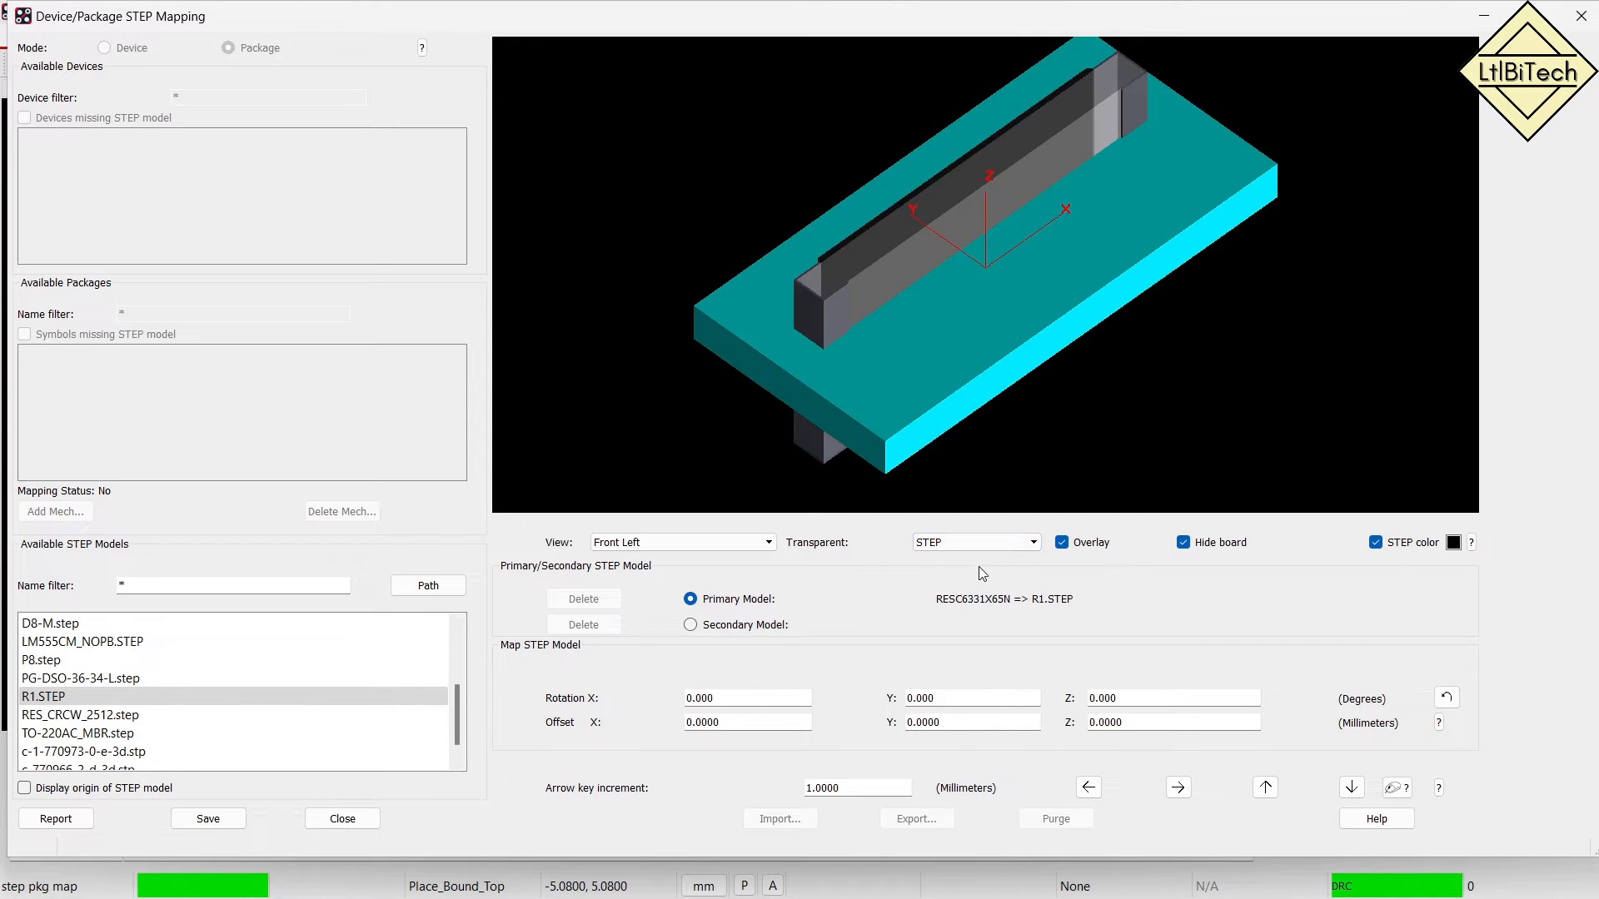
pyautogui.click(977, 544)
pyautogui.click(982, 559)
pyautogui.click(978, 542)
pyautogui.click(1007, 597)
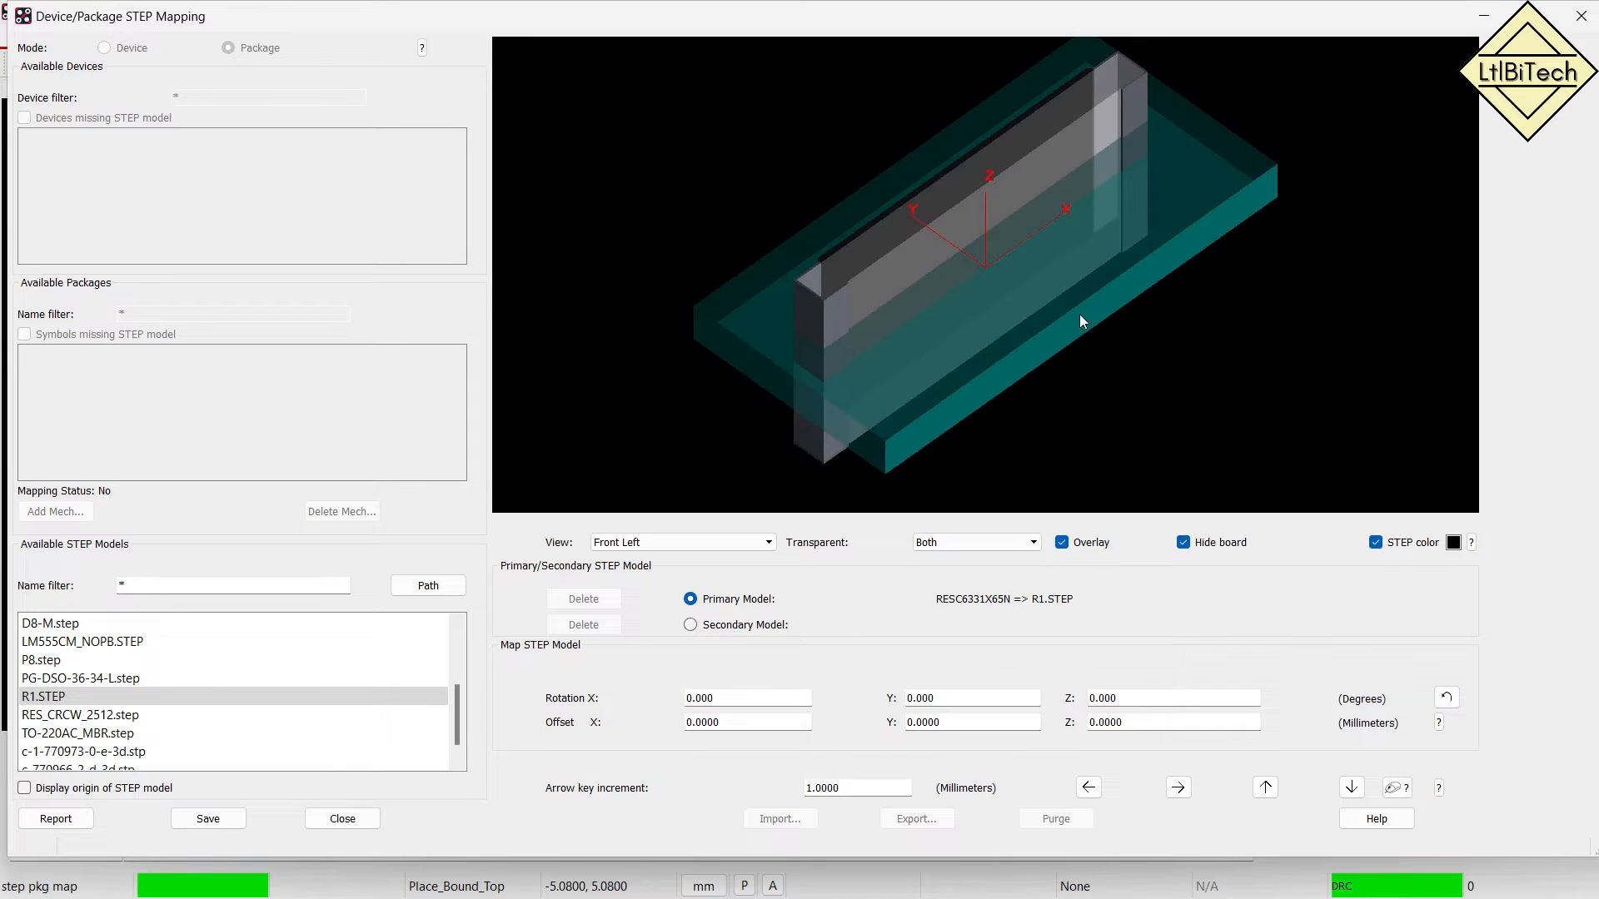
# Inspect the model against the footprint in the Top view and return to the Front Left view.
pyautogui.click(682, 550)
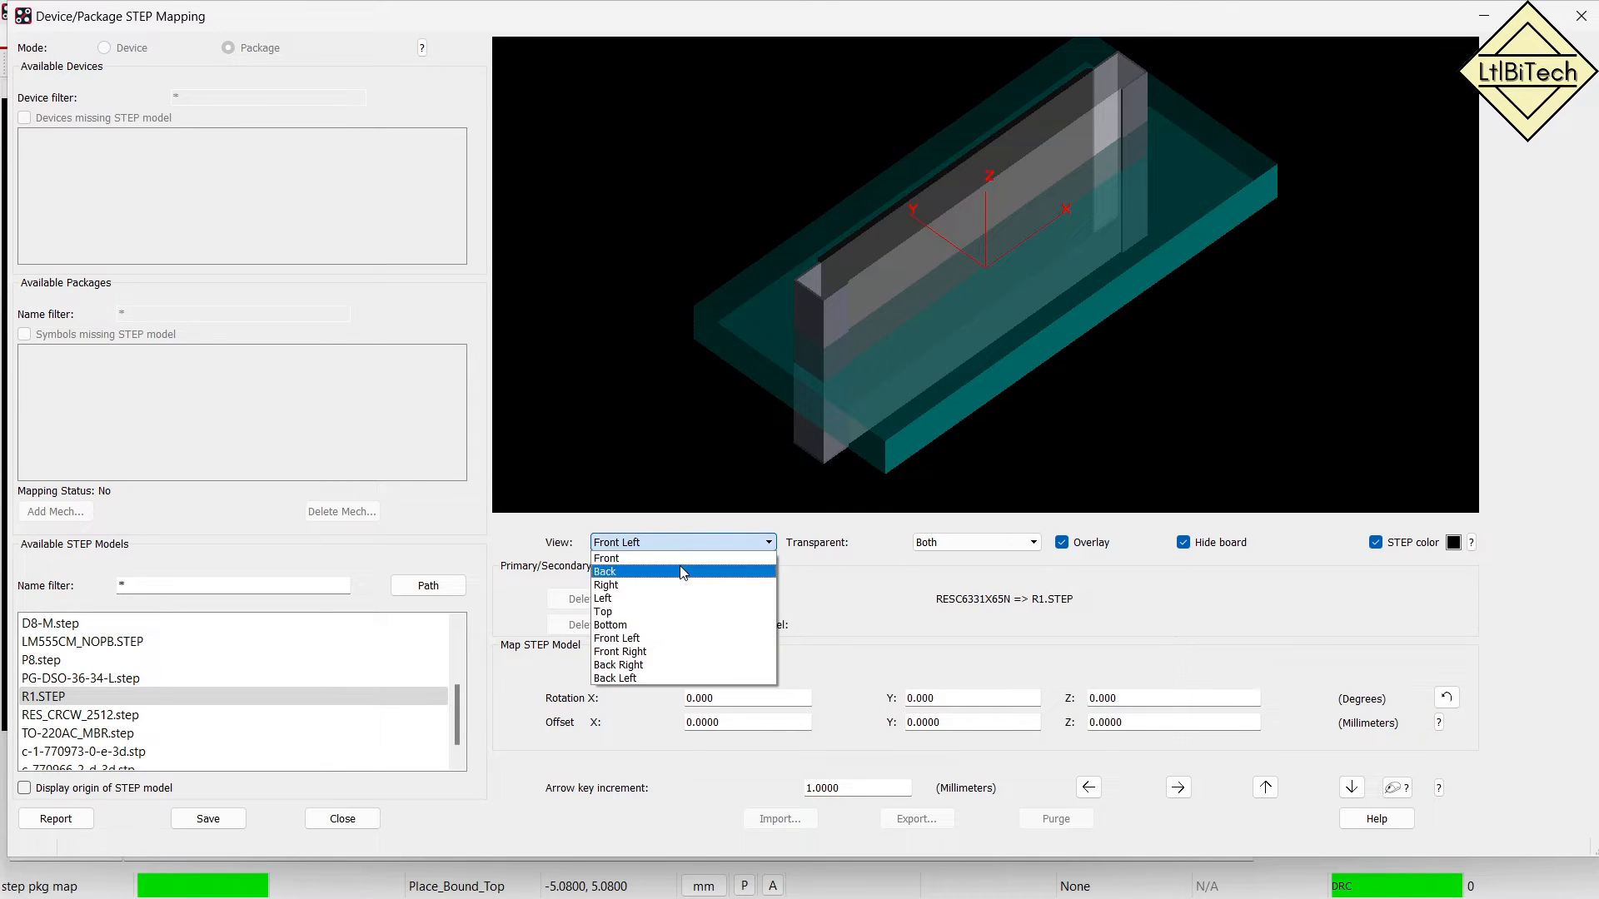
pyautogui.click(681, 612)
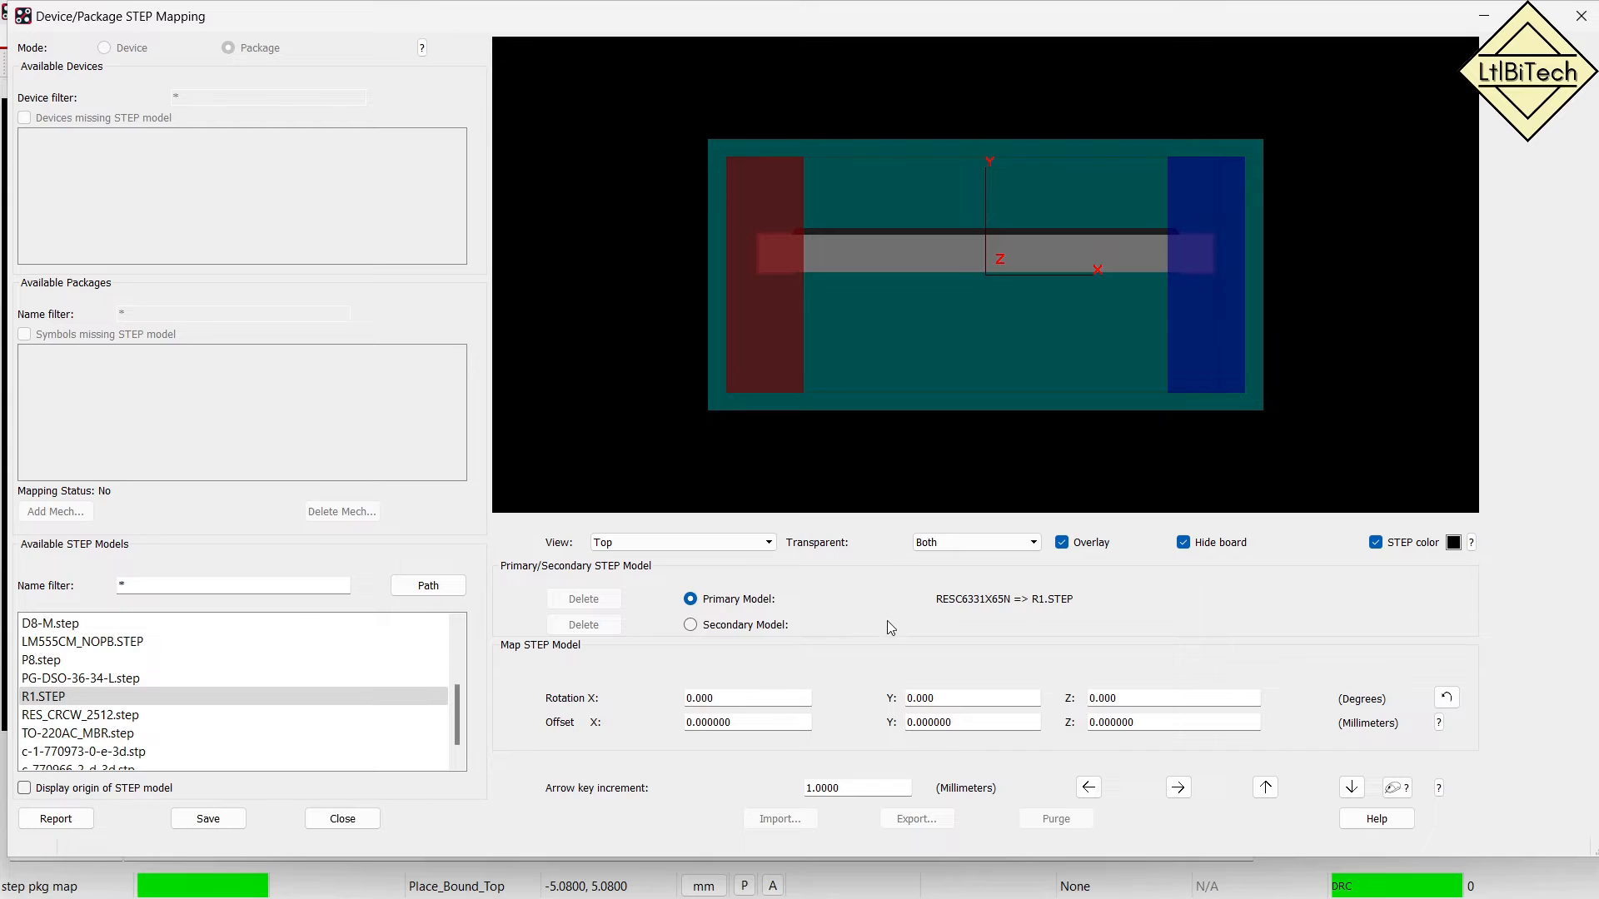
pyautogui.click(718, 546)
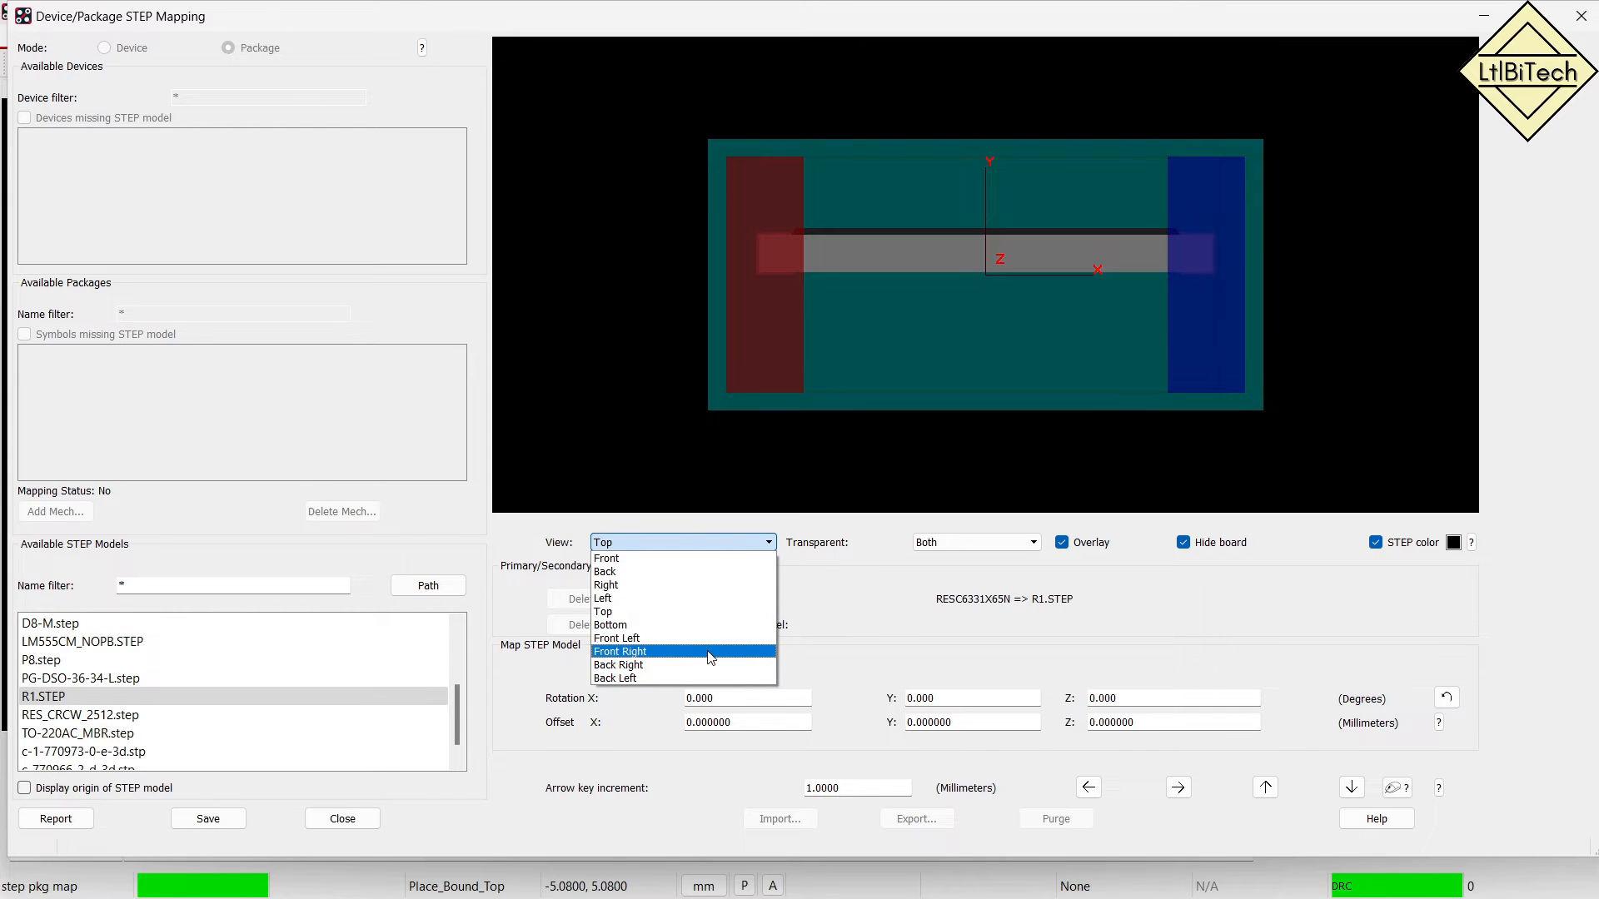
pyautogui.click(707, 637)
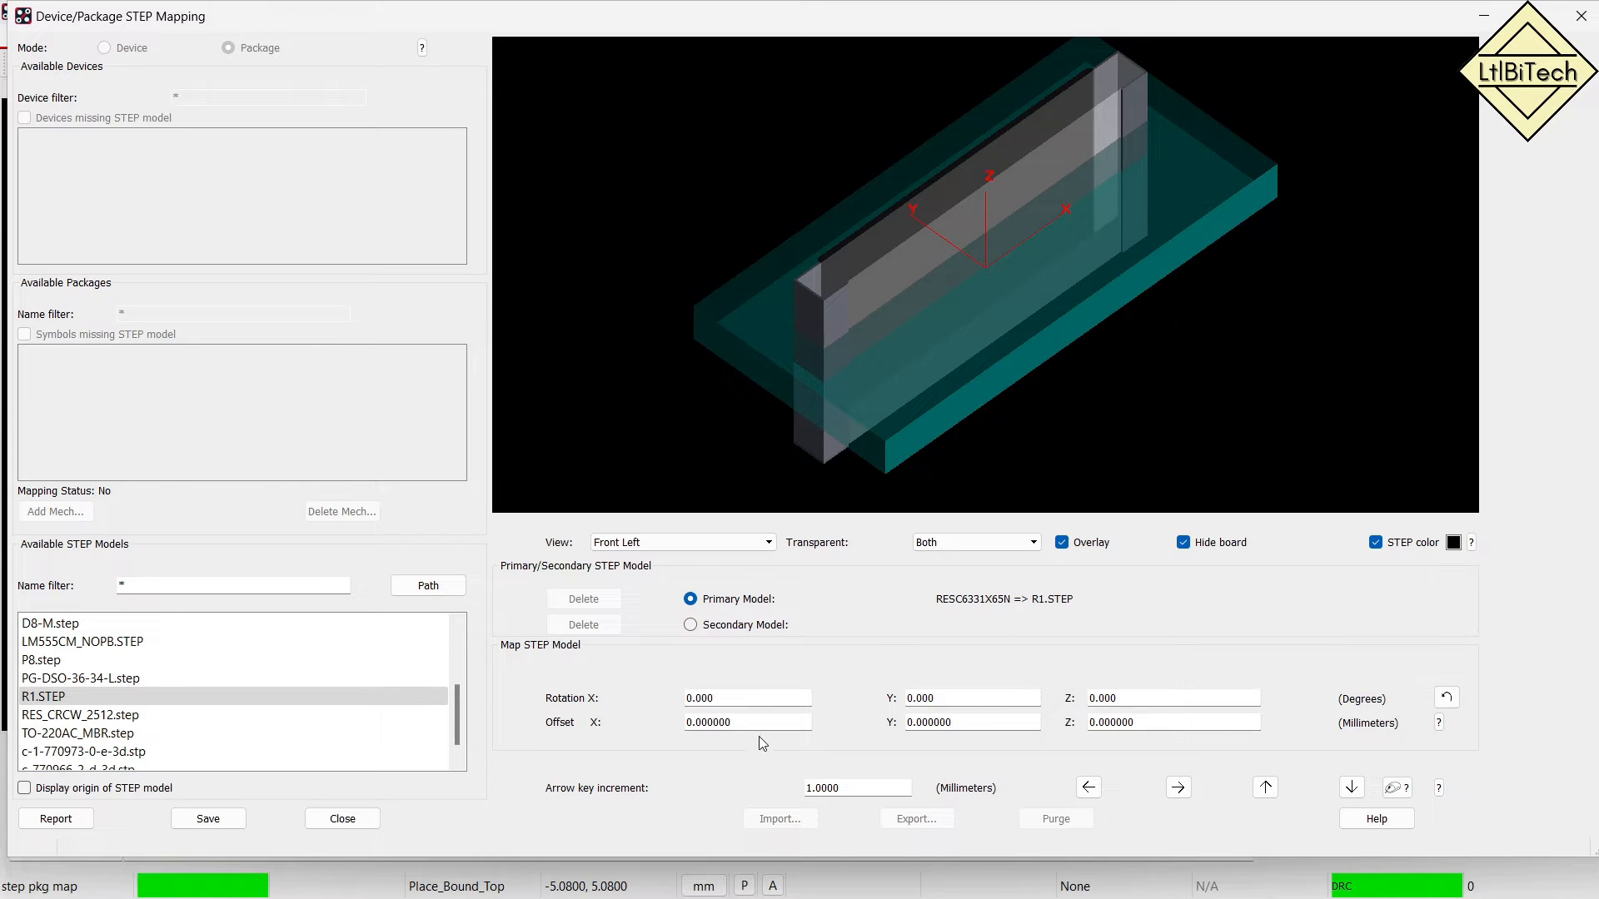
# Set the R1.STEP model's X rotation to 90 degrees.
pyautogui.doubleClick(752, 698)
pyautogui.press('BackSpace')
pyautogui.write('90')
pyautogui.press('Tab')
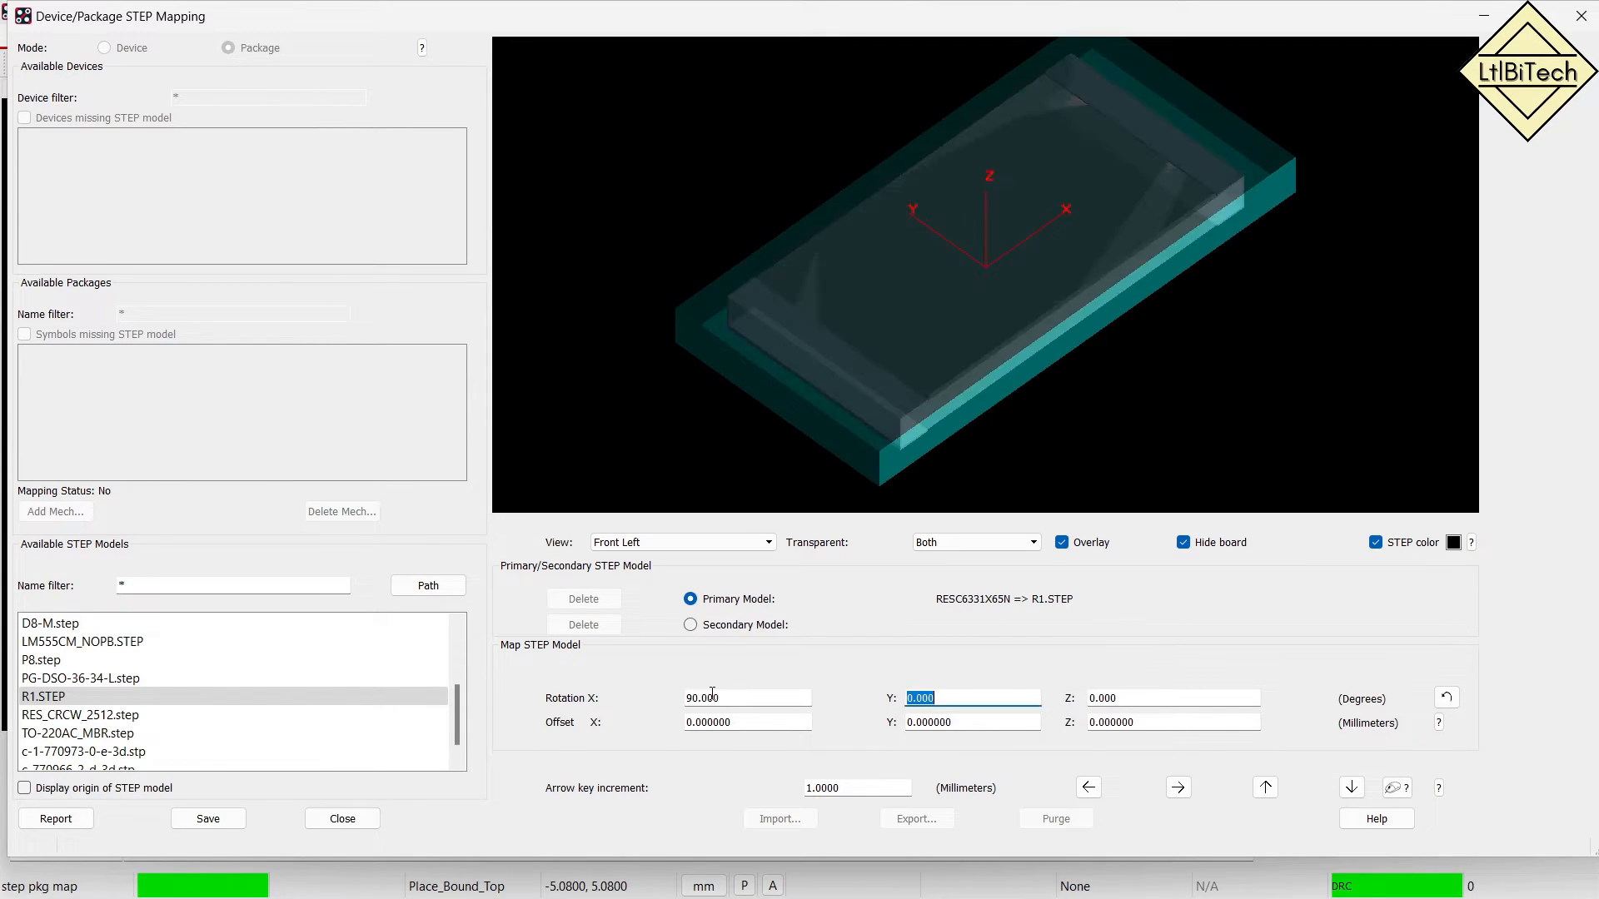
# Examine the rotated model's alignment with the footprint pads up close in the Top view.
pyautogui.click(749, 543)
pyautogui.click(717, 614)
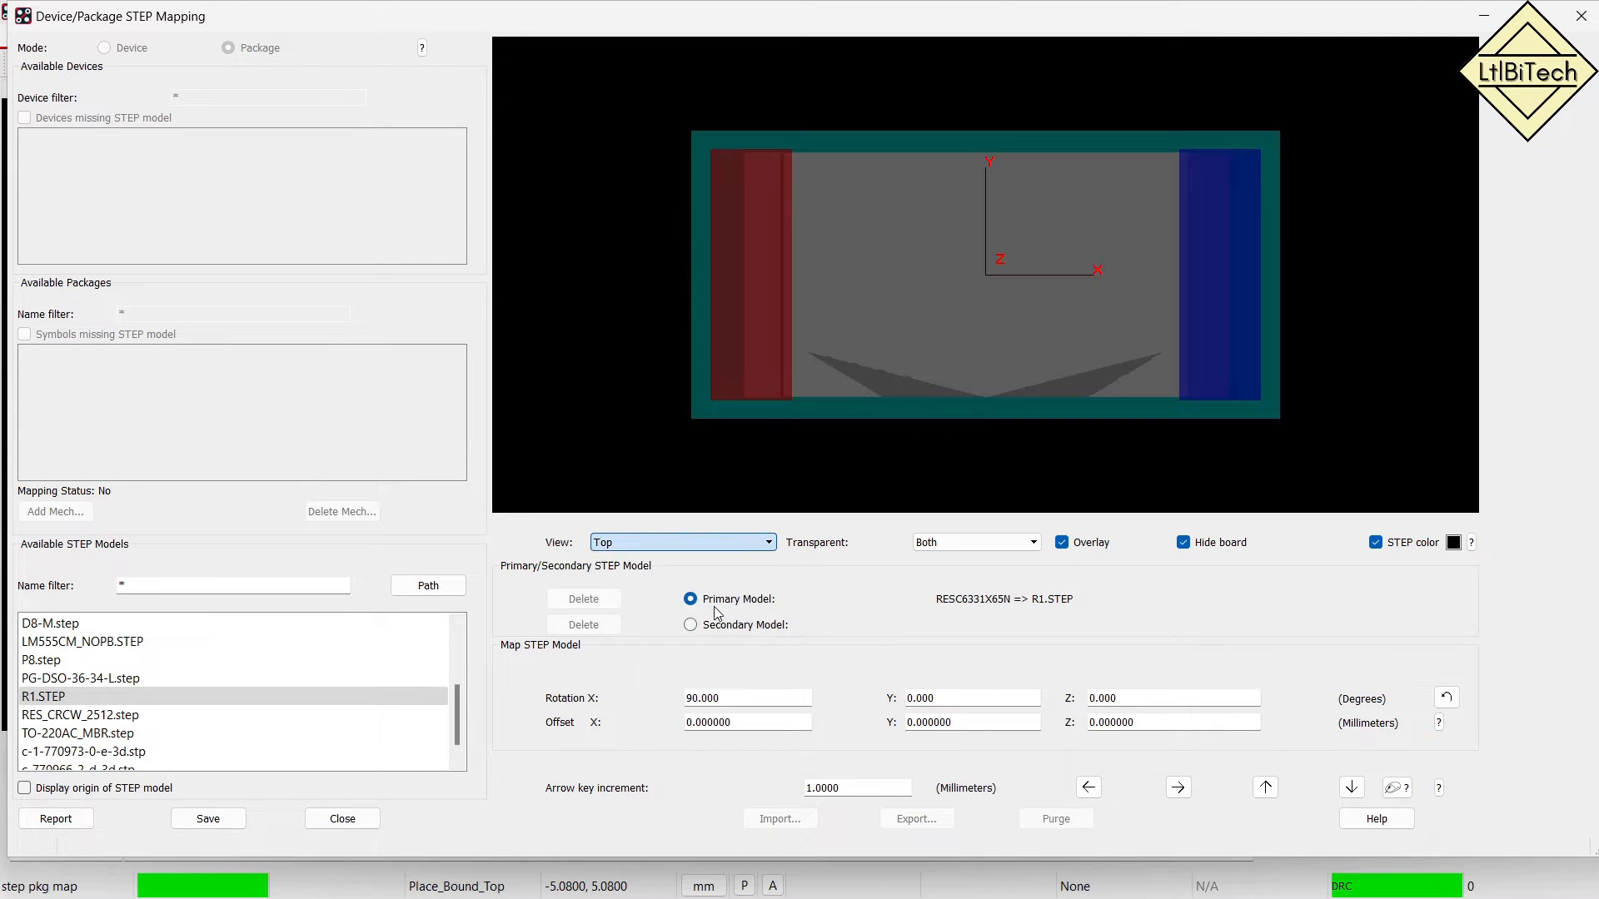
pyautogui.scroll(3, 1131, 296)
pyautogui.scroll(-1, 1131, 293)
pyautogui.scroll(3, 1128, 297)
pyautogui.scroll(-1, 1126, 305)
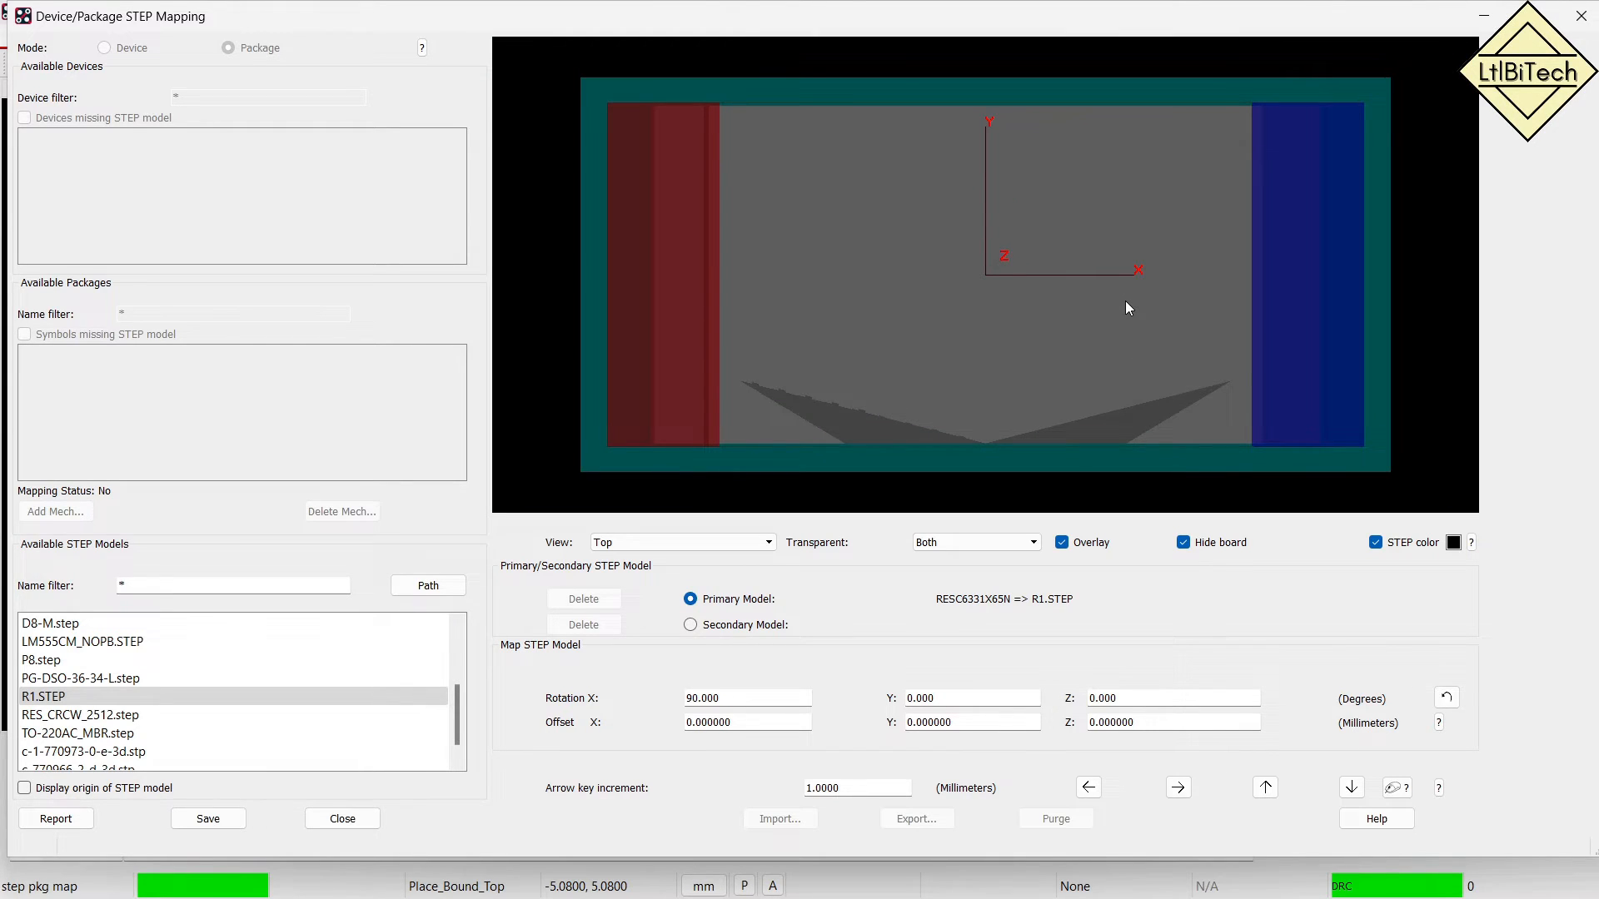
# Save the R1.STEP mapping, close the mapping window, and save the RESC6331X65N drawing over the existing file.
pyautogui.scroll(-1, 1125, 303)
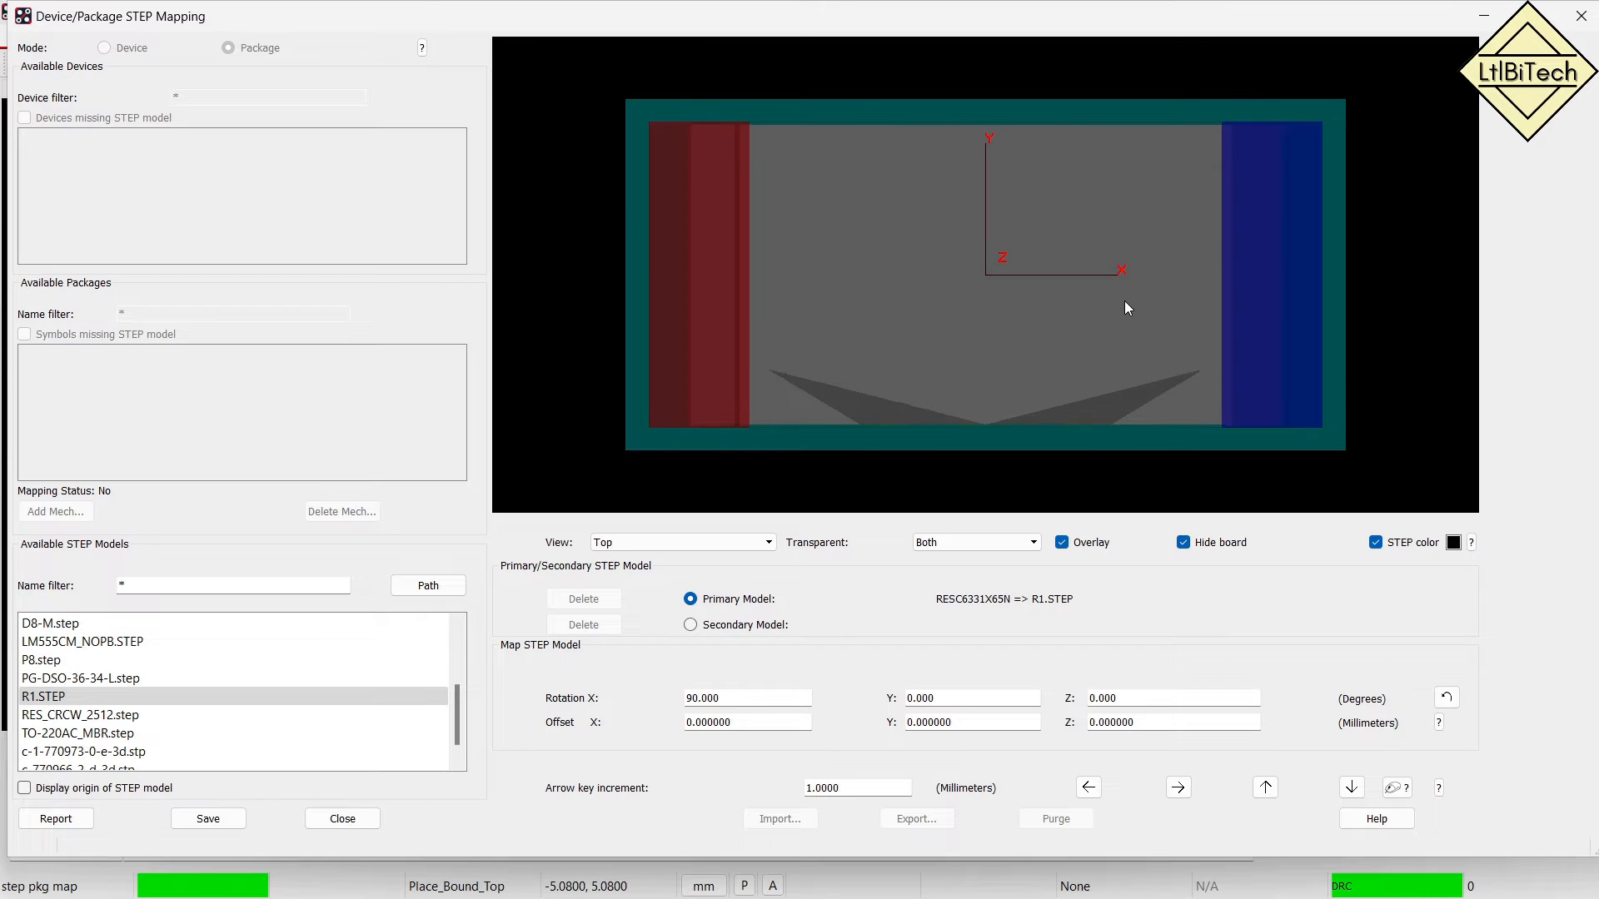
pyautogui.scroll(-2, 1124, 303)
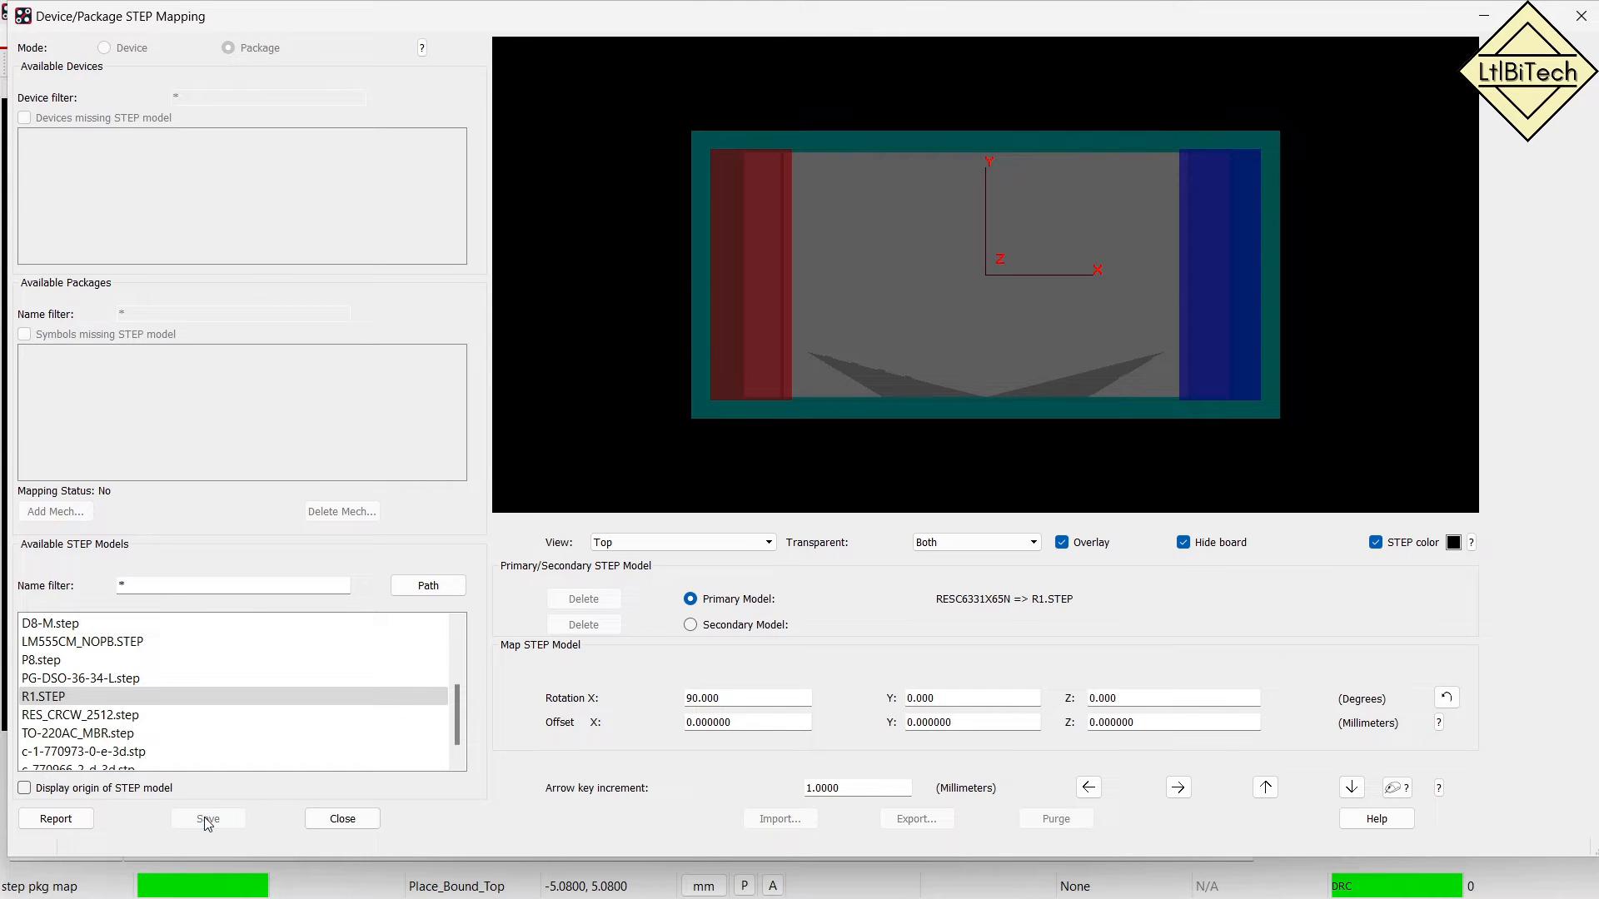
pyautogui.click(1580, 16)
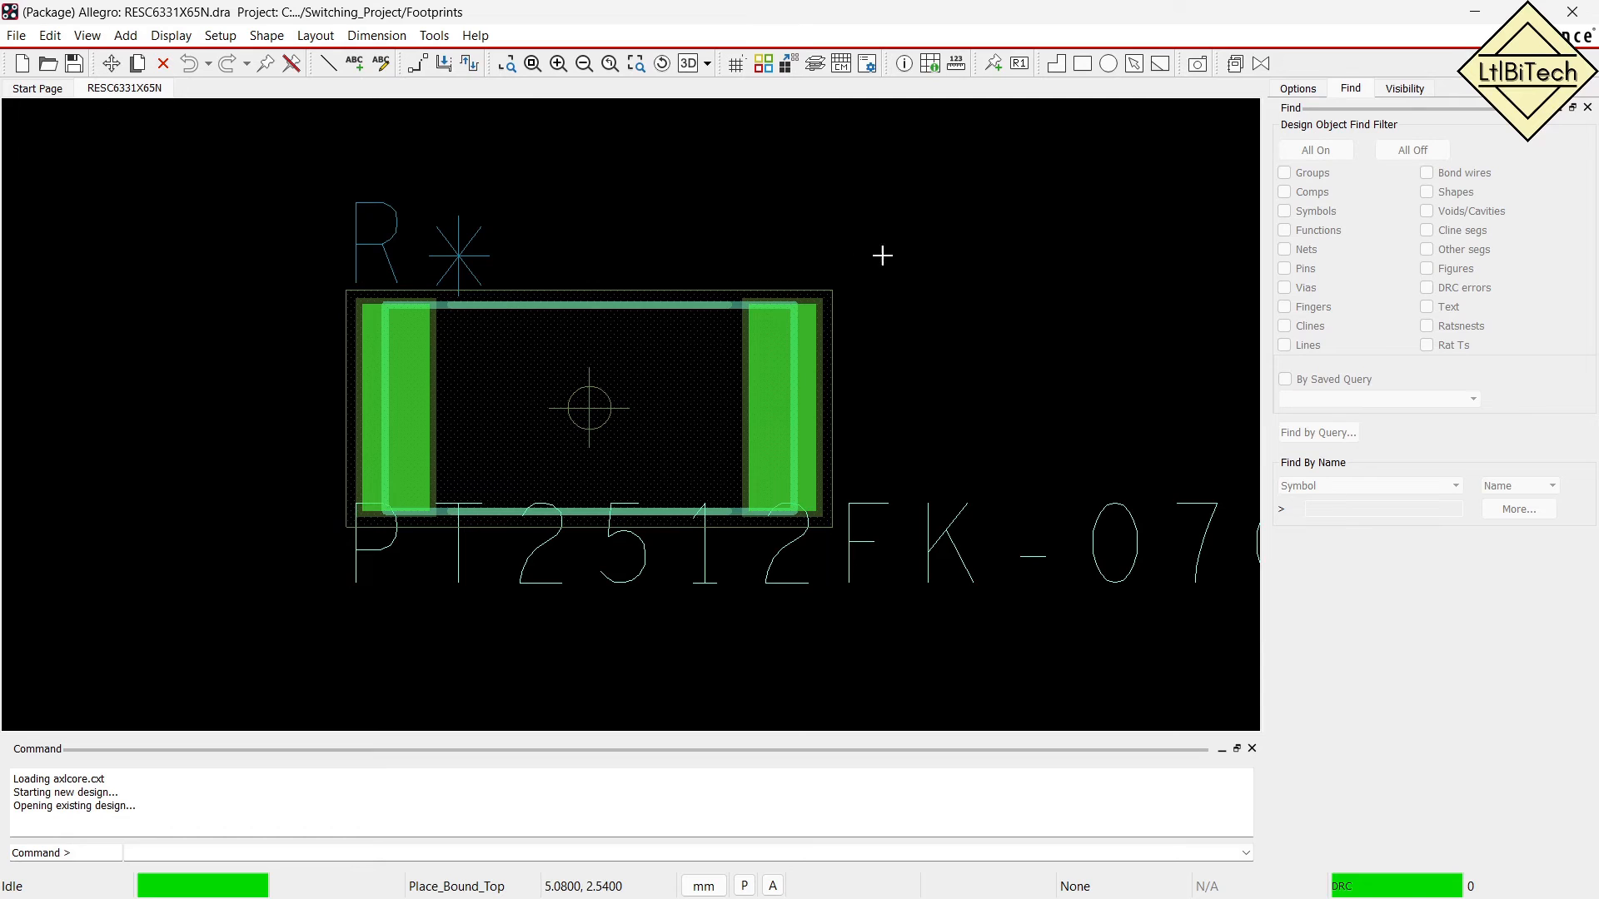
pyautogui.click(73, 64)
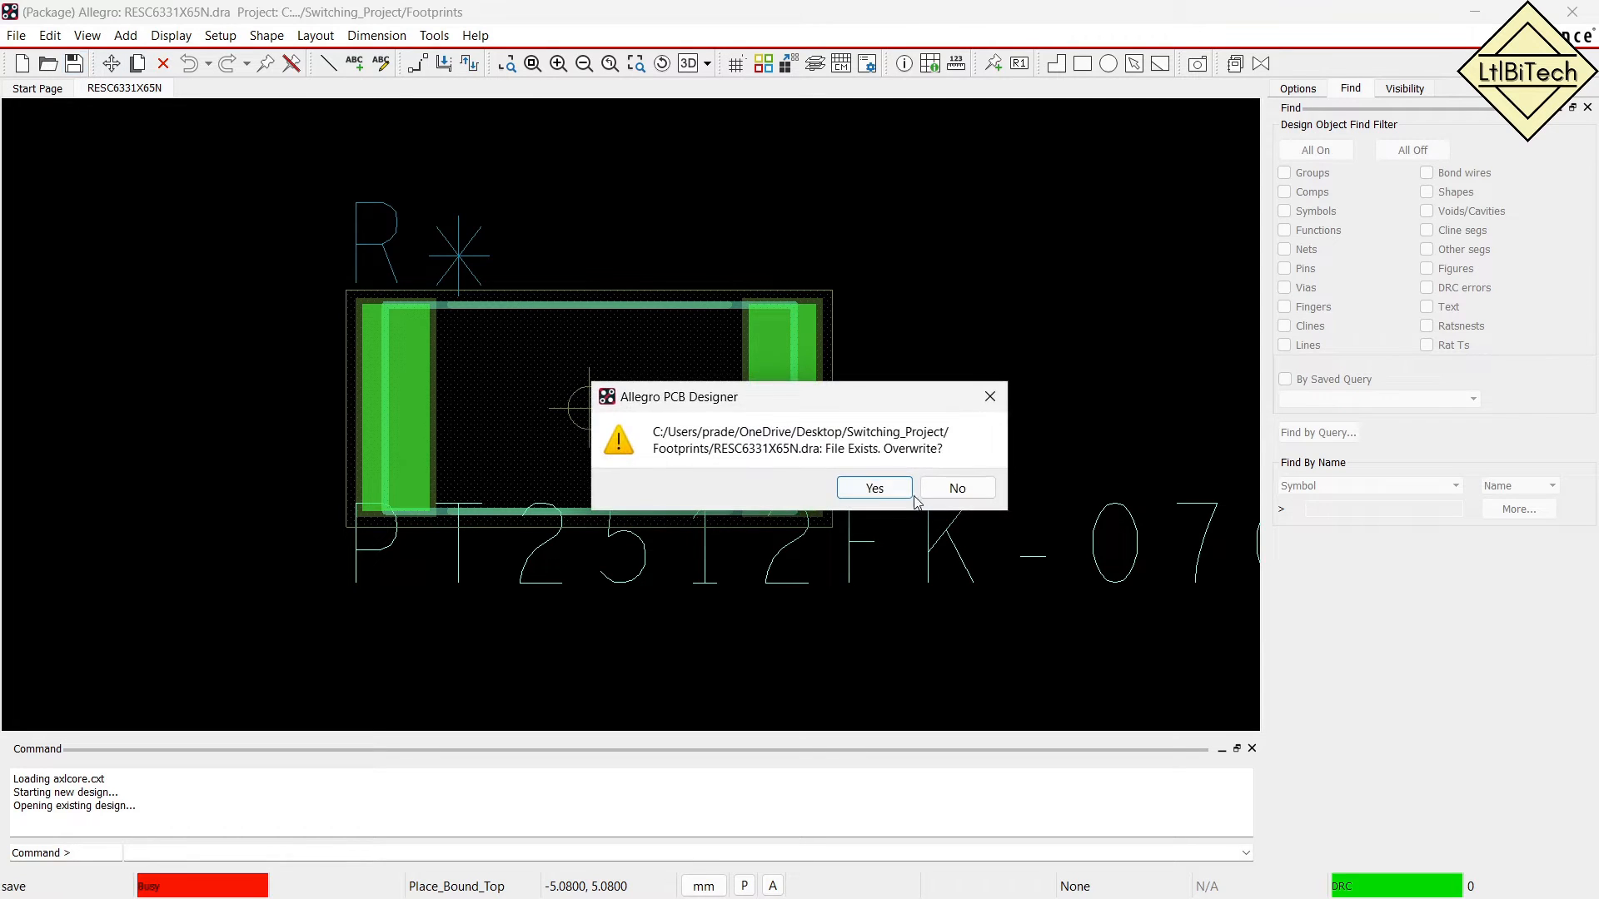
pyautogui.click(885, 492)
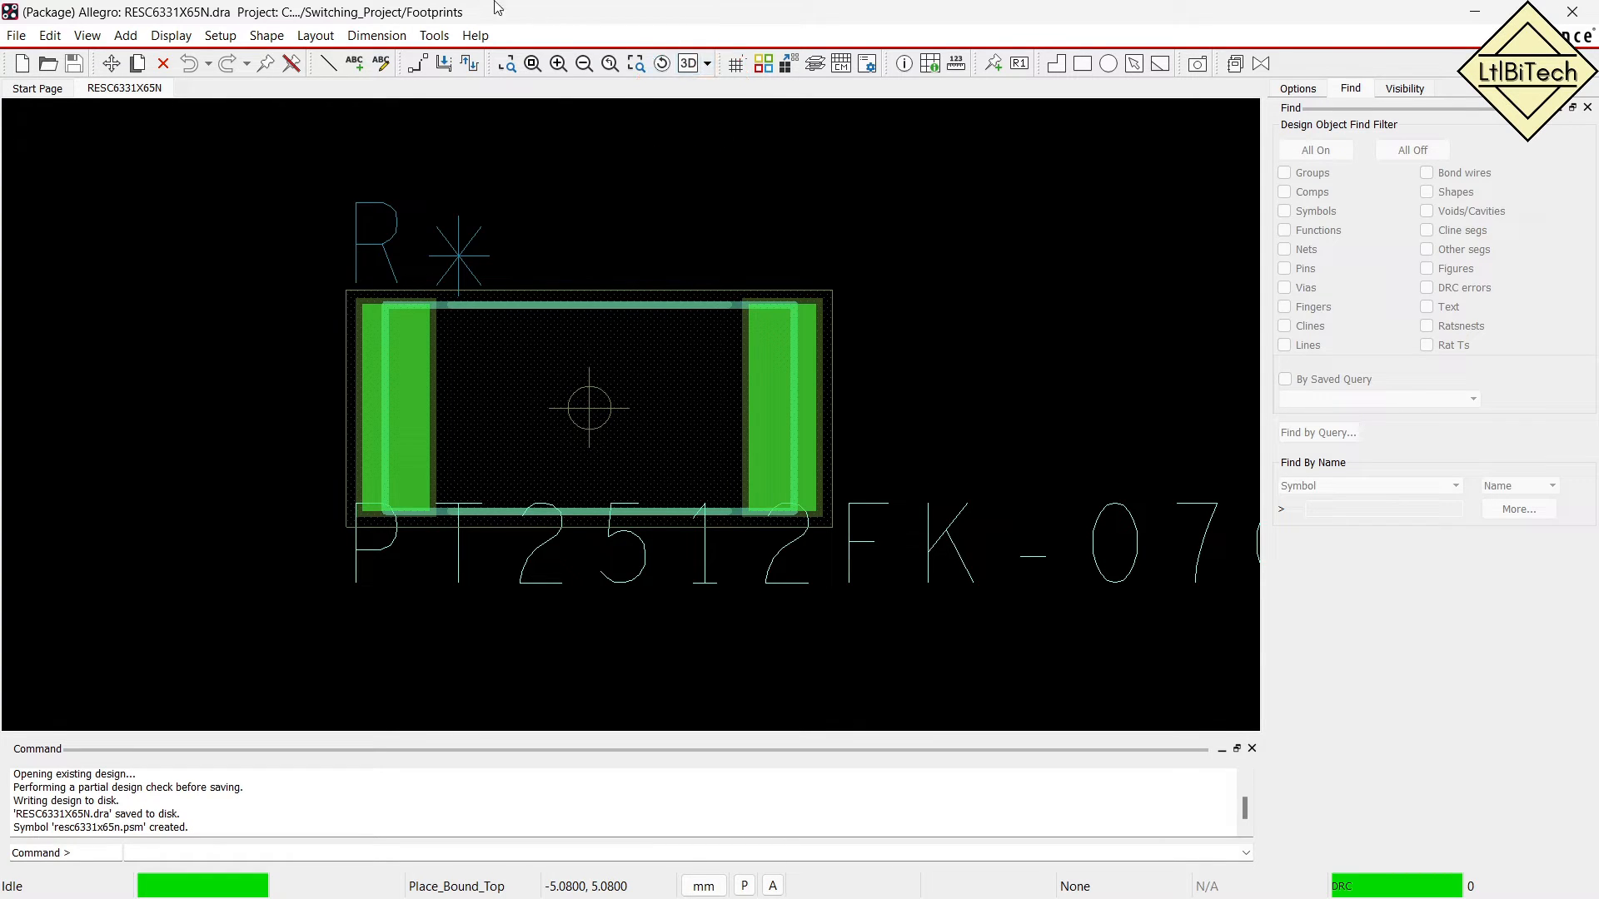
# Open the footprint in the 3D Canvas and inspect the mapped resistor body at different zoom levels.
pyautogui.click(100, 37)
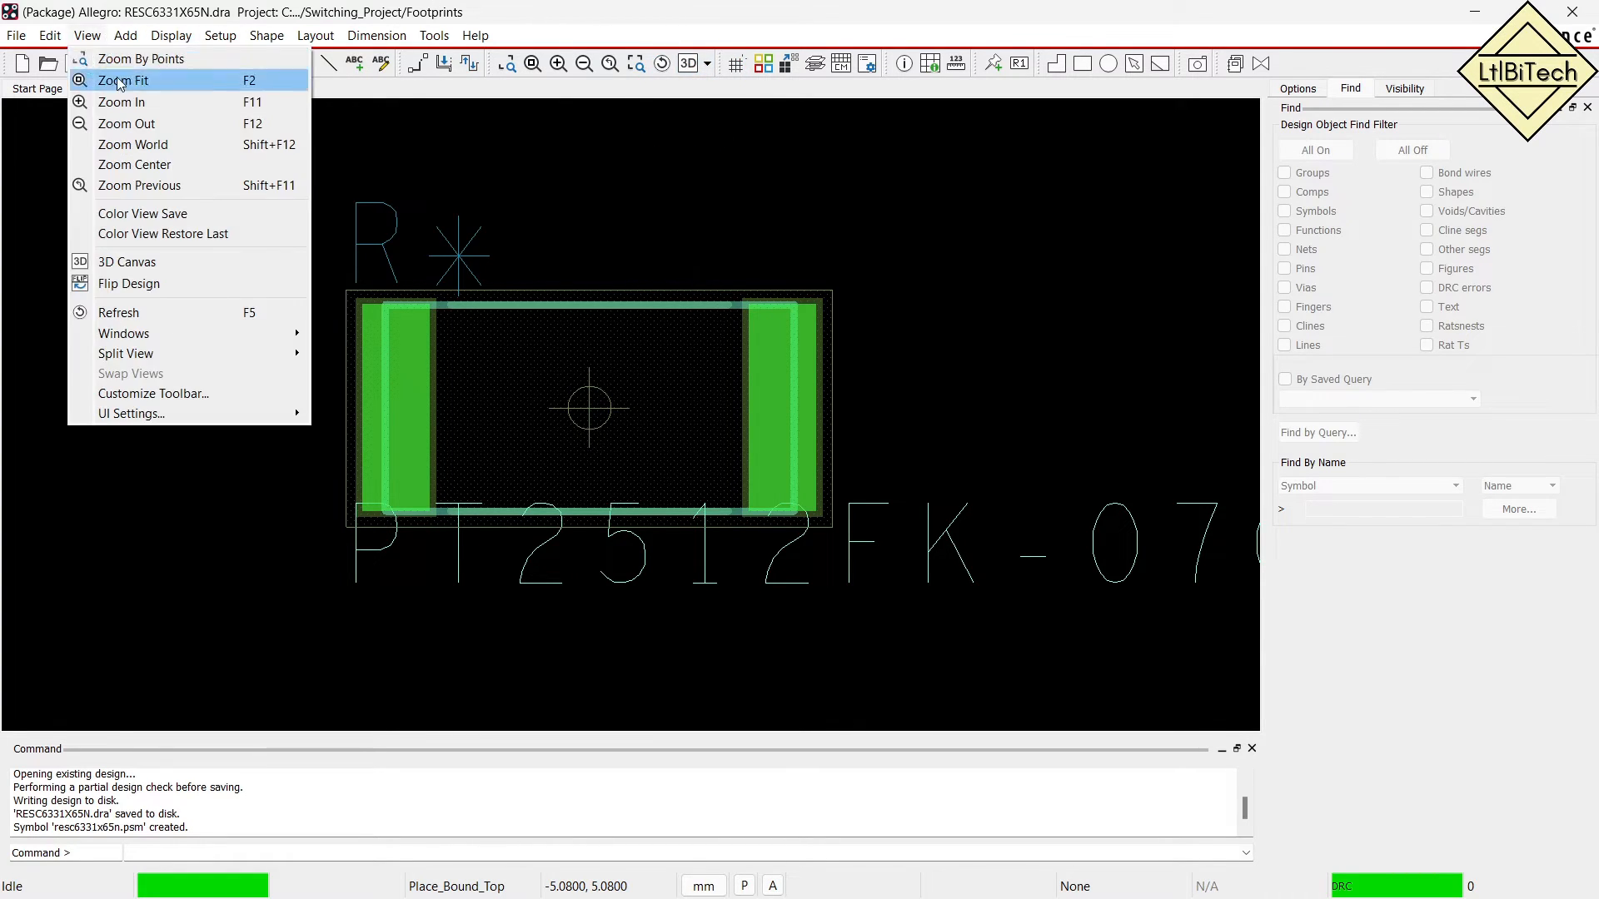
pyautogui.click(167, 262)
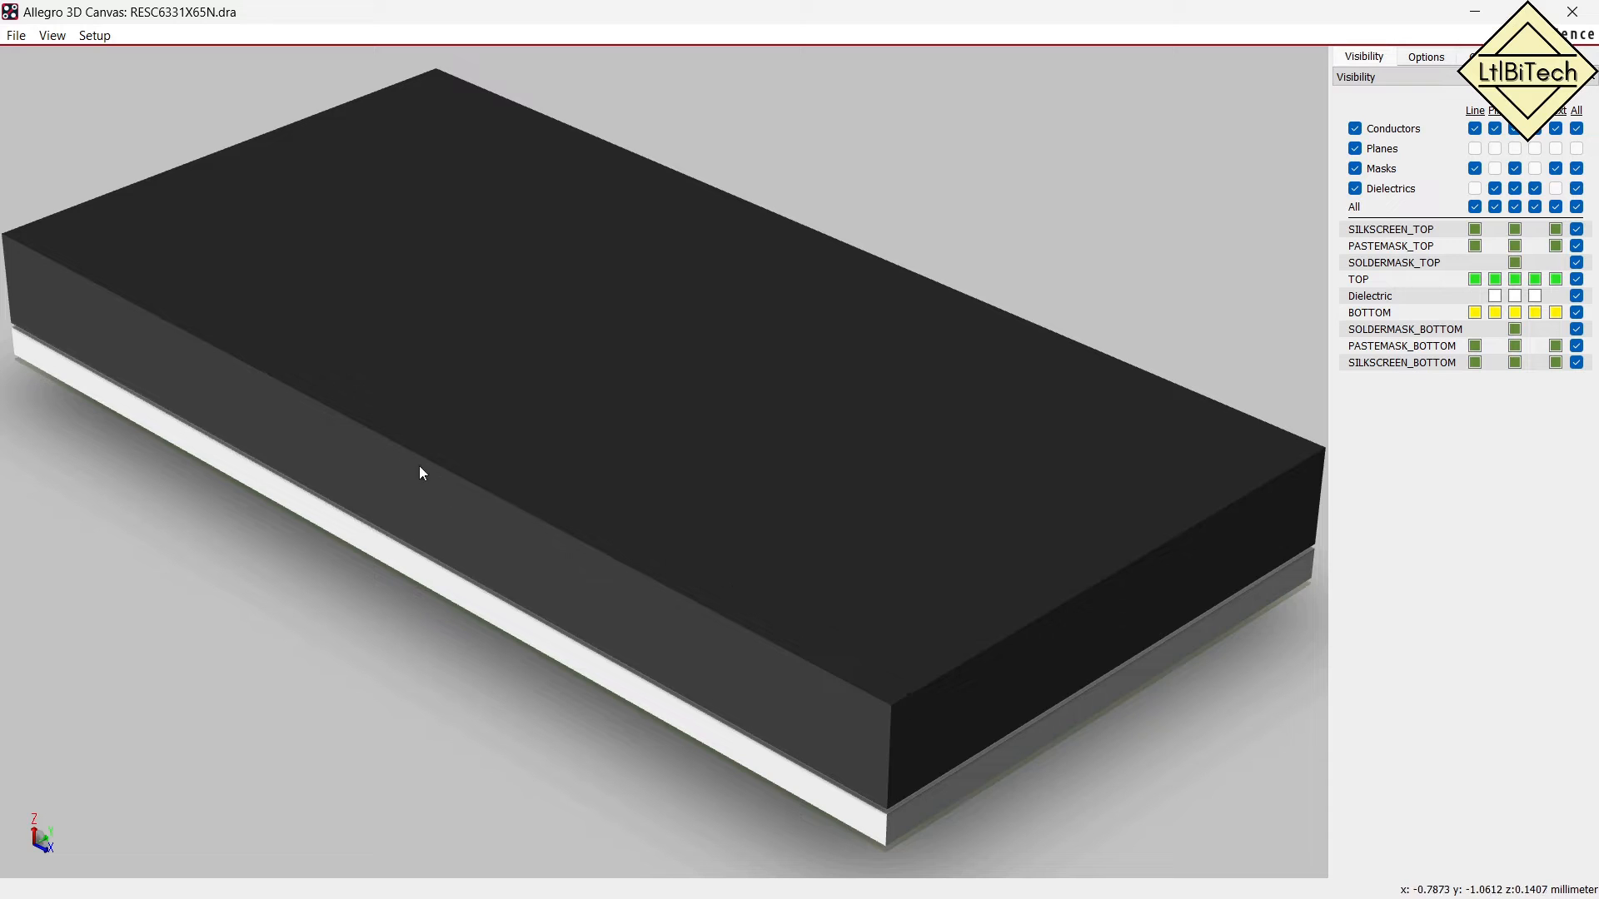
pyautogui.scroll(-2, 876, 498)
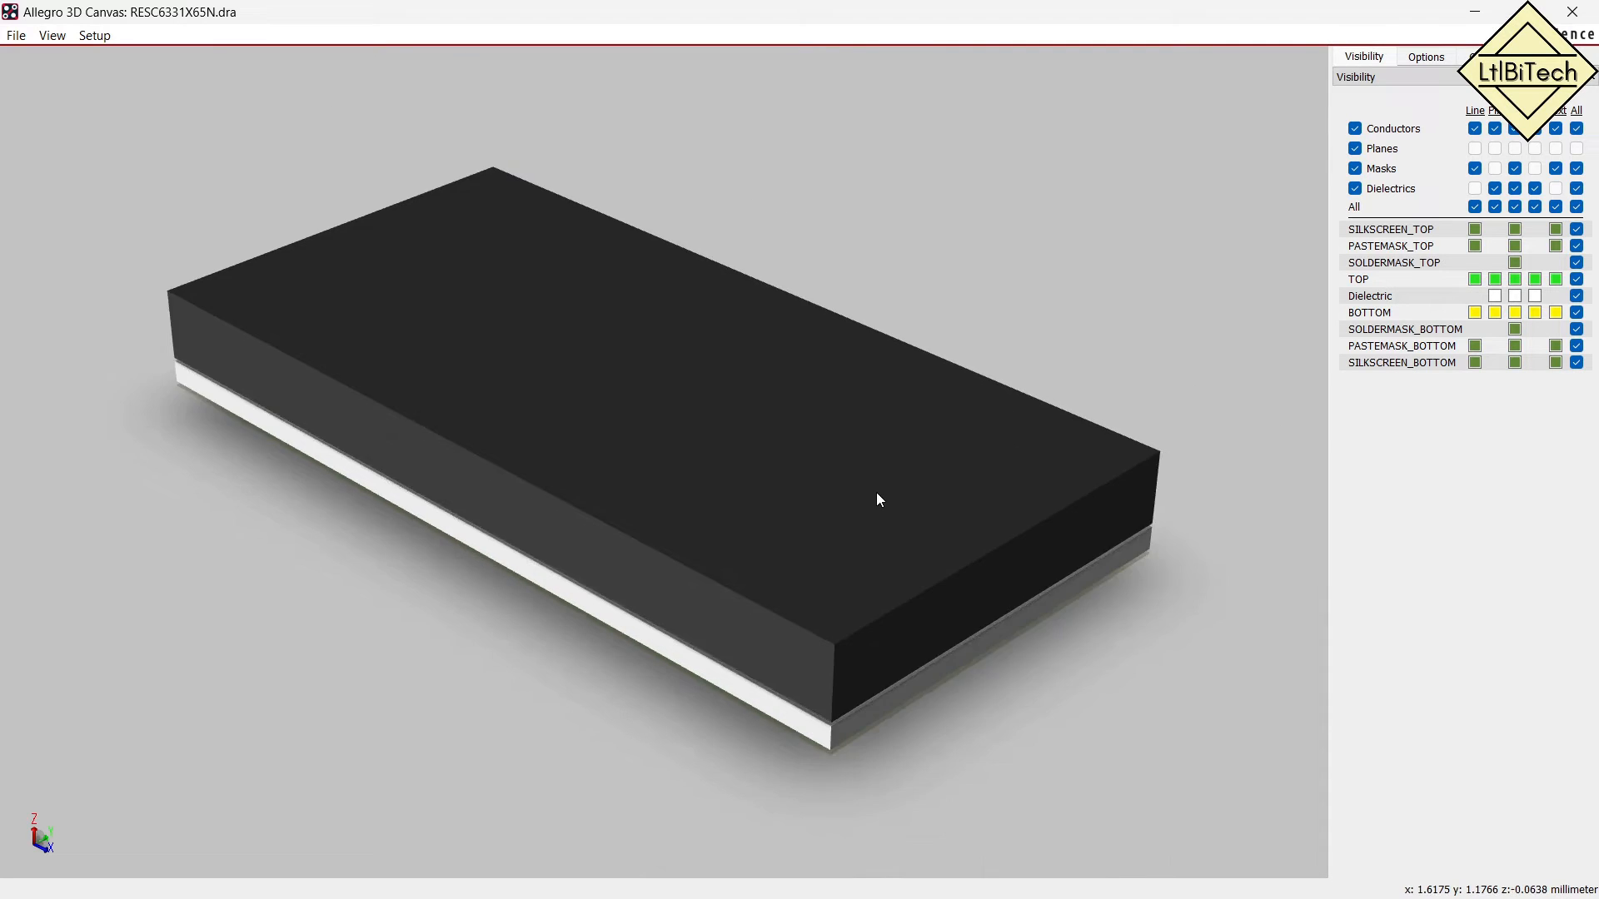
pyautogui.scroll(-3, 876, 492)
pyautogui.scroll(2, 867, 507)
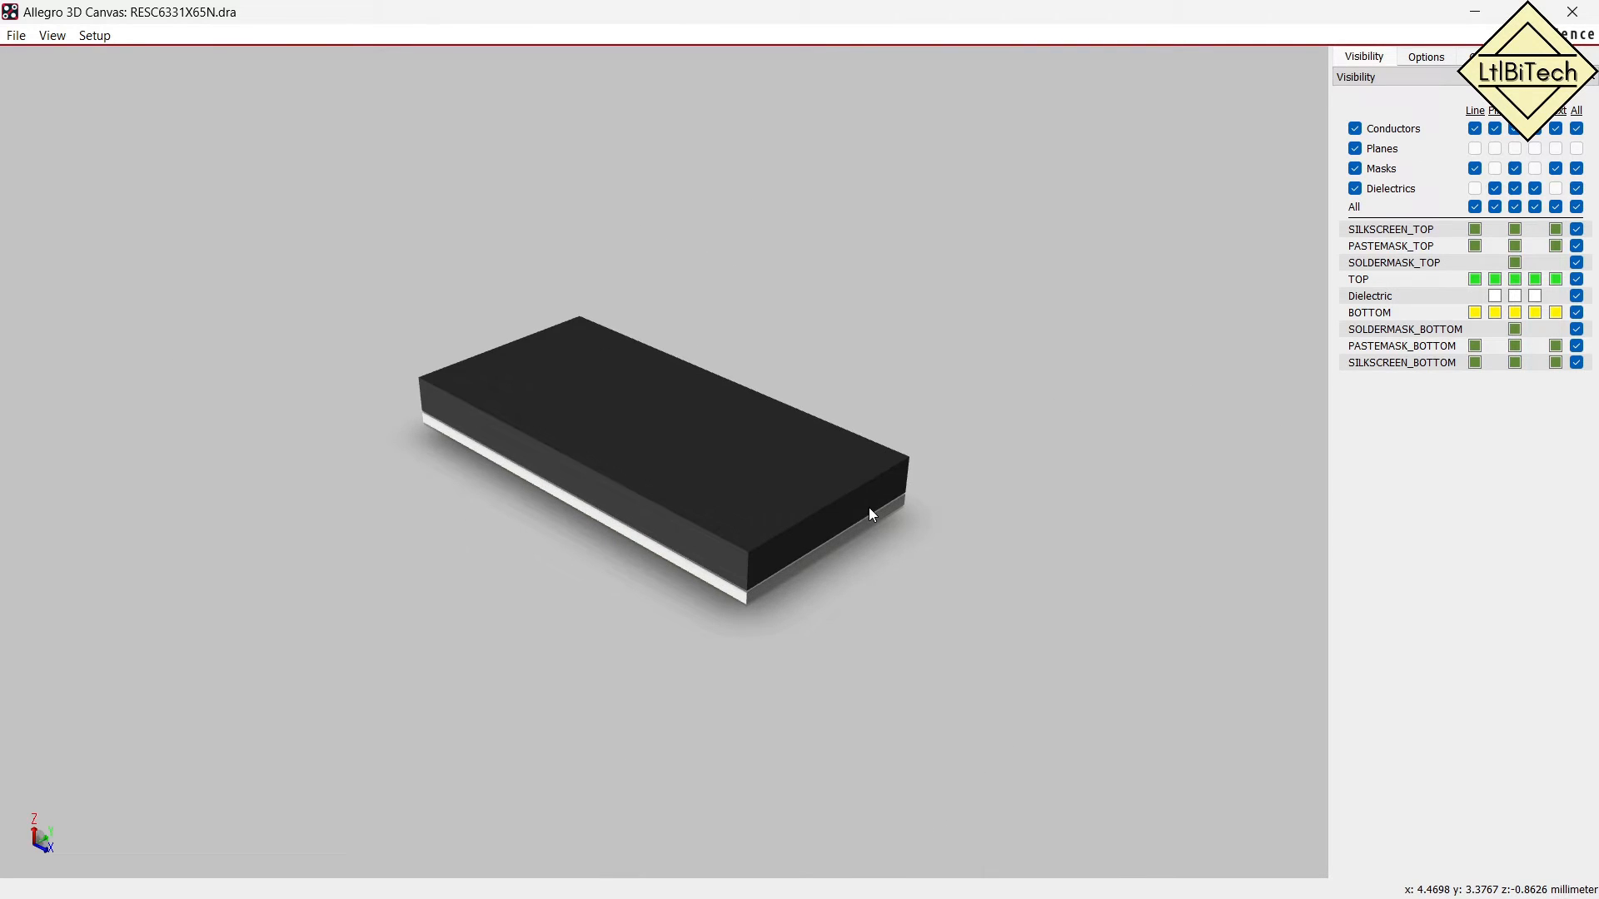
pyautogui.scroll(1, 871, 513)
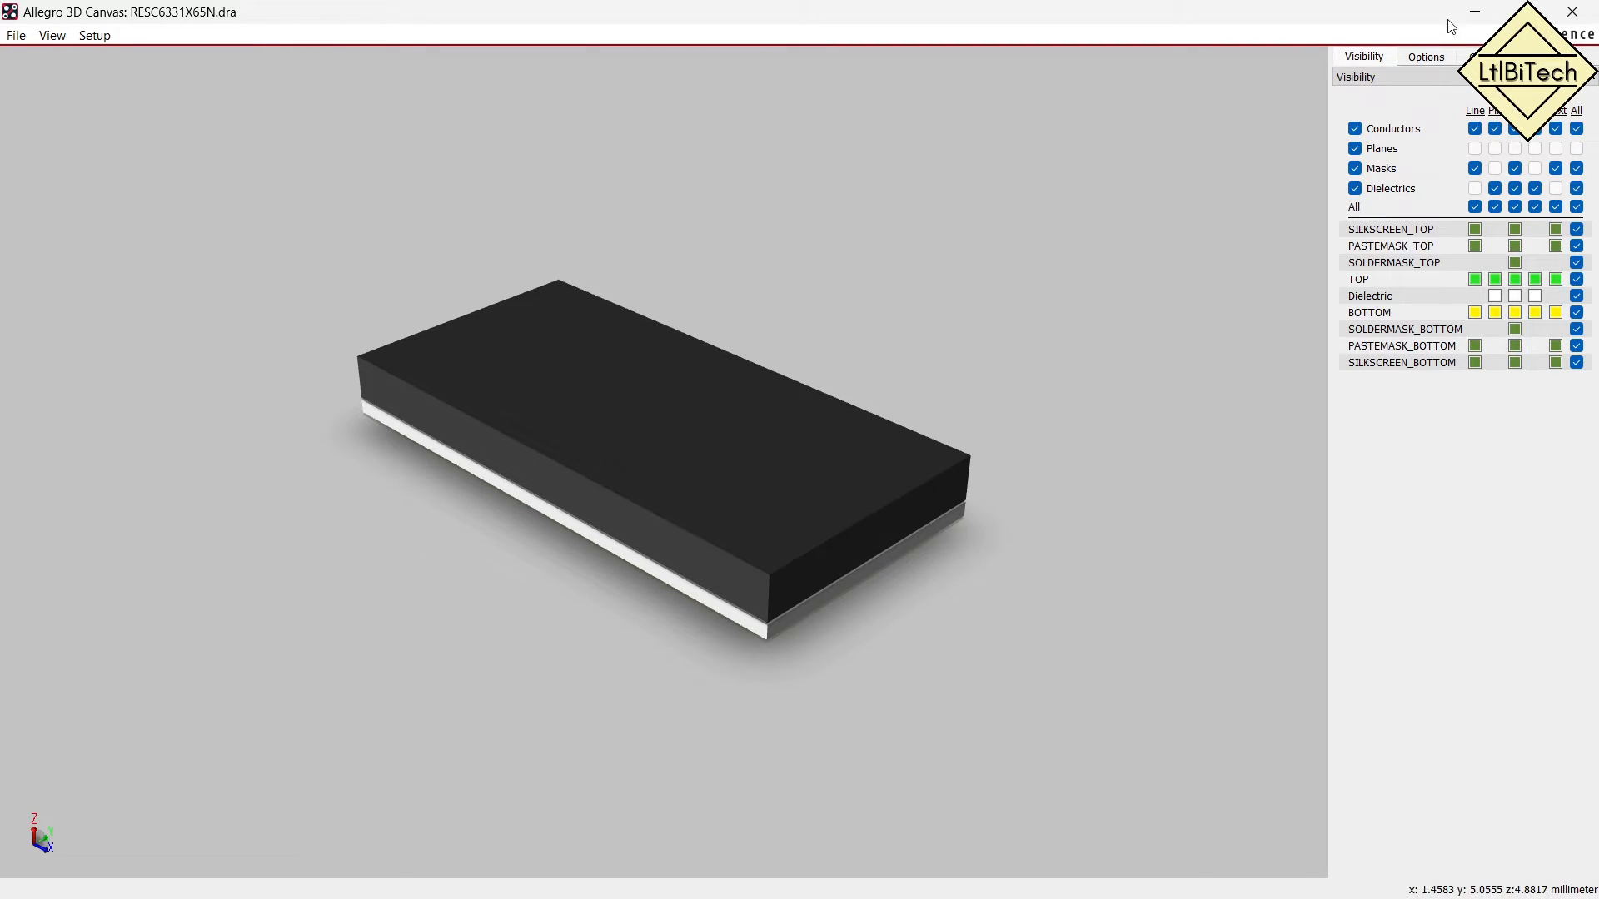
# Look at the resistor from the Isometric and Top camera views.
pyautogui.click(94, 35)
pyautogui.click(51, 35)
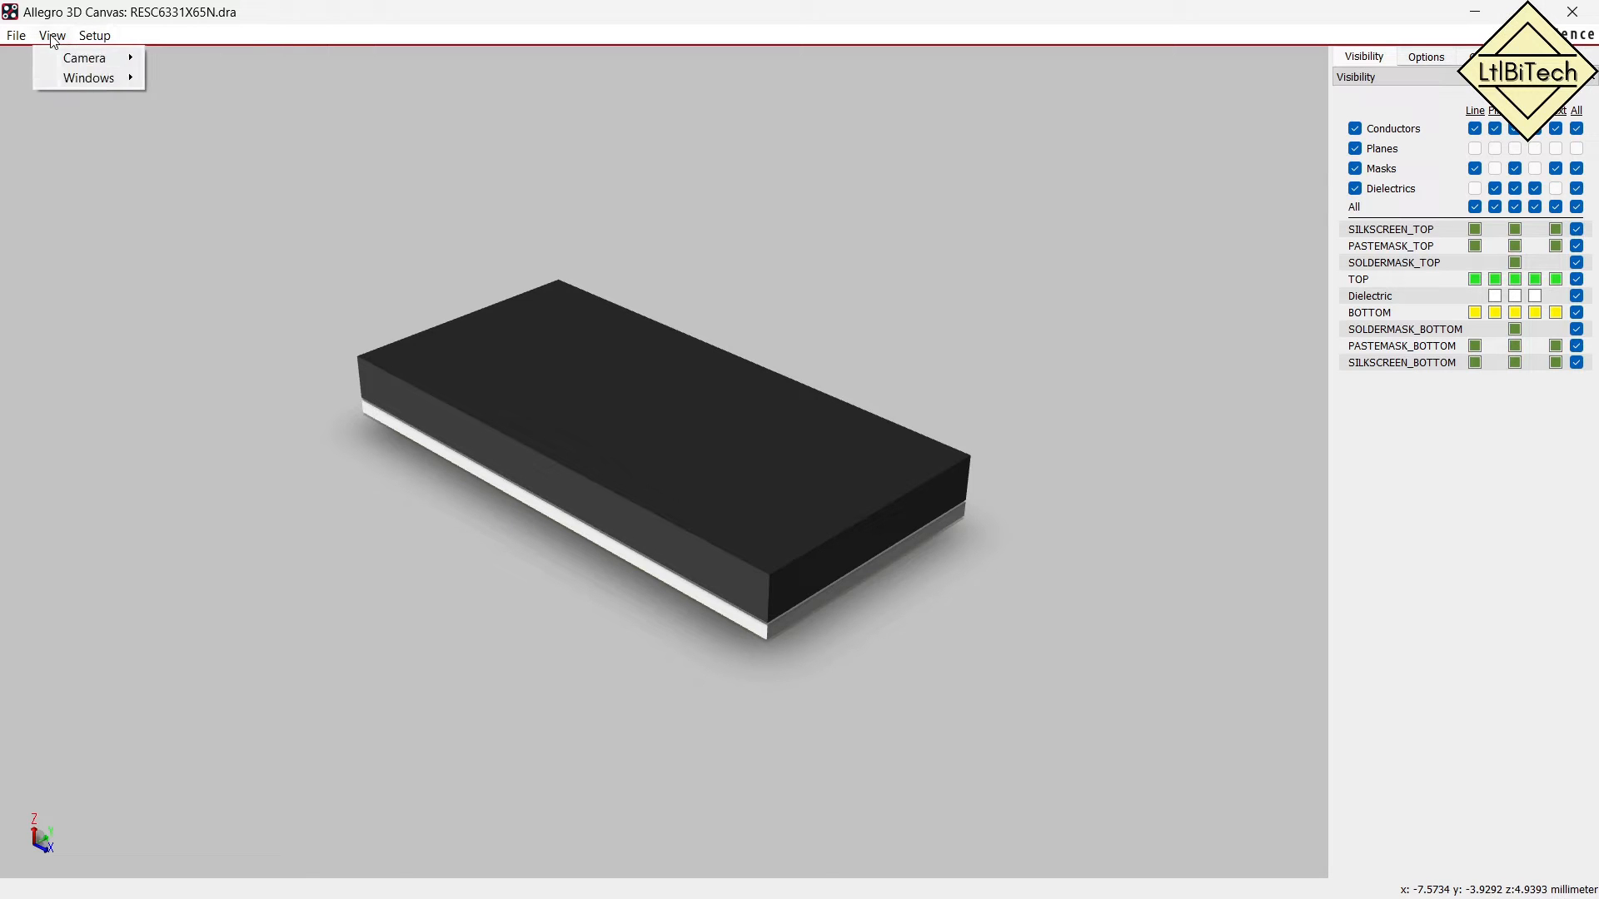
pyautogui.moveTo(104, 62)
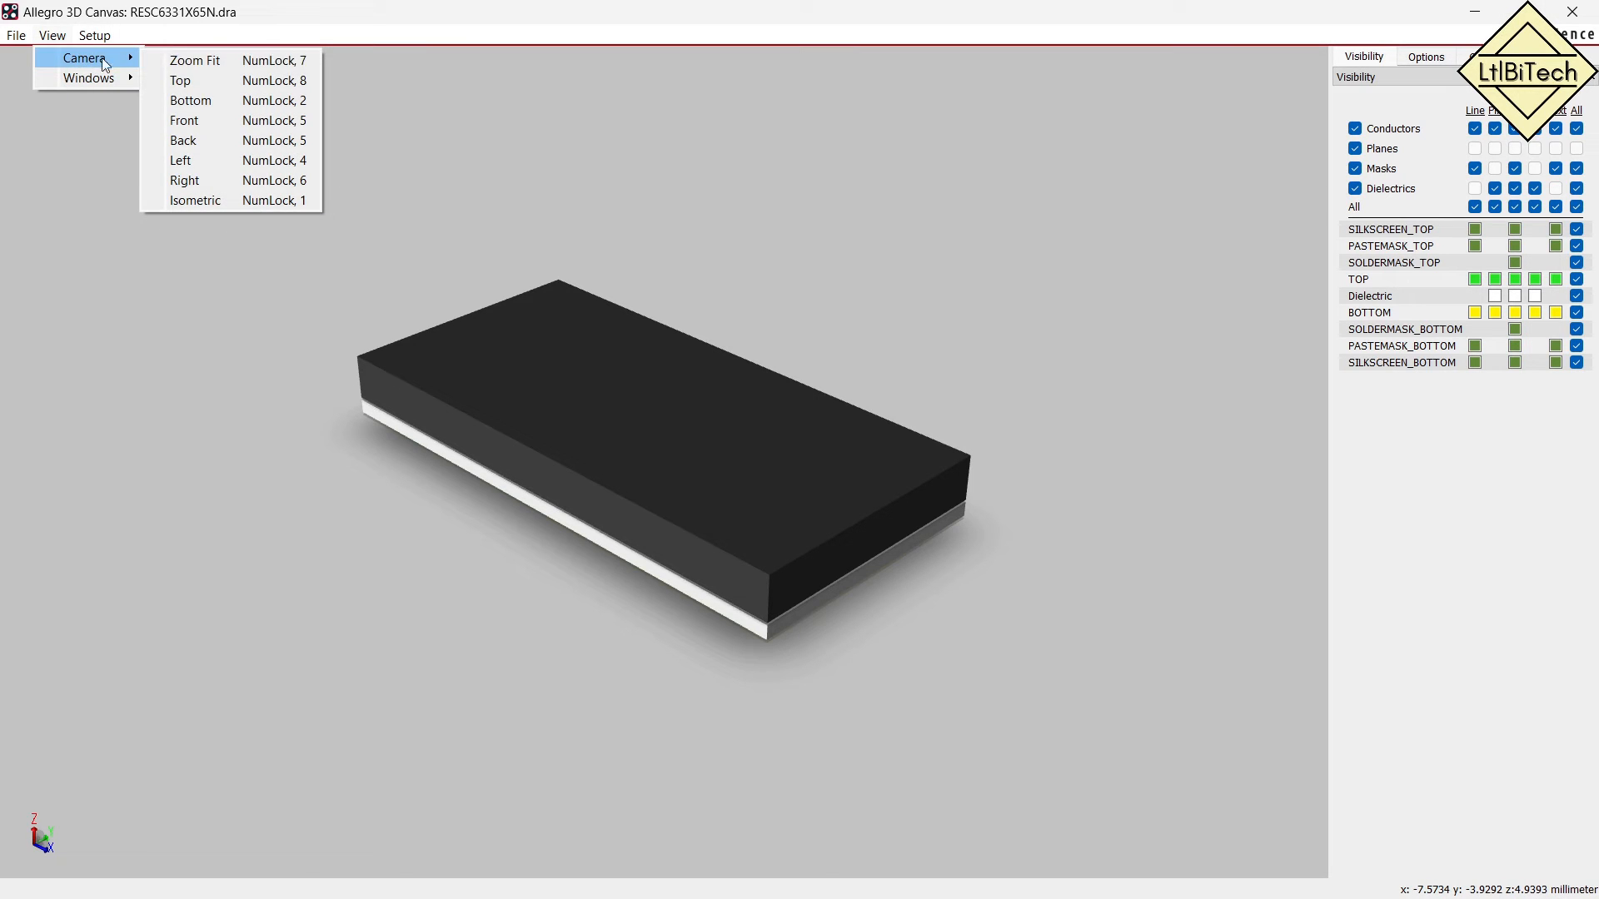
pyautogui.click(224, 199)
pyautogui.click(52, 35)
pyautogui.moveTo(79, 60)
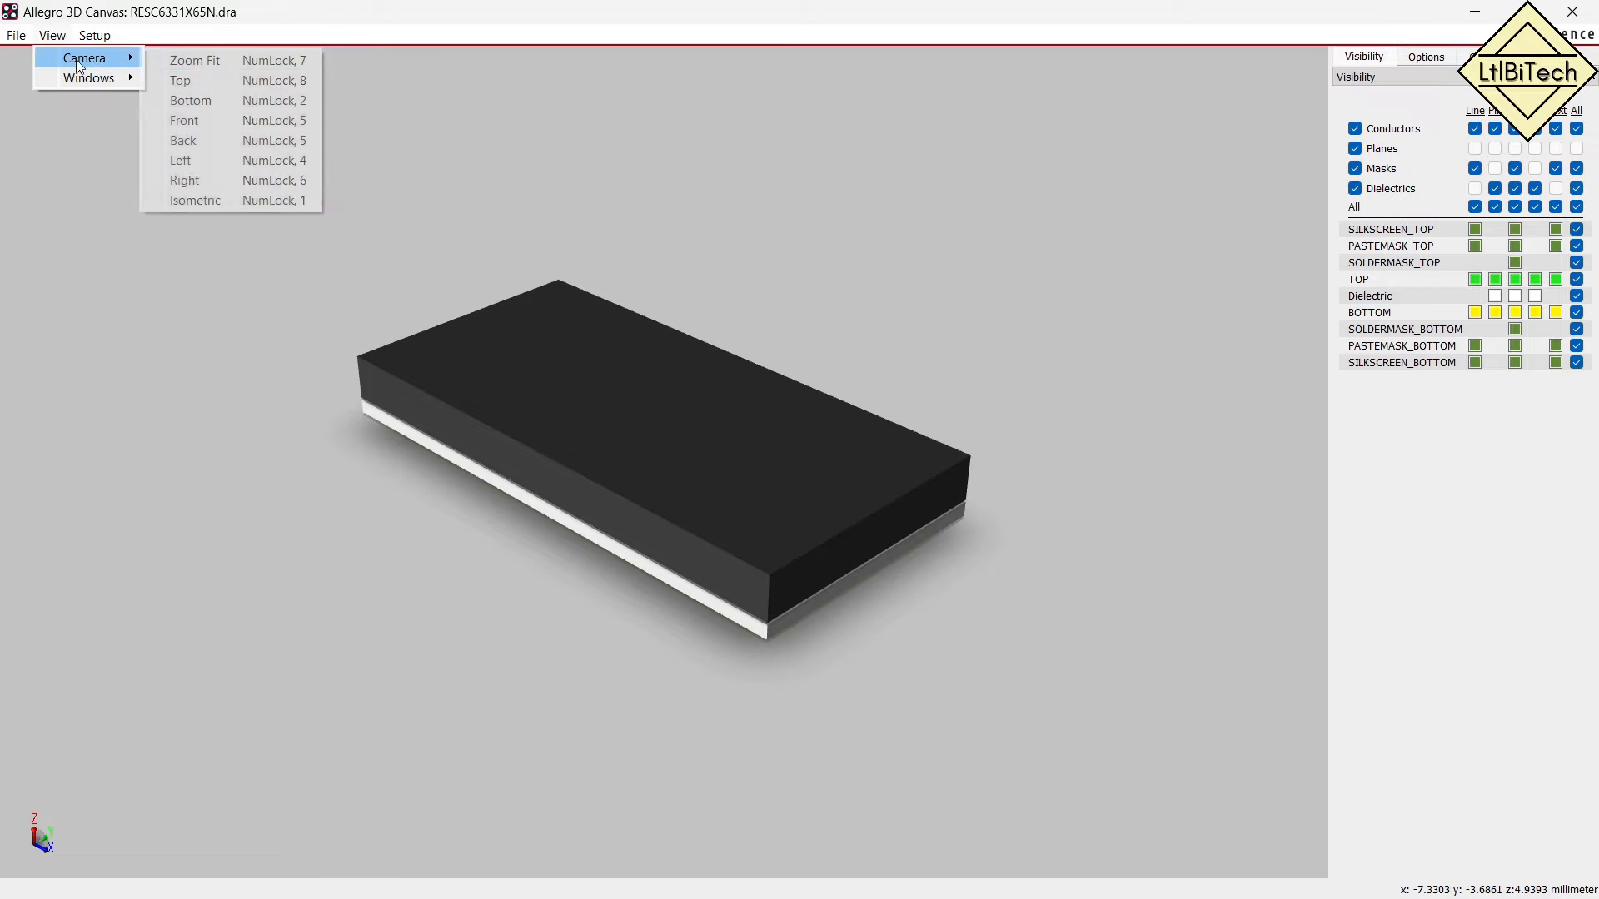
pyautogui.click(203, 81)
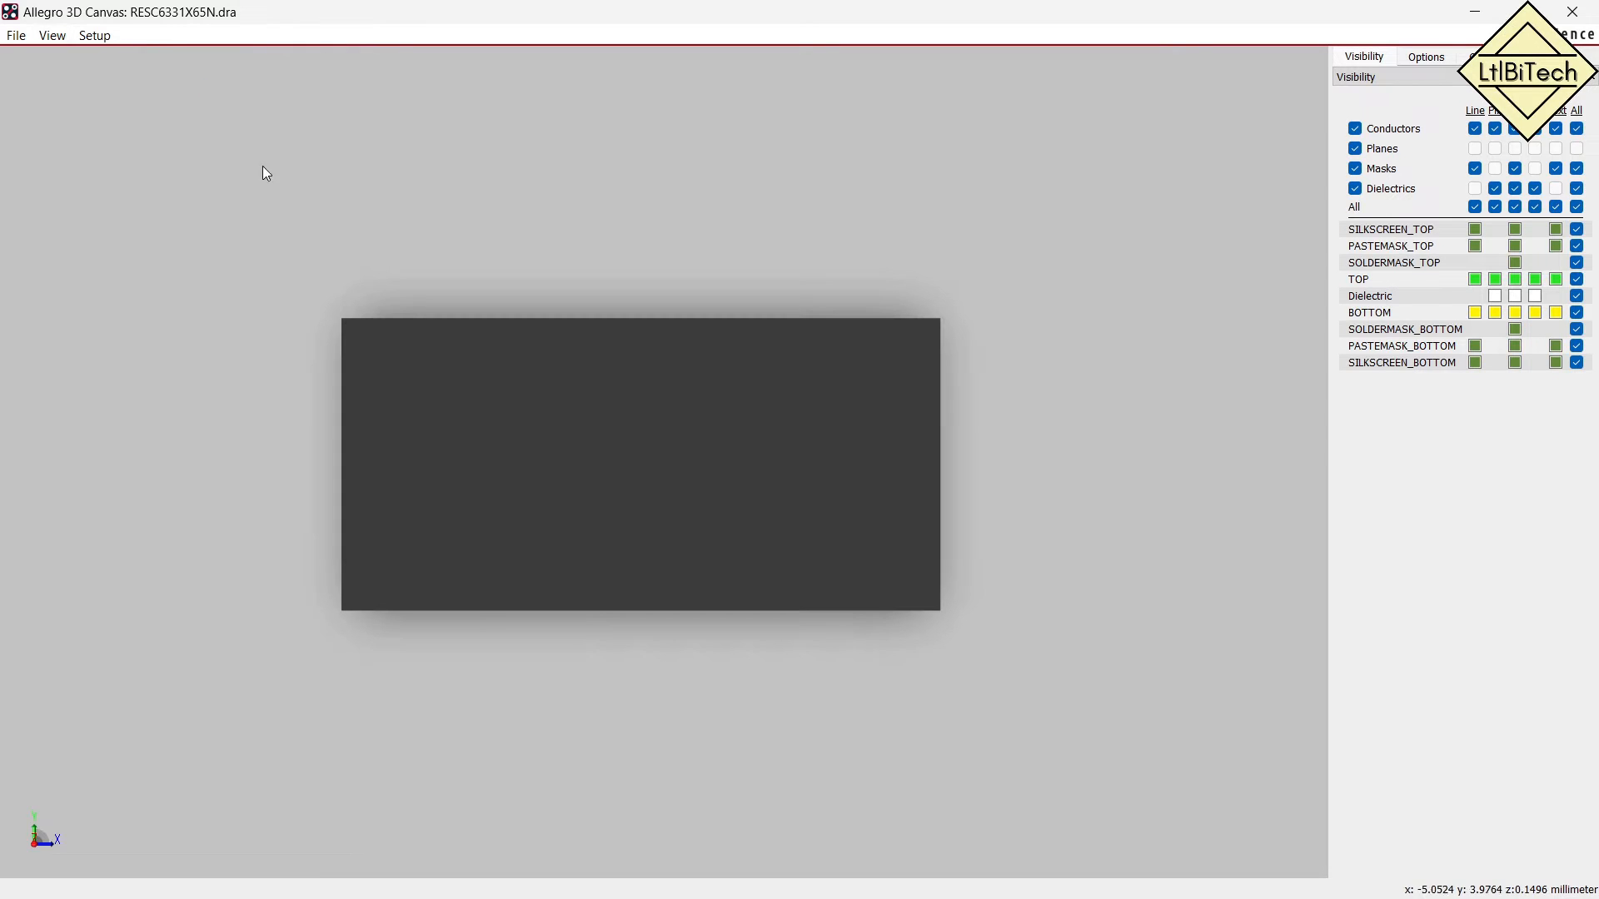
# Look at the resistor from the Bottom and Back camera views to check how it sits on the board.
pyautogui.click(67, 38)
pyautogui.moveTo(91, 63)
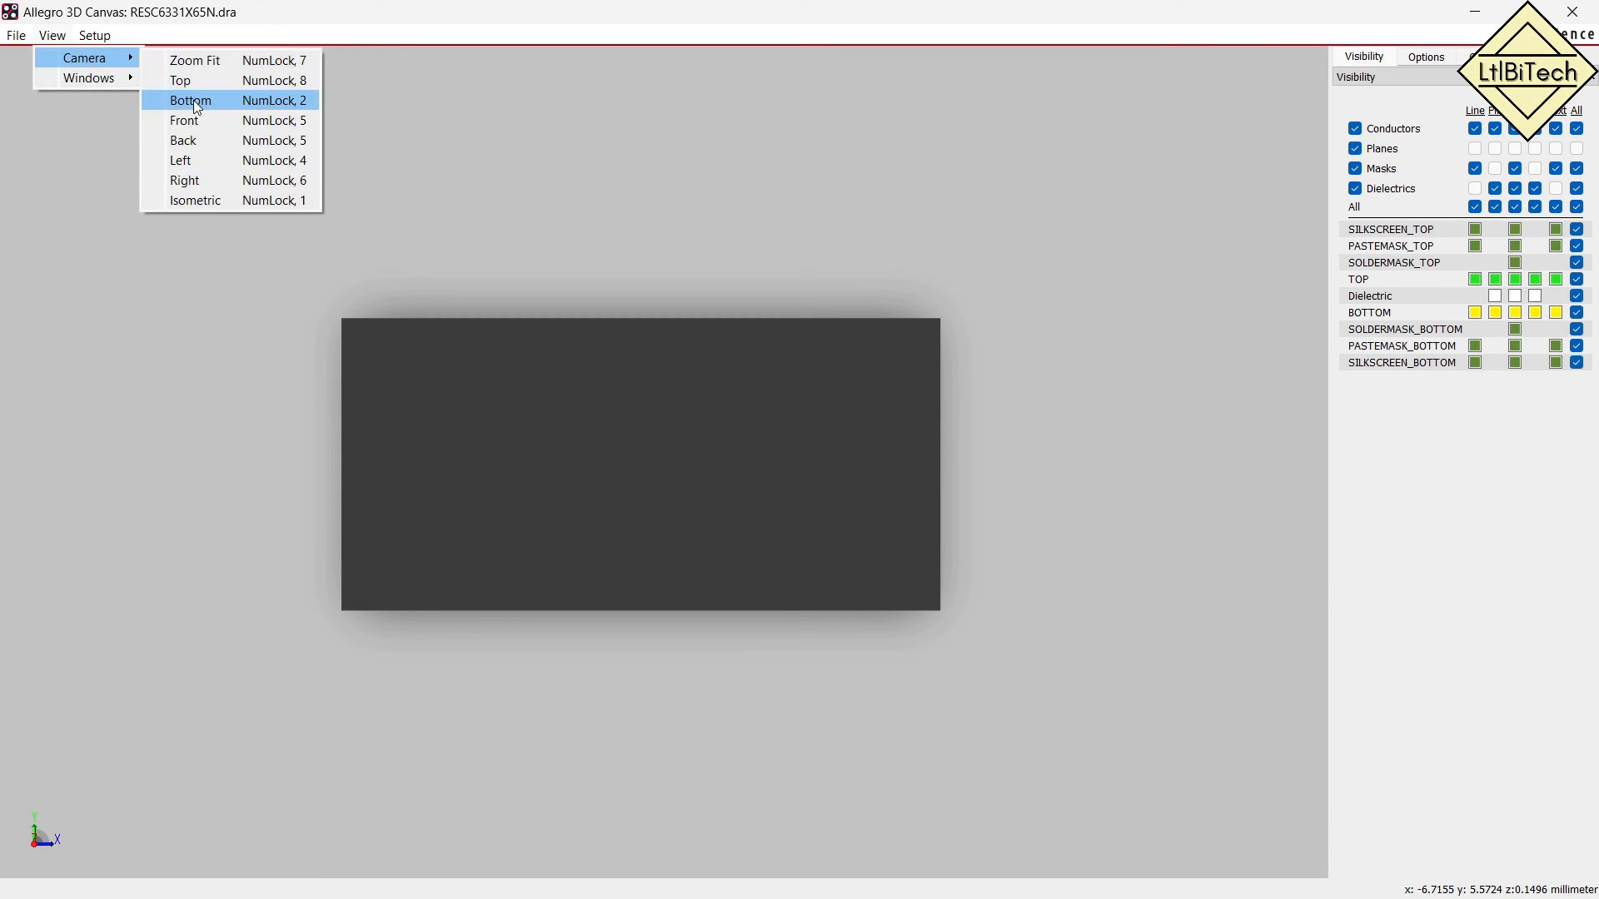
pyautogui.click(193, 100)
pyautogui.click(52, 34)
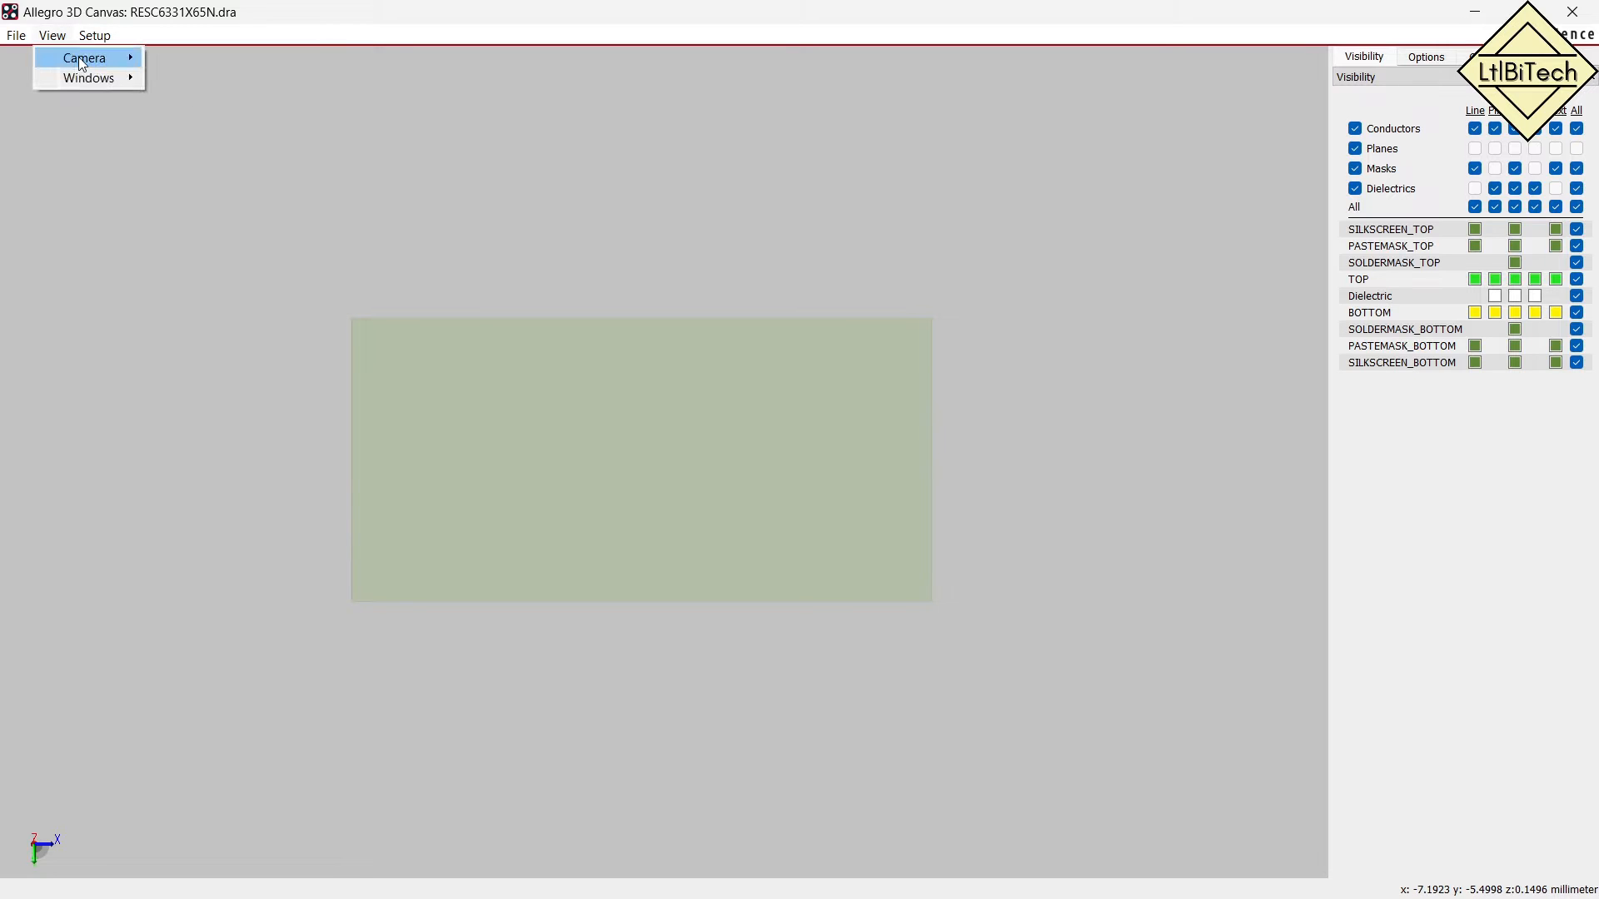
pyautogui.moveTo(79, 58)
pyautogui.click(212, 135)
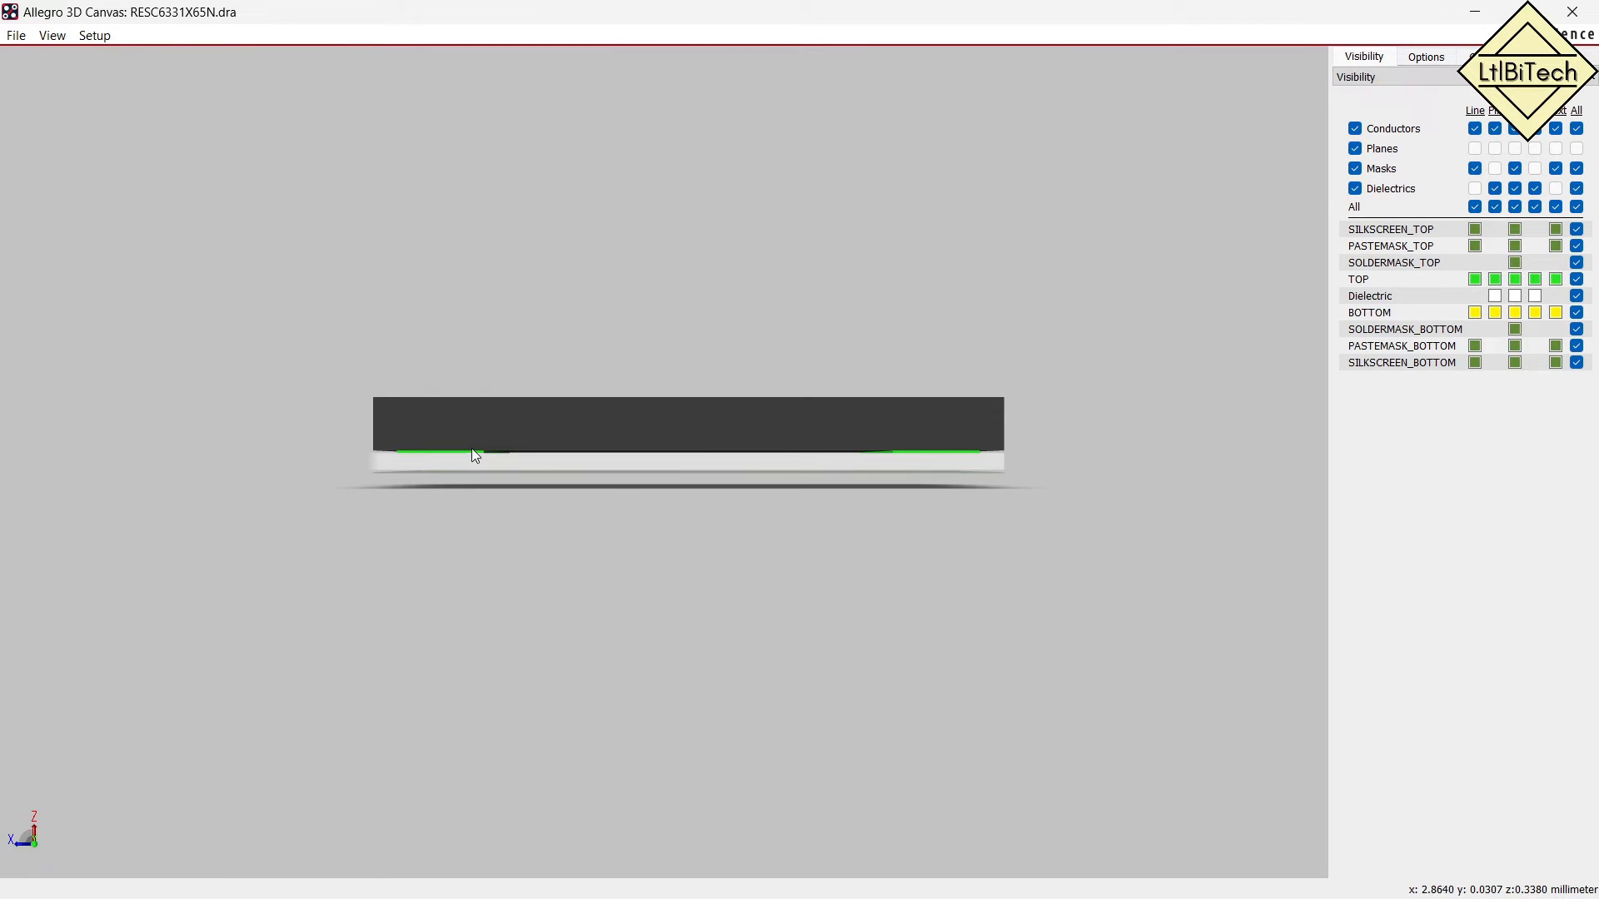
# Close the 3D Canvas and save the RESC6331X65N drawing again, overwriting the existing file.
pyautogui.click(1572, 12)
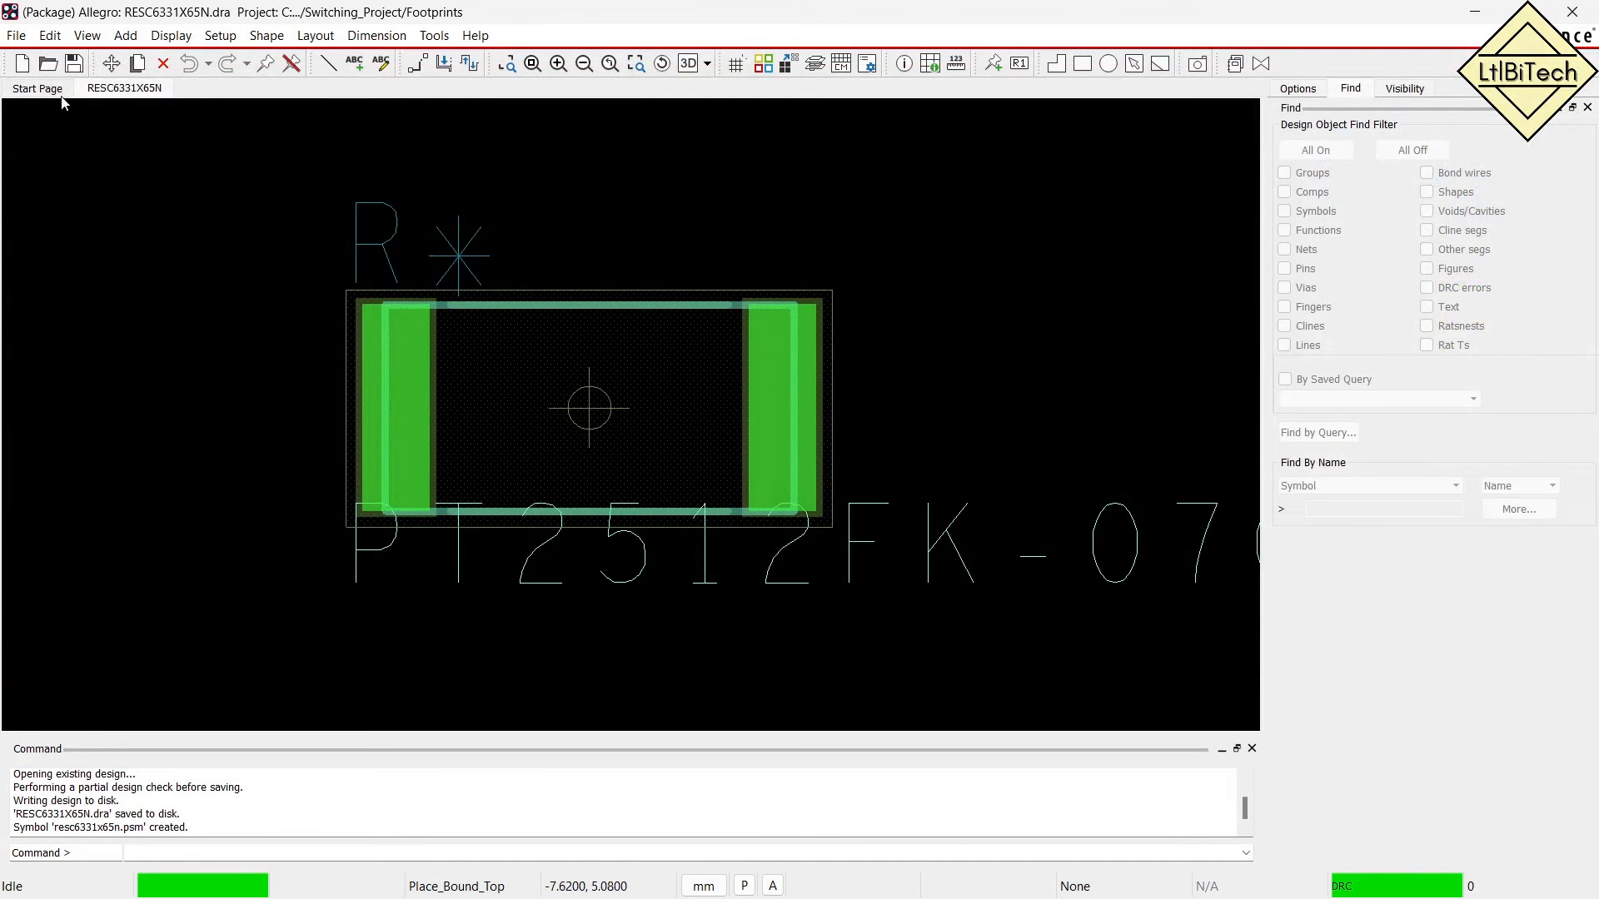
pyautogui.click(73, 63)
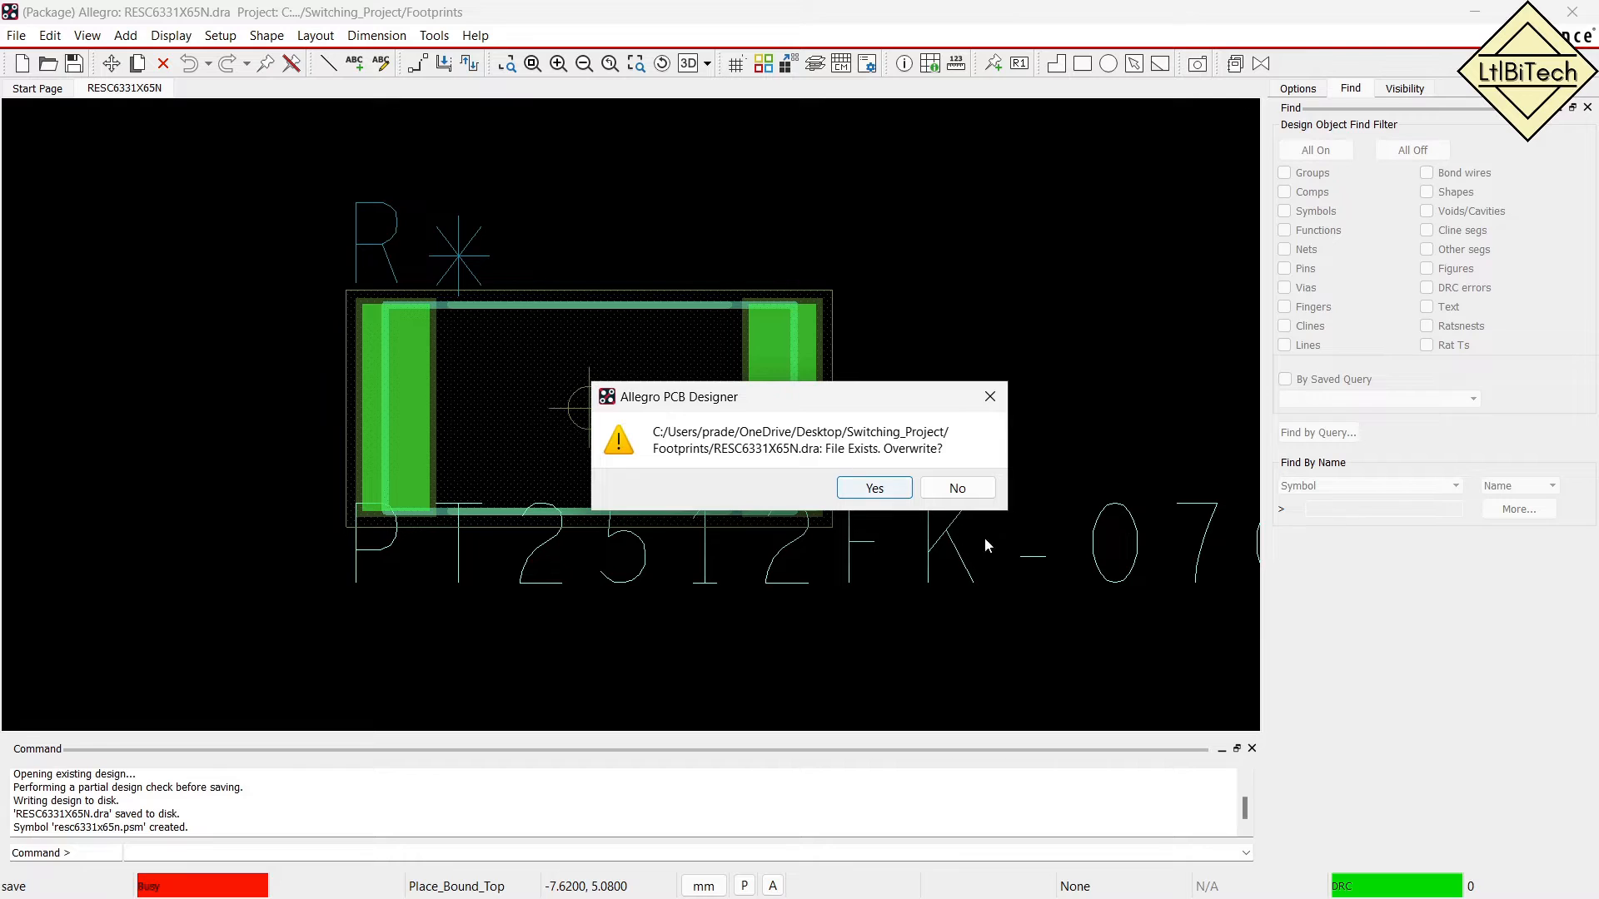
pyautogui.click(874, 489)
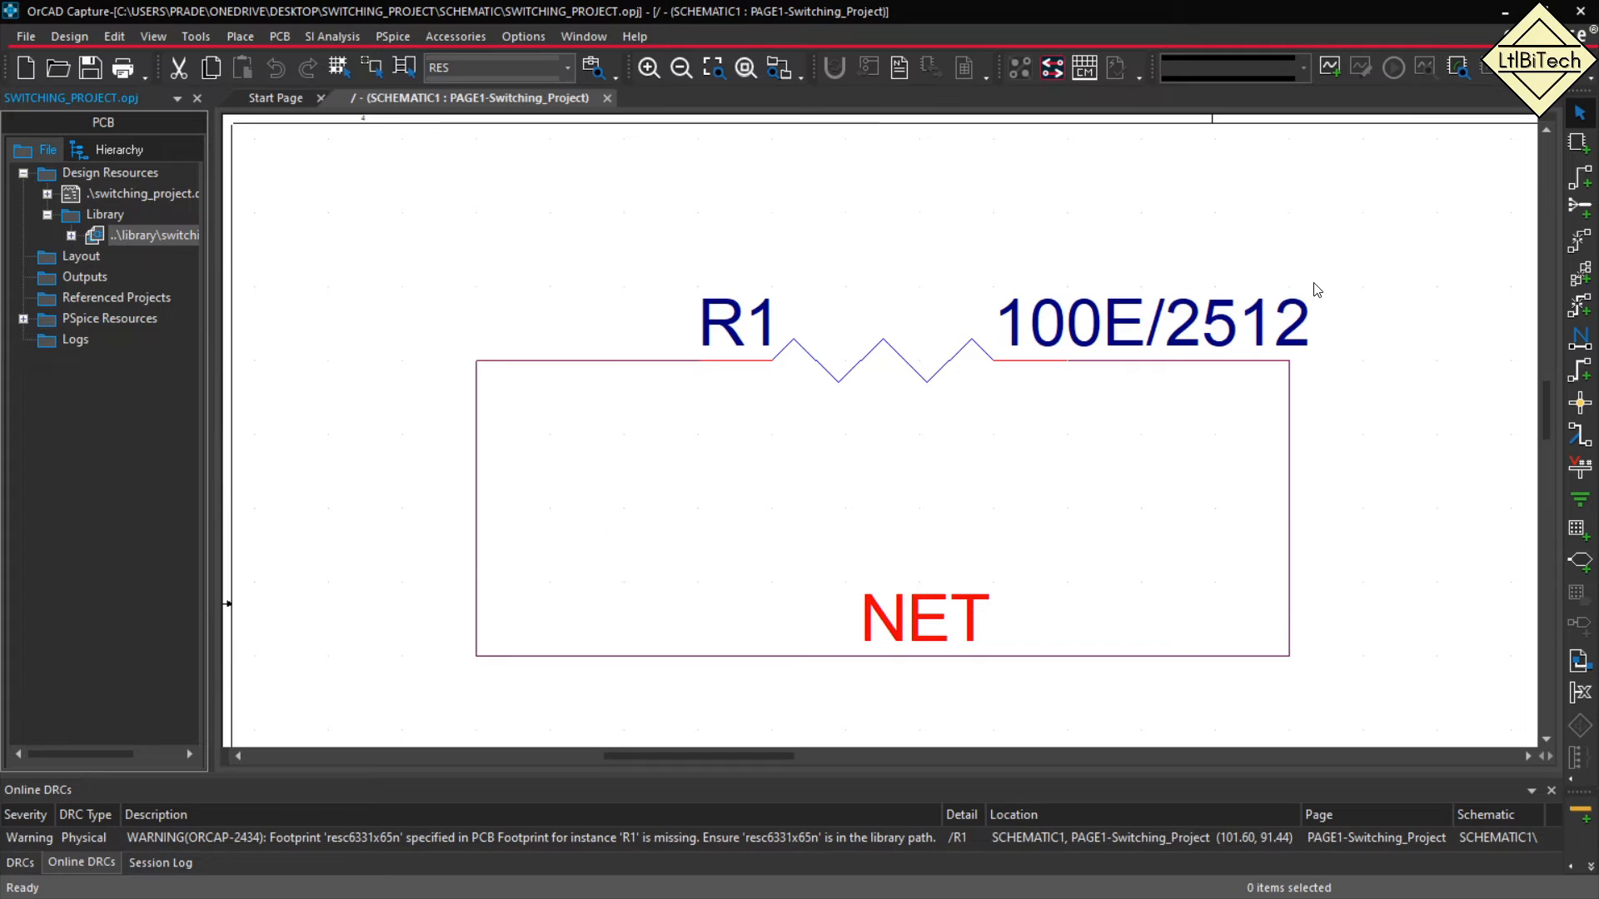
# In the OrCAD Capture schematic, select resistor R1 and open its part for editing.
pyautogui.moveTo(567, 372)
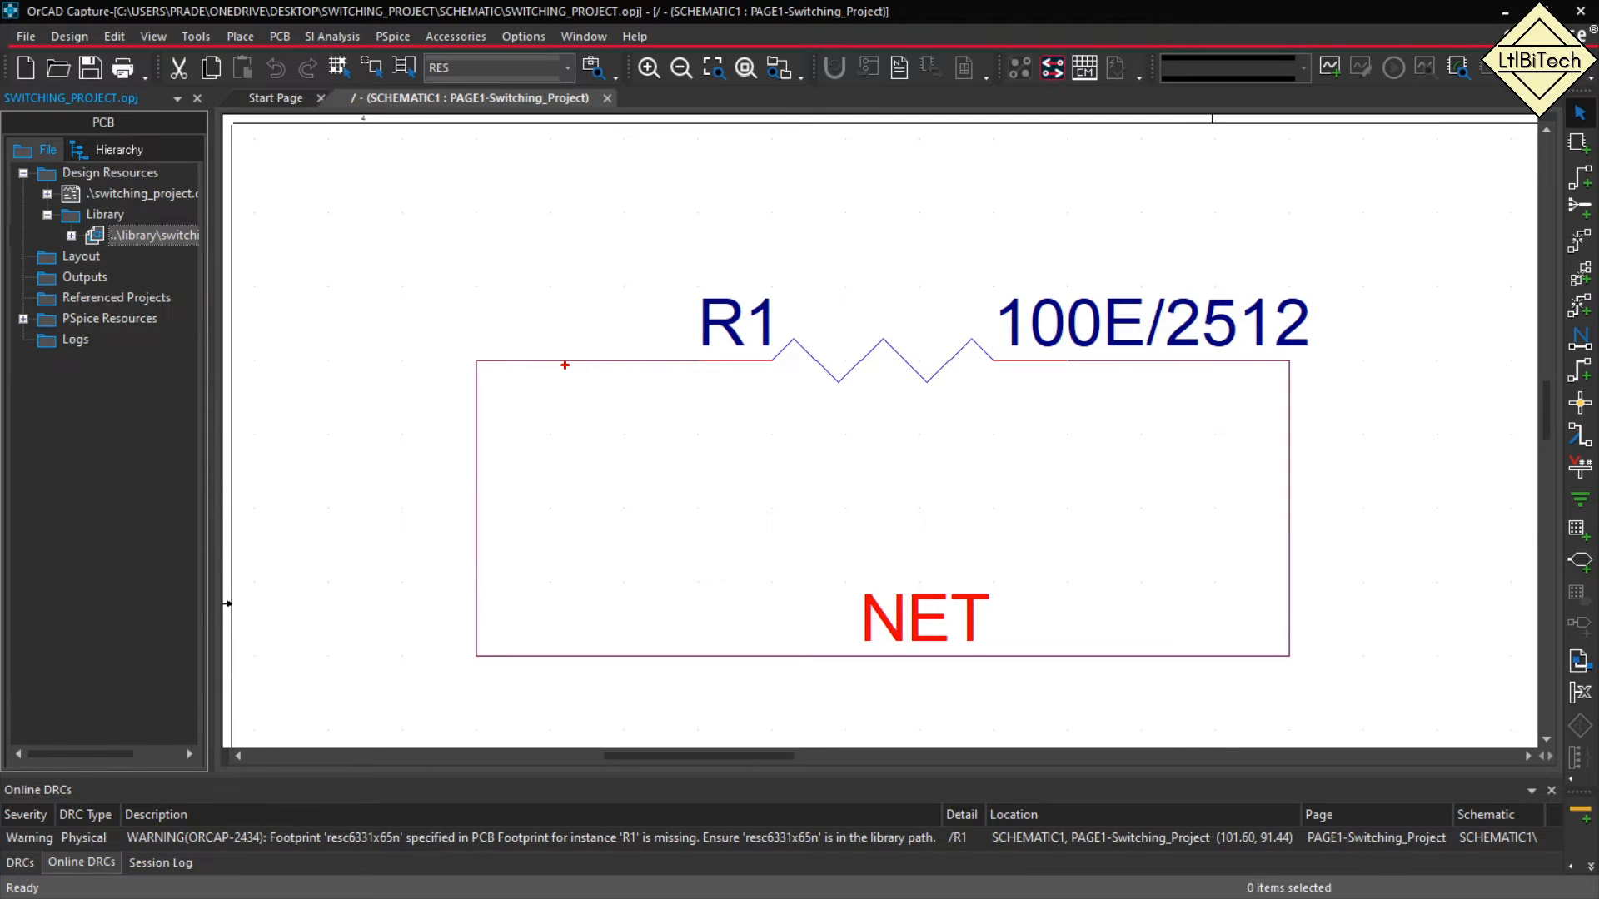
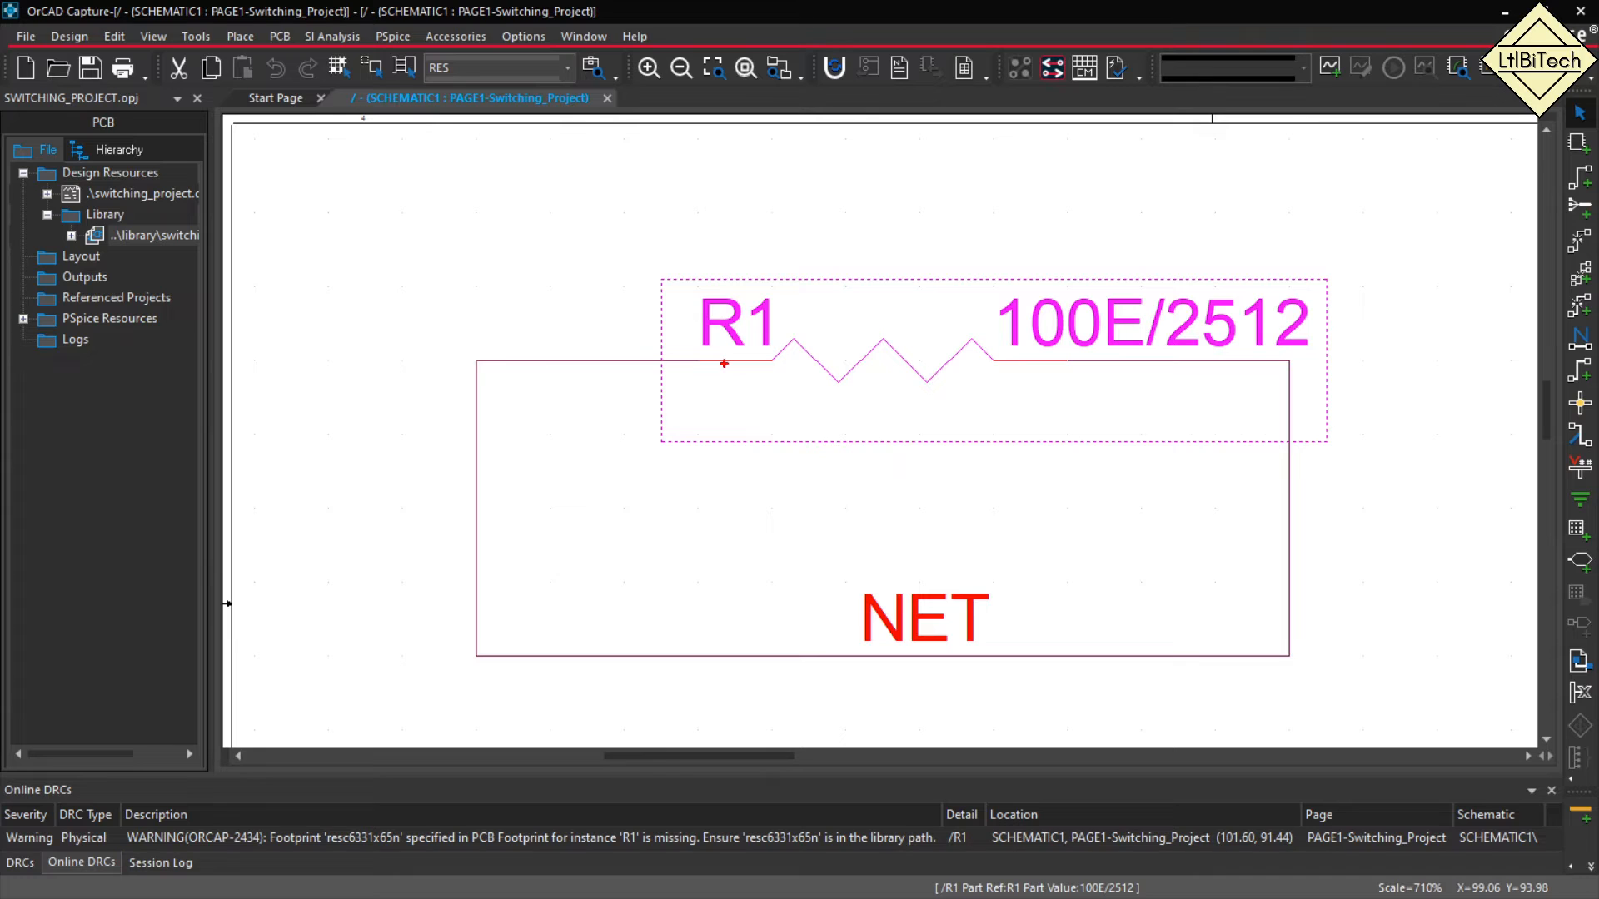
pyautogui.moveTo(726, 330)
pyautogui.mouseDown()
pyautogui.moveTo(707, 382)
pyautogui.moveTo(706, 340)
pyautogui.mouseUp()
pyautogui.moveTo(1051, 341)
pyautogui.mouseDown()
pyautogui.moveTo(1066, 348)
pyautogui.moveTo(1019, 347)
pyautogui.mouseUp()
pyautogui.press('Escape')
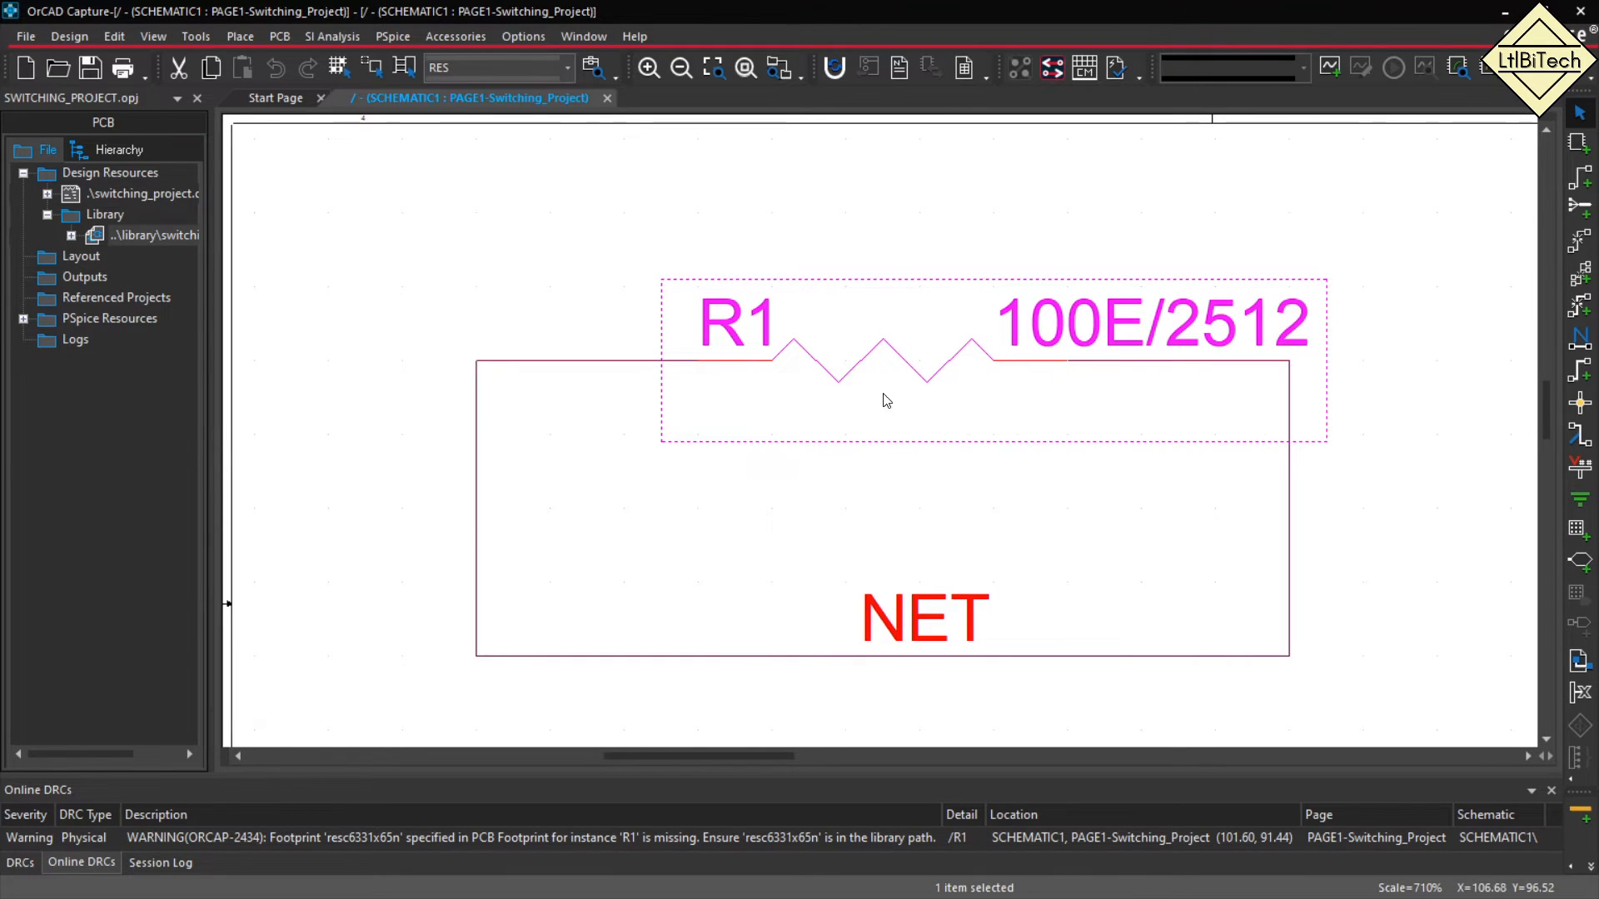
pyautogui.rightClick(883, 350)
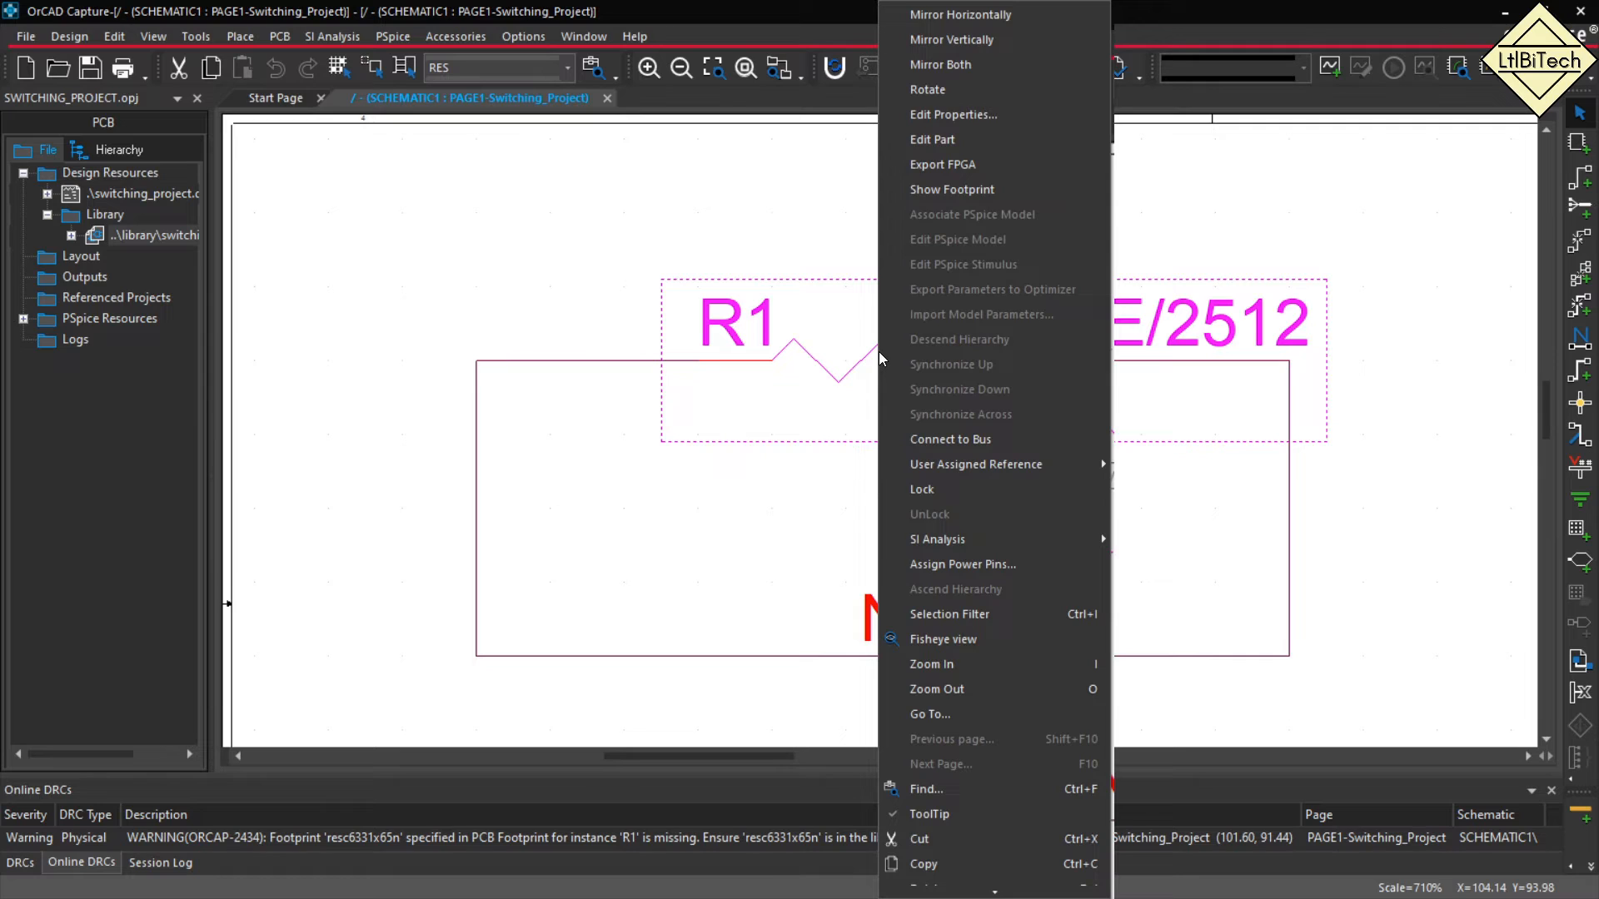
pyautogui.click(963, 140)
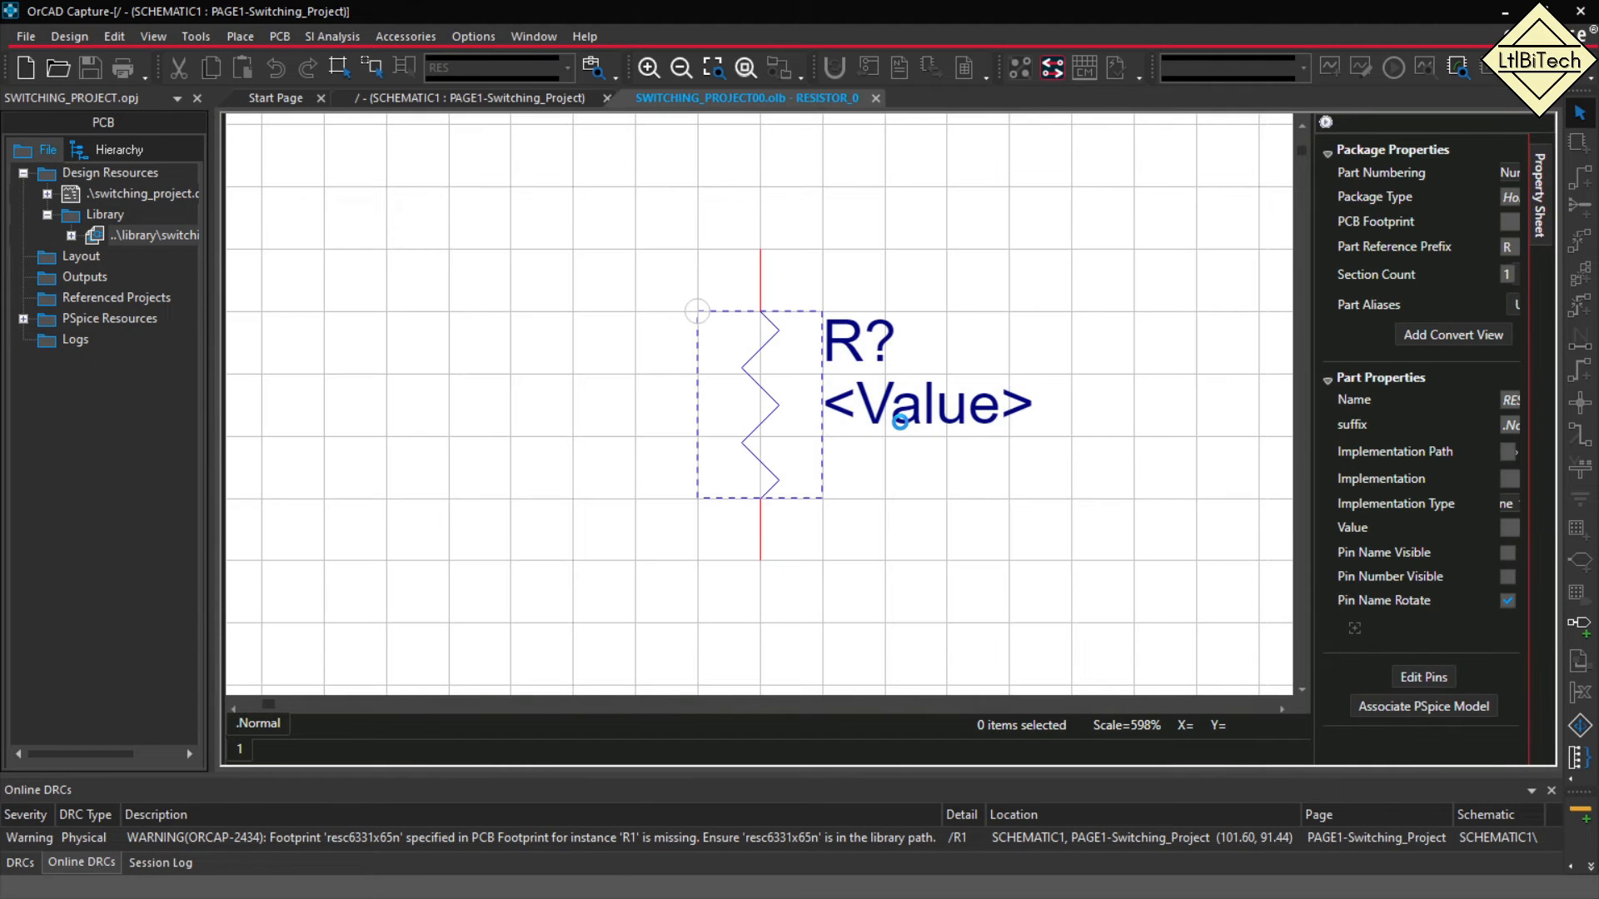
# Review the pin properties of the resistor symbol in a widened property sheet and check pin 2 in the Edit Pins table.
pyautogui.click(761, 265)
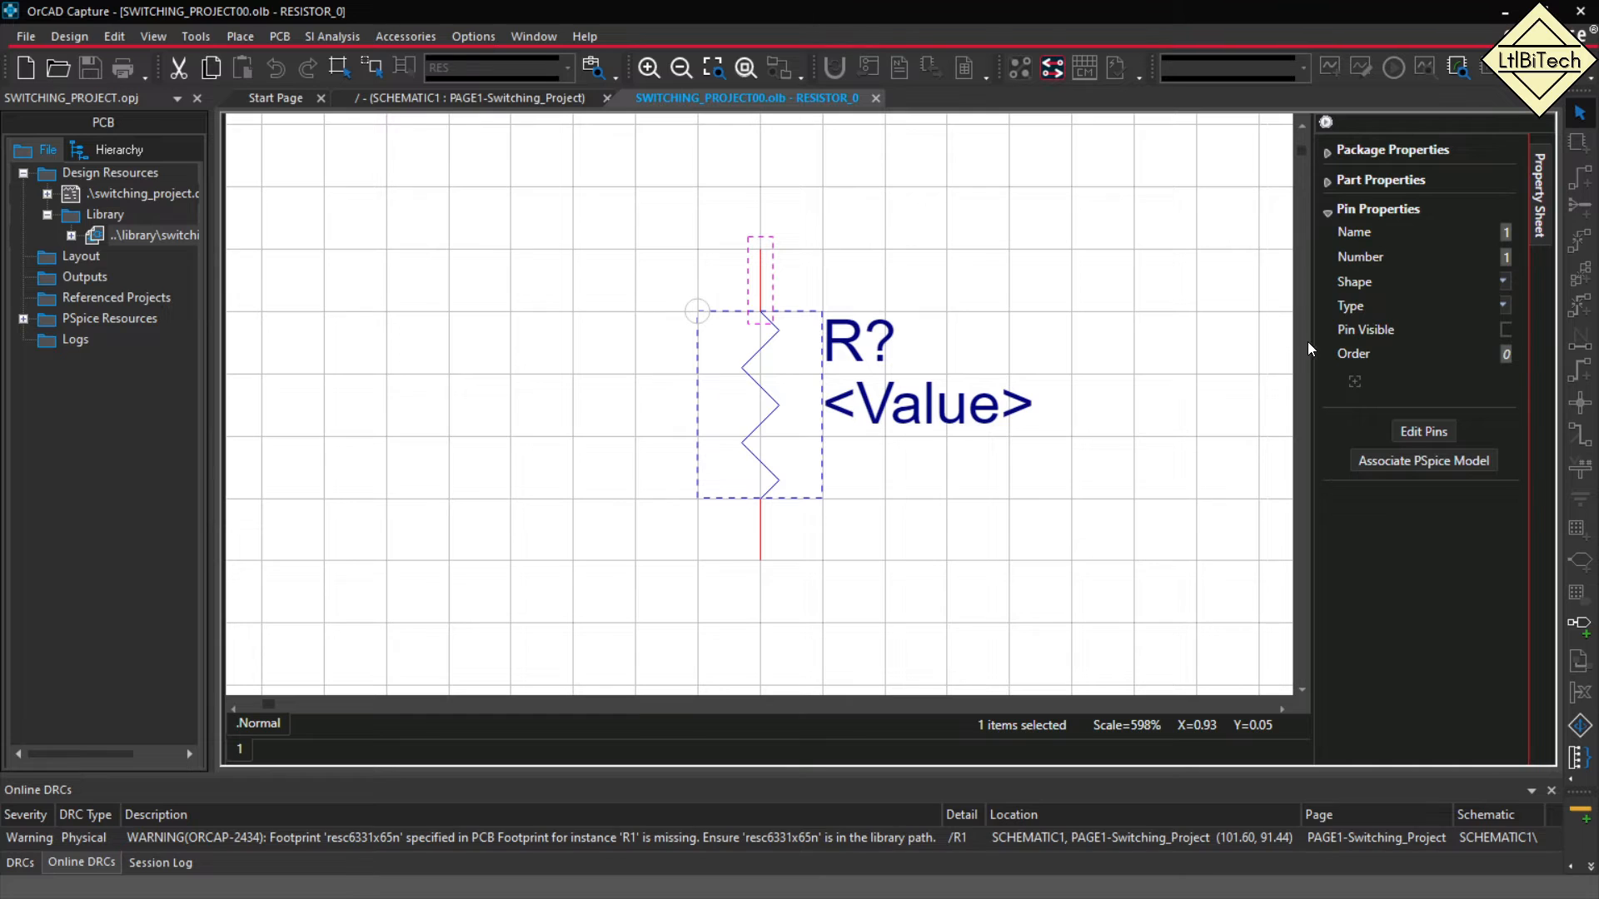
pyautogui.moveTo(1311, 344); pyautogui.dragTo(1166, 352)
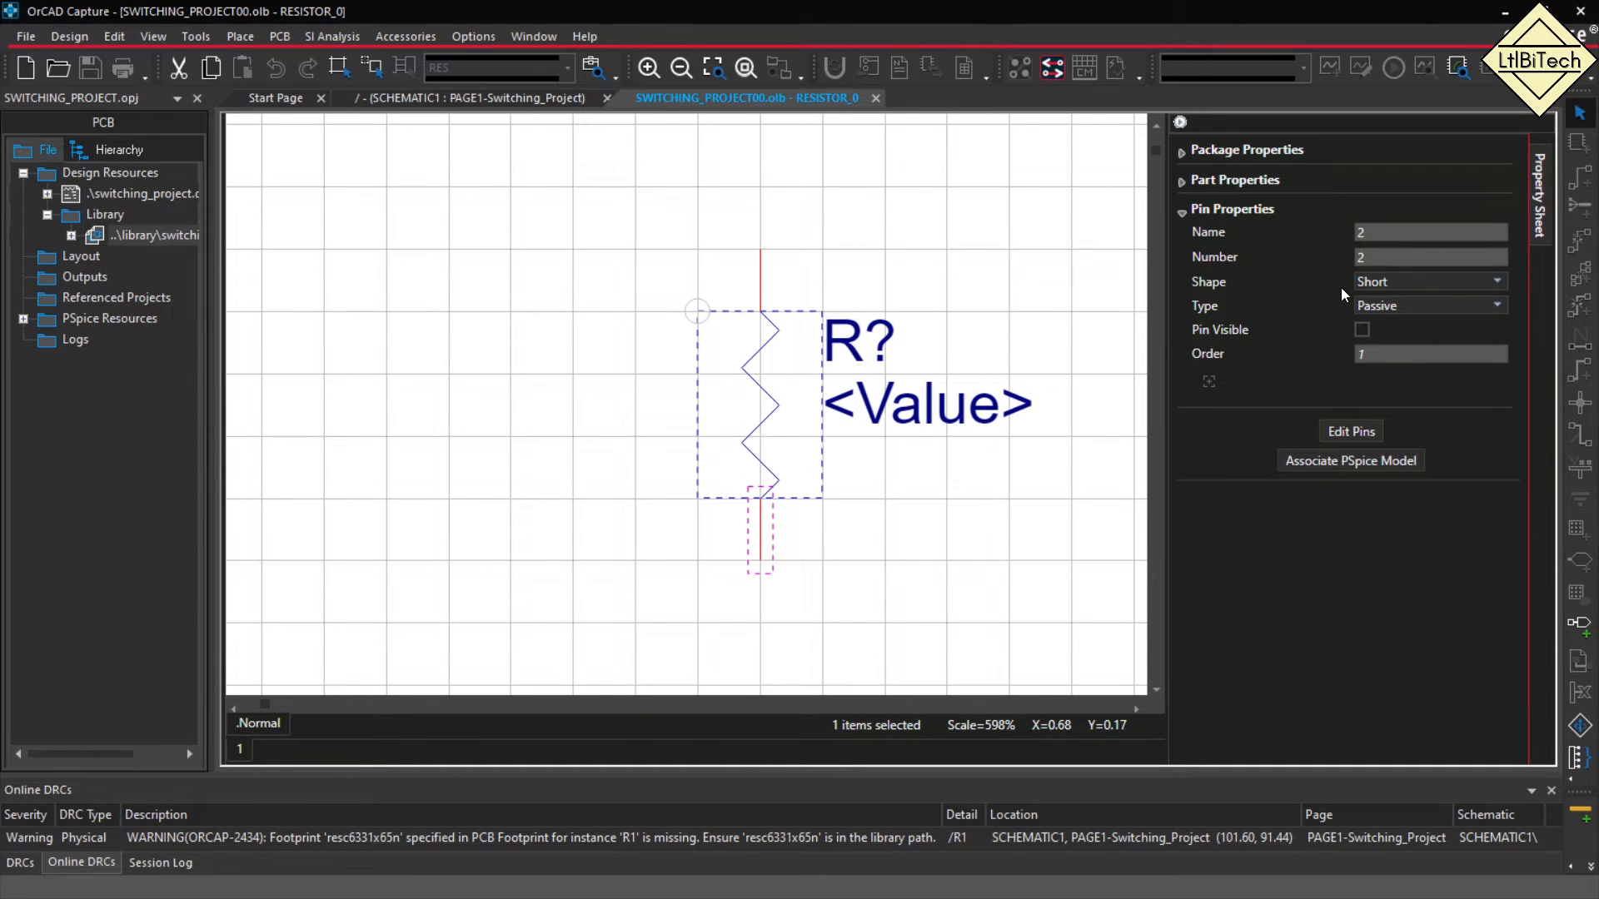
pyautogui.click(1350, 432)
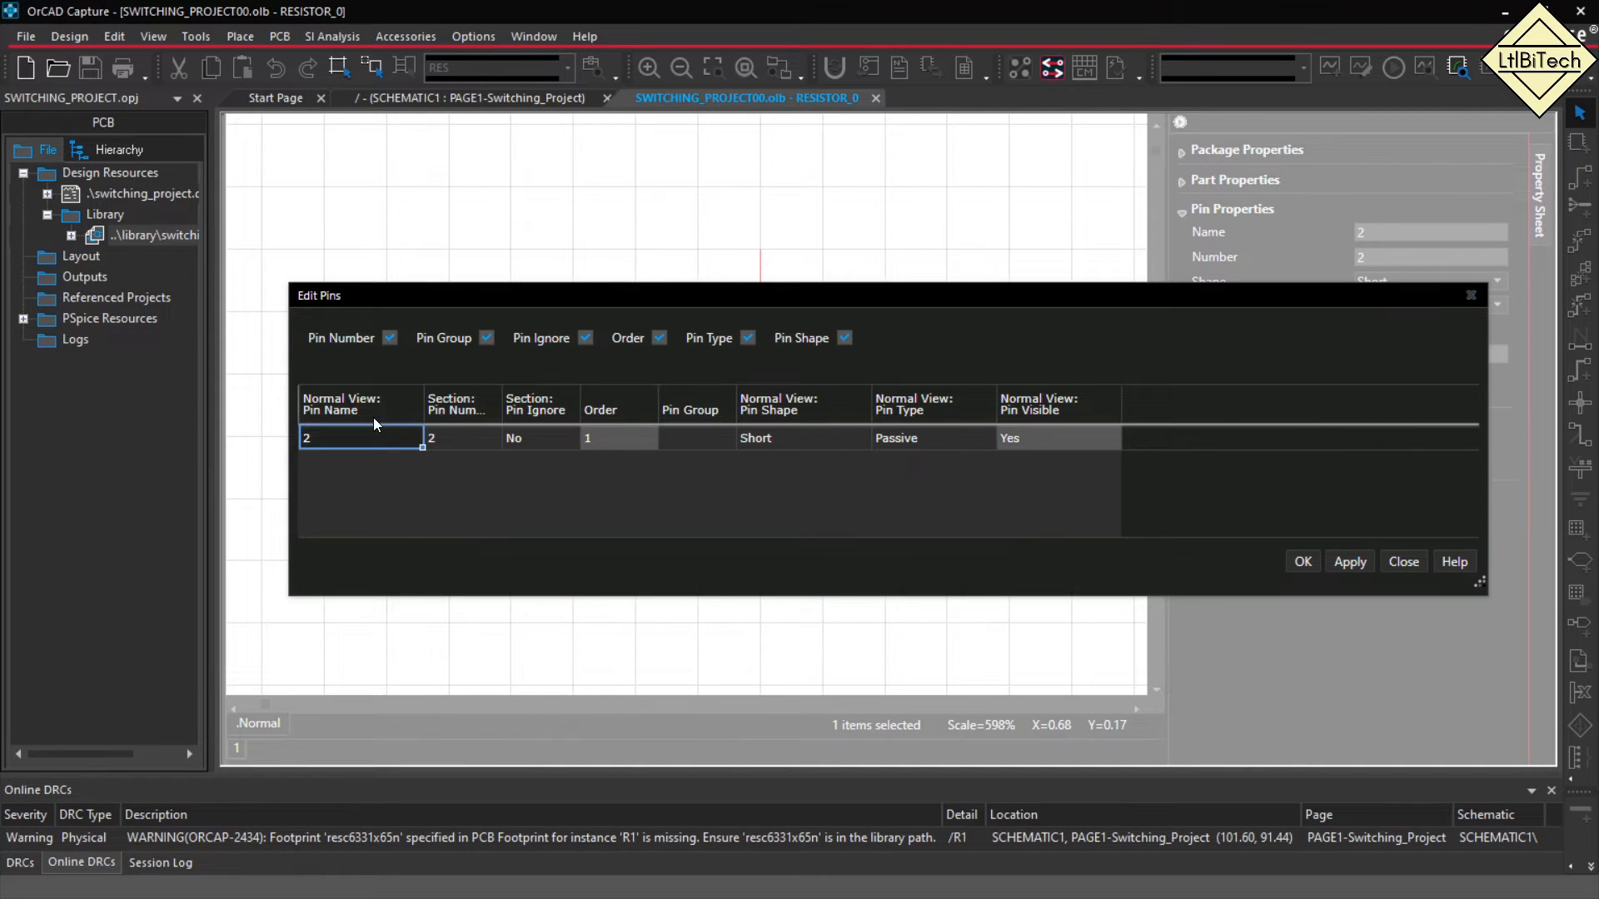
pyautogui.click(1404, 562)
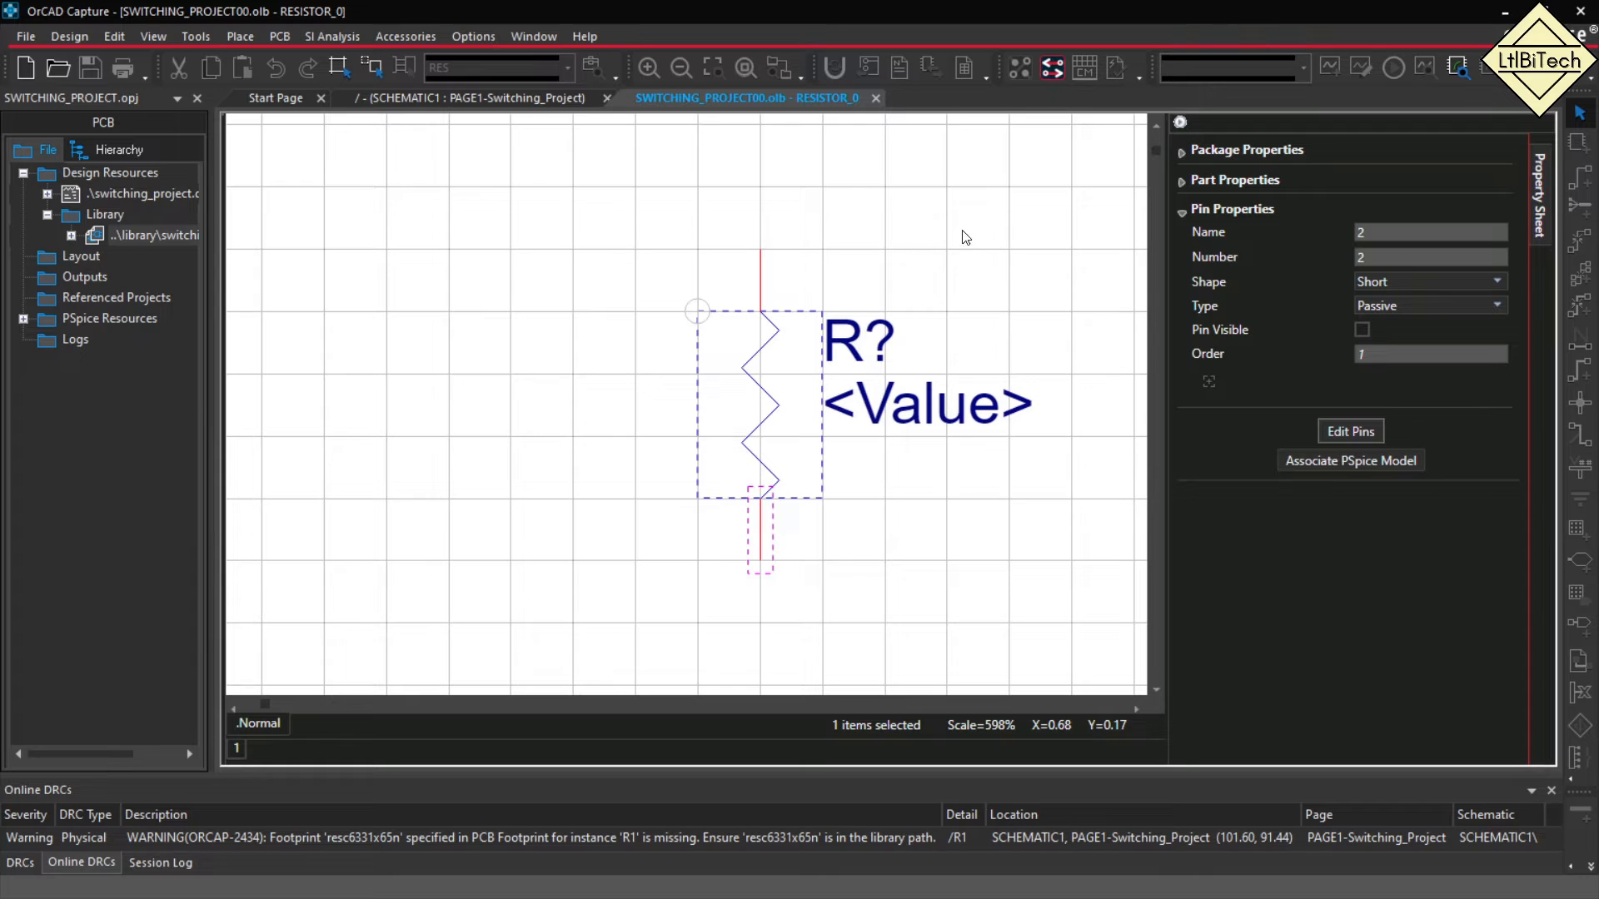
# Review all the part's pins together in the Edit Pins table, close it, and narrow the property sheet.
pyautogui.click(957, 523)
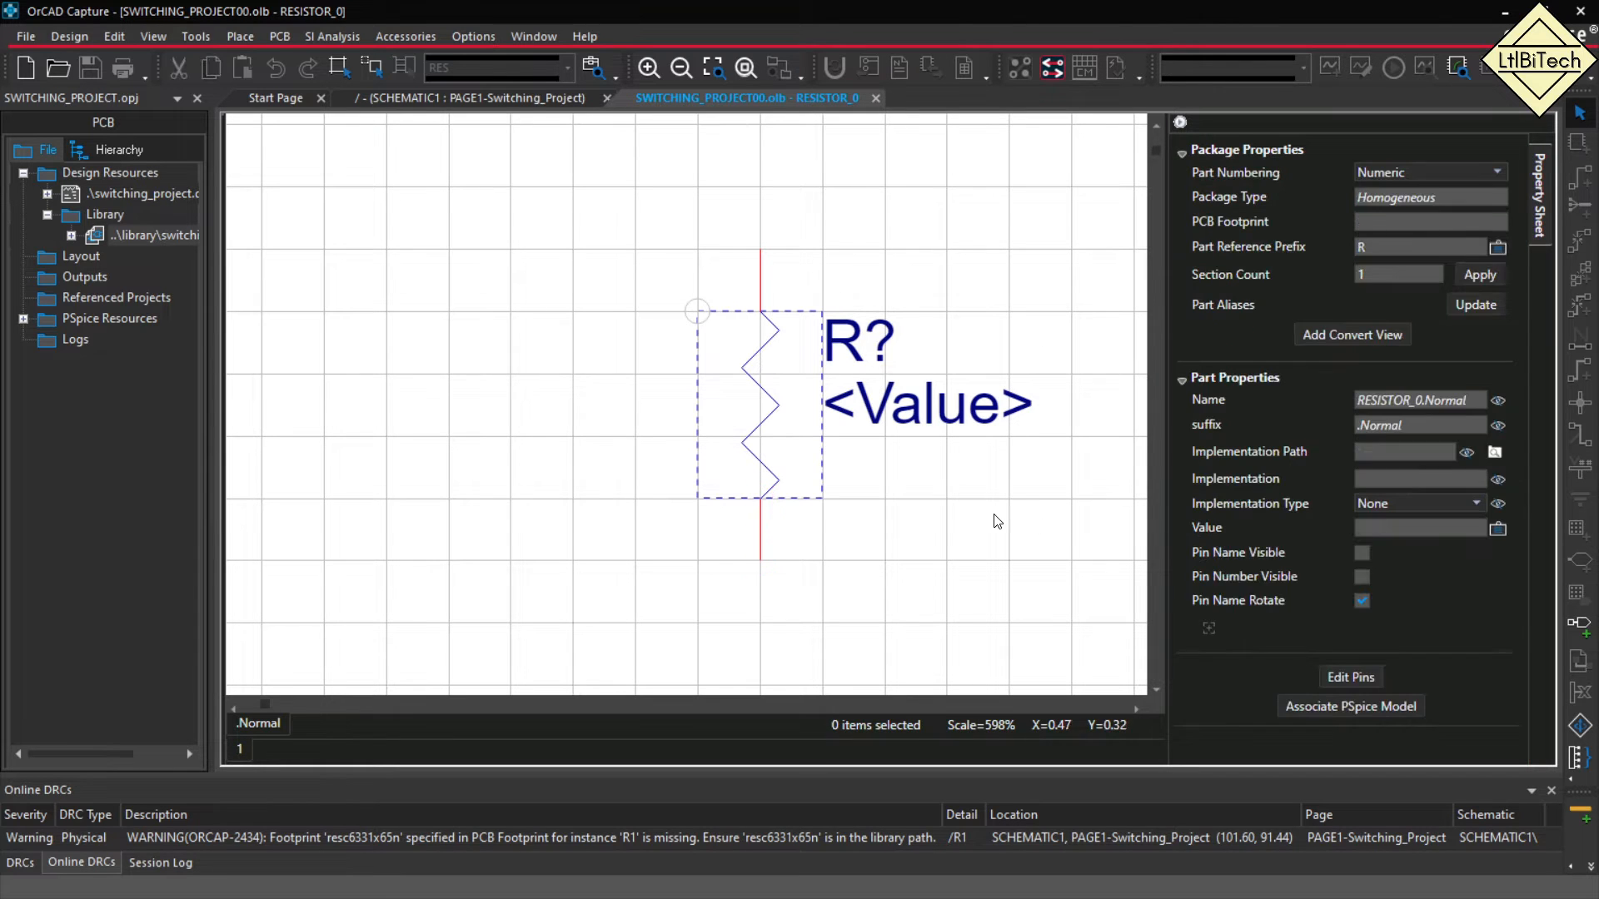
pyautogui.click(1344, 676)
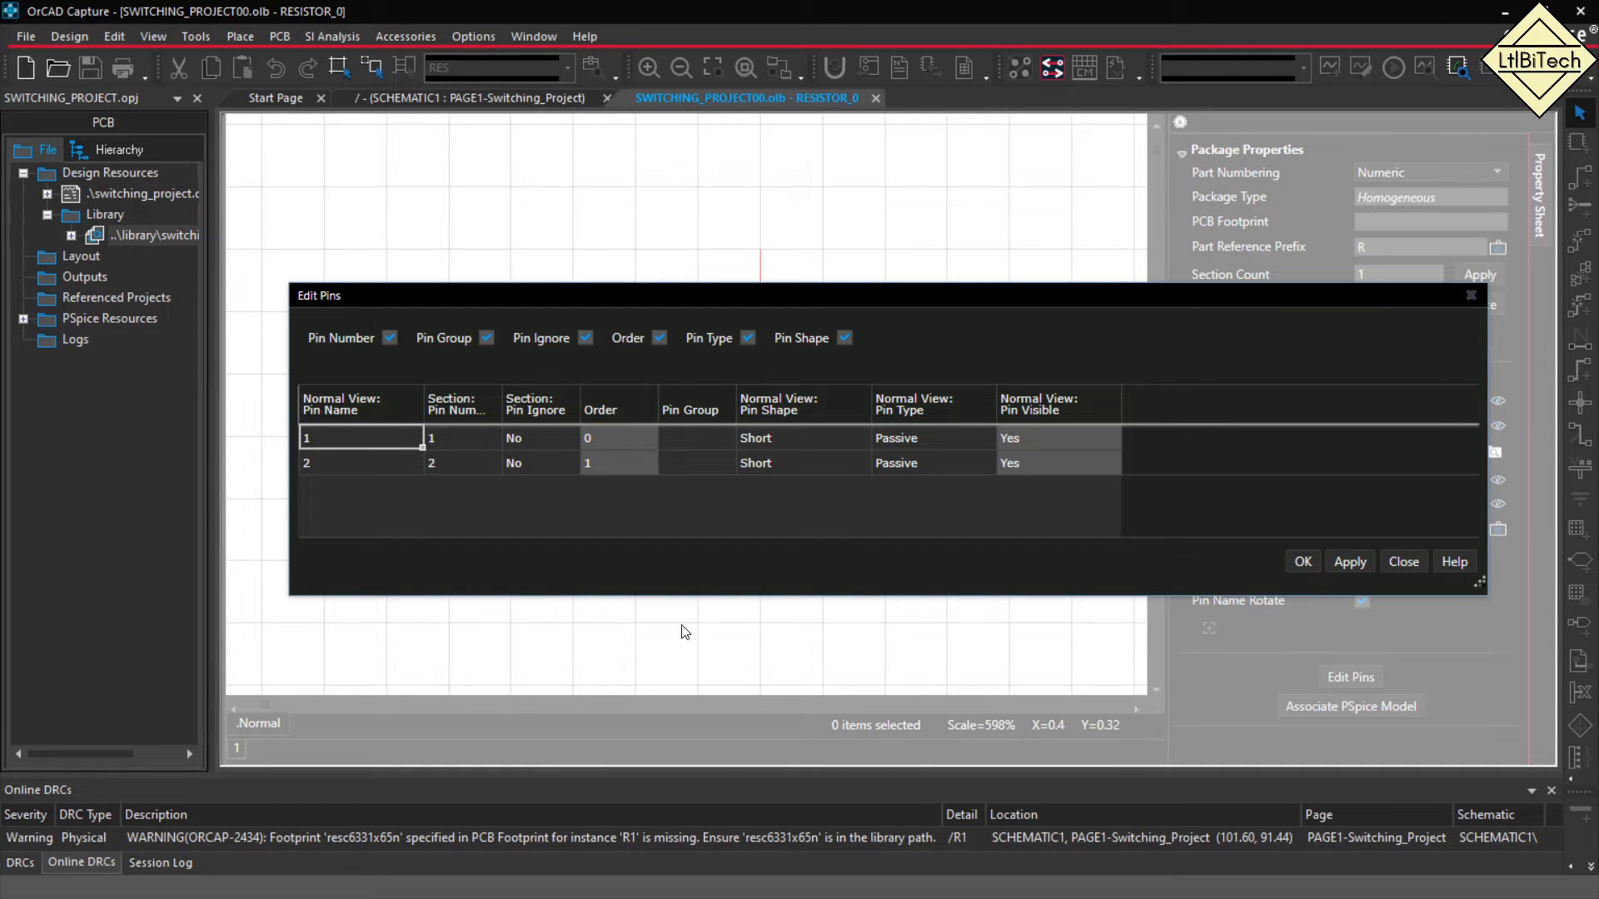
pyautogui.click(1402, 562)
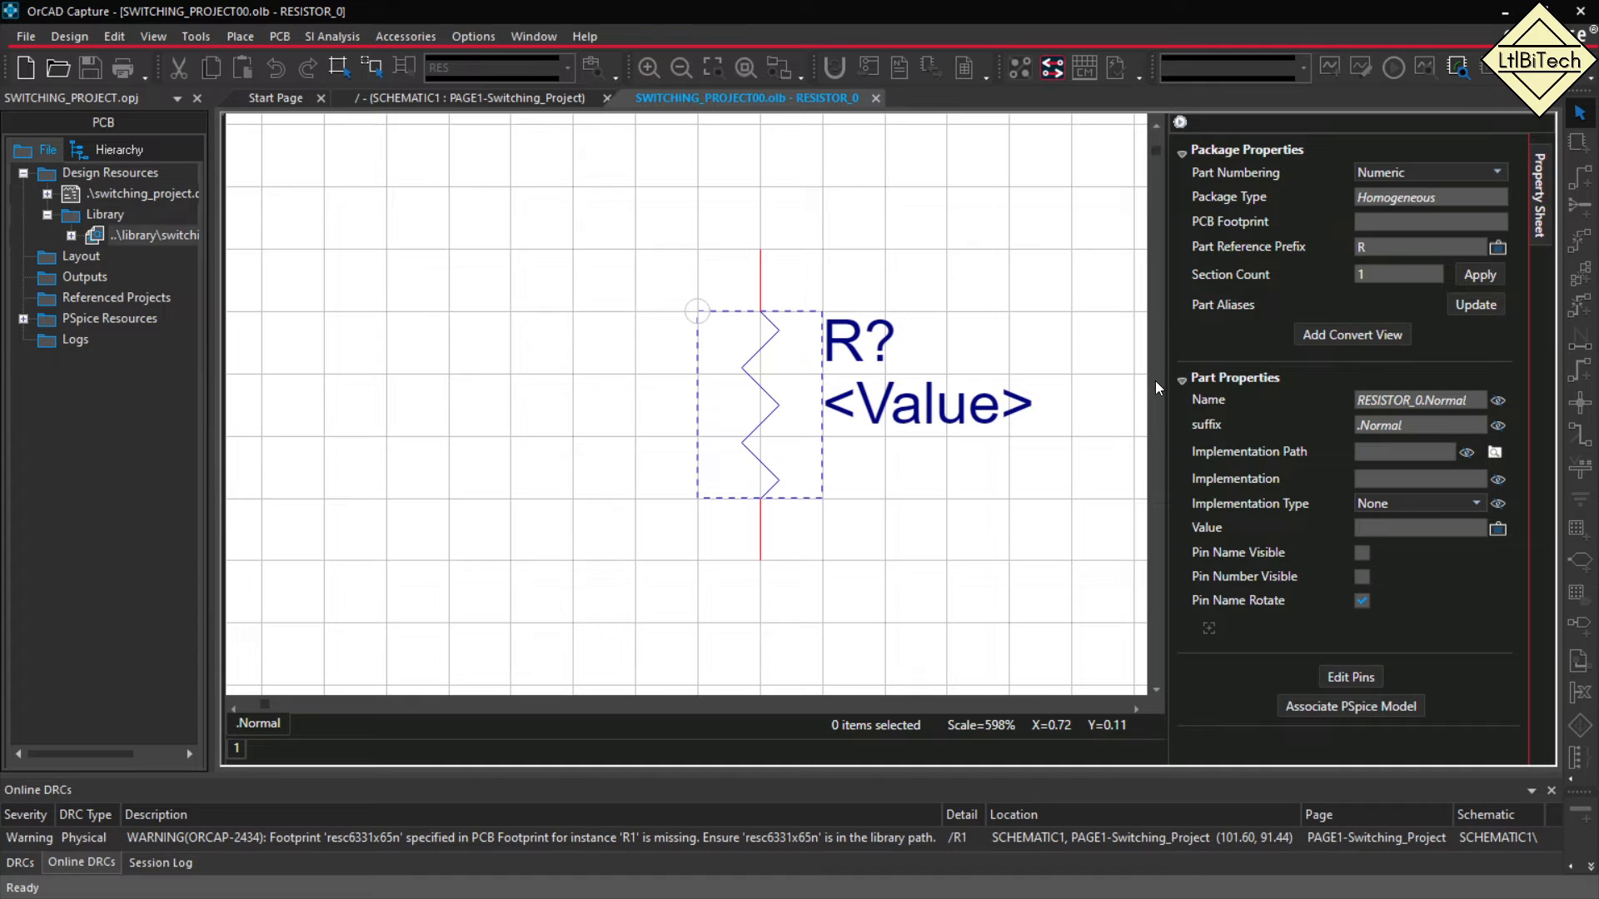
pyautogui.moveTo(1166, 387); pyautogui.dragTo(1265, 387)
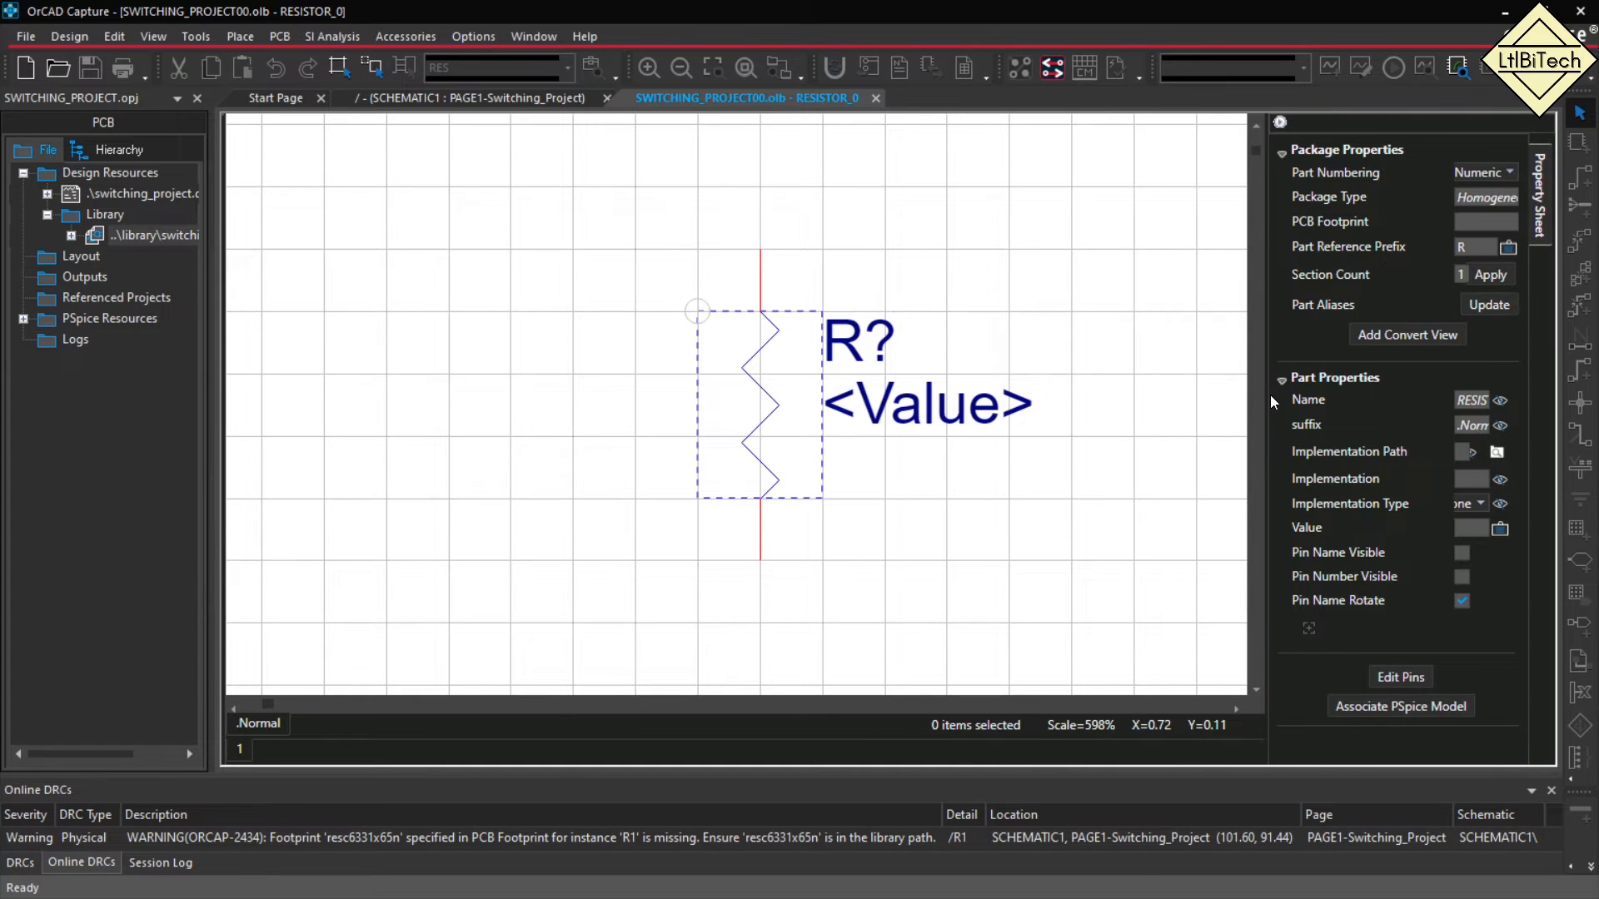
# Launch PCB Editor 17.4 with the Allegro PCB Designer product and accept updating the loaded design for compatibility with the current release.
pyautogui.press('super')
pyautogui.write('pcb')
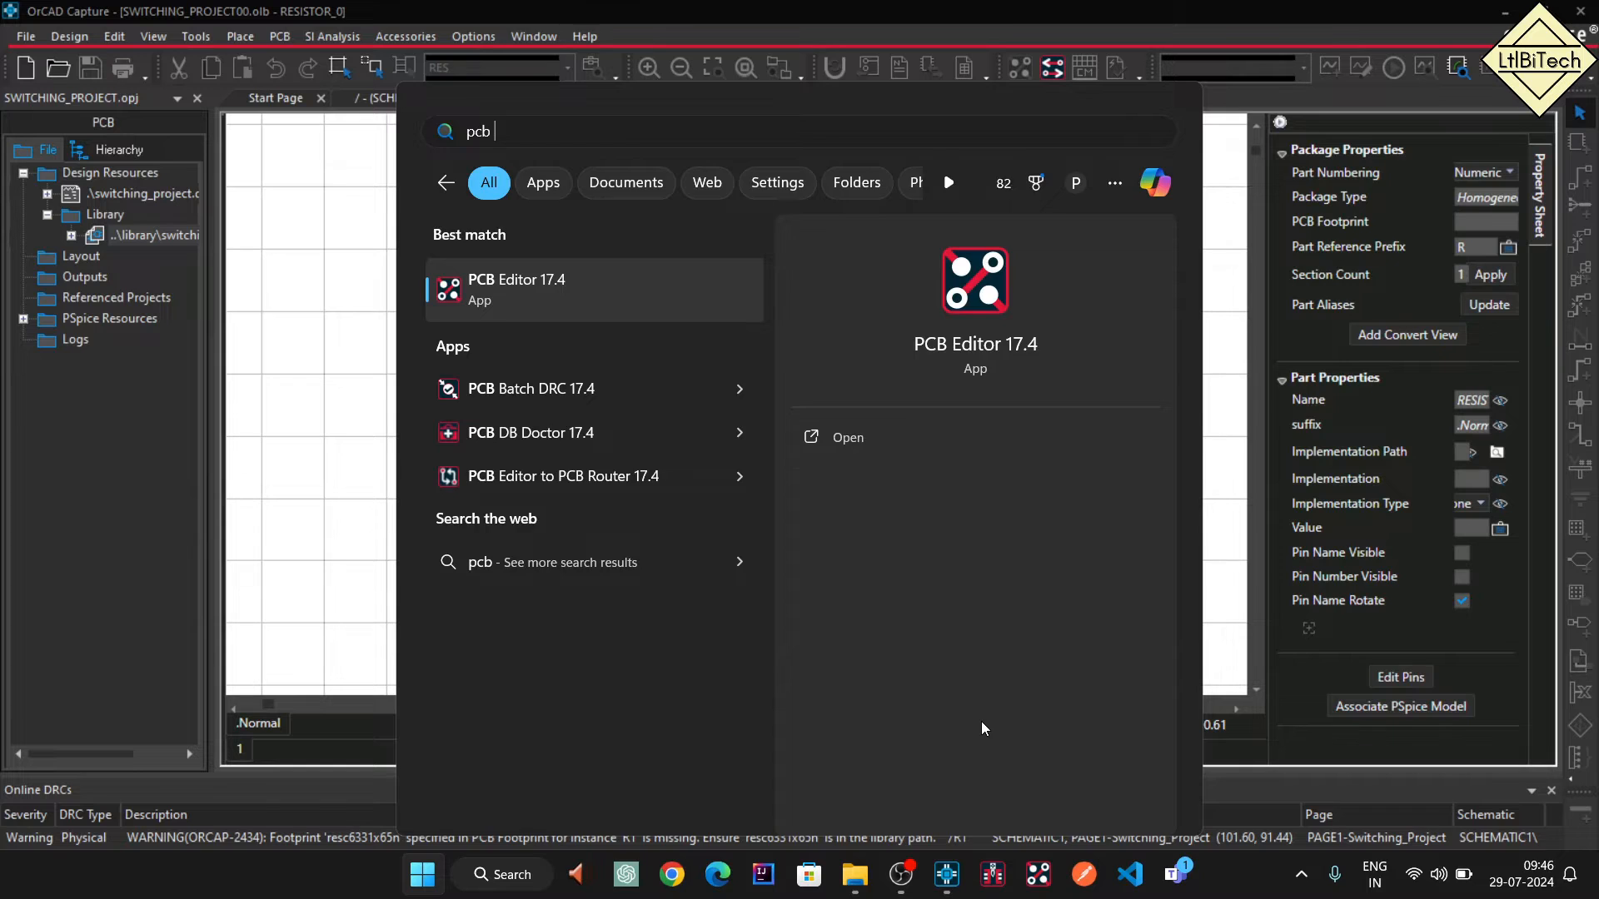
pyautogui.press('Return')
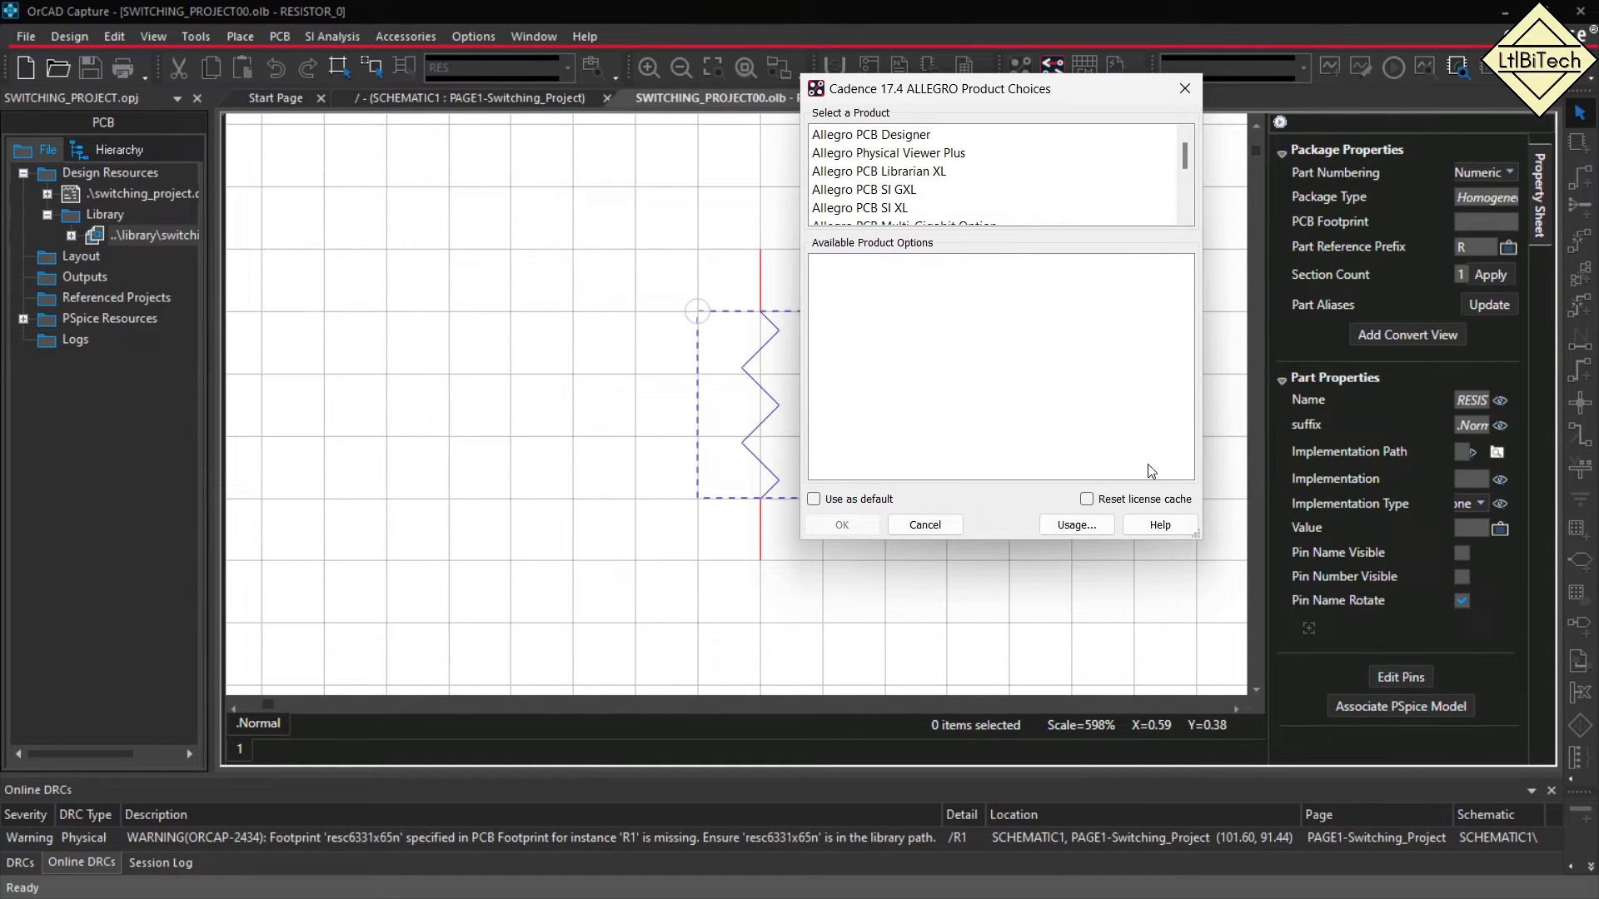
pyautogui.click(915, 134)
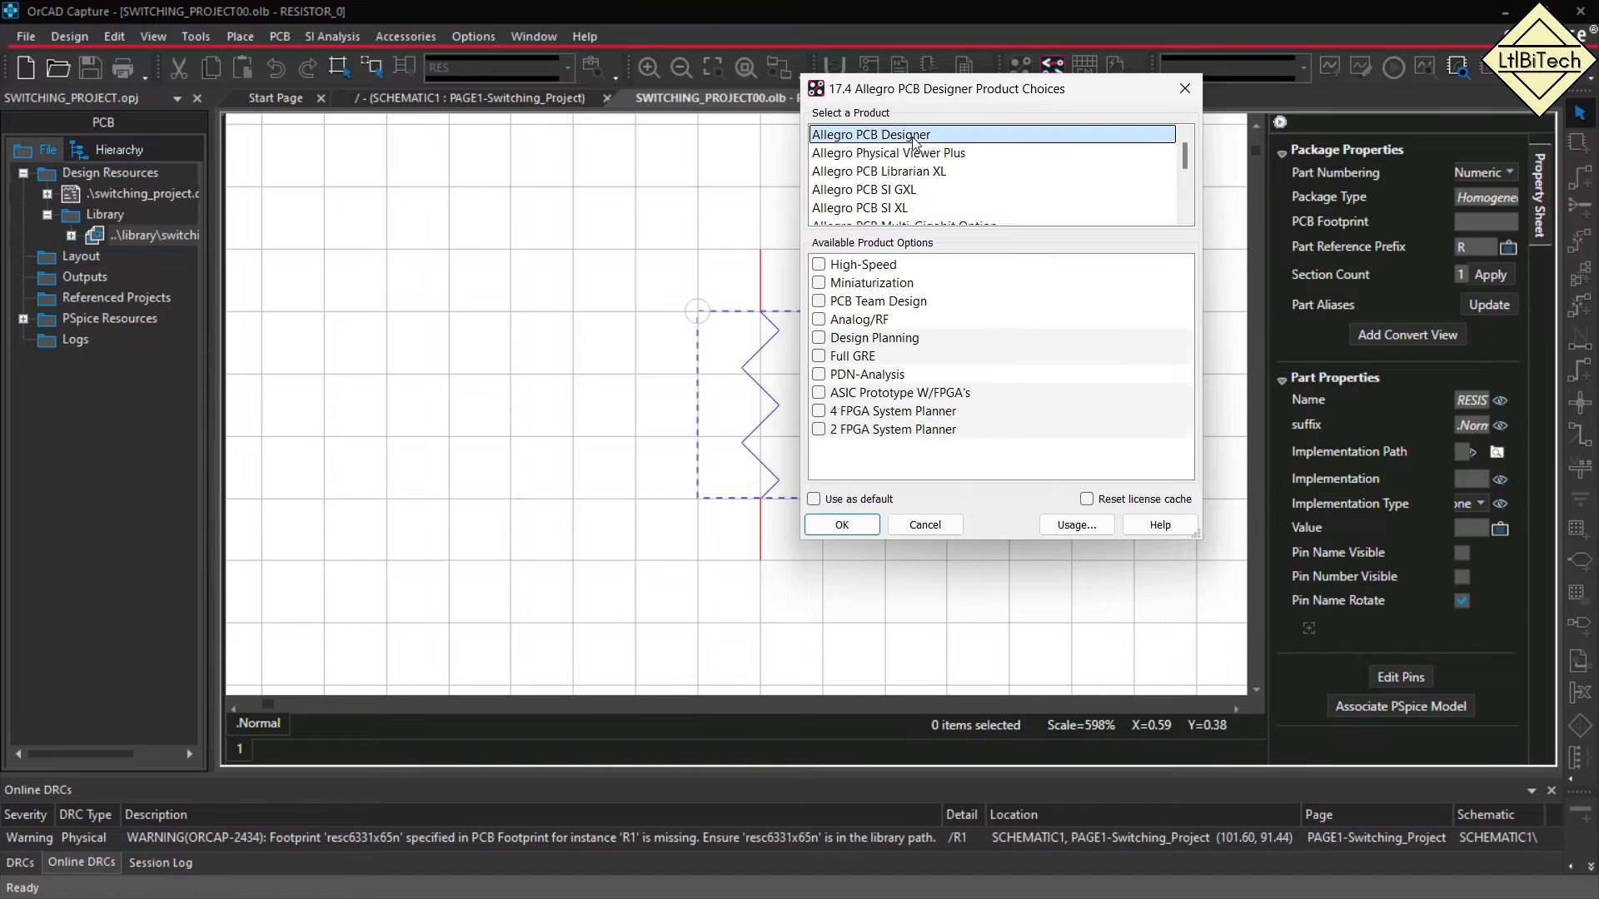
pyautogui.click(836, 525)
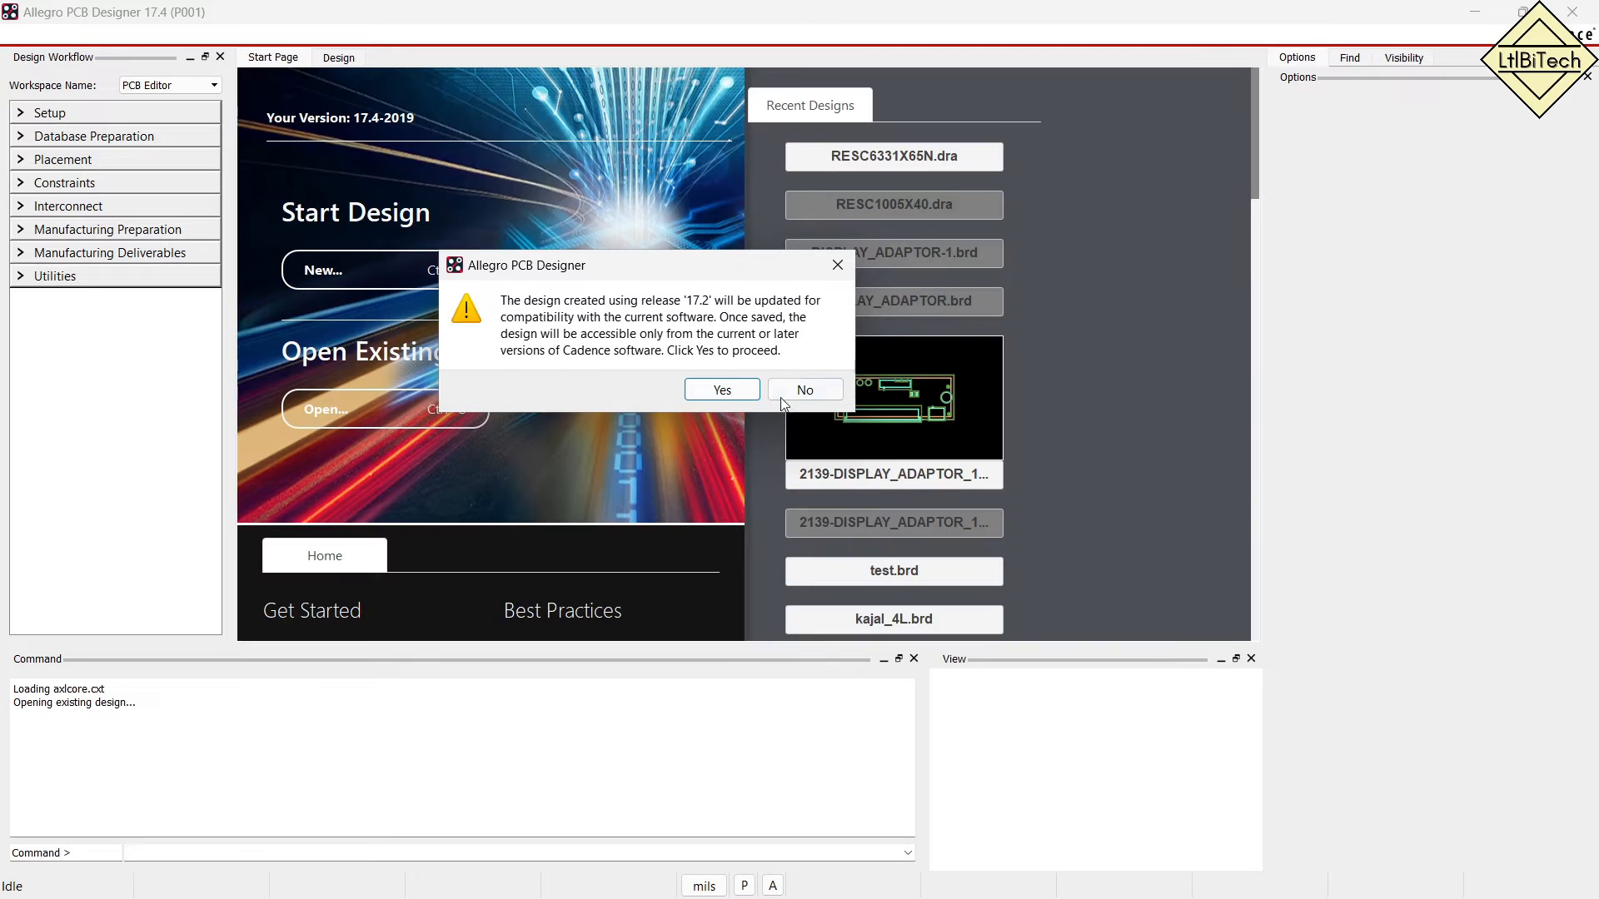
pyautogui.click(722, 389)
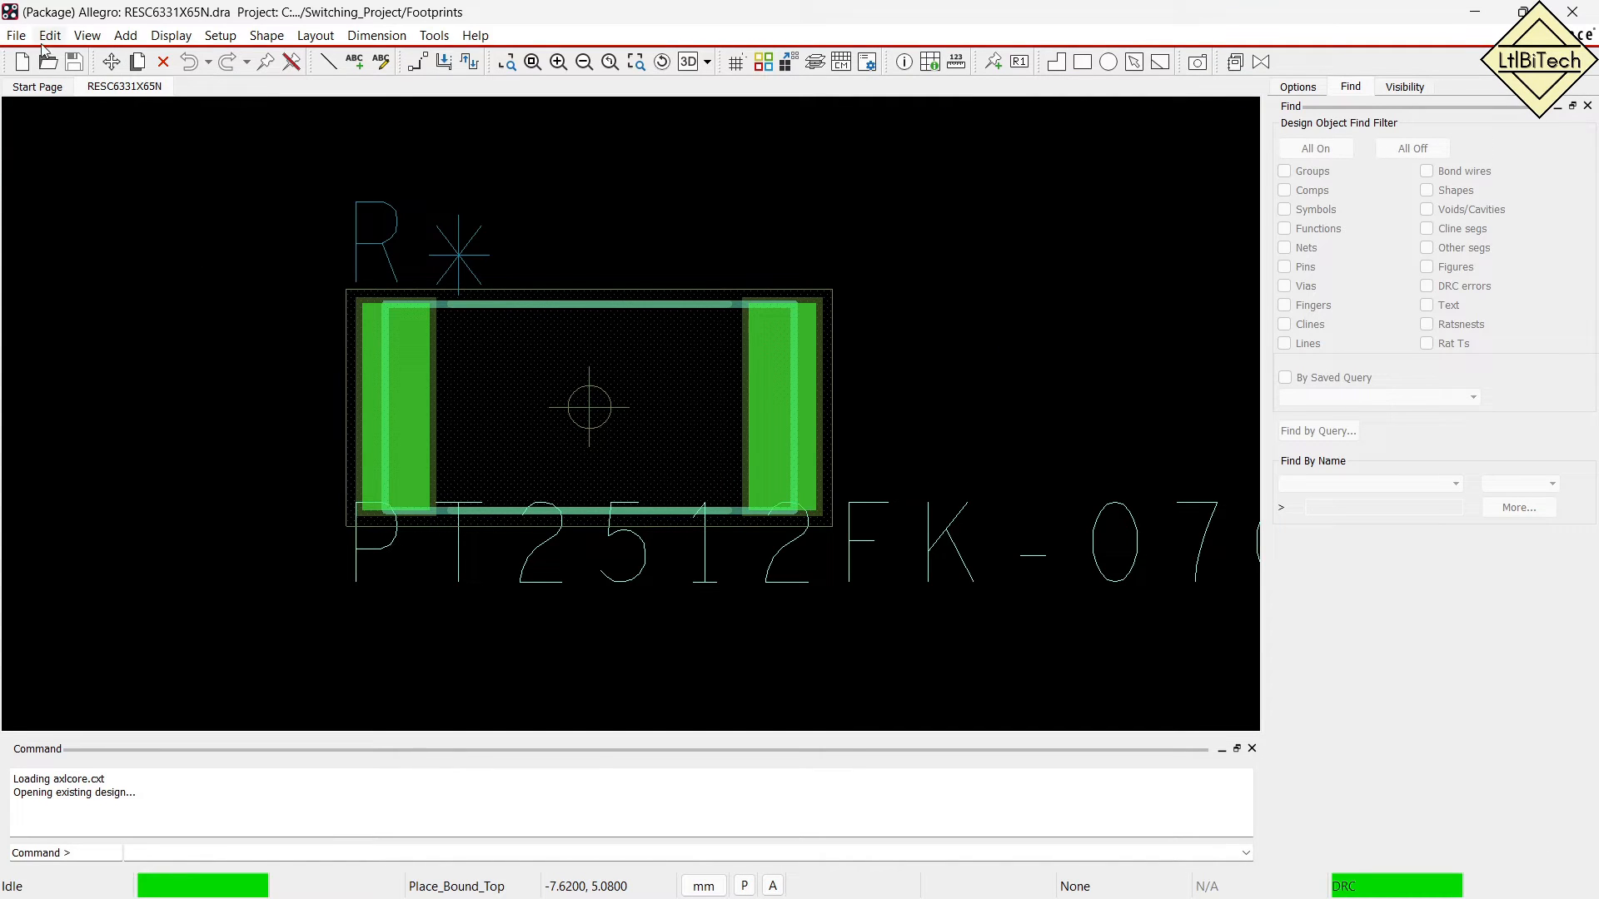
# Open the symbol drawing RESC6331X65N.dra from the Switching_Project Footprints folder and accept its update to the current release.
pyautogui.click(16, 35)
pyautogui.click(47, 80)
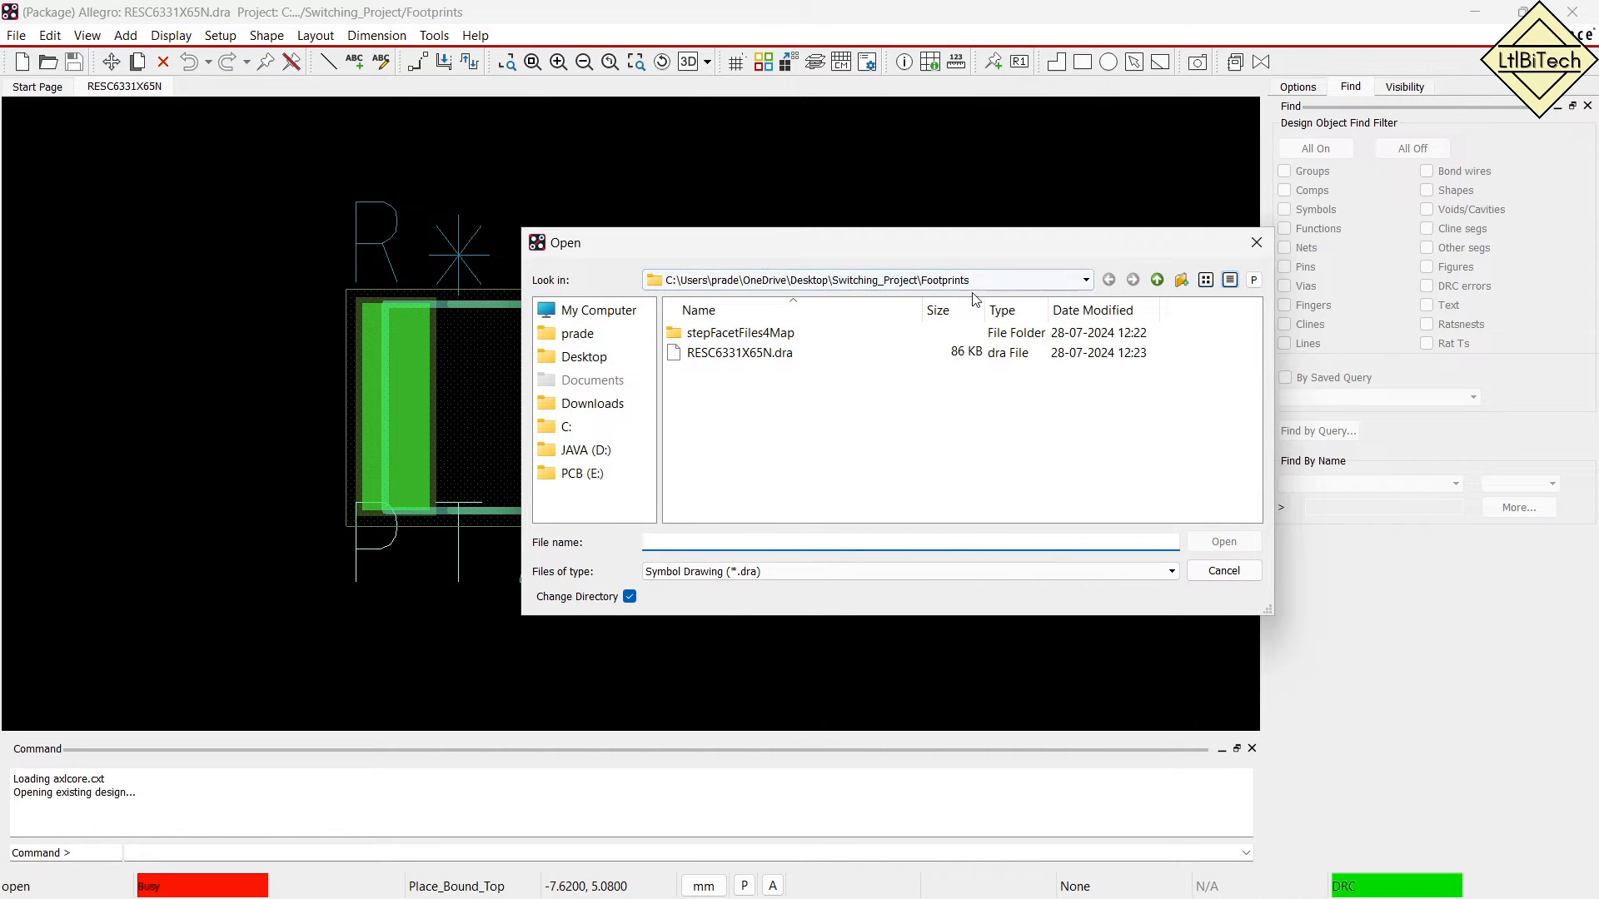
pyautogui.click(847, 282)
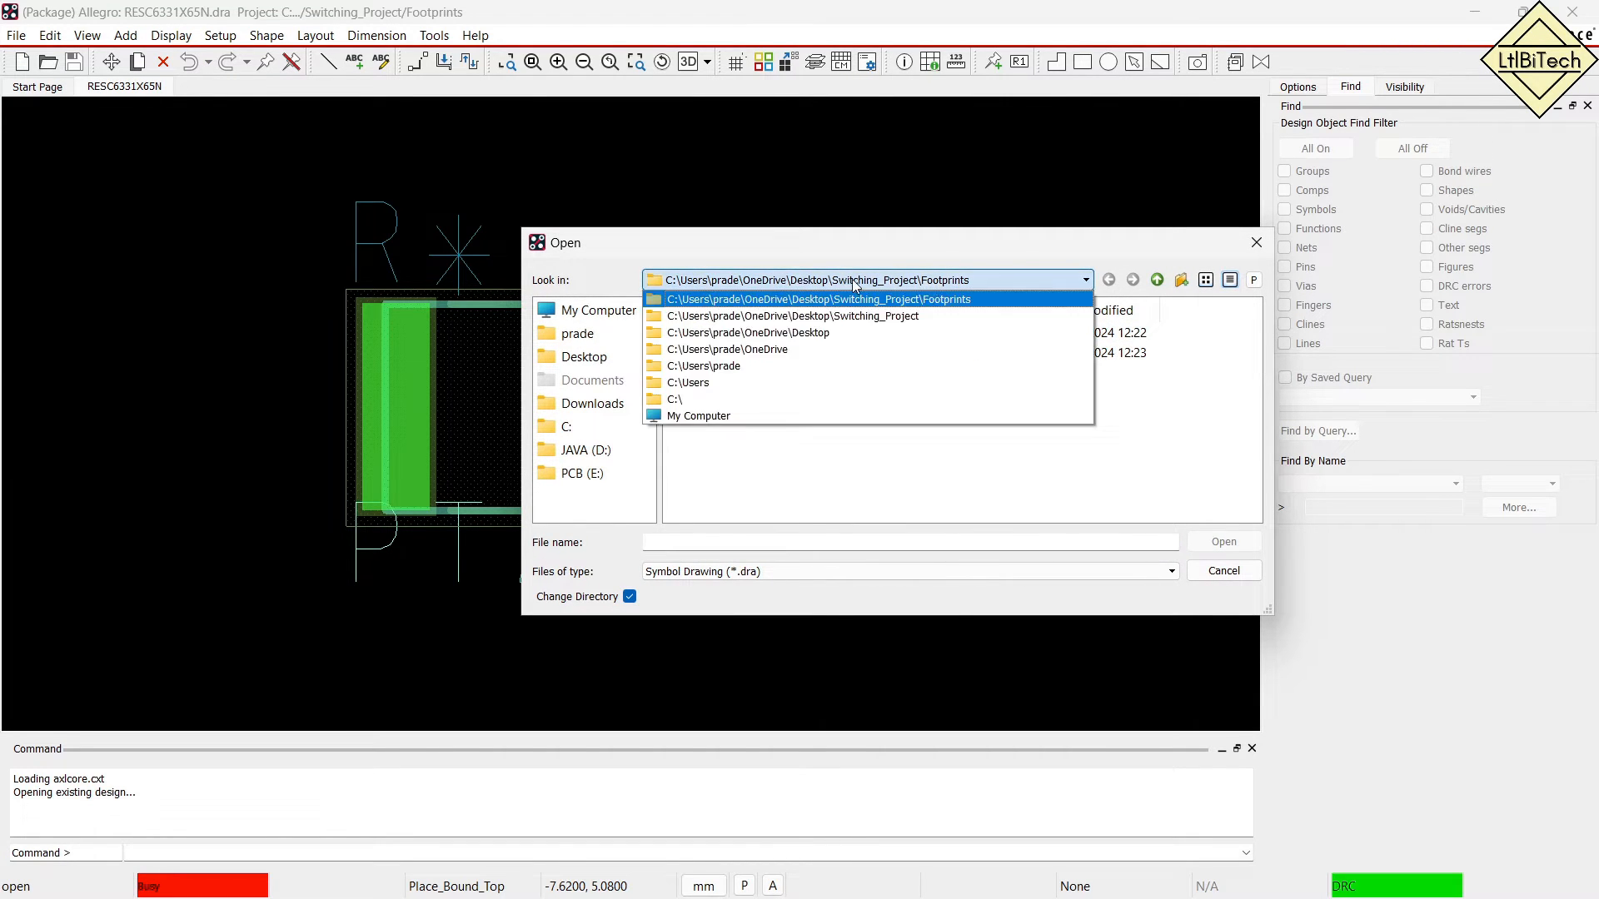
pyautogui.click(940, 283)
pyautogui.click(747, 352)
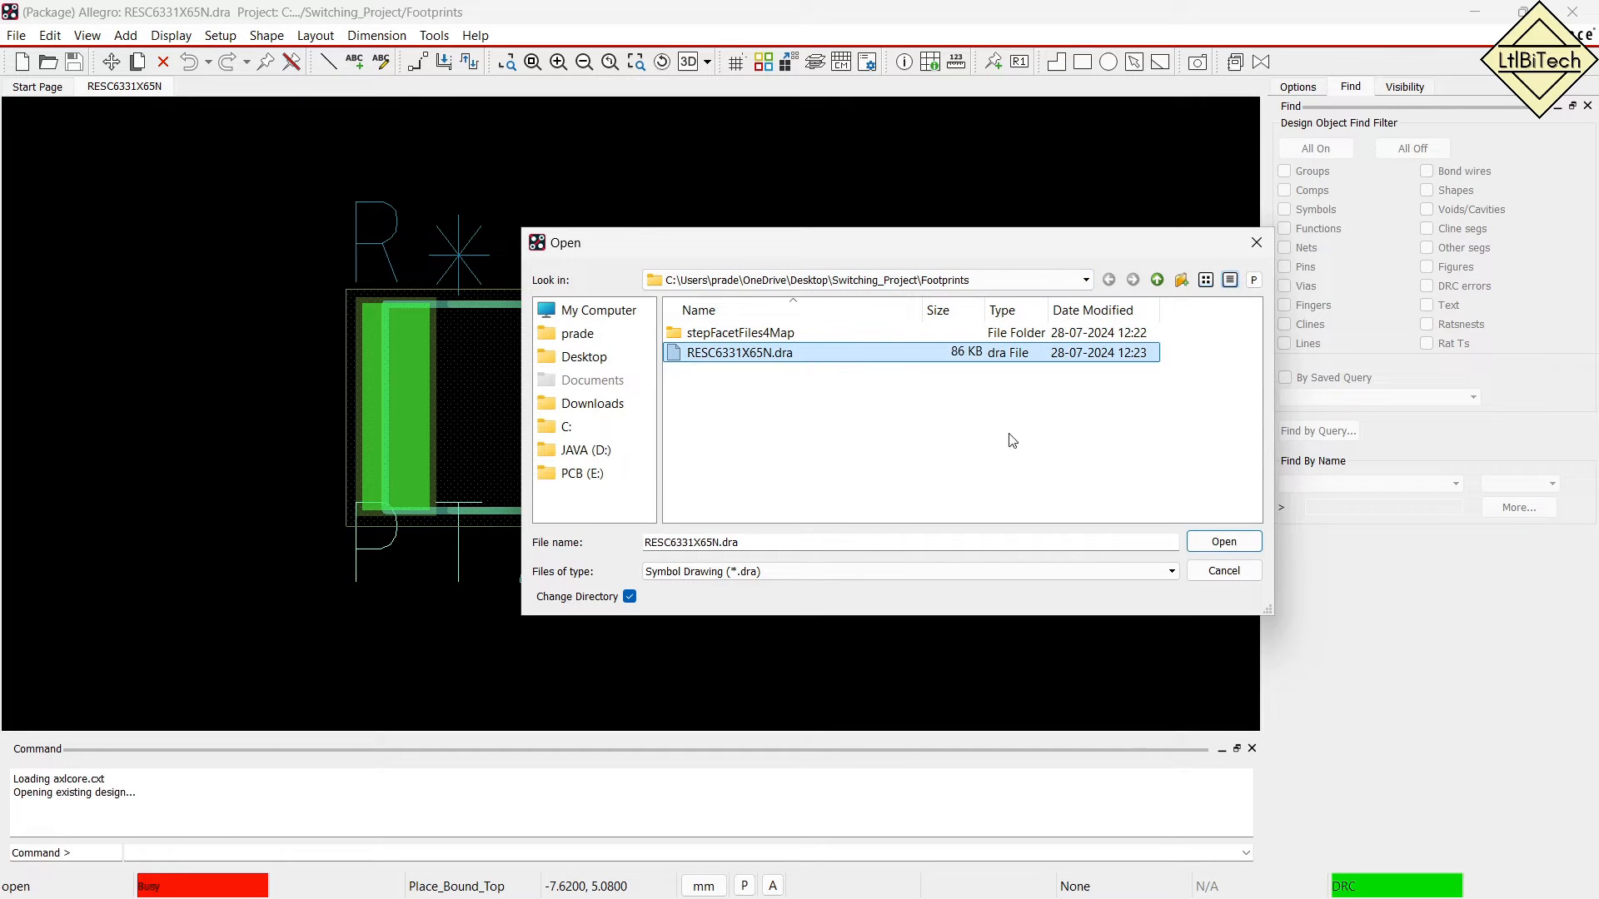
pyautogui.click(1221, 543)
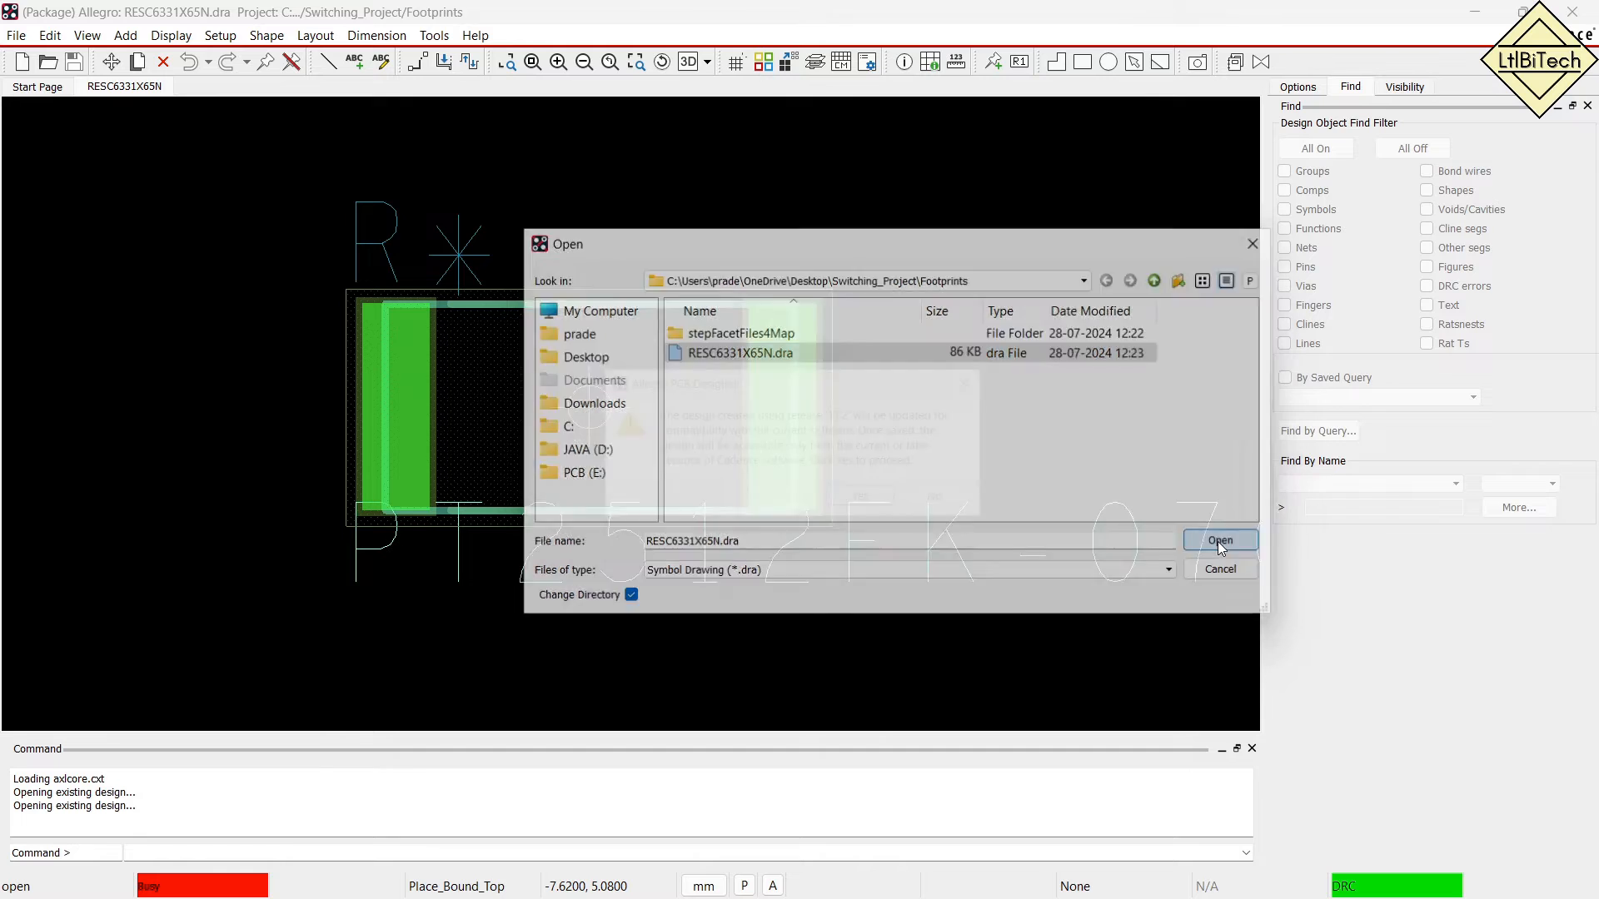
pyautogui.click(872, 504)
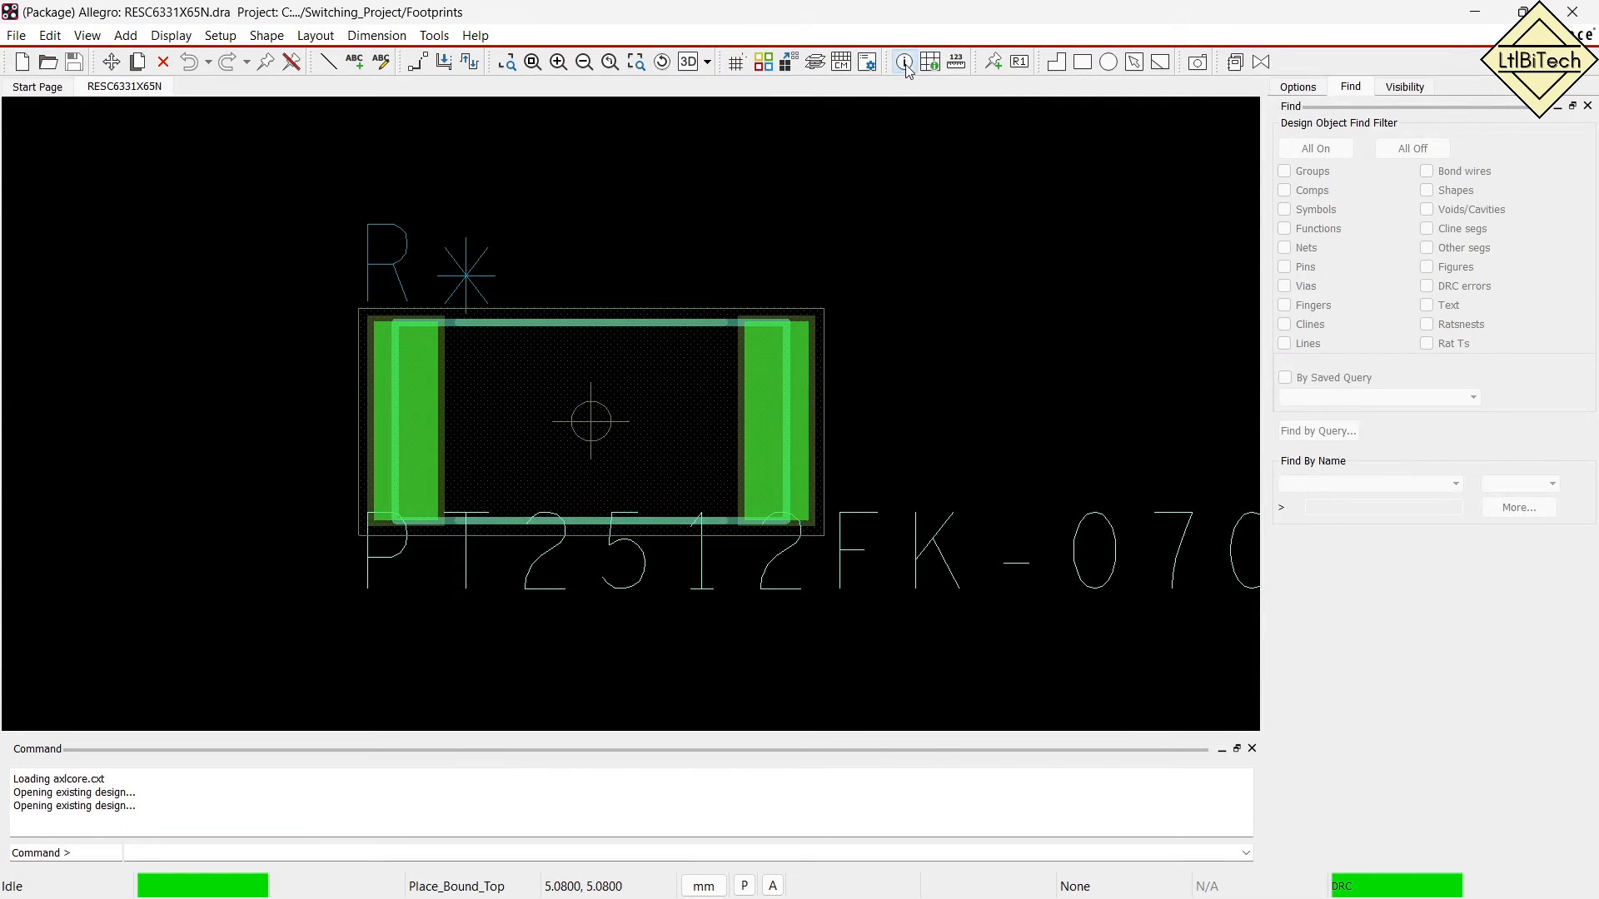
# Inspect both pads of the resistor footprint with Show Element to check their pin numbers, and close the report.
pyautogui.click(885, 123)
pyautogui.click(901, 119)
pyautogui.click(407, 405)
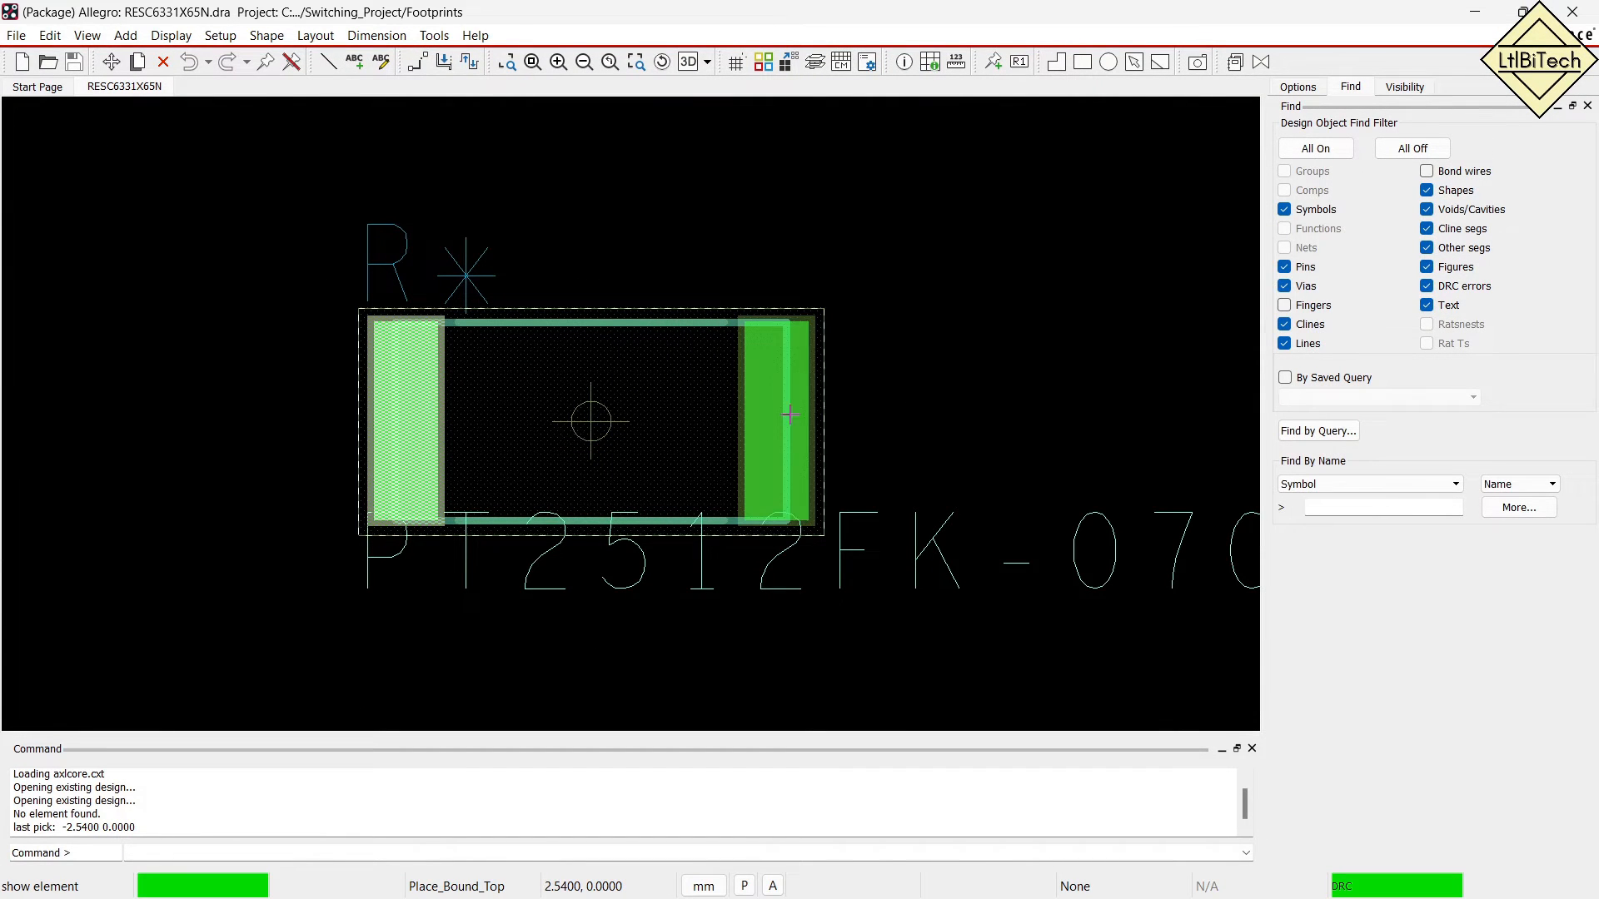
pyautogui.click(777, 420)
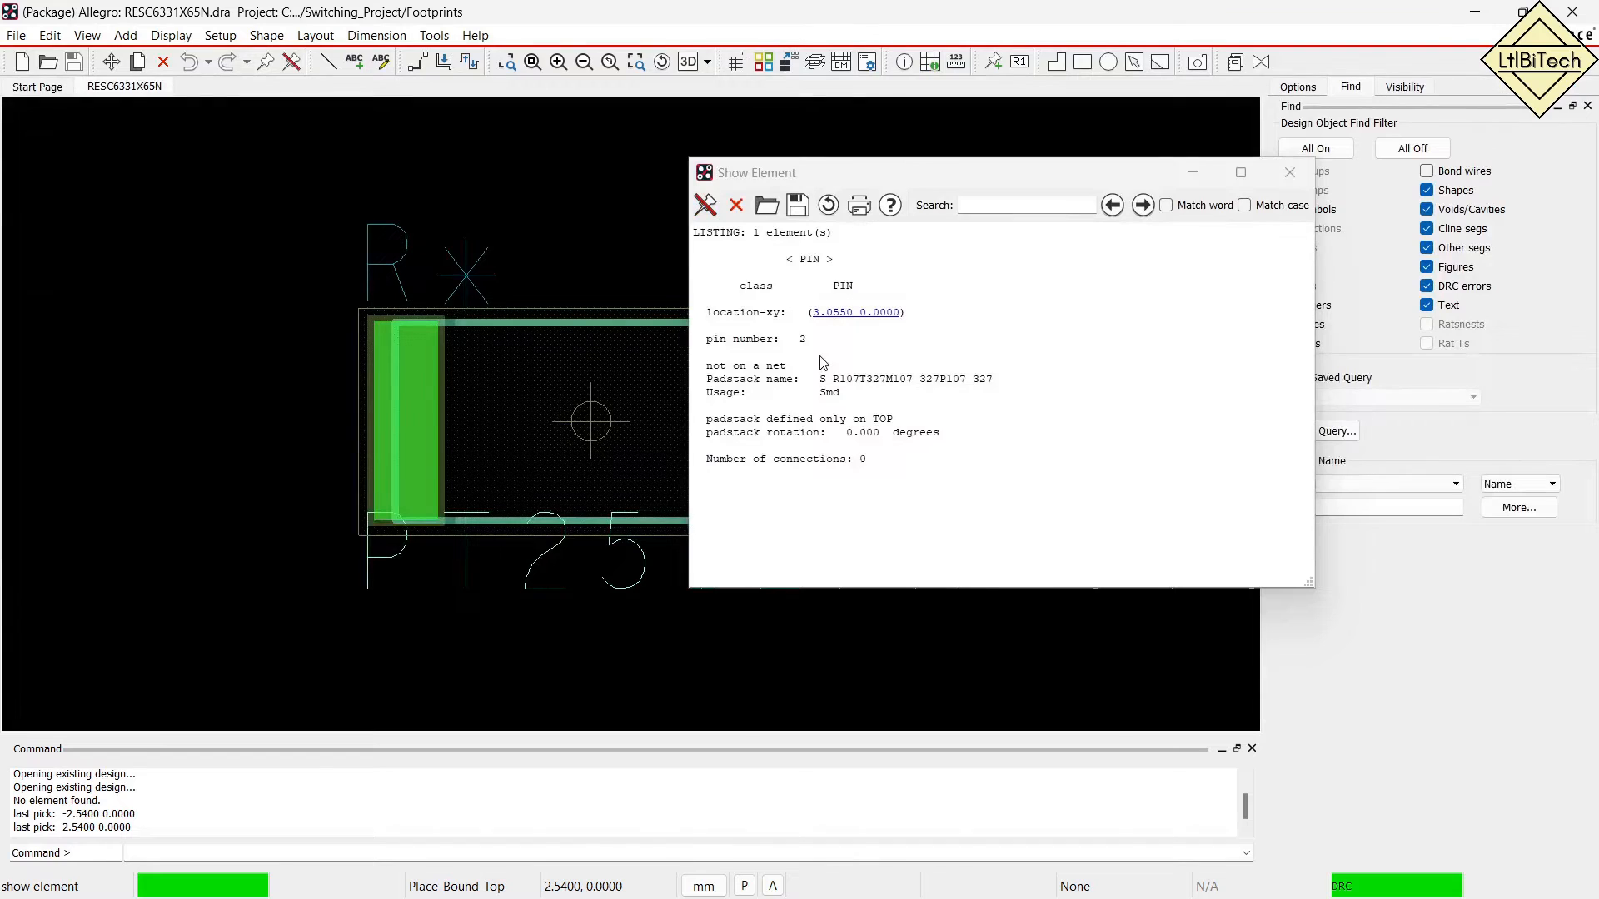
pyautogui.click(1289, 172)
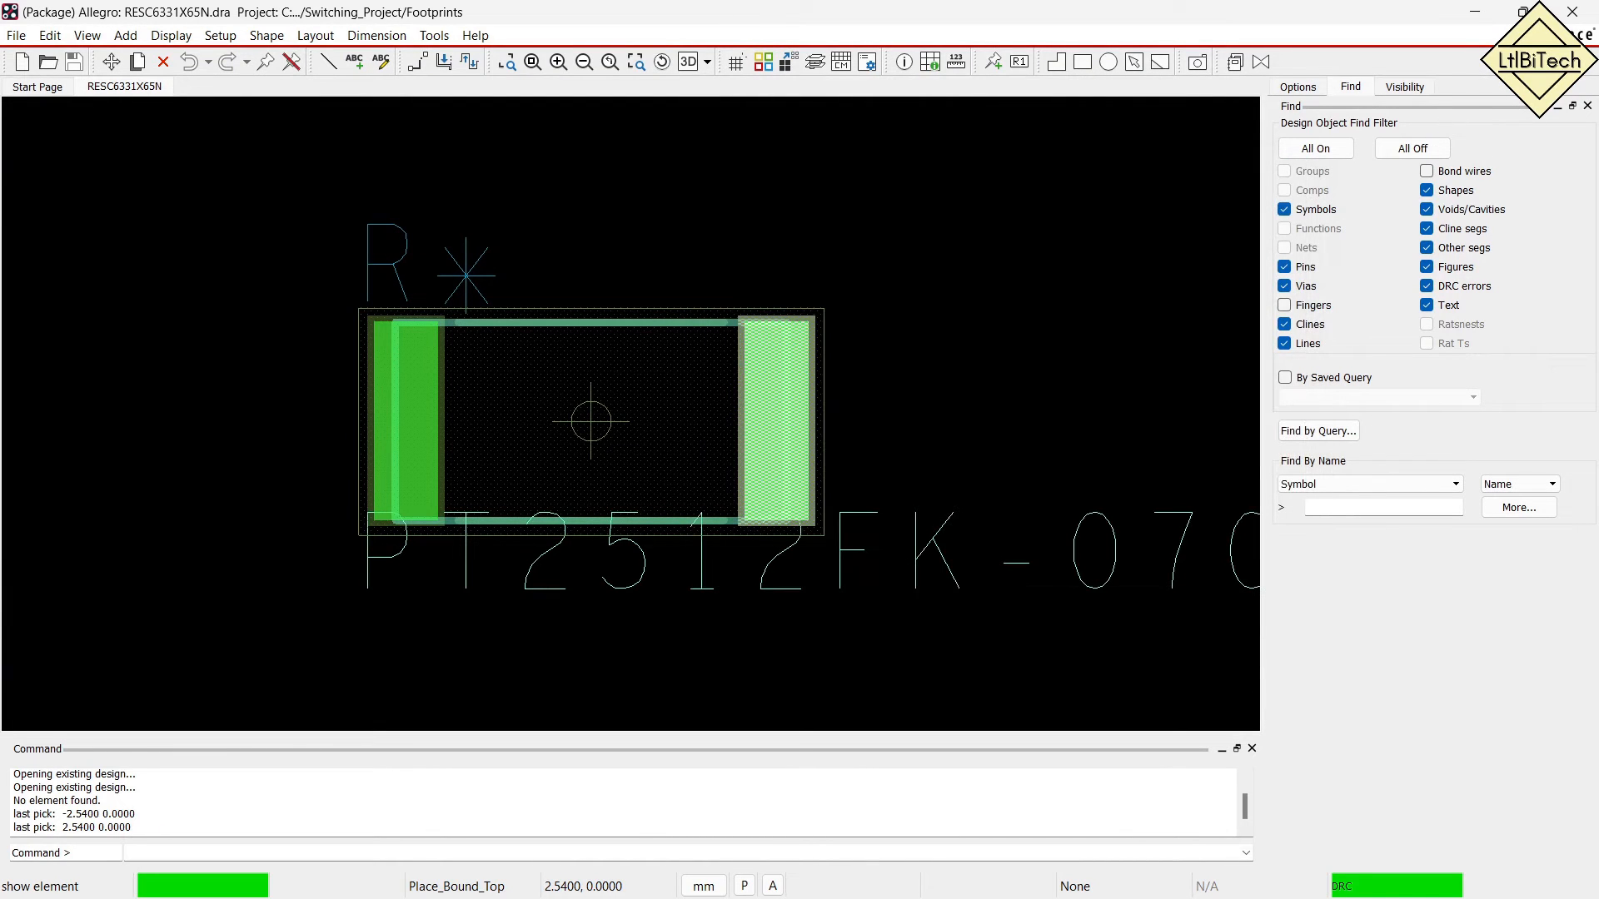
pyautogui.click(1166, 221)
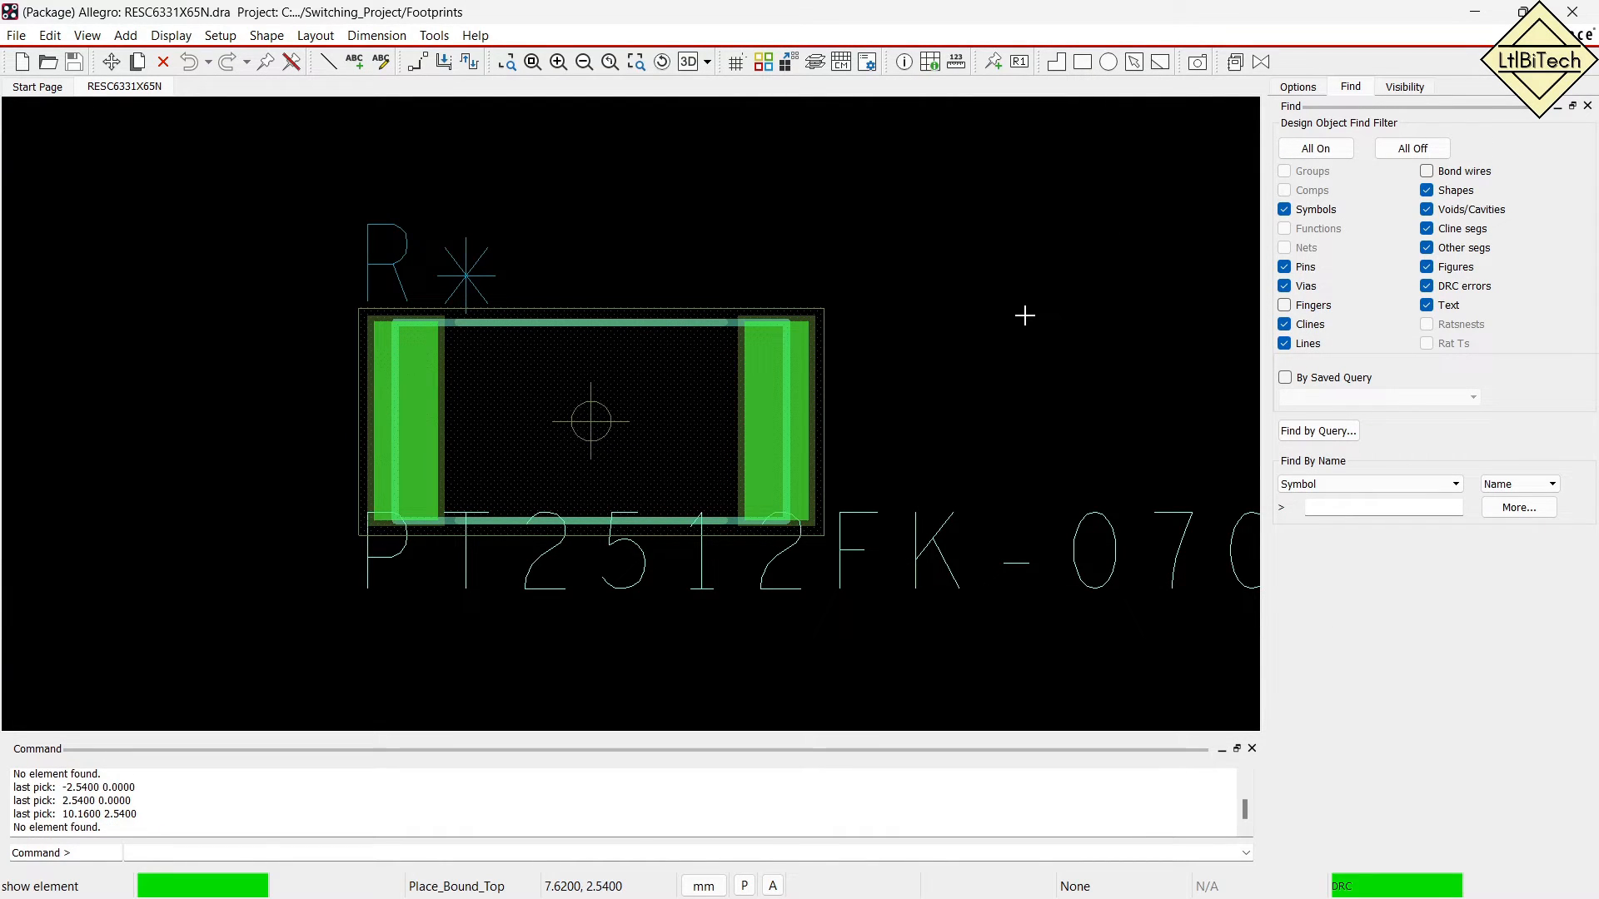
pyautogui.moveTo(401, 229)
pyautogui.mouseDown()
pyautogui.moveTo(524, 249)
pyautogui.moveTo(768, 239)
pyautogui.mouseUp()
pyautogui.moveTo(415, 164); pyautogui.dragTo(416, 213)
pyautogui.moveTo(722, 169)
pyautogui.mouseDown()
pyautogui.moveTo(703, 208)
pyautogui.moveTo(761, 226)
pyautogui.mouseUp()
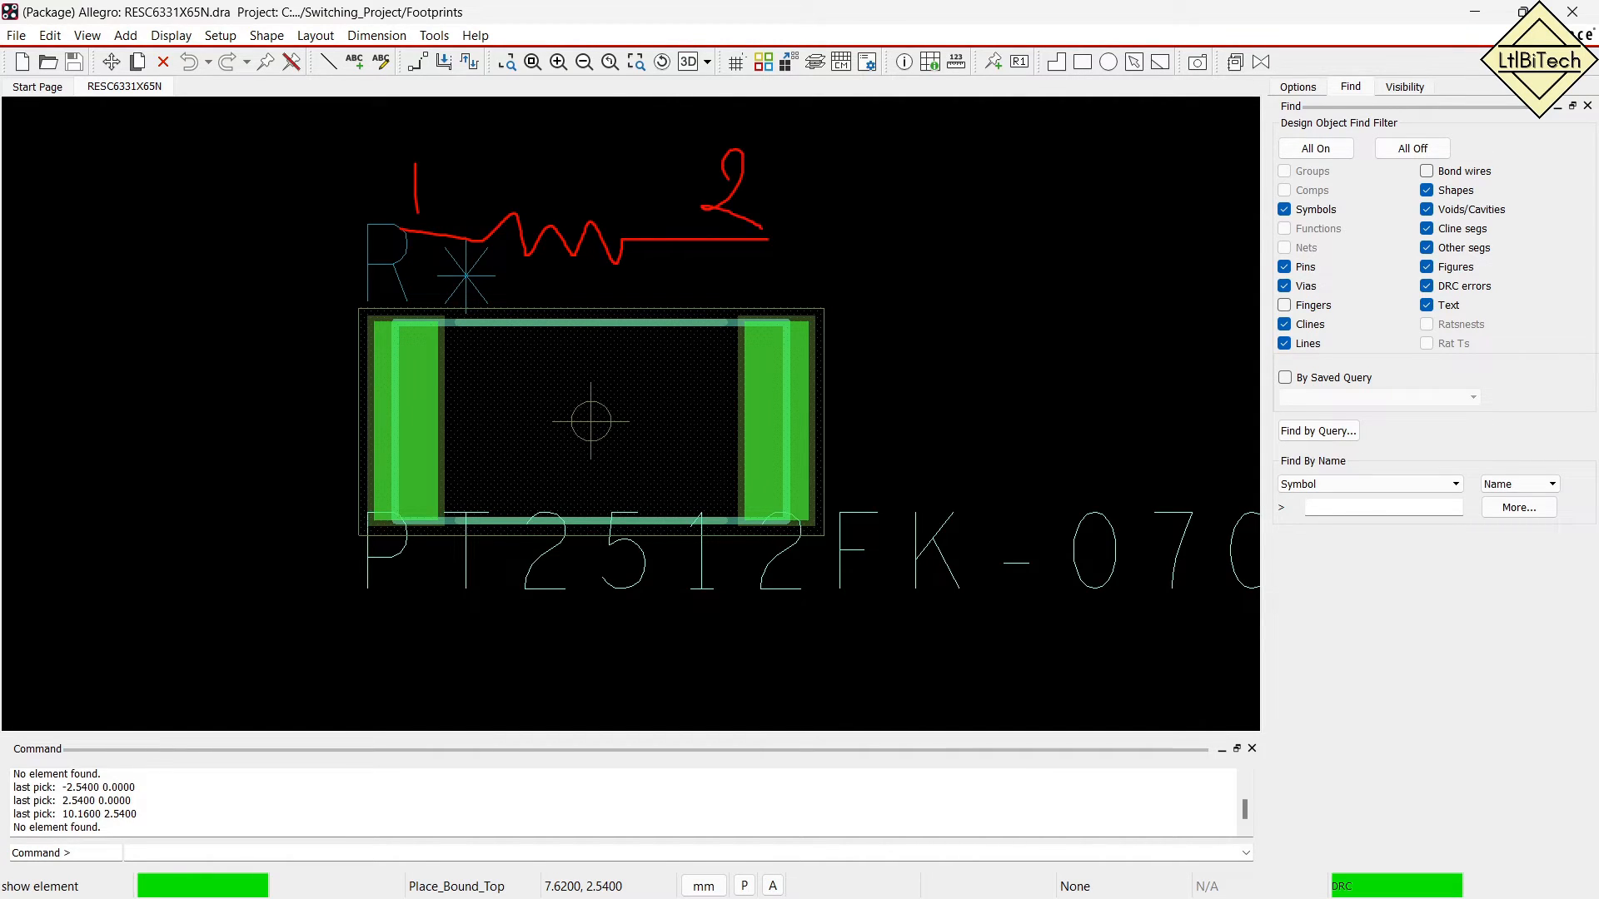
pyautogui.moveTo(400, 400); pyautogui.dragTo(405, 454)
pyautogui.moveTo(780, 416)
pyautogui.mouseDown()
pyautogui.moveTo(783, 391)
pyautogui.moveTo(787, 448)
pyautogui.moveTo(812, 454)
pyautogui.mouseUp()
pyautogui.moveTo(387, 569)
pyautogui.mouseDown()
pyautogui.moveTo(405, 587)
pyautogui.moveTo(390, 609)
pyautogui.mouseUp()
pyautogui.moveTo(787, 568)
pyautogui.mouseDown()
pyautogui.moveTo(757, 598)
pyautogui.moveTo(804, 594)
pyautogui.mouseUp()
pyautogui.moveTo(796, 571); pyautogui.dragTo(797, 627)
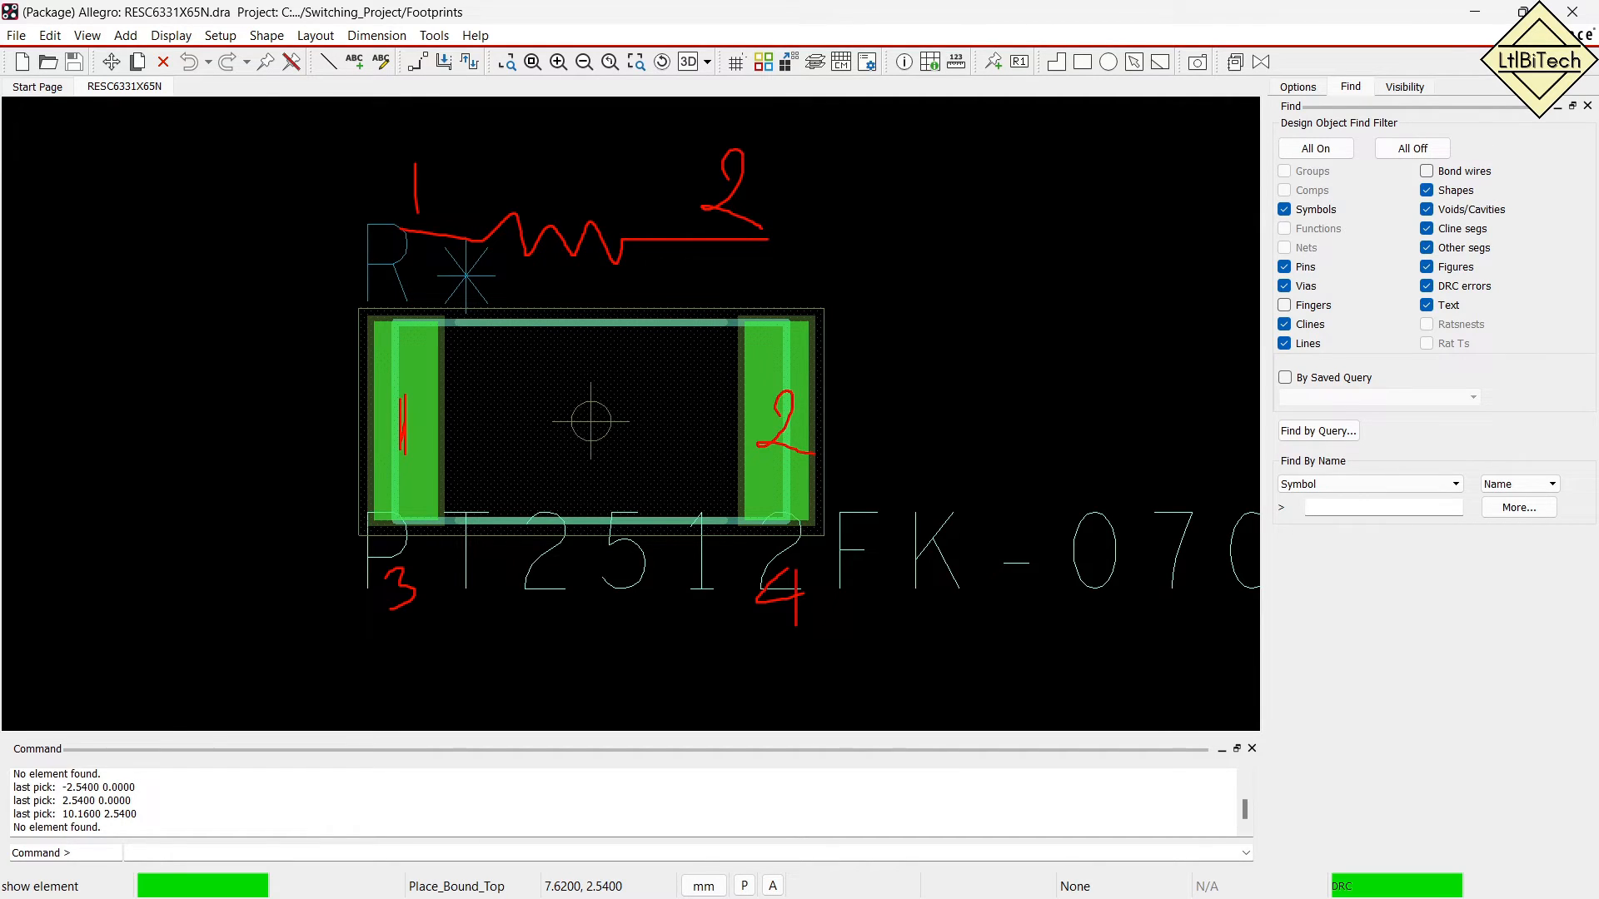
pyautogui.moveTo(398, 546)
pyautogui.mouseDown()
pyautogui.moveTo(373, 583)
pyautogui.moveTo(379, 553)
pyautogui.mouseUp()
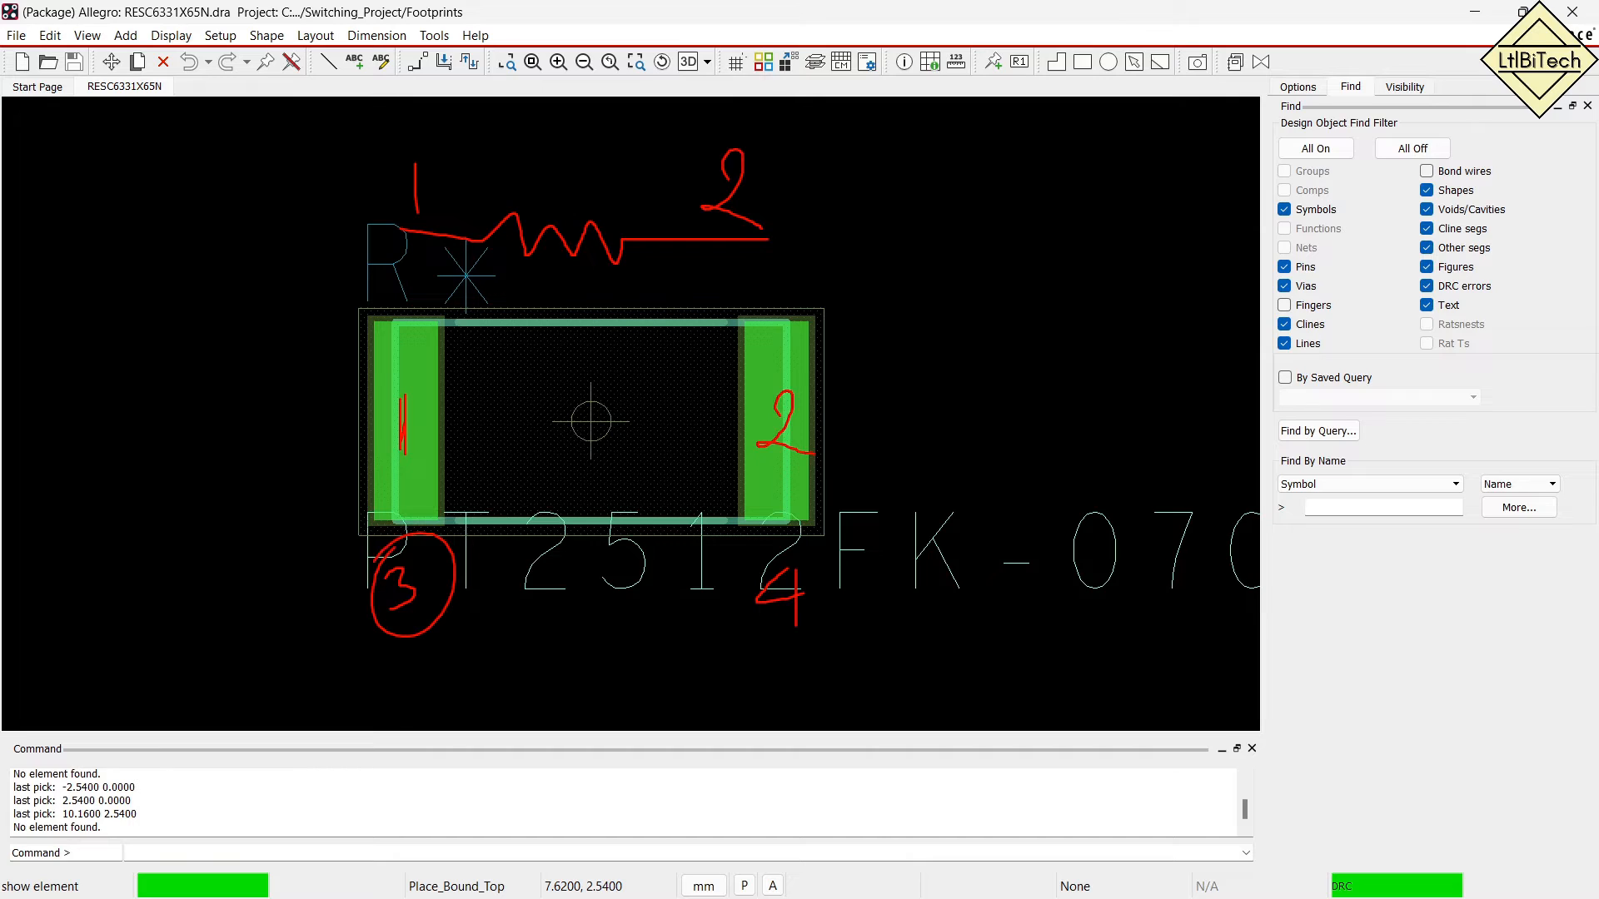
pyautogui.moveTo(418, 141)
pyautogui.mouseDown()
pyautogui.moveTo(435, 158)
pyautogui.moveTo(398, 171)
pyautogui.mouseUp()
pyautogui.moveTo(333, 376)
pyautogui.mouseDown()
pyautogui.moveTo(274, 454)
pyautogui.moveTo(335, 467)
pyautogui.mouseUp()
pyautogui.moveTo(745, 614)
pyautogui.mouseDown()
pyautogui.moveTo(832, 607)
pyautogui.moveTo(736, 620)
pyautogui.mouseUp()
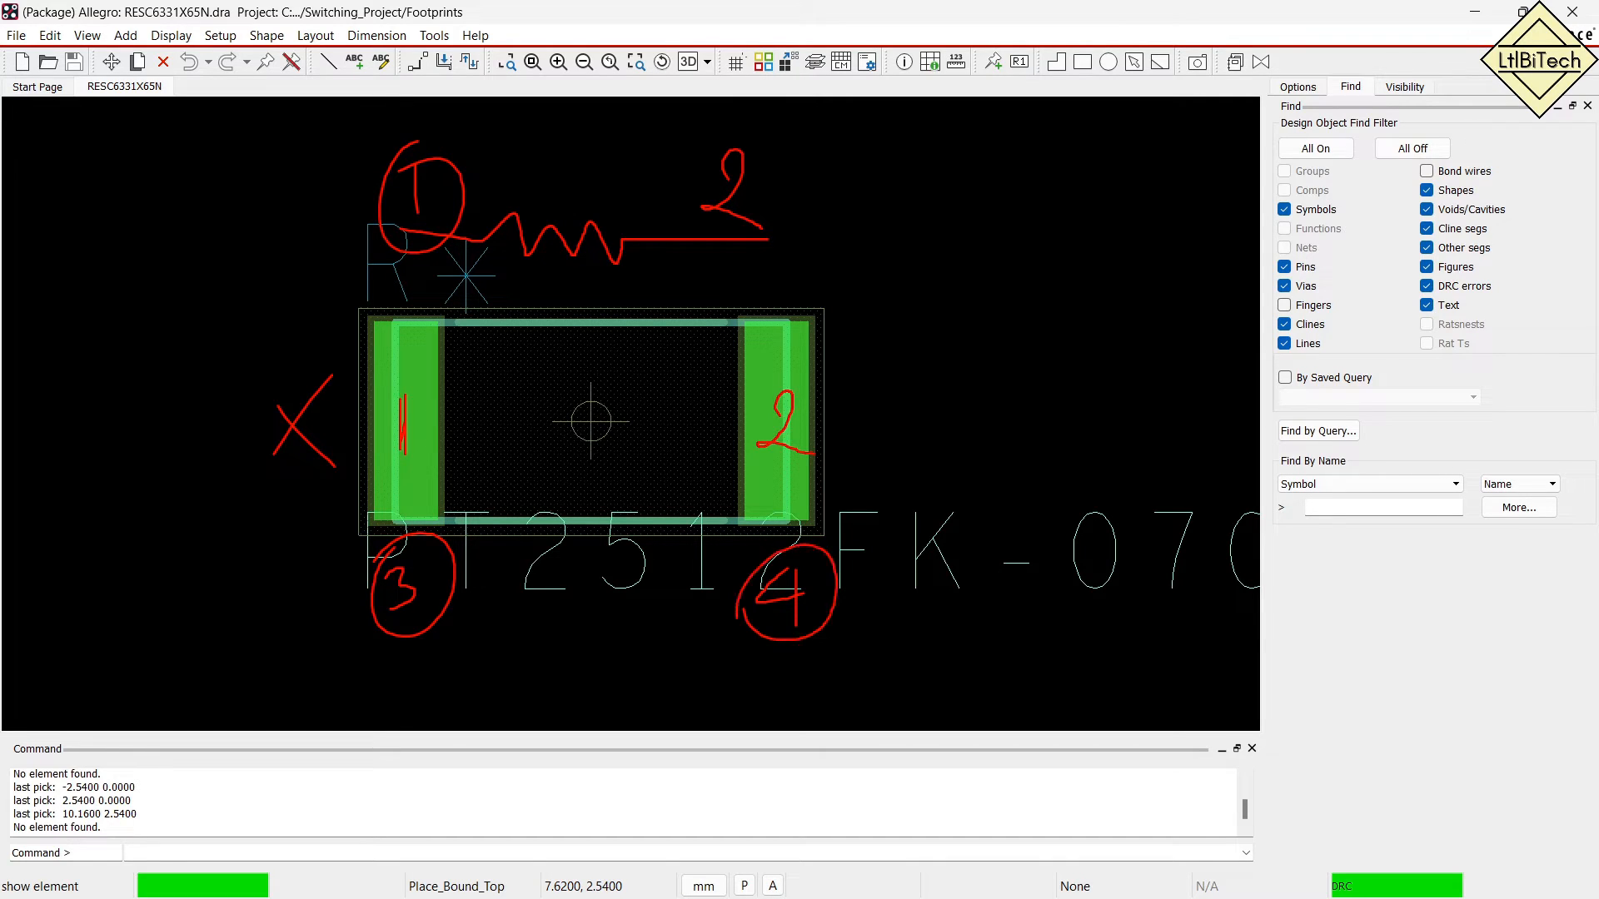
pyautogui.moveTo(729, 117)
pyautogui.mouseDown()
pyautogui.moveTo(760, 223)
pyautogui.moveTo(764, 340)
pyautogui.mouseUp()
pyautogui.moveTo(763, 291); pyautogui.dragTo(812, 318)
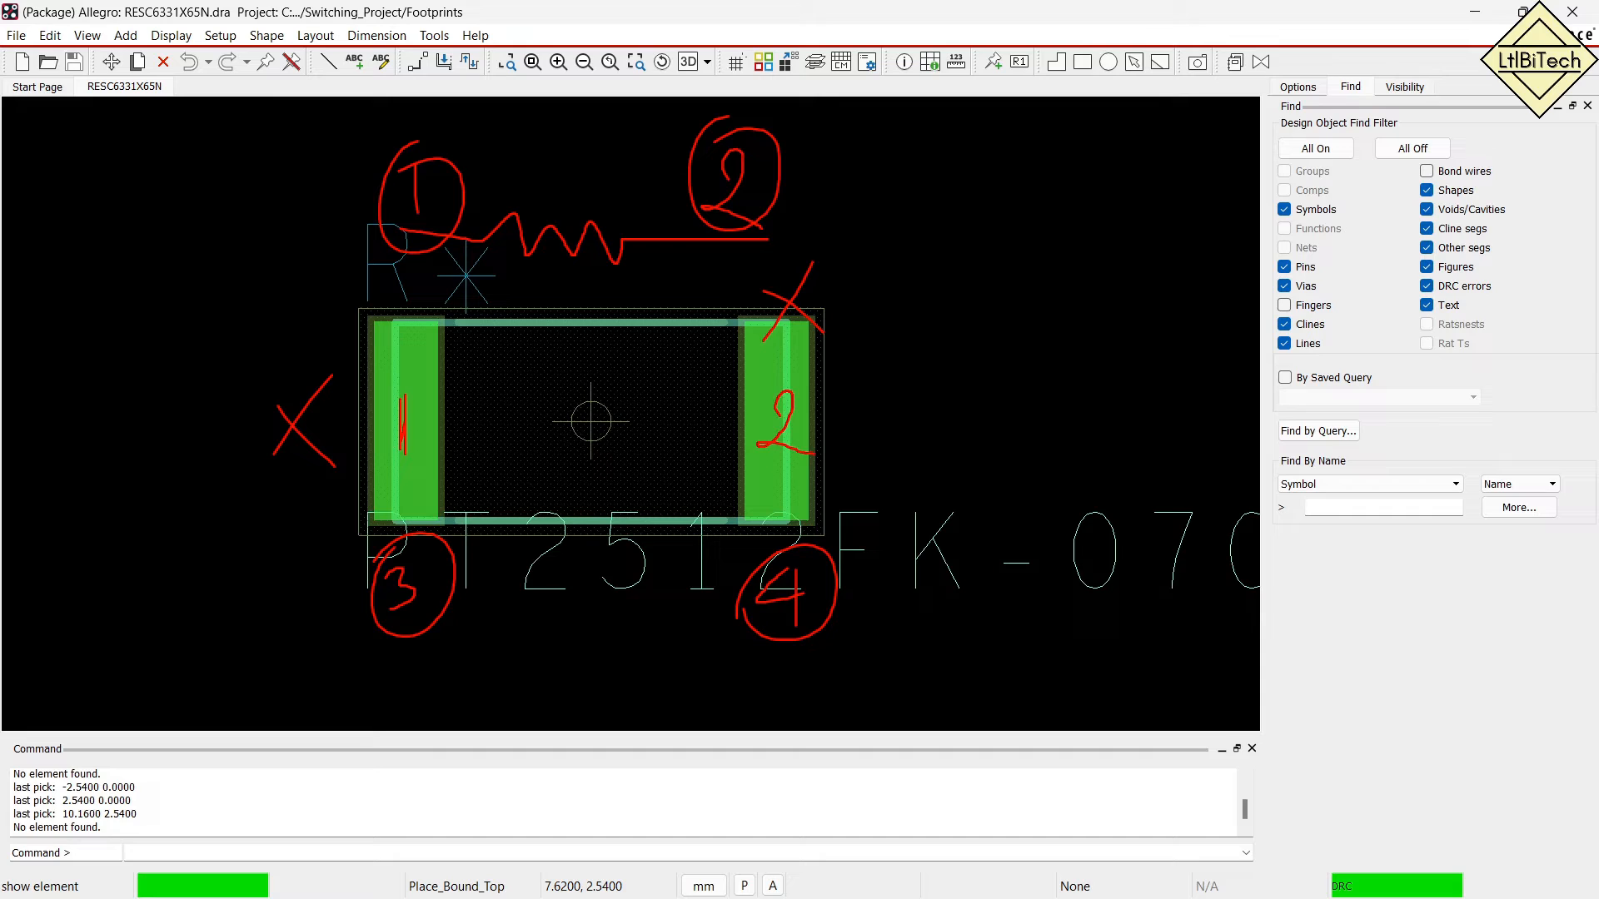
pyautogui.moveTo(639, 356); pyautogui.dragTo(567, 457)
pyautogui.moveTo(550, 379); pyautogui.dragTo(664, 466)
pyautogui.press('Escape')
pyautogui.moveTo(396, 176)
pyautogui.mouseDown()
pyautogui.moveTo(622, 216)
pyautogui.moveTo(778, 199)
pyautogui.mouseUp()
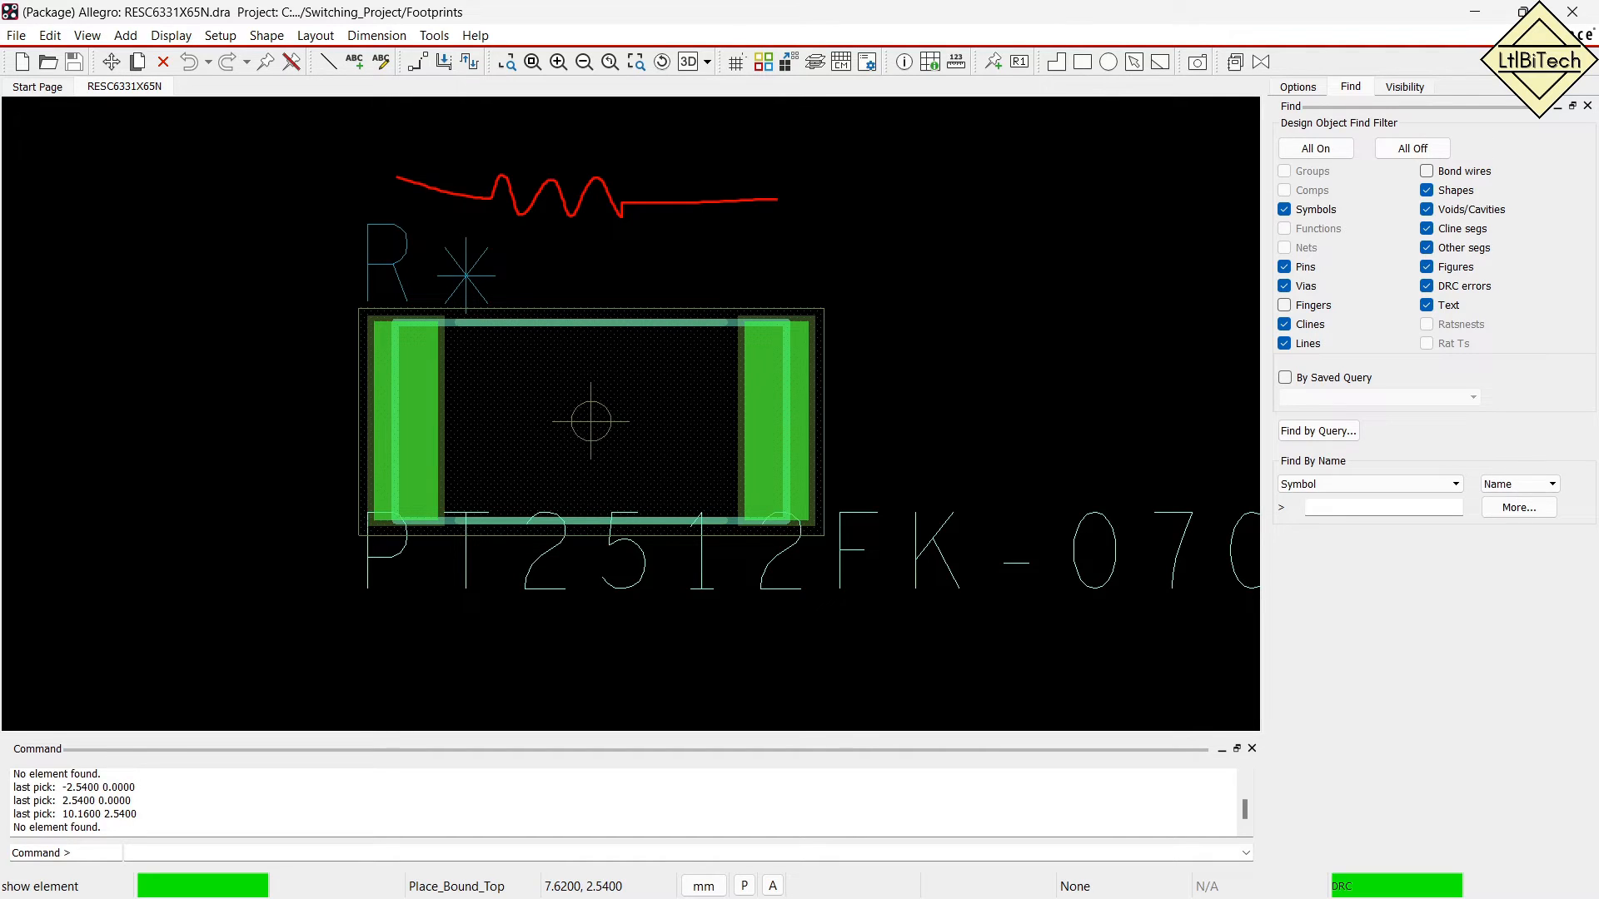
pyautogui.moveTo(398, 384)
pyautogui.mouseDown()
pyautogui.moveTo(398, 431)
pyautogui.moveTo(394, 403)
pyautogui.mouseUp()
pyautogui.moveTo(761, 410)
pyautogui.mouseDown()
pyautogui.moveTo(766, 447)
pyautogui.moveTo(805, 456)
pyautogui.mouseUp()
pyautogui.moveTo(432, 152); pyautogui.dragTo(433, 189)
pyautogui.moveTo(709, 143); pyautogui.dragTo(813, 148)
pyautogui.press('Escape')
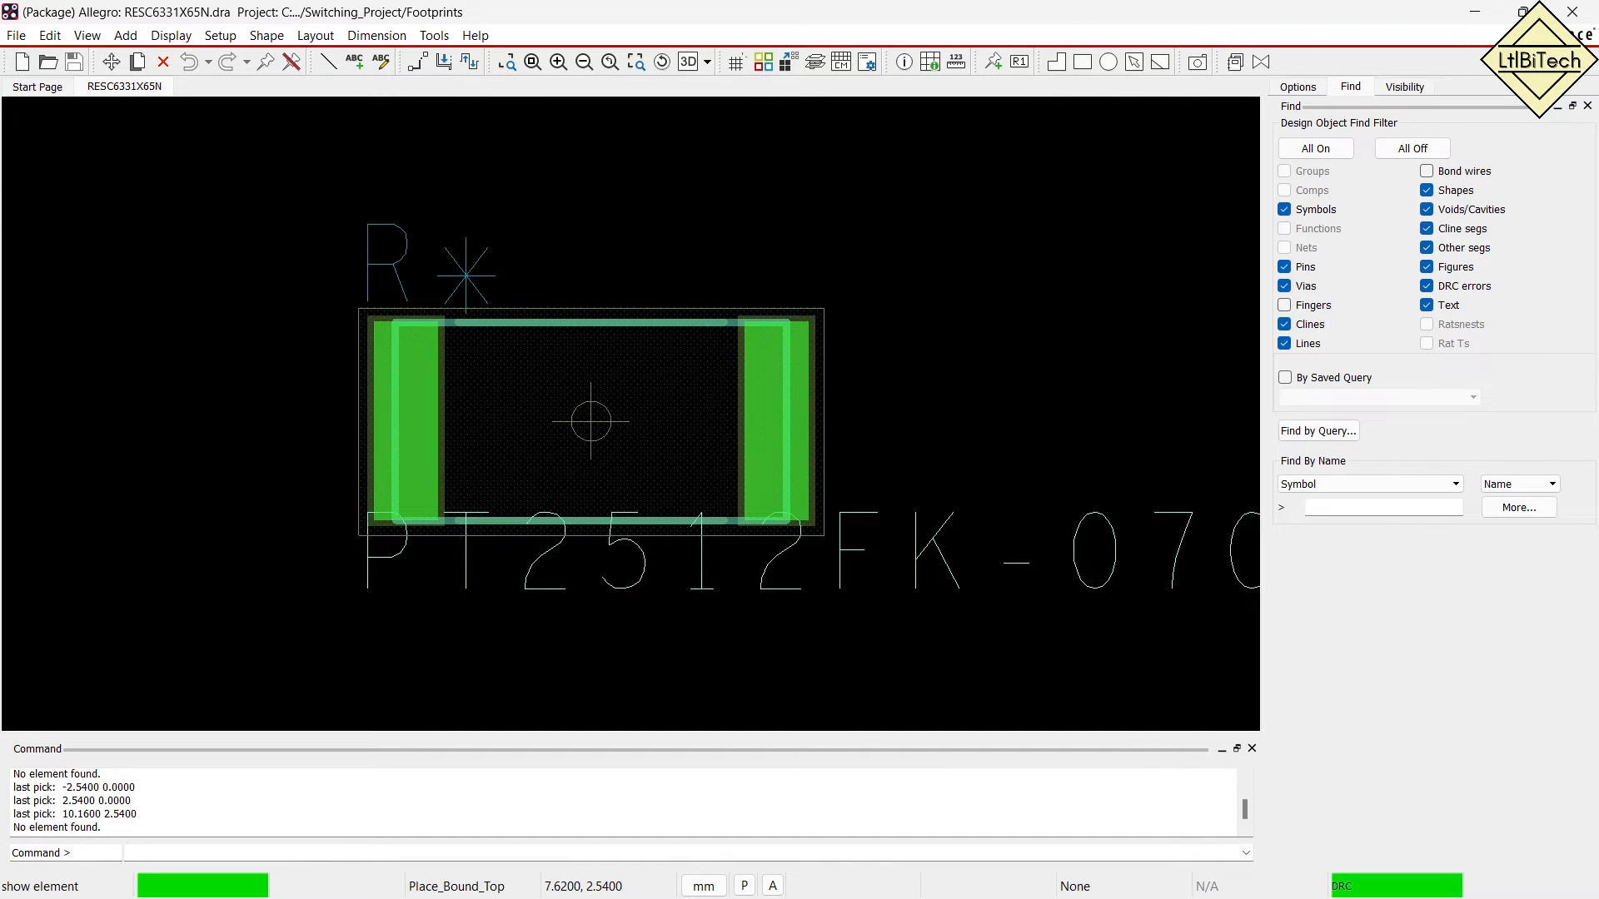
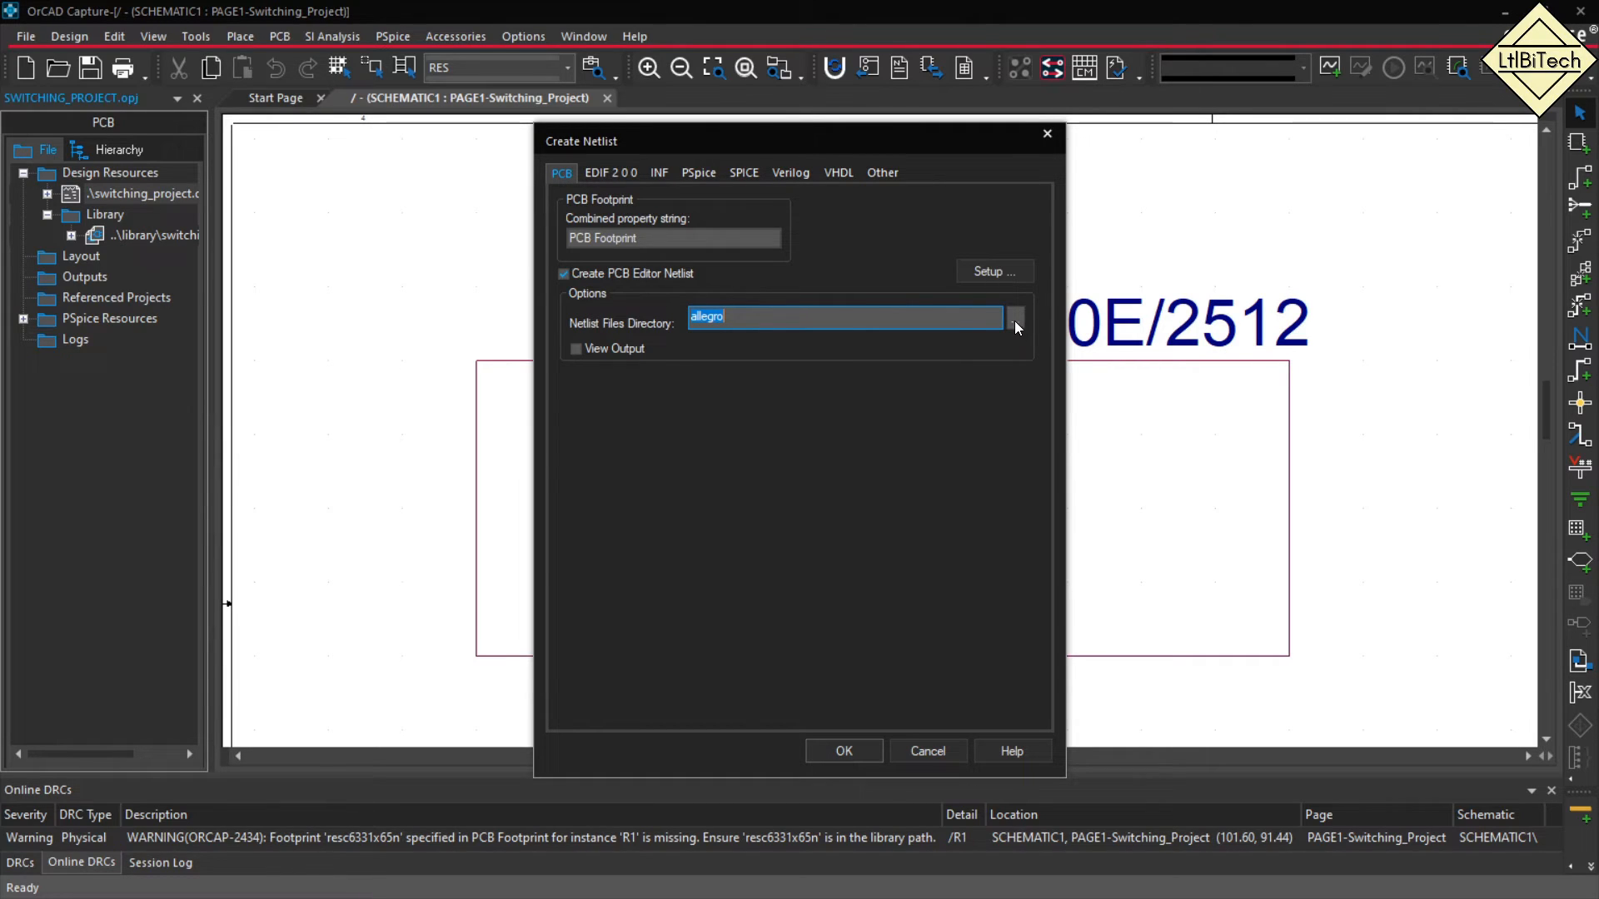
# In OrCAD Capture, generate the PCB Editor netlist into the allegro directory, agreeing to create that folder.
pyautogui.click(853, 753)
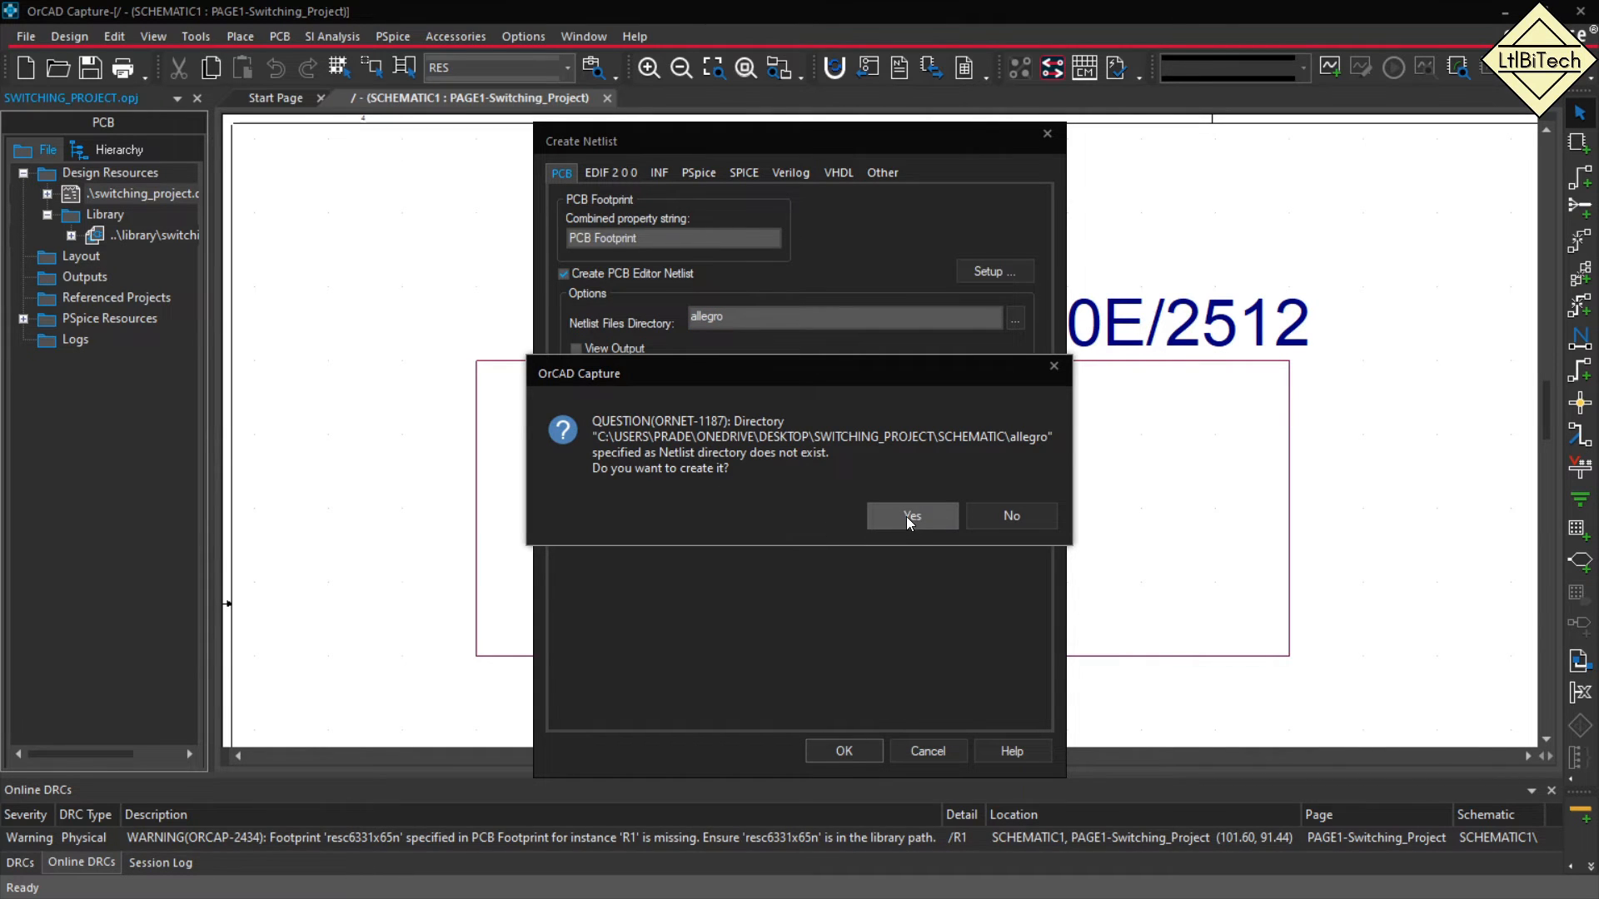
pyautogui.click(906, 516)
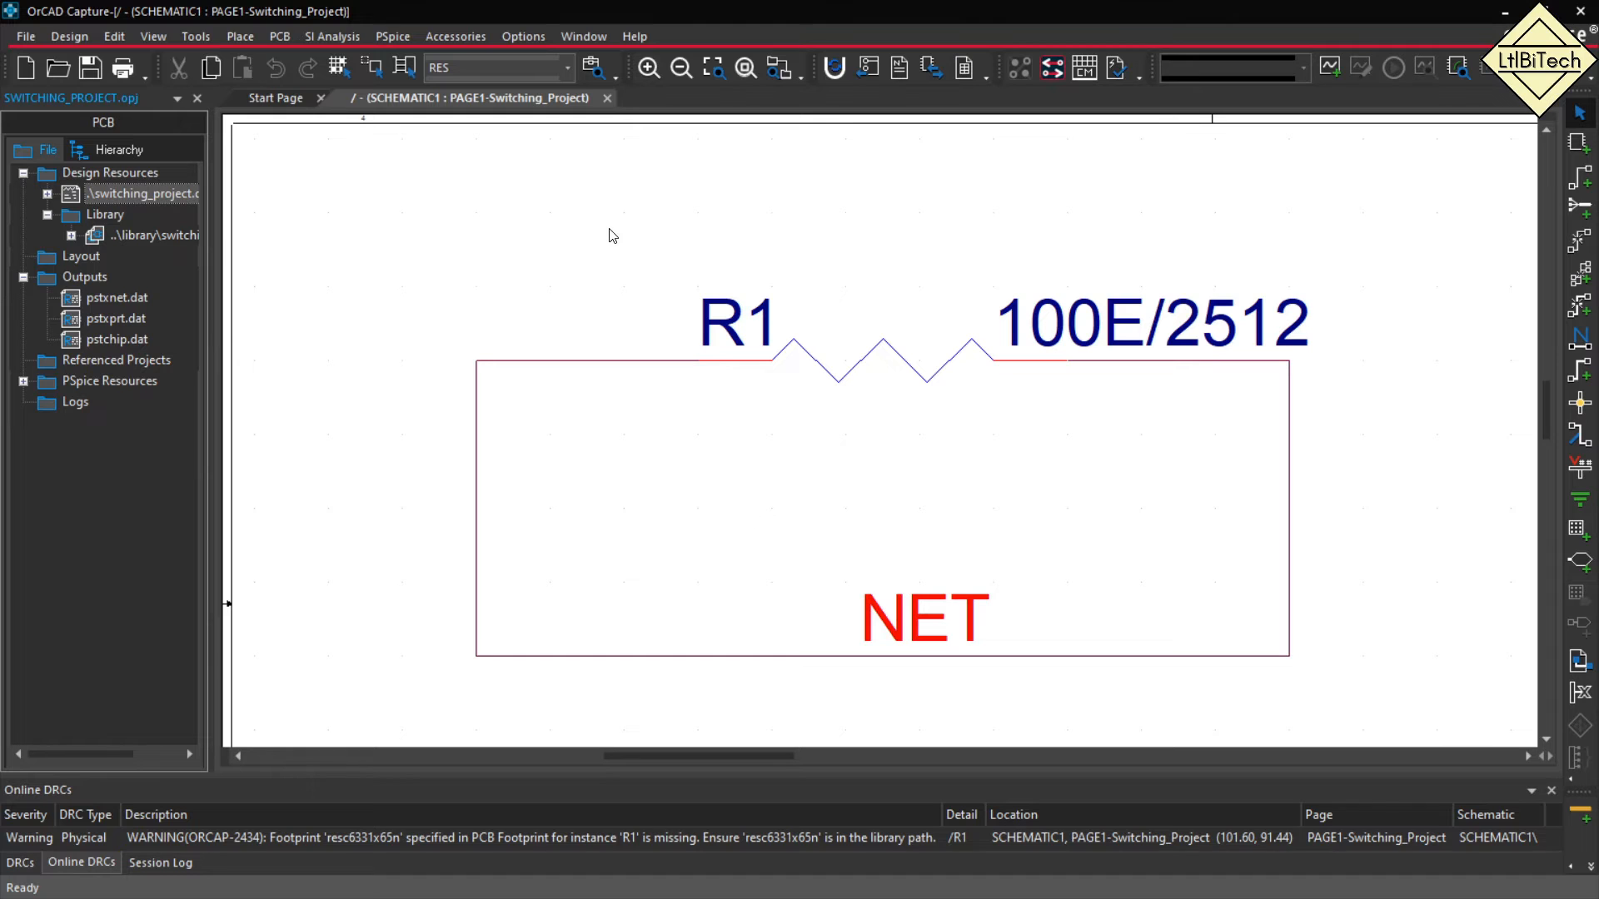
# Widen the project tree and review the generated output files pstxnet.dat, pstxprt.dat and pstchip.dat.
pyautogui.moveTo(213, 304); pyautogui.dragTo(333, 305)
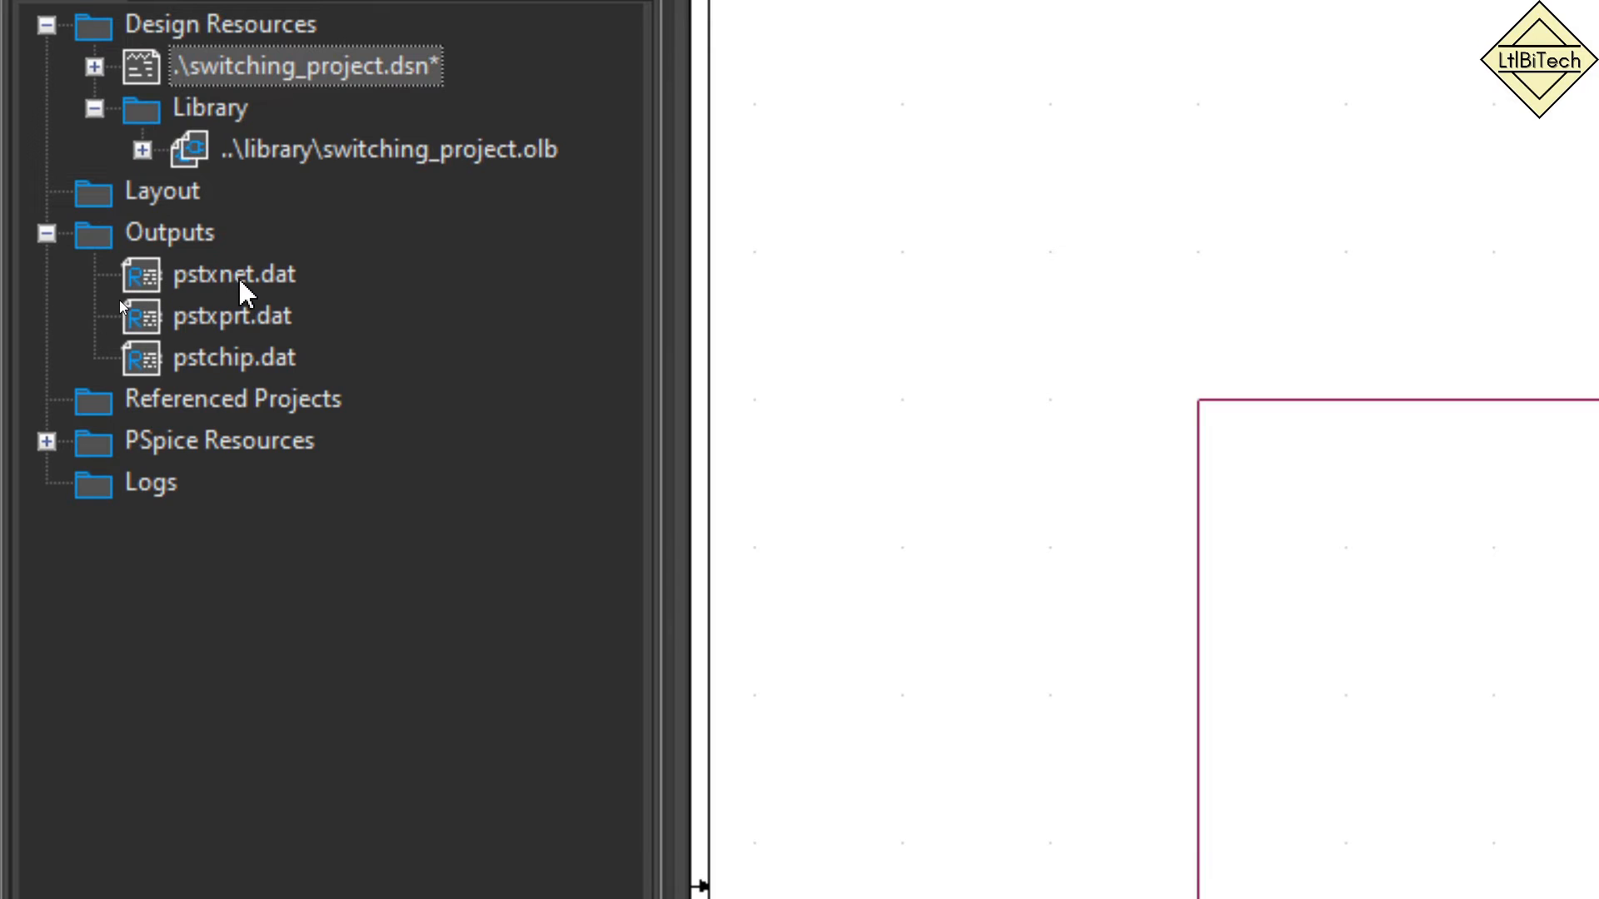
pyautogui.click(132, 295)
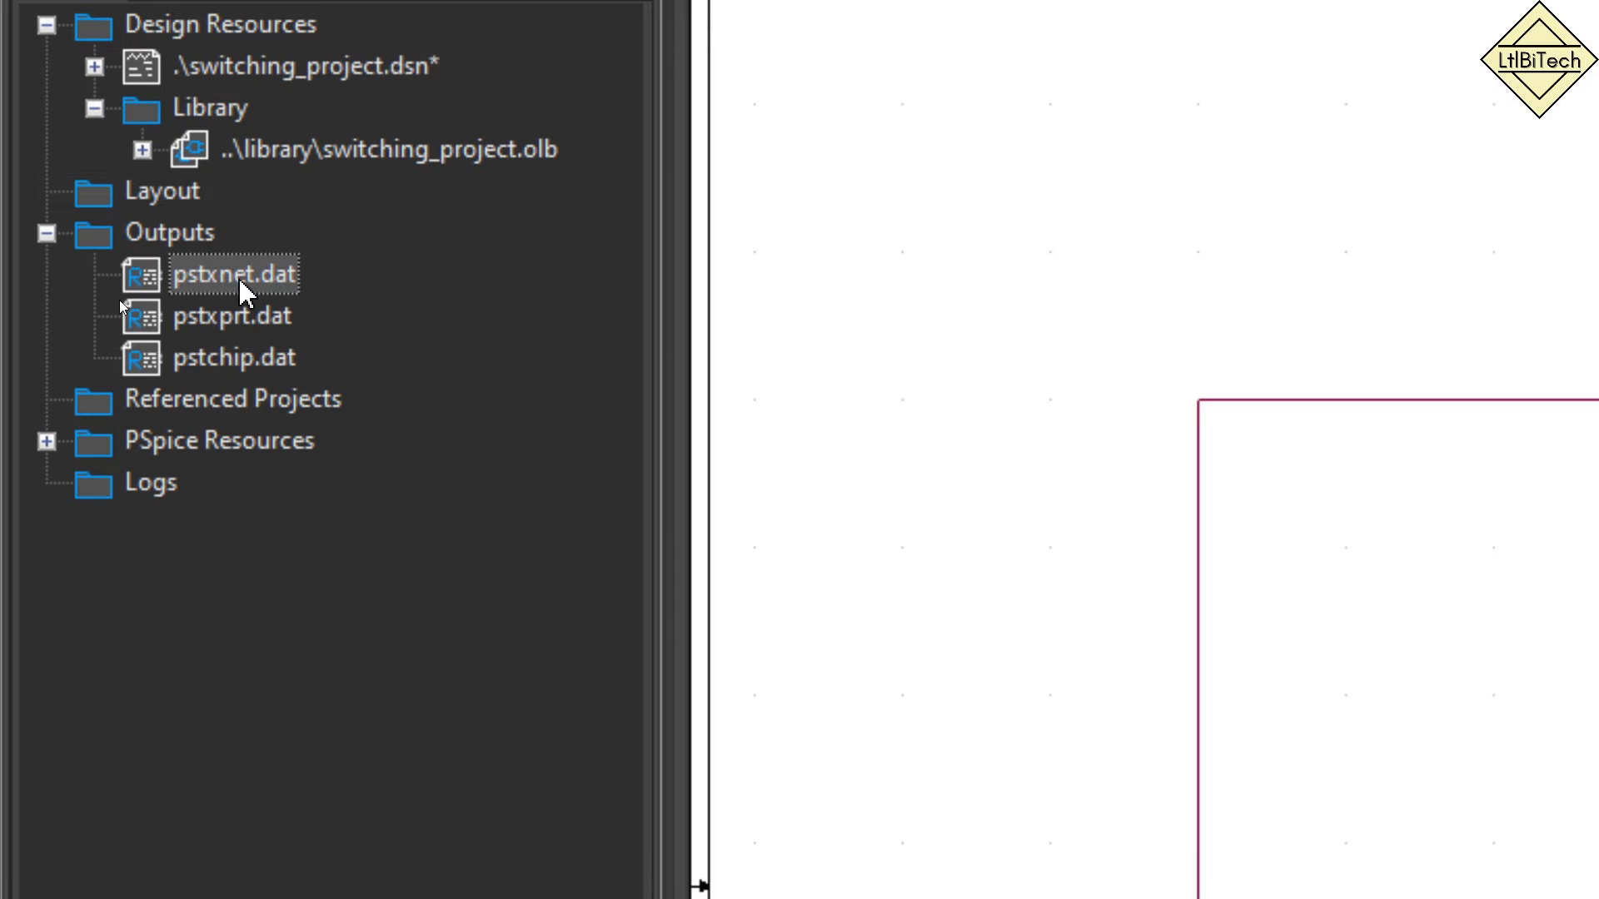
pyautogui.click(241, 316)
pyautogui.click(245, 358)
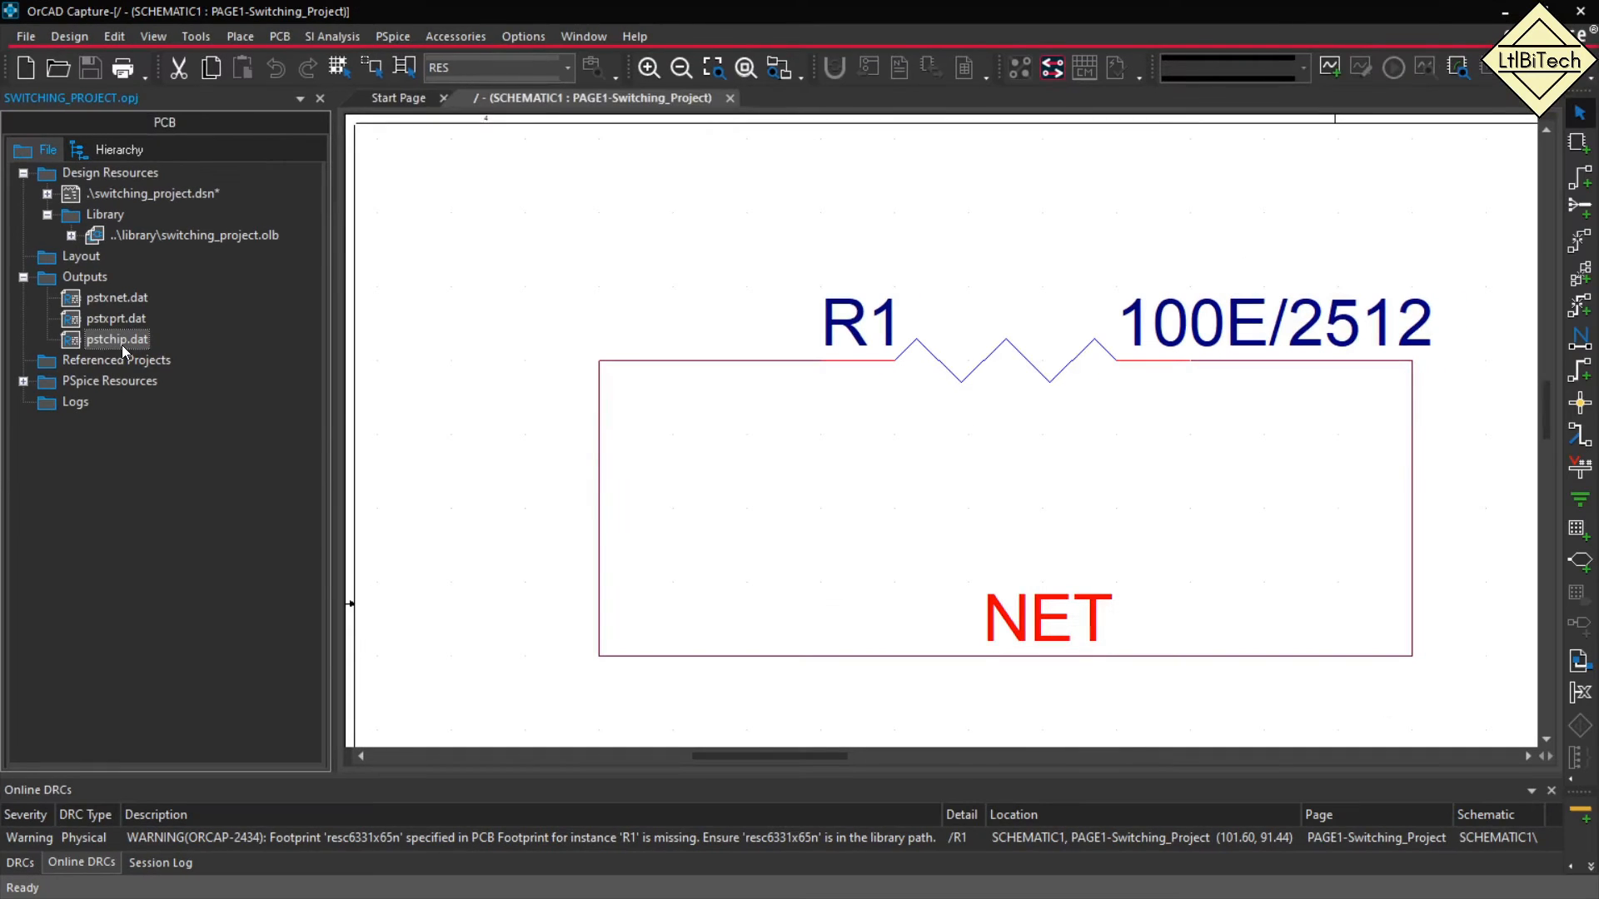
pyautogui.click(454, 425)
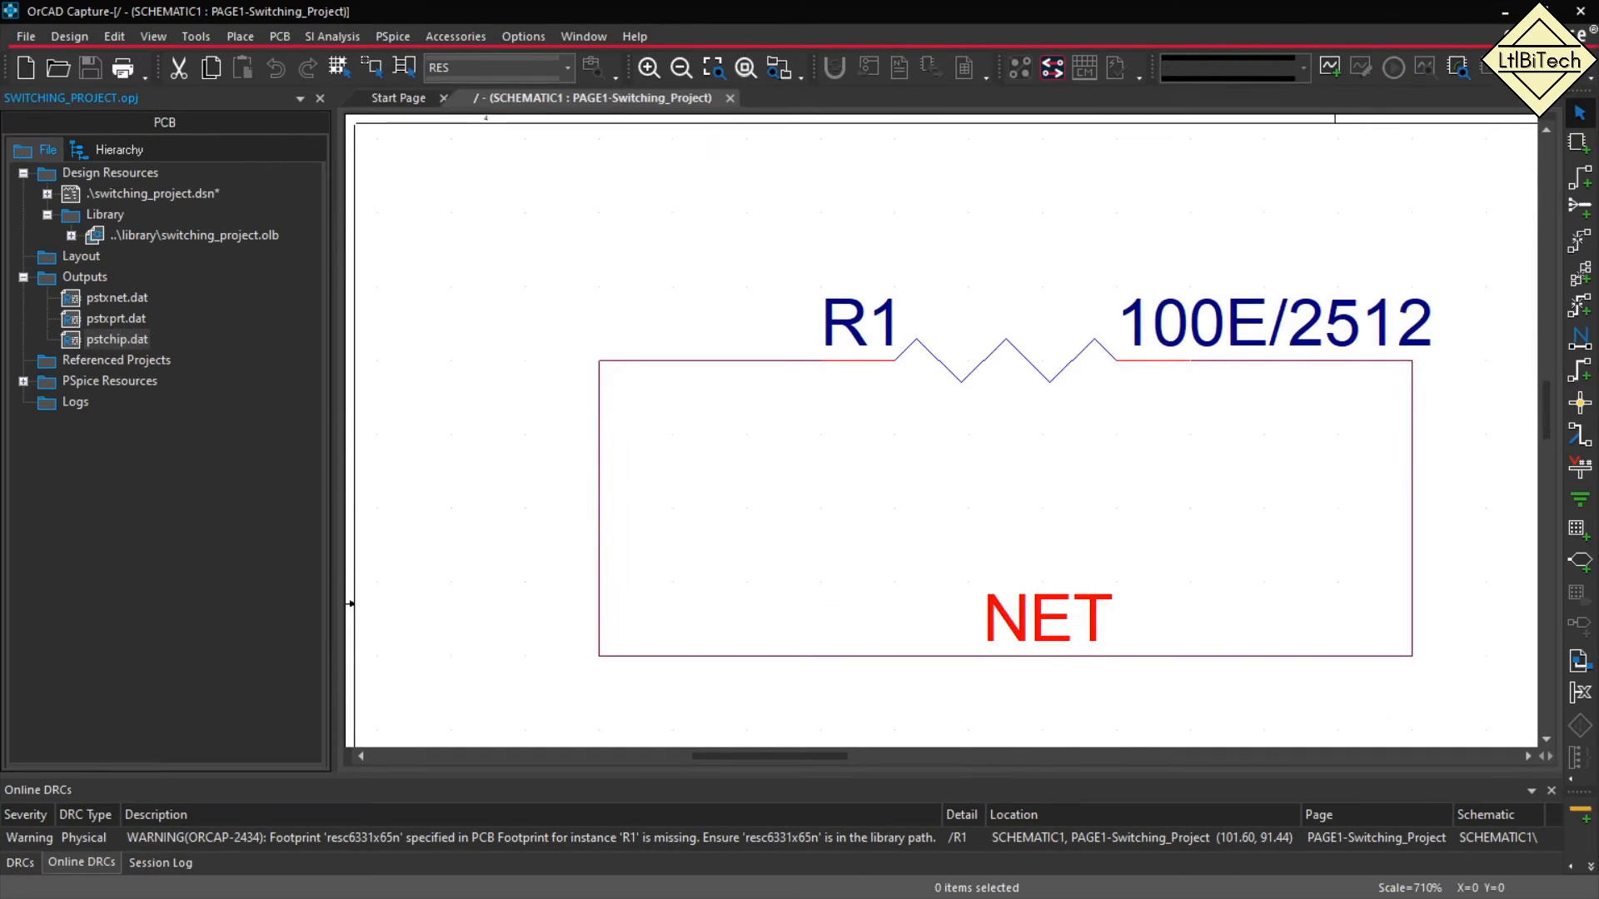
pyautogui.scroll(3, 454, 424)
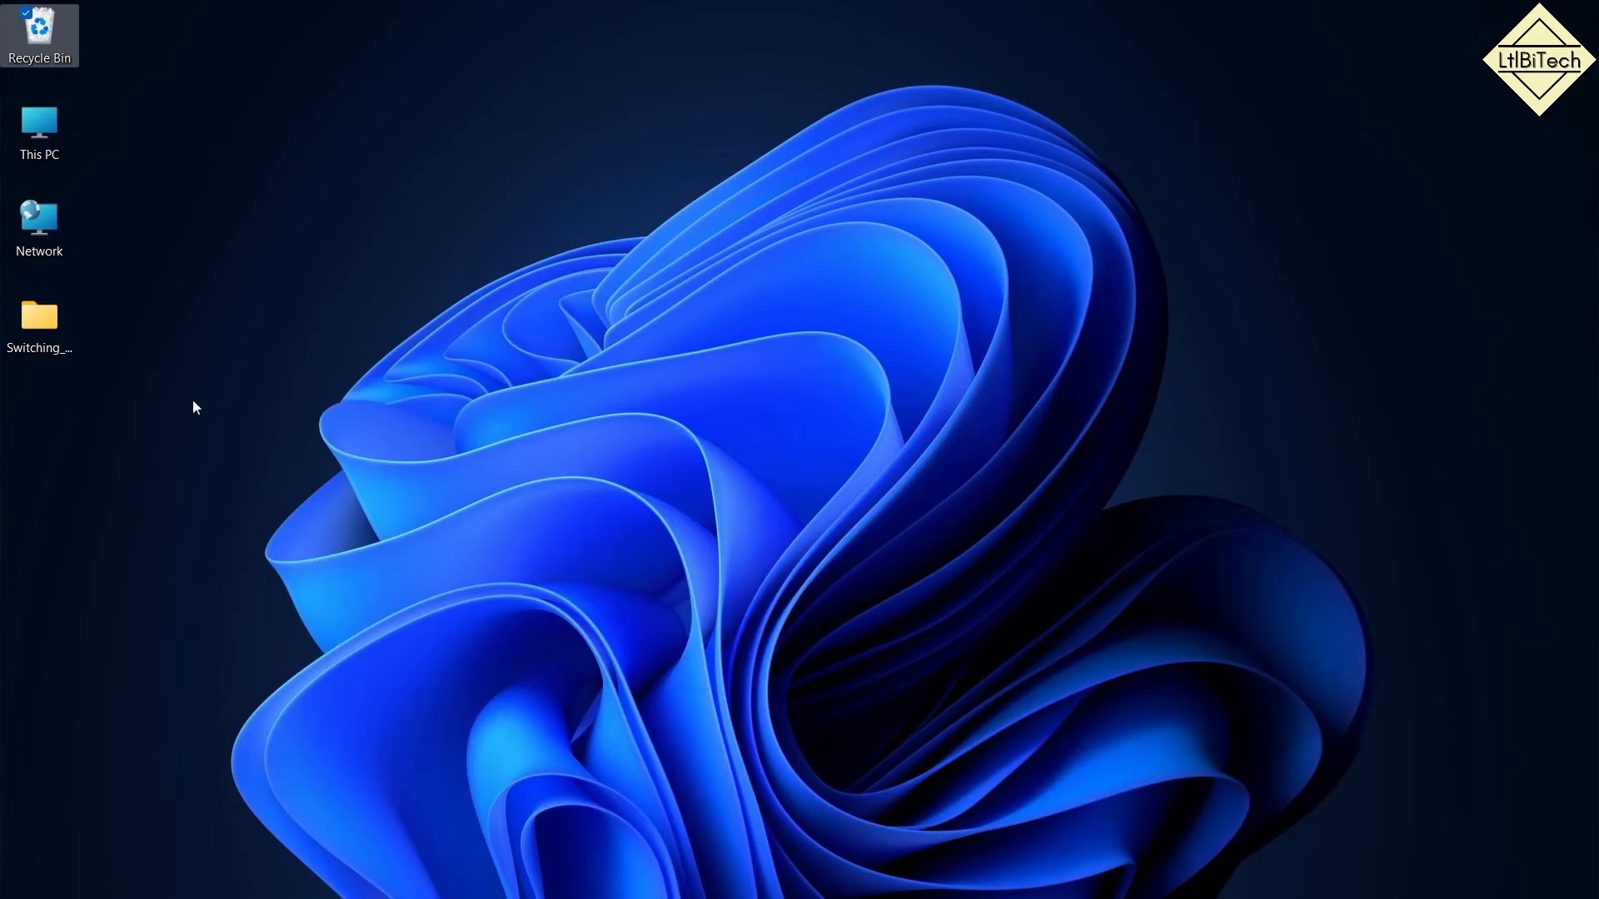
# In File Explorer, open the allegro folder inside Switching_Project's Schematic folder to check the netlist files.
pyautogui.click(38, 327)
pyautogui.doubleClick(38, 326)
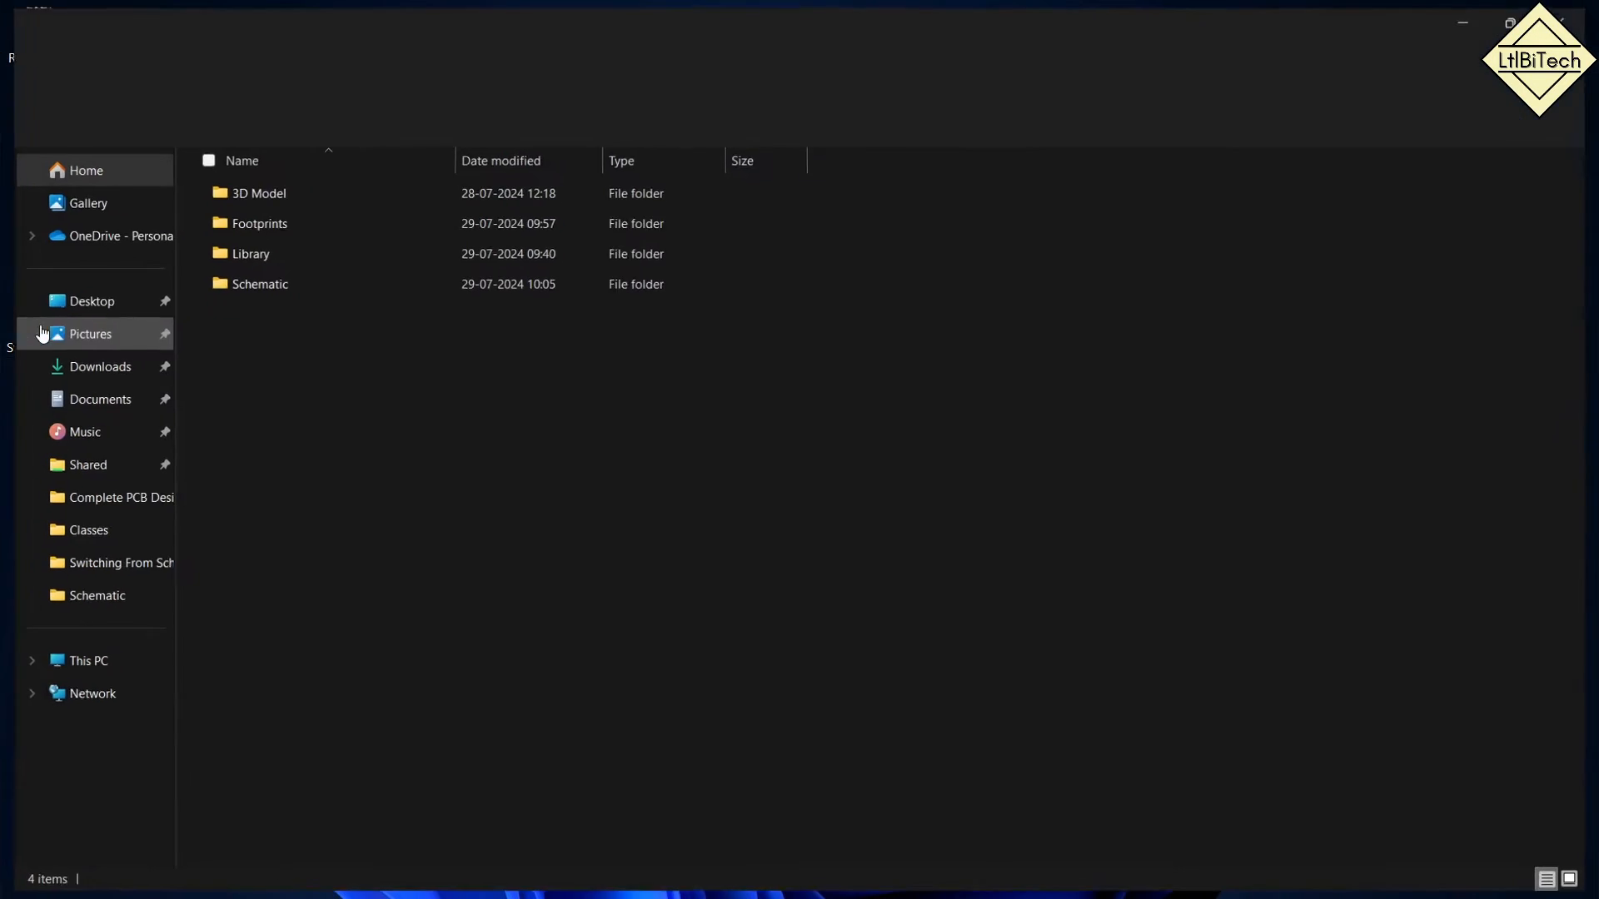
pyautogui.click(267, 282)
pyautogui.doubleClick(267, 281)
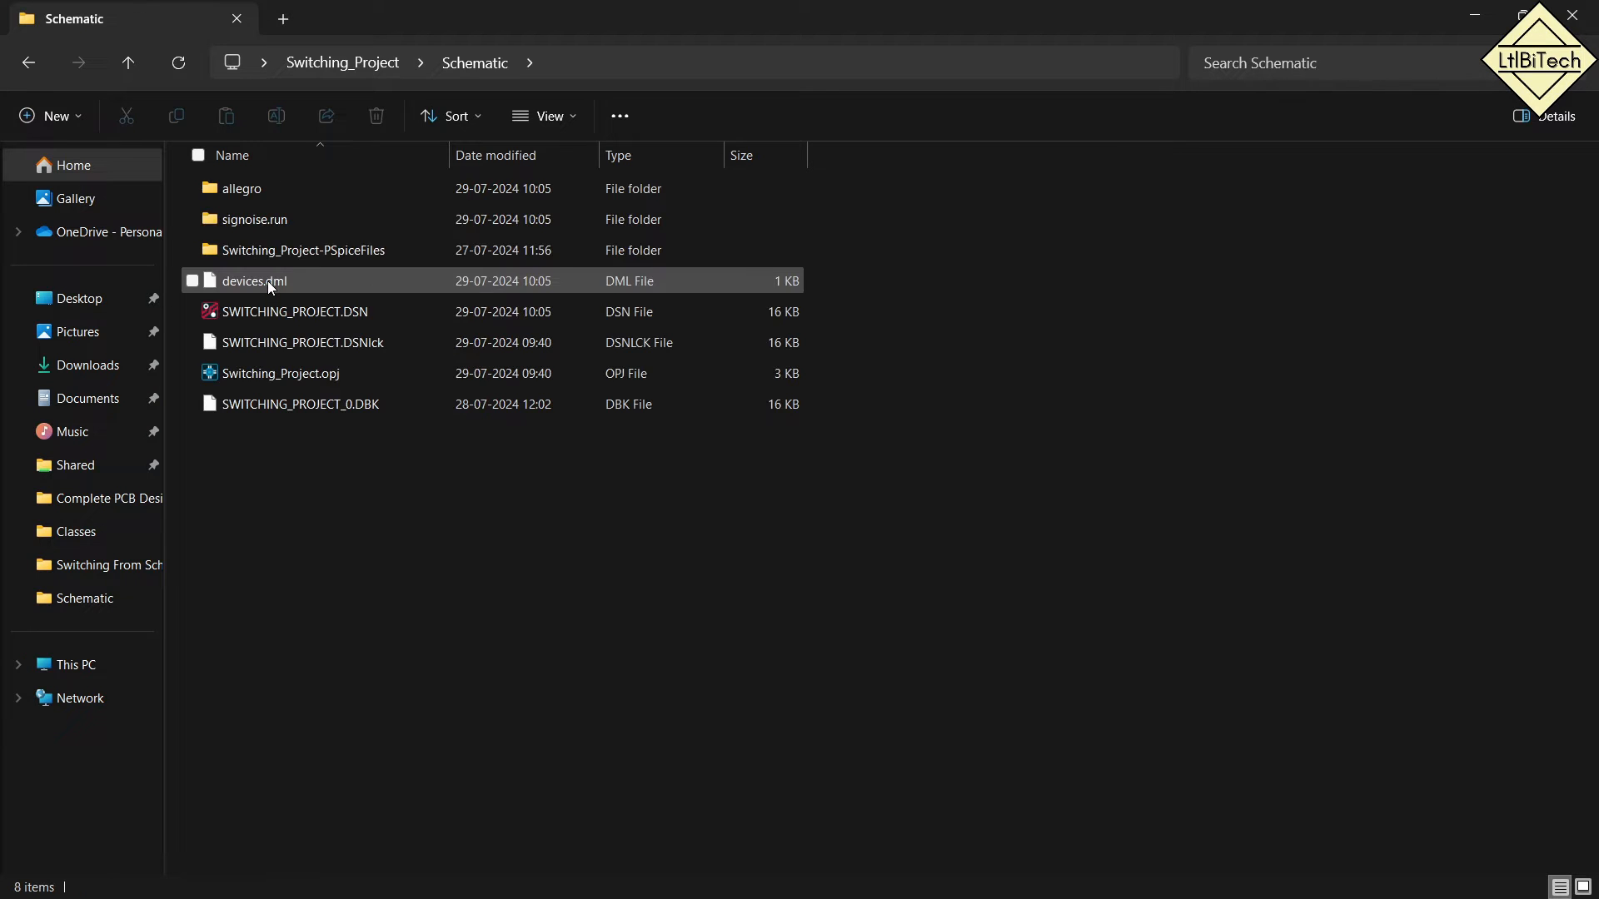
pyautogui.click(248, 193)
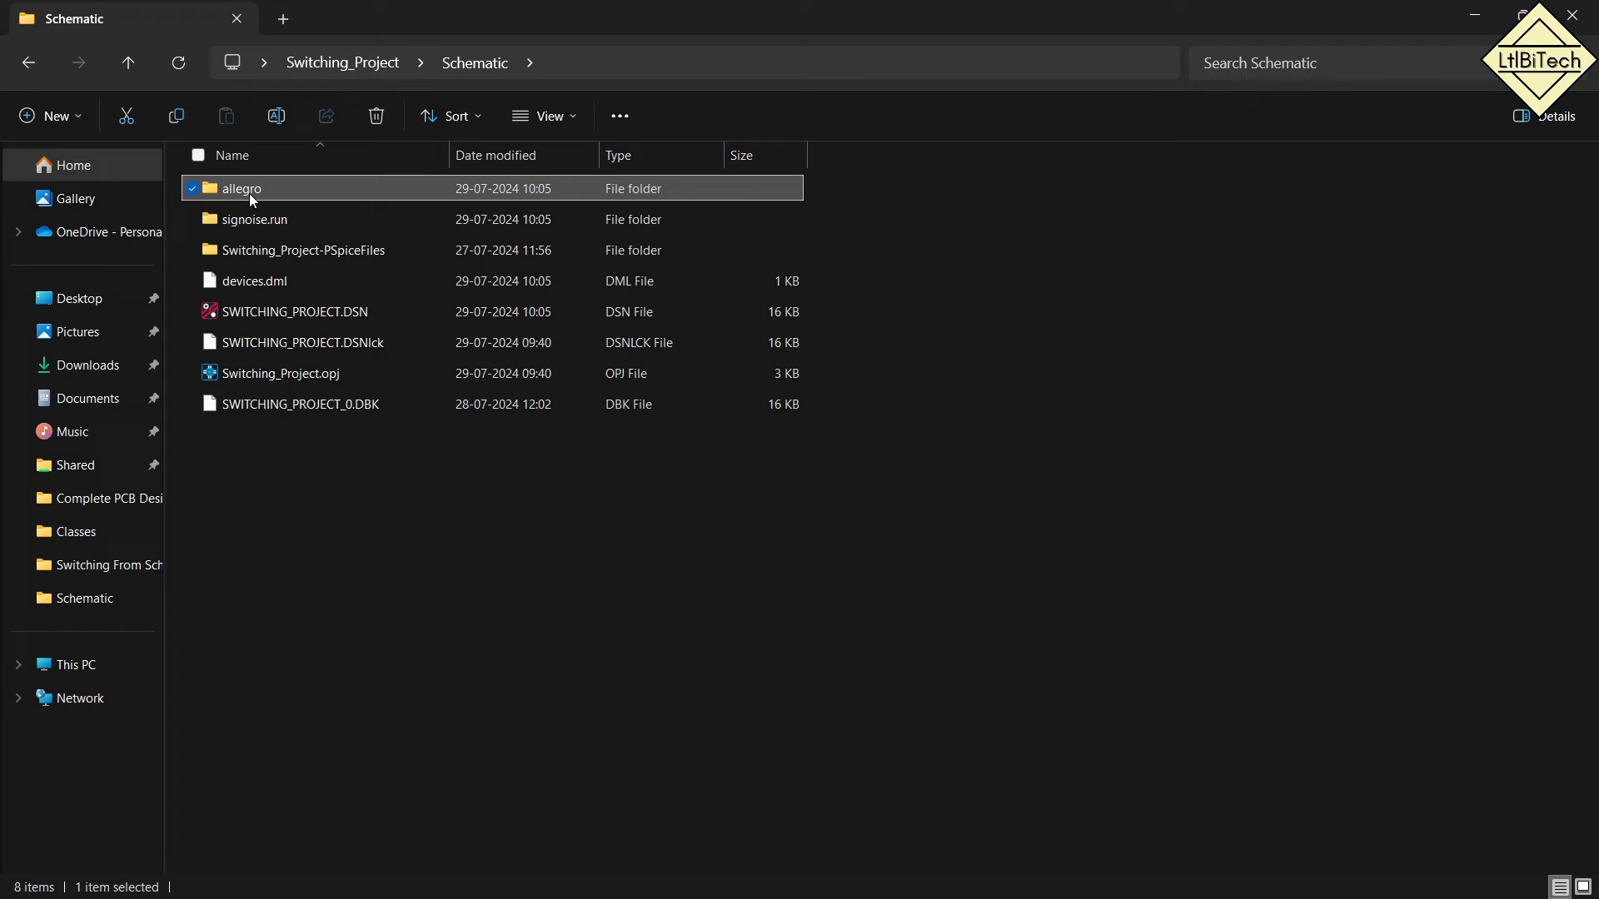
pyautogui.doubleClick(267, 191)
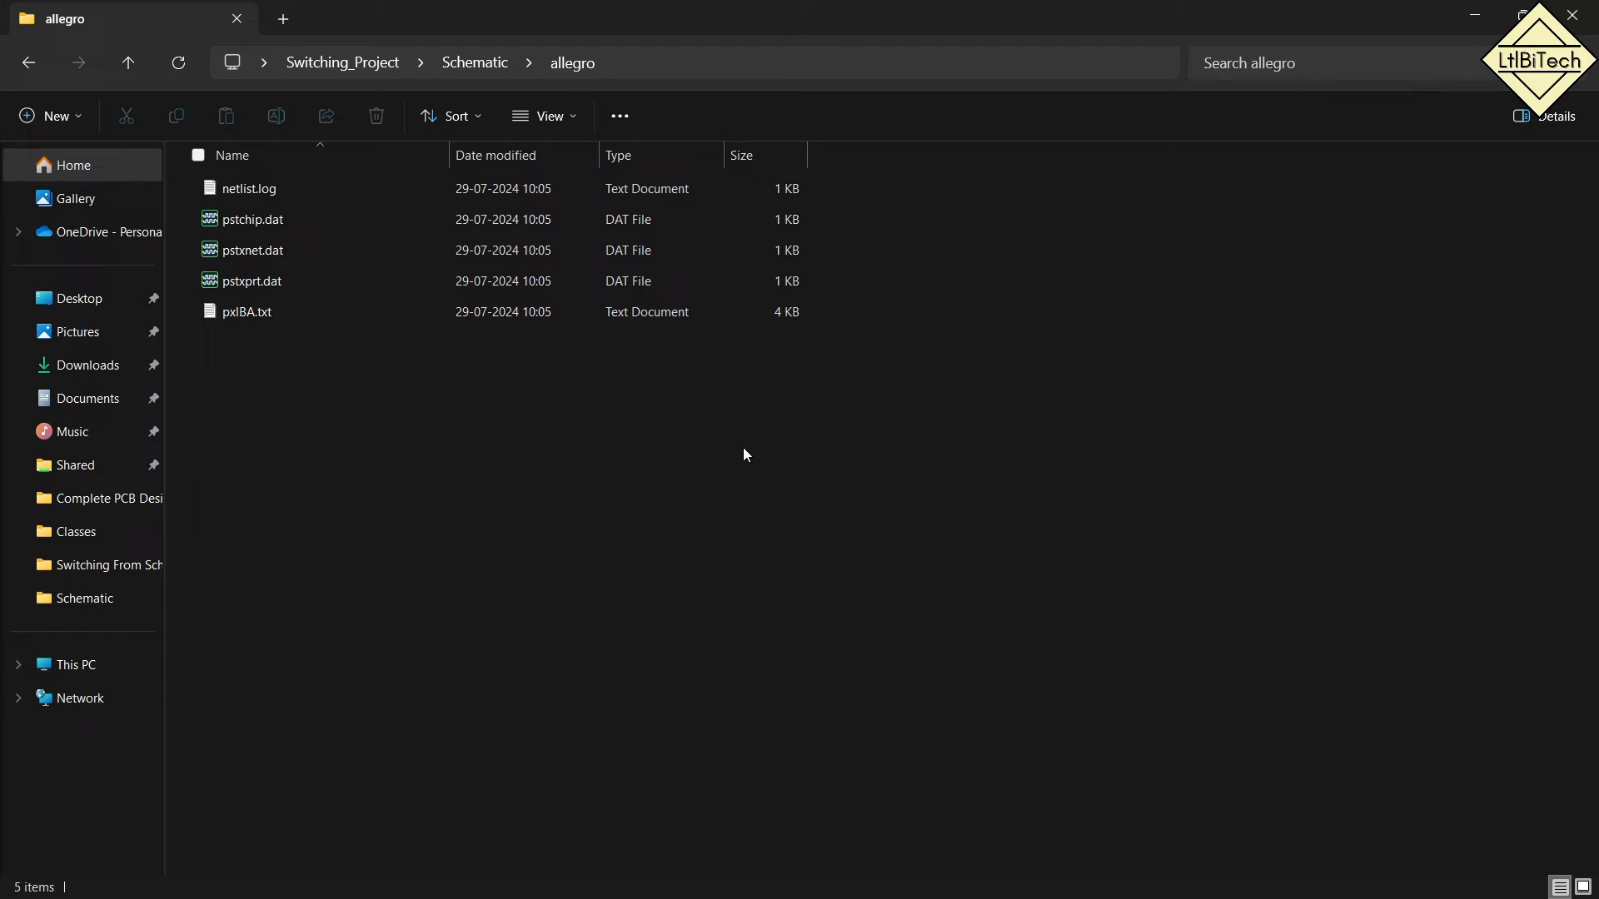
# Close the File Explorer window and switch back to the schematic page in OrCAD Capture.
pyautogui.click(1572, 15)
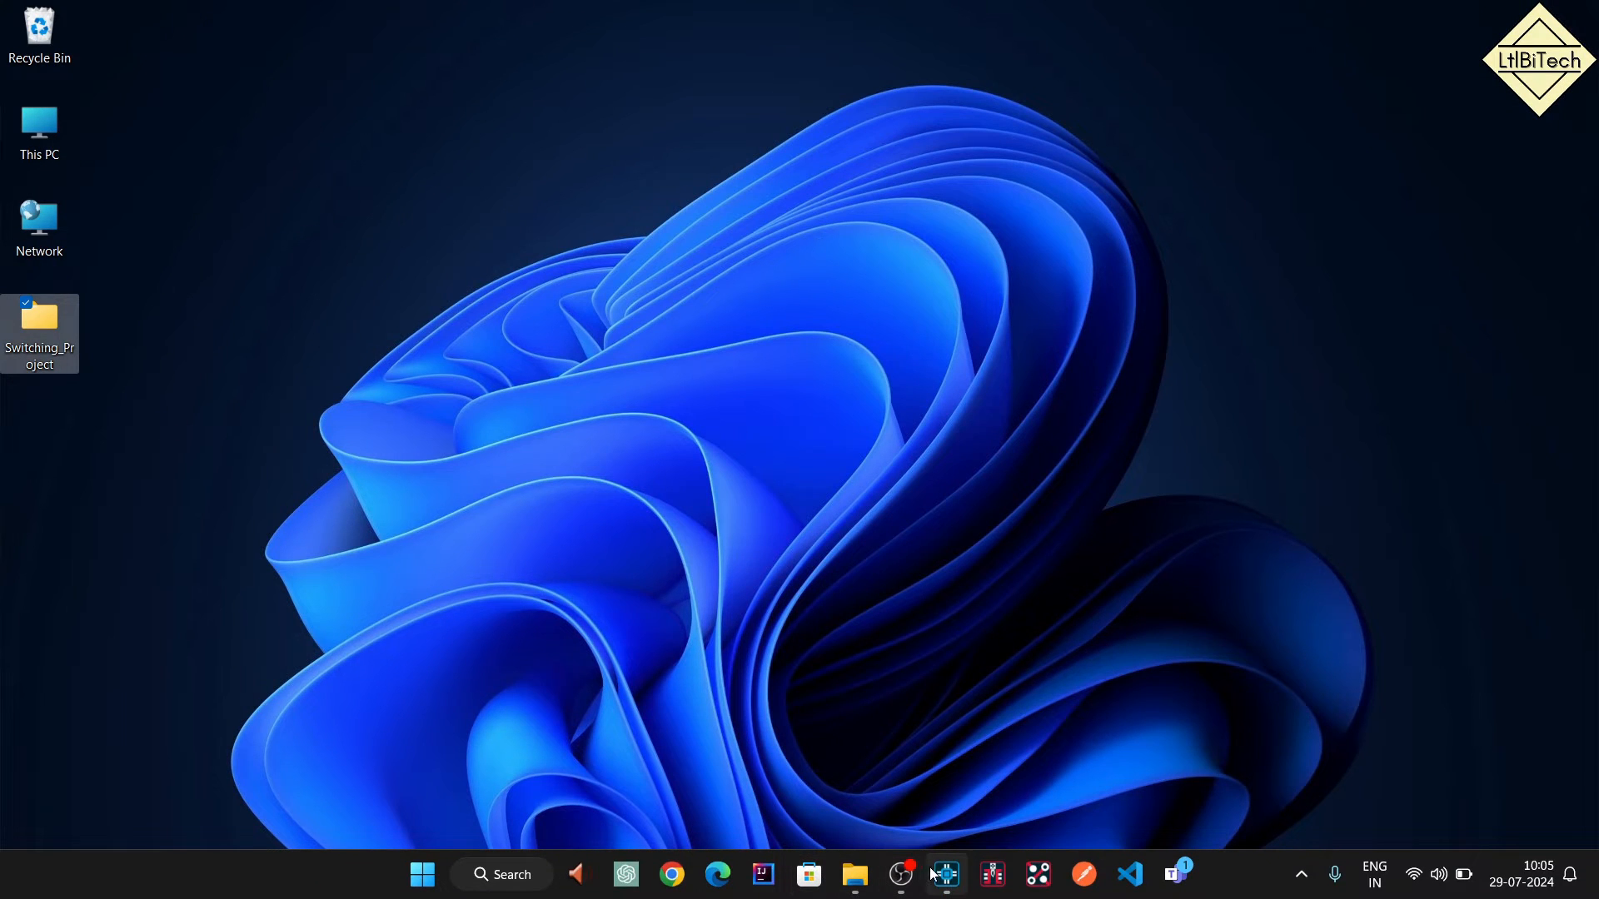
pyautogui.moveTo(947, 874)
pyautogui.click(936, 720)
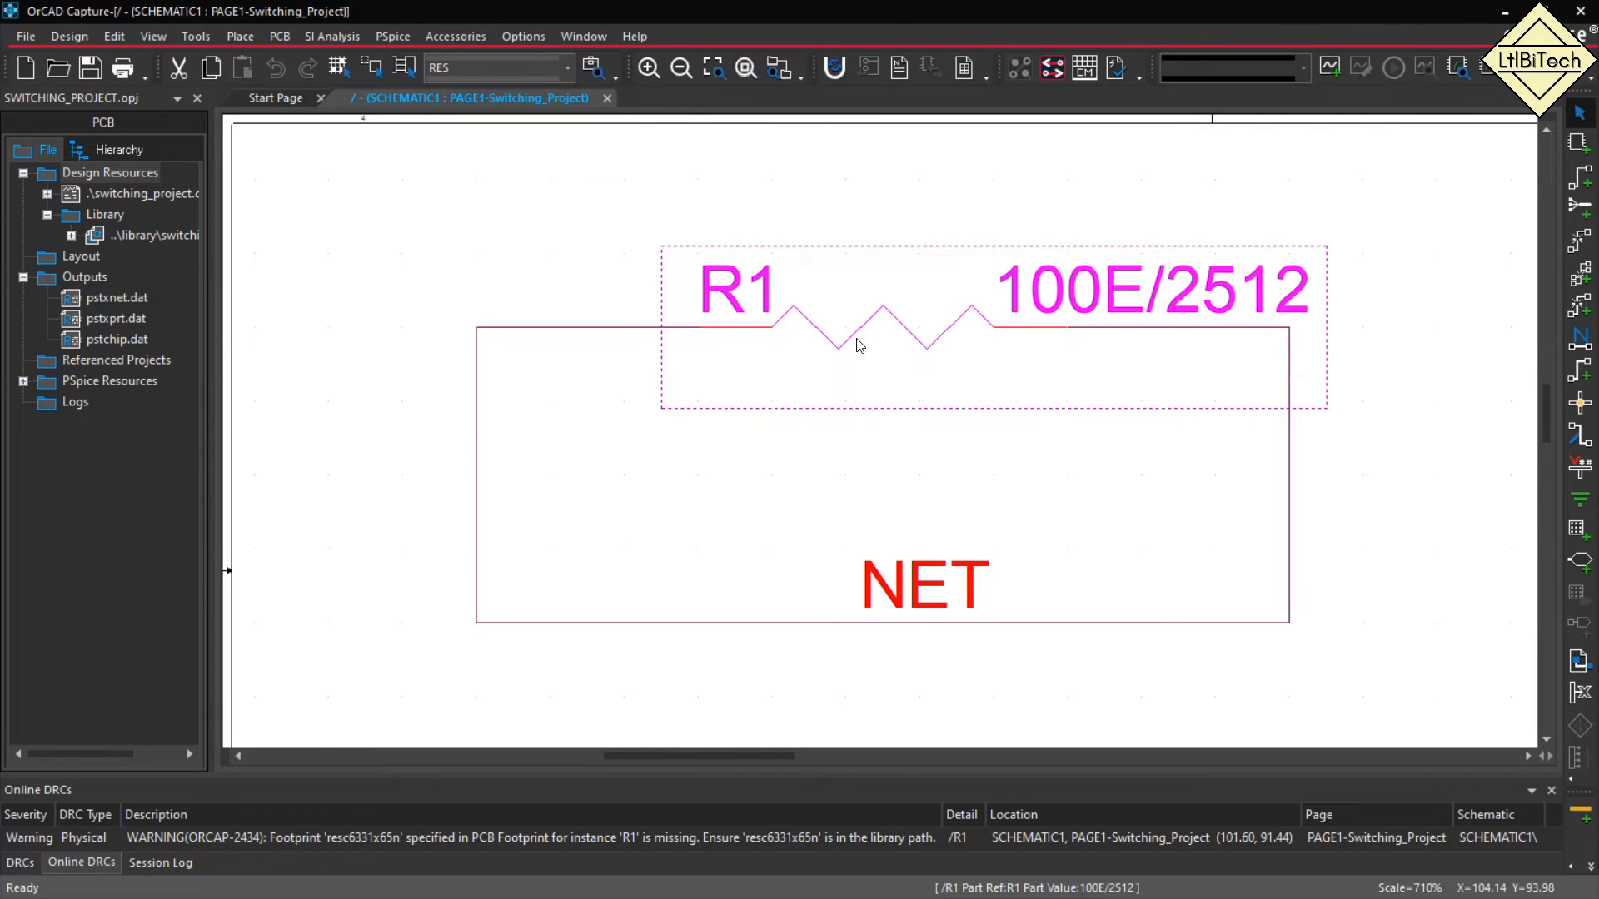
# Show the desktop and open the Switching_Project folder in File Explorer.
pyautogui.press('super+d')
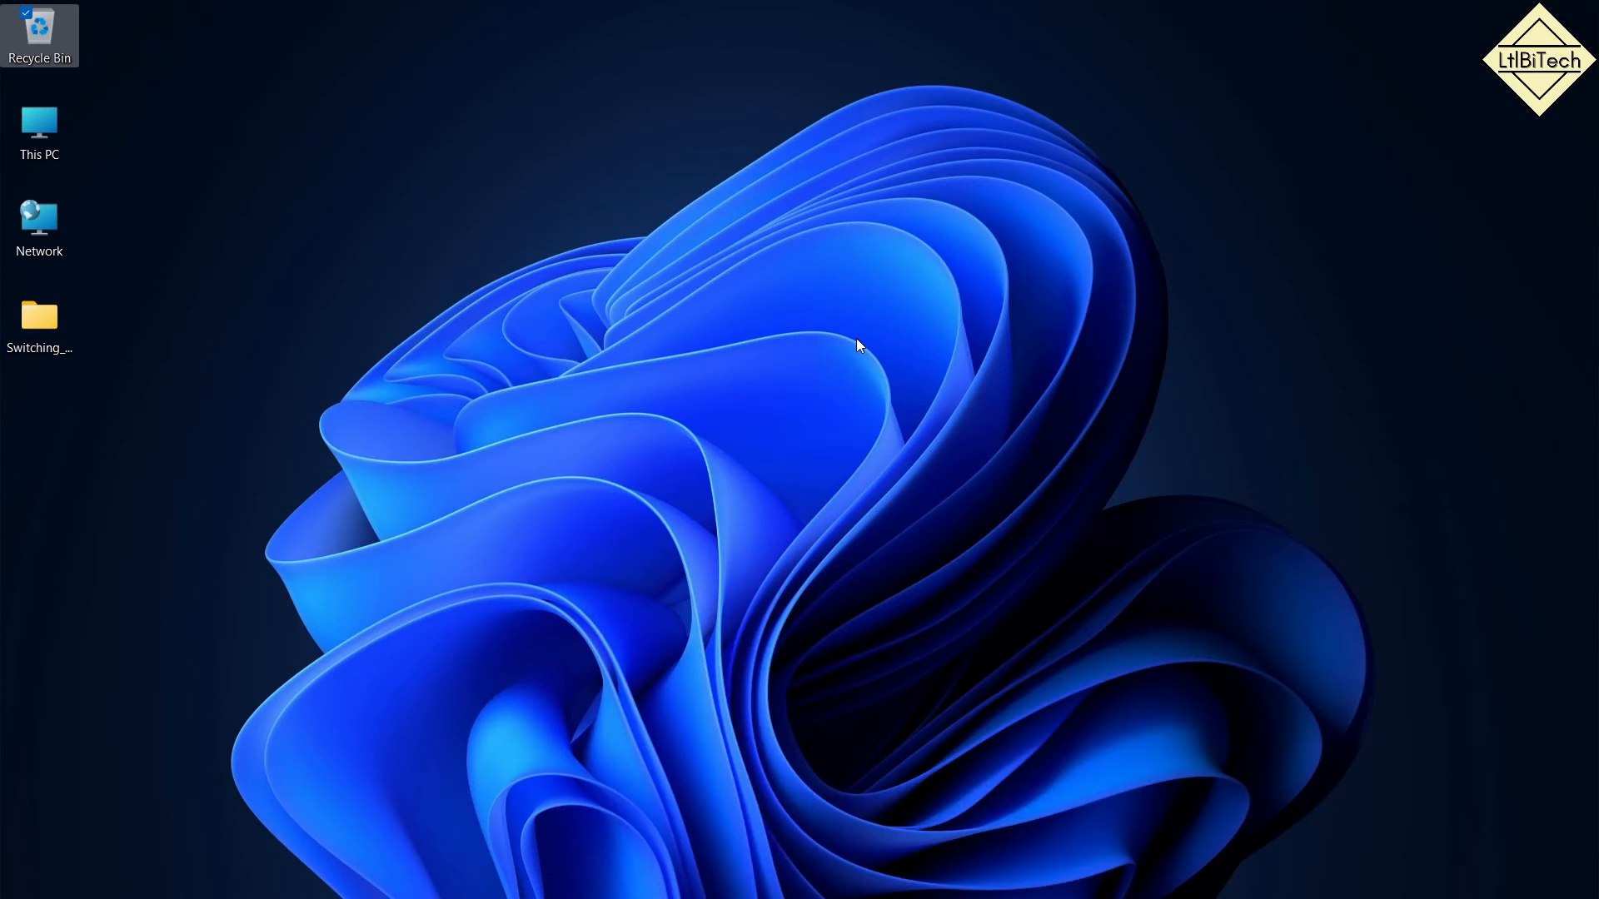
pyautogui.click(43, 317)
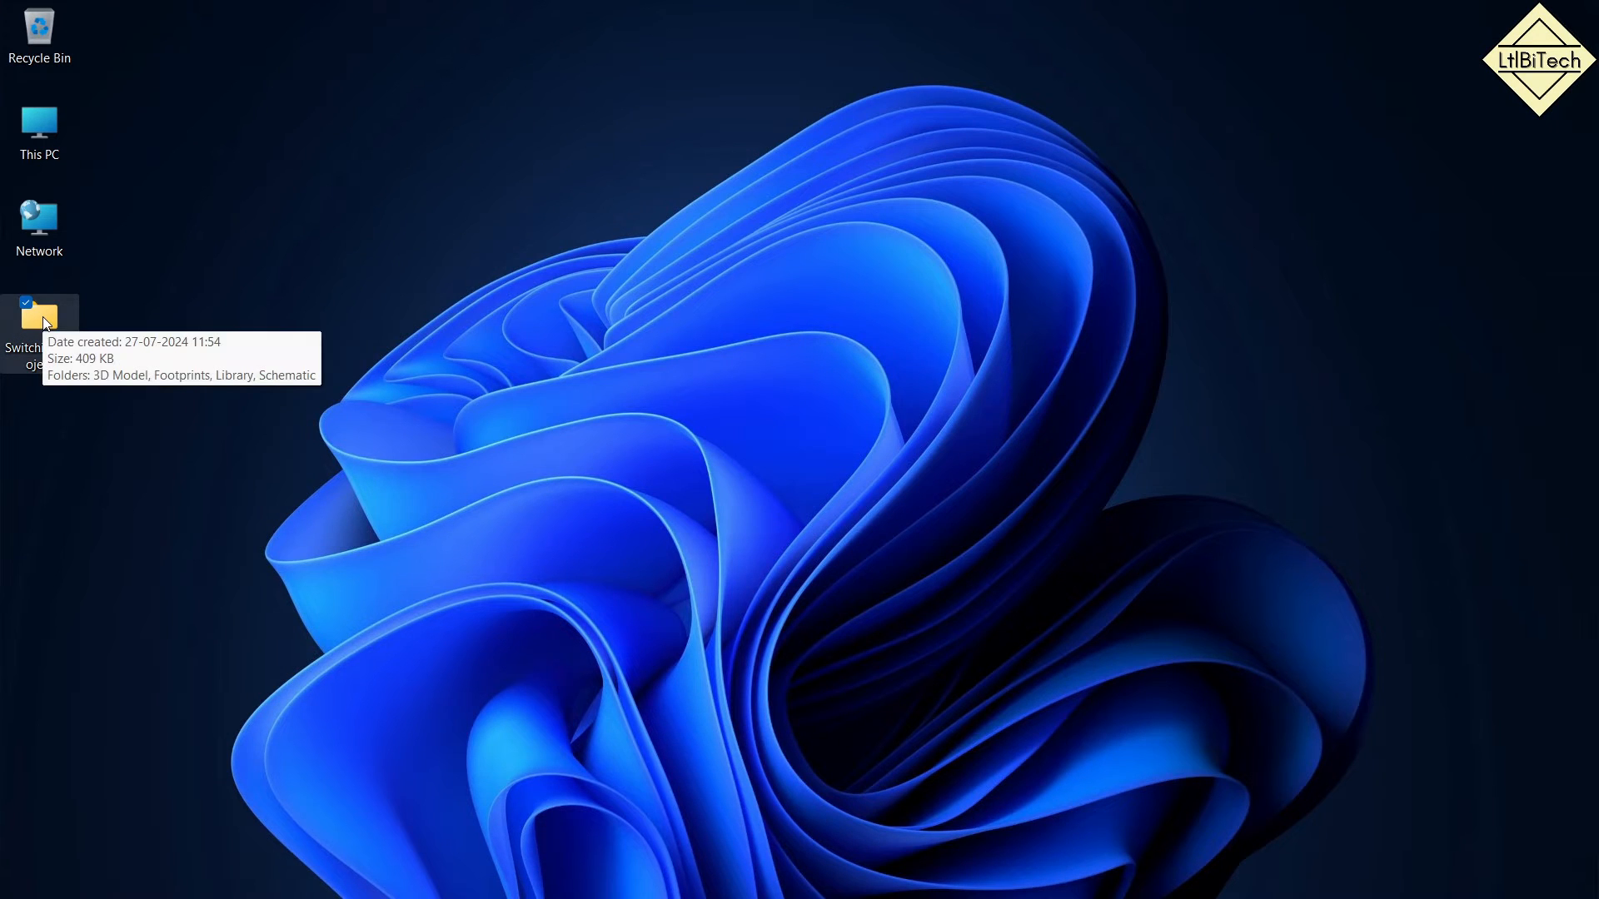
pyautogui.doubleClick(42, 316)
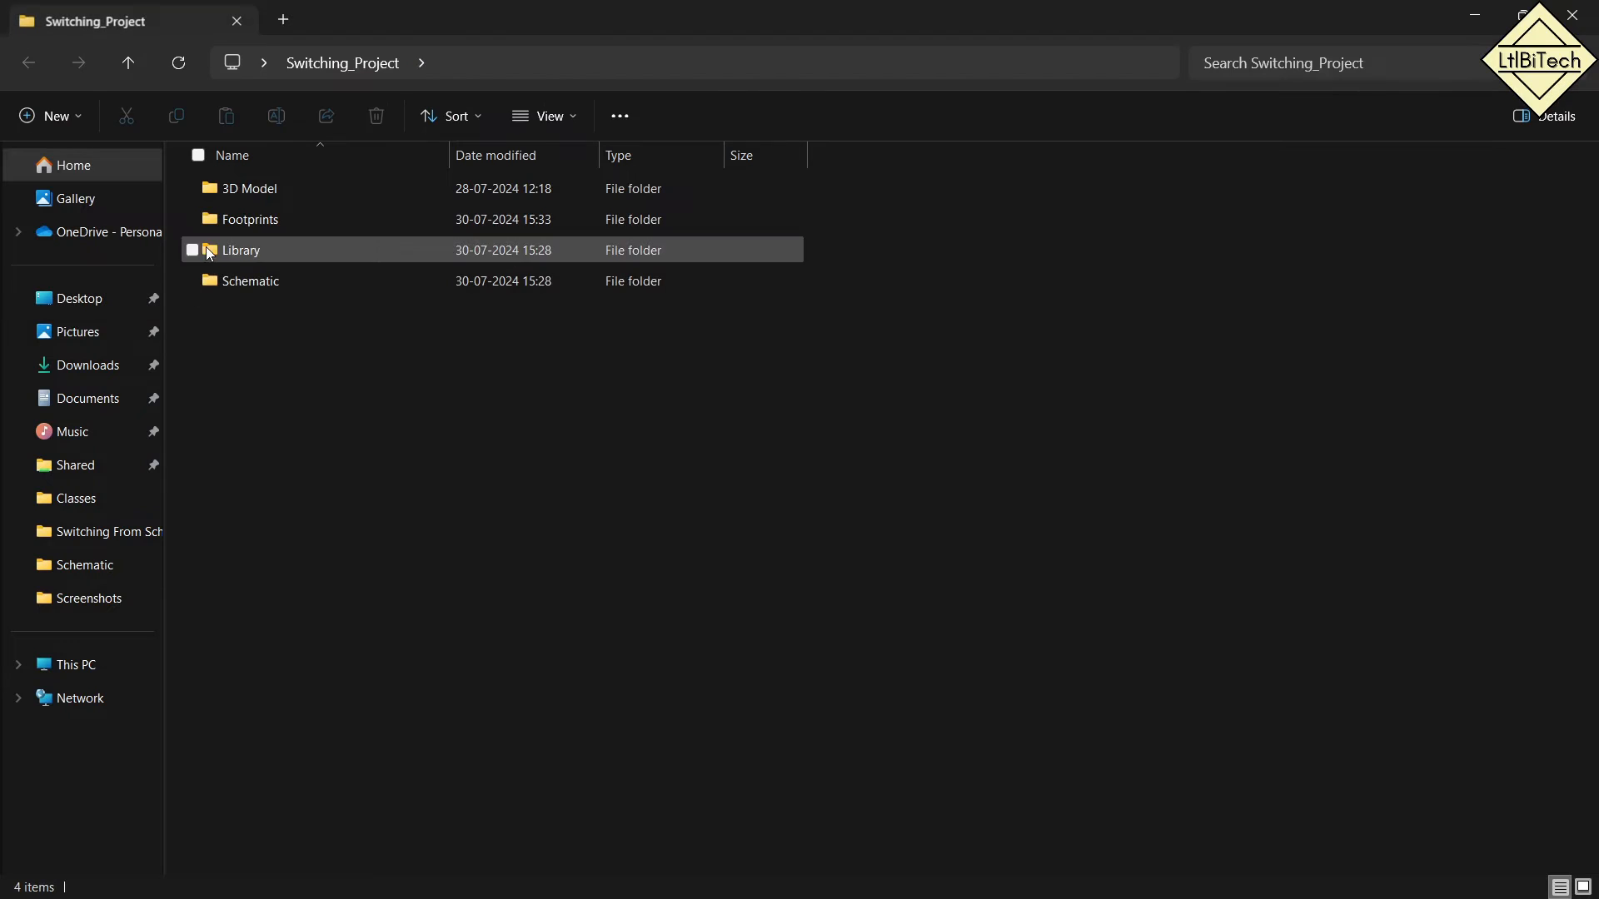
pyautogui.click(247, 288)
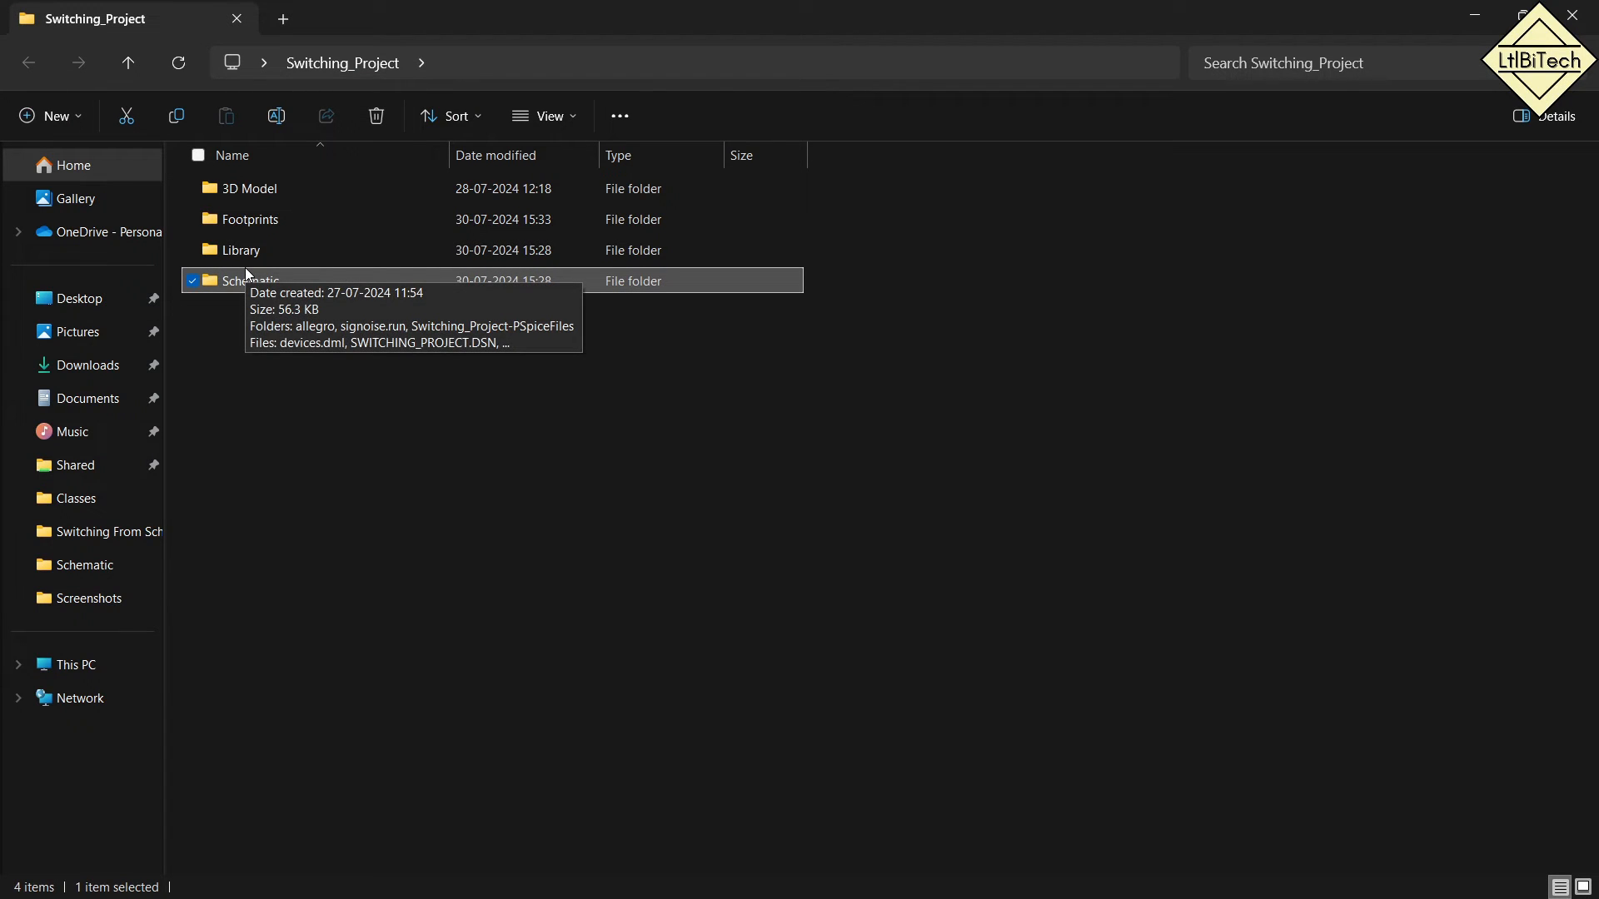
pyautogui.click(290, 443)
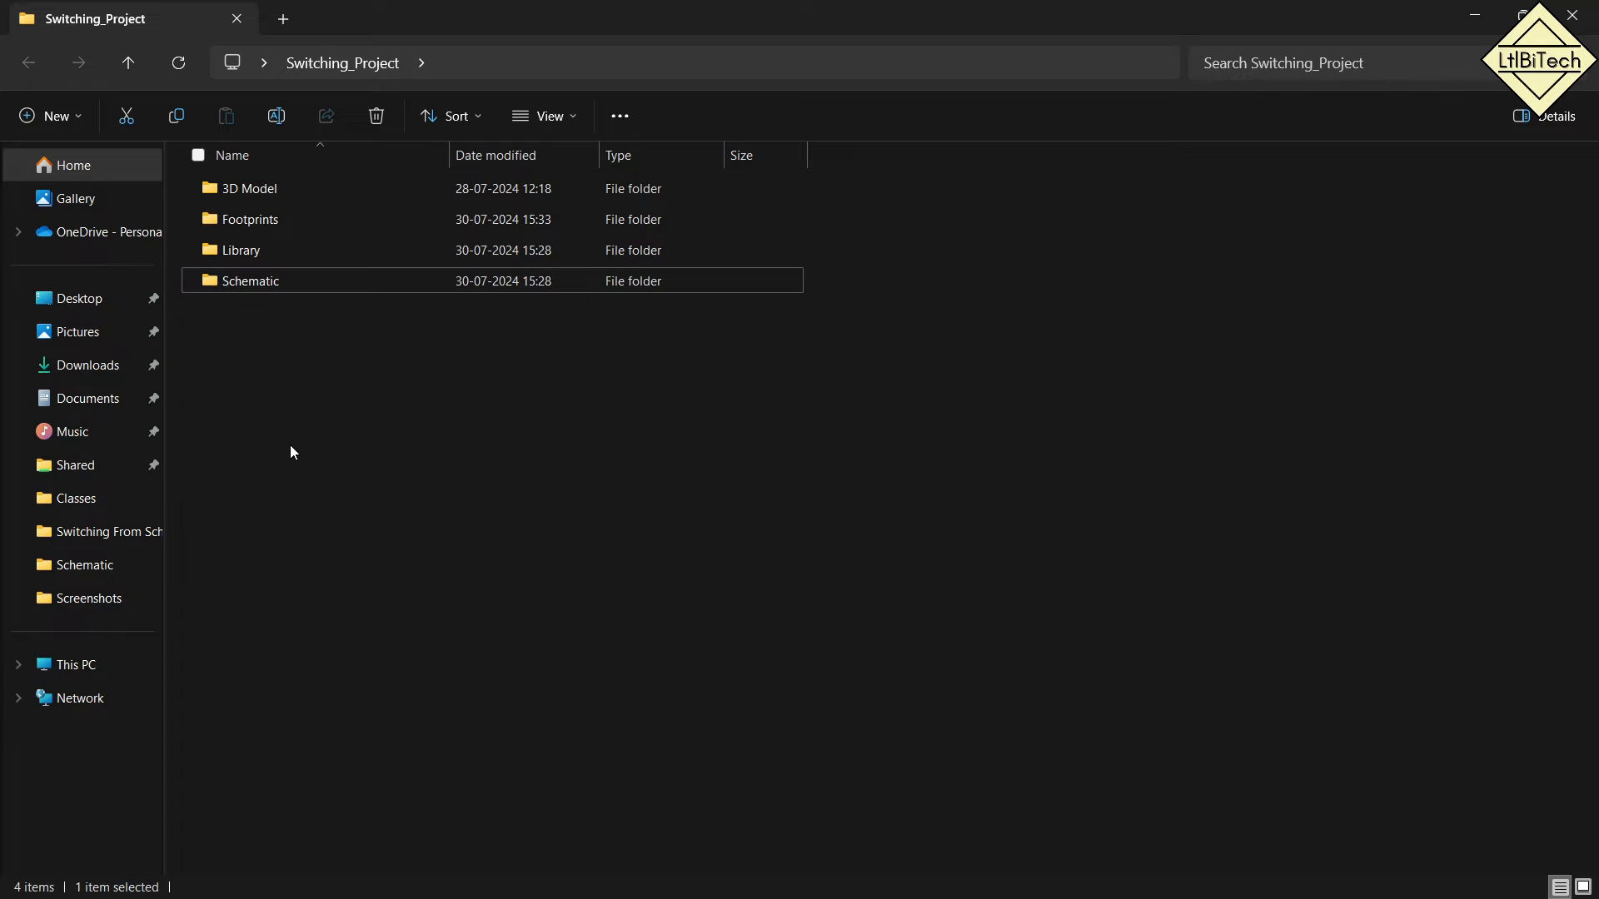
# Create a folder named Board inside Switching_Project and open it.
pyautogui.click(69, 117)
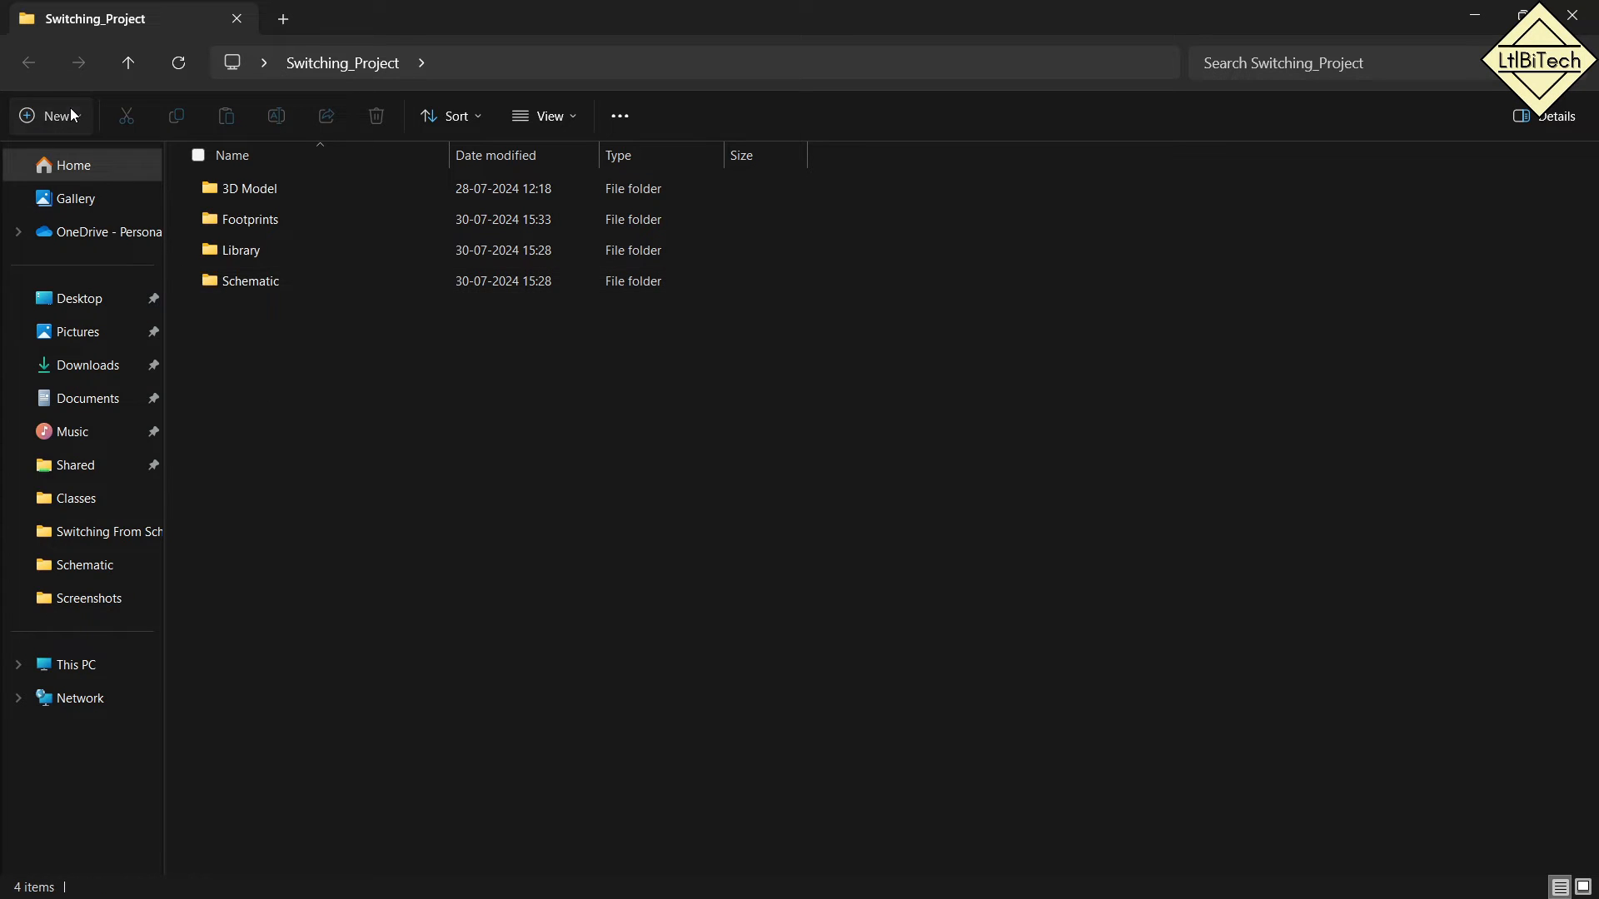
pyautogui.click(81, 165)
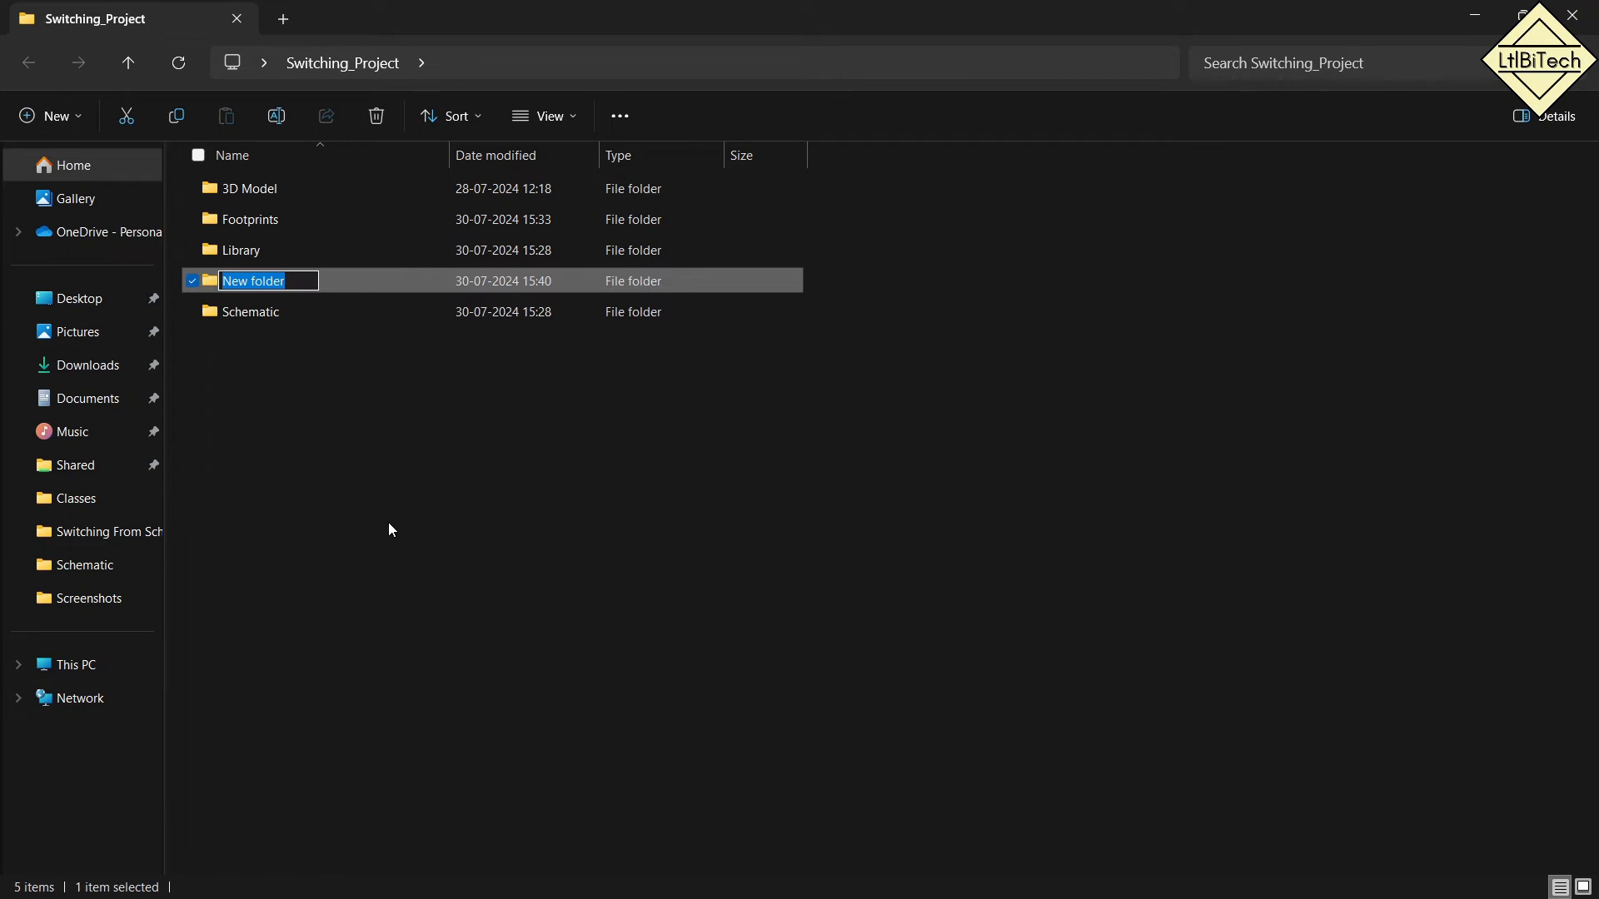
pyautogui.write('Board')
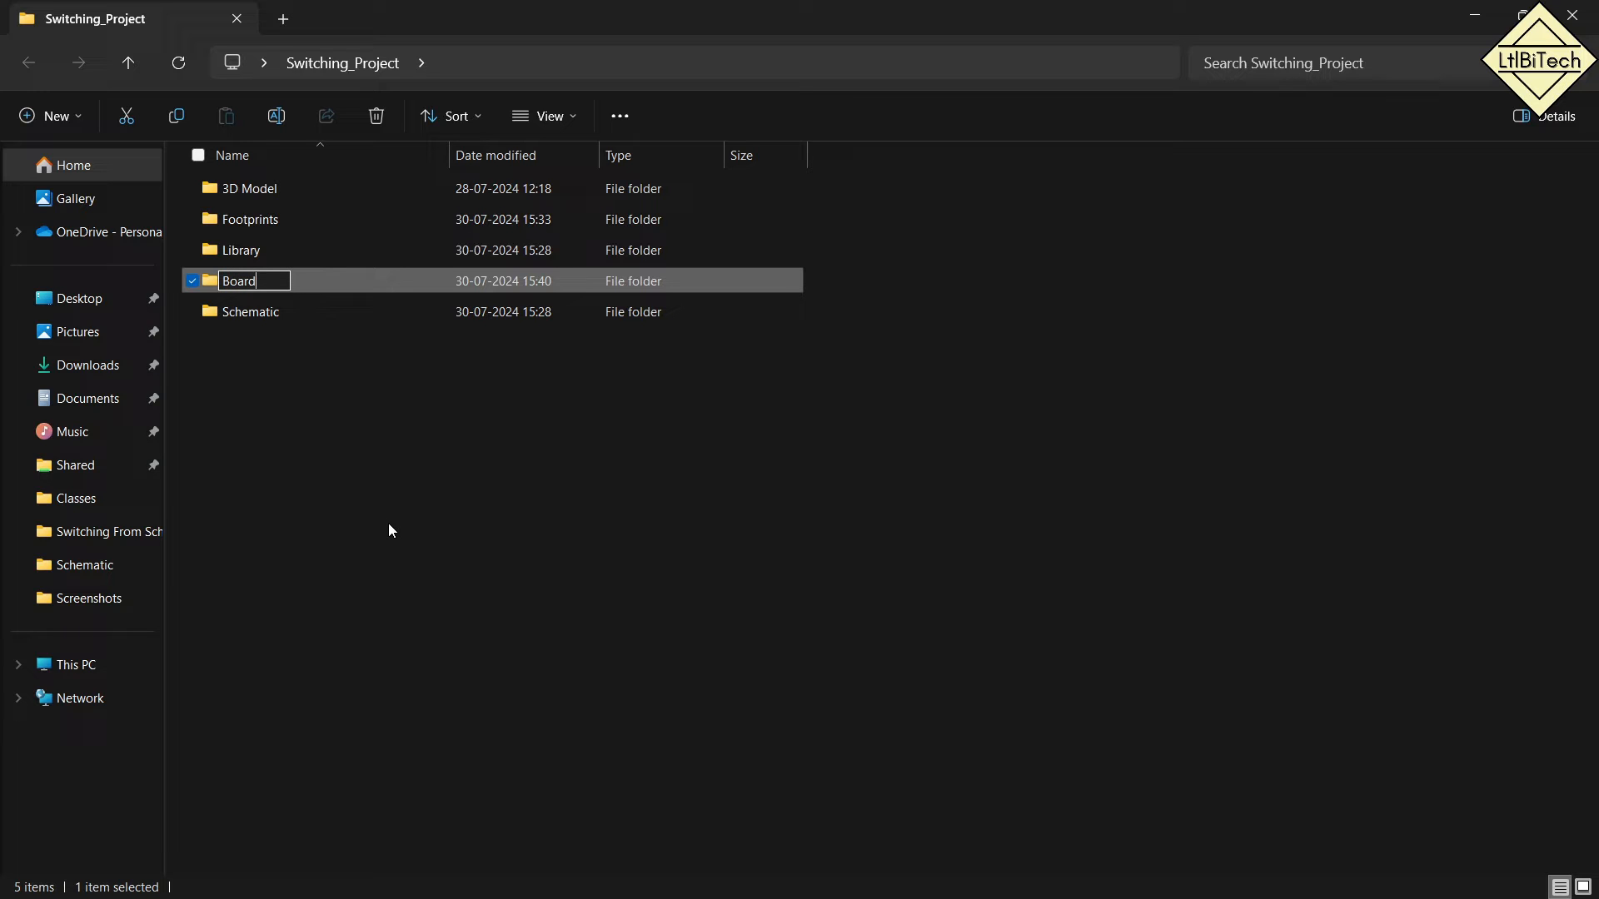
pyautogui.press('Return')
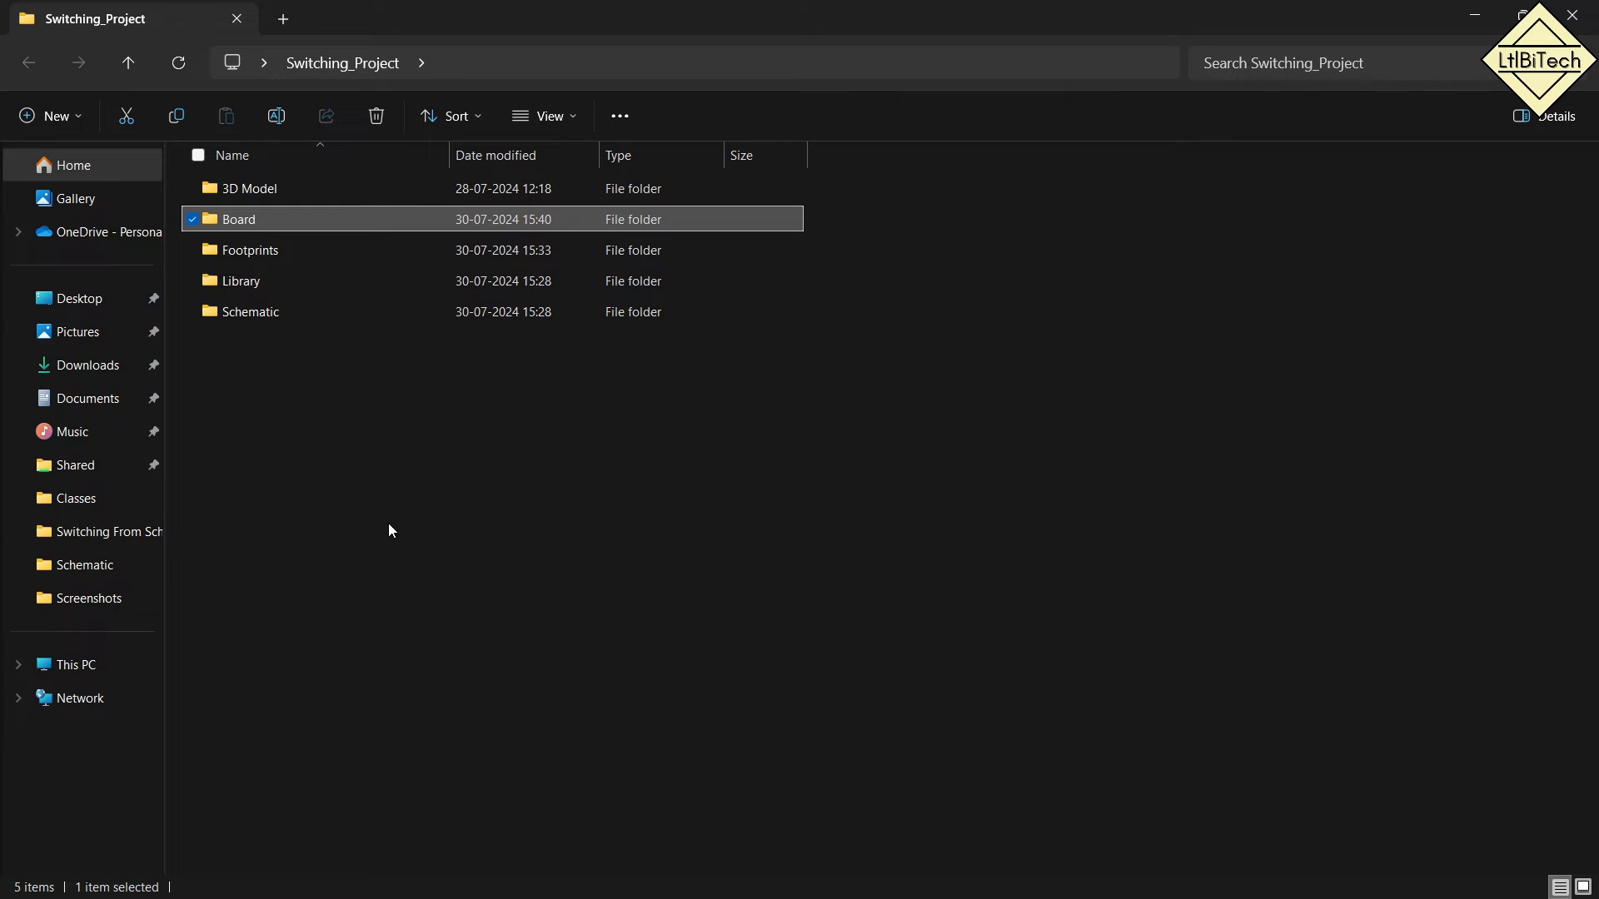
pyautogui.press('Return')
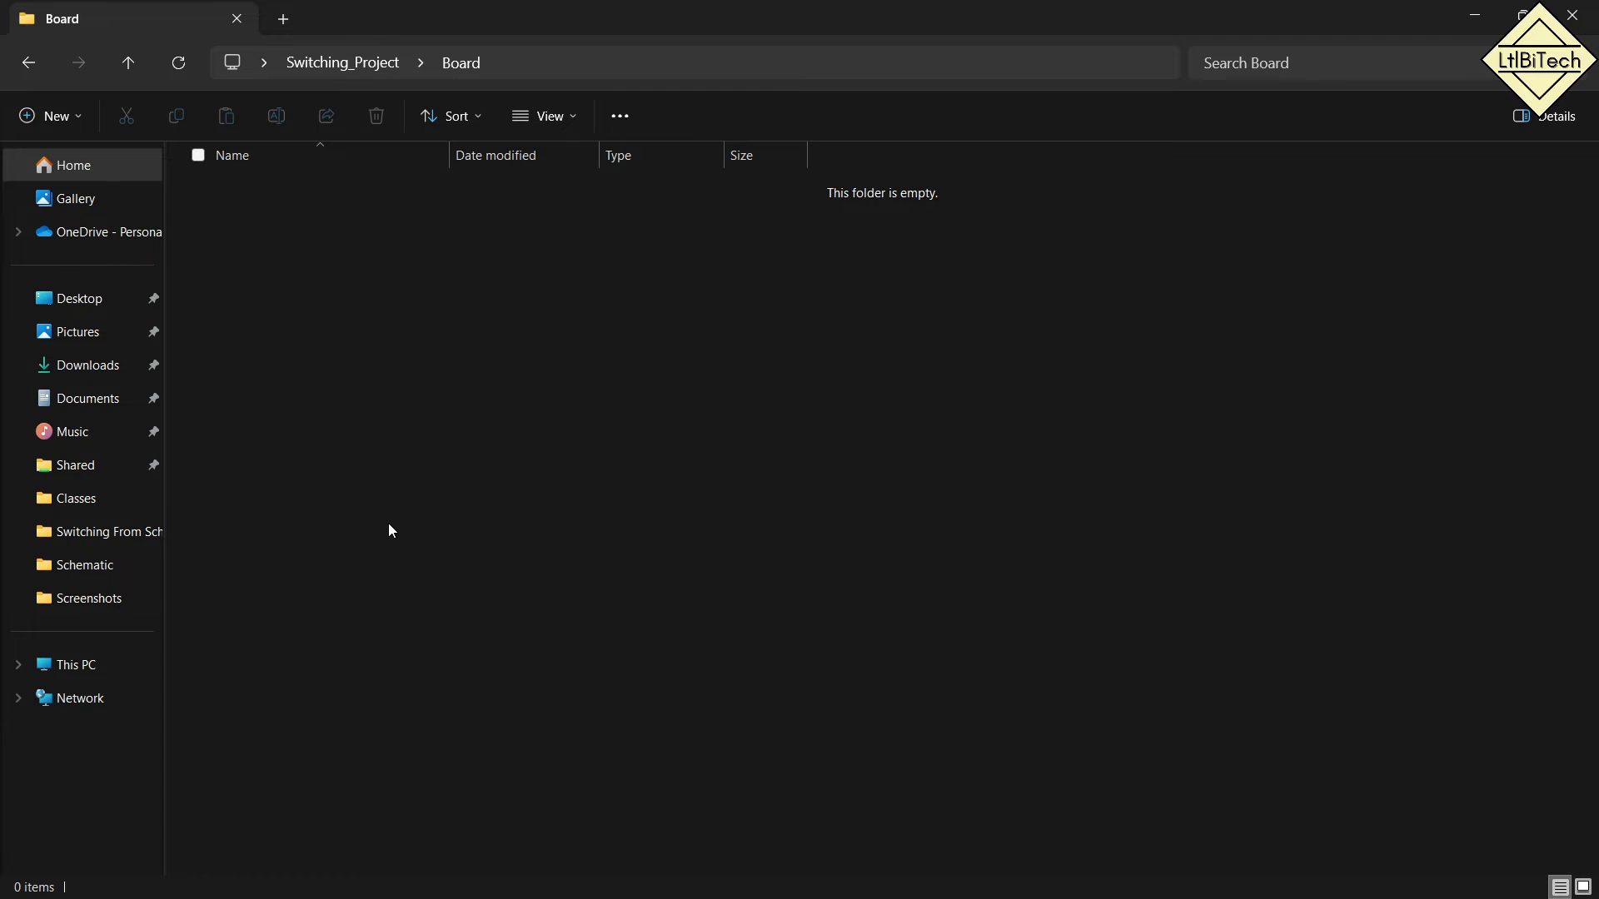
# Launch PCB Editor 17.4 with the Allegro PCB Designer product and no extra options.
pyautogui.press('super')
pyautogui.write('pcb')
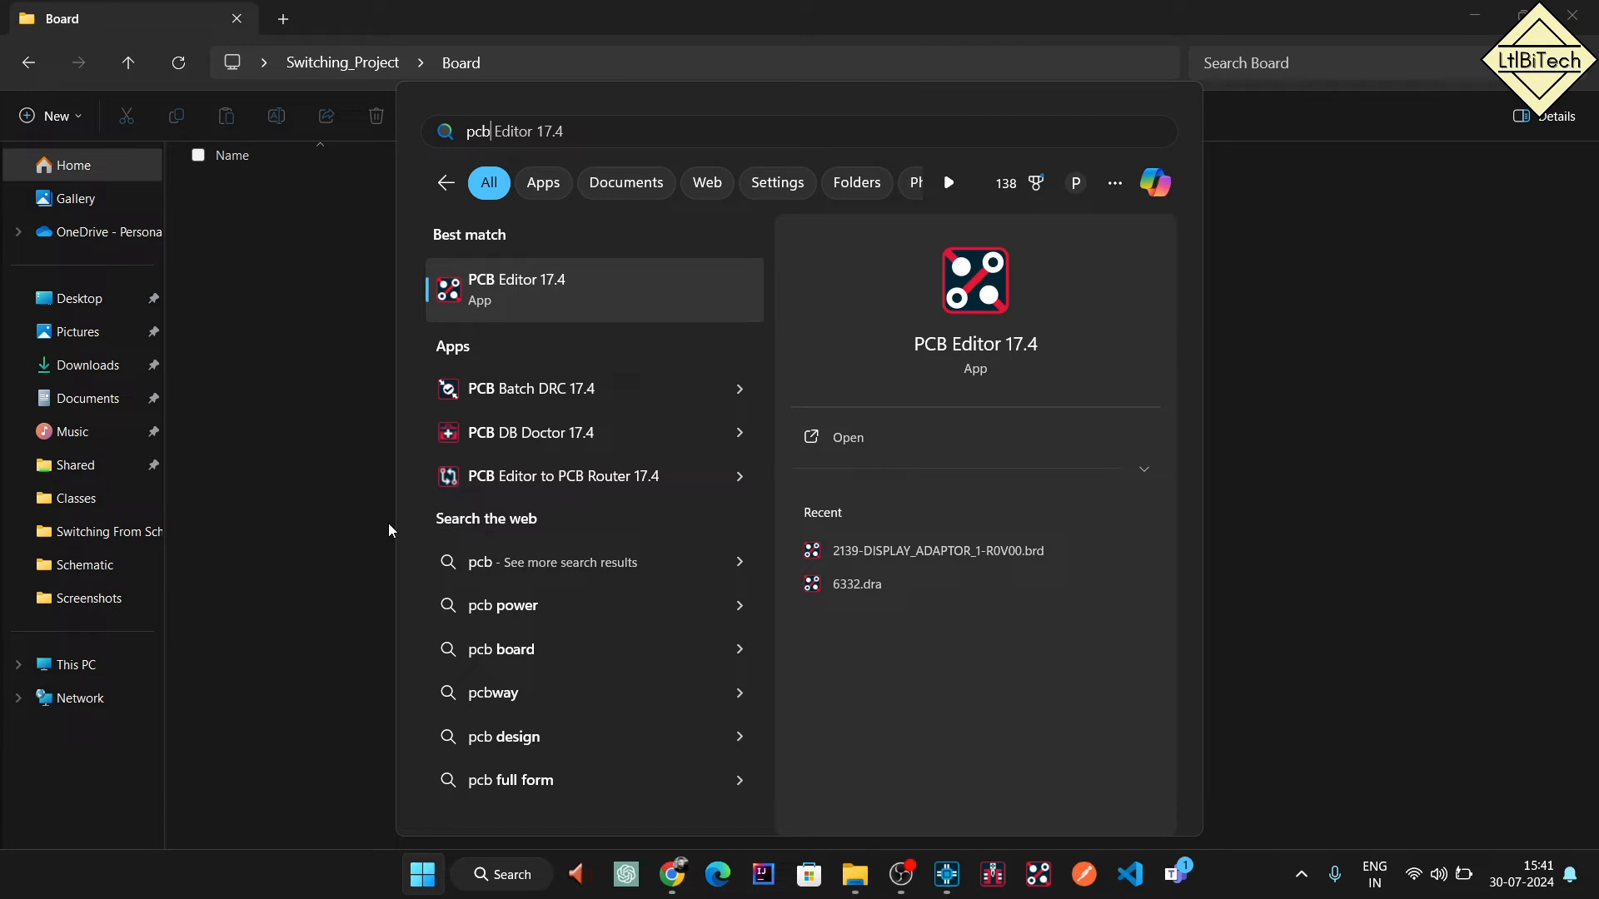
pyautogui.press('Return')
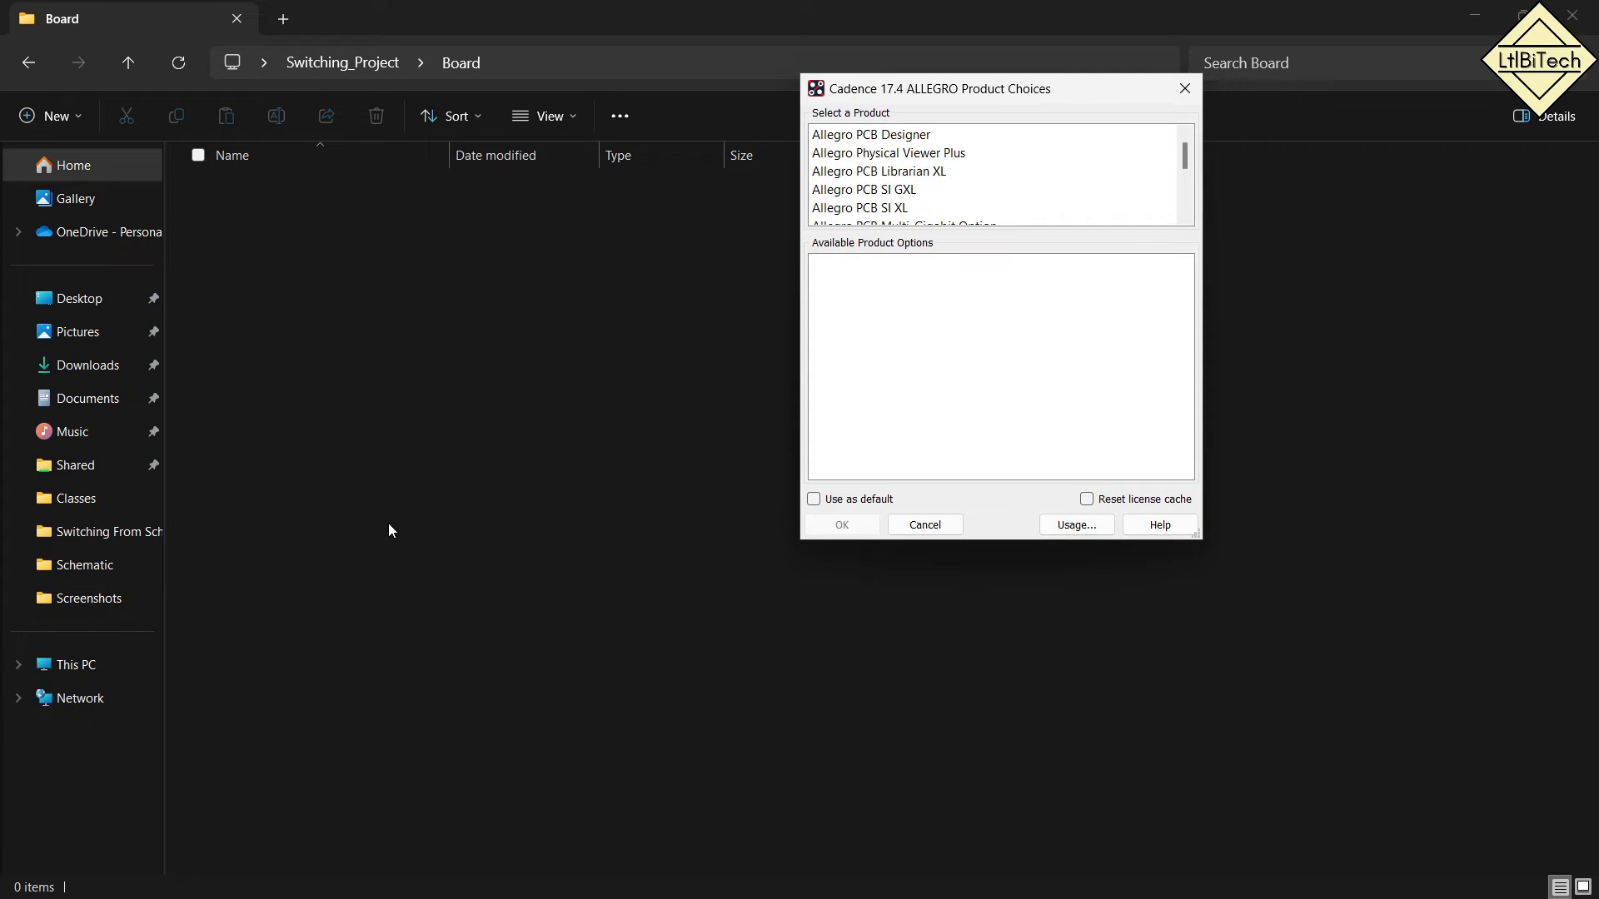
pyautogui.click(853, 138)
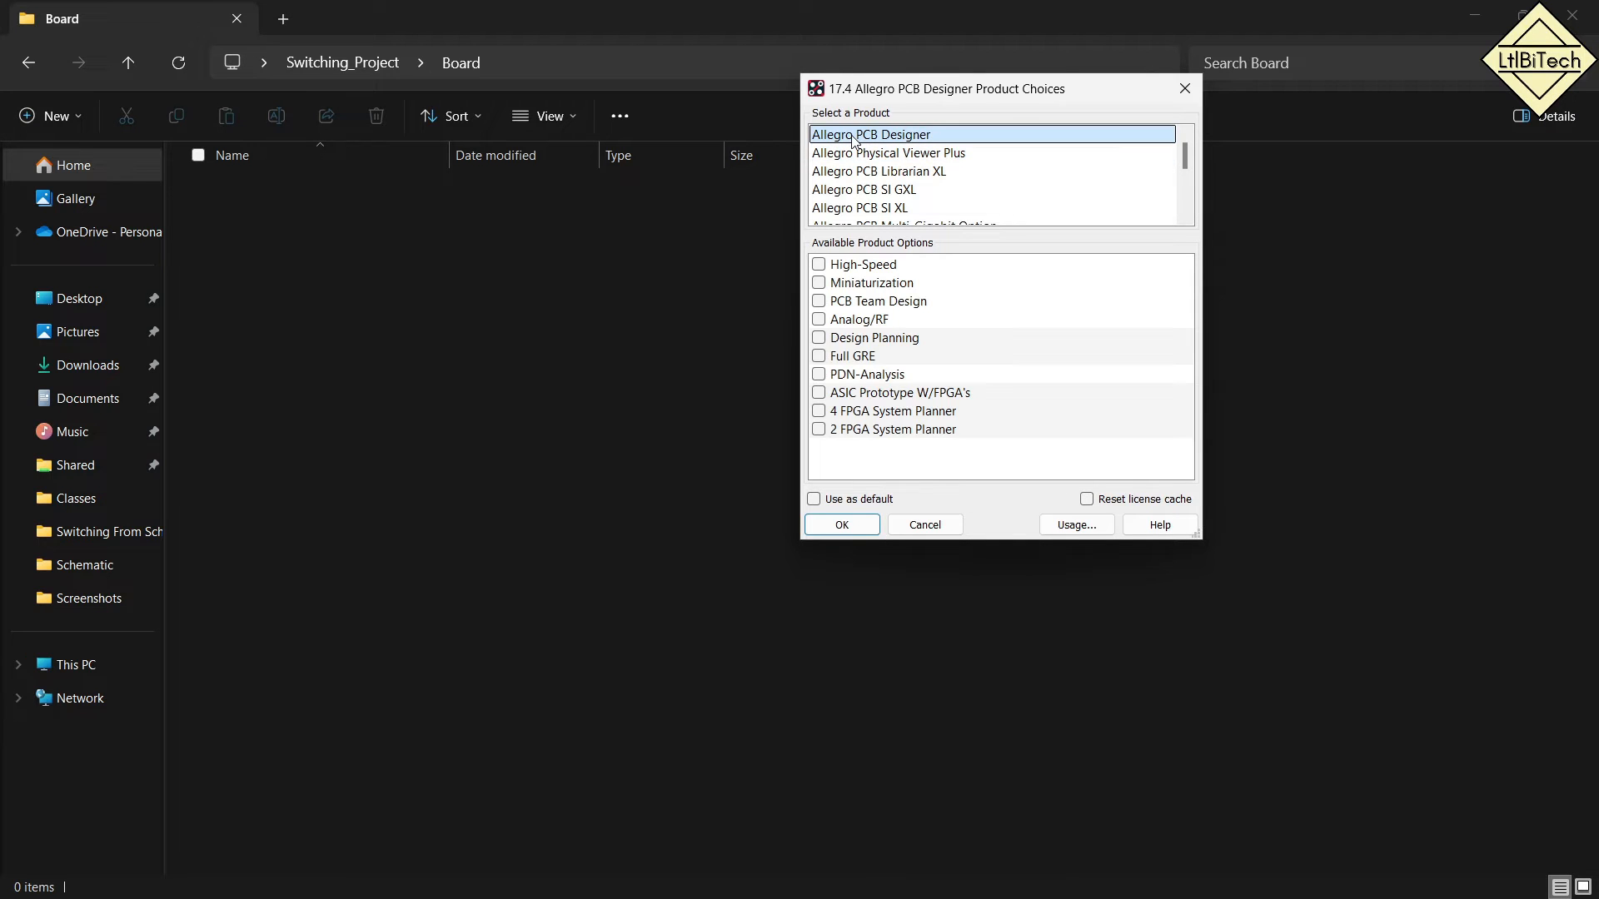
pyautogui.click(842, 526)
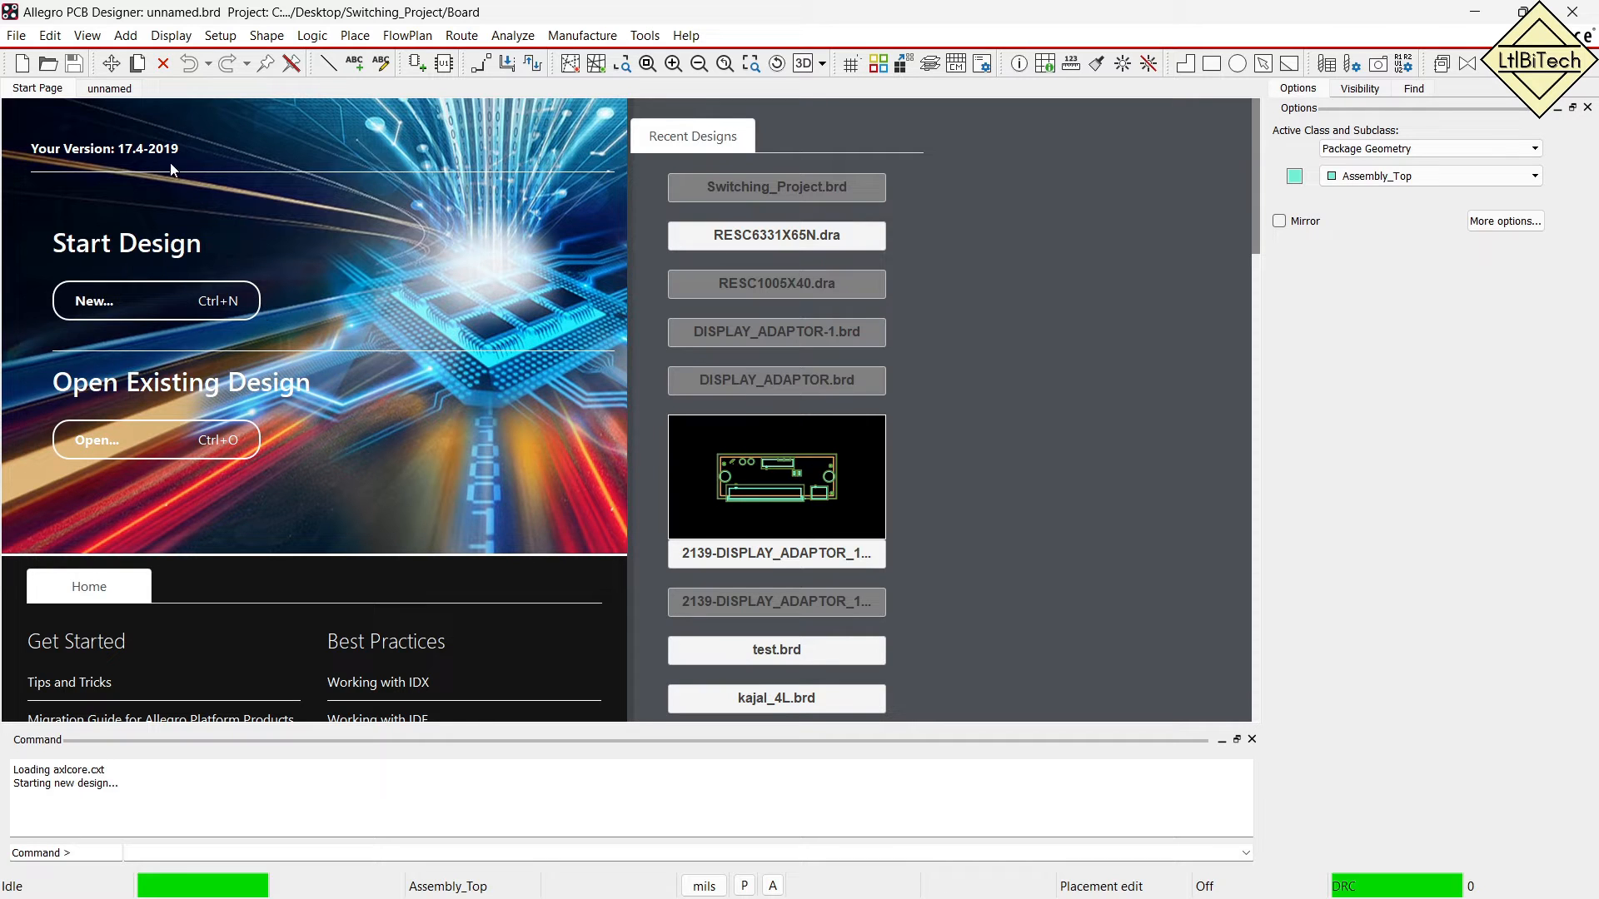
# Start a new drawing, discarding the changes to unnamed.brd, and review its project directory, name and type settings.
pyautogui.click(17, 35)
pyautogui.click(34, 59)
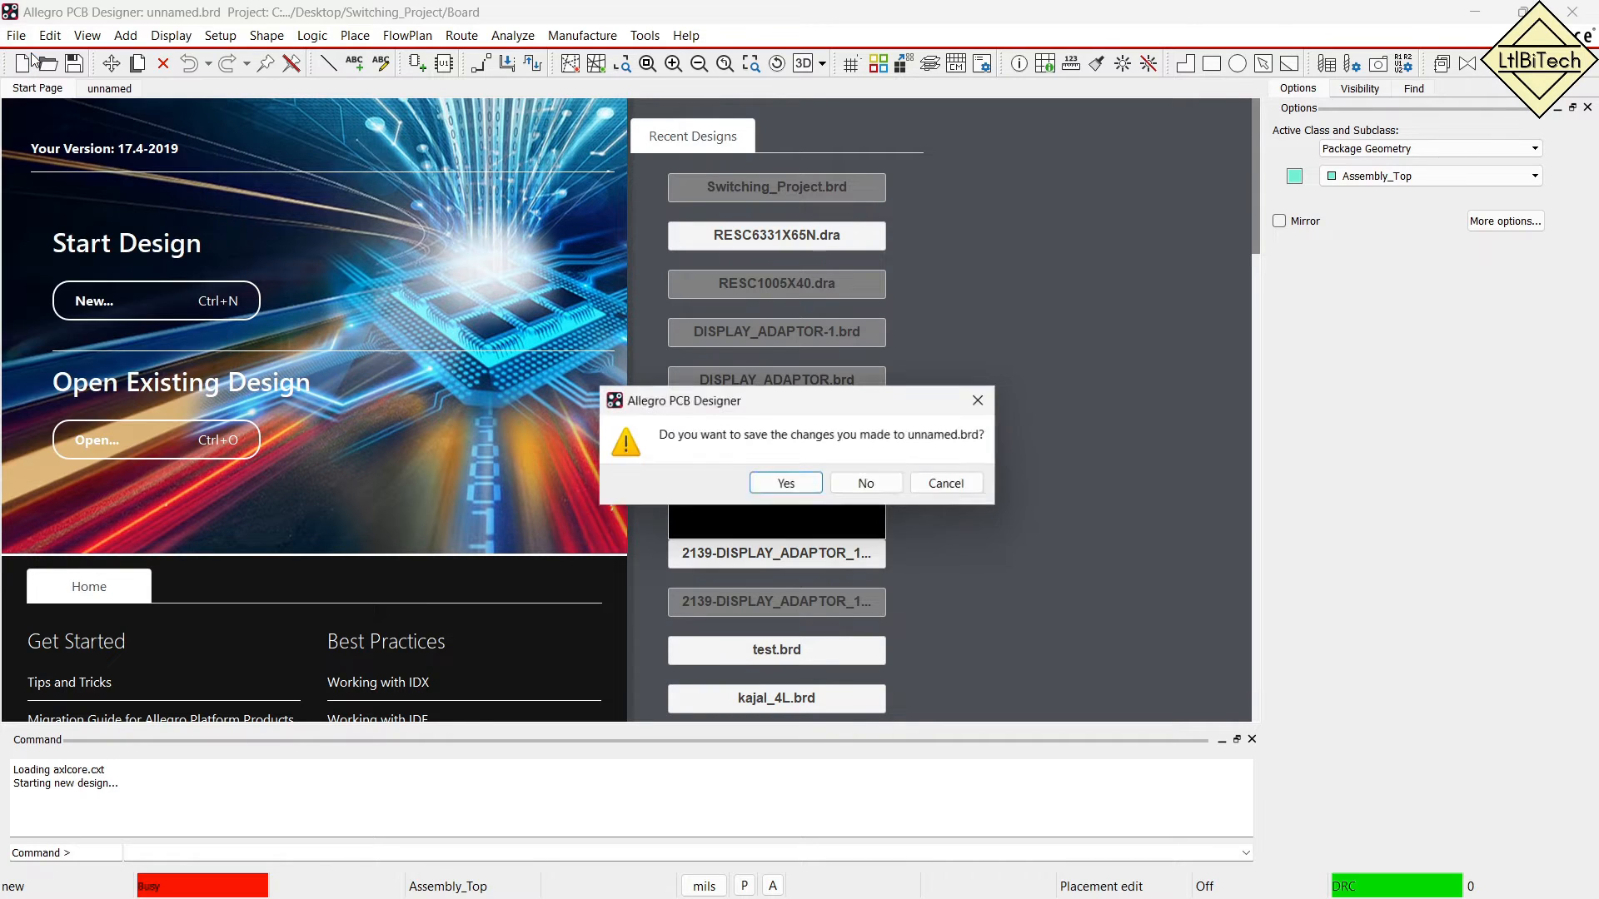
pyautogui.click(870, 485)
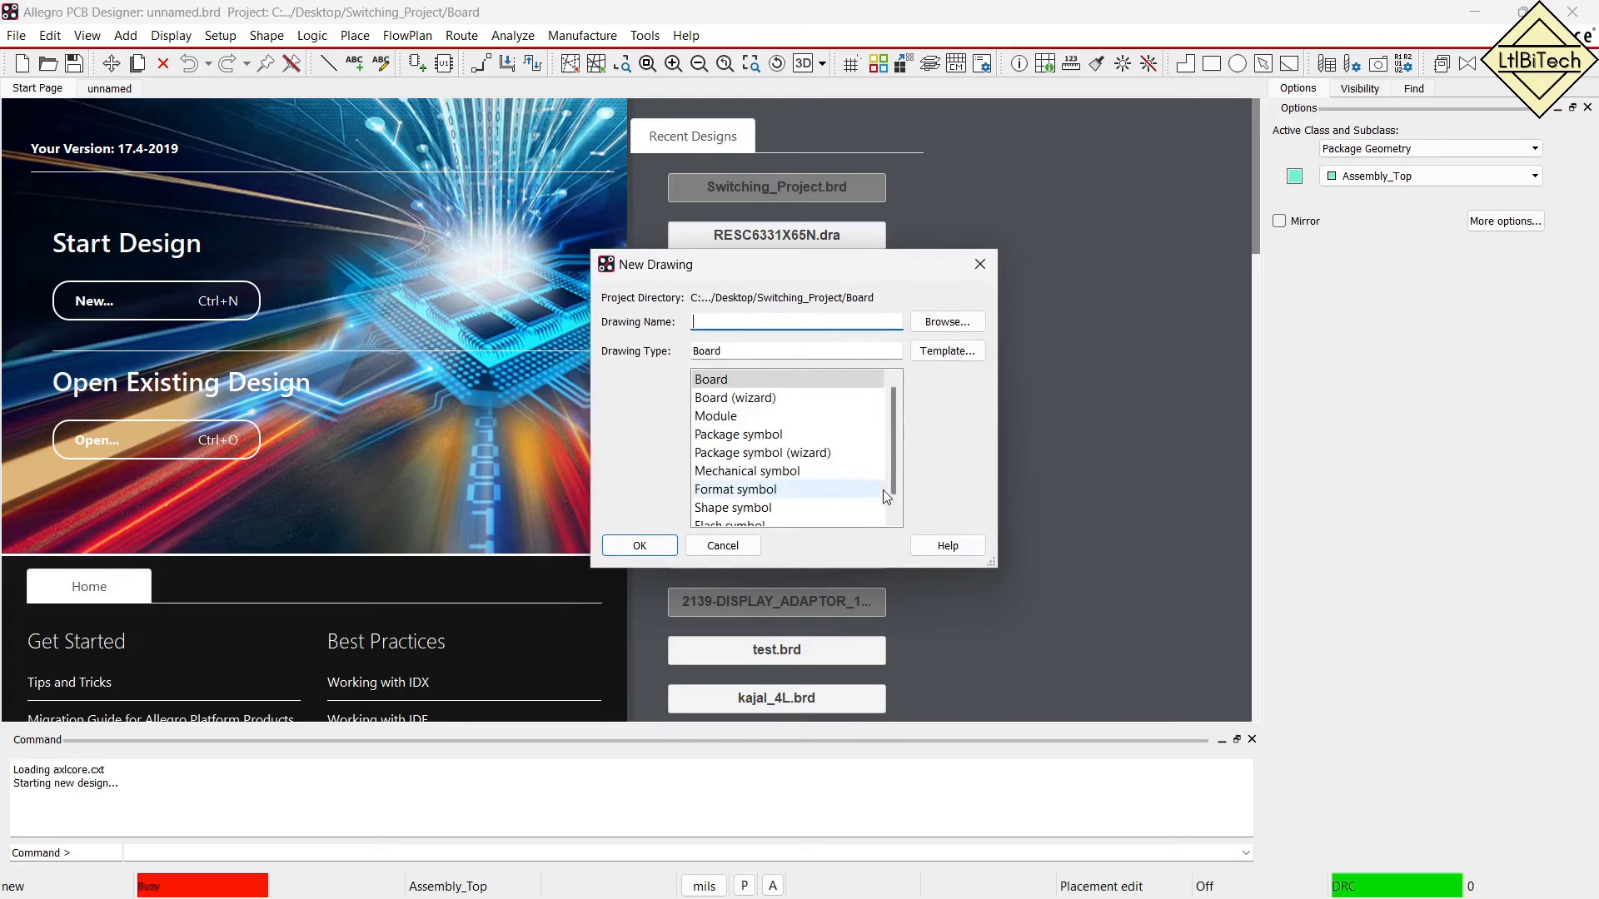
pyautogui.click(808, 317)
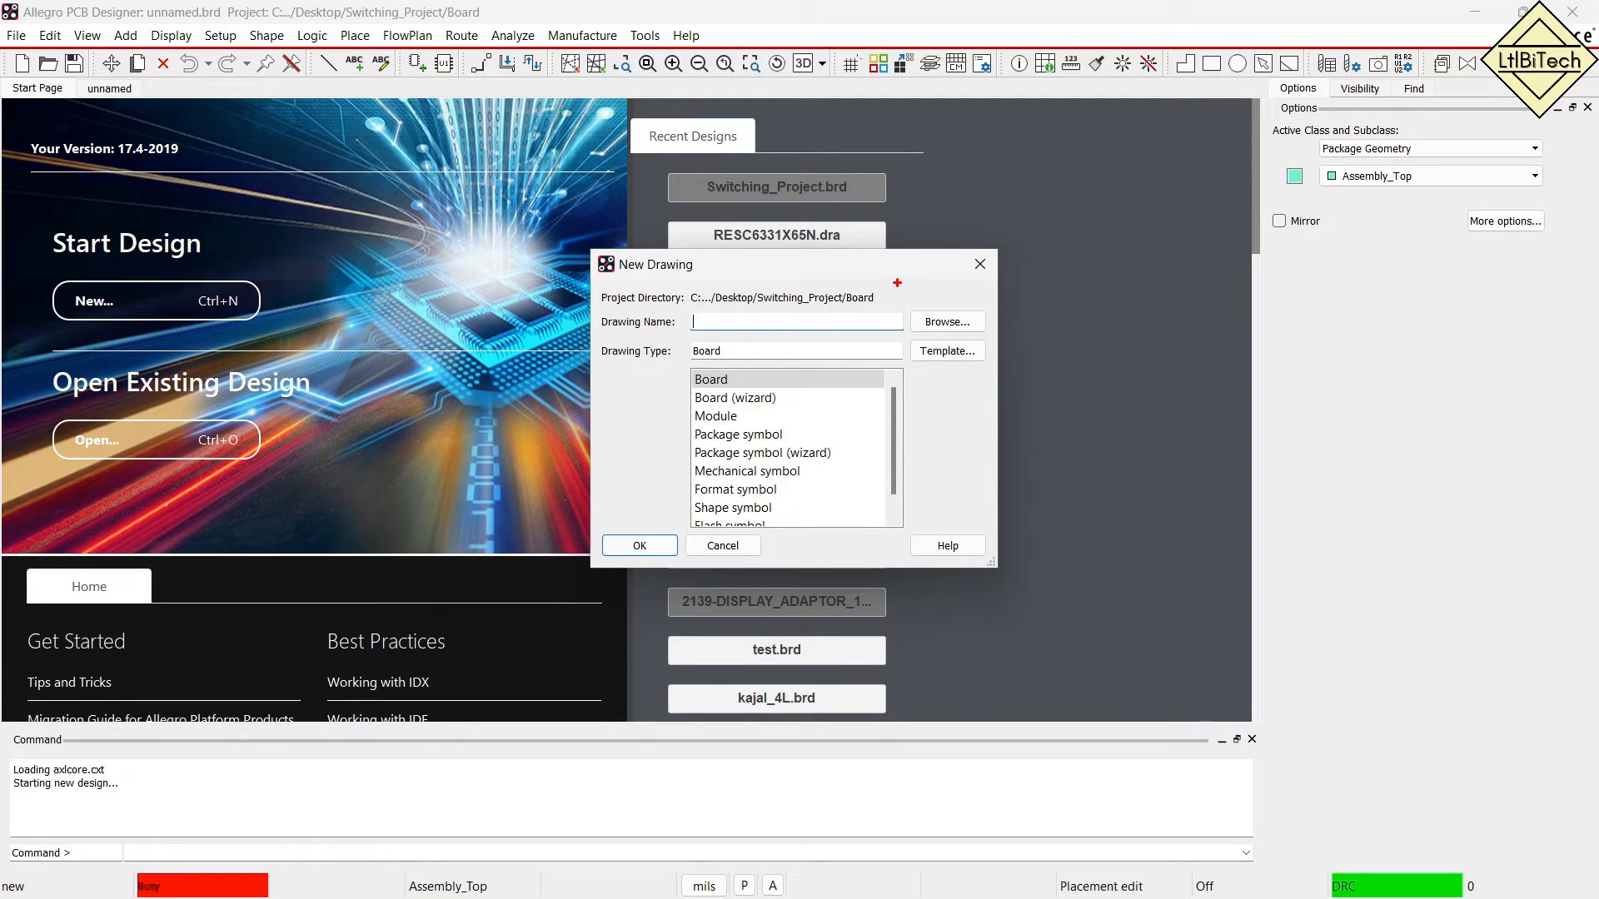
pyautogui.moveTo(876, 302); pyautogui.dragTo(600, 306)
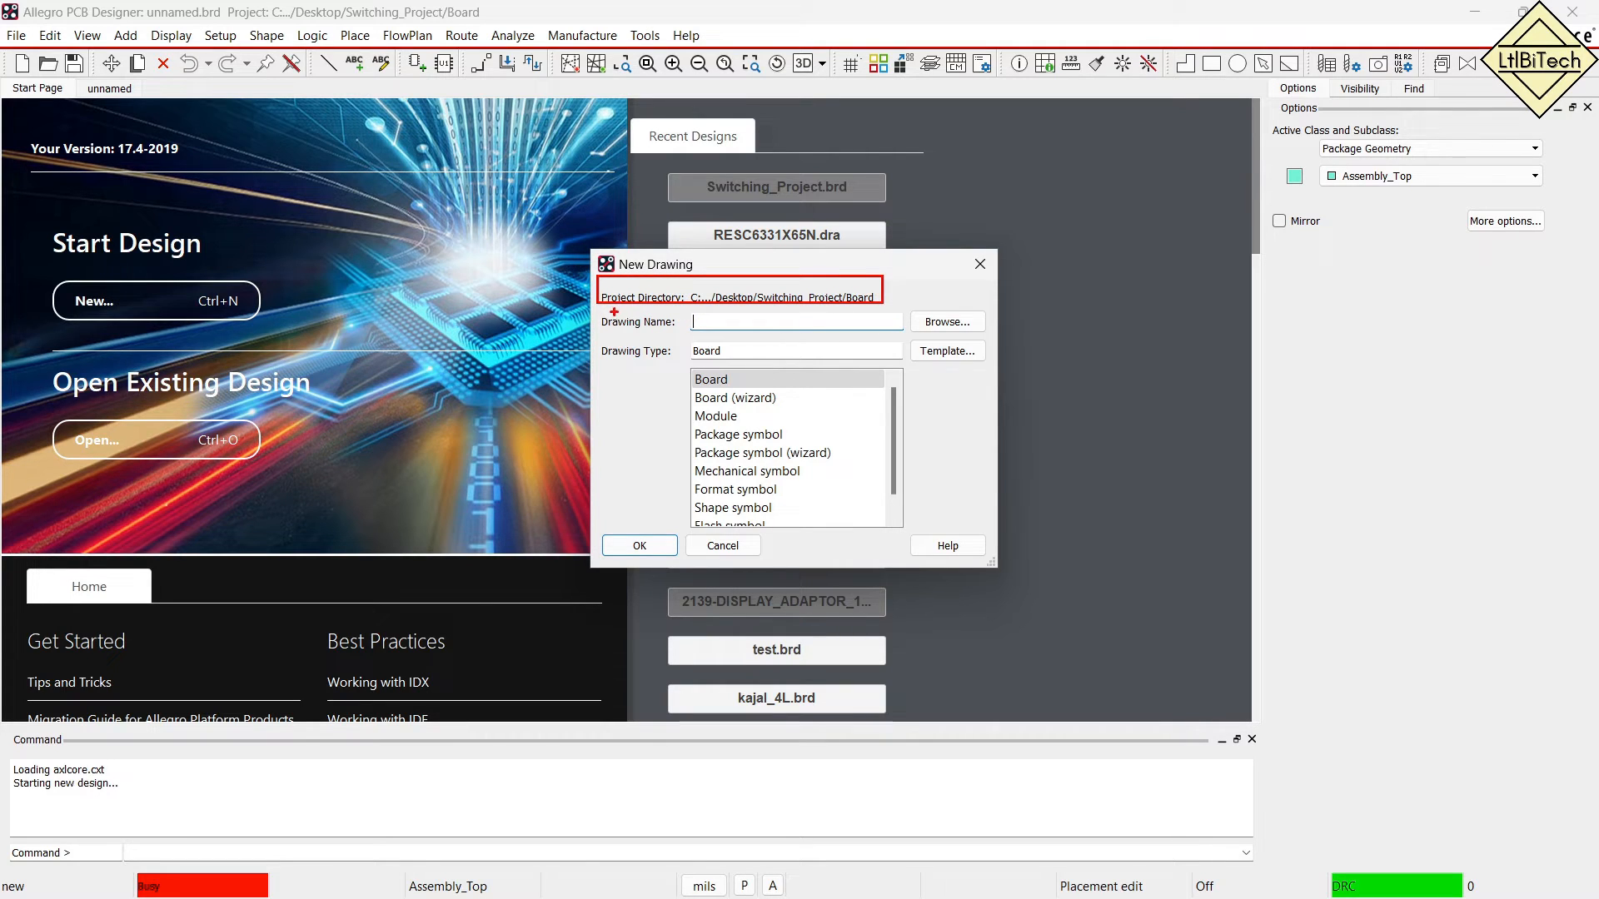
pyautogui.keyDown('ctrl'); pyautogui.moveTo(603, 312); pyautogui.dragTo(705, 337); pyautogui.keyUp('ctrl')
pyautogui.keyDown('ctrl'); pyautogui.moveTo(600, 338); pyautogui.dragTo(726, 363); pyautogui.keyUp('ctrl')
pyautogui.press('Escape')
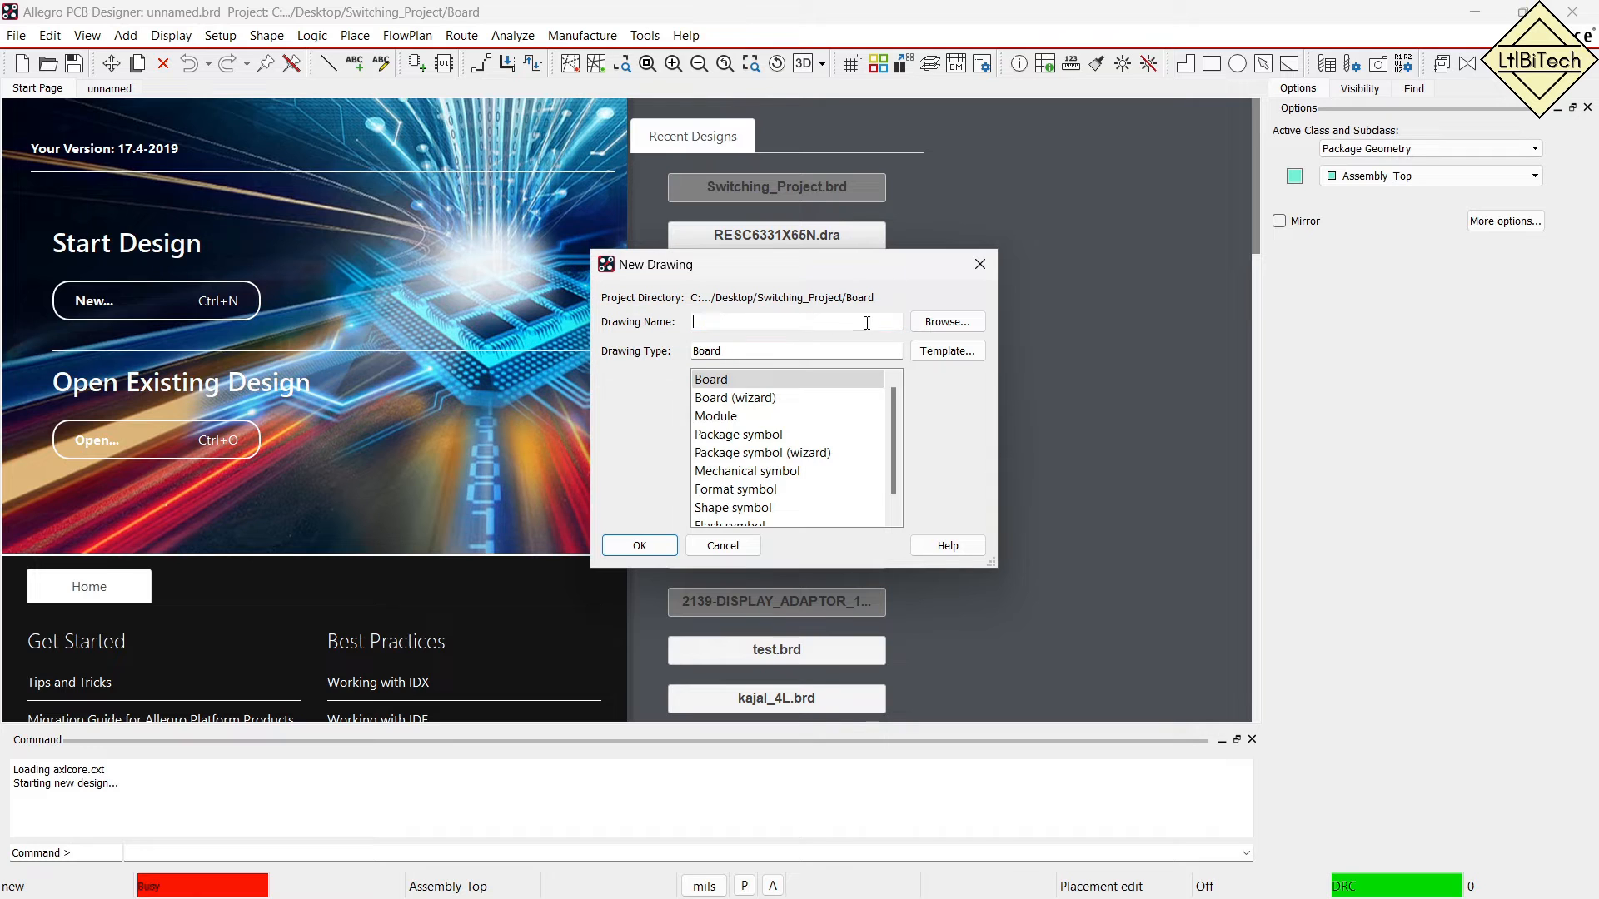
# Browse to Switching_Project's Board folder on the desktop and name the new layout file Switching_Project.
pyautogui.click(962, 324)
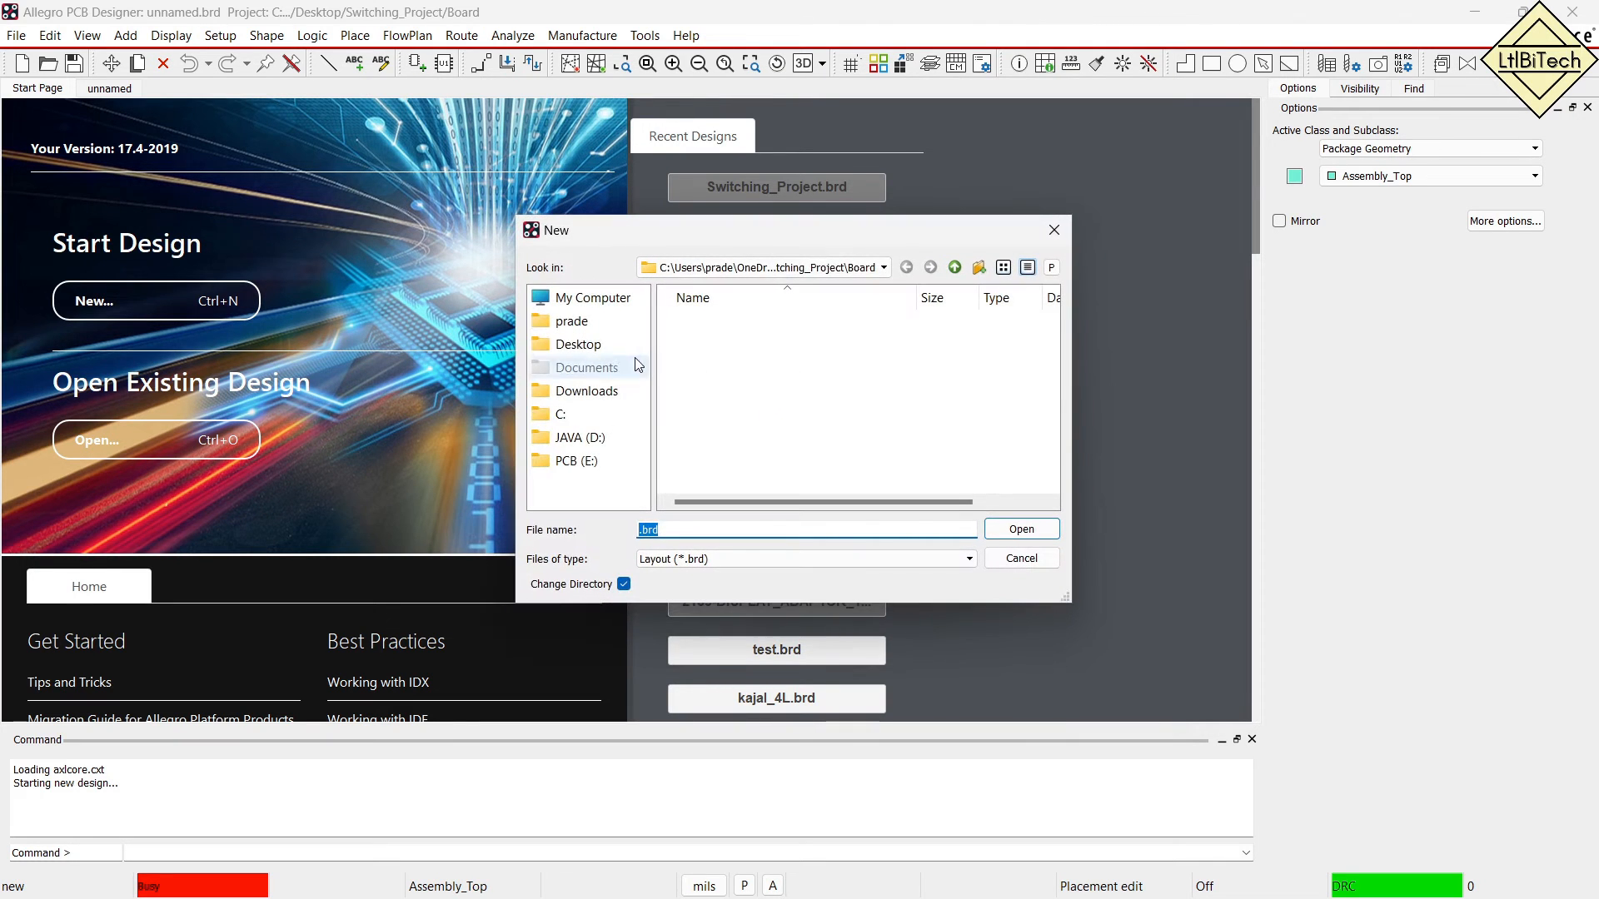
pyautogui.click(578, 344)
pyautogui.doubleClick(770, 321)
pyautogui.doubleClick(718, 343)
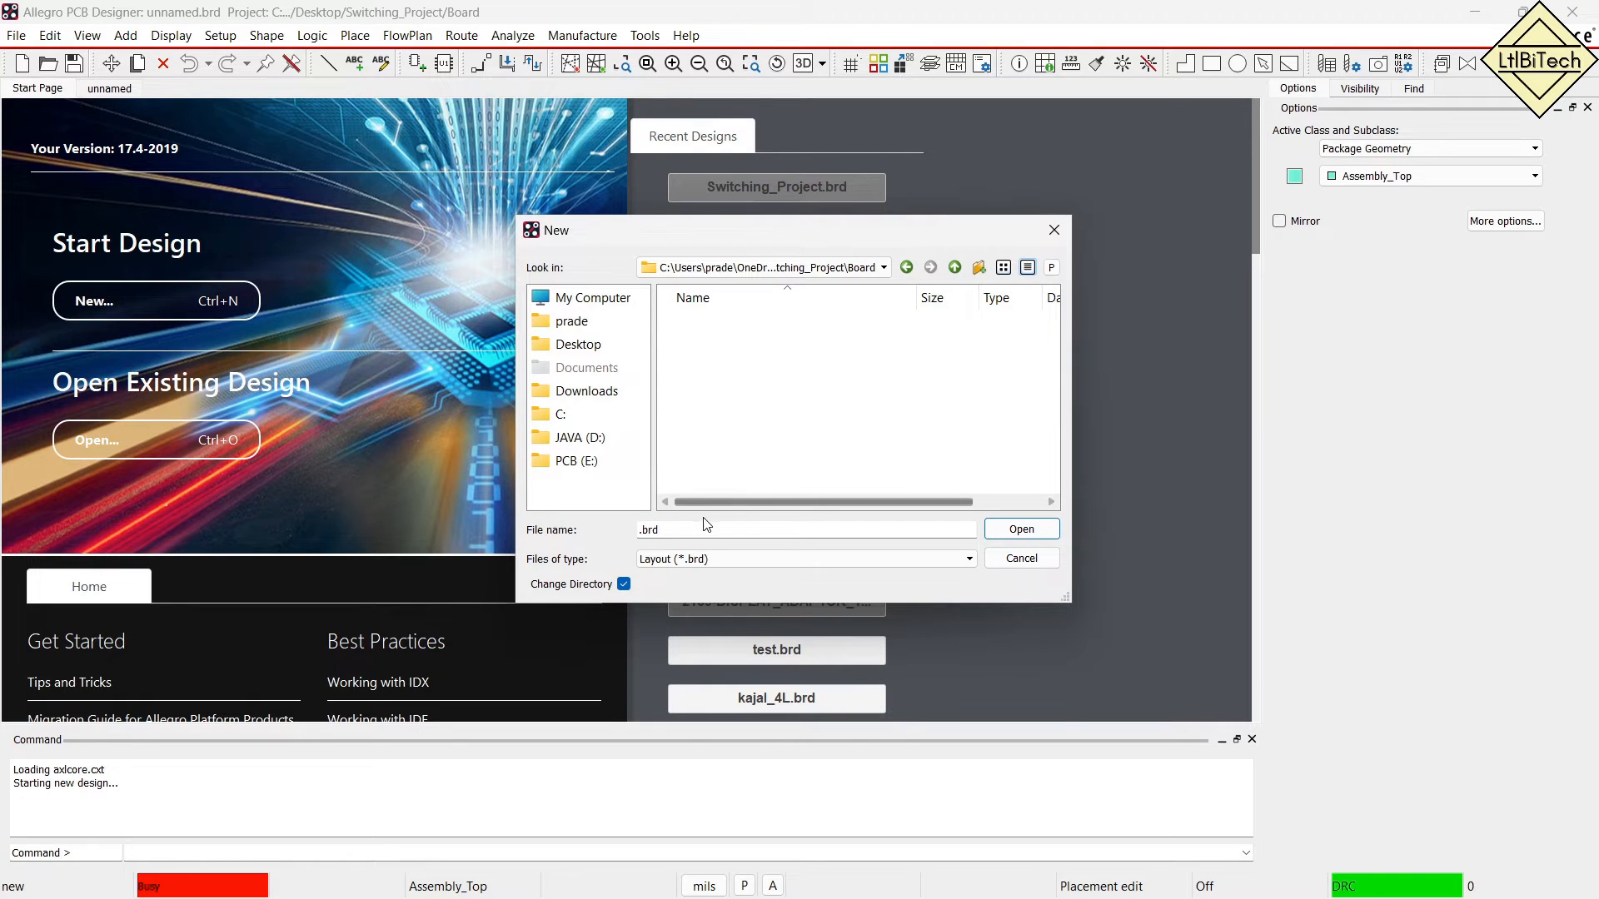
pyautogui.moveTo(705, 529); pyautogui.dragTo(524, 545)
pyautogui.write('Switchi')
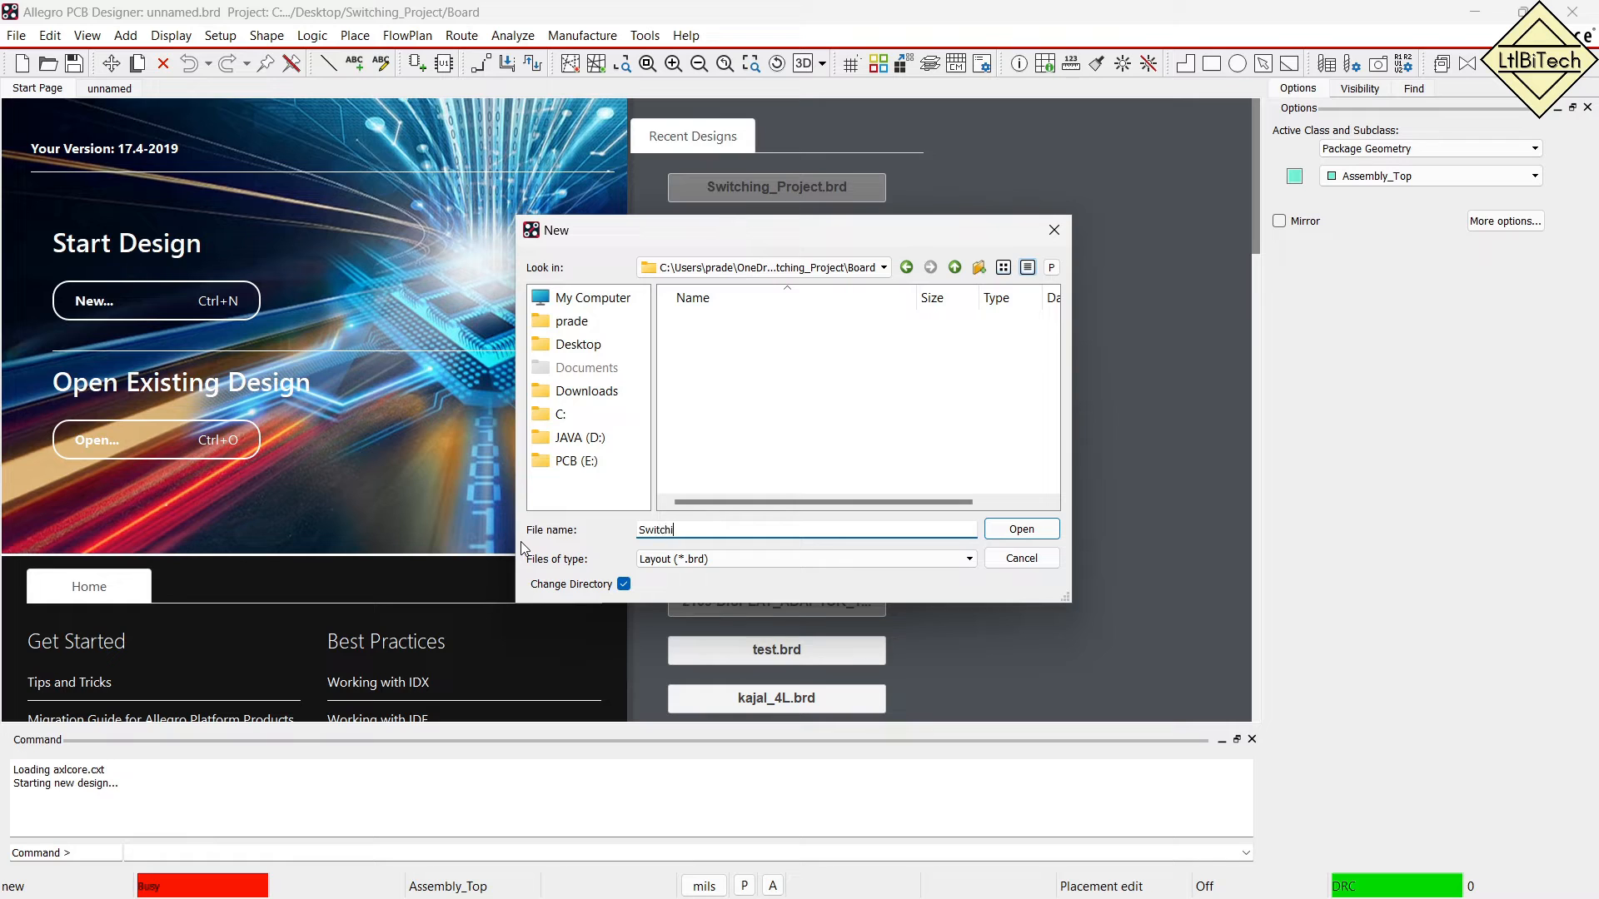
pyautogui.write('ng_Project')
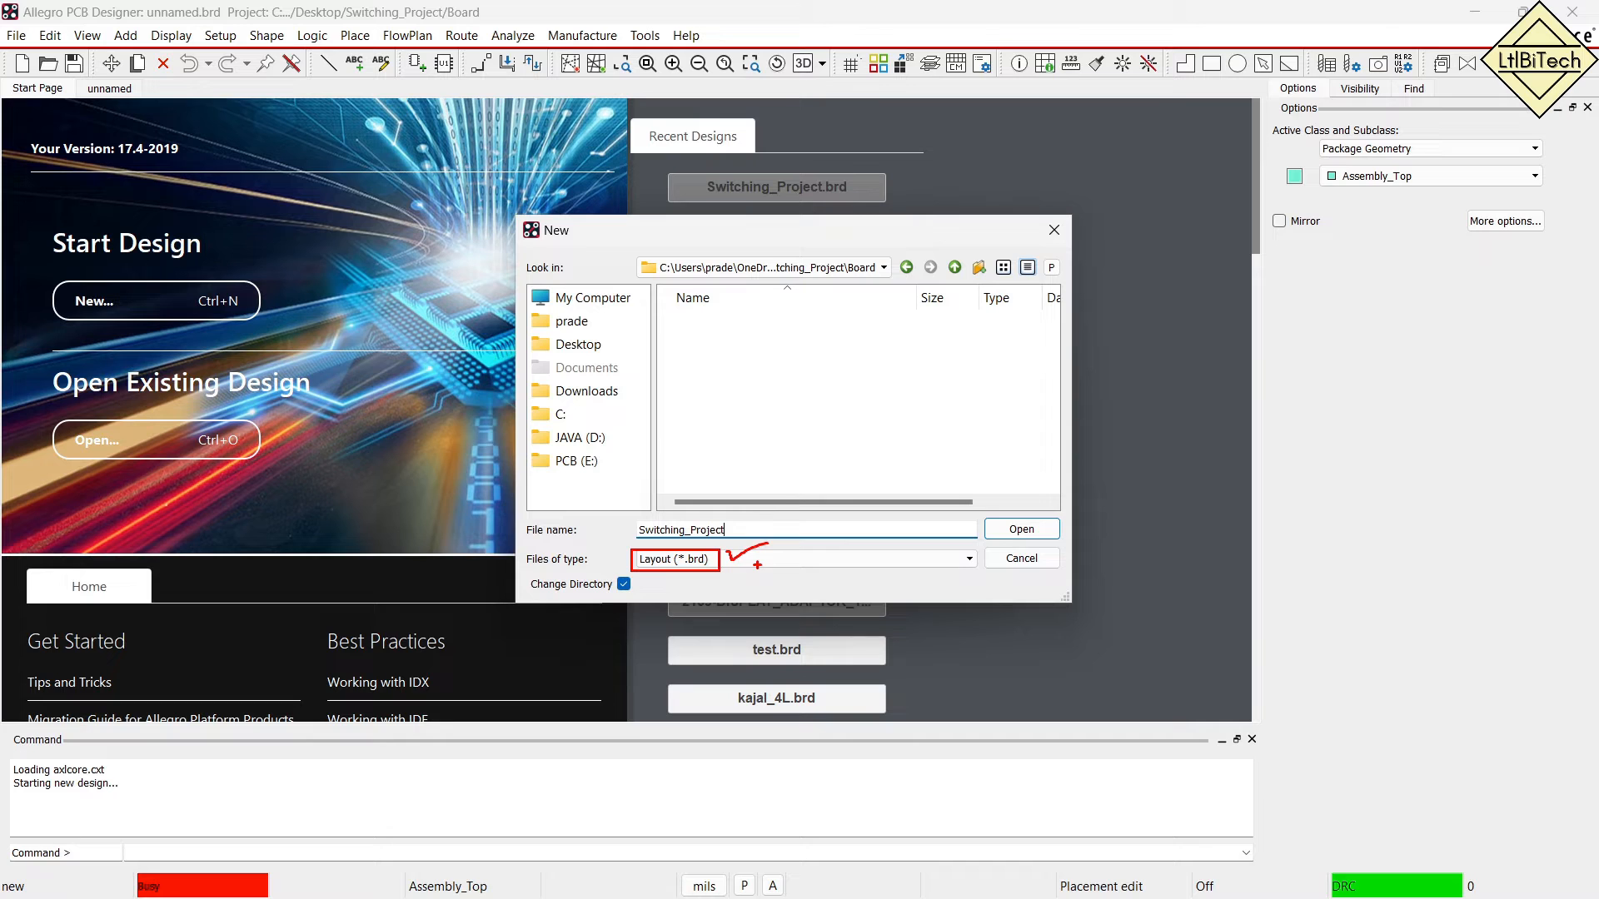
pyautogui.click(1022, 530)
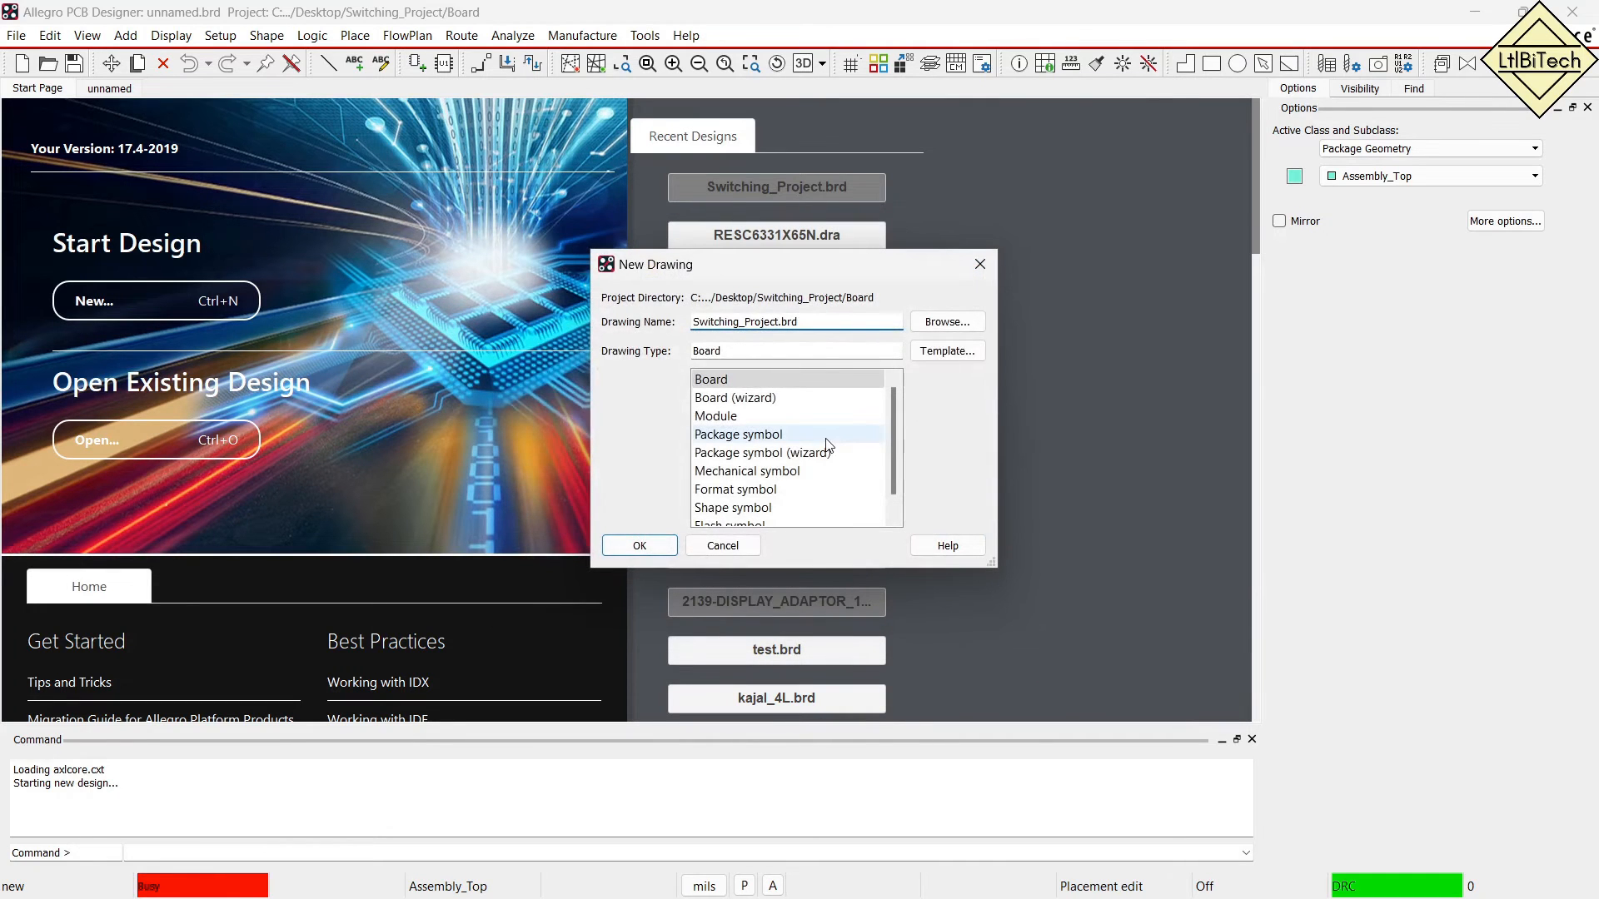
# Create the drawing with the Board type after checking its directory and name, and save the new board file.
pyautogui.keyDown('ctrl'); pyautogui.moveTo(686, 286); pyautogui.dragTo(883, 305); pyautogui.keyUp('ctrl')
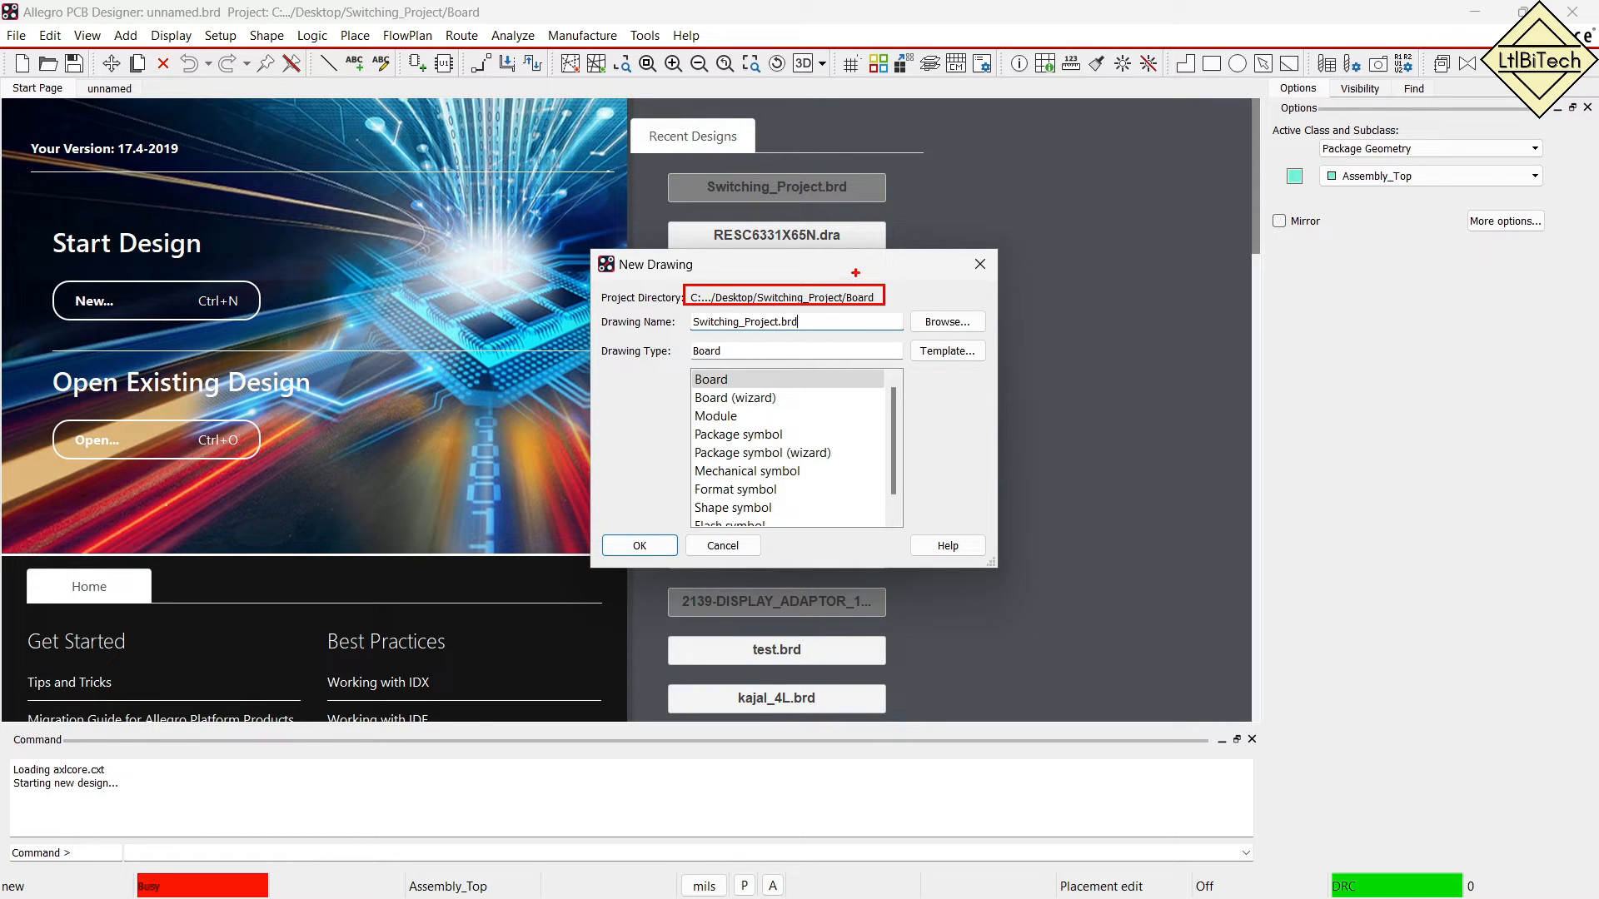
pyautogui.keyDown('ctrl'); pyautogui.moveTo(690, 312); pyautogui.dragTo(809, 334); pyautogui.keyUp('ctrl')
pyautogui.moveTo(681, 366)
pyautogui.keyDown('ctrl'); pyautogui.mouseDown()
pyautogui.moveTo(755, 391)
pyautogui.moveTo(789, 366)
pyautogui.mouseUp(); pyautogui.keyUp('ctrl')
pyautogui.moveTo(616, 359); pyautogui.dragTo(678, 358)
pyautogui.press('Escape')
pyautogui.click(736, 381)
pyautogui.click(626, 546)
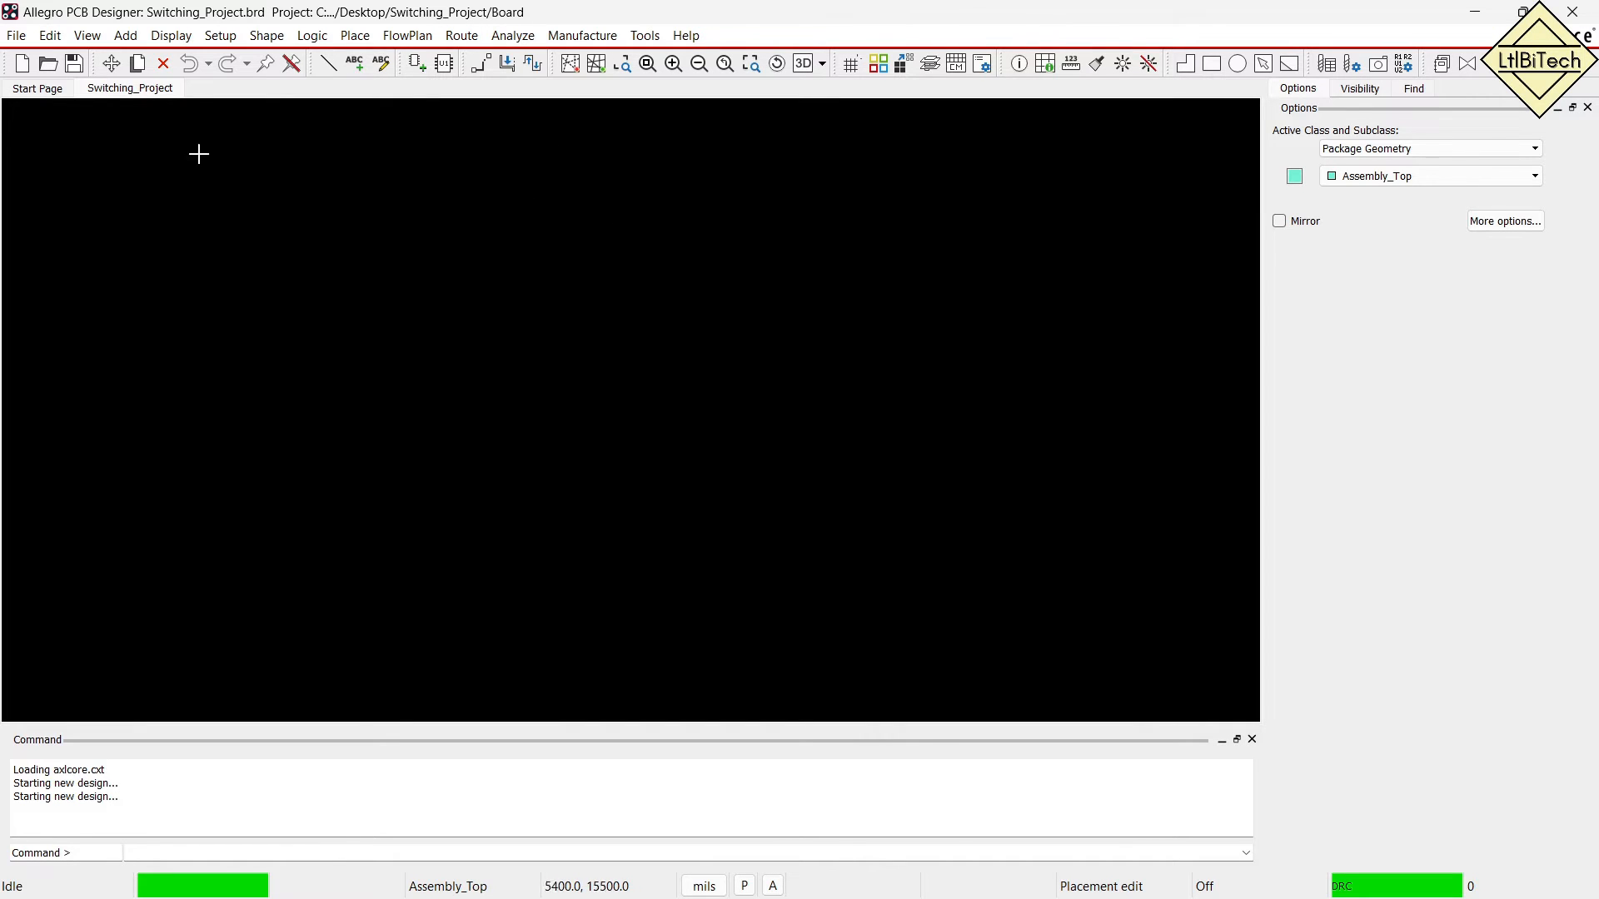
pyautogui.click(18, 36)
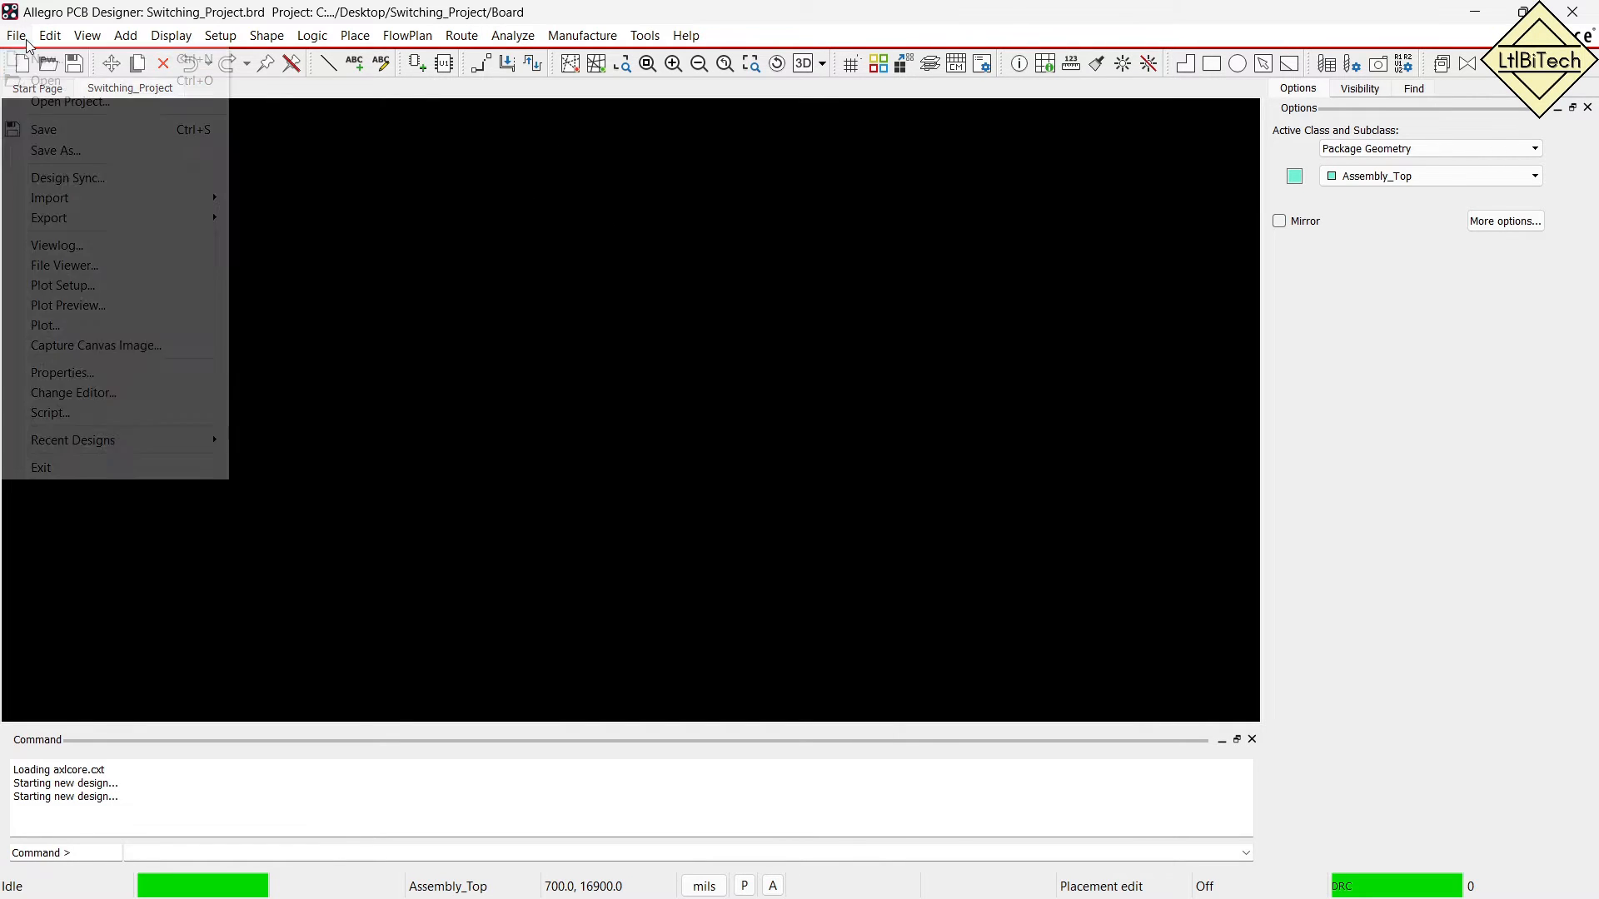
pyautogui.click(62, 129)
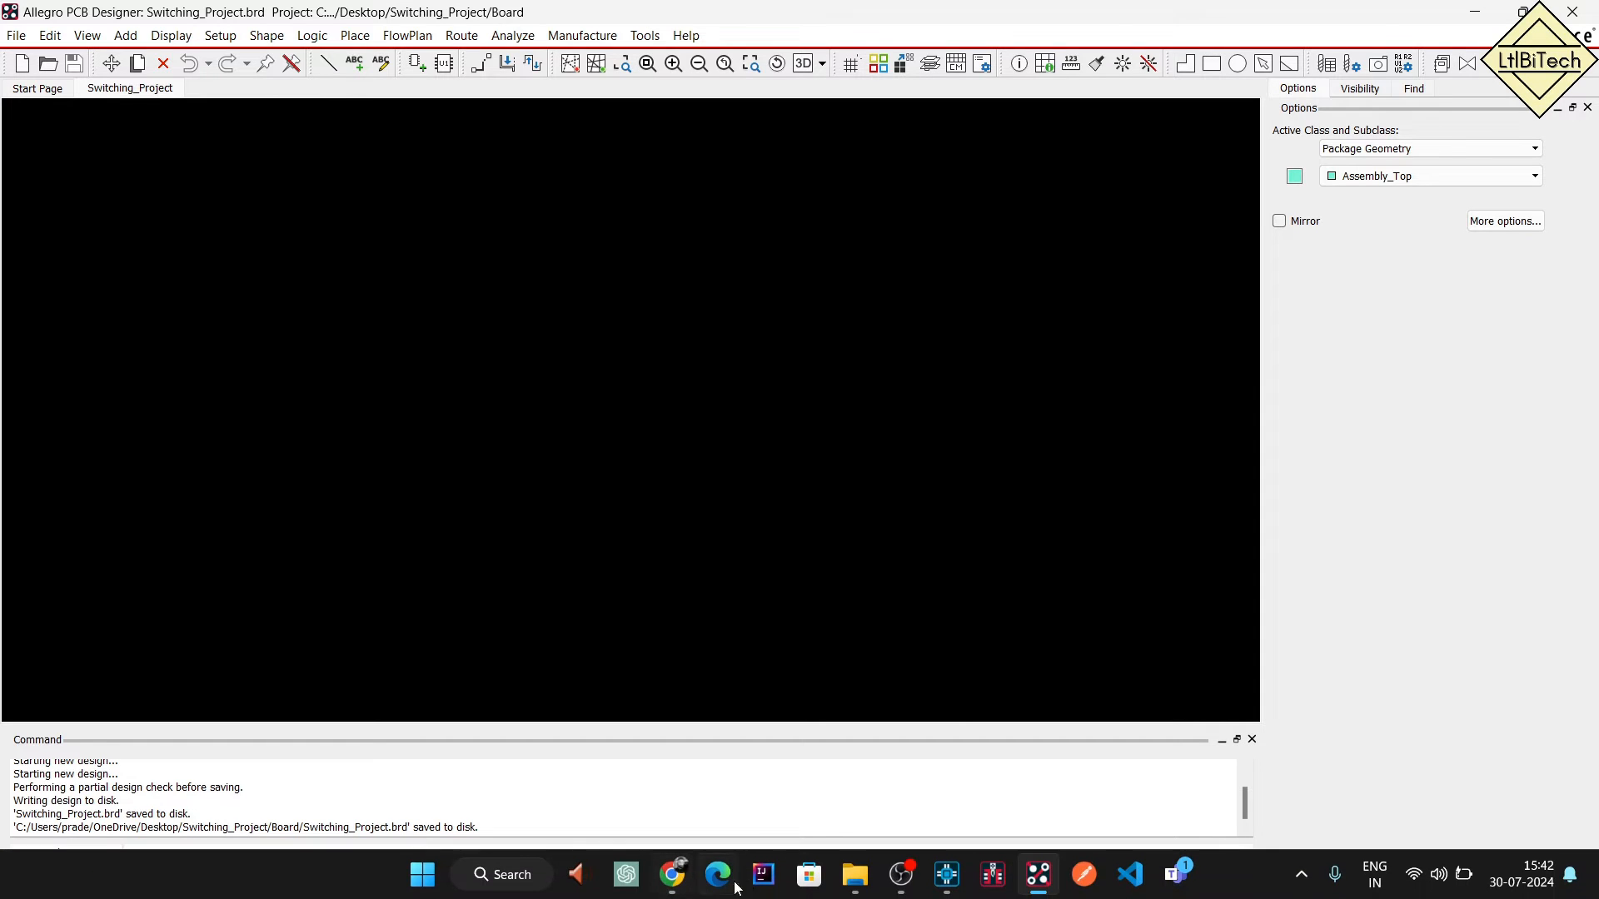
# Switch to File Explorer and check the Board folder for the saved Switching_Project.brd file and its type.
pyautogui.moveTo(866, 877)
pyautogui.click(858, 756)
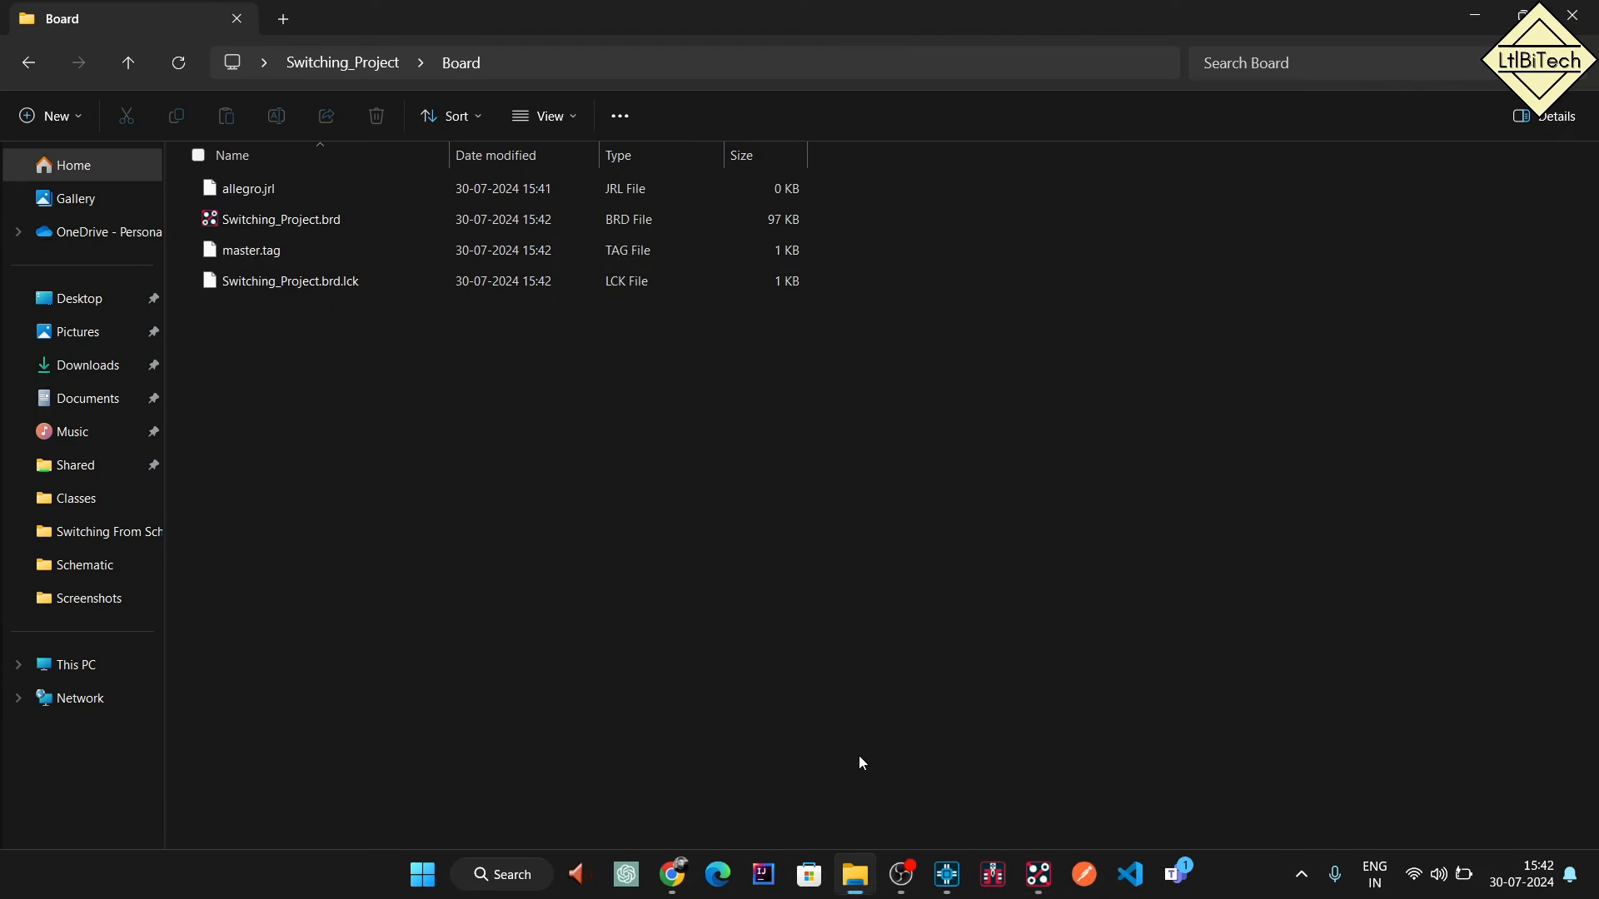
pyautogui.click(128, 63)
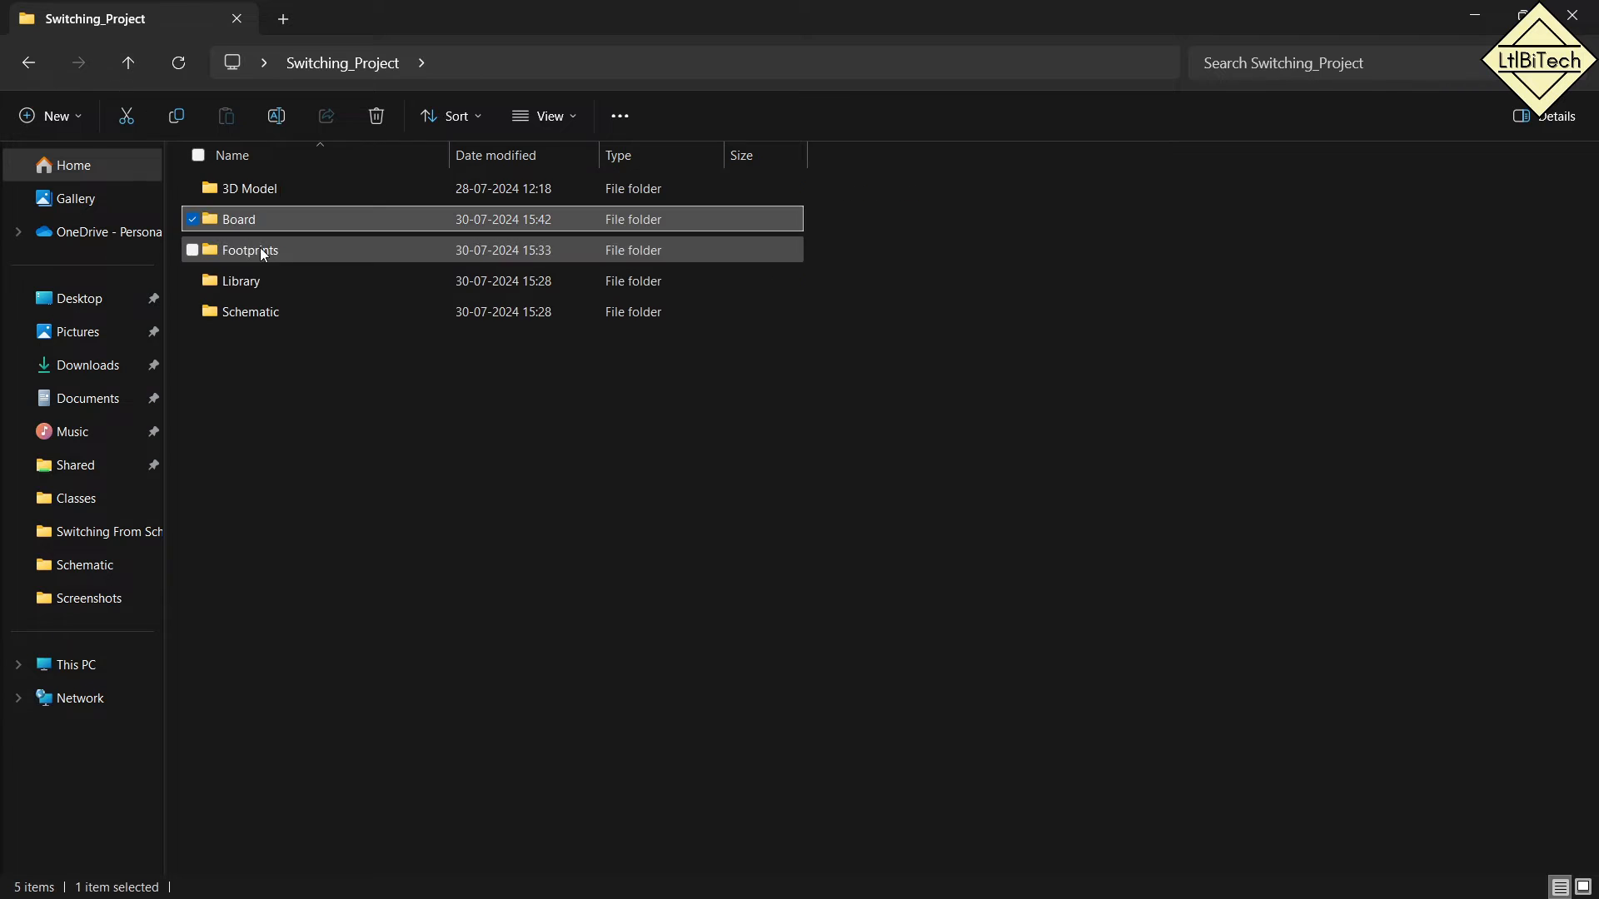
pyautogui.click(251, 222)
pyautogui.click(297, 220)
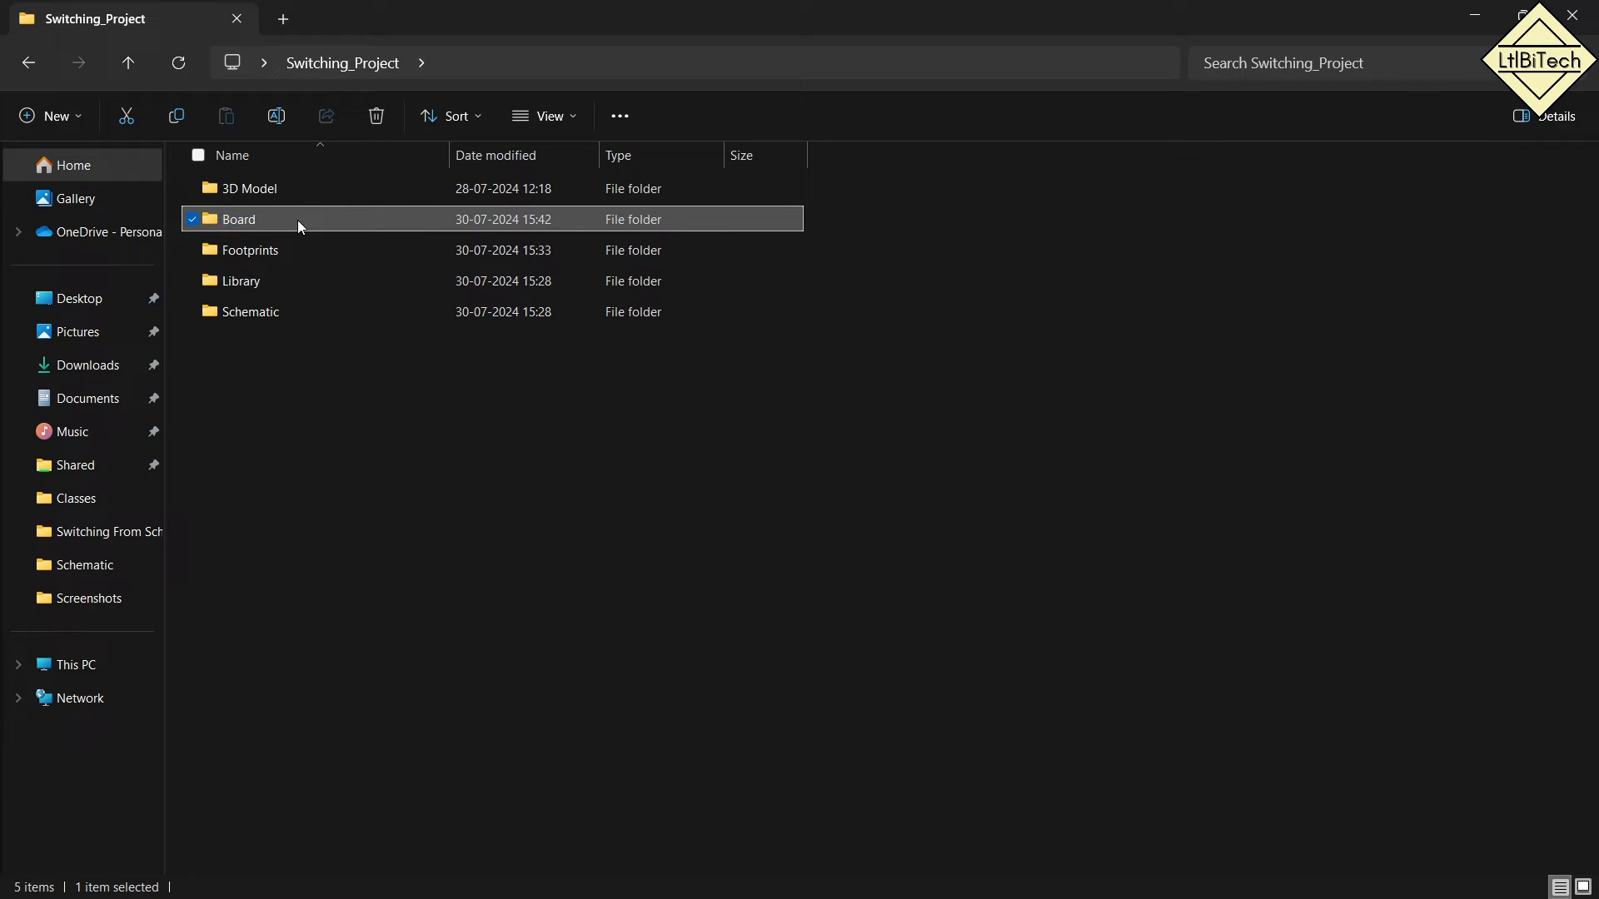
pyautogui.doubleClick(297, 219)
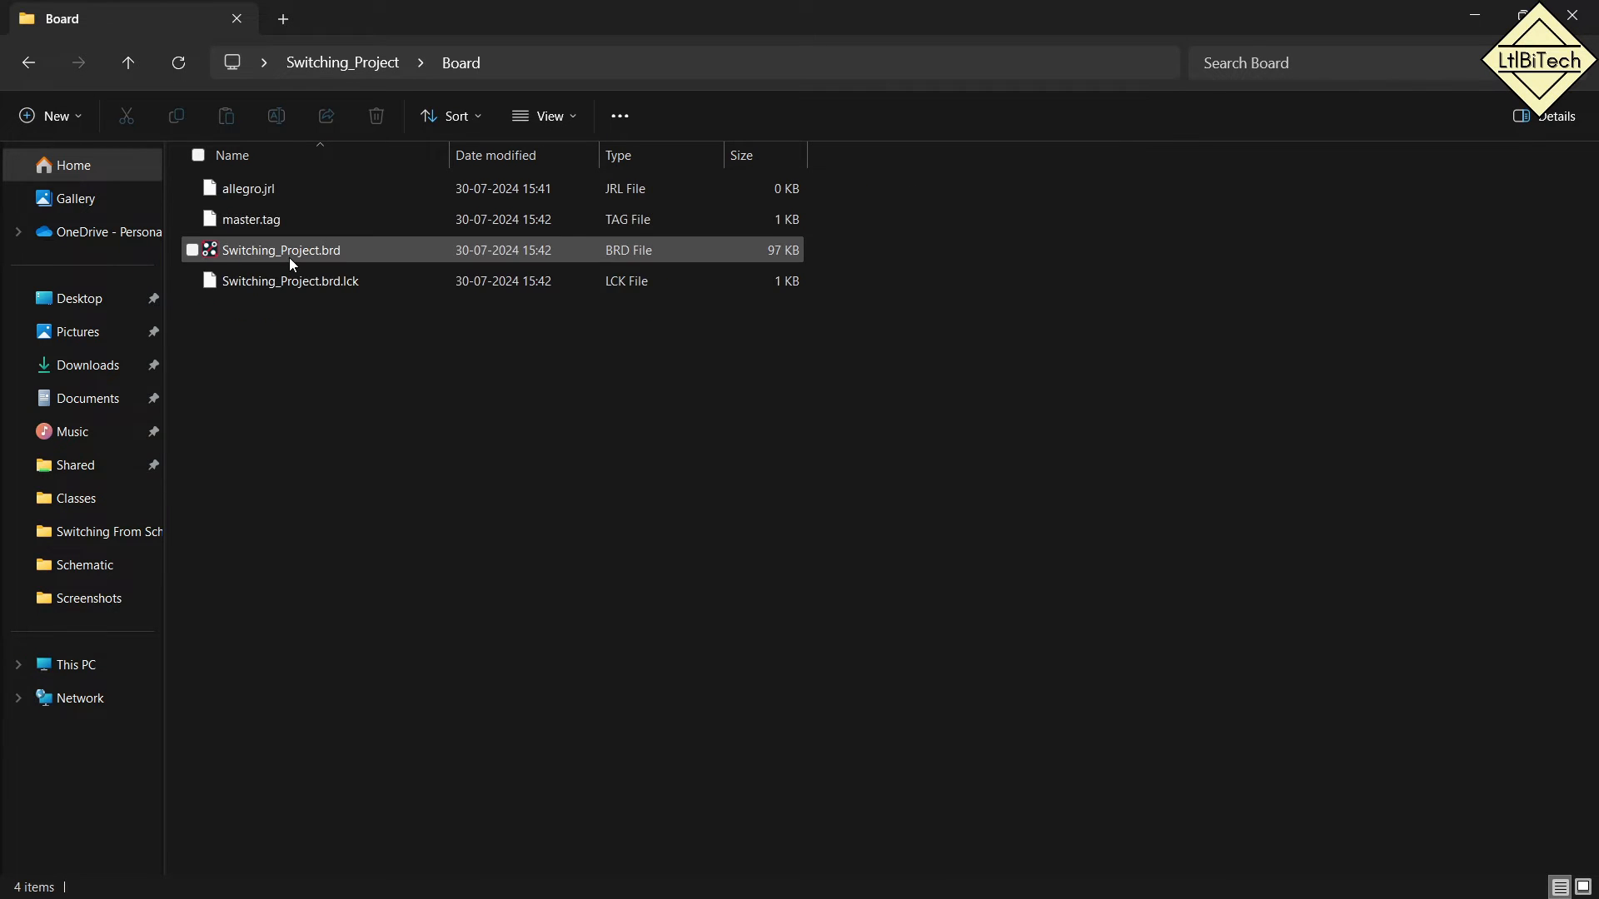
pyautogui.click(255, 258)
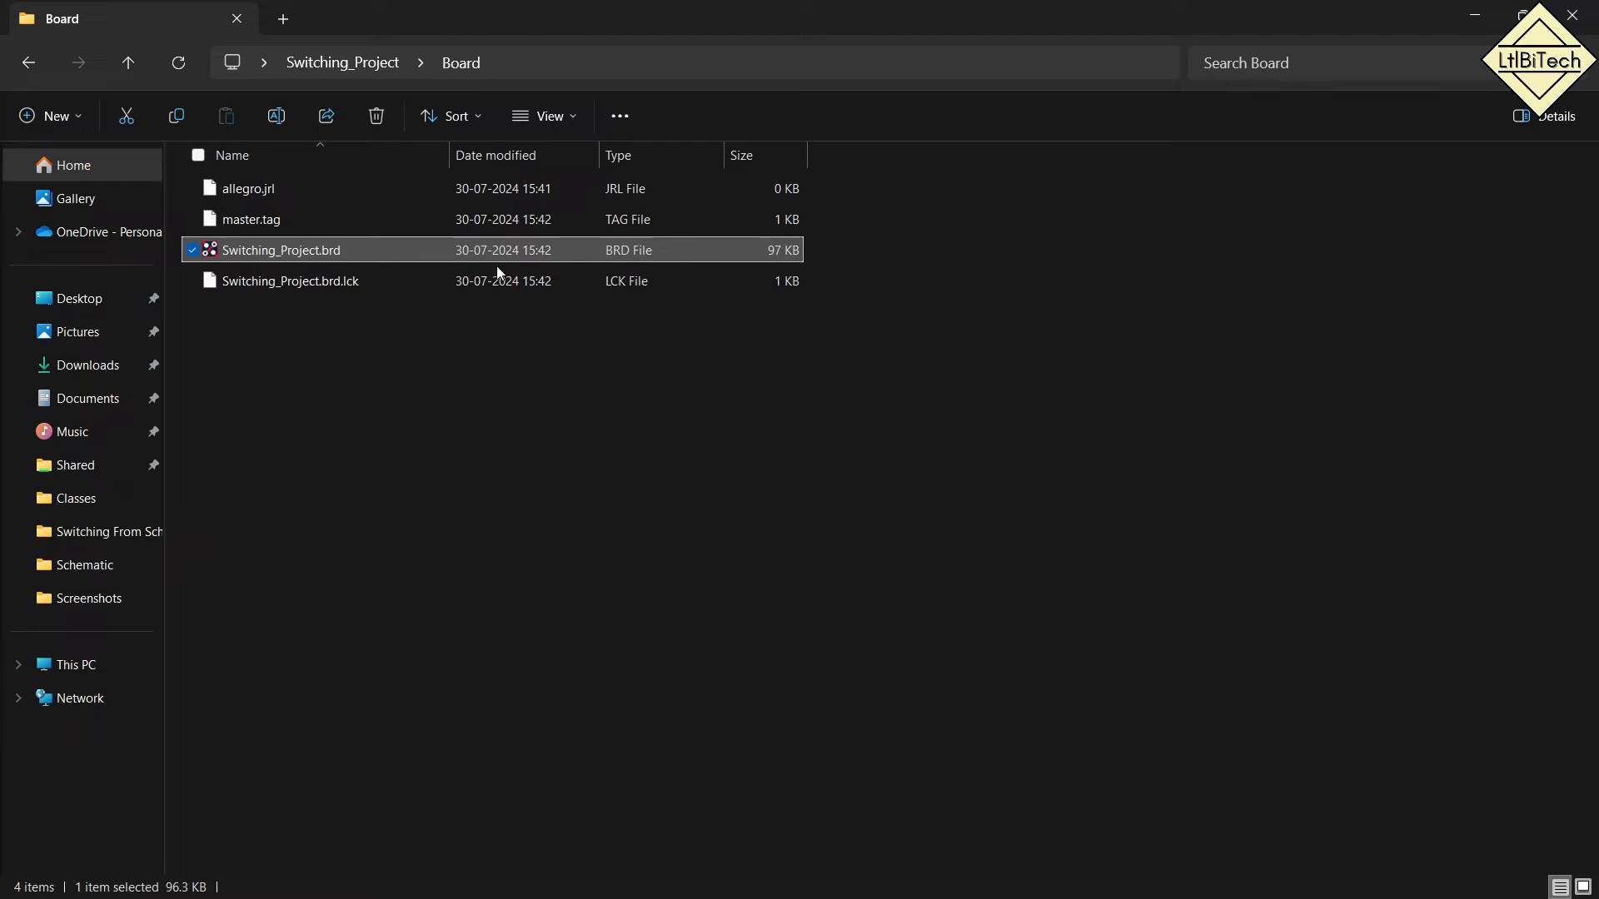
pyautogui.hotkey('ctrl', '2')
pyautogui.moveTo(667, 247); pyautogui.dragTo(576, 249)
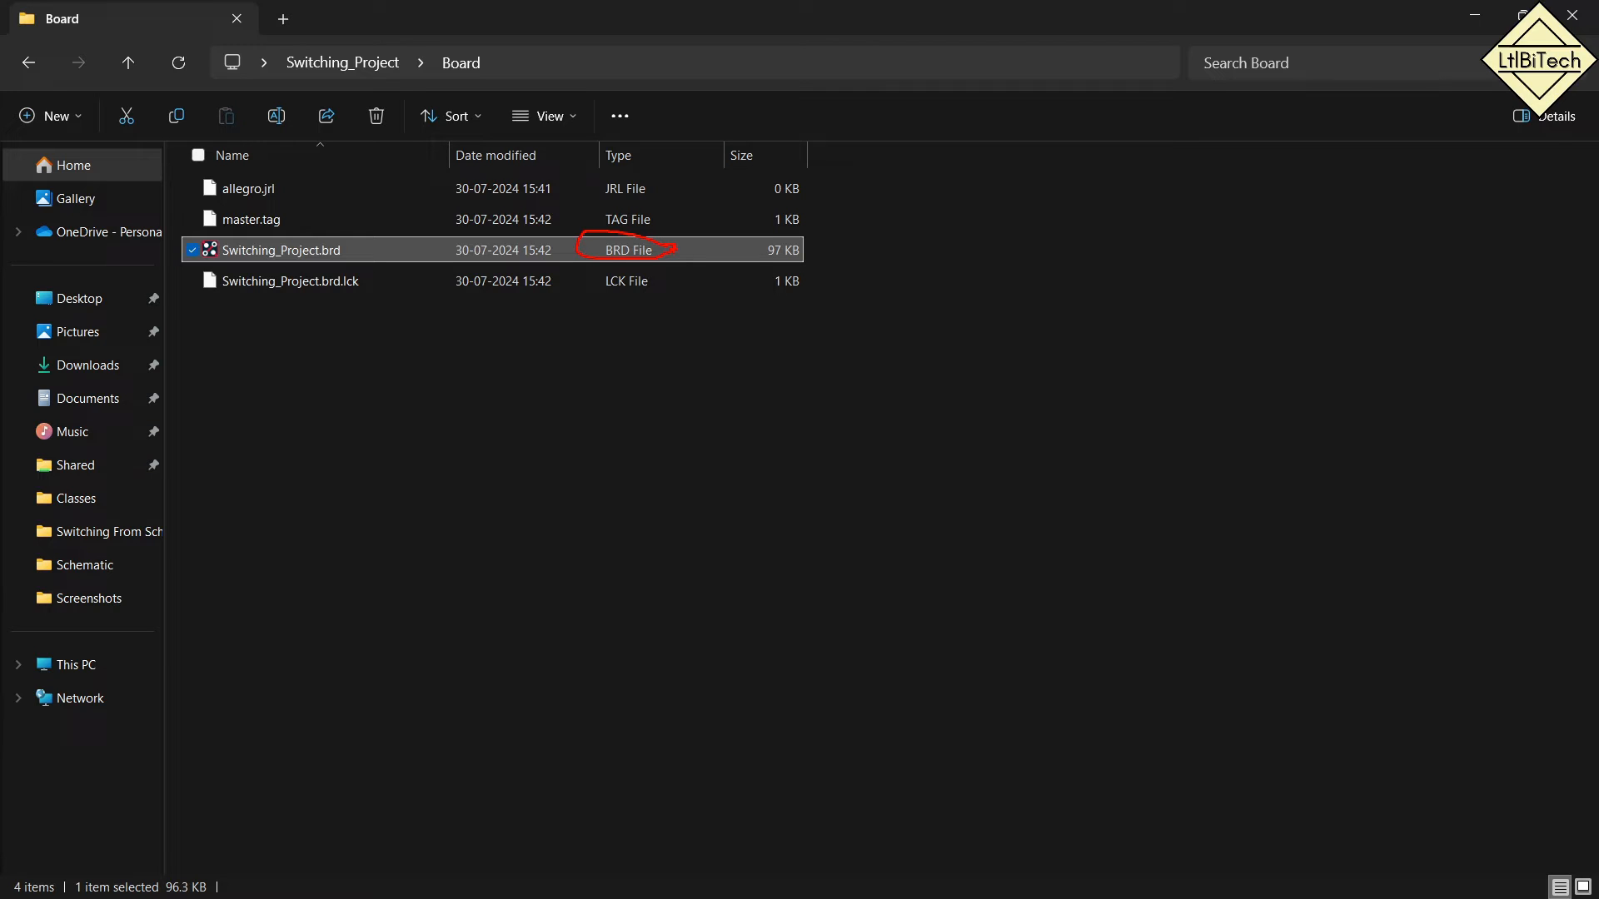
pyautogui.press('Escape')
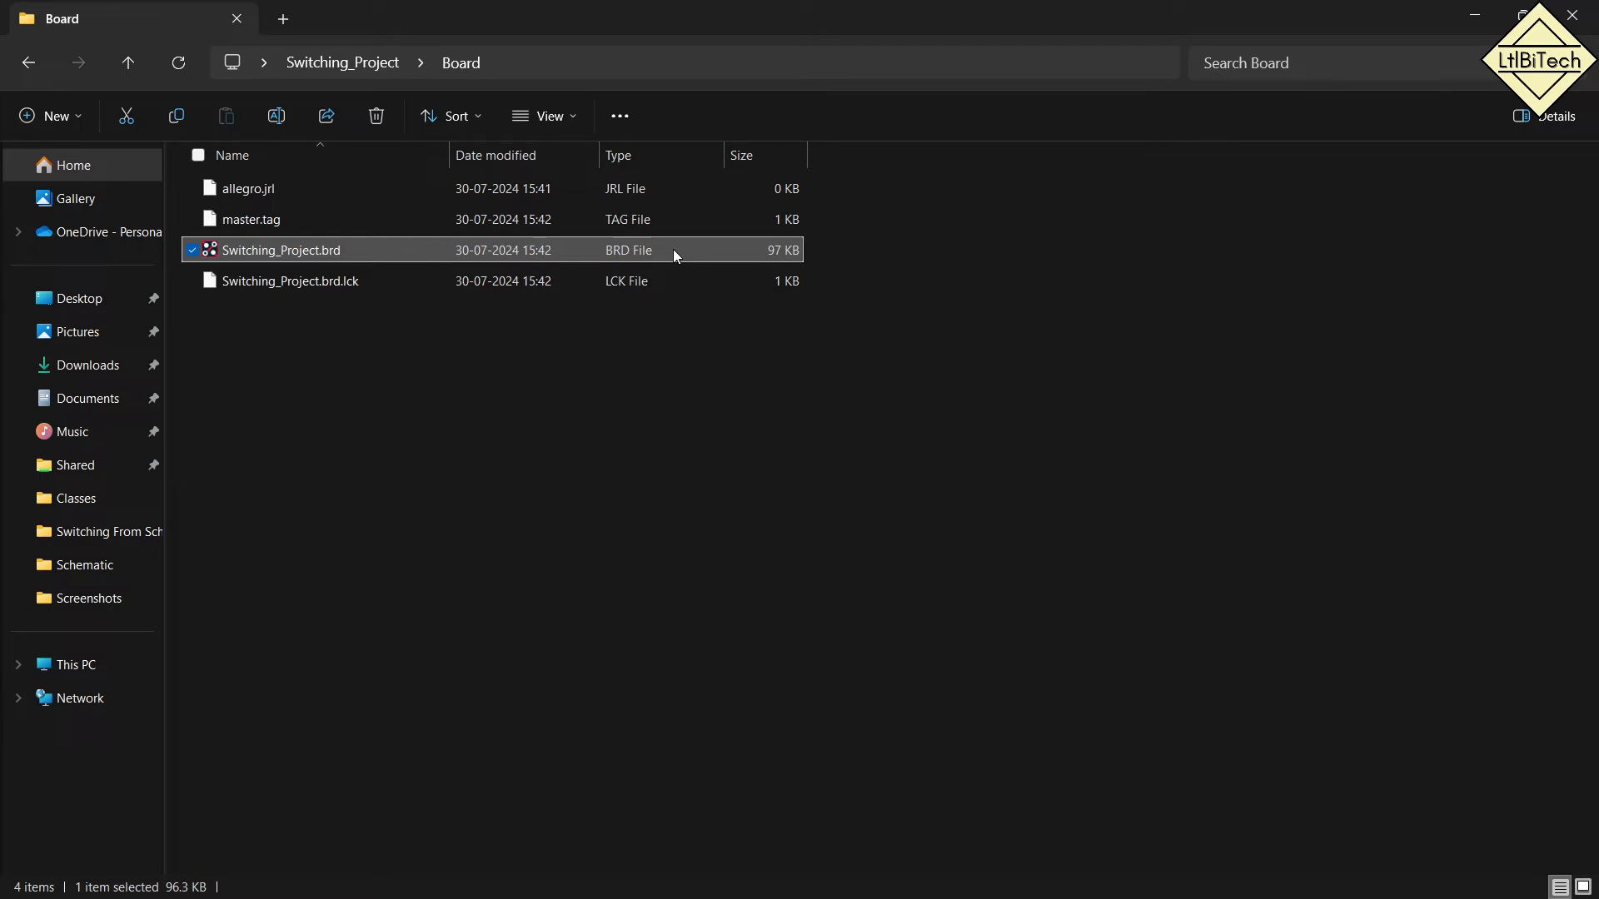
# Switch back from File Explorer to the Switching_Project board in Allegro PCB Designer.
pyautogui.click(1475, 15)
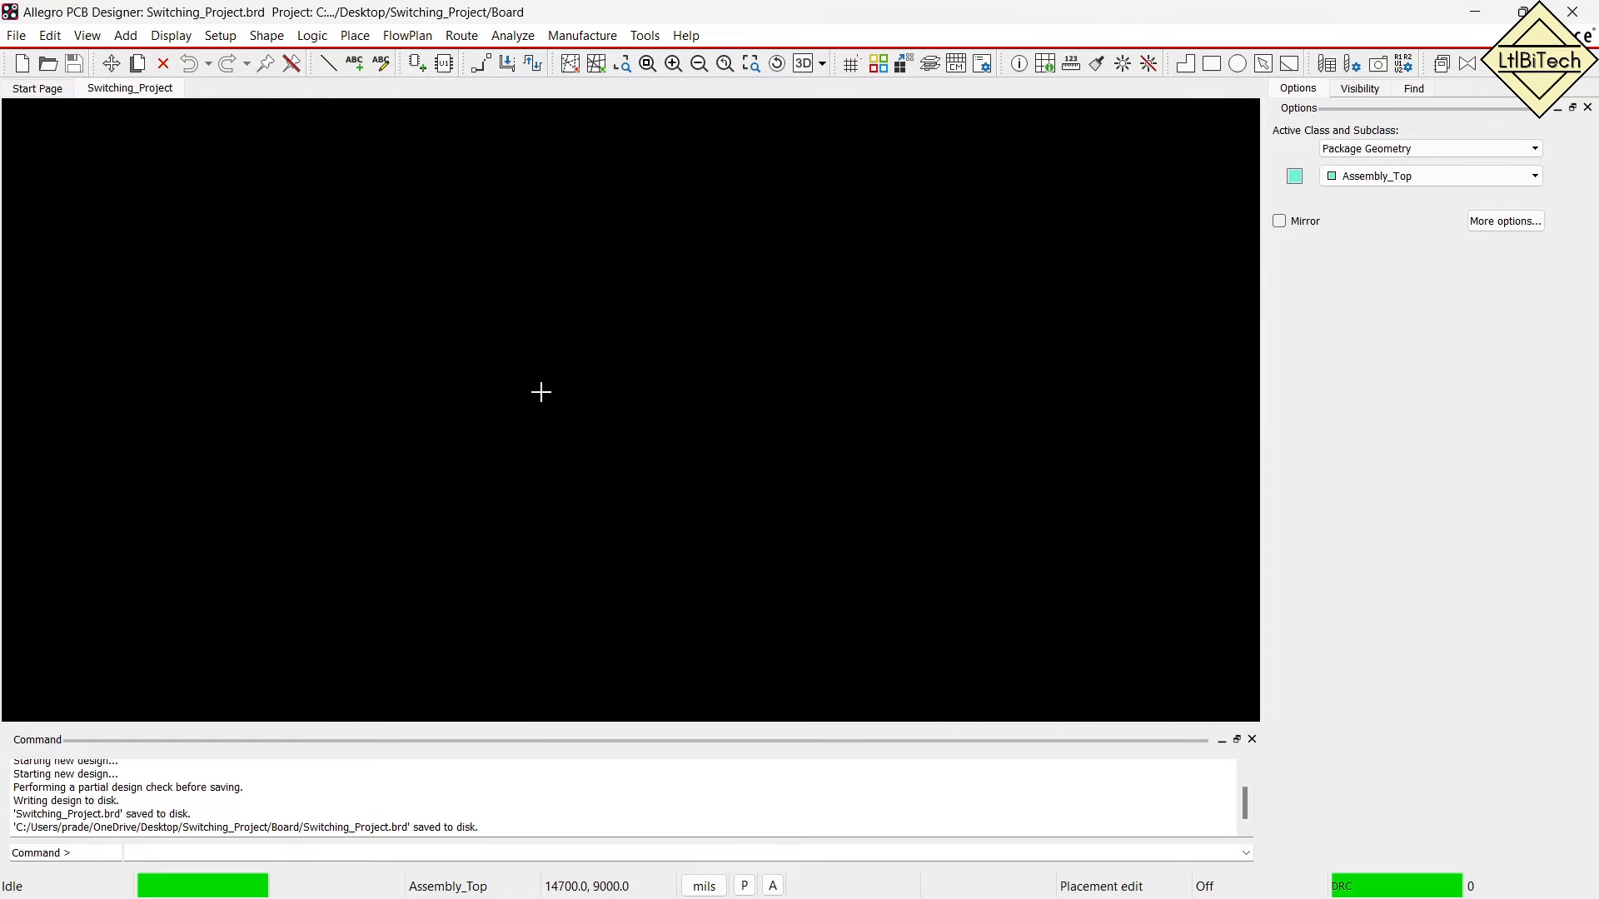
pyautogui.hotkey('ctrl', '2')
pyautogui.write('t')
pyautogui.write('Setting')
pyautogui.write('s')
pyautogui.press('Return')
pyautogui.write('1. ')
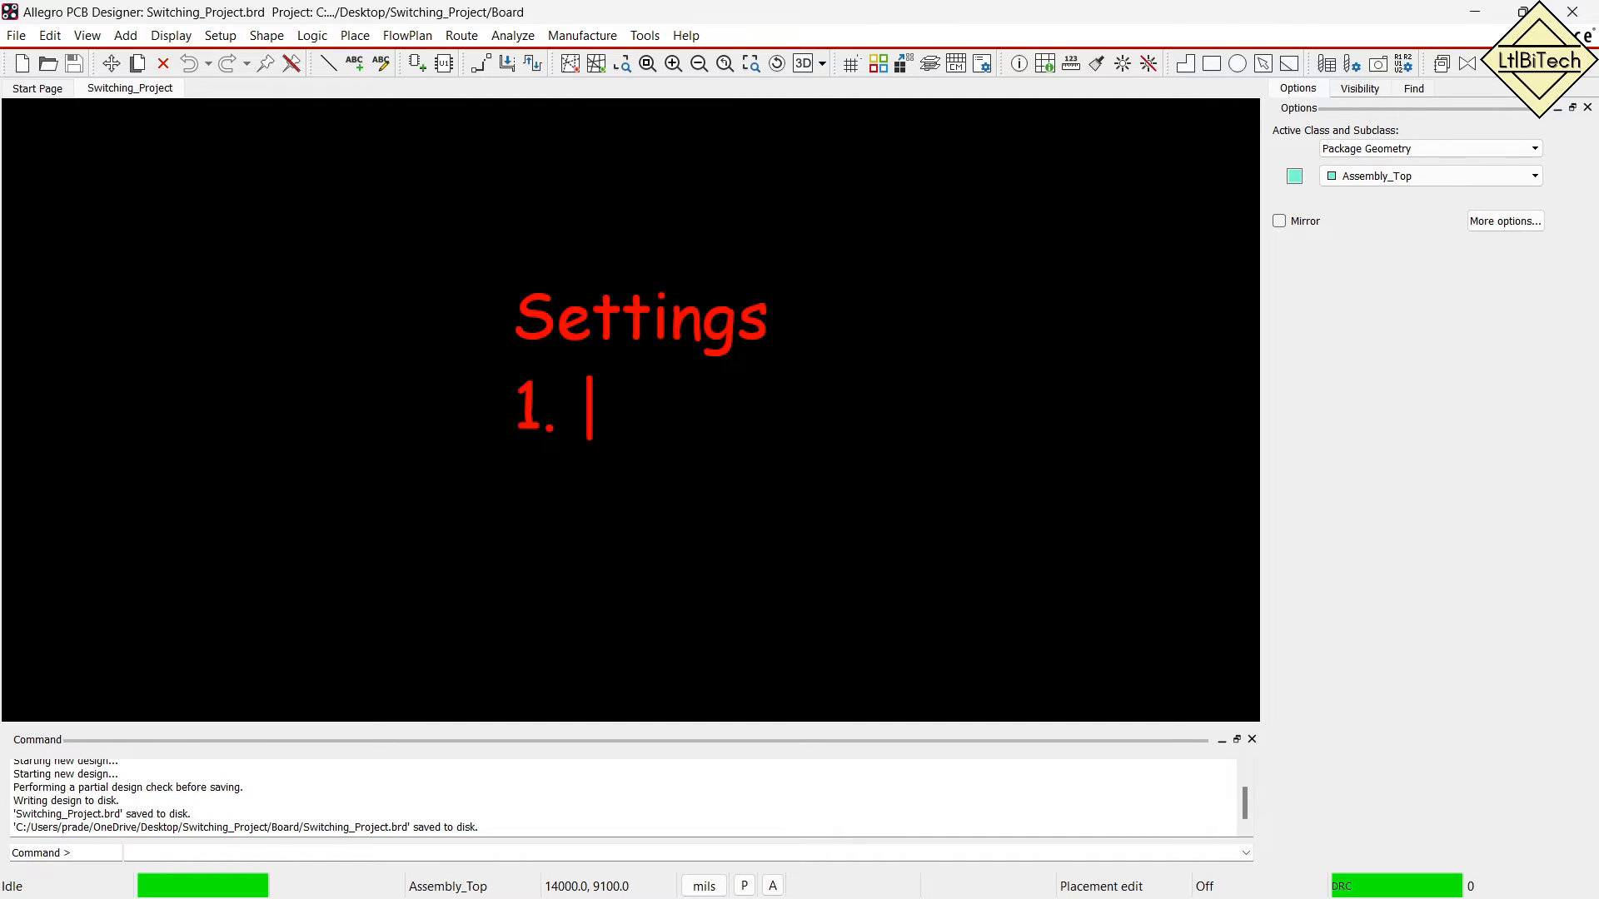
pyautogui.write('mm')
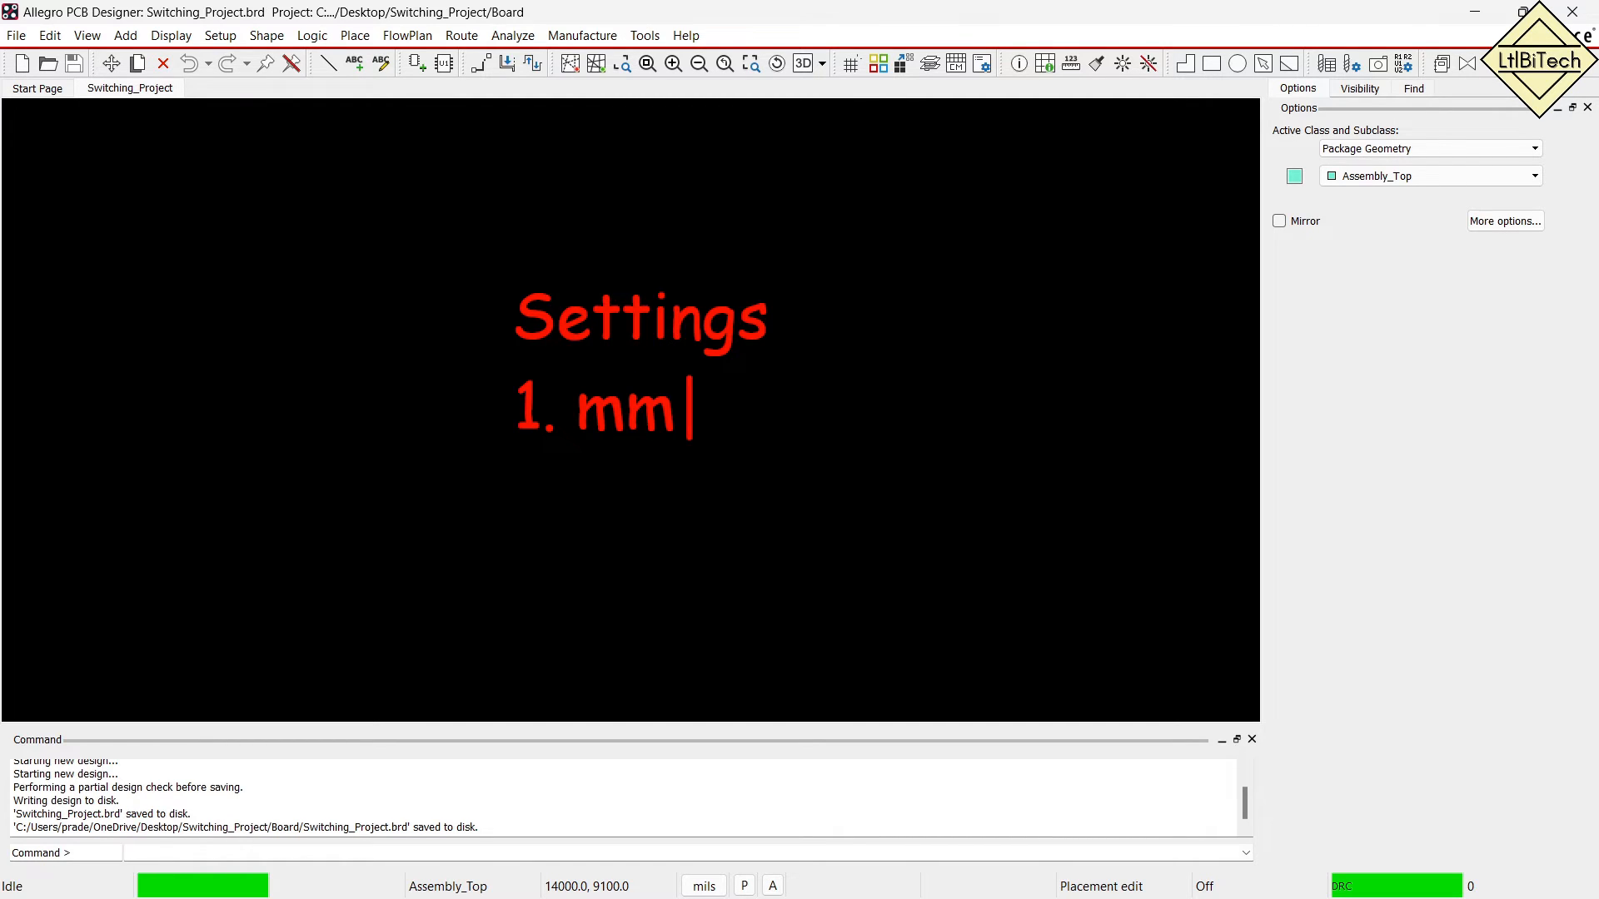
pyautogui.press('BackSpace')
pyautogui.press('BackSpace')
pyautogui.write('Unit')
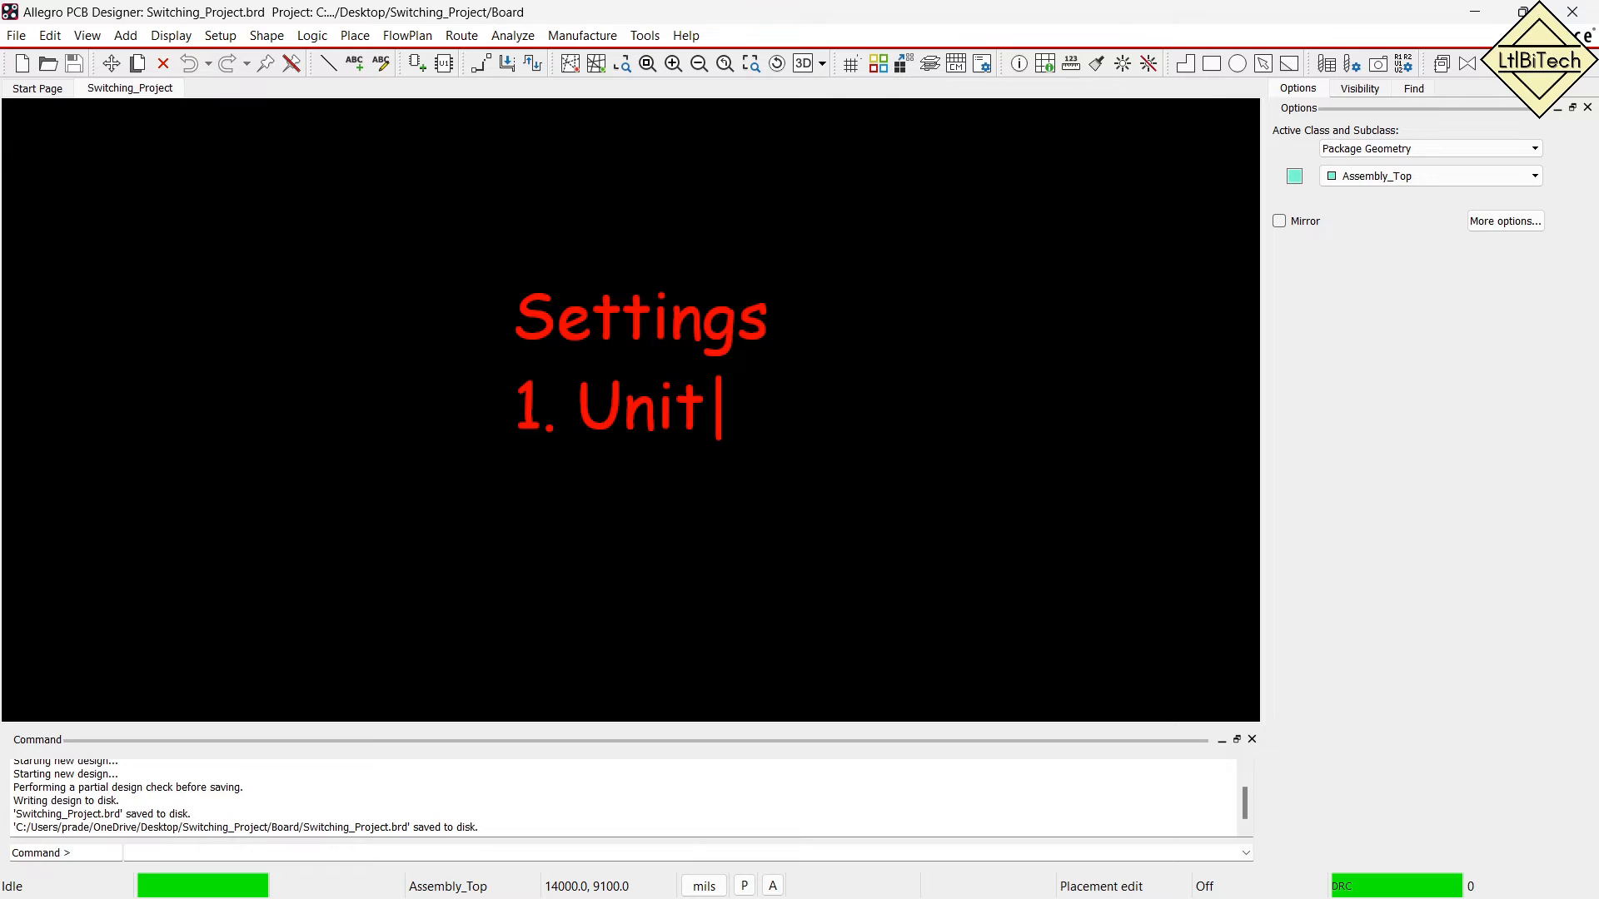
pyautogui.write('s - ')
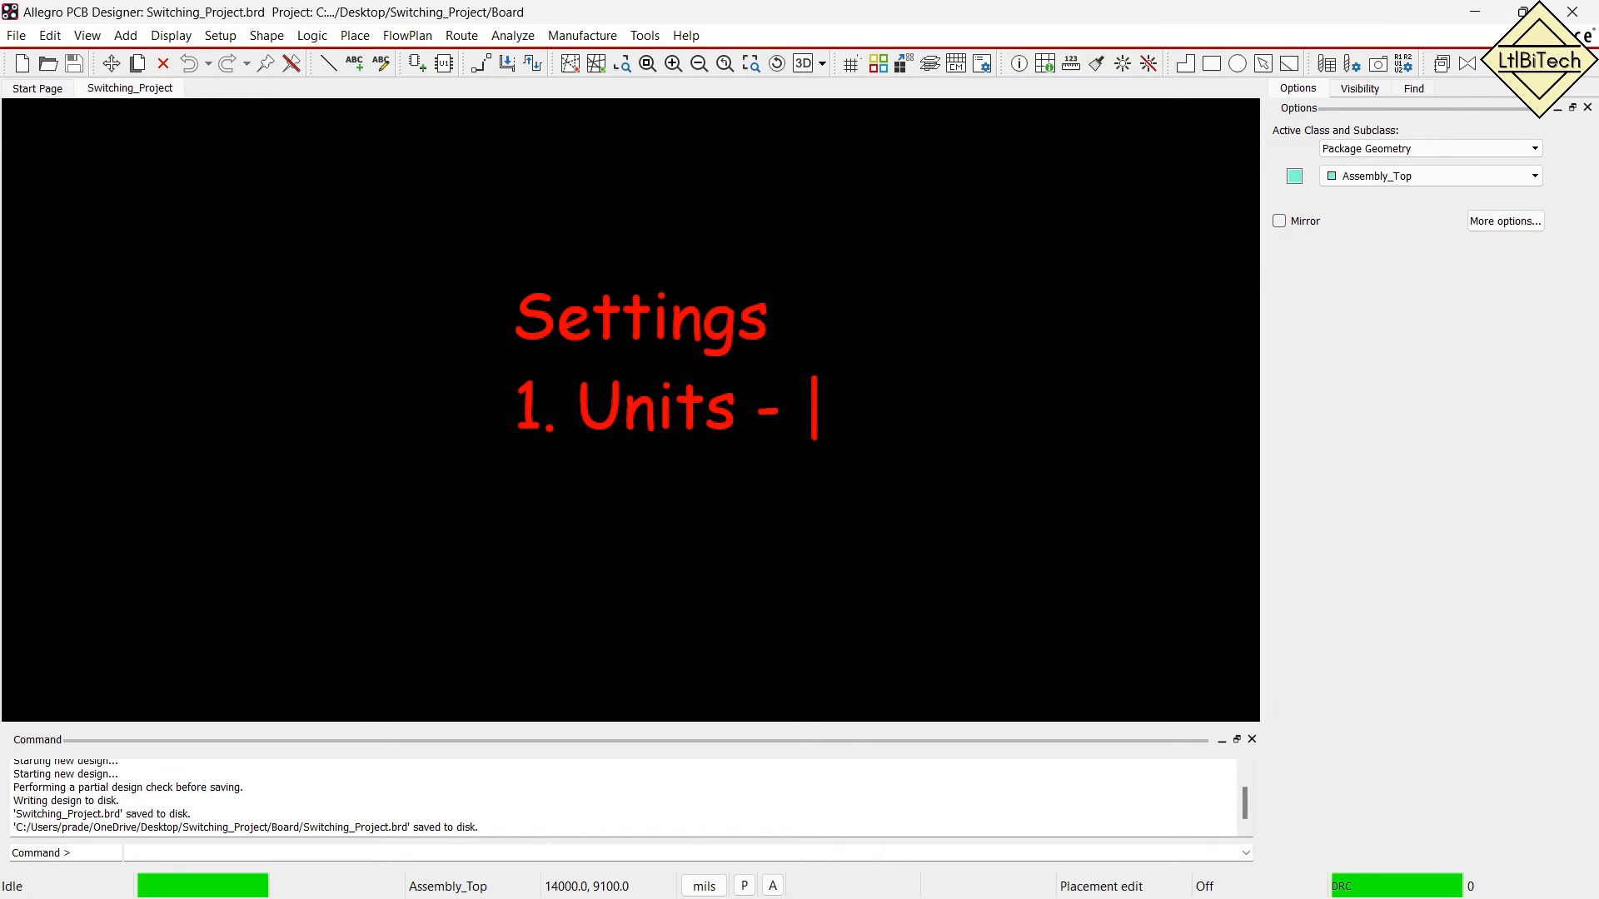
pyautogui.write('mm')
pyautogui.press('Escape')
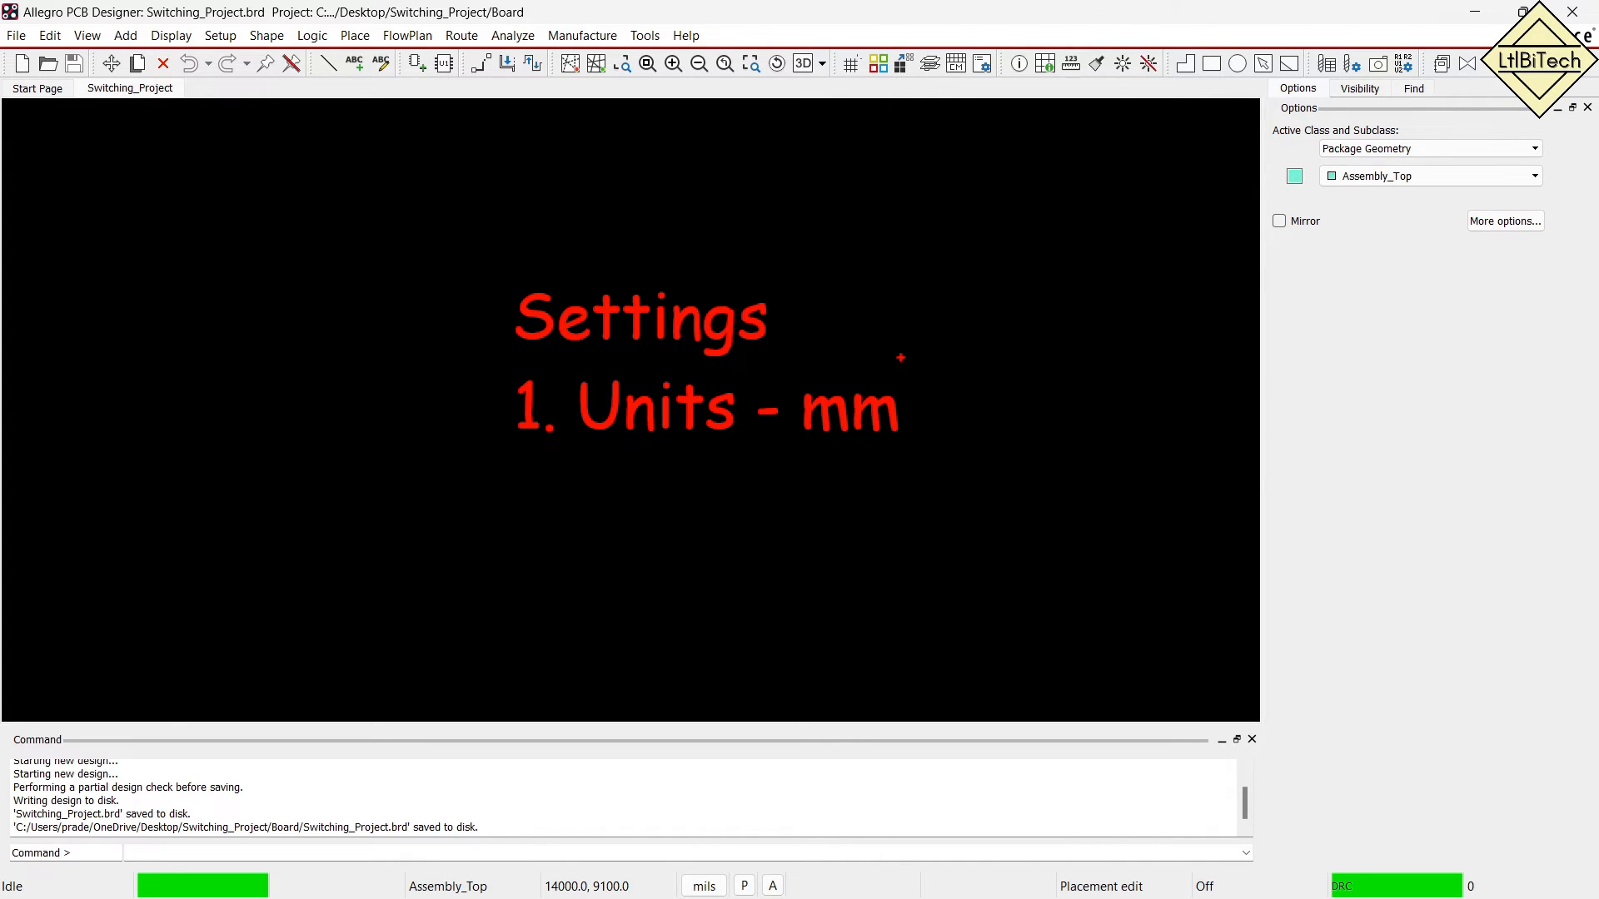
pyautogui.press('t')
pyautogui.write('.')
pyautogui.press('BackSpace')
pyautogui.write('/.')
pyautogui.press('BackSpace')
pyautogui.write('inches')
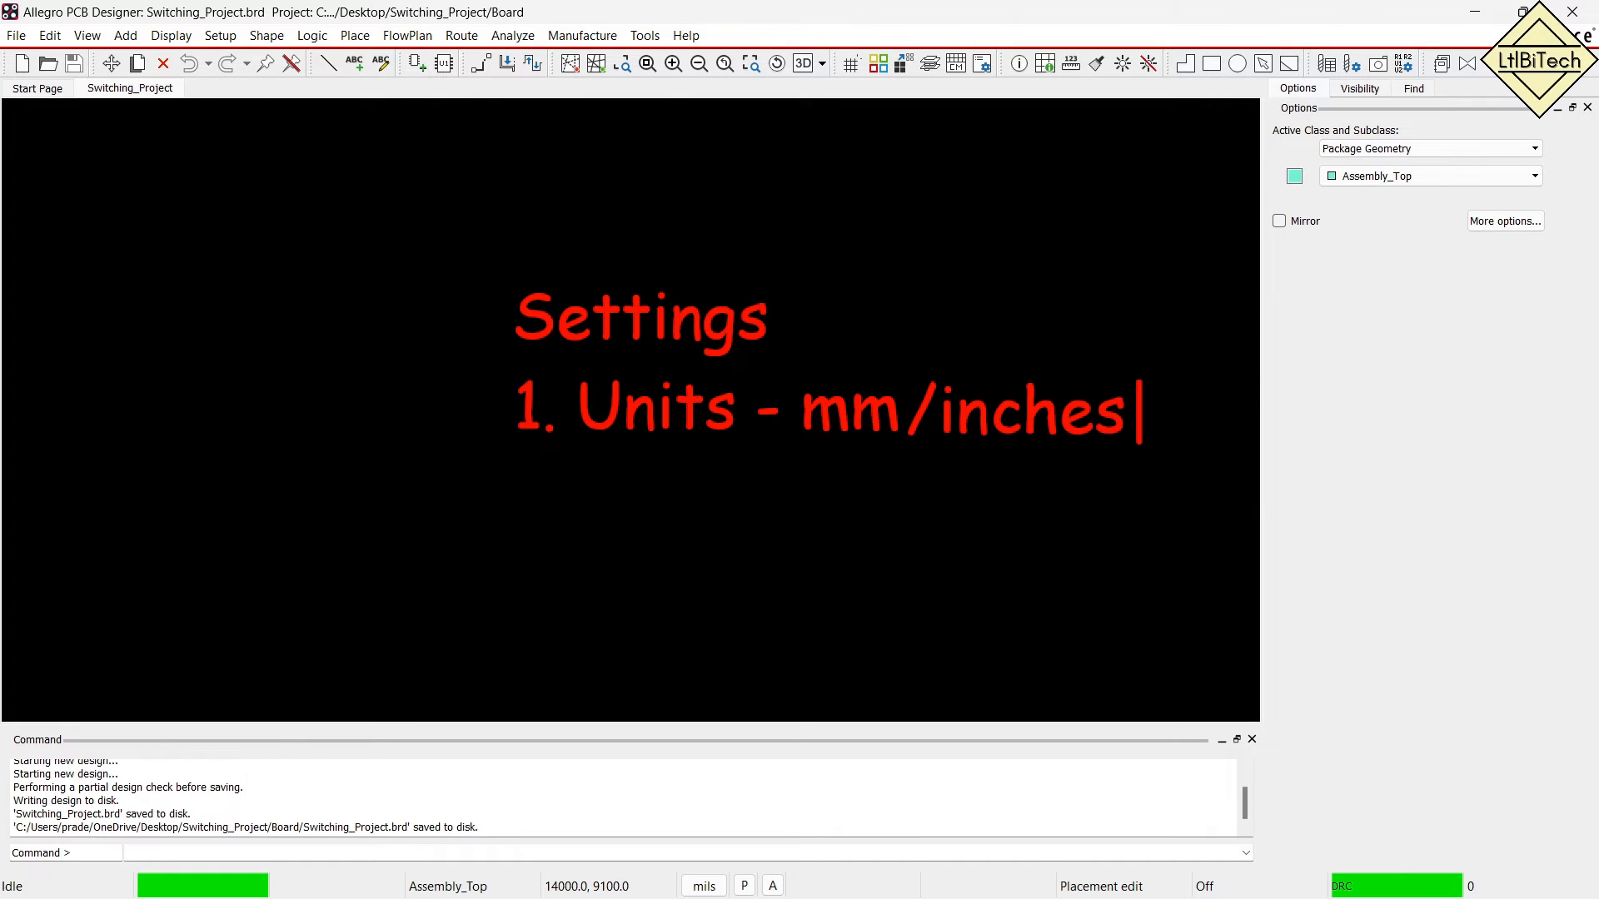
pyautogui.press('Escape')
pyautogui.write('t')
pyautogui.write('2. ')
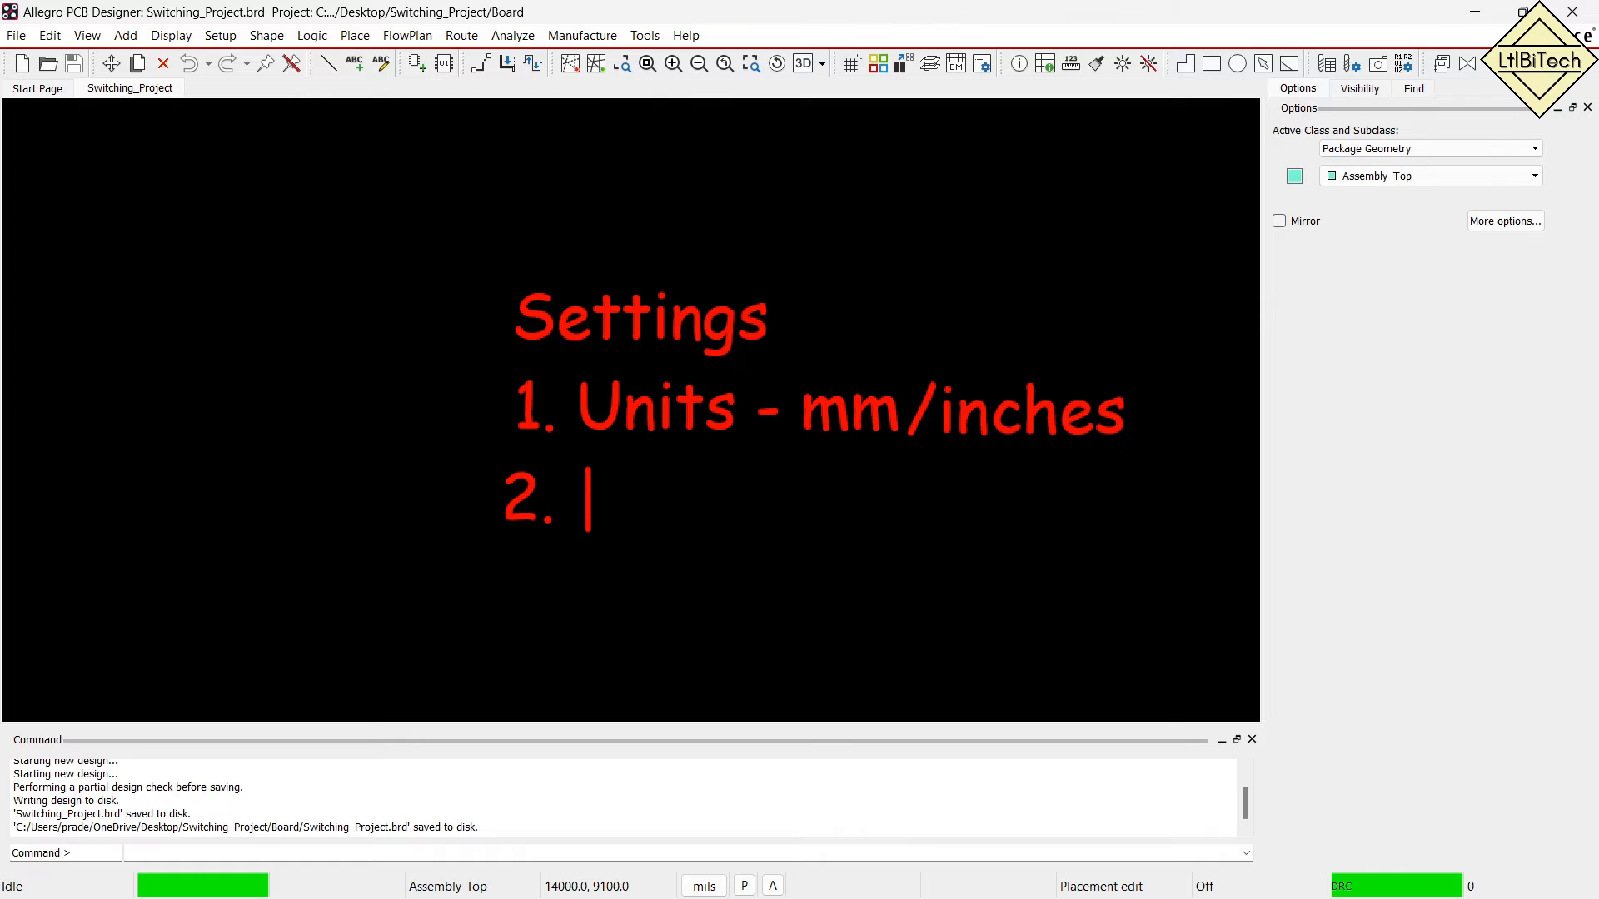
pyautogui.write('Grids')
pyautogui.press('Return')
pyautogui.write('3. ')
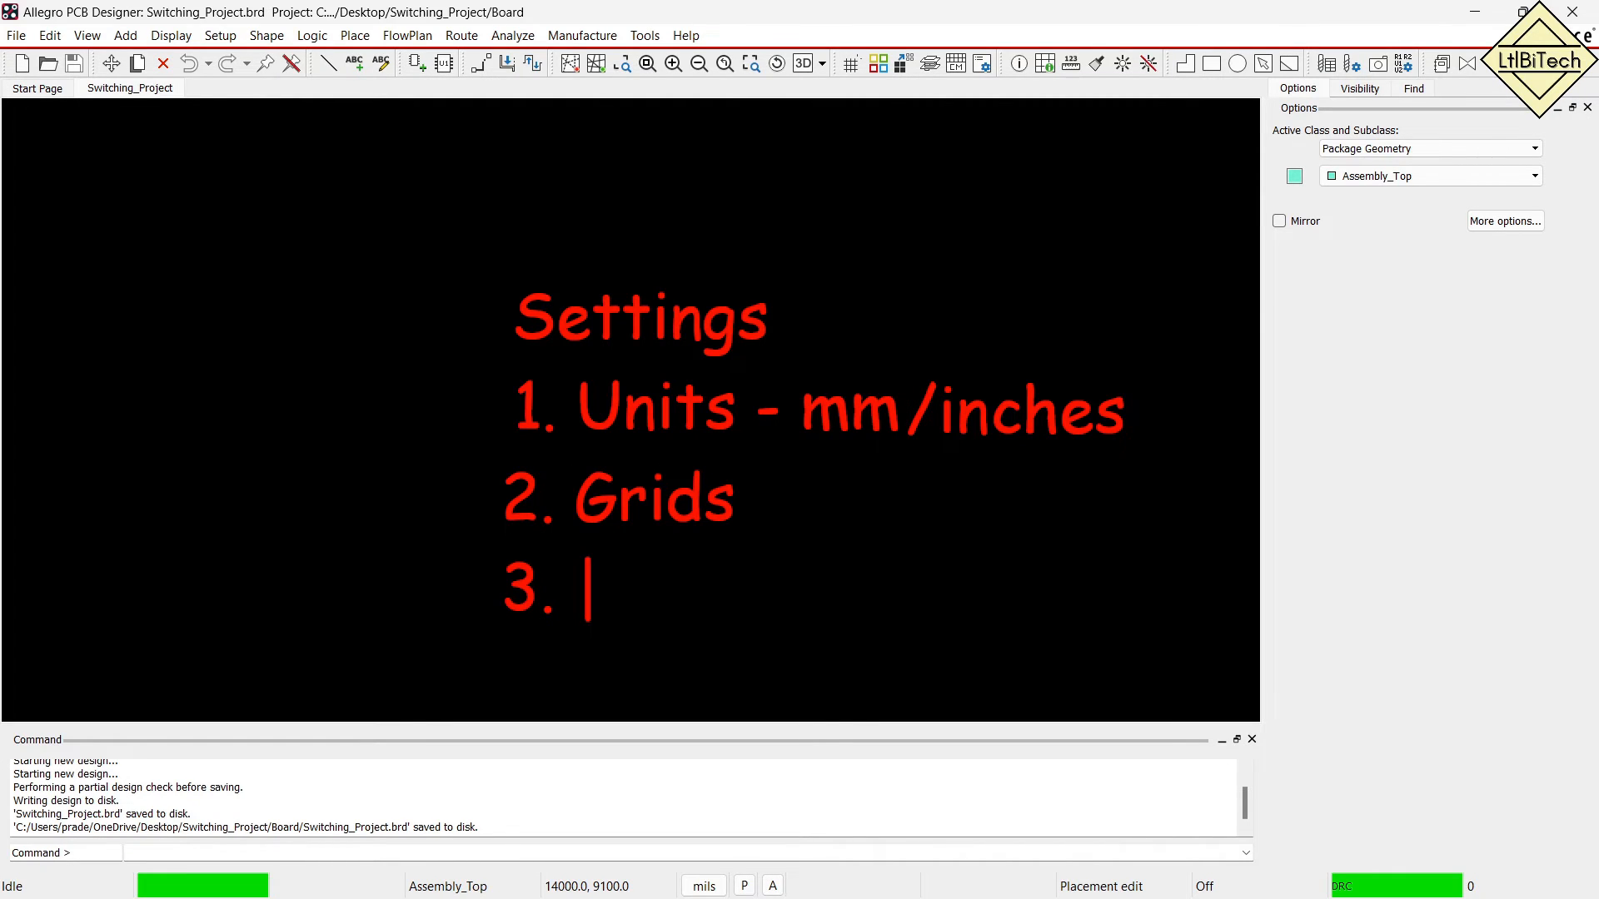
pyautogui.write('Ass')
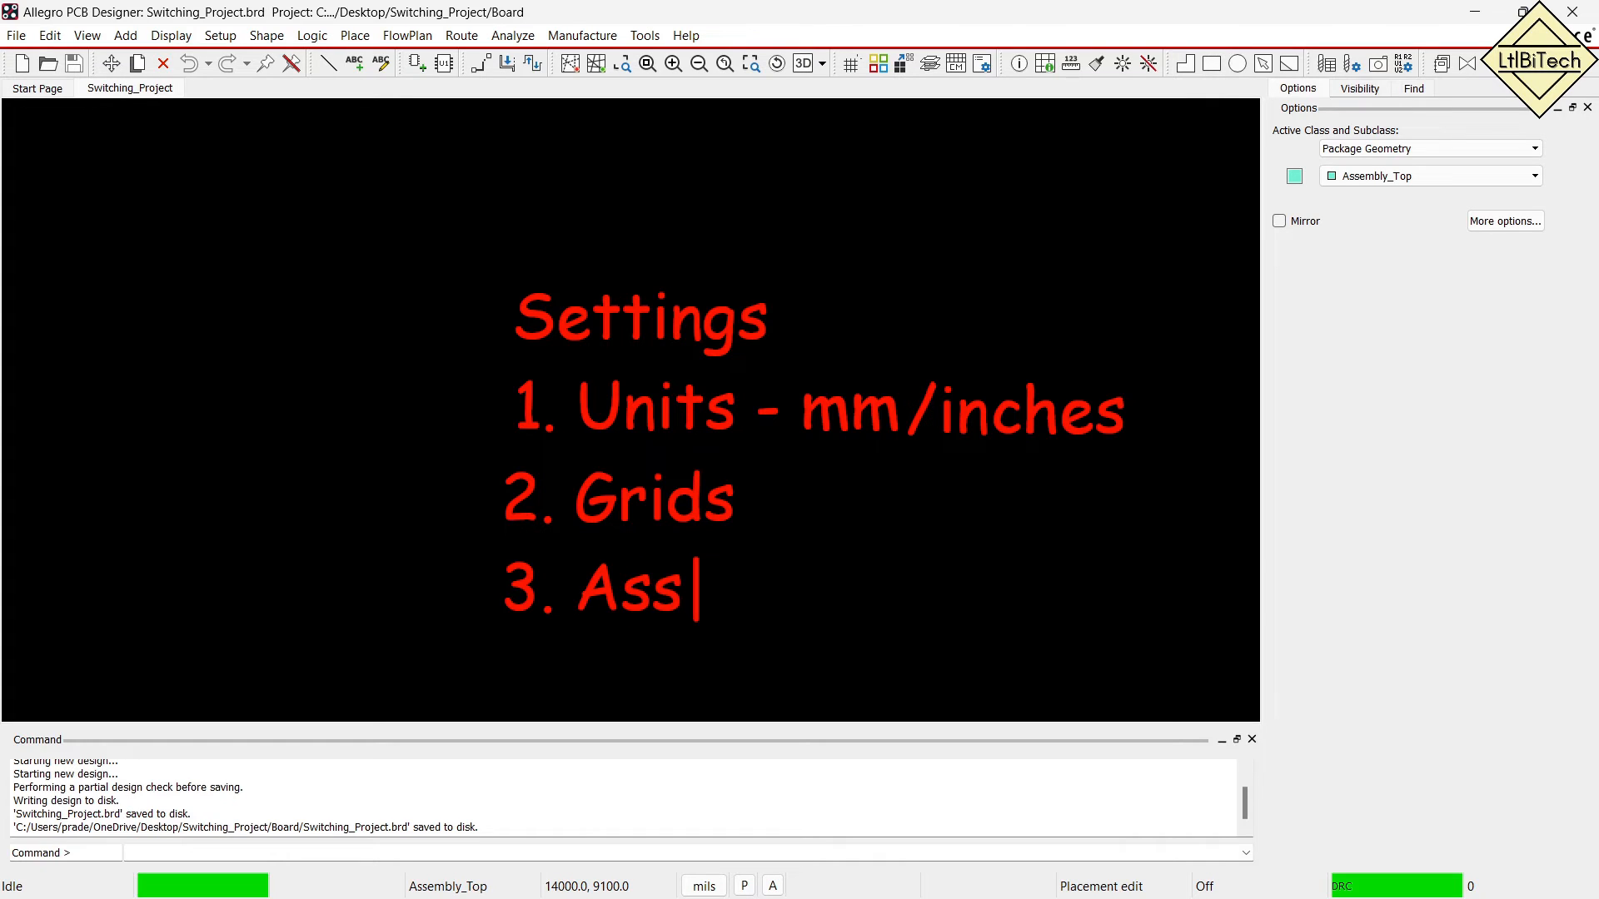
pyautogui.press('BackSpace')
pyautogui.press('BackSpace')
pyautogui.press('BackSpace')
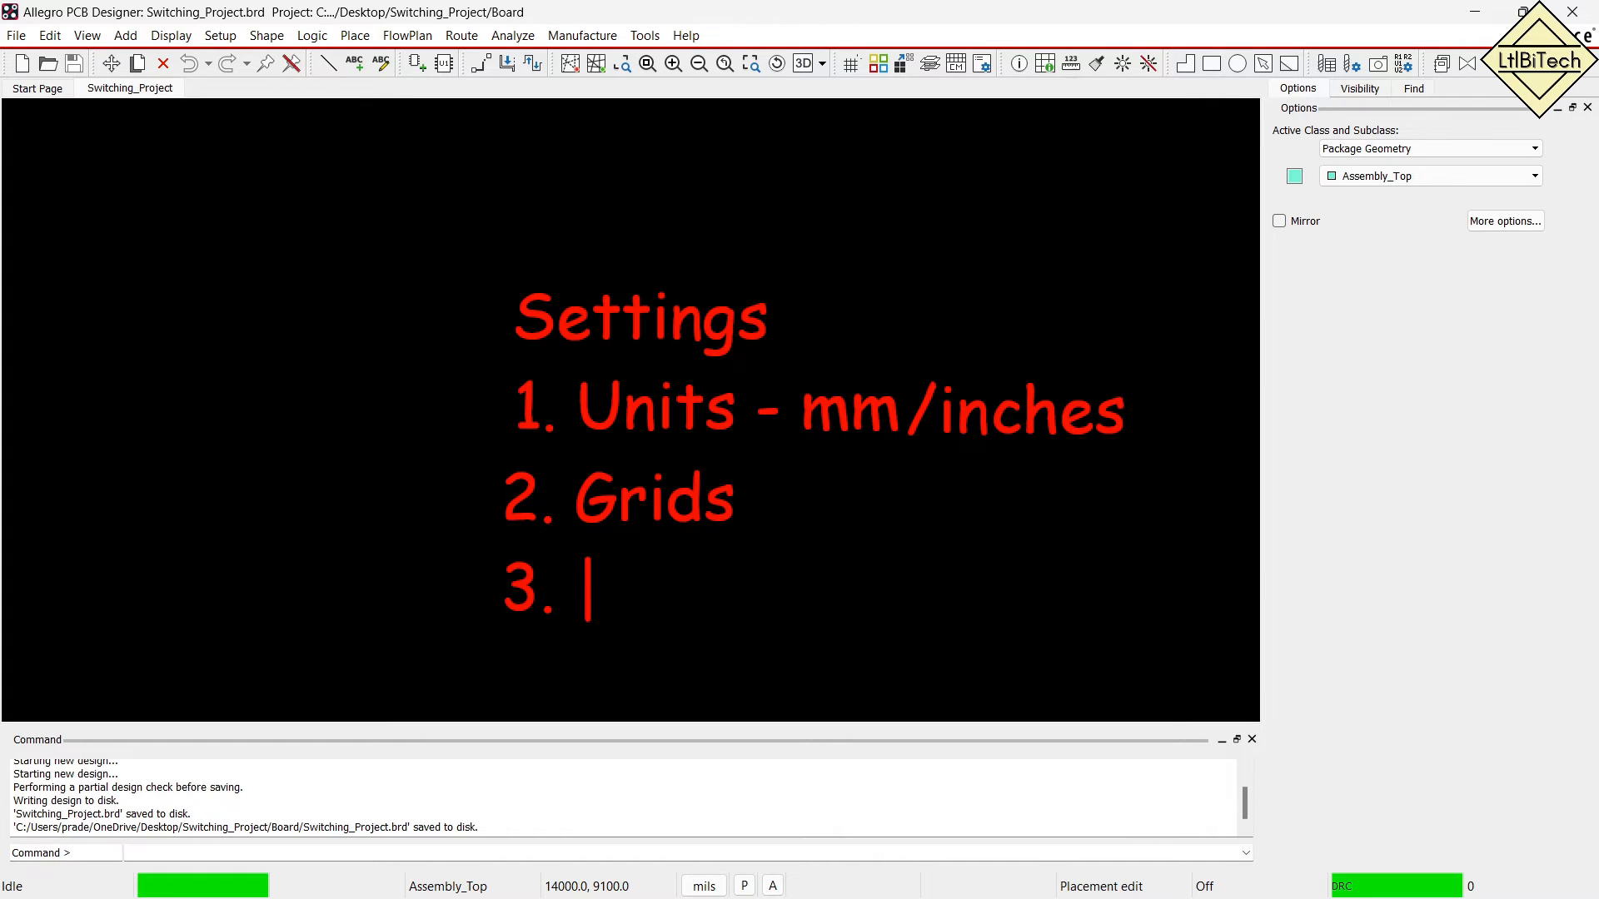
pyautogui.write('Set the ')
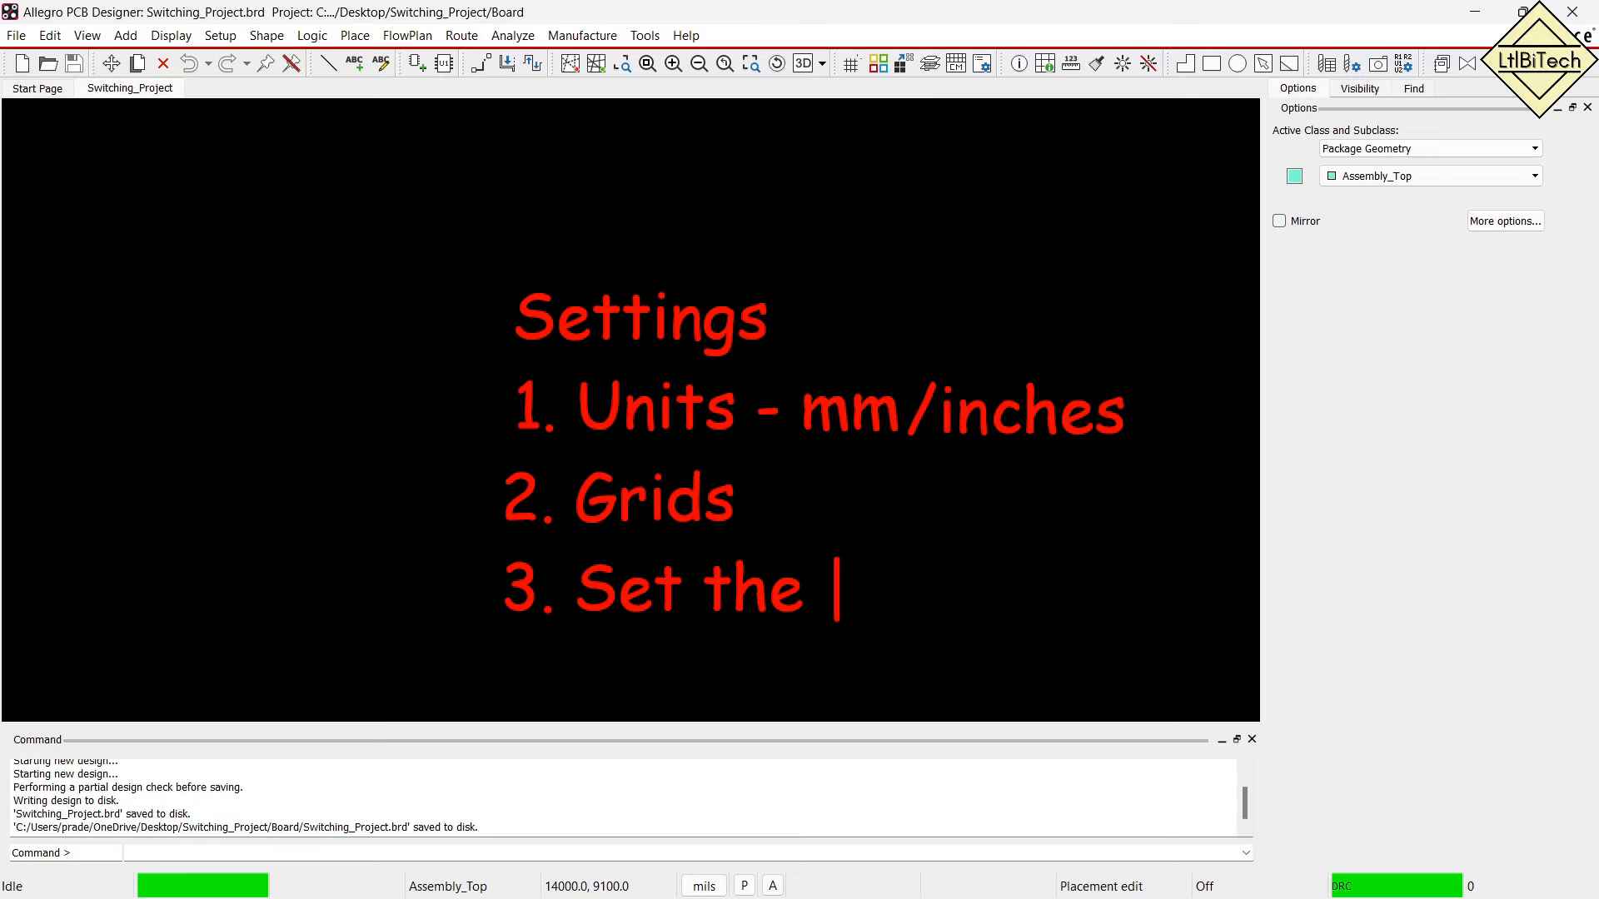
pyautogui.write('Ot')
pyautogui.press('BackSpace')
pyautogui.write('rigin')
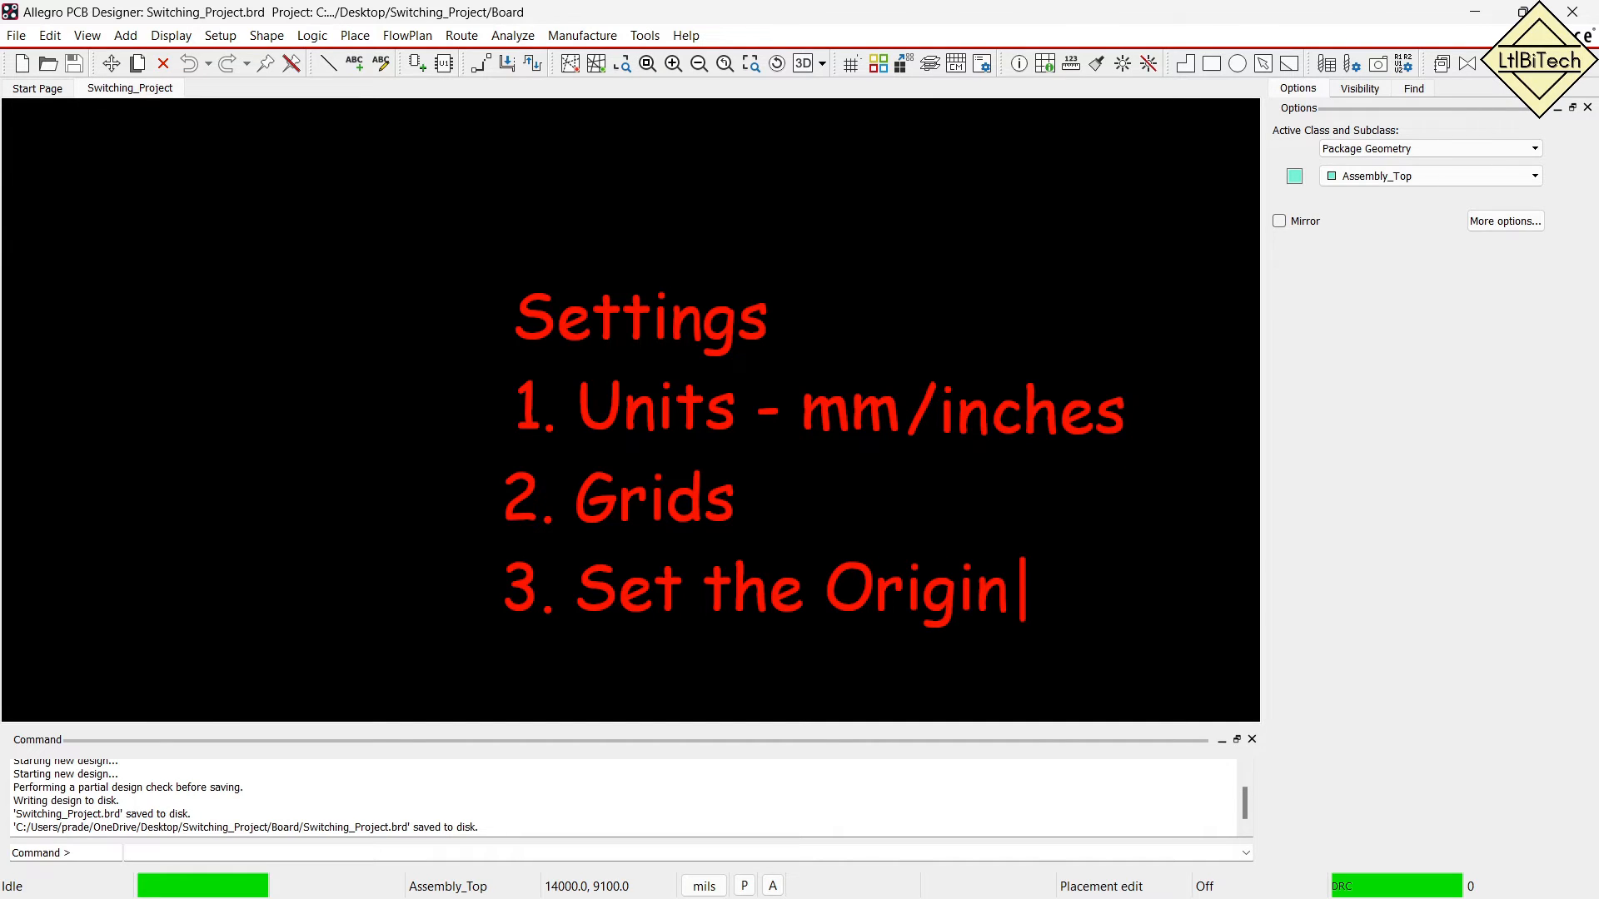
pyautogui.press('Escape')
pyautogui.press('t')
pyautogui.write('4. ')
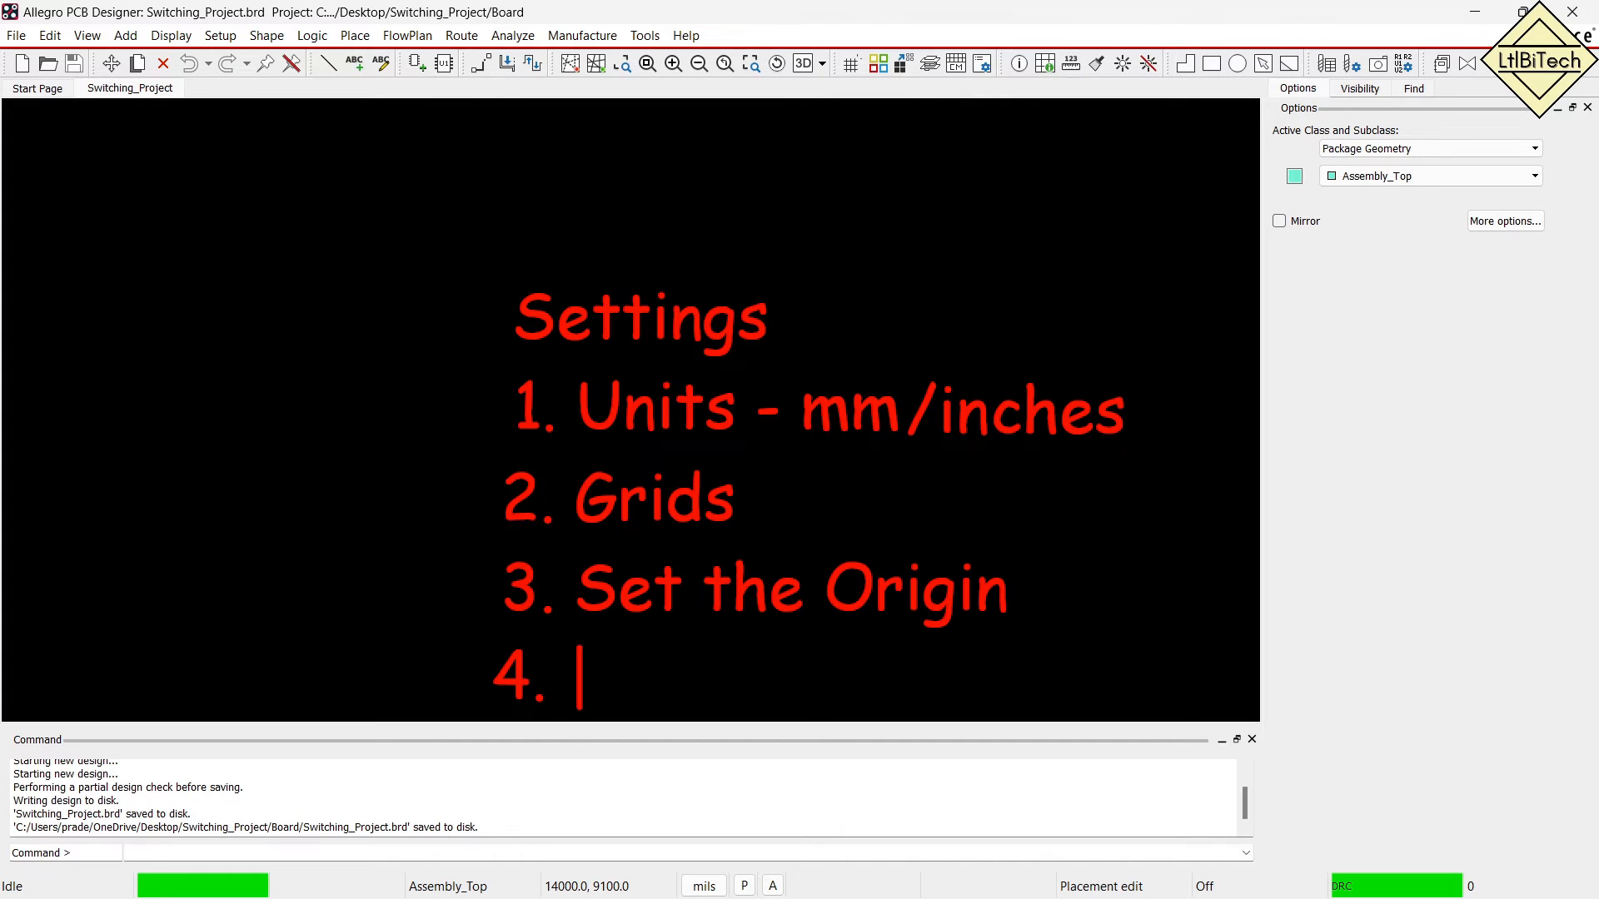
pyautogui.write('Other Setups')
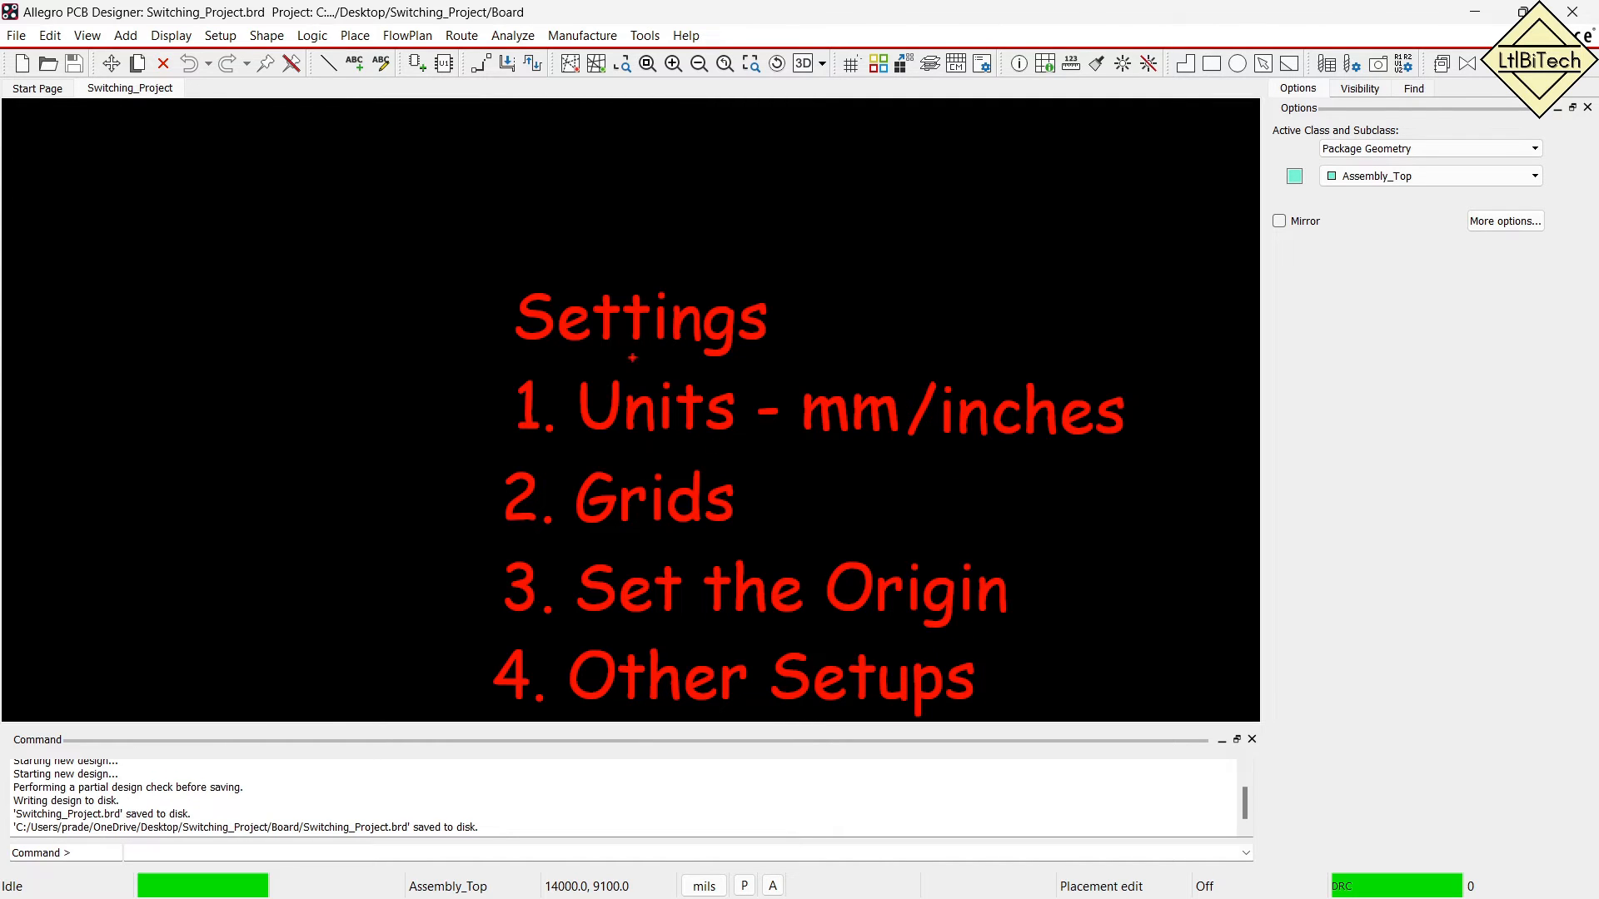
pyautogui.moveTo(774, 315); pyautogui.dragTo(812, 299)
pyautogui.press('Escape')
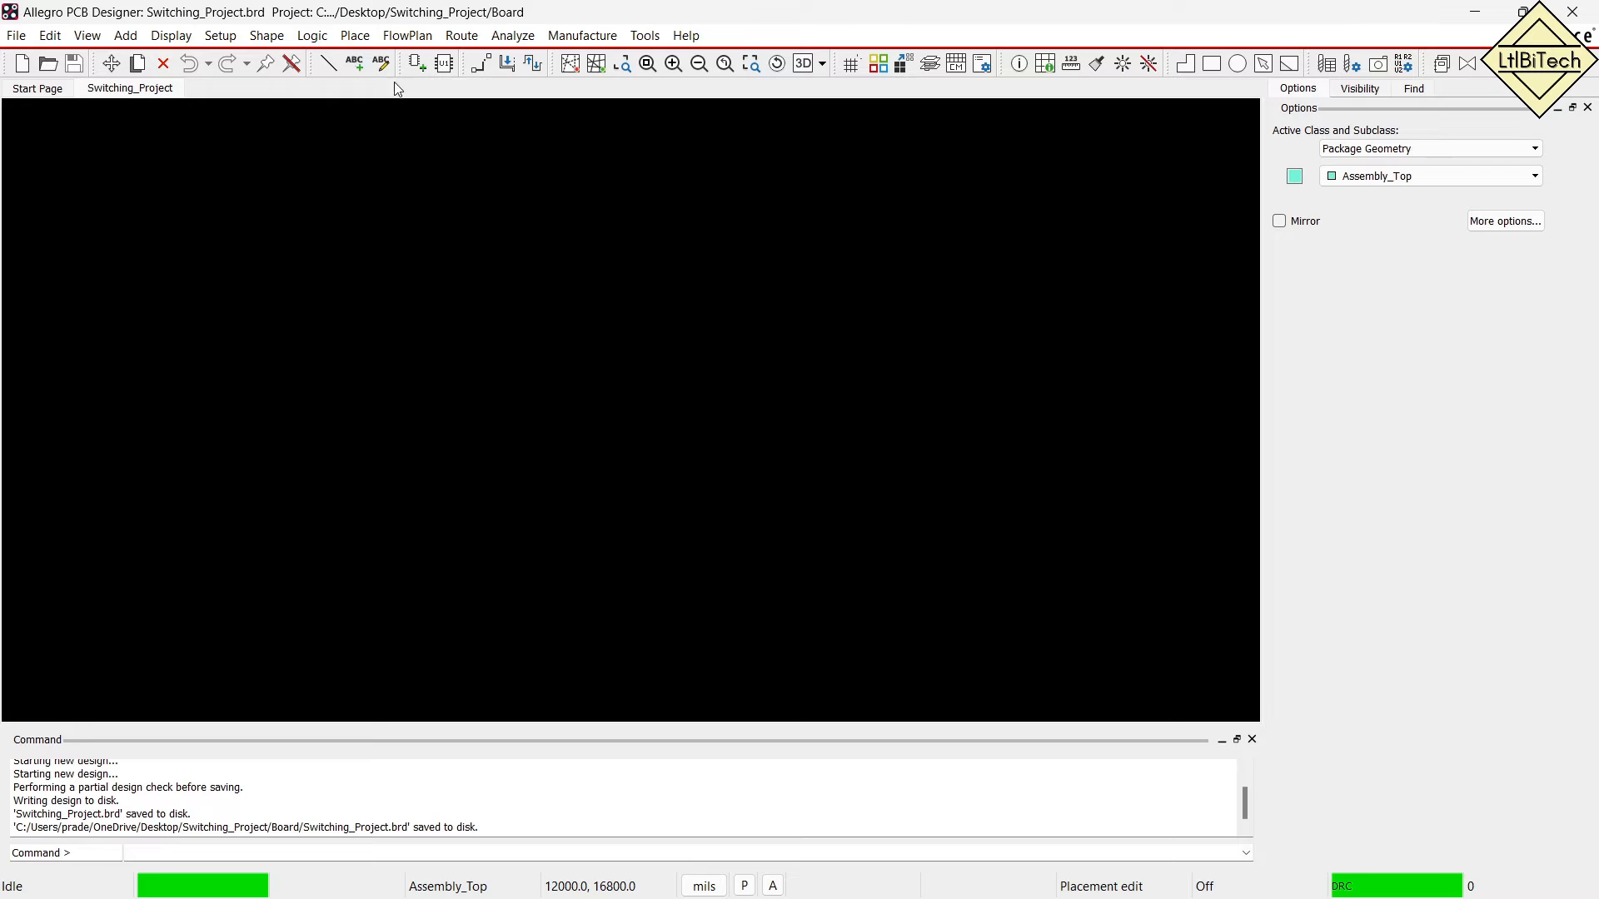
# Open the board's design parameters and reposition the Design Parameter Editor window.
pyautogui.click(218, 37)
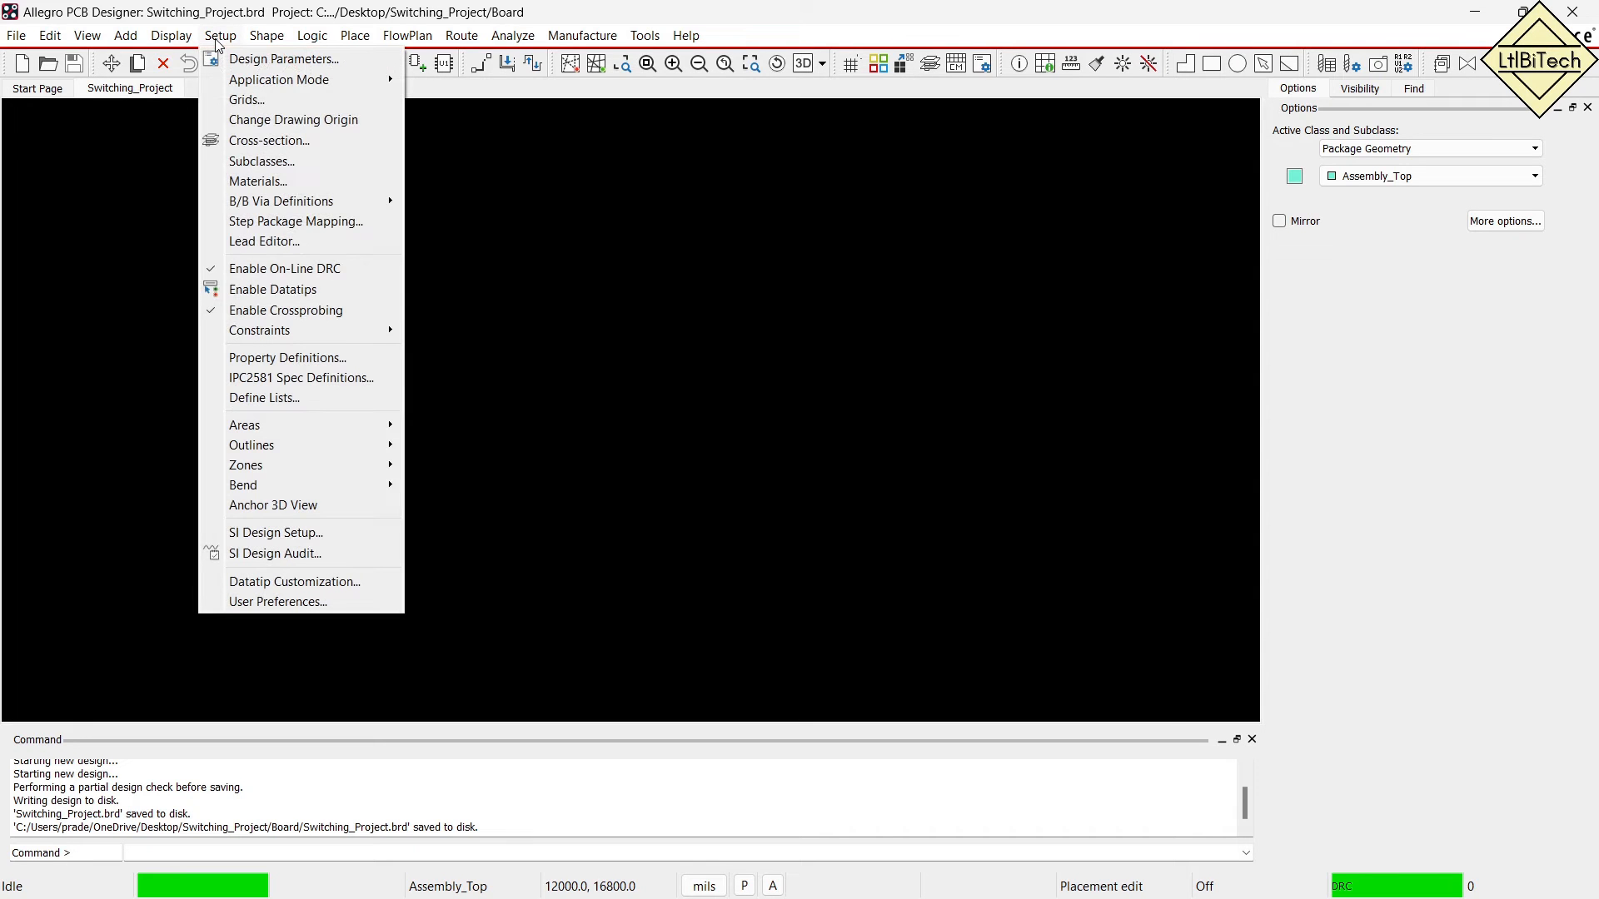
pyautogui.click(247, 63)
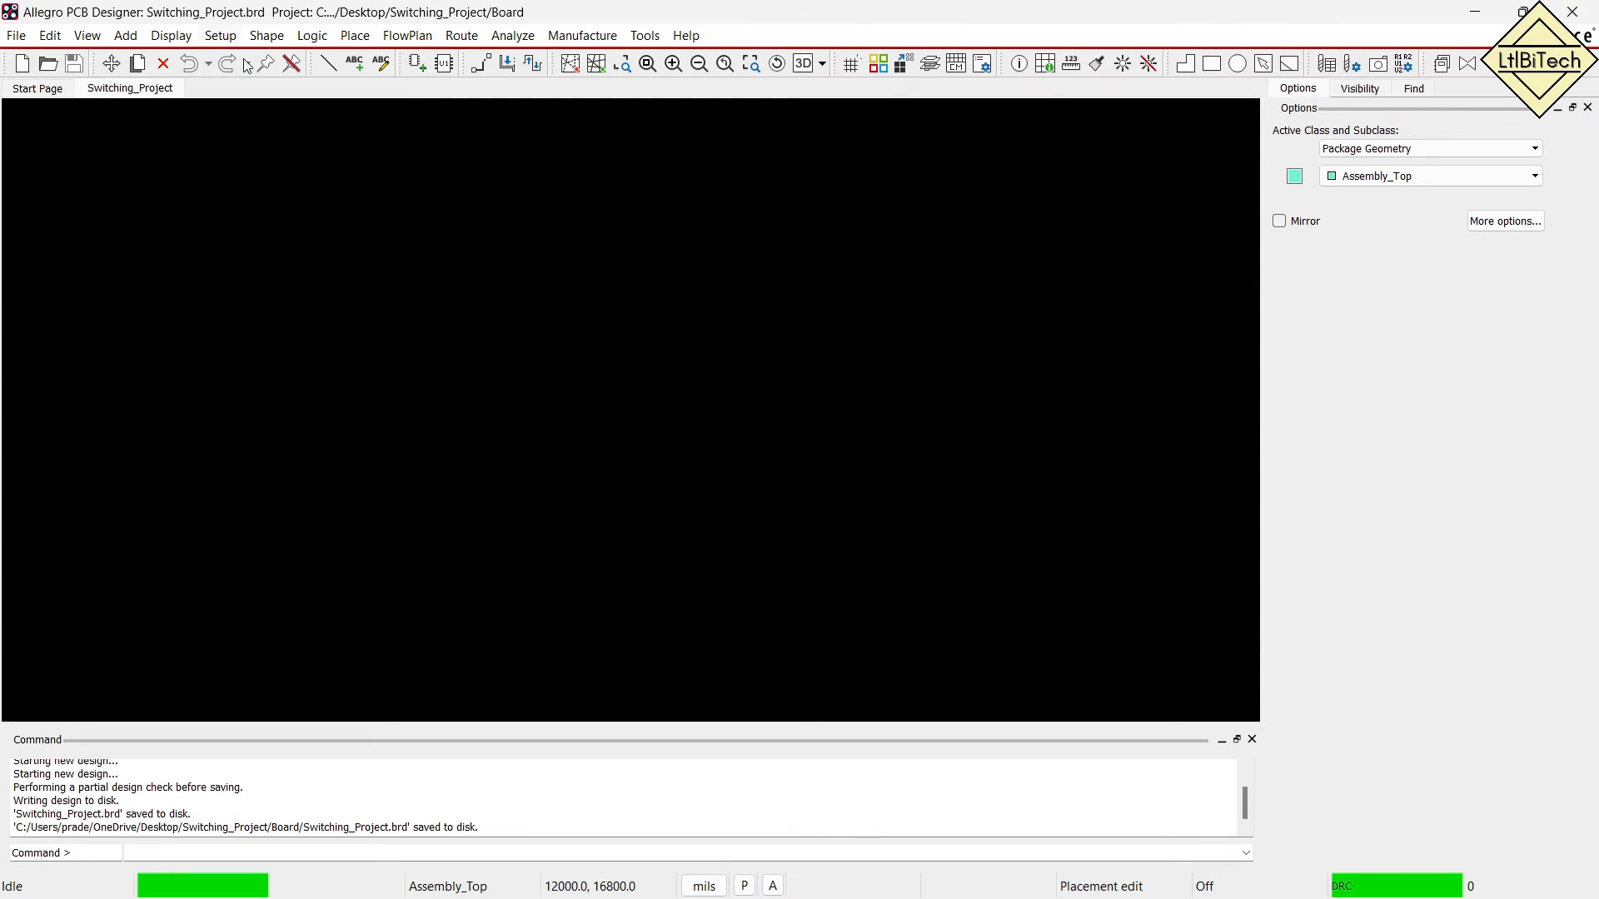
pyautogui.moveTo(647, 48); pyautogui.dragTo(709, 64)
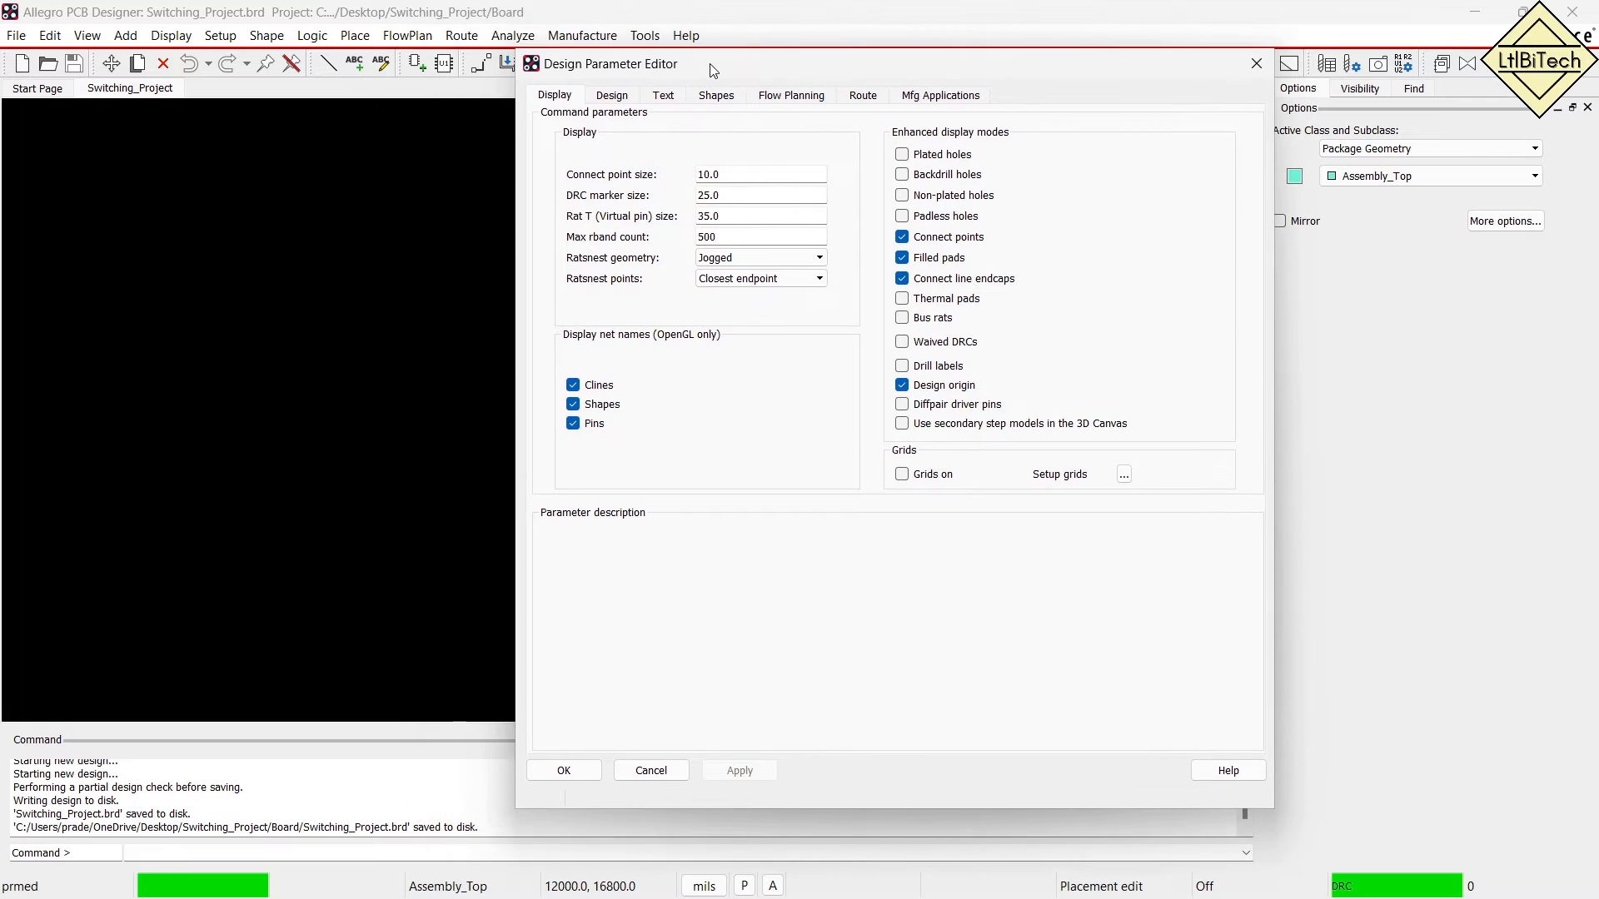
pyautogui.moveTo(1080, 111)
pyautogui.mouseDown()
pyautogui.moveTo(857, 479)
pyautogui.moveTo(1111, 175)
pyautogui.moveTo(1000, 94)
pyautogui.moveTo(1051, 139)
pyautogui.moveTo(1041, 211)
pyautogui.moveTo(1056, 203)
pyautogui.mouseUp()
pyautogui.moveTo(1029, 265); pyautogui.dragTo(1064, 238)
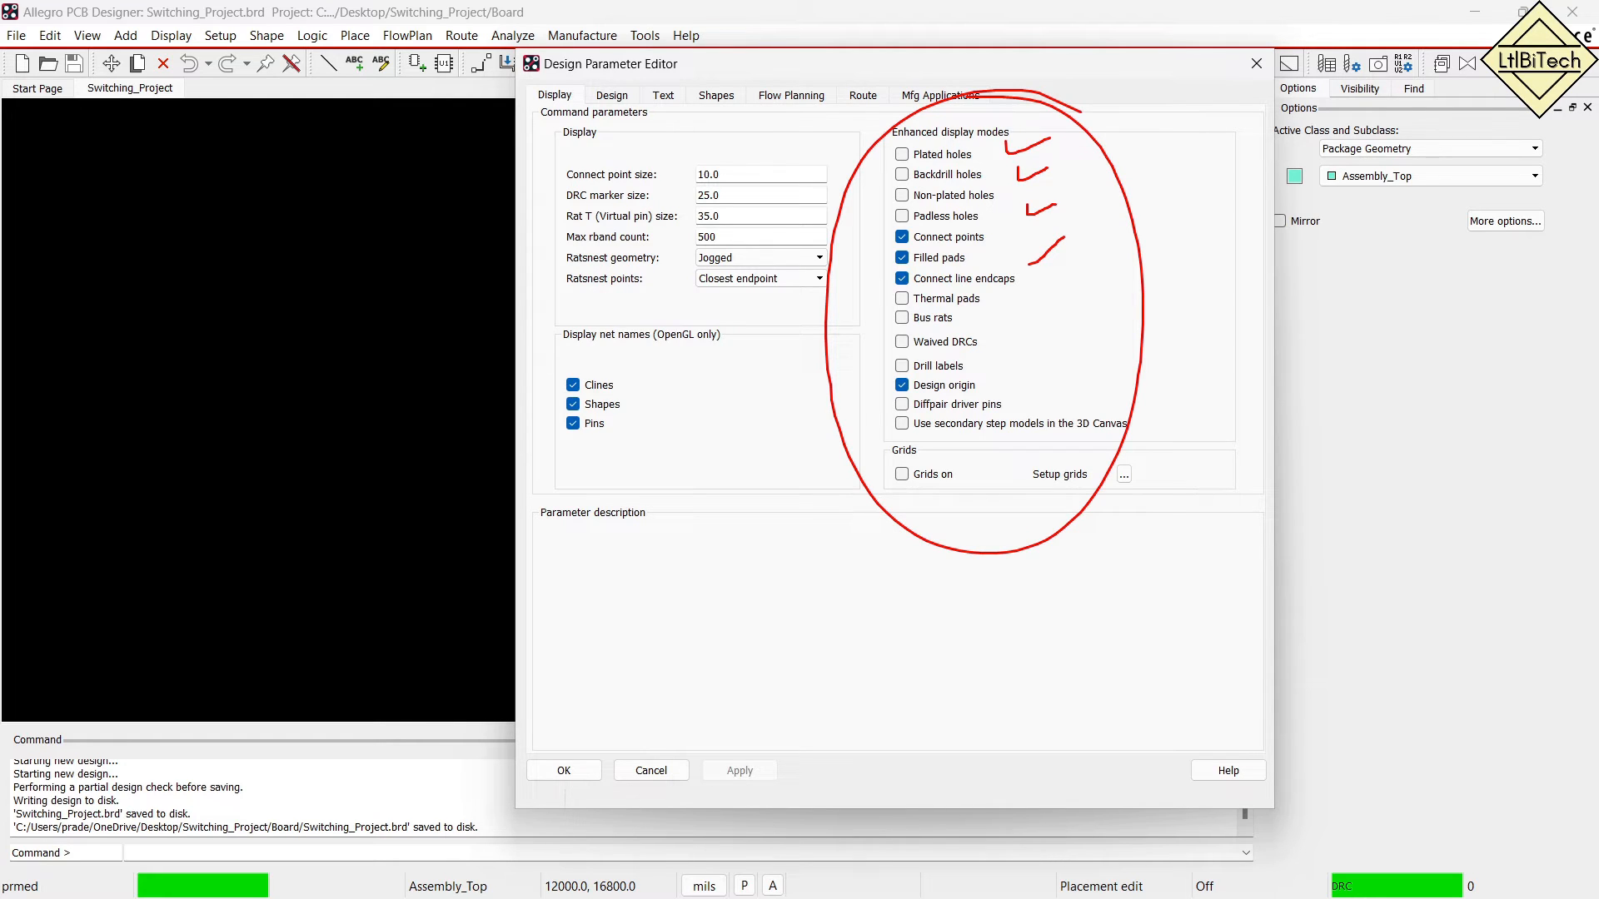
pyautogui.moveTo(970, 148); pyautogui.dragTo(1040, 109)
pyautogui.moveTo(989, 163)
pyautogui.mouseDown()
pyautogui.moveTo(1047, 149)
pyautogui.moveTo(1033, 191)
pyautogui.moveTo(1069, 164)
pyautogui.mouseUp()
pyautogui.press('Escape')
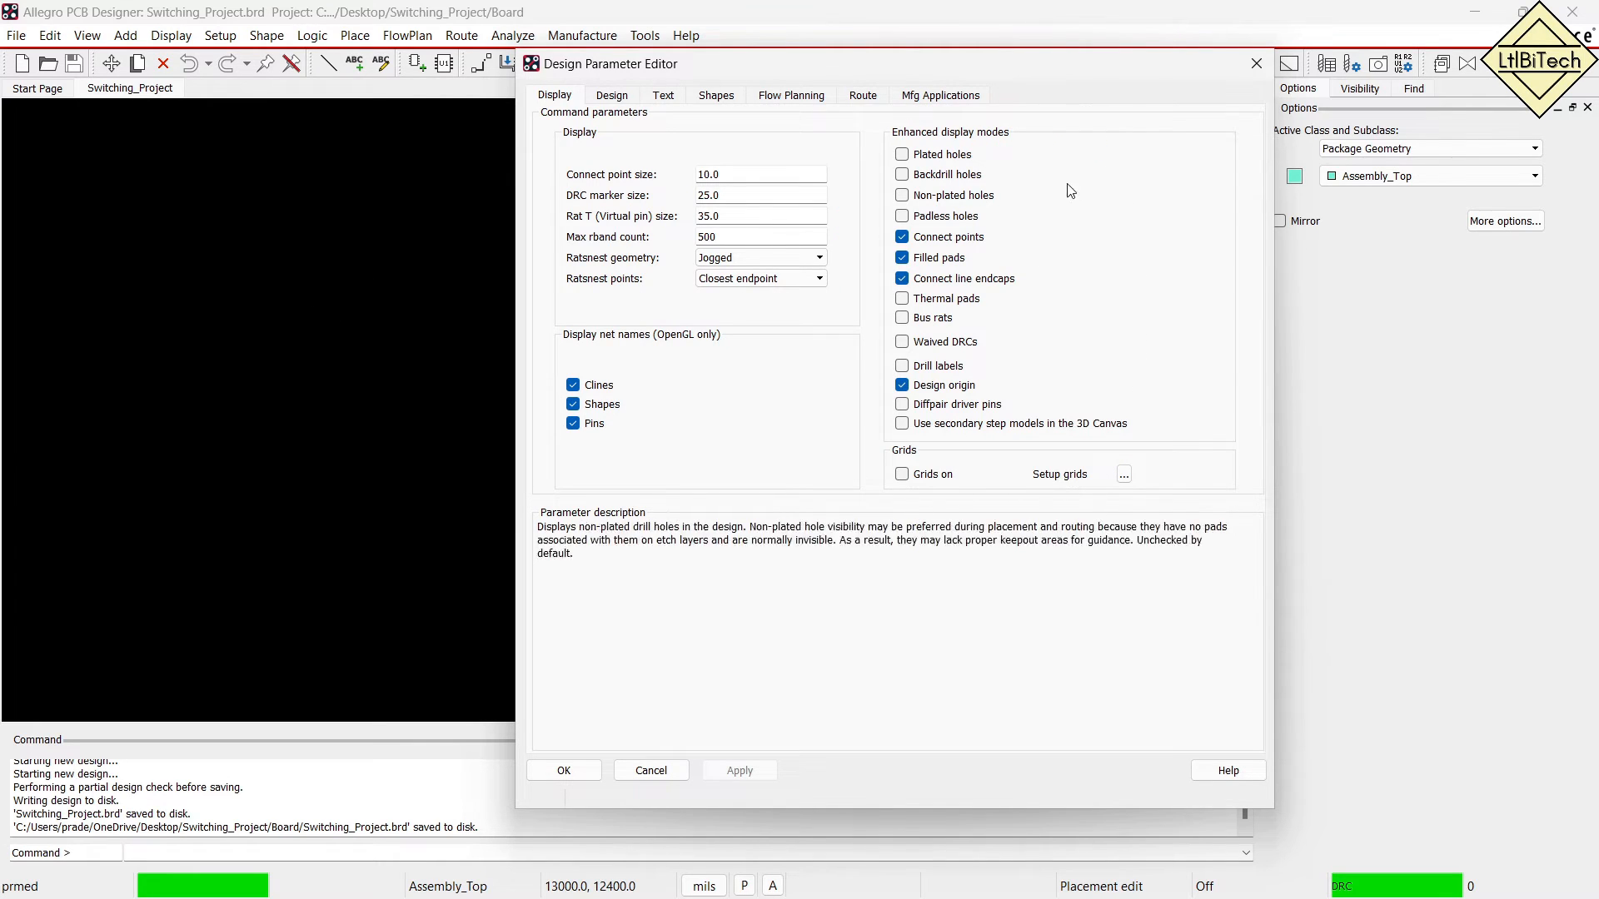
# Enable display of plated, backdrill, non-plated and padless holes, thermal pads, bus rats, waived DRCs and drill labels.
pyautogui.click(901, 154)
pyautogui.click(902, 174)
pyautogui.click(902, 195)
pyautogui.click(902, 216)
pyautogui.click(905, 300)
pyautogui.click(904, 318)
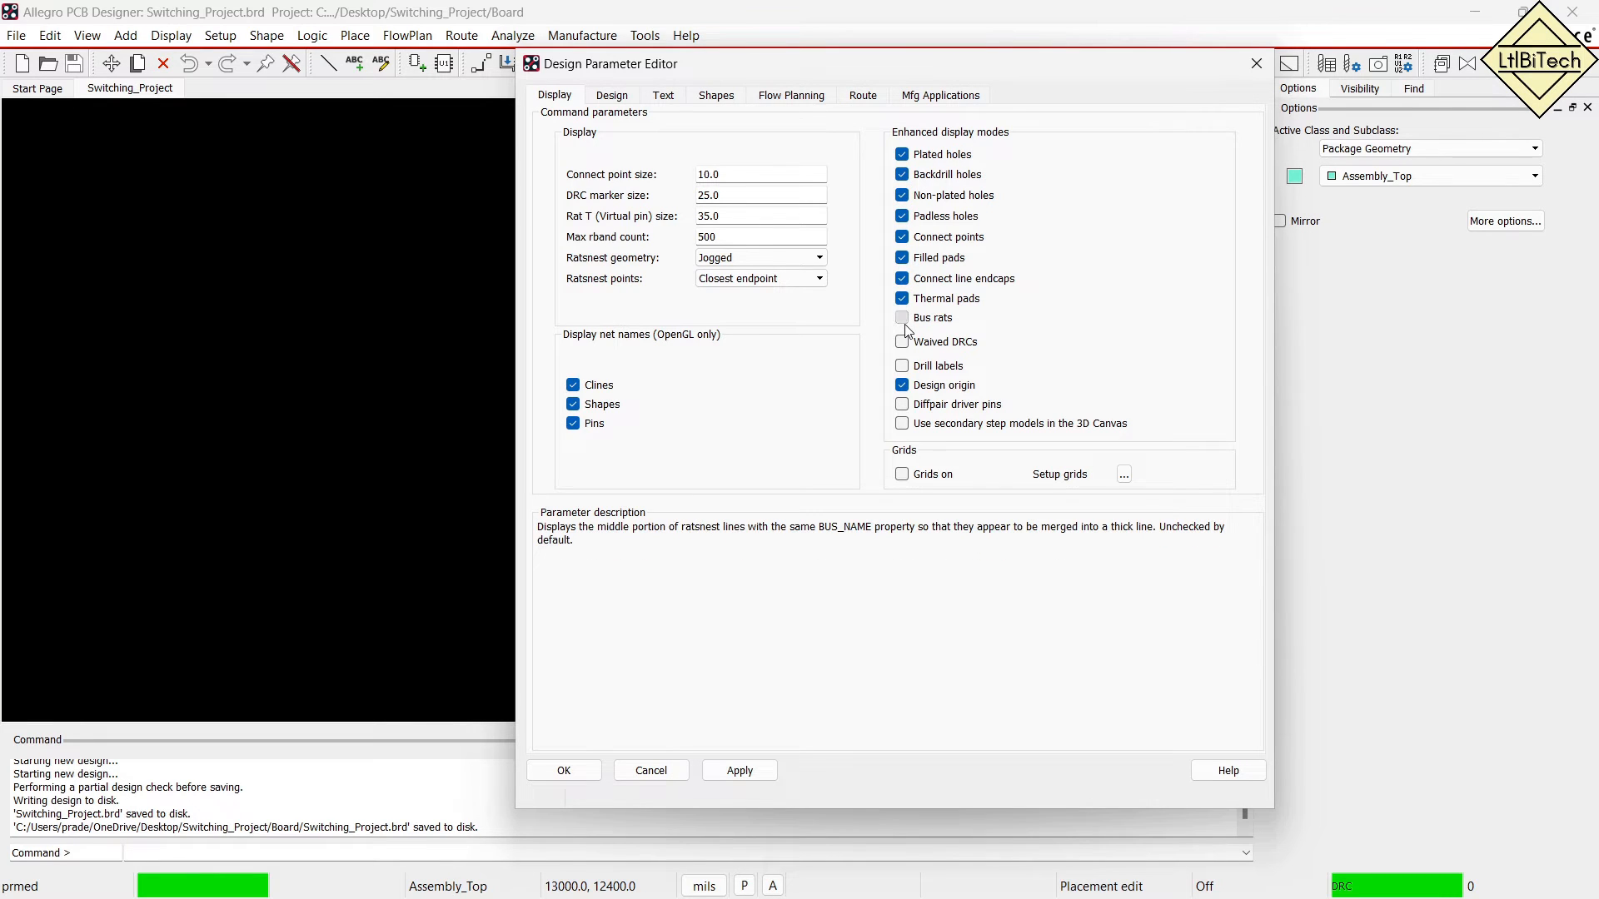
pyautogui.click(902, 342)
pyautogui.click(904, 366)
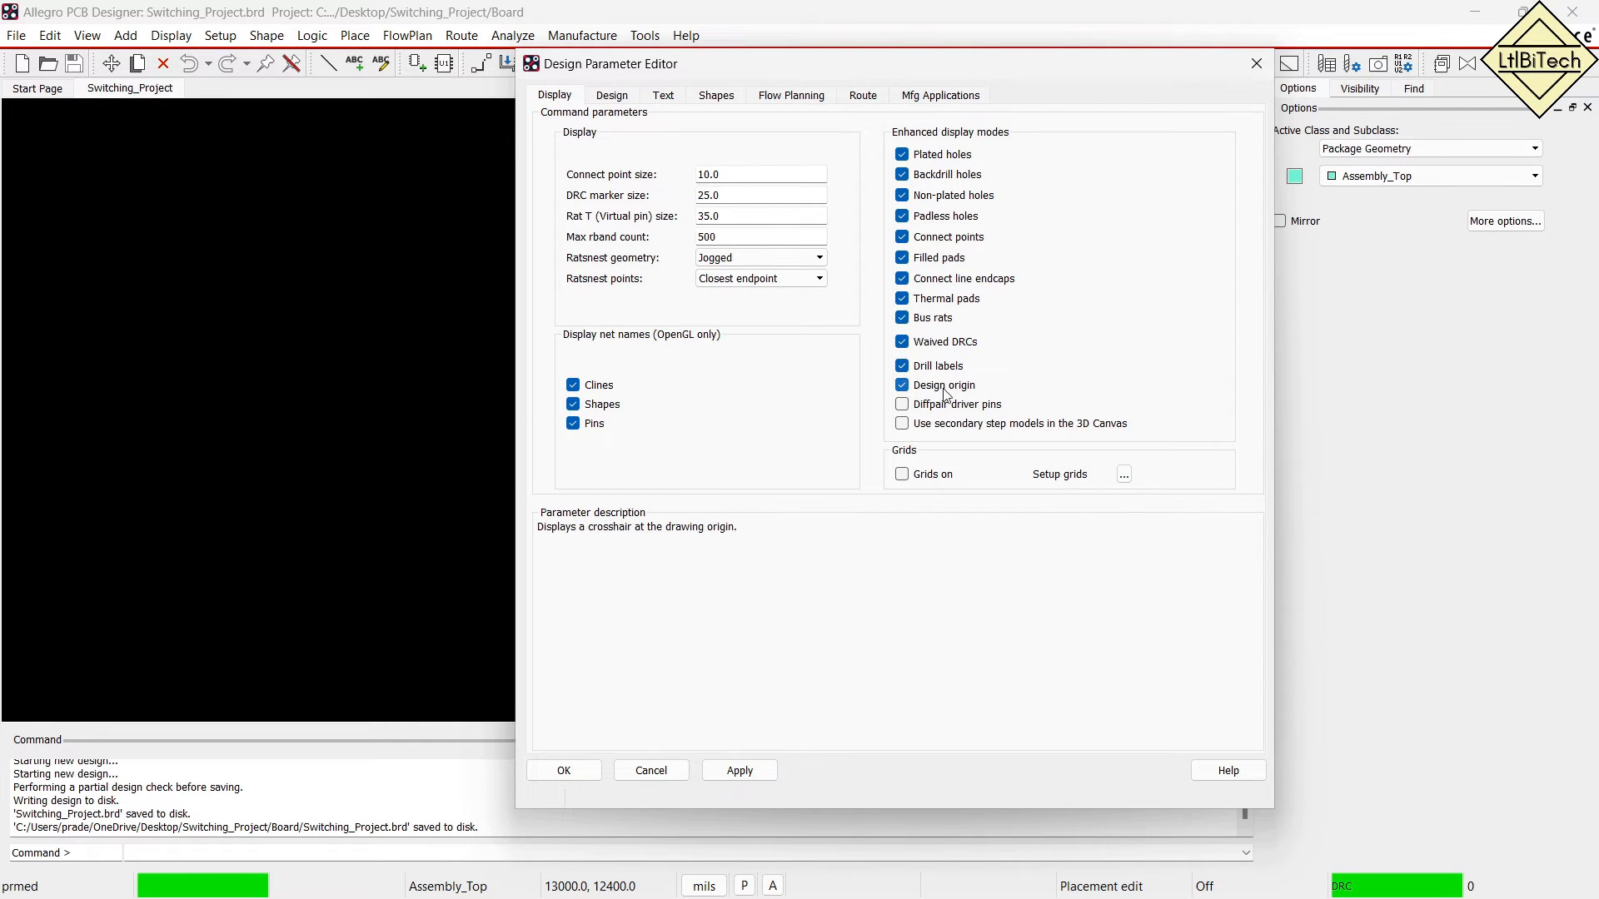
# Enable diffpair driver pins and secondary step models in the 3D Canvas, keep design origin enabled, and apply the display settings.
pyautogui.click(903, 385)
pyautogui.click(902, 385)
pyautogui.click(903, 404)
pyautogui.click(903, 424)
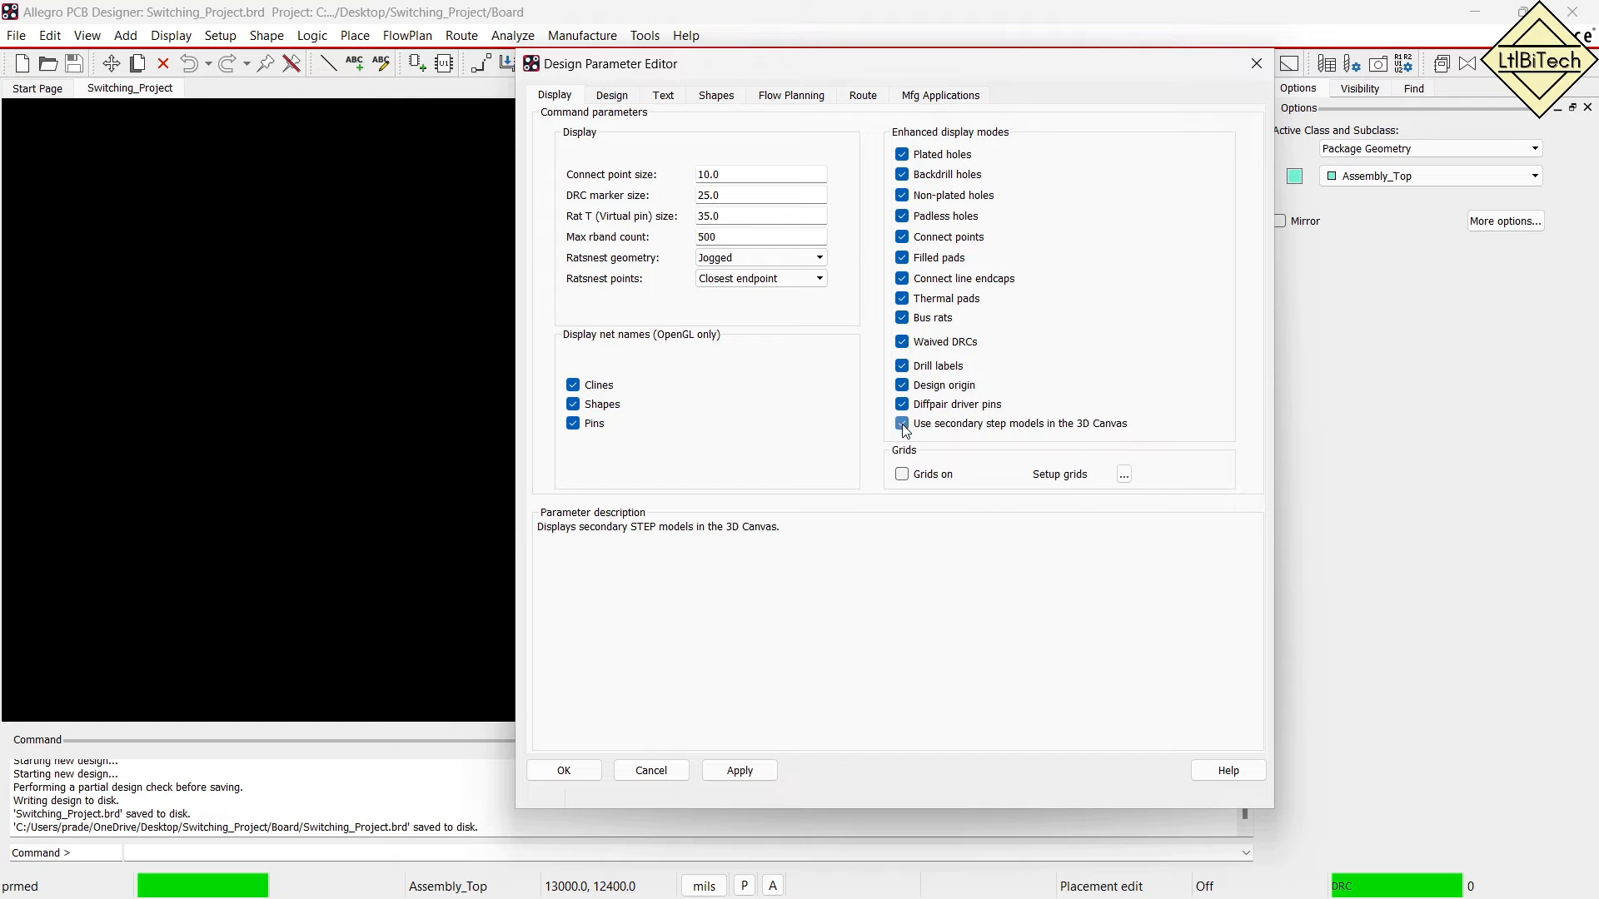
pyautogui.click(740, 770)
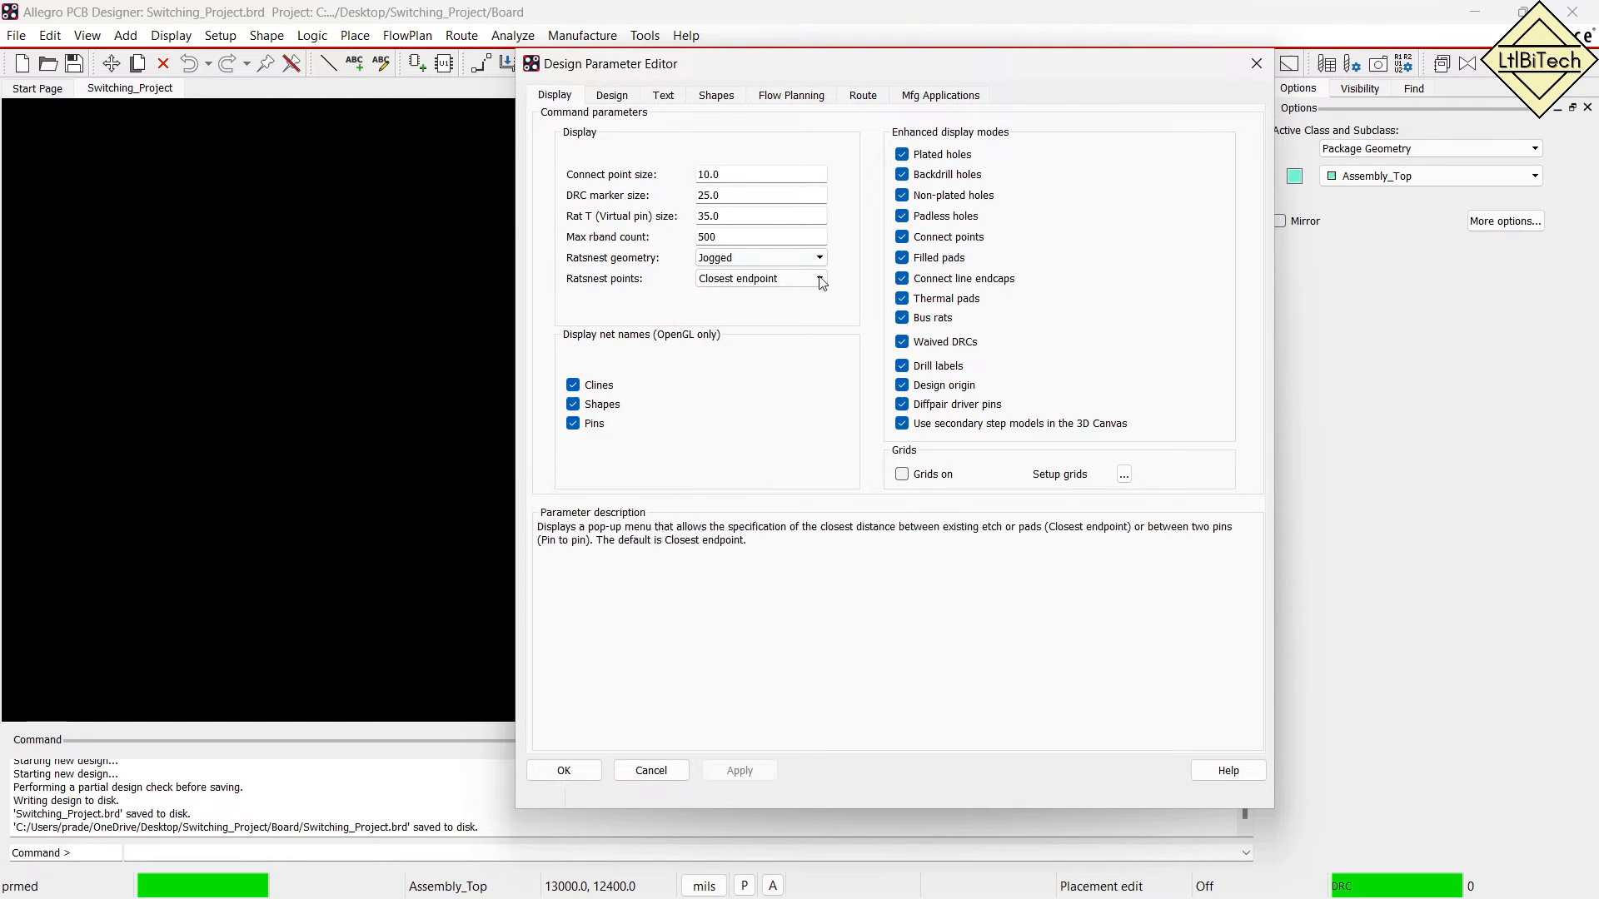
# Set the design's user units to Millimeter and its drawing size to A4.
pyautogui.click(611, 96)
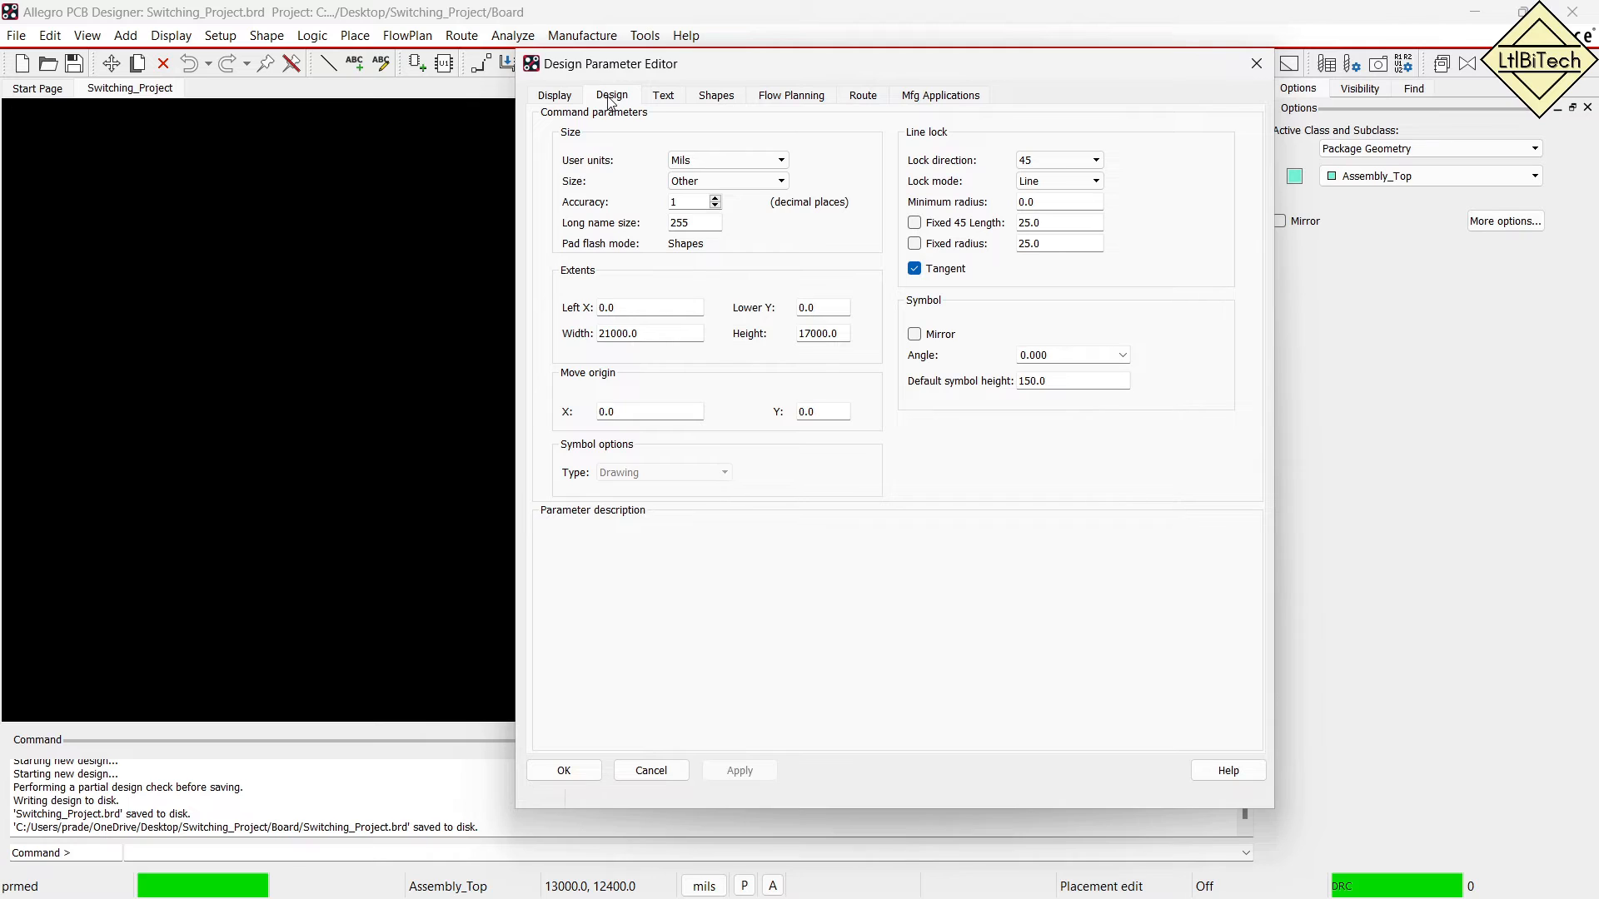
pyautogui.moveTo(812, 138)
pyautogui.mouseDown()
pyautogui.moveTo(552, 208)
pyautogui.moveTo(824, 158)
pyautogui.moveTo(749, 123)
pyautogui.mouseUp()
pyautogui.click(719, 160)
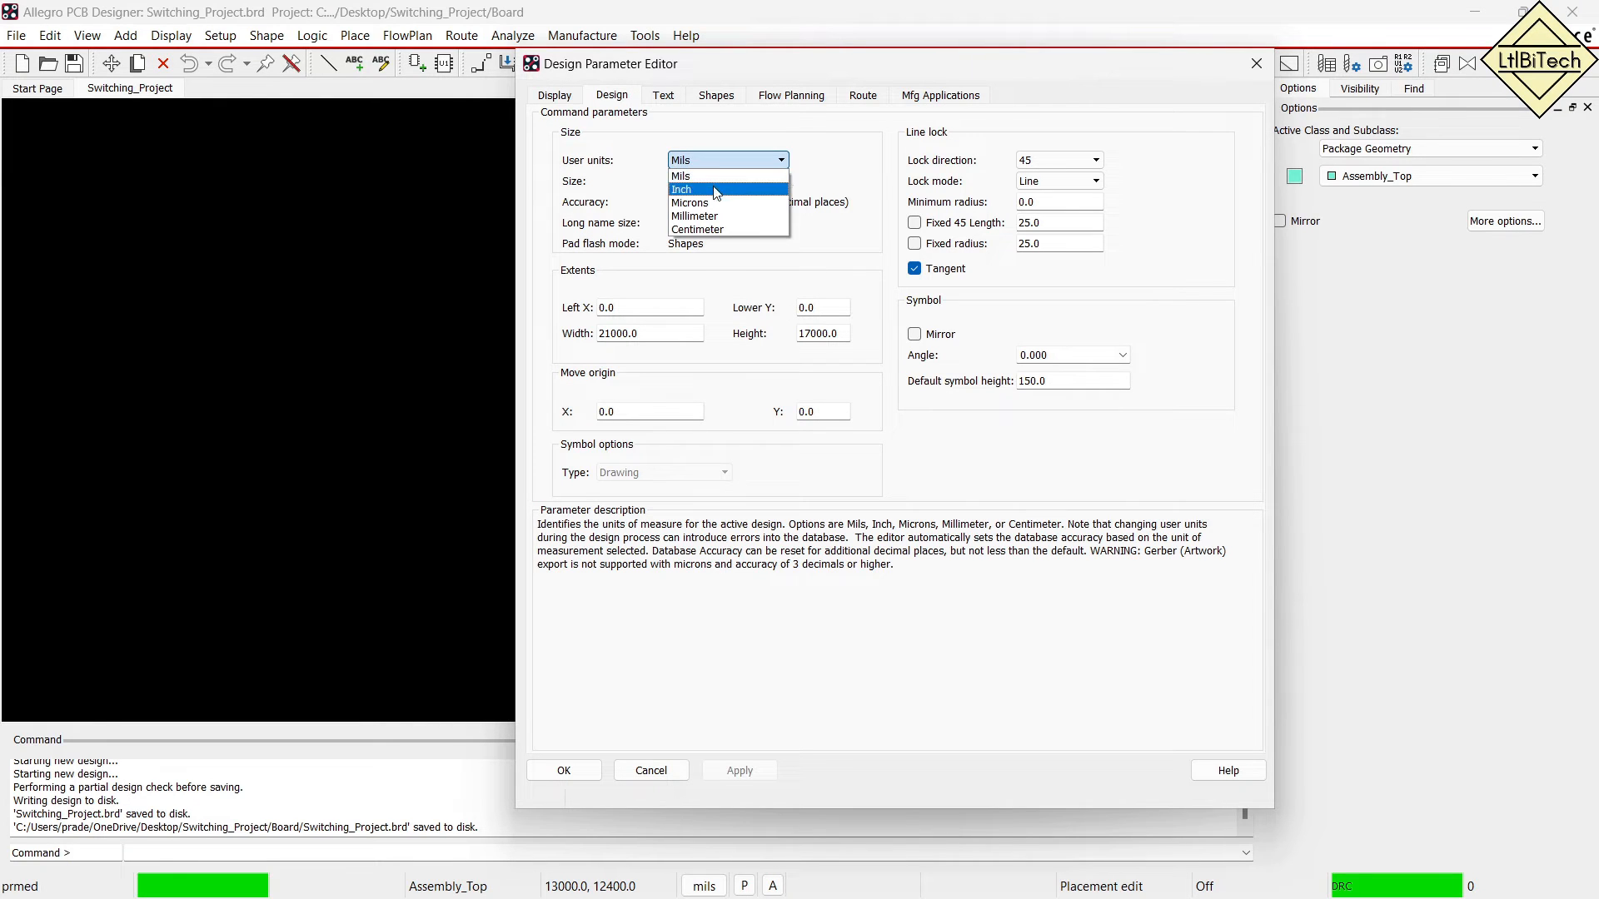
pyautogui.click(716, 216)
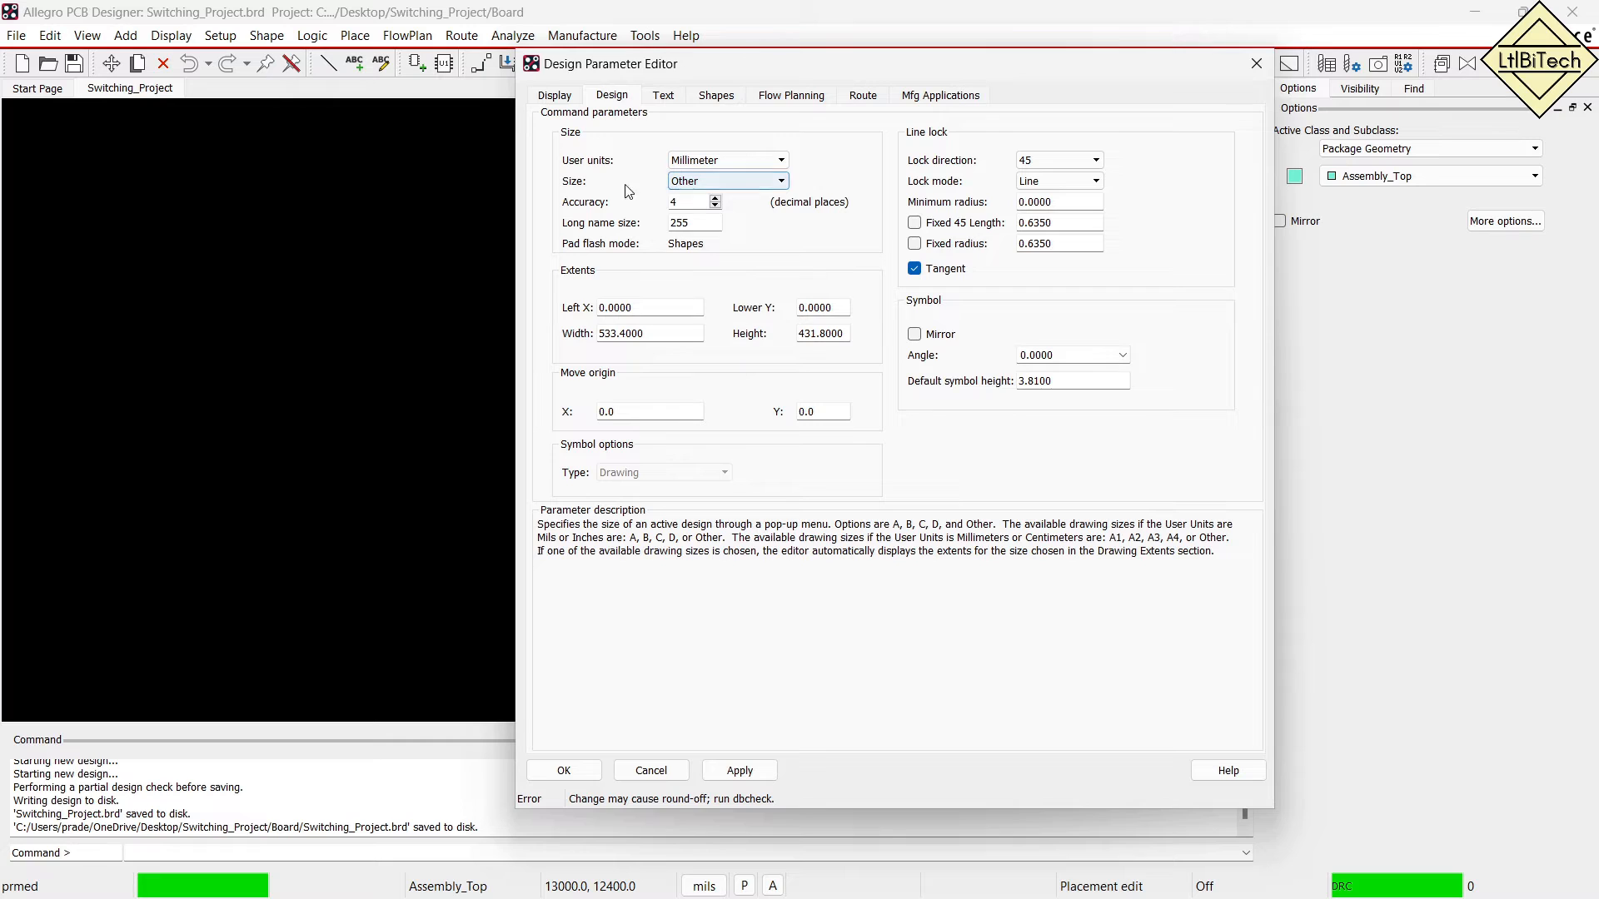
pyautogui.click(724, 180)
pyautogui.click(714, 238)
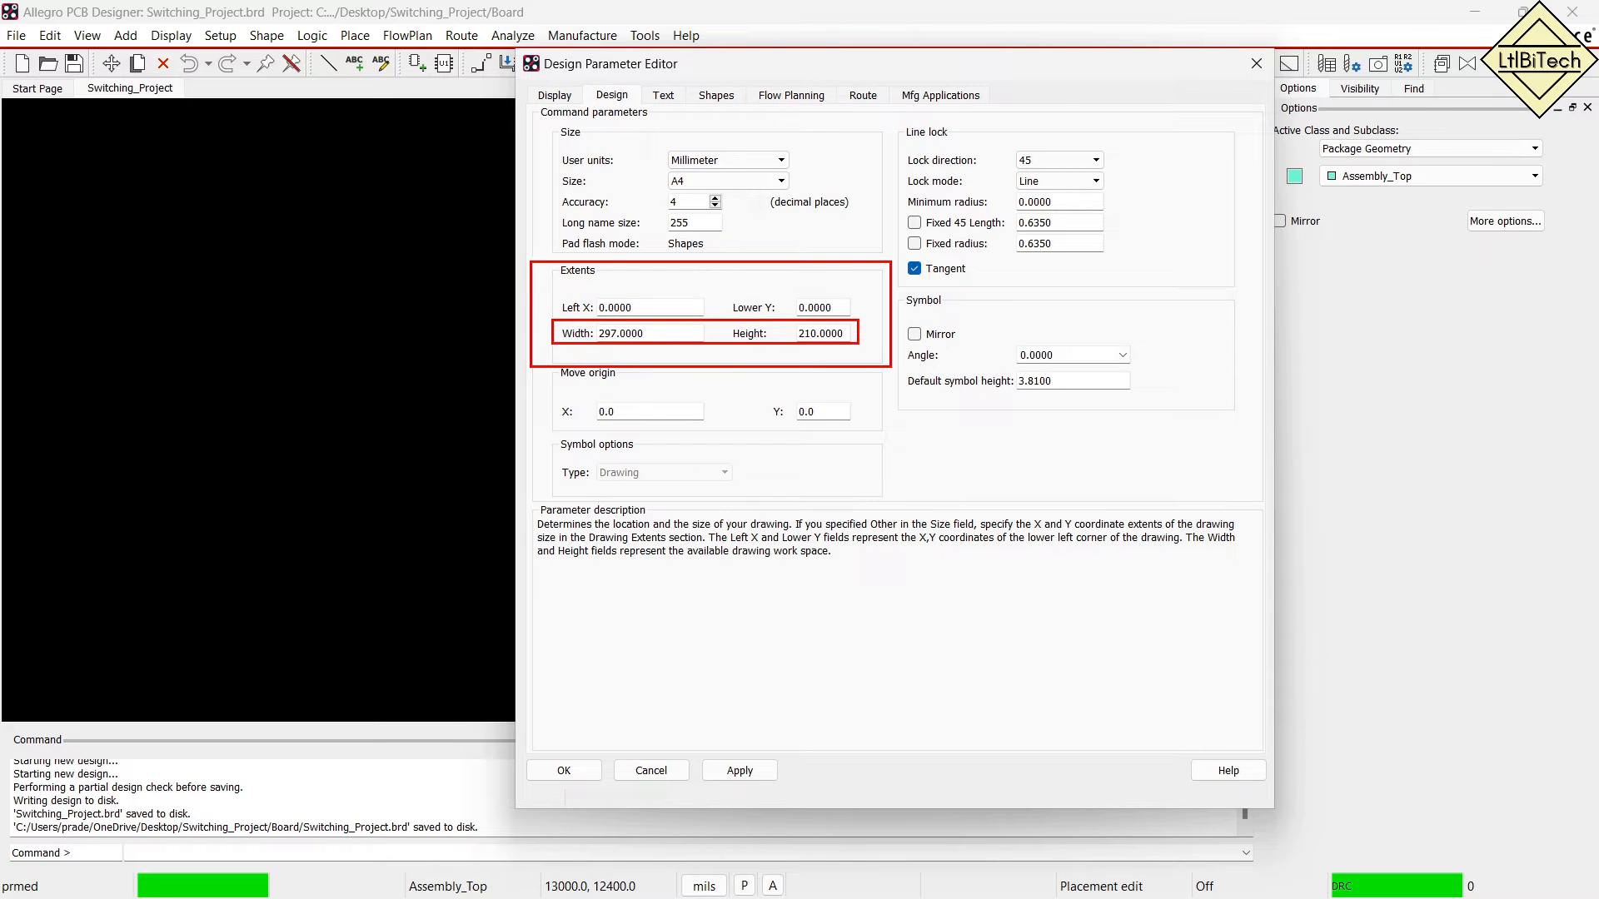
pyautogui.moveTo(659, 270); pyautogui.dragTo(658, 291)
pyautogui.moveTo(39, 272)
pyautogui.mouseDown()
pyautogui.moveTo(279, 474)
pyautogui.moveTo(467, 537)
pyautogui.mouseUp()
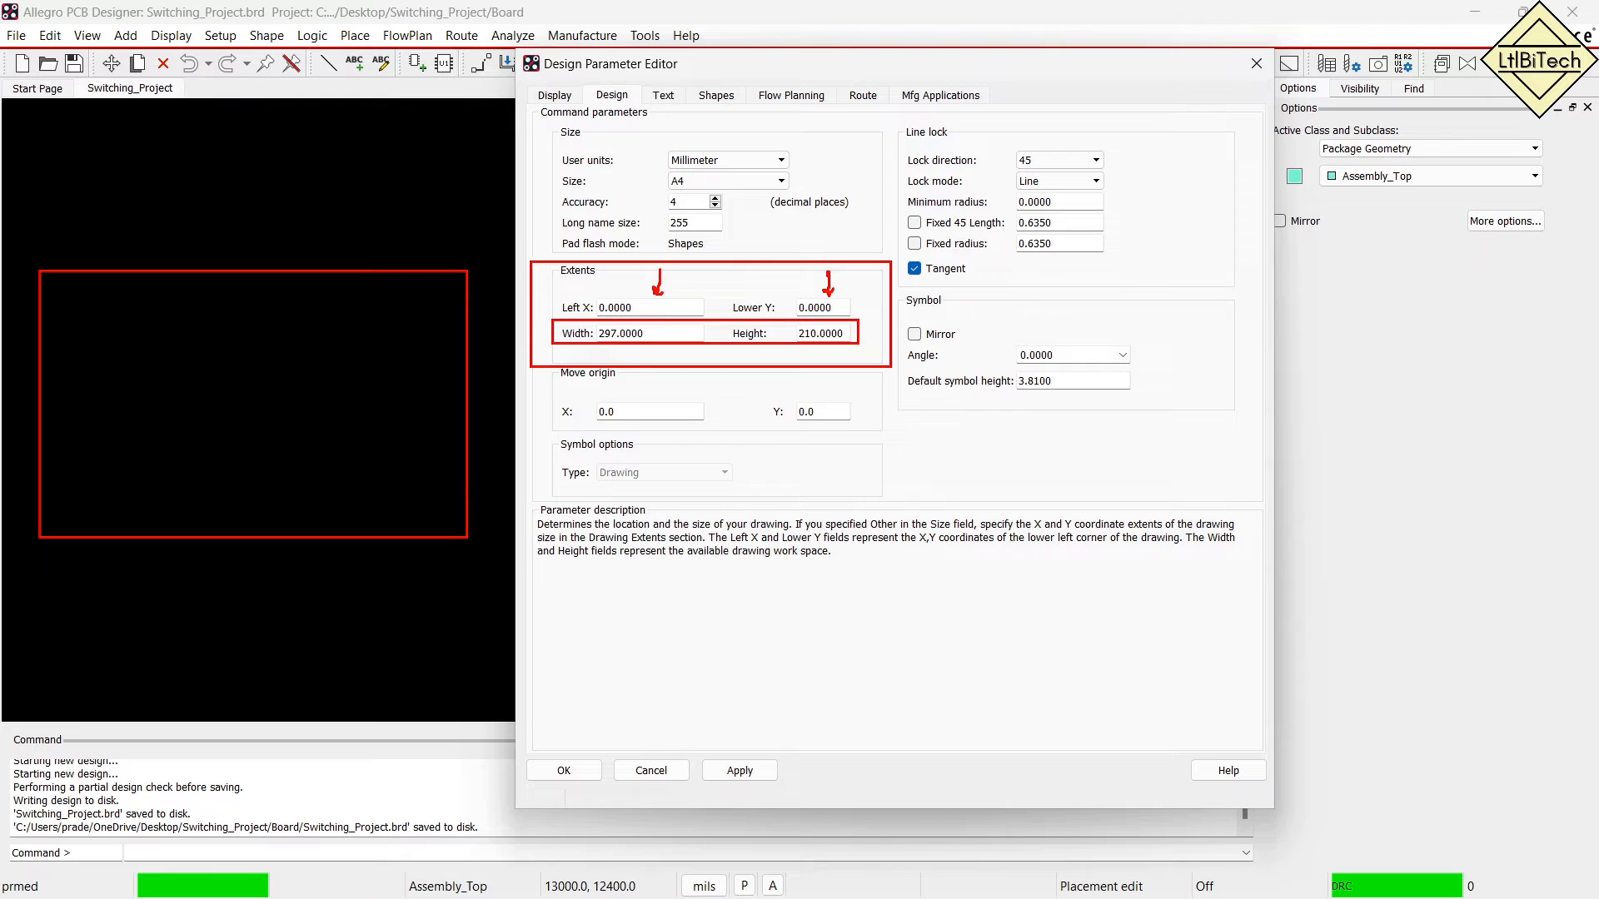
pyautogui.moveTo(192, 556)
pyautogui.mouseDown()
pyautogui.moveTo(210, 580)
pyautogui.moveTo(227, 556)
pyautogui.mouseUp()
pyautogui.moveTo(429, 380); pyautogui.dragTo(450, 442)
pyautogui.moveTo(695, 165)
pyautogui.mouseDown()
pyautogui.moveTo(712, 200)
pyautogui.moveTo(701, 160)
pyautogui.mouseUp()
pyautogui.moveTo(359, 163)
pyautogui.mouseDown()
pyautogui.moveTo(367, 192)
pyautogui.moveTo(434, 141)
pyautogui.mouseUp()
pyautogui.moveTo(206, 200)
pyautogui.mouseDown()
pyautogui.moveTo(214, 133)
pyautogui.moveTo(237, 166)
pyautogui.moveTo(281, 169)
pyautogui.moveTo(267, 194)
pyautogui.mouseUp()
pyautogui.moveTo(369, 552)
pyautogui.mouseDown()
pyautogui.moveTo(221, 753)
pyautogui.moveTo(271, 751)
pyautogui.mouseUp()
pyautogui.moveTo(450, 585); pyautogui.dragTo(372, 704)
pyautogui.moveTo(389, 697); pyautogui.dragTo(524, 568)
pyautogui.moveTo(283, 569); pyautogui.dragTo(131, 755)
pyautogui.moveTo(193, 589); pyautogui.dragTo(92, 700)
pyautogui.moveTo(107, 589); pyautogui.dragTo(32, 679)
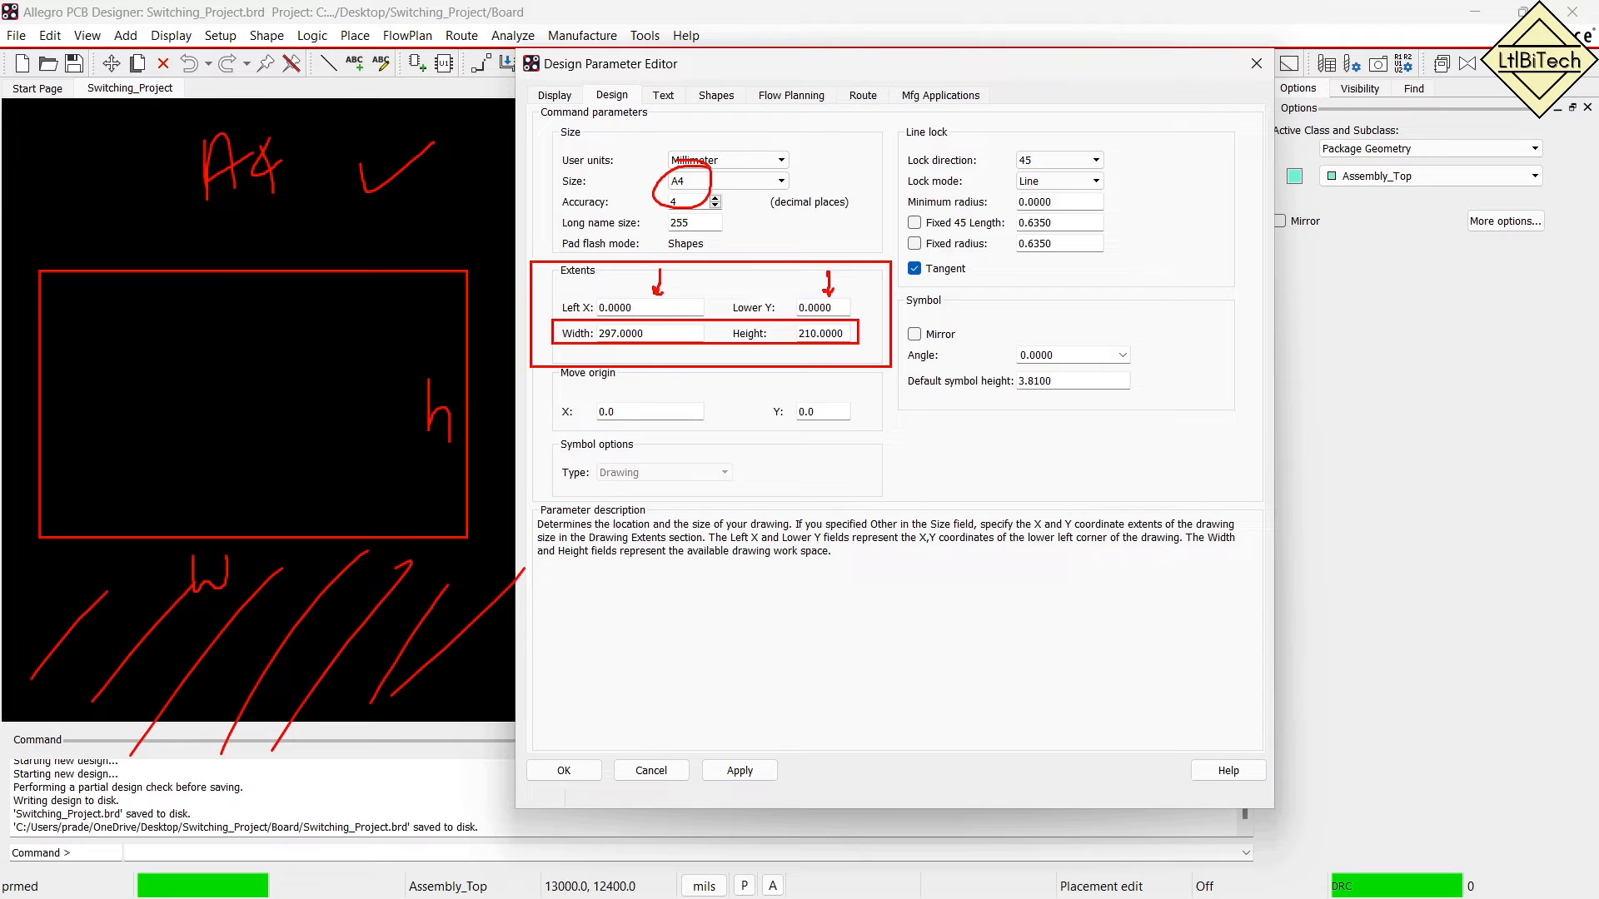
pyautogui.moveTo(497, 595); pyautogui.dragTo(443, 719)
pyautogui.moveTo(516, 669); pyautogui.dragTo(476, 719)
pyautogui.moveTo(45, 283)
pyautogui.mouseDown()
pyautogui.moveTo(360, 285)
pyautogui.moveTo(471, 447)
pyautogui.moveTo(205, 532)
pyautogui.moveTo(51, 385)
pyautogui.moveTo(39, 283)
pyautogui.mouseUp()
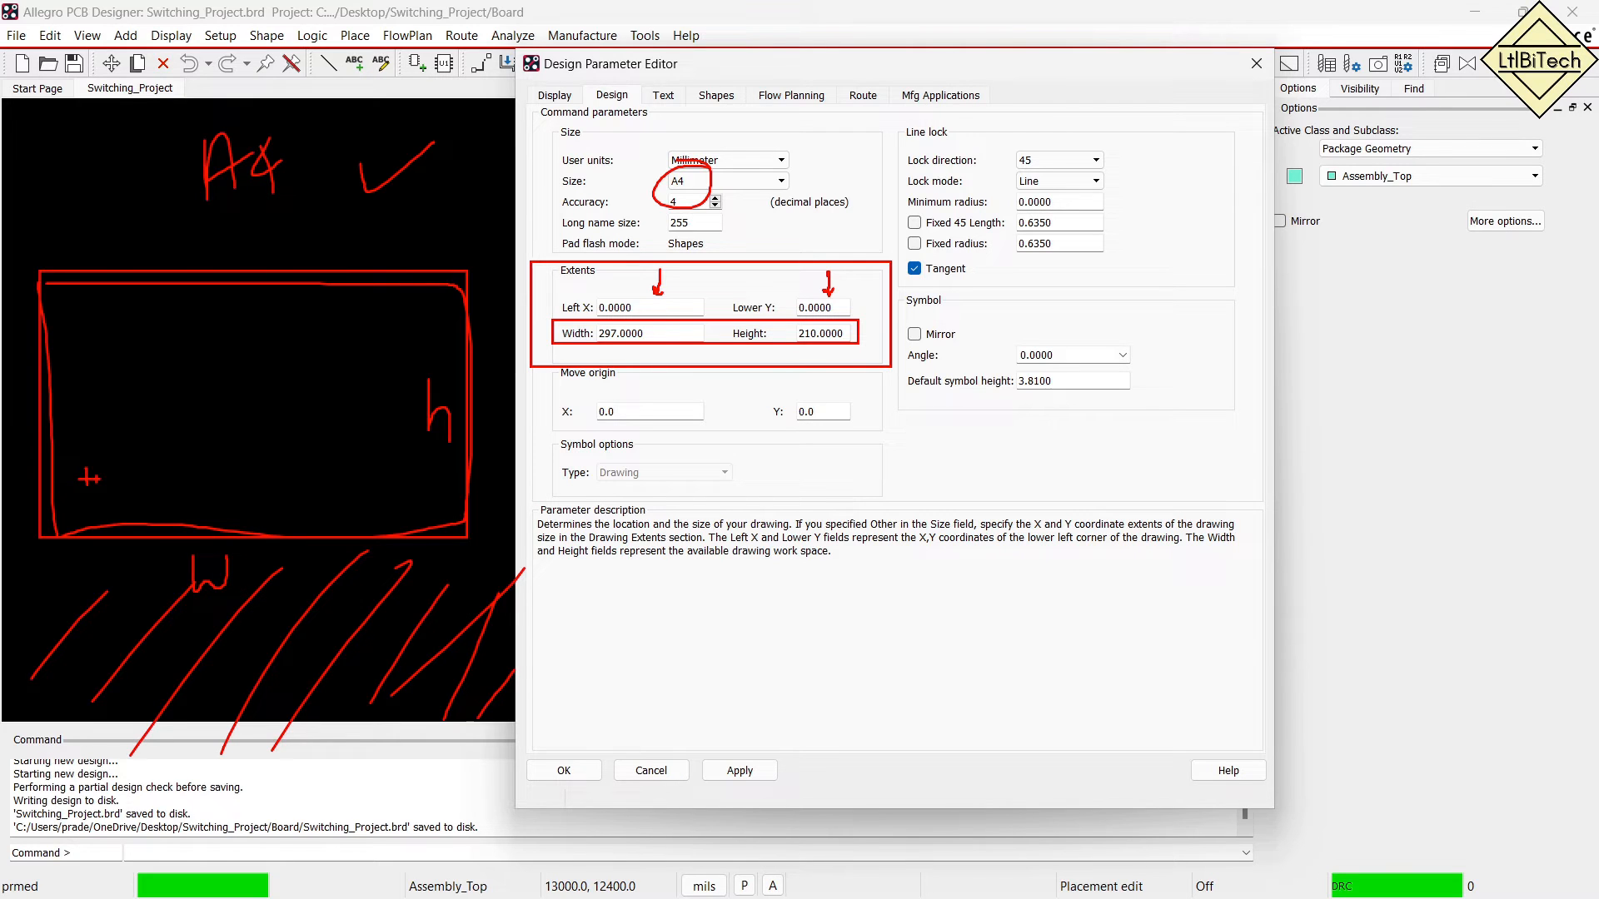
pyautogui.press('y')
pyautogui.moveTo(213, 384); pyautogui.dragTo(214, 413)
pyautogui.moveTo(45, 530); pyautogui.dragTo(175, 419)
pyautogui.moveTo(41, 489)
pyautogui.mouseDown()
pyautogui.moveTo(42, 566)
pyautogui.moveTo(23, 535)
pyautogui.moveTo(69, 539)
pyautogui.mouseUp()
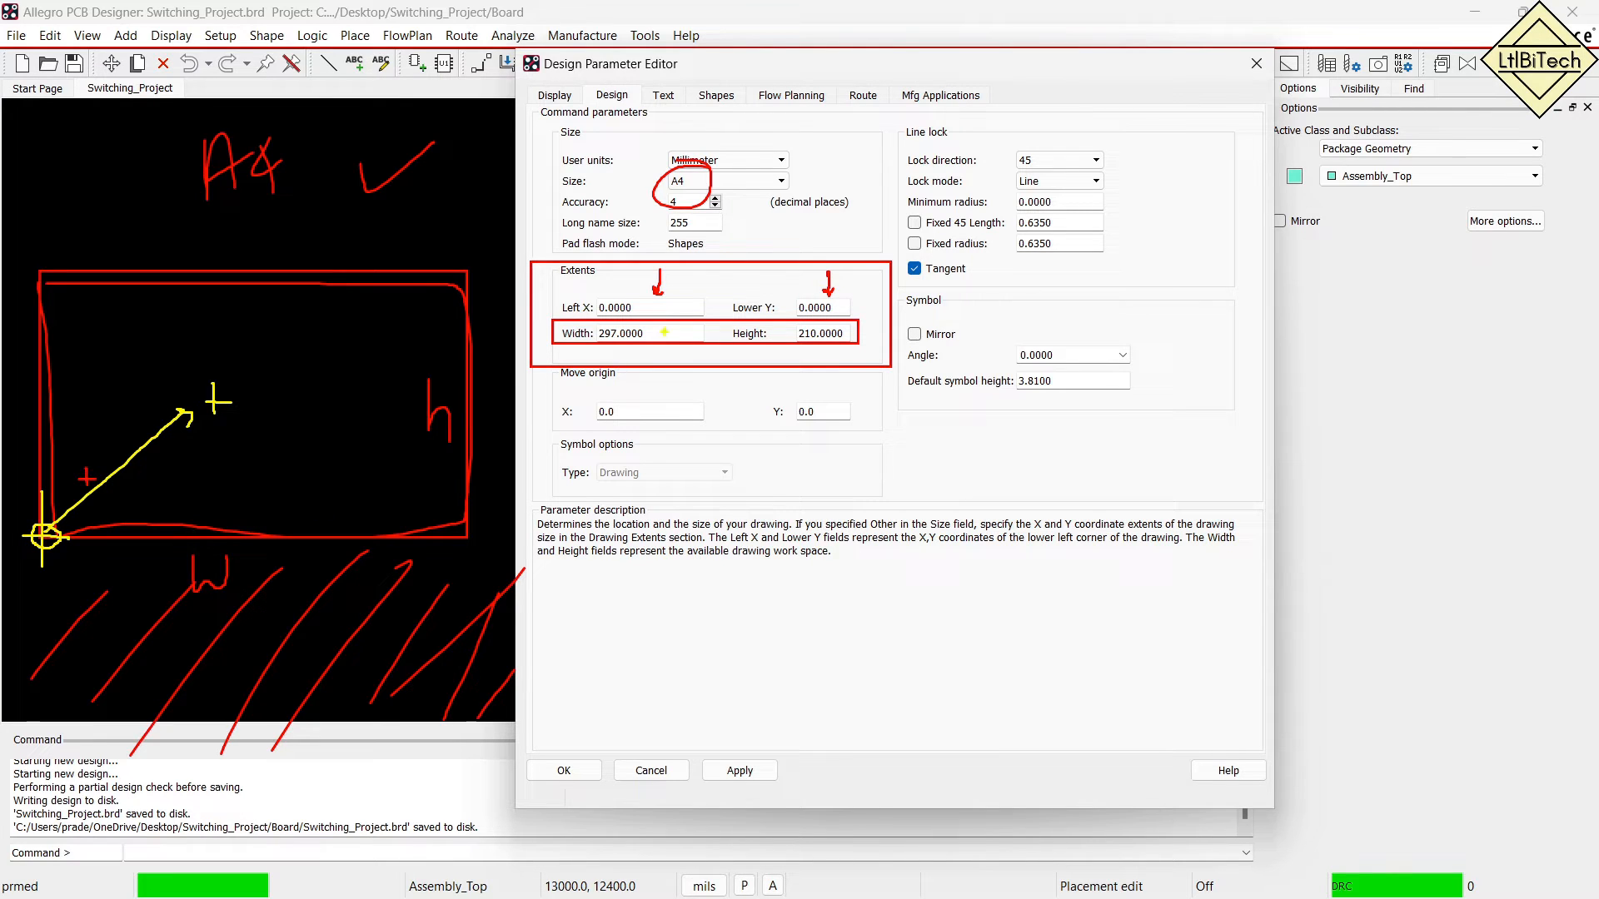
pyautogui.moveTo(671, 310); pyautogui.dragTo(698, 301)
pyautogui.moveTo(834, 309); pyautogui.dragTo(861, 302)
# Apply the unit and drawing size changes and close the Design Parameter Editor.
pyautogui.click(728, 771)
pyautogui.click(557, 770)
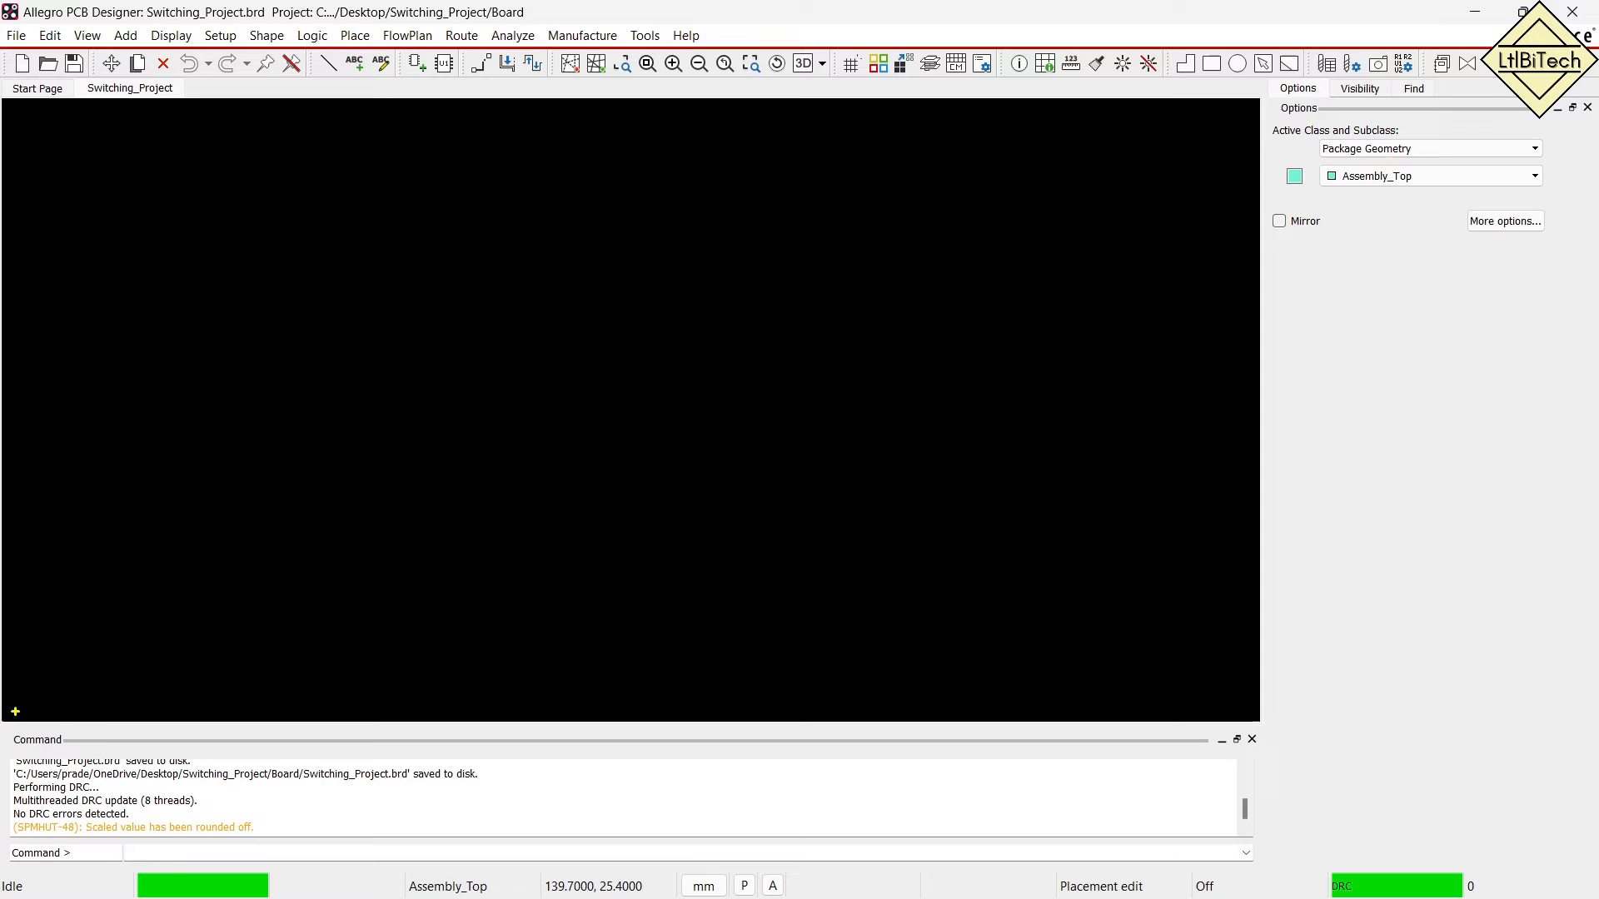
pyautogui.moveTo(10, 713); pyautogui.dragTo(784, 211)
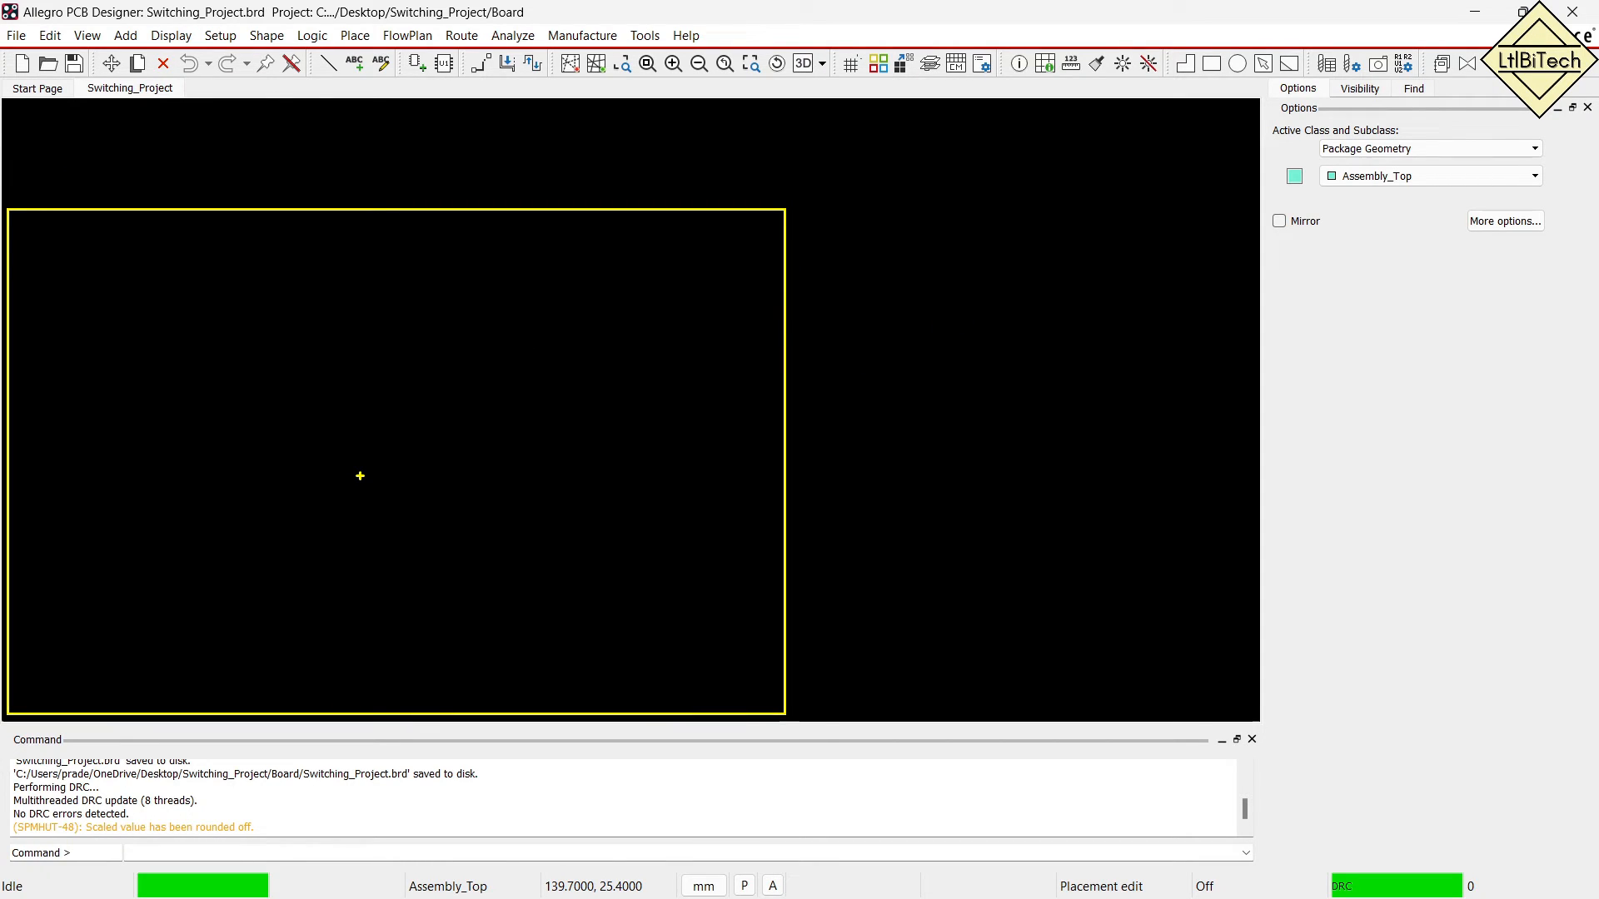
pyautogui.moveTo(307, 501)
pyautogui.mouseDown()
pyautogui.moveTo(395, 411)
pyautogui.moveTo(441, 413)
pyautogui.moveTo(449, 335)
pyautogui.moveTo(483, 431)
pyautogui.mouseUp()
pyautogui.moveTo(350, 541); pyautogui.dragTo(529, 423)
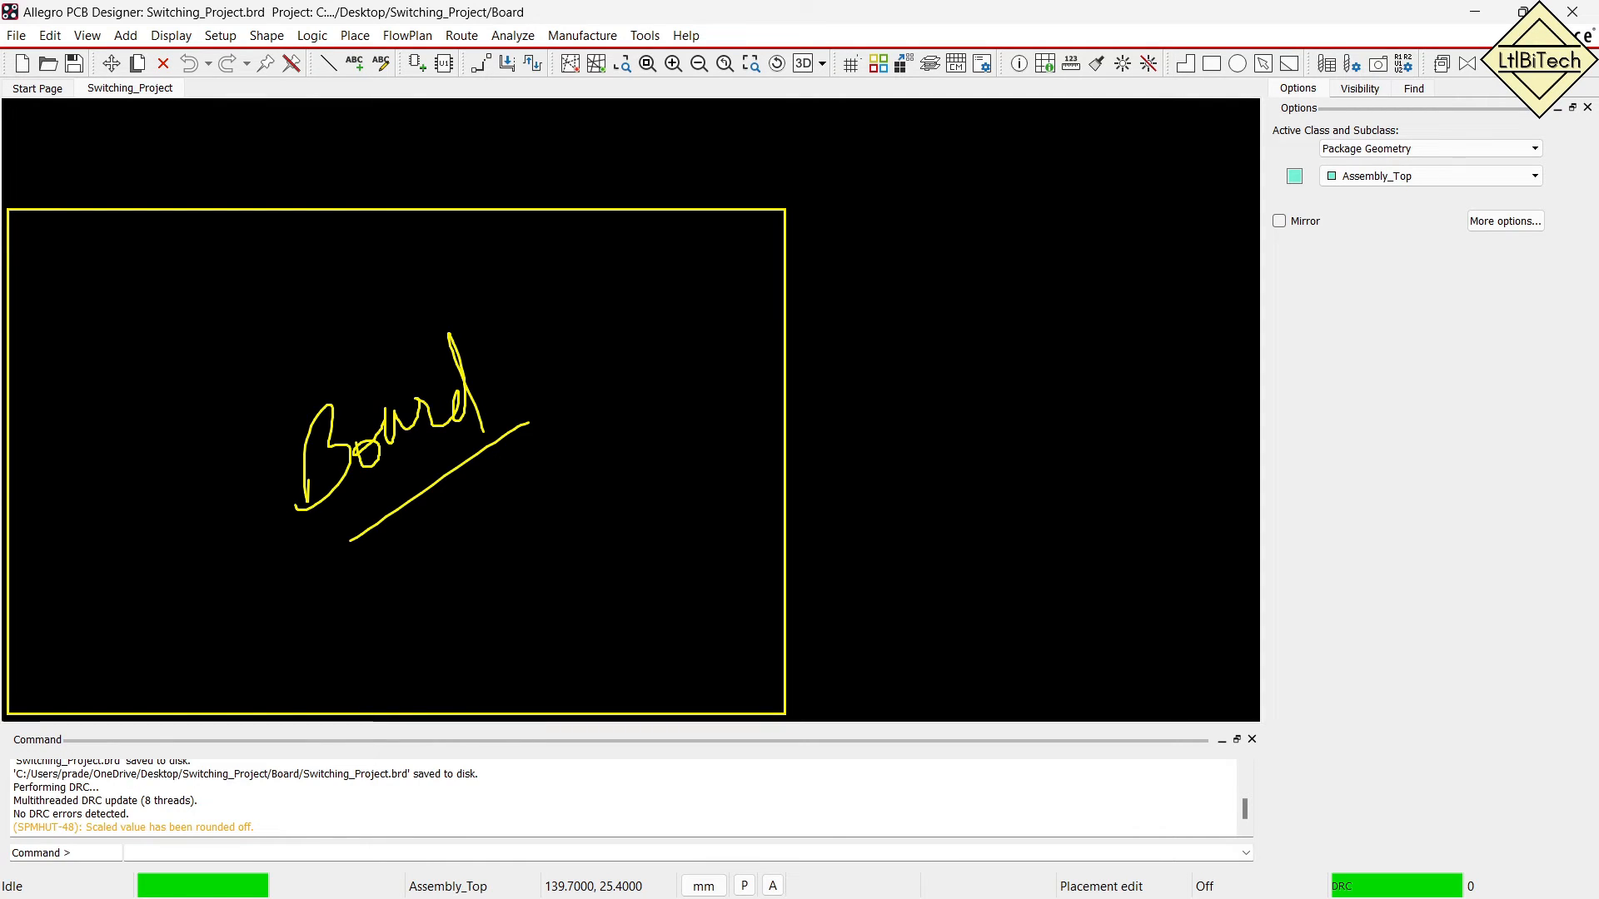
pyautogui.moveTo(104, 113); pyautogui.dragTo(29, 189)
pyautogui.moveTo(190, 112); pyautogui.dragTo(60, 231)
pyautogui.moveTo(321, 100); pyautogui.dragTo(165, 237)
pyautogui.moveTo(446, 119); pyautogui.dragTo(324, 214)
pyautogui.moveTo(623, 96); pyautogui.dragTo(474, 195)
pyautogui.moveTo(772, 106); pyautogui.dragTo(625, 206)
pyautogui.moveTo(899, 114); pyautogui.dragTo(764, 185)
pyautogui.moveTo(1070, 114); pyautogui.dragTo(793, 254)
pyautogui.moveTo(1264, 143); pyautogui.dragTo(802, 373)
pyautogui.moveTo(1224, 269); pyautogui.dragTo(775, 527)
pyautogui.moveTo(1217, 413); pyautogui.dragTo(810, 617)
pyautogui.moveTo(1169, 519); pyautogui.dragTo(836, 702)
pyautogui.moveTo(1233, 594); pyautogui.dragTo(983, 735)
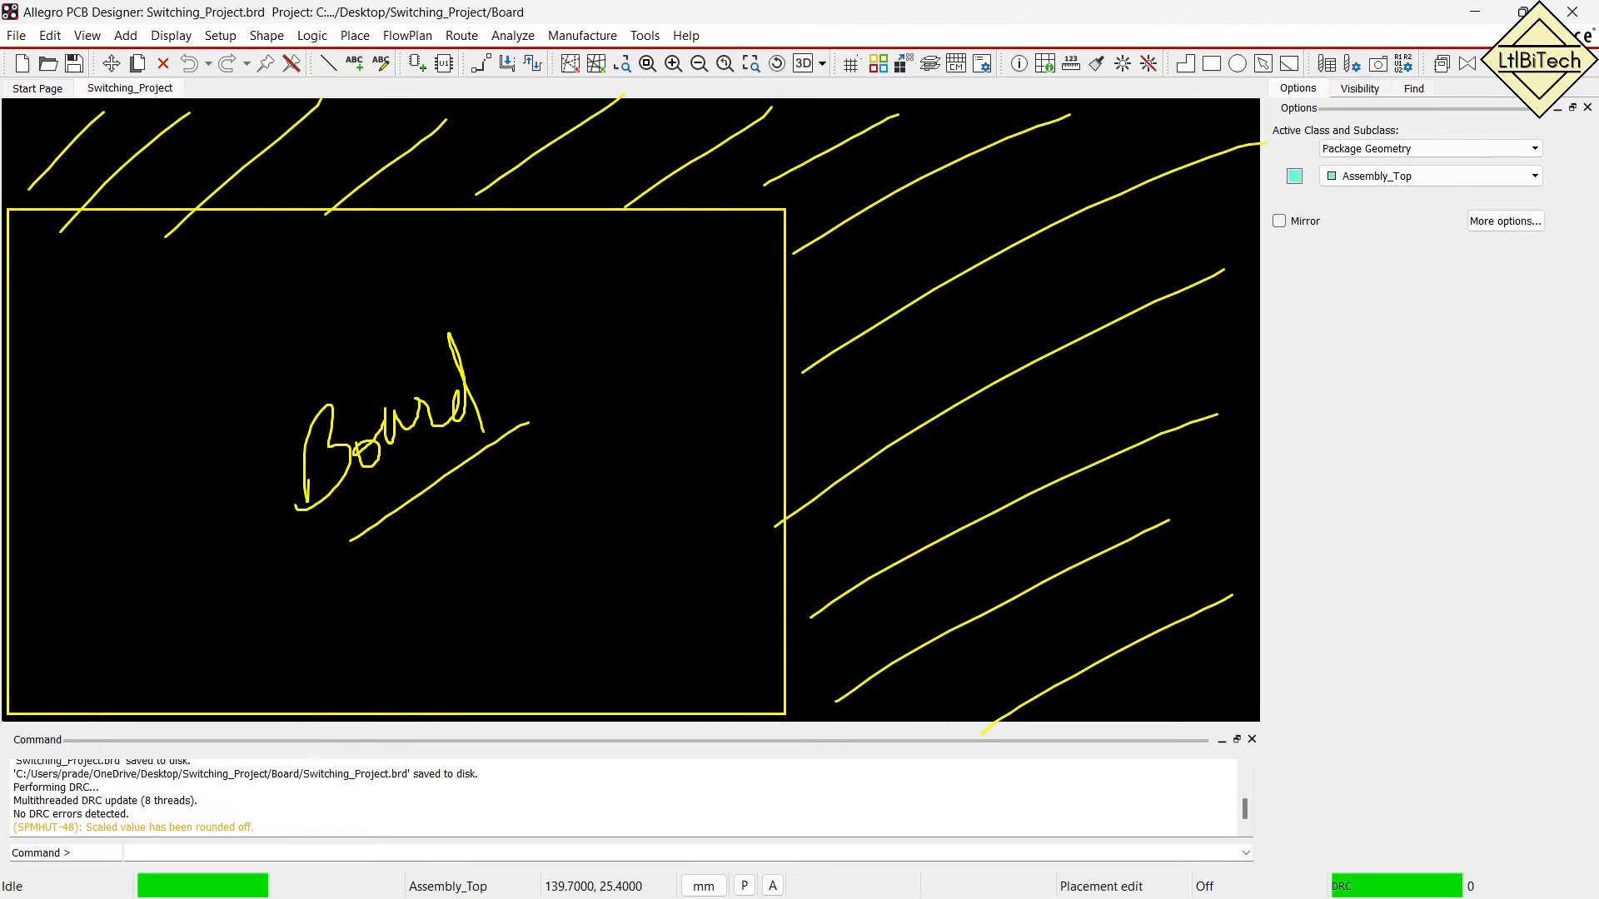
pyautogui.press('Escape')
# Turn on the grid display in the Define Grid dialog and confirm it.
pyautogui.click(221, 36)
pyautogui.click(268, 96)
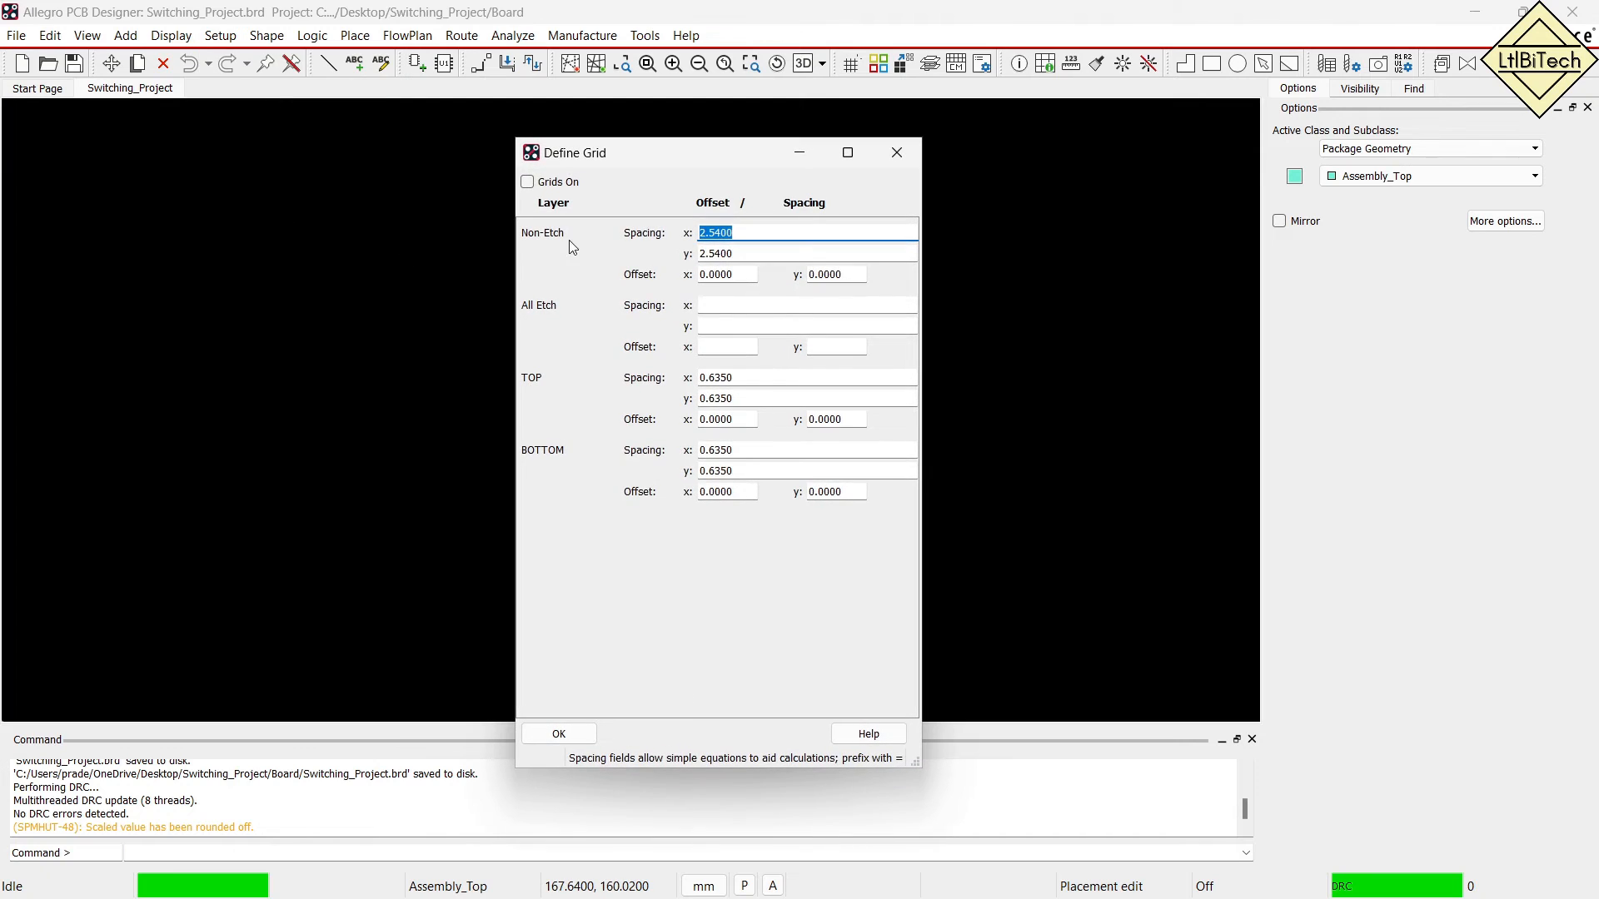
pyautogui.click(528, 182)
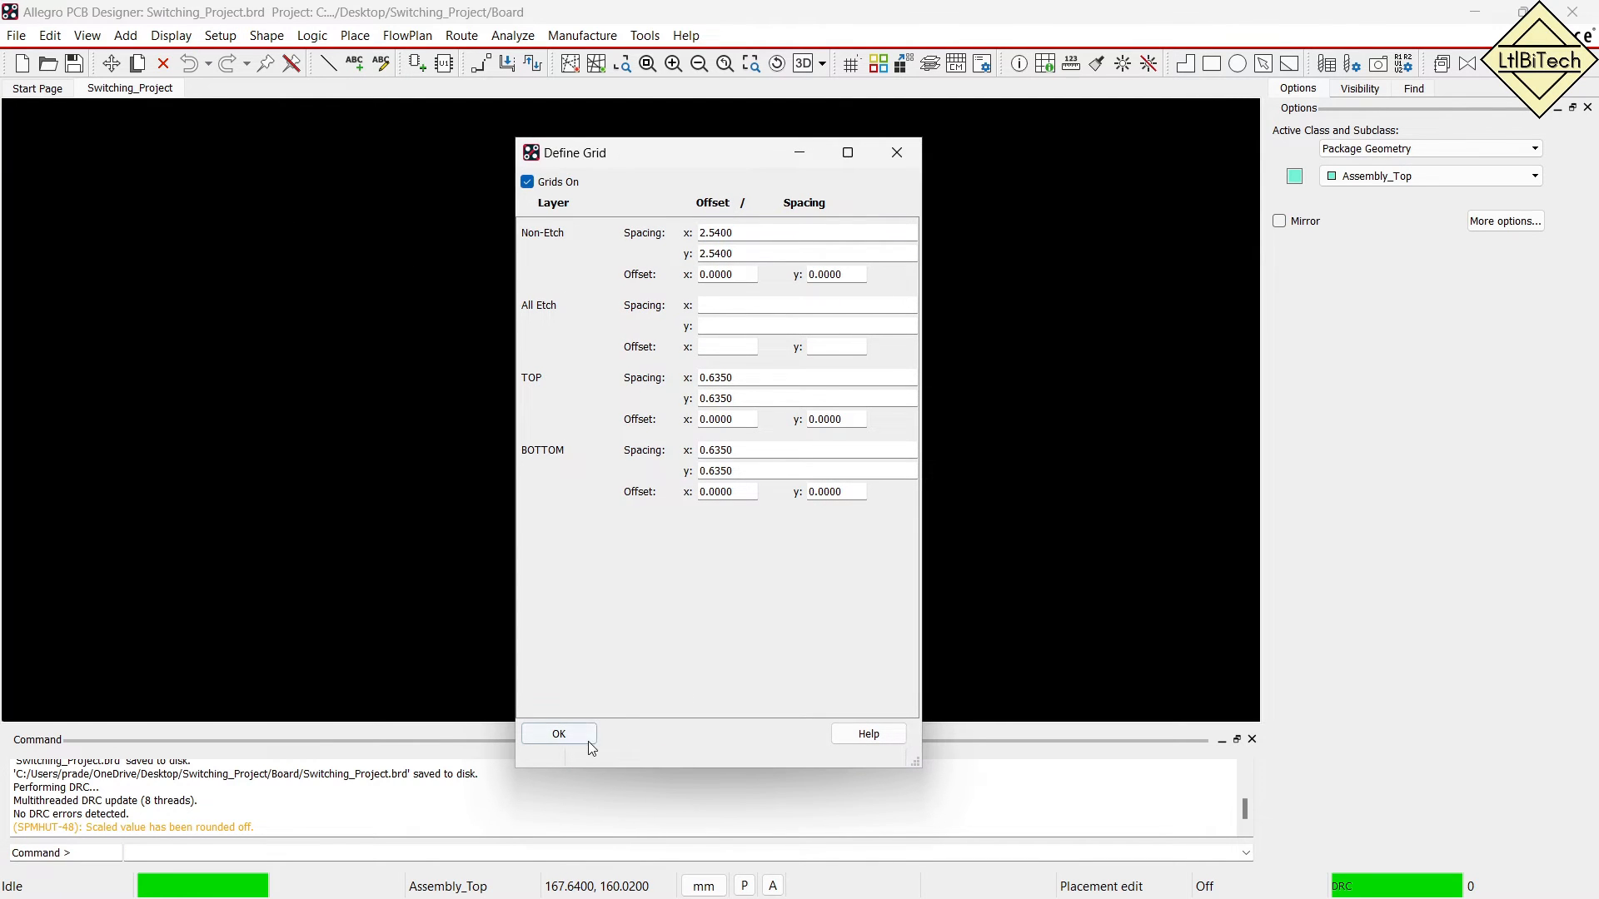
pyautogui.click(558, 734)
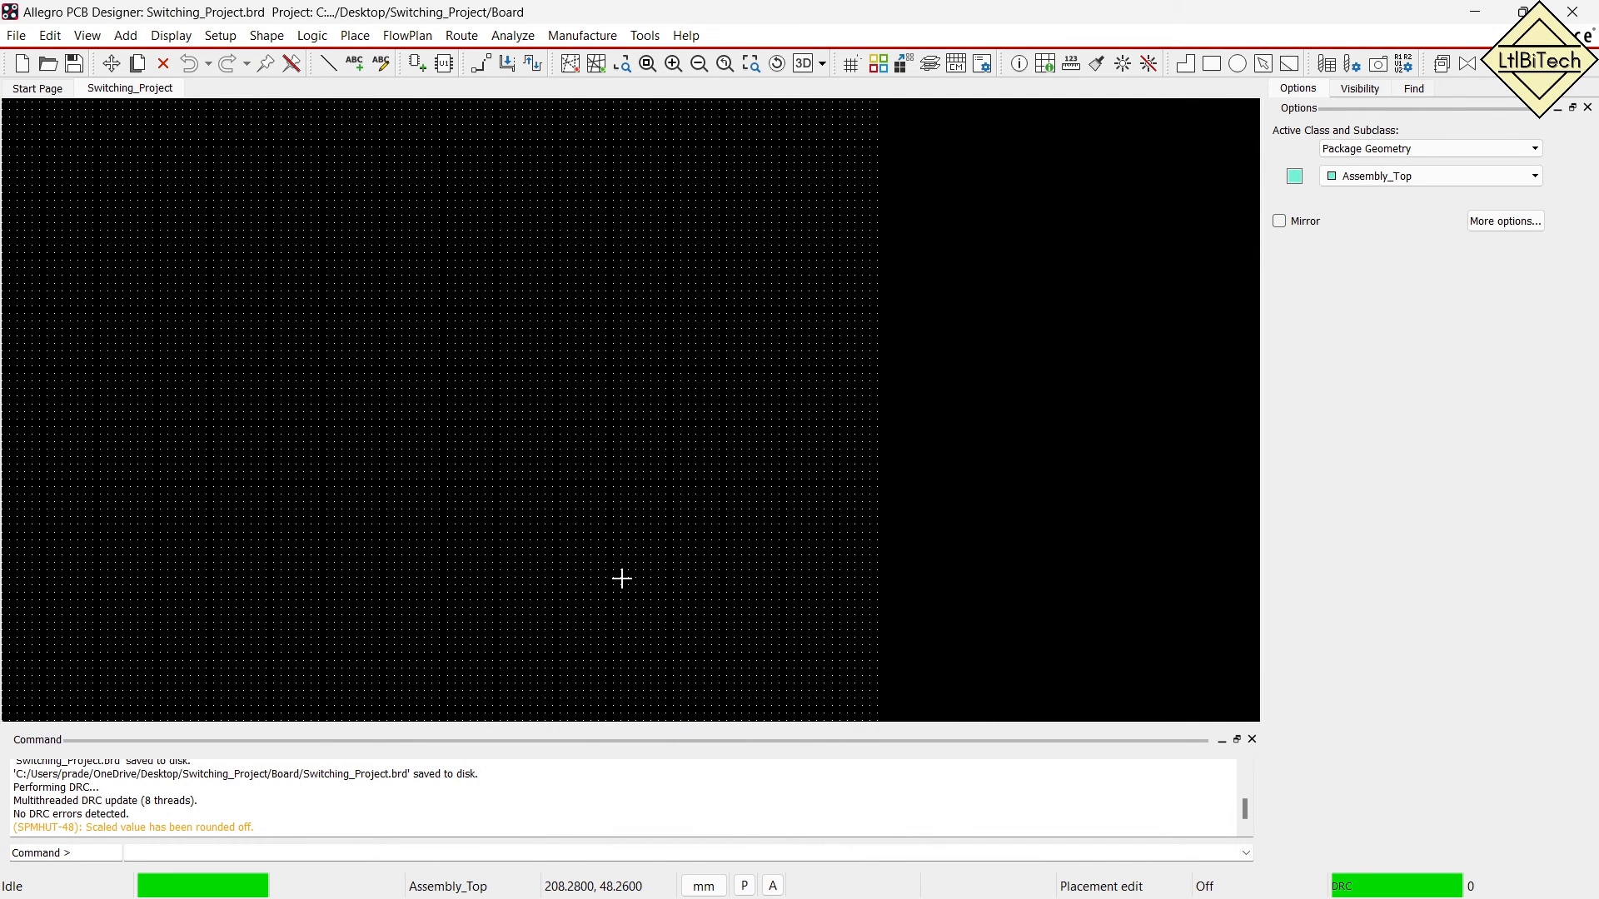
pyautogui.scroll(3, 743, 590)
pyautogui.moveTo(879, 720)
pyautogui.mouseDown()
pyautogui.moveTo(109, 308)
pyautogui.moveTo(3, 172)
pyautogui.moveTo(6, 102)
pyautogui.mouseUp()
pyautogui.moveTo(300, 434); pyautogui.dragTo(356, 455)
pyautogui.moveTo(310, 480)
pyautogui.mouseDown()
pyautogui.moveTo(360, 406)
pyautogui.moveTo(399, 389)
pyautogui.mouseUp()
pyautogui.moveTo(379, 351); pyautogui.dragTo(415, 406)
pyautogui.moveTo(390, 398); pyautogui.dragTo(435, 396)
pyautogui.moveTo(408, 342); pyautogui.dragTo(531, 308)
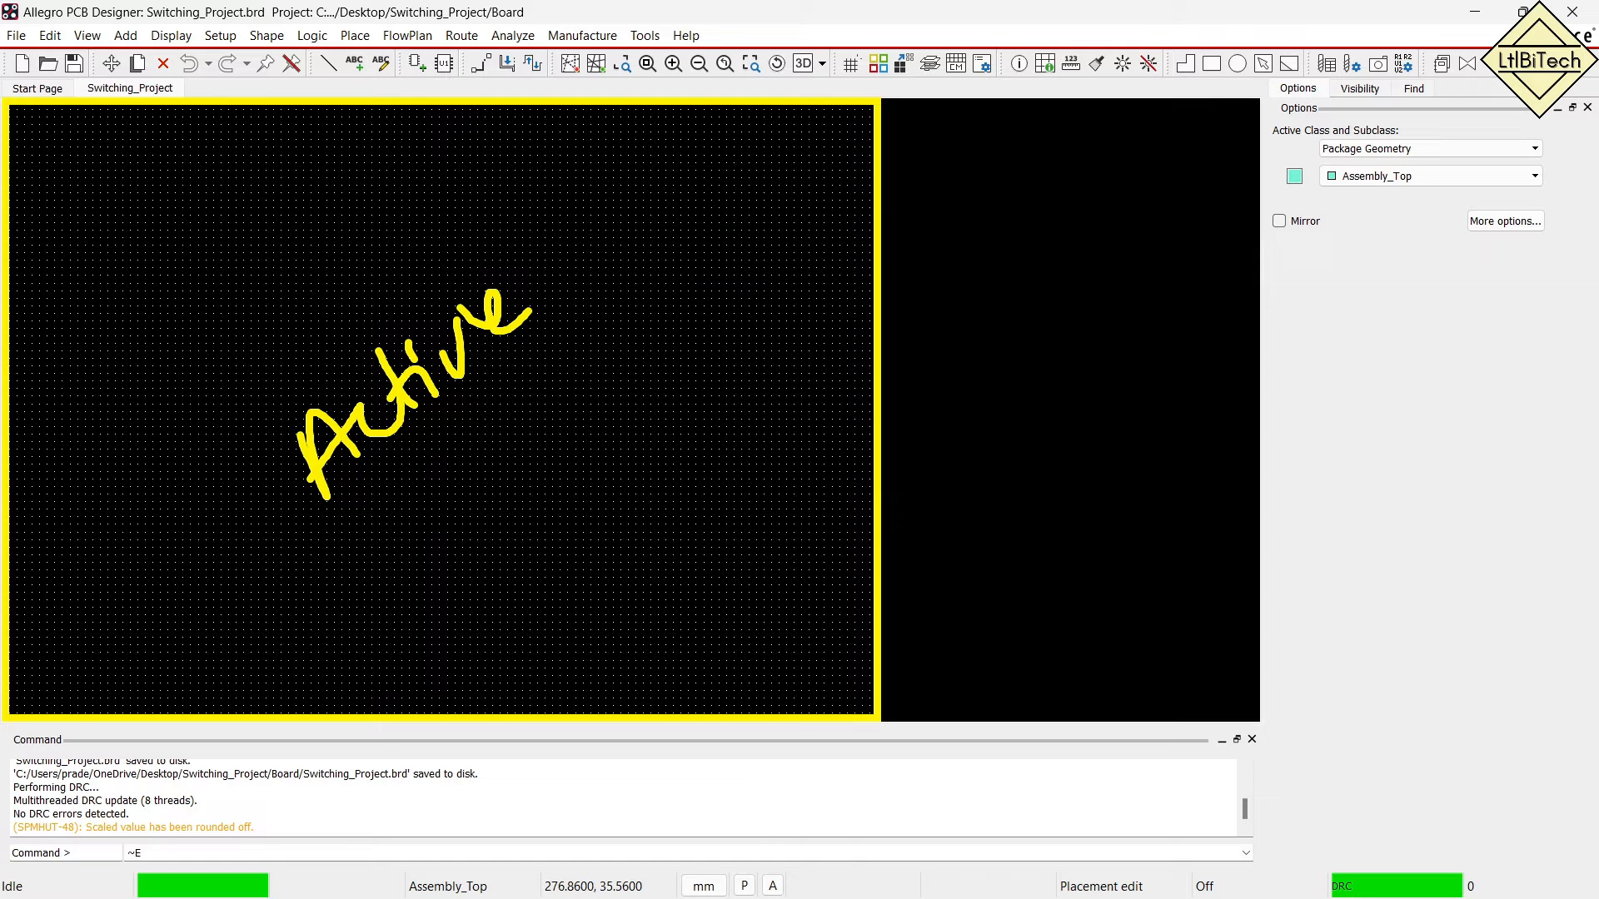
pyautogui.moveTo(367, 525); pyautogui.dragTo(568, 350)
pyautogui.moveTo(746, 477)
pyautogui.mouseDown()
pyautogui.moveTo(749, 456)
pyautogui.moveTo(994, 385)
pyautogui.moveTo(948, 426)
pyautogui.mouseUp()
pyautogui.moveTo(1038, 291)
pyautogui.mouseDown()
pyautogui.moveTo(1024, 421)
pyautogui.moveTo(1101, 280)
pyautogui.mouseUp()
pyautogui.moveTo(1033, 366)
pyautogui.mouseDown()
pyautogui.moveTo(1099, 349)
pyautogui.moveTo(1229, 366)
pyautogui.moveTo(1244, 439)
pyautogui.moveTo(1357, 372)
pyautogui.moveTo(1369, 299)
pyautogui.moveTo(1351, 427)
pyautogui.mouseUp()
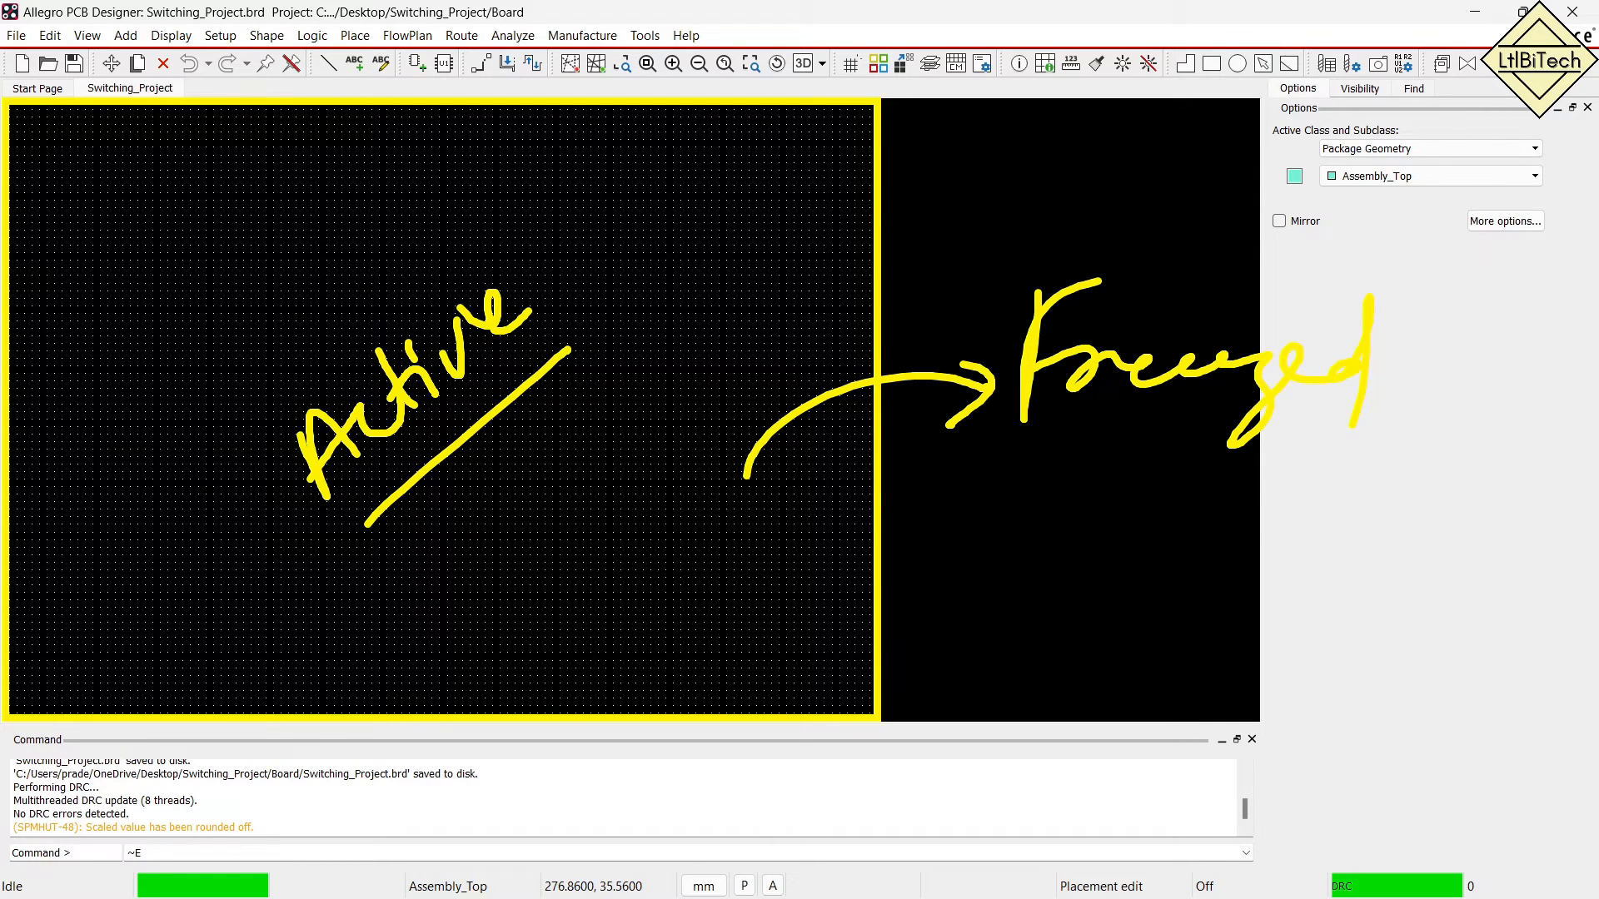
pyautogui.moveTo(987, 100); pyautogui.dragTo(886, 191)
pyautogui.moveTo(1049, 105)
pyautogui.mouseDown()
pyautogui.moveTo(883, 242)
pyautogui.moveTo(856, 294)
pyautogui.mouseUp()
pyautogui.moveTo(1182, 90); pyautogui.dragTo(905, 319)
pyautogui.moveTo(1245, 131); pyautogui.dragTo(878, 433)
pyautogui.moveTo(1228, 282); pyautogui.dragTo(874, 574)
pyautogui.moveTo(1216, 431); pyautogui.dragTo(912, 683)
pyautogui.moveTo(1217, 554); pyautogui.dragTo(1012, 723)
pyautogui.moveTo(273, 235); pyautogui.dragTo(266, 337)
pyautogui.moveTo(277, 218)
pyautogui.mouseDown()
pyautogui.moveTo(324, 292)
pyautogui.moveTo(313, 265)
pyautogui.mouseUp()
pyautogui.moveTo(365, 221)
pyautogui.mouseDown()
pyautogui.moveTo(356, 248)
pyautogui.moveTo(382, 248)
pyautogui.mouseUp()
pyautogui.moveTo(363, 243); pyautogui.dragTo(383, 313)
pyautogui.moveTo(47, 333)
pyautogui.mouseDown()
pyautogui.moveTo(42, 413)
pyautogui.moveTo(78, 401)
pyautogui.moveTo(87, 459)
pyautogui.mouseUp()
pyautogui.moveTo(414, 637)
pyautogui.mouseDown()
pyautogui.moveTo(428, 681)
pyautogui.moveTo(476, 640)
pyautogui.mouseUp()
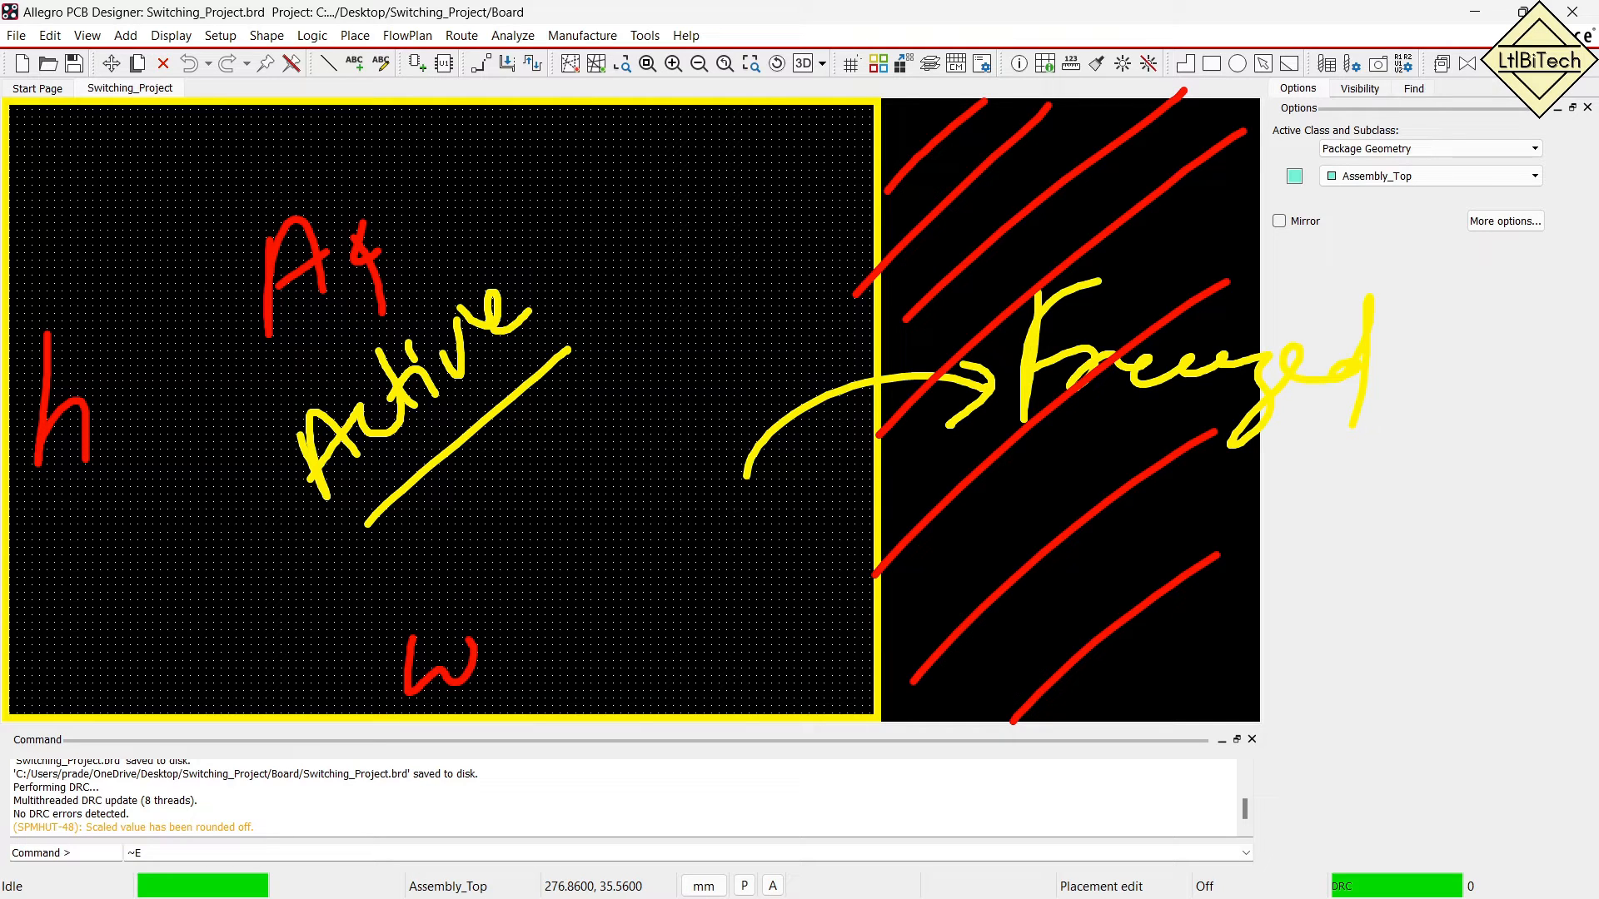
pyautogui.moveTo(931, 623)
pyautogui.mouseDown()
pyautogui.moveTo(877, 572)
pyautogui.moveTo(751, 588)
pyautogui.mouseUp()
pyautogui.moveTo(798, 541)
pyautogui.mouseDown()
pyautogui.moveTo(771, 567)
pyautogui.moveTo(780, 615)
pyautogui.mouseUp()
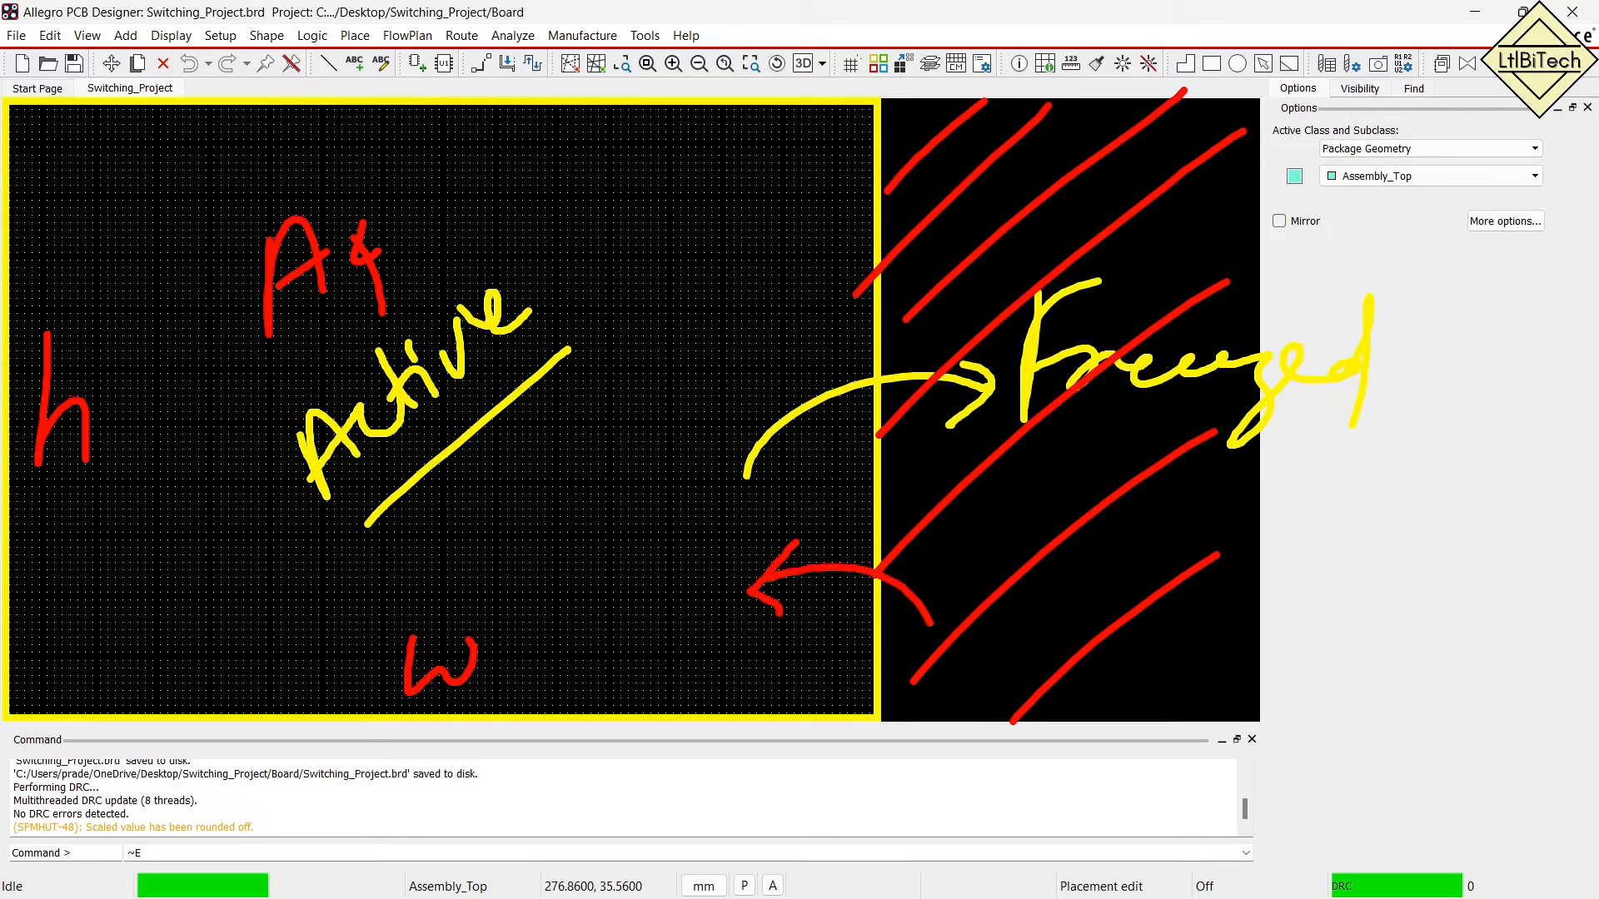
pyautogui.moveTo(1010, 443); pyautogui.dragTo(1129, 572)
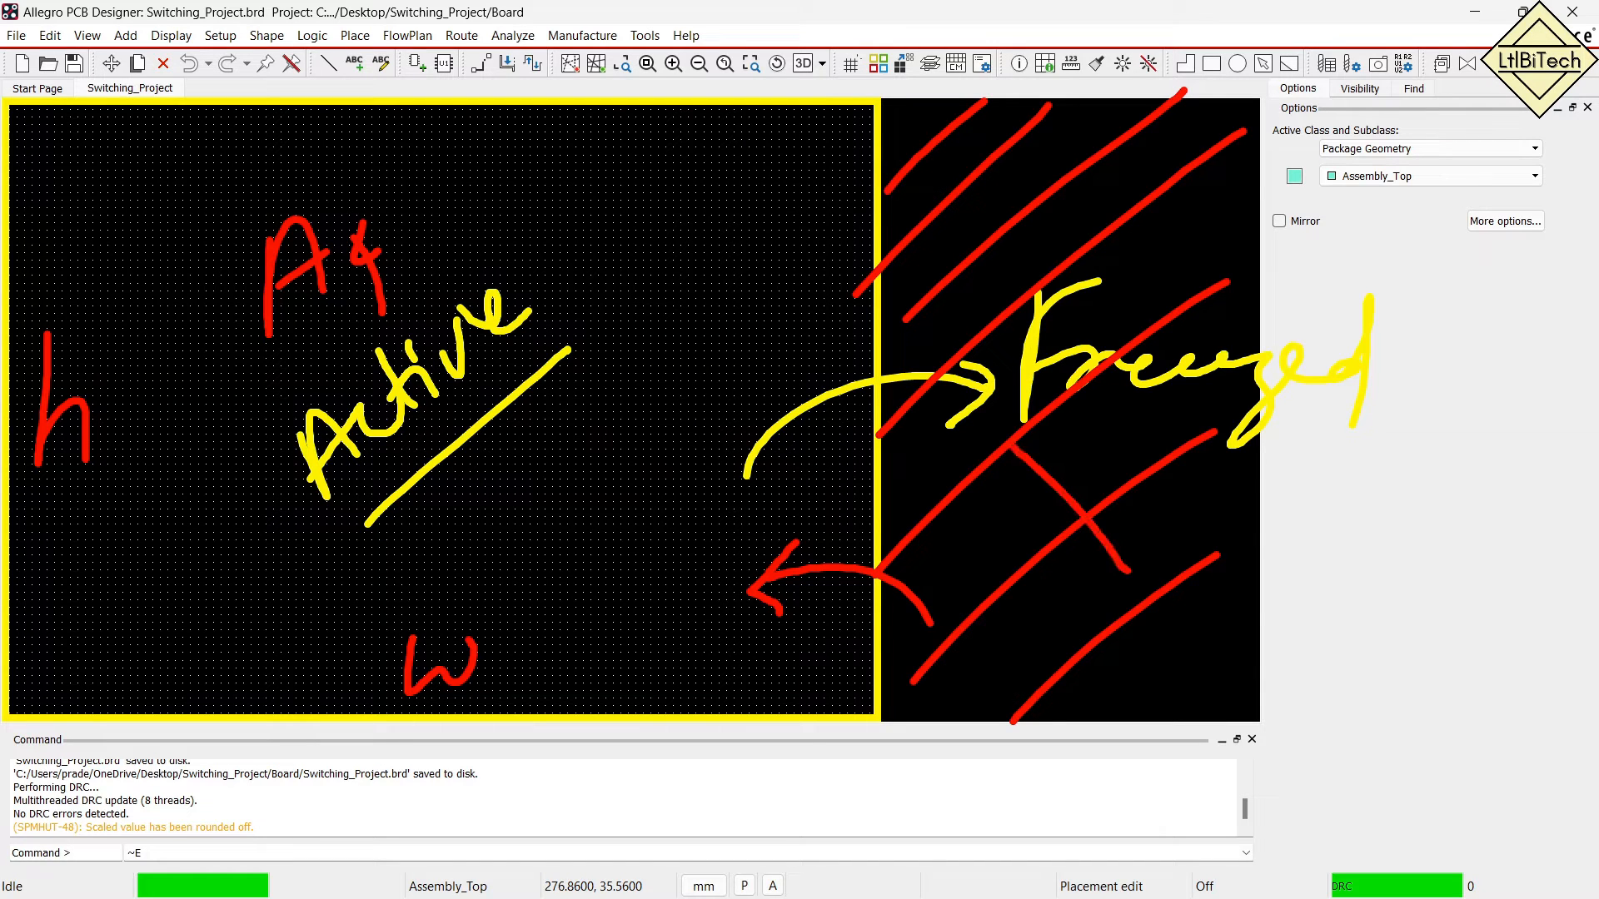
pyautogui.moveTo(1139, 427); pyautogui.dragTo(996, 608)
pyautogui.press('Escape')
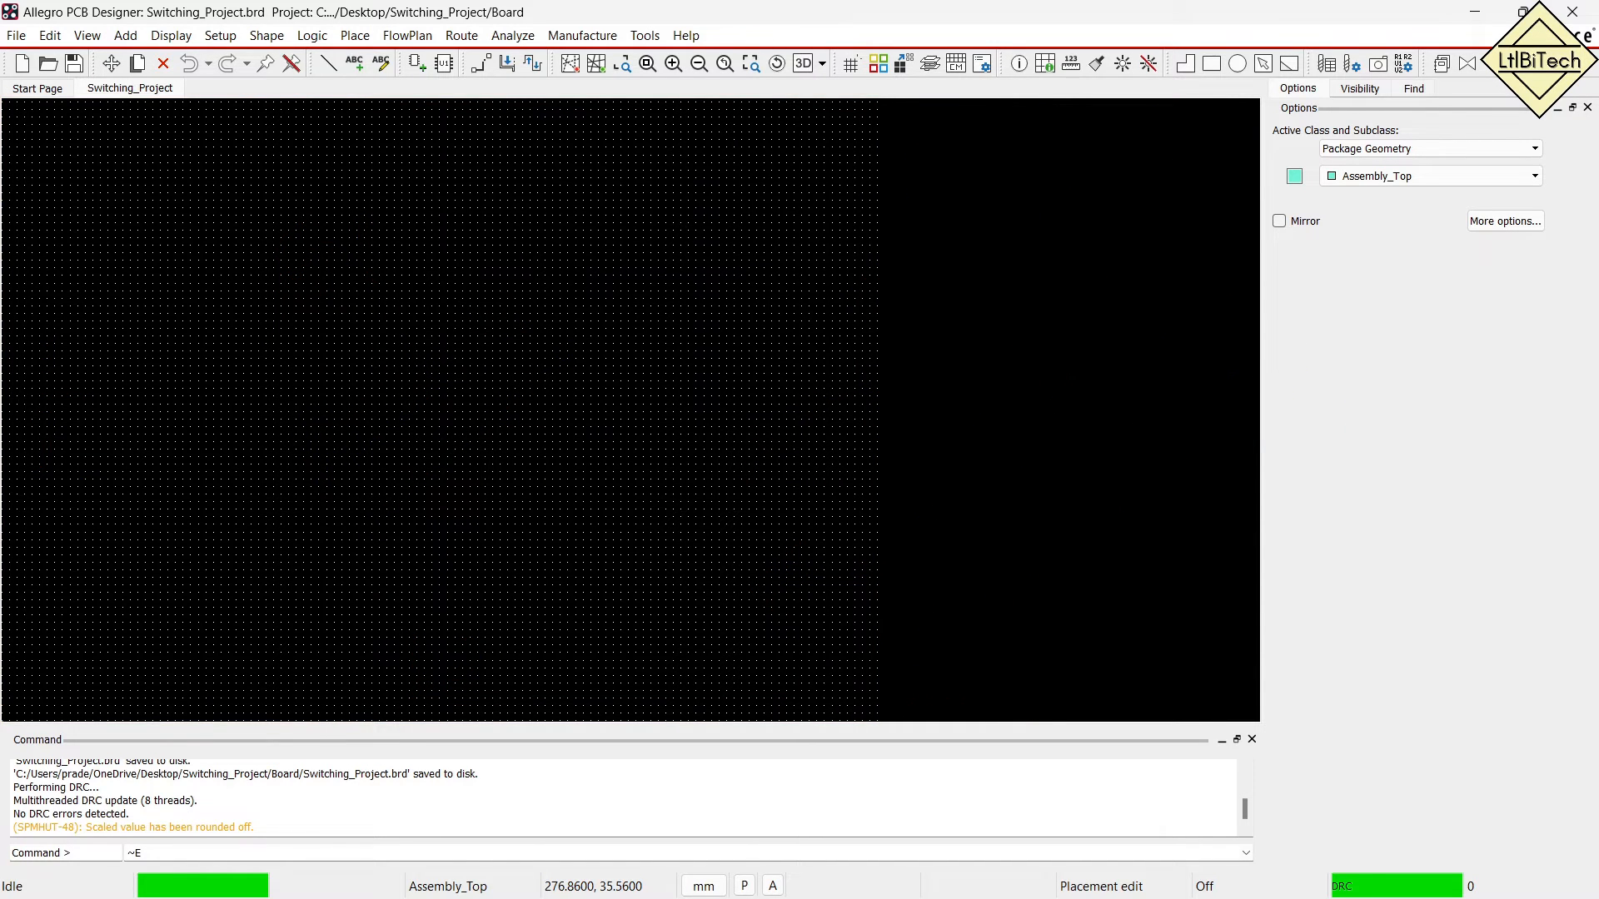
# Set the drawing extents' Left X and Lower Y to -25 mm, apply them, and close the Design Parameter Editor.
pyautogui.click(222, 36)
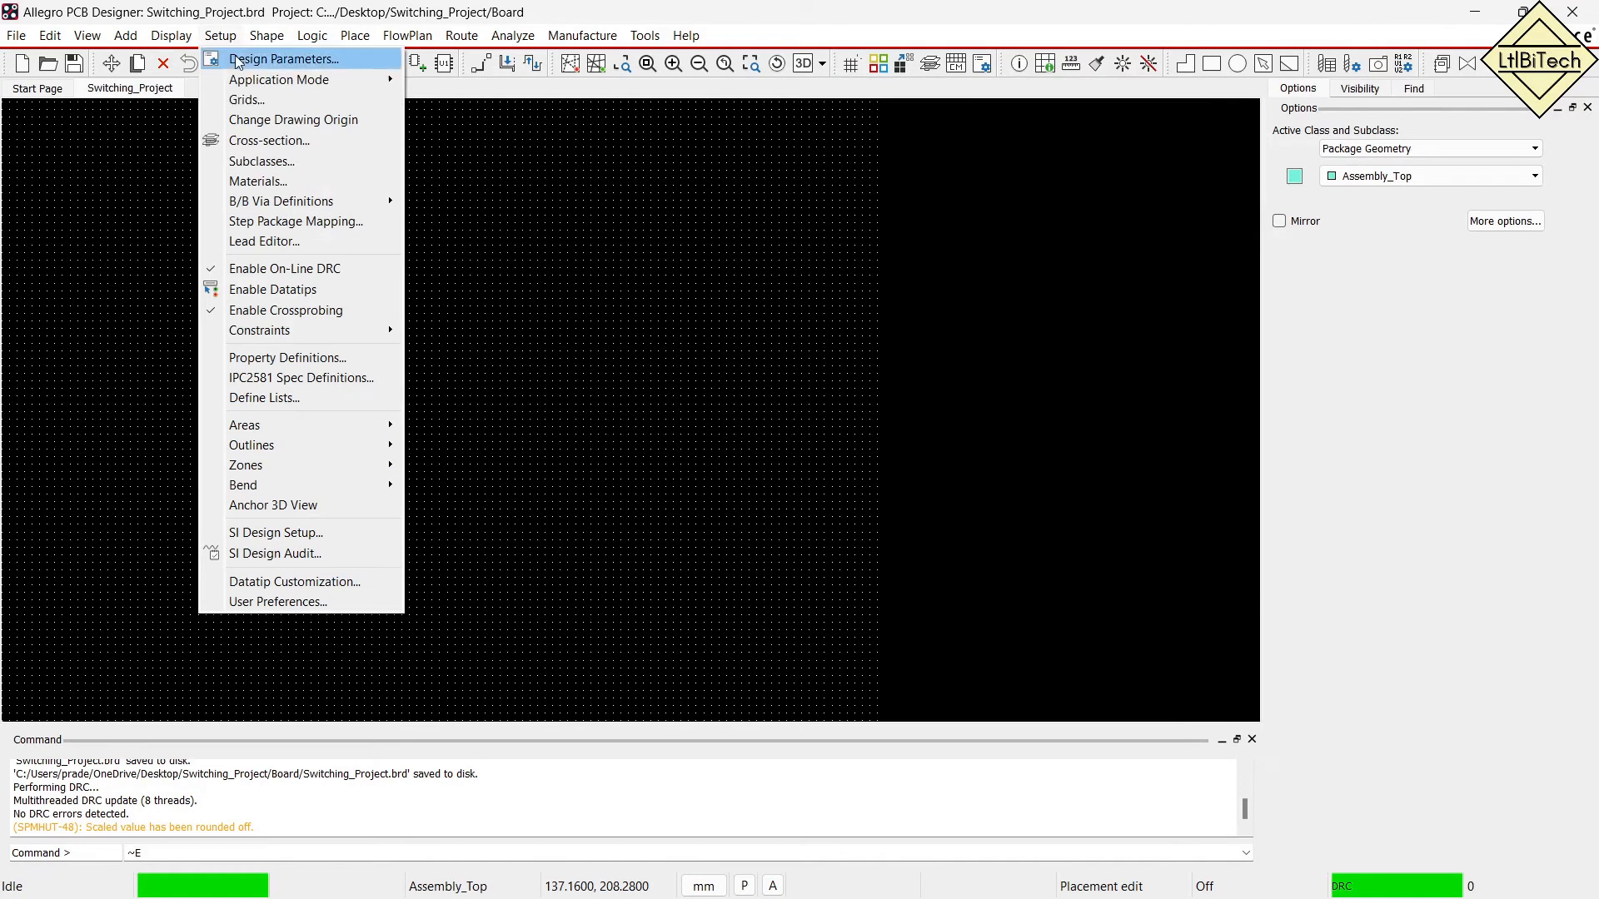
pyautogui.click(301, 60)
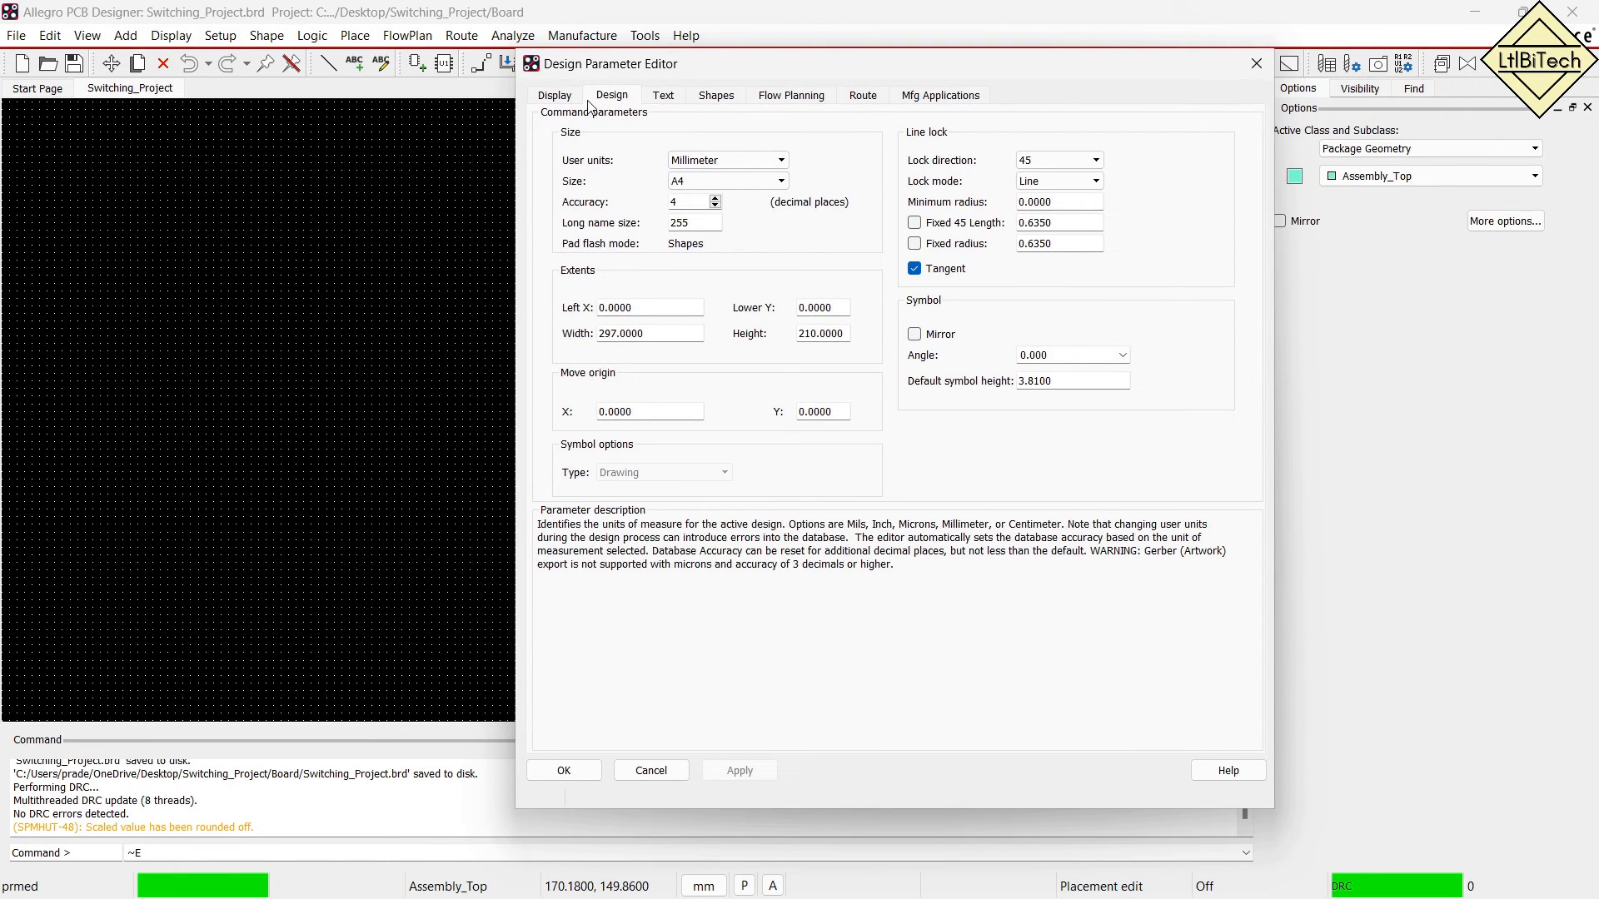
pyautogui.moveTo(540, 275)
pyautogui.keyDown('ctrl'); pyautogui.mouseDown()
pyautogui.moveTo(680, 340)
pyautogui.moveTo(861, 364)
pyautogui.mouseUp(); pyautogui.keyUp('ctrl')
pyautogui.press('Escape')
pyautogui.doubleClick(674, 305)
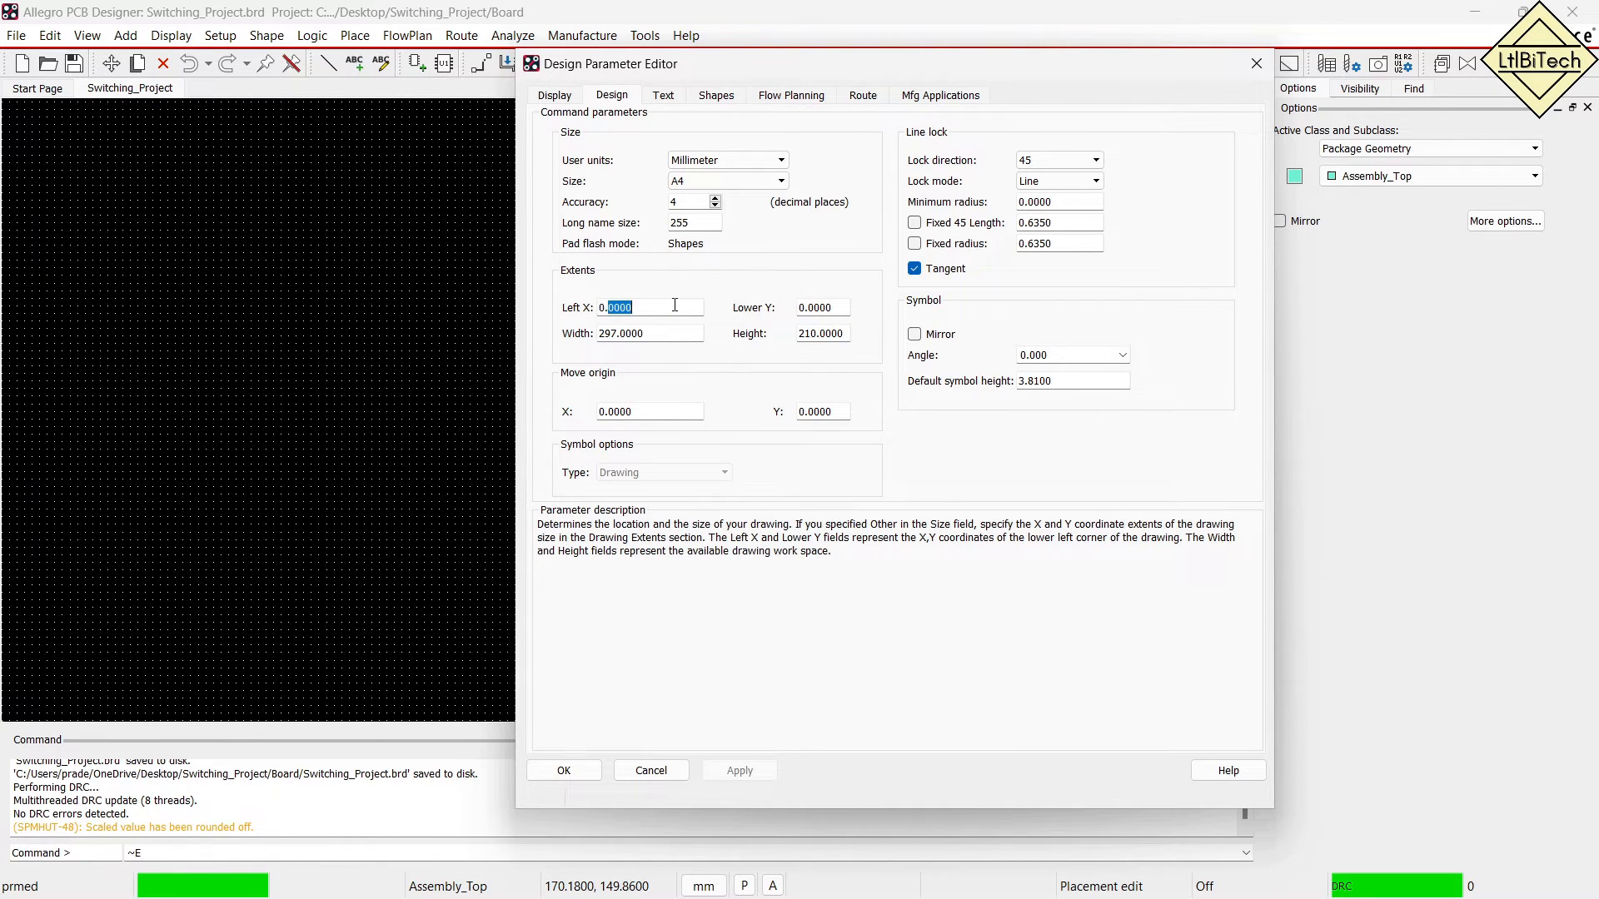
pyautogui.press('BackSpace')
pyautogui.press('BackSpace')
pyautogui.press('BackSpace')
pyautogui.write('-25')
pyautogui.press('Tab')
pyautogui.write('-25')
pyautogui.press('Tab')
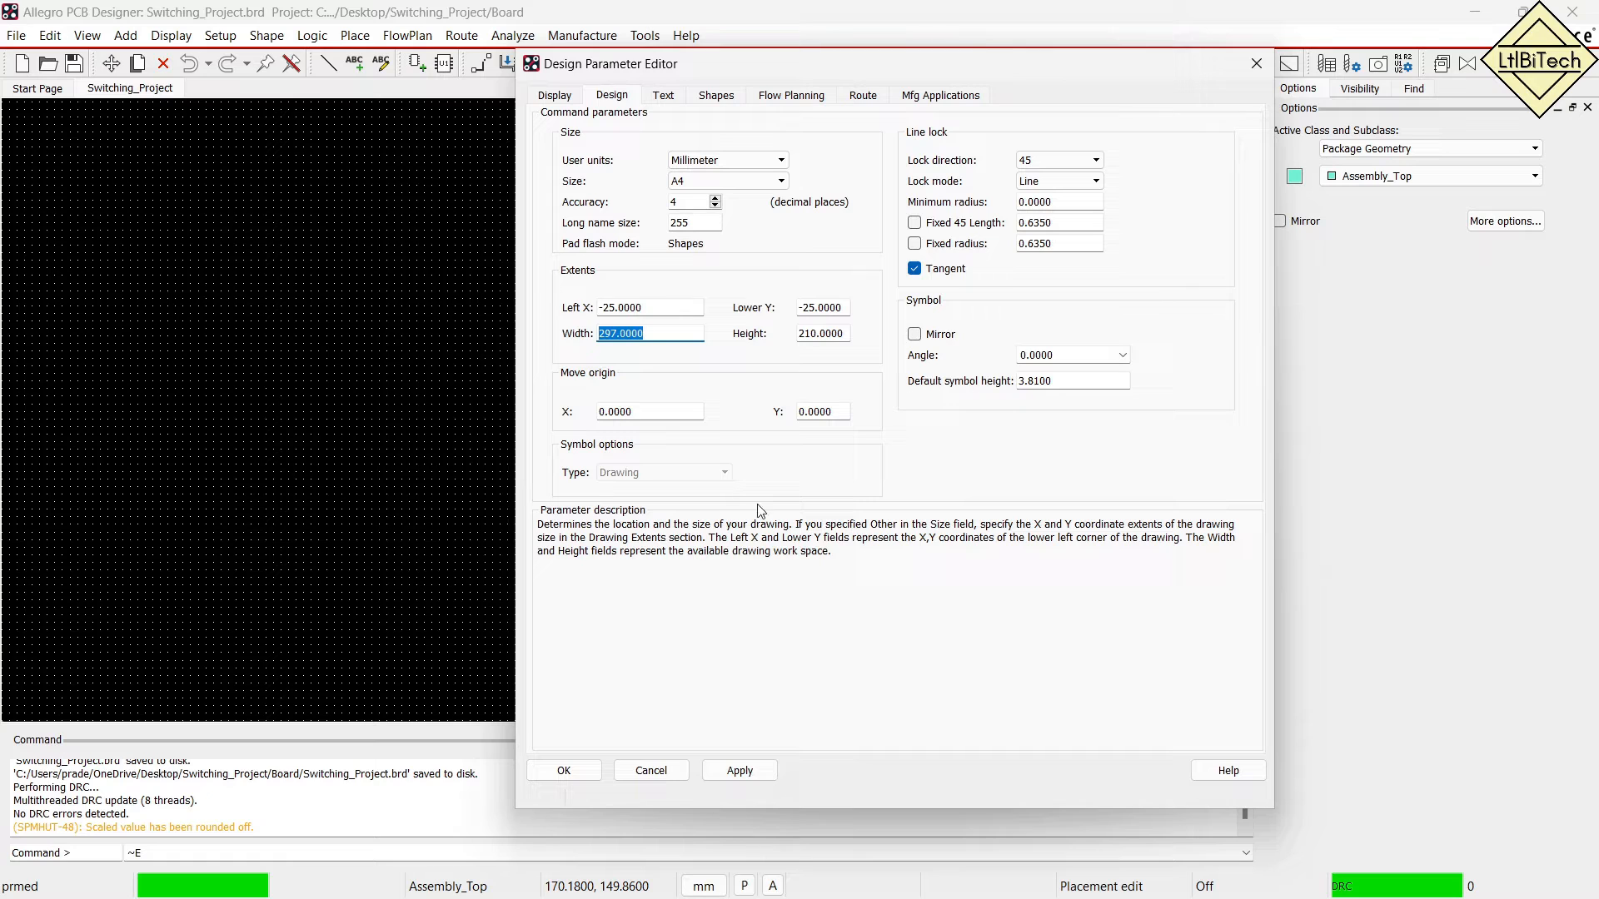
pyautogui.click(721, 770)
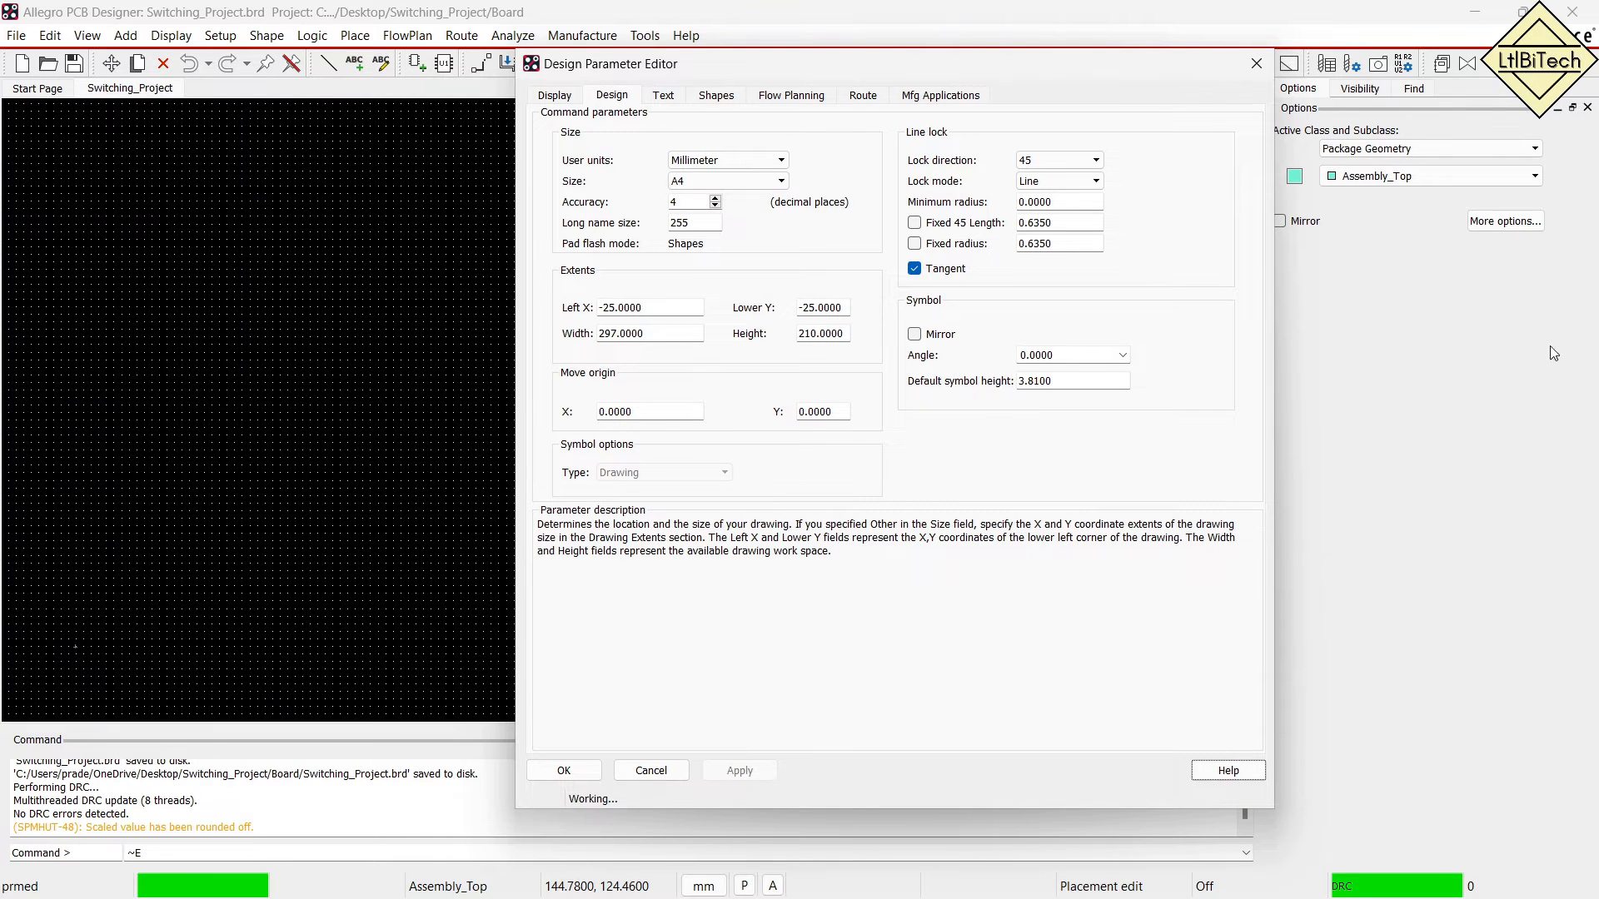
pyautogui.click(564, 770)
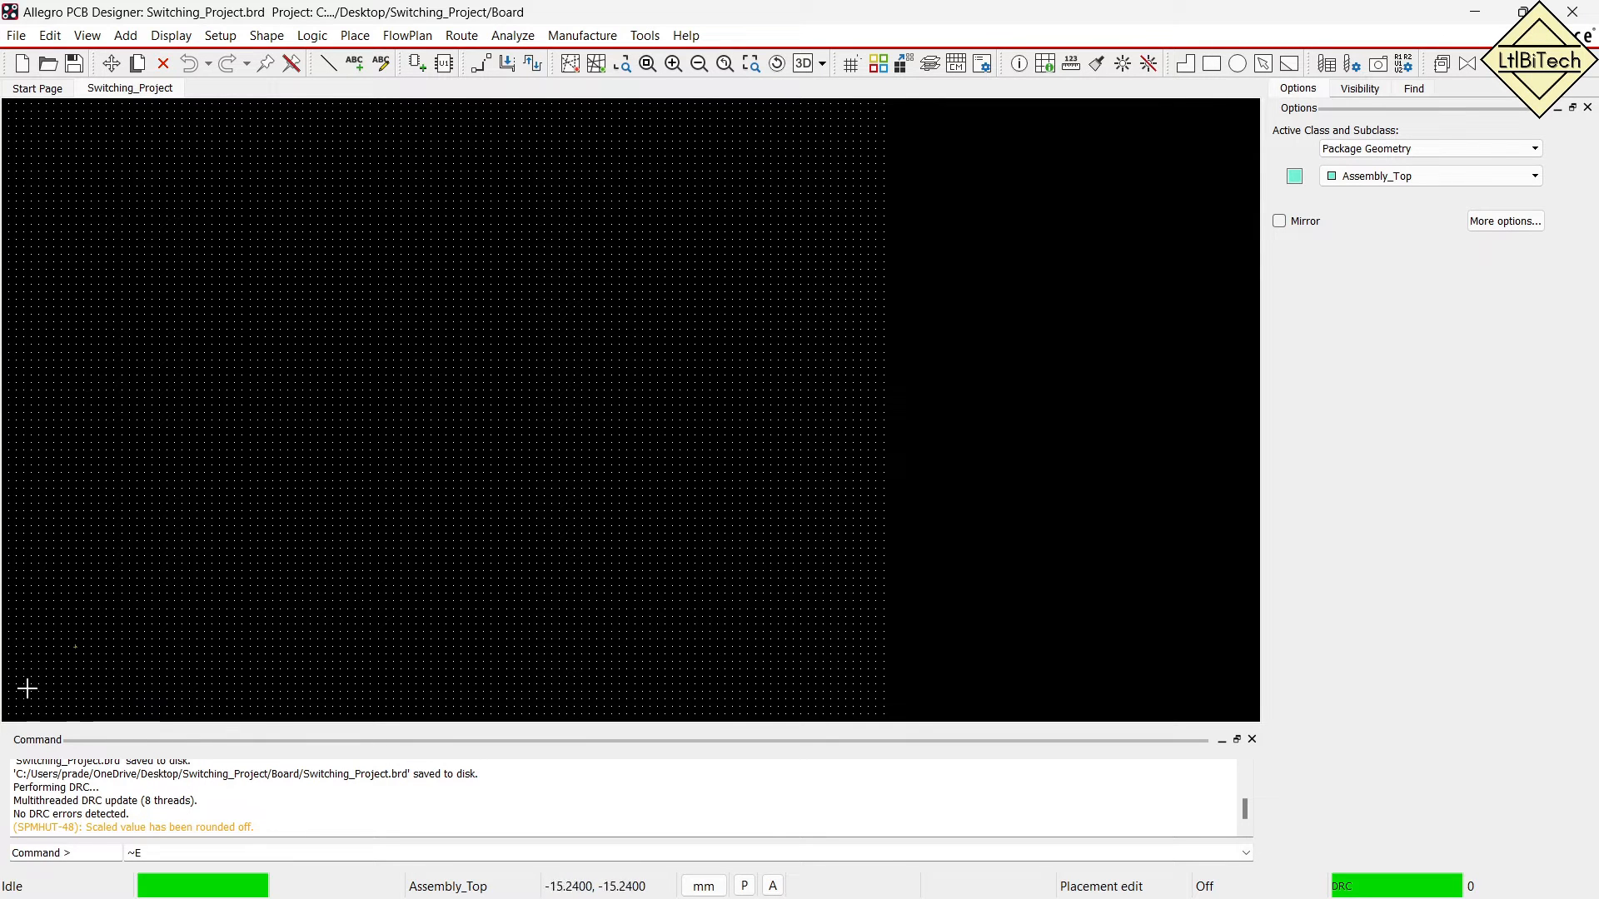
pyautogui.scroll(3, 62, 650)
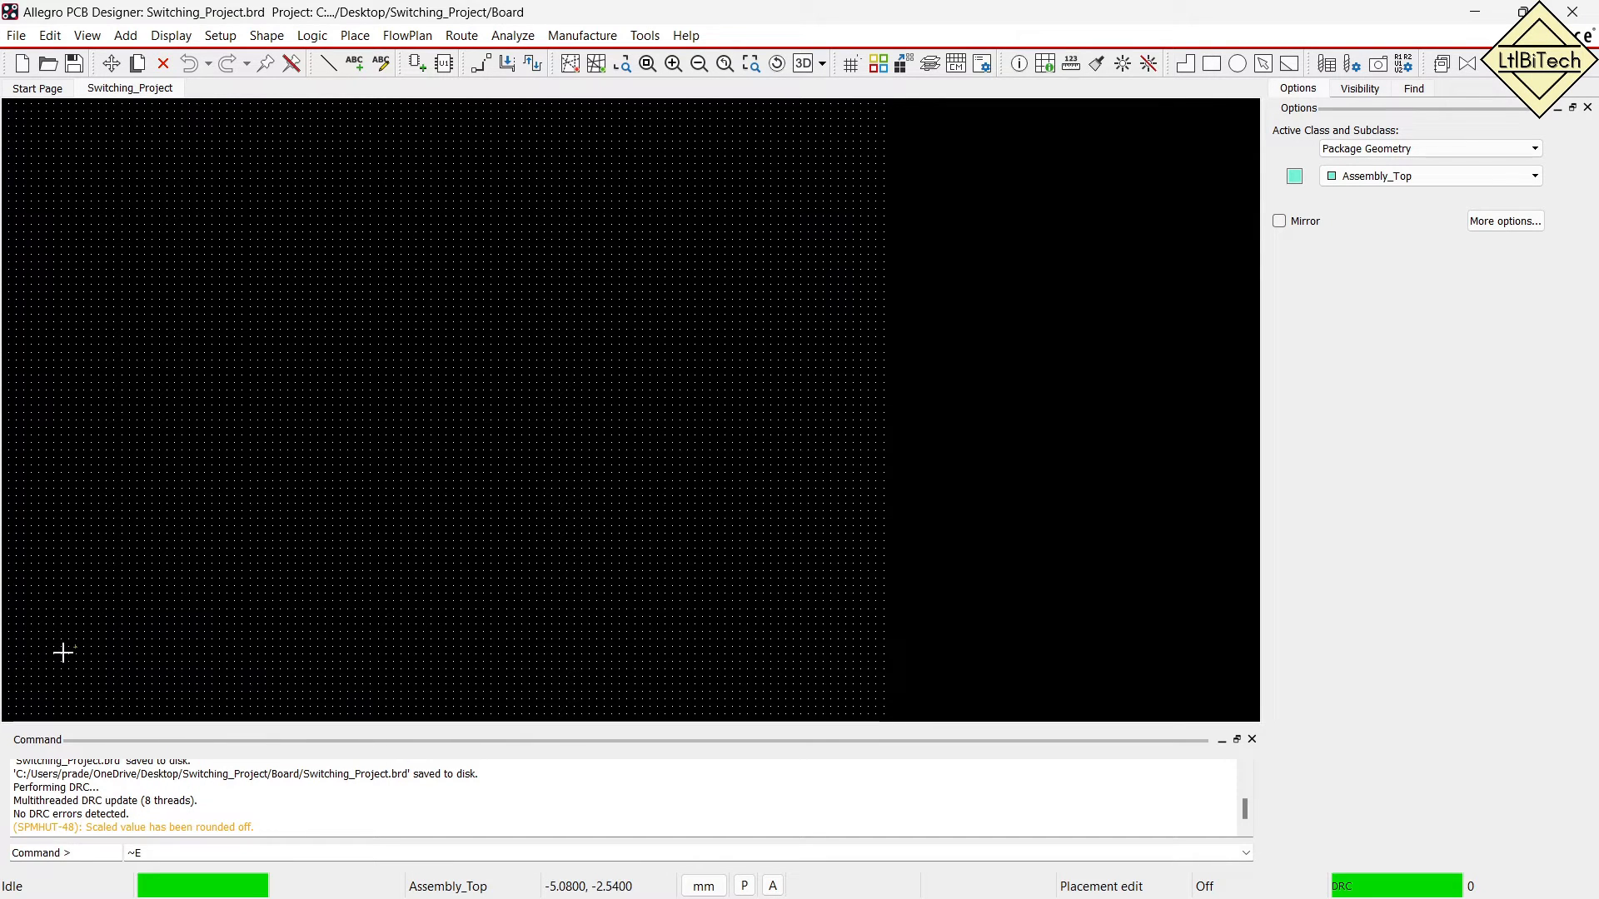
pyautogui.scroll(1, 63, 653)
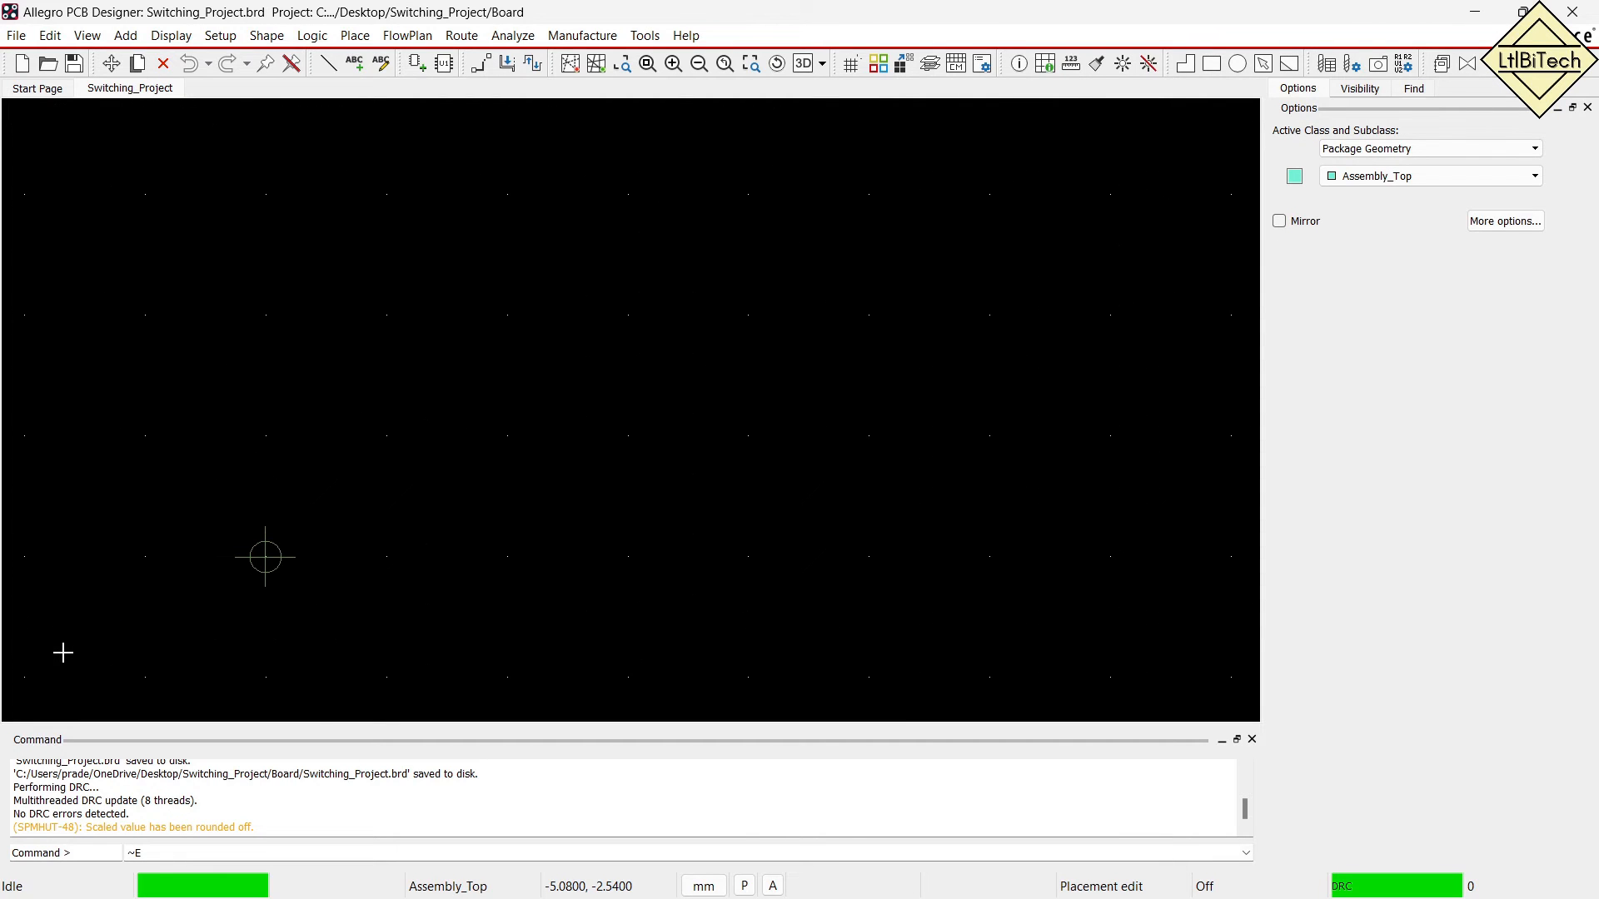
pyautogui.scroll(-3, 240, 561)
pyautogui.scroll(-1, 206, 591)
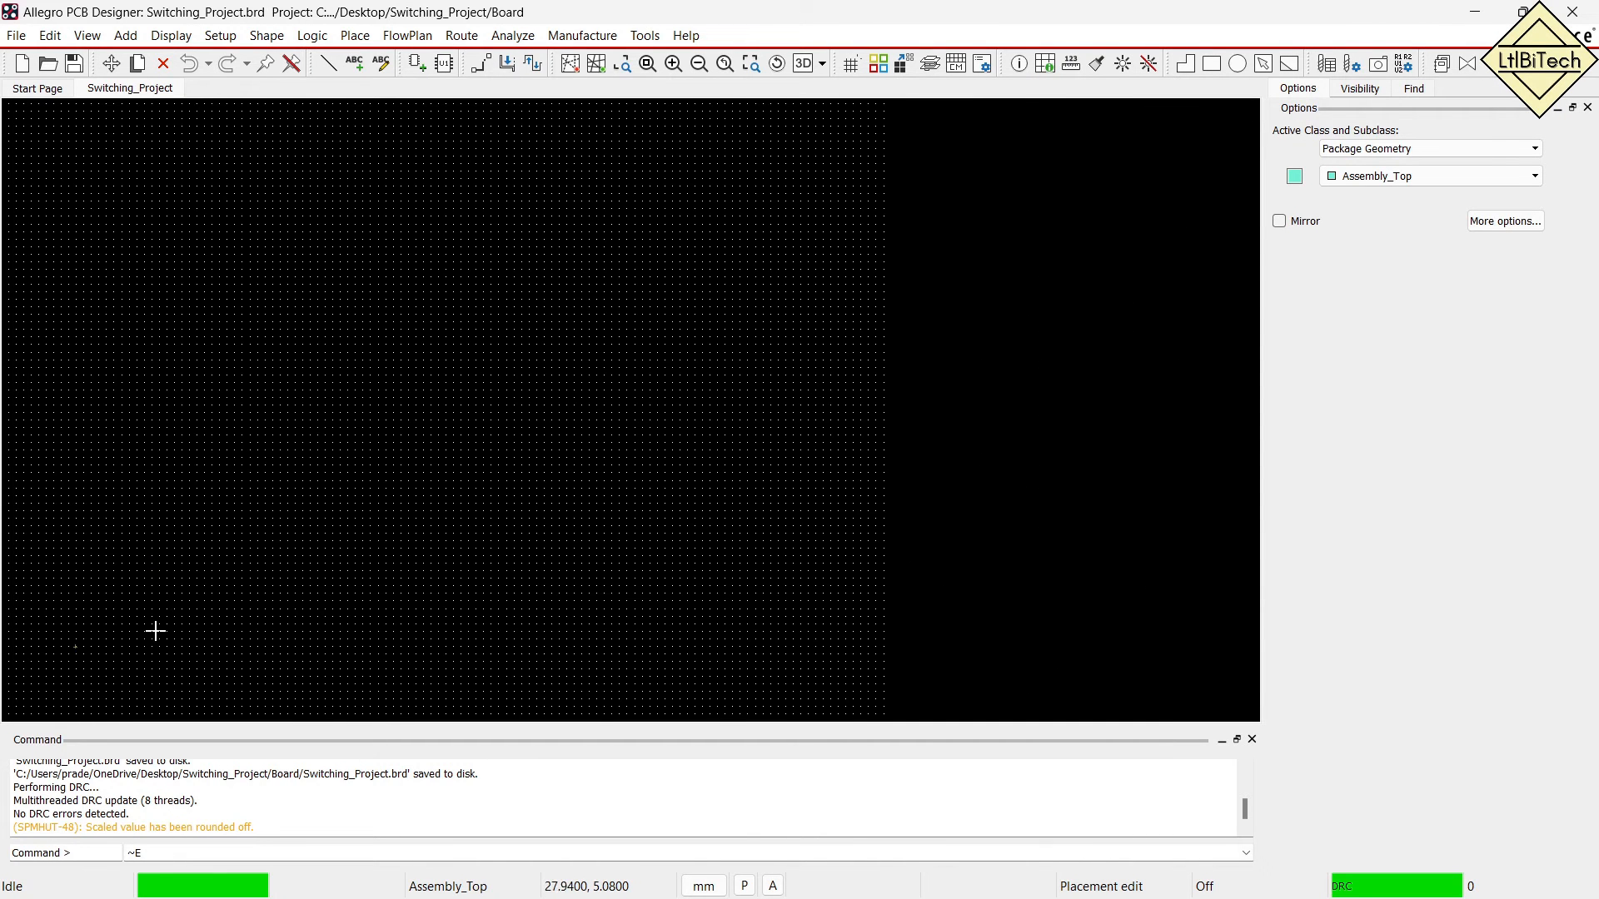
# Turn off the grid display in the Define Grid dialog and confirm it.
pyautogui.click(256, 38)
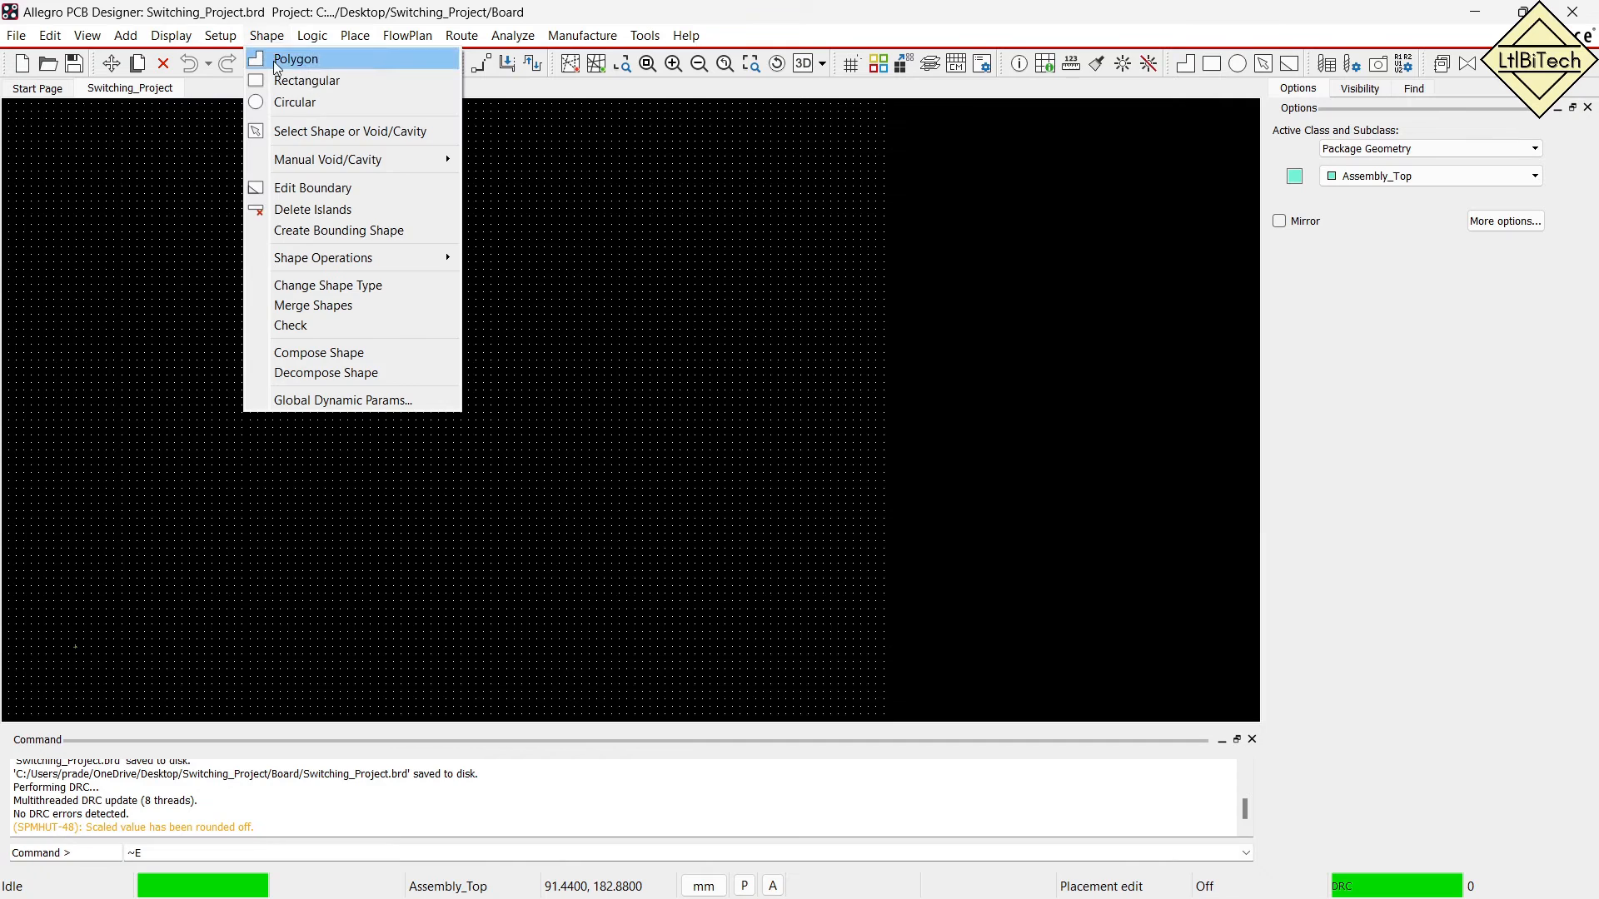
pyautogui.moveTo(218, 37)
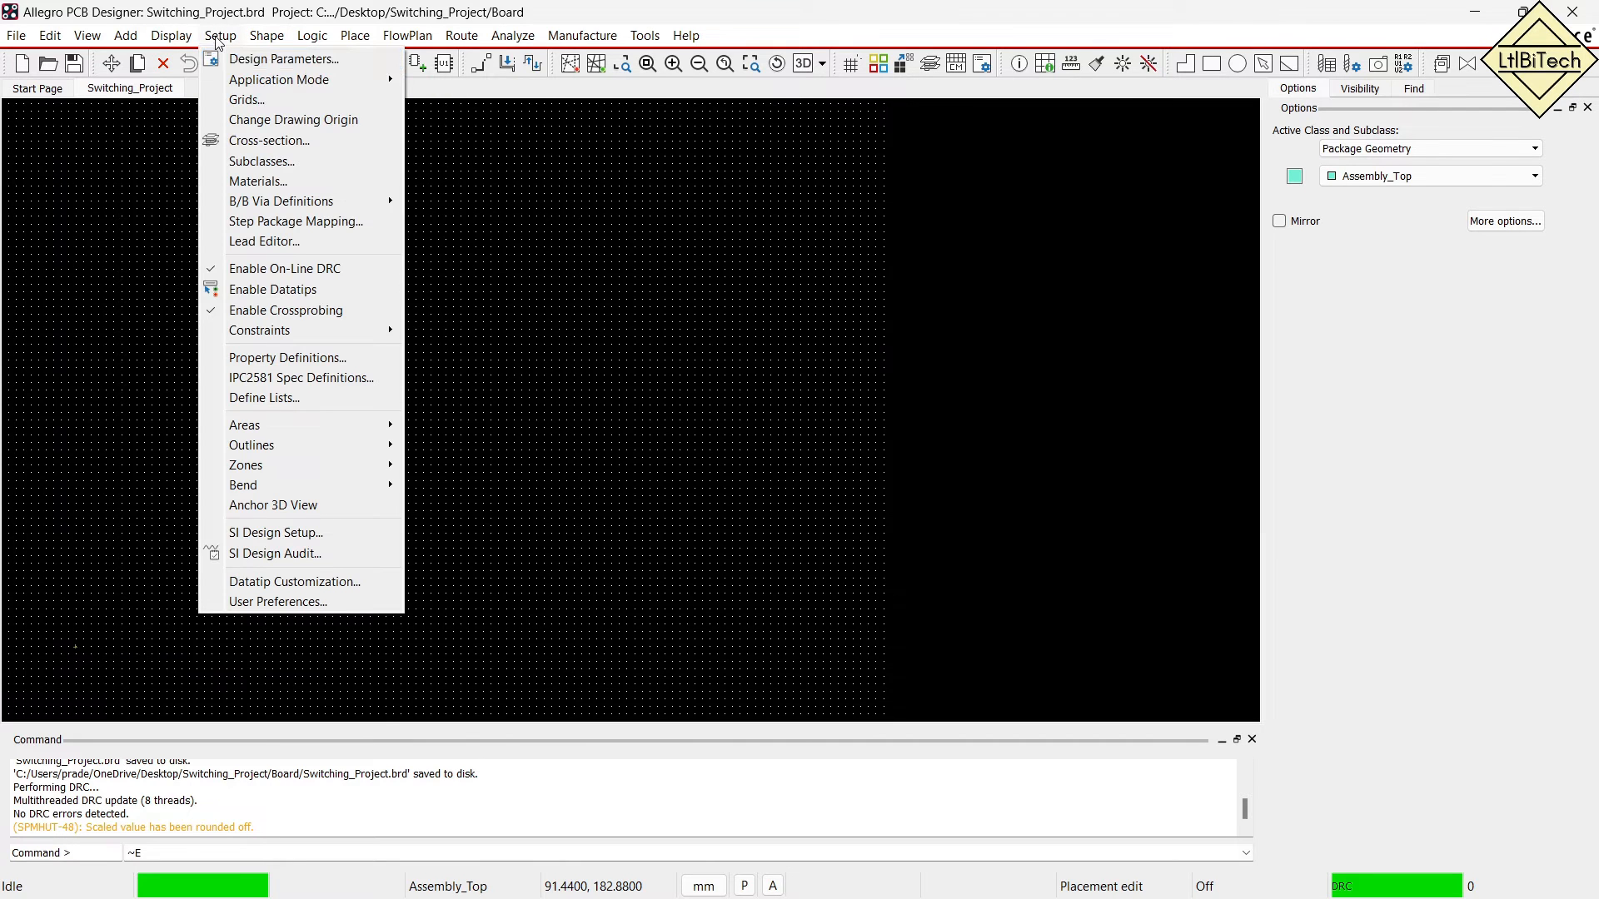
pyautogui.click(246, 99)
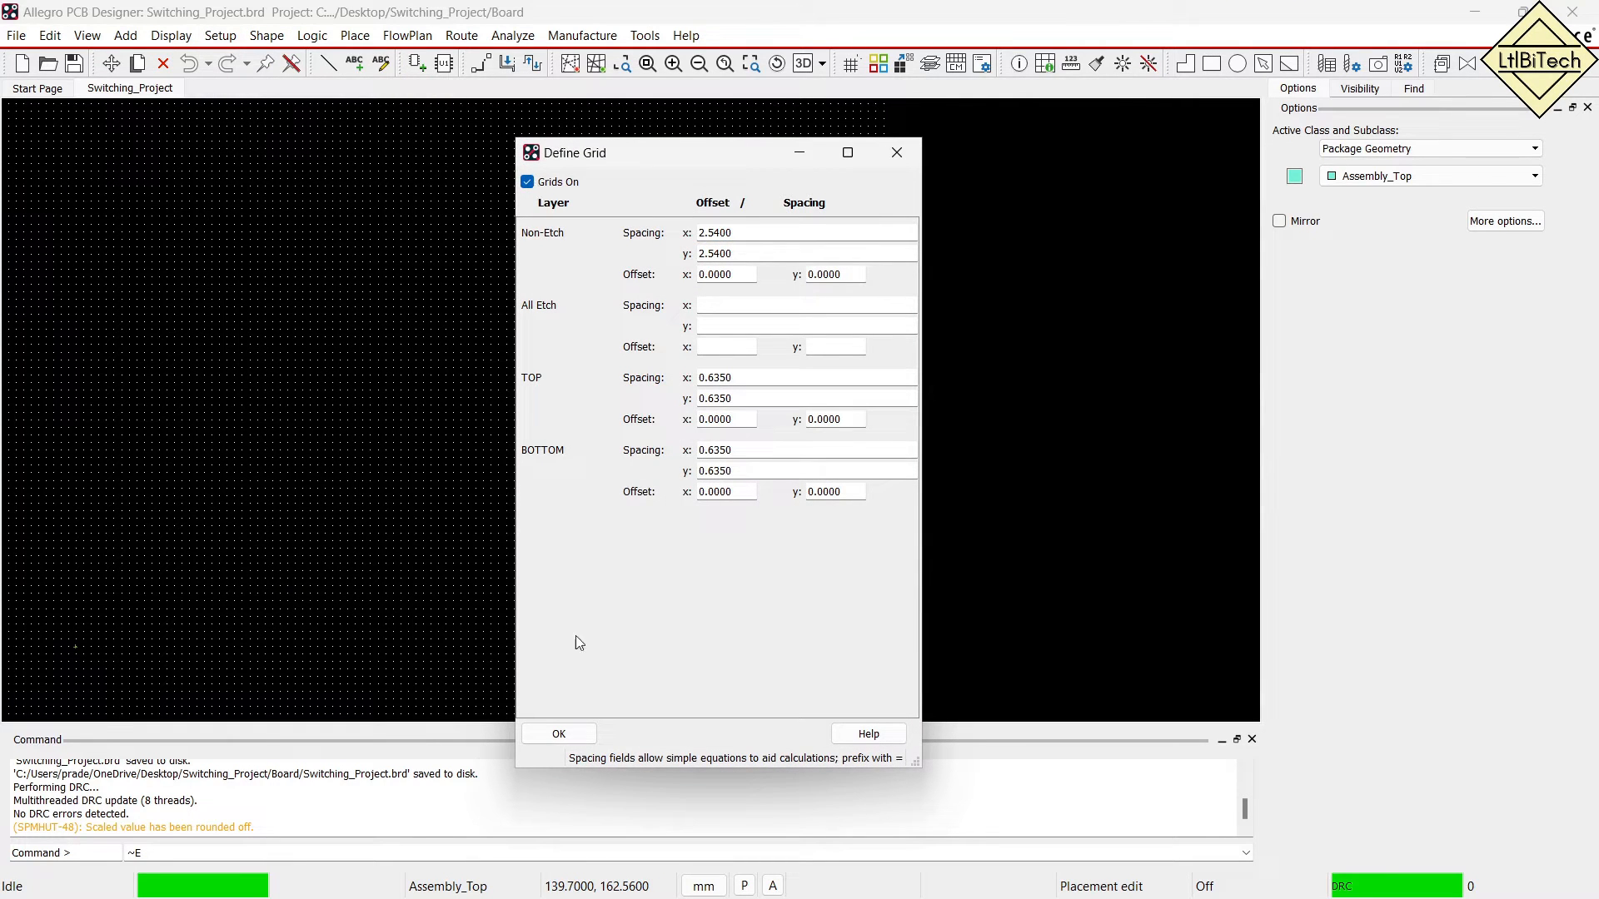
pyautogui.click(526, 183)
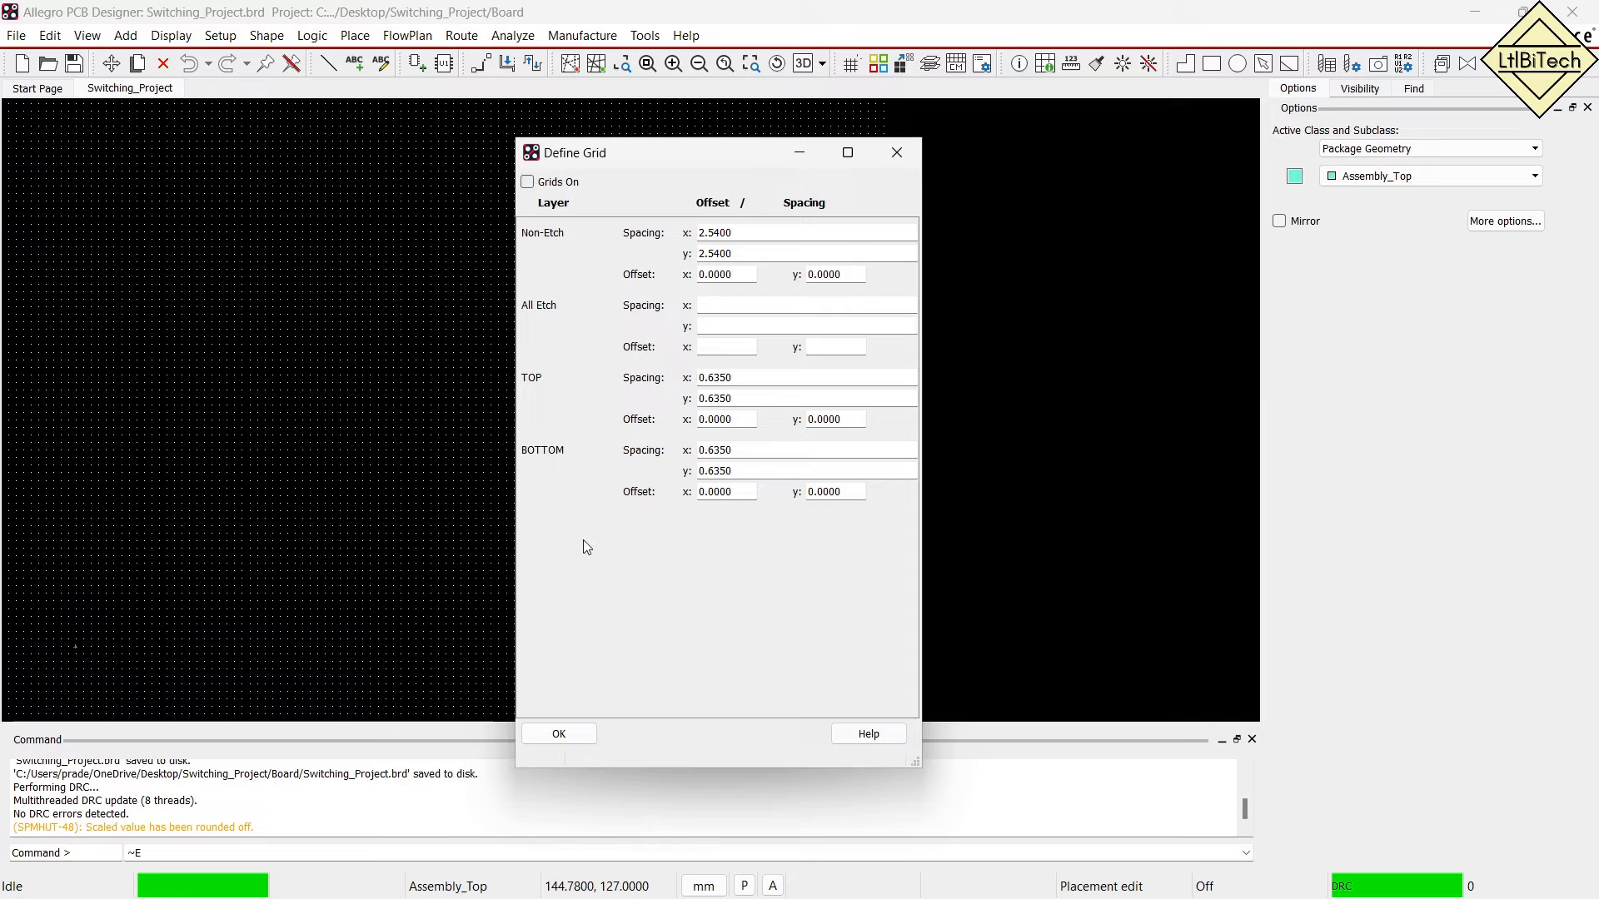
pyautogui.click(563, 733)
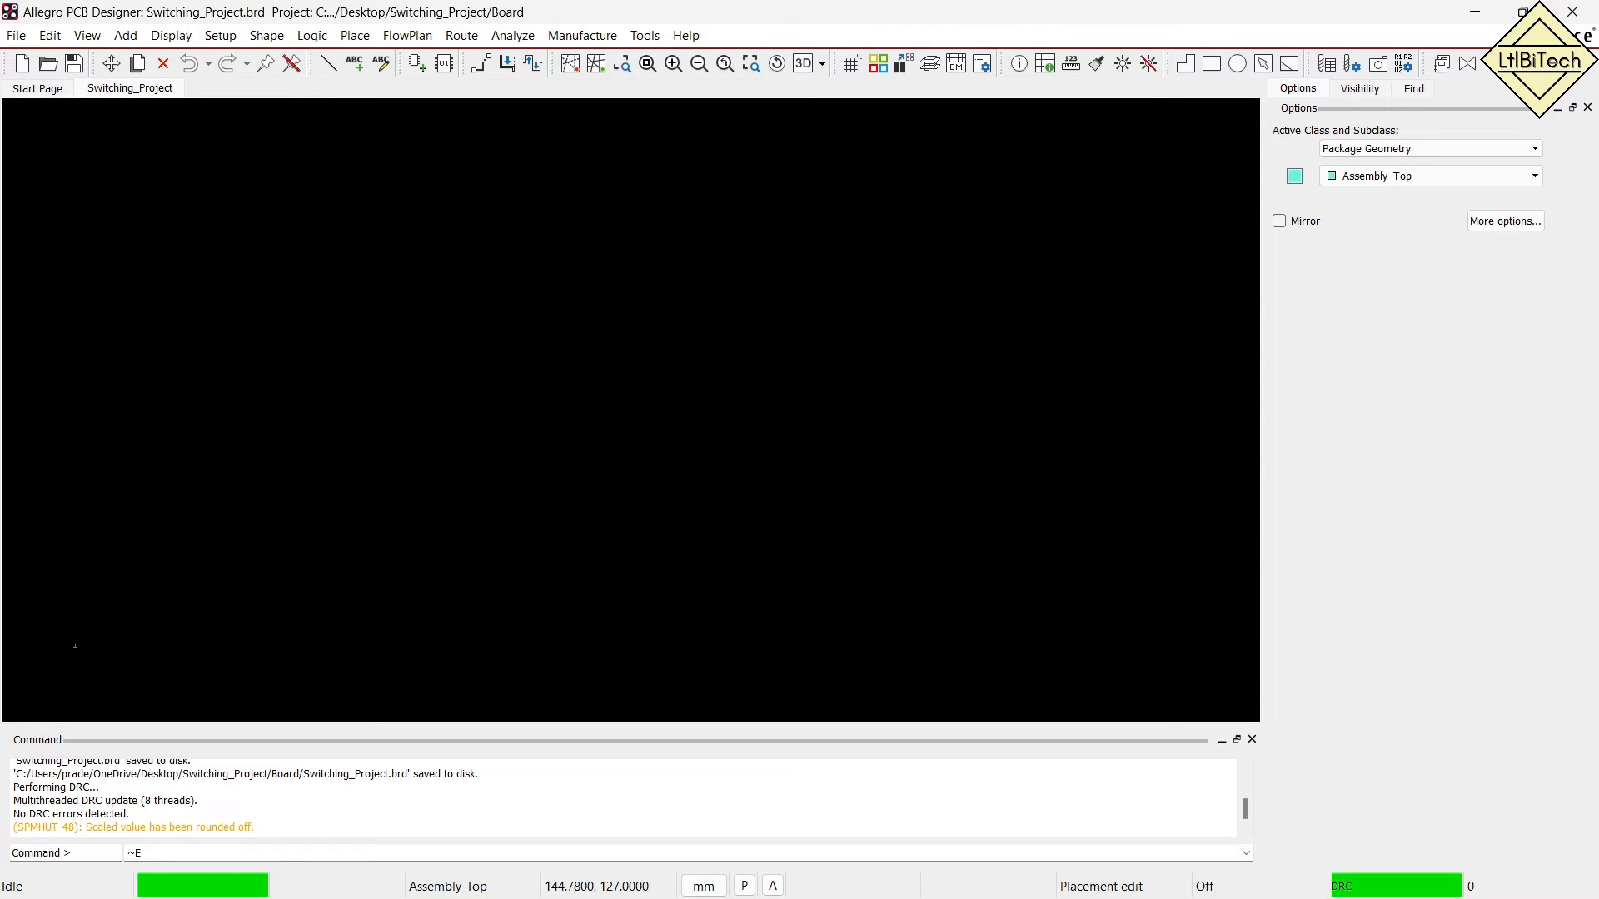
# Review the display options and the drawing size and extents in the Design Parameter Editor, and close it.
pyautogui.click(221, 35)
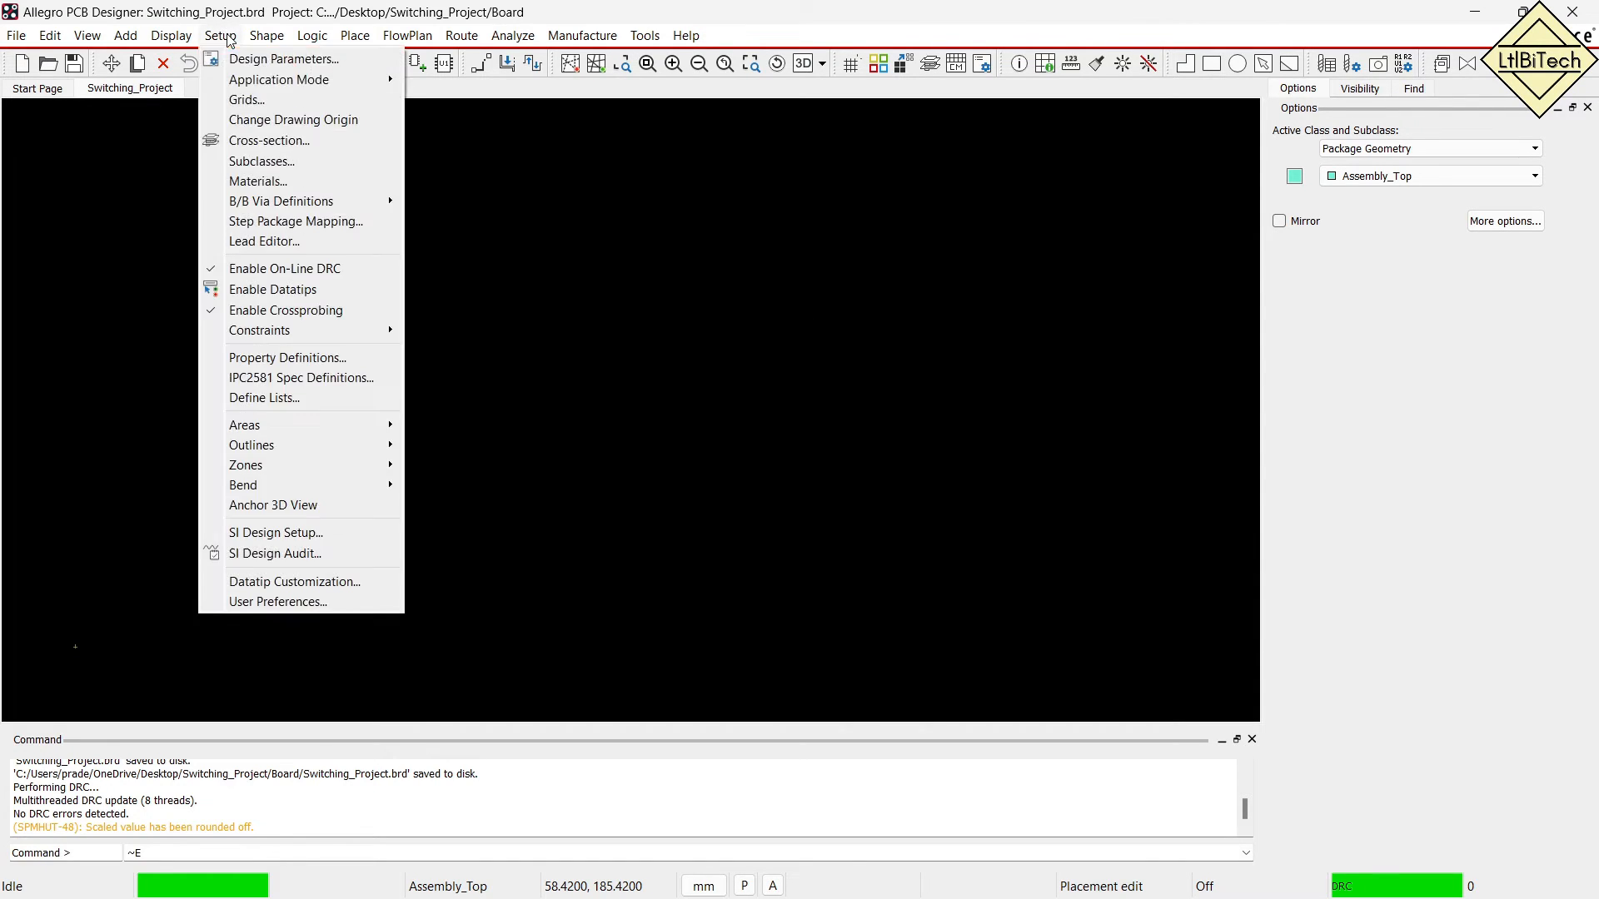
pyautogui.click(237, 61)
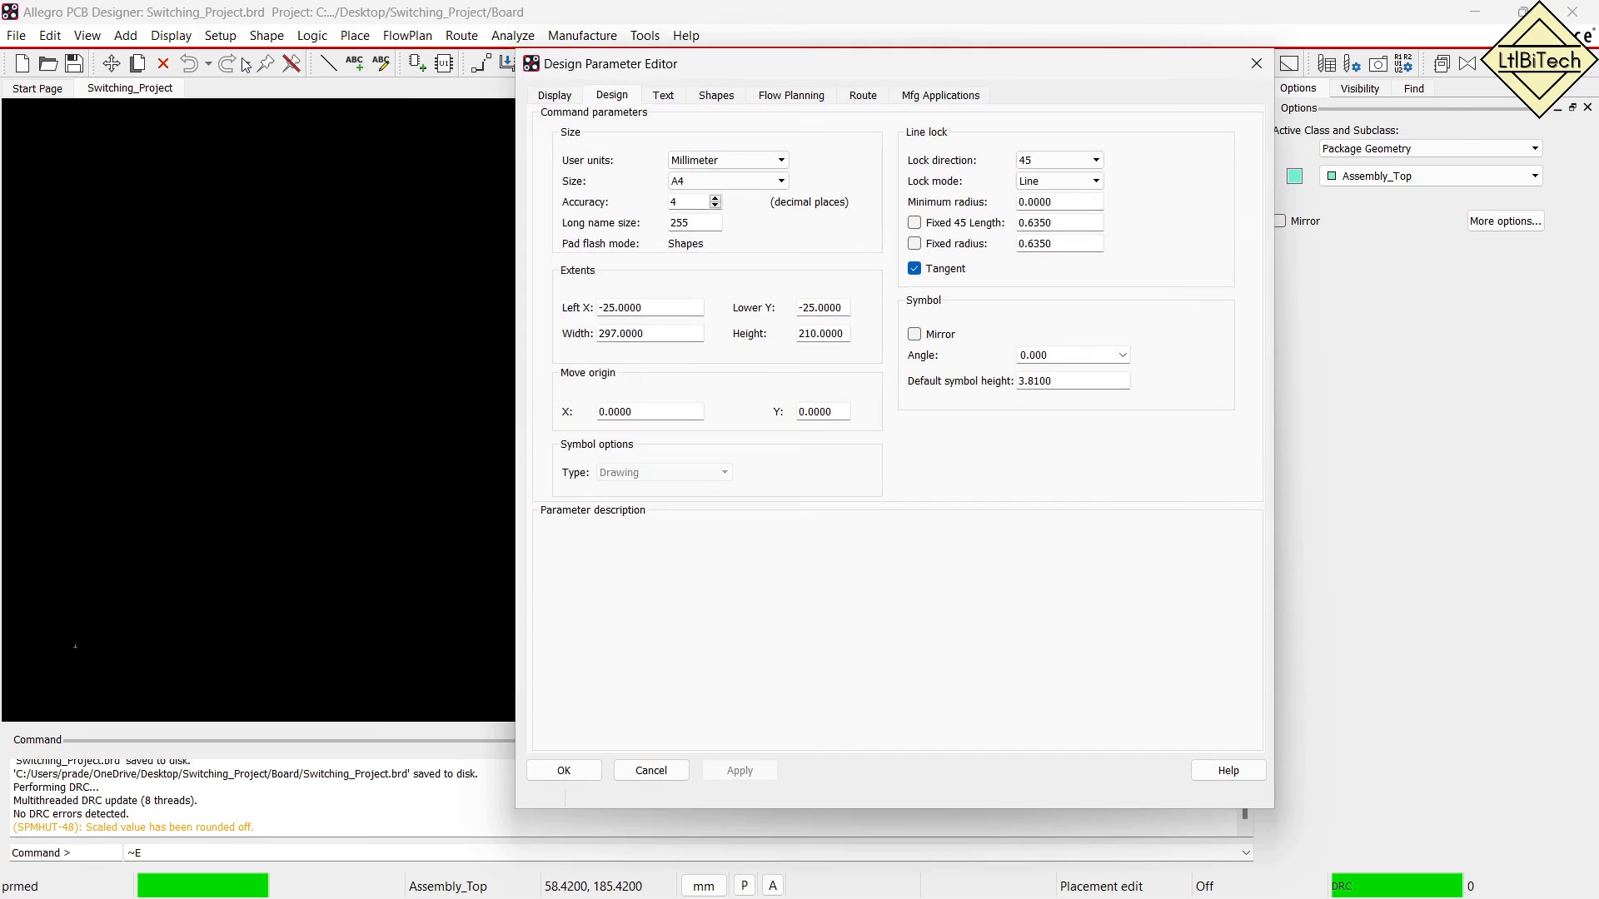
pyautogui.click(564, 98)
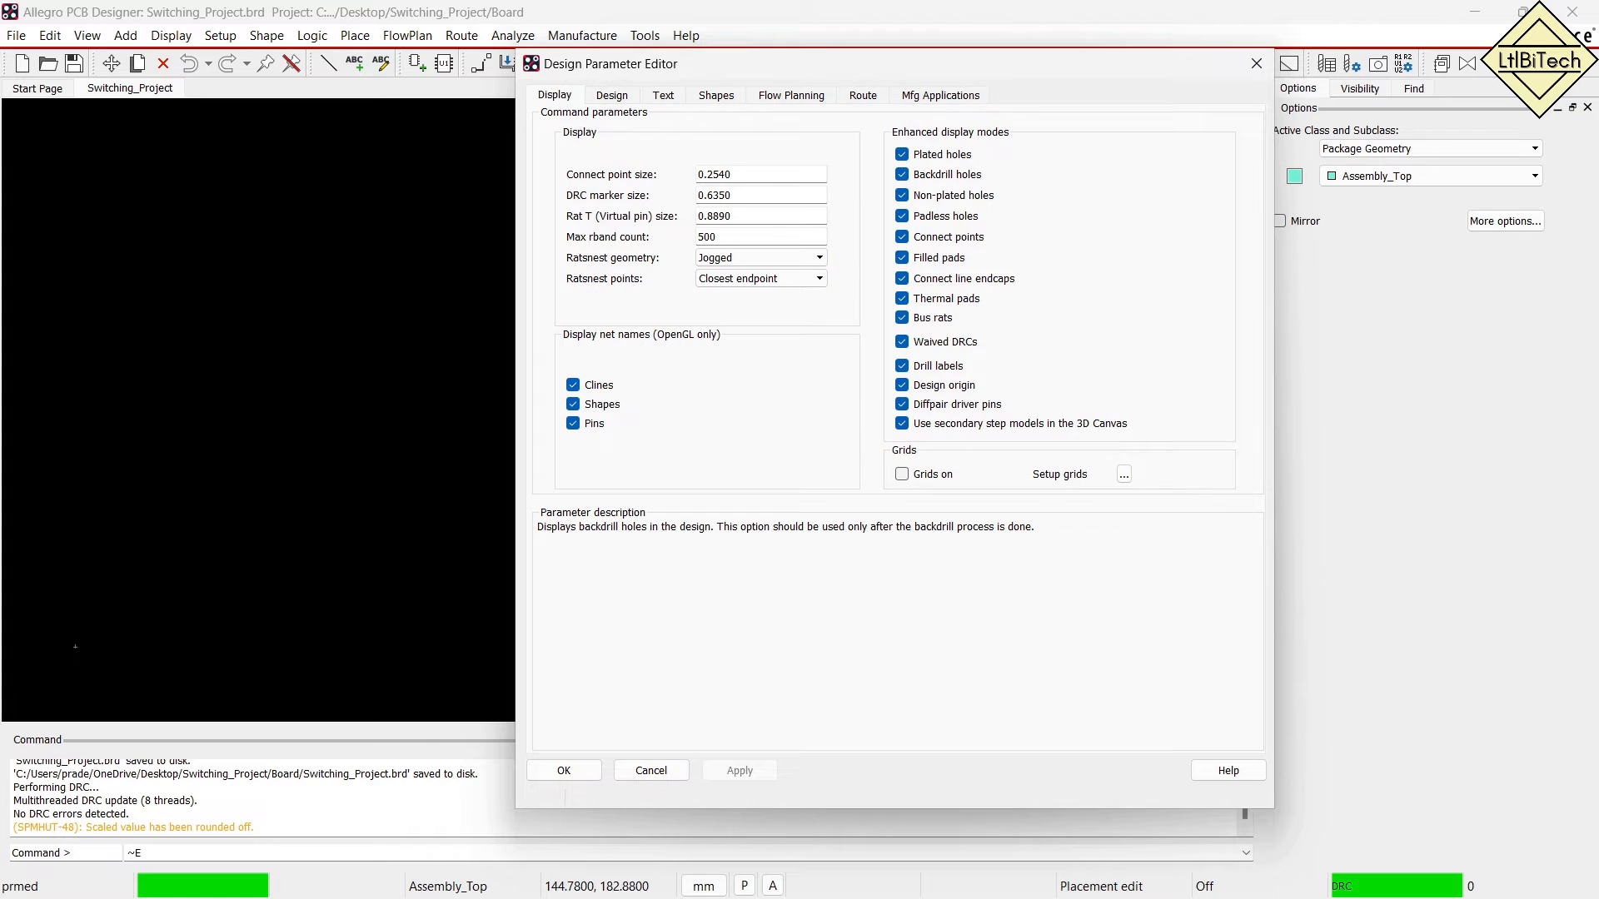
pyautogui.click(624, 97)
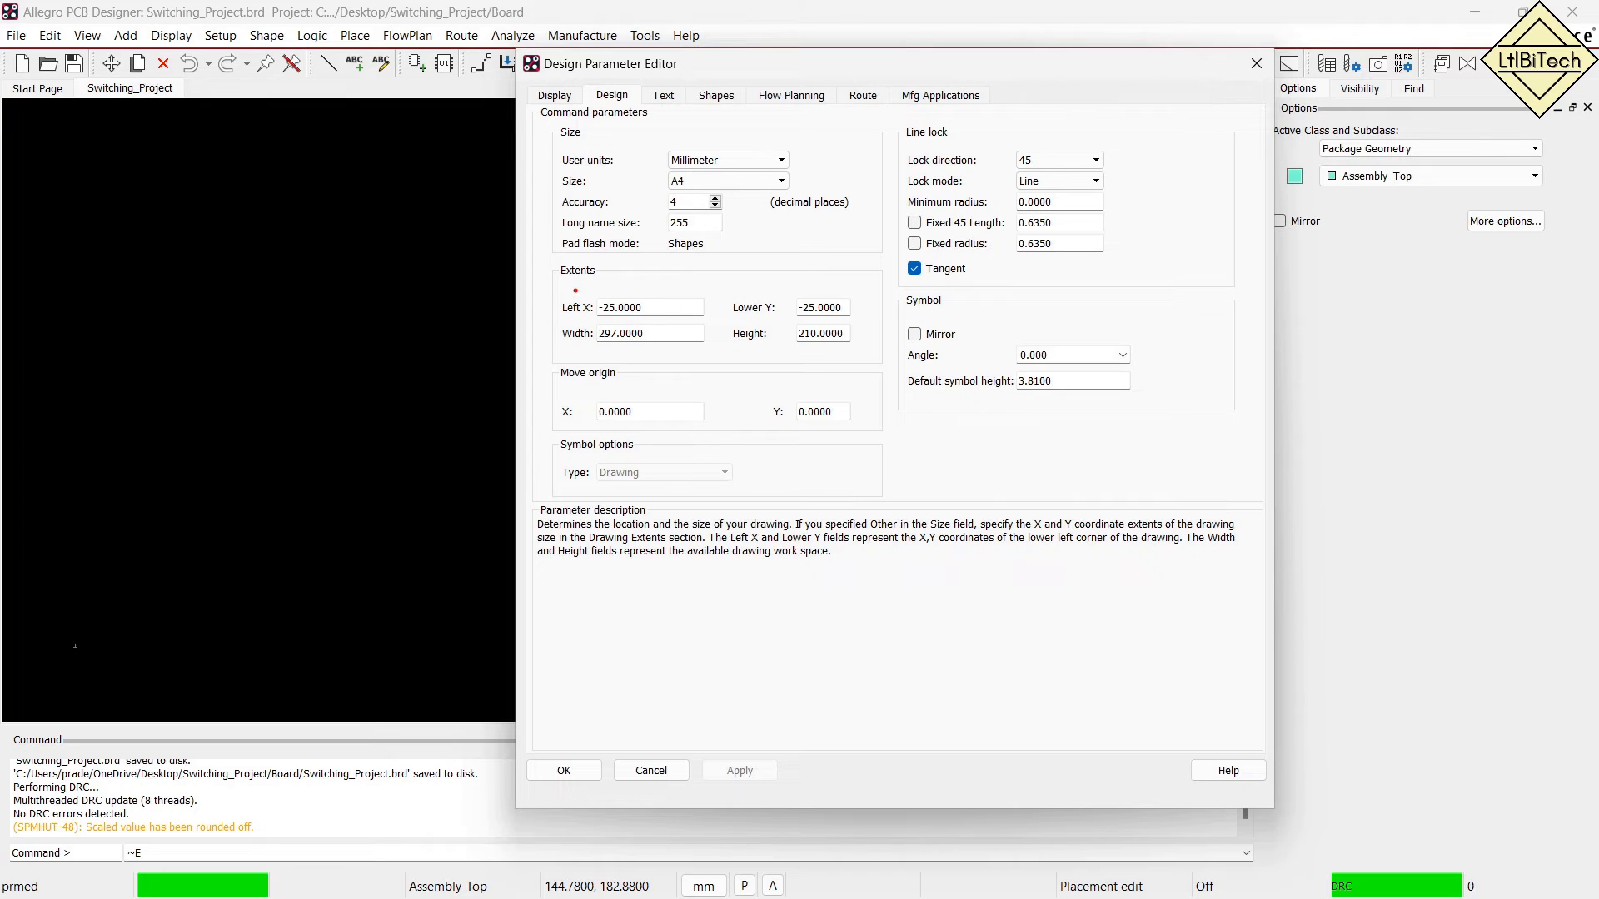
pyautogui.moveTo(558, 296)
pyautogui.keyDown('ctrl'); pyautogui.mouseDown()
pyautogui.moveTo(665, 316)
pyautogui.moveTo(849, 314)
pyautogui.mouseUp(); pyautogui.keyUp('ctrl')
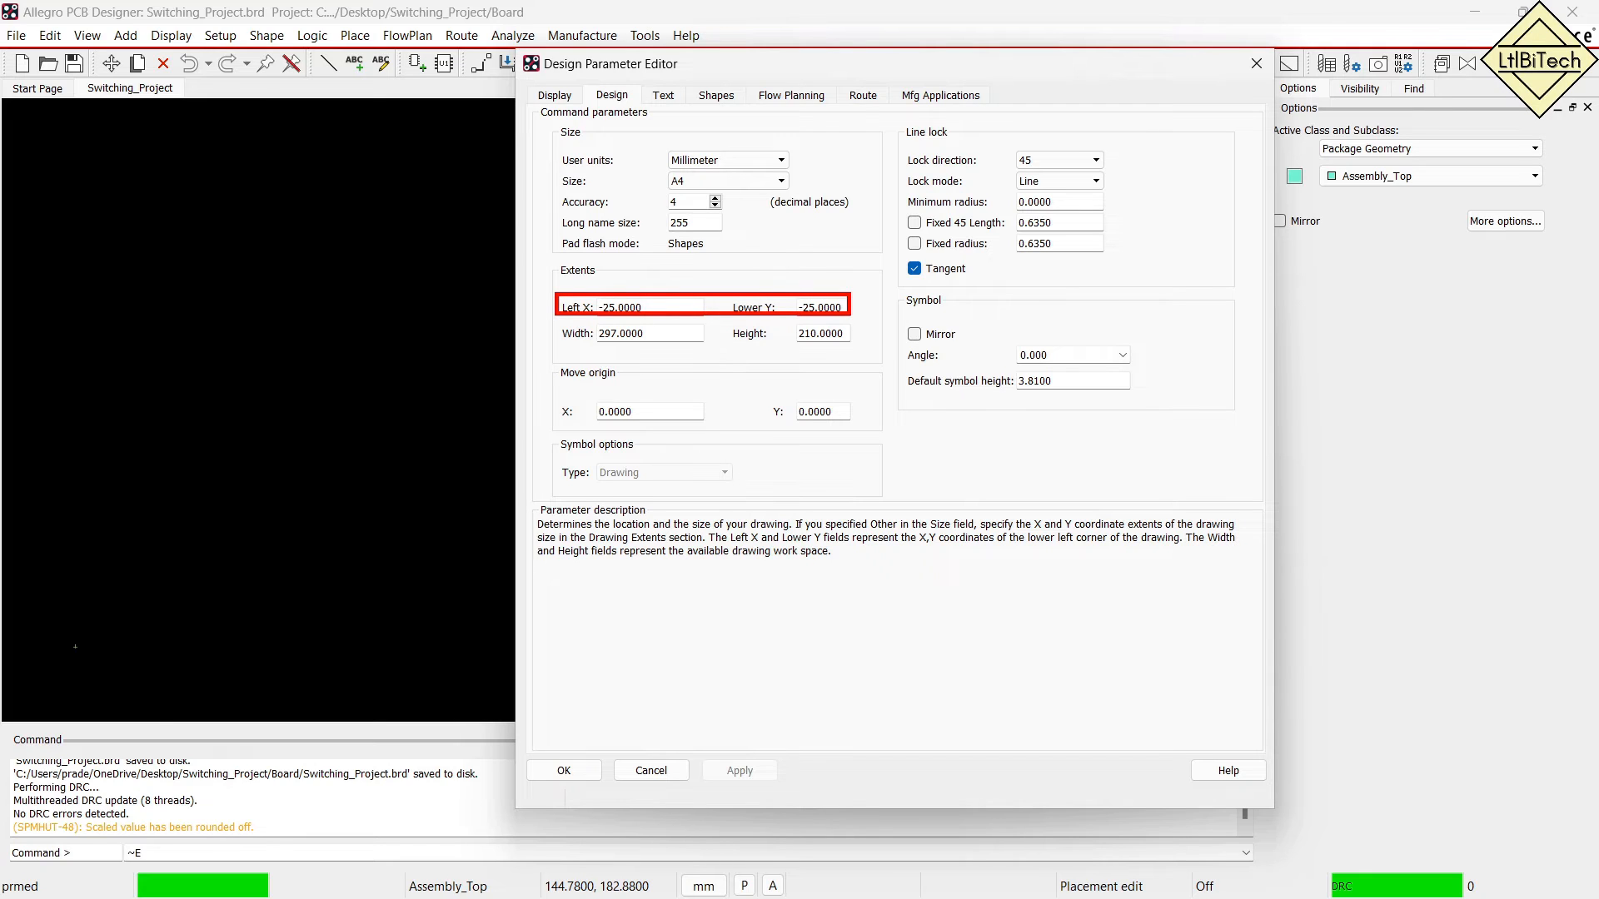
pyautogui.press('Escape')
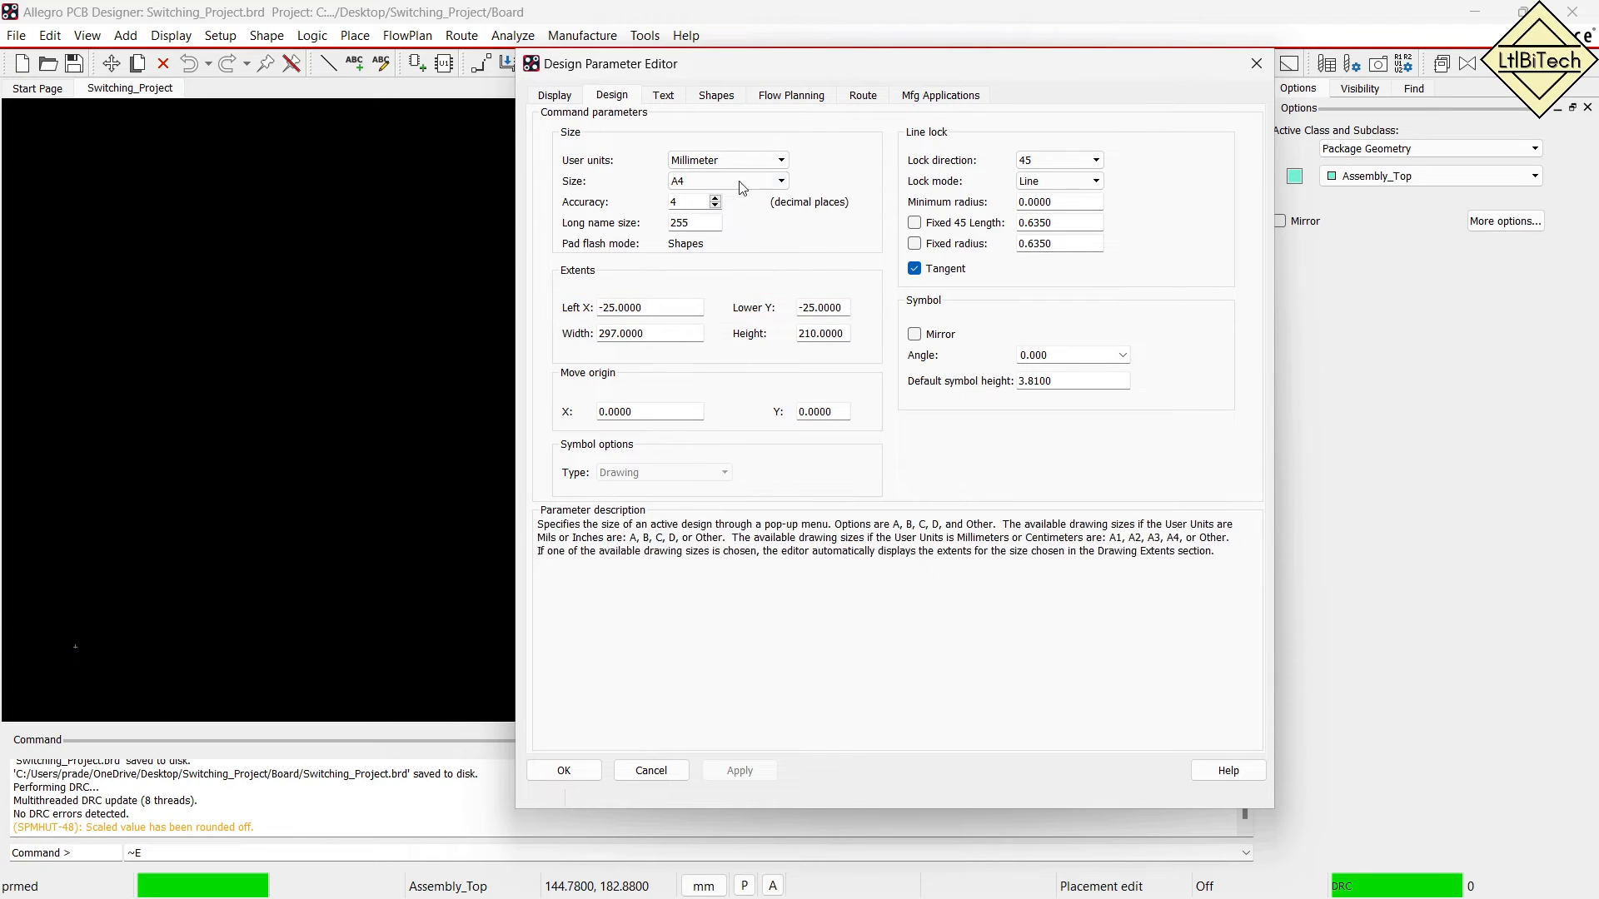
pyautogui.click(577, 779)
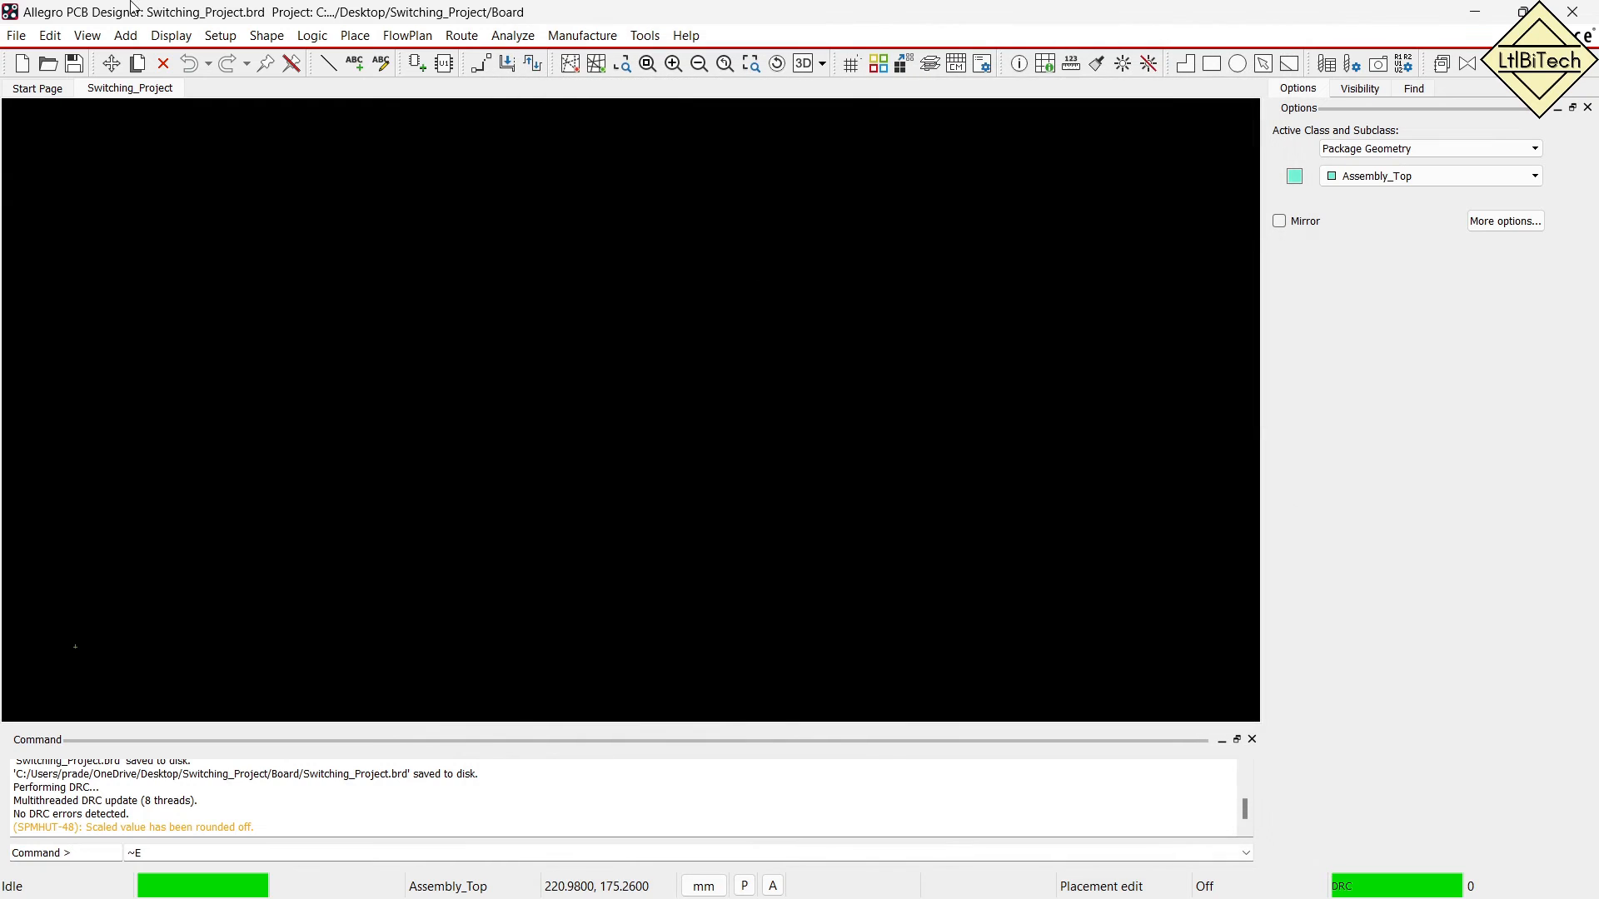
# Set the Non-Etch grid spacing to 0.1 mm in both X and Y in the Define Grid dialog.
pyautogui.click(220, 35)
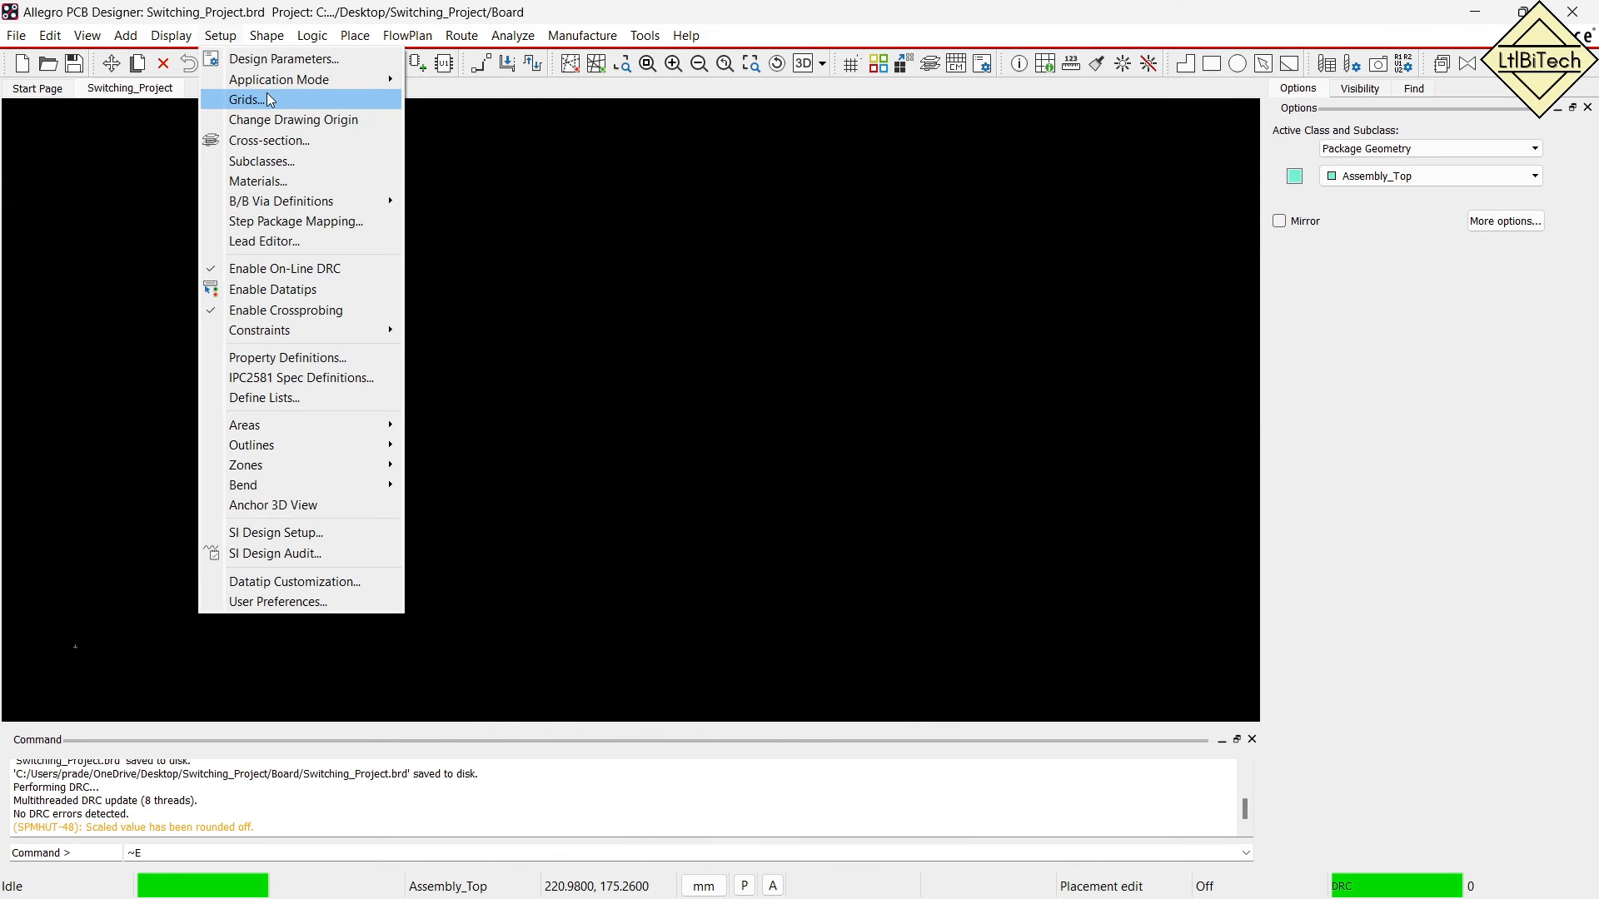
pyautogui.click(266, 93)
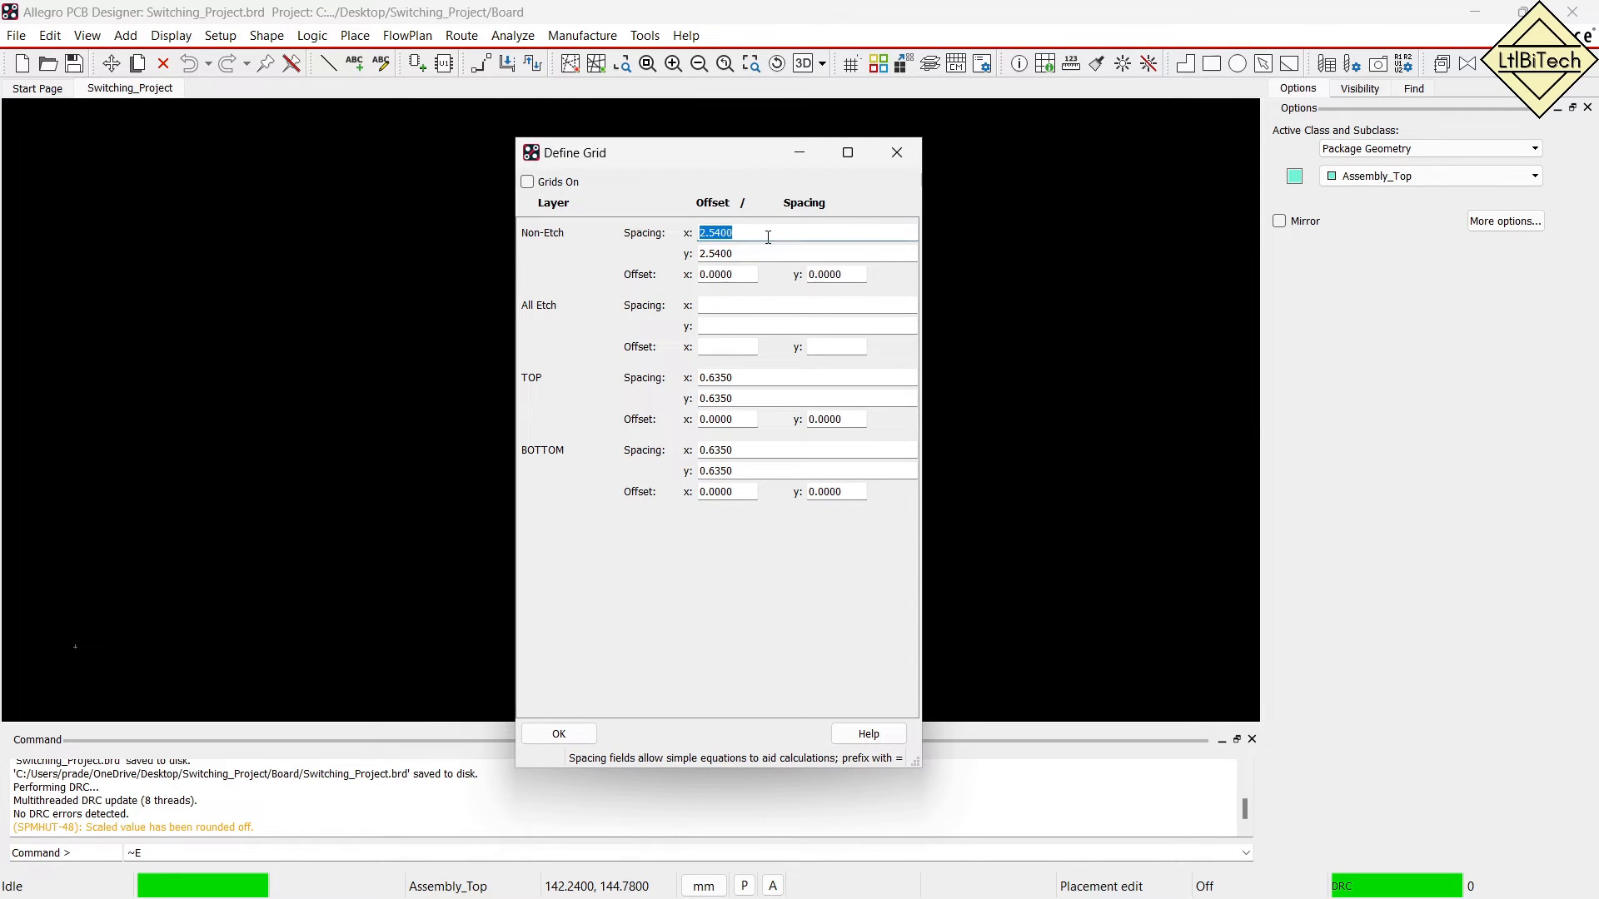
pyautogui.write('0.1')
pyautogui.press('Tab')
pyautogui.write('0.1')
pyautogui.press('Tab')
# Set the All Etch grid spacing to 0.1 mm in both X and Y so it applies to the TOP and BOTTOM layers.
pyautogui.press('Tab')
pyautogui.press('Tab')
pyautogui.write('0.1')
pyautogui.press('Tab')
pyautogui.write('0.1')
pyautogui.press('Tab')
pyautogui.press('Tab')
pyautogui.press('Tab')
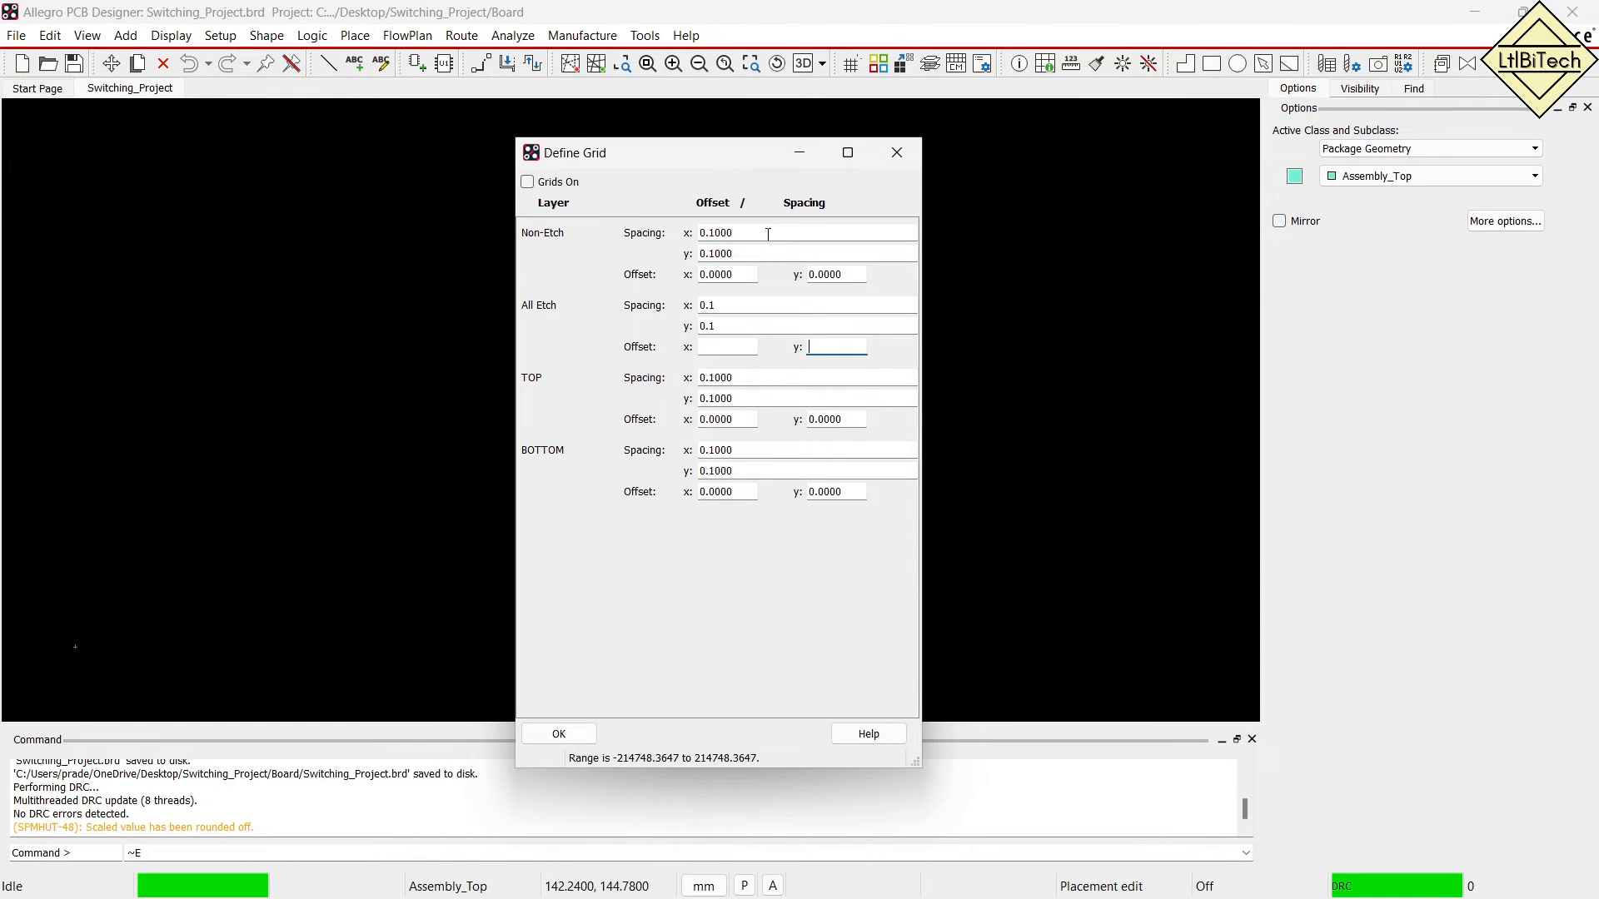
# Confirm the grid settings and open the User Preferences Editor at the favorite path preferences.
pyautogui.click(582, 735)
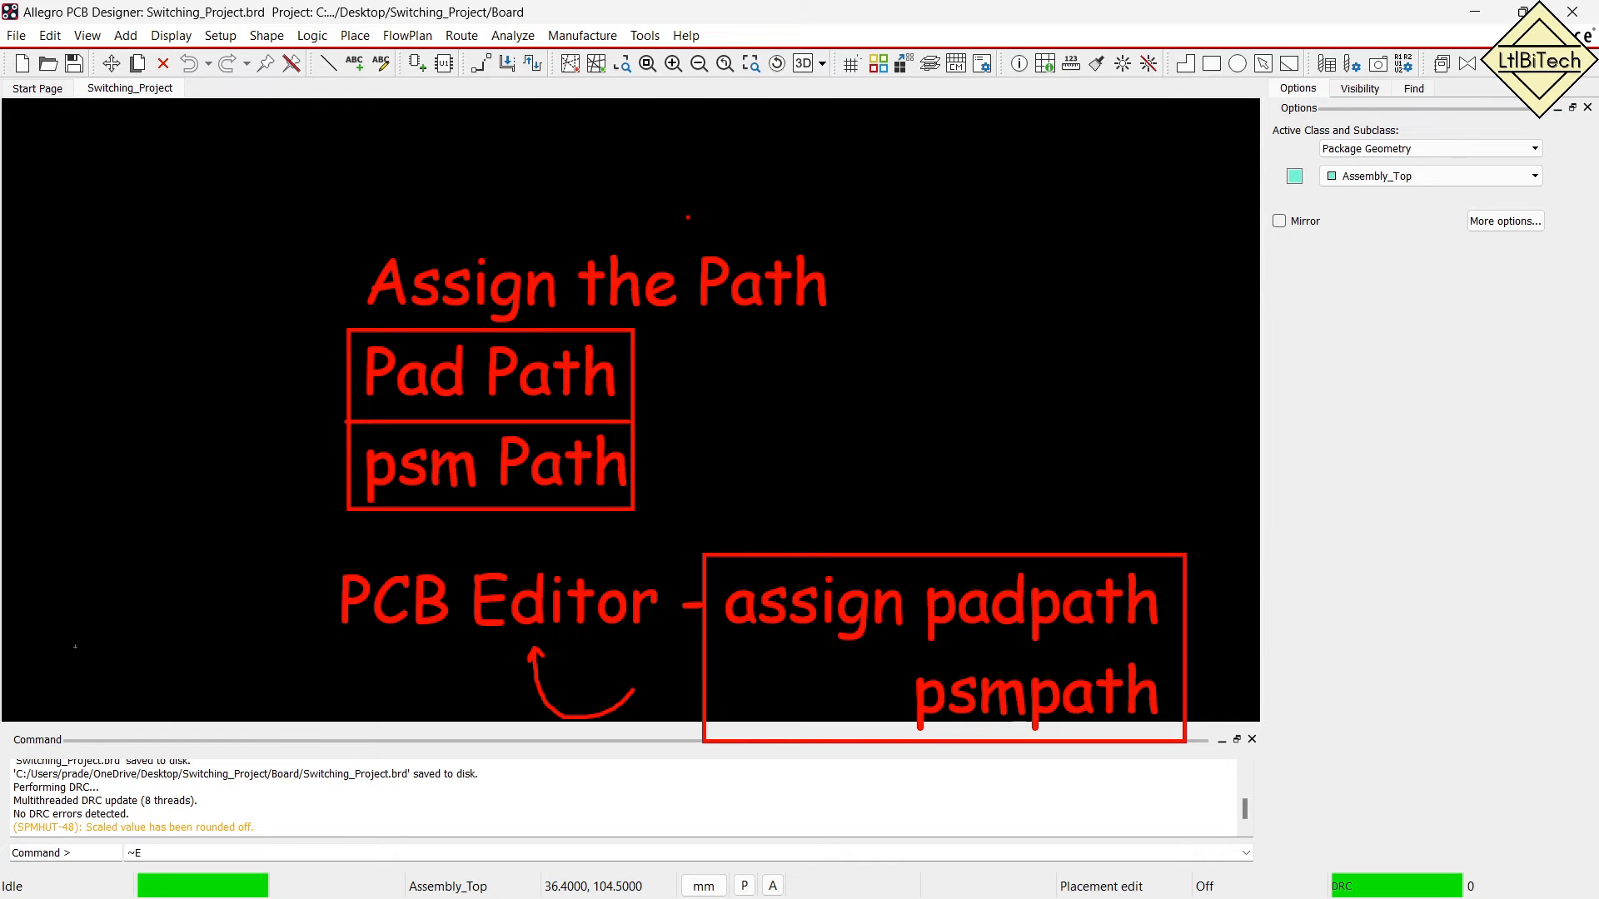
pyautogui.click(221, 36)
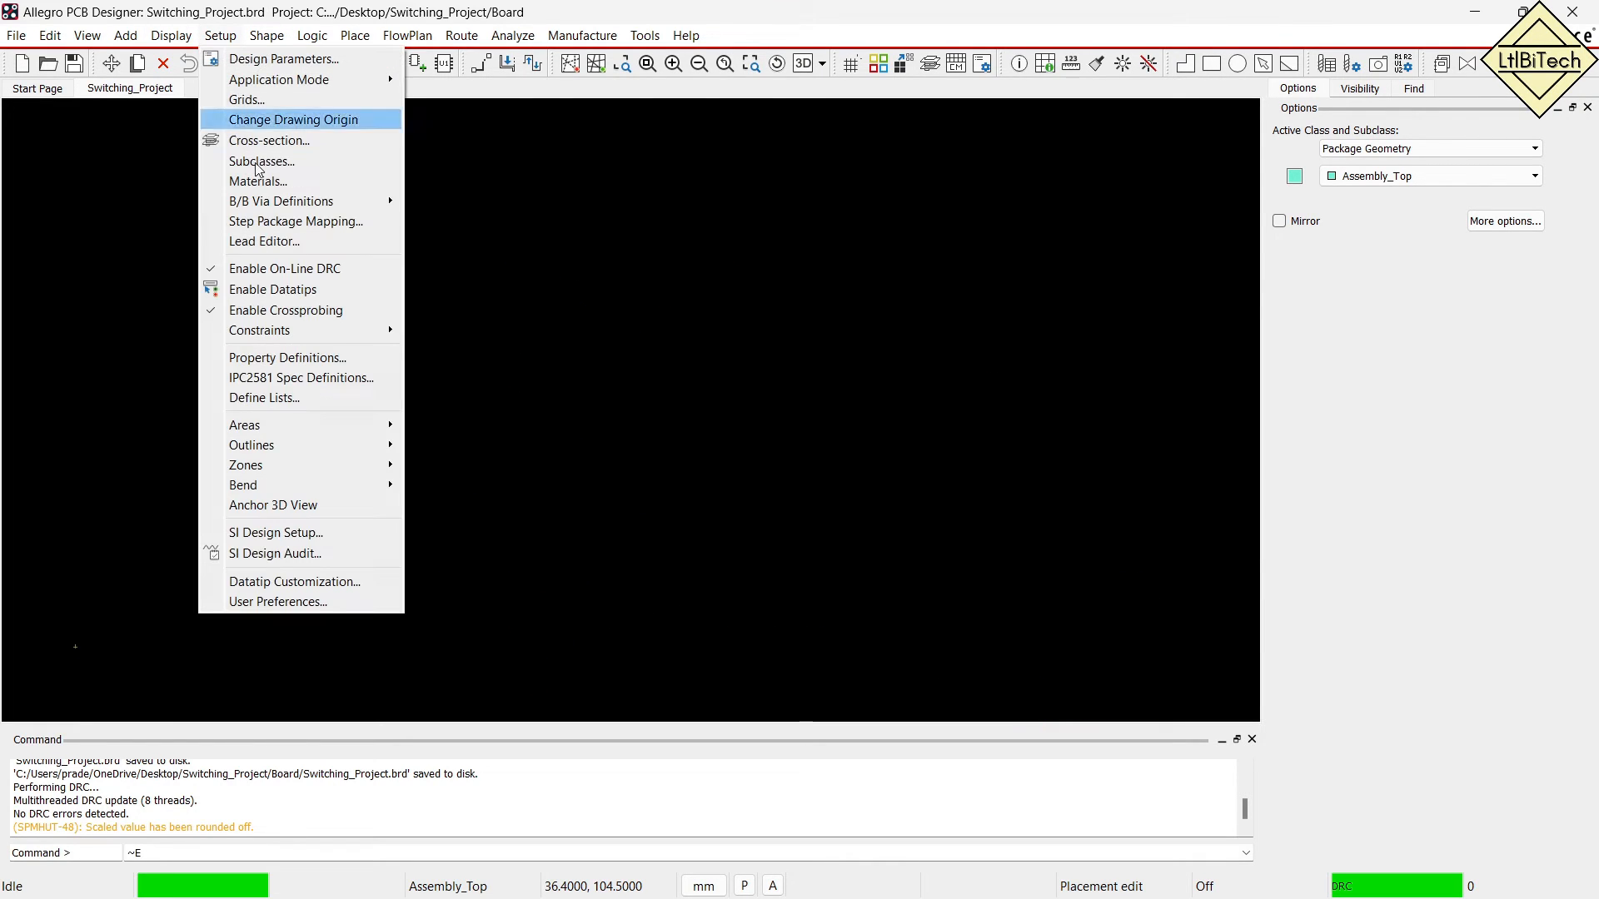
pyautogui.click(278, 601)
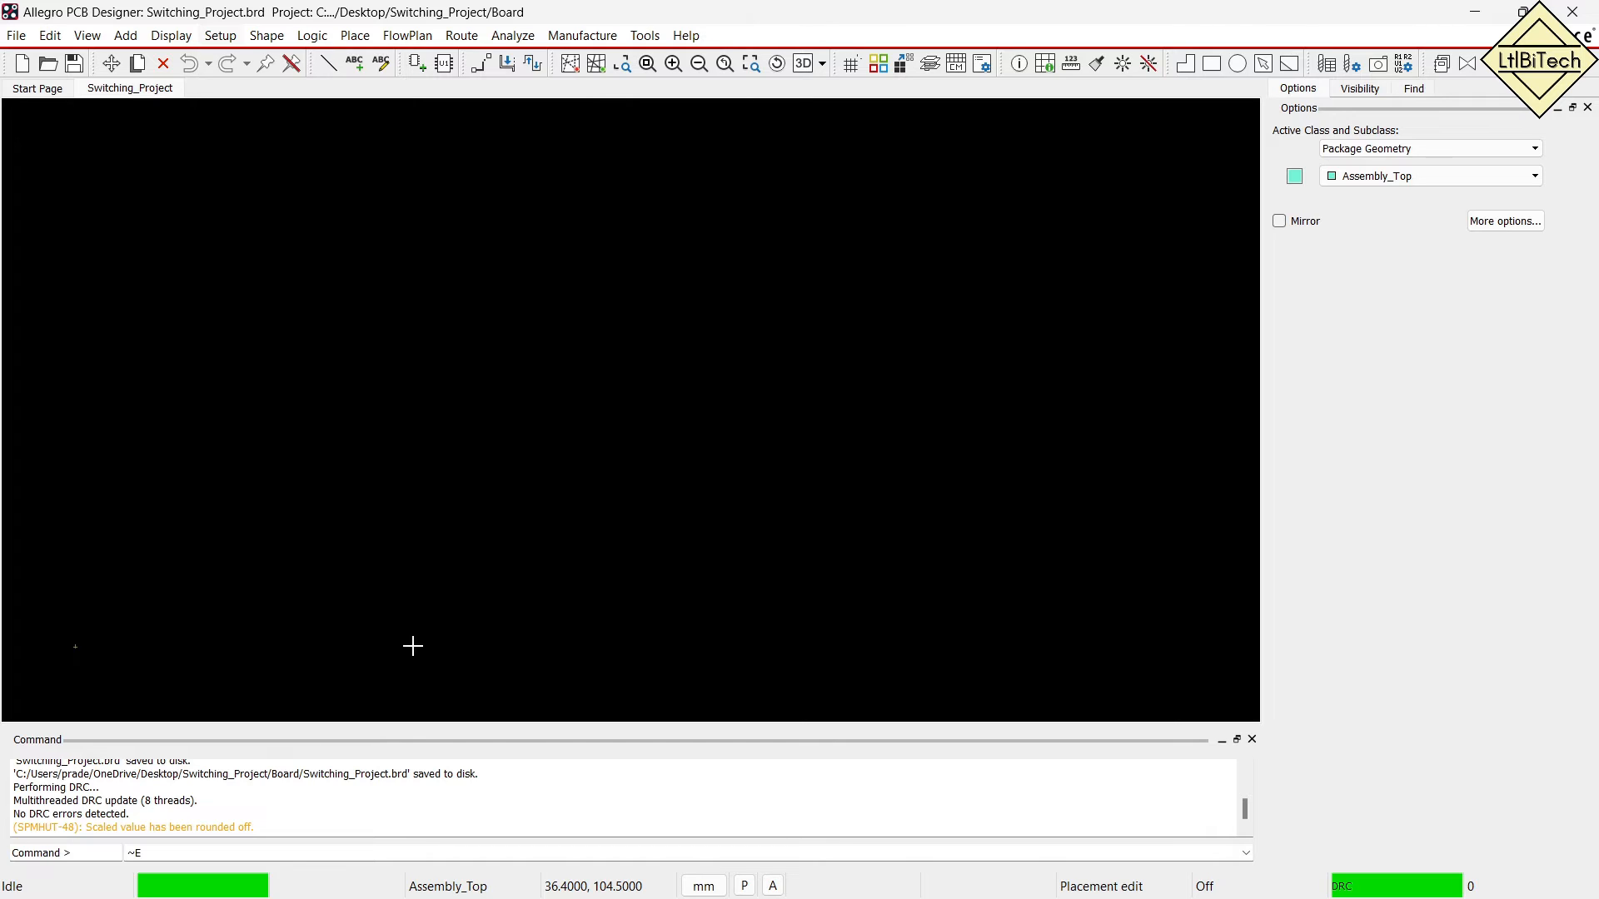
pyautogui.moveTo(1196, 22); pyautogui.dragTo(915, 55)
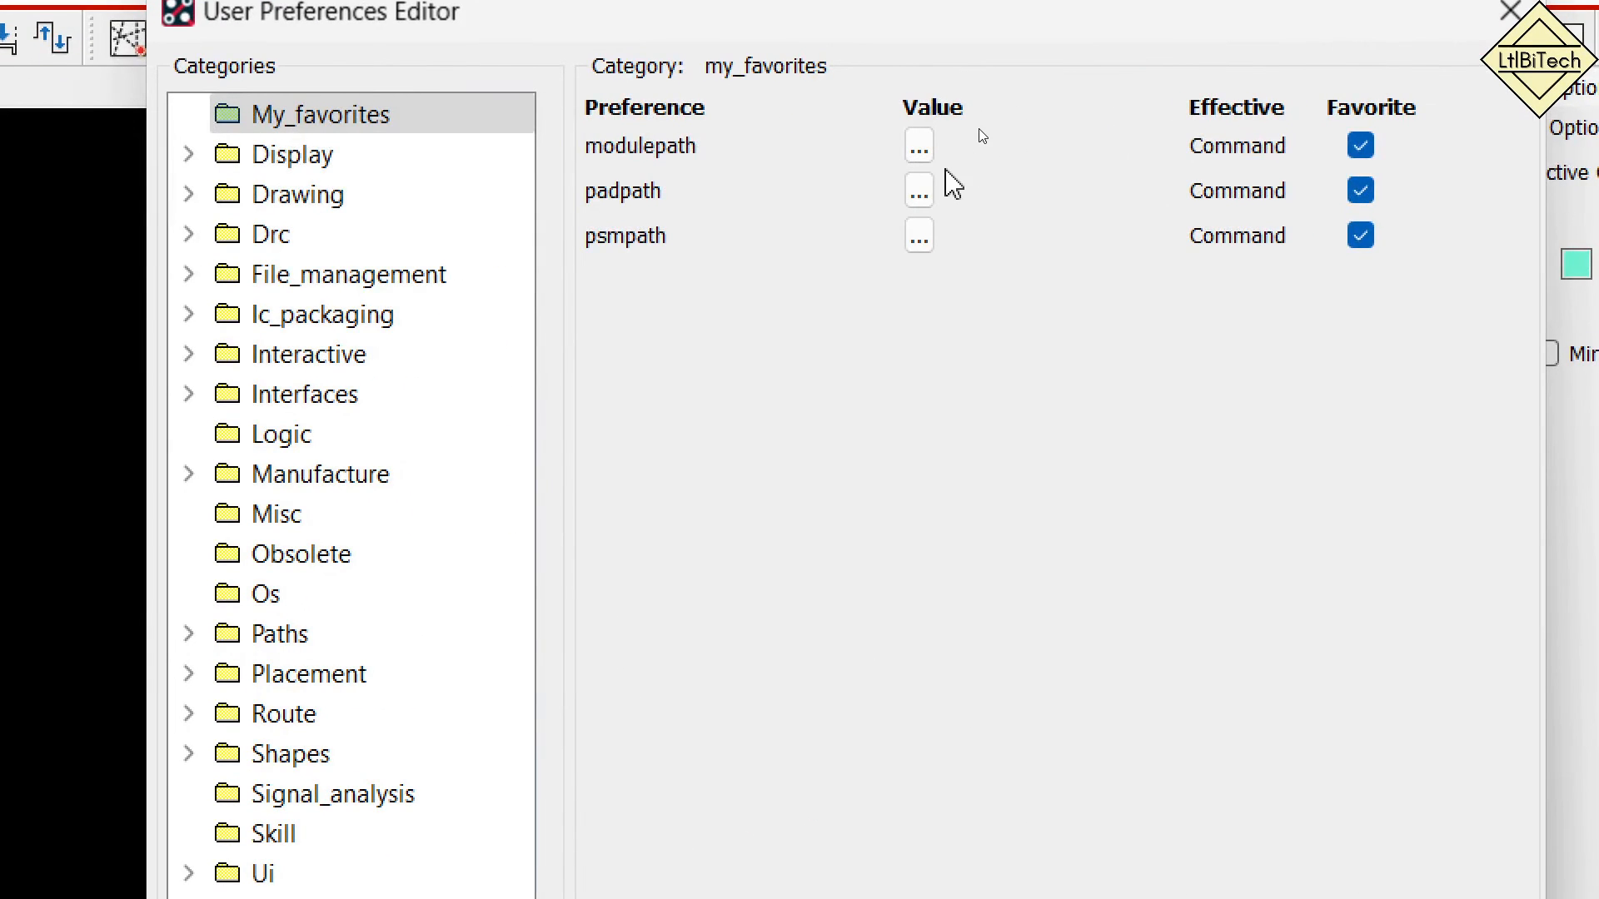
pyautogui.click(913, 236)
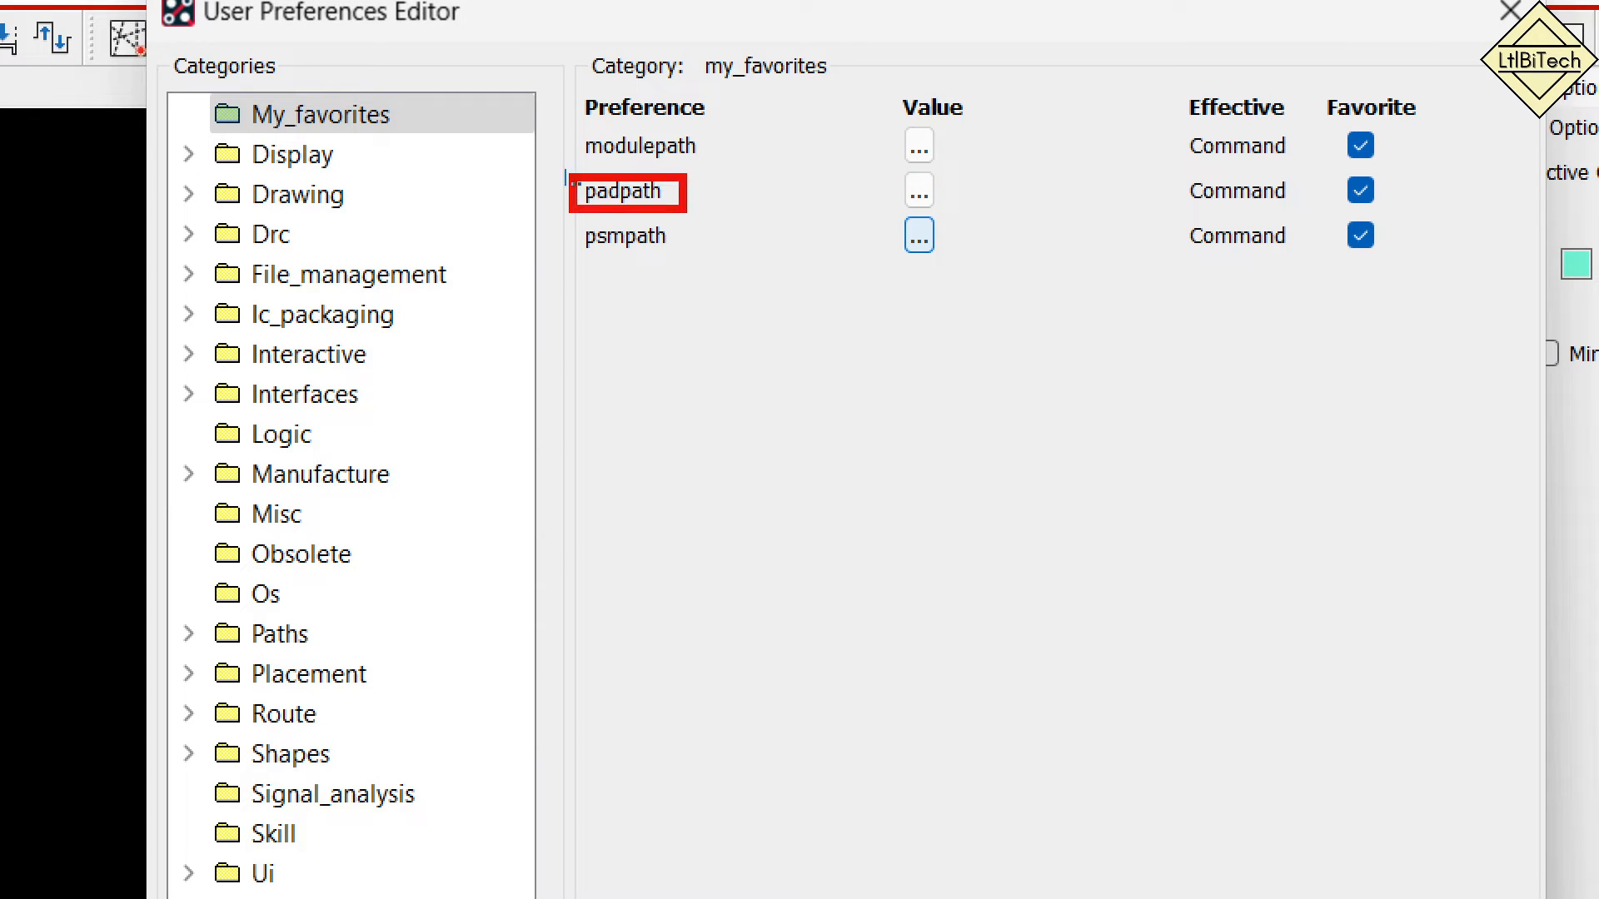
# Replace the existing padpath directory with the Footprints folder inside Switching_Project on the Desktop.
pyautogui.click(919, 195)
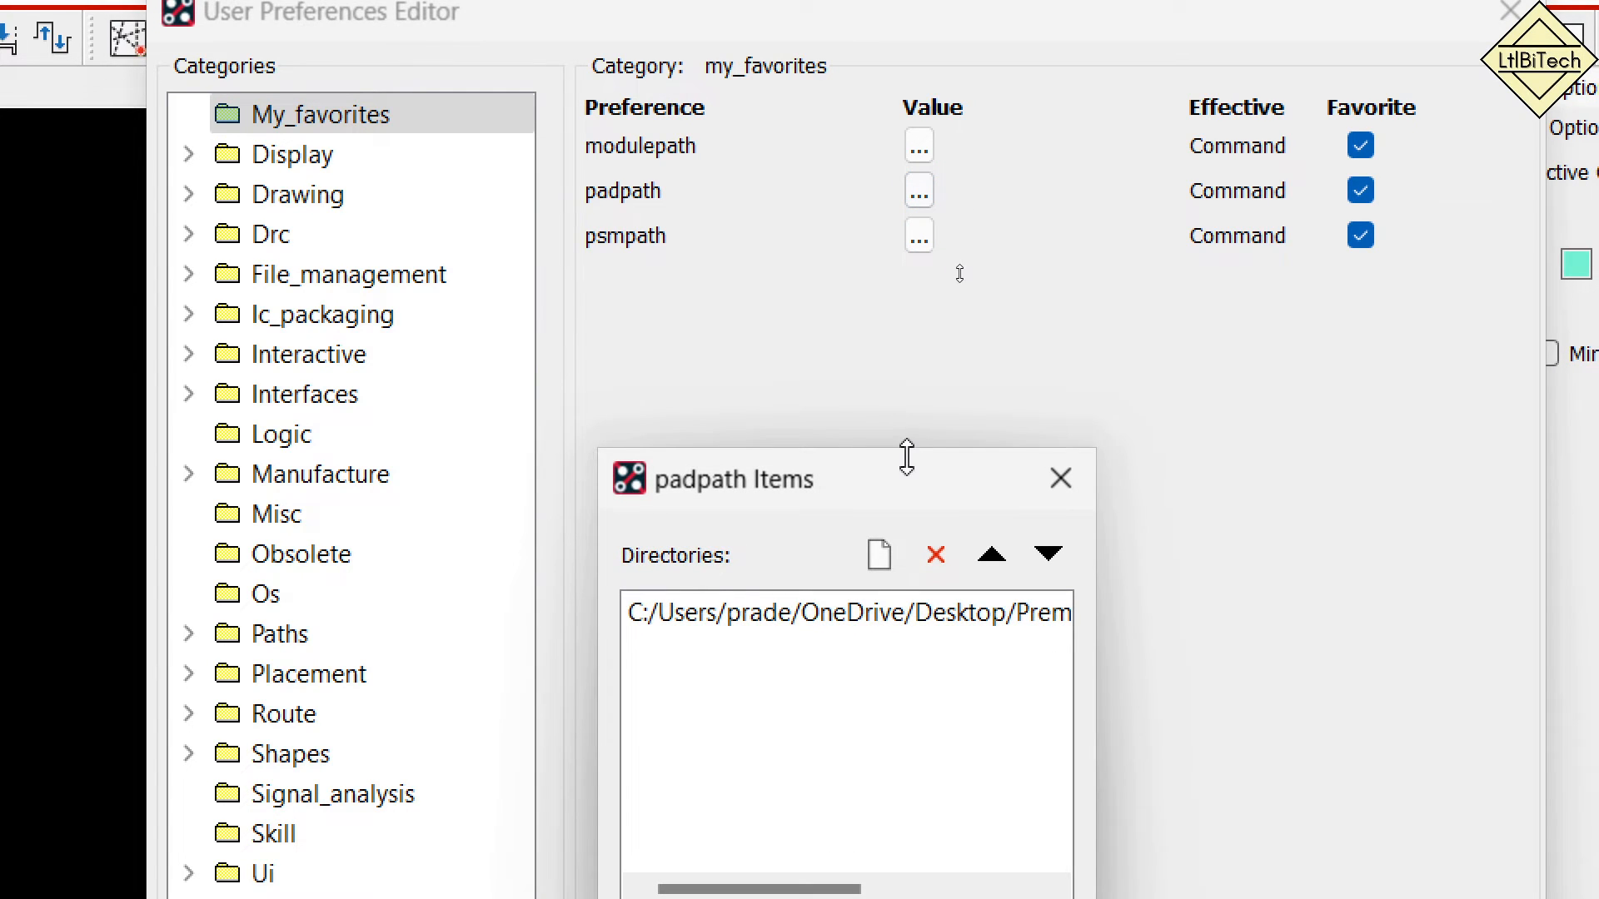
pyautogui.moveTo(920, 485); pyautogui.dragTo(836, 240)
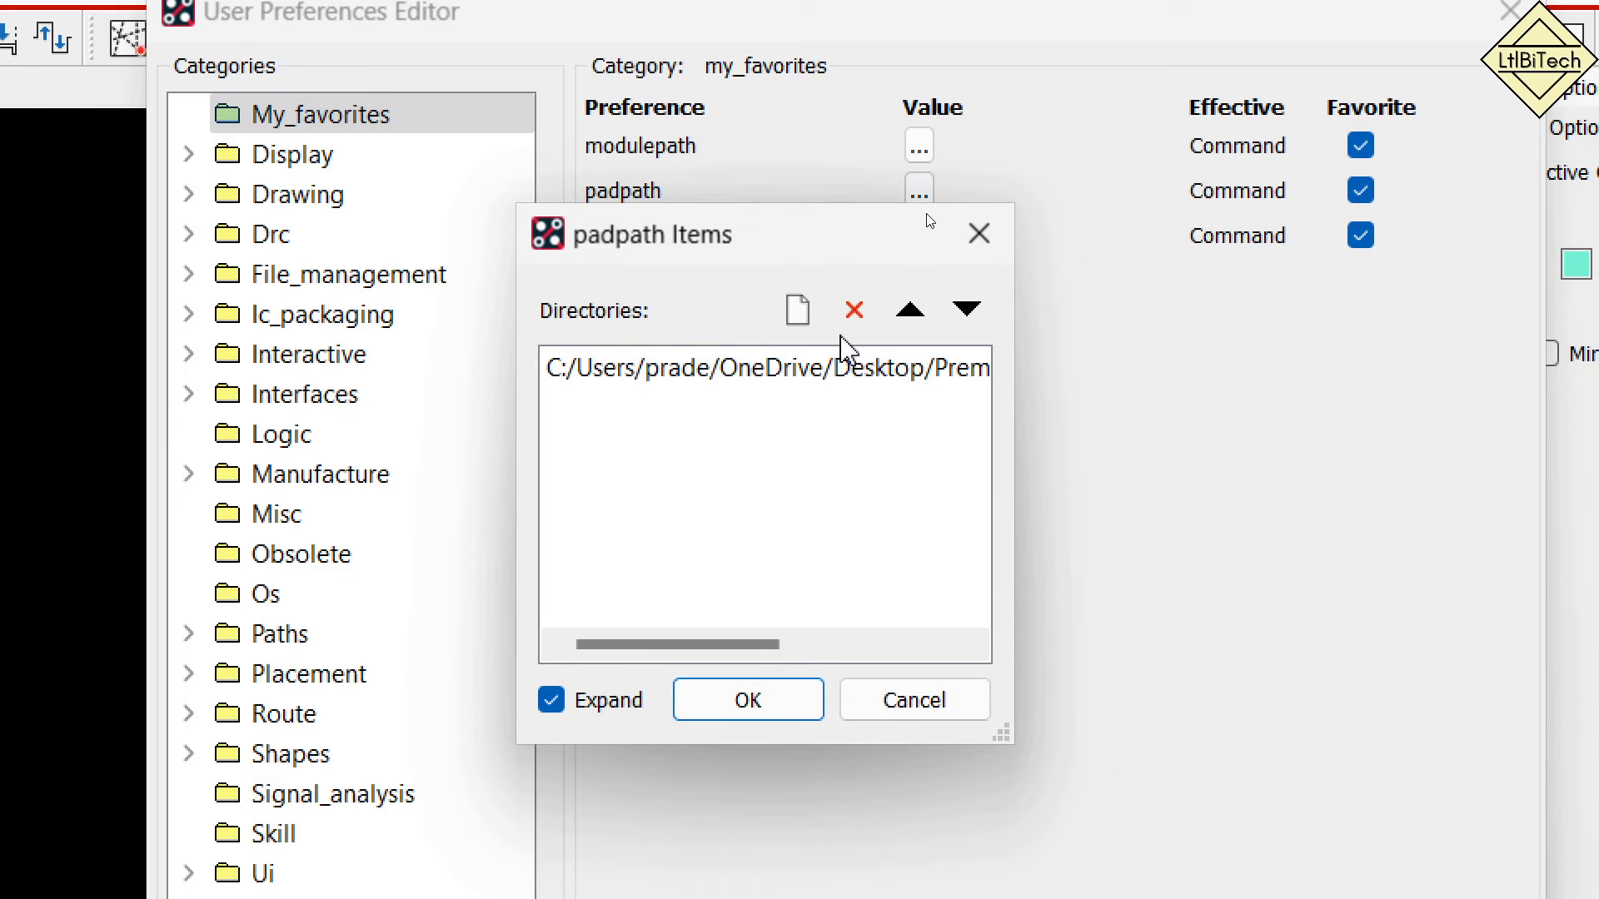
pyautogui.click(846, 368)
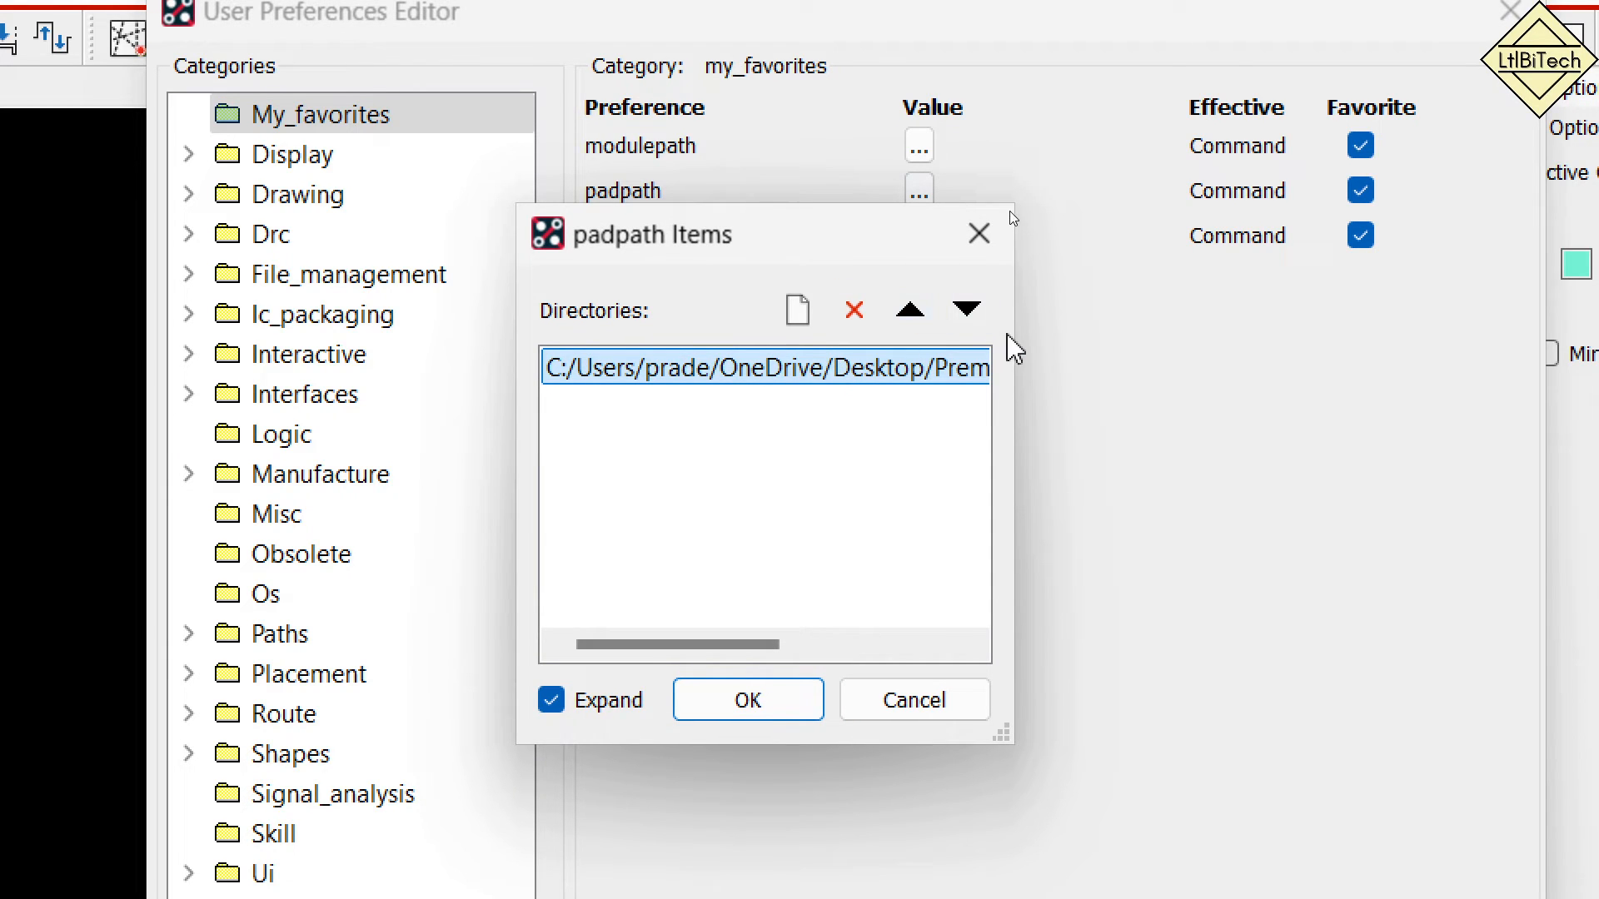
pyautogui.click(851, 313)
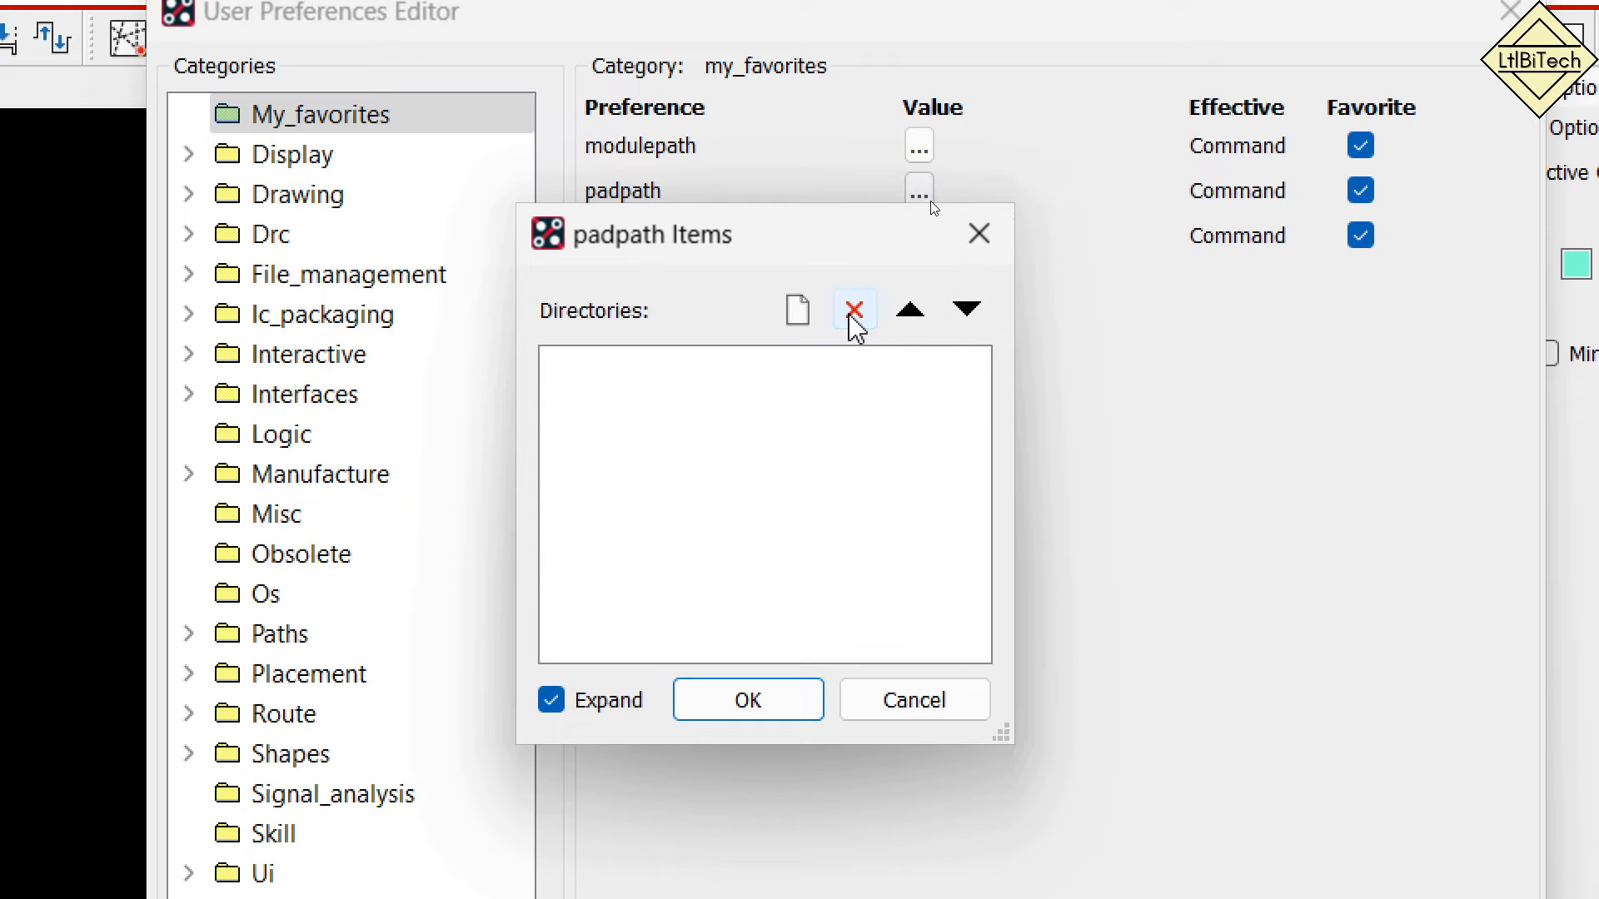
pyautogui.click(797, 311)
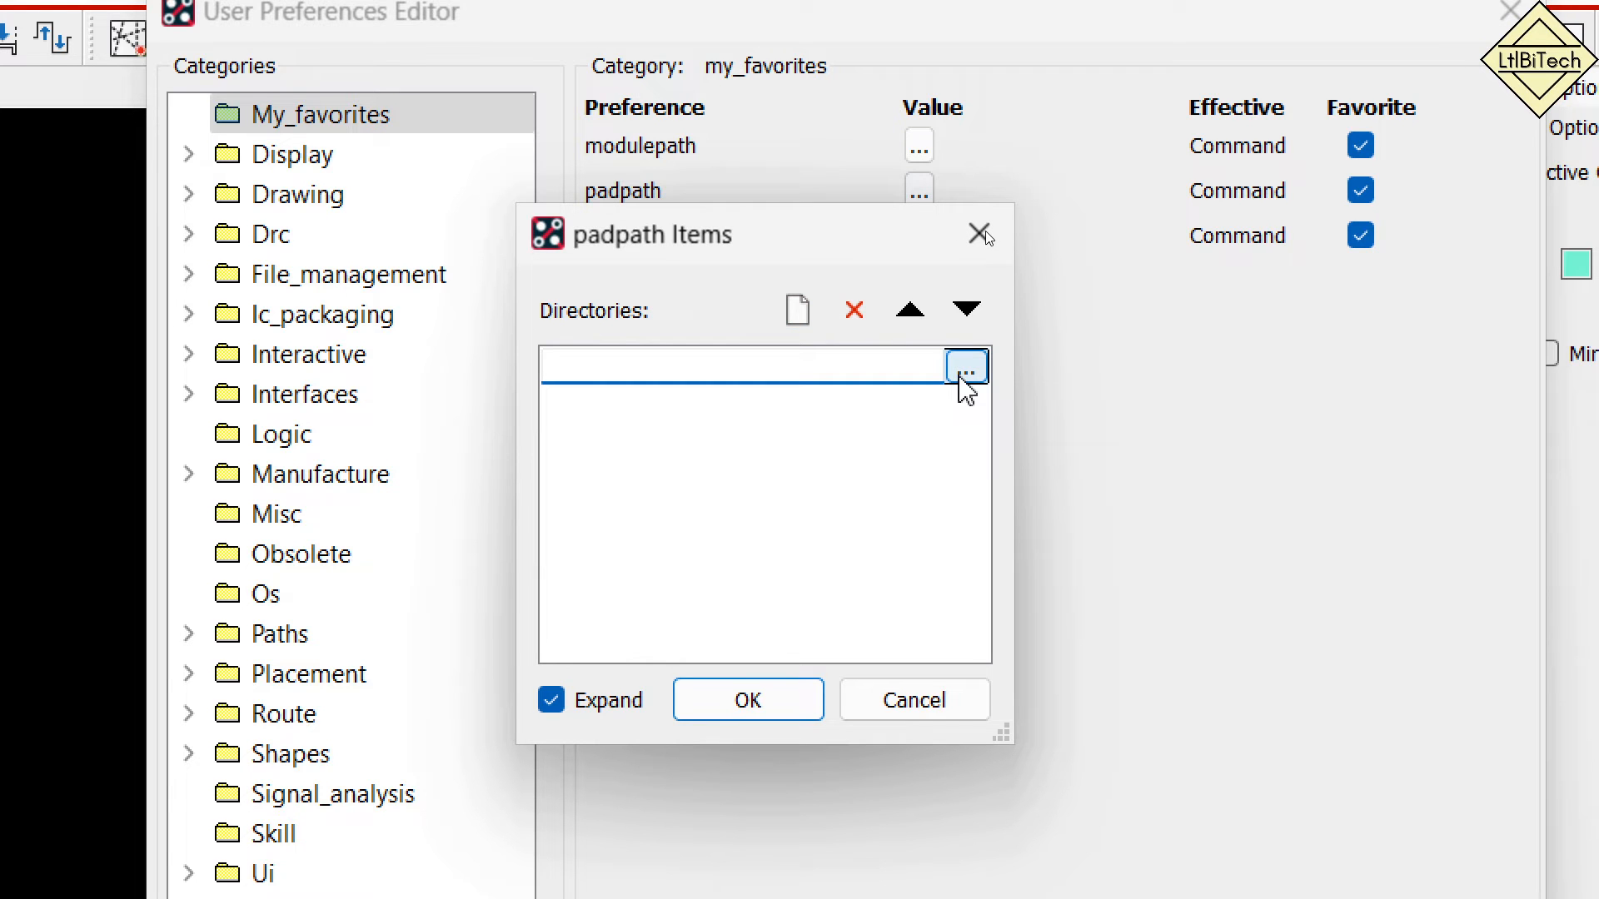
pyautogui.click(964, 372)
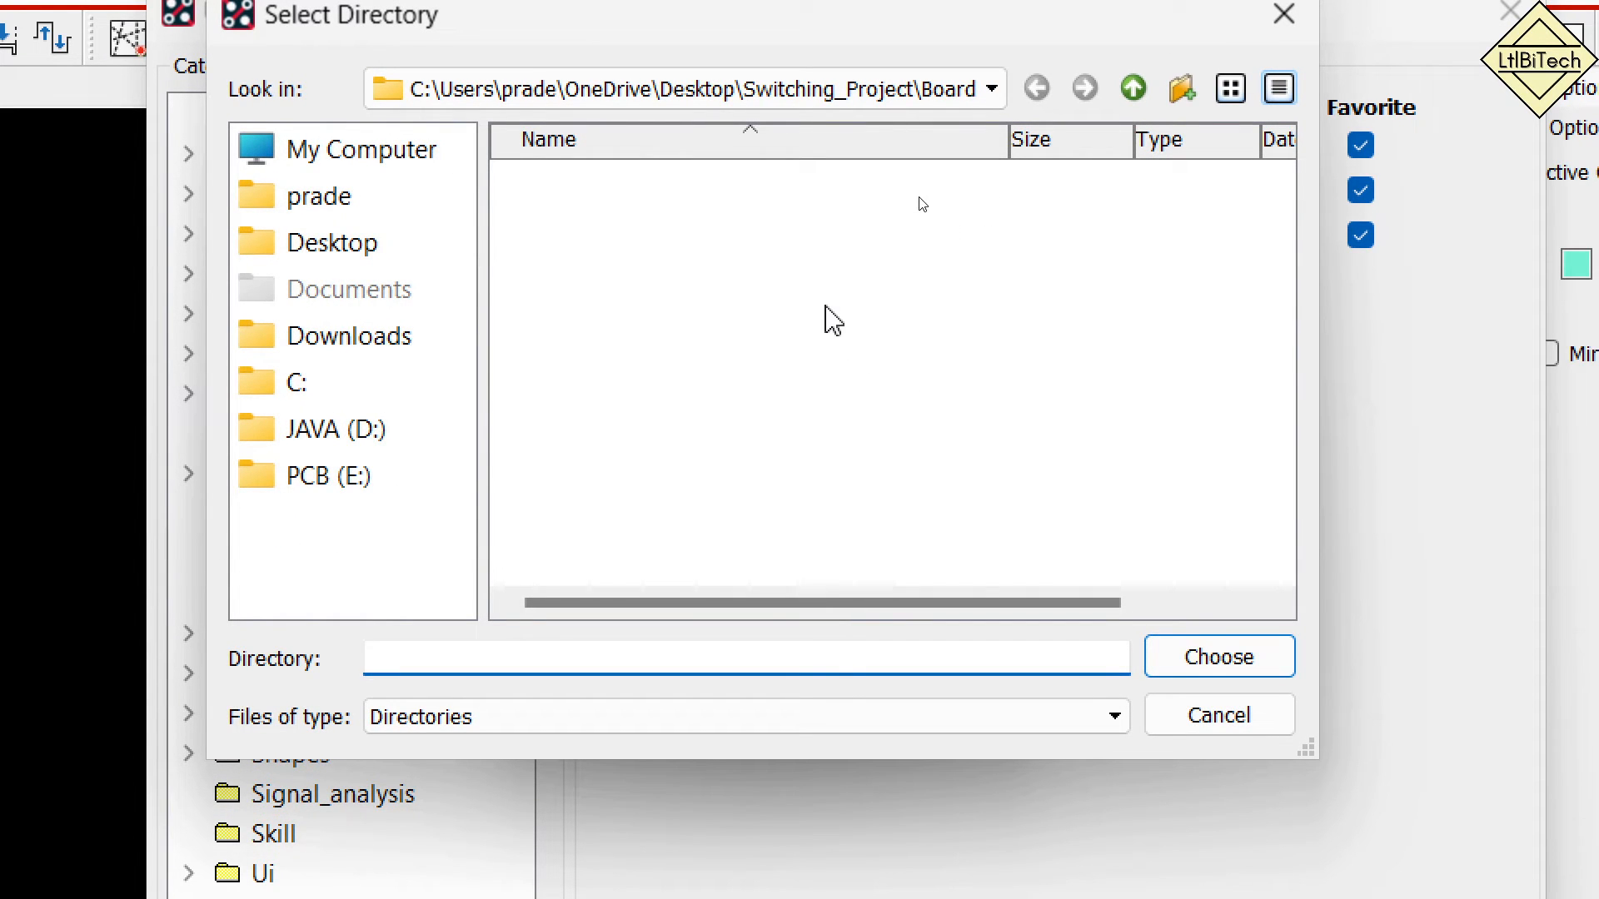
pyautogui.click(312, 253)
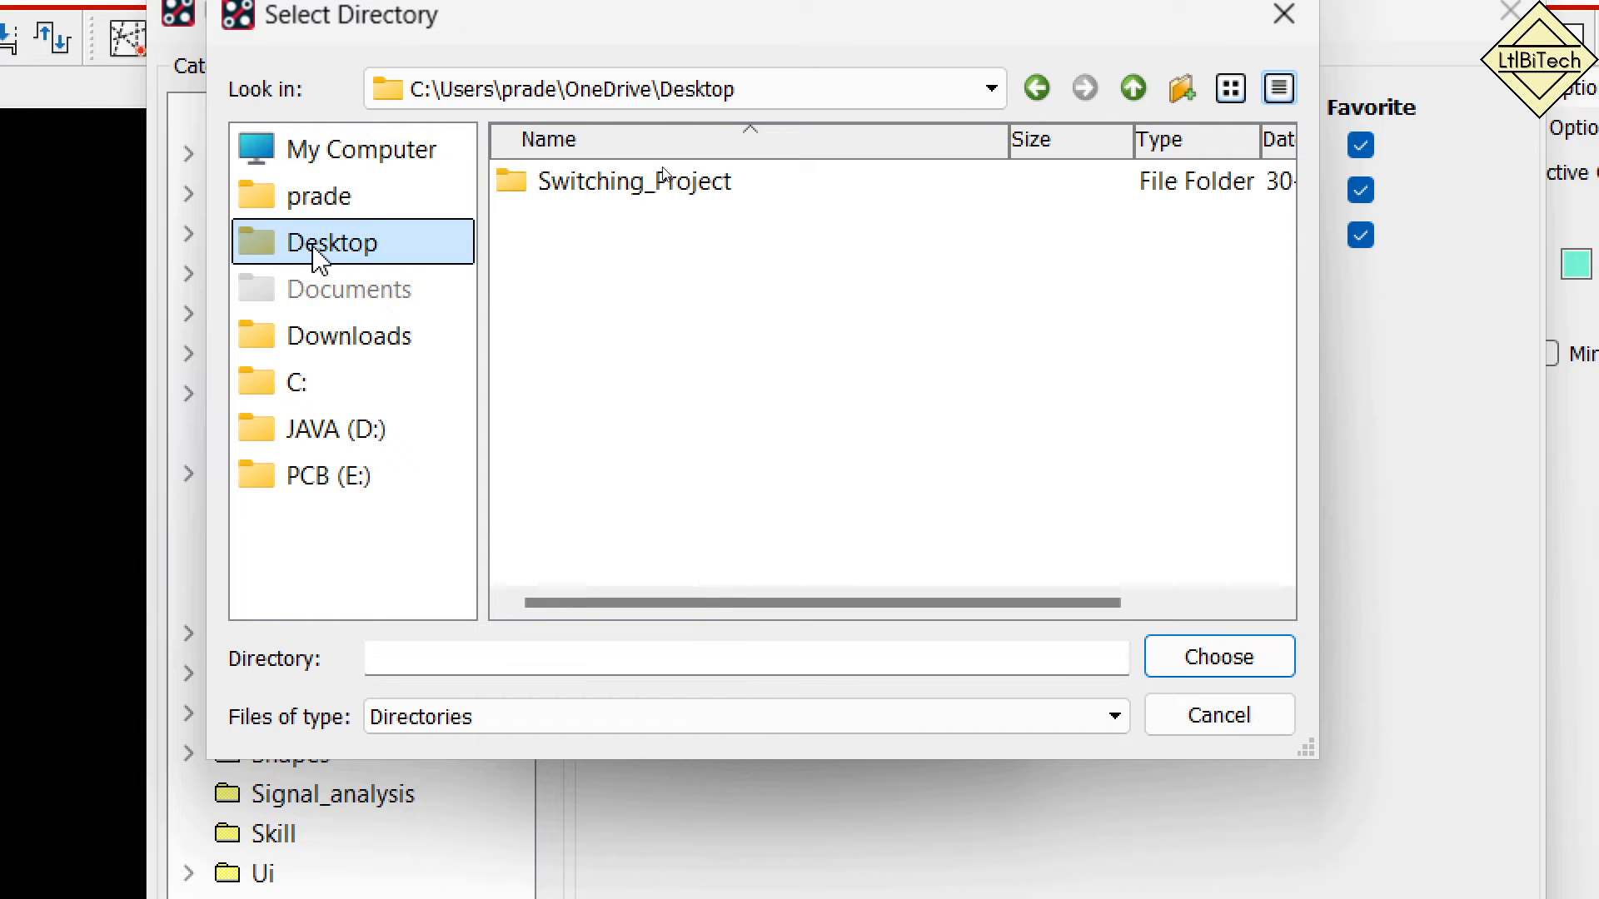
pyautogui.doubleClick(594, 191)
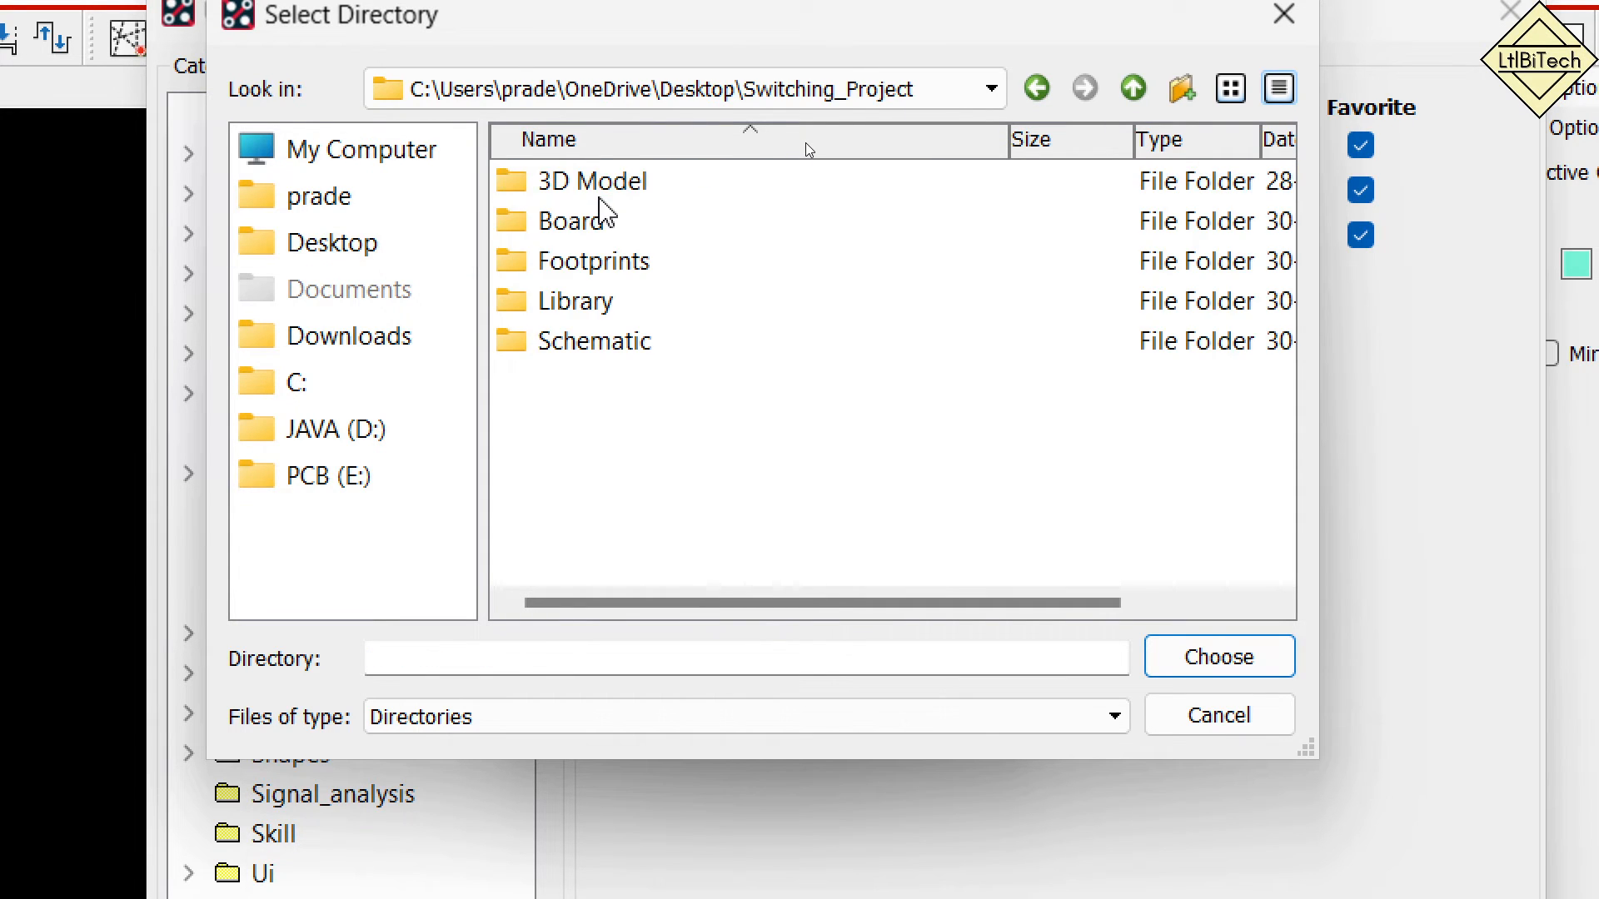
pyautogui.doubleClick(627, 265)
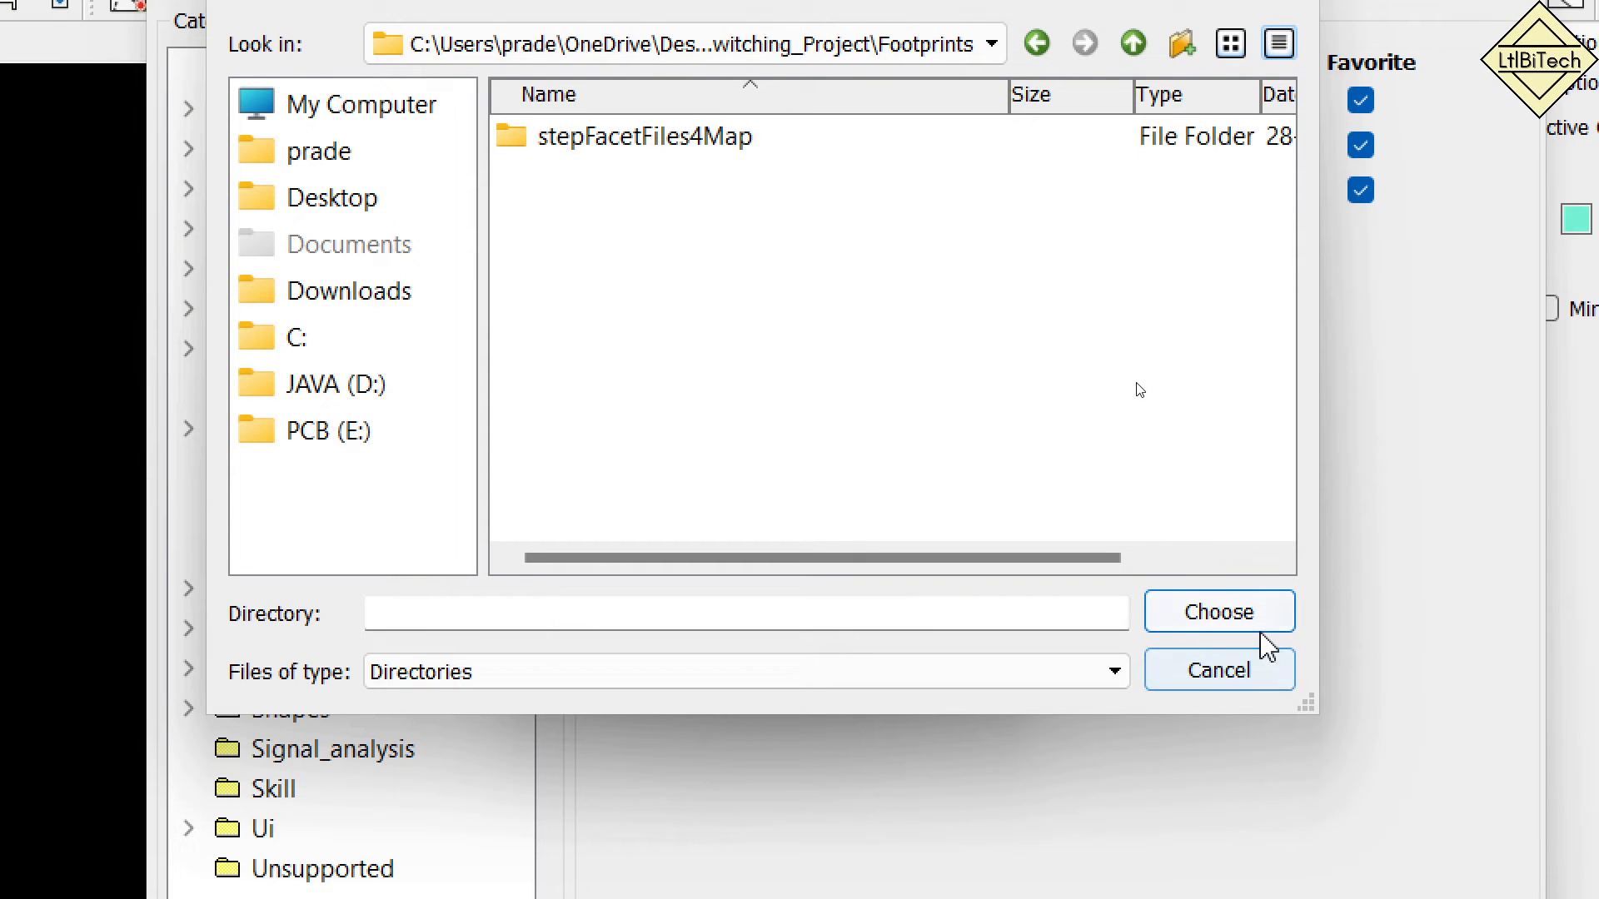
pyautogui.click(1259, 634)
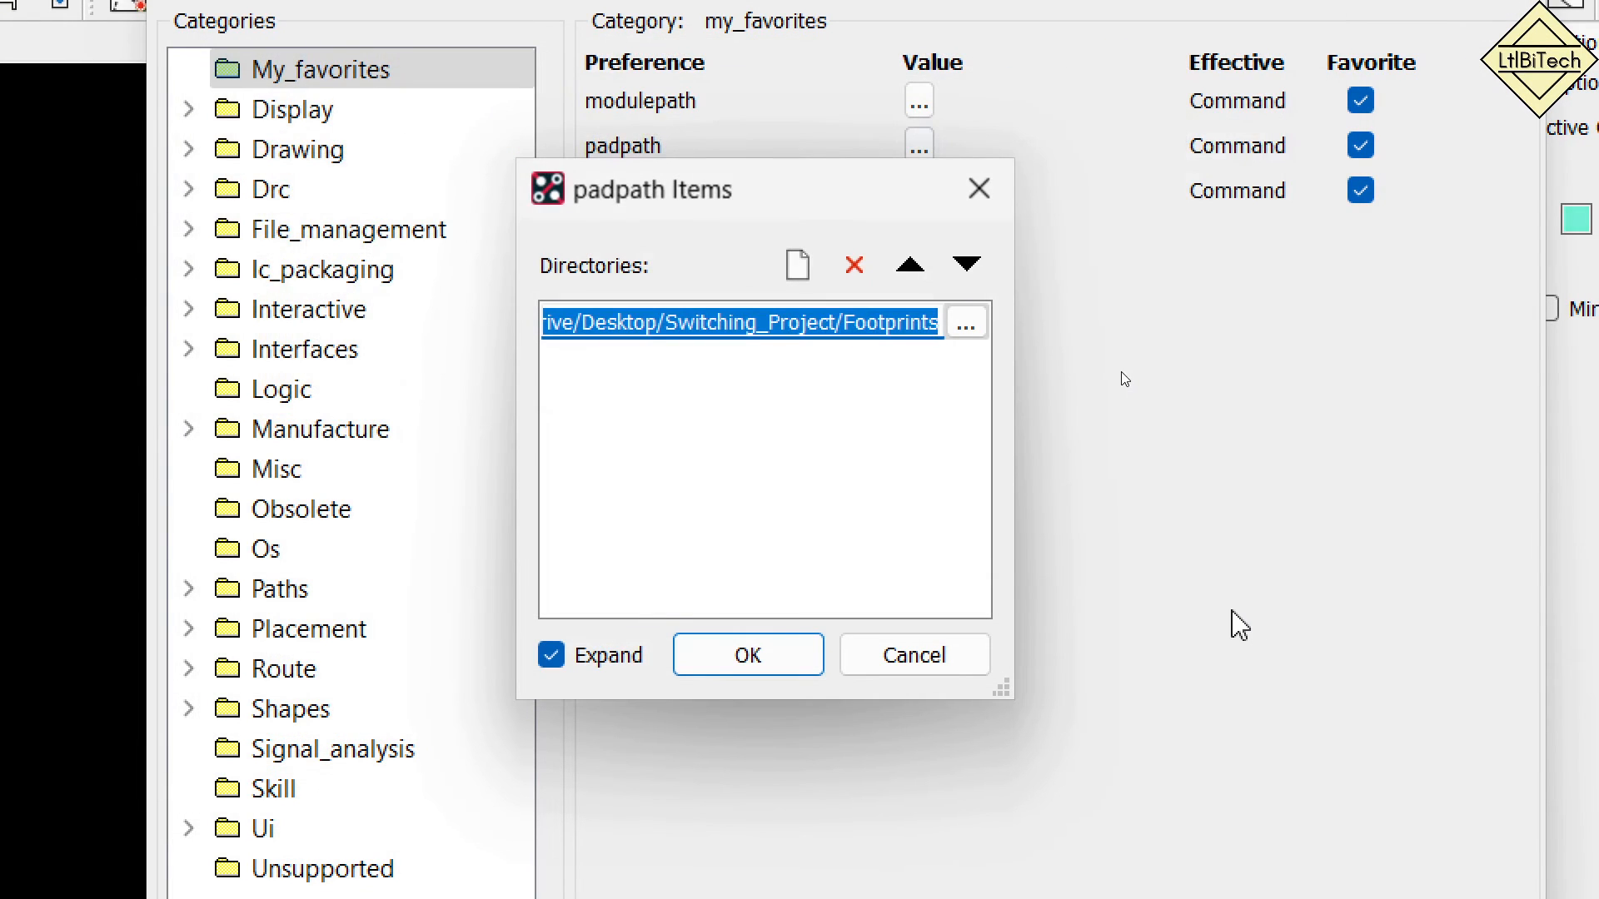
pyautogui.click(816, 659)
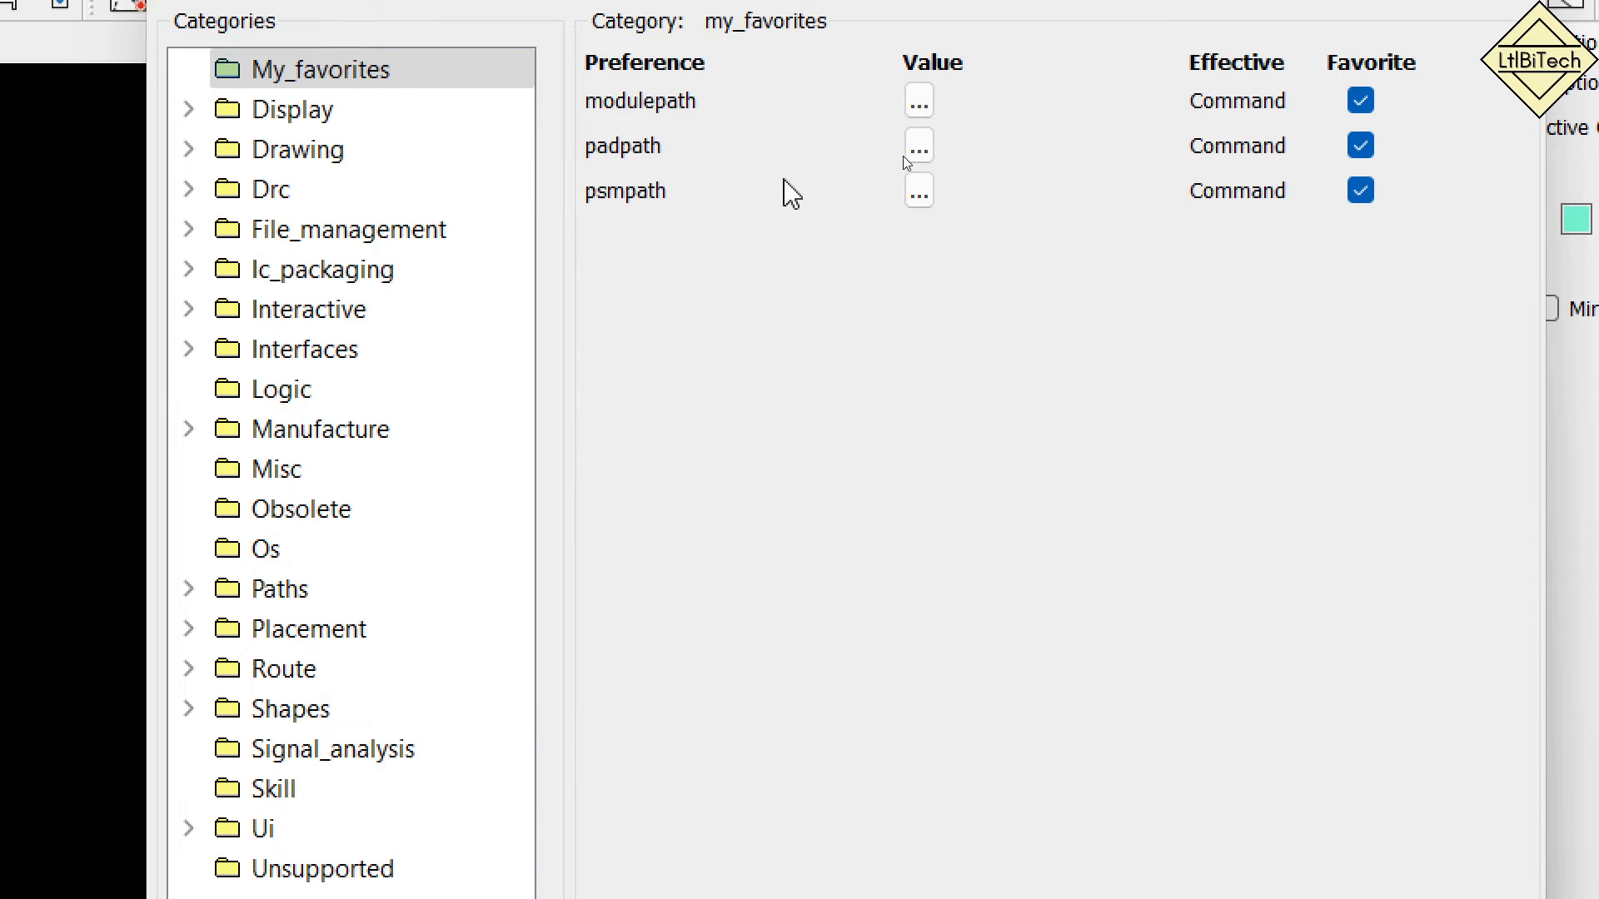
# Replace the existing psmpath directory with the Desktop's Switching_Project/Footprints folder and confirm the user preferences.
pyautogui.click(920, 195)
pyautogui.click(901, 574)
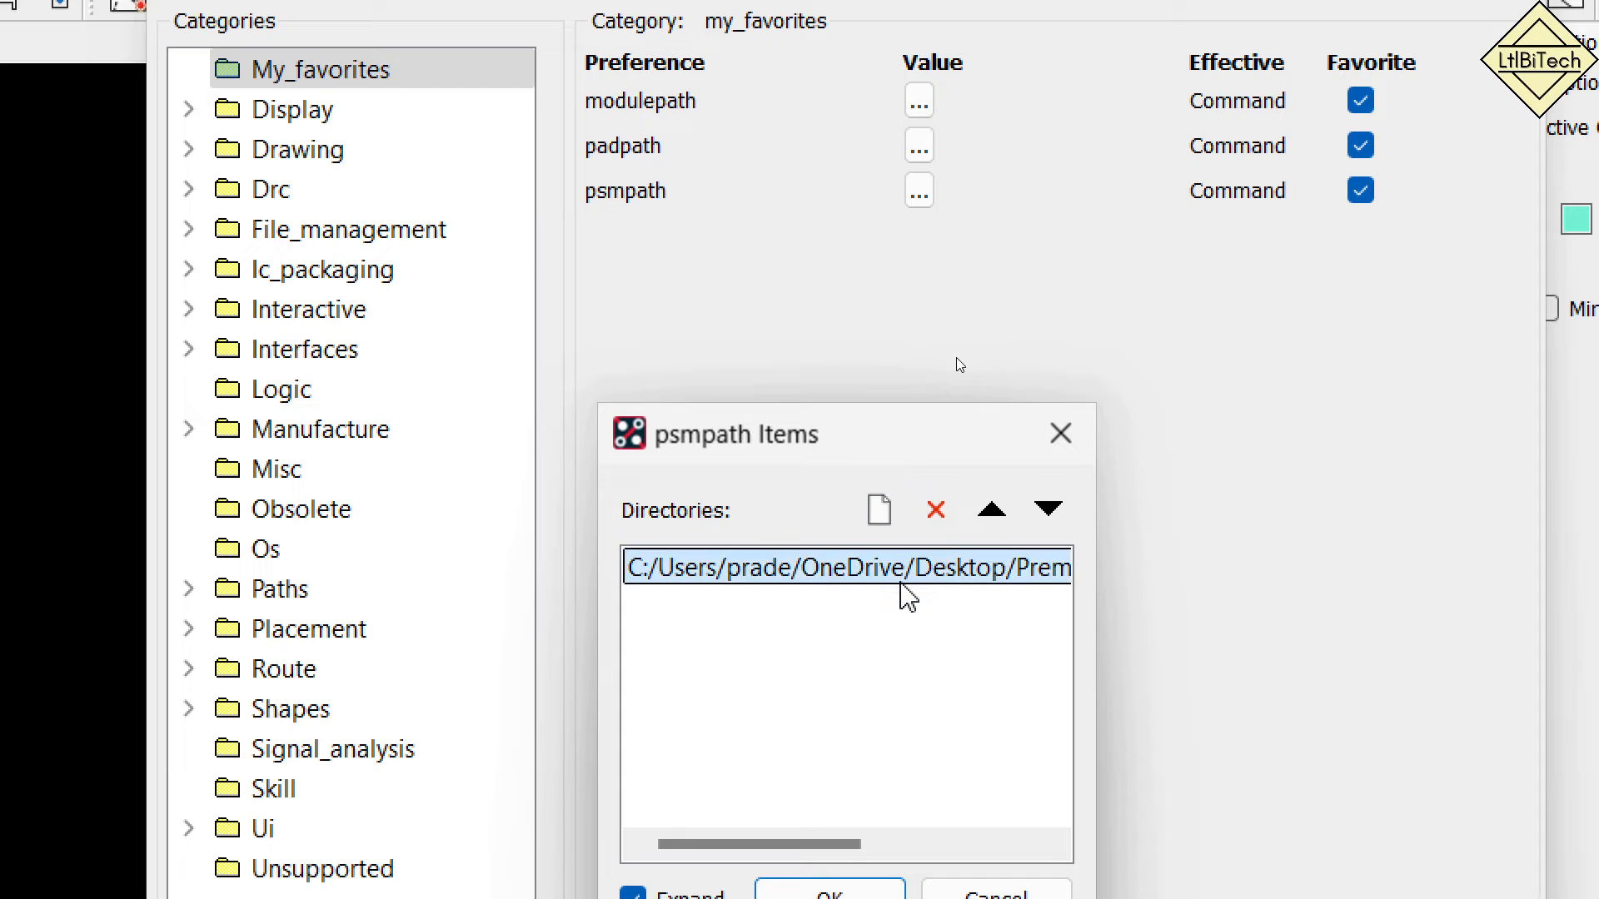
pyautogui.click(927, 522)
pyautogui.click(879, 510)
pyautogui.click(1048, 568)
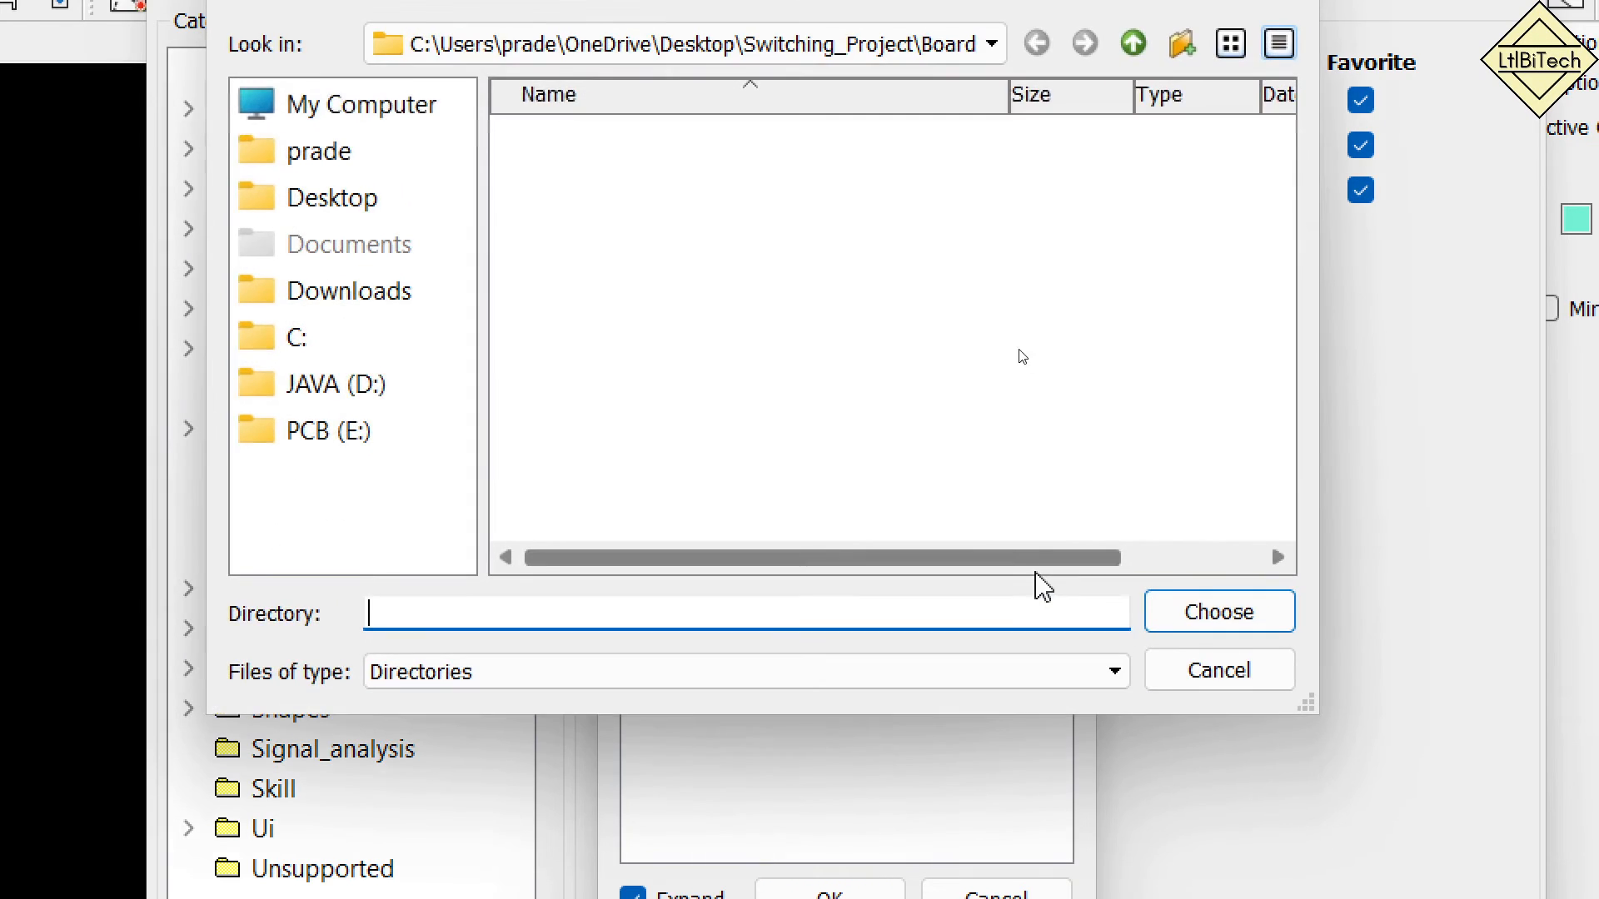
pyautogui.click(402, 222)
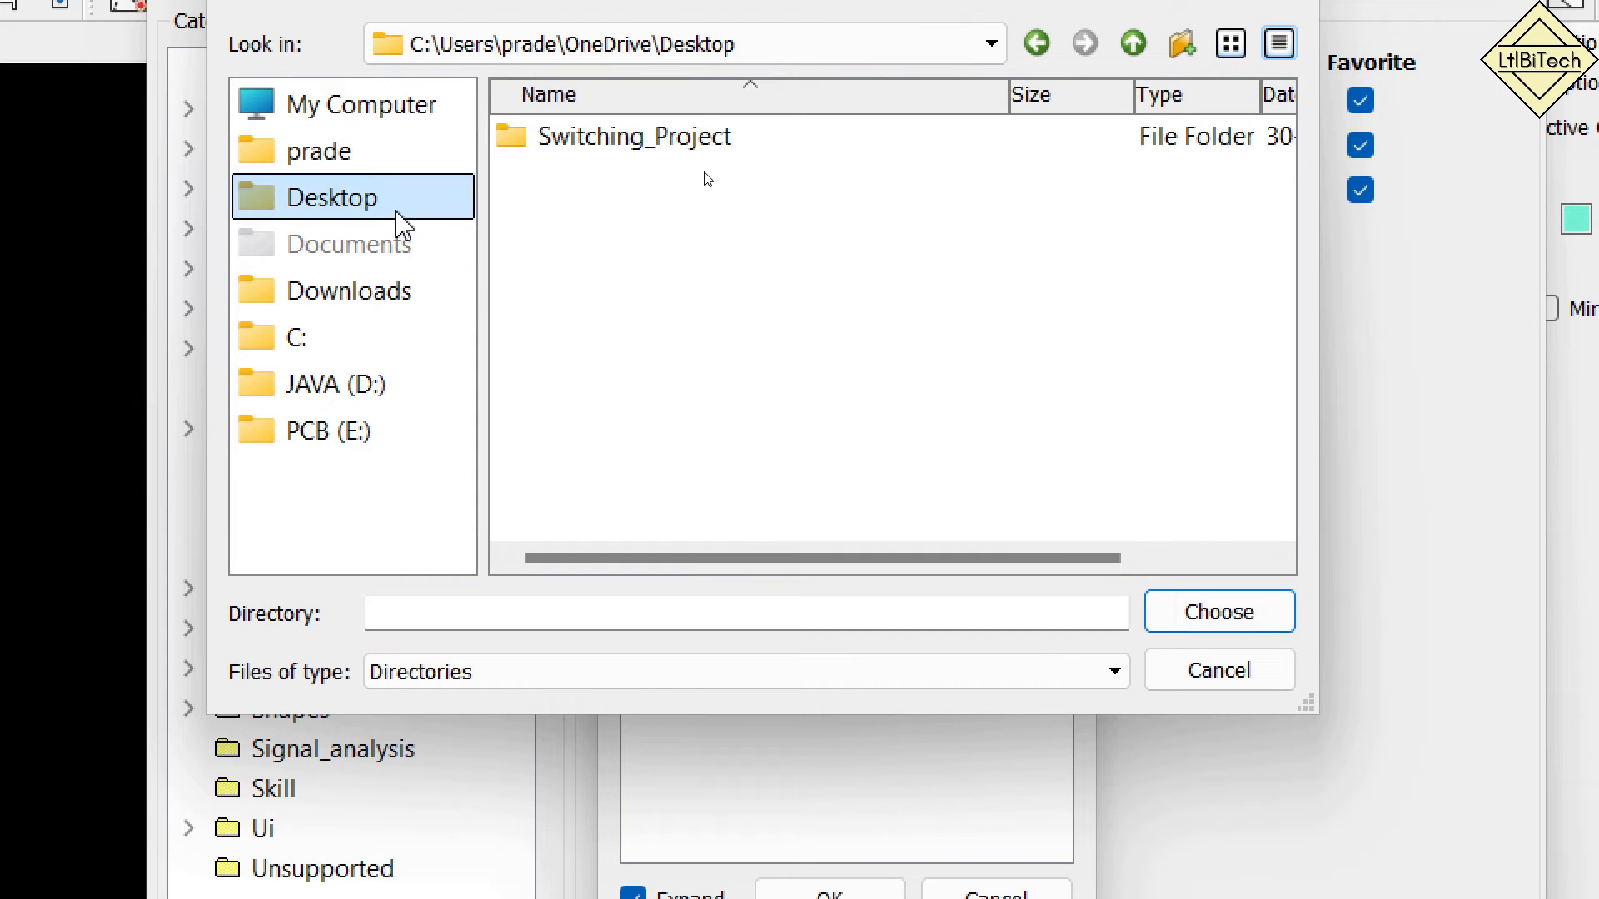
pyautogui.doubleClick(592, 148)
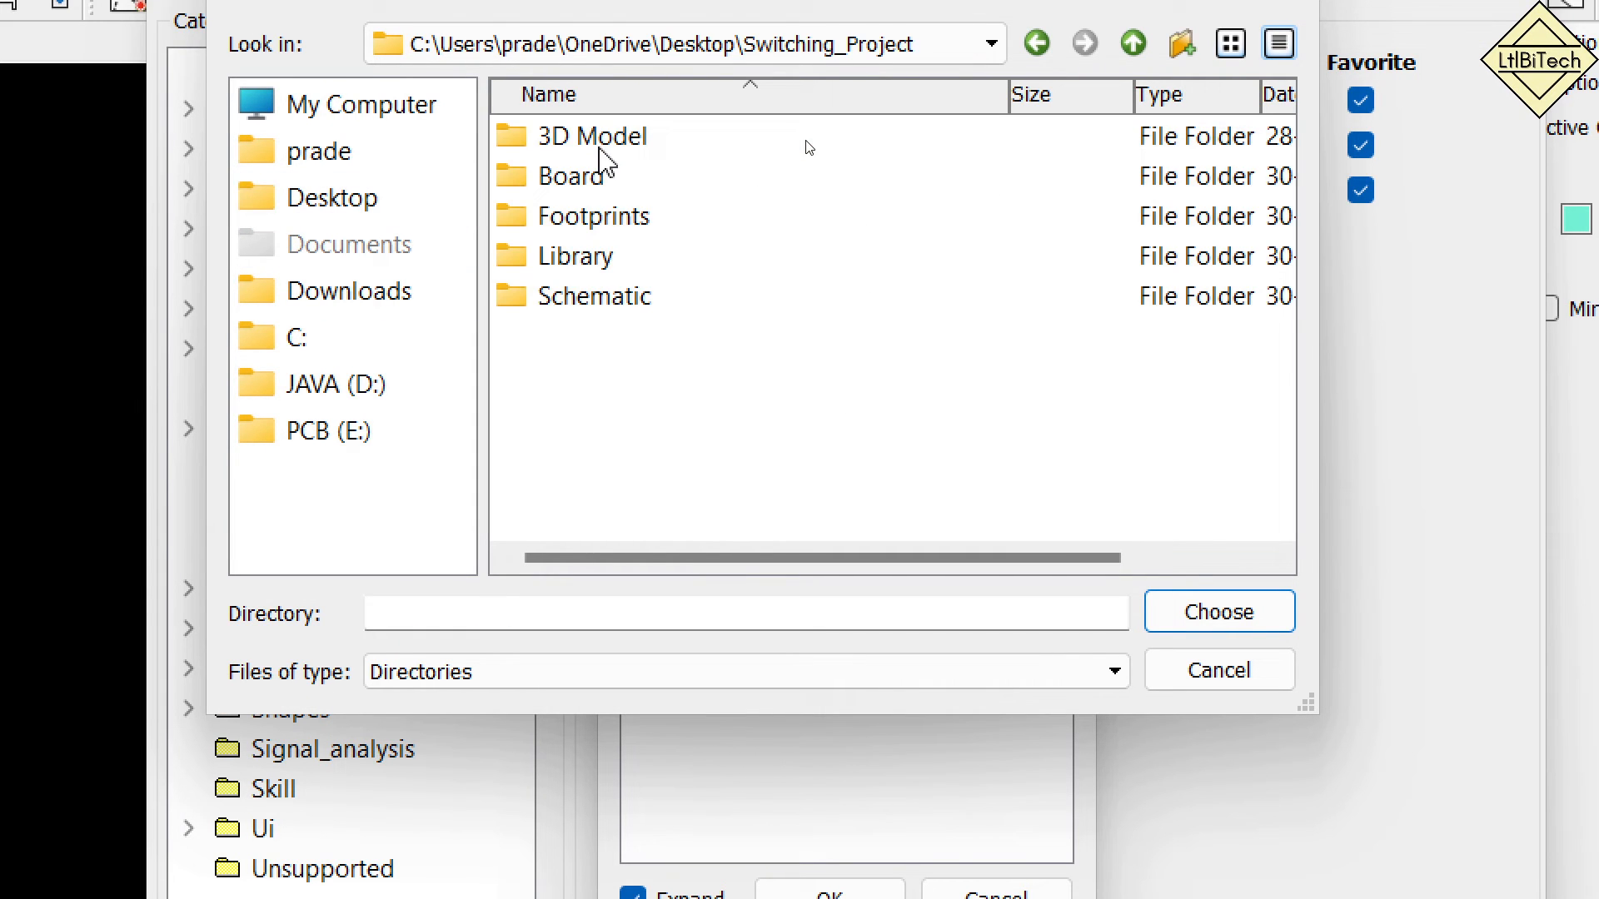
pyautogui.doubleClick(610, 219)
pyautogui.click(1216, 612)
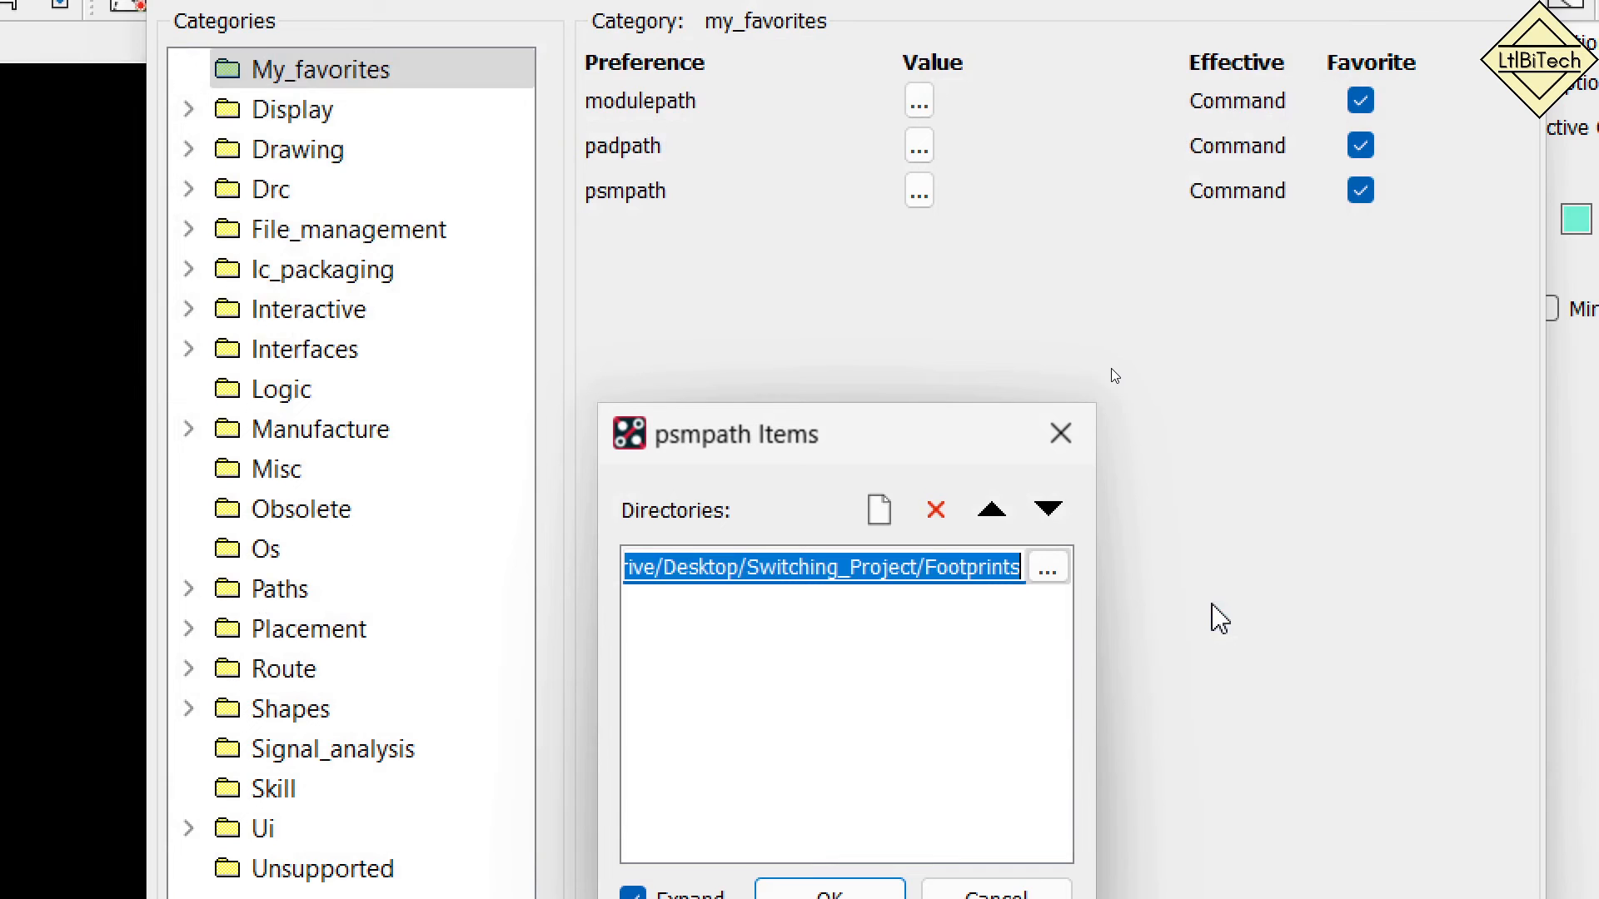
pyautogui.click(847, 793)
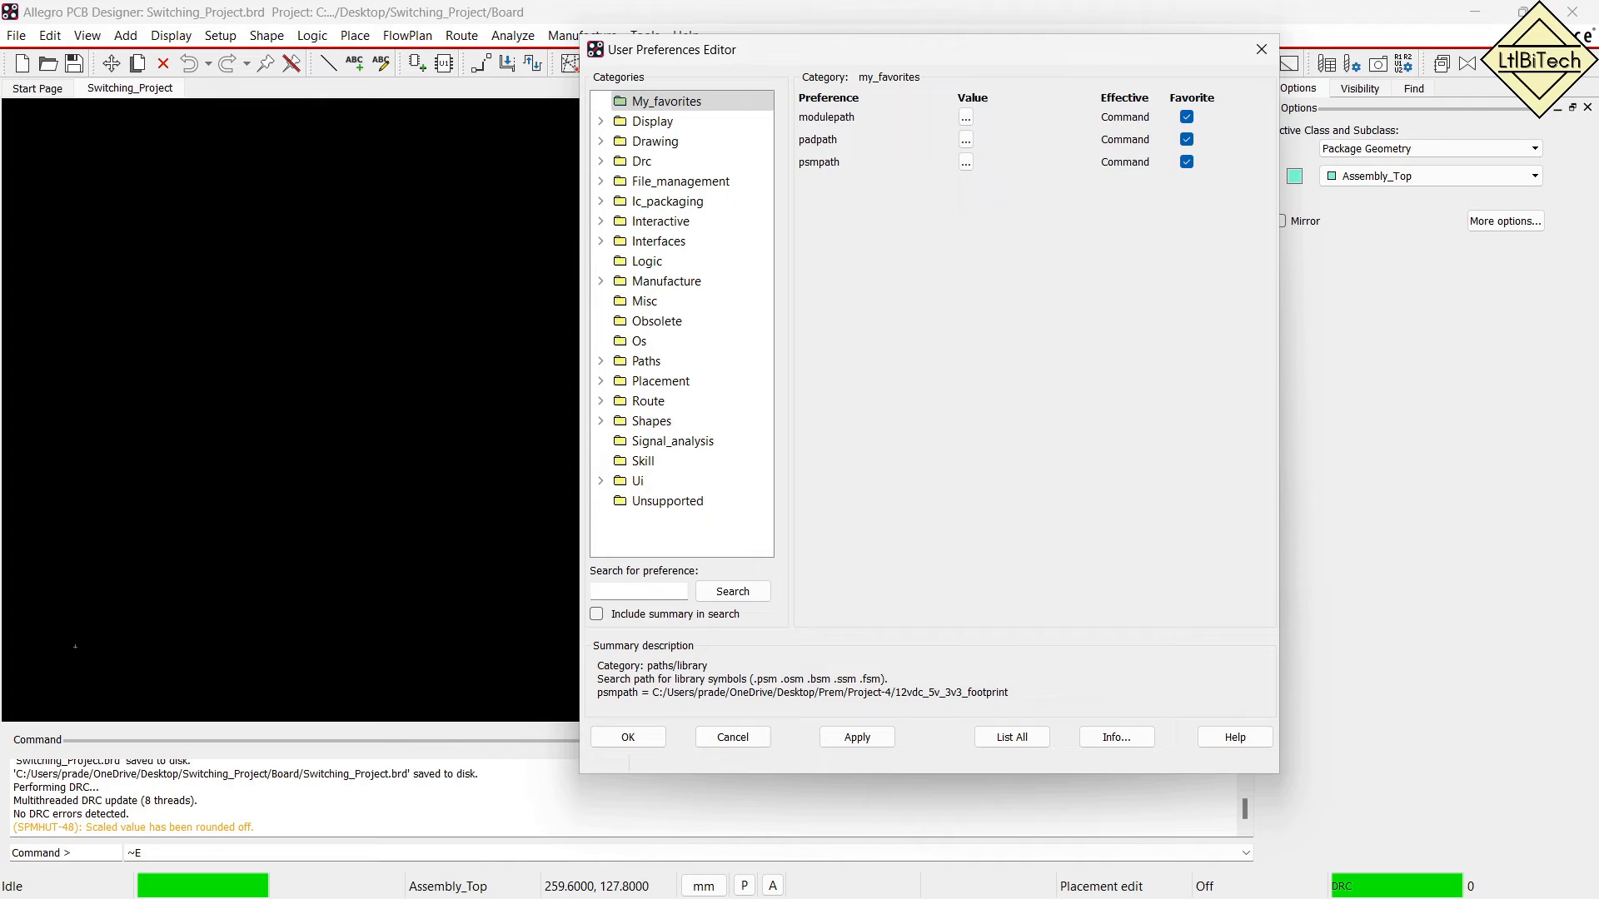
pyautogui.moveTo(888, 310); pyautogui.dragTo(888, 371)
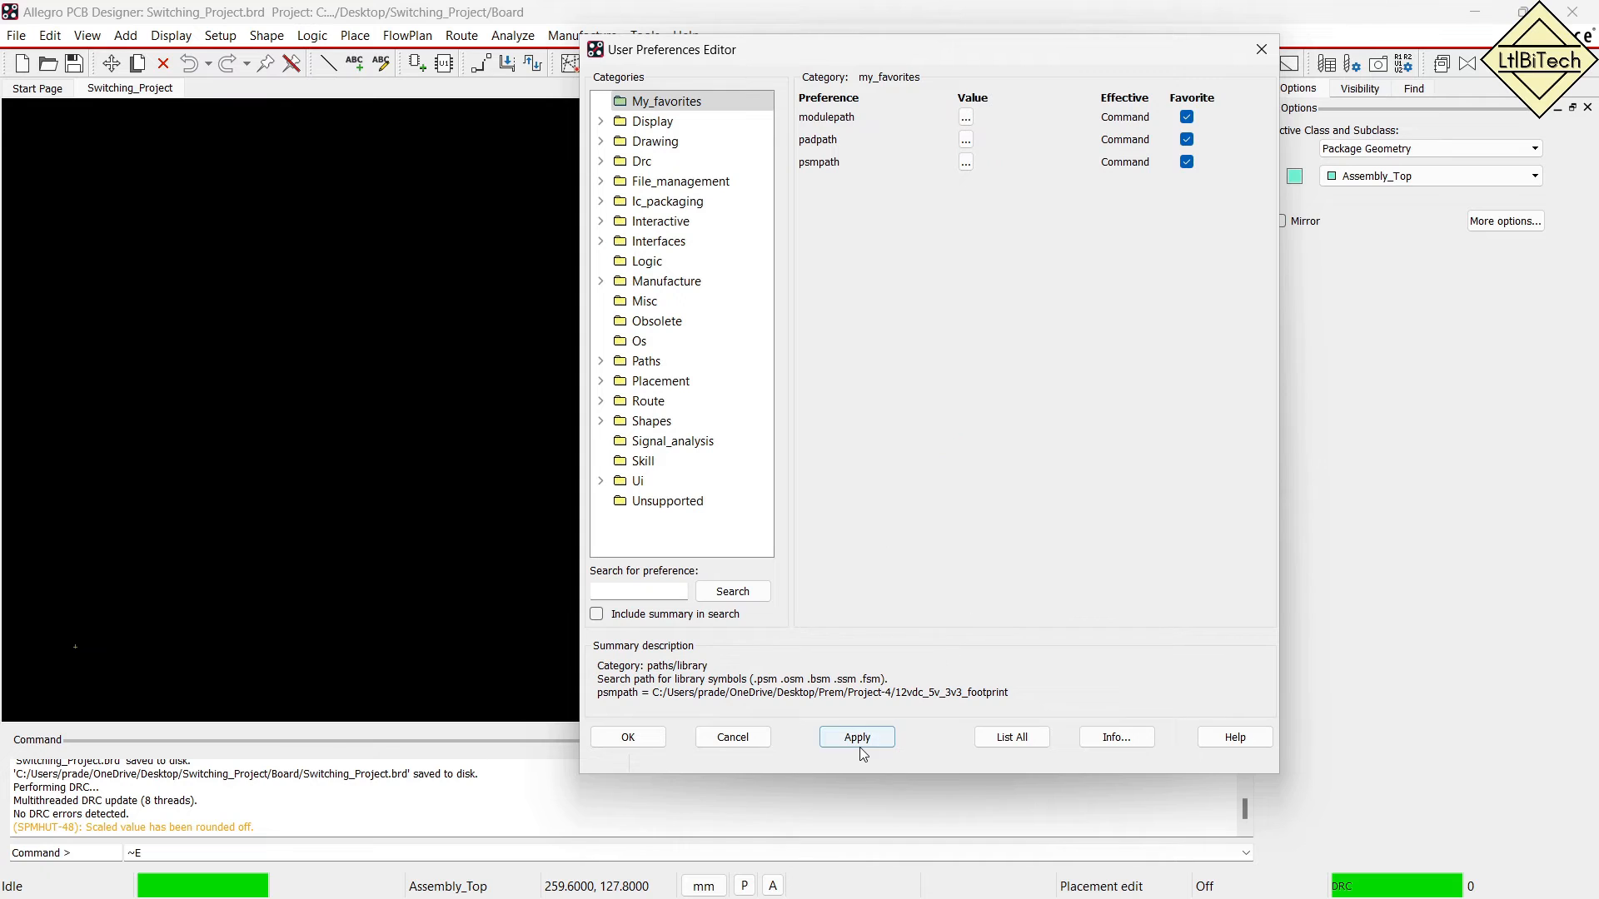
pyautogui.click(628, 737)
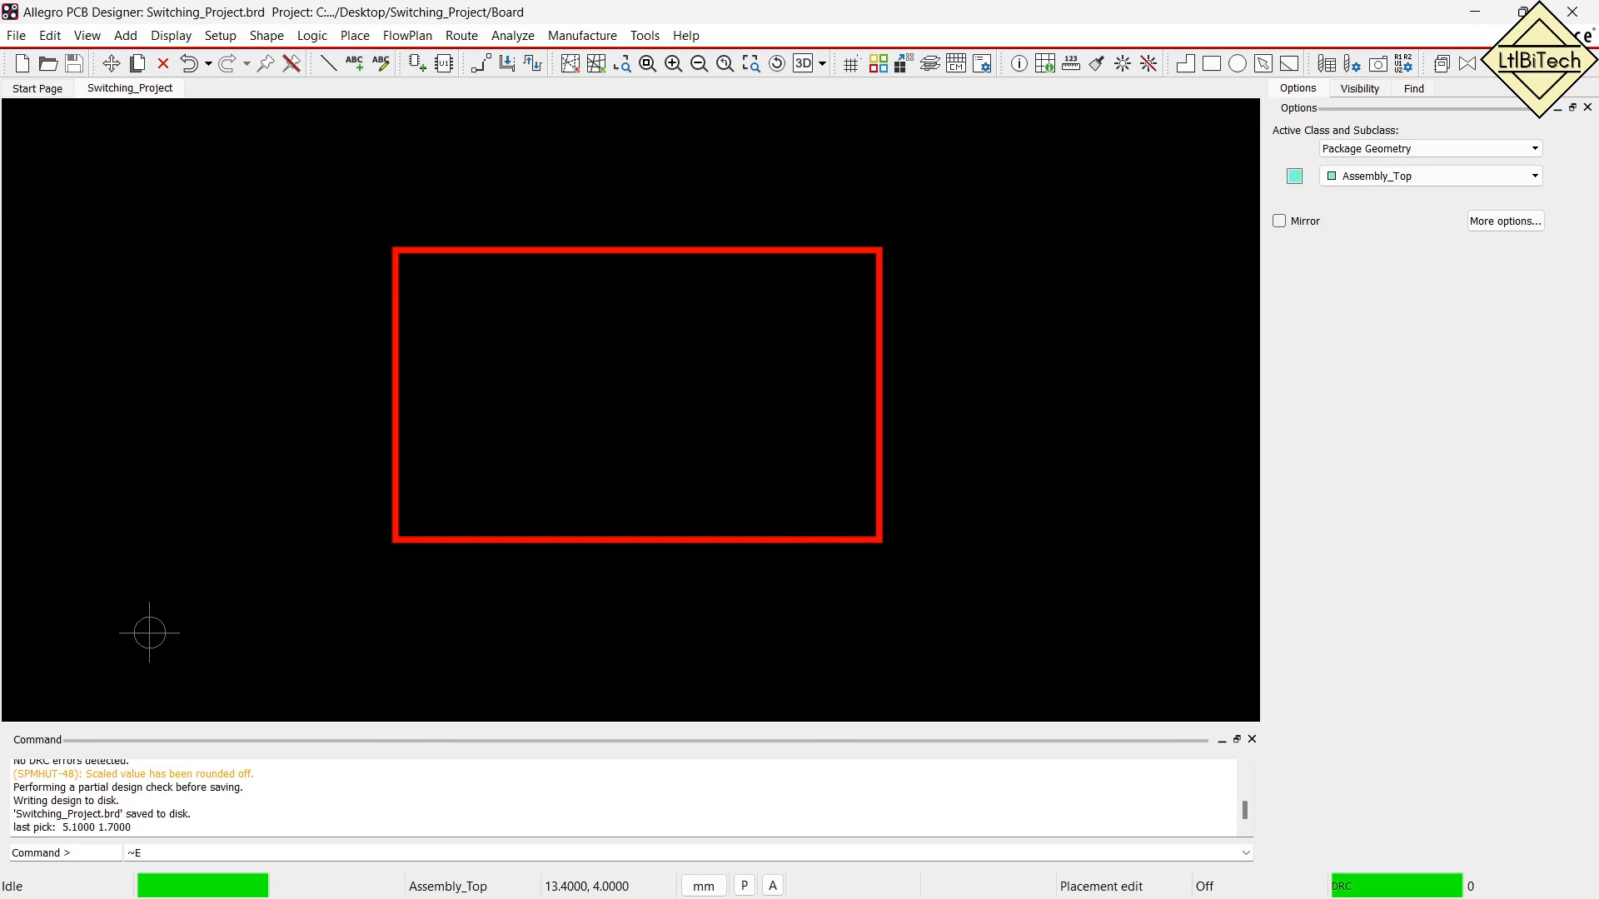
pyautogui.moveTo(551, 582)
pyautogui.mouseDown()
pyautogui.moveTo(580, 582)
pyautogui.moveTo(553, 626)
pyautogui.mouseUp()
pyautogui.moveTo(610, 575); pyautogui.dragTo(598, 581)
pyautogui.moveTo(920, 382)
pyautogui.mouseDown()
pyautogui.moveTo(887, 418)
pyautogui.moveTo(940, 422)
pyautogui.mouseUp()
pyautogui.moveTo(977, 368)
pyautogui.mouseDown()
pyautogui.moveTo(984, 408)
pyautogui.moveTo(977, 384)
pyautogui.mouseUp()
pyautogui.moveTo(1001, 379)
pyautogui.mouseDown()
pyautogui.moveTo(1006, 405)
pyautogui.moveTo(1105, 385)
pyautogui.moveTo(1138, 413)
pyautogui.mouseUp()
pyautogui.moveTo(659, 612)
pyautogui.mouseDown()
pyautogui.moveTo(729, 583)
pyautogui.moveTo(774, 587)
pyautogui.moveTo(778, 620)
pyautogui.mouseUp()
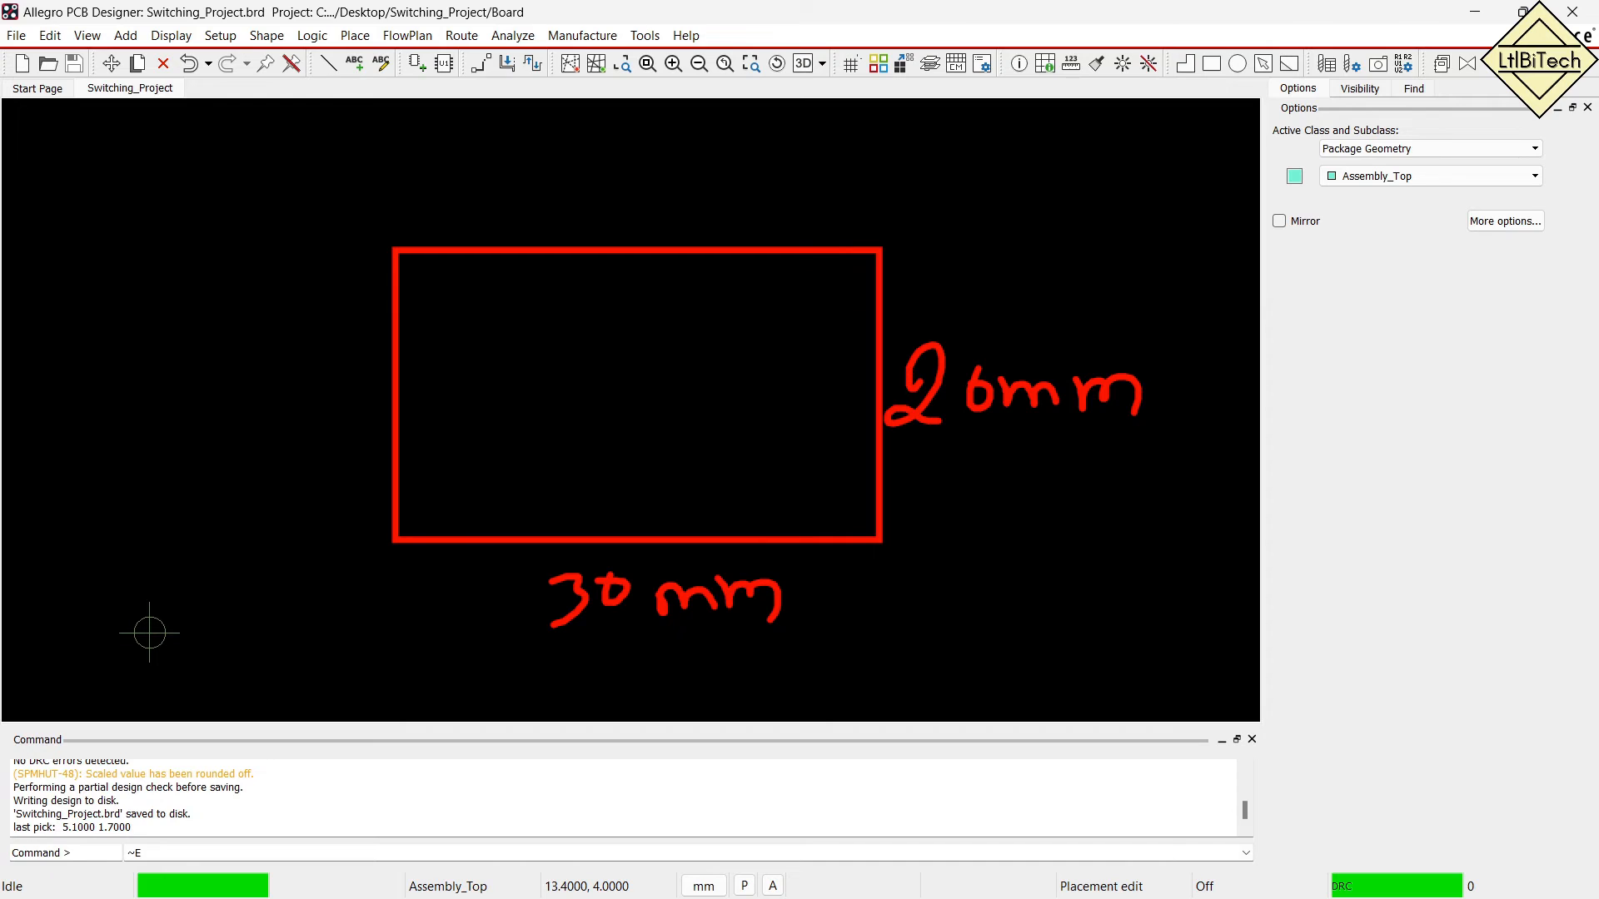
pyautogui.moveTo(389, 529); pyautogui.dragTo(858, 536)
pyautogui.moveTo(828, 523)
pyautogui.mouseDown()
pyautogui.moveTo(857, 535)
pyautogui.moveTo(833, 558)
pyautogui.moveTo(850, 265)
pyautogui.mouseUp()
pyautogui.moveTo(850, 266); pyautogui.dragTo(875, 299)
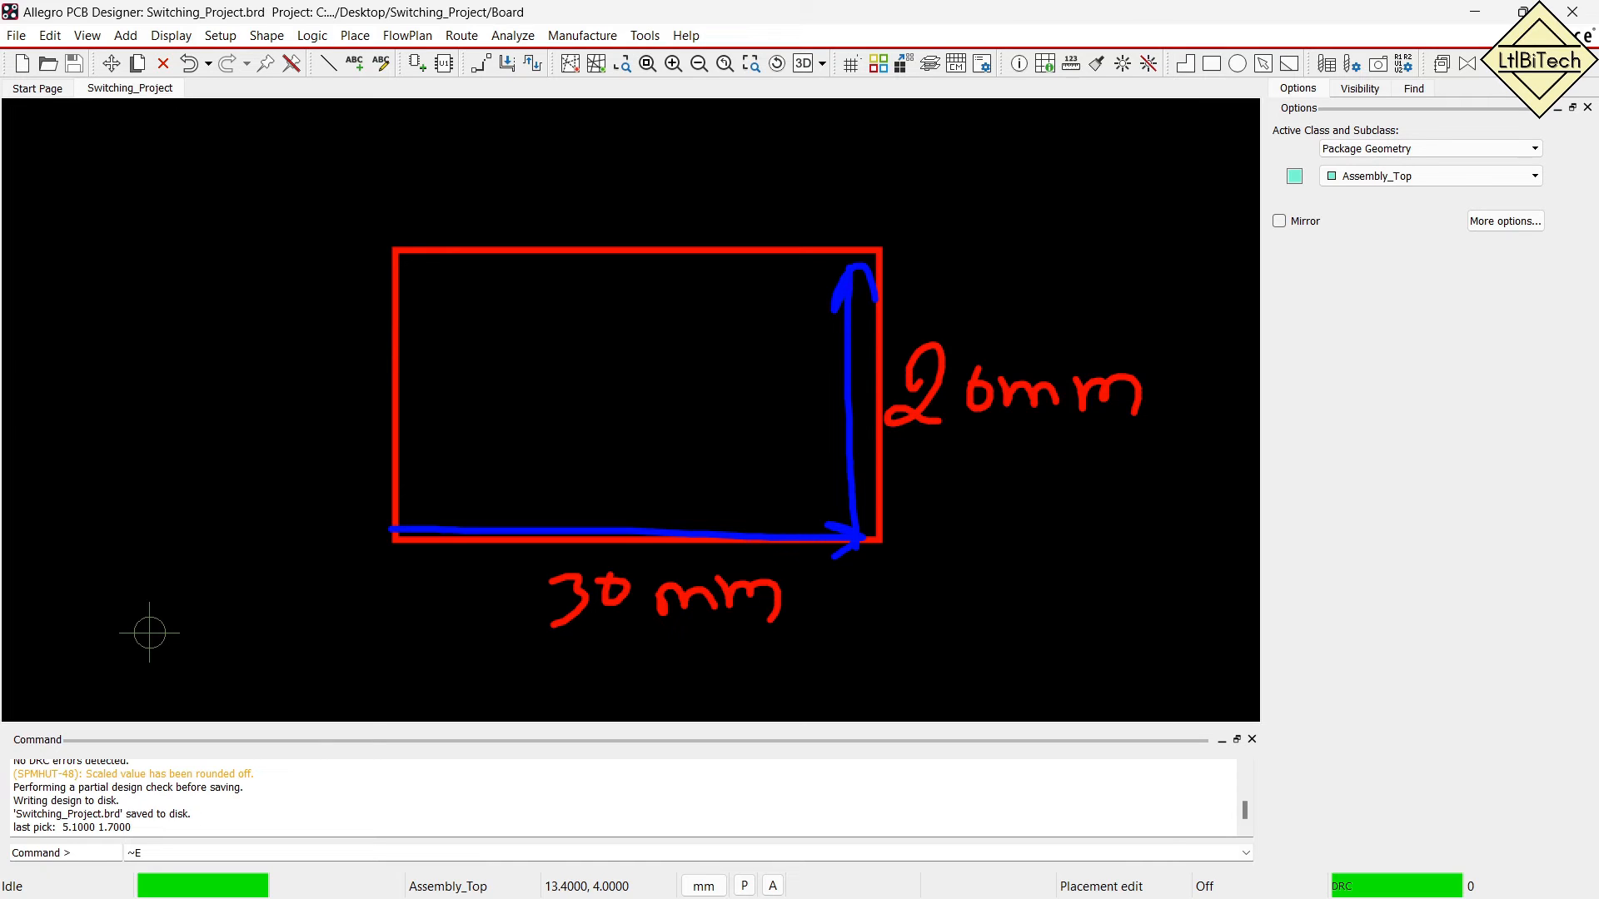
pyautogui.moveTo(169, 281)
pyautogui.mouseDown()
pyautogui.moveTo(137, 49)
pyautogui.moveTo(102, 29)
pyautogui.moveTo(156, 58)
pyautogui.mouseUp()
pyautogui.press('Escape')
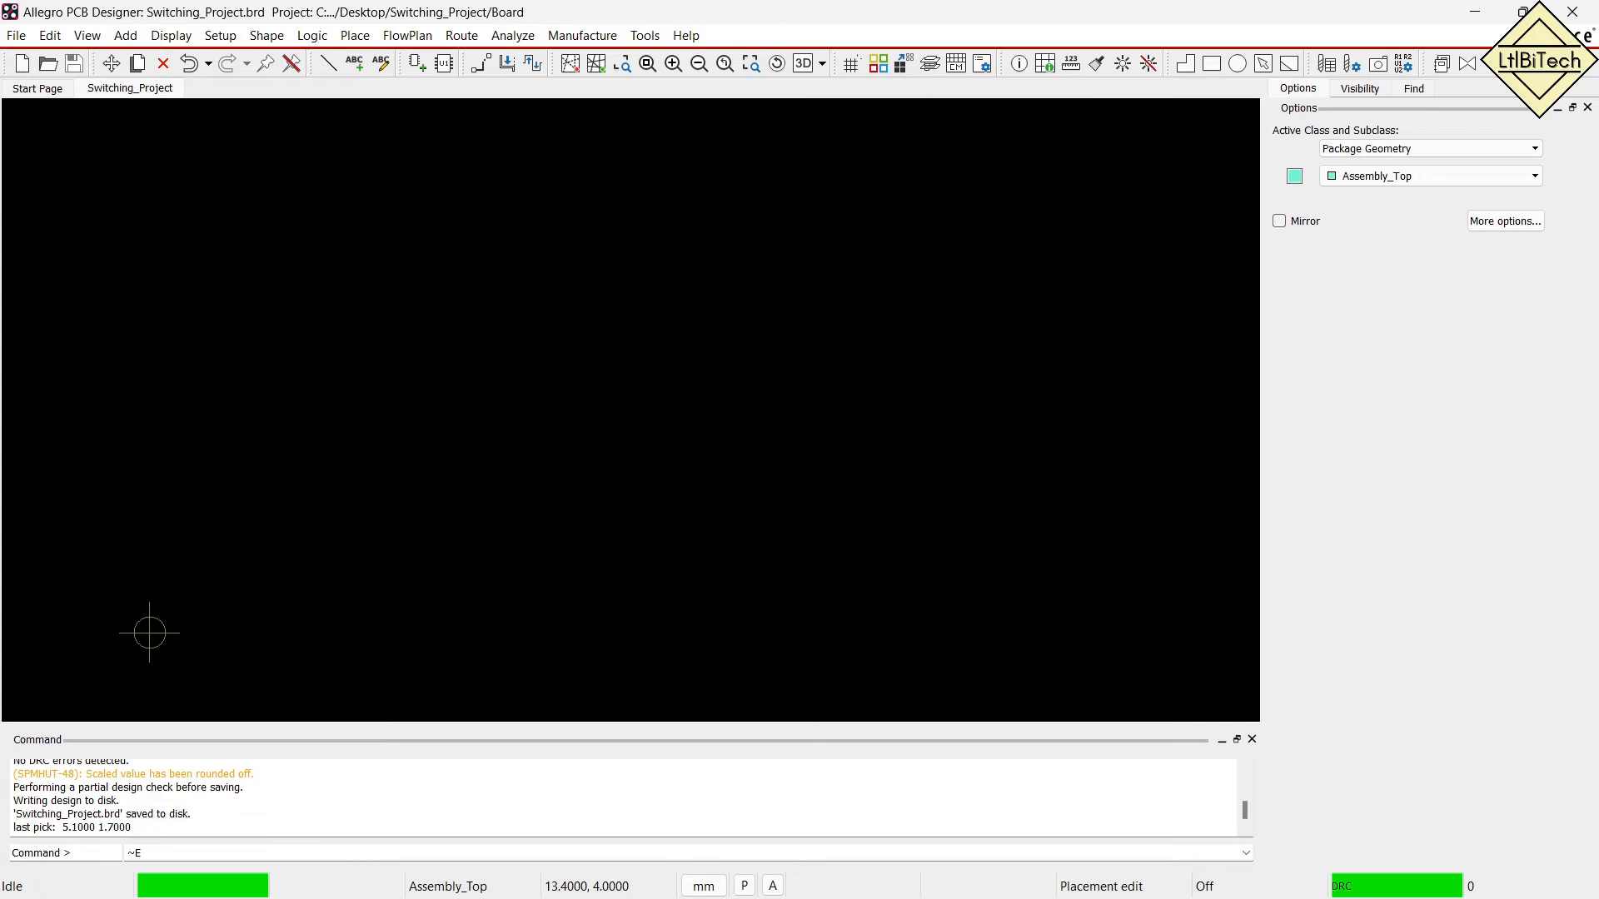
# Start the Add Line command on class Board Geometry with subclass Outline.
pyautogui.click(125, 35)
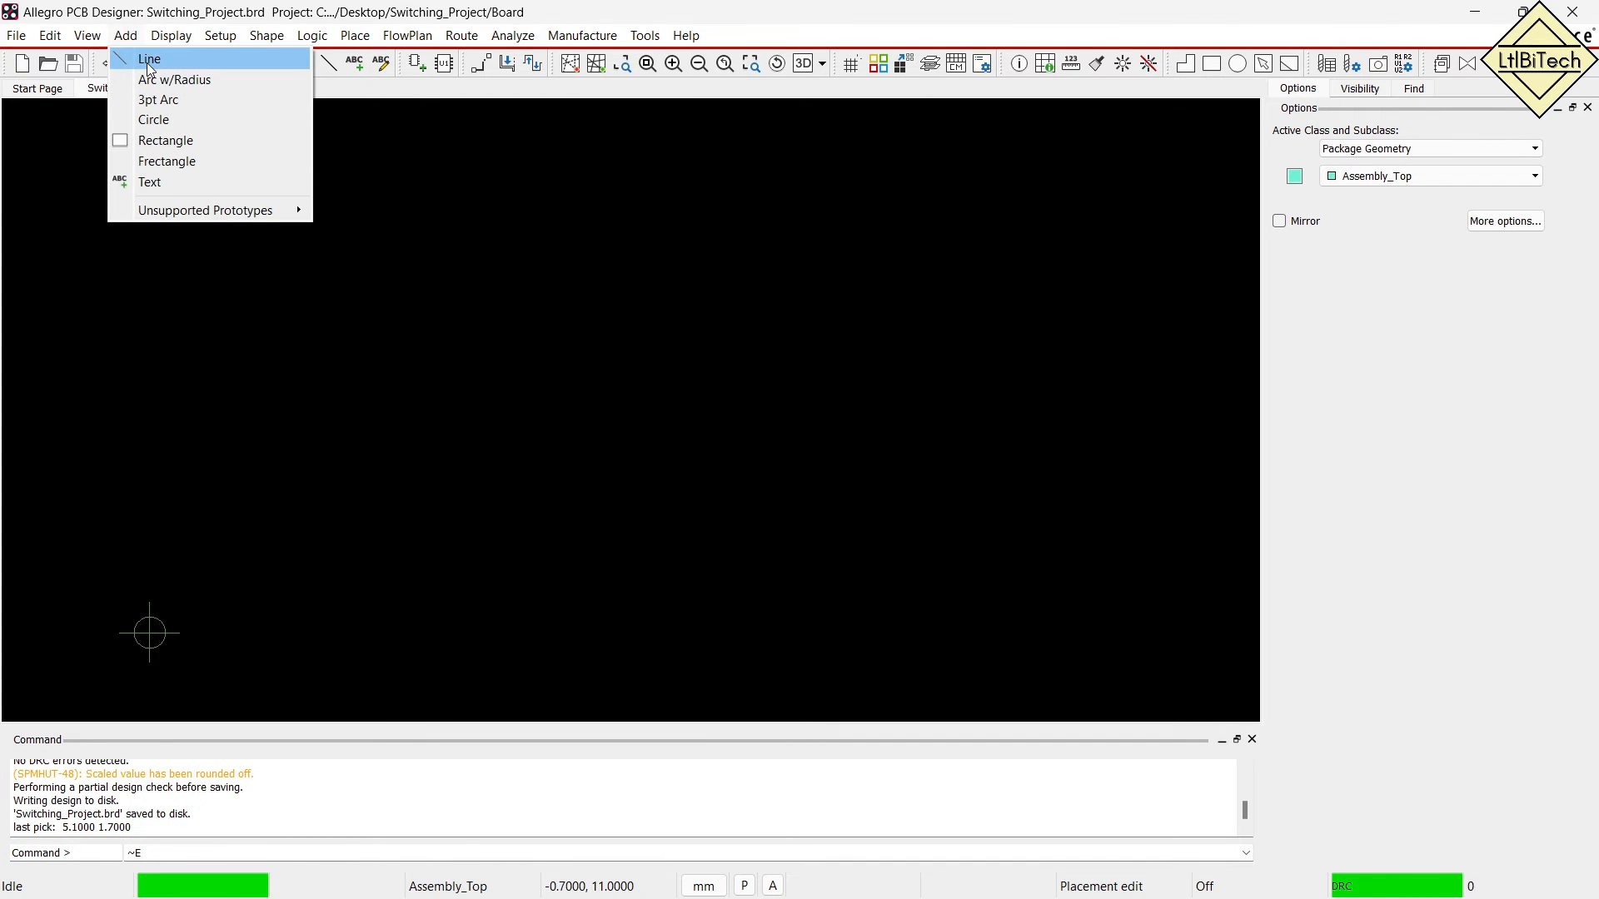
pyautogui.click(148, 60)
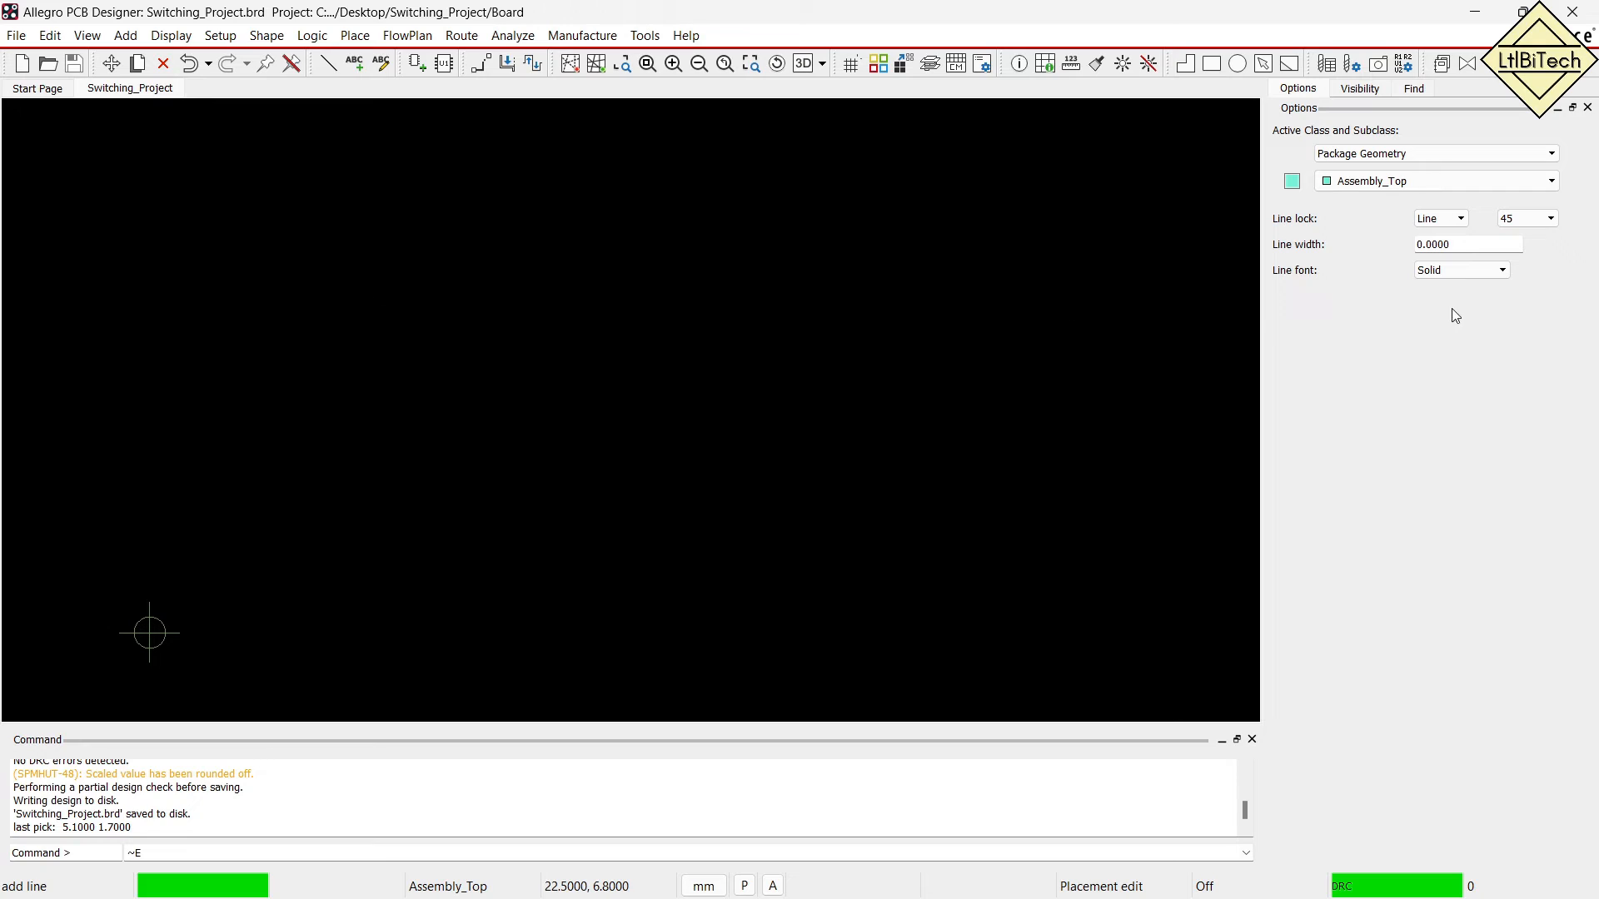
pyautogui.click(1212, 452)
pyautogui.click(1522, 154)
pyautogui.click(1378, 183)
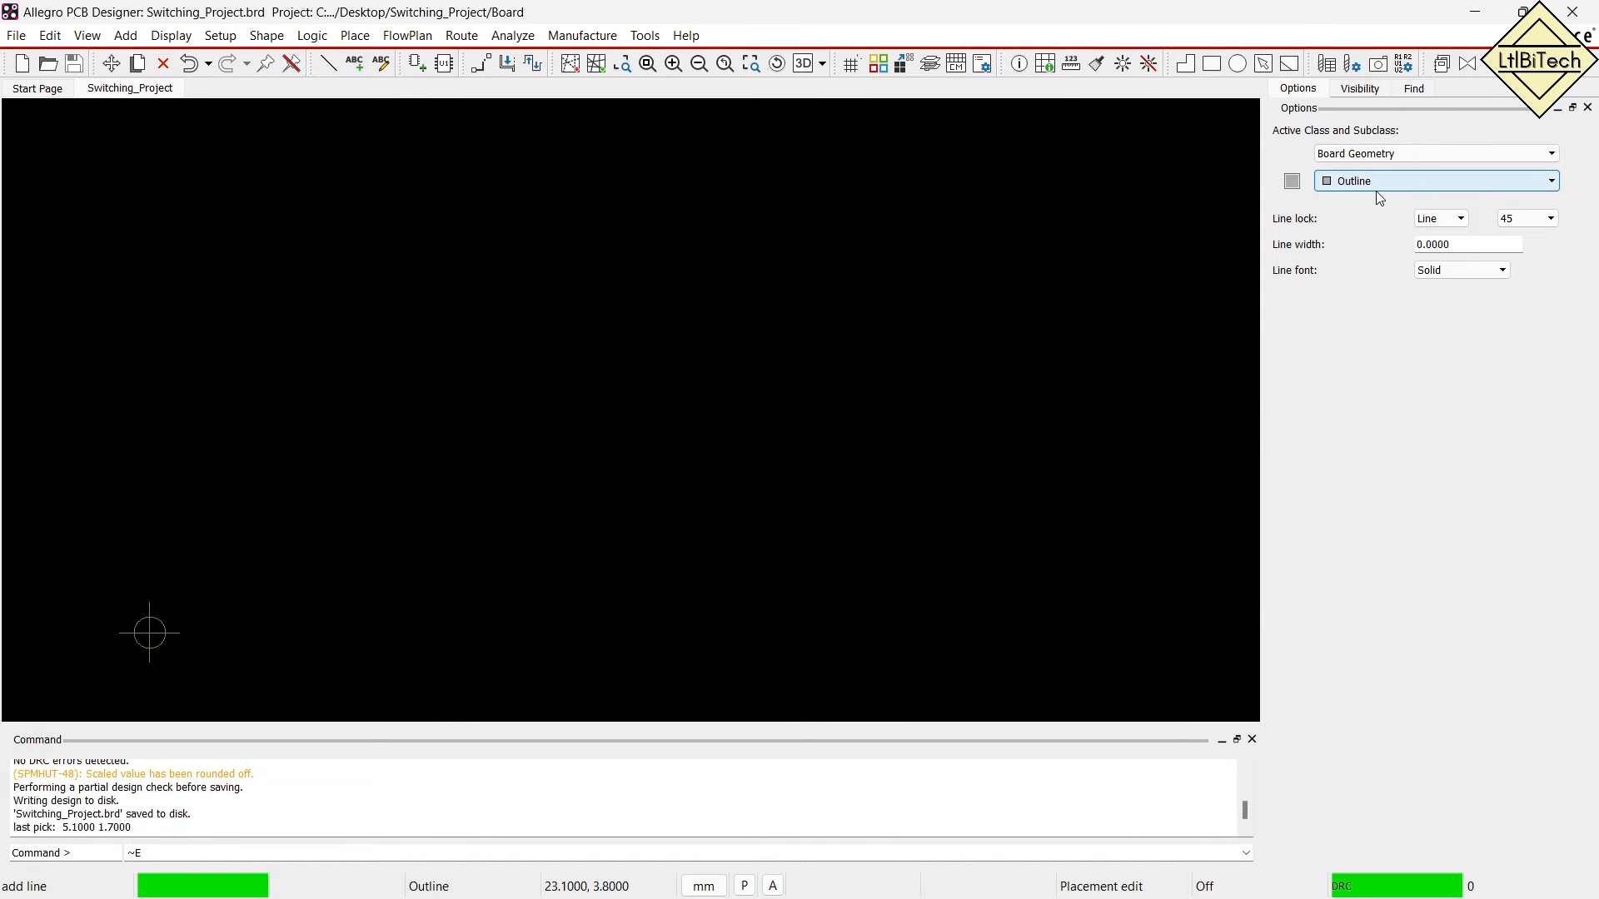
pyautogui.click(1374, 187)
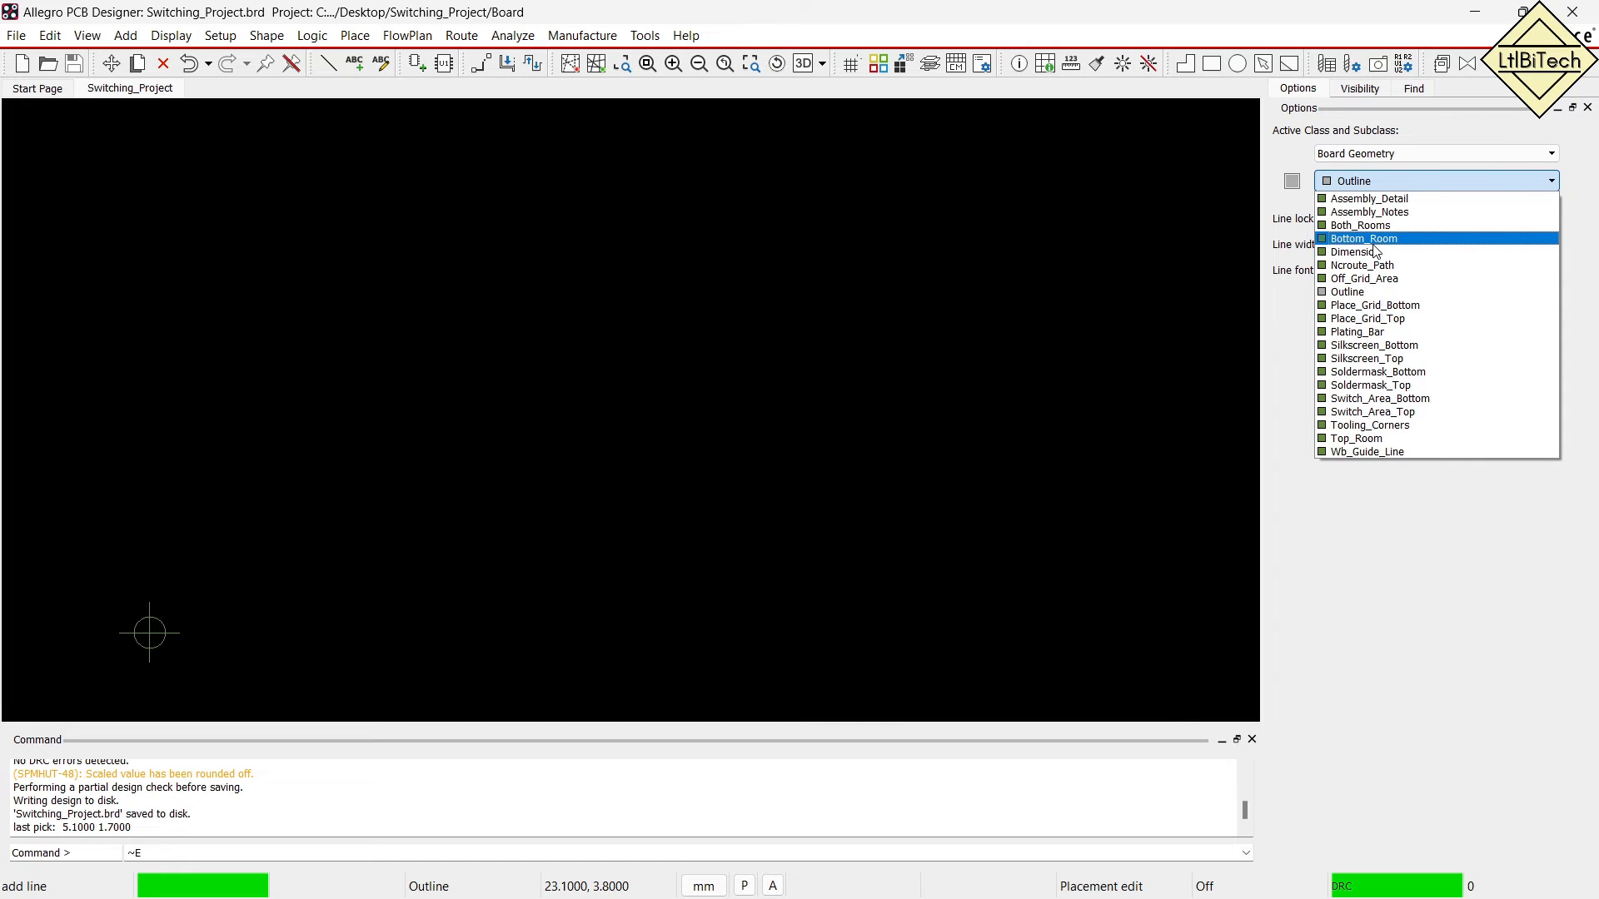
pyautogui.click(1380, 292)
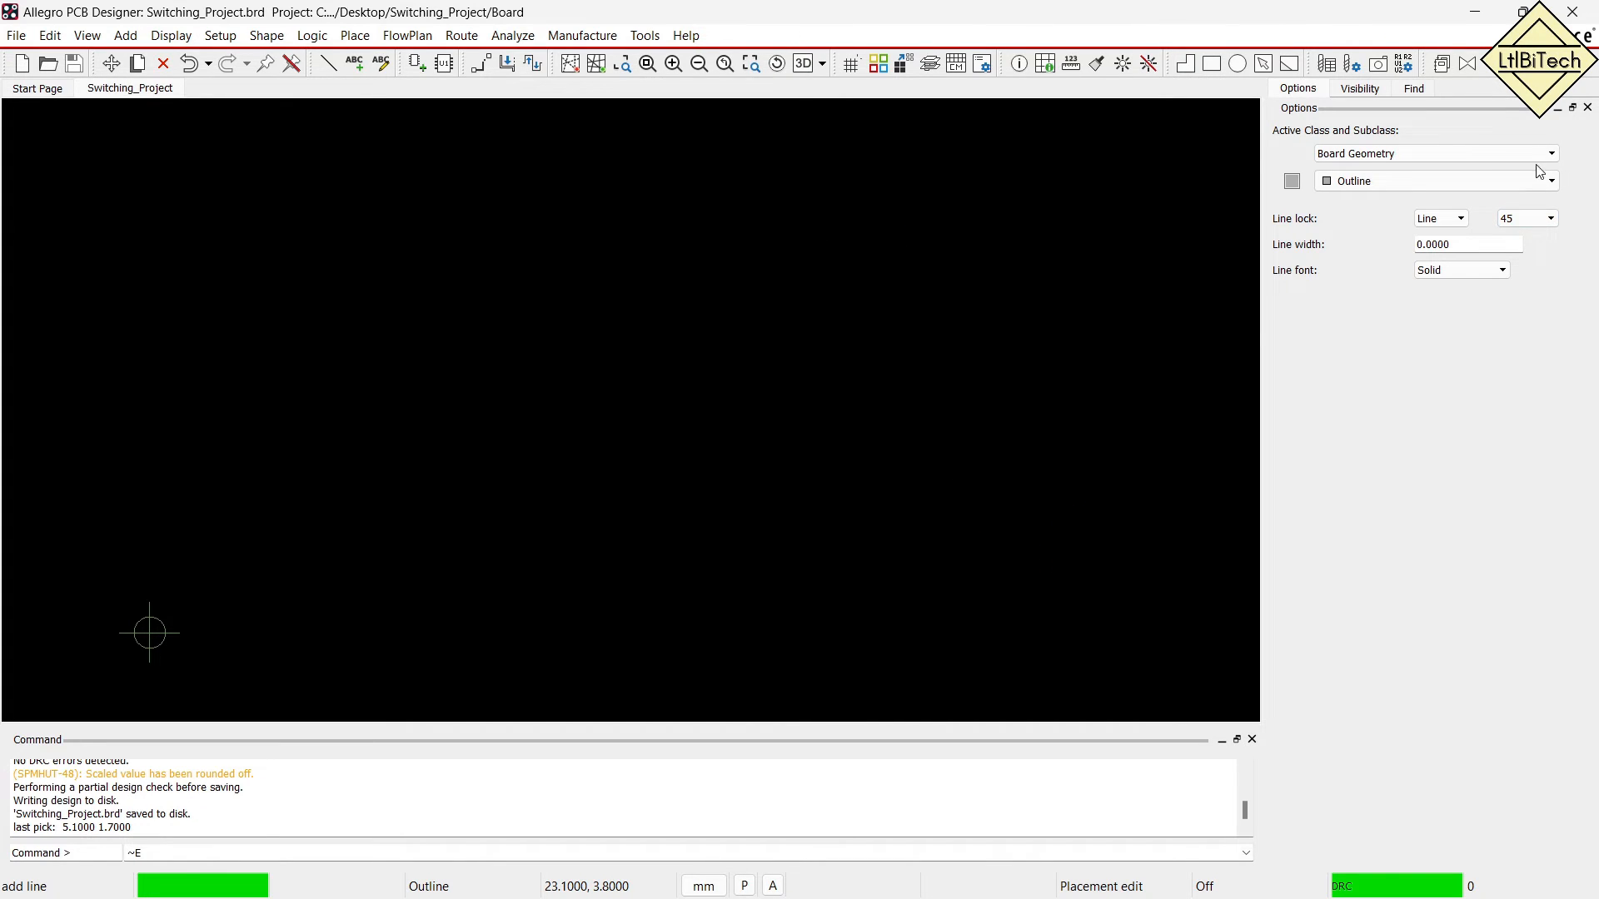
# Set the outline's line lock angle to 90 and line width to 0.1 mm, keeping the Solid line font.
pyautogui.click(1534, 221)
pyautogui.click(1532, 261)
pyautogui.doubleClick(1487, 244)
pyautogui.press('BackSpace')
pyautogui.write('1')
pyautogui.press('Tab')
pyautogui.click(1478, 275)
pyautogui.click(1476, 283)
pyautogui.click(1474, 276)
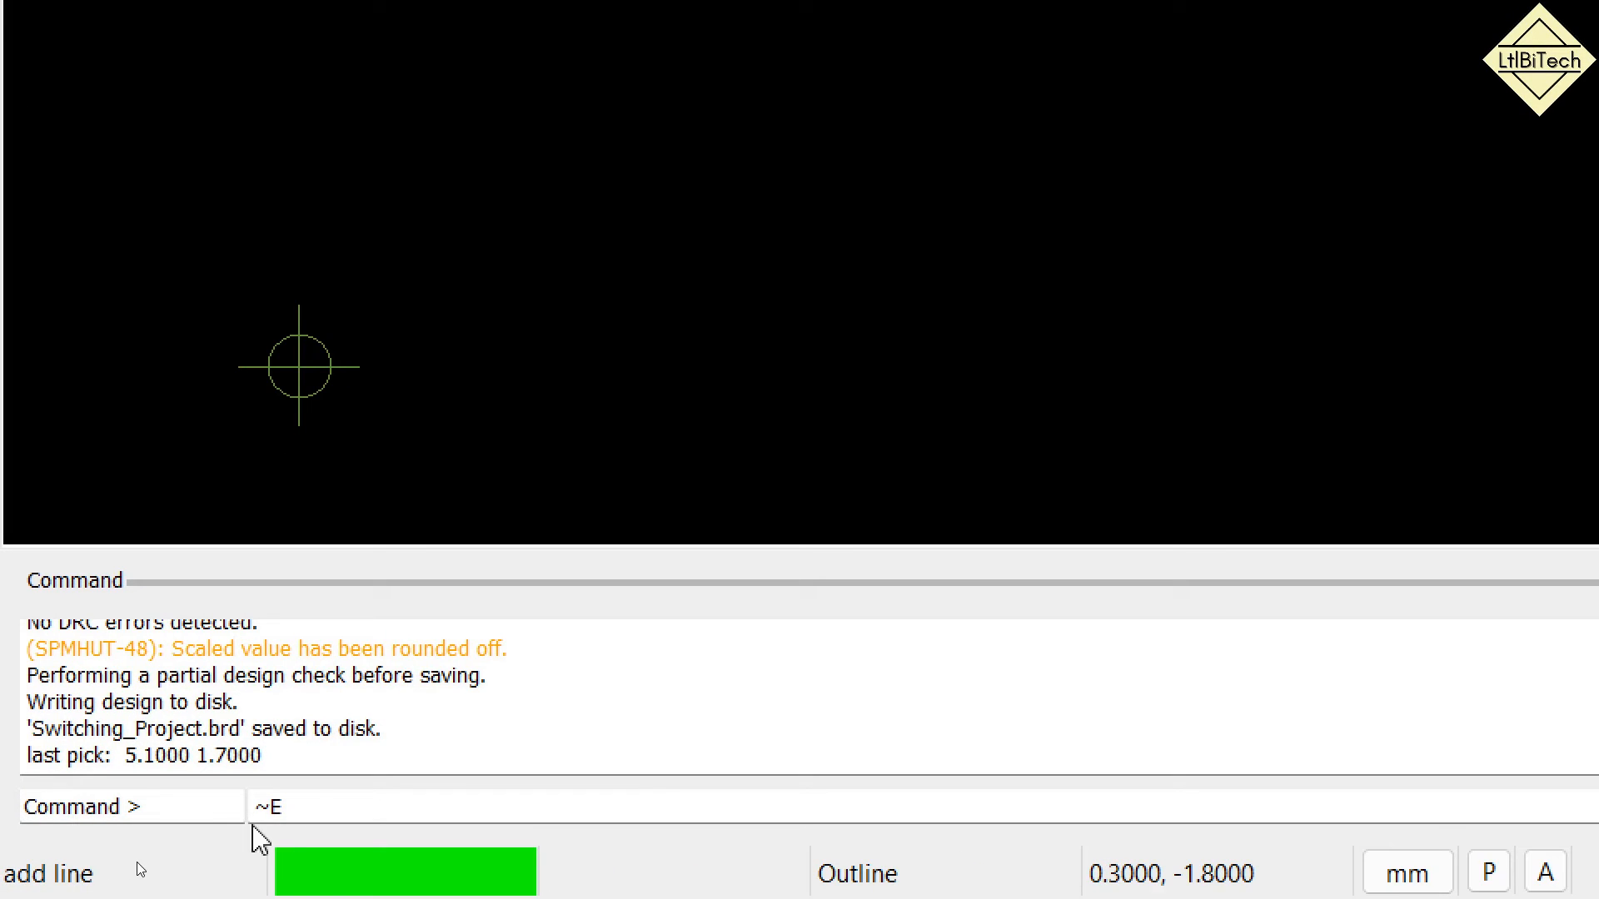
# Enter the absolute pick command "x 0 0" for the outline's start point, without executing it.
pyautogui.press('BackSpace')
pyautogui.press('BackSpace')
pyautogui.write('x 0 0')
pyautogui.hotkey('ctrl', '2')
pyautogui.moveTo(669, 375)
pyautogui.mouseDown()
pyautogui.moveTo(676, 434)
pyautogui.moveTo(760, 408)
pyautogui.mouseUp()
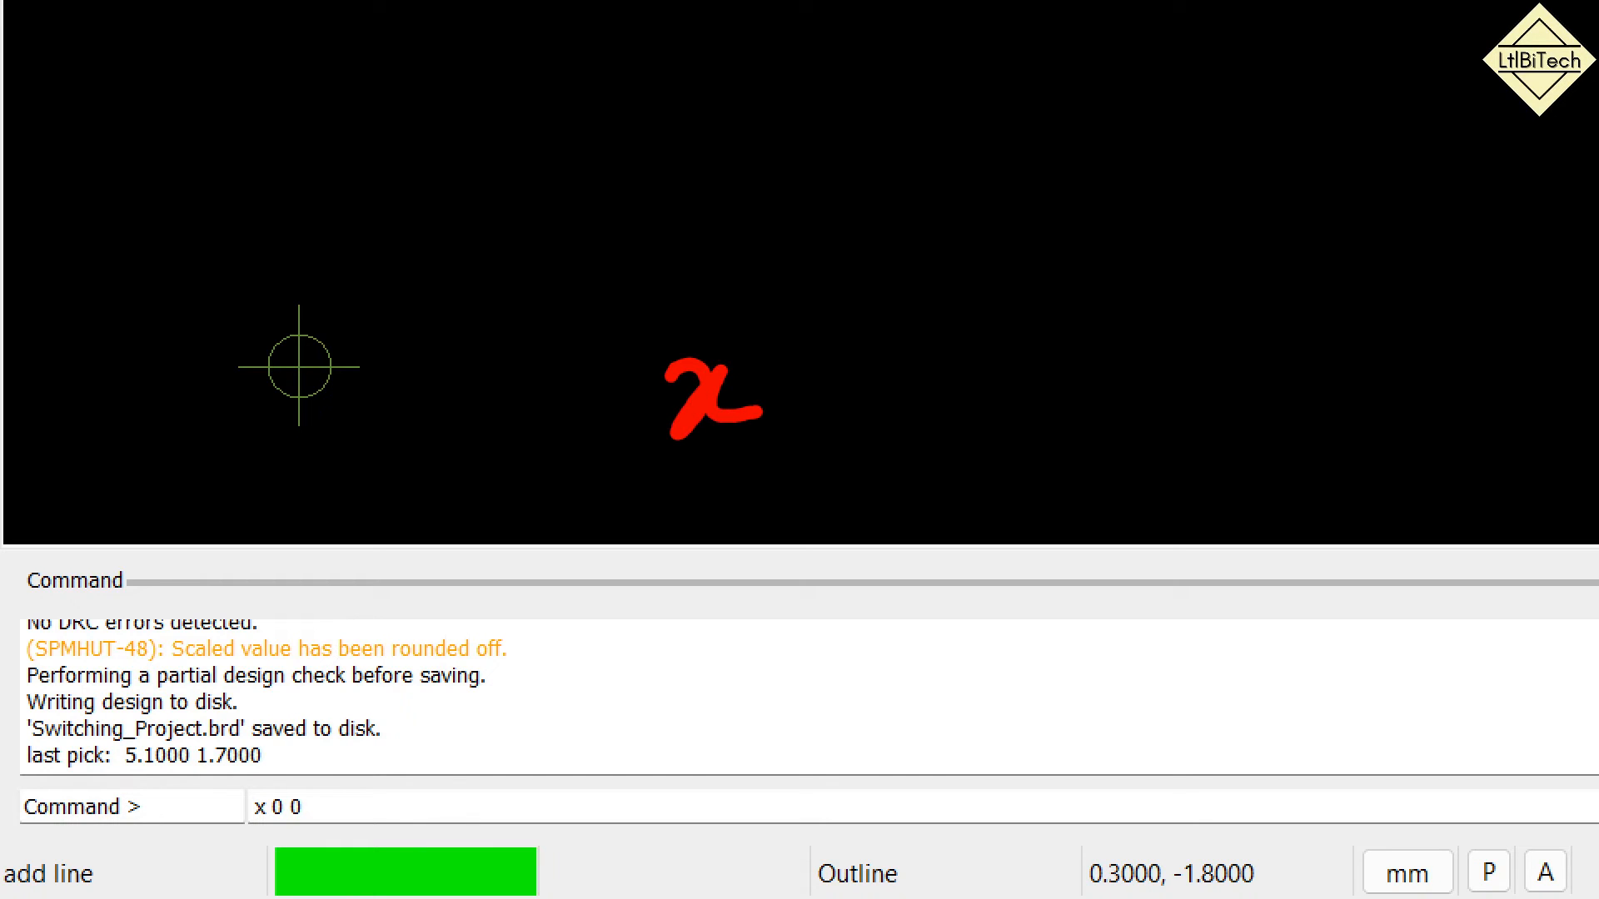
pyautogui.moveTo(845, 353)
pyautogui.mouseDown()
pyautogui.moveTo(866, 366)
pyautogui.moveTo(843, 353)
pyautogui.mouseUp()
pyautogui.moveTo(959, 350); pyautogui.dragTo(966, 353)
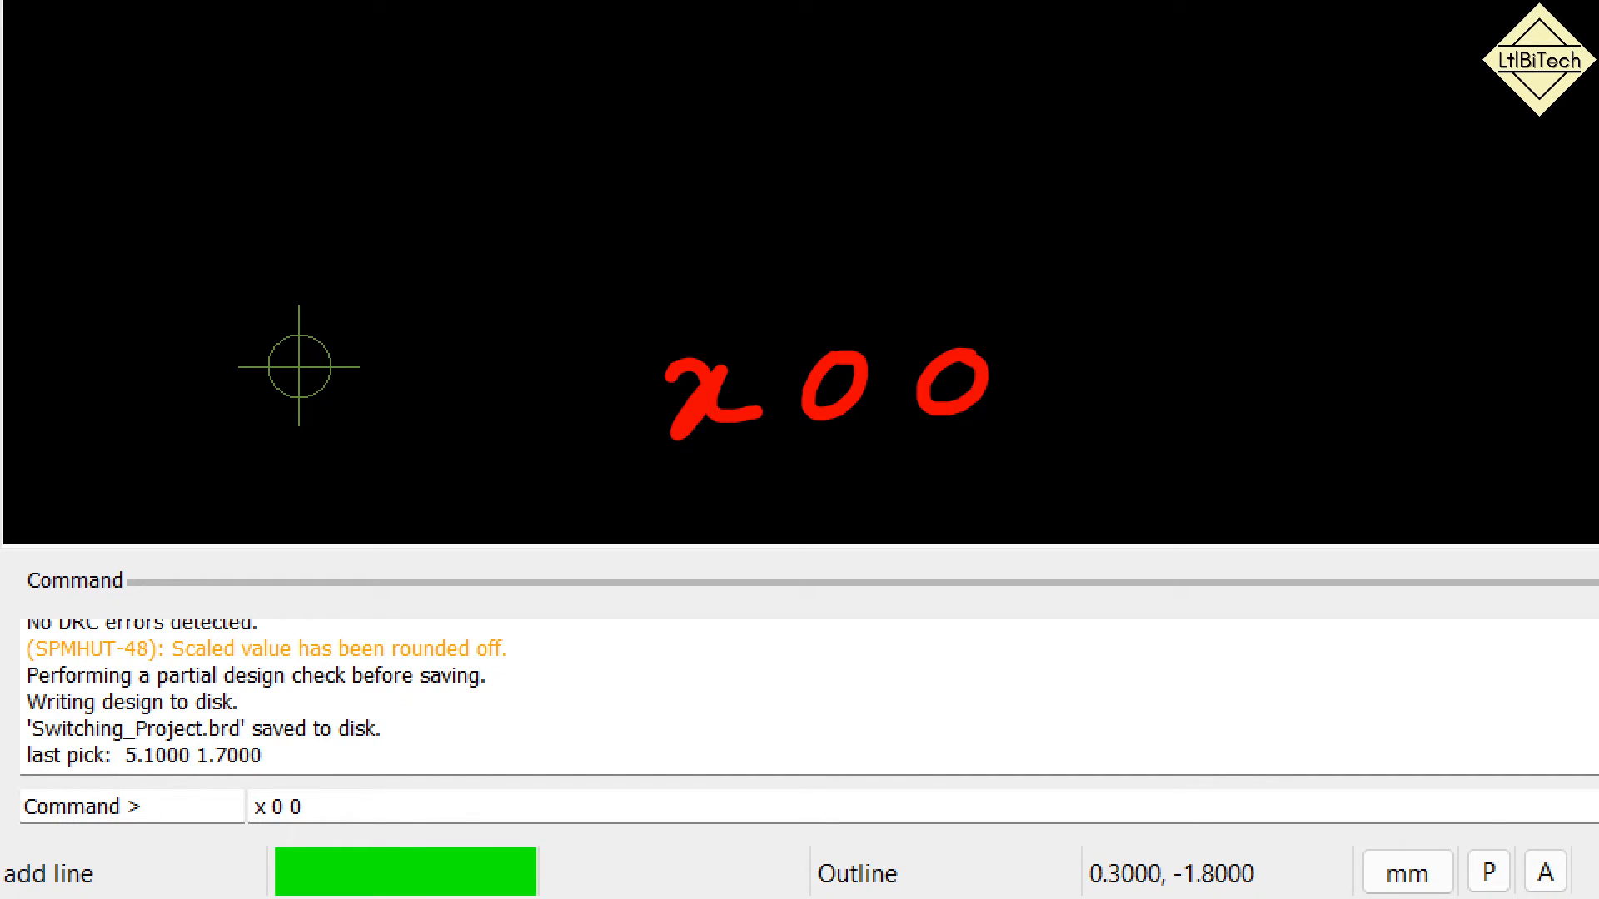
pyautogui.moveTo(707, 335)
pyautogui.mouseDown()
pyautogui.moveTo(709, 235)
pyautogui.moveTo(729, 263)
pyautogui.mouseUp()
pyautogui.moveTo(709, 68); pyautogui.dragTo(704, 190)
pyautogui.moveTo(629, 131); pyautogui.dragTo(793, 127)
pyautogui.moveTo(705, 104); pyautogui.dragTo(723, 106)
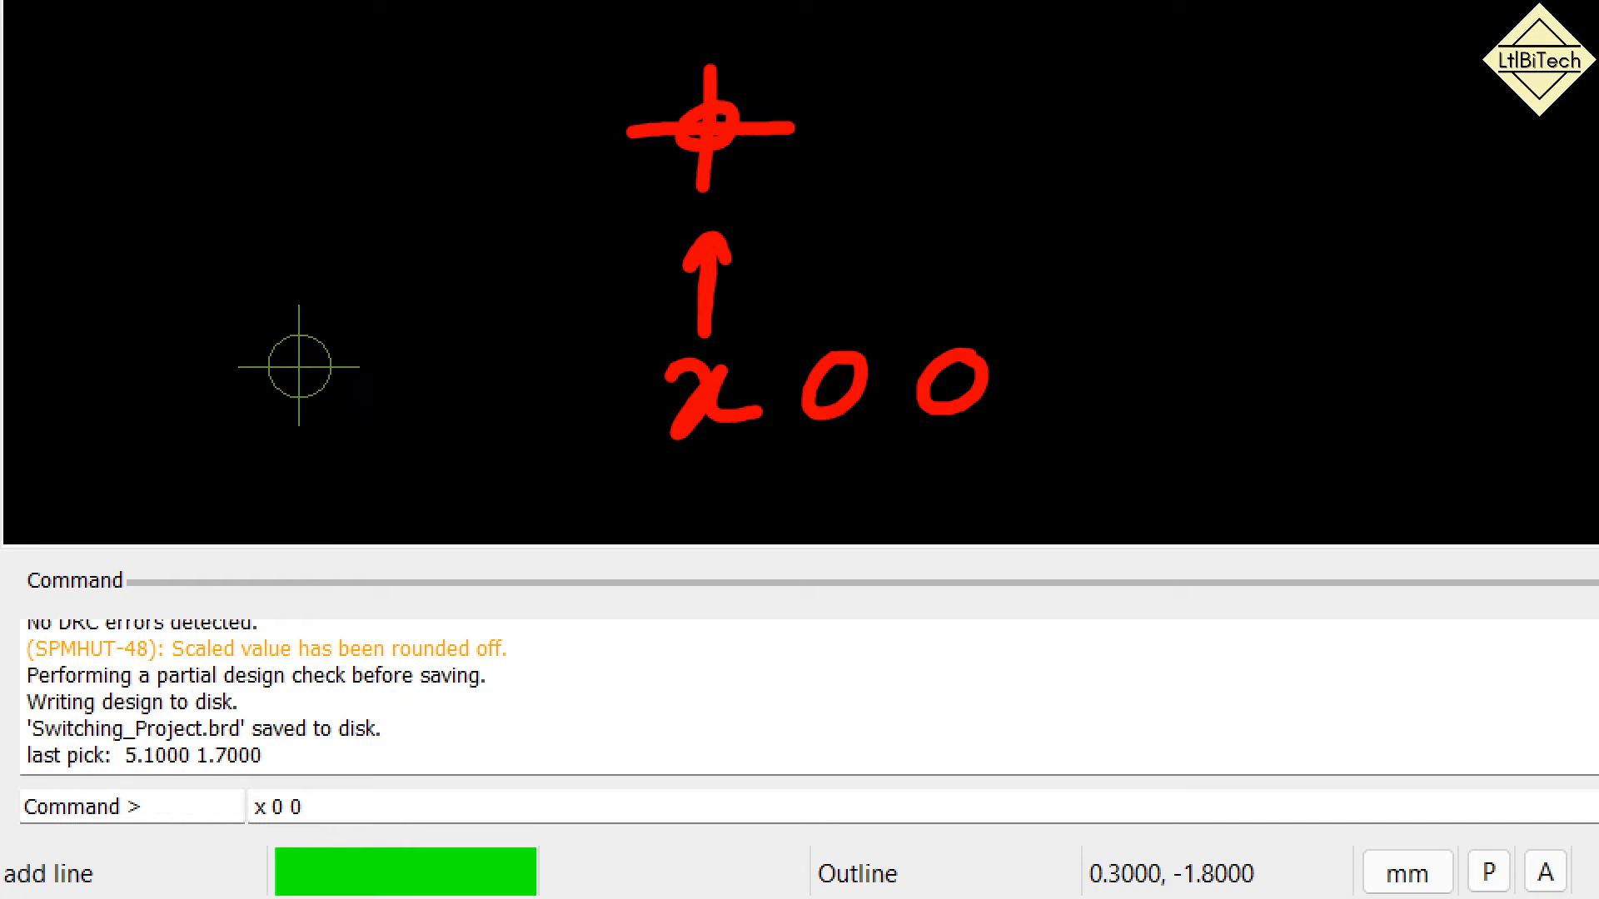
pyautogui.press('Escape')
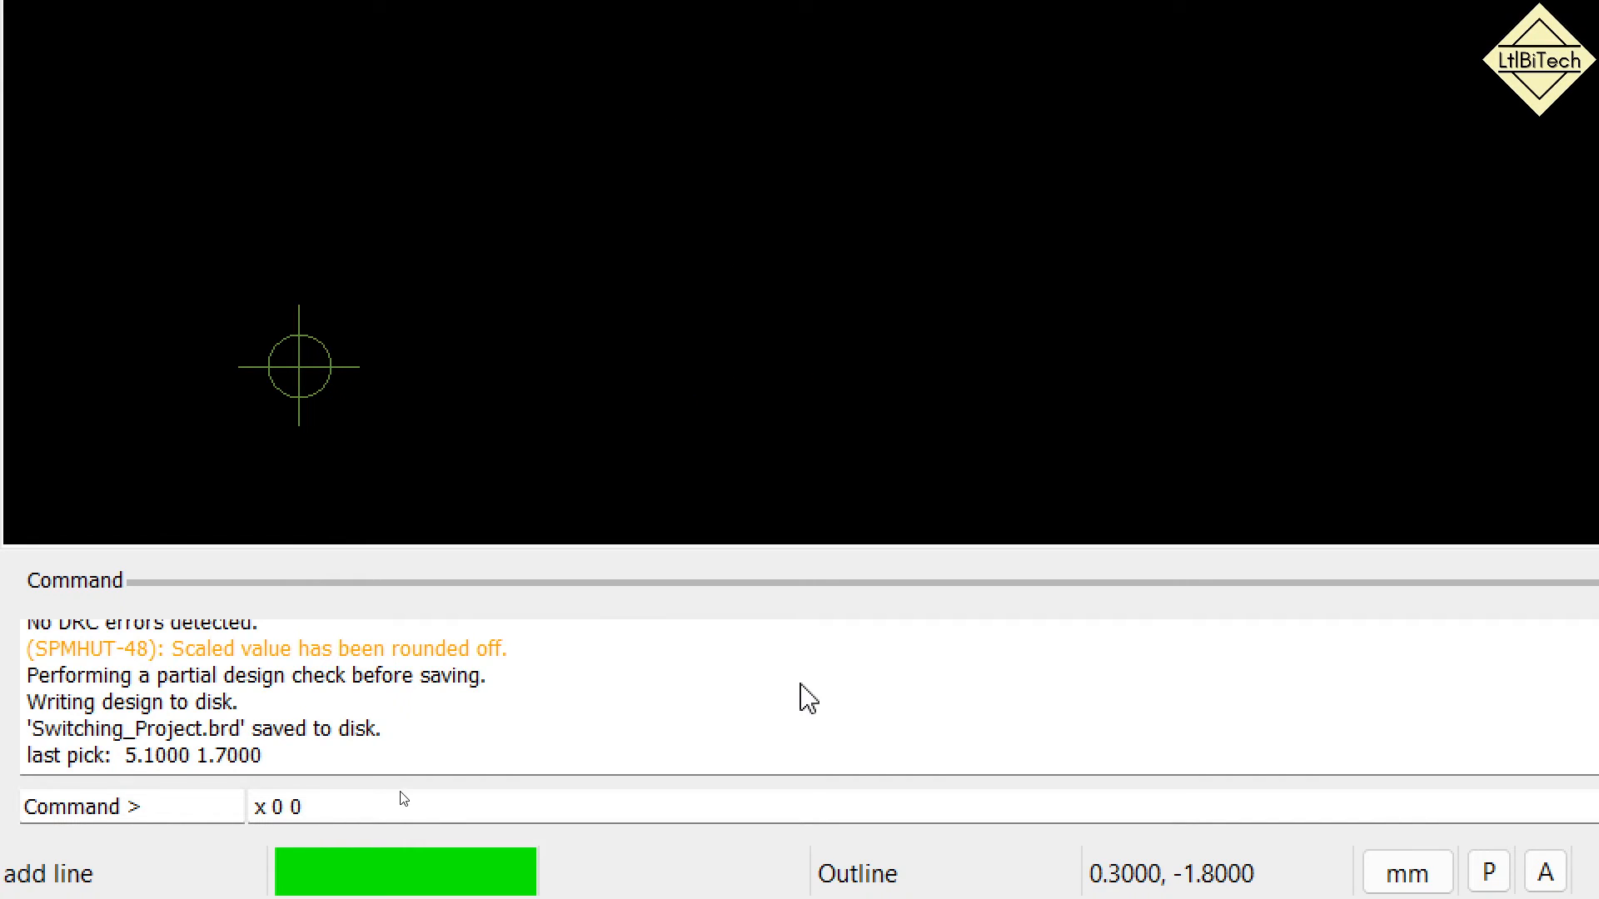
# Execute "x 0 0" to start the board outline at the drawing origin.
pyautogui.click(423, 798)
pyautogui.write('x 0 0')
pyautogui.press('Return')
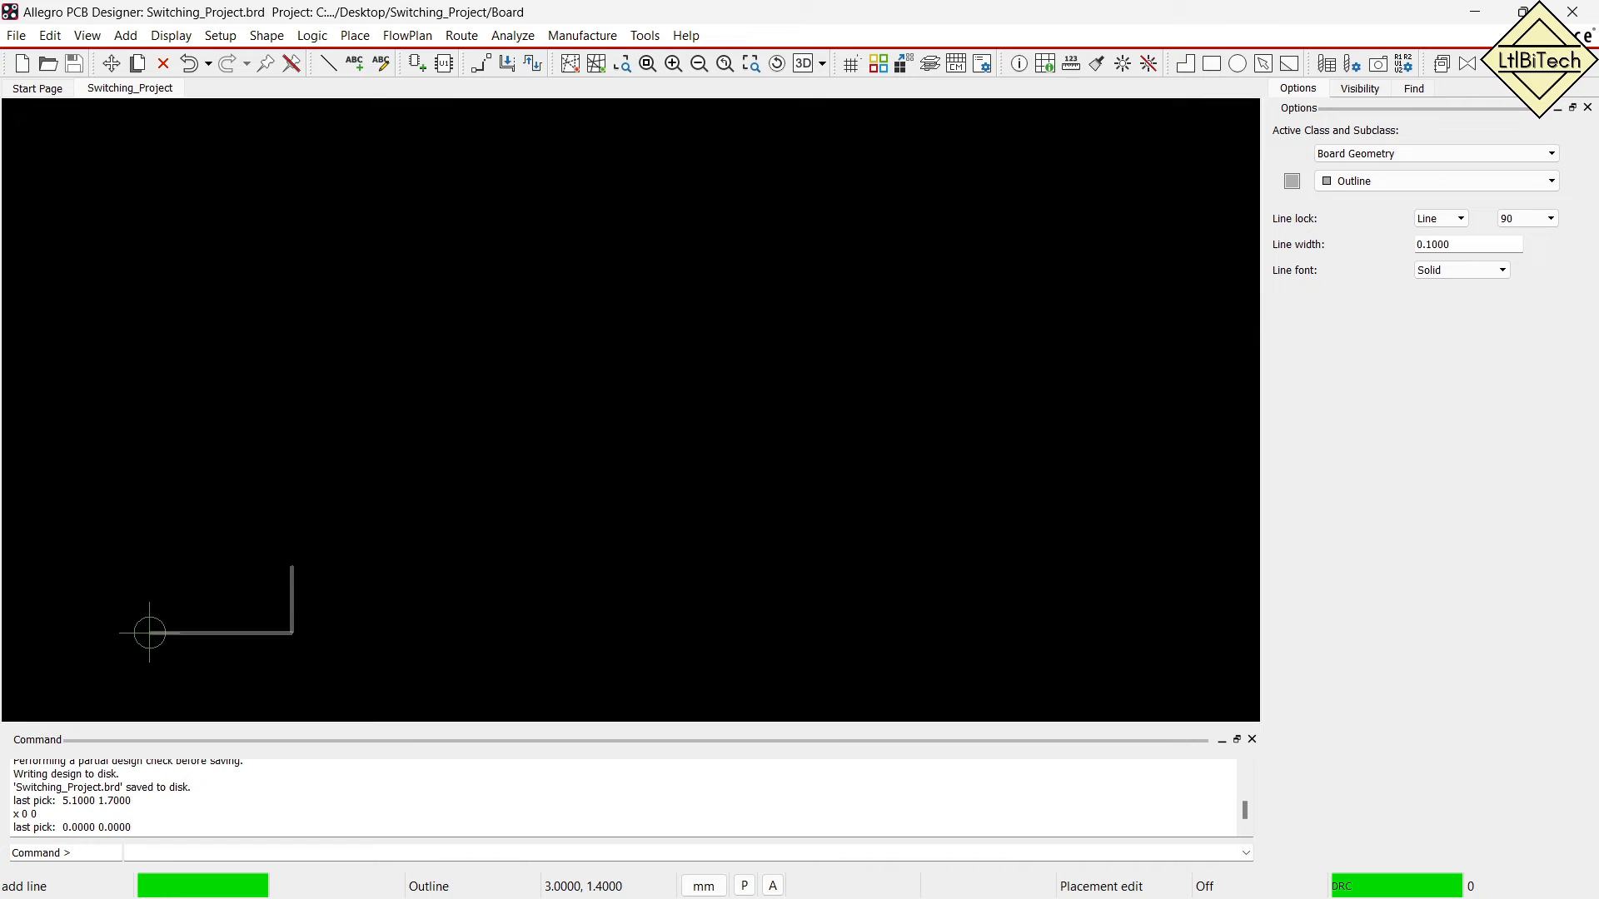
pyautogui.click(292, 566)
pyautogui.press('Return')
pyautogui.rightClick(291, 498)
pyautogui.click(363, 525)
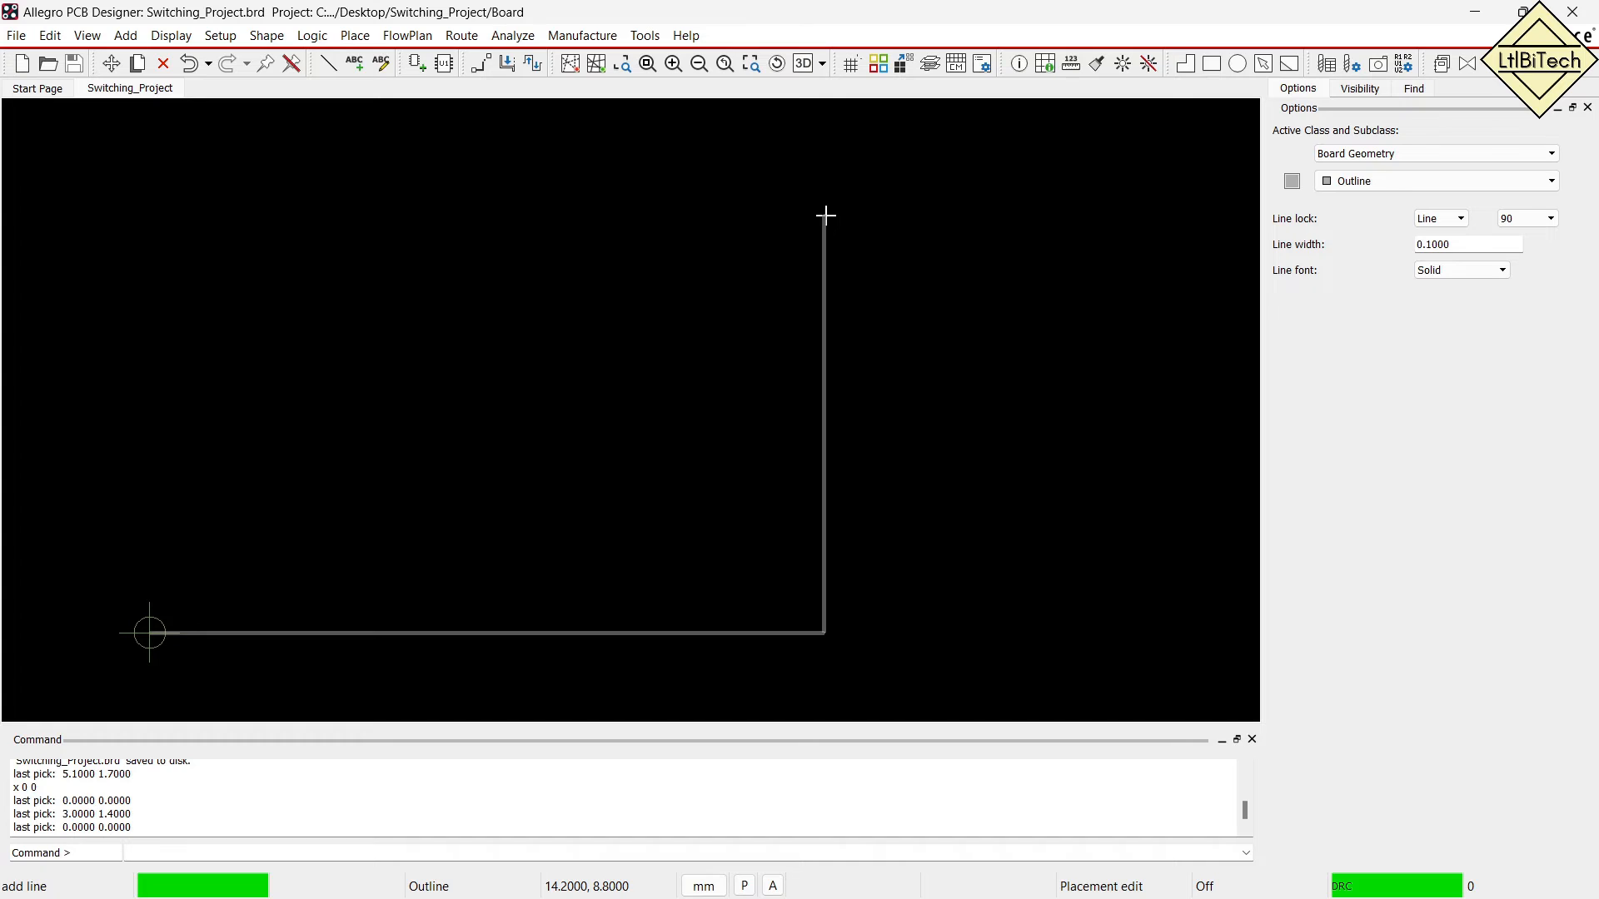
pyautogui.moveTo(205, 515); pyautogui.dragTo(201, 582)
pyautogui.moveTo(203, 502)
pyautogui.mouseDown()
pyautogui.moveTo(198, 483)
pyautogui.moveTo(184, 493)
pyautogui.mouseUp()
pyautogui.hotkey('ctrl', 'z')
pyautogui.hotkey('ctrl', 'z')
pyautogui.moveTo(241, 511)
pyautogui.mouseDown()
pyautogui.moveTo(223, 591)
pyautogui.moveTo(272, 526)
pyautogui.moveTo(296, 566)
pyautogui.moveTo(323, 551)
pyautogui.mouseUp()
pyautogui.moveTo(240, 480)
pyautogui.mouseDown()
pyautogui.moveTo(238, 500)
pyautogui.moveTo(250, 483)
pyautogui.mouseUp()
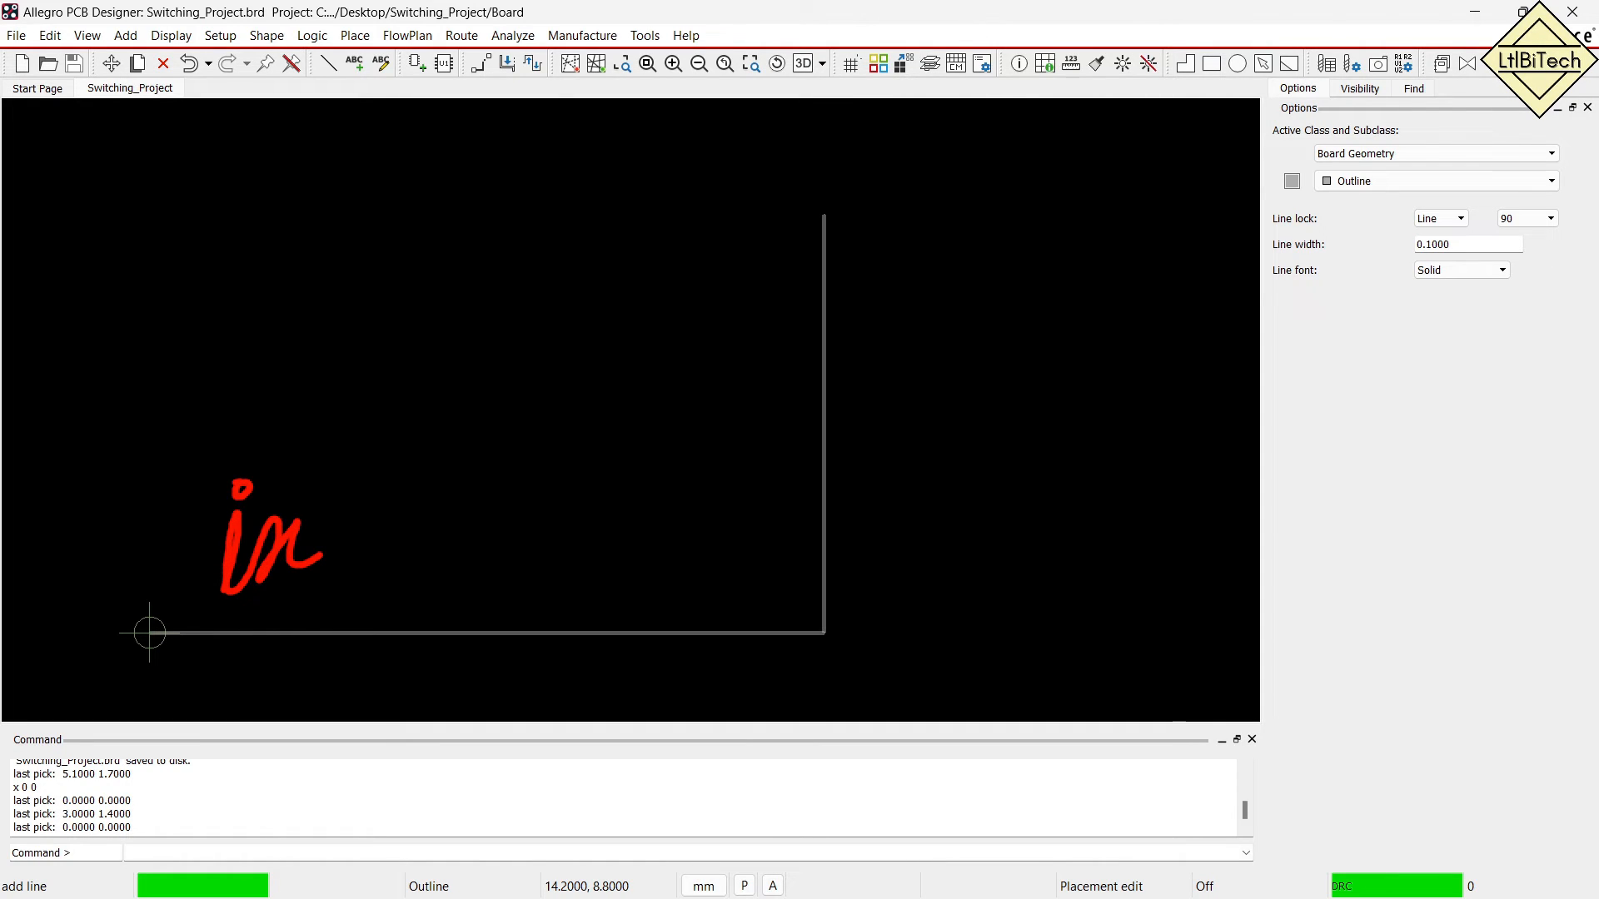
pyautogui.moveTo(387, 492)
pyautogui.mouseDown()
pyautogui.moveTo(421, 537)
pyautogui.moveTo(383, 562)
pyautogui.mouseUp()
pyautogui.moveTo(466, 497)
pyautogui.mouseDown()
pyautogui.moveTo(446, 541)
pyautogui.moveTo(468, 496)
pyautogui.moveTo(599, 492)
pyautogui.moveTo(603, 546)
pyautogui.mouseUp()
pyautogui.moveTo(640, 492)
pyautogui.mouseDown()
pyautogui.moveTo(663, 504)
pyautogui.moveTo(626, 496)
pyautogui.mouseUp()
pyautogui.moveTo(281, 333)
pyautogui.mouseDown()
pyautogui.moveTo(278, 445)
pyautogui.moveTo(299, 426)
pyautogui.mouseUp()
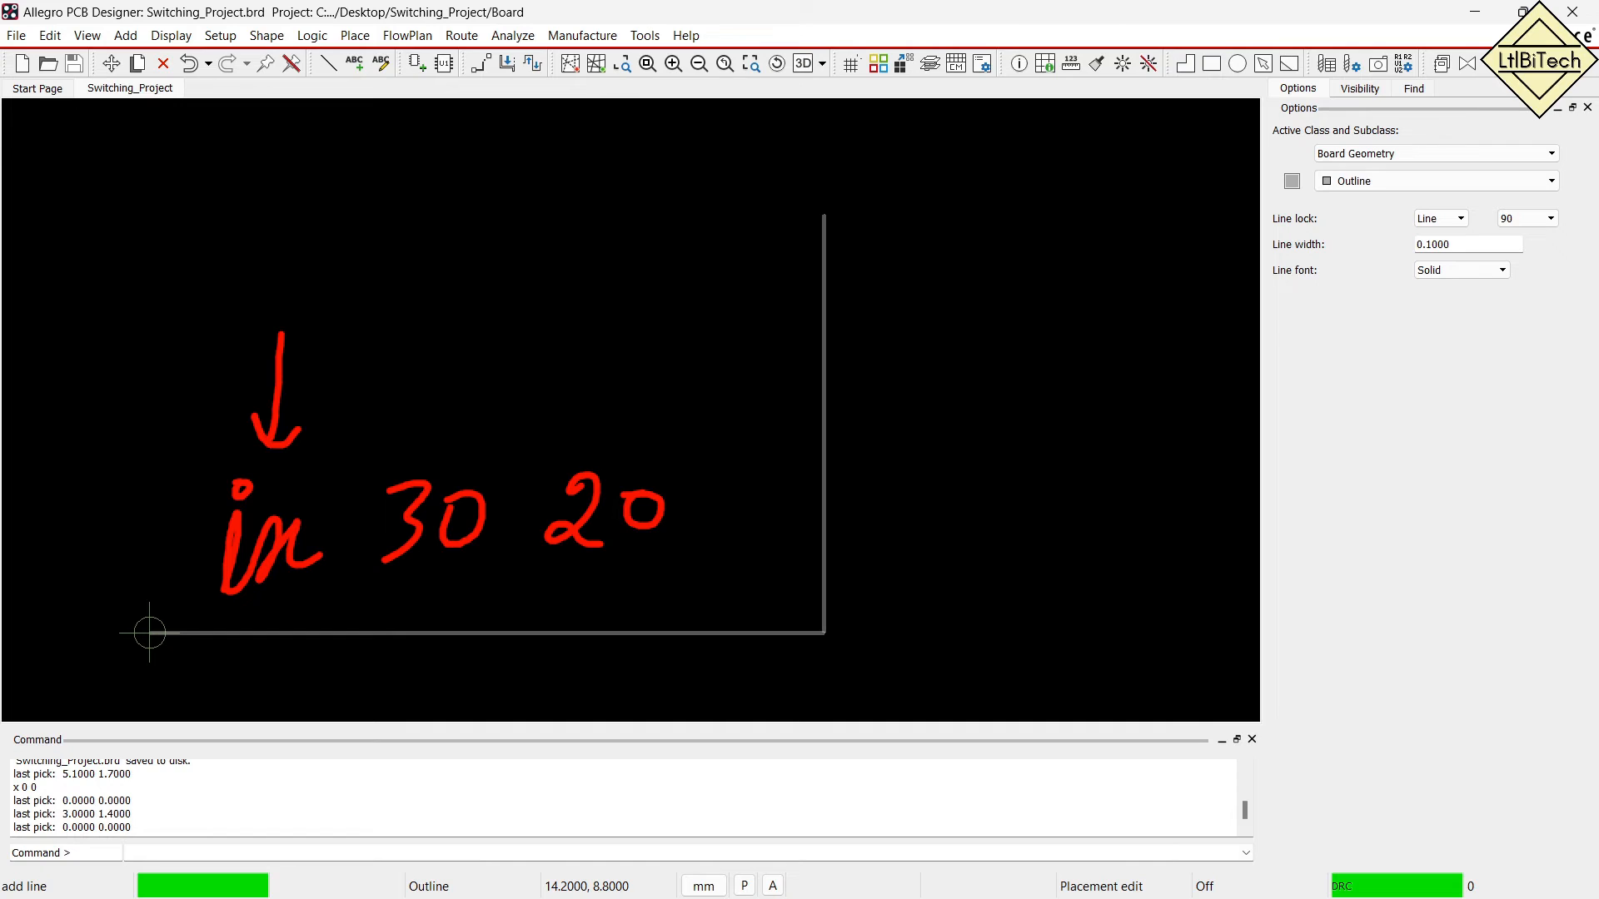
pyautogui.moveTo(236, 200)
pyautogui.mouseDown()
pyautogui.moveTo(252, 283)
pyautogui.moveTo(315, 272)
pyautogui.mouseUp()
pyautogui.moveTo(335, 196); pyautogui.dragTo(334, 275)
pyautogui.moveTo(326, 235); pyautogui.dragTo(354, 222)
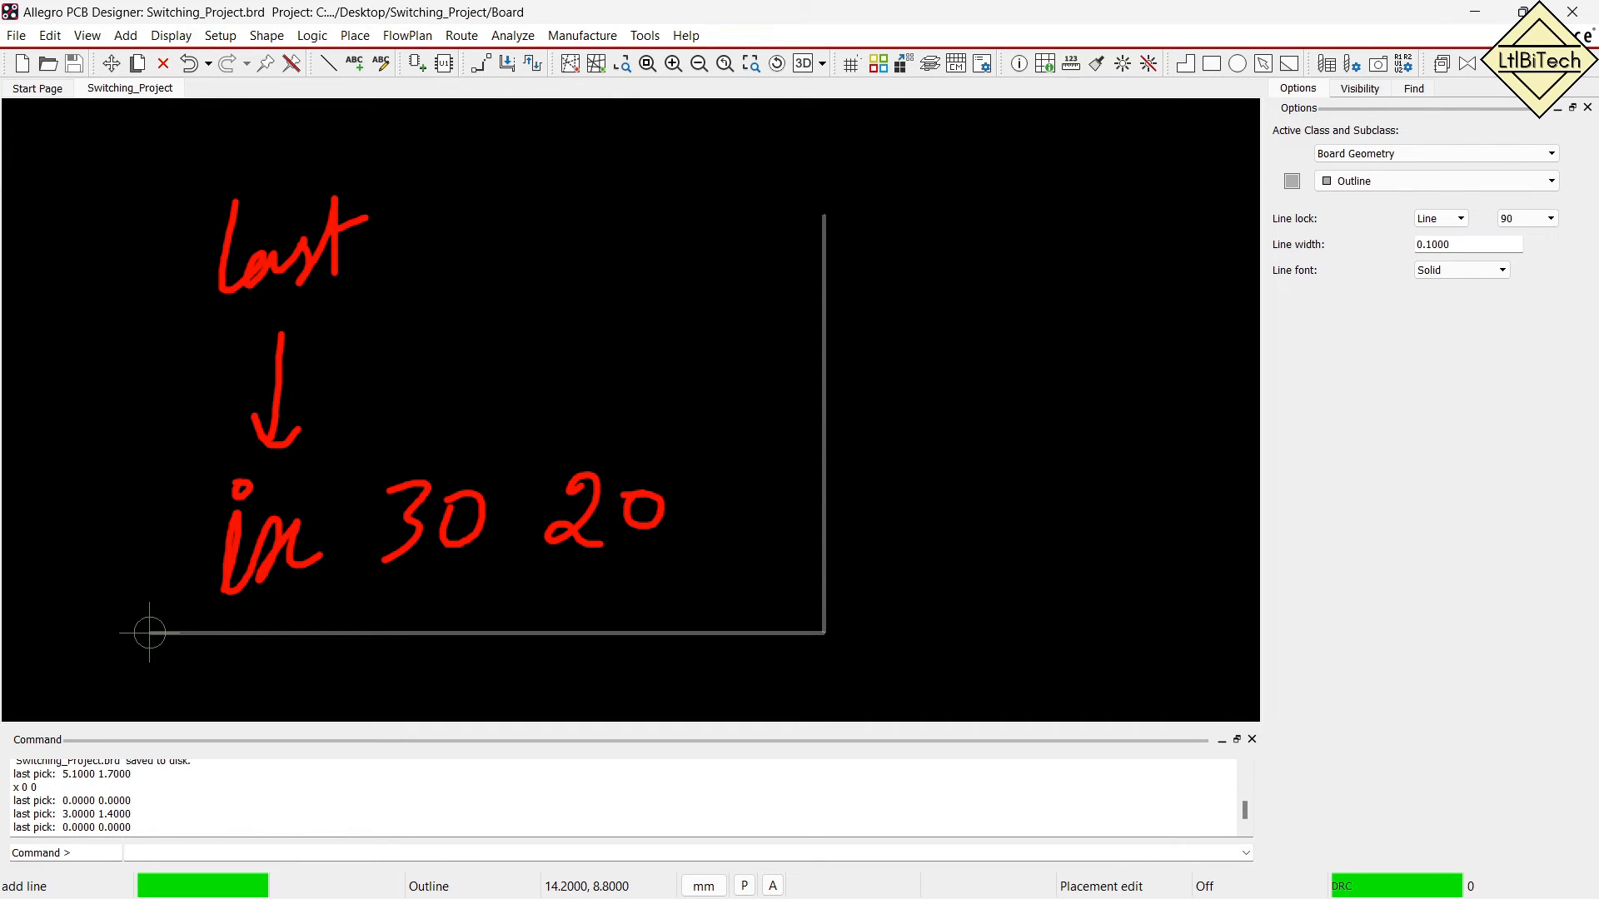
pyautogui.moveTo(409, 593)
pyautogui.mouseDown()
pyautogui.moveTo(406, 652)
pyautogui.moveTo(477, 618)
pyautogui.mouseUp()
pyautogui.moveTo(590, 574)
pyautogui.mouseDown()
pyautogui.moveTo(640, 664)
pyautogui.moveTo(661, 642)
pyautogui.mouseUp()
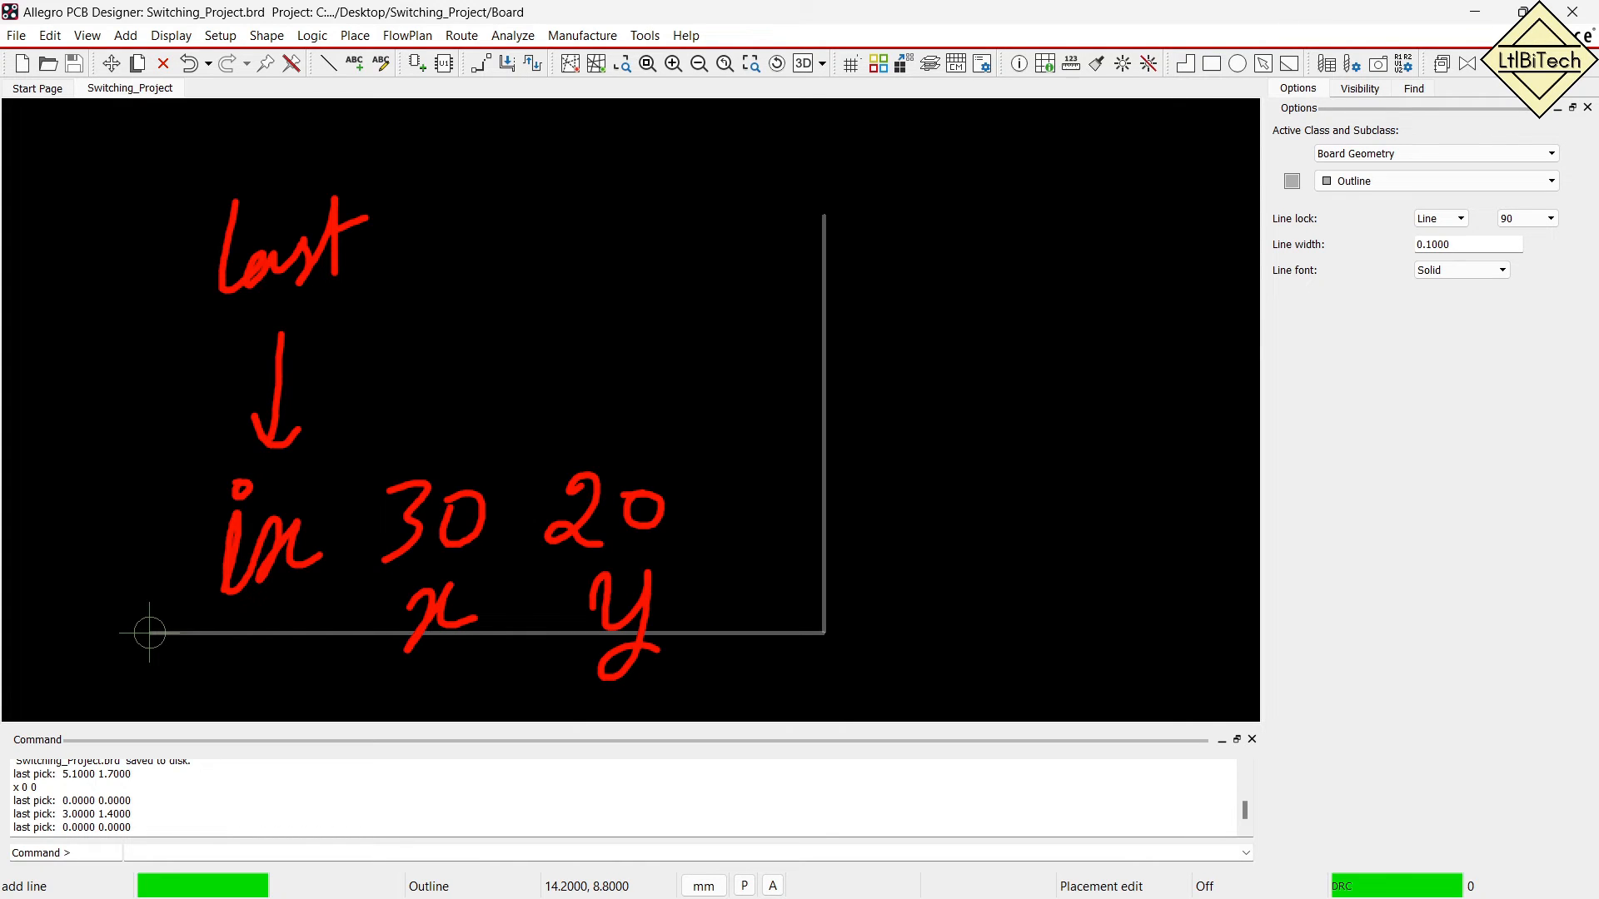
pyautogui.moveTo(167, 612); pyautogui.dragTo(147, 651)
pyautogui.moveTo(139, 626)
pyautogui.mouseDown()
pyautogui.moveTo(173, 663)
pyautogui.moveTo(350, 637)
pyautogui.moveTo(812, 635)
pyautogui.mouseUp()
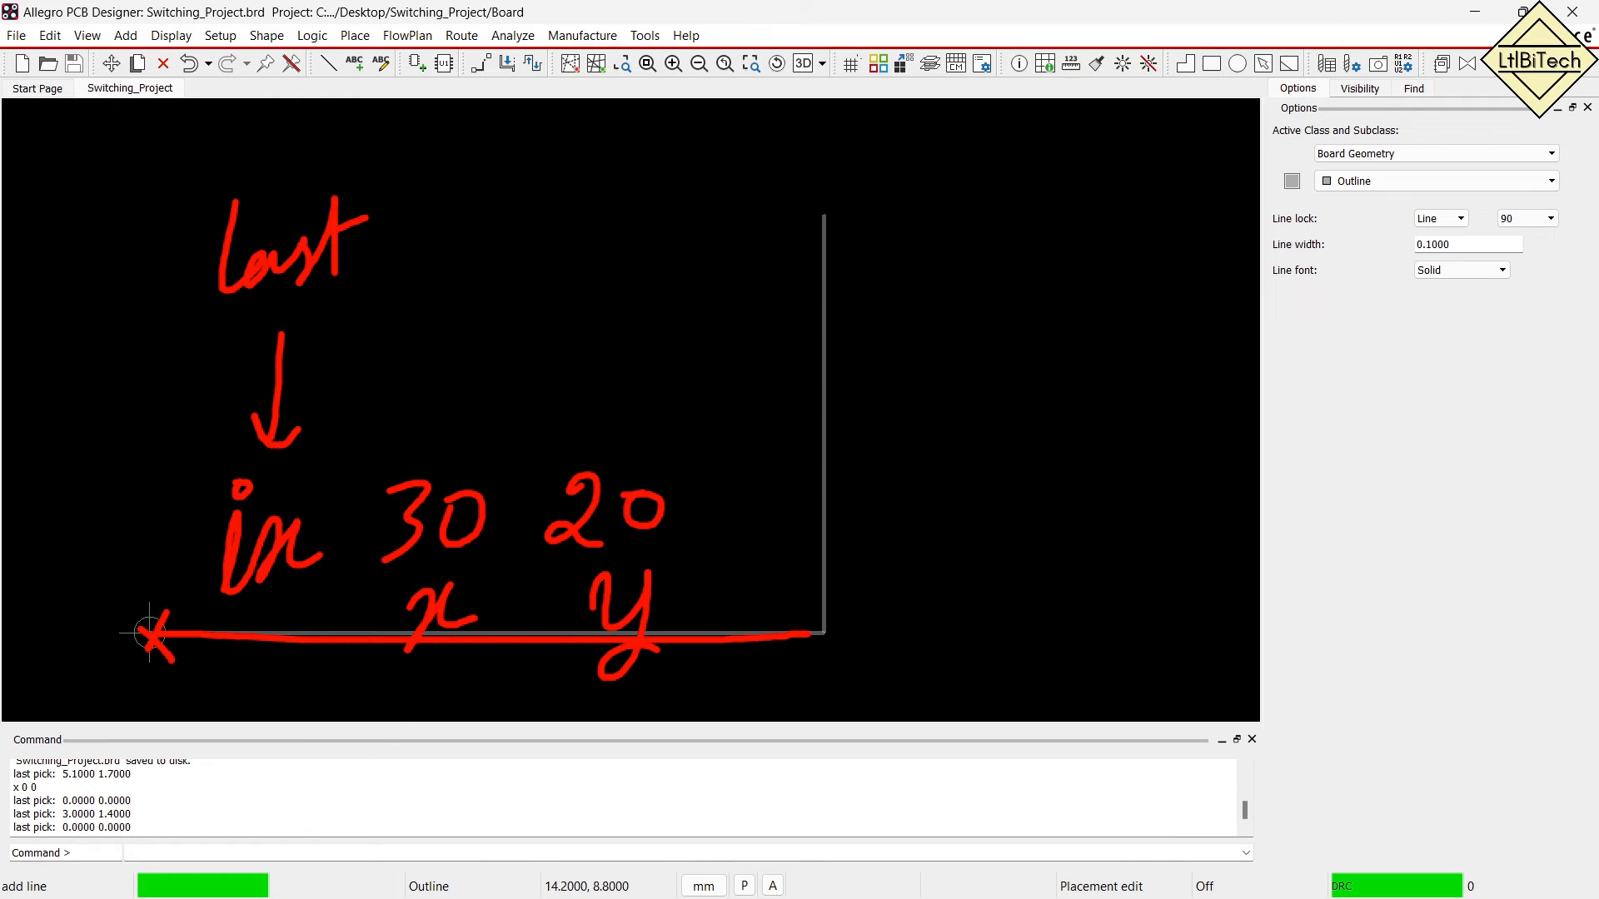
pyautogui.moveTo(831, 207); pyautogui.dragTo(831, 641)
pyautogui.press('Escape')
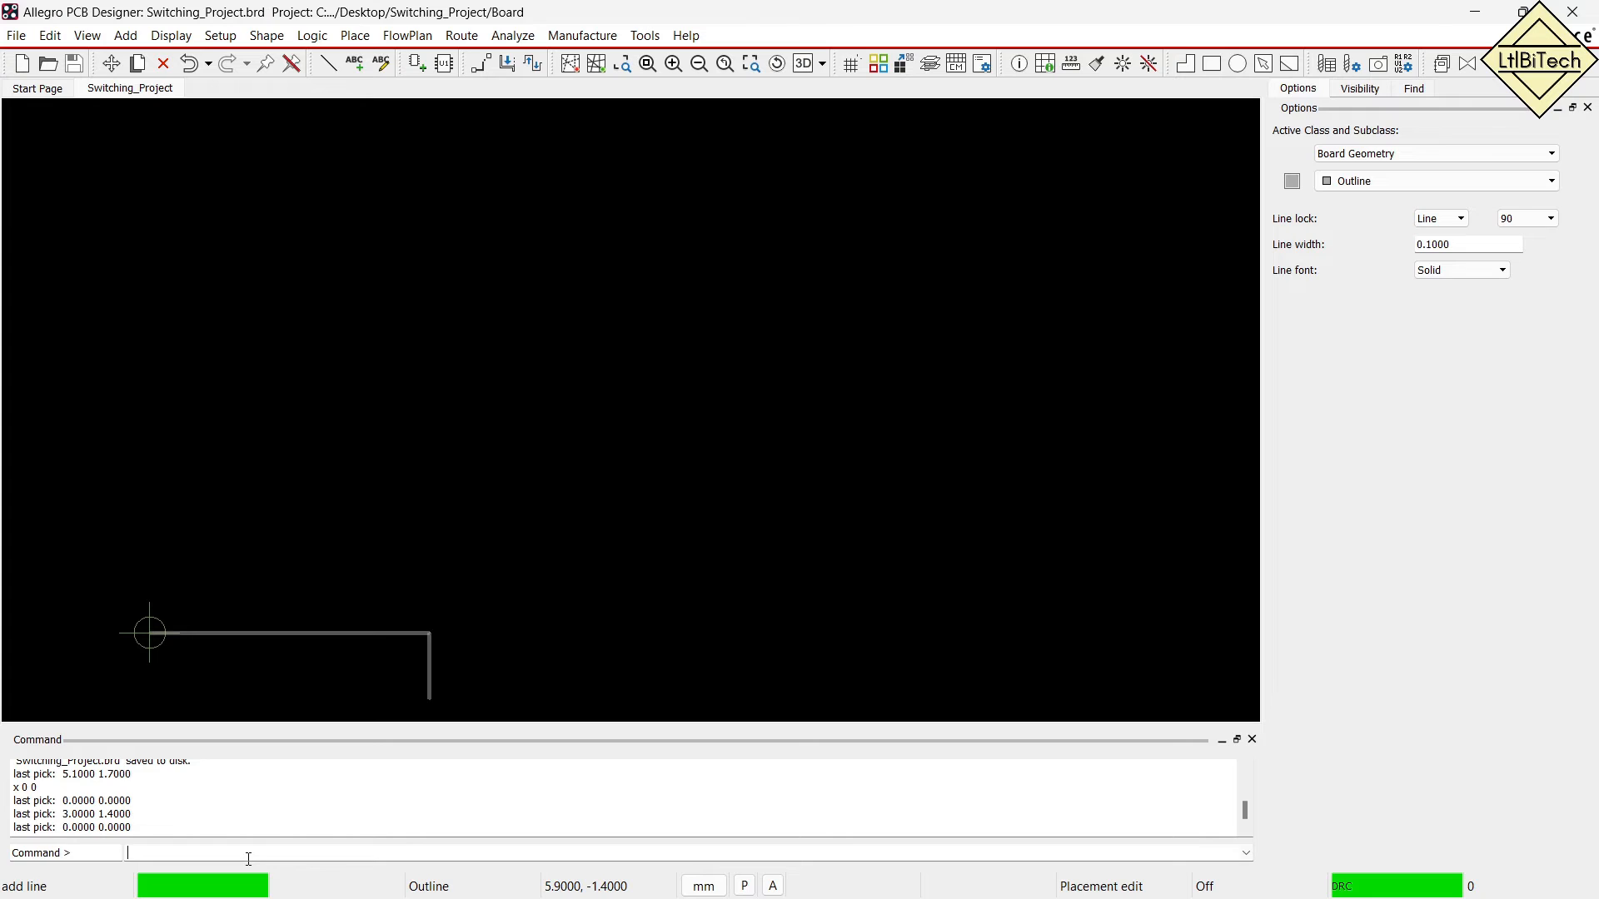
# Extend the board outline from the origin by 30 mm in X and 20 mm in Y with the incremental command "ix 30 20".
pyautogui.write('ix 30 20')
pyautogui.press('Return')
pyautogui.press('Return')
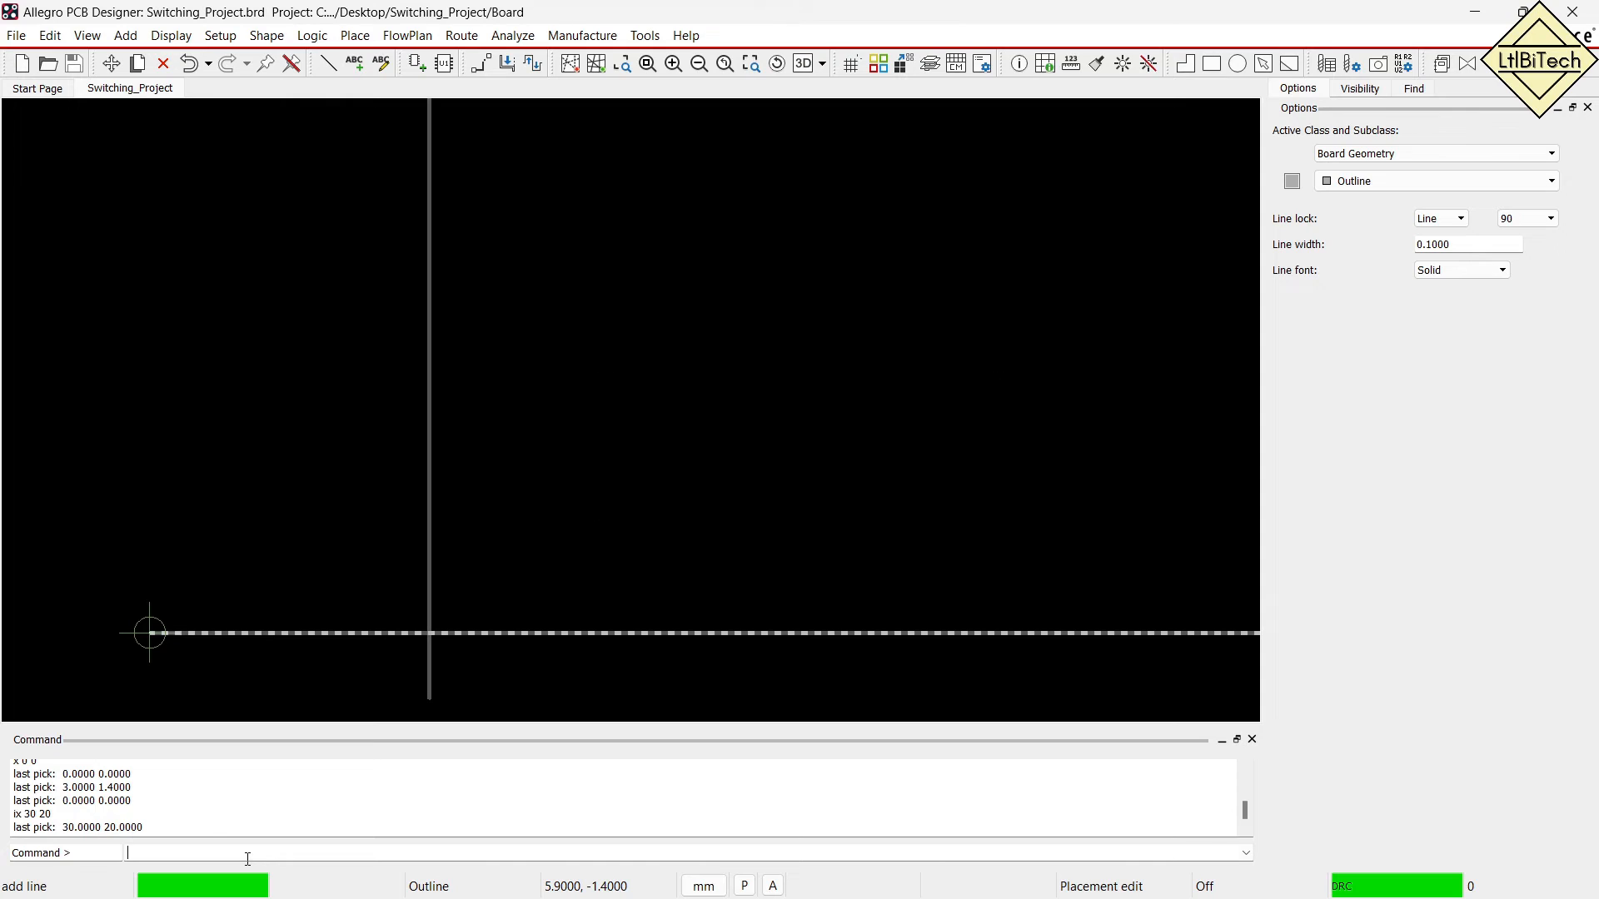
pyautogui.scroll(-1, 268, 553)
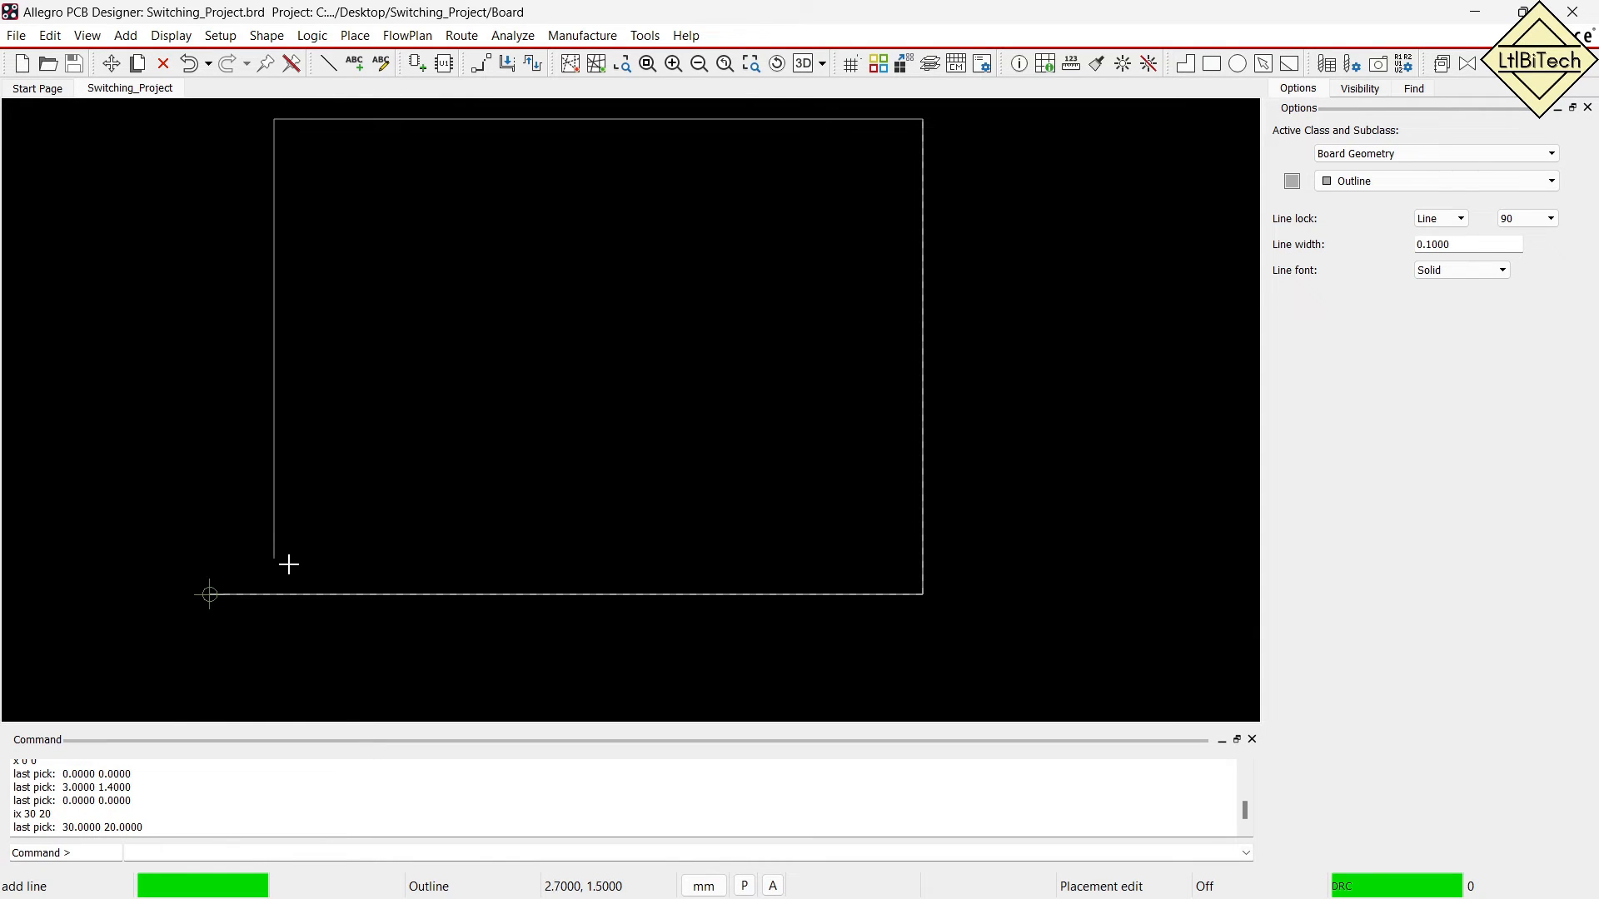
pyautogui.moveTo(213, 592); pyautogui.dragTo(898, 581)
pyautogui.moveTo(931, 122); pyautogui.dragTo(917, 592)
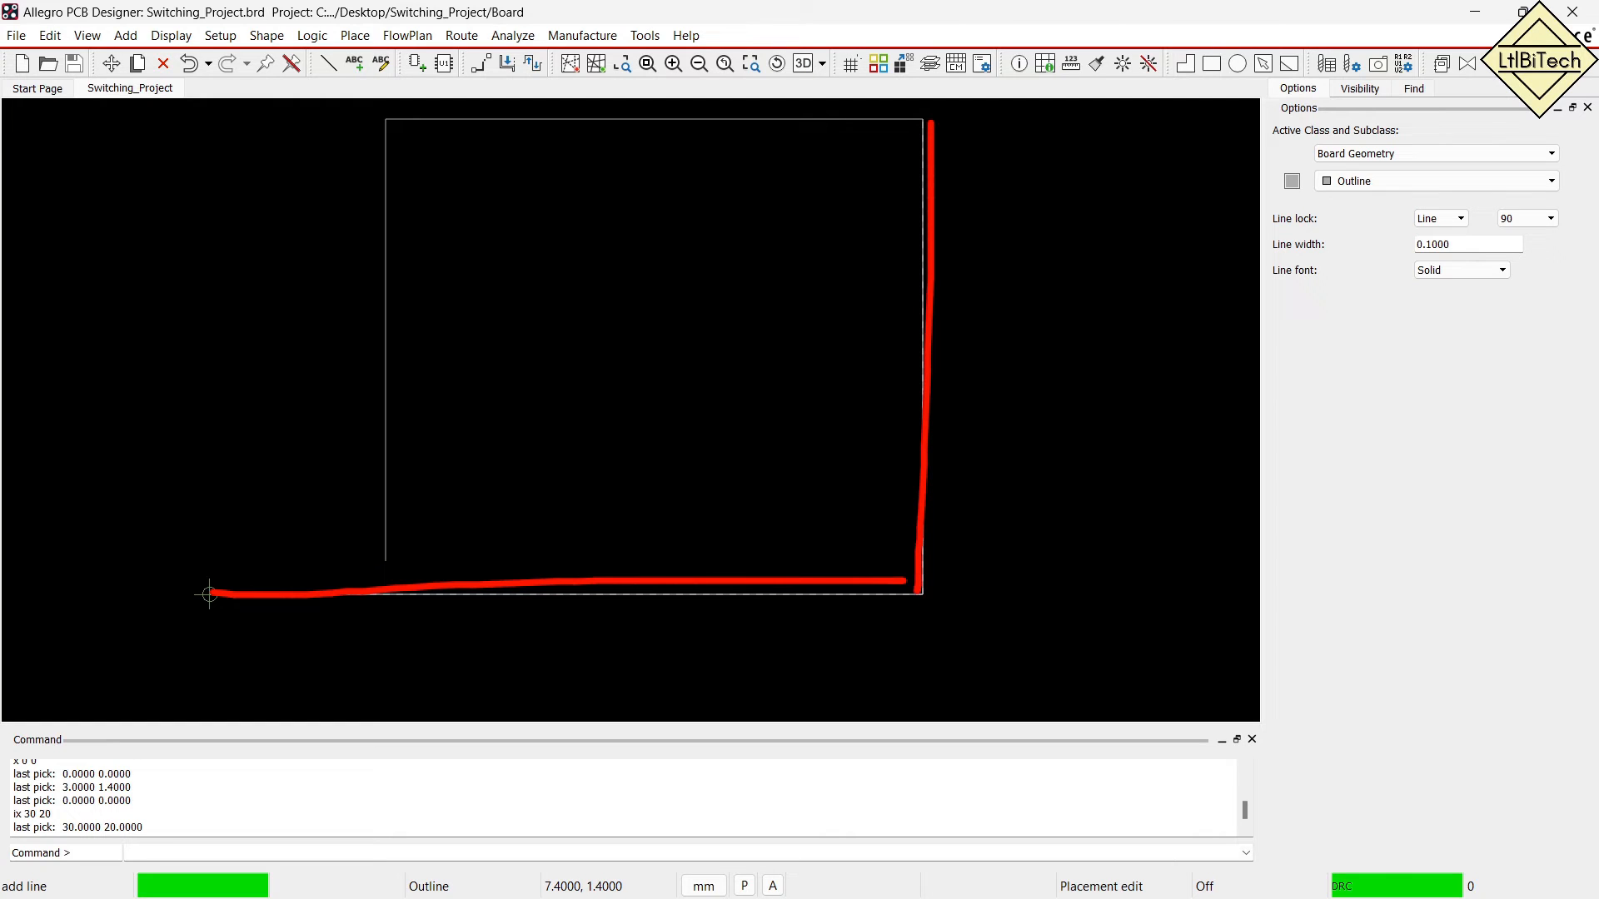
pyautogui.moveTo(920, 117)
pyautogui.mouseDown()
pyautogui.moveTo(235, 132)
pyautogui.moveTo(216, 590)
pyautogui.moveTo(193, 626)
pyautogui.mouseUp()
pyautogui.moveTo(183, 589); pyautogui.dragTo(239, 635)
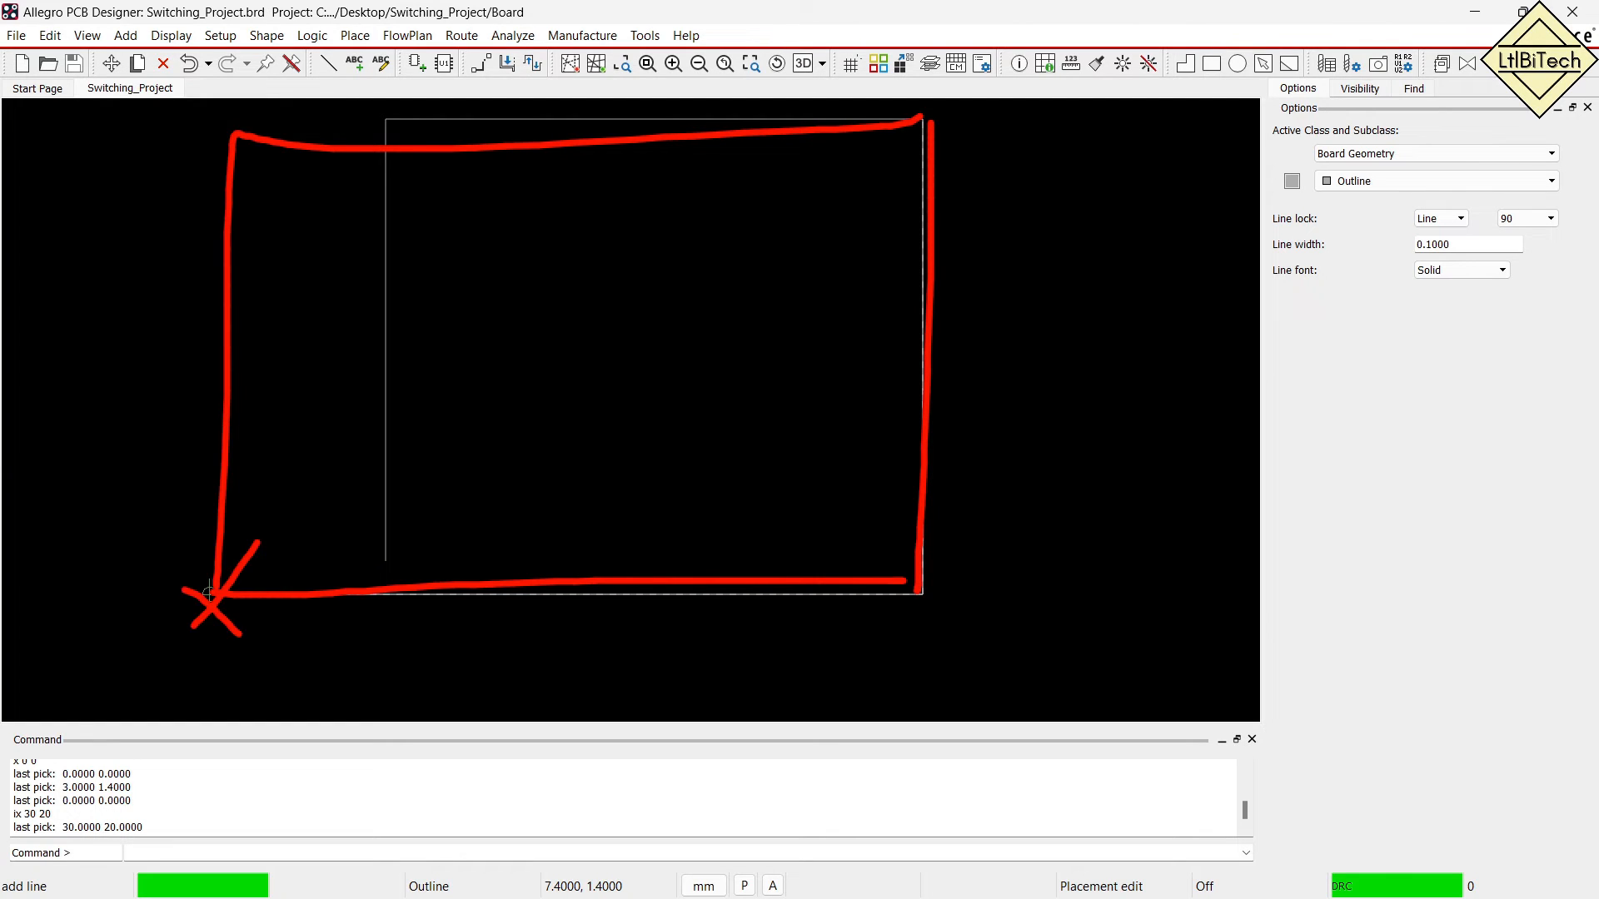
pyautogui.press('Escape')
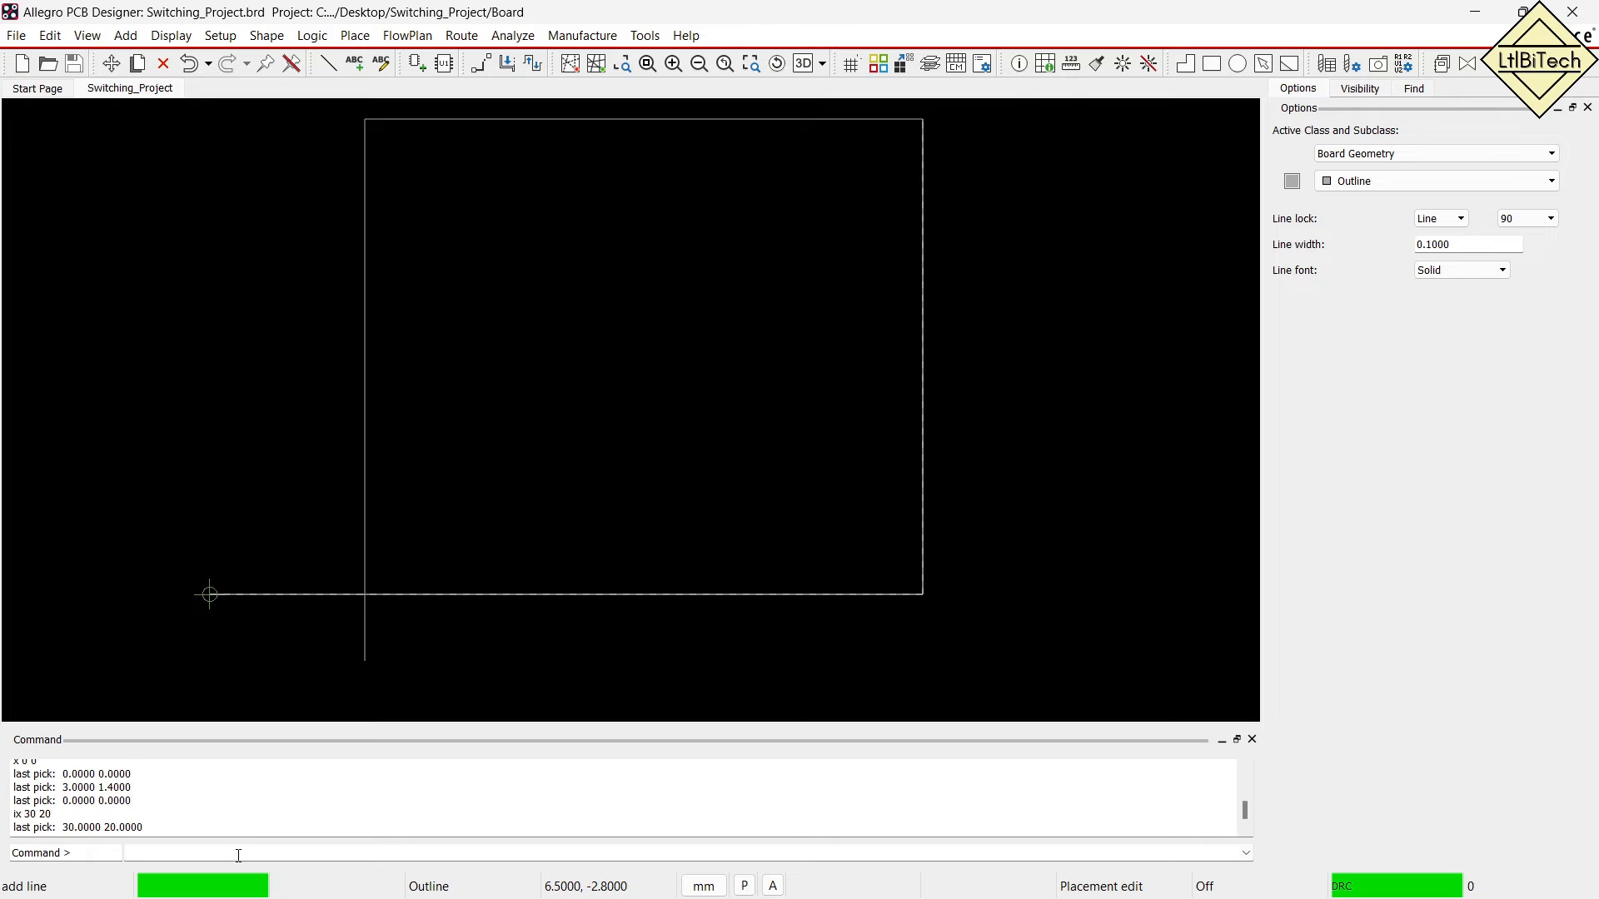
# Close the rectangular board outline back at the origin with "x 0 0" and finish the line command.
pyautogui.write('x 0')
pyautogui.press('Return')
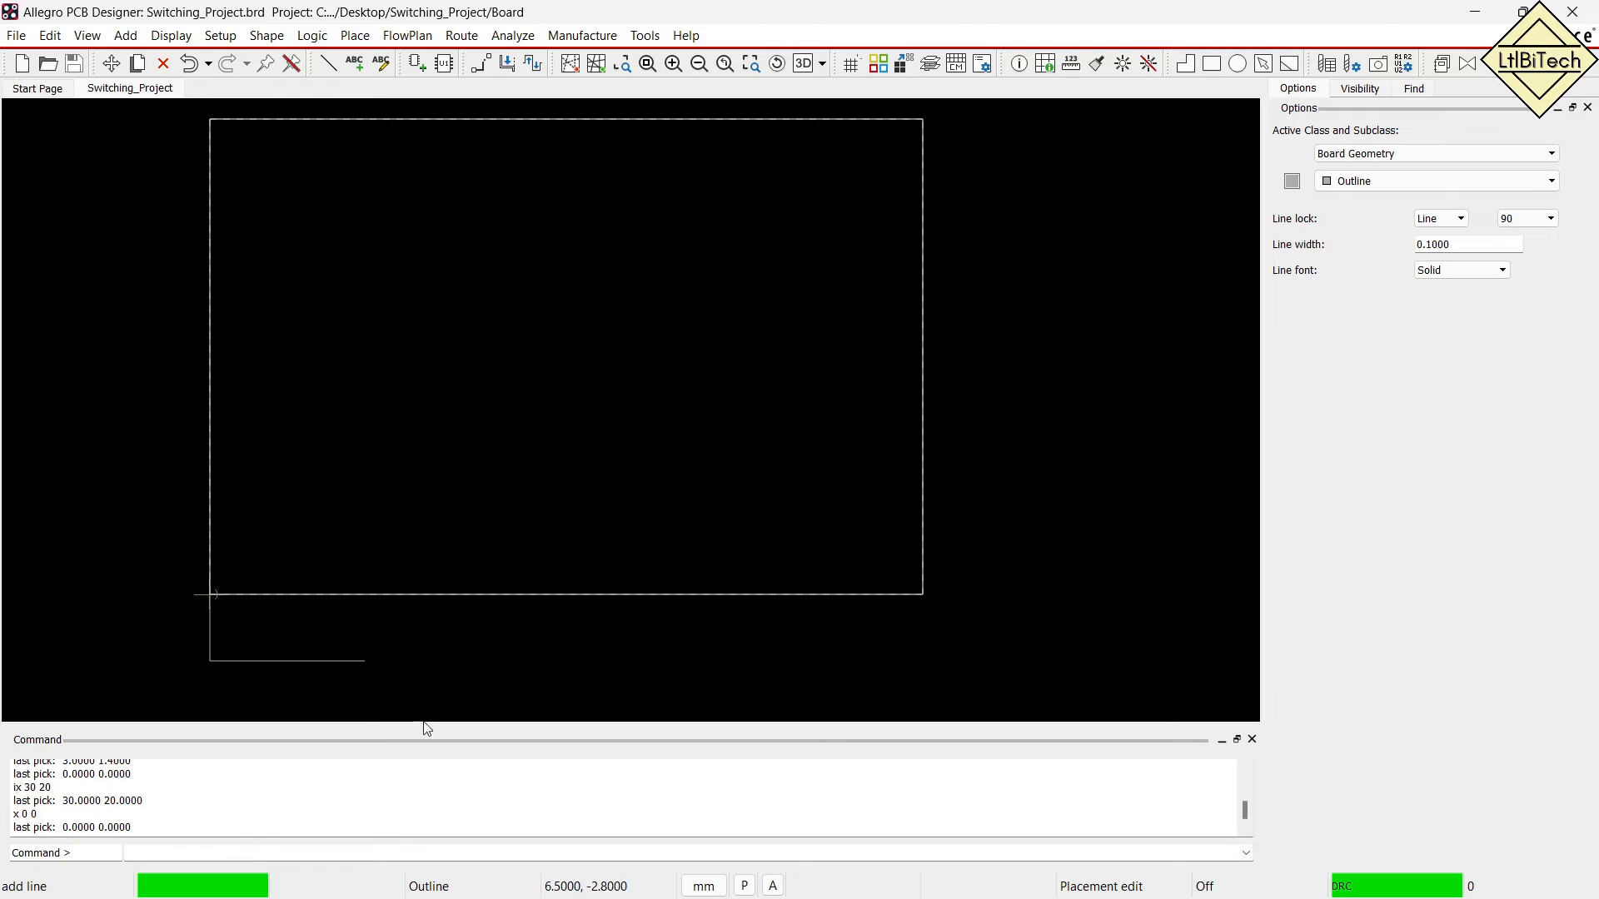
pyautogui.rightClick(640, 296)
pyautogui.click(674, 307)
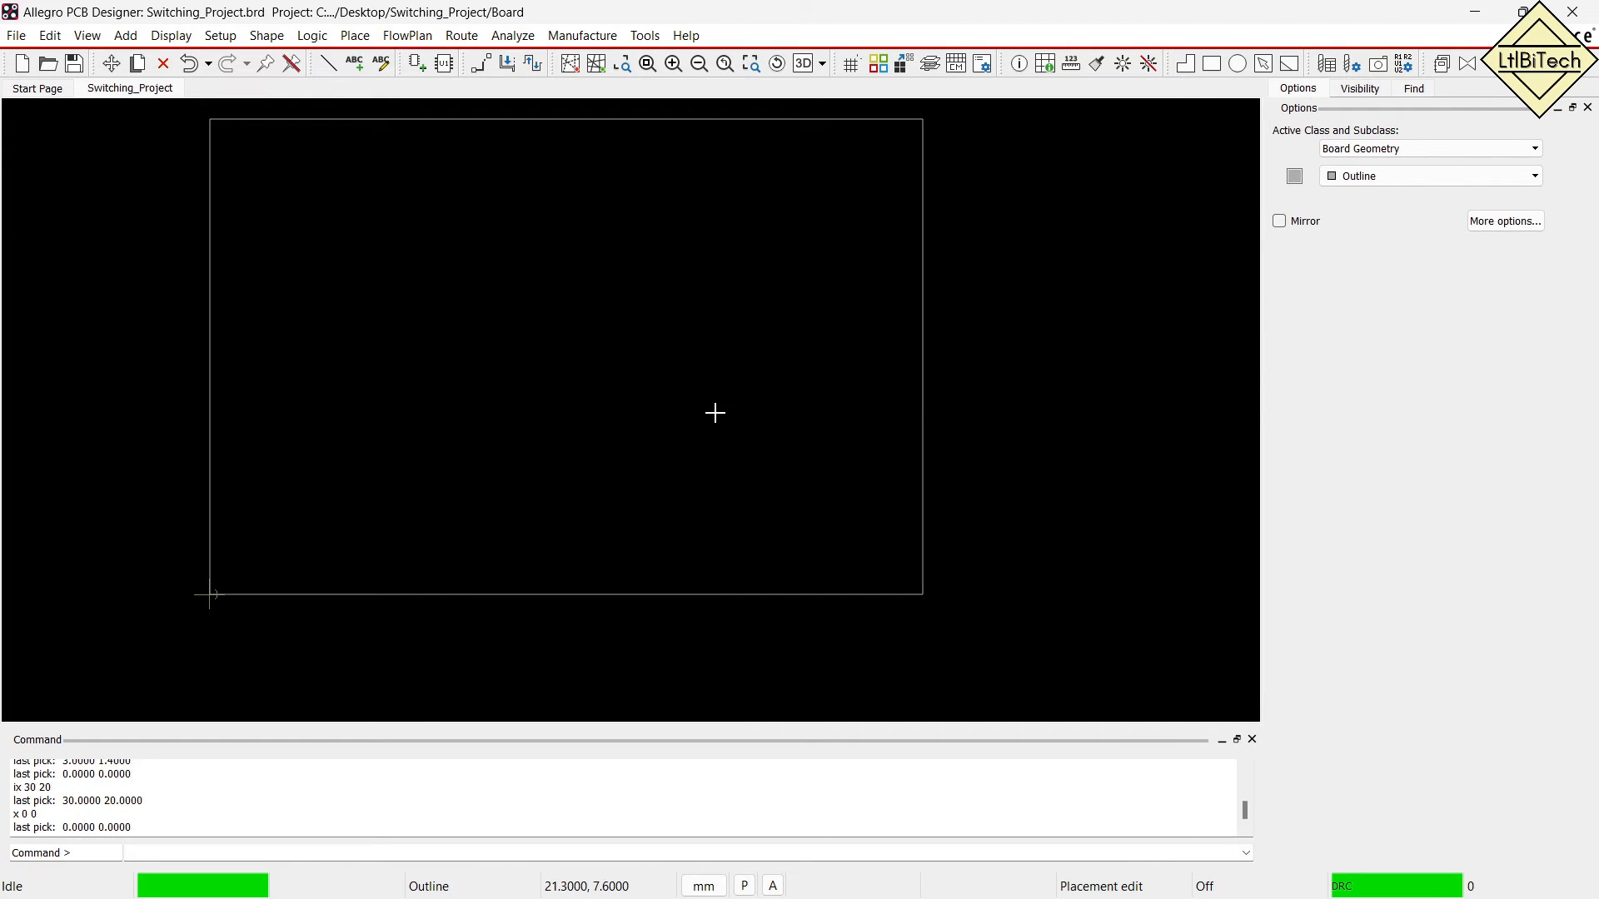
# Examine the board in the 3D Canvas from the Top and Isometric camera views, and close the canvas.
pyautogui.scroll(-2, 388, 647)
pyautogui.scroll(2, 279, 618)
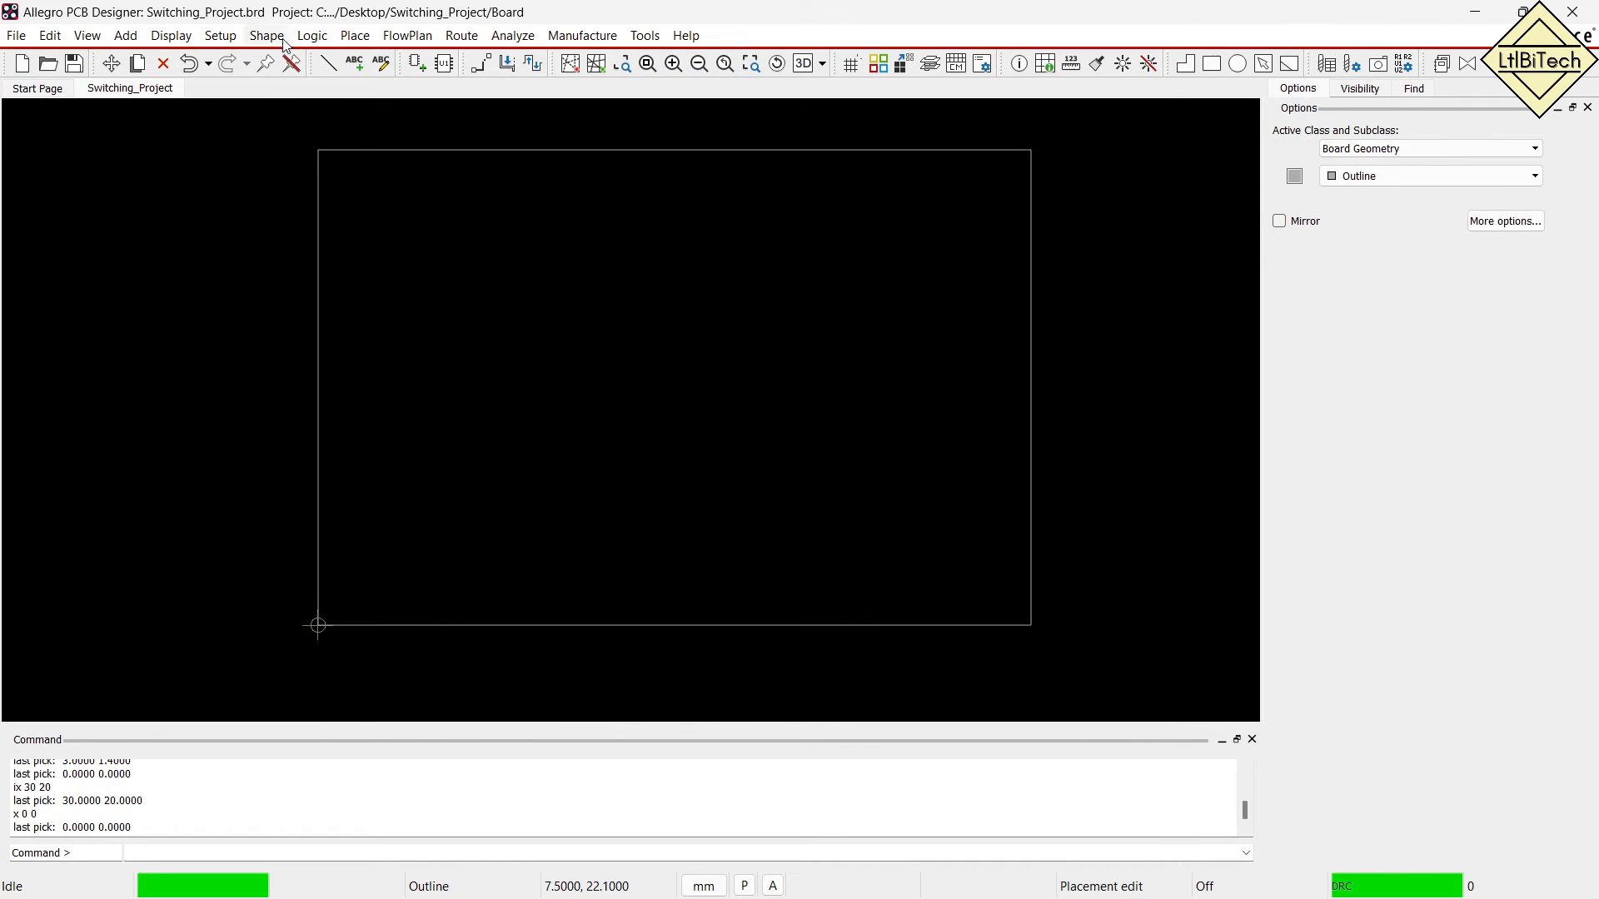
pyautogui.click(93, 37)
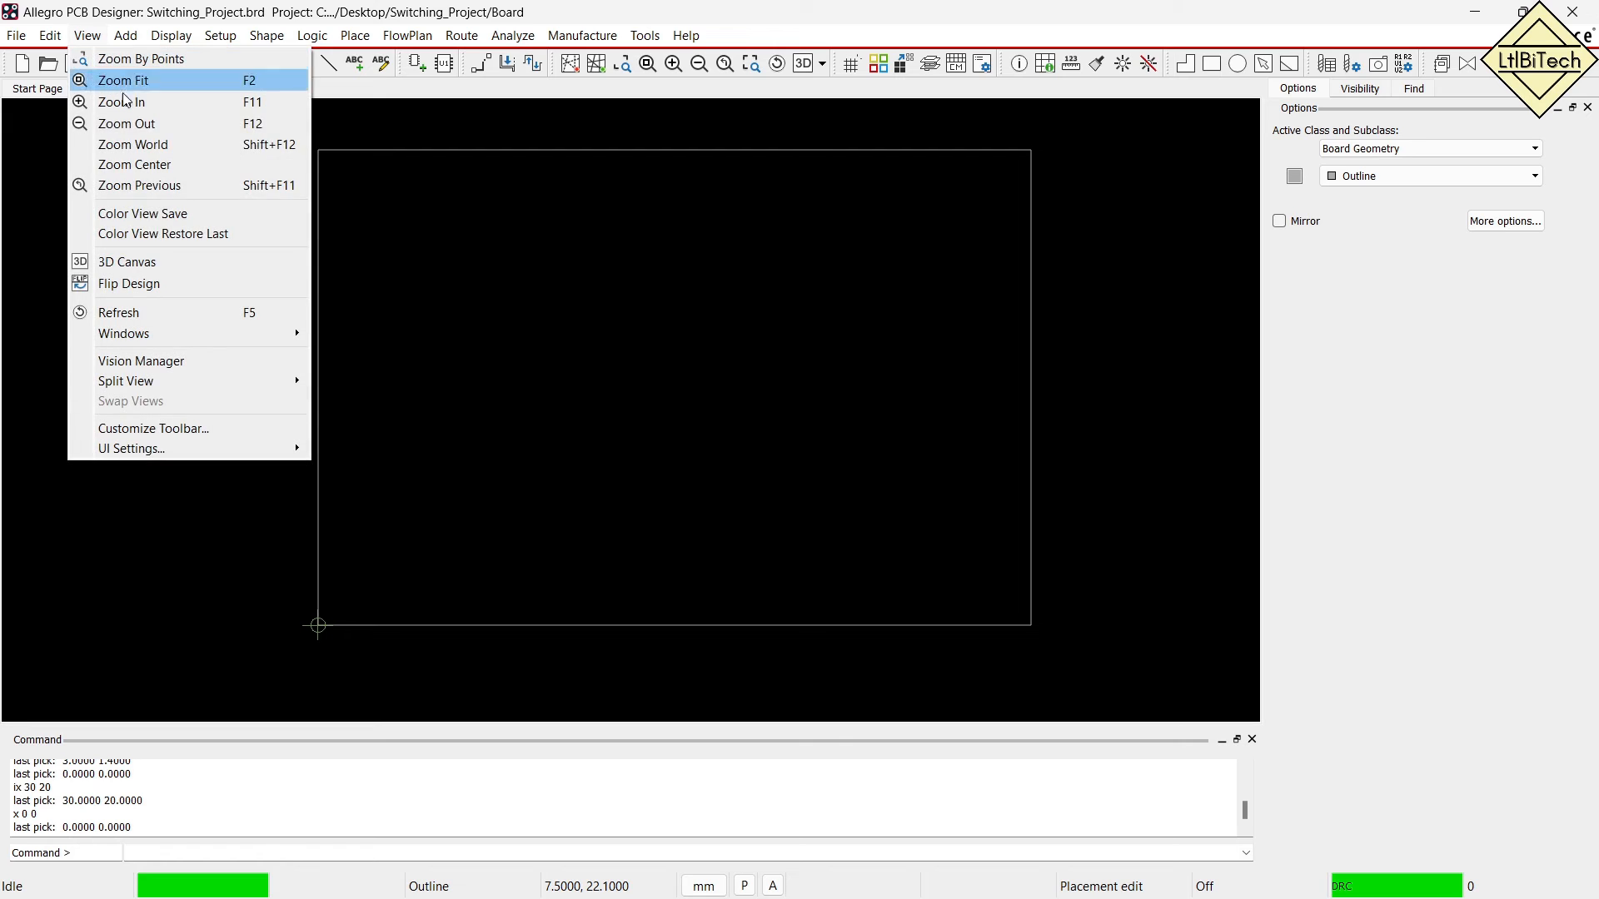
pyautogui.click(135, 262)
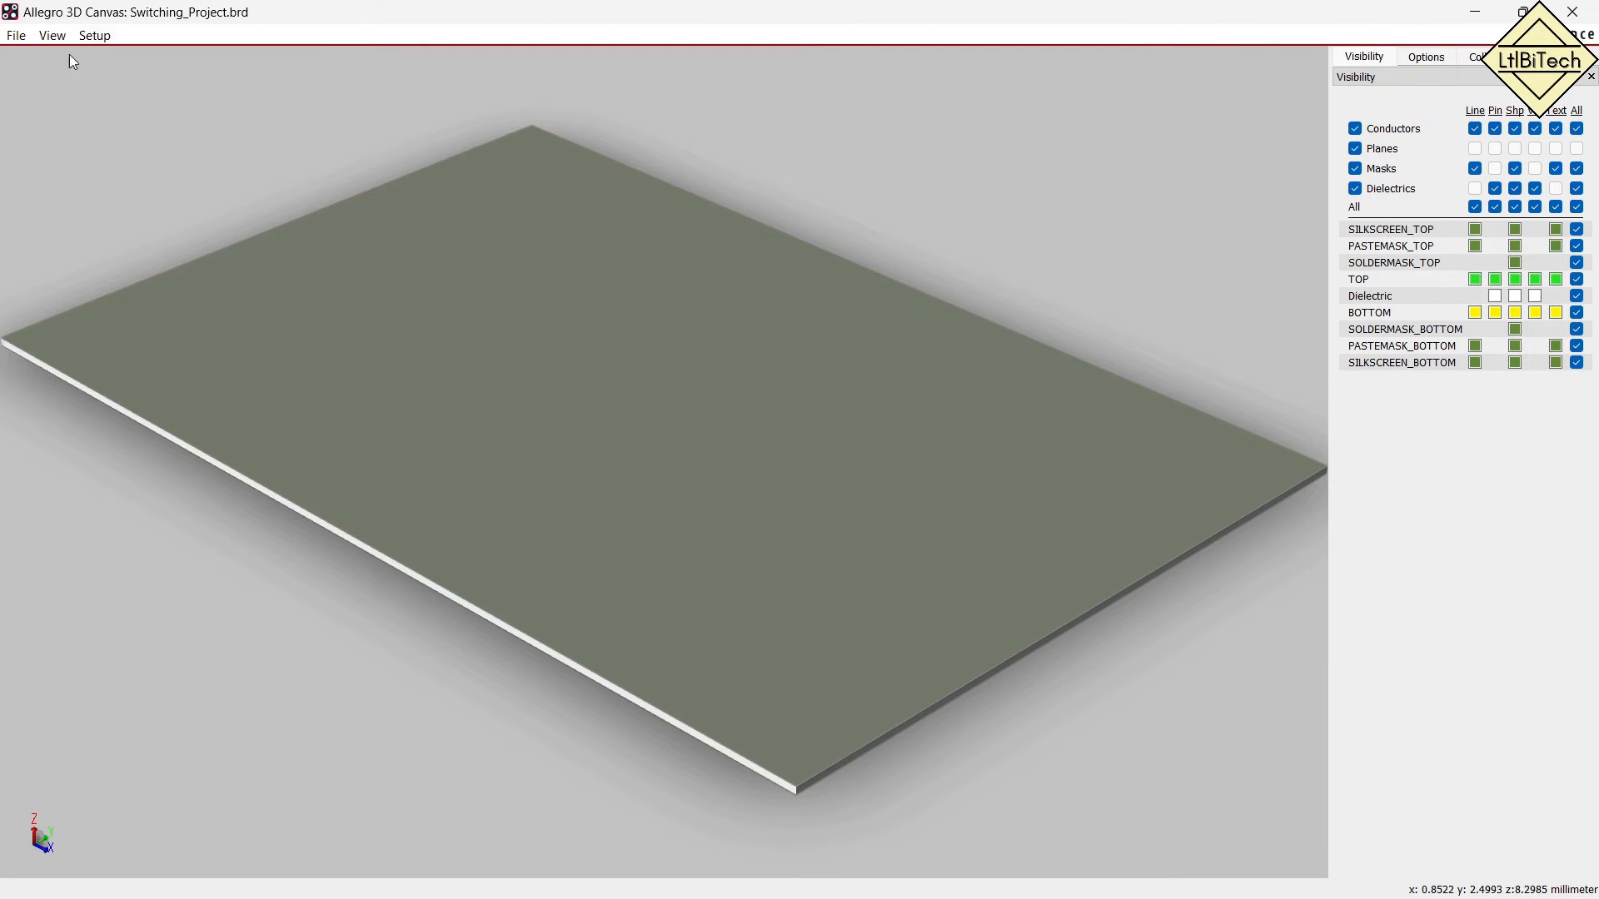
pyautogui.click(52, 35)
pyautogui.moveTo(73, 60)
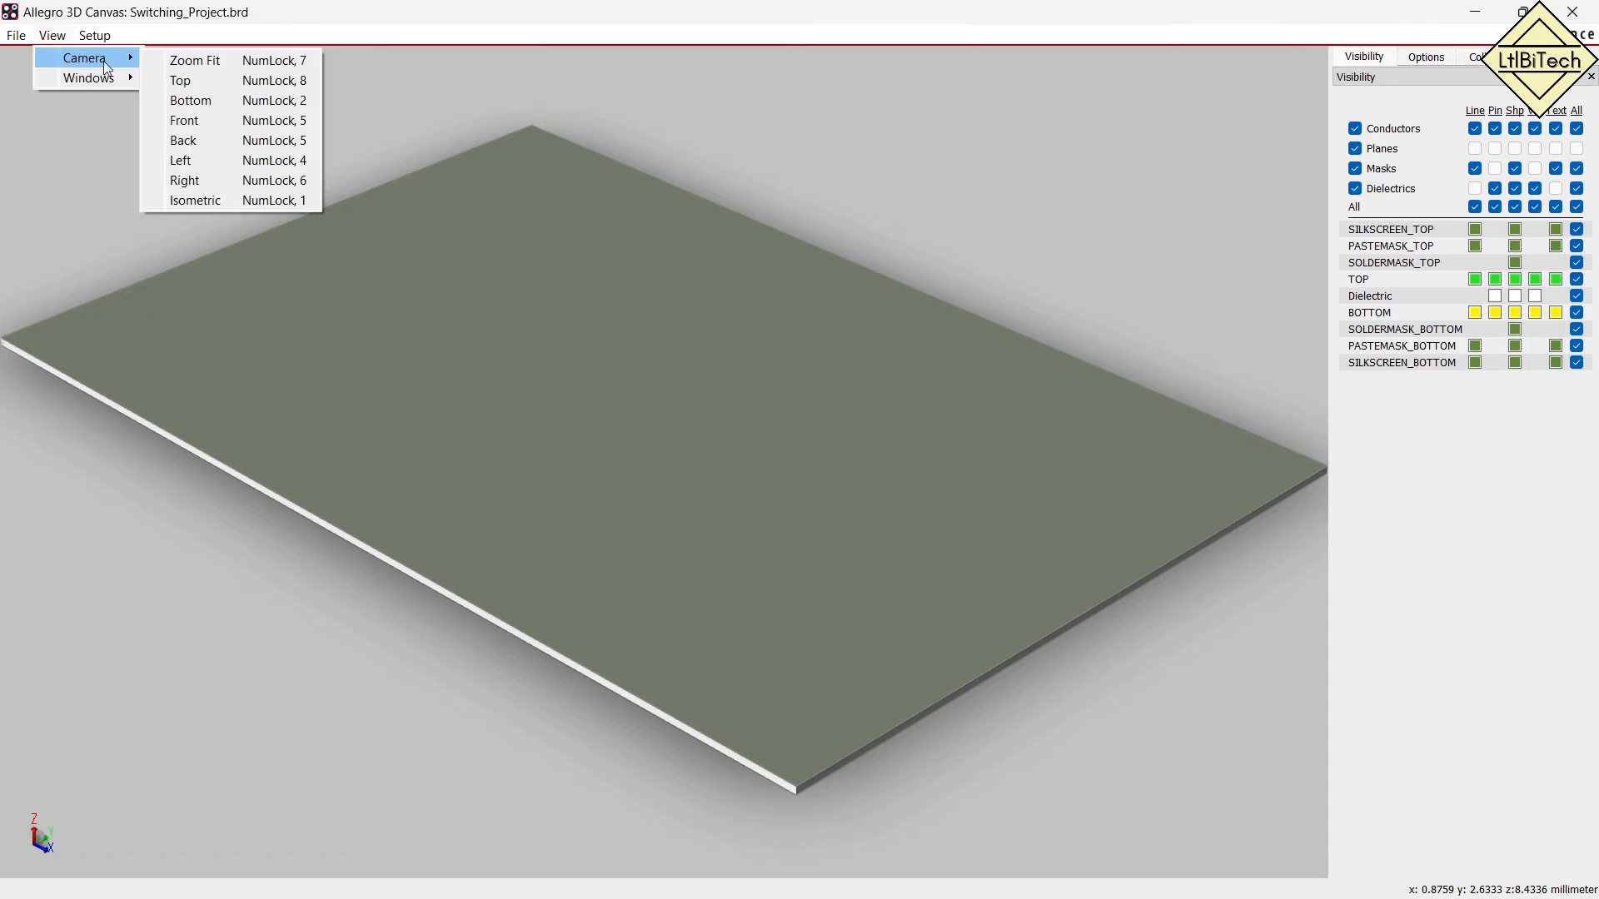
pyautogui.click(181, 80)
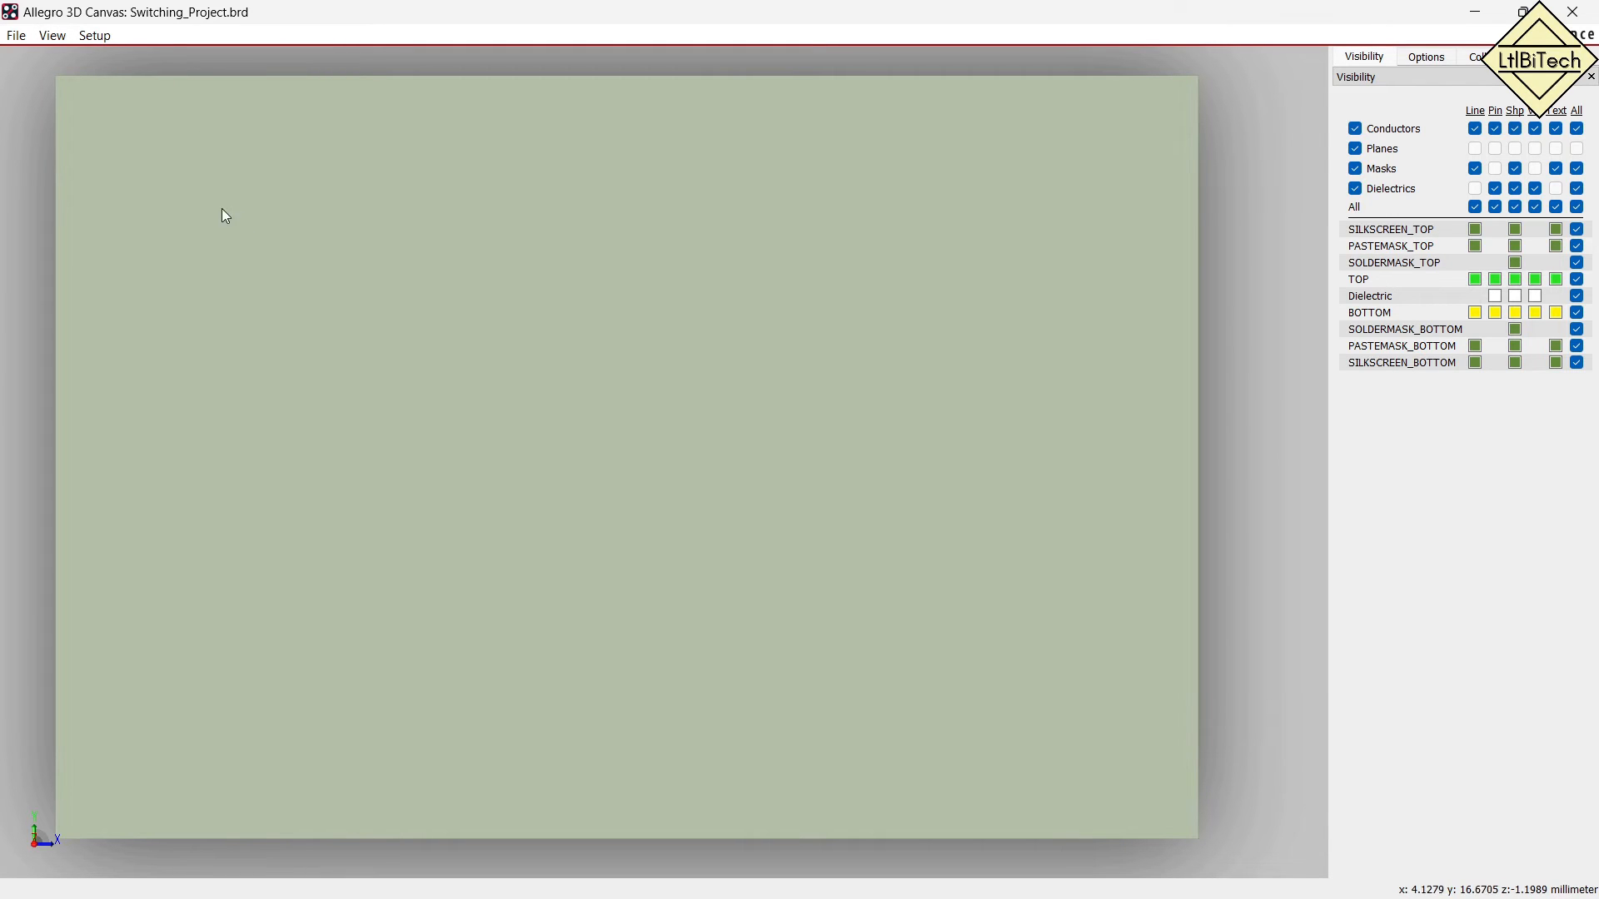
pyautogui.click(53, 36)
pyautogui.moveTo(92, 60)
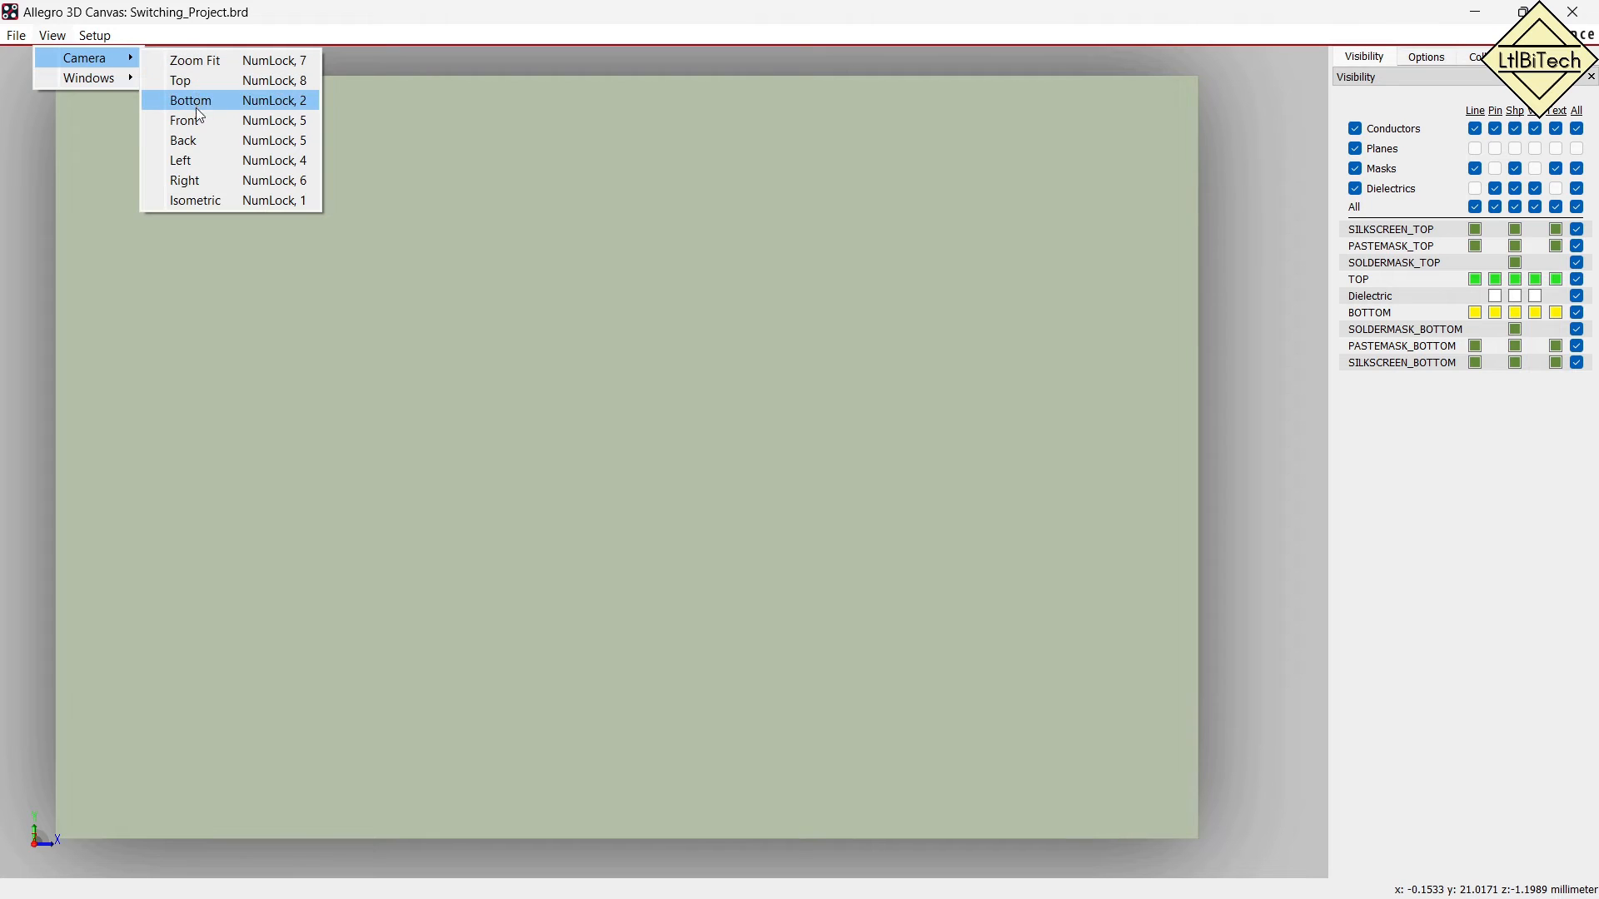
pyautogui.click(206, 200)
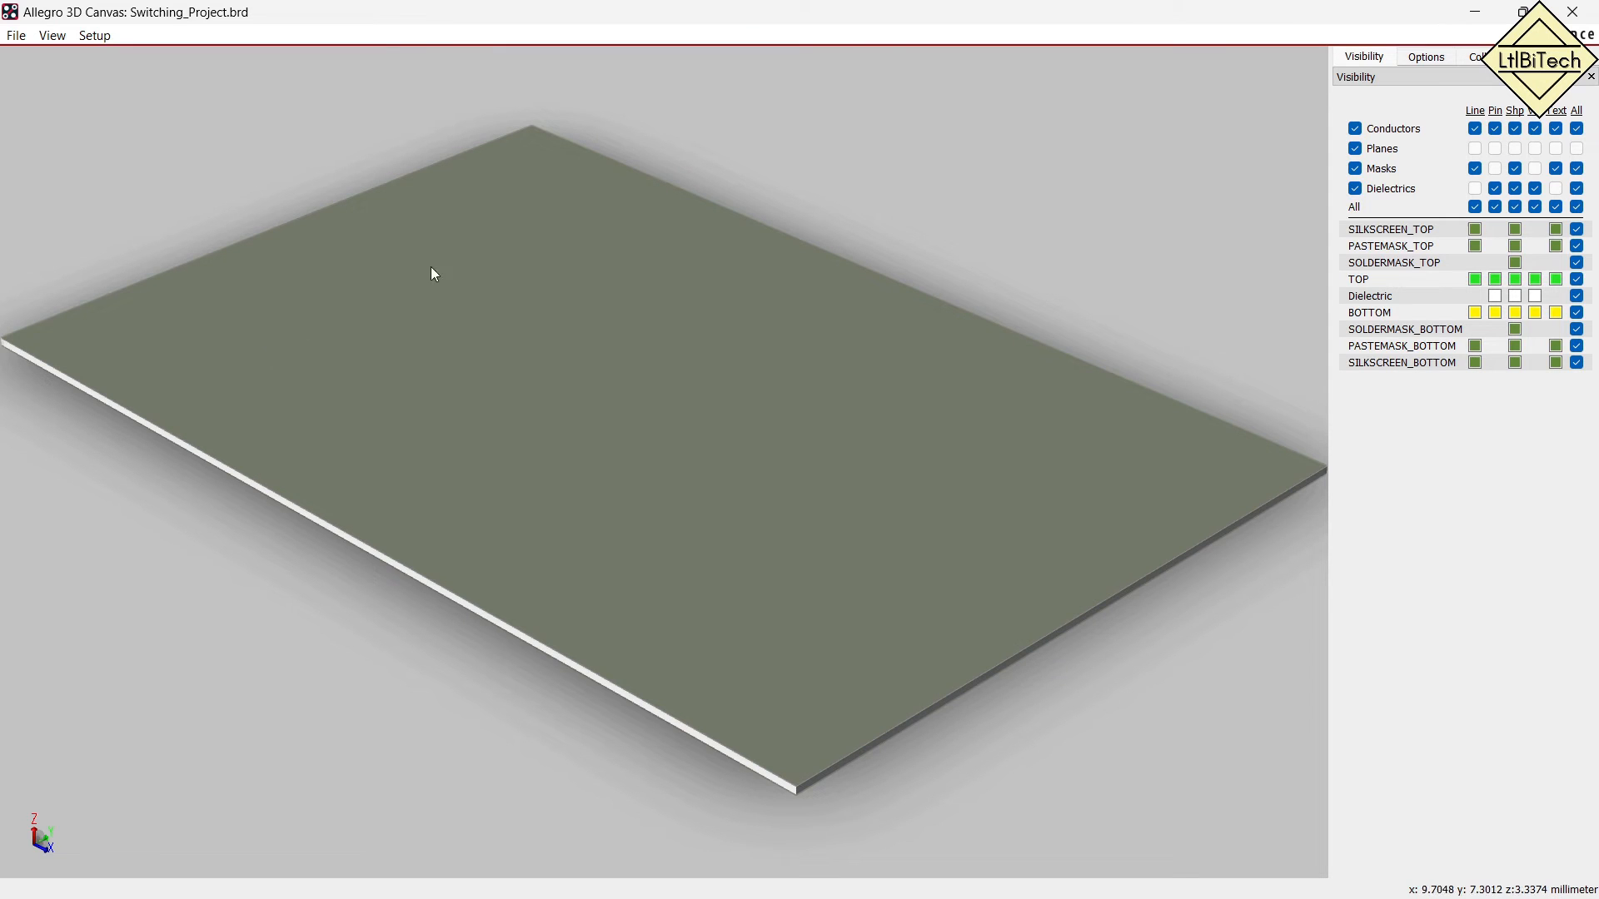
pyautogui.click(1585, 19)
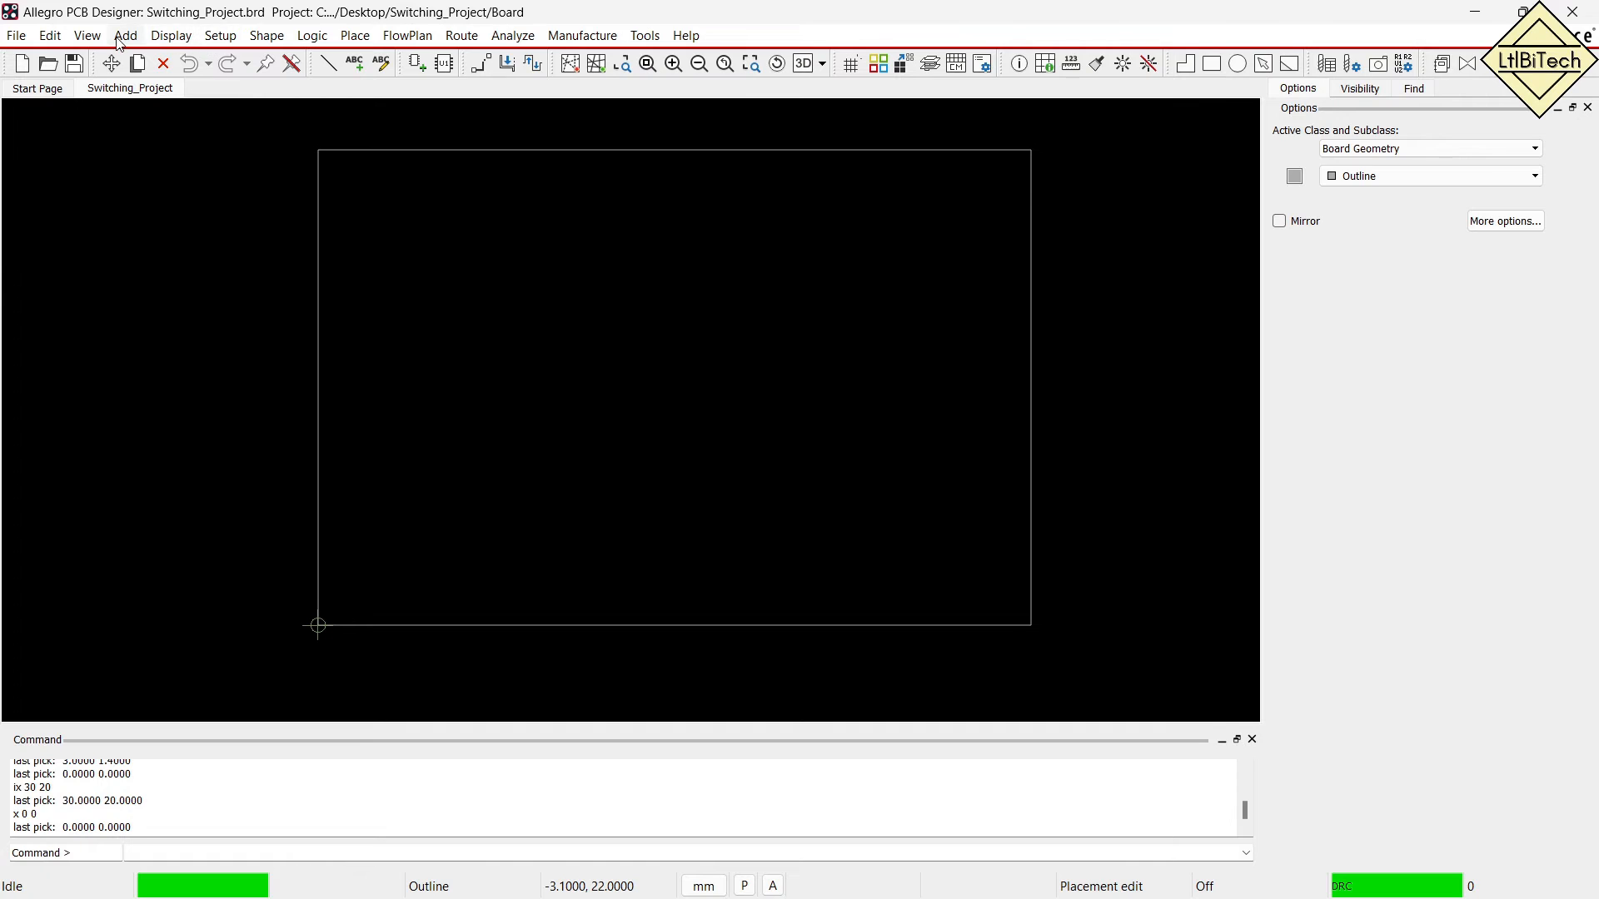
# Start adding a rectangle on the Board Geometry class with the Design_Outline subclass.
pyautogui.click(50, 35)
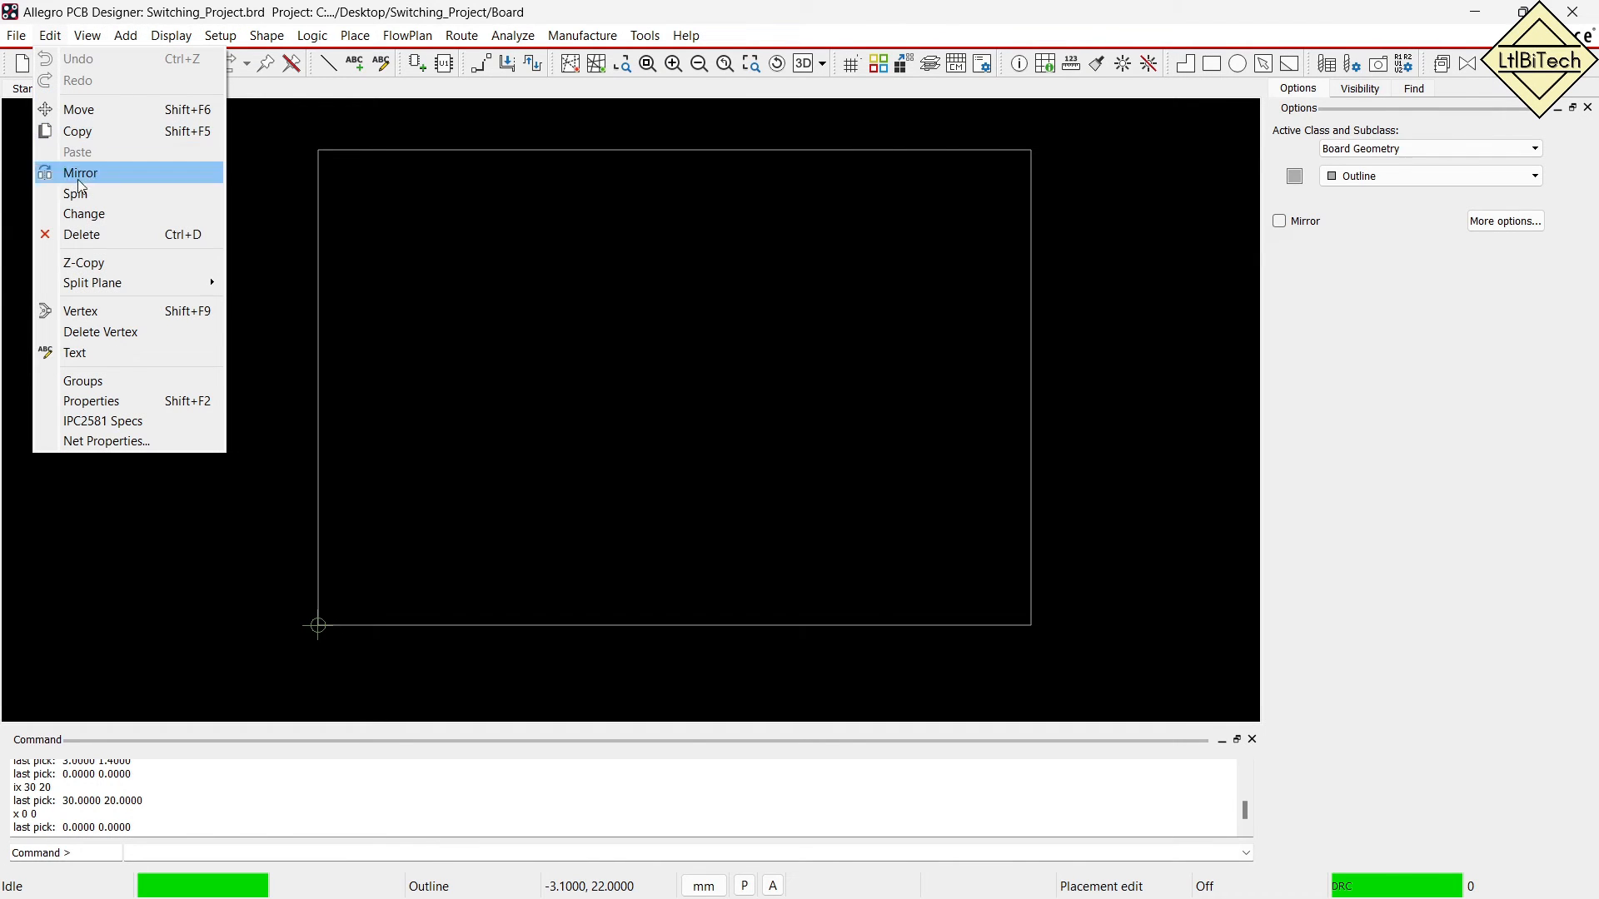
pyautogui.click(120, 265)
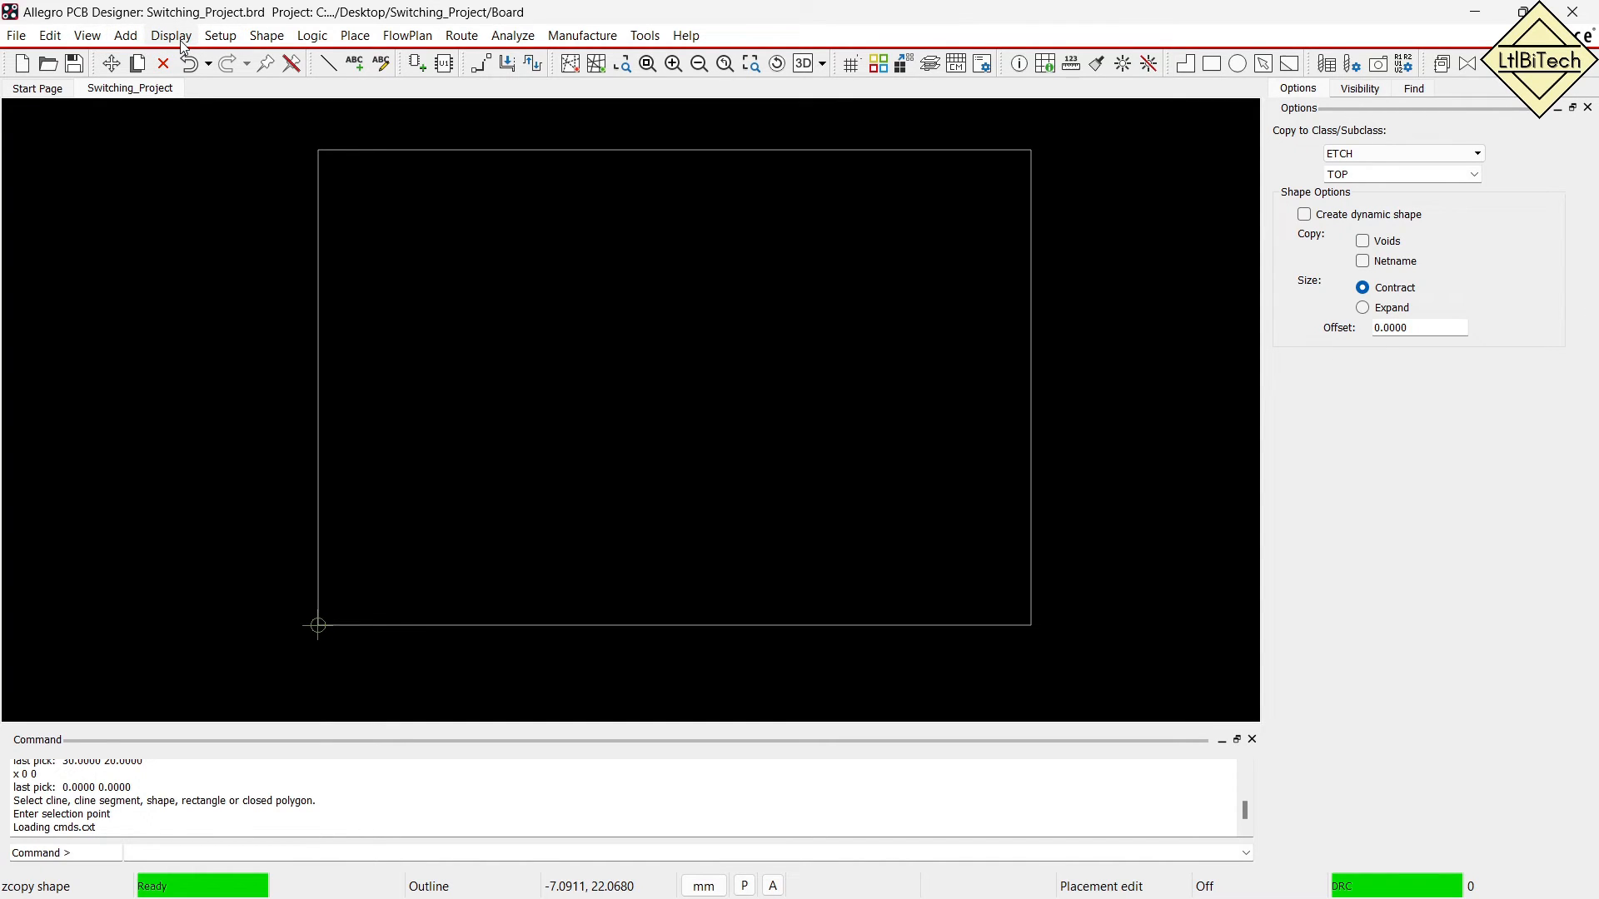
pyautogui.click(126, 36)
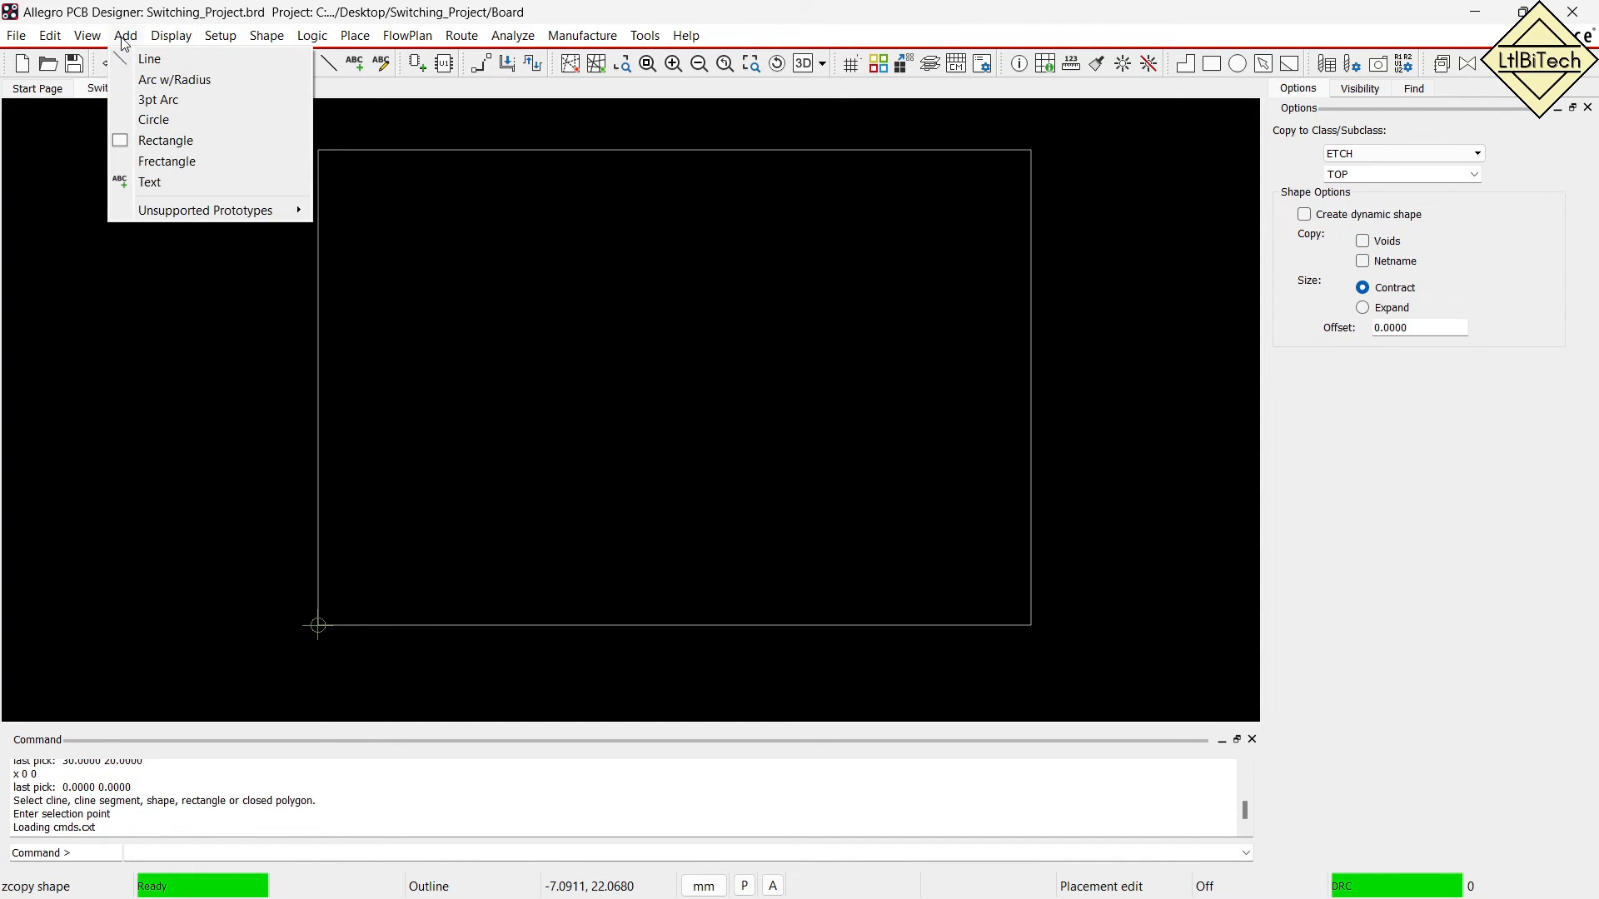
pyautogui.click(185, 140)
pyautogui.click(1502, 150)
pyautogui.click(1502, 152)
pyautogui.click(1504, 170)
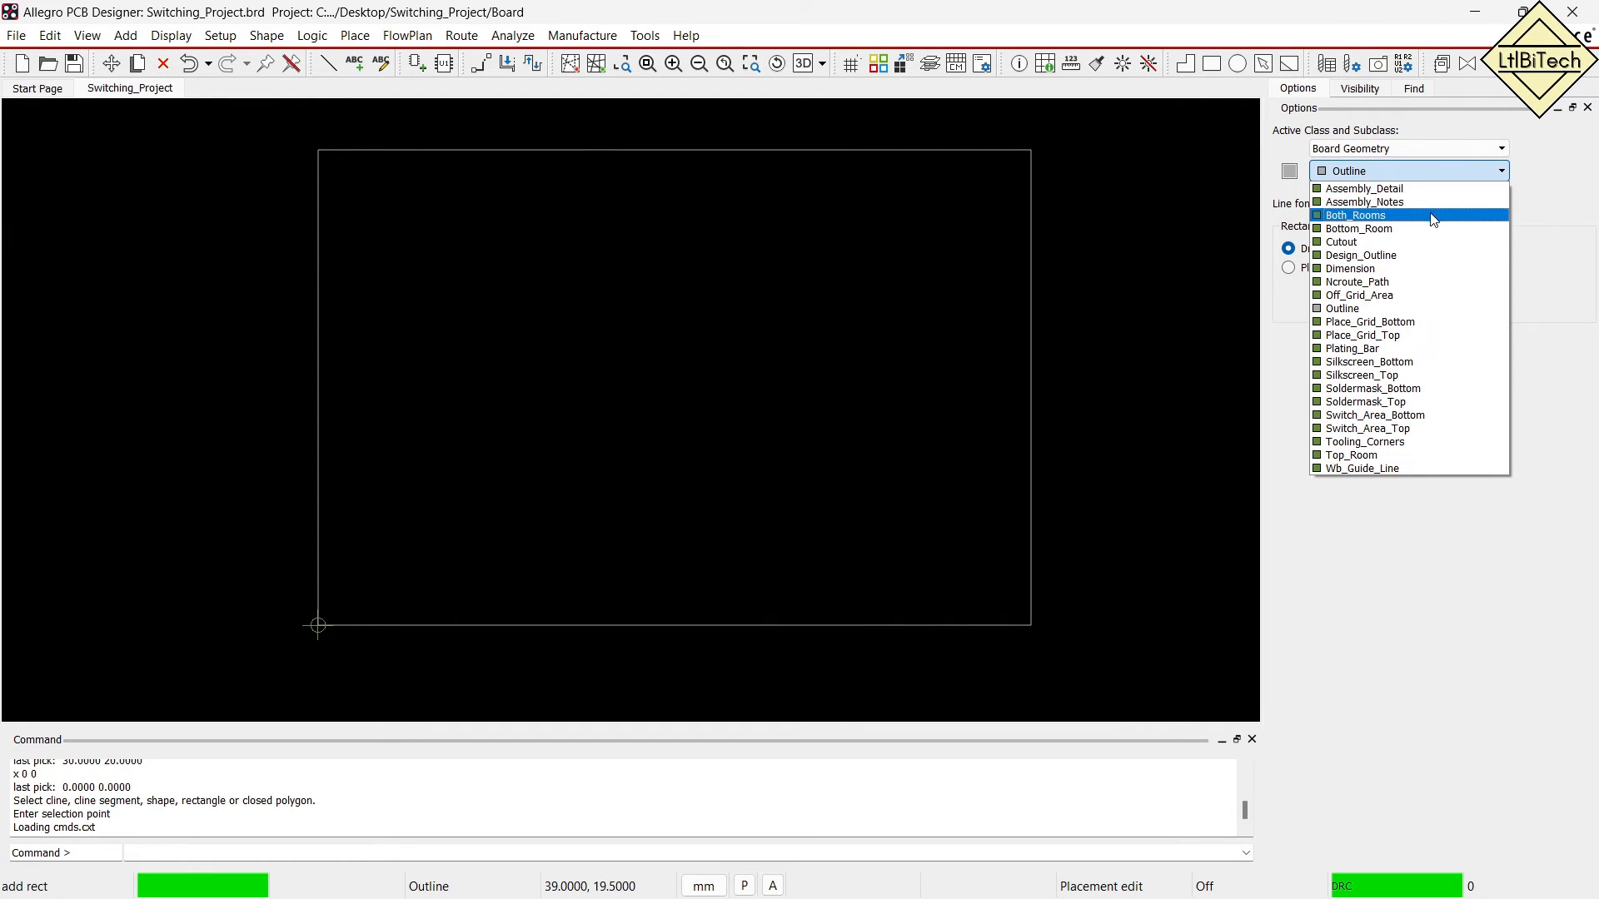
pyautogui.click(1415, 256)
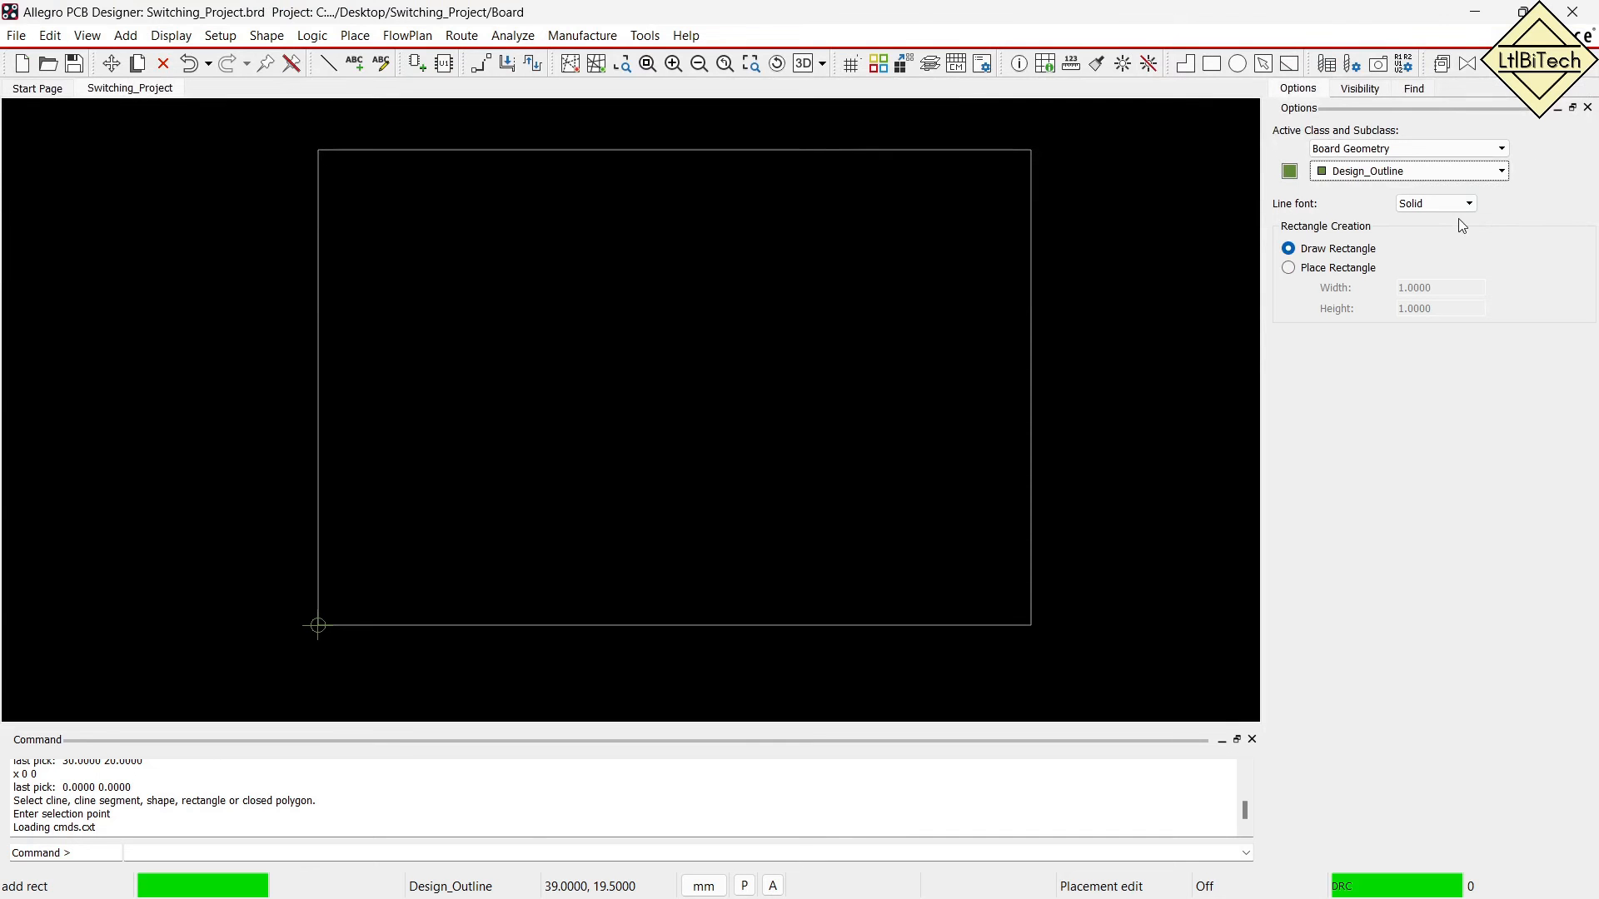
# Set the rectangle creation to Place Rectangle with a width of 30 mm and a height of 20 mm.
pyautogui.click(1288, 267)
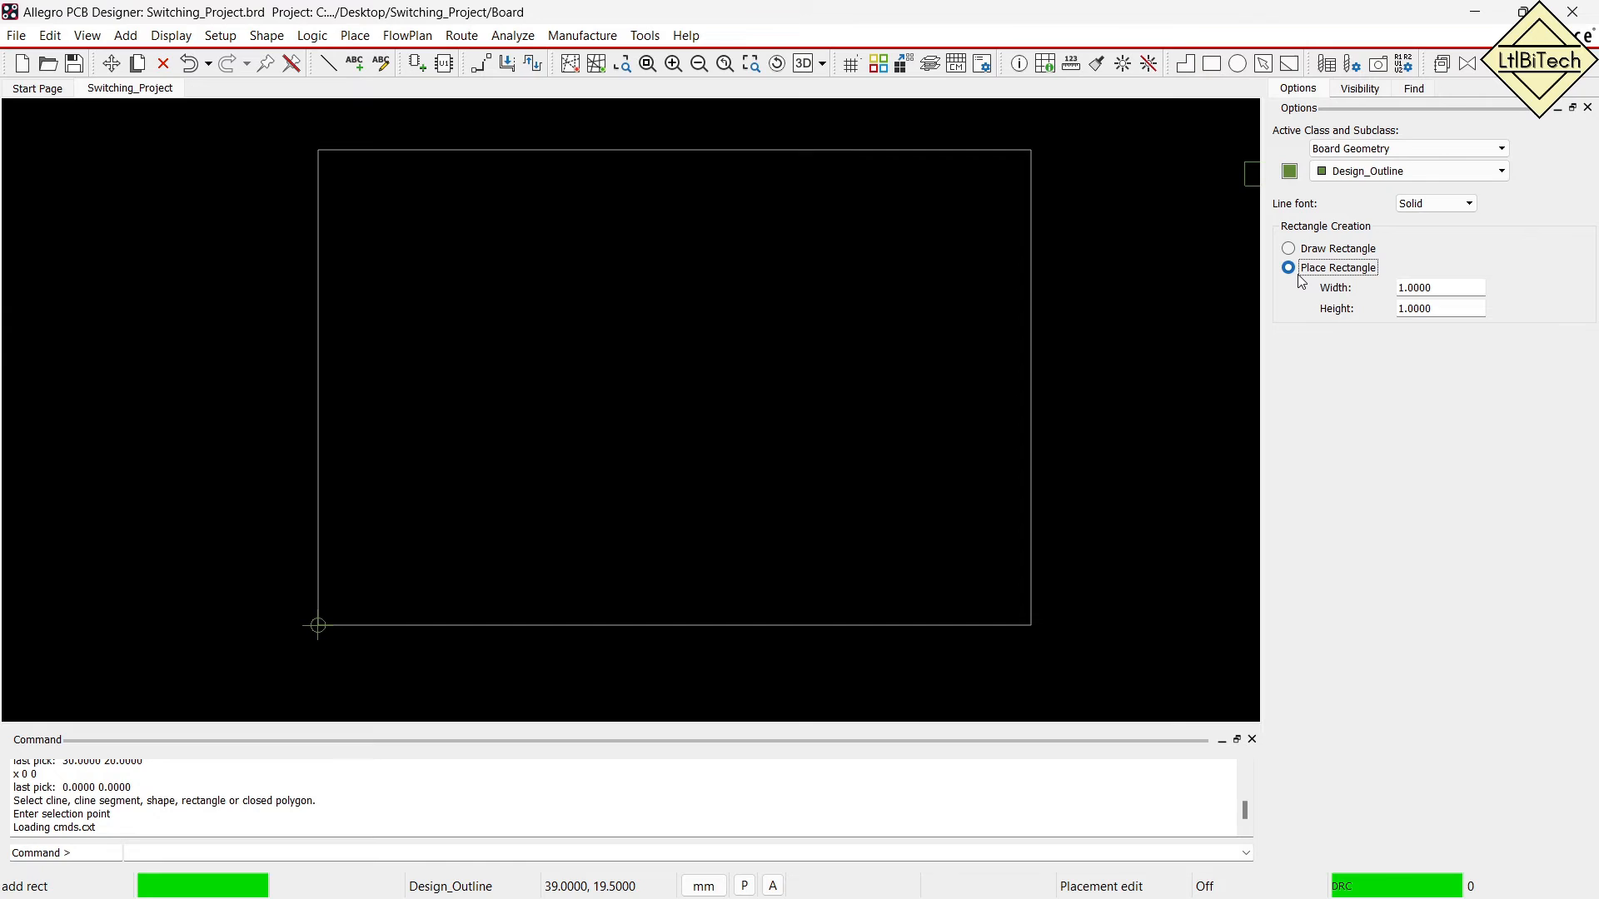
pyautogui.doubleClick(1470, 290)
pyautogui.write('1.0')
pyautogui.press('Tab')
pyautogui.write('20')
pyautogui.press('Tab')
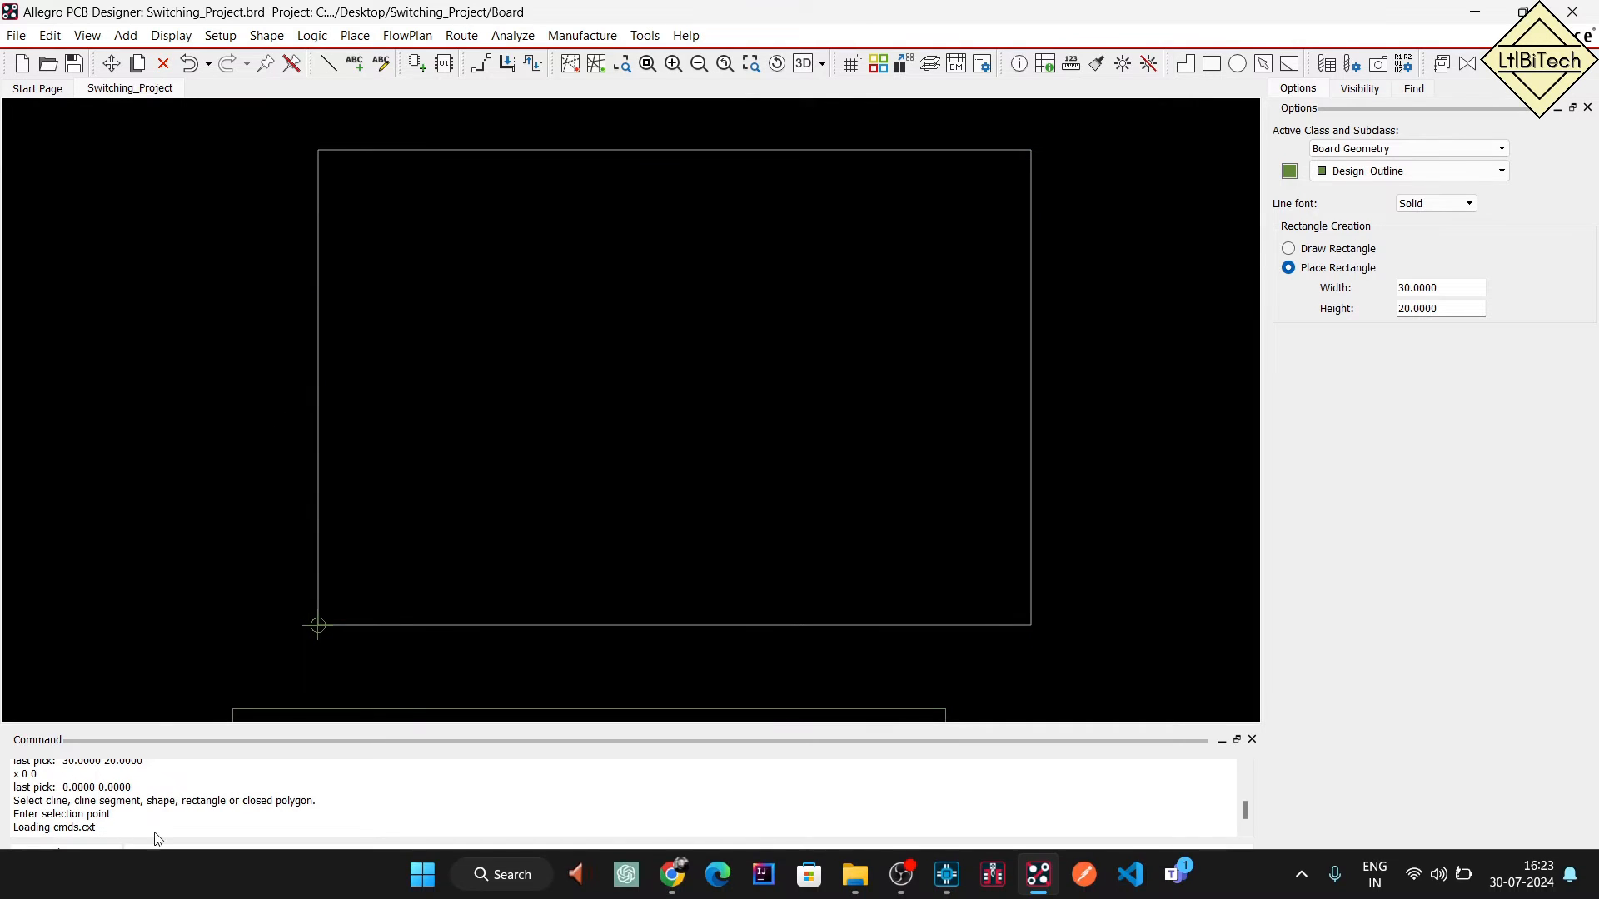
# Place the design outline rectangle over the existing board outline with the command "x 0 20" and finish the rectangle command.
pyautogui.click(163, 851)
pyautogui.write('x')
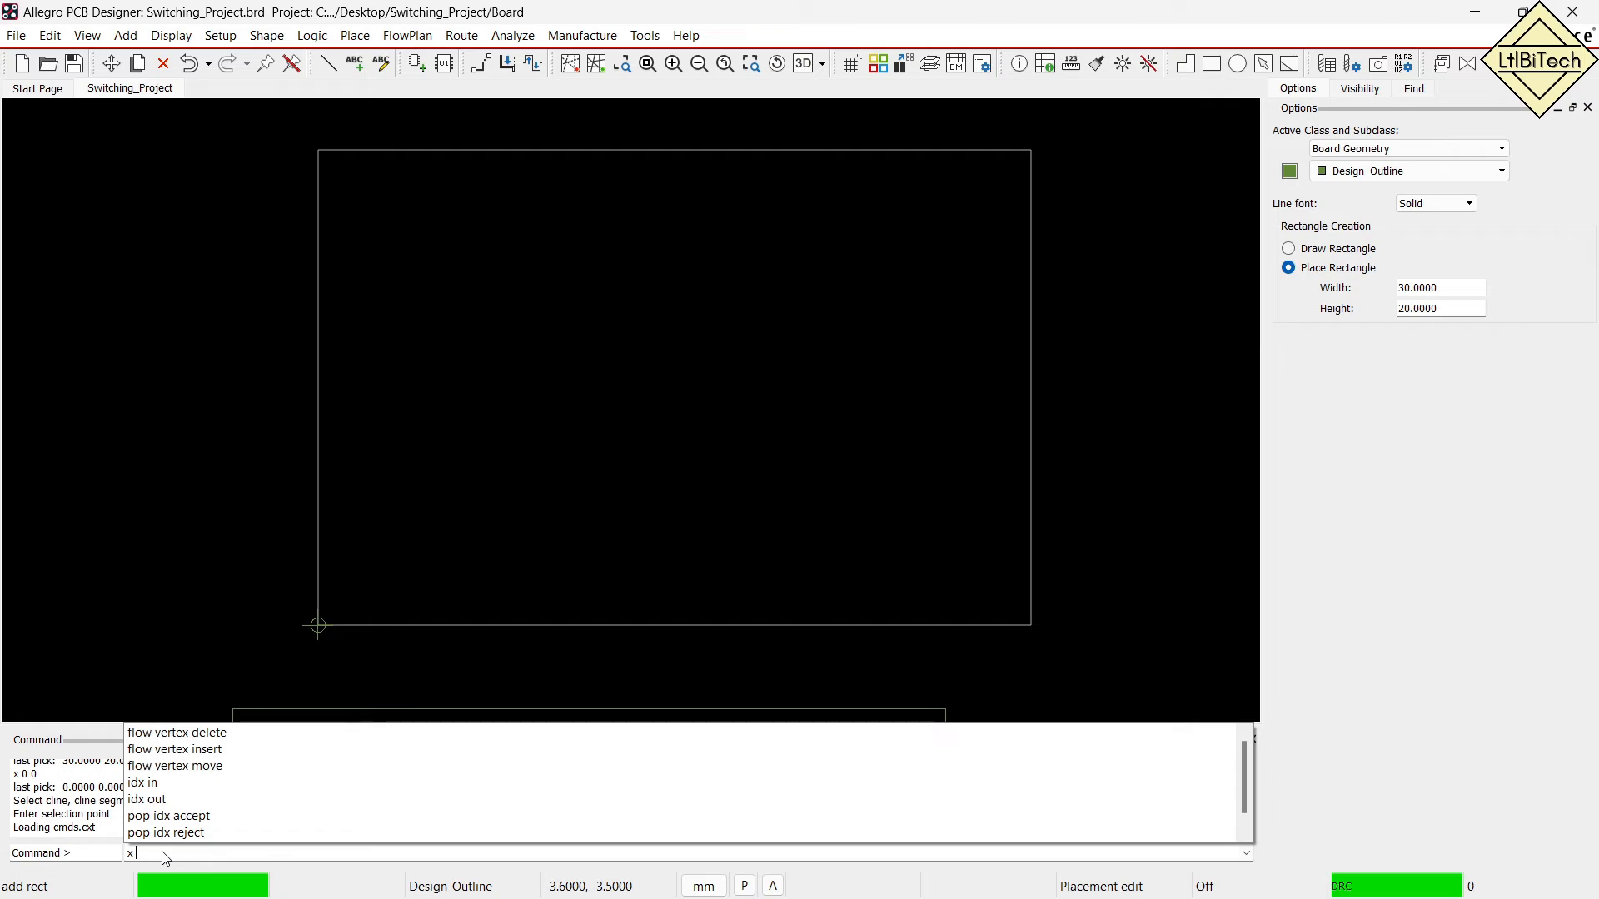
pyautogui.write(' 0')
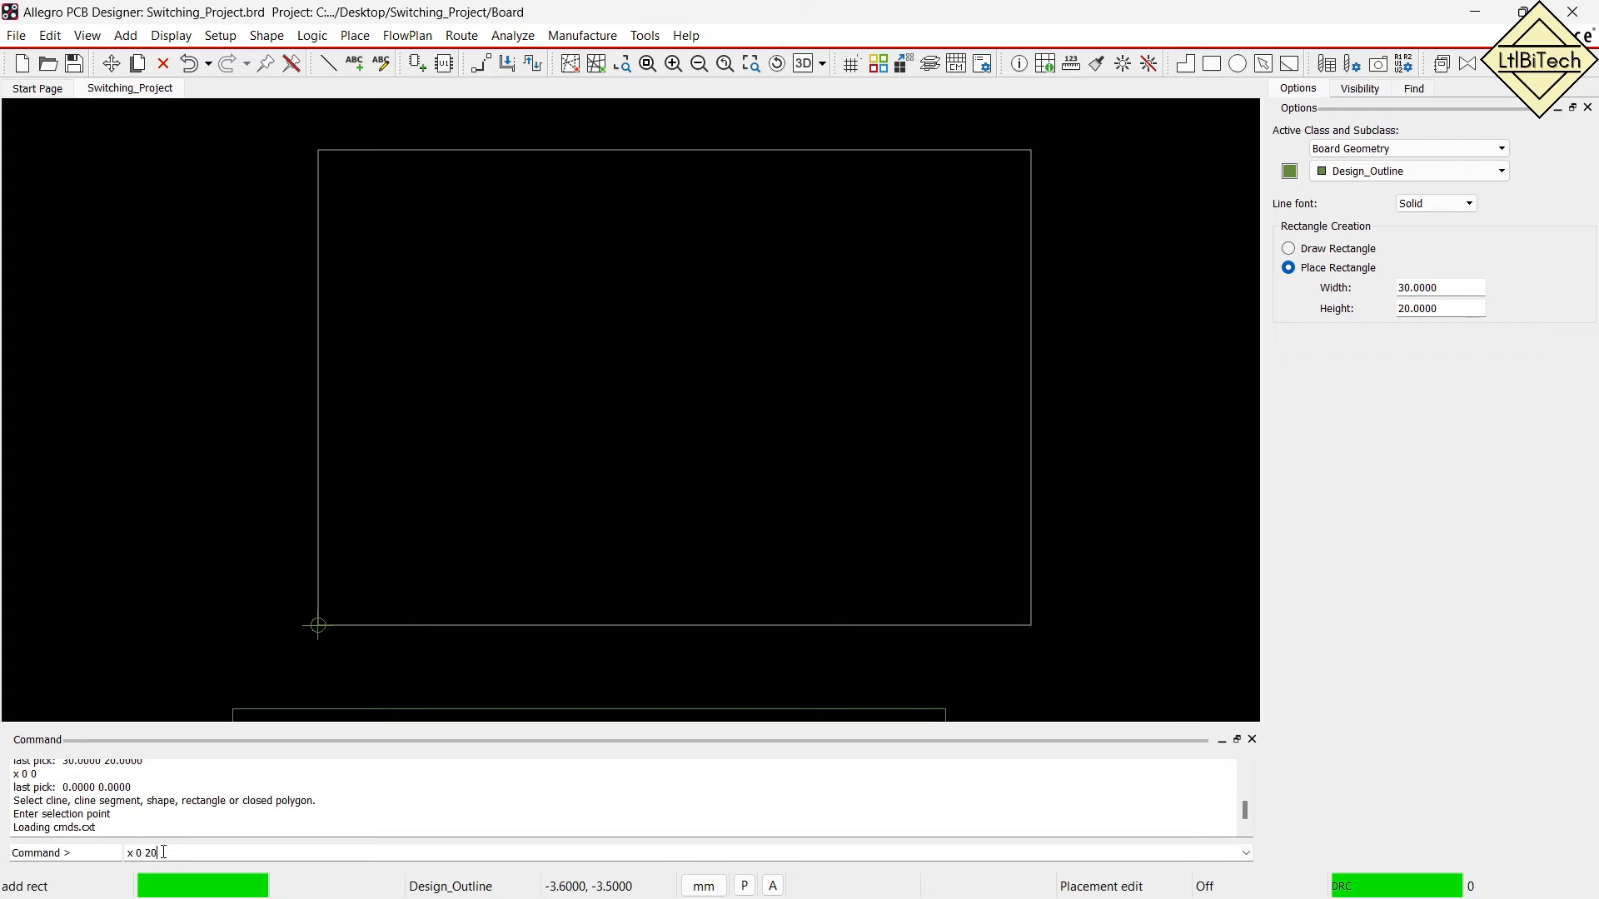
pyautogui.write(' 20')
pyautogui.press('Return')
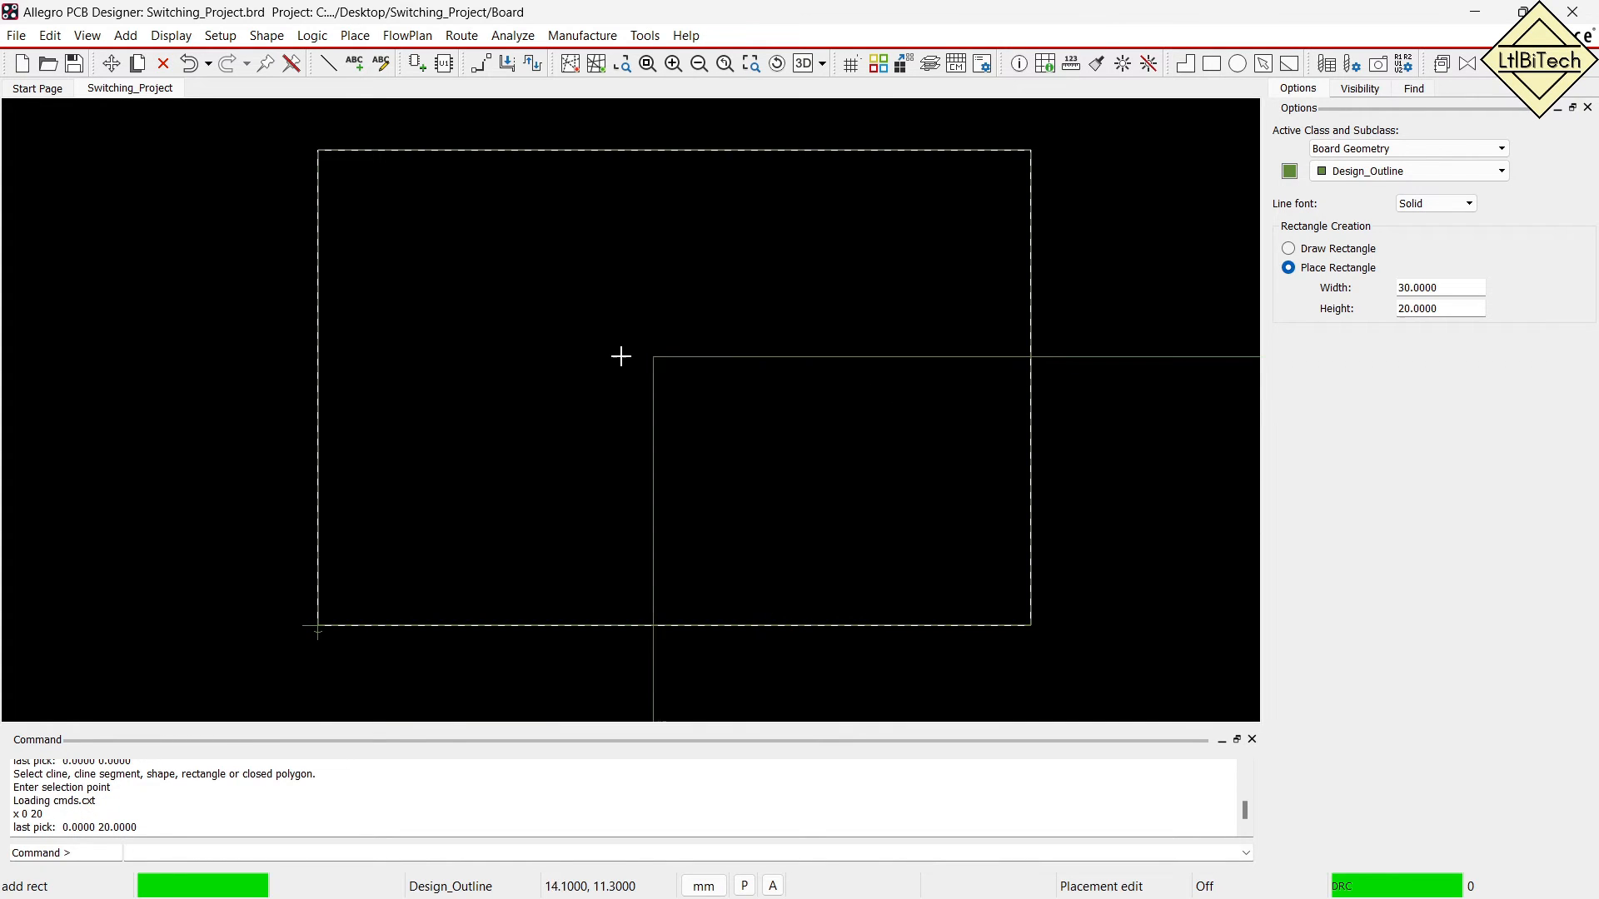
pyautogui.rightClick(578, 271)
pyautogui.click(598, 283)
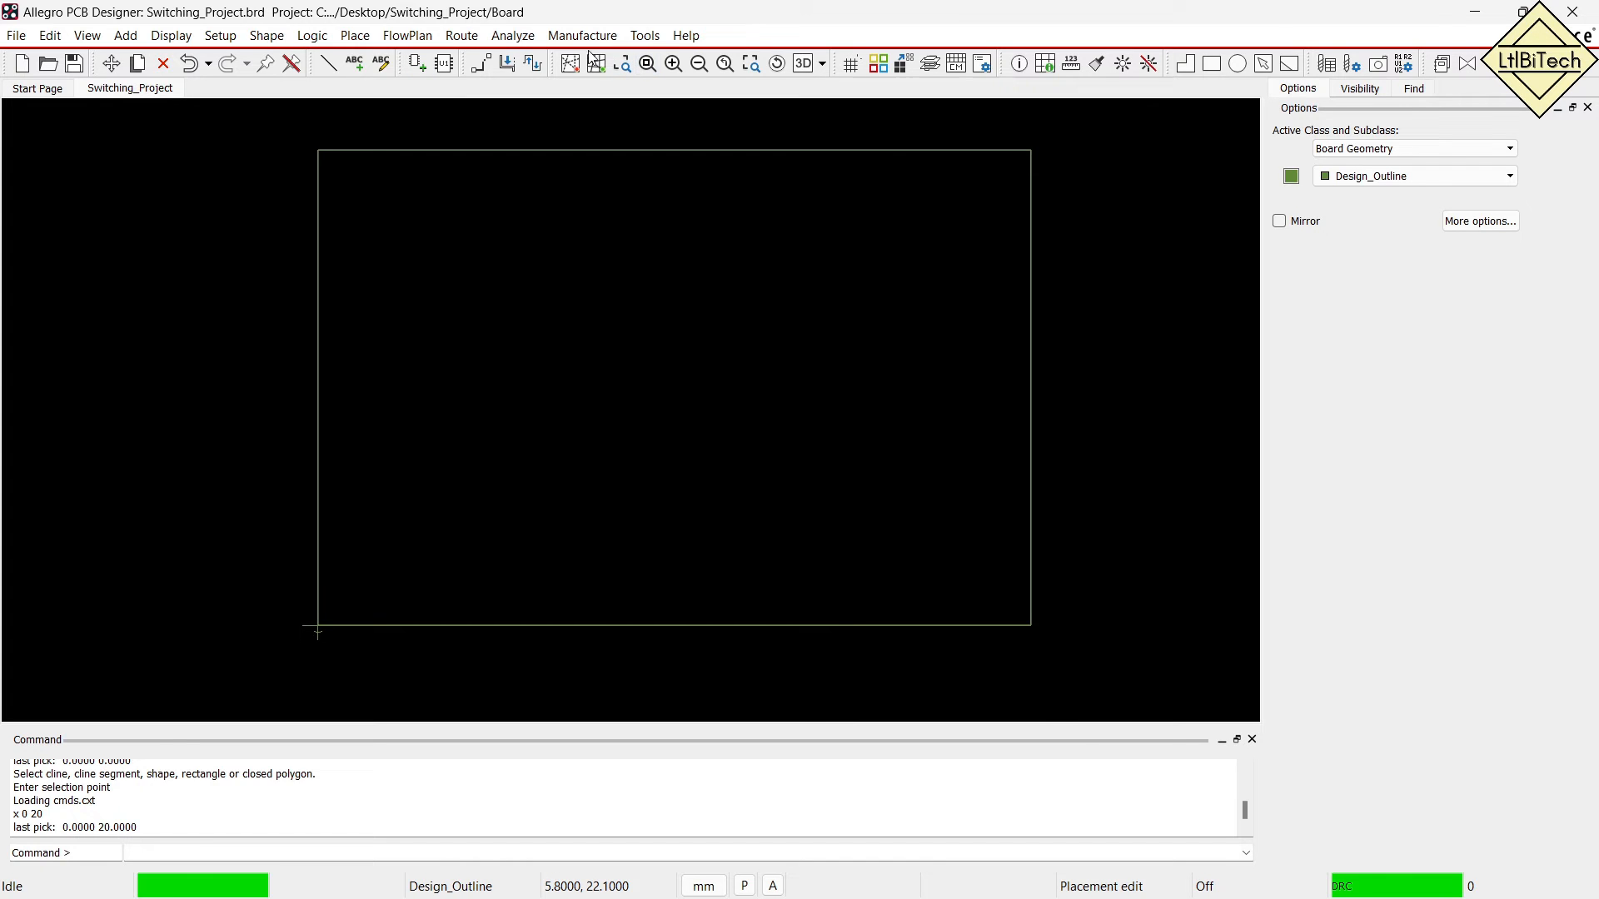
# Check the board with its design outline in the 3D Canvas and return to the layout.
pyautogui.click(803, 64)
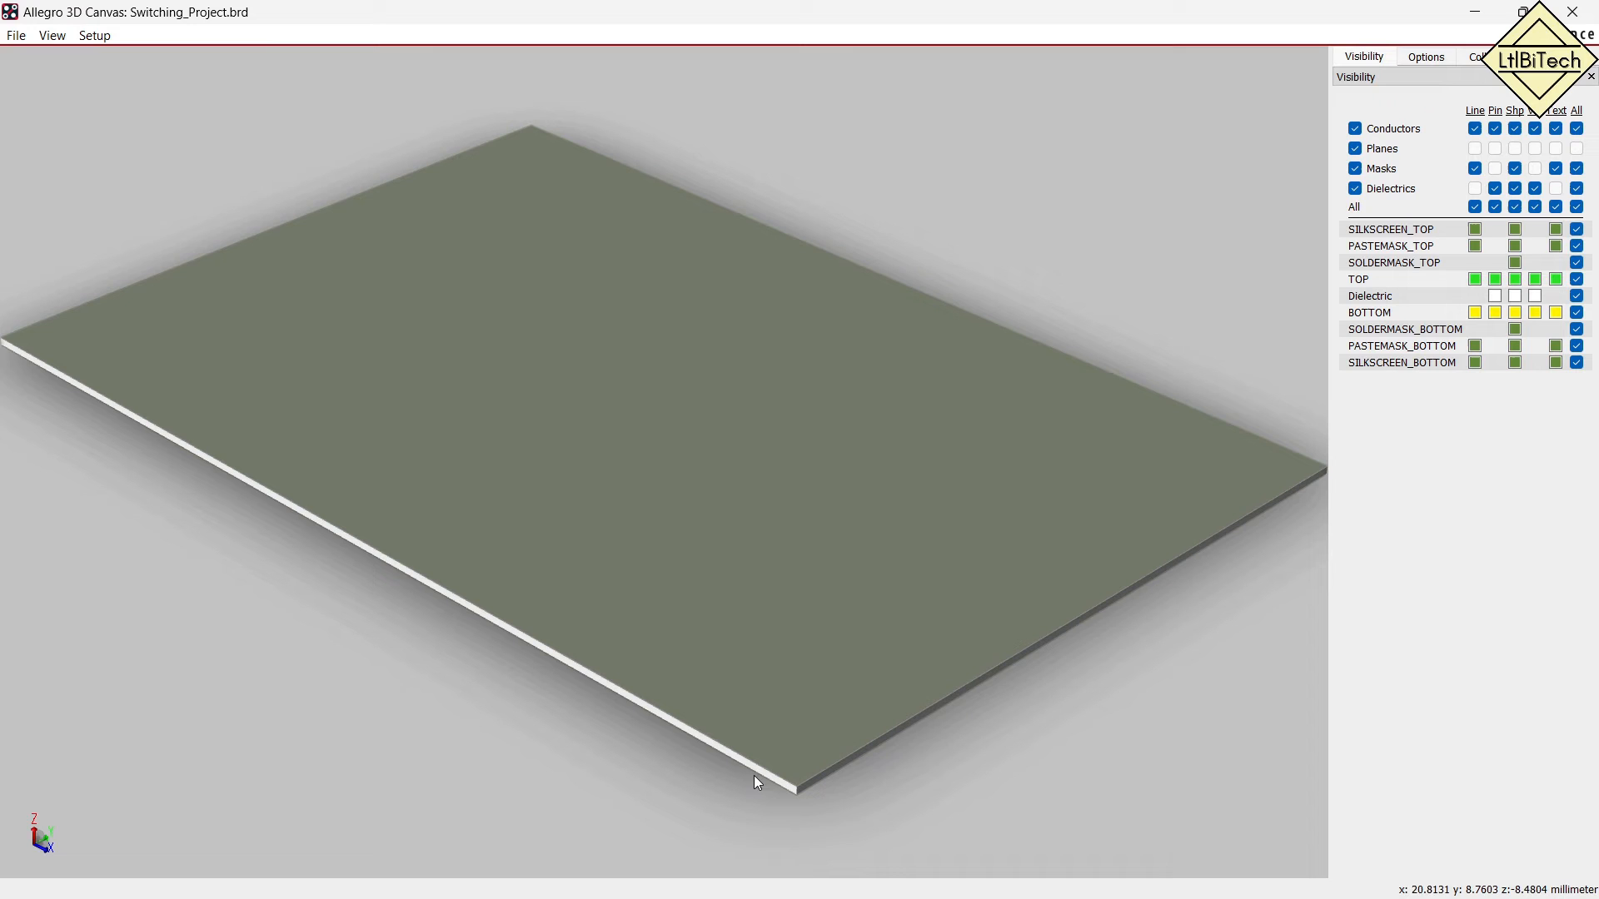
pyautogui.click(1475, 11)
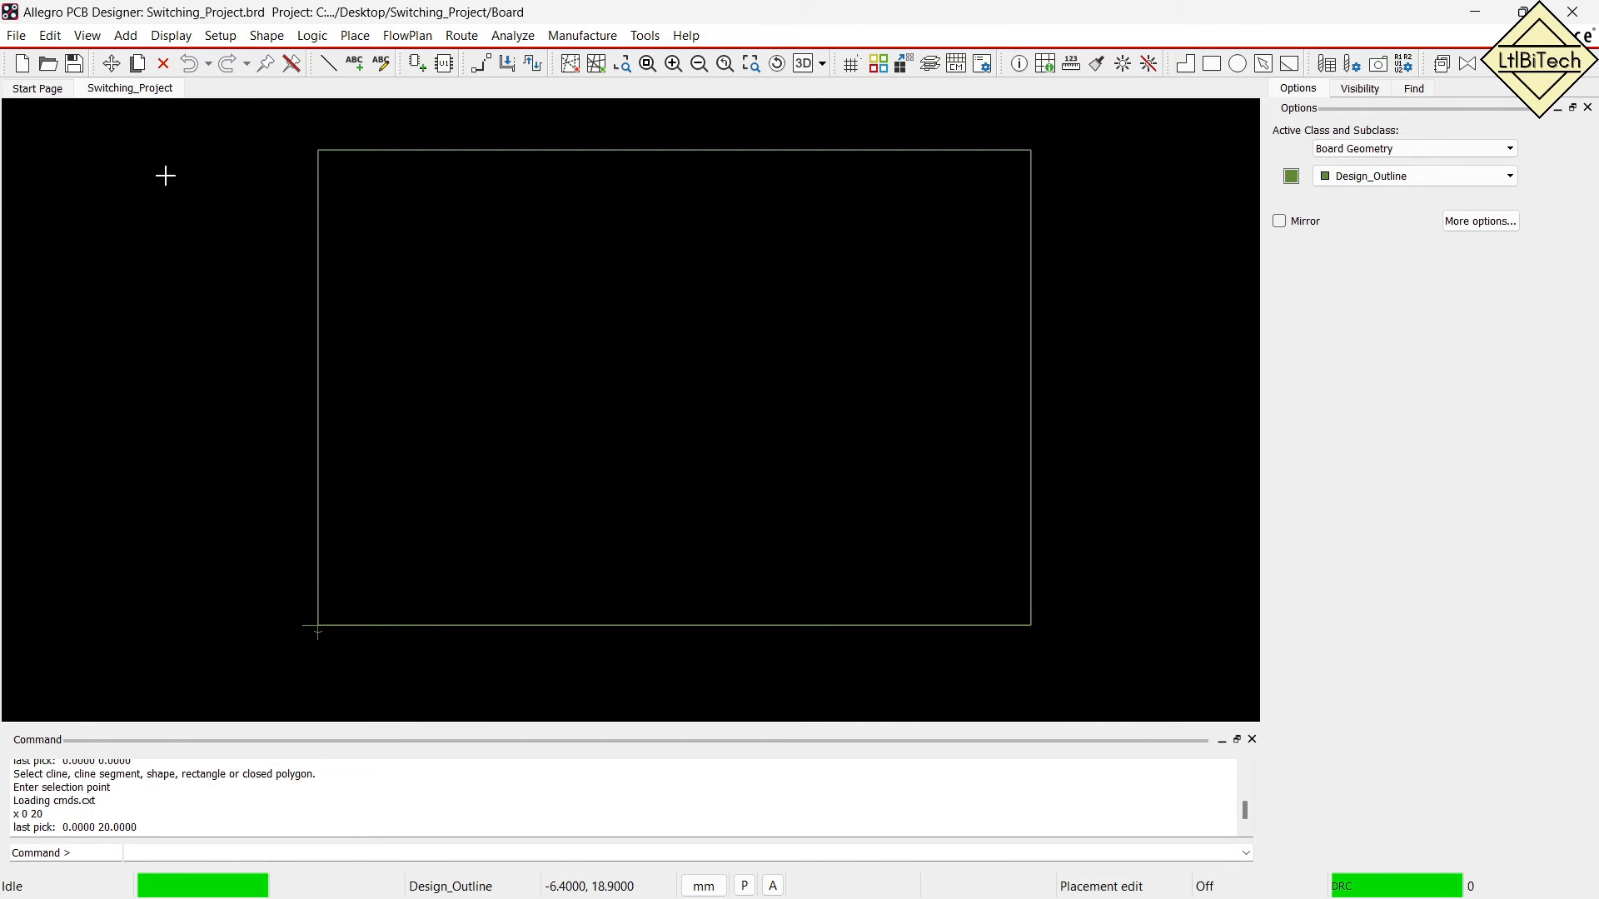
pyautogui.moveTo(319, 335); pyautogui.dragTo(366, 332)
pyautogui.press('t')
pyautogui.write('Package ')
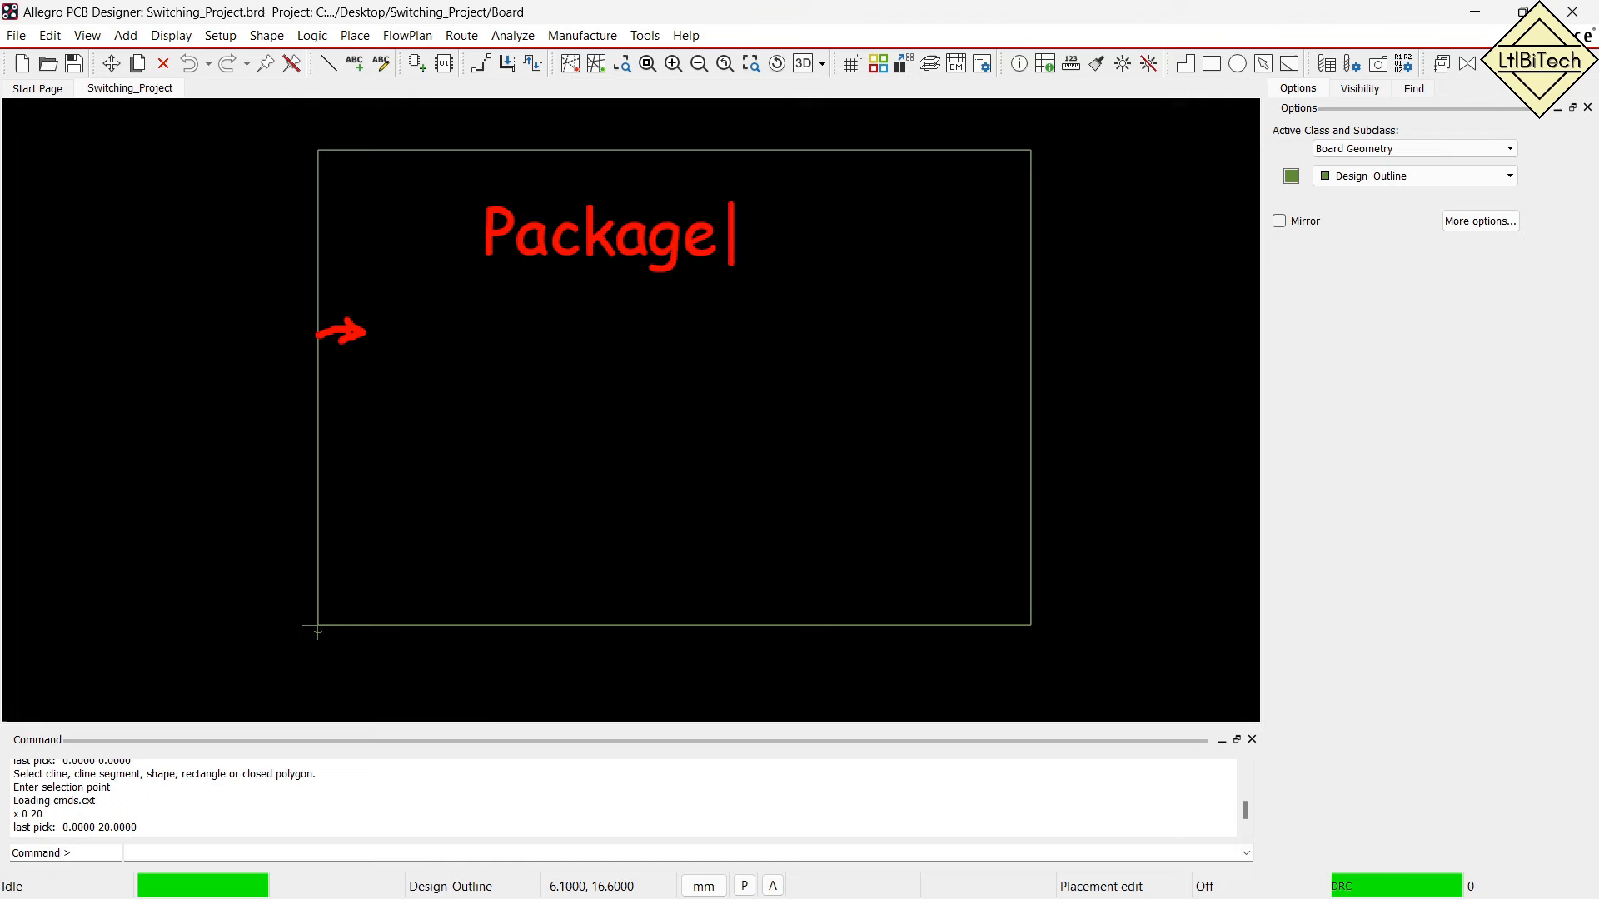
pyautogui.write('Keepin')
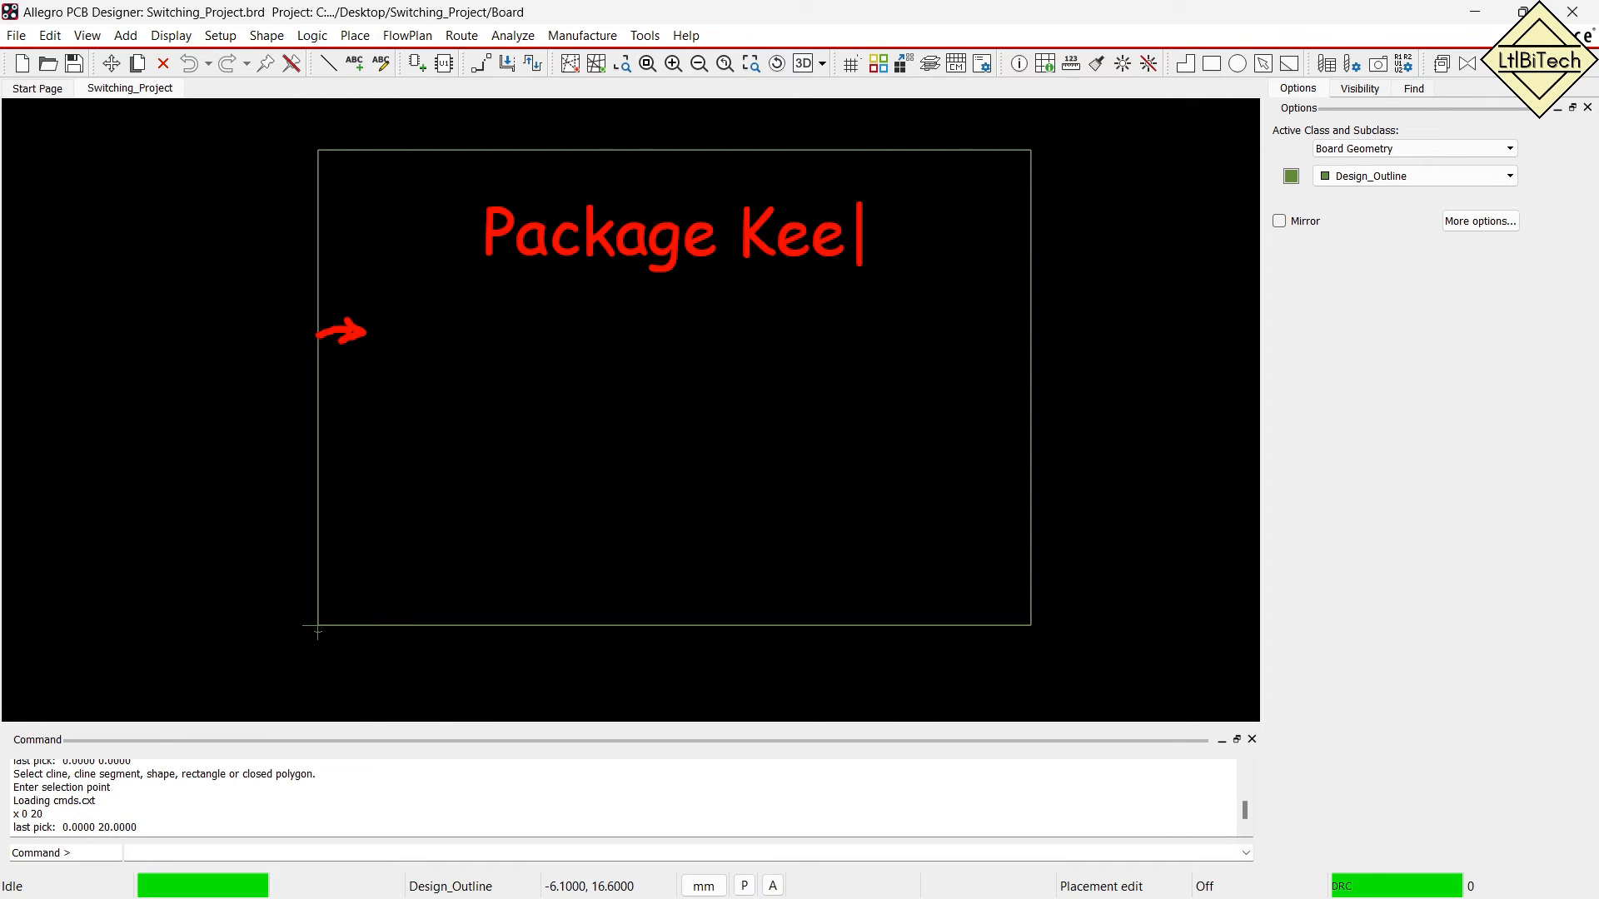
pyautogui.press('Return')
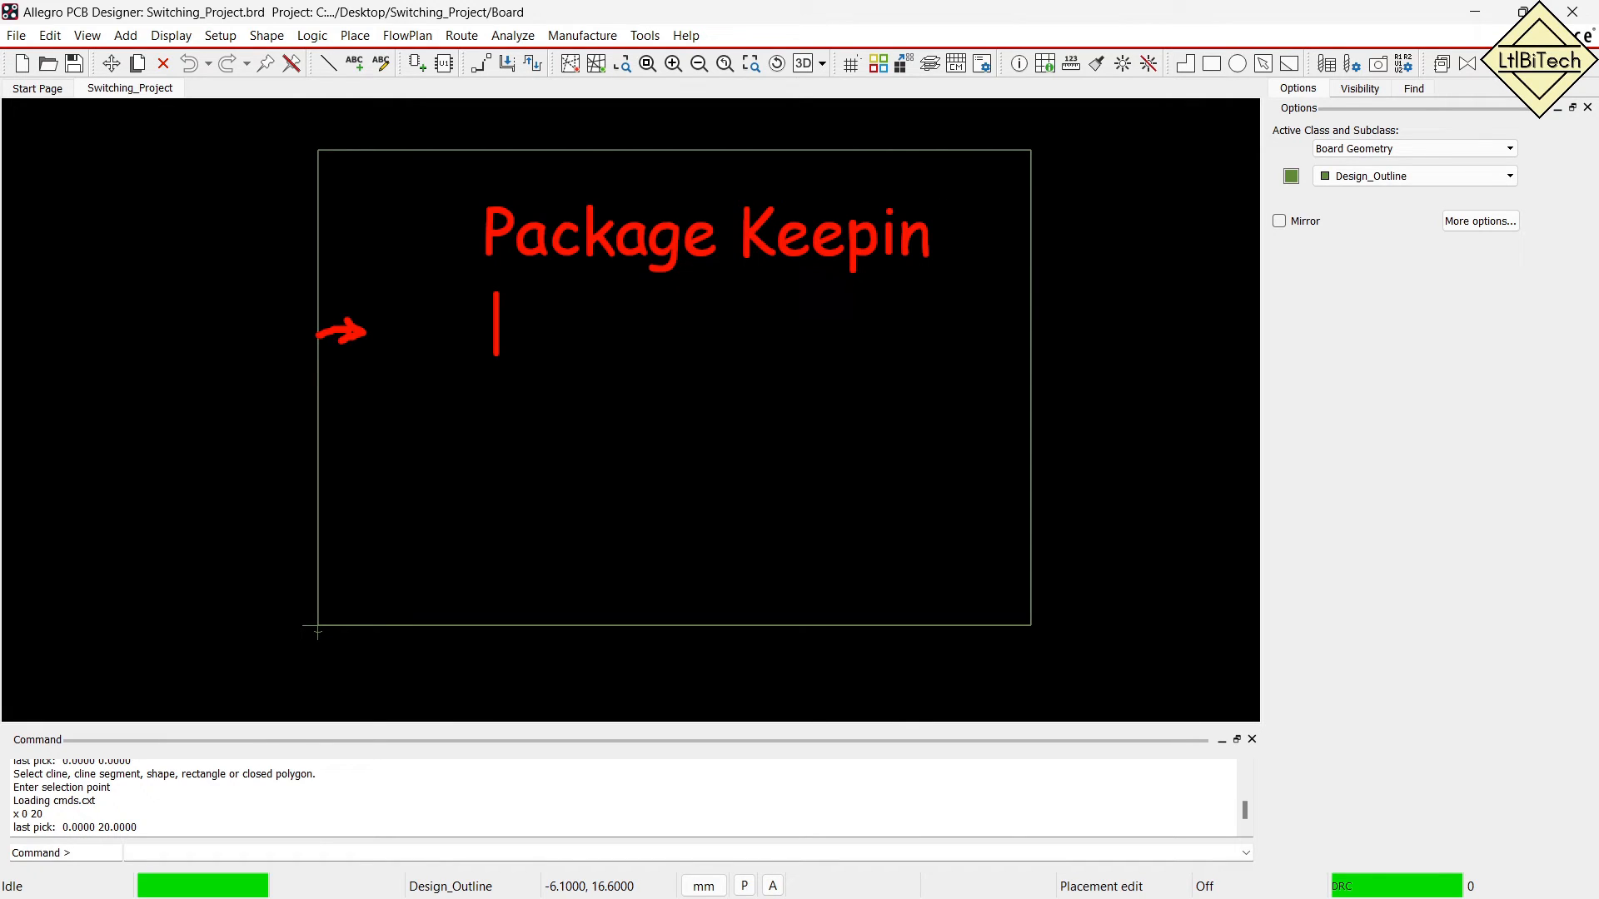
pyautogui.write('Route ')
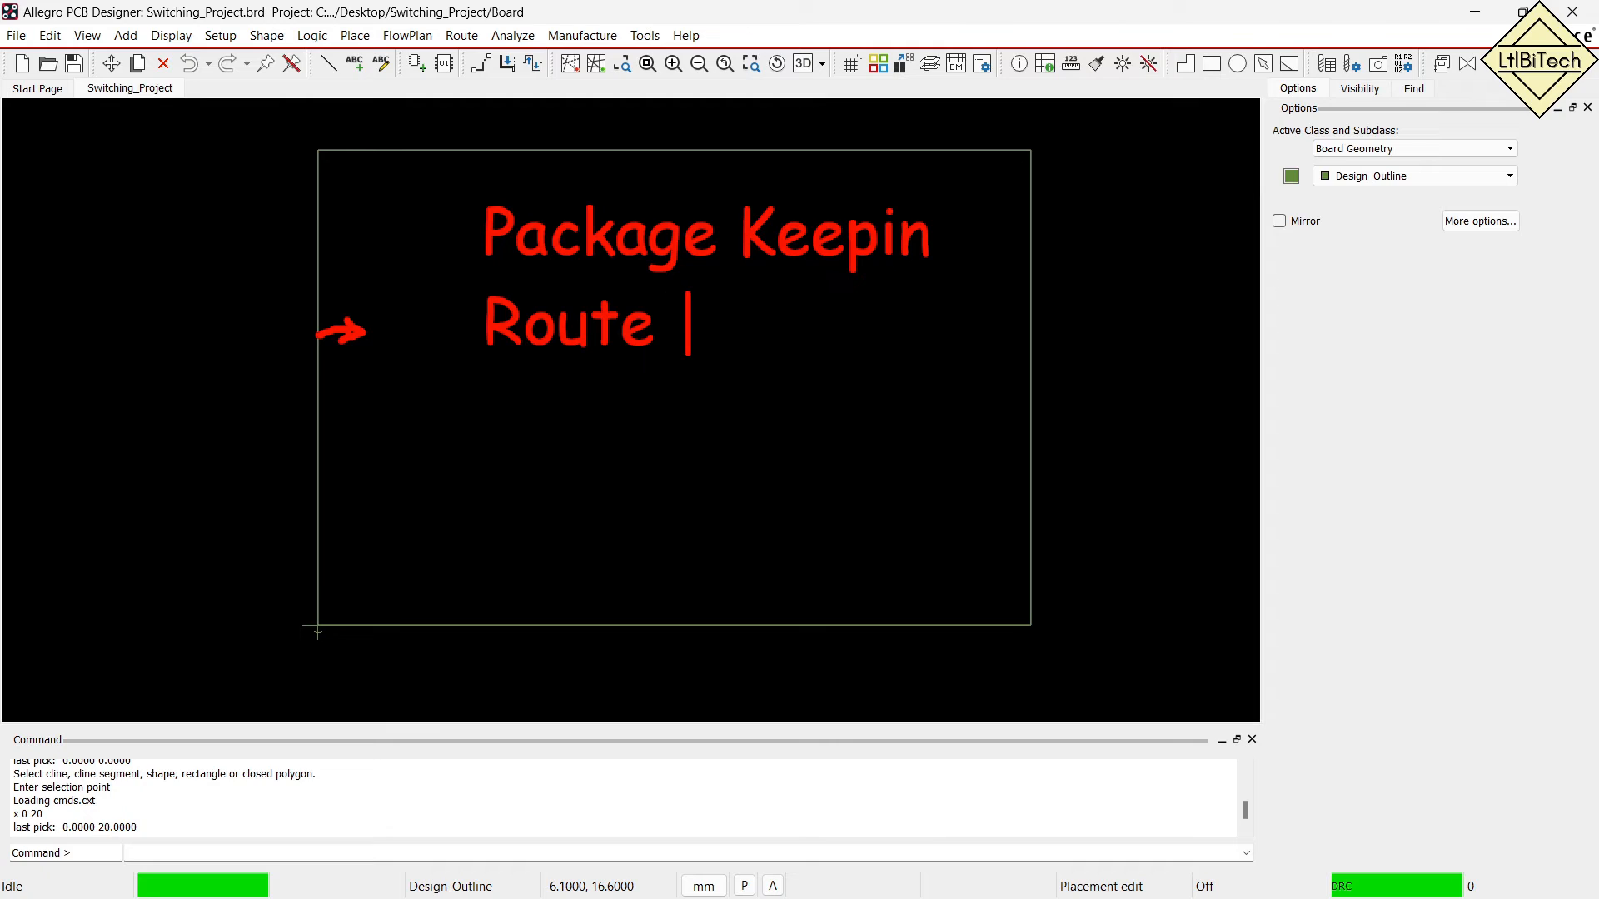
pyautogui.write('Keepin')
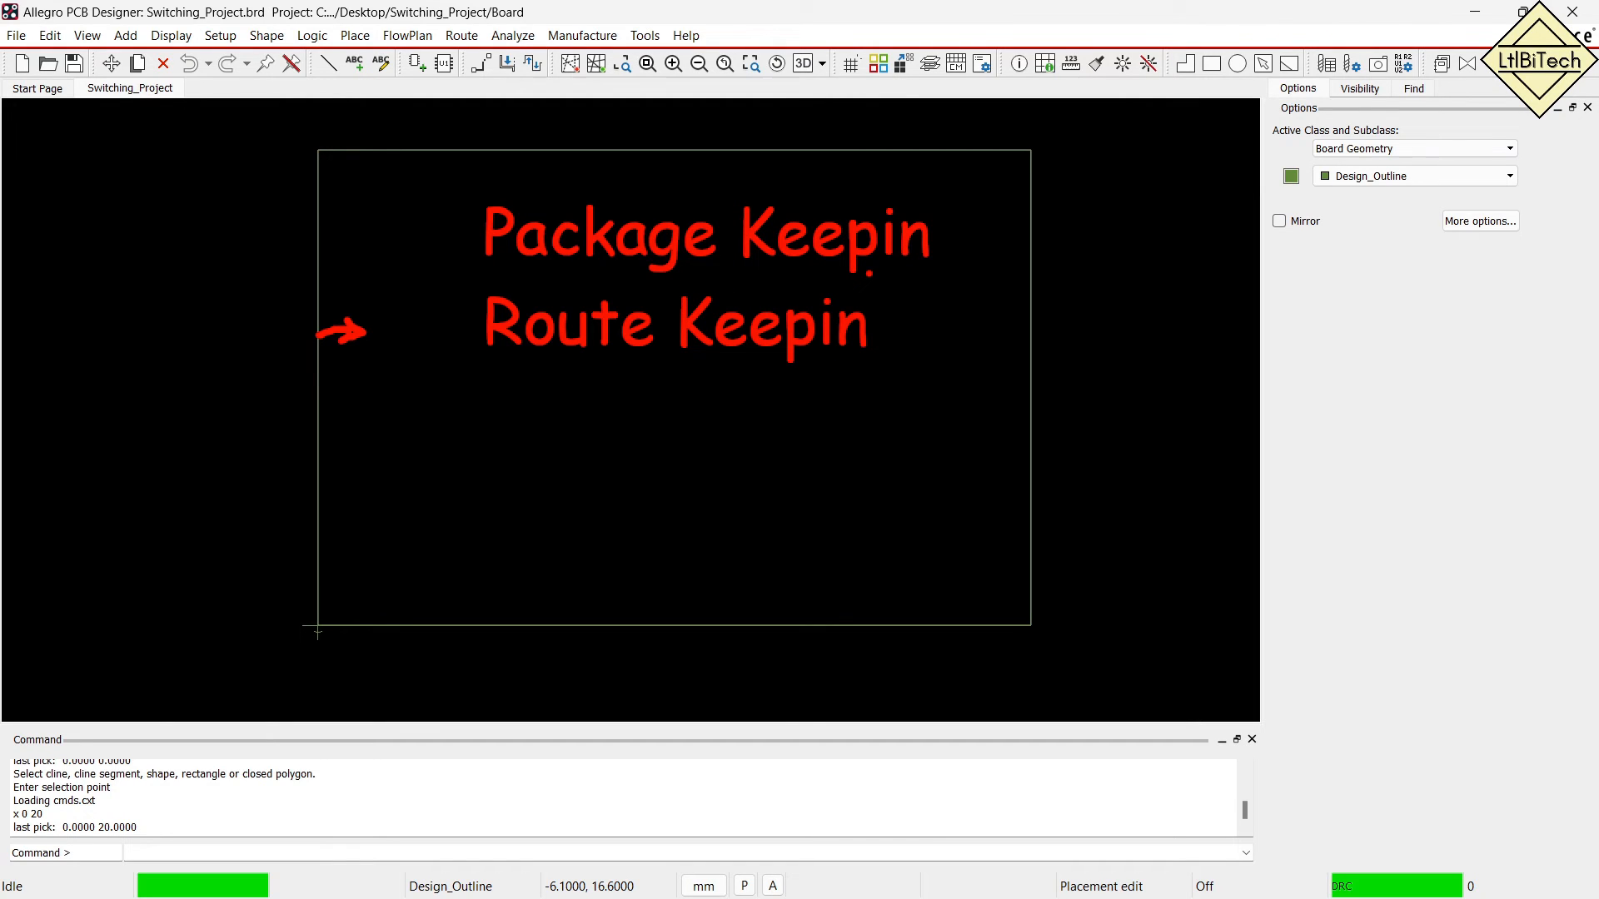
pyautogui.moveTo(453, 424)
pyautogui.mouseDown()
pyautogui.moveTo(483, 475)
pyautogui.moveTo(573, 474)
pyautogui.mouseUp()
pyautogui.moveTo(602, 450); pyautogui.dragTo(631, 493)
pyautogui.moveTo(278, 481)
pyautogui.mouseDown()
pyautogui.moveTo(359, 470)
pyautogui.moveTo(330, 484)
pyautogui.mouseUp()
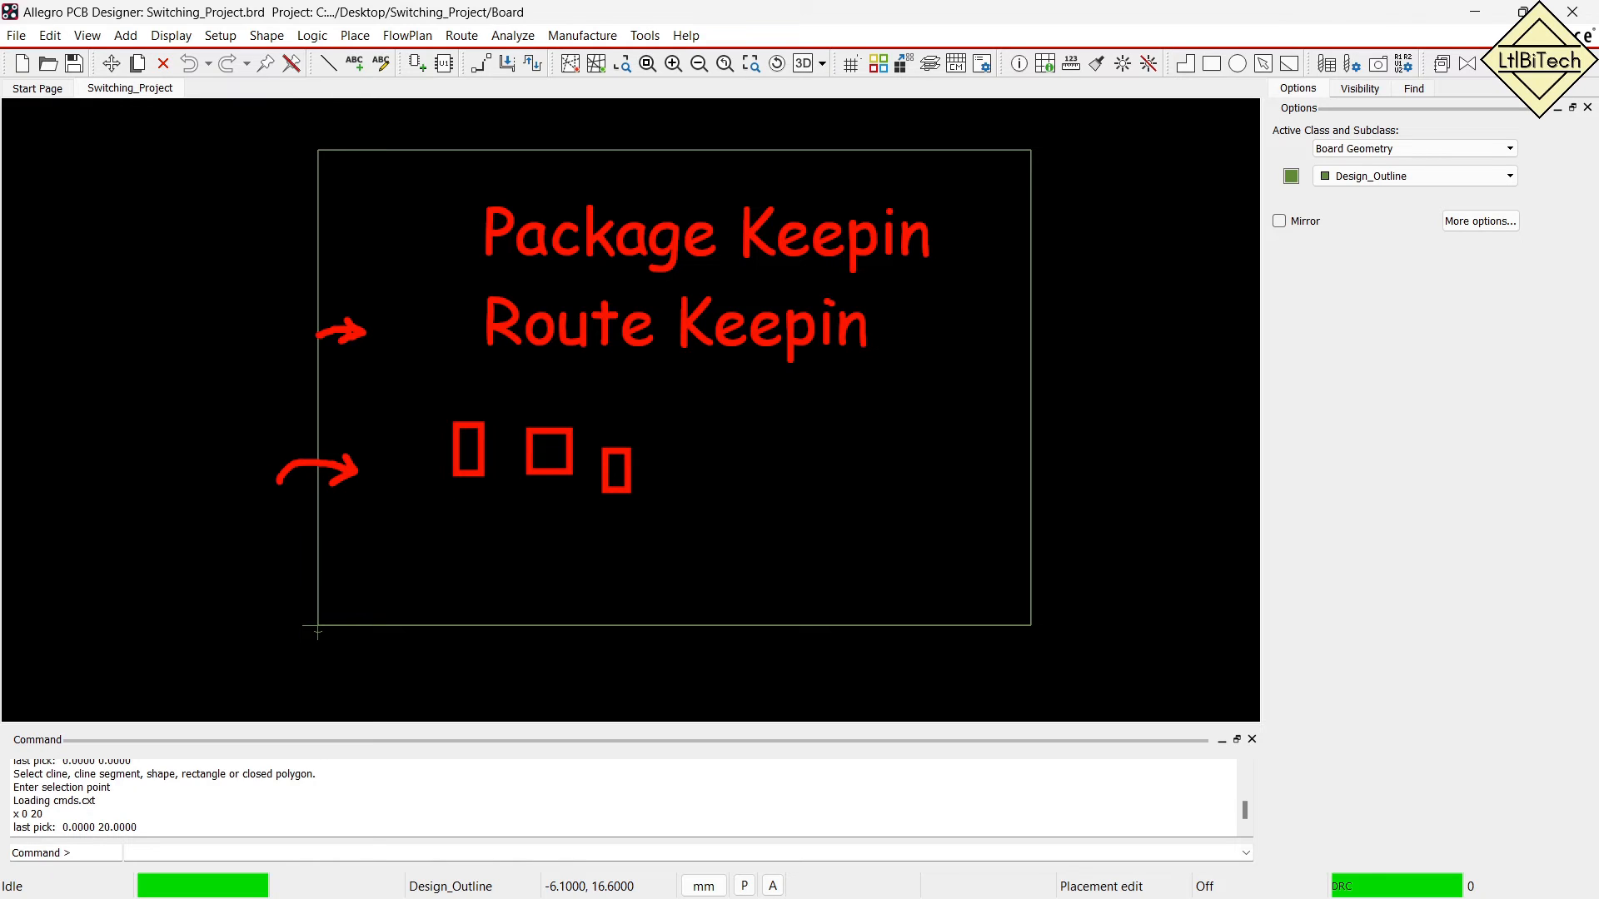
pyautogui.moveTo(291, 541)
pyautogui.mouseDown()
pyautogui.moveTo(315, 521)
pyautogui.moveTo(355, 533)
pyautogui.mouseUp()
pyautogui.moveTo(354, 533); pyautogui.dragTo(335, 542)
pyautogui.press('t')
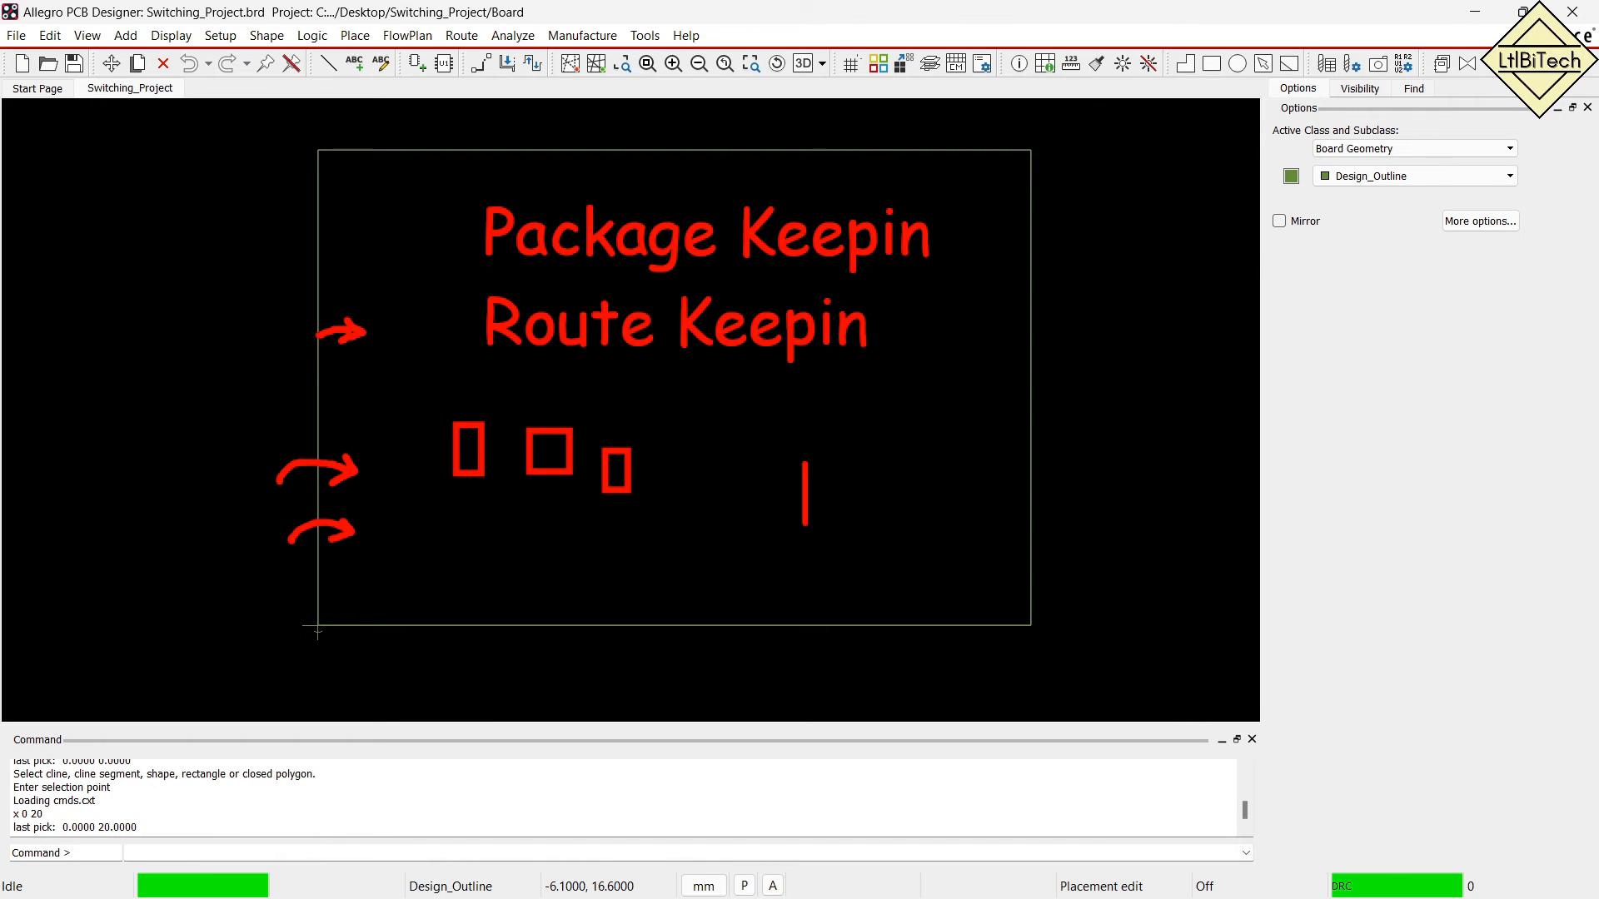
pyautogui.write('1mm')
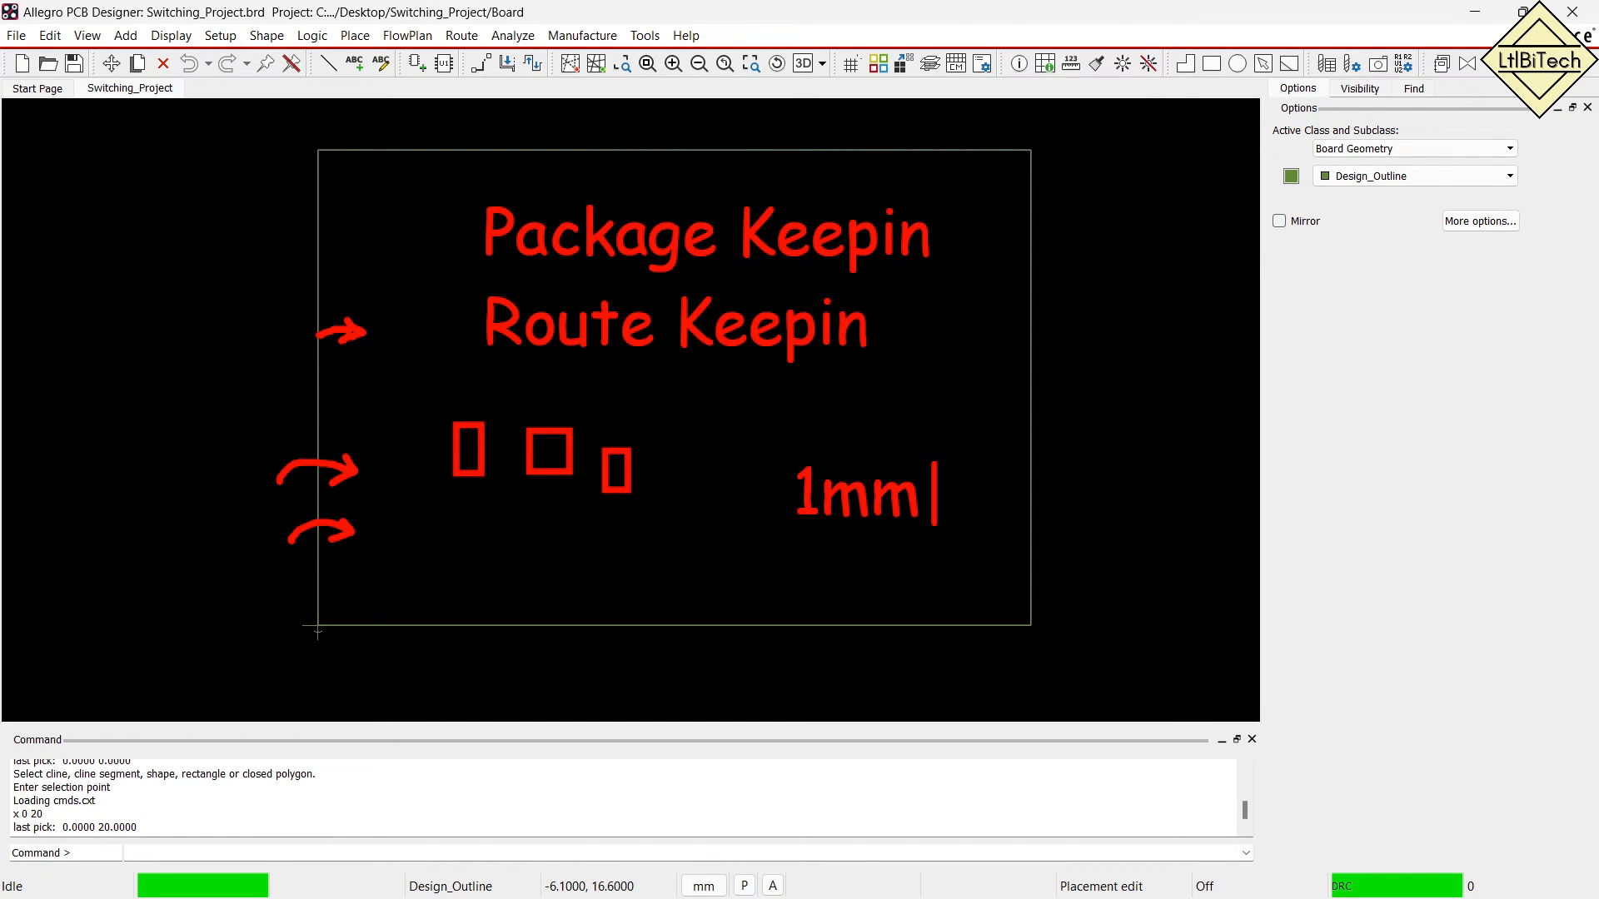
pyautogui.write('/40')
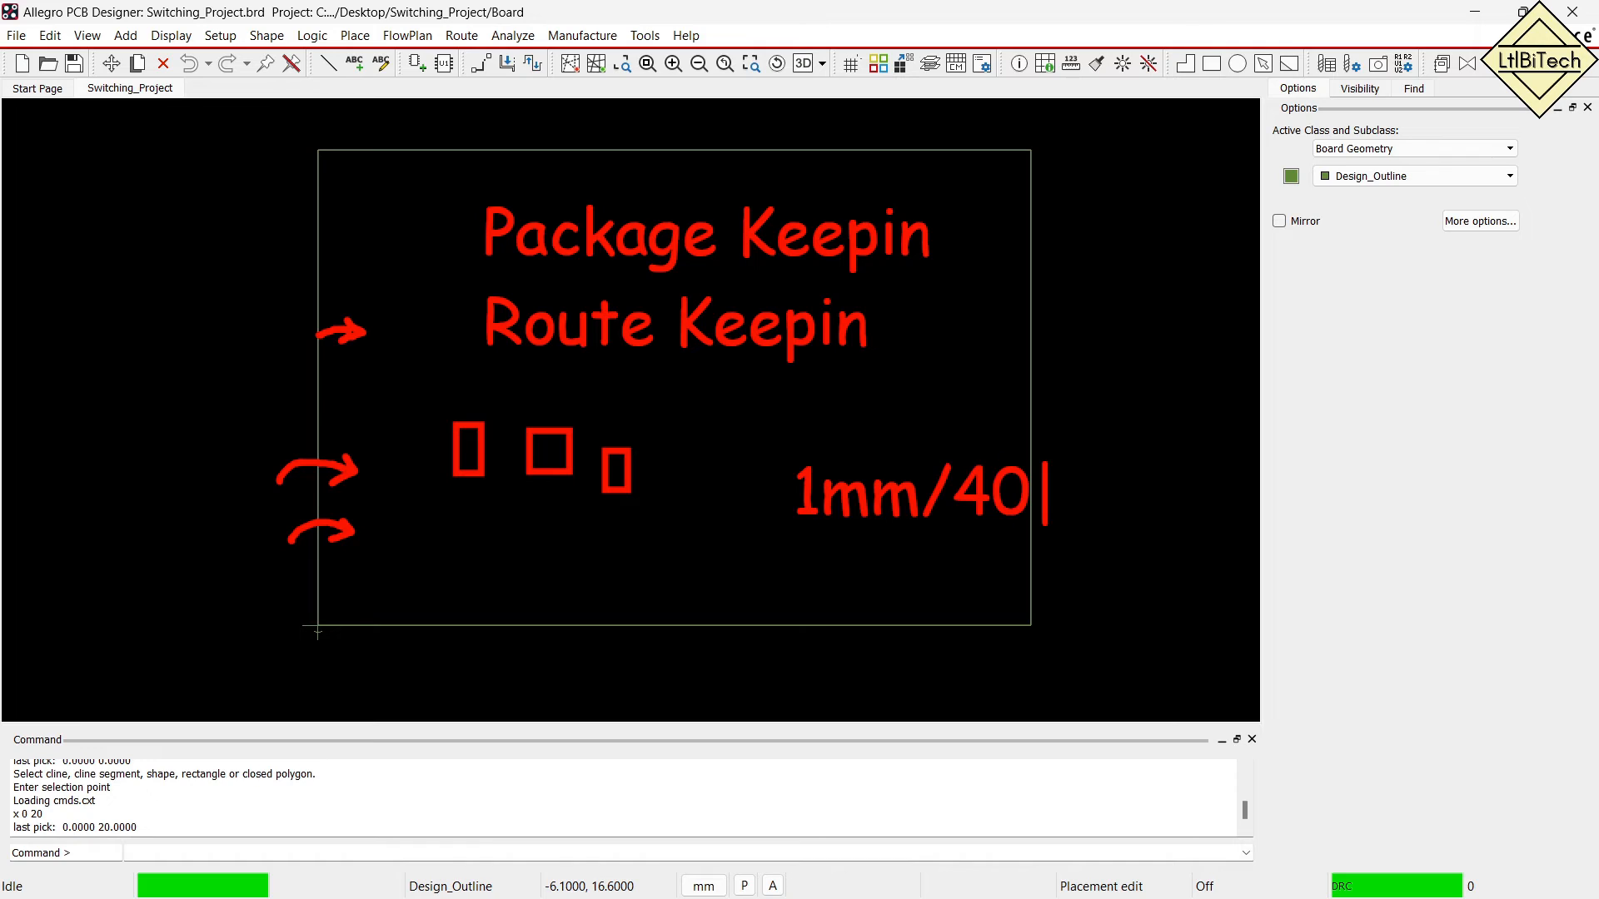
pyautogui.write('mils')
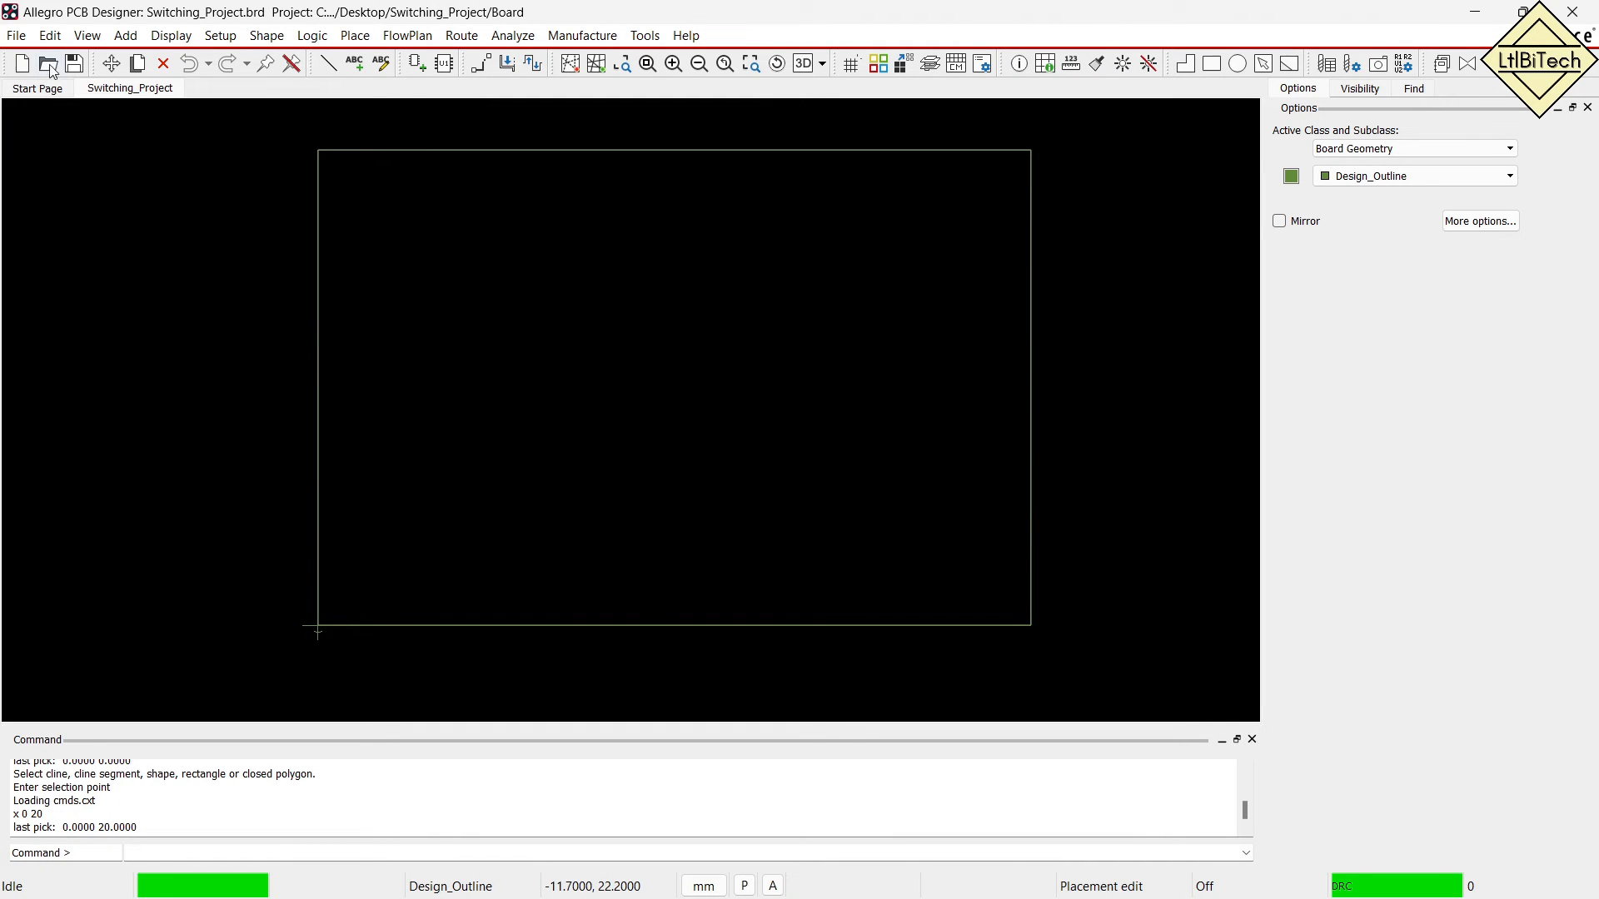
# Start a Z-Copy of the board outline with PACKAGE KEEPIN as the destination class.
pyautogui.click(50, 35)
pyautogui.click(107, 260)
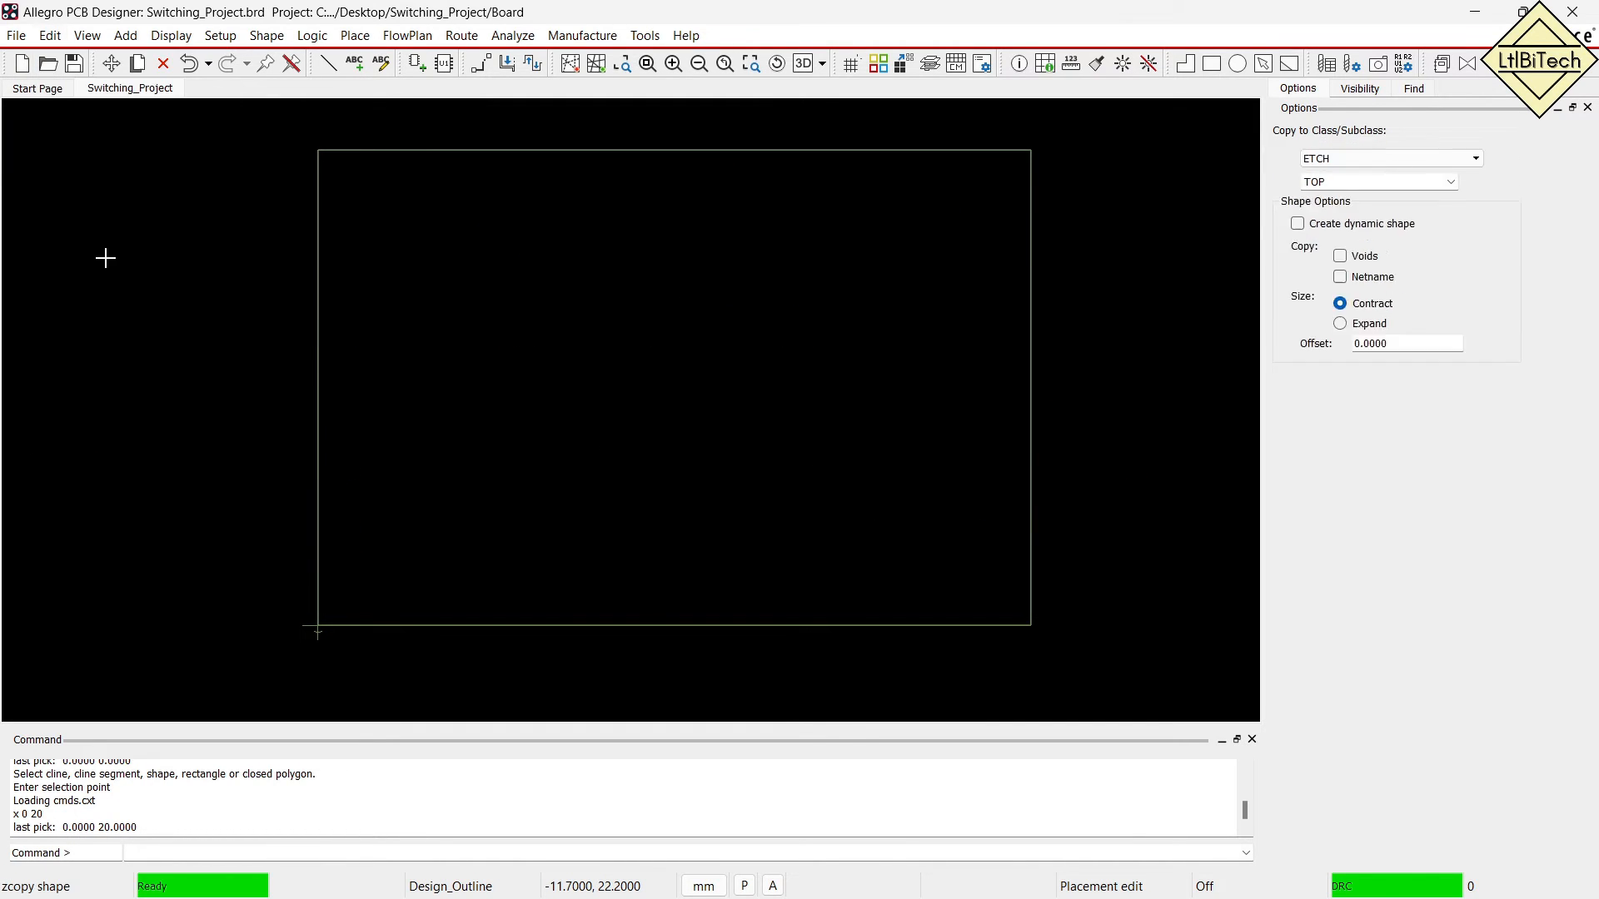
pyautogui.click(1470, 150)
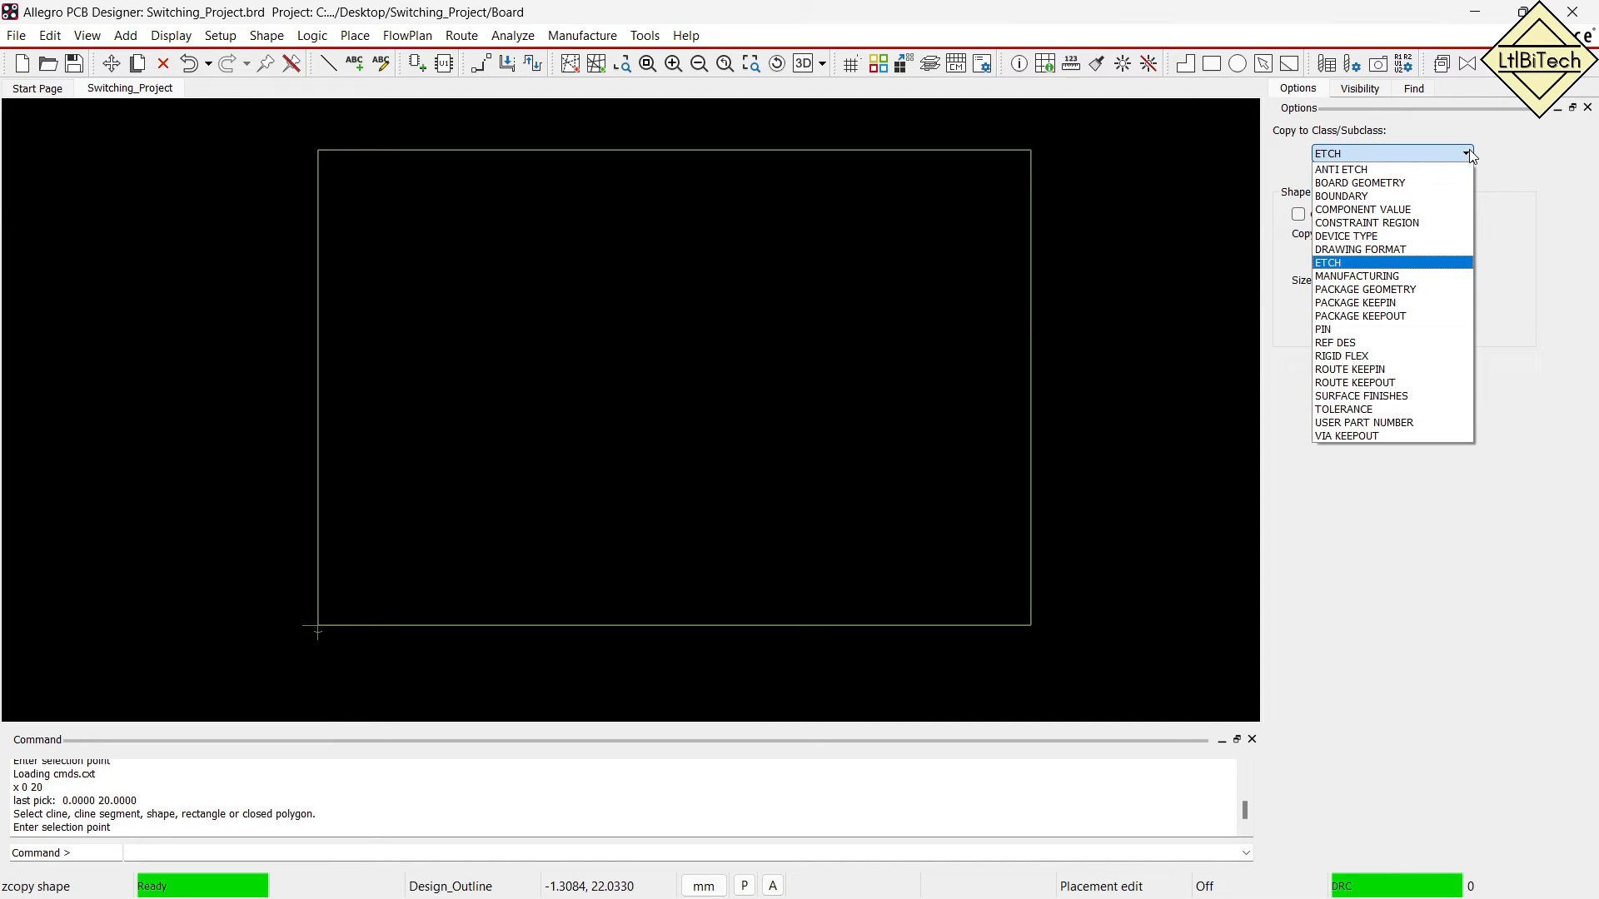
pyautogui.click(1407, 306)
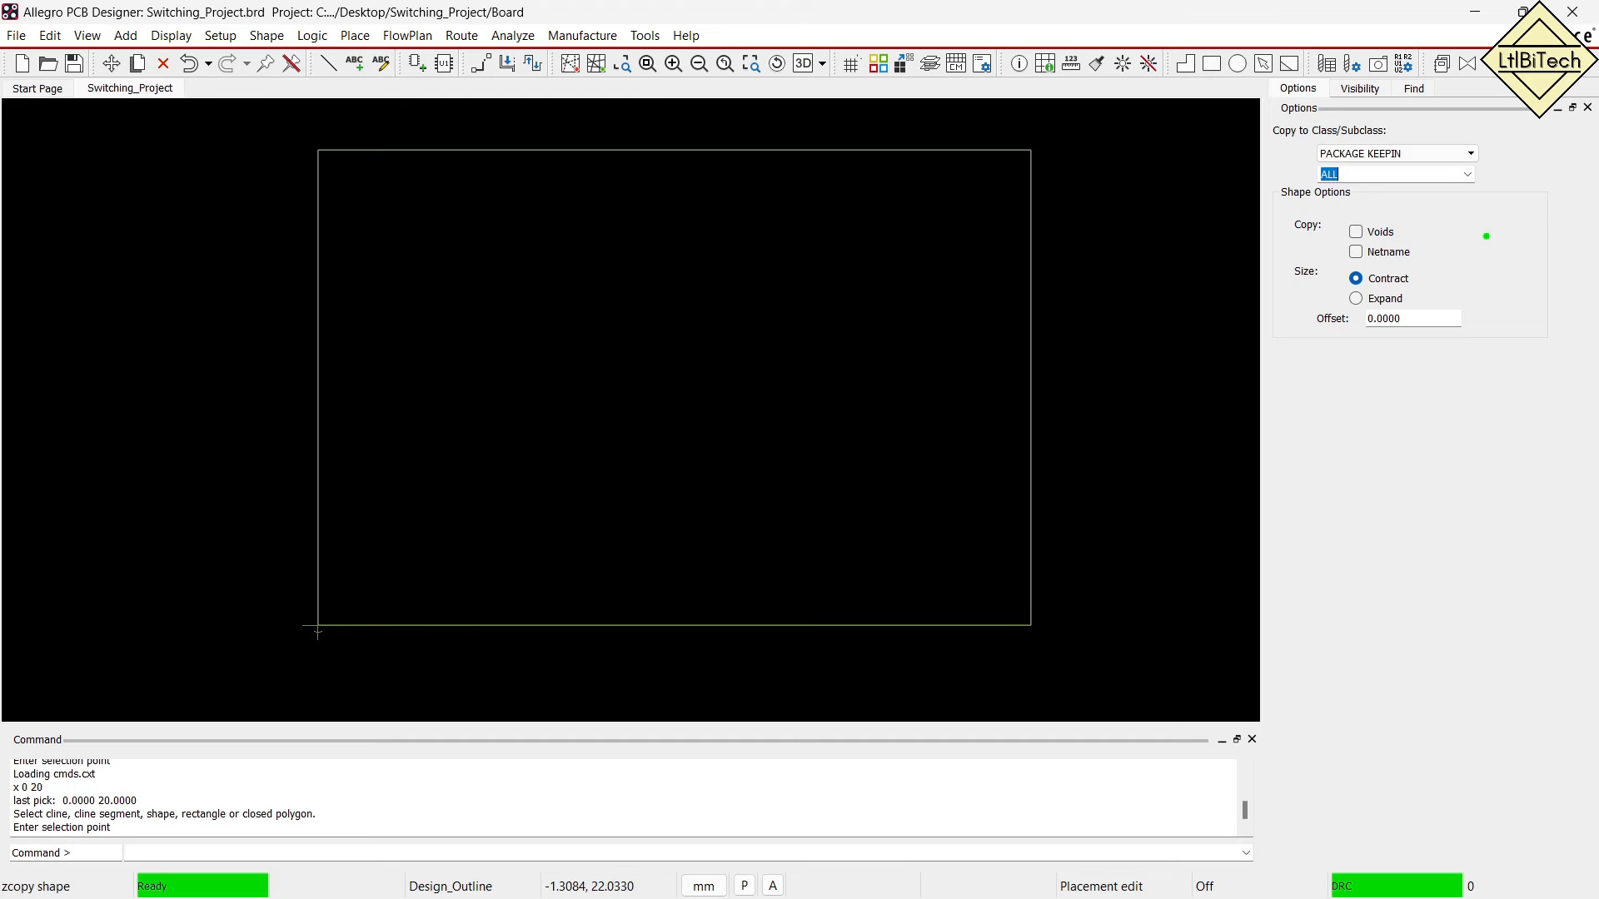
pyautogui.moveTo(1077, 419)
pyautogui.mouseDown()
pyautogui.moveTo(920, 396)
pyautogui.moveTo(965, 411)
pyautogui.mouseUp()
pyautogui.moveTo(939, 350)
pyautogui.mouseDown()
pyautogui.moveTo(1064, 309)
pyautogui.moveTo(1039, 341)
pyautogui.mouseUp()
pyautogui.moveTo(1440, 266)
pyautogui.mouseDown()
pyautogui.moveTo(1332, 268)
pyautogui.moveTo(1437, 278)
pyautogui.mouseUp()
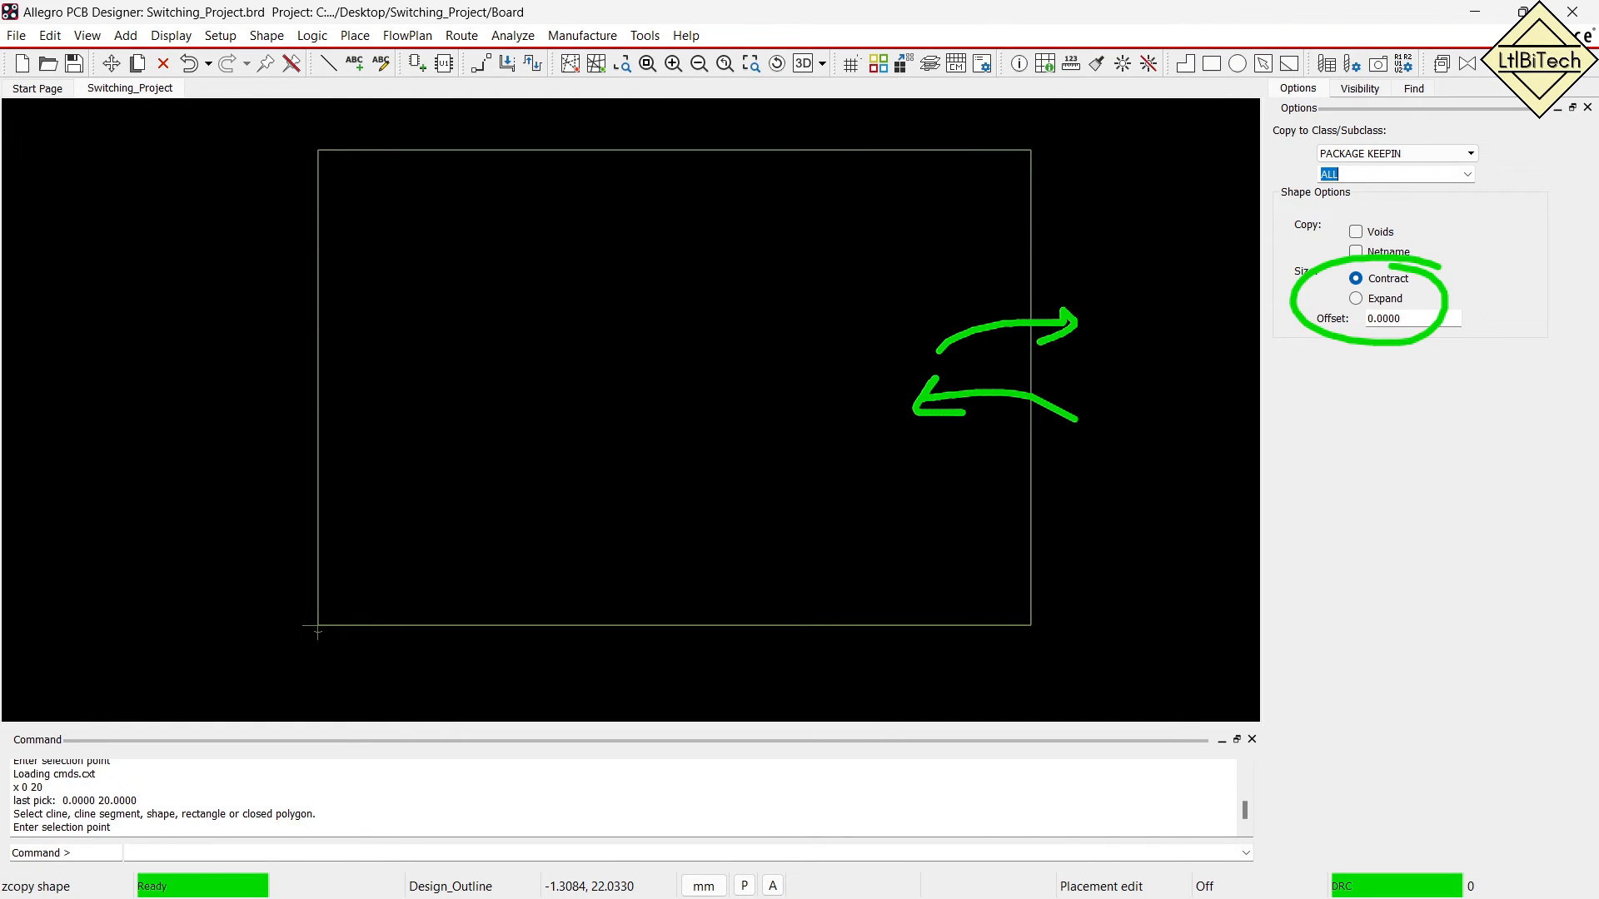
pyautogui.moveTo(1093, 280)
pyautogui.mouseDown()
pyautogui.moveTo(958, 265)
pyautogui.moveTo(965, 302)
pyautogui.moveTo(1030, 193)
pyautogui.moveTo(1076, 176)
pyautogui.moveTo(1081, 223)
pyautogui.mouseUp()
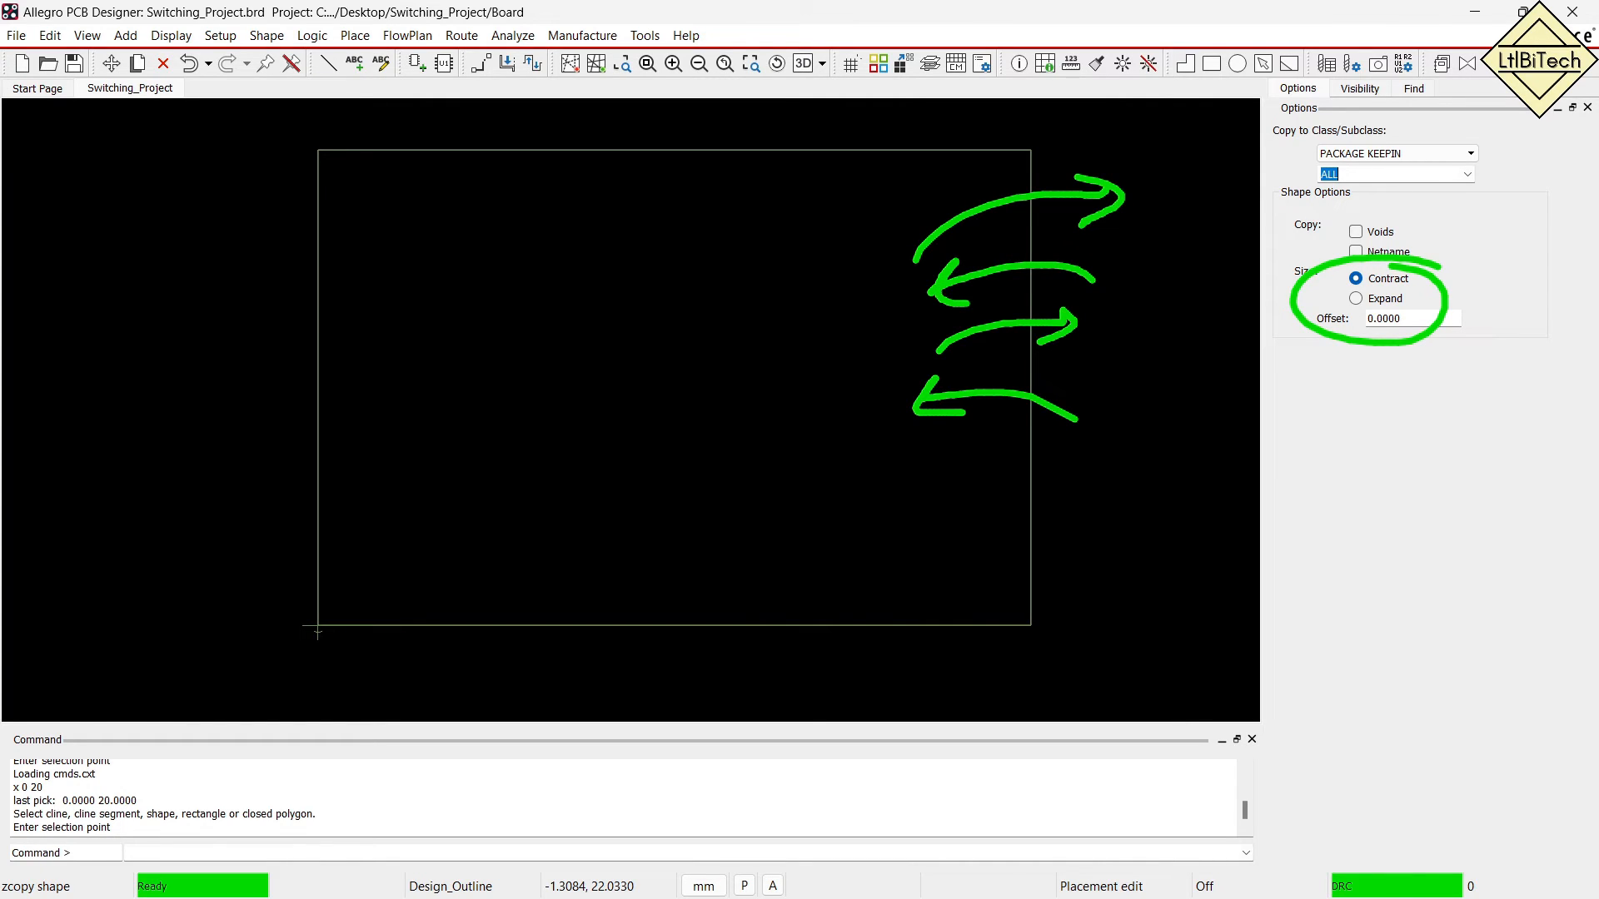
pyautogui.moveTo(1389, 371); pyautogui.dragTo(1385, 423)
pyautogui.moveTo(1402, 416)
pyautogui.mouseDown()
pyautogui.moveTo(1413, 392)
pyautogui.moveTo(1461, 411)
pyautogui.mouseUp()
pyautogui.moveTo(1470, 421)
pyautogui.mouseDown()
pyautogui.moveTo(1480, 396)
pyautogui.moveTo(1531, 424)
pyautogui.mouseUp()
pyautogui.press('Escape')
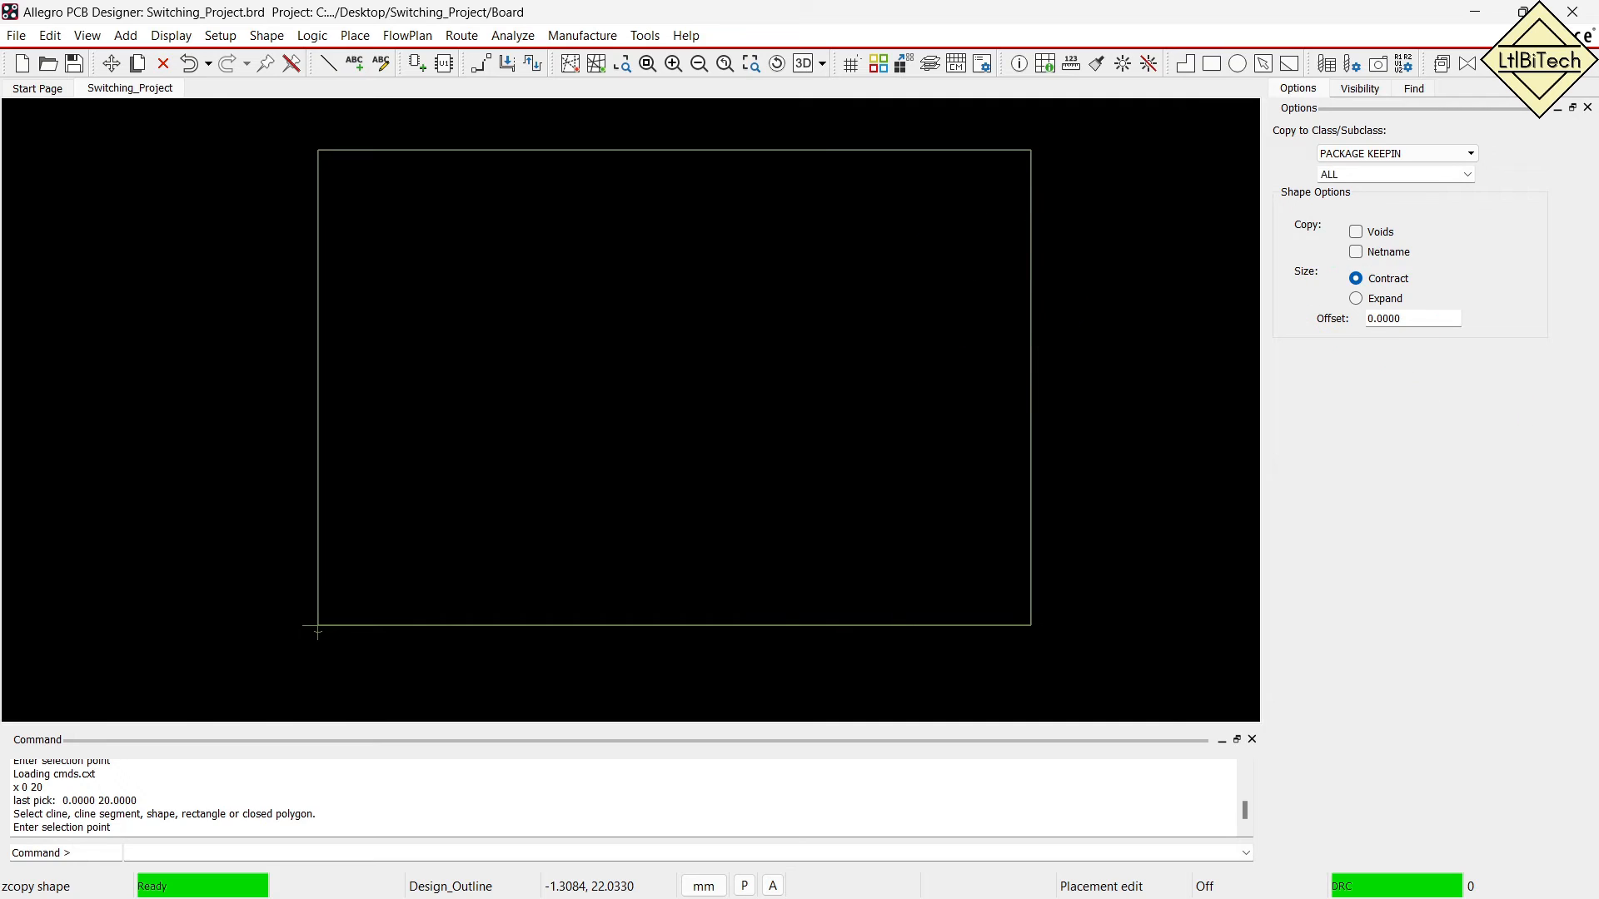
# Z-copy the board outline to the package keepin, contracted with an offset of 1 mm, and finish the command.
pyautogui.click(1442, 318)
pyautogui.write('1')
pyautogui.press('Return')
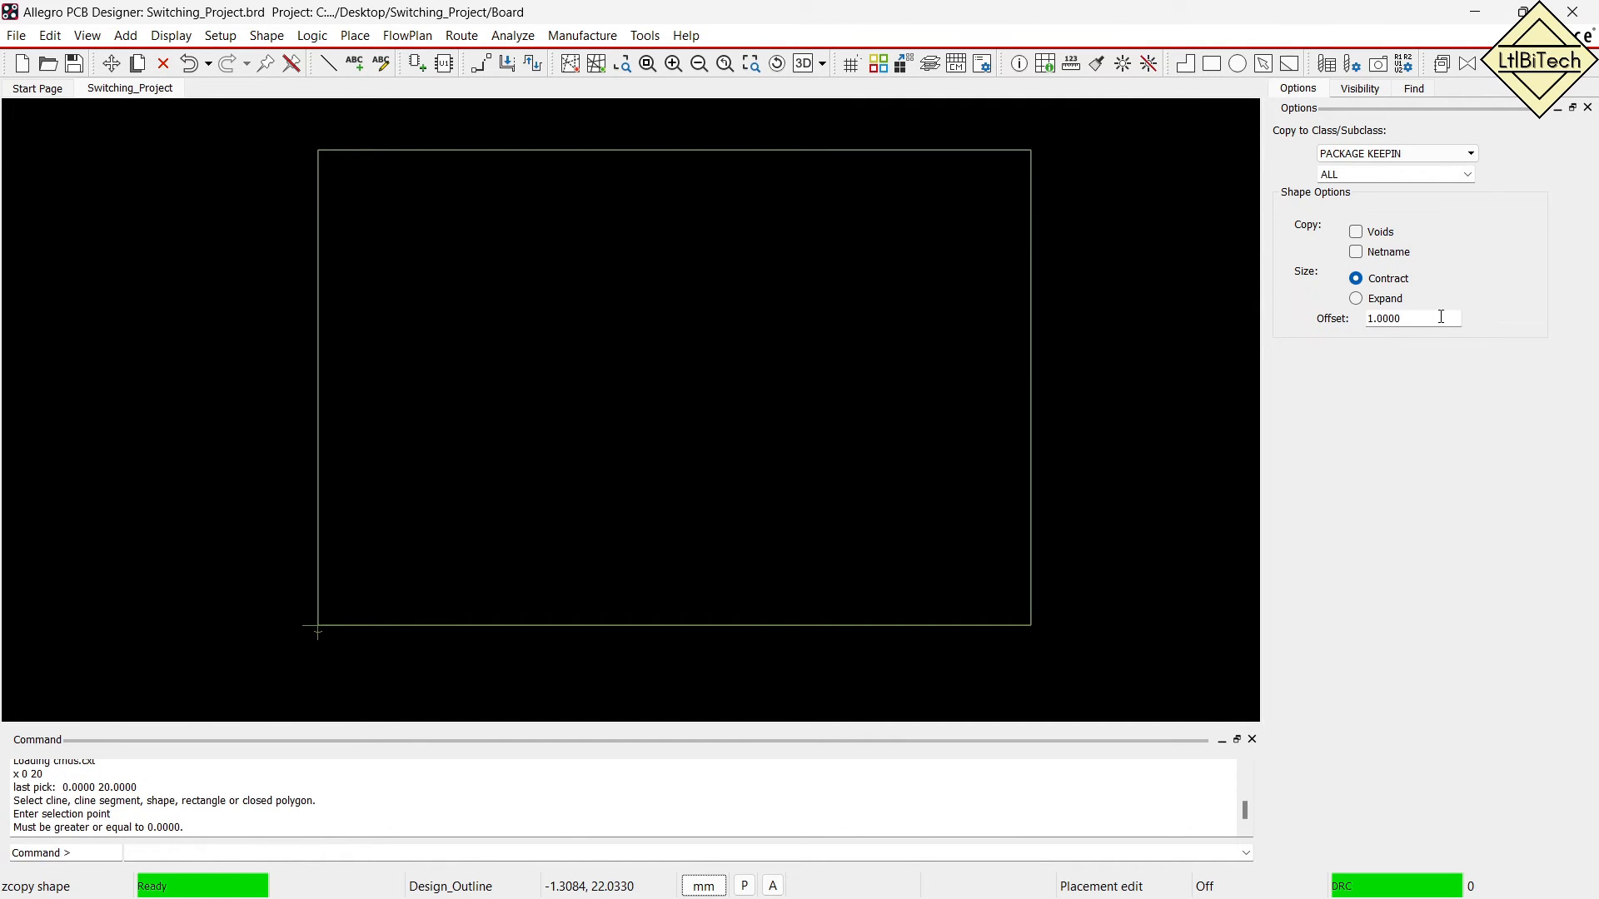
pyautogui.moveTo(978, 277); pyautogui.dragTo(1077, 361)
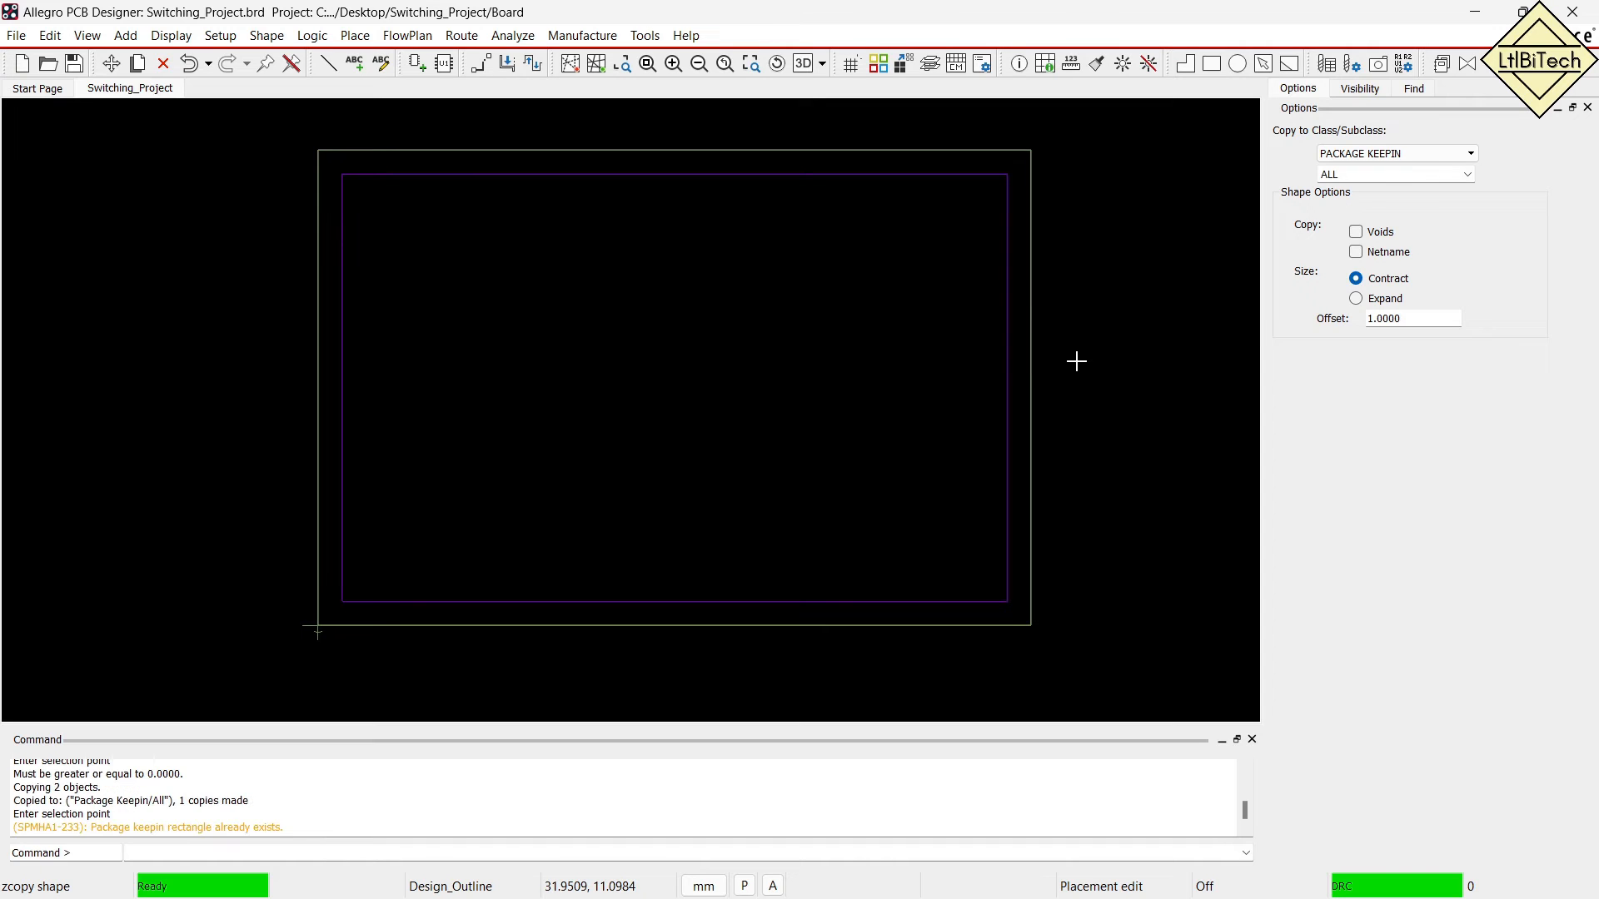
pyautogui.rightClick(1075, 281)
pyautogui.click(1119, 294)
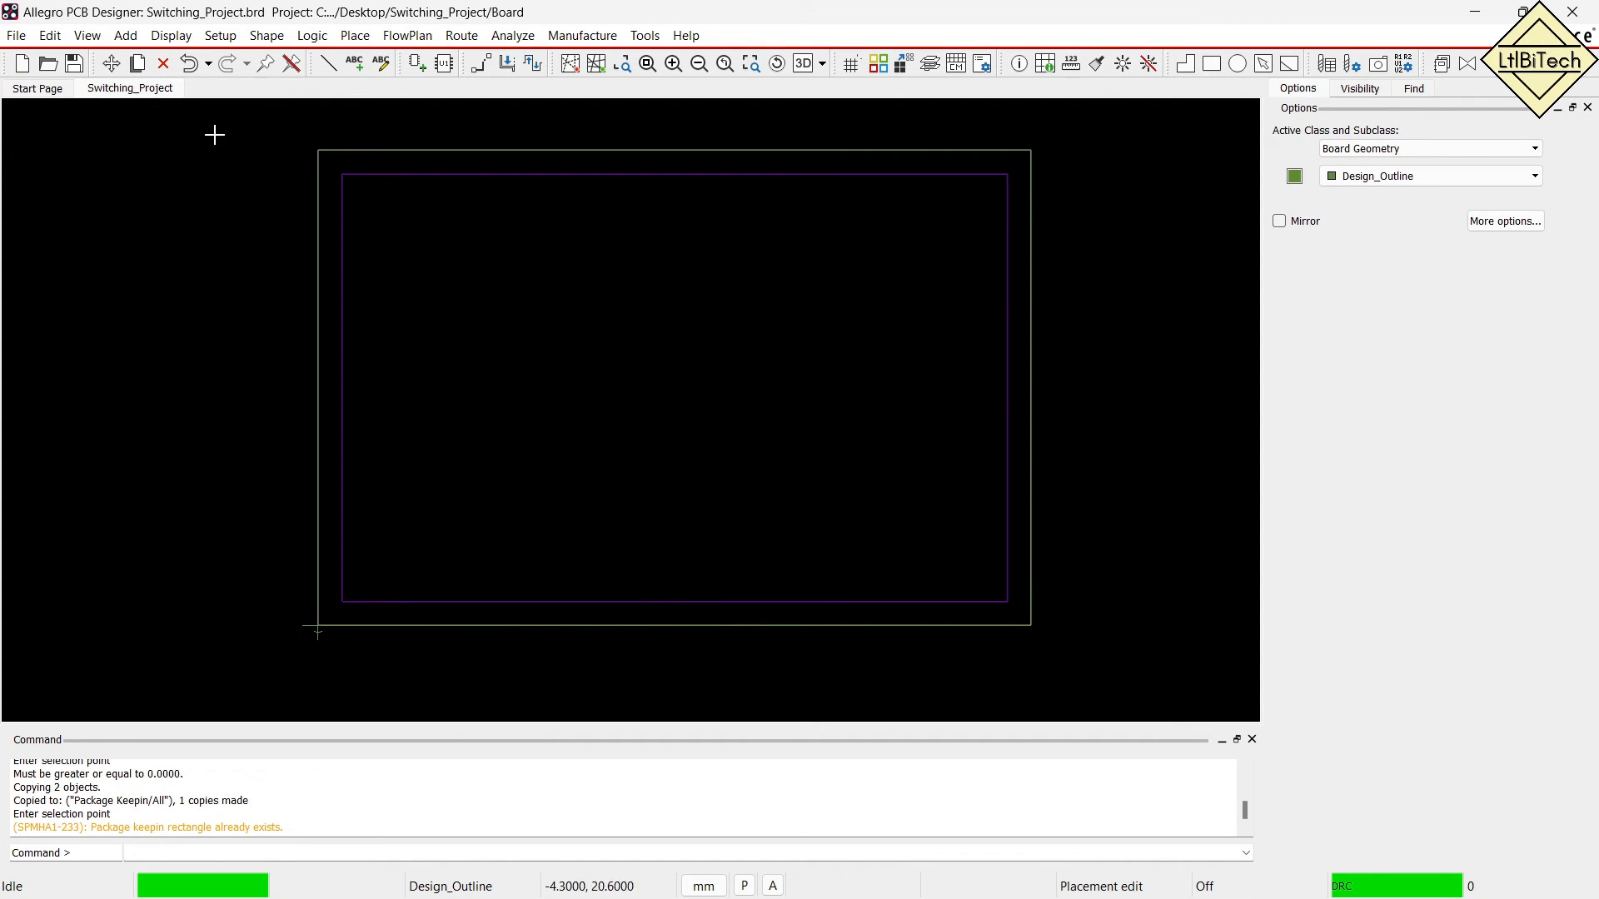
# Z-copy the board outline to ROUTE KEEPIN, subclass ALL, contracted with an offset of 1 mm, and finish the command.
pyautogui.click(50, 35)
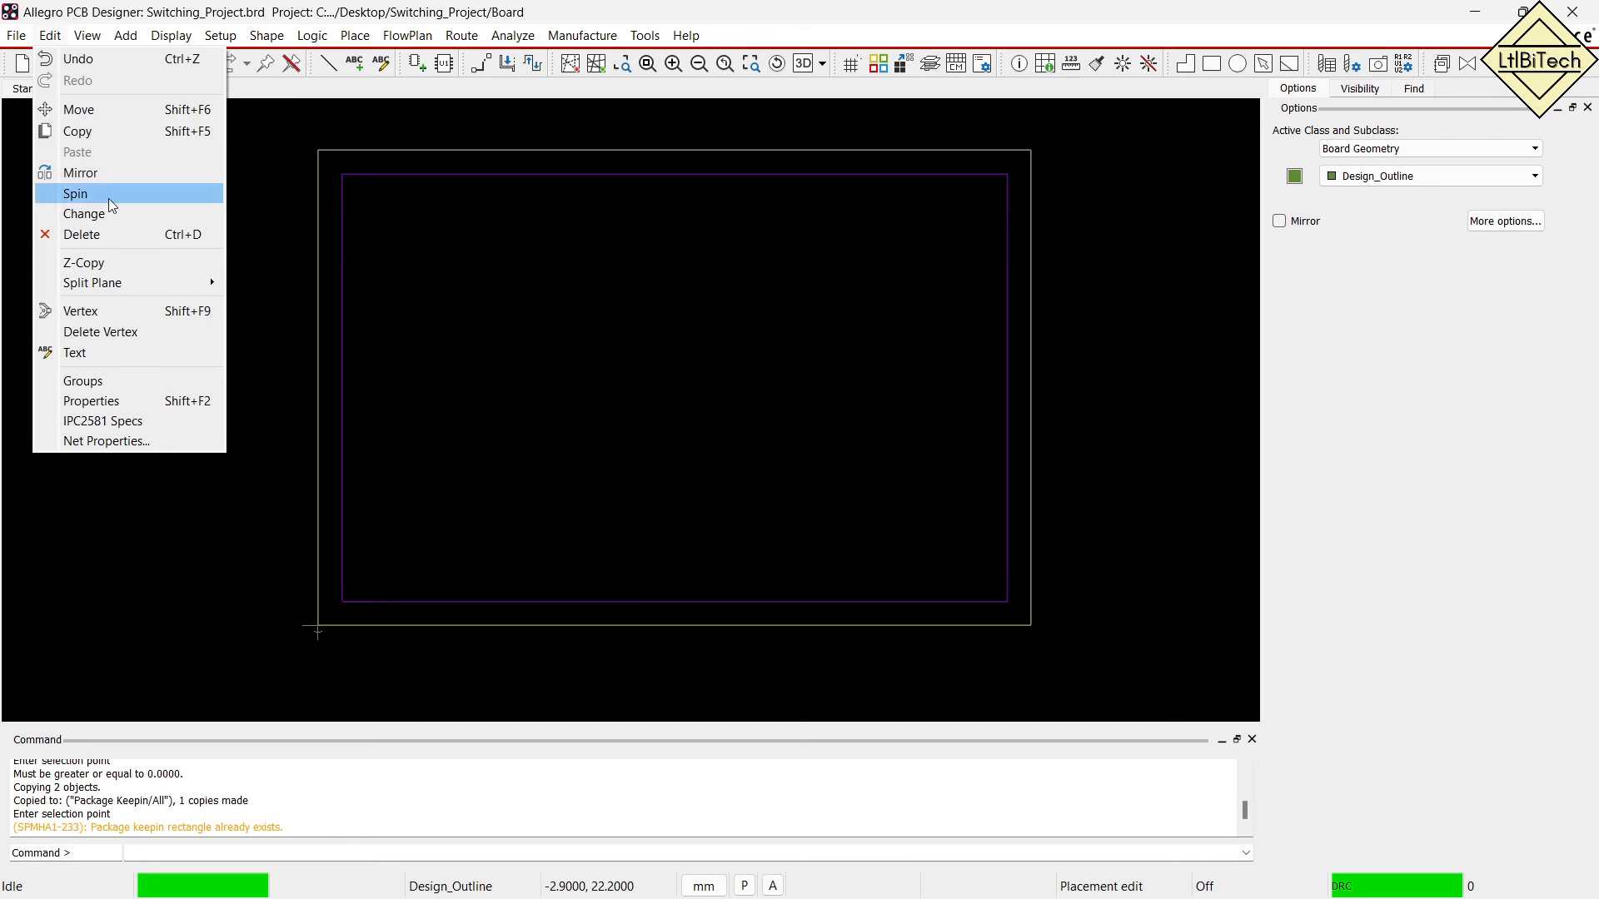
pyautogui.click(110, 263)
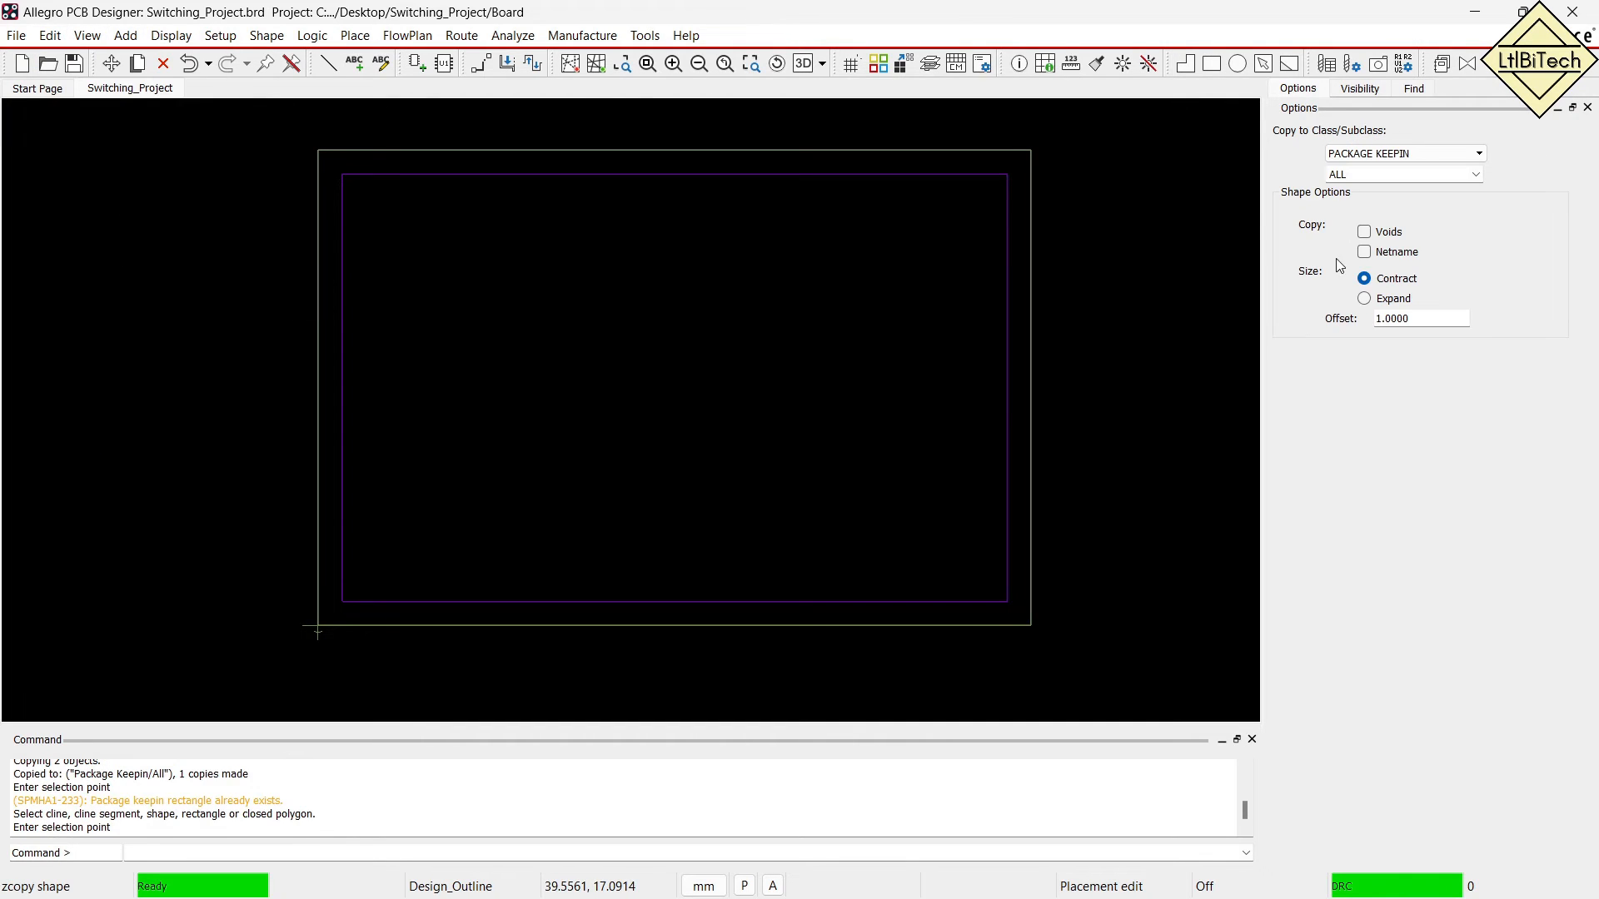
pyautogui.click(1455, 154)
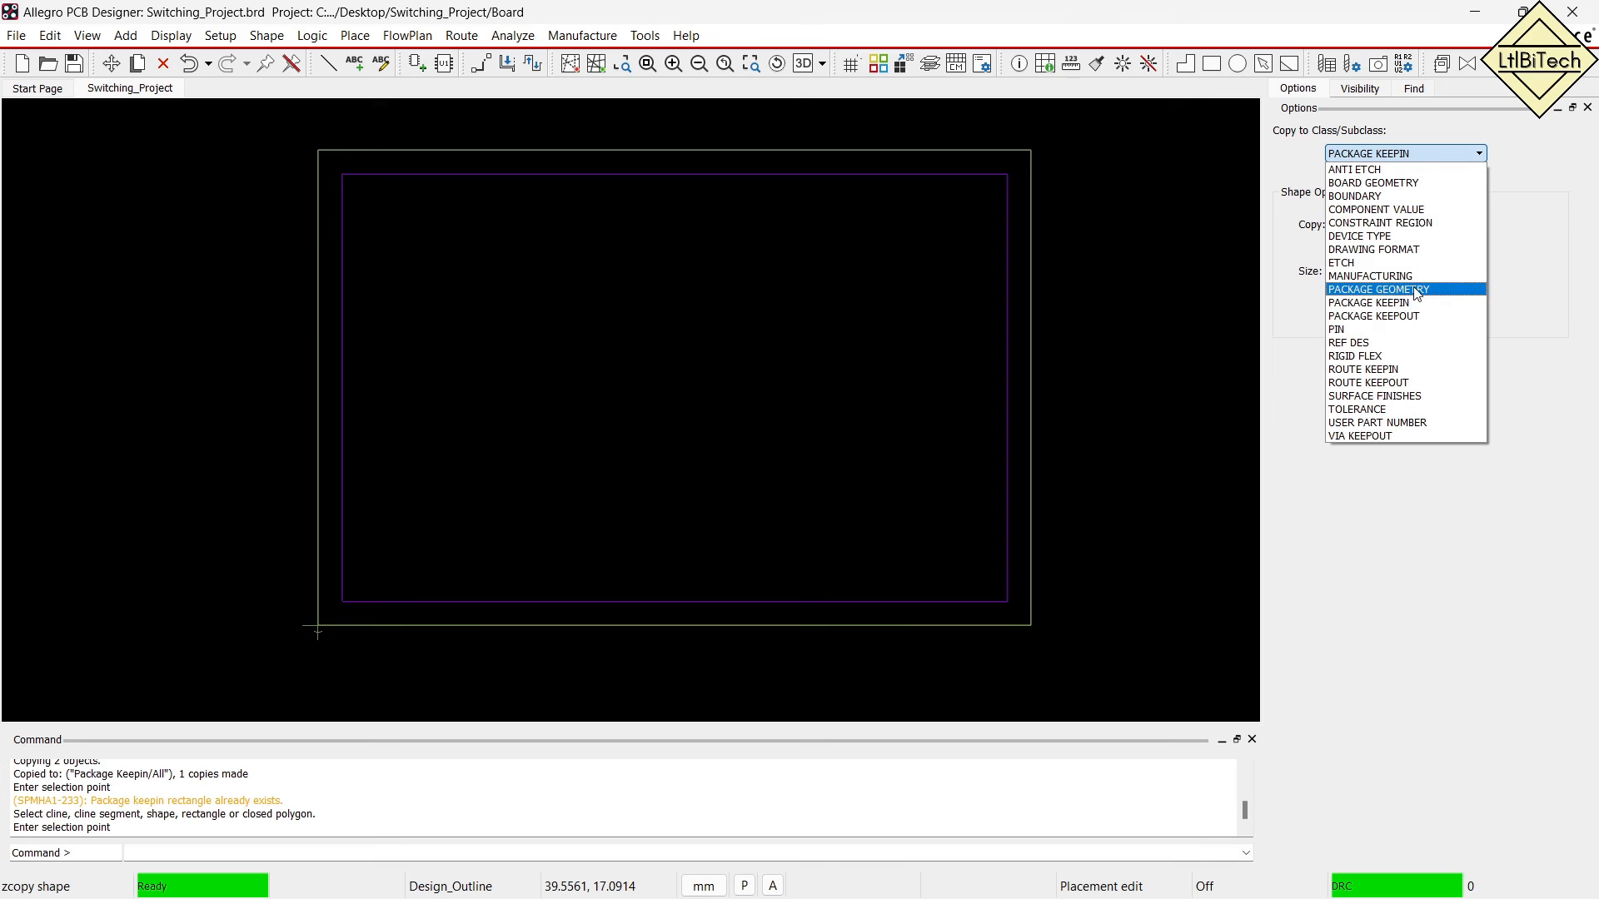
pyautogui.click(1407, 372)
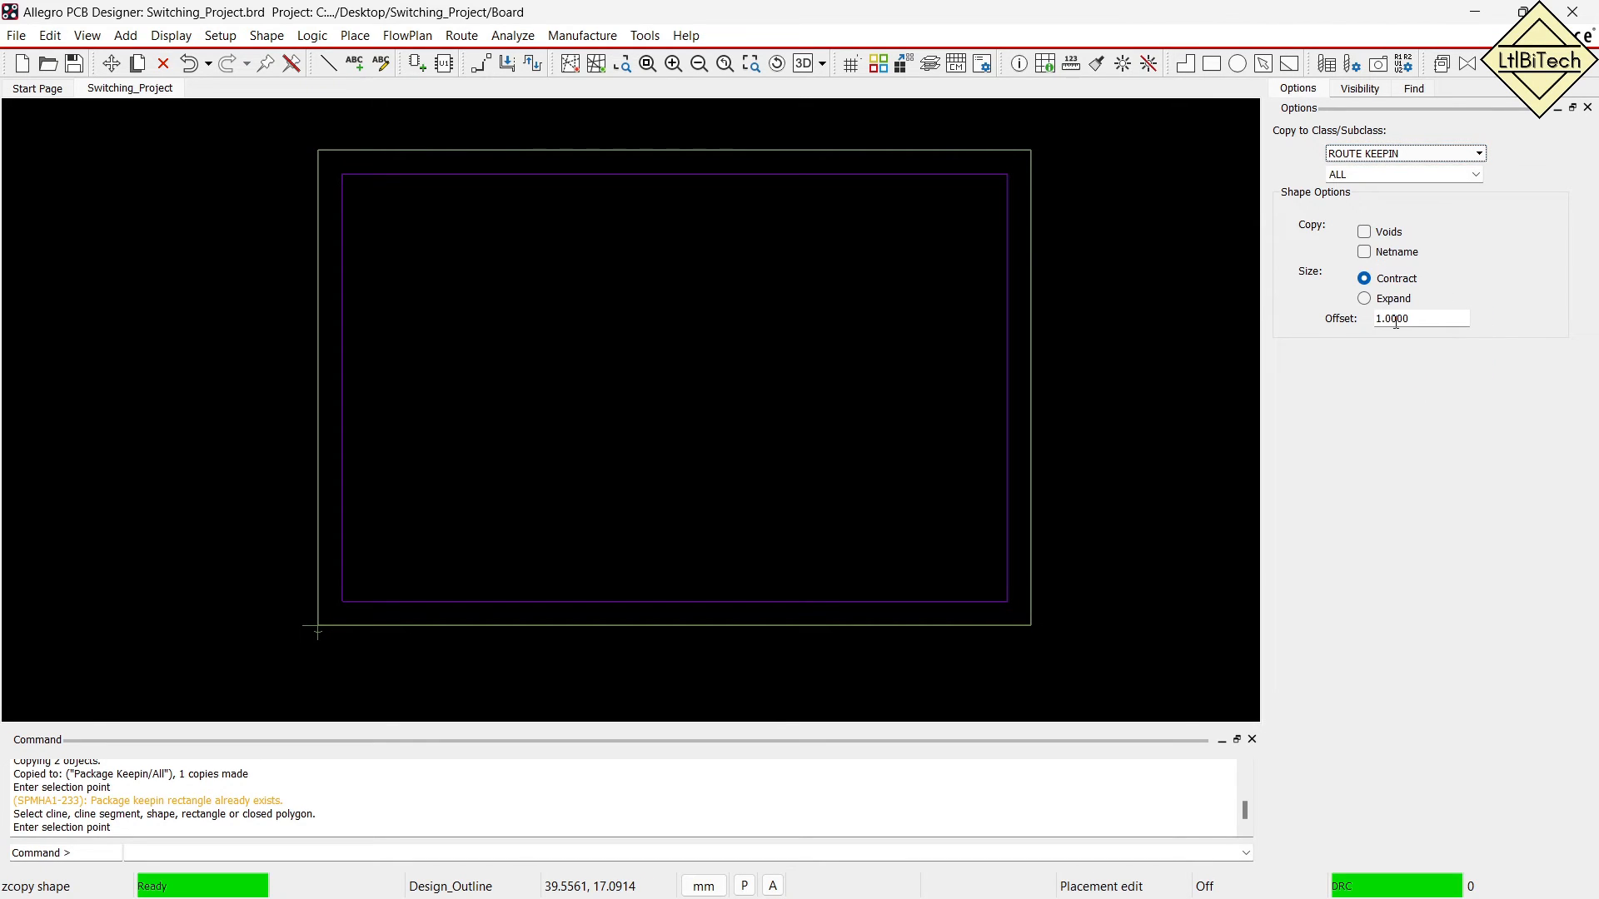
pyautogui.click(1047, 293)
pyautogui.rightClick(1077, 225)
pyautogui.click(1112, 237)
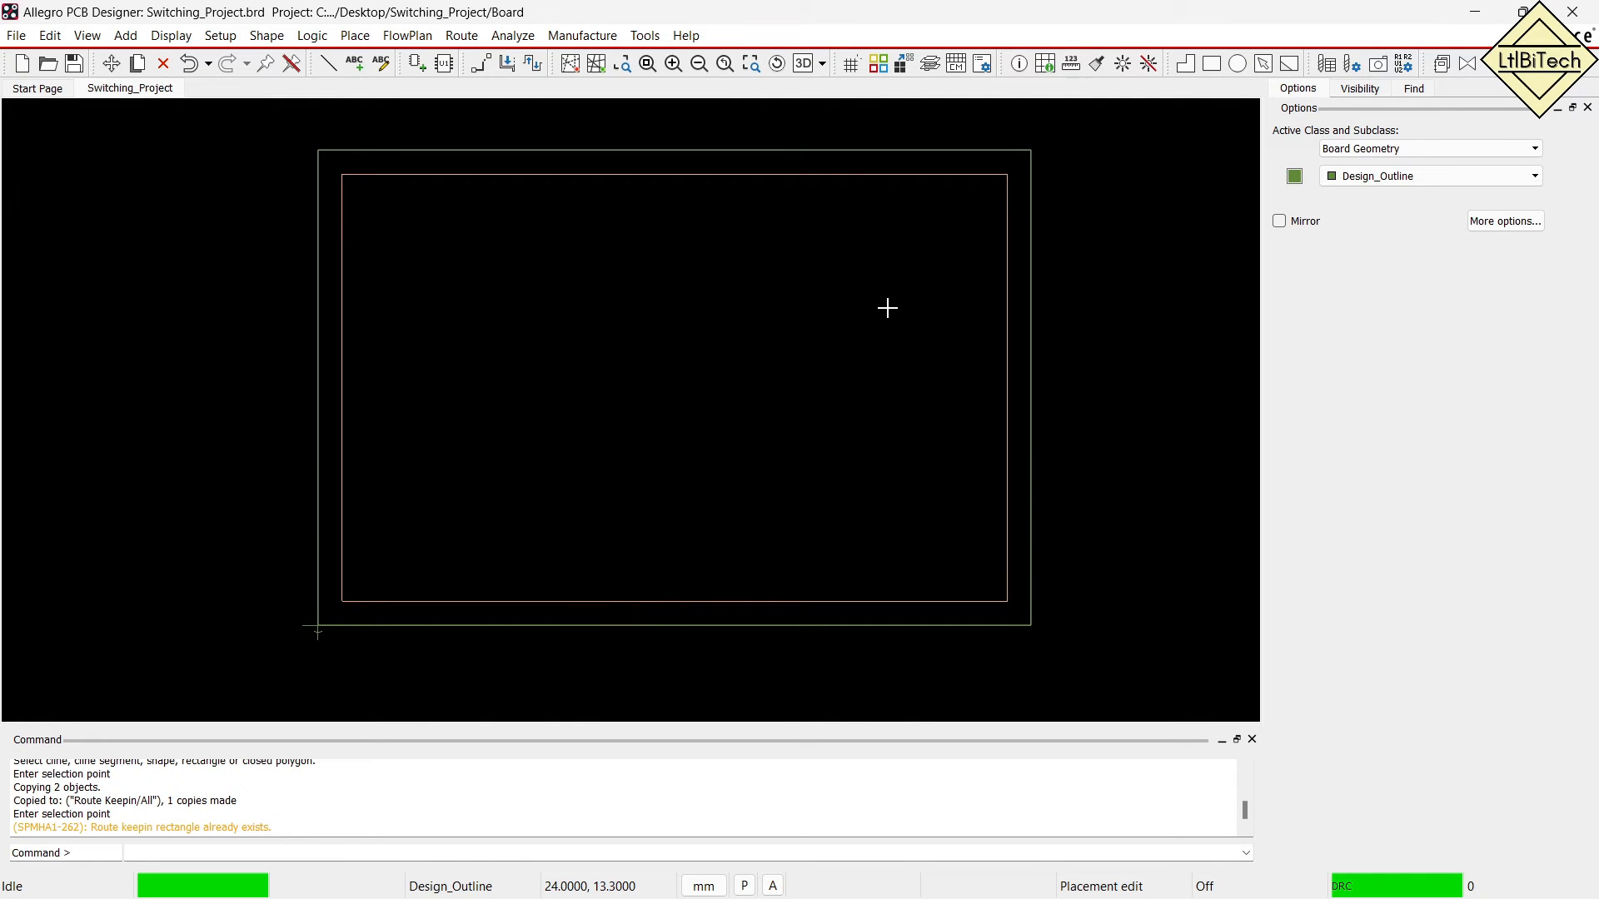
# Check the board in the 3D Canvas and return to the layout.
pyautogui.click(85, 37)
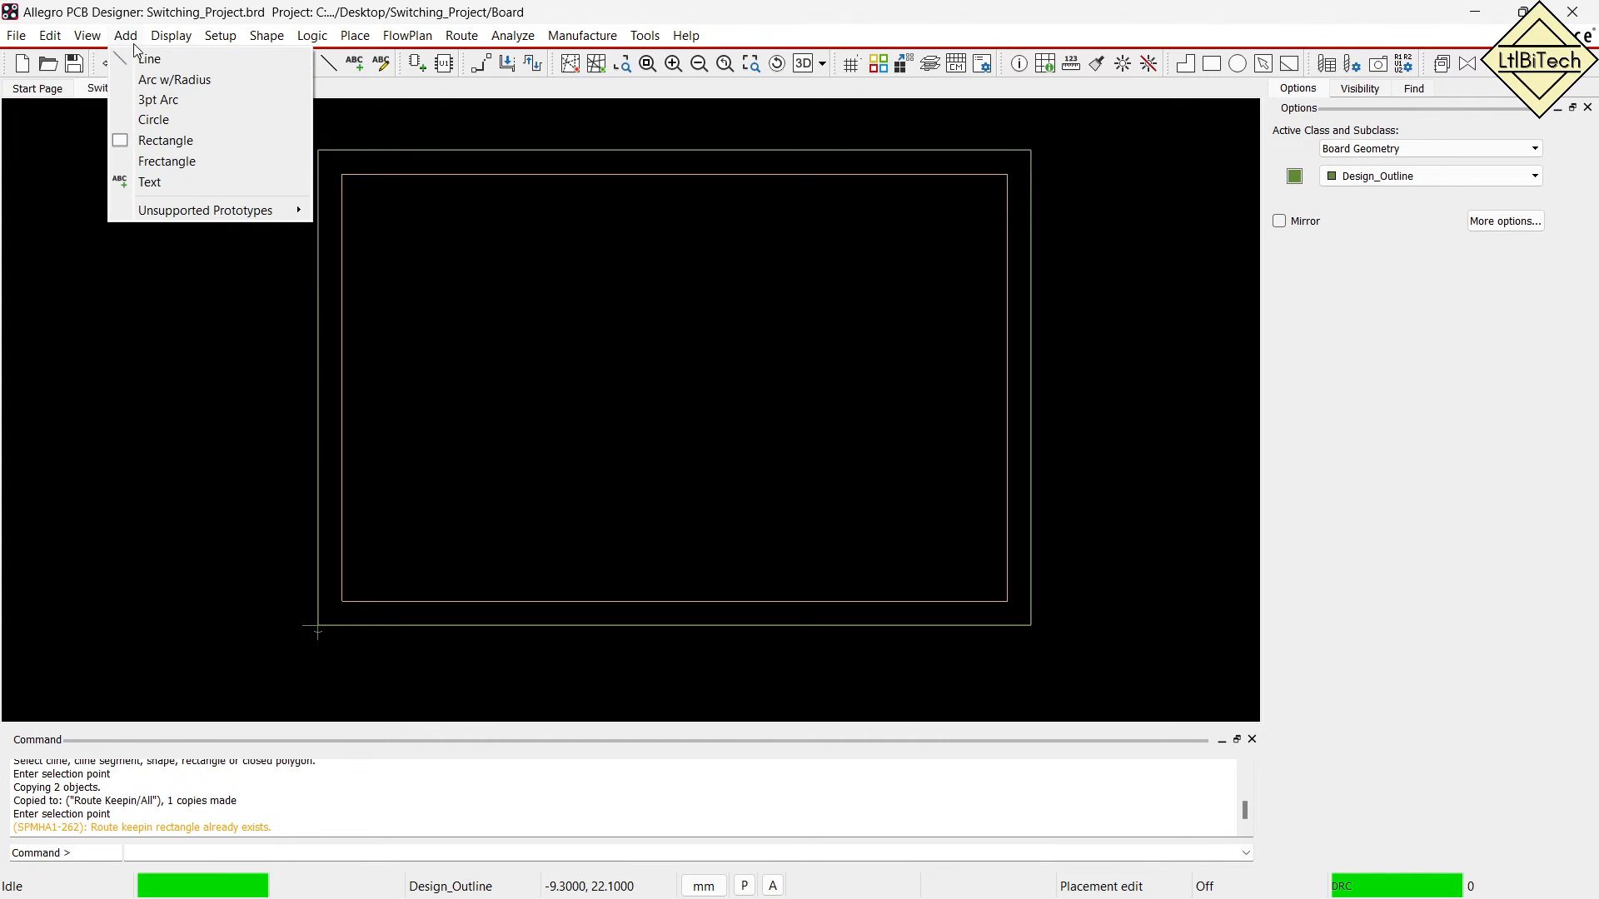
pyautogui.moveTo(87, 40)
pyautogui.click(143, 260)
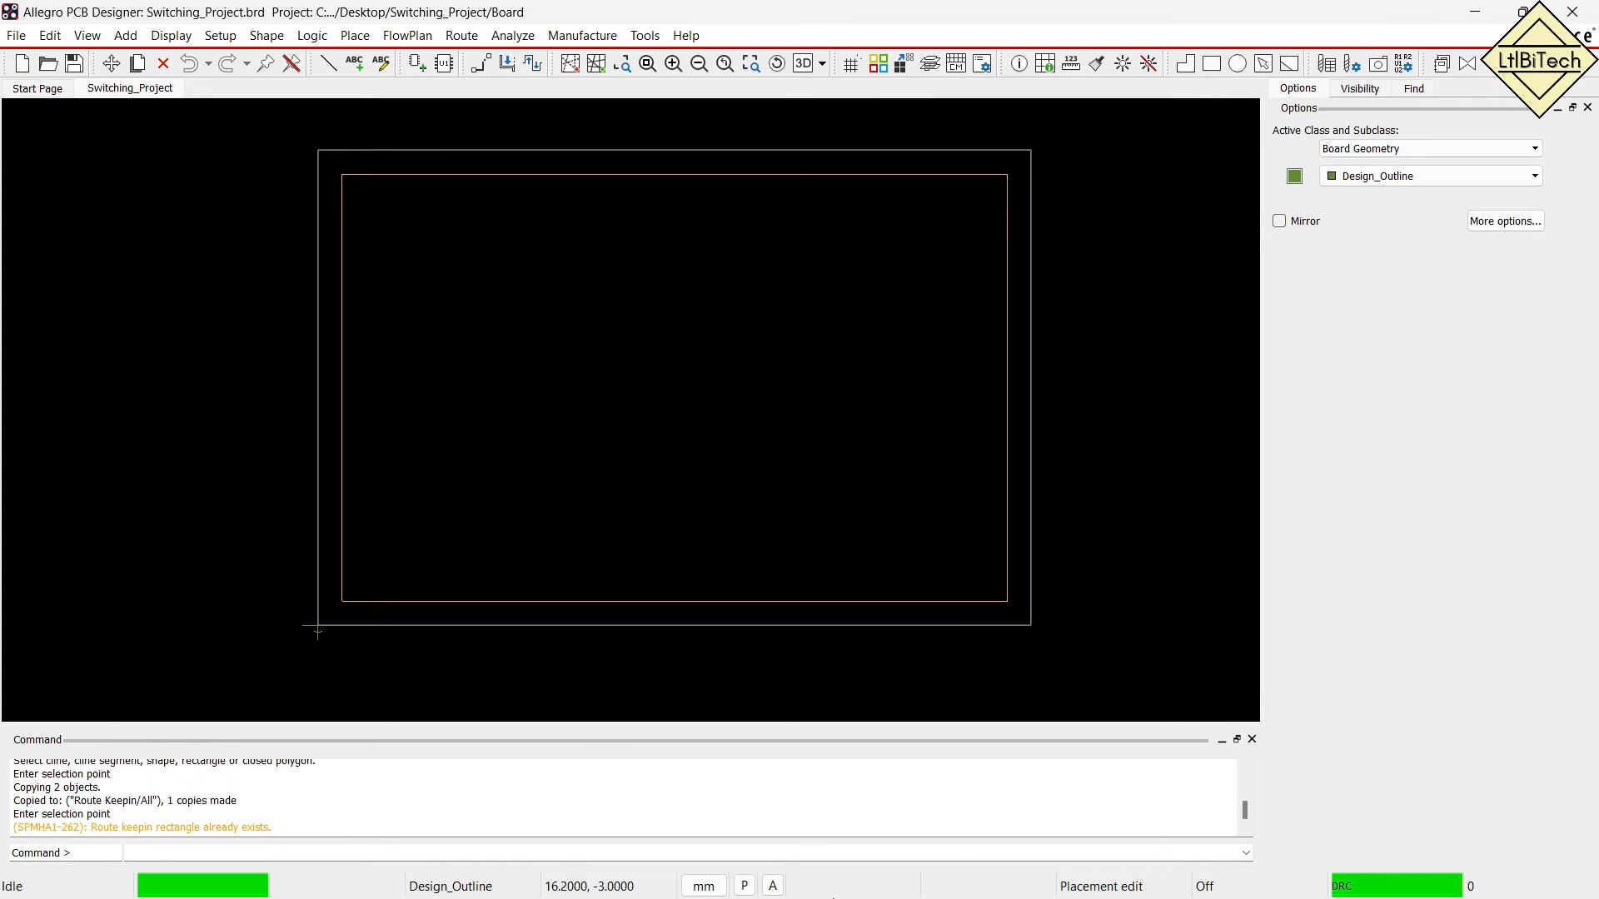
pyautogui.moveTo(764, 878)
pyautogui.moveTo(1033, 874)
pyautogui.click(1117, 770)
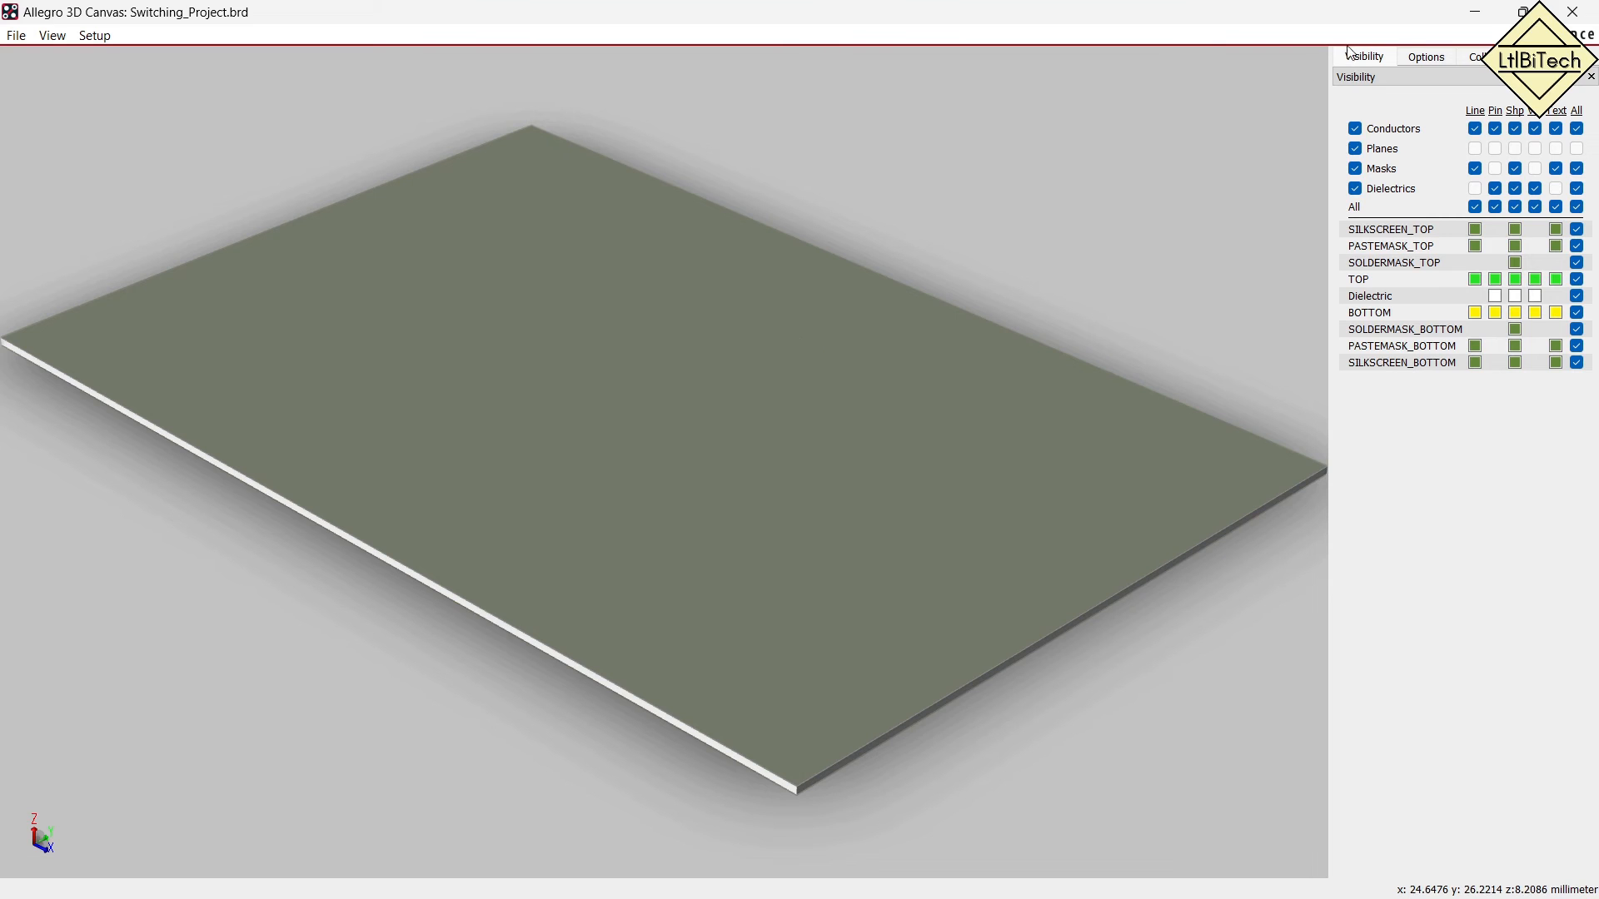
pyautogui.click(1572, 12)
pyautogui.rightClick(201, 237)
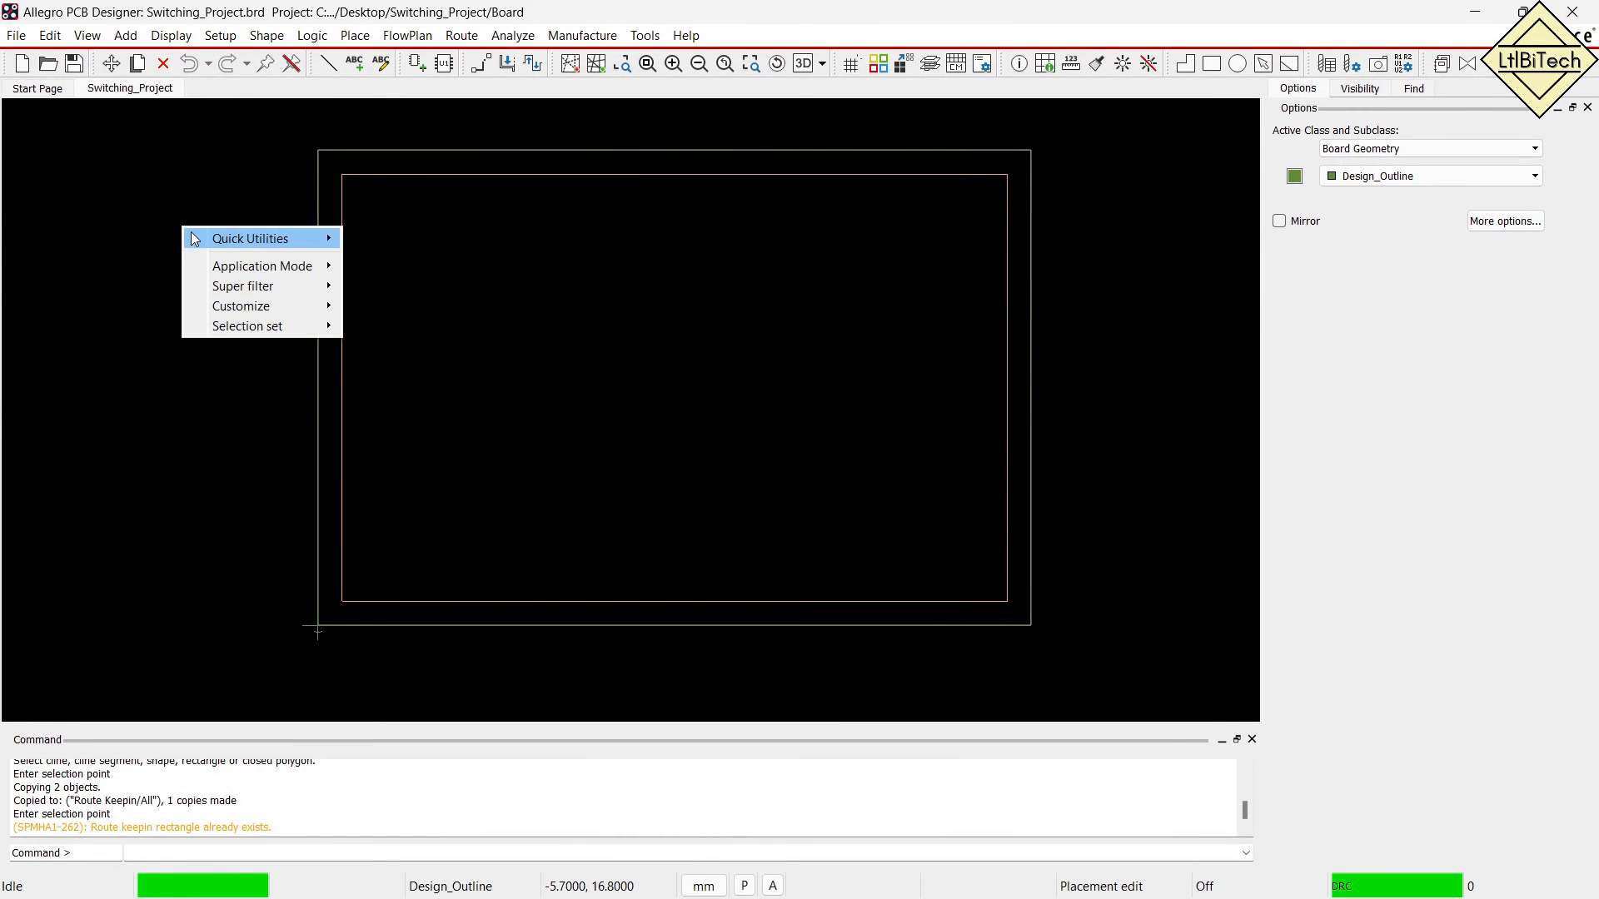
pyautogui.click(115, 227)
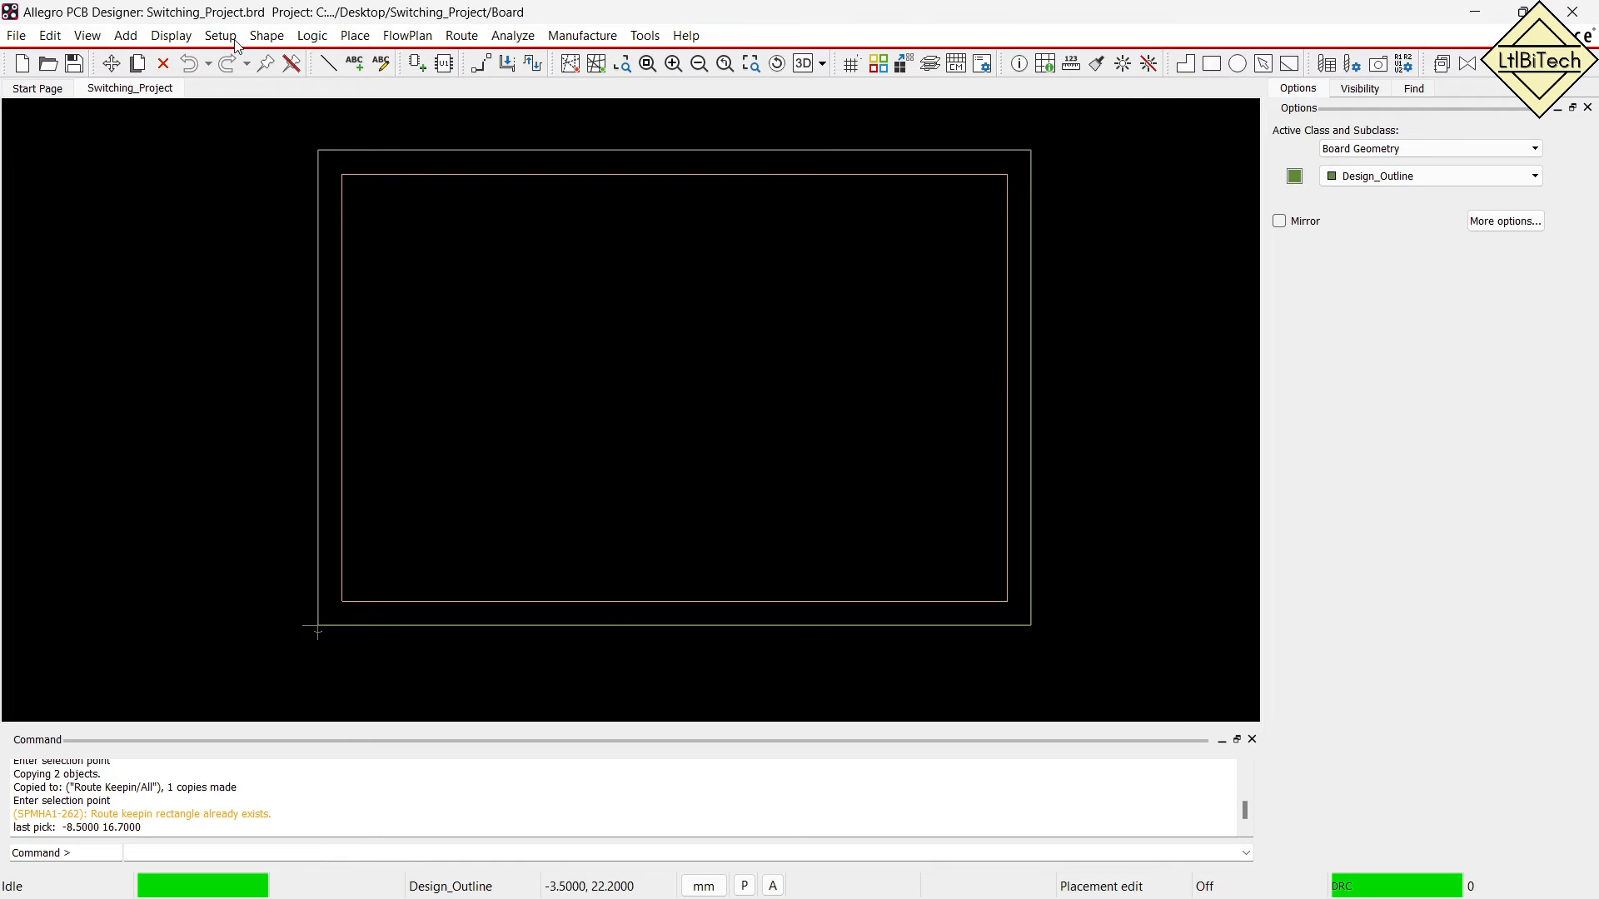
# Draw a rectangular dynamic copper shape on Etch Top around the whole board, from about (-1.1, 20.7) to (33.1, -2.4), and finish the command.
pyautogui.click(269, 36)
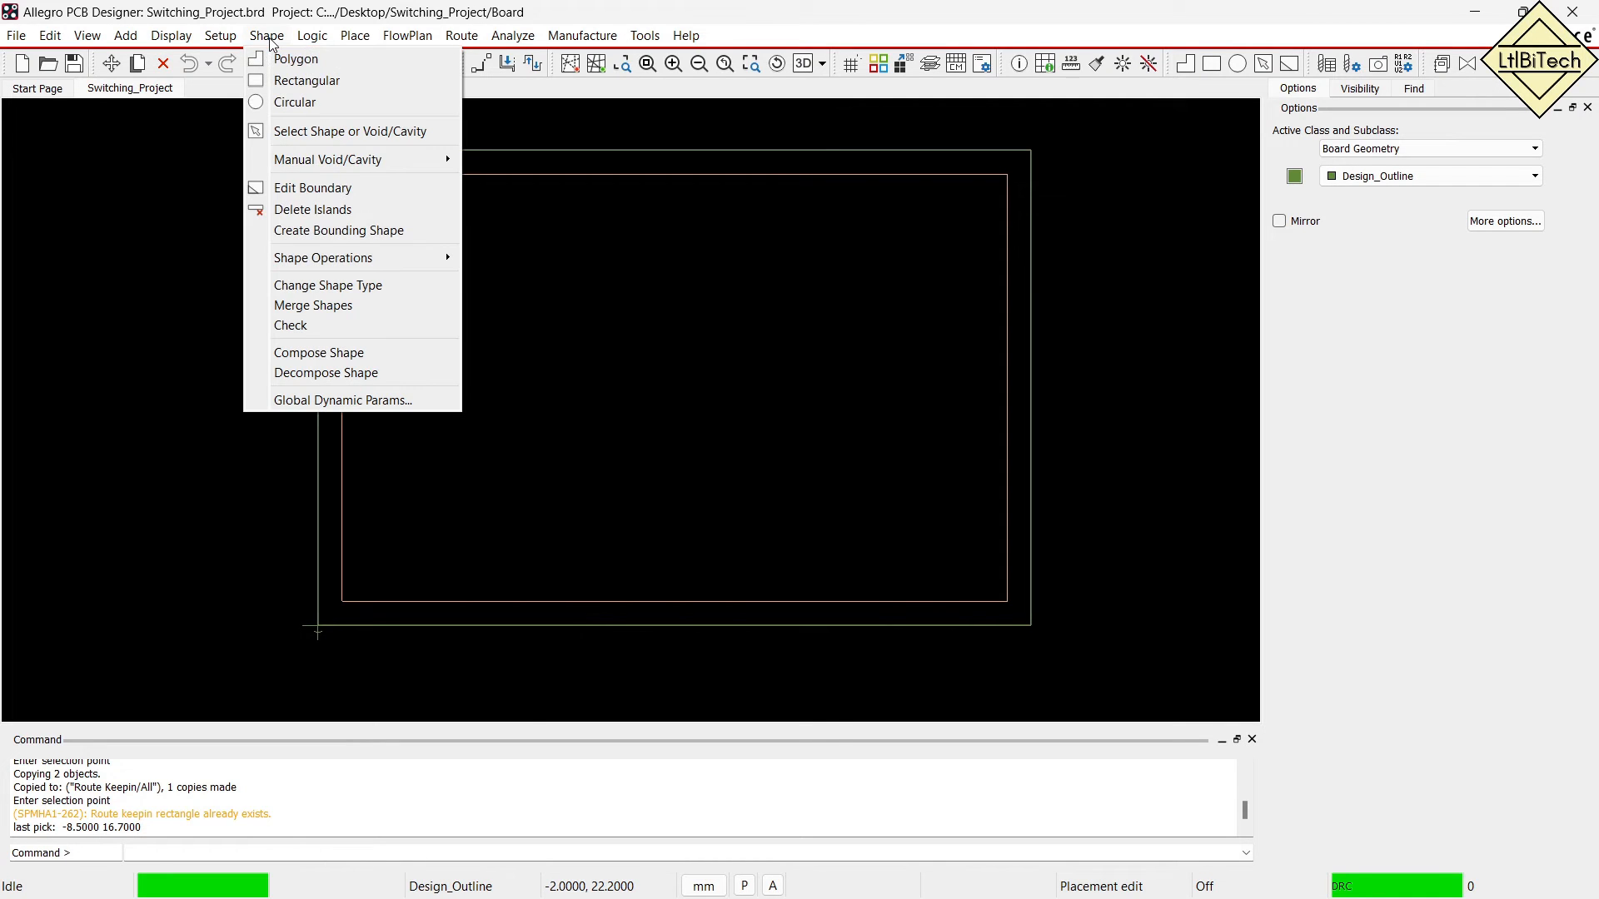
pyautogui.click(303, 74)
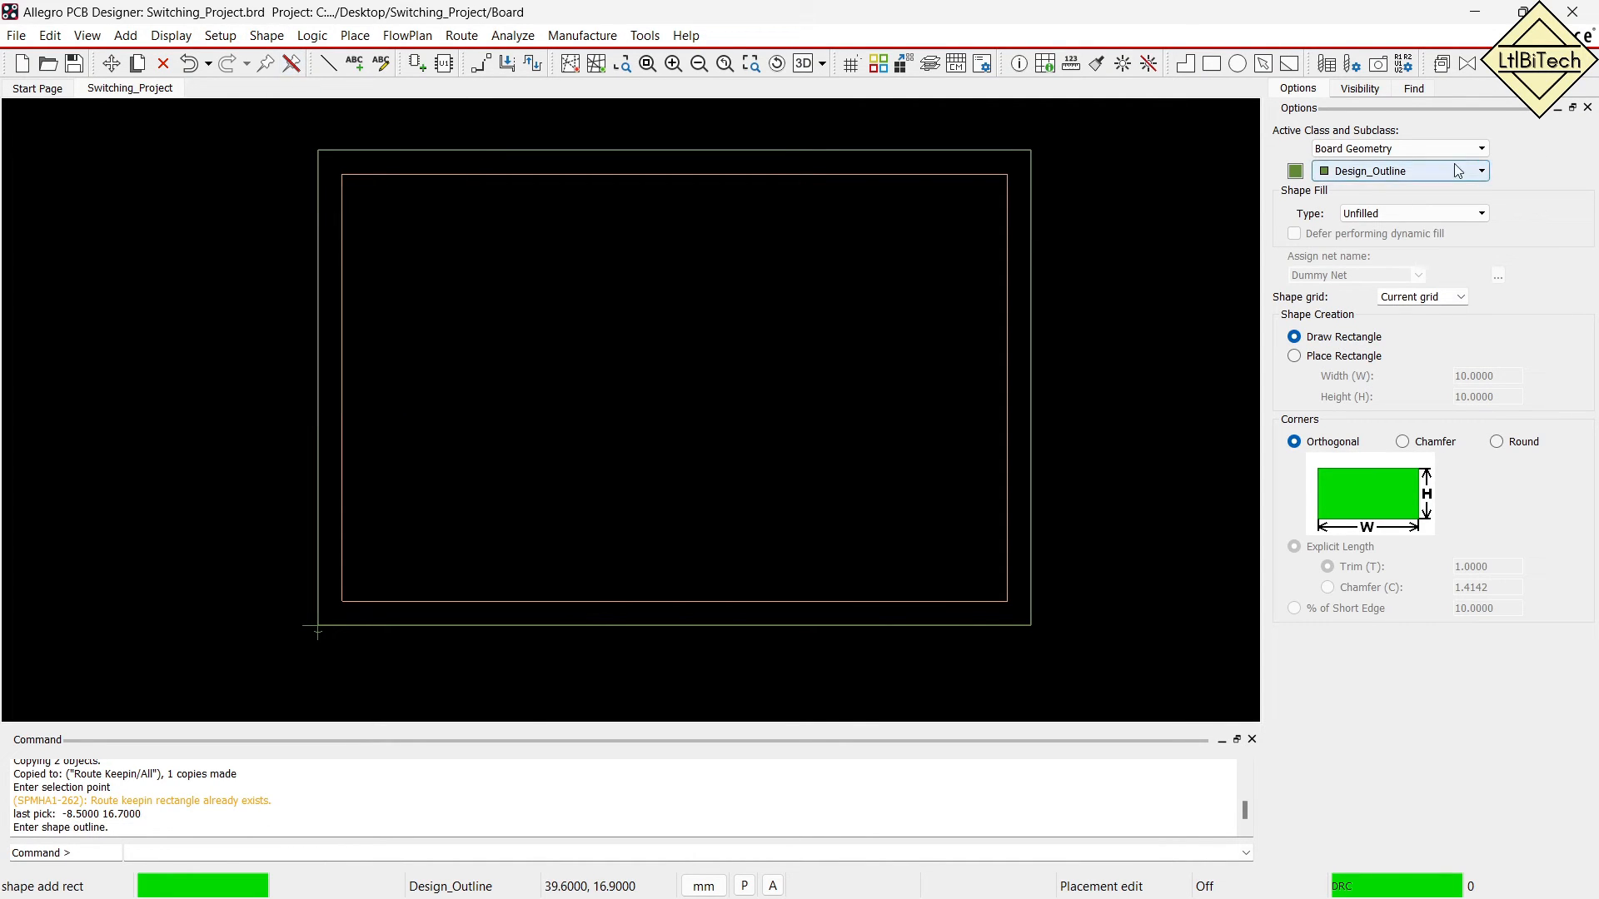
pyautogui.click(1405, 148)
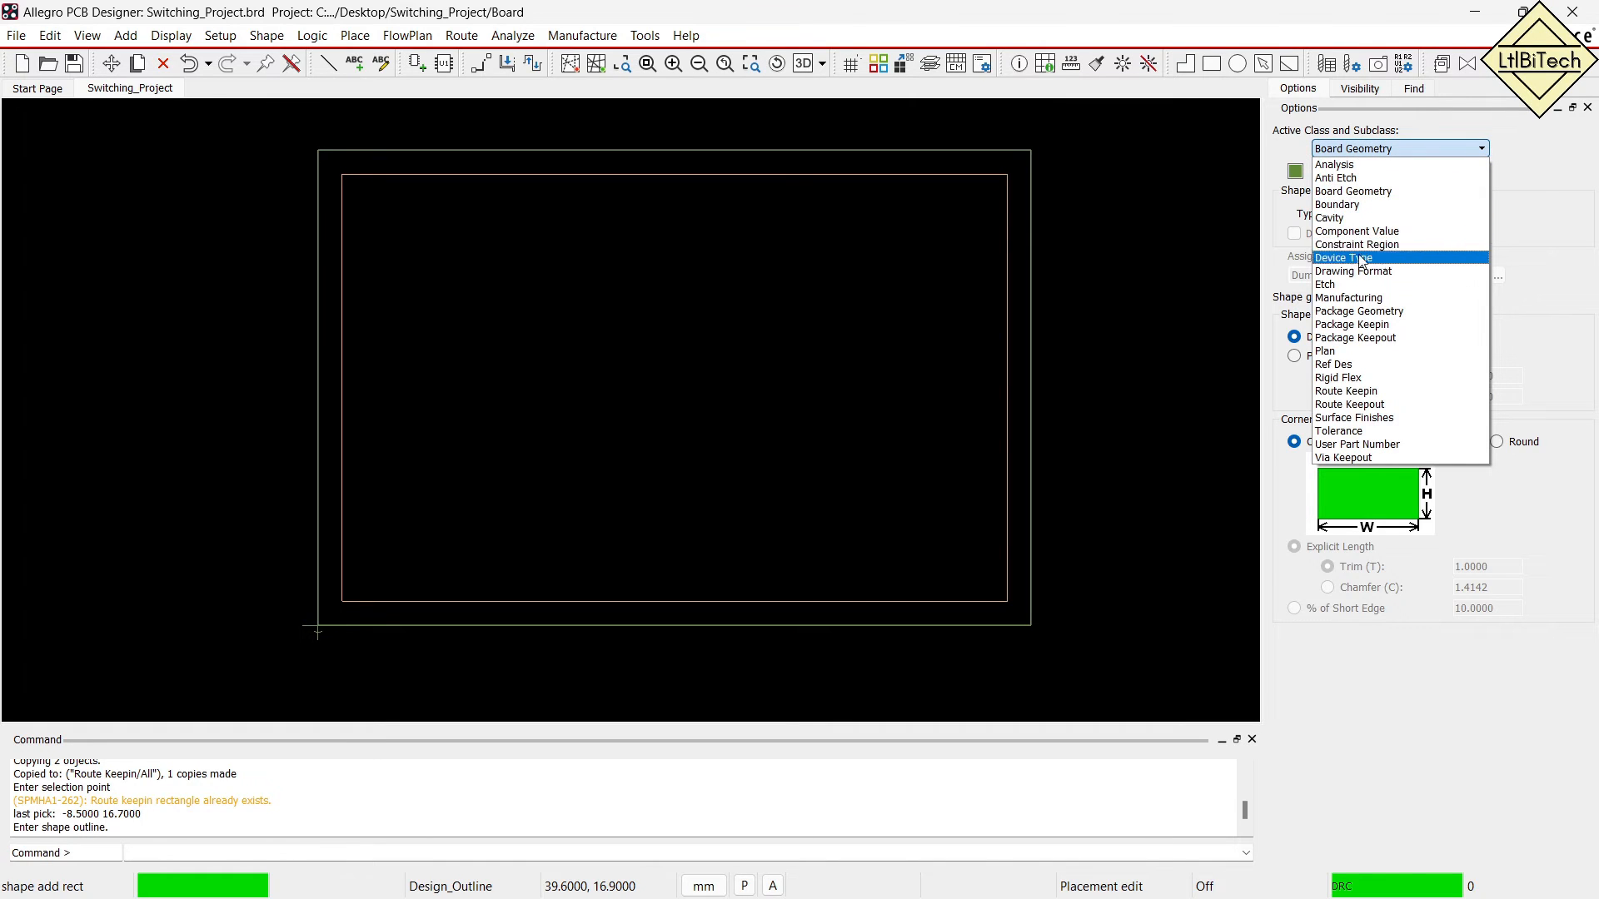
pyautogui.click(1361, 284)
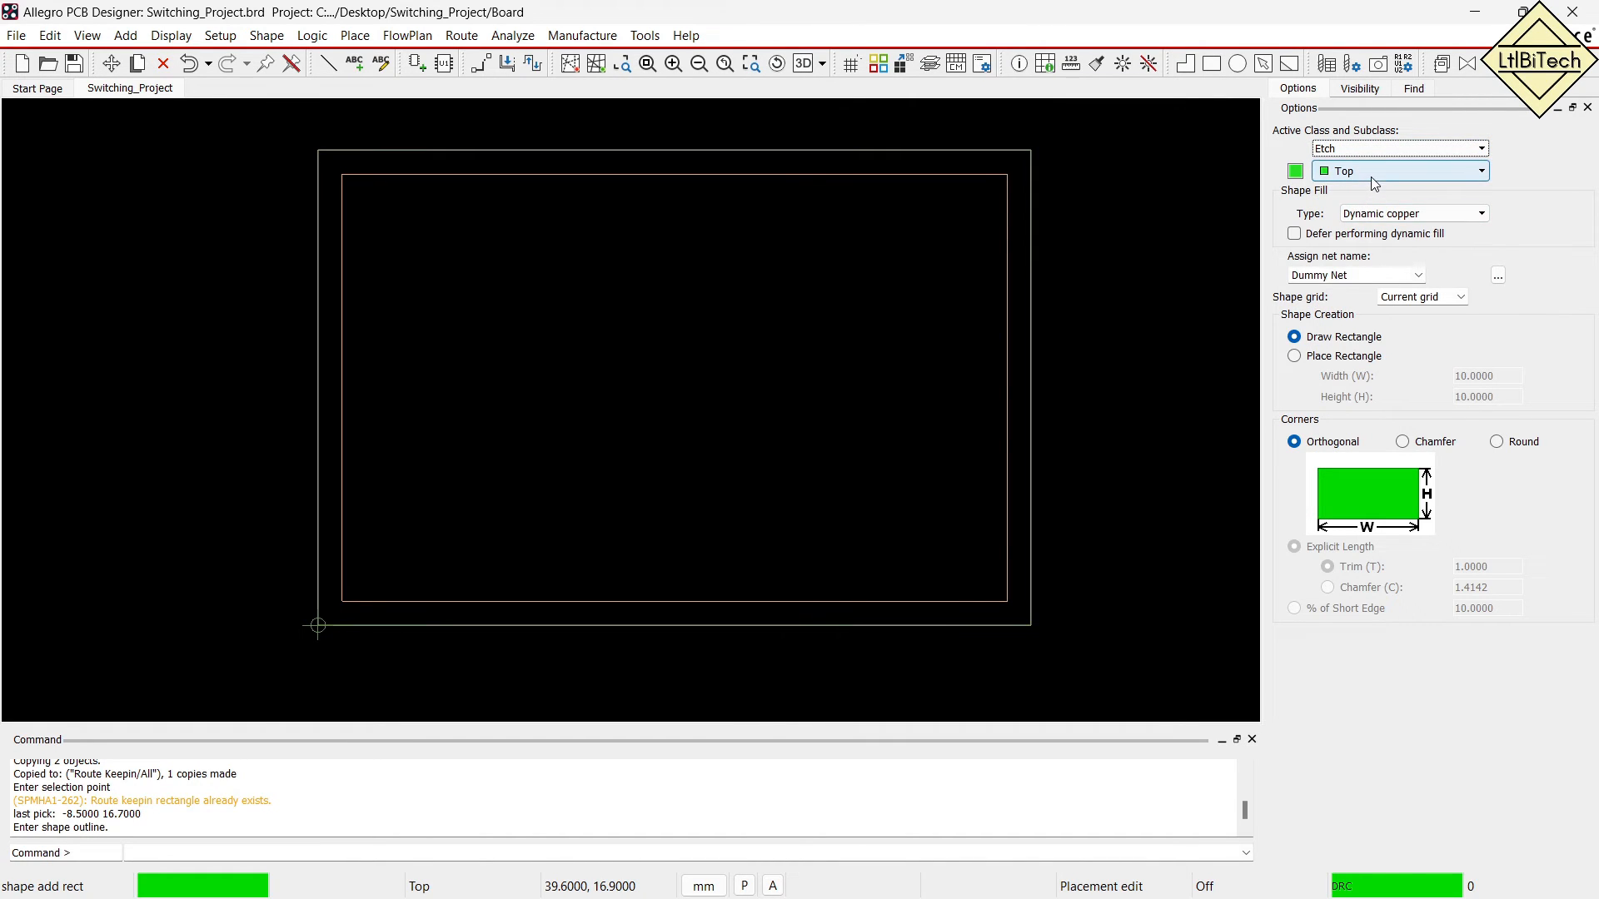
pyautogui.click(1481, 214)
pyautogui.click(1479, 215)
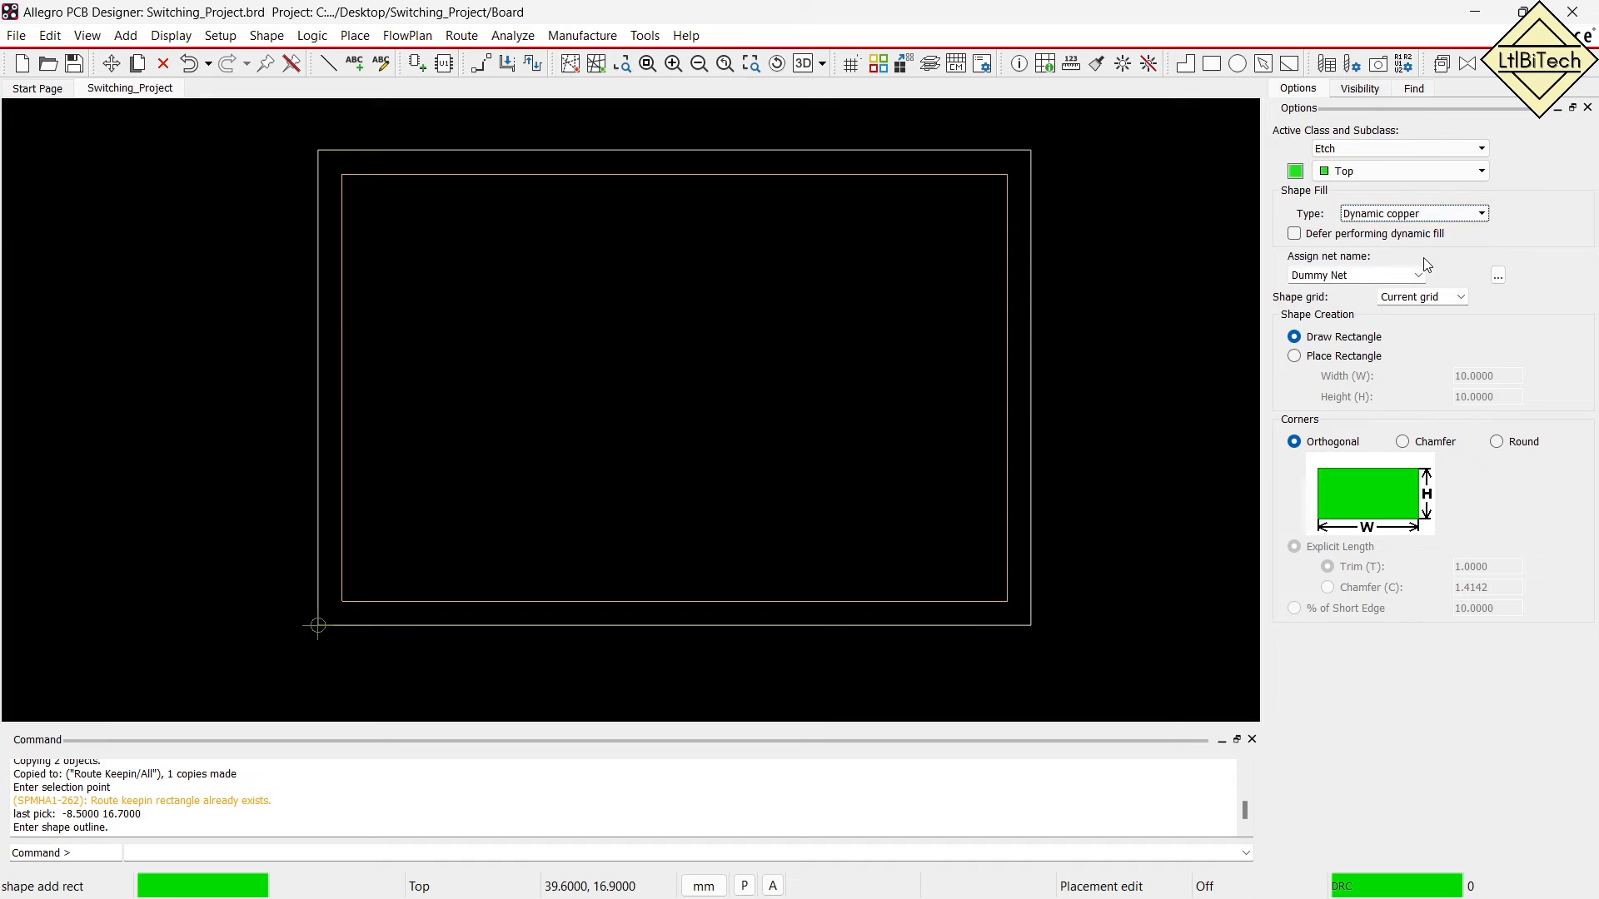
pyautogui.click(1498, 276)
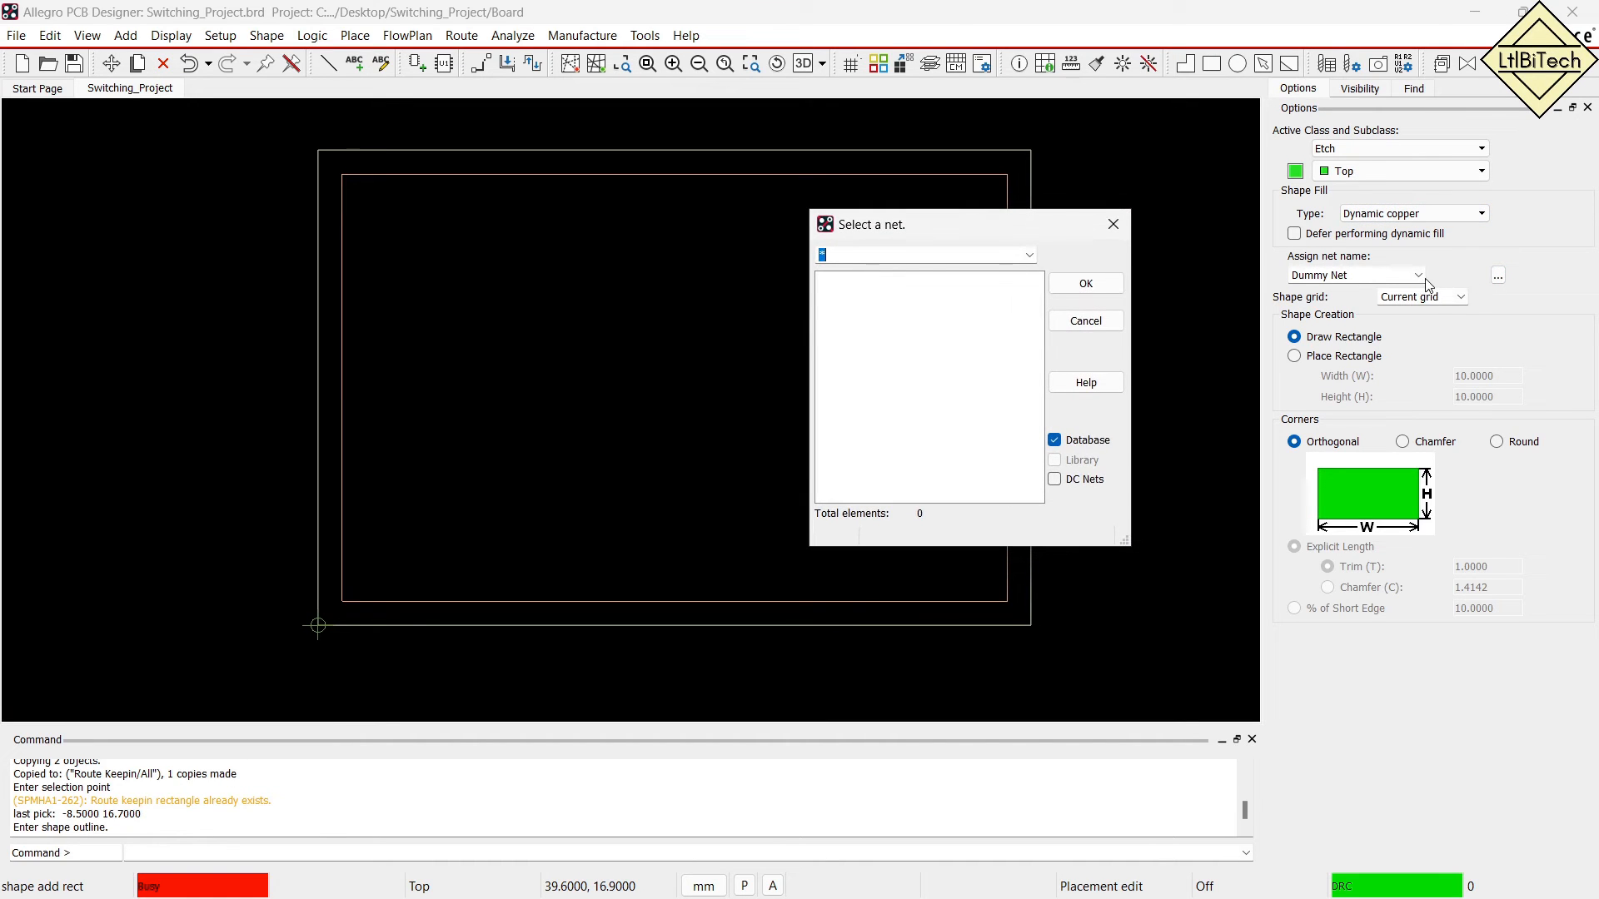
pyautogui.press('Escape')
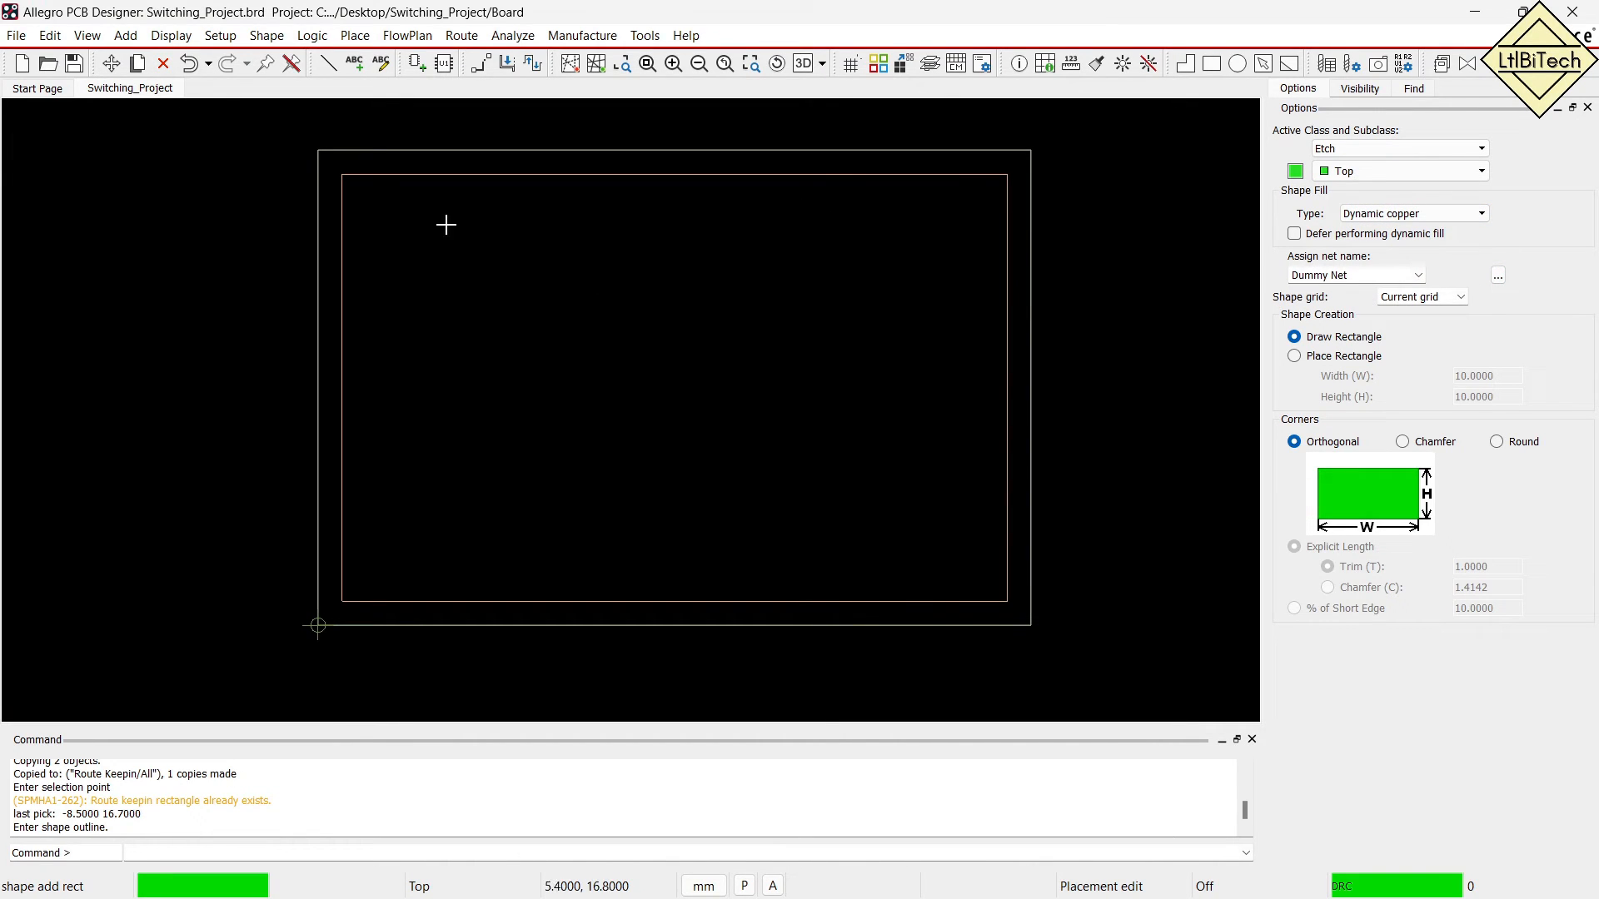
pyautogui.click(292, 133)
pyautogui.click(1104, 683)
pyautogui.rightClick(1080, 248)
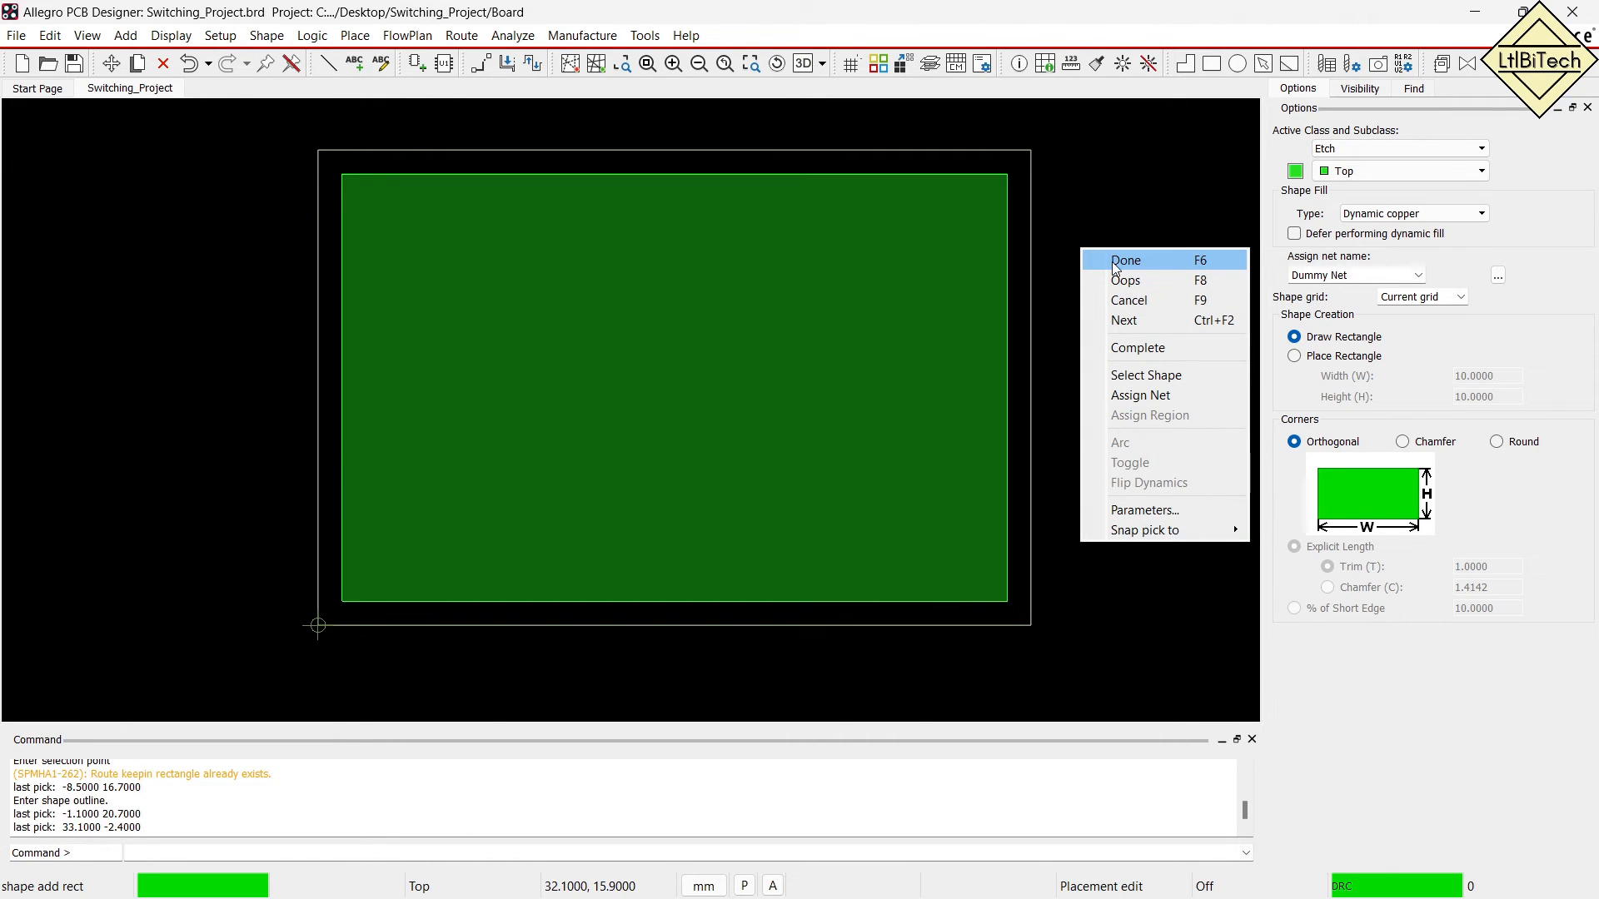
pyautogui.click(1114, 260)
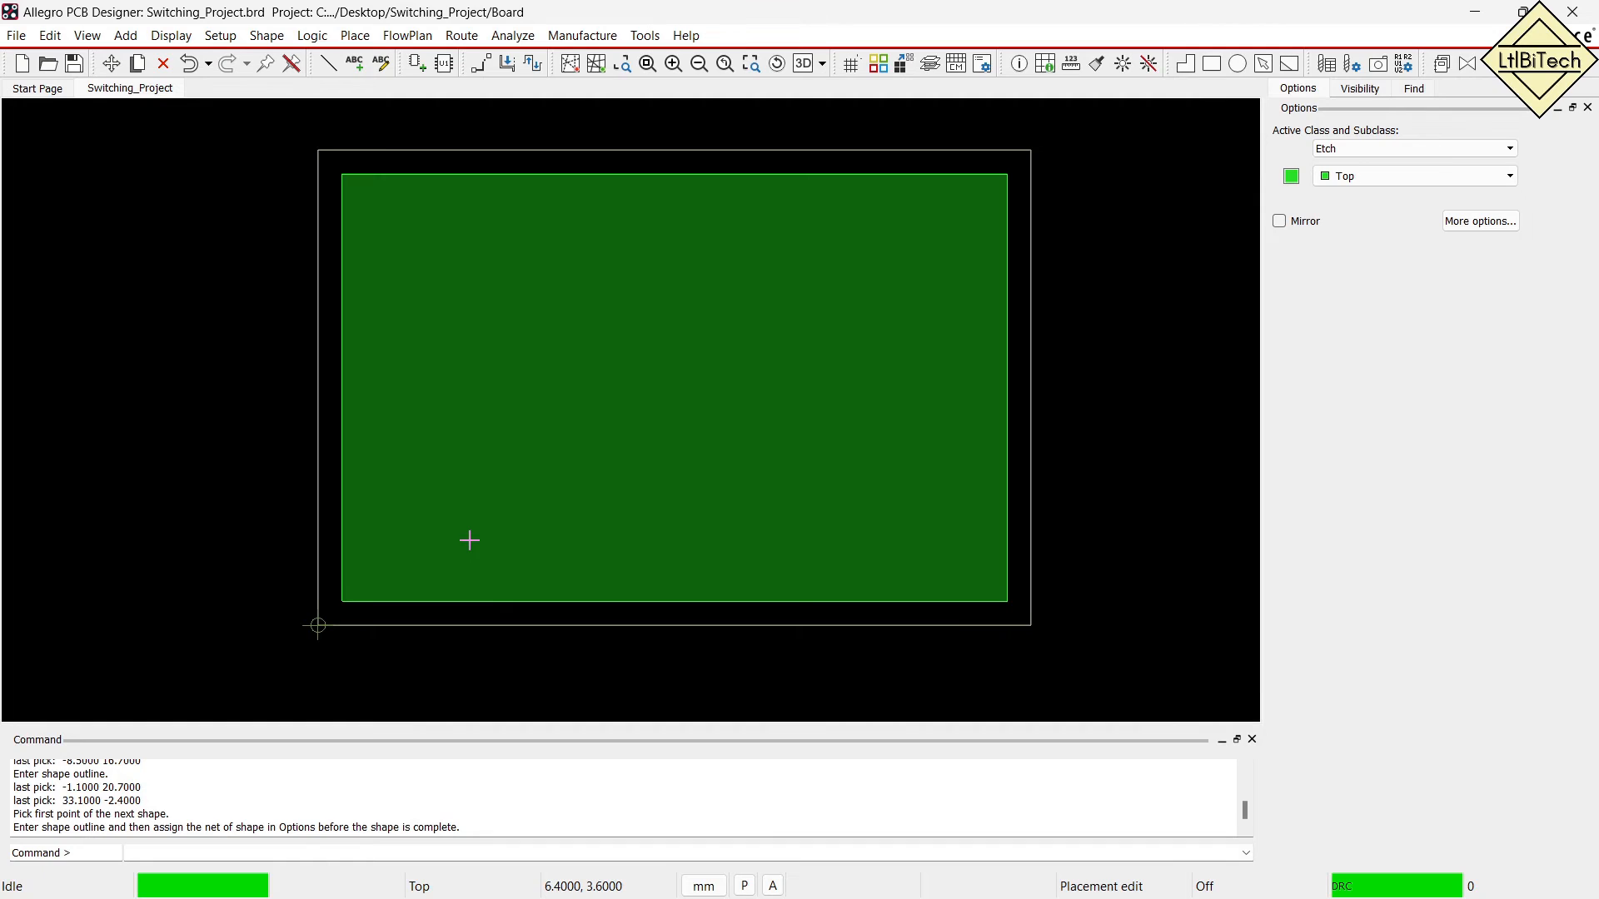
pyautogui.moveTo(278, 439); pyautogui.dragTo(318, 438)
pyautogui.moveTo(384, 679); pyautogui.dragTo(399, 614)
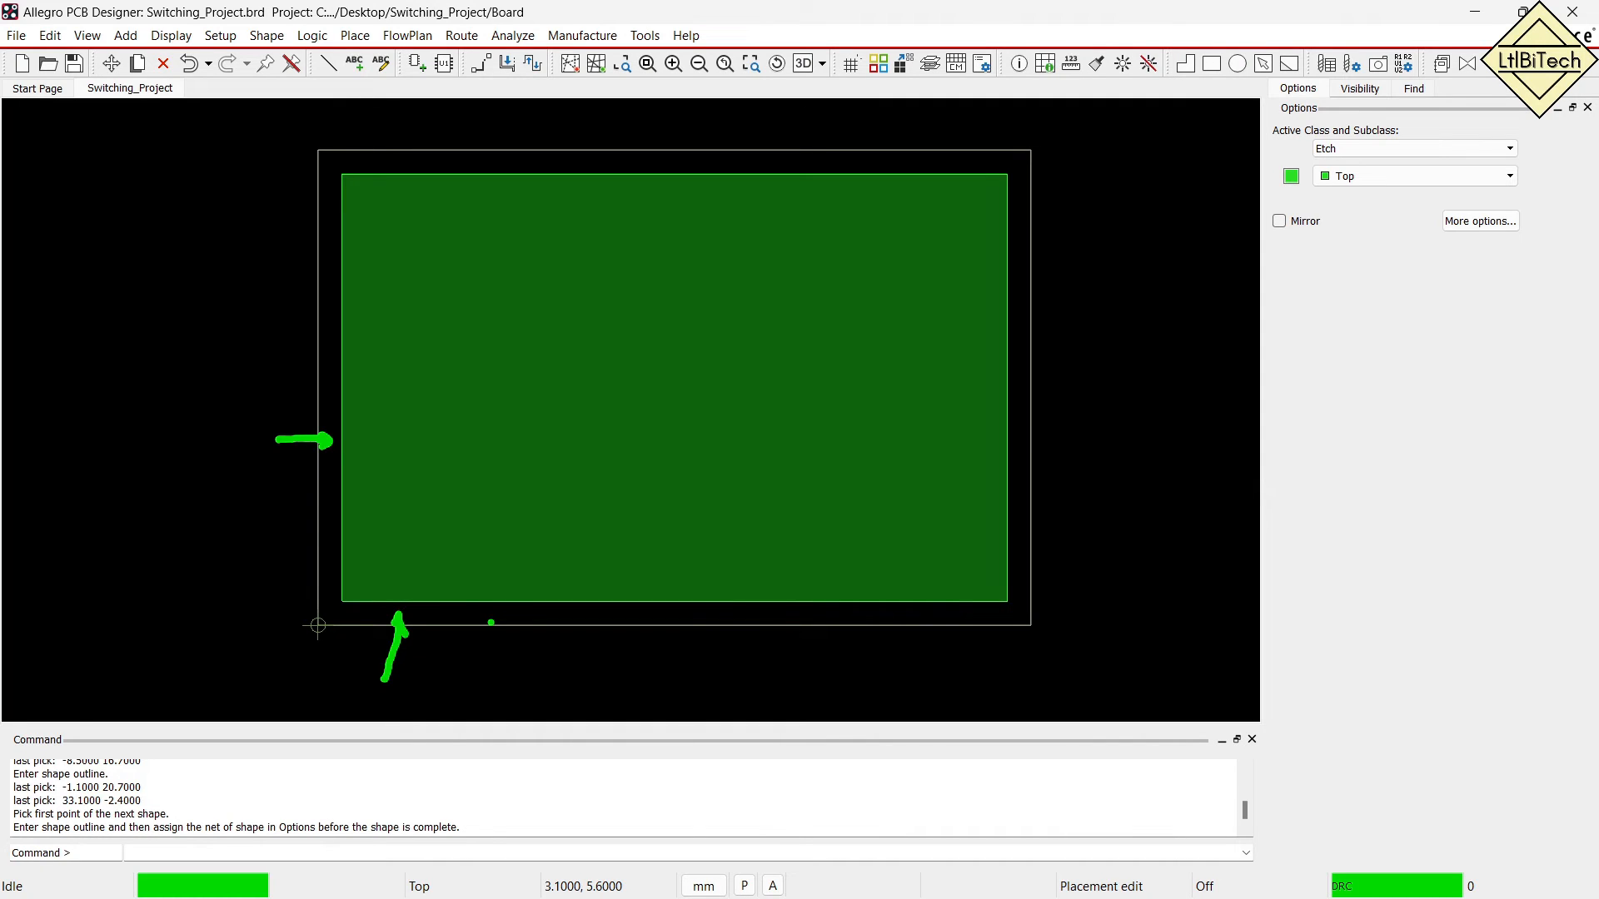
pyautogui.press('Escape')
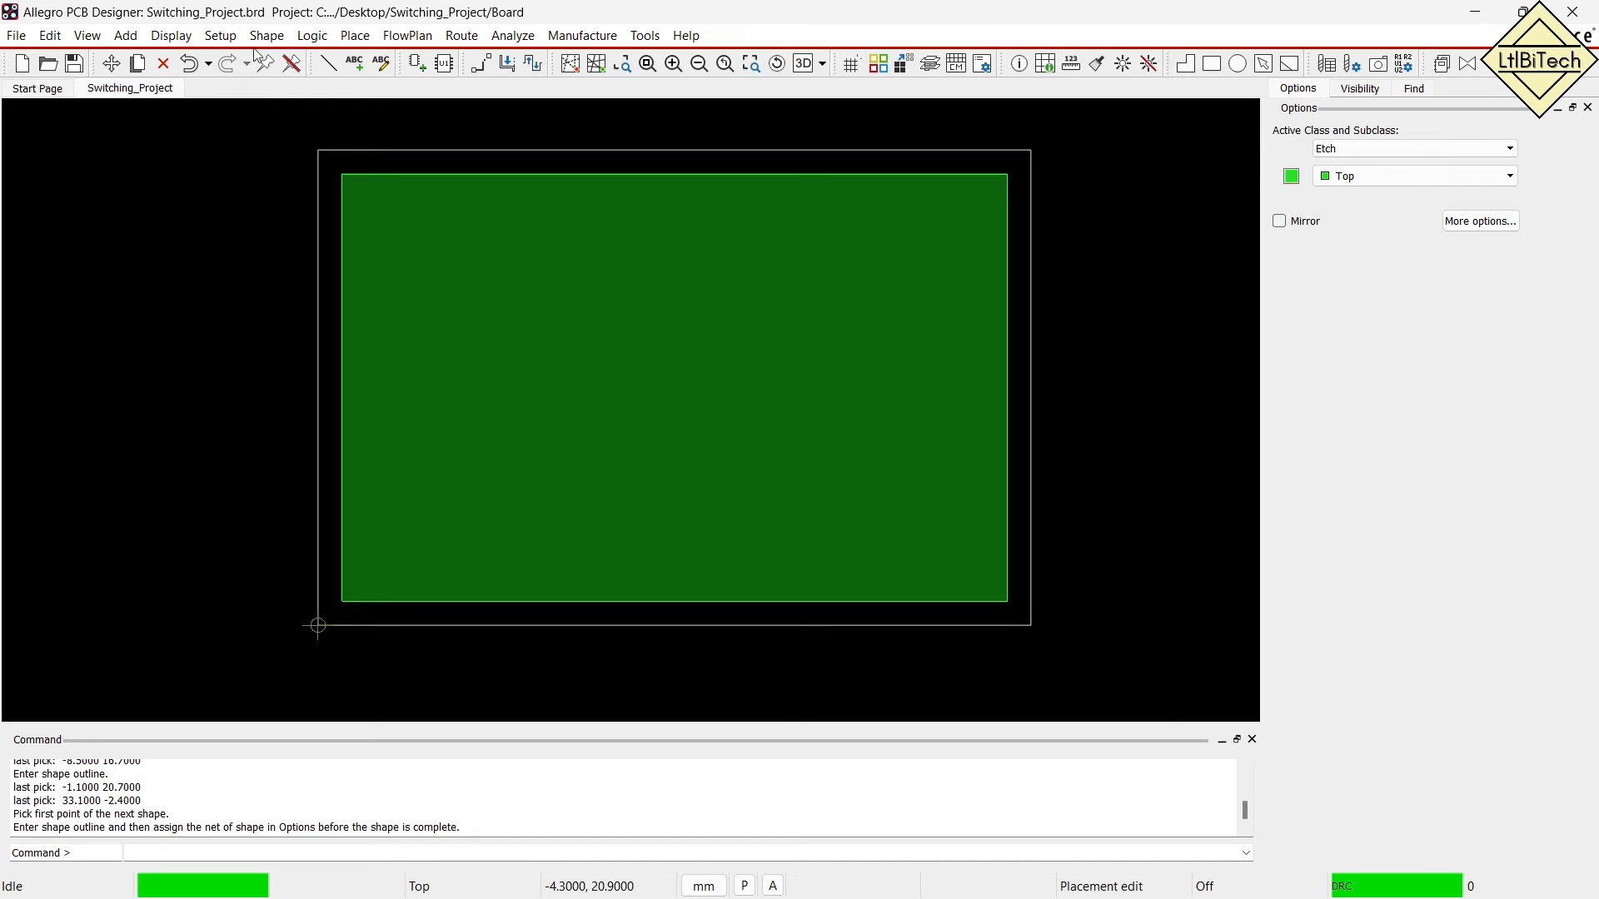
# Inspect the top copper shape and its clearance to the board edge in the 3D Canvas.
pyautogui.click(86, 35)
pyautogui.click(144, 261)
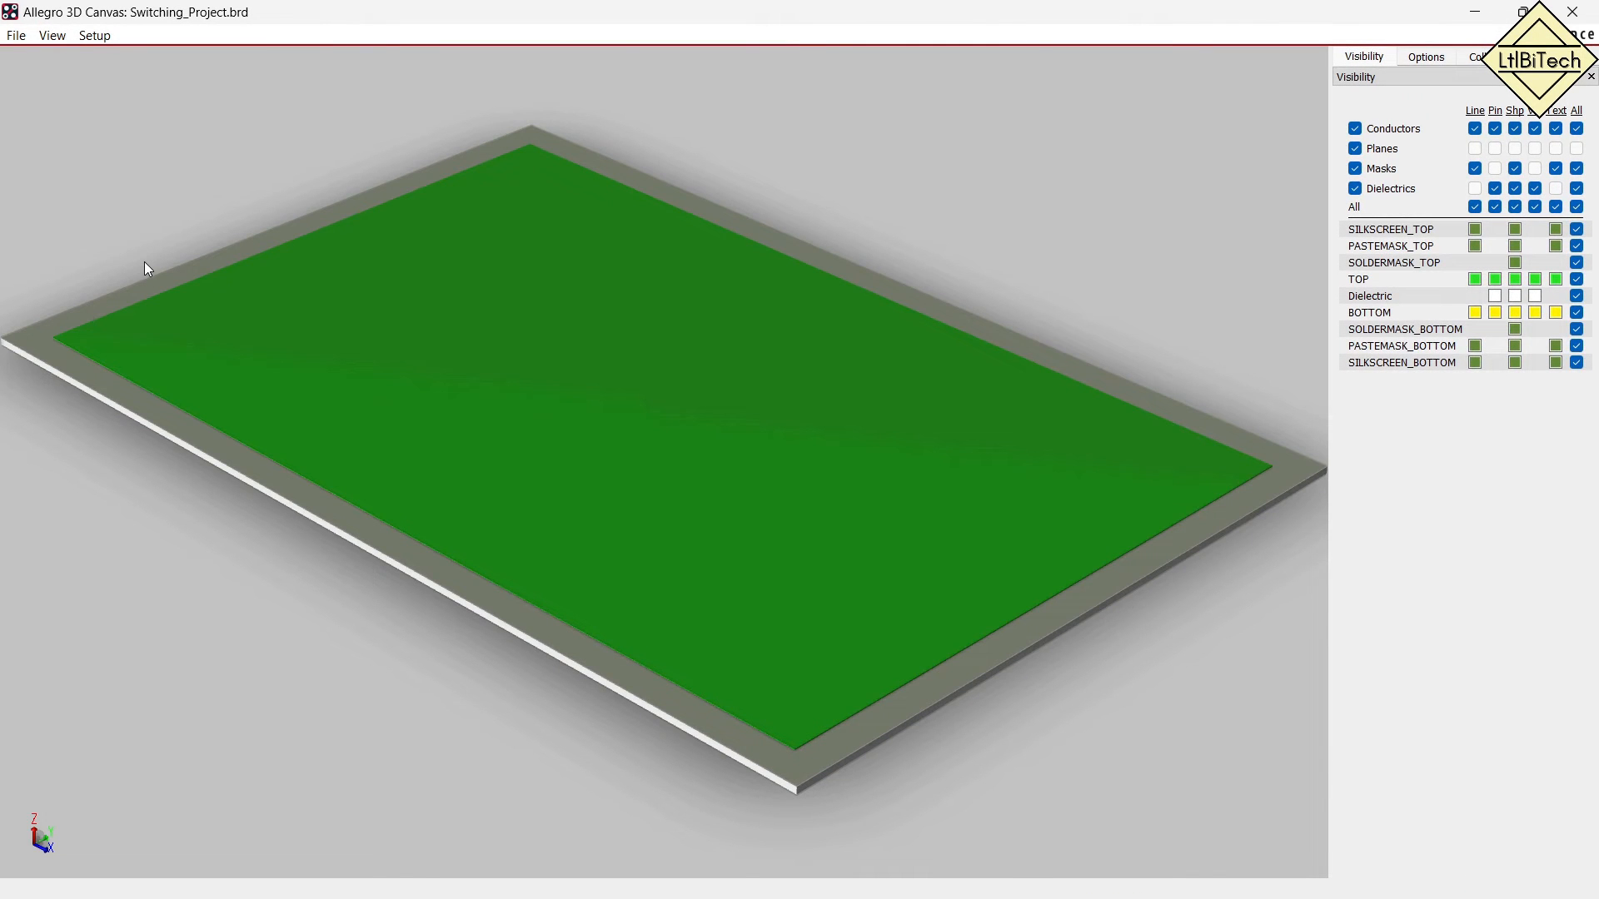
pyautogui.moveTo(426, 723); pyautogui.dragTo(556, 629)
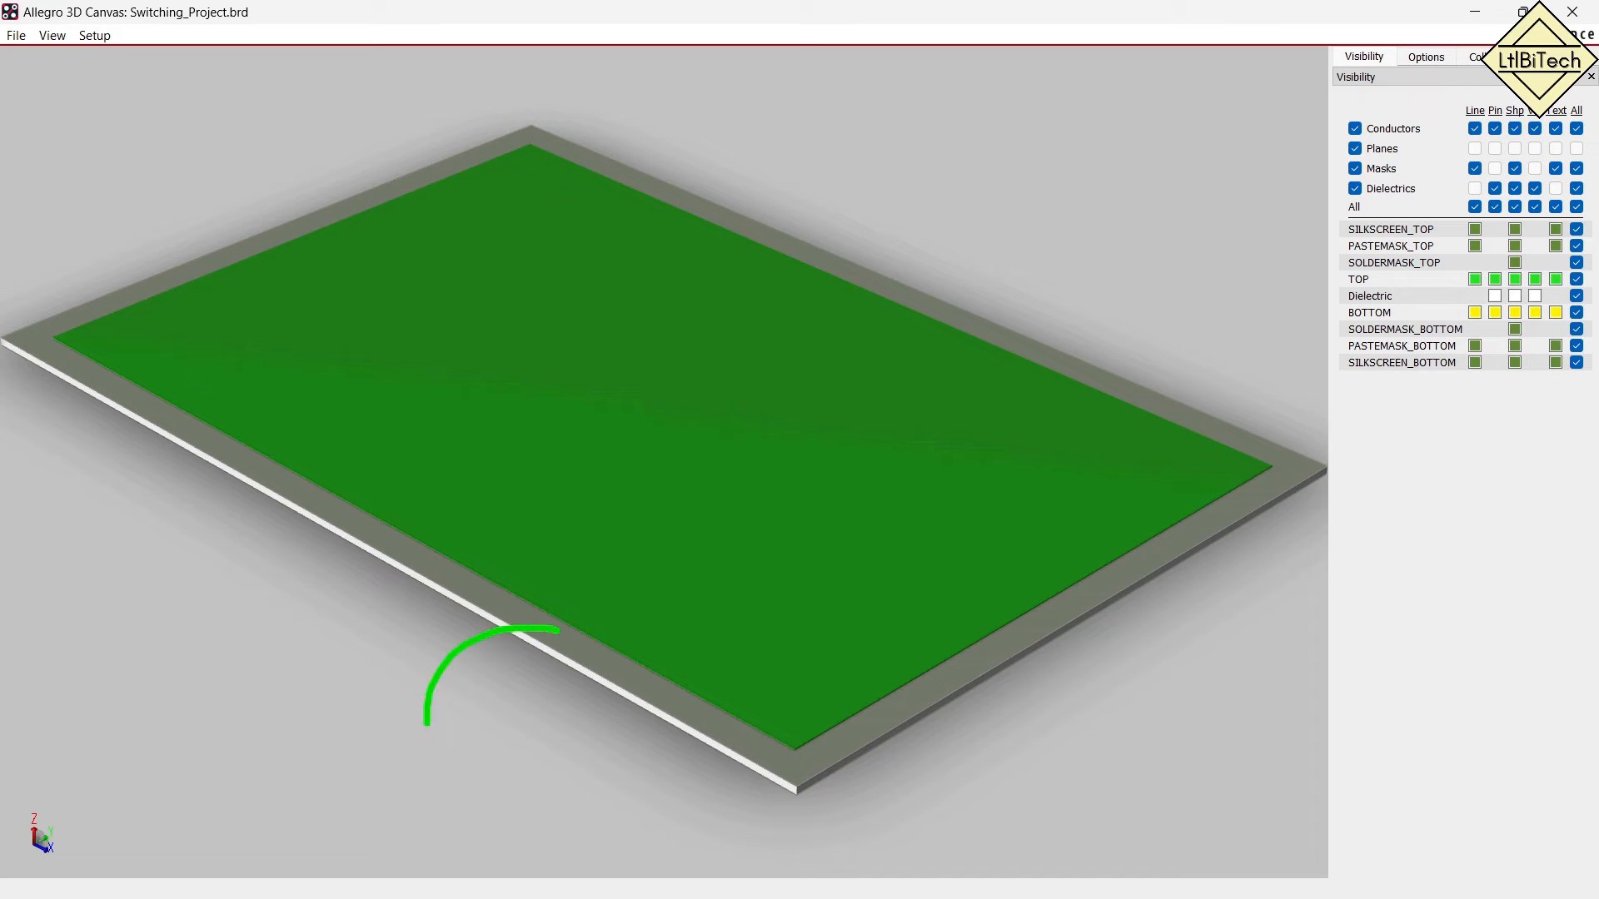
pyautogui.moveTo(990, 780)
pyautogui.mouseDown()
pyautogui.moveTo(991, 735)
pyautogui.moveTo(953, 680)
pyautogui.mouseUp()
pyautogui.moveTo(421, 385)
pyautogui.mouseDown()
pyautogui.moveTo(476, 408)
pyautogui.moveTo(562, 497)
pyautogui.moveTo(573, 455)
pyautogui.mouseUp()
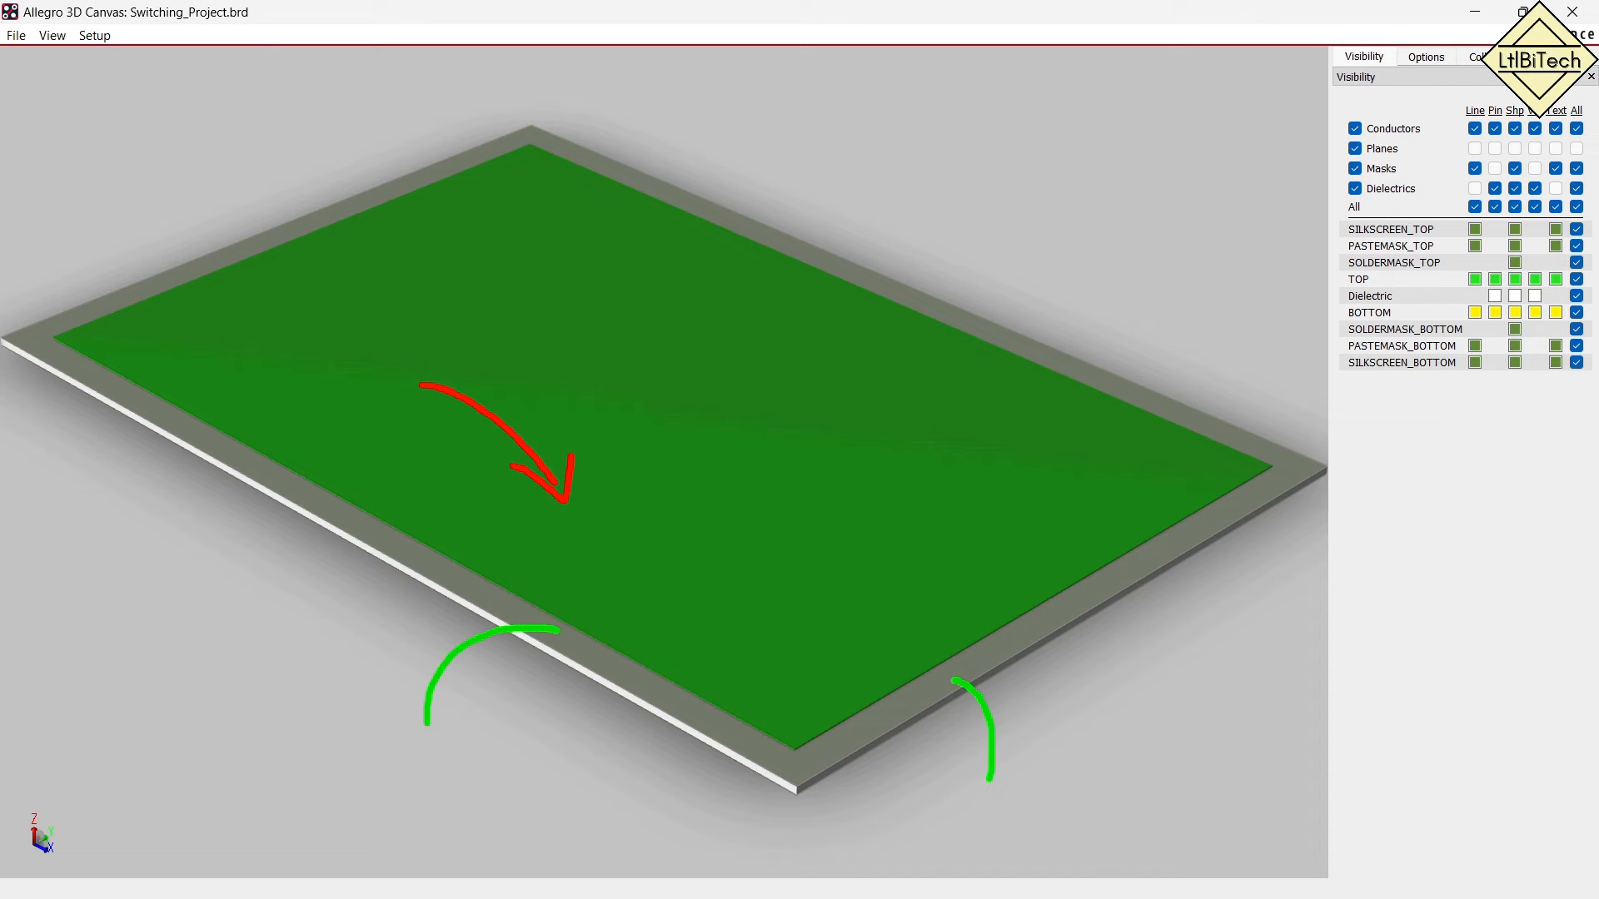
pyautogui.press('Escape')
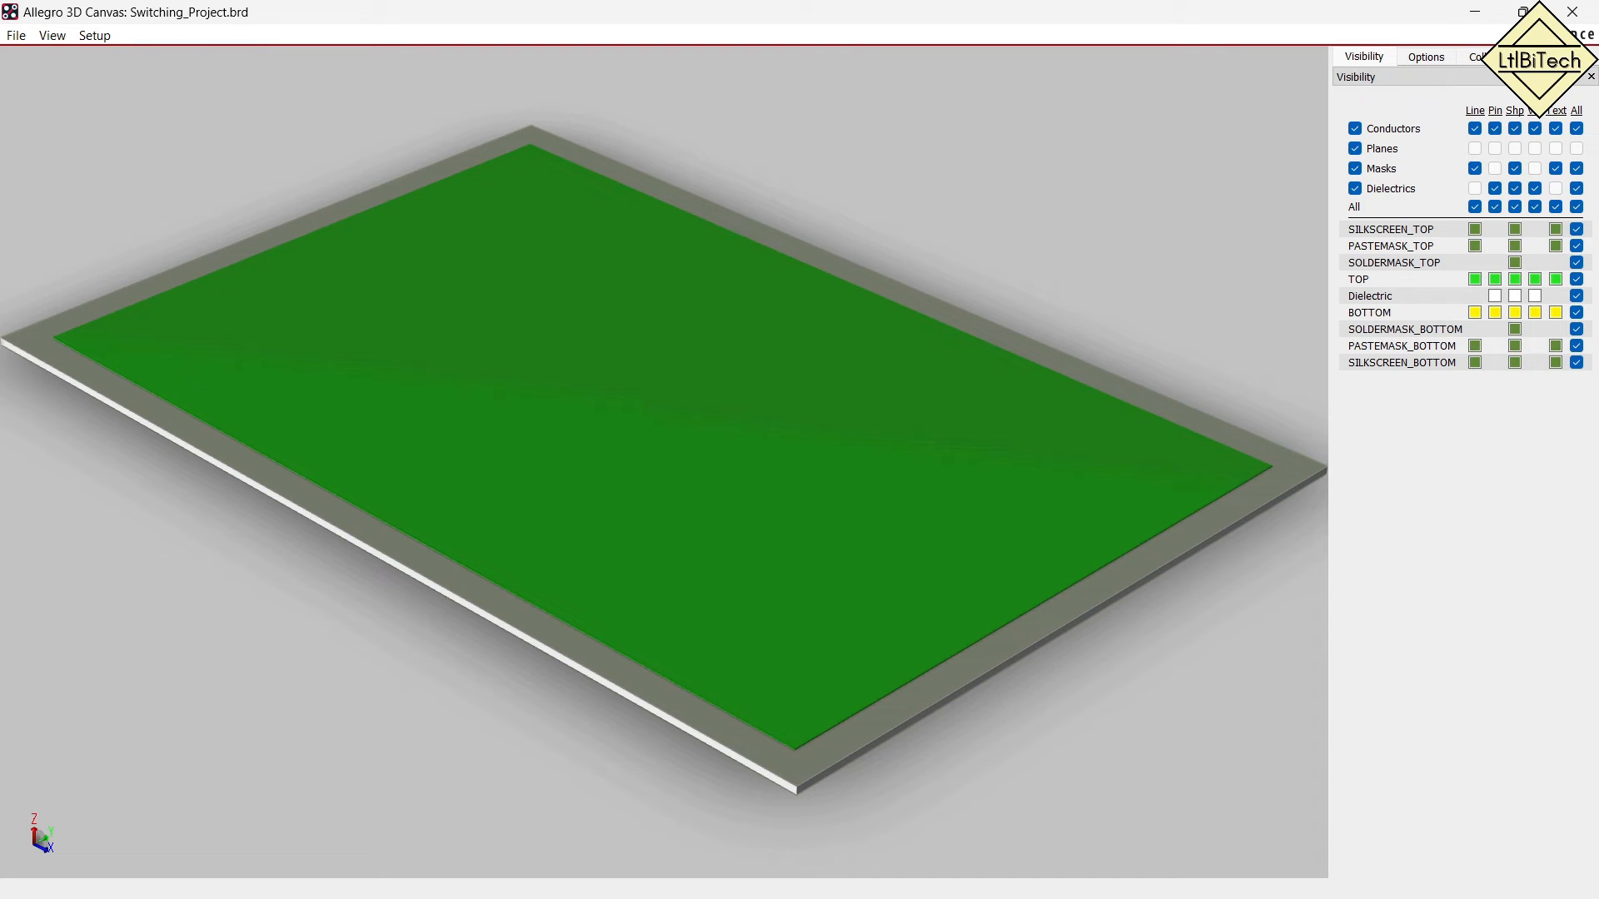
pyautogui.moveTo(340, 589)
pyautogui.mouseDown()
pyautogui.moveTo(375, 629)
pyautogui.moveTo(335, 653)
pyautogui.mouseUp()
pyautogui.moveTo(423, 608)
pyautogui.mouseDown()
pyautogui.moveTo(416, 648)
pyautogui.moveTo(426, 604)
pyautogui.mouseUp()
pyautogui.moveTo(1046, 665)
pyautogui.mouseDown()
pyautogui.moveTo(1023, 712)
pyautogui.moveTo(1079, 710)
pyautogui.mouseUp()
pyautogui.moveTo(1115, 648)
pyautogui.mouseDown()
pyautogui.moveTo(1134, 687)
pyautogui.moveTo(1120, 645)
pyautogui.mouseUp()
pyautogui.moveTo(827, 822); pyautogui.dragTo(986, 701)
pyautogui.moveTo(1158, 626); pyautogui.dragTo(1305, 527)
pyautogui.moveTo(1288, 523); pyautogui.dragTo(1305, 539)
pyautogui.moveTo(842, 803)
pyautogui.mouseDown()
pyautogui.moveTo(853, 824)
pyautogui.moveTo(876, 818)
pyautogui.mouseUp()
pyautogui.moveTo(455, 663); pyautogui.dragTo(740, 837)
pyautogui.moveTo(717, 802); pyautogui.dragTo(742, 833)
pyautogui.moveTo(207, 503)
pyautogui.mouseDown()
pyautogui.moveTo(313, 569)
pyautogui.moveTo(50, 408)
pyautogui.mouseUp()
pyautogui.moveTo(55, 440)
pyautogui.mouseDown()
pyautogui.moveTo(46, 404)
pyautogui.moveTo(88, 411)
pyautogui.mouseUp()
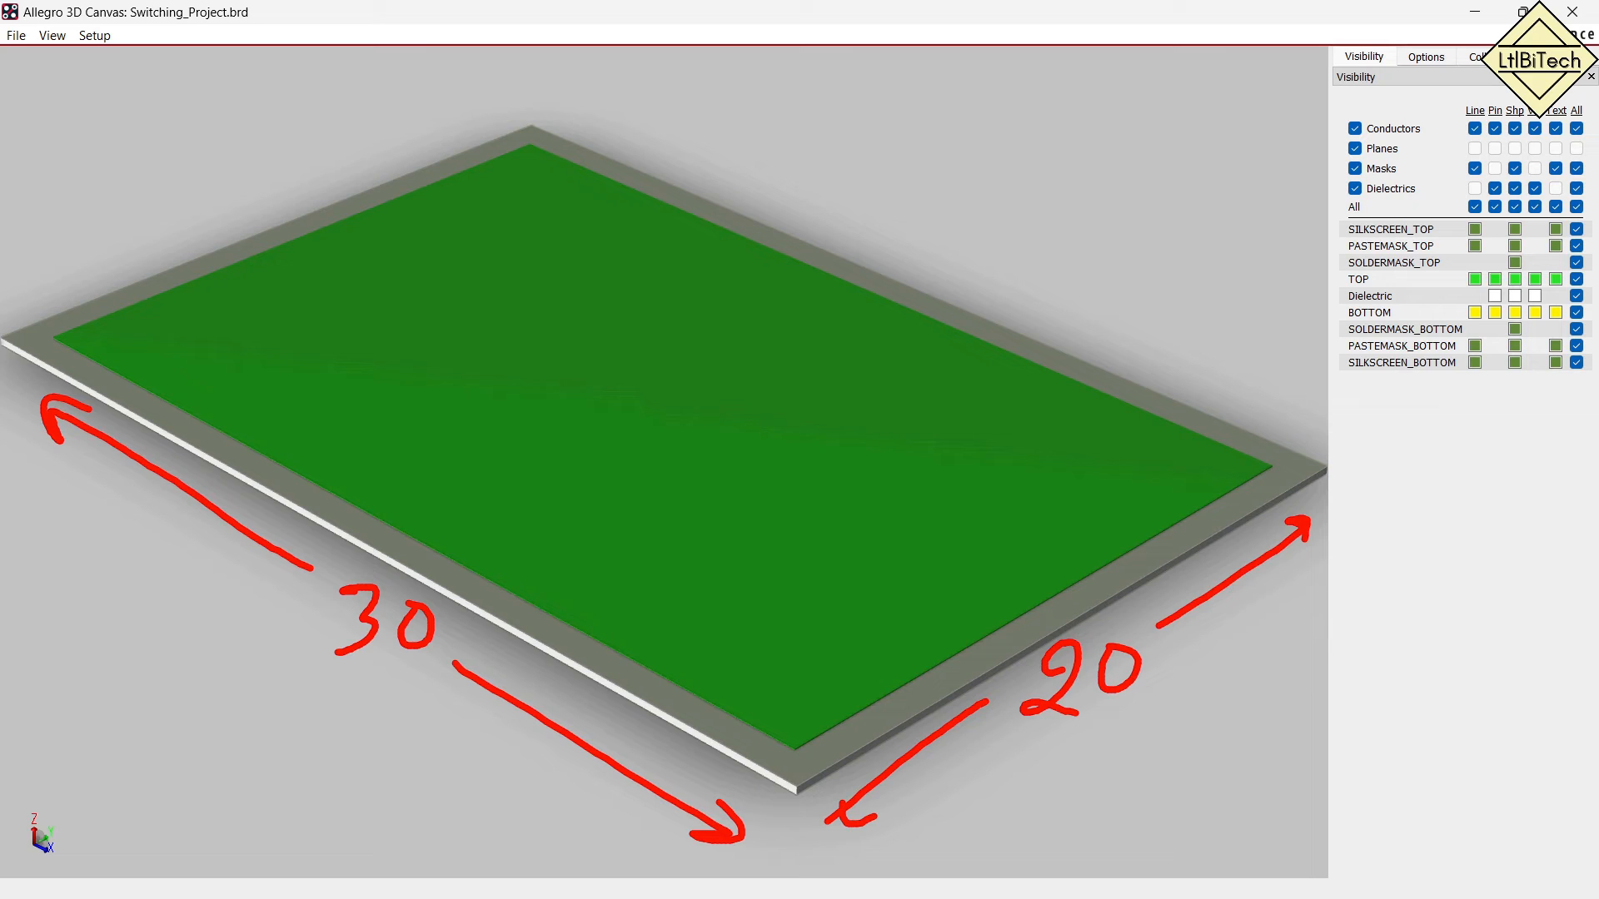
pyautogui.moveTo(1110, 221); pyautogui.dragTo(1050, 371)
pyautogui.moveTo(1050, 371); pyautogui.dragTo(1069, 355)
pyautogui.moveTo(933, 210)
pyautogui.mouseDown()
pyautogui.moveTo(943, 263)
pyautogui.moveTo(1004, 226)
pyautogui.moveTo(1126, 193)
pyautogui.mouseUp()
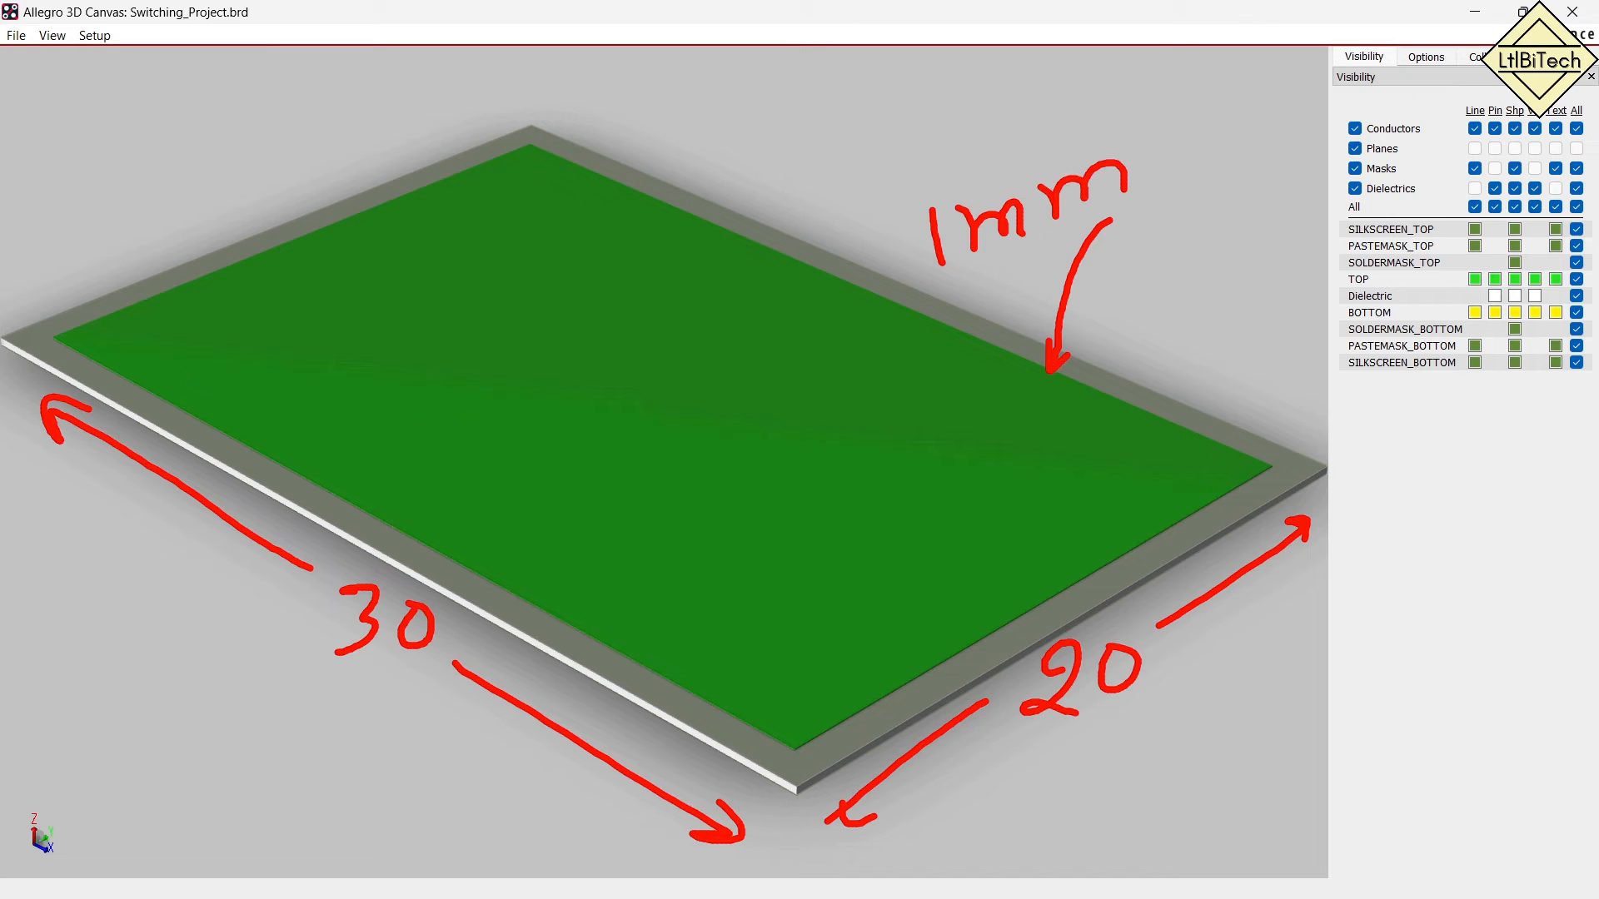
pyautogui.moveTo(836, 200)
pyautogui.mouseDown()
pyautogui.moveTo(677, 310)
pyautogui.moveTo(721, 302)
pyautogui.mouseUp()
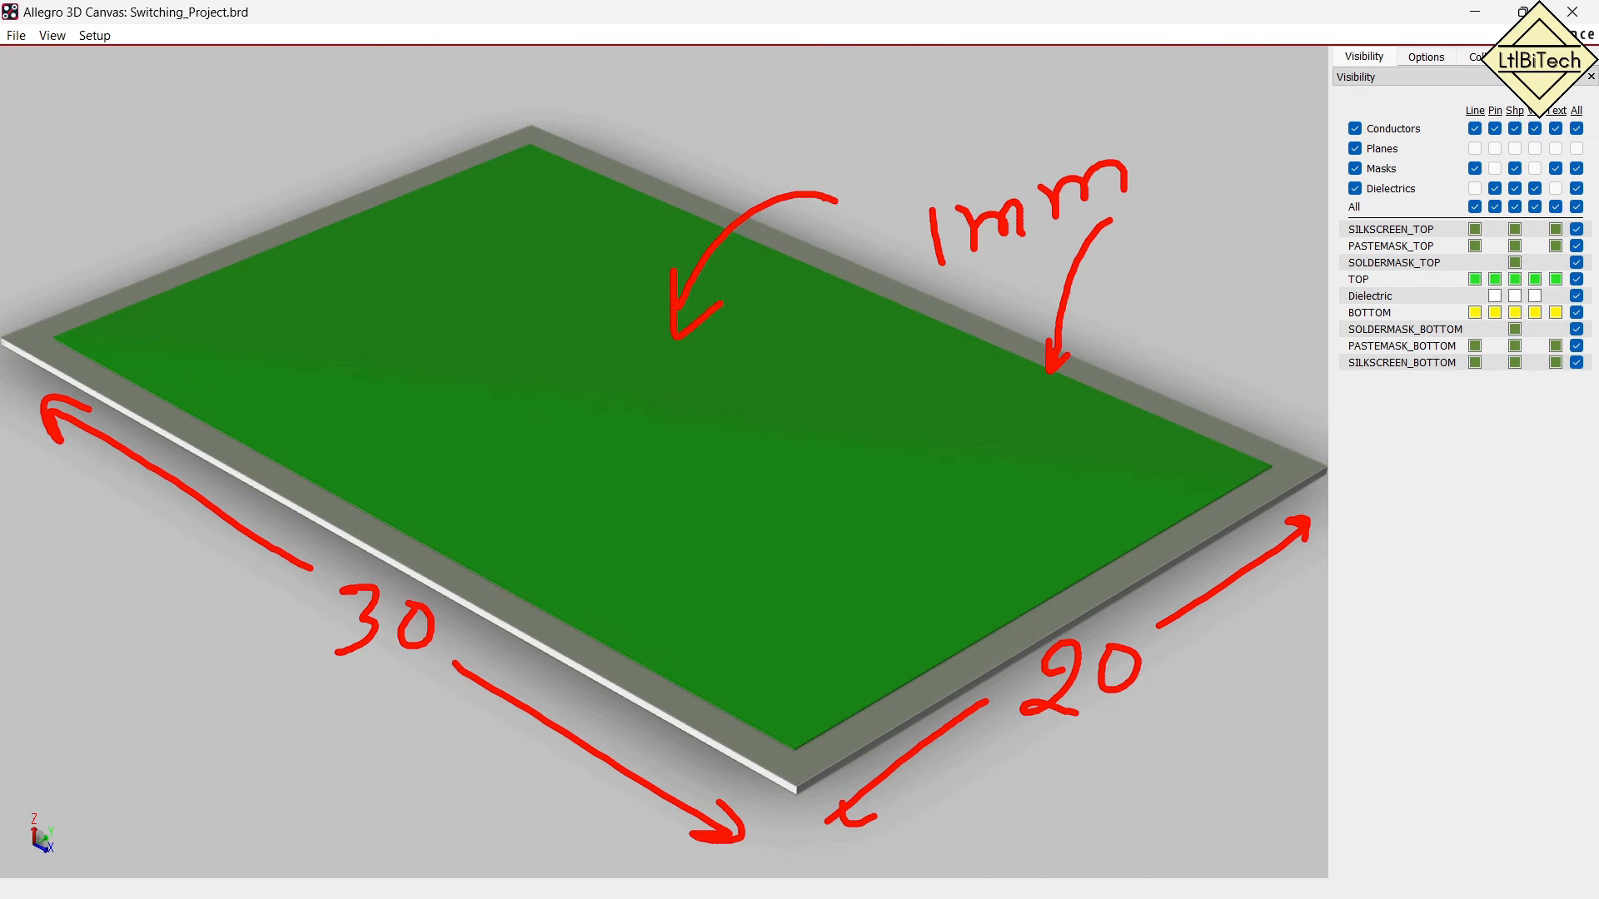
pyautogui.moveTo(766, 156)
pyautogui.mouseDown()
pyautogui.moveTo(713, 148)
pyautogui.moveTo(593, 280)
pyautogui.moveTo(619, 267)
pyautogui.mouseUp()
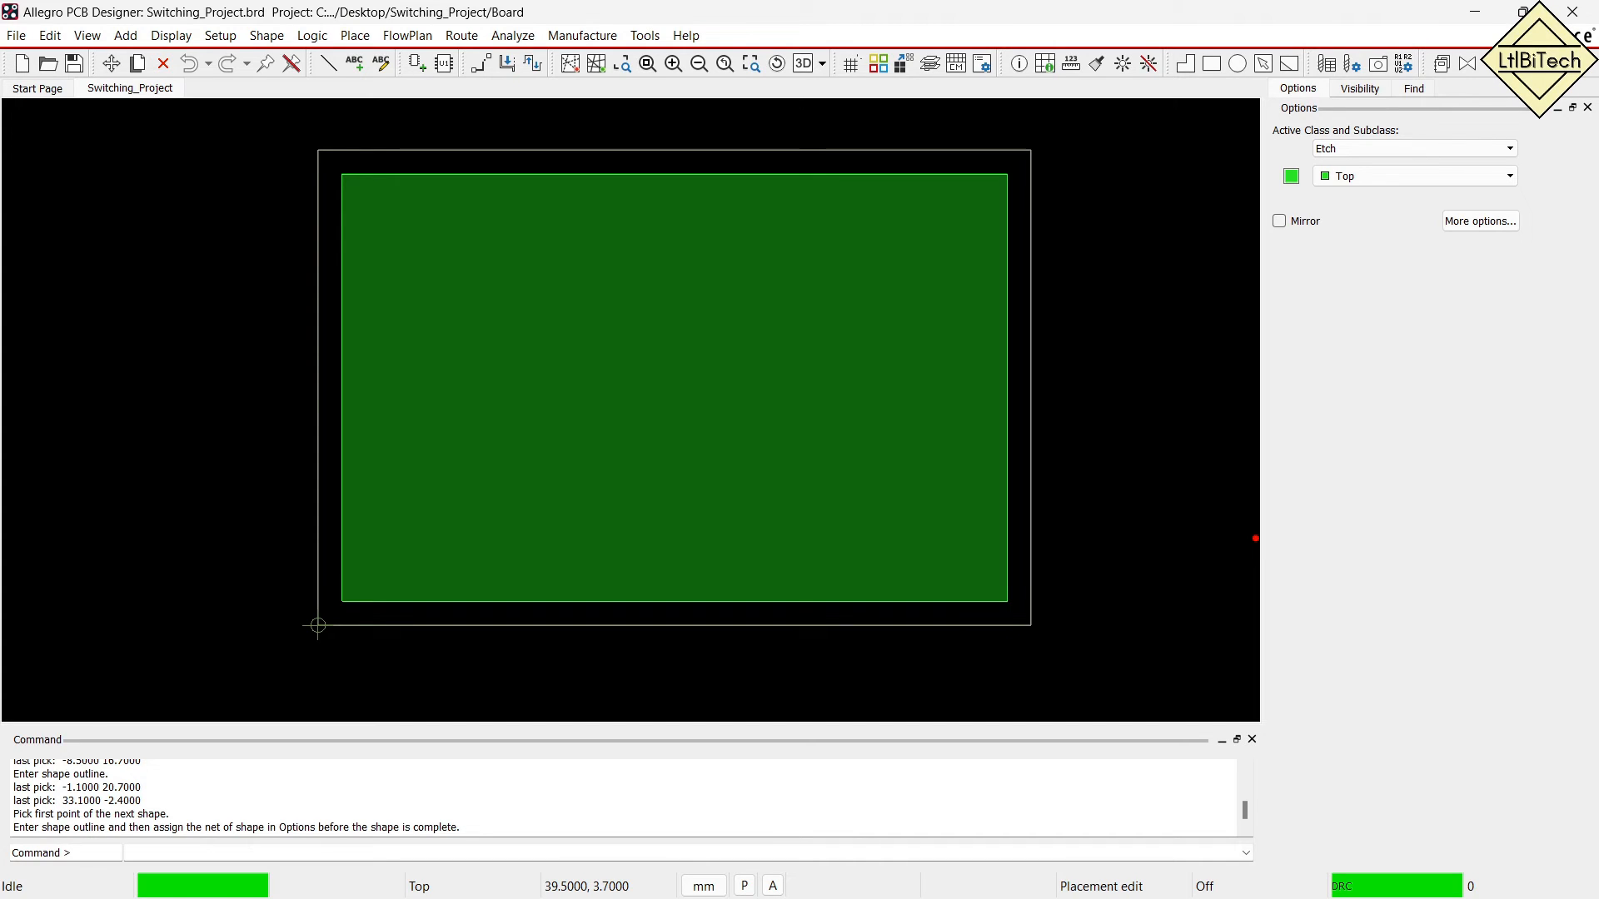
pyautogui.keyDown('ctrl'); pyautogui.moveTo(1270, 251); pyautogui.dragTo(1565, 736); pyautogui.keyUp('ctrl')
pyautogui.moveTo(1157, 522); pyautogui.dragTo(1321, 521)
pyautogui.press('Escape')
# Set the layout's application mode to Placement Edit.
pyautogui.rightClick(209, 241)
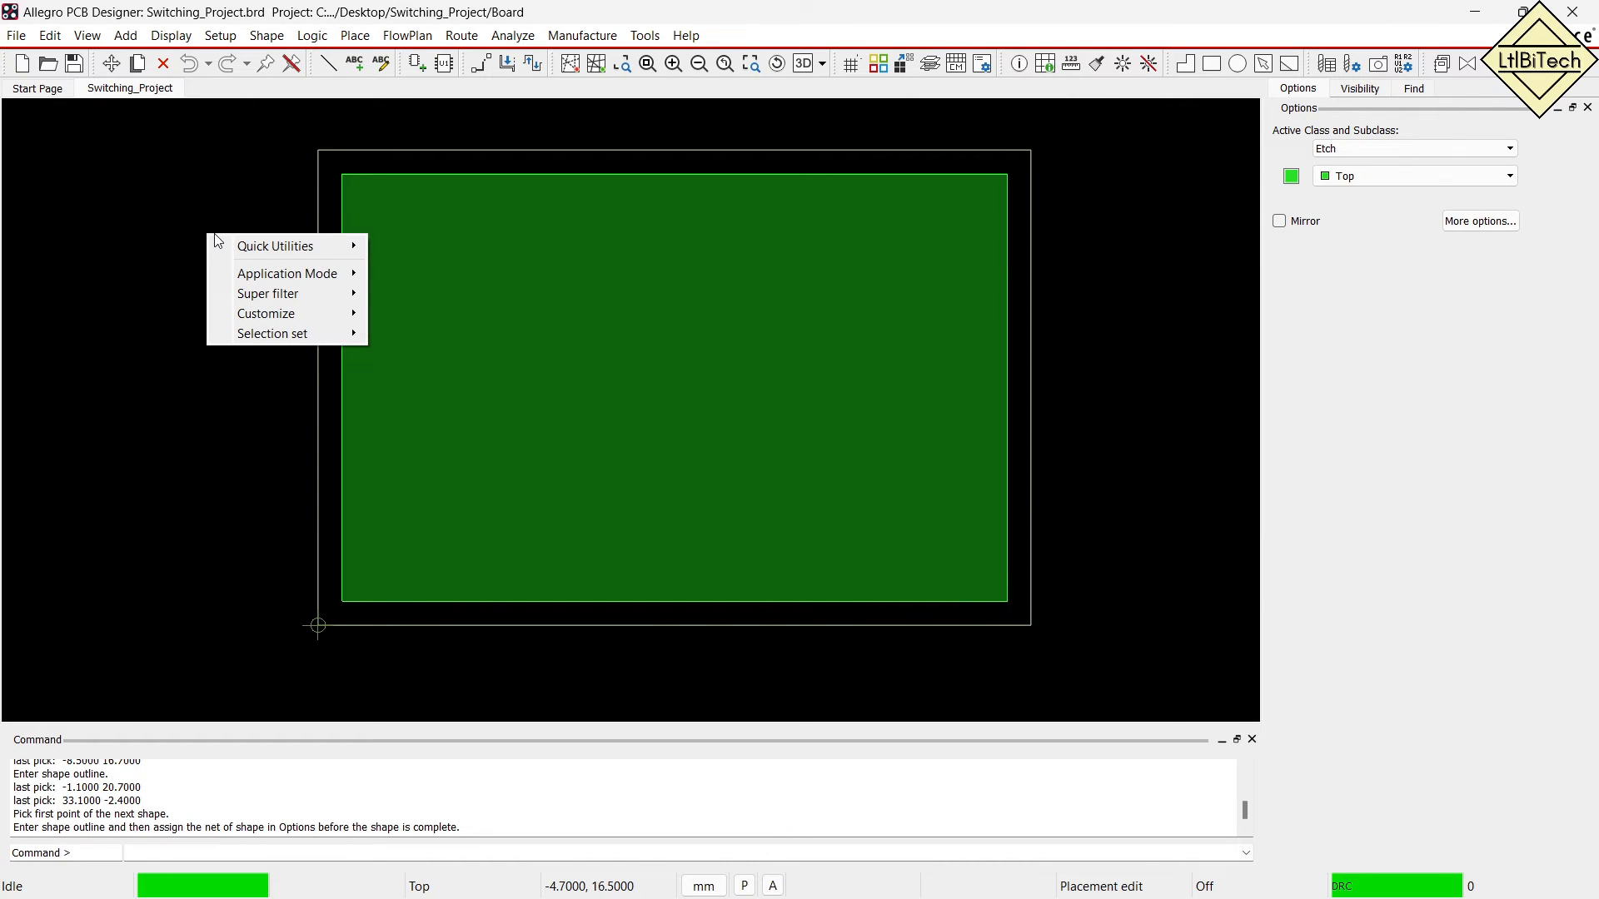
pyautogui.moveTo(314, 277)
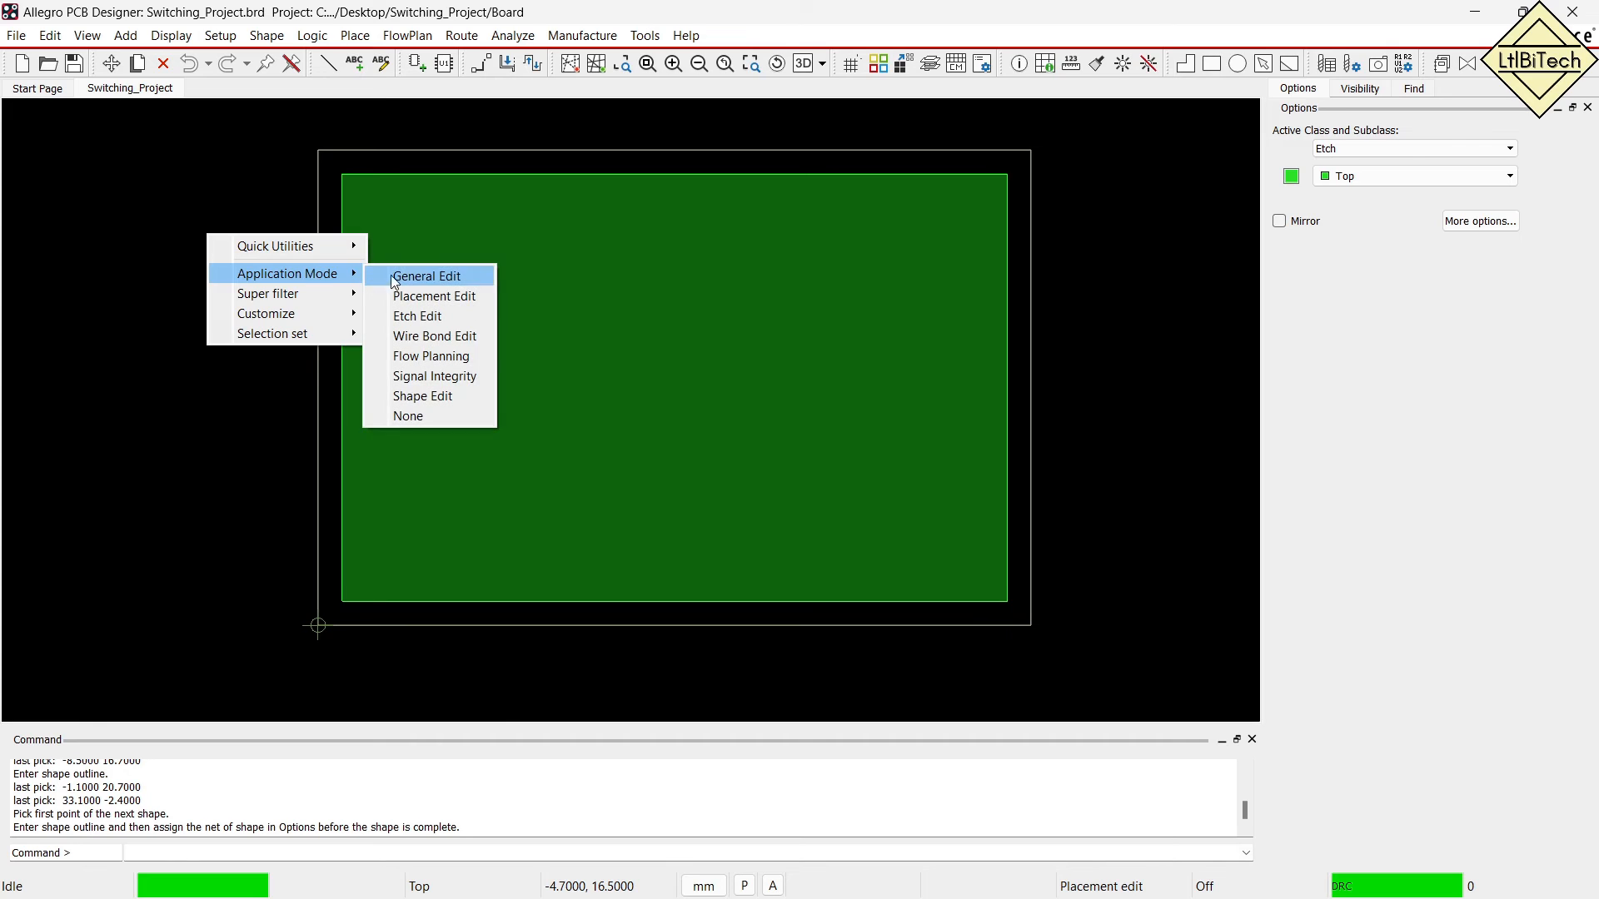
pyautogui.click(447, 298)
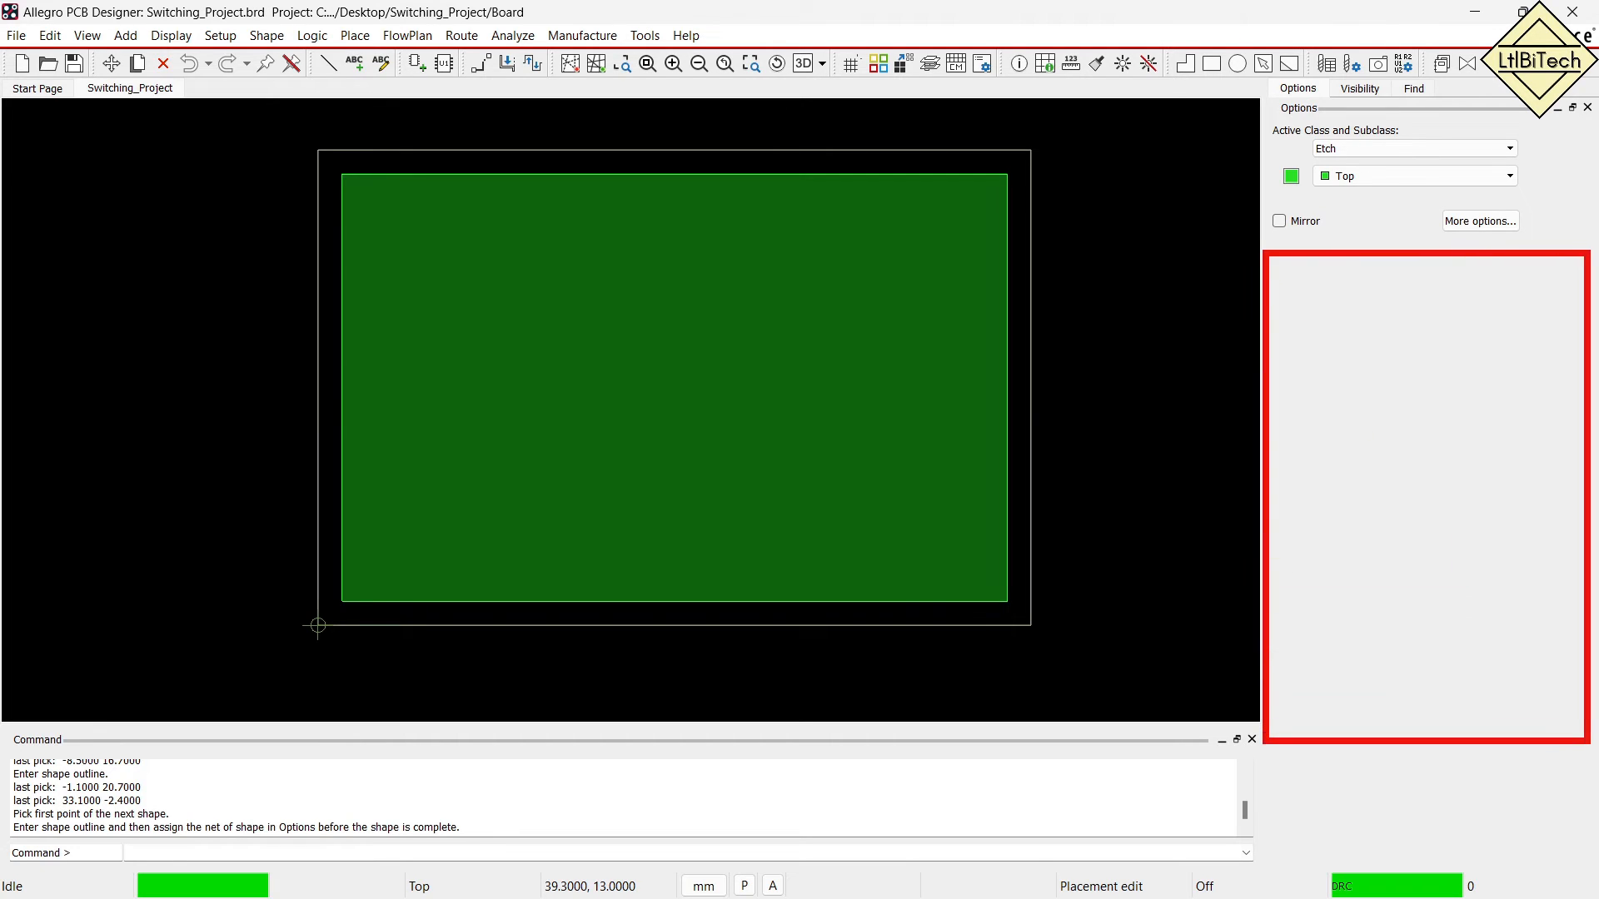
# Switch the layout's application mode to General Edit.
pyautogui.rightClick(1043, 312)
pyautogui.moveTo(1124, 351)
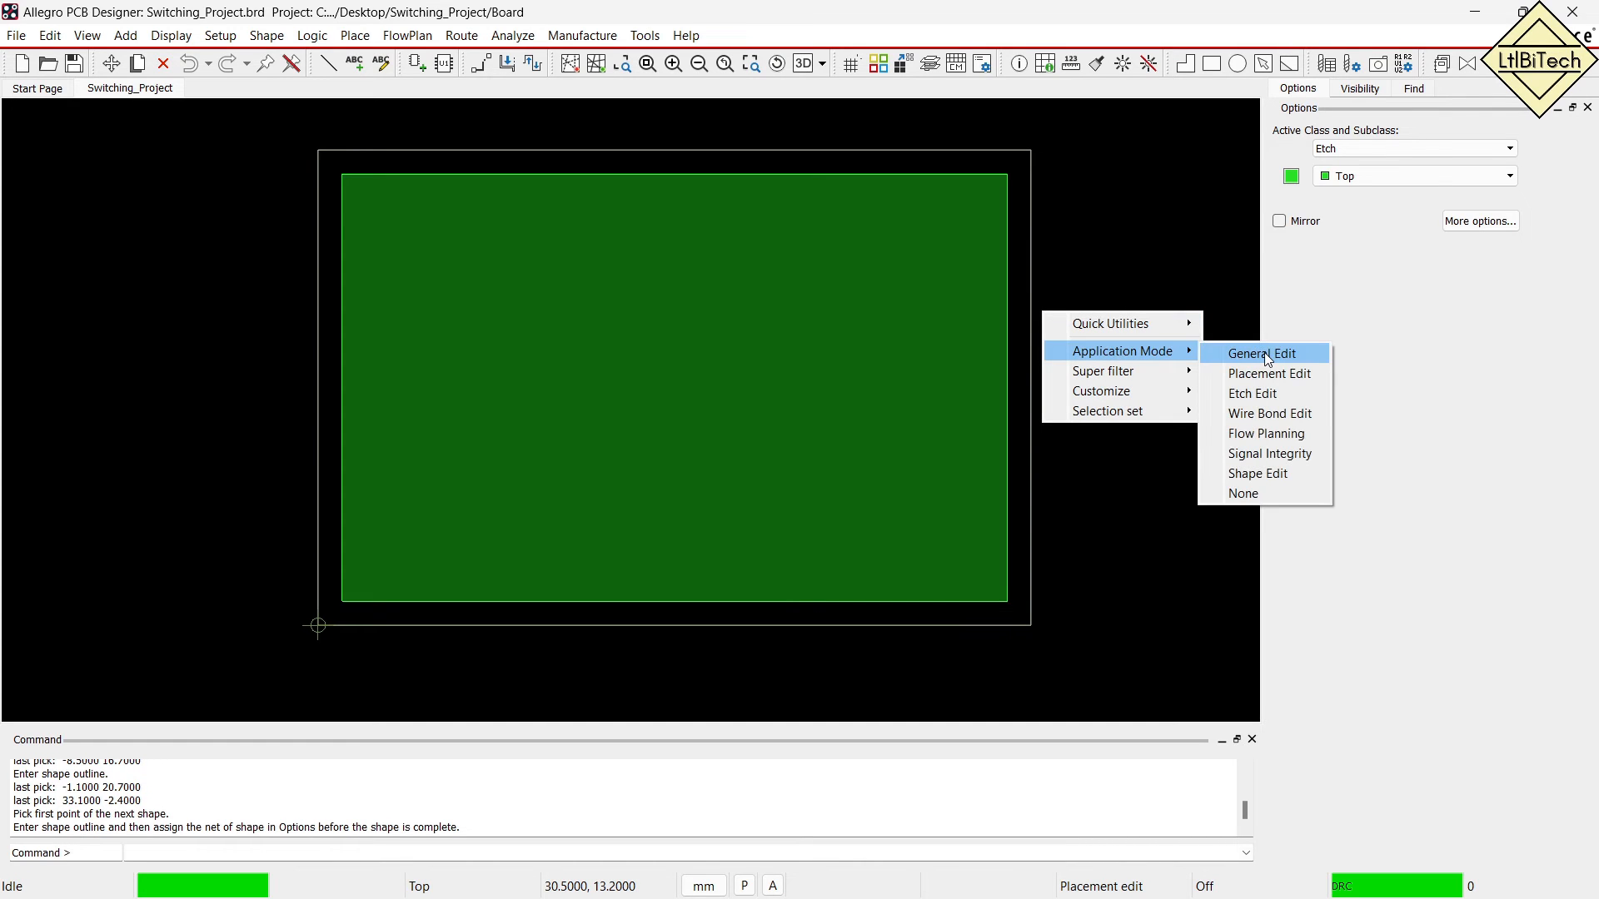
pyautogui.click(1262, 354)
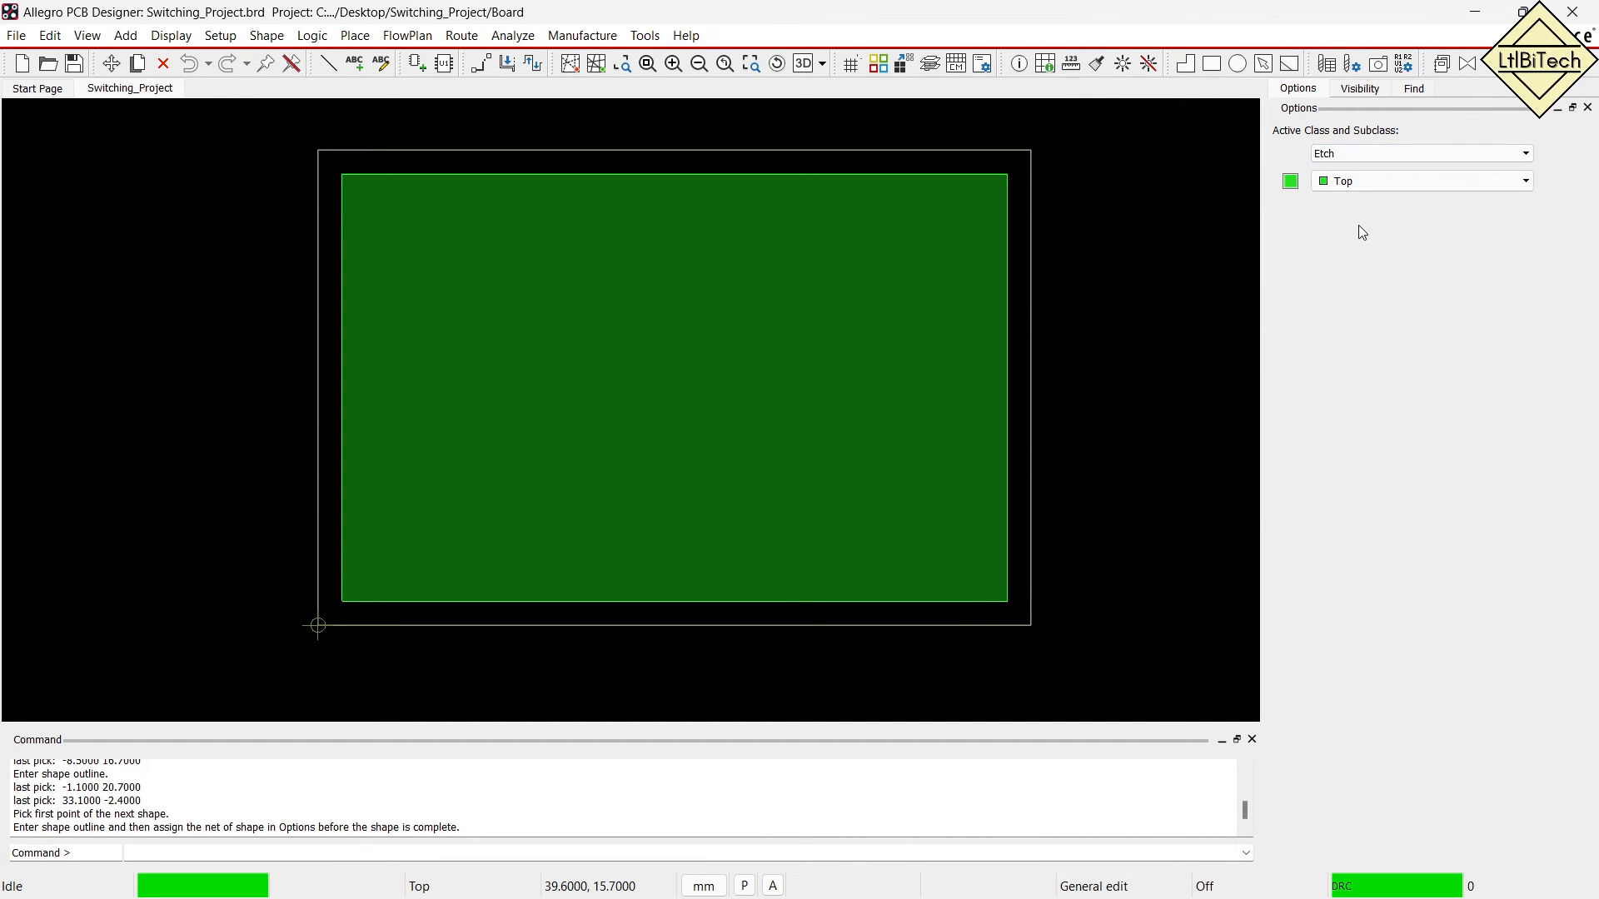
# Set the layout's application mode to Placement Edit.
pyautogui.rightClick(1071, 225)
pyautogui.moveTo(1120, 265)
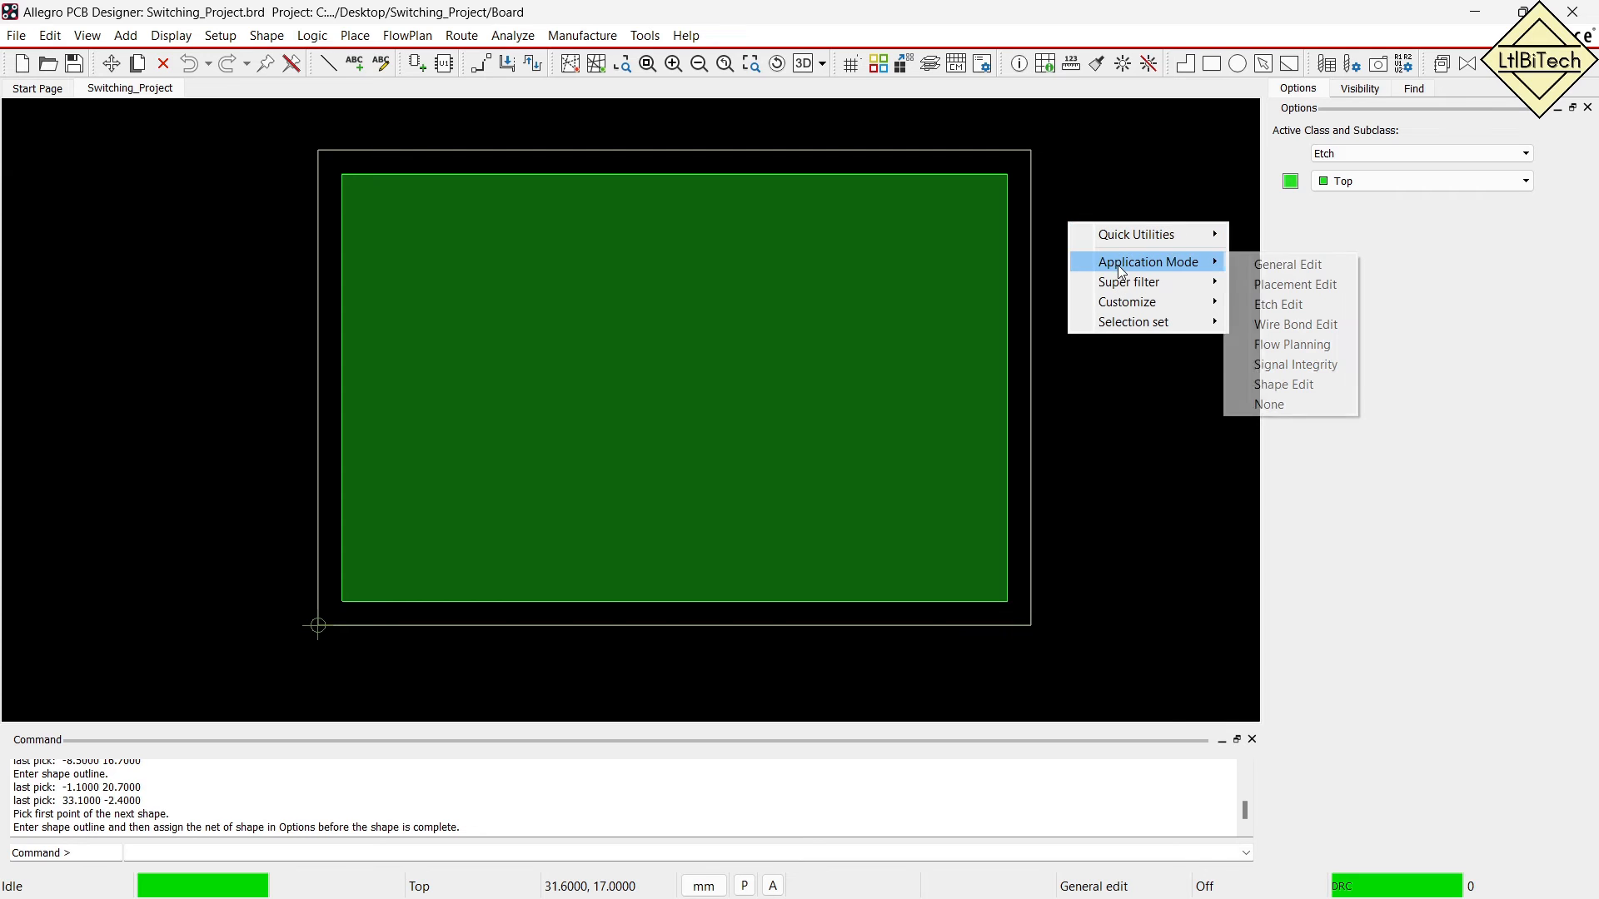
pyautogui.click(1282, 286)
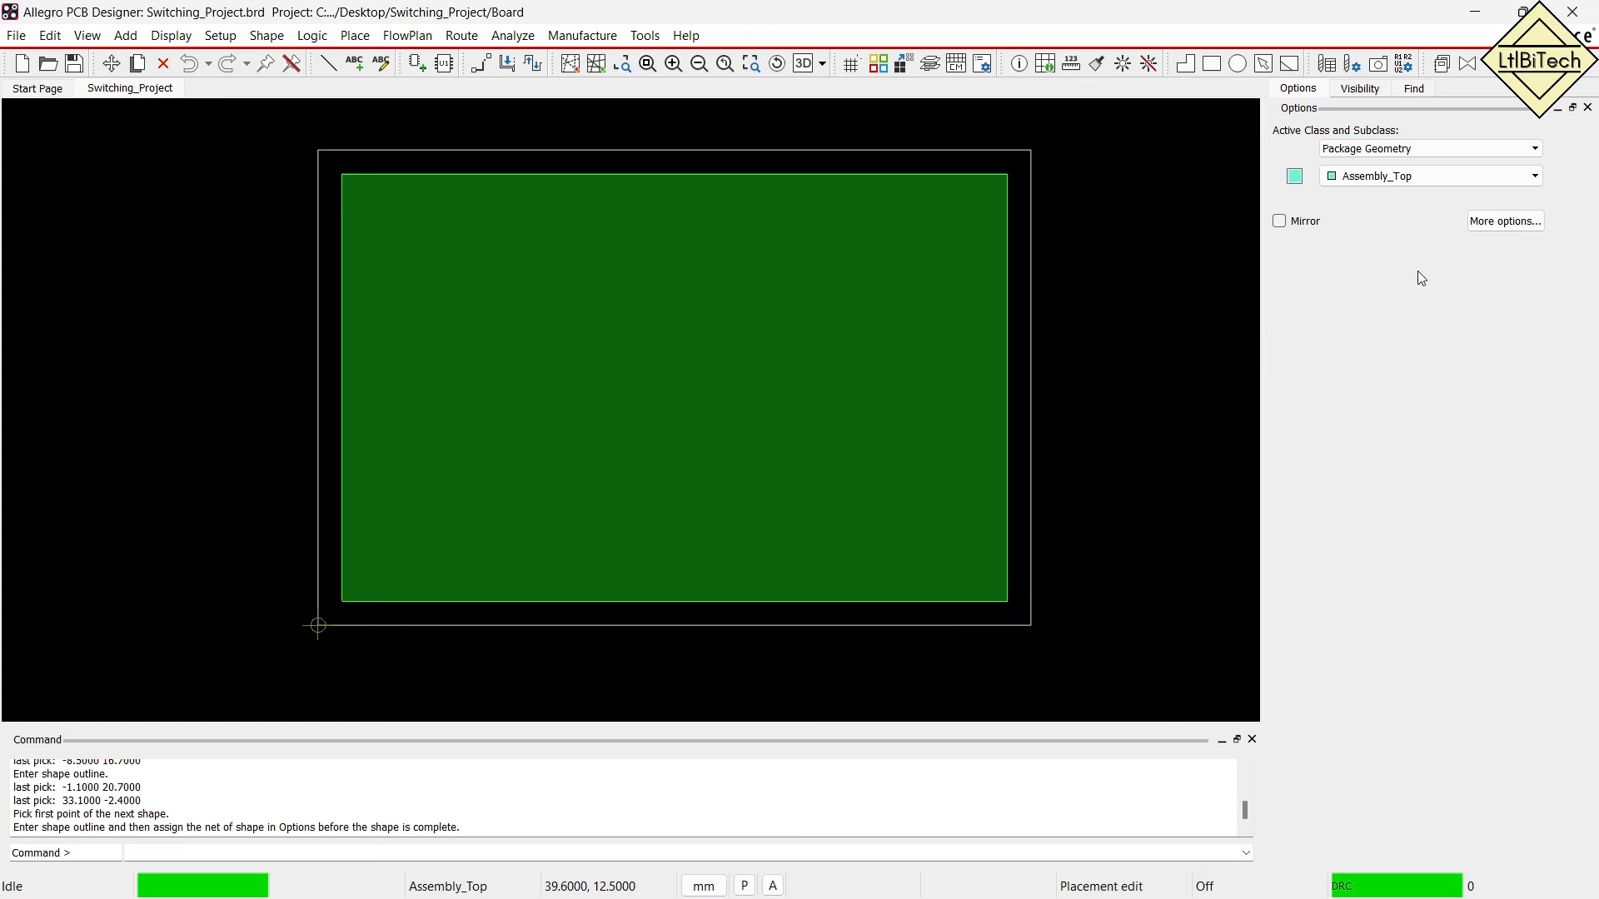
pyautogui.moveTo(1230, 463)
pyautogui.mouseDown()
pyautogui.moveTo(1332, 433)
pyautogui.moveTo(1326, 463)
pyautogui.mouseUp()
pyautogui.moveTo(1129, 687)
pyautogui.mouseDown()
pyautogui.moveTo(1115, 866)
pyautogui.moveTo(1141, 846)
pyautogui.mouseUp()
pyautogui.press('Escape')
pyautogui.scroll(-3, 780, 366)
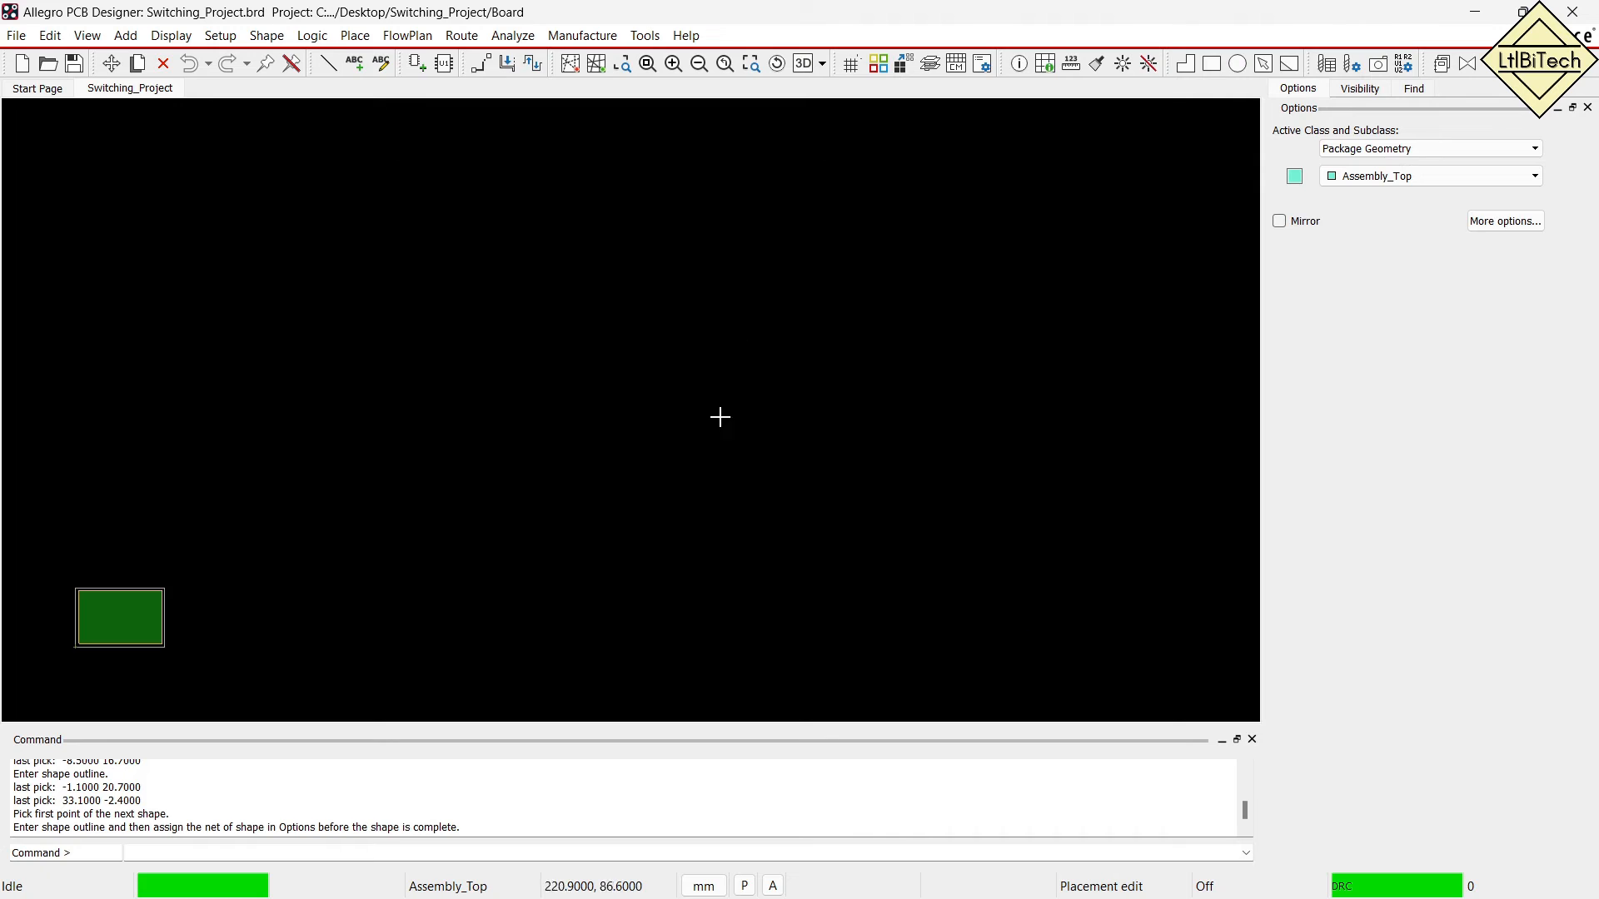
pyautogui.moveTo(172, 256)
pyautogui.mouseDown()
pyautogui.moveTo(467, 367)
pyautogui.moveTo(514, 487)
pyautogui.mouseUp()
pyautogui.moveTo(556, 141); pyautogui.dragTo(714, 273)
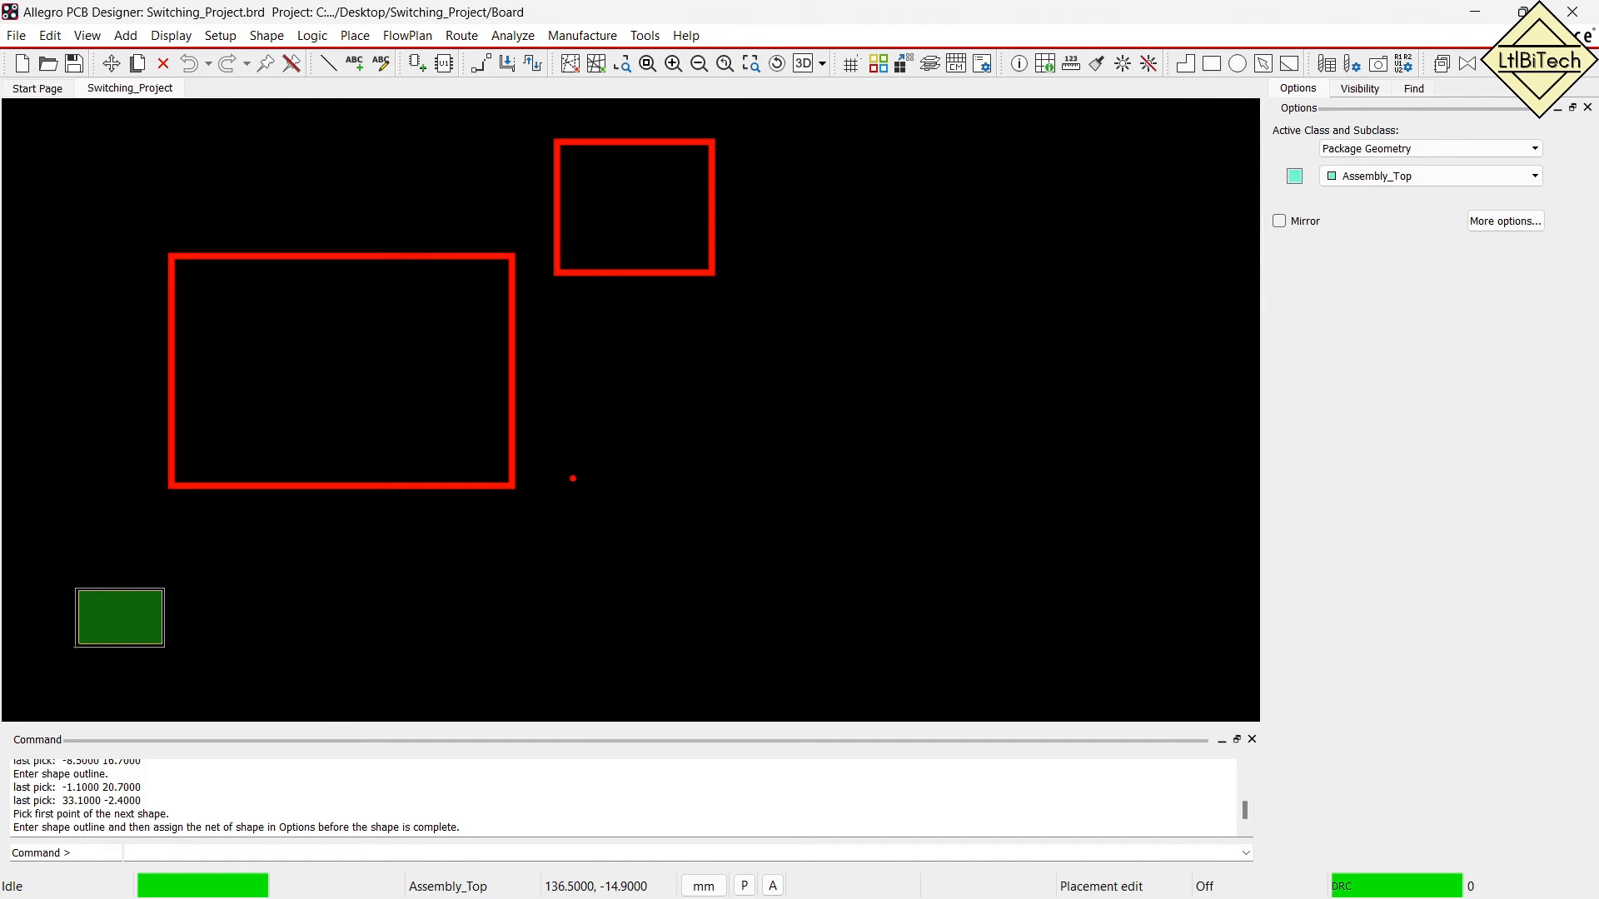
pyautogui.moveTo(556, 467)
pyautogui.mouseDown()
pyautogui.moveTo(610, 553)
pyautogui.moveTo(692, 612)
pyautogui.moveTo(720, 599)
pyautogui.mouseUp()
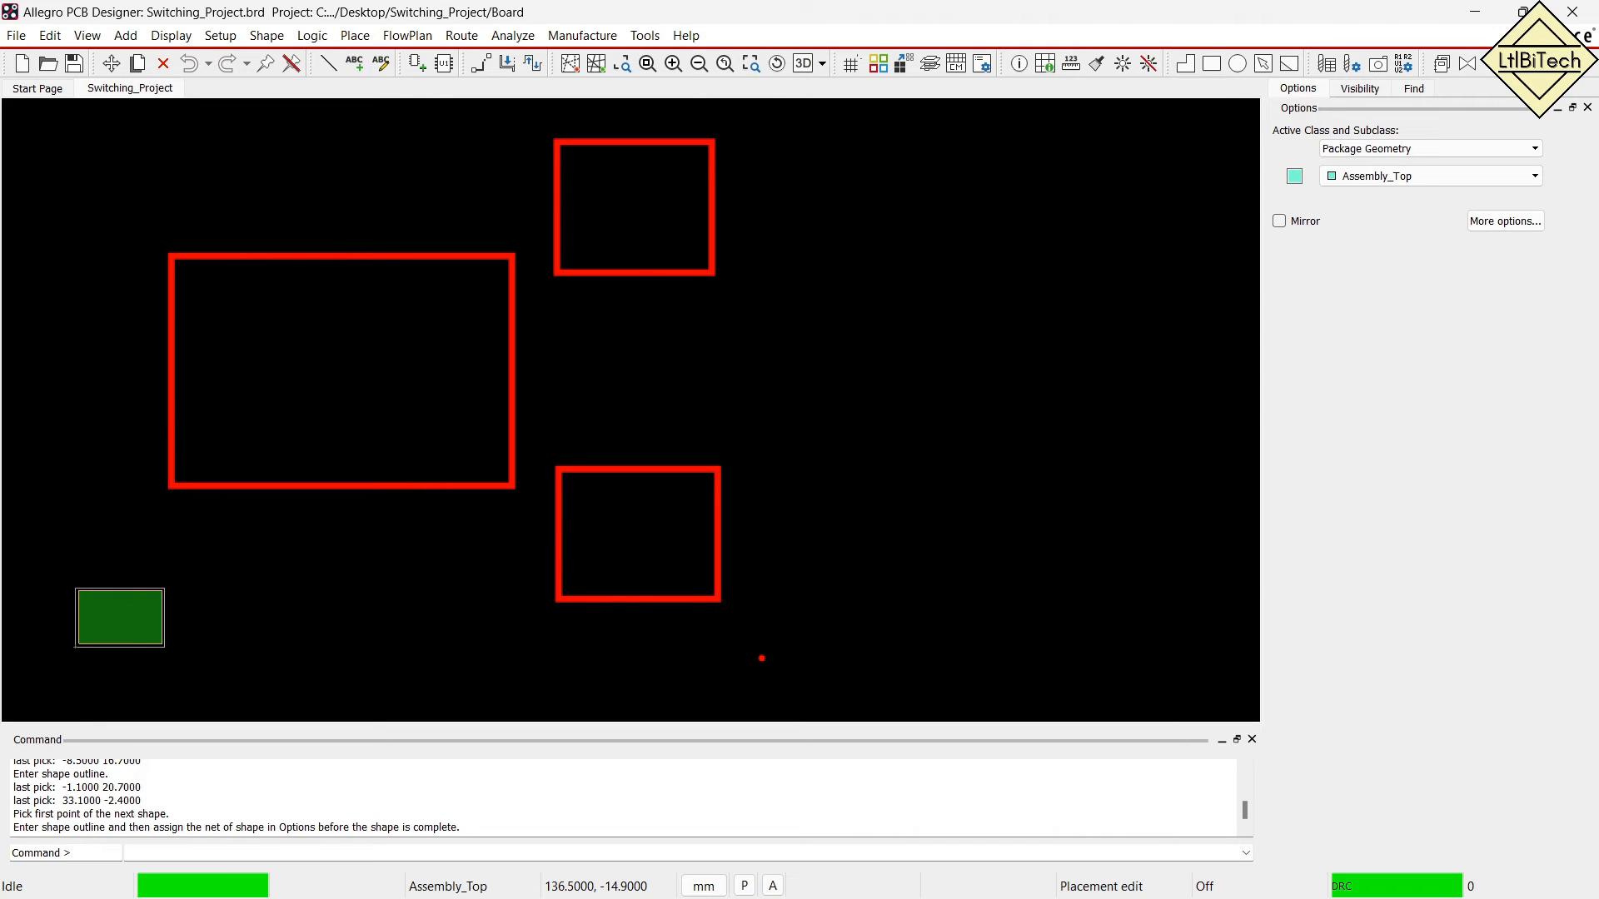
pyautogui.moveTo(551, 141)
pyautogui.mouseDown()
pyautogui.moveTo(596, 179)
pyautogui.moveTo(722, 173)
pyautogui.mouseUp()
pyautogui.moveTo(607, 252)
pyautogui.mouseDown()
pyautogui.moveTo(616, 210)
pyautogui.moveTo(643, 223)
pyautogui.mouseUp()
pyautogui.moveTo(556, 468)
pyautogui.mouseDown()
pyautogui.moveTo(584, 492)
pyautogui.moveTo(739, 503)
pyautogui.mouseUp()
pyautogui.moveTo(614, 588)
pyautogui.mouseDown()
pyautogui.moveTo(638, 537)
pyautogui.moveTo(683, 556)
pyautogui.mouseUp()
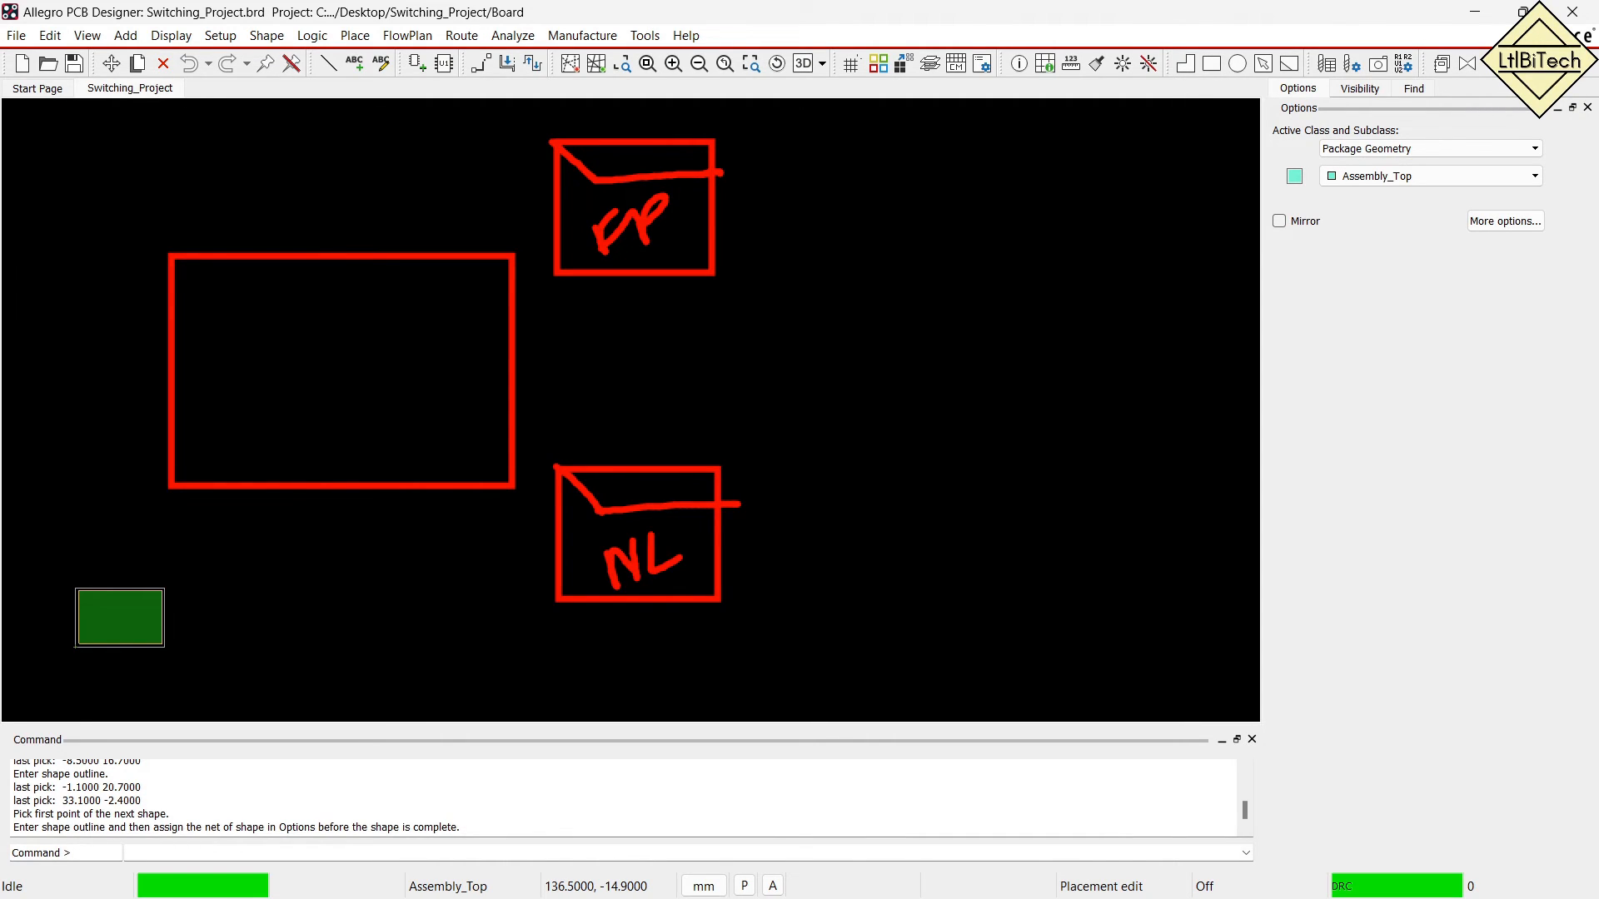
pyautogui.moveTo(247, 370)
pyautogui.mouseDown()
pyautogui.moveTo(322, 398)
pyautogui.moveTo(454, 384)
pyautogui.moveTo(276, 452)
pyautogui.moveTo(266, 375)
pyautogui.mouseUp()
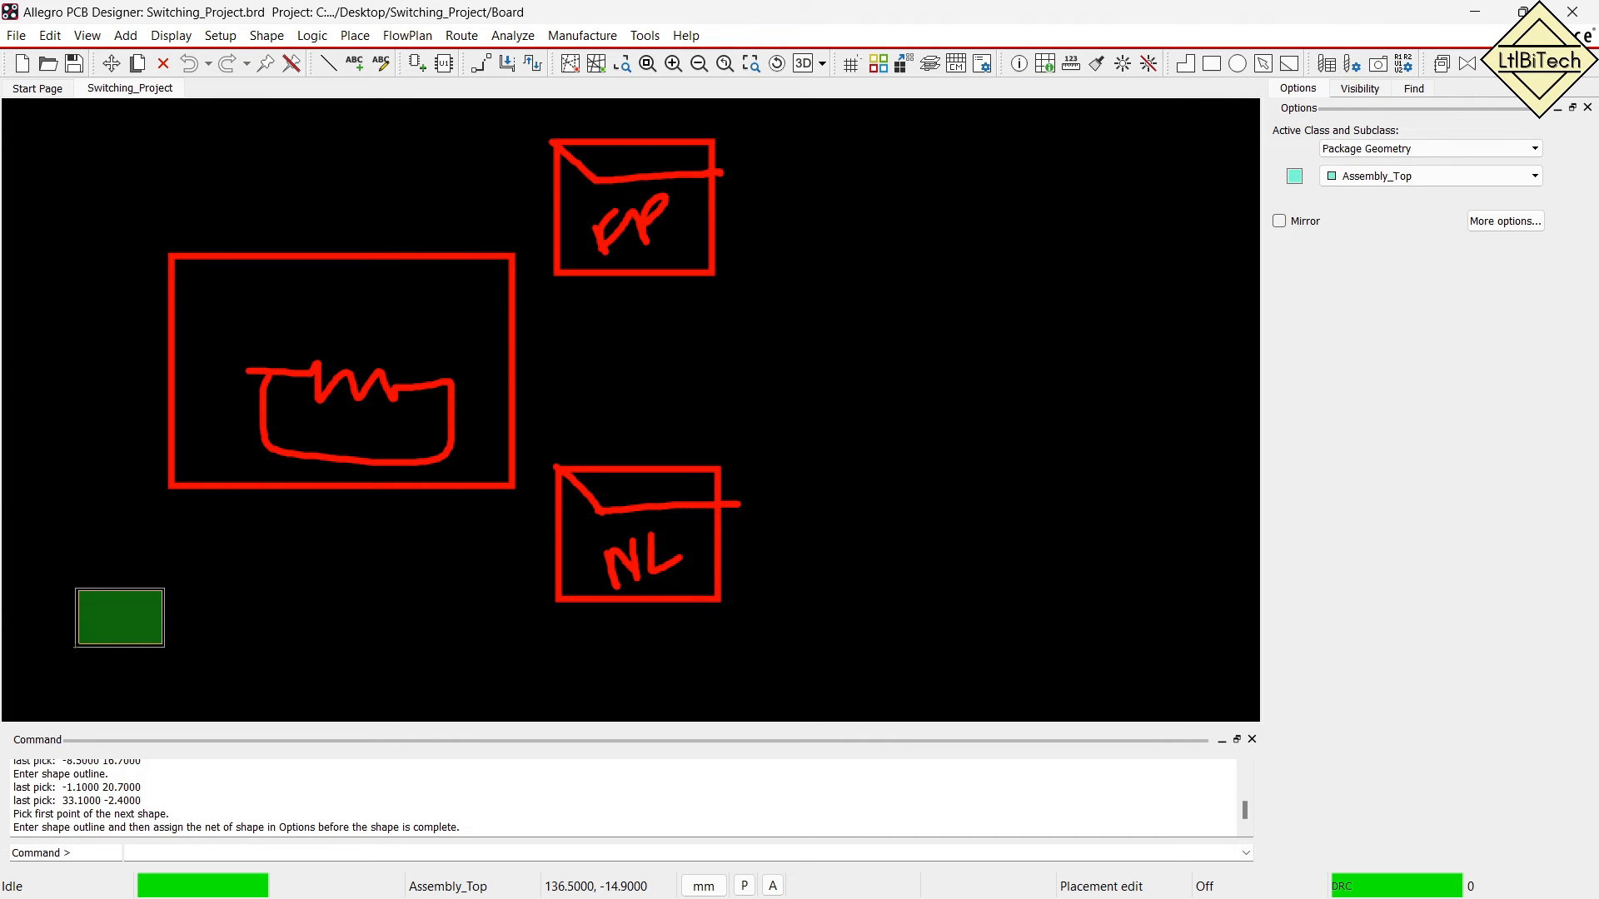
pyautogui.moveTo(382, 329)
pyautogui.mouseDown()
pyautogui.moveTo(524, 211)
pyautogui.moveTo(527, 230)
pyautogui.mouseUp()
pyautogui.moveTo(431, 343)
pyautogui.mouseDown()
pyautogui.moveTo(538, 256)
pyautogui.moveTo(542, 274)
pyautogui.moveTo(449, 347)
pyautogui.moveTo(393, 338)
pyautogui.mouseUp()
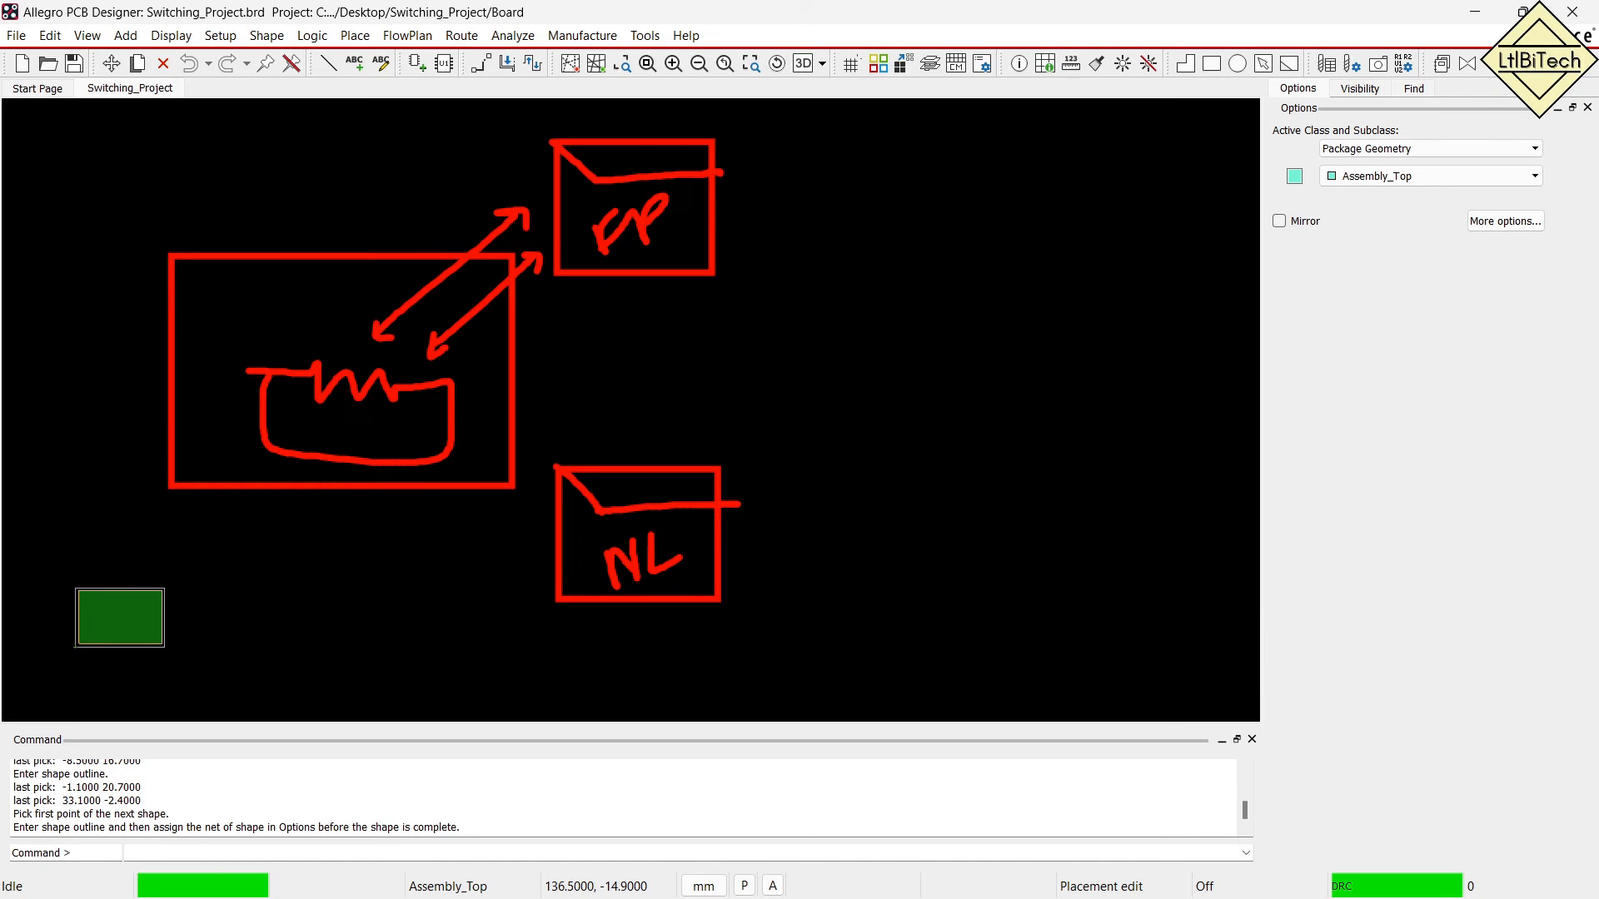
pyautogui.moveTo(419, 464)
pyautogui.mouseDown()
pyautogui.moveTo(502, 546)
pyautogui.moveTo(525, 543)
pyautogui.mouseUp()
pyautogui.moveTo(486, 530)
pyautogui.mouseDown()
pyautogui.moveTo(533, 541)
pyautogui.moveTo(488, 593)
pyautogui.mouseUp()
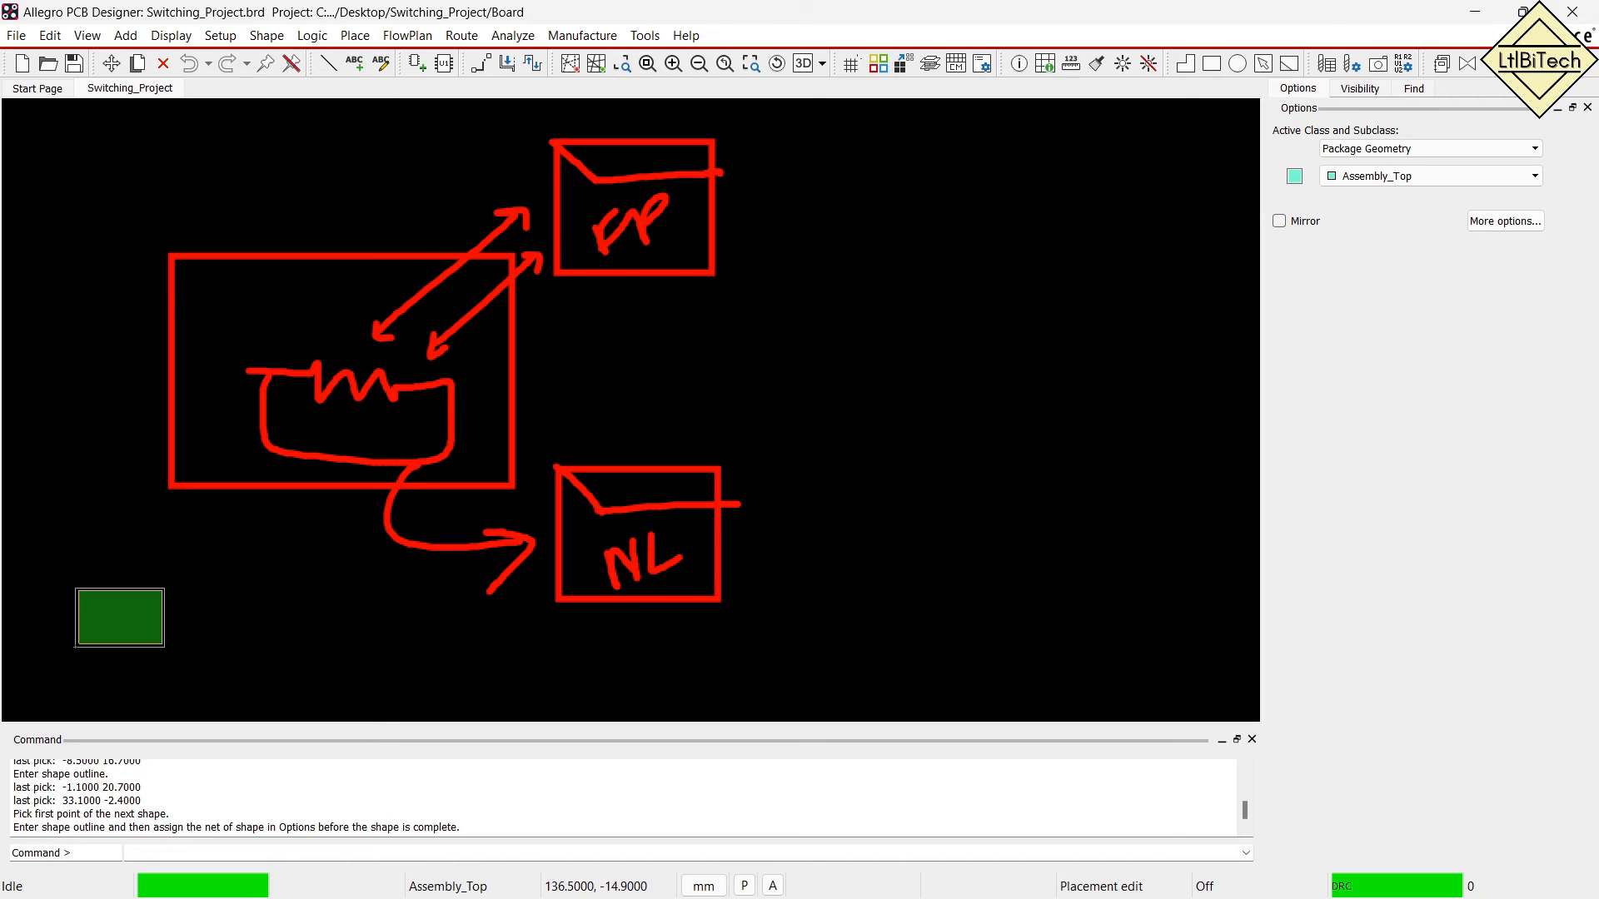
pyautogui.moveTo(816, 208)
pyautogui.mouseDown()
pyautogui.moveTo(924, 367)
pyautogui.moveTo(1226, 499)
pyautogui.mouseUp()
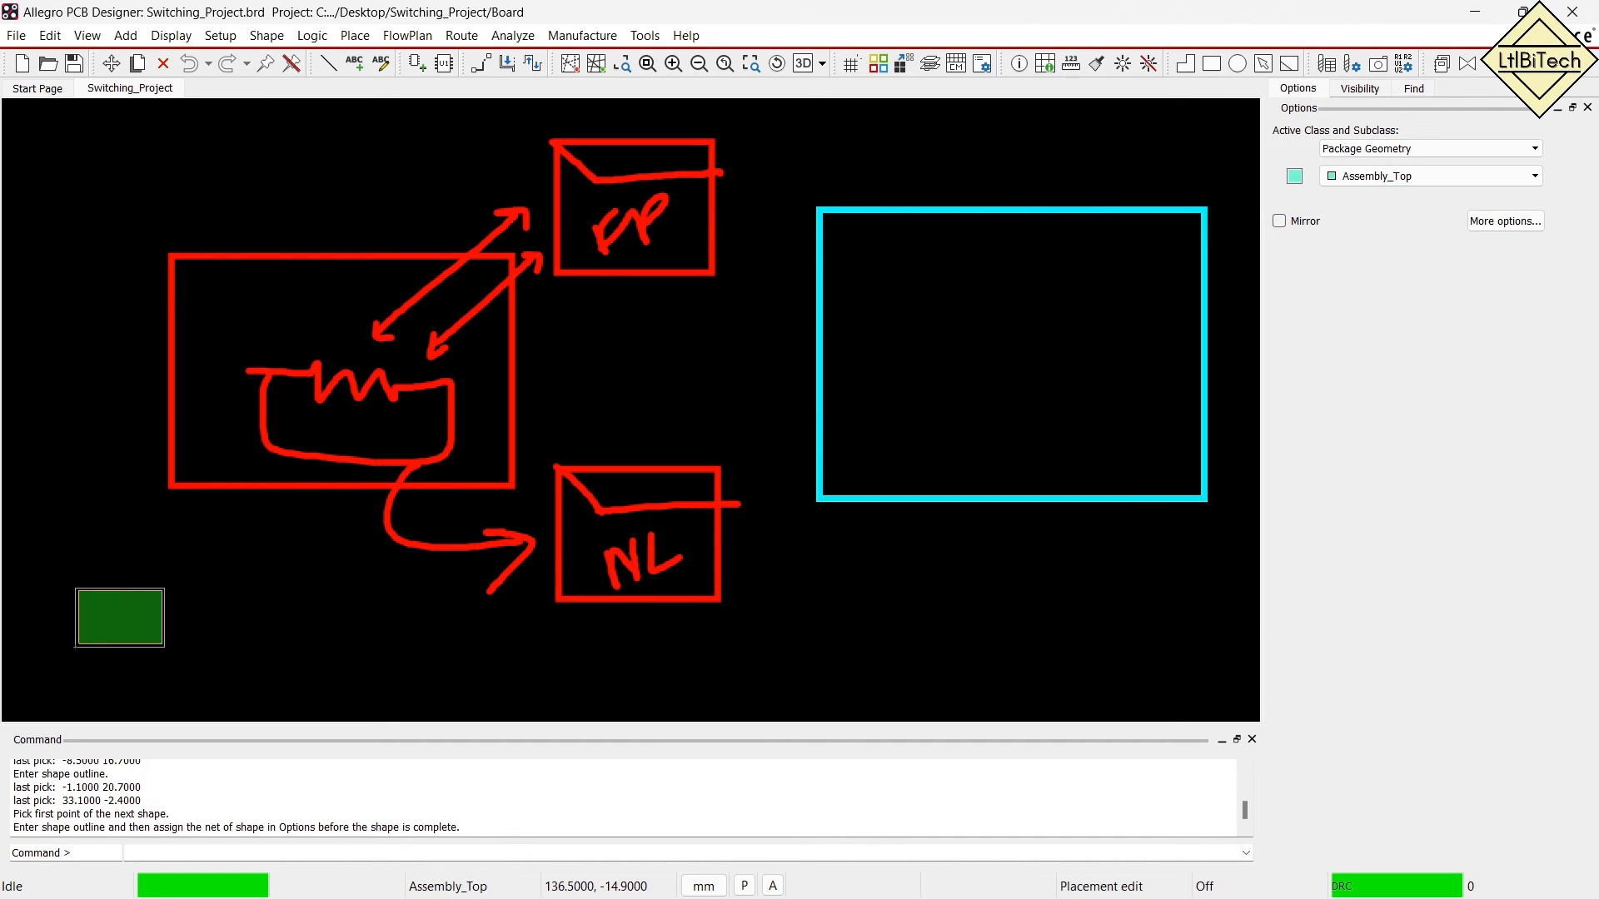
pyautogui.moveTo(901, 142)
pyautogui.mouseDown()
pyautogui.moveTo(896, 180)
pyautogui.moveTo(1001, 108)
pyautogui.moveTo(1024, 161)
pyautogui.mouseUp()
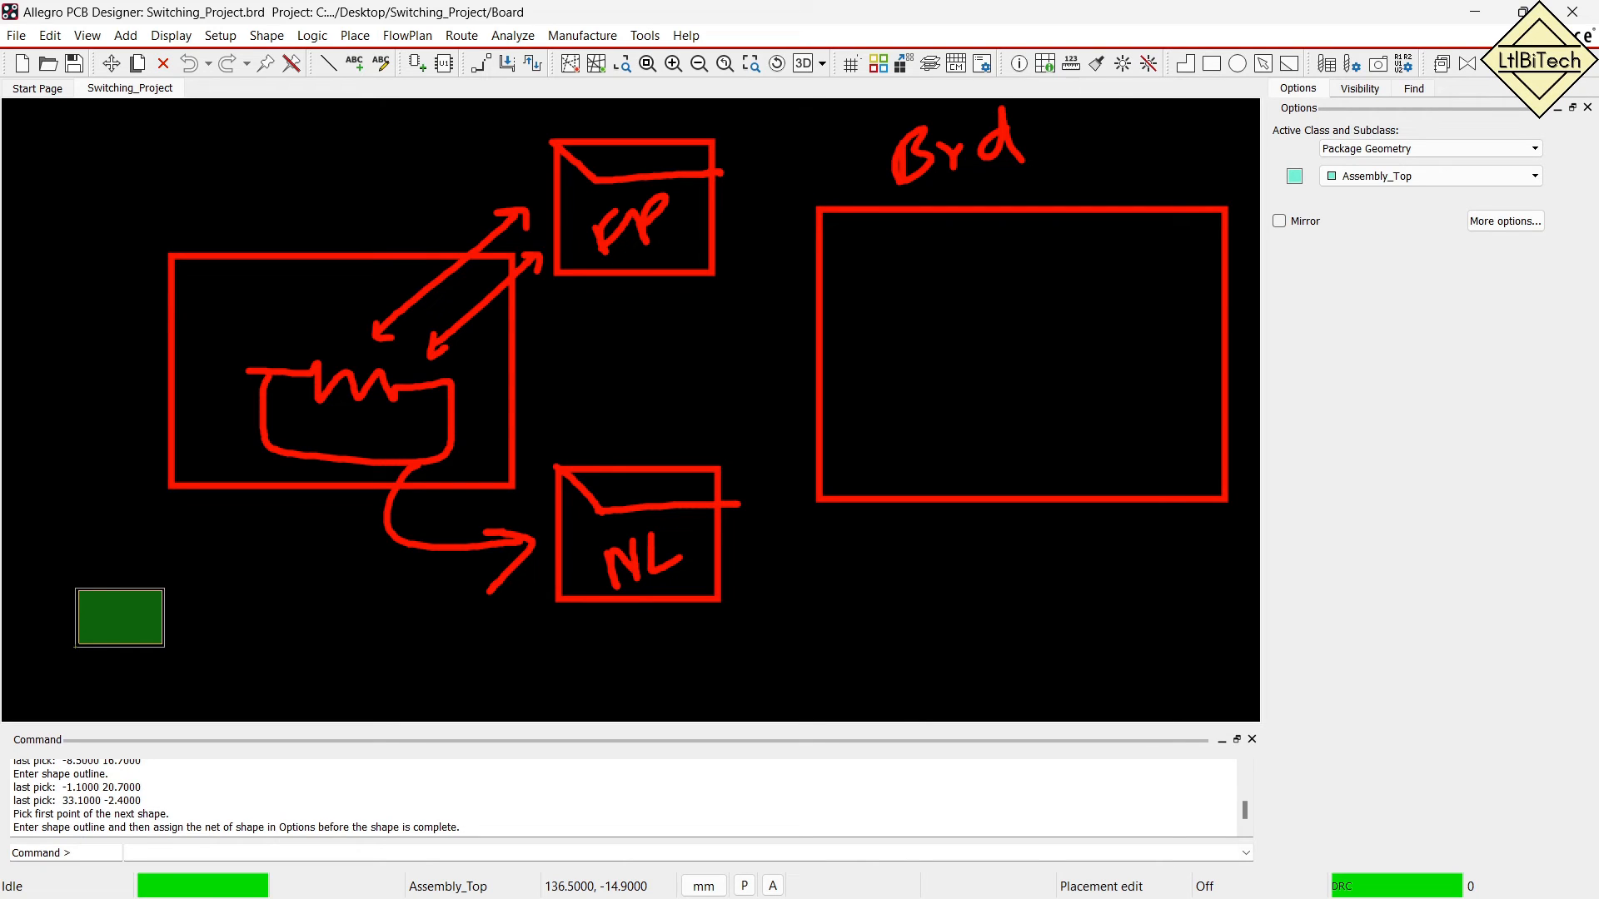
pyautogui.moveTo(888, 261); pyautogui.dragTo(1168, 434)
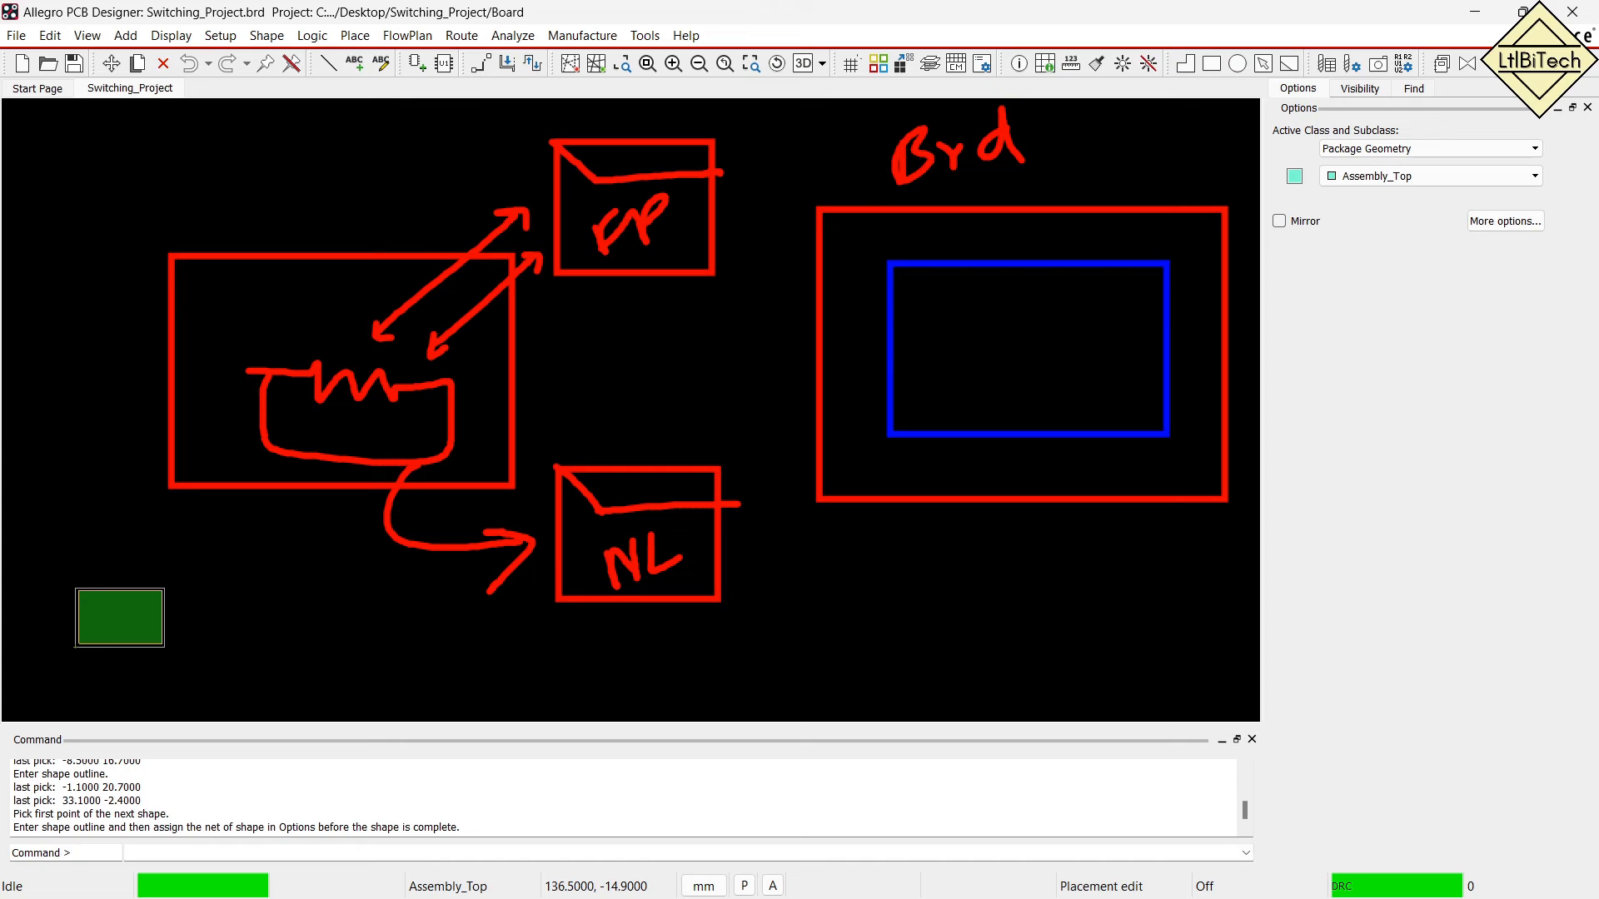
pyautogui.moveTo(896, 454)
pyautogui.mouseDown()
pyautogui.moveTo(1173, 452)
pyautogui.moveTo(1153, 439)
pyautogui.moveTo(1193, 275)
pyautogui.moveTo(1202, 289)
pyautogui.mouseUp()
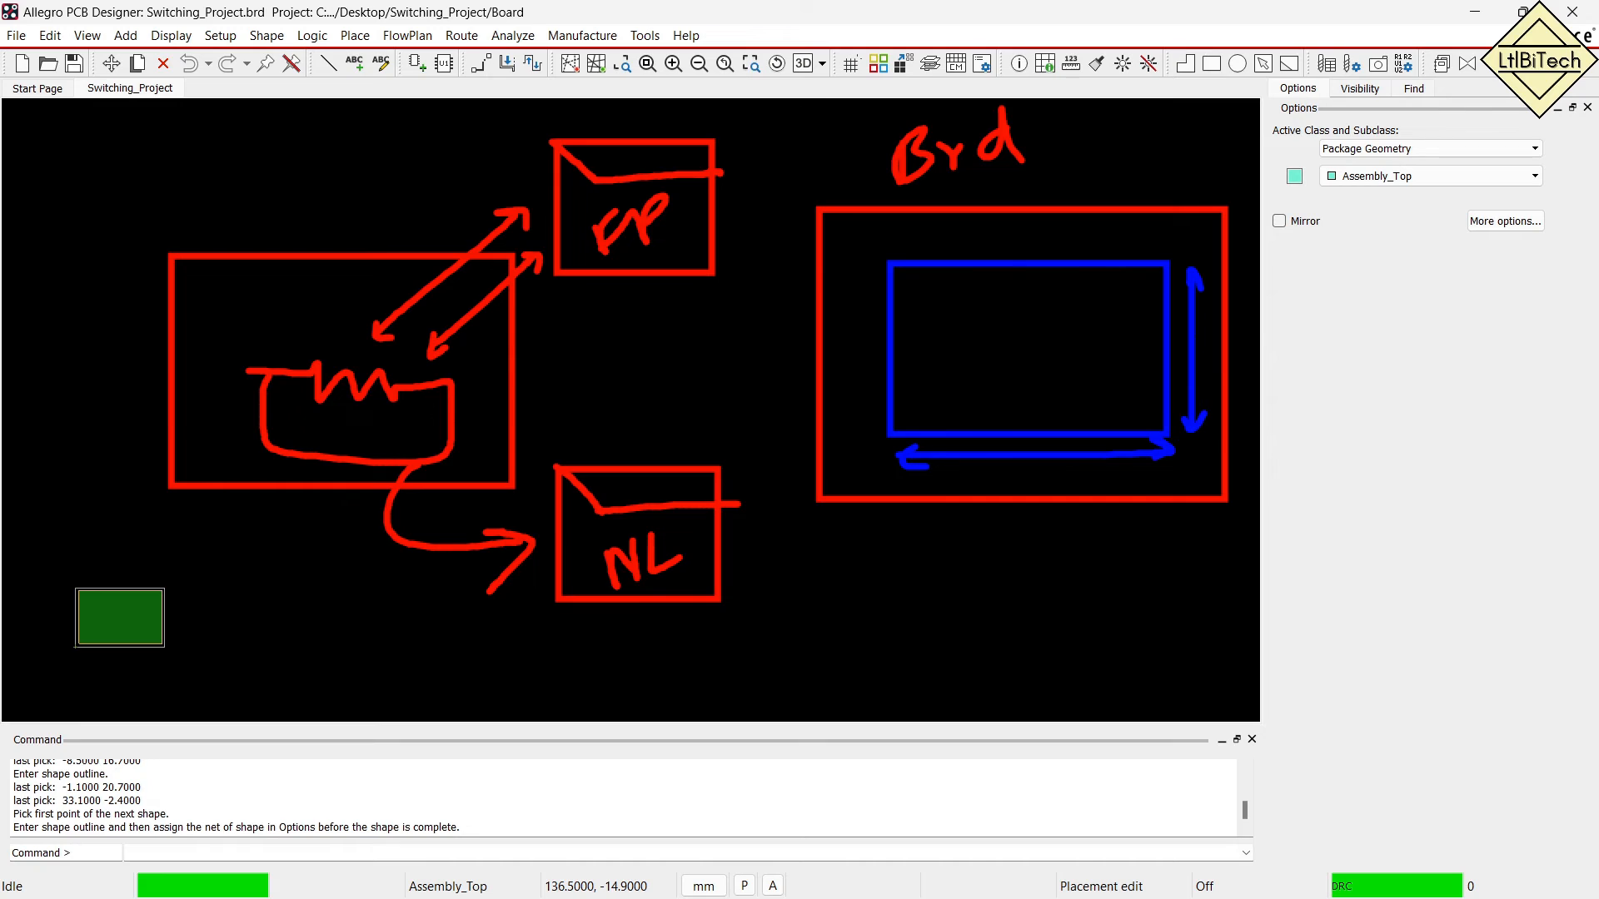
pyautogui.moveTo(696, 543); pyautogui.dragTo(867, 499)
pyautogui.moveTo(704, 587)
pyautogui.mouseDown()
pyautogui.moveTo(891, 522)
pyautogui.moveTo(896, 548)
pyautogui.mouseUp()
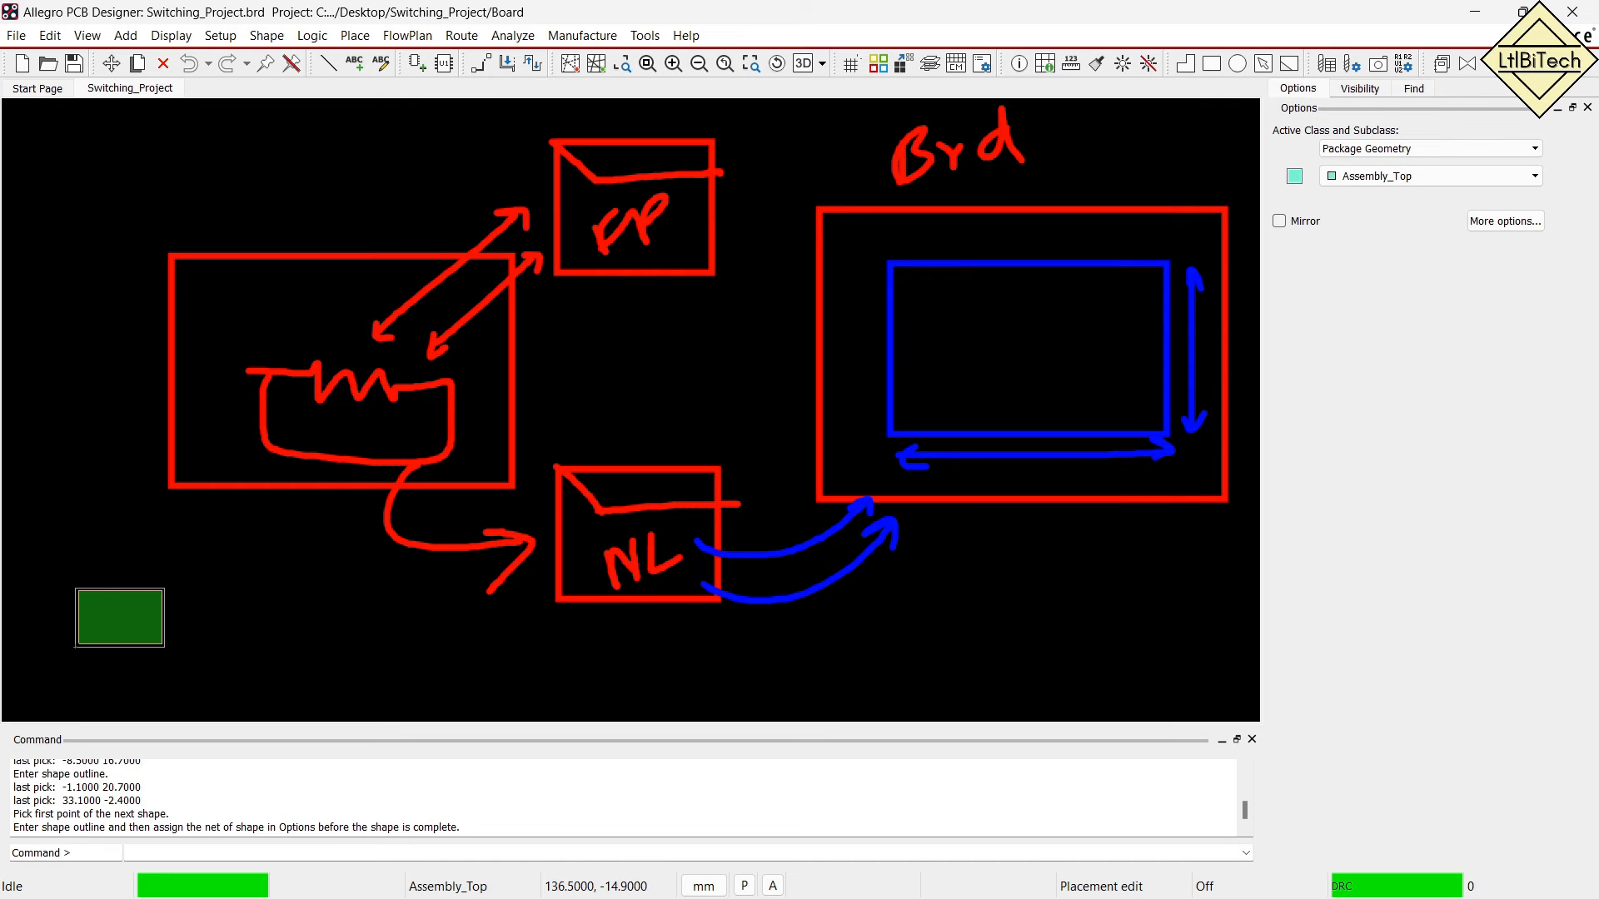
pyautogui.moveTo(1345, 309); pyautogui.dragTo(1507, 372)
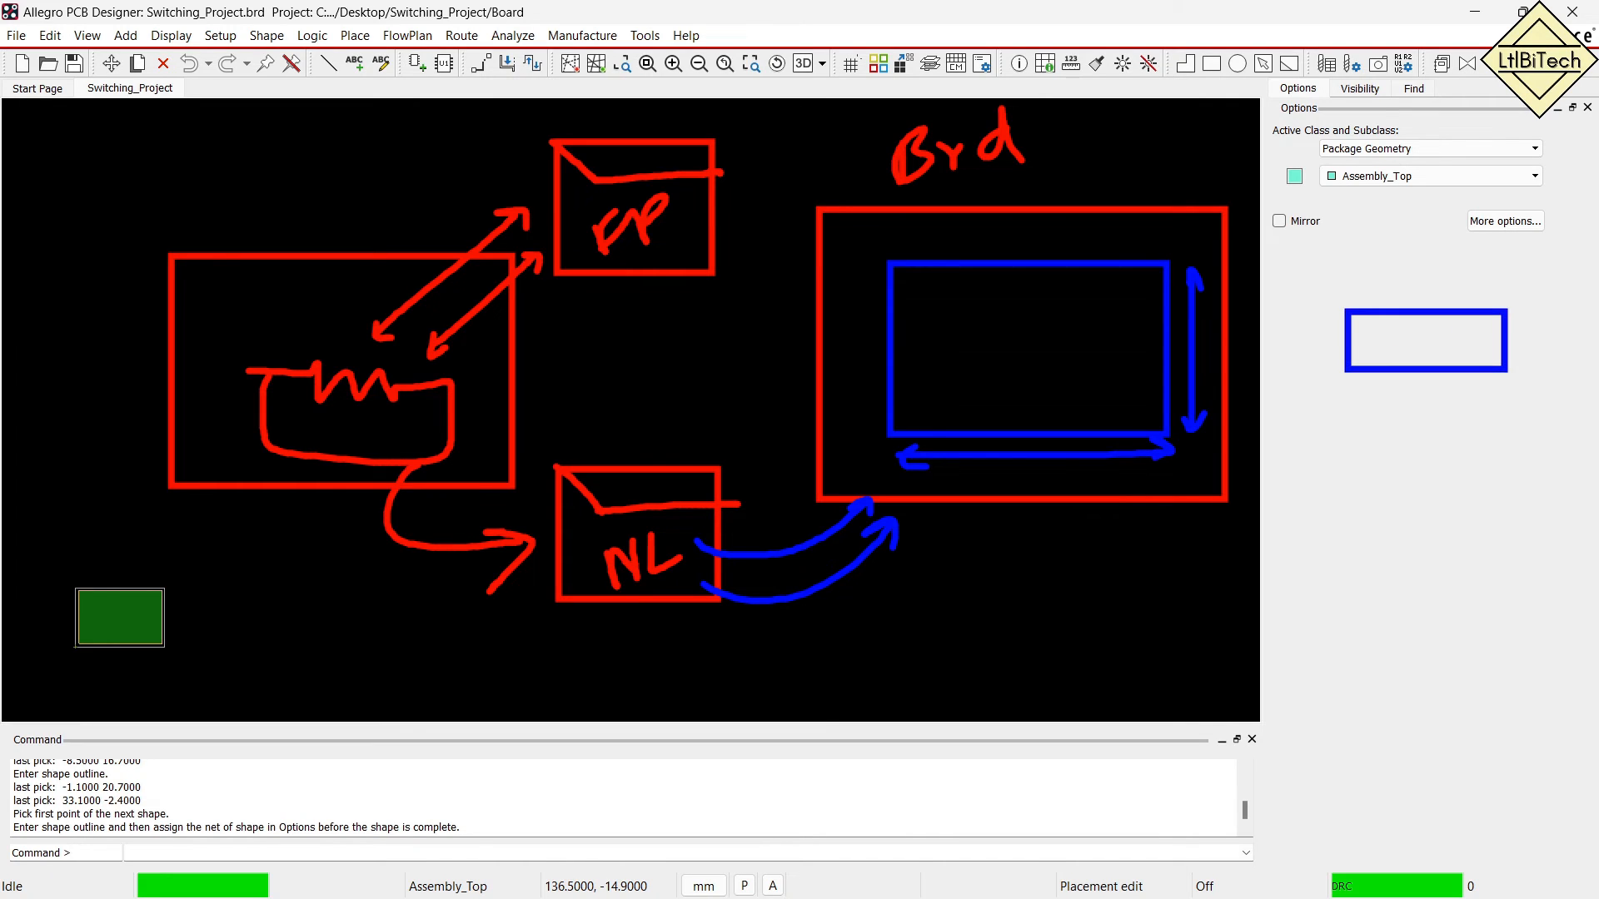
pyautogui.moveTo(1399, 298)
pyautogui.mouseDown()
pyautogui.moveTo(1415, 268)
pyautogui.moveTo(1450, 300)
pyautogui.mouseUp()
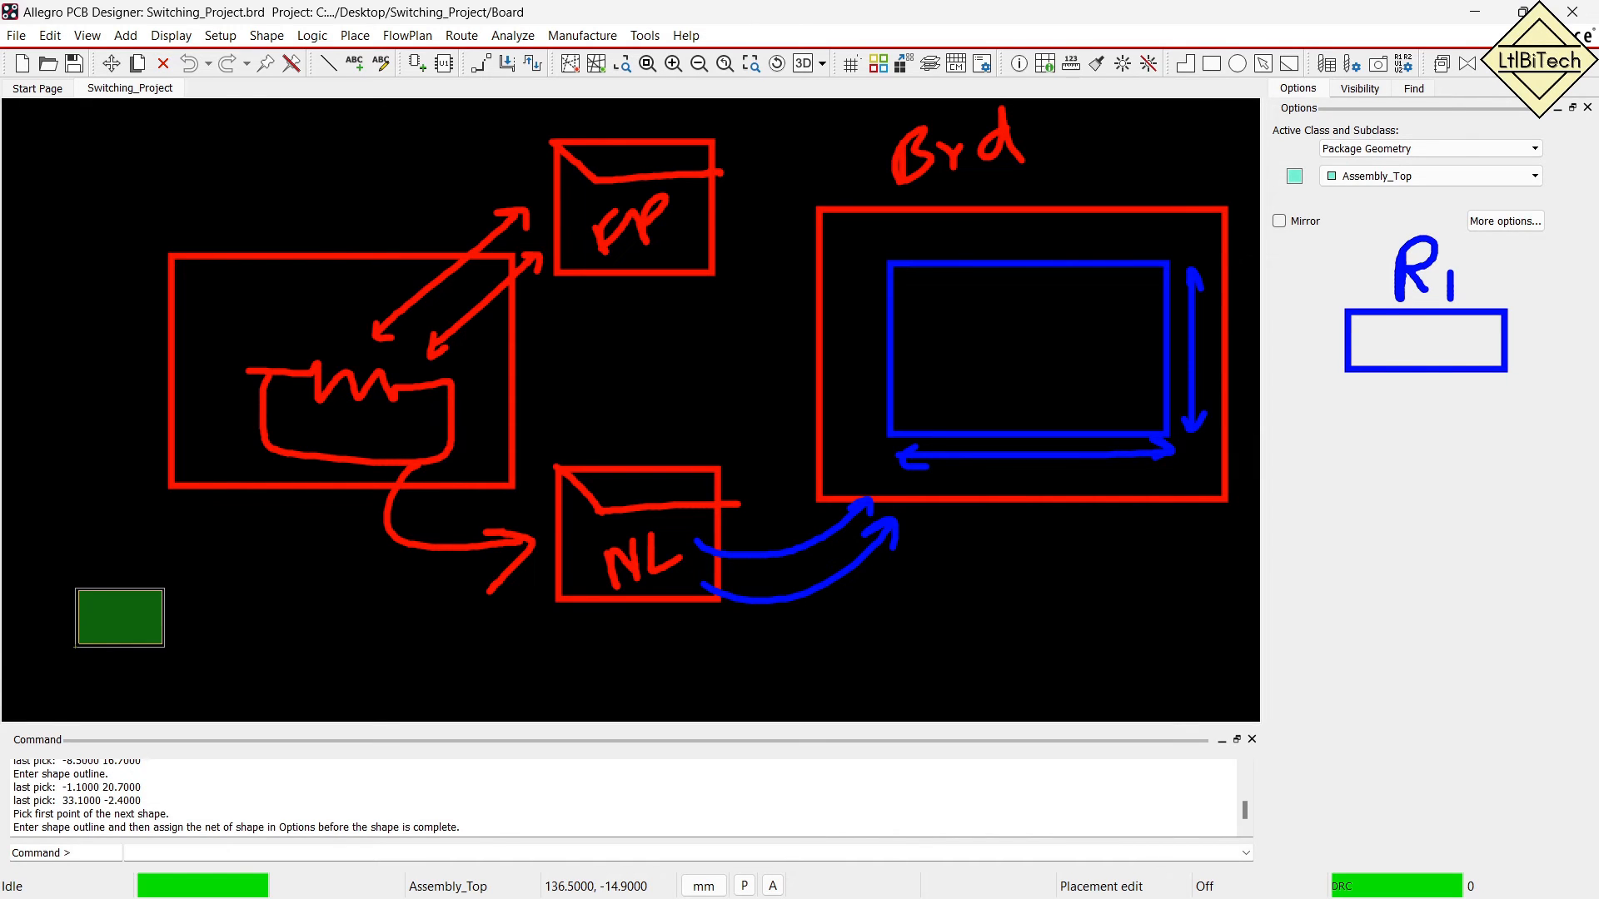
pyautogui.moveTo(1293, 218); pyautogui.dragTo(1573, 638)
pyautogui.moveTo(1376, 351)
pyautogui.mouseDown()
pyautogui.moveTo(1165, 302)
pyautogui.moveTo(1083, 318)
pyautogui.moveTo(1116, 320)
pyautogui.mouseUp()
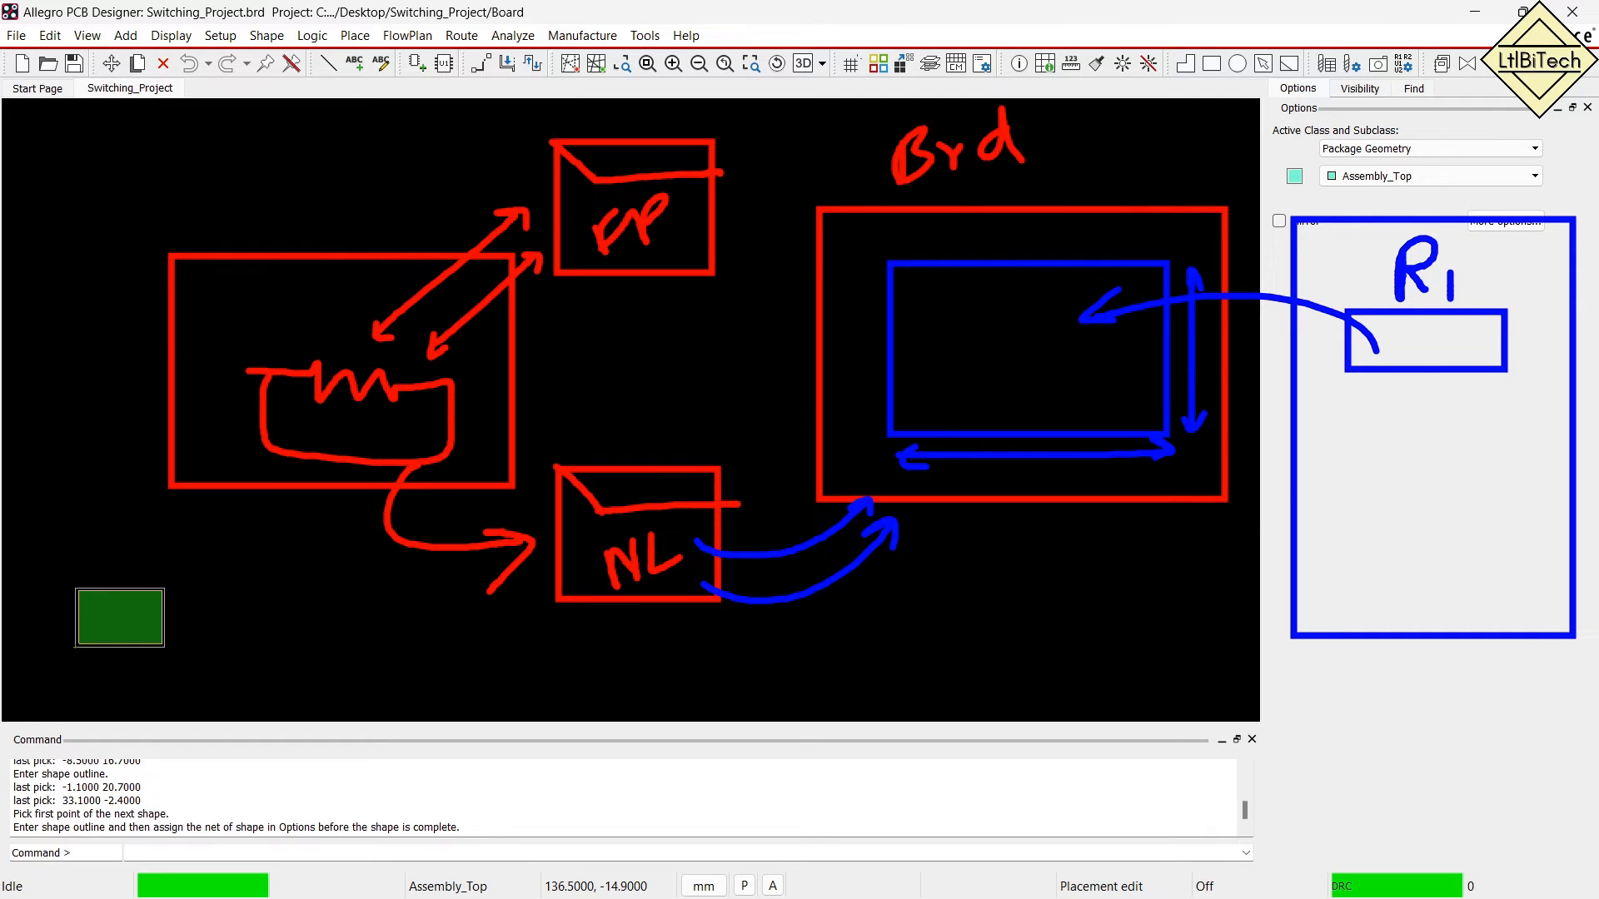
pyautogui.press('Escape')
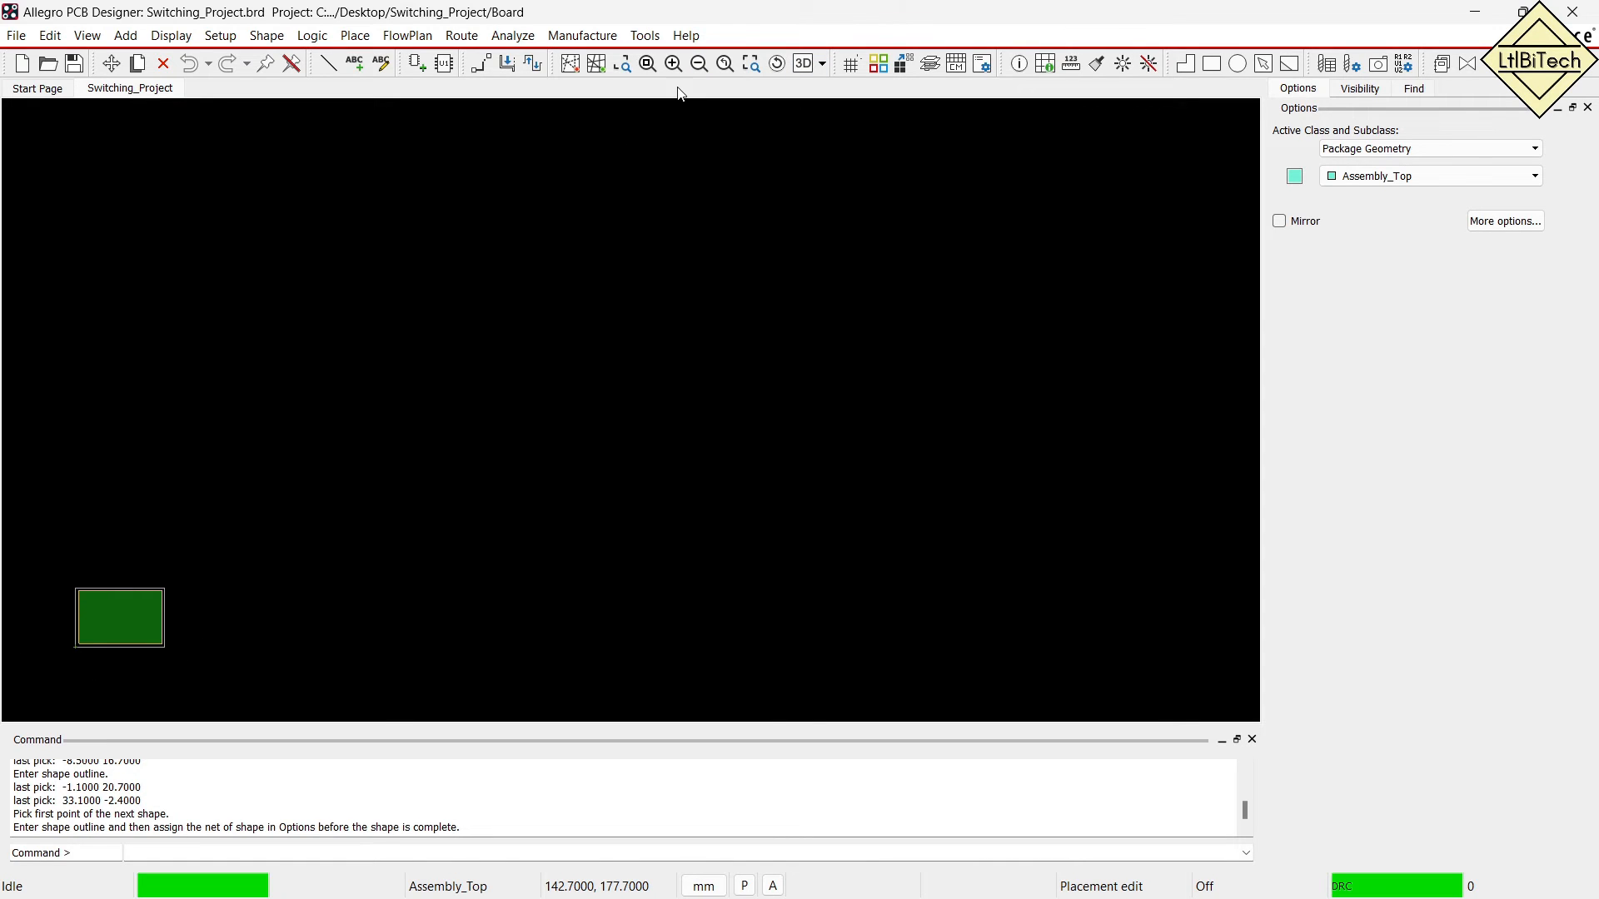
# Start a Logic/Netlist import into the board and set the import logic type to Design entry CIS (Capture).
pyautogui.click(647, 63)
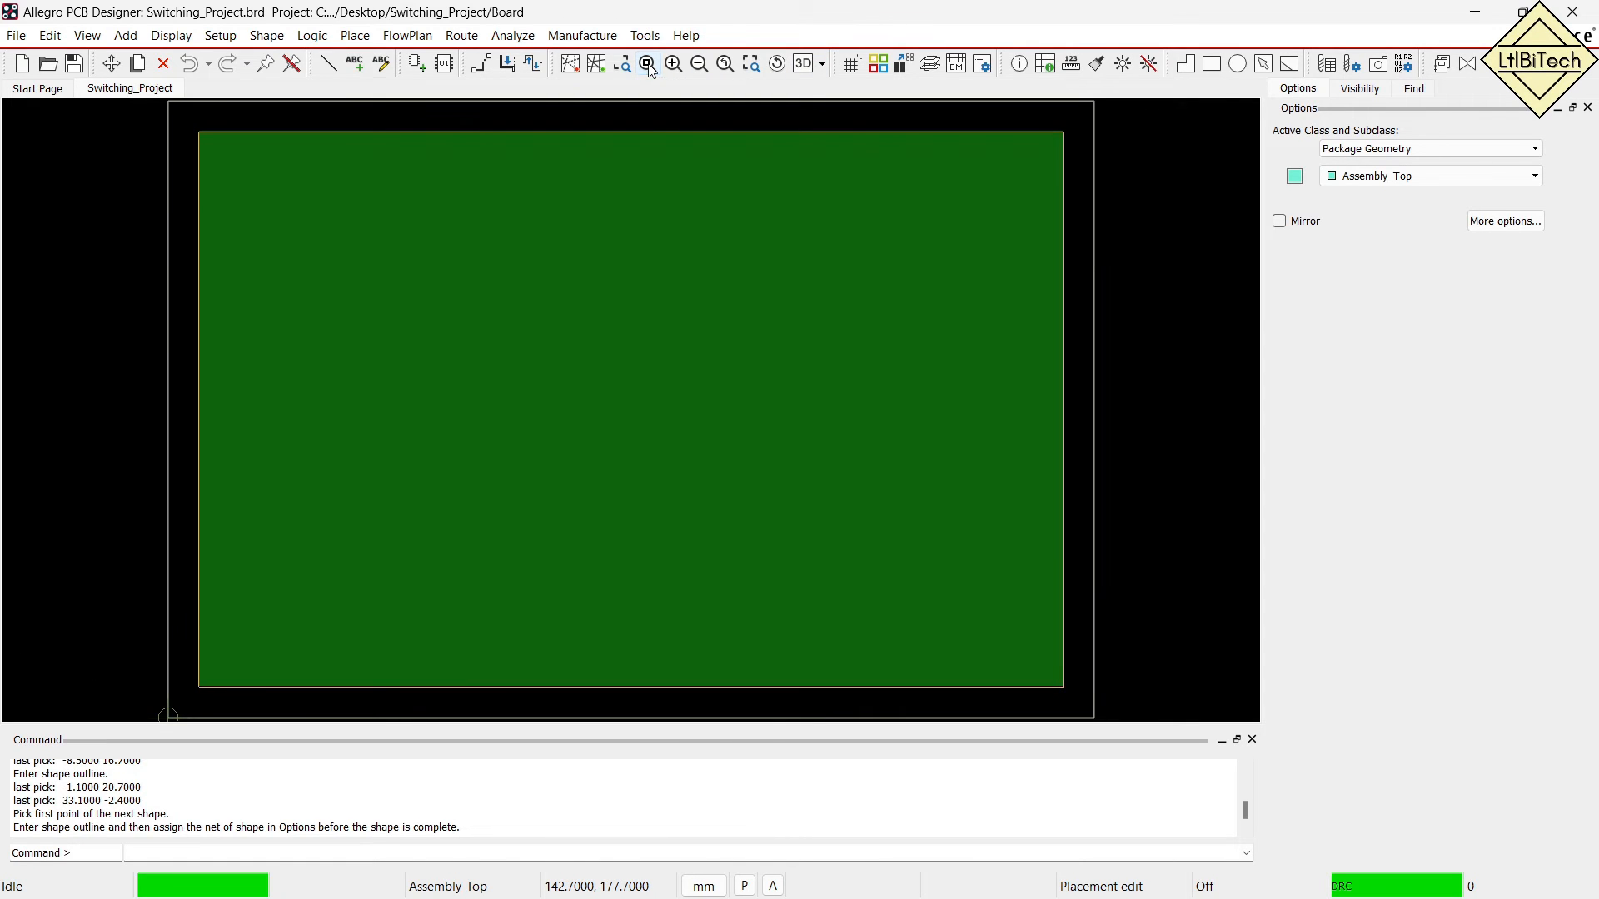
pyautogui.click(22, 39)
pyautogui.moveTo(122, 193)
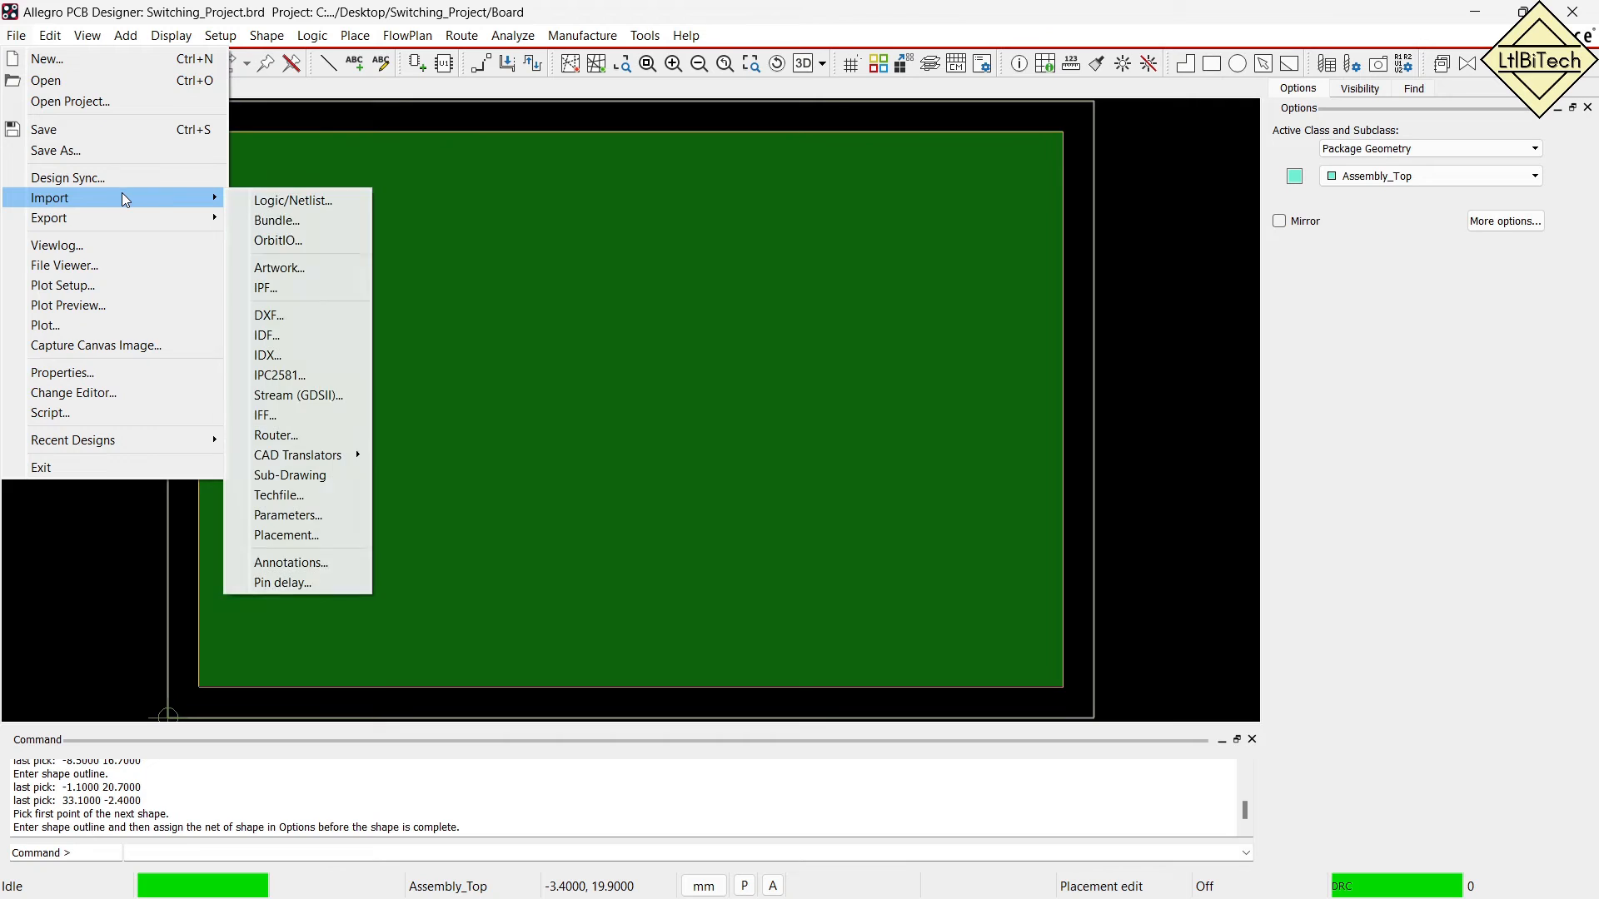
pyautogui.click(315, 200)
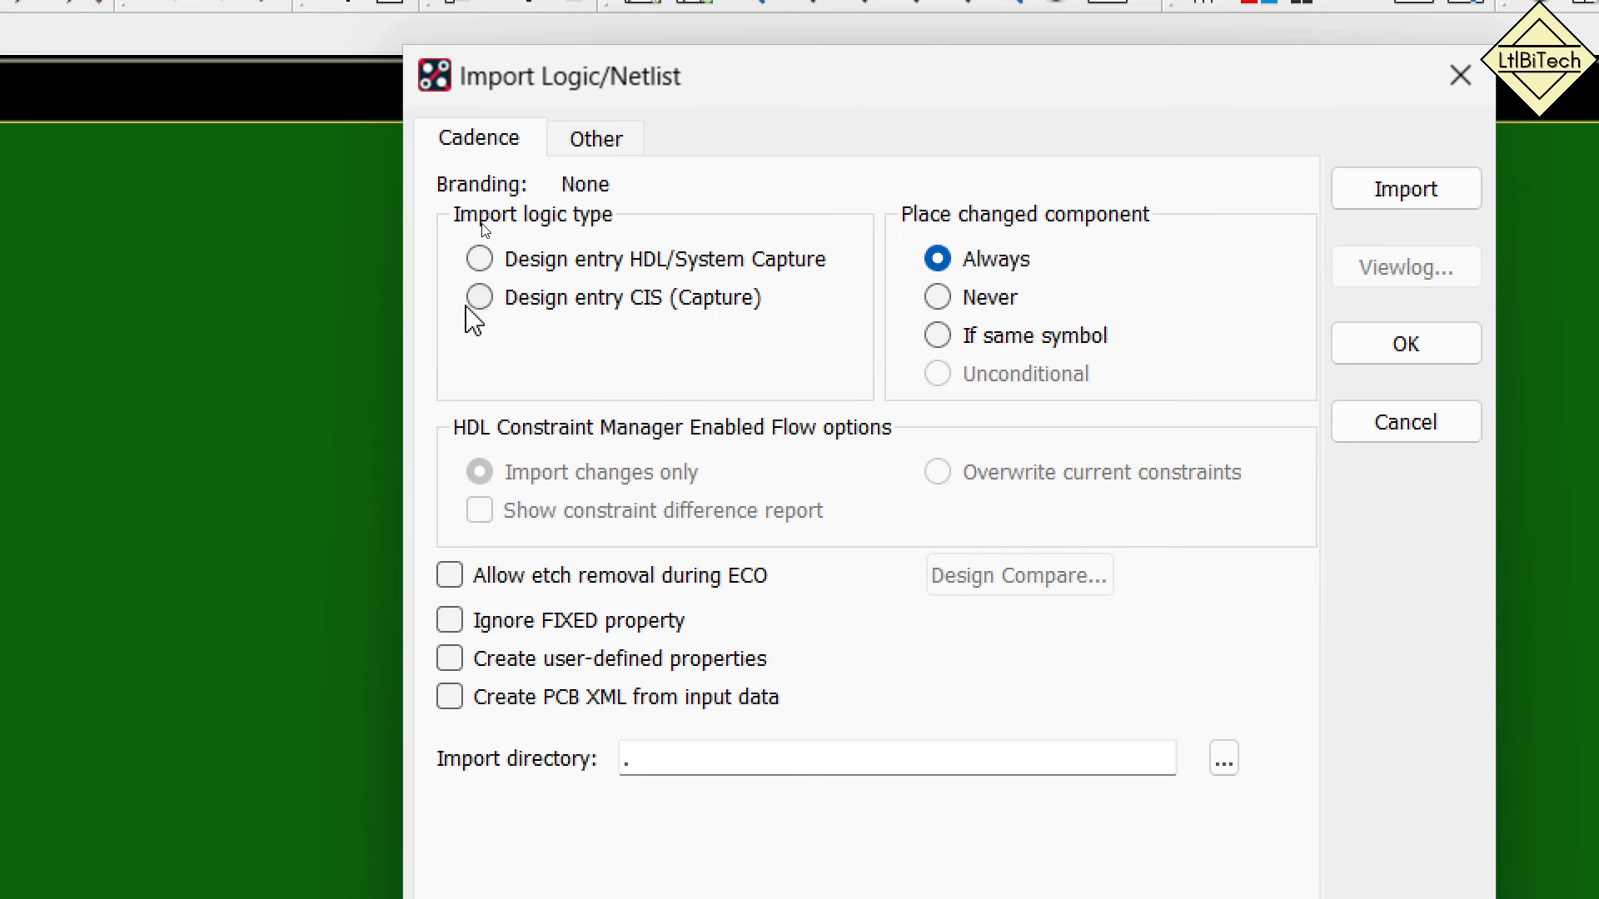
pyautogui.click(489, 292)
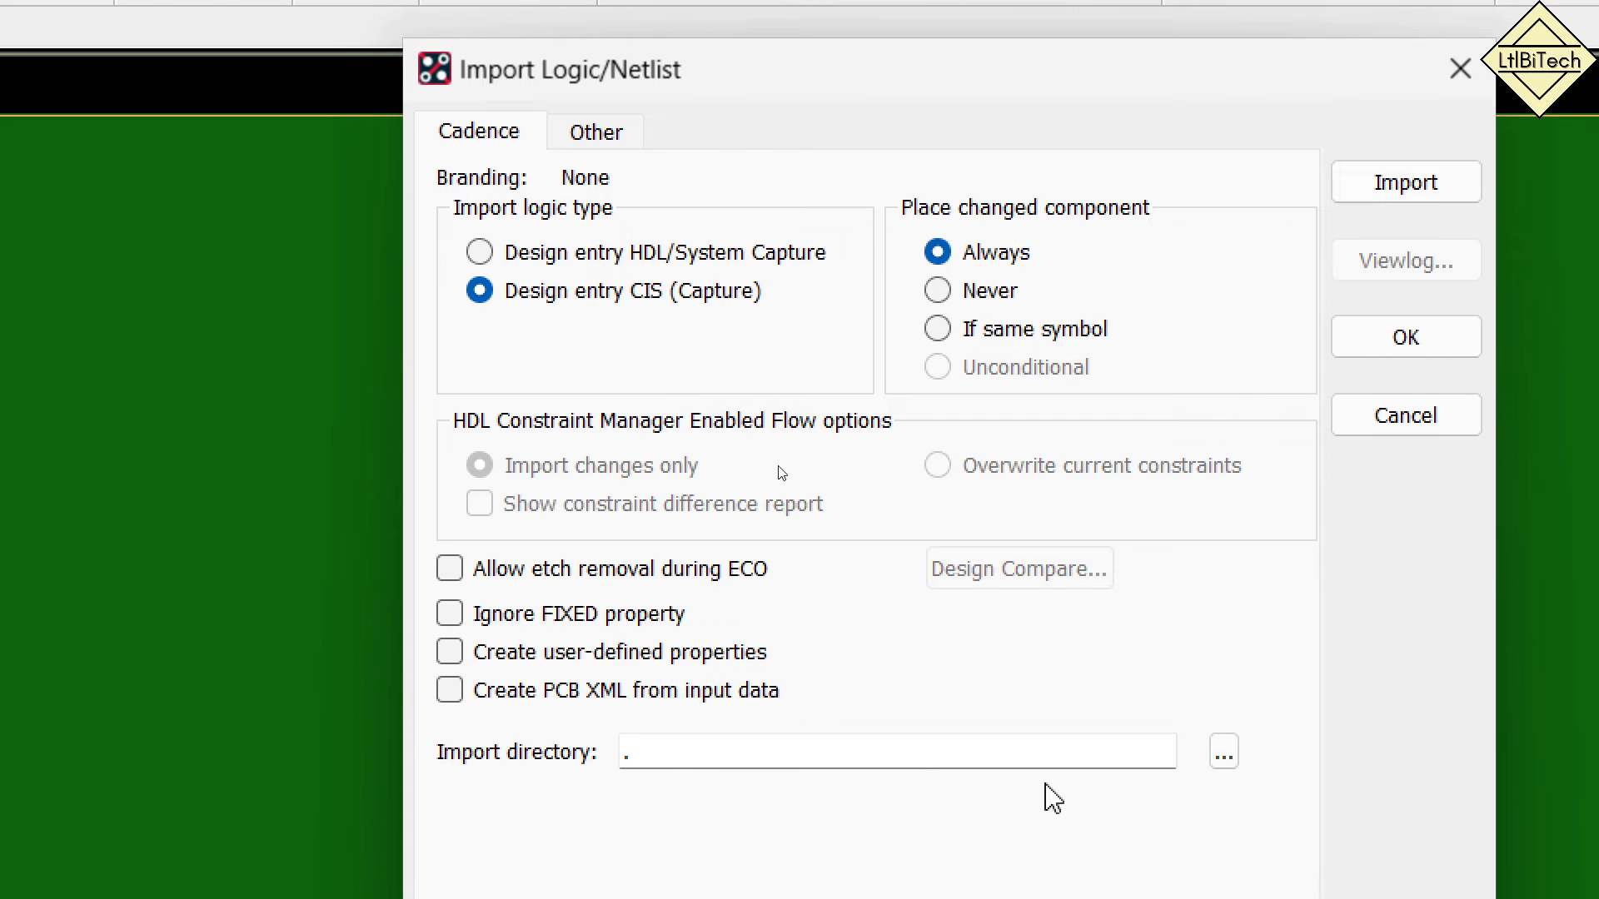
# Try to import the netlist from the Switching_Project/Schematic folder and close the import log.
pyautogui.click(1233, 757)
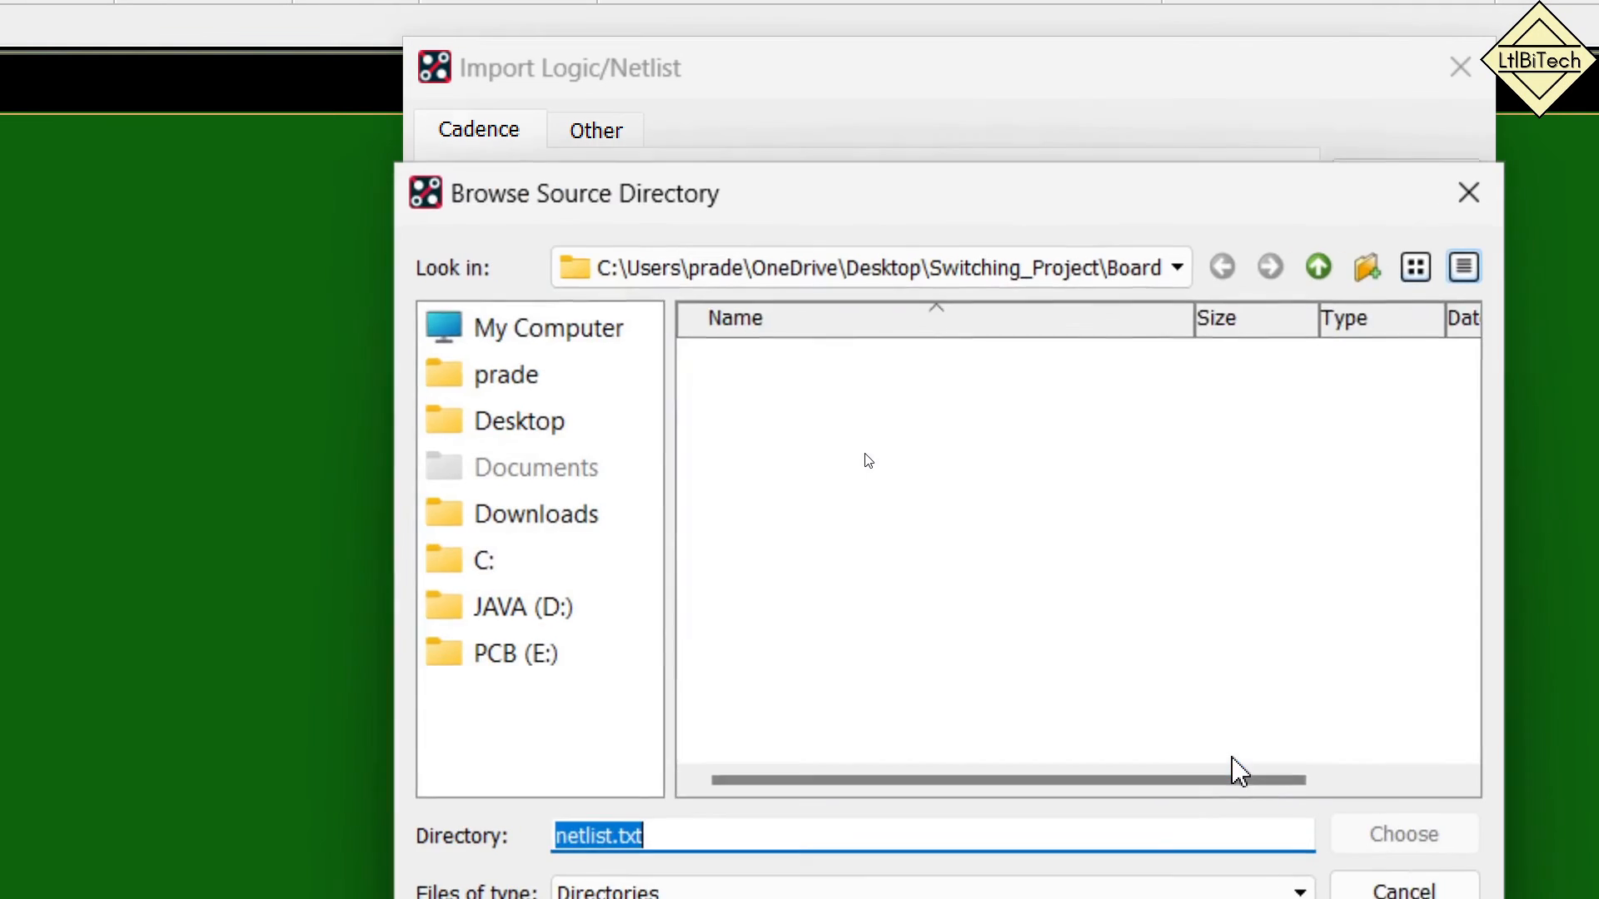
pyautogui.click(537, 439)
pyautogui.doubleClick(771, 373)
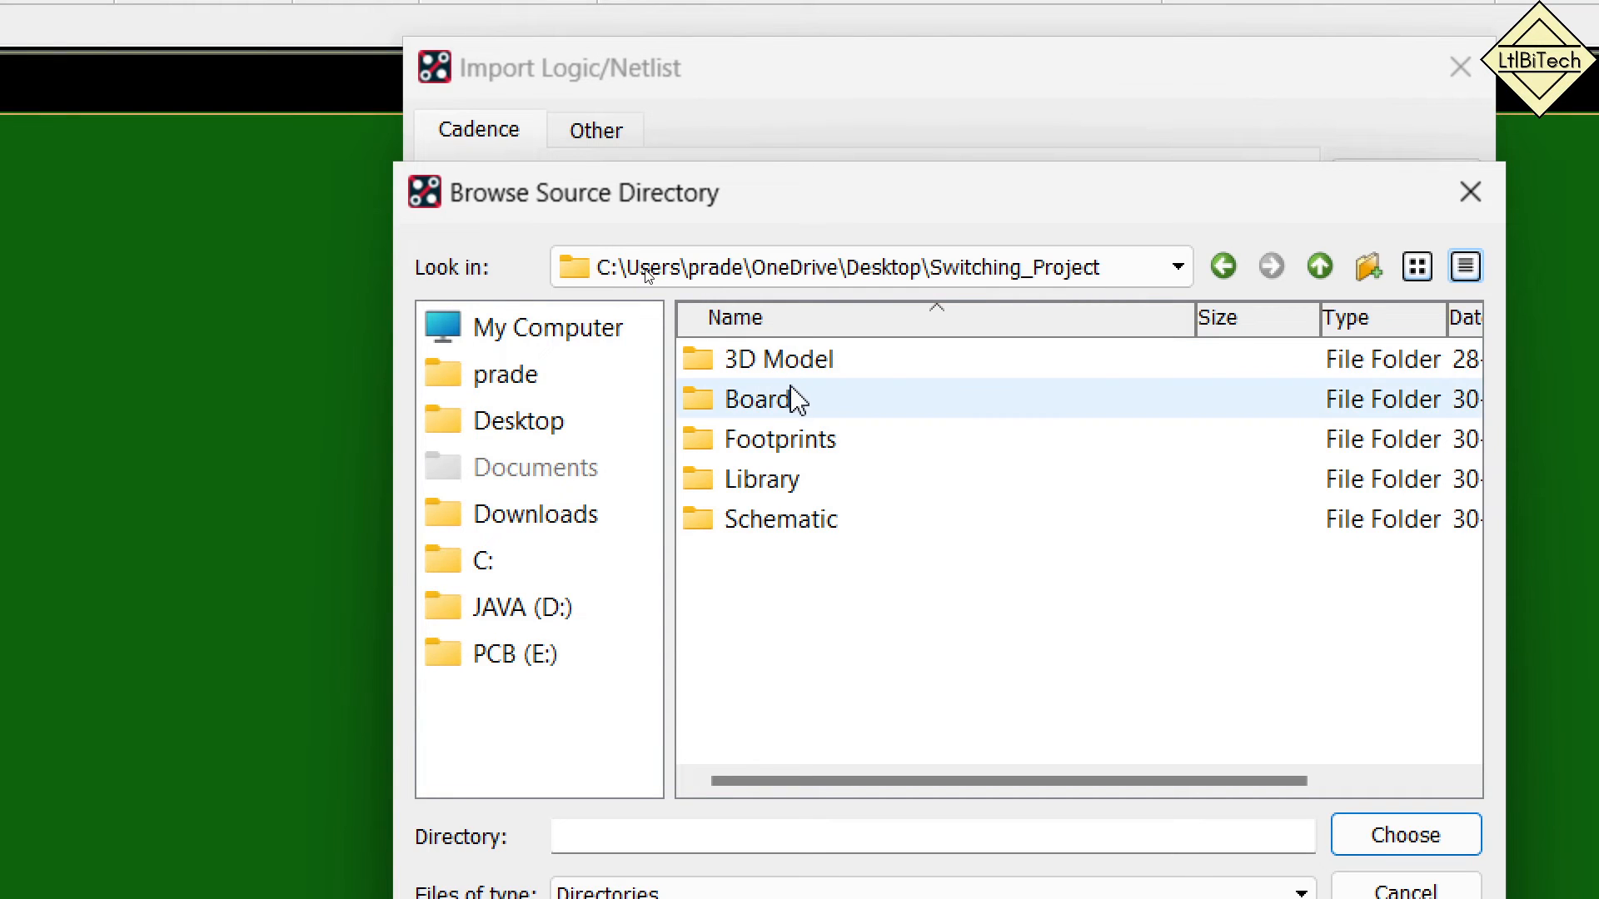
pyautogui.click(805, 523)
pyautogui.doubleClick(803, 520)
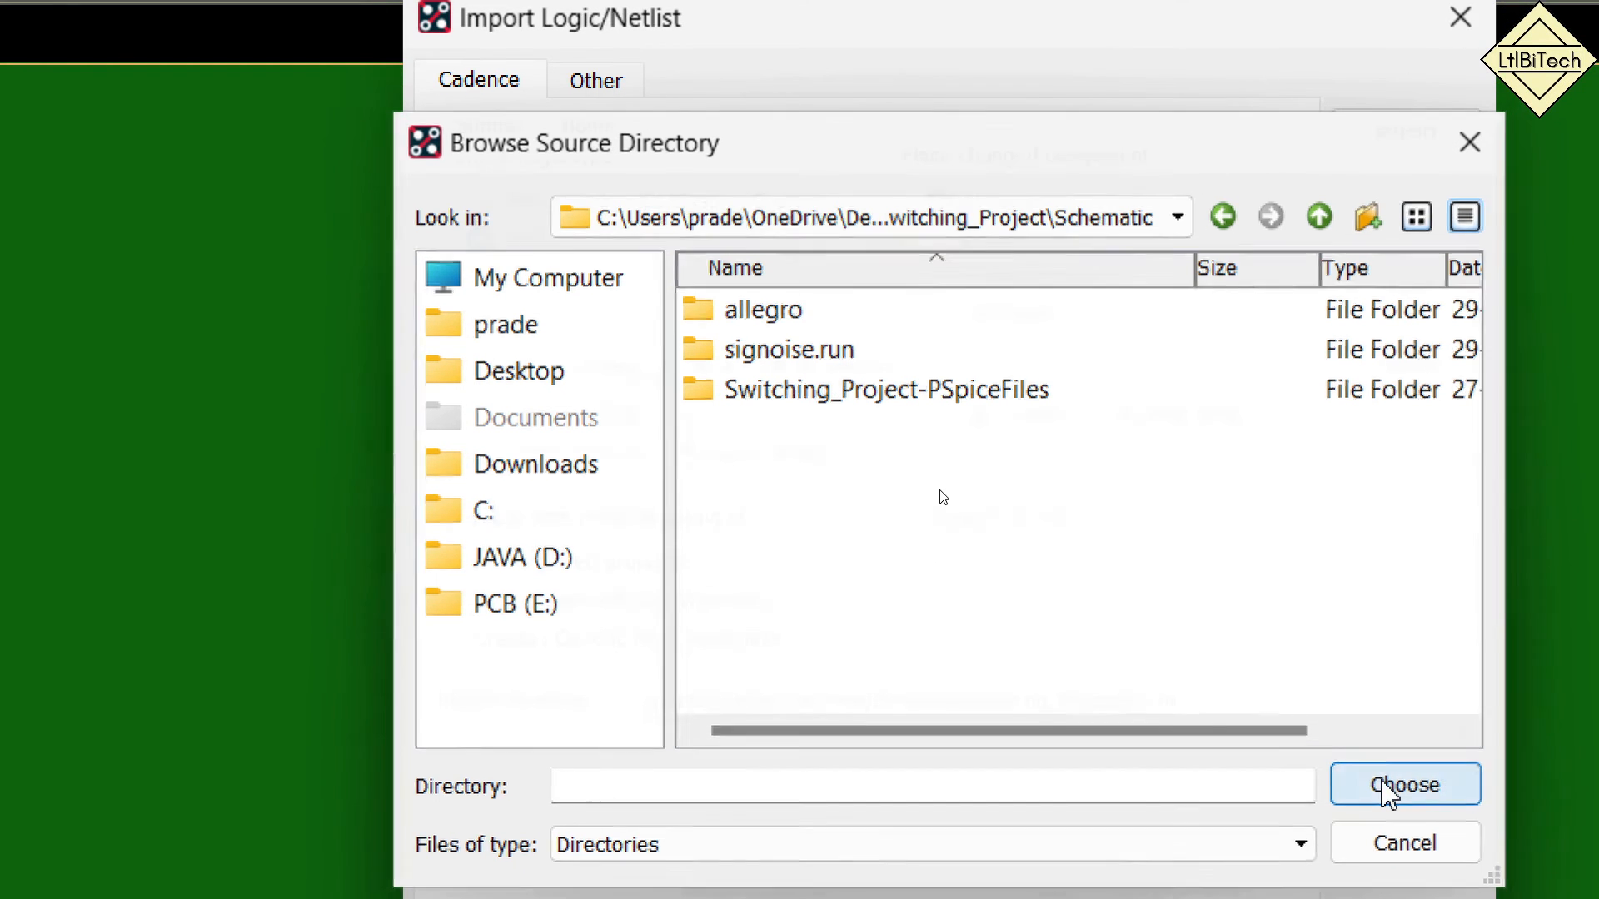
pyautogui.click(1386, 786)
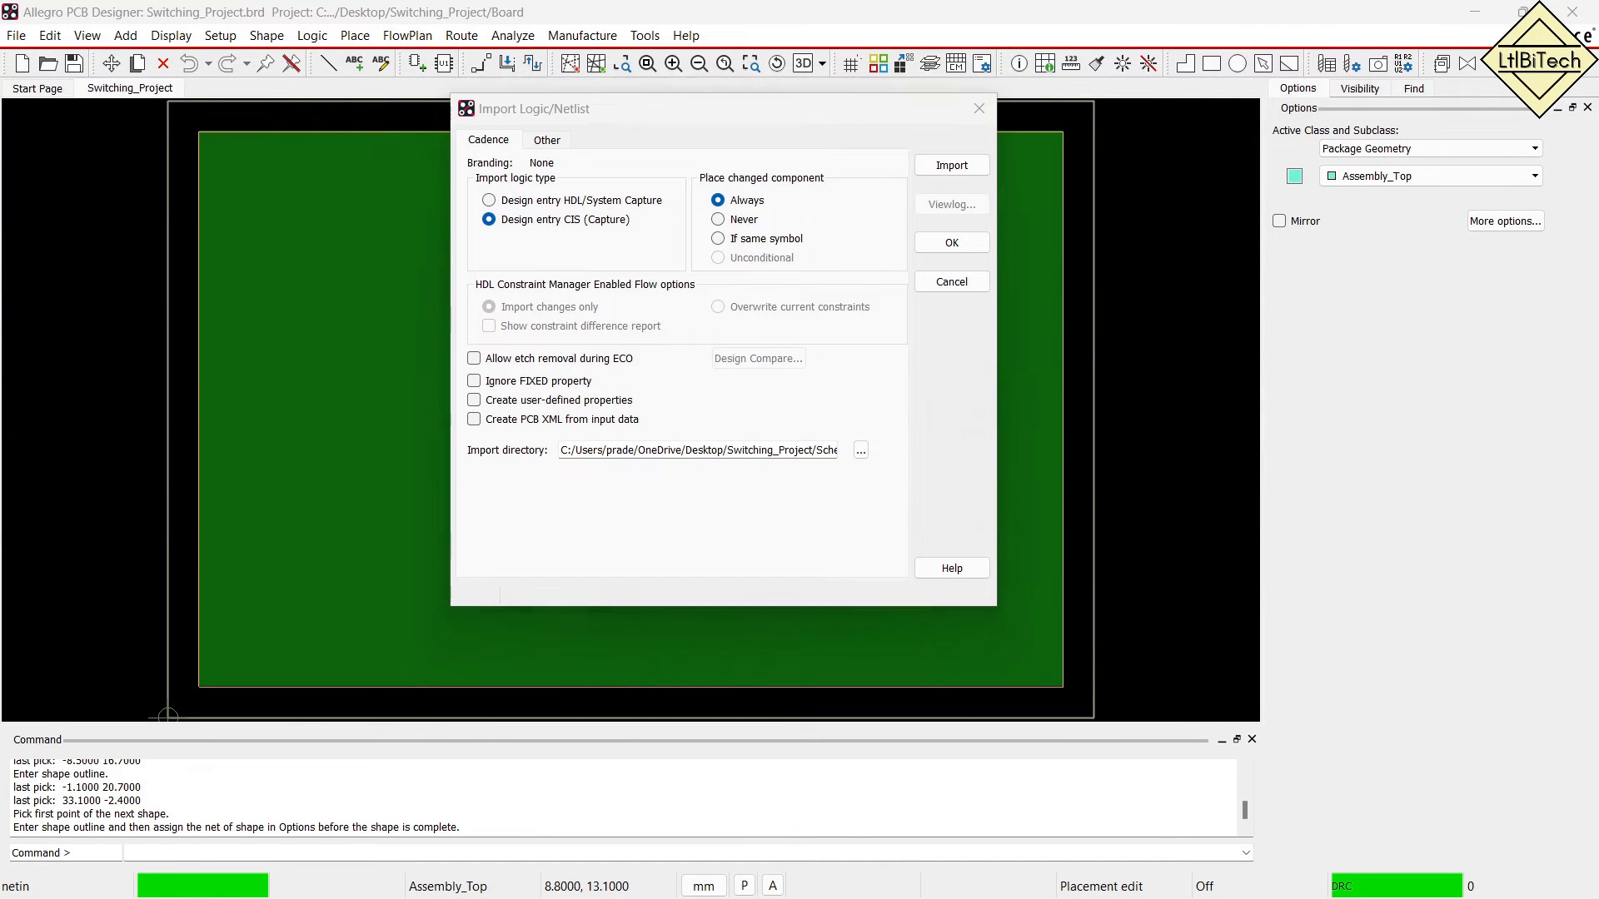
pyautogui.click(952, 164)
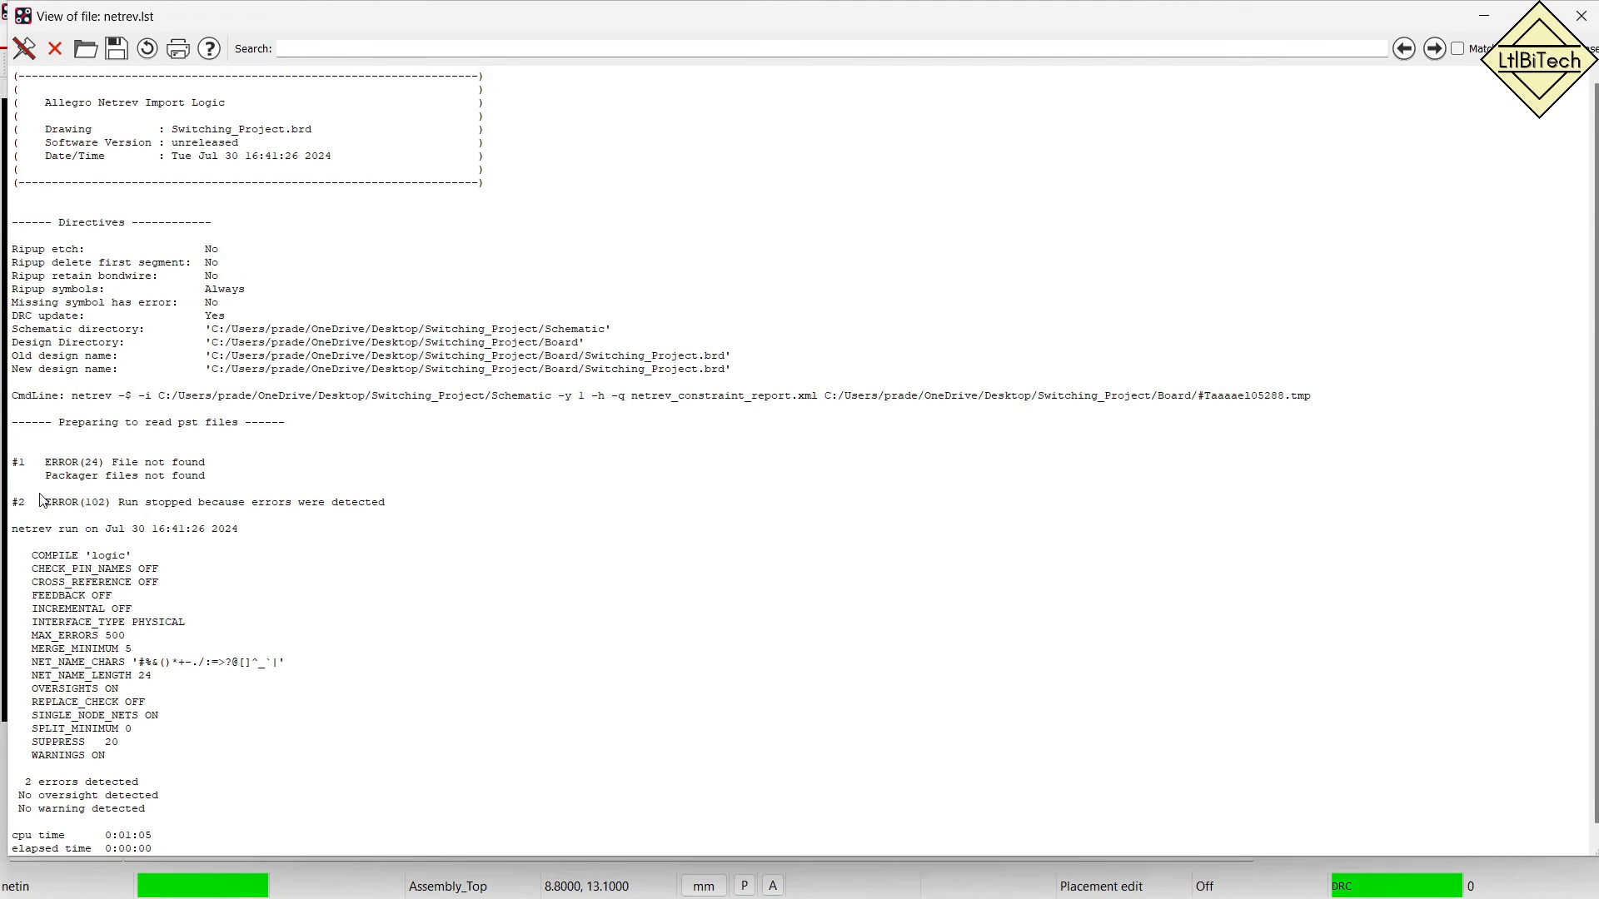
pyautogui.click(1577, 25)
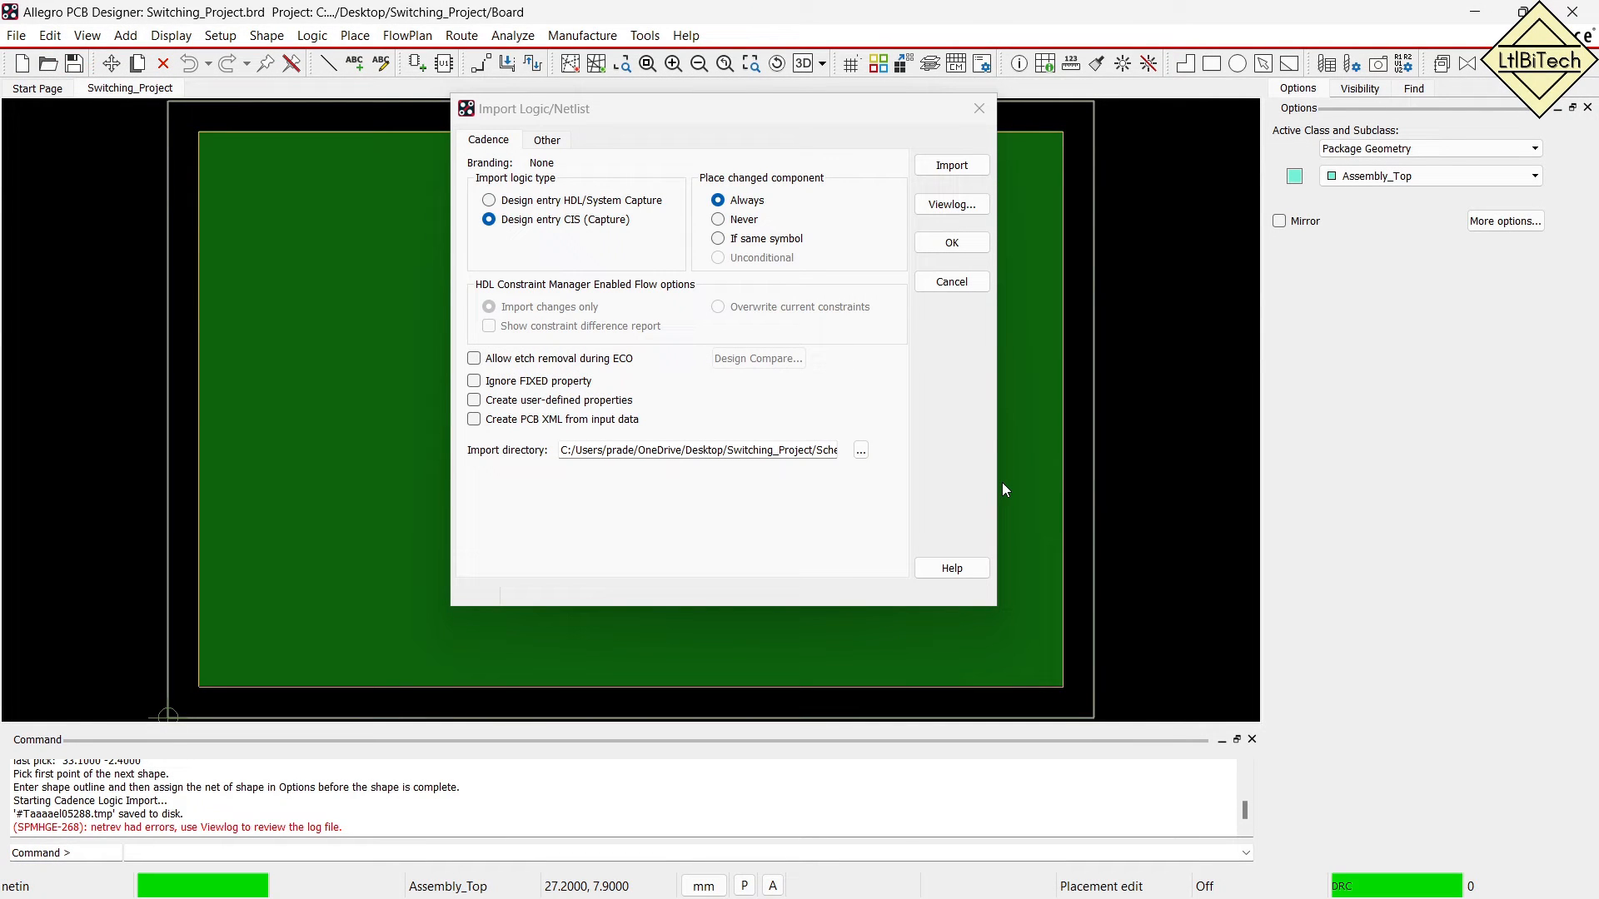
# Set the netlist import directory to the allegro folder inside Switching_Project/Schematic.
pyautogui.click(860, 451)
pyautogui.click(511, 287)
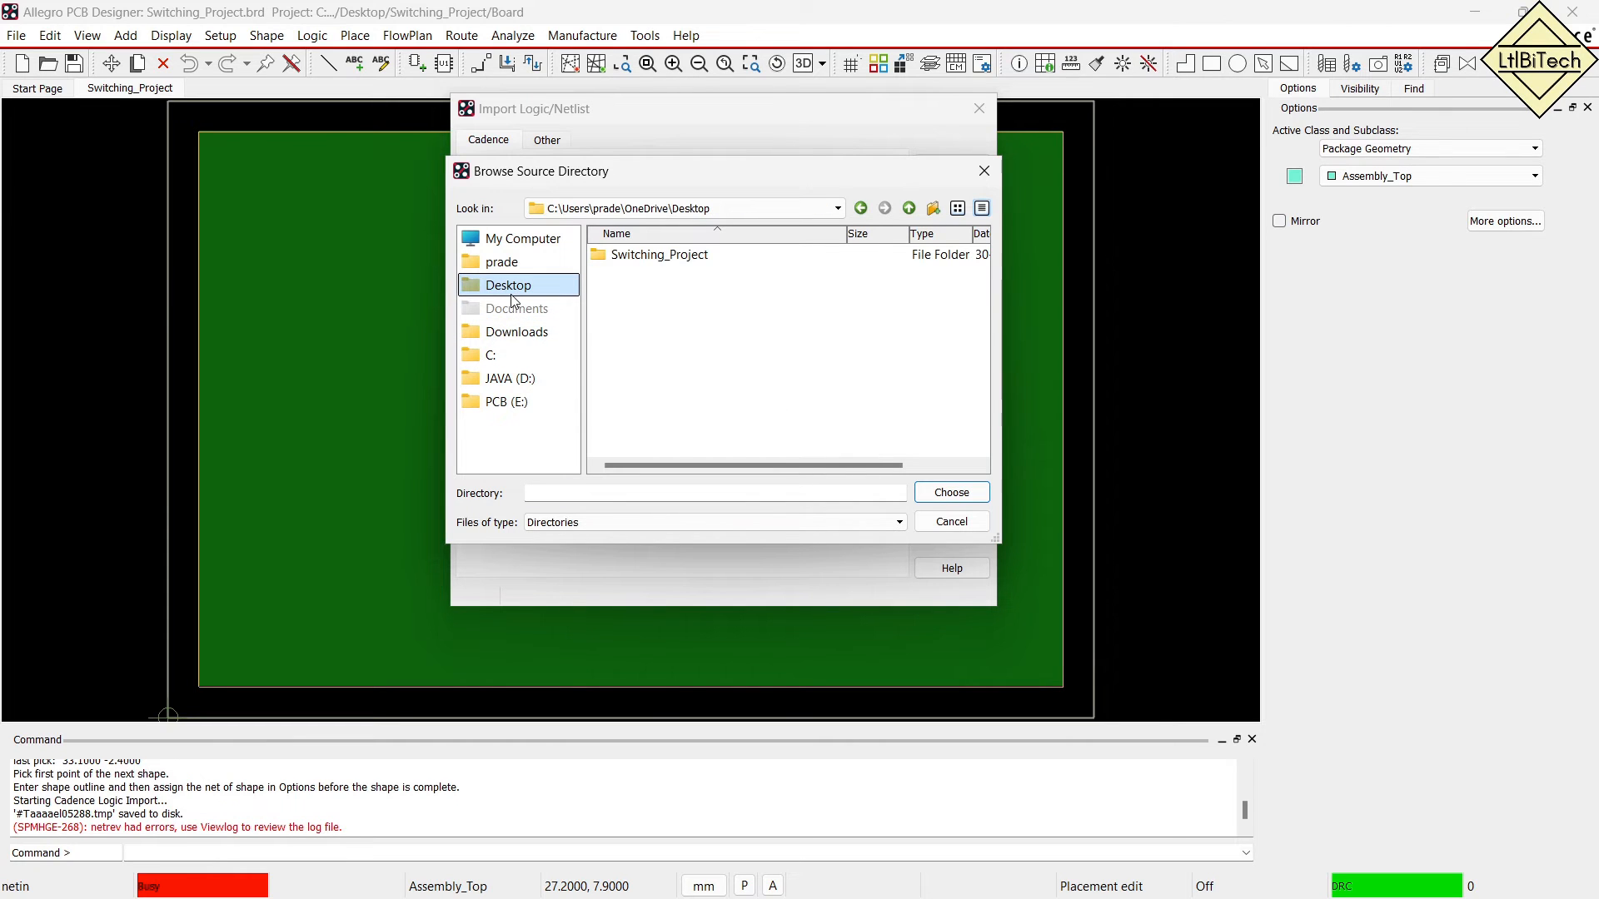
pyautogui.doubleClick(626, 260)
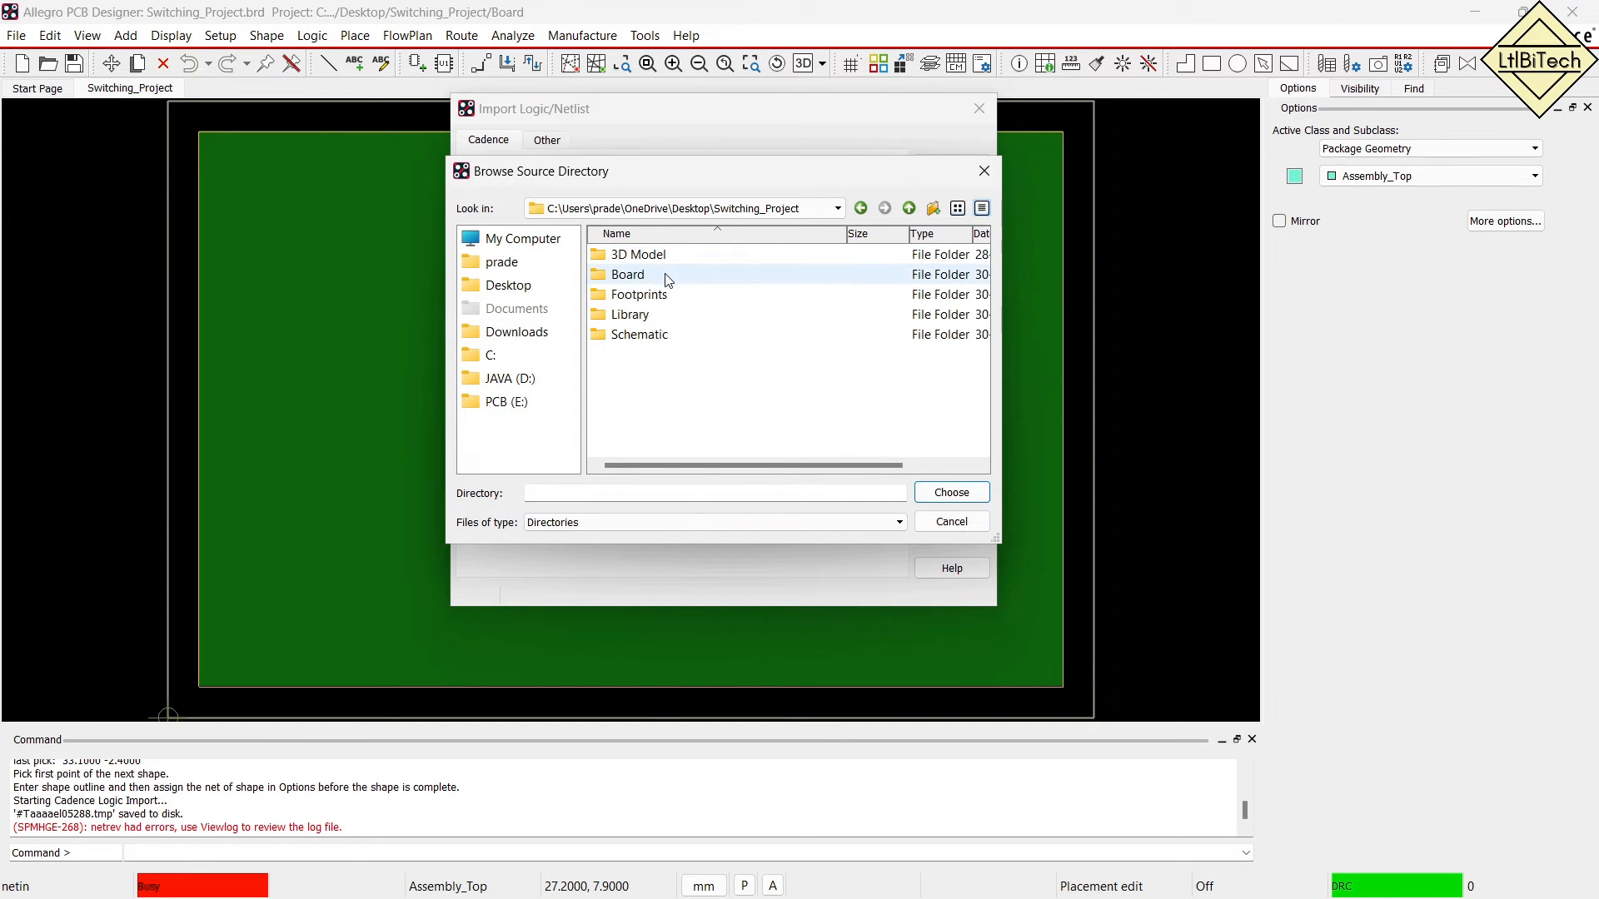
pyautogui.doubleClick(655, 279)
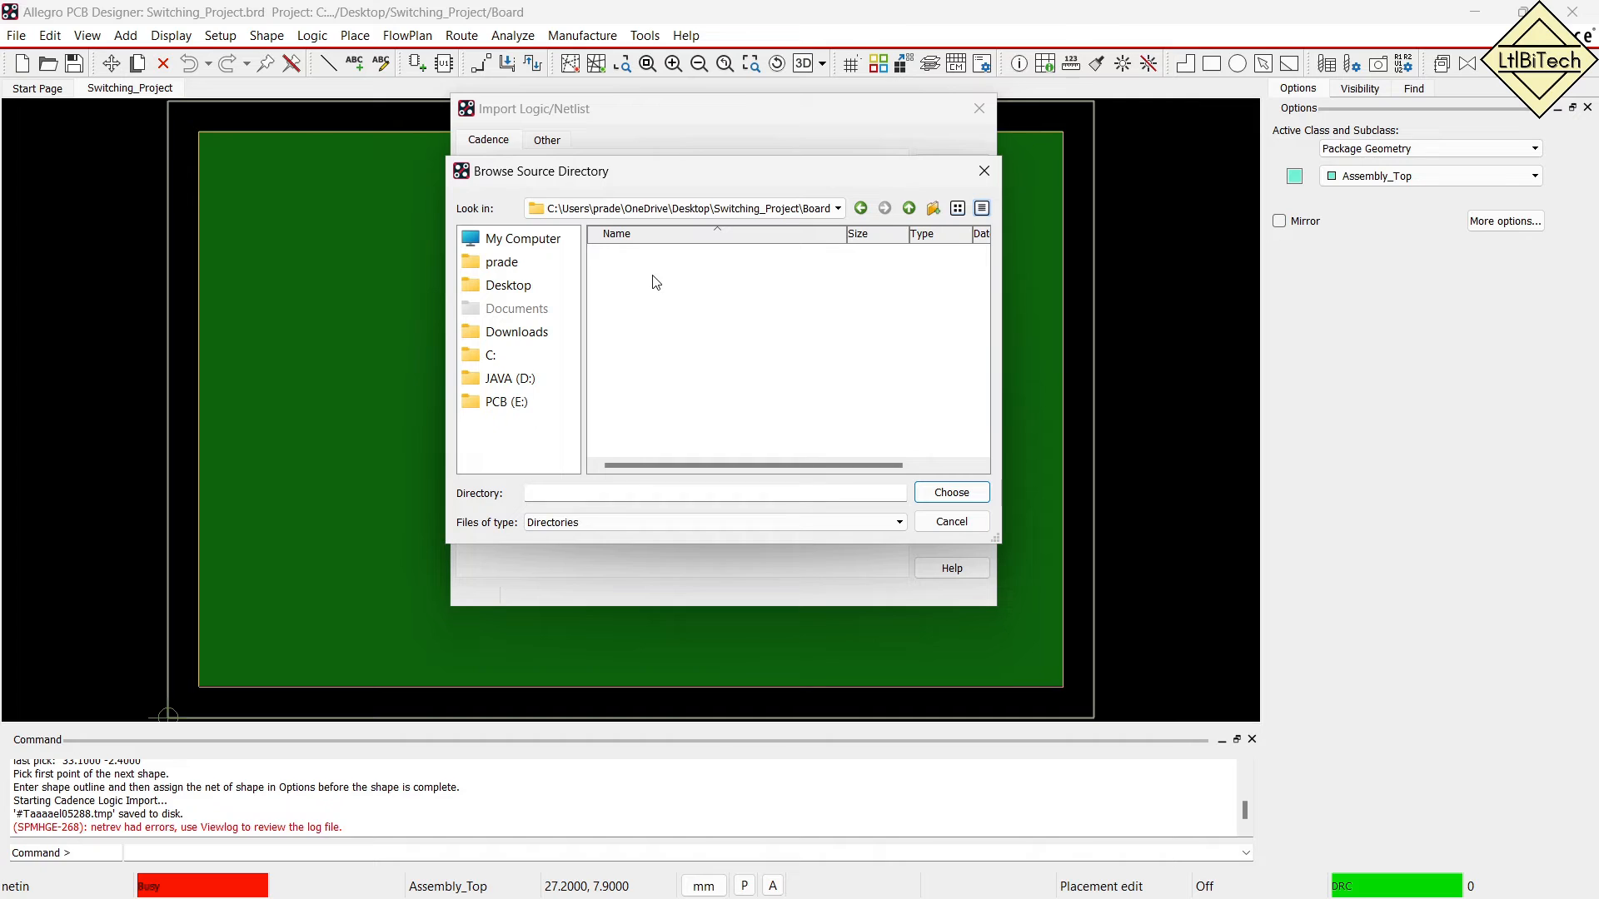
pyautogui.click(861, 208)
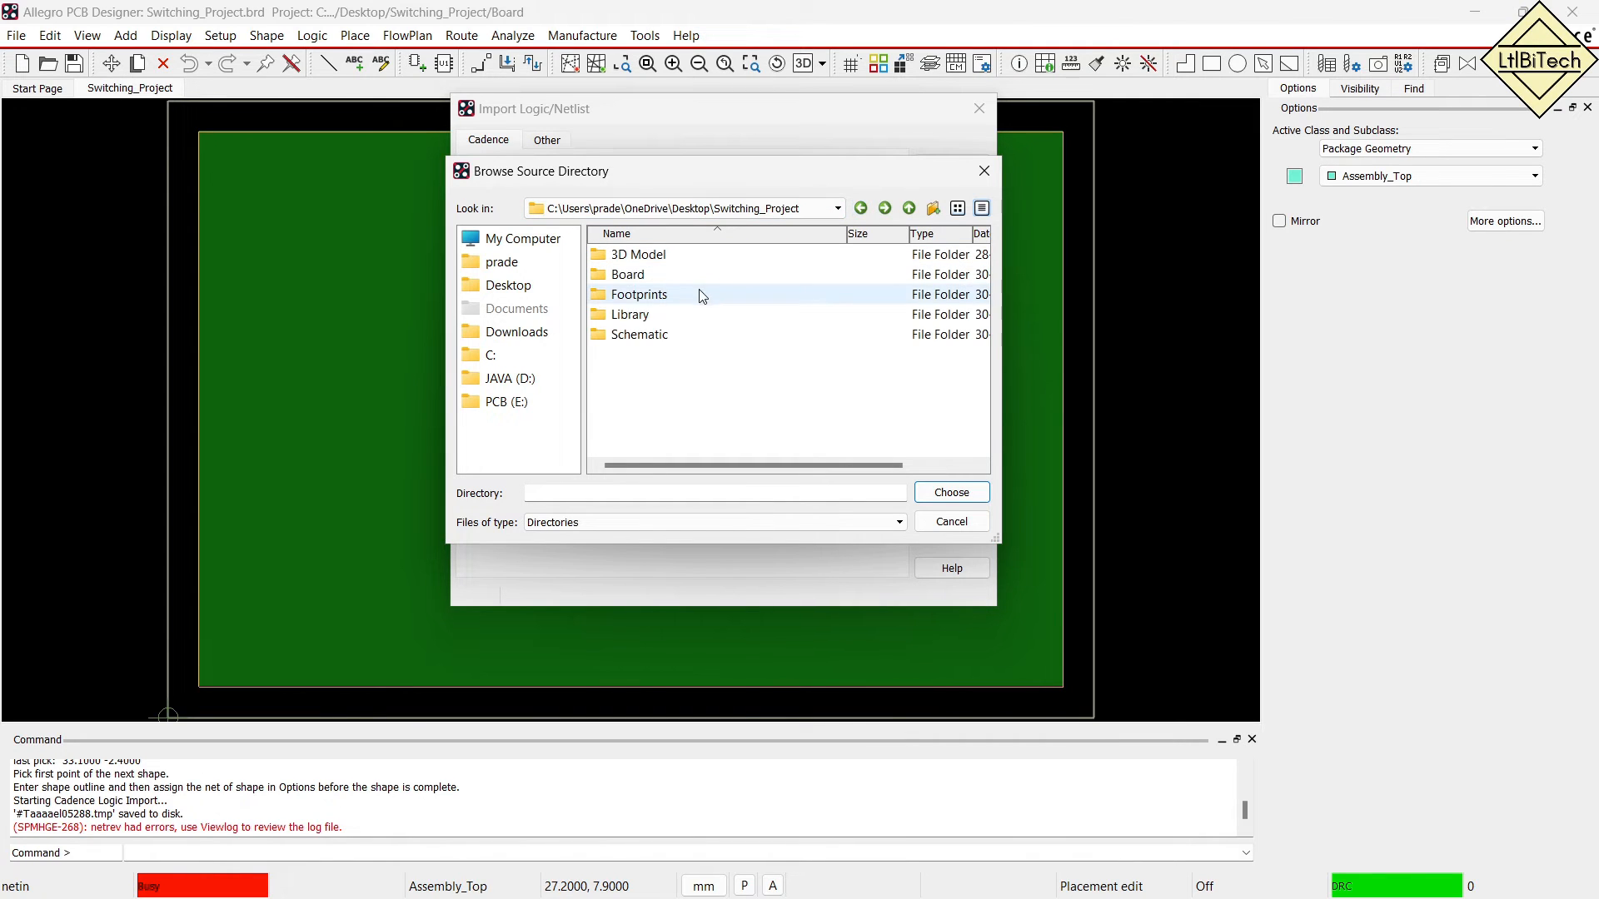
pyautogui.click(677, 335)
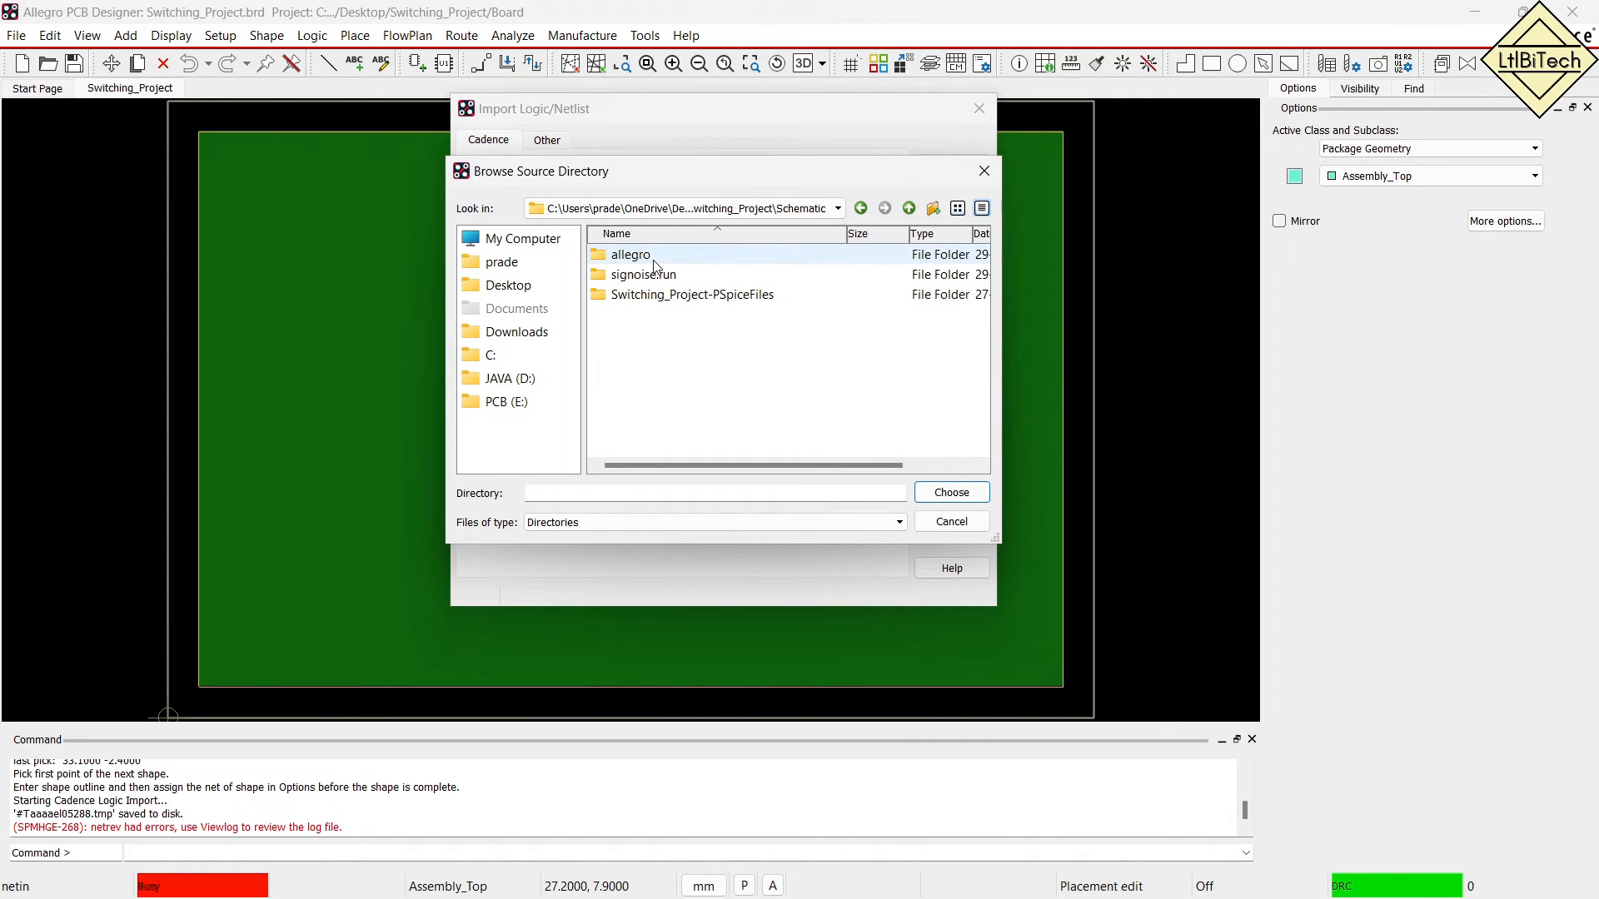
pyautogui.doubleClick(652, 259)
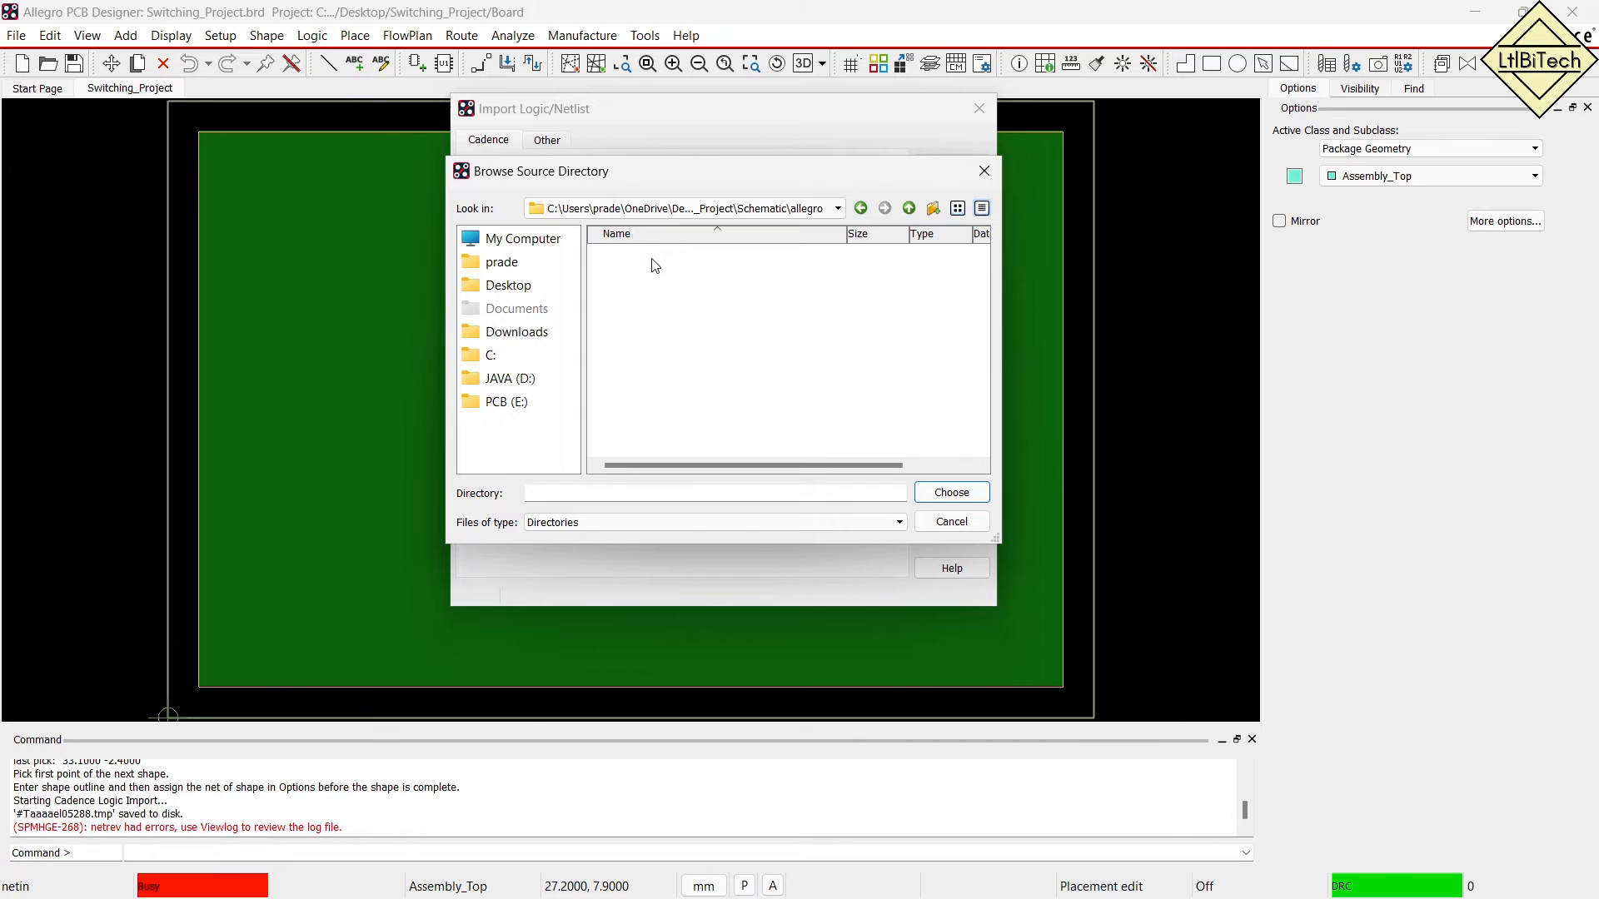
pyautogui.click(952, 493)
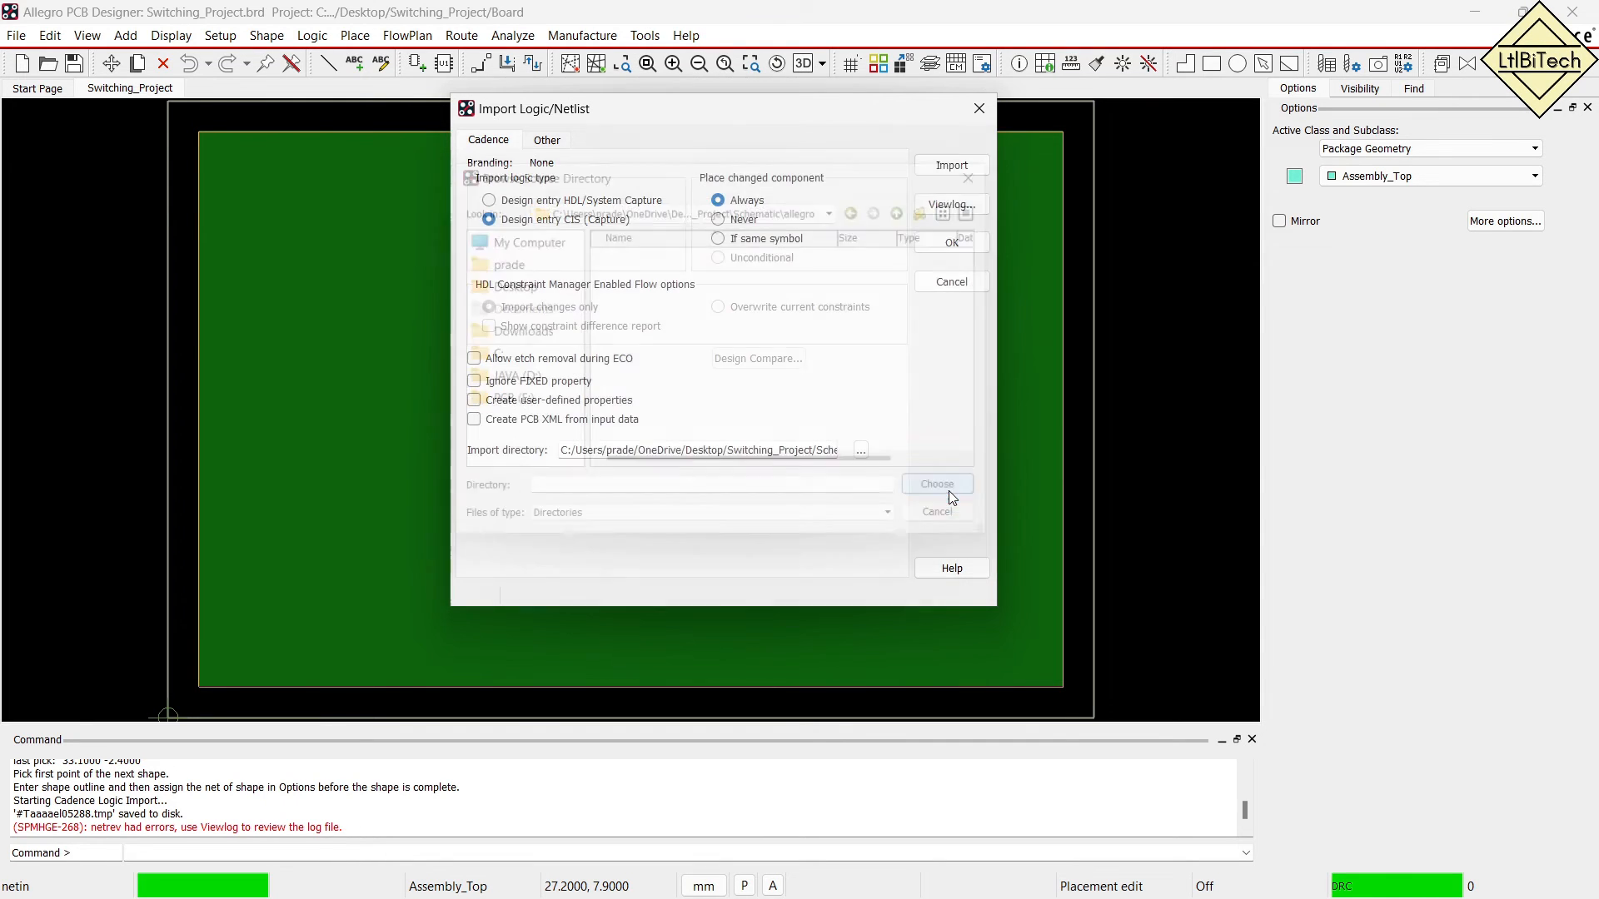
# Import the Capture netlist from the Schematic/allegro folder into the Switching_Project board.
pyautogui.click(951, 166)
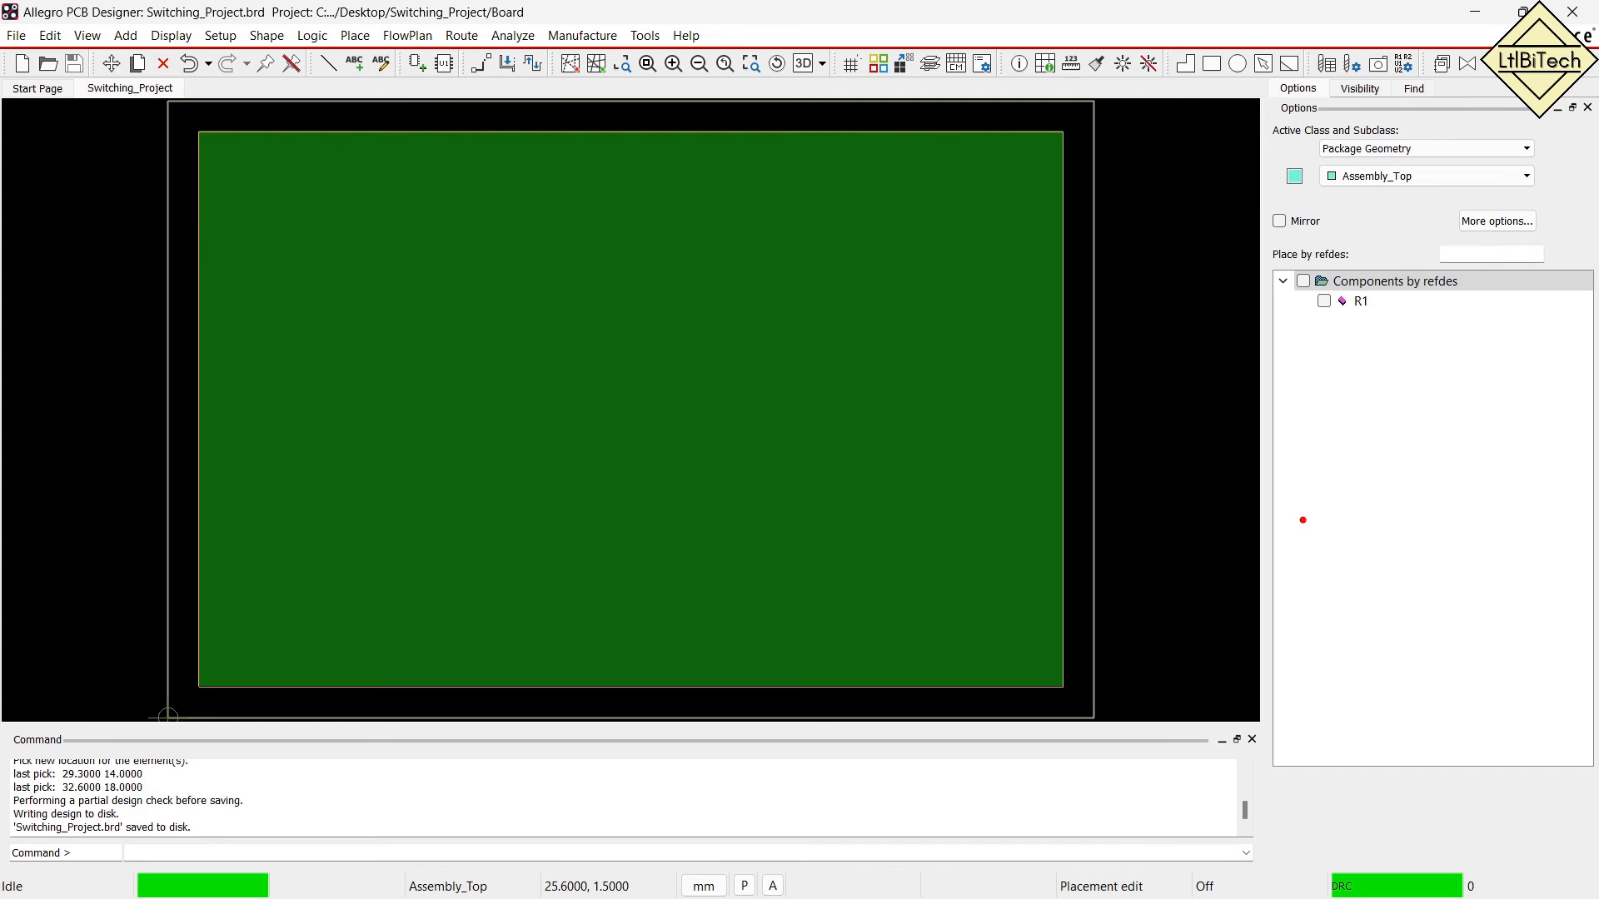
pyautogui.moveTo(1325, 254)
pyautogui.mouseDown()
pyautogui.moveTo(1329, 328)
pyautogui.moveTo(1314, 257)
pyautogui.moveTo(1222, 255)
pyautogui.moveTo(962, 306)
pyautogui.mouseUp()
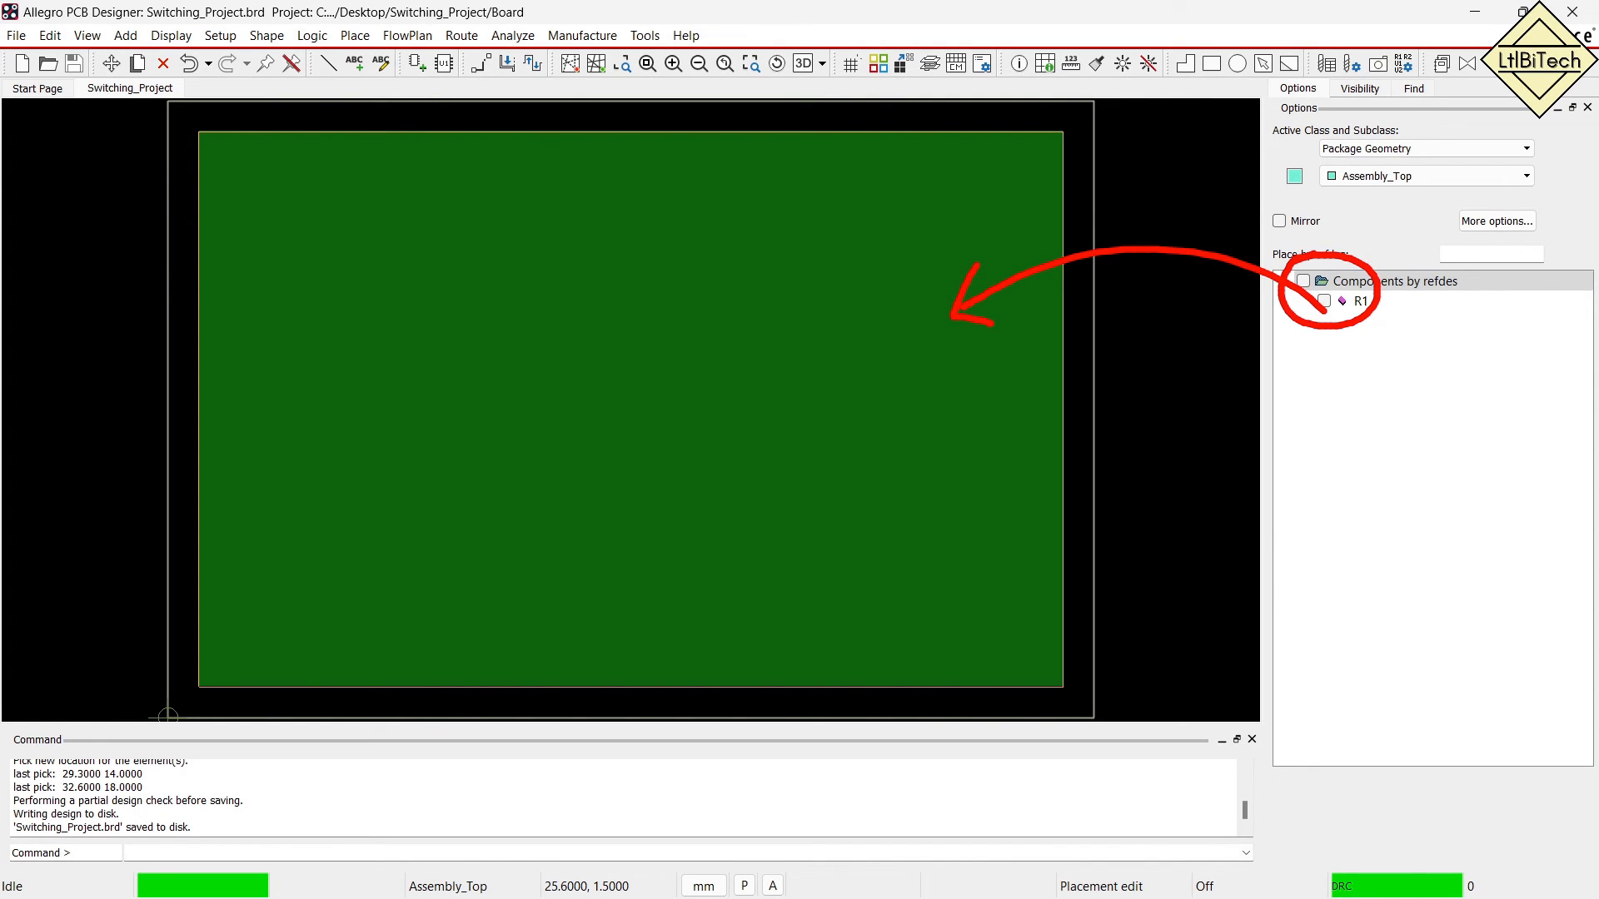
pyautogui.press('Escape')
pyautogui.scroll(-2, 472, 557)
pyautogui.scroll(3, 429, 409)
pyautogui.scroll(1, 429, 409)
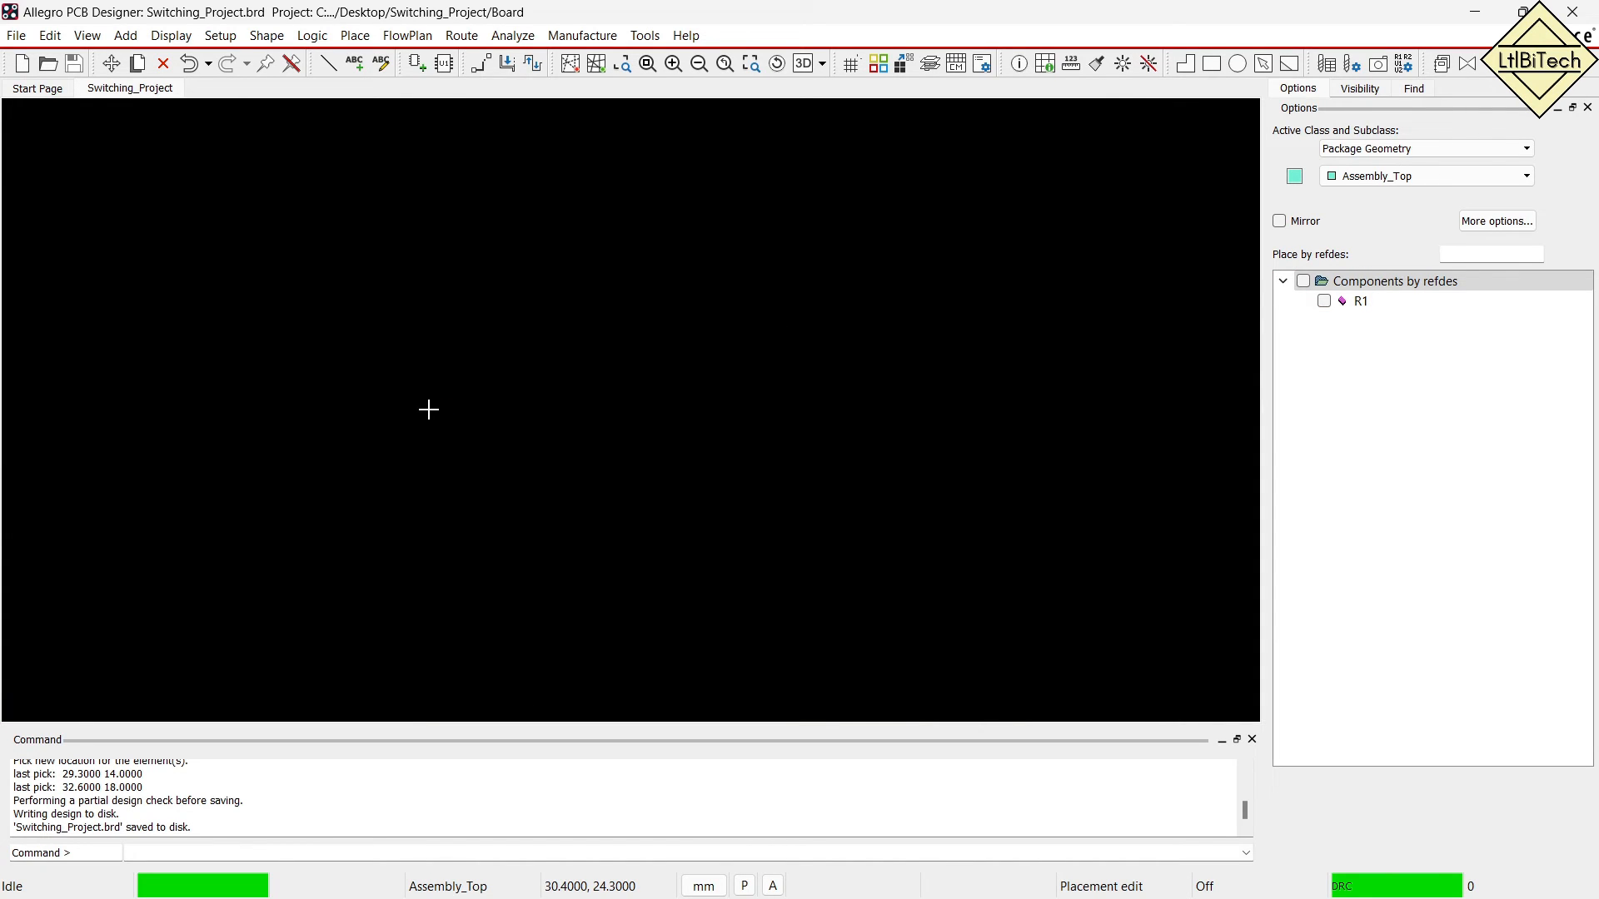
pyautogui.hotkey('ctrl', '2')
pyautogui.moveTo(76, 263)
pyautogui.mouseDown()
pyautogui.moveTo(144, 349)
pyautogui.moveTo(417, 503)
pyautogui.moveTo(490, 516)
pyautogui.mouseUp()
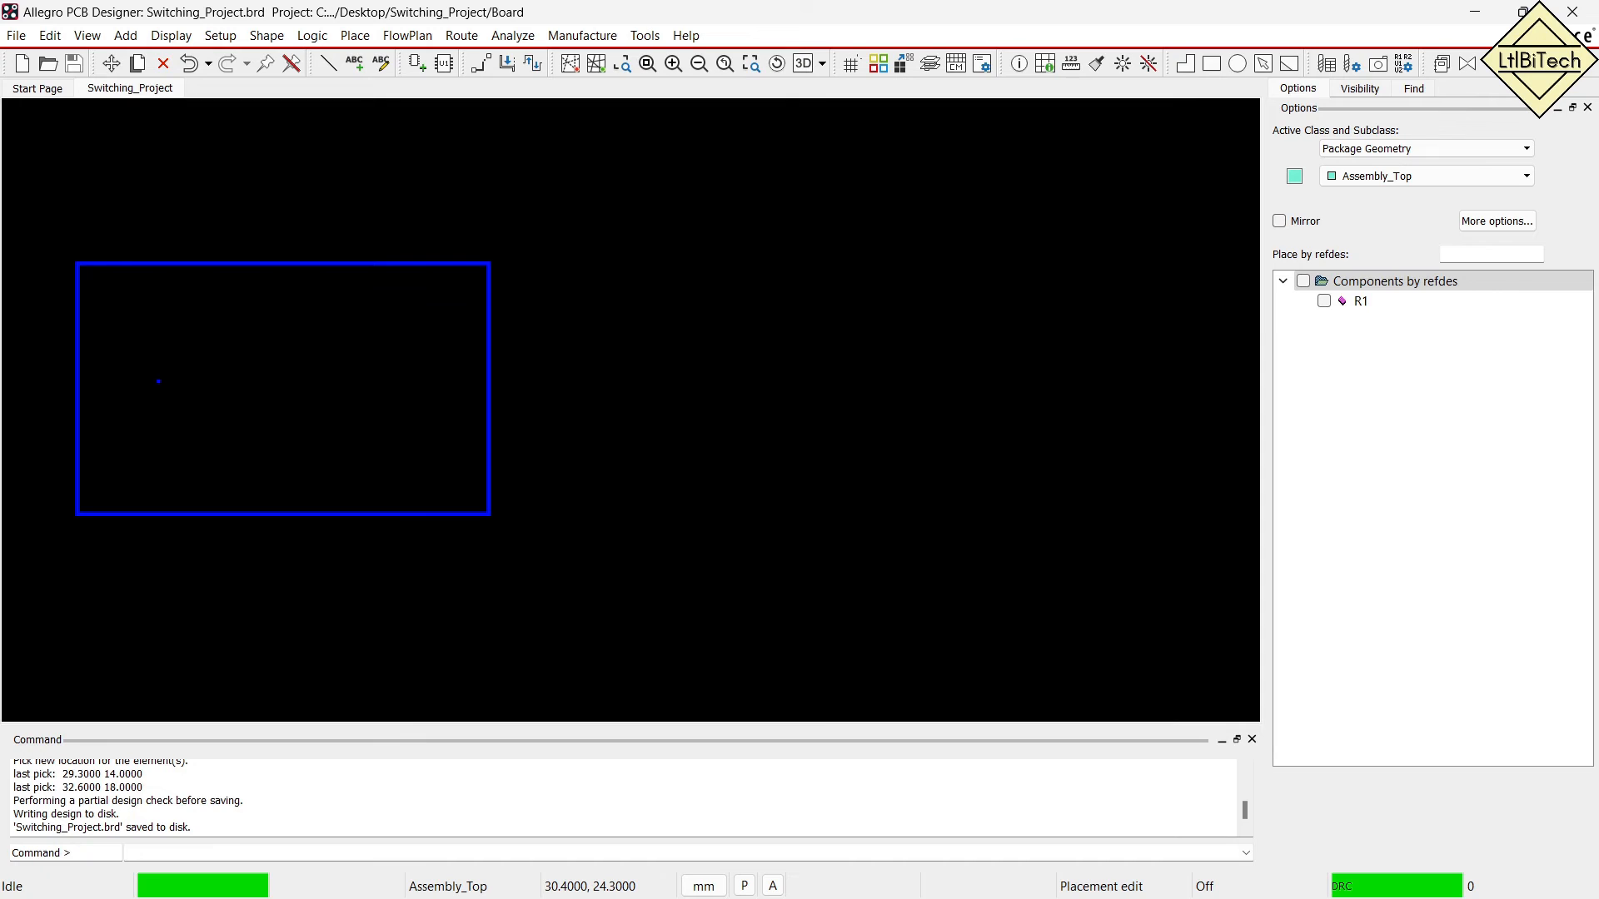
pyautogui.moveTo(158, 381)
pyautogui.mouseDown()
pyautogui.moveTo(269, 408)
pyautogui.moveTo(379, 395)
pyautogui.mouseUp()
pyautogui.moveTo(240, 355)
pyautogui.mouseDown()
pyautogui.moveTo(239, 320)
pyautogui.moveTo(266, 355)
pyautogui.mouseUp()
pyautogui.moveTo(287, 328); pyautogui.dragTo(288, 364)
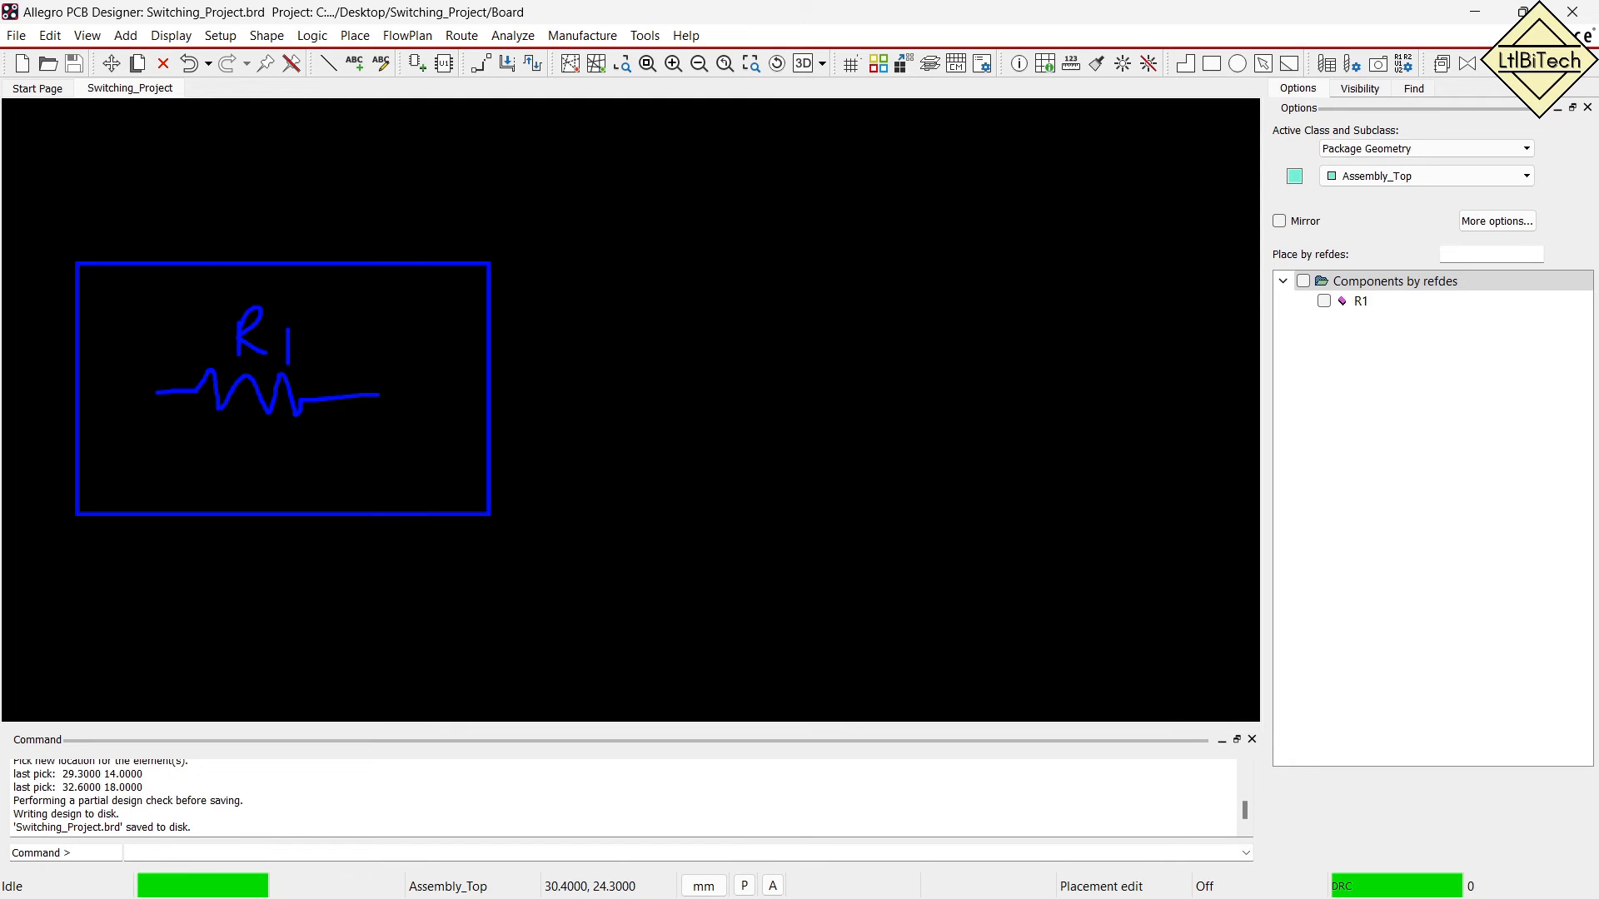
pyautogui.moveTo(162, 397)
pyautogui.mouseDown()
pyautogui.moveTo(129, 425)
pyautogui.moveTo(265, 460)
pyautogui.moveTo(367, 459)
pyautogui.mouseUp()
pyautogui.moveTo(376, 397); pyautogui.dragTo(371, 450)
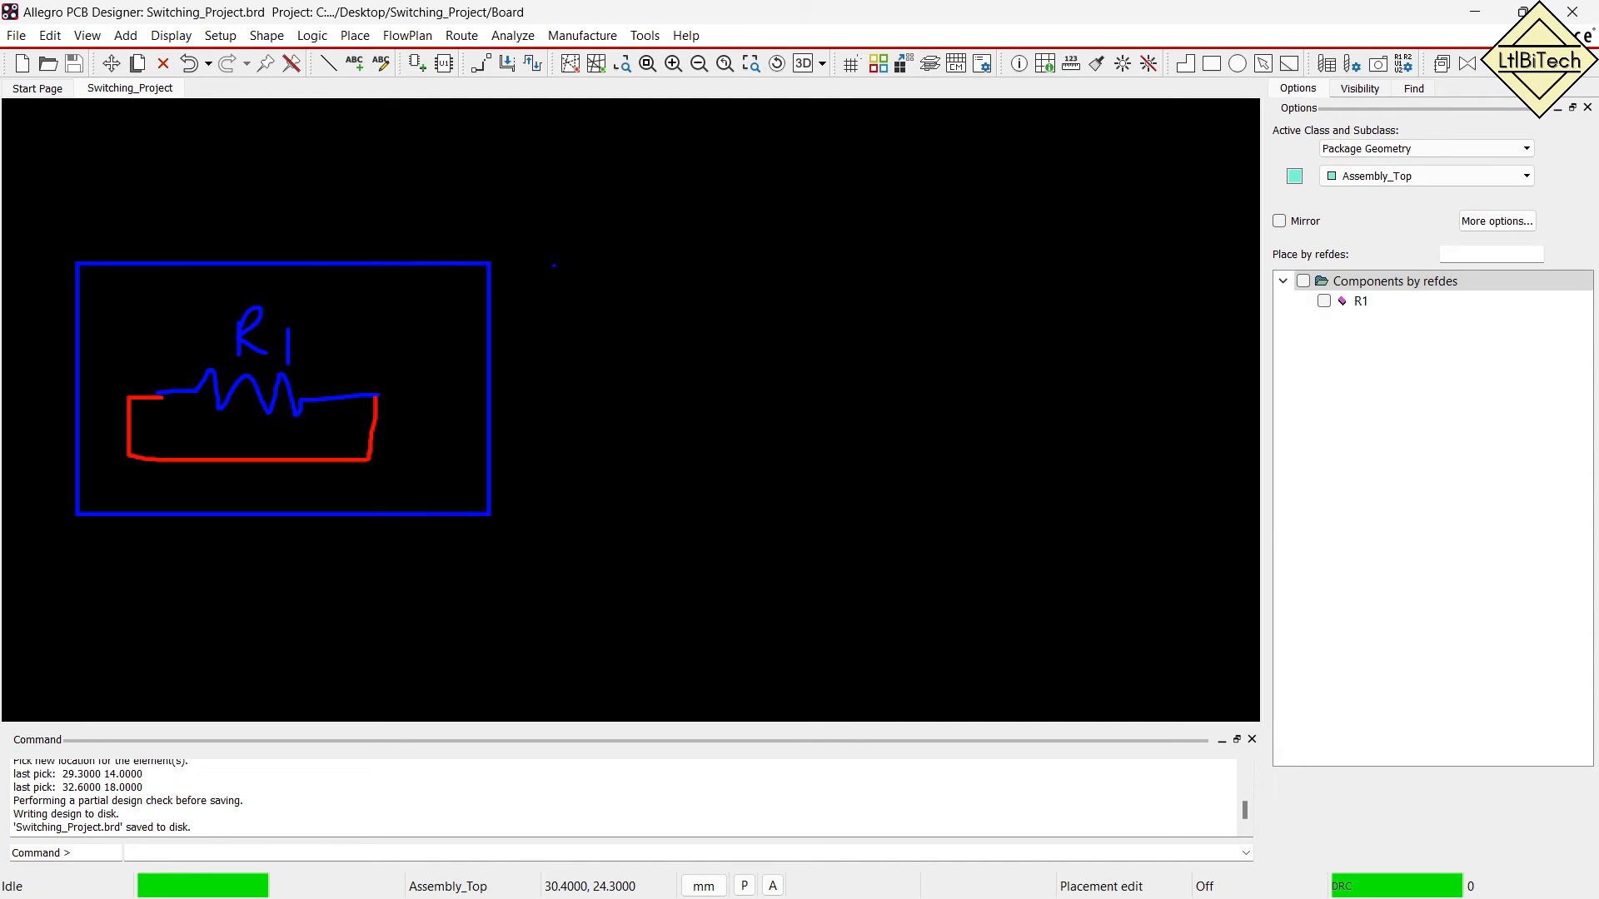
pyautogui.moveTo(543, 258); pyautogui.dragTo(753, 400)
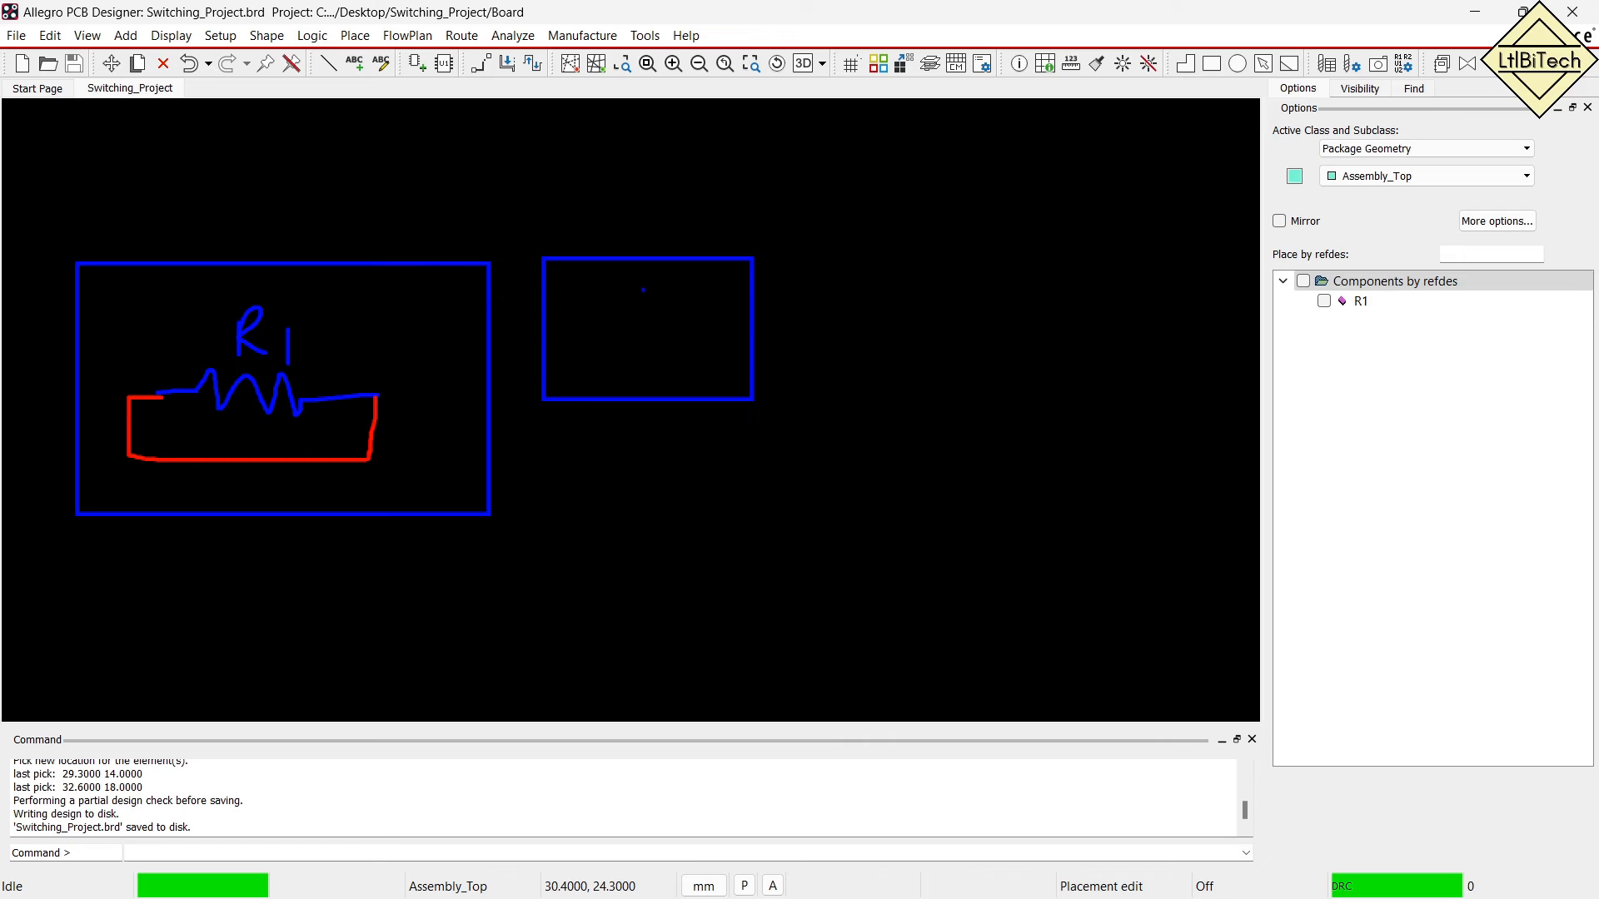
pyautogui.moveTo(543, 267)
pyautogui.mouseDown()
pyautogui.moveTo(647, 299)
pyautogui.moveTo(754, 298)
pyautogui.mouseUp()
pyautogui.moveTo(597, 332)
pyautogui.mouseDown()
pyautogui.moveTo(597, 371)
pyautogui.moveTo(621, 330)
pyautogui.moveTo(651, 354)
pyautogui.moveTo(688, 320)
pyautogui.moveTo(709, 324)
pyautogui.moveTo(666, 388)
pyautogui.moveTo(681, 376)
pyautogui.mouseUp()
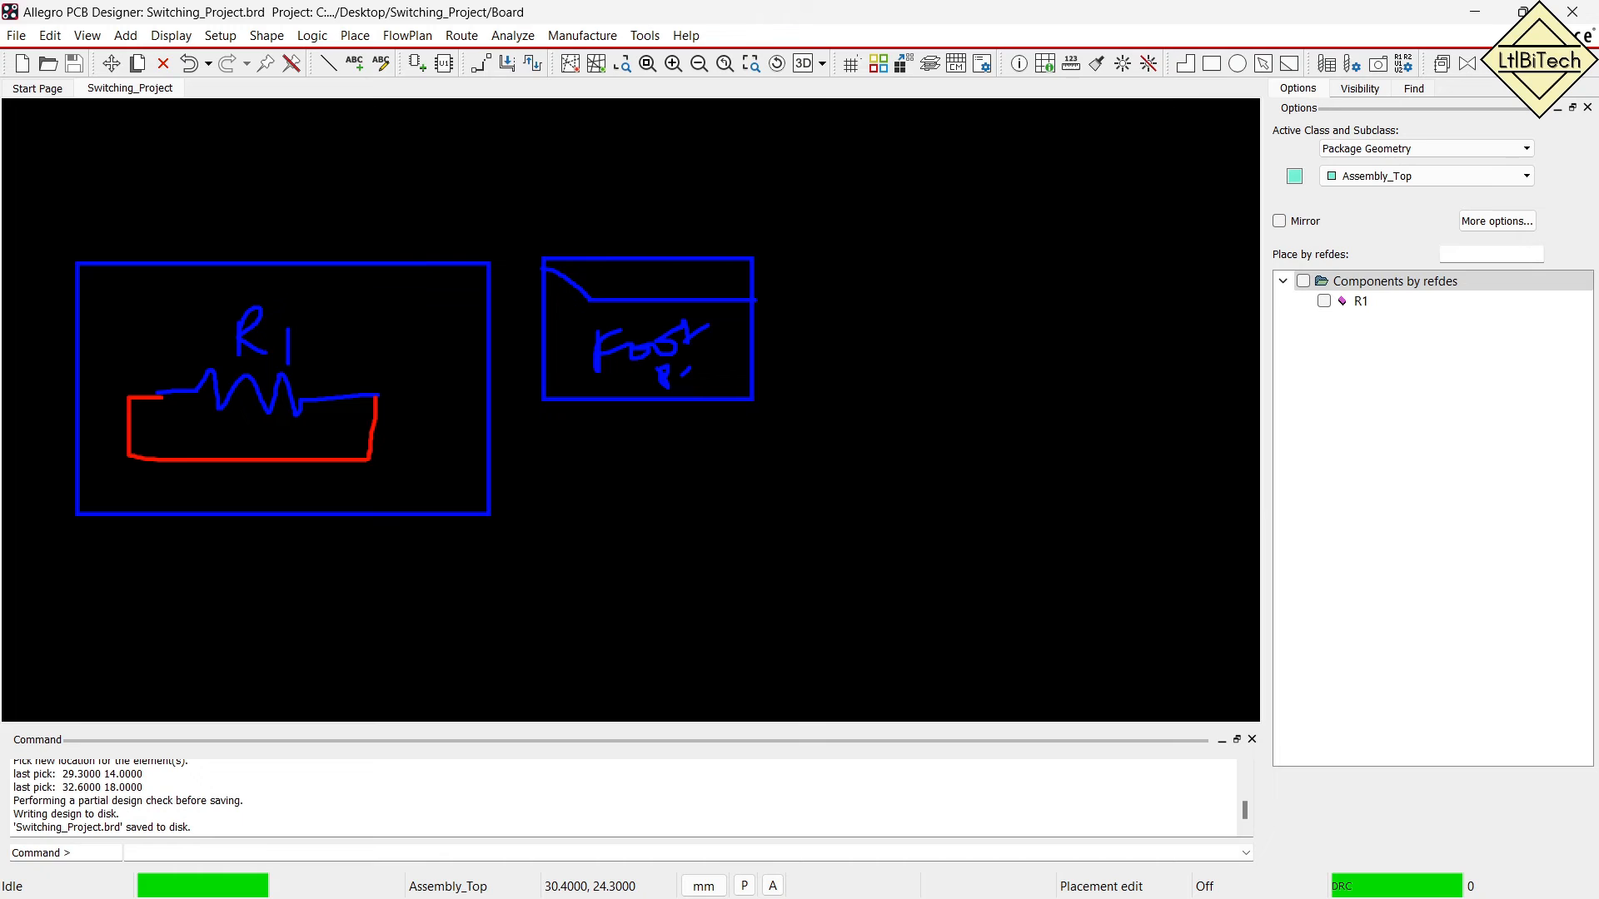
pyautogui.moveTo(402, 330); pyautogui.dragTo(542, 325)
pyautogui.moveTo(526, 307); pyautogui.dragTo(542, 345)
pyautogui.moveTo(430, 312); pyautogui.dragTo(423, 350)
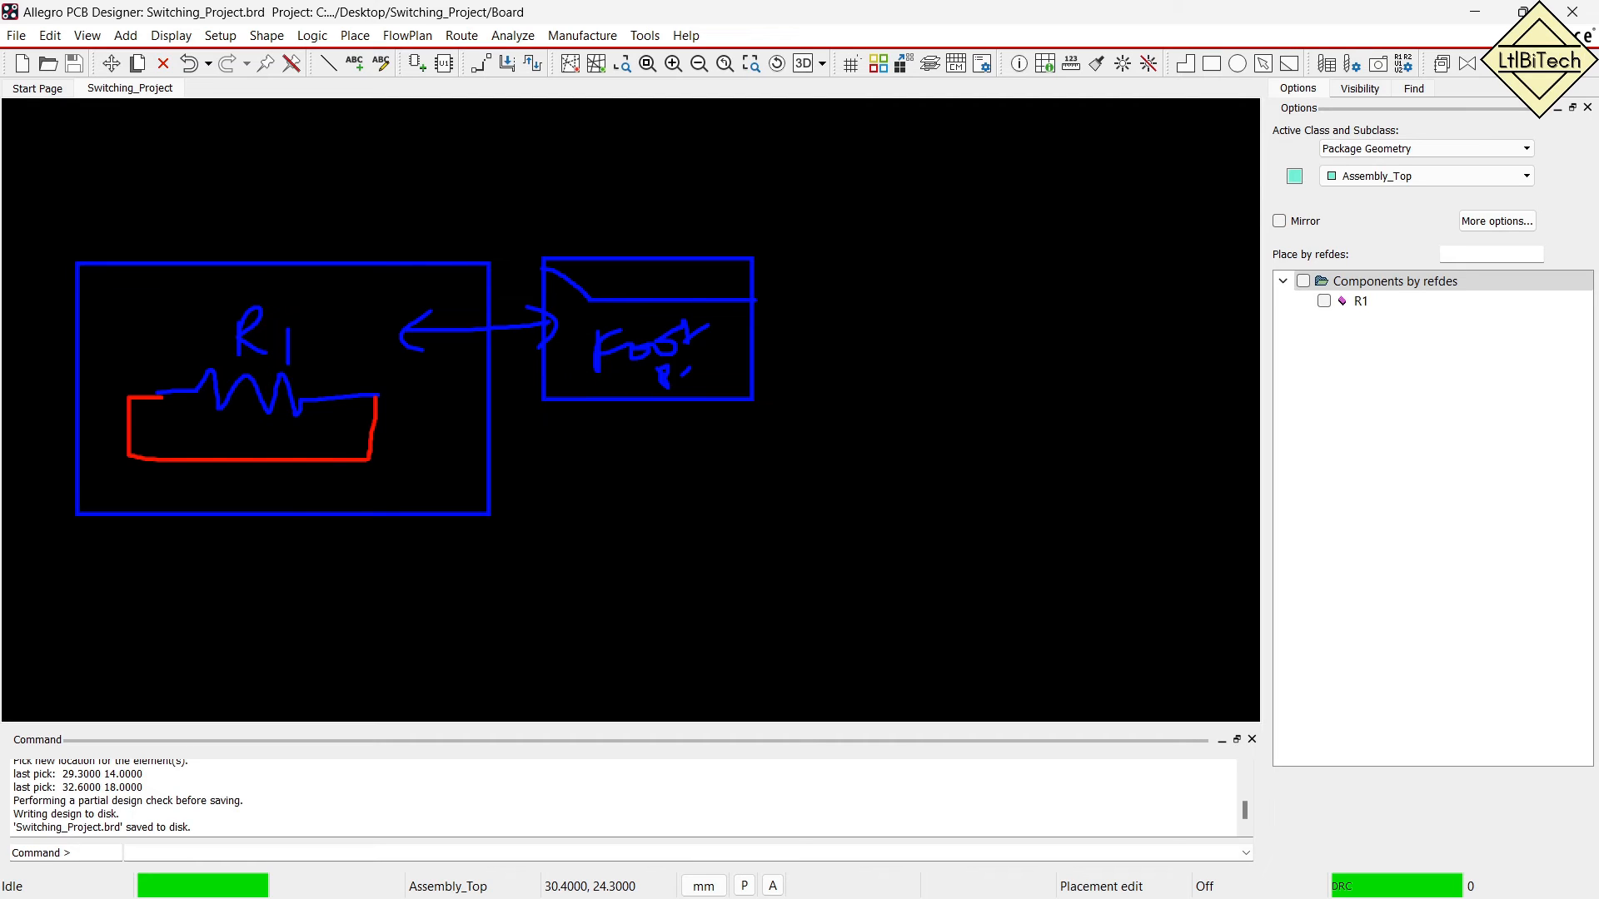
pyautogui.moveTo(551, 128); pyautogui.dragTo(765, 241)
pyautogui.moveTo(591, 177)
pyautogui.mouseDown()
pyautogui.moveTo(611, 213)
pyautogui.moveTo(659, 188)
pyautogui.mouseUp()
pyautogui.moveTo(639, 160)
pyautogui.mouseDown()
pyautogui.moveTo(665, 166)
pyautogui.moveTo(648, 198)
pyautogui.moveTo(704, 217)
pyautogui.moveTo(699, 318)
pyautogui.moveTo(721, 303)
pyautogui.mouseUp()
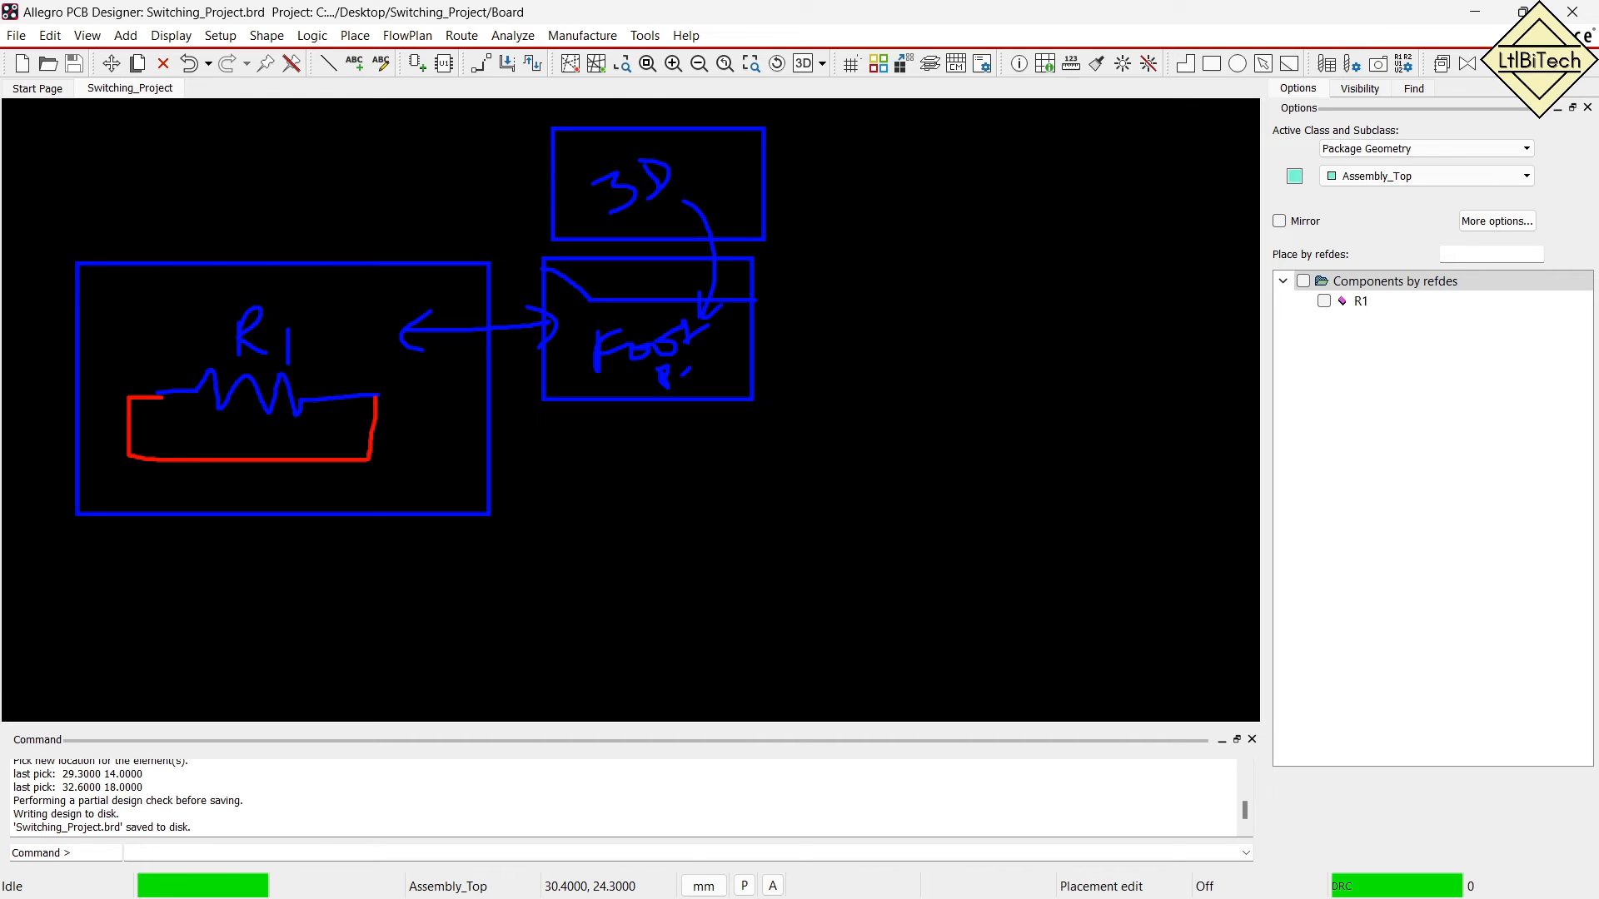
pyautogui.moveTo(569, 296)
pyautogui.mouseDown()
pyautogui.moveTo(341, 279)
pyautogui.moveTo(317, 313)
pyautogui.mouseUp()
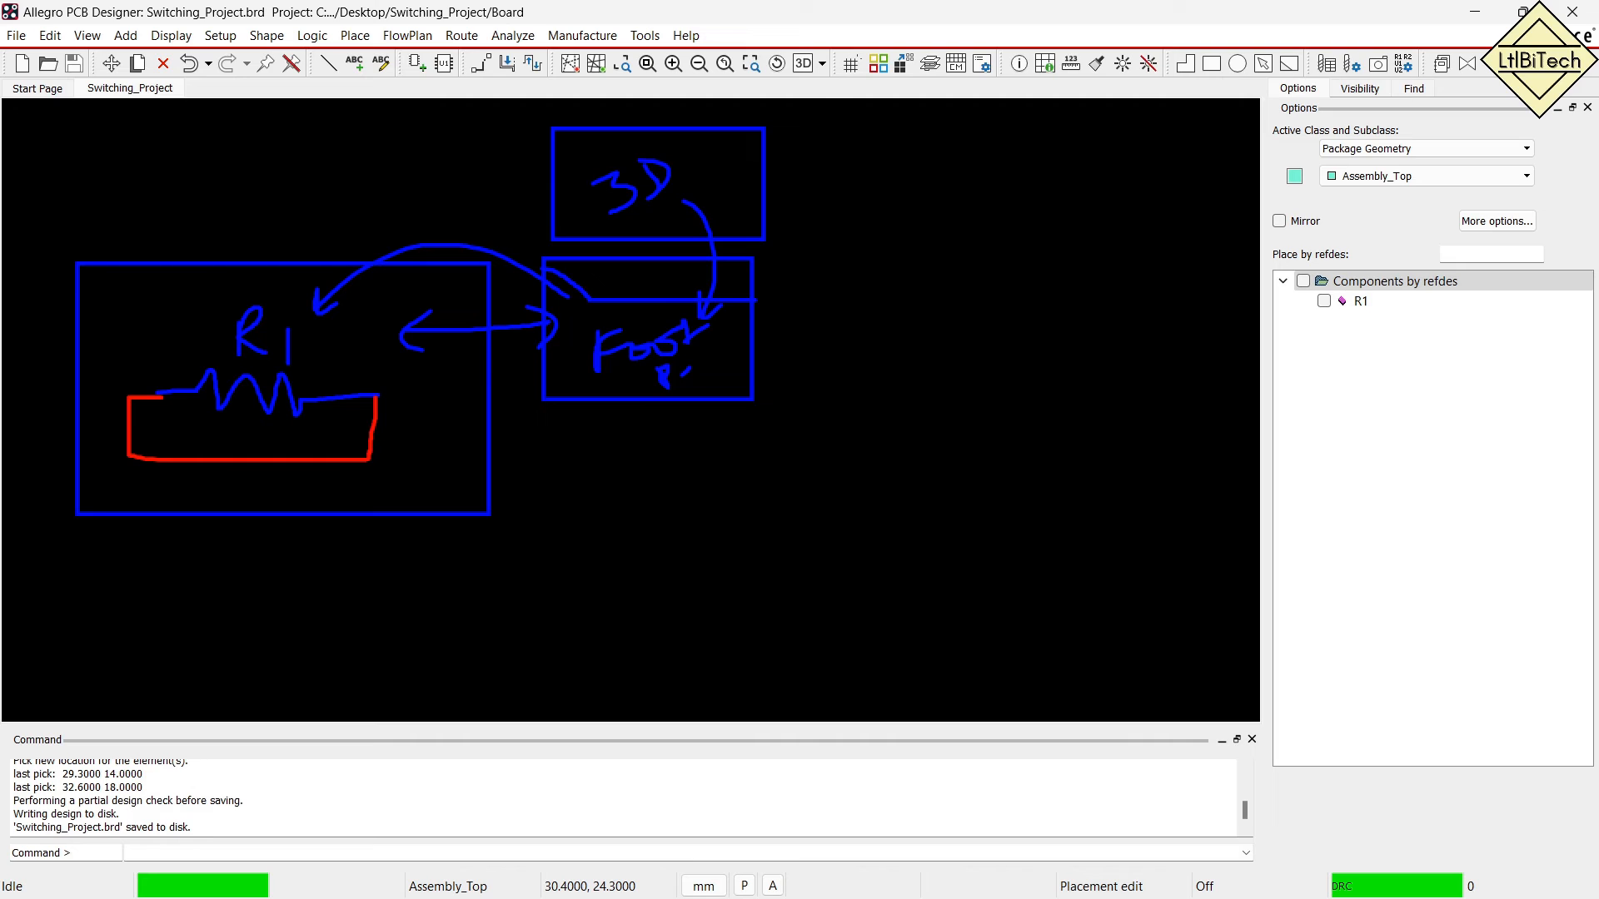
pyautogui.moveTo(565, 500)
pyautogui.mouseDown()
pyautogui.moveTo(607, 620)
pyautogui.moveTo(775, 638)
pyautogui.moveTo(604, 544)
pyautogui.moveTo(764, 544)
pyautogui.mouseUp()
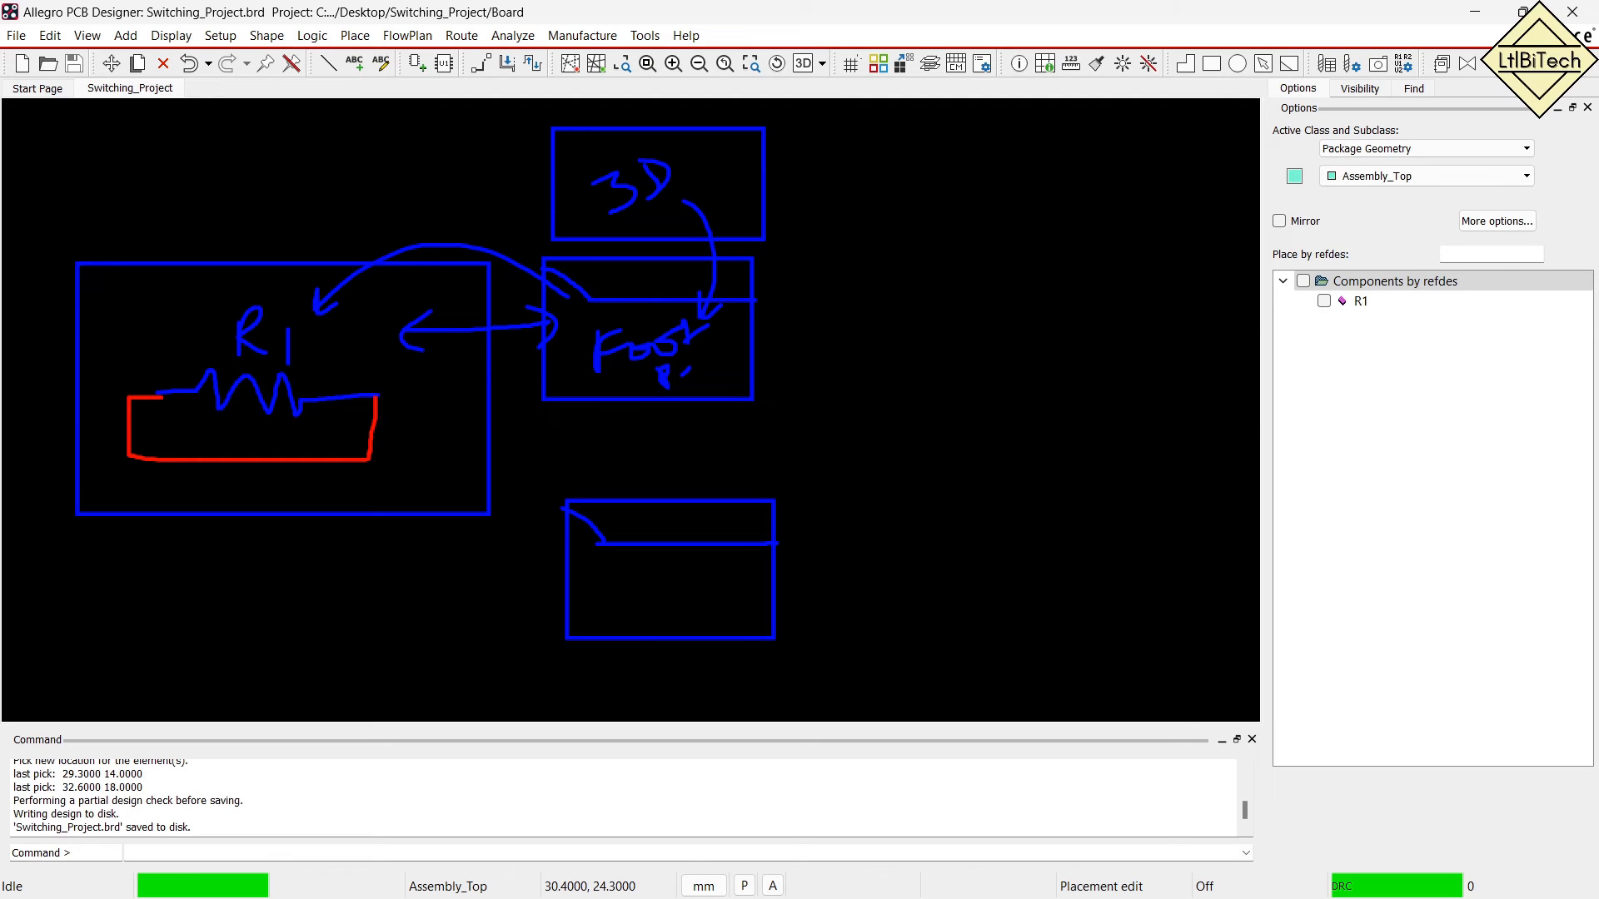
pyautogui.moveTo(616, 585)
pyautogui.mouseDown()
pyautogui.moveTo(638, 612)
pyautogui.moveTo(688, 574)
pyautogui.moveTo(695, 615)
pyautogui.mouseUp()
pyautogui.moveTo(695, 591); pyautogui.dragTo(709, 582)
pyautogui.moveTo(295, 460)
pyautogui.mouseDown()
pyautogui.moveTo(288, 512)
pyautogui.moveTo(542, 581)
pyautogui.mouseUp()
pyautogui.moveTo(511, 566)
pyautogui.mouseDown()
pyautogui.moveTo(530, 574)
pyautogui.moveTo(513, 617)
pyautogui.mouseUp()
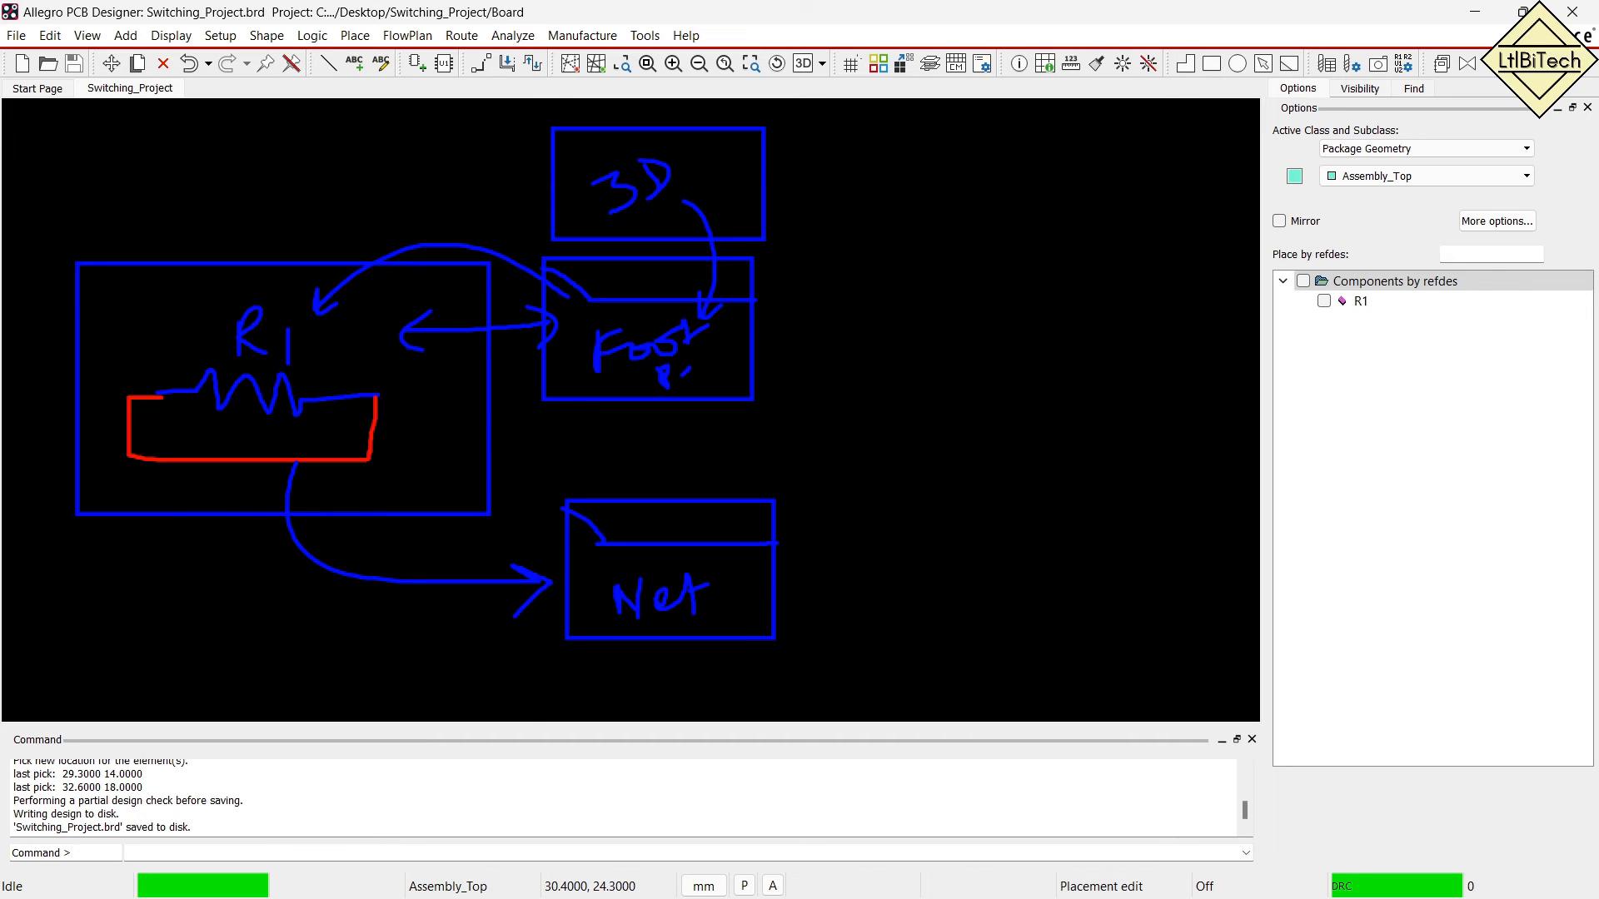
pyautogui.moveTo(844, 245)
pyautogui.keyDown('ctrl'); pyautogui.mouseDown()
pyautogui.moveTo(1069, 462)
pyautogui.moveTo(1240, 551)
pyautogui.mouseUp(); pyautogui.keyUp('ctrl')
pyautogui.moveTo(948, 152)
pyautogui.mouseDown()
pyautogui.moveTo(950, 208)
pyautogui.moveTo(987, 213)
pyautogui.moveTo(1046, 179)
pyautogui.moveTo(1075, 201)
pyautogui.mouseUp()
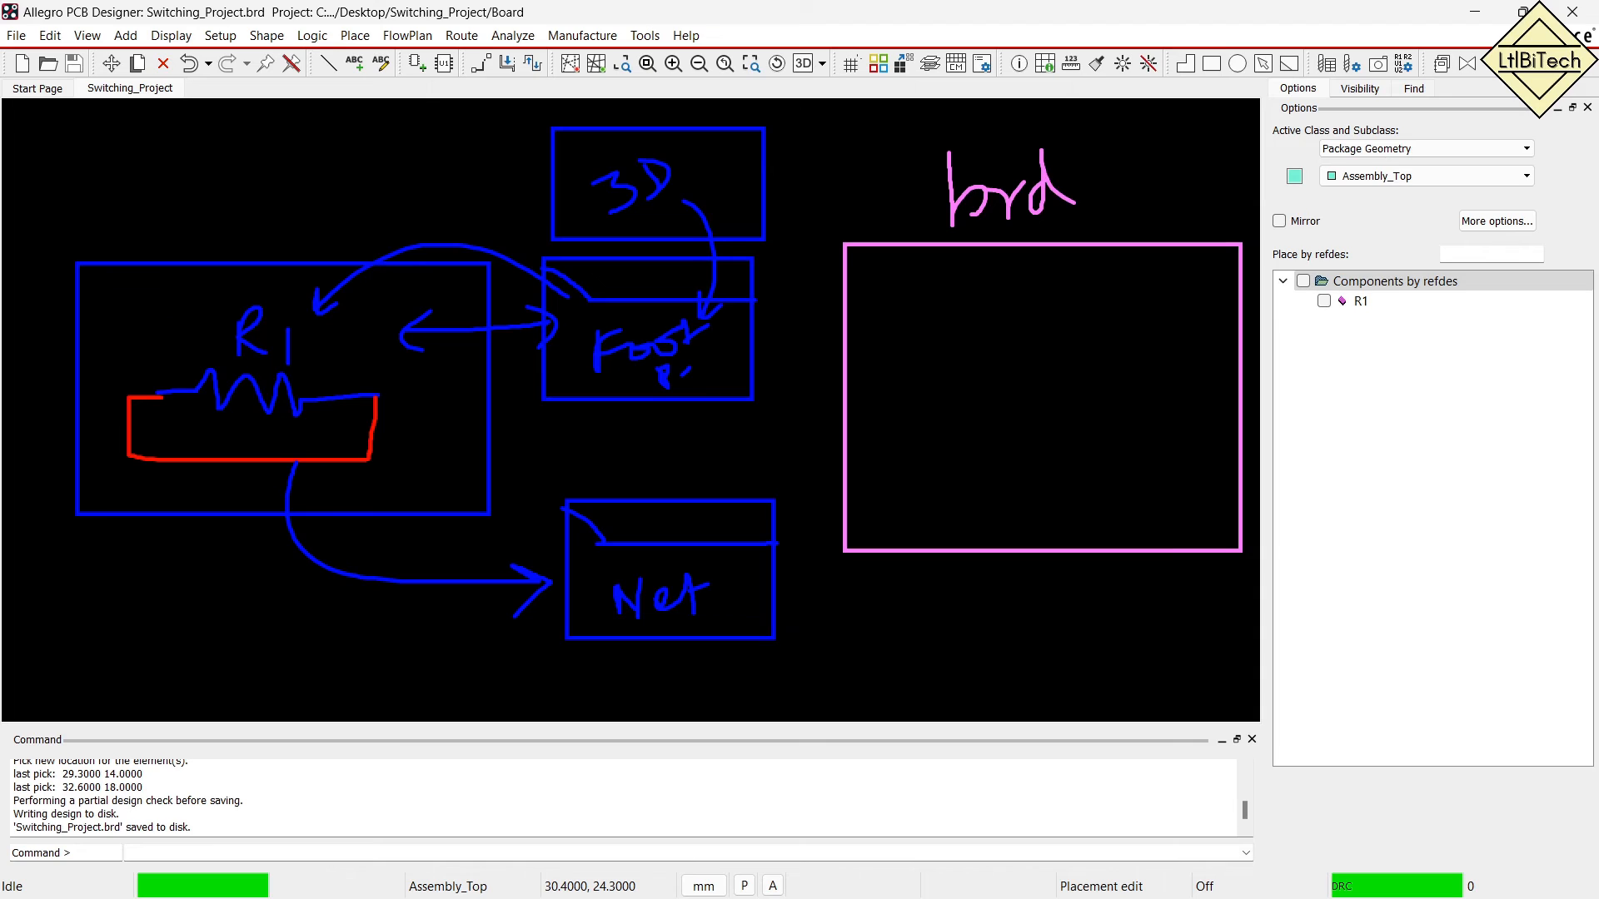
pyautogui.moveTo(922, 291)
pyautogui.mouseDown()
pyautogui.moveTo(919, 493)
pyautogui.moveTo(987, 296)
pyautogui.moveTo(1172, 298)
pyautogui.moveTo(1177, 492)
pyautogui.mouseUp()
pyautogui.moveTo(912, 480); pyautogui.dragTo(1186, 485)
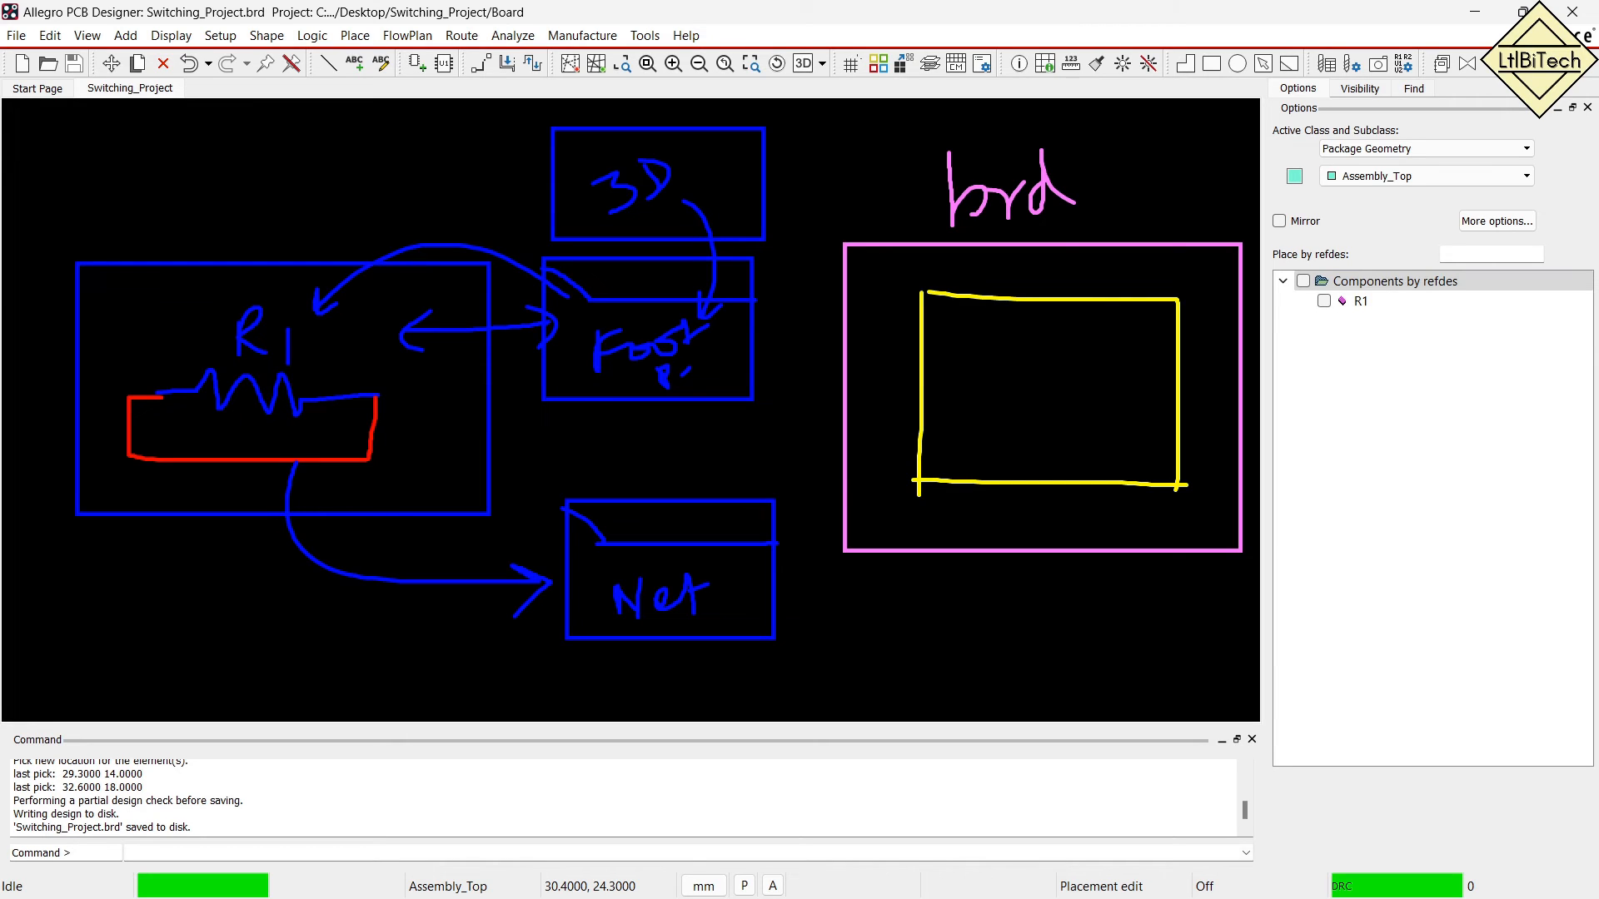
pyautogui.moveTo(759, 612)
pyautogui.mouseDown()
pyautogui.moveTo(957, 560)
pyautogui.moveTo(945, 533)
pyautogui.moveTo(977, 568)
pyautogui.mouseUp()
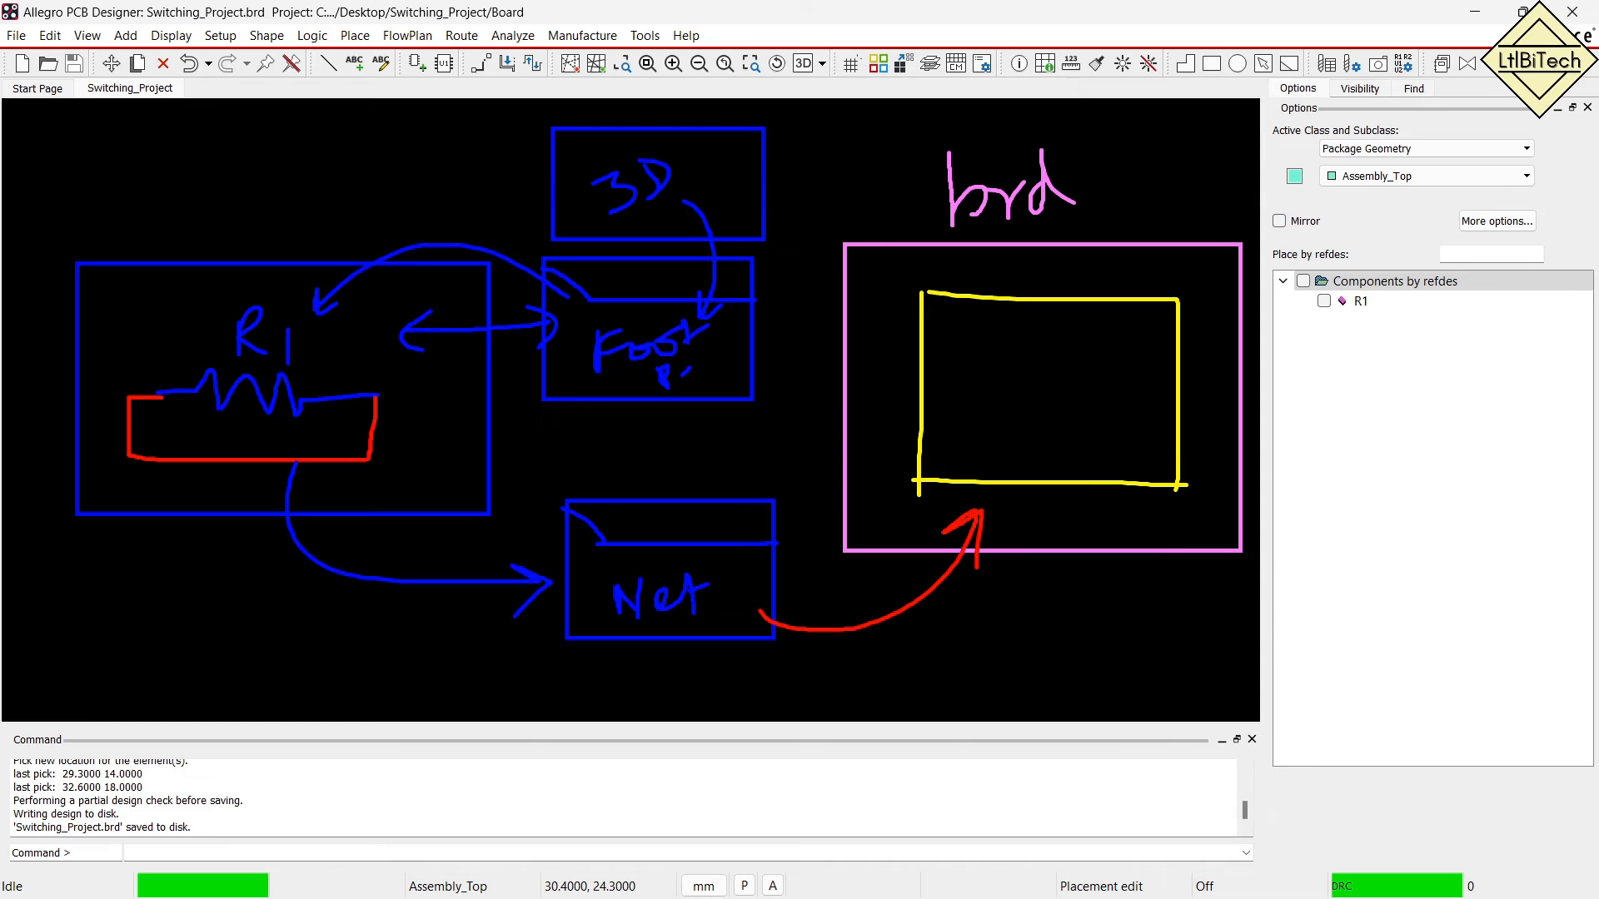
pyautogui.moveTo(1353, 266)
pyautogui.mouseDown()
pyautogui.moveTo(1307, 318)
pyautogui.moveTo(1341, 268)
pyautogui.mouseUp()
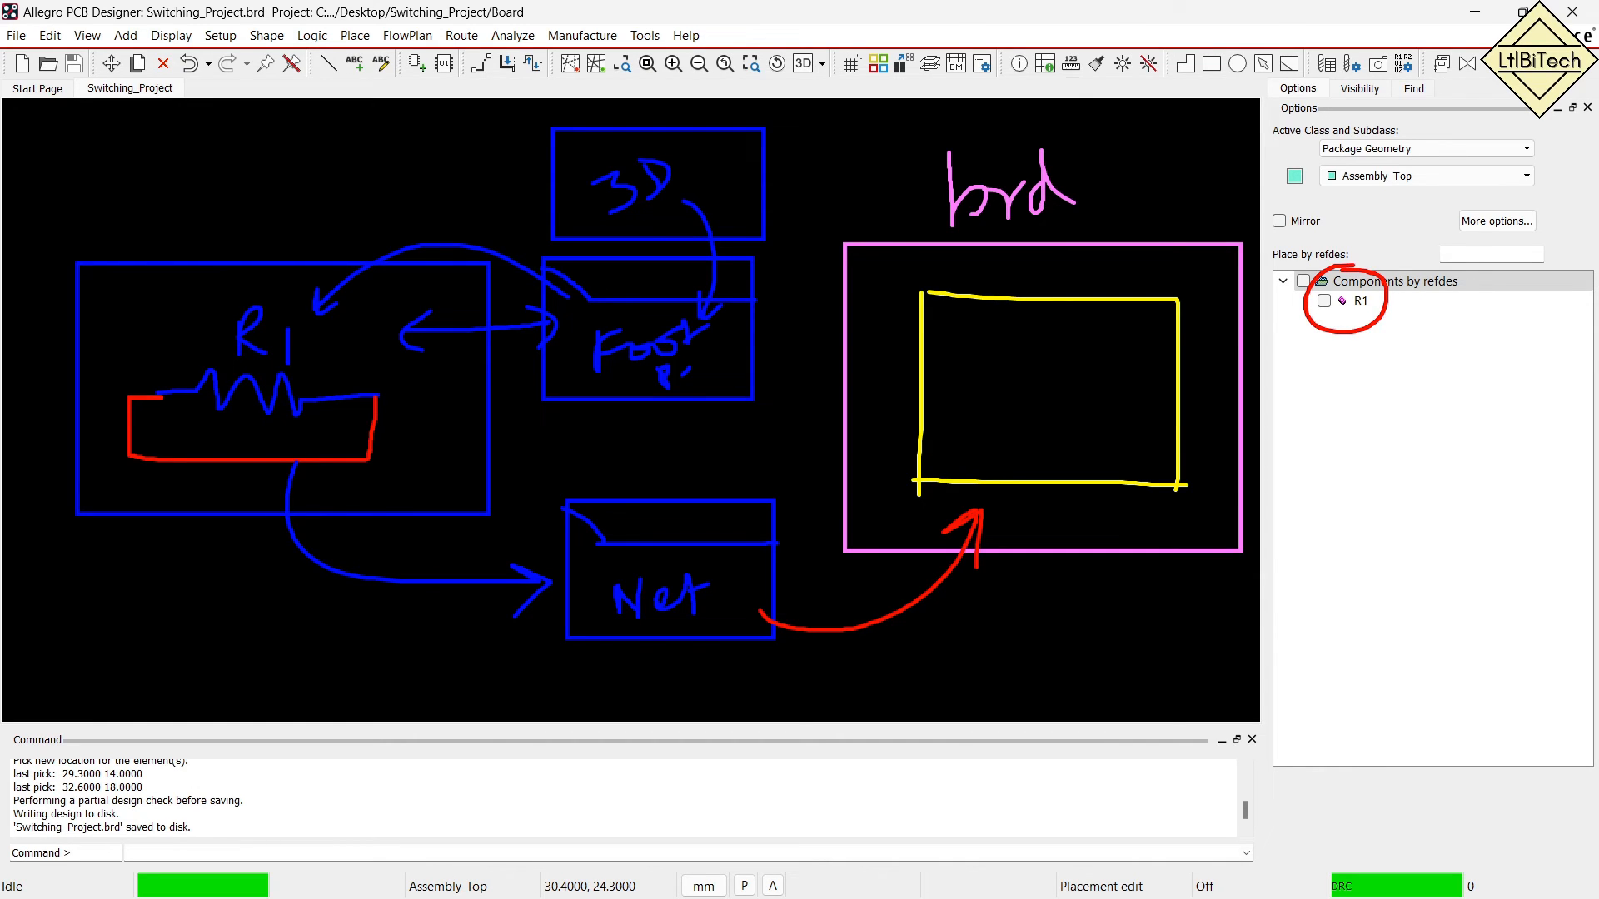
pyautogui.moveTo(1328, 302)
pyautogui.mouseDown()
pyautogui.moveTo(1199, 290)
pyautogui.moveTo(1072, 366)
pyautogui.moveTo(1124, 367)
pyautogui.mouseUp()
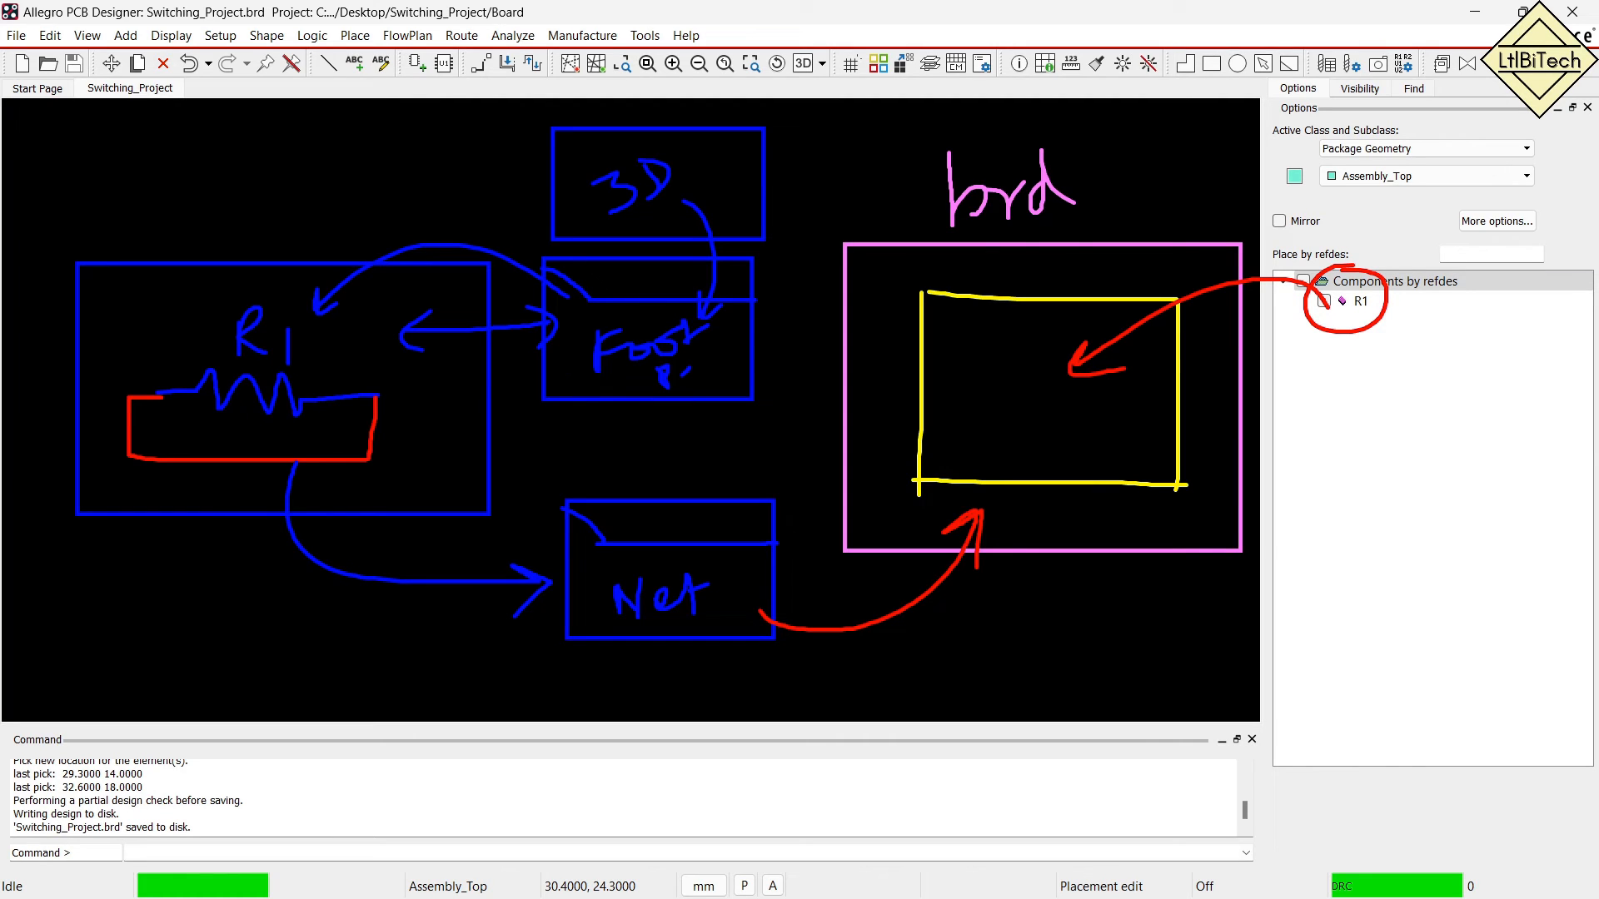
pyautogui.moveTo(973, 384)
pyautogui.keyDown('ctrl'); pyautogui.mouseDown()
pyautogui.moveTo(1104, 456)
pyautogui.moveTo(1007, 414)
pyautogui.moveTo(1007, 455)
pyautogui.mouseUp(); pyautogui.keyUp('ctrl')
pyautogui.moveTo(1076, 385); pyautogui.dragTo(1077, 454)
pyautogui.moveTo(995, 396)
pyautogui.mouseDown()
pyautogui.moveTo(980, 423)
pyautogui.moveTo(990, 455)
pyautogui.mouseUp()
pyautogui.moveTo(1089, 401); pyautogui.dragTo(1080, 441)
pyautogui.moveTo(1098, 435); pyautogui.dragTo(1085, 451)
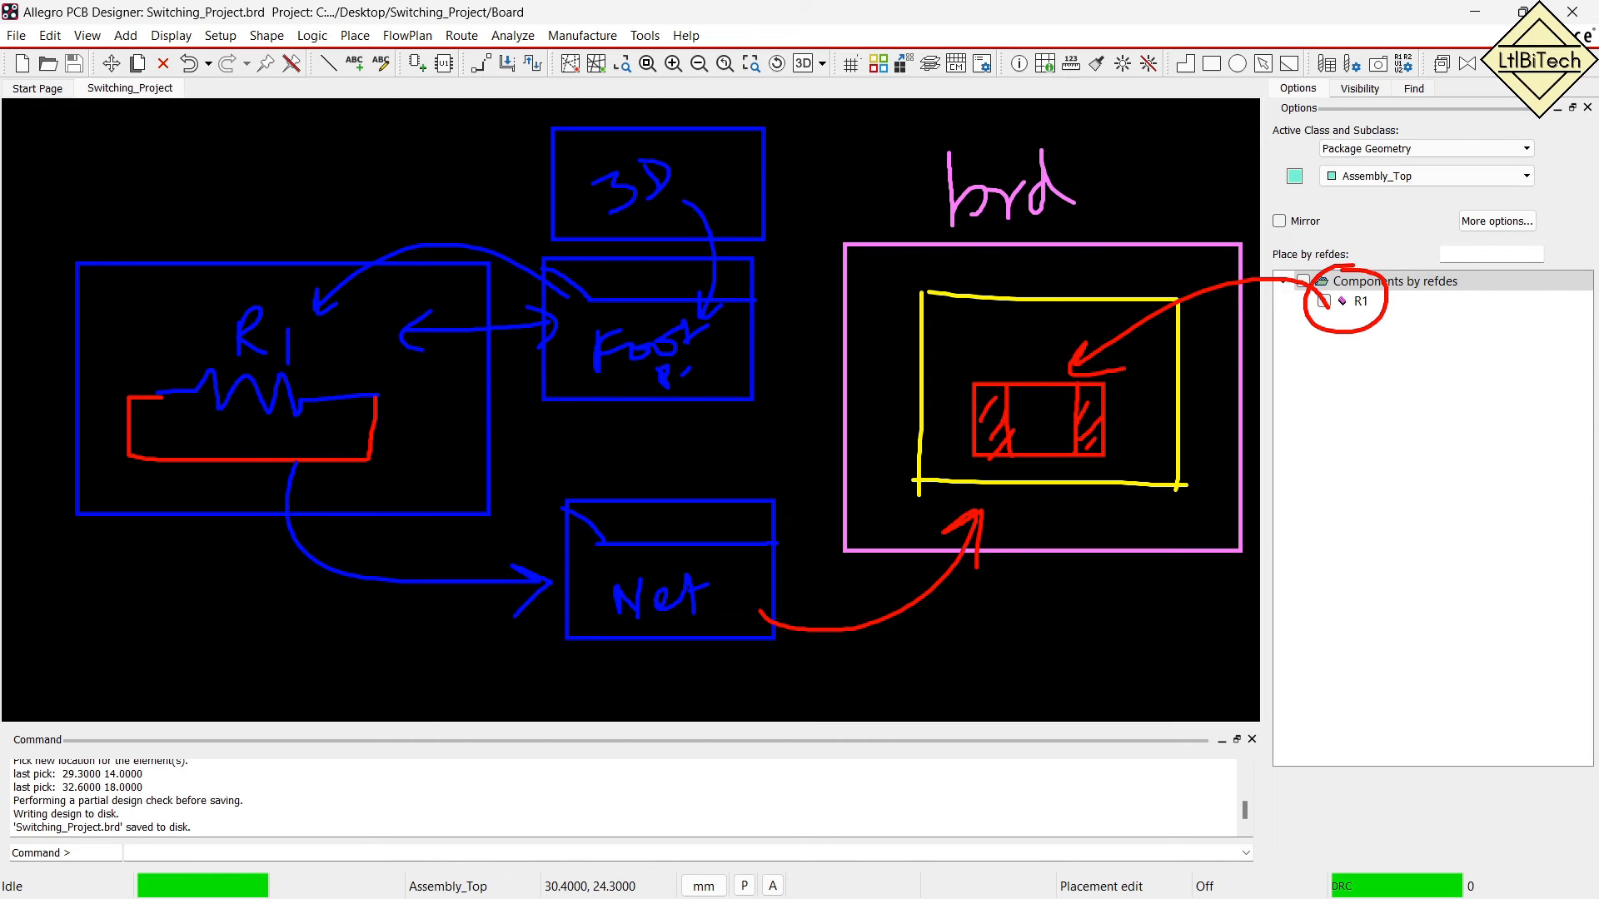
pyautogui.moveTo(224, 215); pyautogui.dragTo(284, 192)
pyautogui.moveTo(183, 462); pyautogui.dragTo(229, 451)
pyautogui.moveTo(152, 341); pyautogui.dragTo(183, 334)
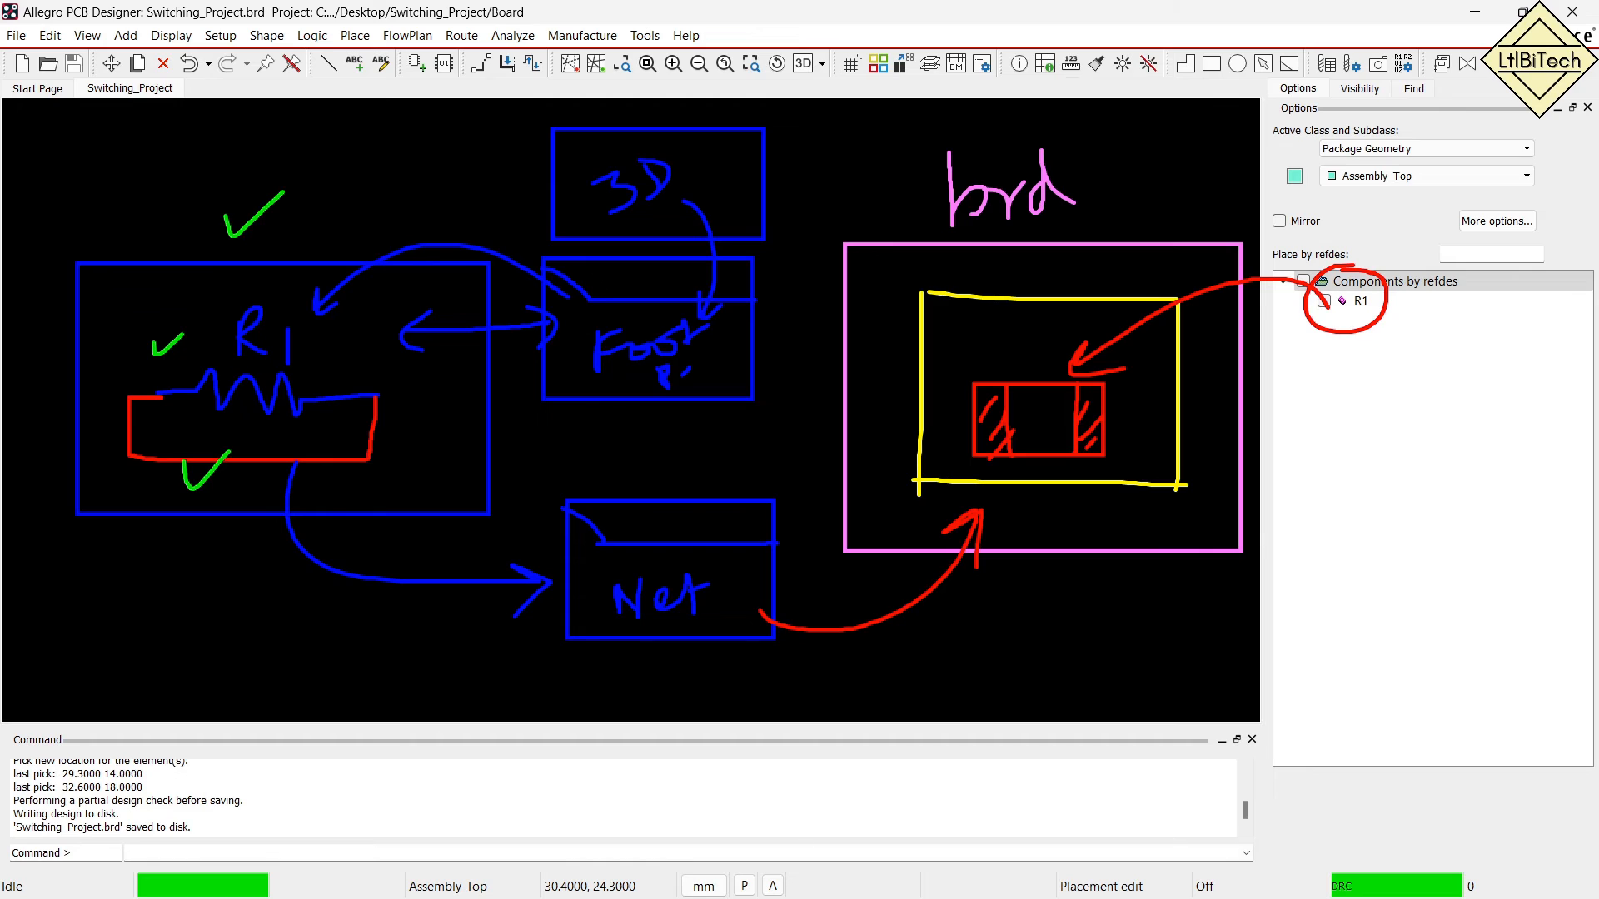
pyautogui.moveTo(595, 417); pyautogui.dragTo(646, 408)
pyautogui.moveTo(502, 171); pyautogui.dragTo(533, 163)
pyautogui.moveTo(478, 636)
pyautogui.mouseDown()
pyautogui.moveTo(482, 654)
pyautogui.moveTo(519, 630)
pyautogui.mouseUp()
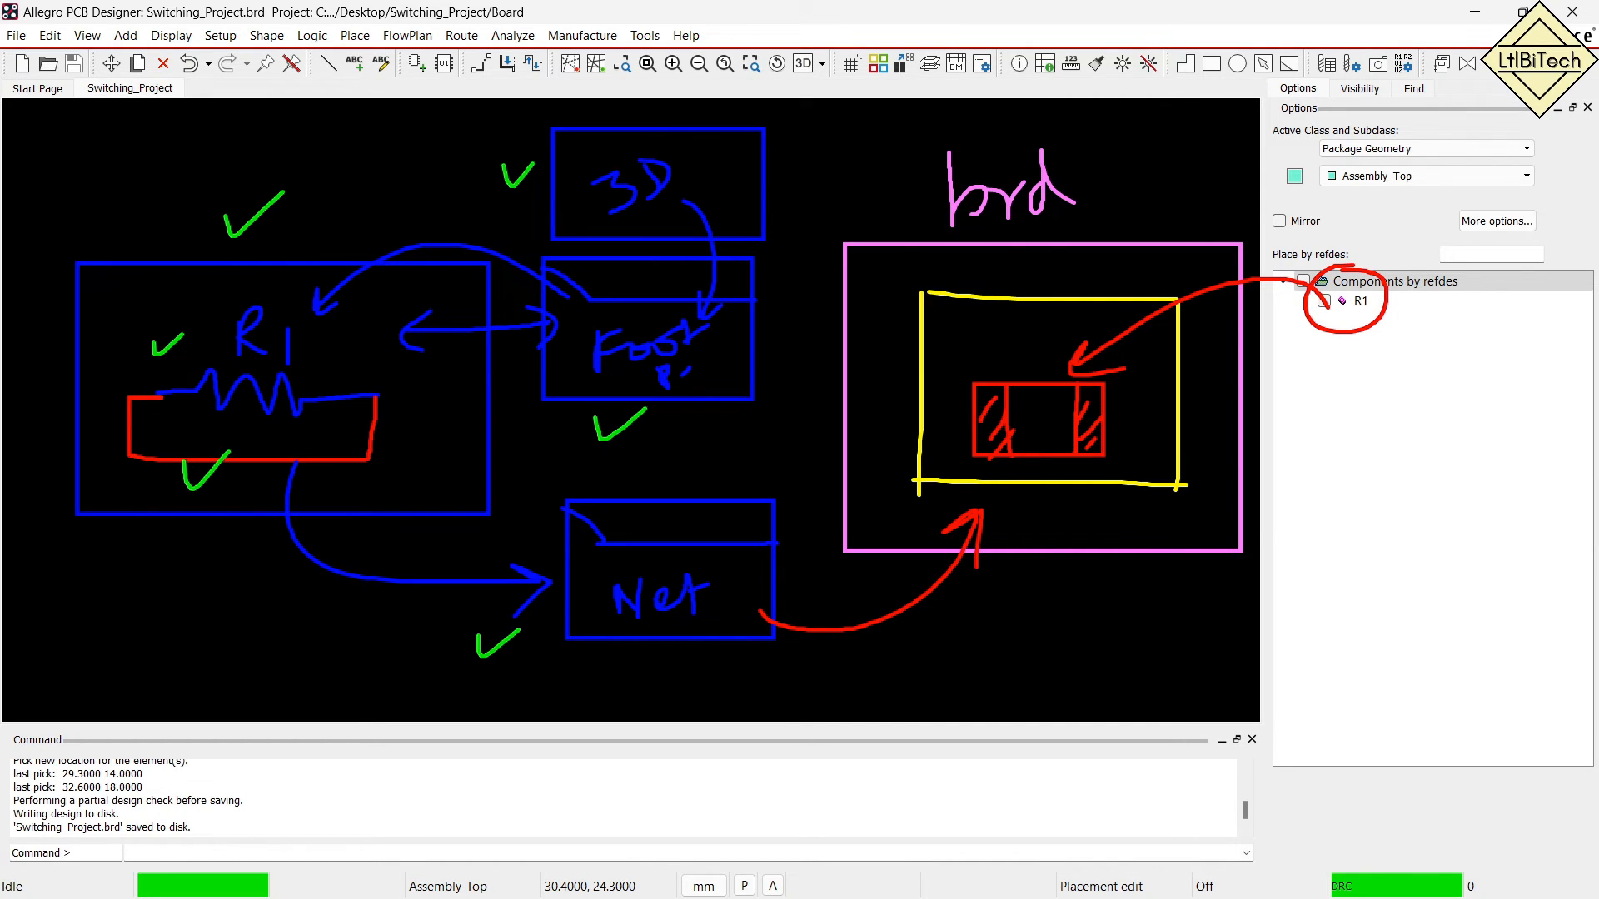
pyautogui.moveTo(1123, 151)
pyautogui.mouseDown()
pyautogui.moveTo(1129, 185)
pyautogui.moveTo(1189, 148)
pyautogui.mouseUp()
pyautogui.moveTo(1013, 284); pyautogui.dragTo(1075, 253)
pyautogui.moveTo(869, 643); pyautogui.dragTo(878, 673)
pyautogui.moveTo(877, 673); pyautogui.dragTo(928, 631)
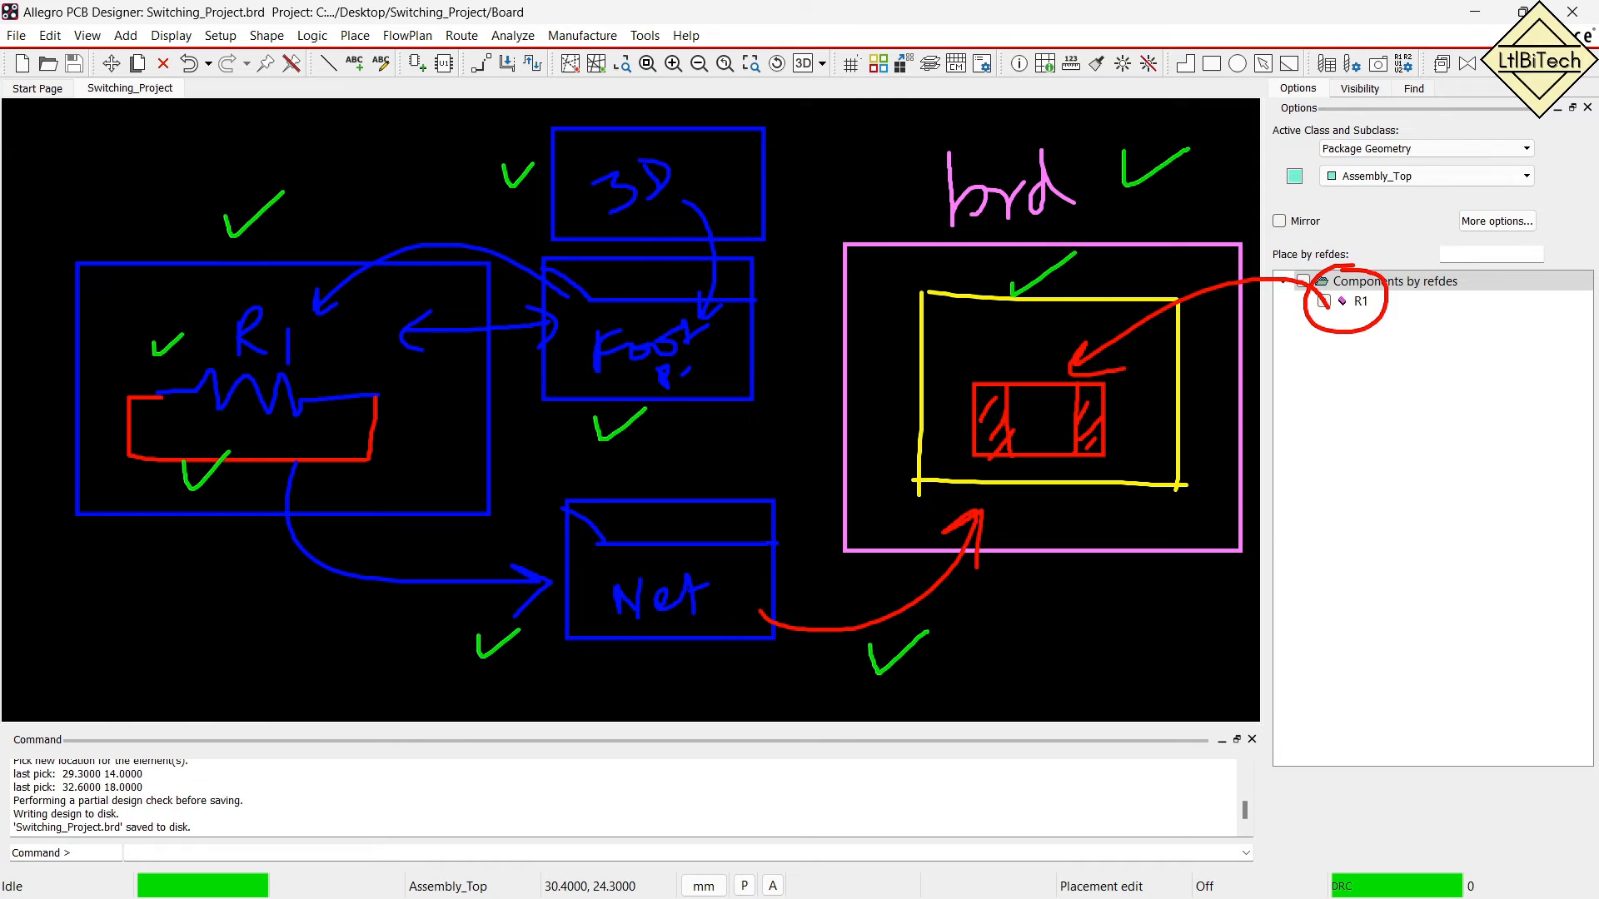
pyautogui.moveTo(1332, 261)
pyautogui.mouseDown()
pyautogui.moveTo(1329, 340)
pyautogui.moveTo(1366, 268)
pyautogui.mouseUp()
pyautogui.moveTo(1326, 320)
pyautogui.mouseDown()
pyautogui.moveTo(1133, 320)
pyautogui.moveTo(1084, 366)
pyautogui.mouseUp()
pyautogui.moveTo(1099, 327)
pyautogui.mouseDown()
pyautogui.moveTo(1087, 363)
pyautogui.moveTo(1124, 356)
pyautogui.mouseUp()
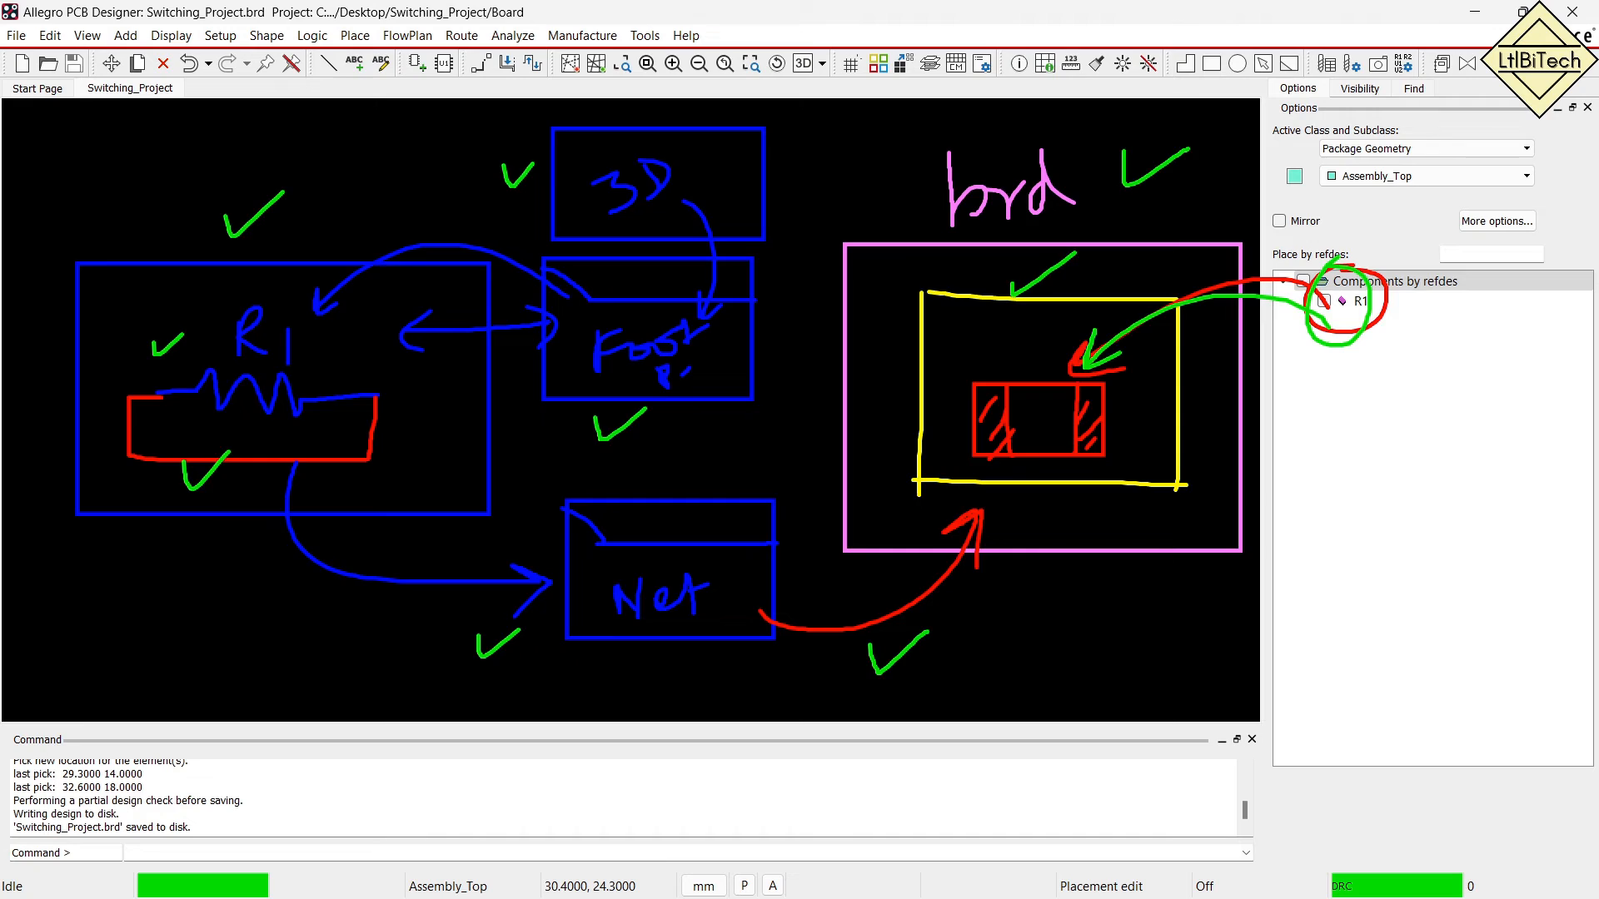
pyautogui.press('Escape')
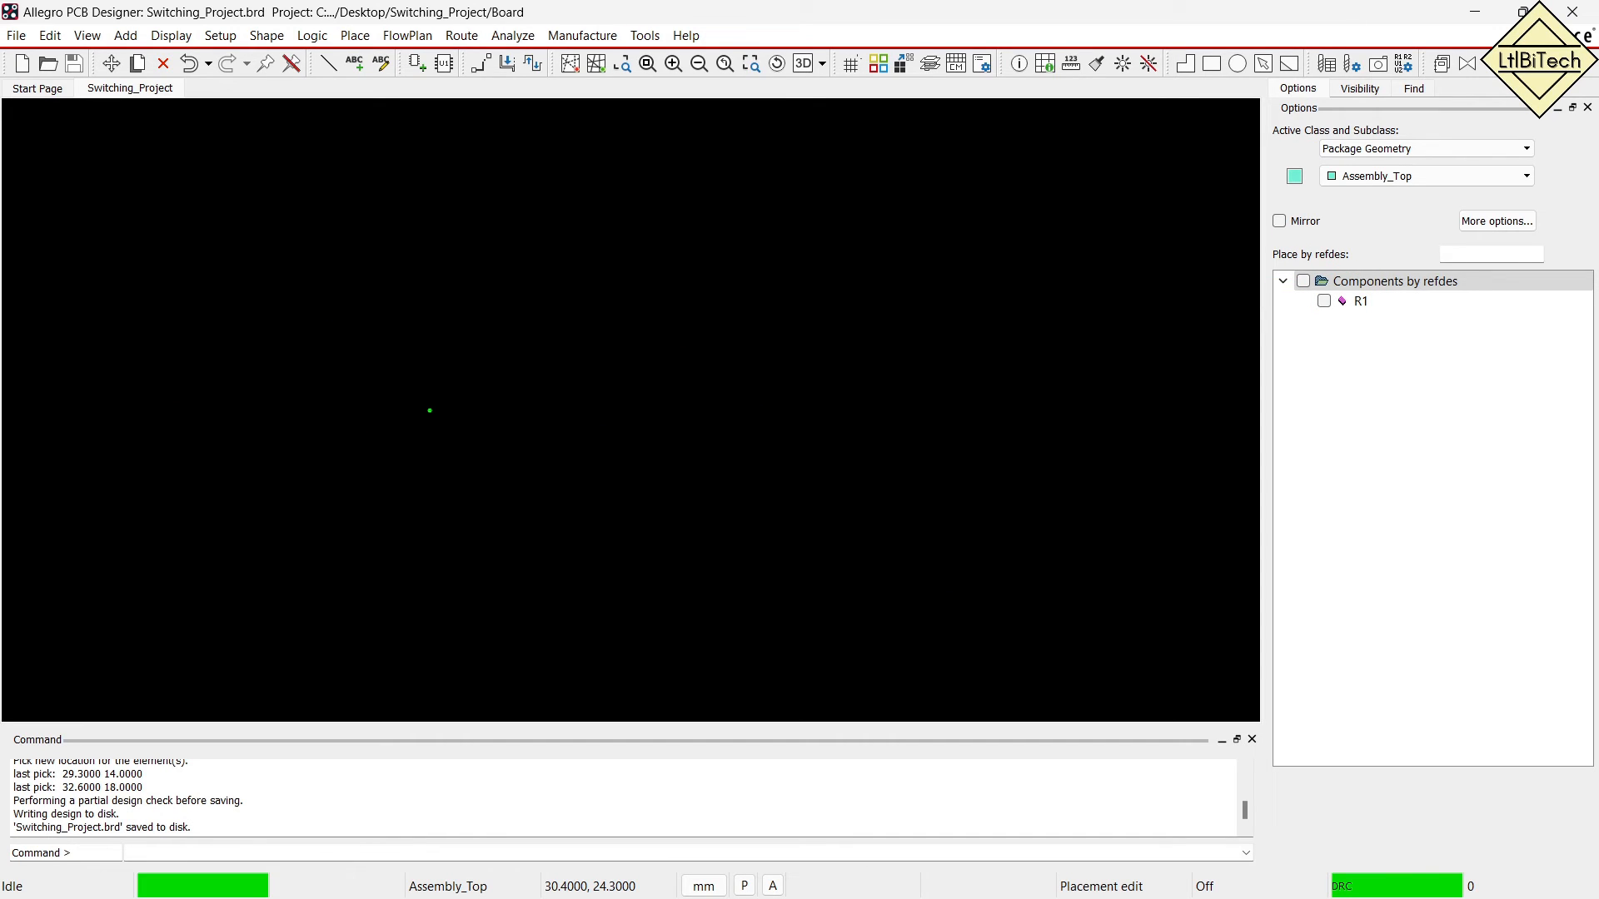
pyautogui.press('t')
pyautogui.write('Pin to Pad M')
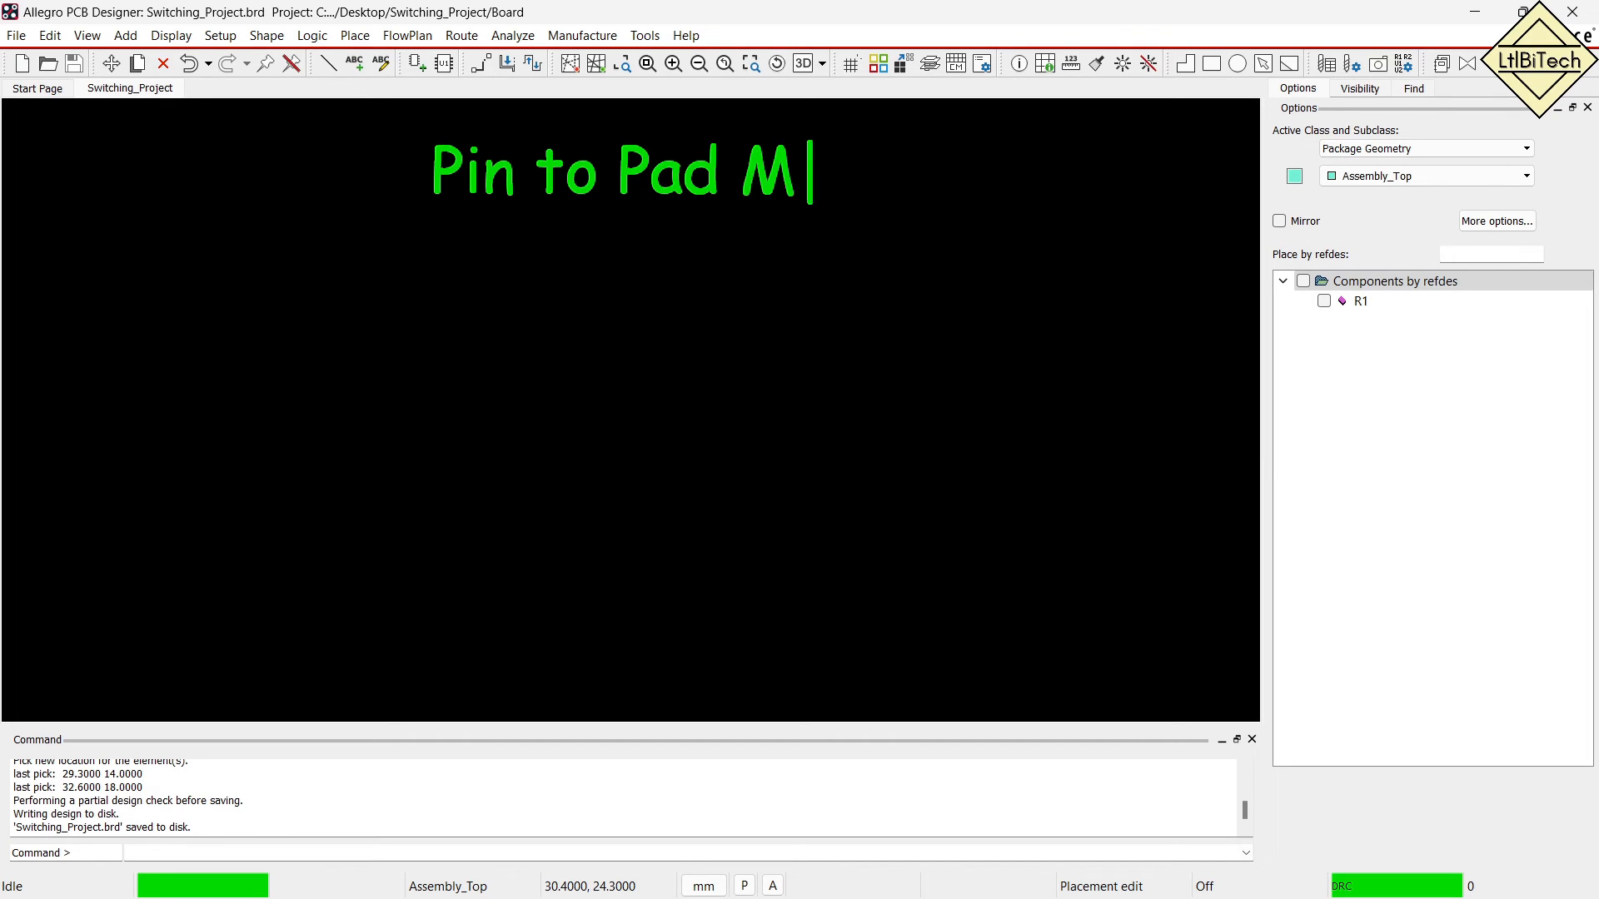
pyautogui.write('apping')
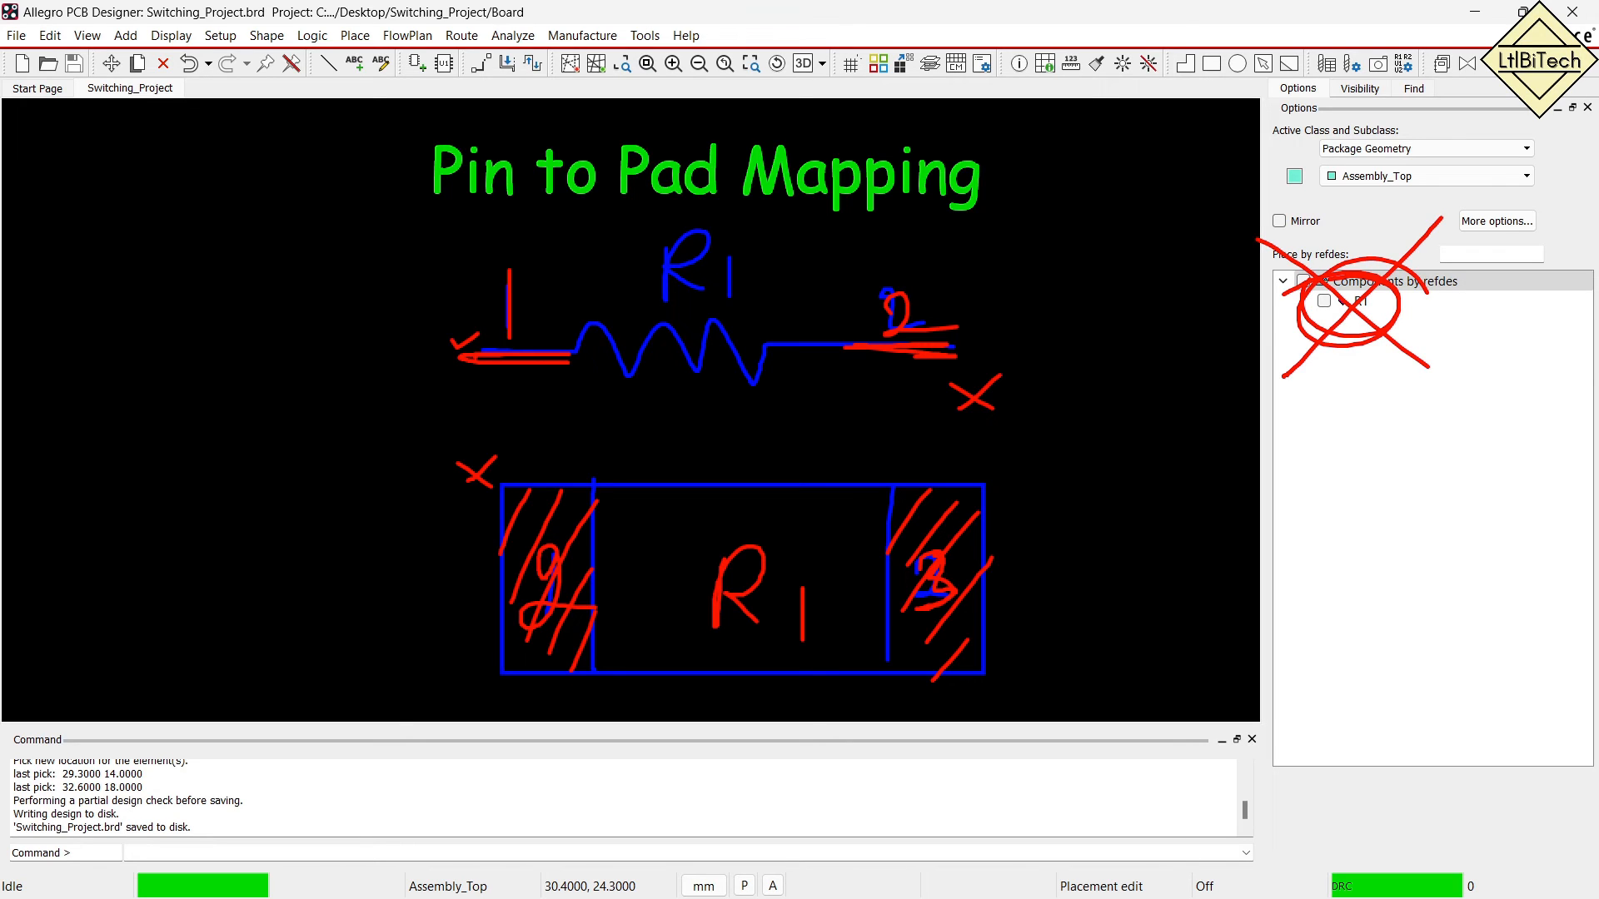
pyautogui.moveTo(831, 244); pyautogui.dragTo(766, 302)
pyautogui.moveTo(468, 287)
pyautogui.mouseDown()
pyautogui.moveTo(551, 260)
pyautogui.moveTo(487, 250)
pyautogui.mouseUp()
pyautogui.moveTo(882, 293)
pyautogui.mouseDown()
pyautogui.moveTo(937, 321)
pyautogui.moveTo(889, 285)
pyautogui.mouseUp()
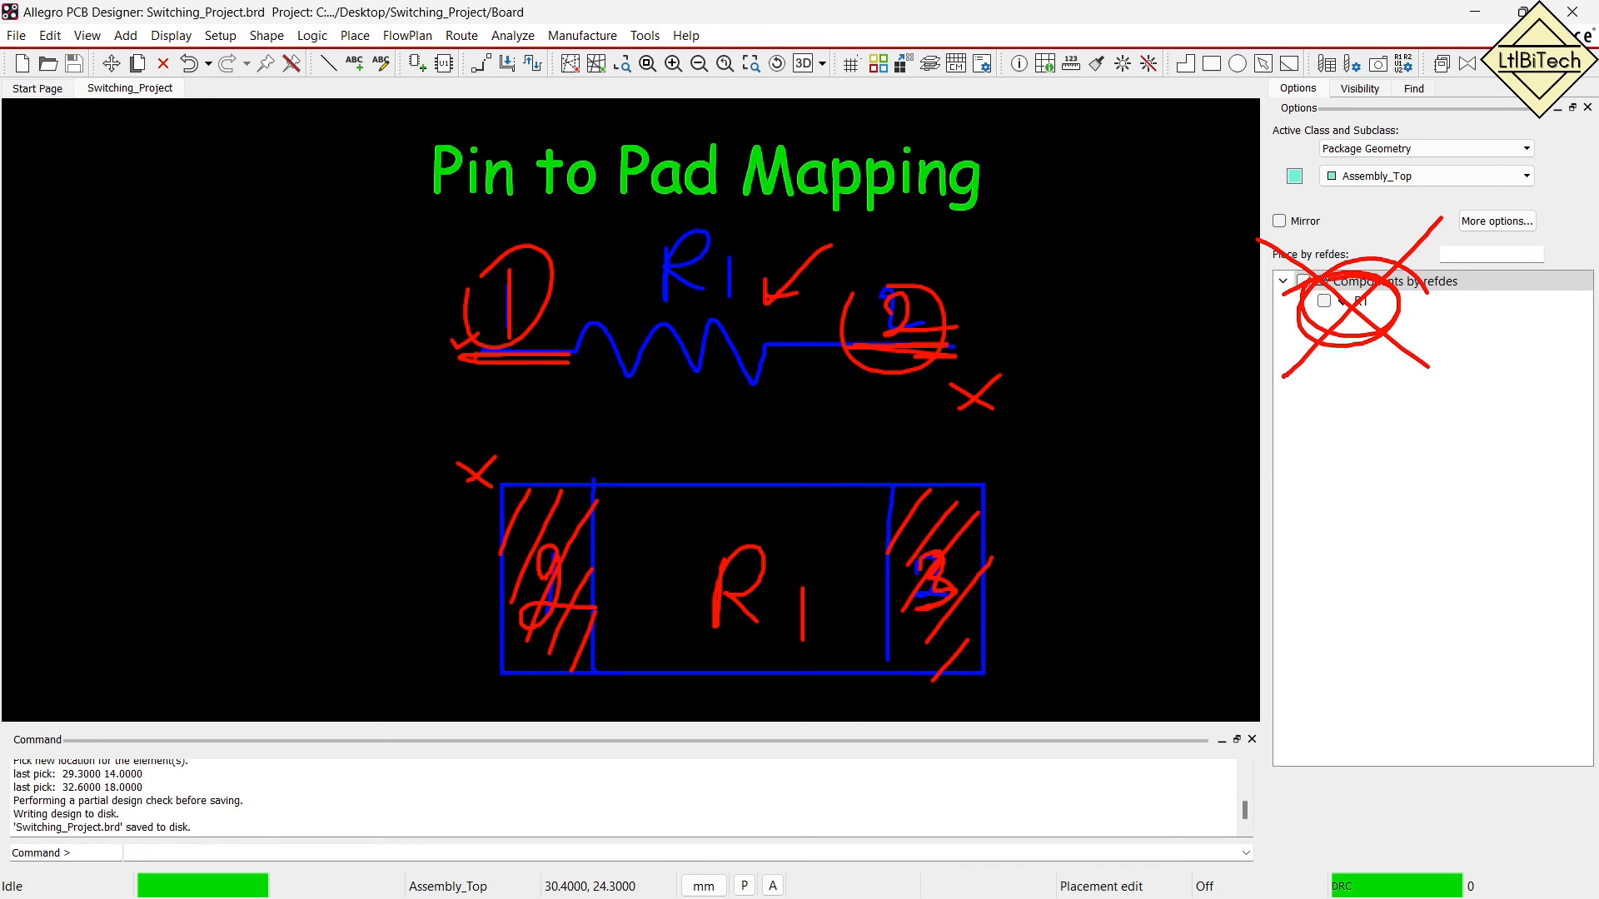
pyautogui.moveTo(370, 664)
pyautogui.mouseDown()
pyautogui.moveTo(492, 615)
pyautogui.moveTo(488, 629)
pyautogui.mouseUp()
pyautogui.moveTo(1105, 535); pyautogui.dragTo(1008, 569)
pyautogui.moveTo(1030, 539)
pyautogui.mouseDown()
pyautogui.moveTo(1007, 568)
pyautogui.moveTo(1034, 573)
pyautogui.mouseUp()
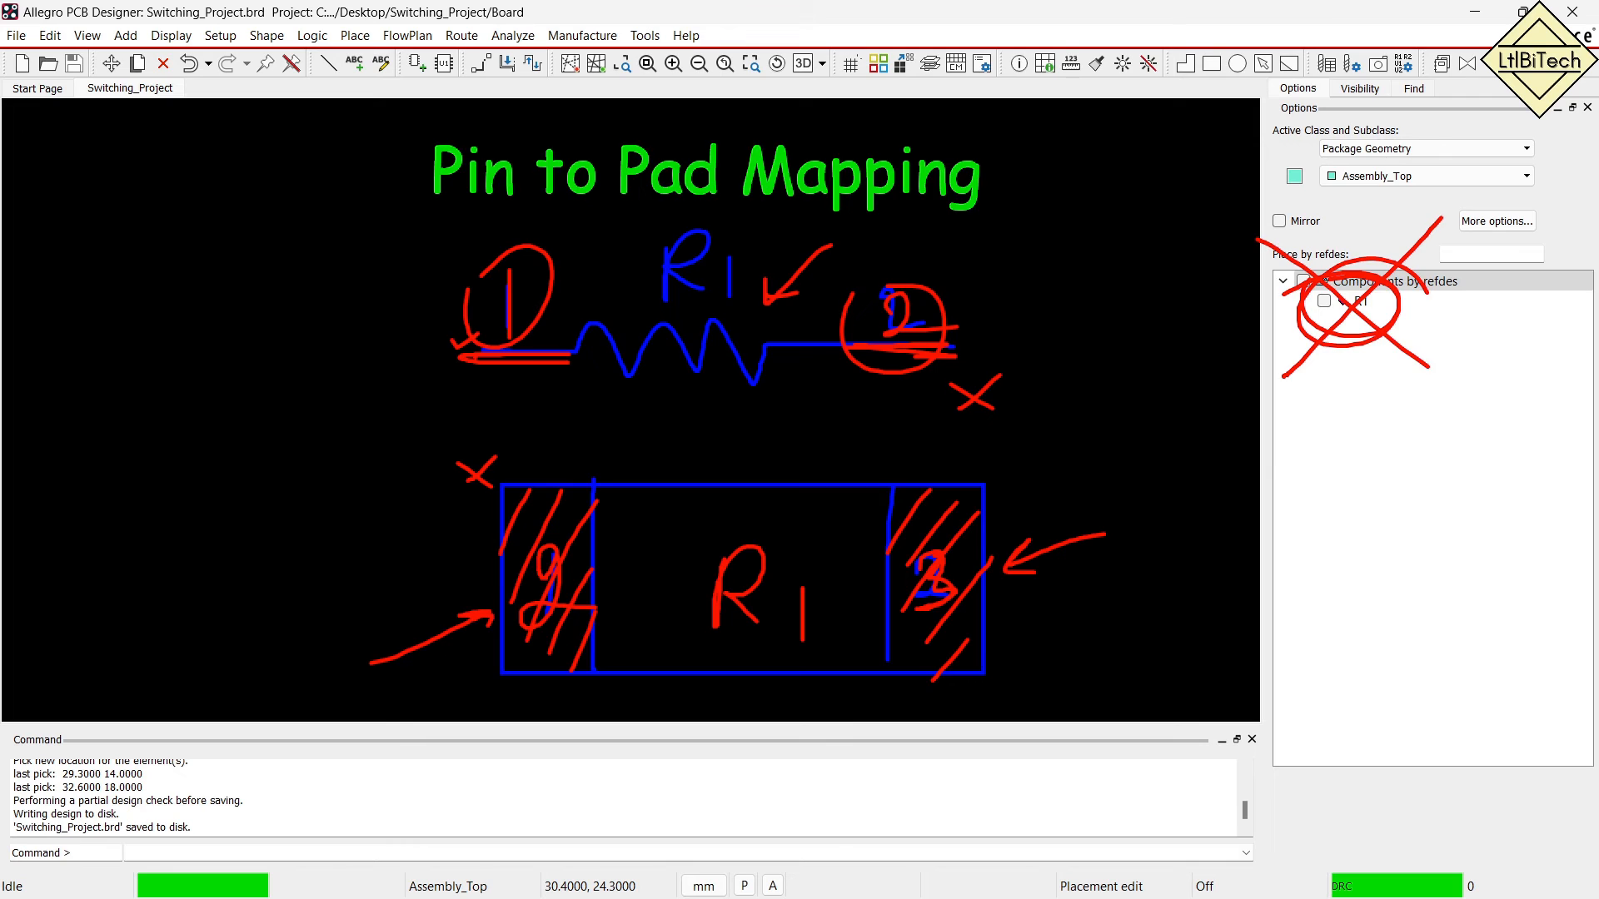
pyautogui.press('Escape')
# Switch to the OrCAD Capture schematic, clear the selection and inspect the pin numbers of resistor R1.
pyautogui.moveTo(924, 896)
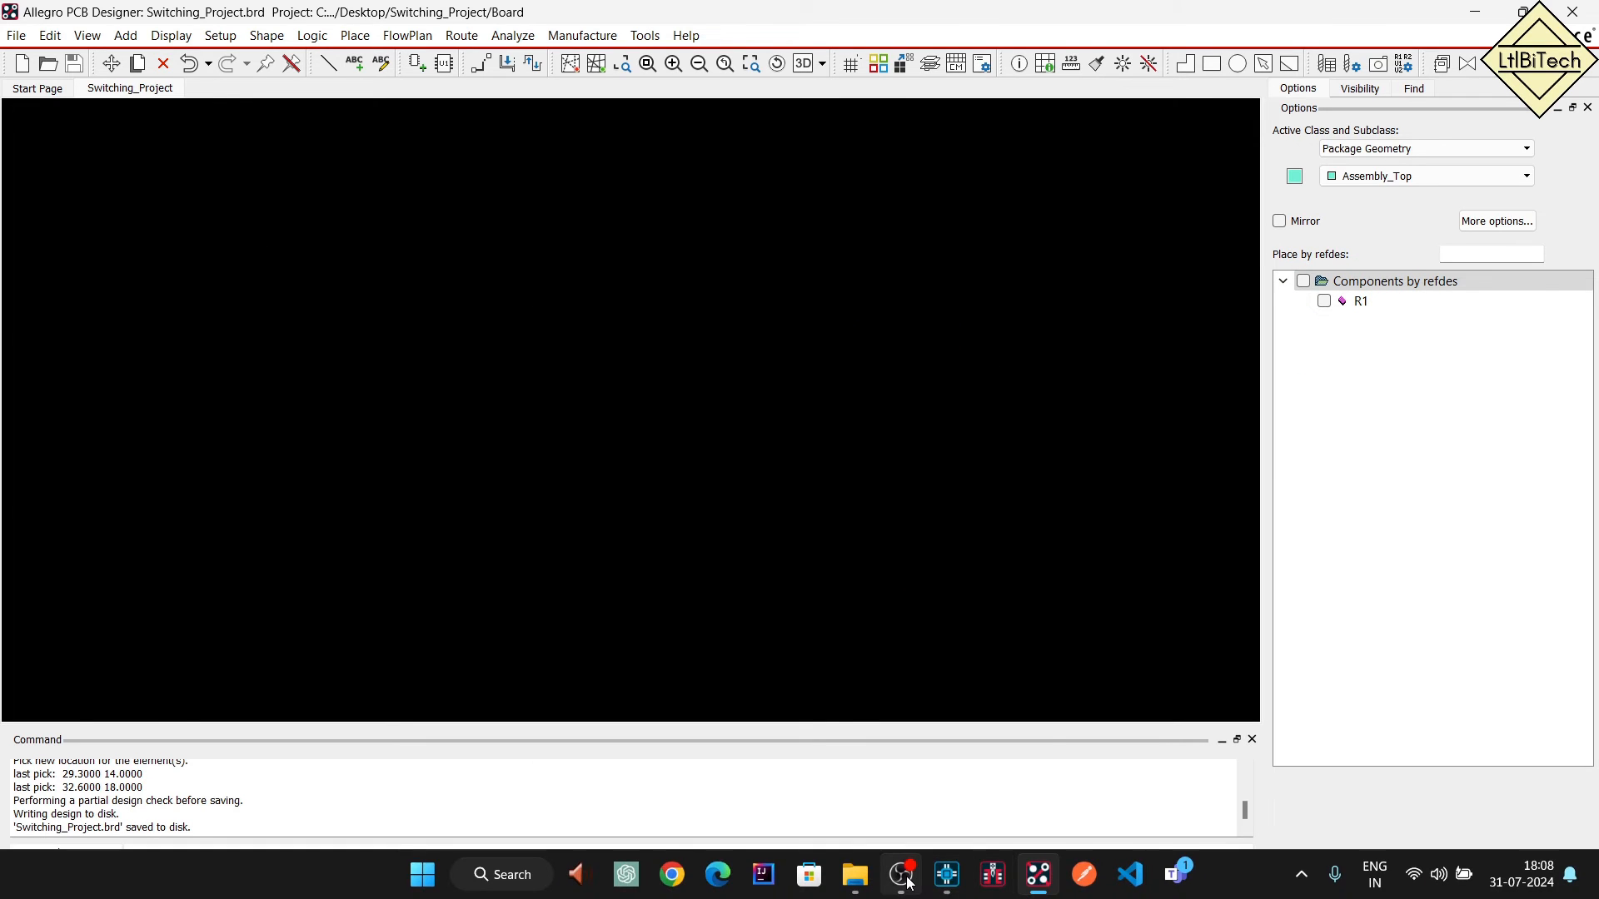
pyautogui.click(926, 808)
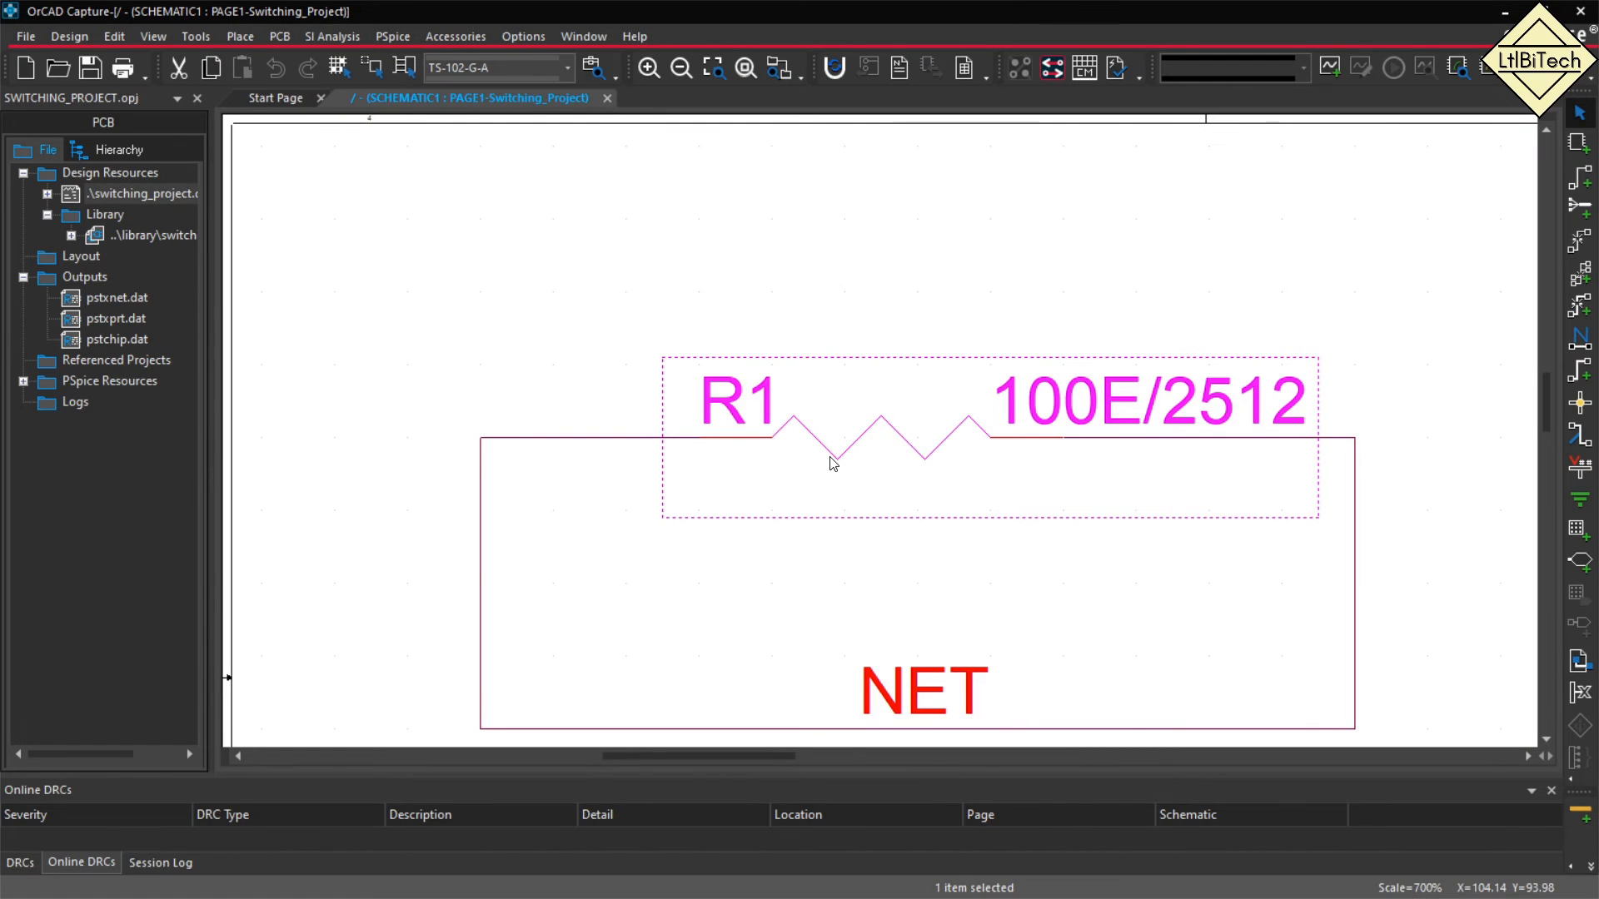
pyautogui.click(821, 303)
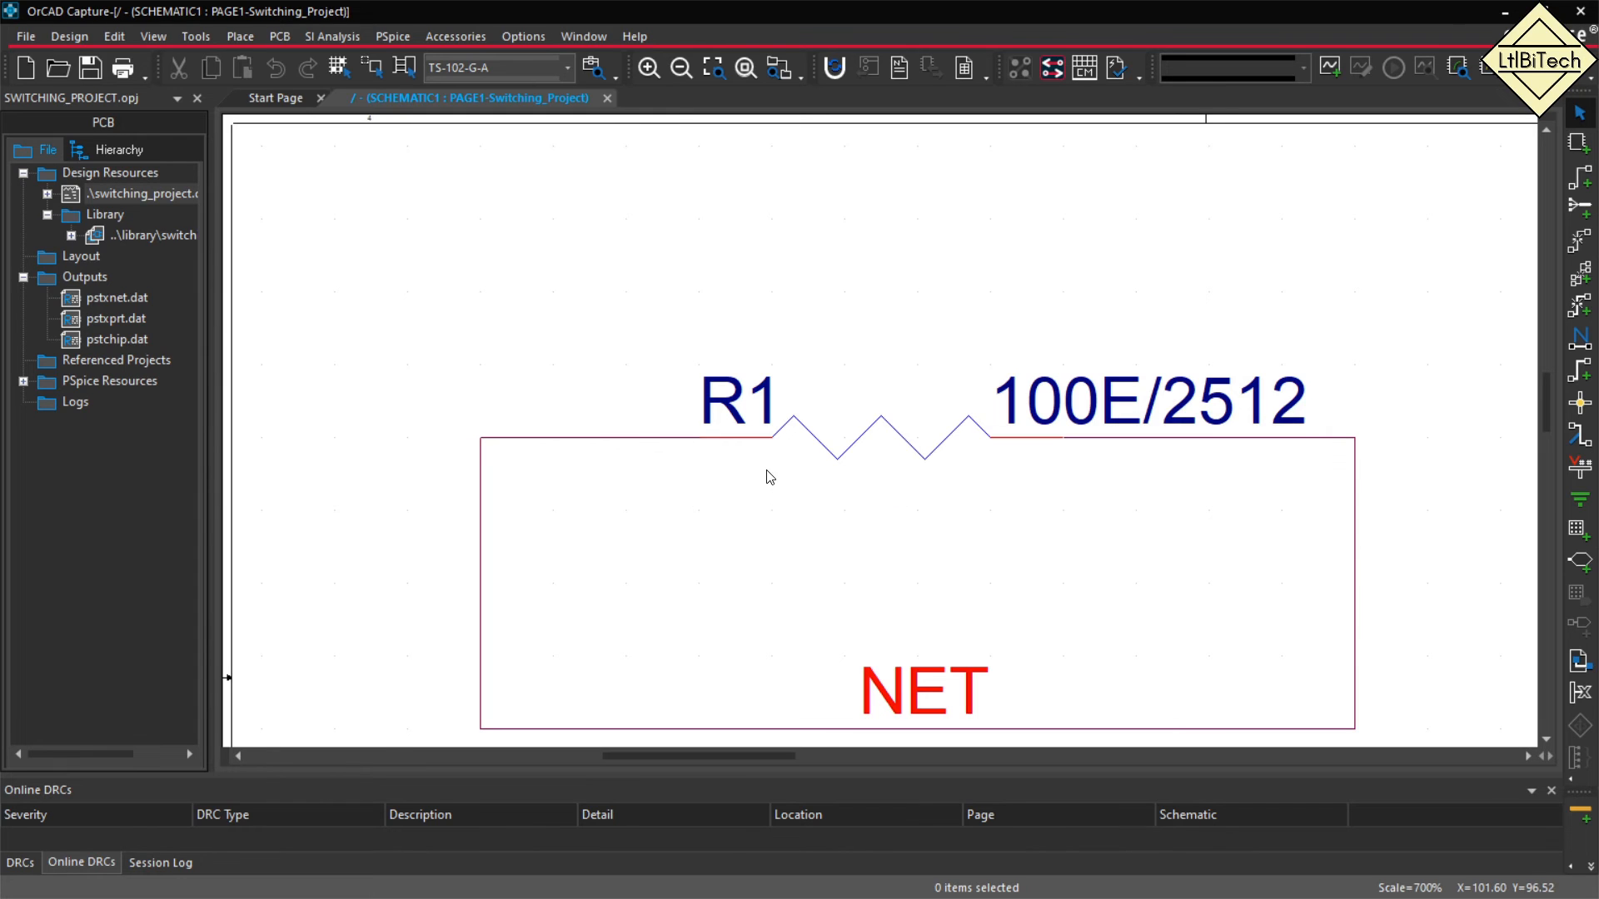
pyautogui.moveTo(724, 447)
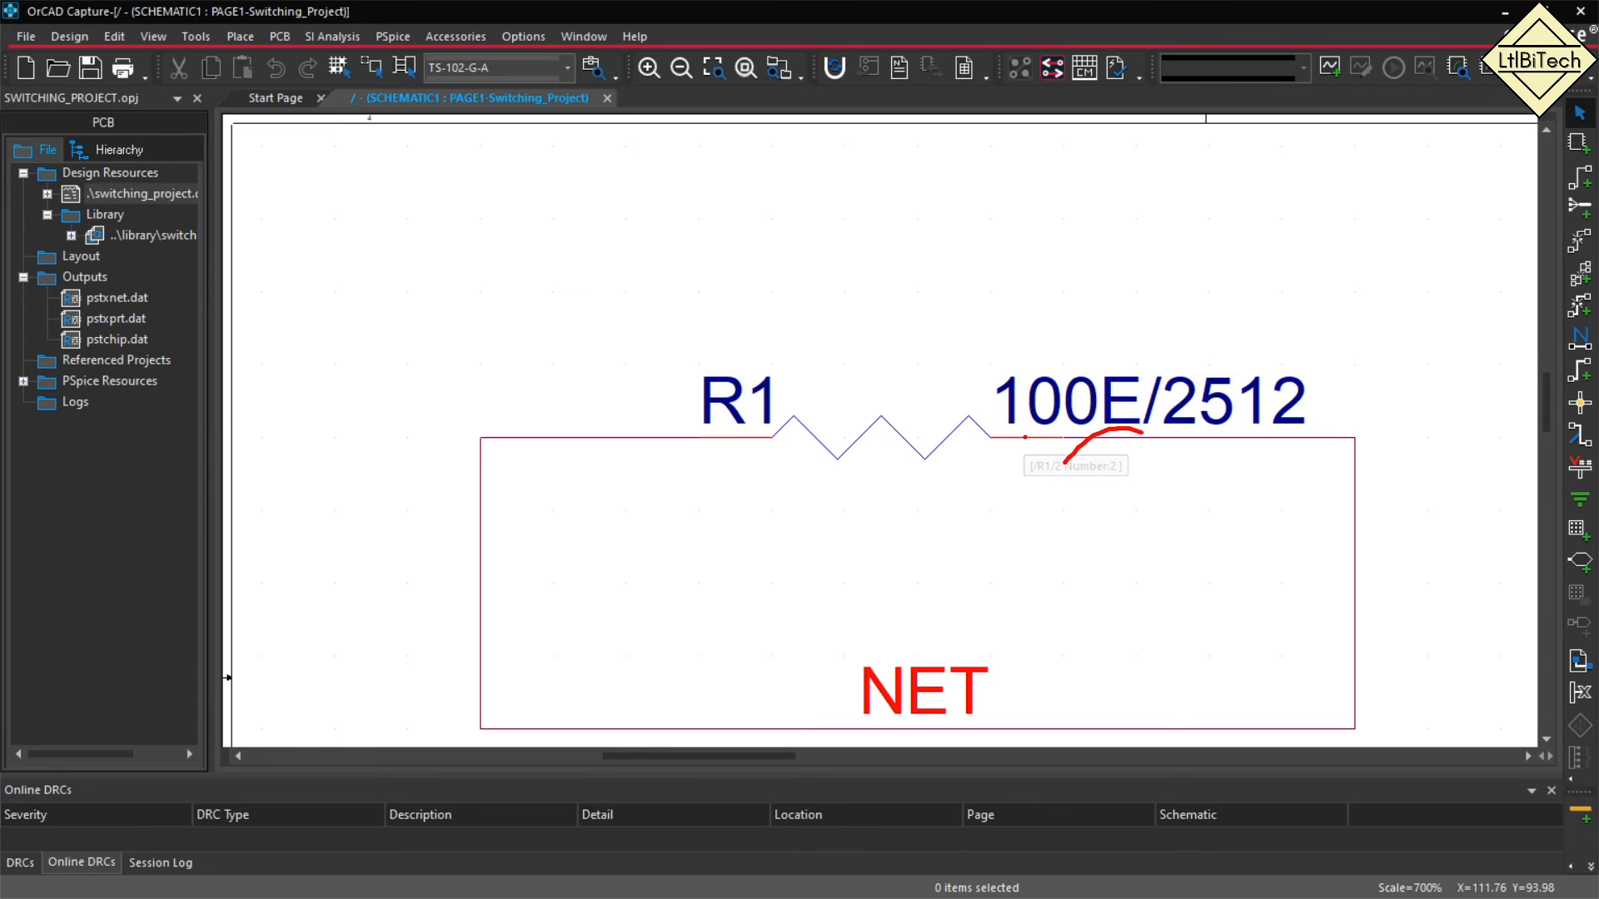
# Open resistor R1's library part for editing and bring up its pin table to examine pin names and numbers.
pyautogui.click(864, 441)
pyautogui.rightClick(864, 441)
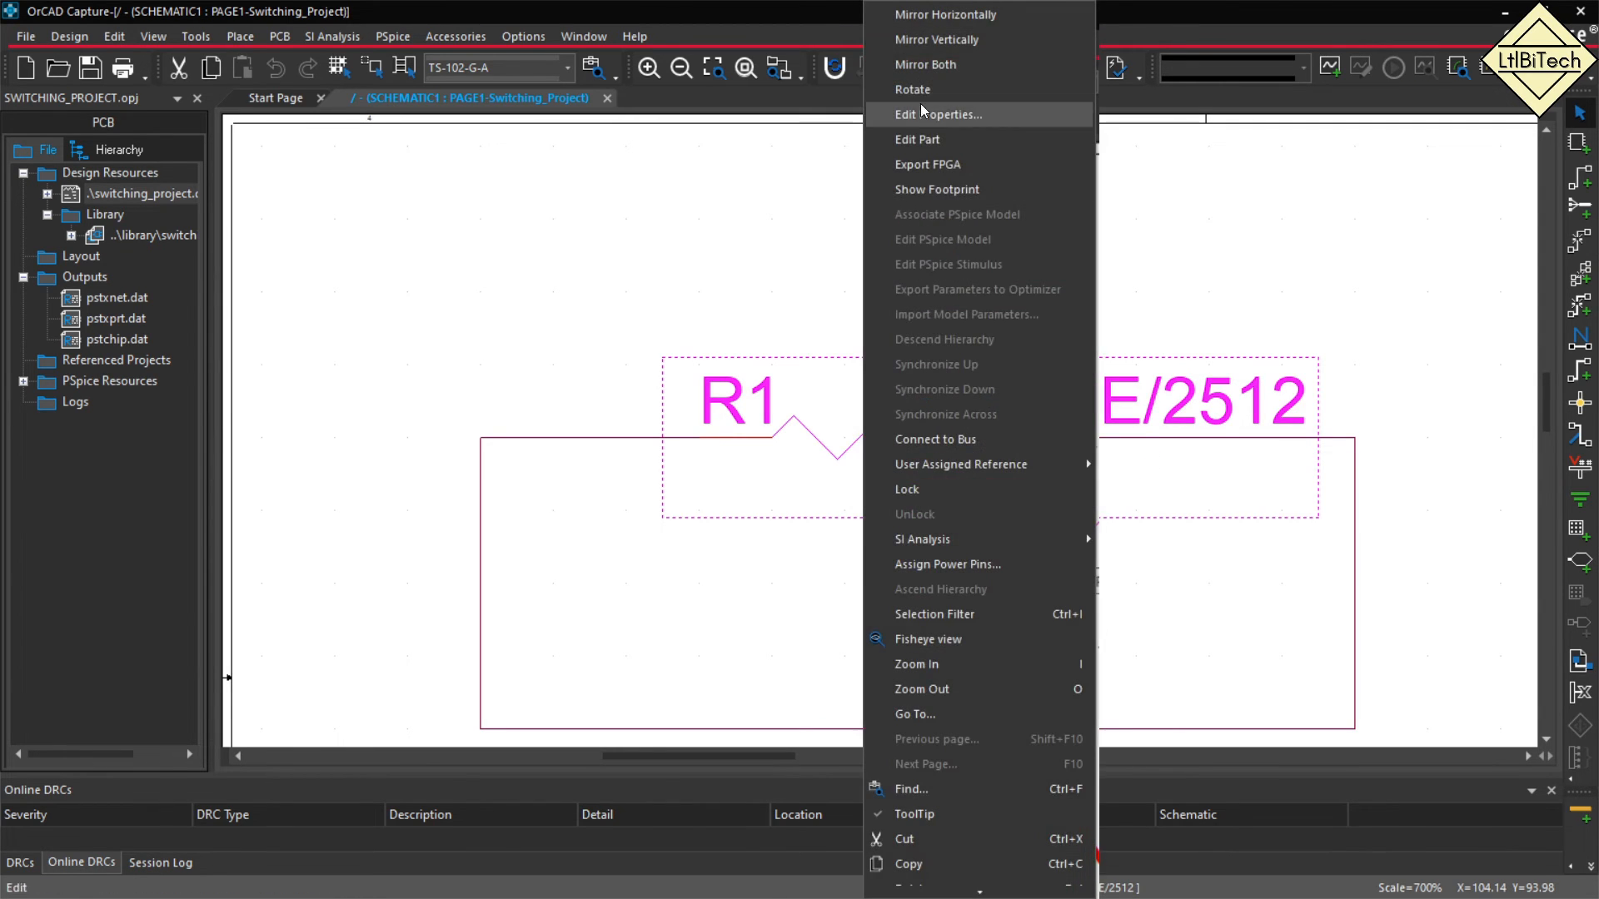
pyautogui.click(939, 139)
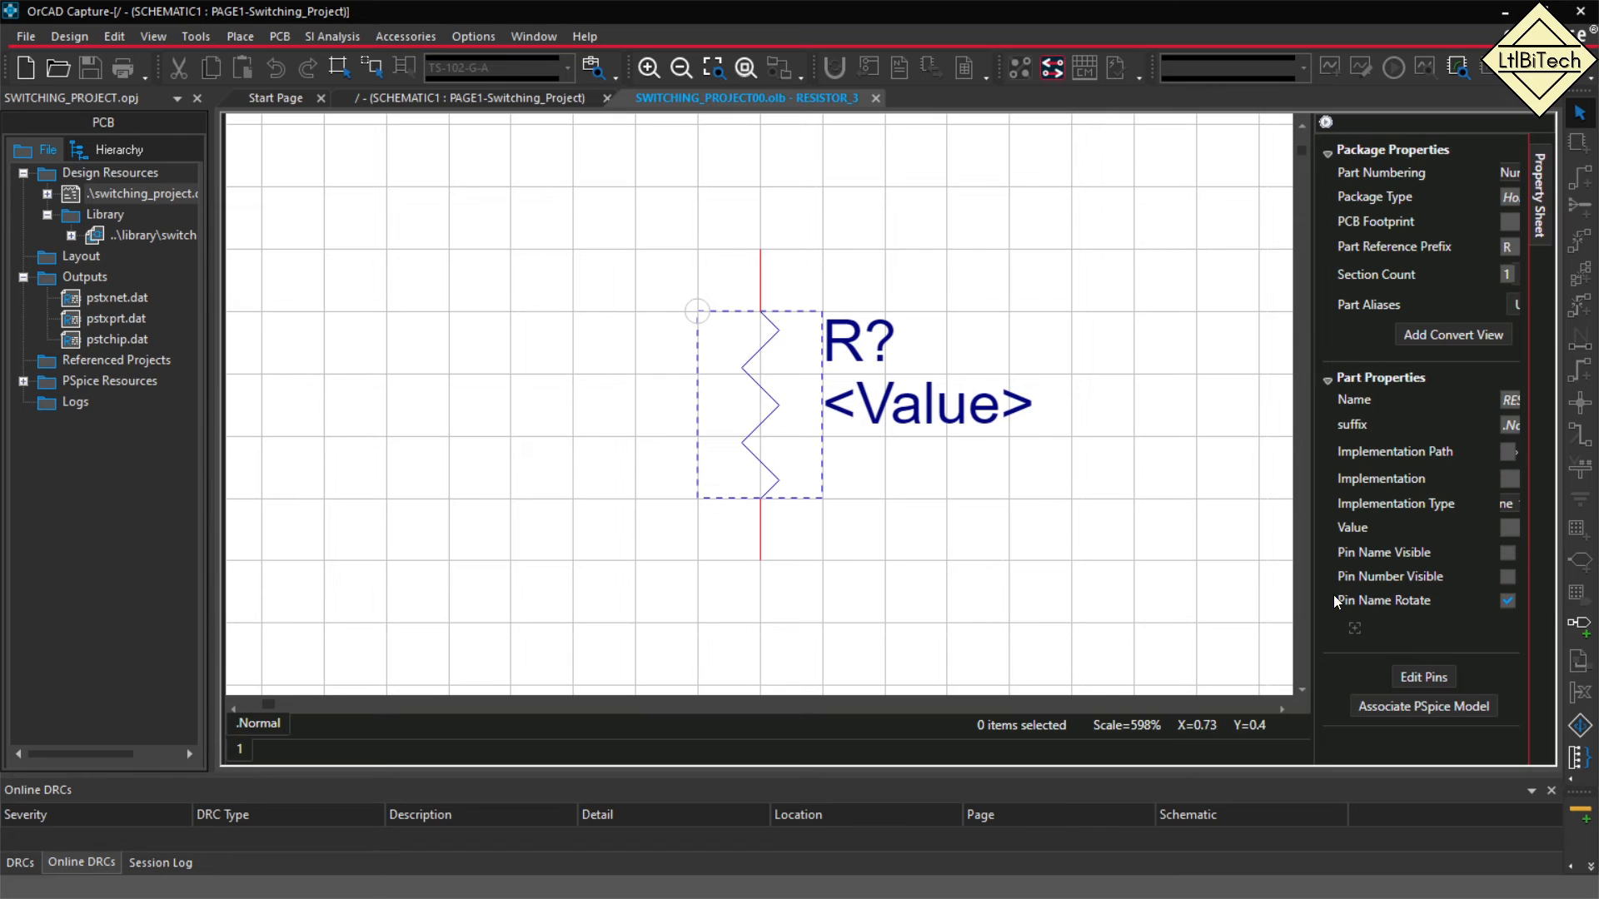
pyautogui.click(1424, 678)
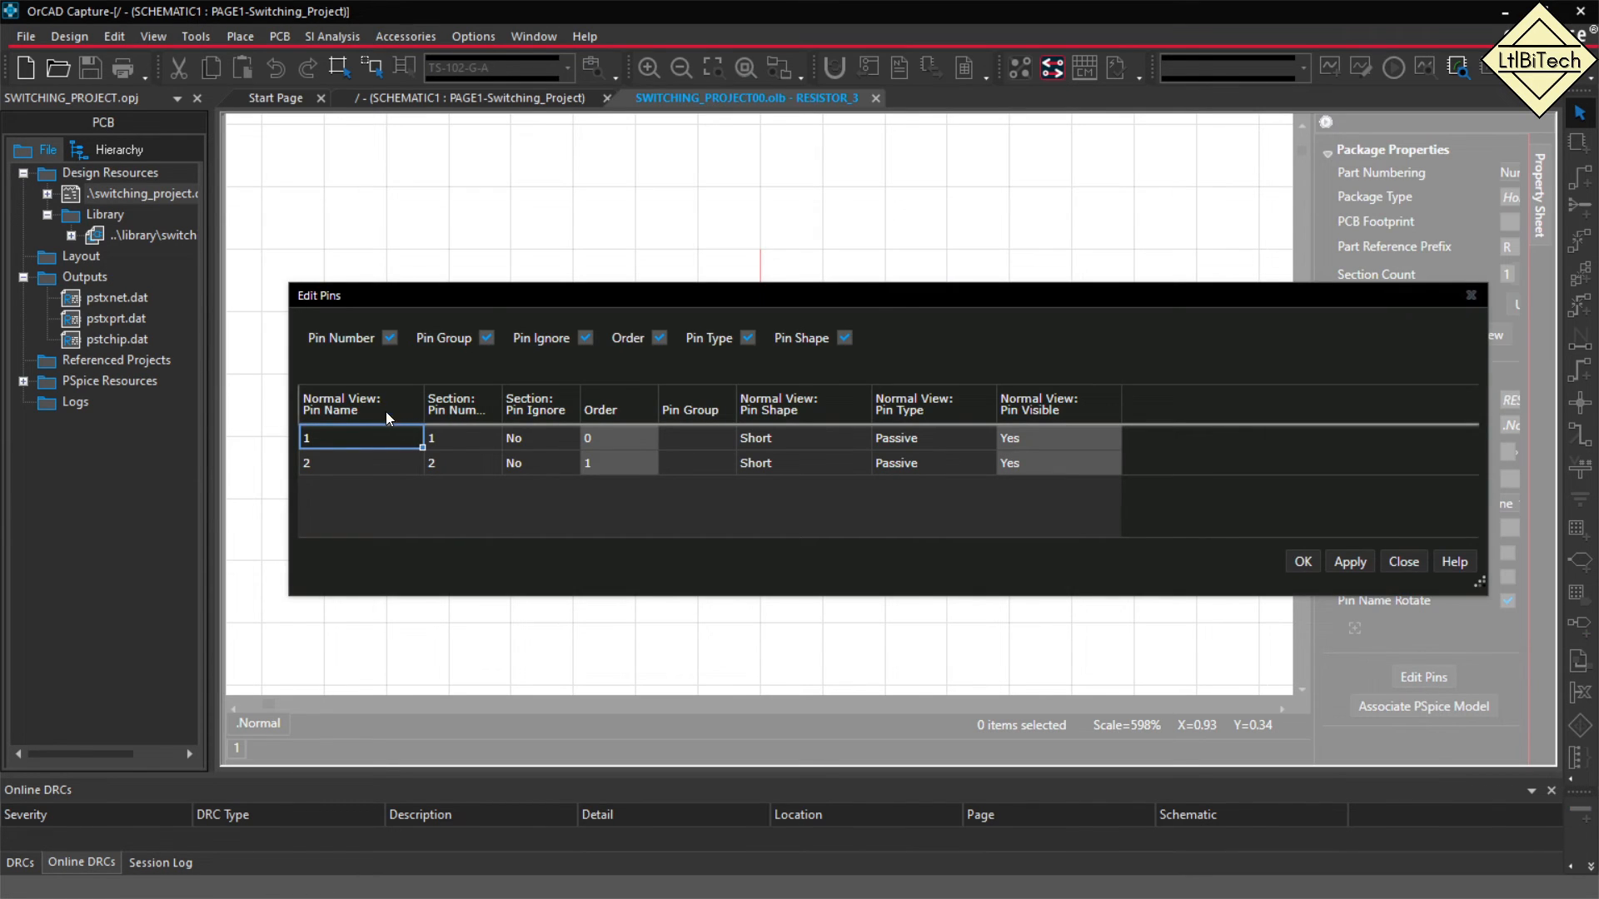
# Widen the section pin number column to check both resistor pin numbers, and close the pin table.
pyautogui.moveTo(502, 404); pyautogui.dragTo(565, 408)
pyautogui.click(499, 411)
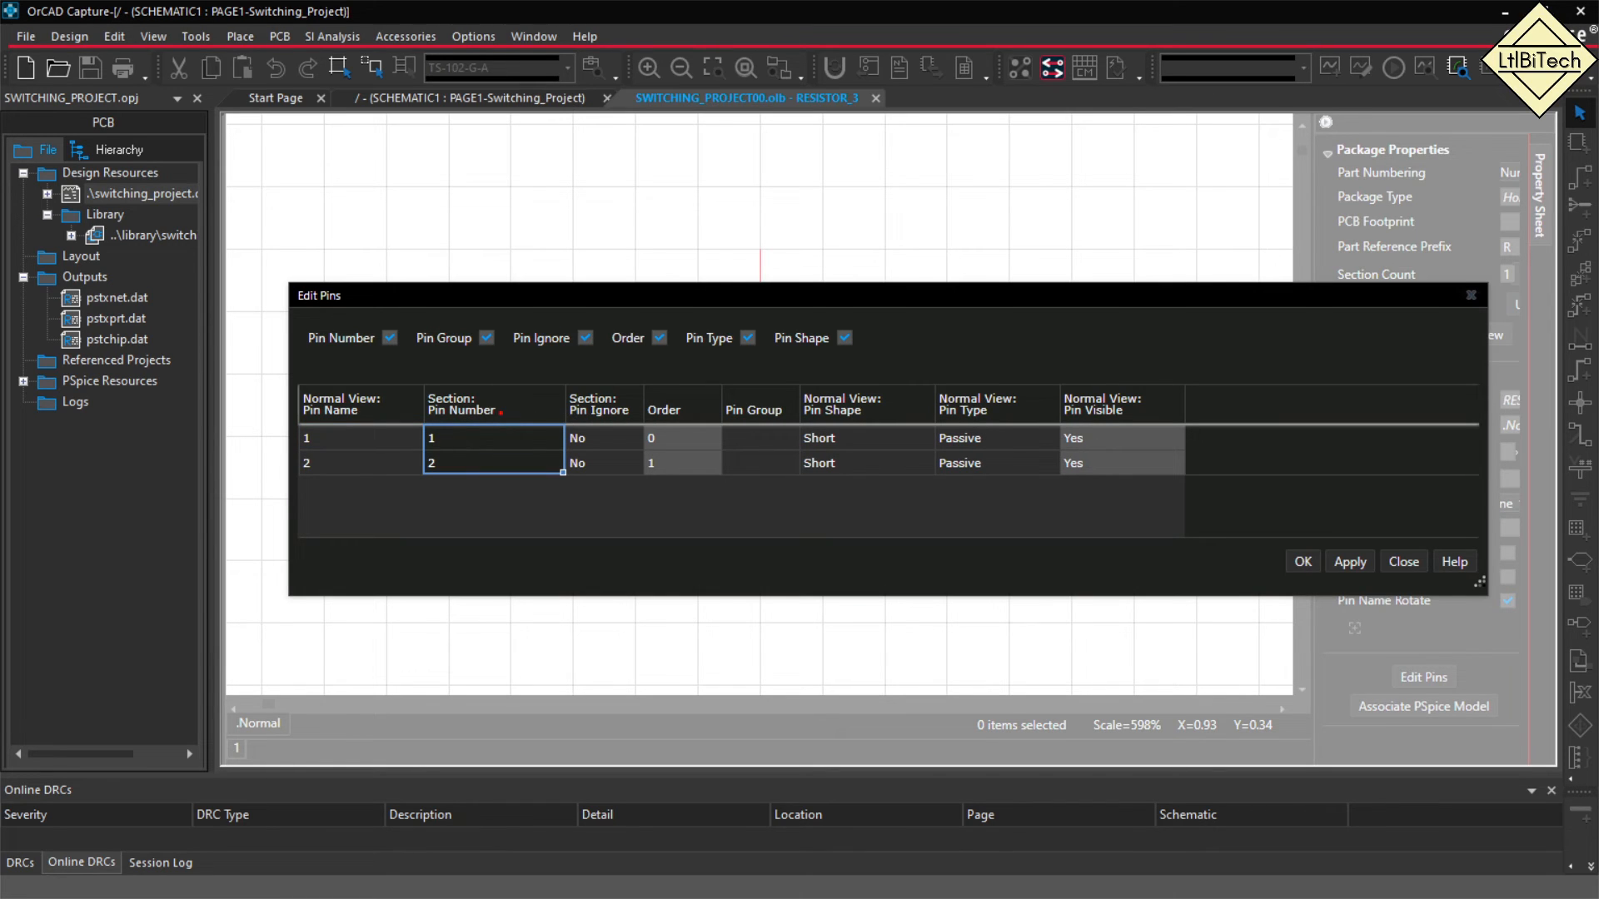
pyautogui.moveTo(412, 374)
pyautogui.mouseDown()
pyautogui.moveTo(502, 409)
pyautogui.moveTo(384, 398)
pyautogui.mouseUp()
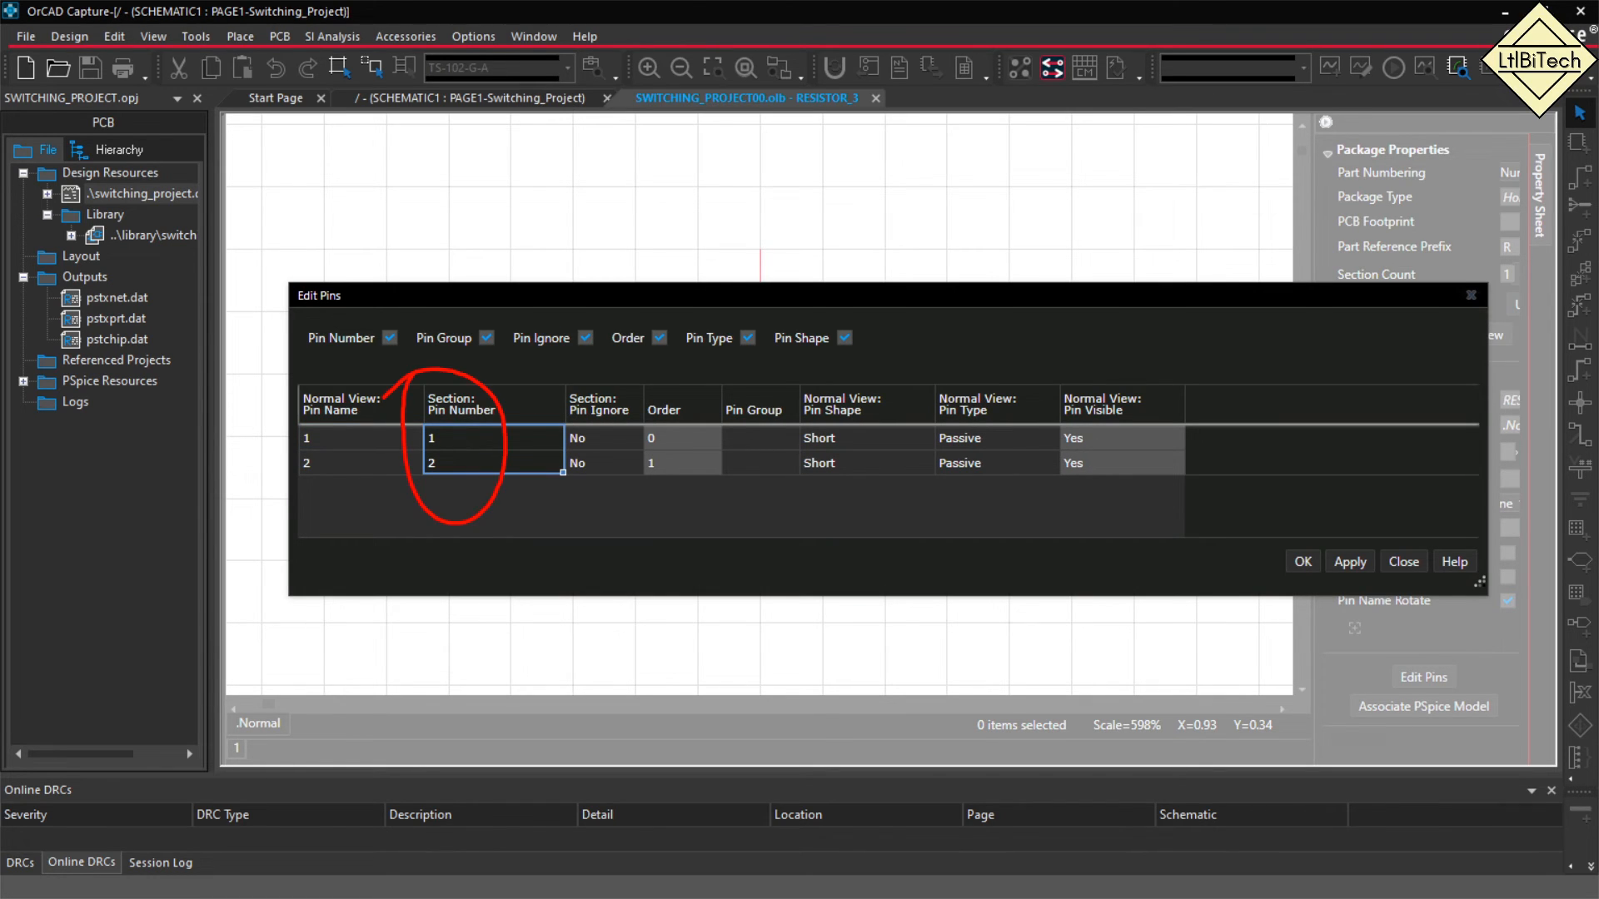
pyautogui.click(1302, 561)
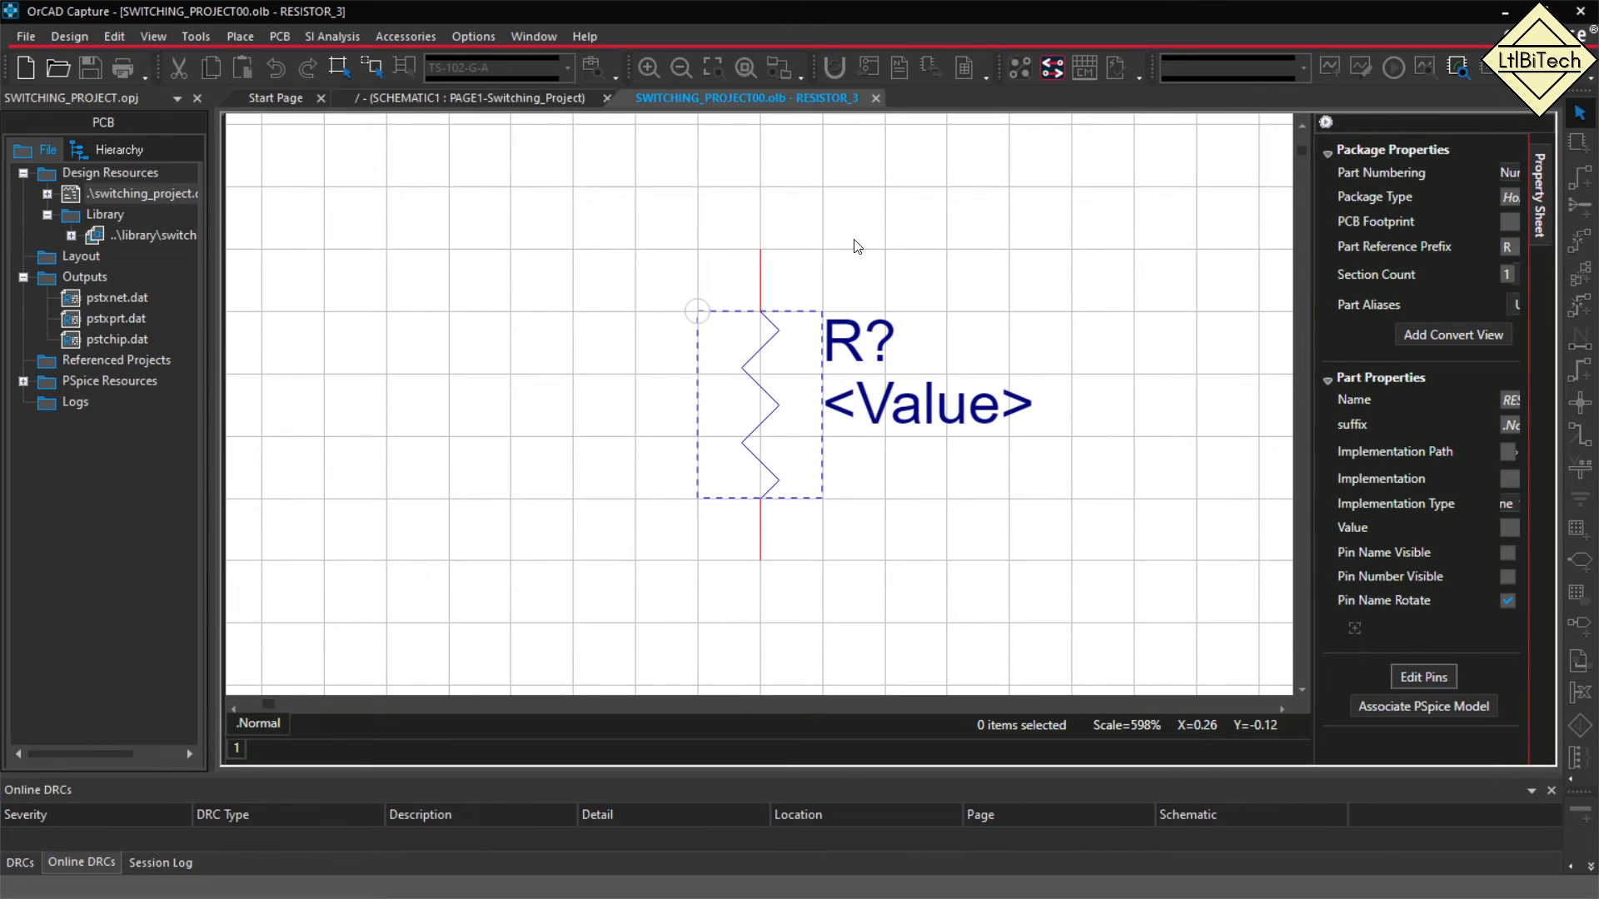
# Select each of the RESISTOR_3 symbol's two pins in turn and inspect its name and number in a widened property sheet.
pyautogui.click(761, 266)
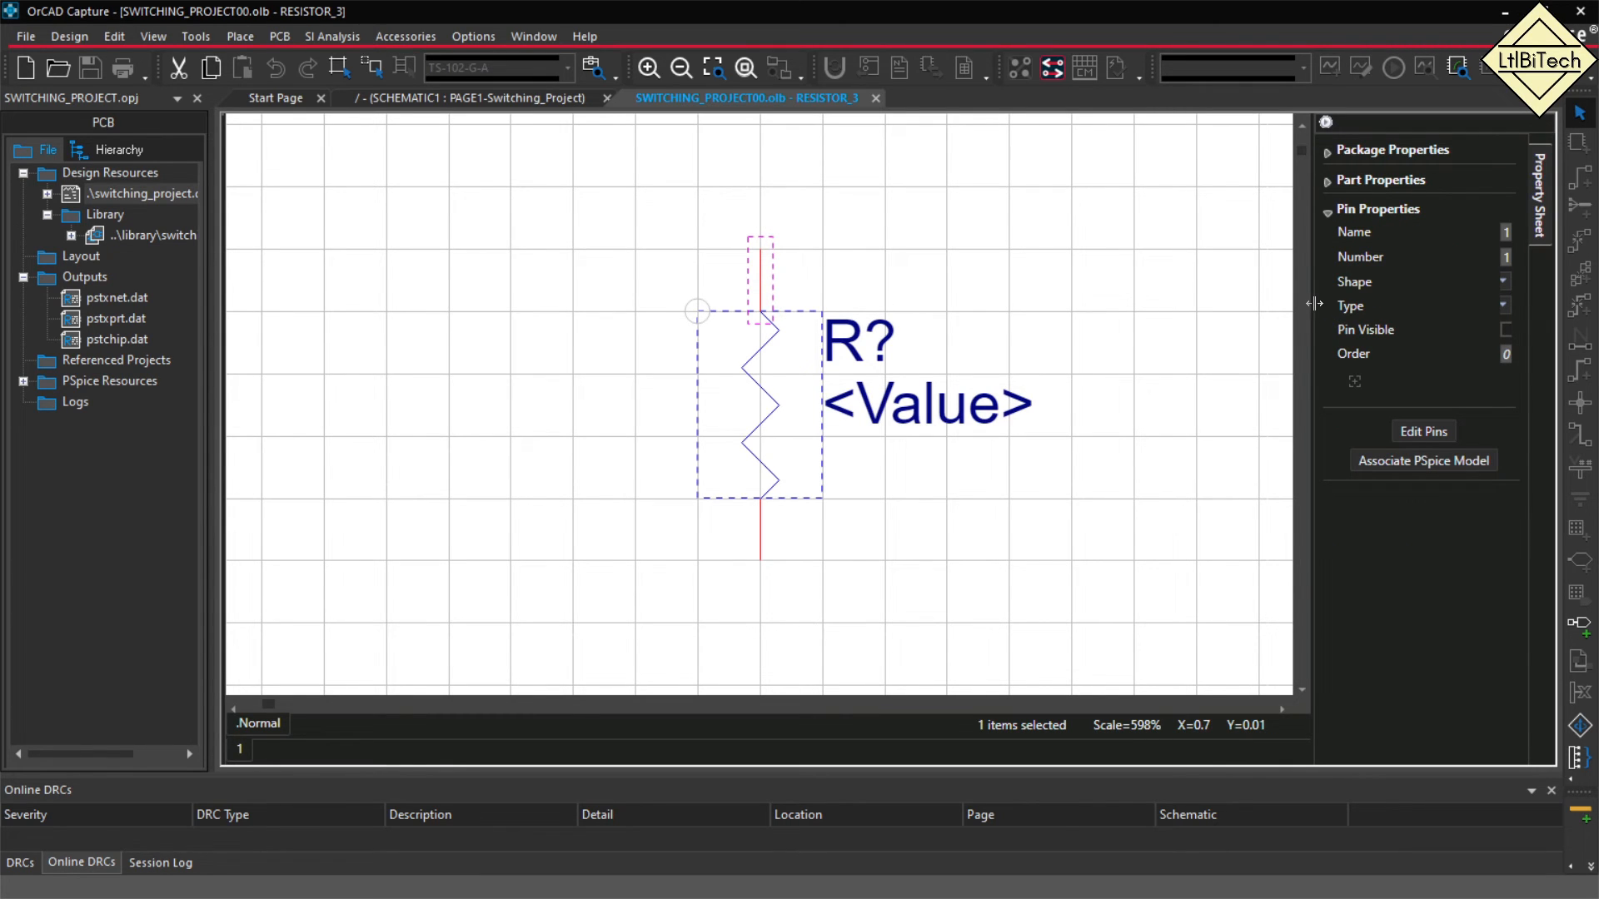
pyautogui.moveTo(1313, 304); pyautogui.dragTo(1140, 325)
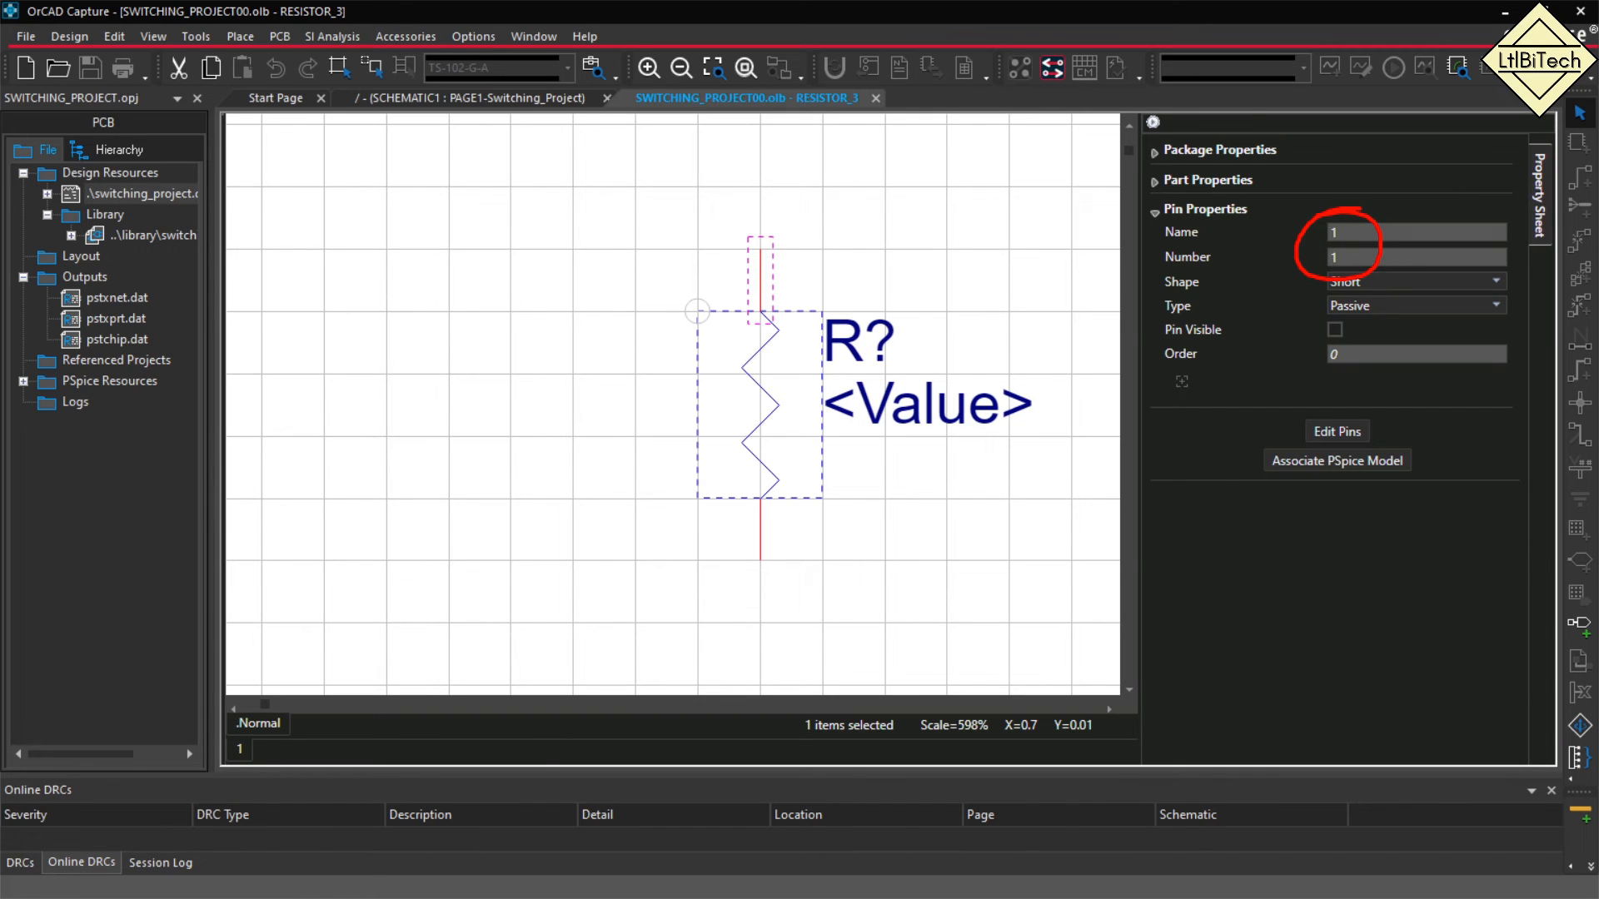
pyautogui.click(757, 539)
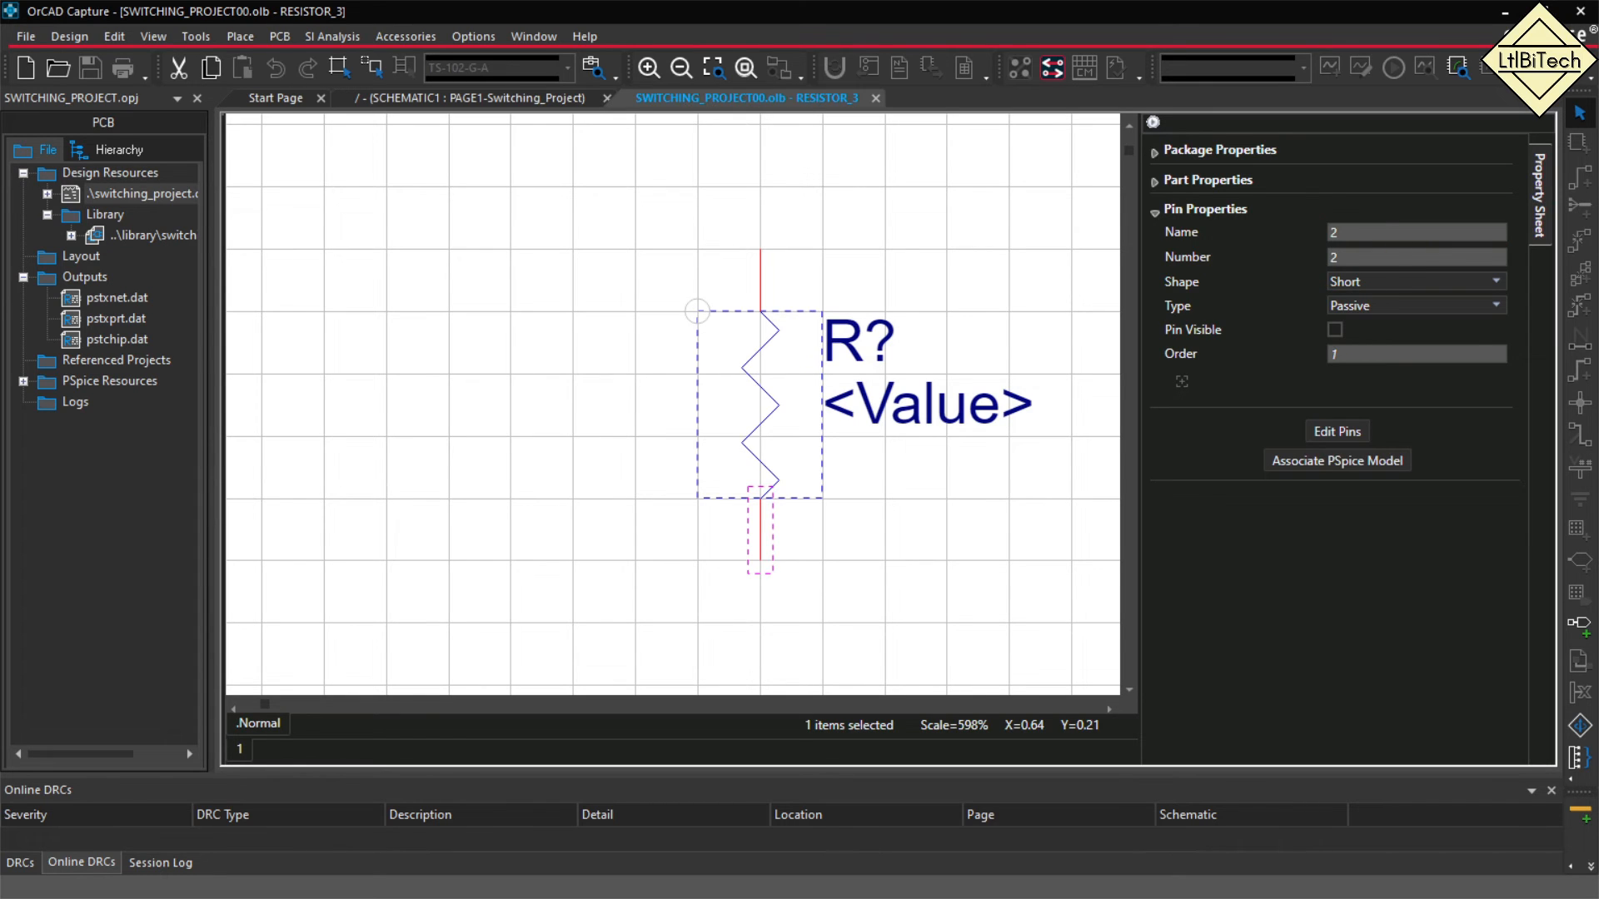
pyautogui.moveTo(1142, 266); pyautogui.dragTo(1313, 278)
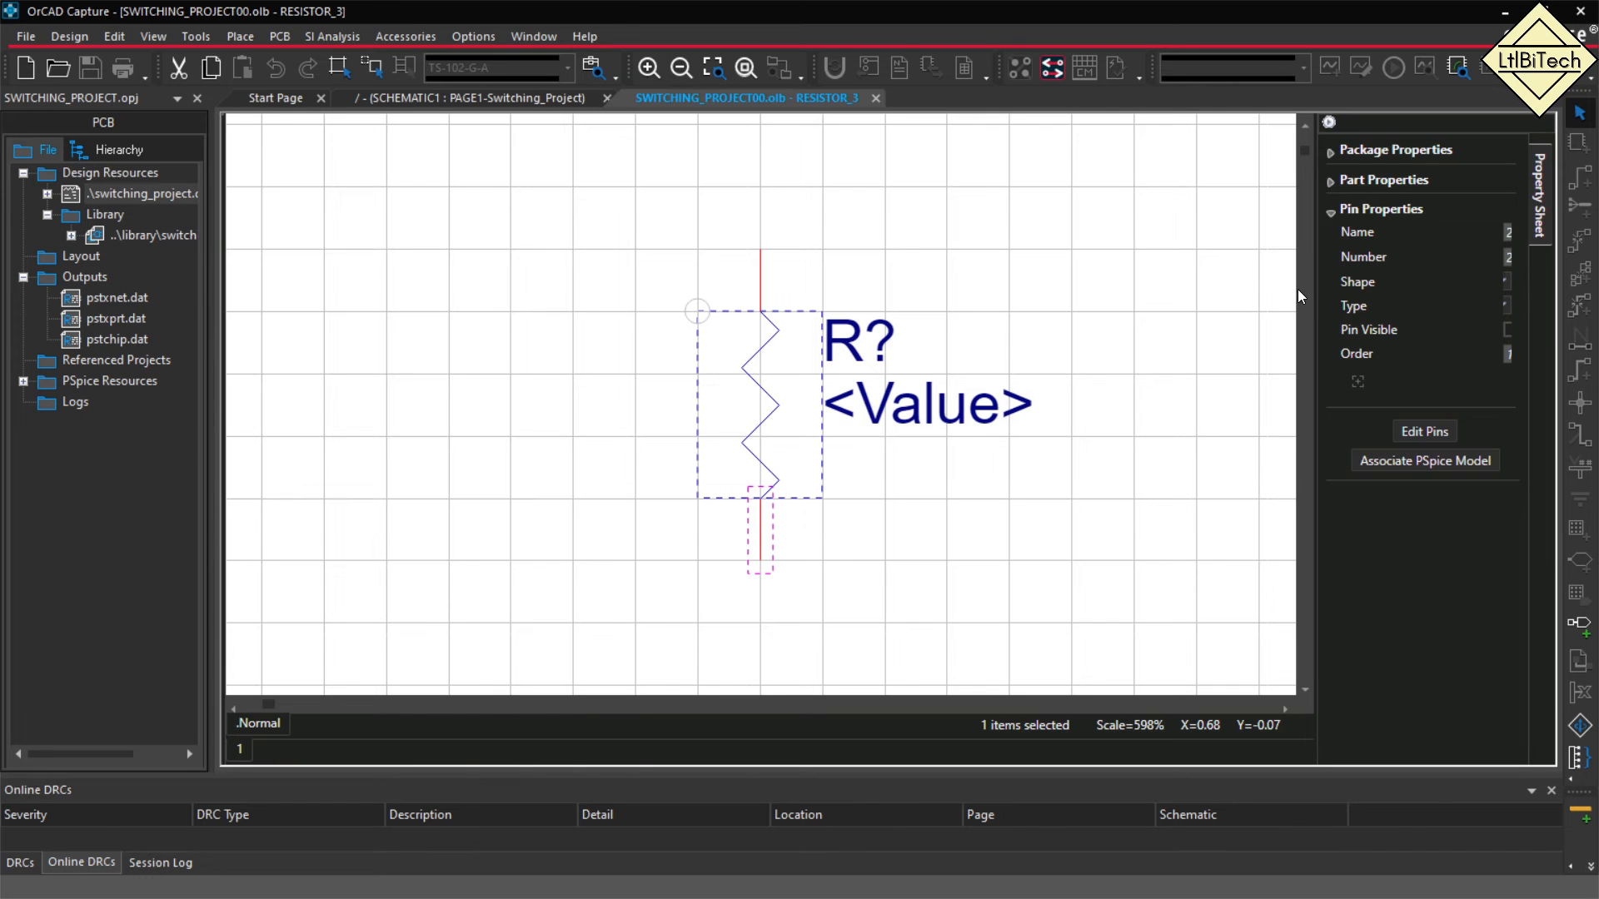
# Launch PCB Editor 17.4 with the Allegro PCB Designer product, dismissing the lock override for Switching_Project.brd.
pyautogui.press('super')
pyautogui.write('pcb')
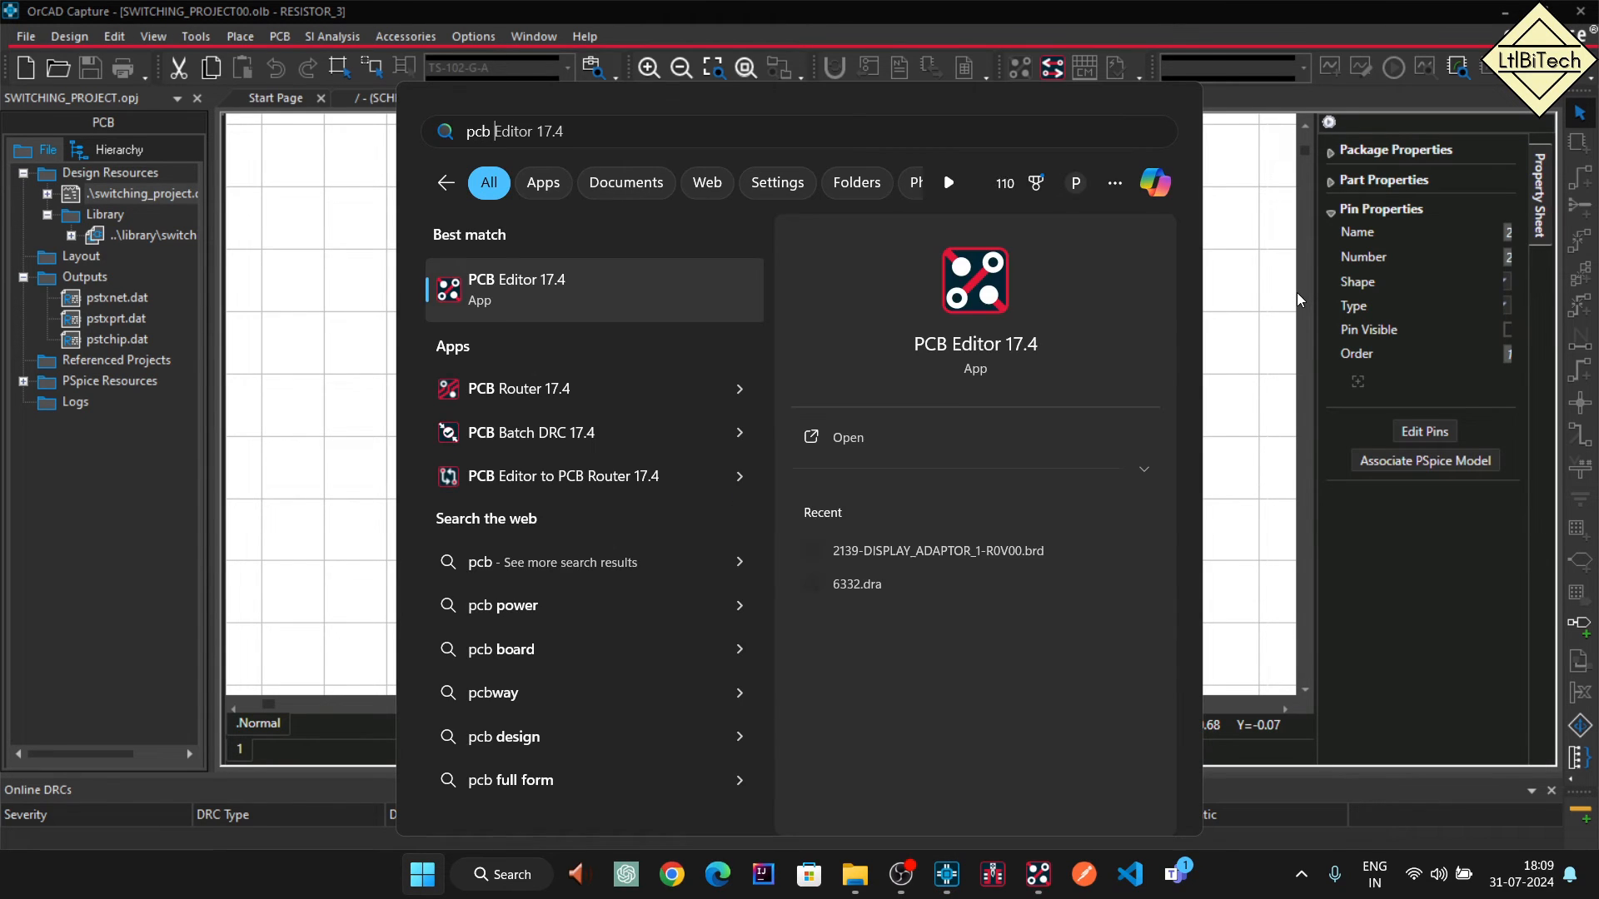
pyautogui.press('Return')
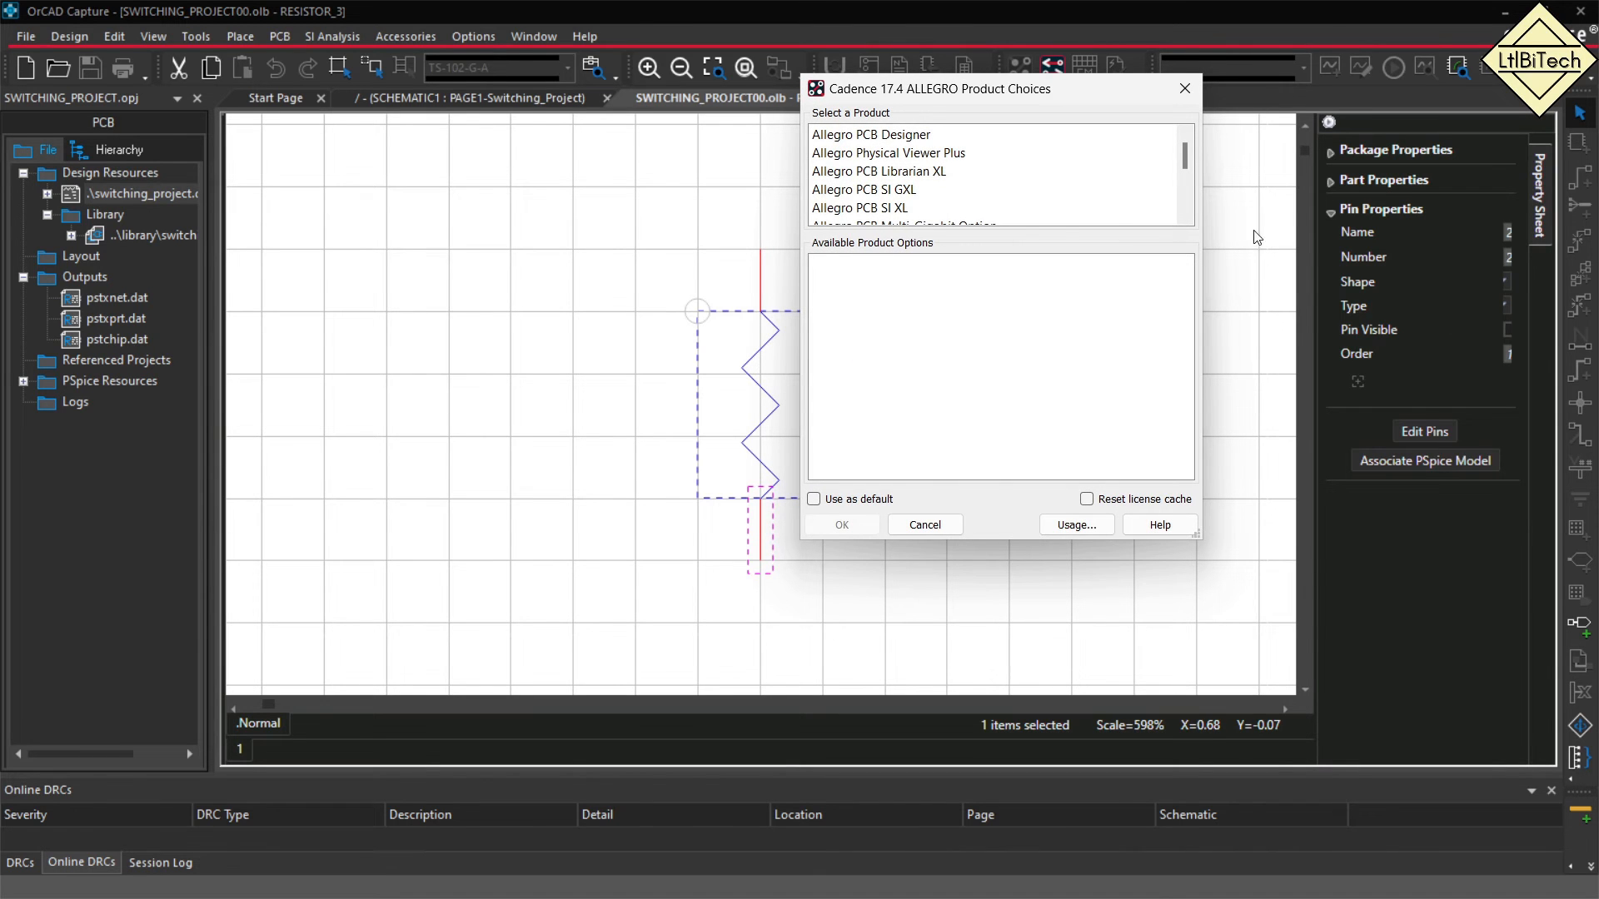
pyautogui.click(874, 134)
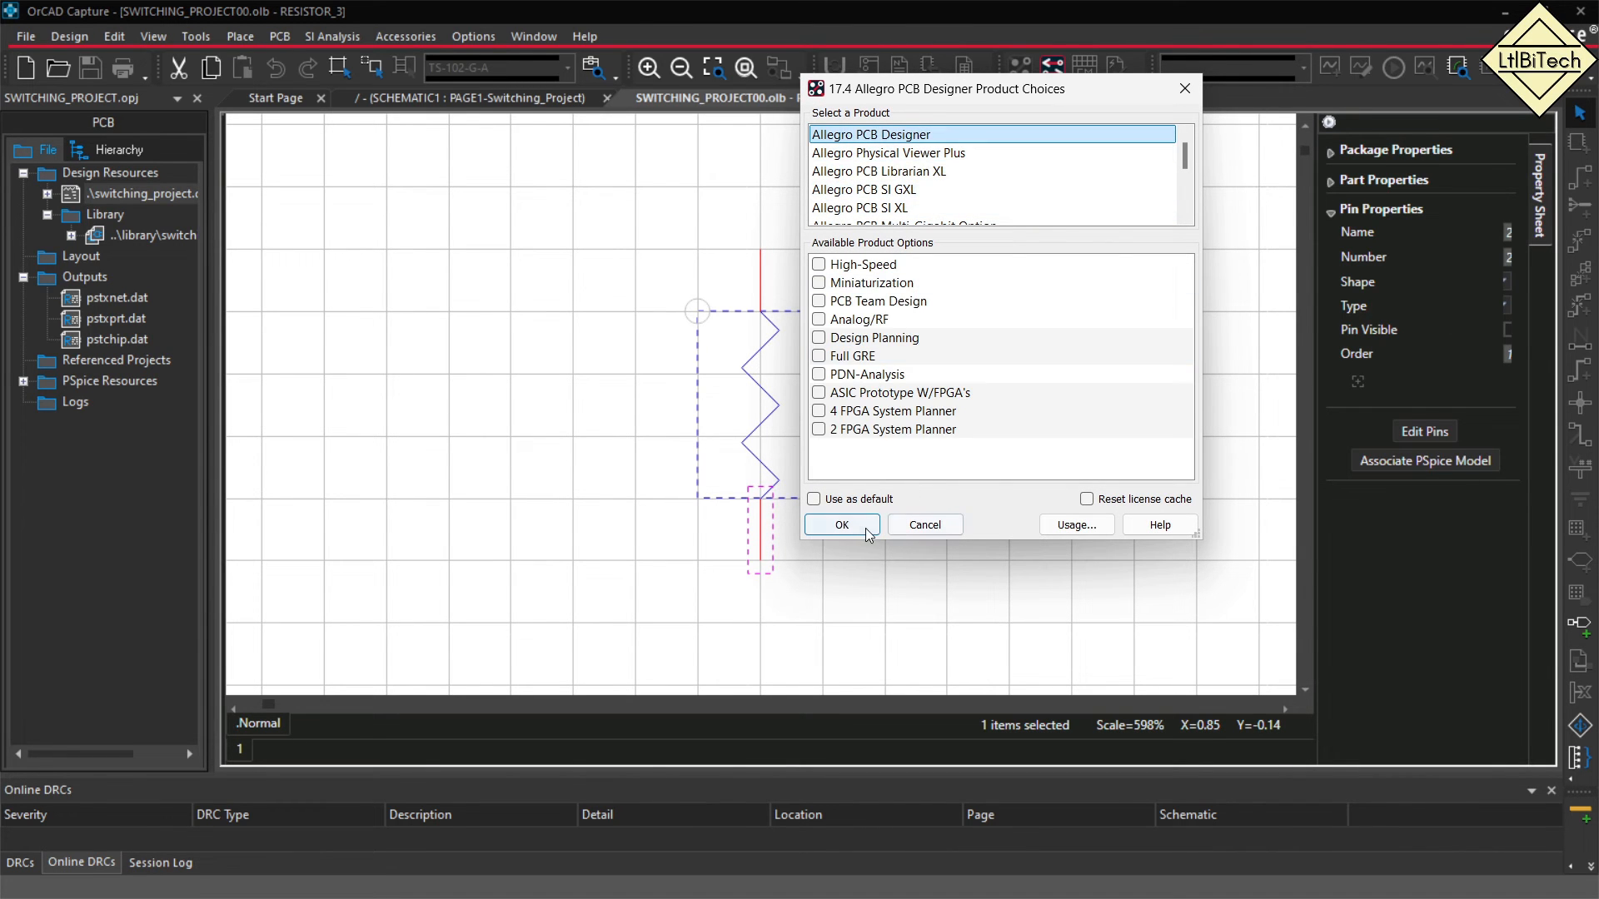
pyautogui.click(863, 526)
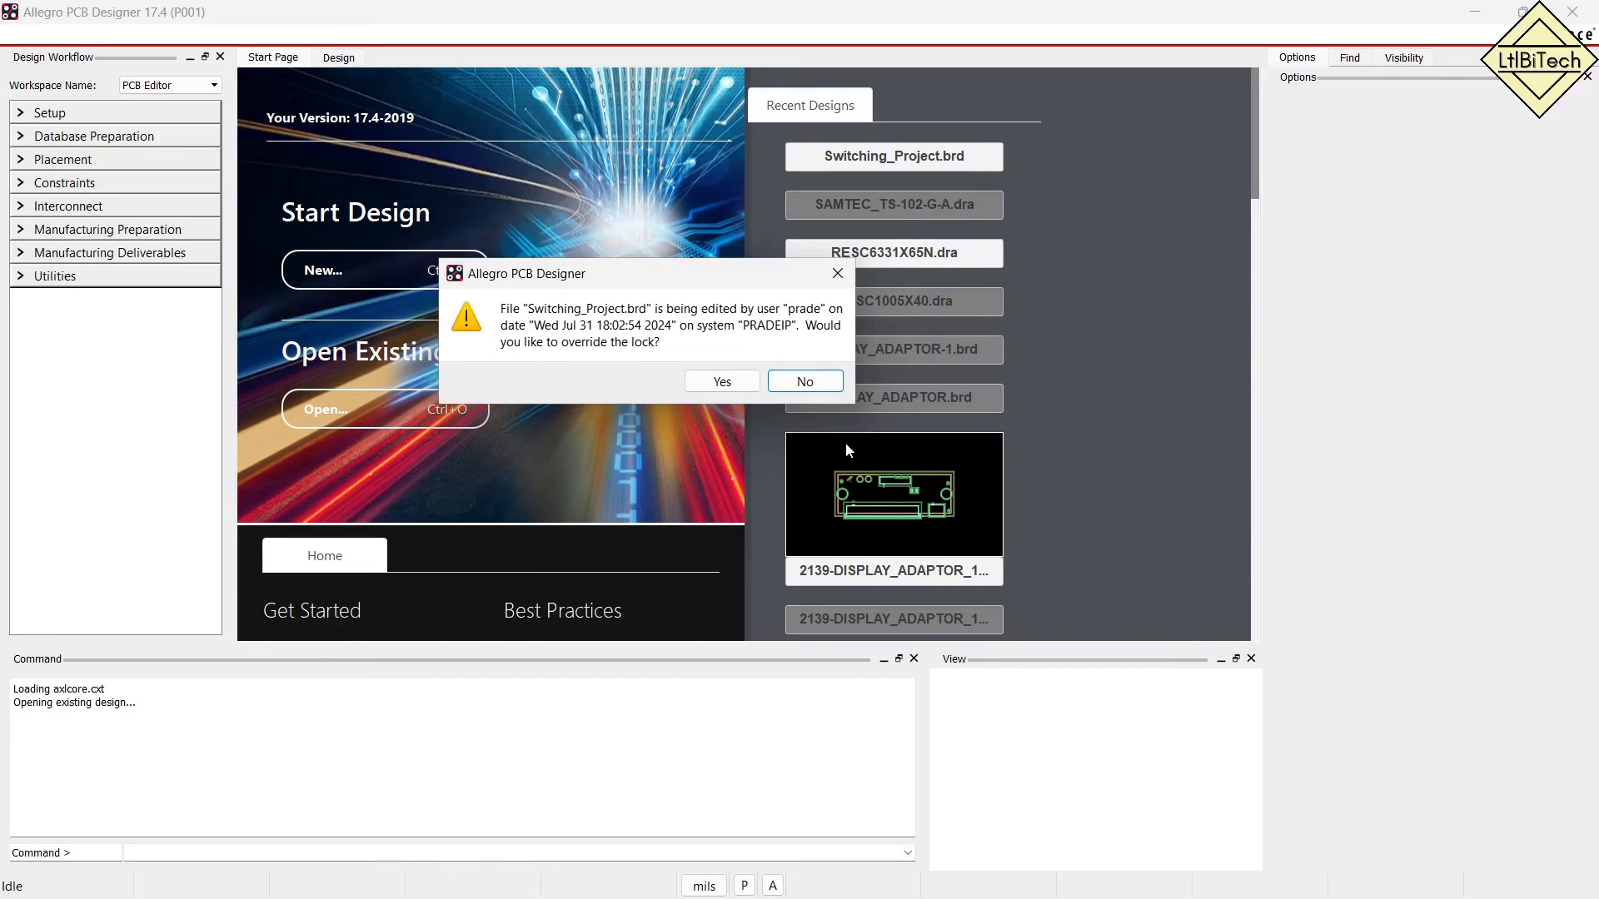
pyautogui.click(838, 273)
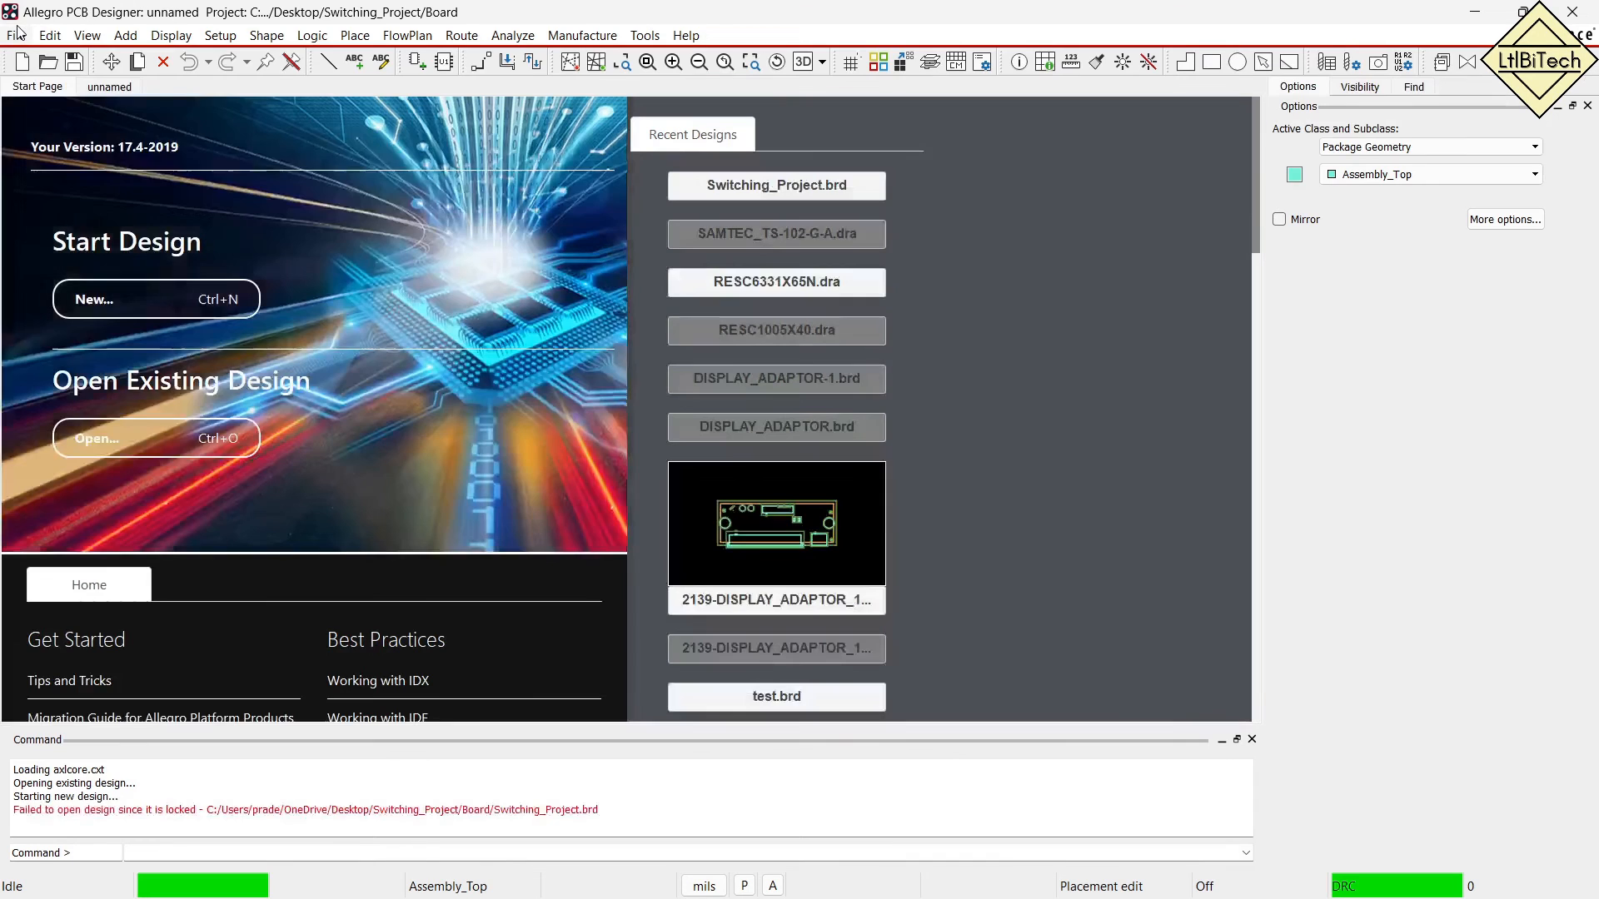
# Open the symbol drawing resc6331x65n.dra from Switching_Project/Footprints, discarding the unnamed design and accepting the update from release 17.2.
pyautogui.click(18, 36)
pyautogui.click(40, 81)
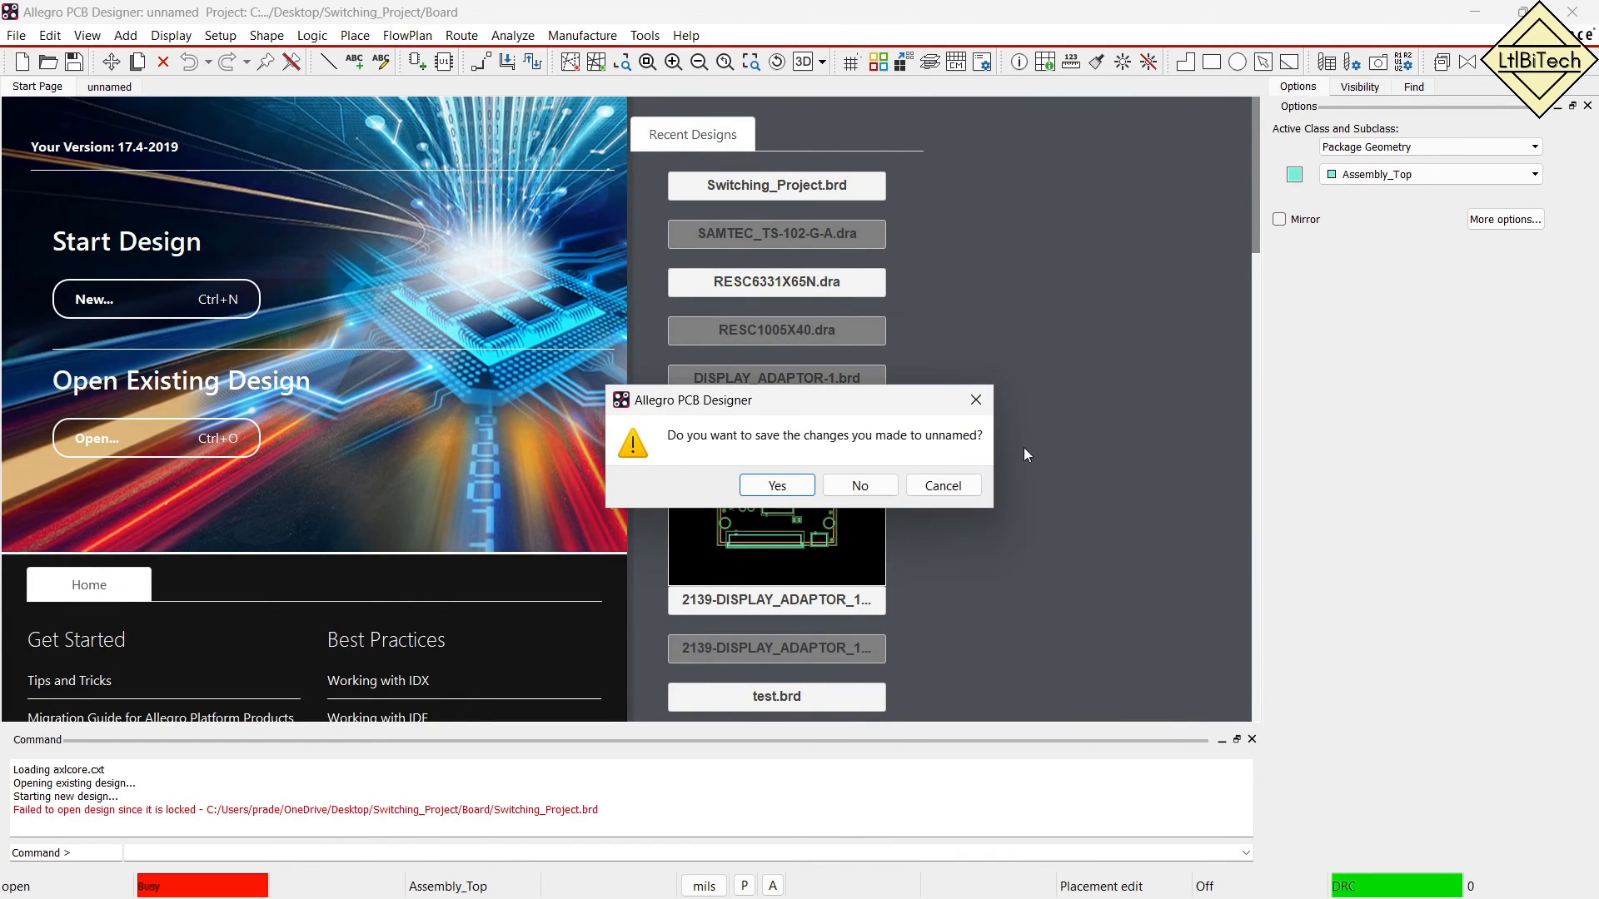
pyautogui.click(860, 486)
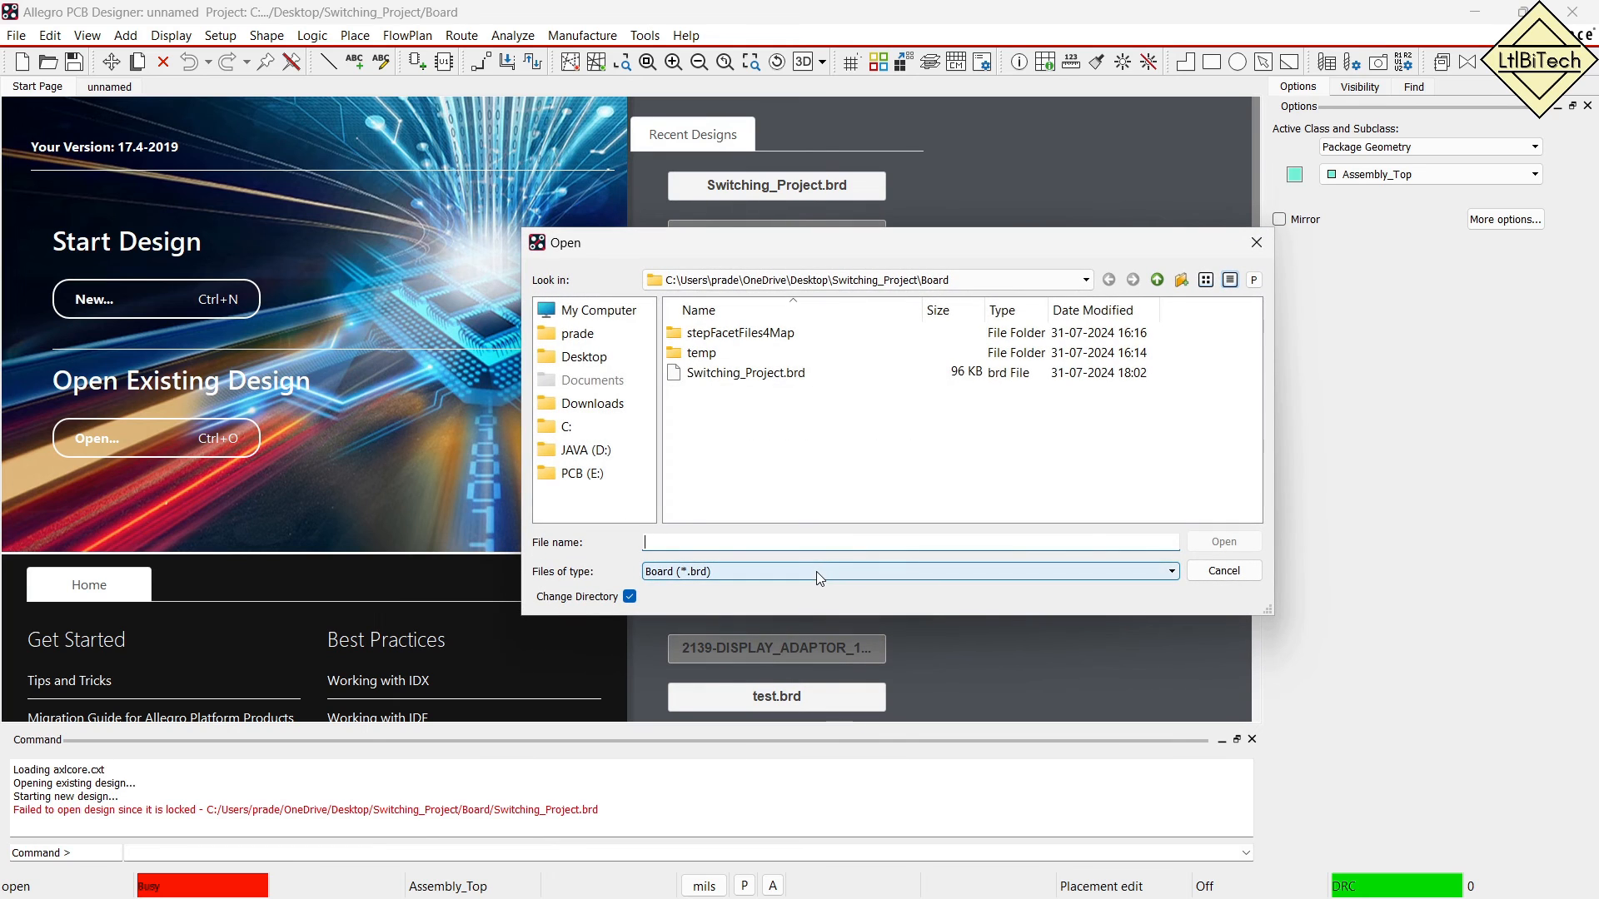
pyautogui.click(798, 571)
pyautogui.click(797, 614)
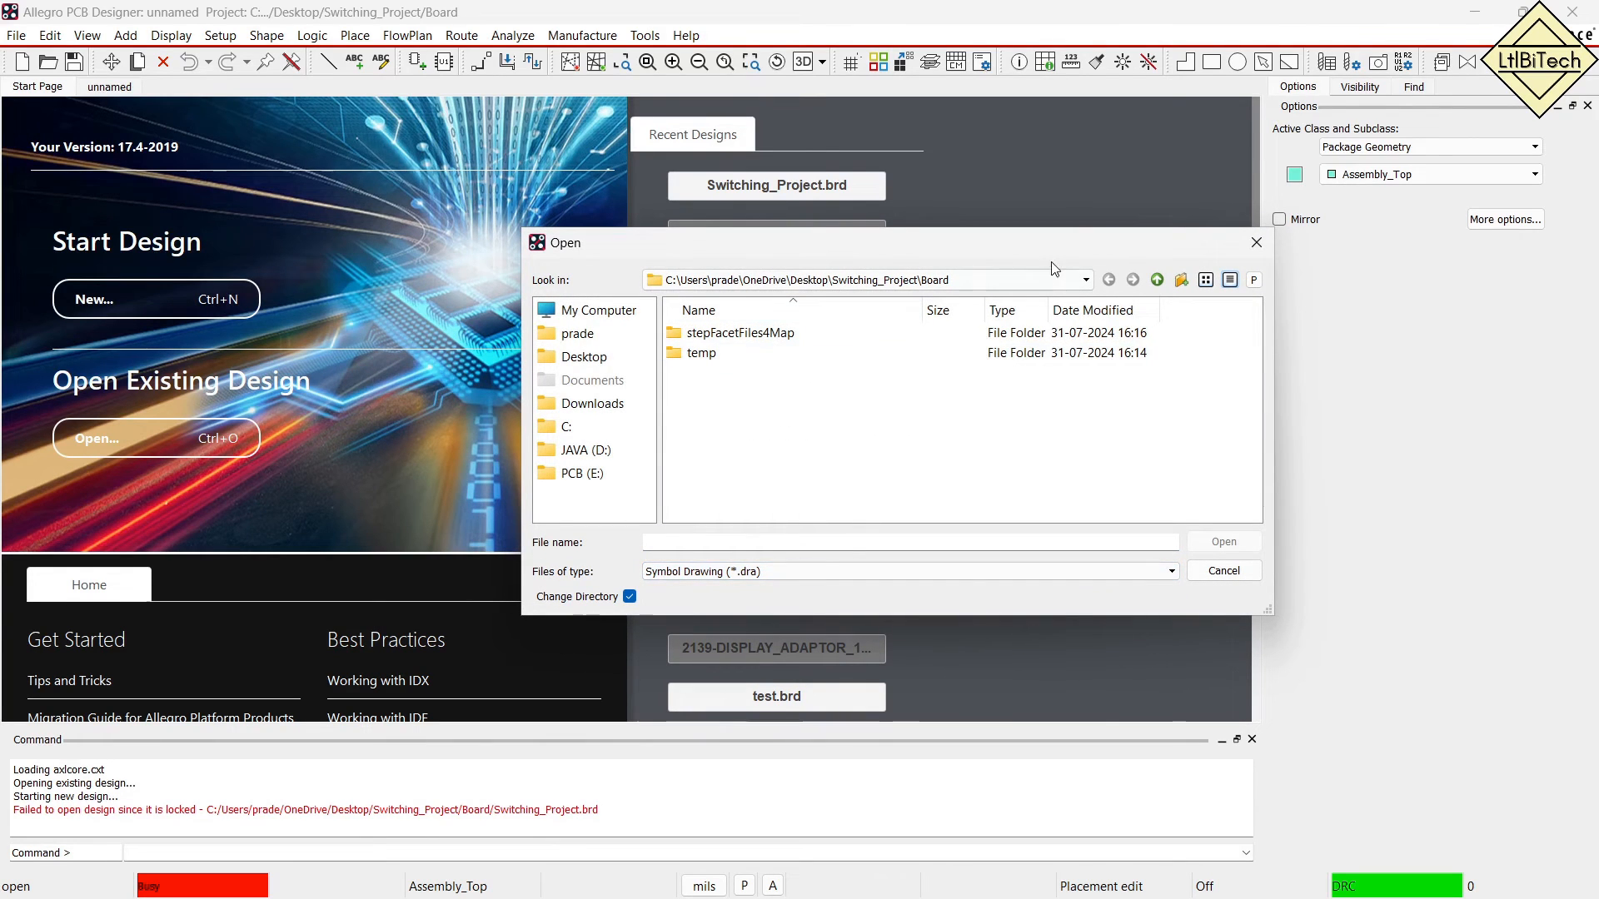
pyautogui.click(1157, 280)
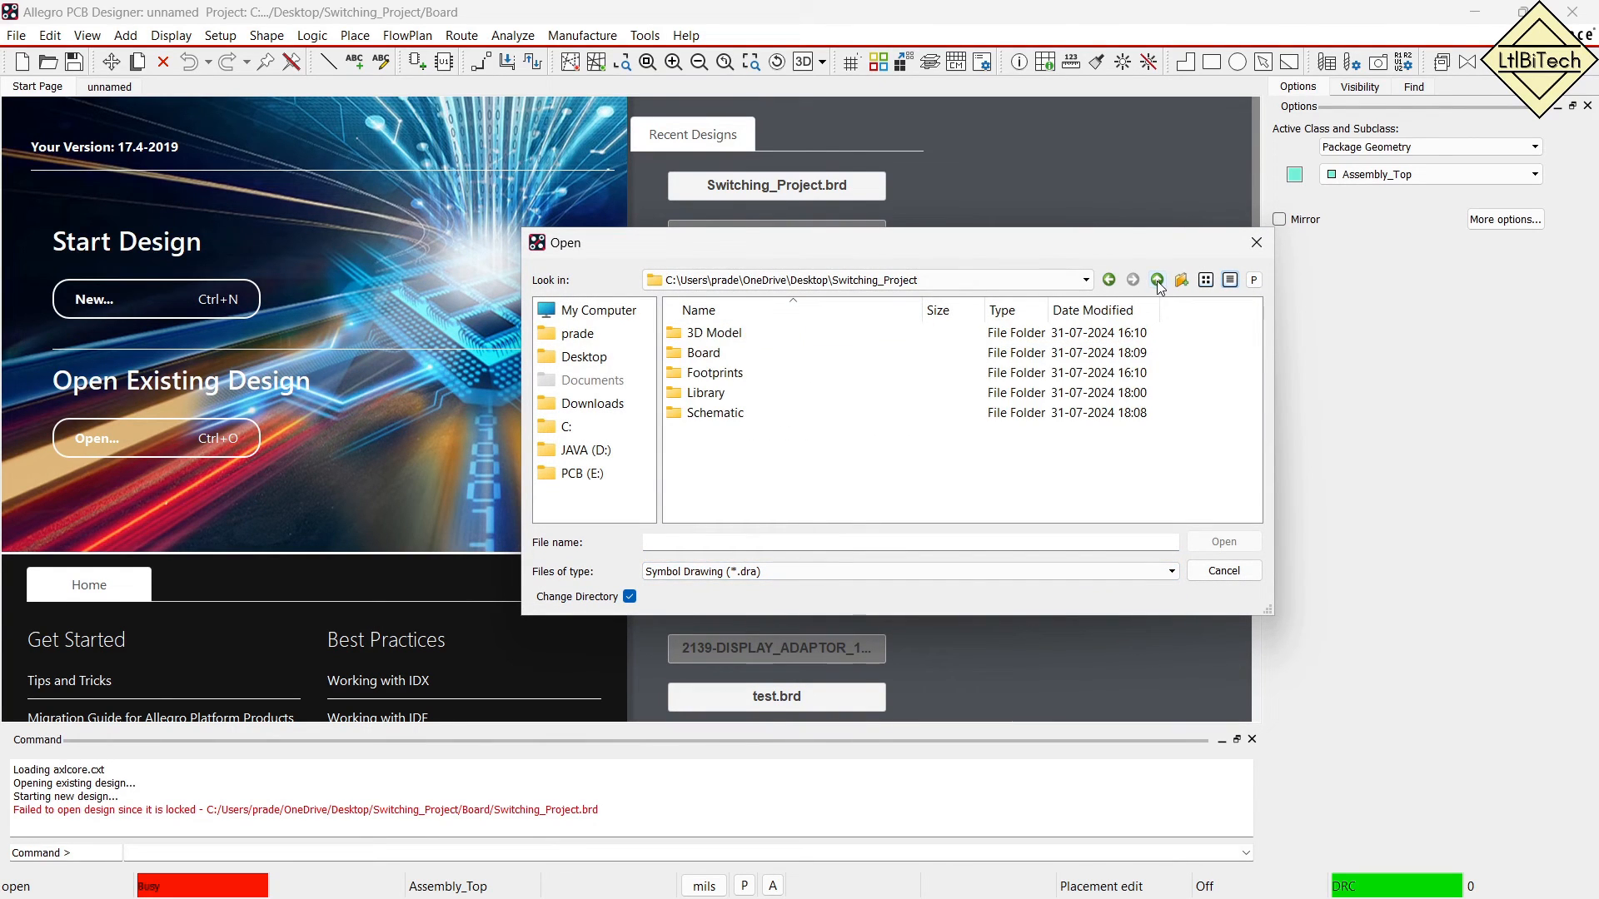
pyautogui.doubleClick(788, 375)
pyautogui.click(786, 353)
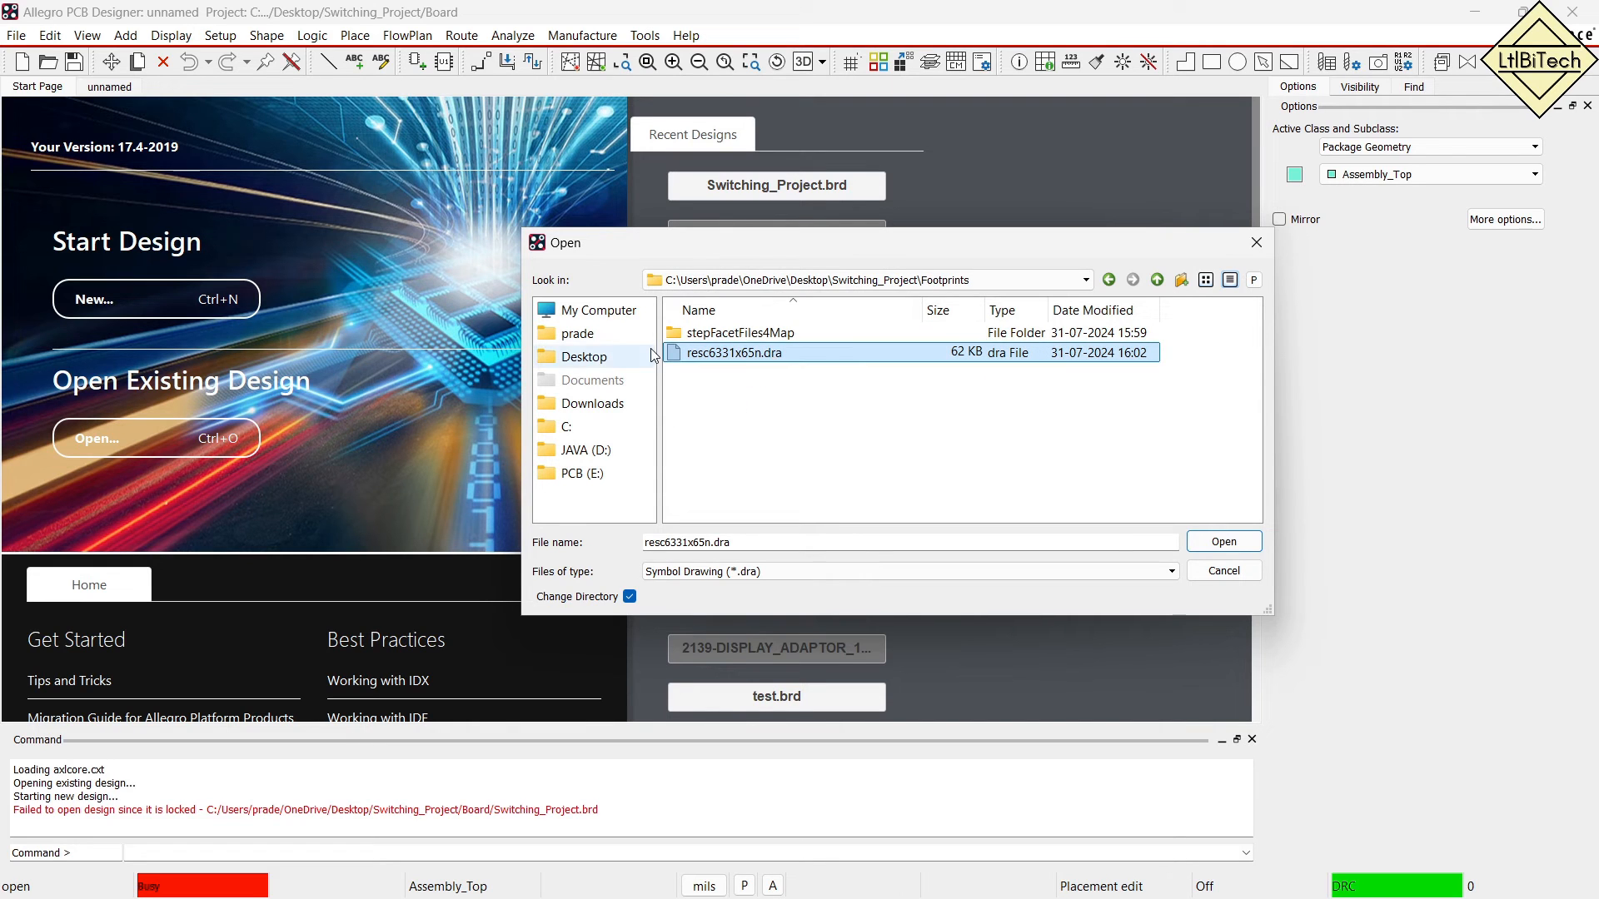
pyautogui.click(1224, 542)
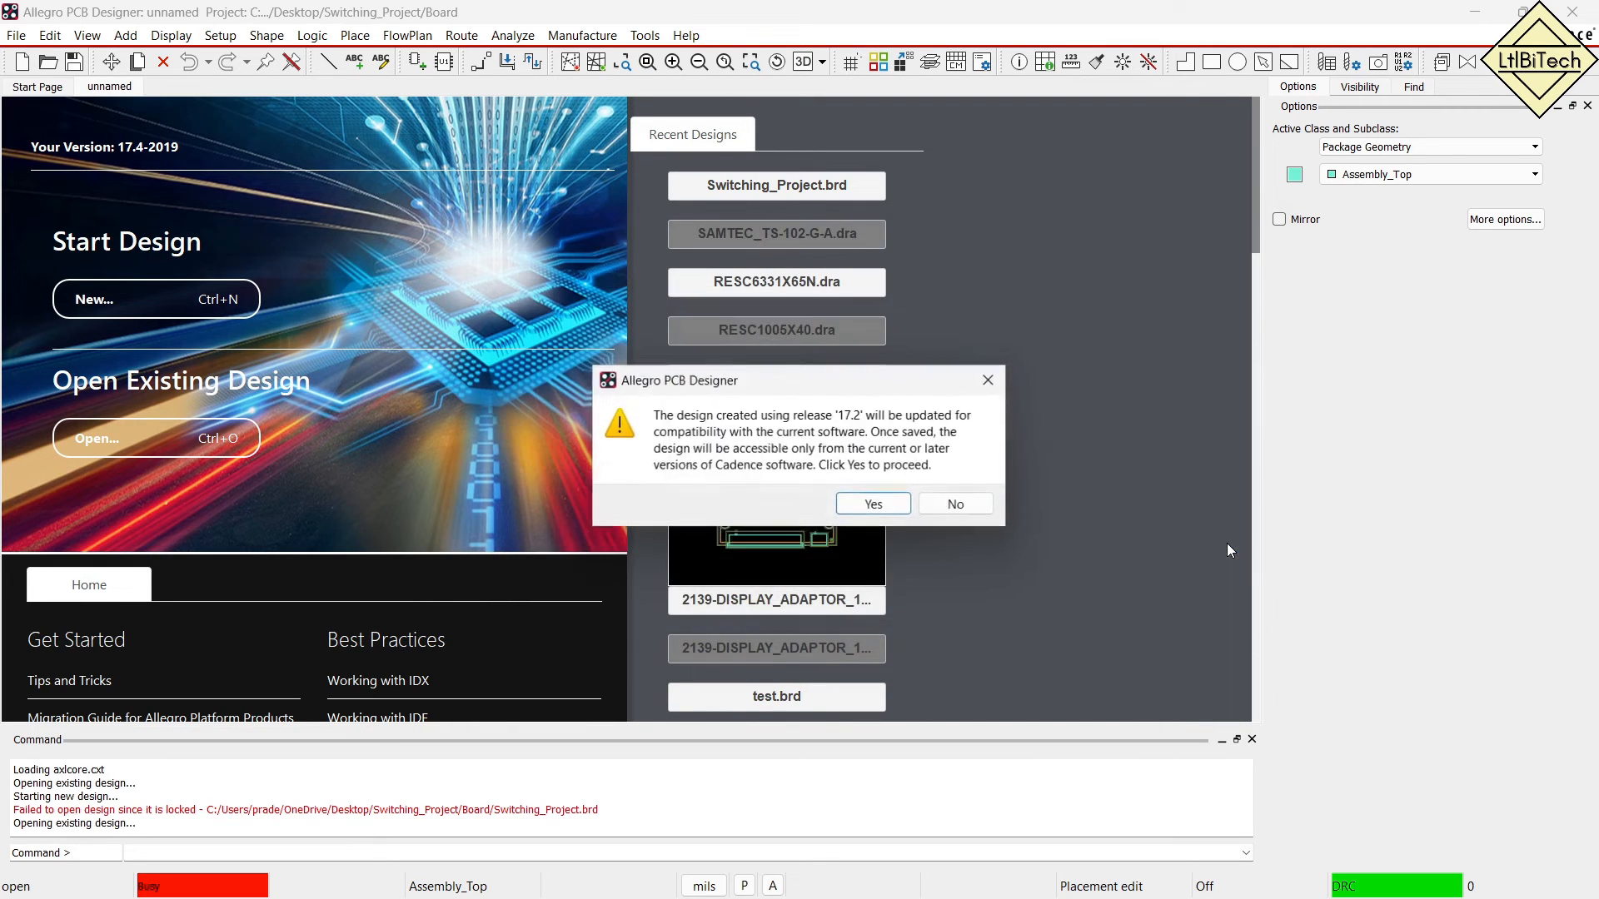
pyautogui.click(874, 504)
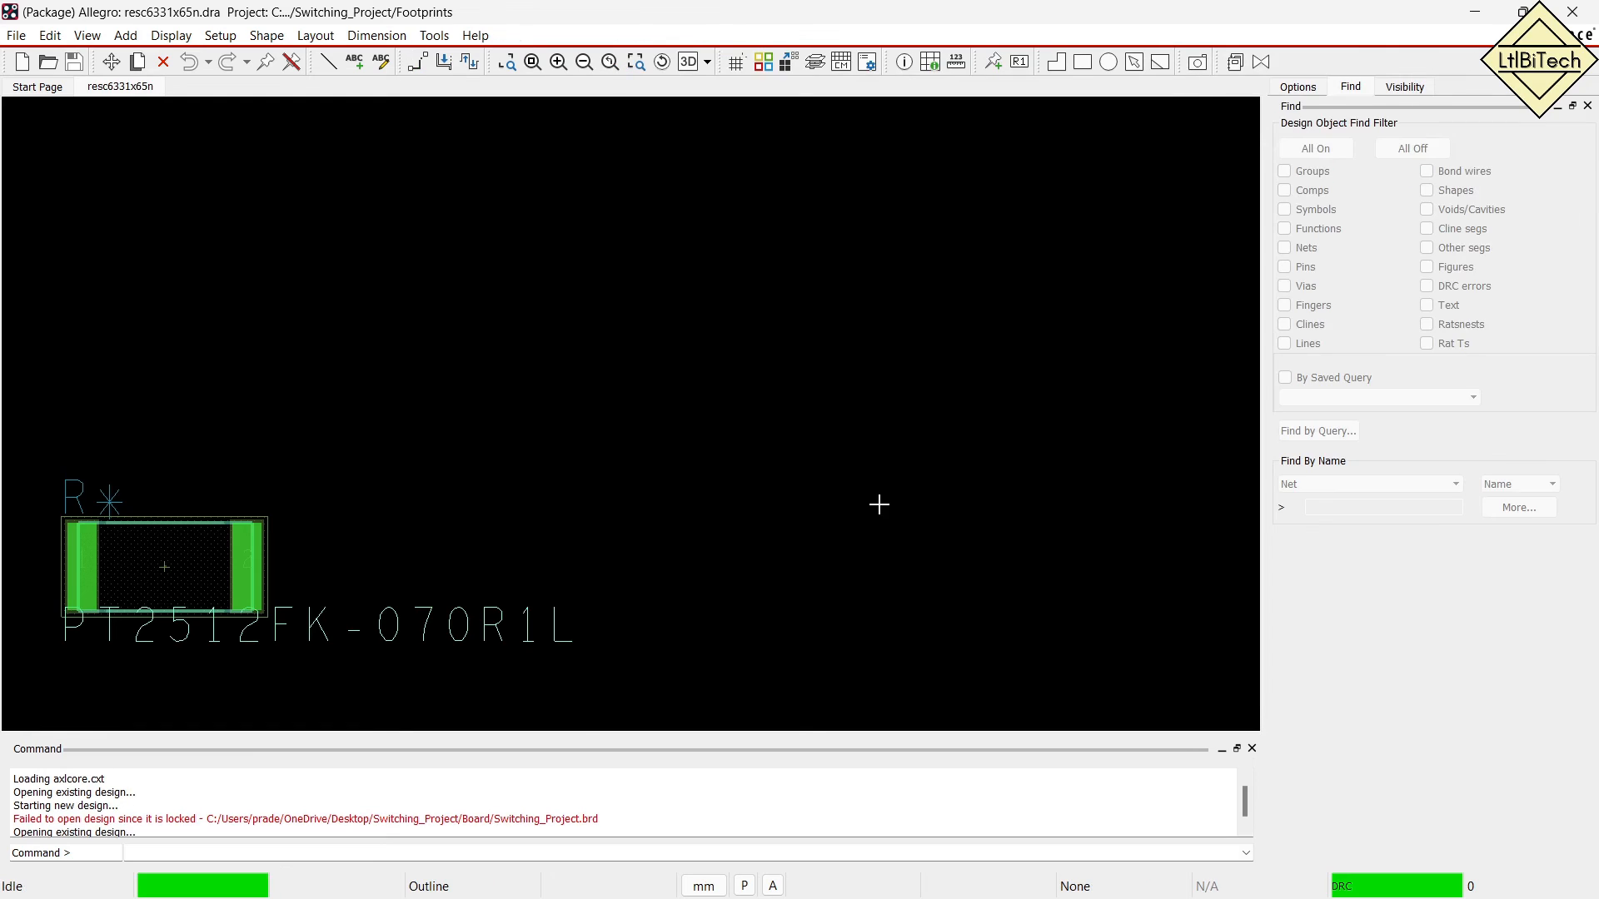
# Examine the pin numbers on both pads of the resc6331x65n footprint up close.
pyautogui.scroll(3, 15, 562)
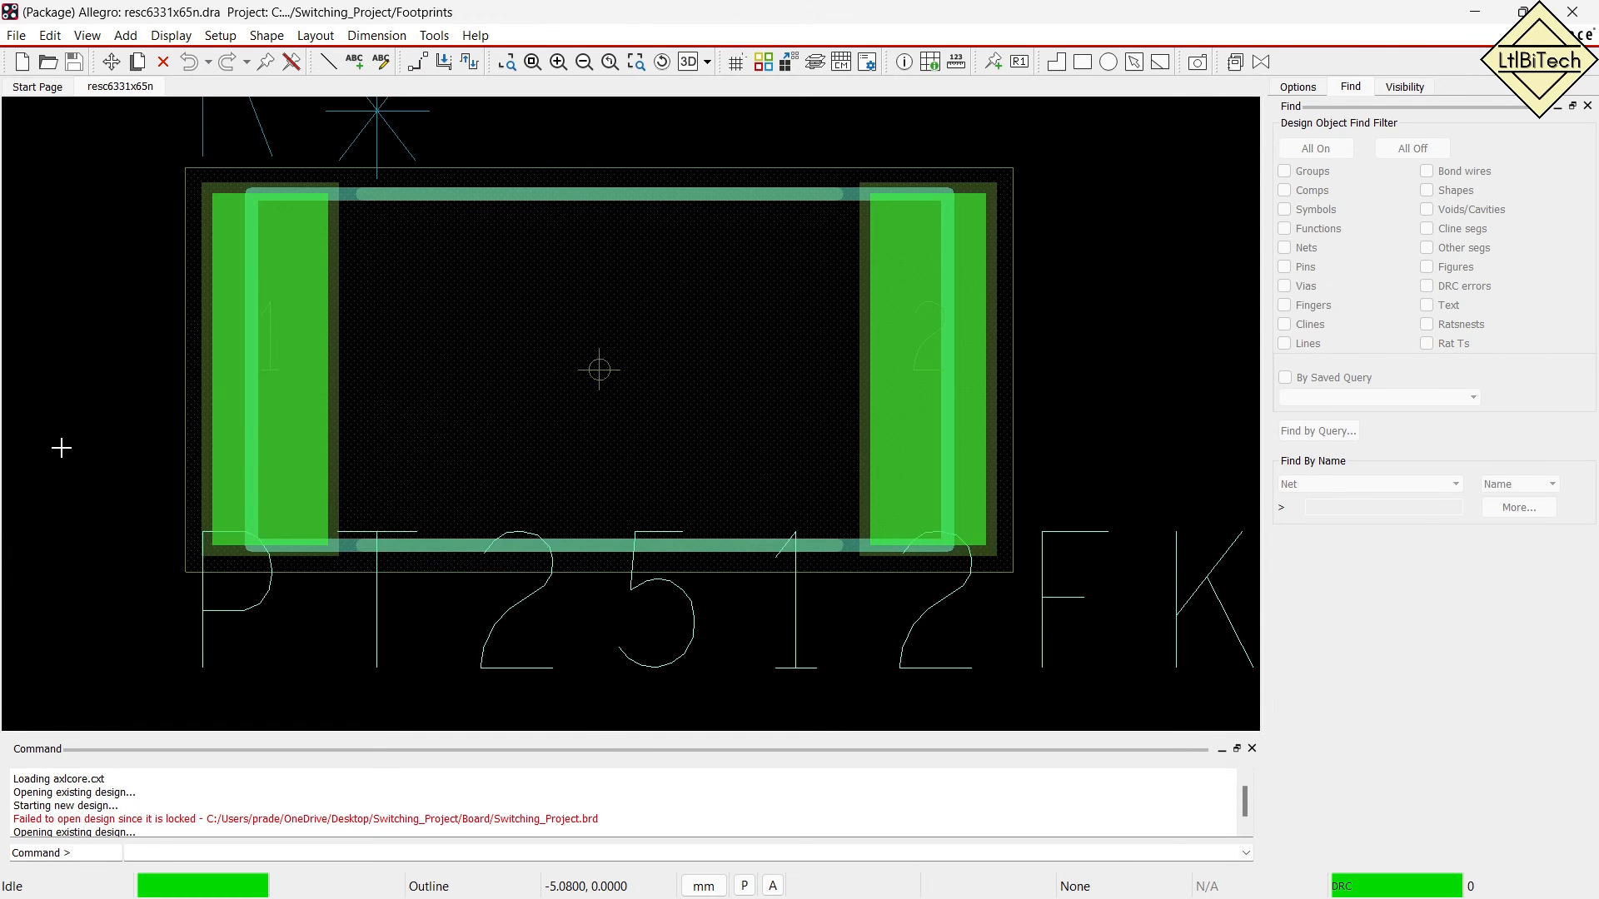
pyautogui.scroll(2, 88, 407)
pyautogui.scroll(1, 88, 407)
pyautogui.scroll(-1, 95, 457)
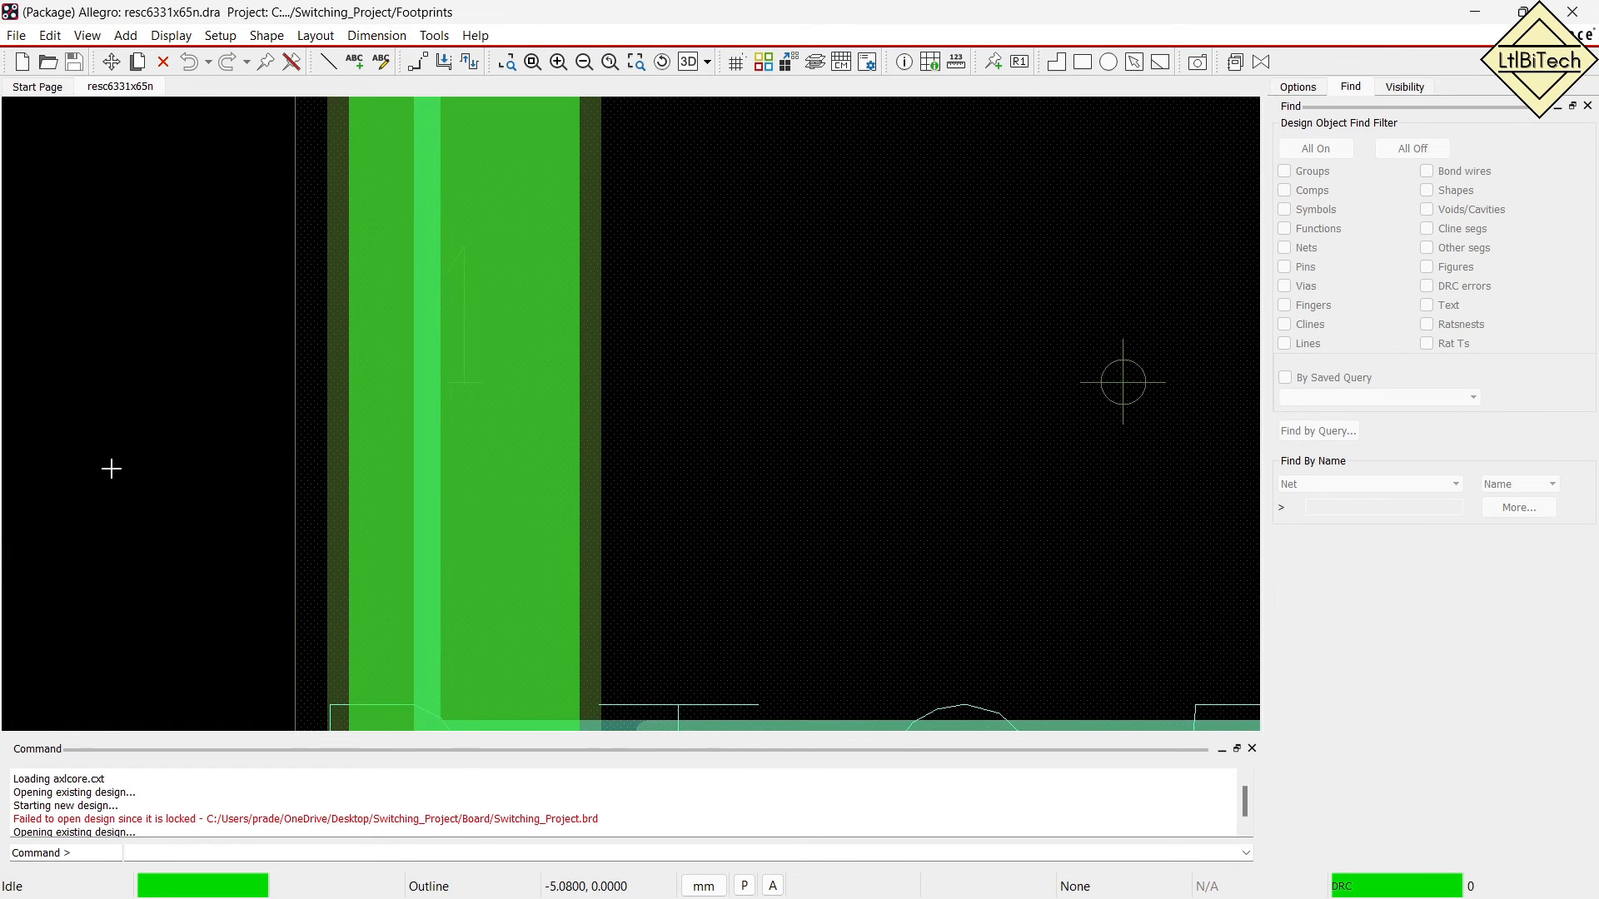
pyautogui.moveTo(421, 282)
pyautogui.mouseDown()
pyautogui.moveTo(493, 417)
pyautogui.moveTo(410, 297)
pyautogui.mouseUp()
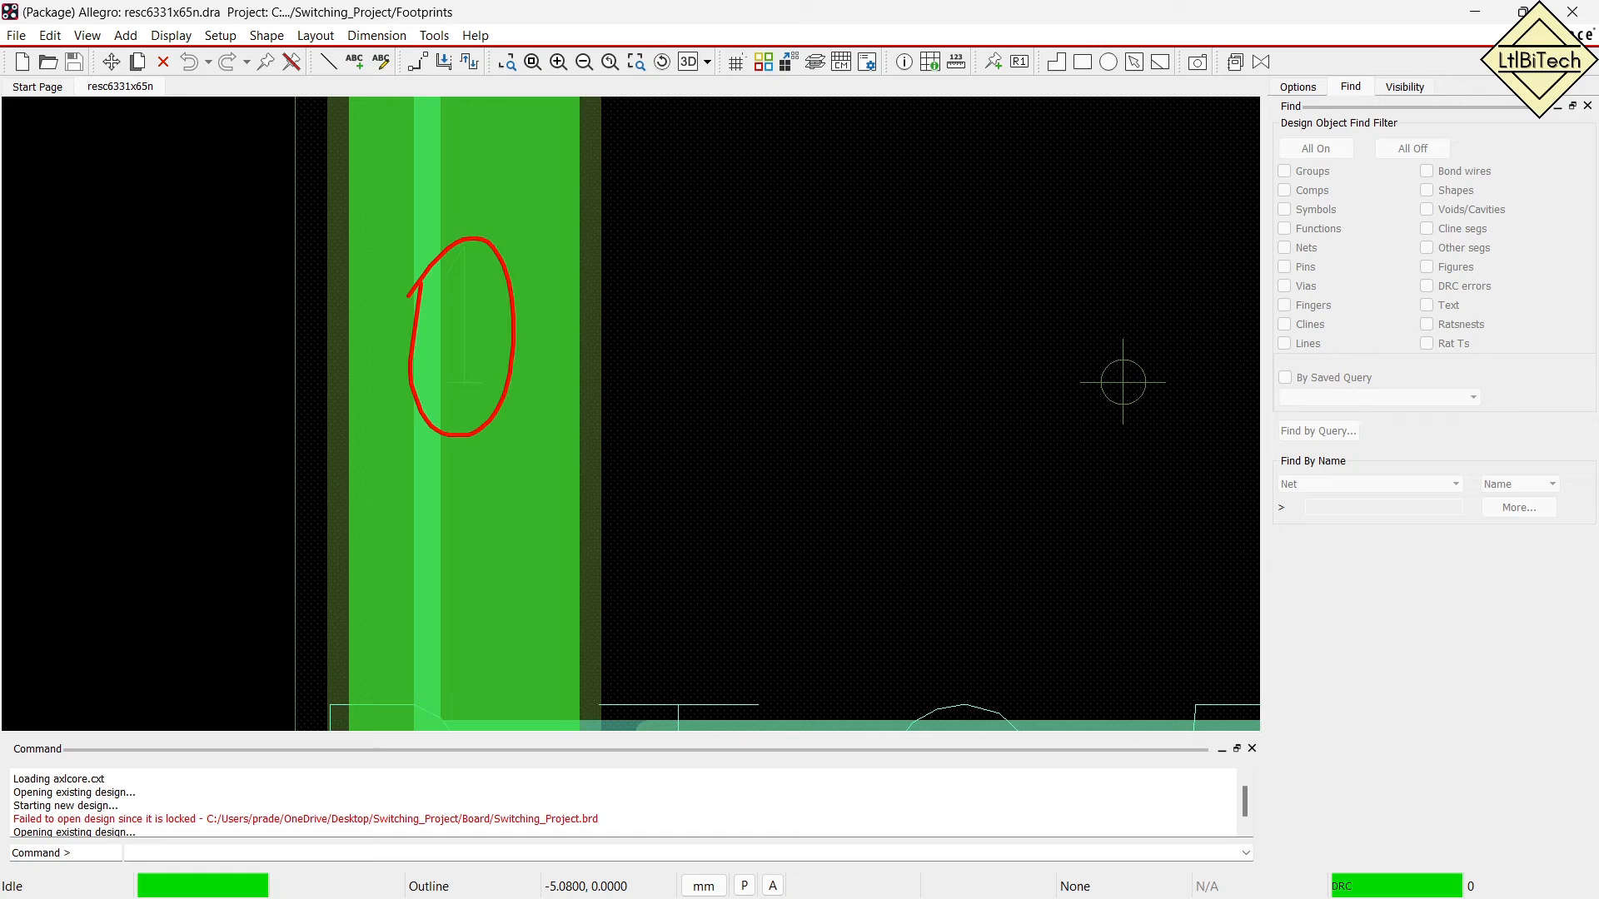
pyautogui.scroll(-2, 103, 469)
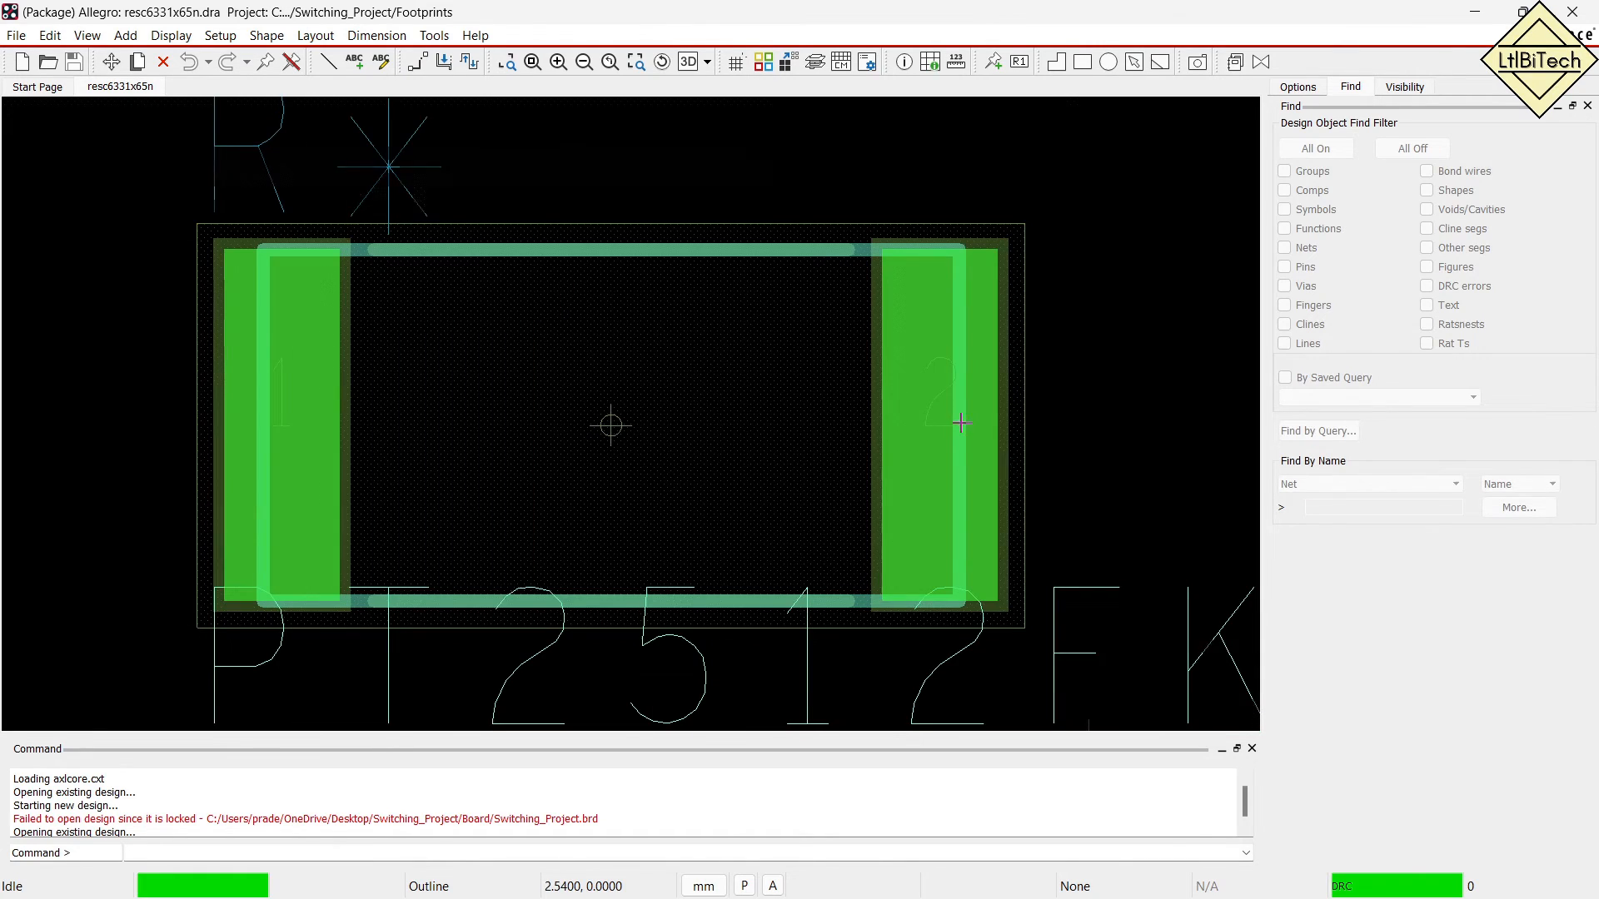
pyautogui.scroll(2, 960, 423)
pyautogui.scroll(-2, 1090, 417)
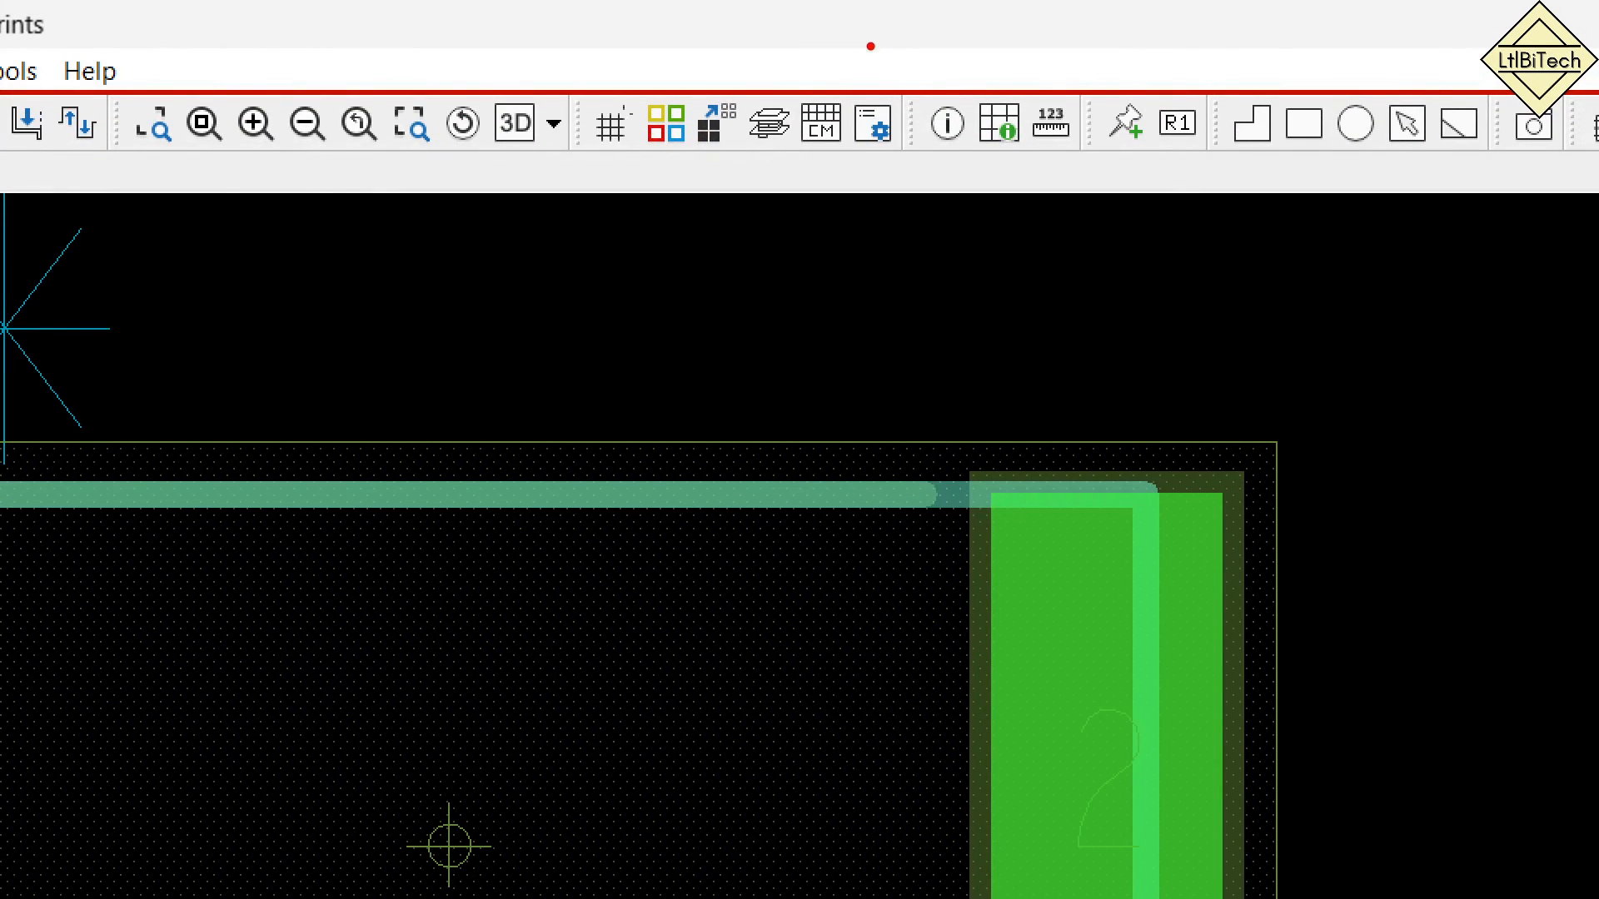
# Use Show Element on both footprint pads to read their pin numbers, and close the report.
pyautogui.keyDown('ctrl'); pyautogui.moveTo(913, 84); pyautogui.dragTo(976, 163); pyautogui.keyUp('ctrl')
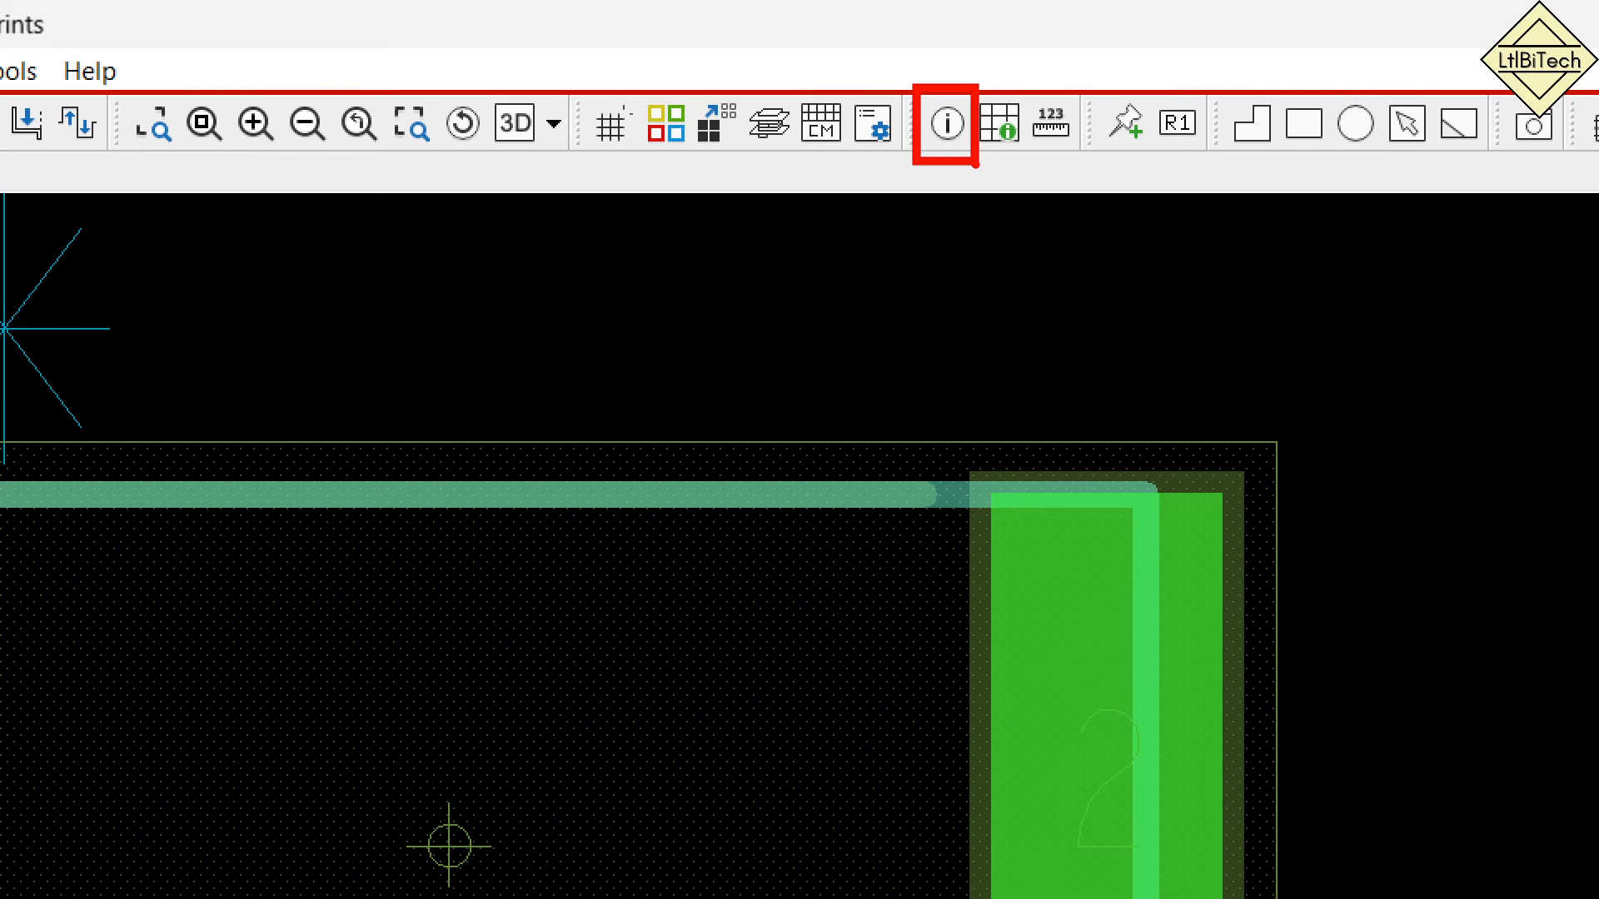
pyautogui.press('Escape')
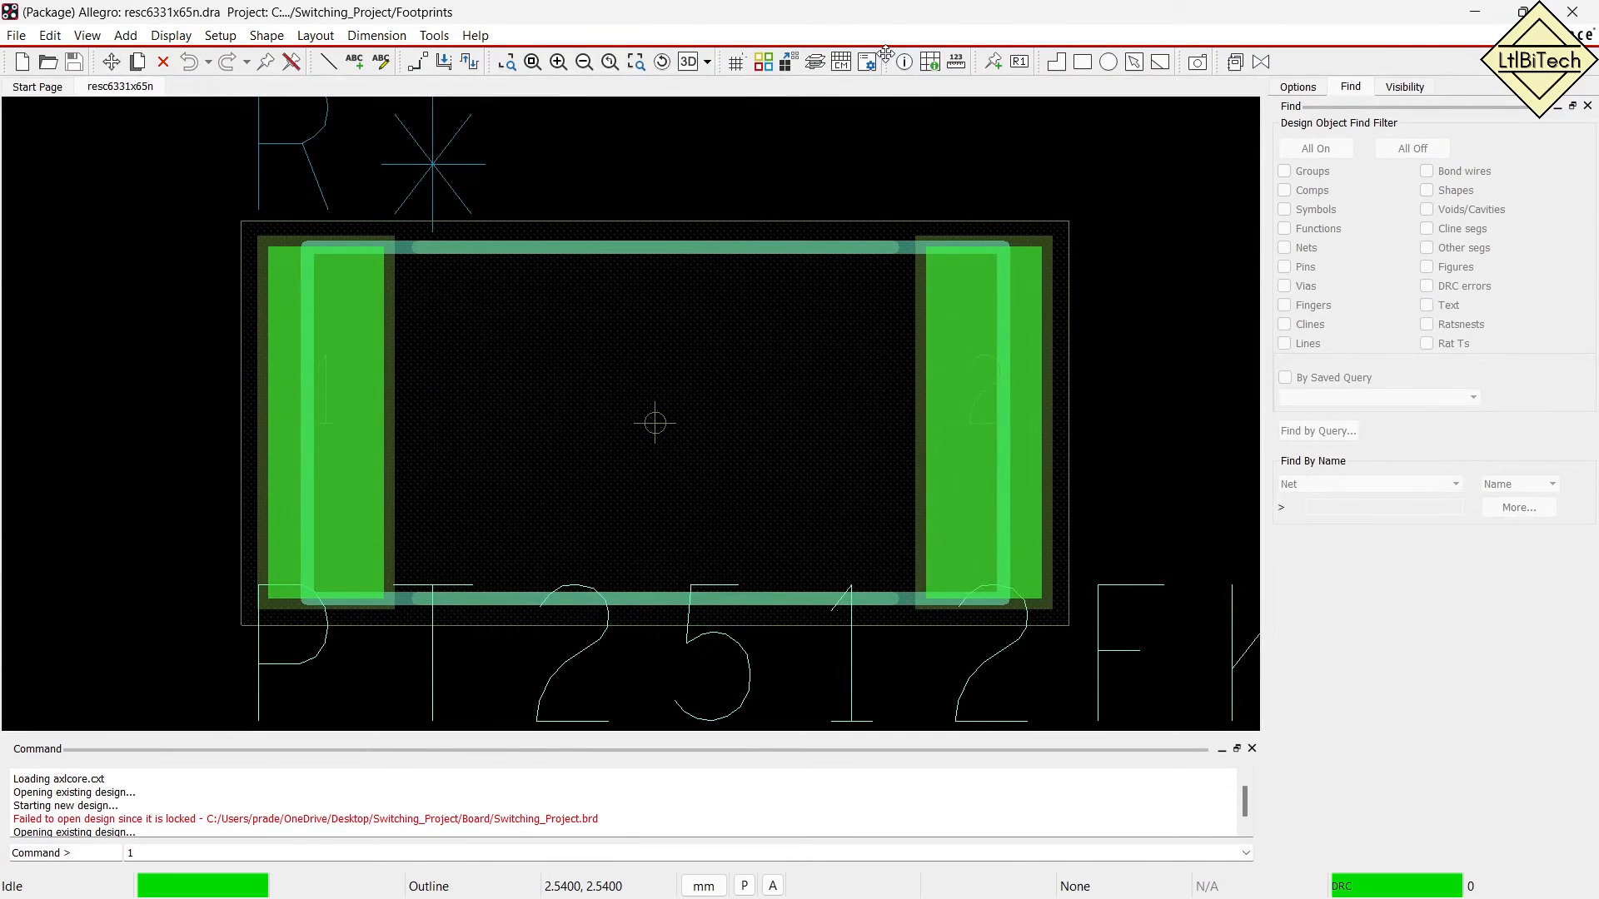
pyautogui.click(903, 61)
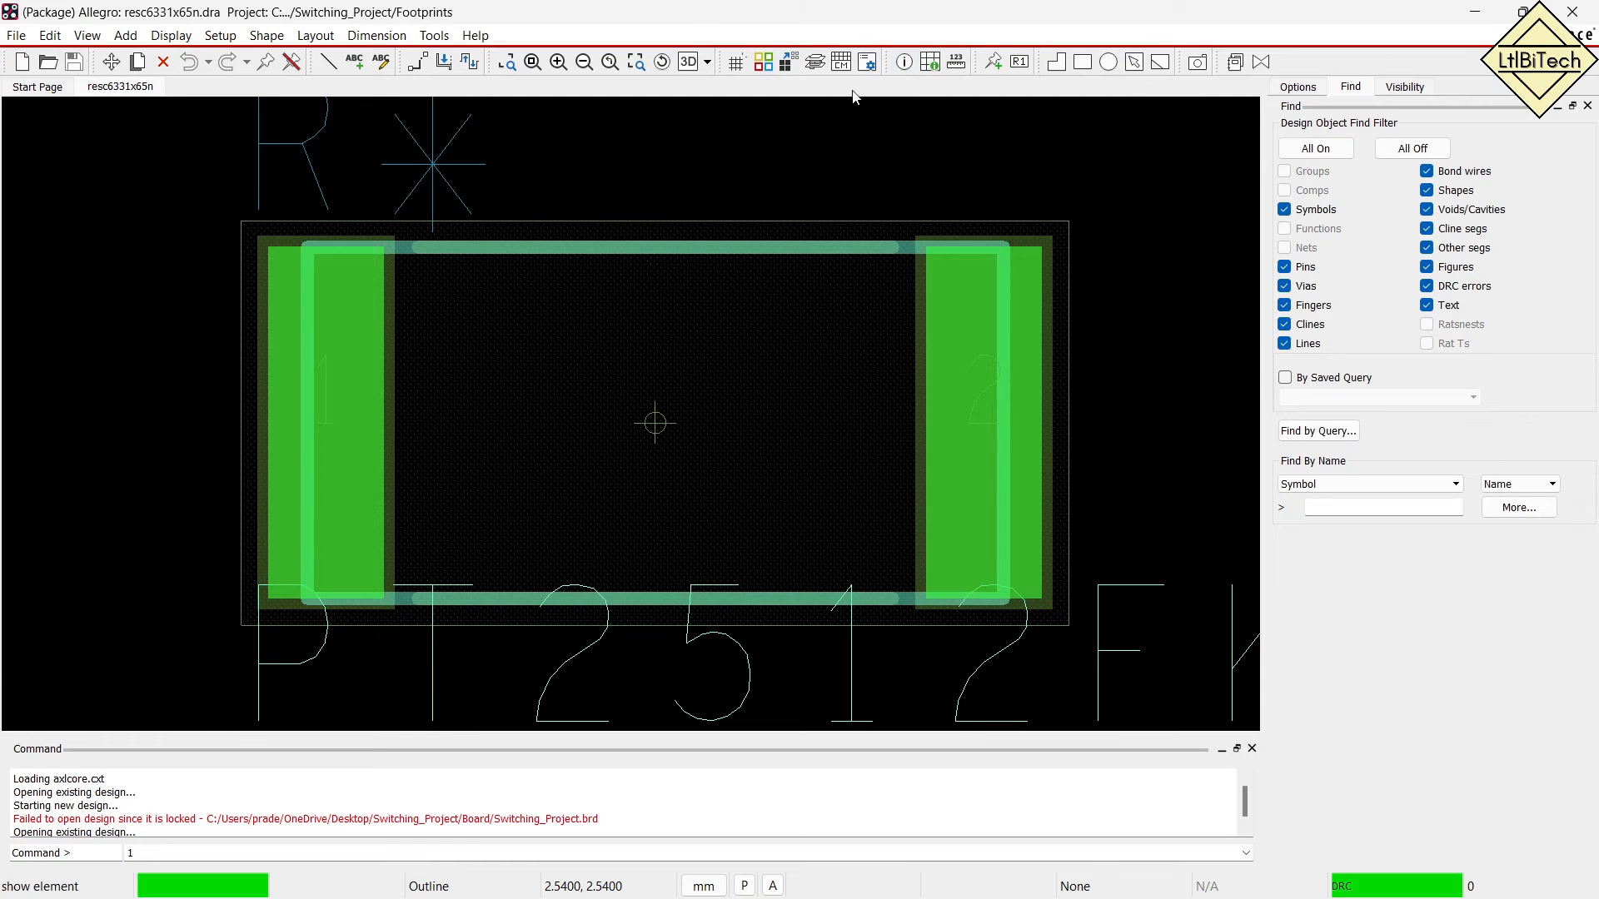
pyautogui.click(326, 371)
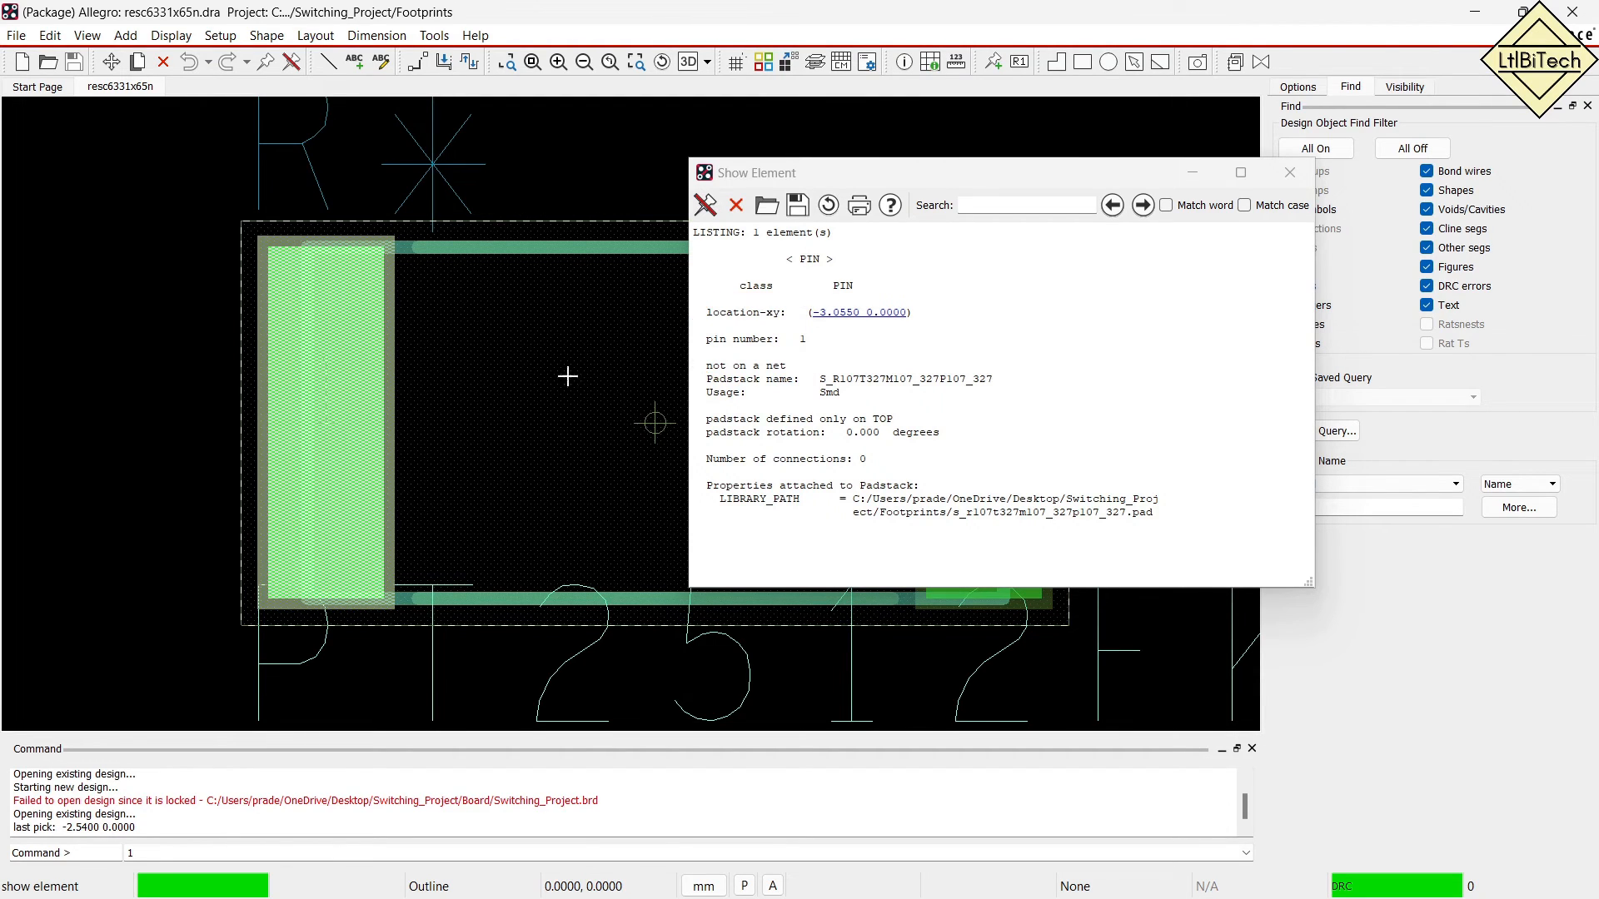
pyautogui.click(988, 377)
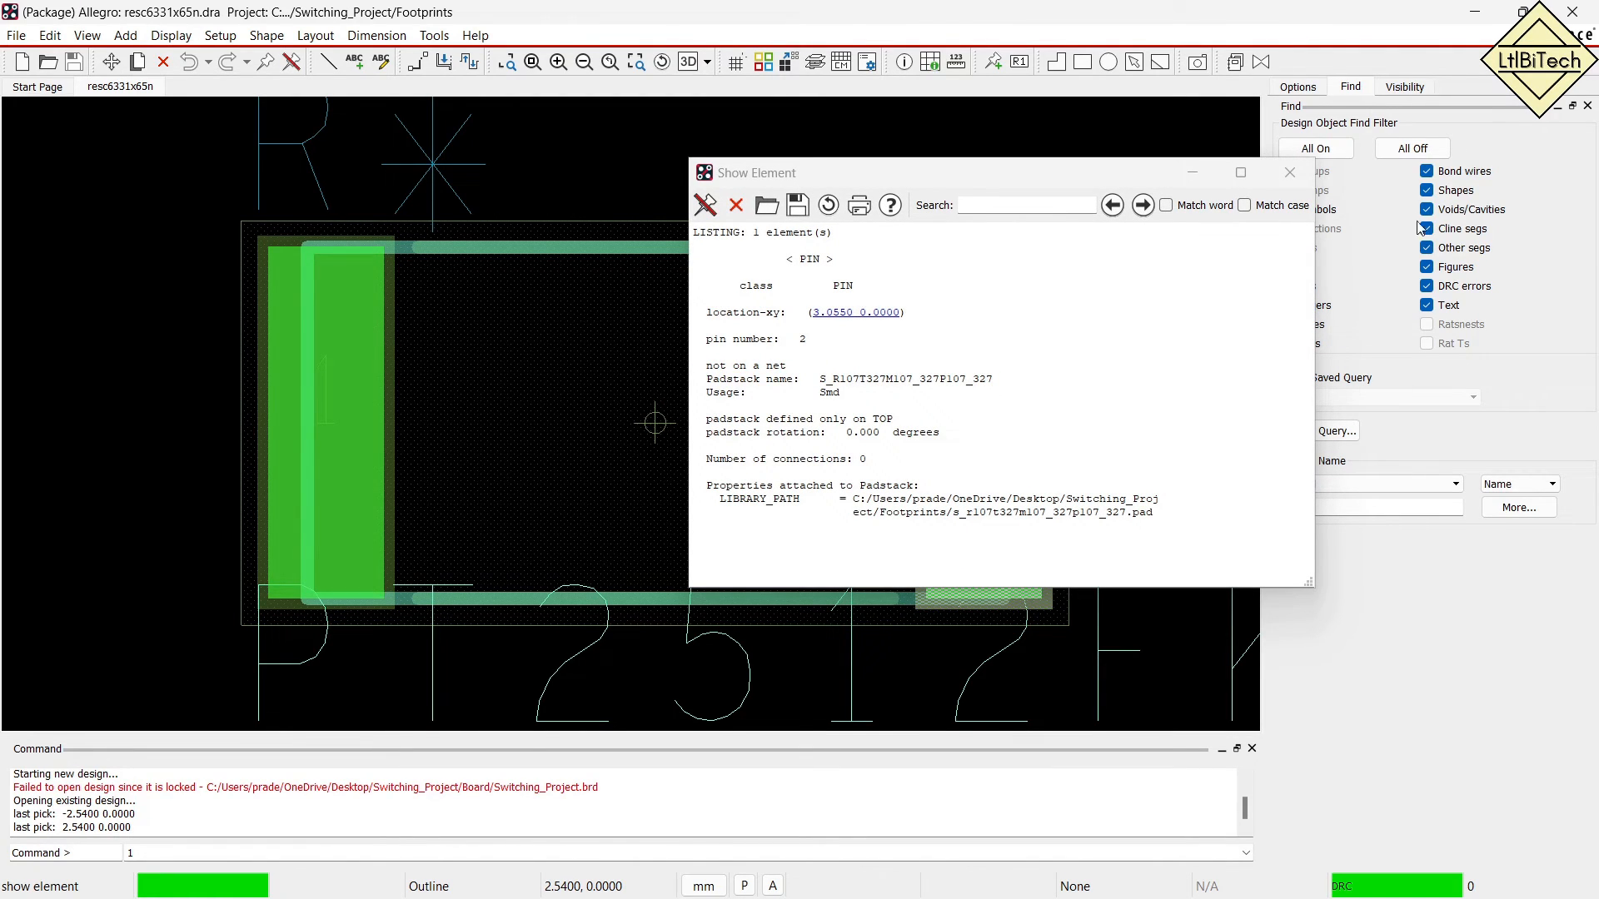
pyautogui.click(1290, 172)
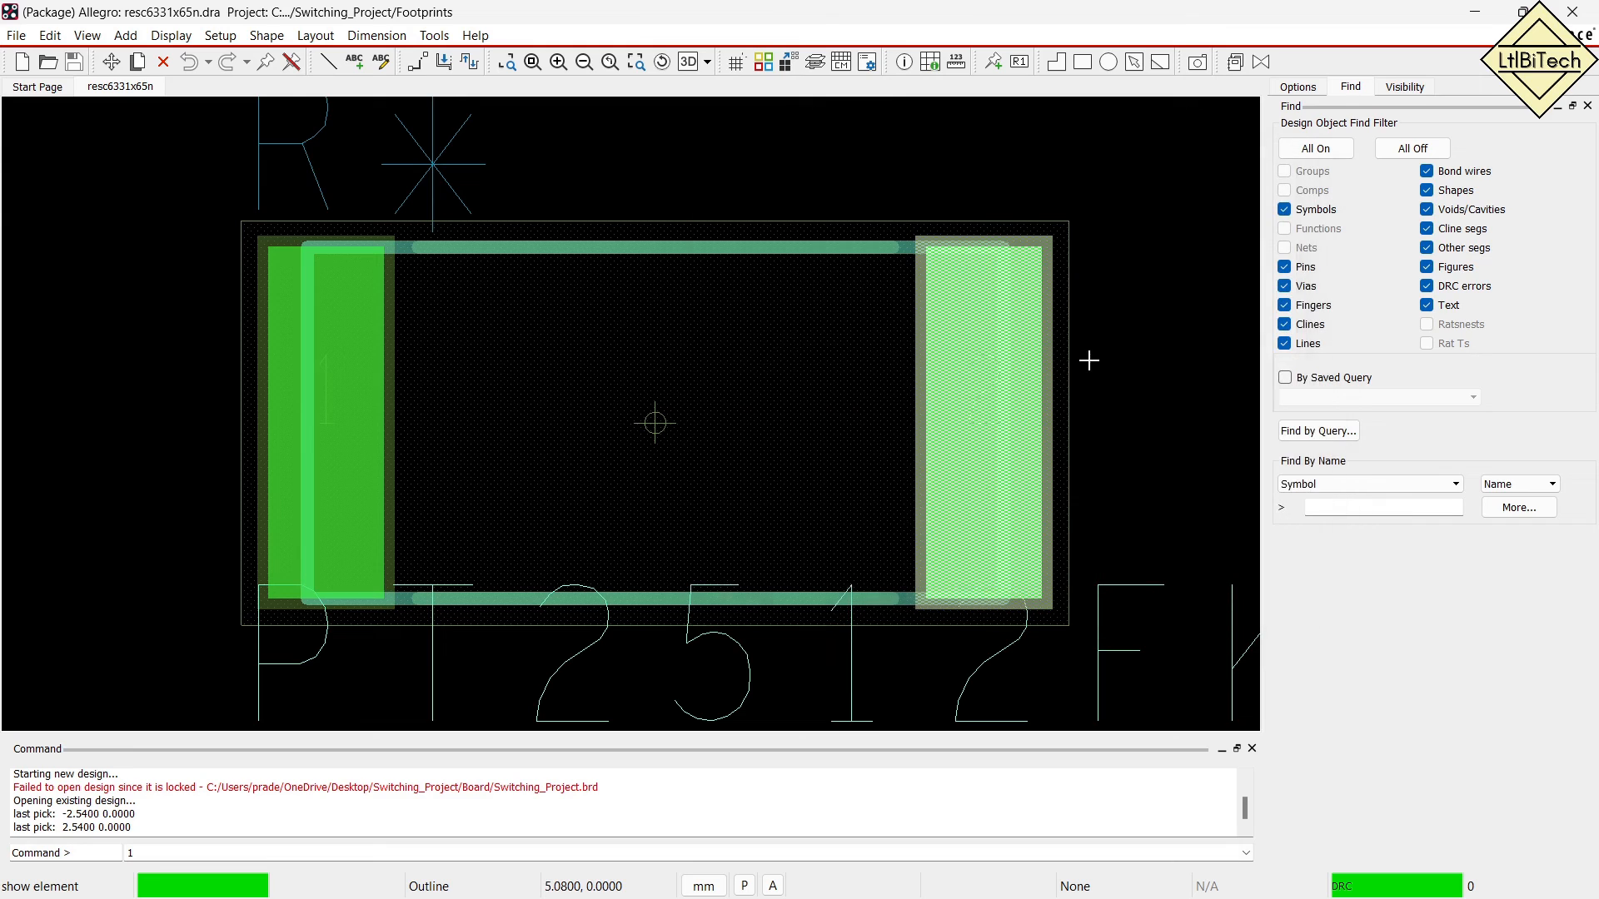
pyautogui.click(1131, 348)
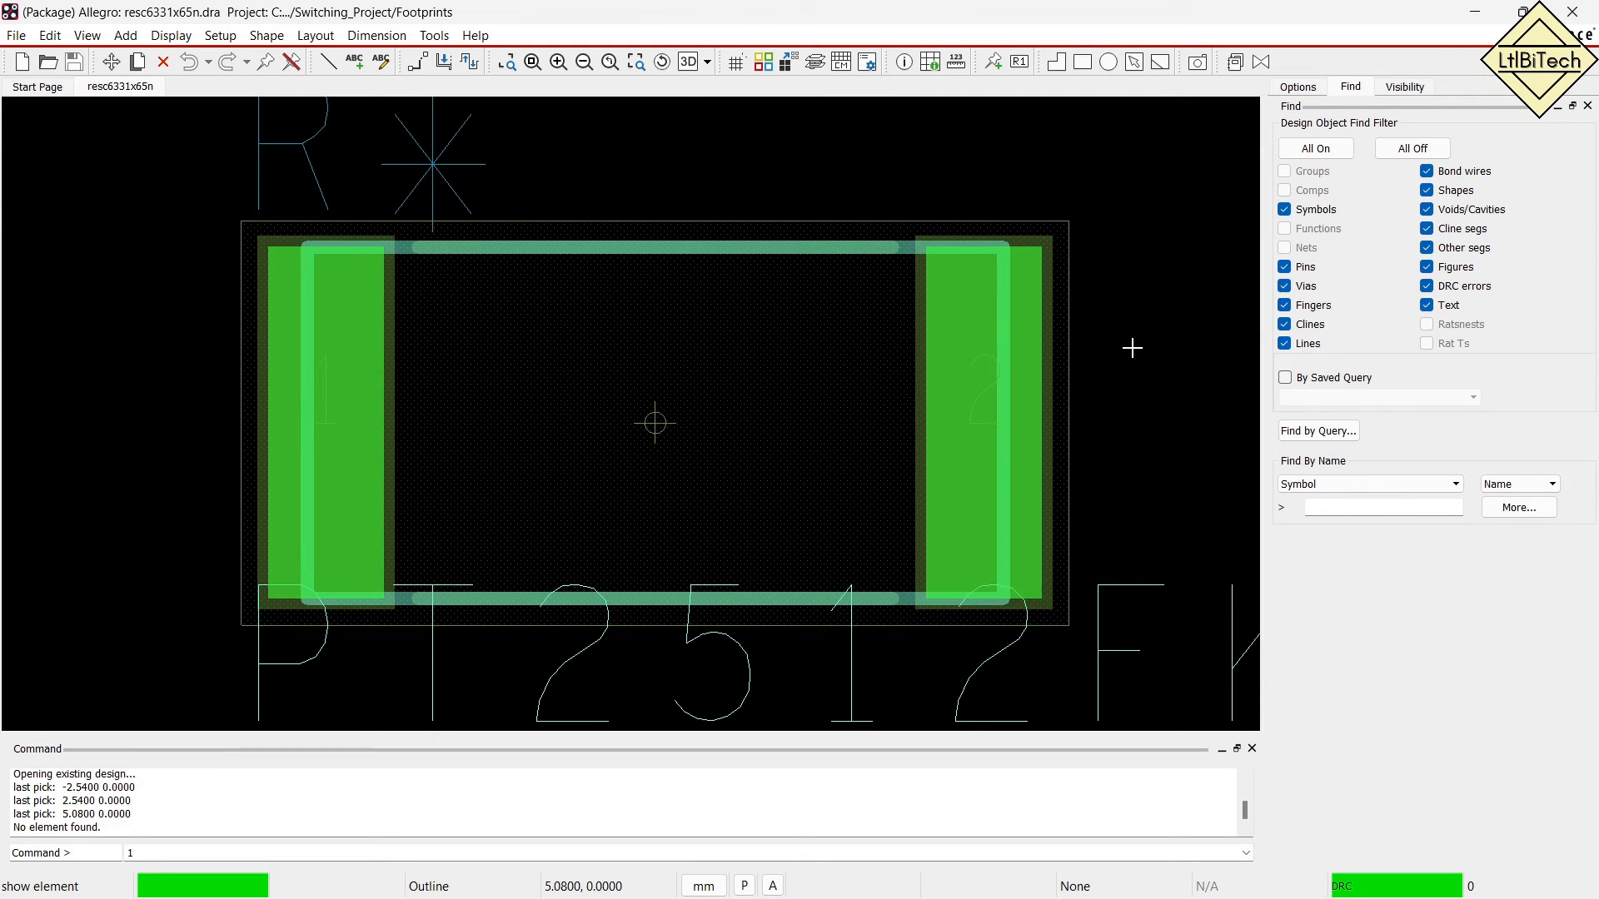
# Close the resc6331x65n footprint without saving, close the RESISTOR_3 library part and clear the selection on the schematic page.
pyautogui.click(1581, 23)
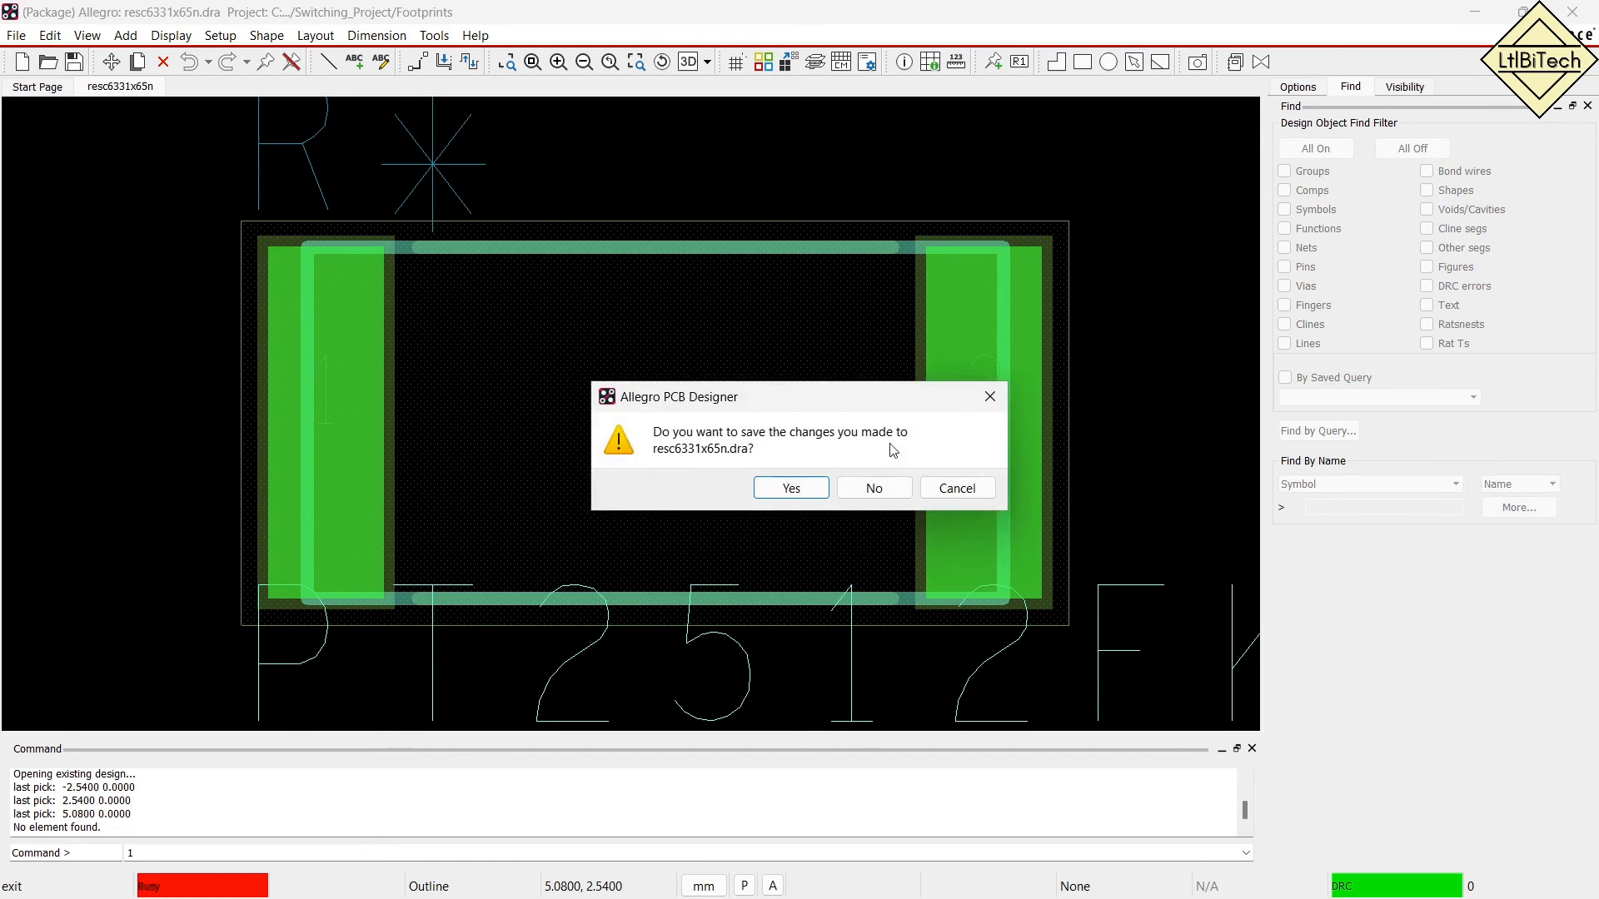
pyautogui.click(866, 492)
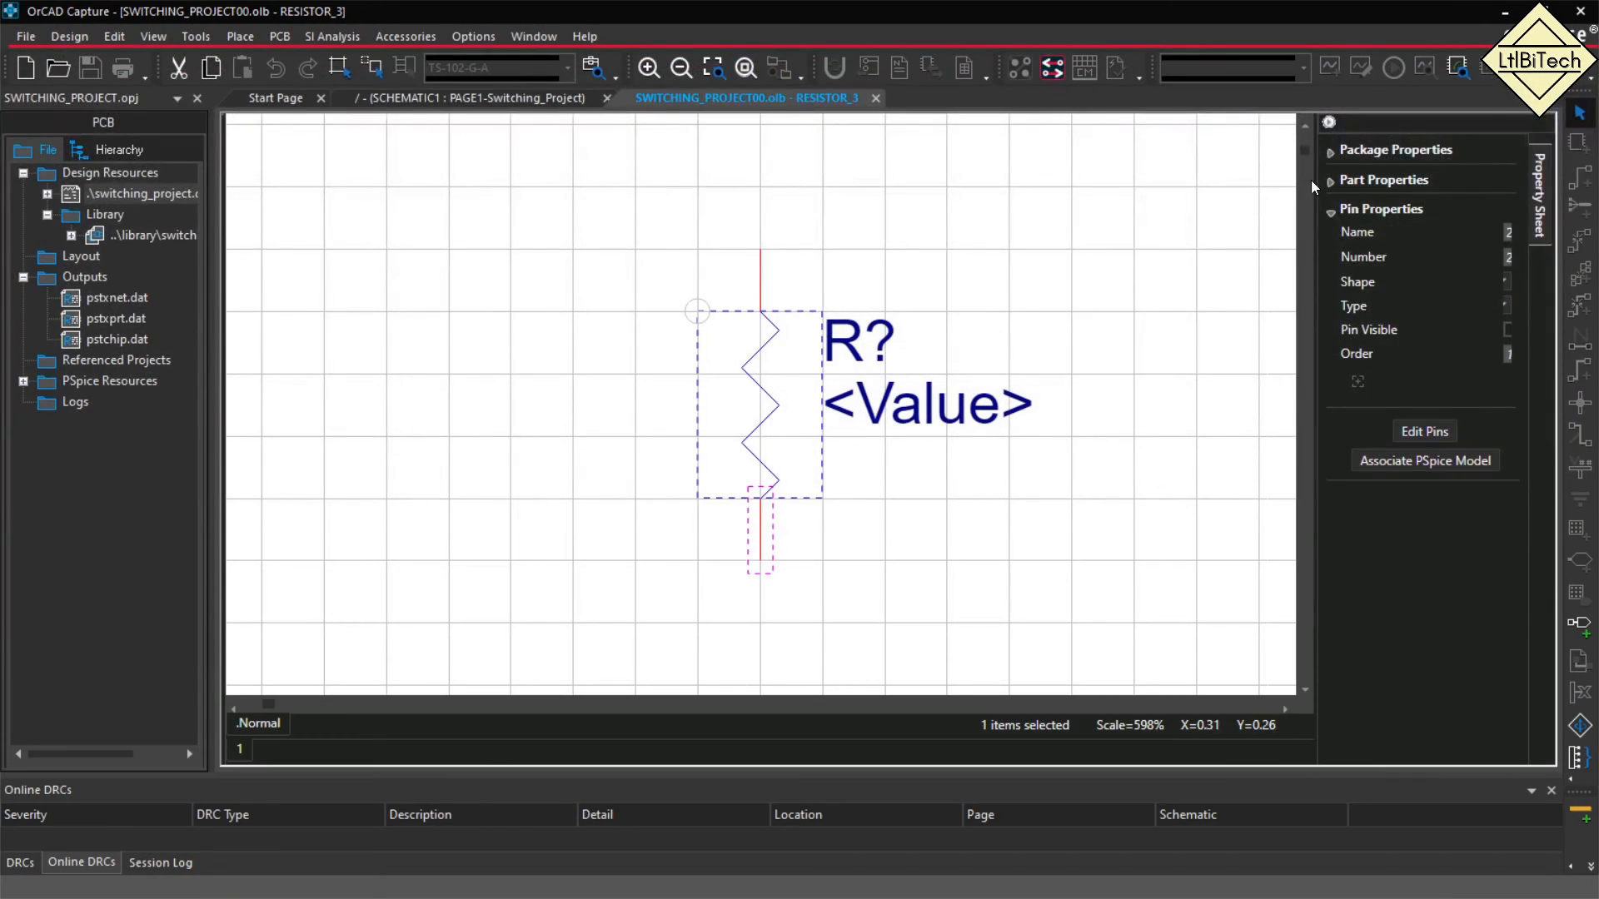
pyautogui.rightClick(716, 98)
pyautogui.click(757, 143)
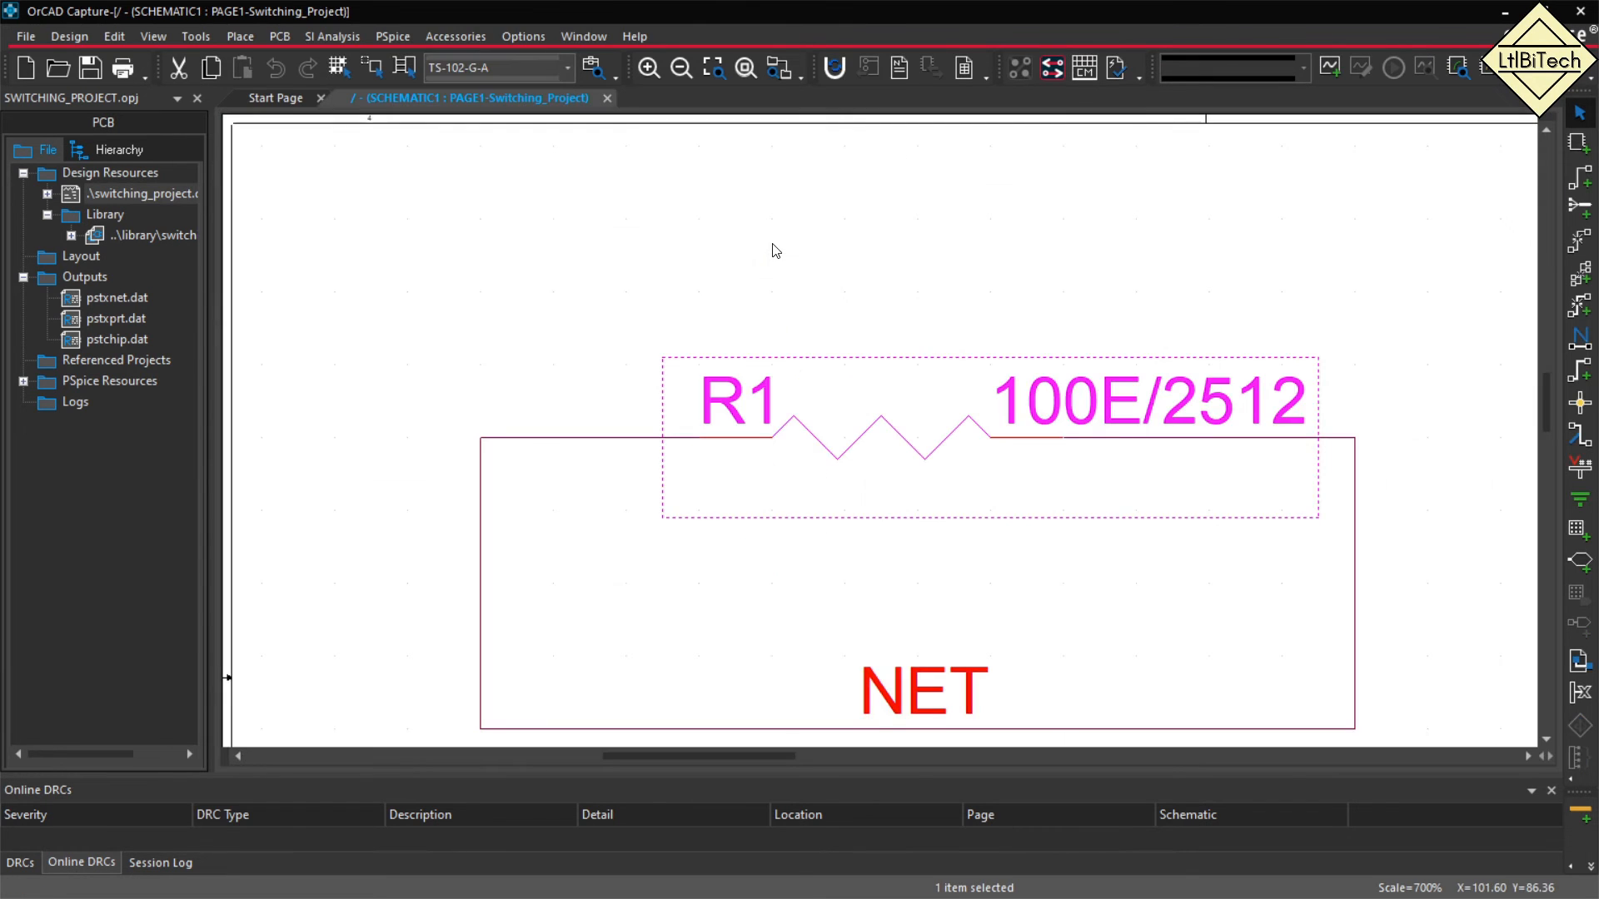
pyautogui.click(766, 298)
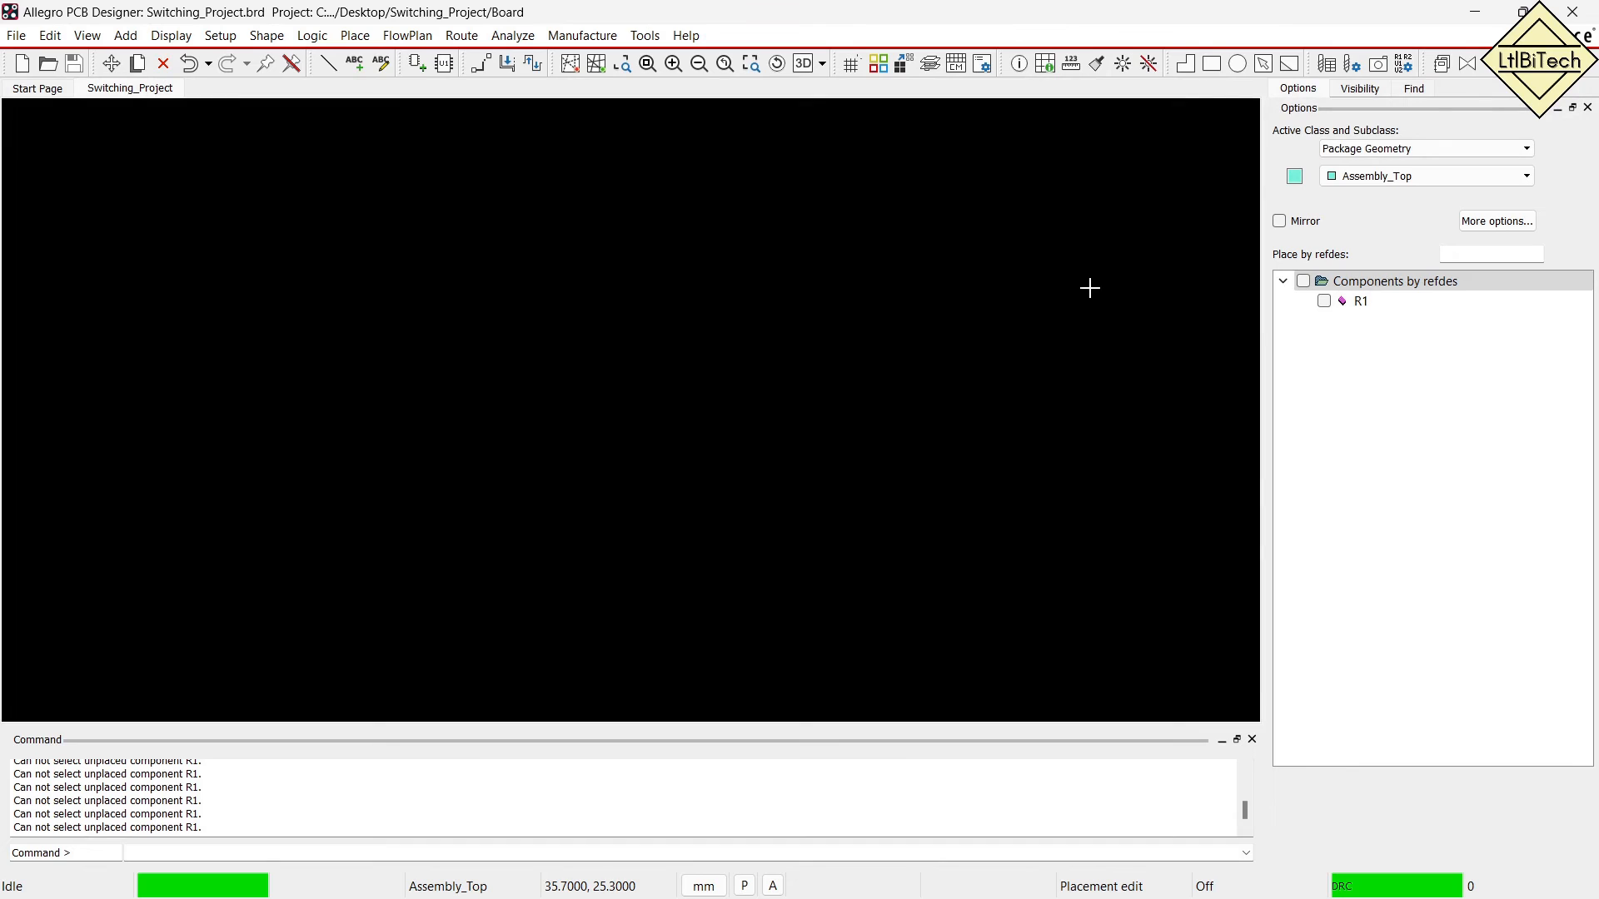
# Fit the board outline in the design window and switch the application mode to General Edit.
pyautogui.scroll(-3, 1039, 460)
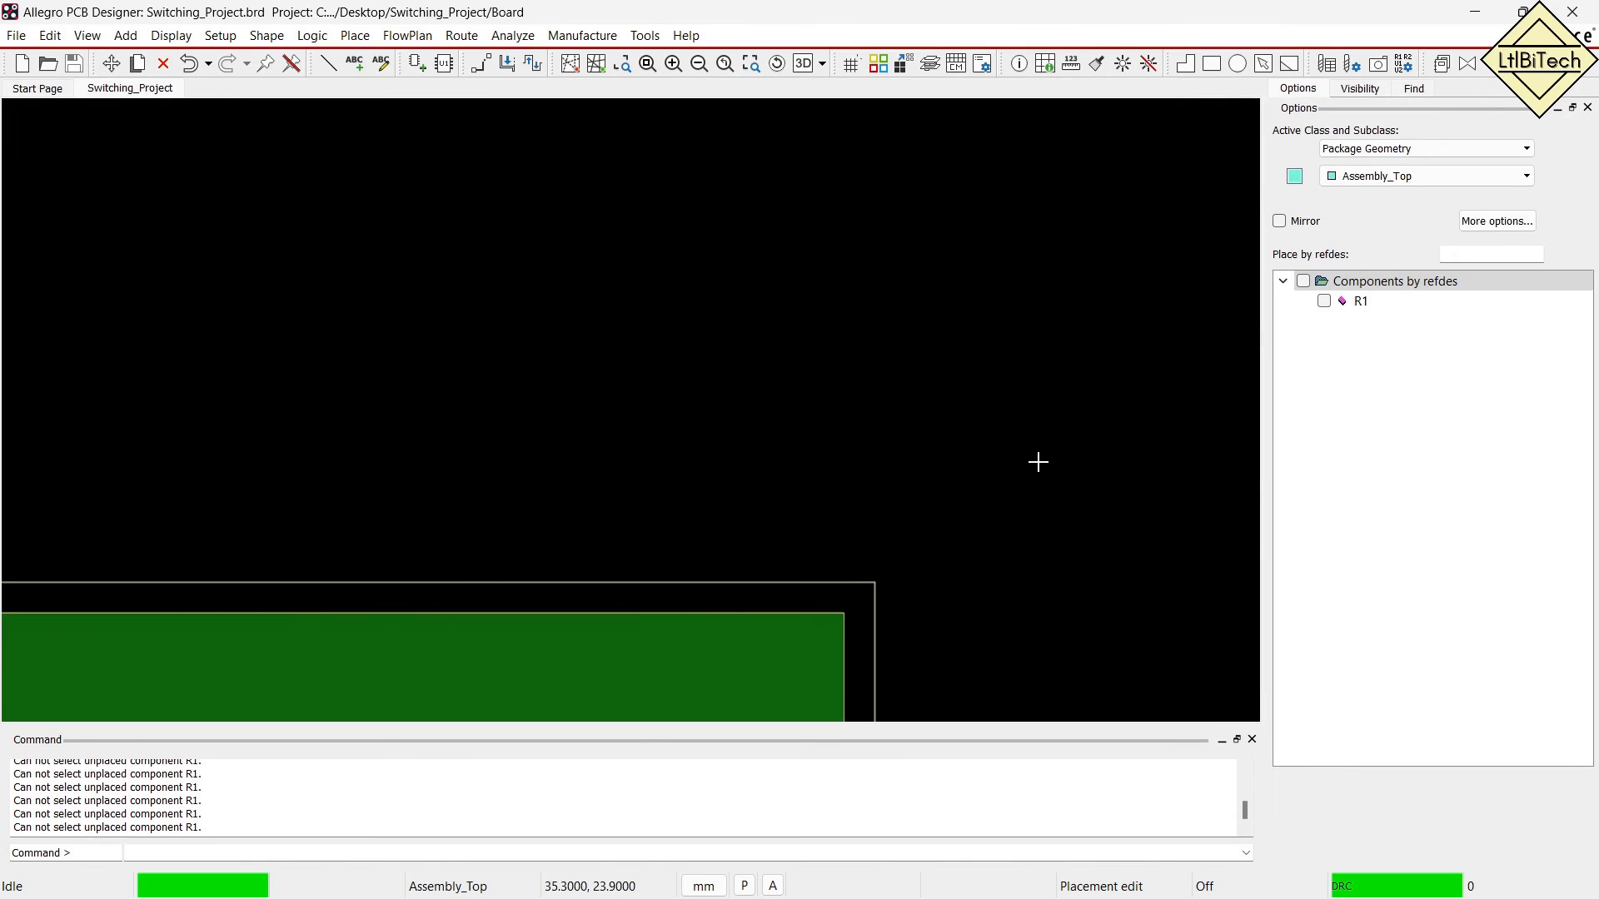
pyautogui.click(652, 67)
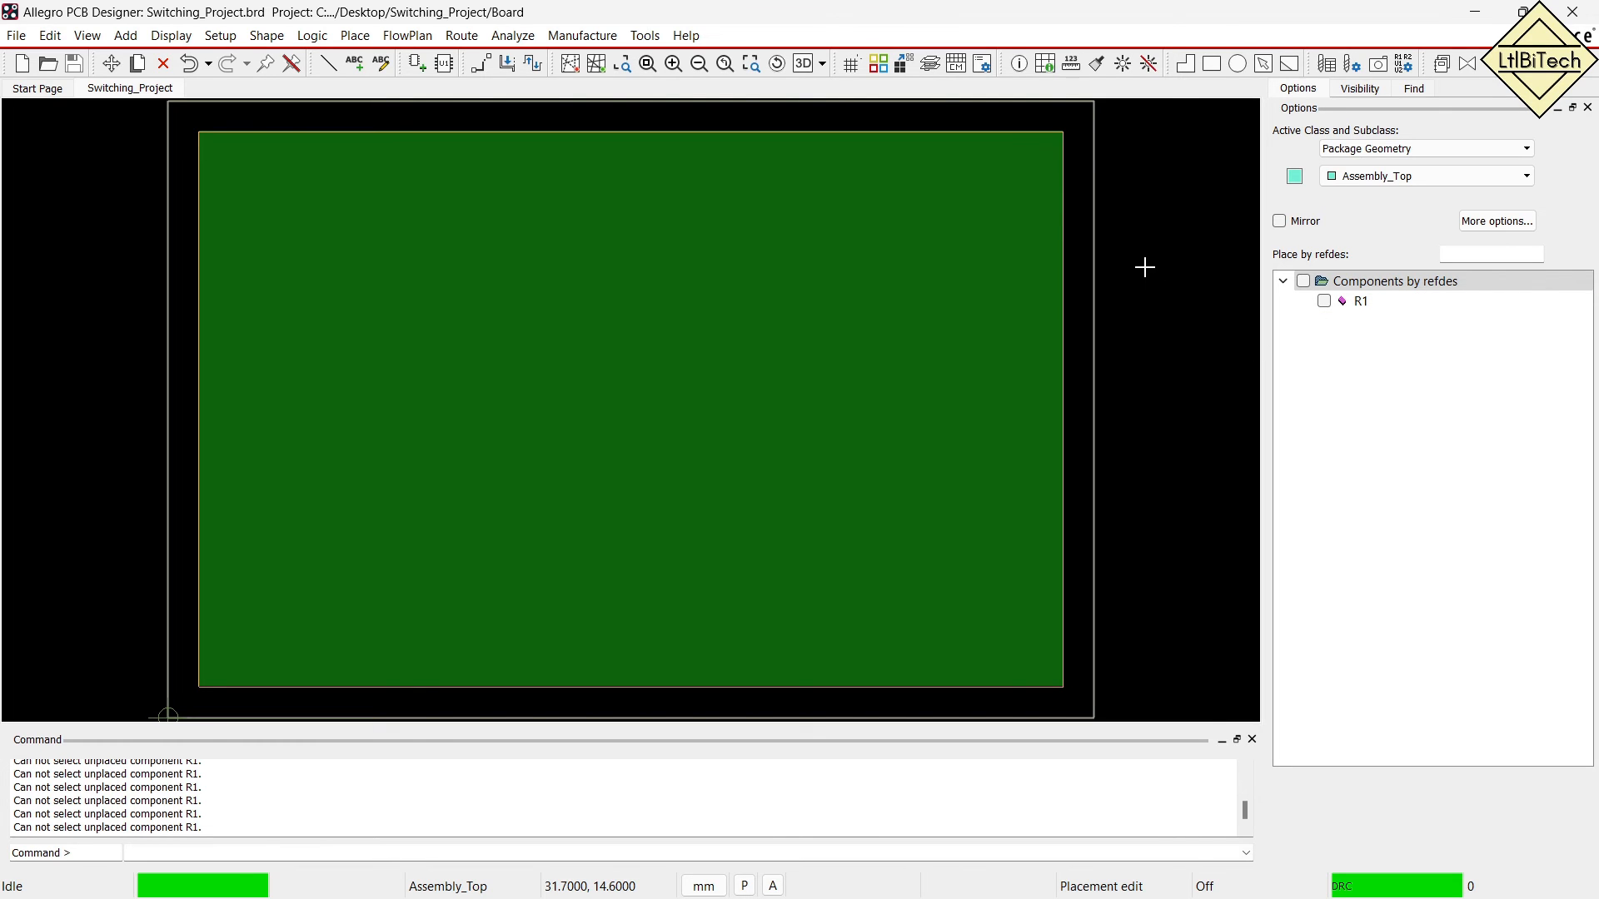
pyautogui.rightClick(1132, 243)
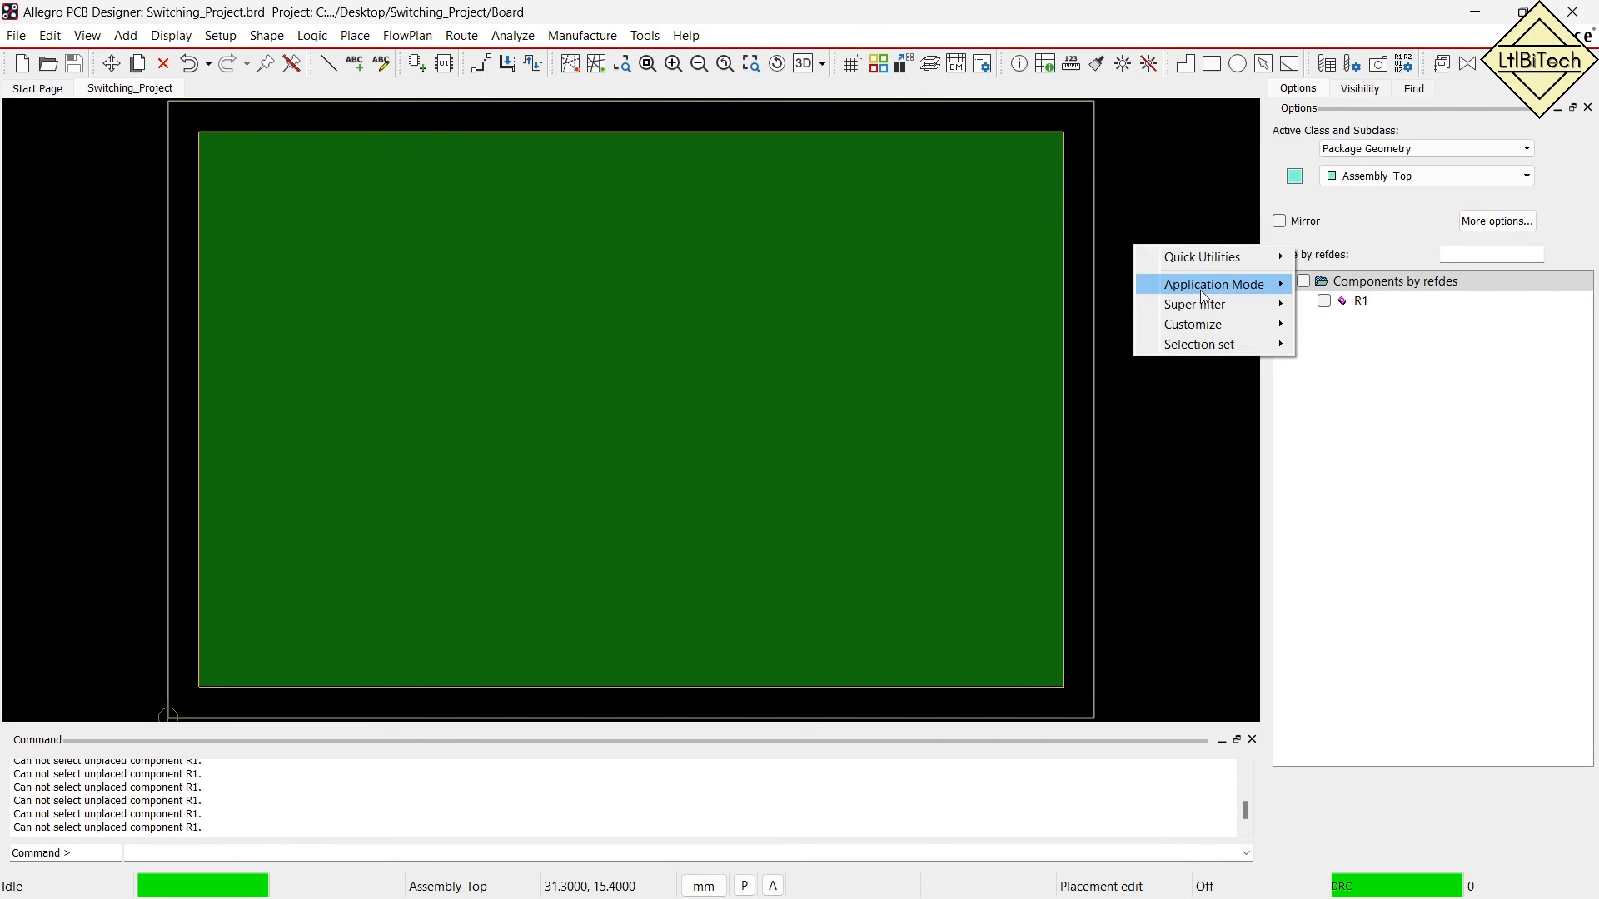
pyautogui.moveTo(1208, 285)
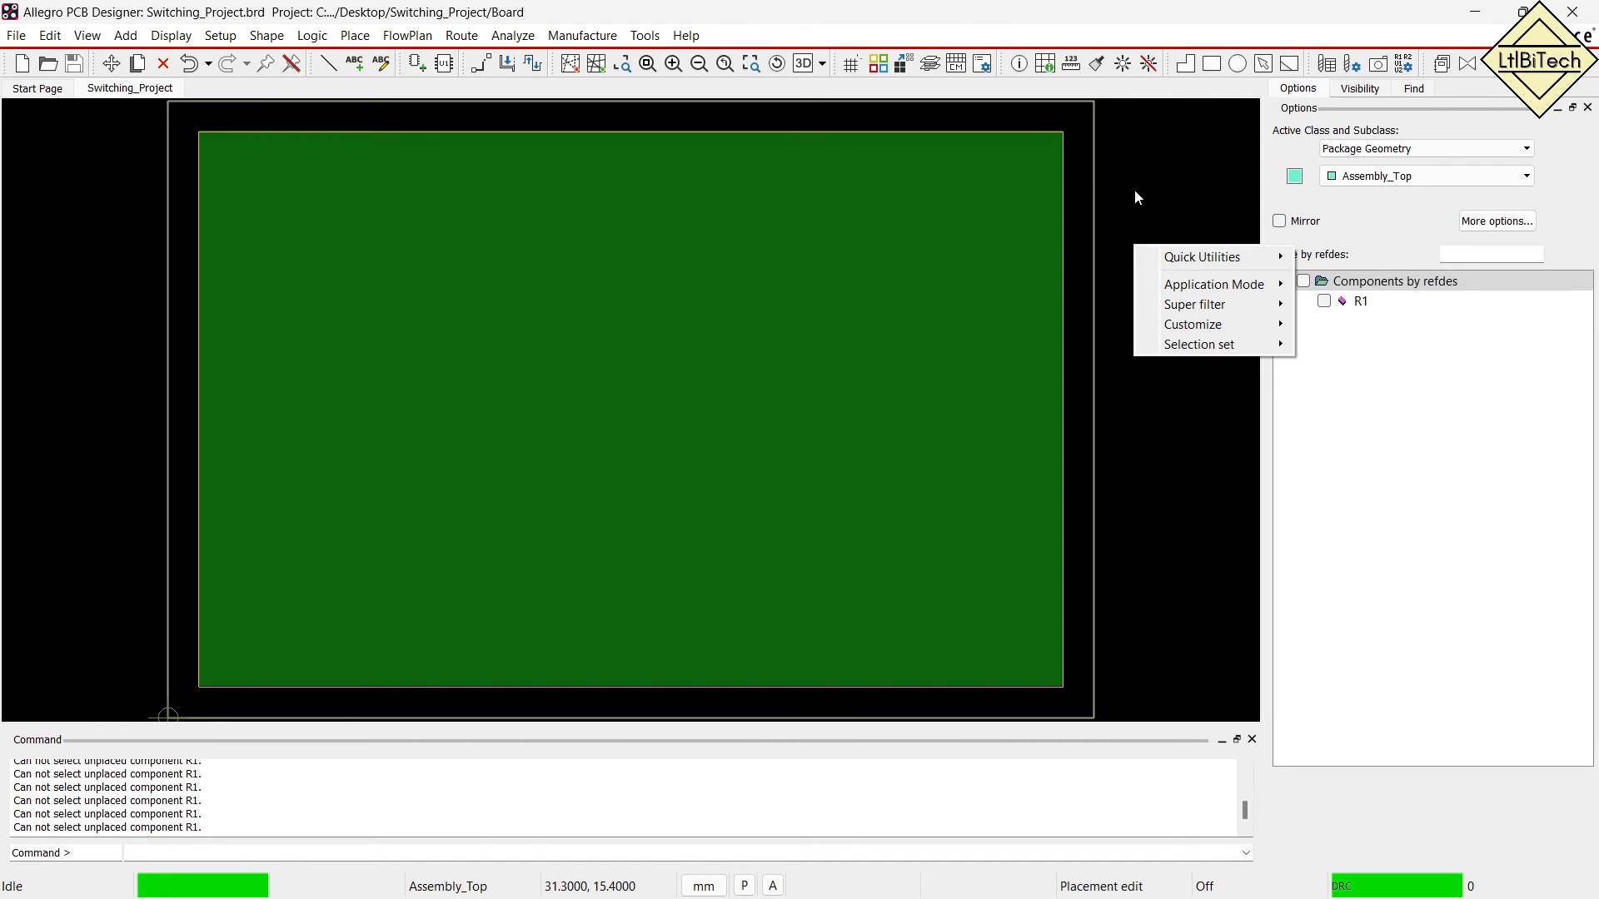
pyautogui.rightClick(94, 283)
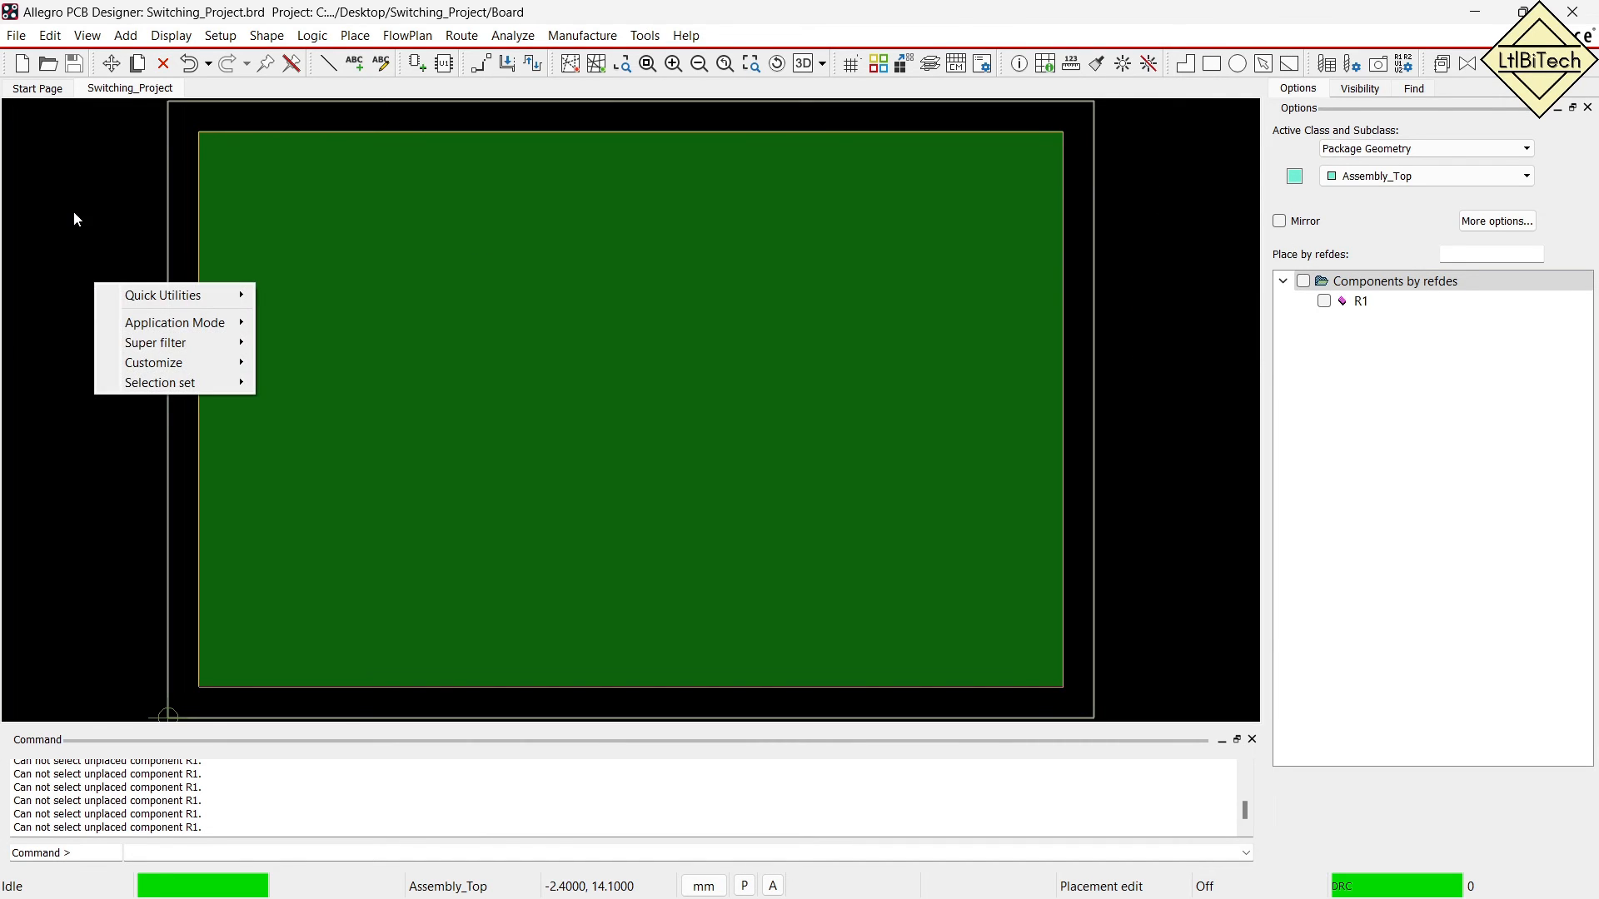
pyautogui.click(221, 38)
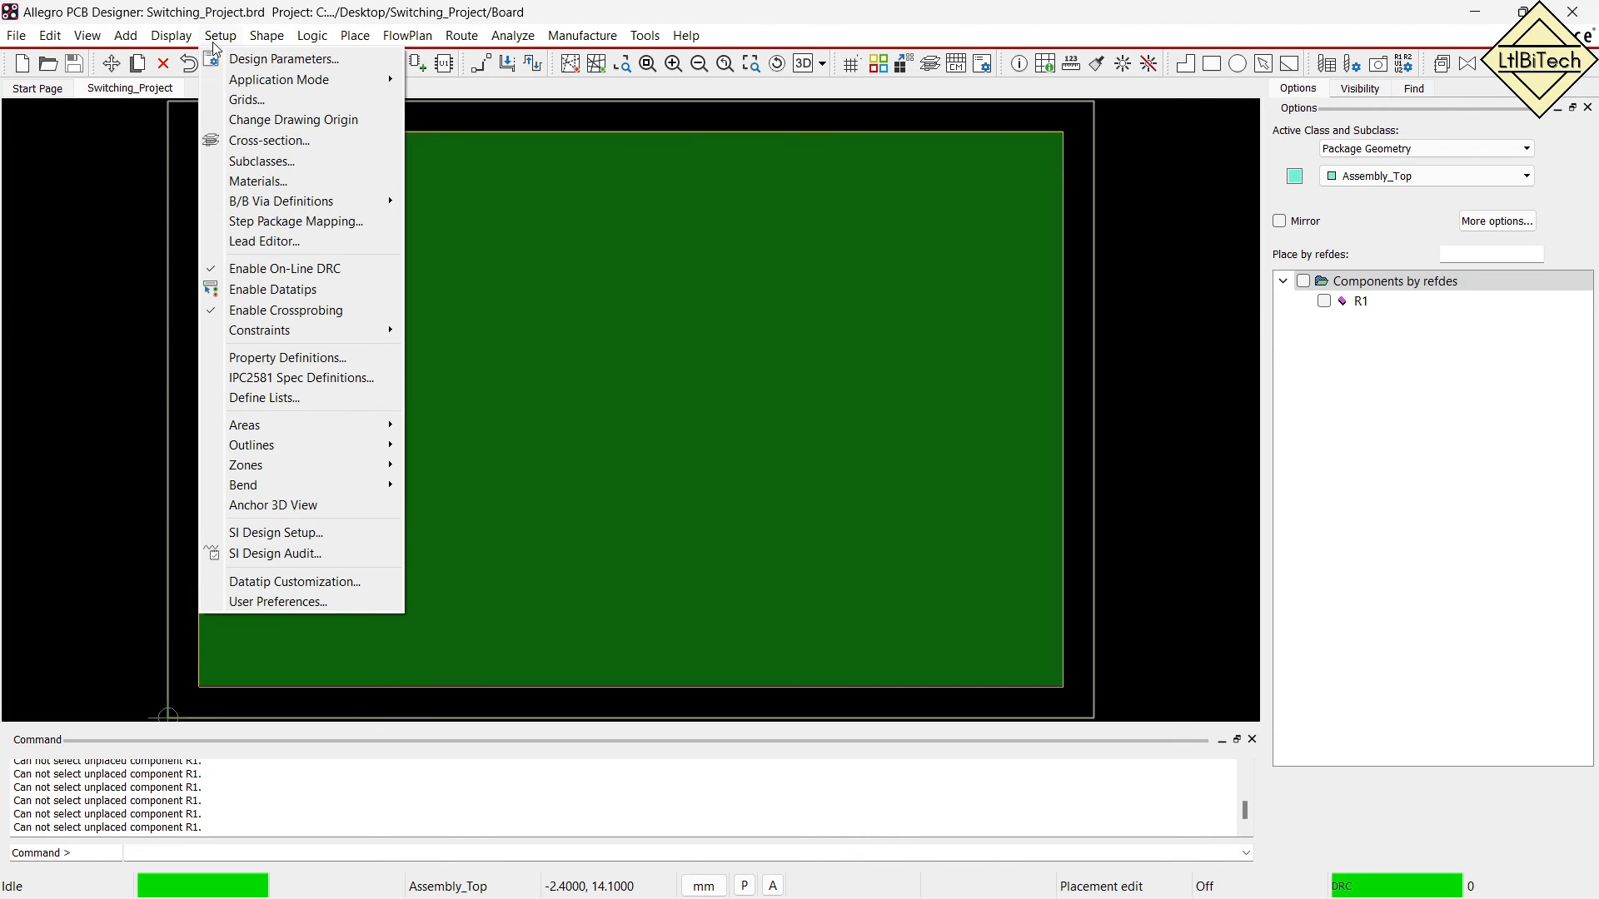
pyautogui.moveTo(306, 85)
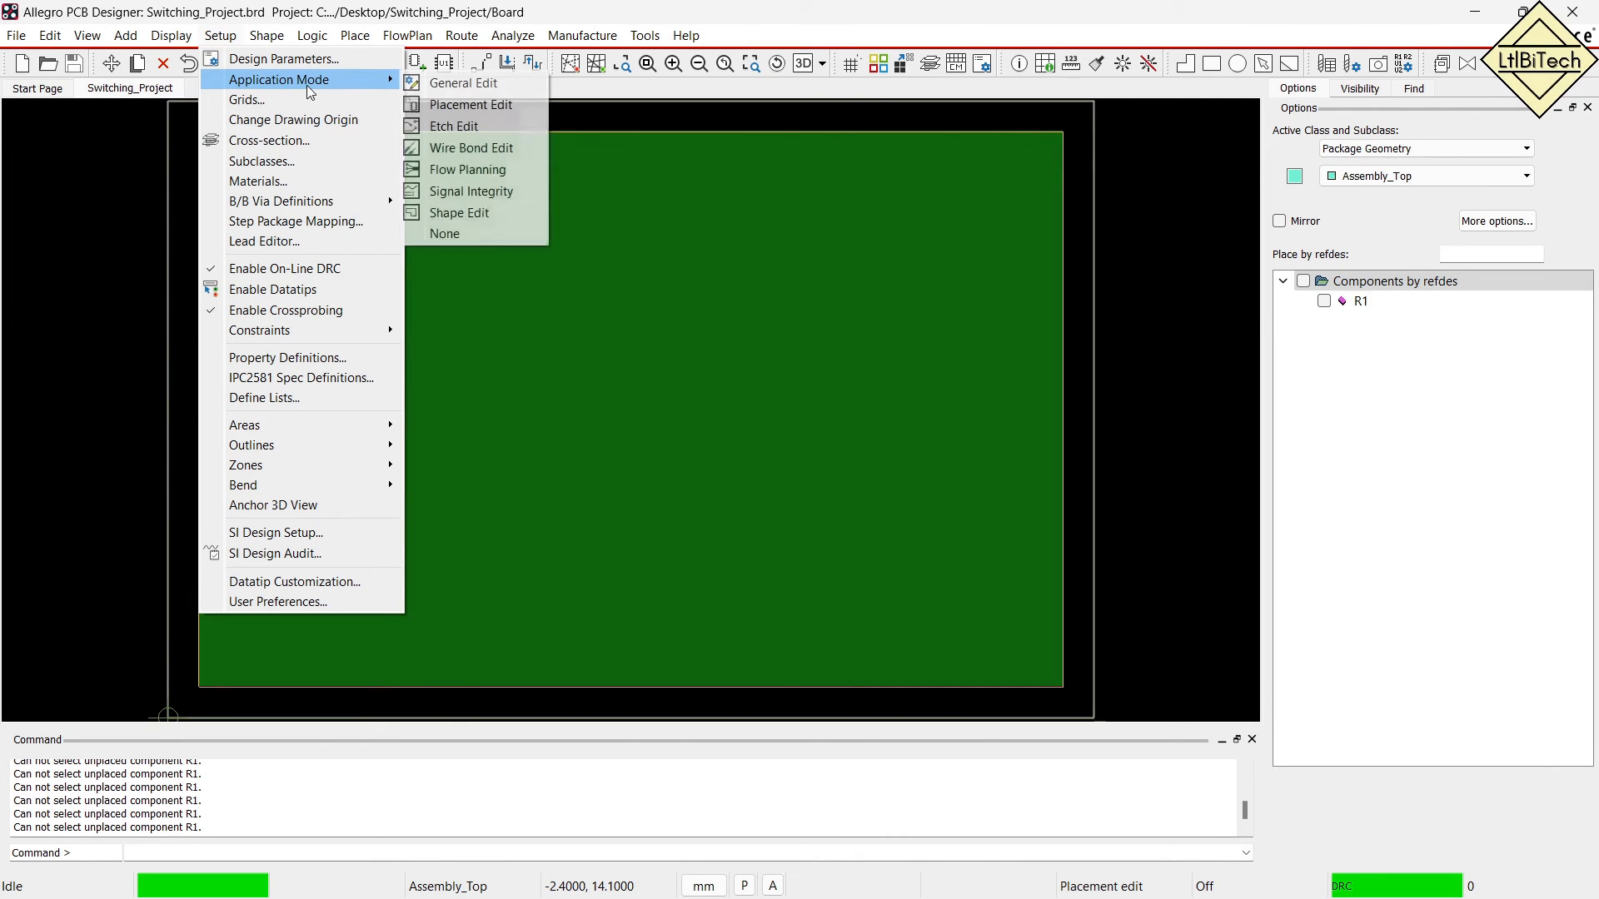
pyautogui.click(491, 81)
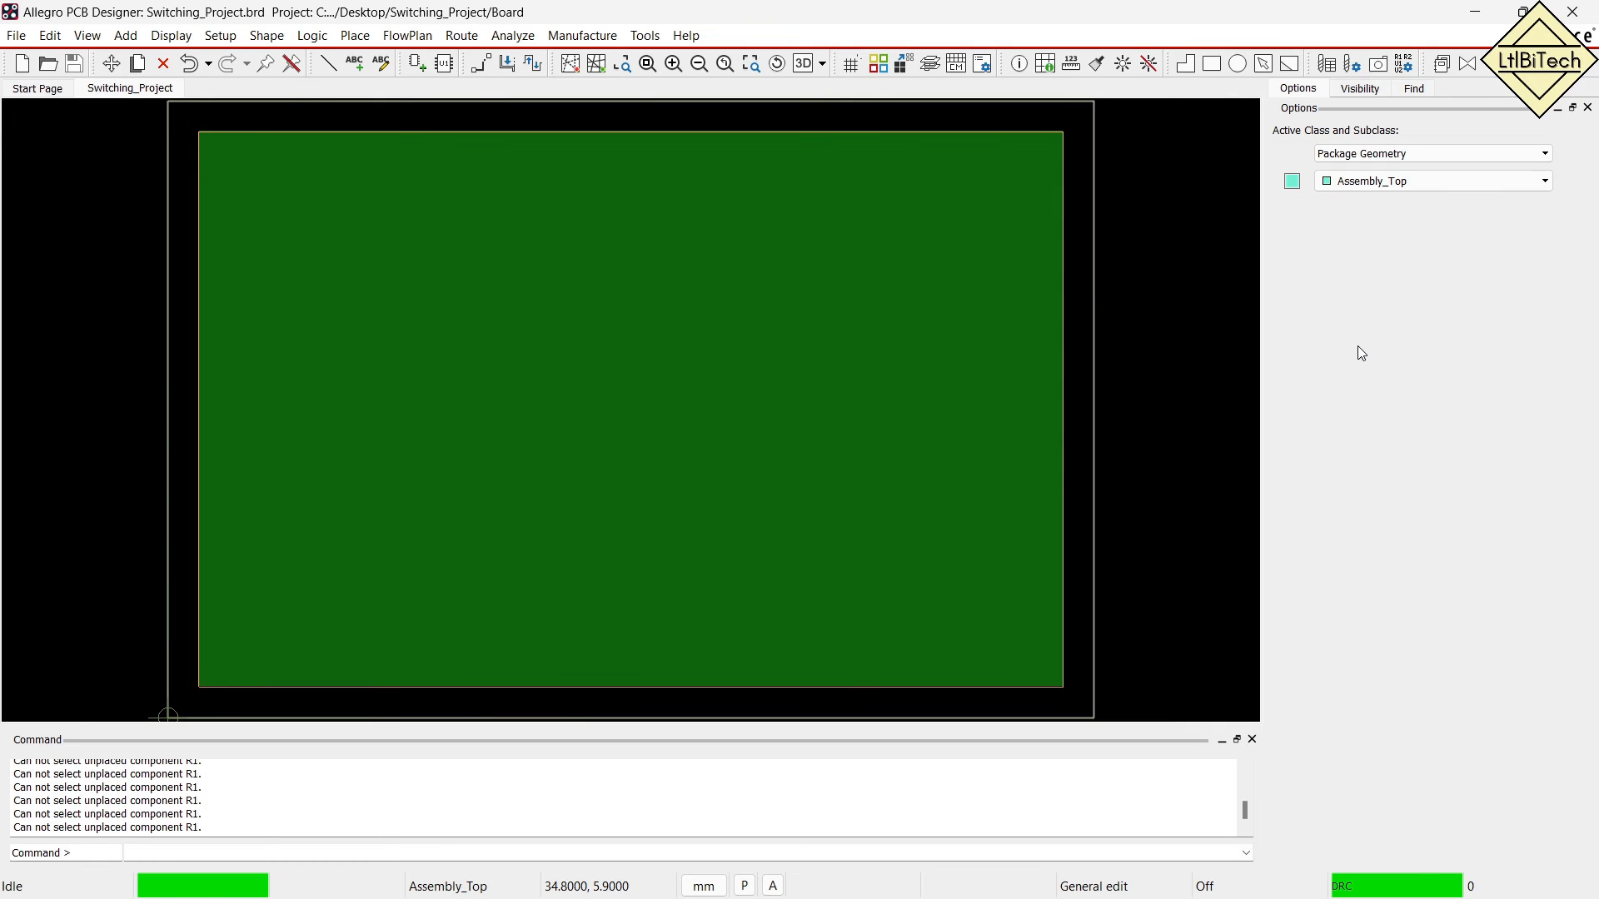
# Set the application mode to Placement Edit and place component R1 on the board at about (7.9, 8.8) mm.
pyautogui.click(222, 35)
pyautogui.moveTo(281, 81)
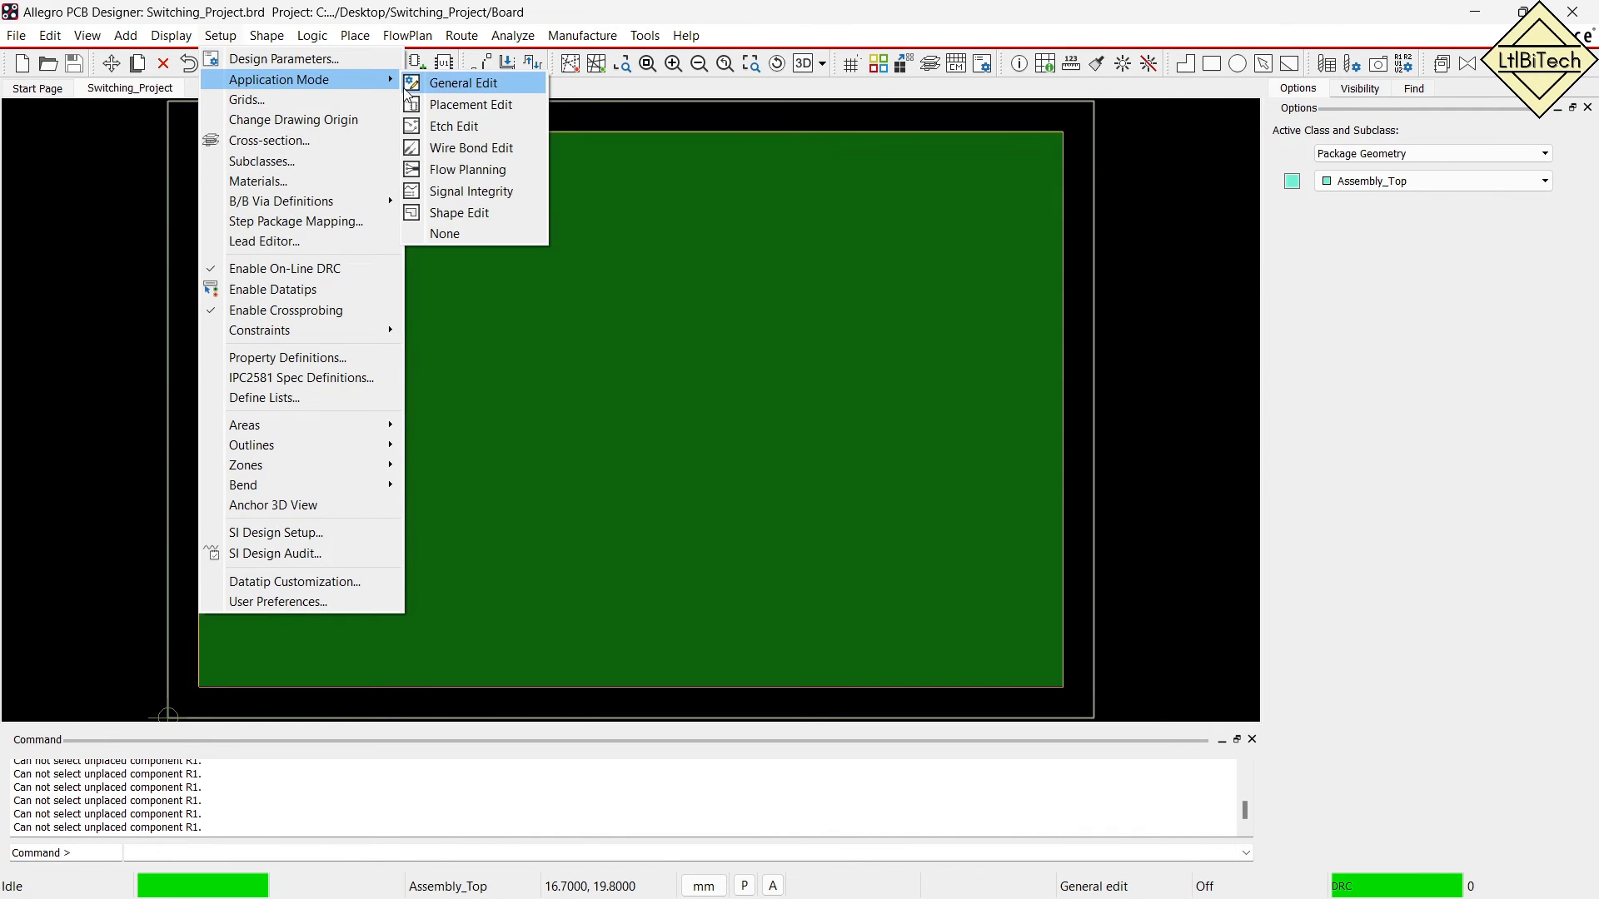
pyautogui.click(497, 106)
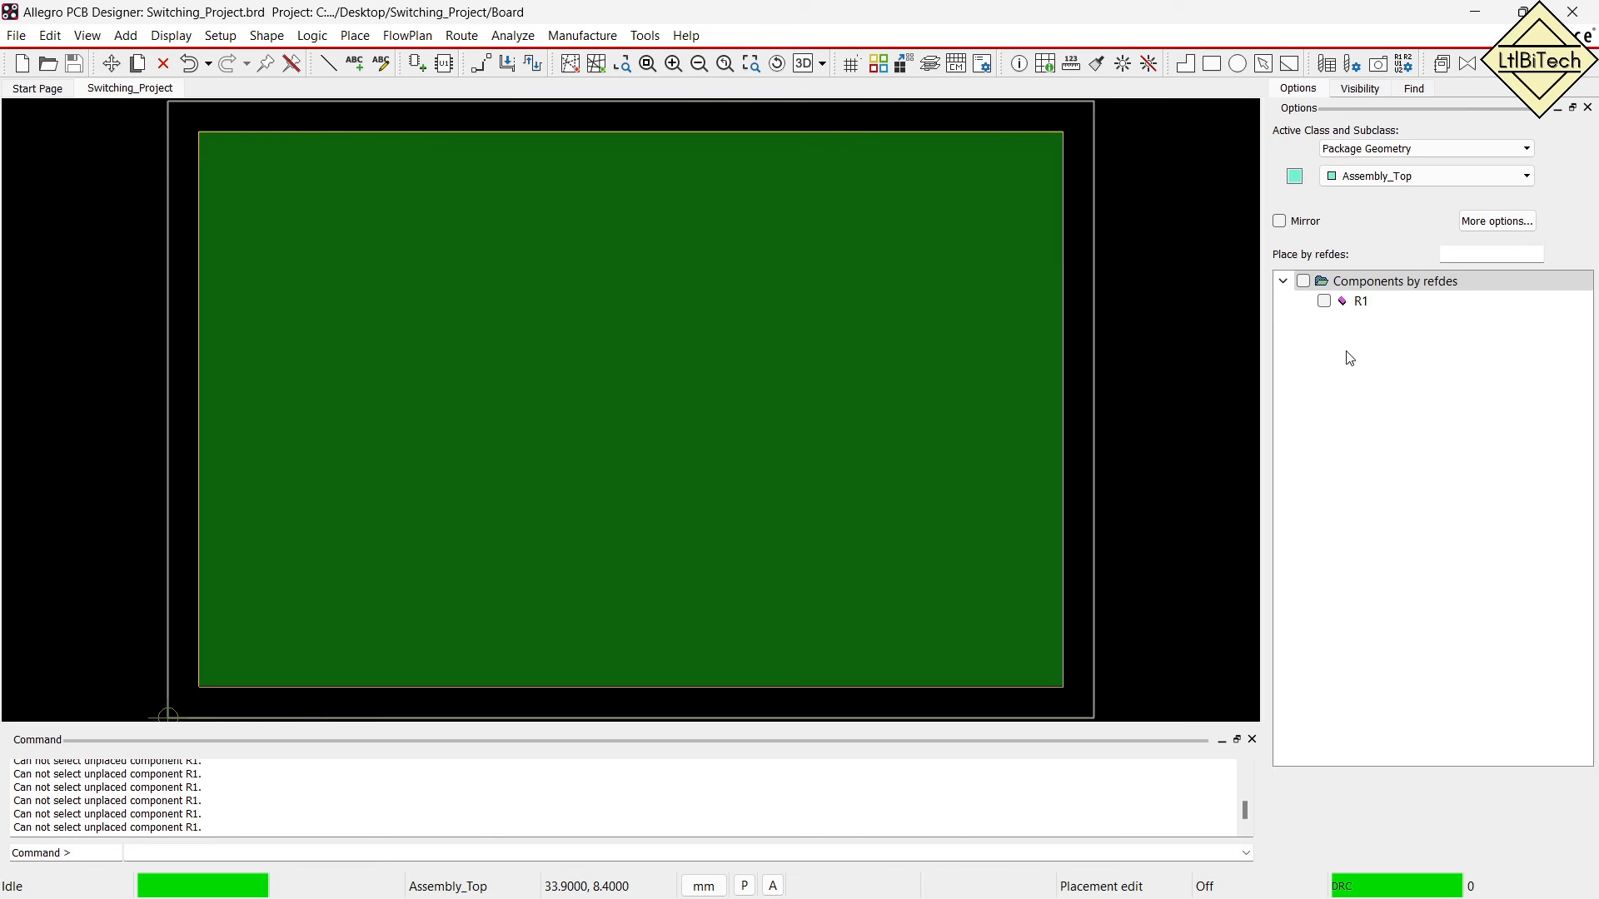
pyautogui.click(1324, 301)
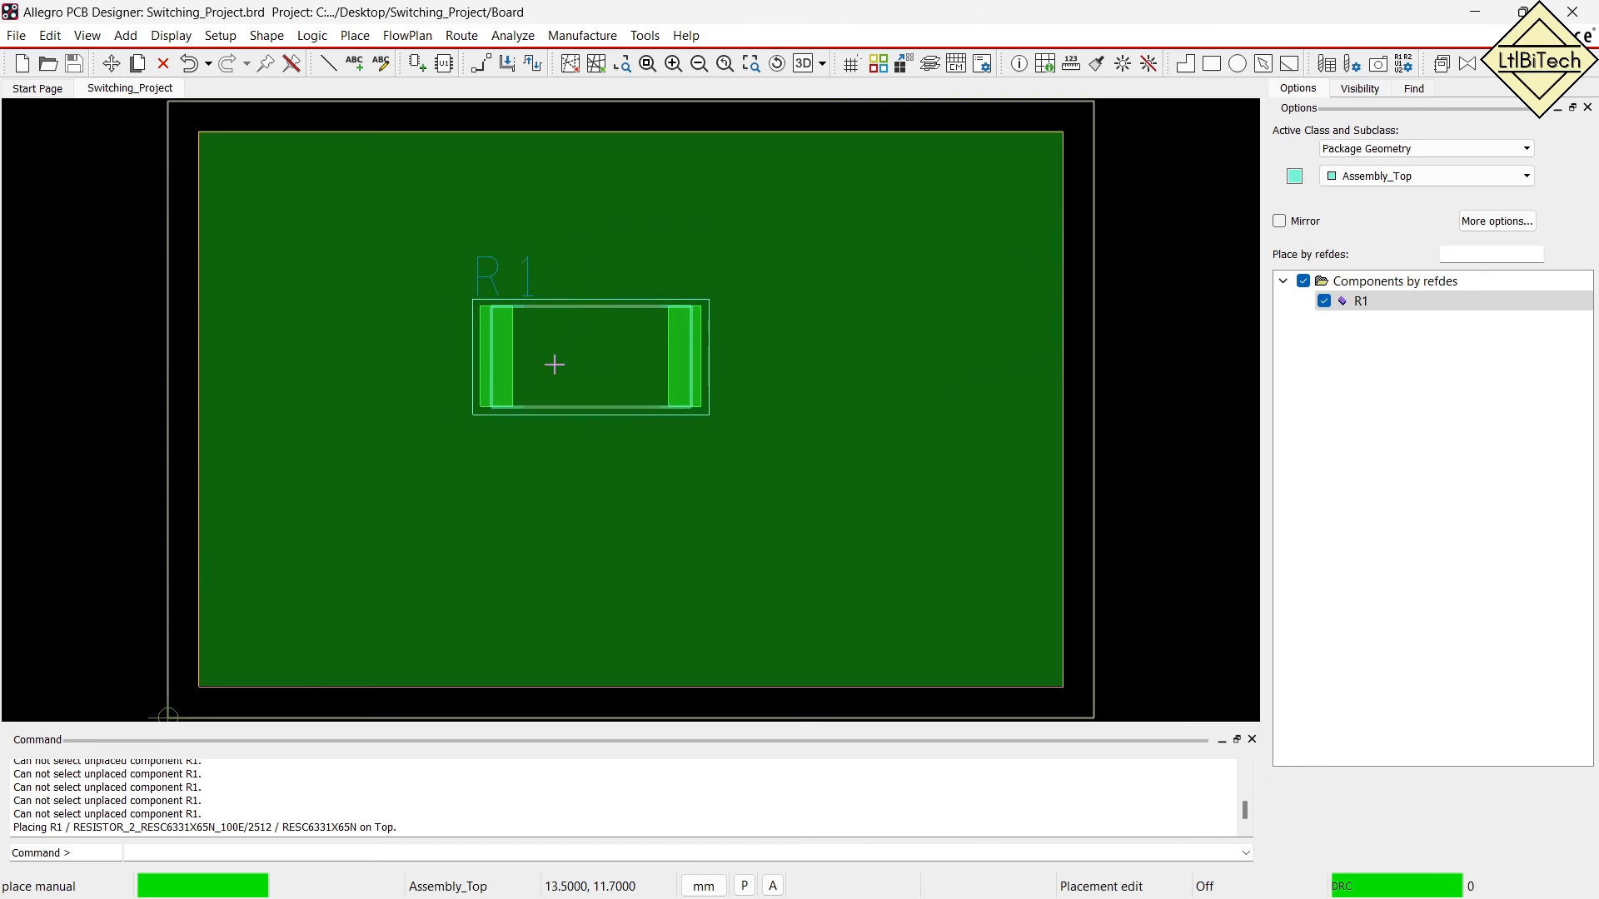
pyautogui.click(410, 447)
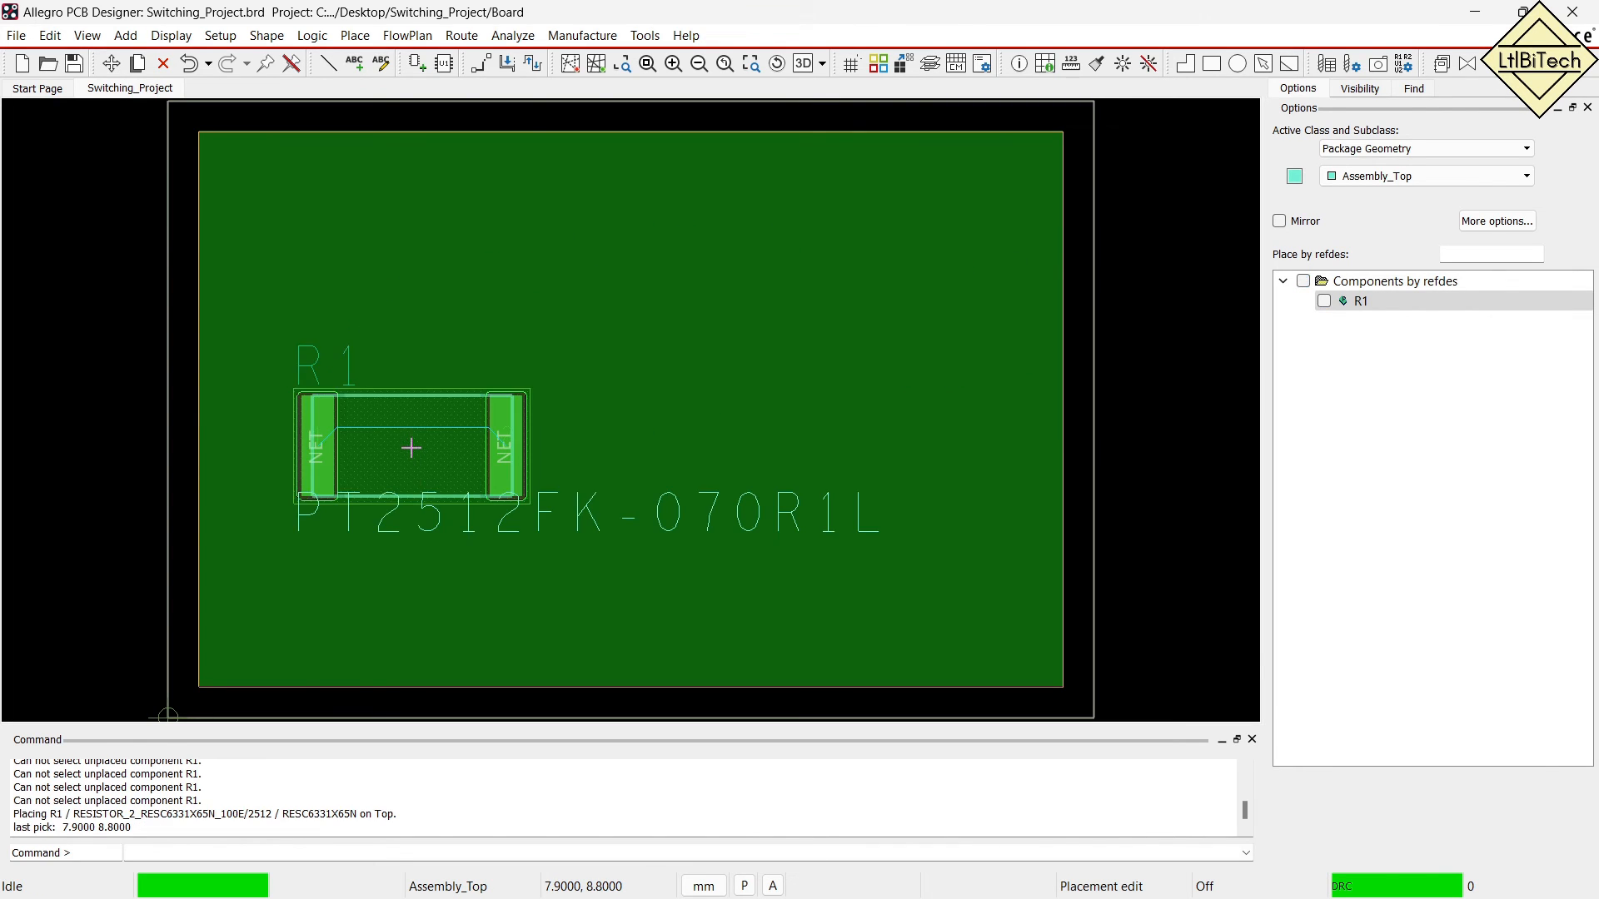
pyautogui.rightClick(680, 348)
pyautogui.click(1137, 314)
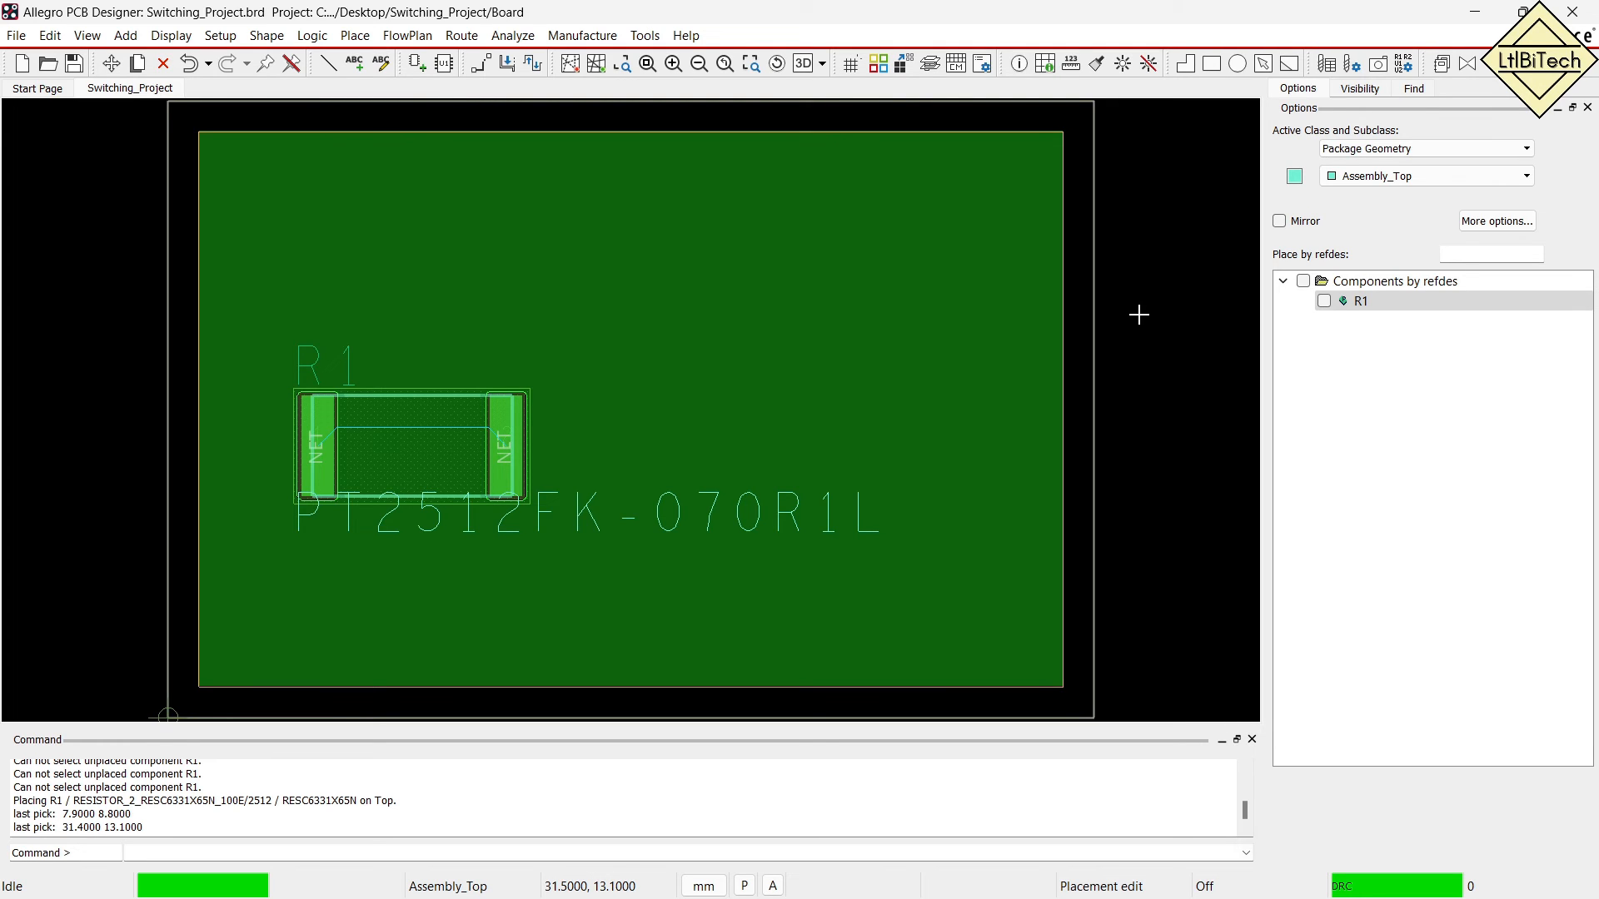
# Open the board in the 3D Canvas and examine the R1 resistor model up close.
pyautogui.click(95, 39)
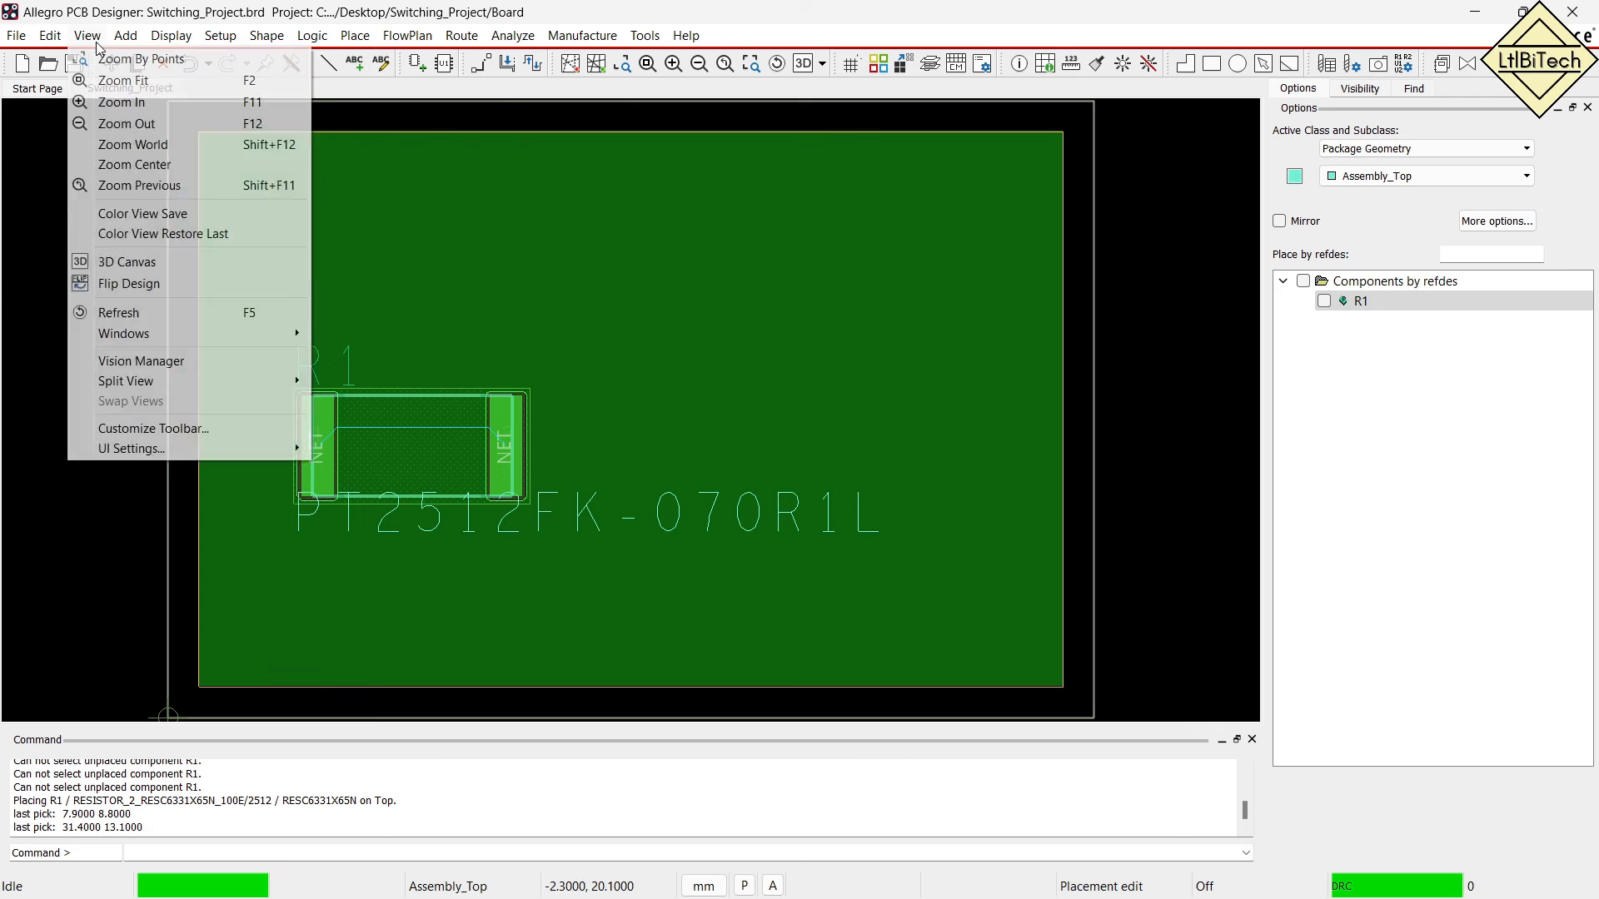
pyautogui.click(195, 272)
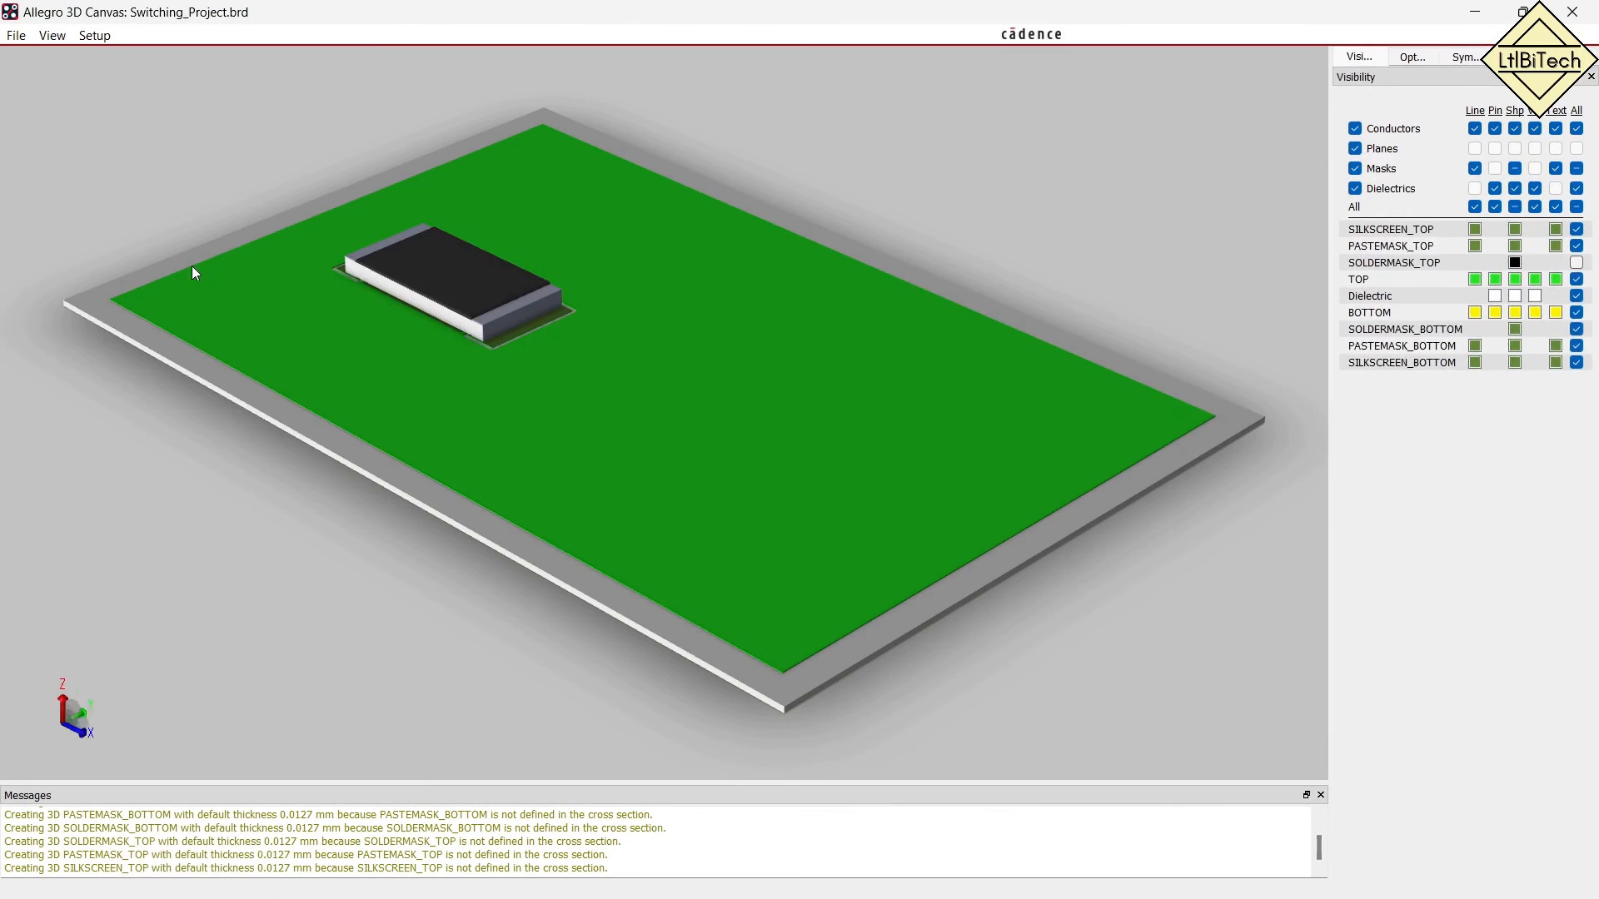
pyautogui.scroll(3, 299, 164)
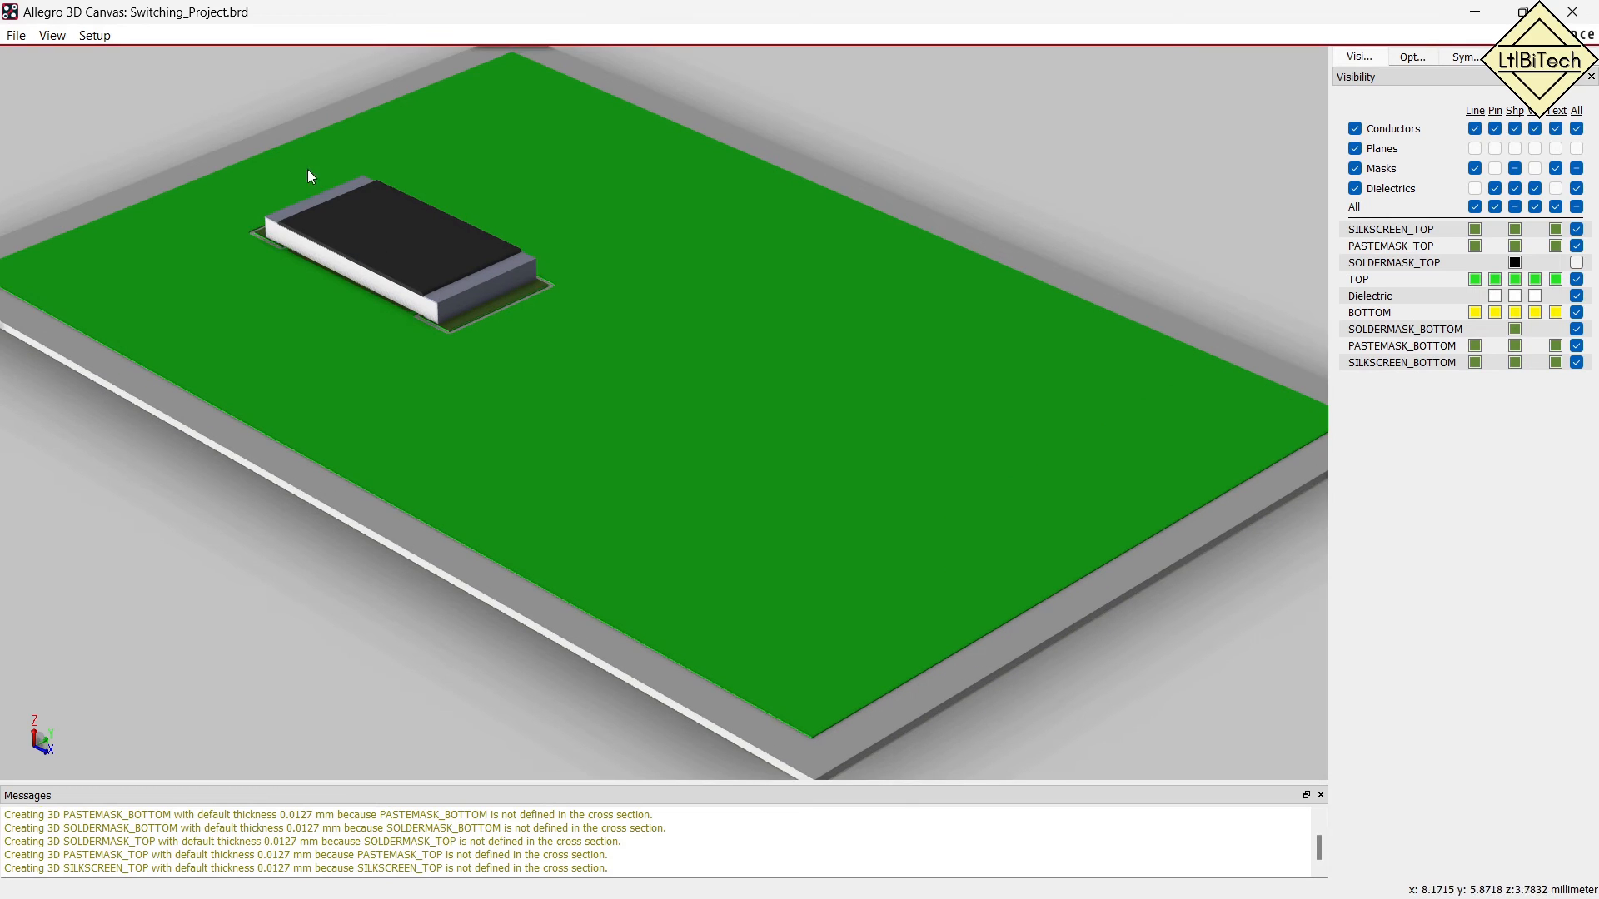
pyautogui.click(392, 266)
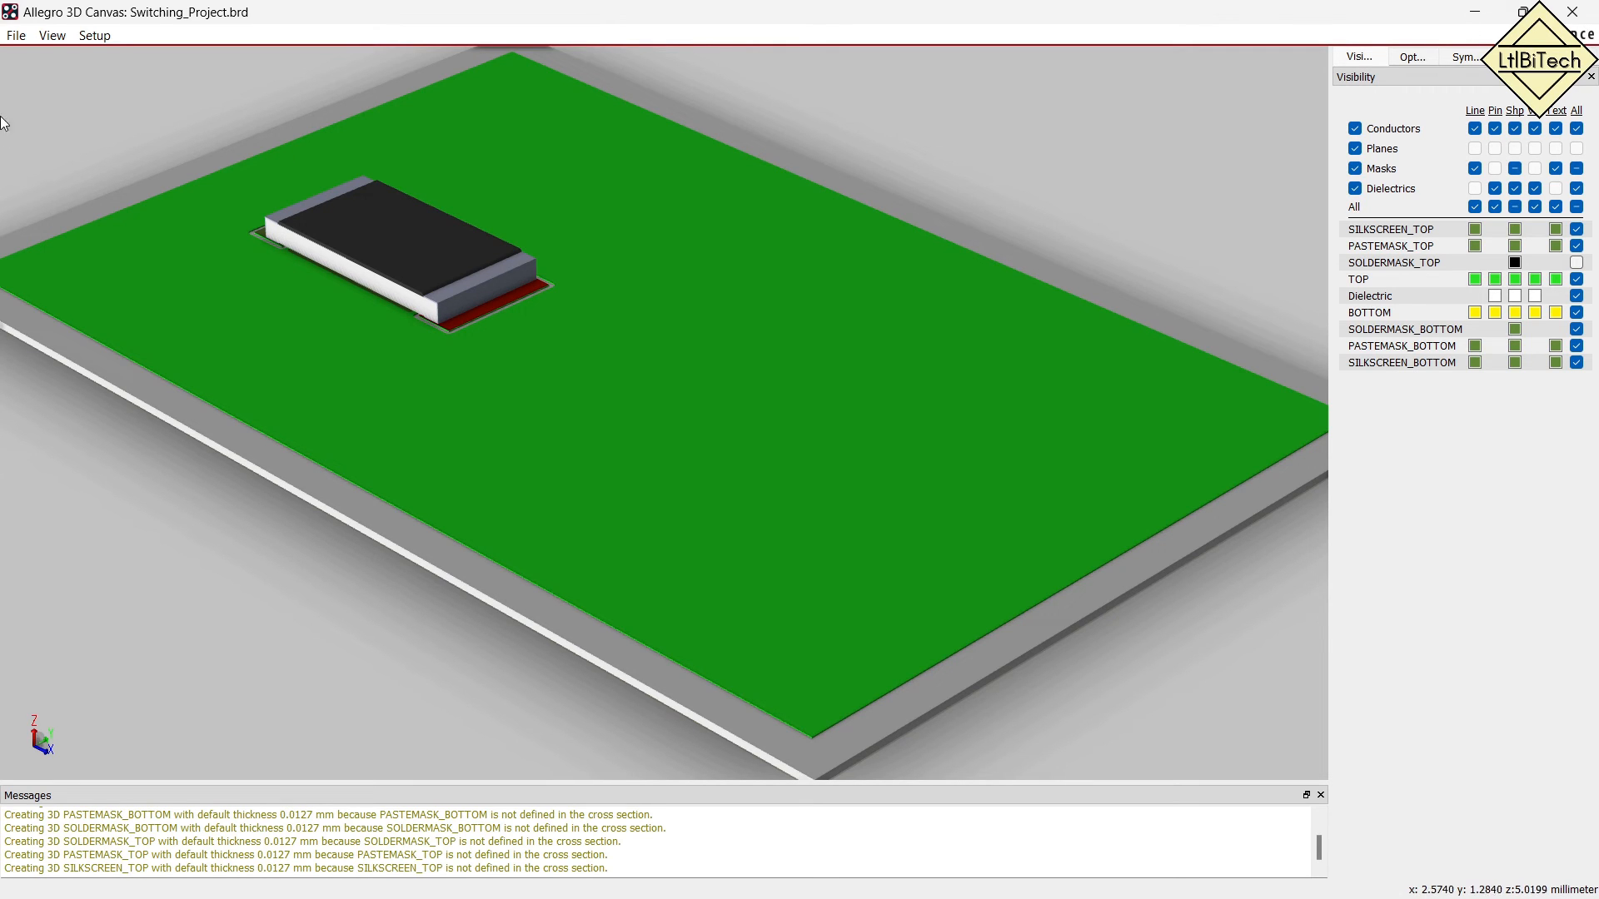
# Show the 3D board from the top and highlight R1's two pads and its body in turn.
pyautogui.click(52, 35)
pyautogui.moveTo(85, 60)
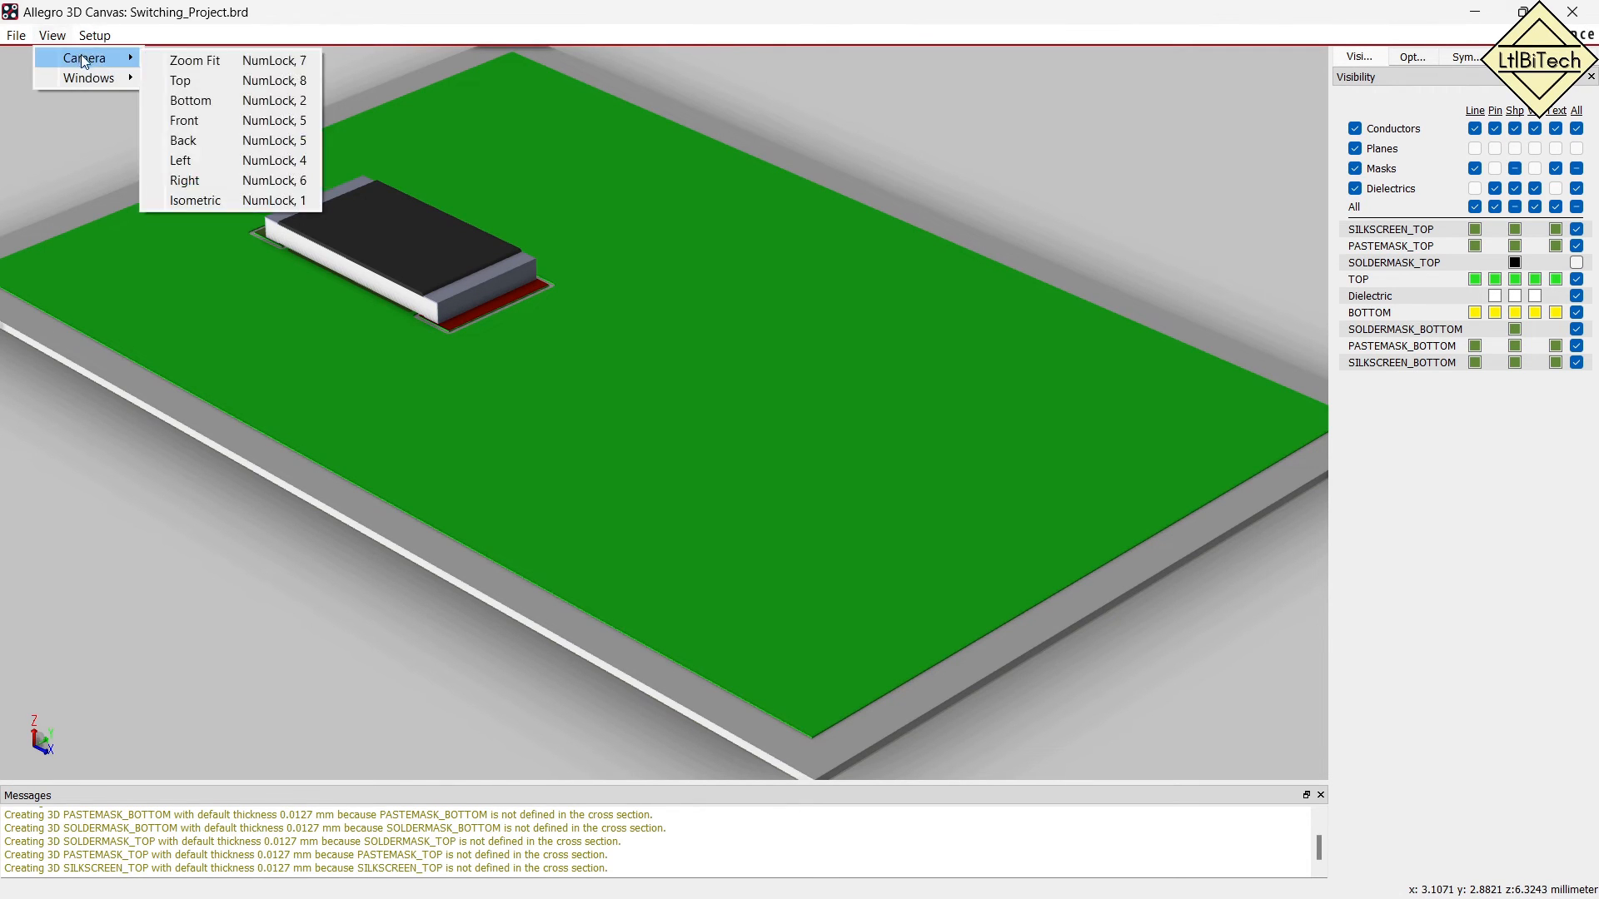
pyautogui.click(213, 82)
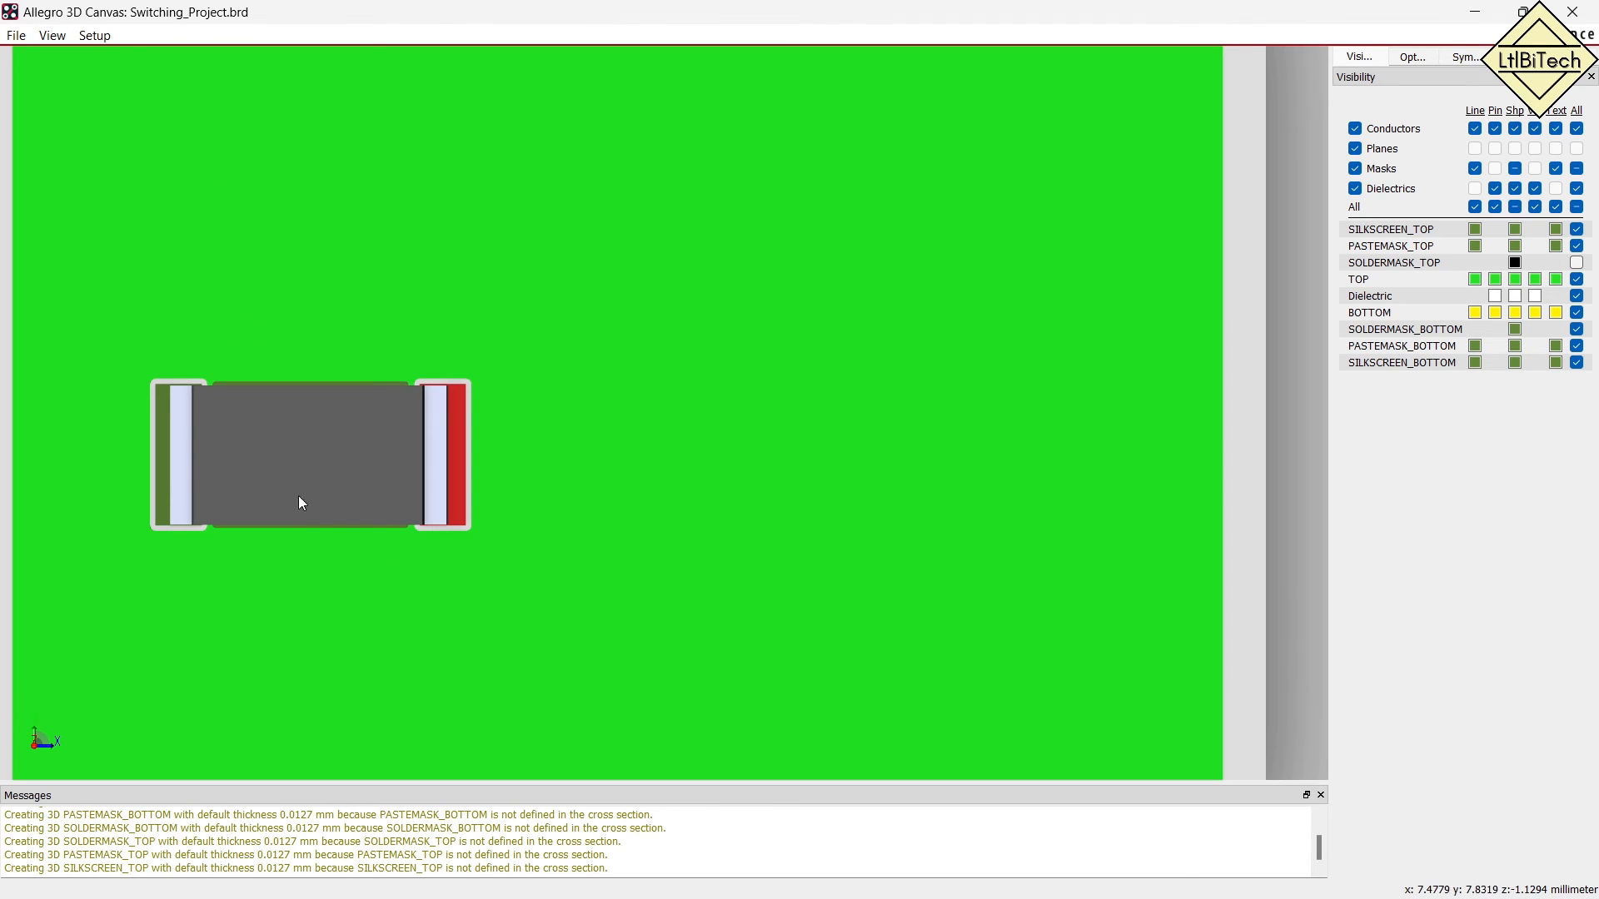
pyautogui.click(159, 456)
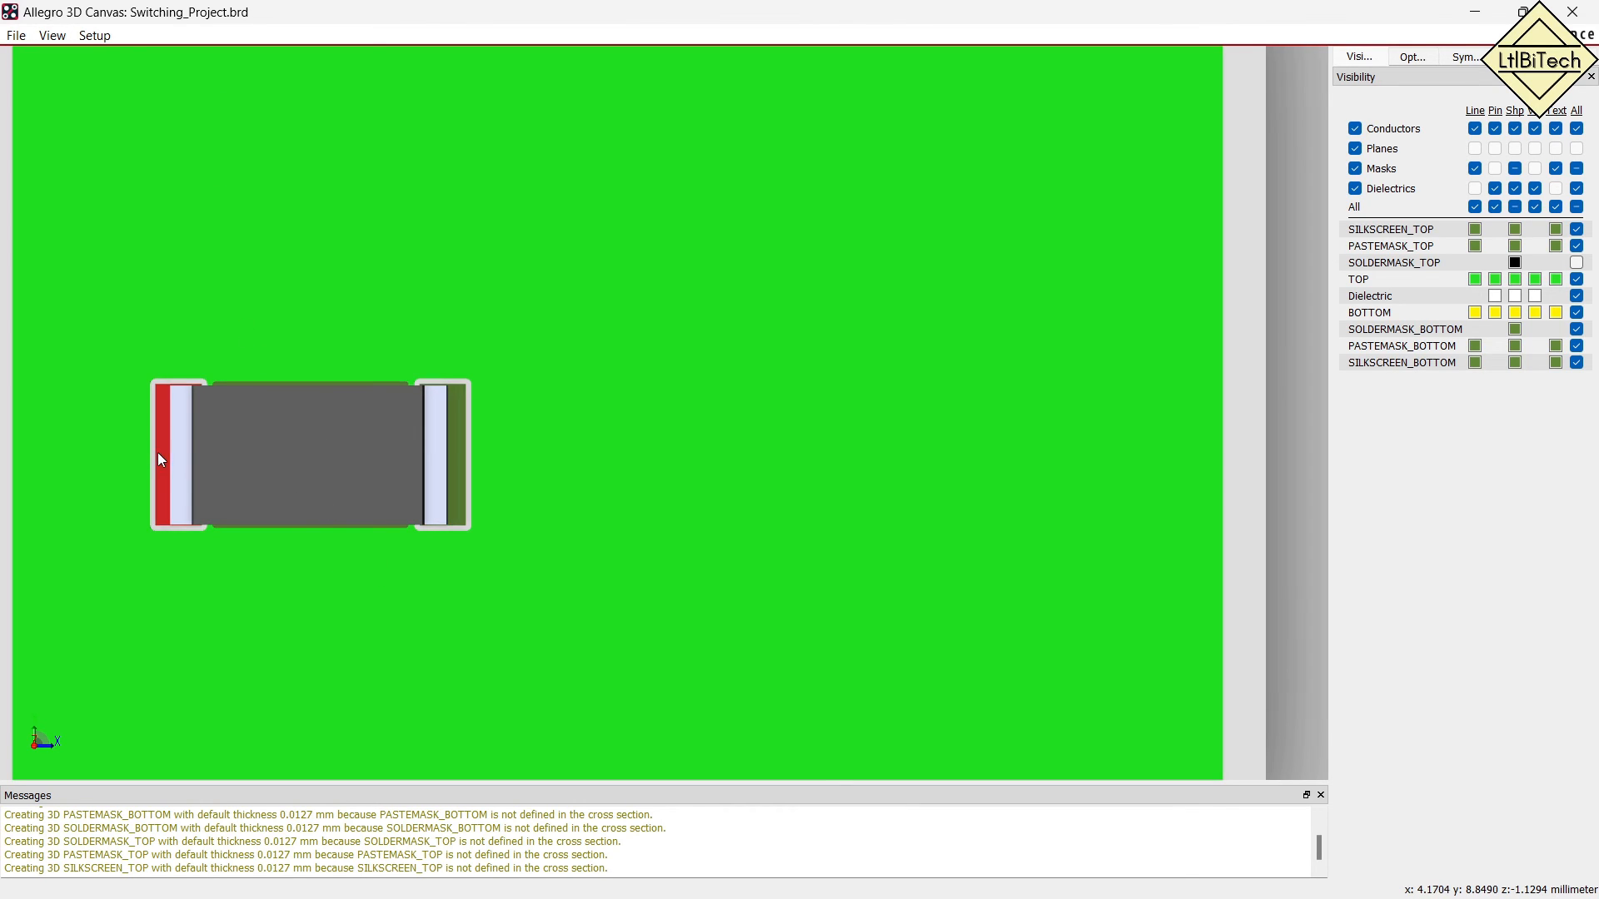
pyautogui.click(267, 457)
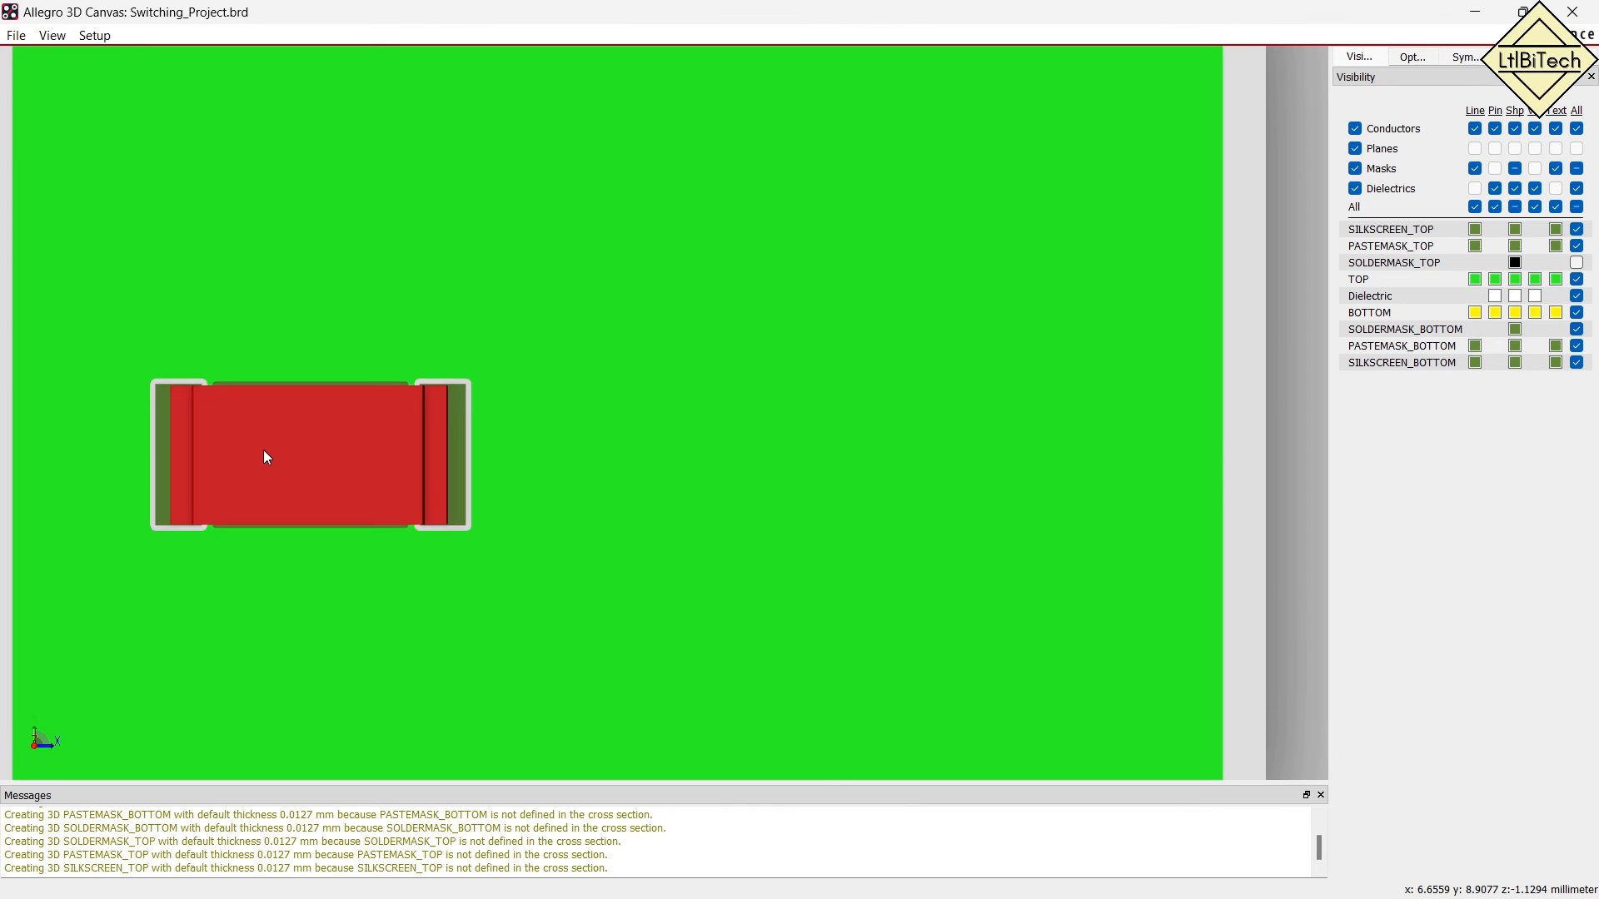
pyautogui.click(456, 437)
pyautogui.click(164, 443)
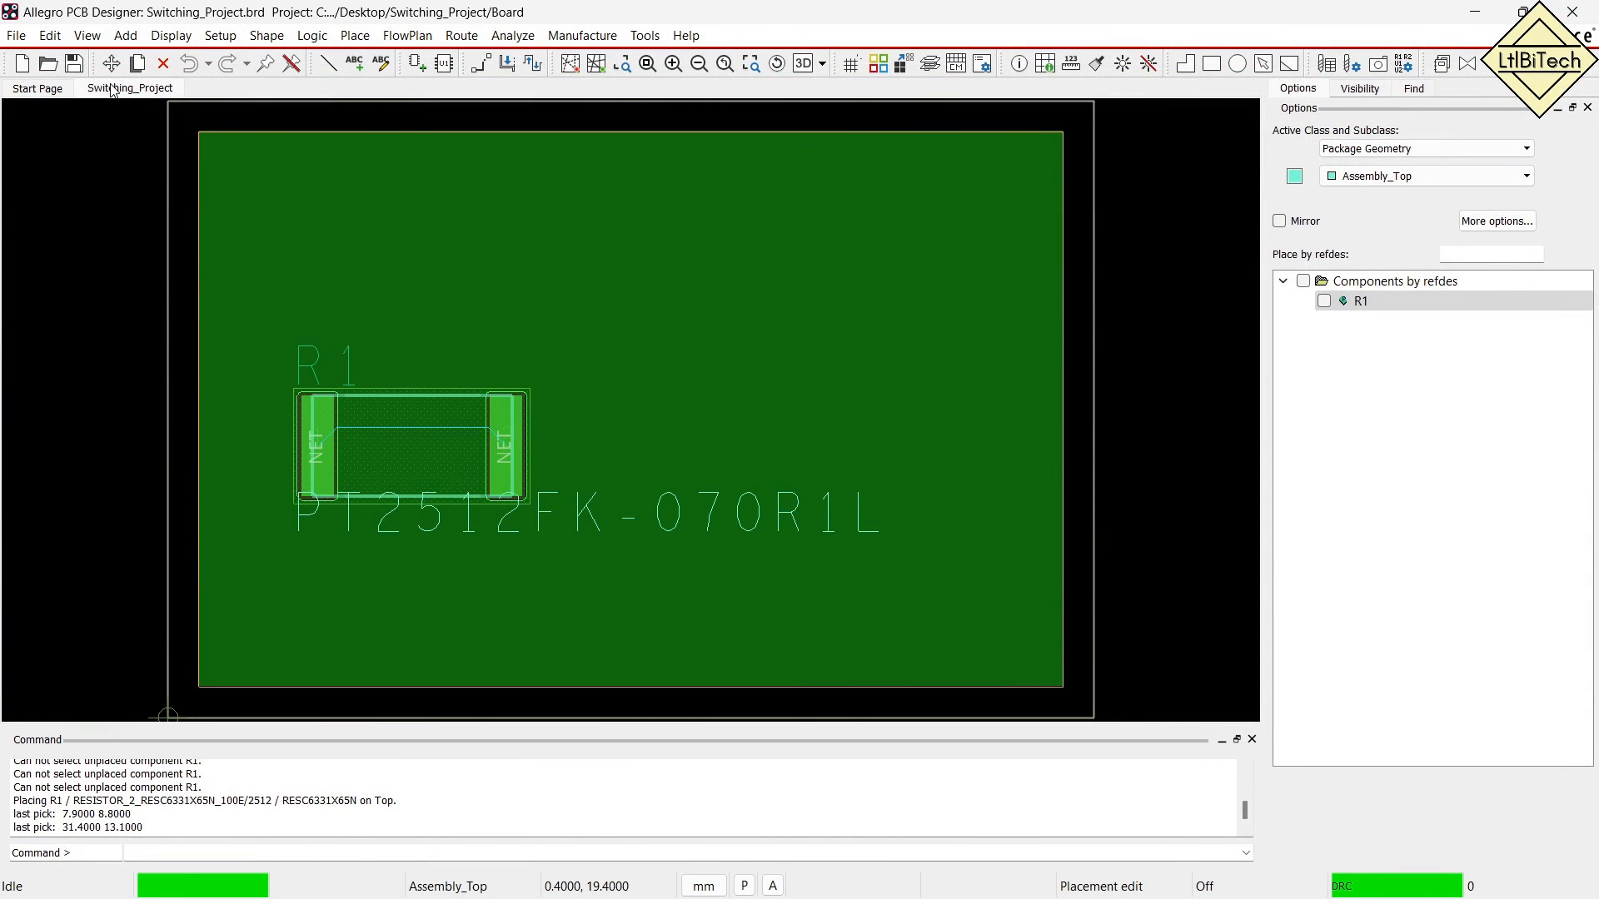
# Move R1 to about (25.5, 10.3) mm on the board, rotating it 90 degrees, and finish the move.
pyautogui.click(111, 64)
pyautogui.click(379, 397)
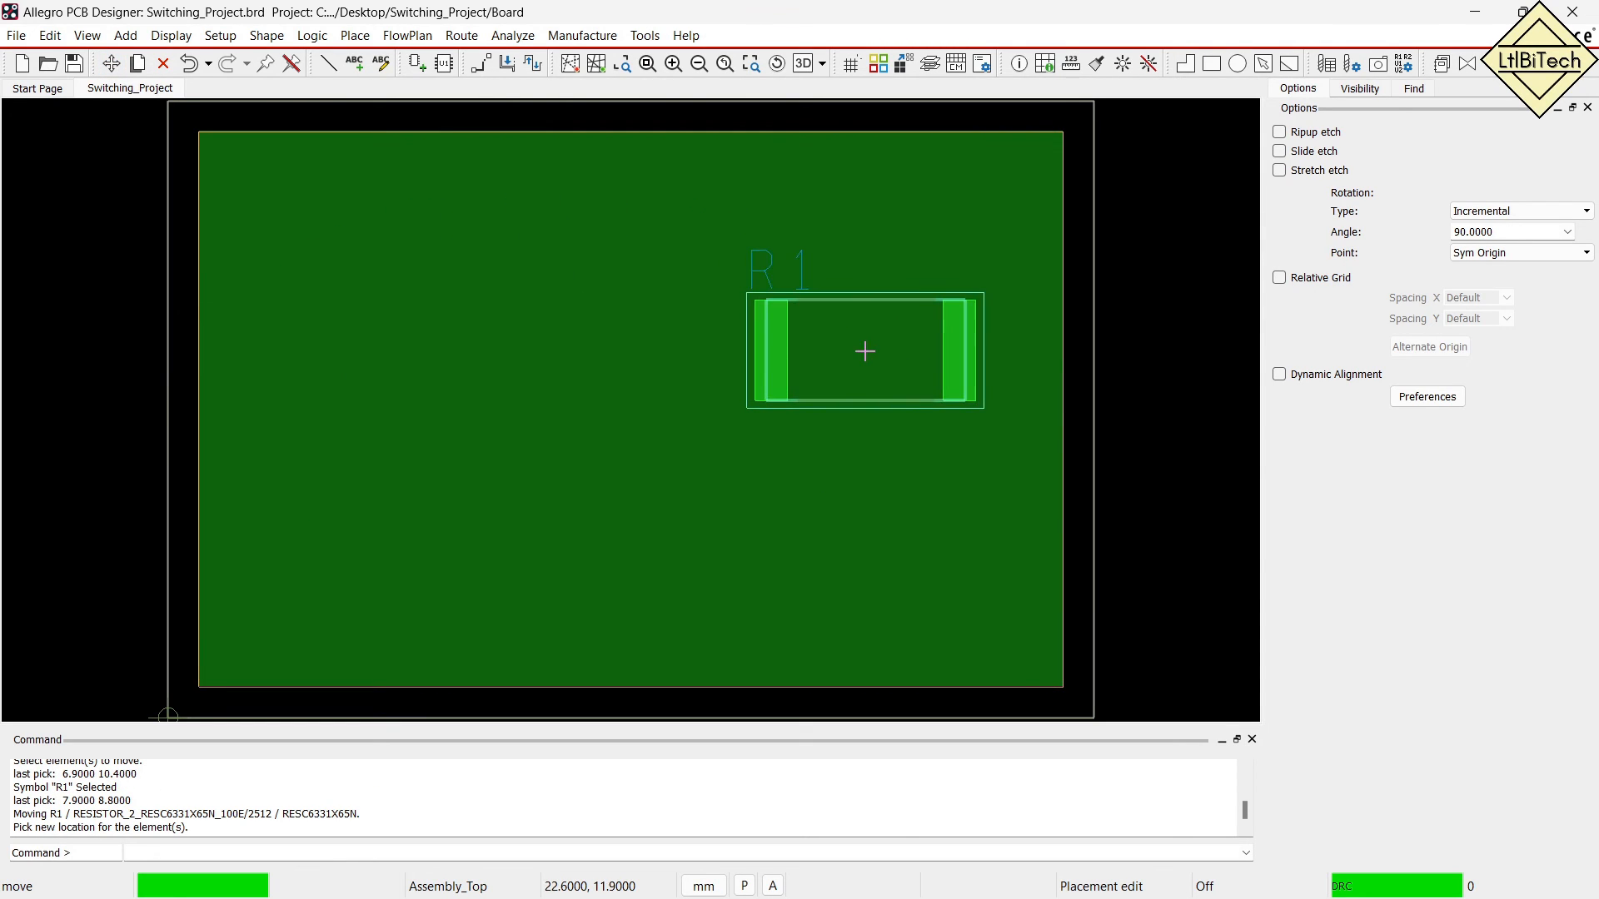
pyautogui.rightClick(866, 352)
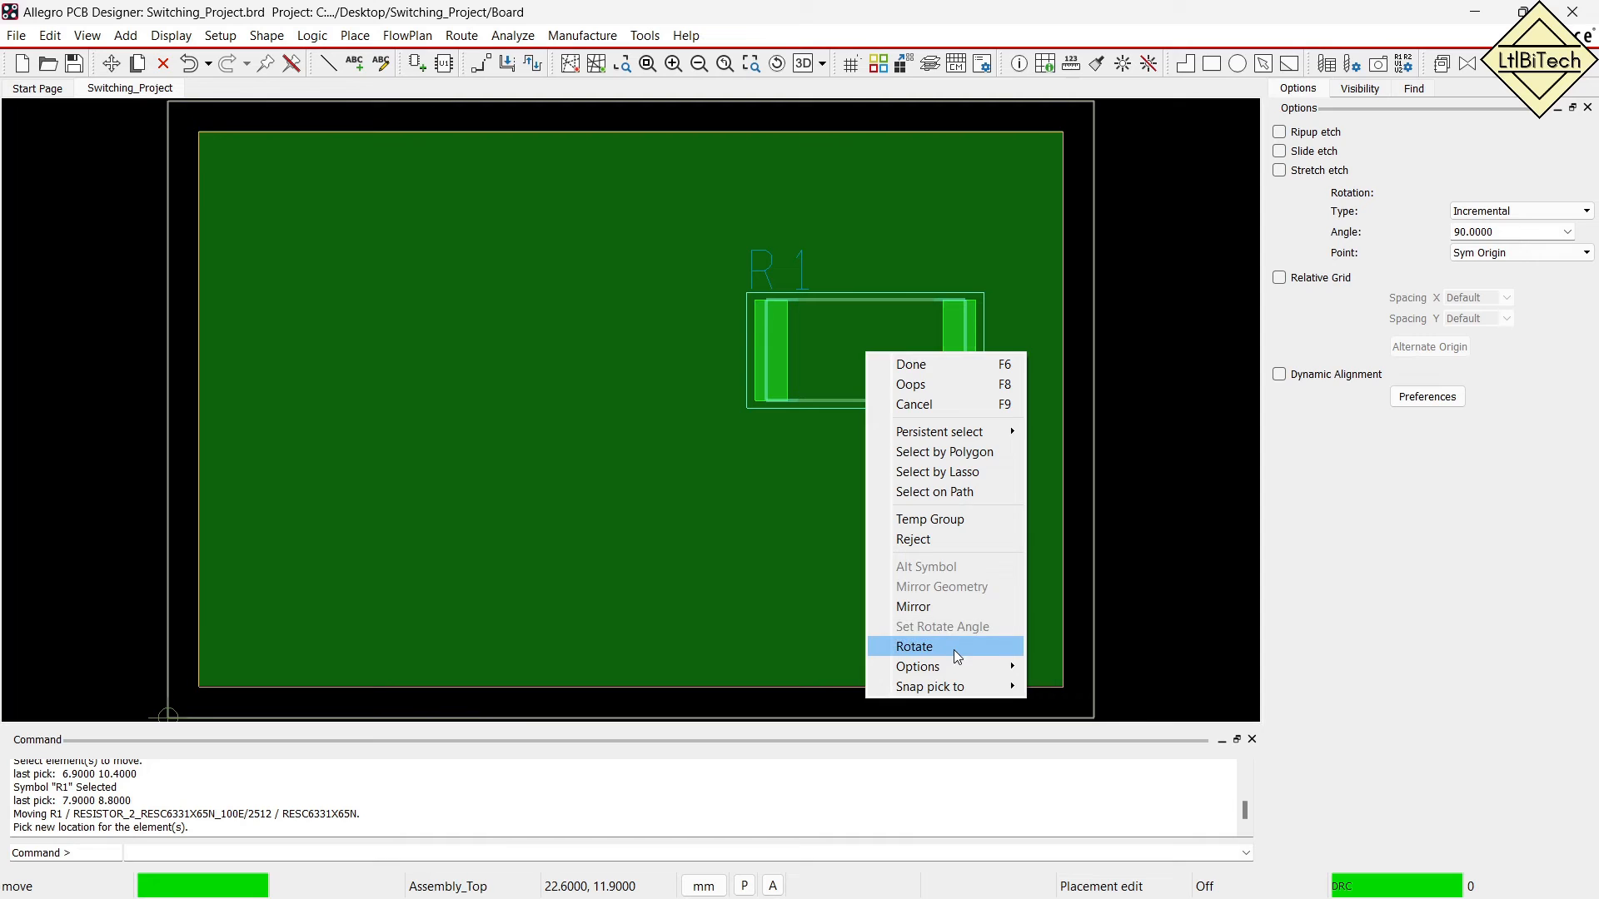
pyautogui.click(915, 647)
pyautogui.click(936, 205)
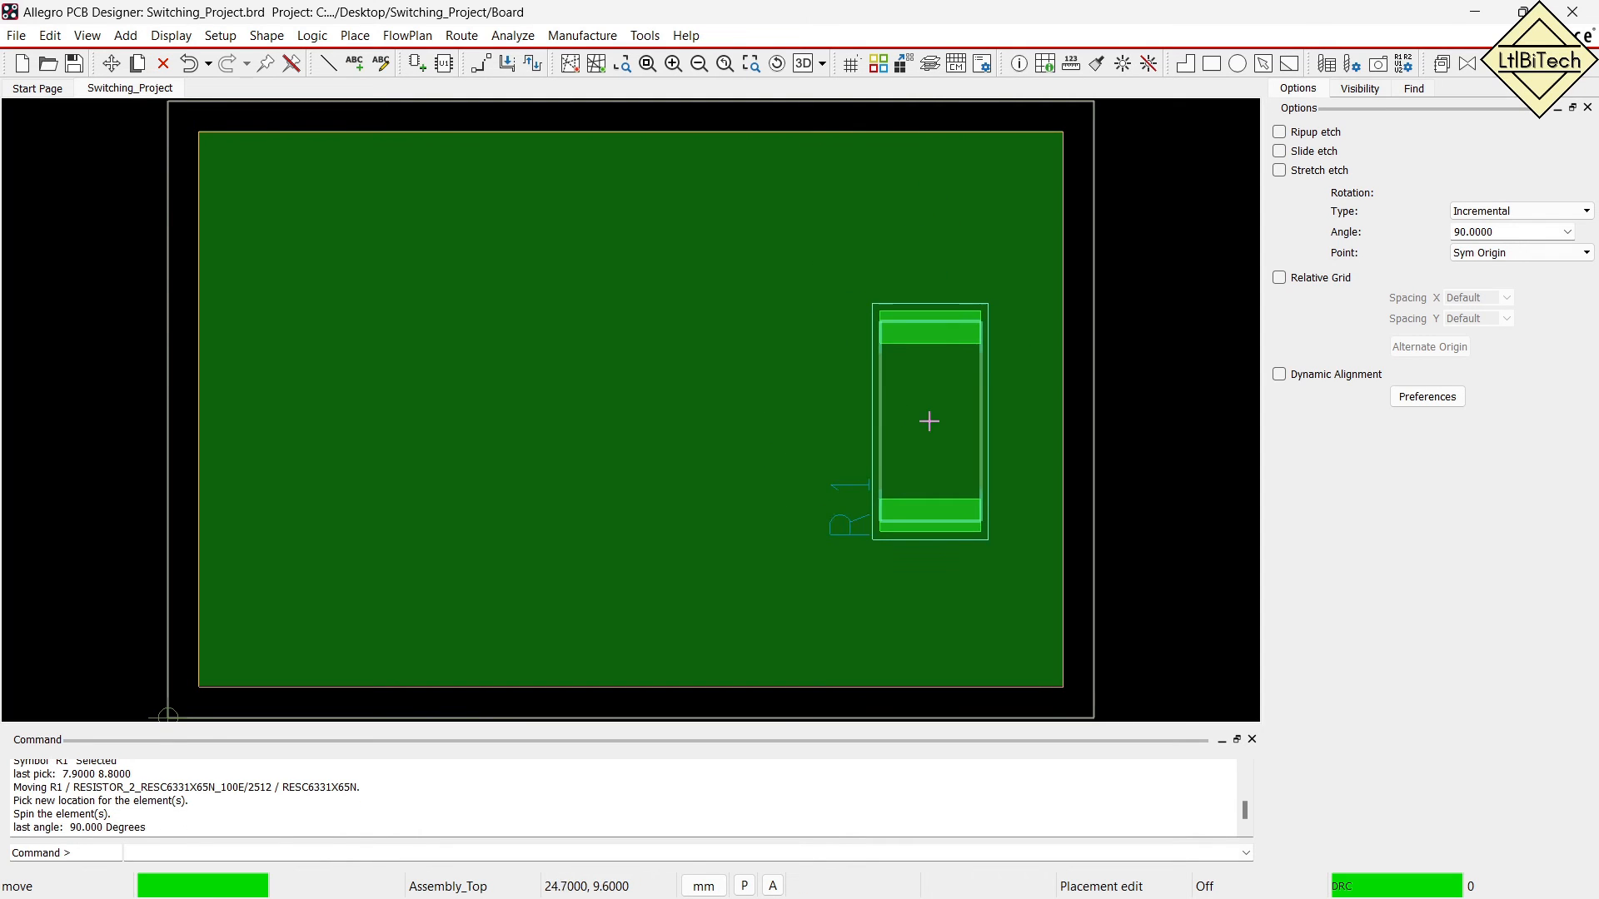
pyautogui.click(954, 399)
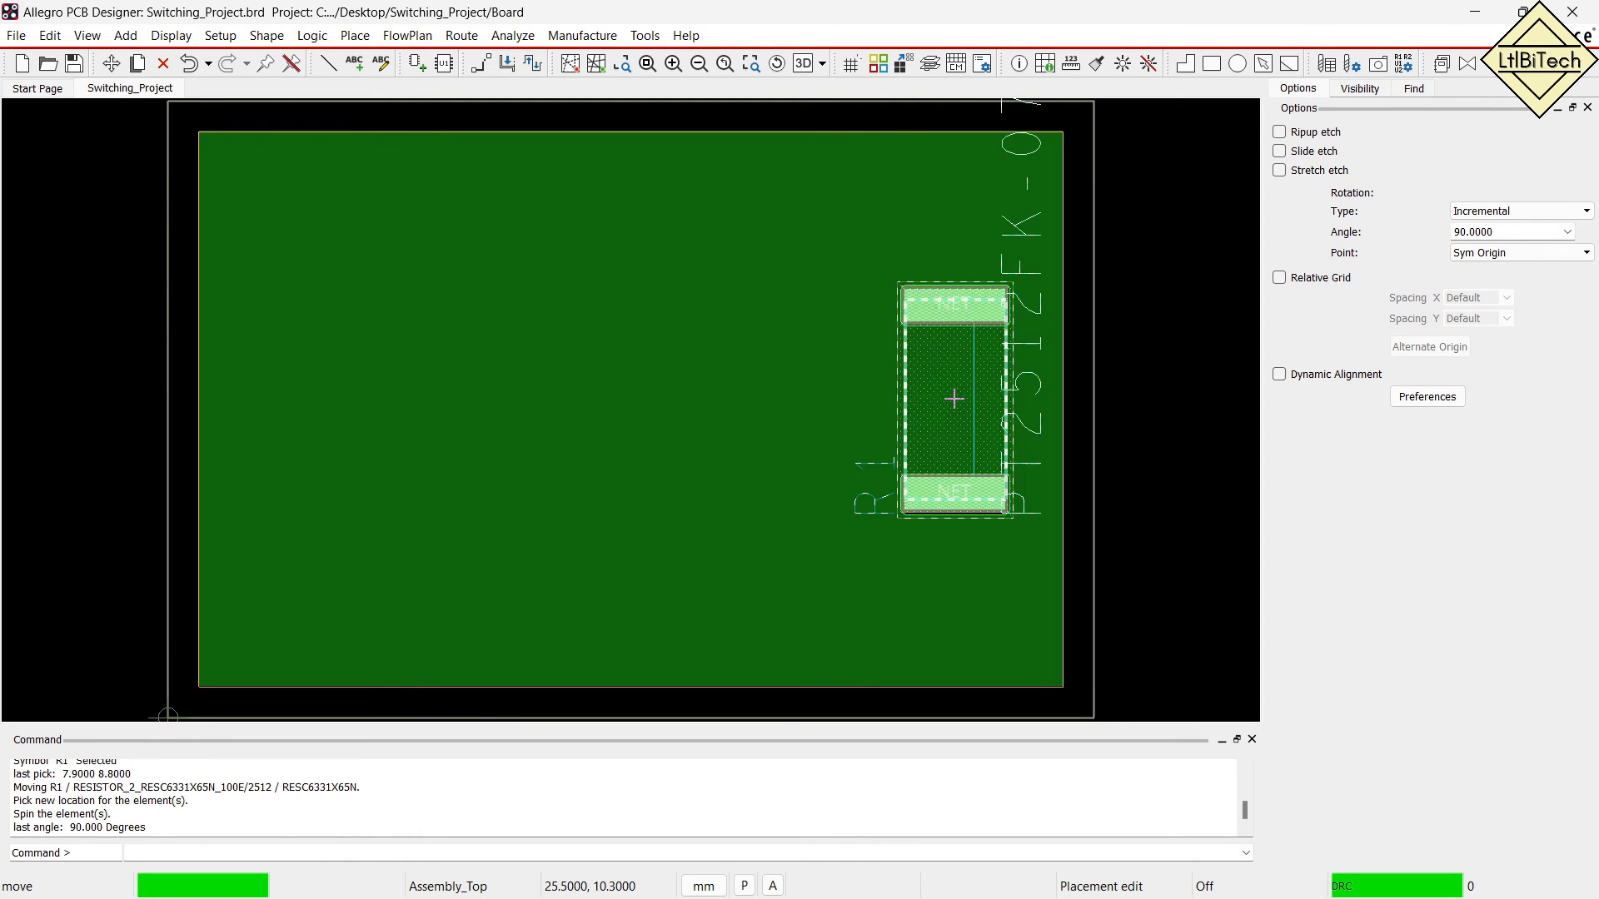
pyautogui.rightClick(1163, 328)
pyautogui.click(1196, 324)
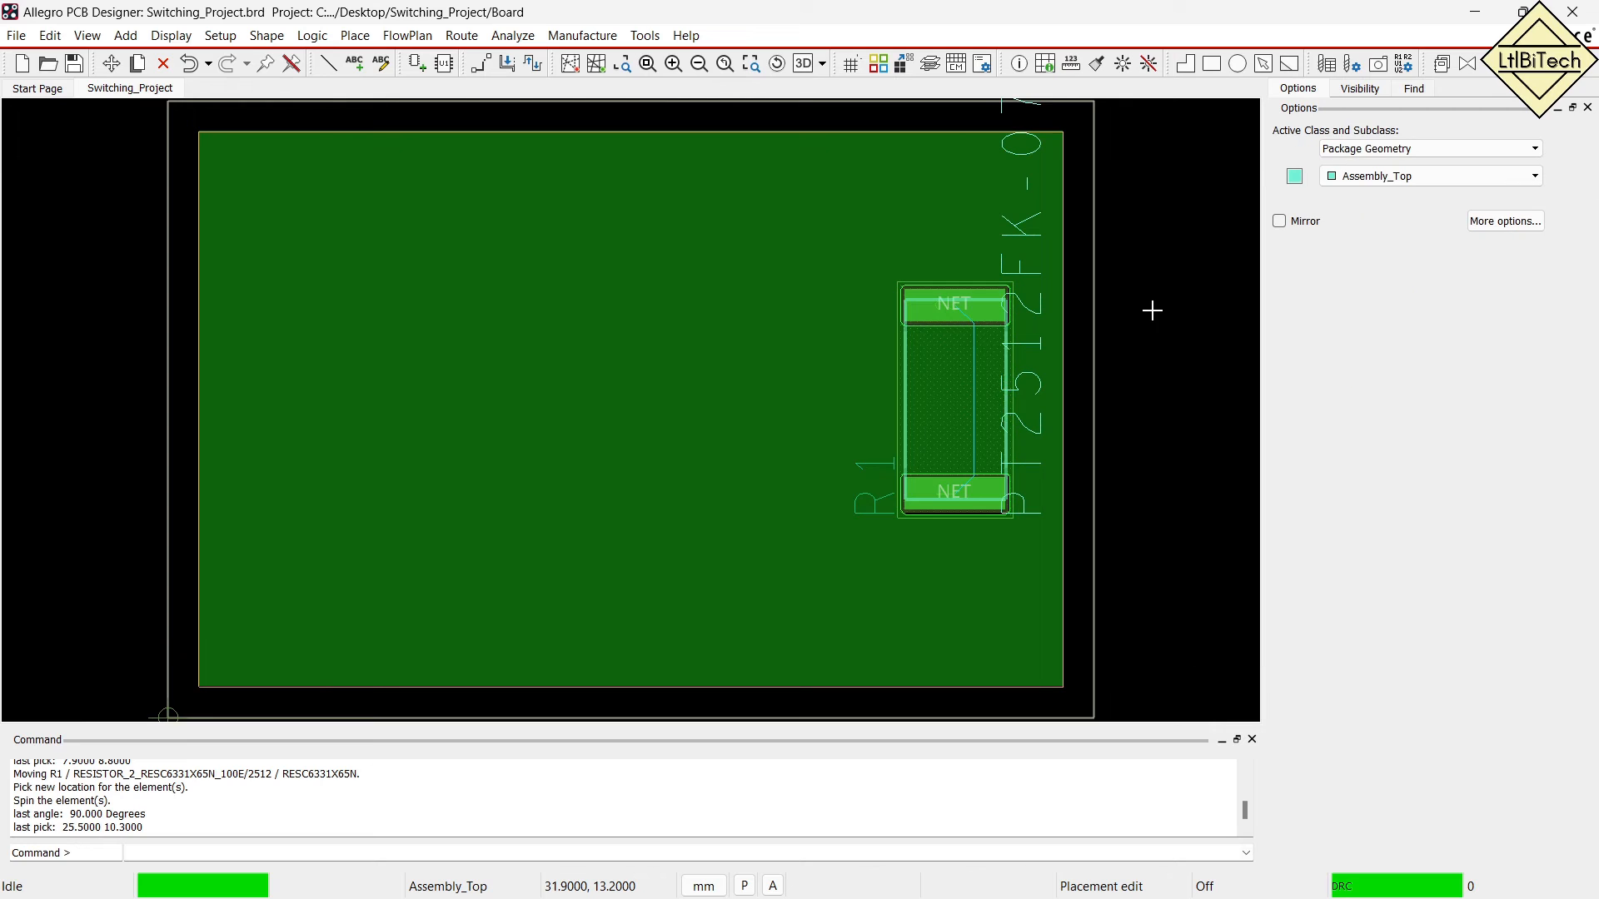
# Examine the moved and rotated R1 in the 3D Canvas, and close the 3D view.
pyautogui.click(801, 65)
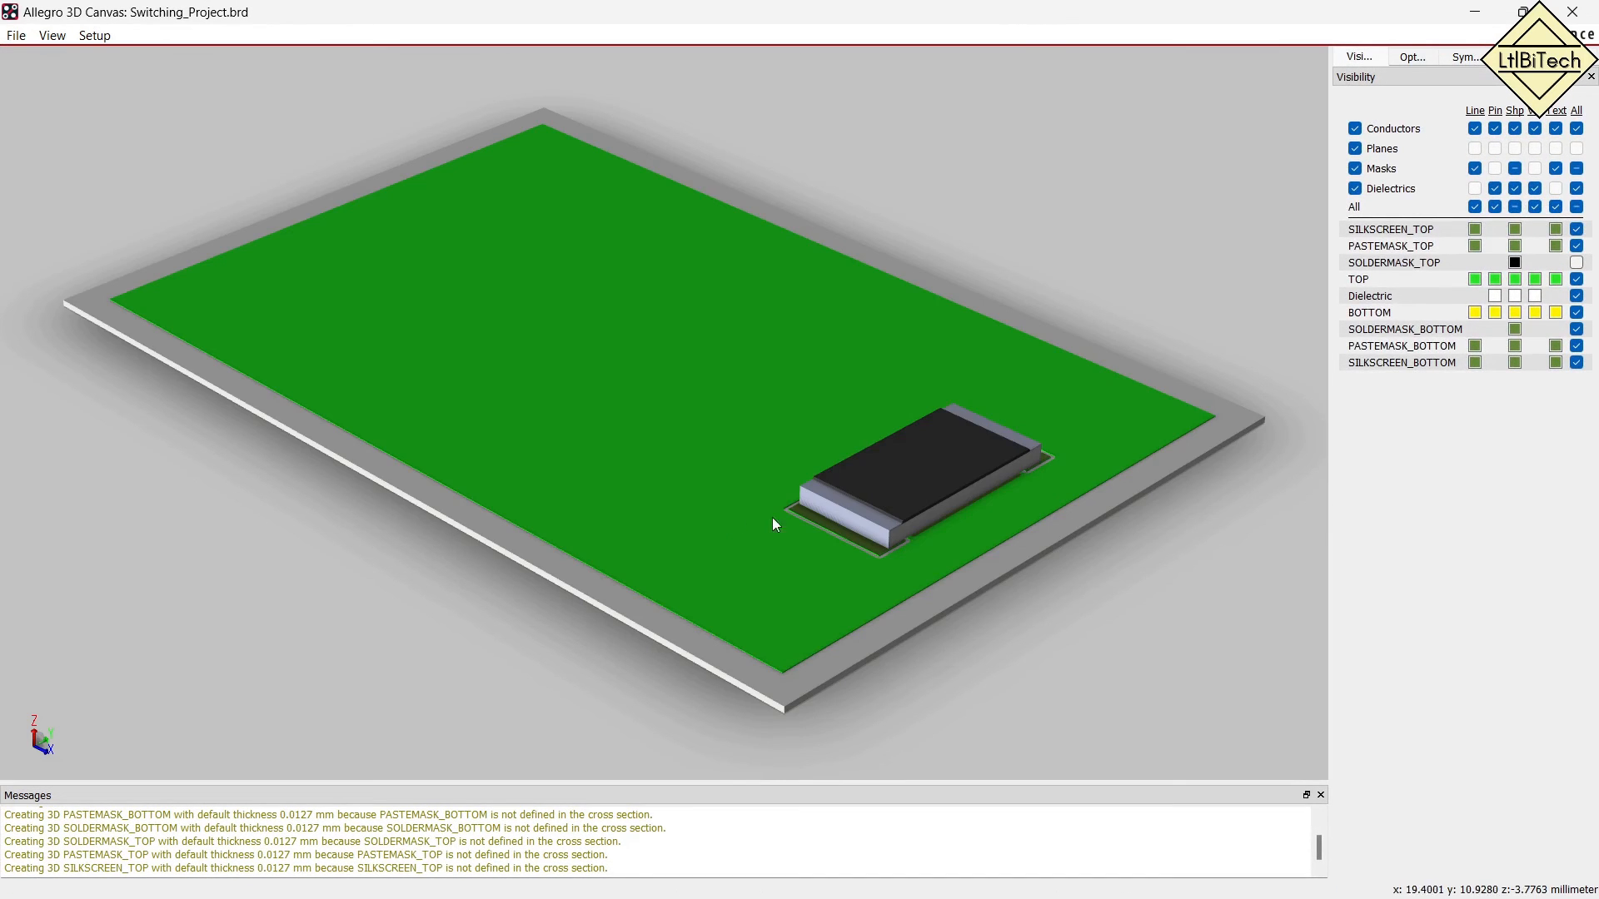
pyautogui.scroll(2, 1023, 470)
pyautogui.scroll(2, 1026, 467)
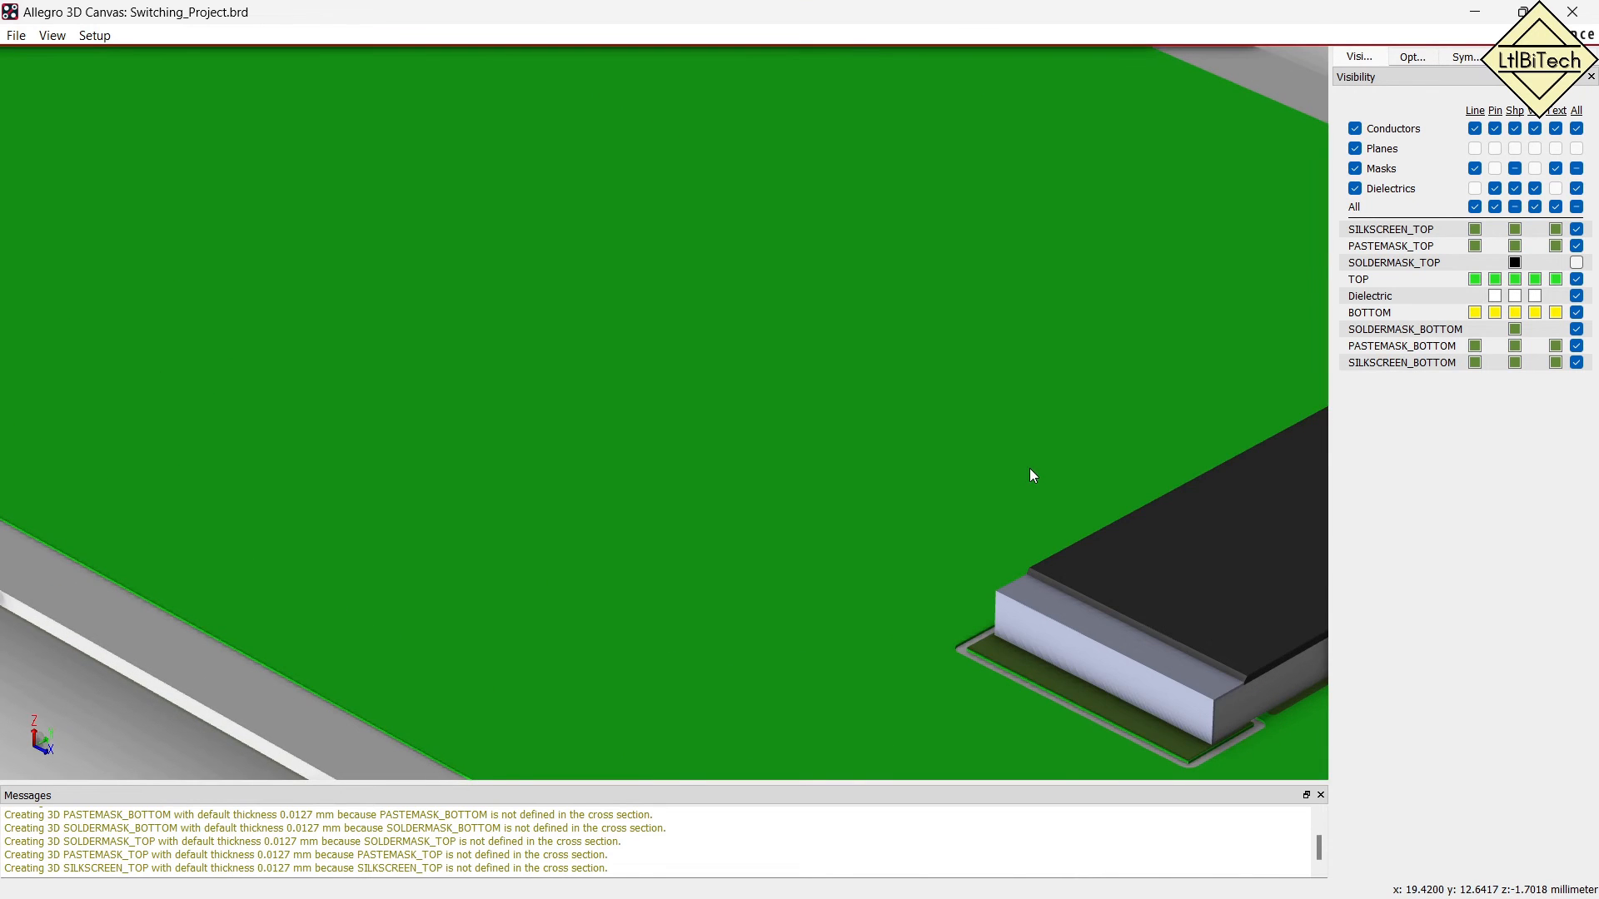
pyautogui.scroll(-5, 1031, 471)
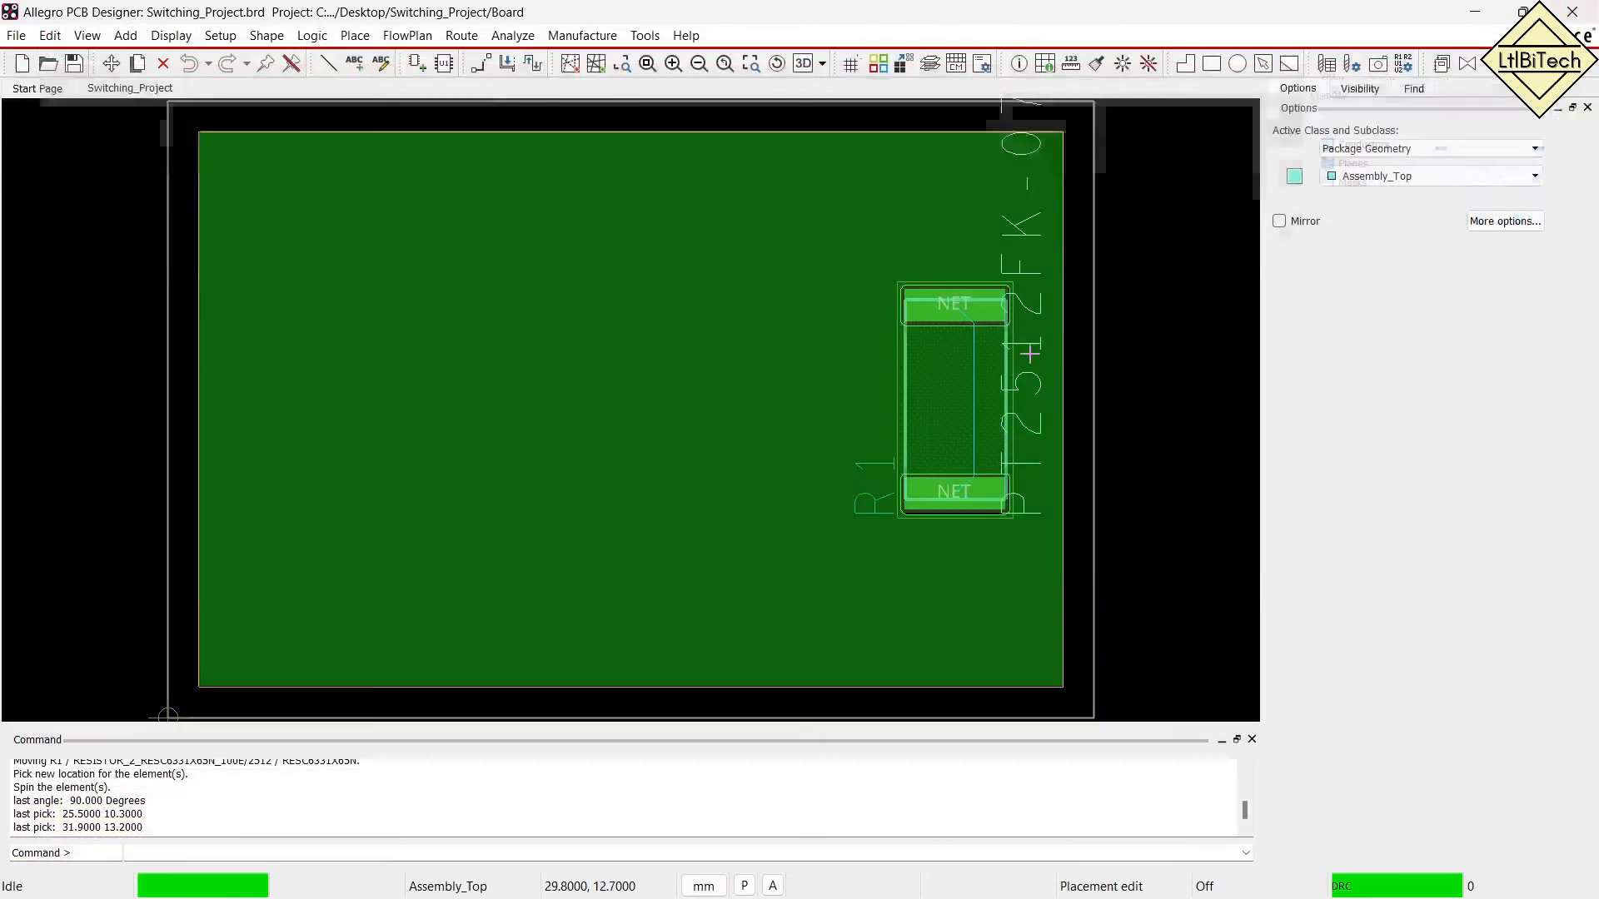
pyautogui.click(1572, 12)
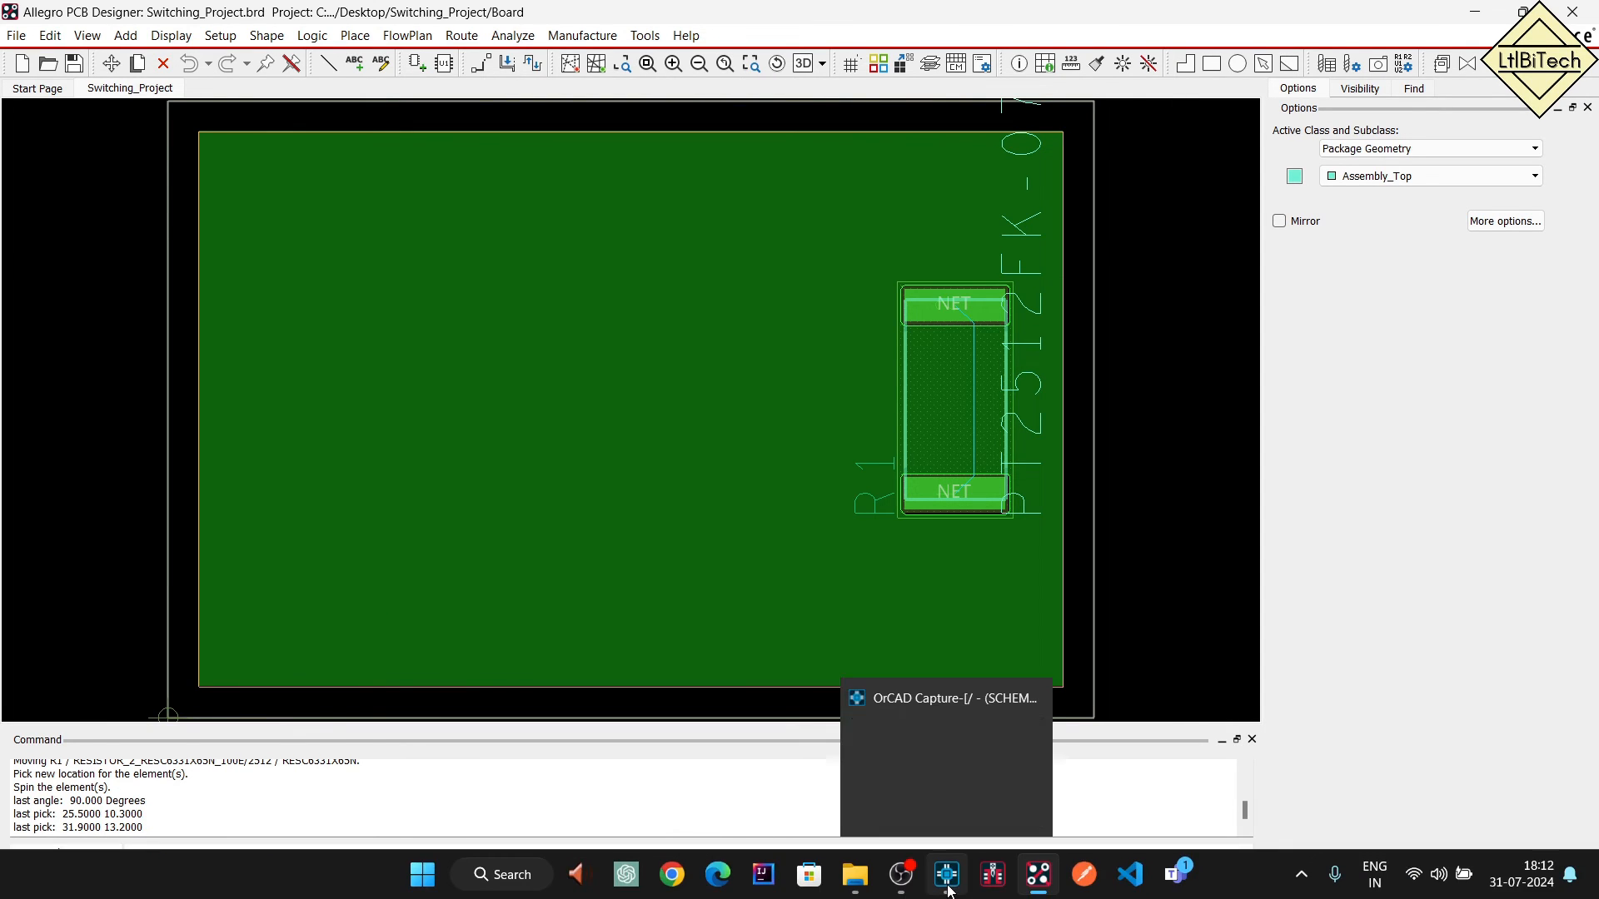
# Switch to OrCAD Capture, open R1's schematic part for editing, and inspect the properties of its upper pin.
pyautogui.click(945, 758)
pyautogui.click(860, 433)
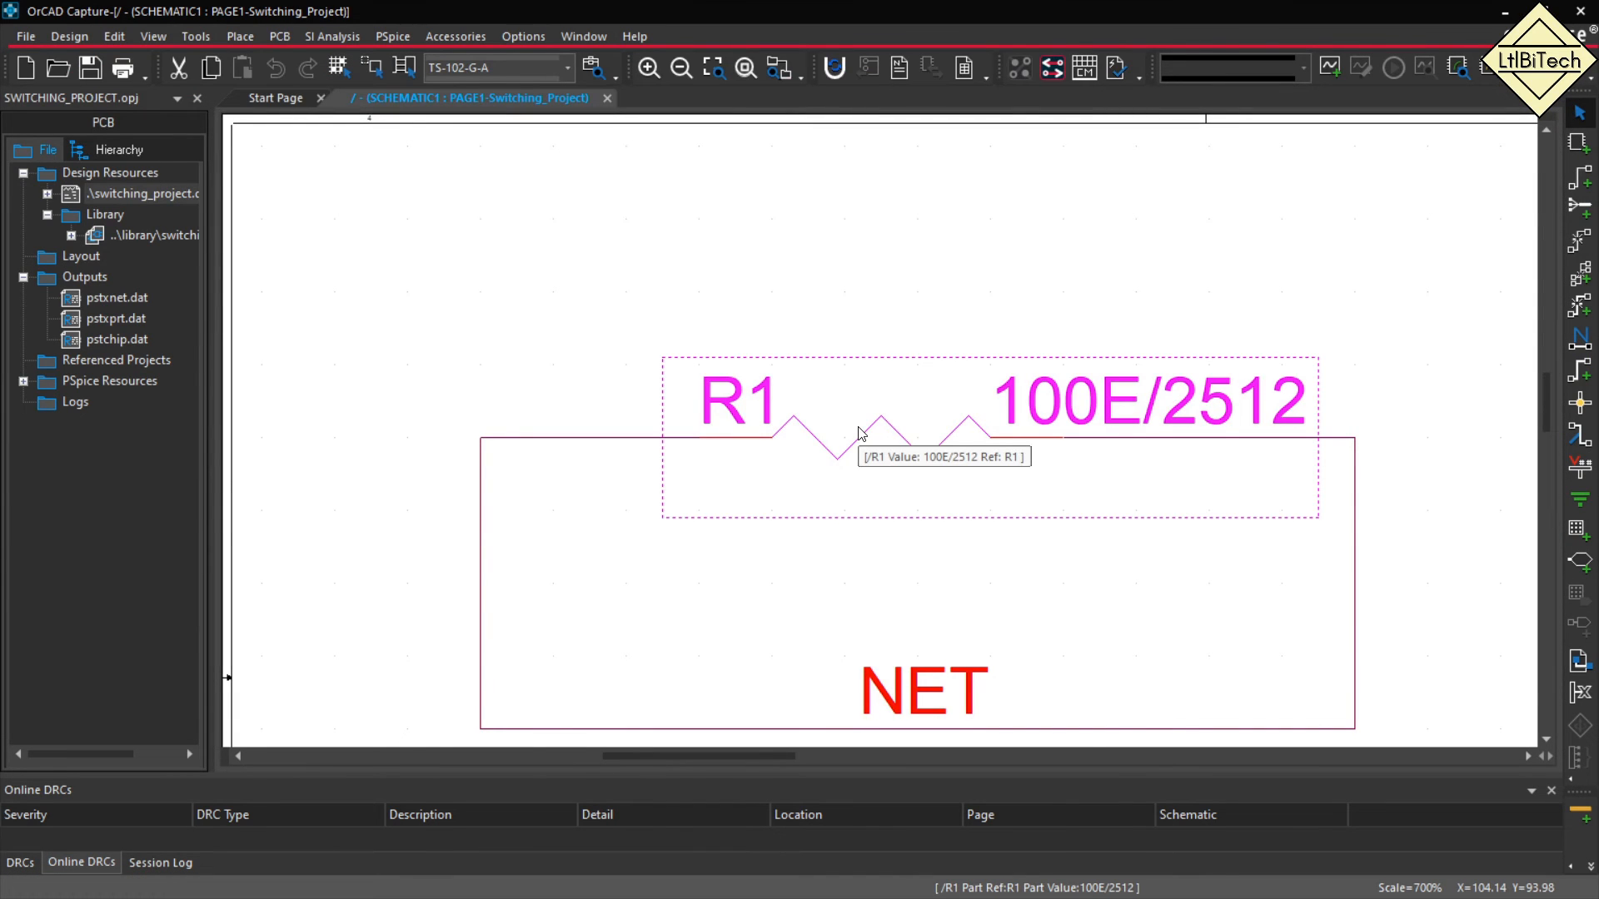
pyautogui.rightClick(860, 433)
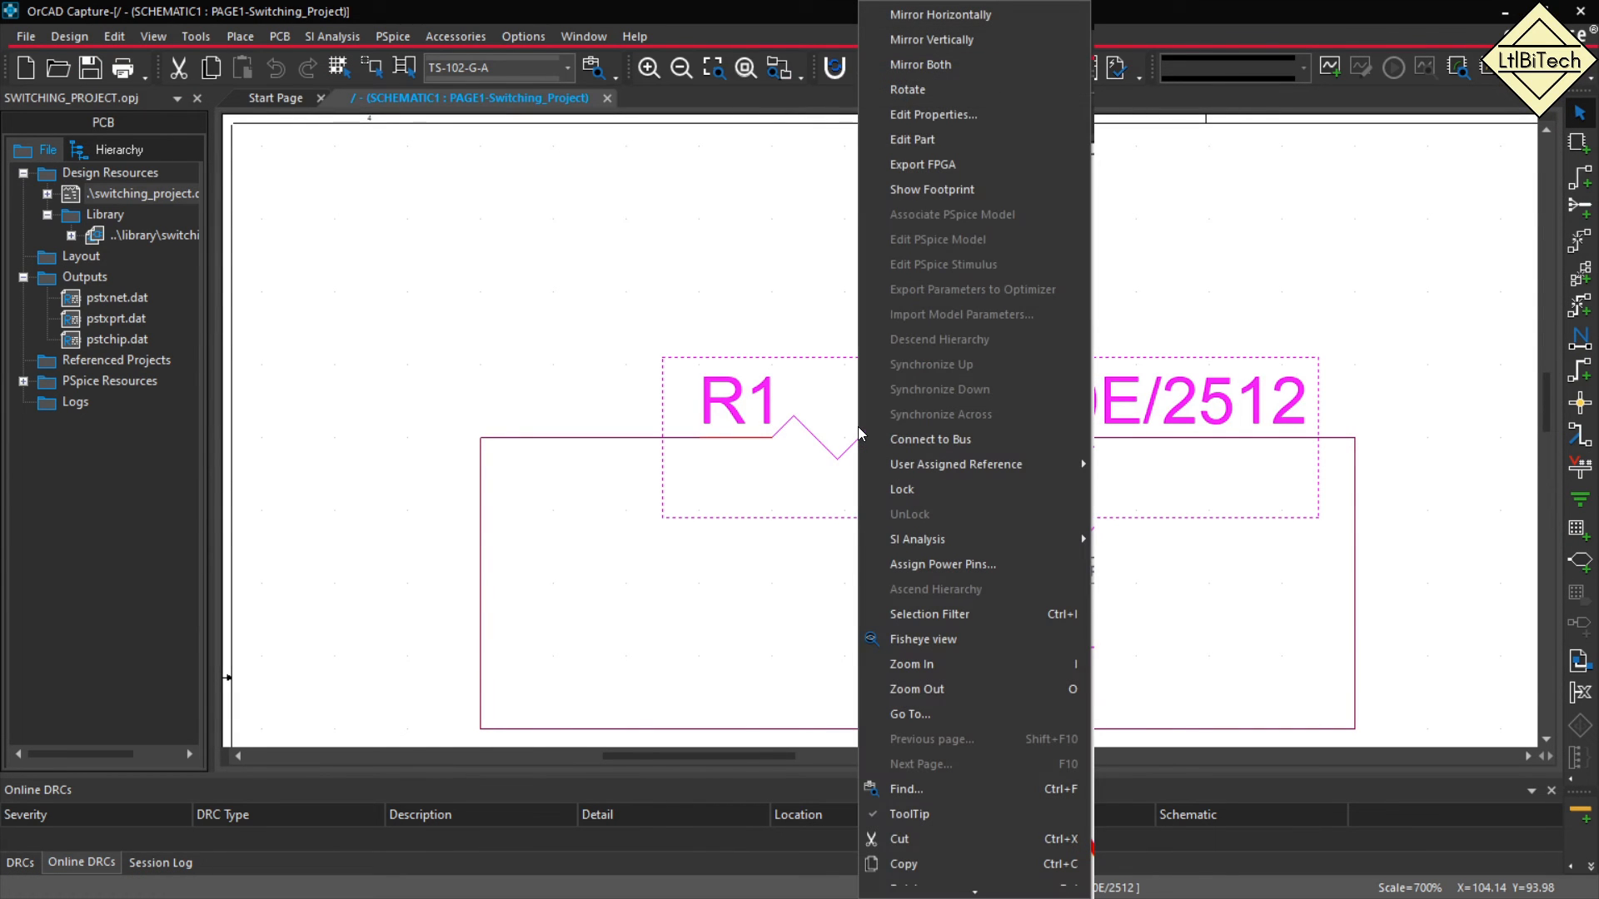
pyautogui.click(943, 154)
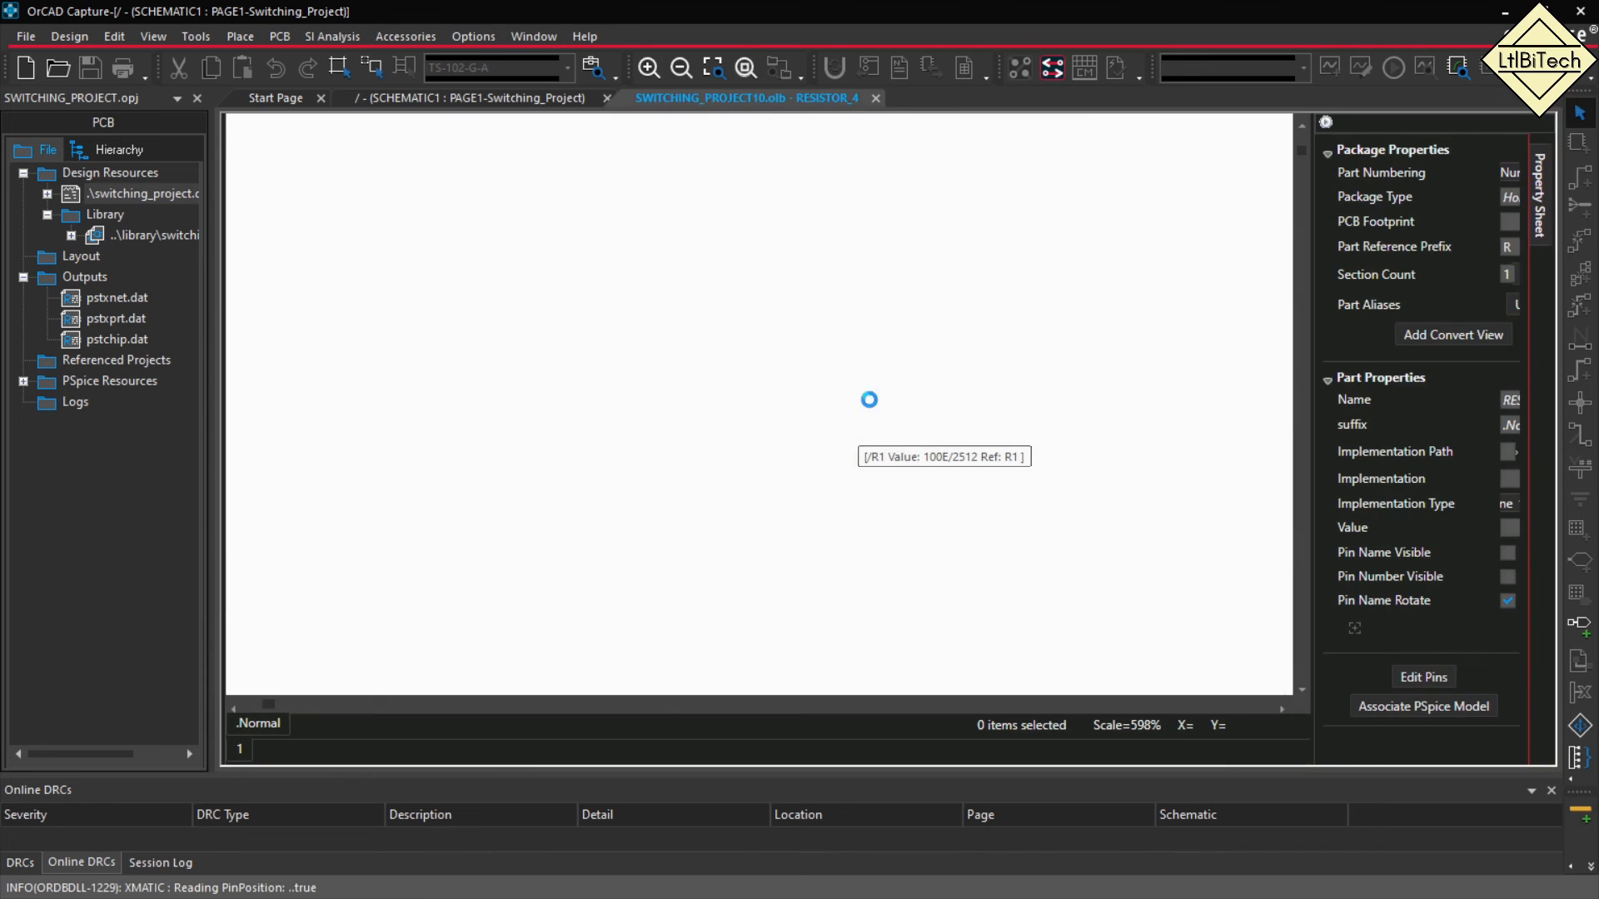
pyautogui.click(759, 268)
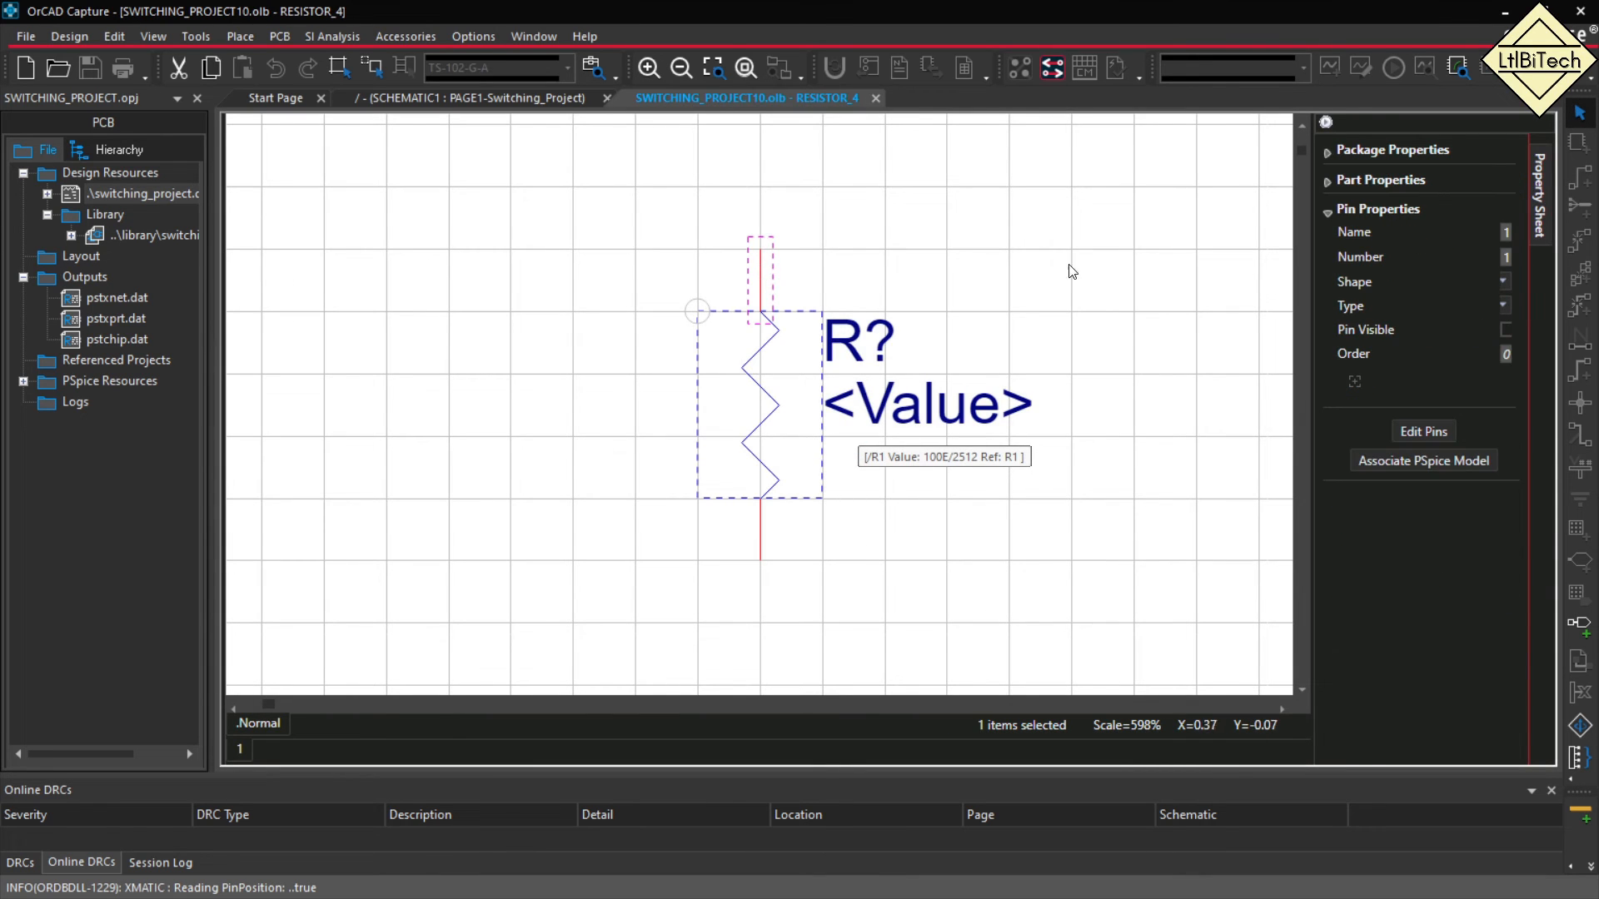
# Set both the name and the number of the resistor part's lower pin to 3, and recheck the pins.
pyautogui.moveTo(1316, 243); pyautogui.dragTo(1124, 250)
pyautogui.click(760, 542)
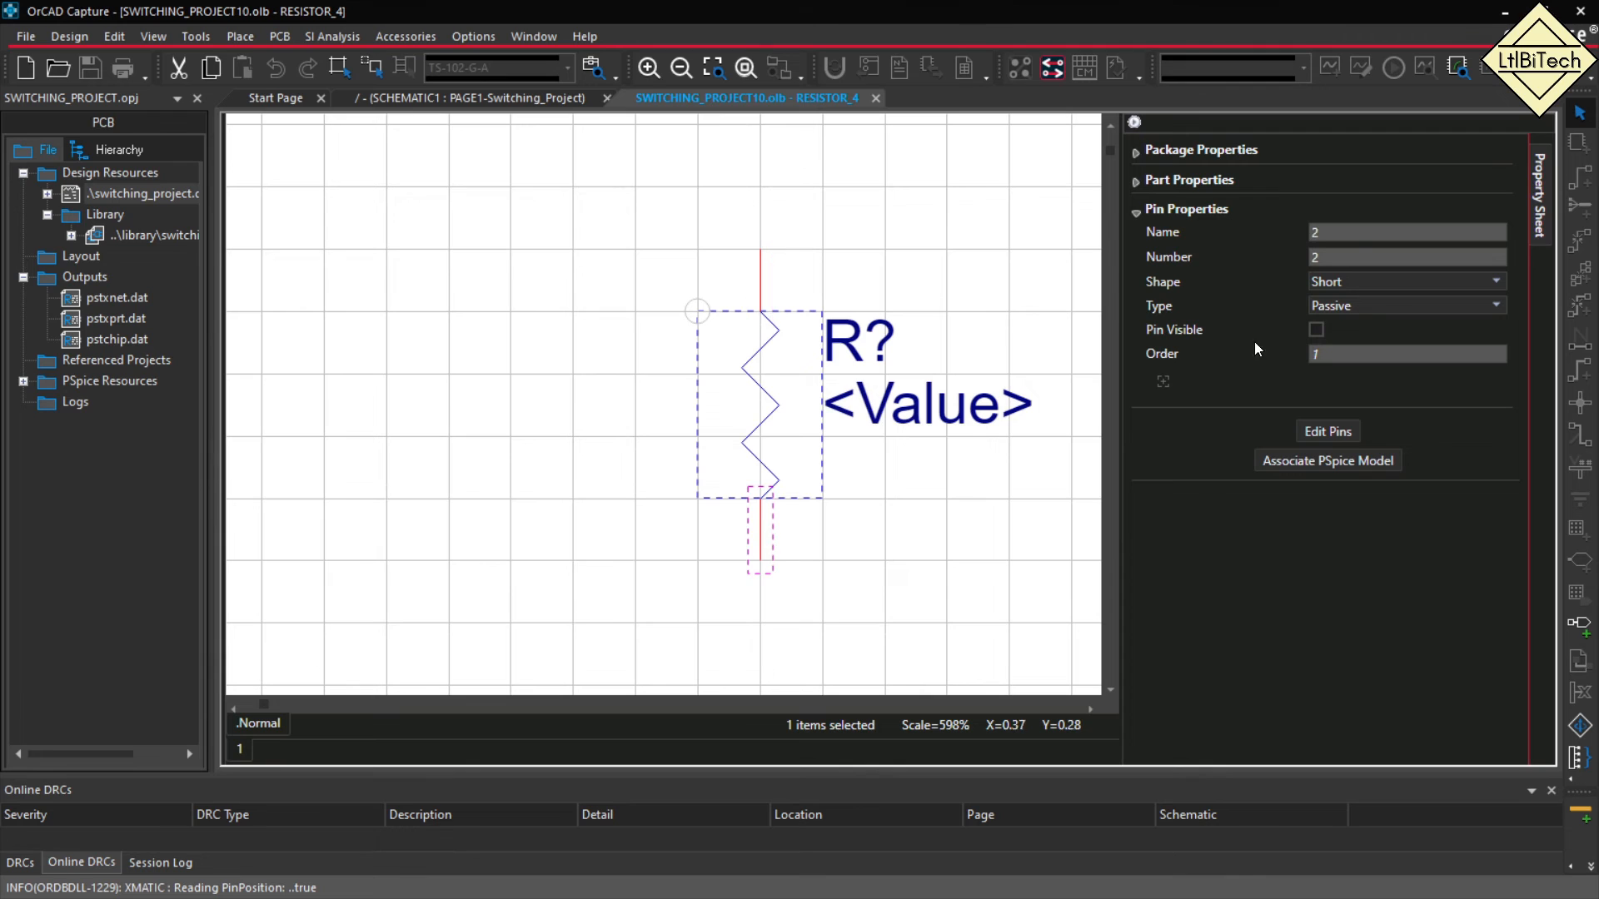
pyautogui.click(1330, 232)
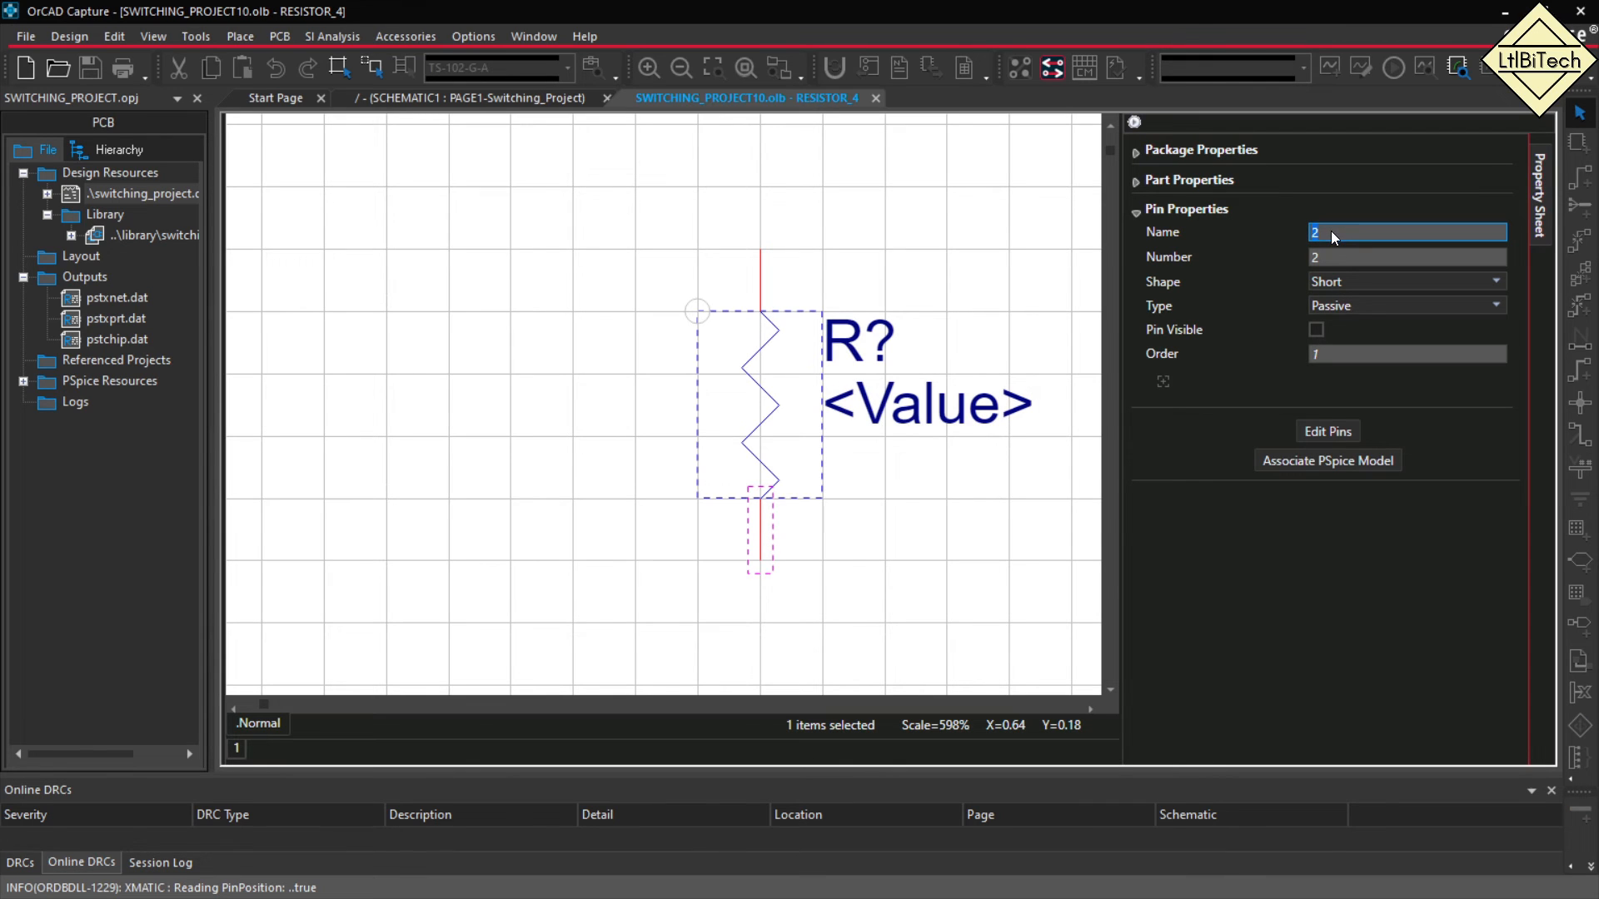
pyautogui.click(1336, 263)
pyautogui.write('3')
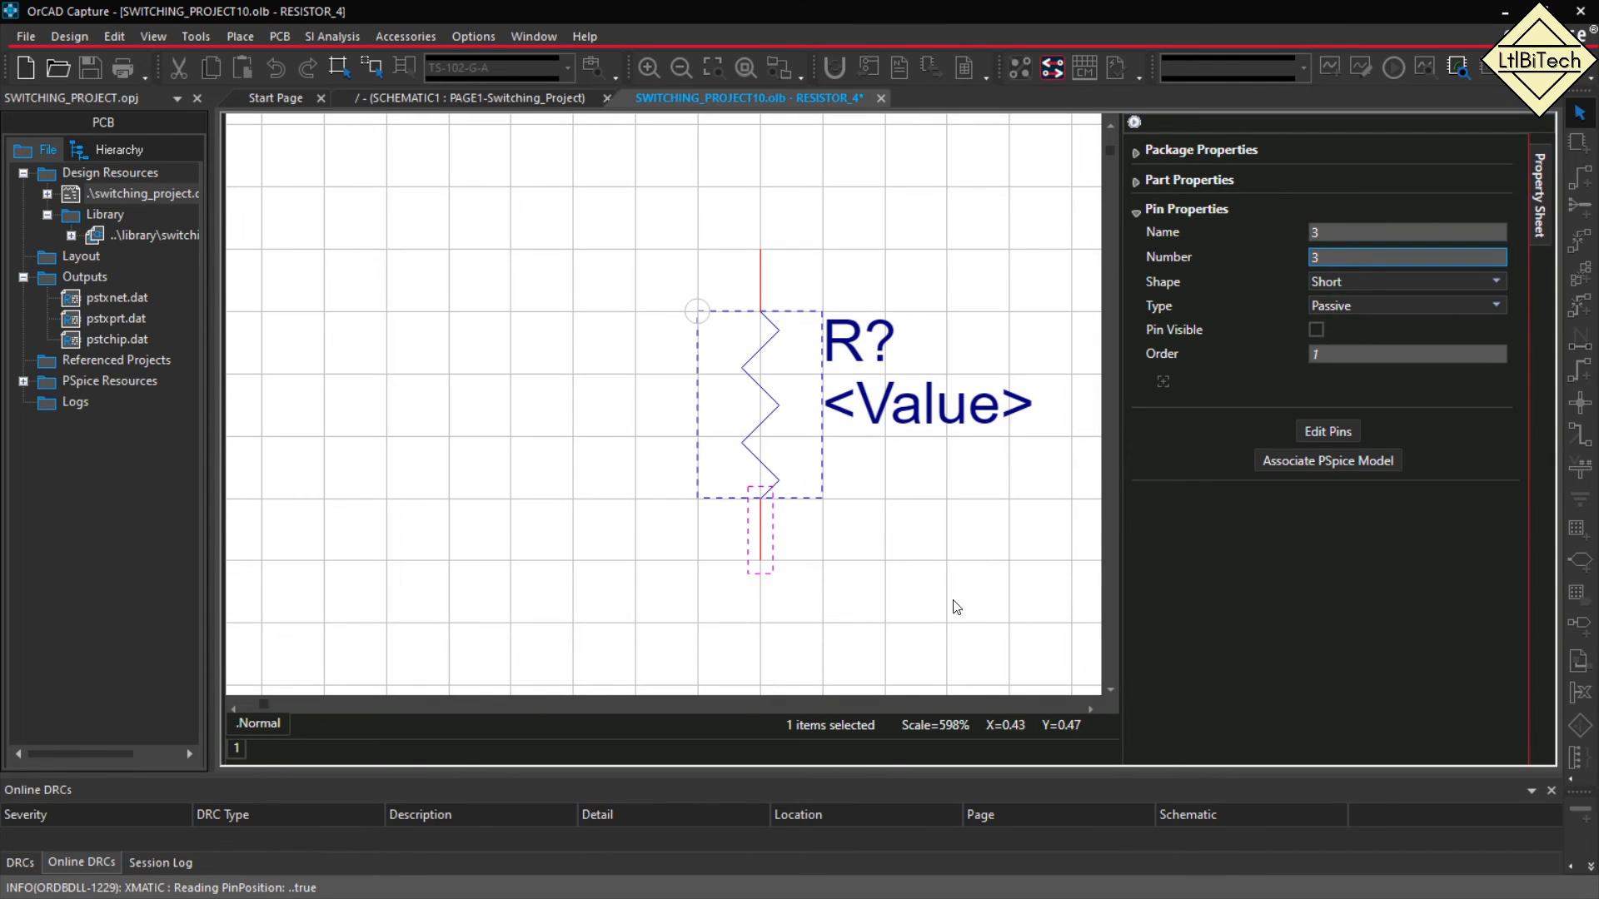
pyautogui.moveTo(1120, 277); pyautogui.dragTo(1259, 275)
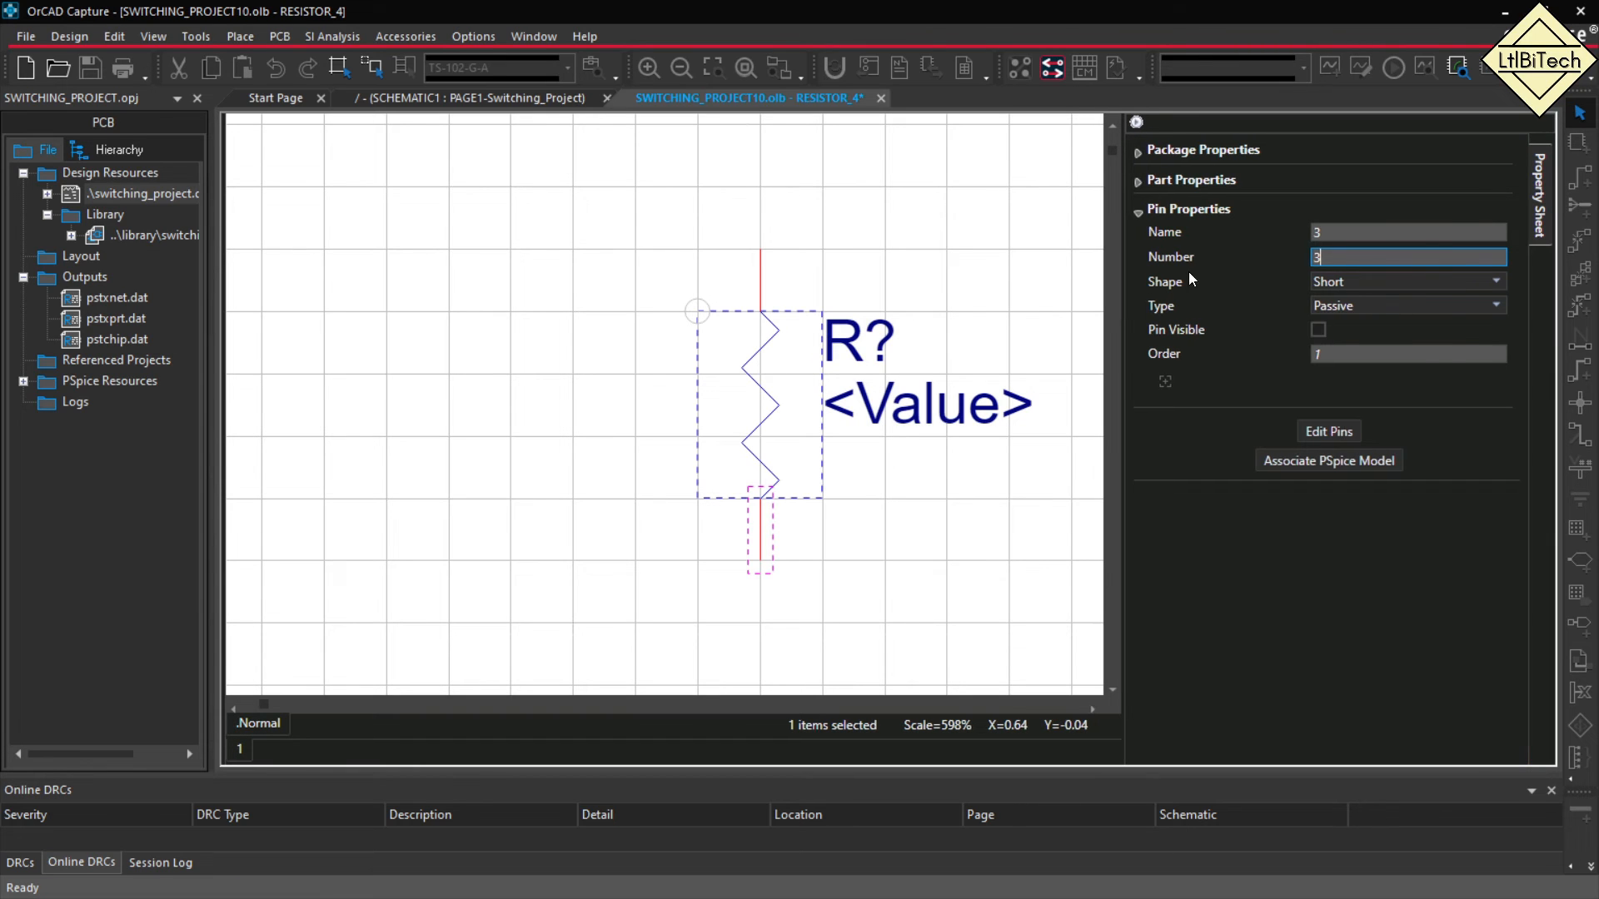
pyautogui.click(971, 260)
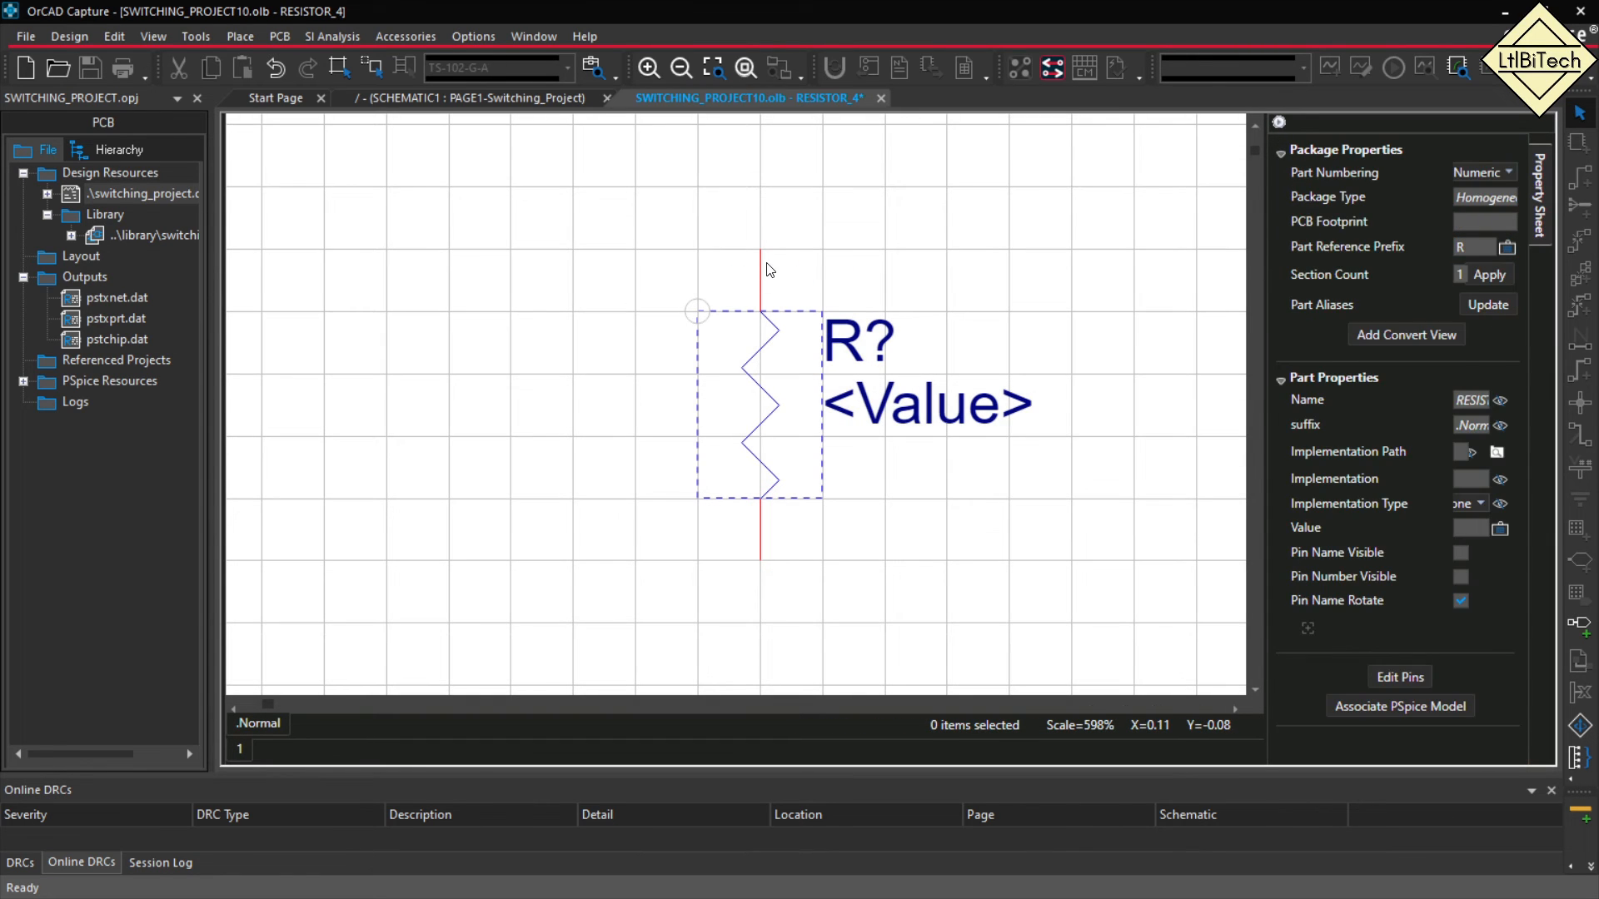
pyautogui.click(762, 266)
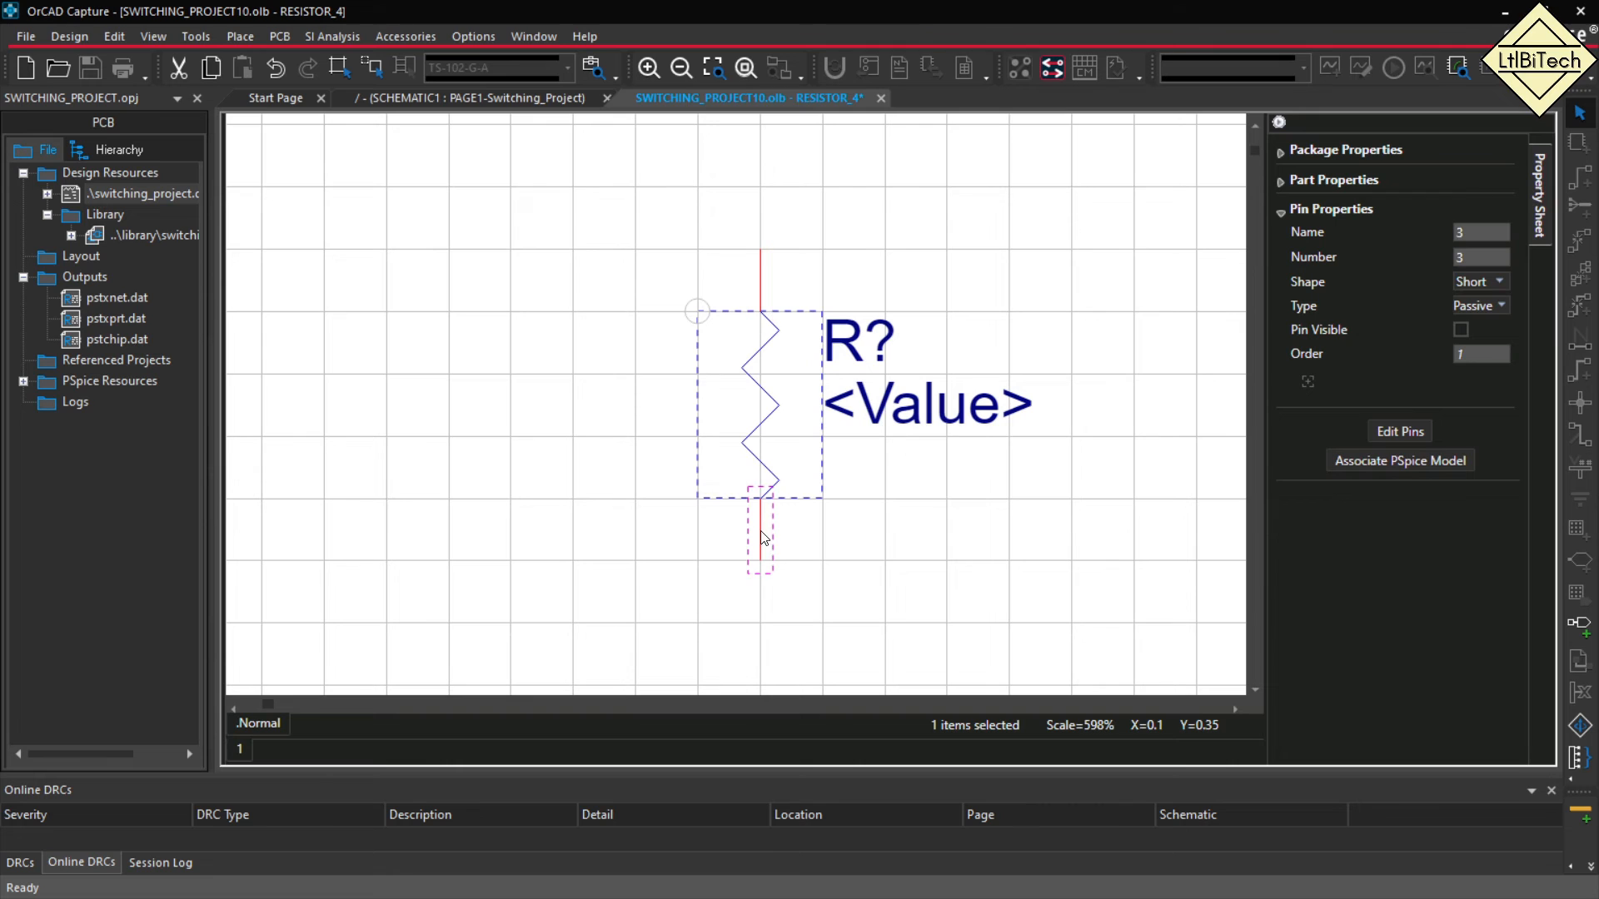
# Close the part editor, updating the schematic with the edited resistor, and save the switching_project design.
pyautogui.rightClick(781, 93)
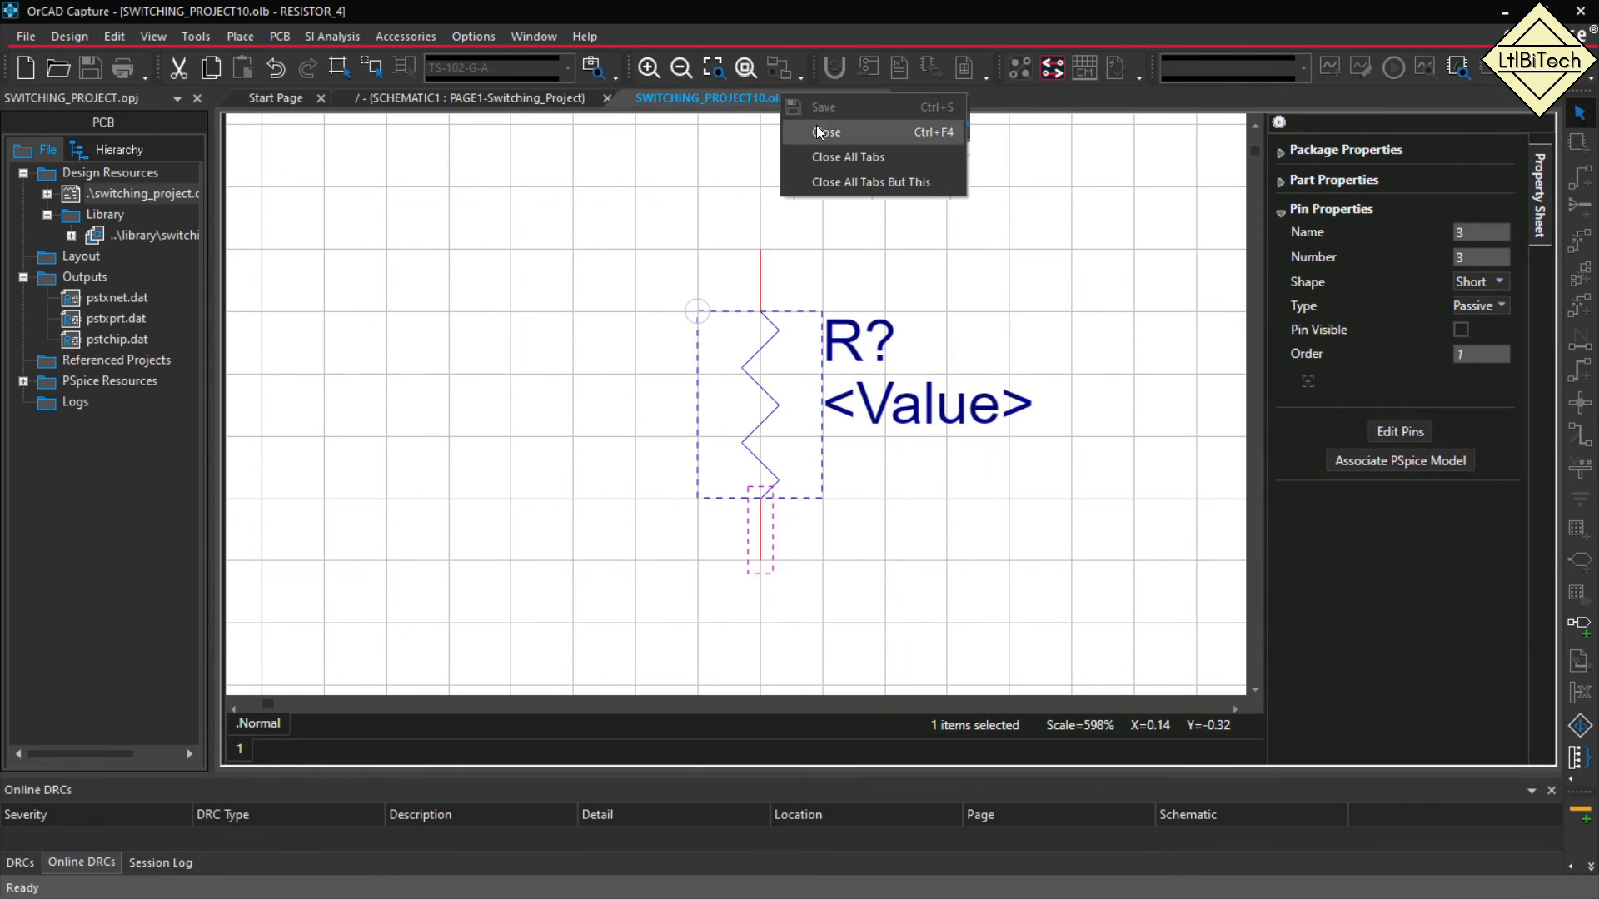
pyautogui.click(819, 131)
pyautogui.click(695, 493)
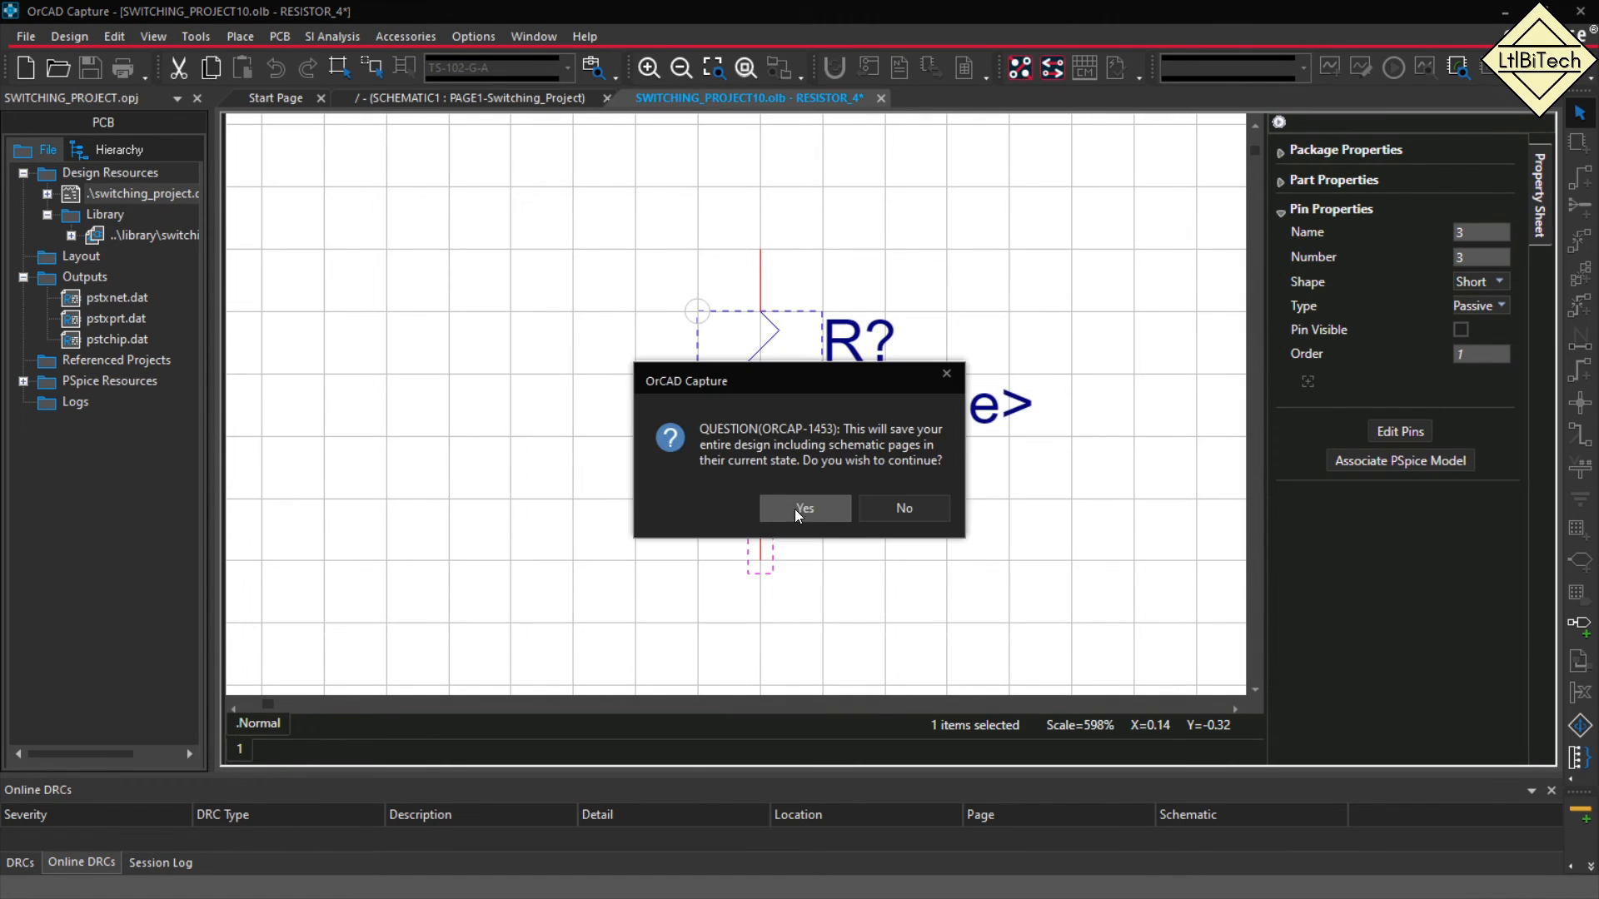
pyautogui.click(804, 508)
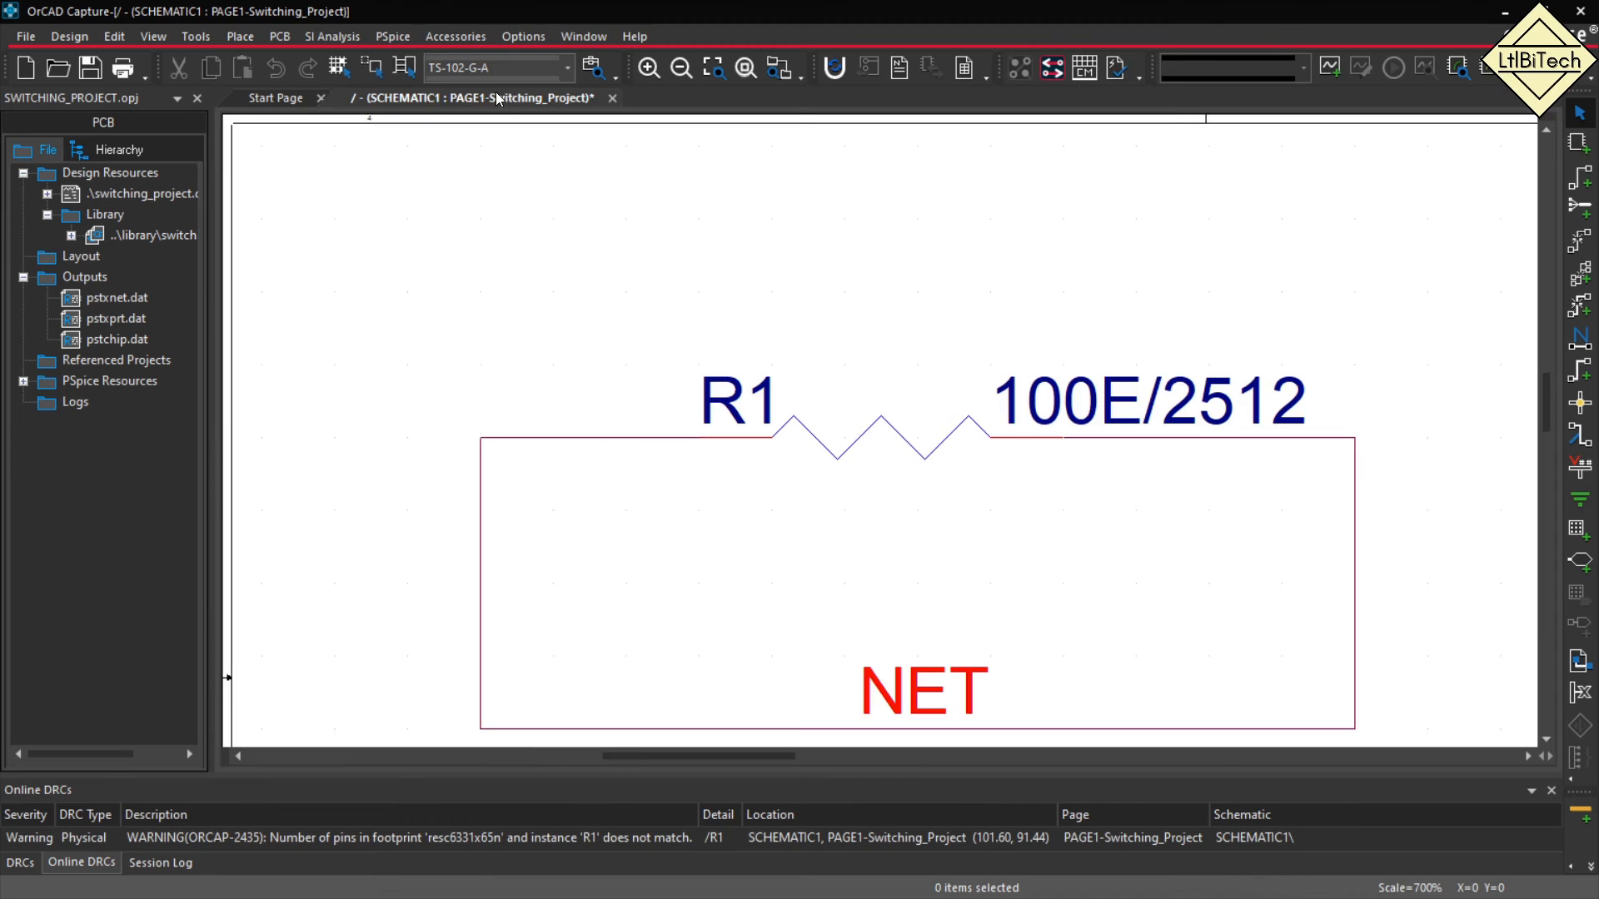
pyautogui.click(110, 194)
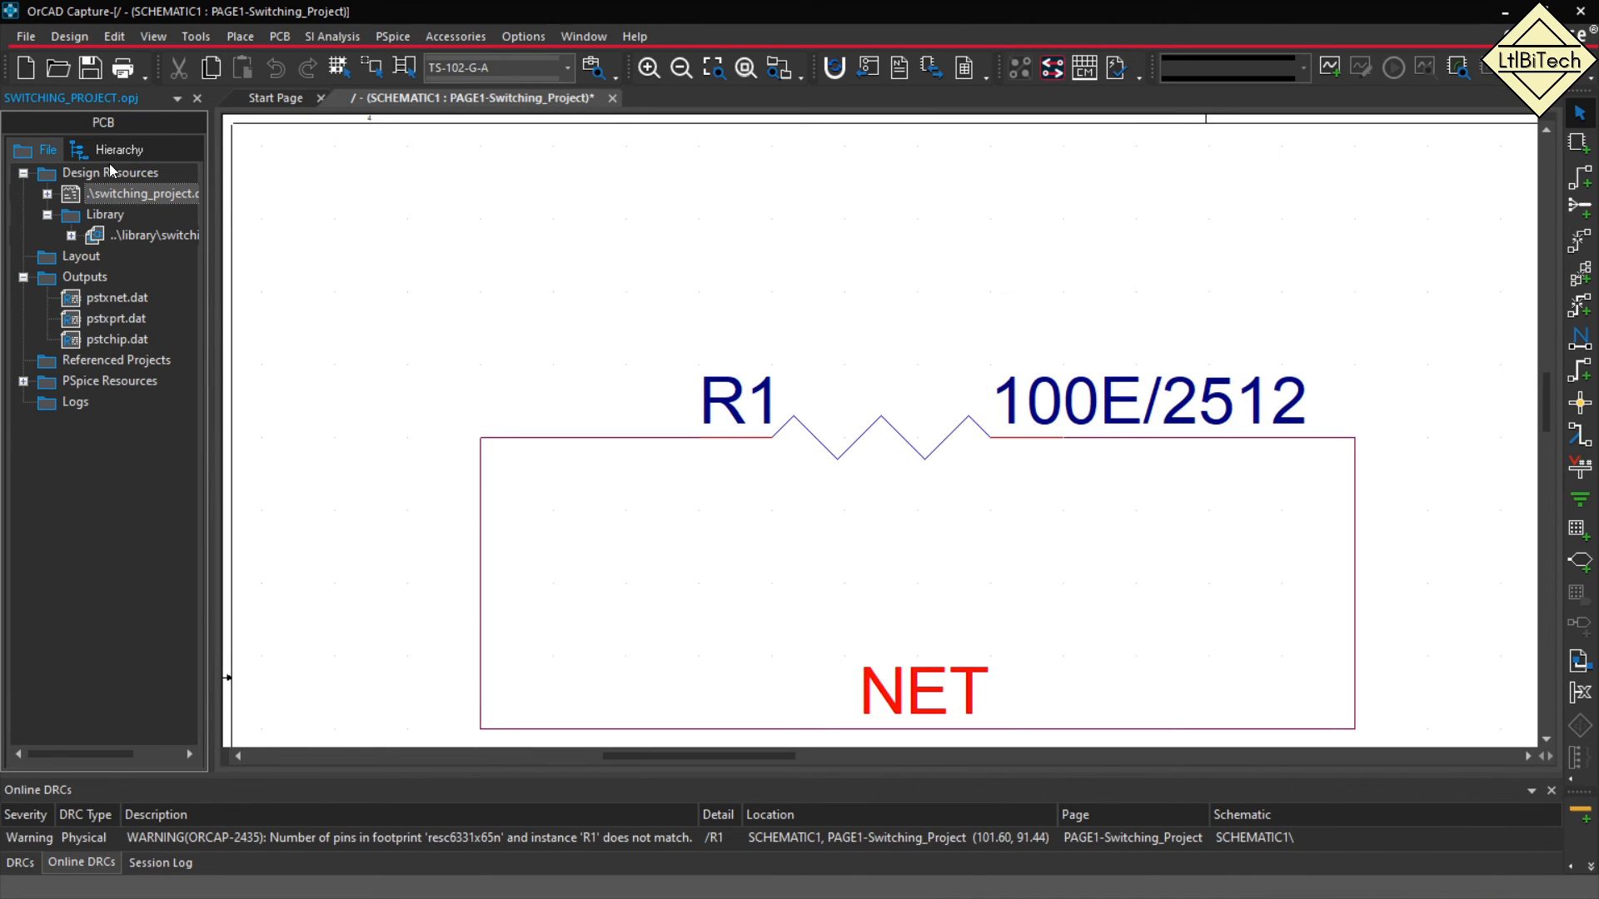
pyautogui.click(90, 71)
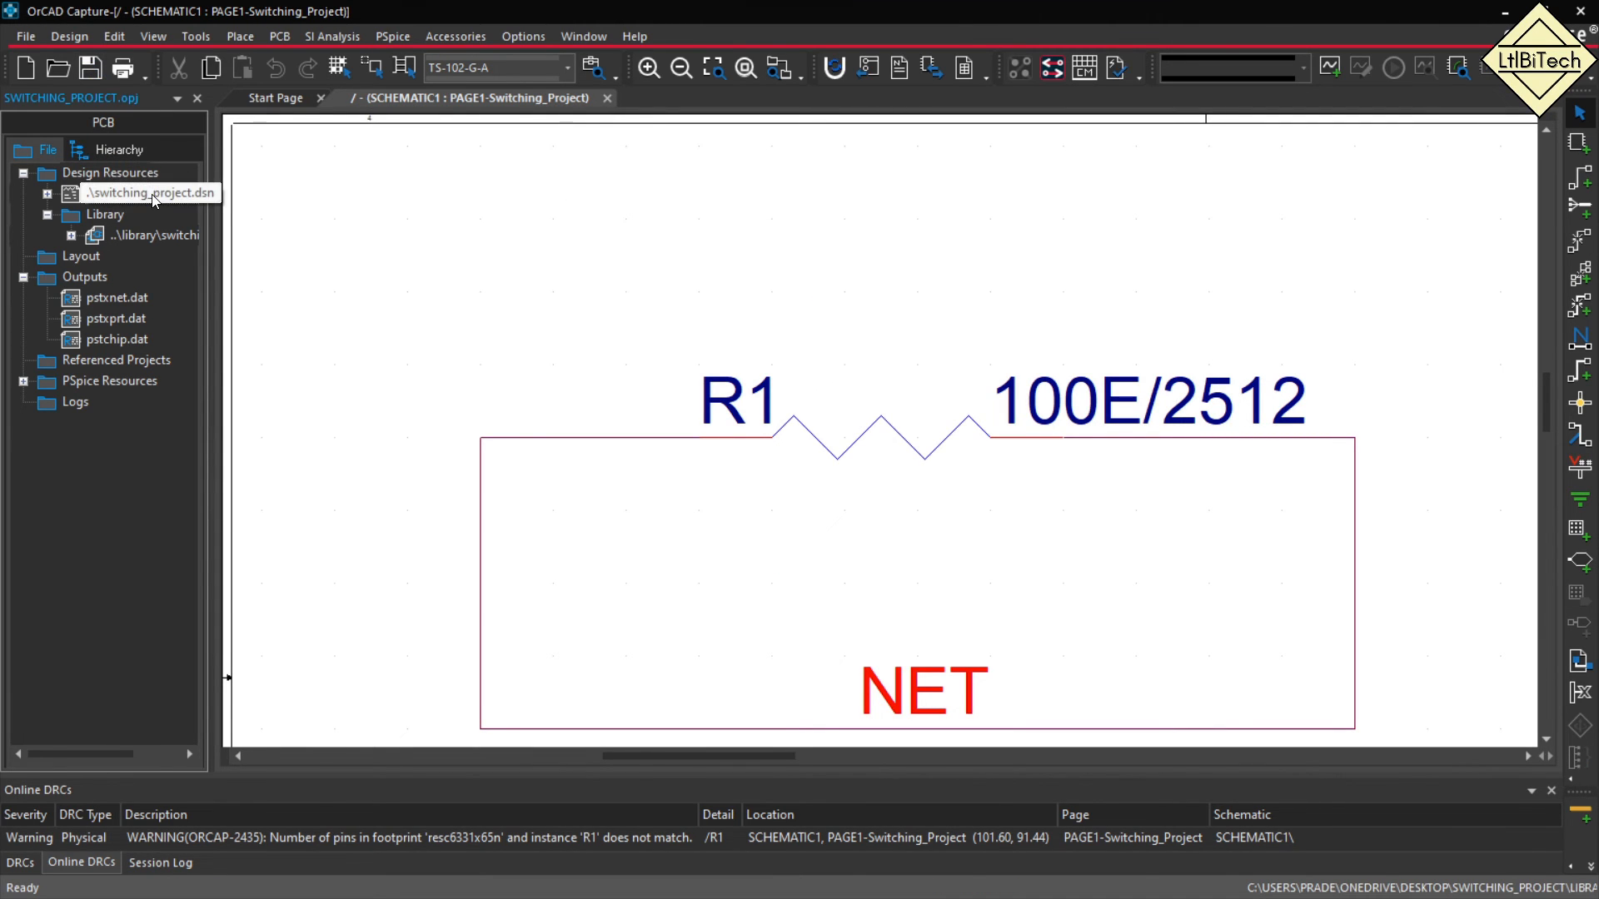
# Create the PCB Editor netlist for the design in the allegro directory.
pyautogui.click(26, 37)
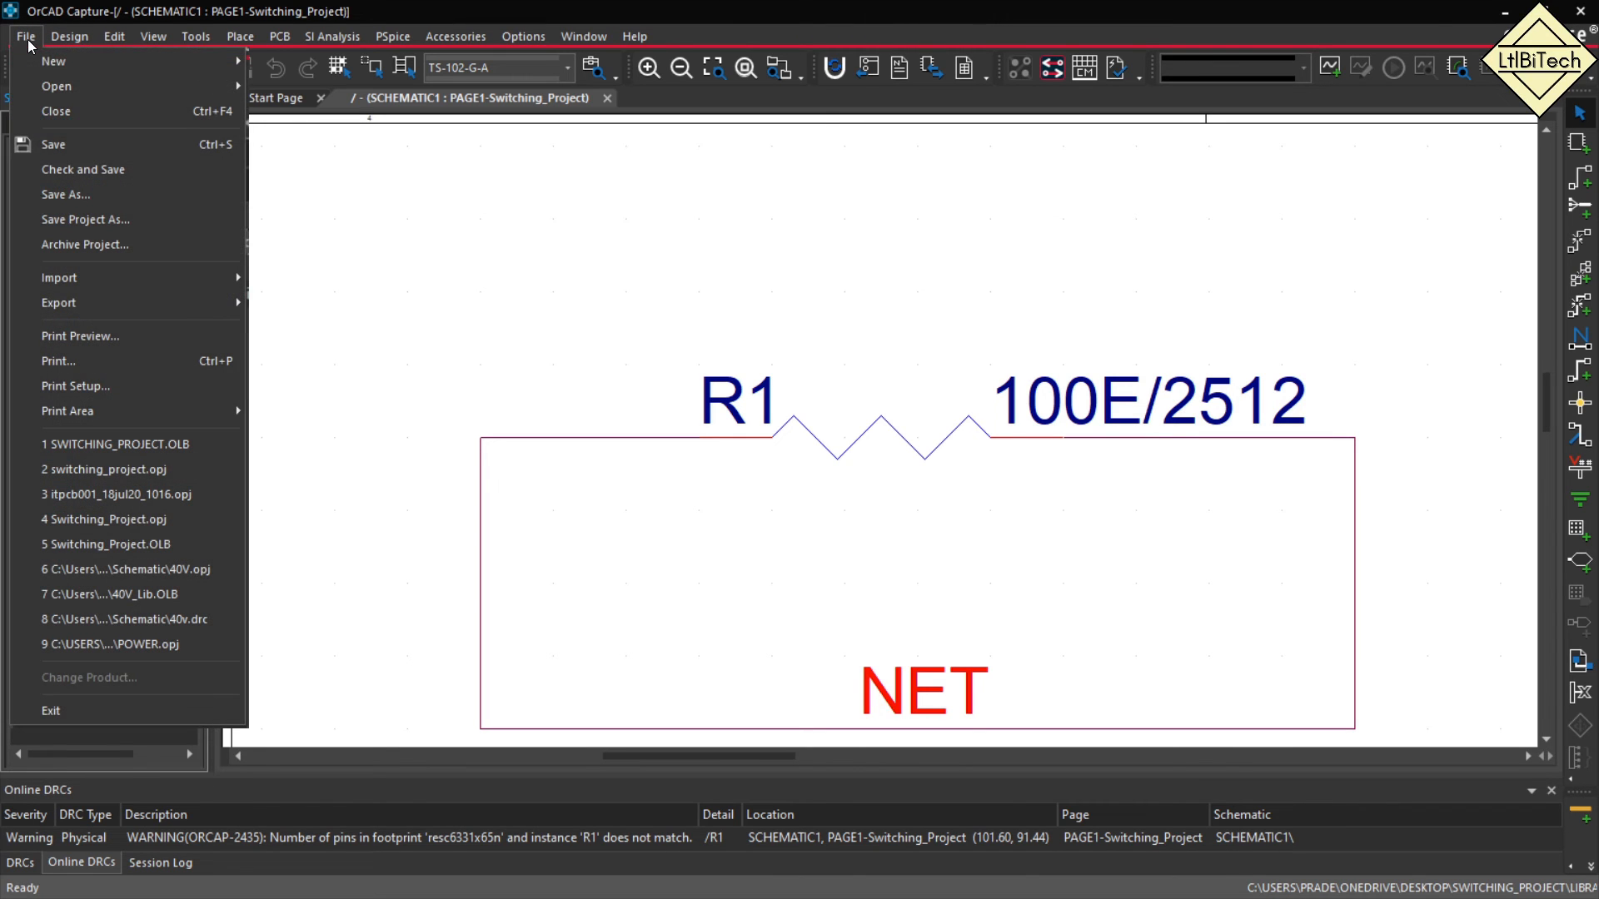
pyautogui.moveTo(242, 42)
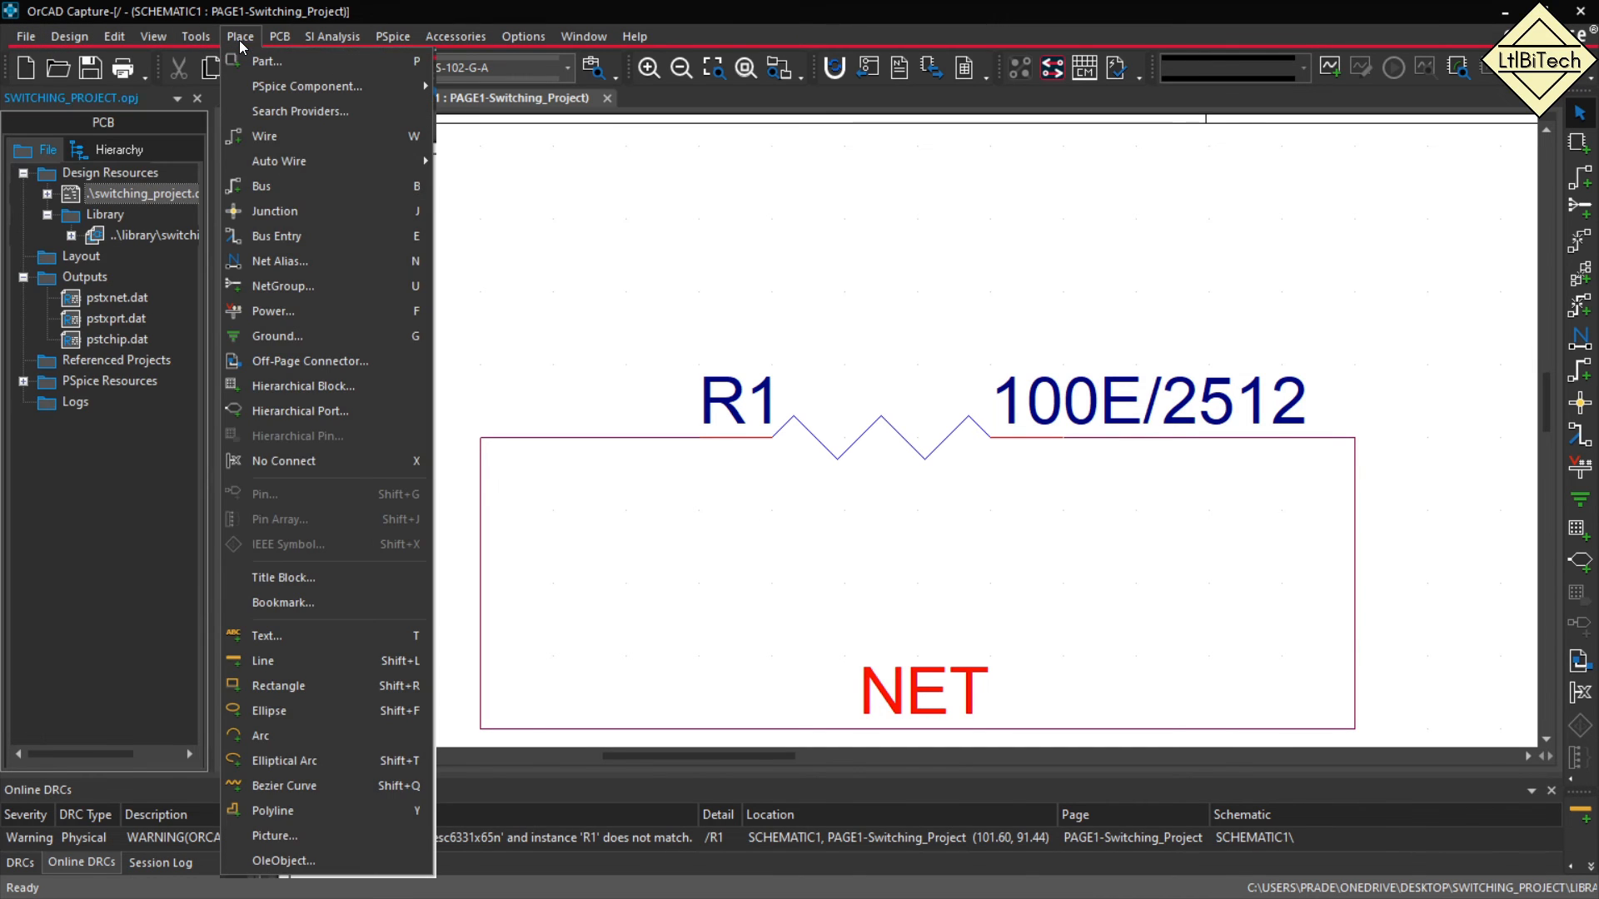
pyautogui.click(282, 173)
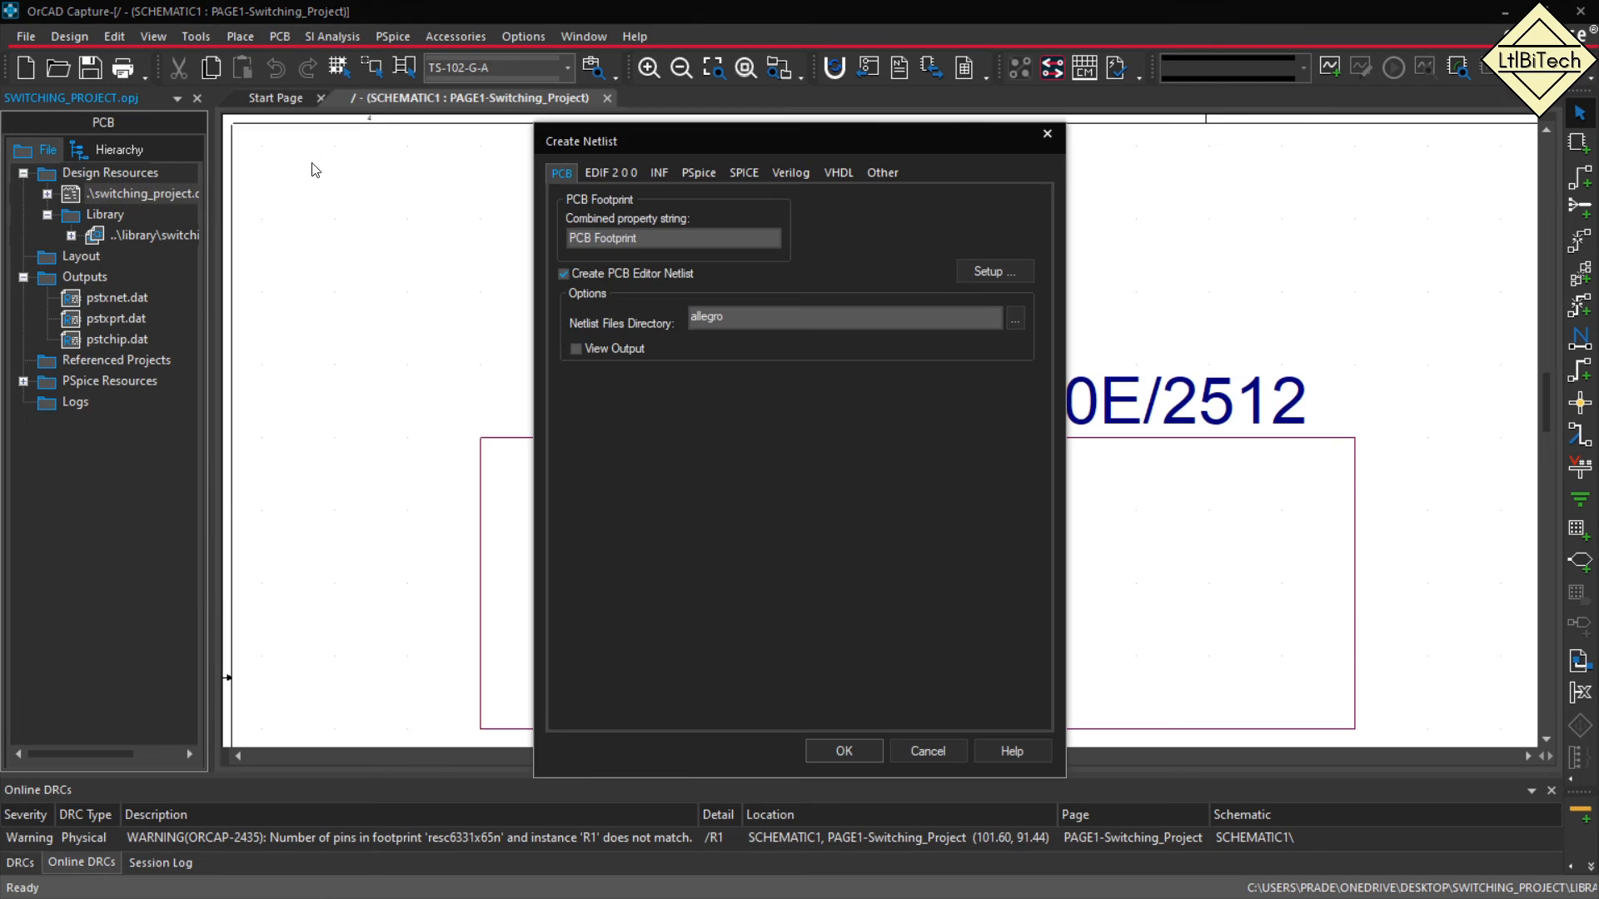
pyautogui.click(846, 753)
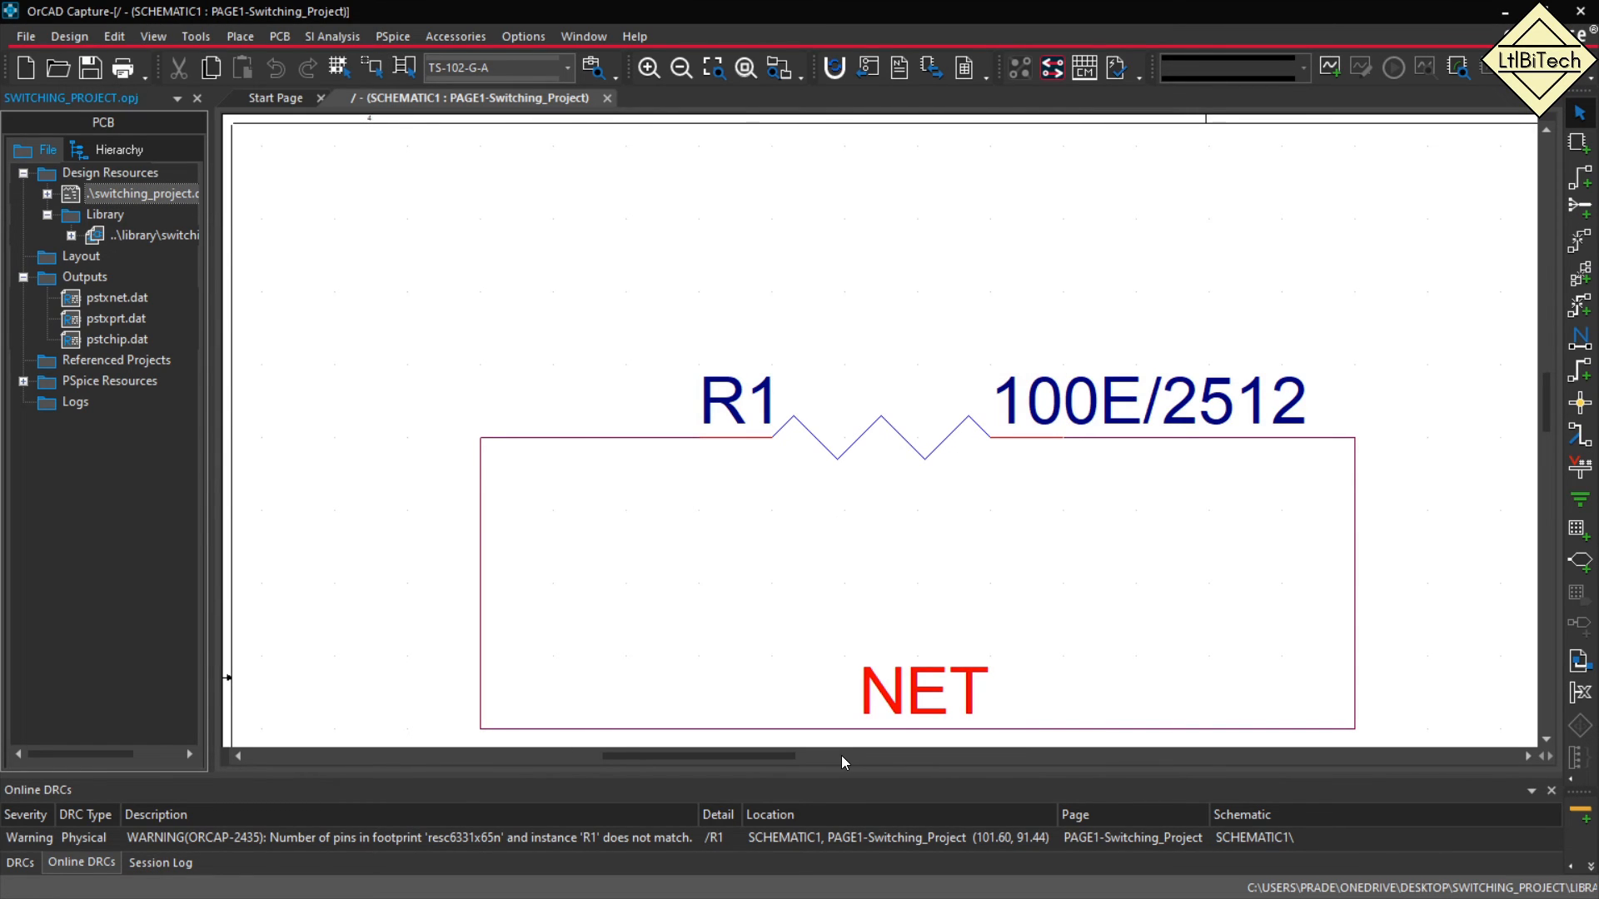
# Switch to Allegro PCB Designer, unplace R1 from the board, and fit the whole board in view.
pyautogui.scroll(-2, 910, 368)
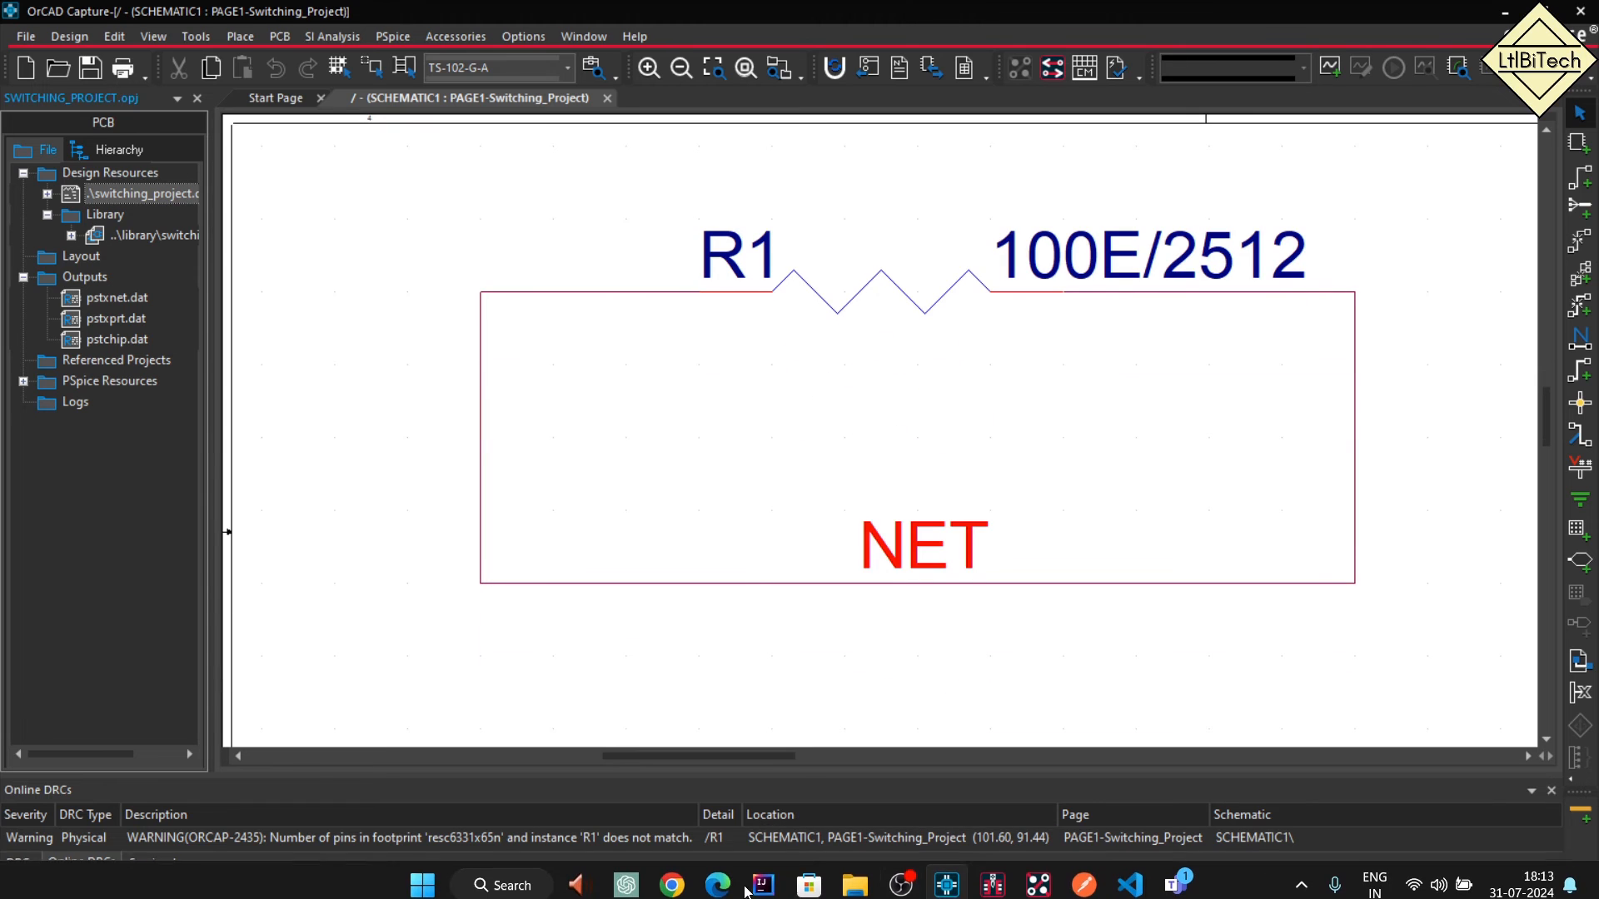
pyautogui.moveTo(1032, 884)
pyautogui.click(1063, 757)
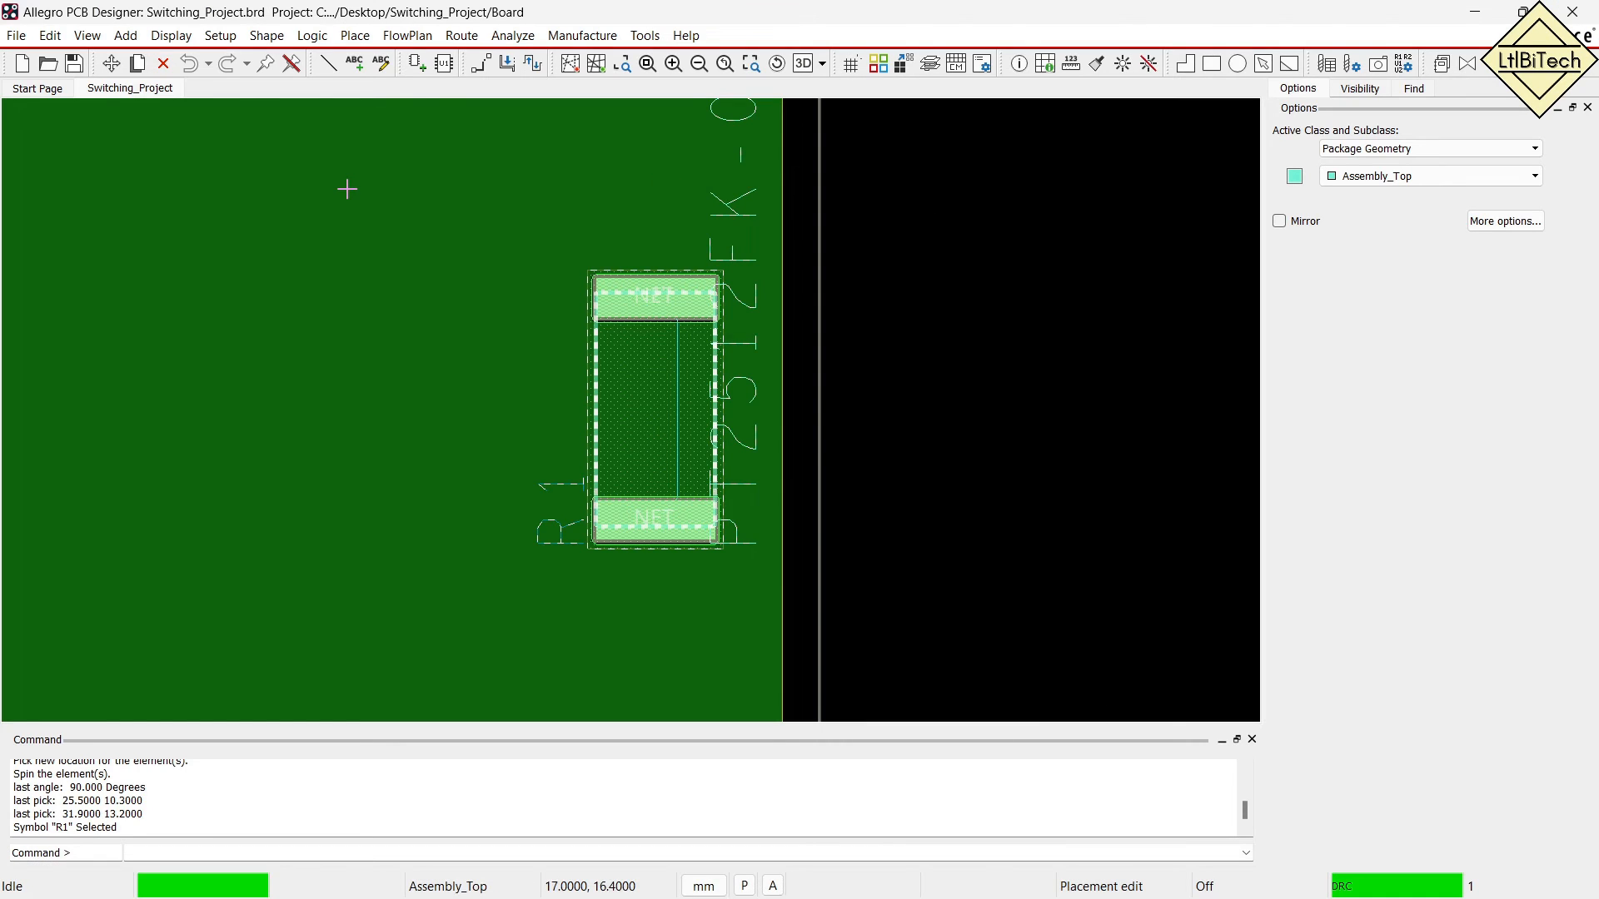
pyautogui.rightClick(657, 308)
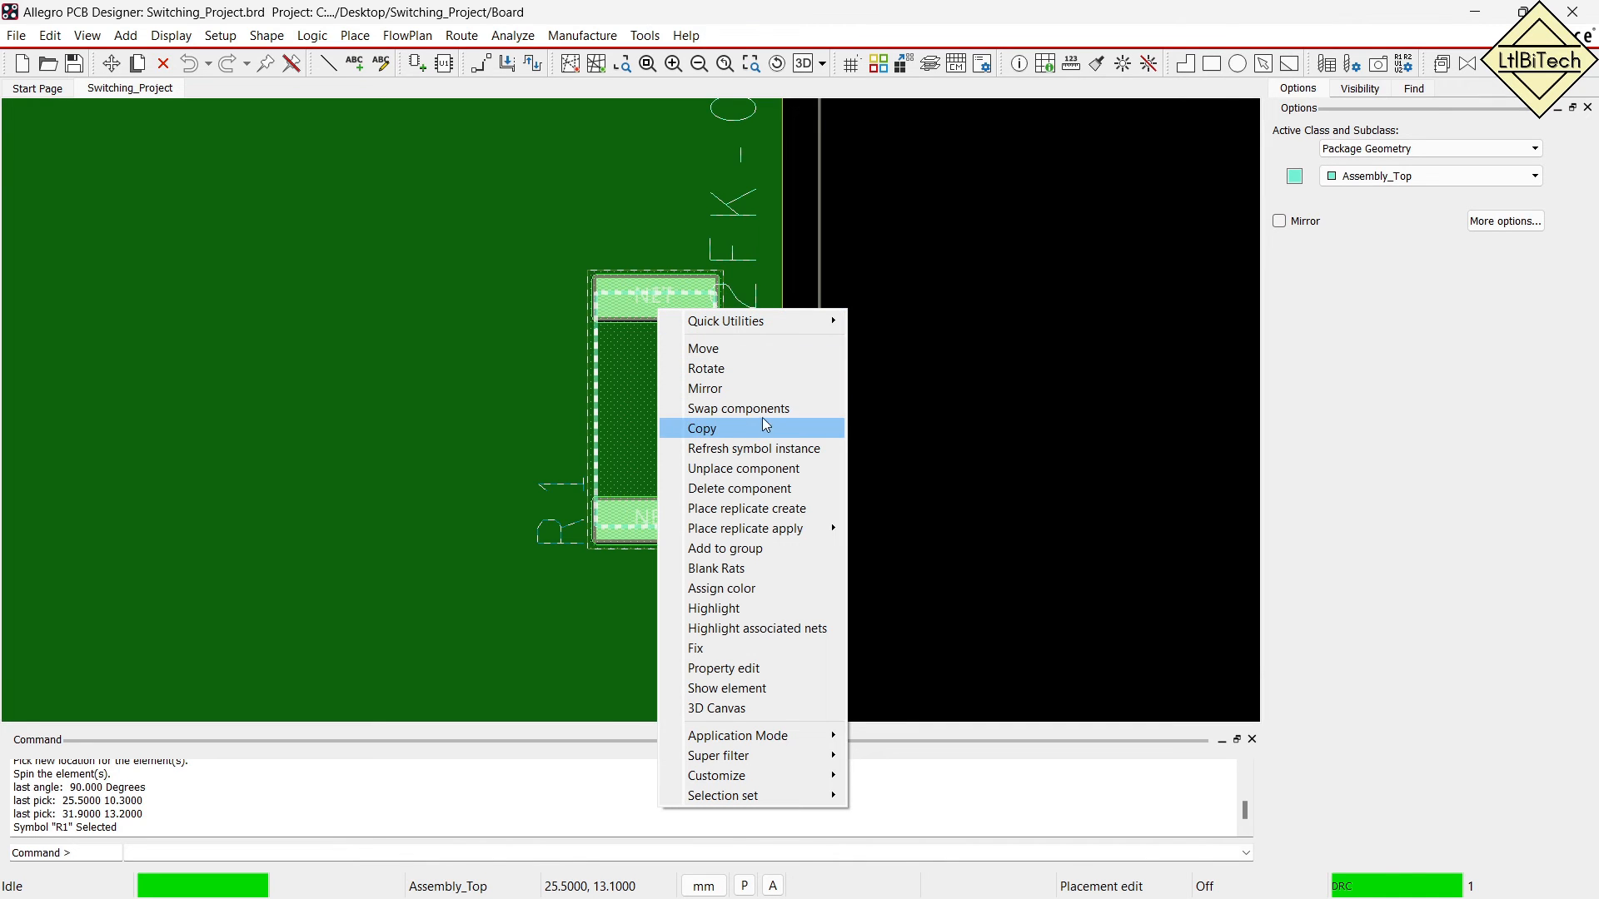
pyautogui.click(773, 470)
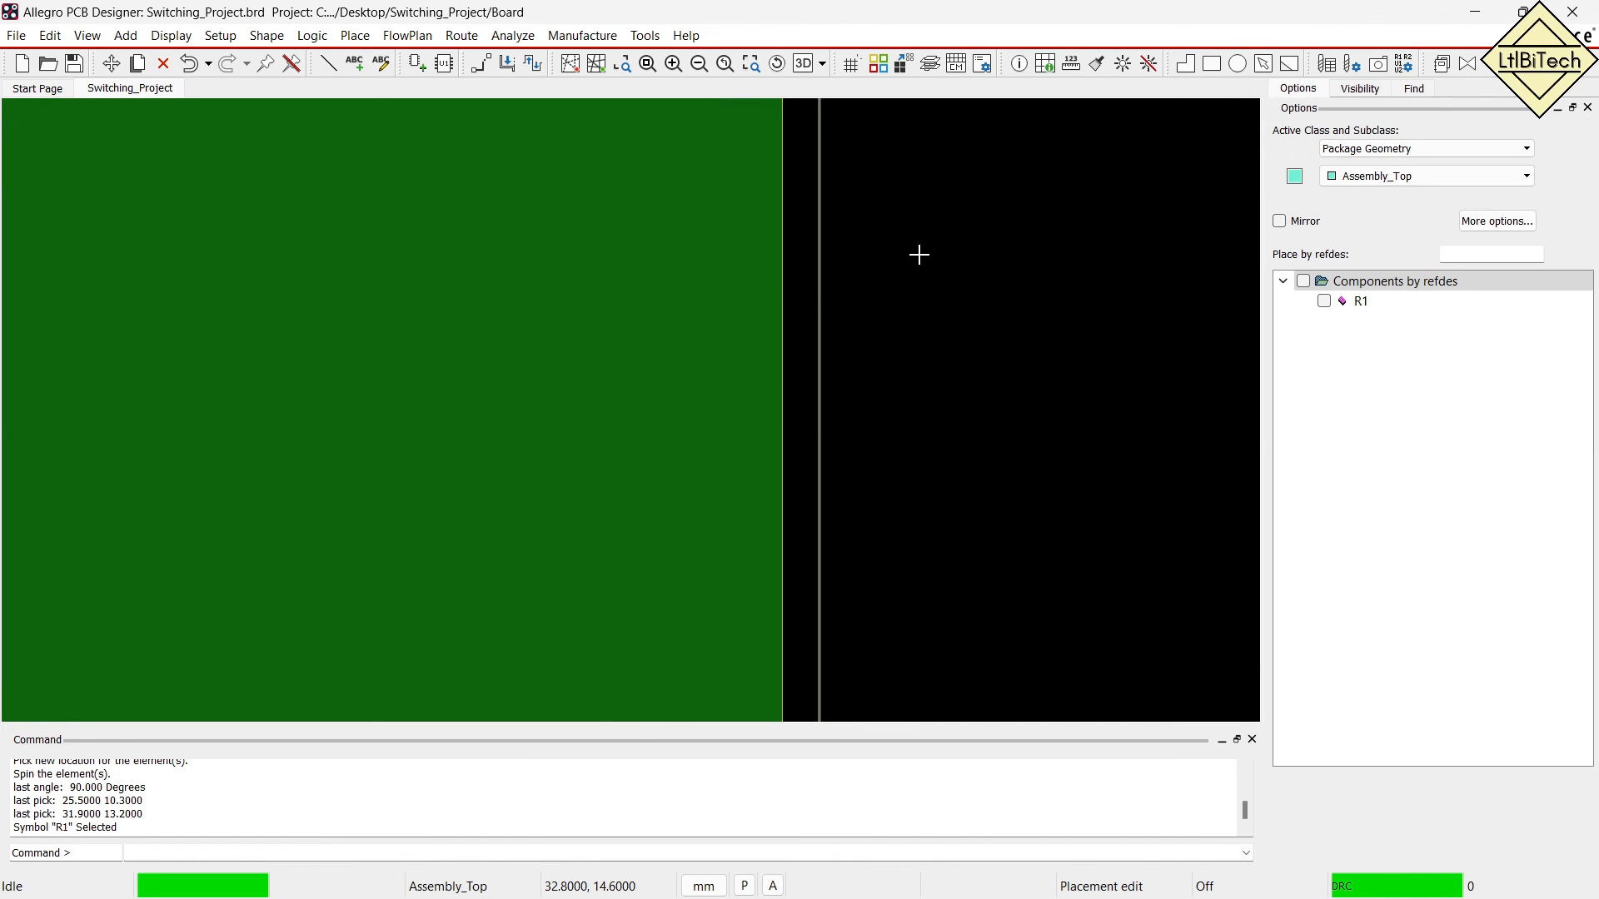
pyautogui.click(647, 63)
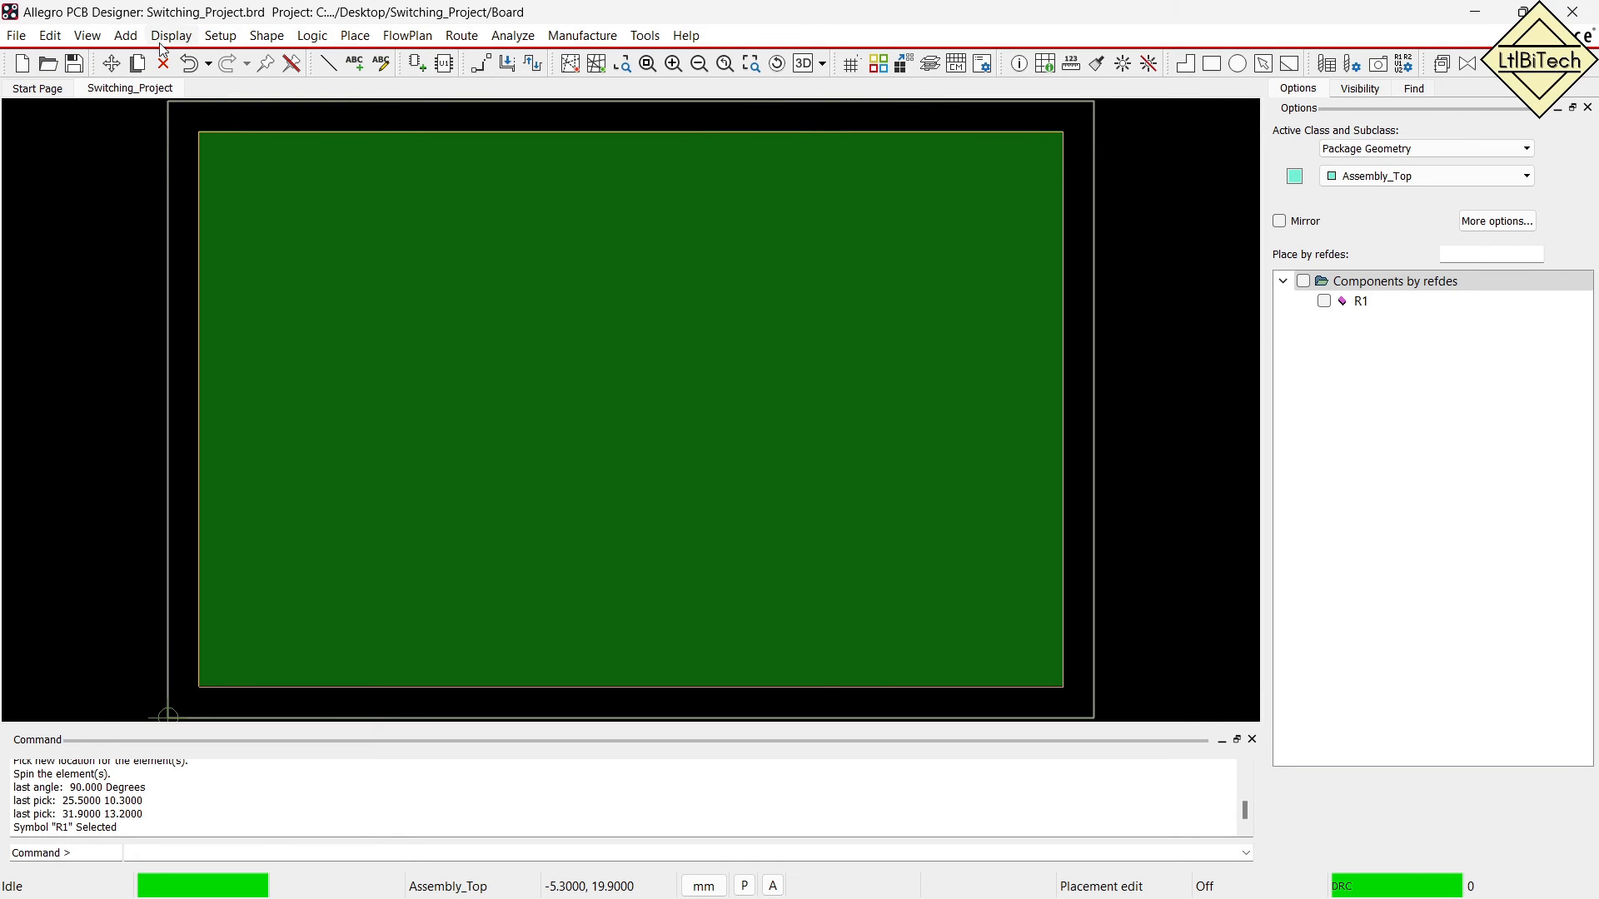
# Import the Design entry CIS (Capture) netlist from the project's Schematic/allegro folder into the board, and close the import report.
pyautogui.click(15, 38)
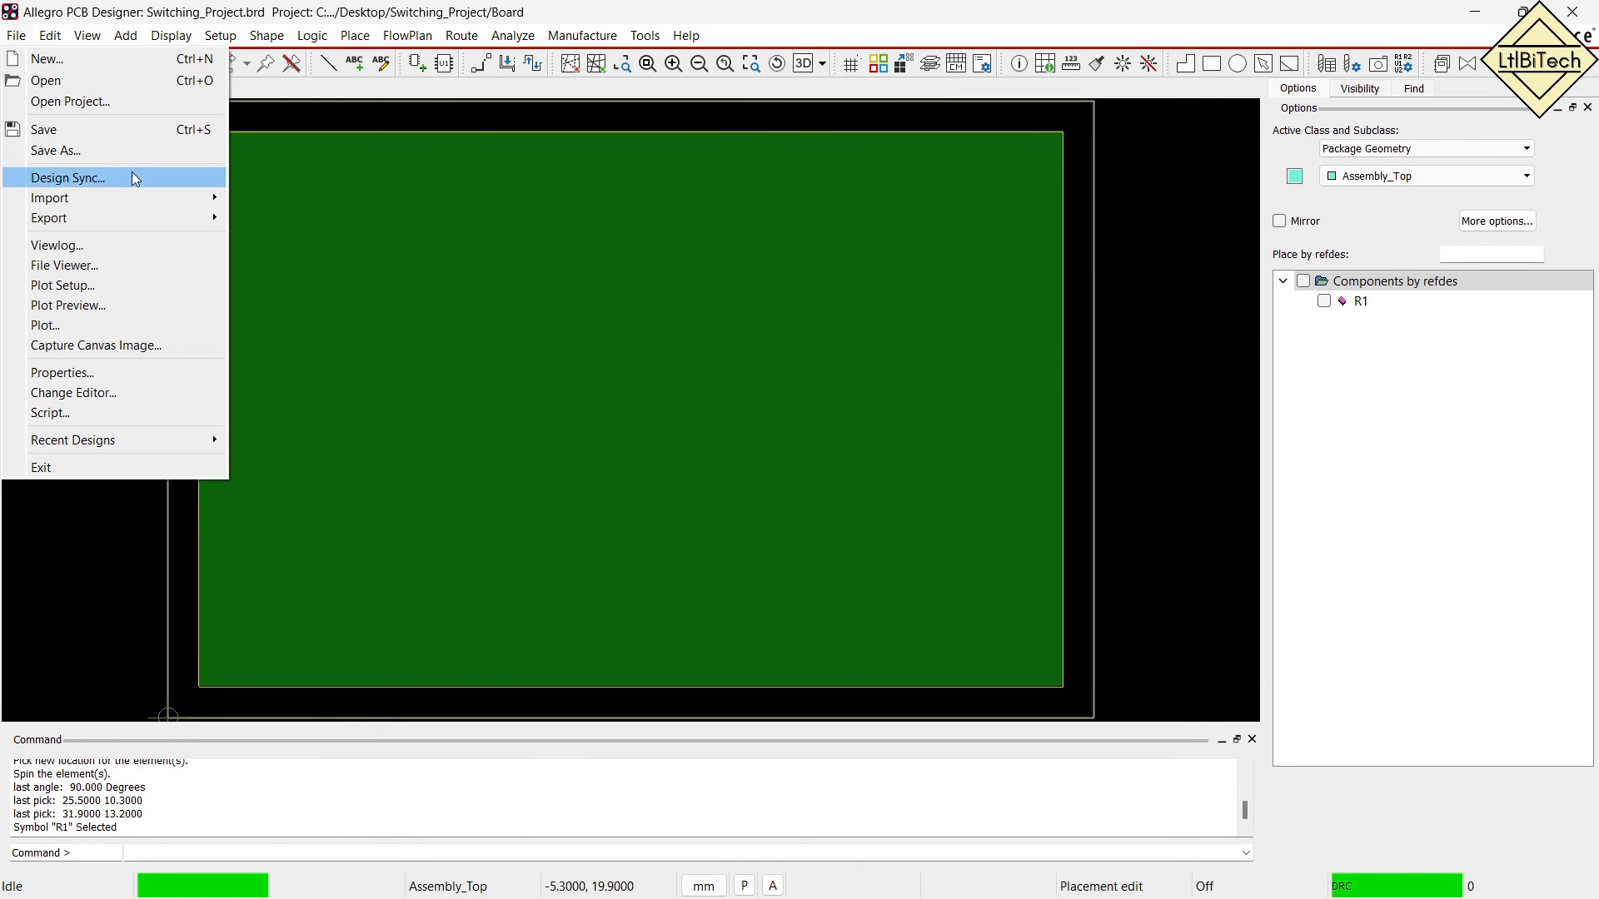
pyautogui.moveTo(160, 216)
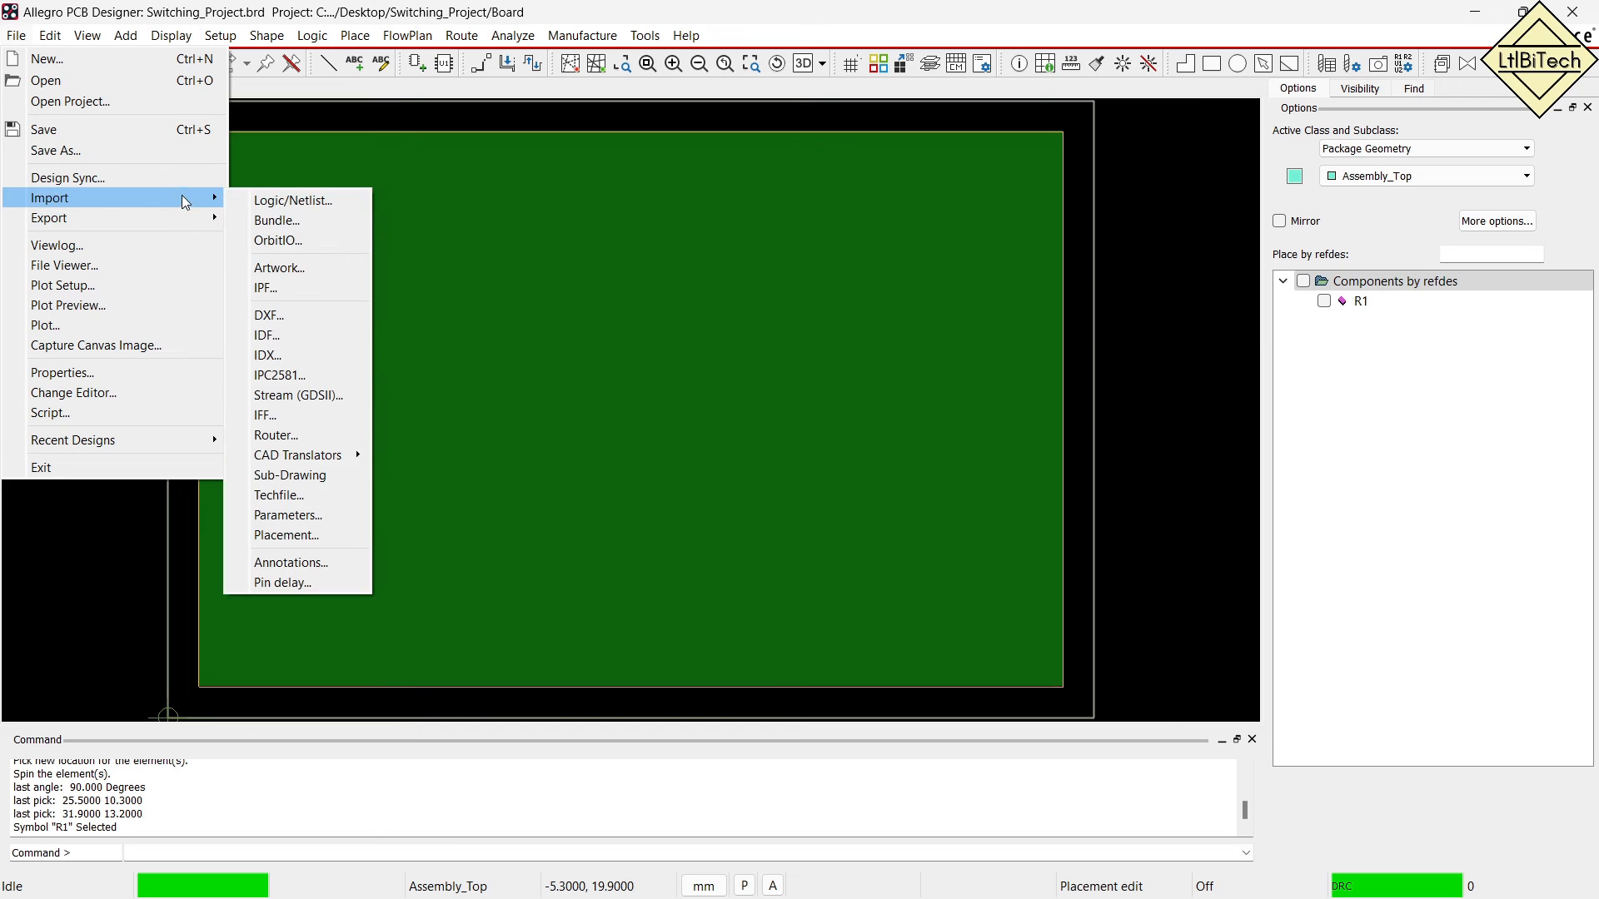
pyautogui.click(295, 201)
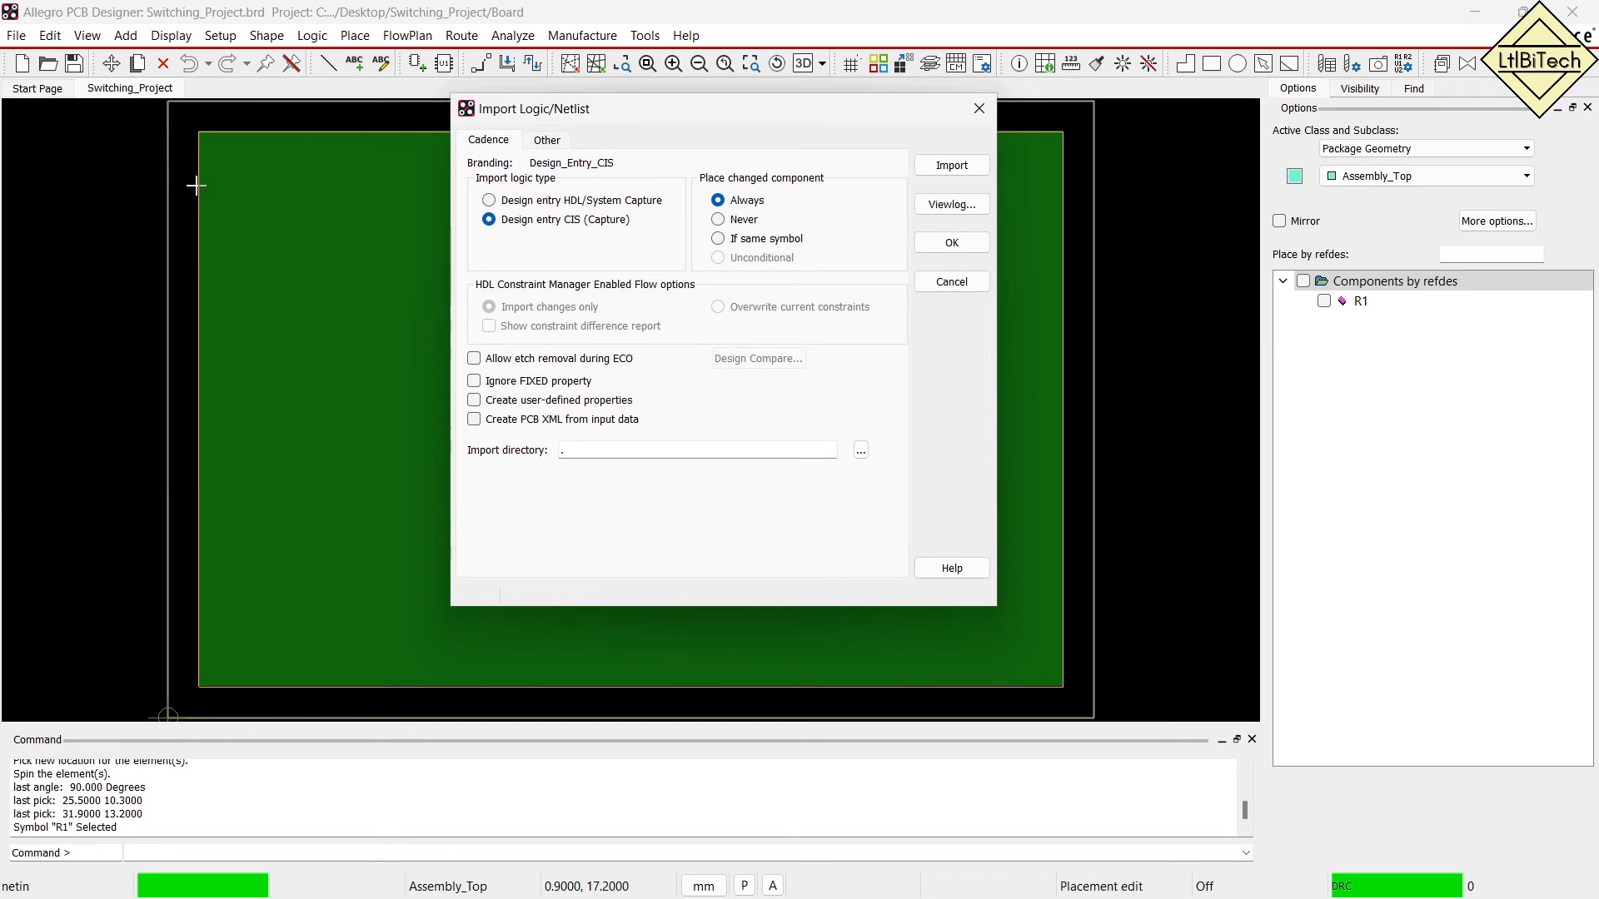
pyautogui.click(860, 451)
pyautogui.click(918, 216)
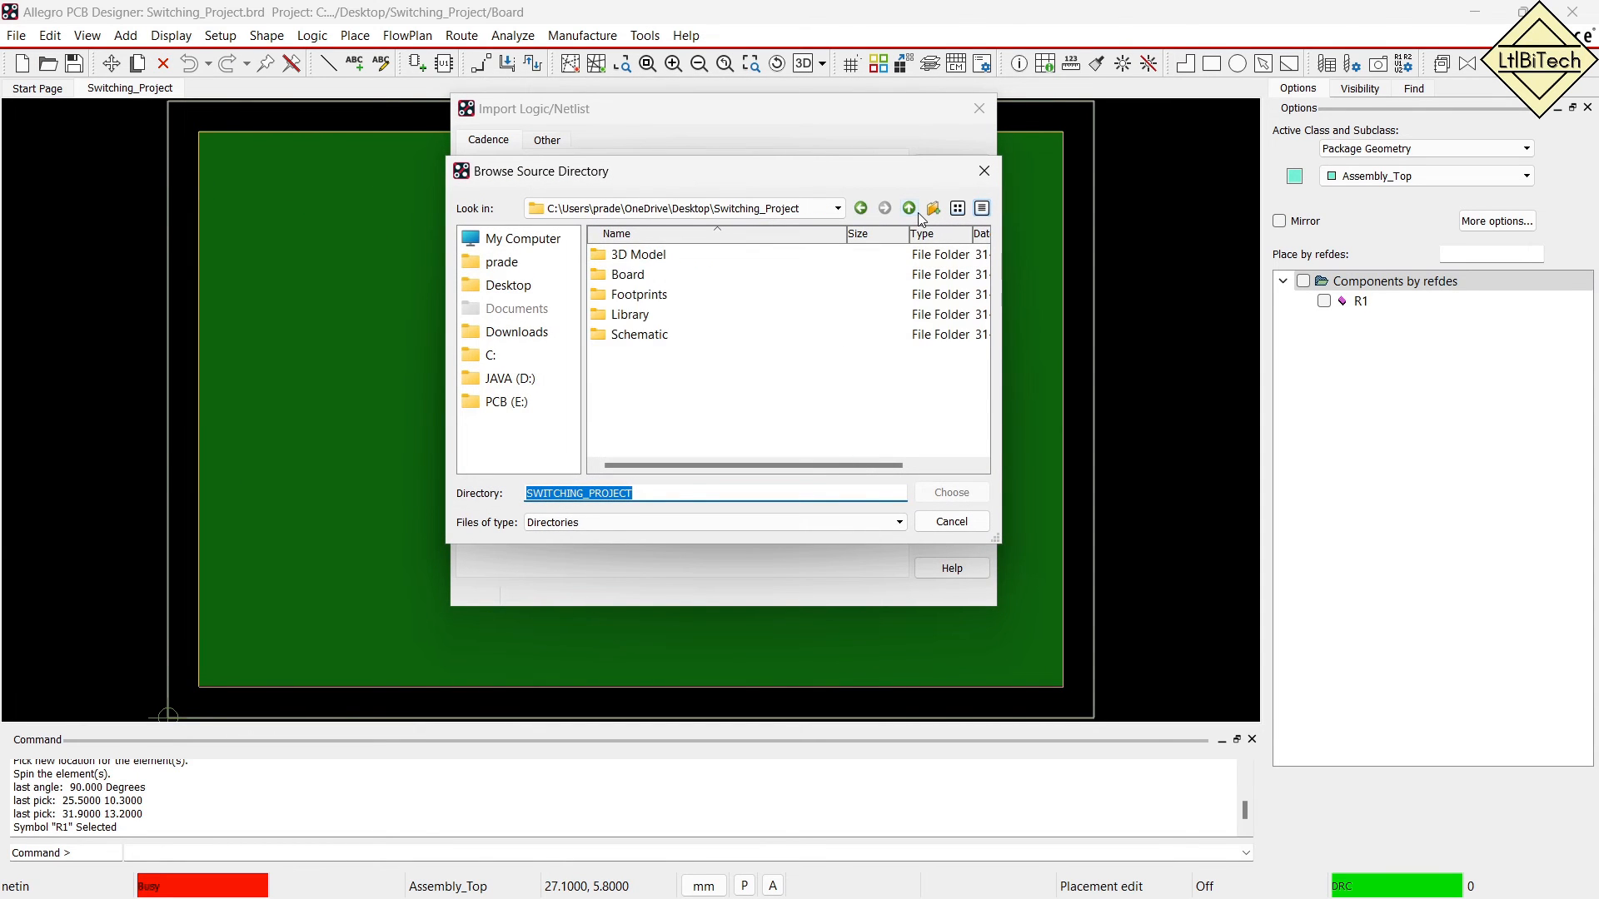
pyautogui.click(689, 333)
pyautogui.doubleClick(687, 333)
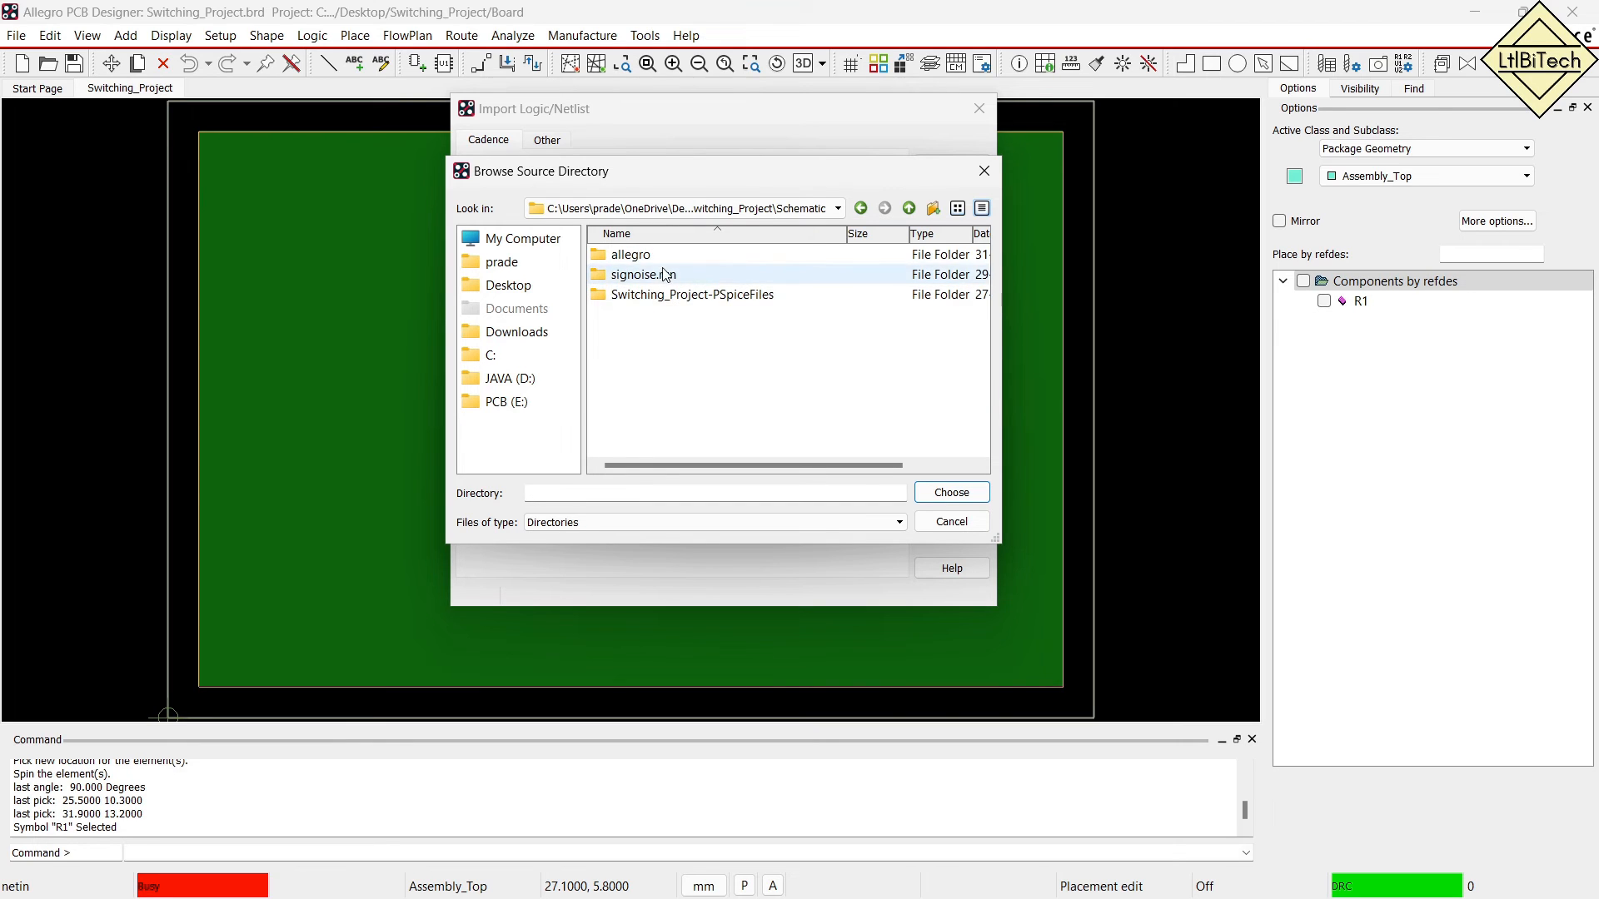
pyautogui.doubleClick(659, 255)
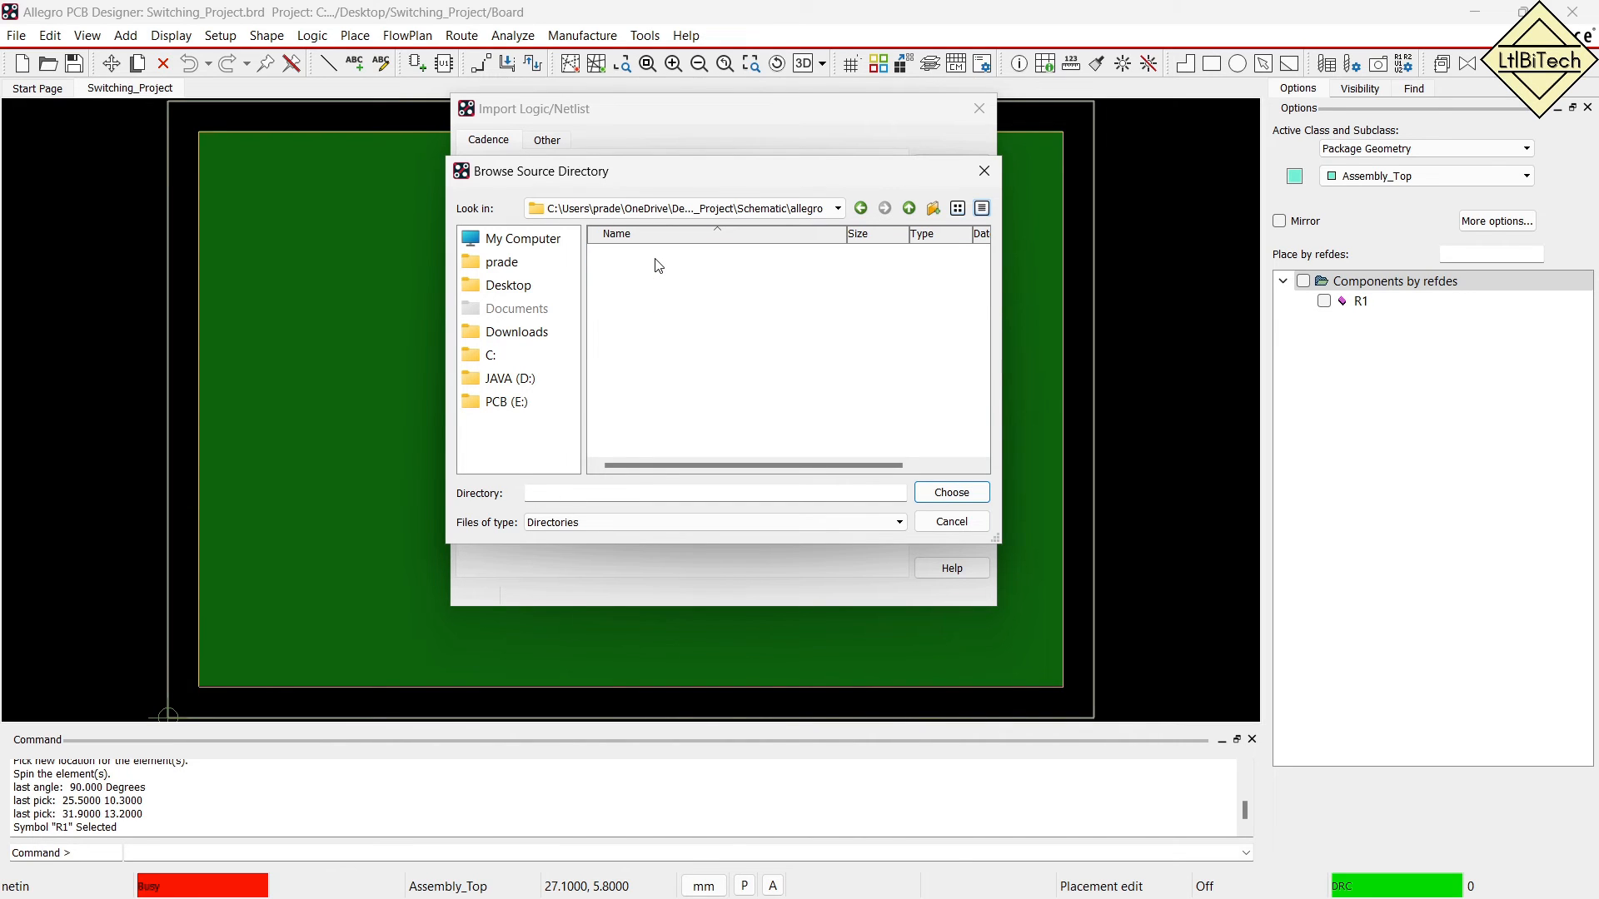
pyautogui.click(938, 498)
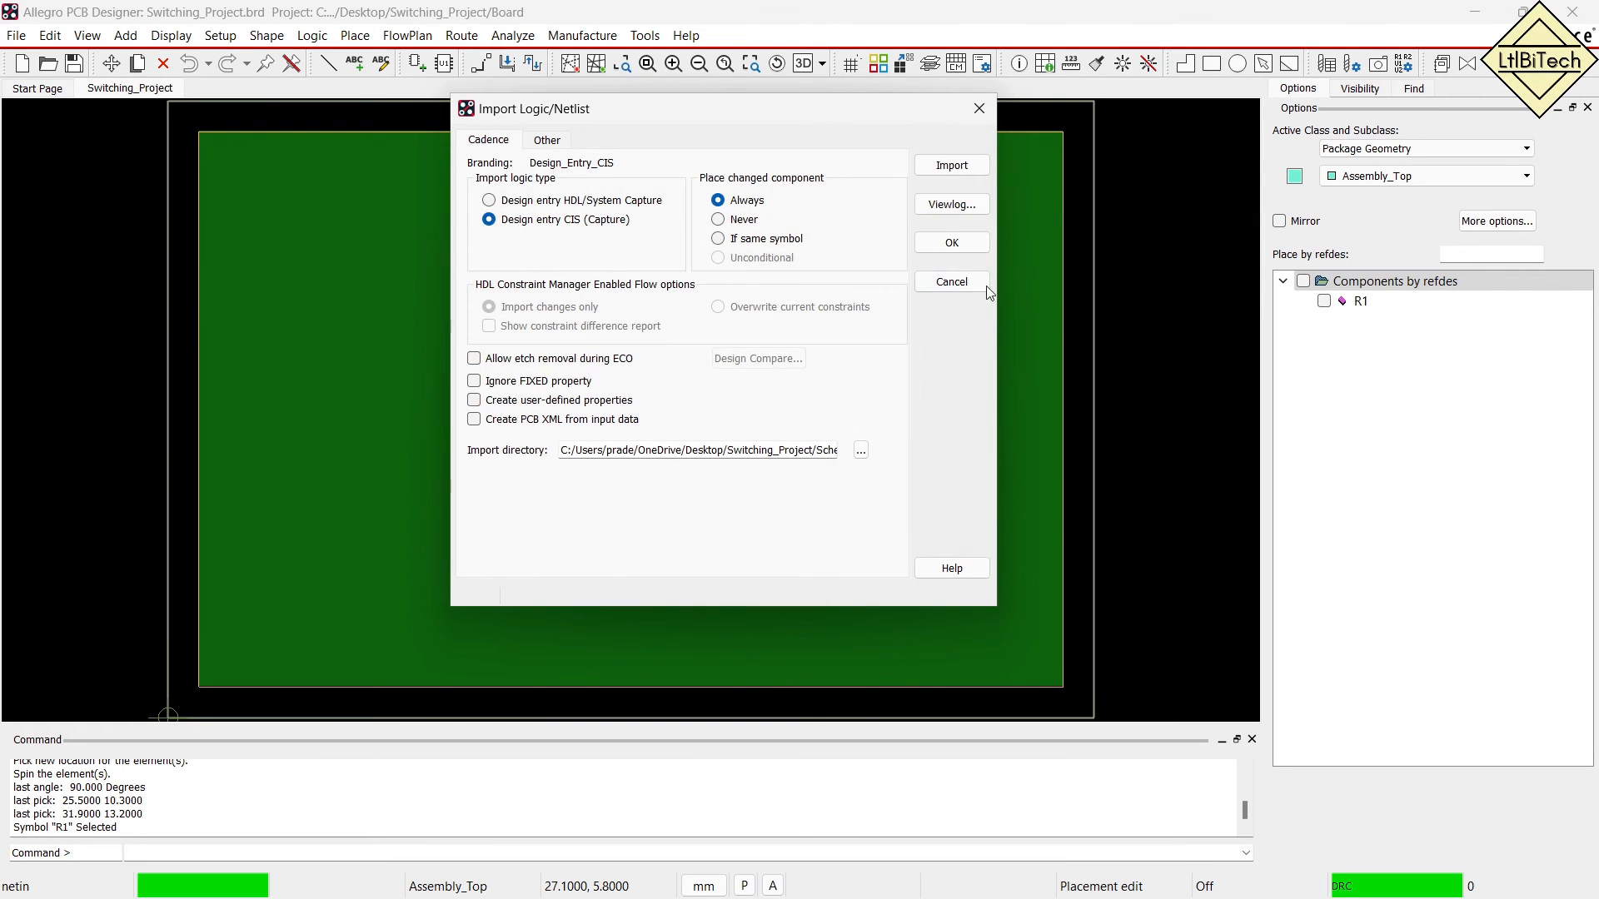
pyautogui.click(953, 169)
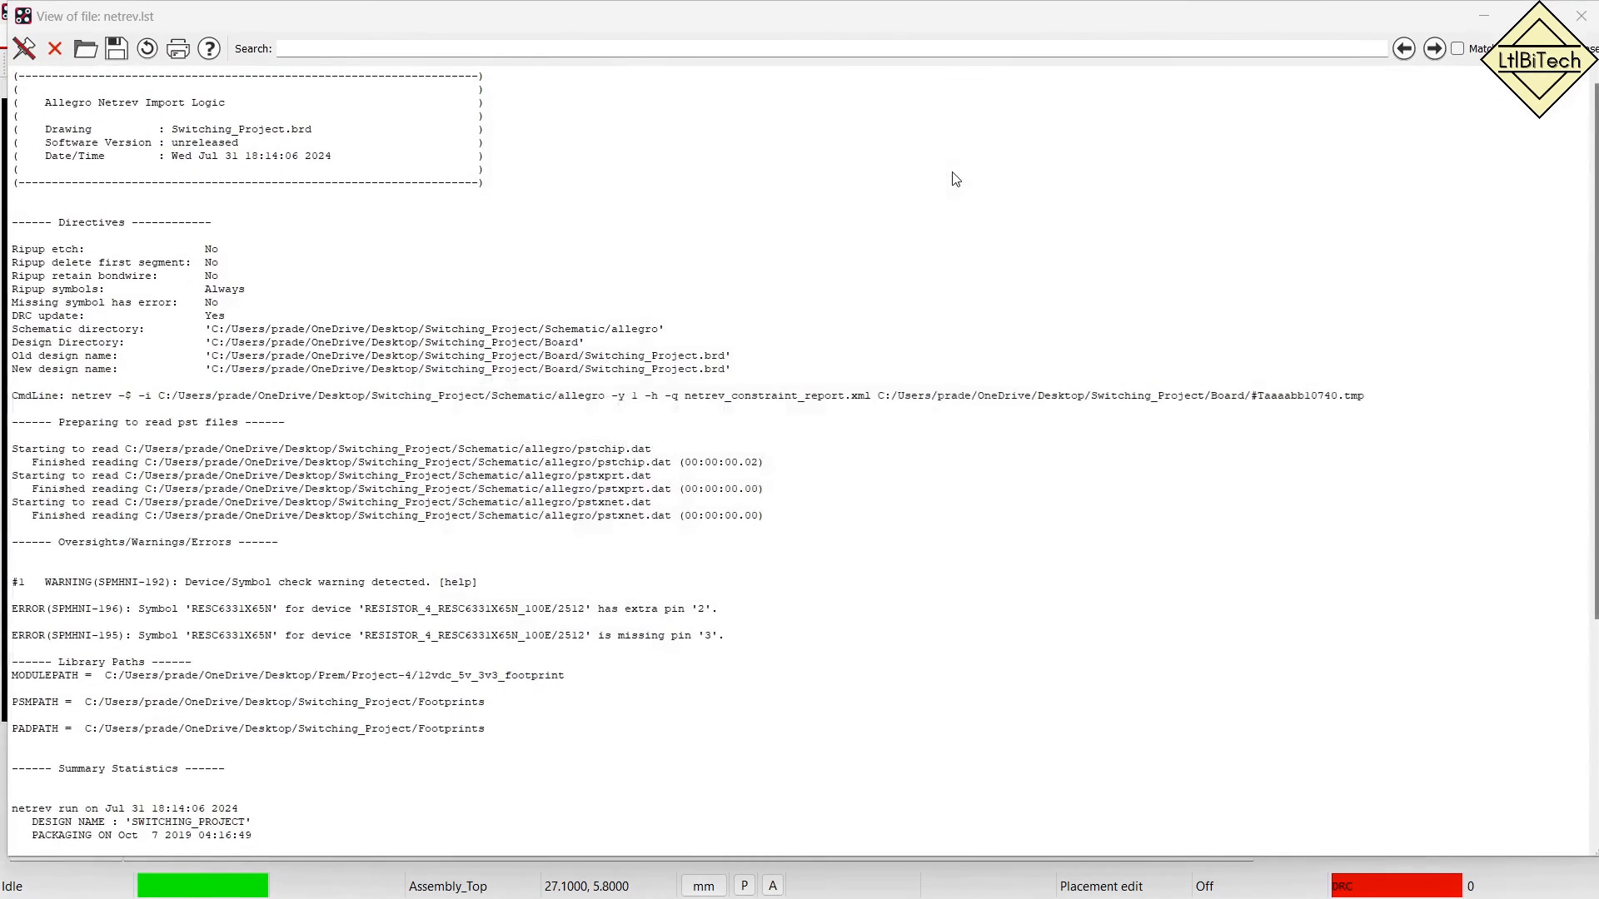
pyautogui.click(1580, 16)
pyautogui.moveTo(1311, 281)
pyautogui.mouseDown()
pyautogui.moveTo(1281, 317)
pyautogui.moveTo(1299, 293)
pyautogui.mouseUp()
pyautogui.moveTo(1134, 436)
pyautogui.mouseDown()
pyautogui.moveTo(1272, 353)
pyautogui.moveTo(1270, 390)
pyautogui.mouseUp()
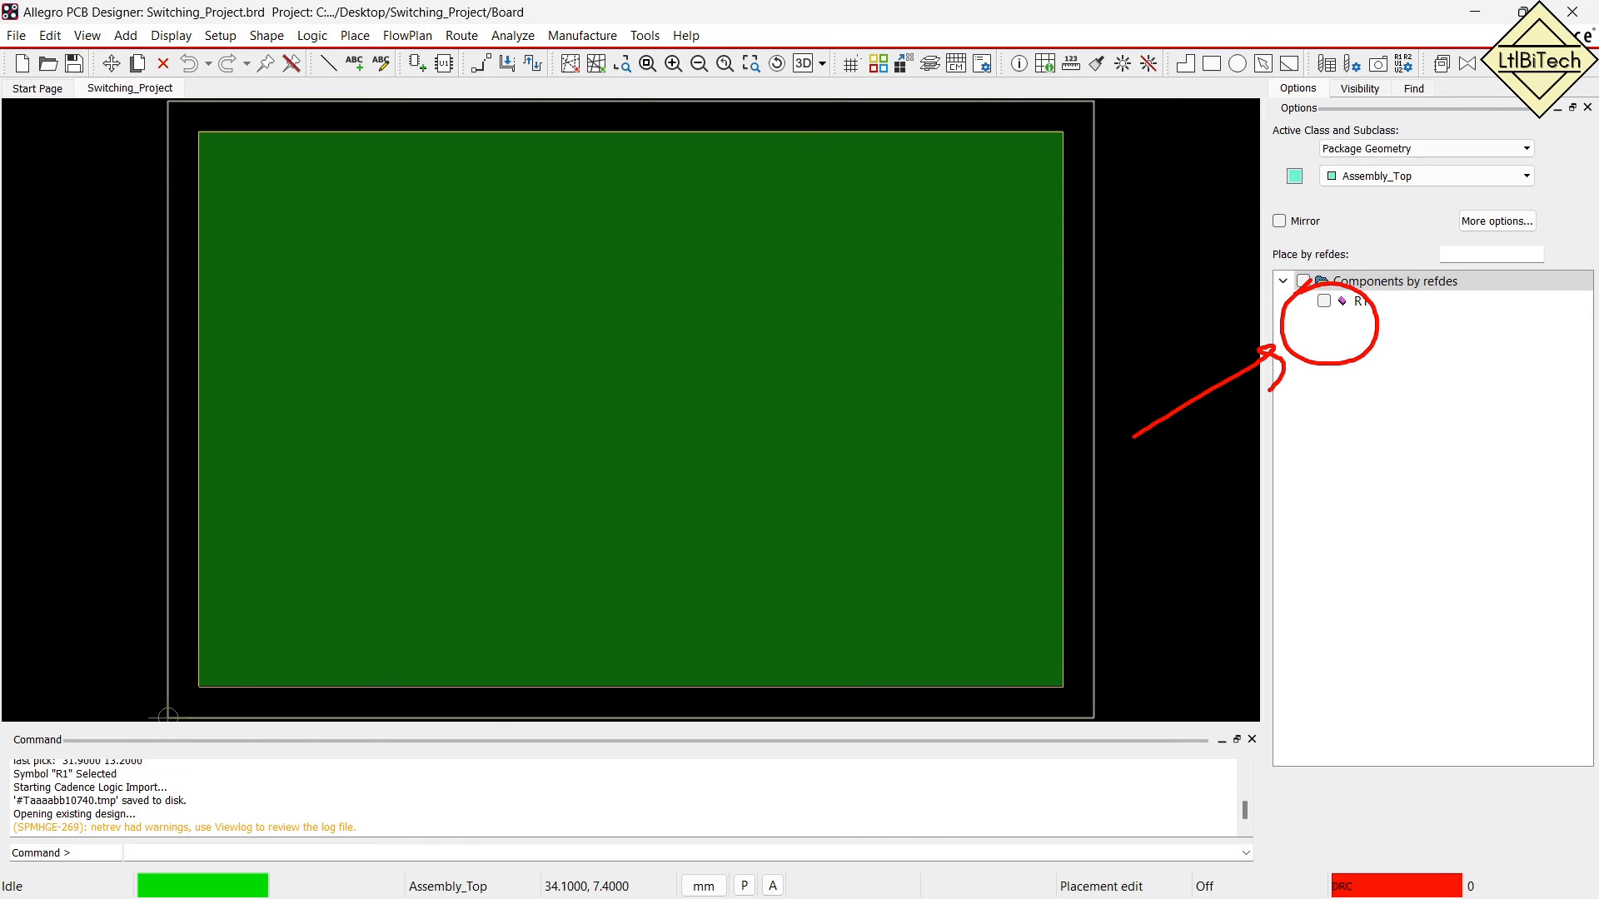
pyautogui.moveTo(1324, 313)
pyautogui.mouseDown()
pyautogui.moveTo(1194, 248)
pyautogui.moveTo(959, 309)
pyautogui.mouseUp()
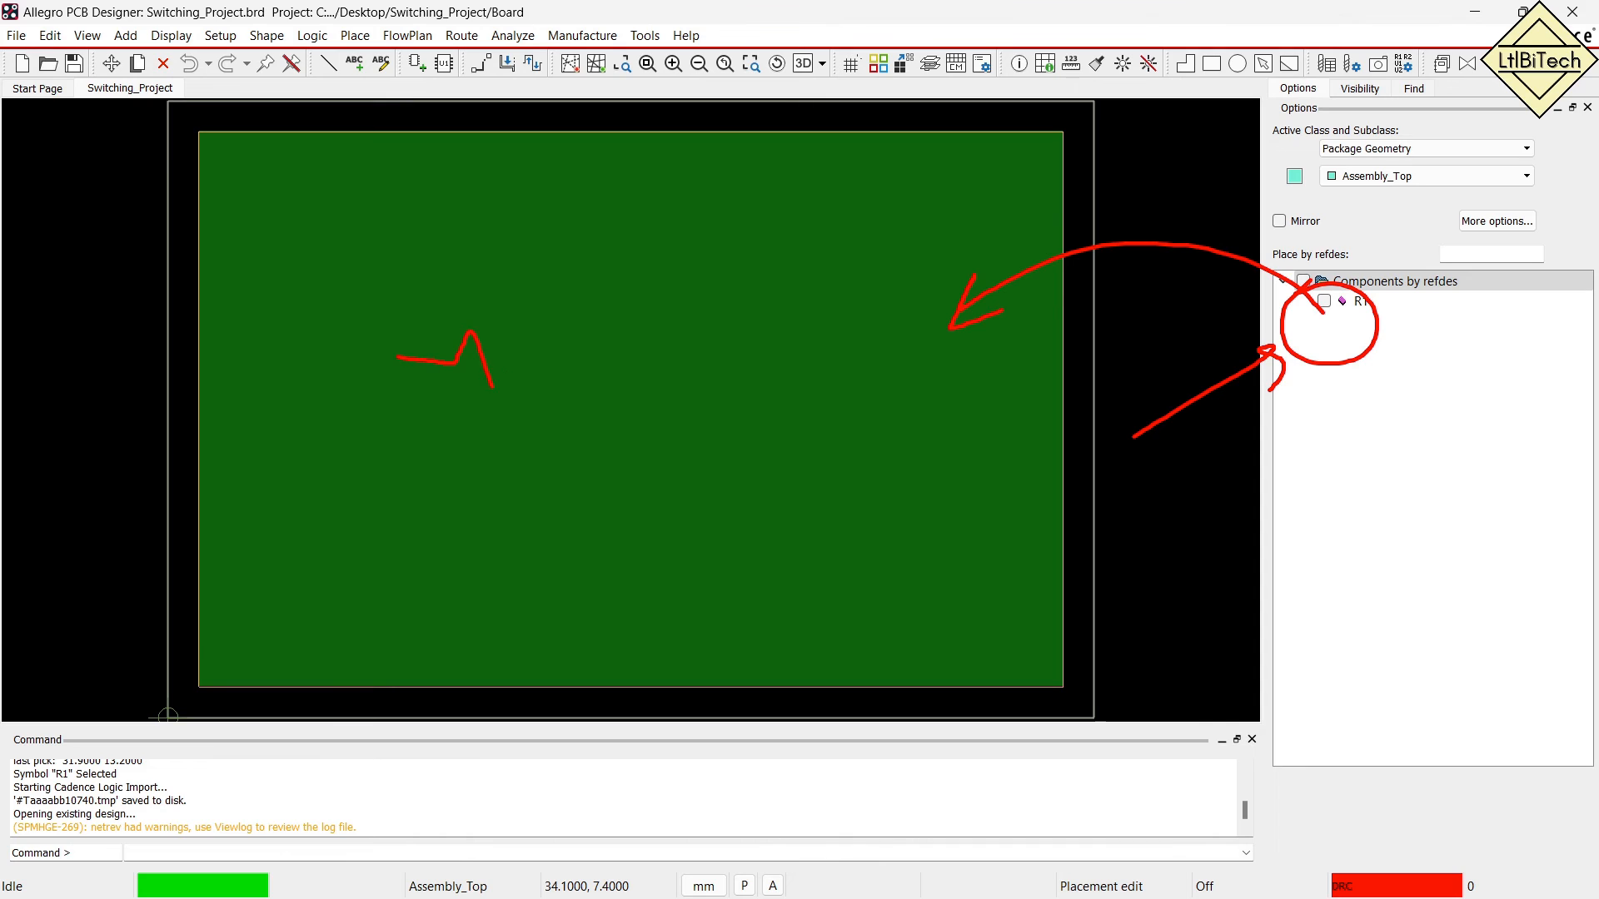
pyautogui.moveTo(403, 454)
pyautogui.mouseDown()
pyautogui.moveTo(491, 546)
pyautogui.moveTo(804, 635)
pyautogui.mouseUp()
pyautogui.moveTo(724, 462); pyautogui.dragTo(717, 651)
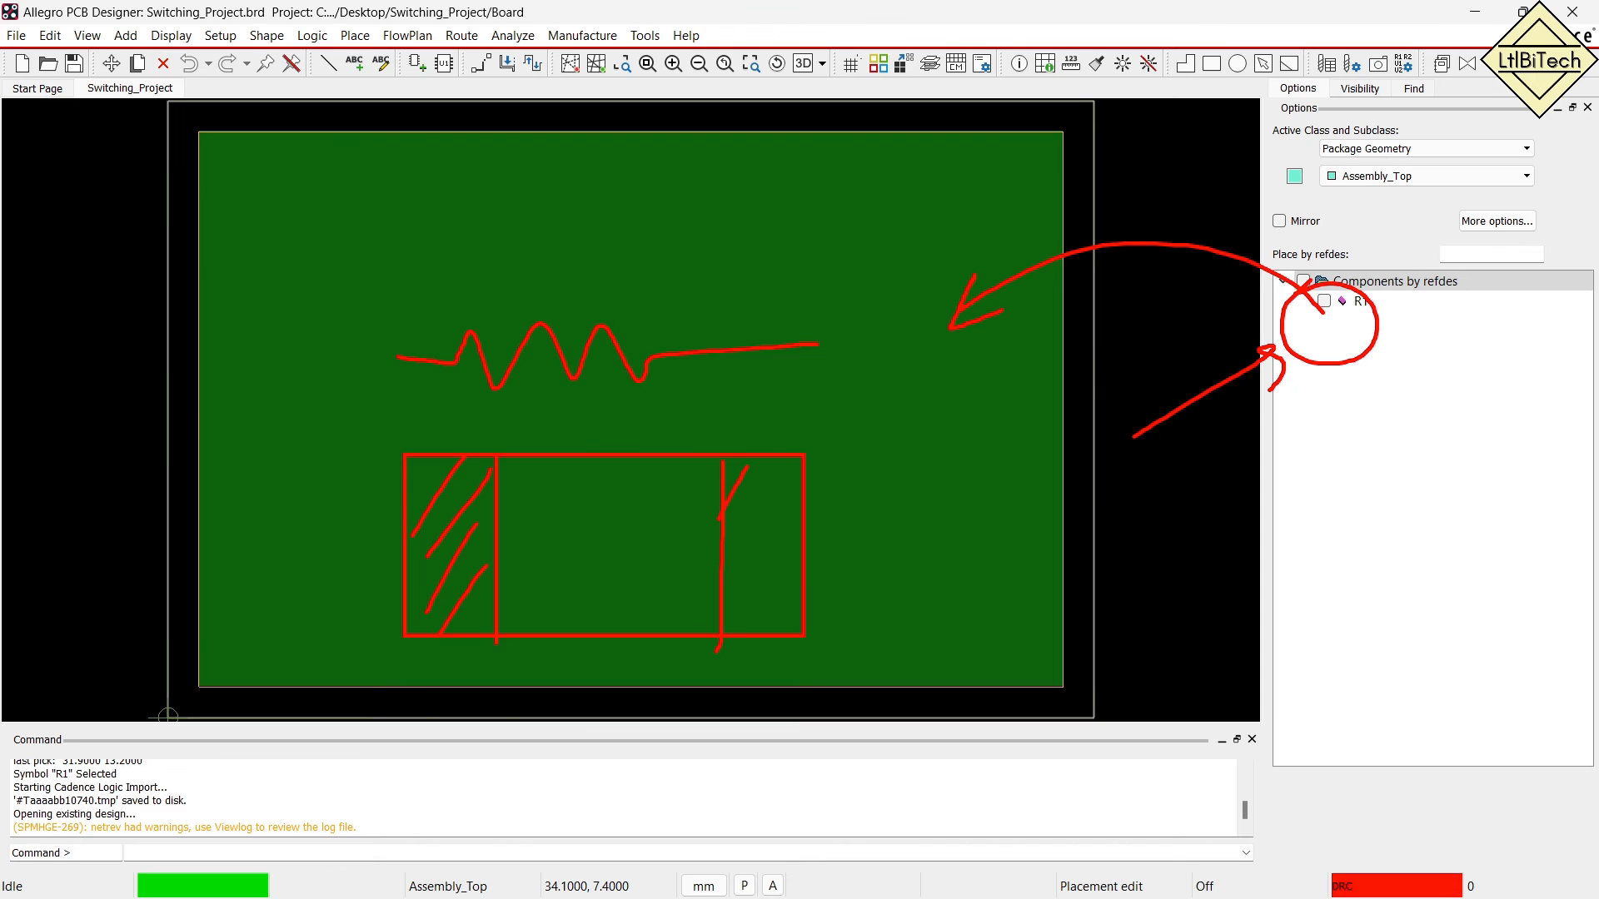
pyautogui.moveTo(410, 277); pyautogui.dragTo(410, 329)
pyautogui.moveTo(729, 280); pyautogui.dragTo(690, 327)
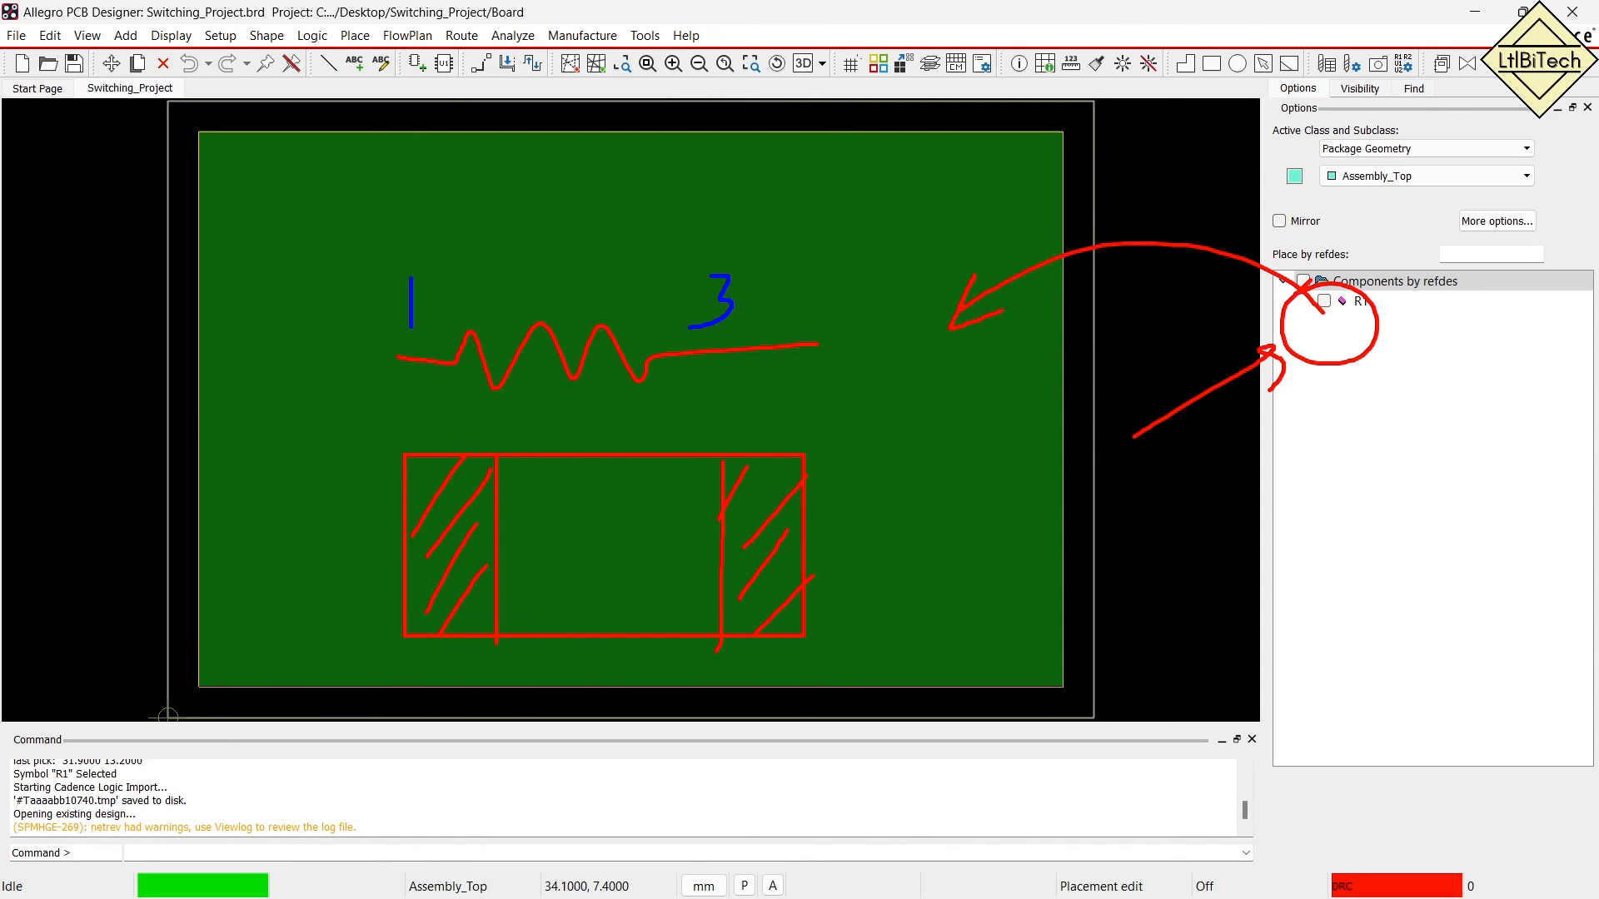
pyautogui.moveTo(457, 508)
pyautogui.mouseDown()
pyautogui.moveTo(451, 595)
pyautogui.moveTo(450, 518)
pyautogui.mouseUp()
pyautogui.moveTo(760, 525)
pyautogui.mouseDown()
pyautogui.moveTo(731, 590)
pyautogui.moveTo(966, 530)
pyautogui.mouseUp()
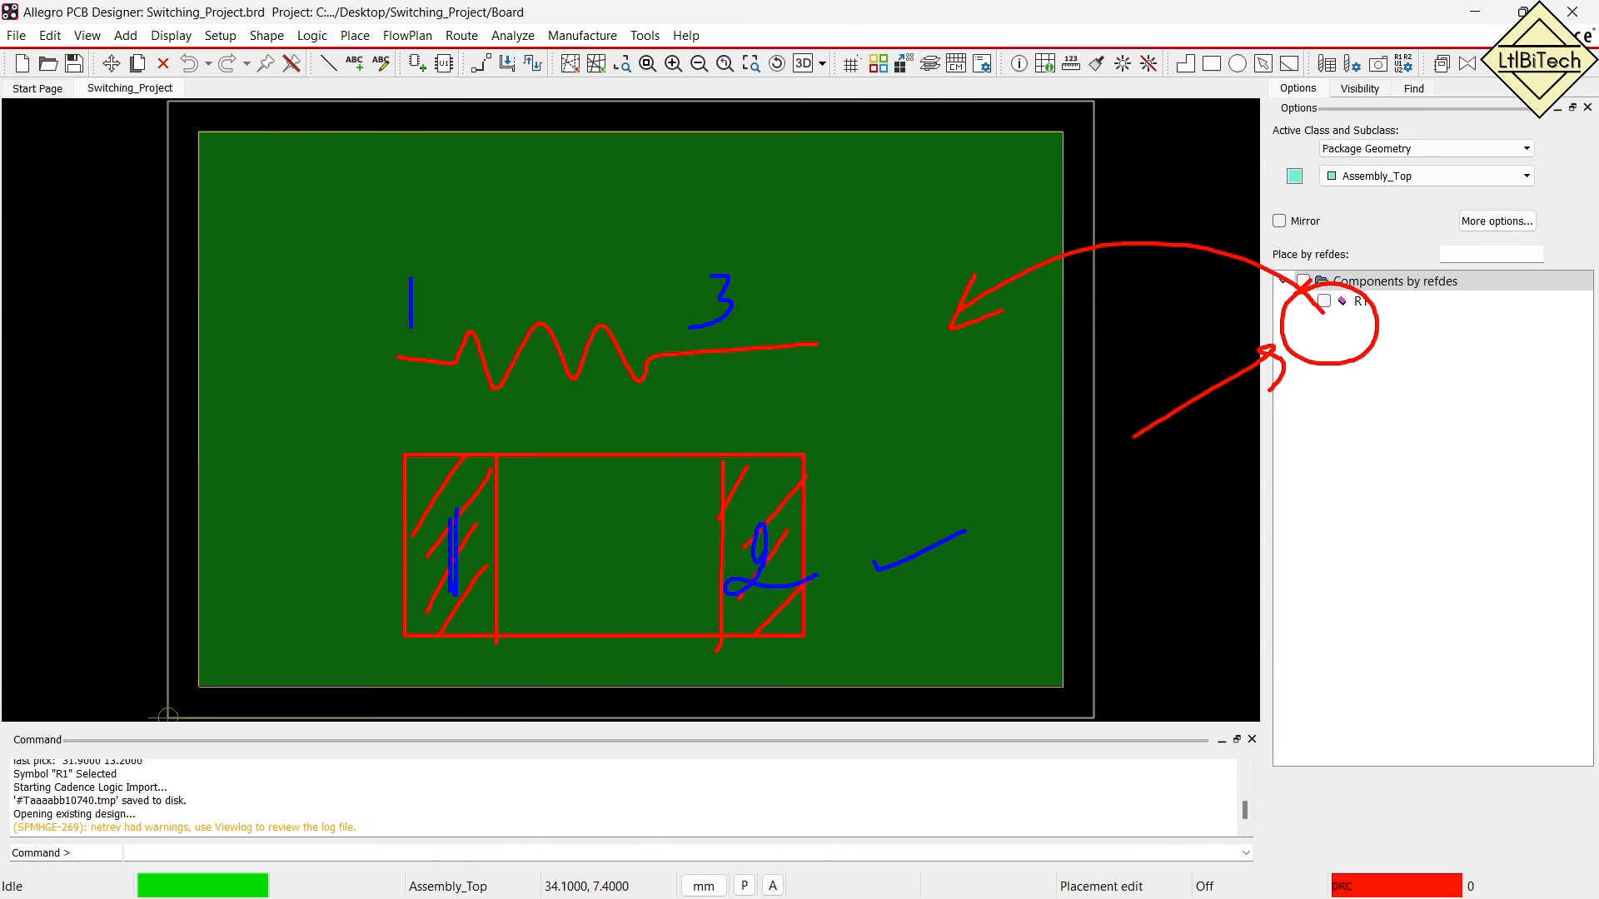
pyautogui.moveTo(766, 377)
pyautogui.mouseDown()
pyautogui.moveTo(749, 413)
pyautogui.moveTo(785, 429)
pyautogui.mouseUp()
pyautogui.moveTo(387, 403); pyautogui.dragTo(442, 400)
pyautogui.moveTo(711, 258)
pyautogui.mouseDown()
pyautogui.moveTo(703, 365)
pyautogui.moveTo(671, 285)
pyautogui.mouseUp()
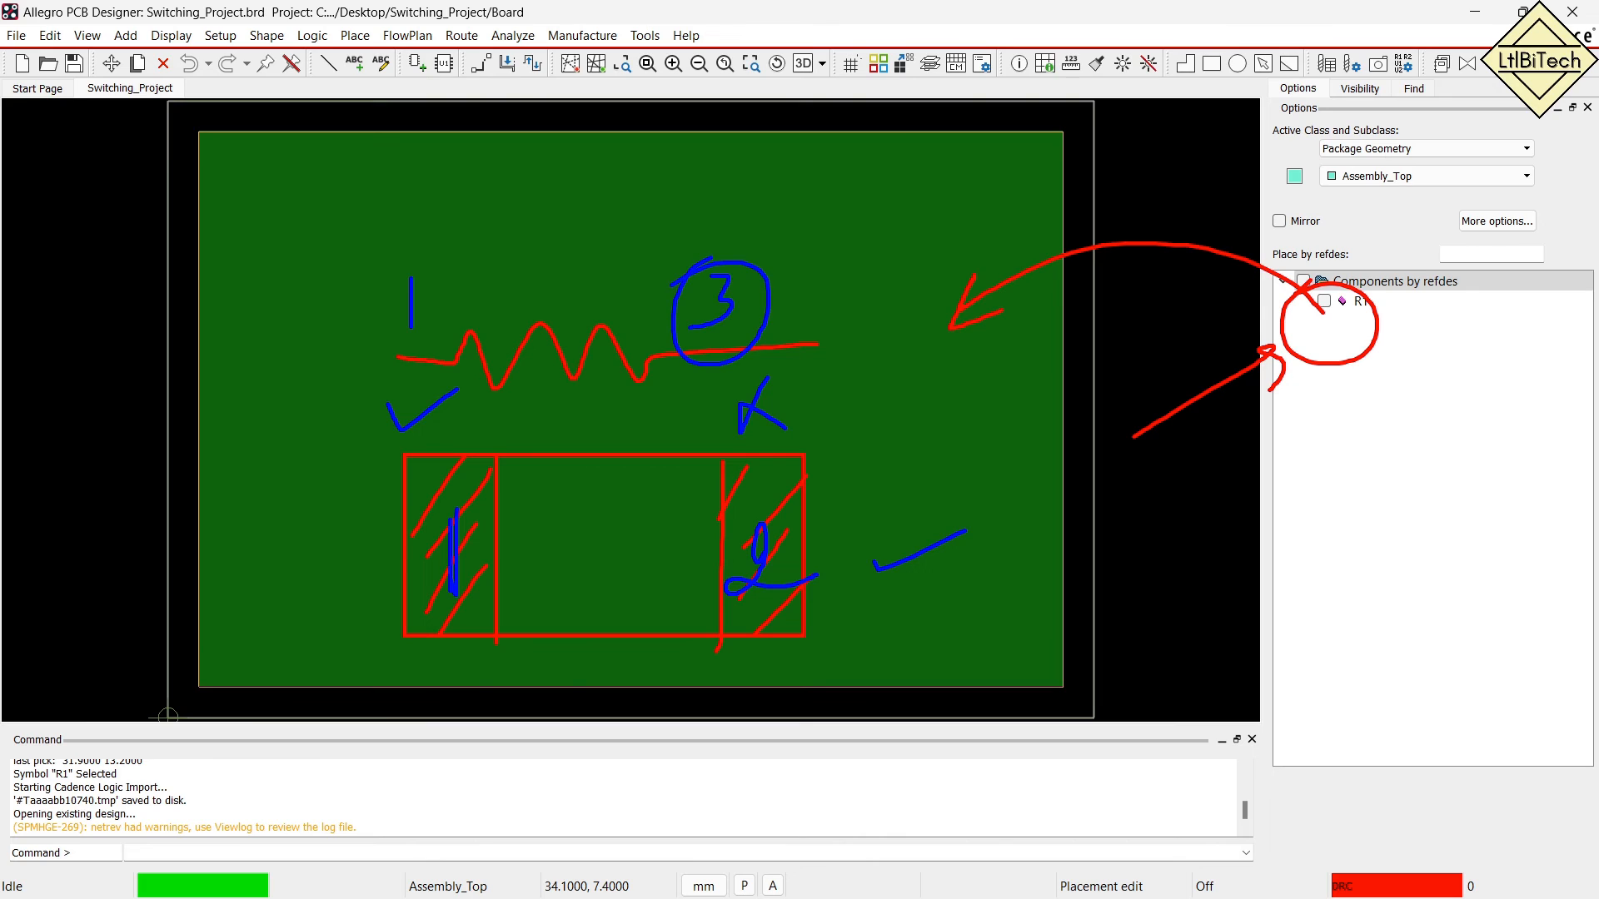
pyautogui.moveTo(766, 537); pyautogui.dragTo(779, 588)
pyautogui.moveTo(788, 379); pyautogui.dragTo(735, 449)
pyautogui.moveTo(739, 385); pyautogui.dragTo(795, 442)
pyautogui.moveTo(1177, 204); pyautogui.dragTo(1112, 287)
pyautogui.moveTo(1110, 220); pyautogui.dragTo(1179, 310)
pyautogui.press('Escape')
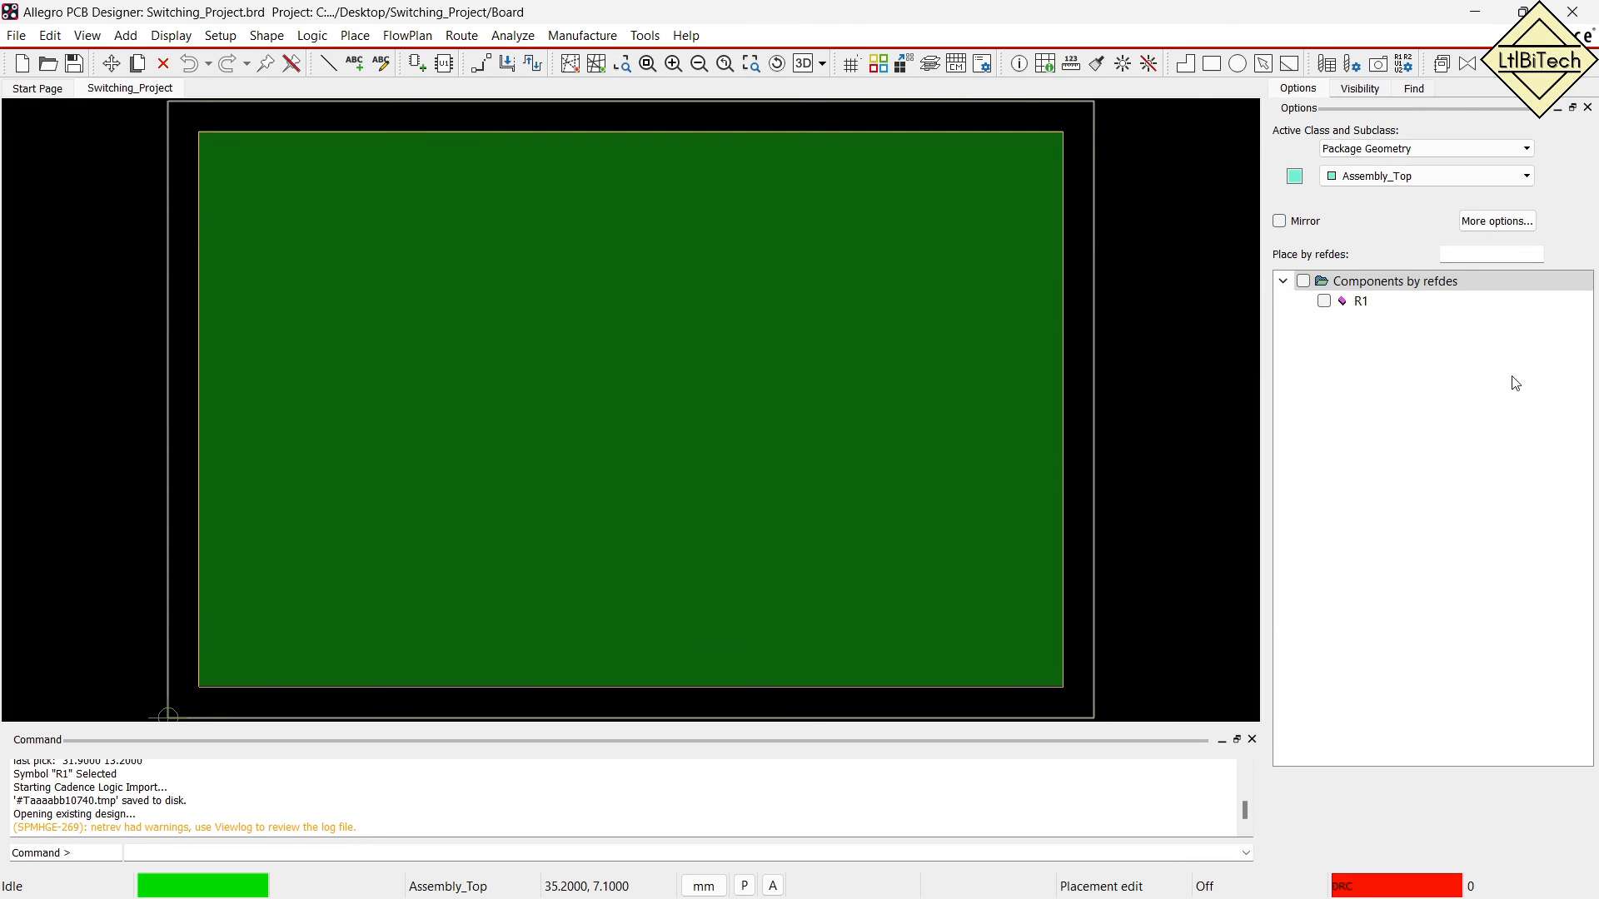
# Try to place R1 from the unplaced components onto the board, and check the command log for the placement message.
pyautogui.click(1324, 302)
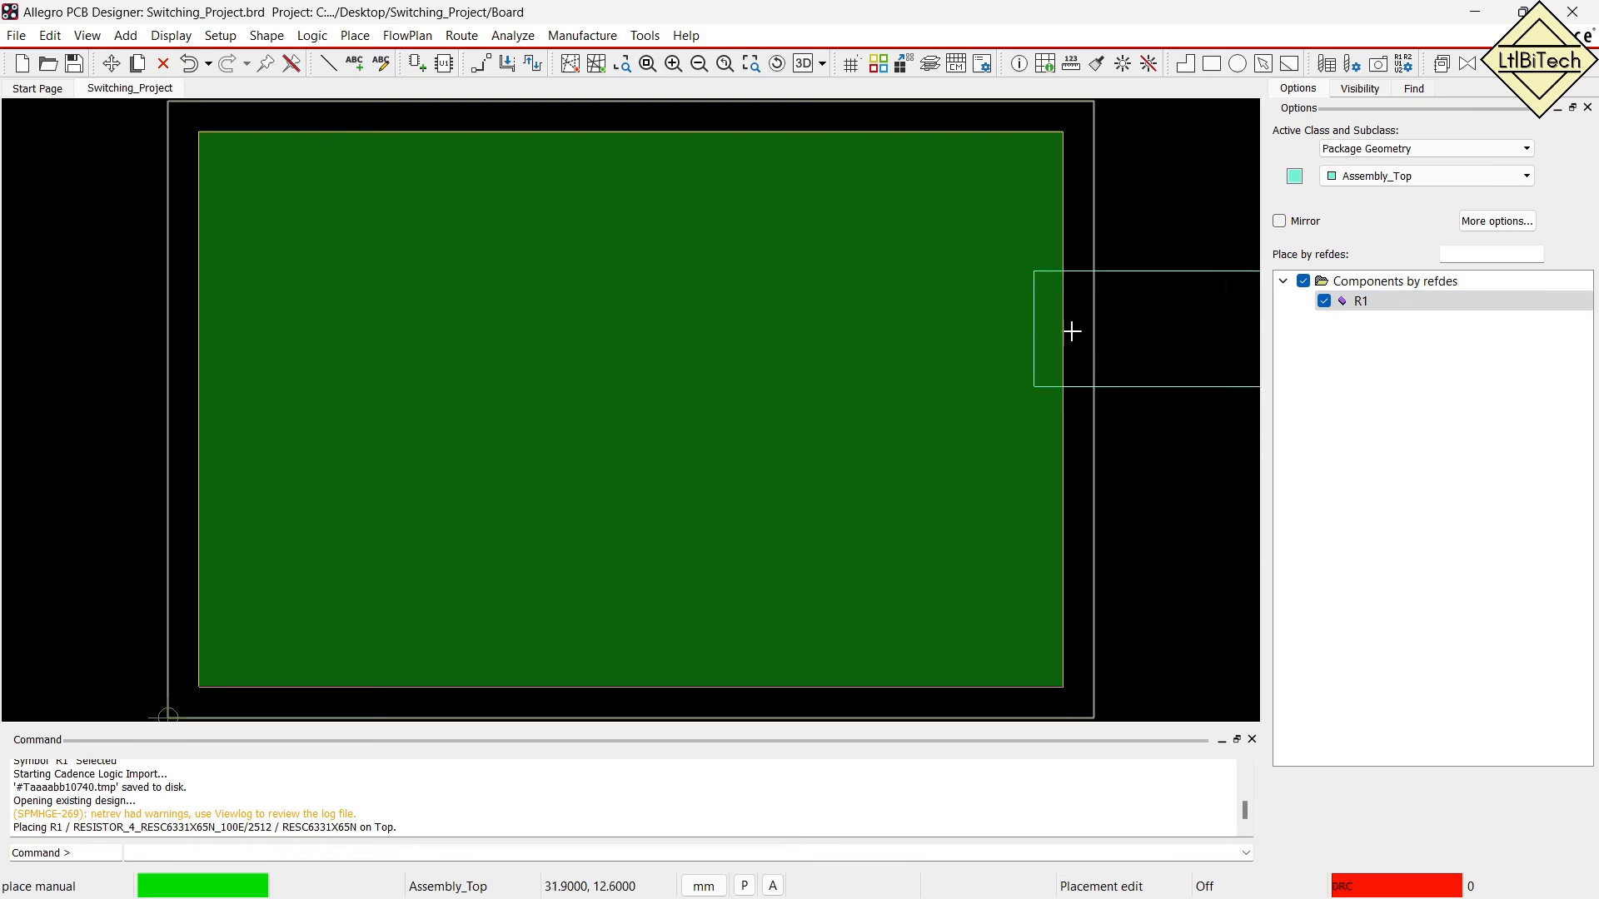
pyautogui.click(643, 316)
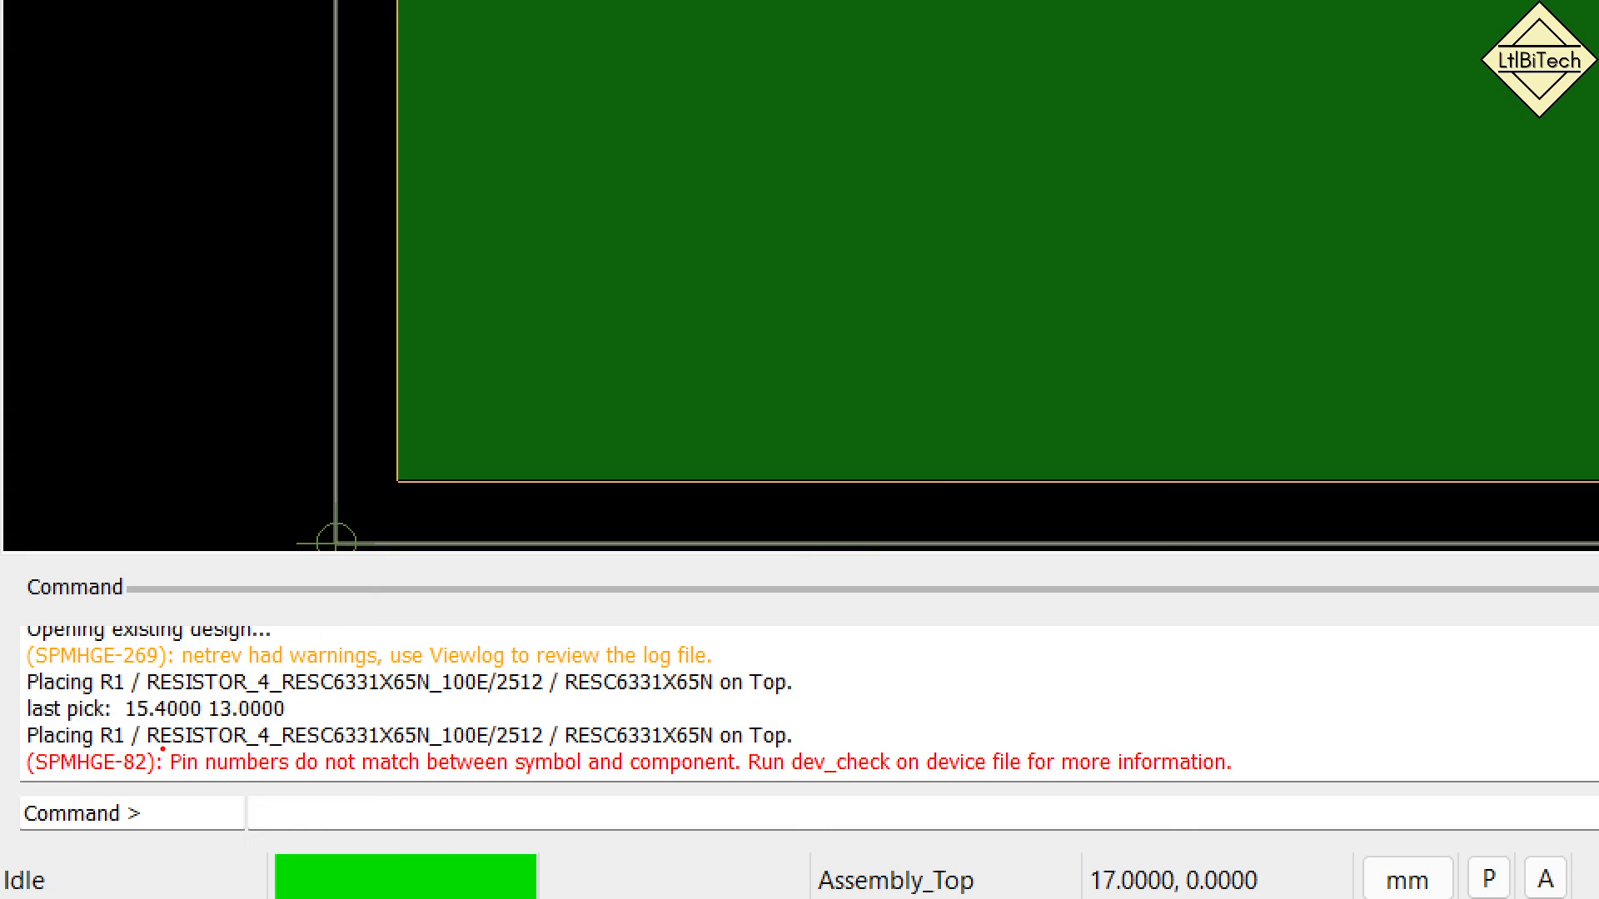
pyautogui.moveTo(162, 746)
pyautogui.keyDown('ctrl'); pyautogui.mouseDown()
pyautogui.moveTo(217, 779)
pyautogui.moveTo(745, 782)
pyautogui.mouseUp(); pyautogui.keyUp('ctrl')
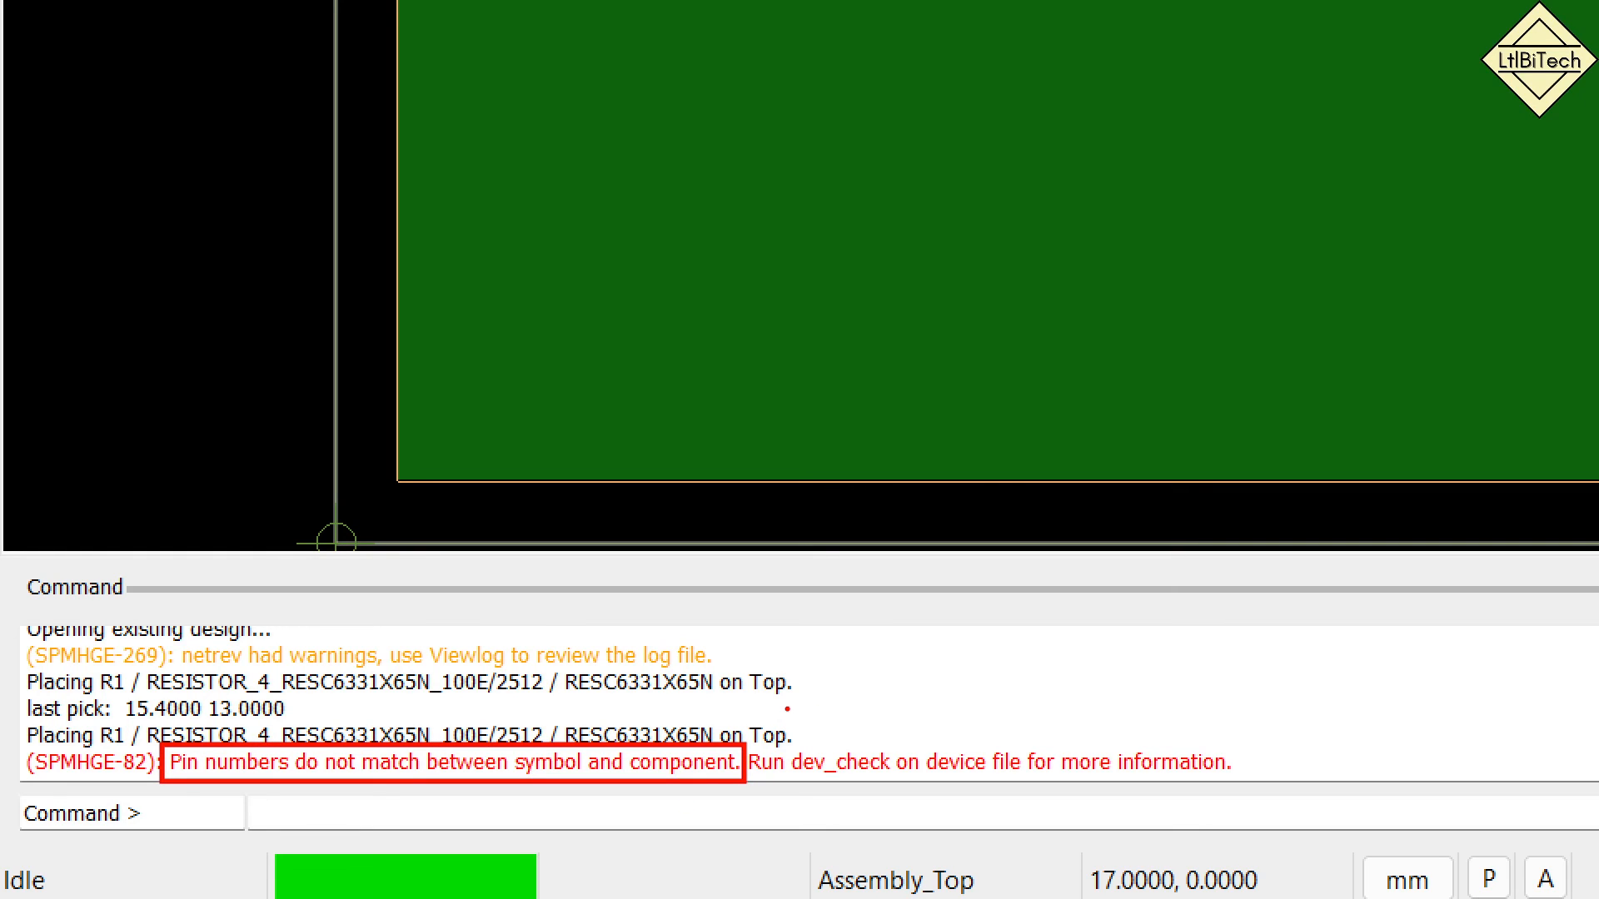
pyautogui.press('e')
pyautogui.press('Escape')
pyautogui.hotkey('ctrl', '4')
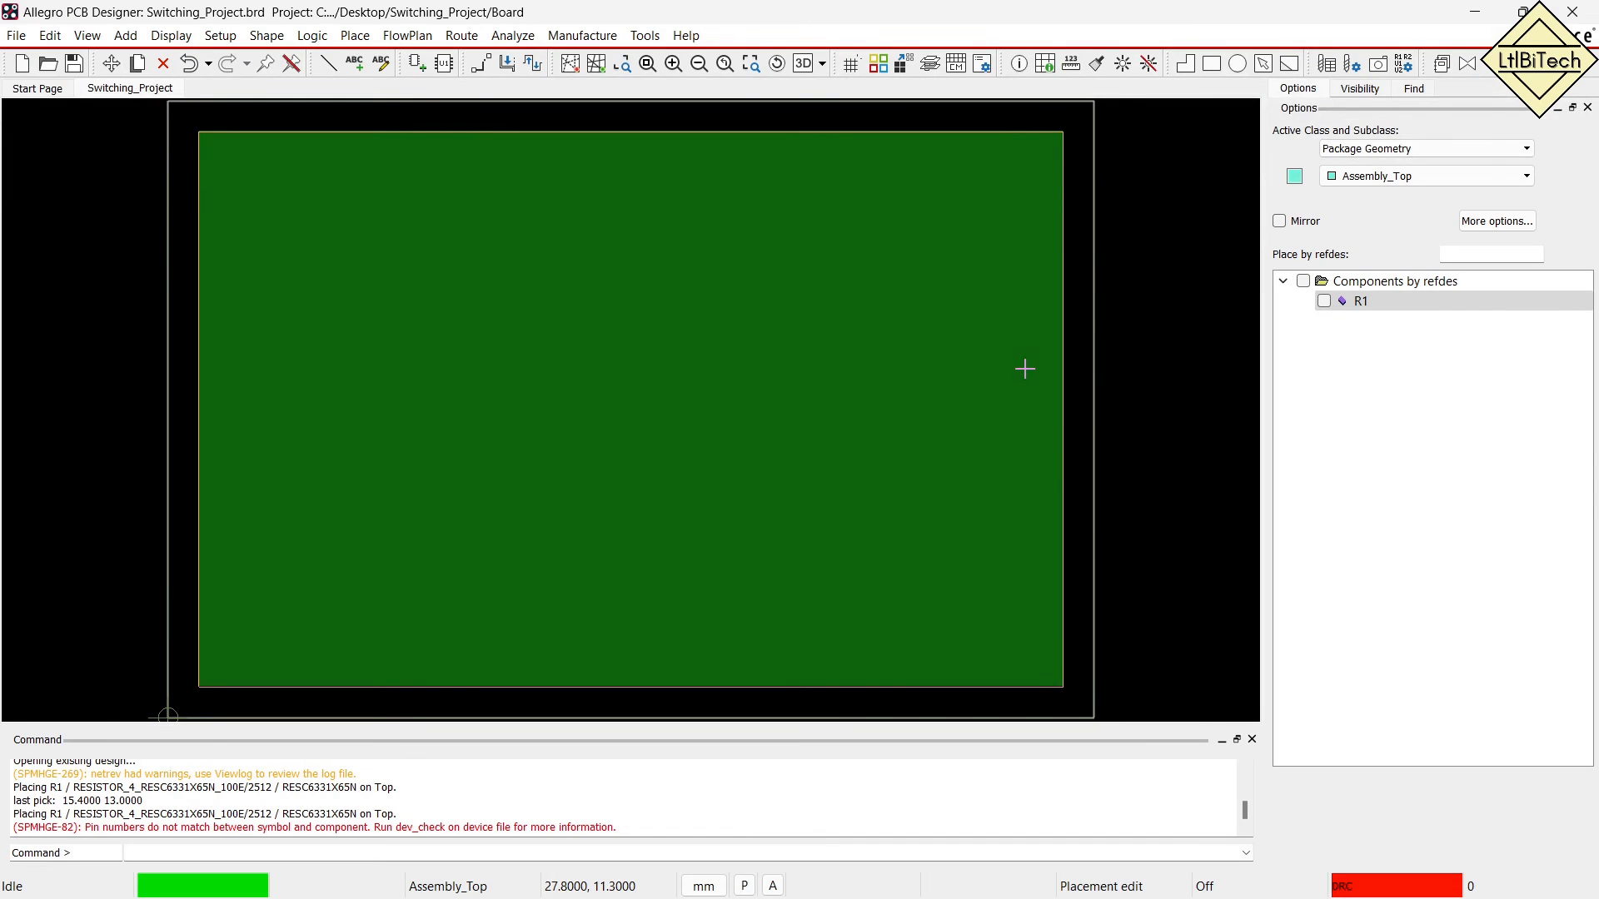
pyautogui.click(754, 430)
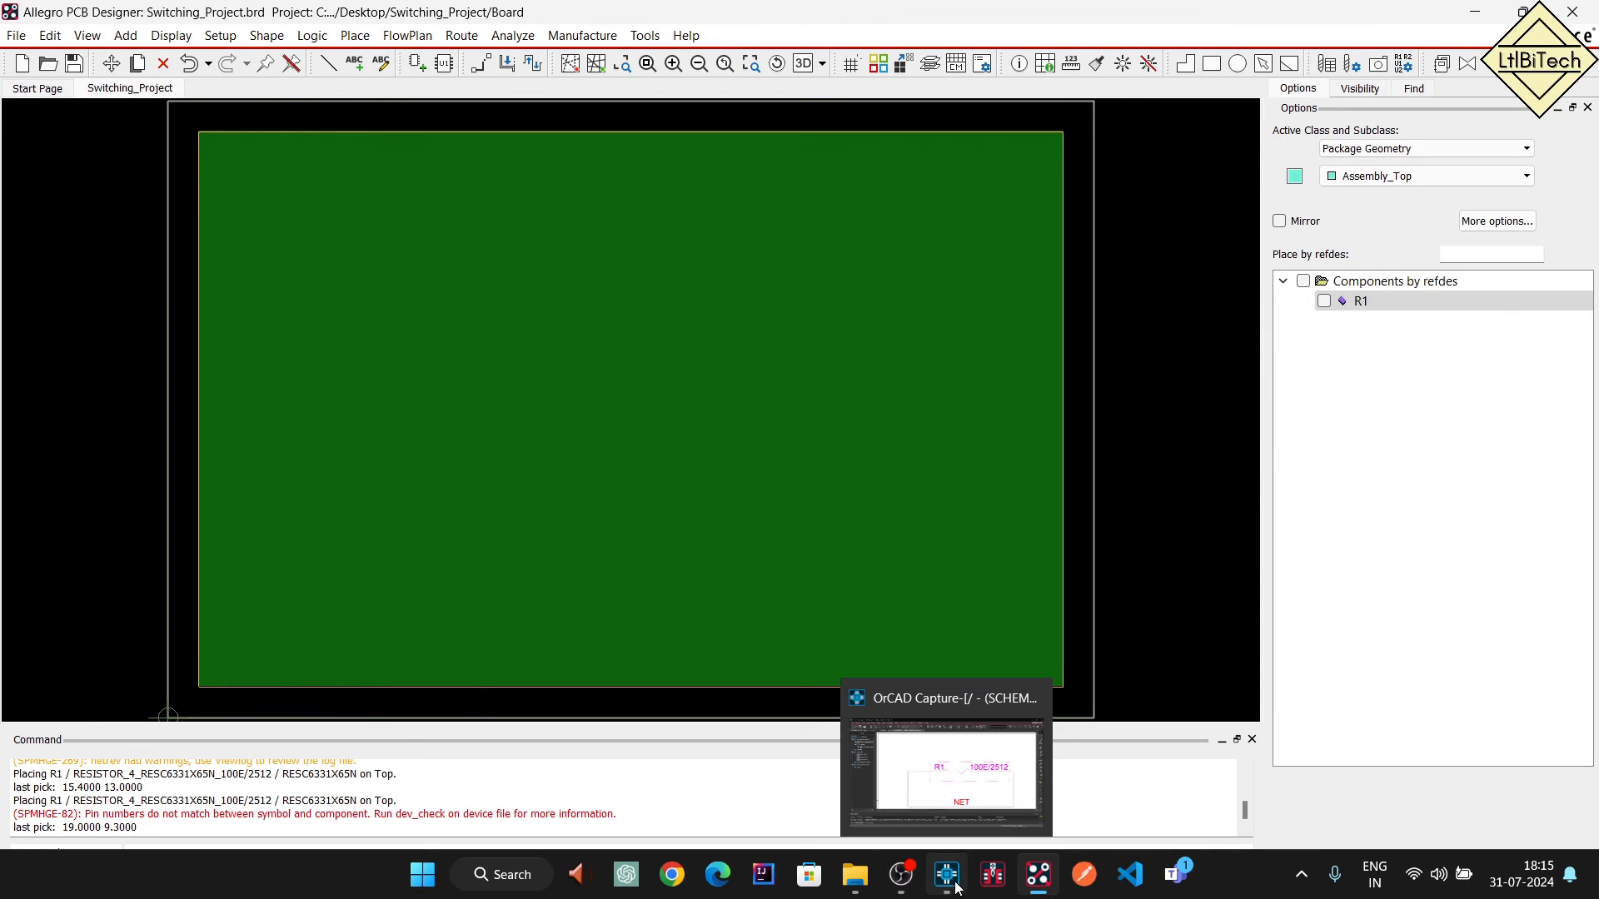
# Switch to OrCAD Capture and open resistor R1 from the schematic for part editing.
pyautogui.click(949, 776)
pyautogui.rightClick(859, 450)
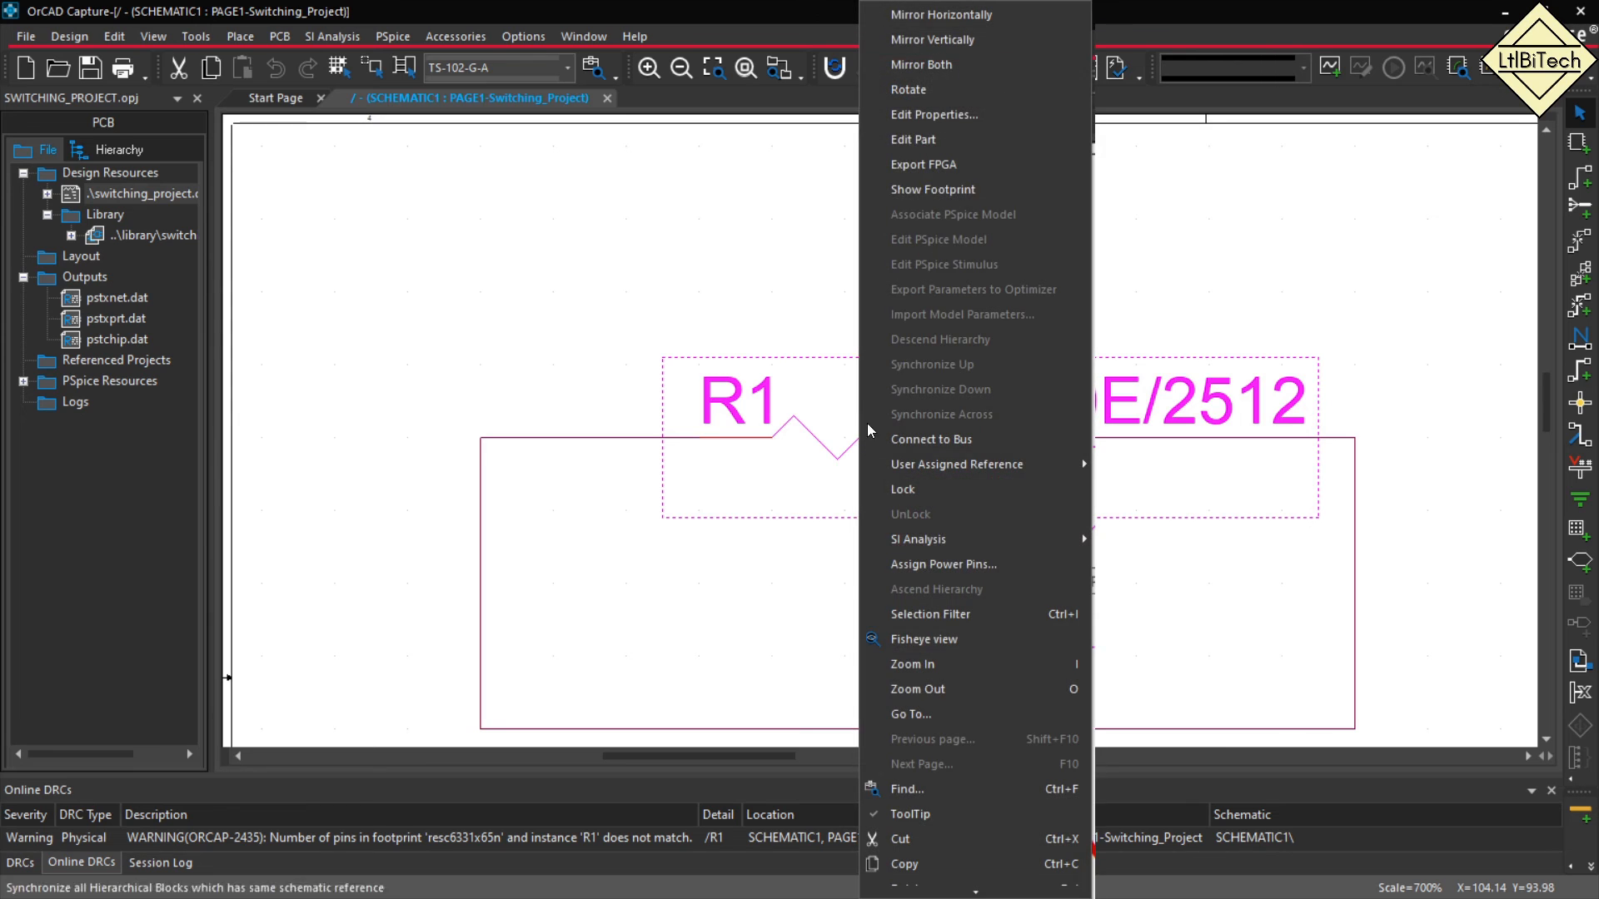
pyautogui.click(913, 141)
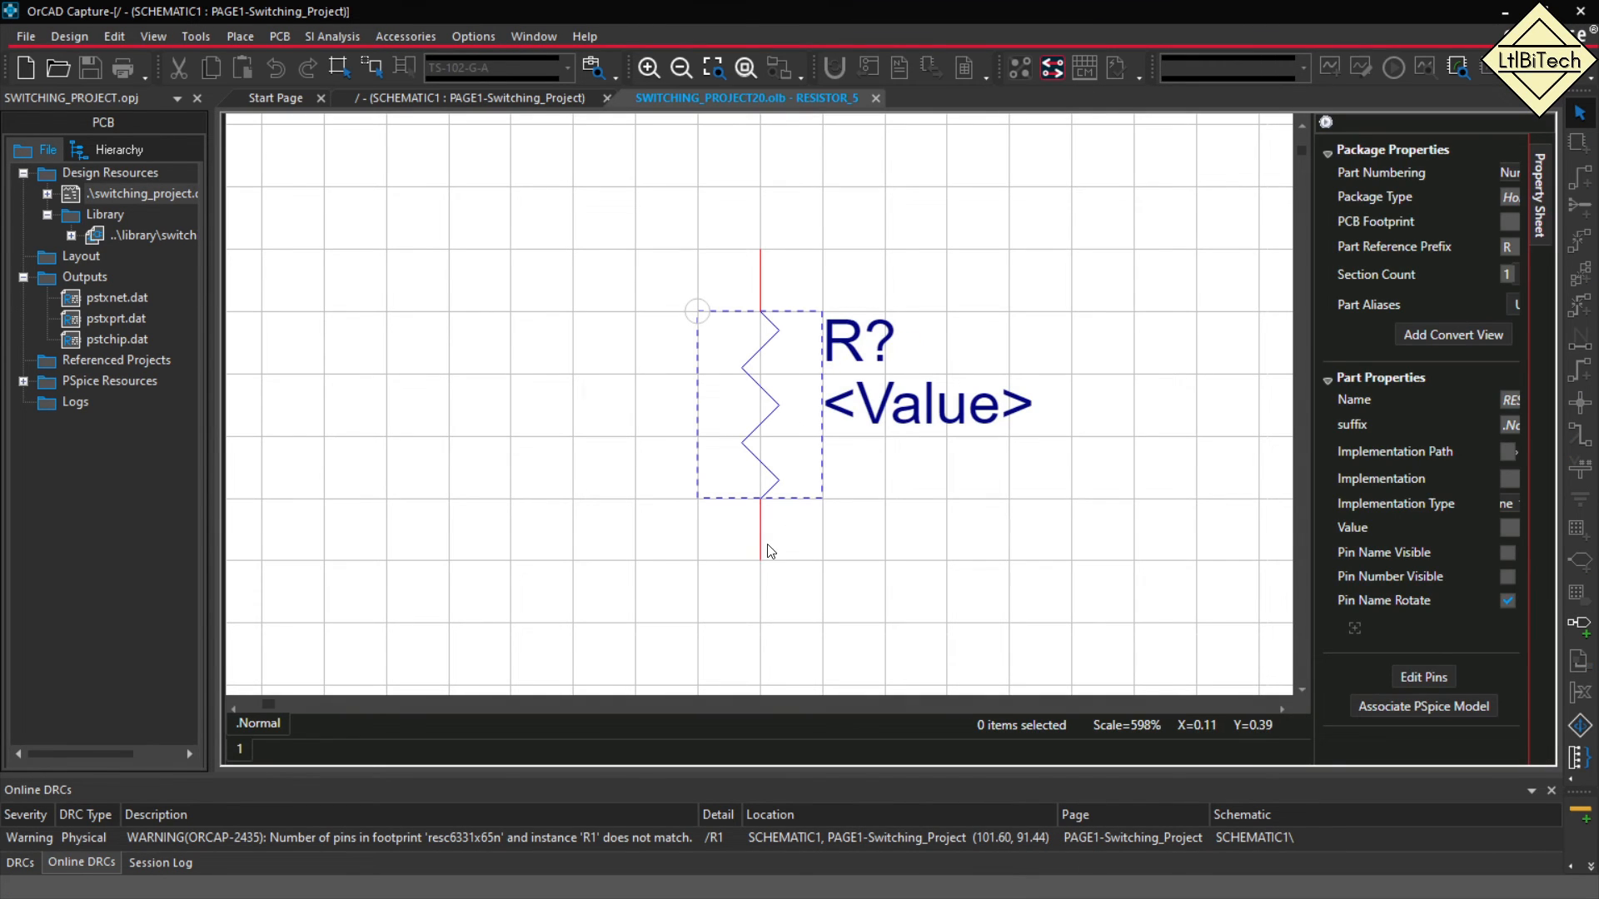
# Set both the name and the number of the resistor's lower pin to 2.
pyautogui.click(770, 551)
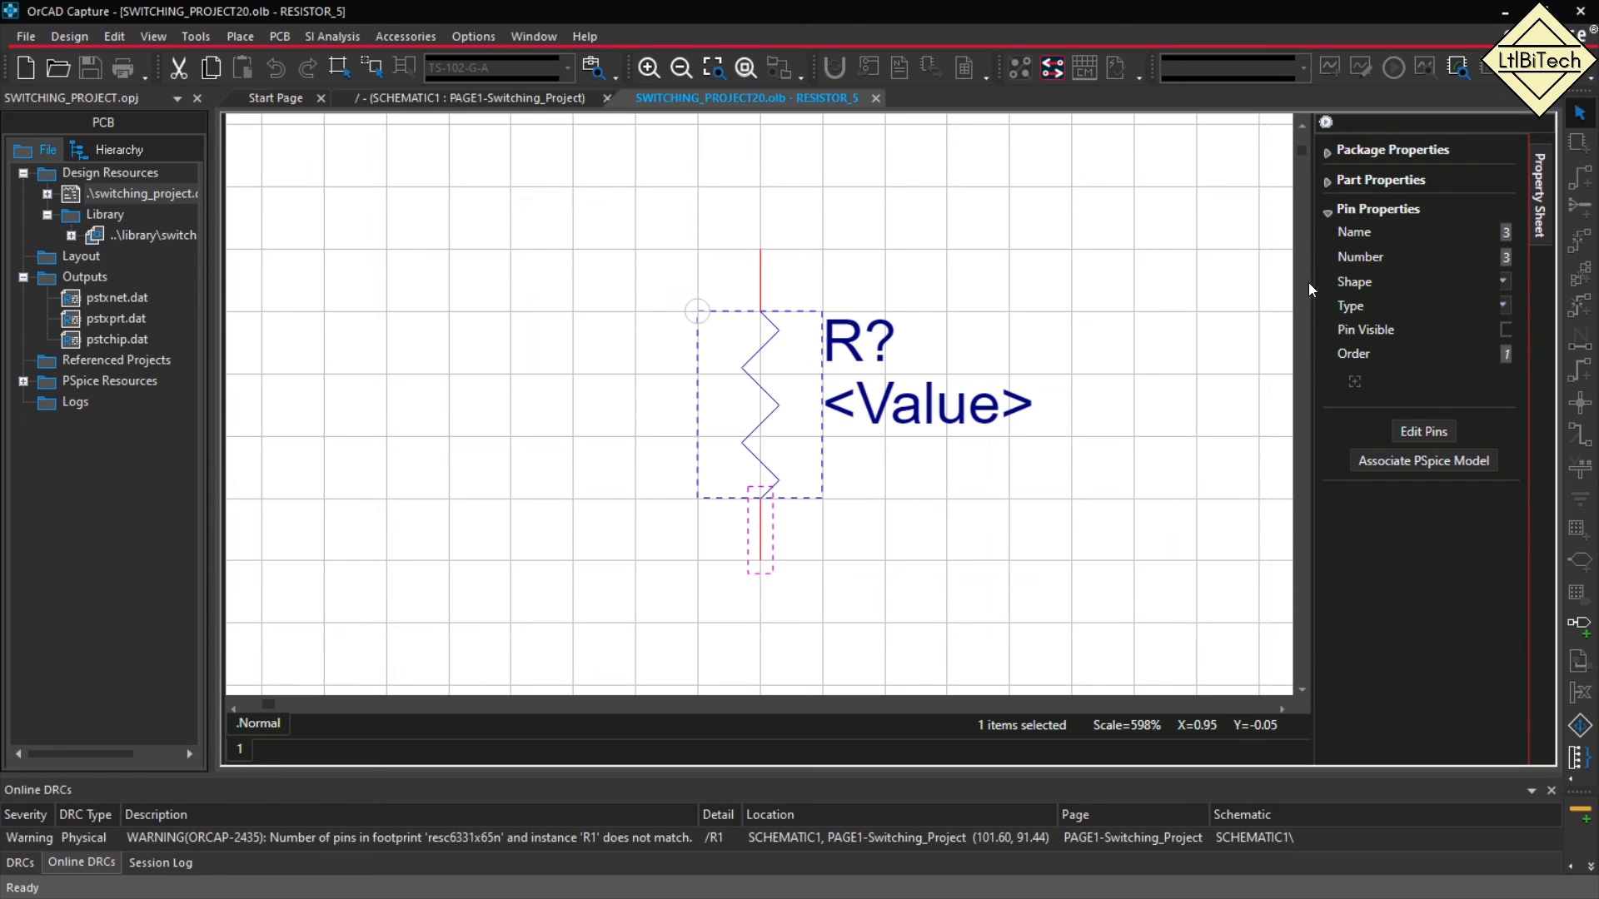
pyautogui.moveTo(1311, 283); pyautogui.dragTo(1218, 283)
pyautogui.click(1461, 232)
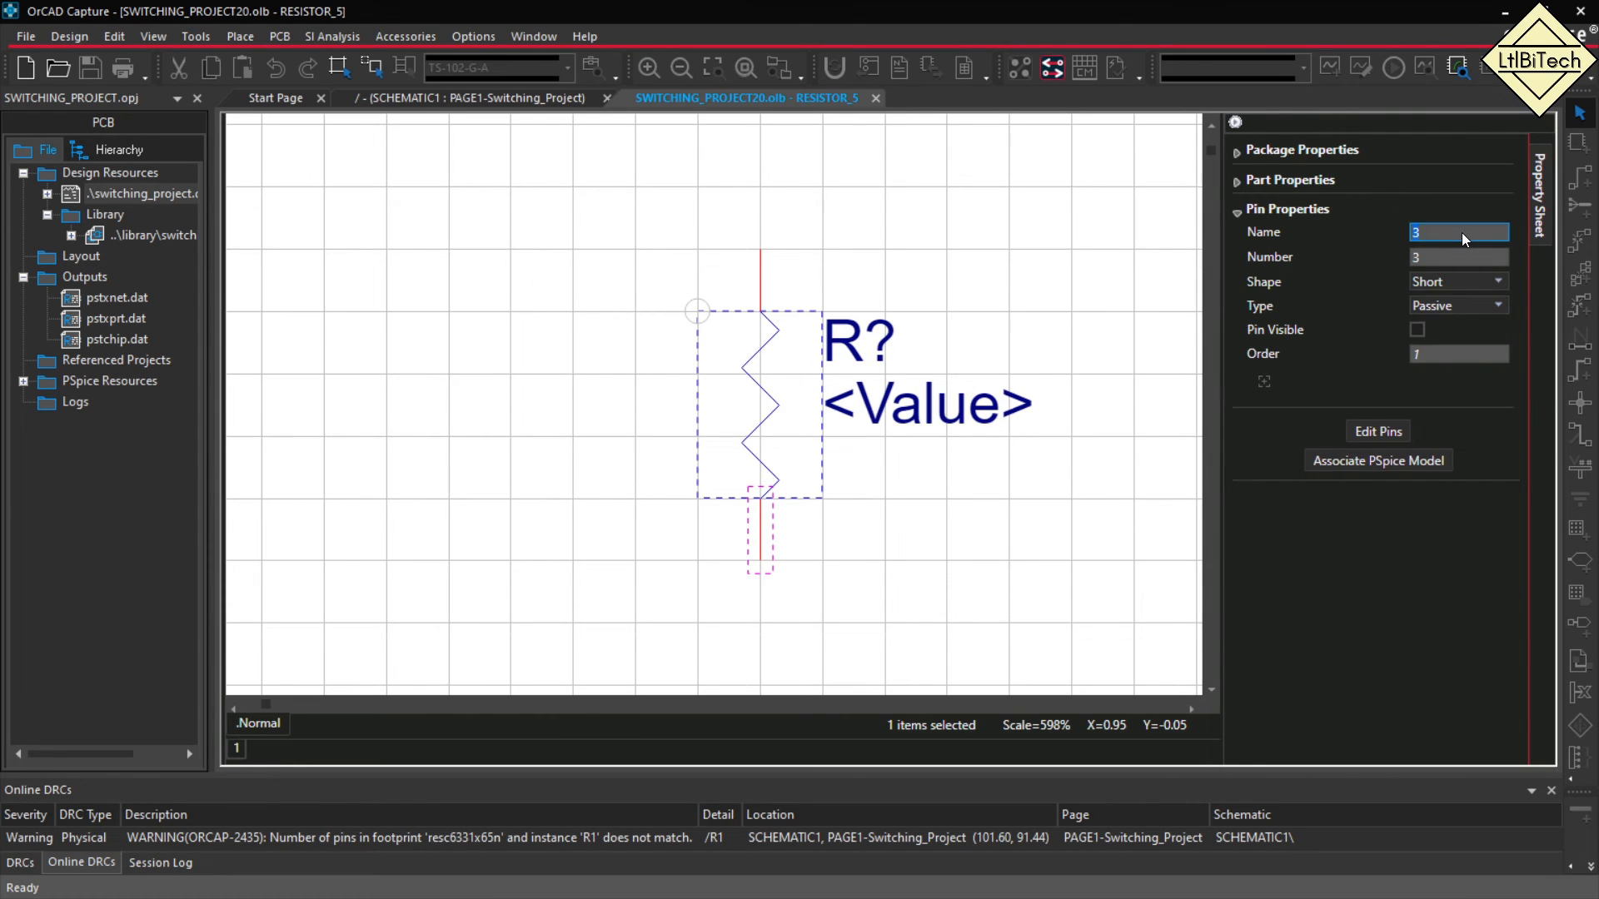
pyautogui.write('2')
pyautogui.click(1451, 257)
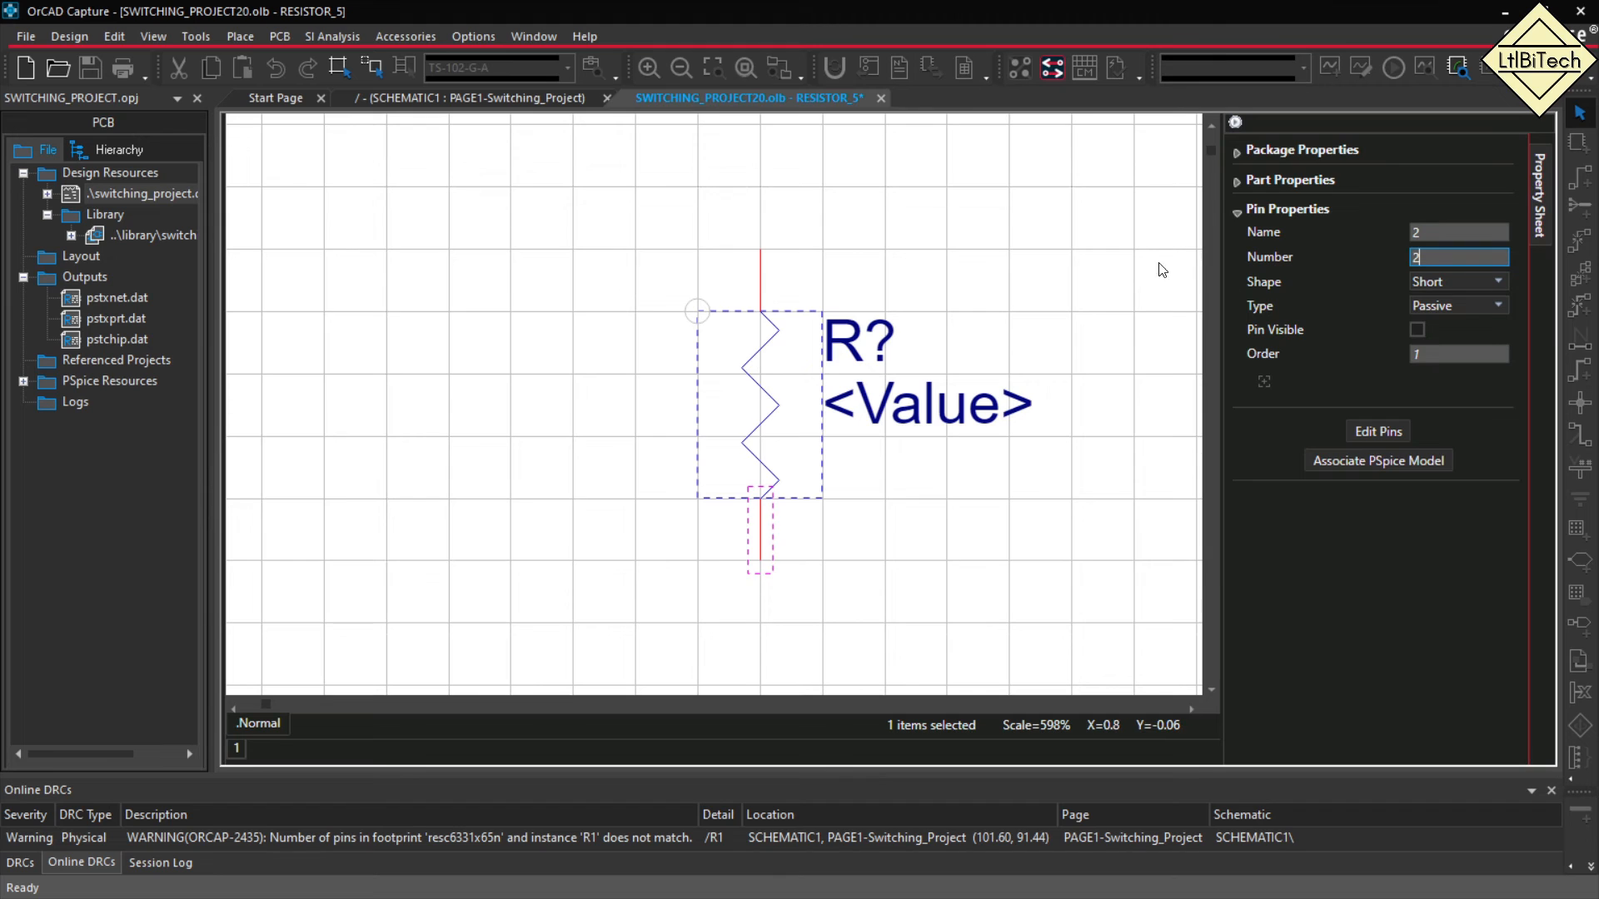
pyautogui.write('2')
pyautogui.click(1104, 243)
# Close the part editor, update the schematic with the corrected resistor, and save the switching_project design.
pyautogui.rightClick(781, 97)
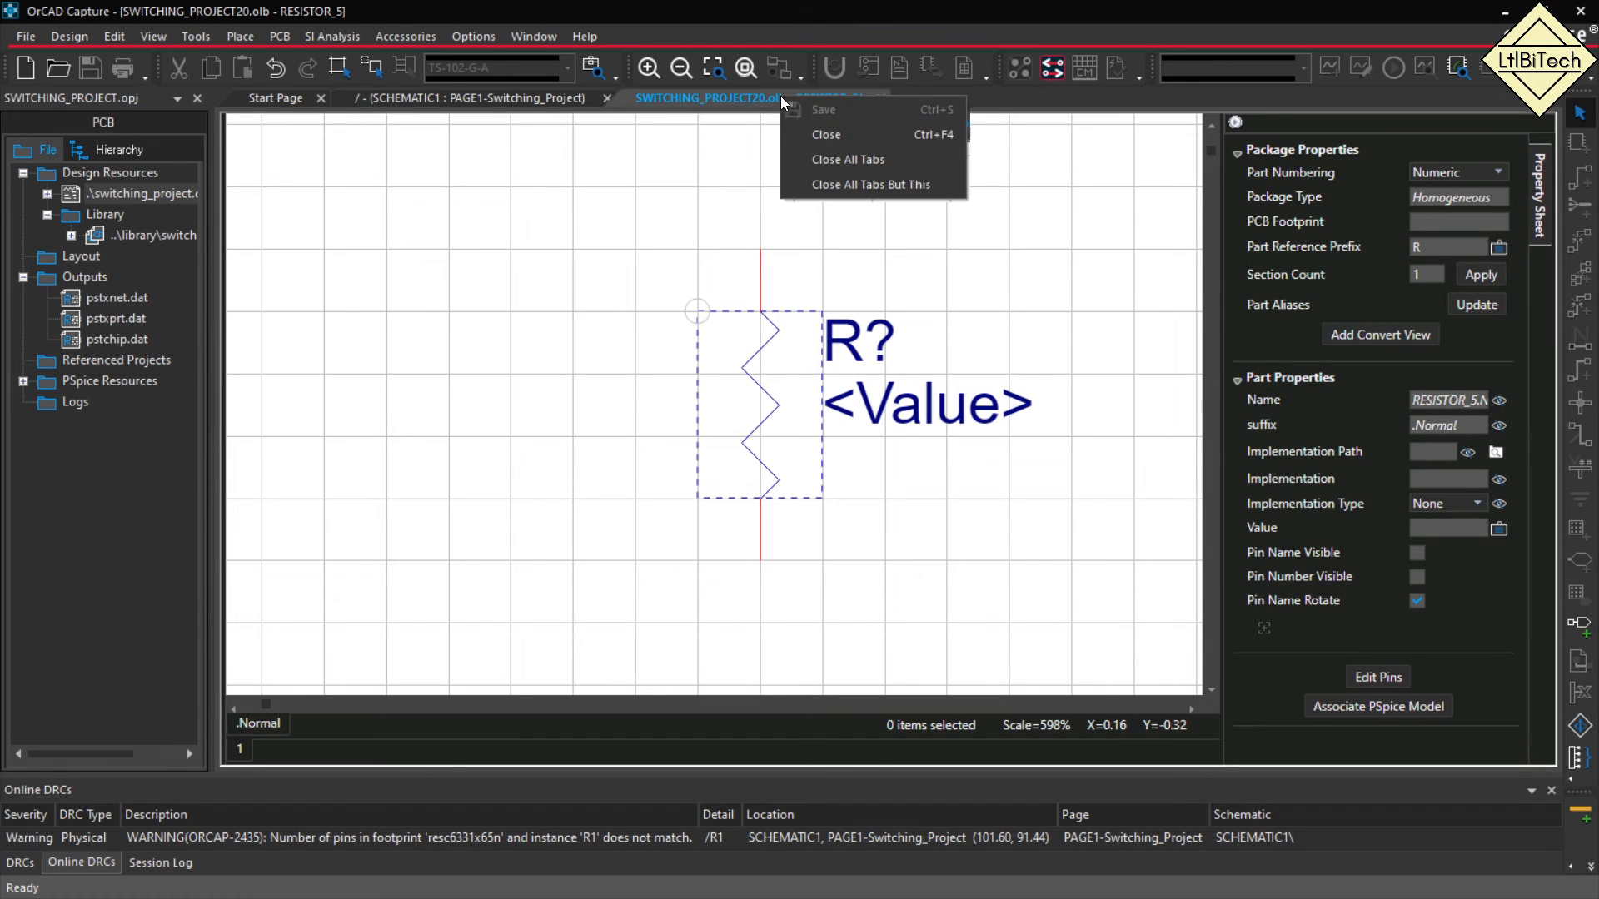
pyautogui.click(827, 134)
pyautogui.click(744, 497)
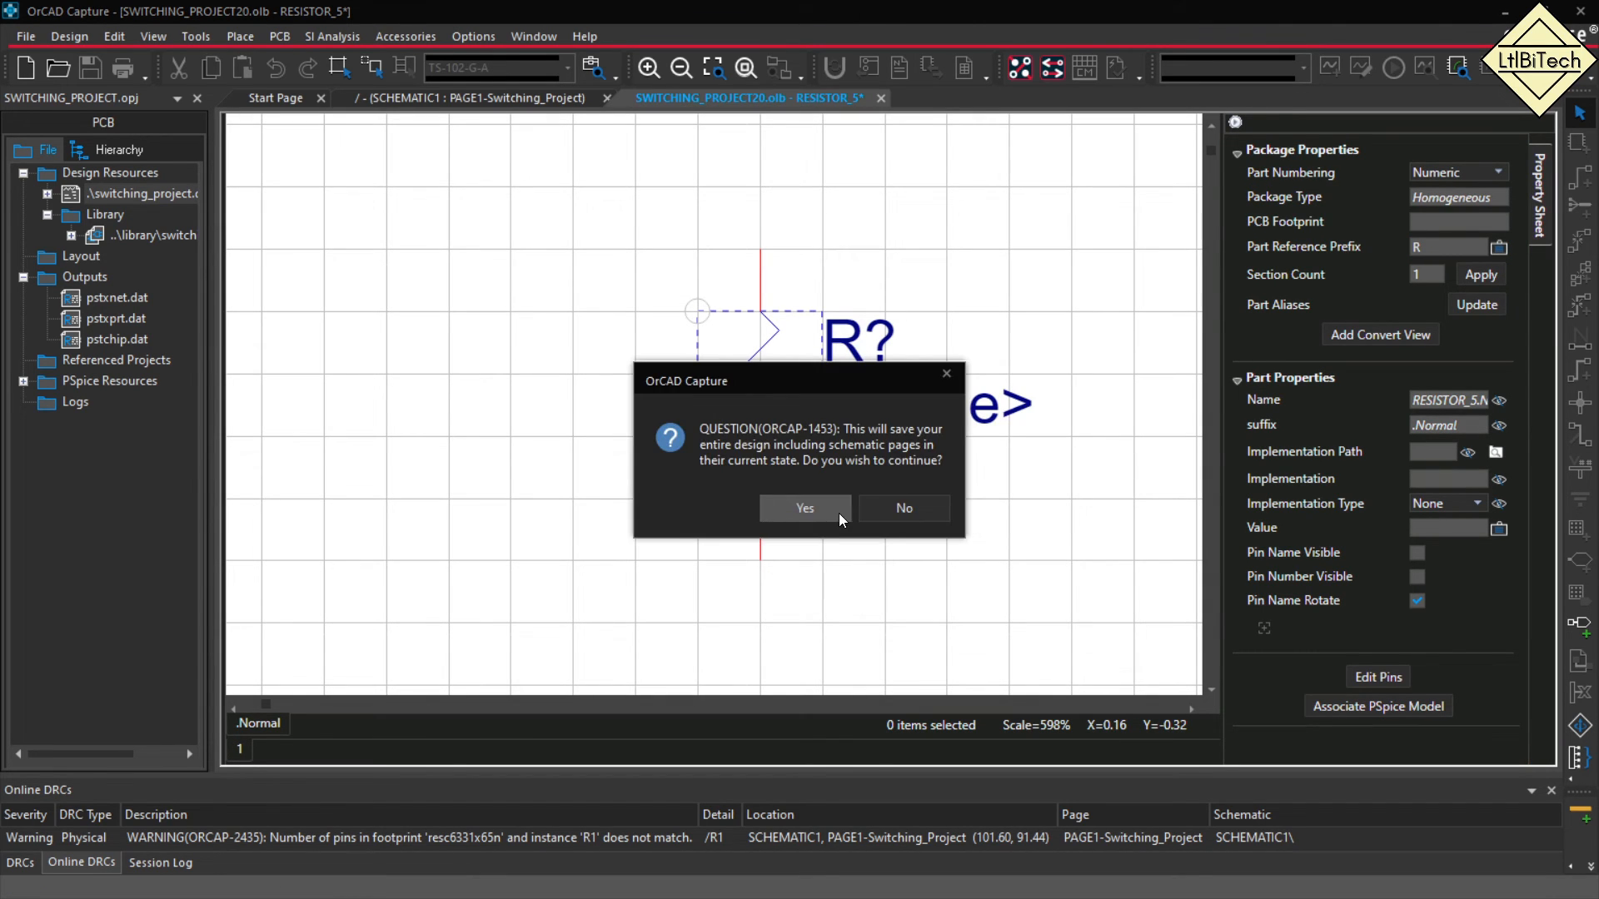
pyautogui.click(831, 512)
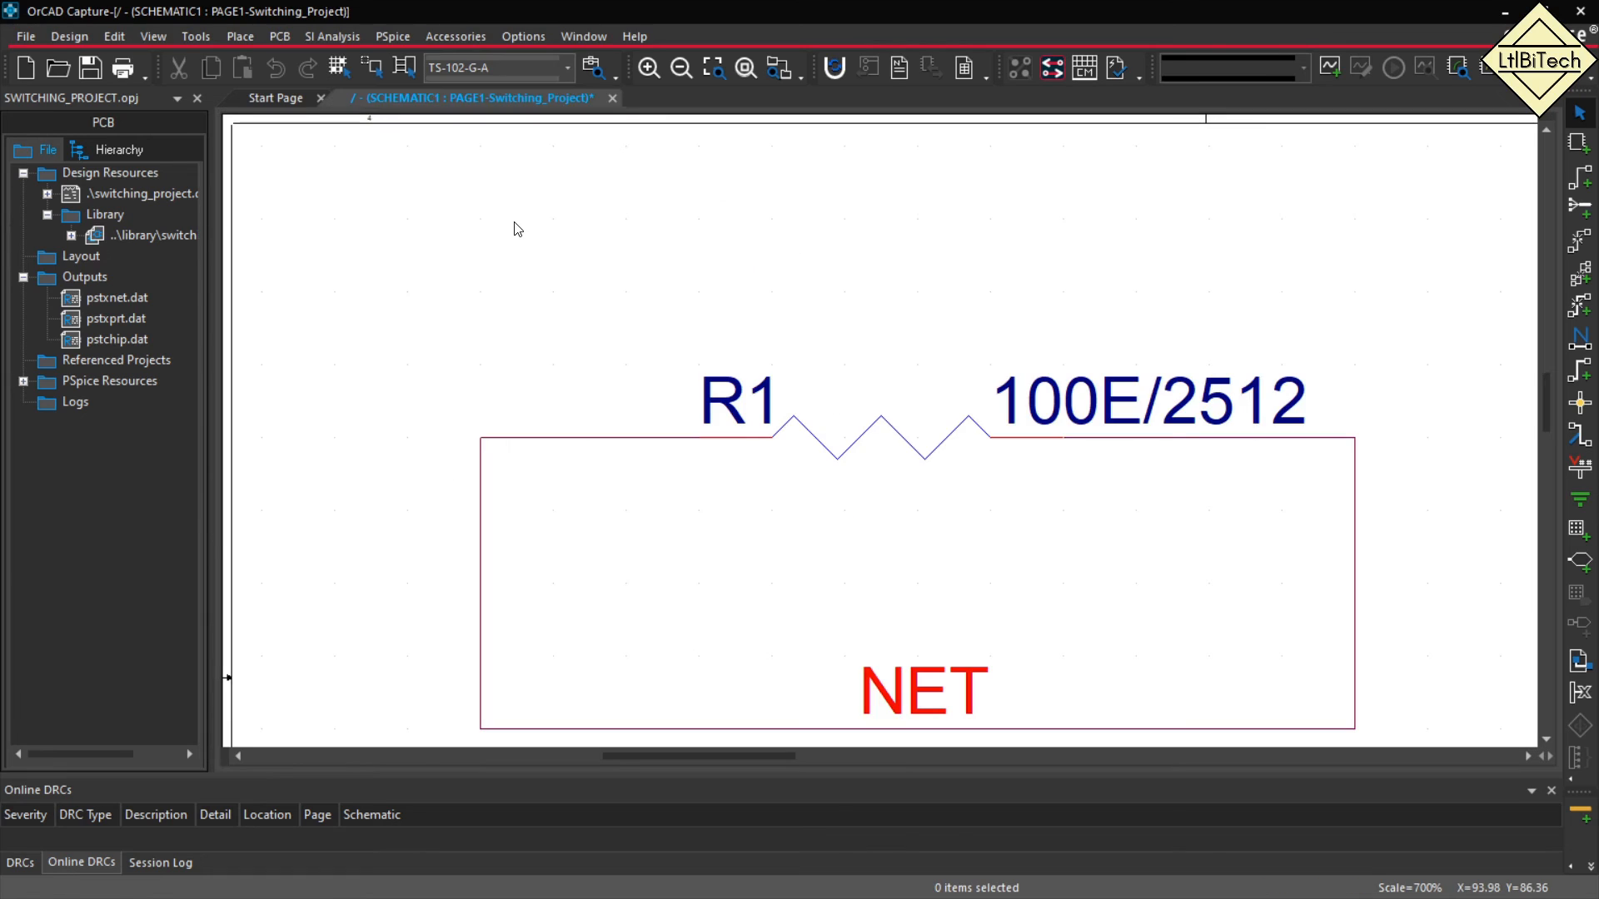
pyautogui.scroll(-2, 542, 300)
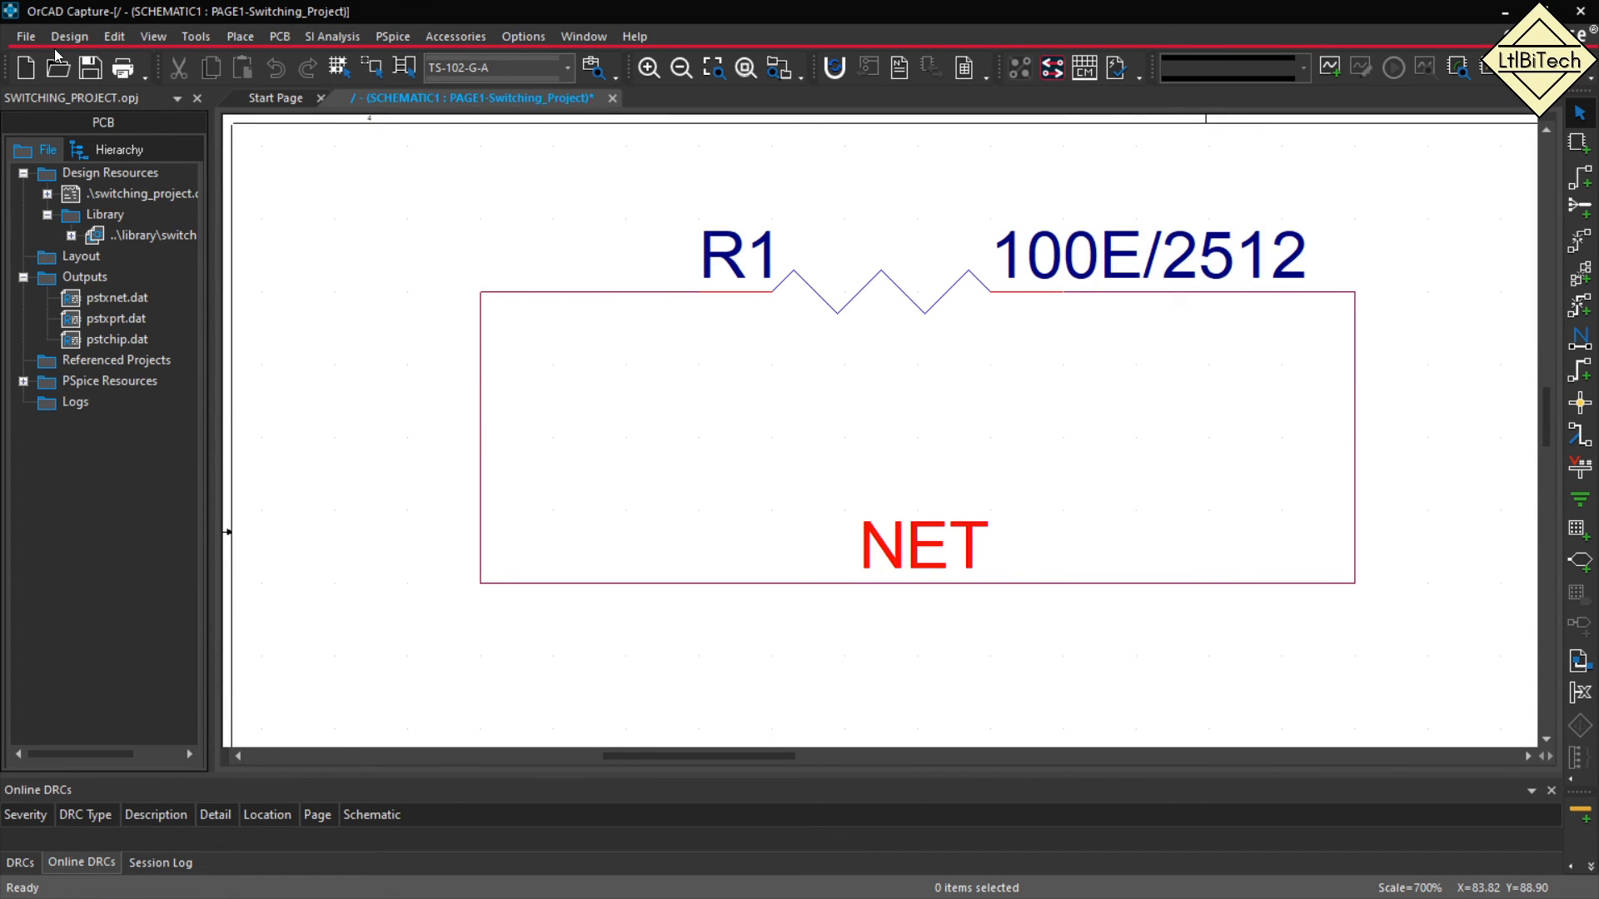
pyautogui.click(138, 189)
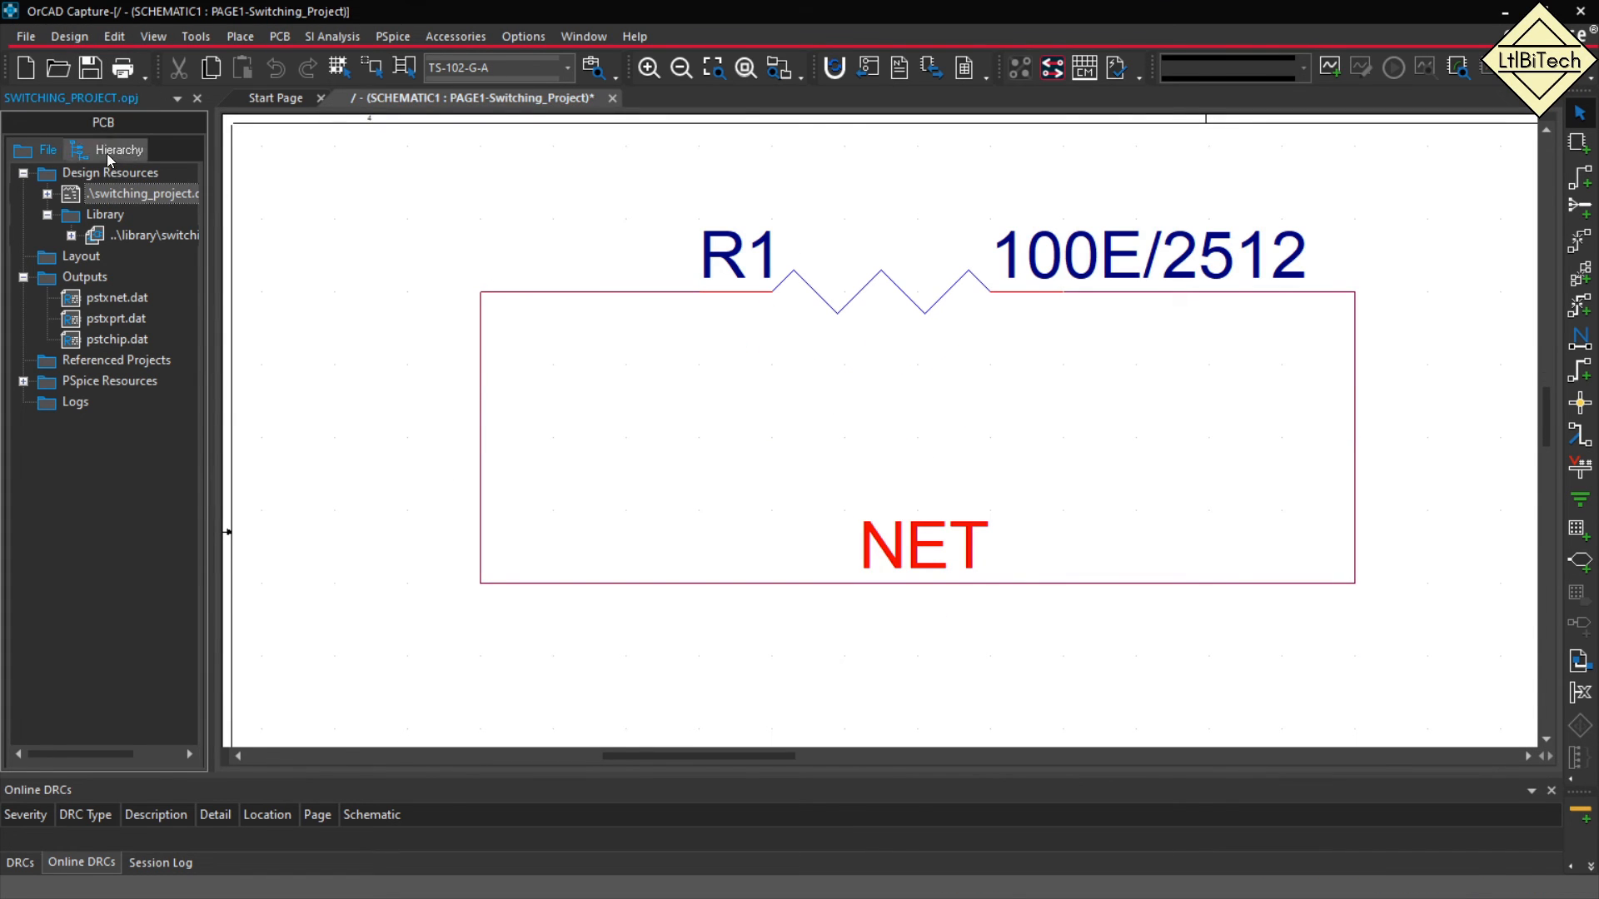
pyautogui.click(89, 70)
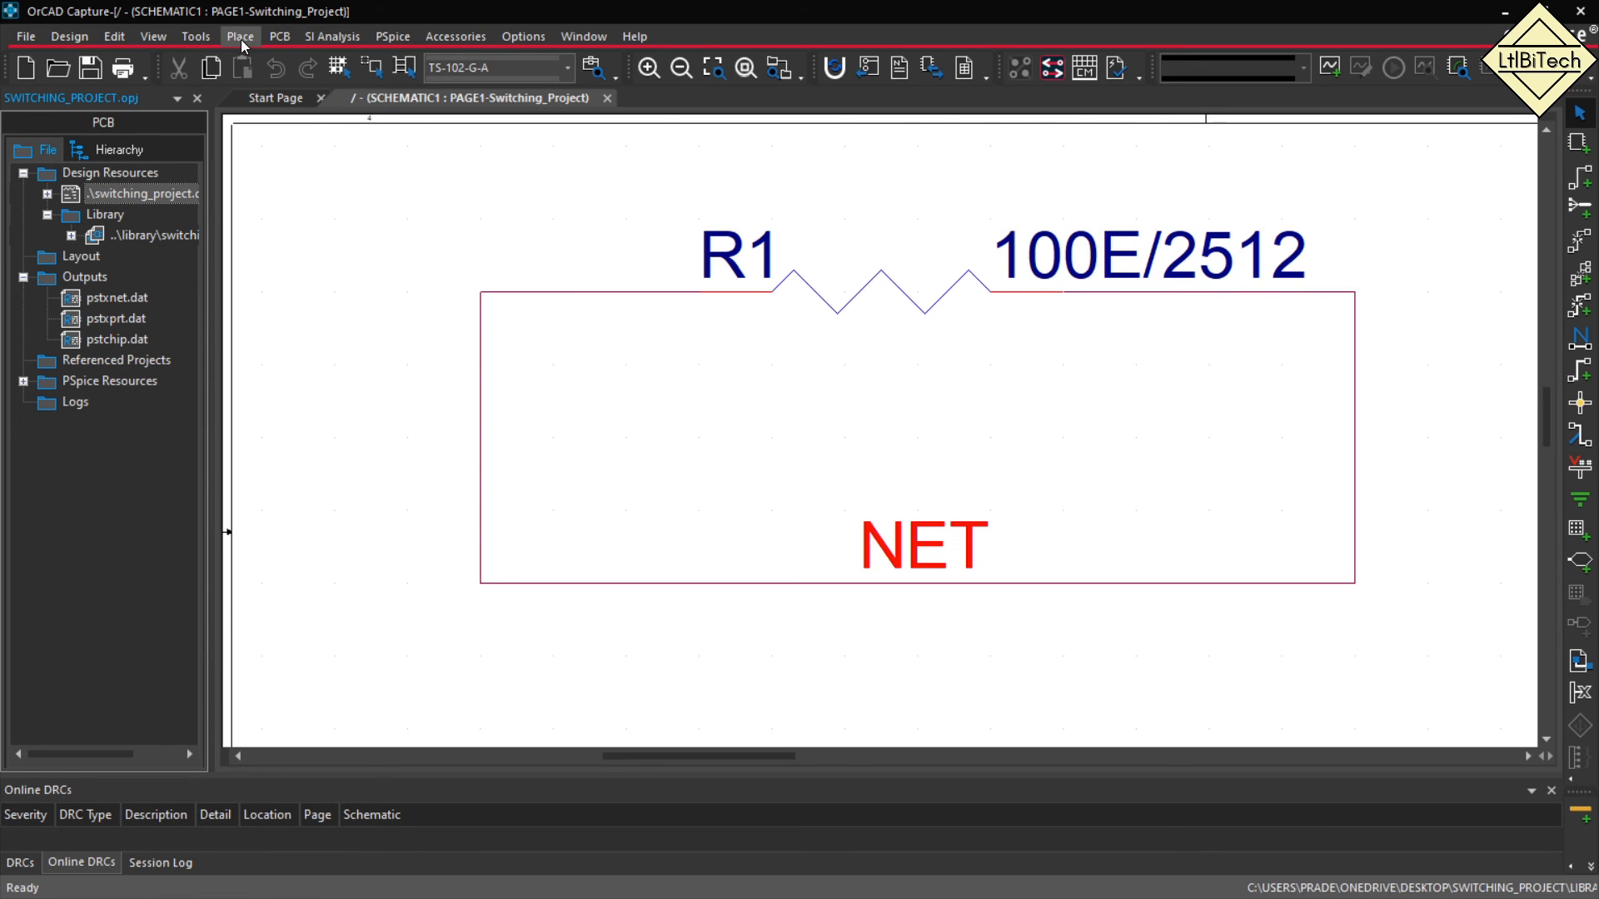
# Create the PCB Editor netlist for the corrected design in the allegro directory.
pyautogui.click(189, 38)
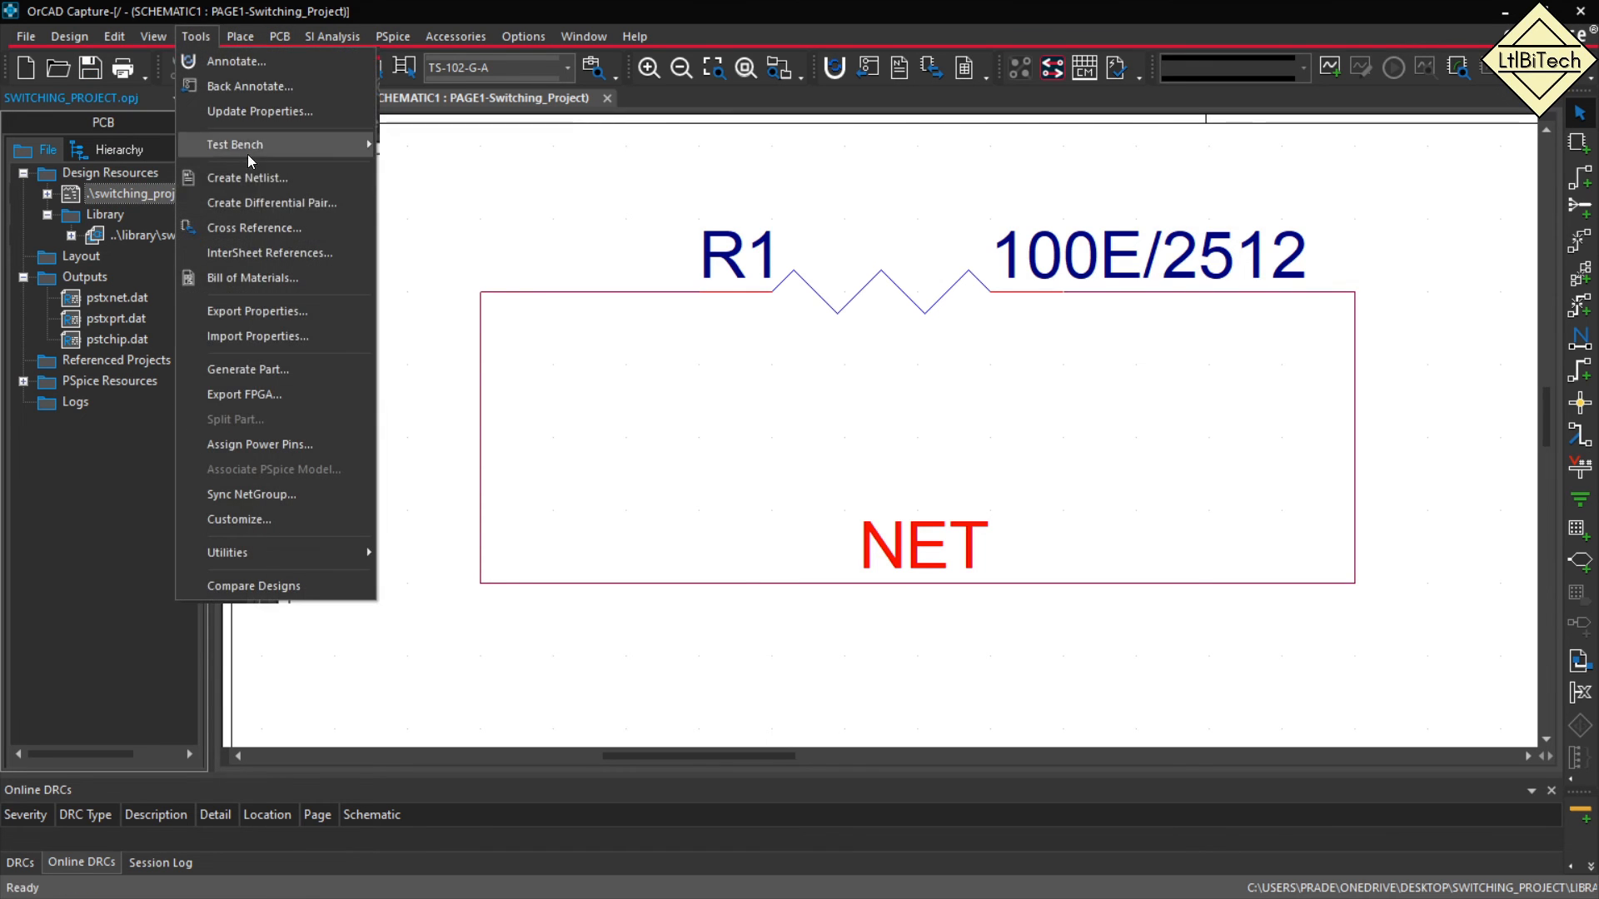
pyautogui.click(248, 178)
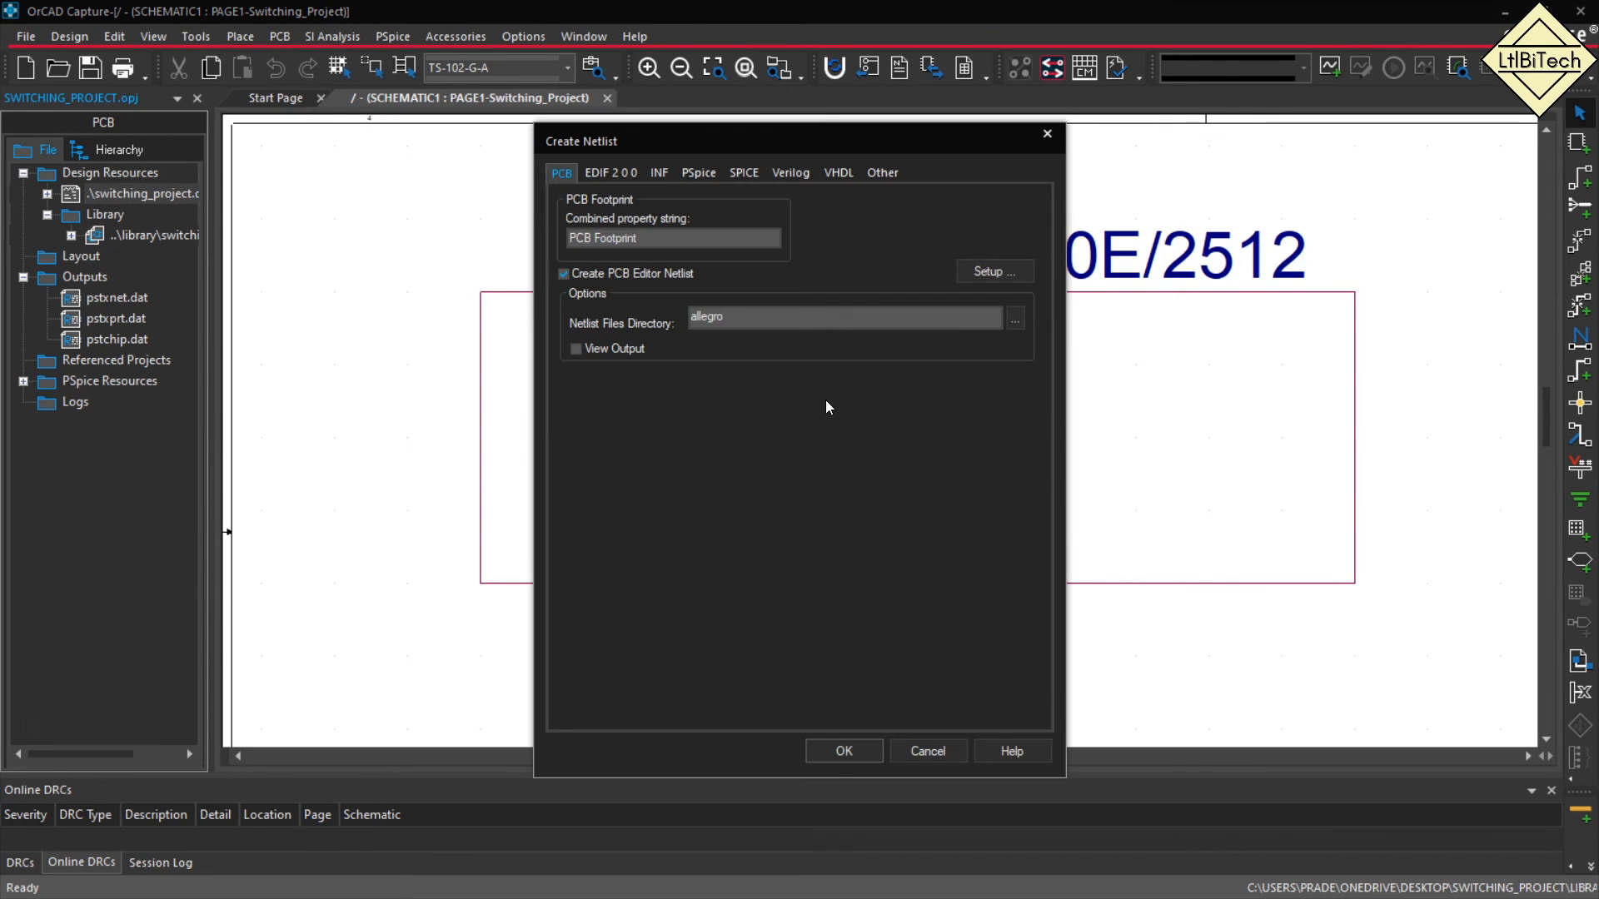
pyautogui.click(842, 751)
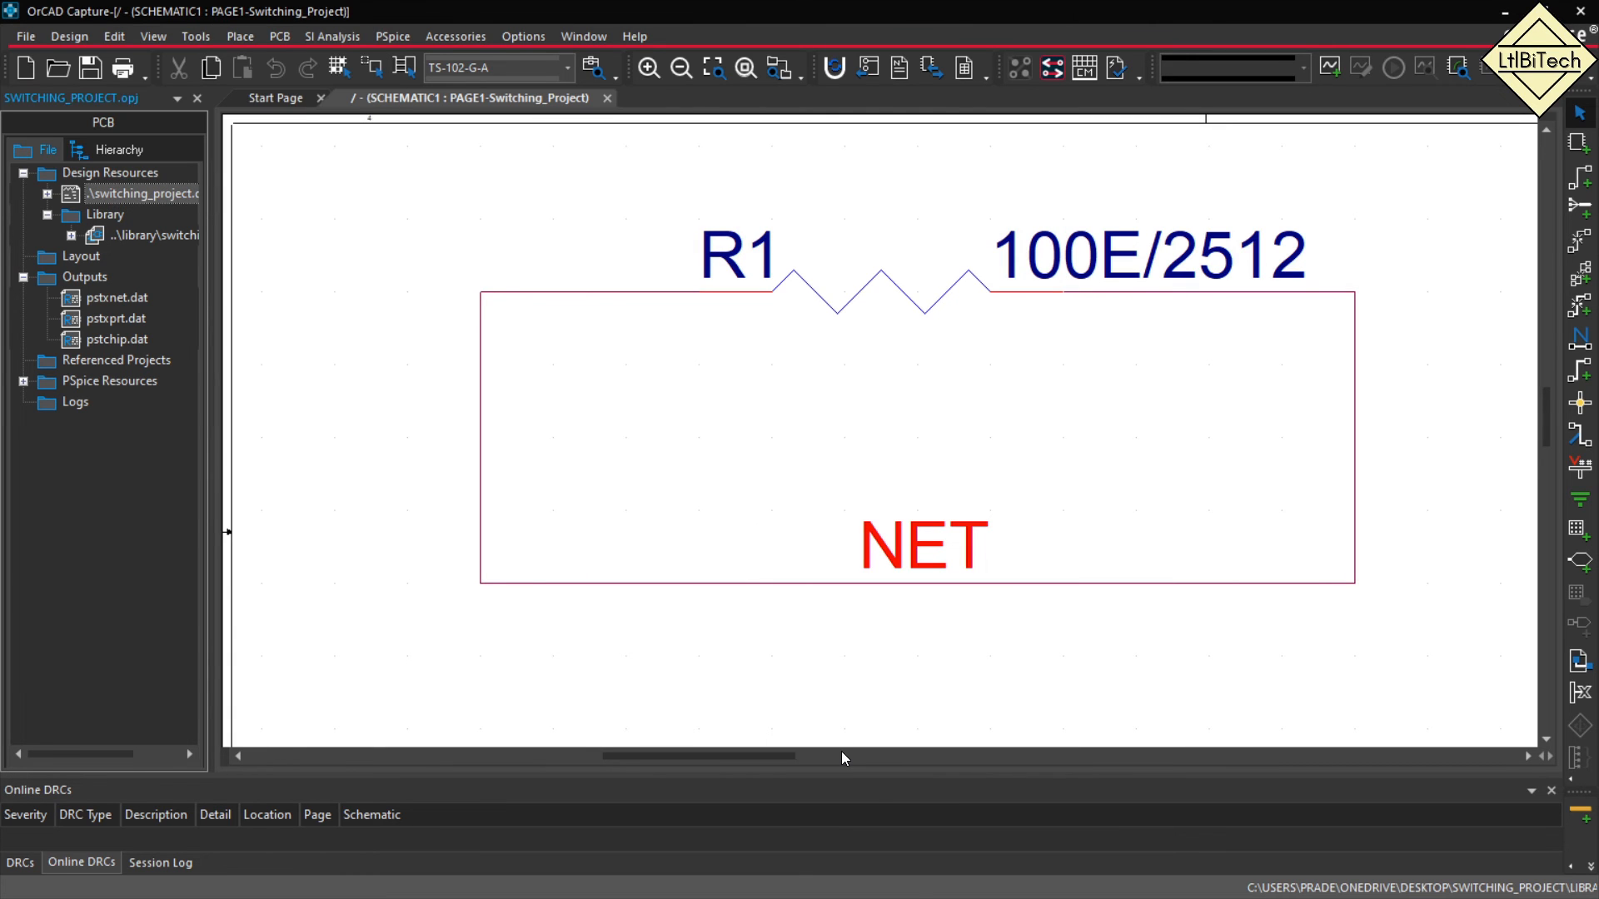
# Switch to Allegro PCB Designer and import the Design entry CIS (Capture) netlist from the project's Schematic/allegro folder.
pyautogui.moveTo(1047, 885)
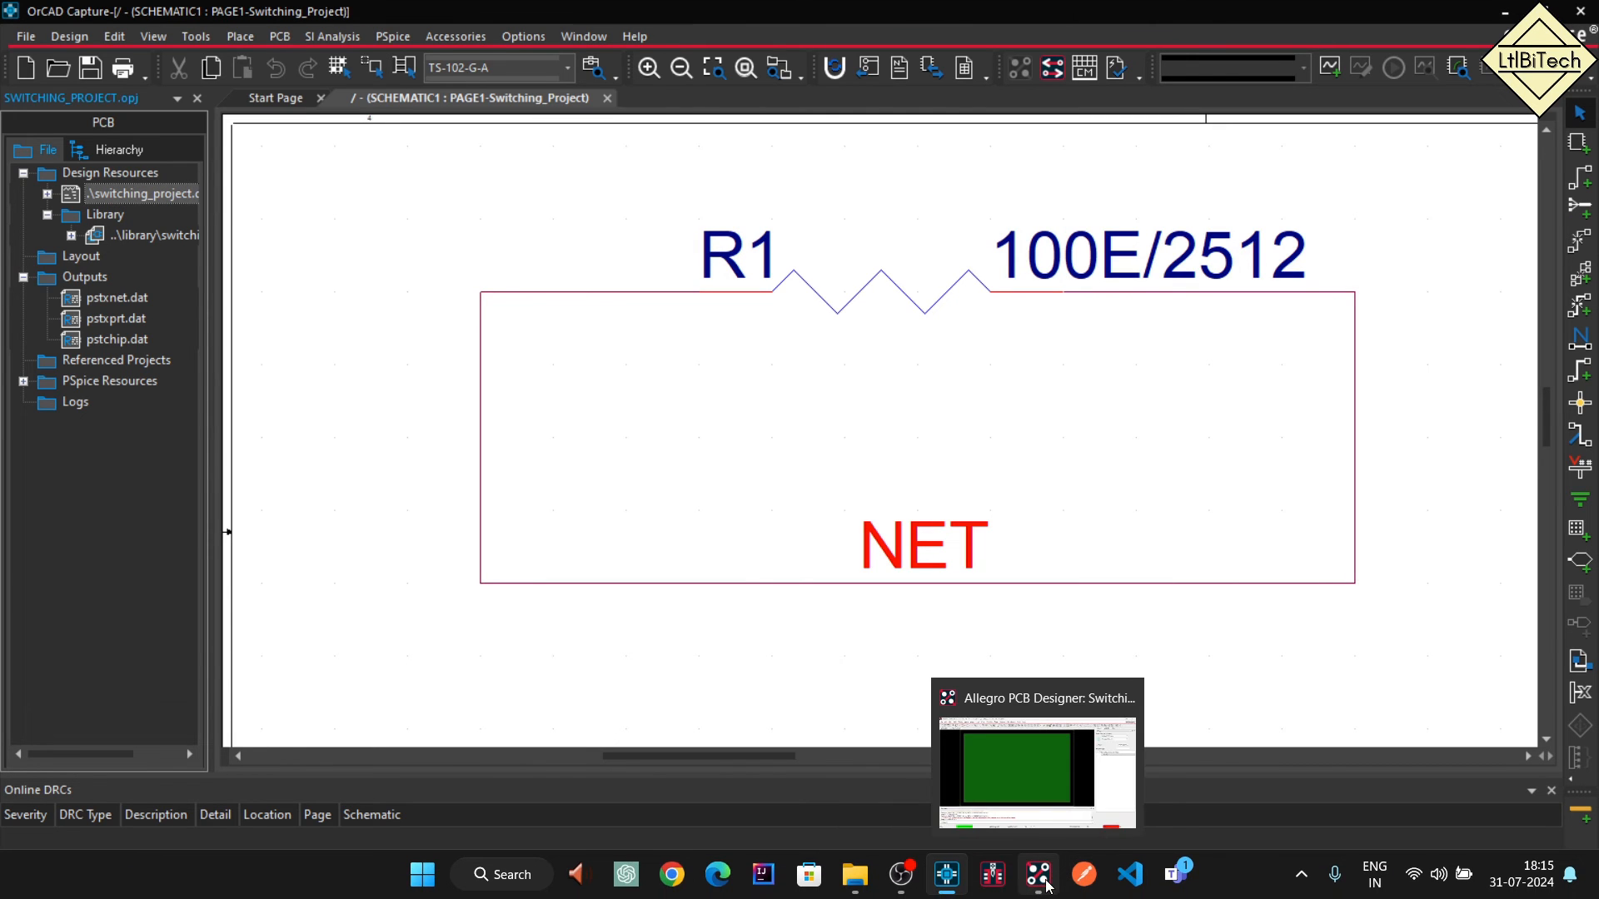
pyautogui.click(1033, 761)
pyautogui.click(17, 36)
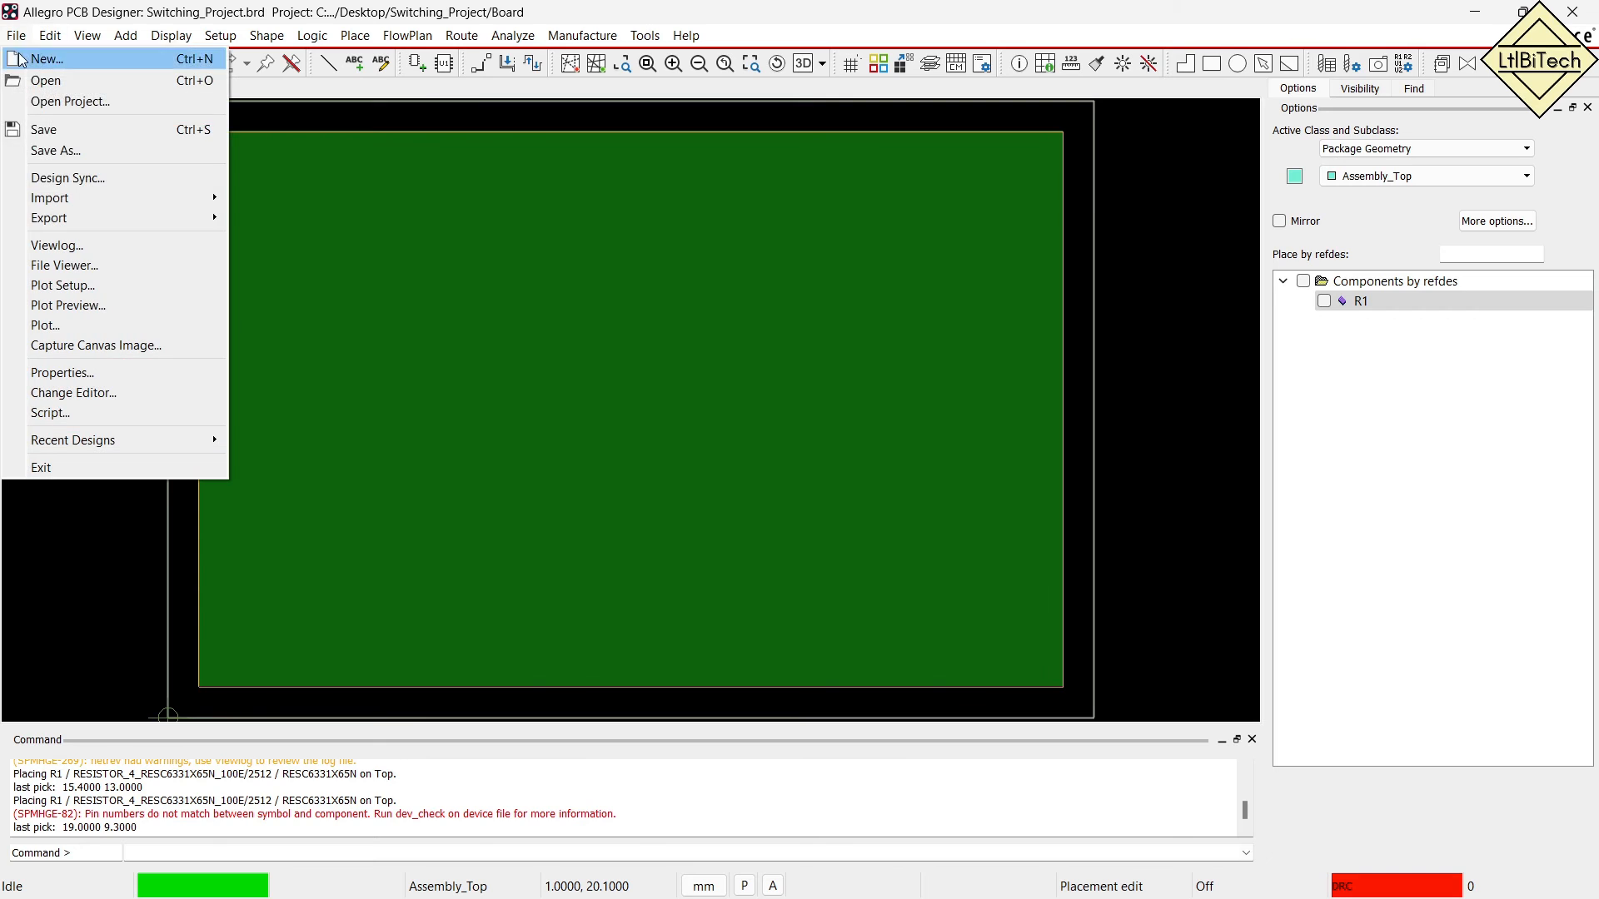
pyautogui.moveTo(136, 200)
pyautogui.click(262, 202)
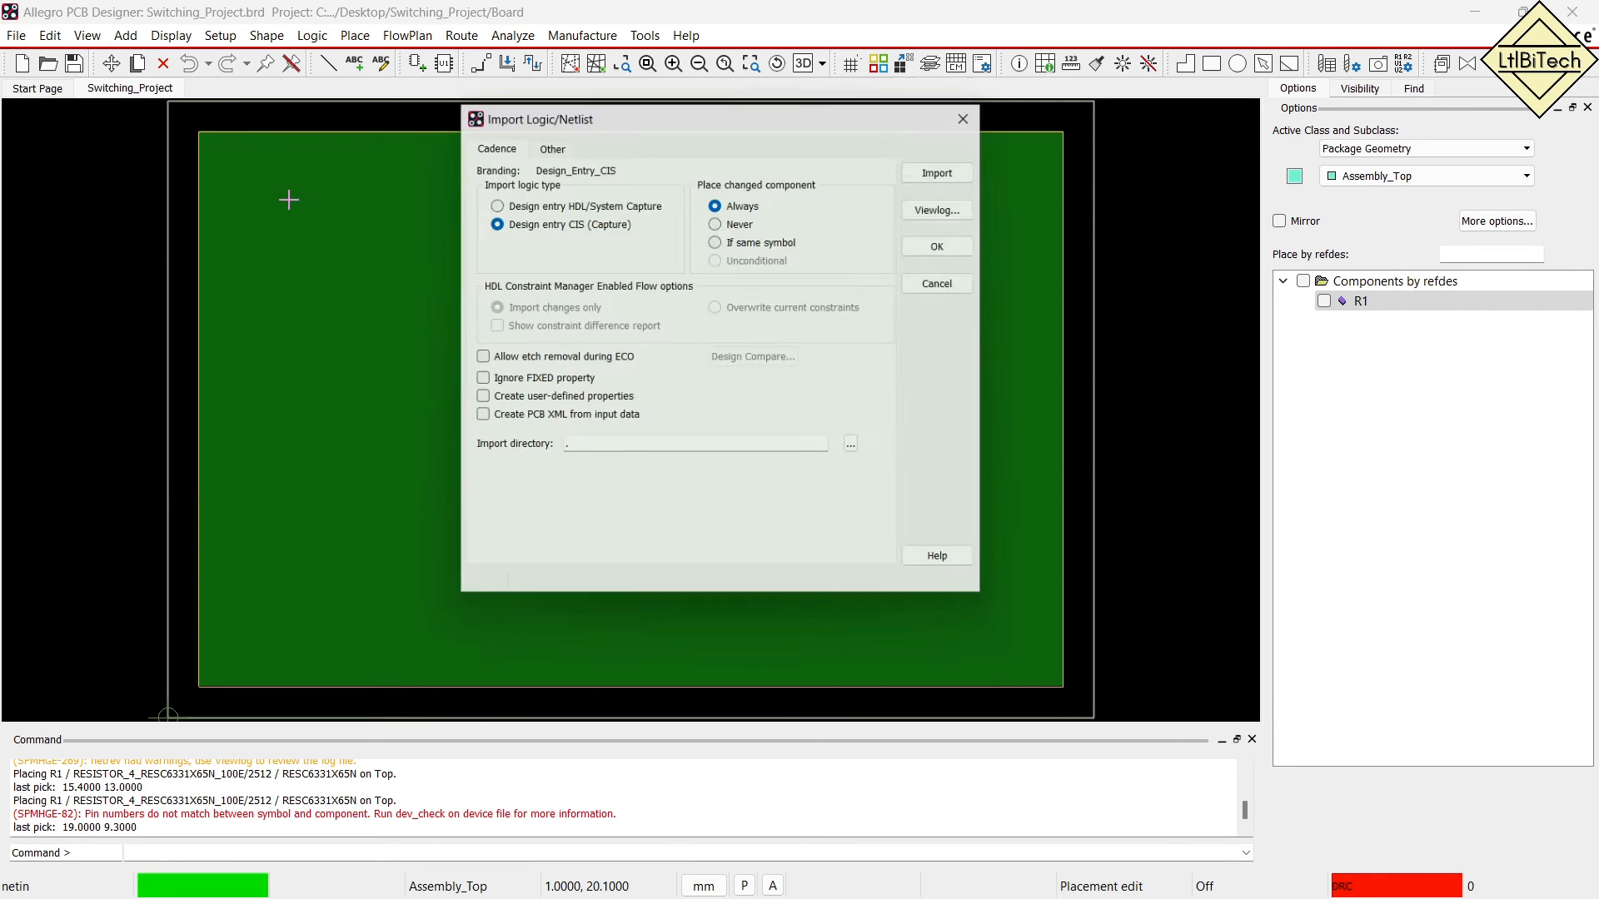
pyautogui.click(860, 450)
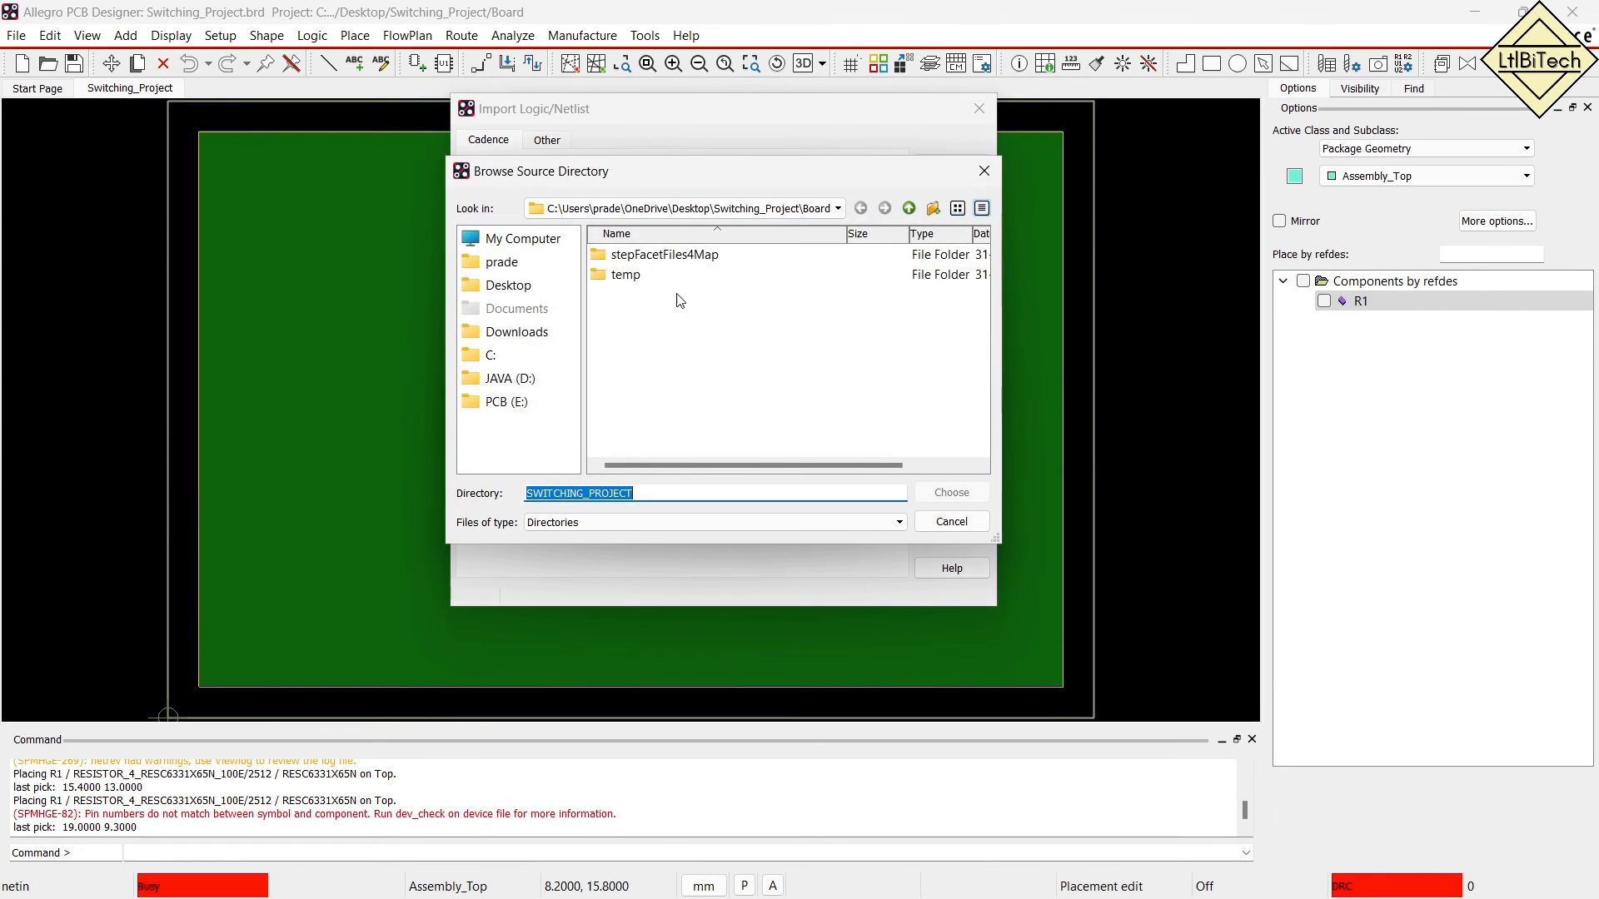
pyautogui.click(909, 208)
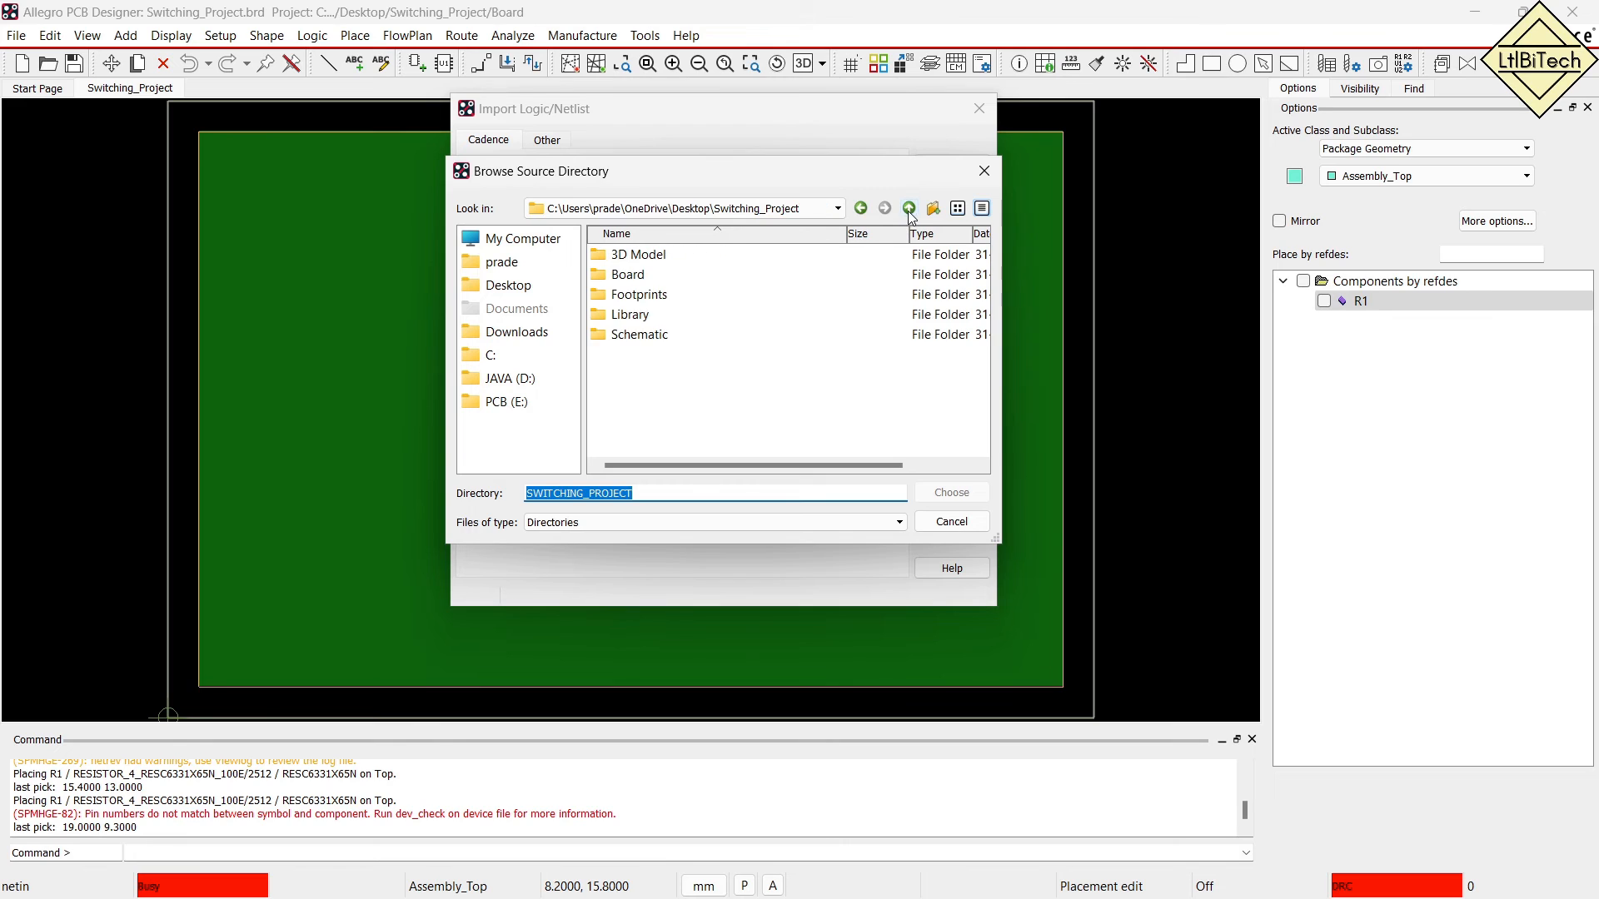
pyautogui.doubleClick(670, 334)
pyautogui.doubleClick(658, 258)
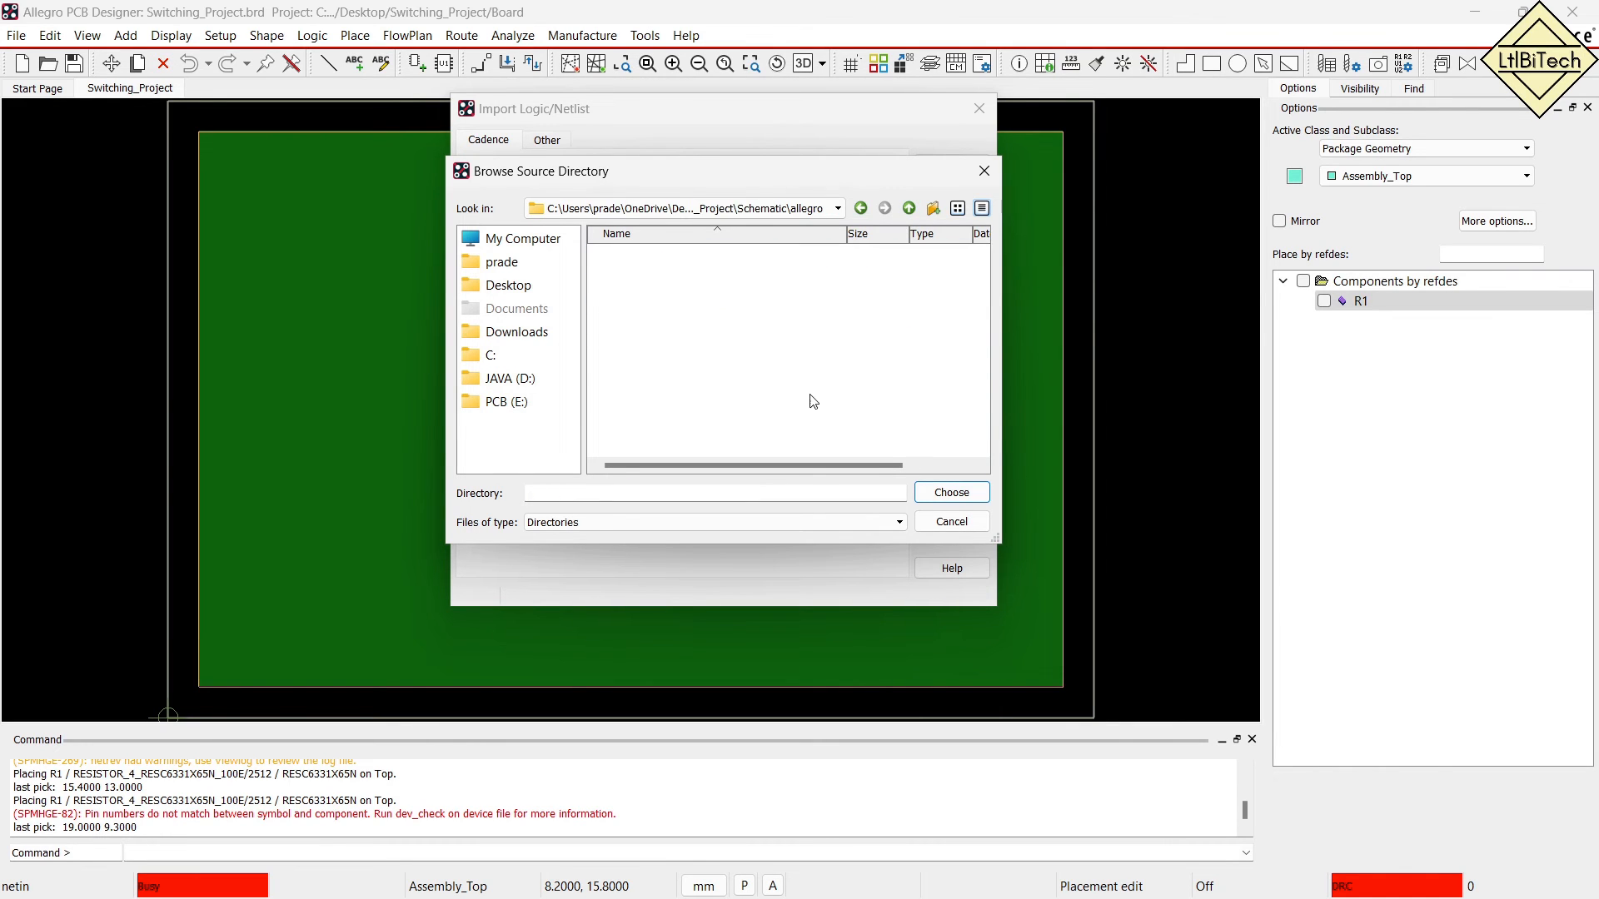
pyautogui.click(952, 492)
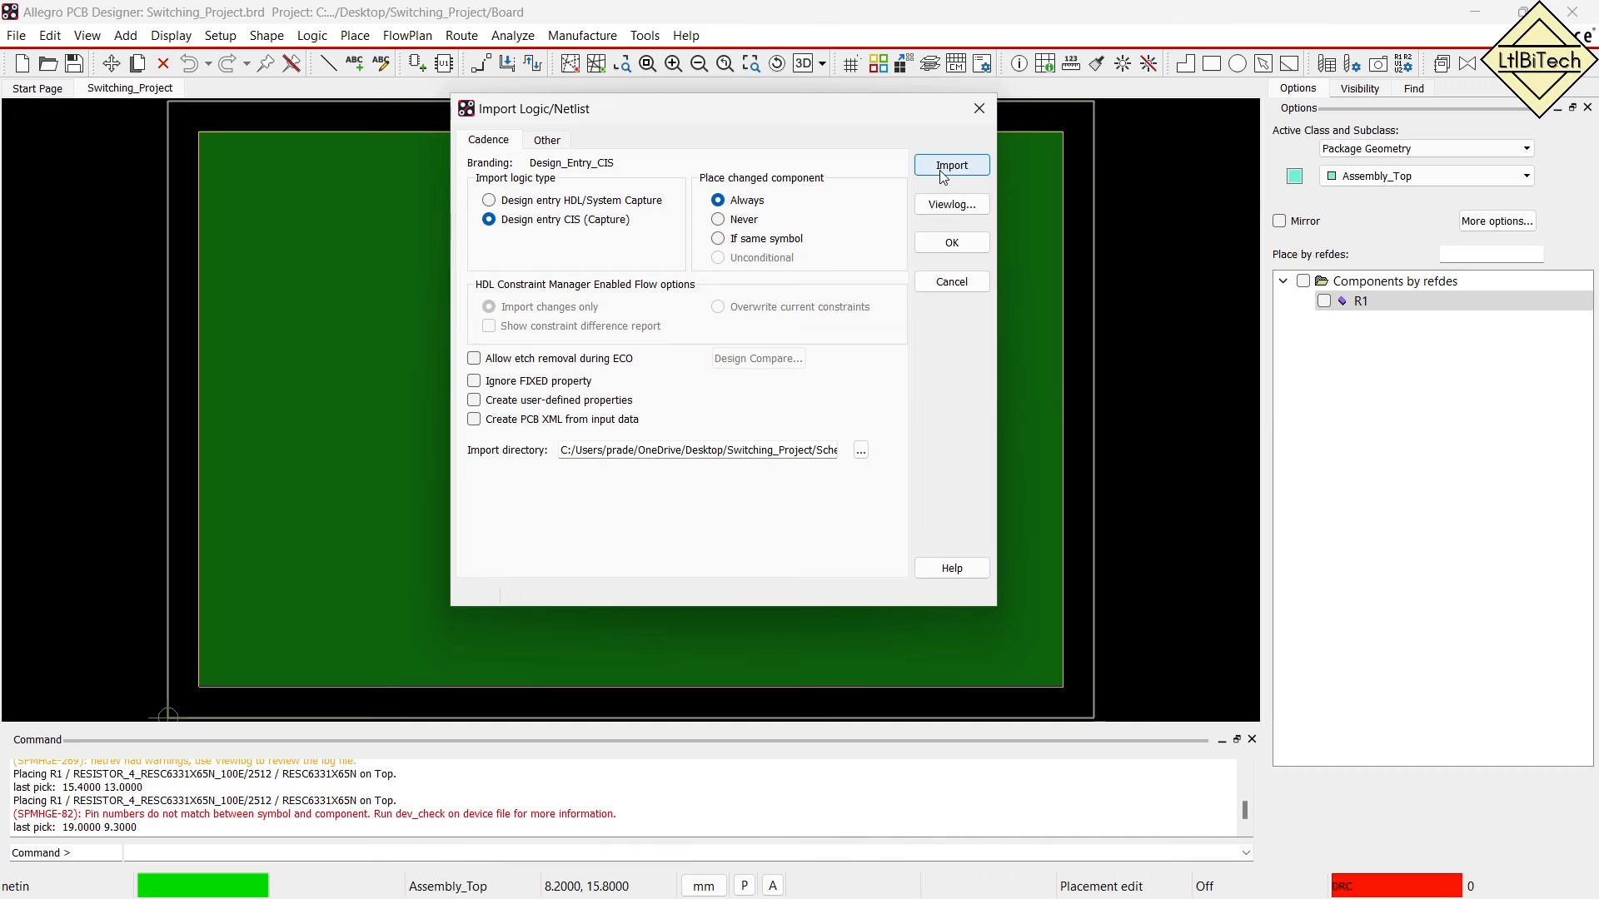
pyautogui.click(941, 172)
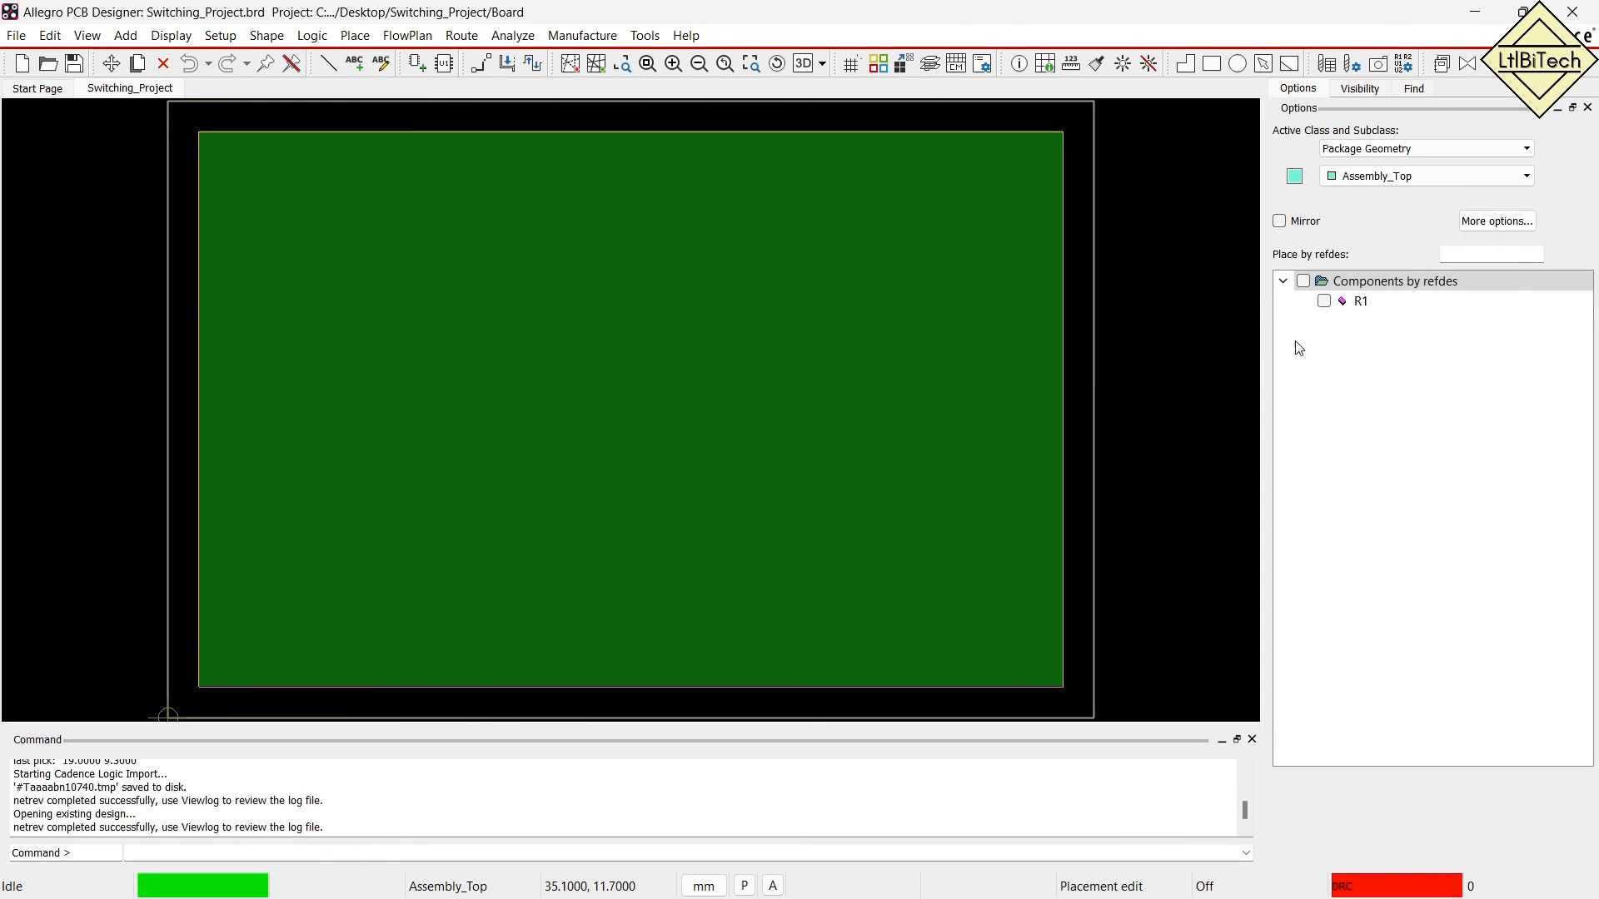
# Place R1 across the board's right edge at about X 29.7, Y 11.2 mm.
pyautogui.click(1324, 301)
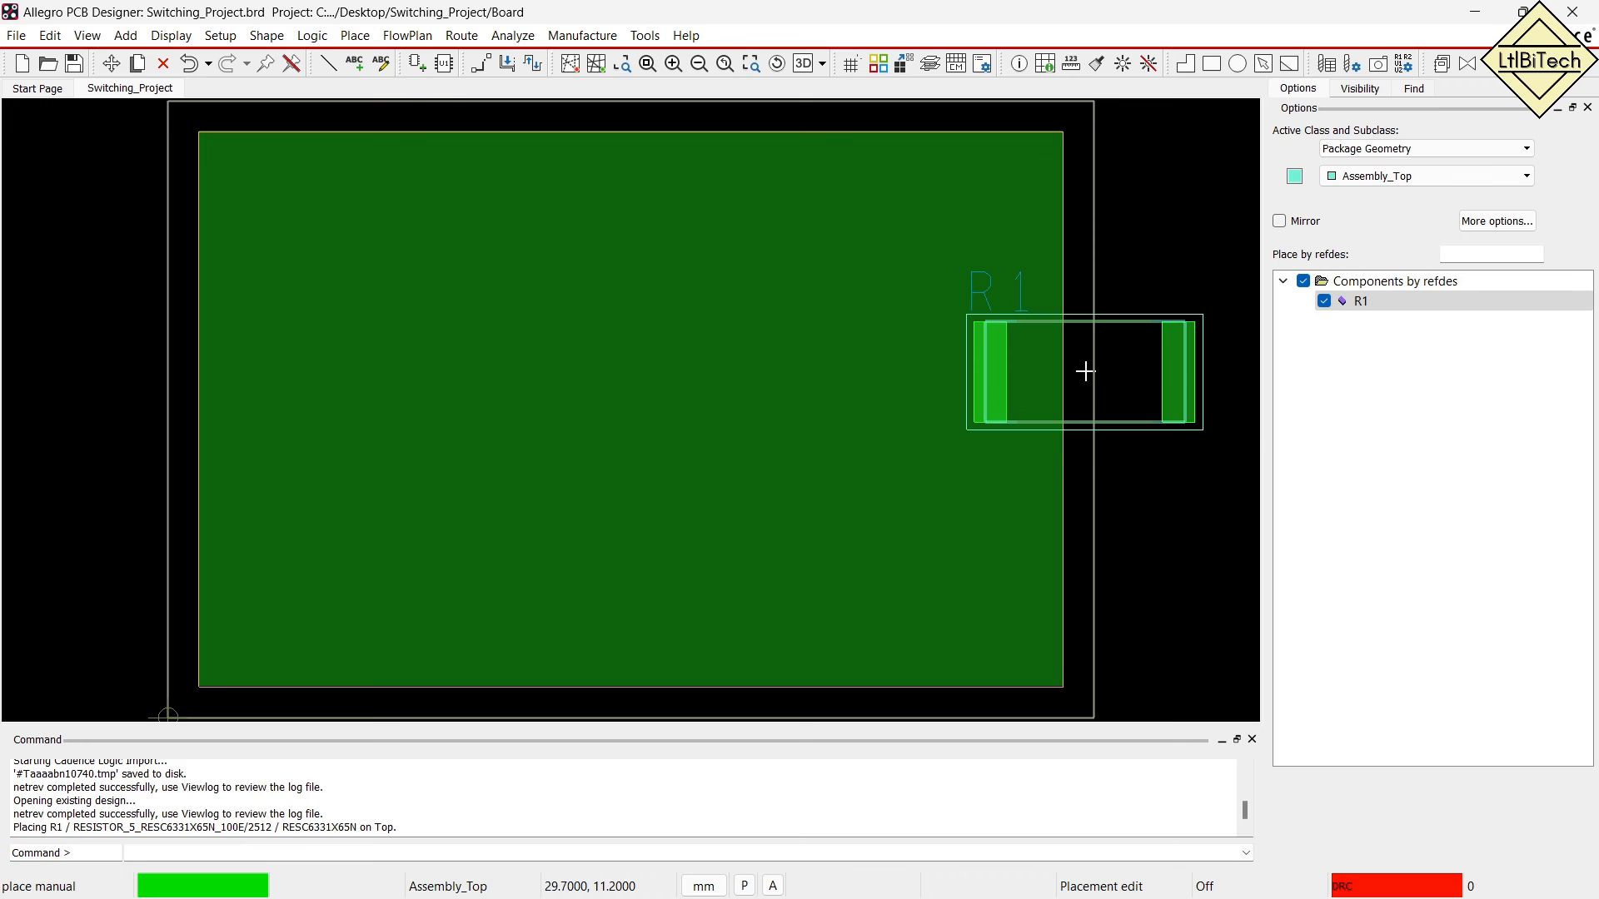
pyautogui.click(1085, 372)
pyautogui.rightClick(1179, 179)
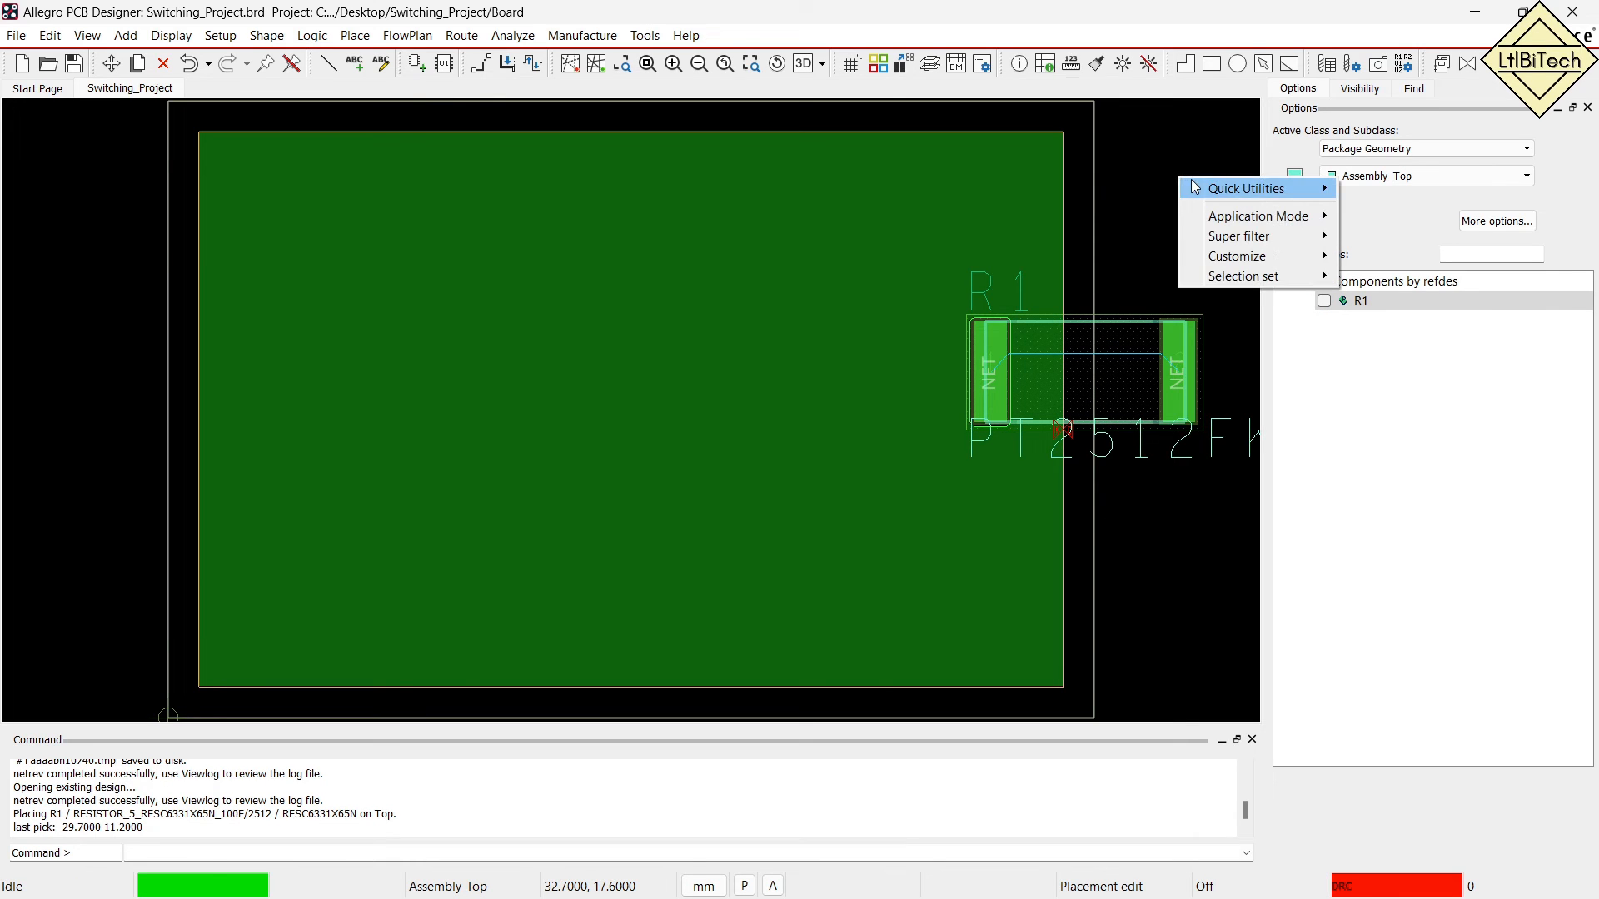
pyautogui.click(1143, 178)
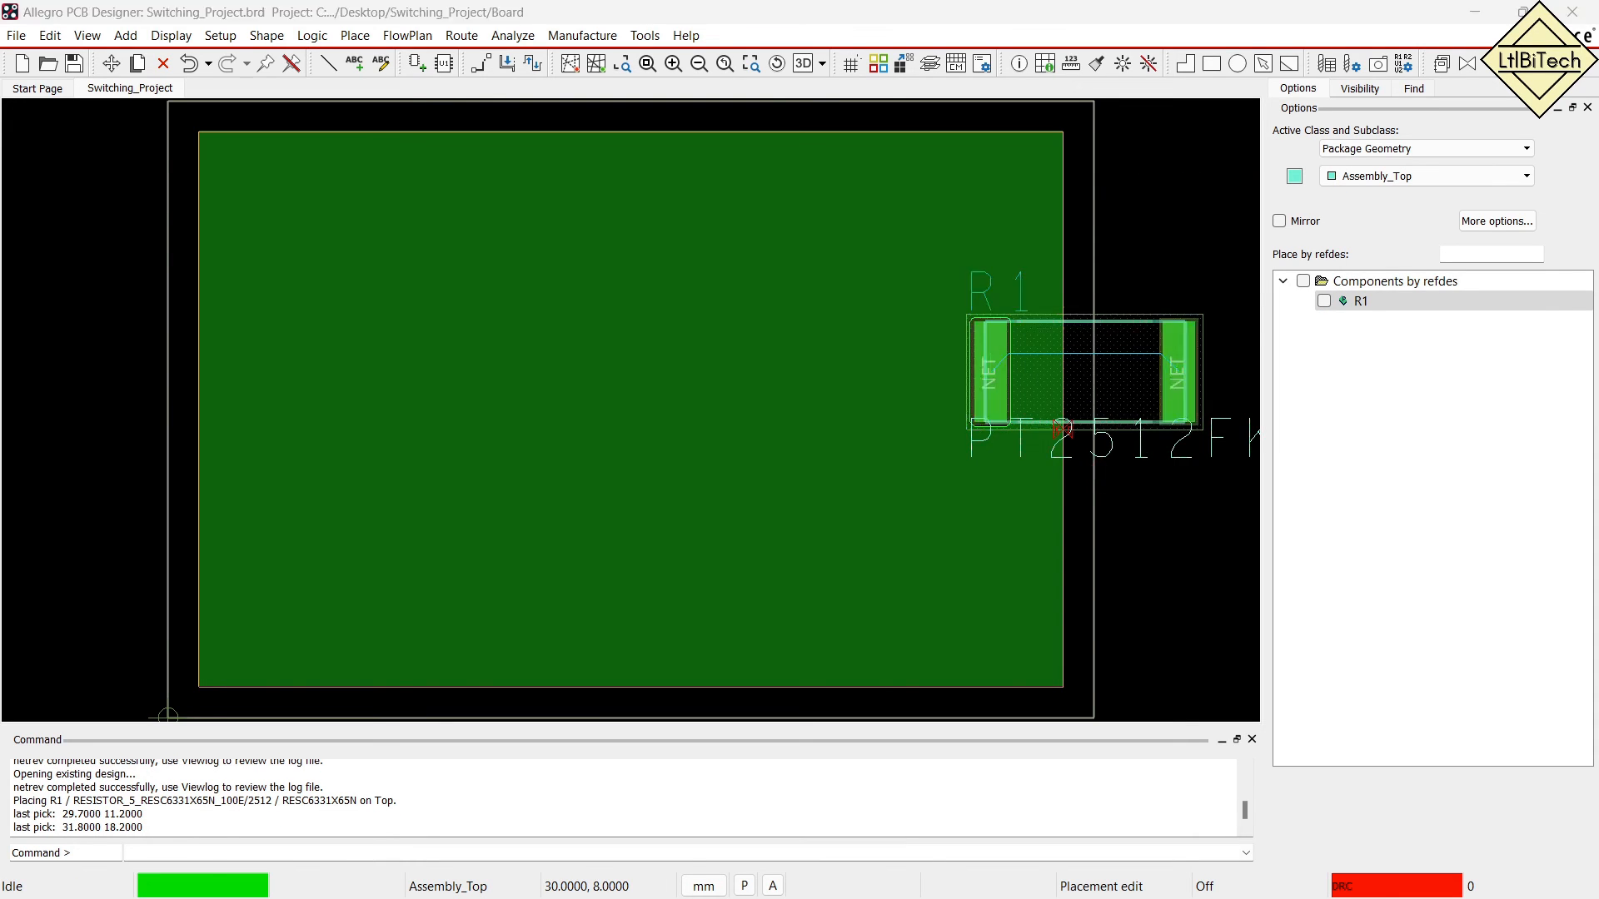
pyautogui.moveTo(1064, 457); pyautogui.dragTo(1068, 383)
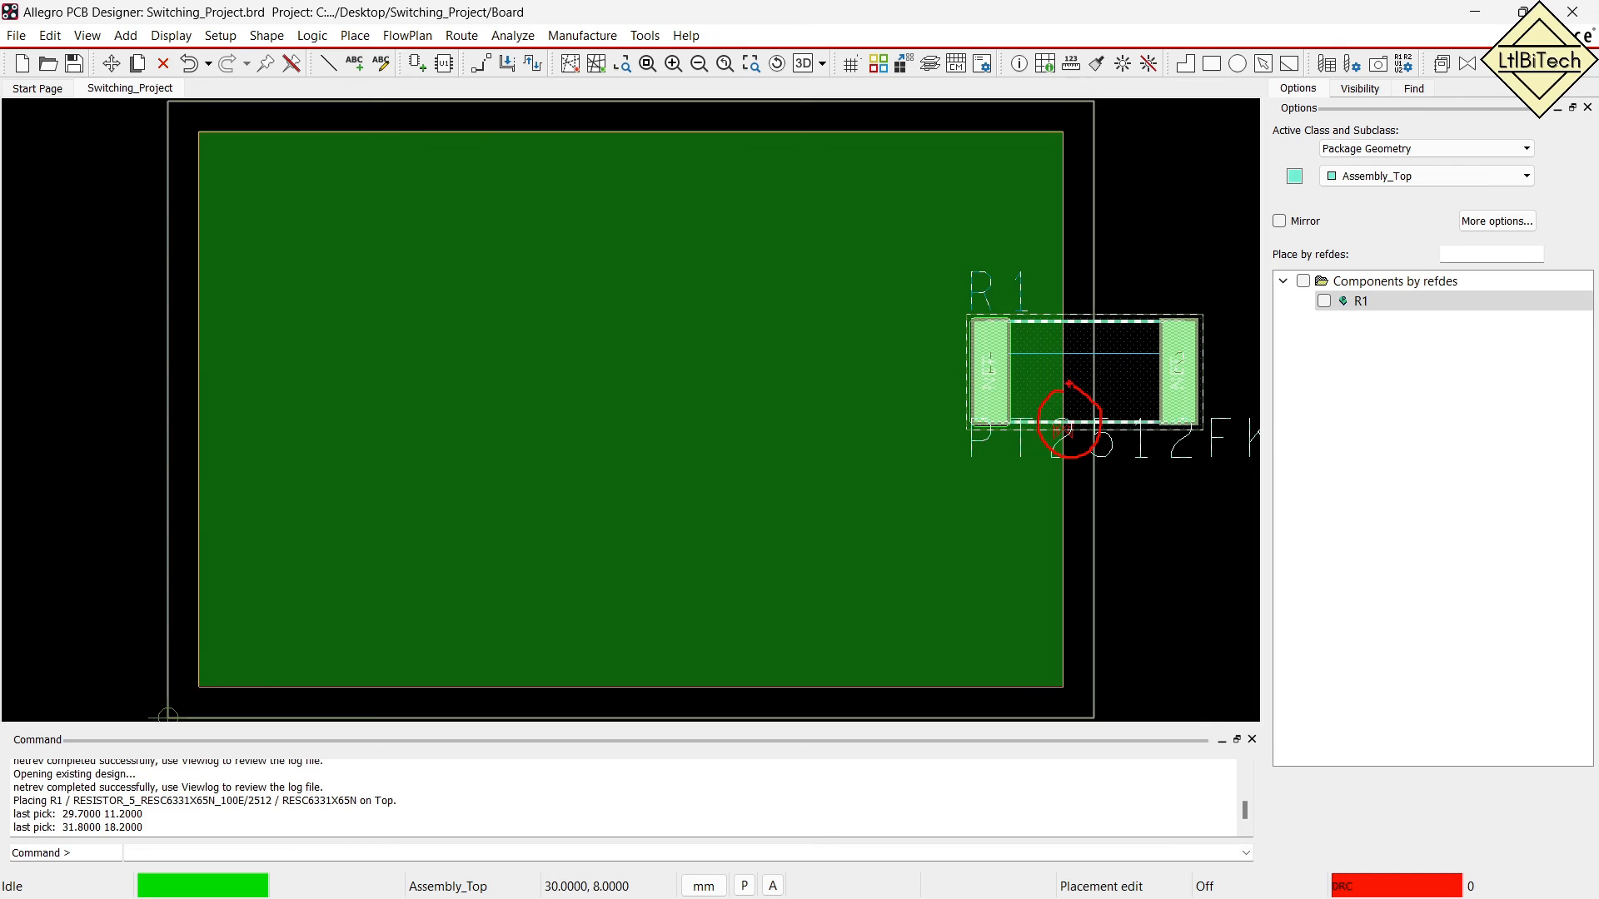
# Inspect R1's placement across the board's right edge in the layout and in the 3D canvas, closing the 3D view.
pyautogui.moveTo(1161, 197); pyautogui.dragTo(1085, 236)
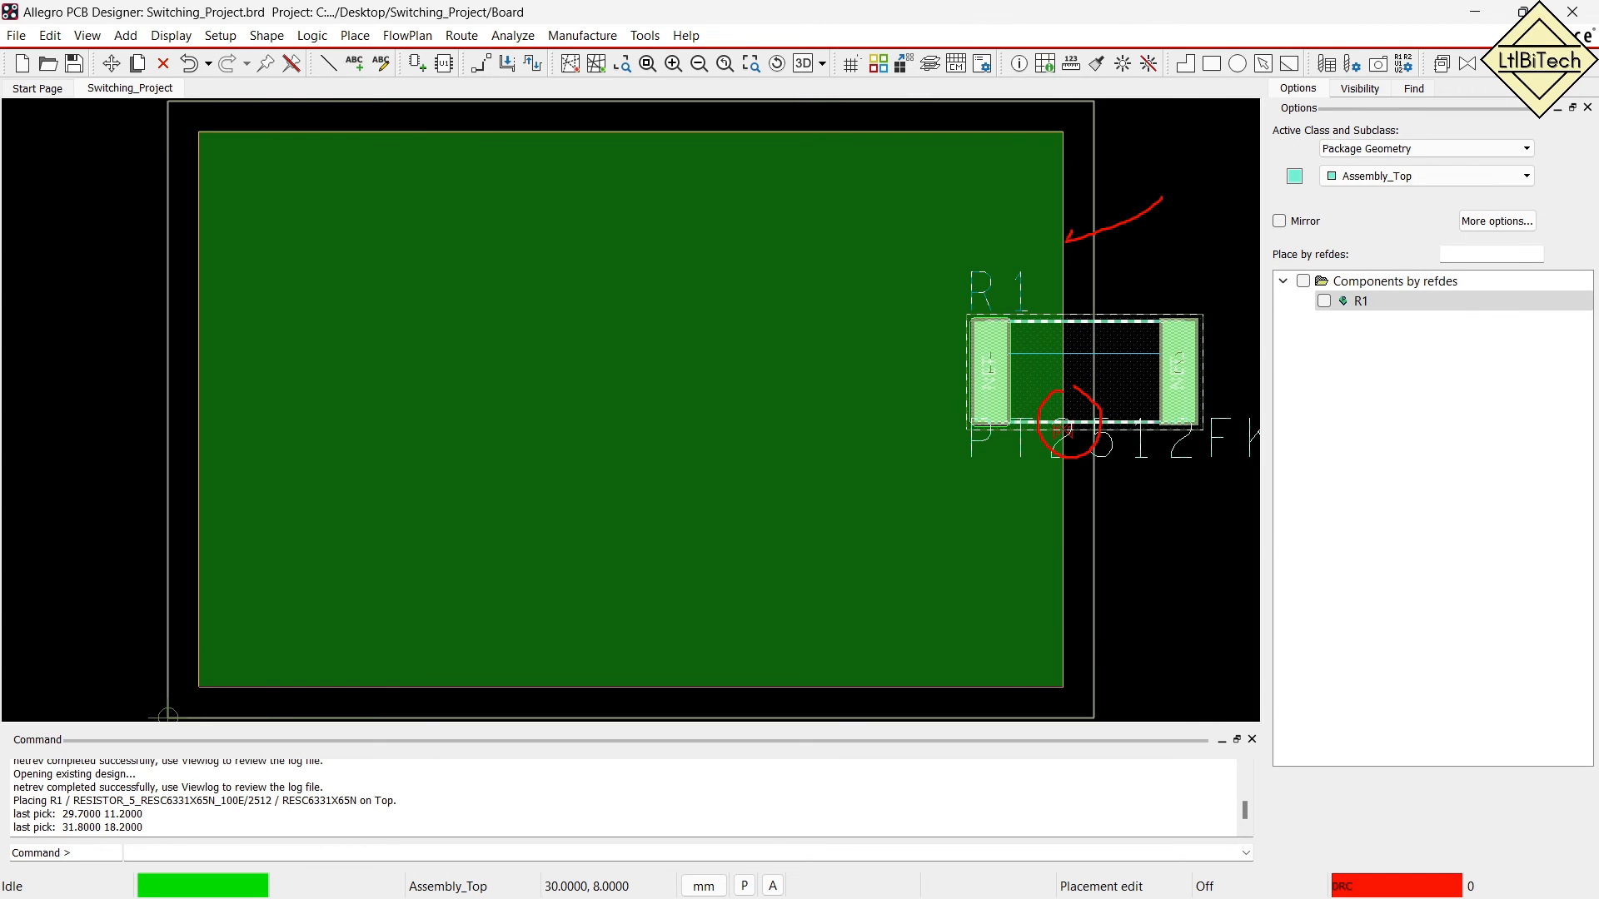
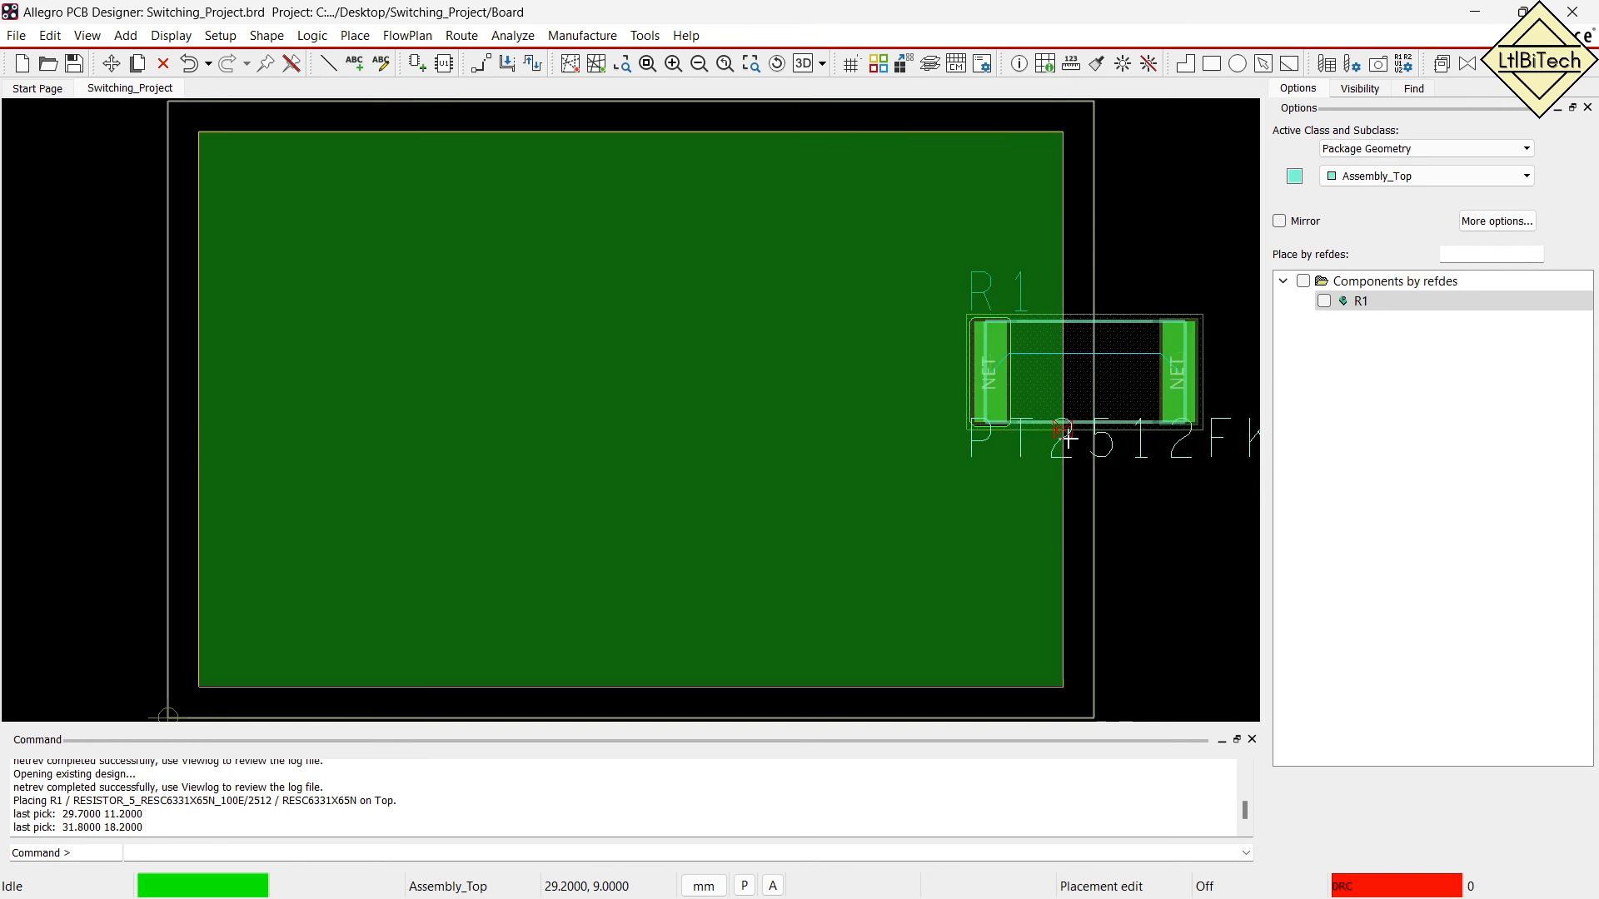
pyautogui.scroll(5, 1070, 429)
pyautogui.scroll(-6, 913, 483)
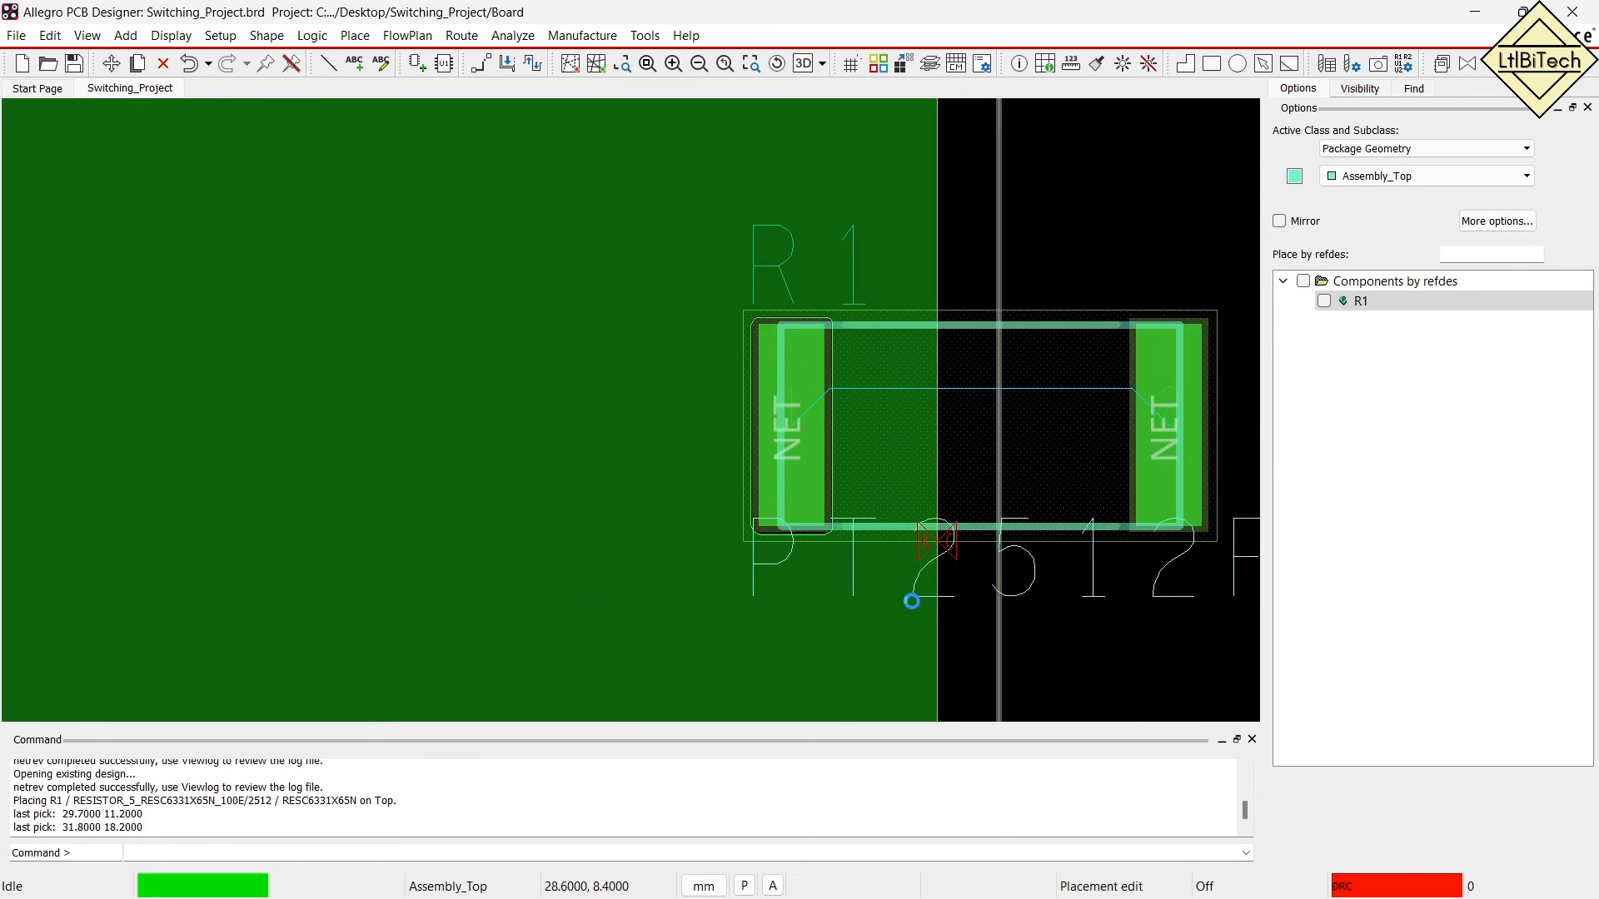
pyautogui.scroll(2, 891, 624)
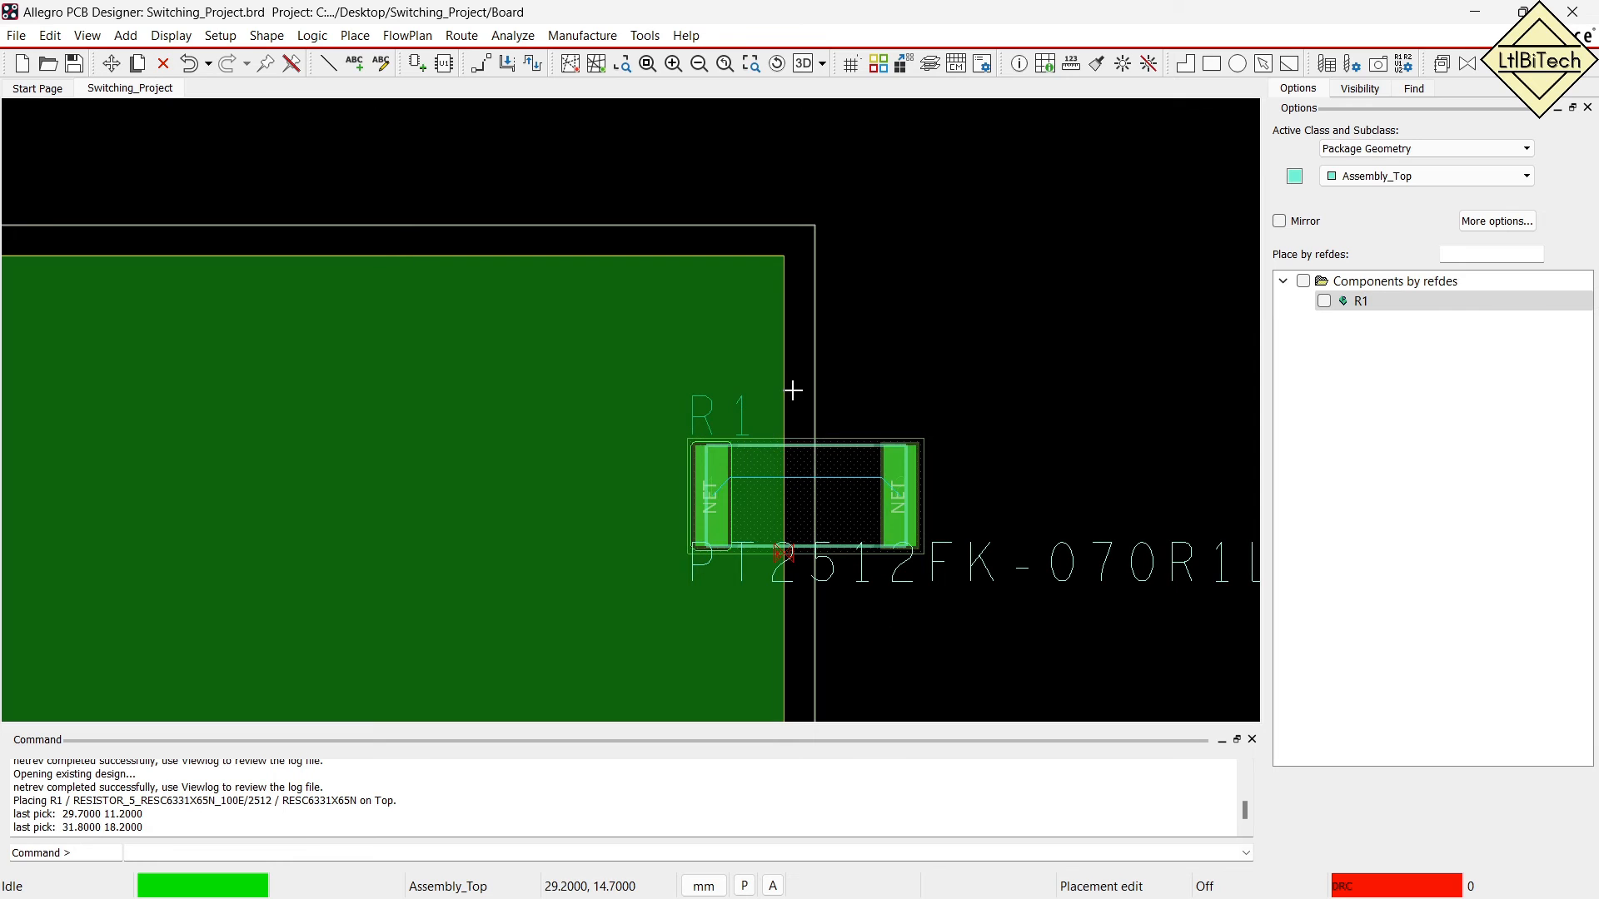
pyautogui.click(804, 64)
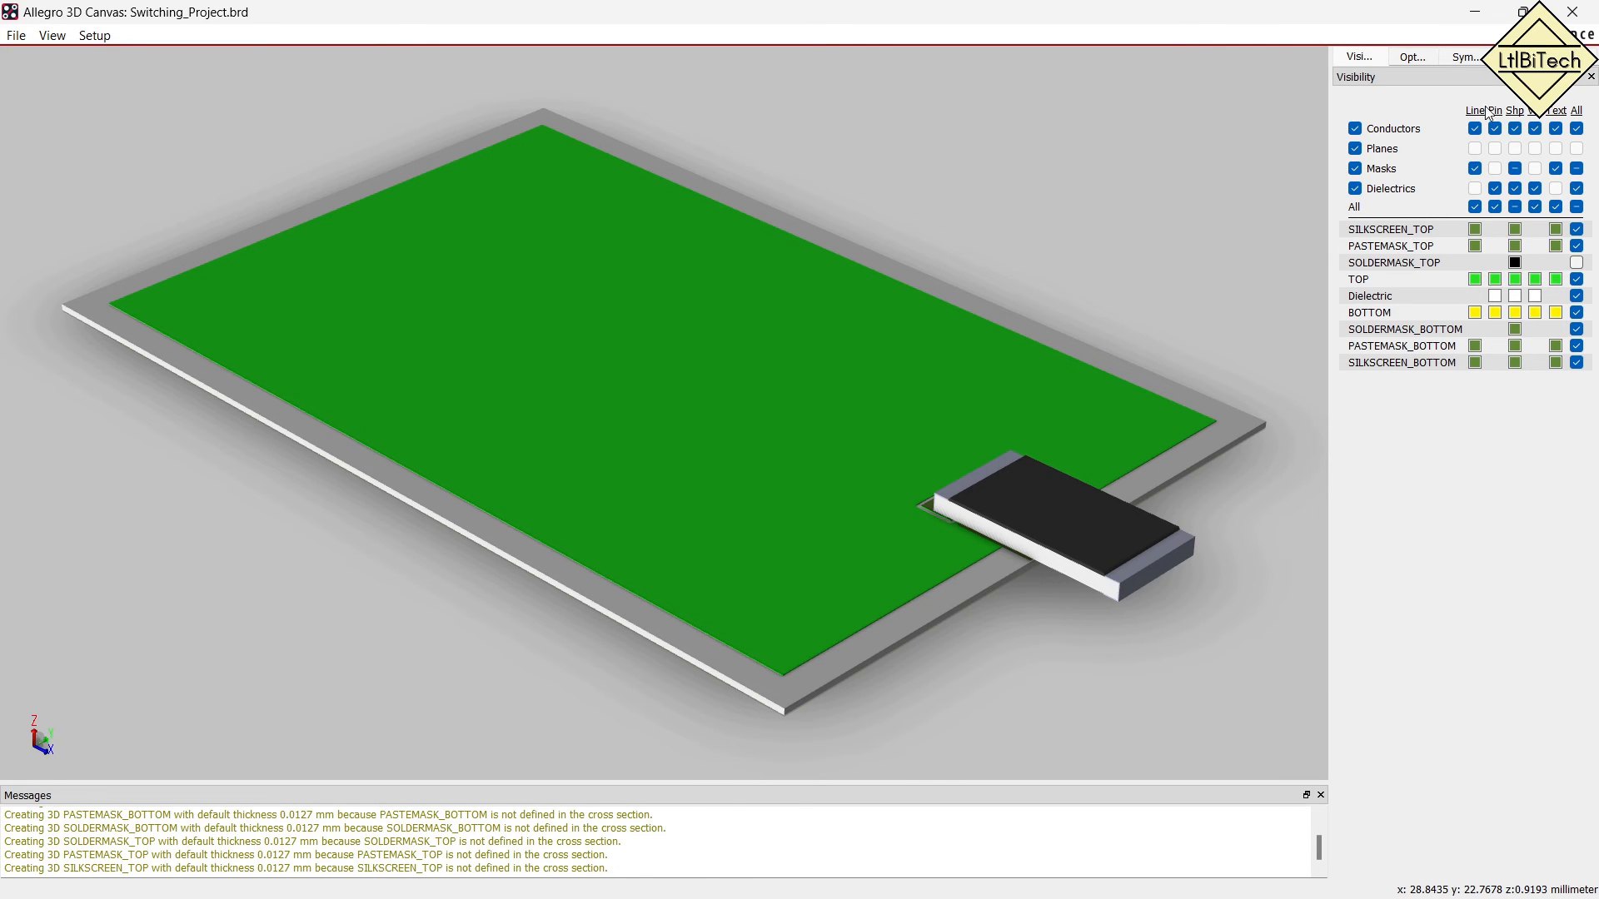
pyautogui.click(1571, 13)
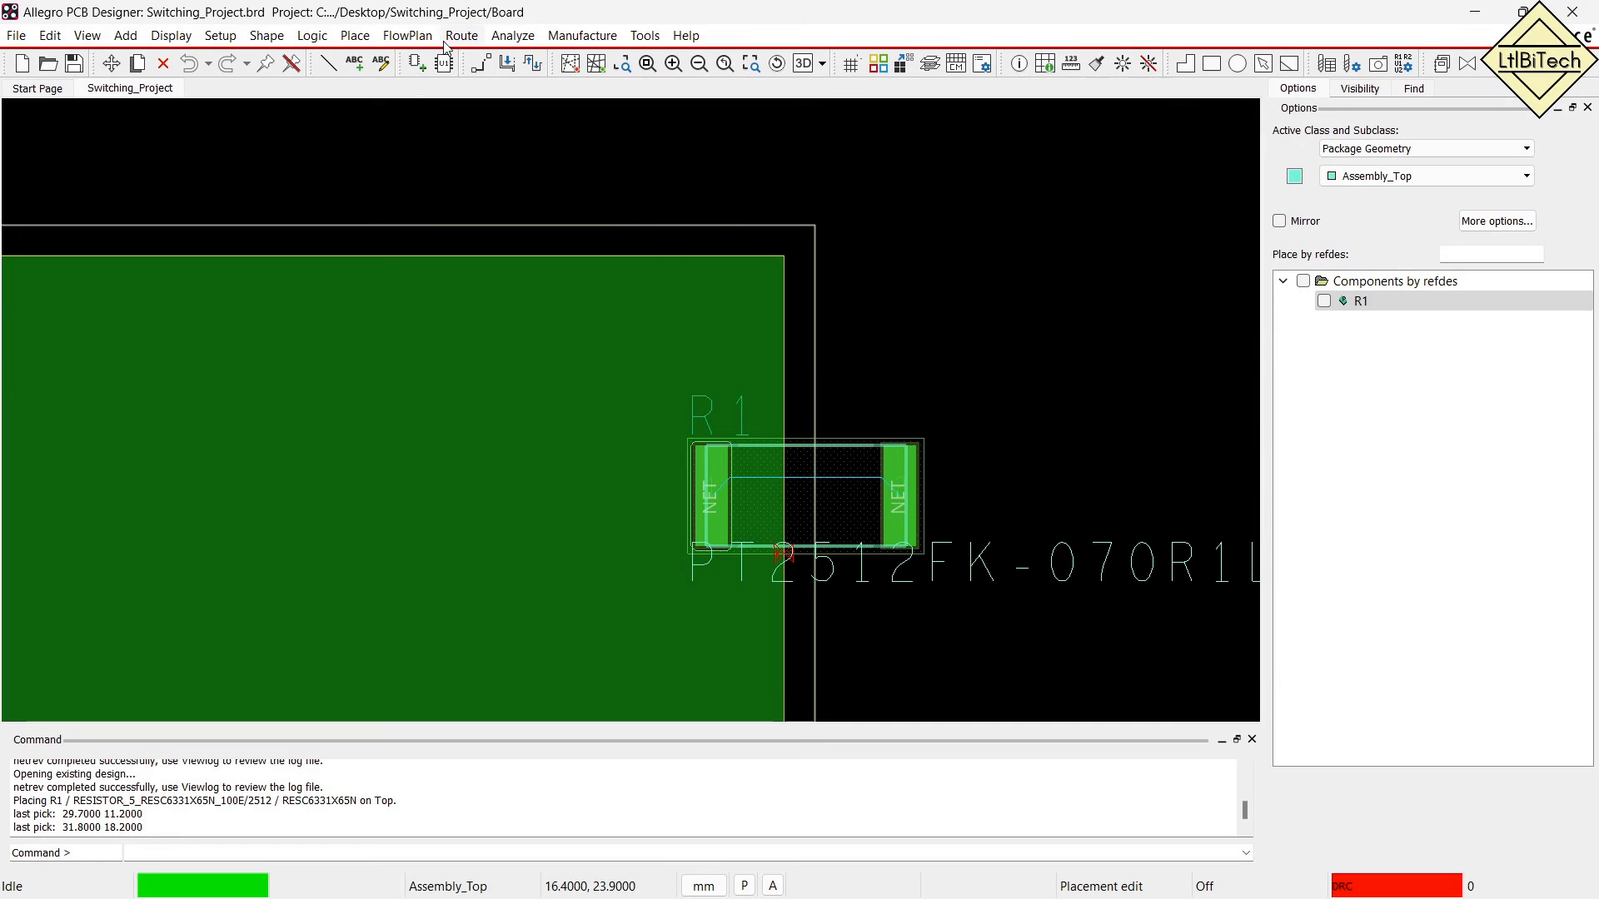
# Move resistor R1 inside the green board area to about (25.1, 11.8) mm and finish the move.
pyautogui.click(112, 63)
pyautogui.click(856, 470)
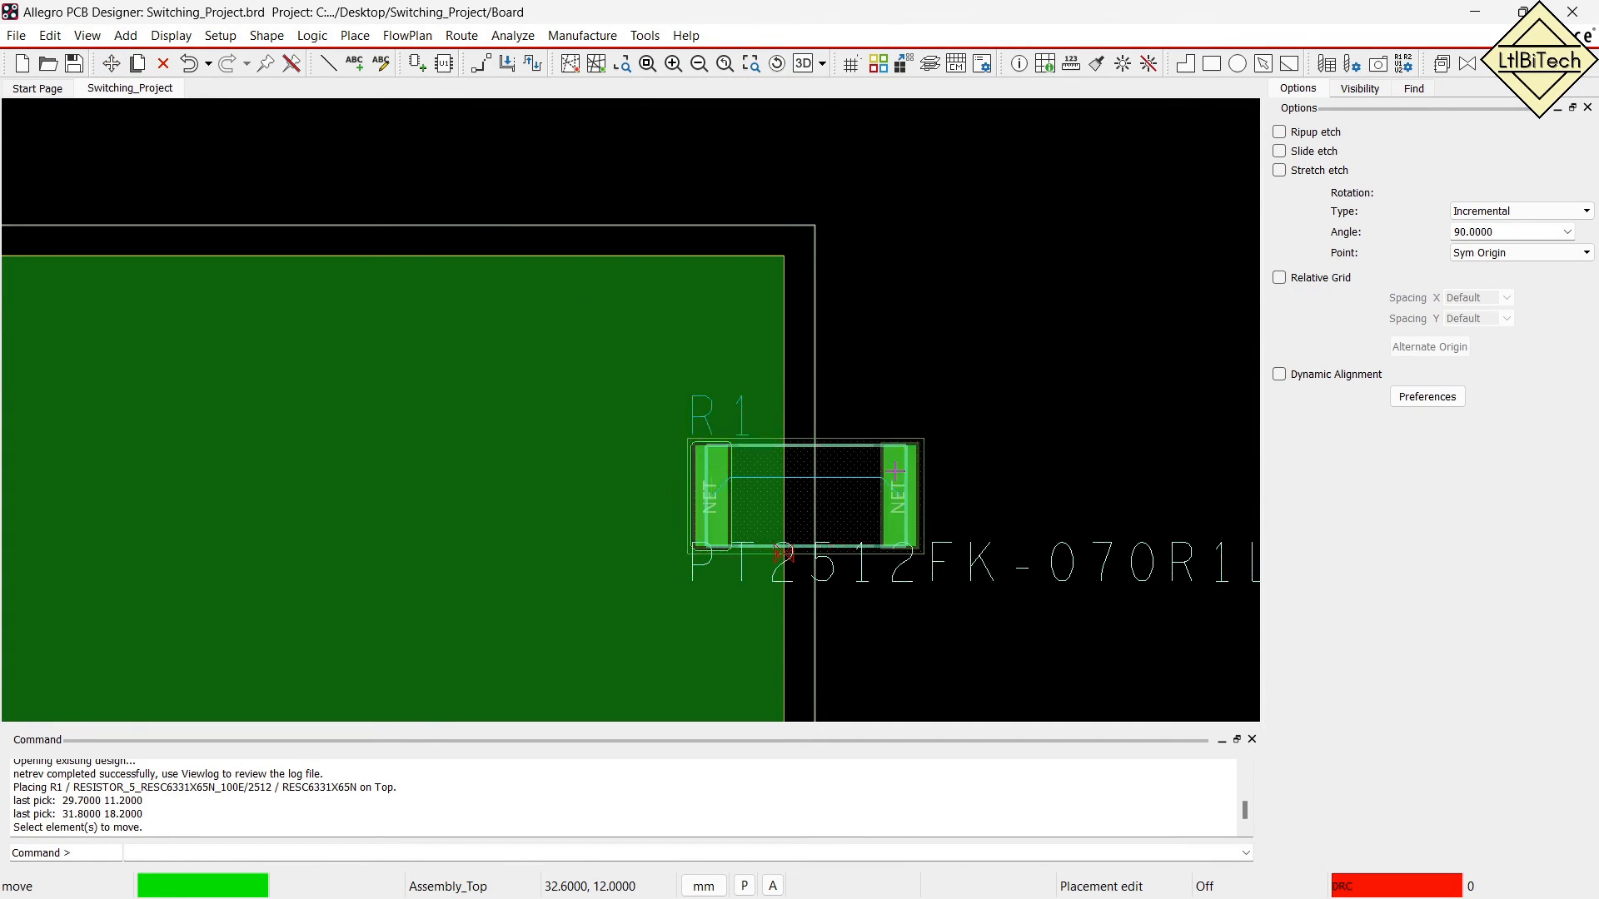
pyautogui.click(639, 473)
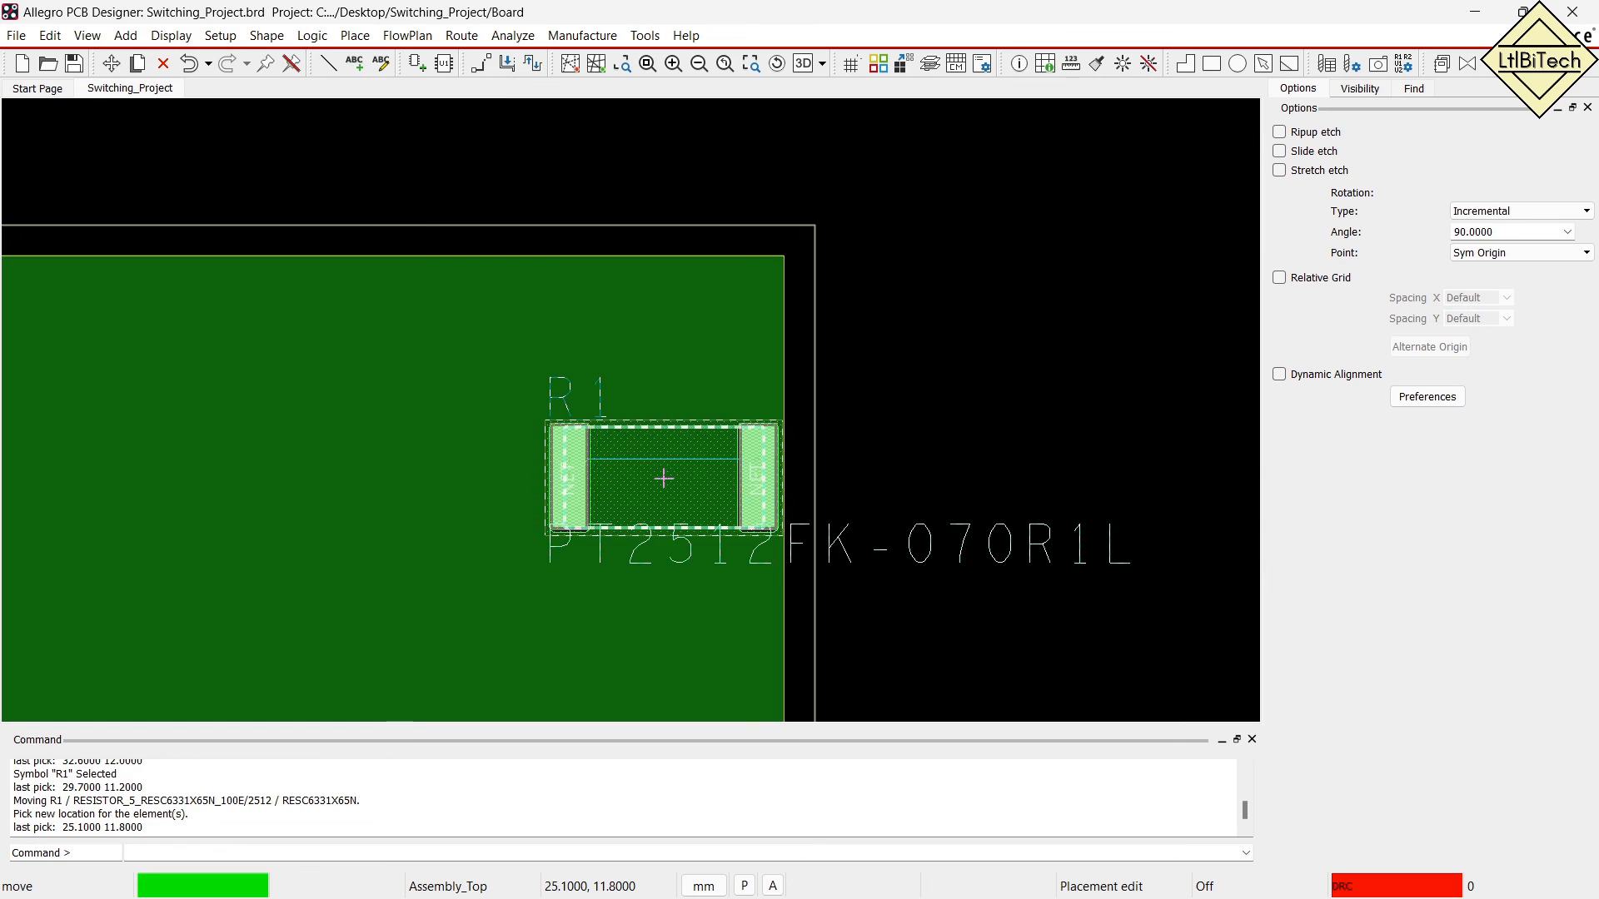
pyautogui.rightClick(996, 356)
pyautogui.click(1015, 368)
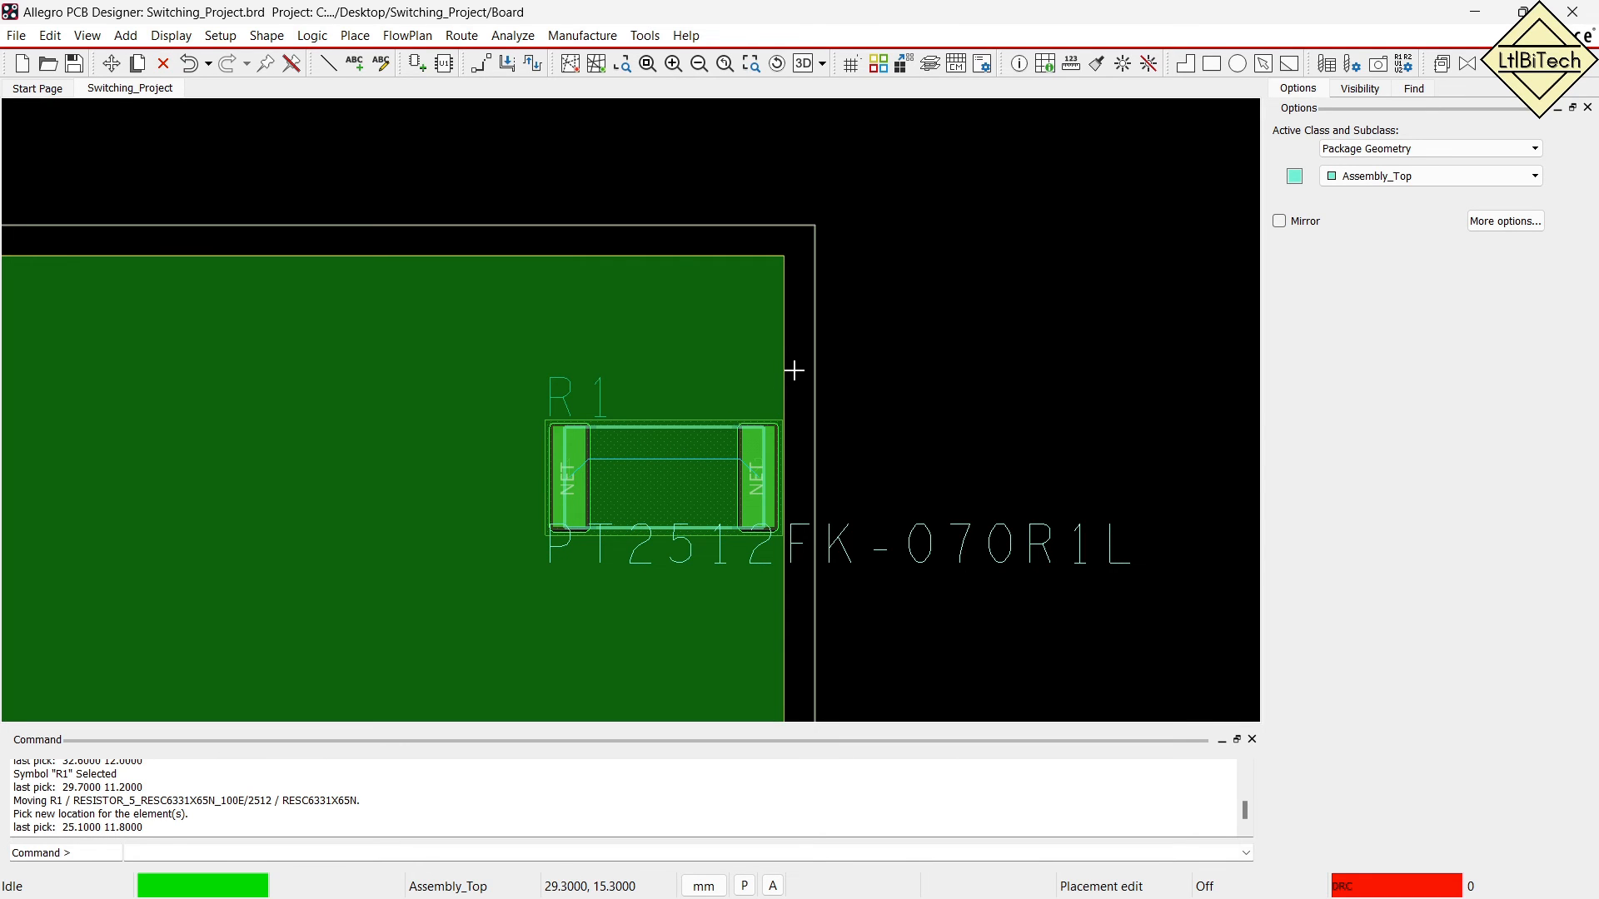
# Examine R1's new position on the board in the 3D canvas, closing the 3D view.
pyautogui.click(808, 66)
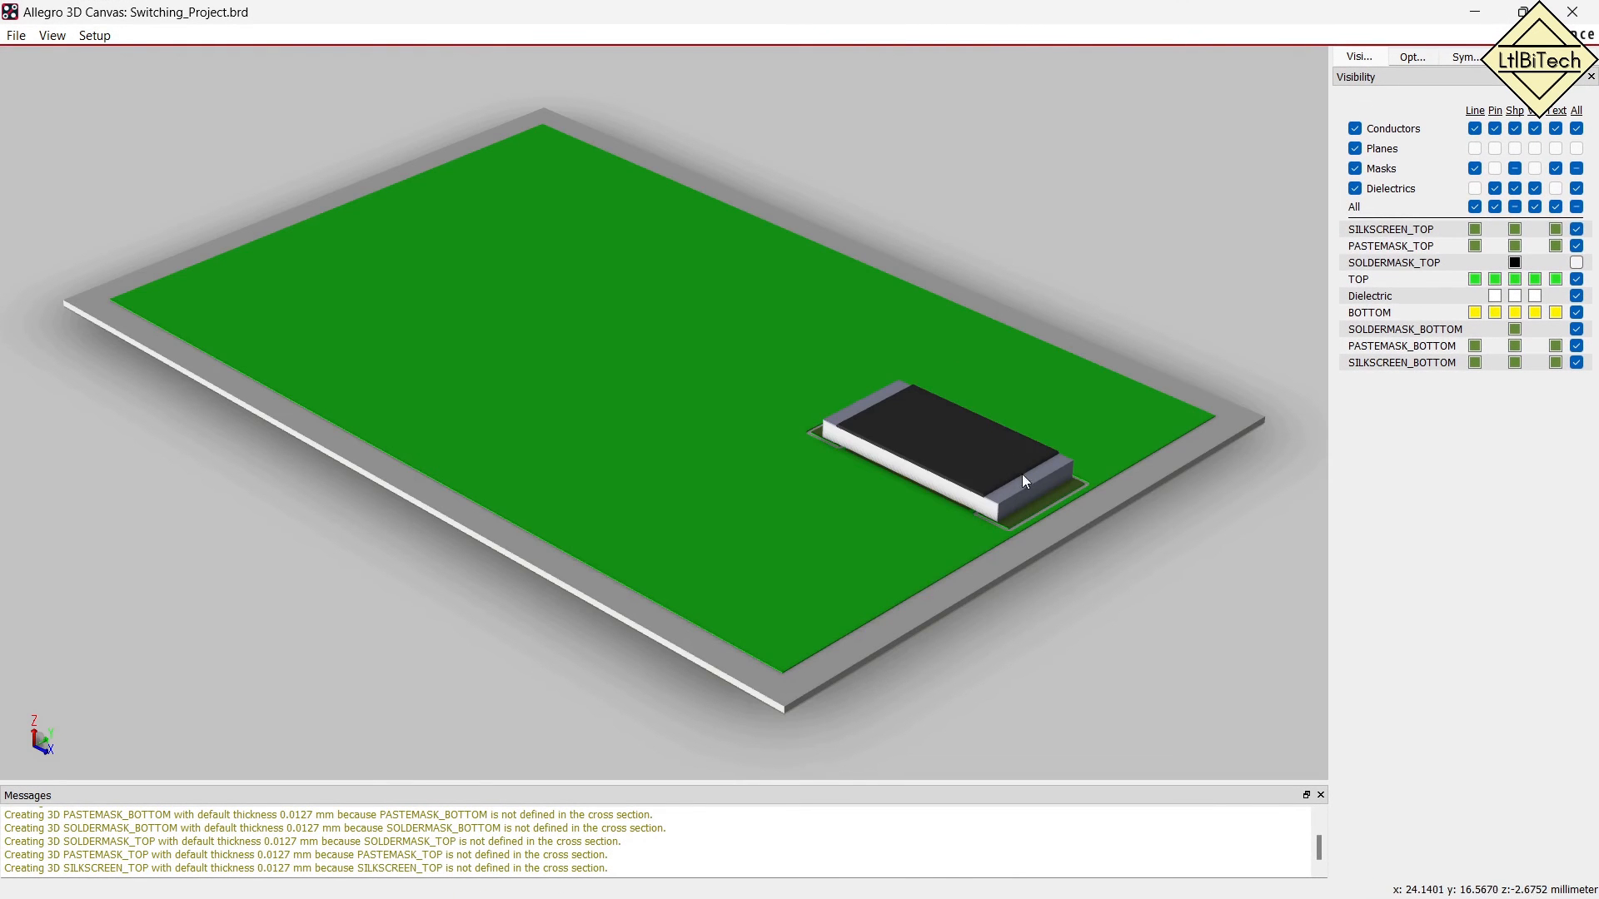
pyautogui.scroll(2, 1074, 483)
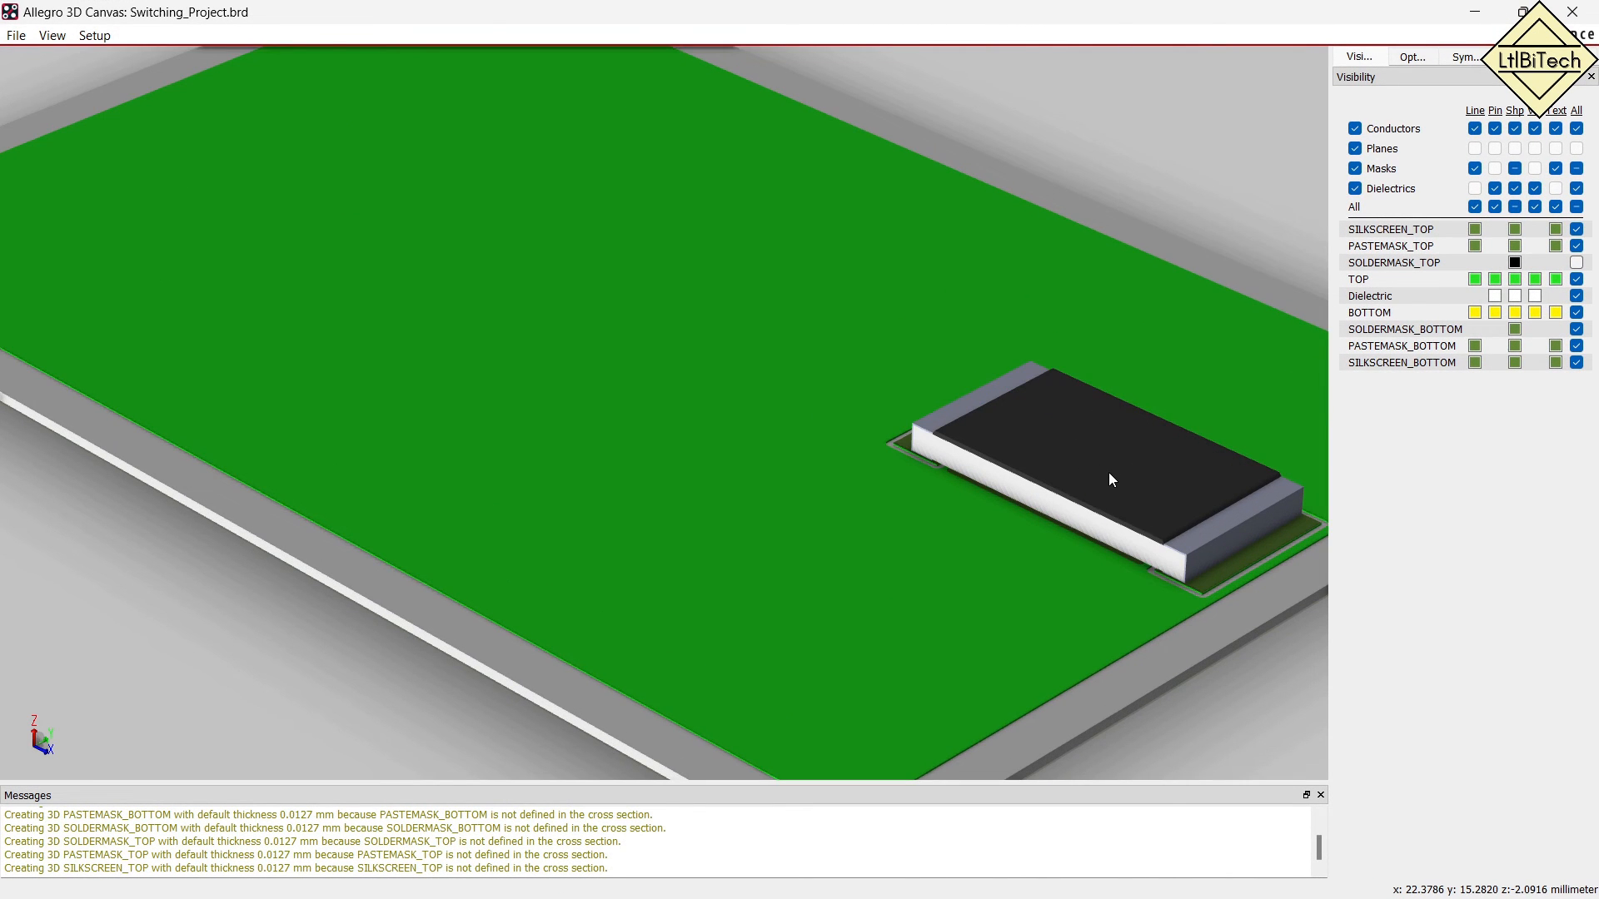
pyautogui.scroll(-2, 1108, 479)
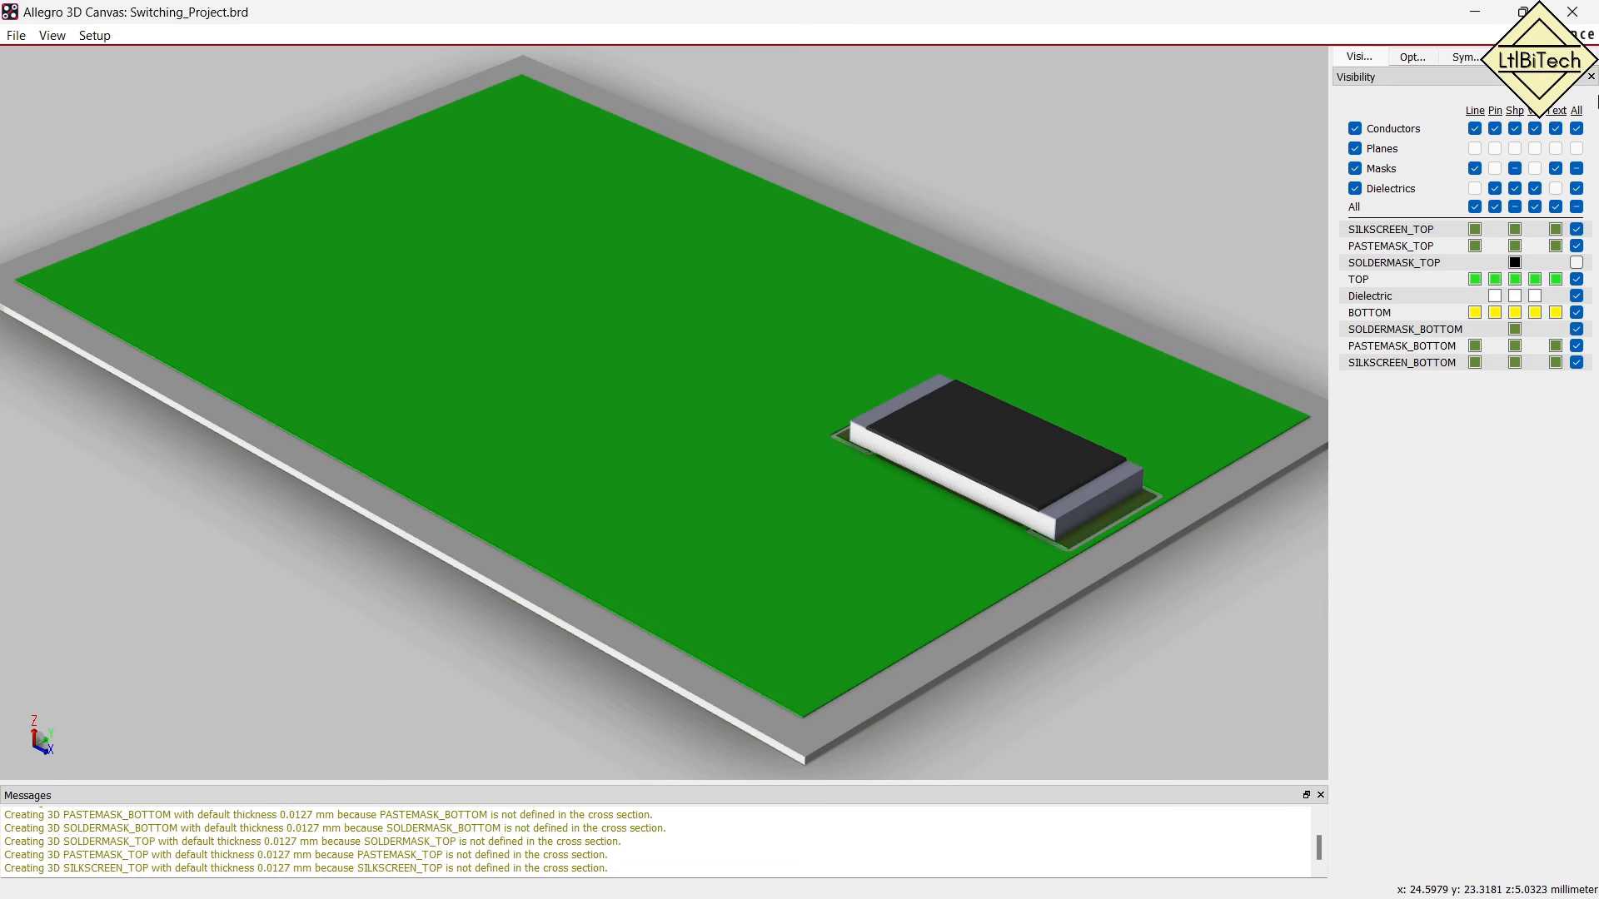
pyautogui.click(1570, 15)
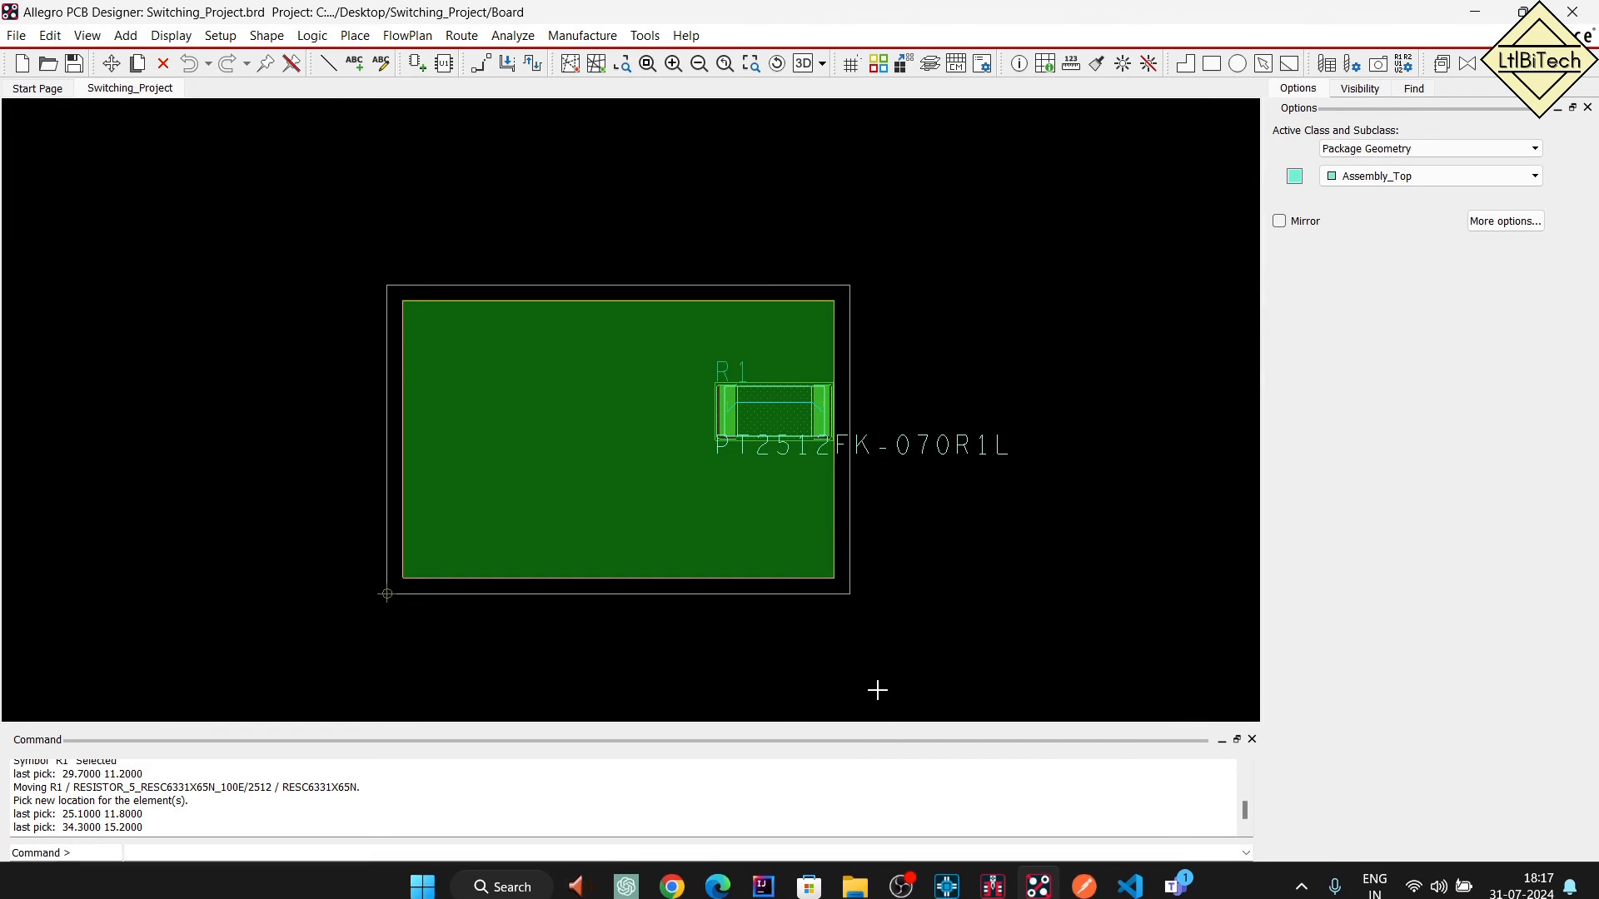
# Switch to the OrCAD Capture schematic and place a copy of resistor R1 to the right of the loop.
pyautogui.click(947, 886)
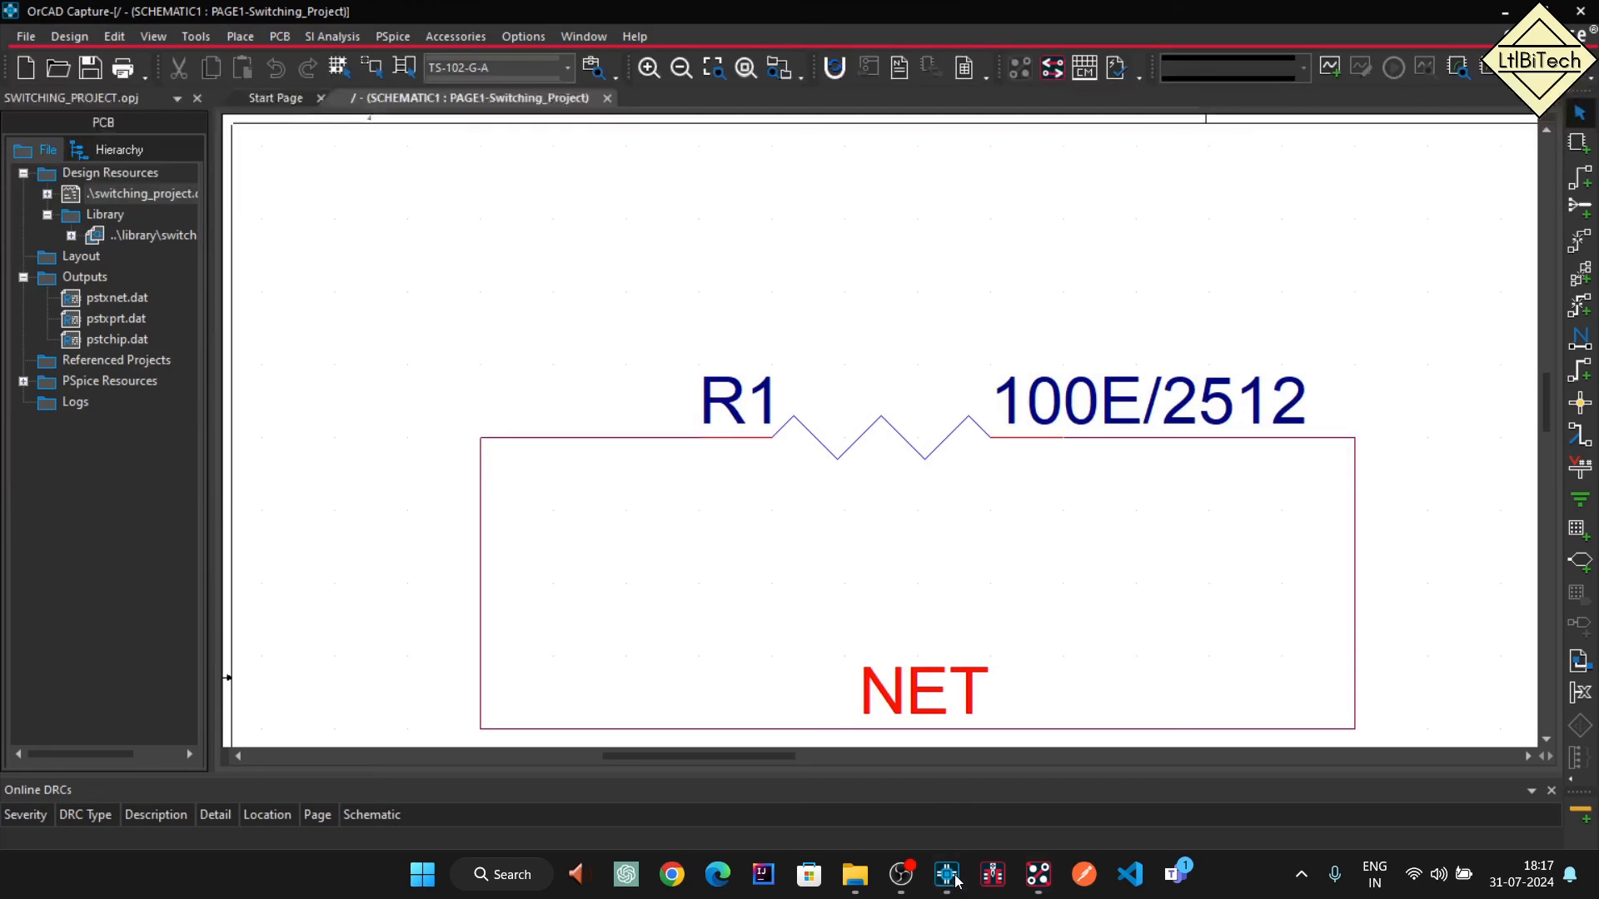
pyautogui.keyDown('ctrl'); pyautogui.scroll(-2, 322, 274); pyautogui.keyUp('ctrl')
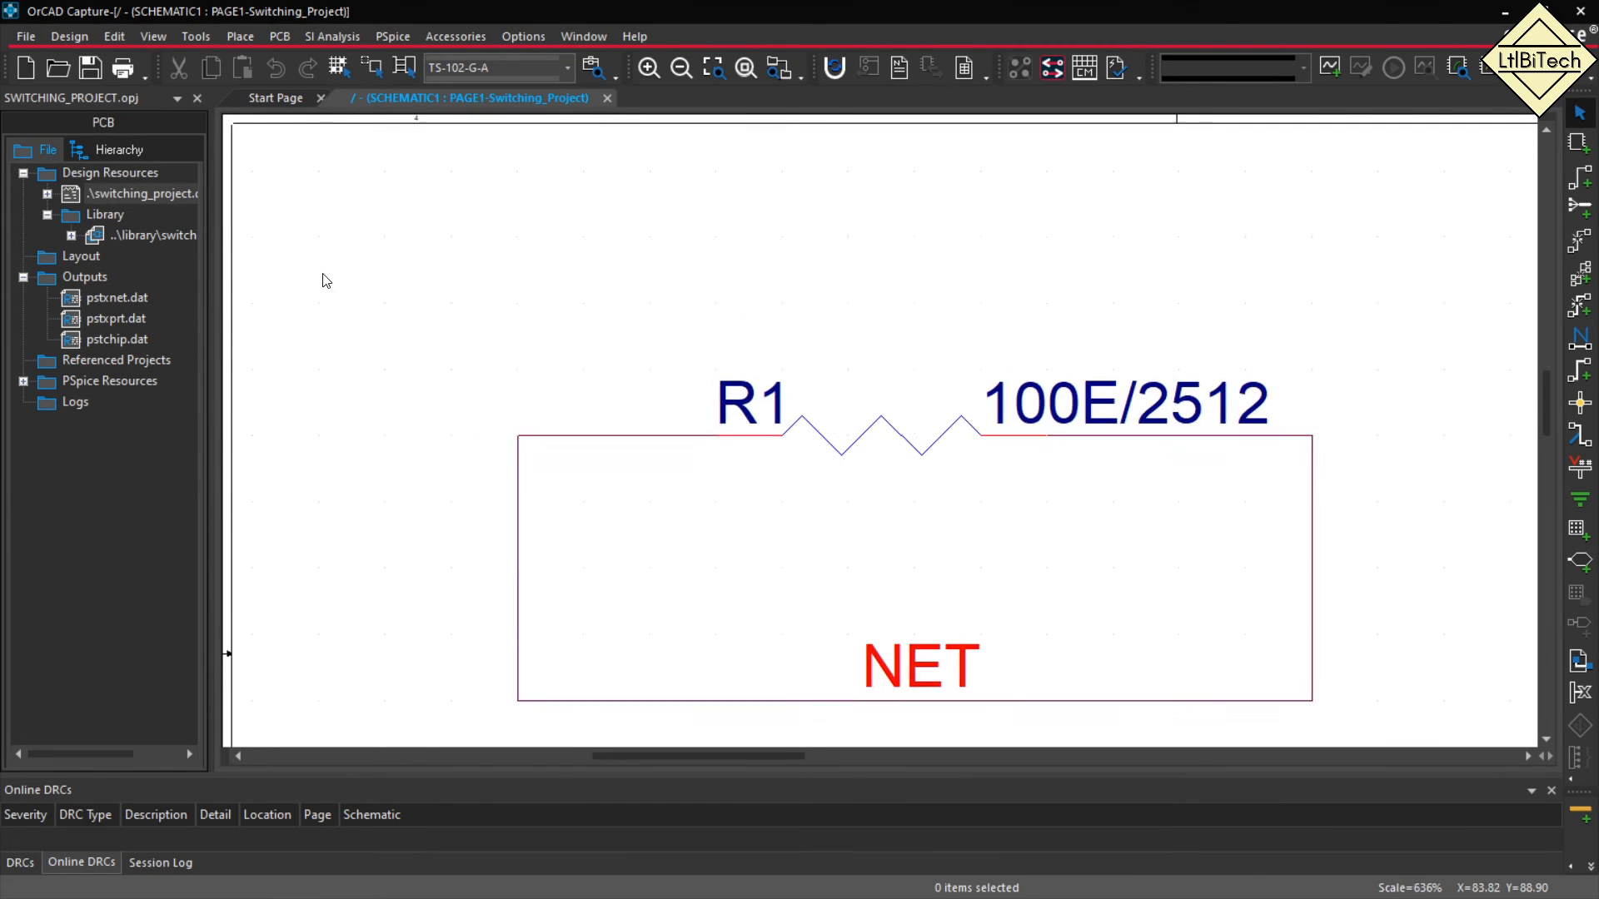
pyautogui.keyDown('ctrl'); pyautogui.scroll(-1, 317, 275); pyautogui.keyUp('ctrl')
pyautogui.scroll(-1, 603, 385)
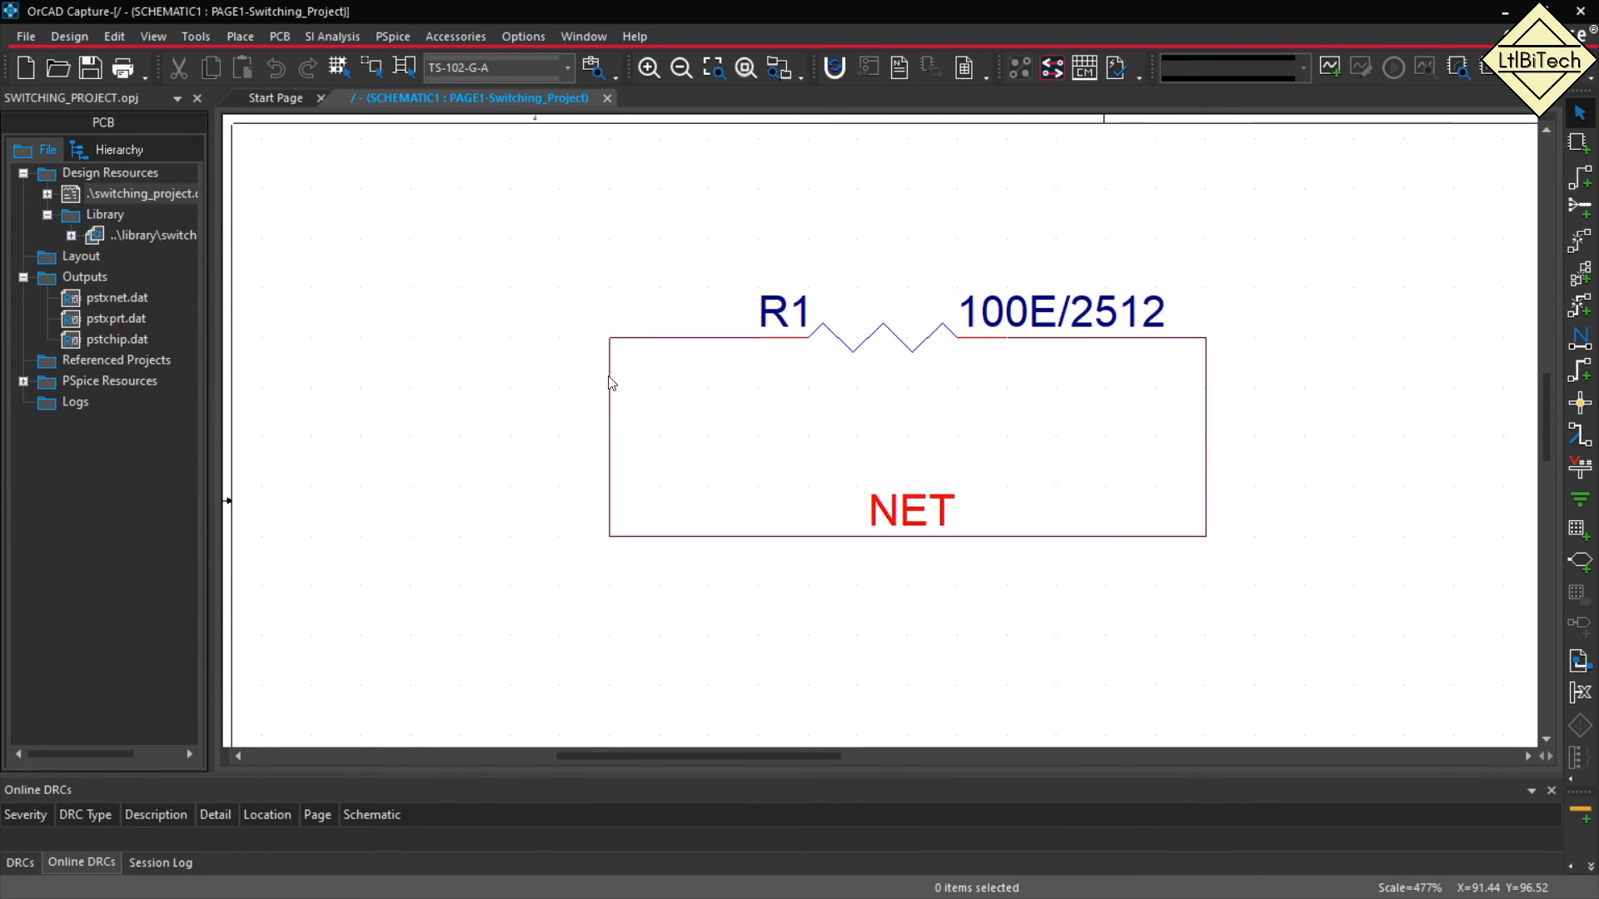
pyautogui.click(877, 359)
pyautogui.moveTo(882, 358); pyautogui.dragTo(1246, 308)
pyautogui.click(871, 685)
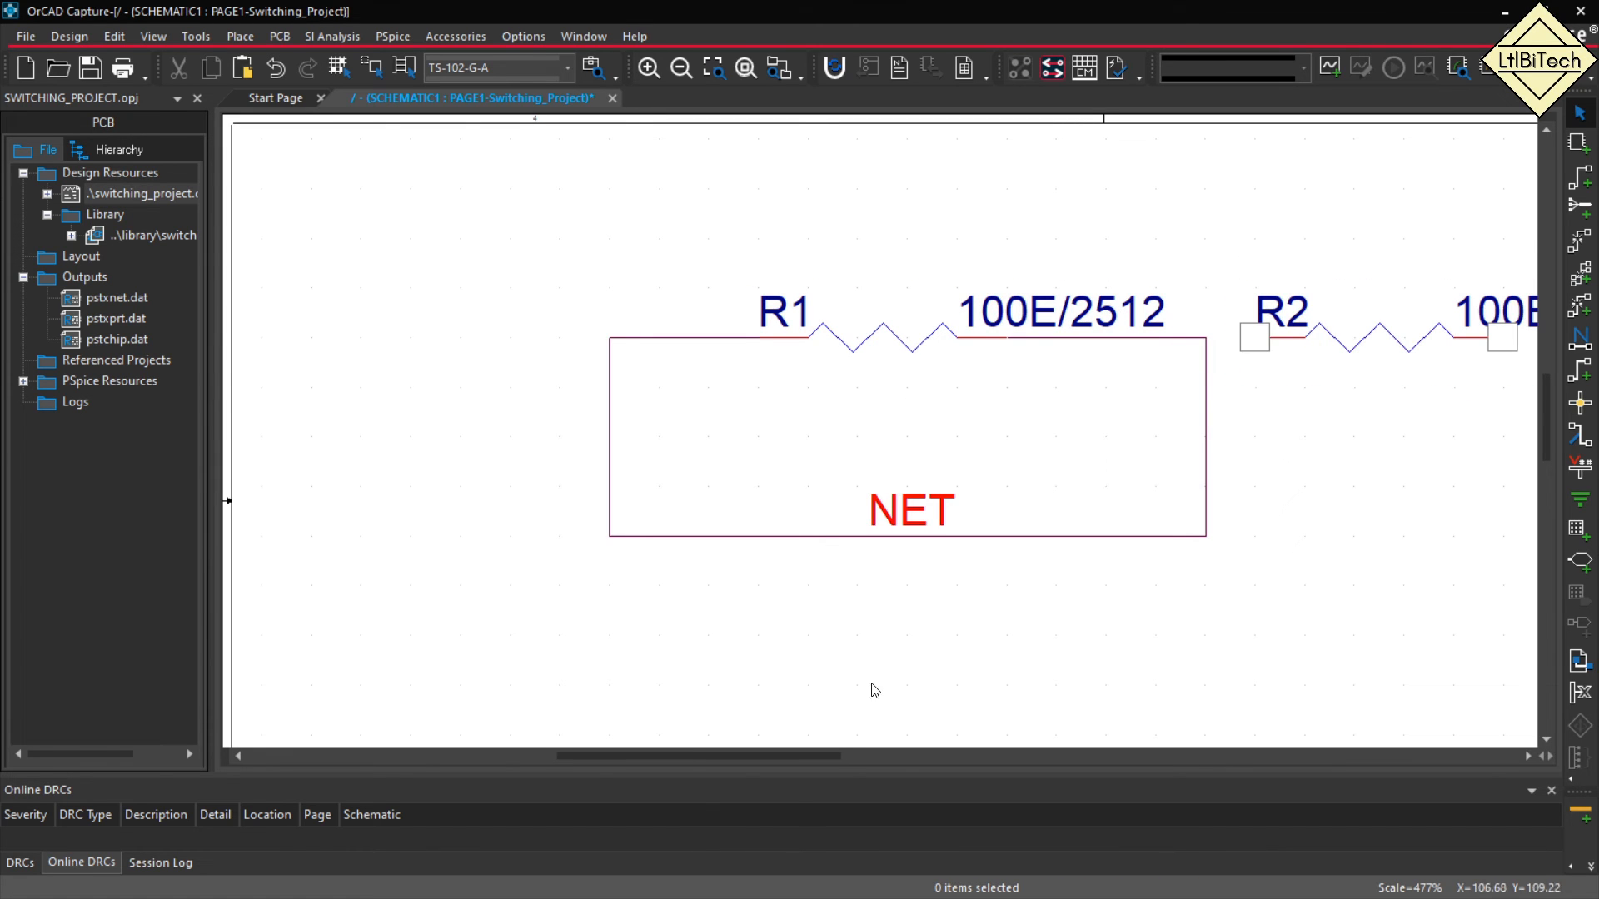
# Delete the vertical wire that closes the right side of the R1 loop.
pyautogui.moveTo(617, 750); pyautogui.dragTo(714, 750)
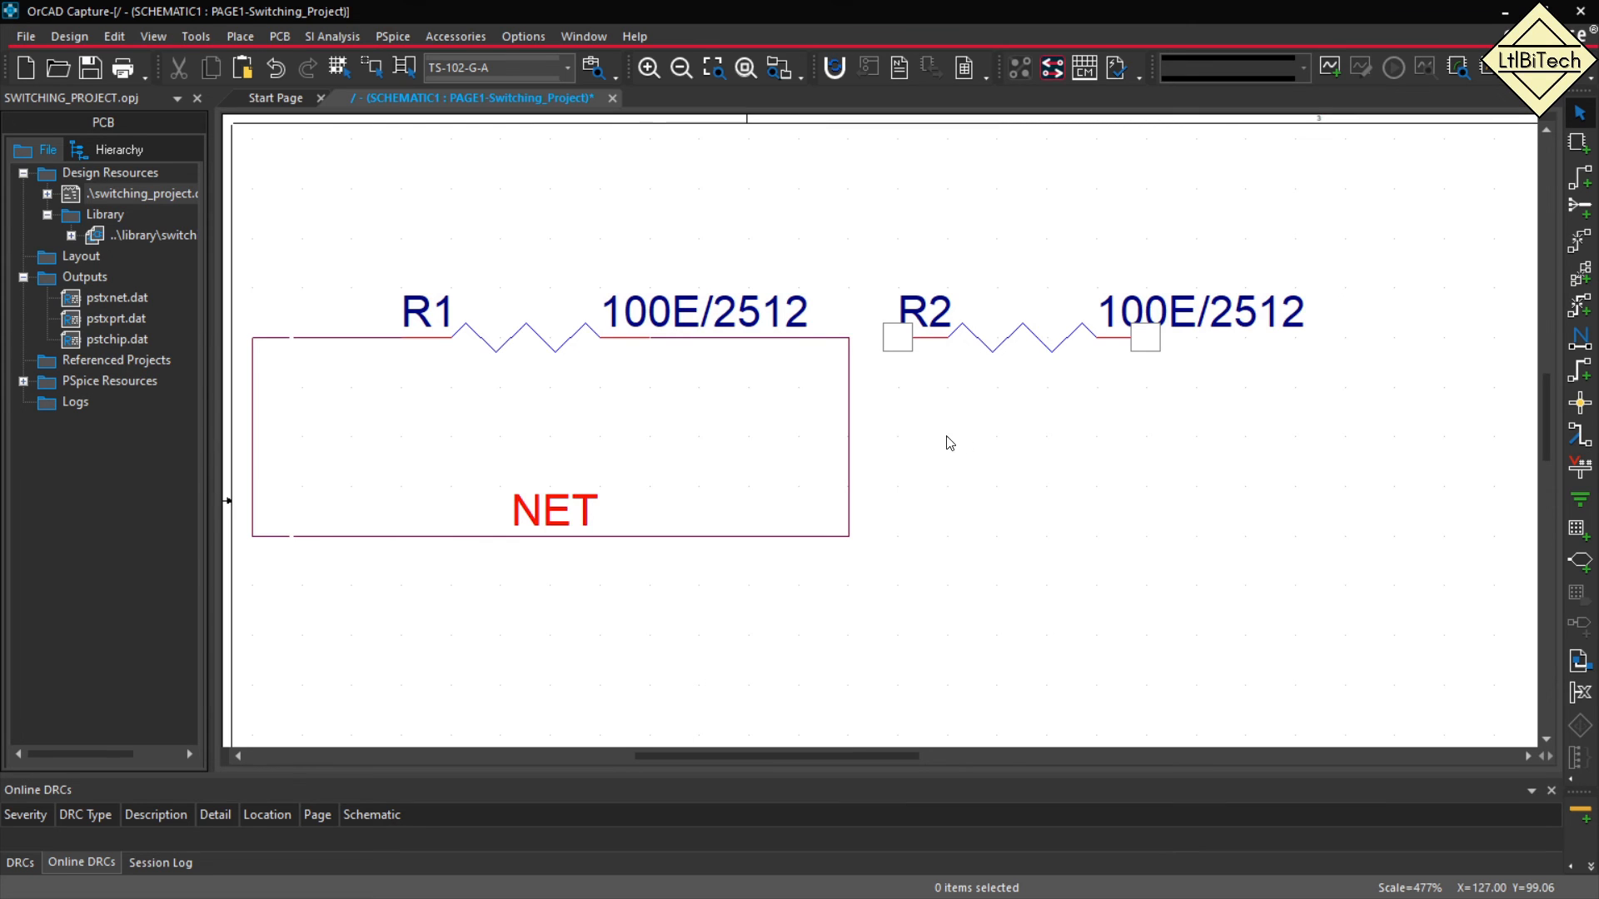
pyautogui.click(850, 453)
pyautogui.press('Delete')
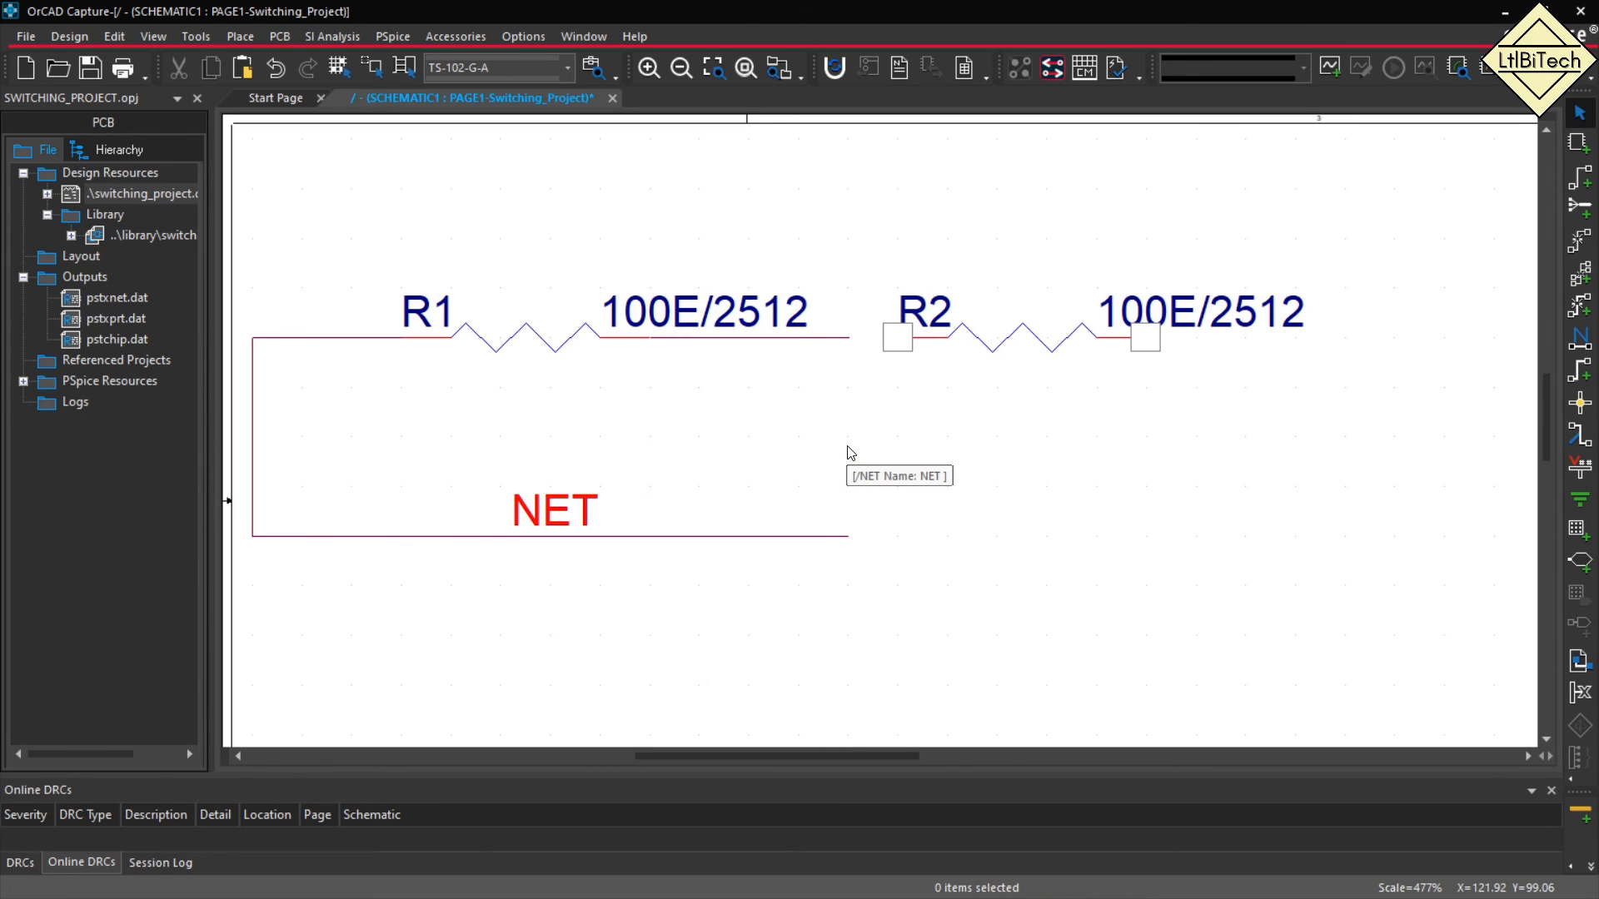
# Wire R2 in series with R1 and connect its free pin to the end of the lower wire to close the loop.
pyautogui.press('w')
pyautogui.click(849, 337)
pyautogui.click(897, 337)
pyautogui.click(1145, 337)
pyautogui.click(1295, 337)
pyautogui.click(848, 537)
pyautogui.press('Escape')
pyautogui.click(836, 632)
# Move the NET alias to the middle of the lower wire and rename it NET-1.
pyautogui.click(544, 526)
pyautogui.moveTo(544, 526); pyautogui.dragTo(791, 526)
pyautogui.doubleClick(791, 527)
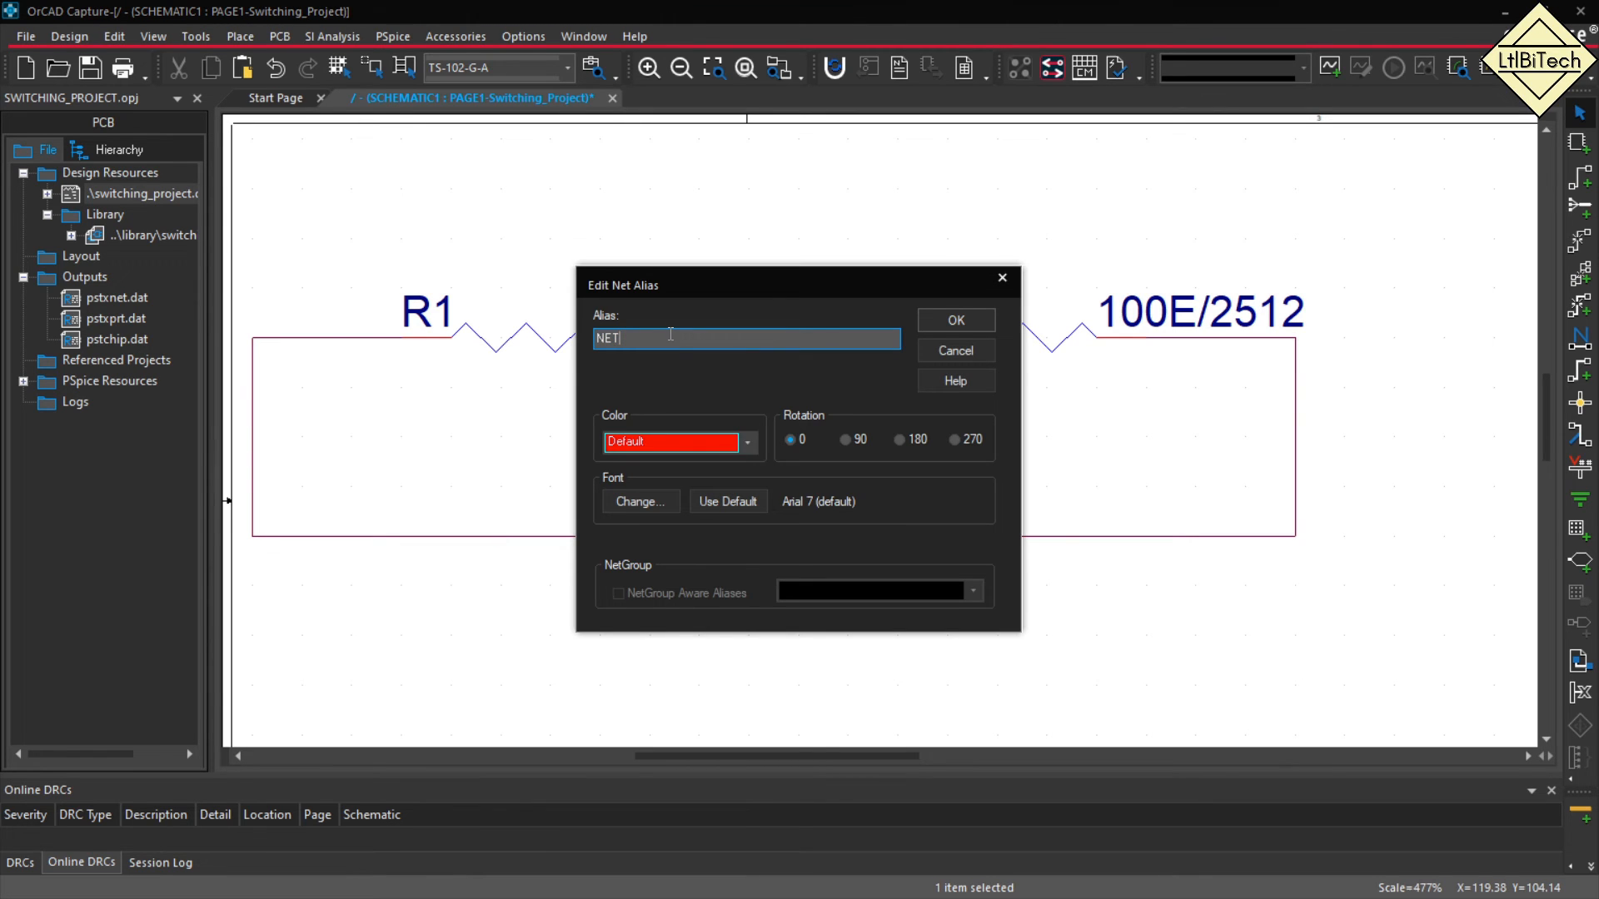
pyautogui.write('-1')
pyautogui.press('Return')
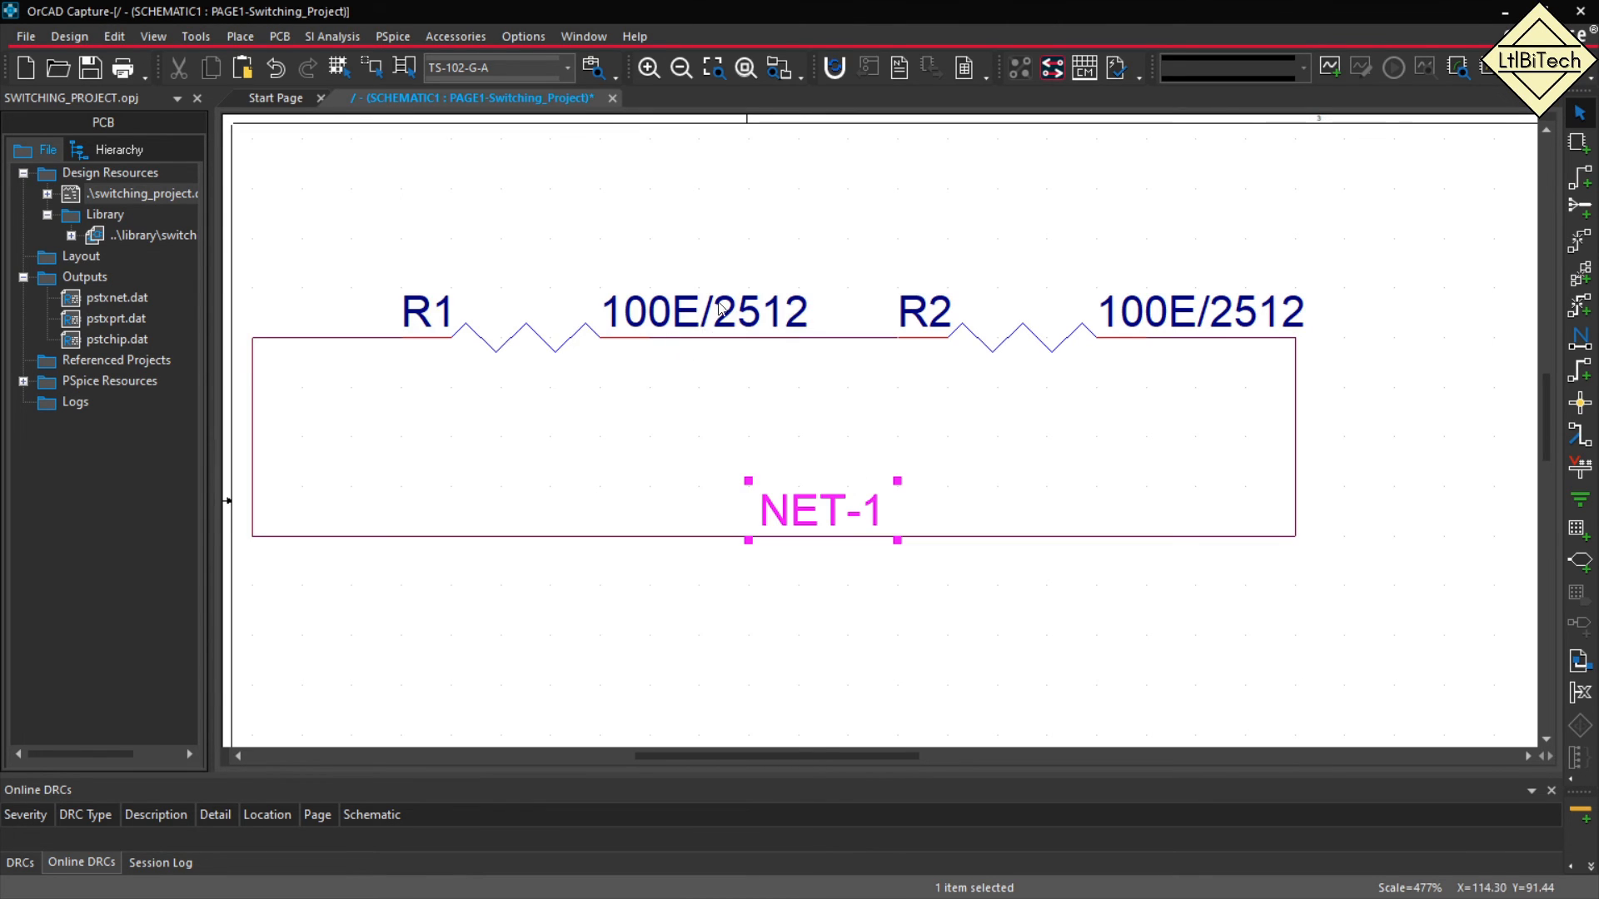
# Move R1's 100E/2512 value text below its wire to clear the space between R1 and R2.
pyautogui.click(806, 338)
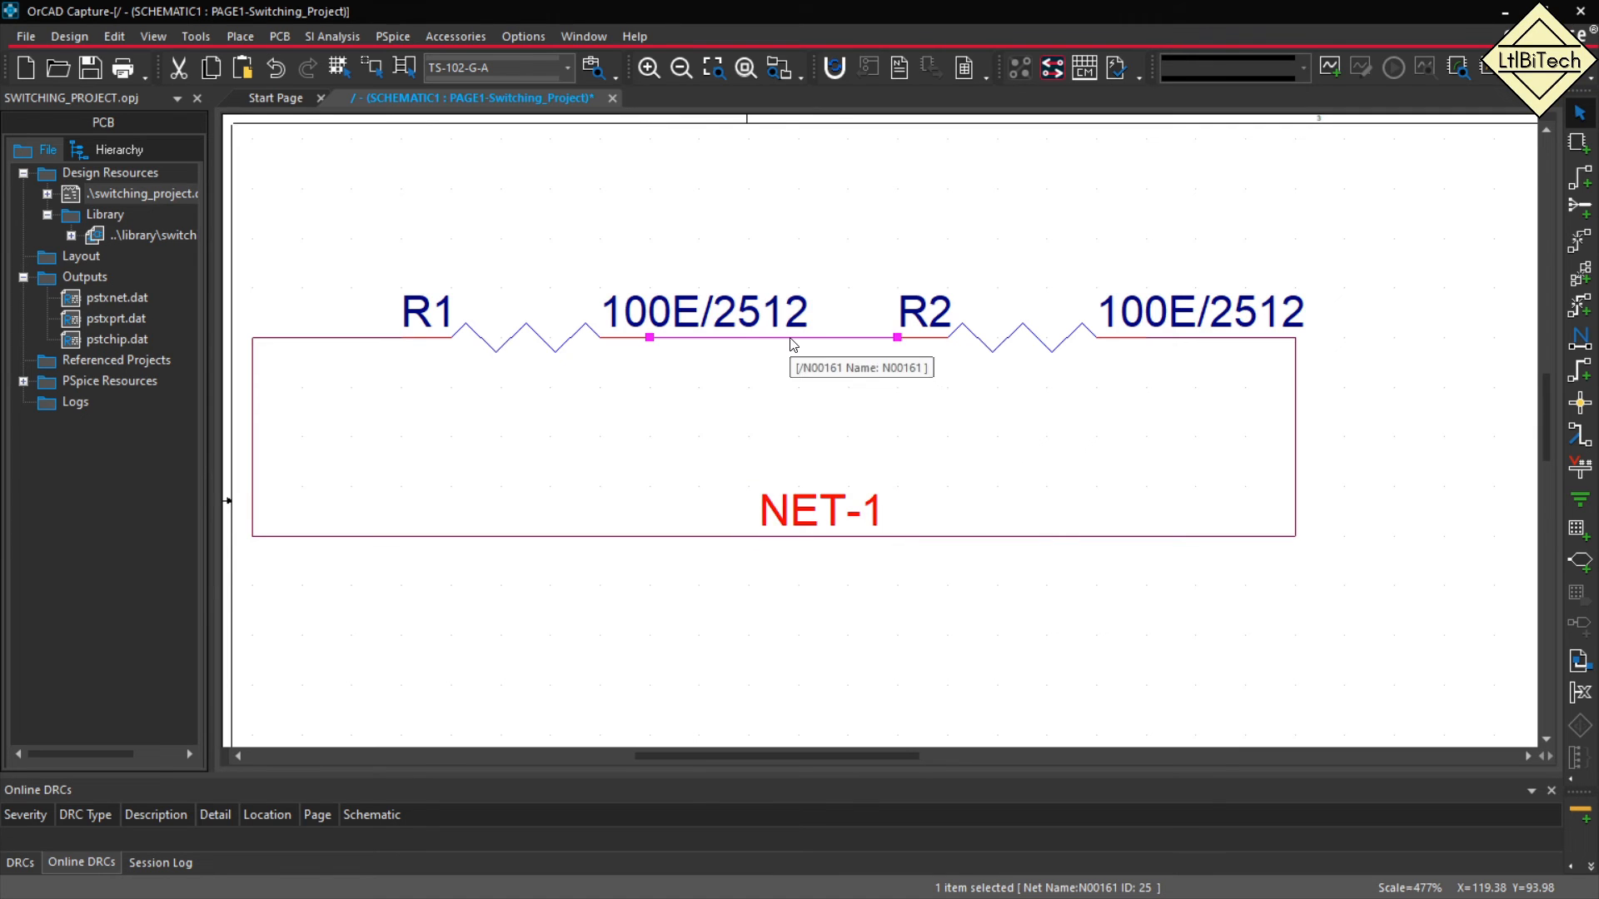
pyautogui.click(690, 317)
pyautogui.moveTo(690, 316); pyautogui.dragTo(641, 365)
pyautogui.click(774, 421)
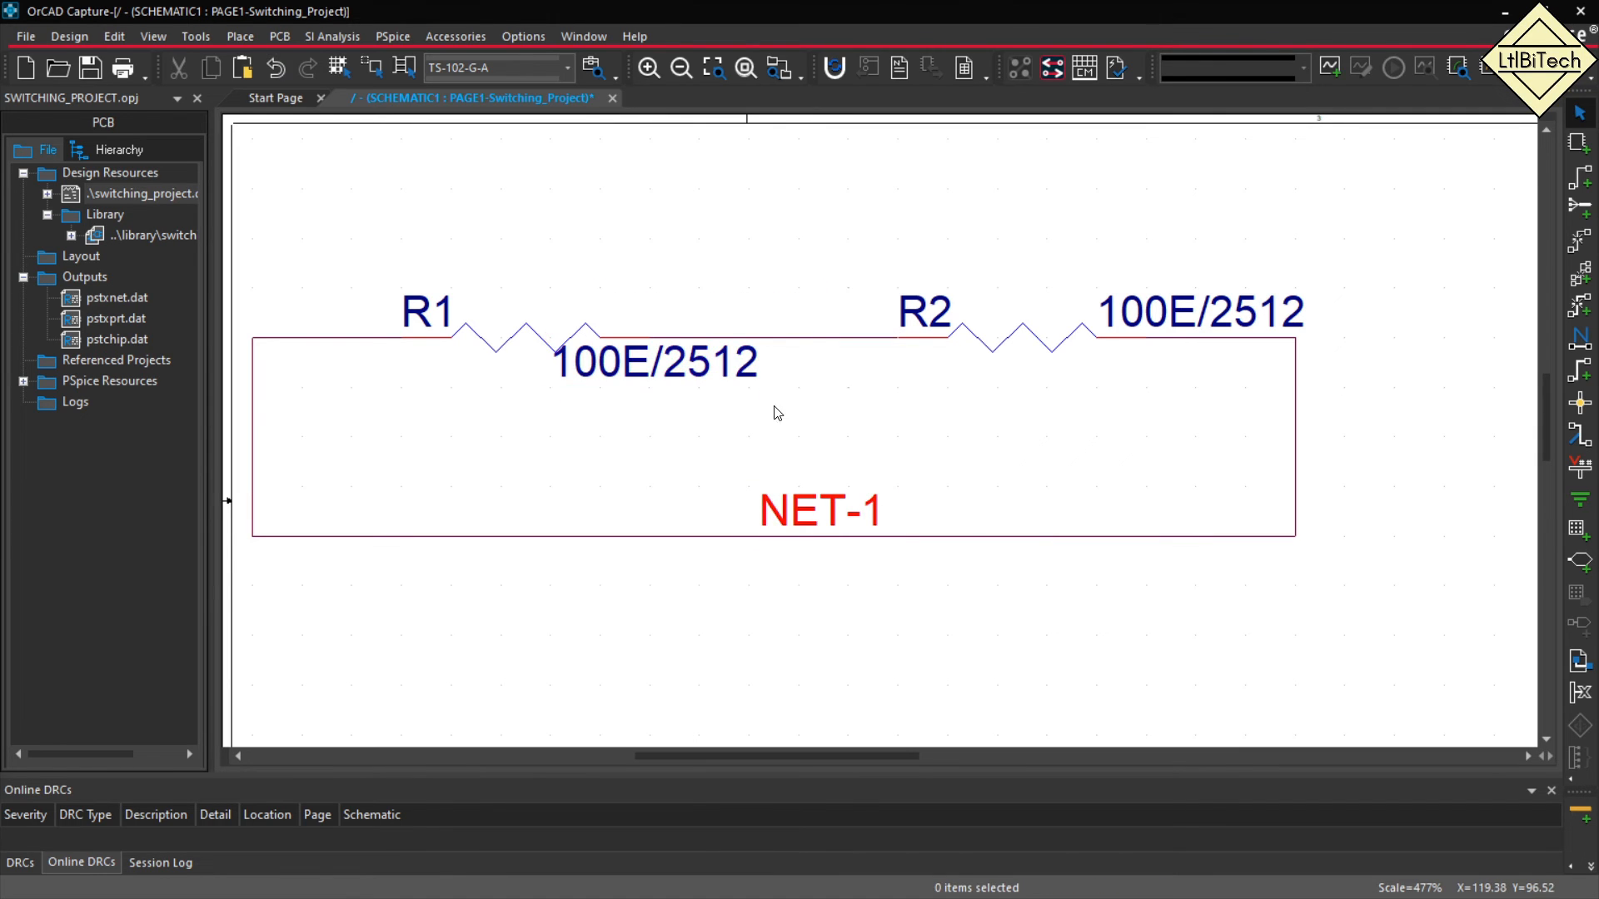
# Place the net alias NET-2 on the wire between R1 and R2.
pyautogui.click(806, 339)
pyautogui.press('n')
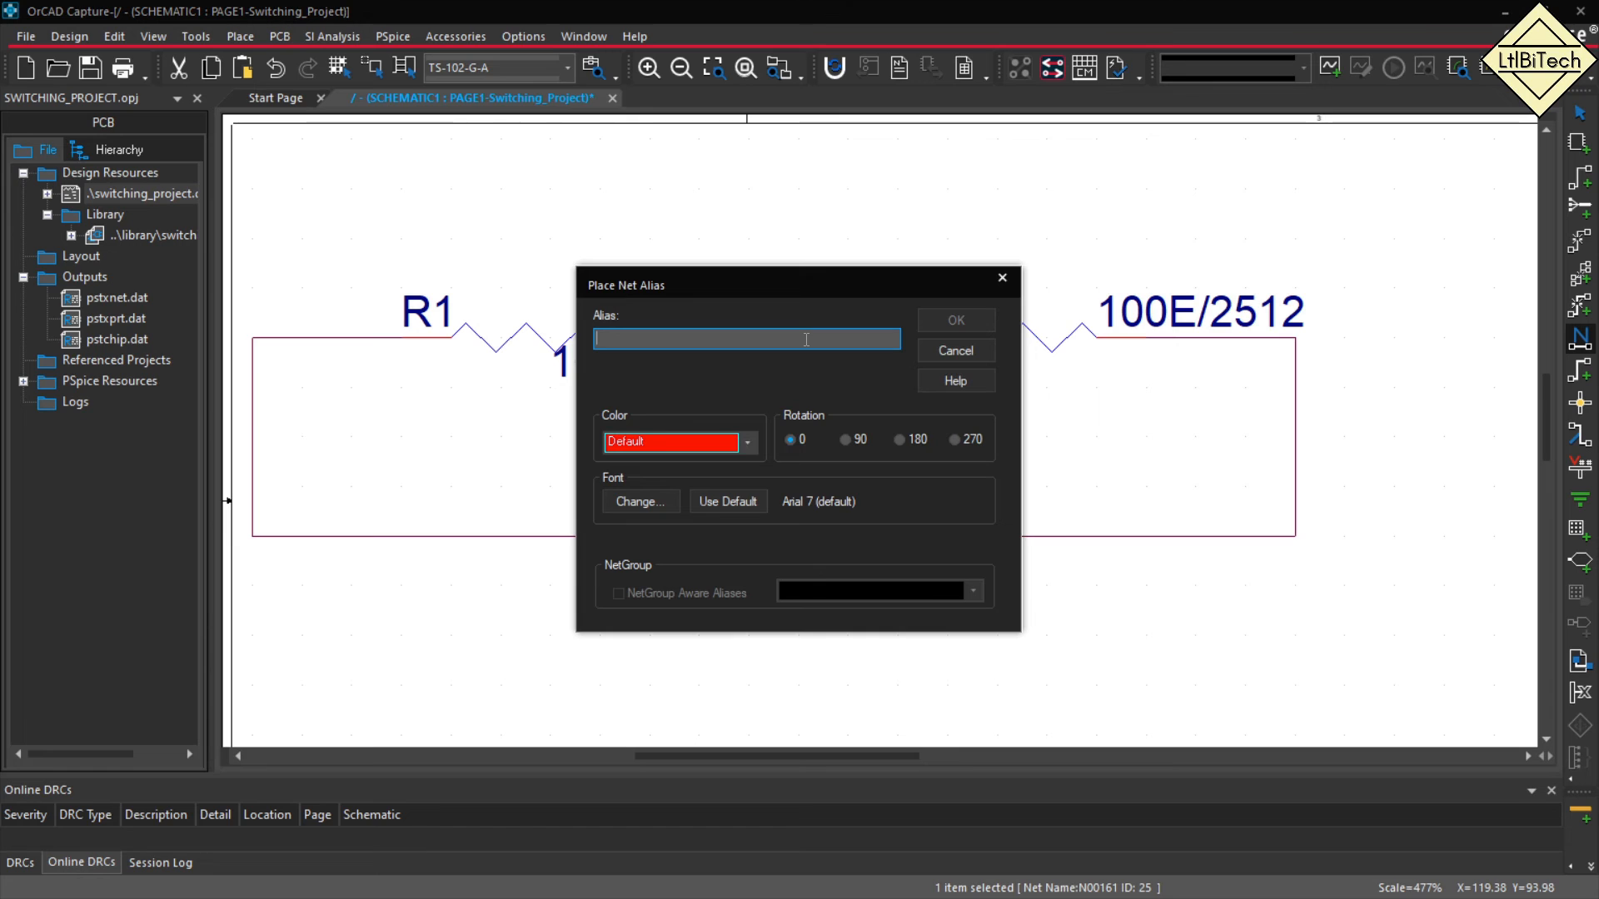
pyautogui.write('NET-2')
pyautogui.press('Return')
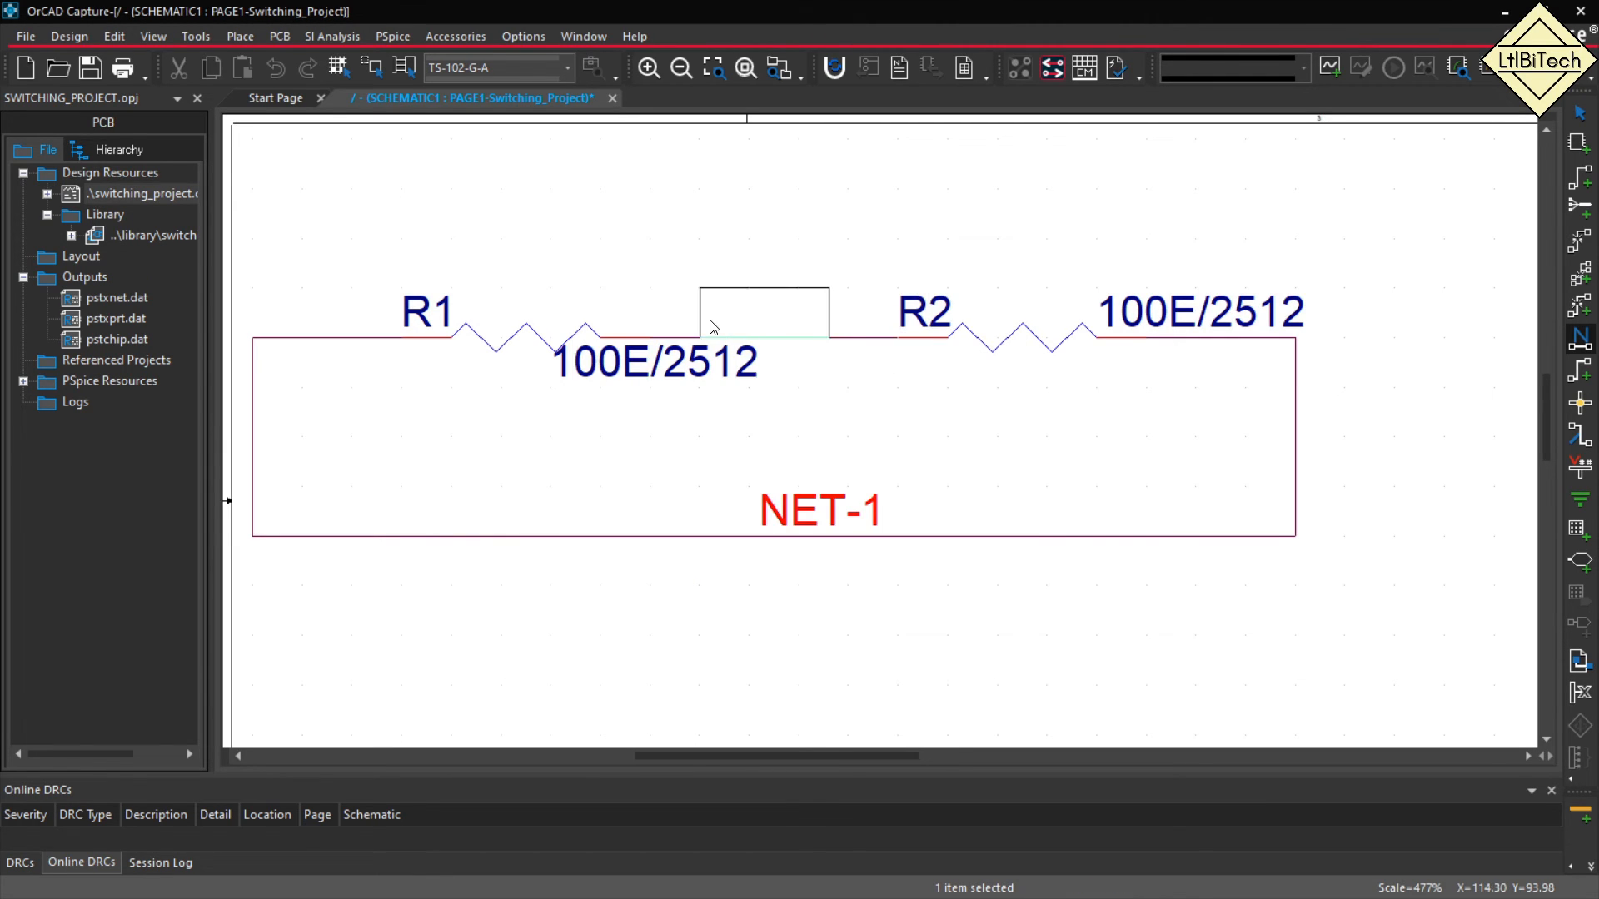
pyautogui.click(701, 339)
pyautogui.press('Escape')
pyautogui.click(809, 423)
# Move R2's 100E/2512 value text below its wire.
pyautogui.click(1220, 310)
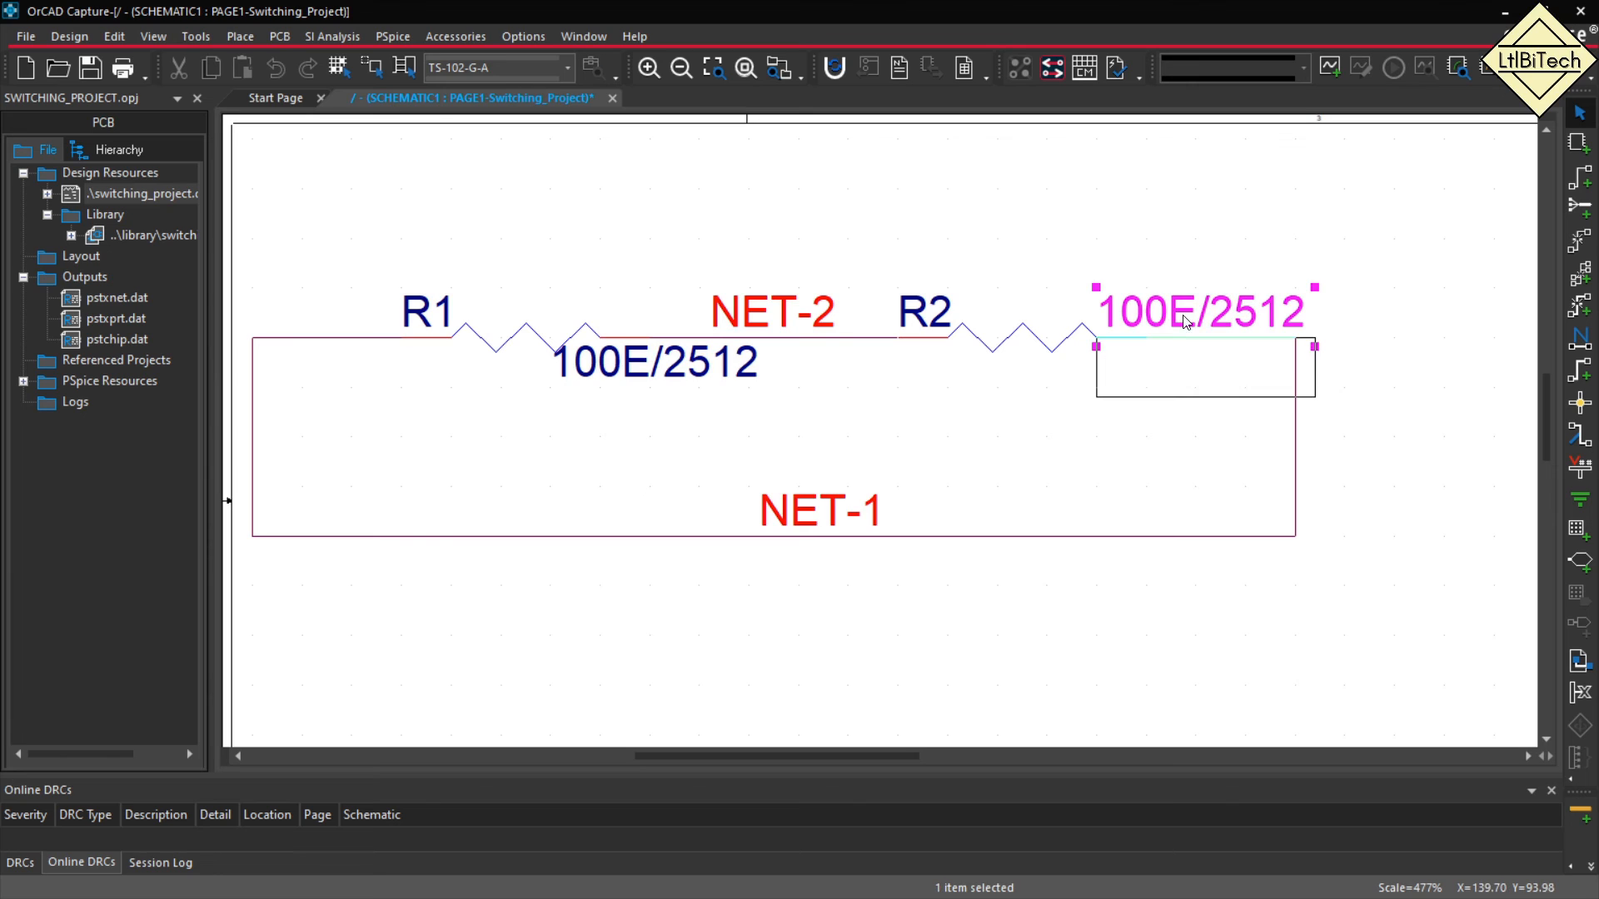
pyautogui.moveTo(1220, 310); pyautogui.dragTo(1171, 360)
pyautogui.click(1238, 218)
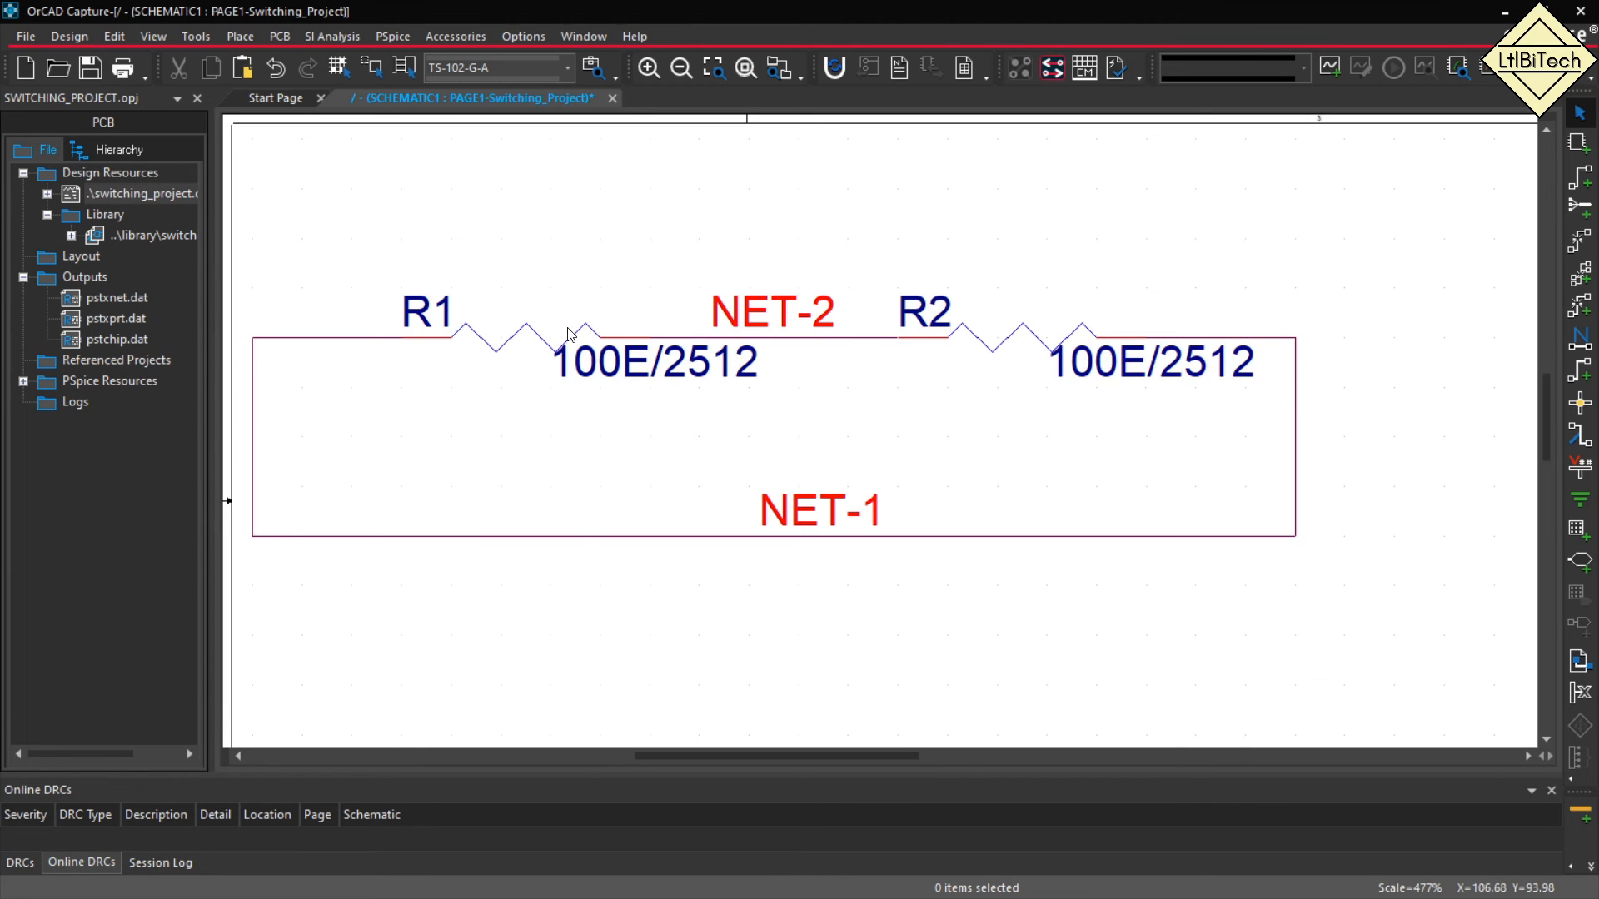
# Open R2's properties and check its assigned PCB footprint.
pyautogui.keyDown('ctrl'); pyautogui.scroll(-1, 916, 391); pyautogui.keyUp('ctrl')
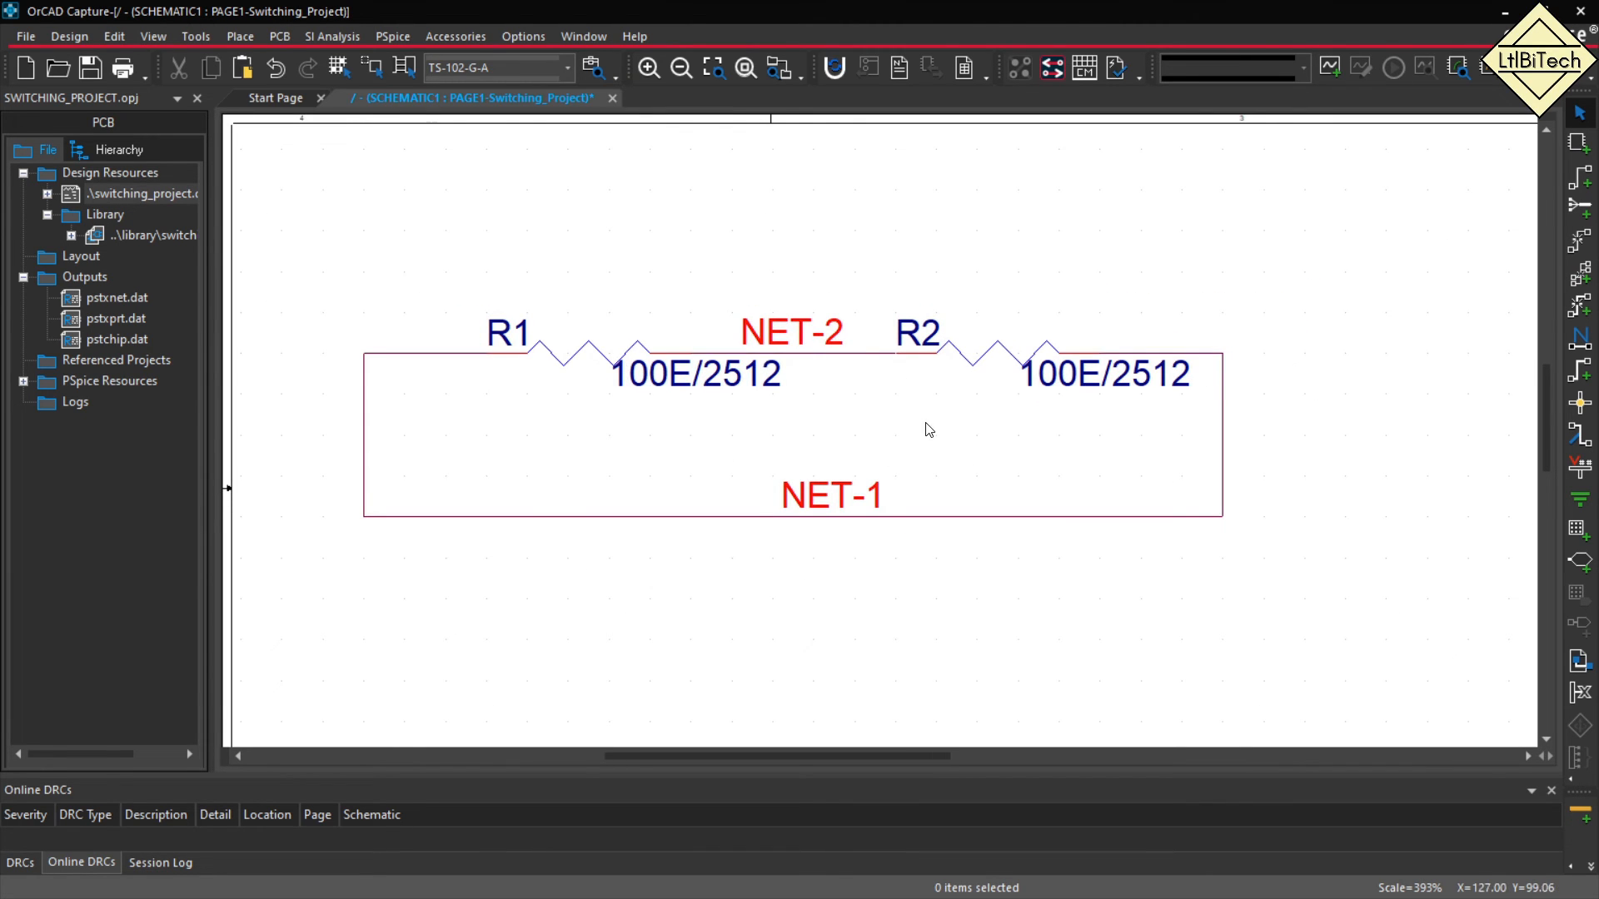
pyautogui.click(575, 364)
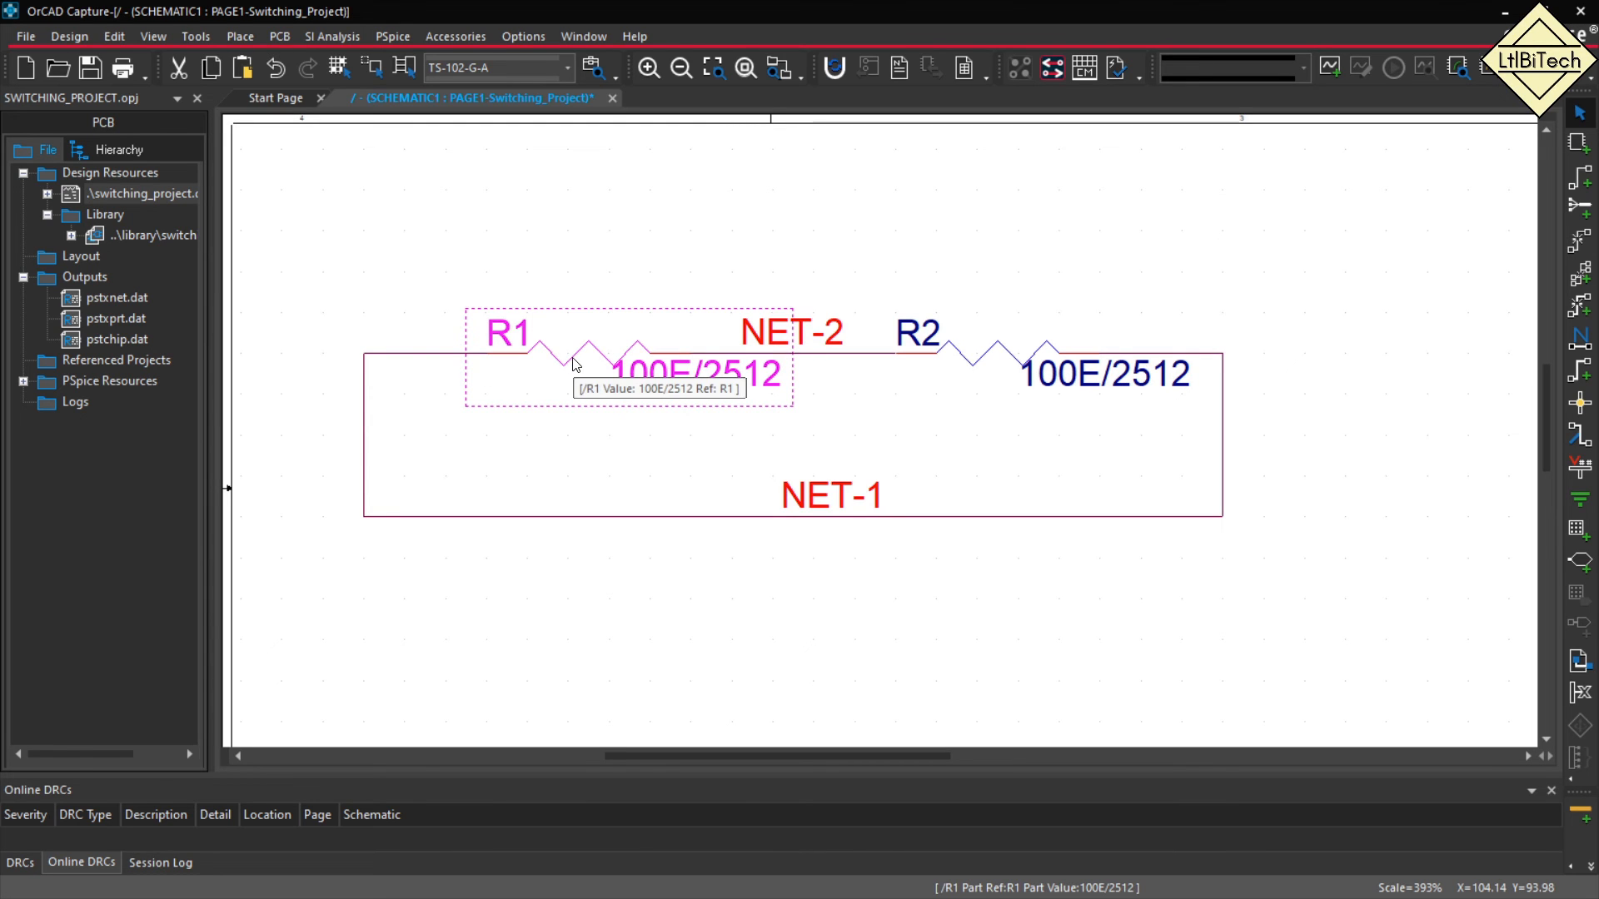
pyautogui.click(993, 366)
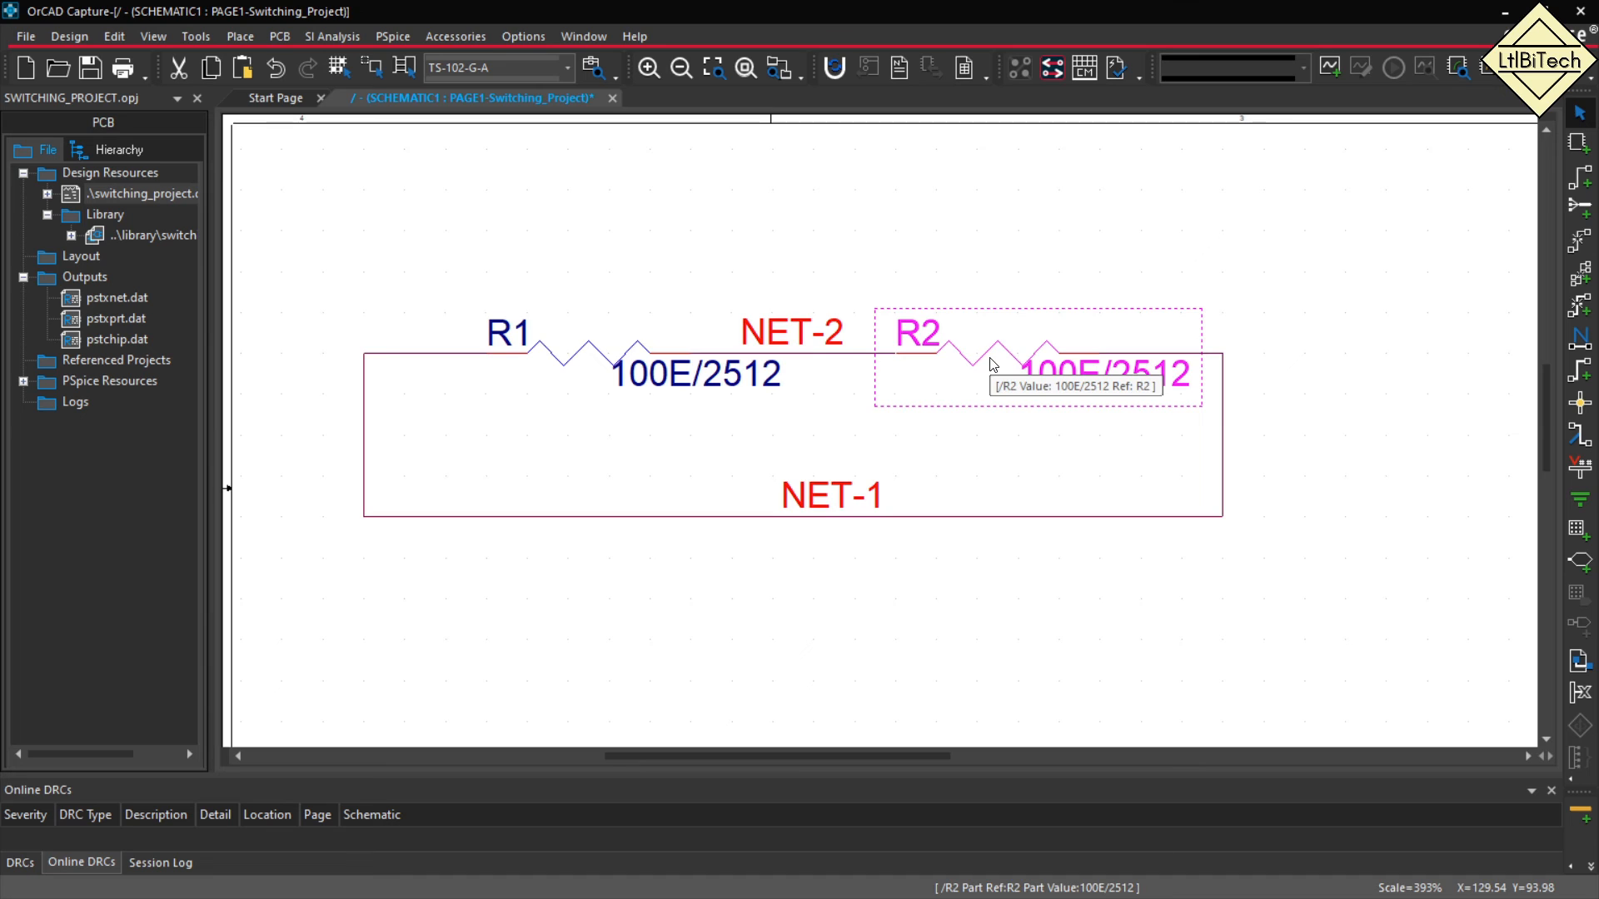
pyautogui.doubleClick(992, 365)
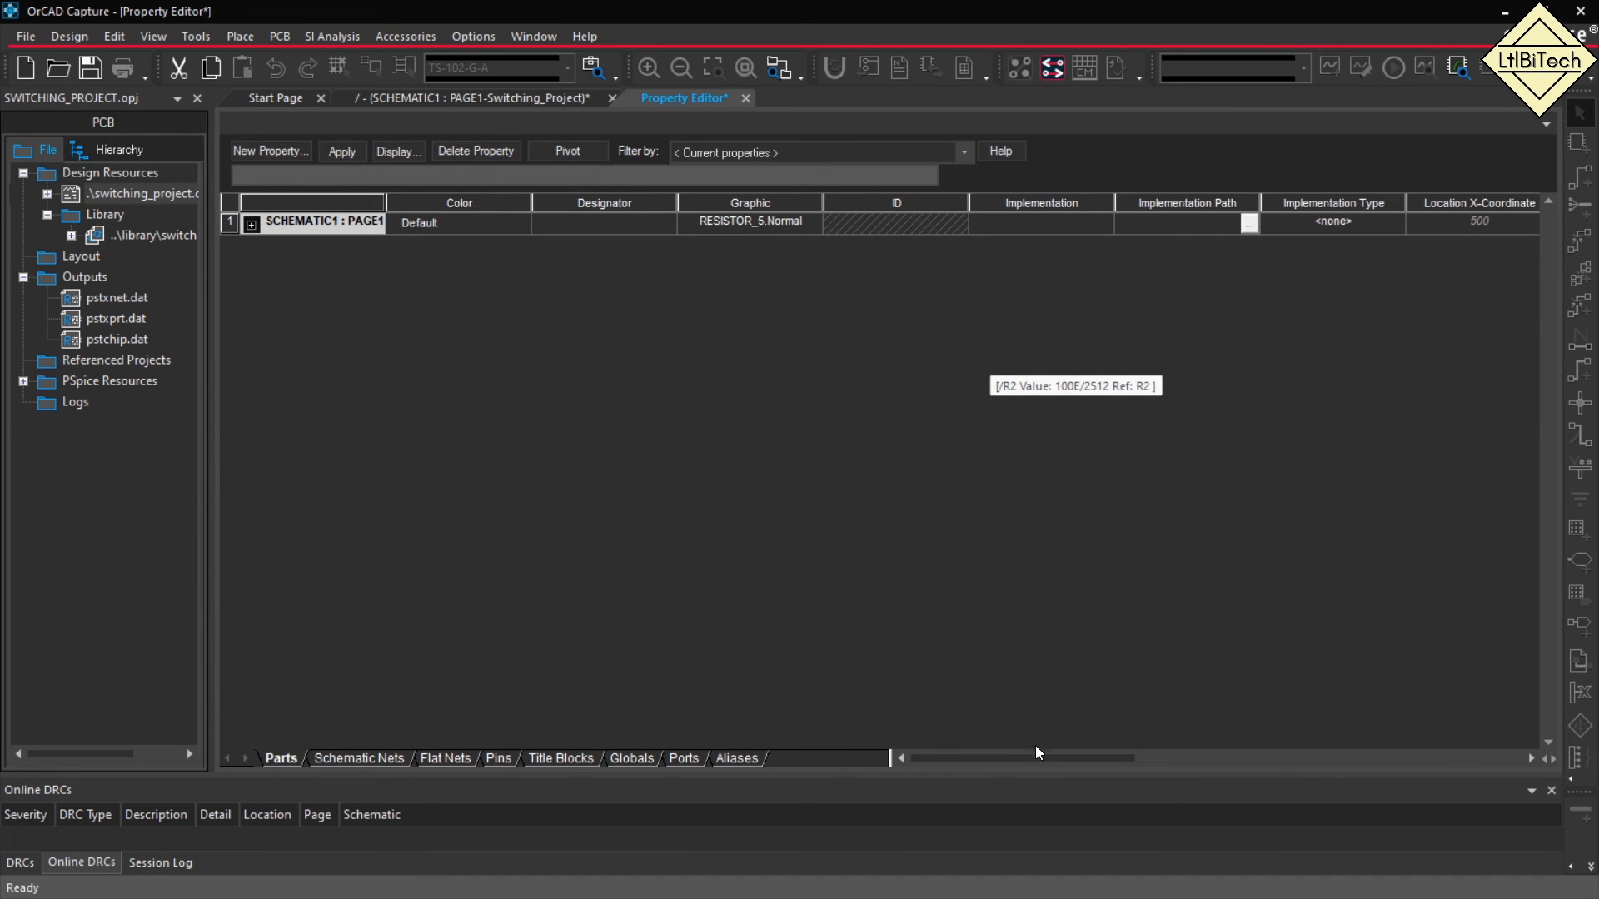
pyautogui.moveTo(1036, 752); pyautogui.dragTo(1195, 758)
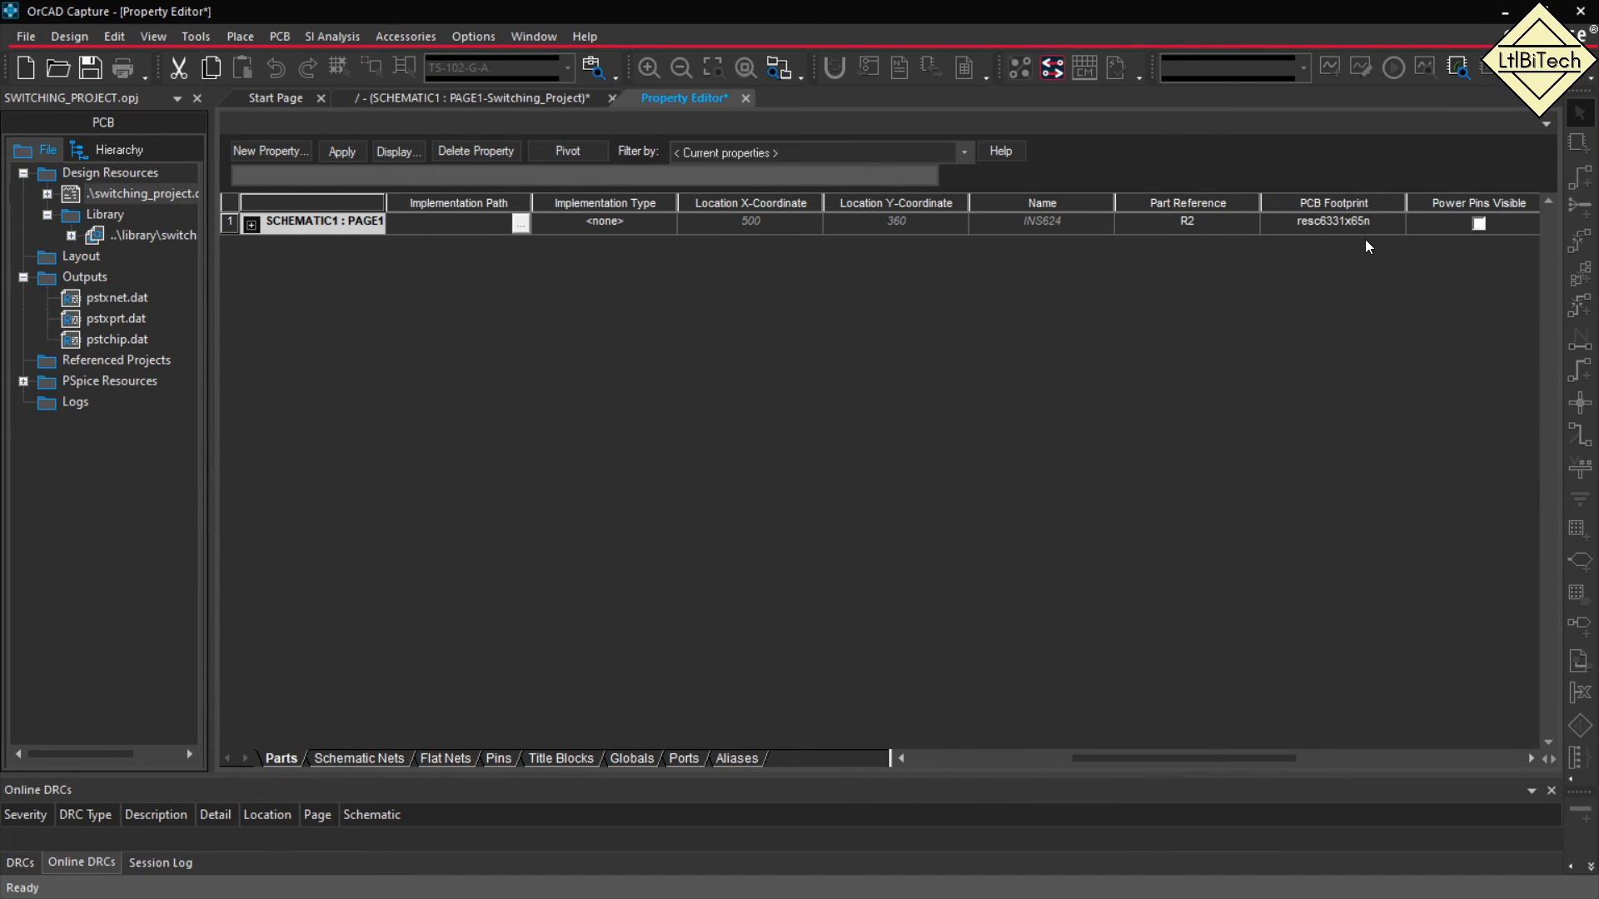
pyautogui.click(1289, 201)
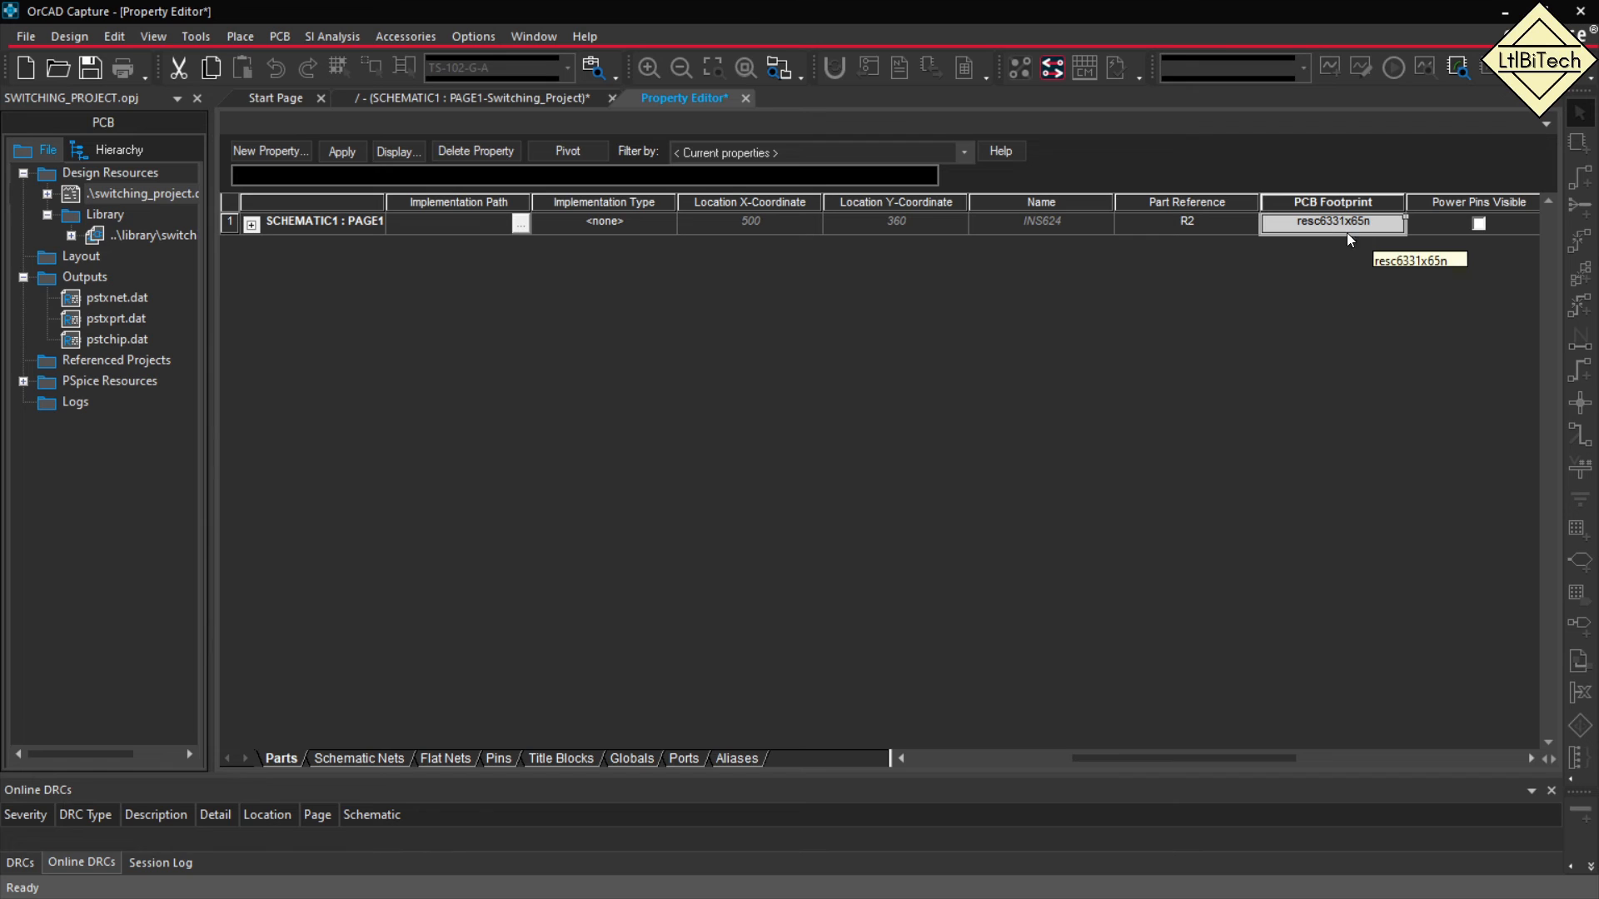
# Save the schematic changes and close the property editor.
pyautogui.rightClick(678, 100)
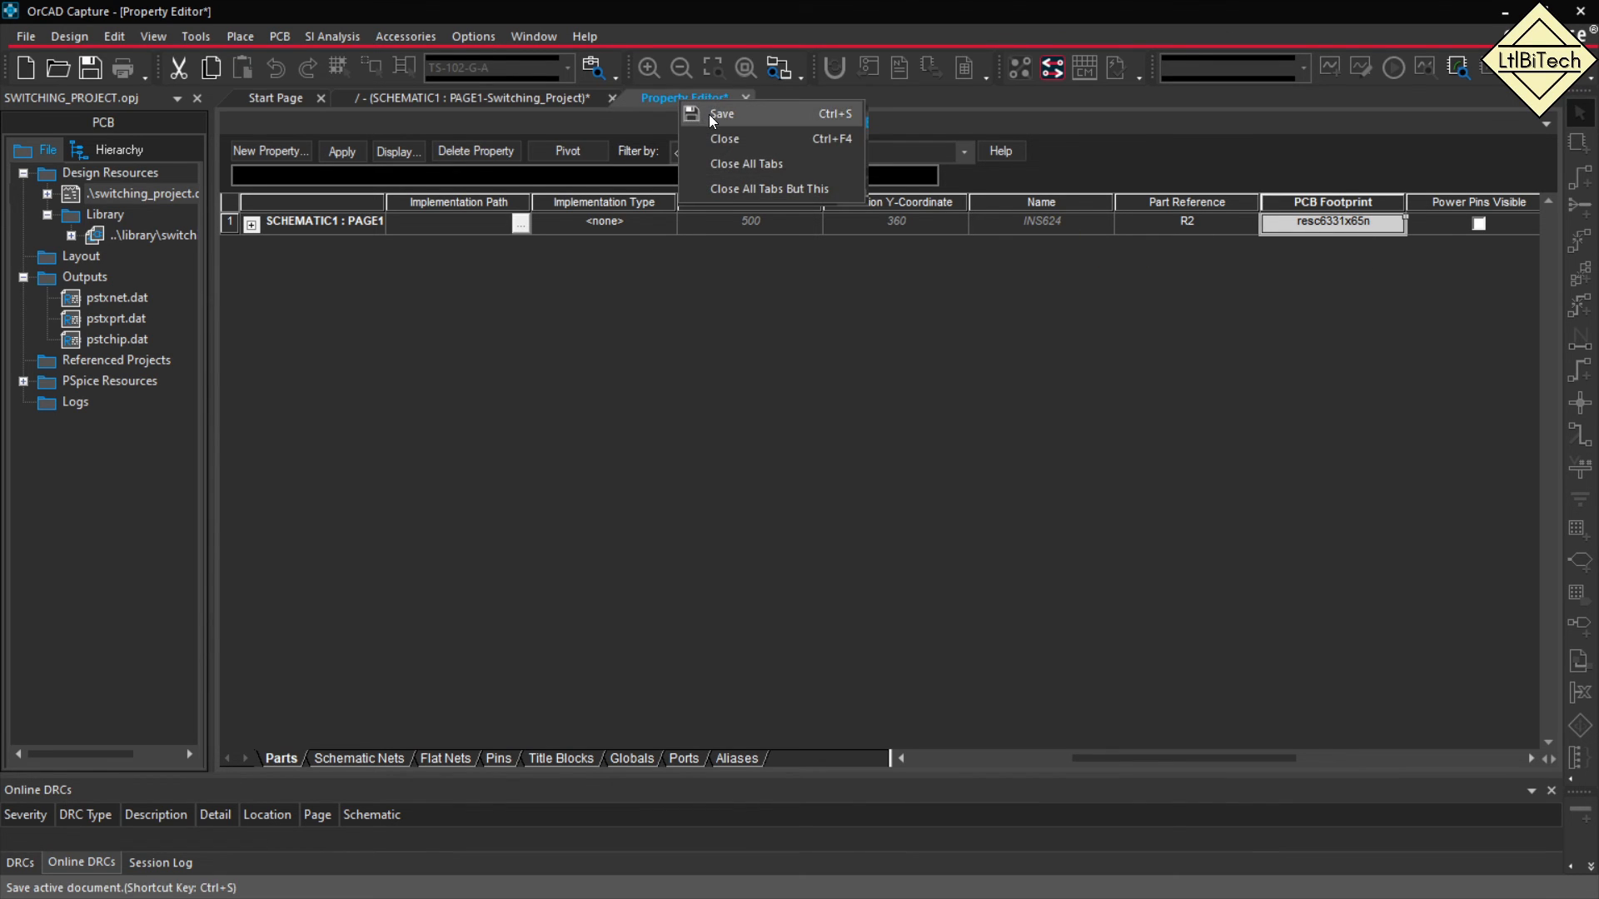
pyautogui.click(708, 113)
pyautogui.rightClick(695, 97)
pyautogui.click(738, 144)
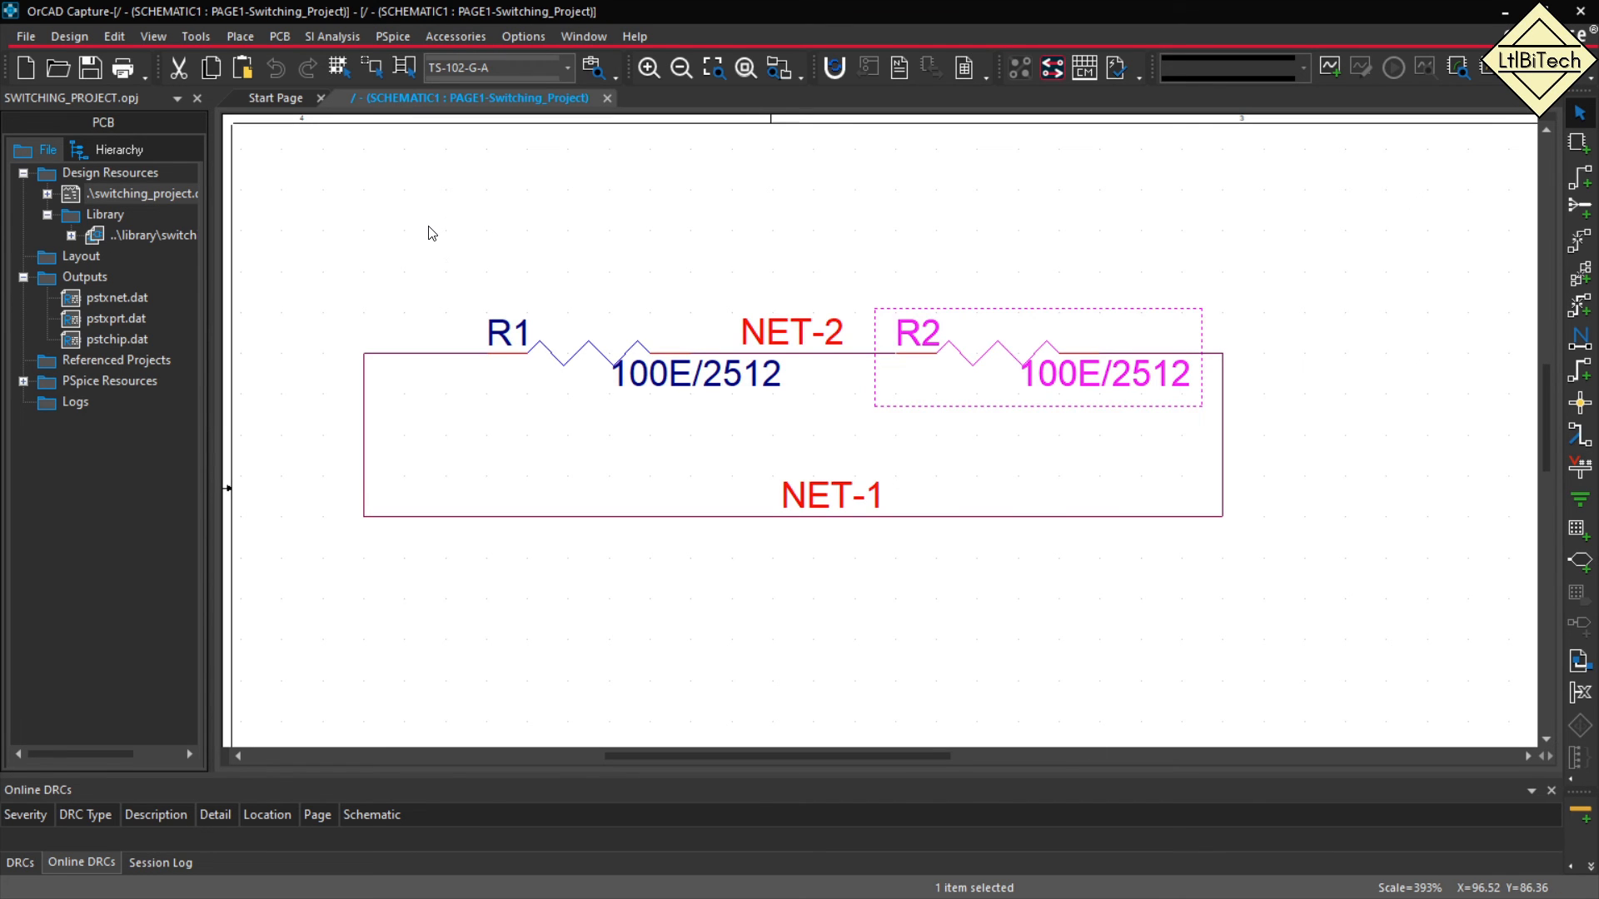
# Open the Design Rules Check for switching_project.dsn and enable every electrical rule for both batch and online checking.
pyautogui.click(428, 232)
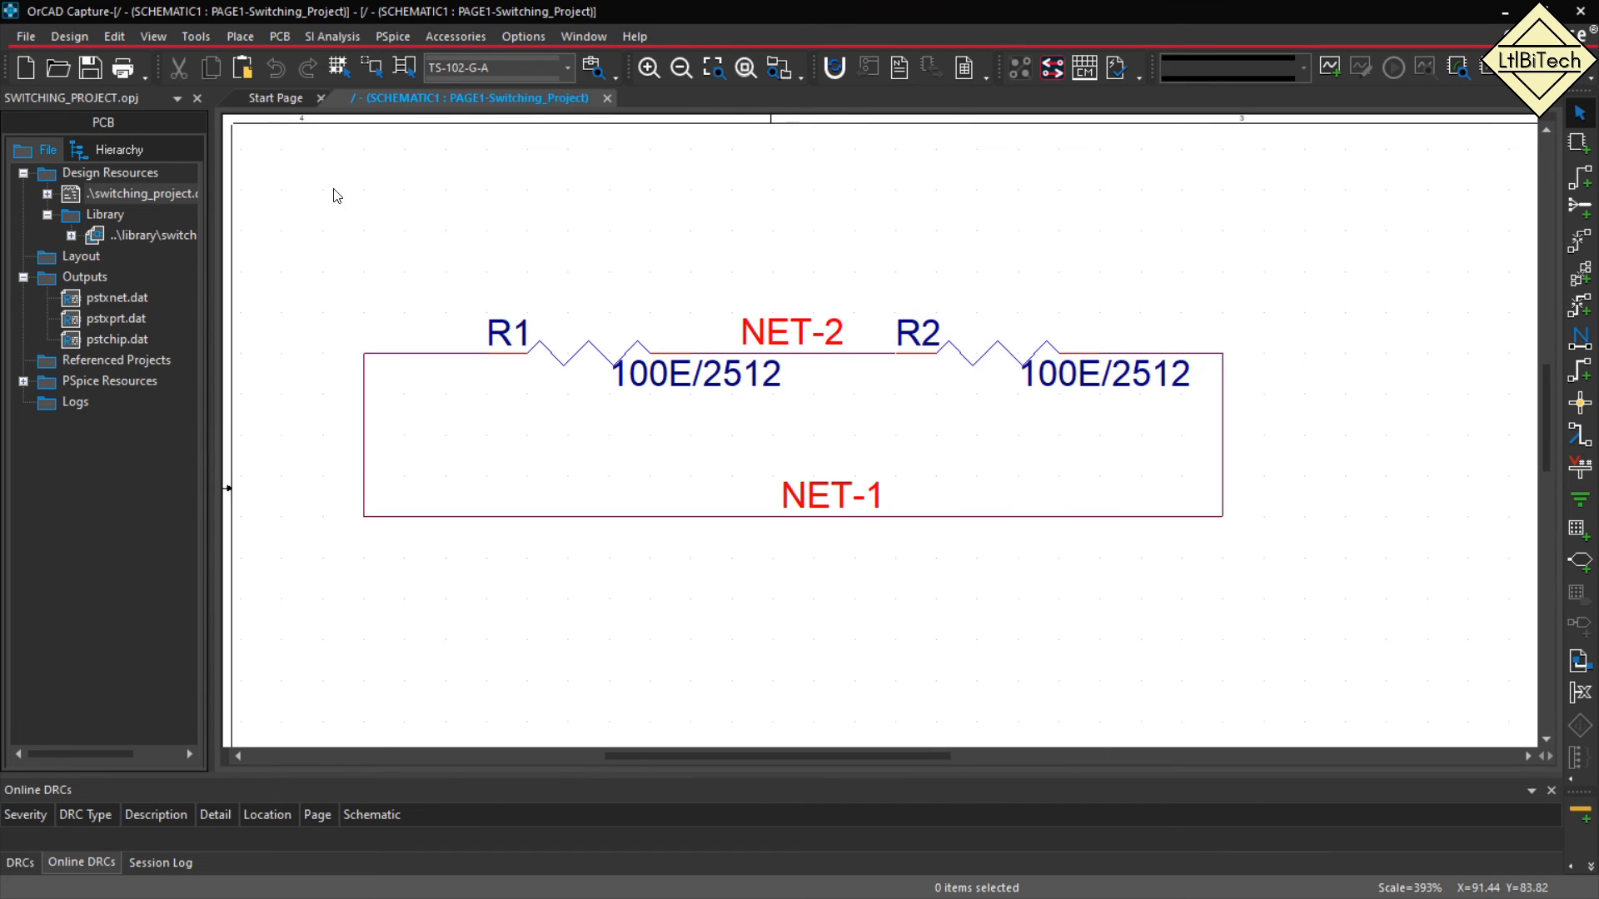
pyautogui.click(135, 192)
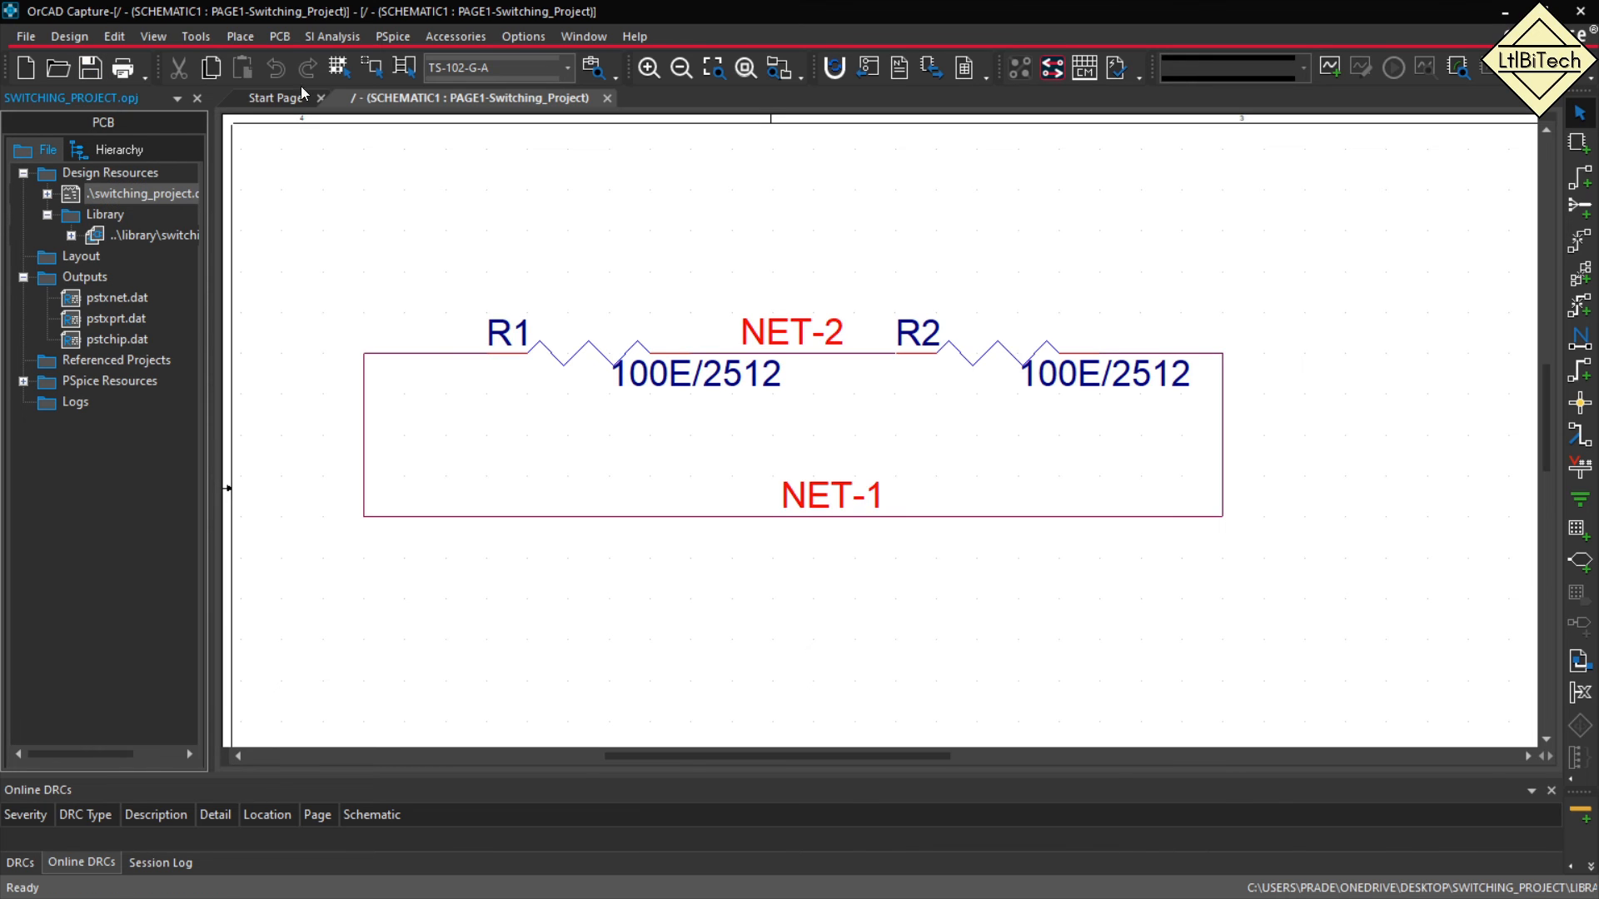
pyautogui.click(265, 40)
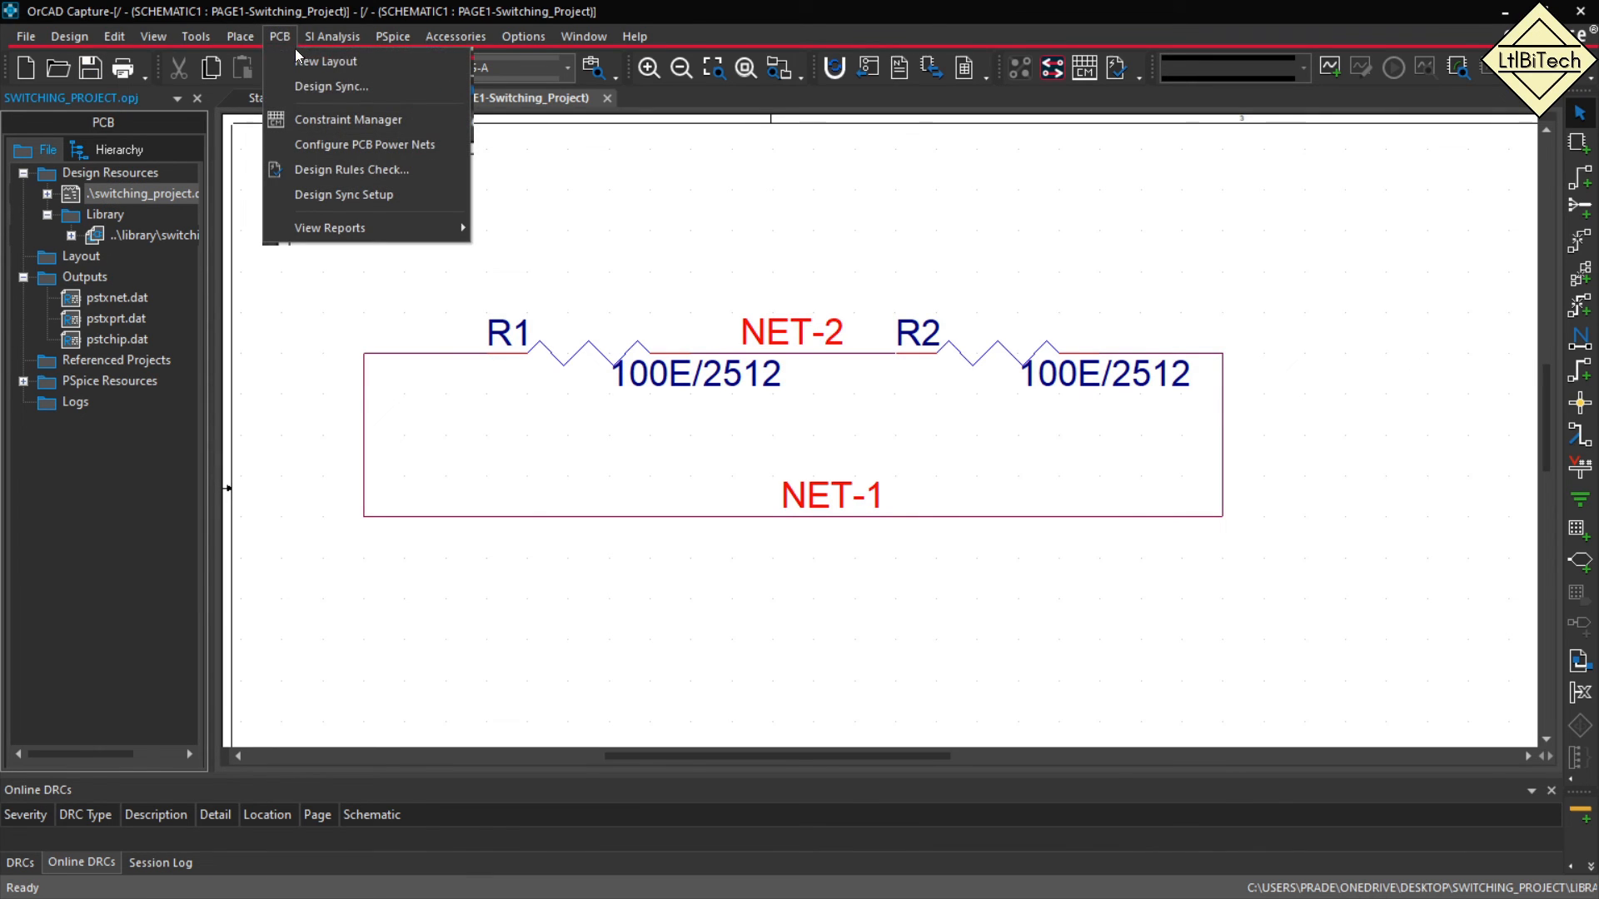
pyautogui.click(381, 170)
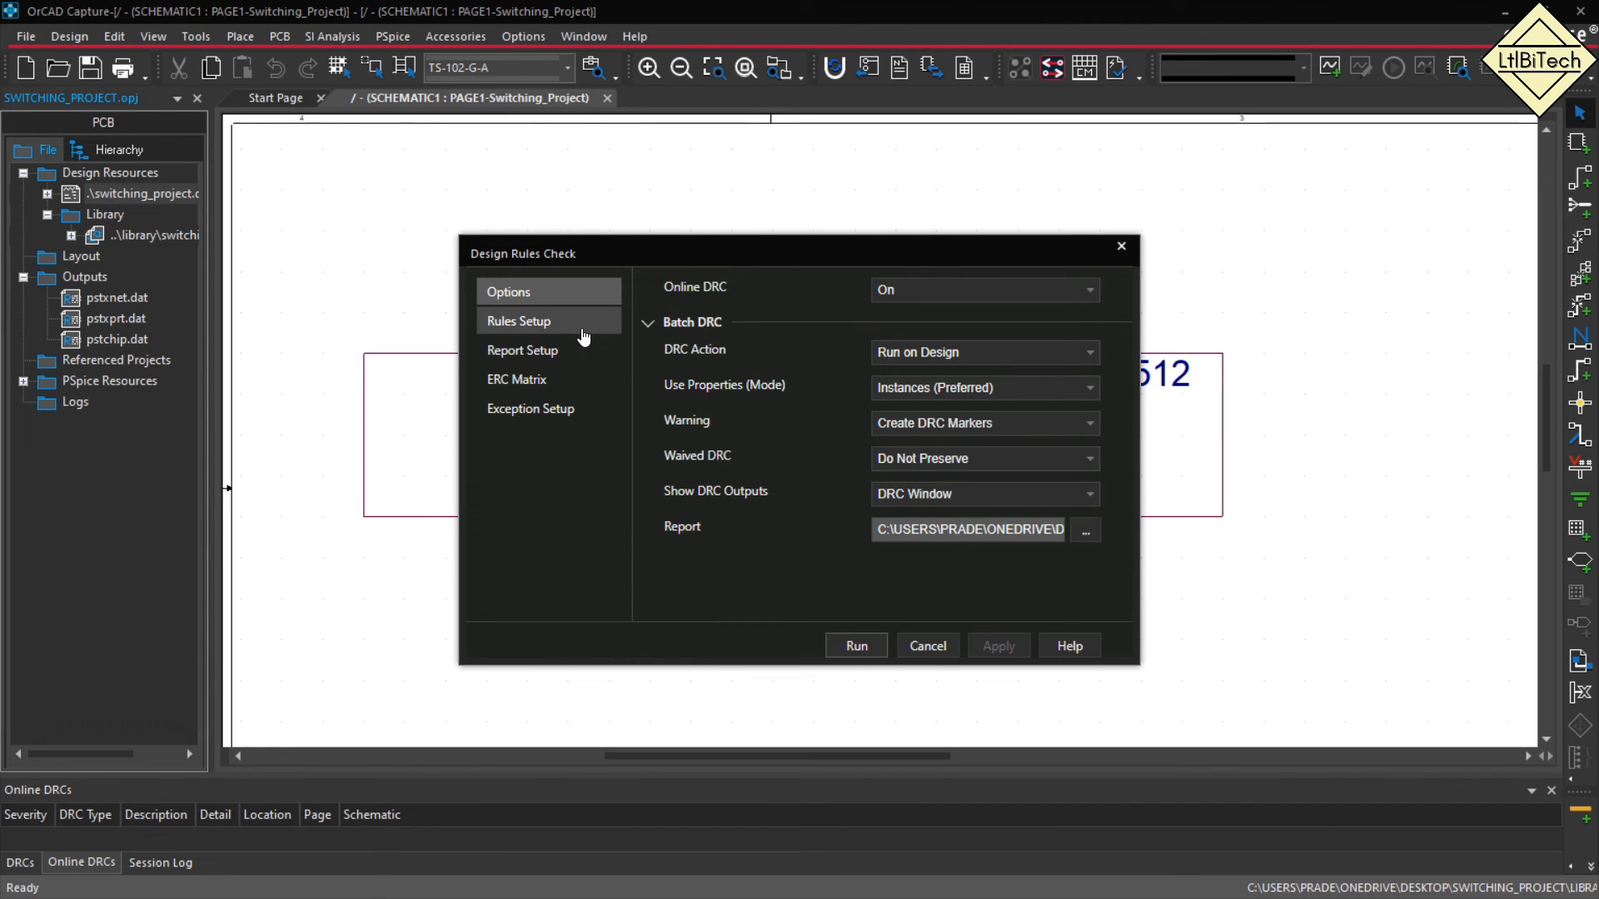
pyautogui.click(539, 324)
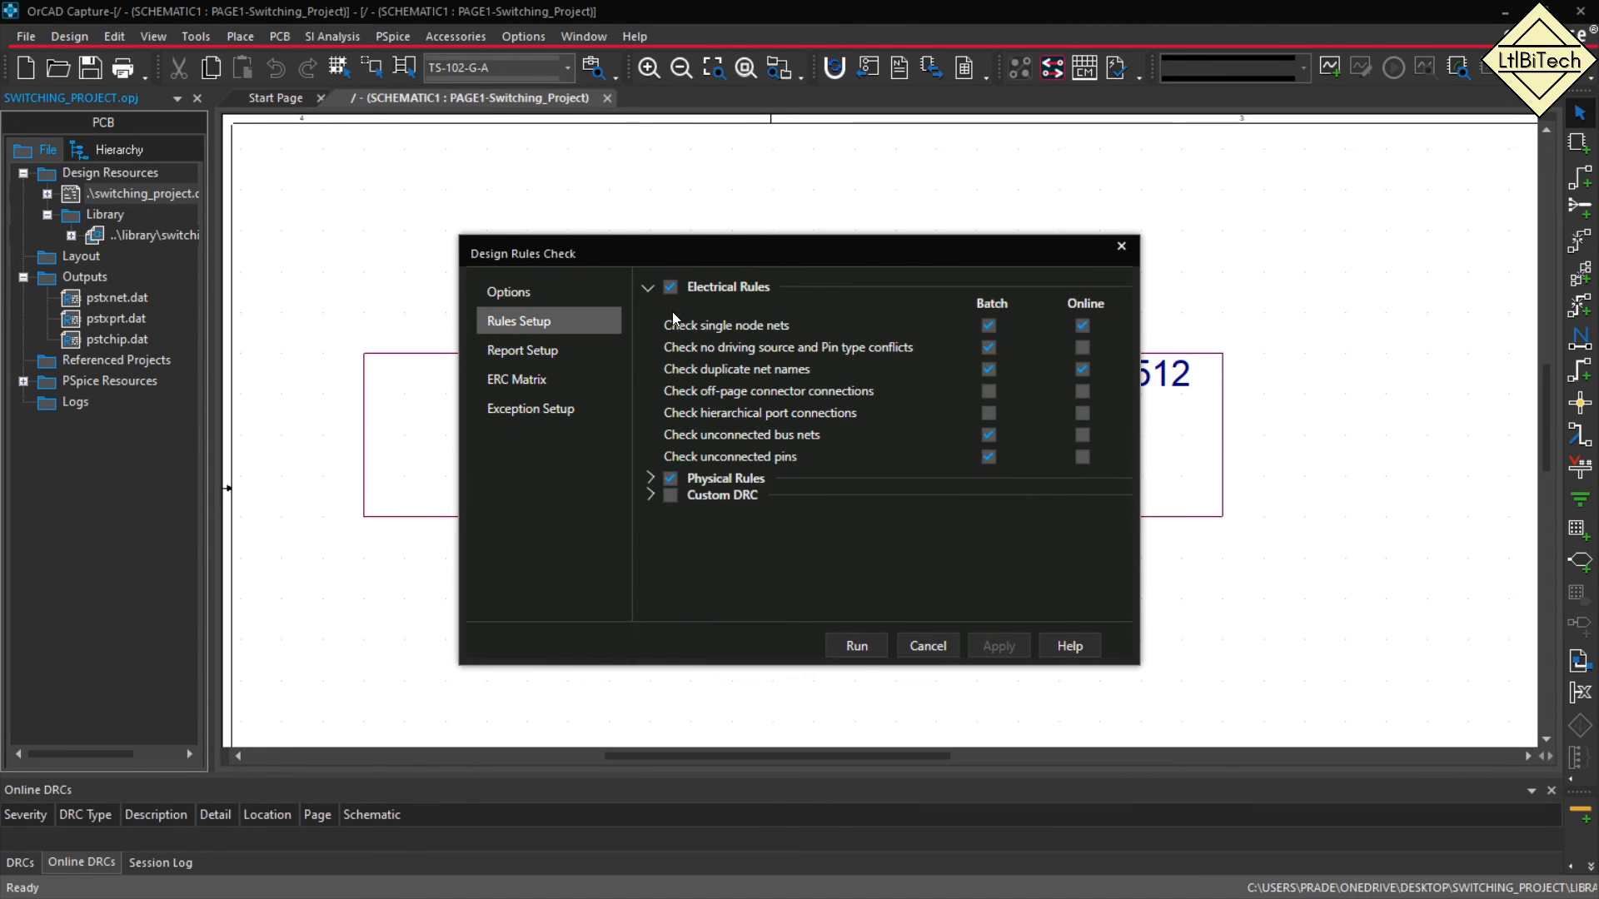
pyautogui.click(988, 413)
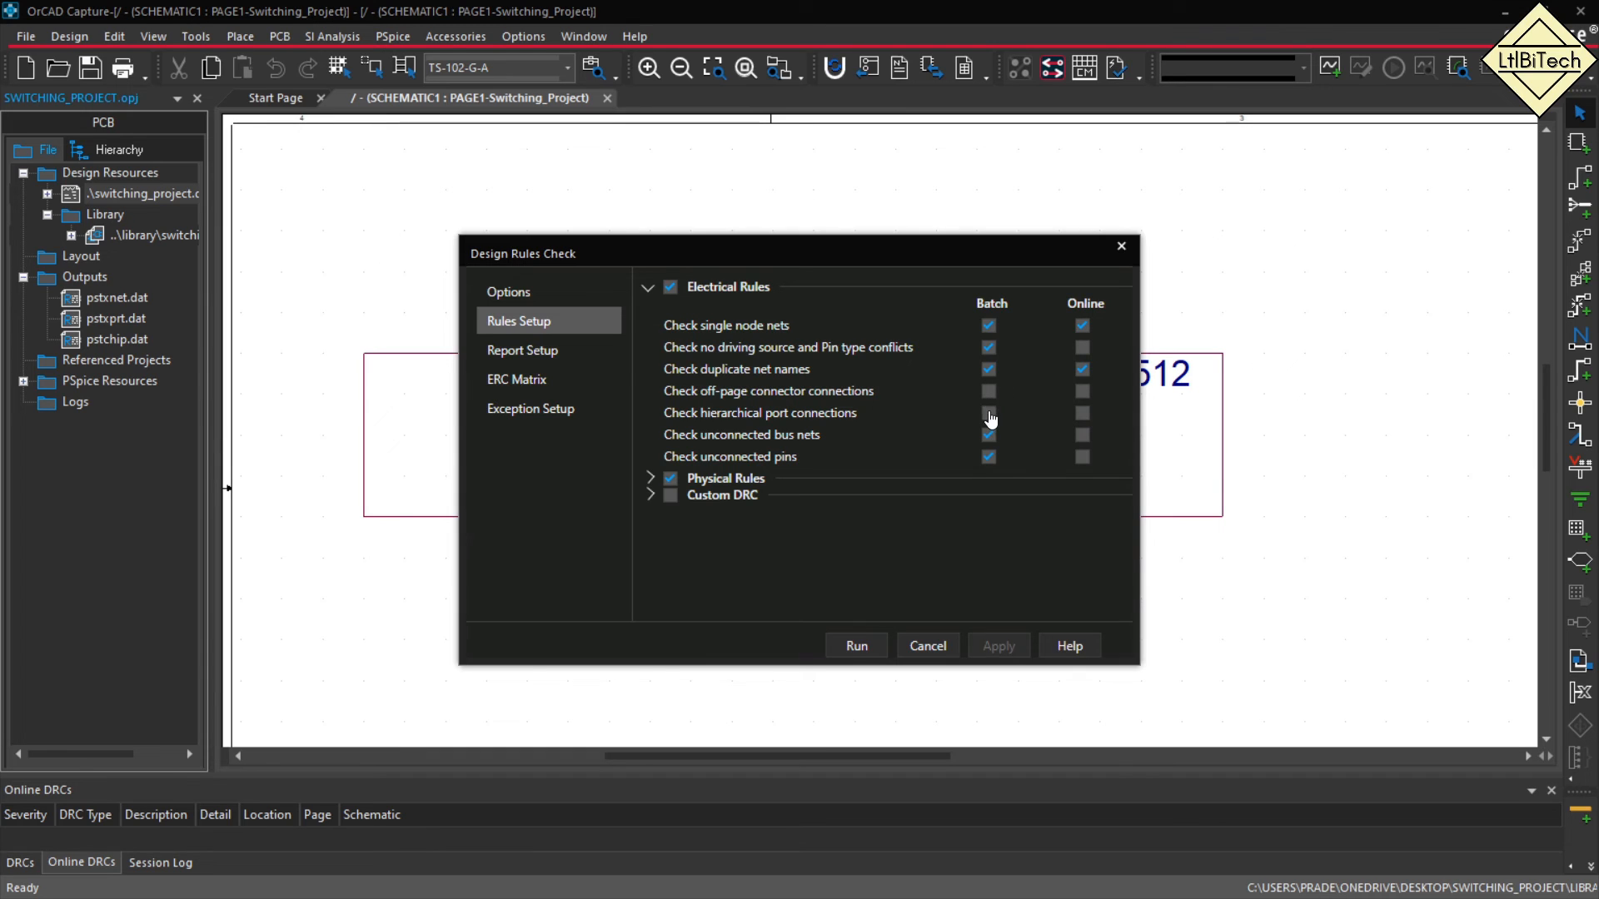
pyautogui.click(1082, 347)
pyautogui.click(1082, 390)
pyautogui.click(1082, 413)
pyautogui.click(1082, 434)
pyautogui.click(1082, 456)
# Enable online checking for the remaining physical rules, including power pin visibility, convert view sync, zero-pin devices, power ground short and name prop consistency.
pyautogui.click(649, 478)
pyautogui.scroll(-2, 992, 528)
pyautogui.click(1066, 414)
pyautogui.click(1067, 456)
pyautogui.click(1067, 543)
pyautogui.click(1067, 567)
pyautogui.click(1067, 588)
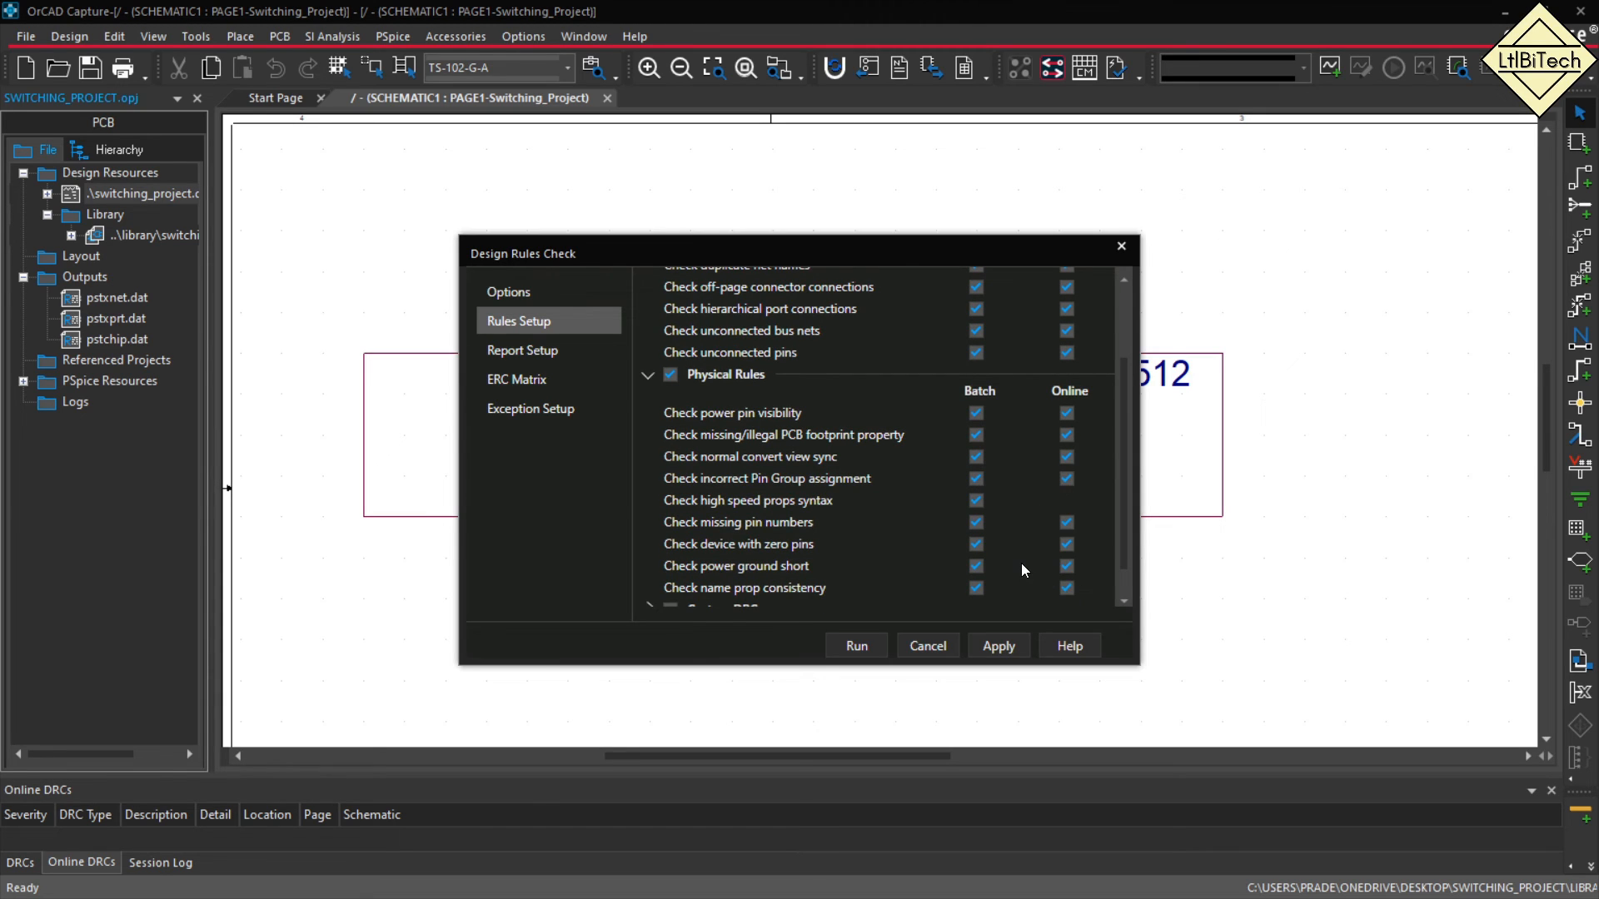
pyautogui.scroll(-1, 1022, 563)
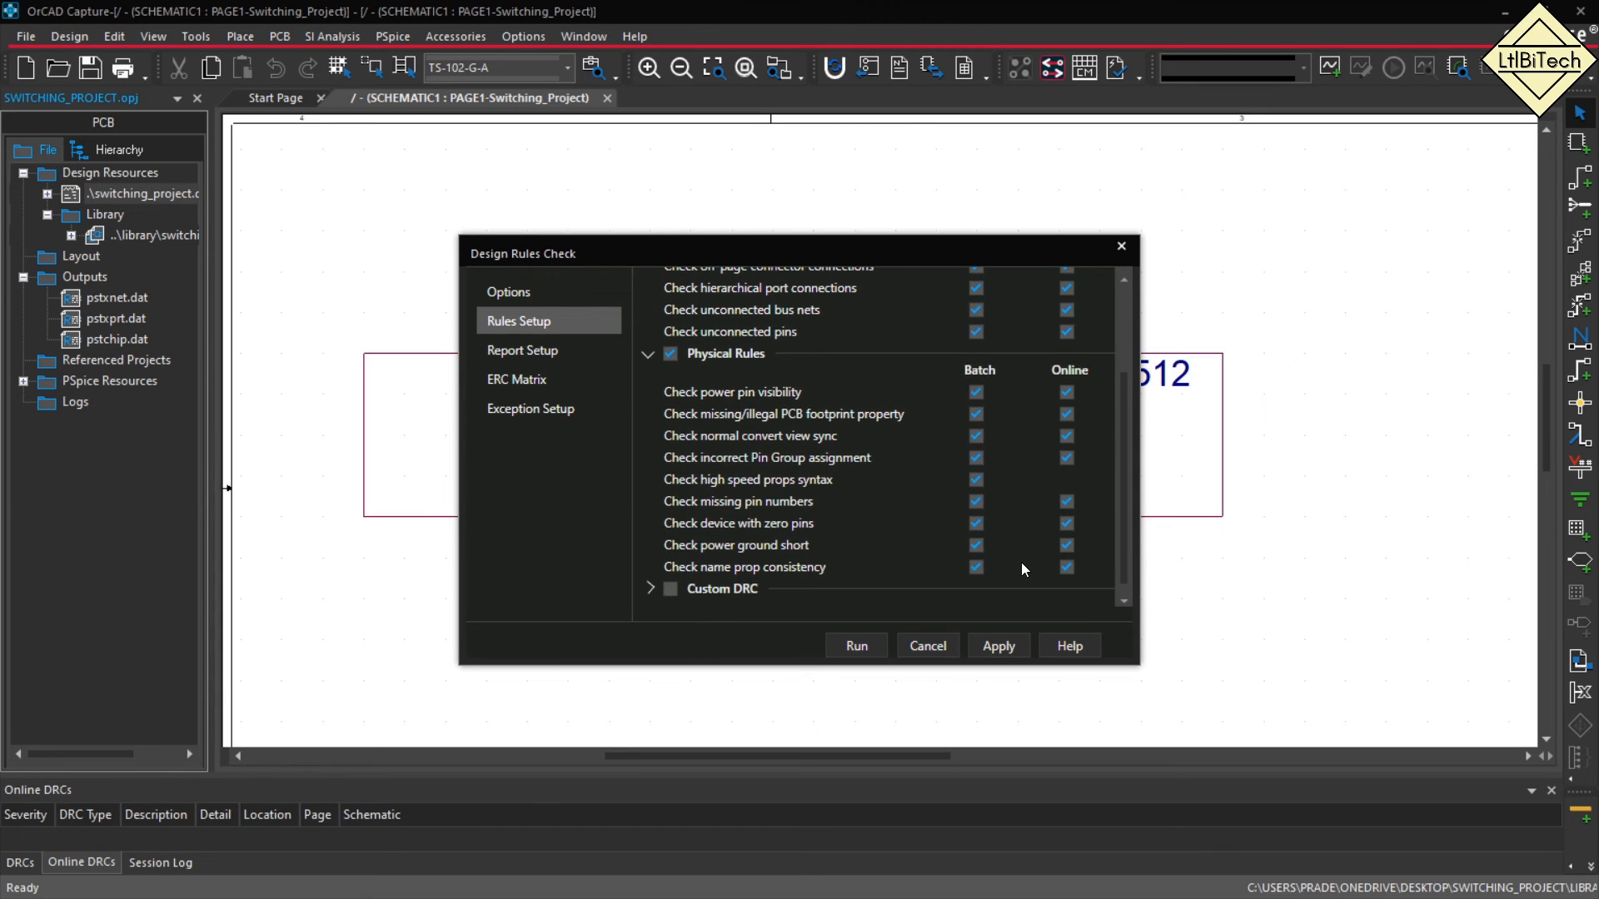
# Enable all electrical and physical DRC reports, including visible unconnected power pins, and run the design rules check.
pyautogui.click(511, 350)
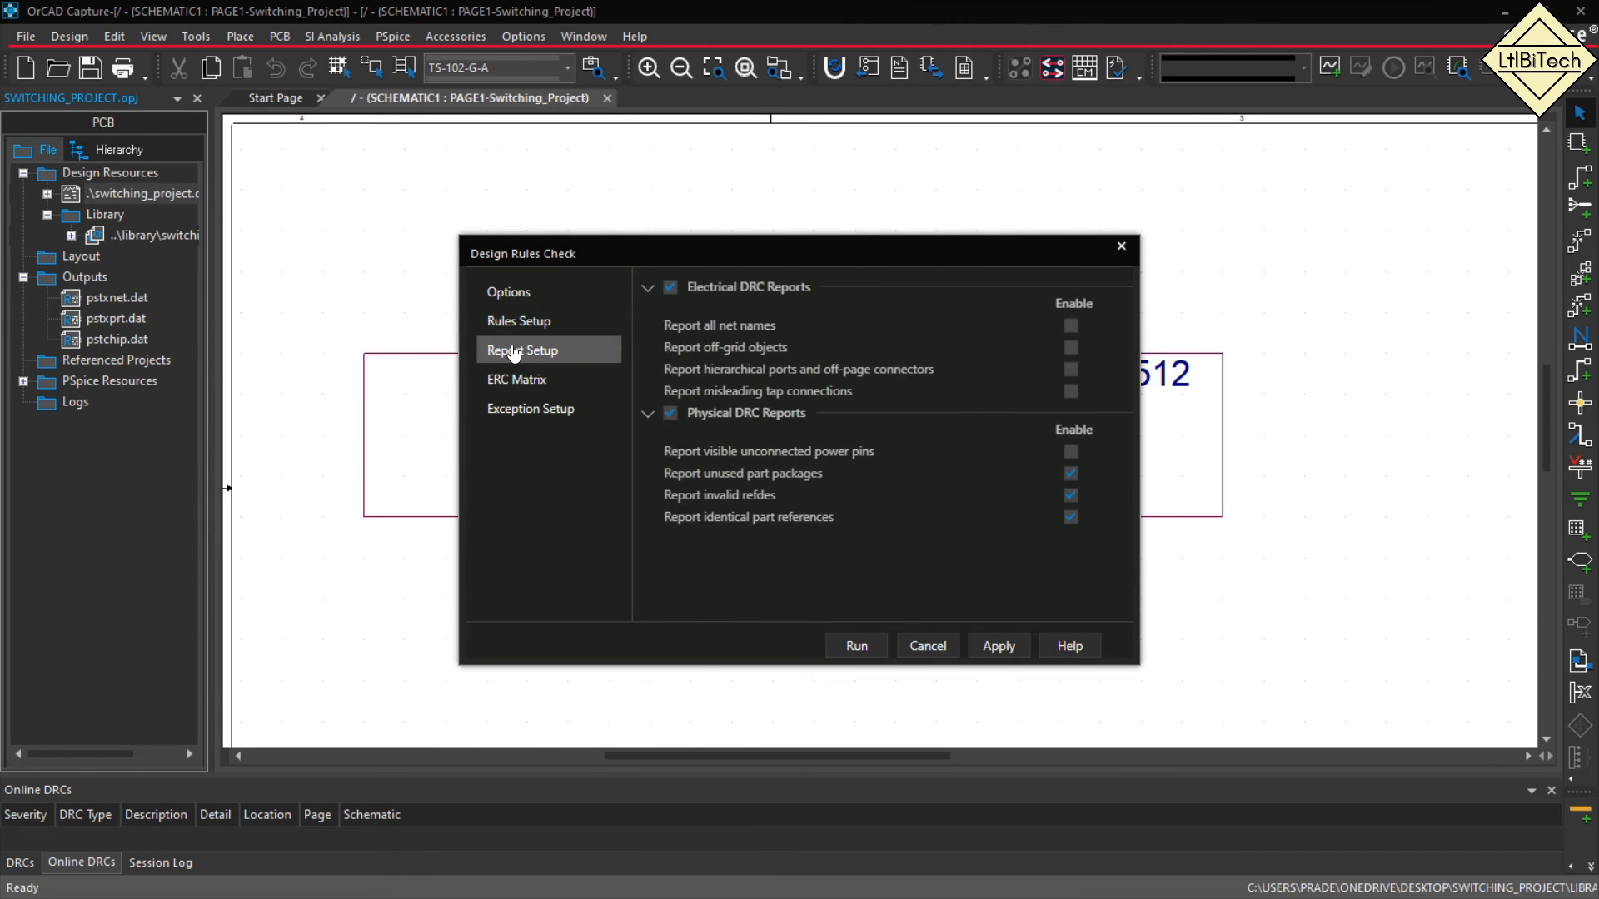
pyautogui.click(1071, 326)
pyautogui.click(1071, 347)
pyautogui.click(1071, 369)
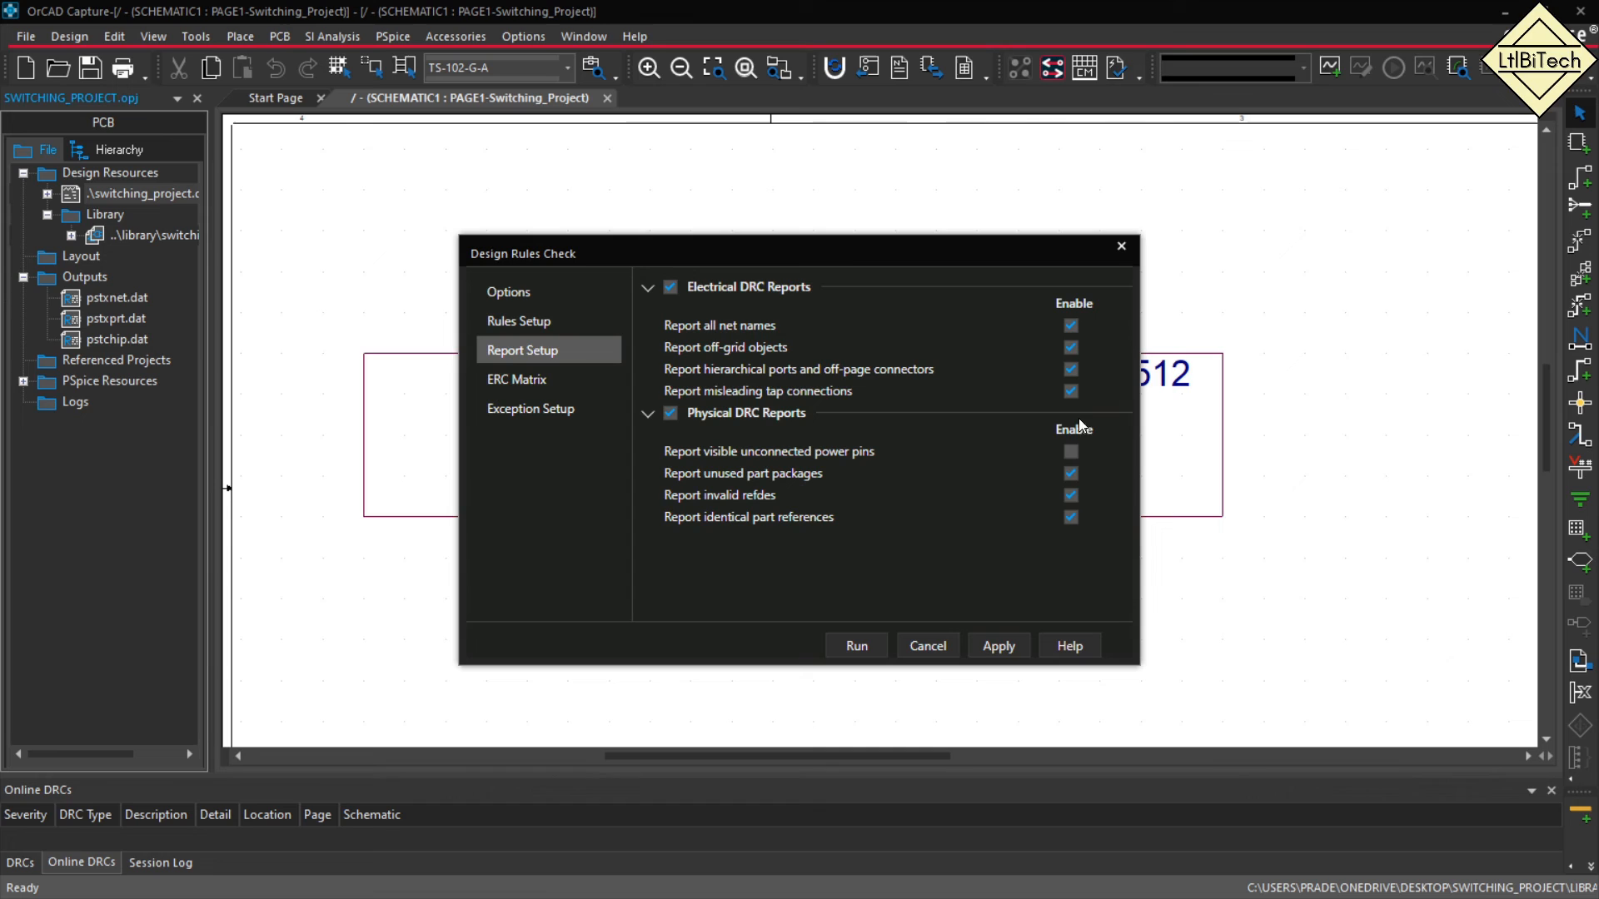
pyautogui.click(1071, 453)
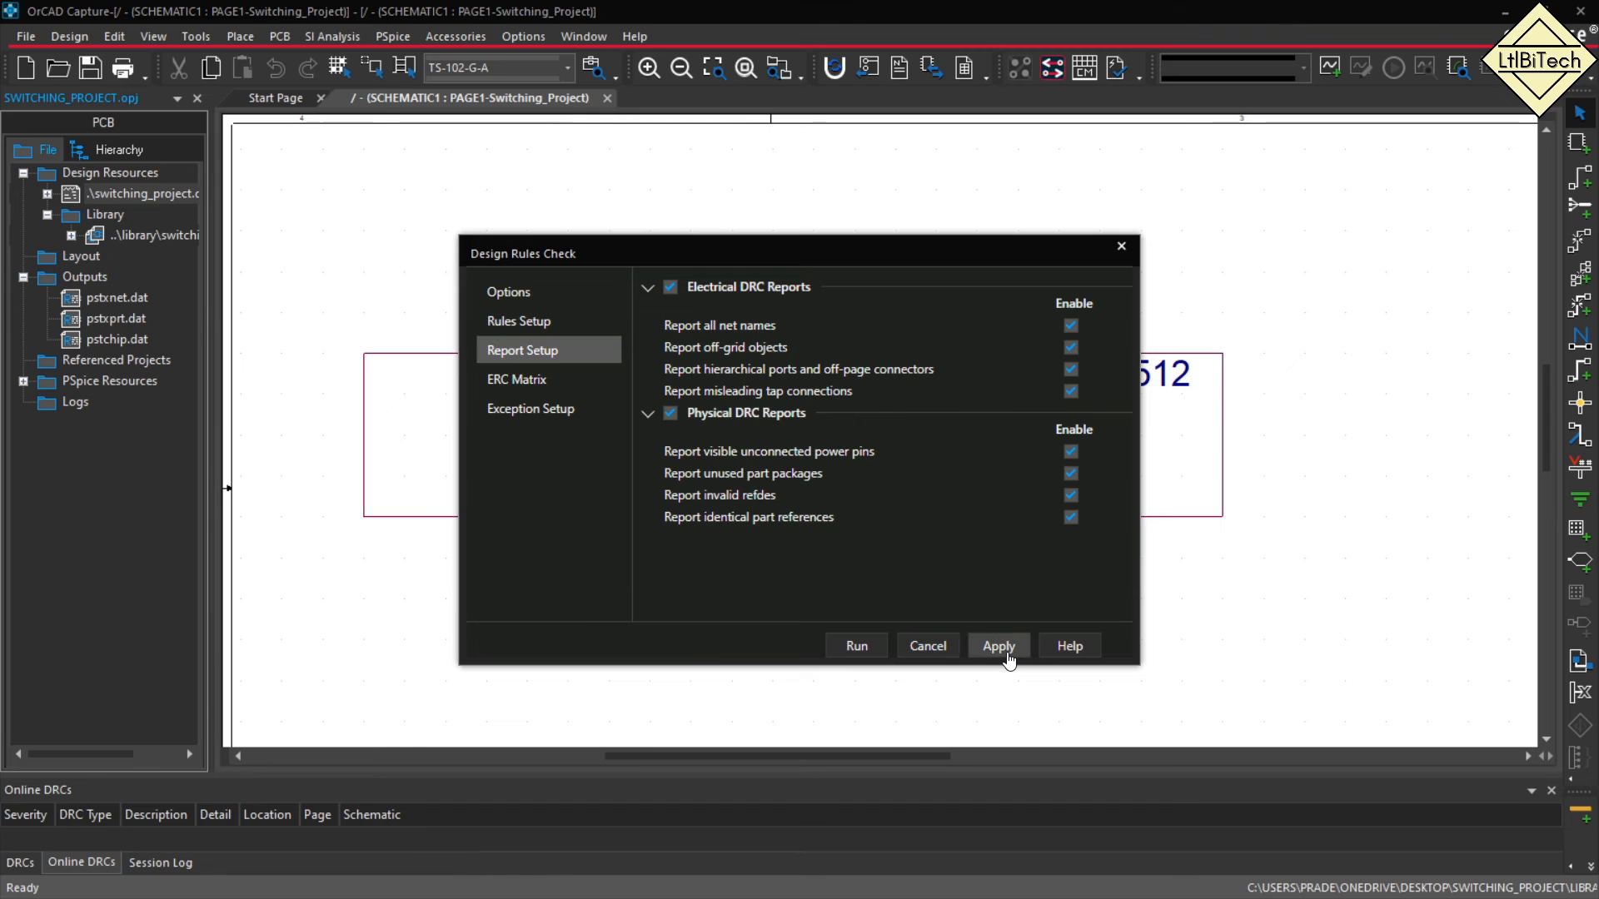
pyautogui.click(850, 650)
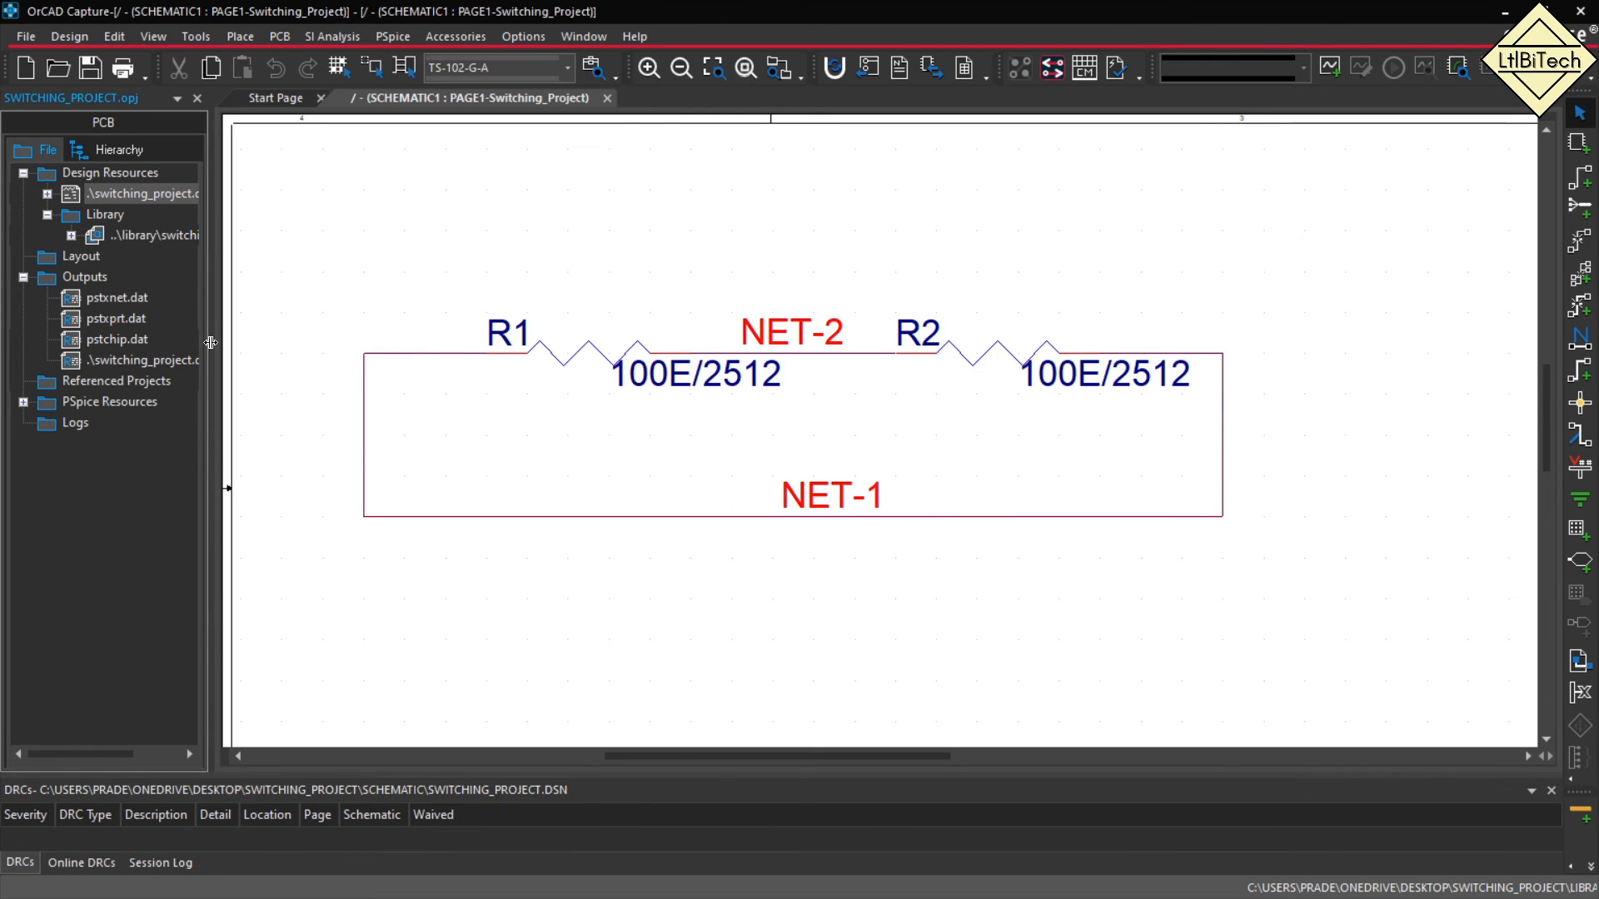
# Widen the project tree, read through the switching_project.drc report for errors, and close it.
pyautogui.moveTo(210, 342); pyautogui.dragTo(314, 342)
pyautogui.click(189, 364)
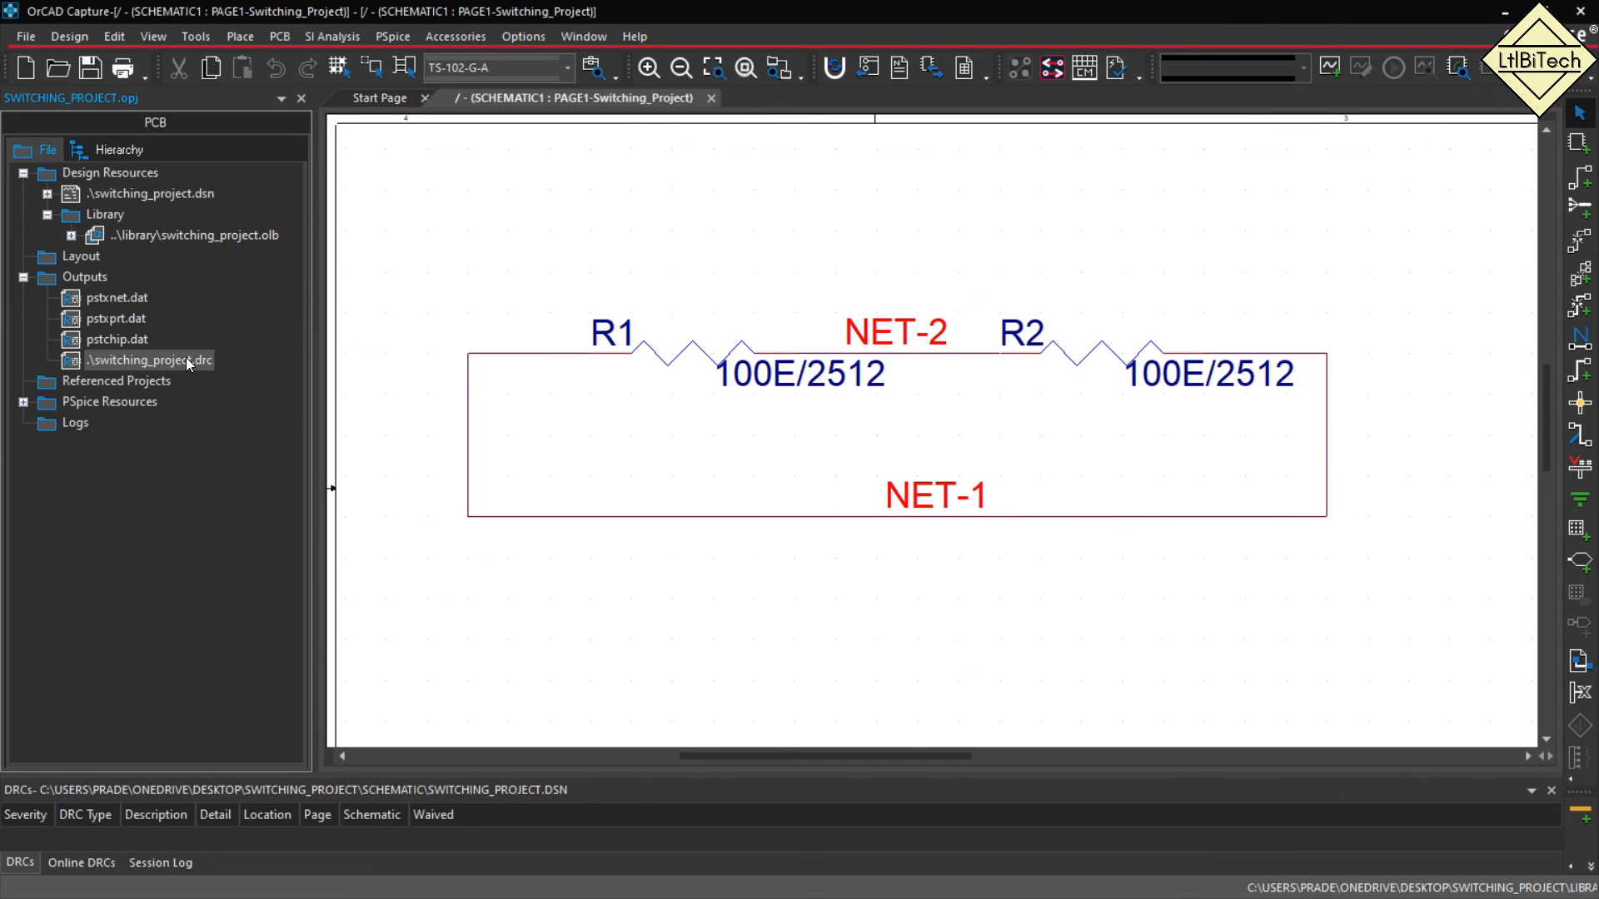
pyautogui.doubleClick(143, 361)
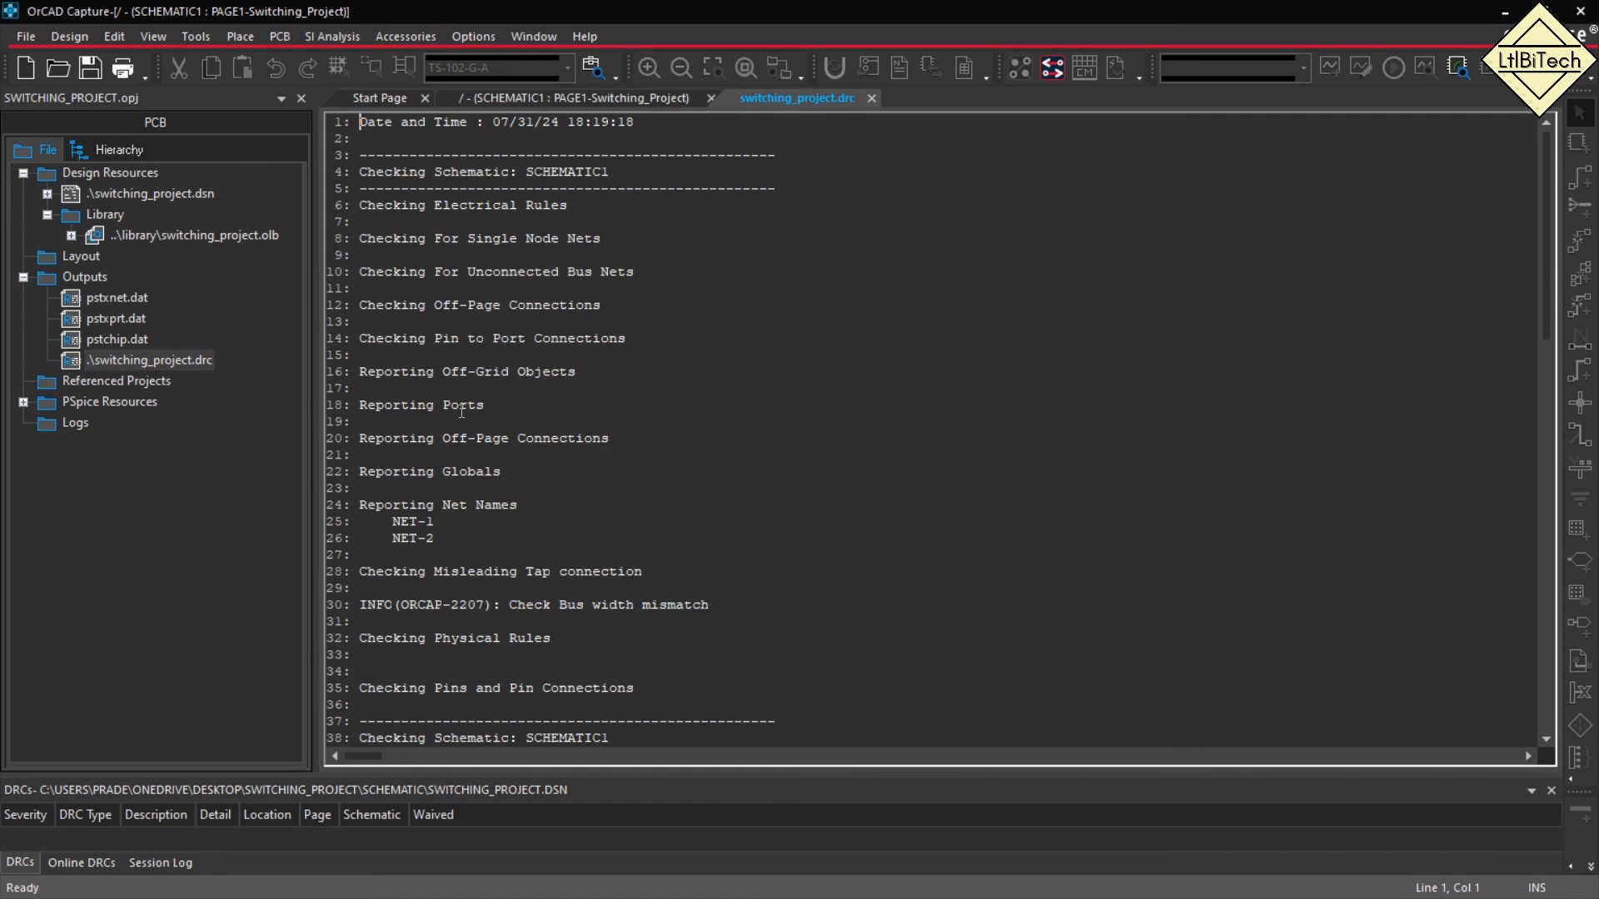
pyautogui.scroll(-11, 663, 364)
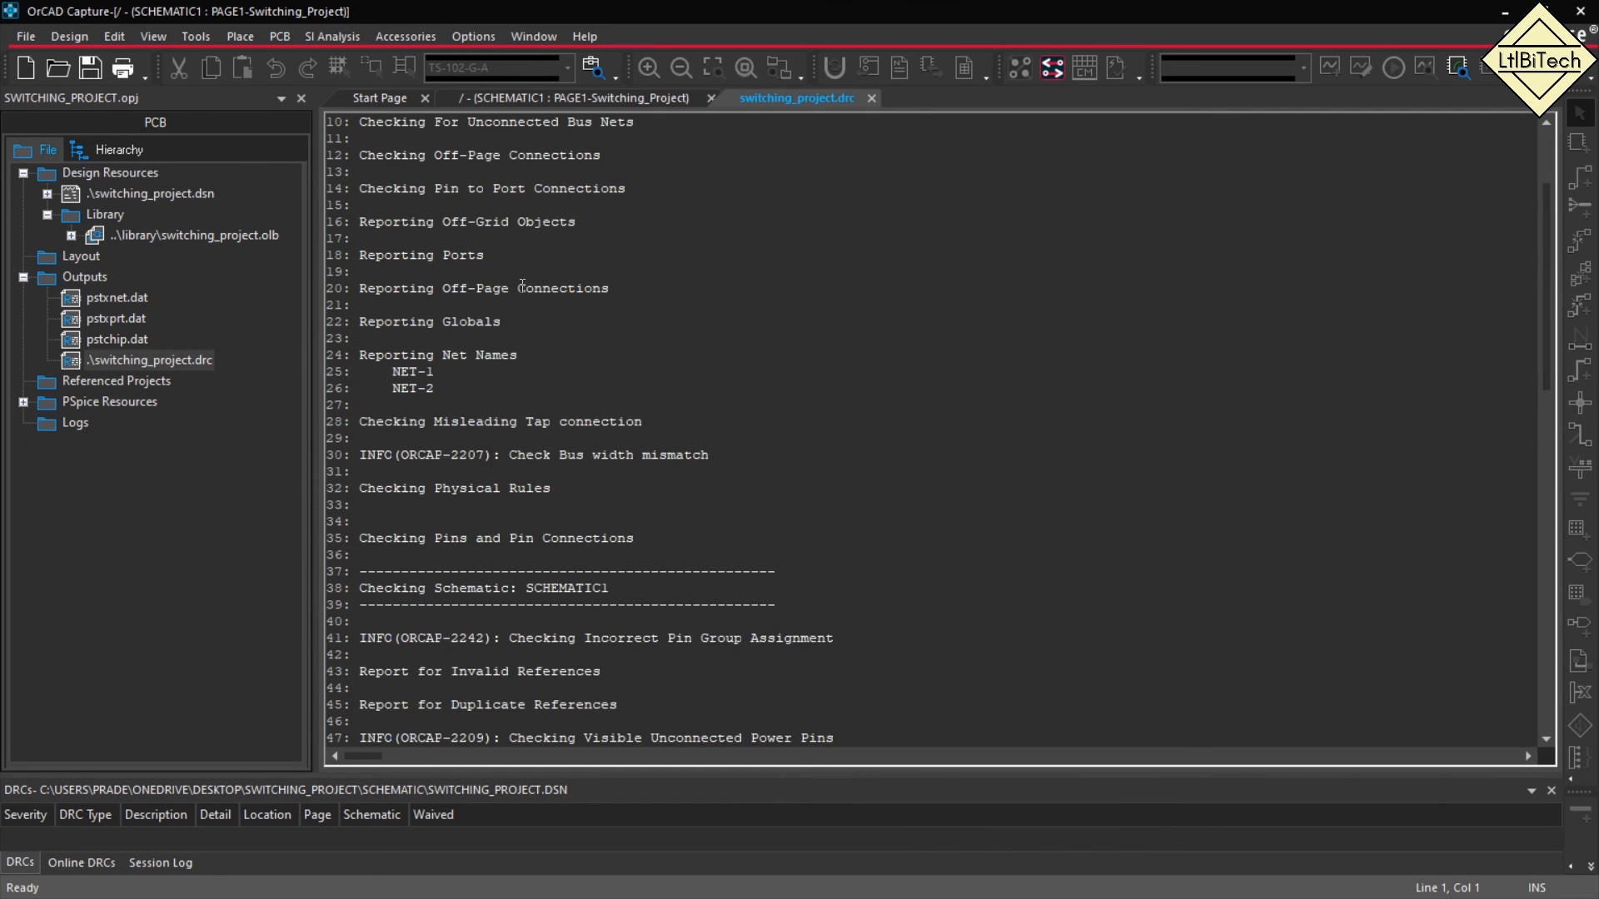
pyautogui.scroll(-1, 522, 286)
pyautogui.scroll(12, 533, 308)
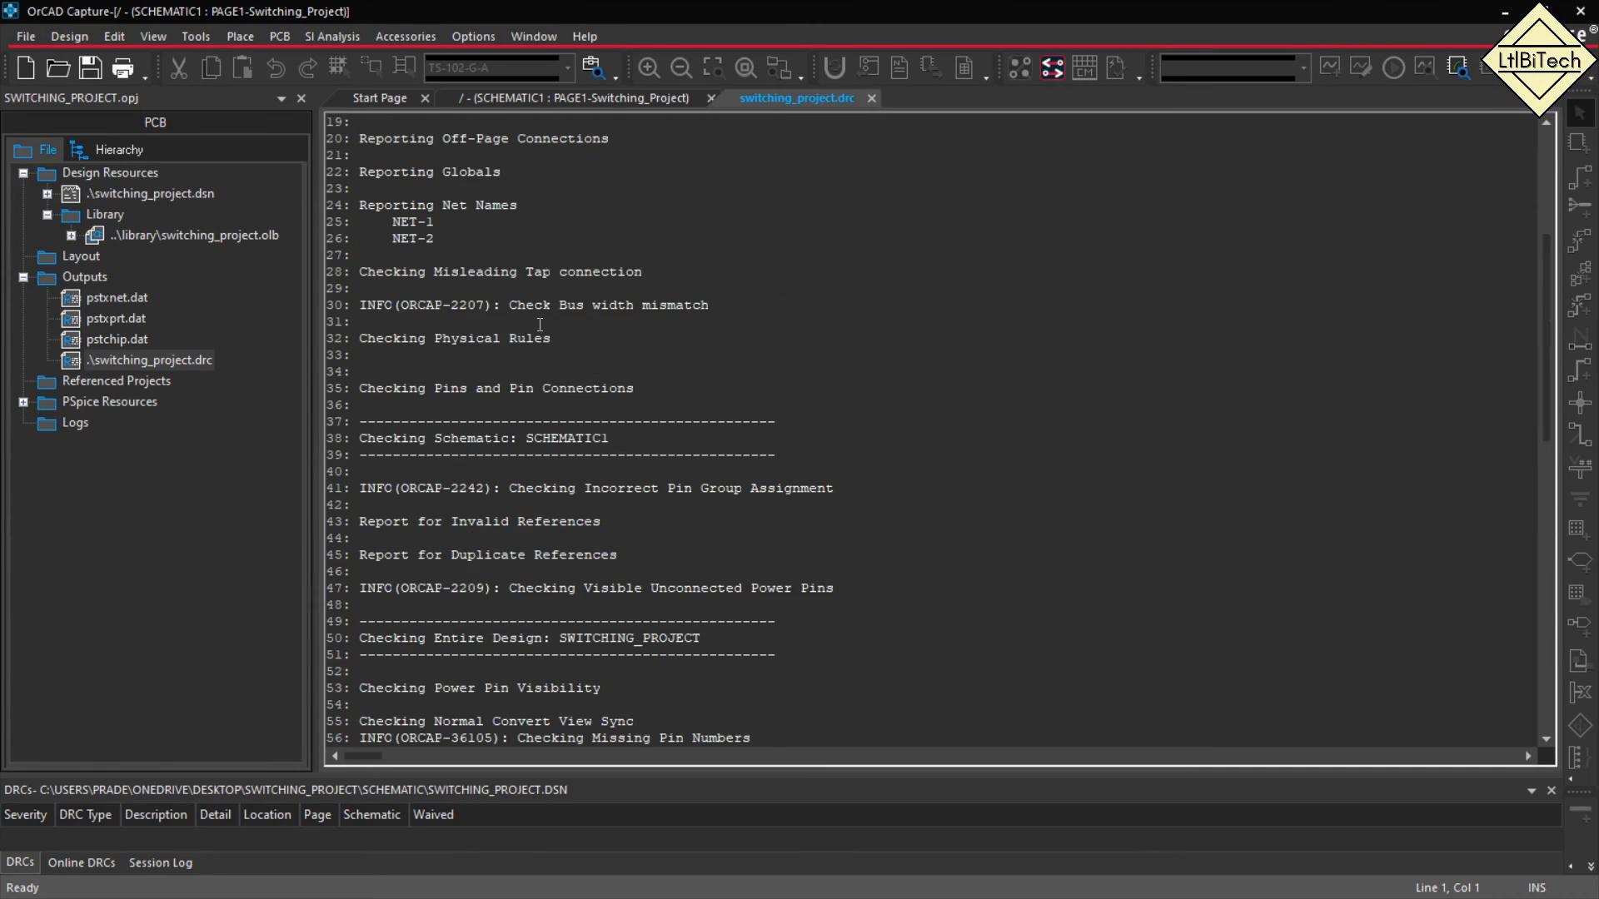
pyautogui.click(871, 99)
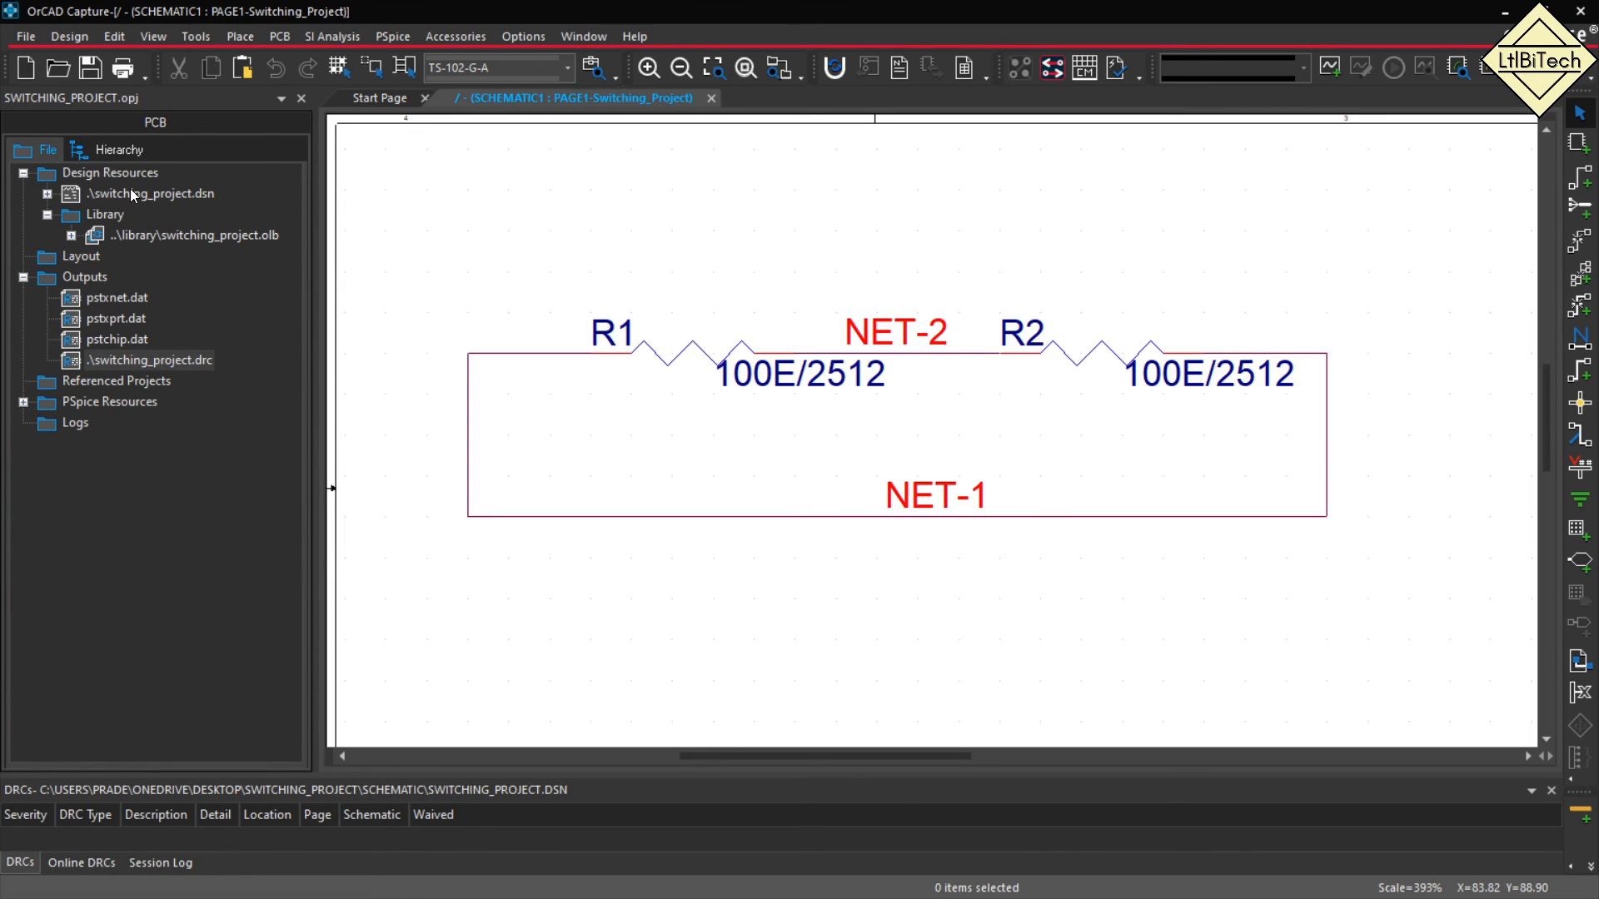
# Create the PCB Editor netlist for switching_project.dsn in the allegro directory and locate its pstxnet, pstxprt and pstchip output files.
pyautogui.click(158, 195)
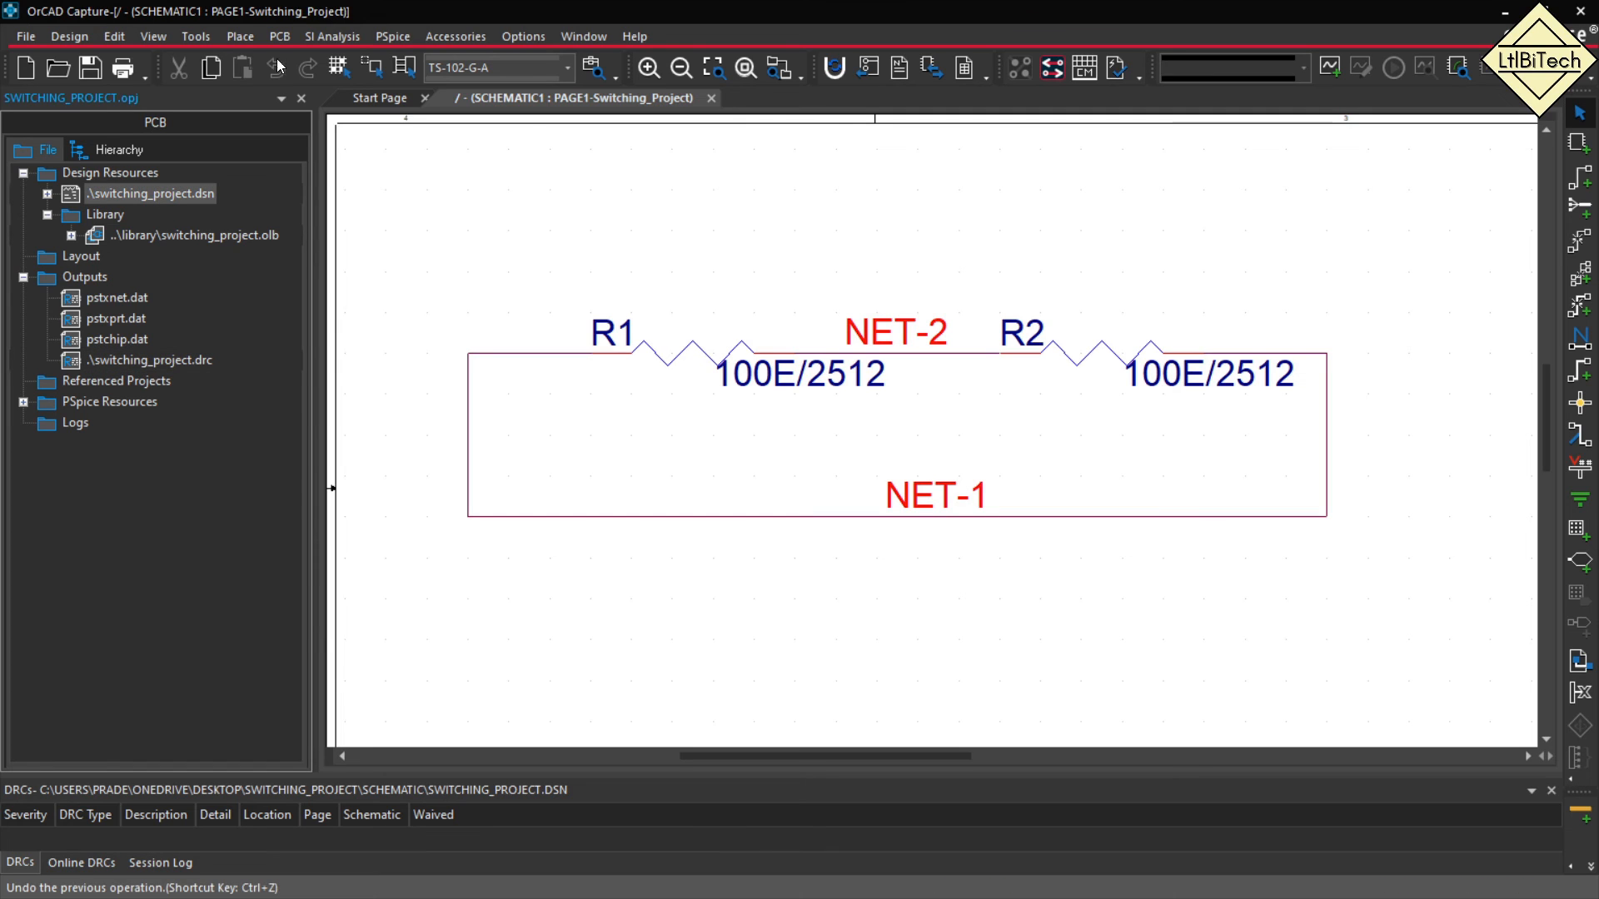
pyautogui.click(240, 37)
pyautogui.moveTo(200, 36)
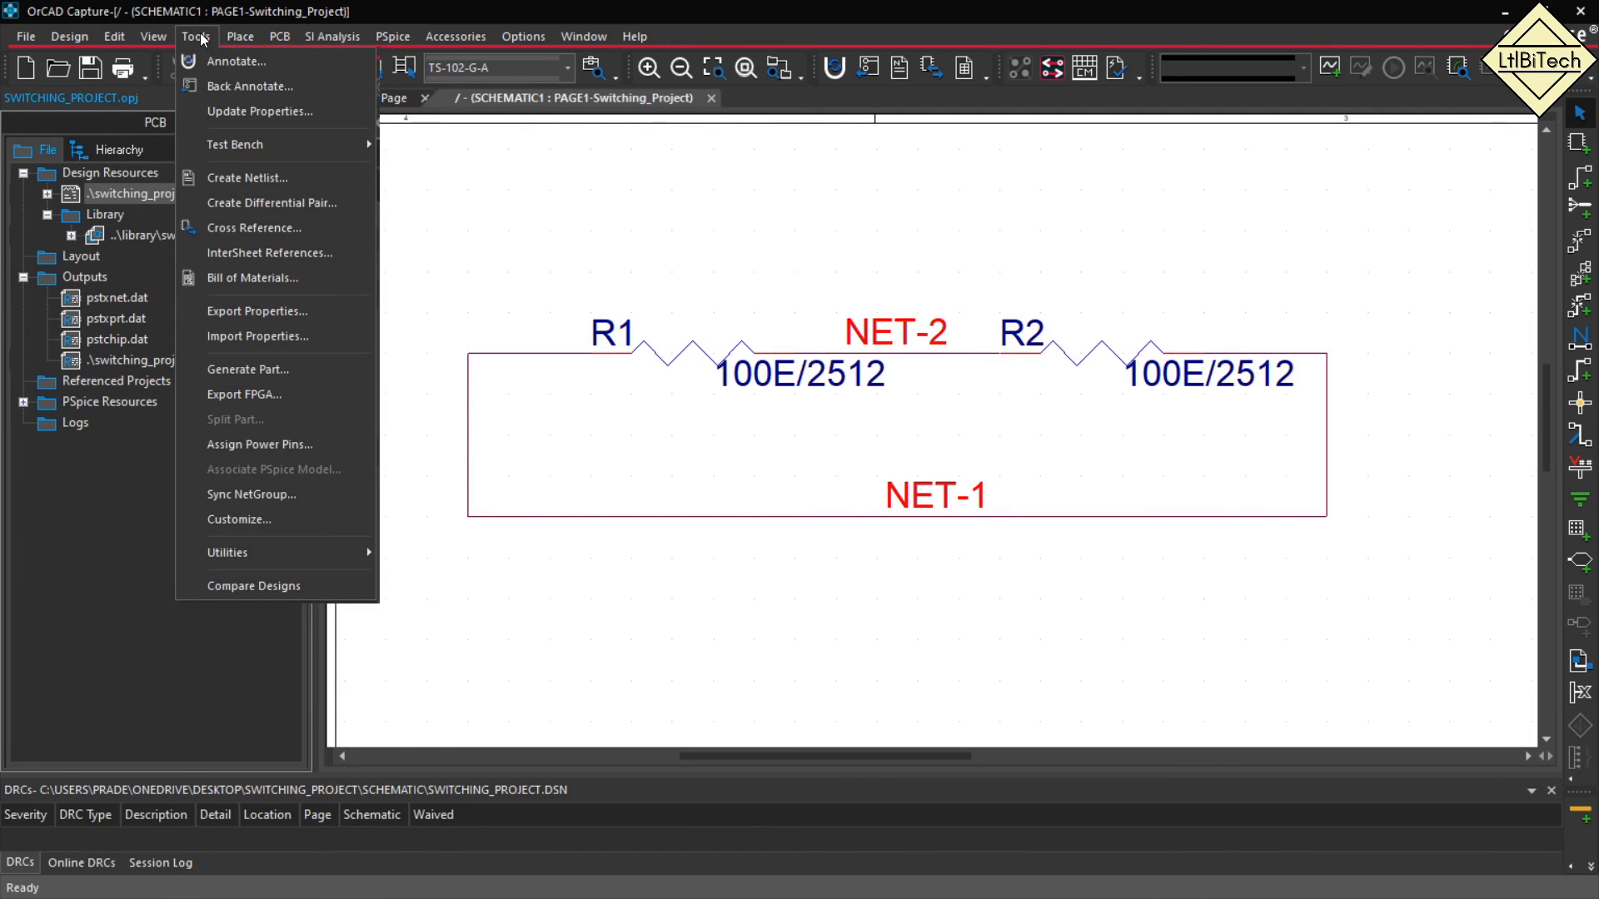
pyautogui.click(274, 177)
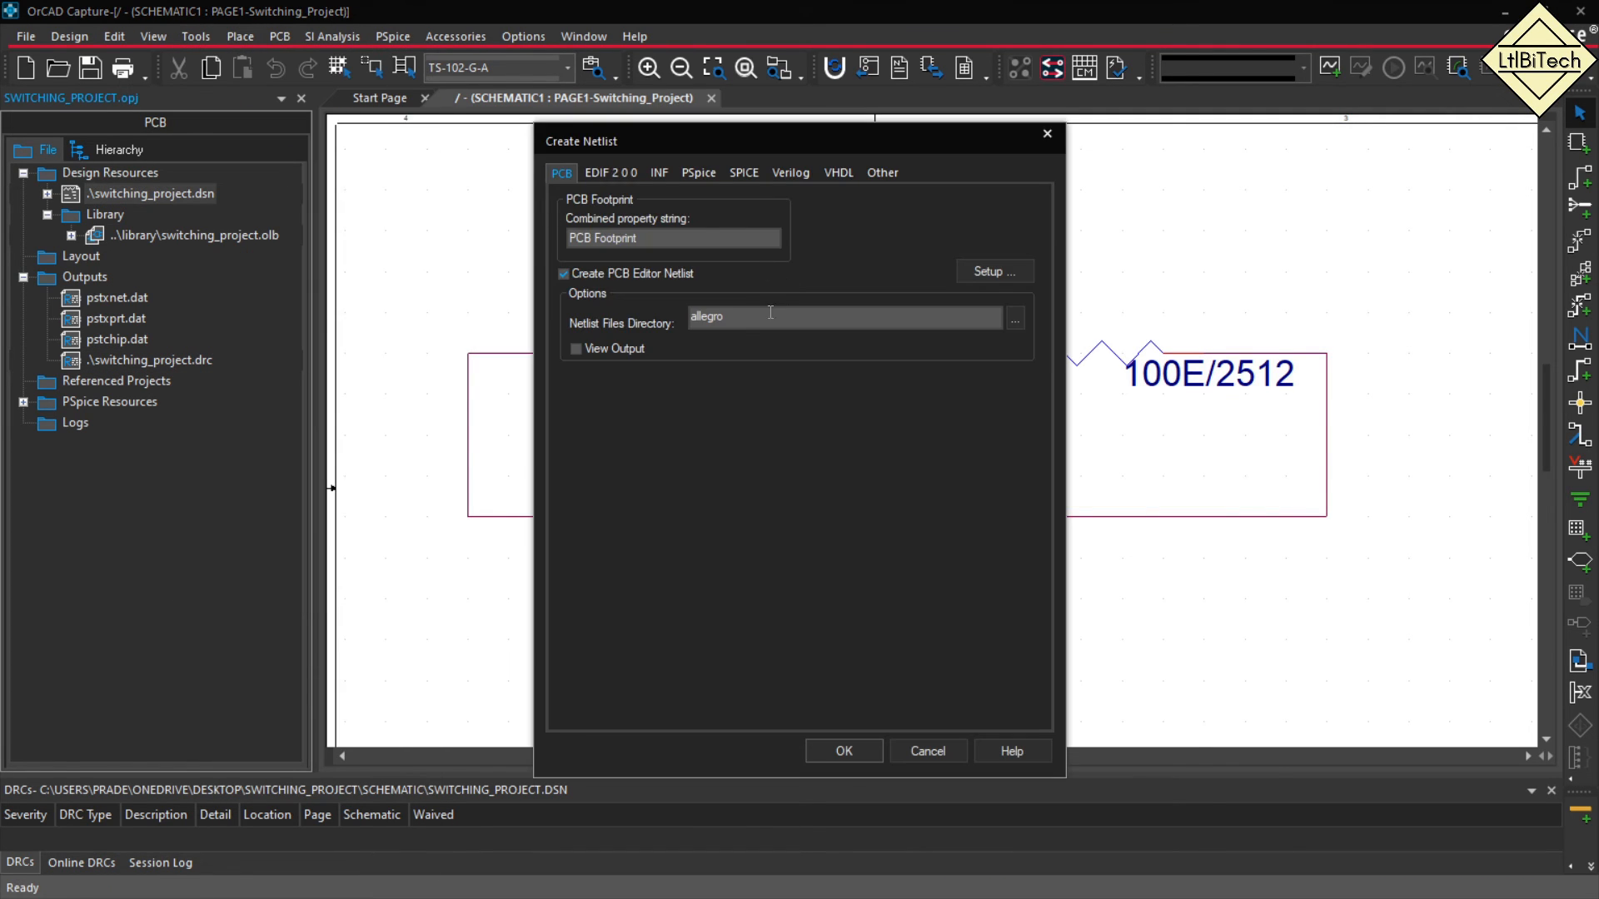
pyautogui.click(849, 751)
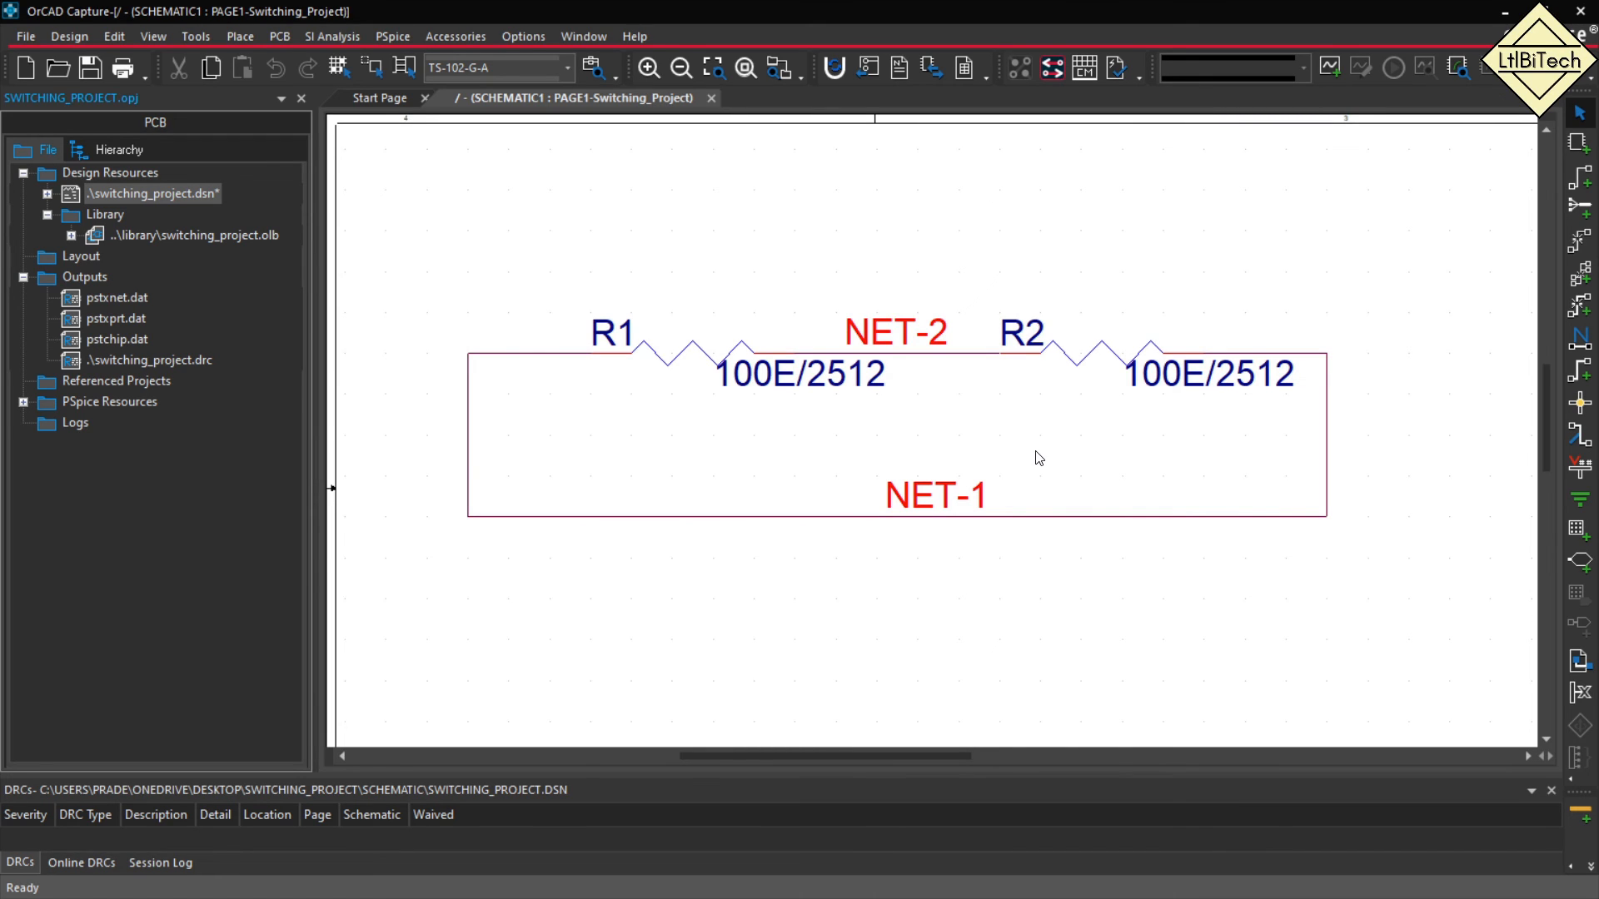
pyautogui.click(137, 305)
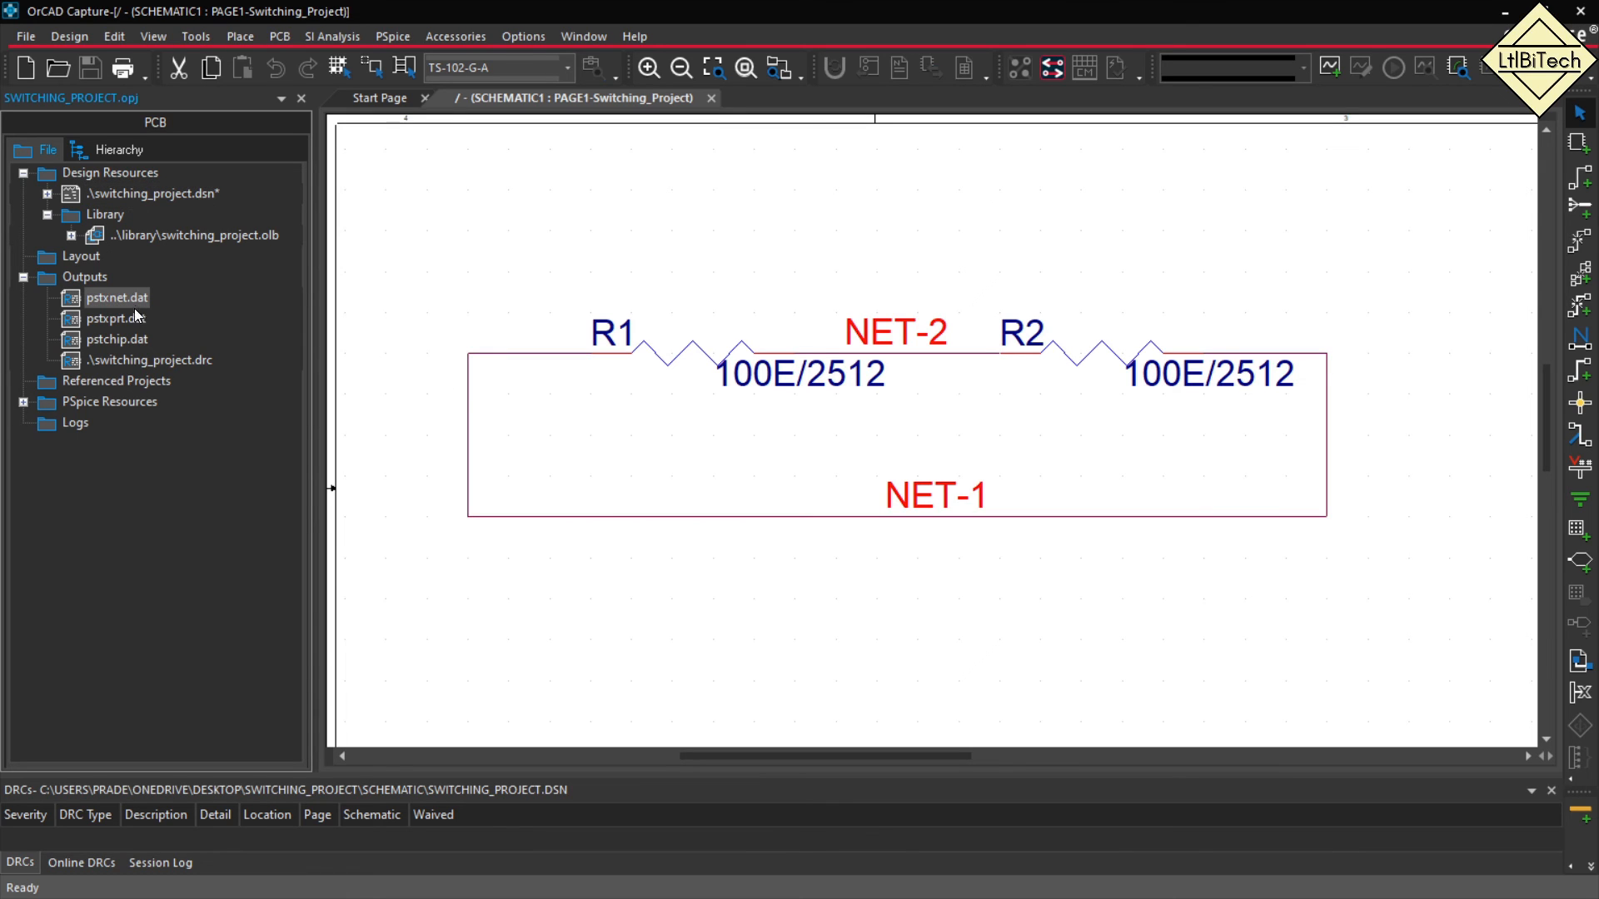
pyautogui.click(136, 323)
pyautogui.click(131, 338)
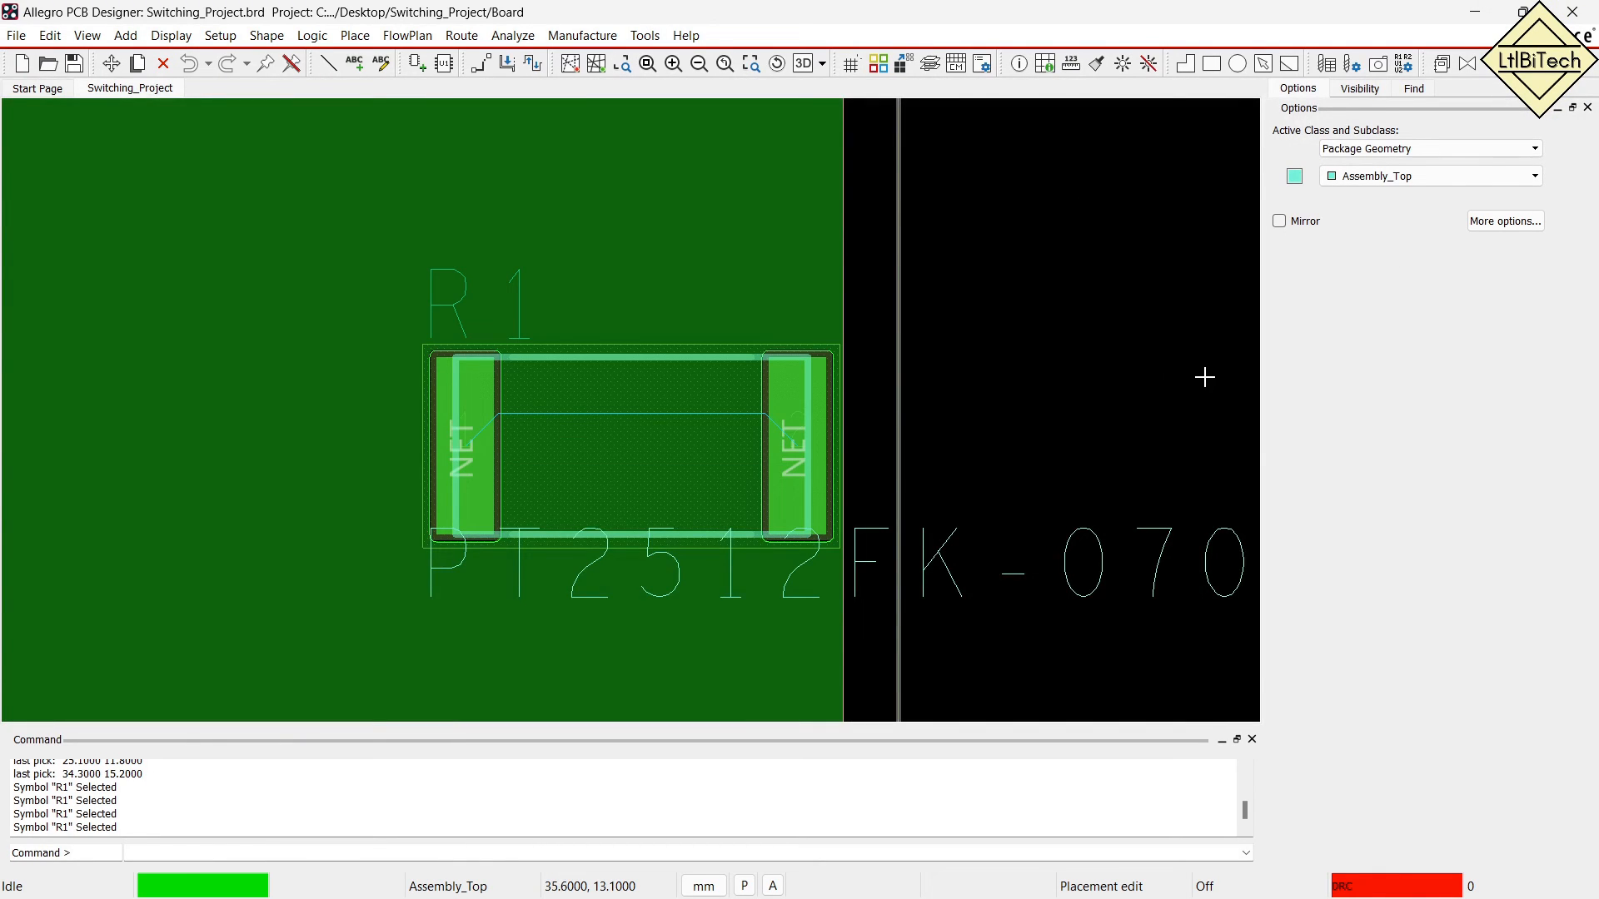
# Switch to Allegro PCB Designer and import the Design entry CIS netlist from the project's Schematic/allegro folder into the board.
pyautogui.scroll(-3, 1204, 377)
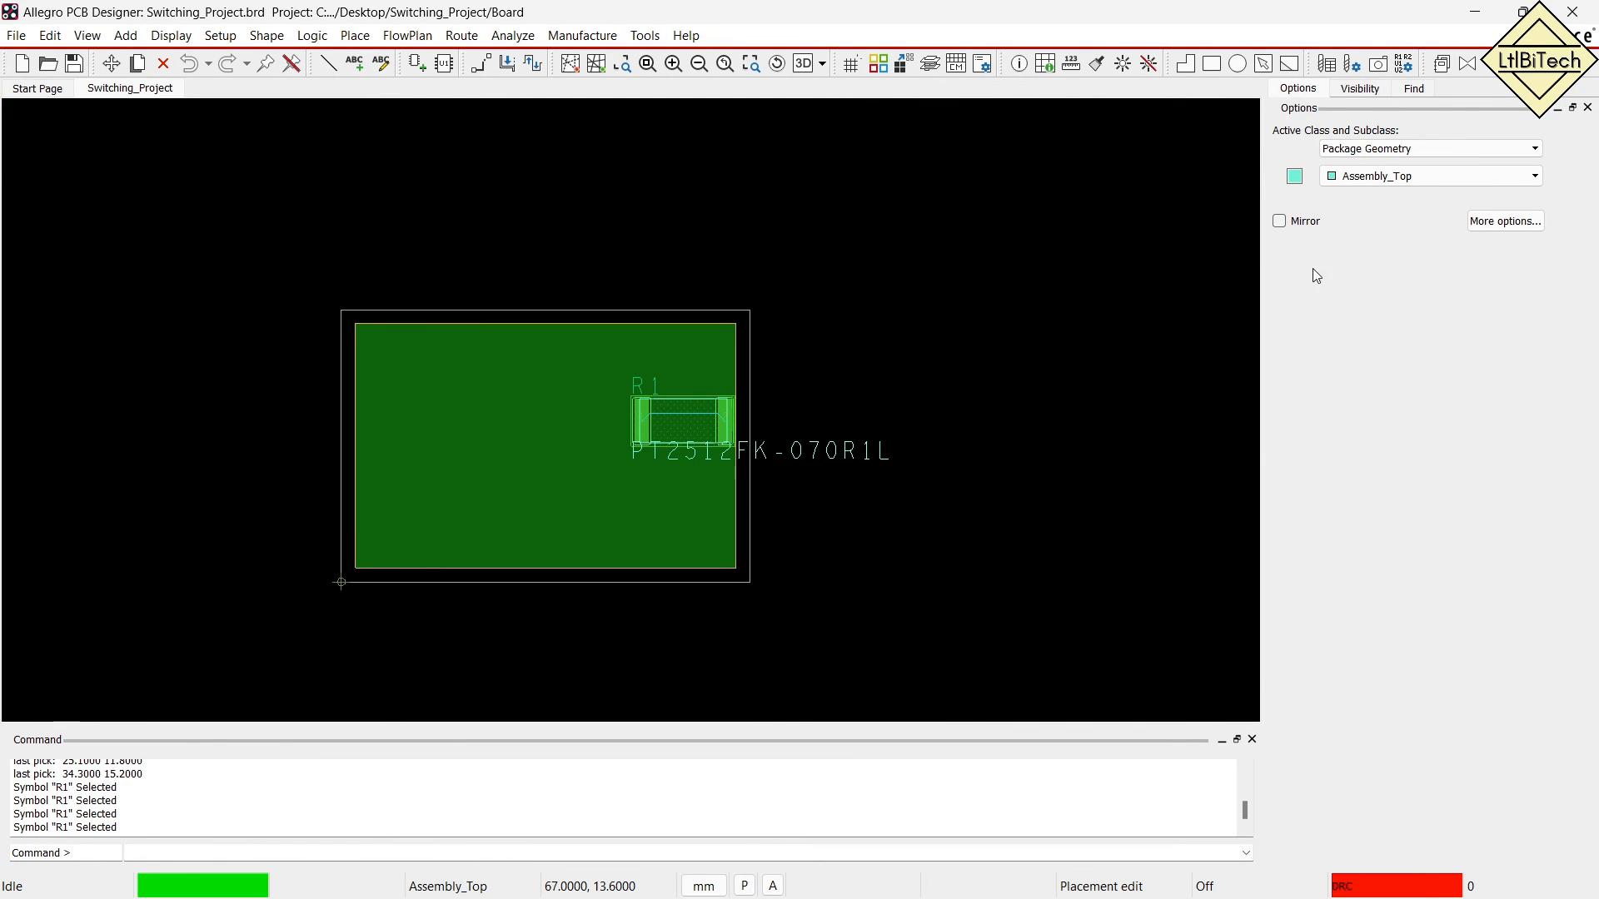
pyautogui.scroll(1, 665, 429)
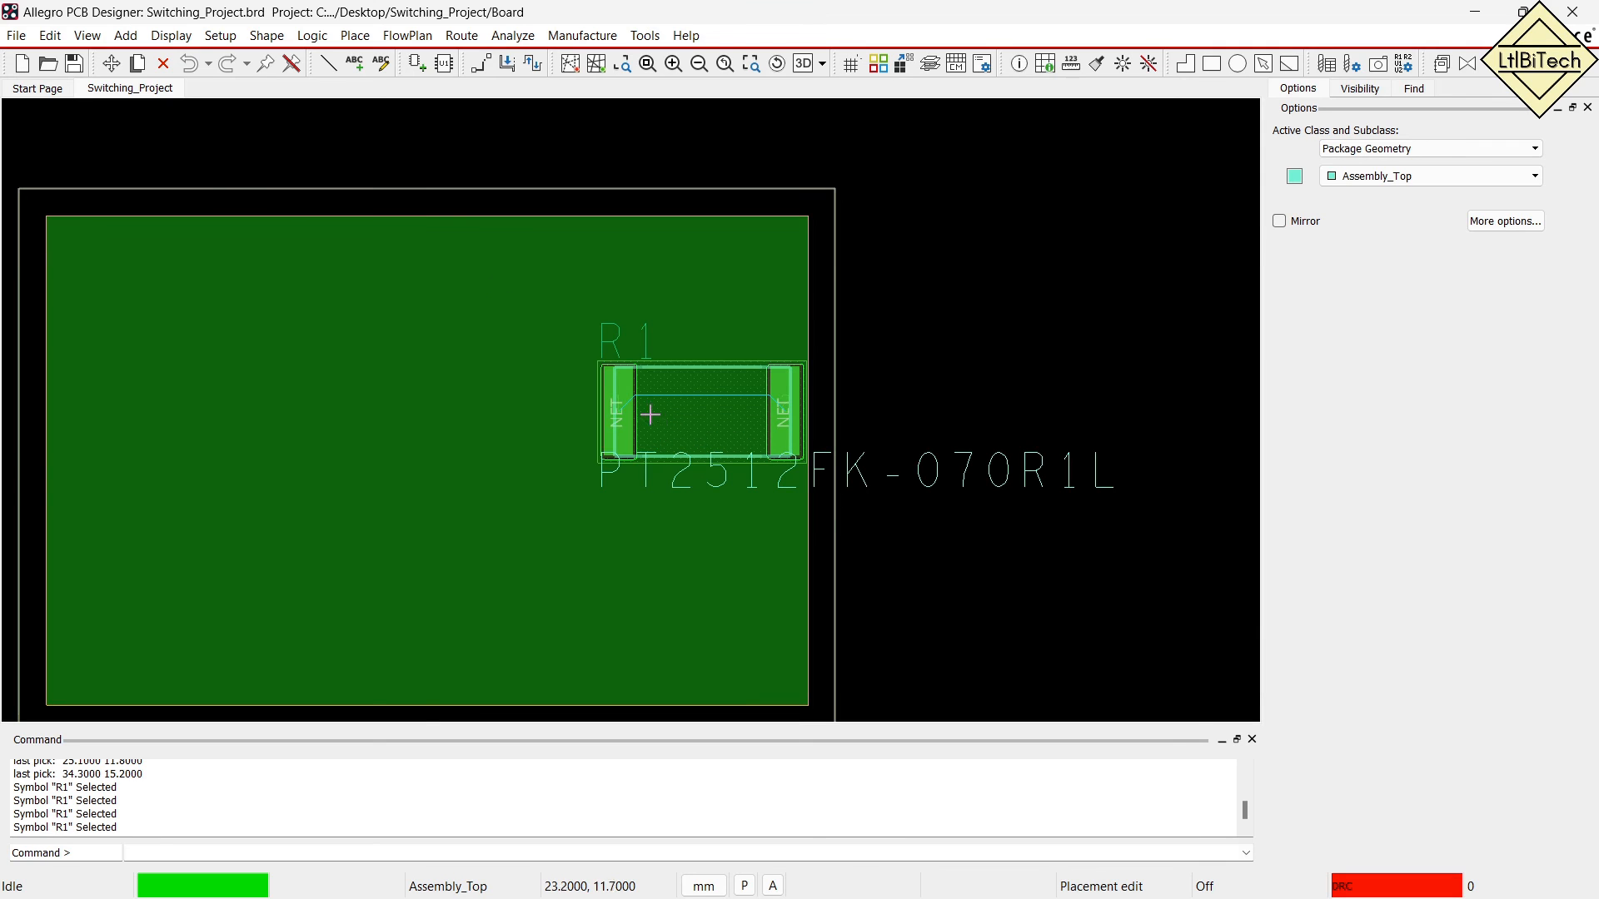
pyautogui.click(647, 64)
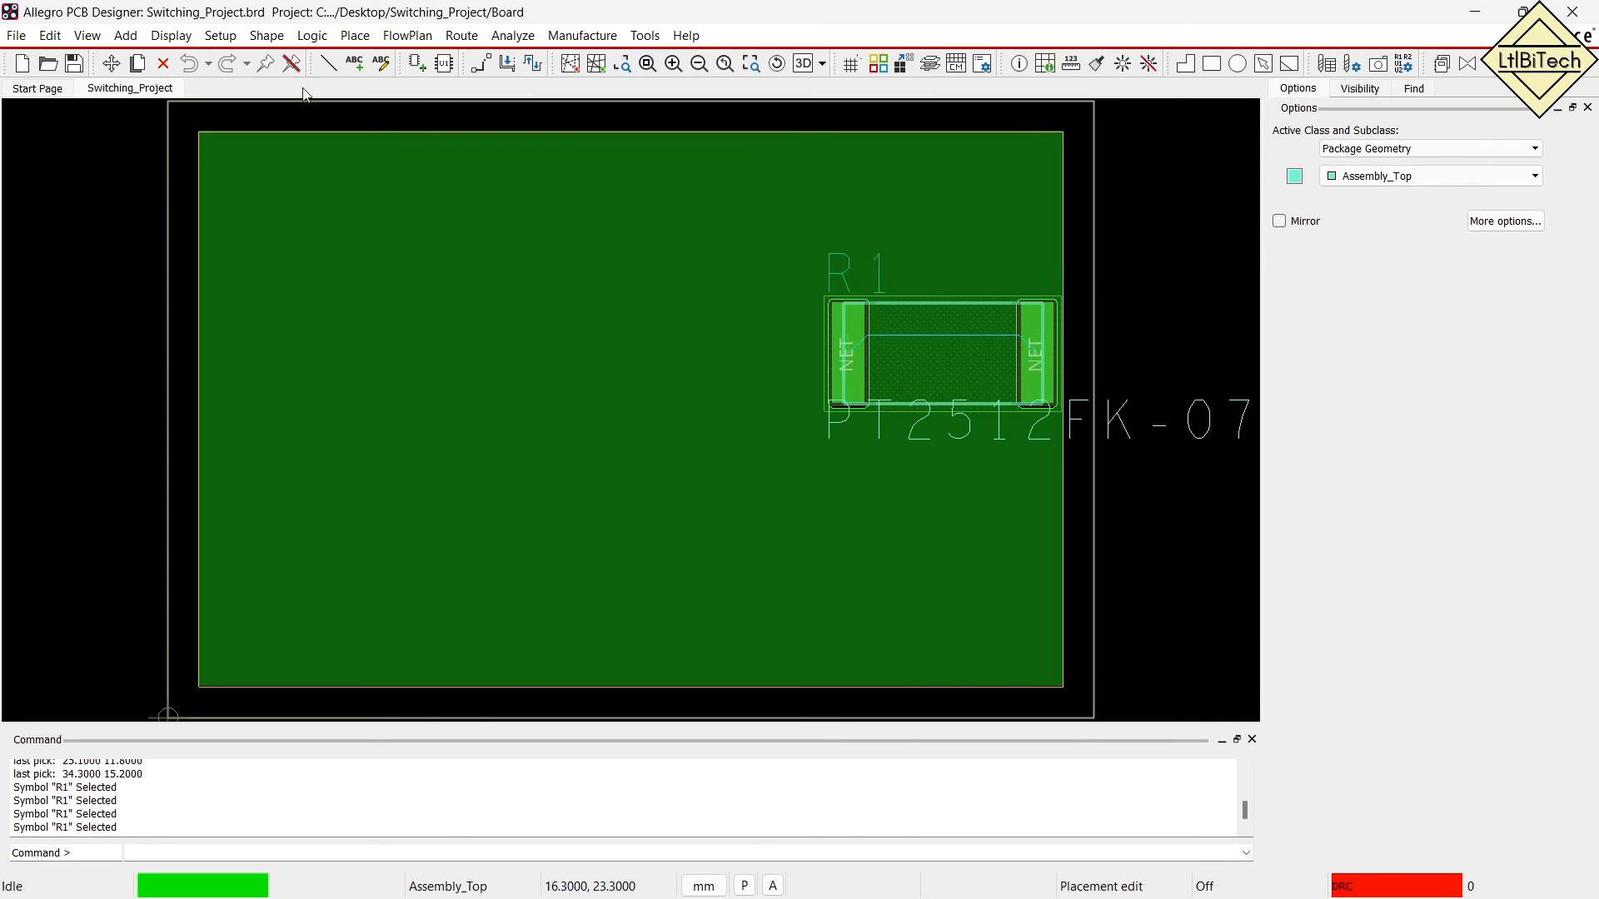
pyautogui.click(16, 35)
pyautogui.moveTo(102, 202)
pyautogui.click(321, 205)
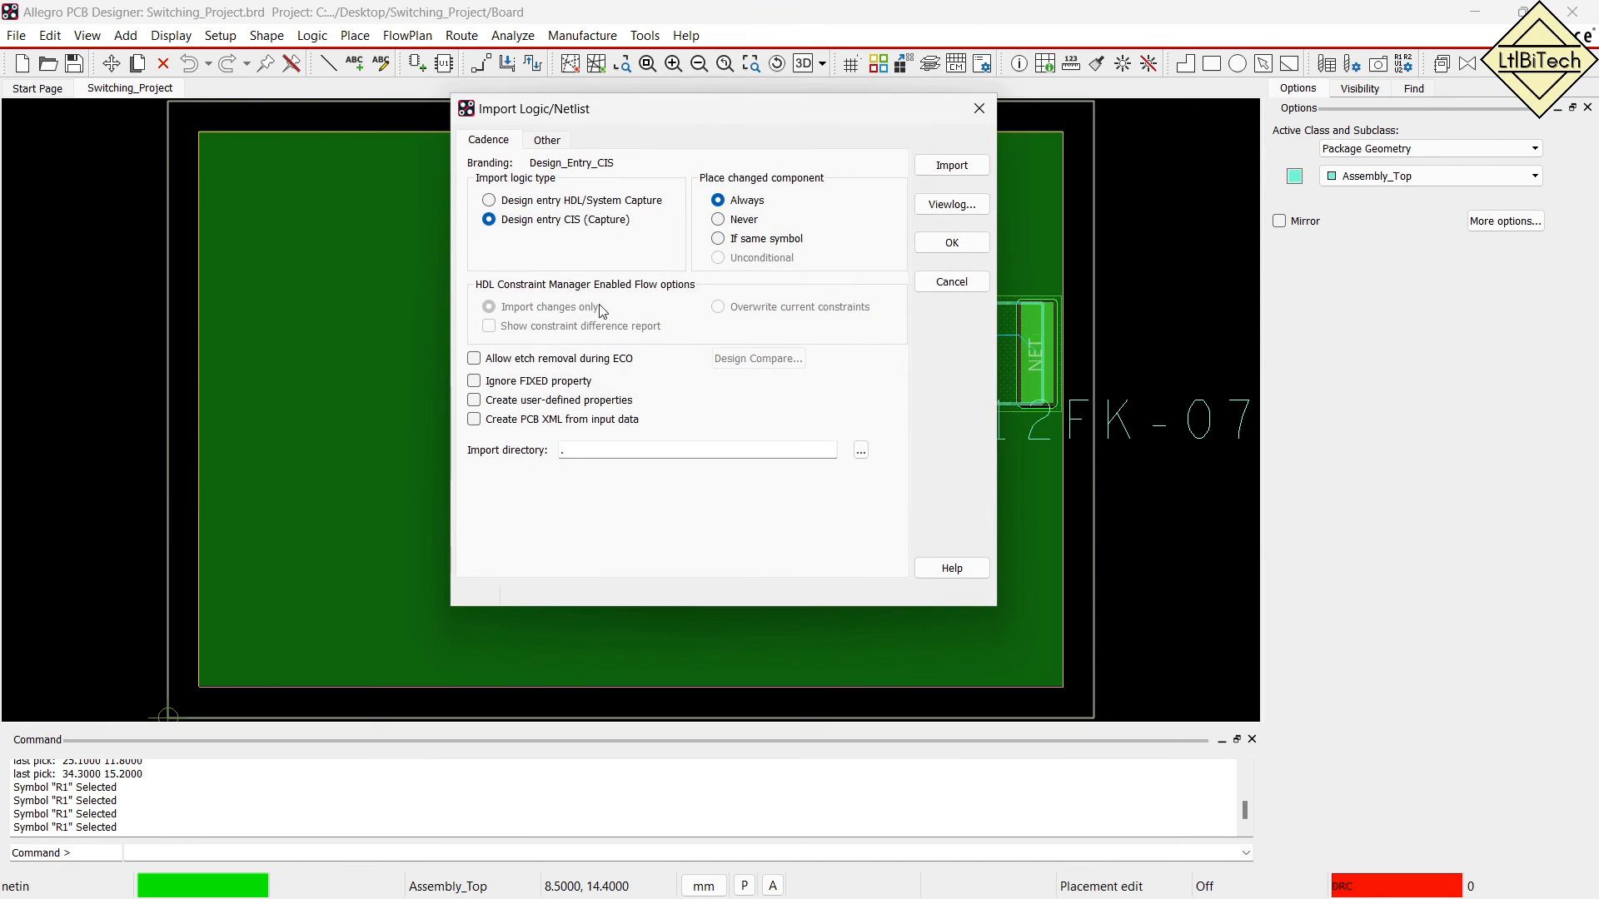
pyautogui.click(860, 451)
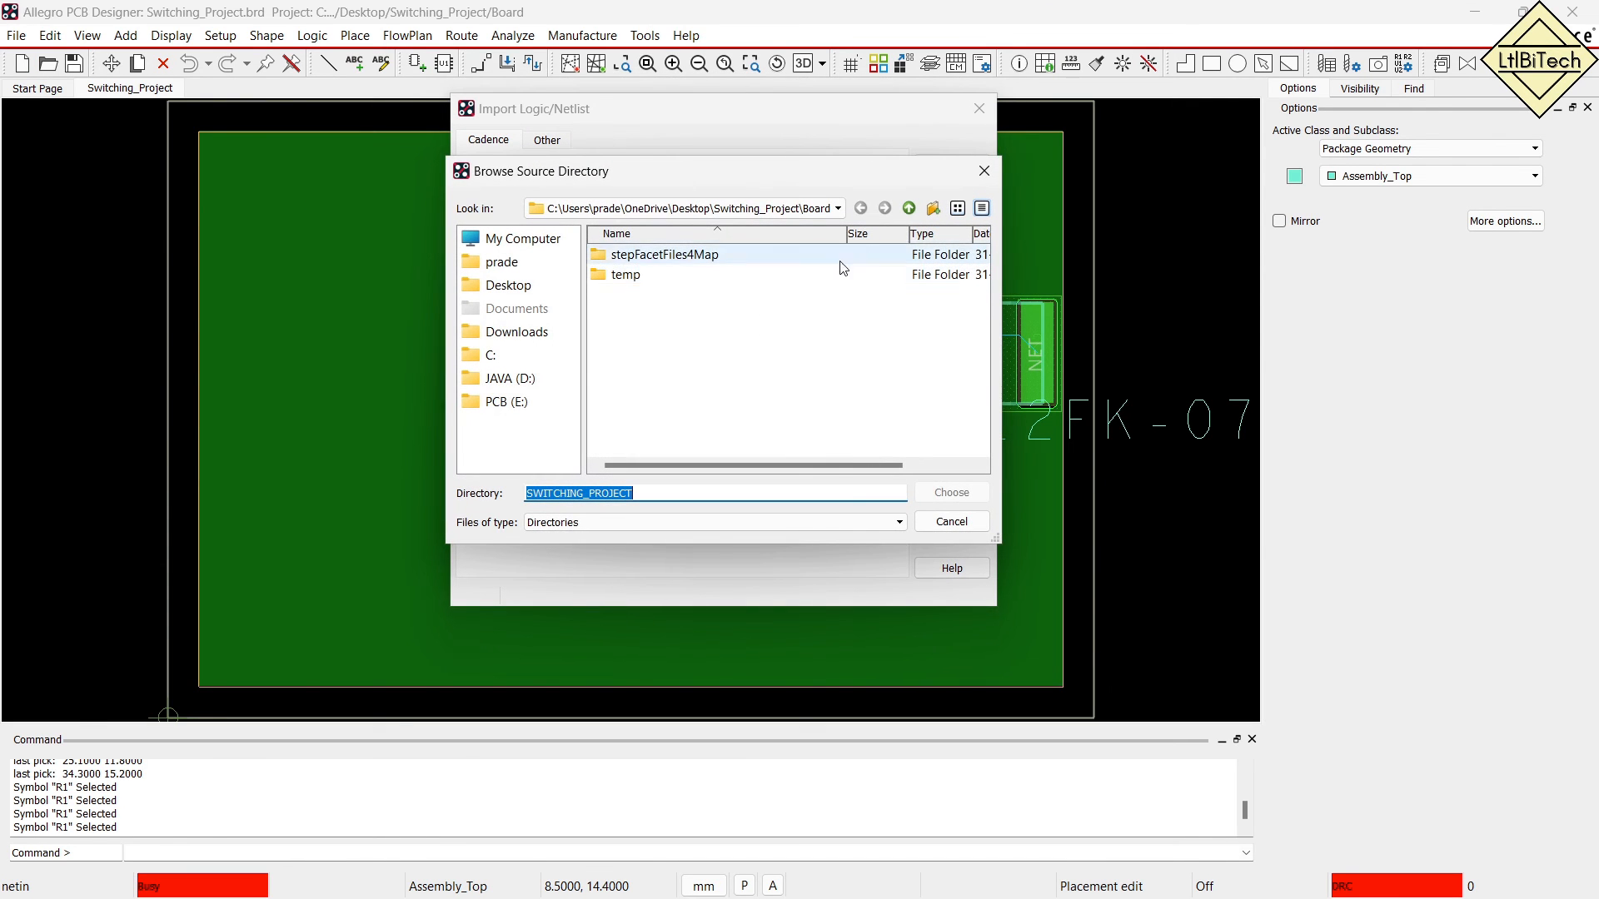
pyautogui.click(909, 208)
pyautogui.doubleClick(682, 333)
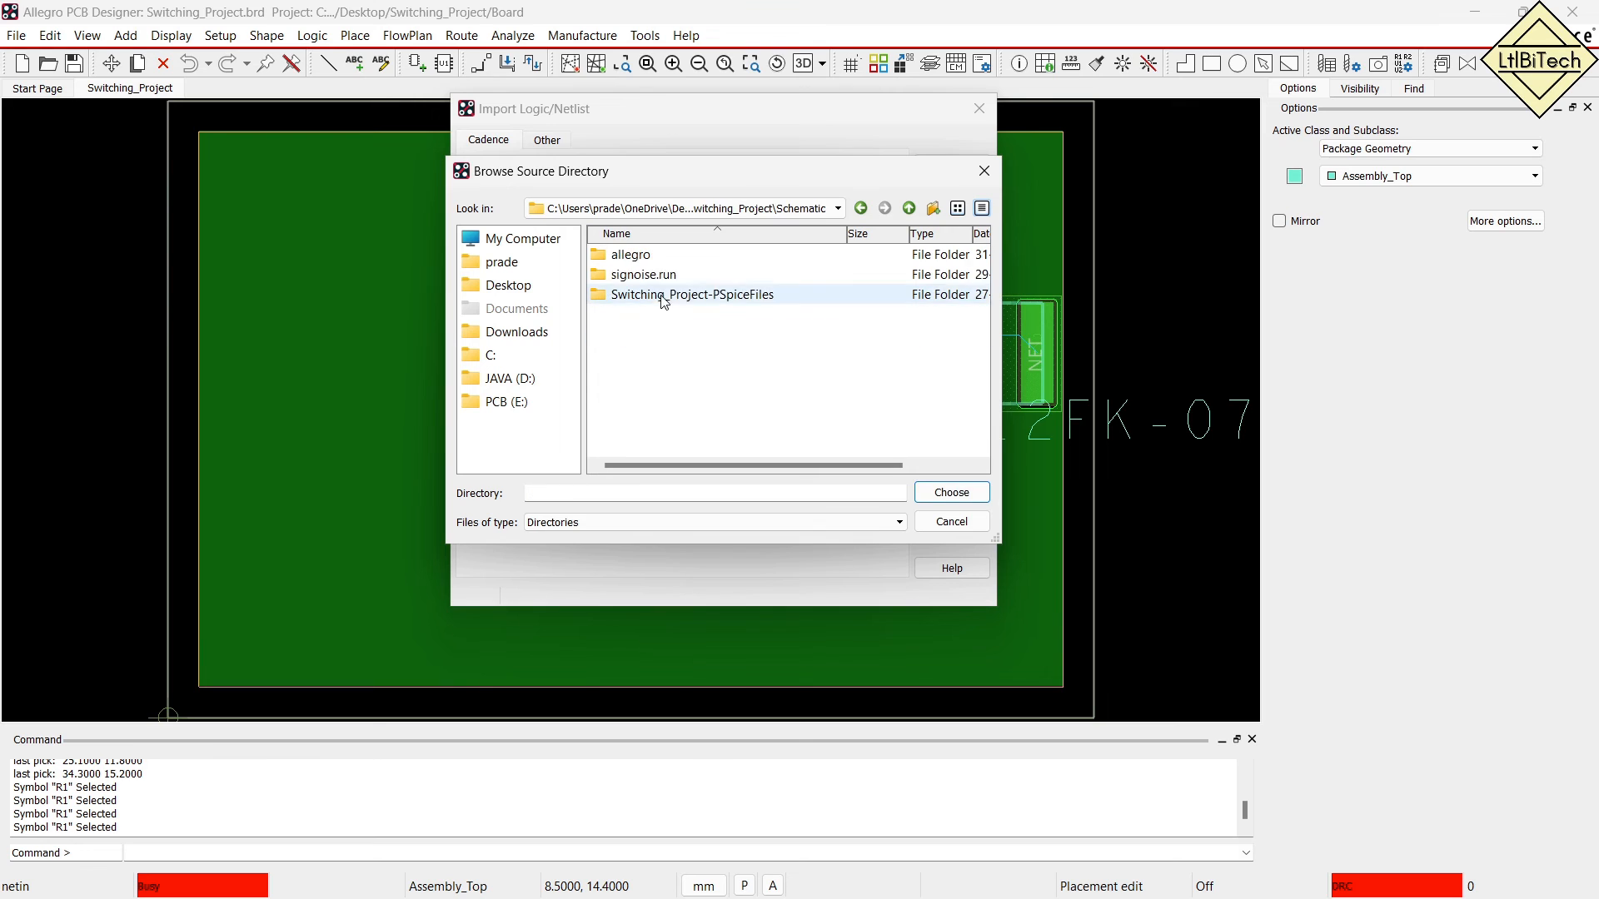
pyautogui.doubleClick(642, 260)
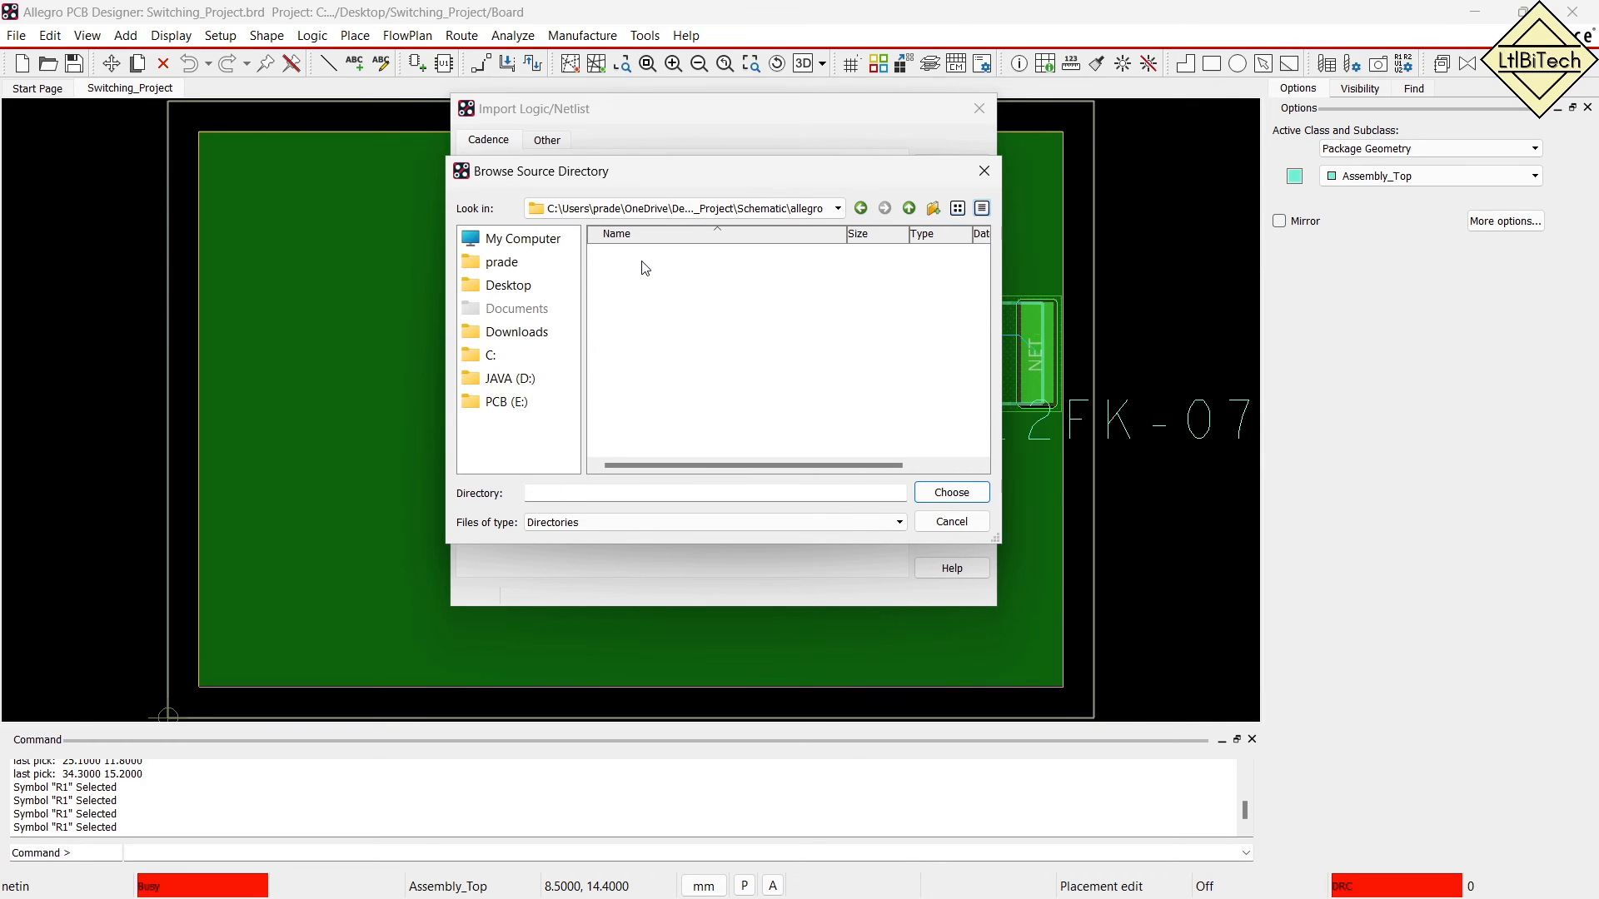
pyautogui.click(937, 491)
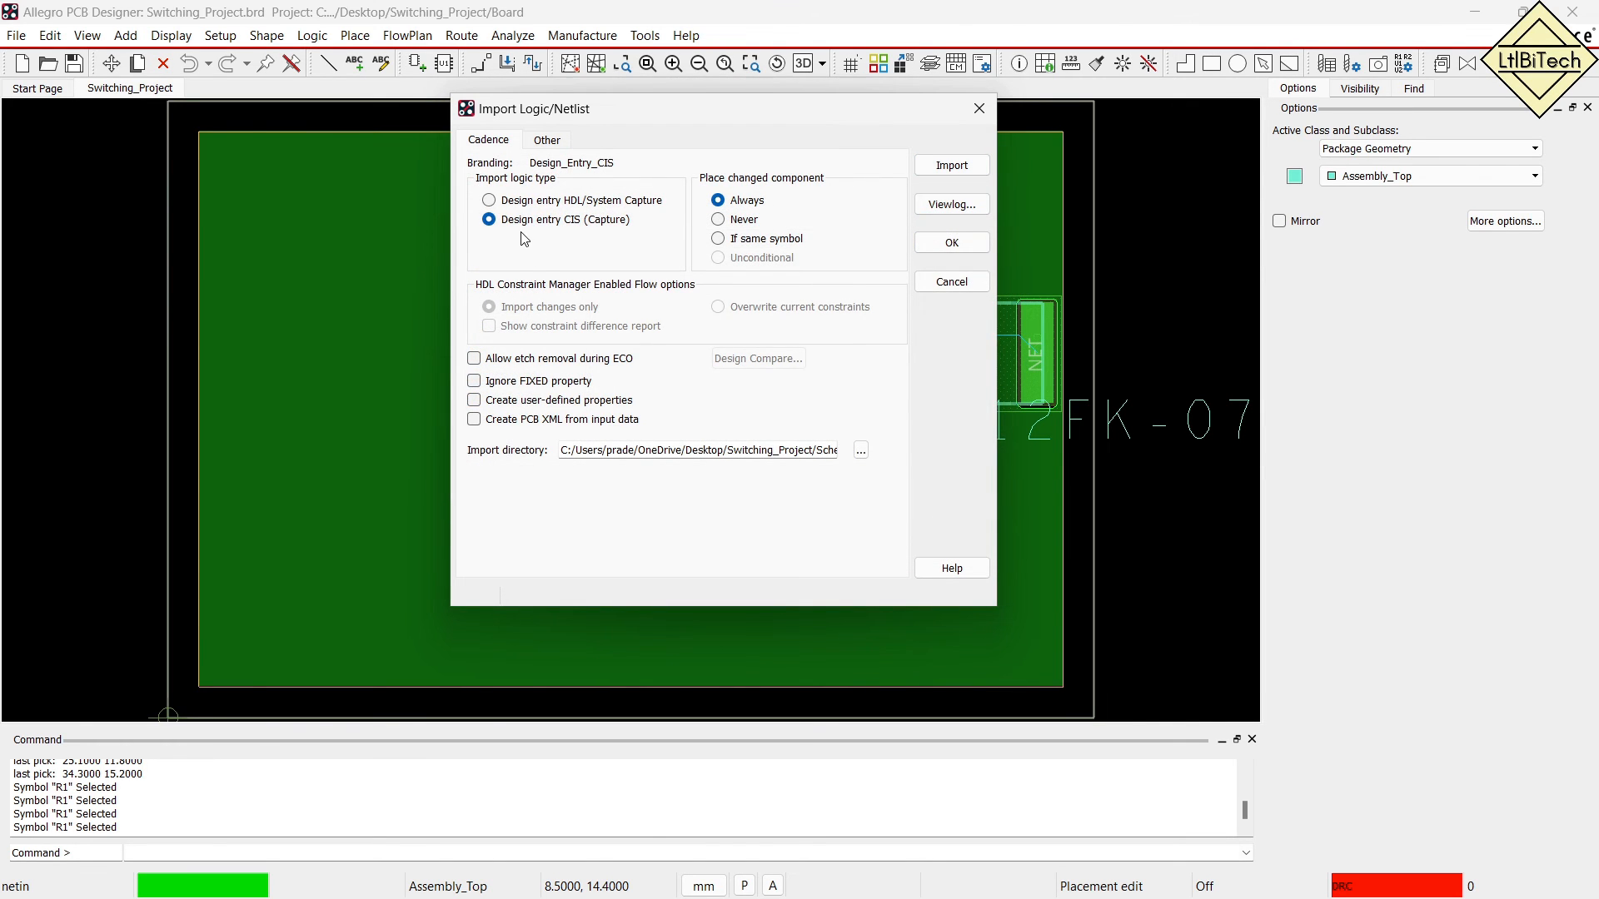
pyautogui.click(952, 165)
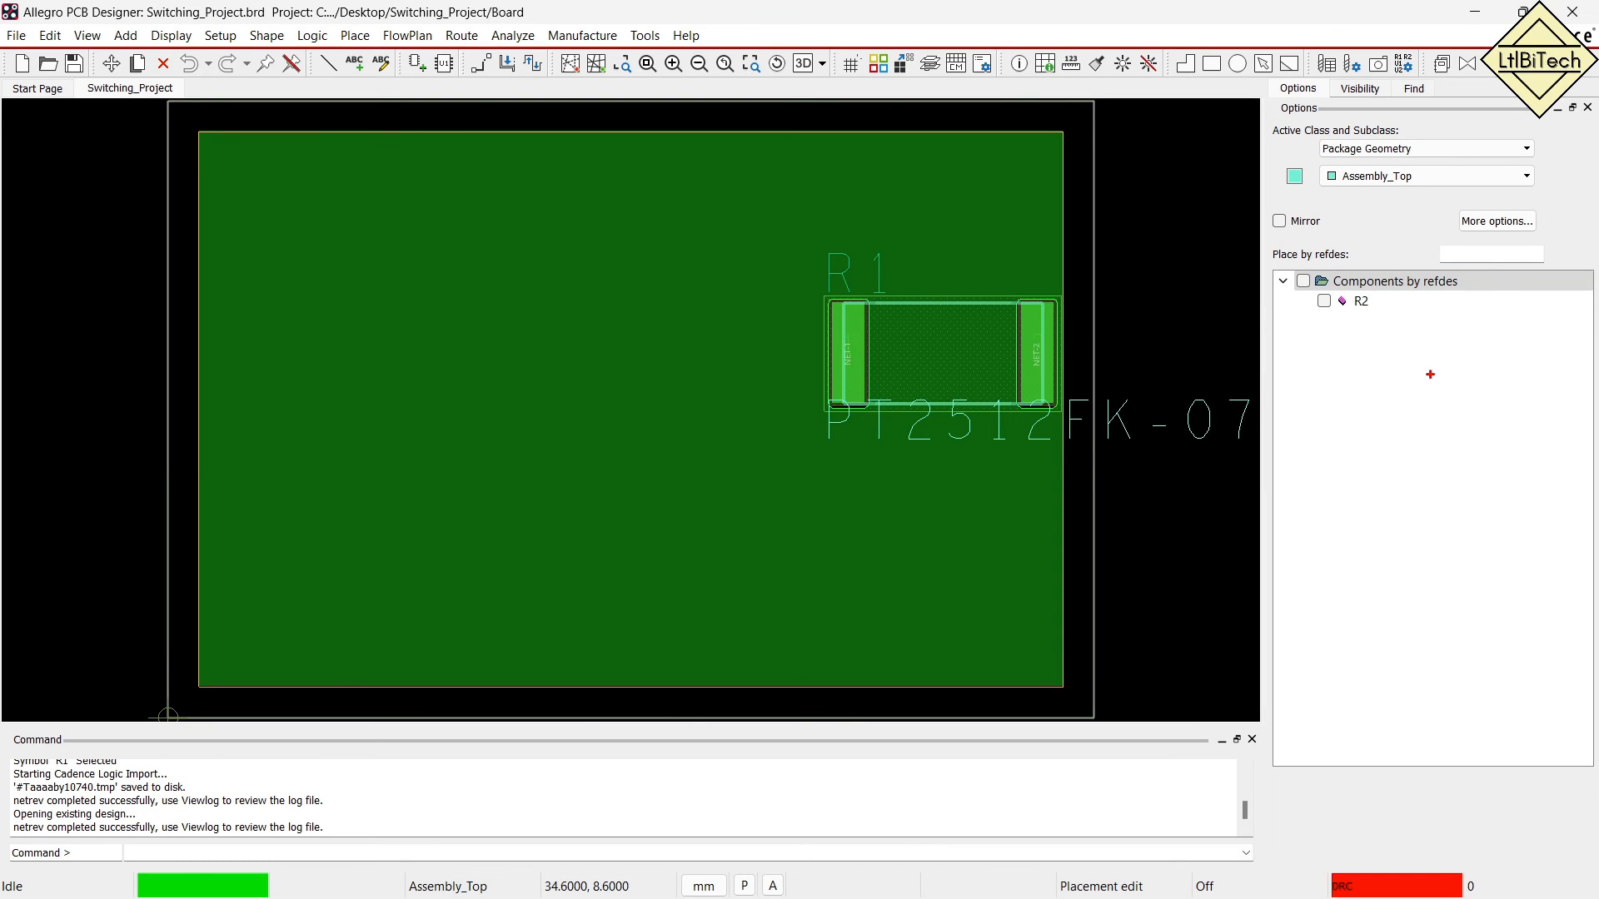
# Place component R2 inside the board's allowed area, lower and to the left of R1, at about (13.6, 6.1) mm.
pyautogui.moveTo(1280, 285)
pyautogui.mouseDown()
pyautogui.moveTo(1393, 260)
pyautogui.moveTo(1258, 304)
pyautogui.mouseUp()
pyautogui.moveTo(1310, 471); pyautogui.dragTo(1315, 399)
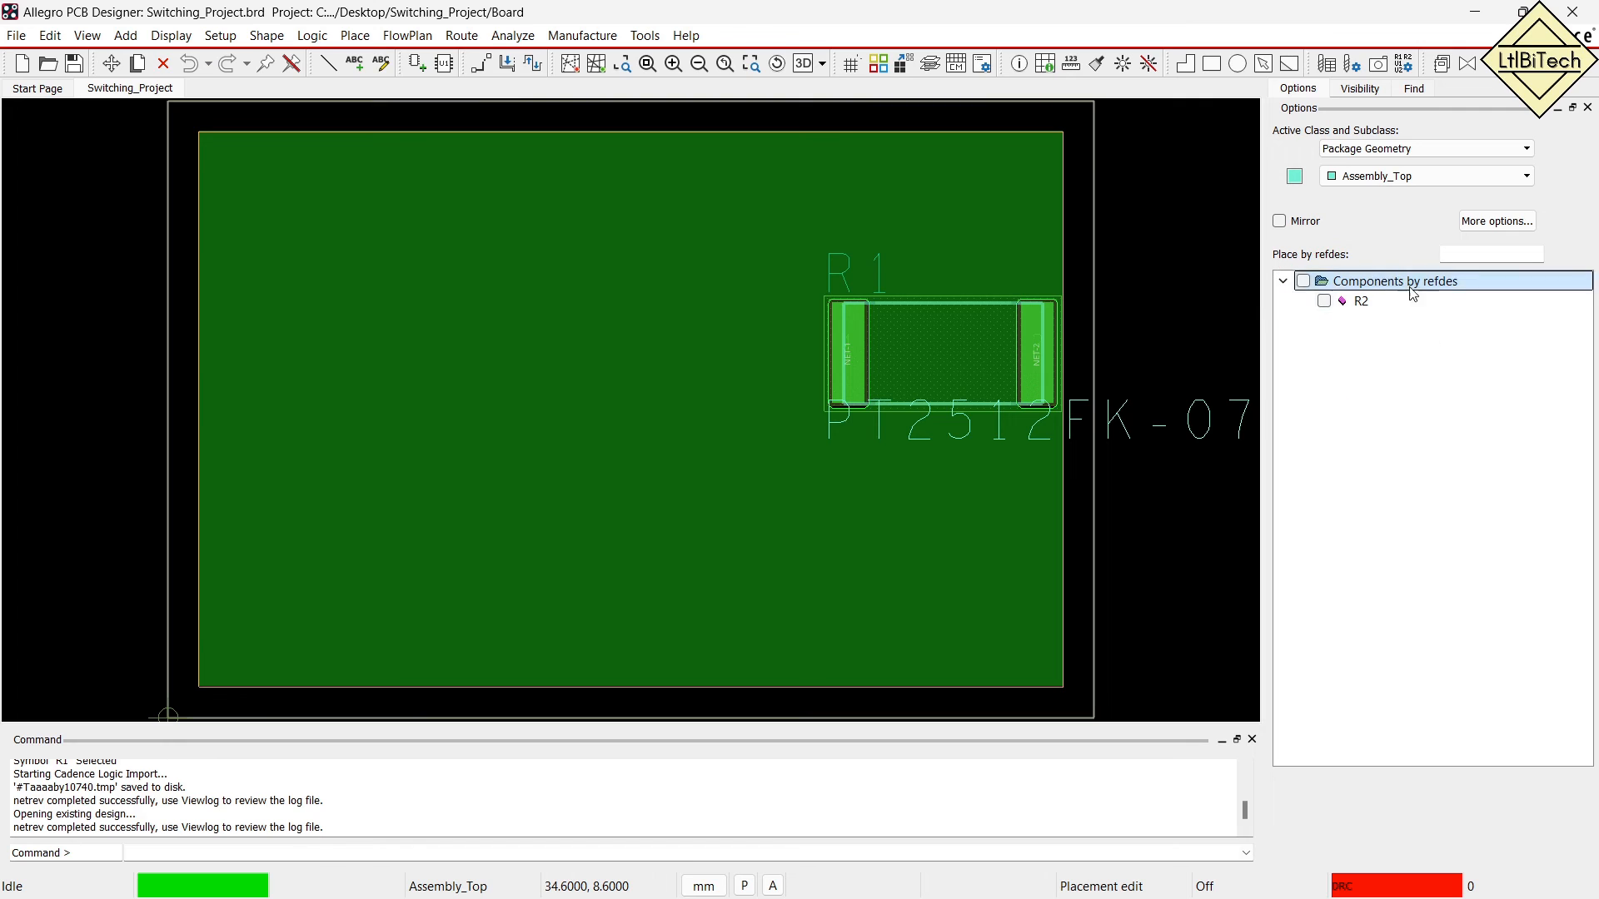
pyautogui.click(1324, 302)
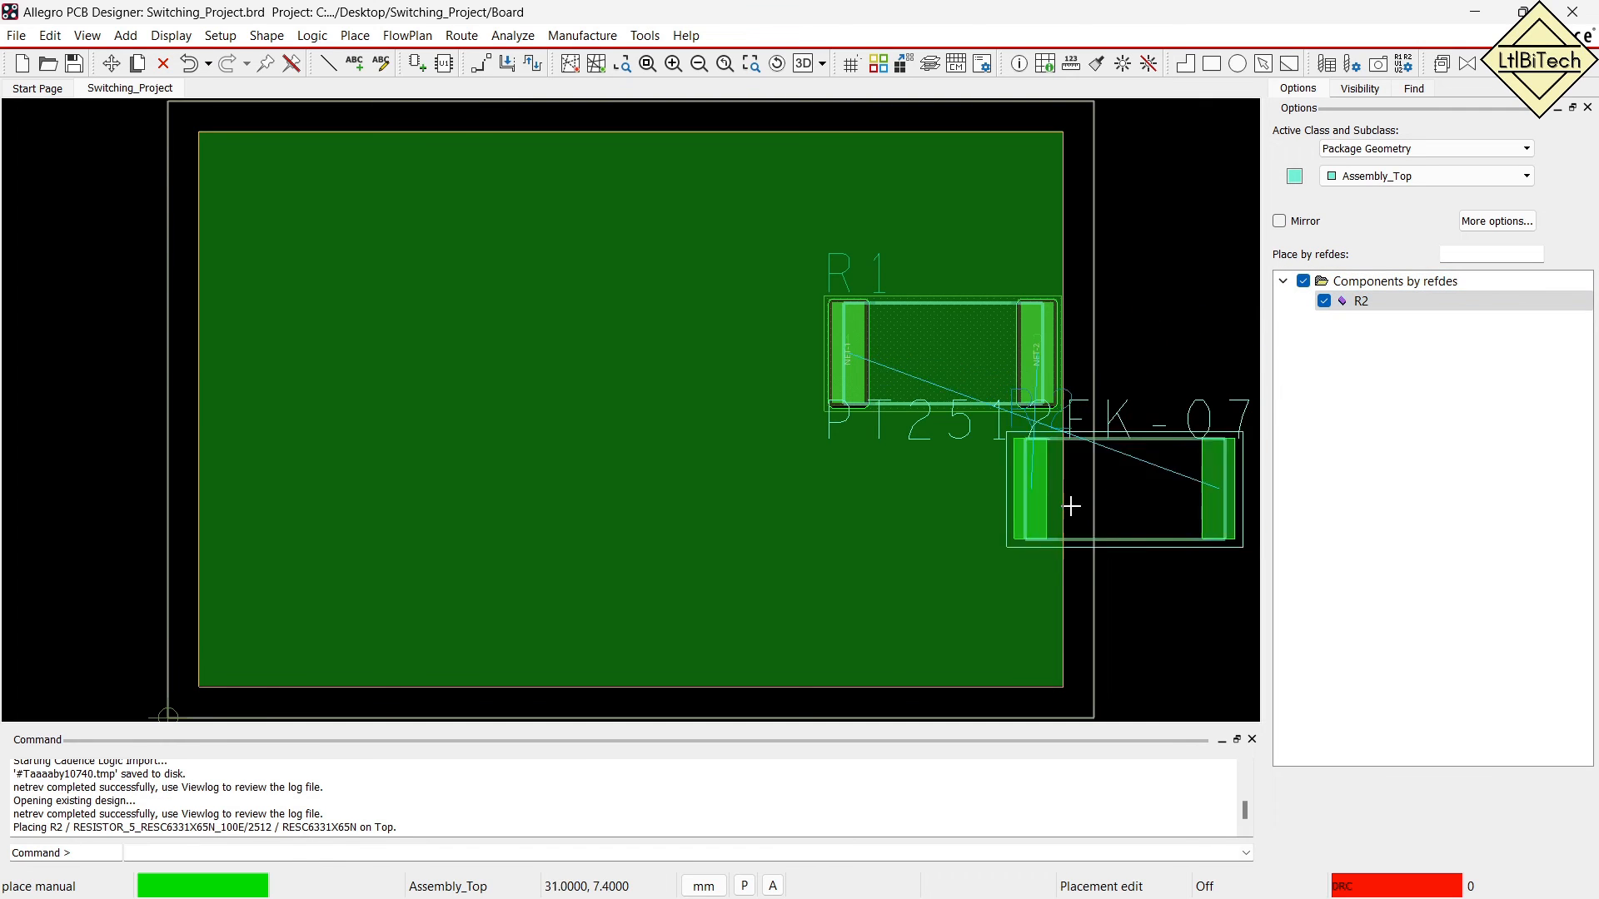
pyautogui.click(586, 529)
# Move R1 above R2 to about (14.4, 12.3) mm and save the board over the existing Switching_Project.brd.
pyautogui.click(870, 373)
pyautogui.moveTo(828, 332); pyautogui.dragTo(612, 340)
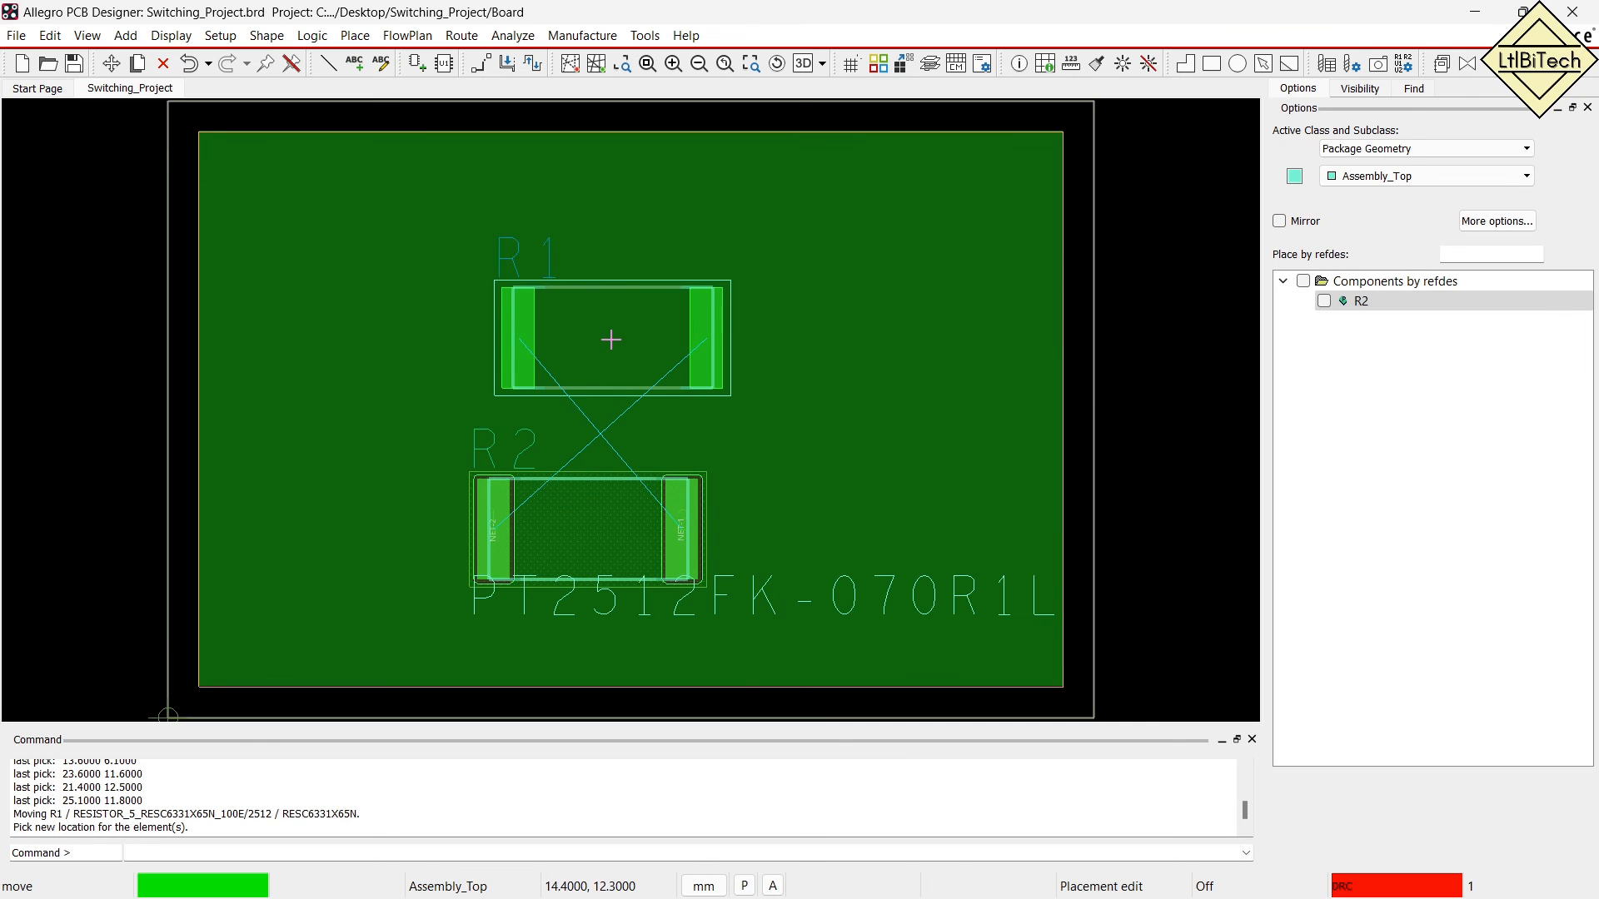
pyautogui.click(611, 340)
pyautogui.rightClick(1160, 287)
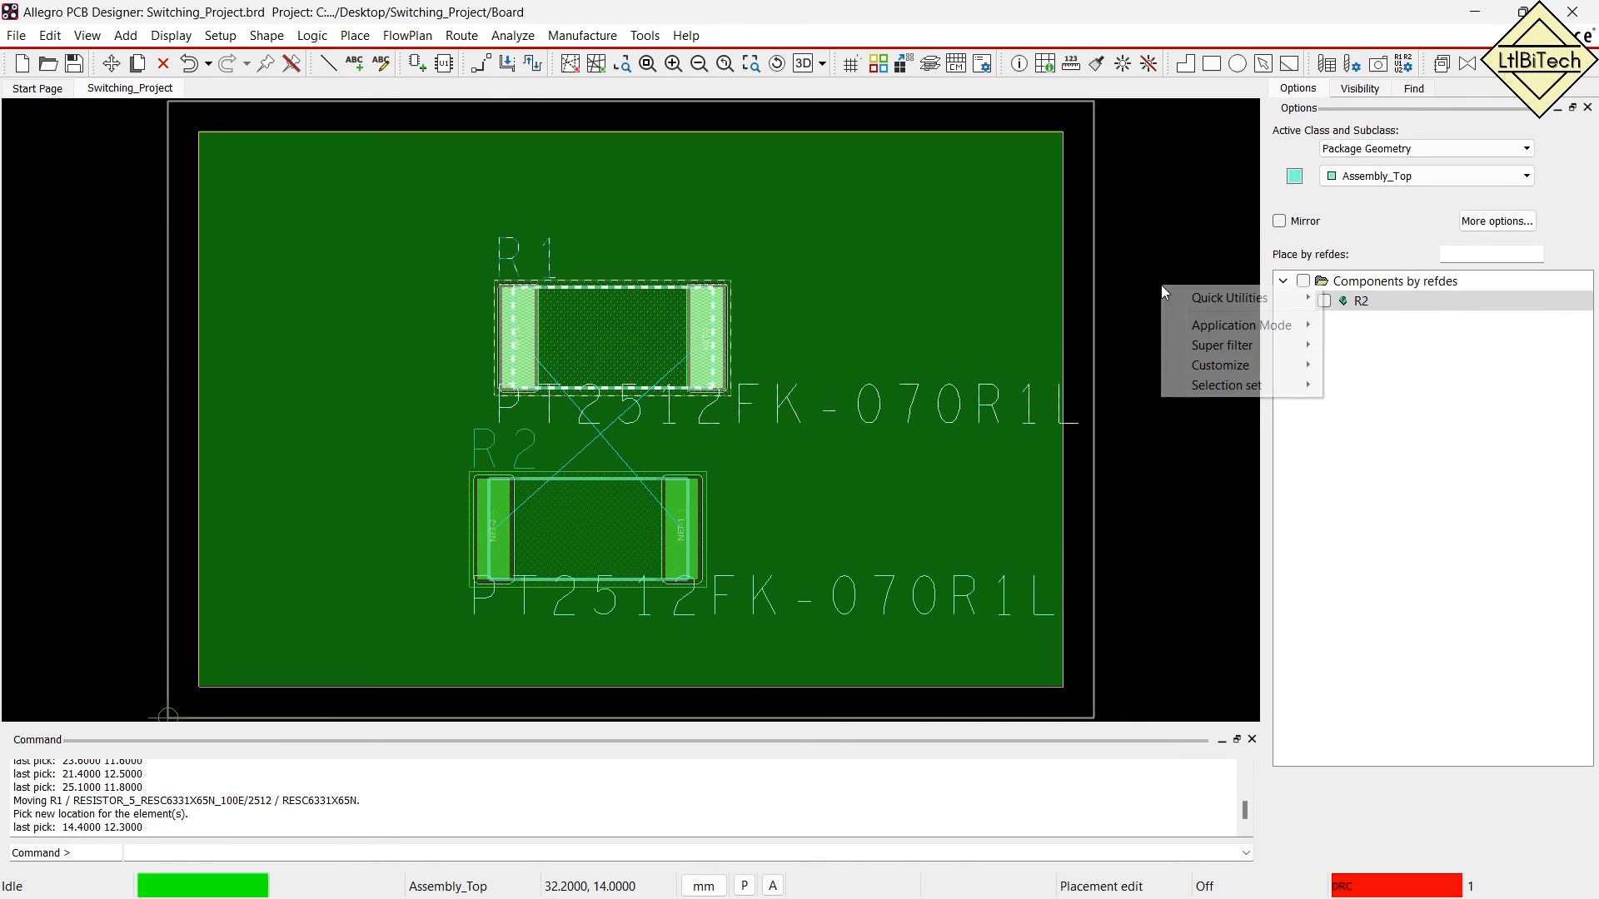
pyautogui.click(1165, 231)
pyautogui.click(73, 64)
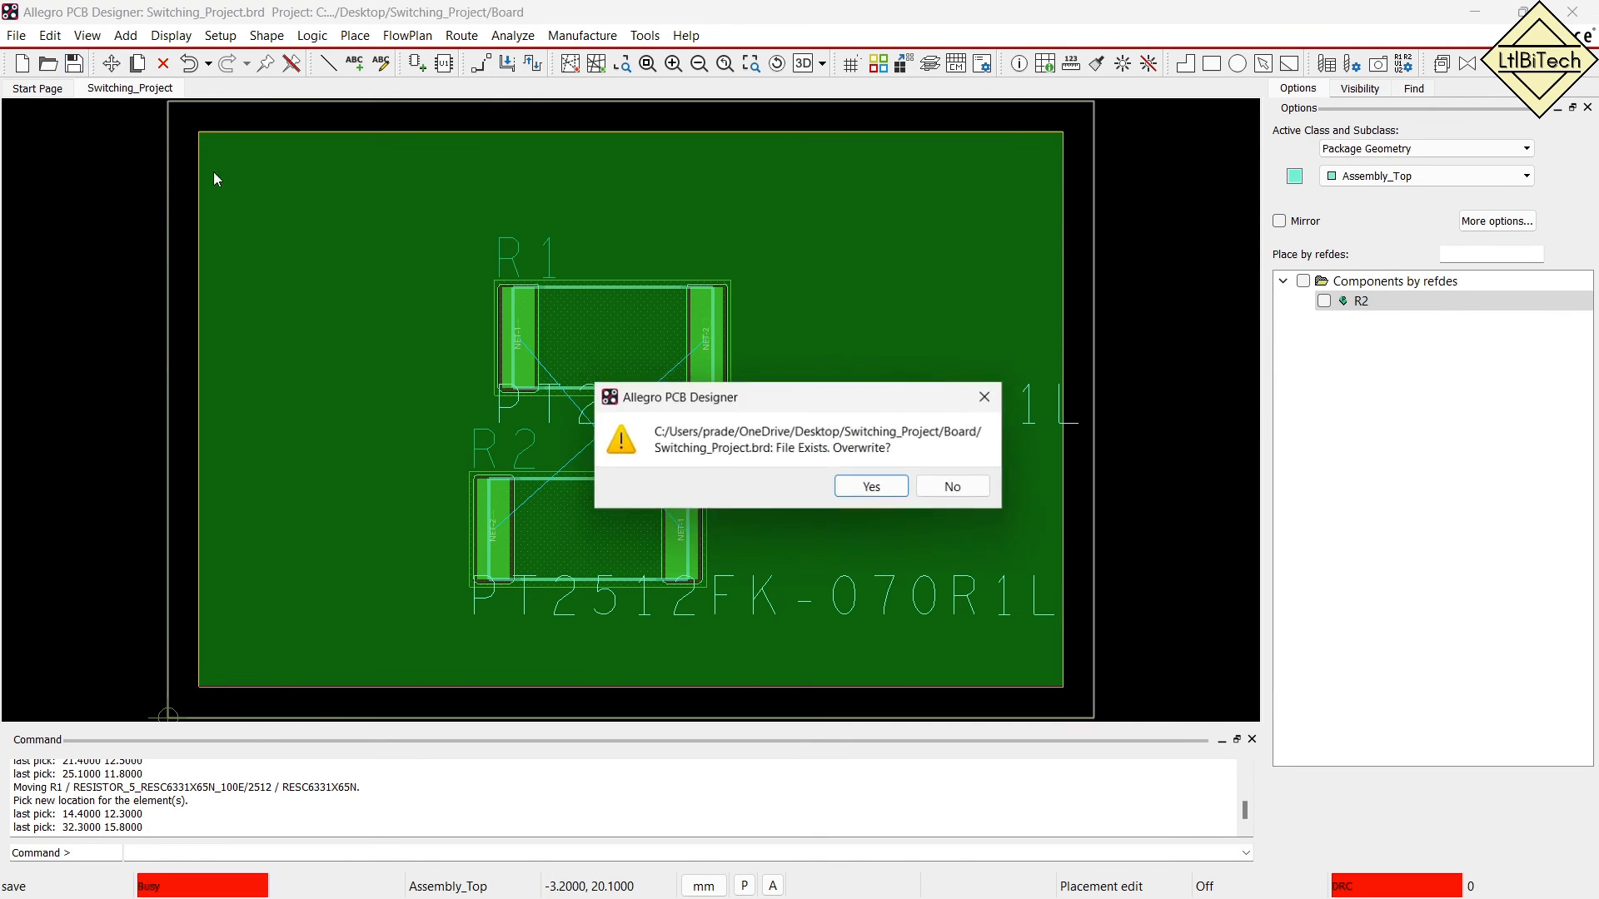
pyautogui.click(874, 488)
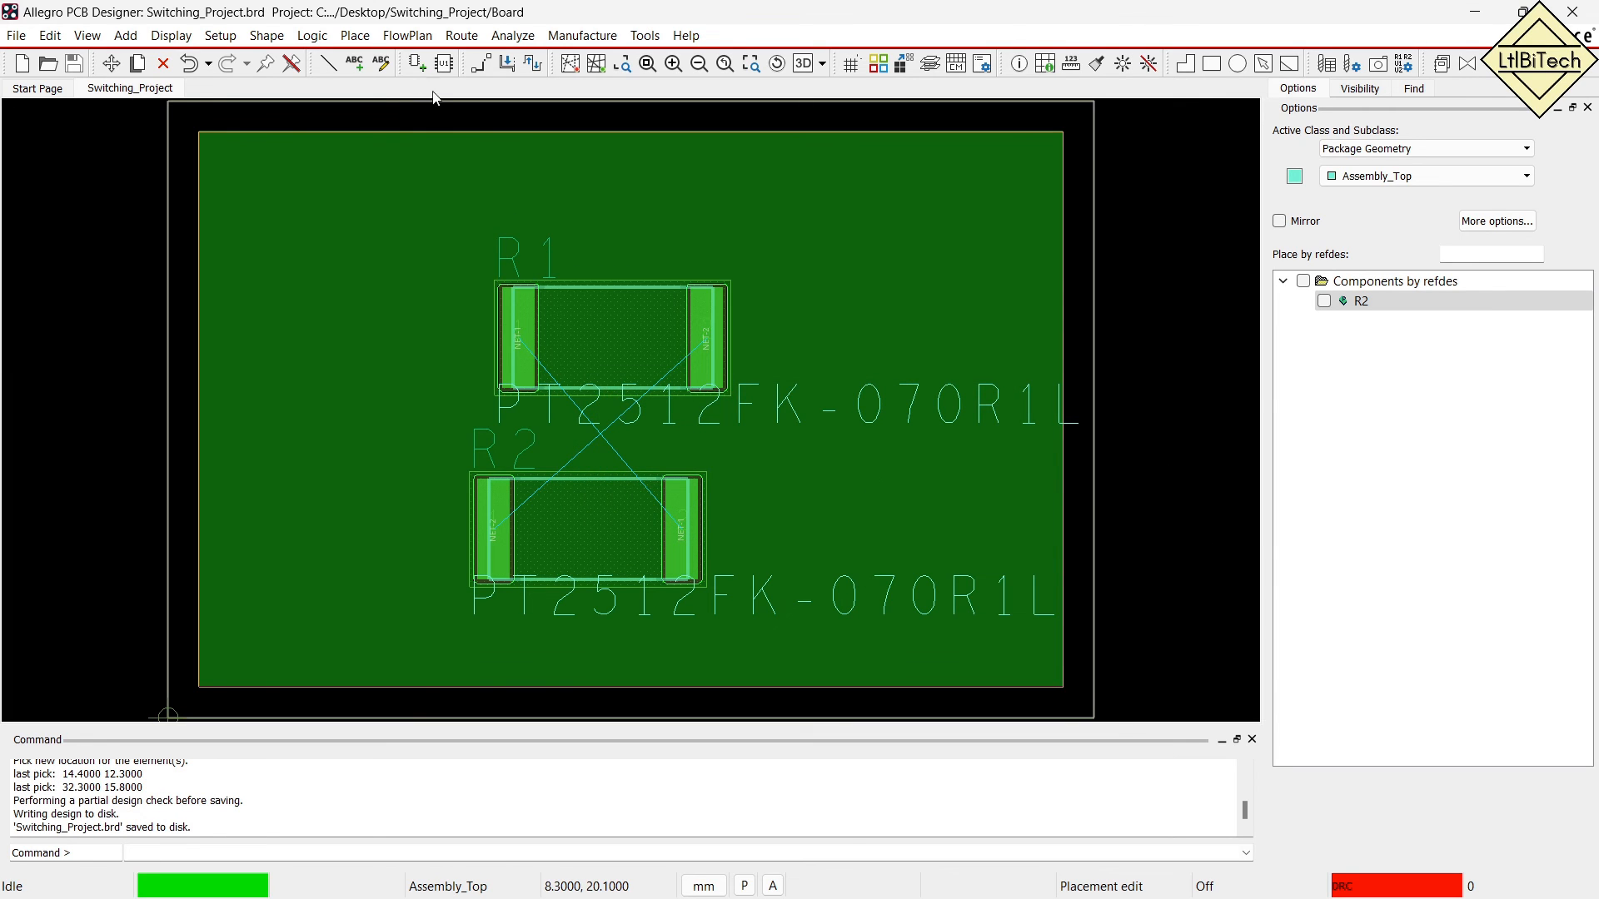
# Open the board in the 3D Canvas, examine the two placed resistors up close, and return to the layout.
pyautogui.click(804, 70)
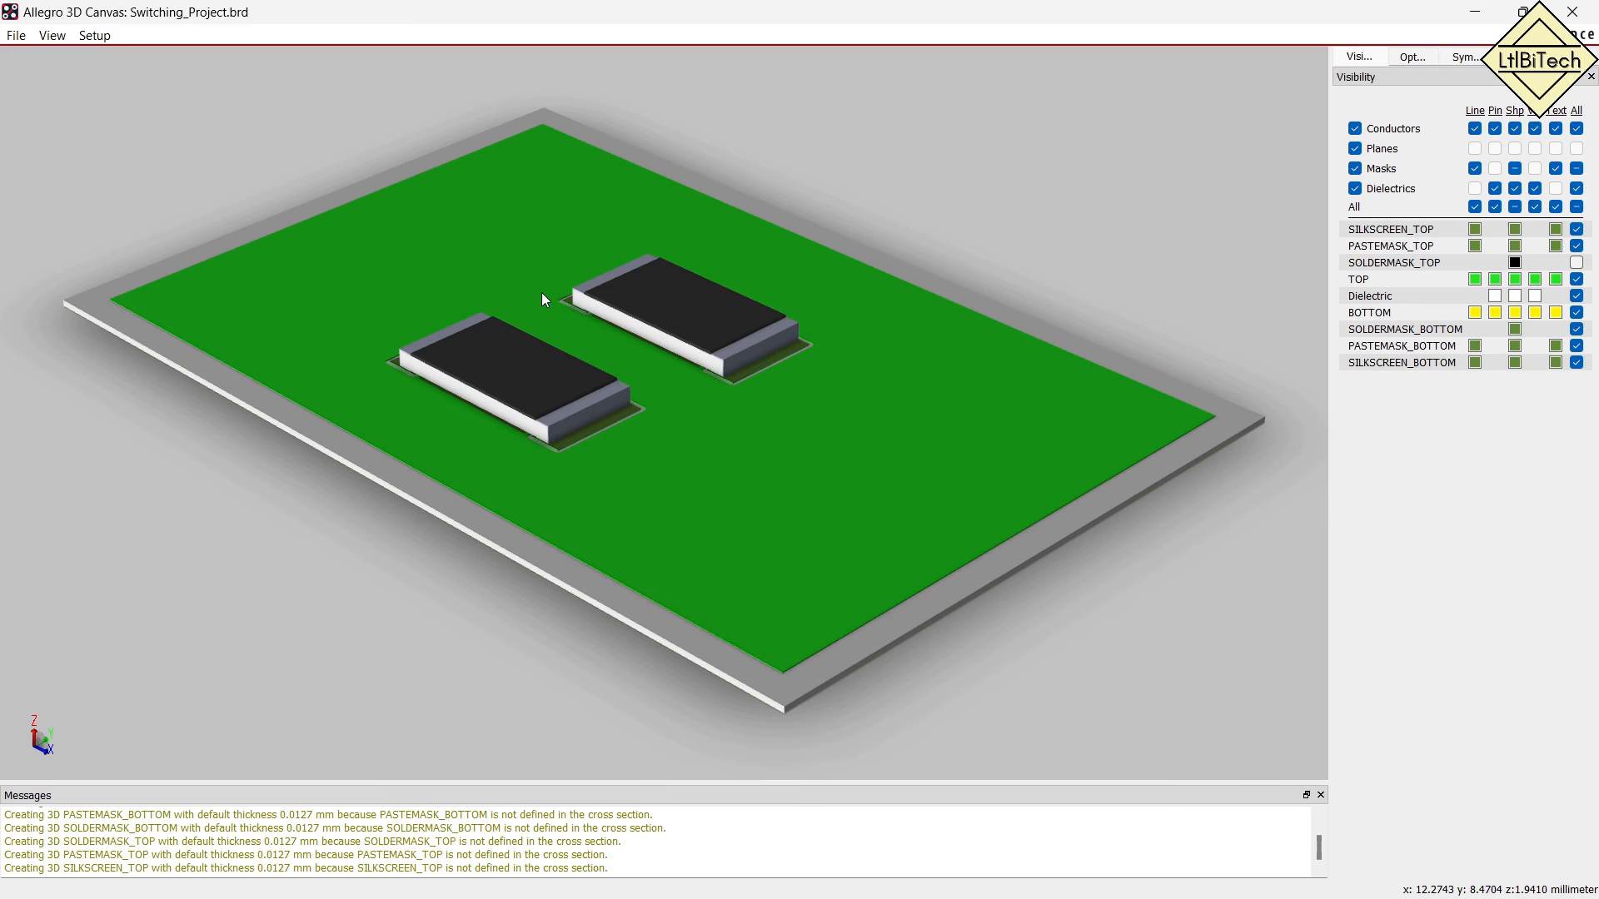
pyautogui.scroll(2, 545, 297)
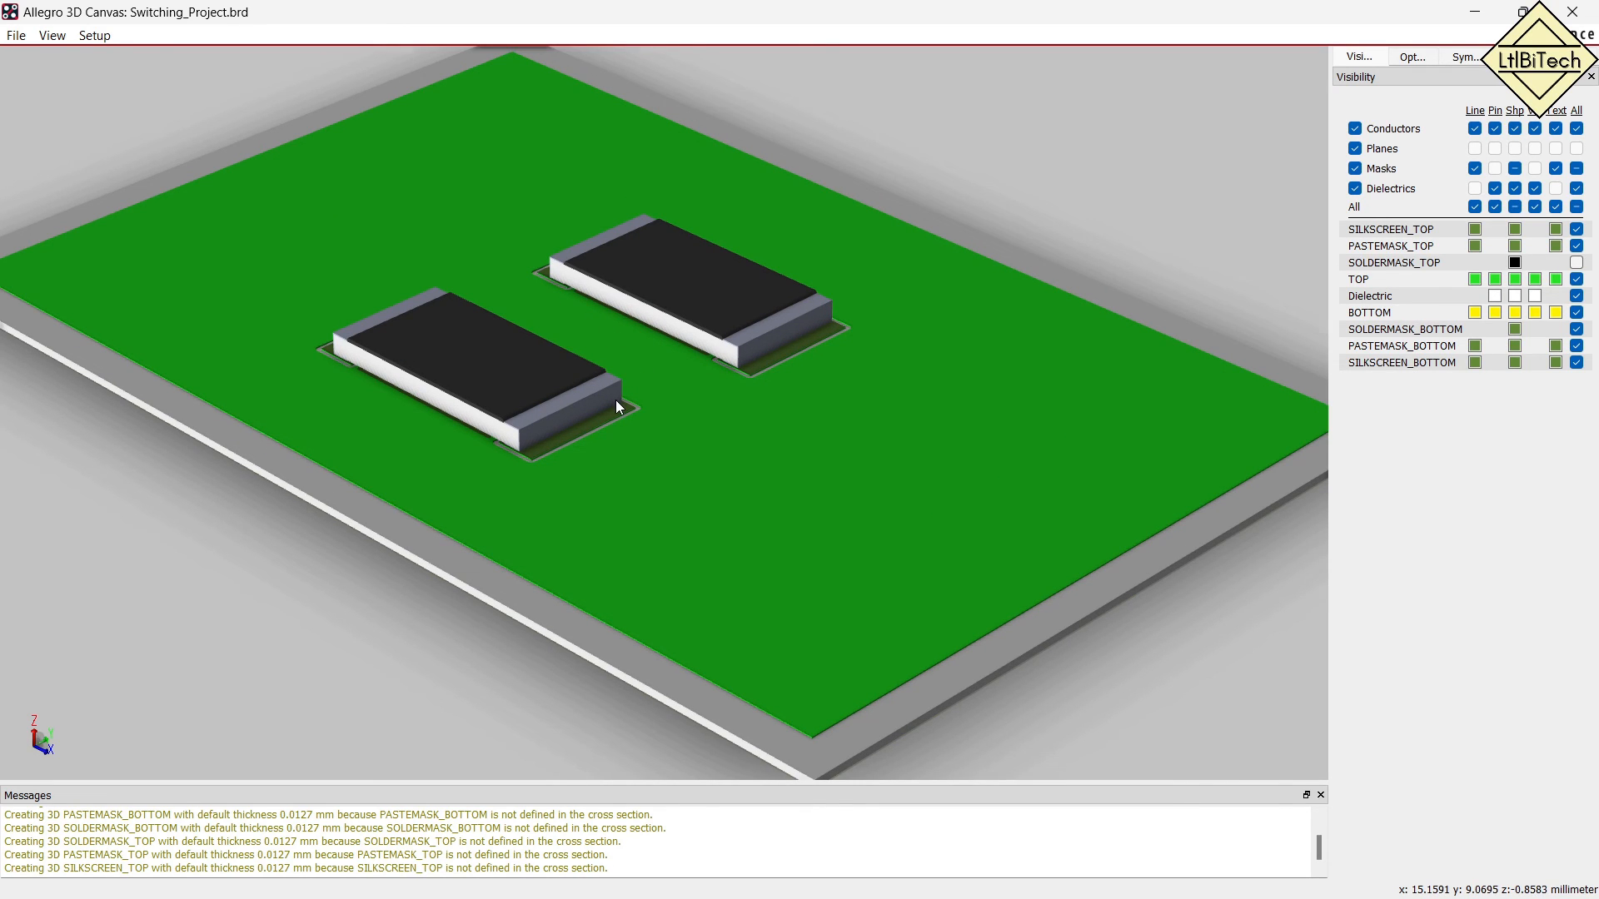
pyautogui.scroll(-2, 617, 406)
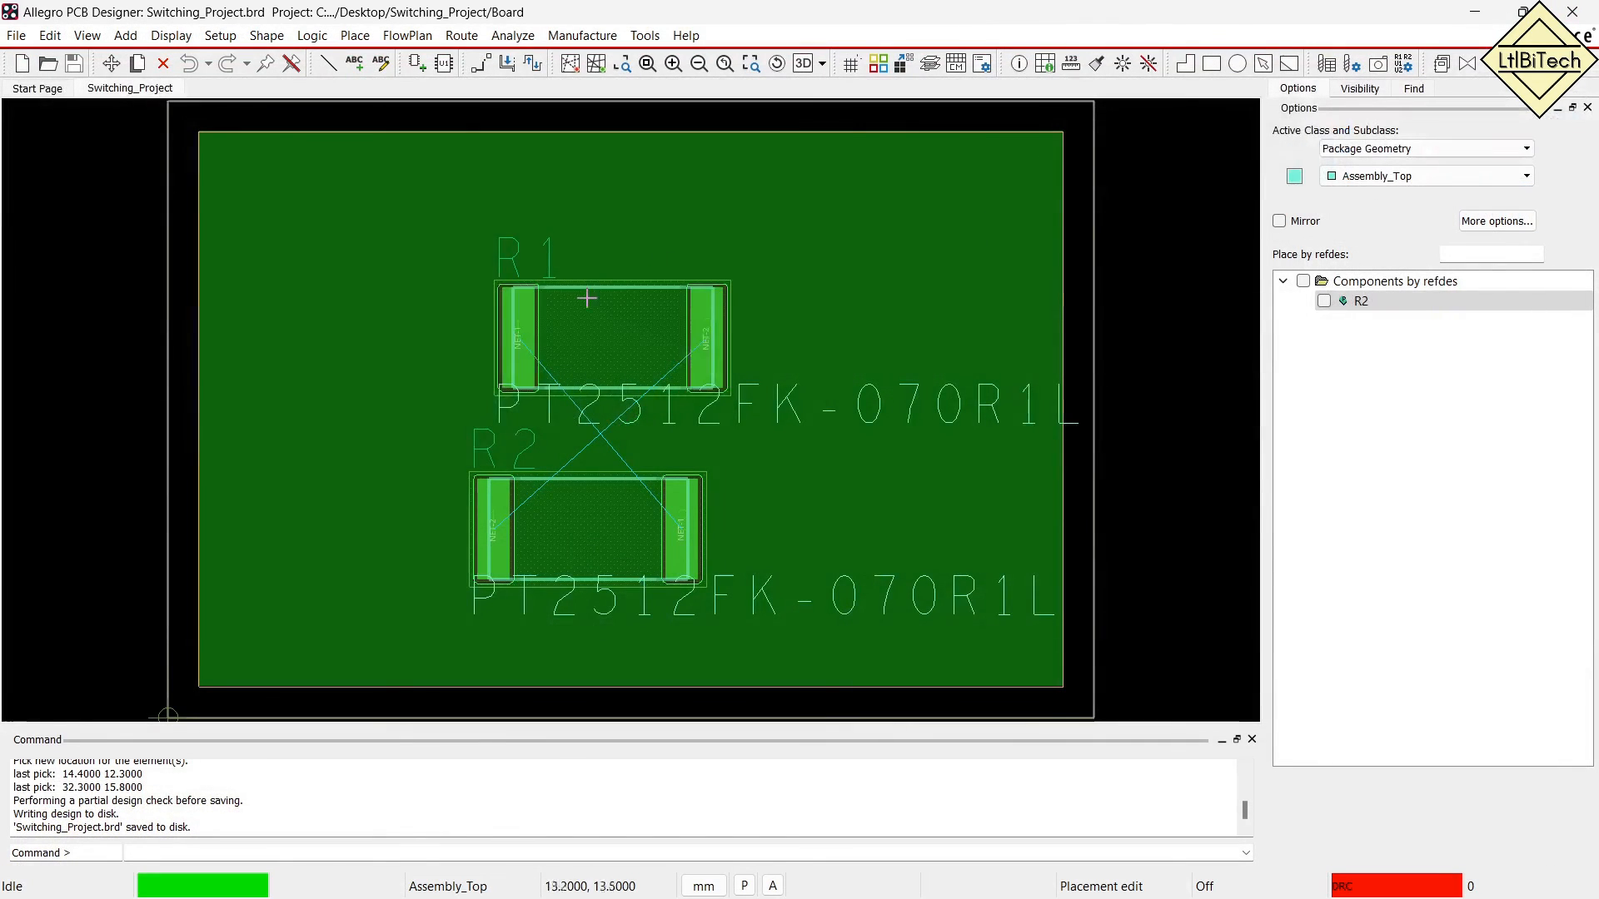
pyautogui.click(111, 63)
pyautogui.click(612, 355)
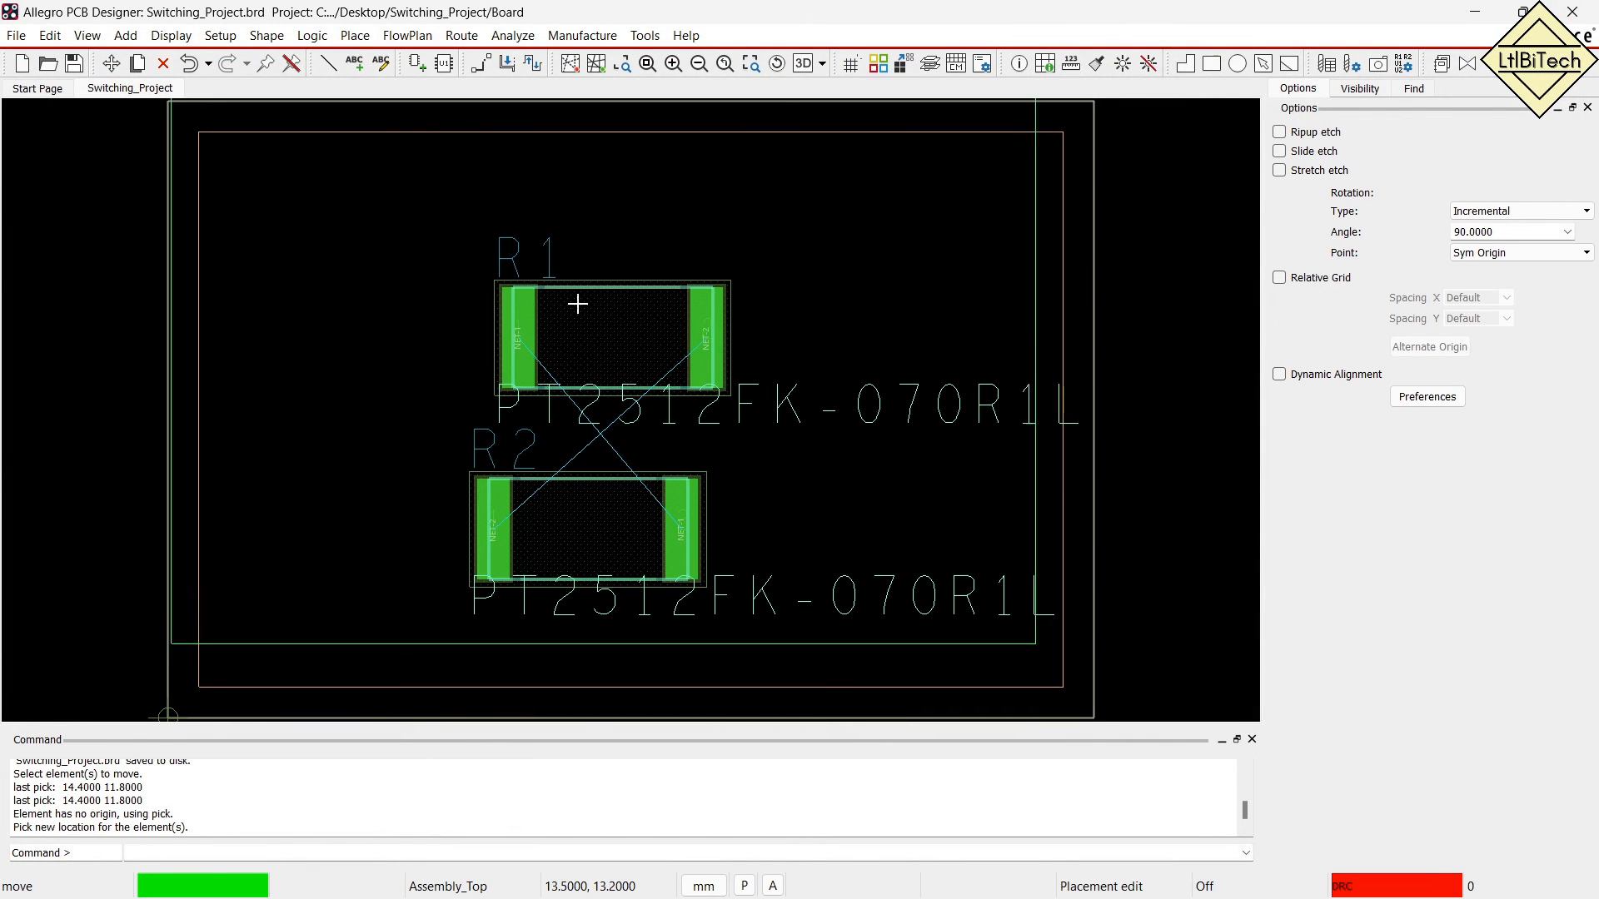
pyautogui.rightClick(583, 304)
pyautogui.click(628, 336)
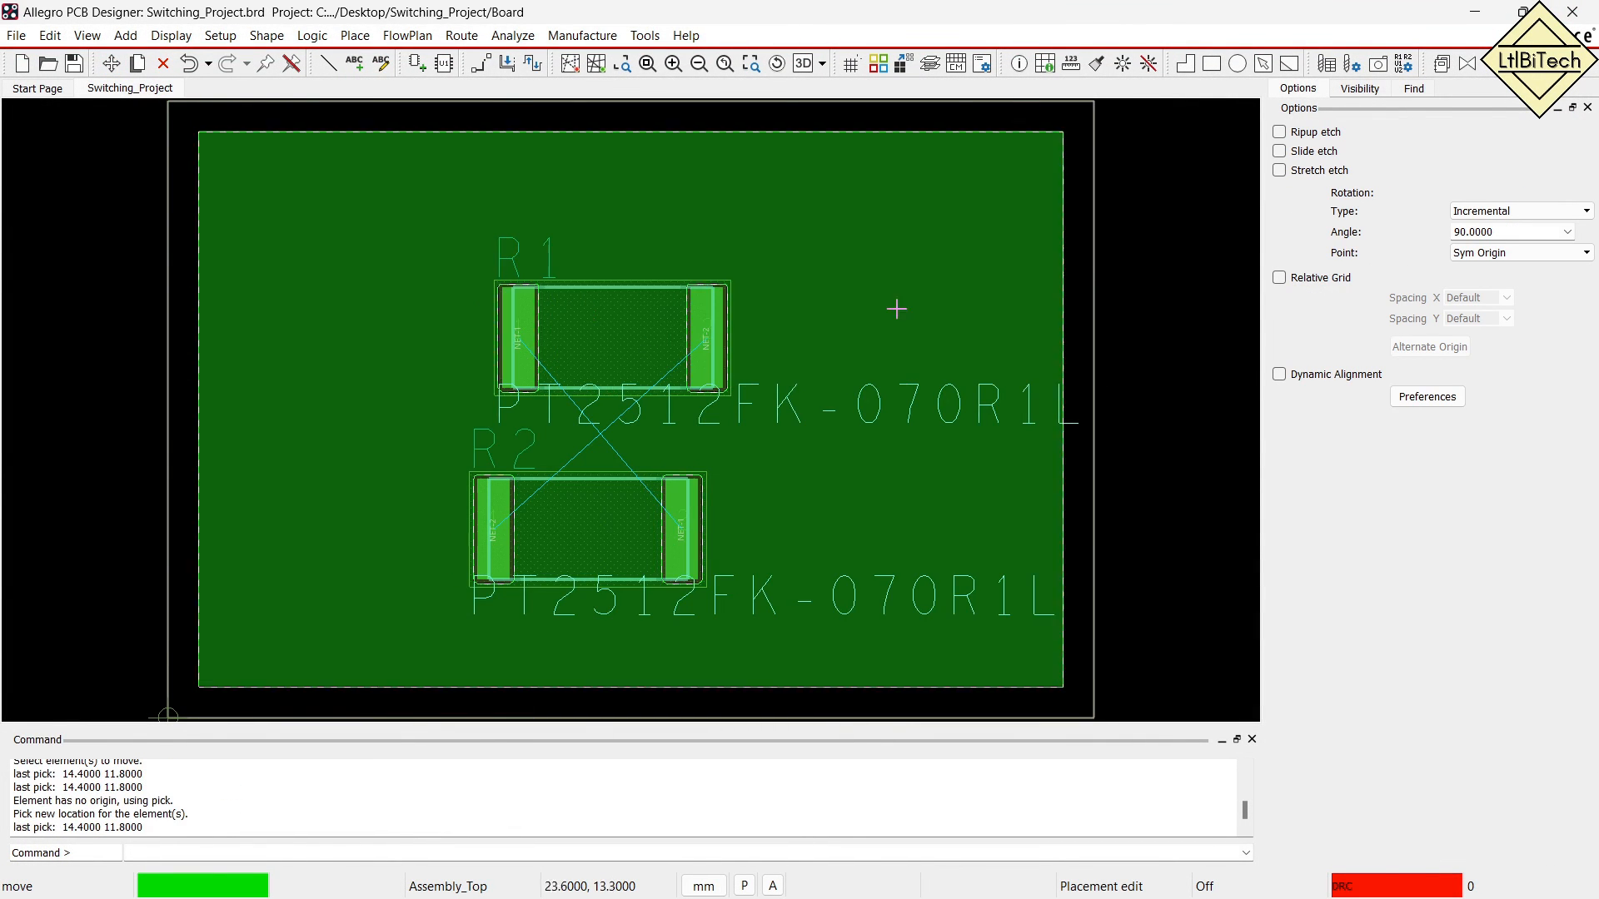
pyautogui.click(1196, 271)
# Start the Move command and restrict its design object find filter to Symbols only.
pyautogui.click(117, 70)
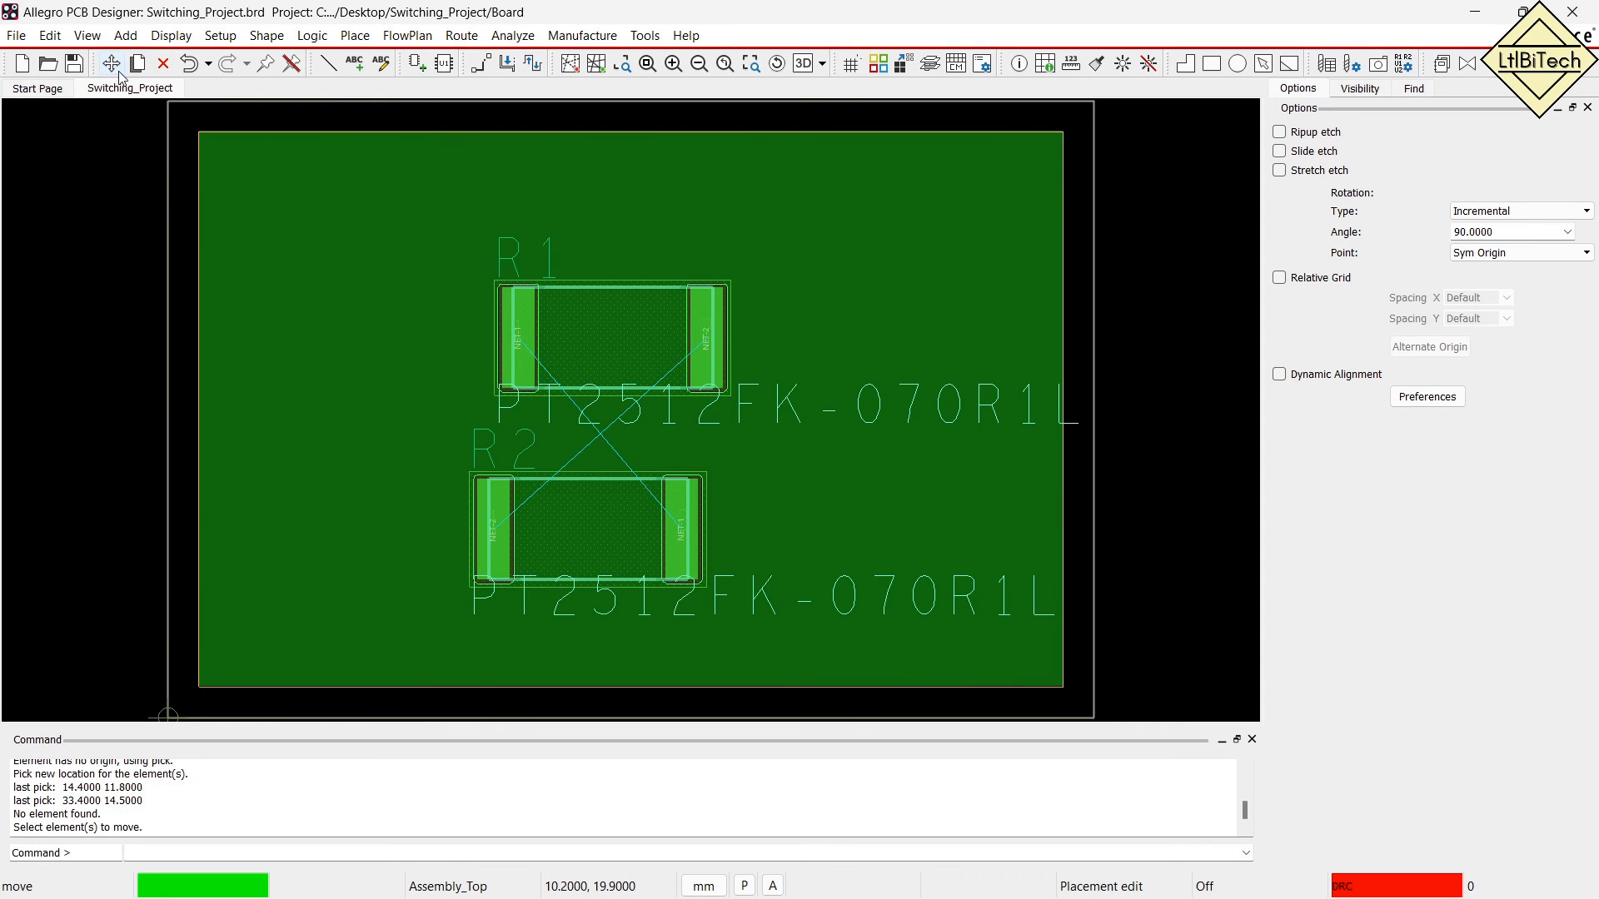
pyautogui.click(1414, 89)
pyautogui.click(1425, 148)
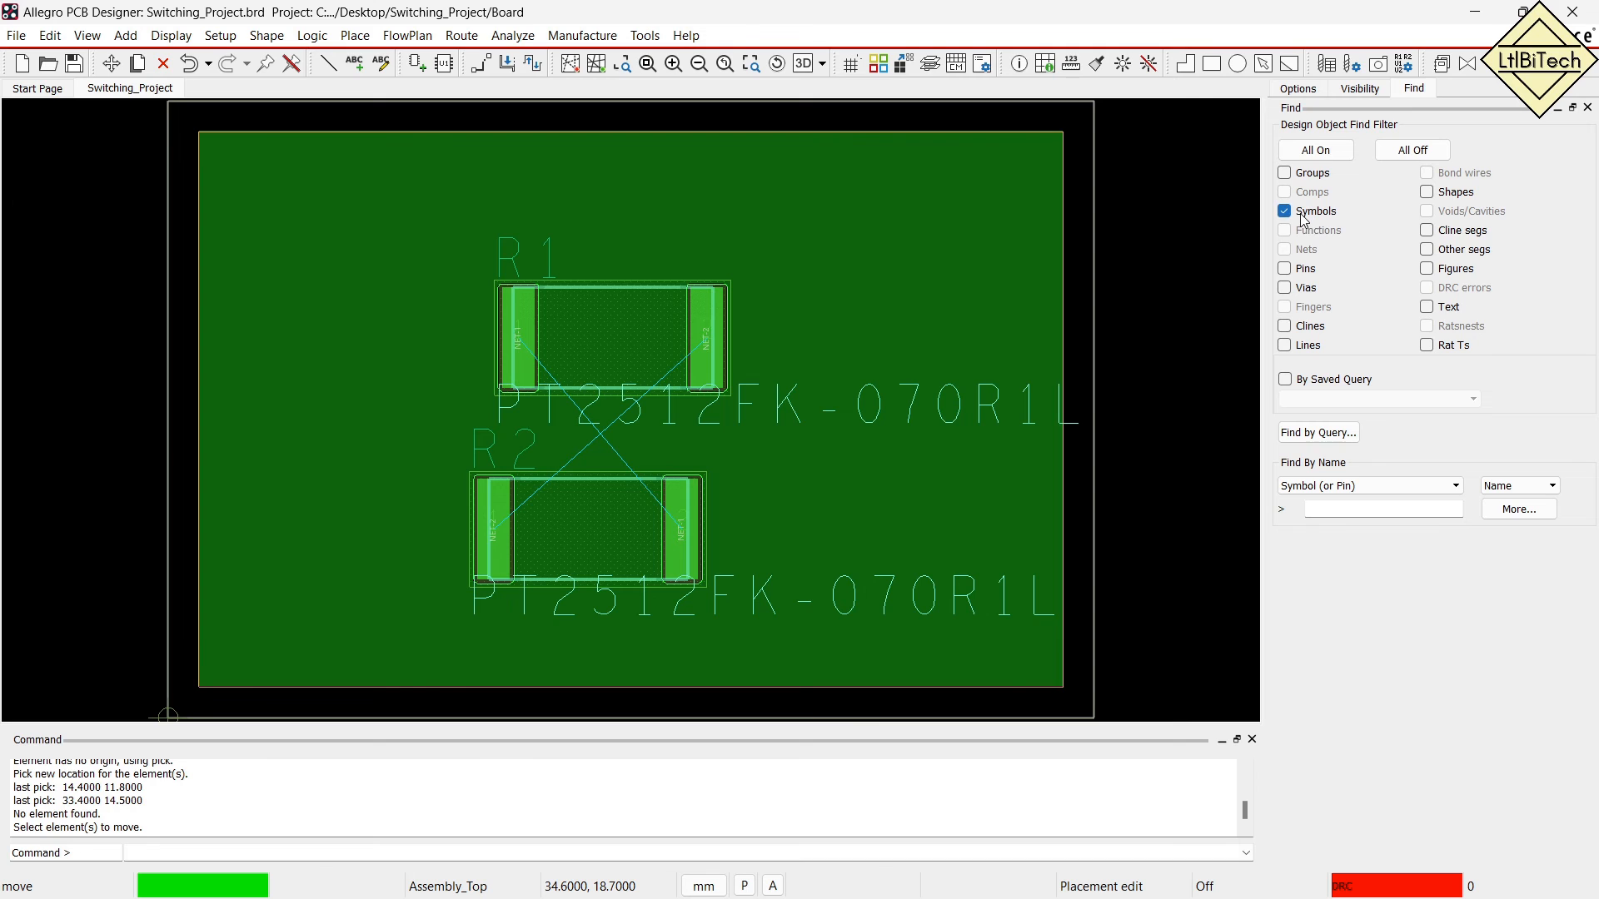
# Rotate R1 by 90 degrees and place it in the board's upper-left area at about (6.6, 12.0) mm.
pyautogui.click(615, 345)
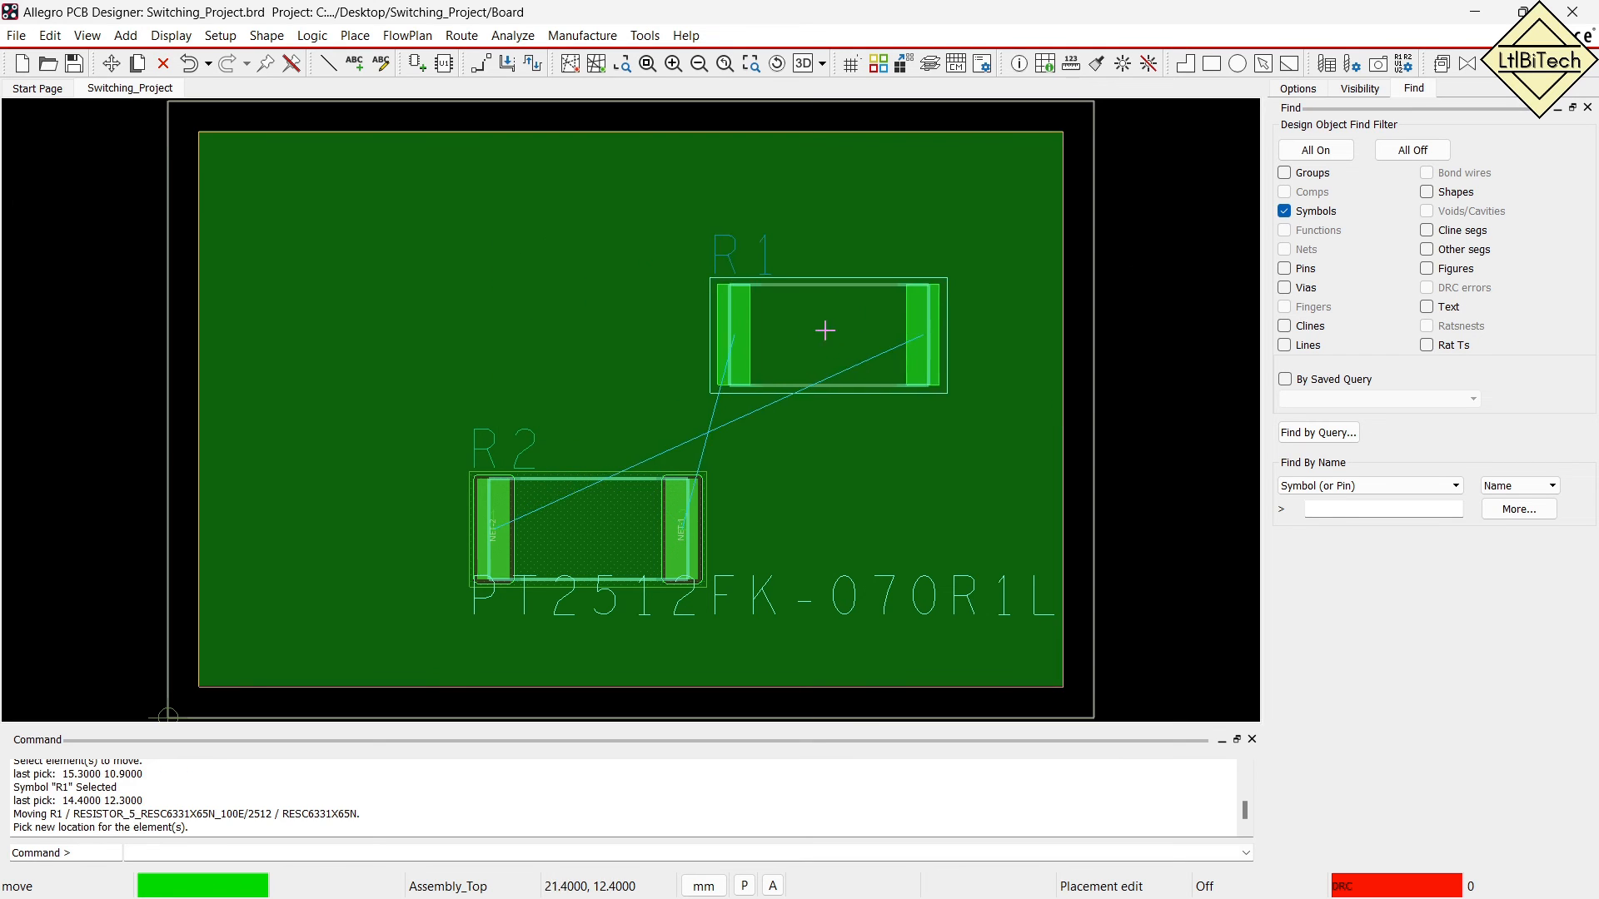
pyautogui.rightClick(469, 243)
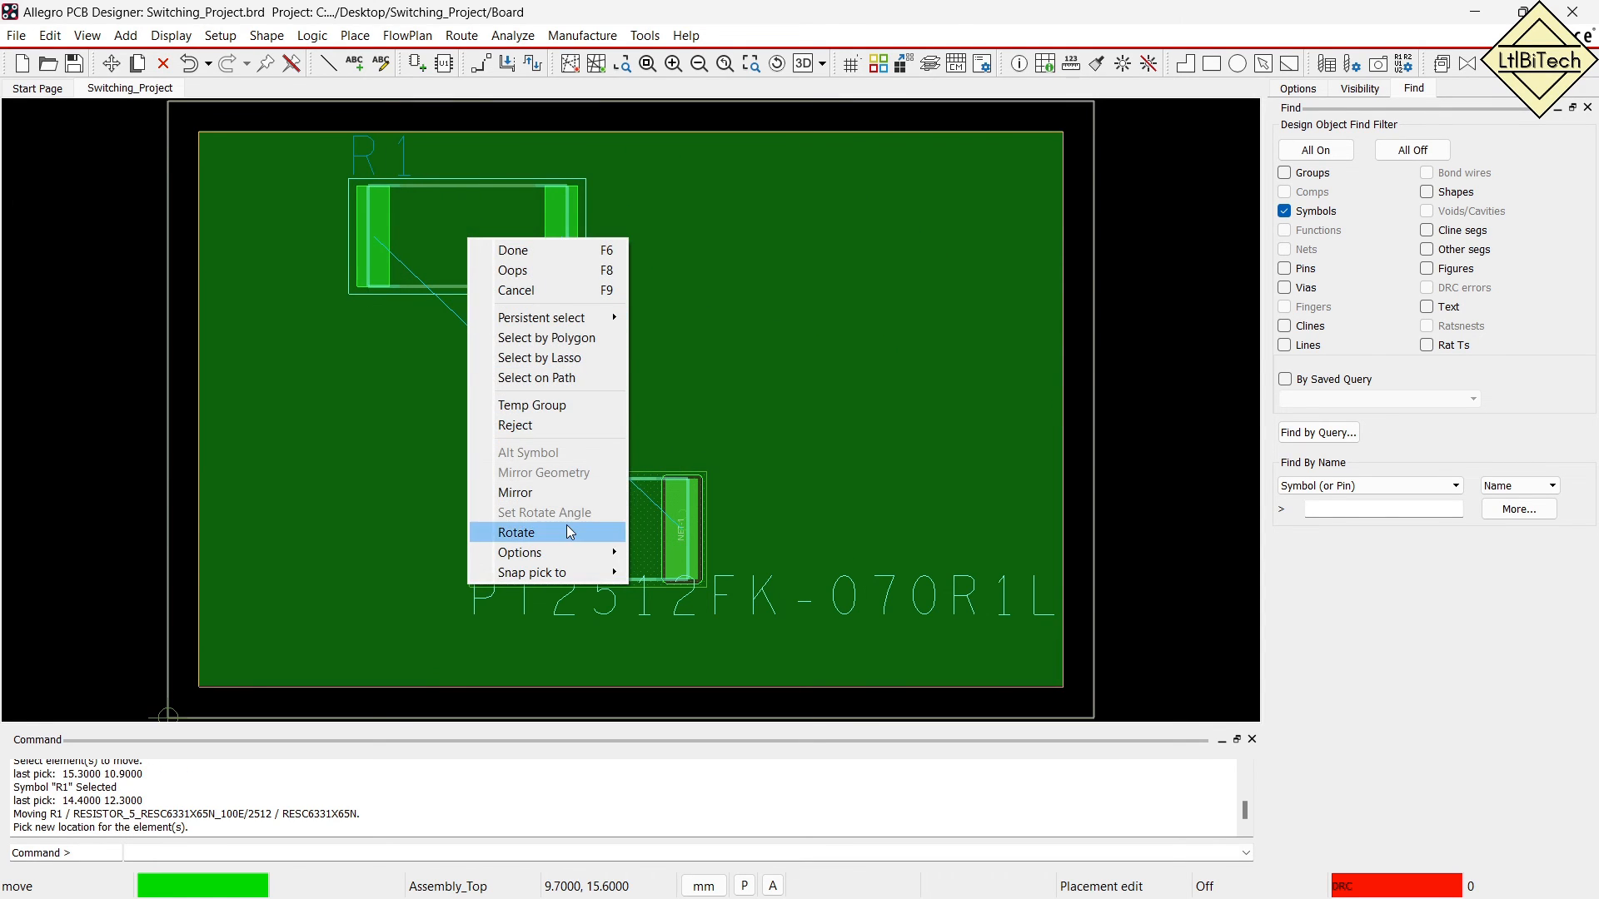
pyautogui.click(549, 532)
pyautogui.click(446, 250)
pyautogui.click(367, 348)
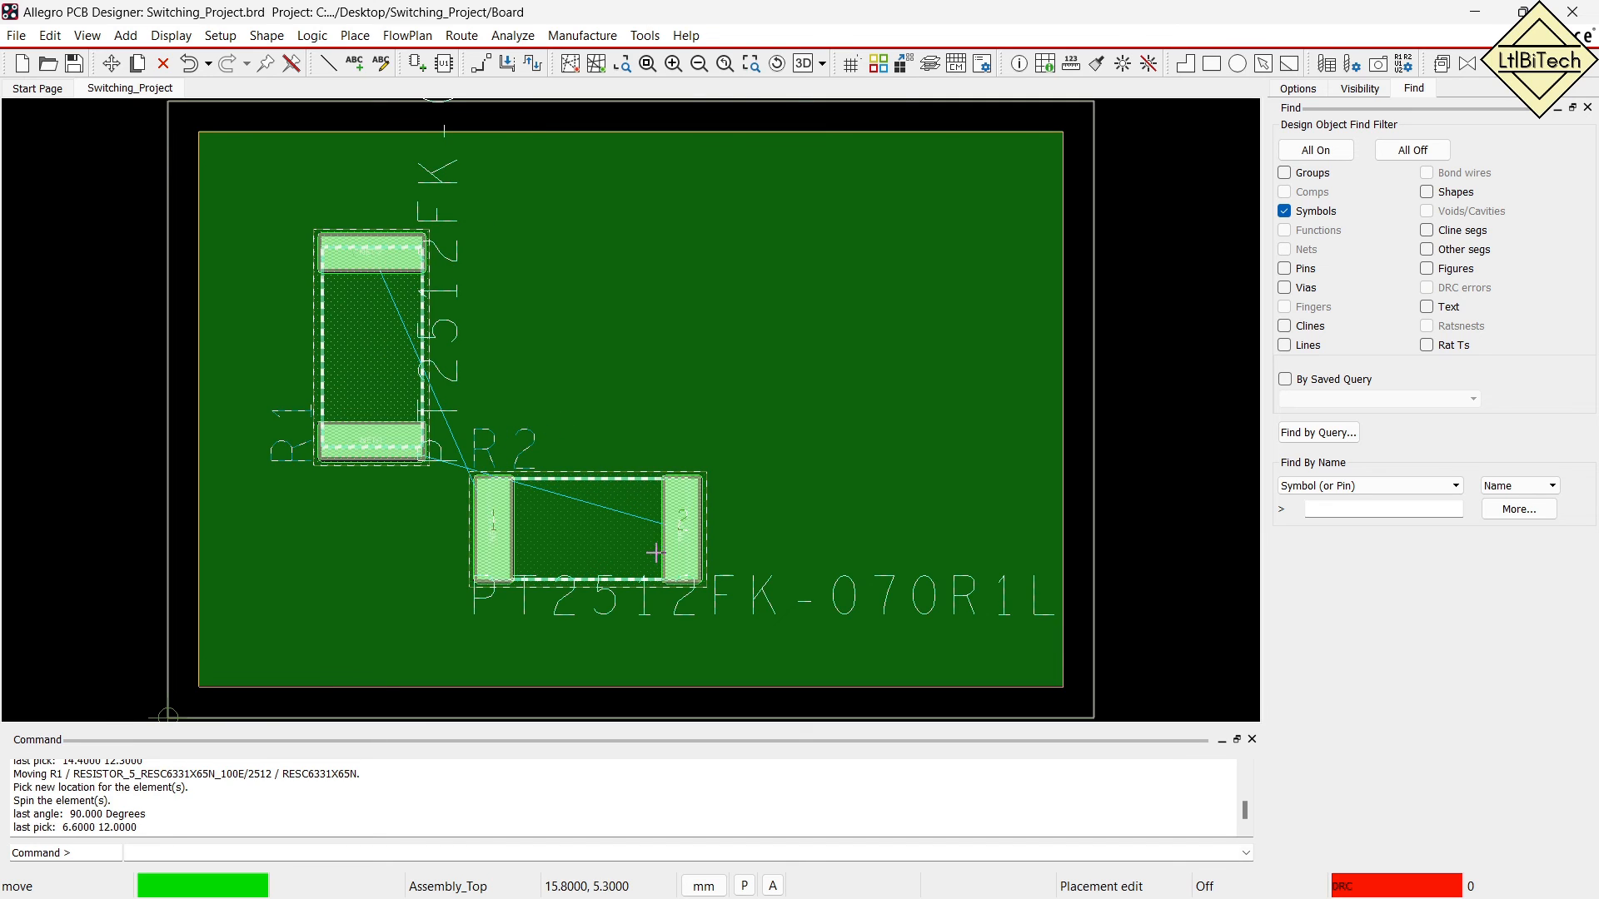
# Rotate R2 to 270 degrees and place it to the right of R1 at about (21.8, 10.4) mm.
pyautogui.click(671, 528)
pyautogui.rightClick(772, 331)
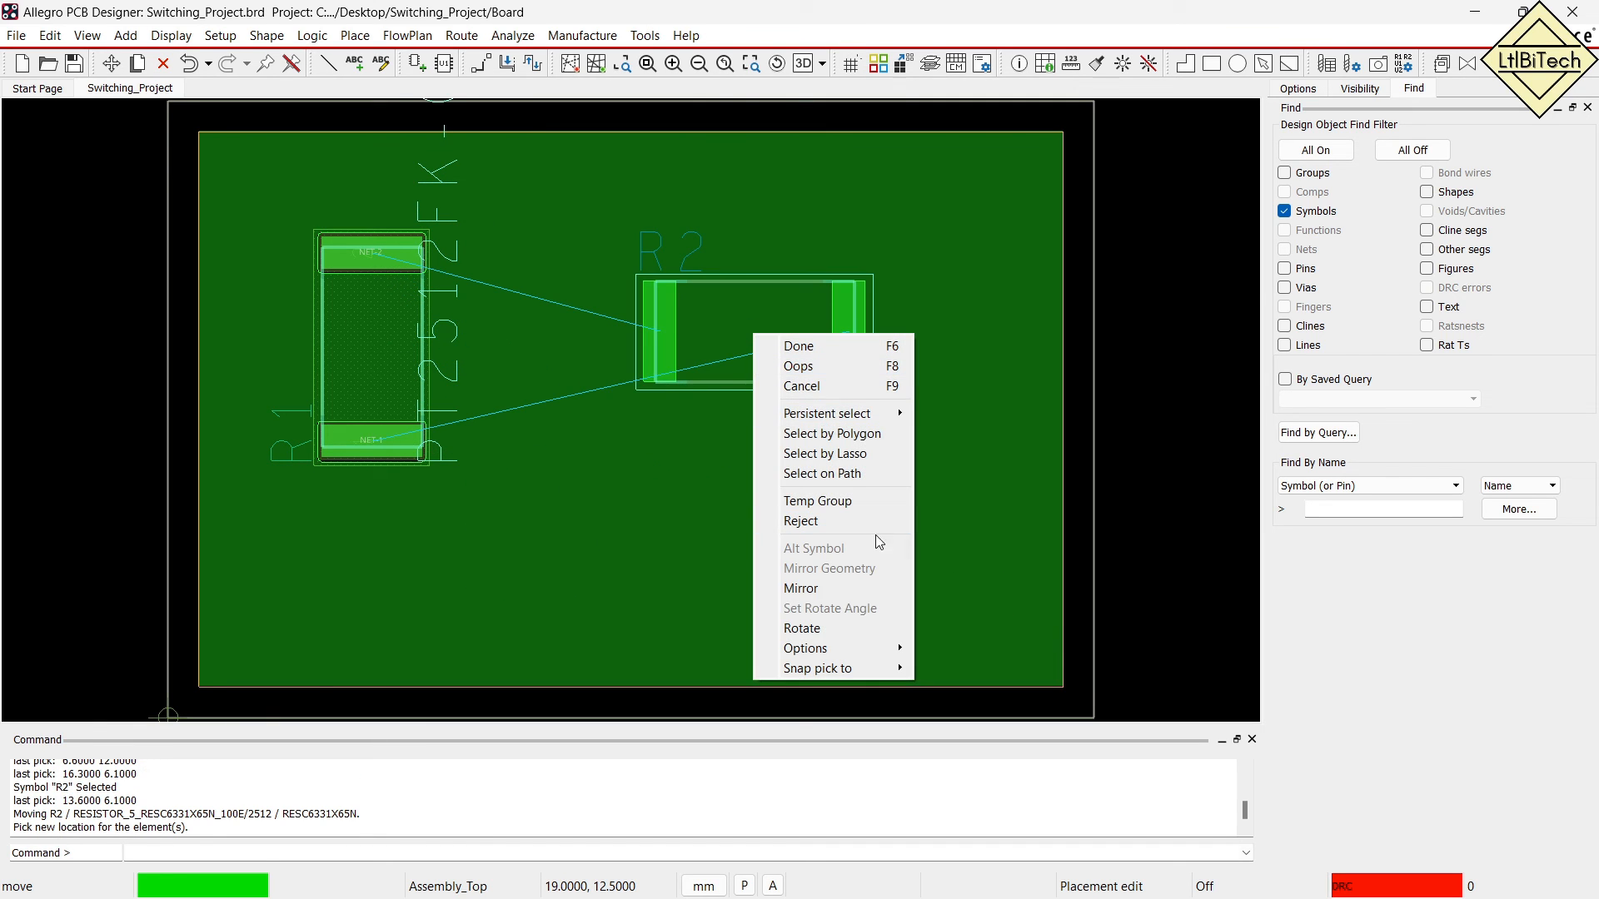
pyautogui.click(866, 628)
pyautogui.click(721, 454)
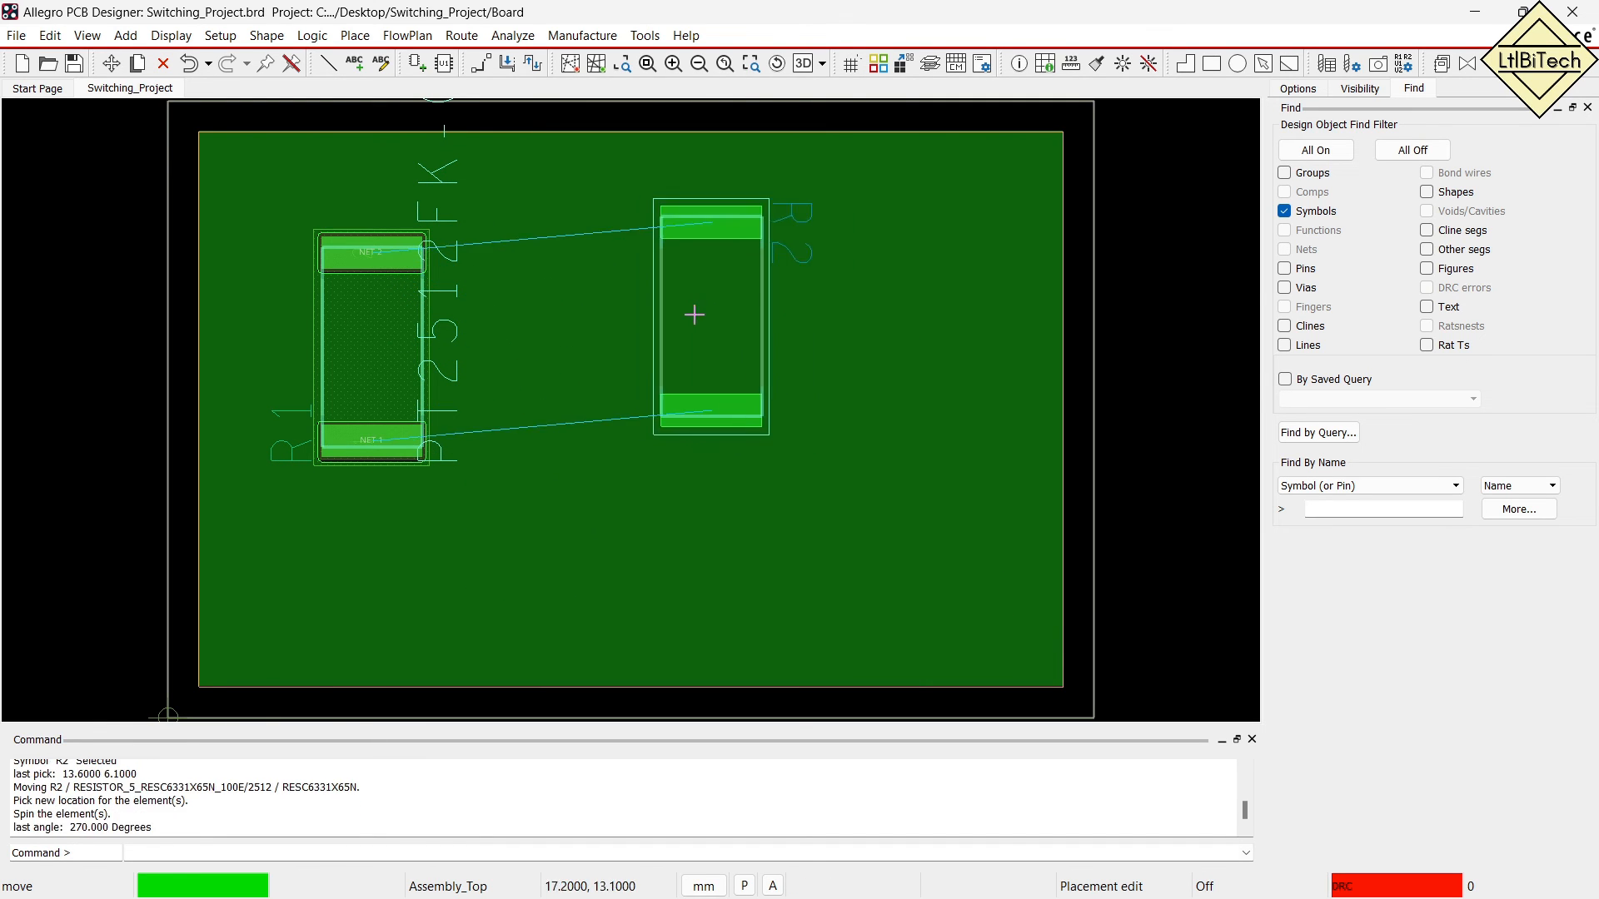
pyautogui.click(840, 399)
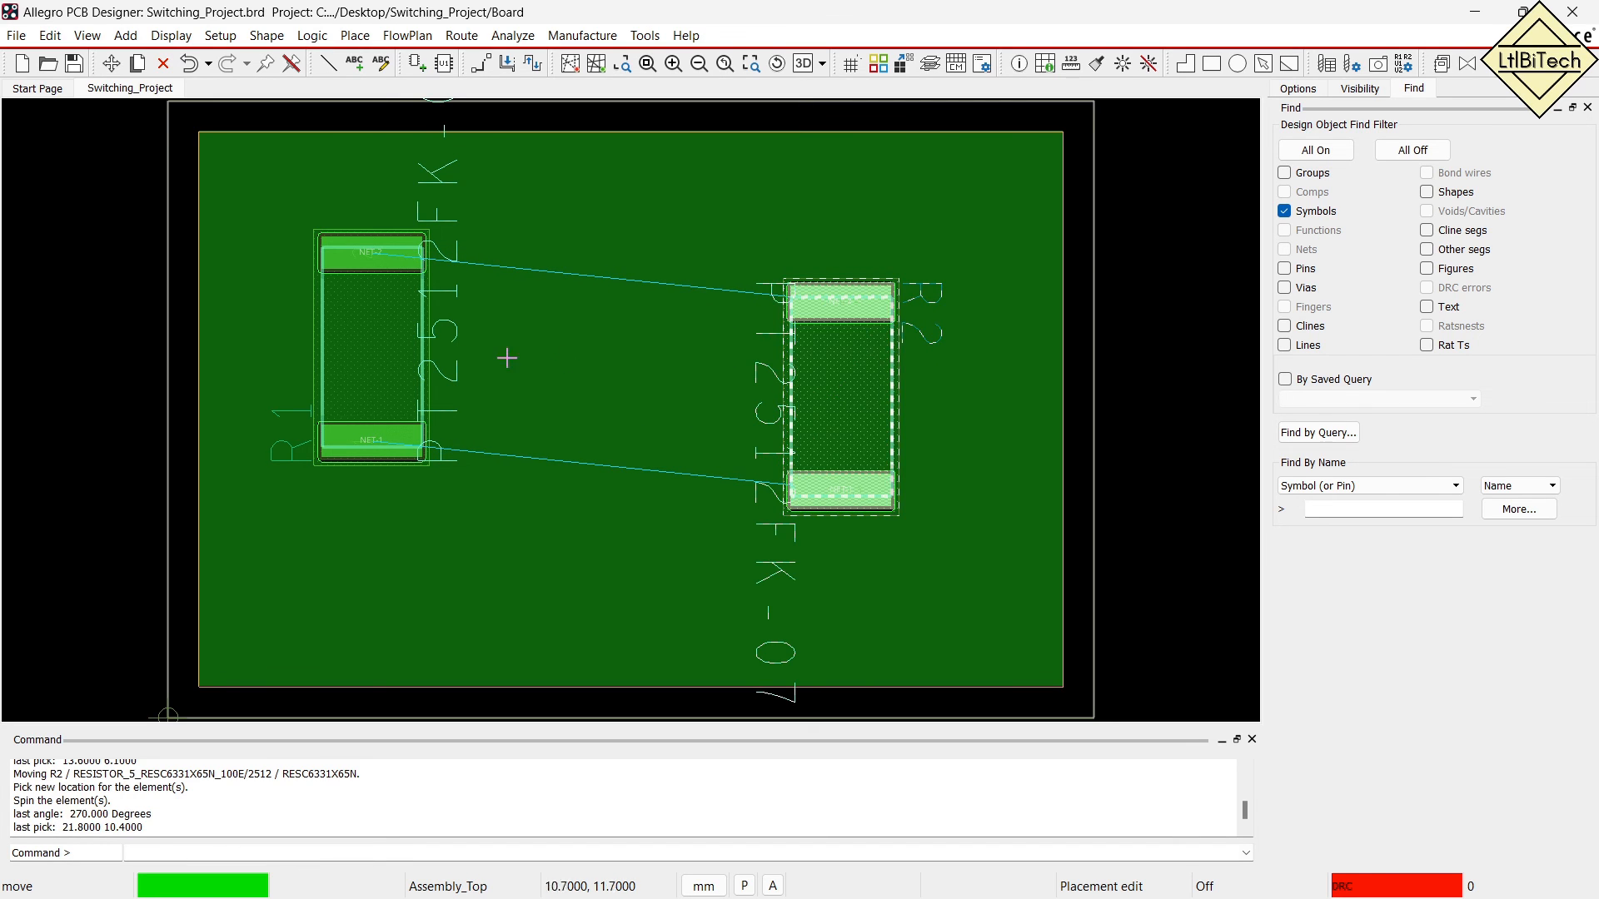
# Move R1 to about (9.0, 10.3) mm so it sits level with R2, and finish the Move command.
pyautogui.click(403, 345)
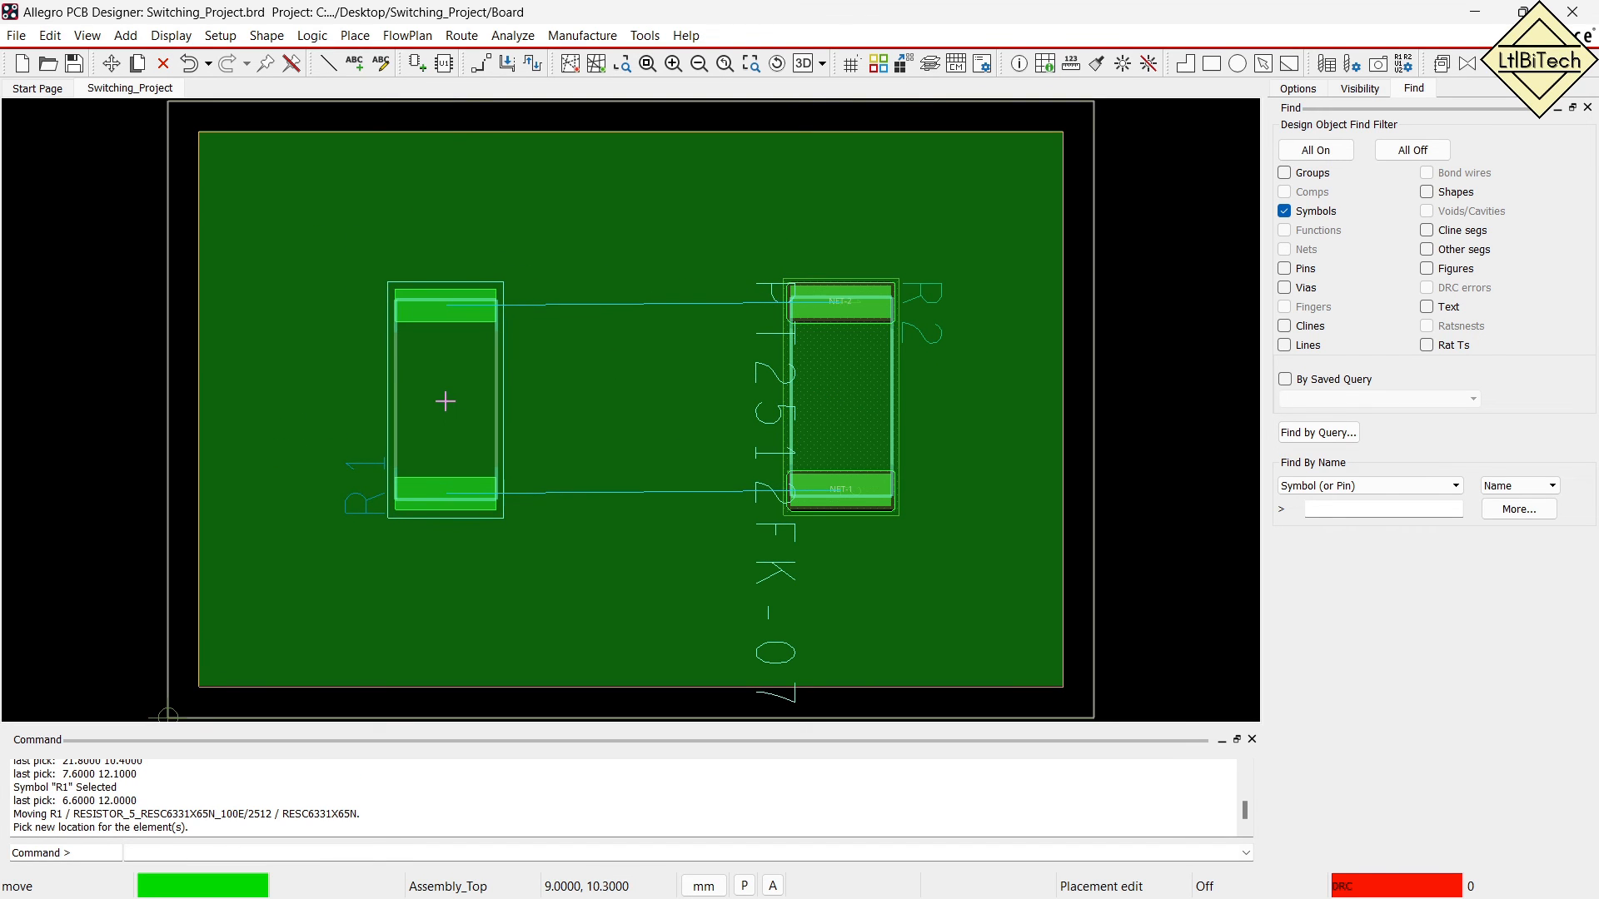
pyautogui.click(445, 397)
pyautogui.rightClick(1193, 258)
pyautogui.click(1235, 268)
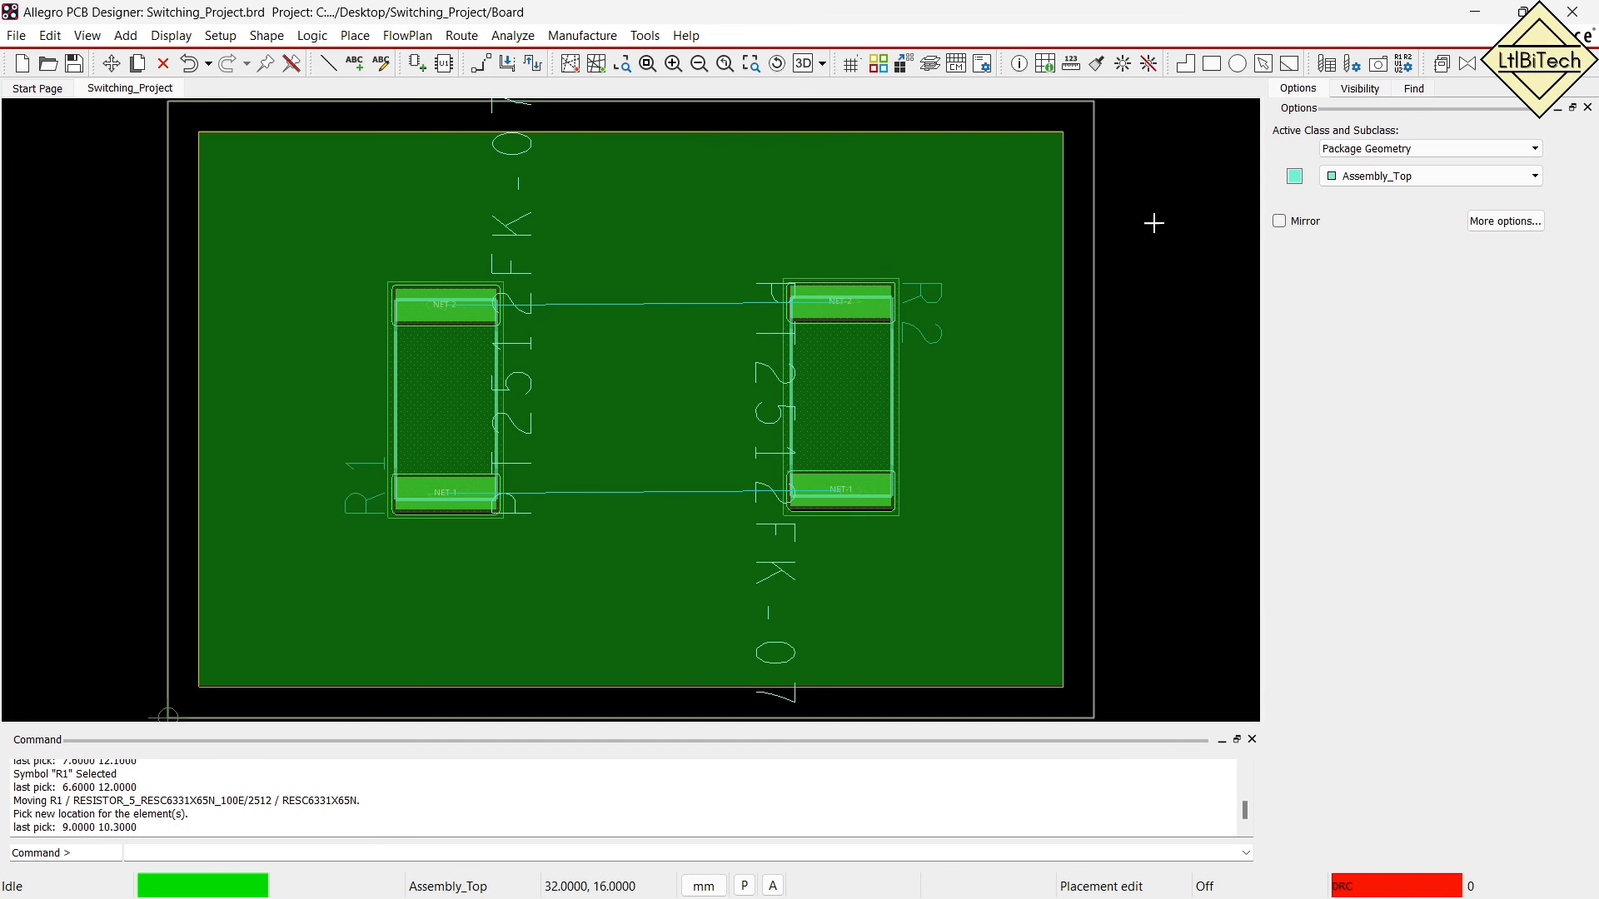
# Open the rearranged board in the 3D Canvas and view it from the top.
pyautogui.click(803, 68)
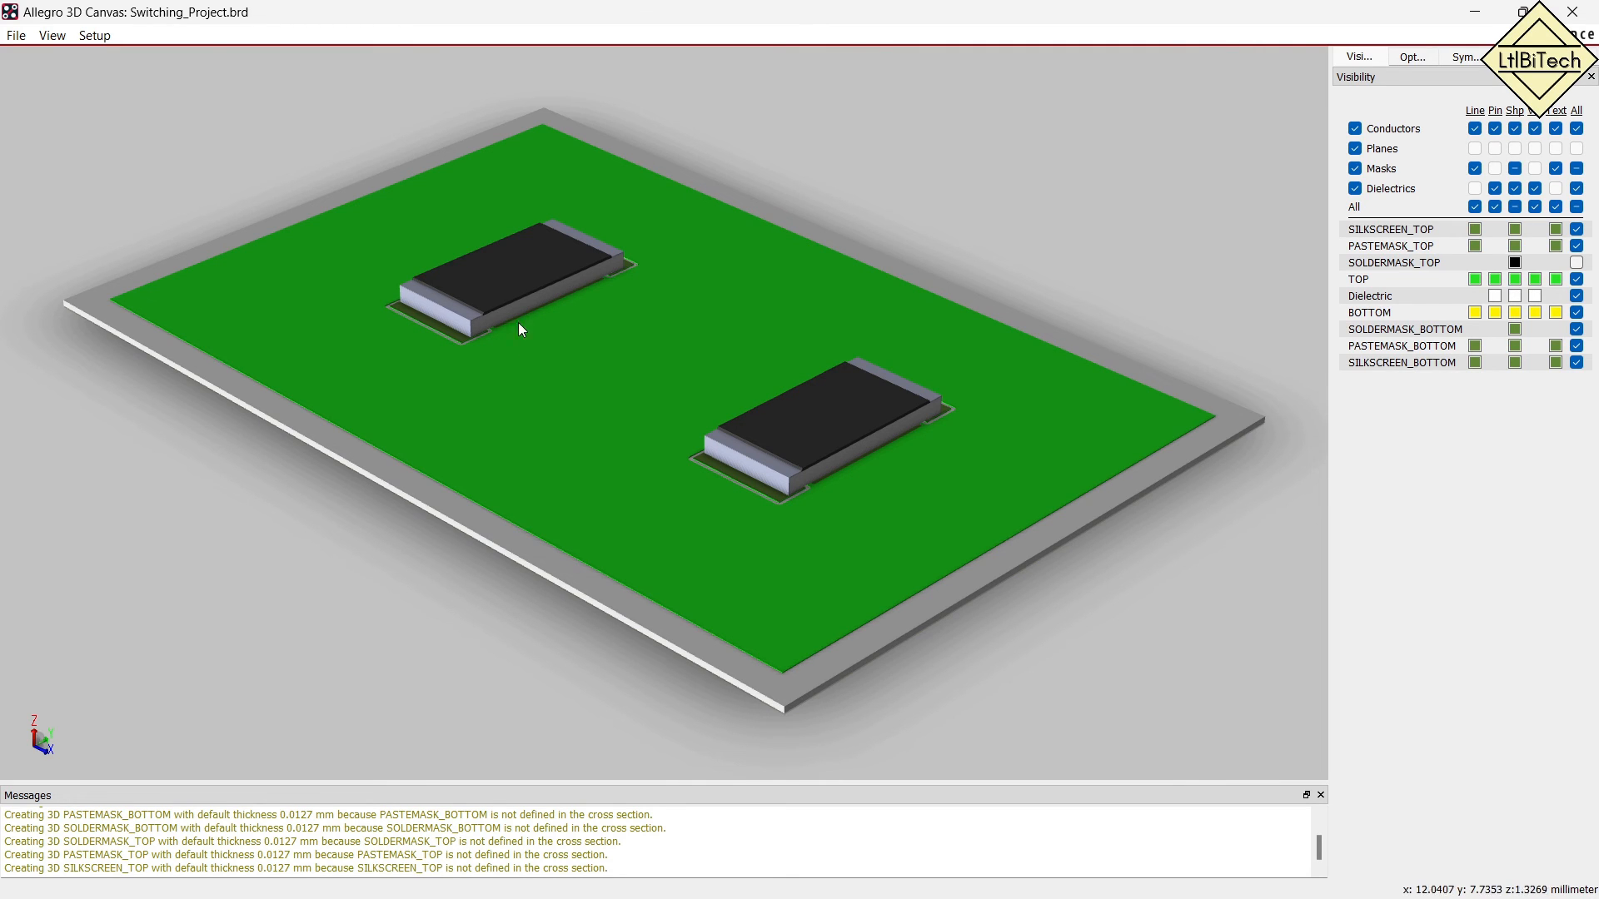
pyautogui.click(51, 35)
pyautogui.moveTo(93, 67)
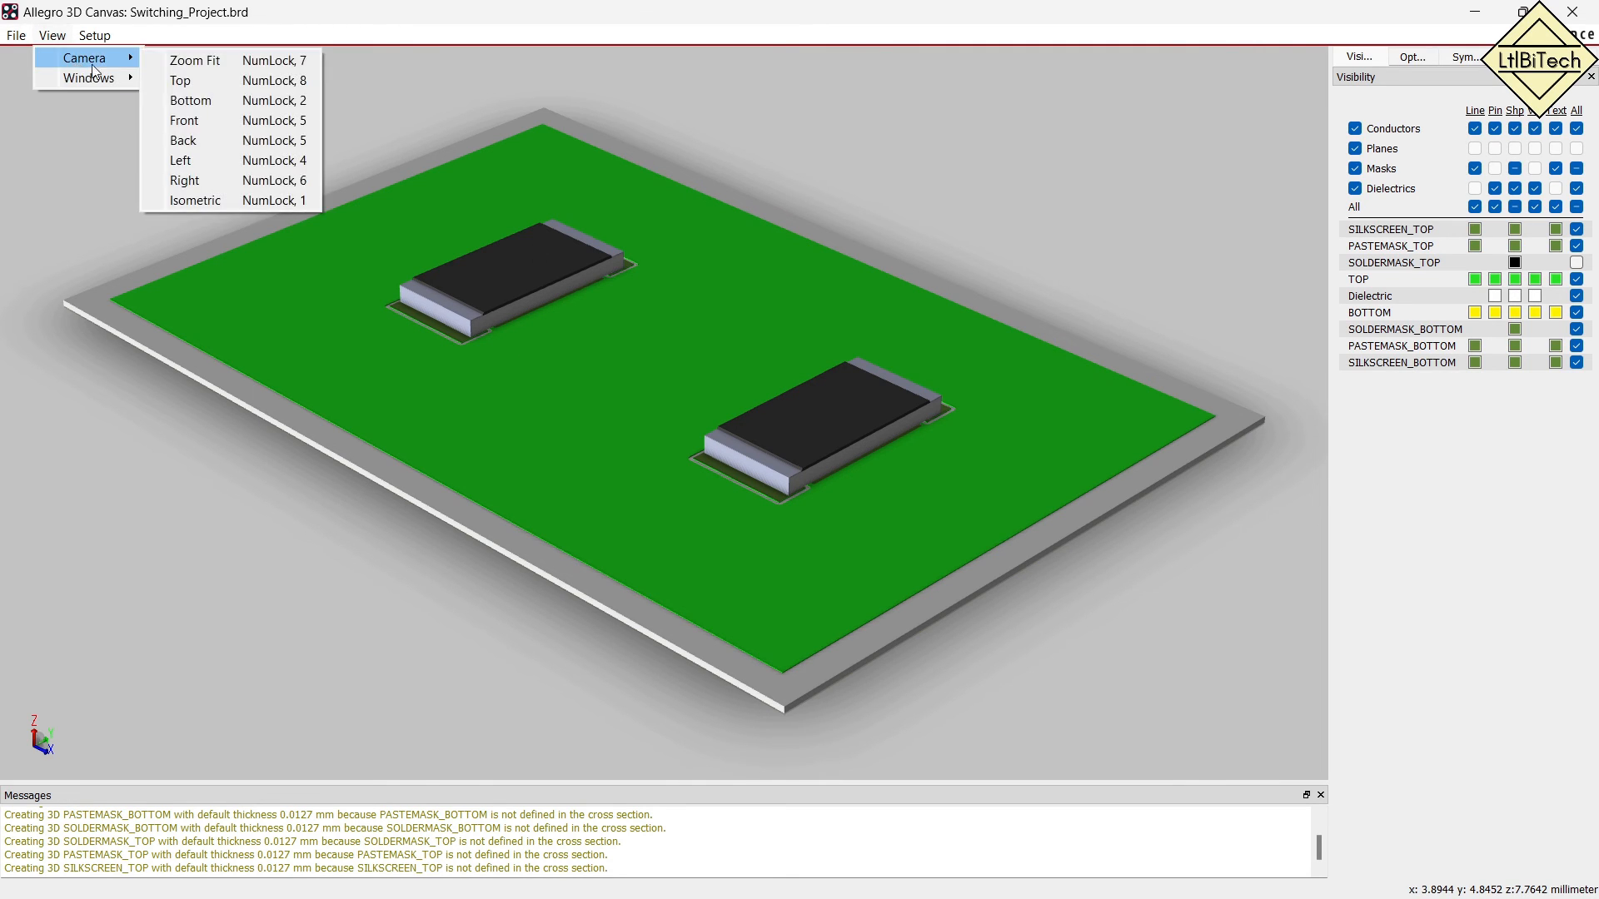
pyautogui.click(181, 81)
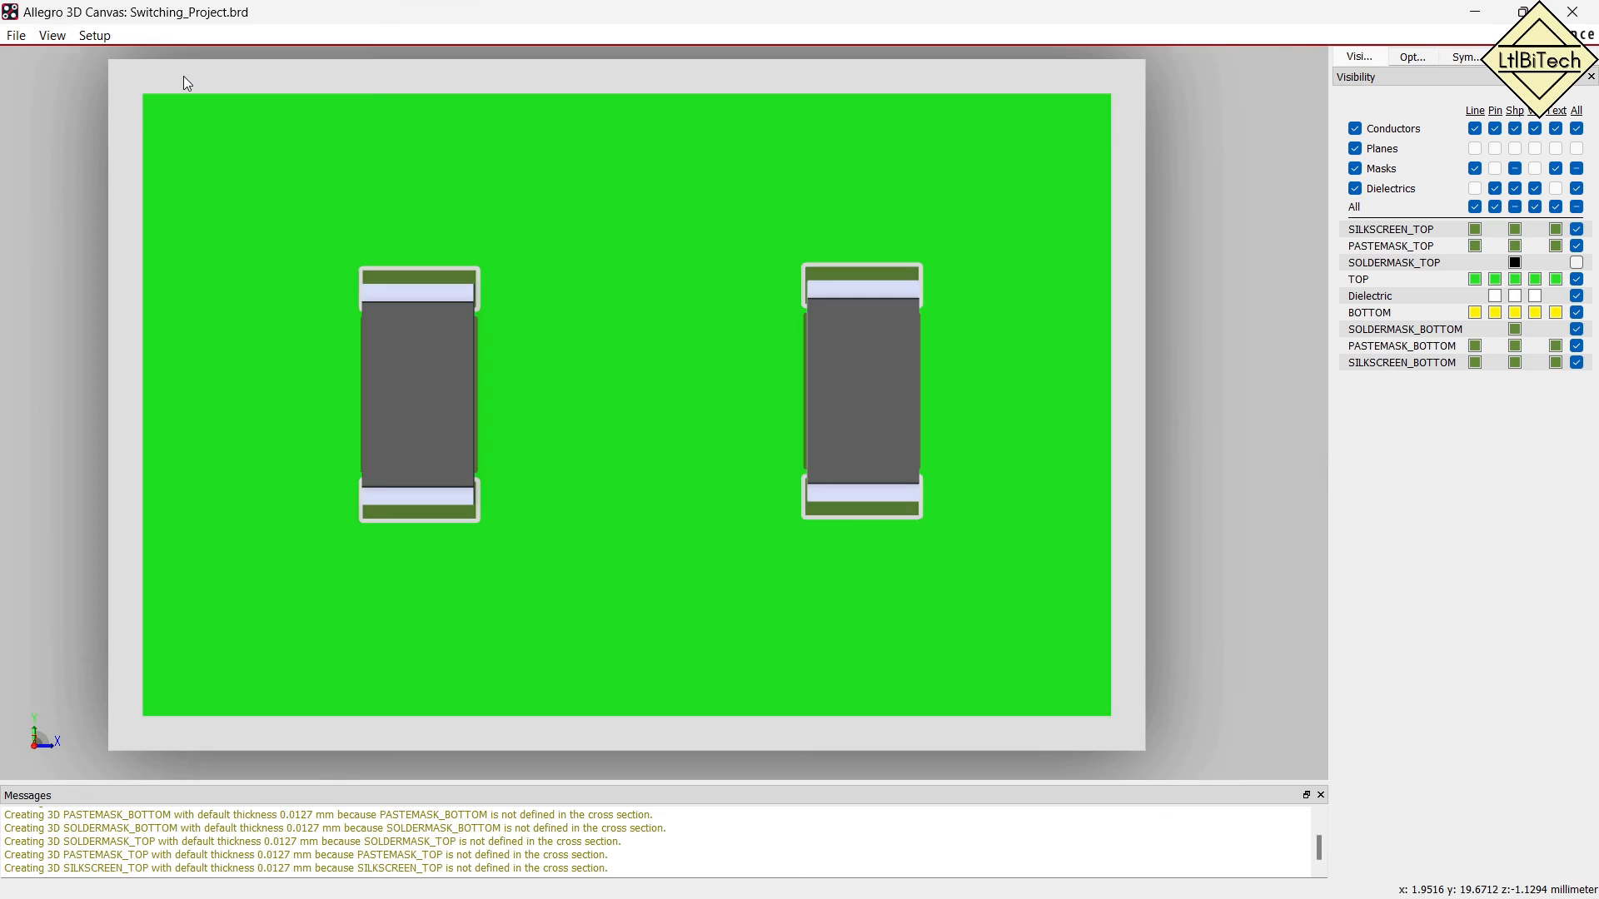
# View the 3D board from the front and select each of the two resistors in turn.
pyautogui.click(94, 35)
pyautogui.moveTo(51, 38)
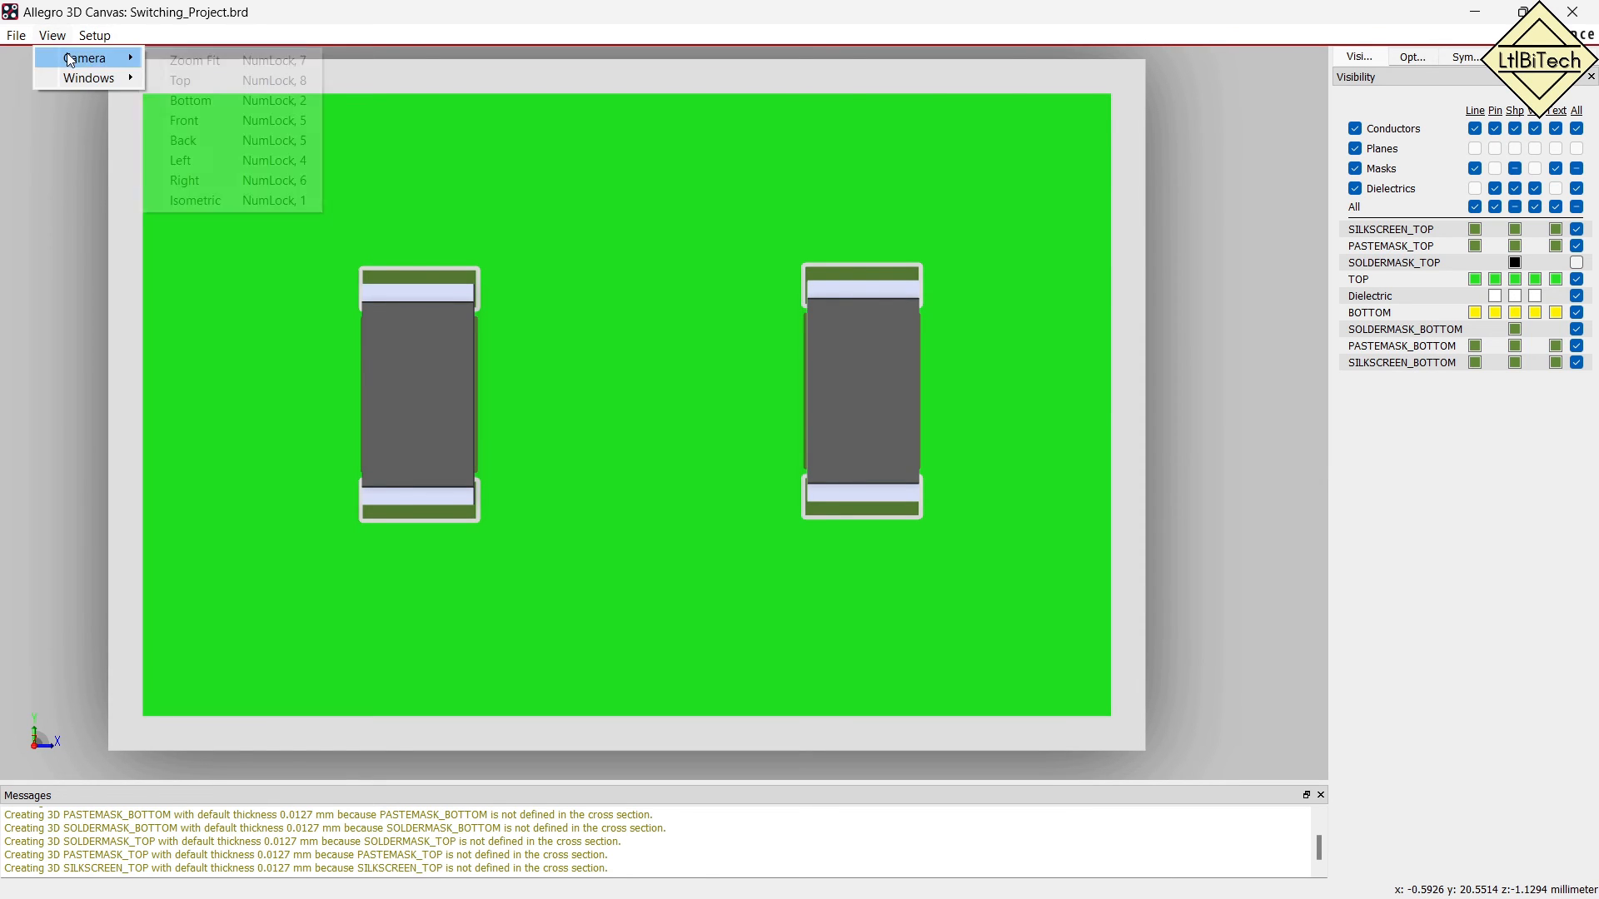
pyautogui.click(222, 118)
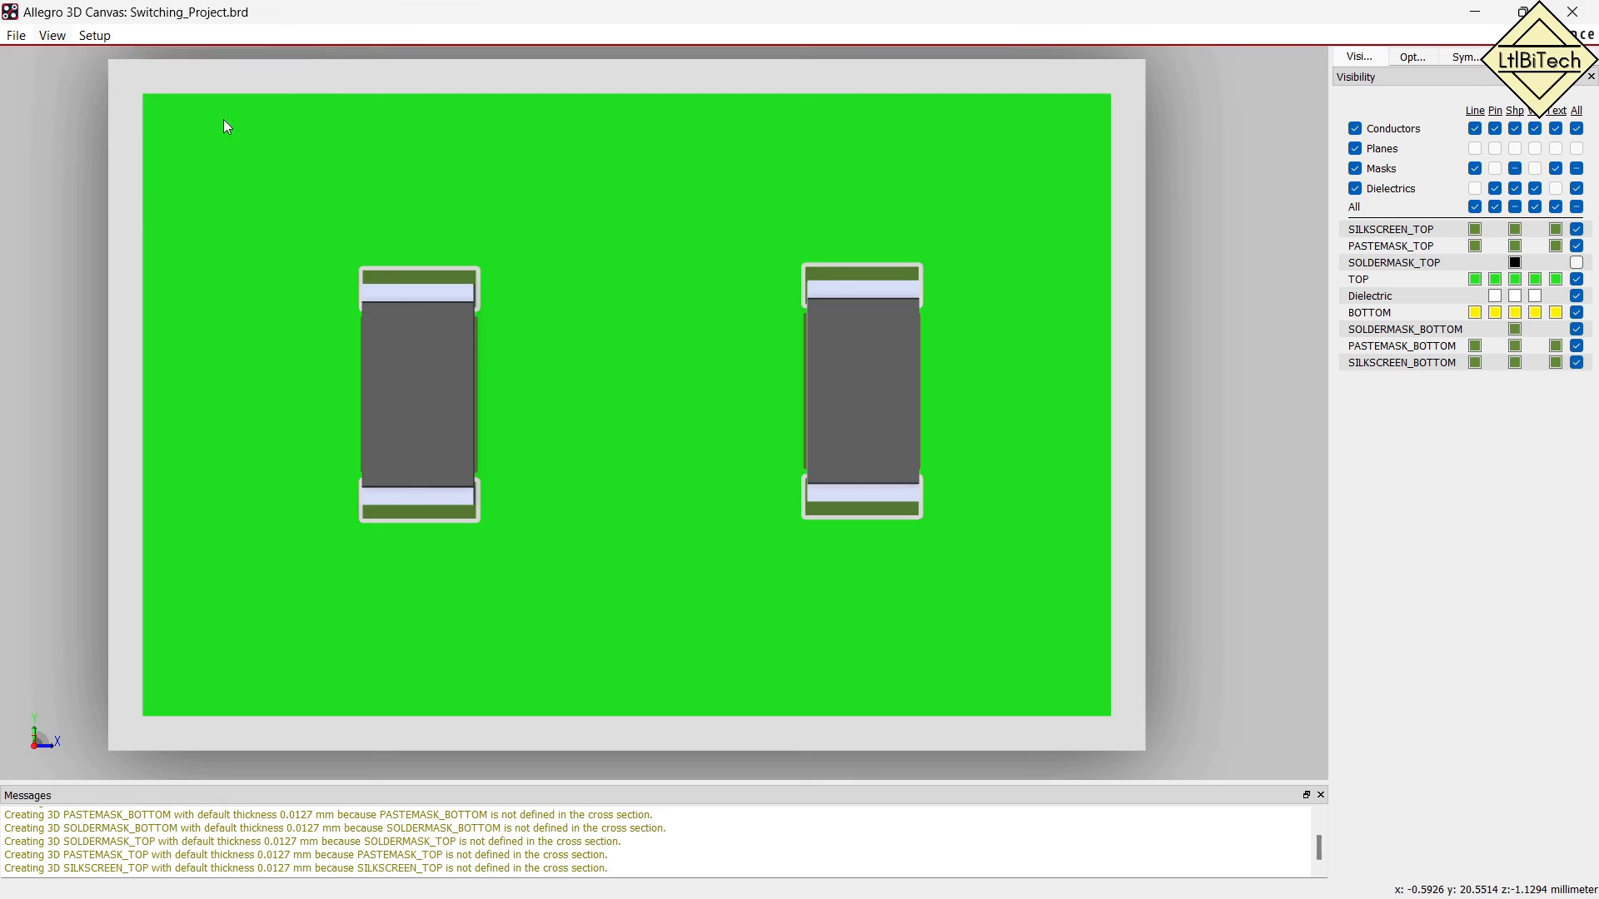
pyautogui.click(388, 355)
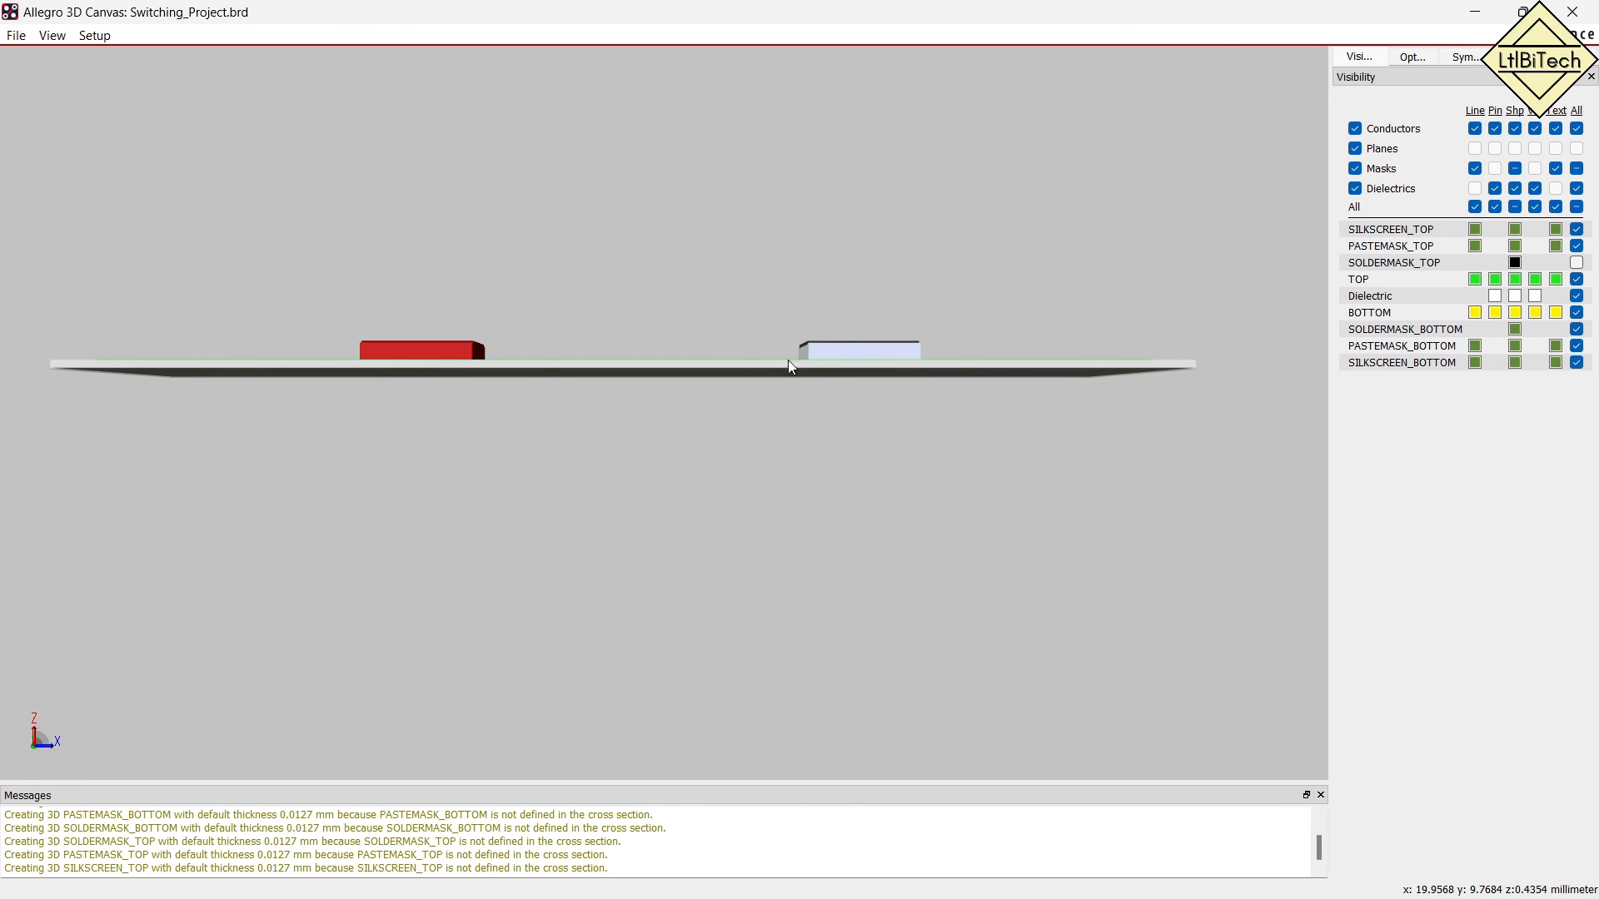
pyautogui.click(833, 350)
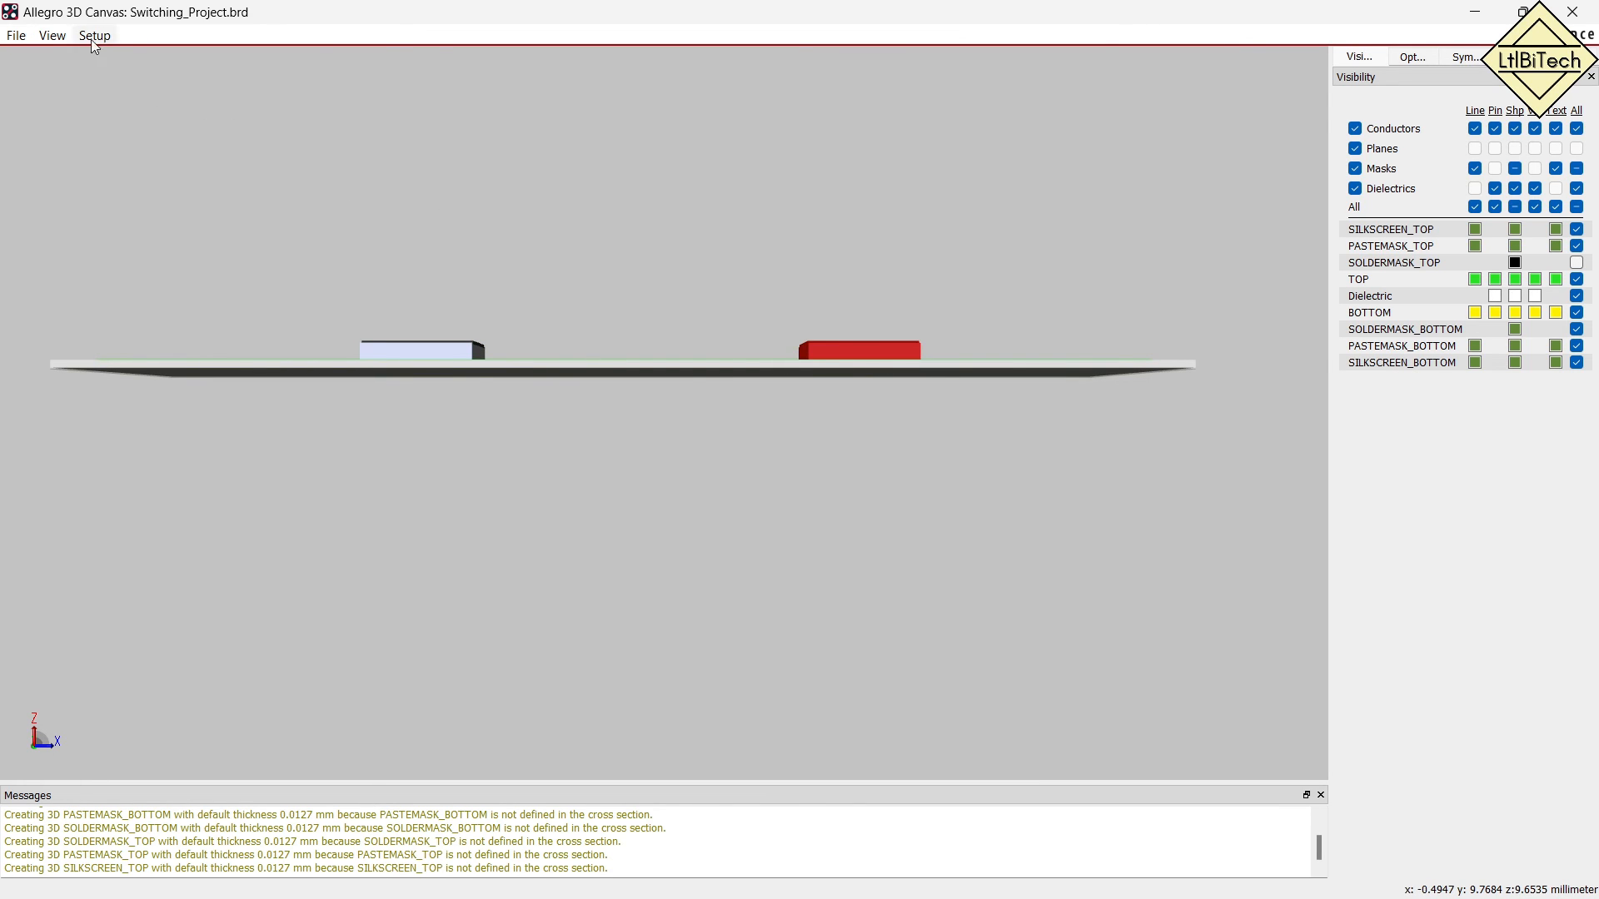
# Set the 3D Canvas camera back to the isometric view of the board.
pyautogui.click(59, 39)
pyautogui.click(93, 74)
pyautogui.click(52, 37)
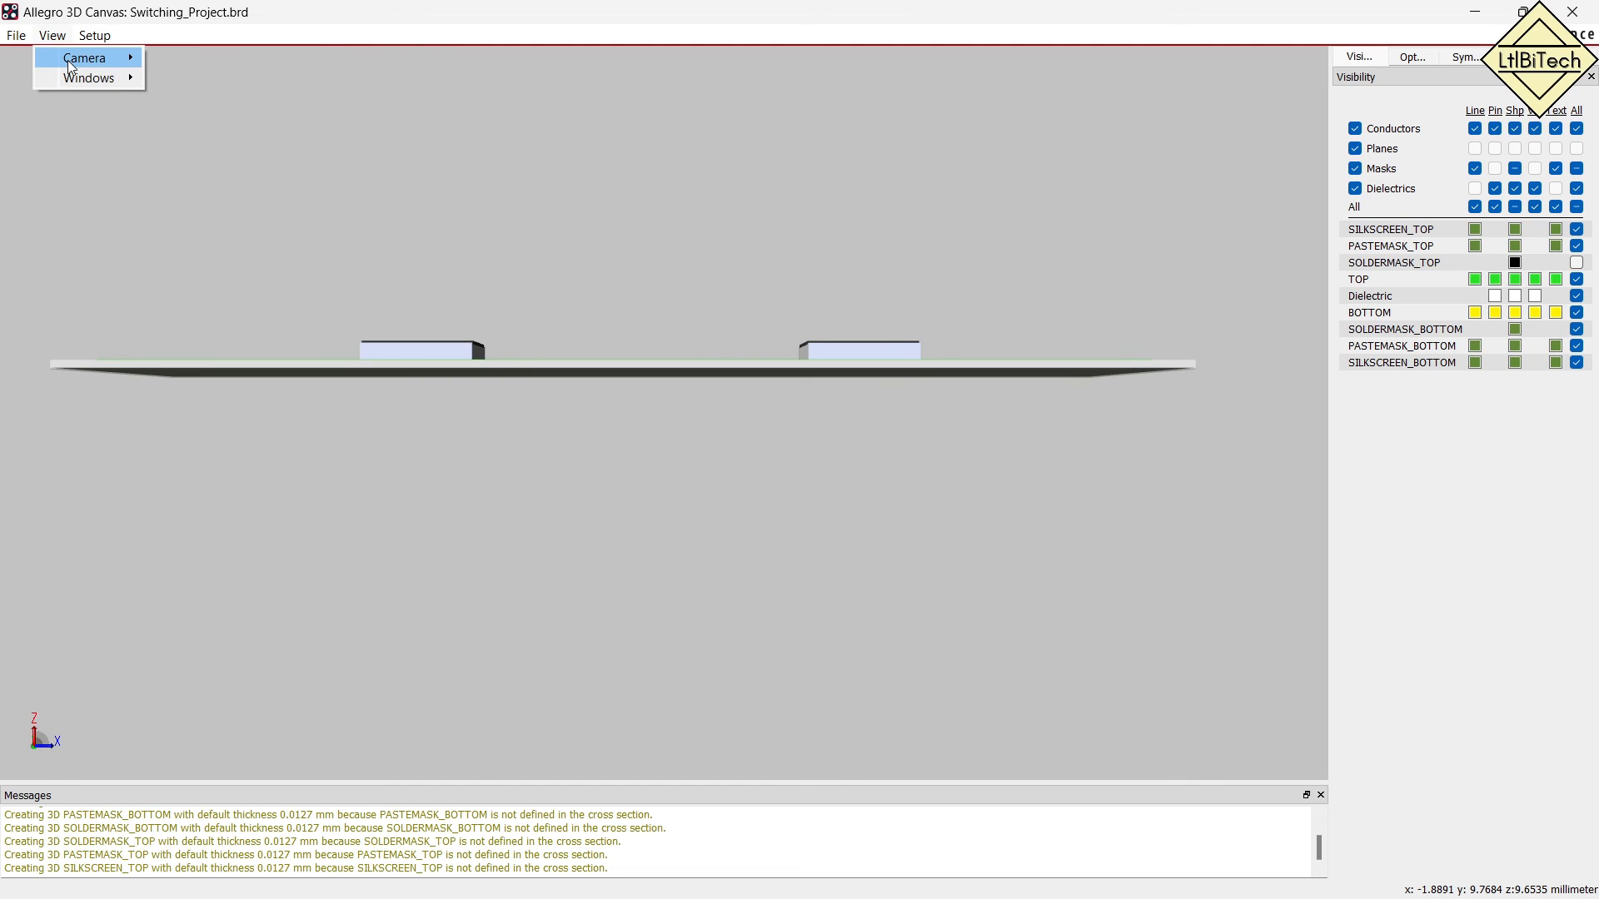
pyautogui.moveTo(83, 57)
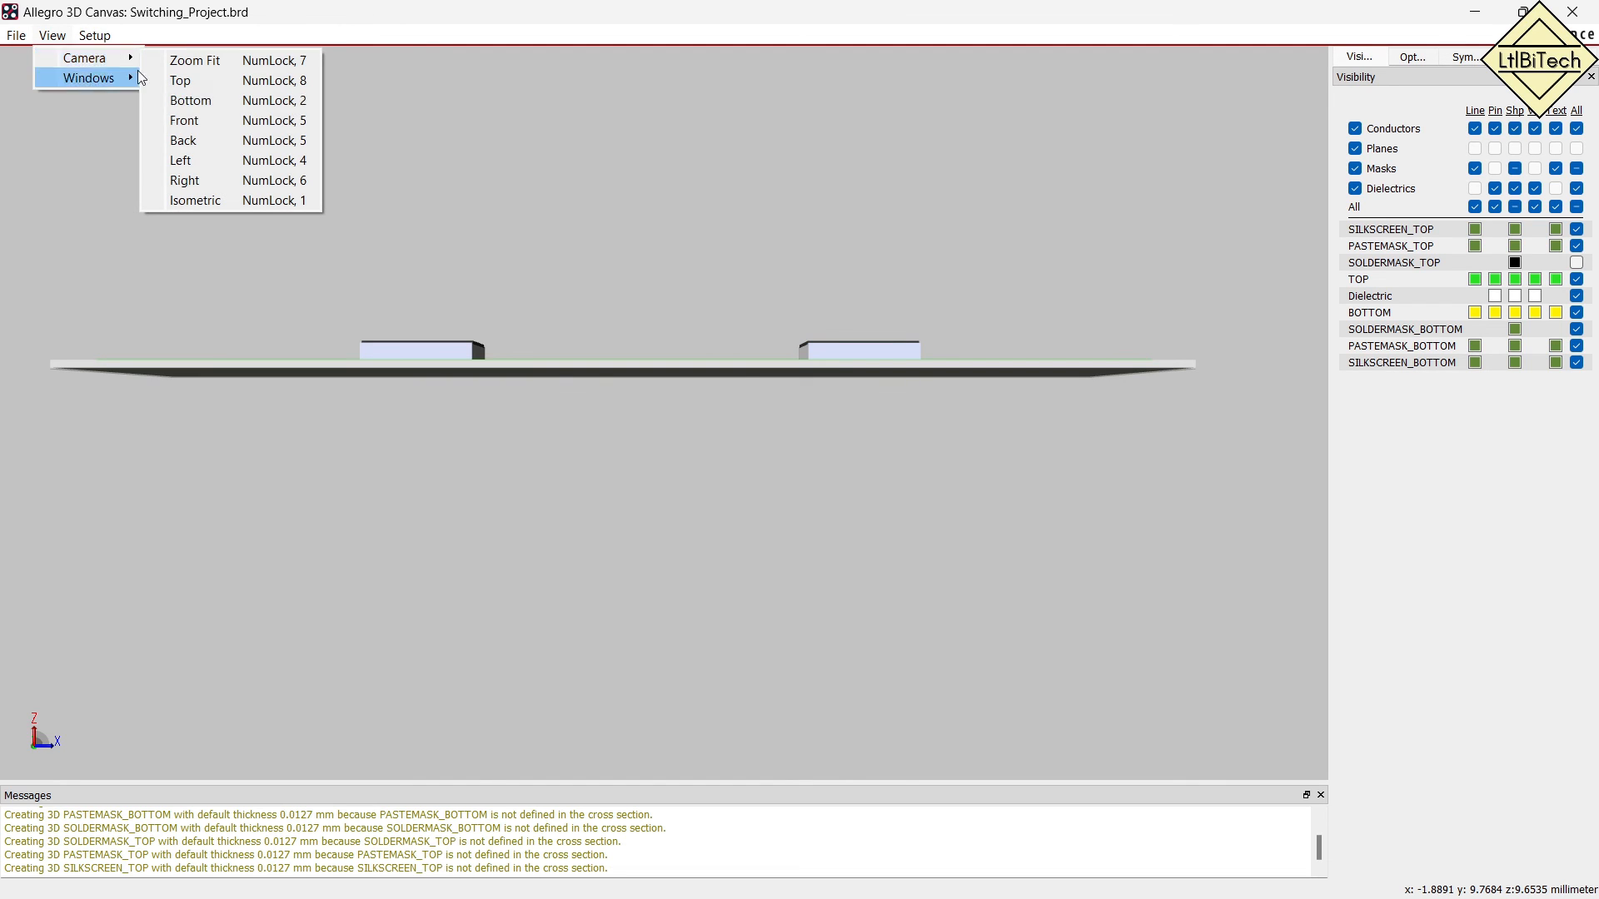
pyautogui.click(221, 208)
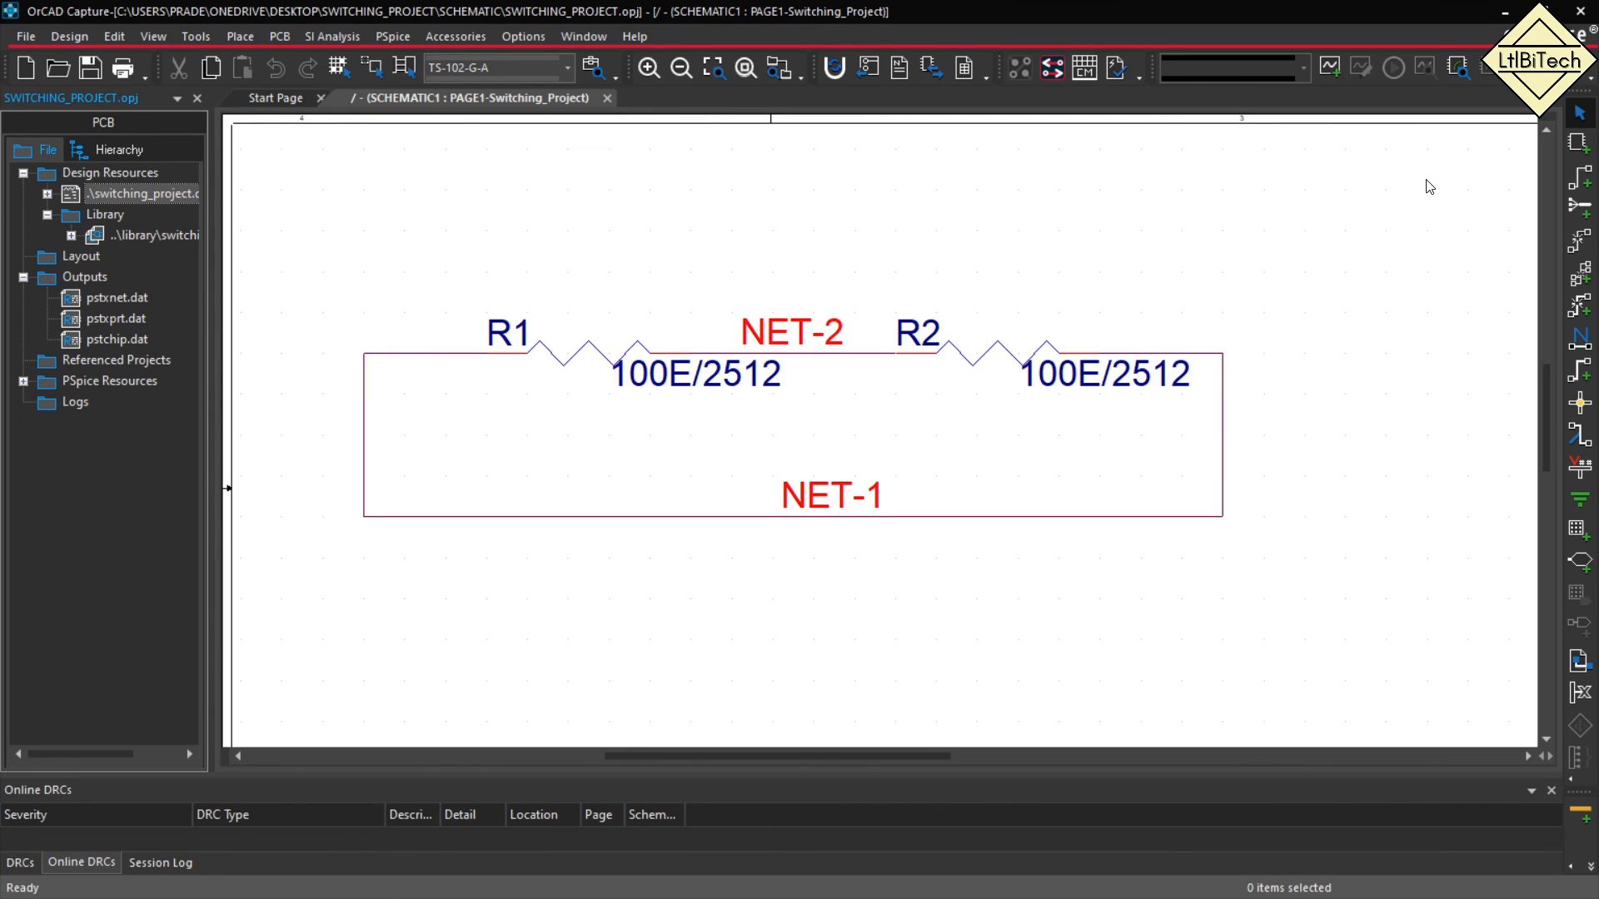
# Switch to Chrome and examine the 3D model of the TS-102-G-A connector header on its SnapMagic part page.
pyautogui.moveTo(673, 884)
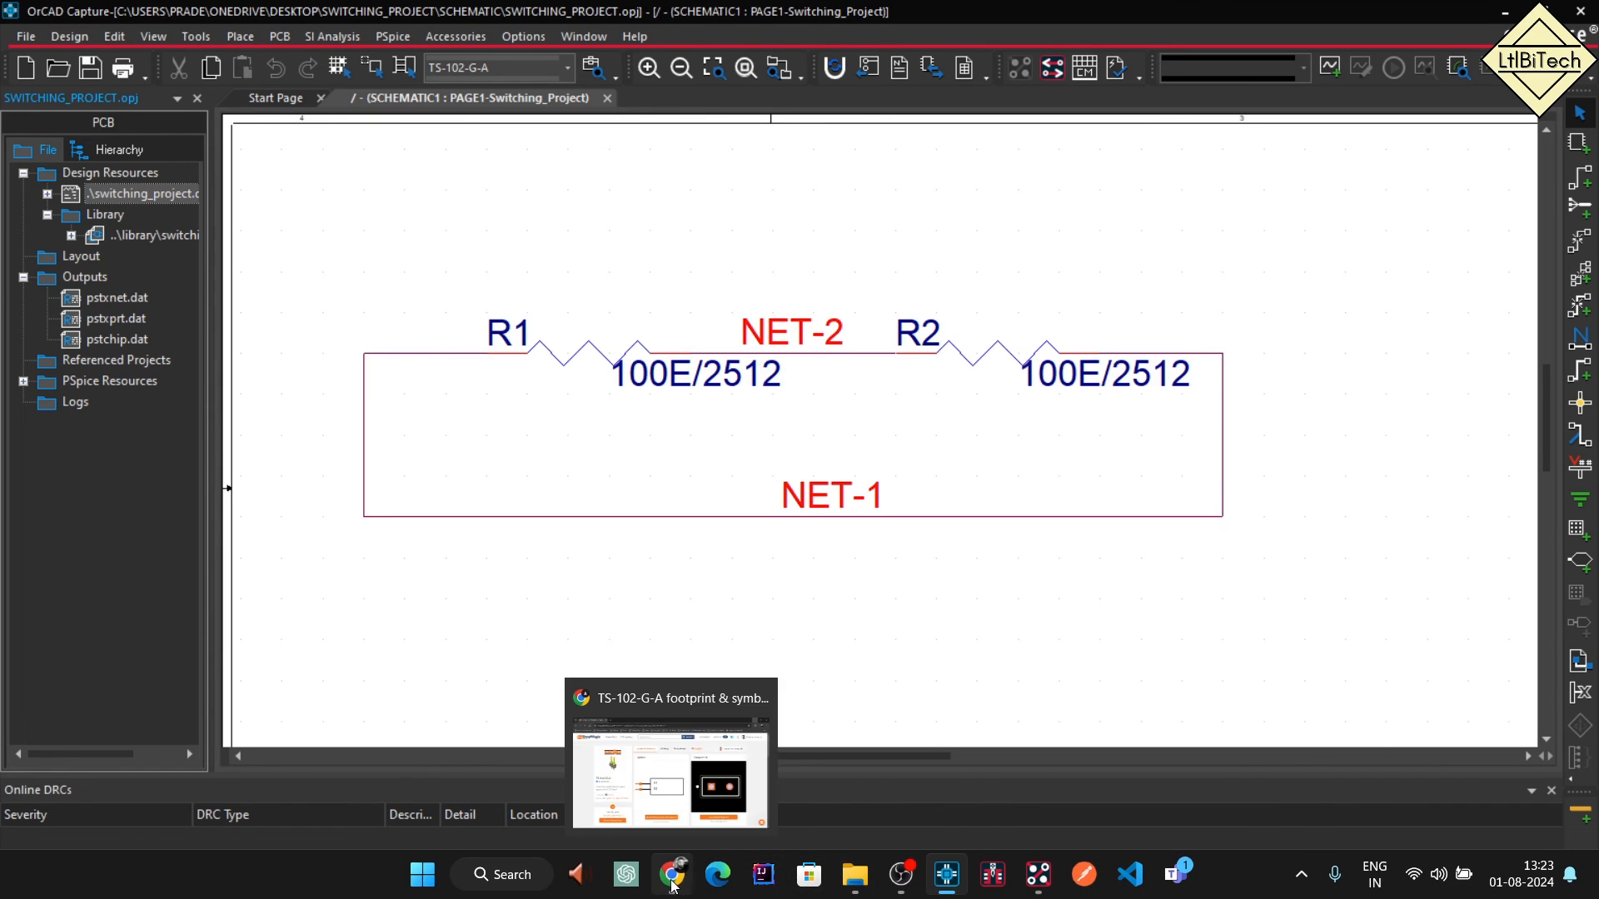
pyautogui.click(627, 783)
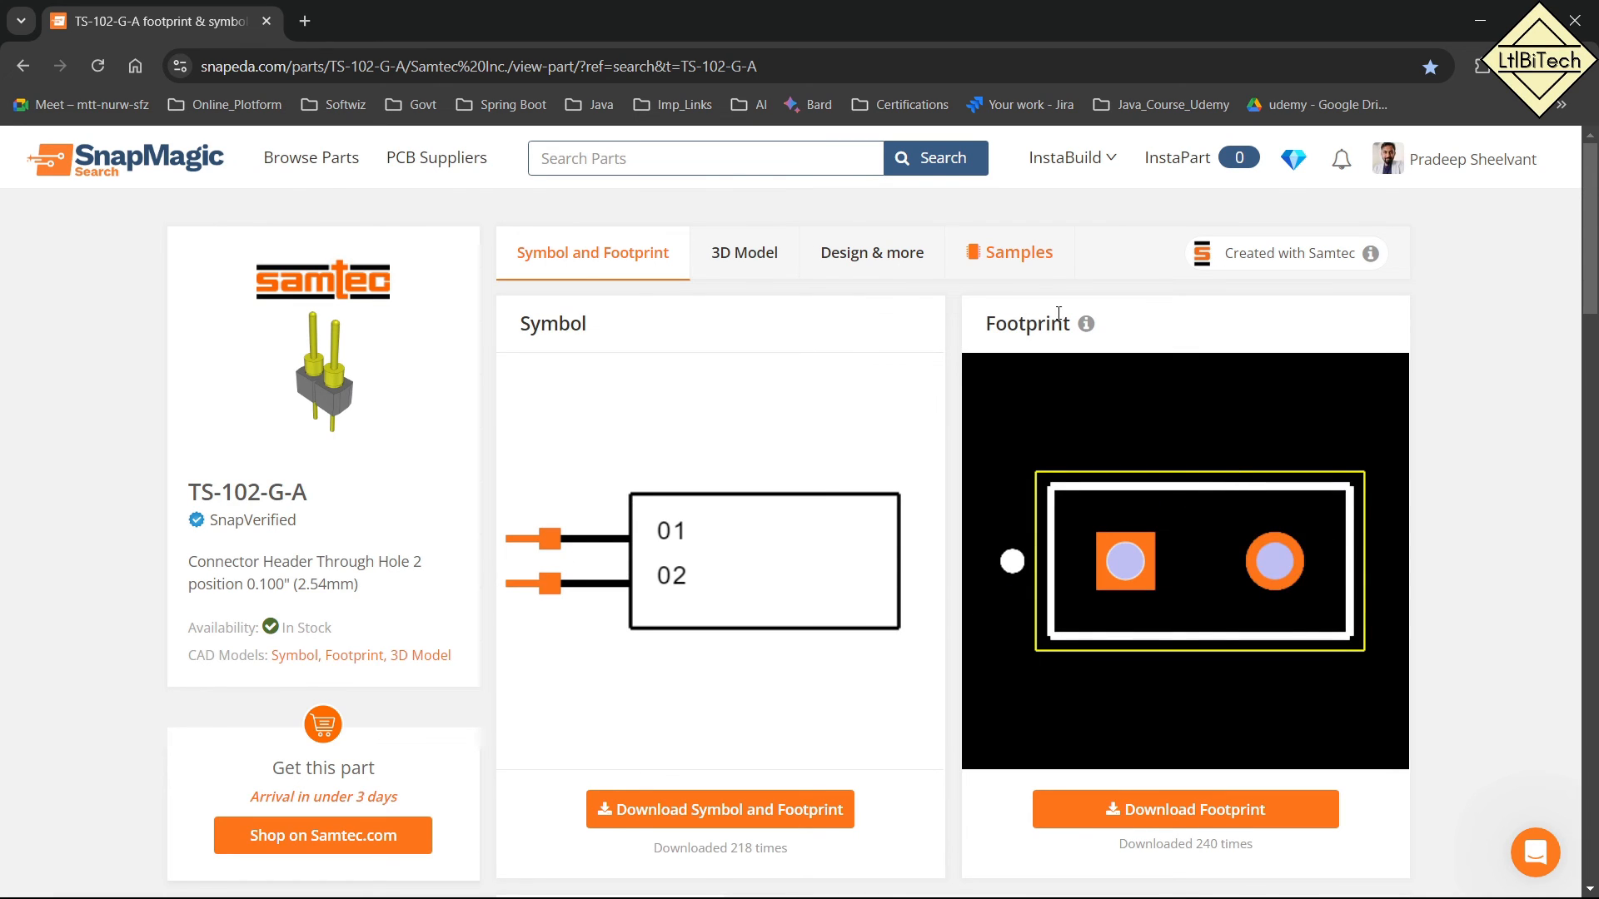
pyautogui.click(763, 254)
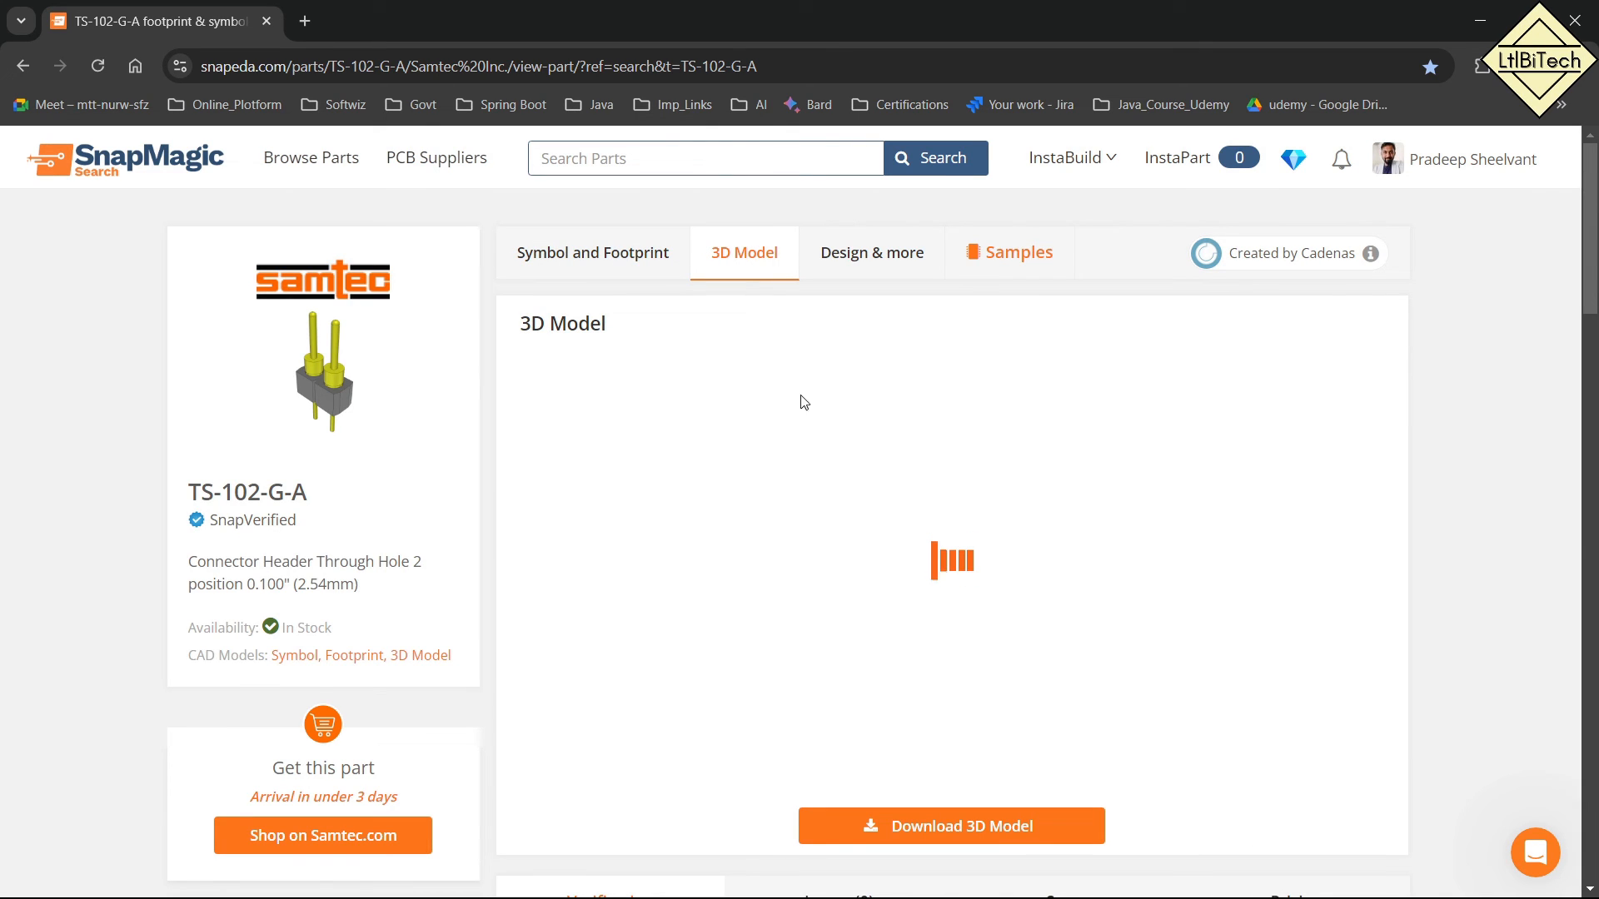
pyautogui.scroll(5, 1025, 557)
pyautogui.moveTo(926, 617); pyautogui.dragTo(836, 578)
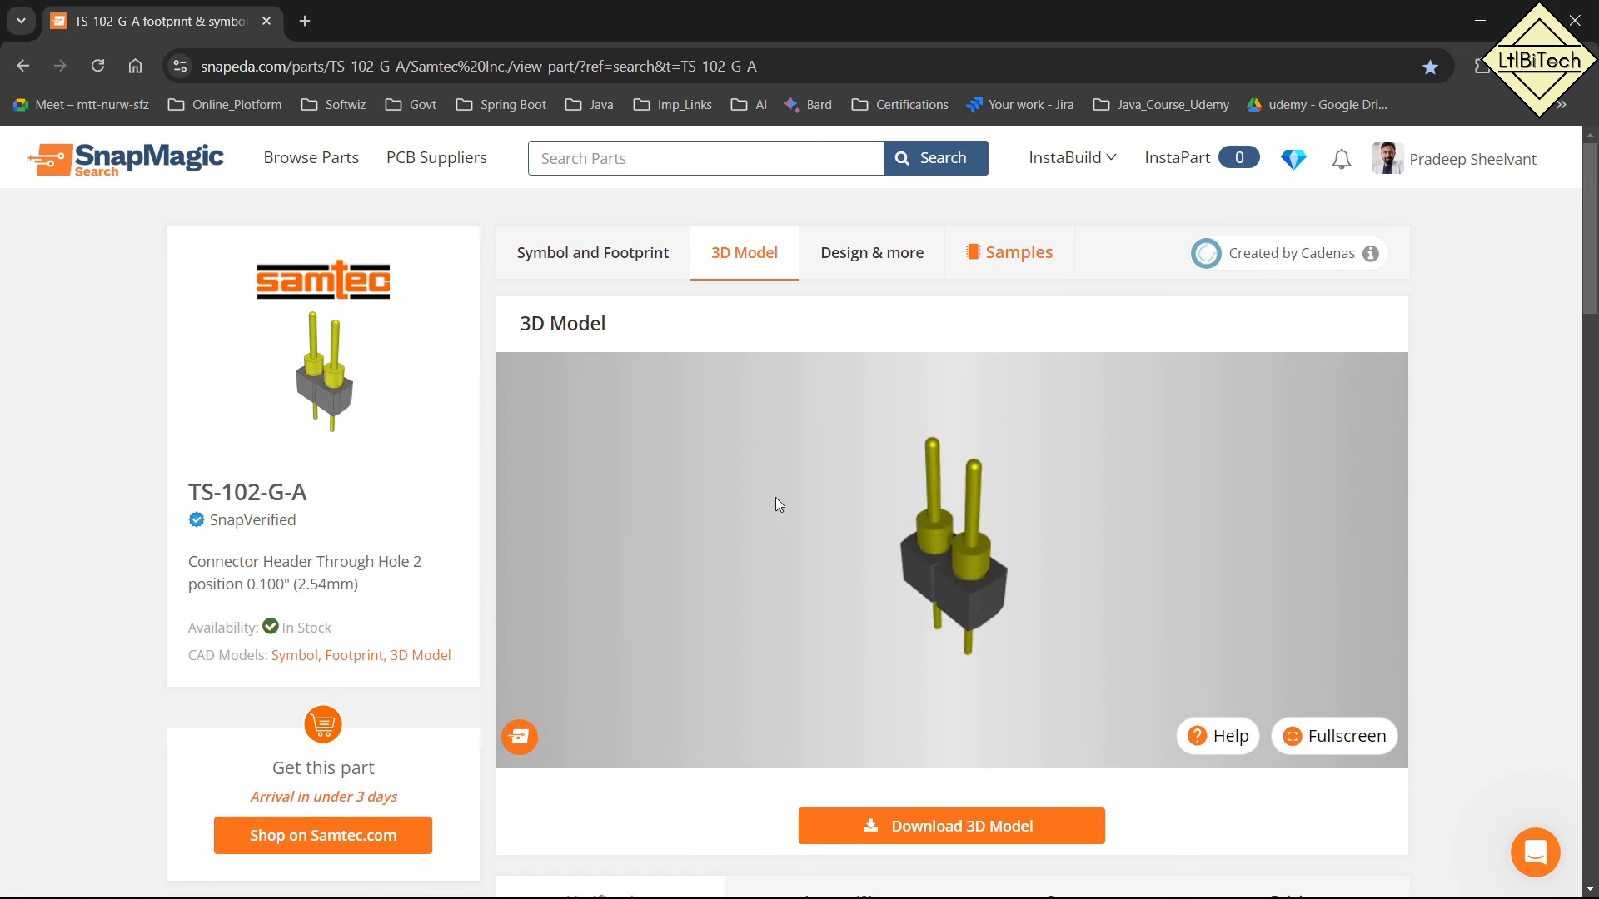
# Download the symbol and footprint of the TS-102-G-A header from SnapMagic.
pyautogui.click(615, 265)
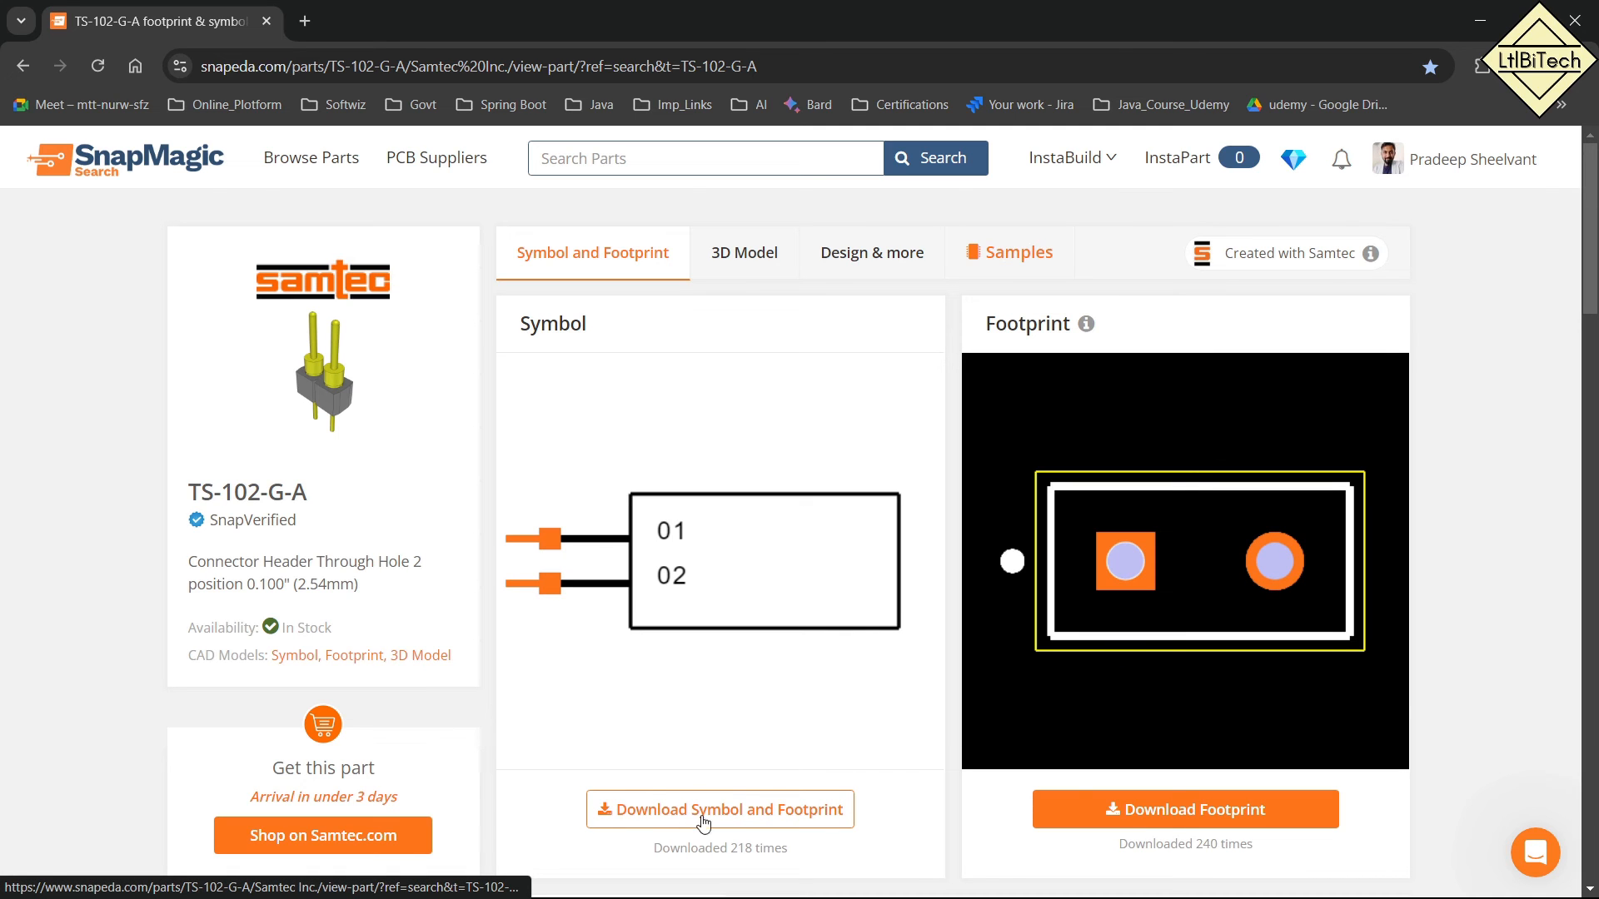
pyautogui.click(730, 820)
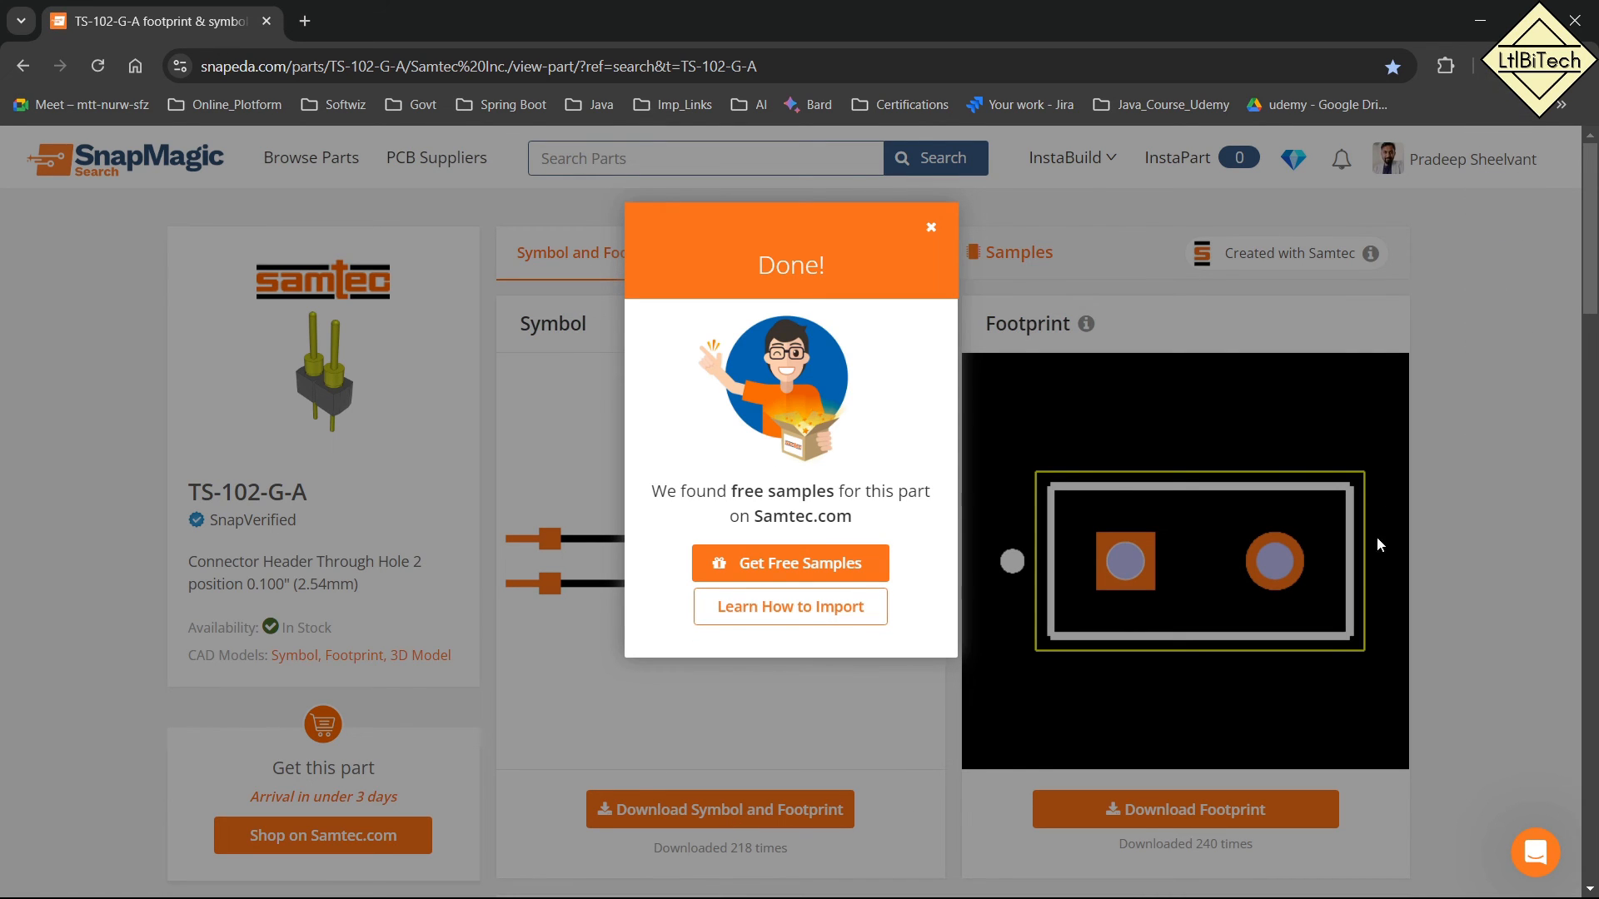
# Locate the downloaded TS-102-G-A.zip in the Downloads folder and extract it to a TS-102-G-A folder.
pyautogui.click(1490, 68)
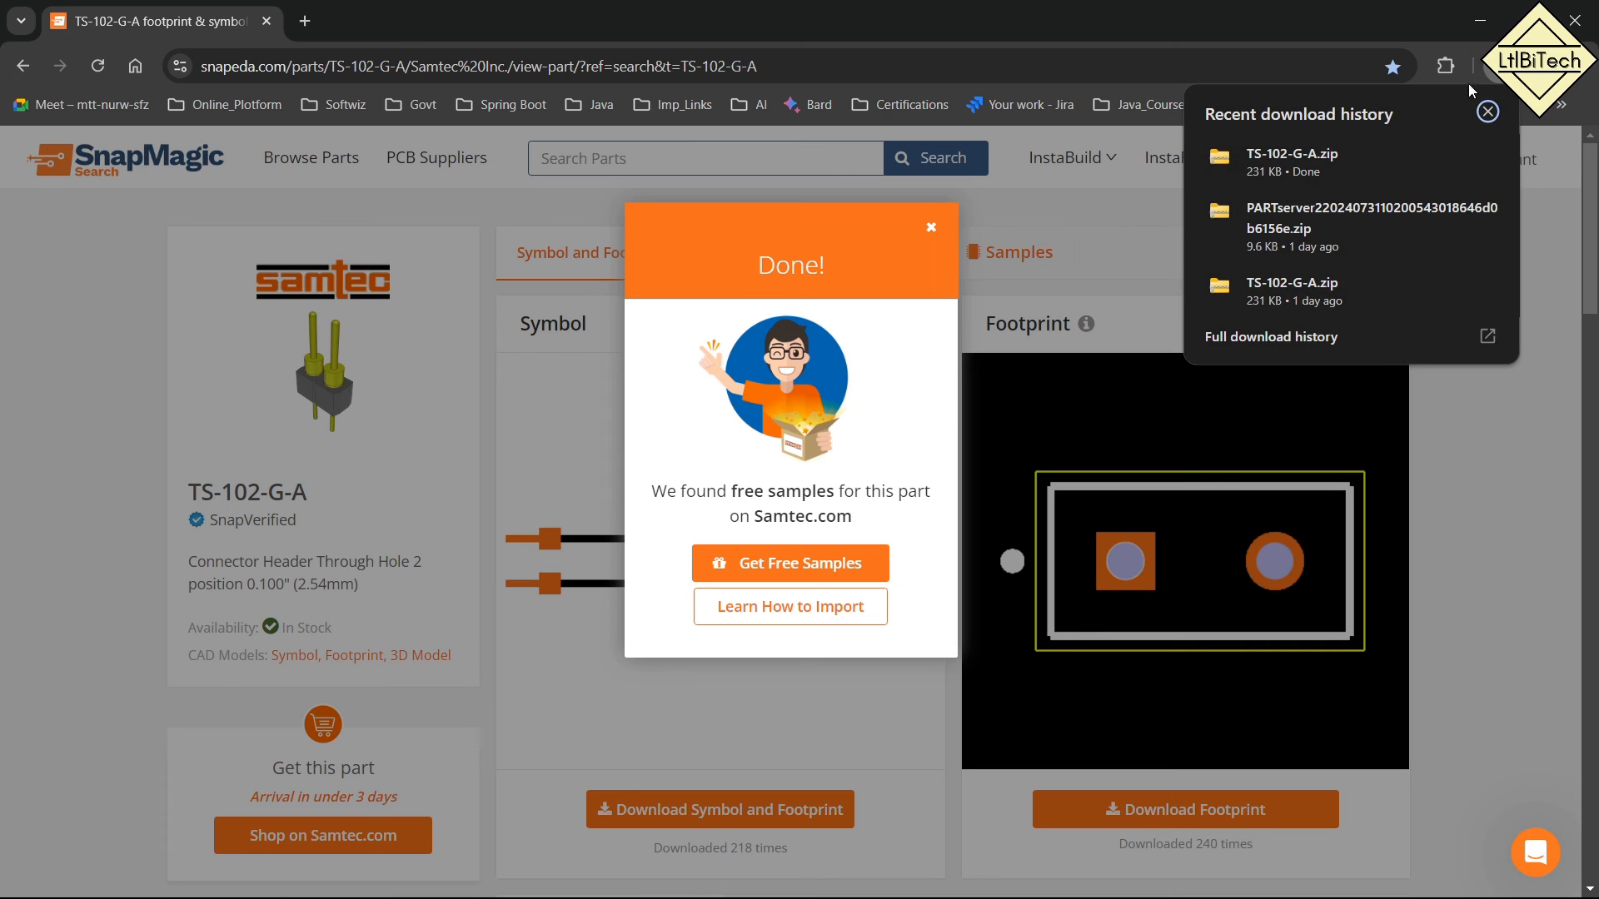
pyautogui.click(1446, 158)
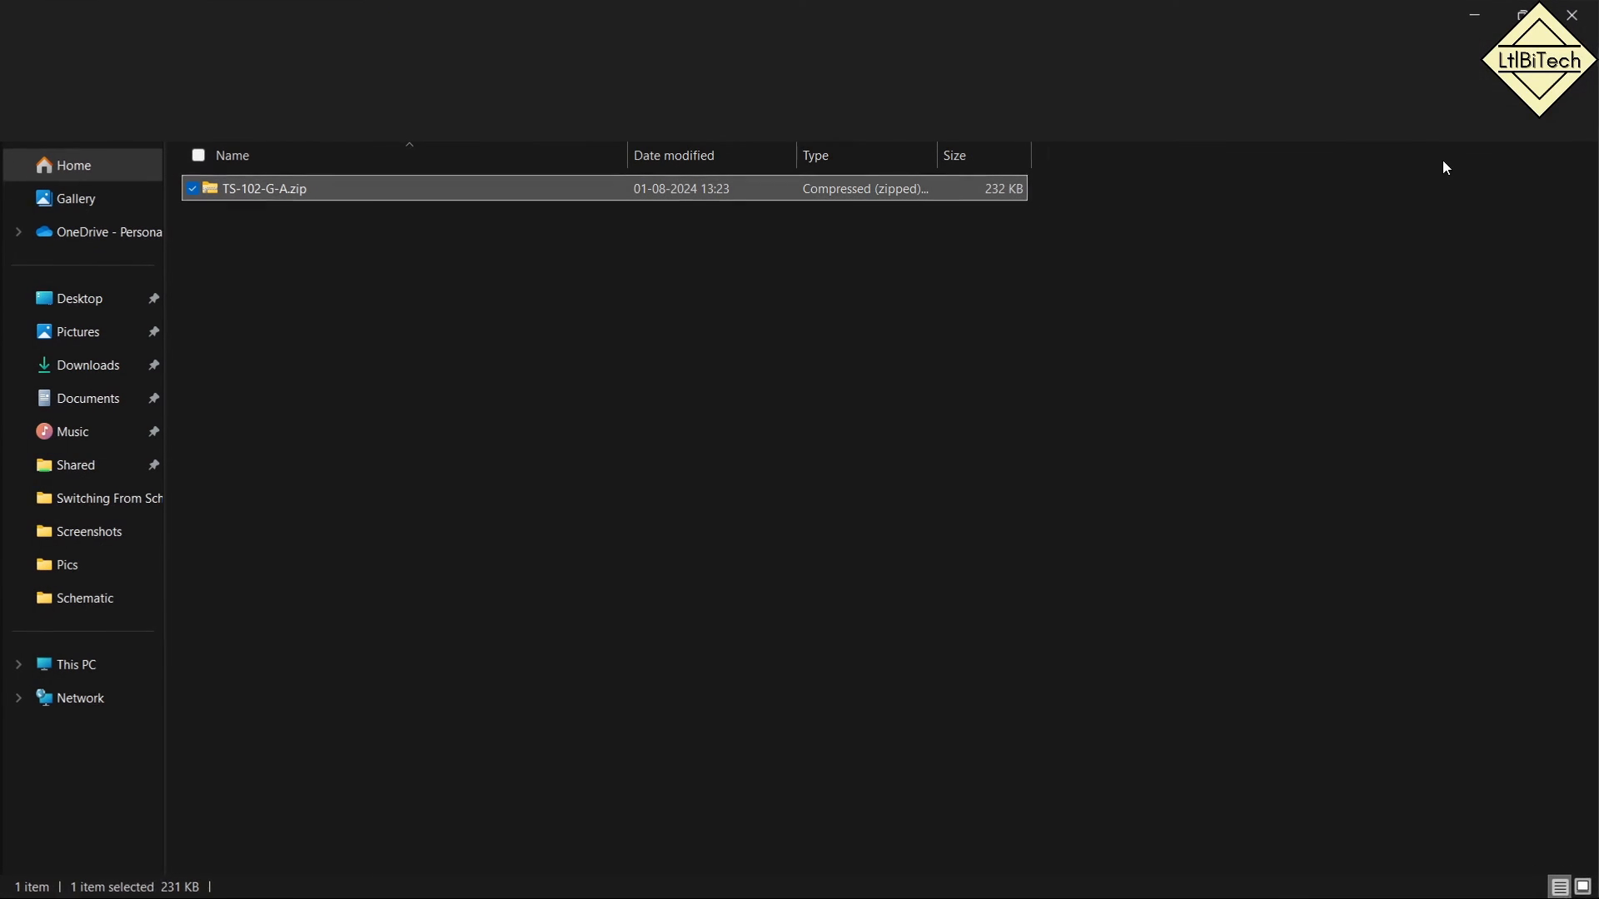
pyautogui.click(341, 290)
pyautogui.click(252, 194)
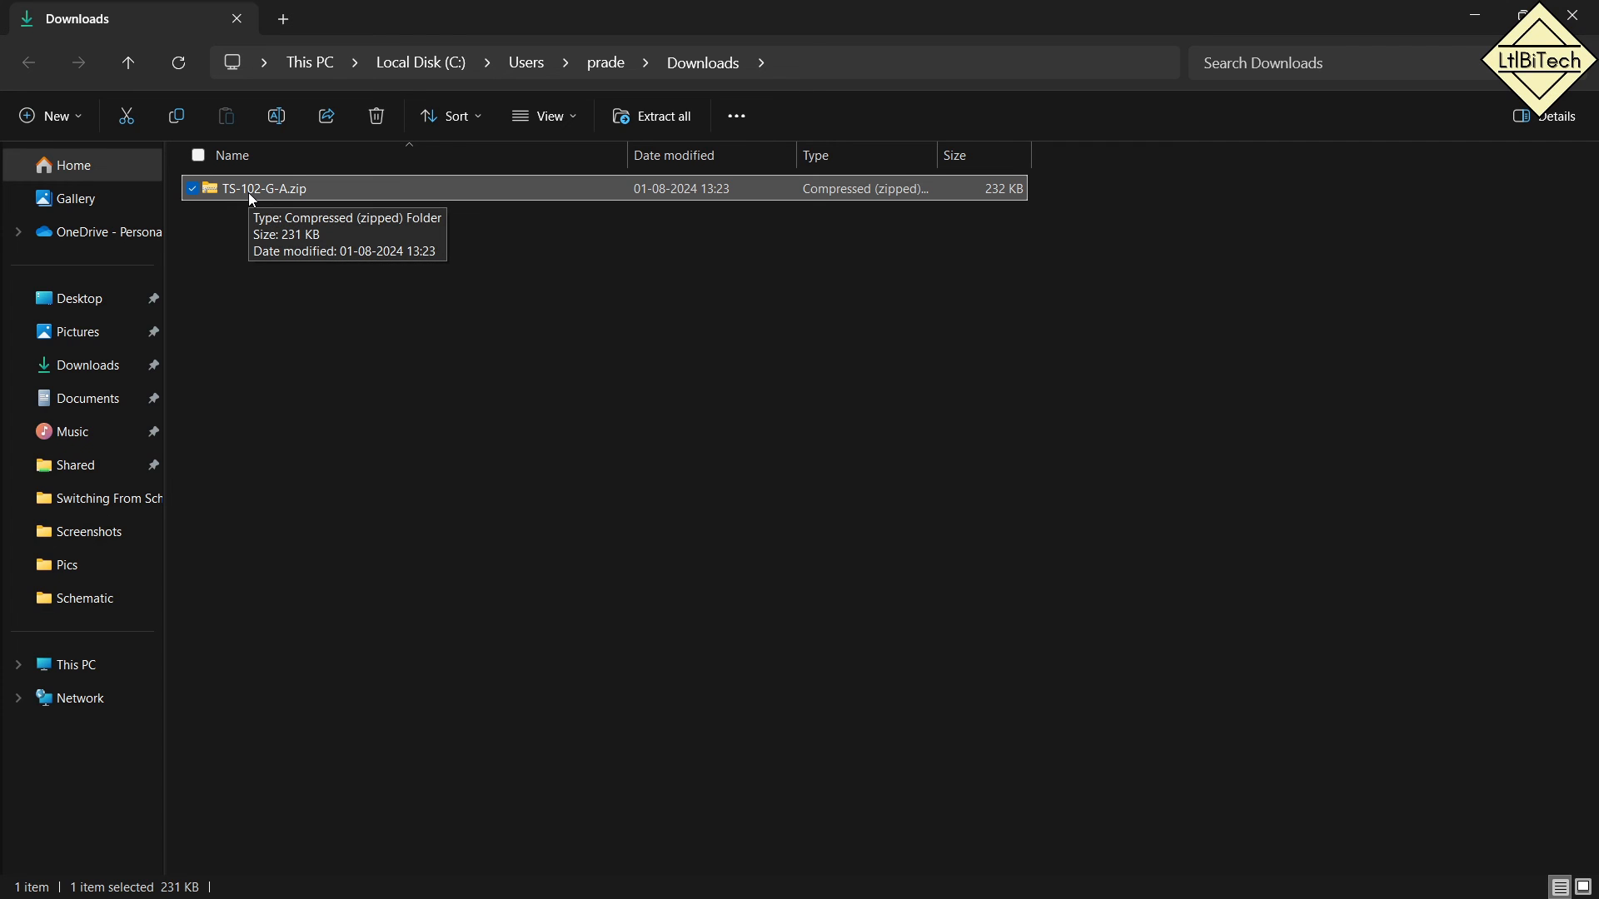
pyautogui.rightClick(249, 193)
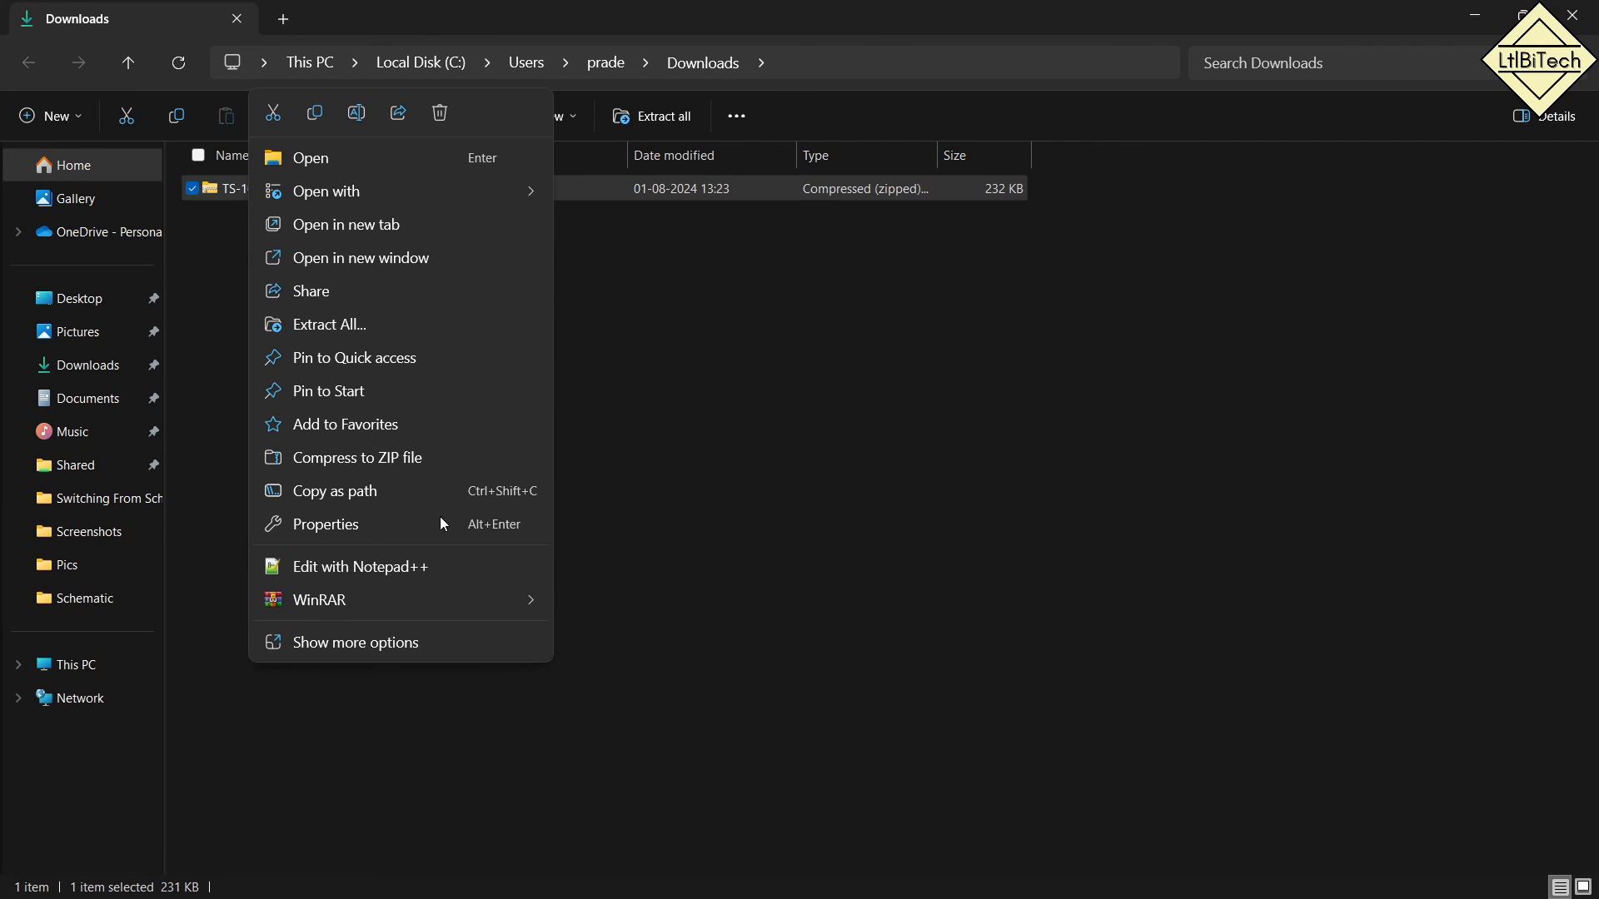
pyautogui.moveTo(503, 605)
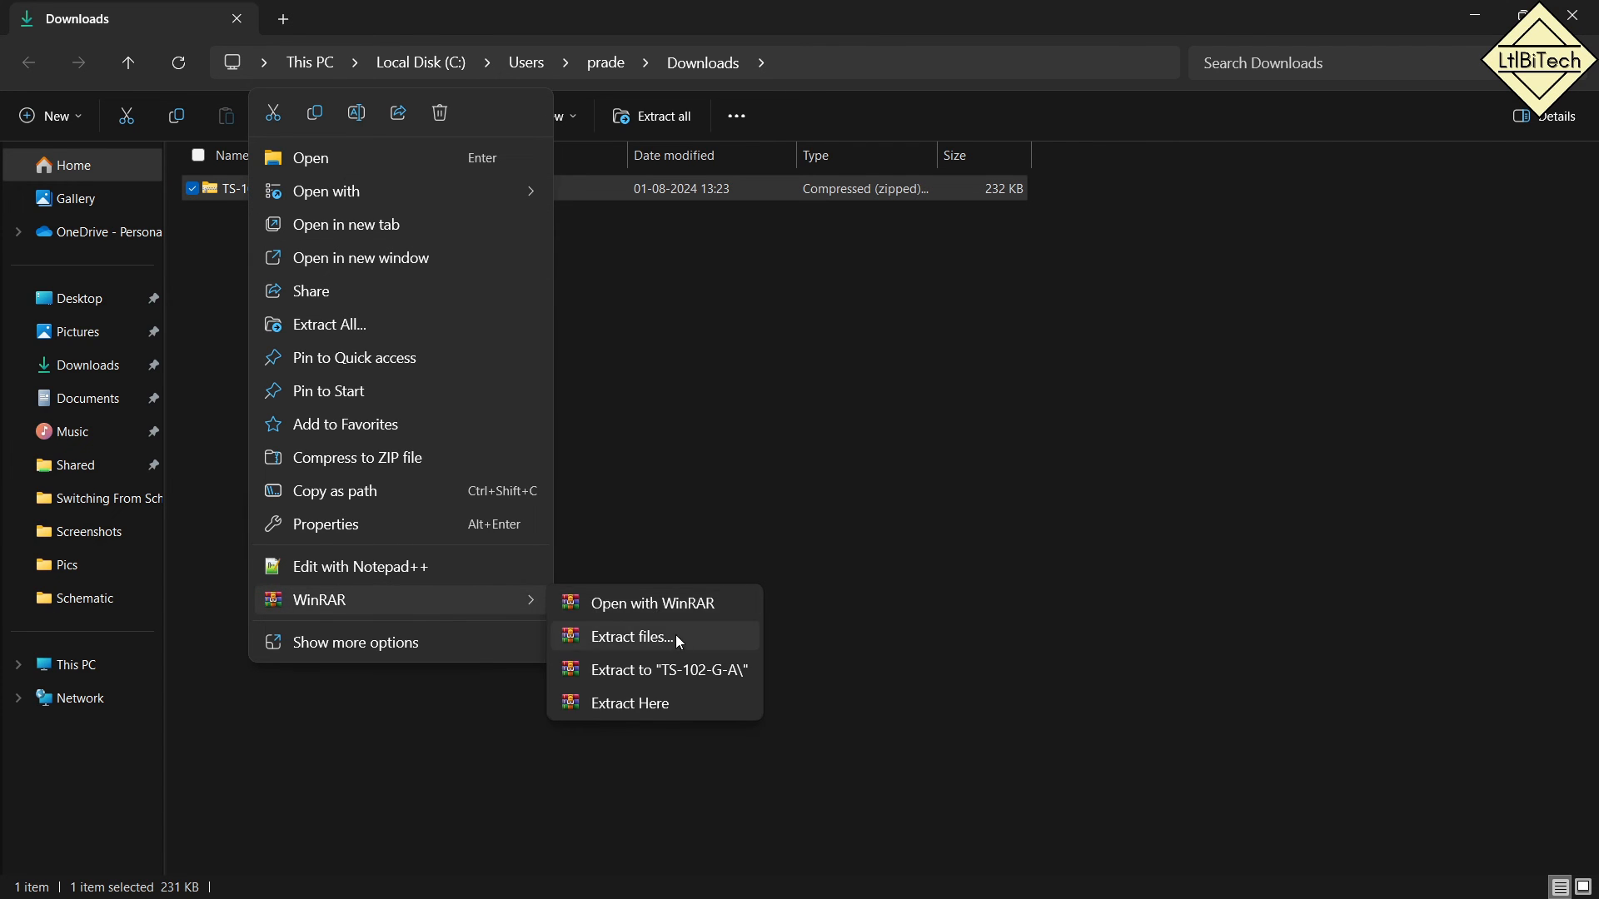
pyautogui.click(699, 676)
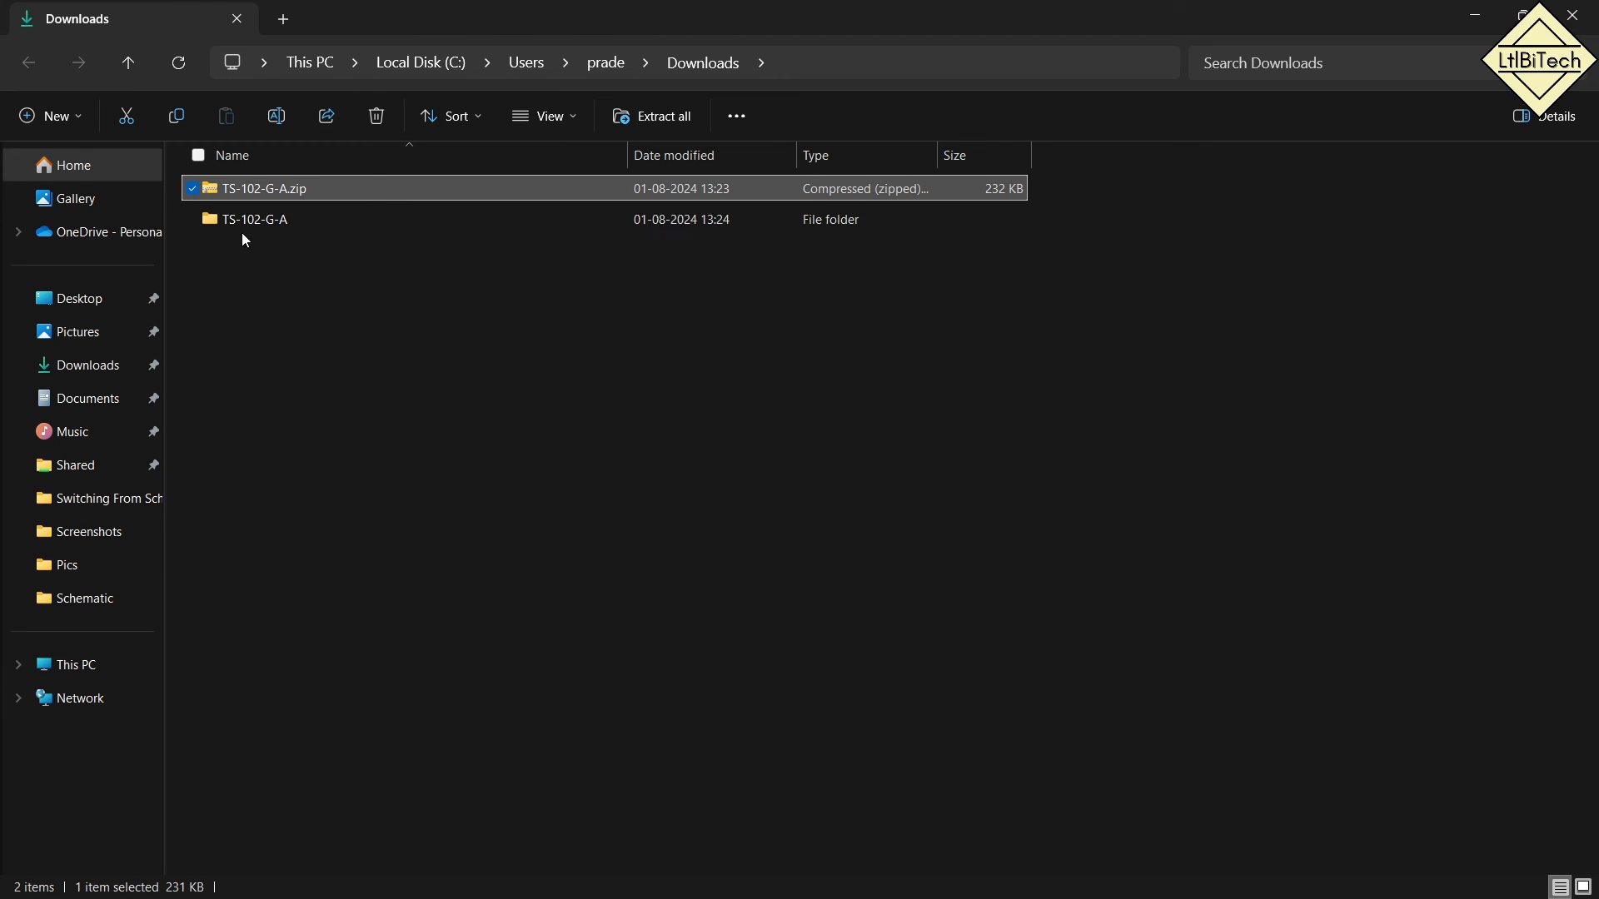
# Open the extracted TS-102-G-A folder and copy the TS-102-G-A.OLB symbol library.
pyautogui.doubleClick(245, 222)
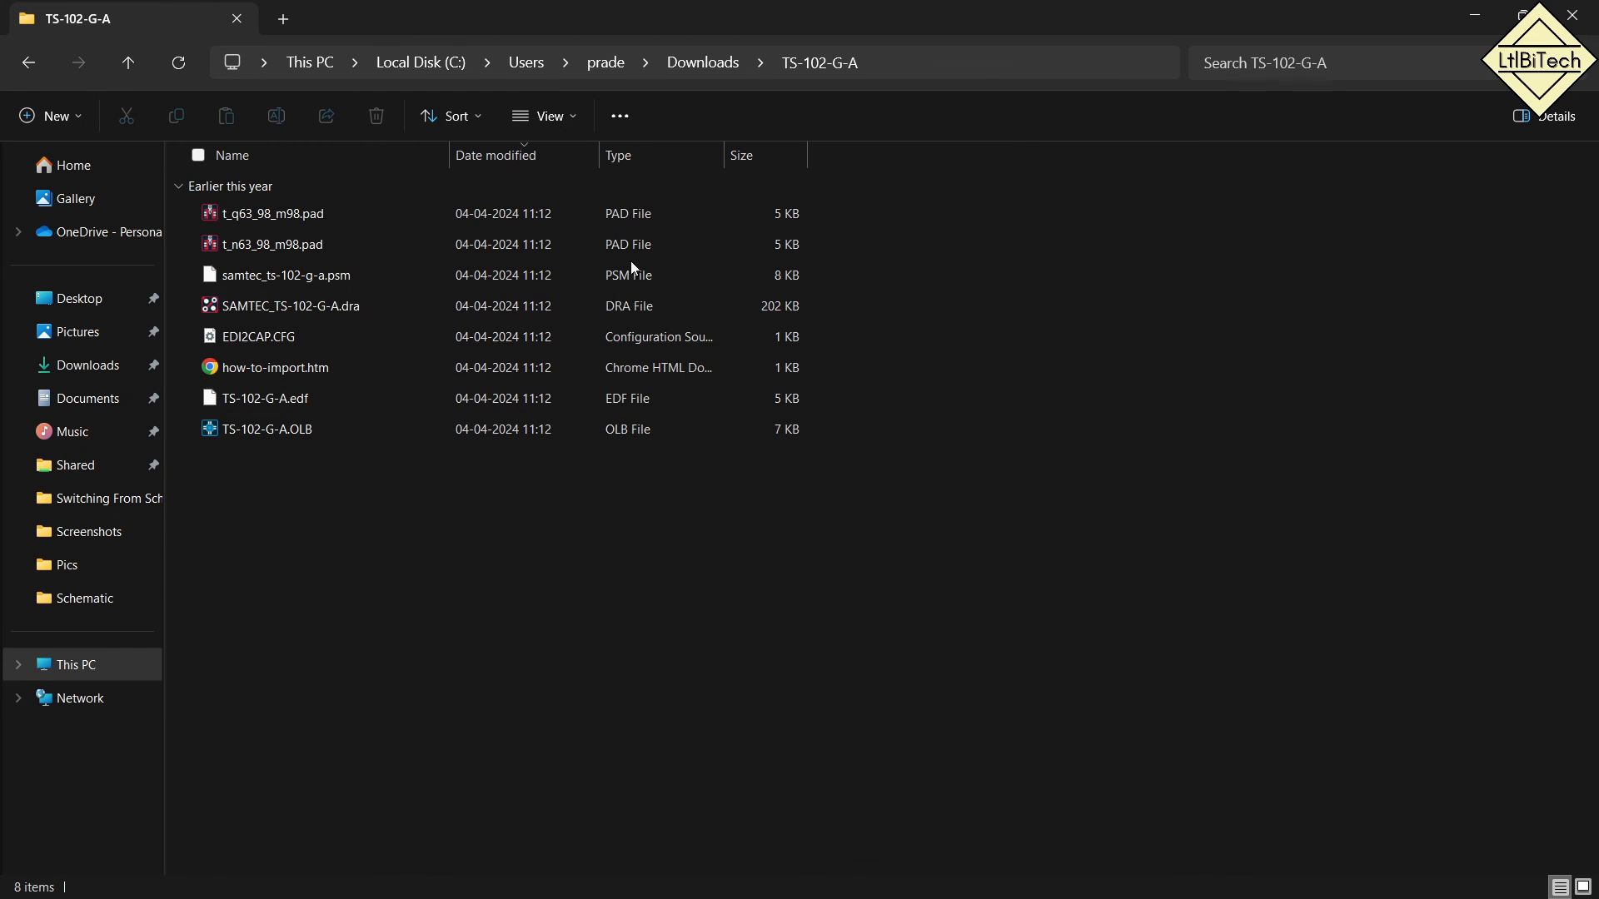
pyautogui.click(641, 276)
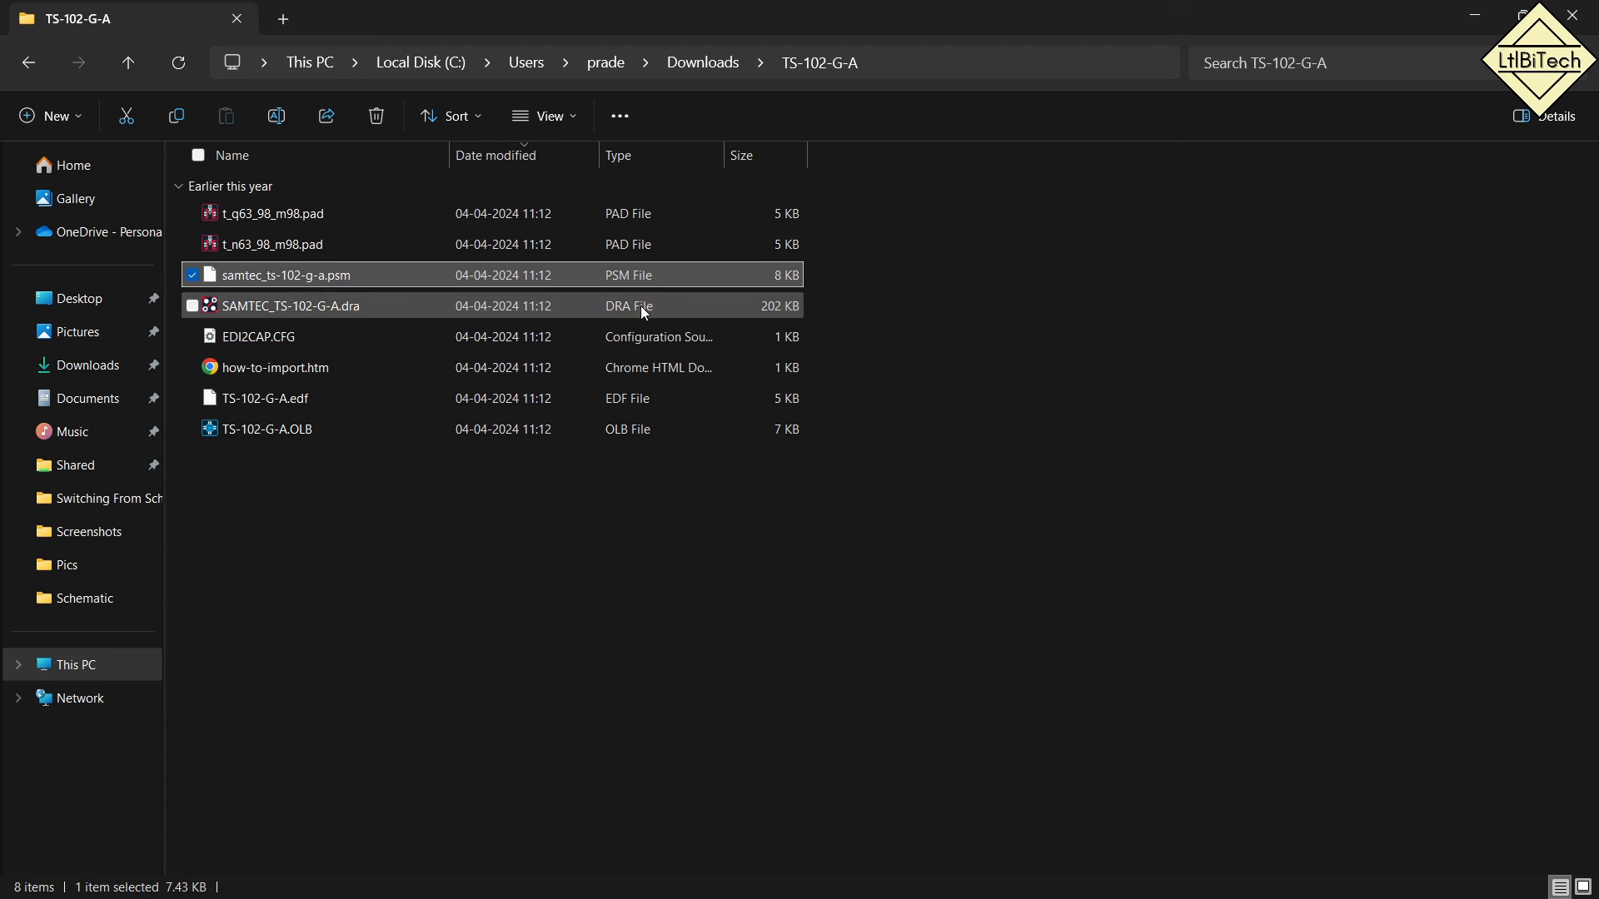
pyautogui.click(641, 307)
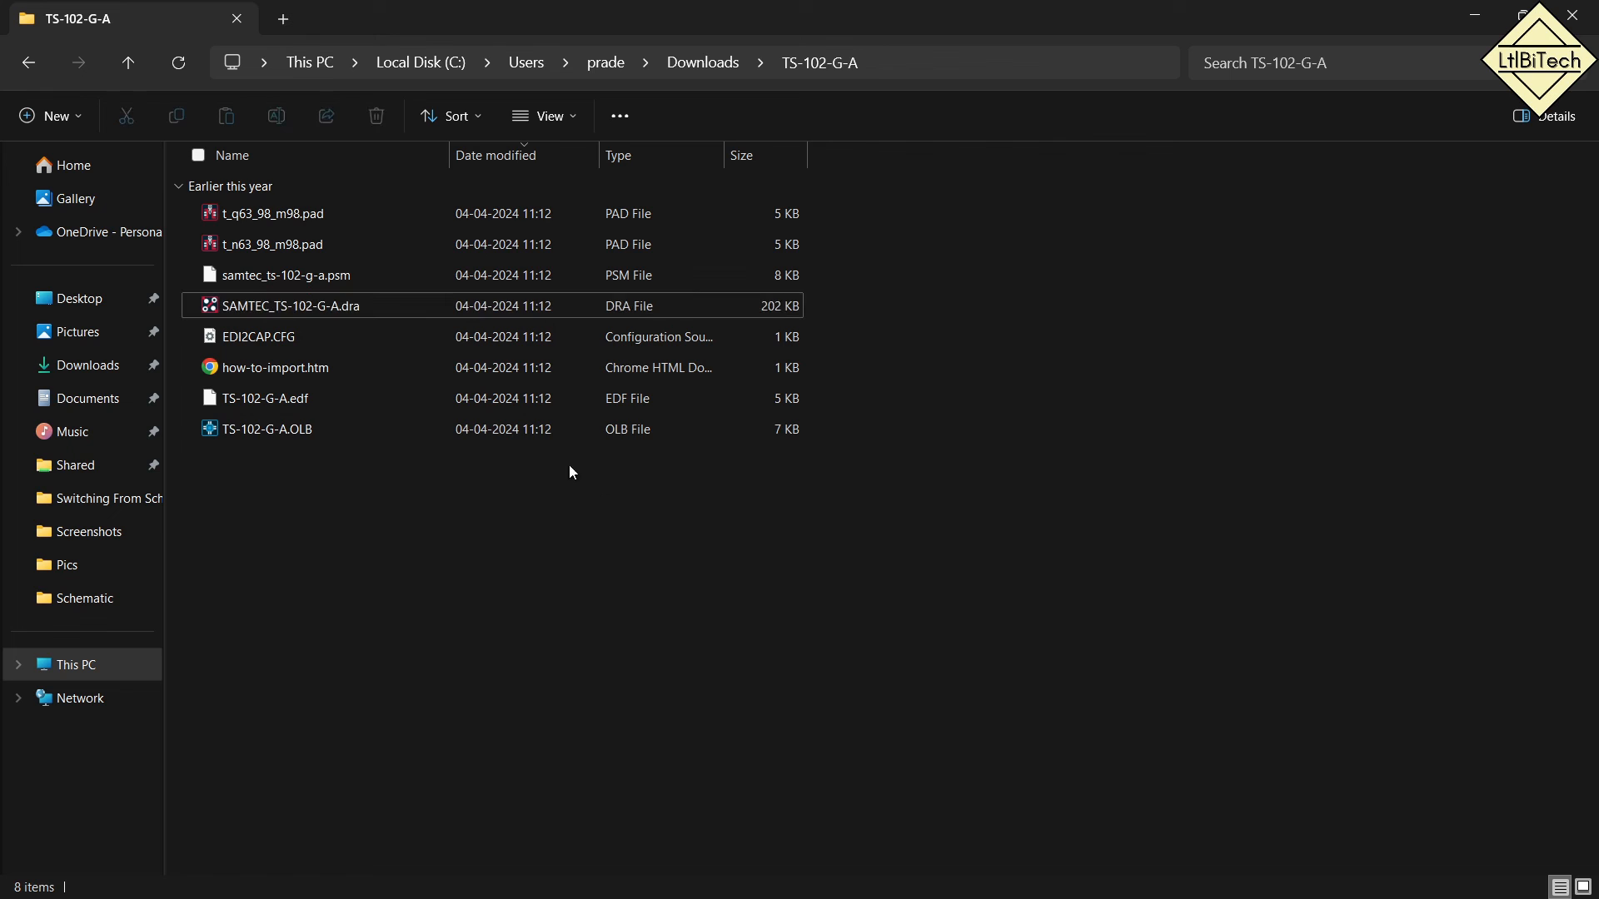
pyautogui.click(536, 428)
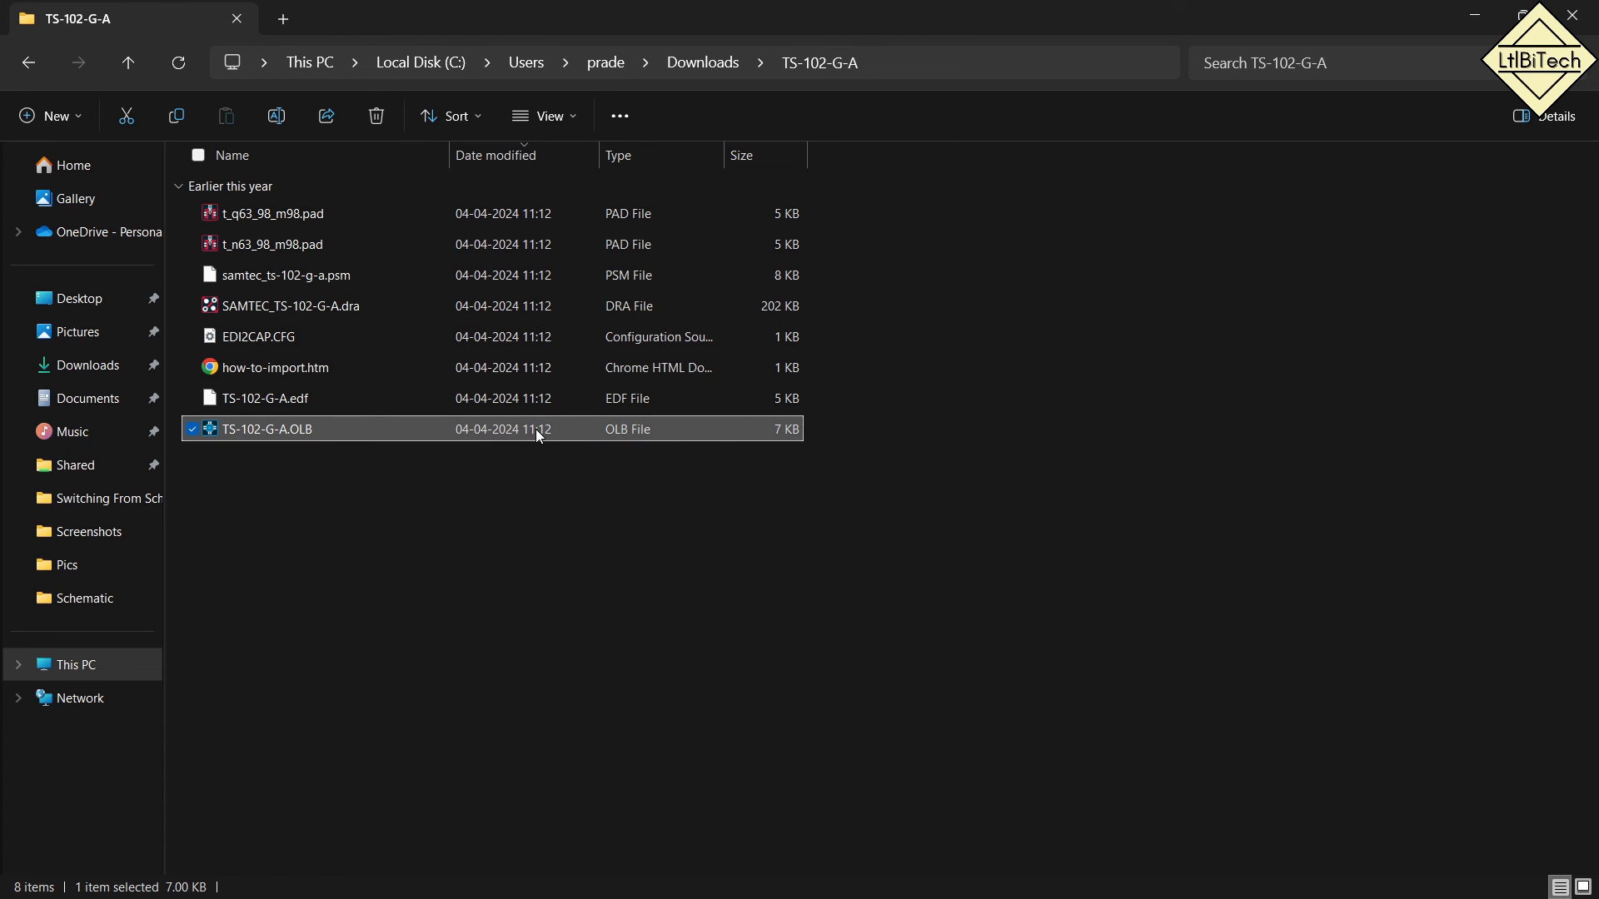
# Paste TS-102-G-A.OLB into the Library folder of Switching_Project on the desktop, replacing the existing file.
pyautogui.click(1475, 16)
pyautogui.press('super+d')
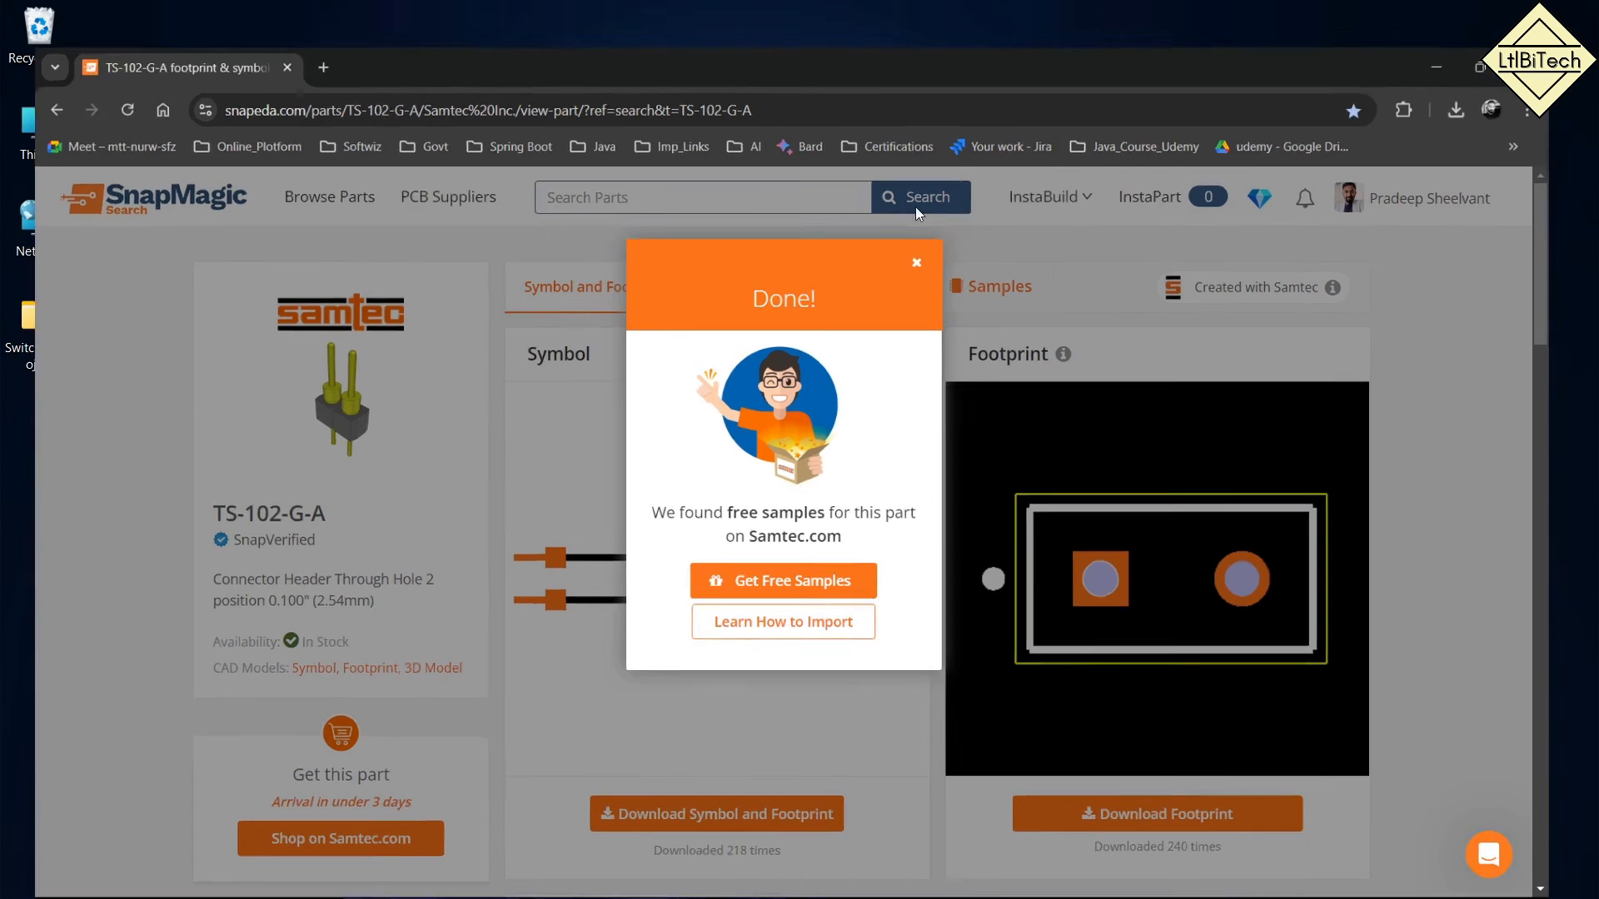
pyautogui.doubleClick(28, 334)
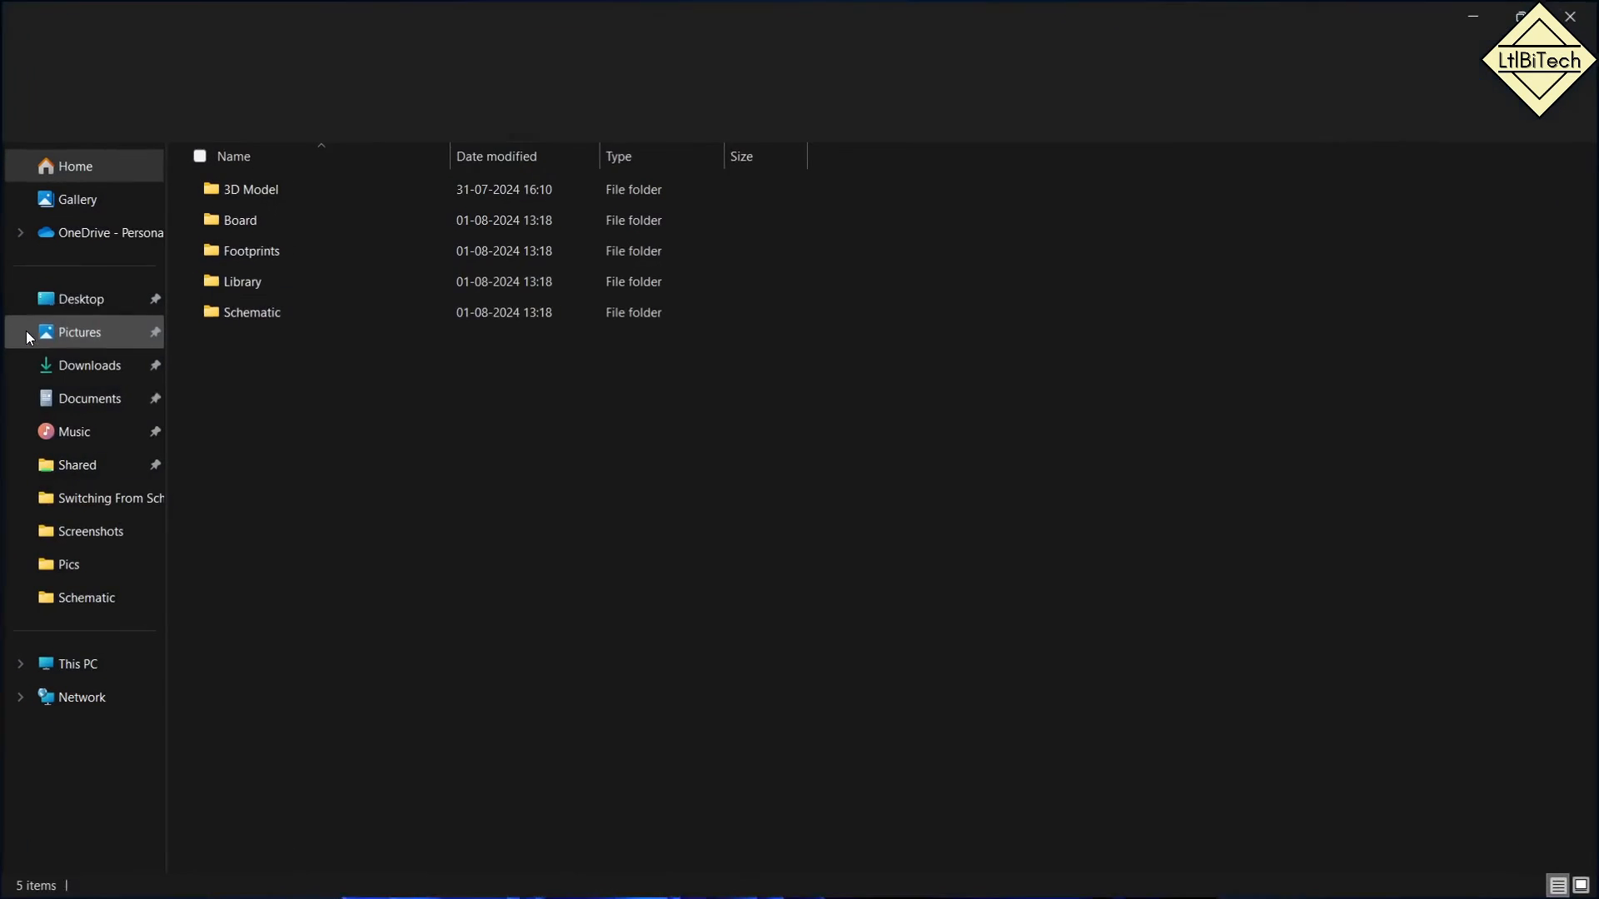
pyautogui.click(293, 283)
pyautogui.doubleClick(292, 285)
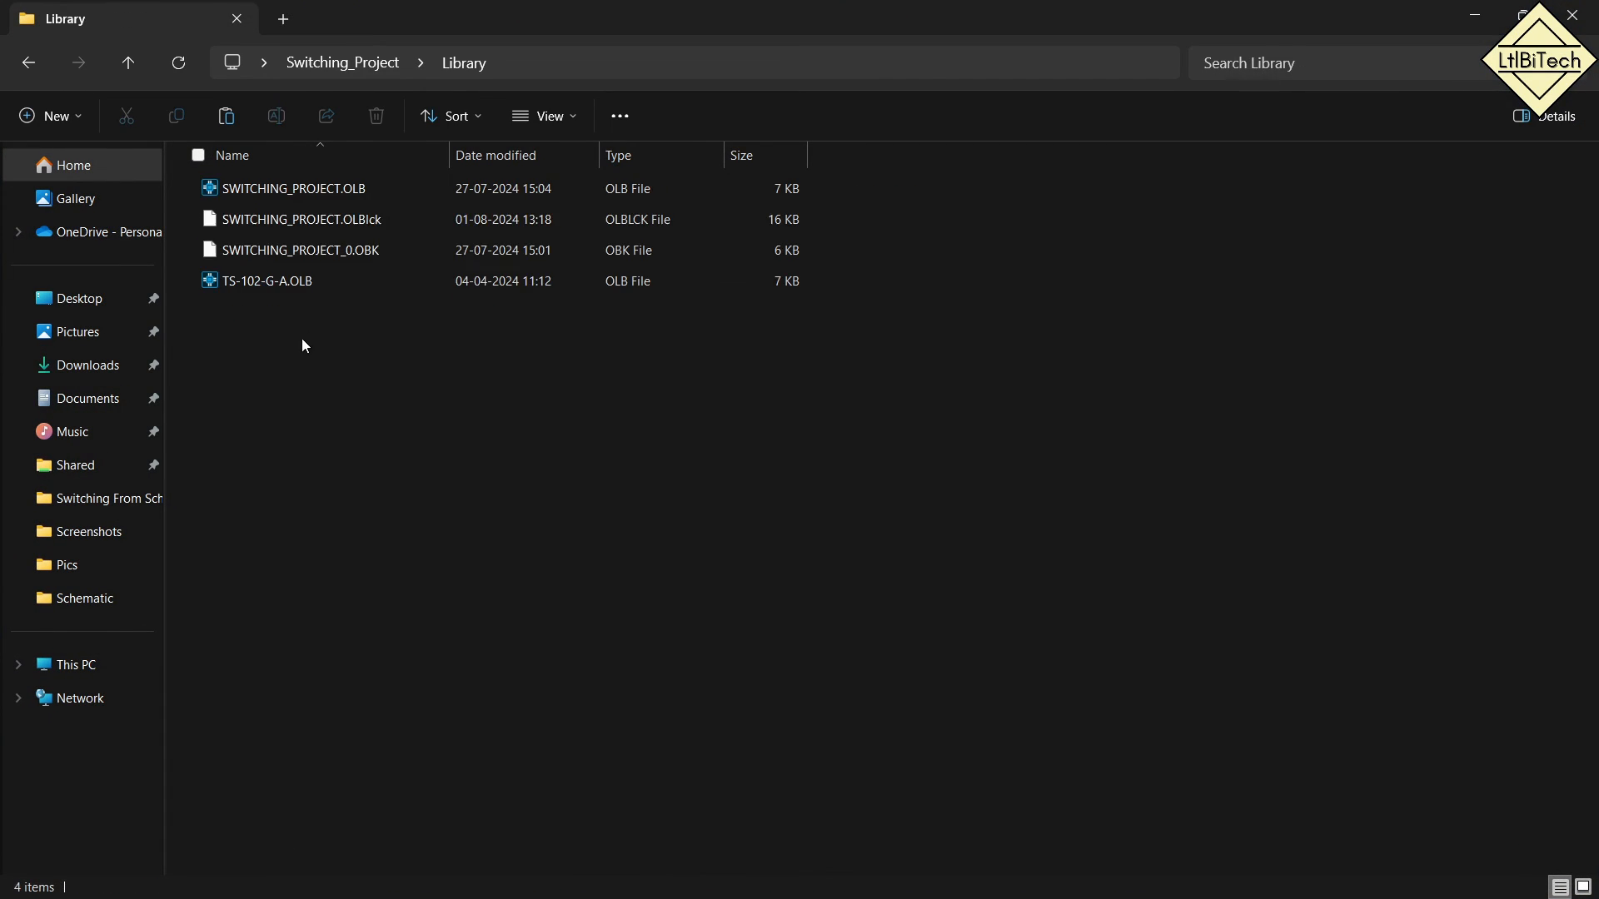
pyautogui.hotkey('ctrl', 'v')
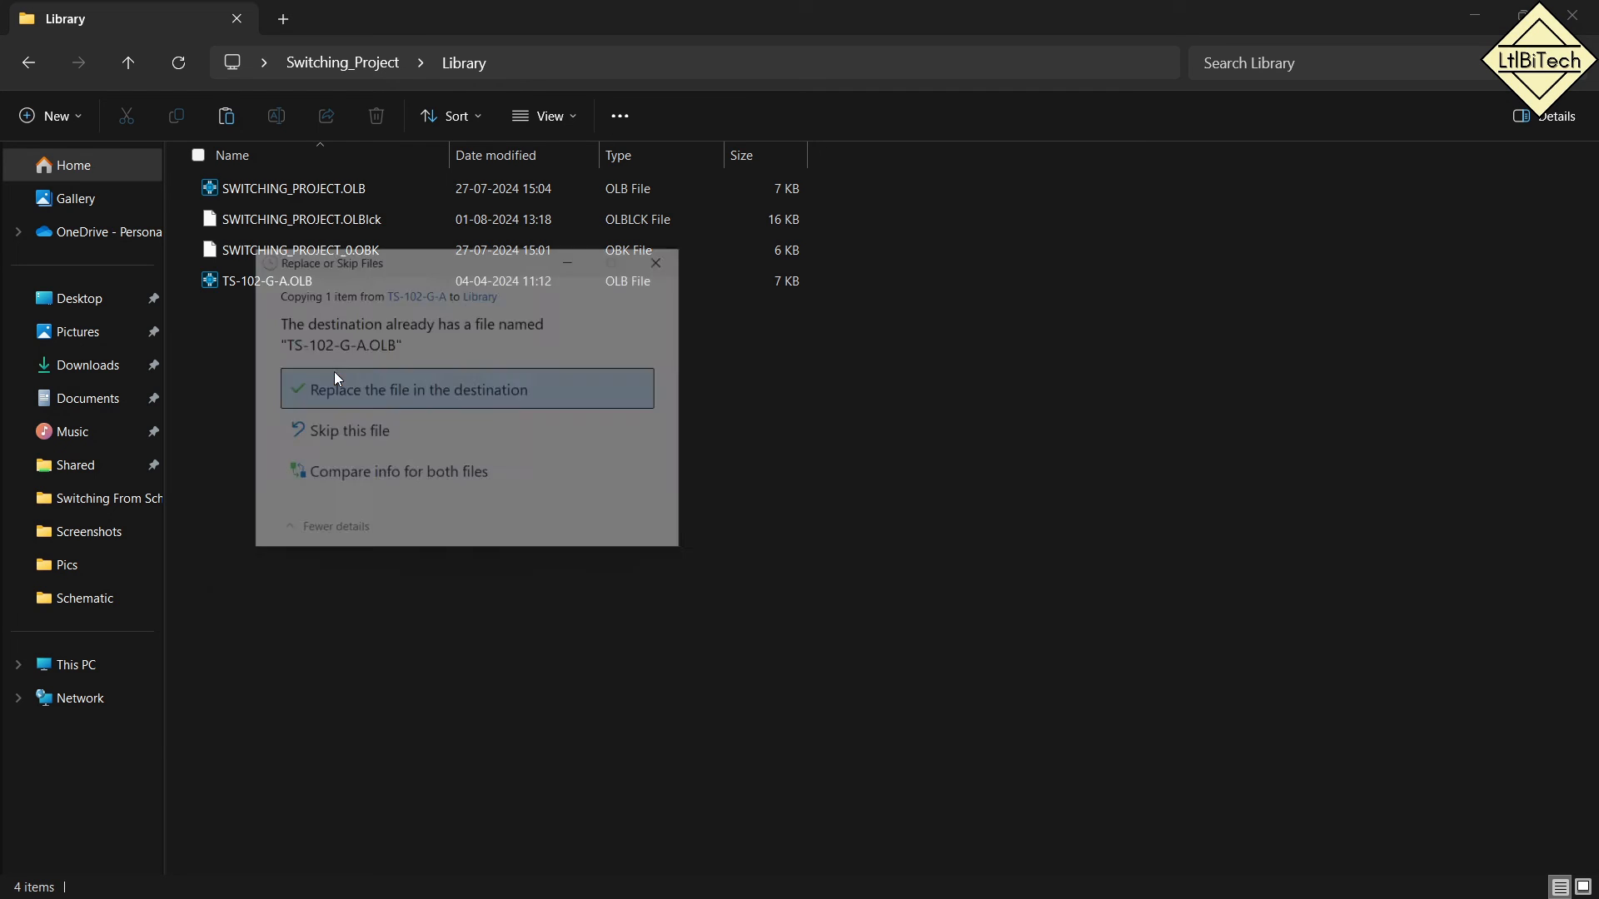
pyautogui.click(336, 378)
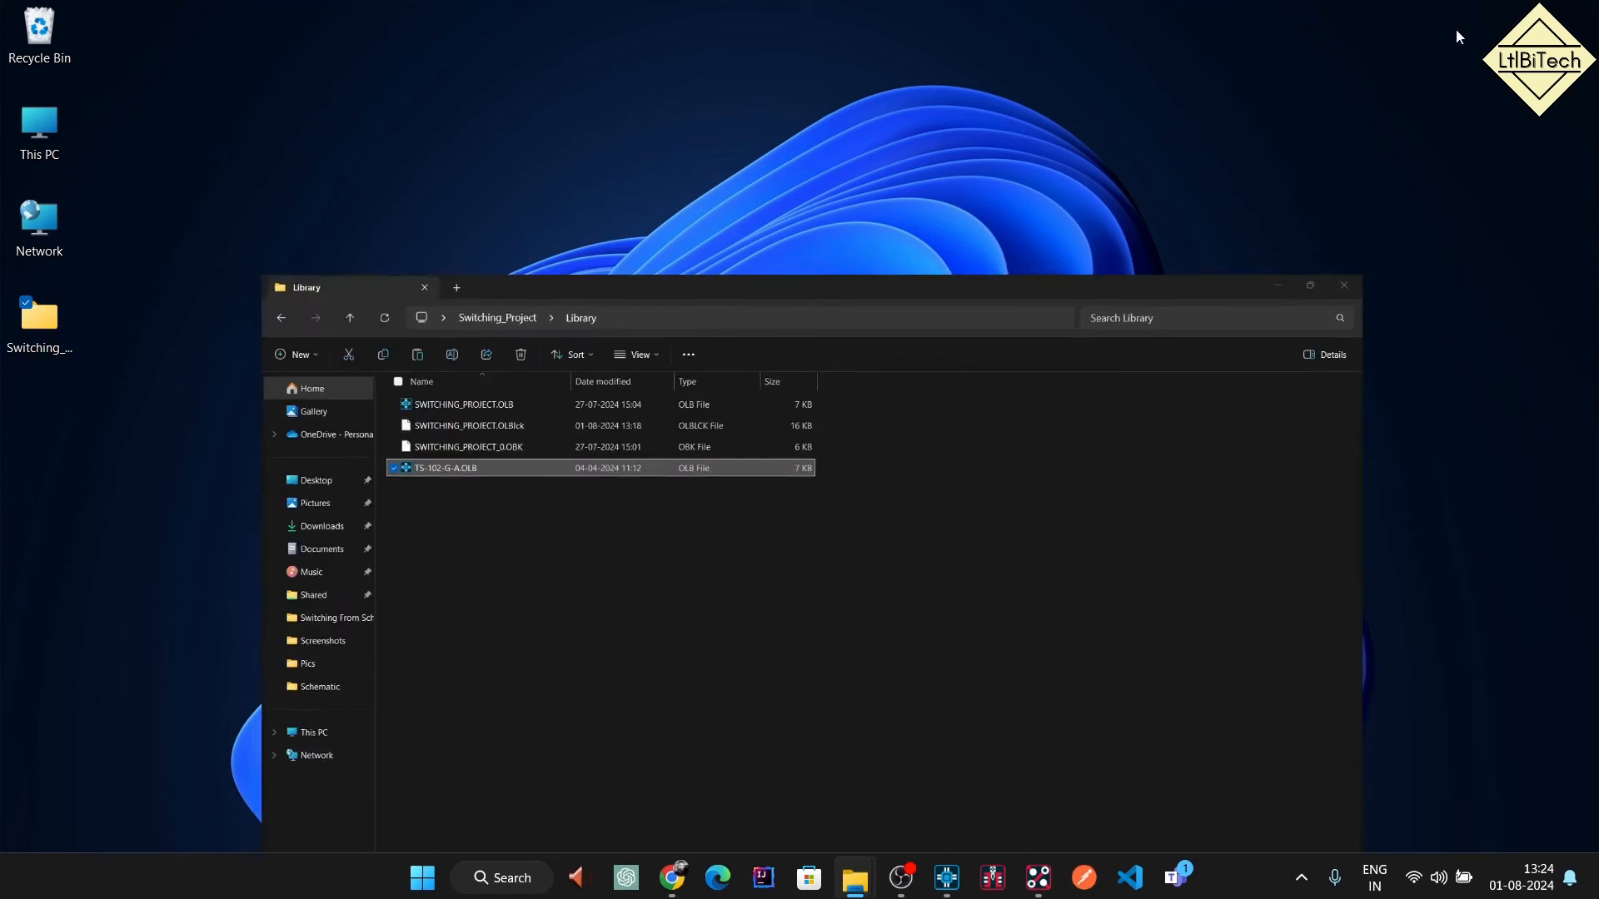
pyautogui.click(1476, 17)
# Switch to OrCAD Capture and add TS-102-G-A.OLB from the project's Library folder to the part placement libraries.
pyautogui.moveTo(904, 870)
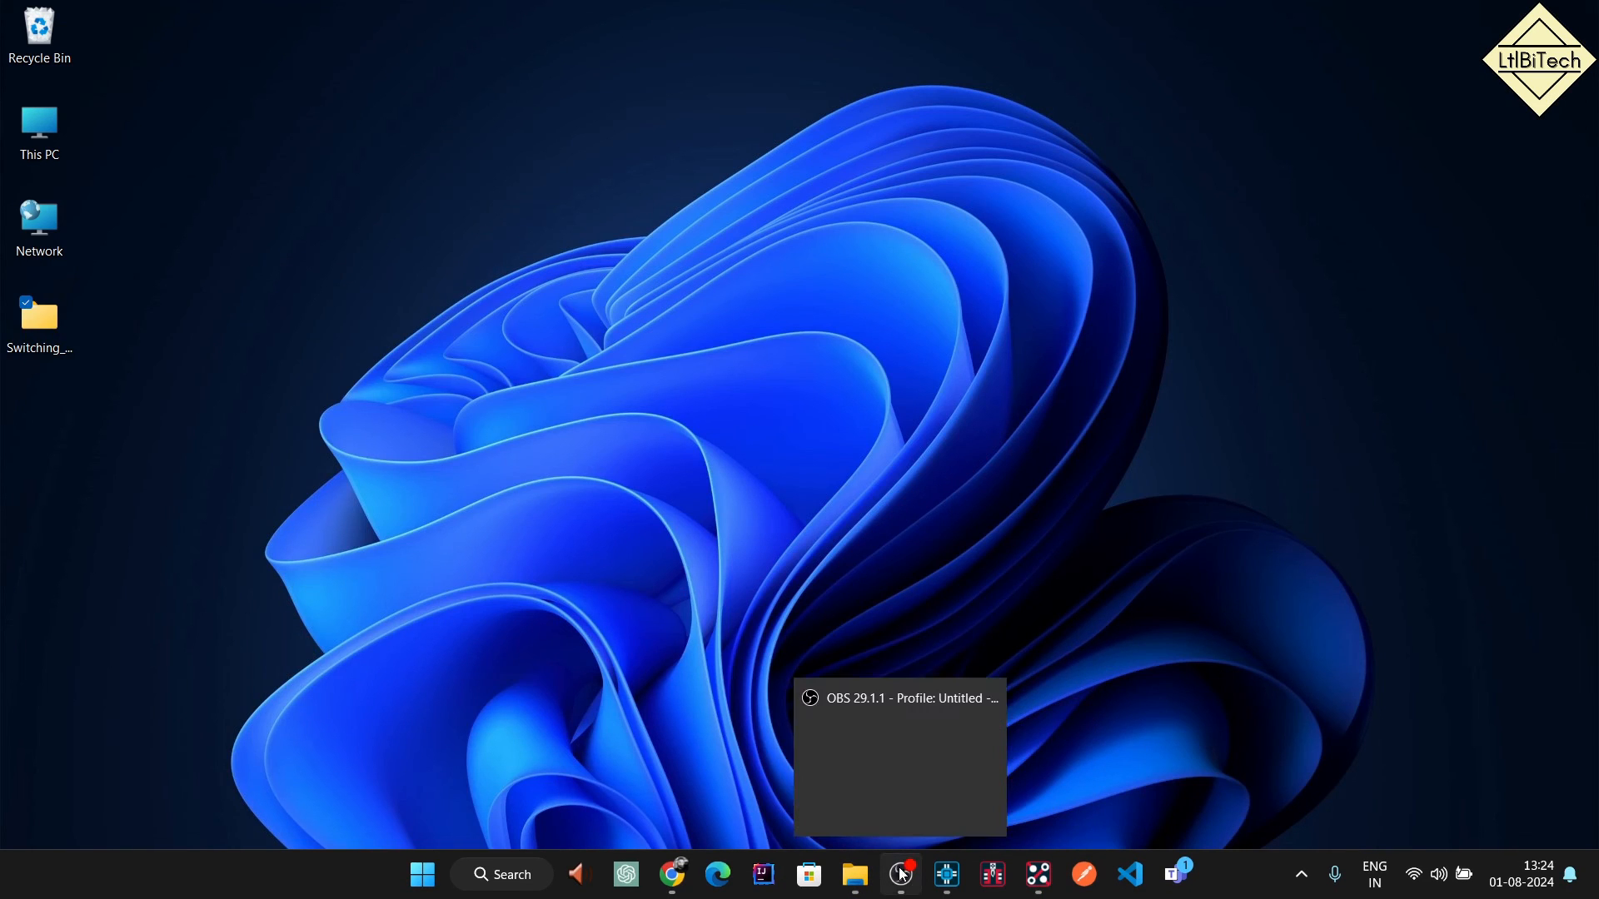
pyautogui.click(971, 756)
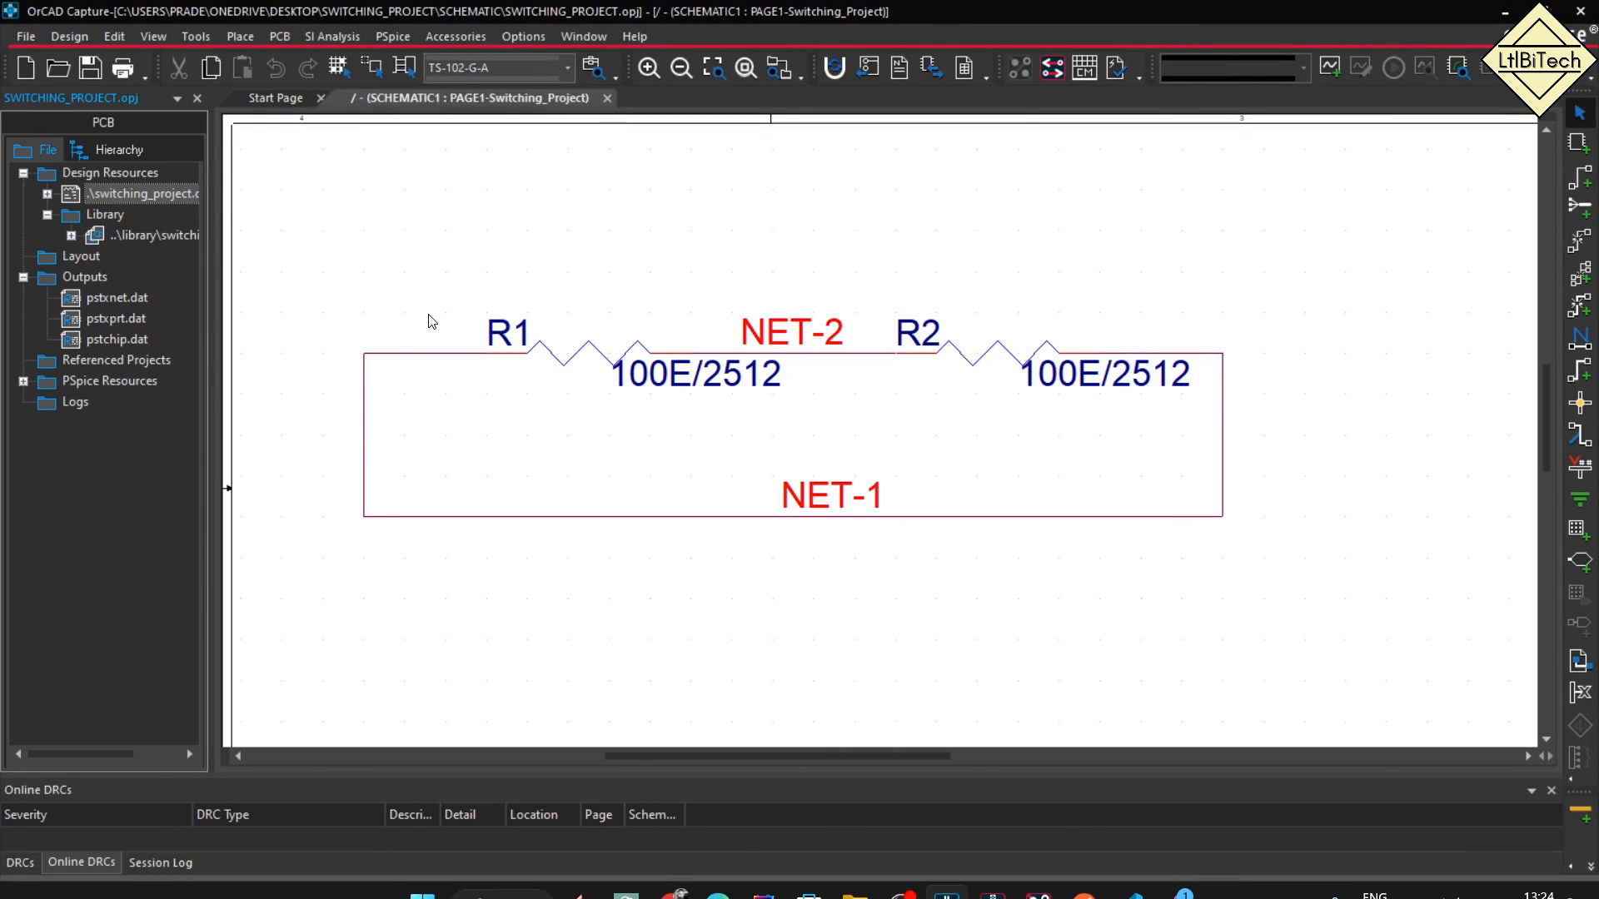
pyautogui.keyDown('ctrl'); pyautogui.scroll(-1, 350, 369); pyautogui.keyUp('ctrl')
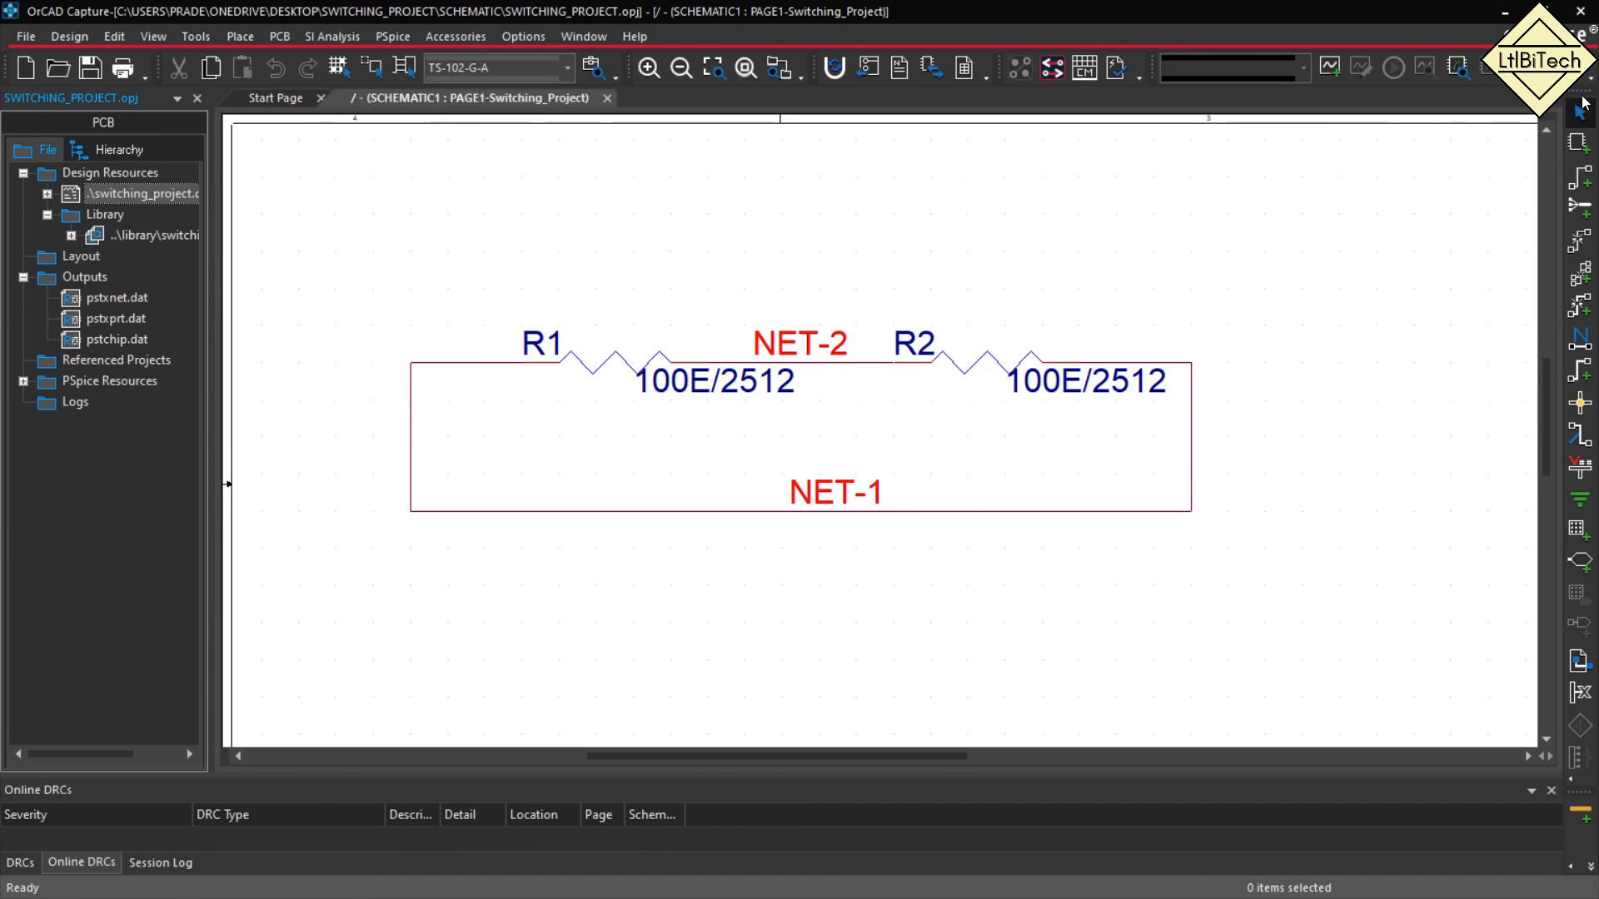
pyautogui.click(243, 38)
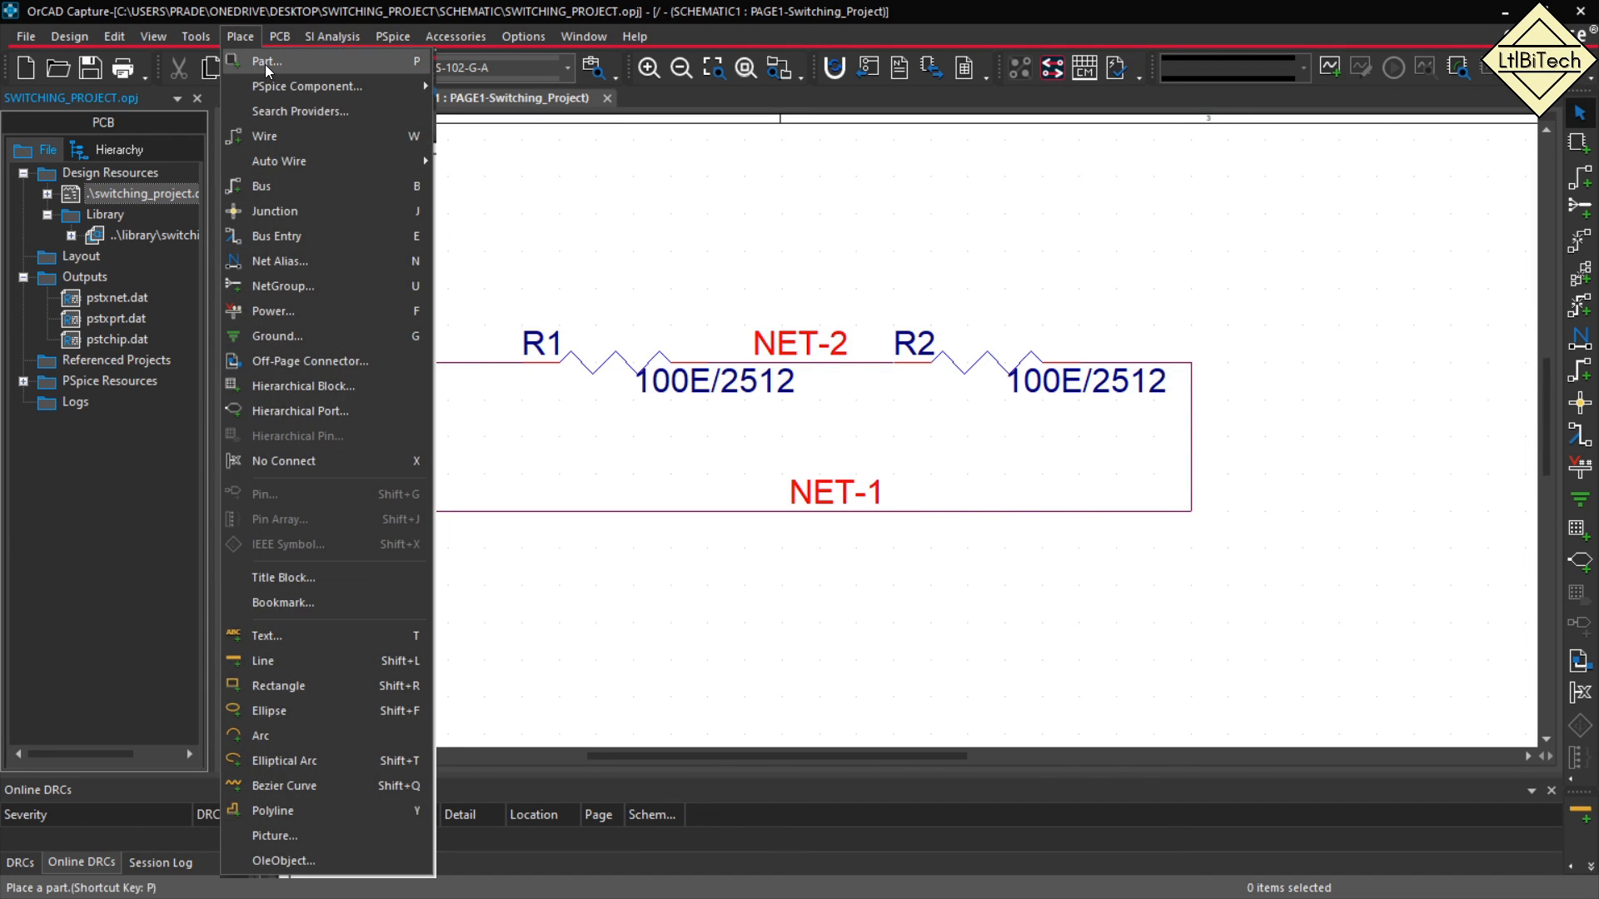
pyautogui.click(264, 63)
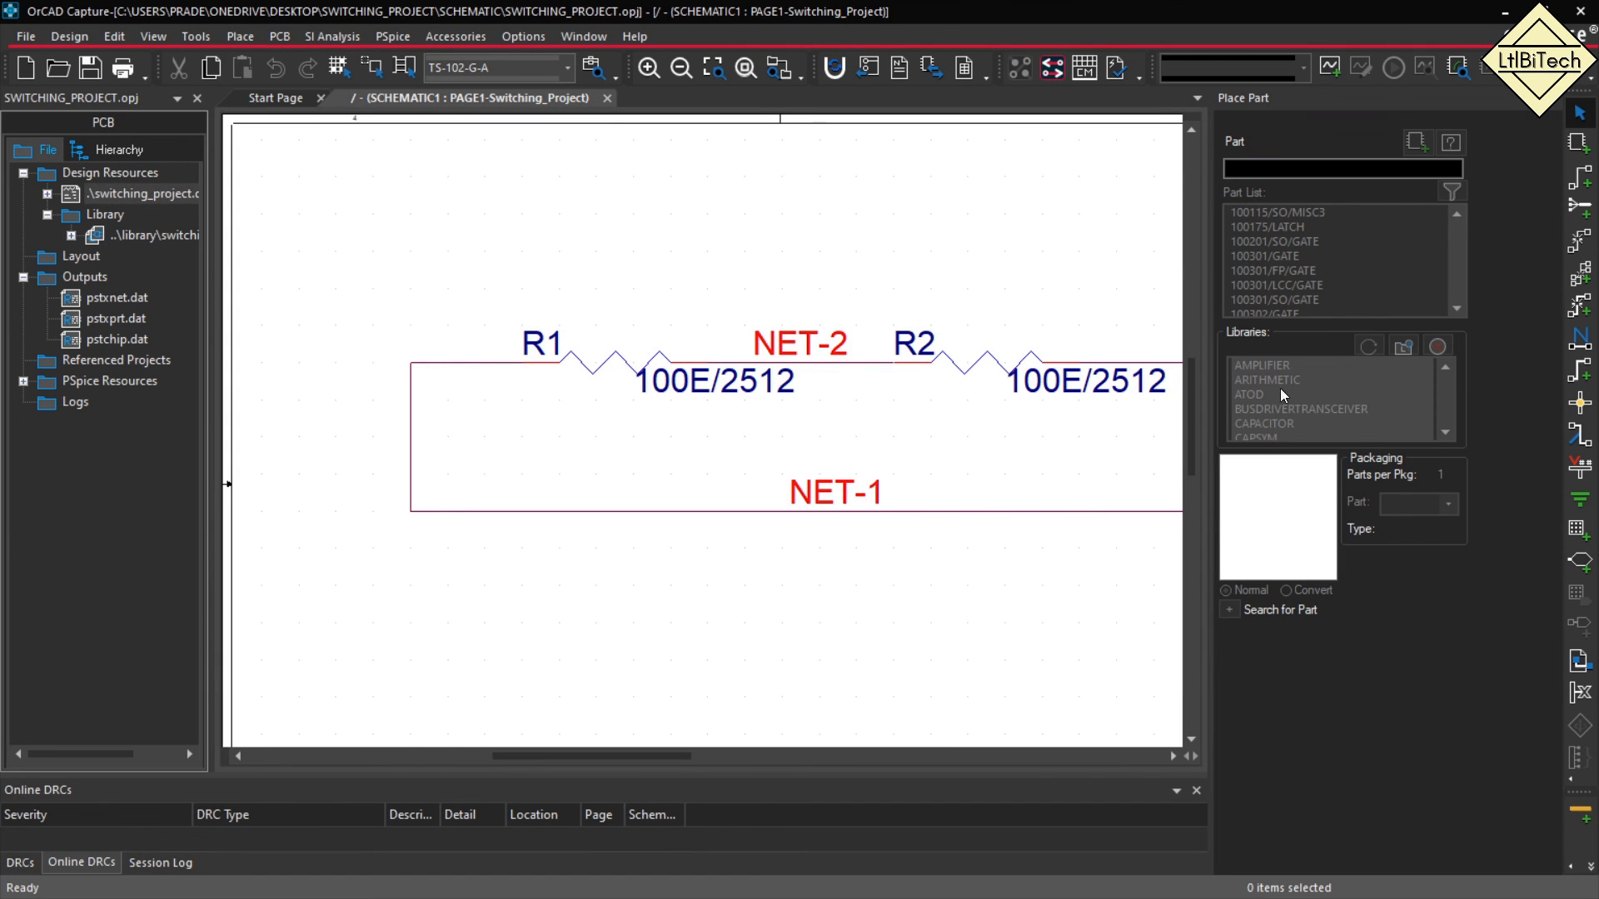
pyautogui.click(1405, 350)
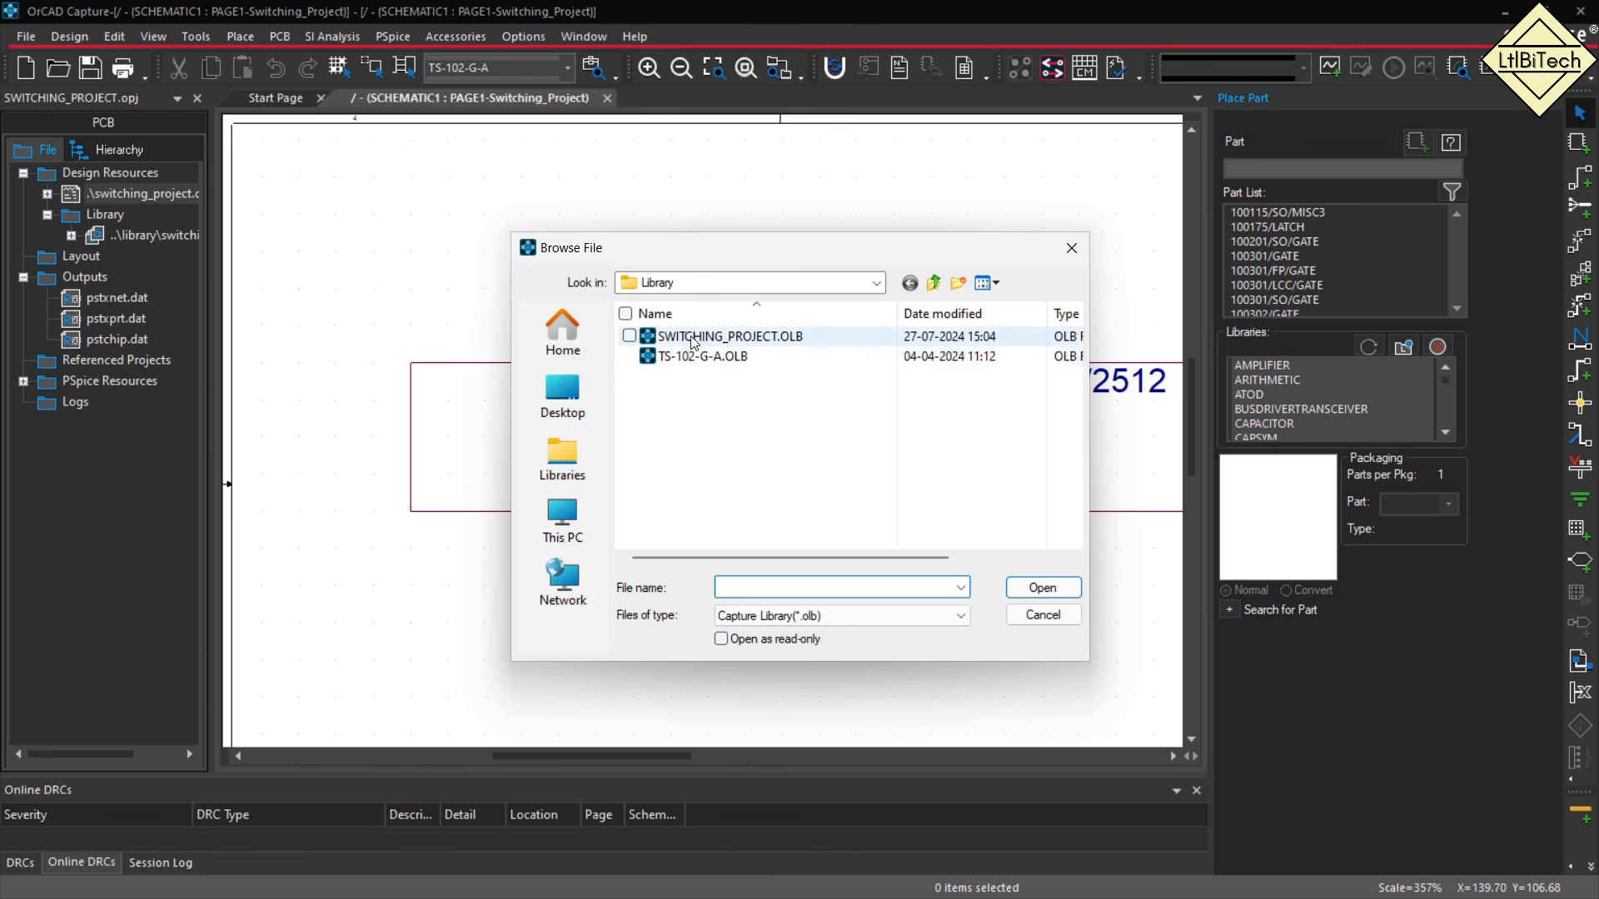
pyautogui.click(934, 284)
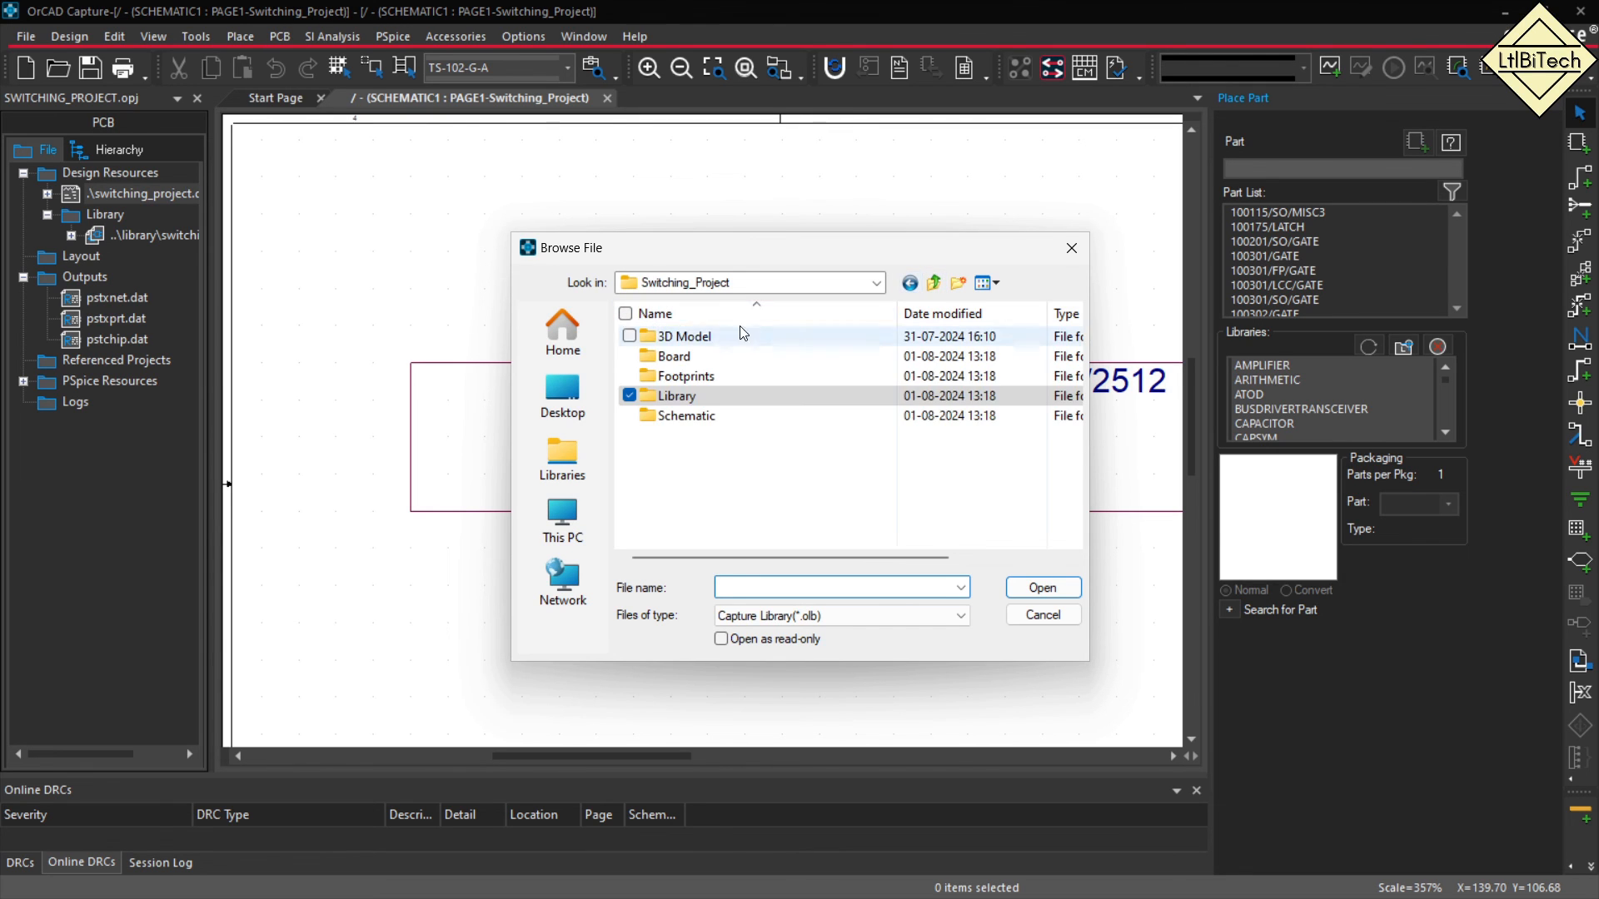
pyautogui.doubleClick(671, 397)
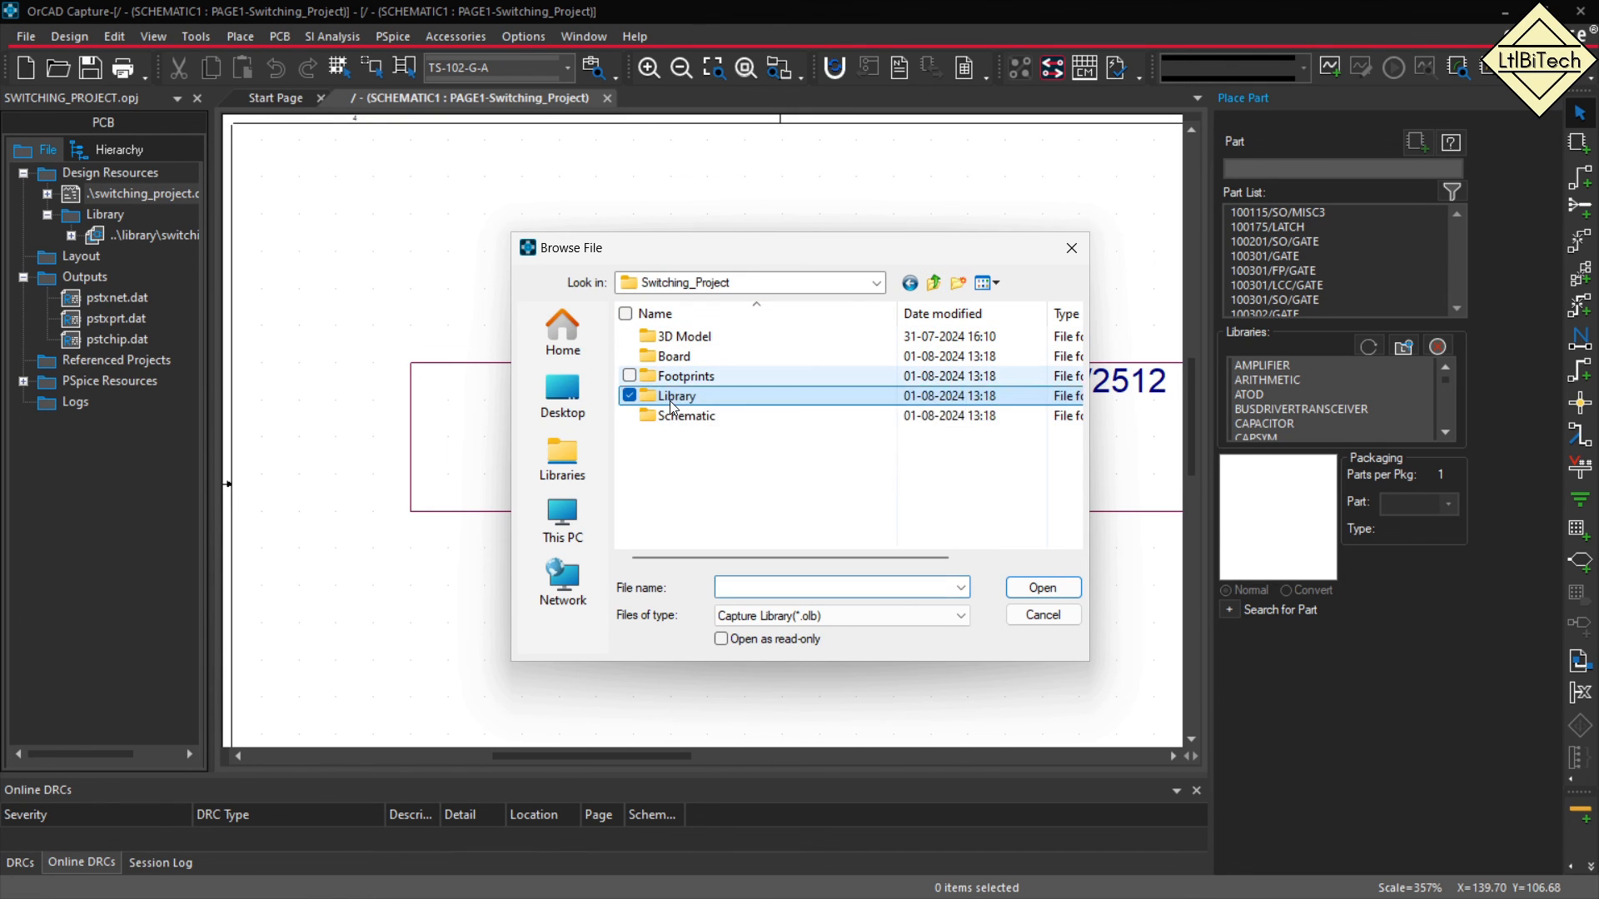
pyautogui.click(710, 358)
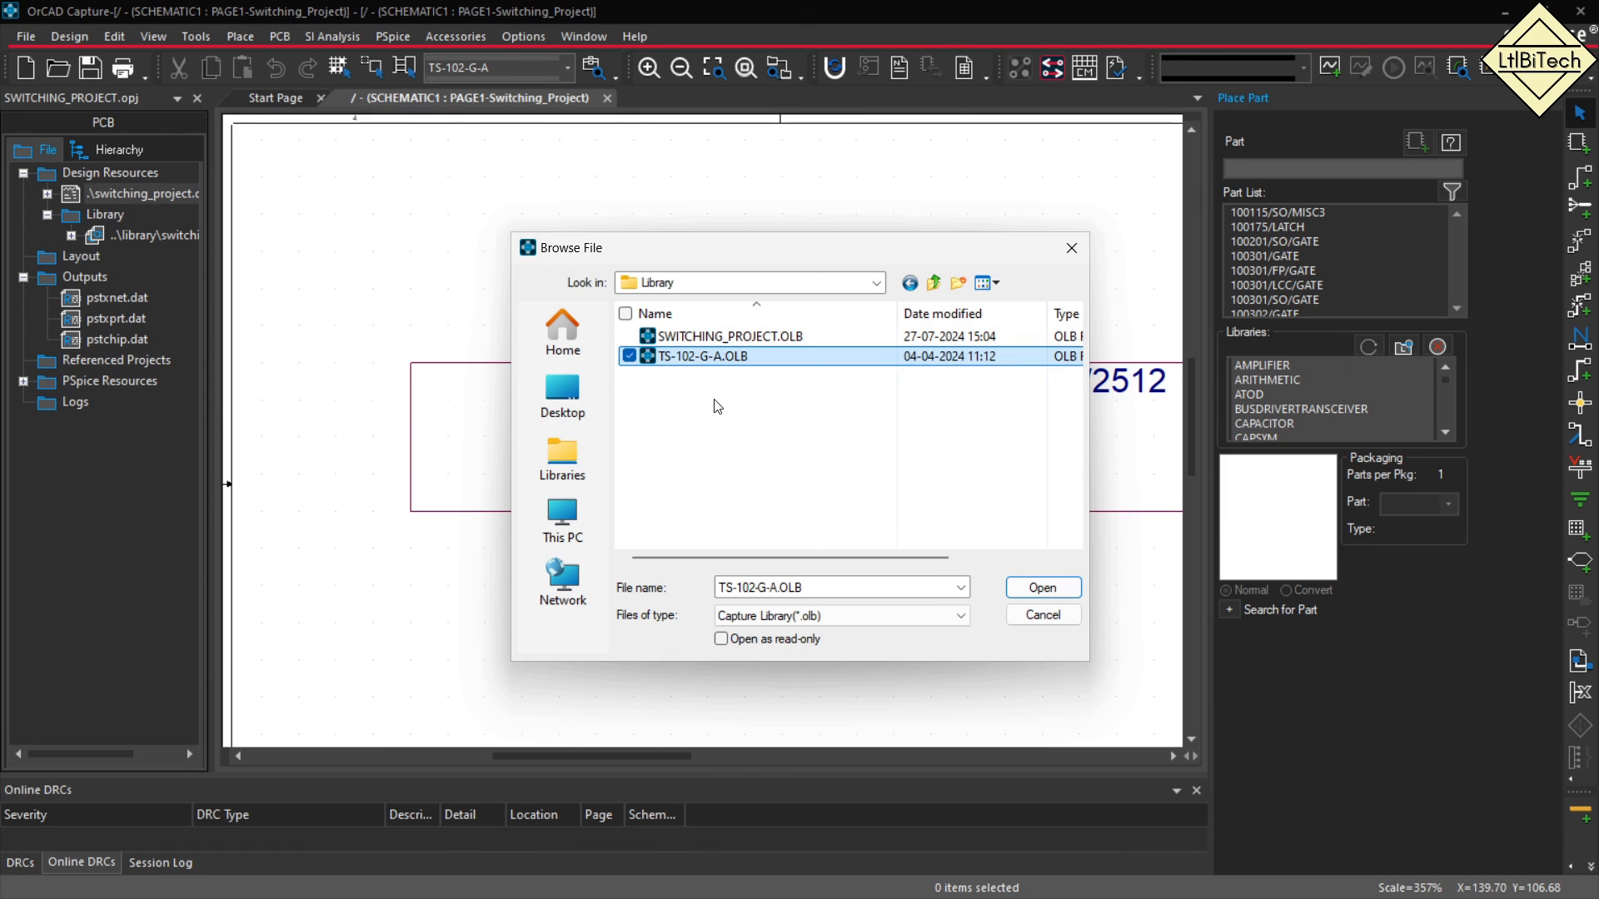
pyautogui.click(1043, 588)
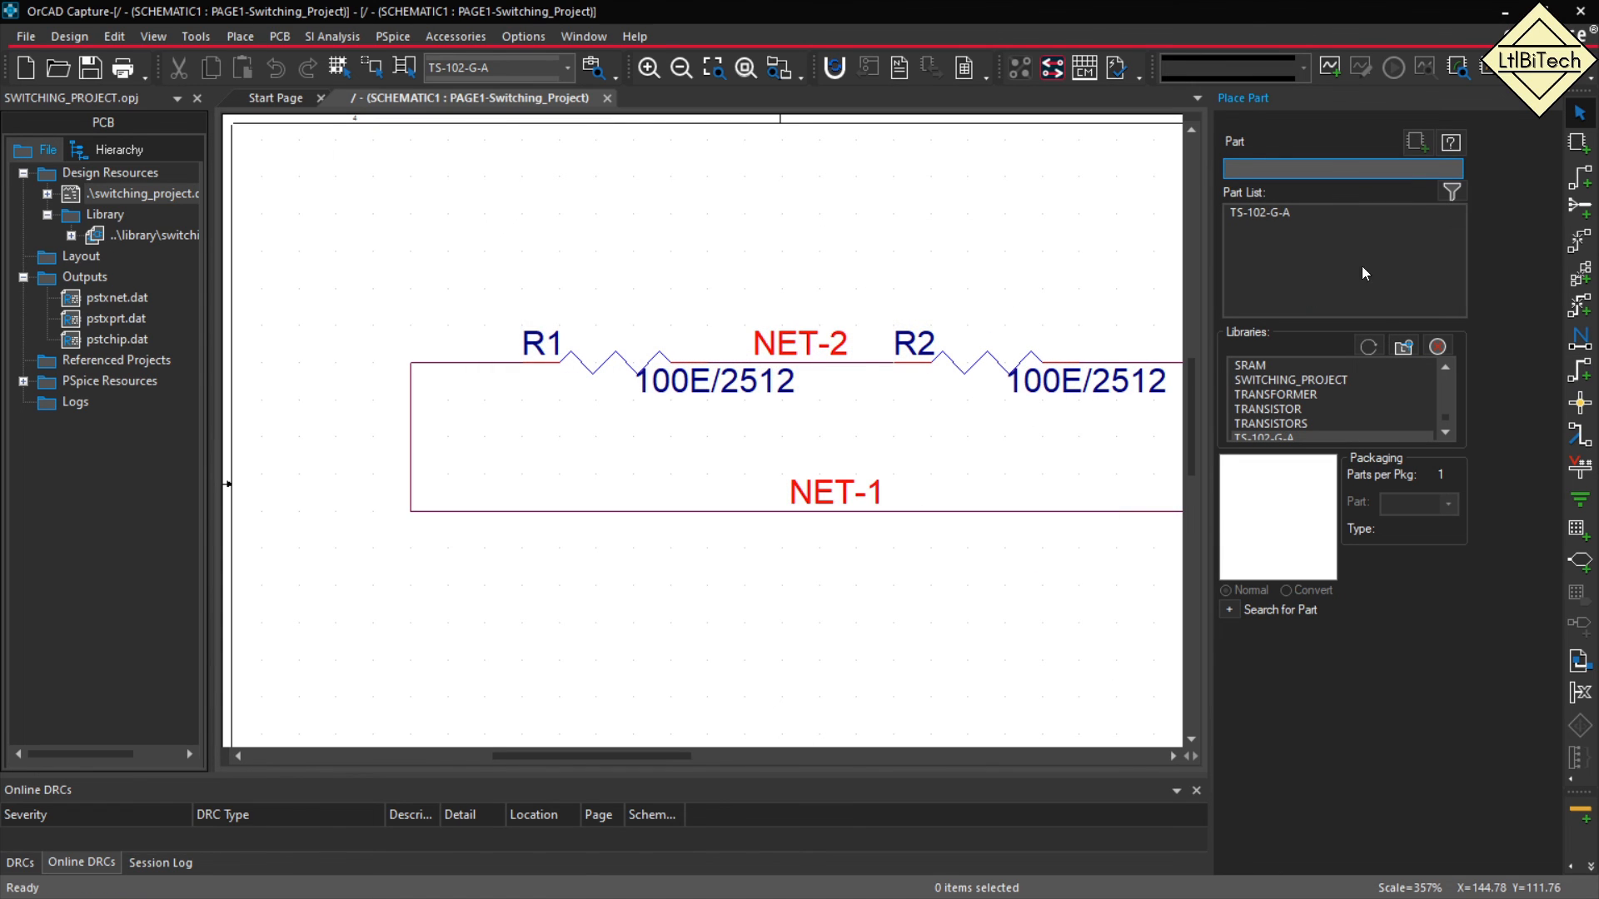
# Place one TS-102-G-A connector on the schematic page below the resistor circuit and close part placement.
pyautogui.click(1255, 215)
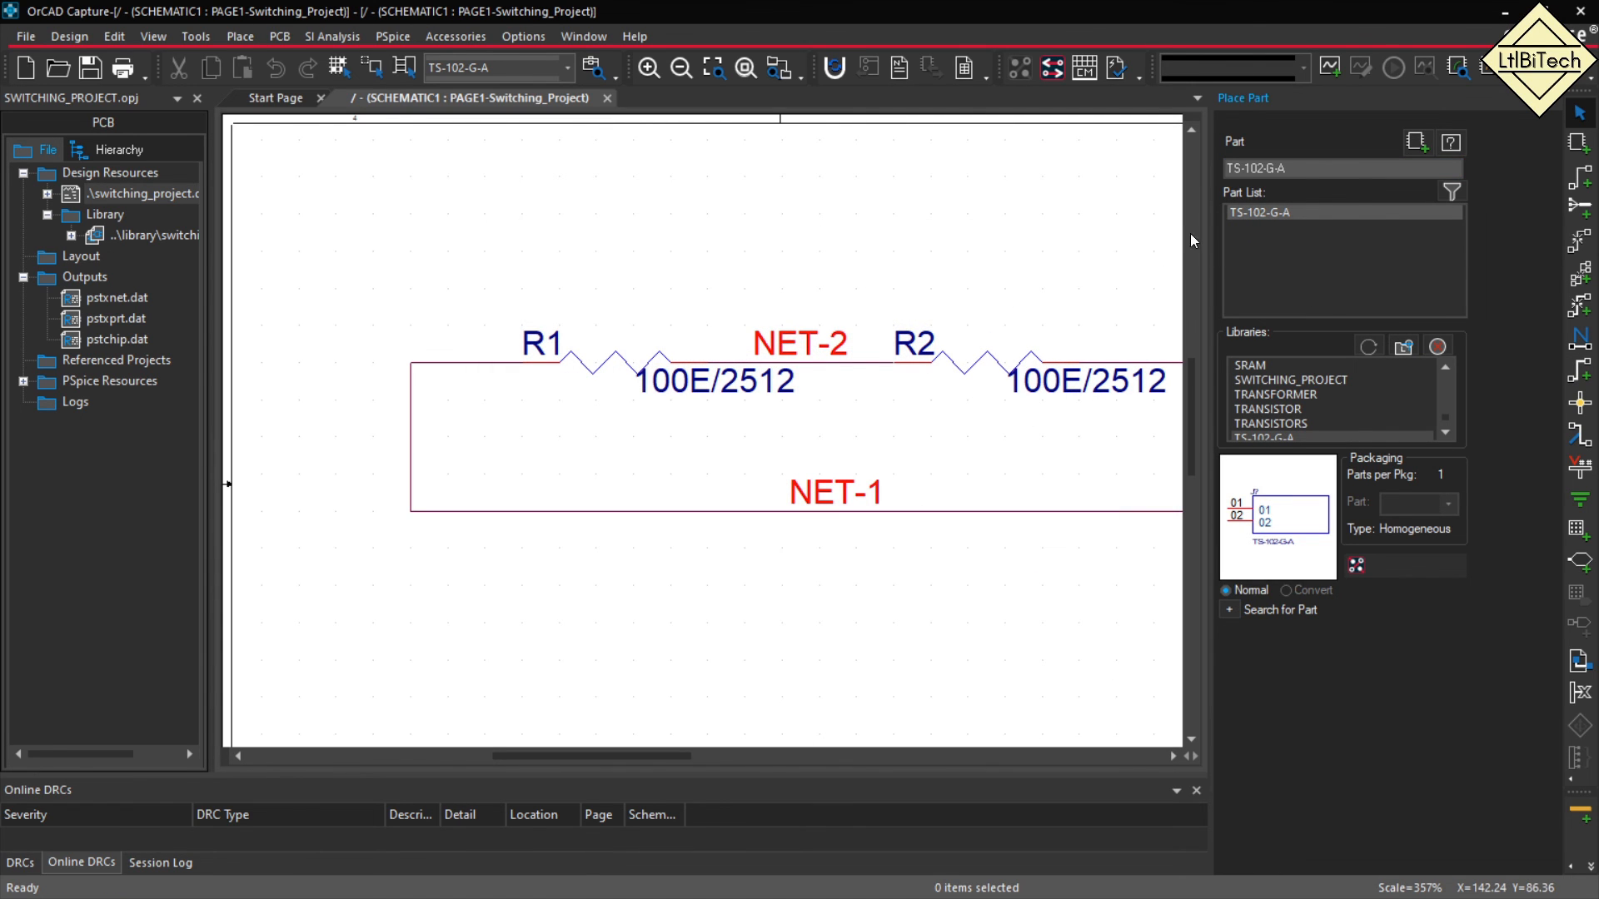
pyautogui.doubleClick(1319, 213)
pyautogui.scroll(-3, 529, 400)
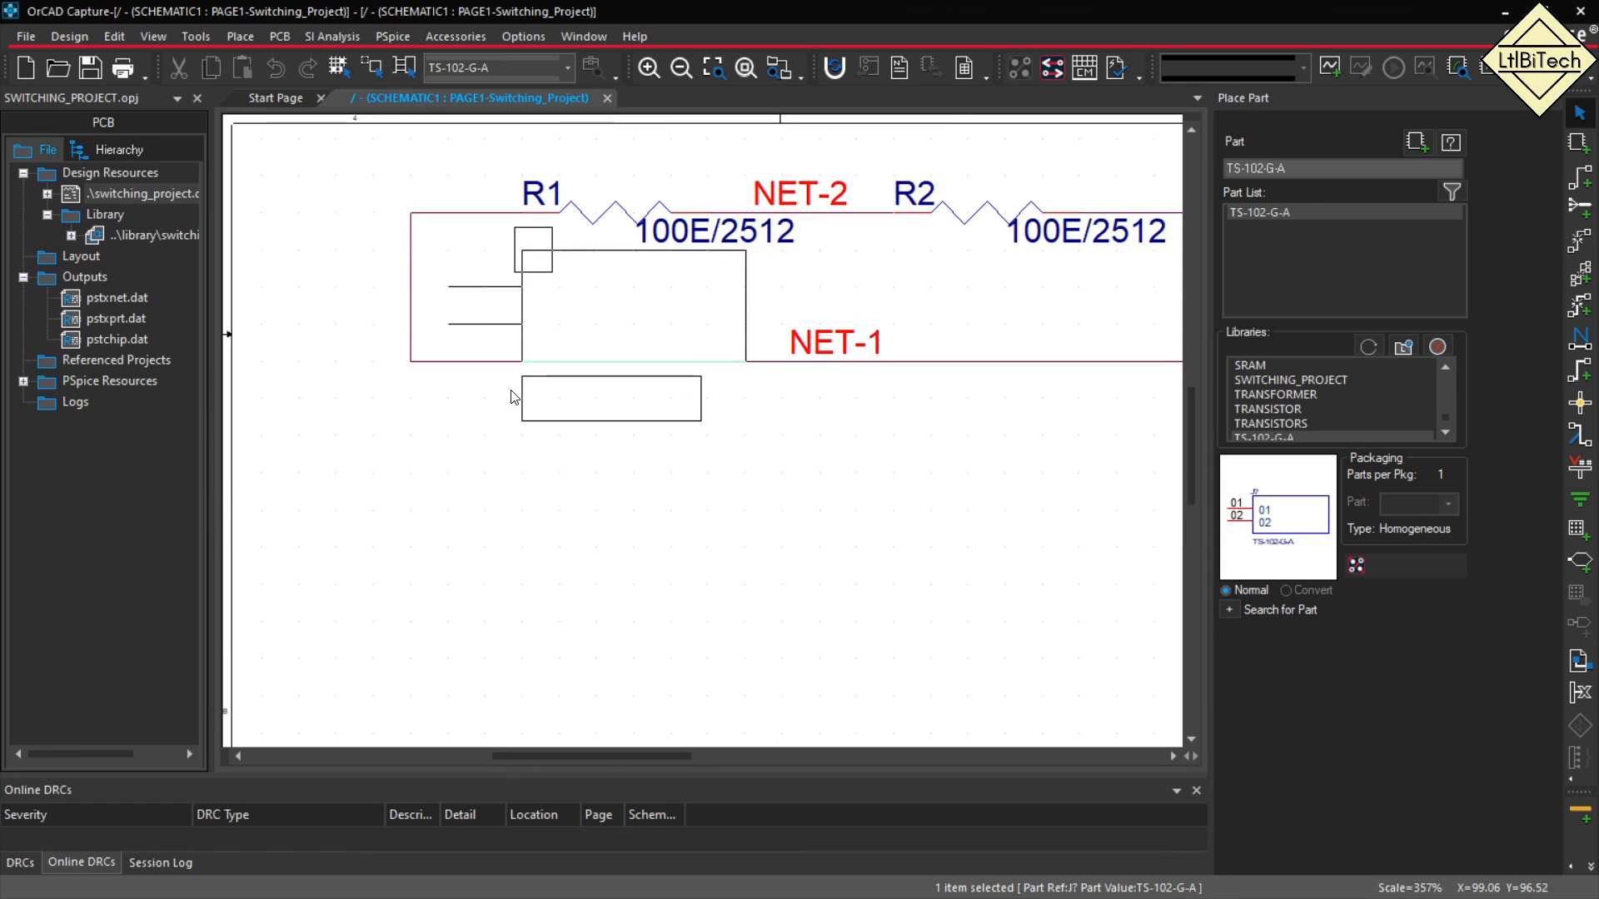
pyautogui.click(639, 436)
pyautogui.press('Escape')
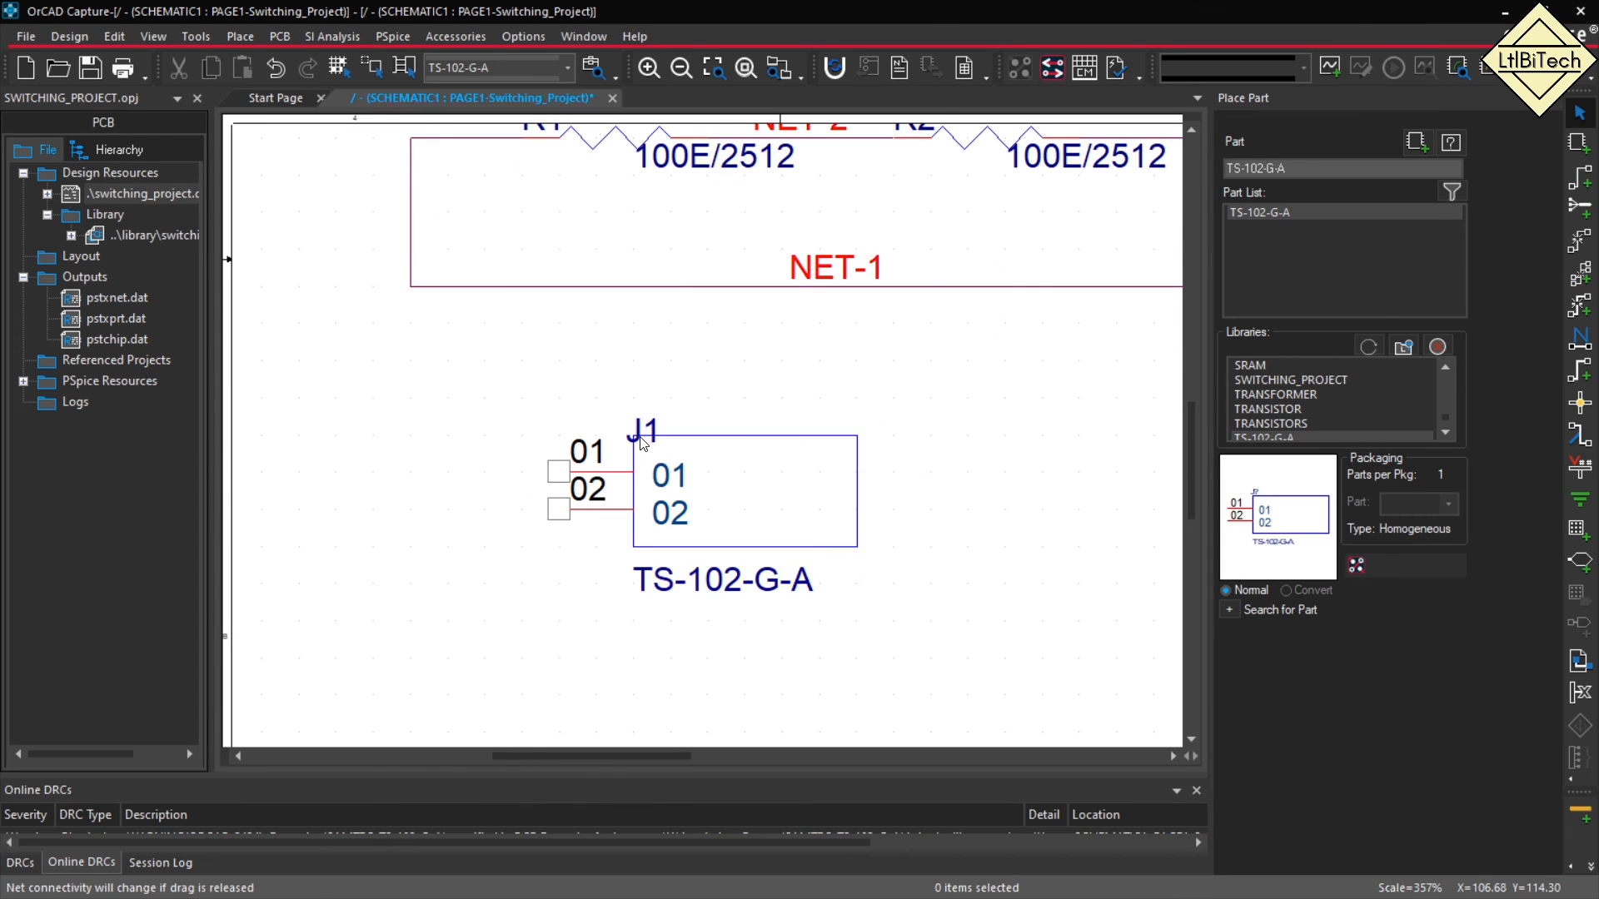
pyautogui.click(1548, 104)
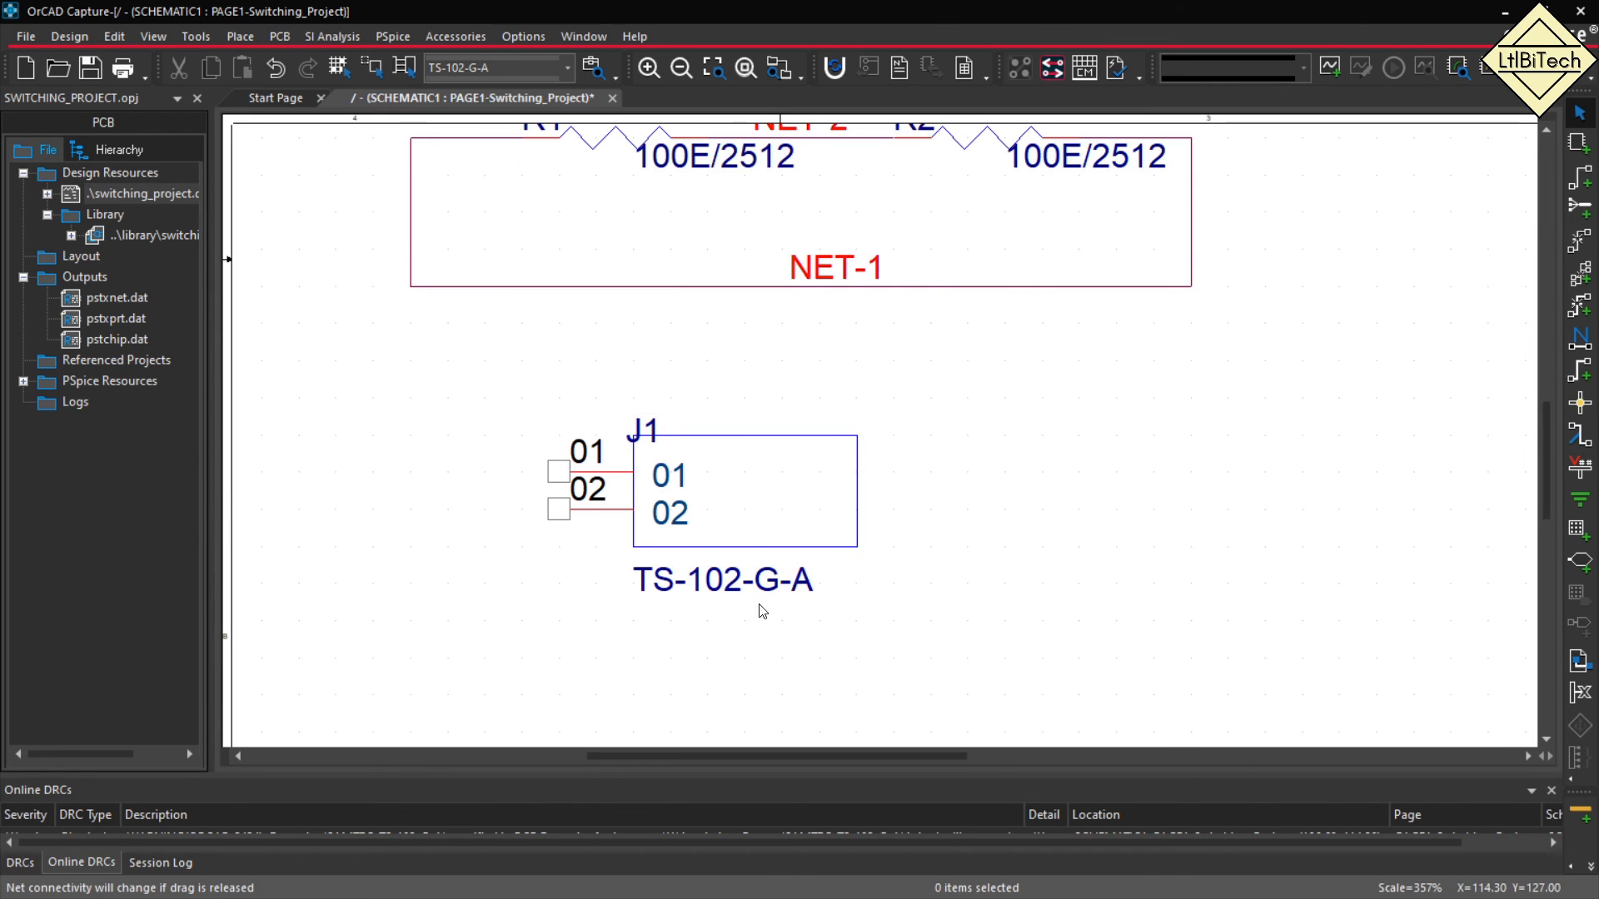
# Move the TS-102-G-A connector to the right-hand side of the resistor circuit.
pyautogui.keyDown('ctrl'); pyautogui.scroll(-2, 702, 623); pyautogui.keyUp('ctrl')
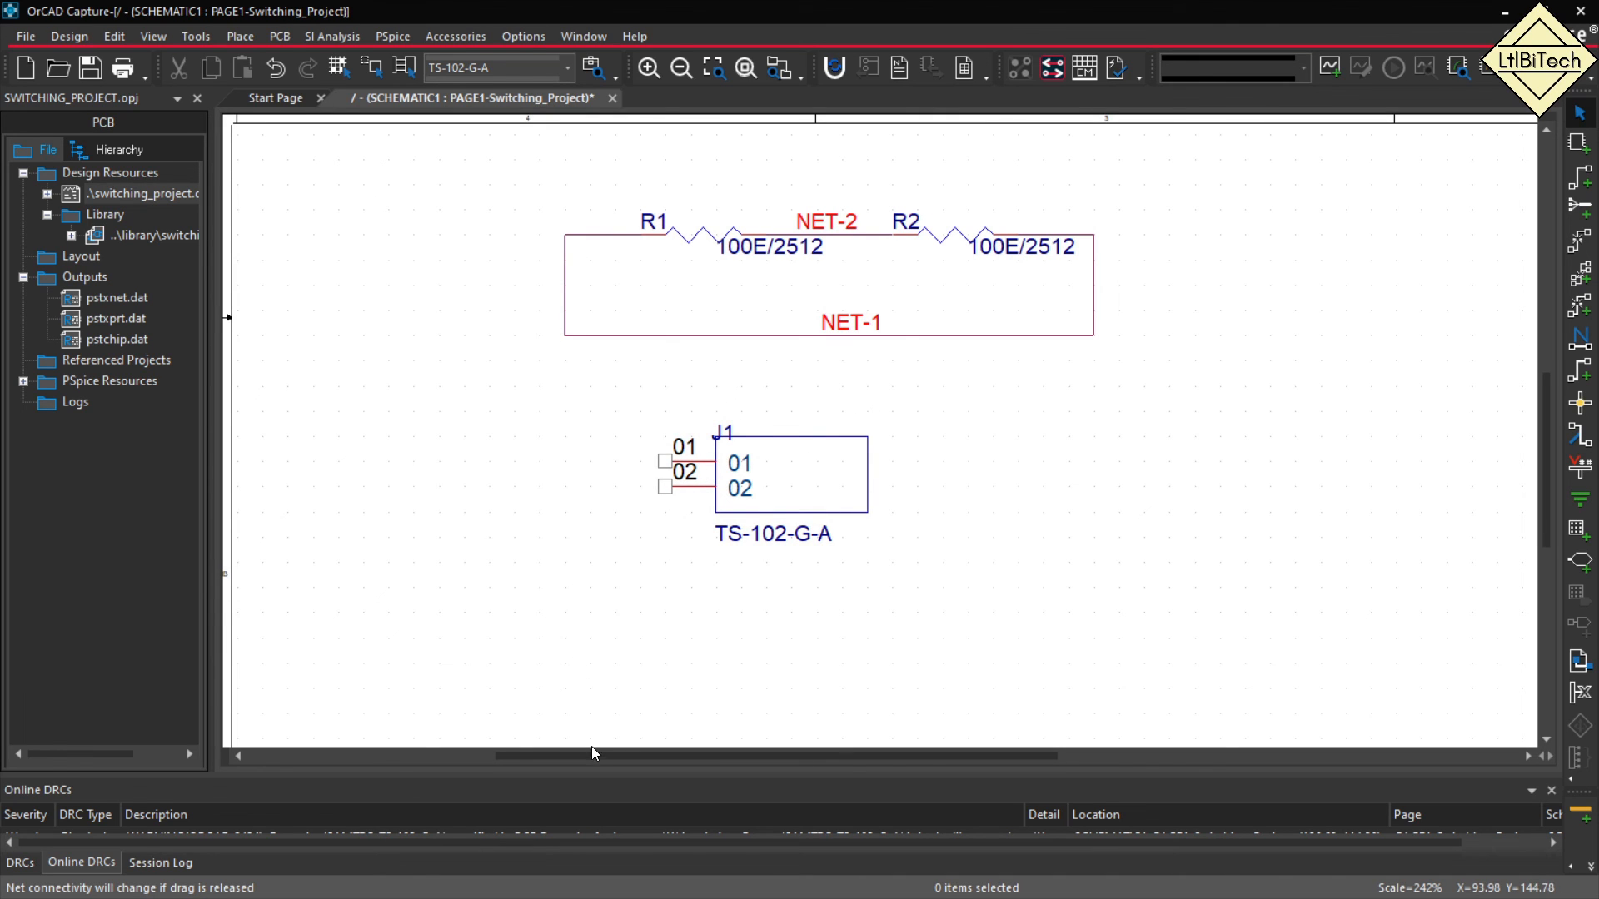
pyautogui.moveTo(633, 756); pyautogui.dragTo(758, 754)
pyautogui.click(537, 496)
pyautogui.moveTo(493, 477); pyautogui.dragTo(959, 263)
pyautogui.scroll(2, 959, 263)
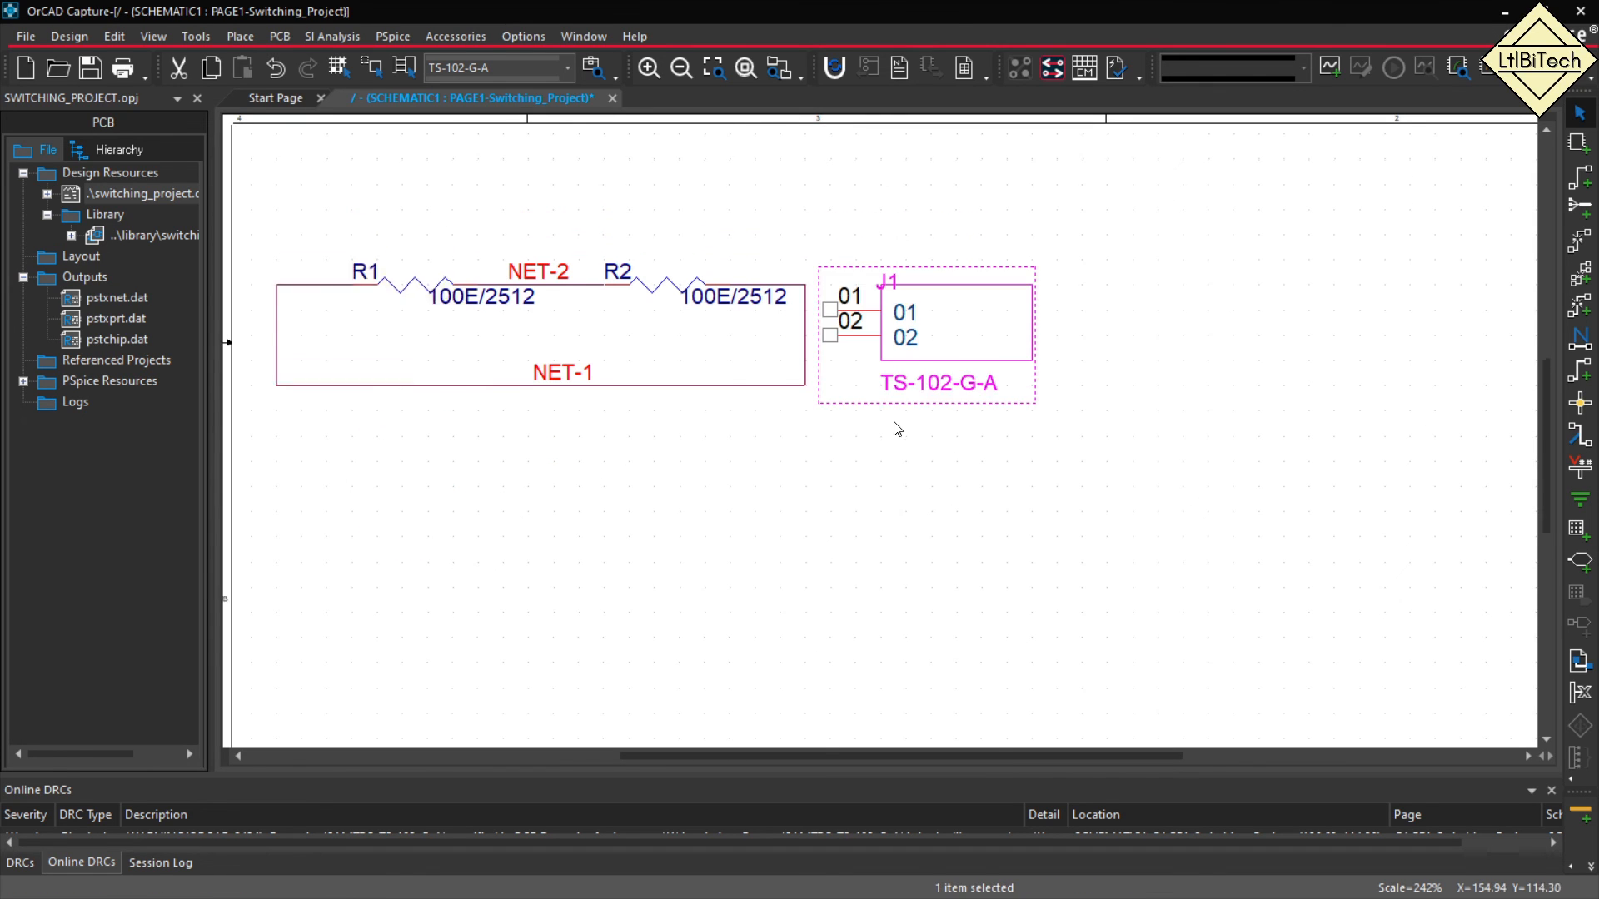
# Rotate the TS-102-G-A connector so its pins point down and position it just above the circuit's upper right corner.
pyautogui.press('r')
pyautogui.press('r')
pyautogui.press('r')
pyautogui.press('r')
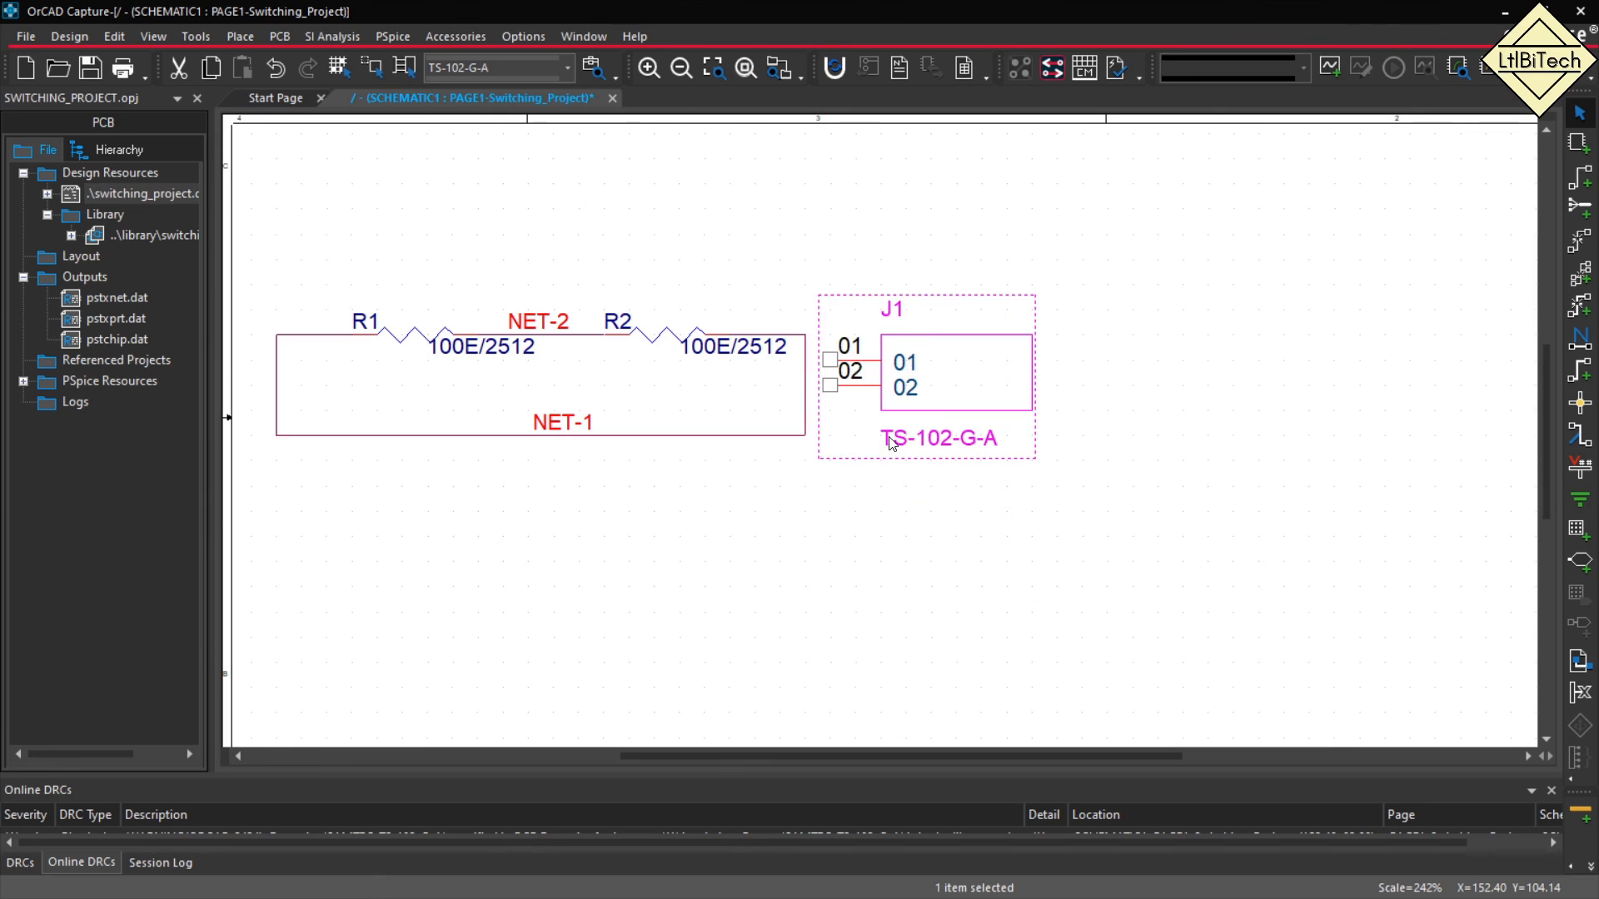
pyautogui.press('r')
pyautogui.moveTo(889, 441); pyautogui.dragTo(842, 274)
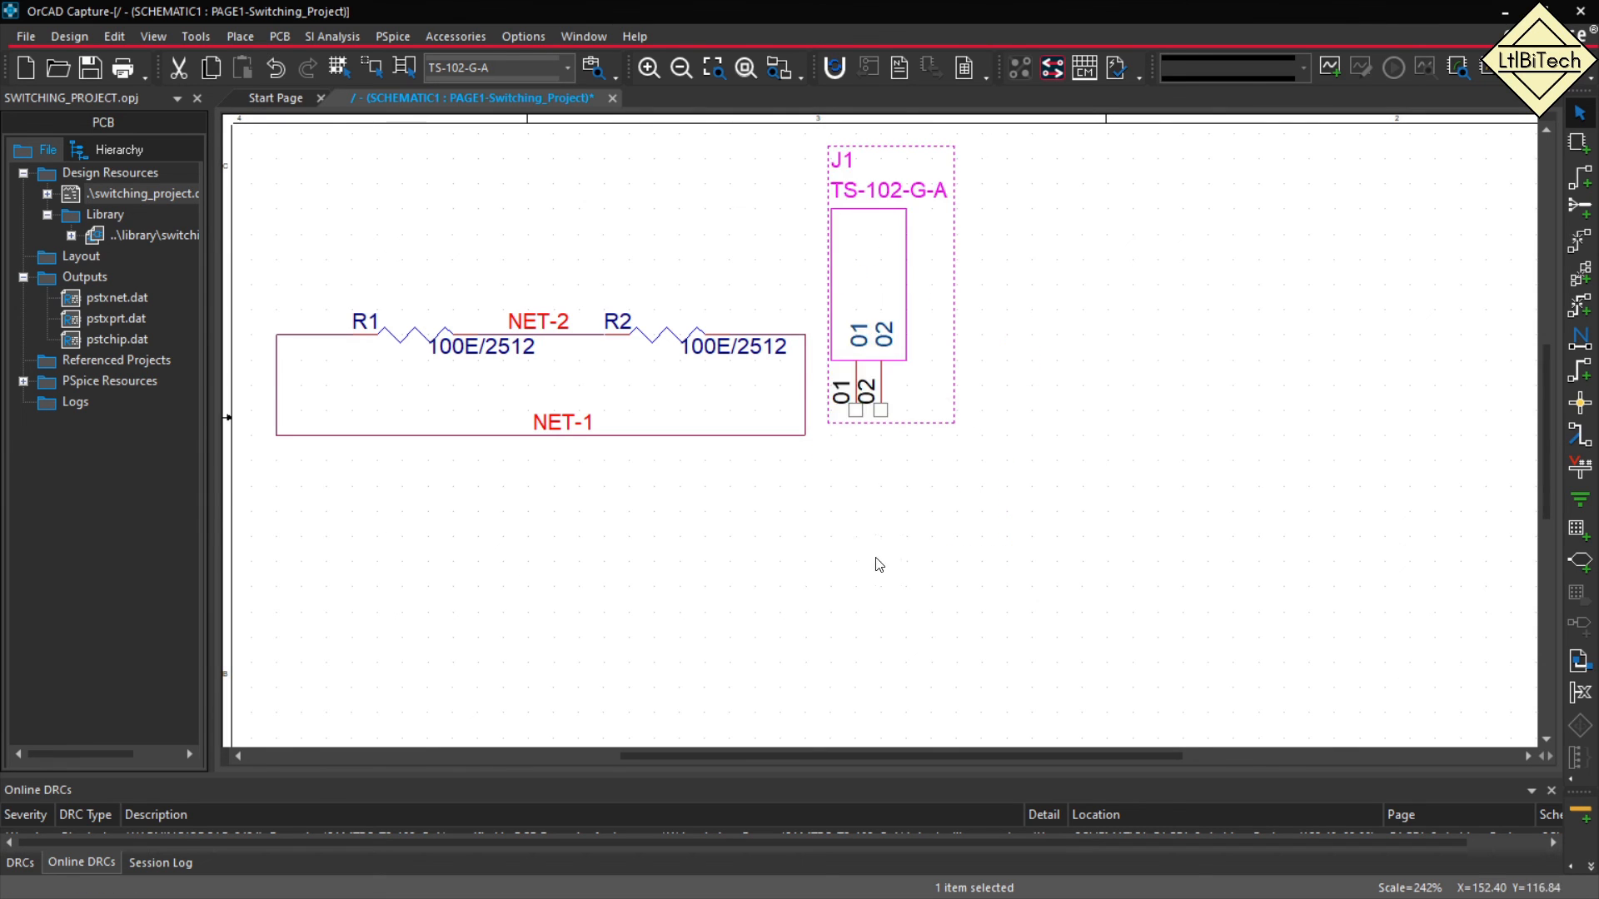
pyautogui.scroll(2, 877, 574)
pyautogui.moveTo(863, 364); pyautogui.dragTo(846, 265)
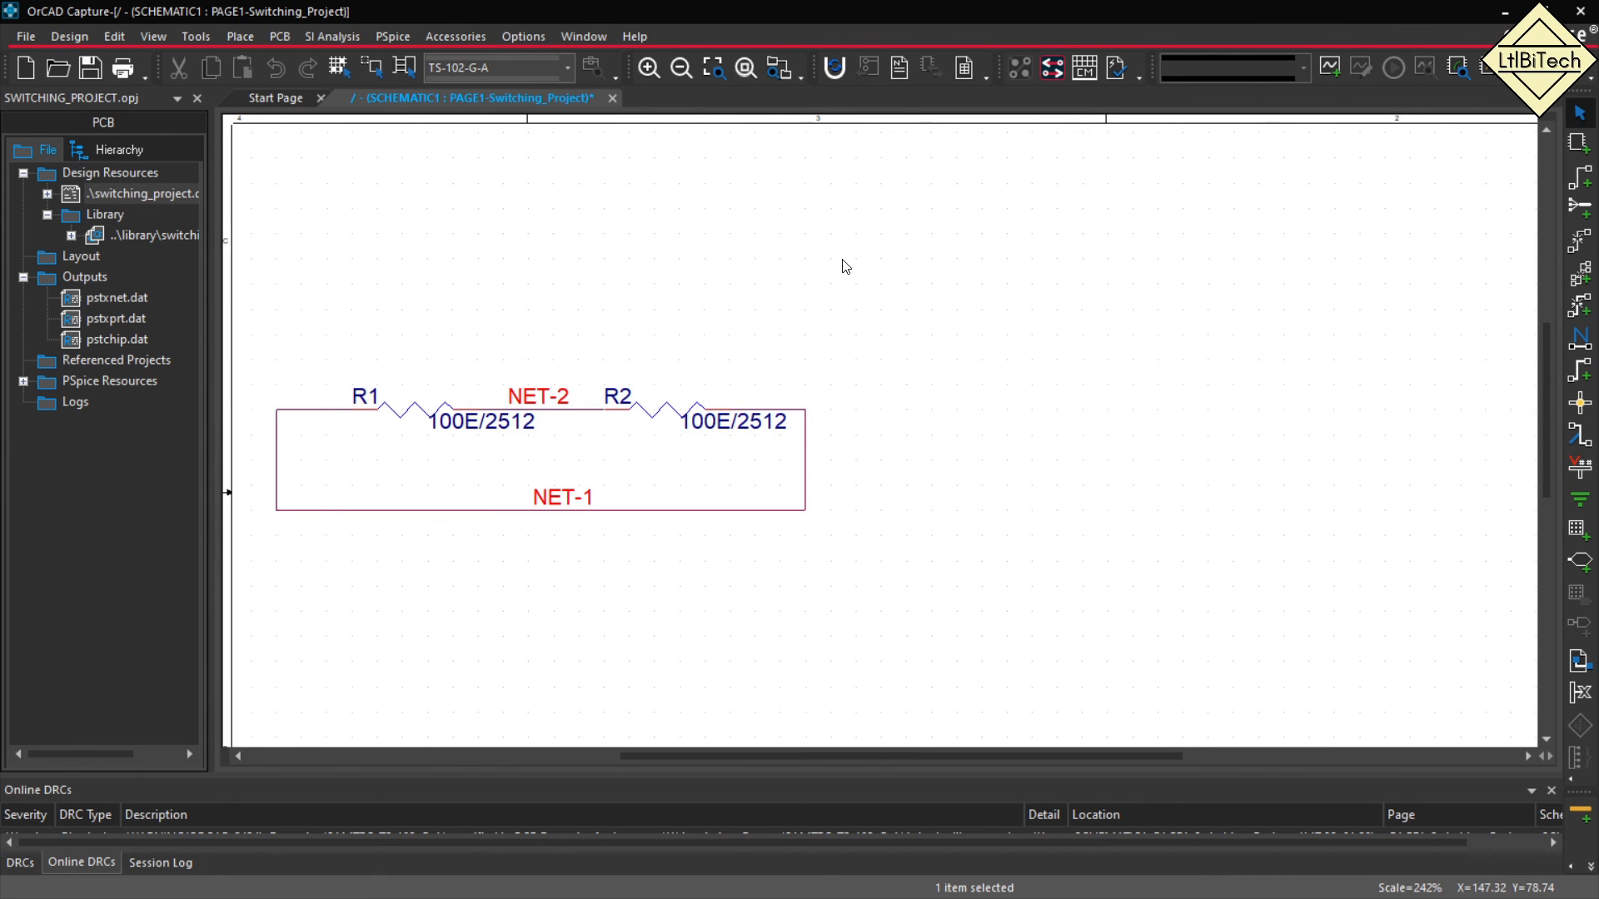
# Delete the vertical NET-1 wire segment at the right end of the resistor circuit.
pyautogui.click(1086, 398)
pyautogui.click(808, 467)
pyautogui.press('Delete')
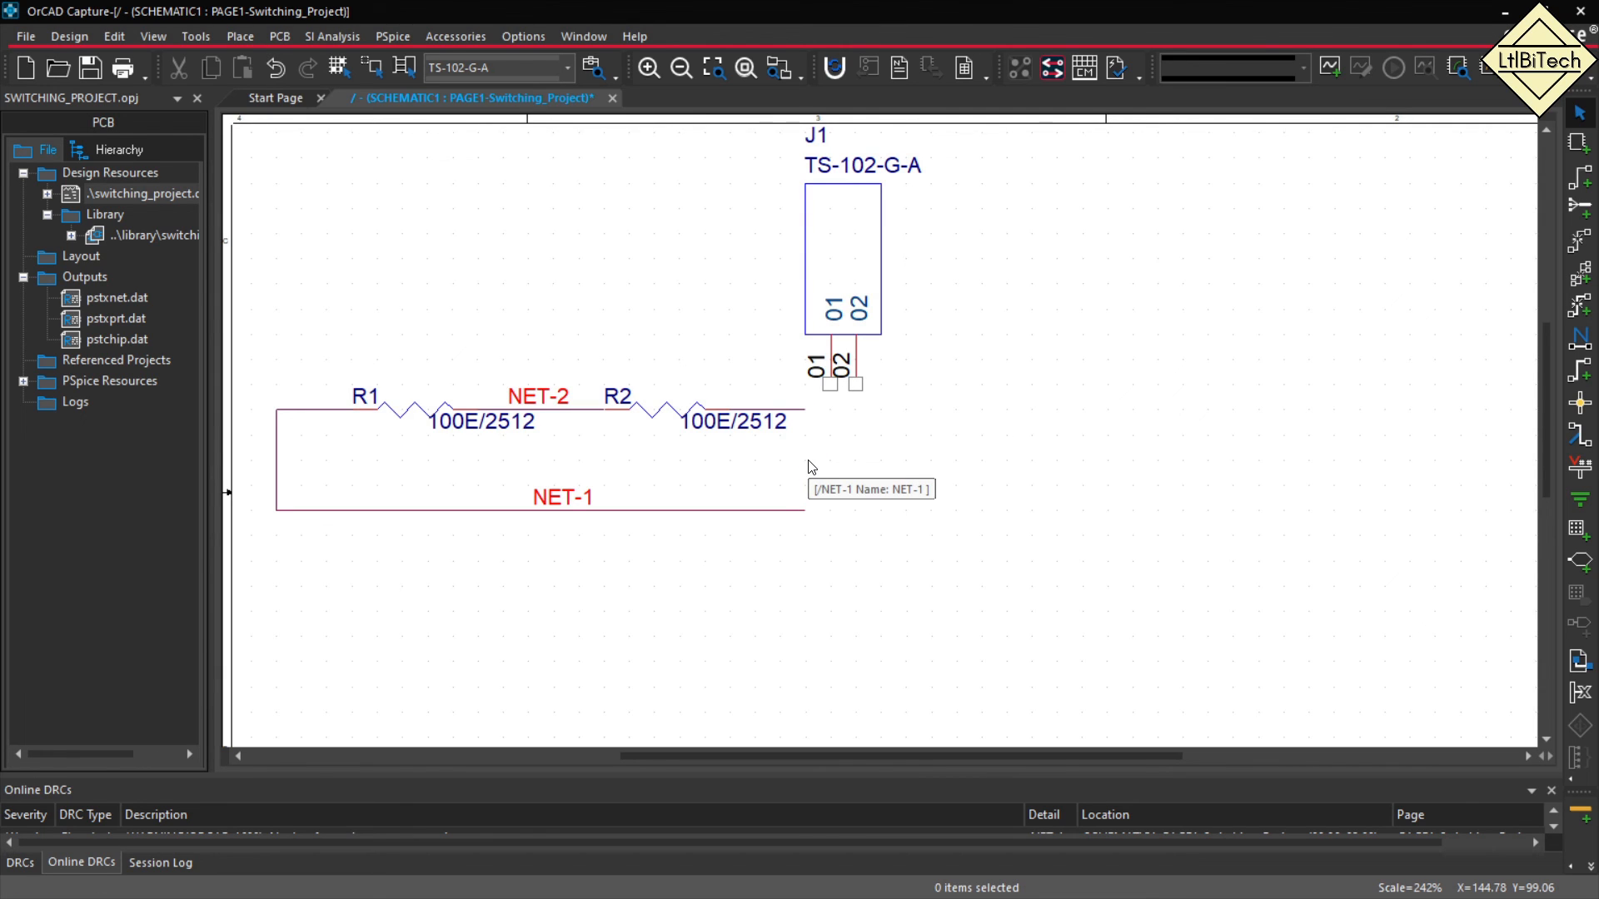
# Wire J1 pin 01 to the open wire end at R2 and pin 02 to the open end of NET-1.
pyautogui.press('w')
pyautogui.click(830, 383)
pyautogui.click(804, 409)
pyautogui.click(855, 381)
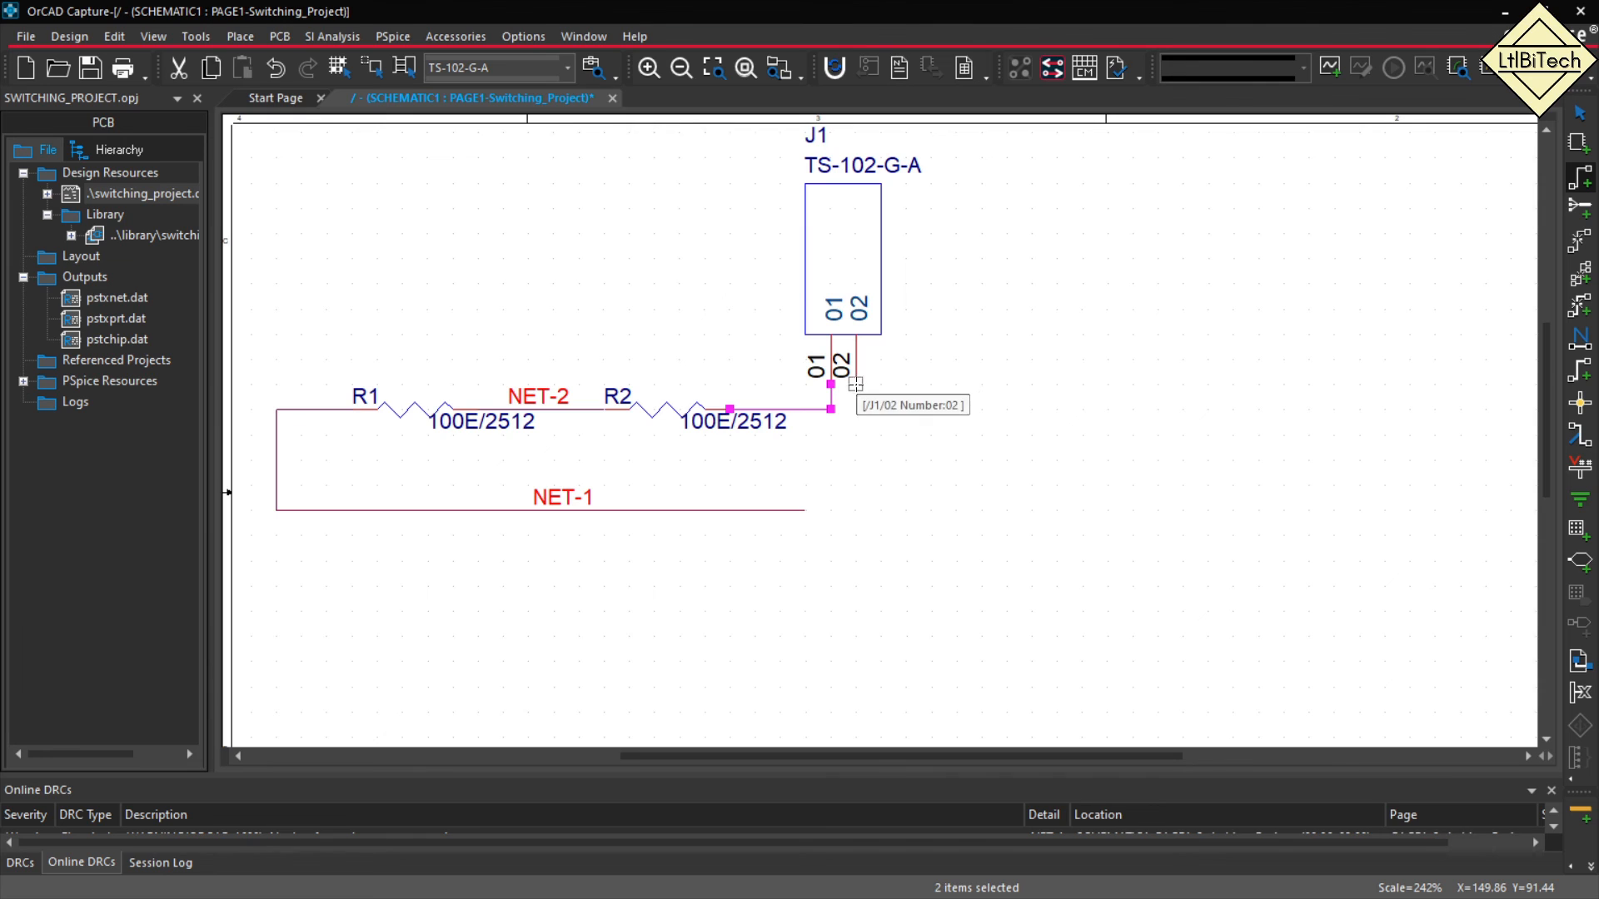
pyautogui.click(803, 507)
pyautogui.press('Escape')
# Move the wired TS-102-G-A connector farther to the right of R2, keeping its wires attached.
pyautogui.click(970, 472)
pyautogui.moveTo(841, 262); pyautogui.dragTo(988, 258)
pyautogui.click(1107, 393)
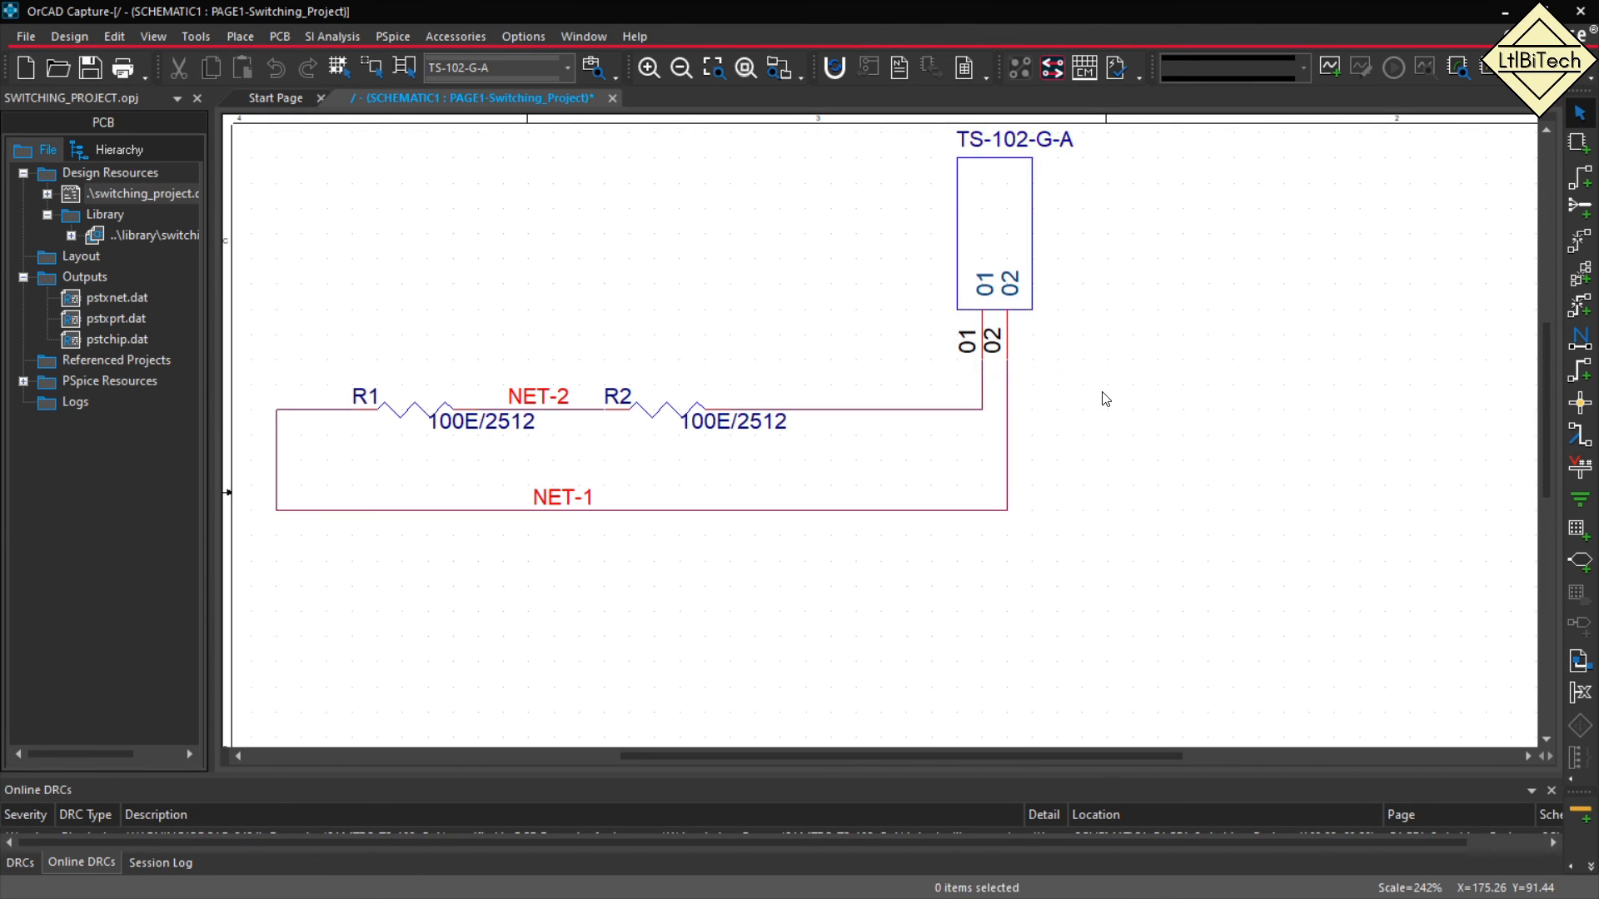
# Place the net alias NET-3 on the wire between R2 and J1 pin 01.
pyautogui.click(878, 411)
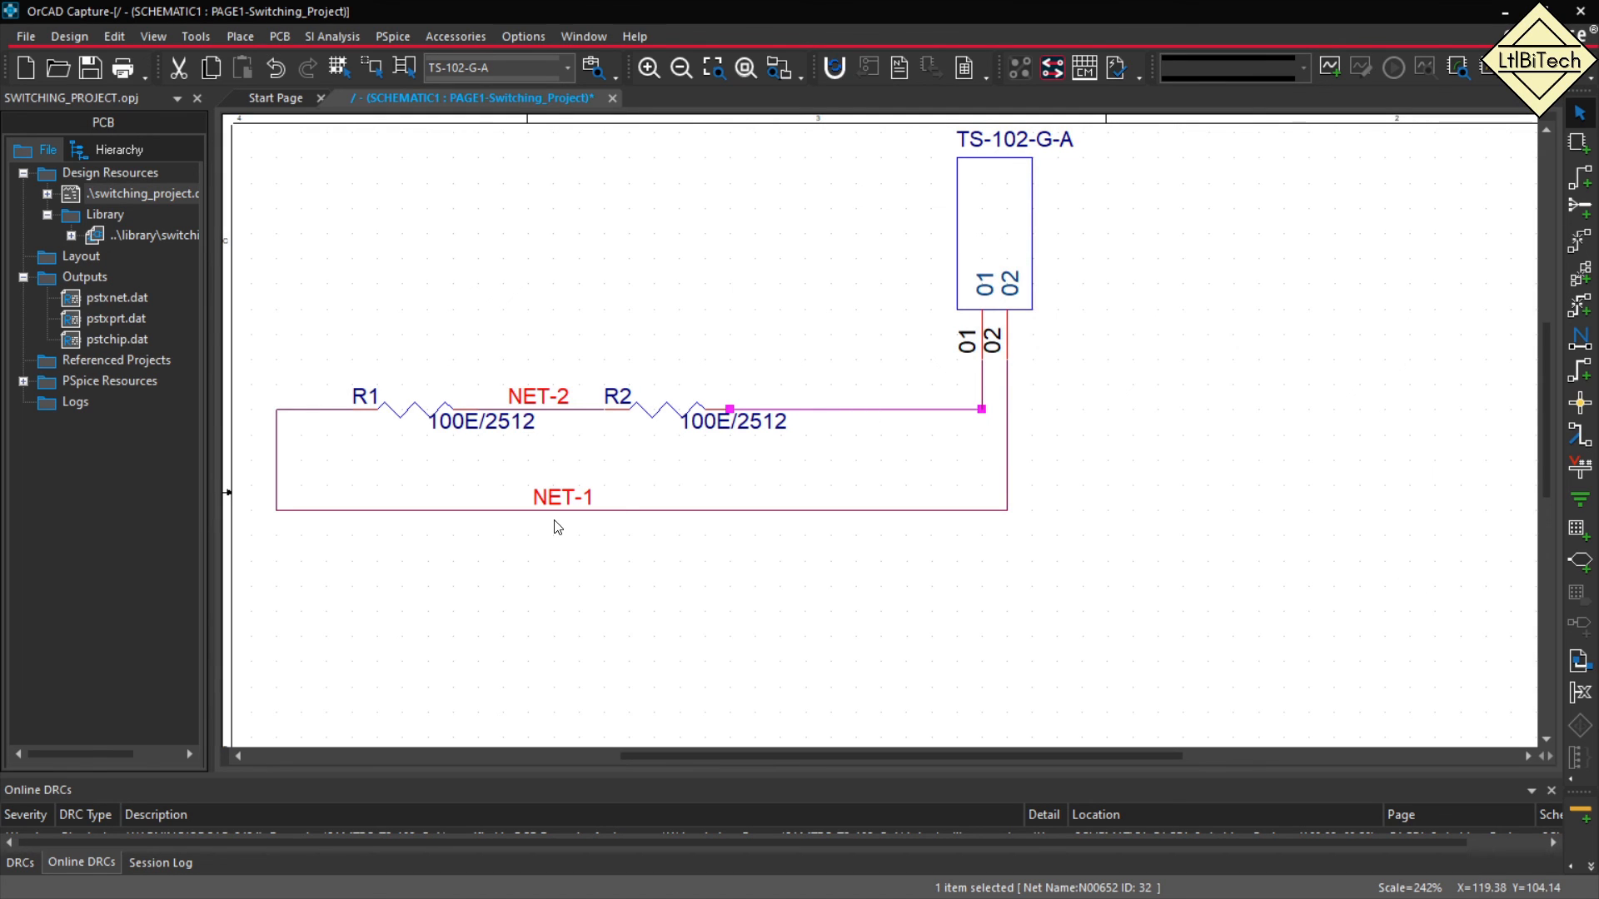
pyautogui.click(561, 509)
pyautogui.click(877, 409)
pyautogui.write('n')
pyautogui.write('NET')
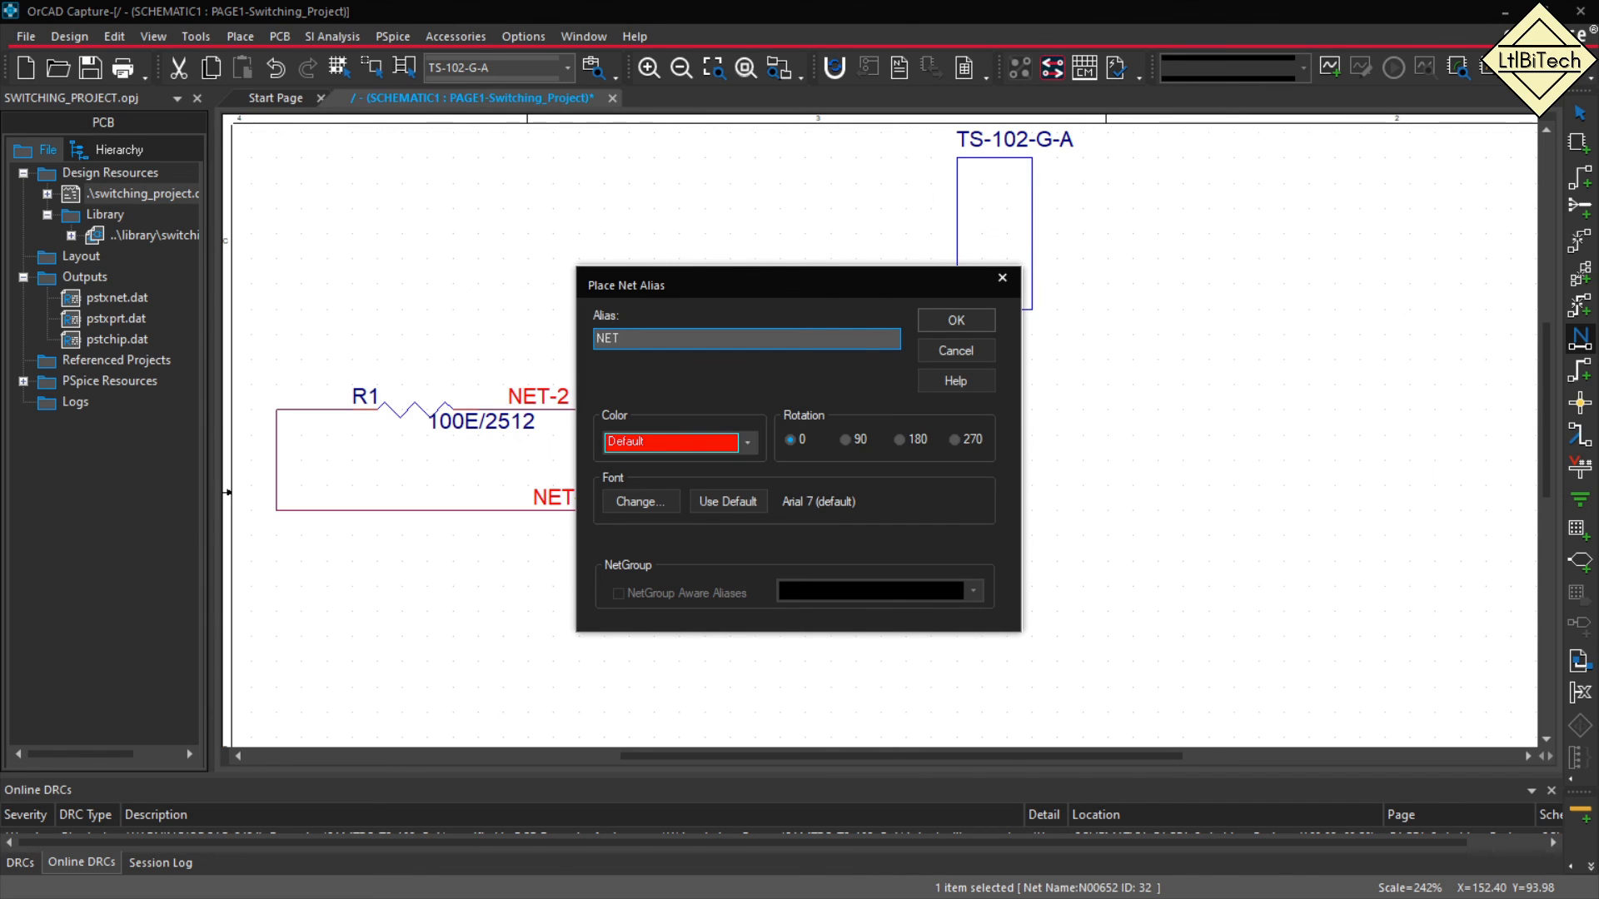
pyautogui.write('-3')
pyautogui.press('Return')
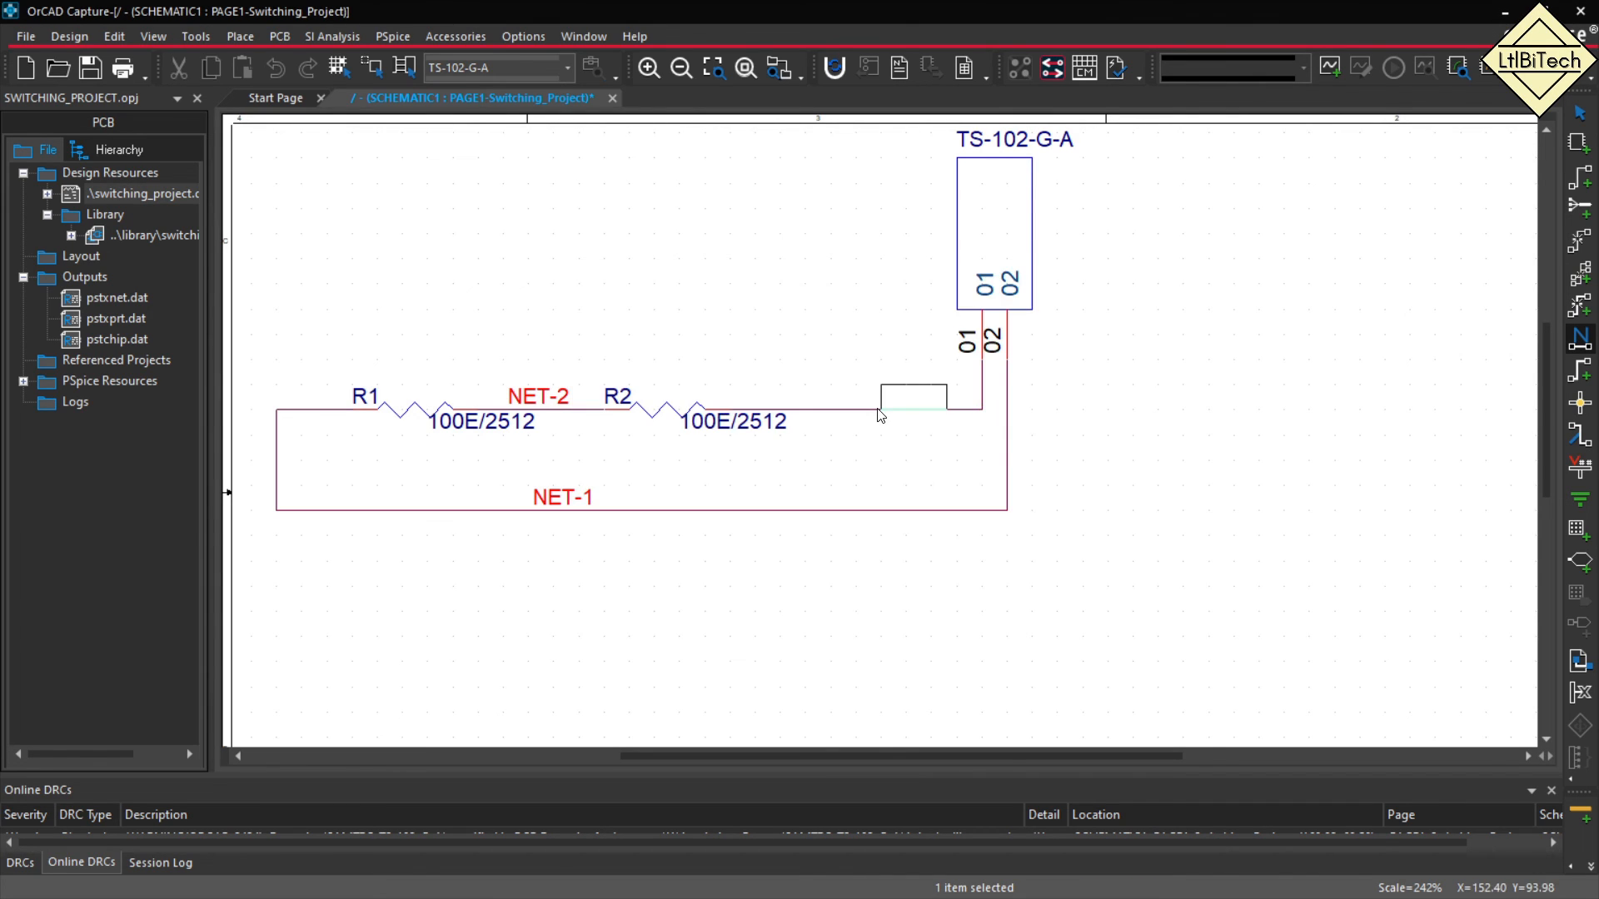
pyautogui.click(886, 407)
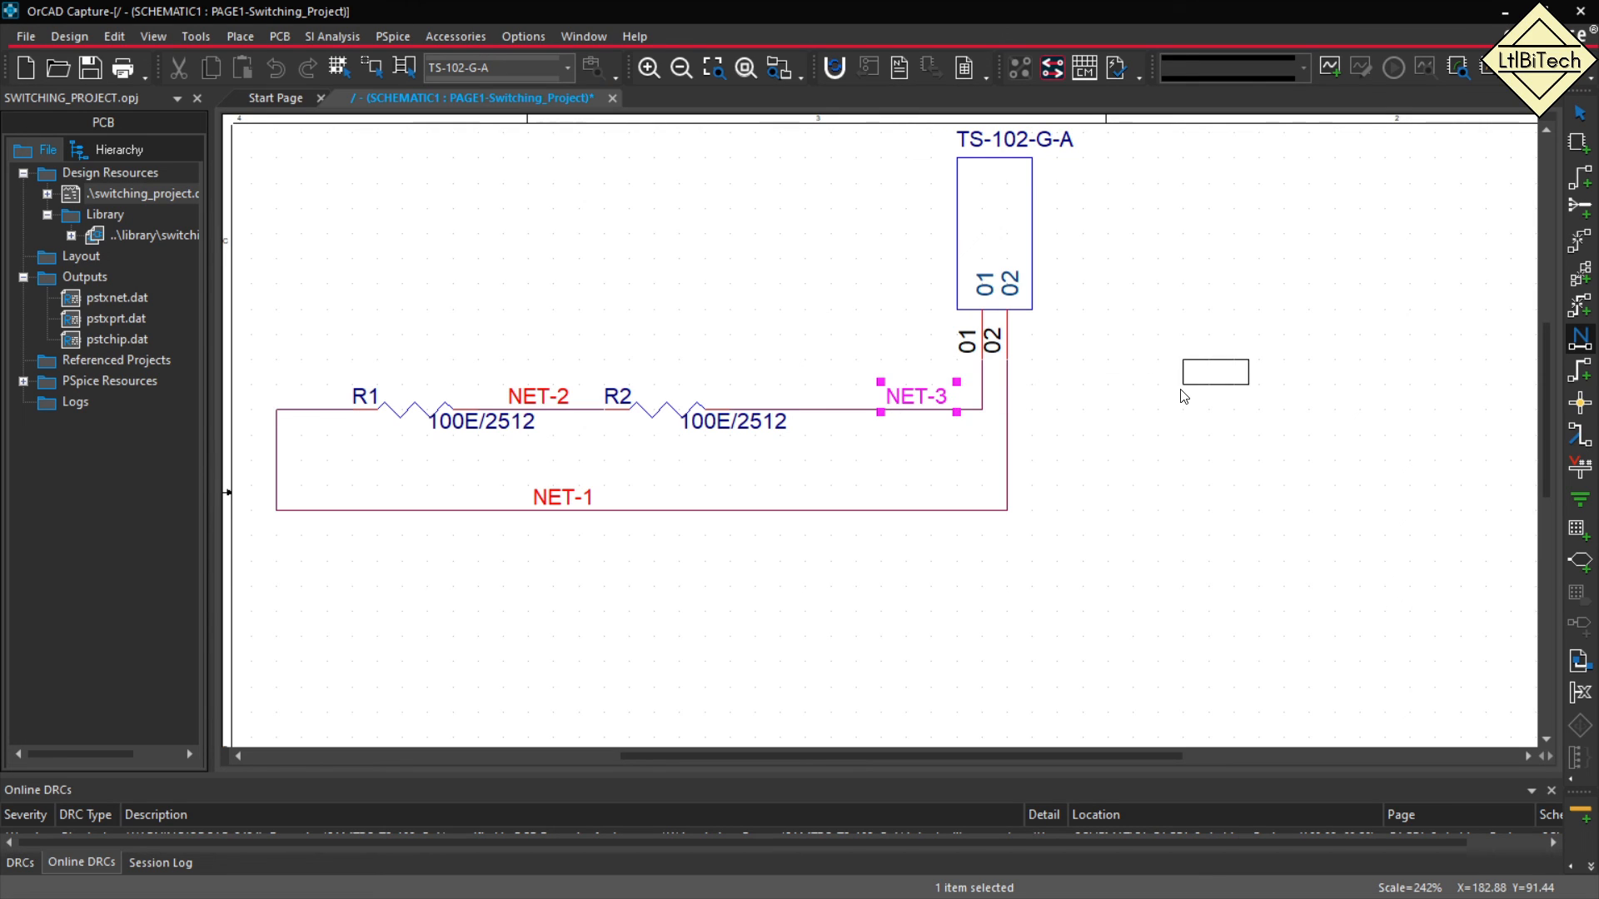
pyautogui.press('Escape')
# Examine the connected J1 circuit up close, including the connector's pin names and pin numbers.
pyautogui.click(1015, 142)
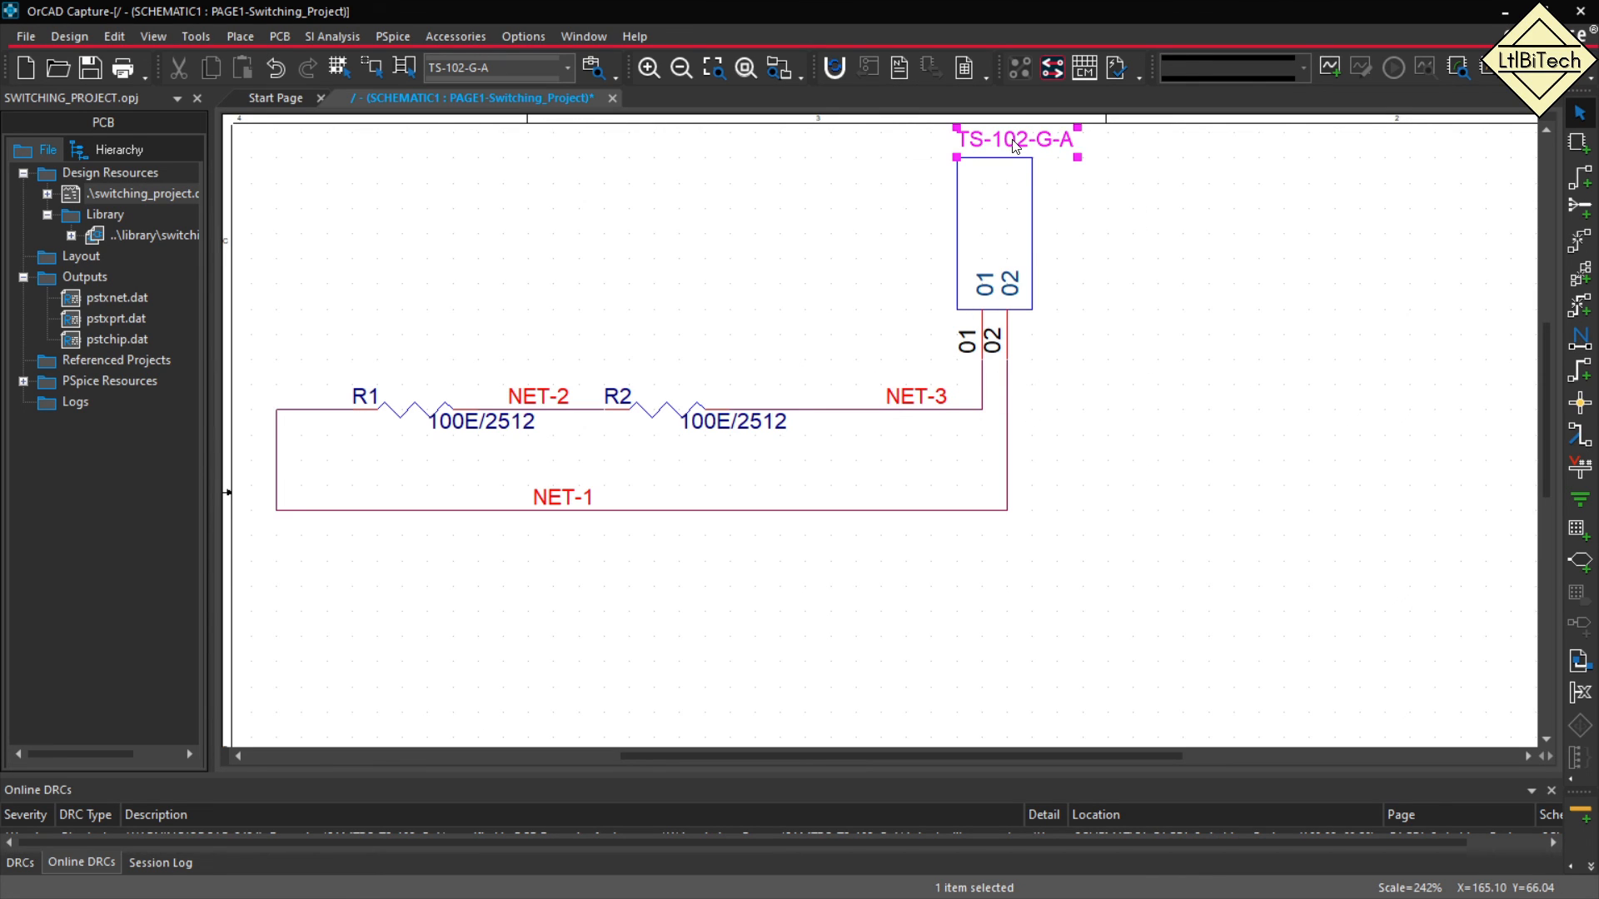
pyautogui.click(1179, 486)
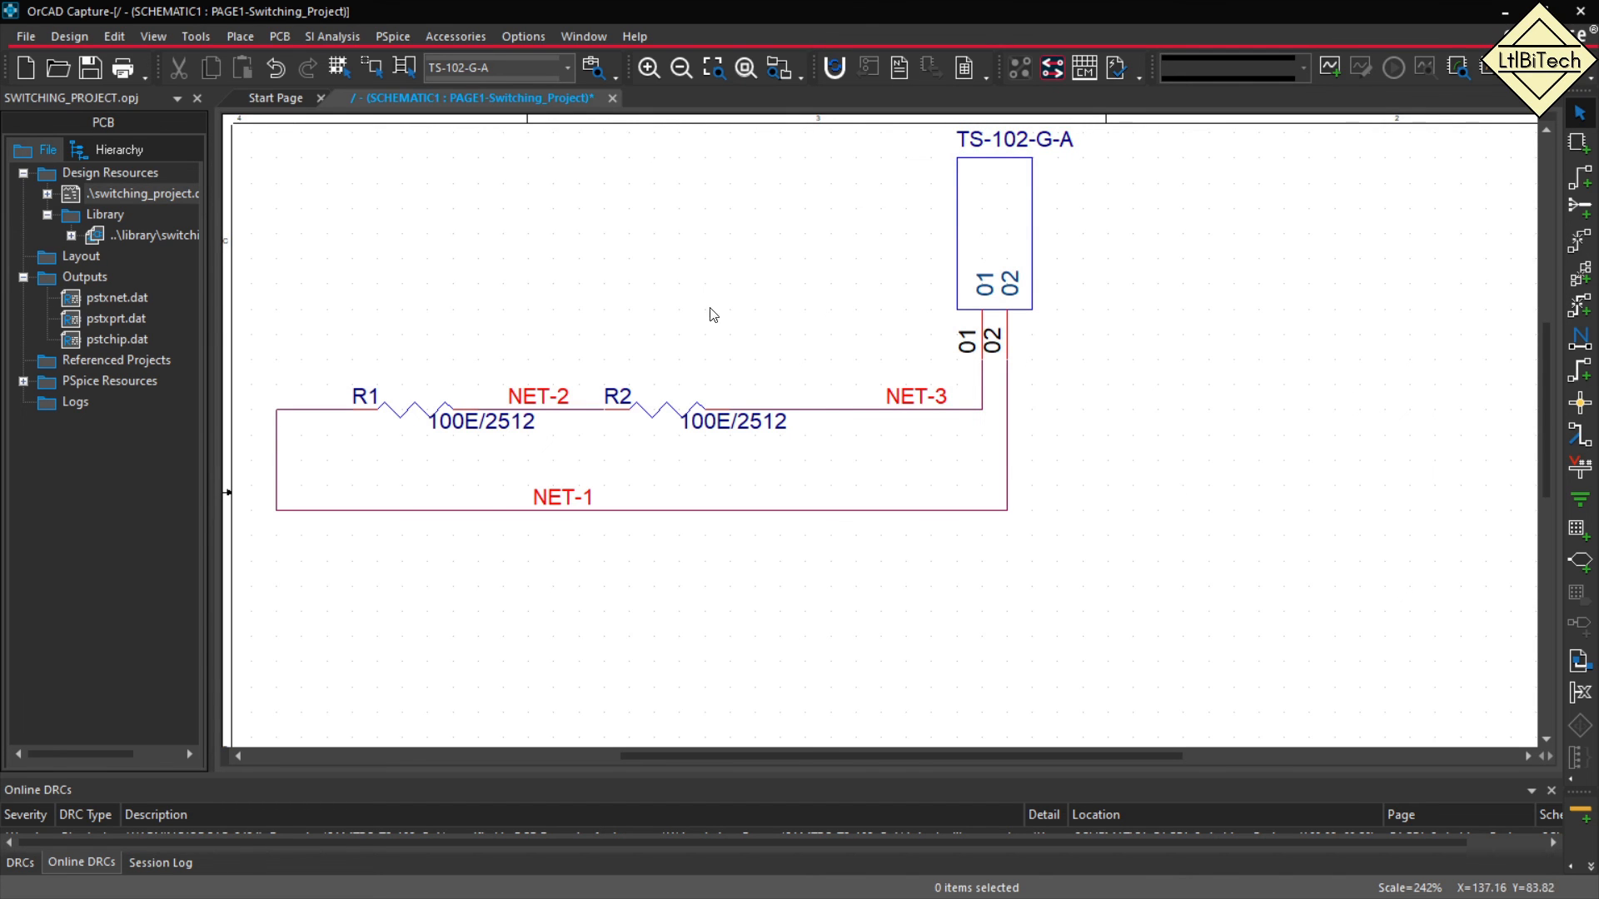
pyautogui.keyDown('ctrl'); pyautogui.scroll(-5, 1029, 574); pyautogui.keyUp('ctrl')
pyautogui.keyDown('ctrl'); pyautogui.scroll(2, 1077, 539); pyautogui.keyUp('ctrl')
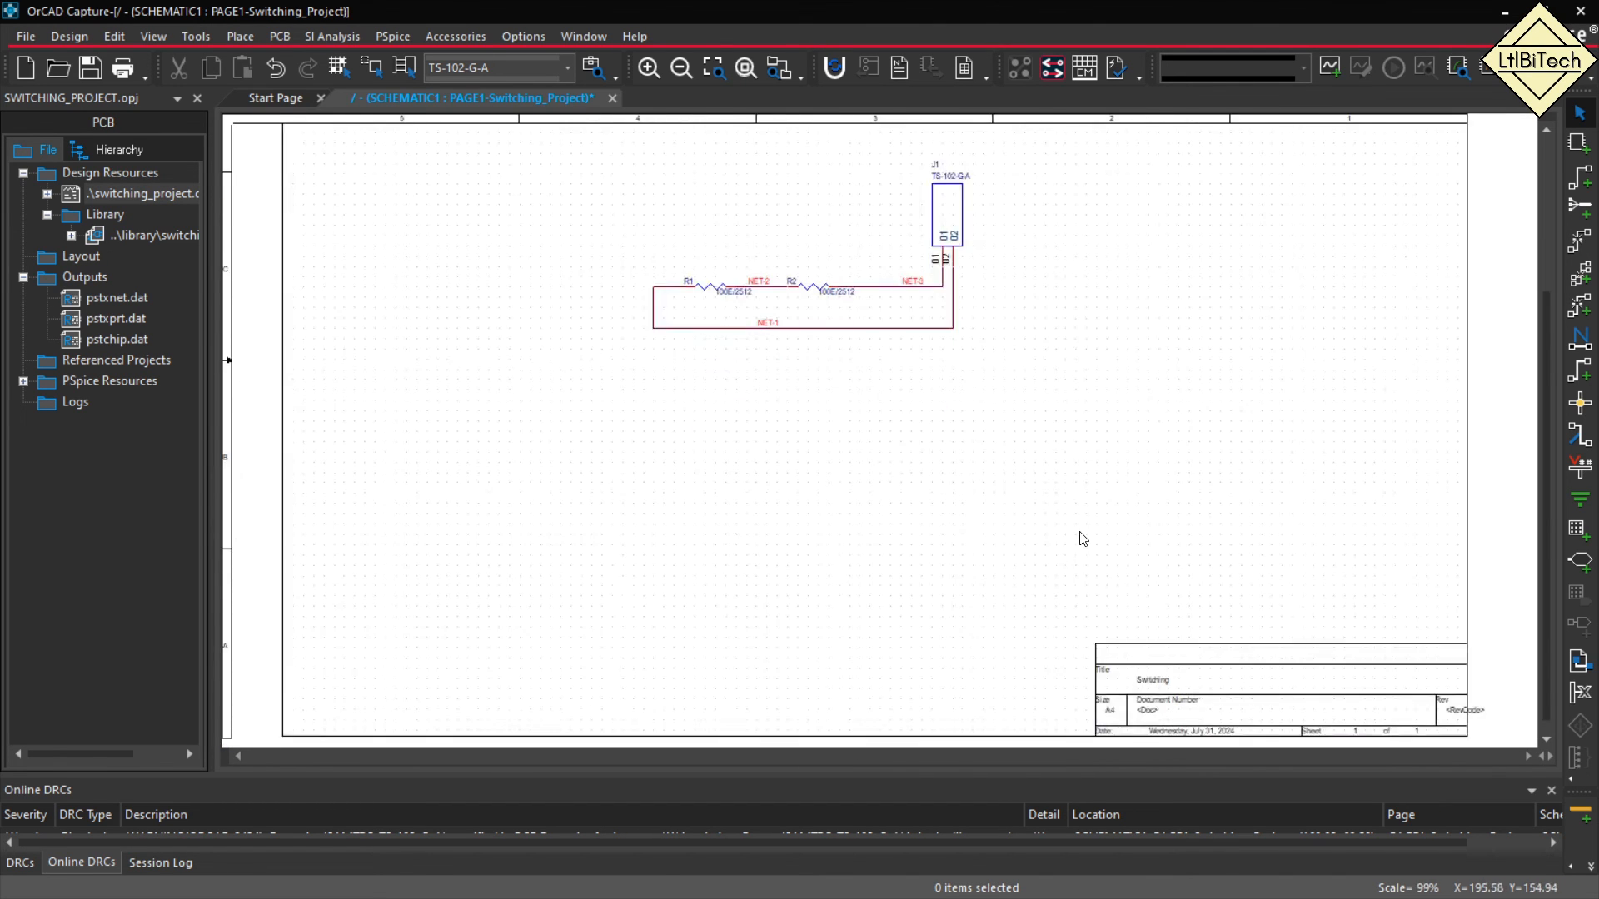
pyautogui.click(656, 69)
pyautogui.click(713, 69)
pyautogui.scroll(2, 741, 492)
pyautogui.scroll(2, 715, 425)
pyautogui.moveTo(568, 151); pyautogui.dragTo(1021, 397)
pyautogui.rightClick(701, 234)
pyautogui.click(726, 252)
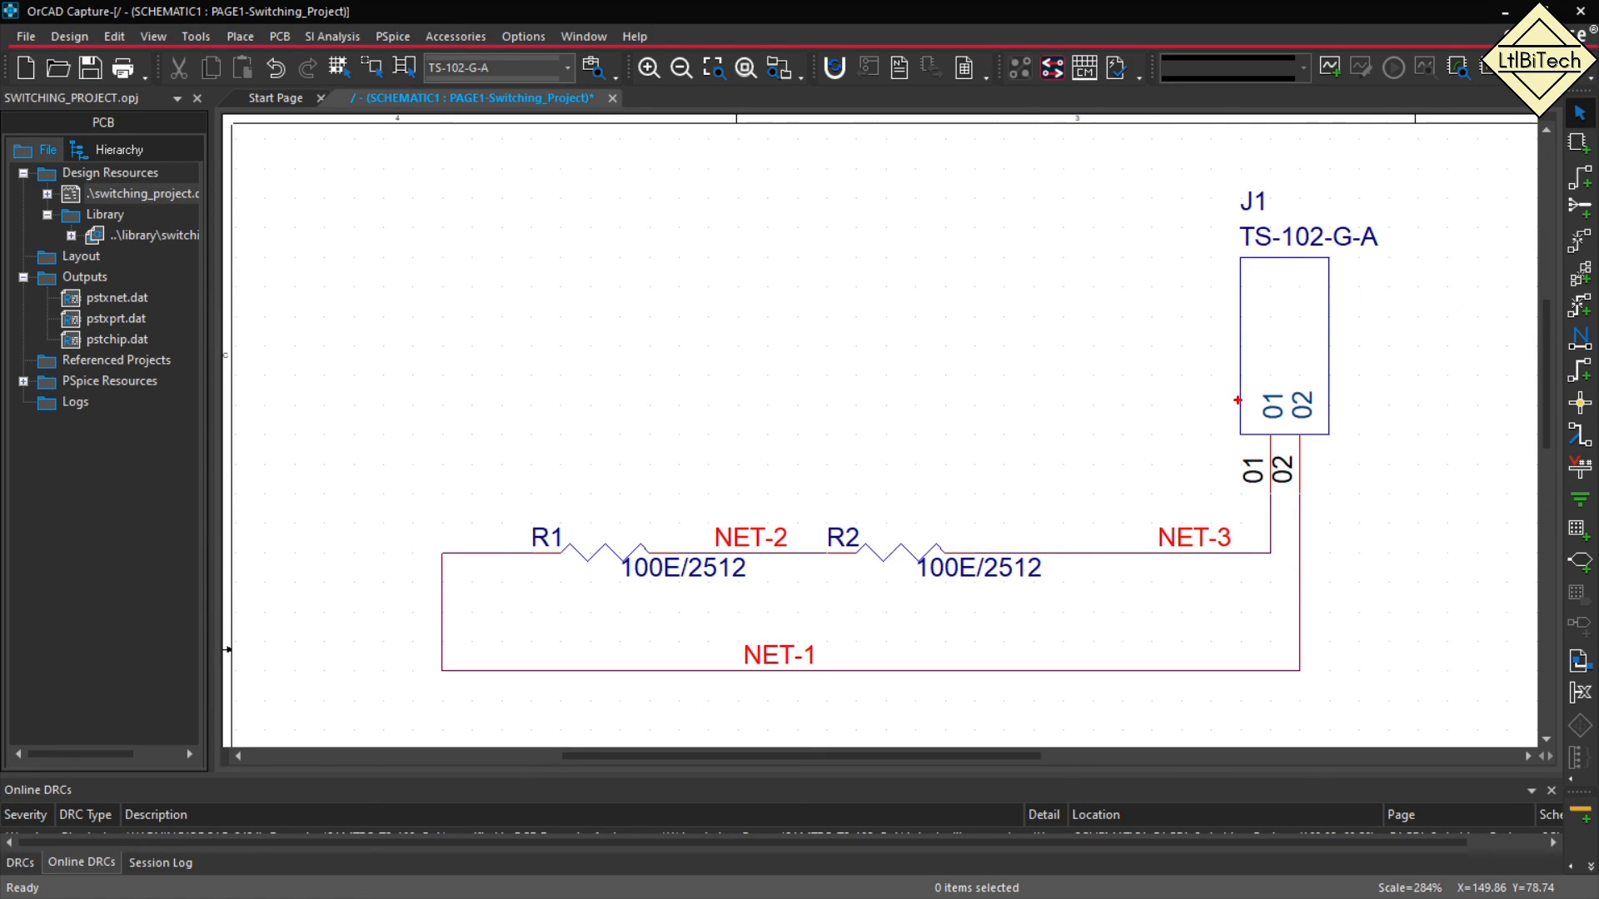
pyautogui.moveTo(1253, 380)
pyautogui.mouseDown()
pyautogui.moveTo(1285, 424)
pyautogui.moveTo(1325, 430)
pyautogui.mouseUp()
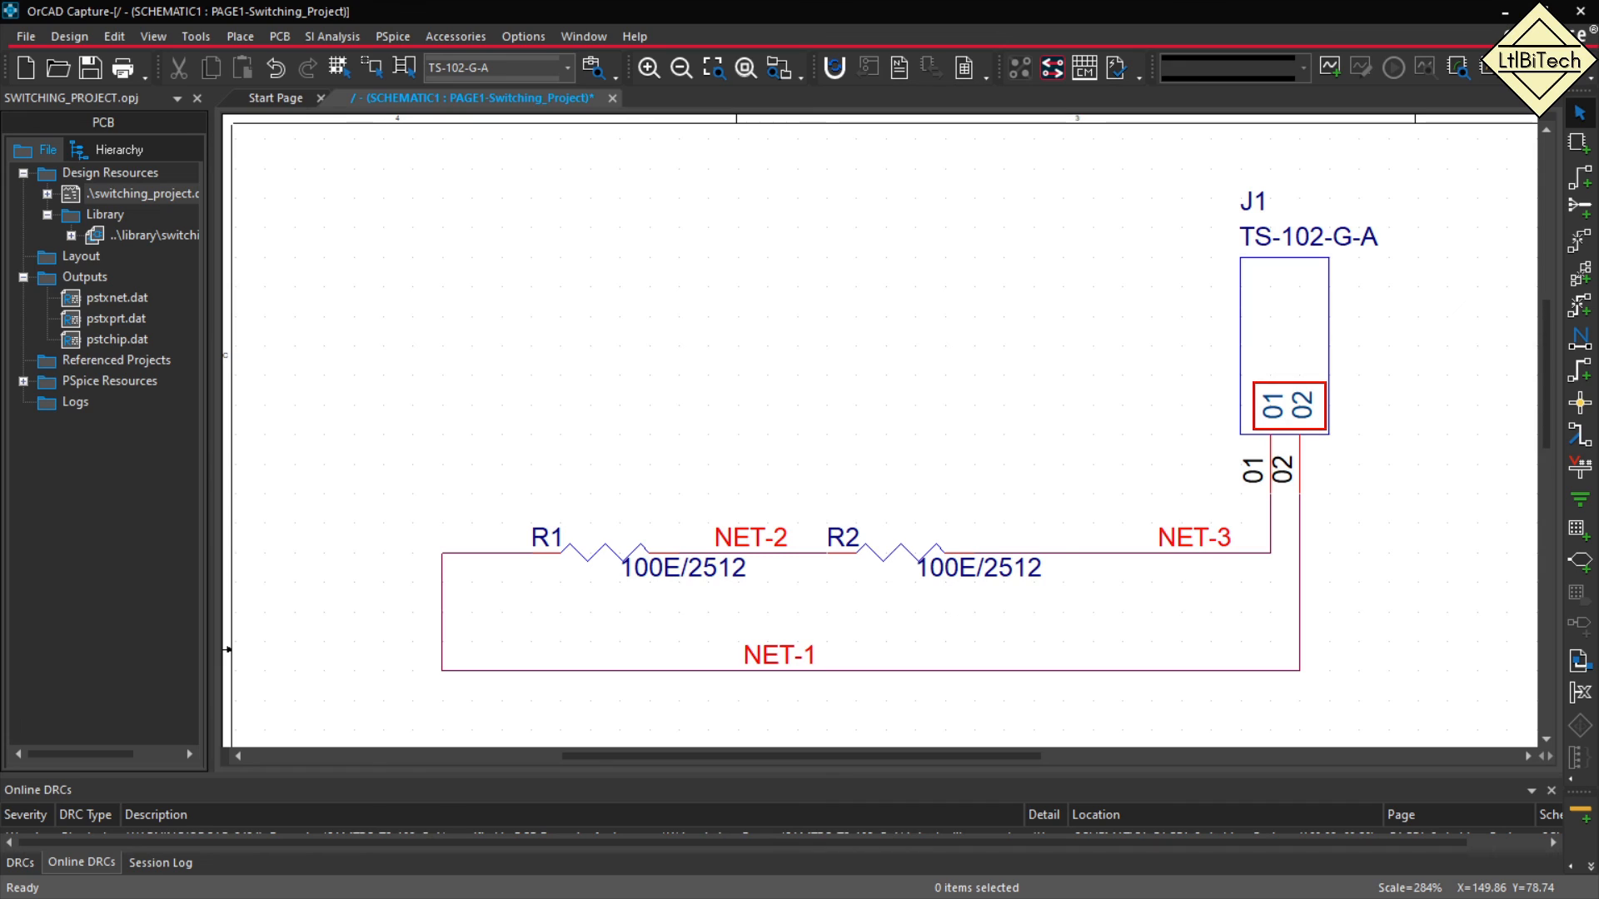
pyautogui.moveTo(1272, 485); pyautogui.dragTo(1298, 494)
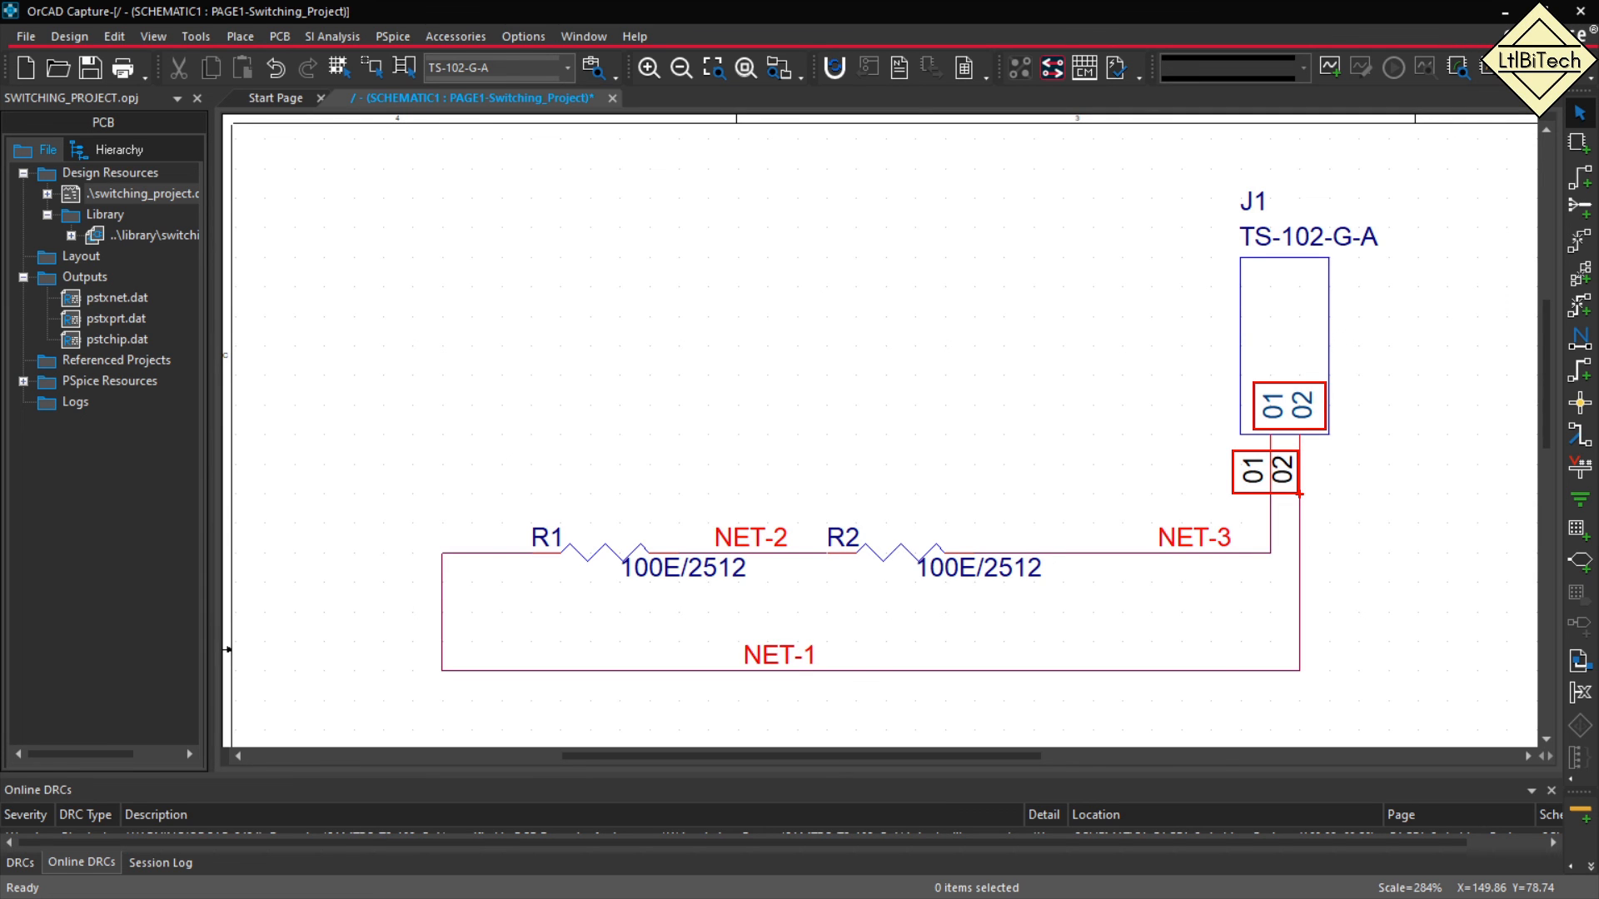
pyautogui.press('Escape')
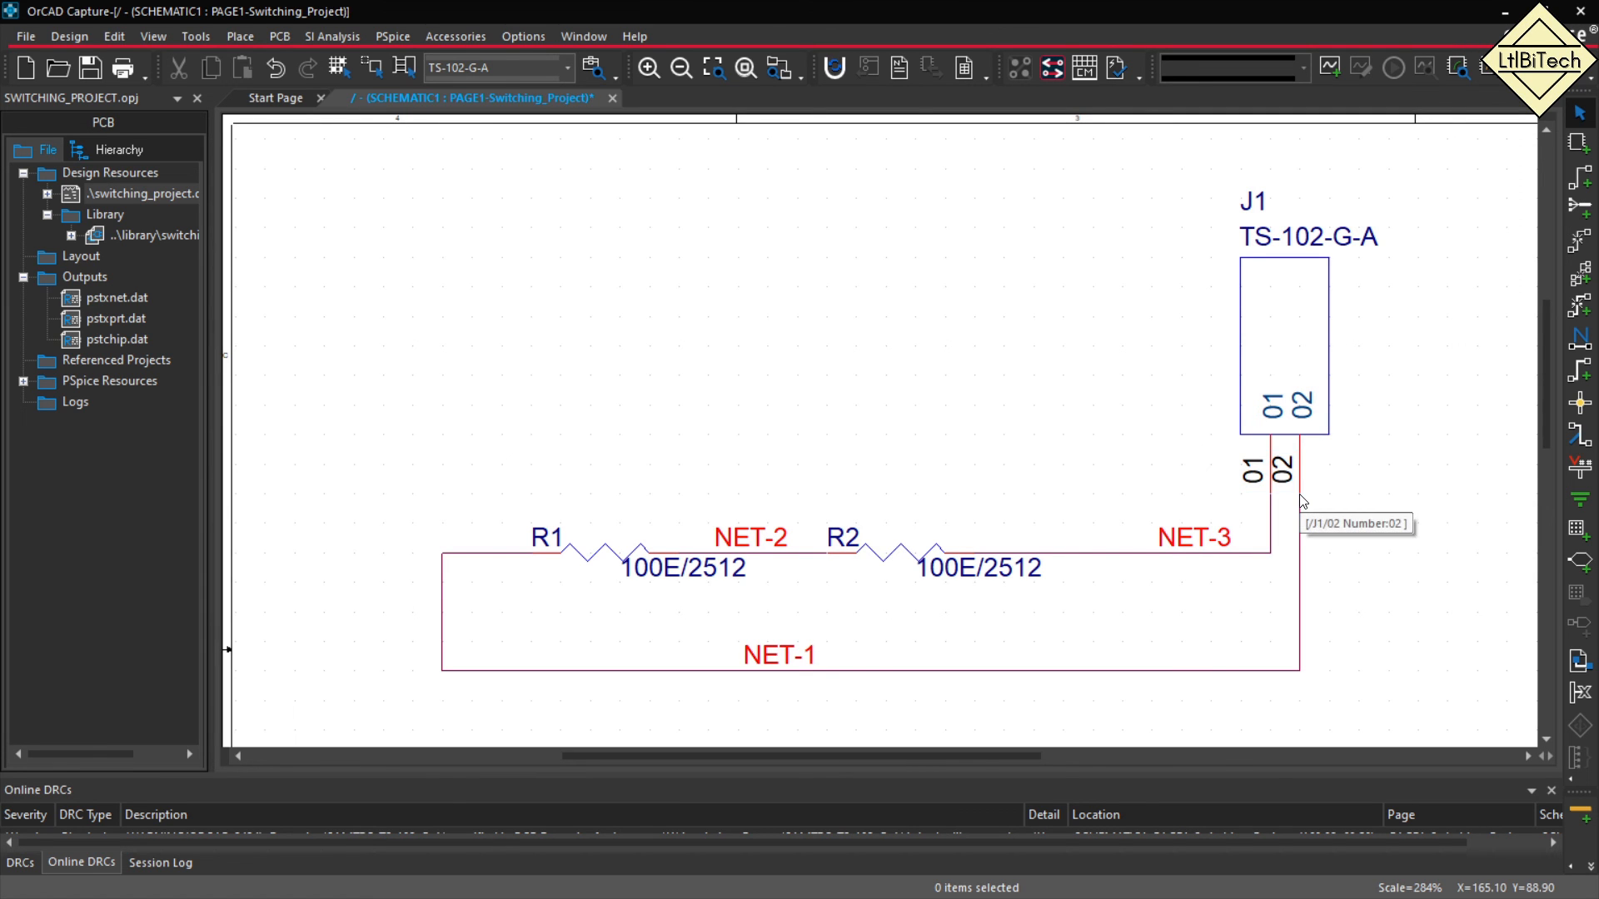
# Switch to File Explorer and open the TS-102-G-A folder inside Downloads.
pyautogui.click(1505, 13)
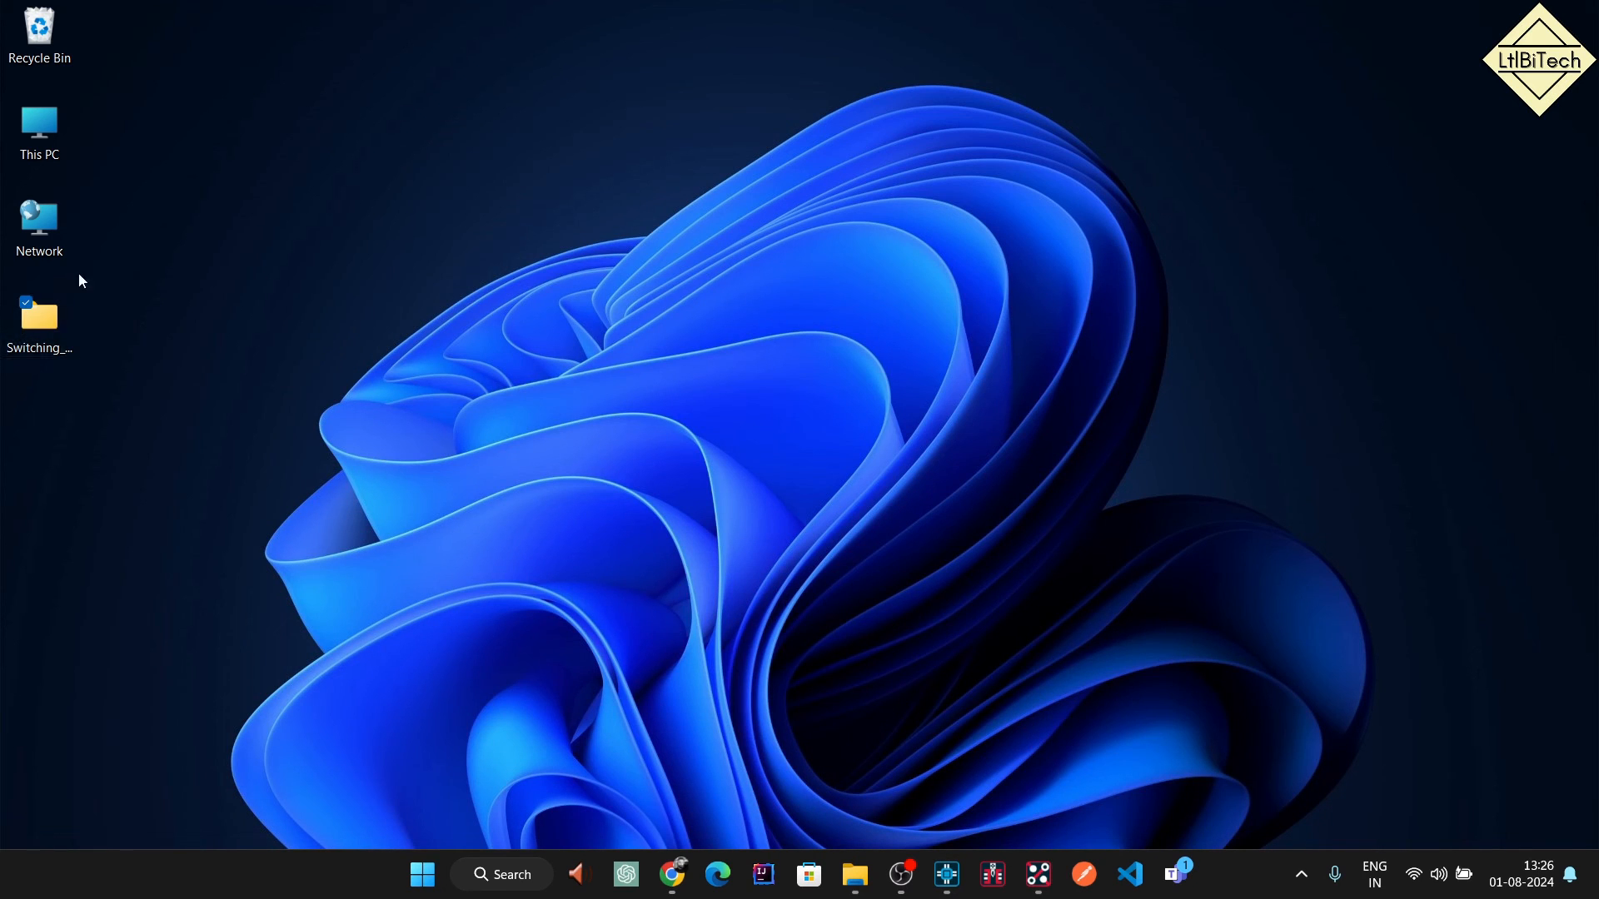
pyautogui.doubleClick(37, 127)
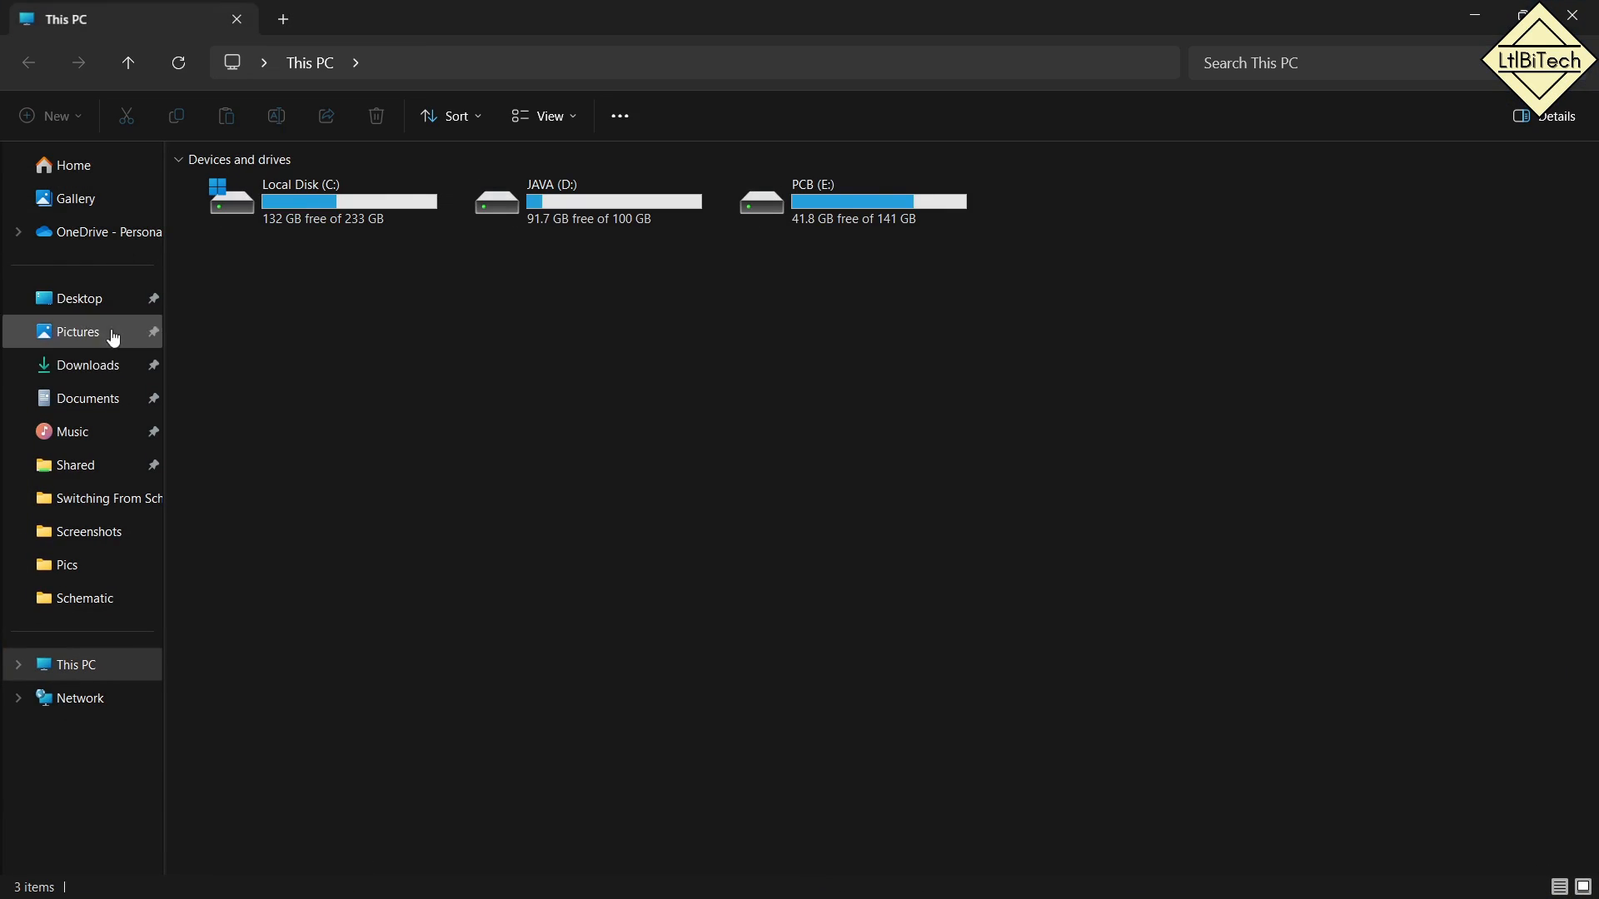
pyautogui.click(106, 367)
pyautogui.doubleClick(271, 219)
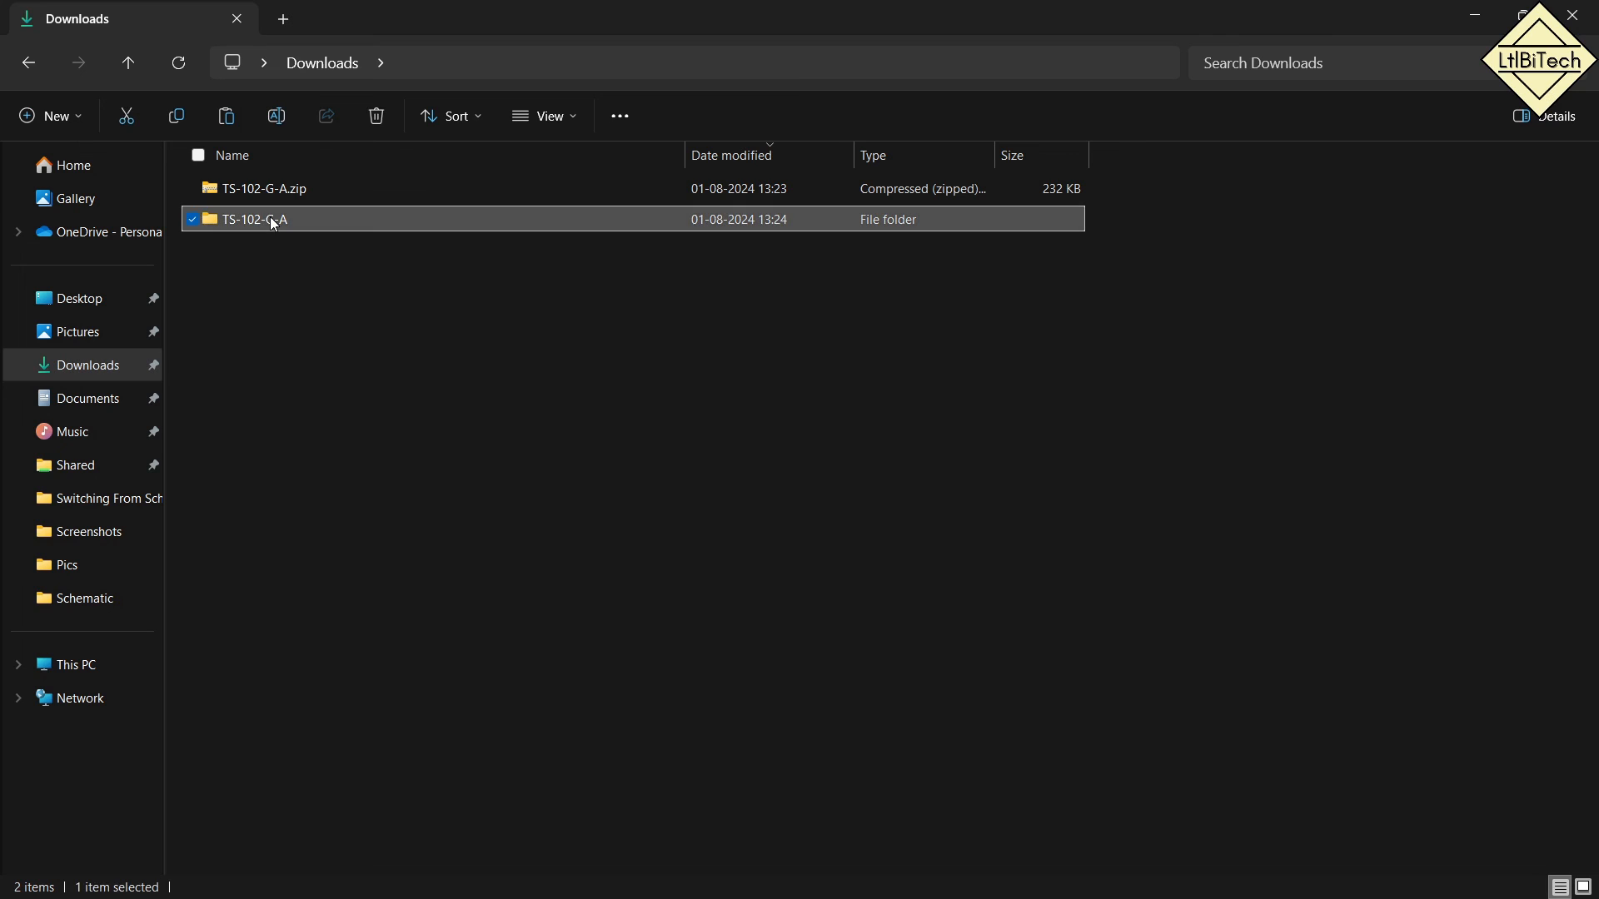
# Copy the two .pad files, samtec_ts-102-g-a.psm, SAMTEC_TS-102-G-A.dra, EDI2CAP.CFG and how-to-import.htm, and minimize the folder window.
pyautogui.click(664, 221)
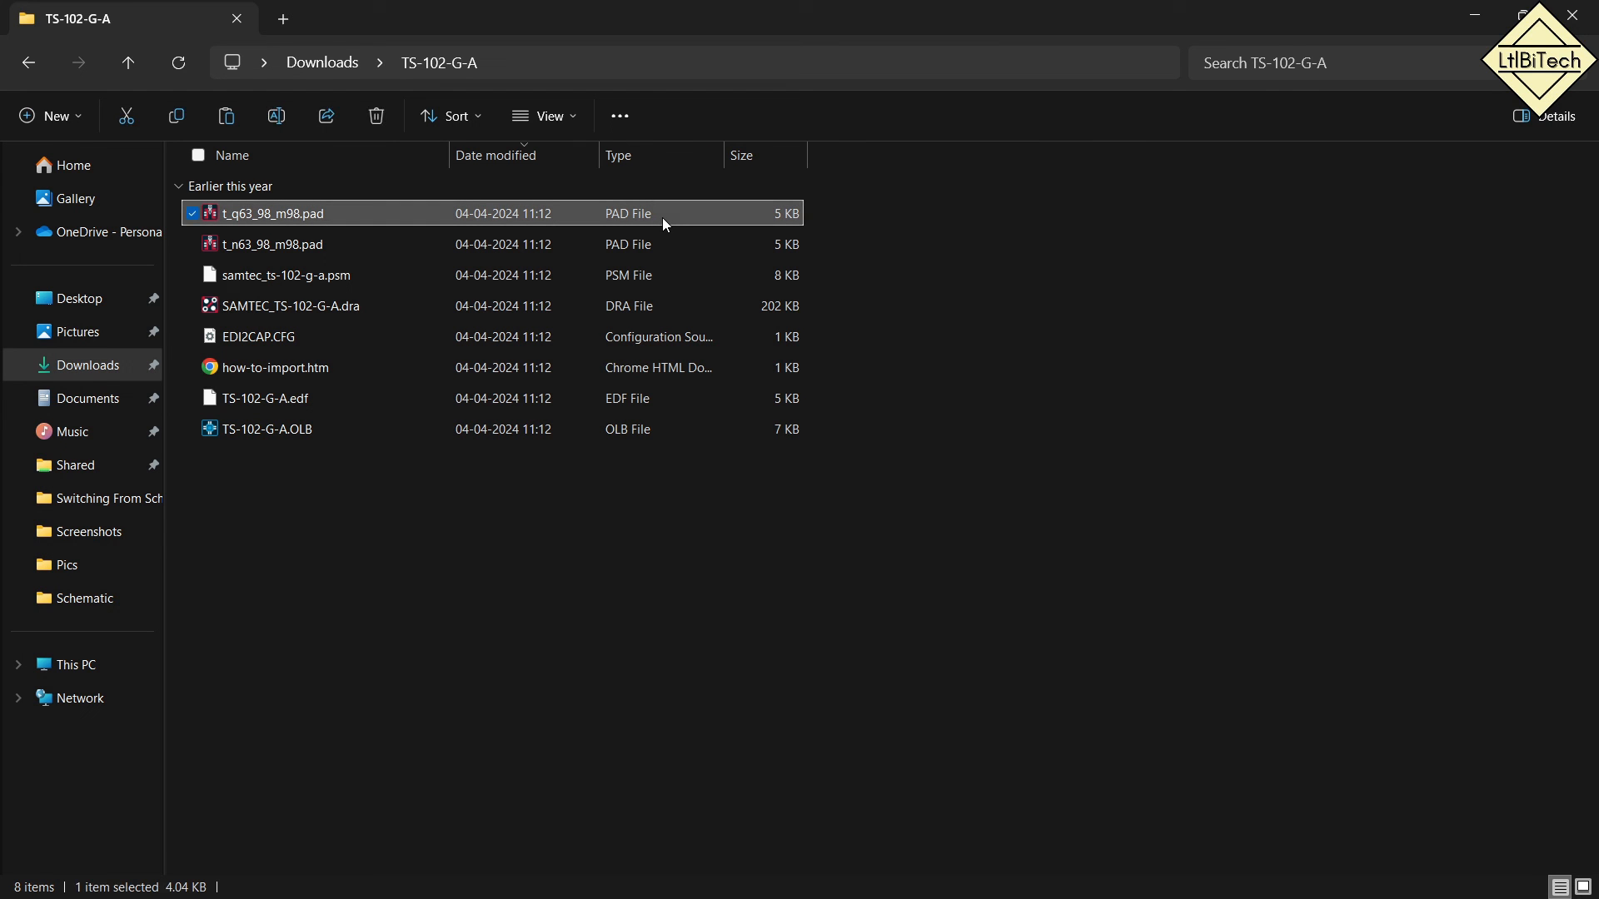
pyautogui.hotkey('shift', 'Down')
pyautogui.hotkey('shift', 'Down')
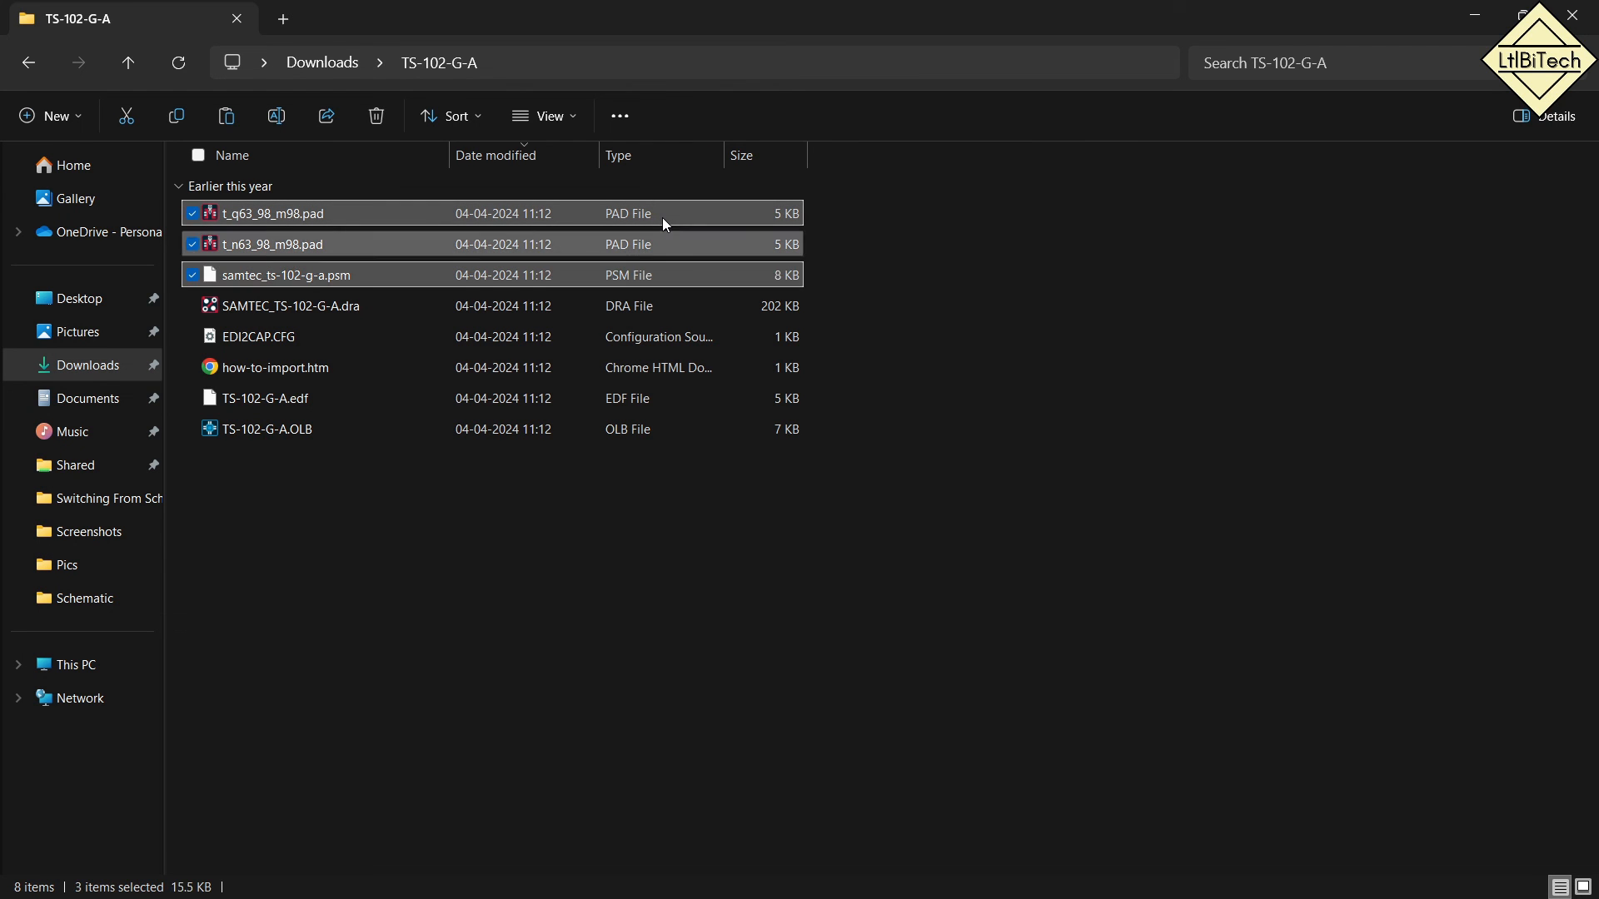
pyautogui.hotkey('shift', 'Down')
pyautogui.hotkey('shift', 'Down')
pyautogui.hotkey('shift', 'Down')
pyautogui.hotkey('shift', 'Down')
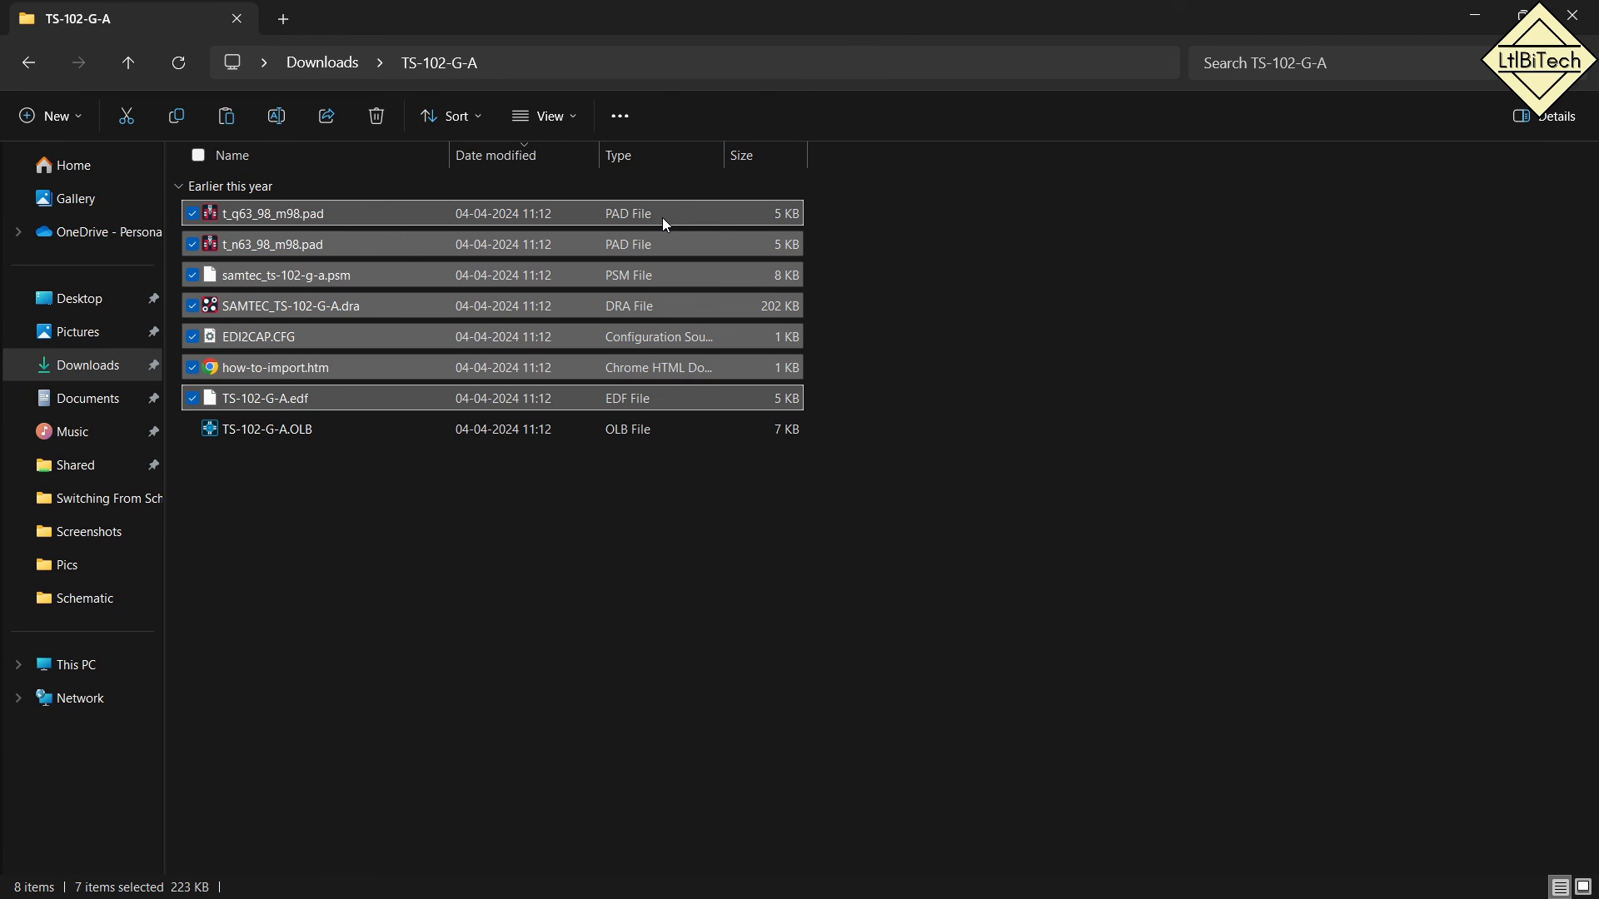
pyautogui.hotkey('shift', 'Up')
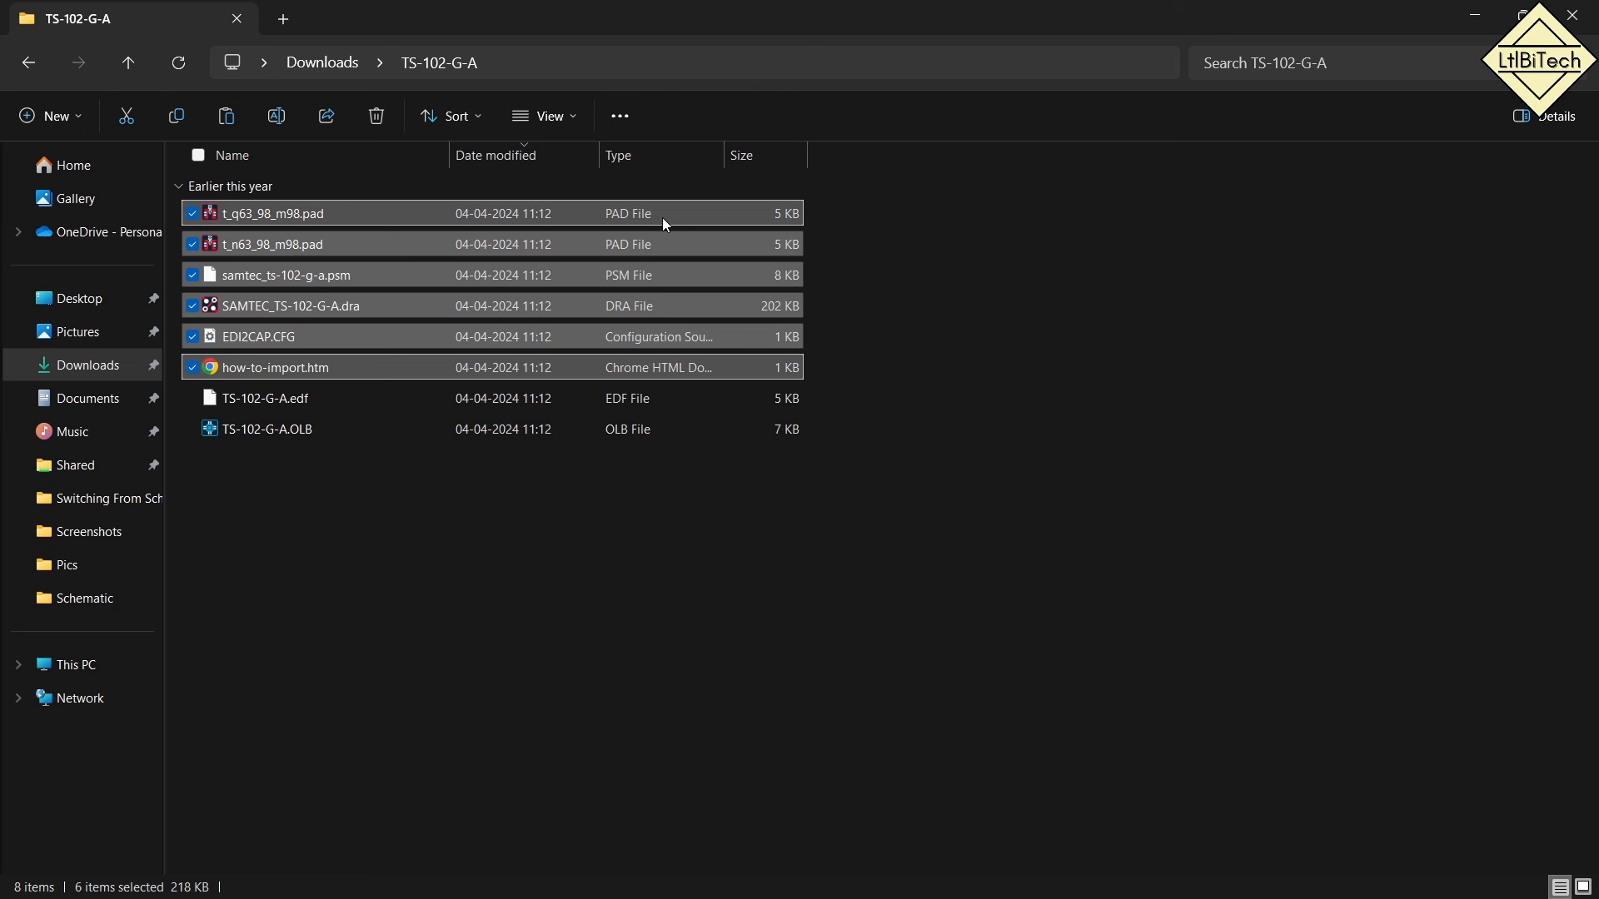
pyautogui.click(1465, 25)
# Paste the copied connector files into the Footprints folder of Switching_Project.
pyautogui.doubleClick(37, 335)
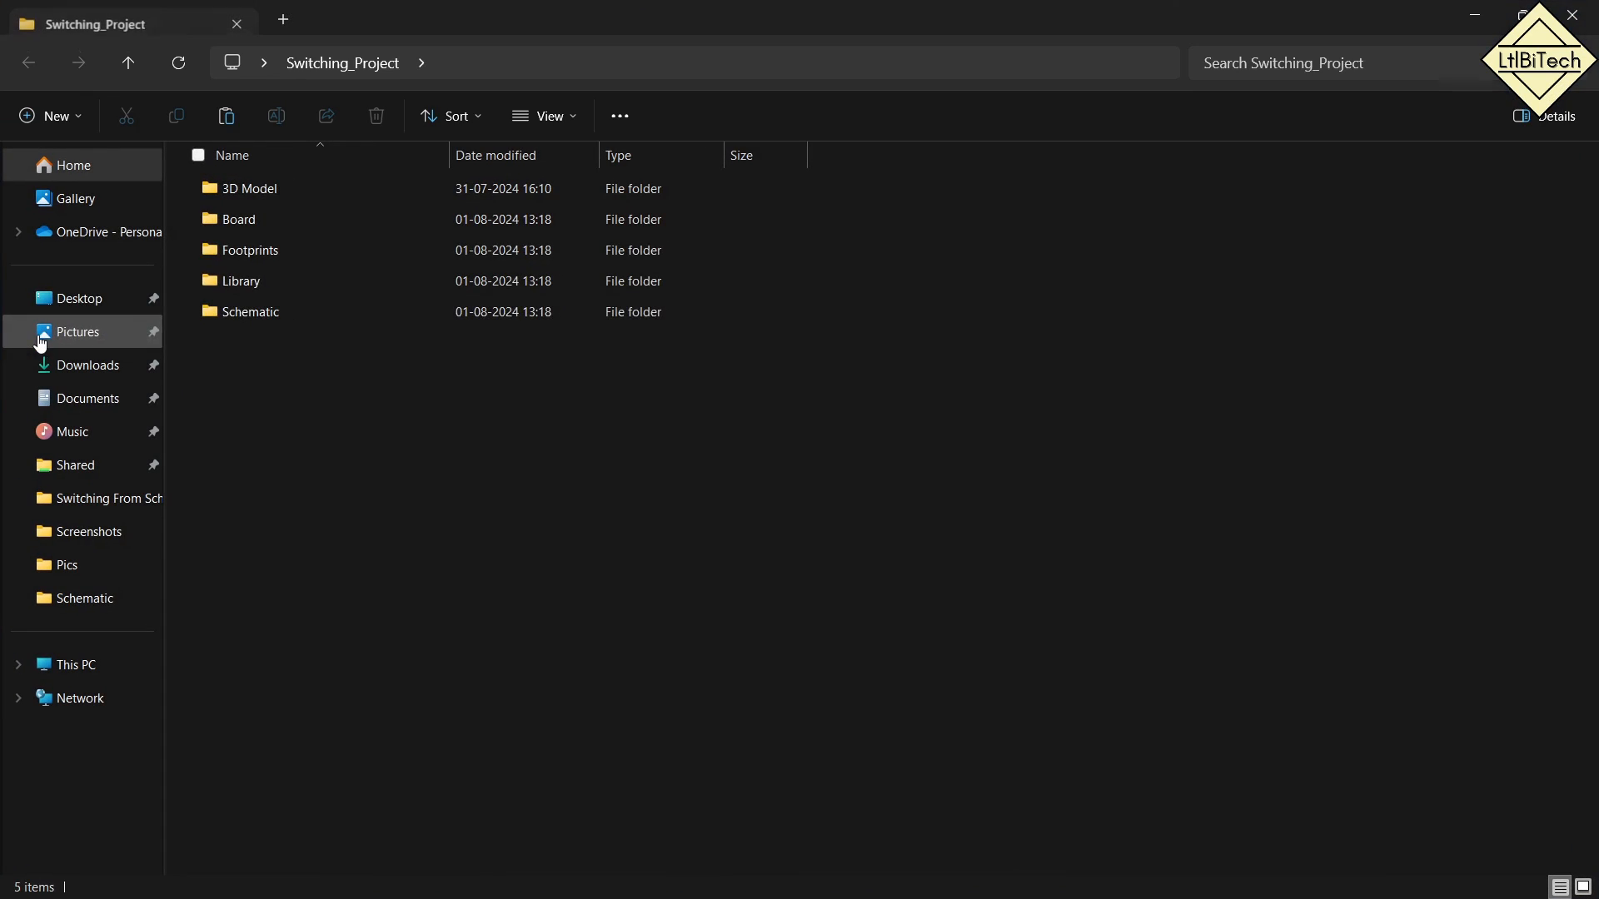
pyautogui.doubleClick(288, 251)
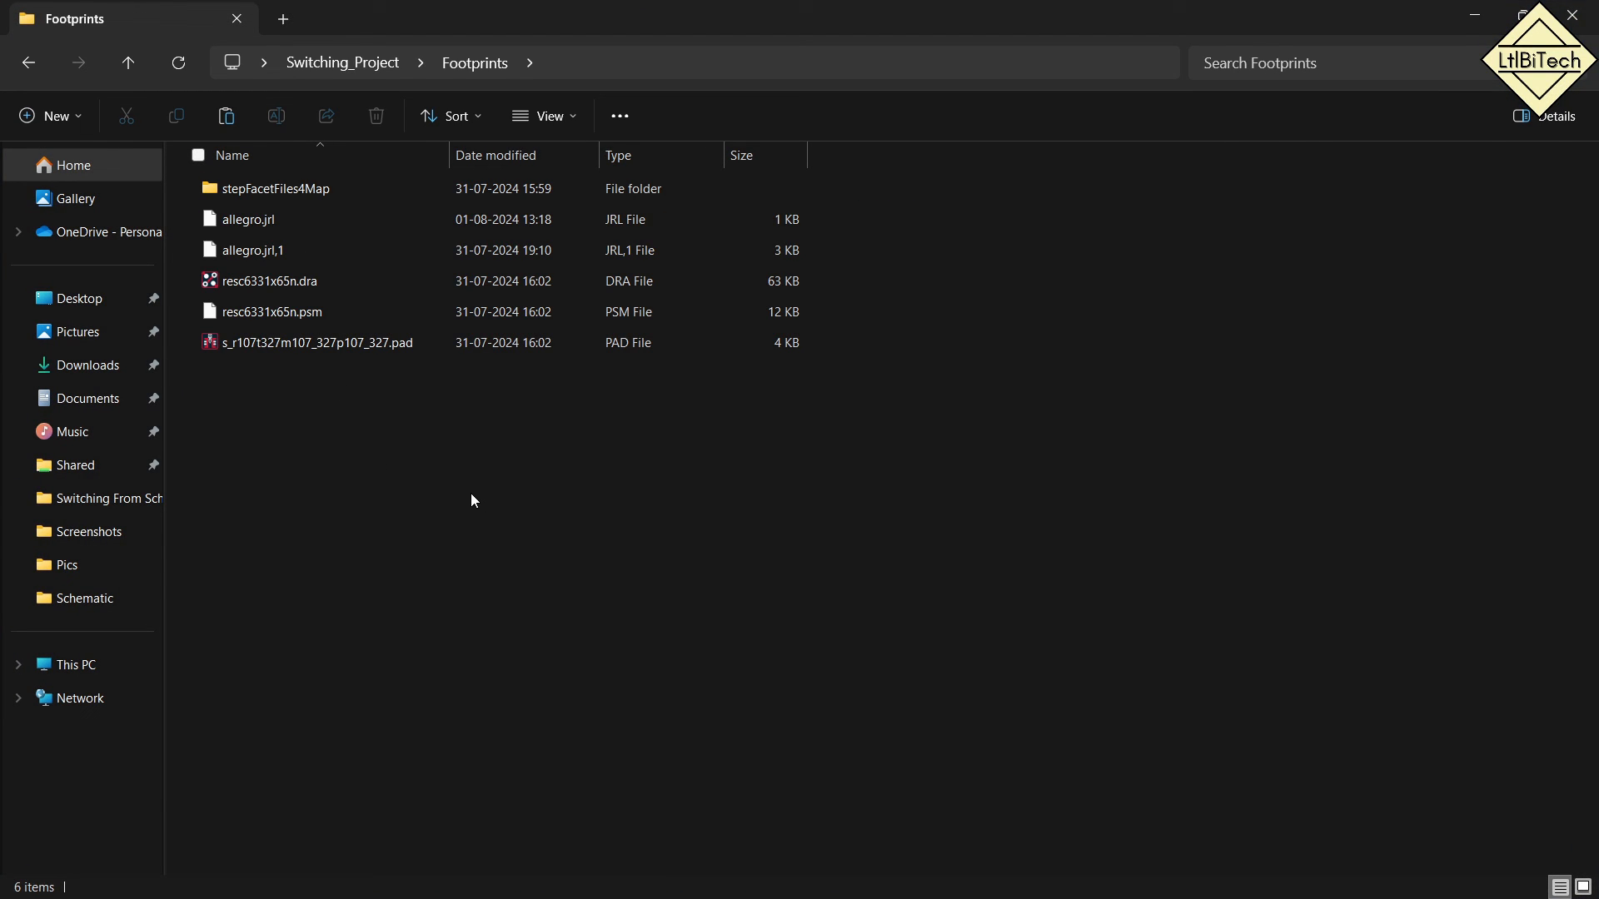
pyautogui.hotkey('ctrl', 'v')
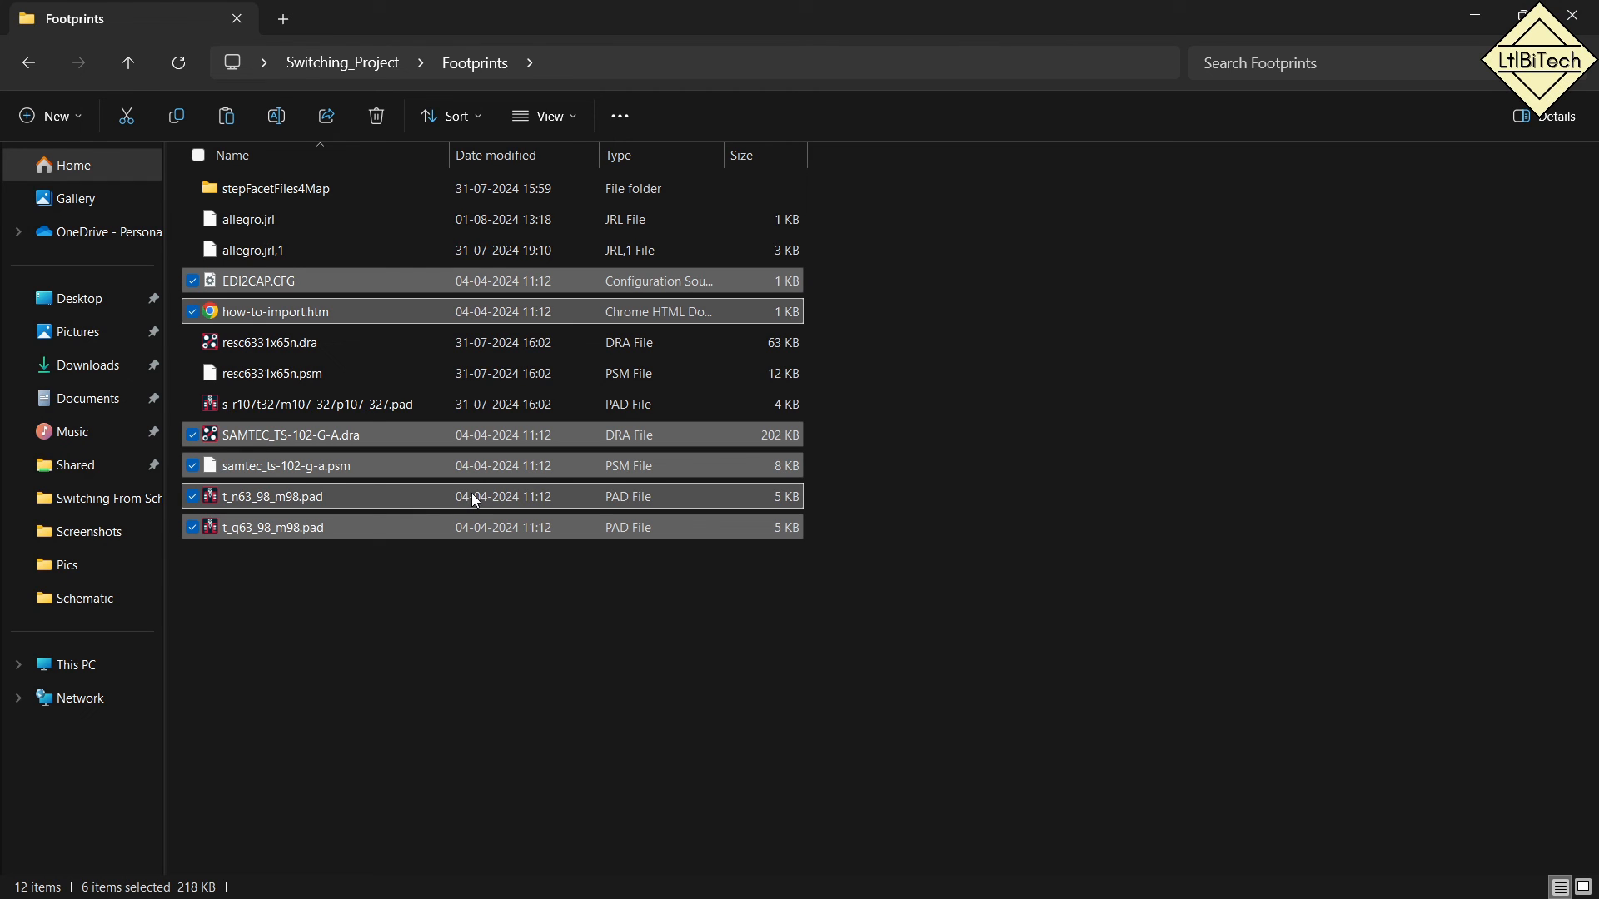
# Copy the base name of the samtec_ts-102-g-a.psm file without renaming it.
pyautogui.click(472, 469)
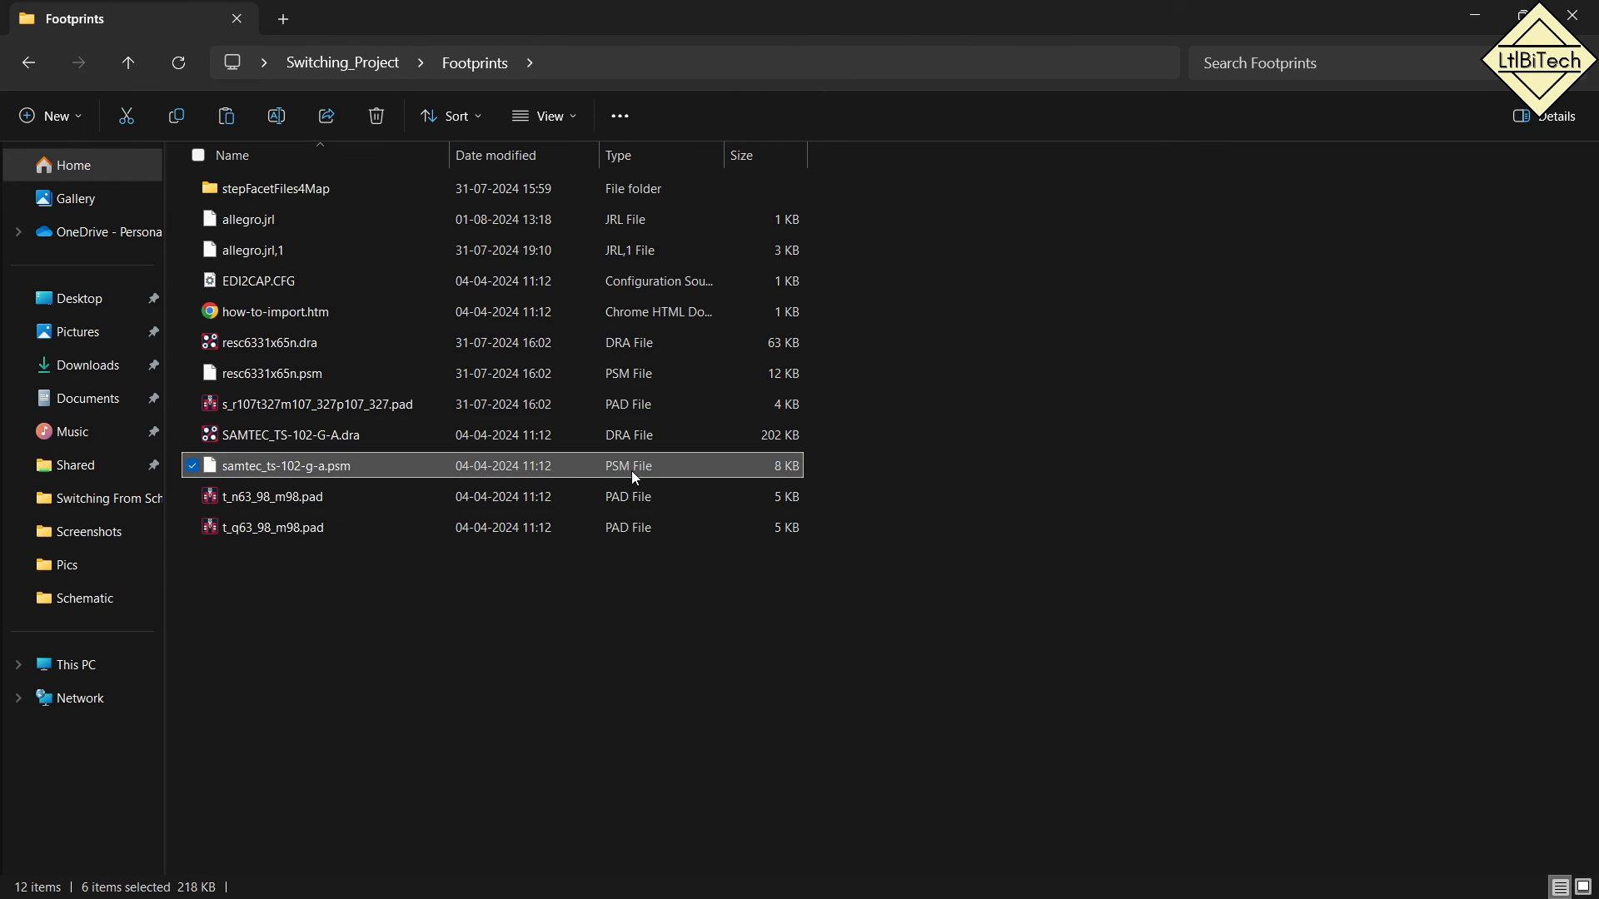
pyautogui.click(250, 466)
pyautogui.hotkey('ctrl', 'c')
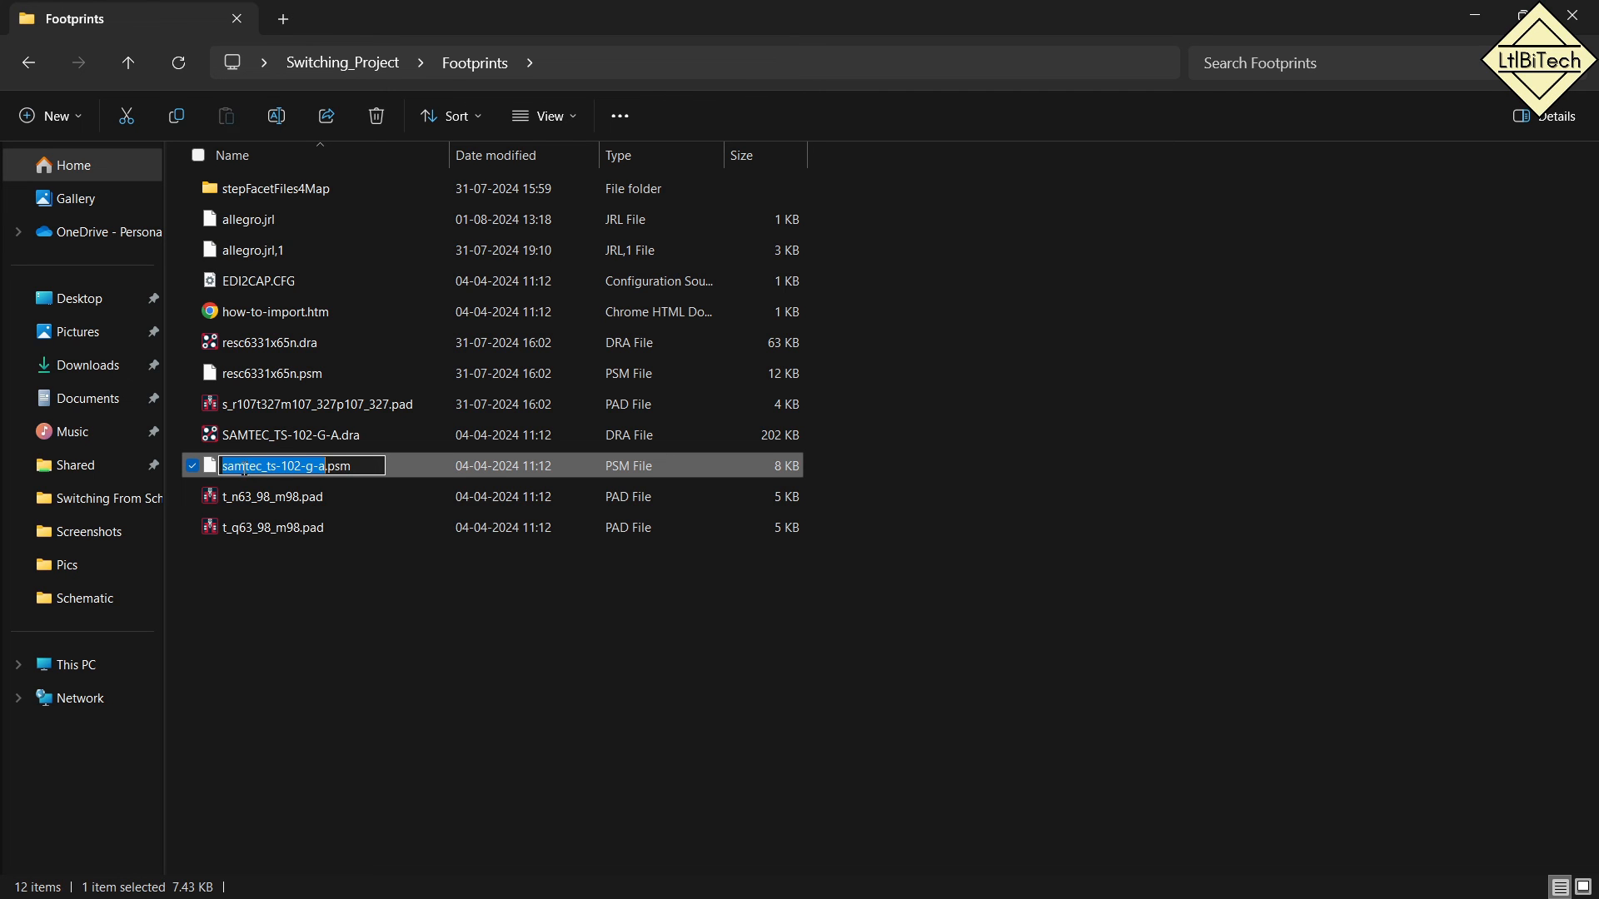
pyautogui.press('Return')
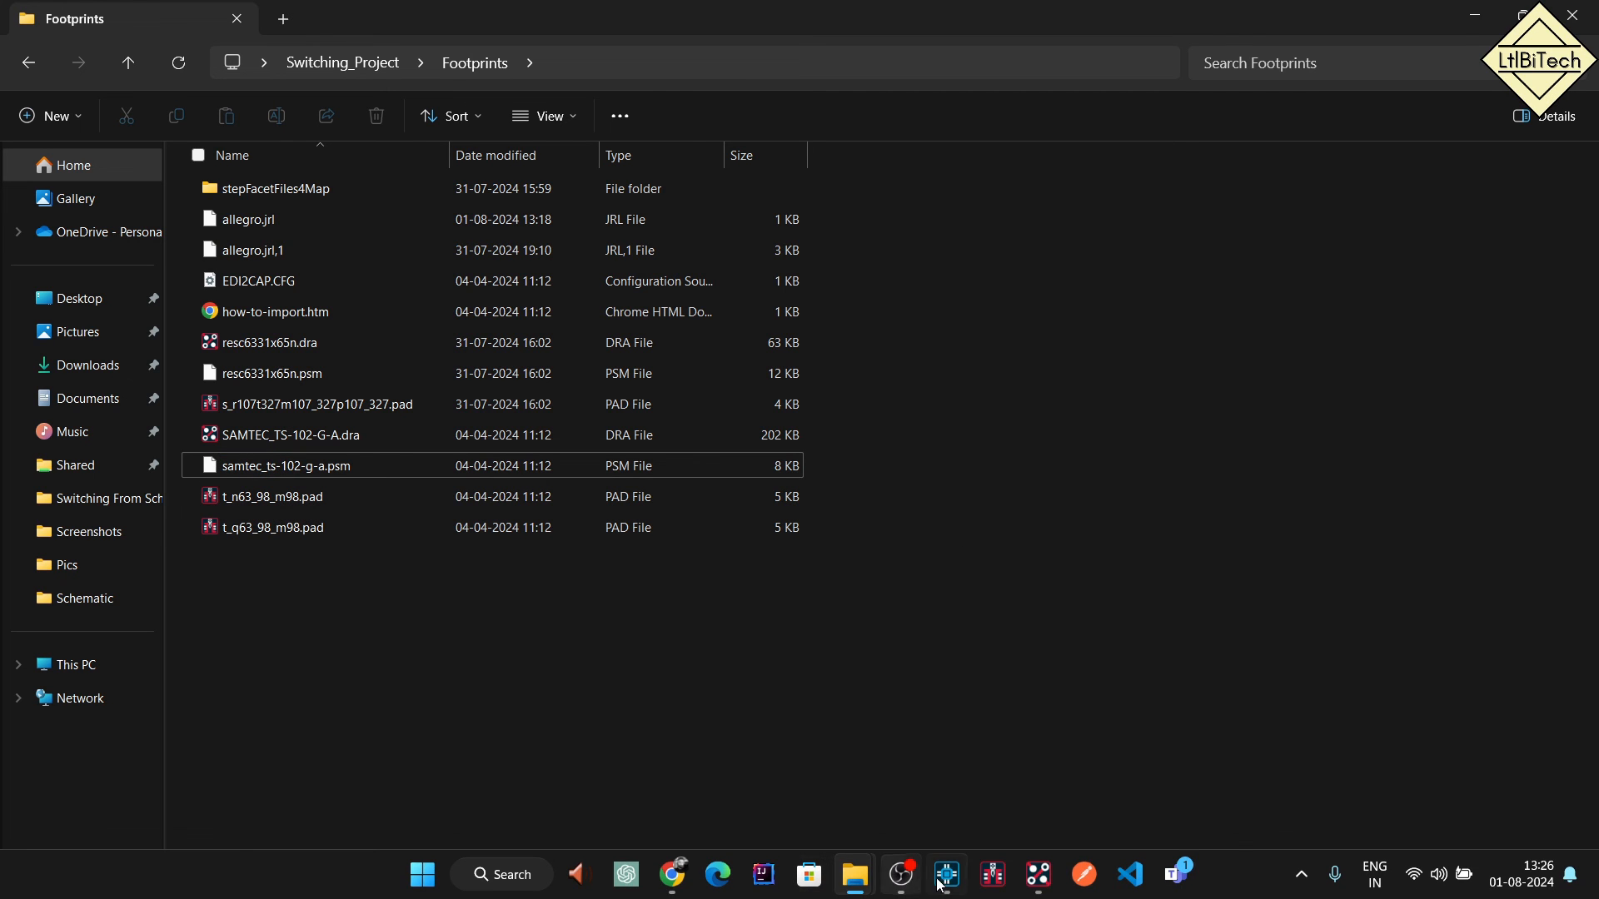
# Switch to OrCAD Capture and set J1's PCB Footprint property to samtec_ts-102-g-a.
pyautogui.click(949, 874)
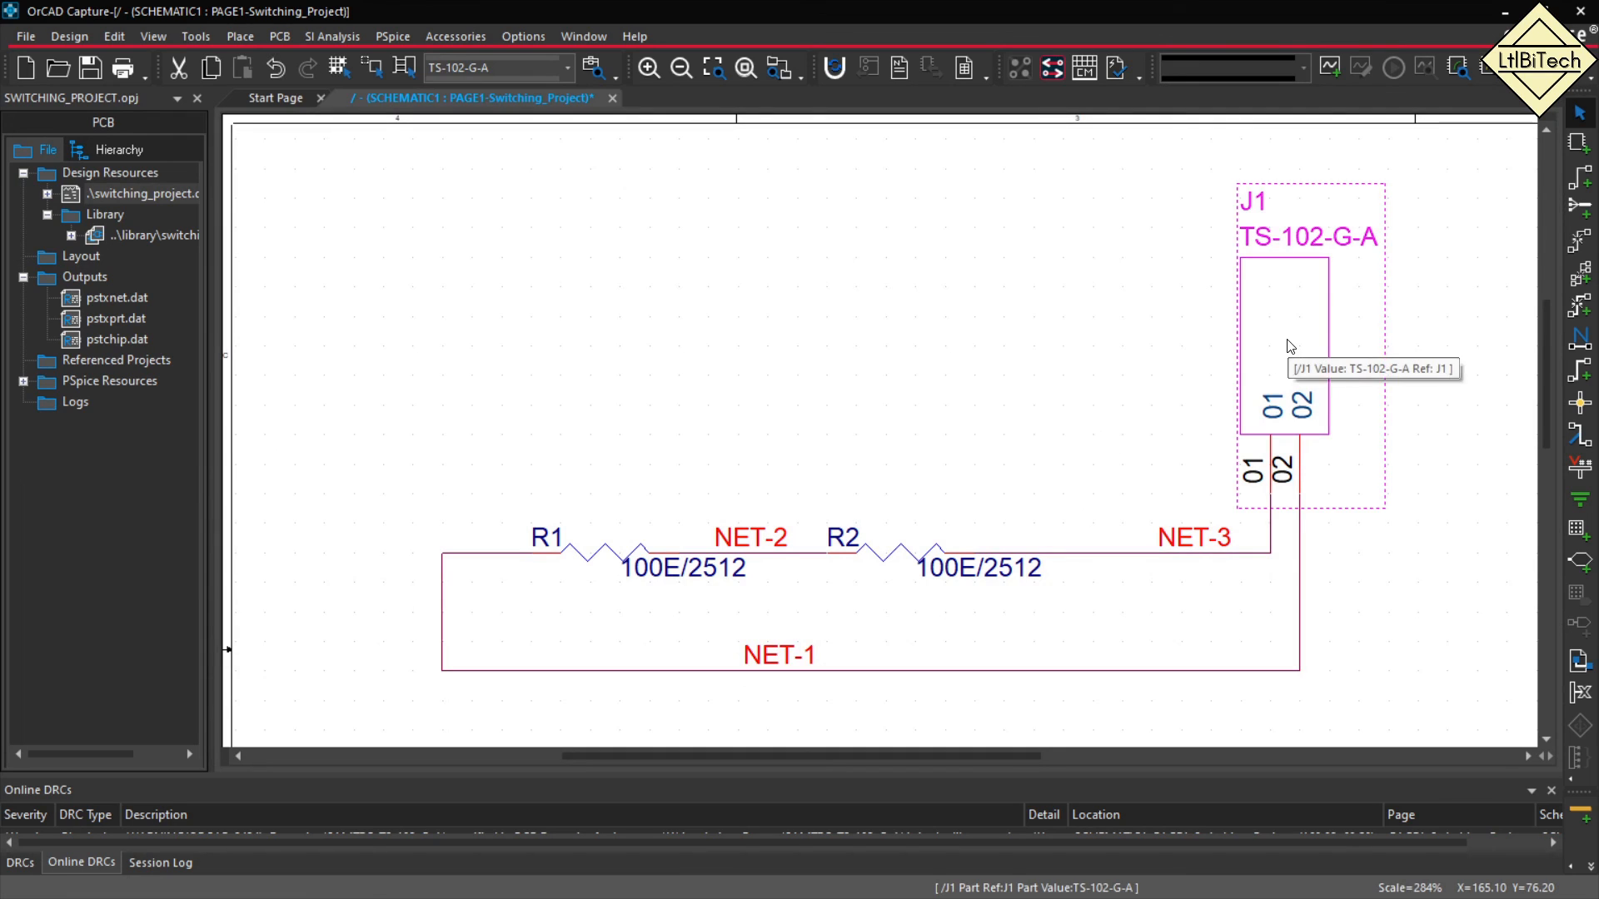
pyautogui.doubleClick(1290, 343)
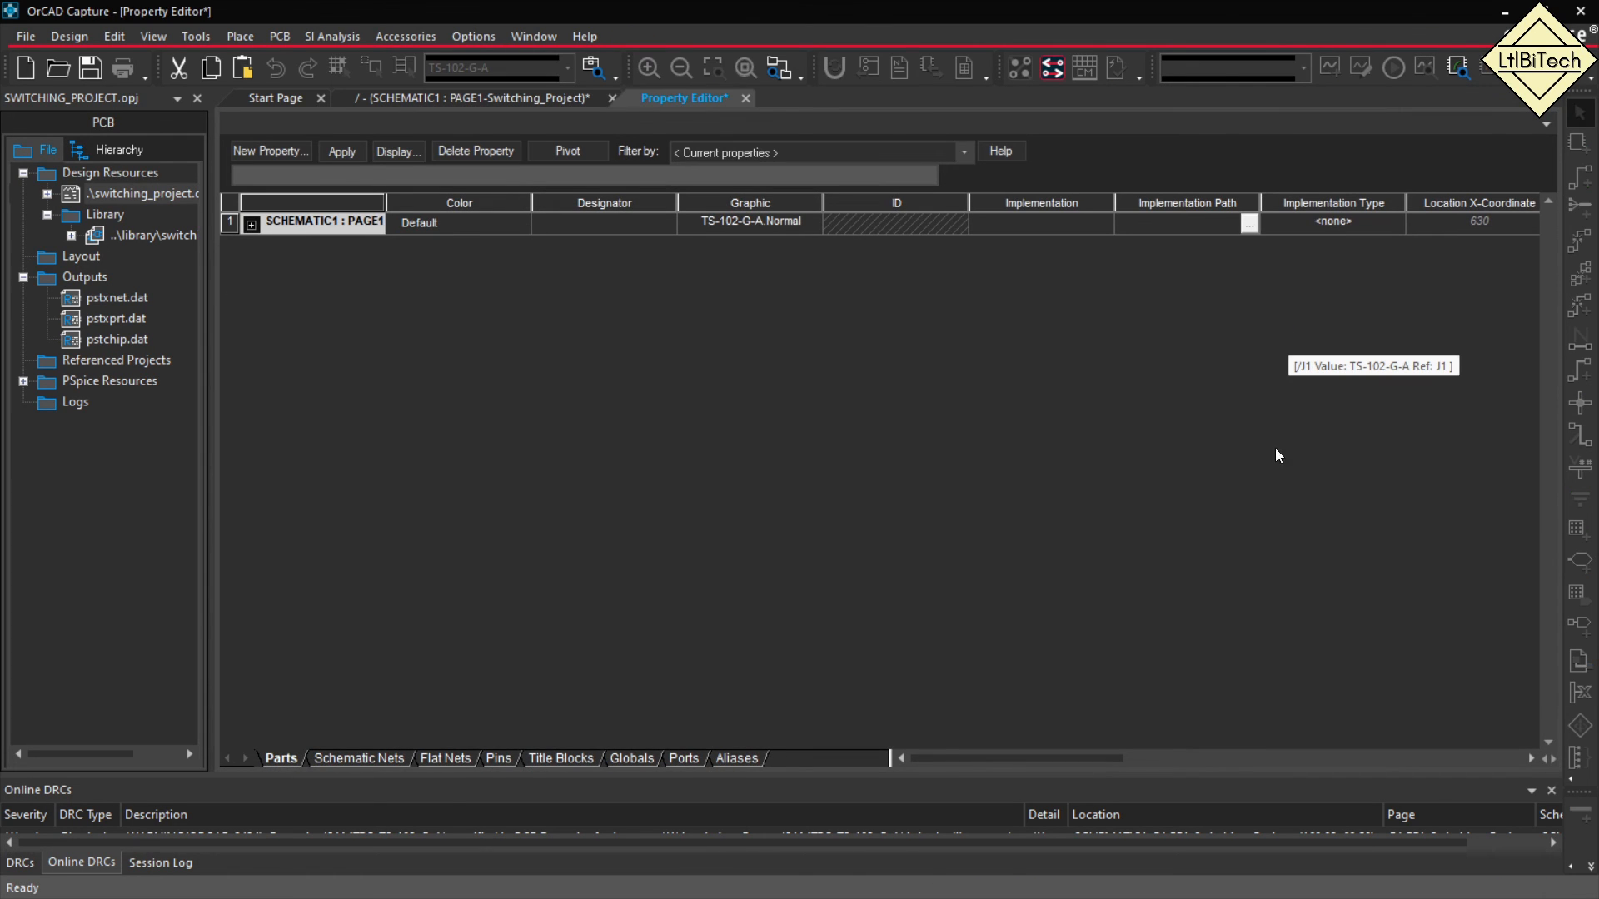
pyautogui.moveTo(1077, 756); pyautogui.dragTo(1271, 764)
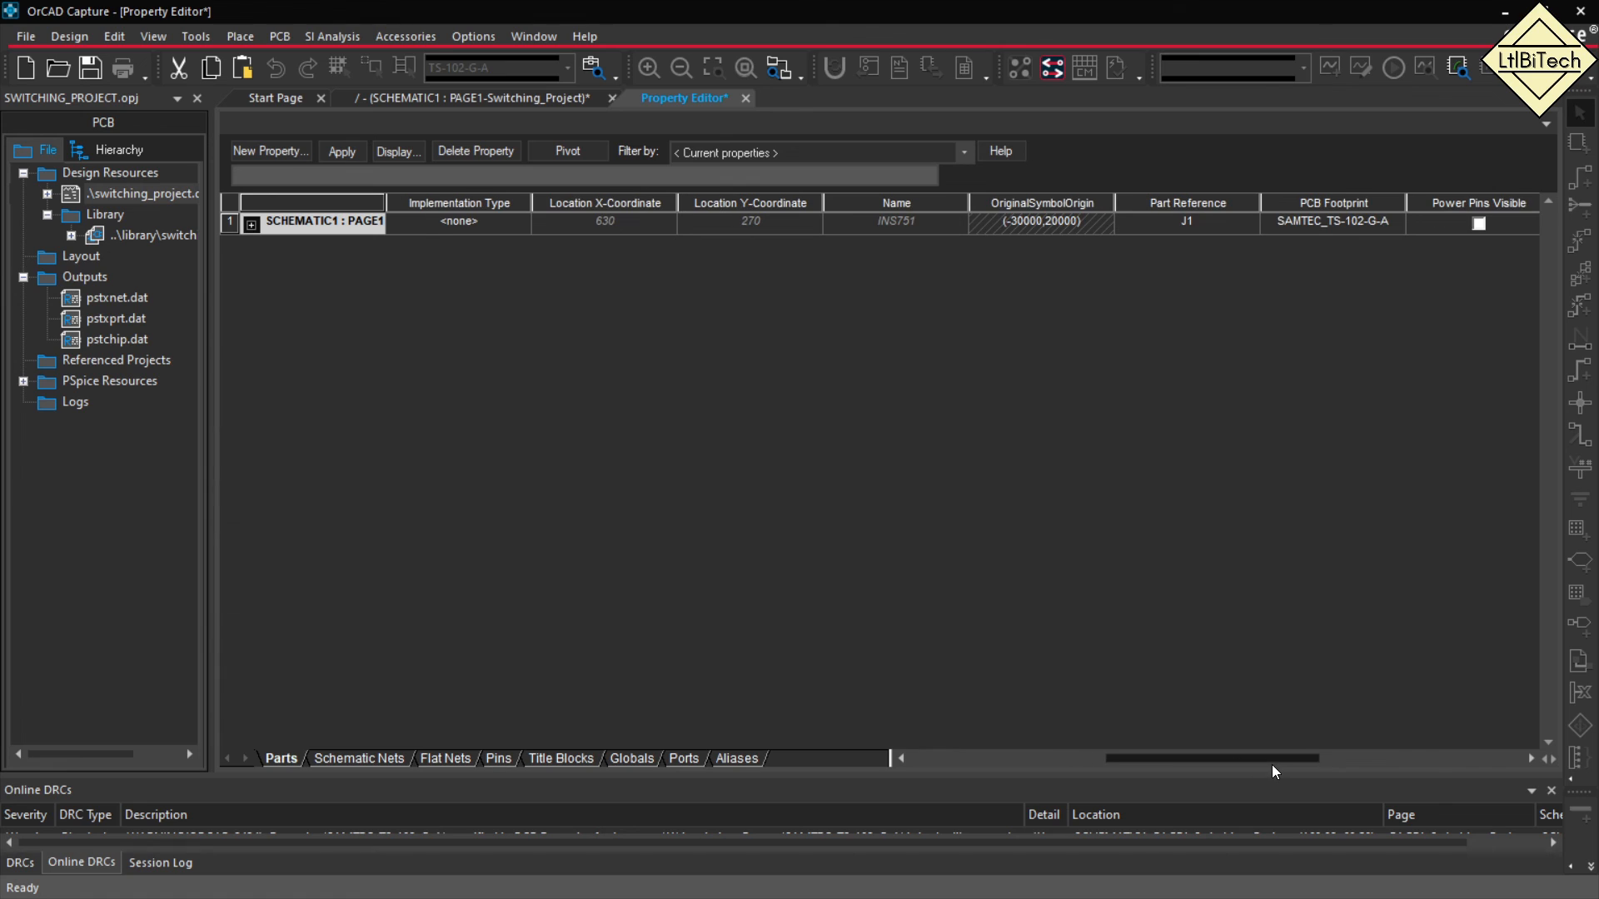
pyautogui.click(1359, 220)
pyautogui.doubleClick(1341, 224)
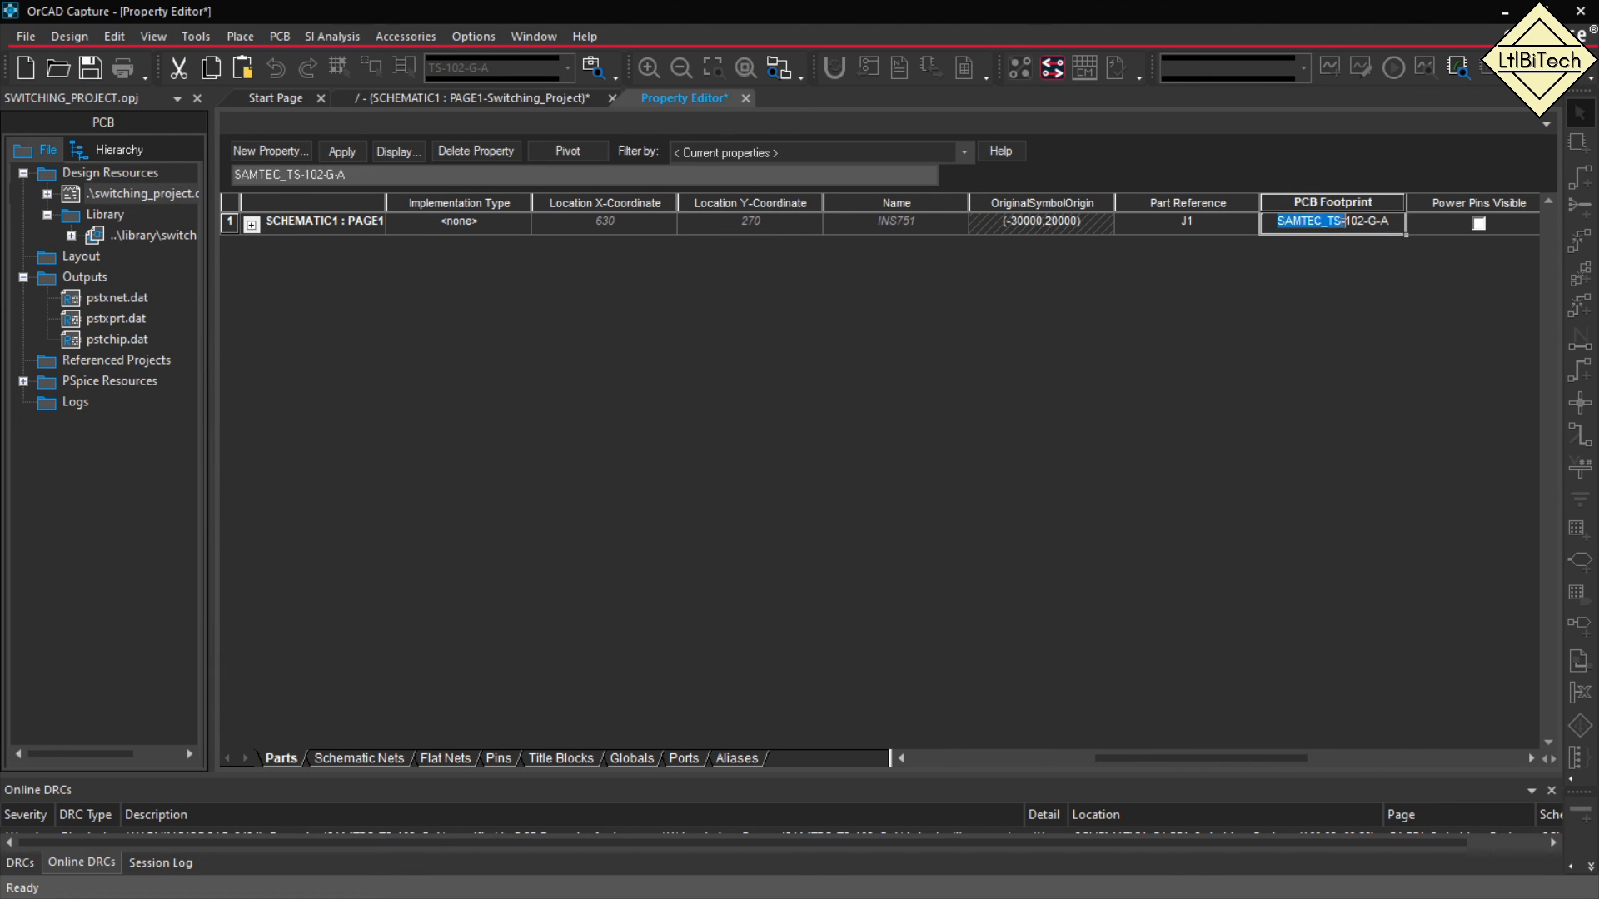
pyautogui.press('Delete')
pyautogui.press('Delete')
pyautogui.press('Delete')
pyautogui.press('Delete')
pyautogui.press('Delete')
pyautogui.hotkey('ctrl', 'v')
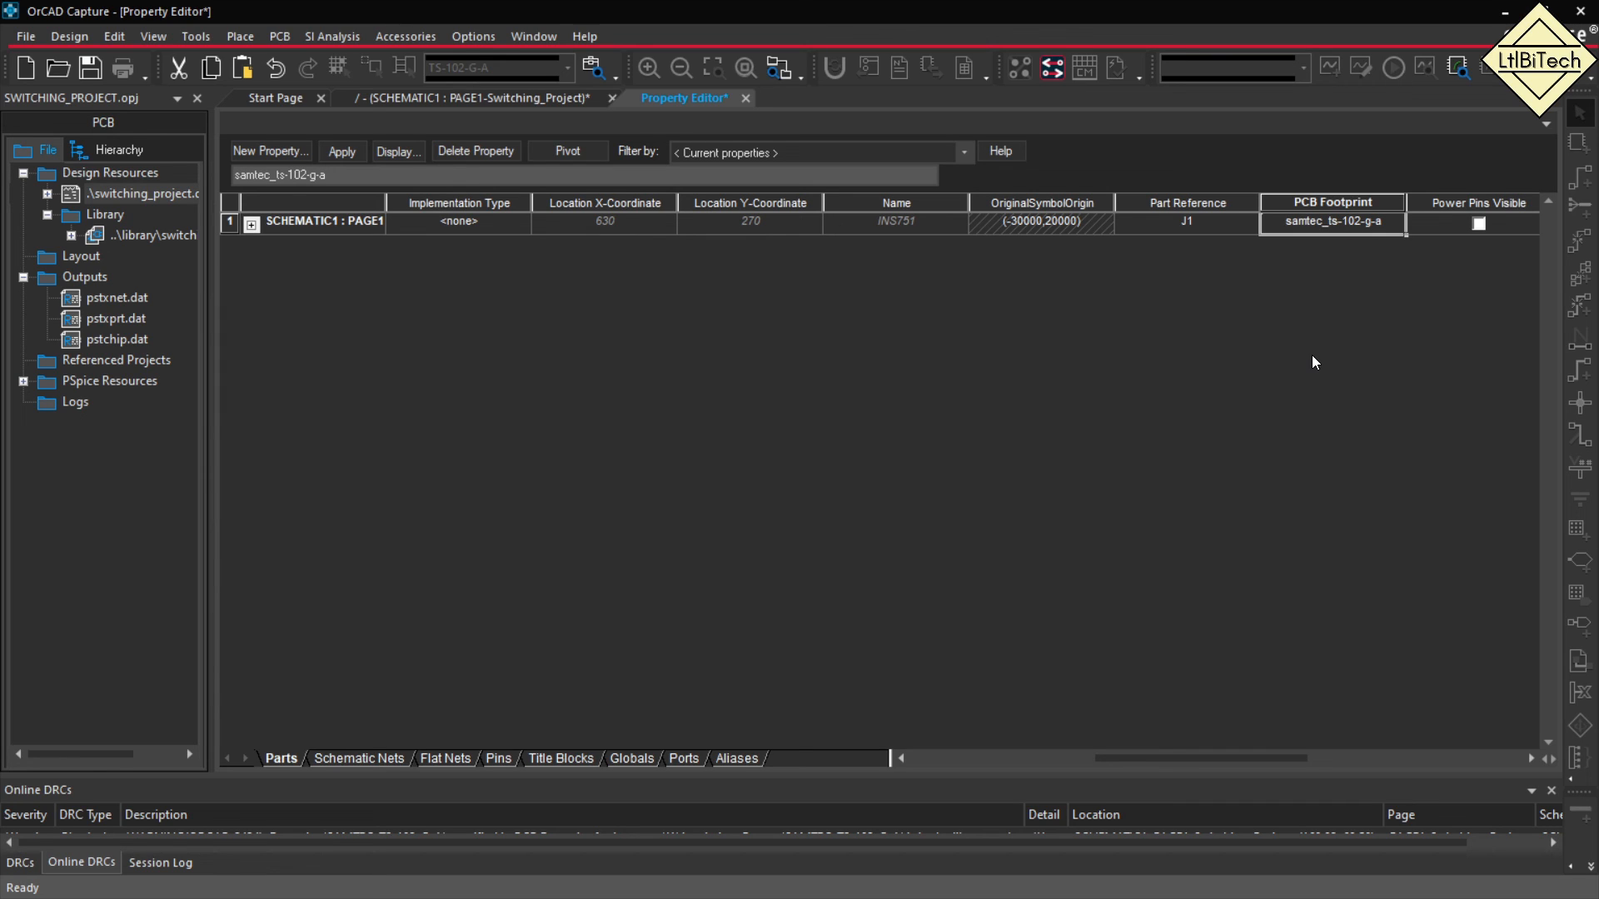
pyautogui.click(1362, 204)
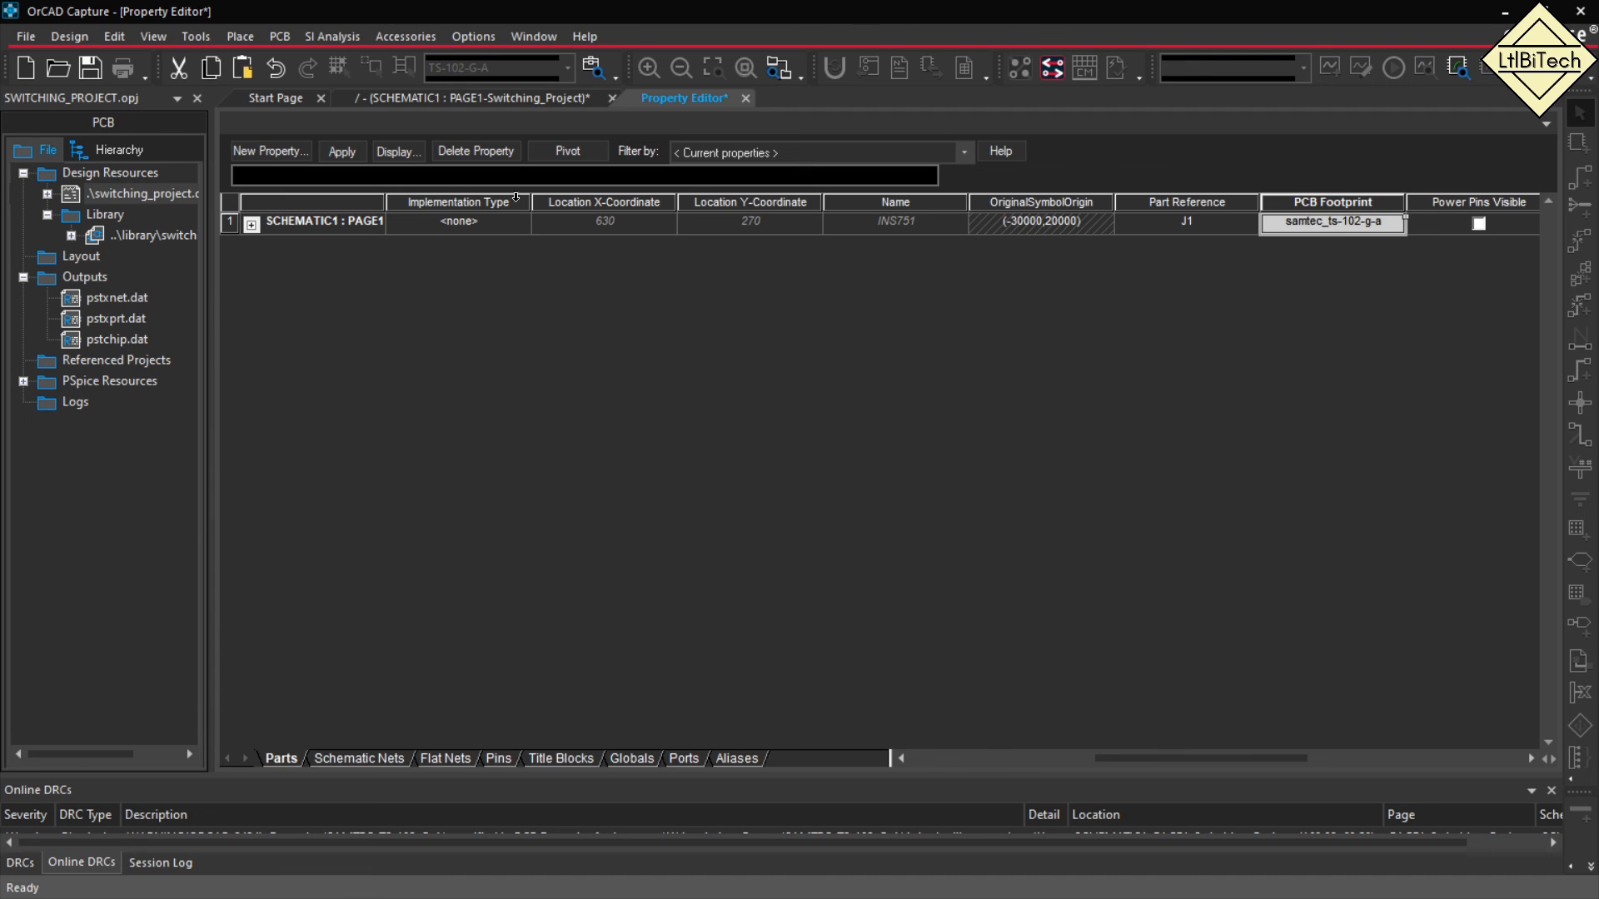
# Apply and save J1's property change and close the Property Editor.
pyautogui.click(354, 152)
pyautogui.rightClick(686, 98)
pyautogui.click(722, 123)
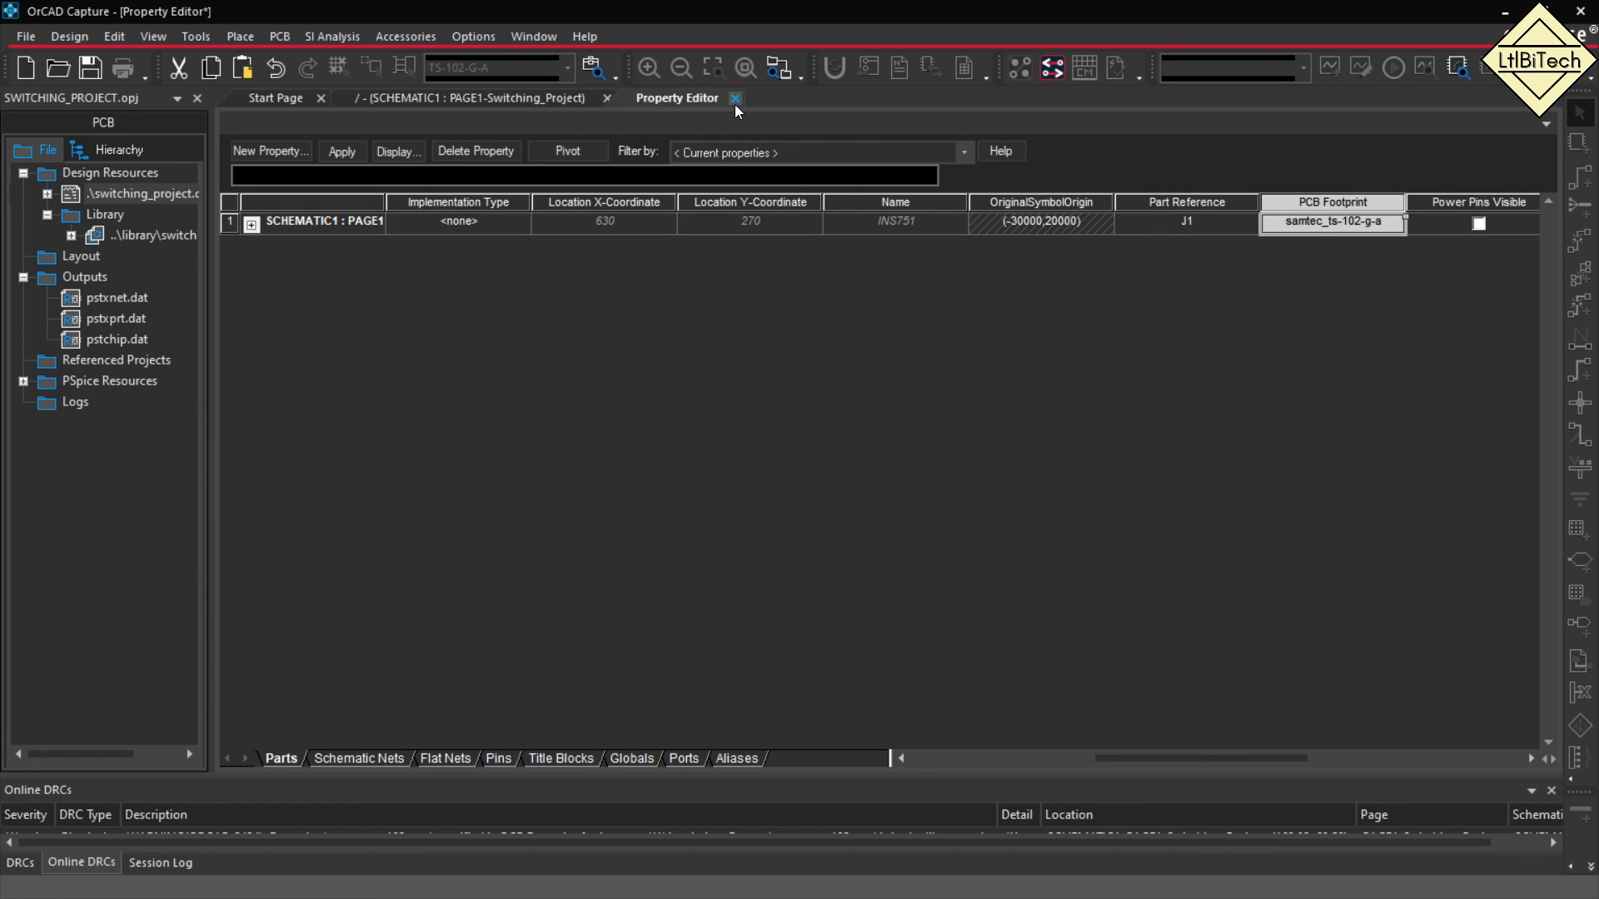
pyautogui.click(743, 99)
pyautogui.click(633, 409)
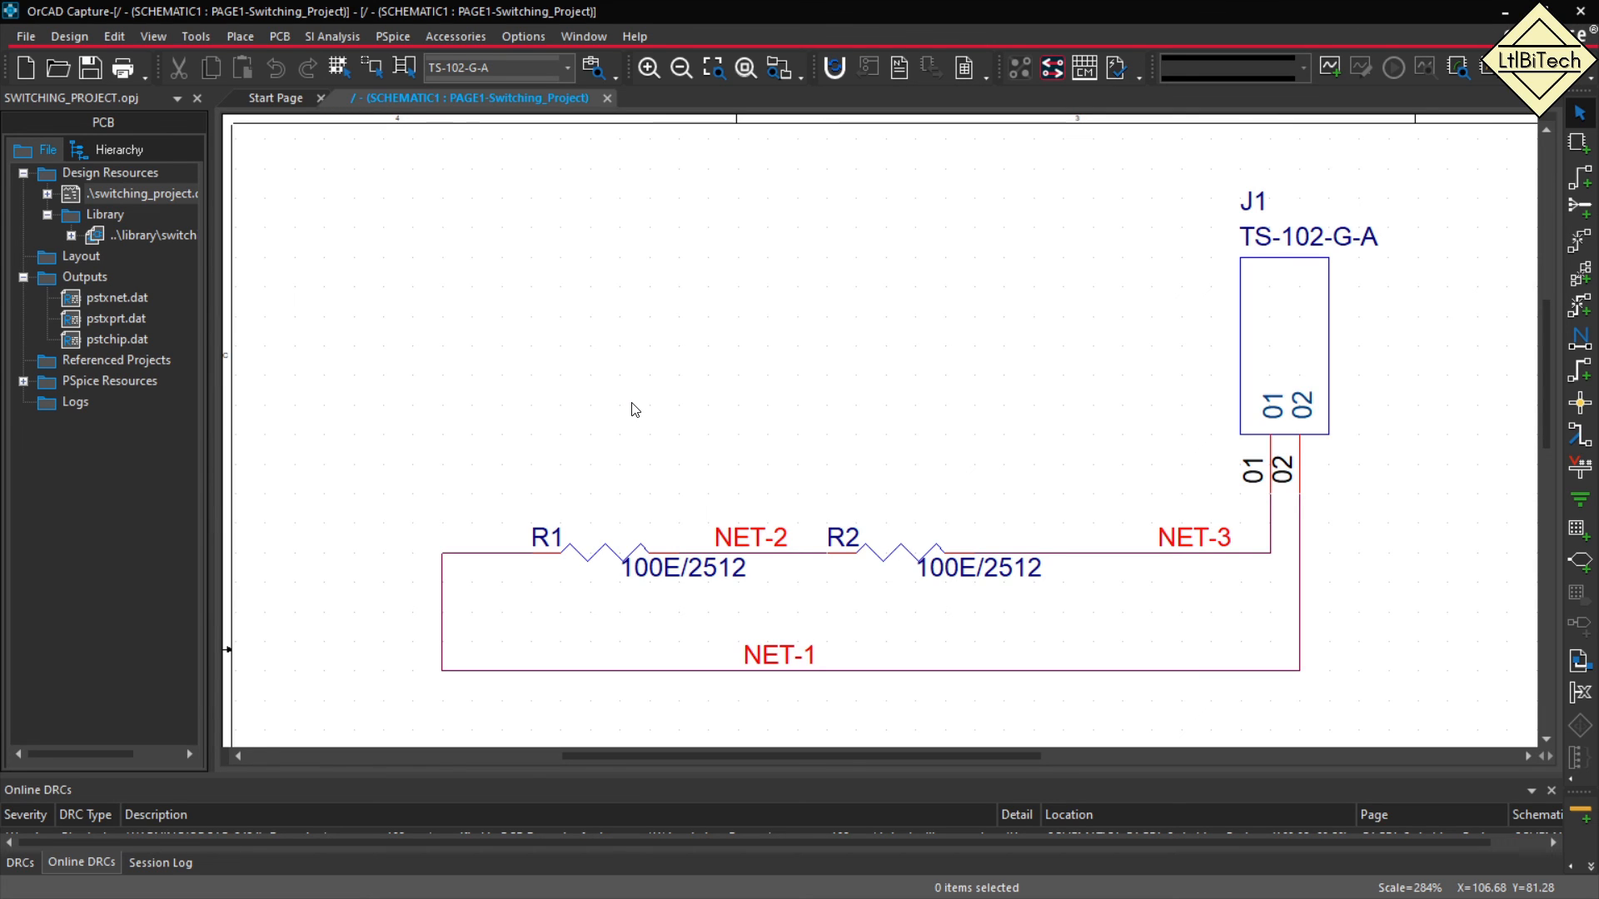
# Launch PCB Editor 17.4 with the Allegro PCB Designer product and no extra options.
pyautogui.moveTo(907, 893)
pyautogui.press('super')
pyautogui.write('p')
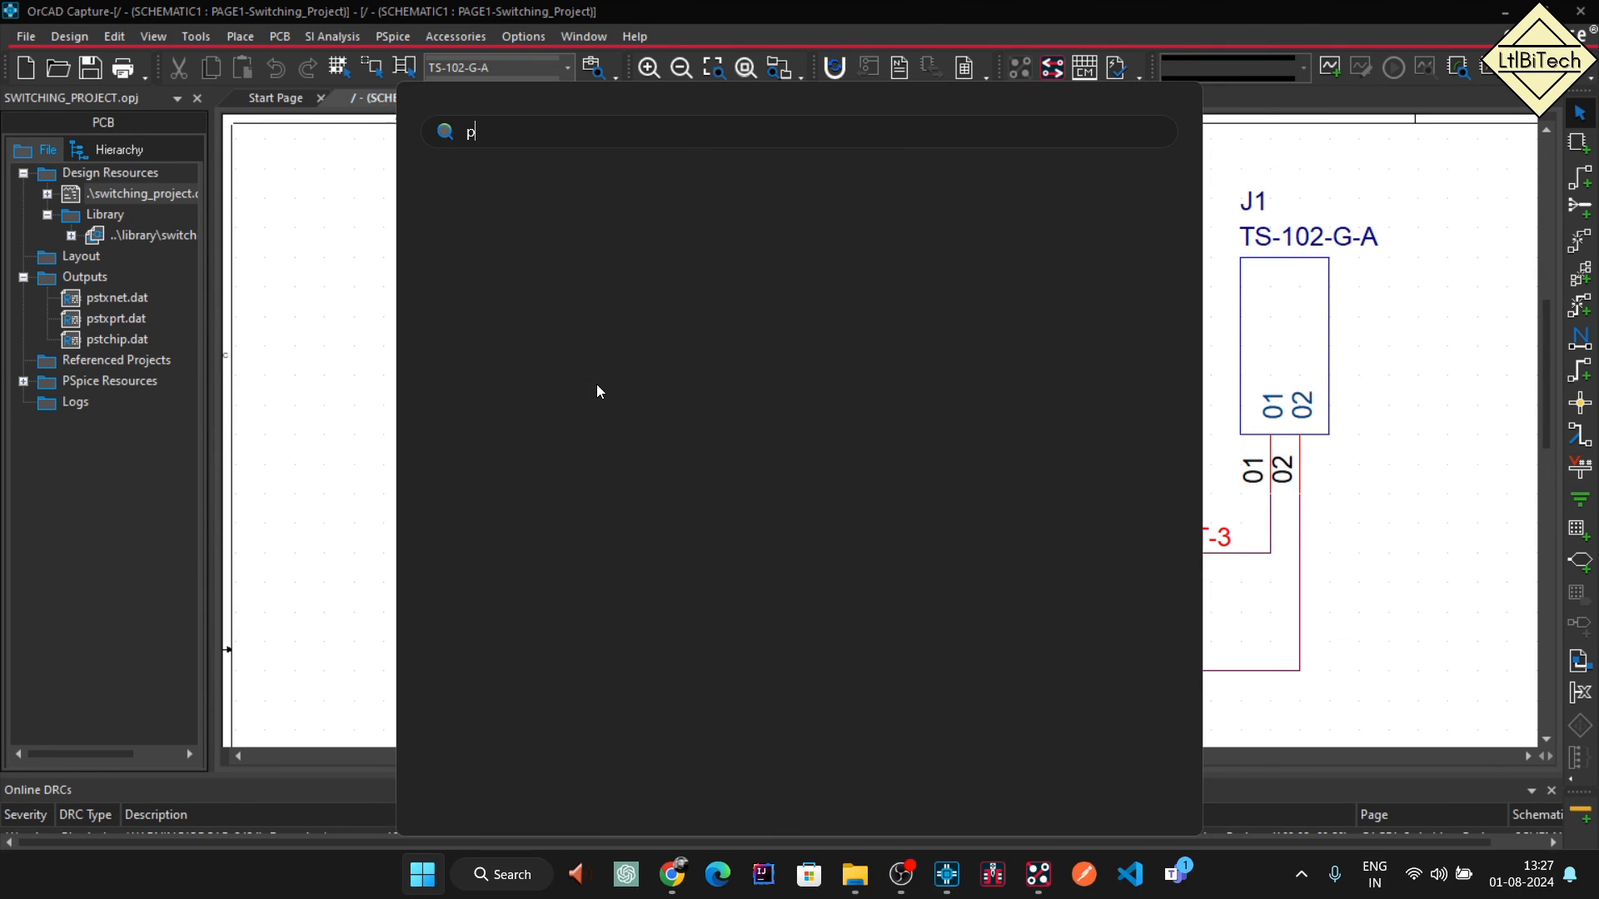
pyautogui.write('cb editor 17.4')
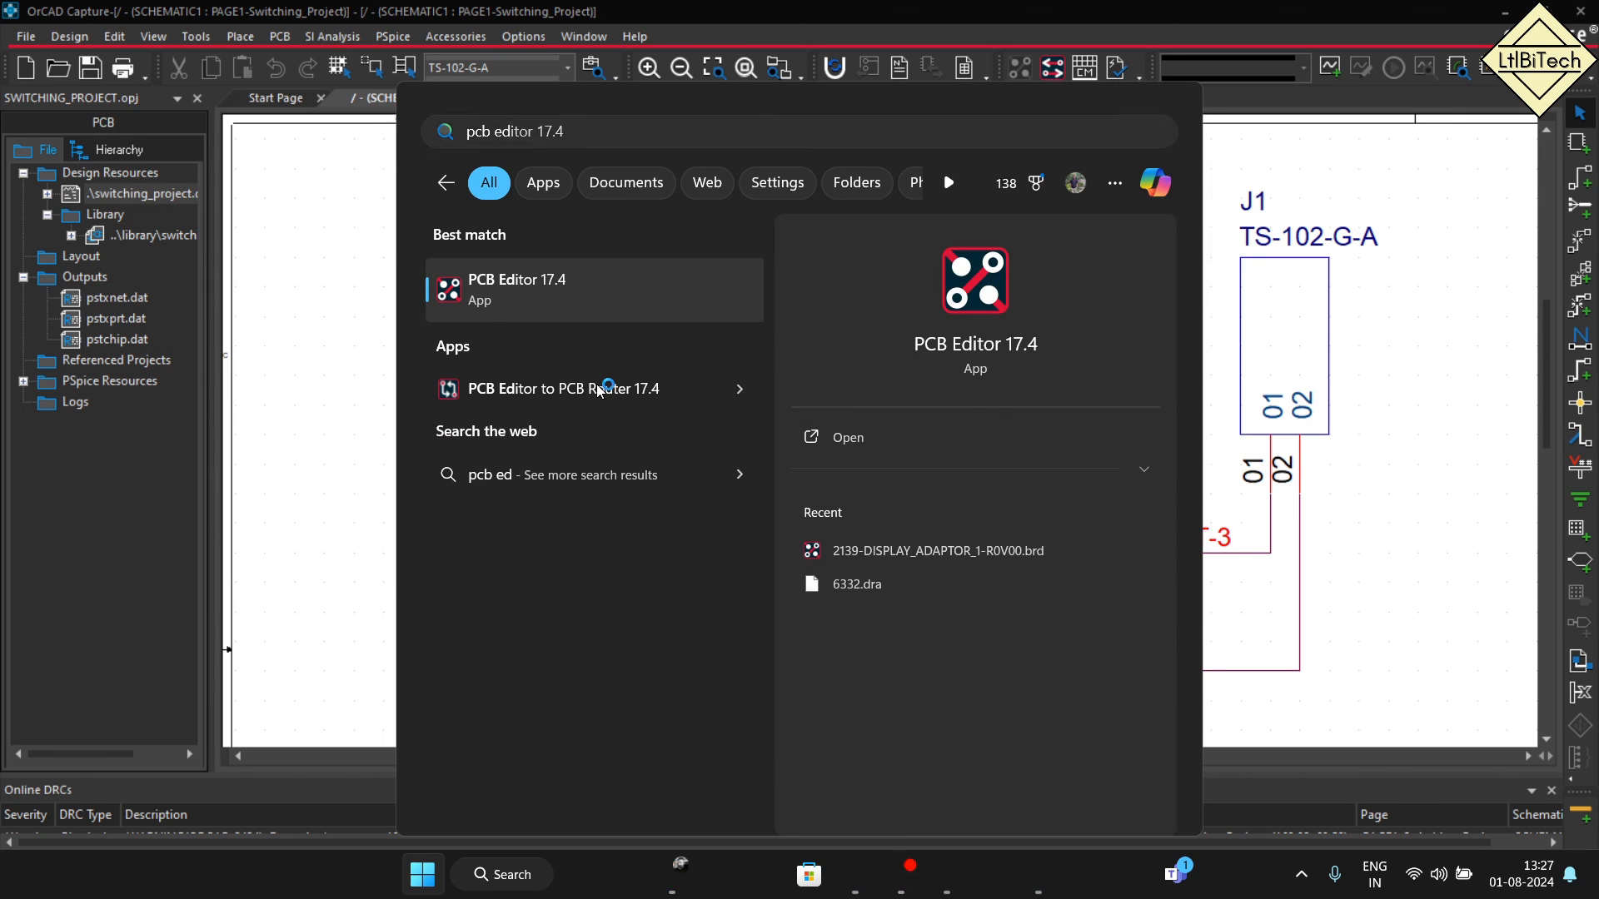
pyautogui.press('Return')
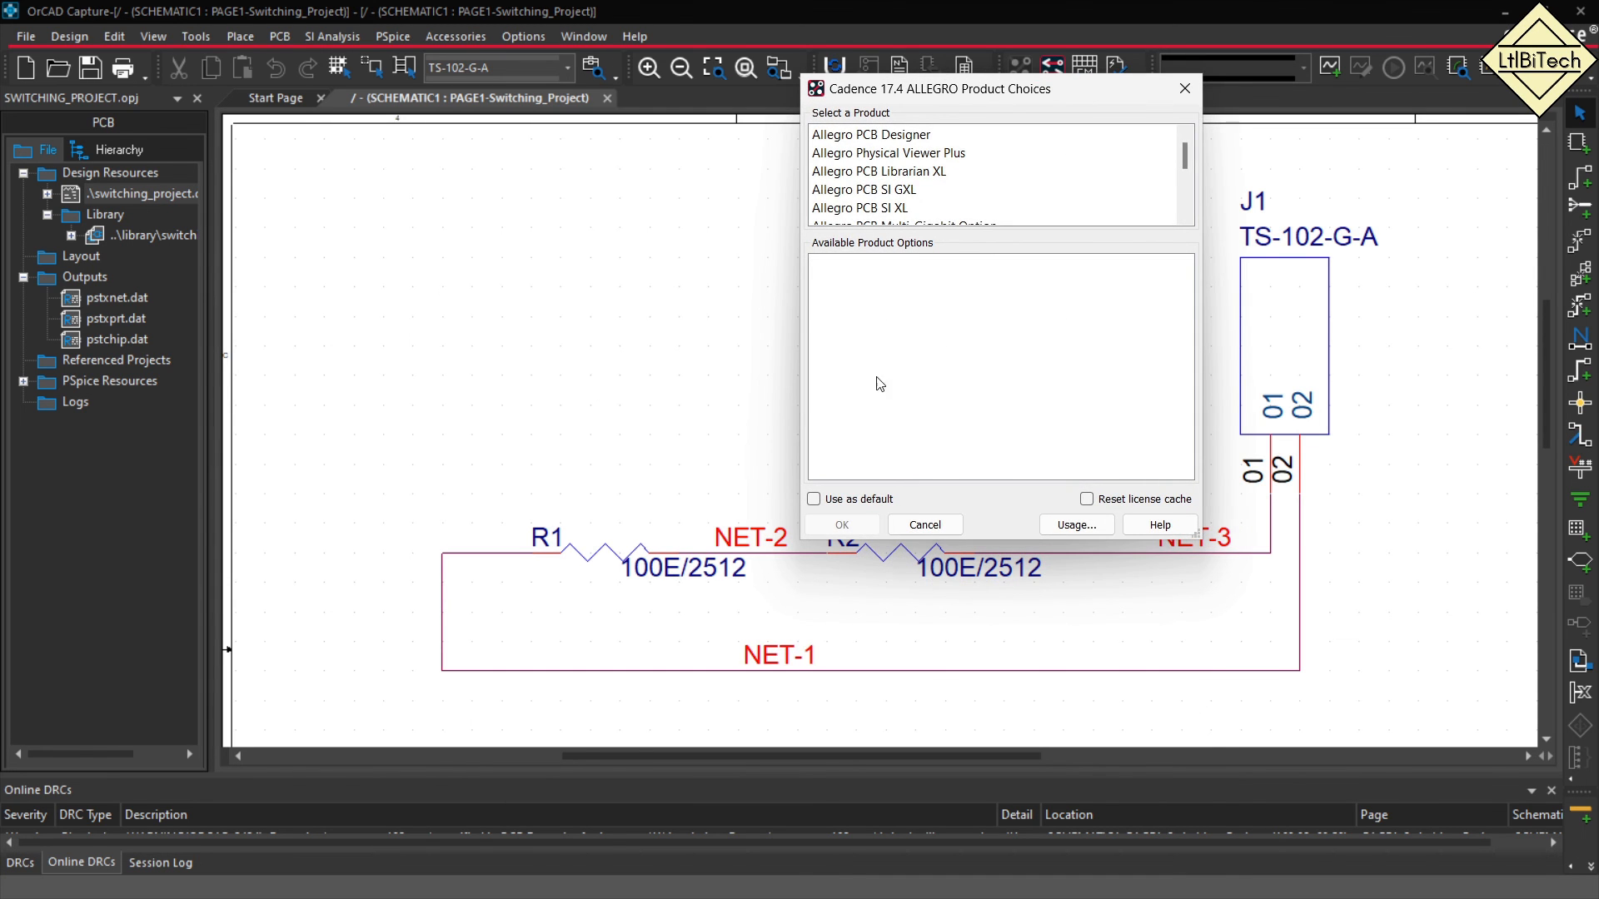
pyautogui.click(913, 135)
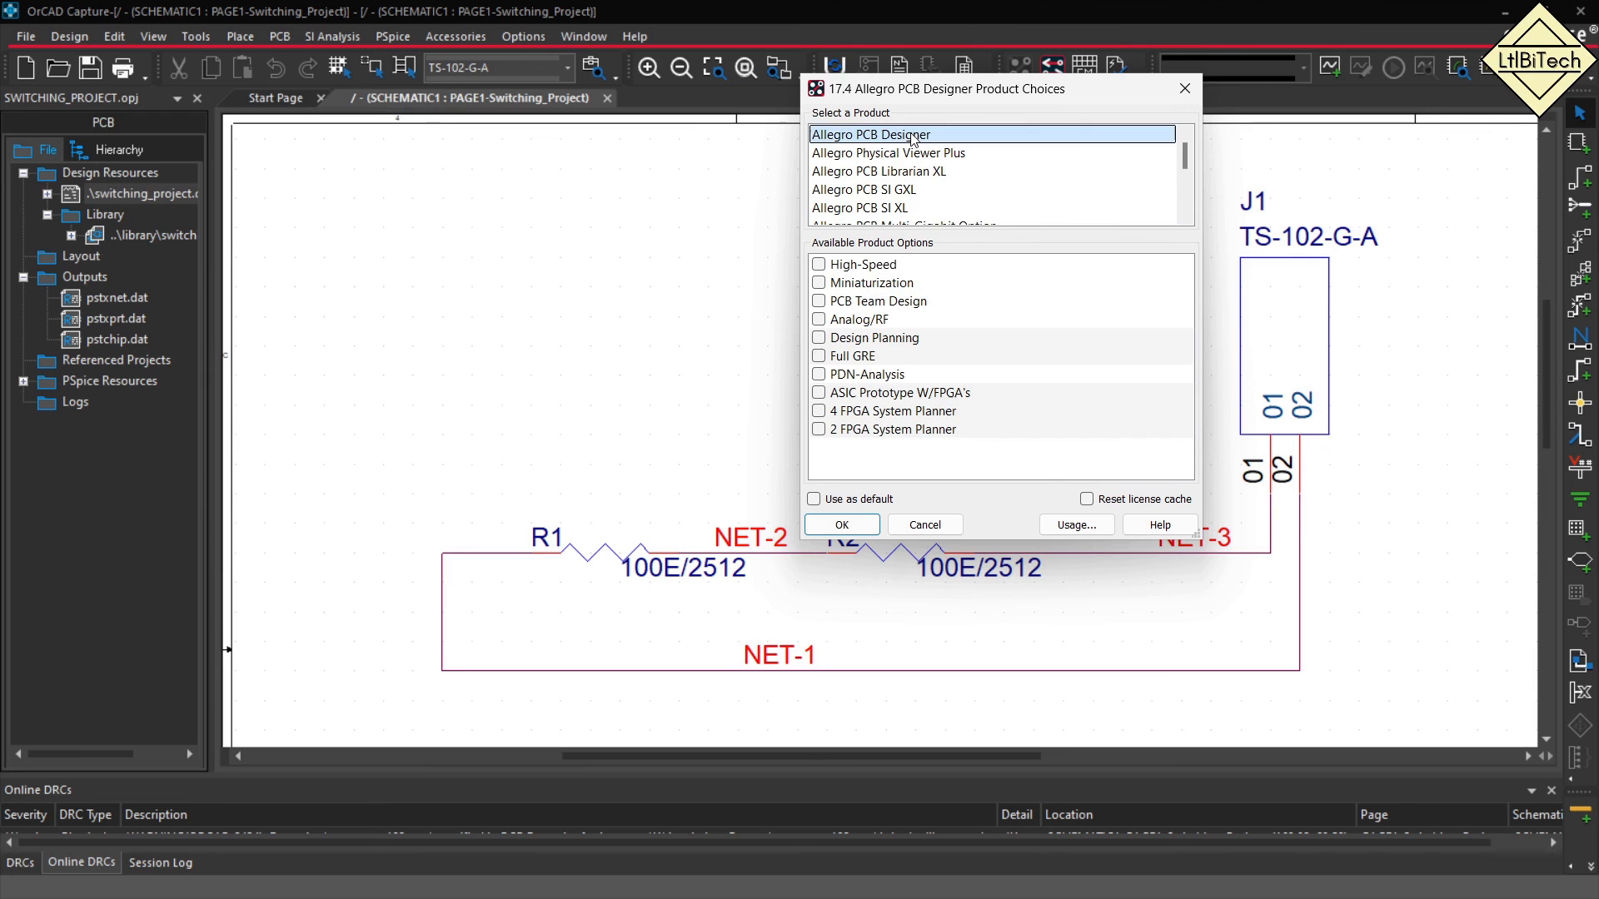
pyautogui.click(868, 528)
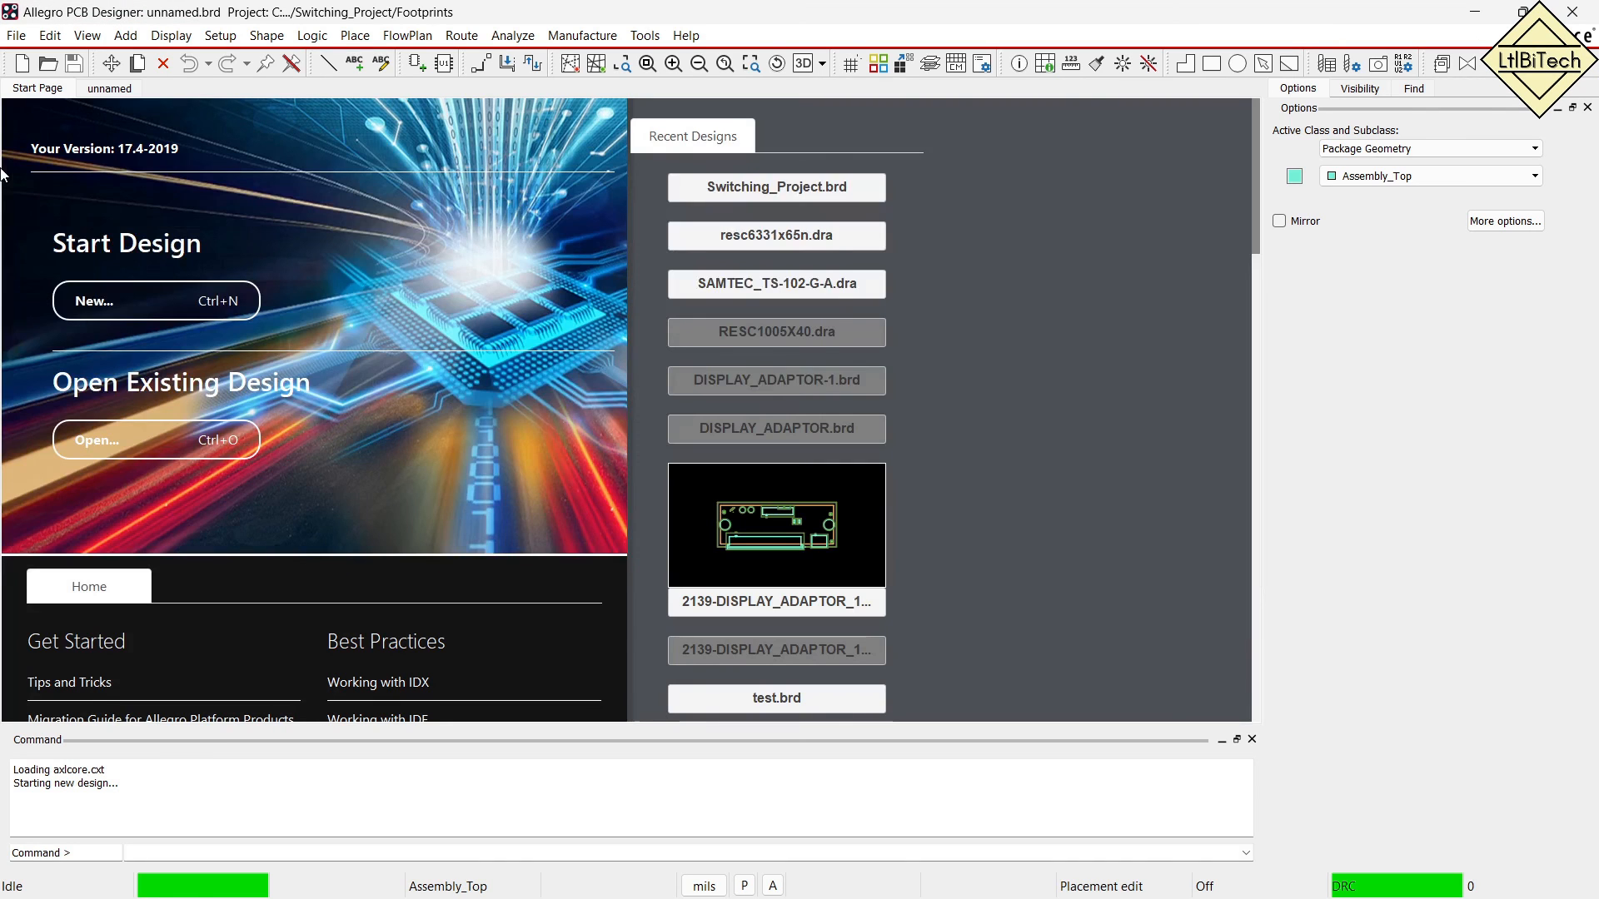
# Open the symbol drawing SAMTEC_TS-102-G-A.dra from the Footprints folder, discarding unnamed.brd and accepting the update to the current release.
pyautogui.click(16, 35)
pyautogui.click(34, 78)
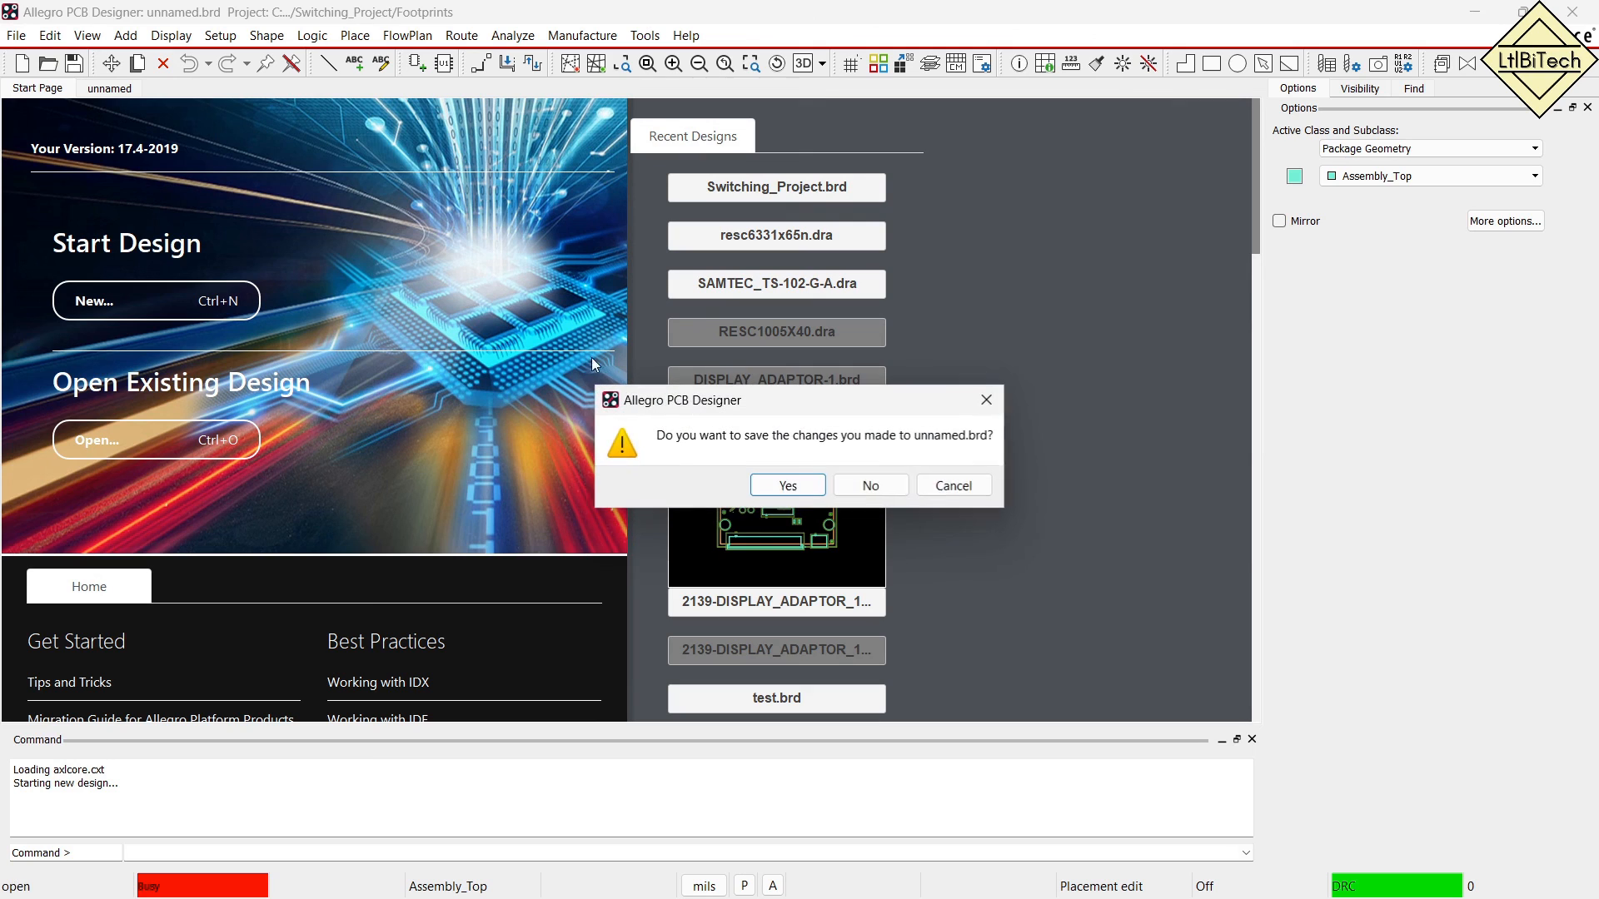
pyautogui.click(884, 490)
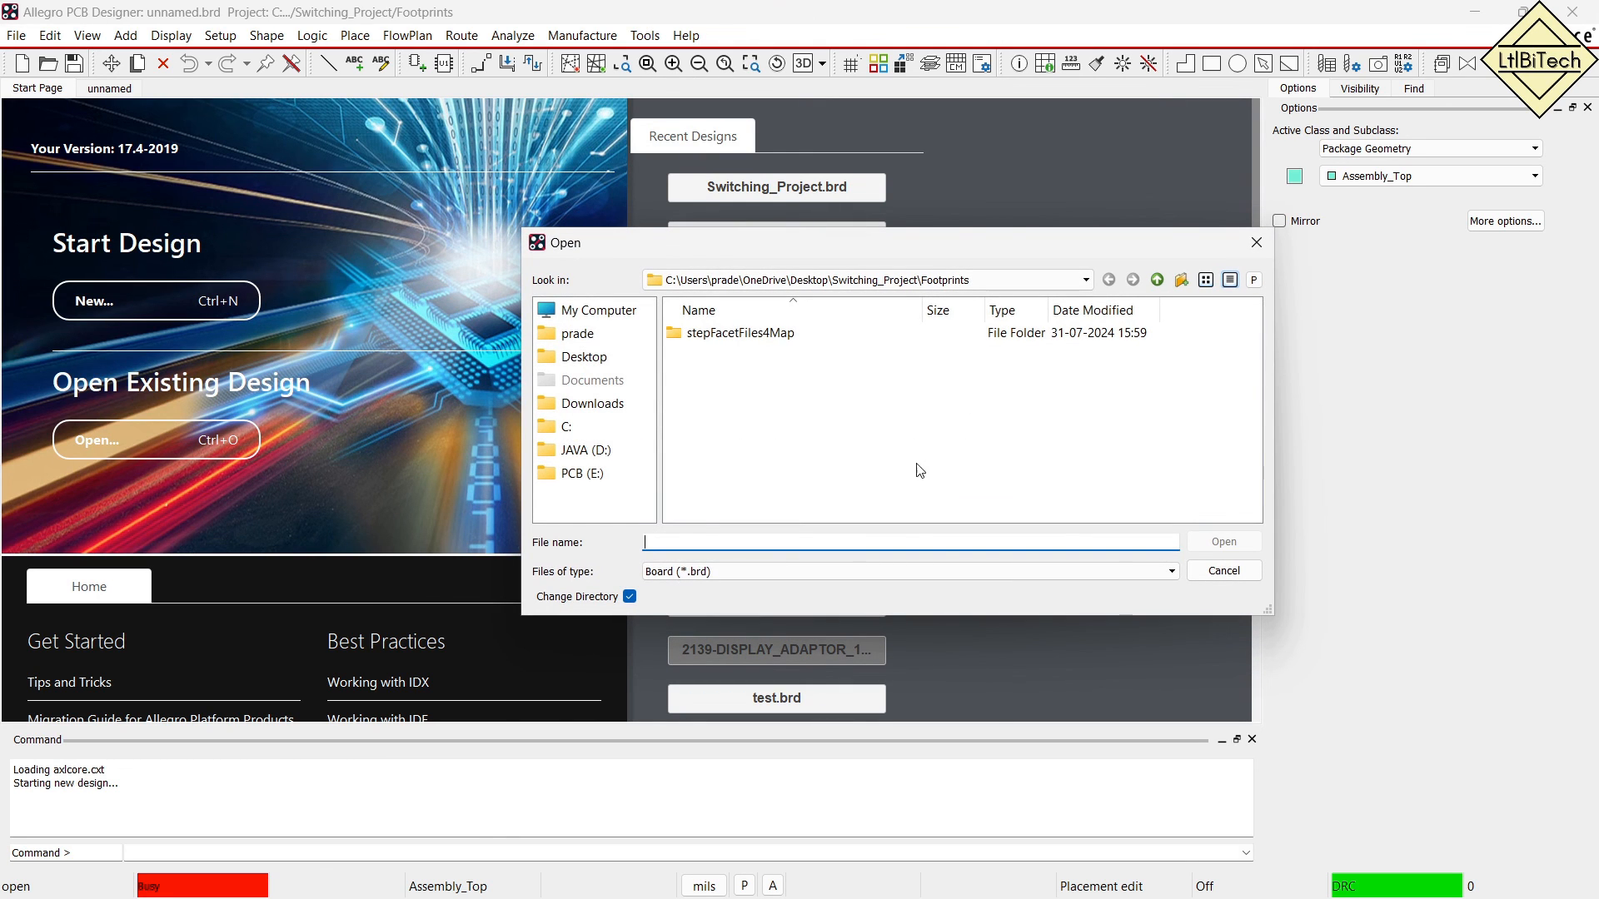
pyautogui.click(729, 573)
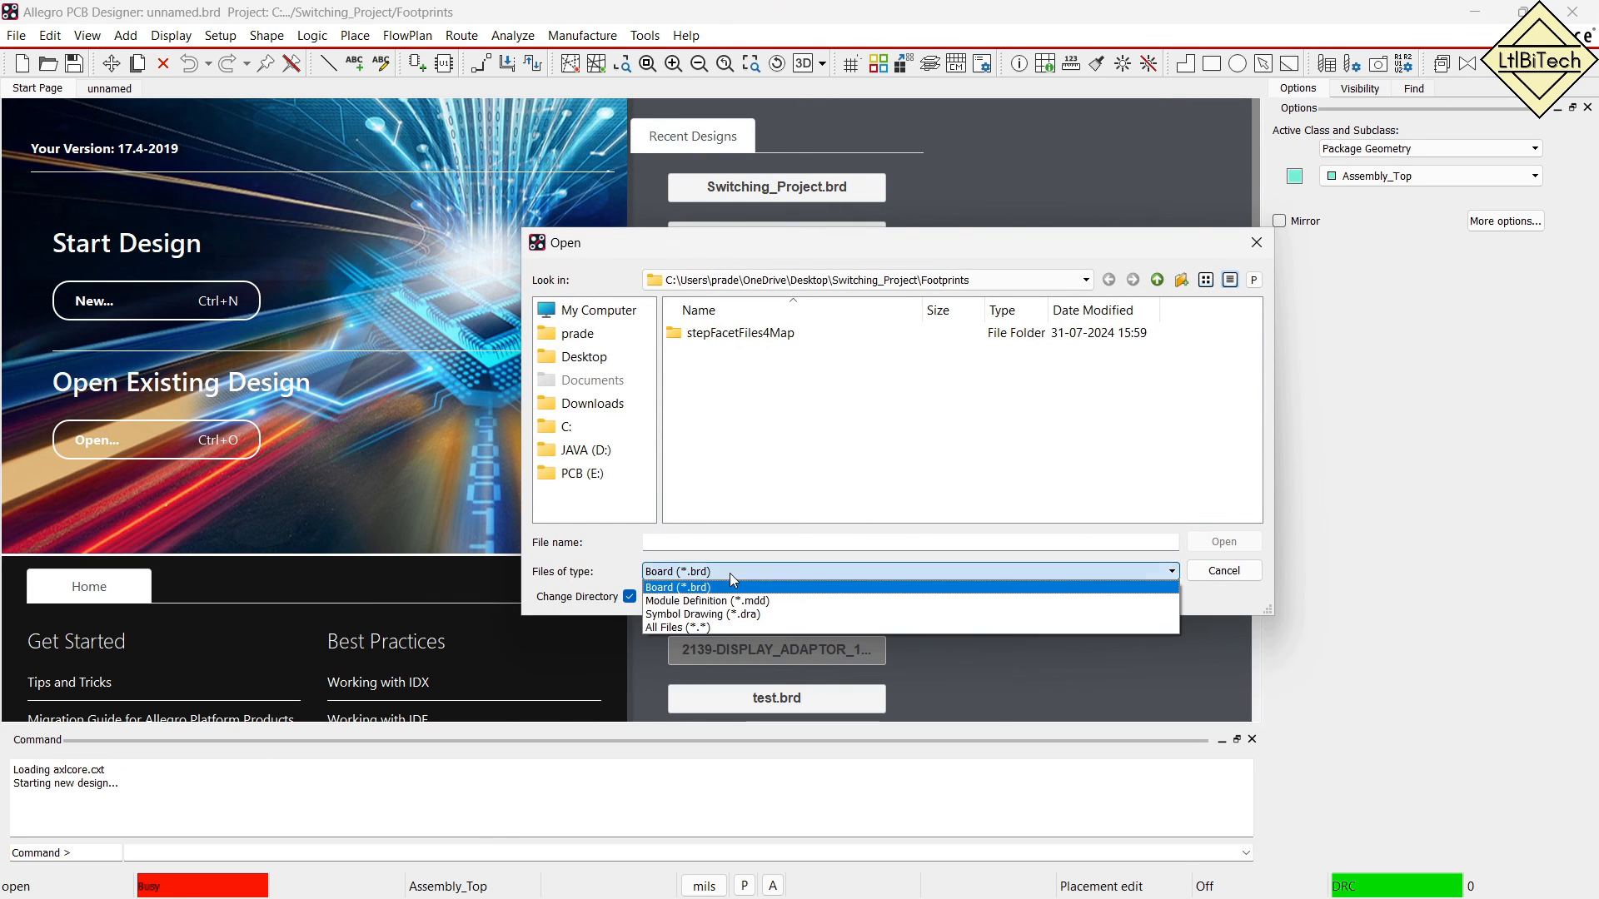
pyautogui.click(771, 614)
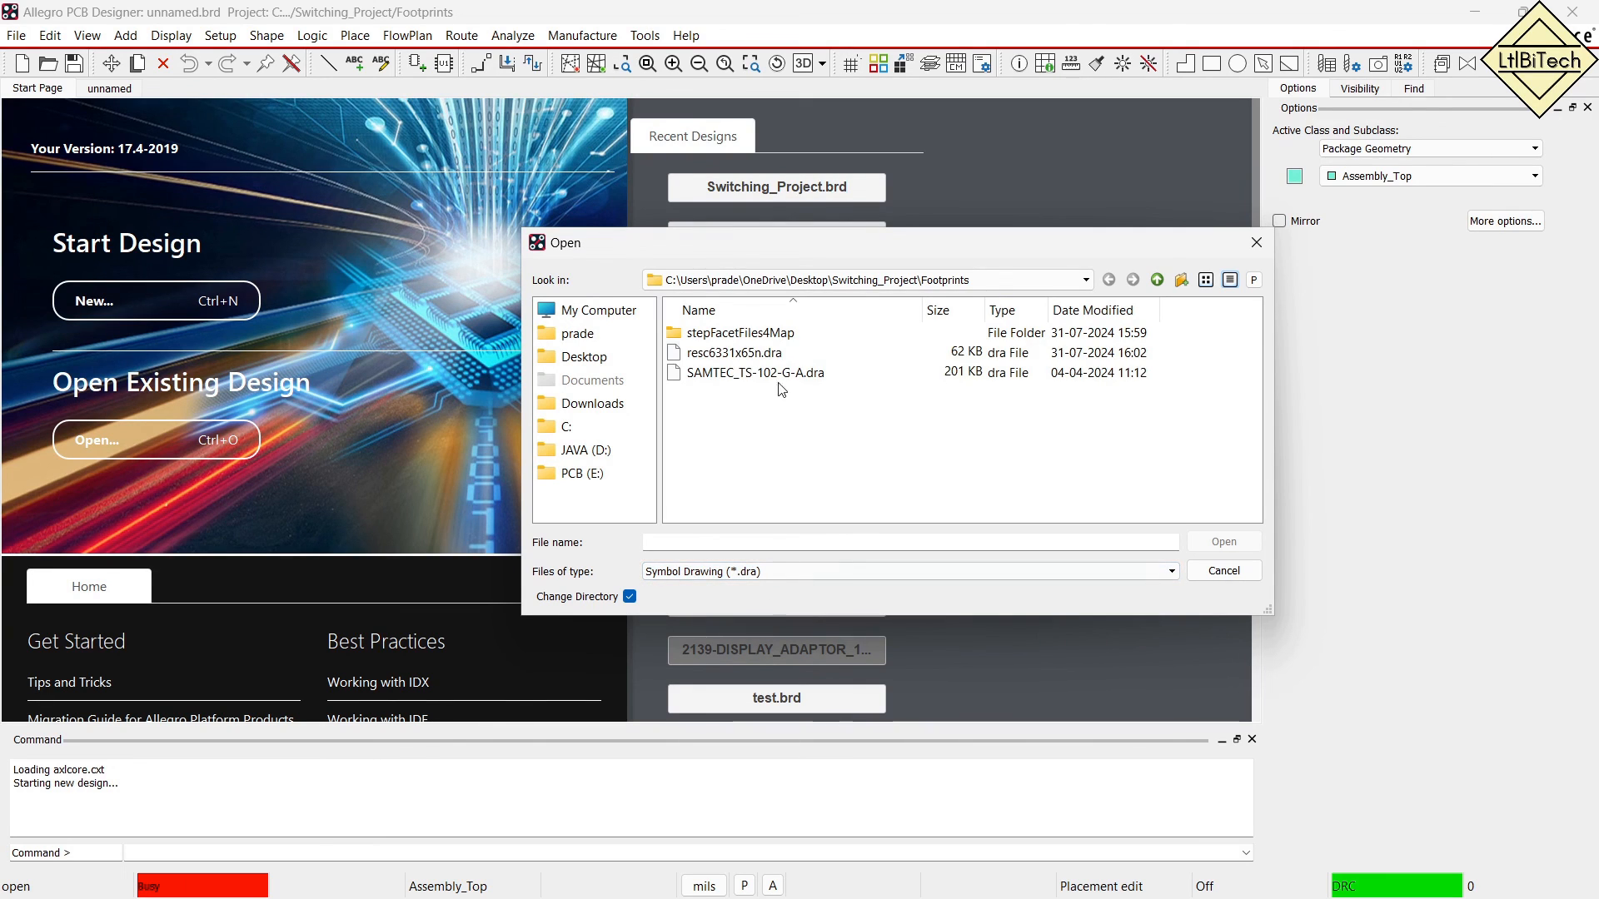
pyautogui.click(1157, 280)
pyautogui.doubleClick(796, 374)
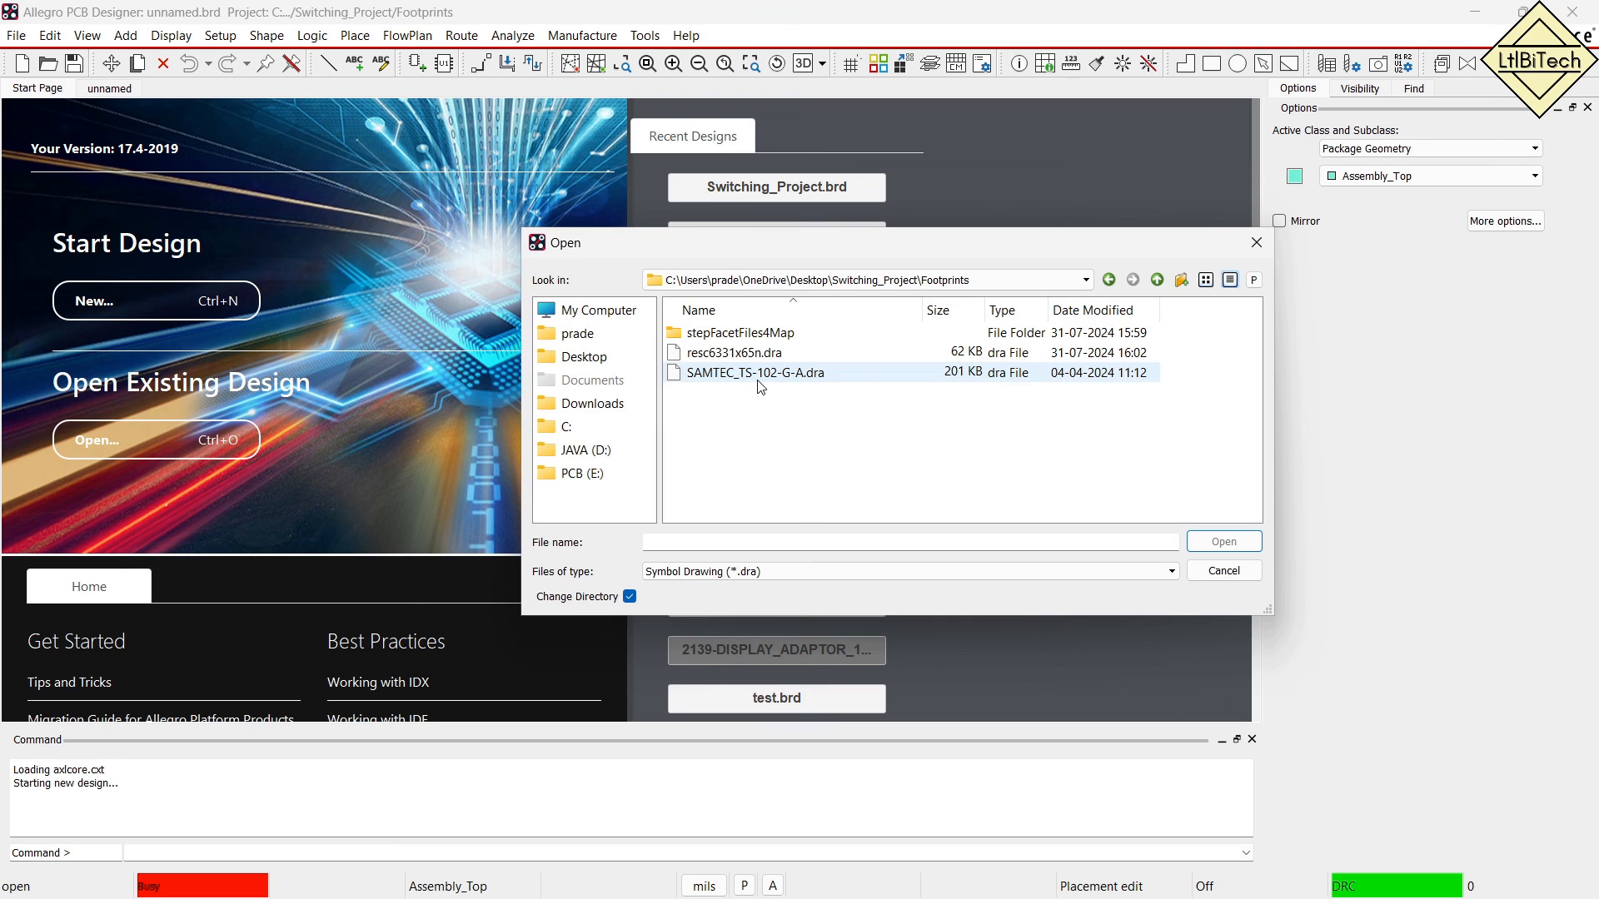
pyautogui.click(758, 373)
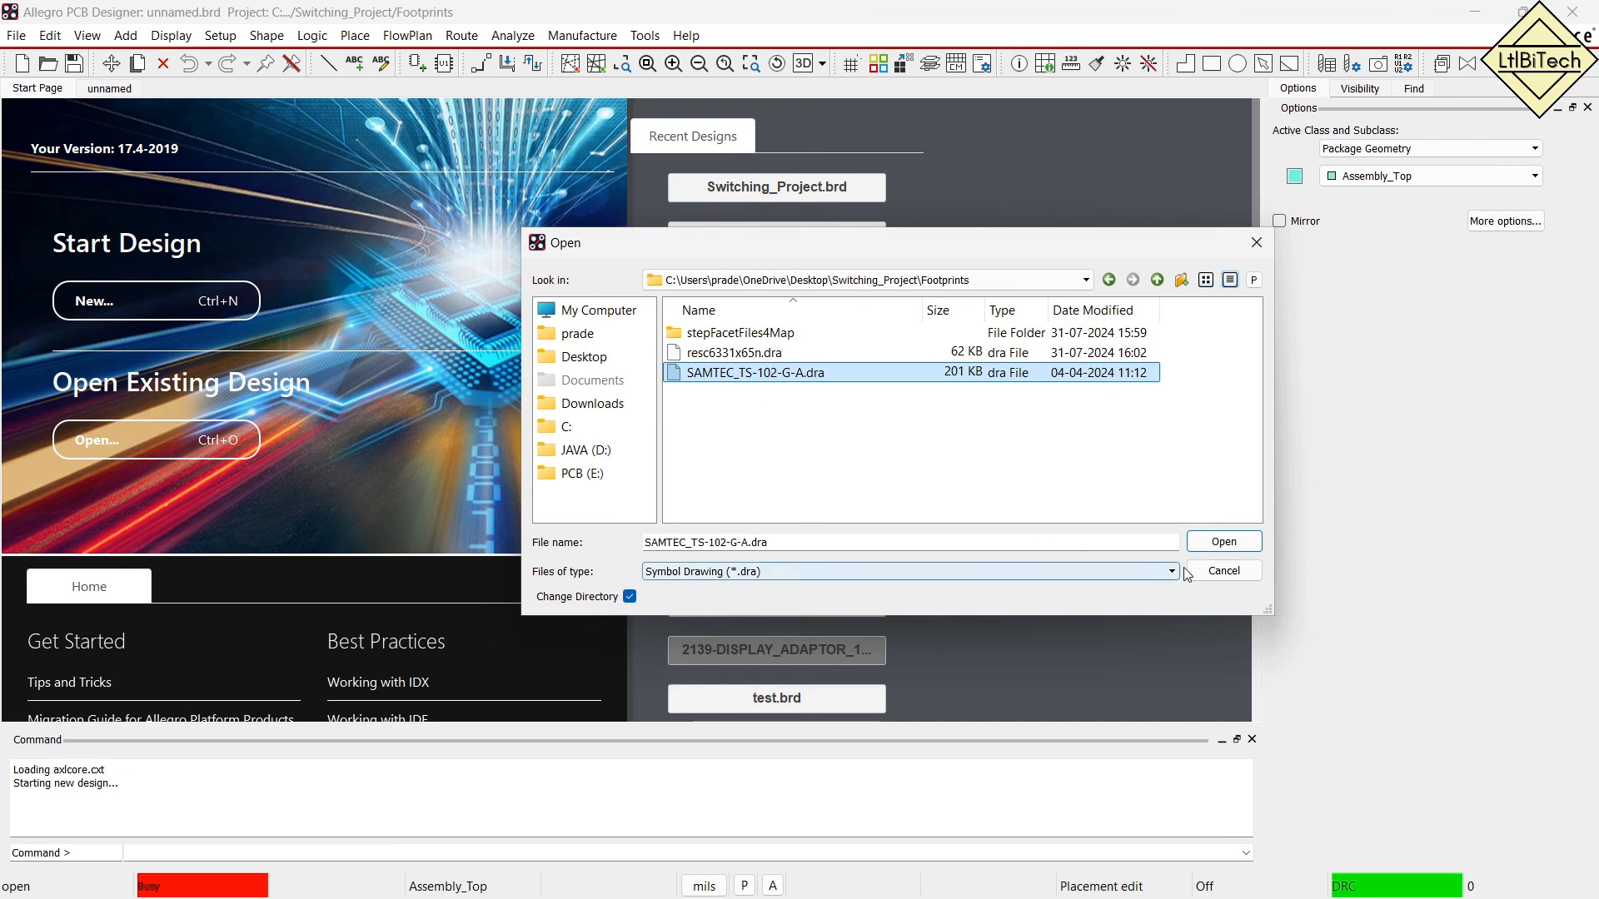
pyautogui.click(1217, 544)
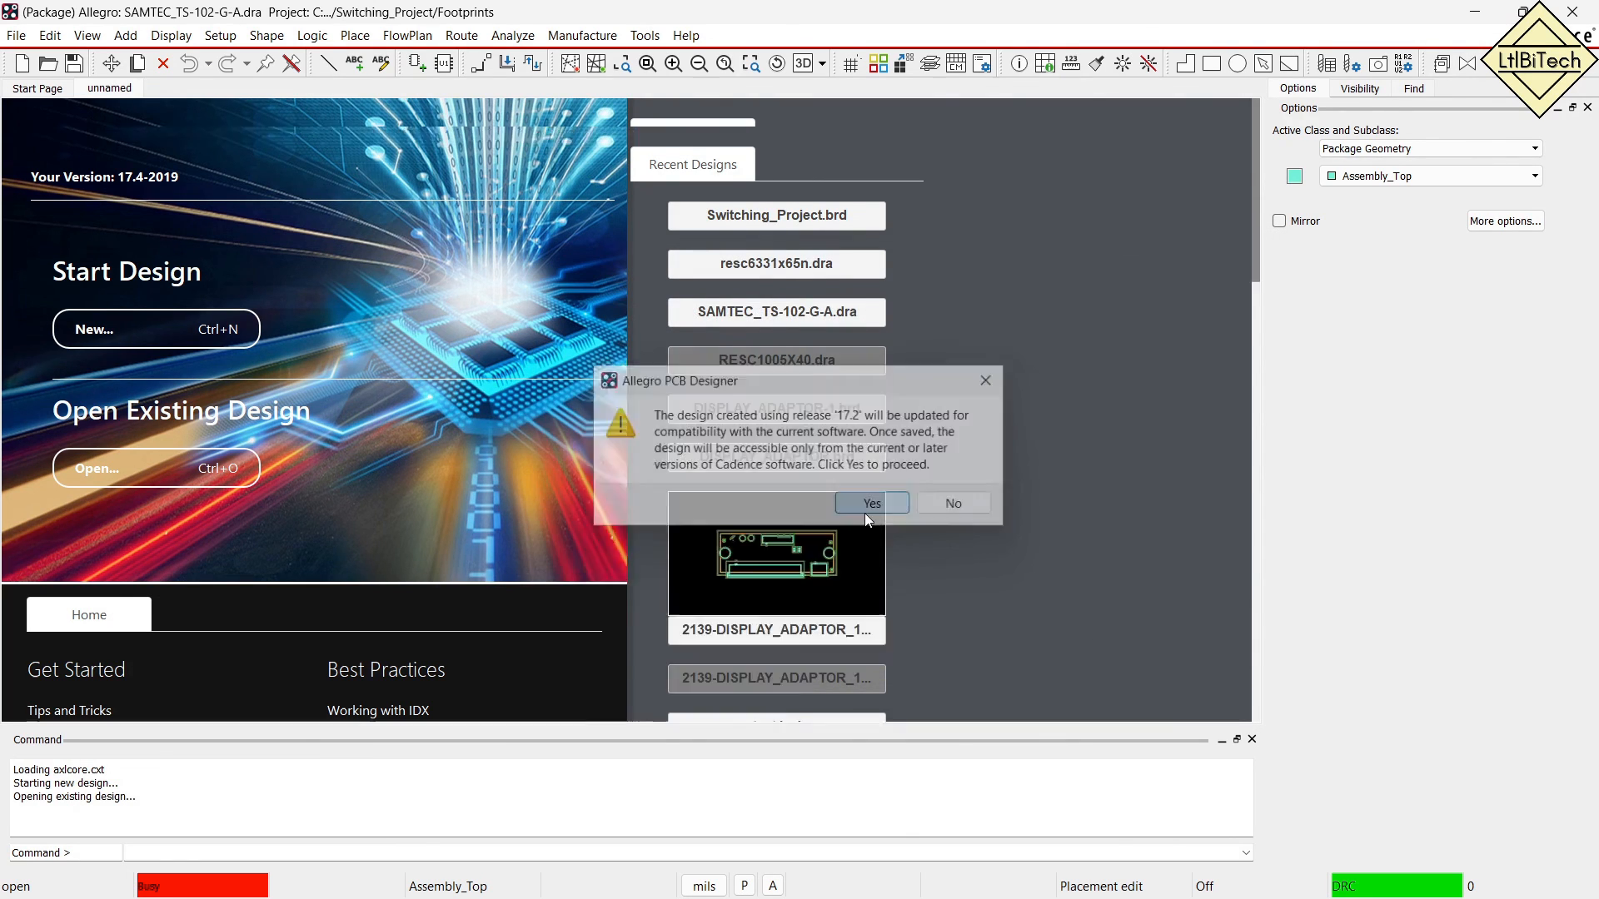
pyautogui.click(864, 513)
# Inspect the pin numbers of the footprint's square and round pads with Show Element.
pyautogui.scroll(4, 436, 484)
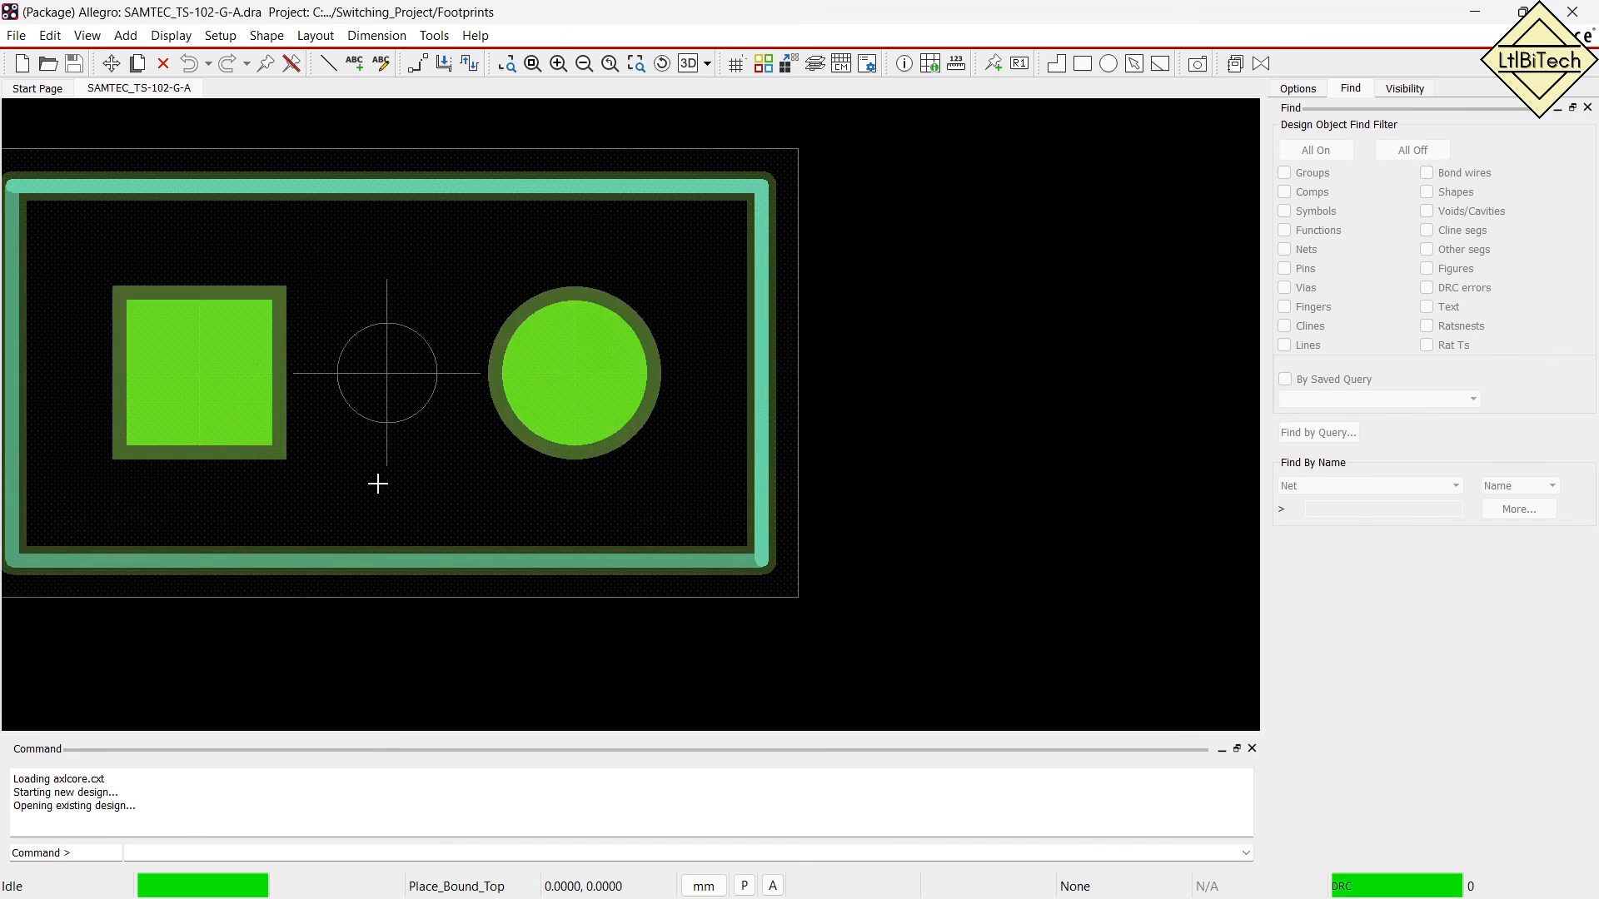
pyautogui.scroll(-3, 852, 553)
pyautogui.scroll(2, 574, 500)
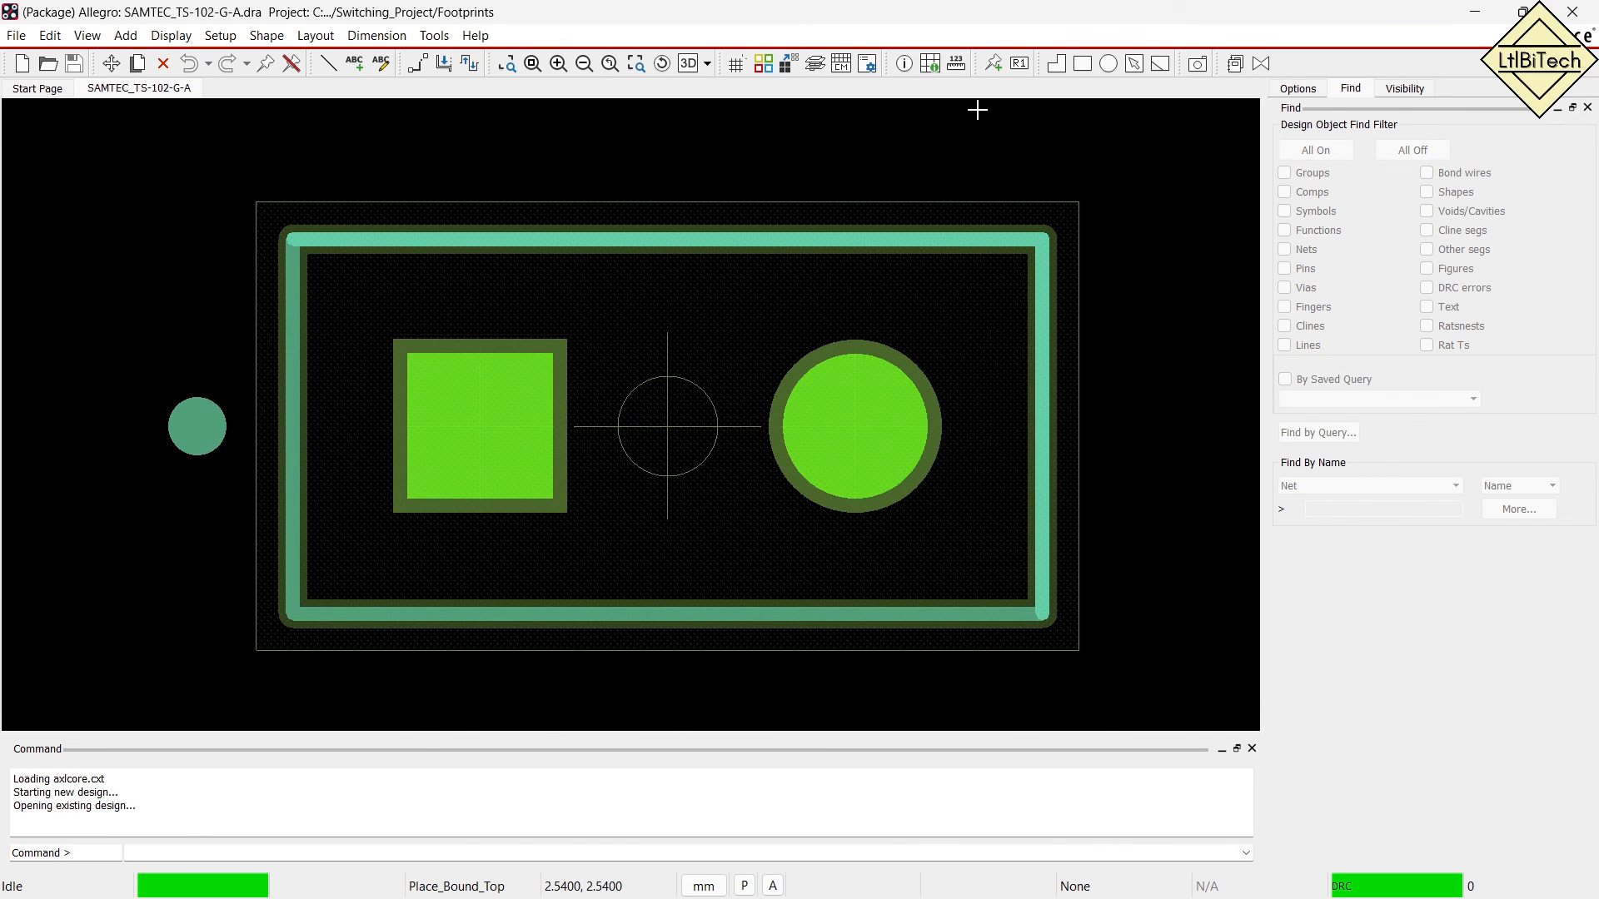
pyautogui.click(904, 64)
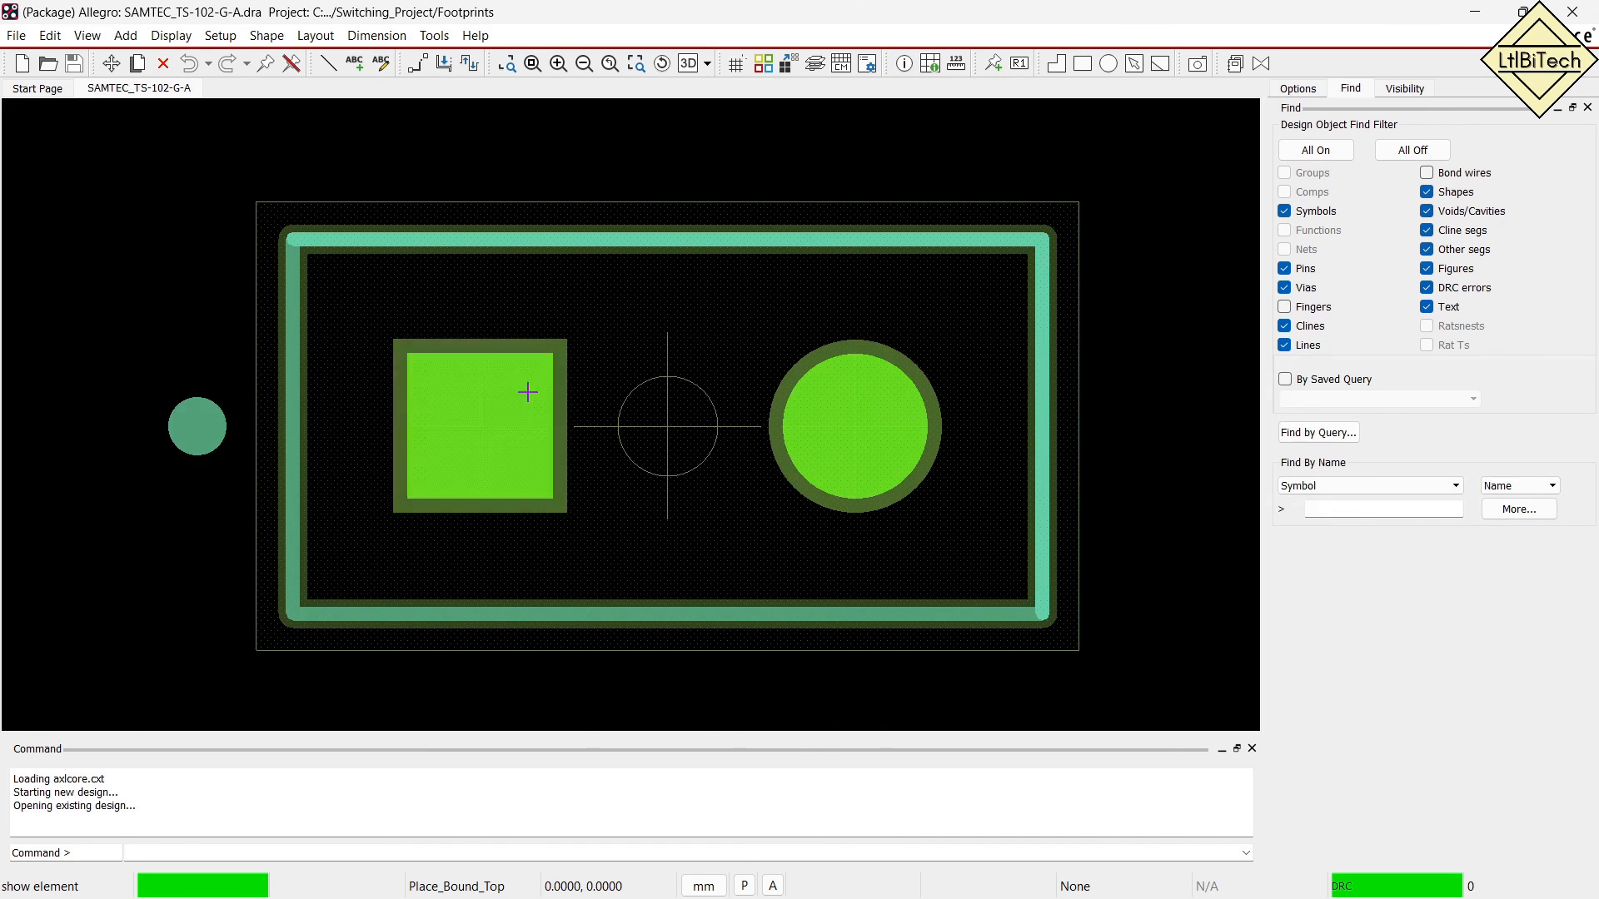
pyautogui.click(527, 392)
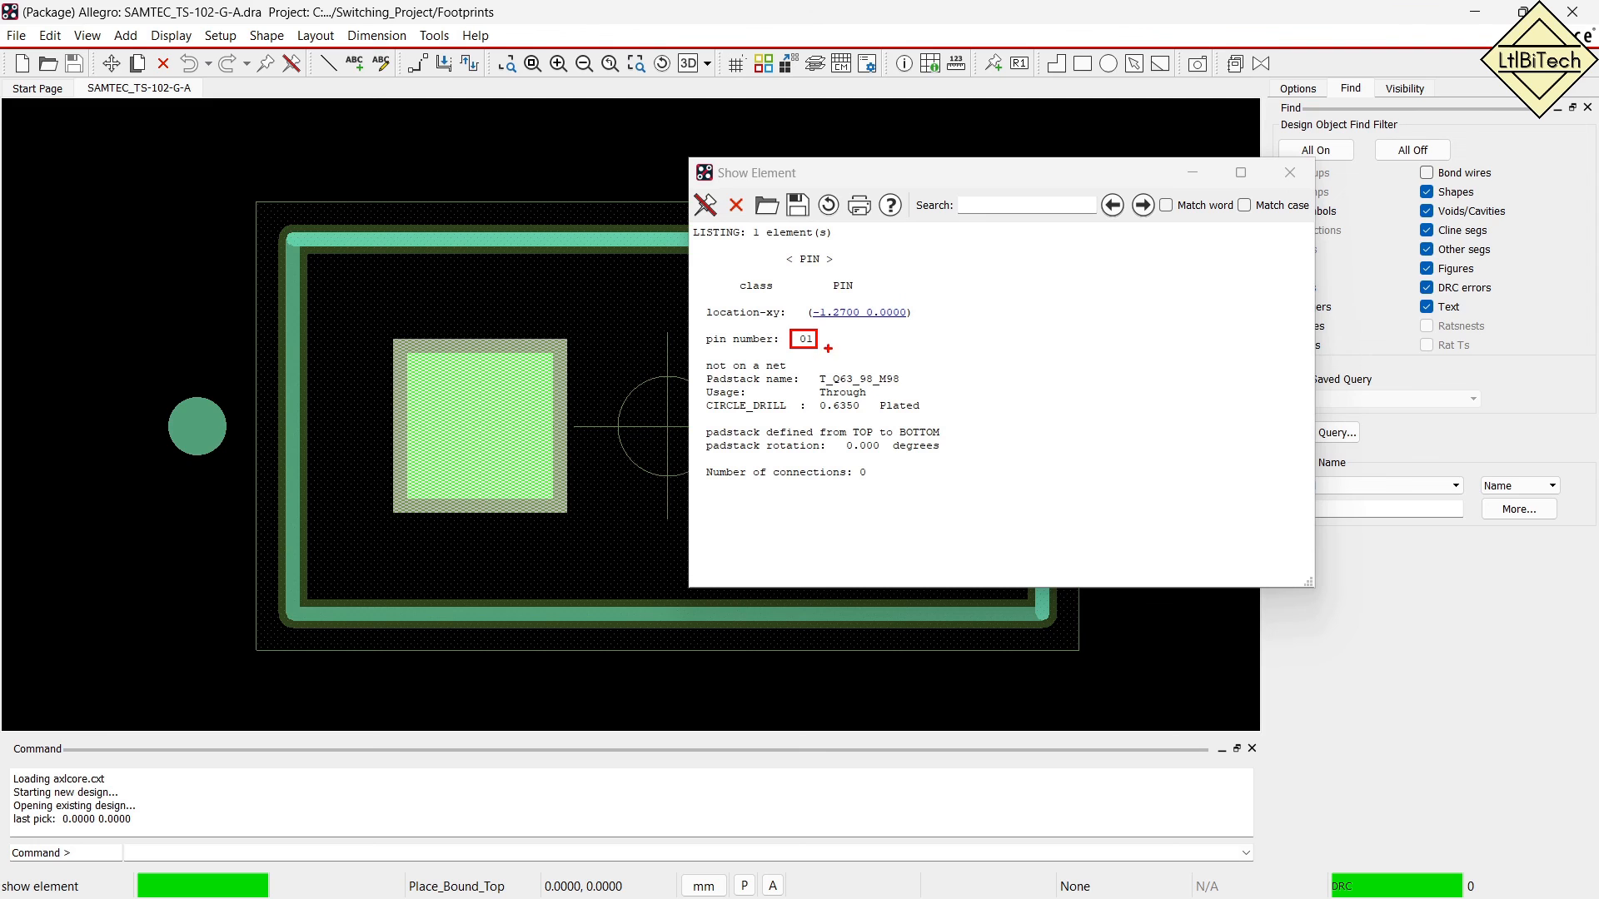
pyautogui.moveTo(510, 406); pyautogui.dragTo(626, 323)
pyautogui.press('Escape')
pyautogui.click(1289, 172)
pyautogui.click(859, 416)
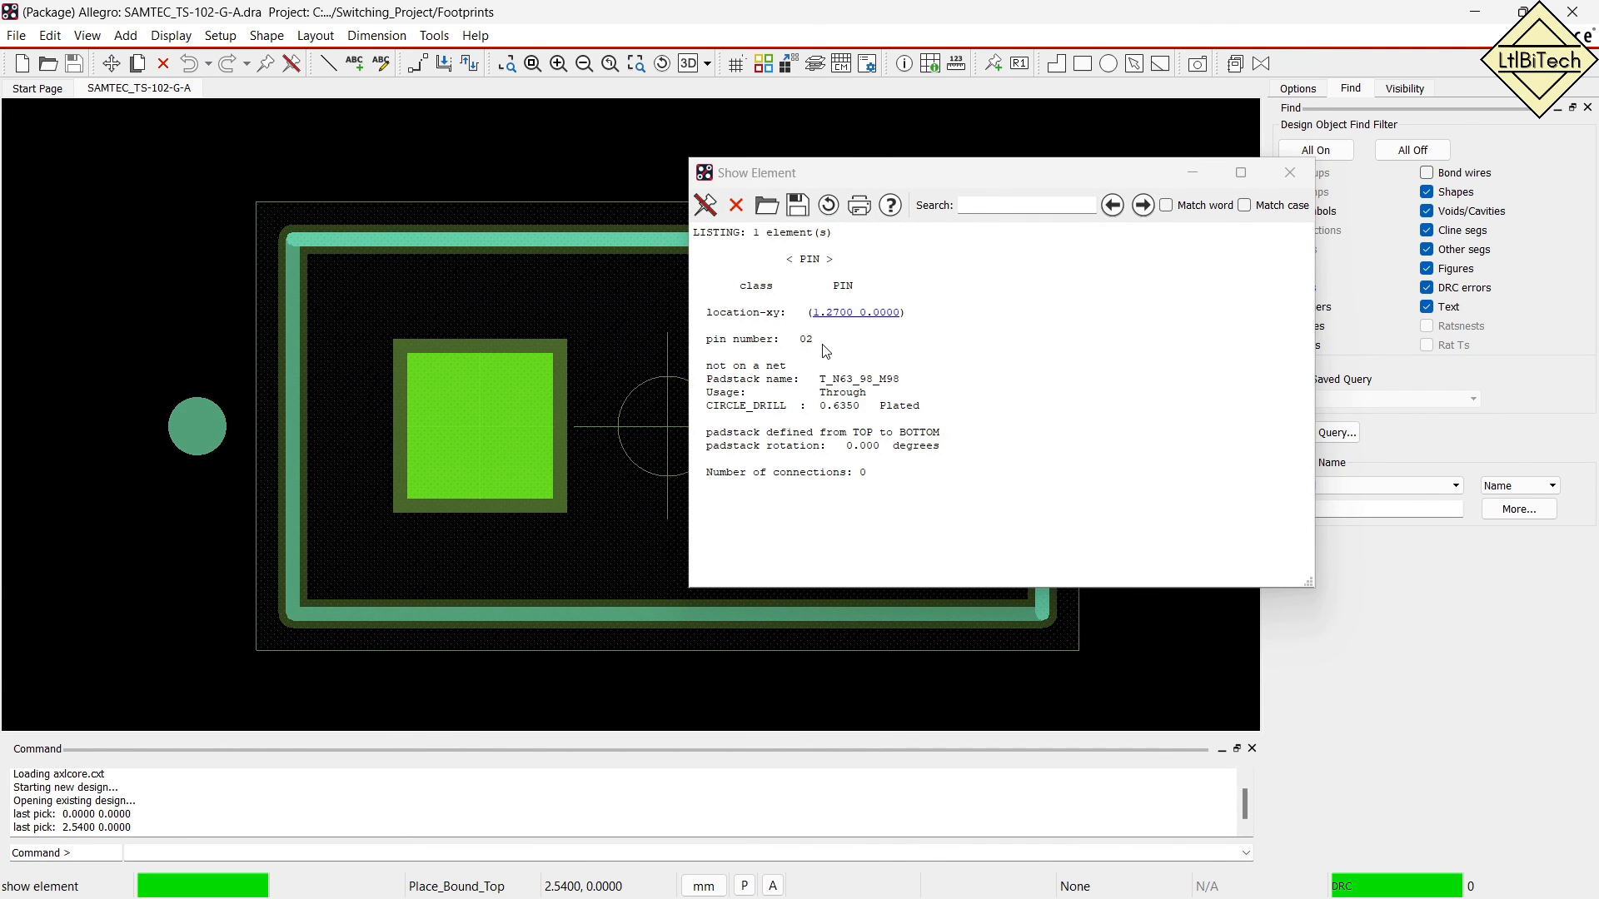
pyautogui.click(1289, 173)
pyautogui.rightClick(885, 209)
pyautogui.click(911, 216)
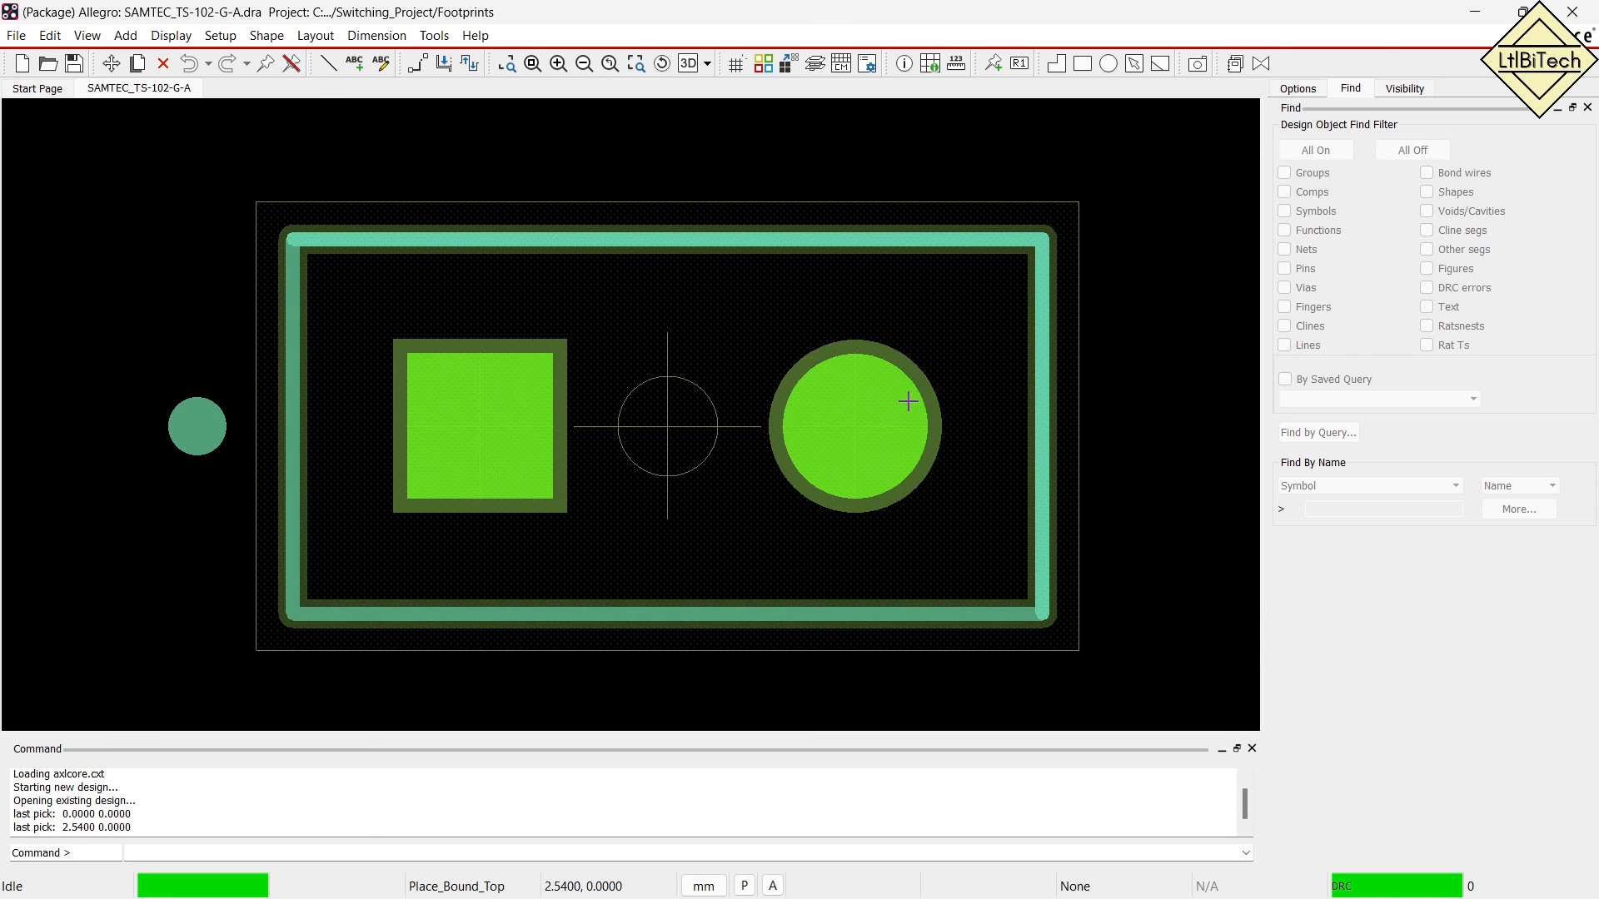
# Save the SAMTEC_TS-102-G-A footprint over the existing file and open it in the 3D Canvas.
pyautogui.hotkey('ctrl', 's')
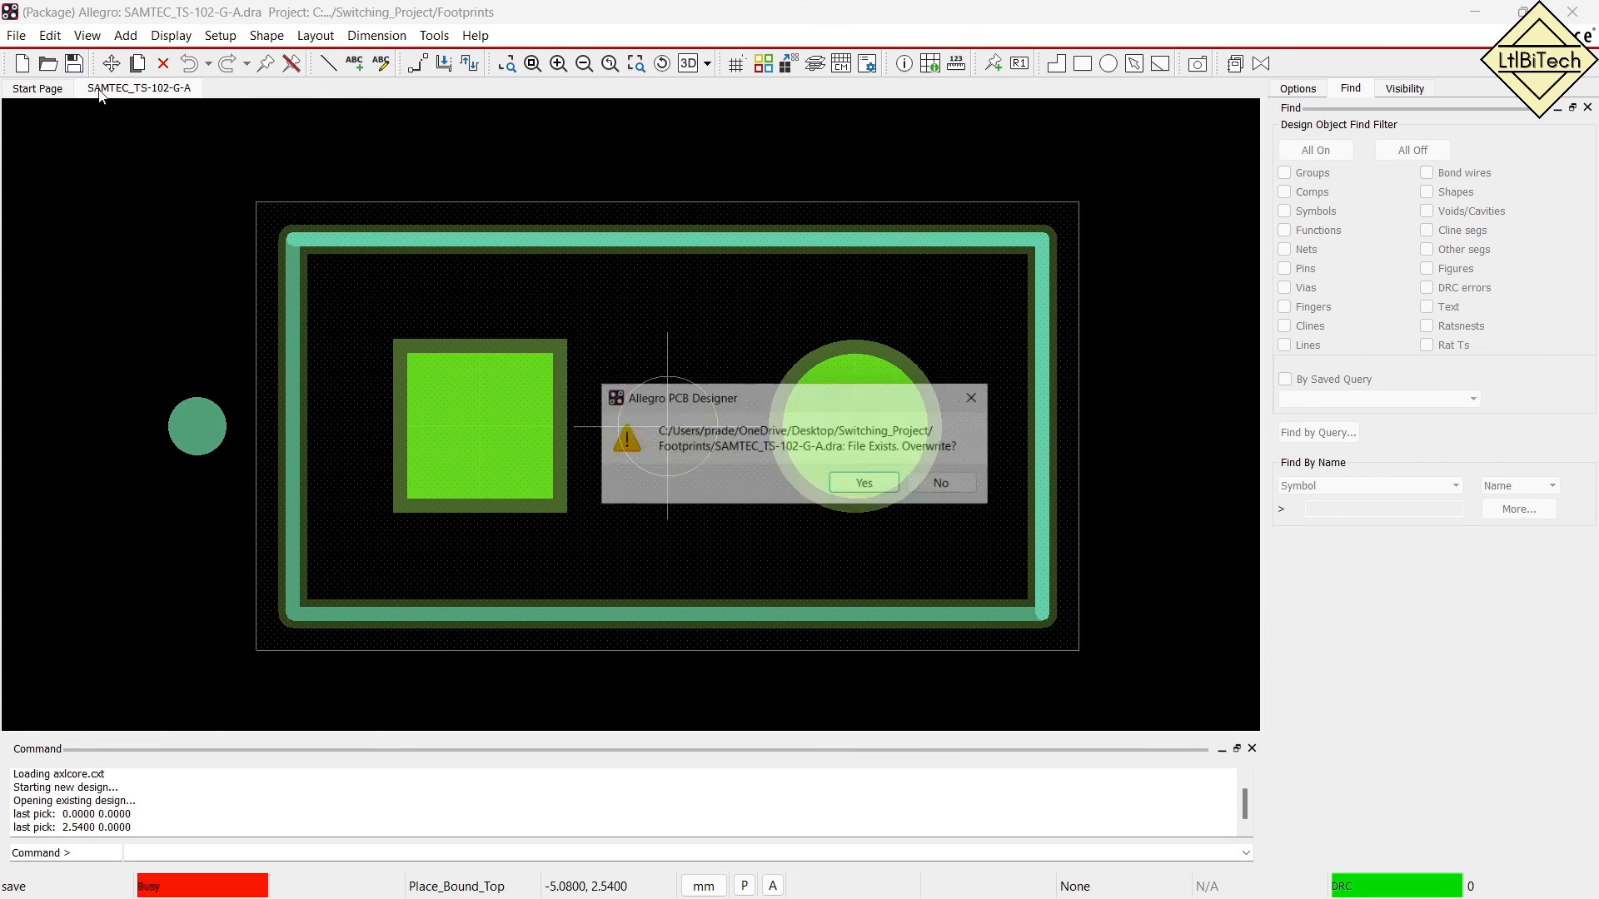
pyautogui.click(871, 490)
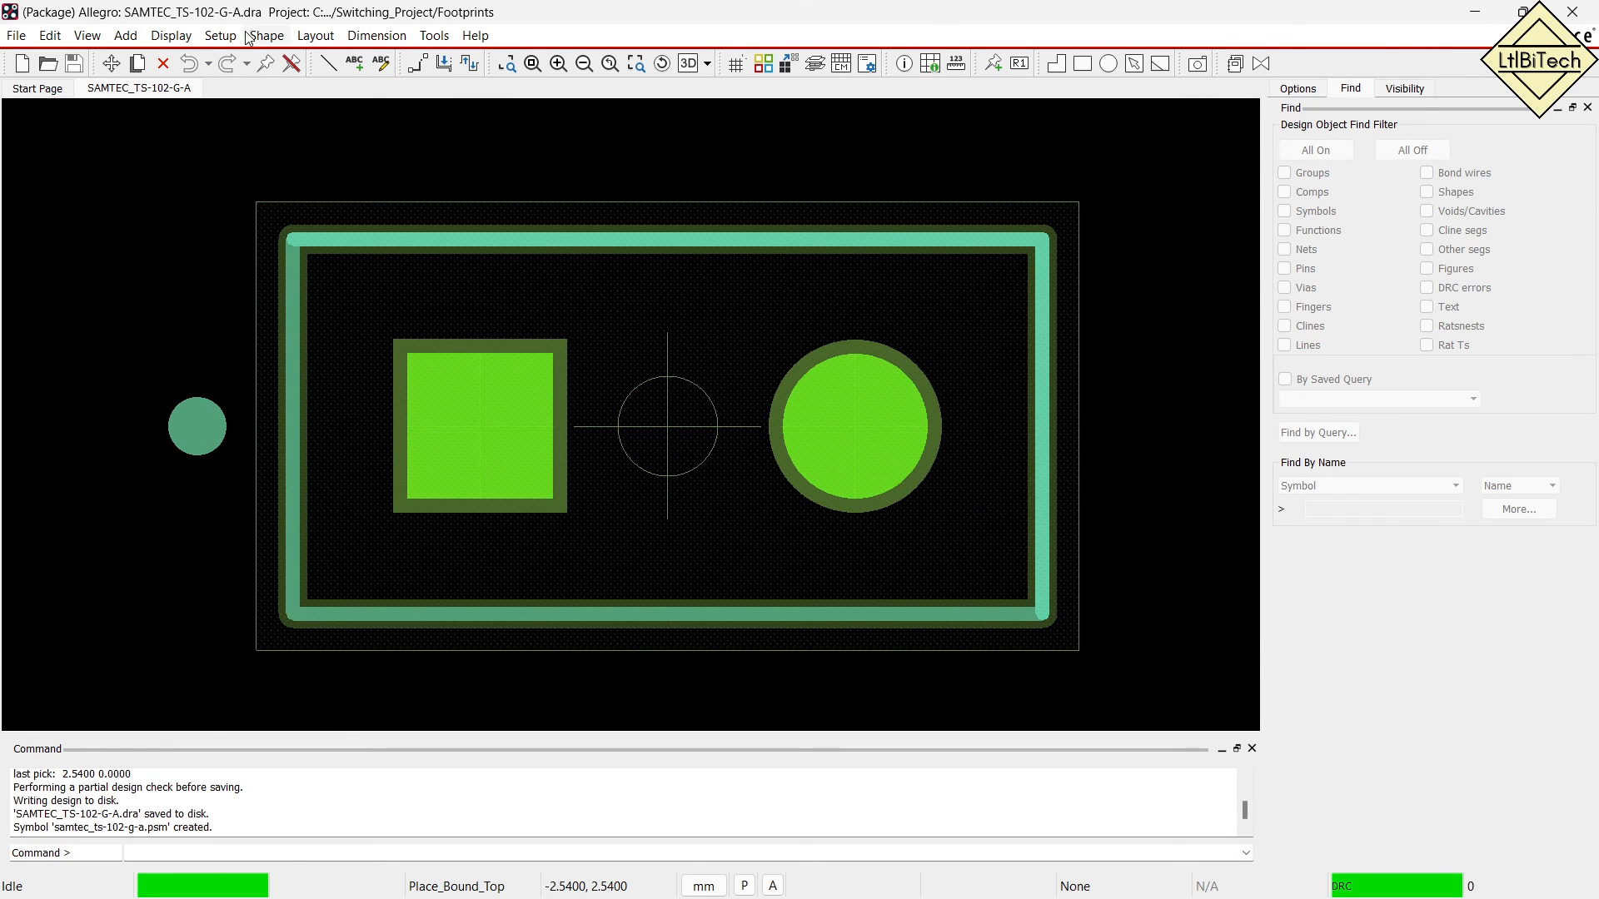
pyautogui.click(86, 35)
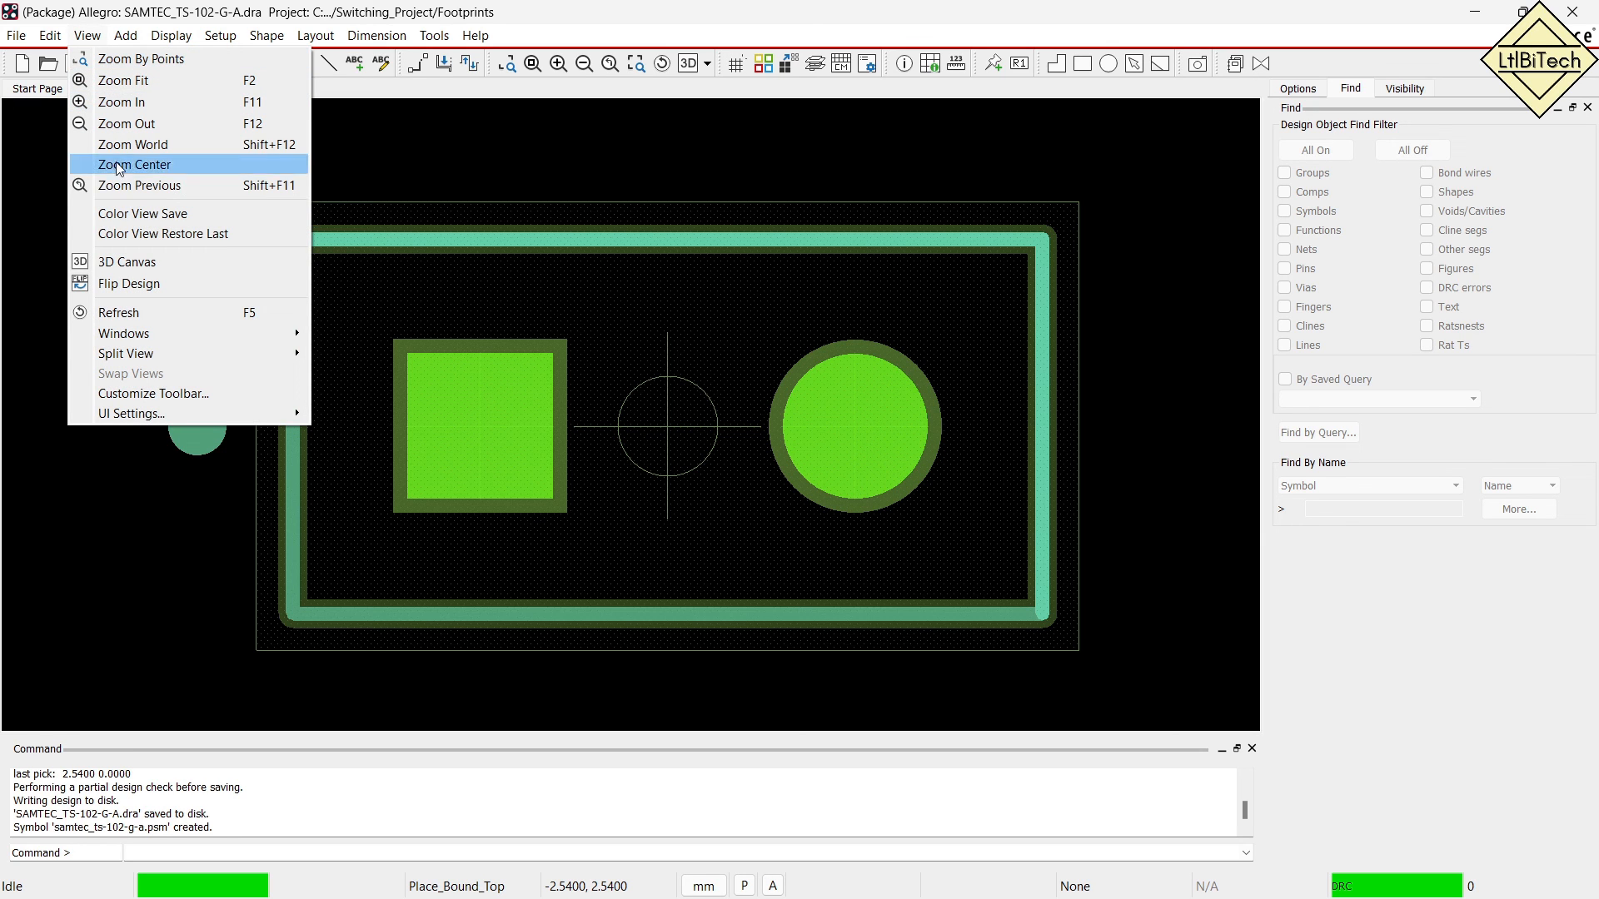
pyautogui.click(153, 261)
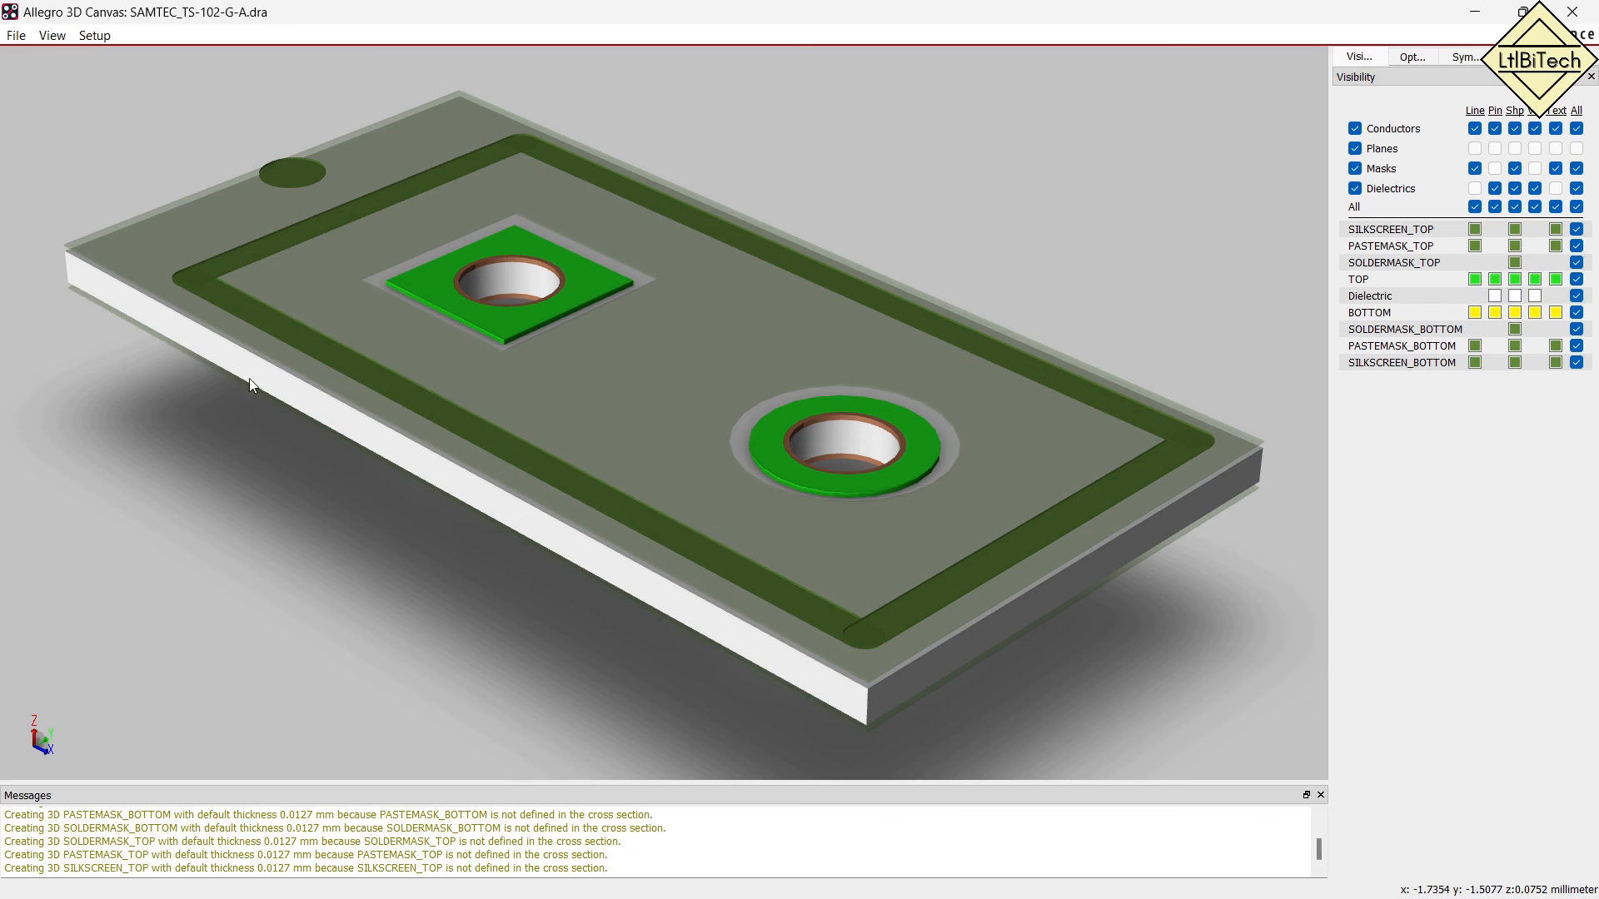
# Examine the square and round pads and the board area in the 3D Canvas, and close it.
pyautogui.click(529, 309)
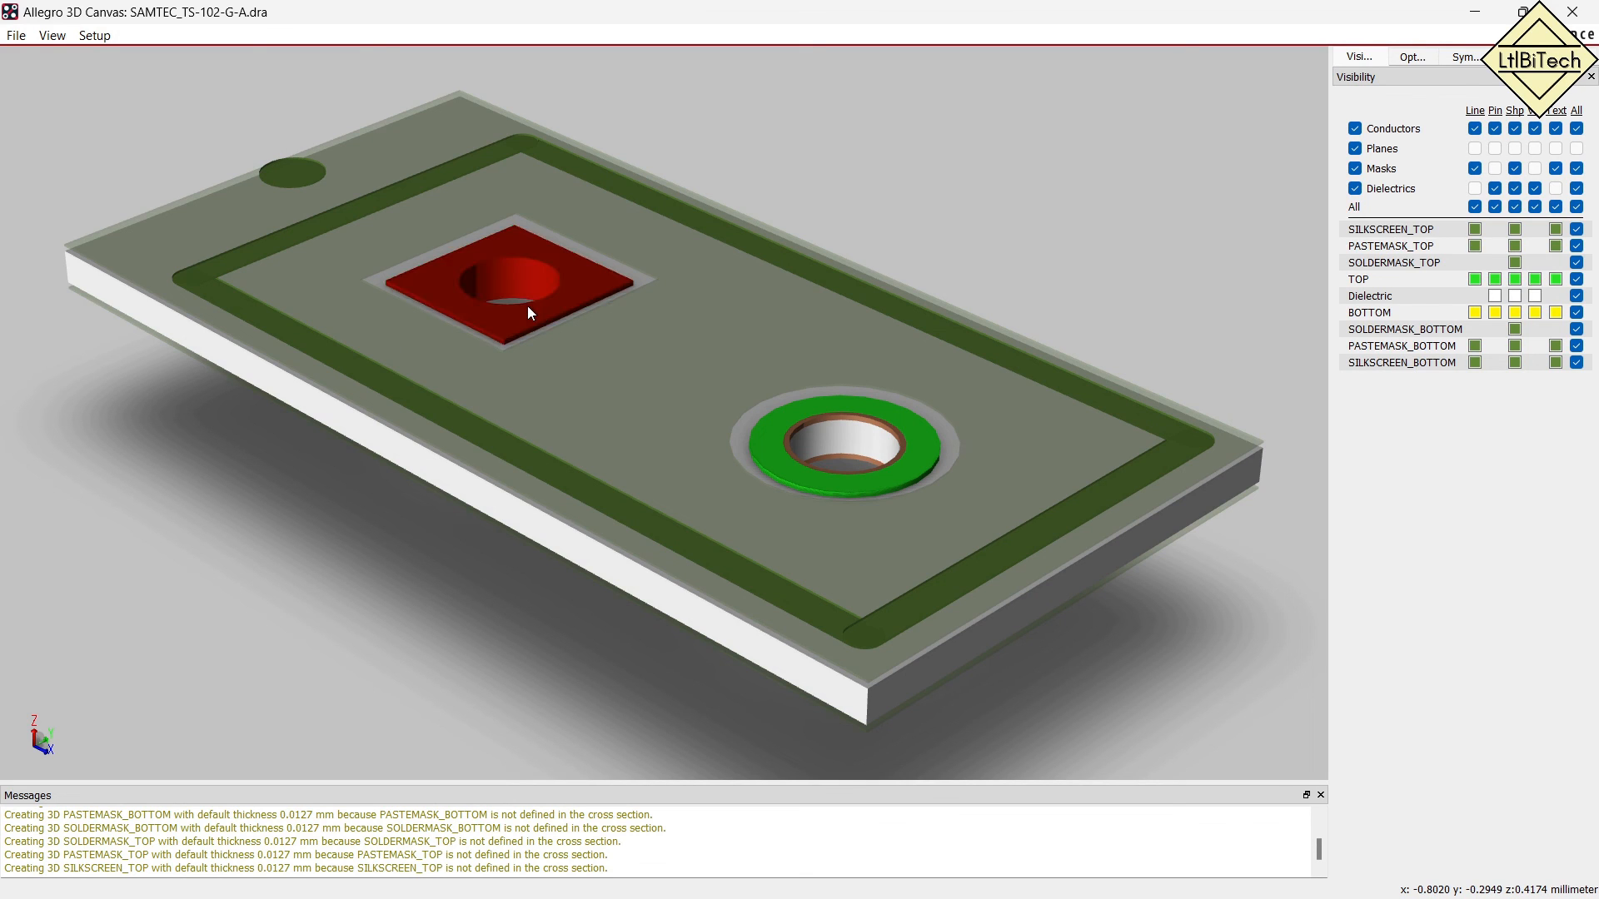
pyautogui.click(887, 411)
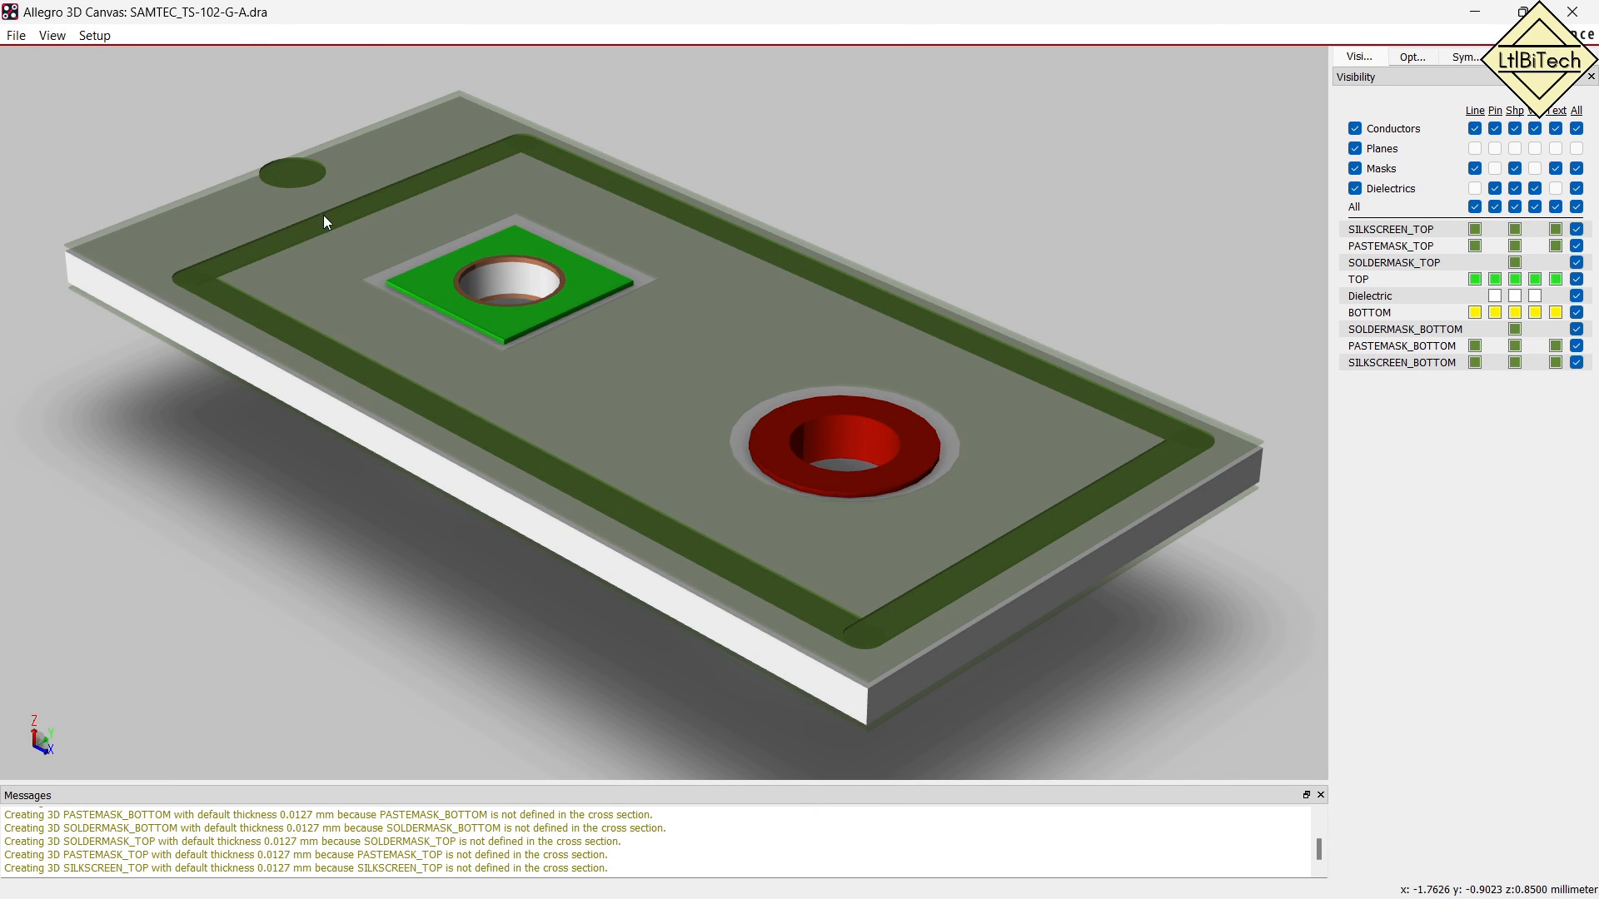
pyautogui.moveTo(309, 122); pyautogui.dragTo(219, 213)
pyautogui.moveTo(344, 172); pyautogui.dragTo(440, 269)
pyautogui.press('Escape')
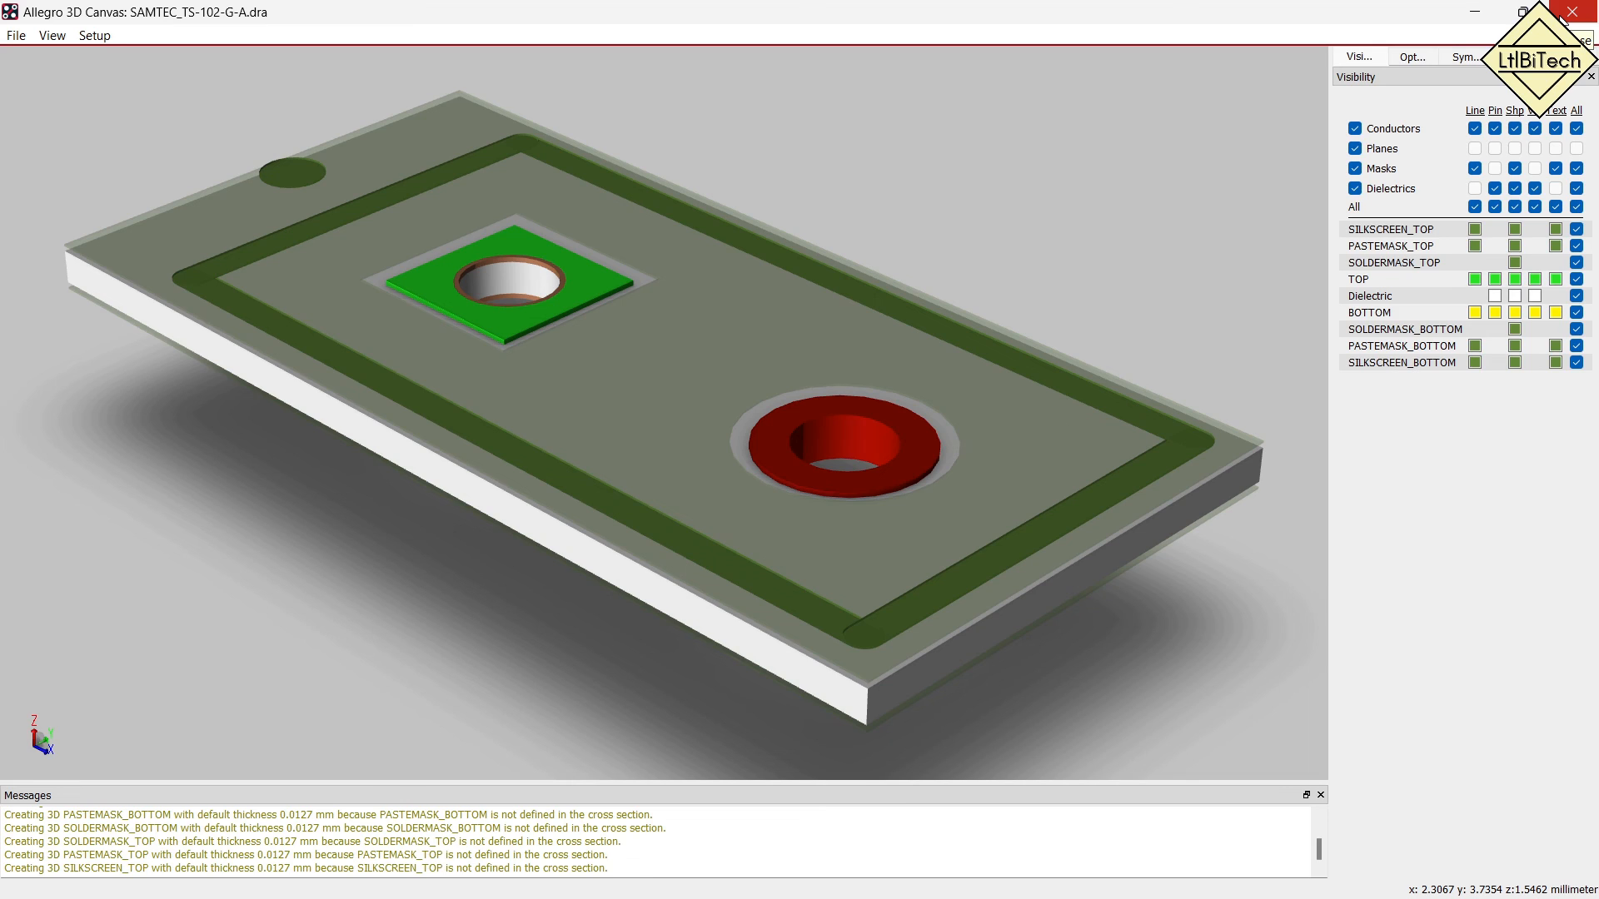
pyautogui.click(1571, 12)
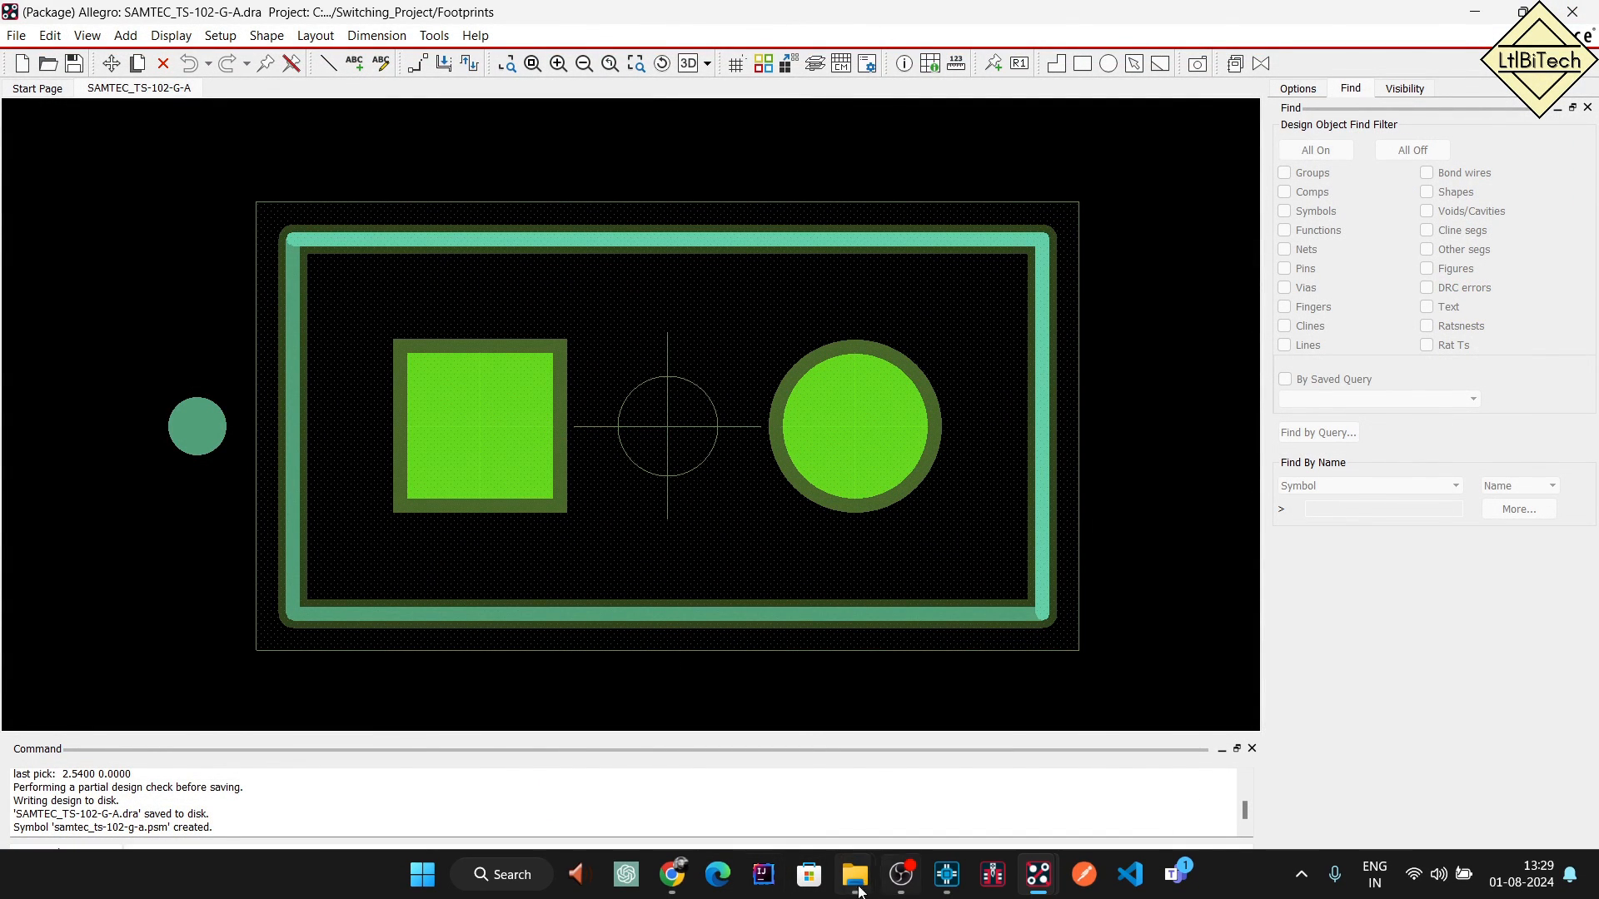
# Switch to the SnapMagic page in Chrome and download the TS-102-G-A 3D model in STEP, AP214 (Cadenas) format.
pyautogui.moveTo(676, 889)
pyautogui.click(666, 811)
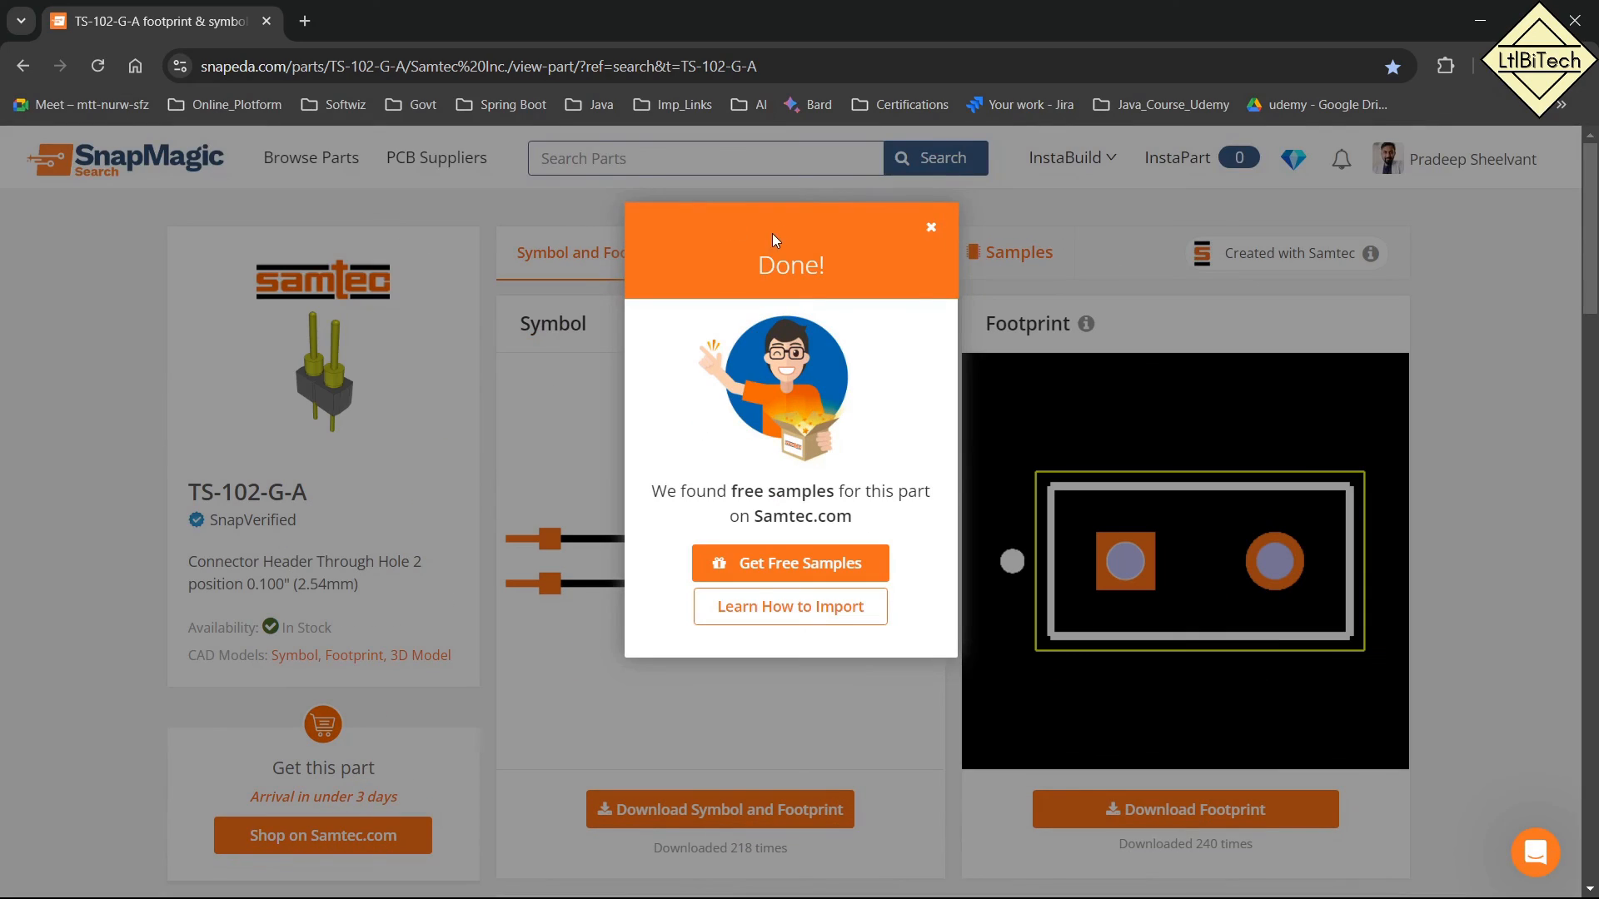
pyautogui.click(931, 228)
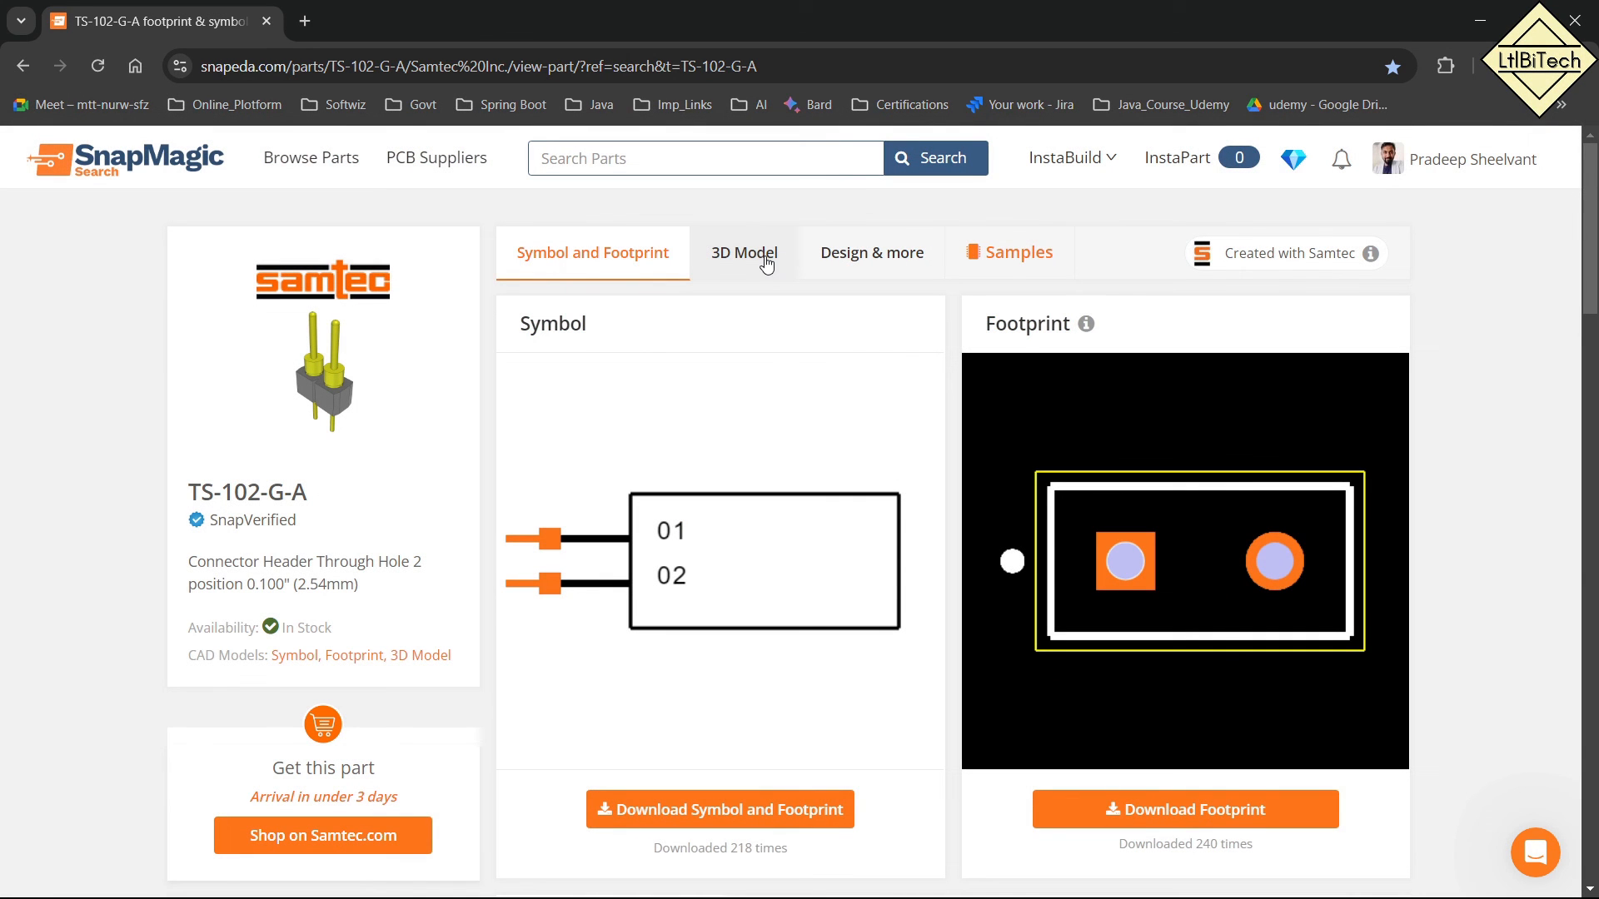
pyautogui.click(767, 265)
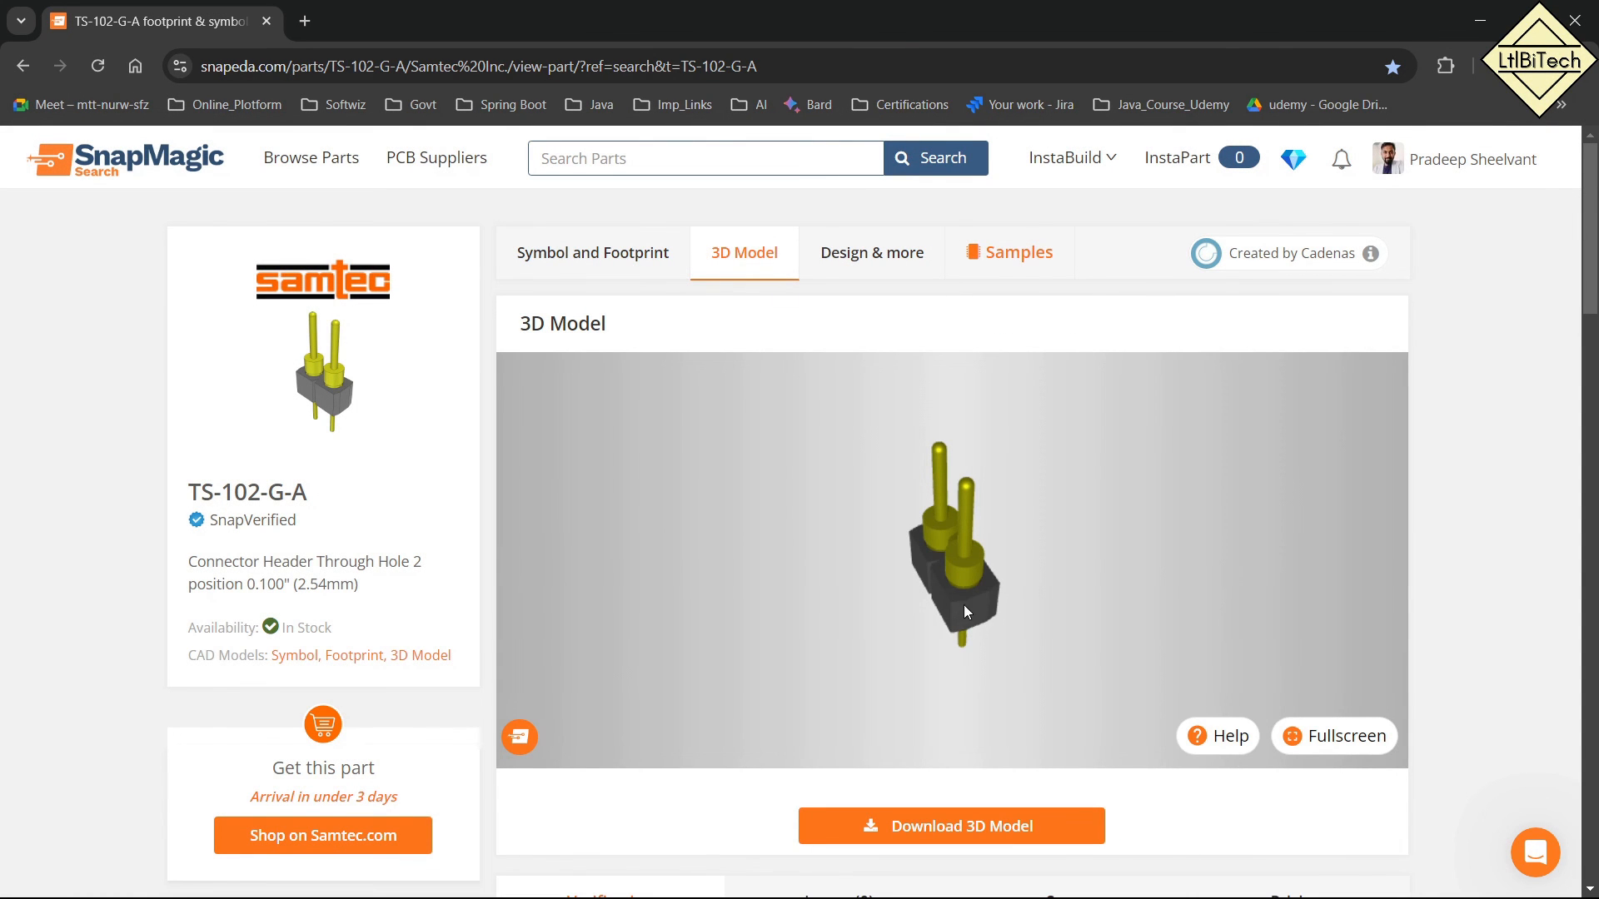
pyautogui.click(947, 822)
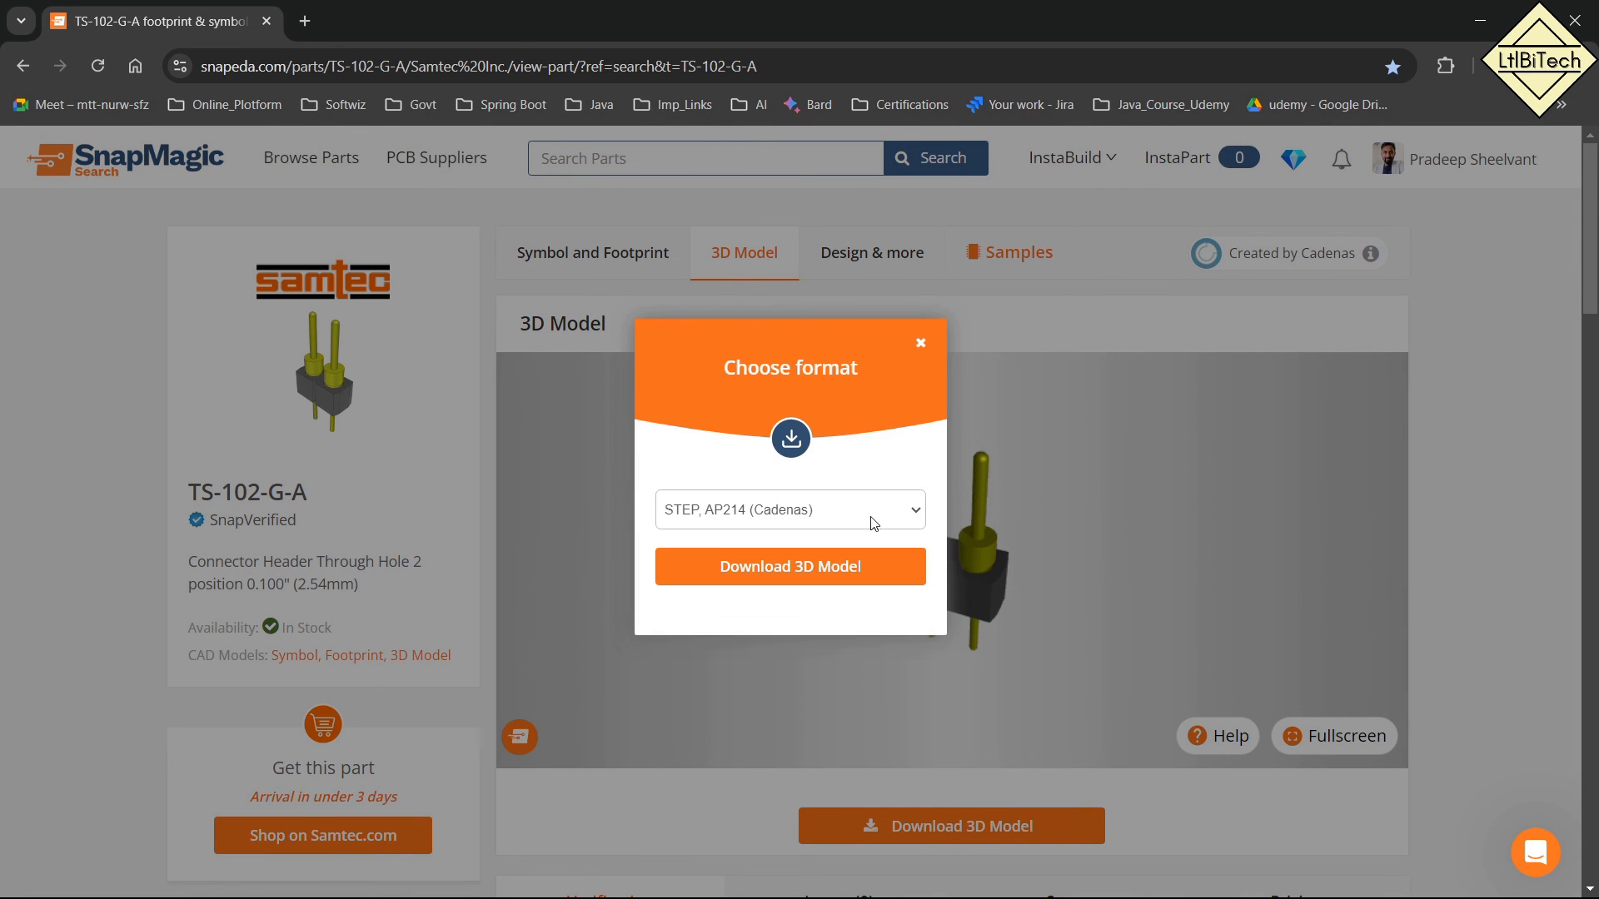
pyautogui.click(795, 566)
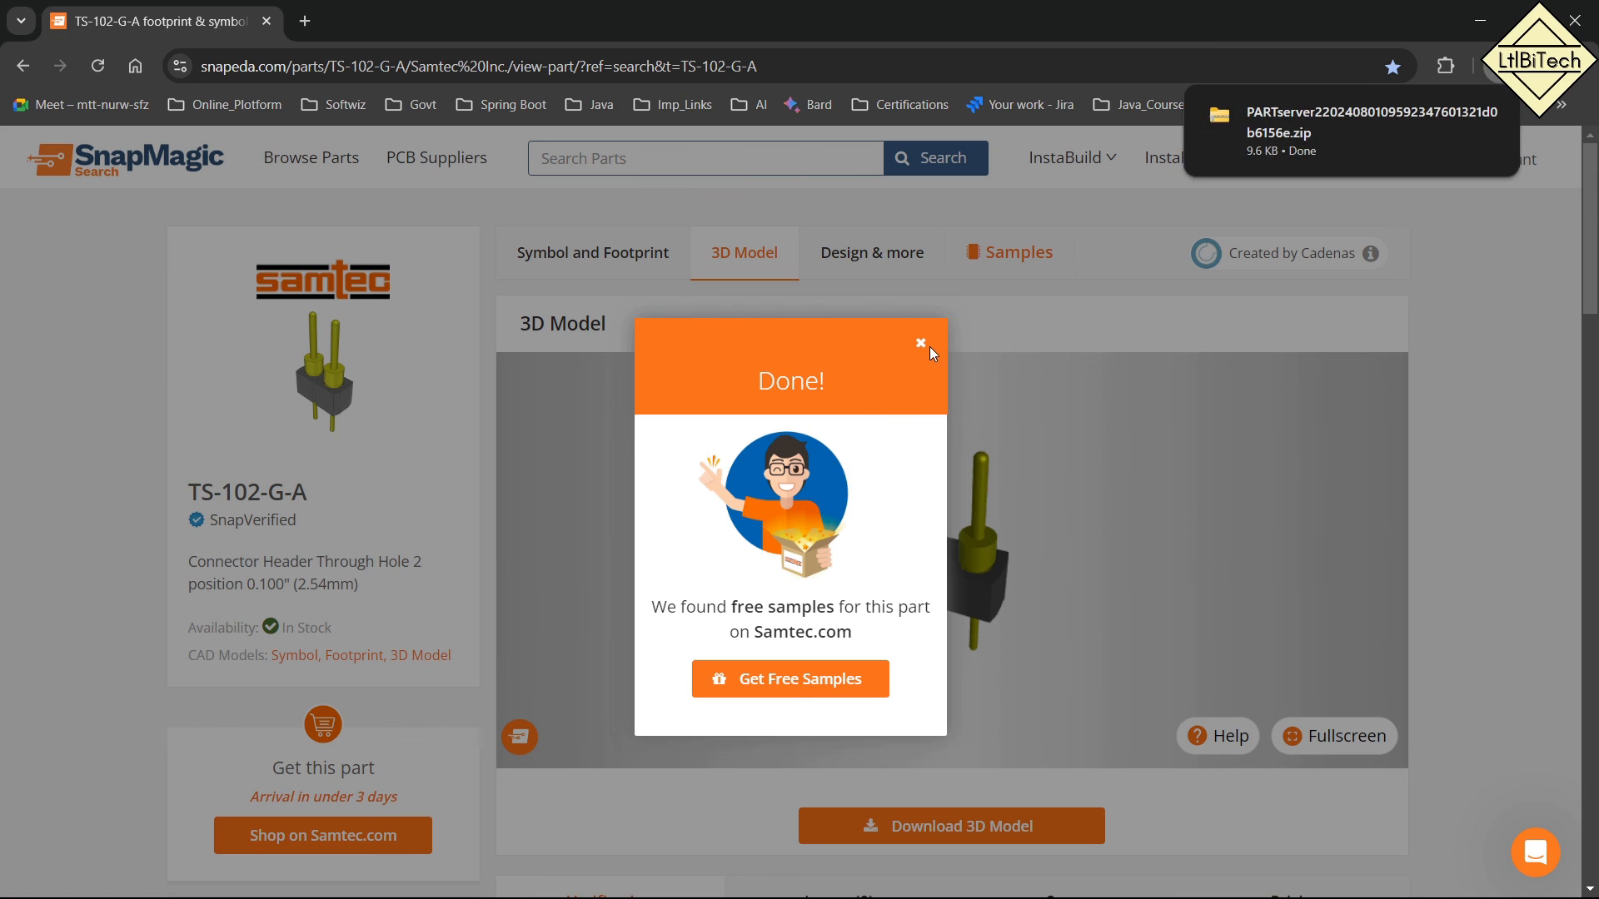
# Show the newly downloaded PARTserver zip in the Downloads folder and extract it with WinRAR.
pyautogui.click(1492, 71)
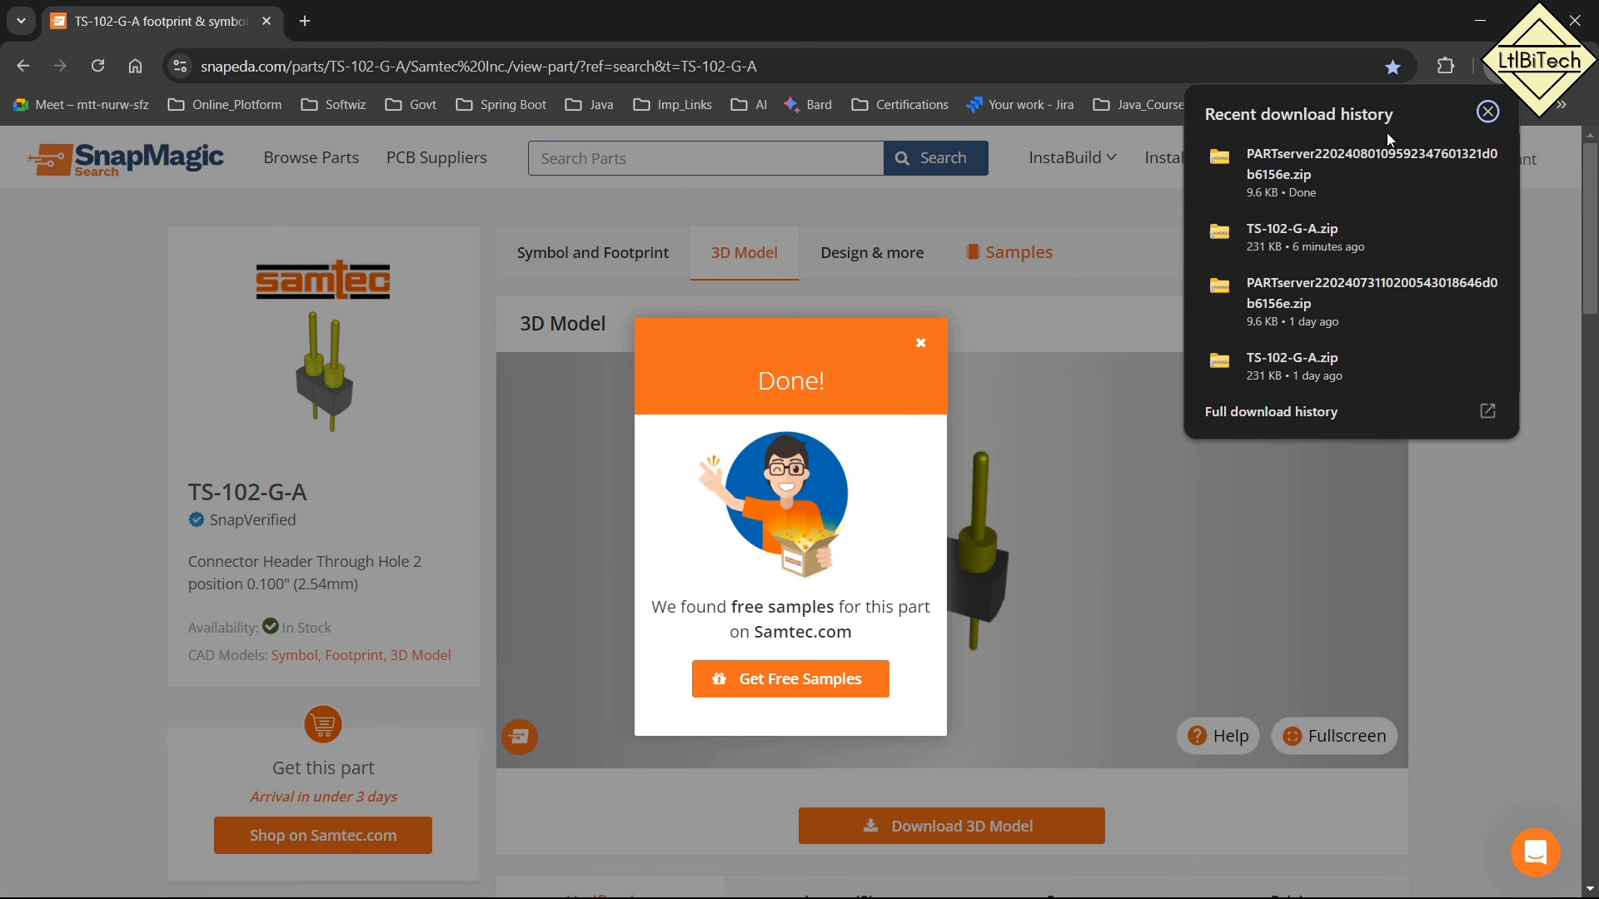
pyautogui.click(1452, 166)
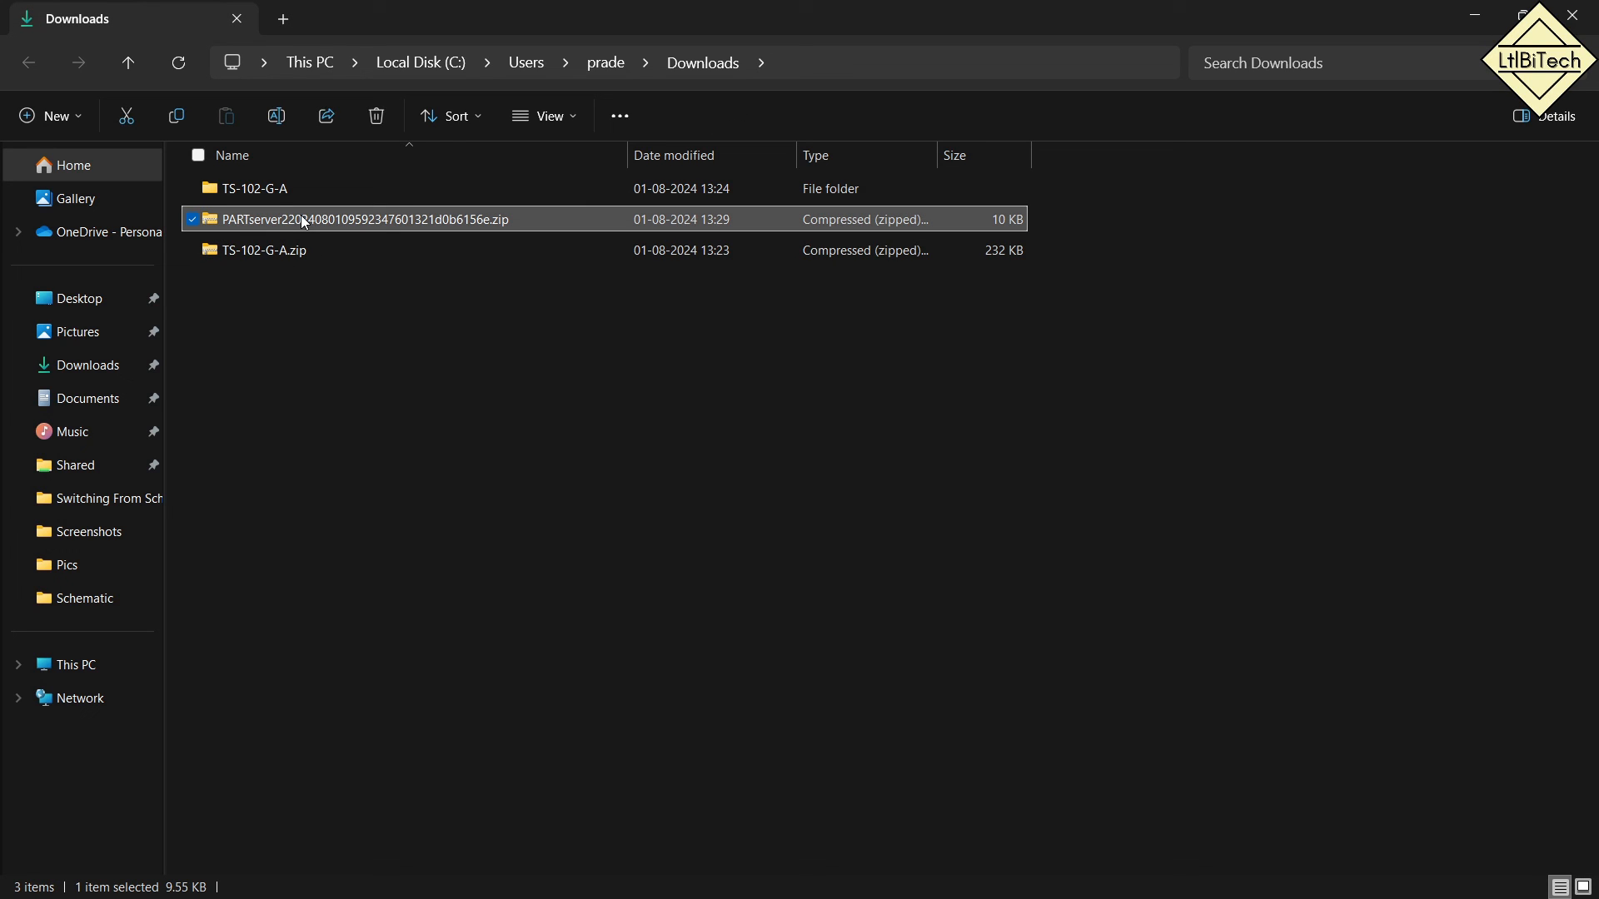
pyautogui.rightClick(320, 221)
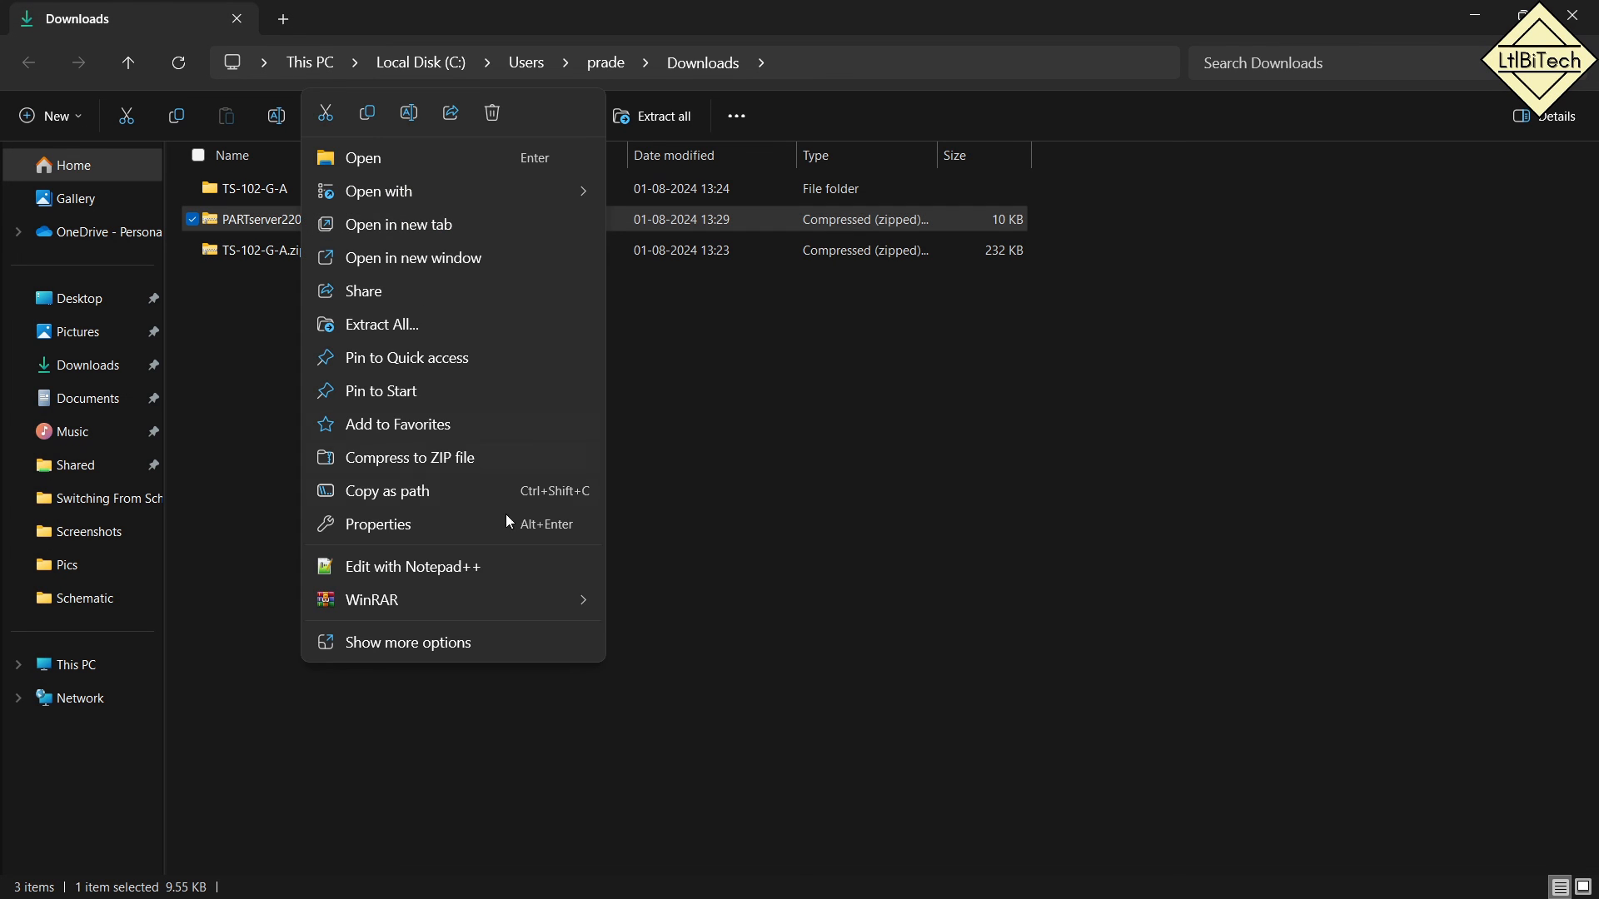
pyautogui.moveTo(531, 603)
pyautogui.click(771, 670)
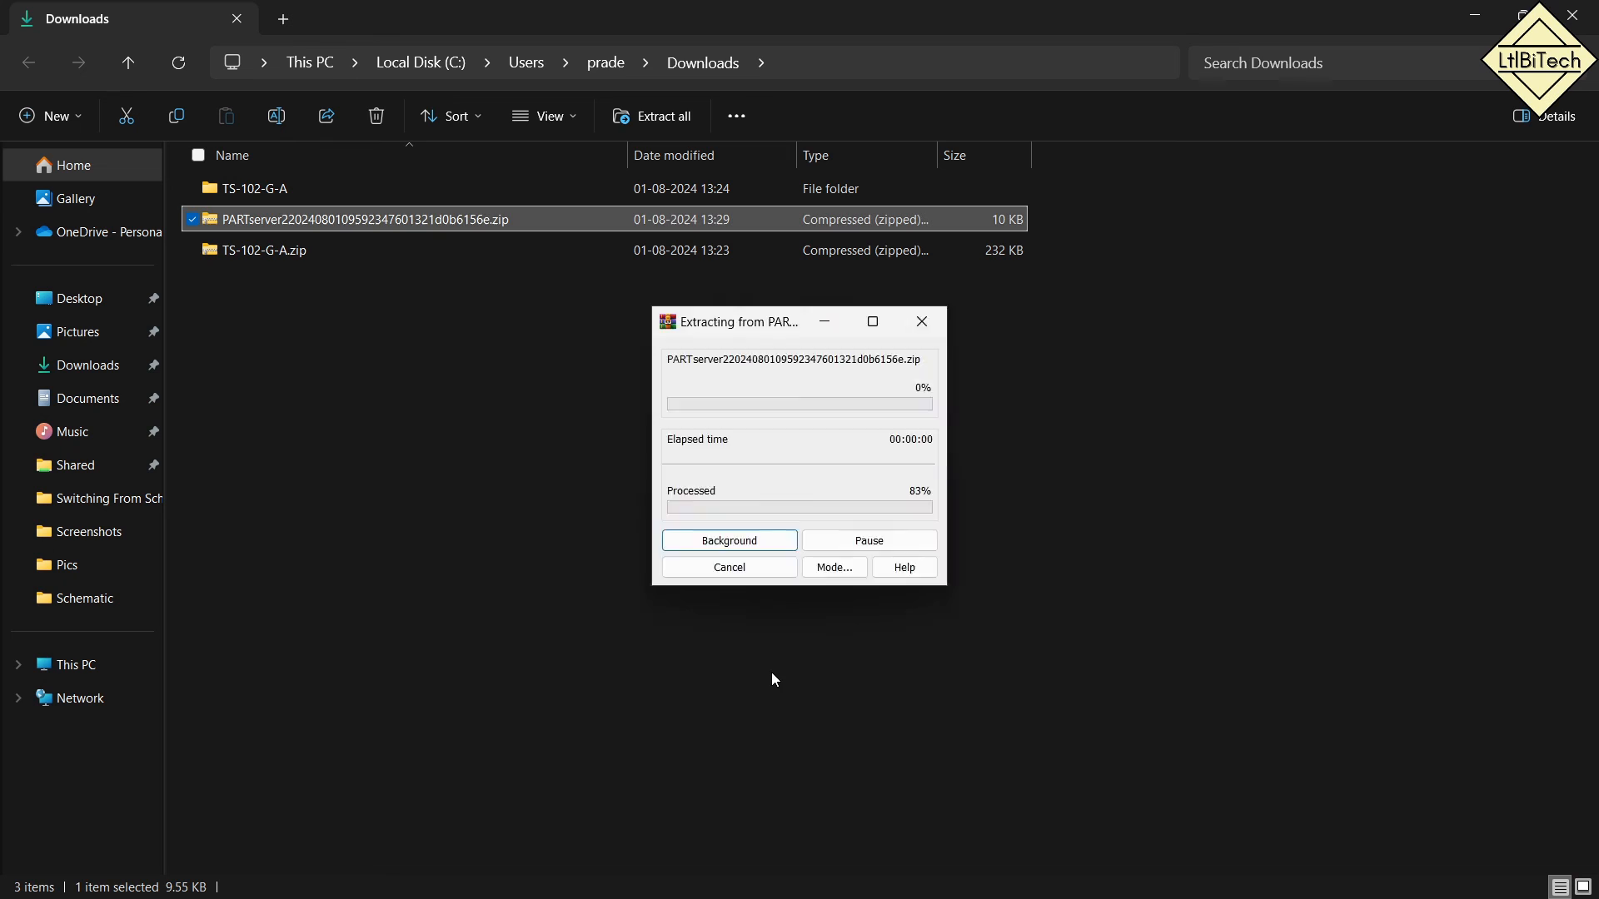
# Open the extracted PARTserver folder, check the connector's reference designator in OrCAD Capture, and rename TS-102-G-A.stp to J1.stp.
pyautogui.doubleClick(289, 287)
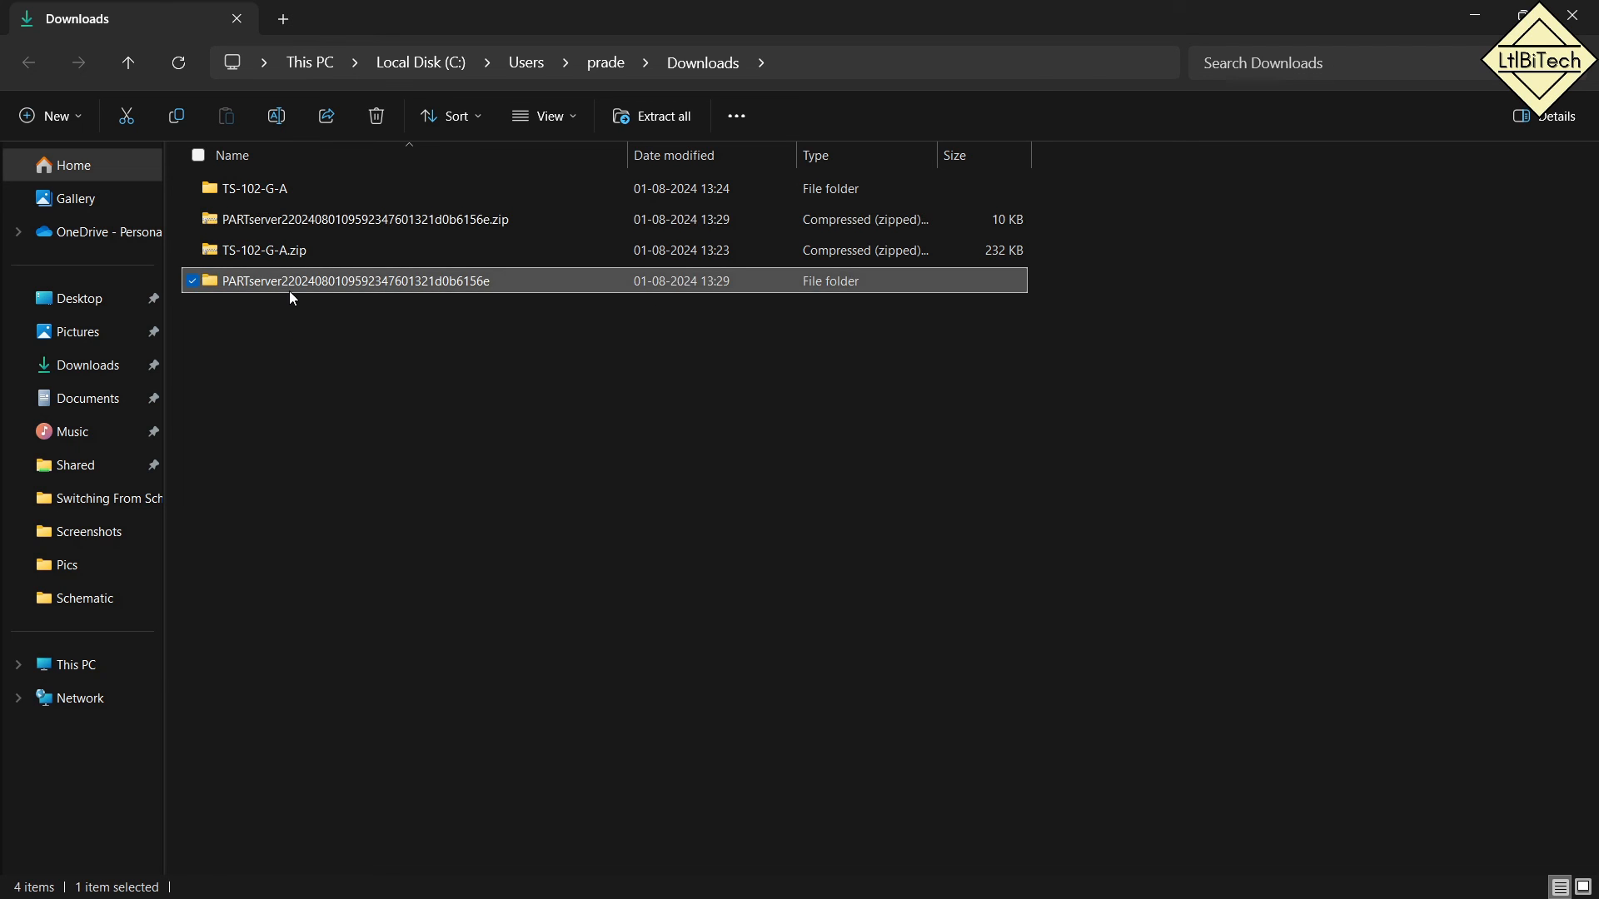
pyautogui.click(263, 251)
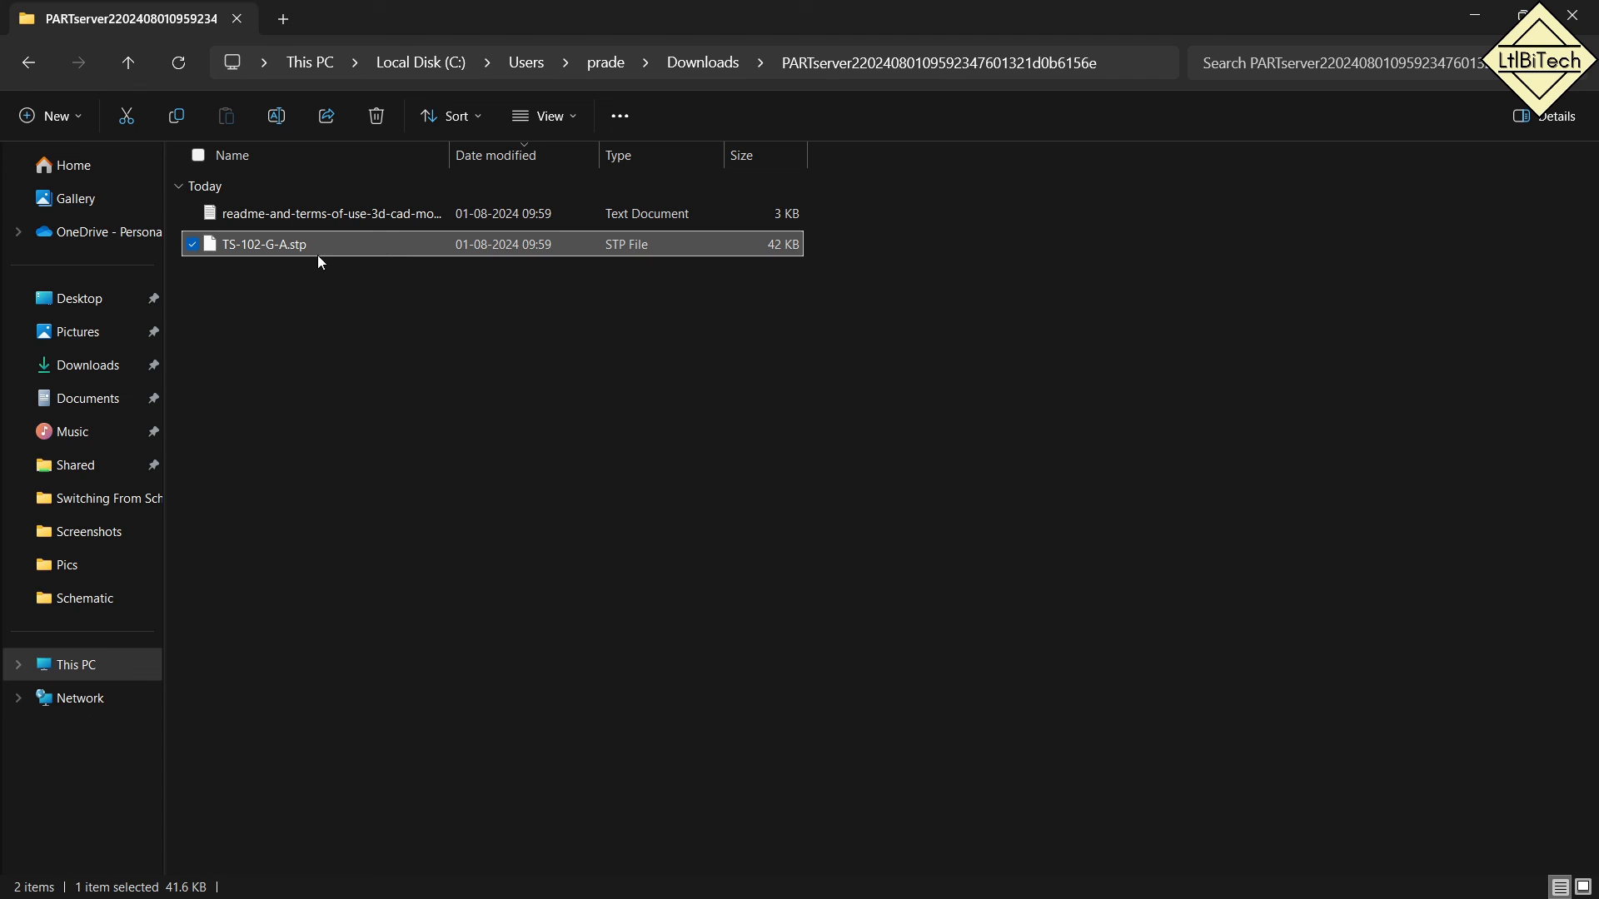
pyautogui.click(241, 246)
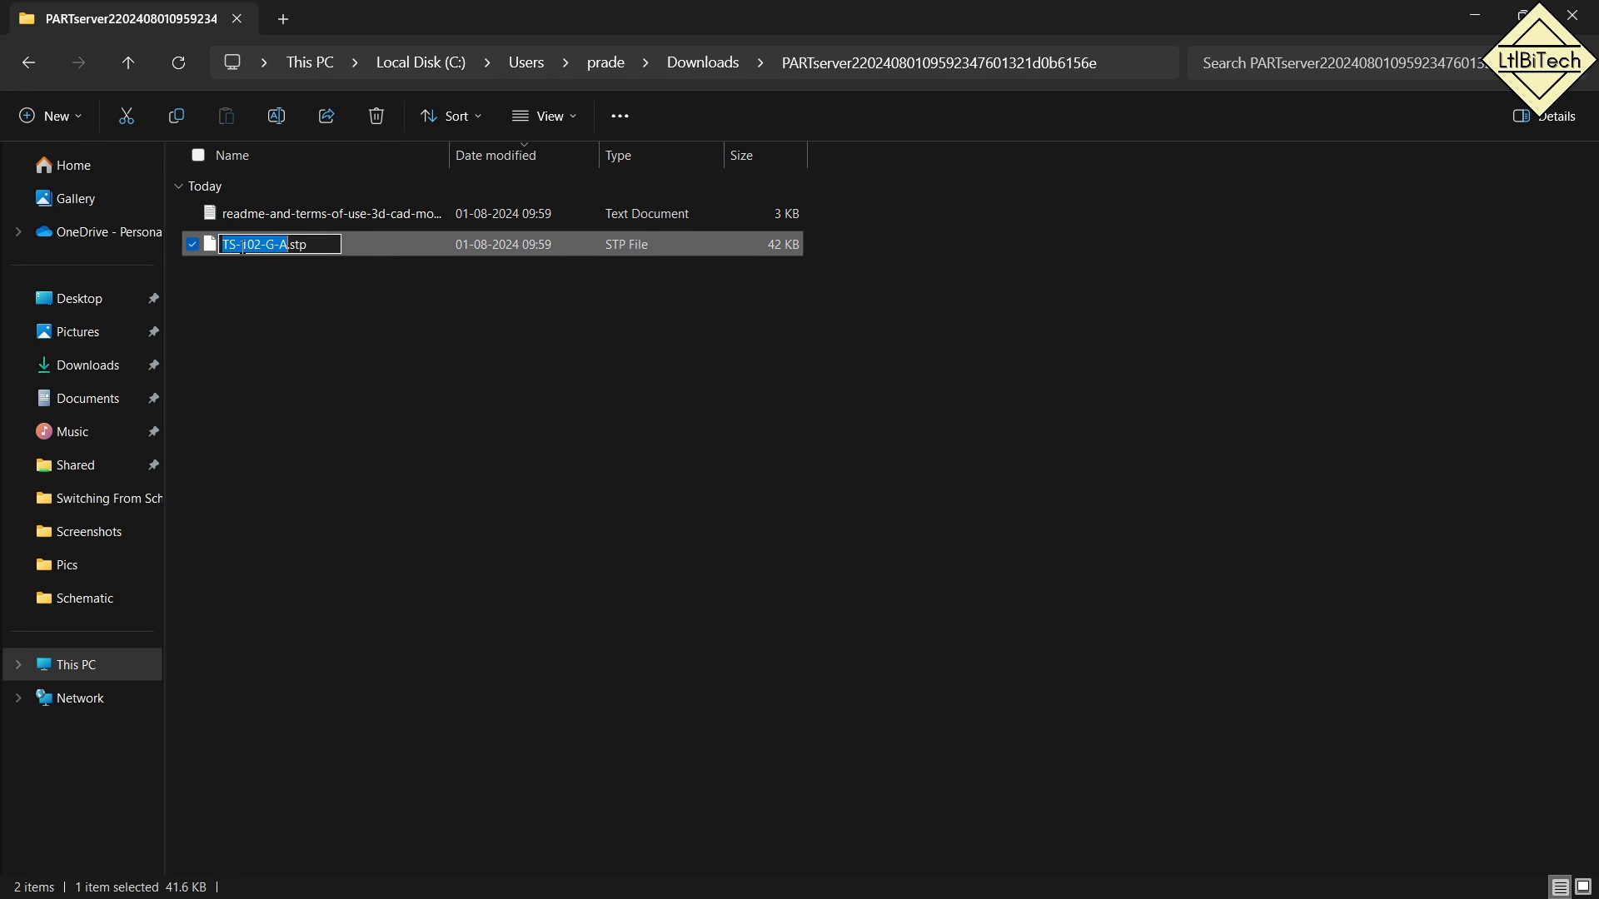
pyautogui.moveTo(949, 882)
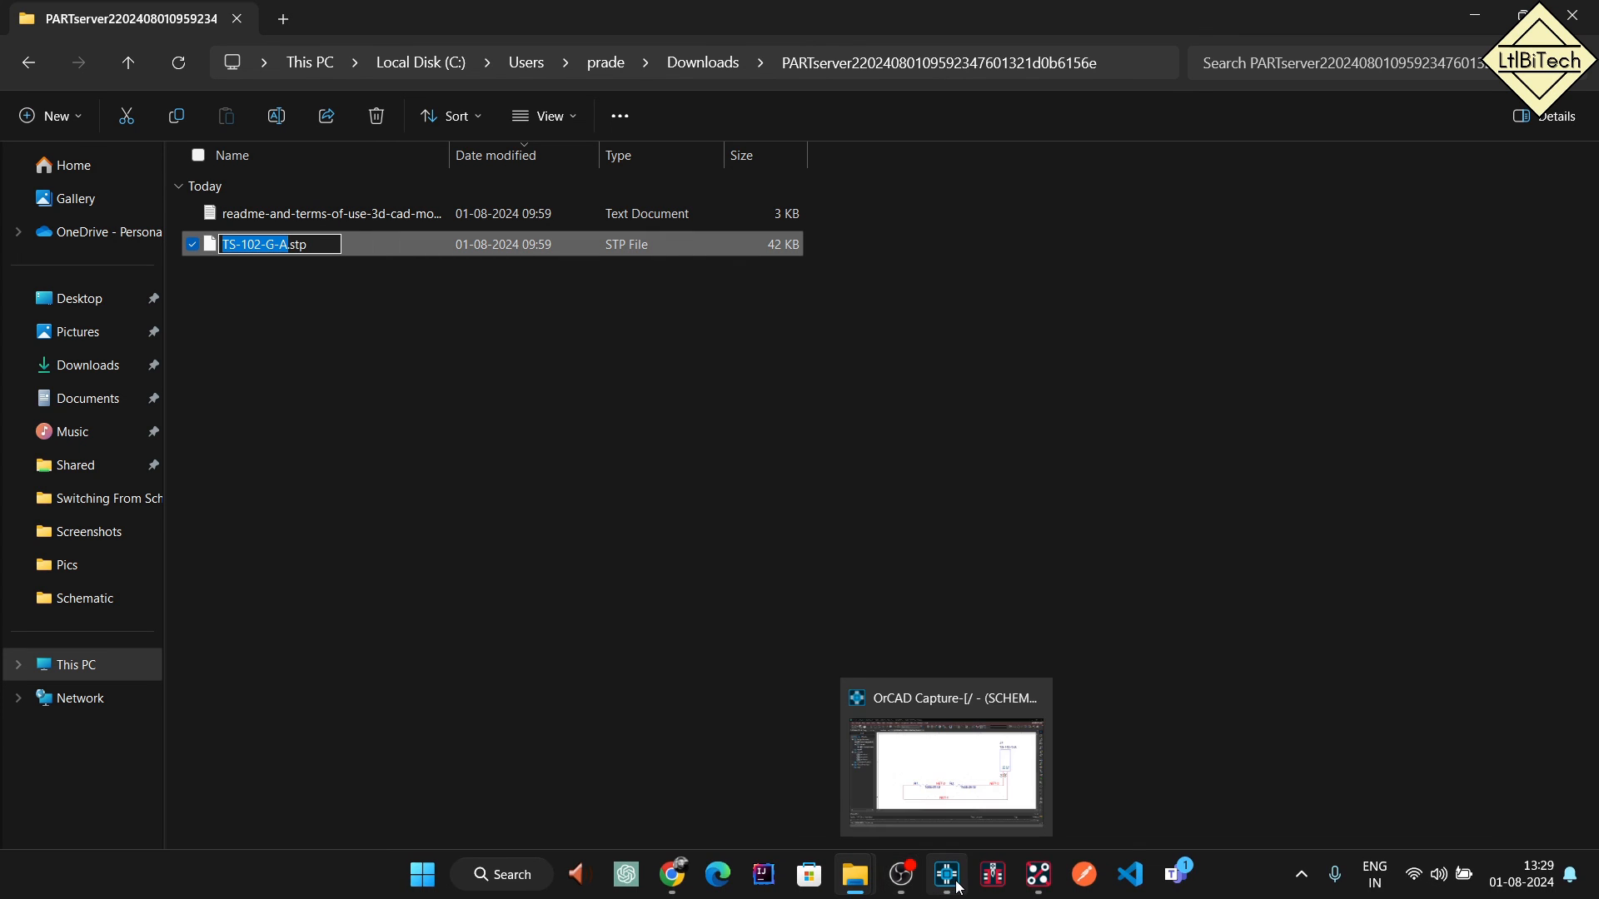
pyautogui.moveTo(937, 779)
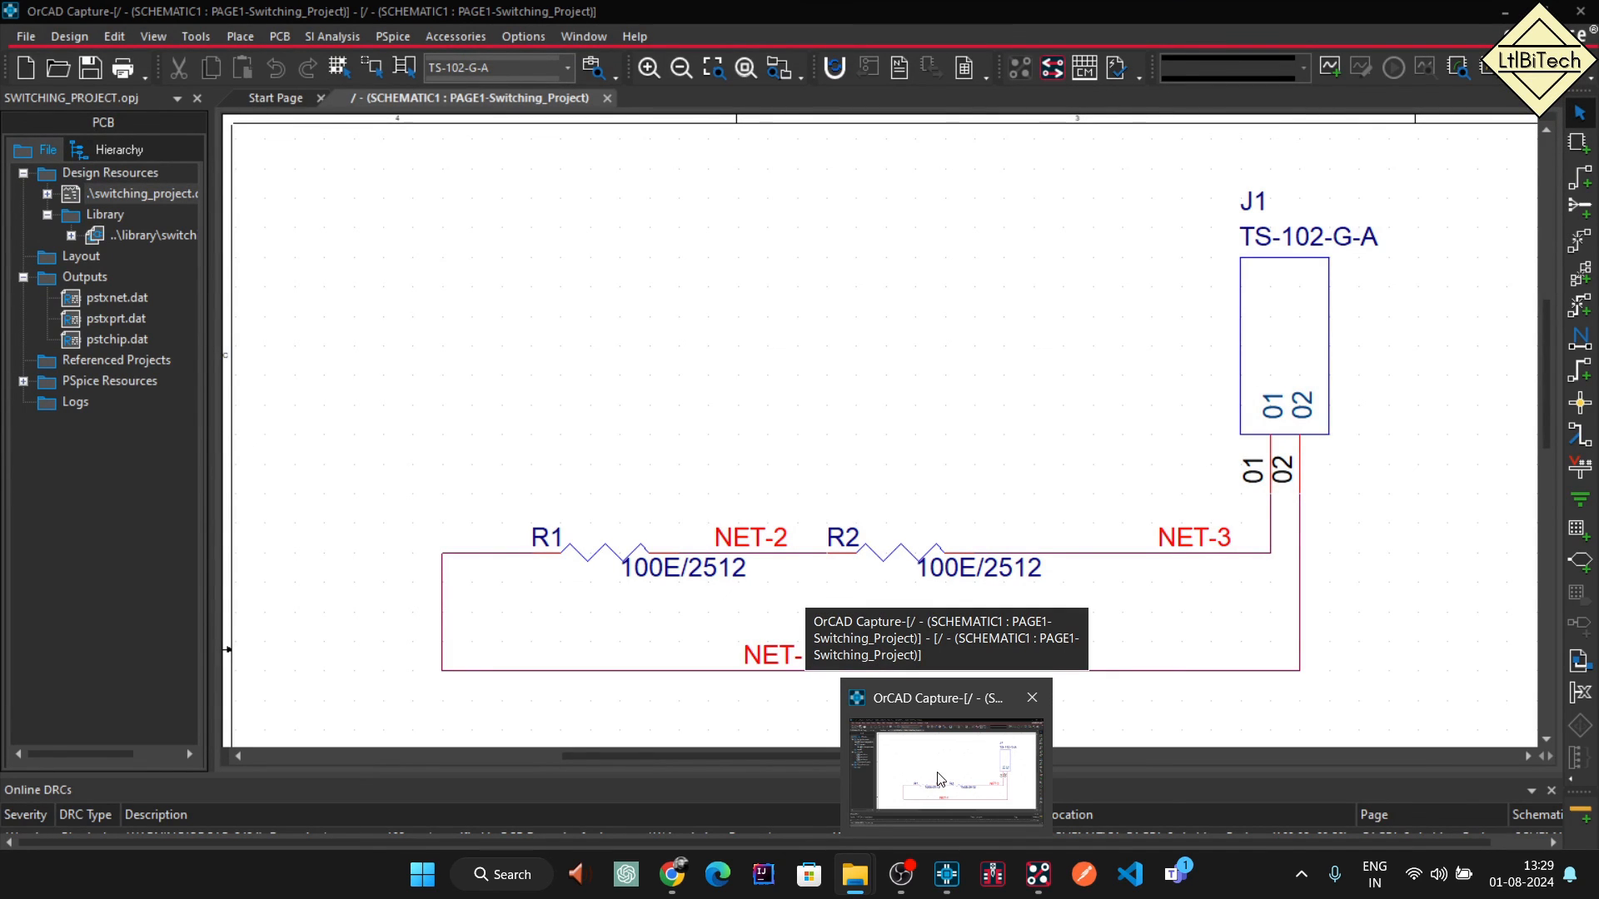
pyautogui.click(937, 778)
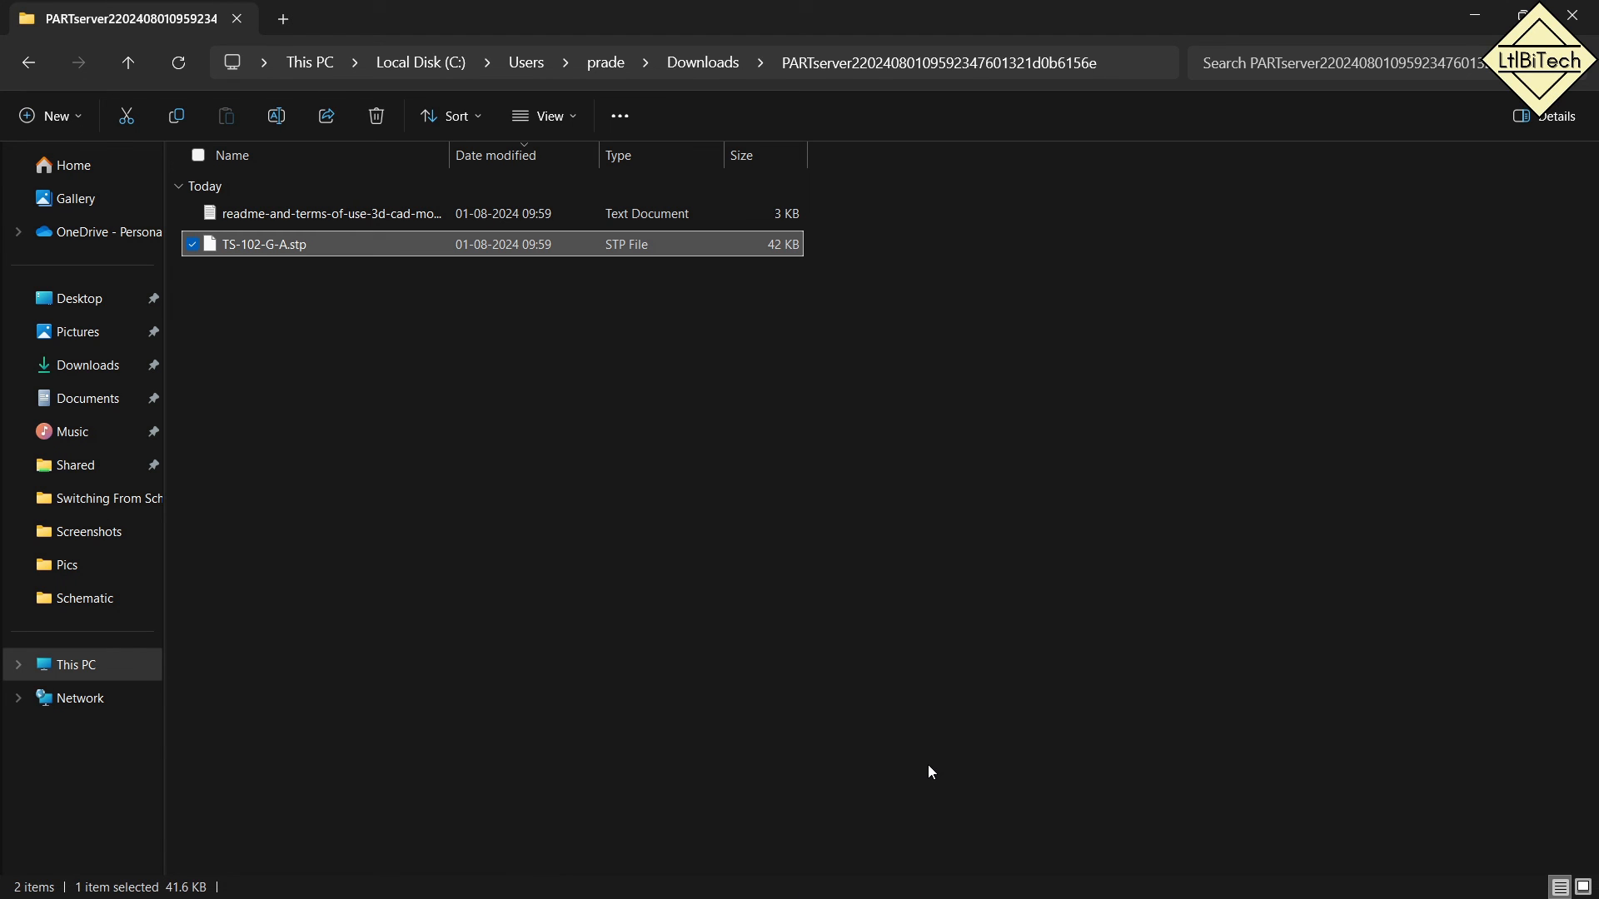
pyautogui.click(249, 244)
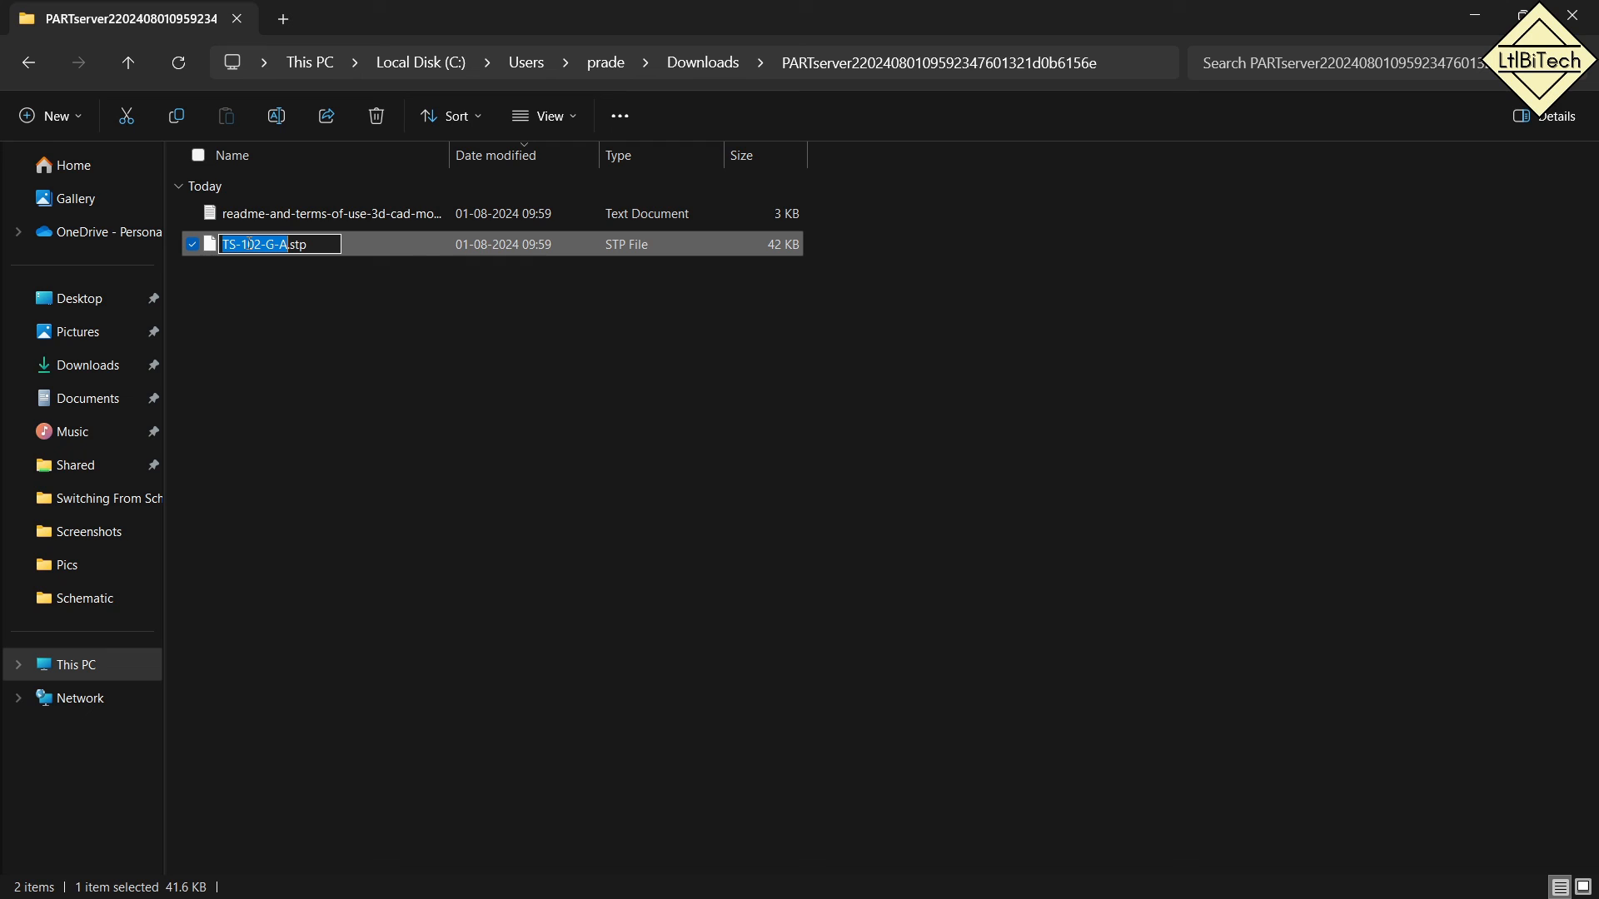
pyautogui.write('J1')
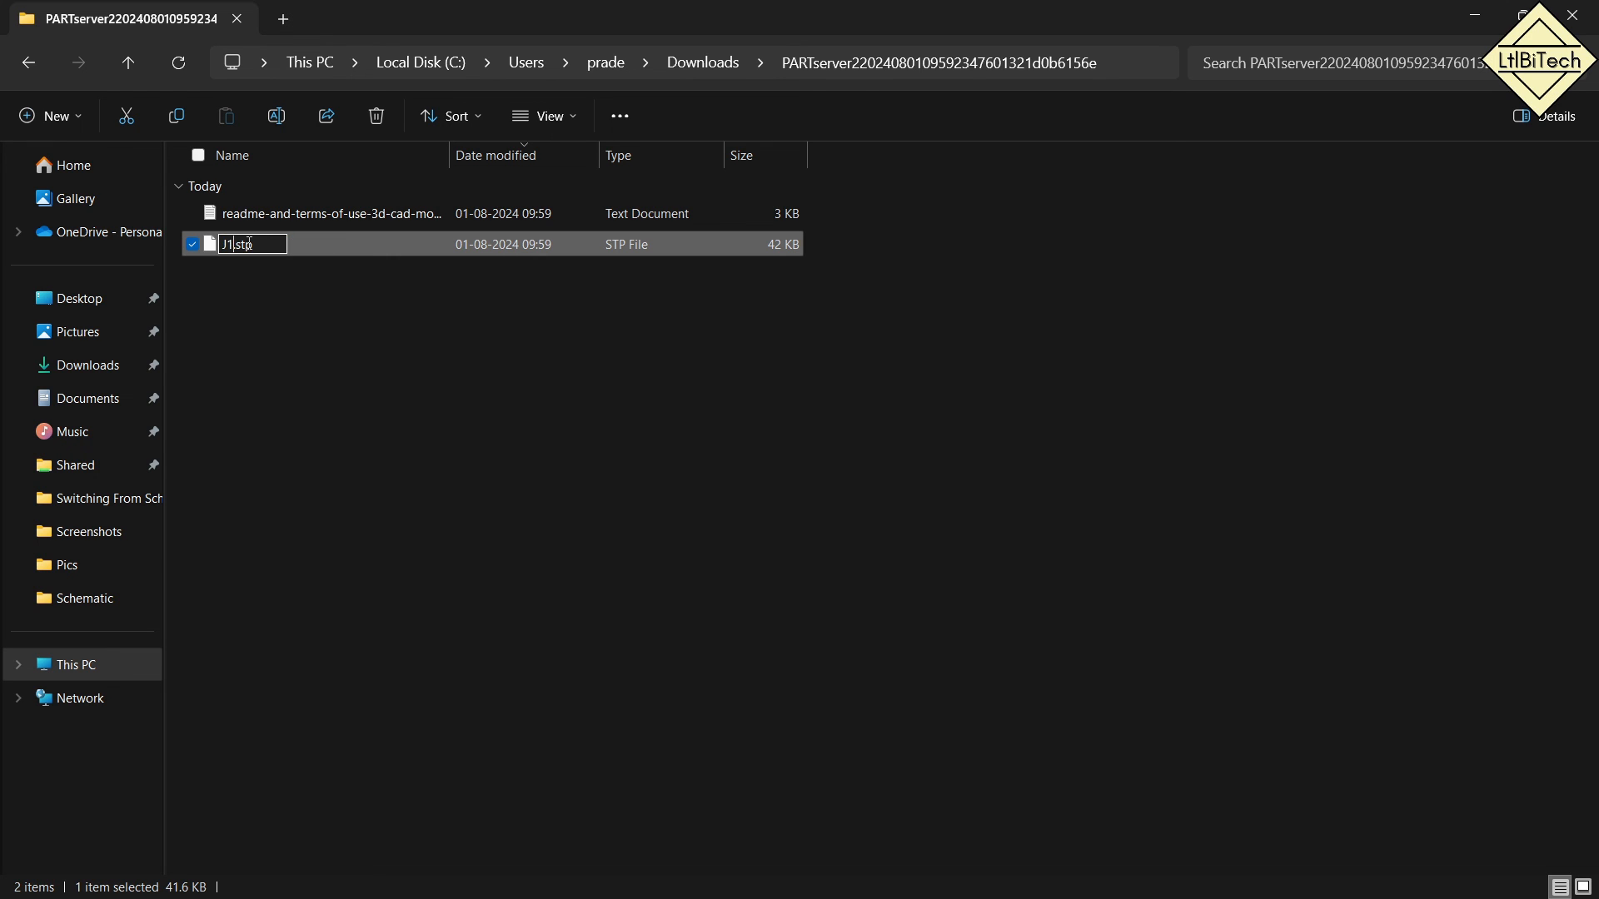
pyautogui.press('Return')
# Copy J1.stp into the 3D Model folder of Switching_Project.
pyautogui.click(282, 288)
pyautogui.click(283, 213)
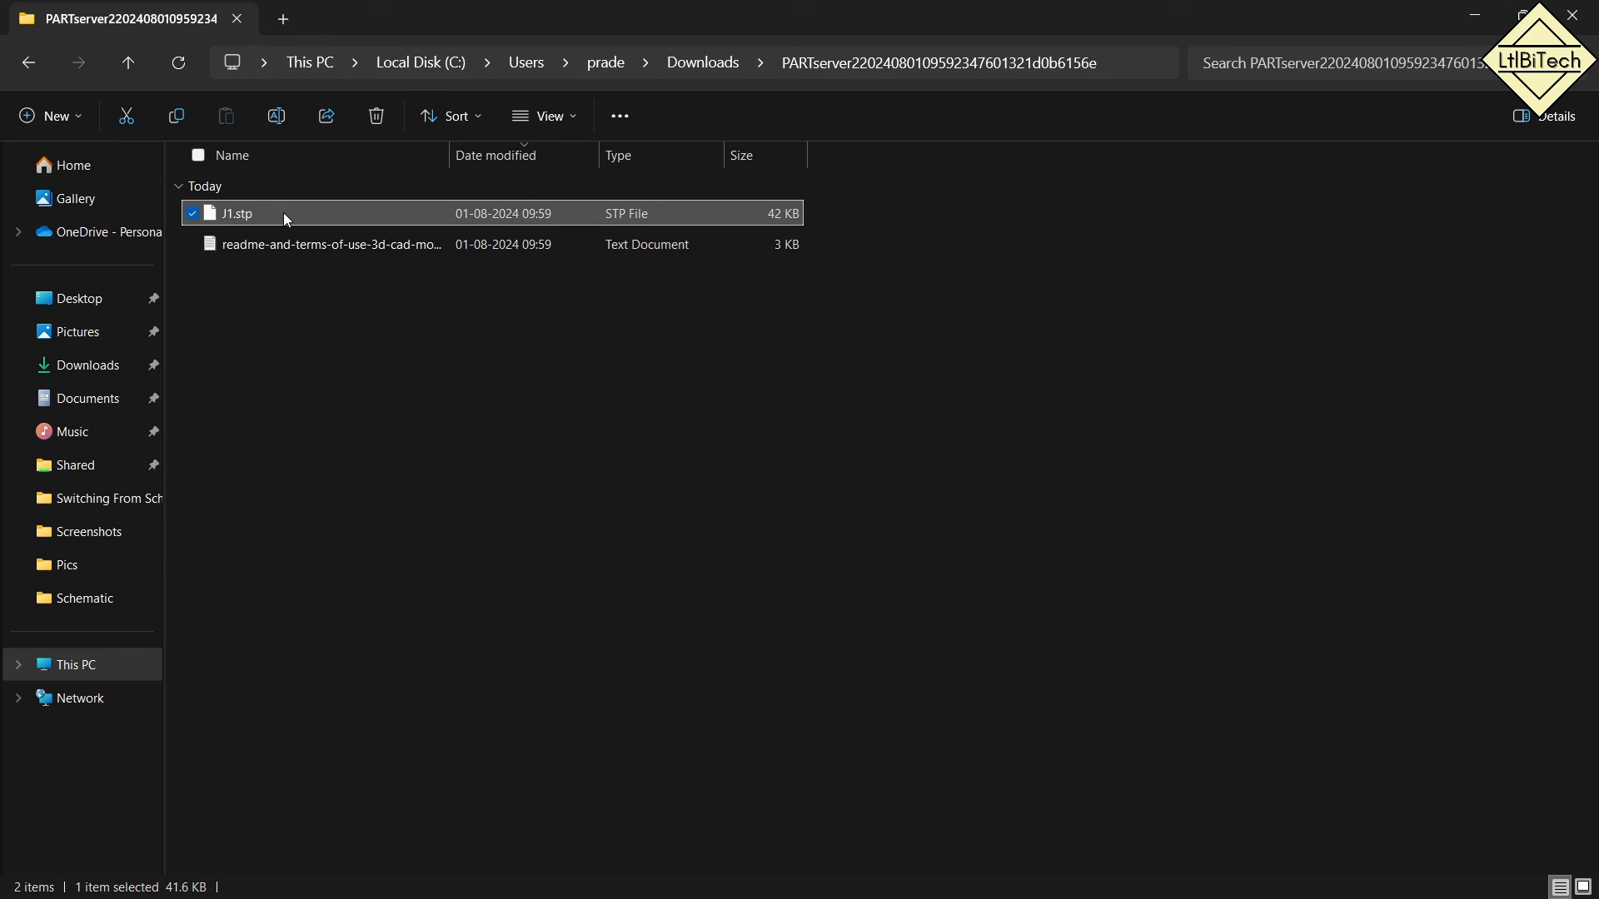
pyautogui.hotkey('ctrl', 'c')
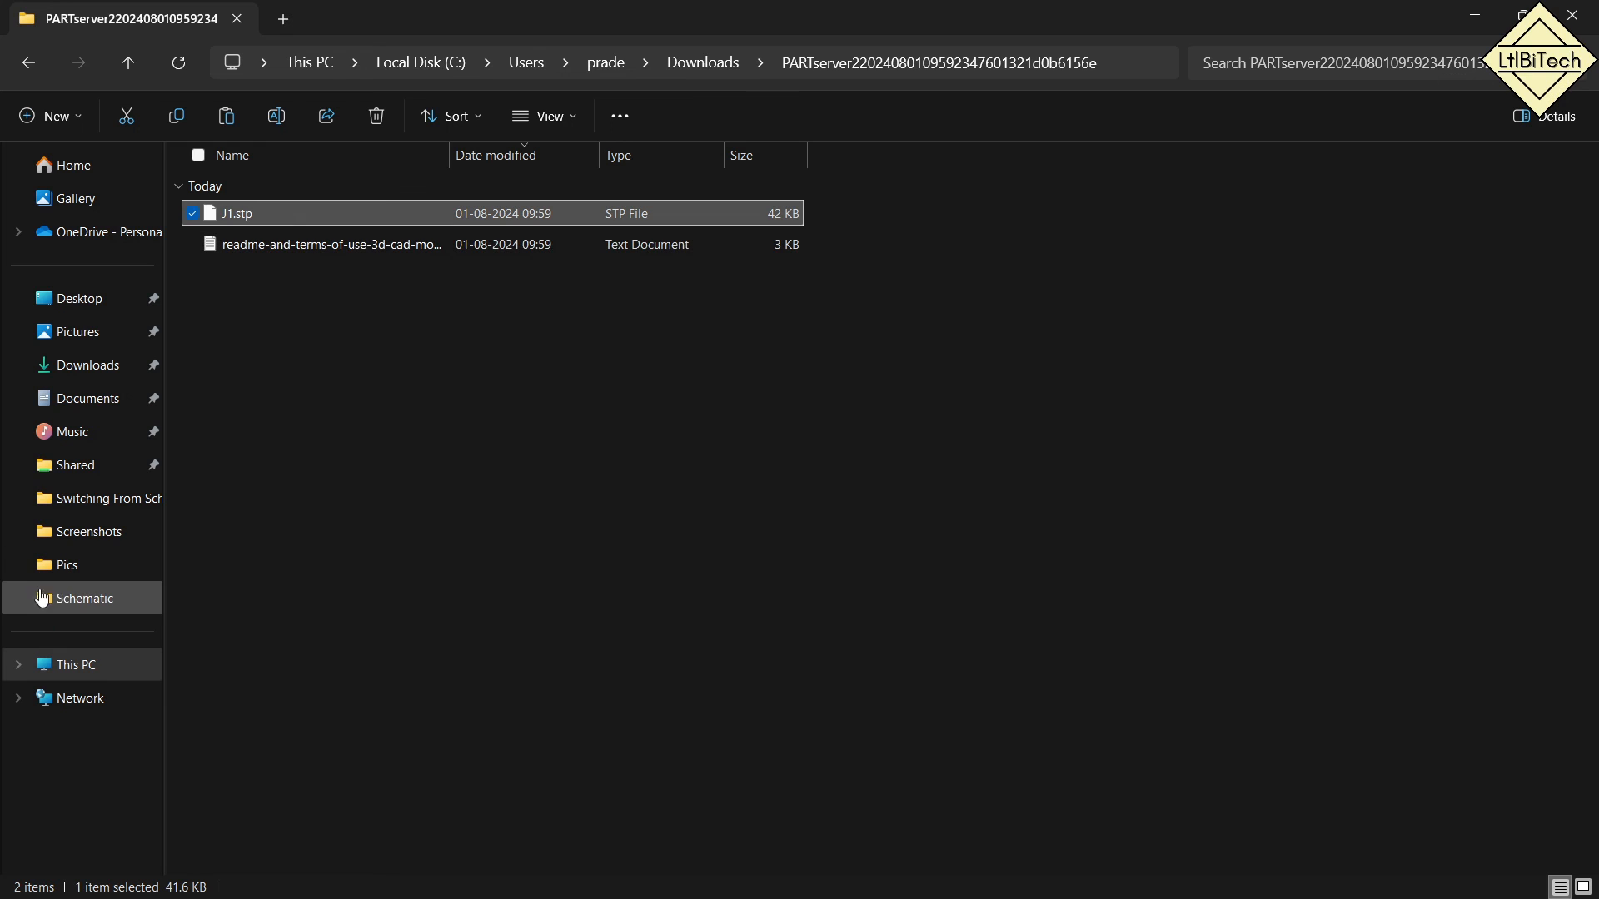
pyautogui.click(117, 598)
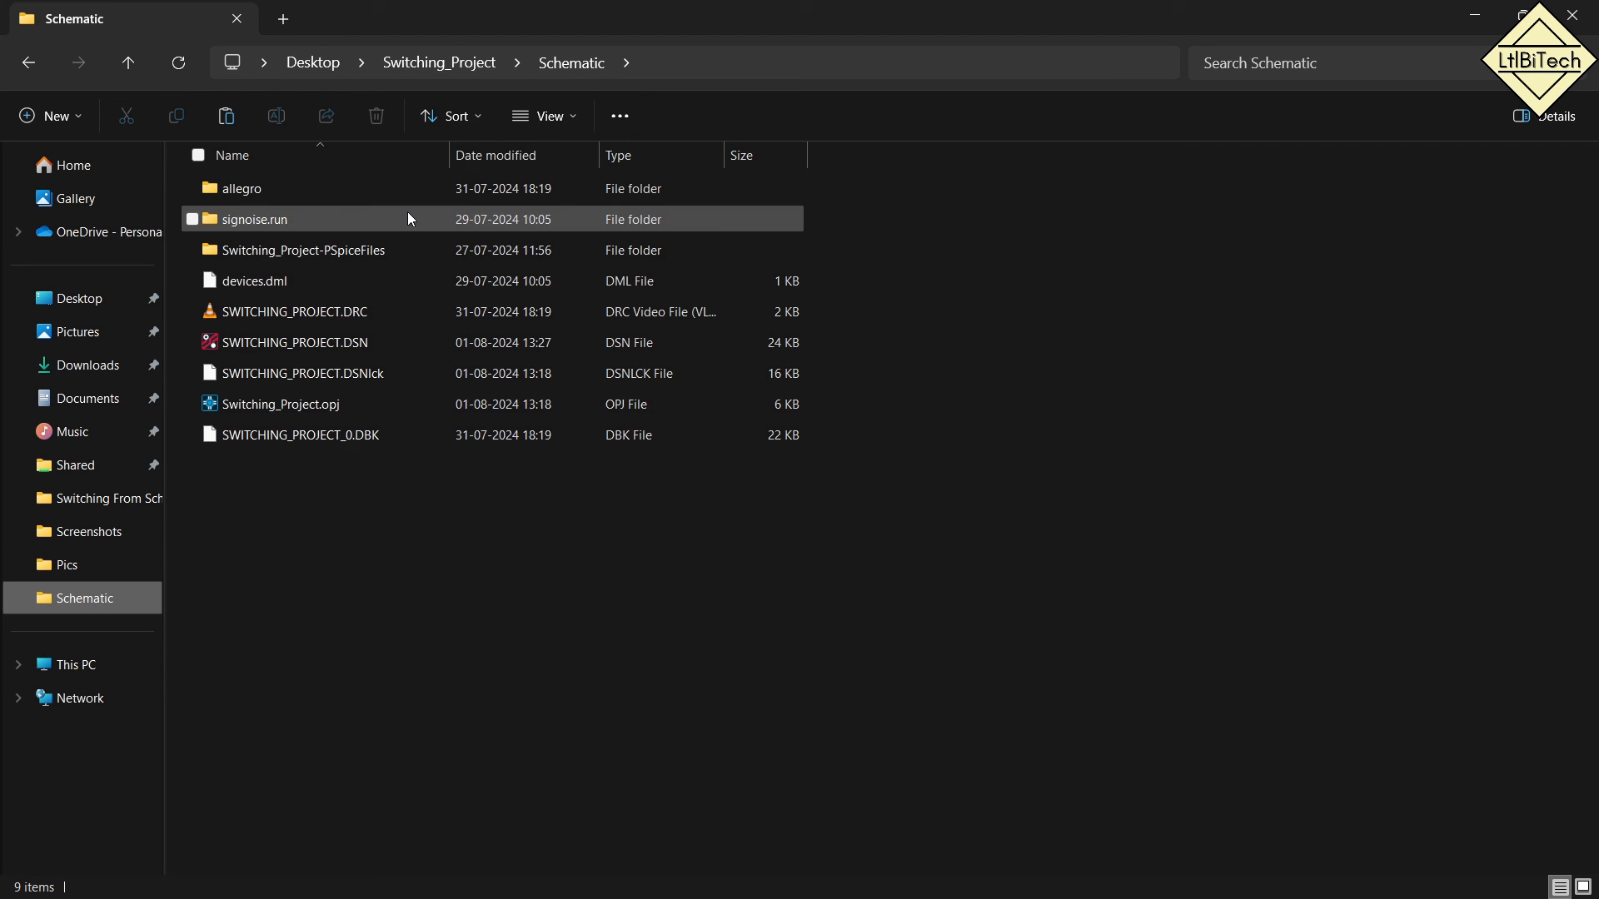
pyautogui.click(426, 67)
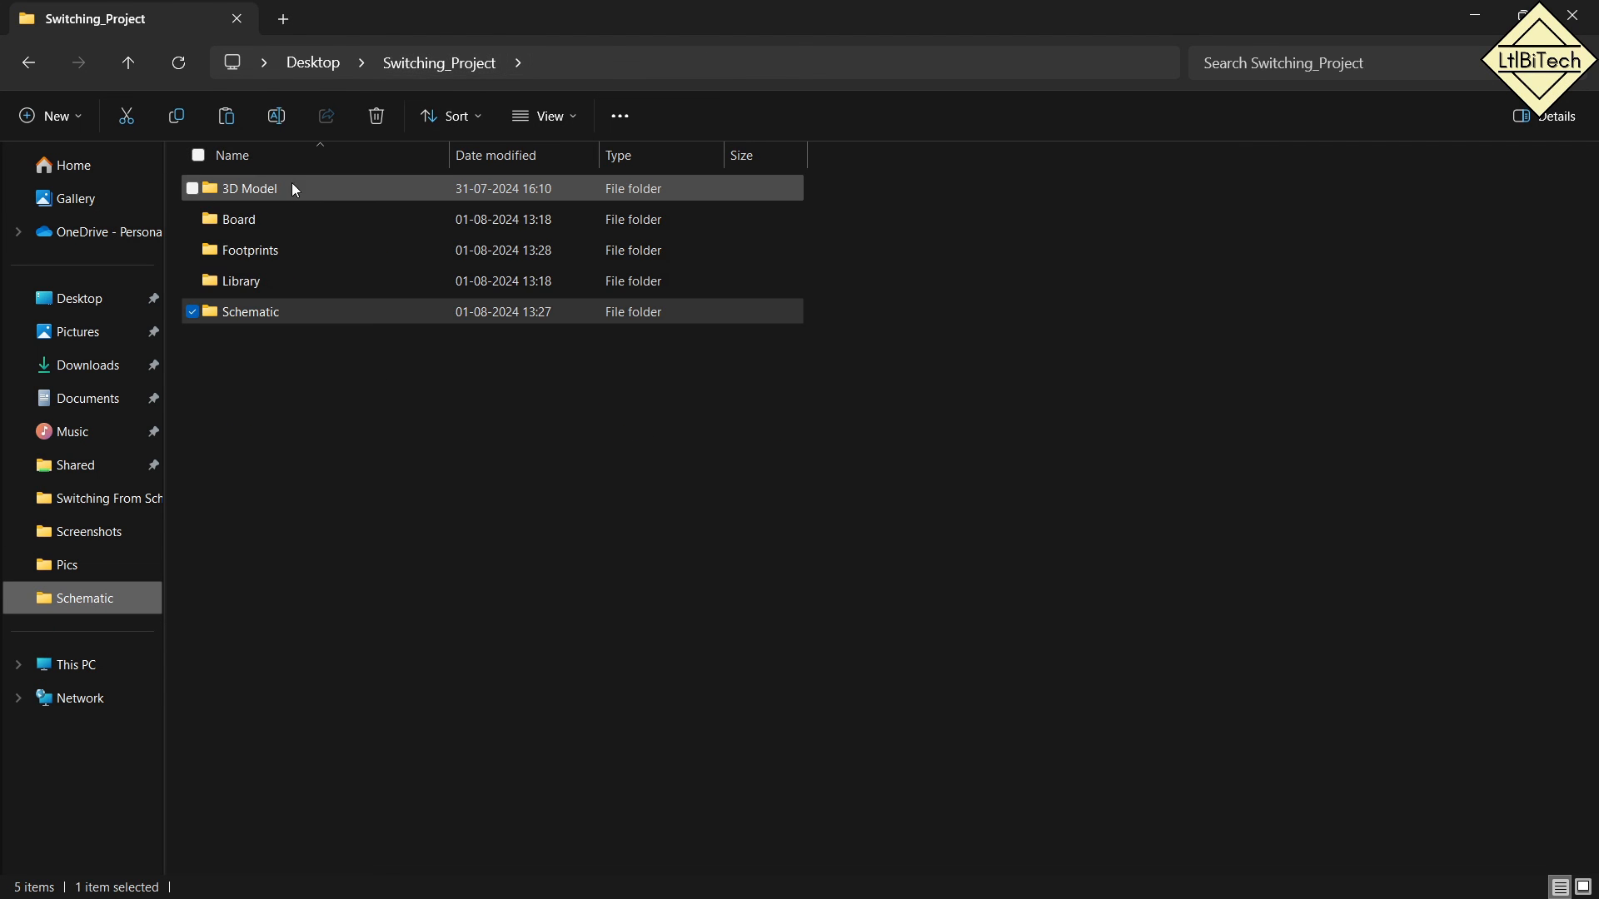
pyautogui.doubleClick(286, 190)
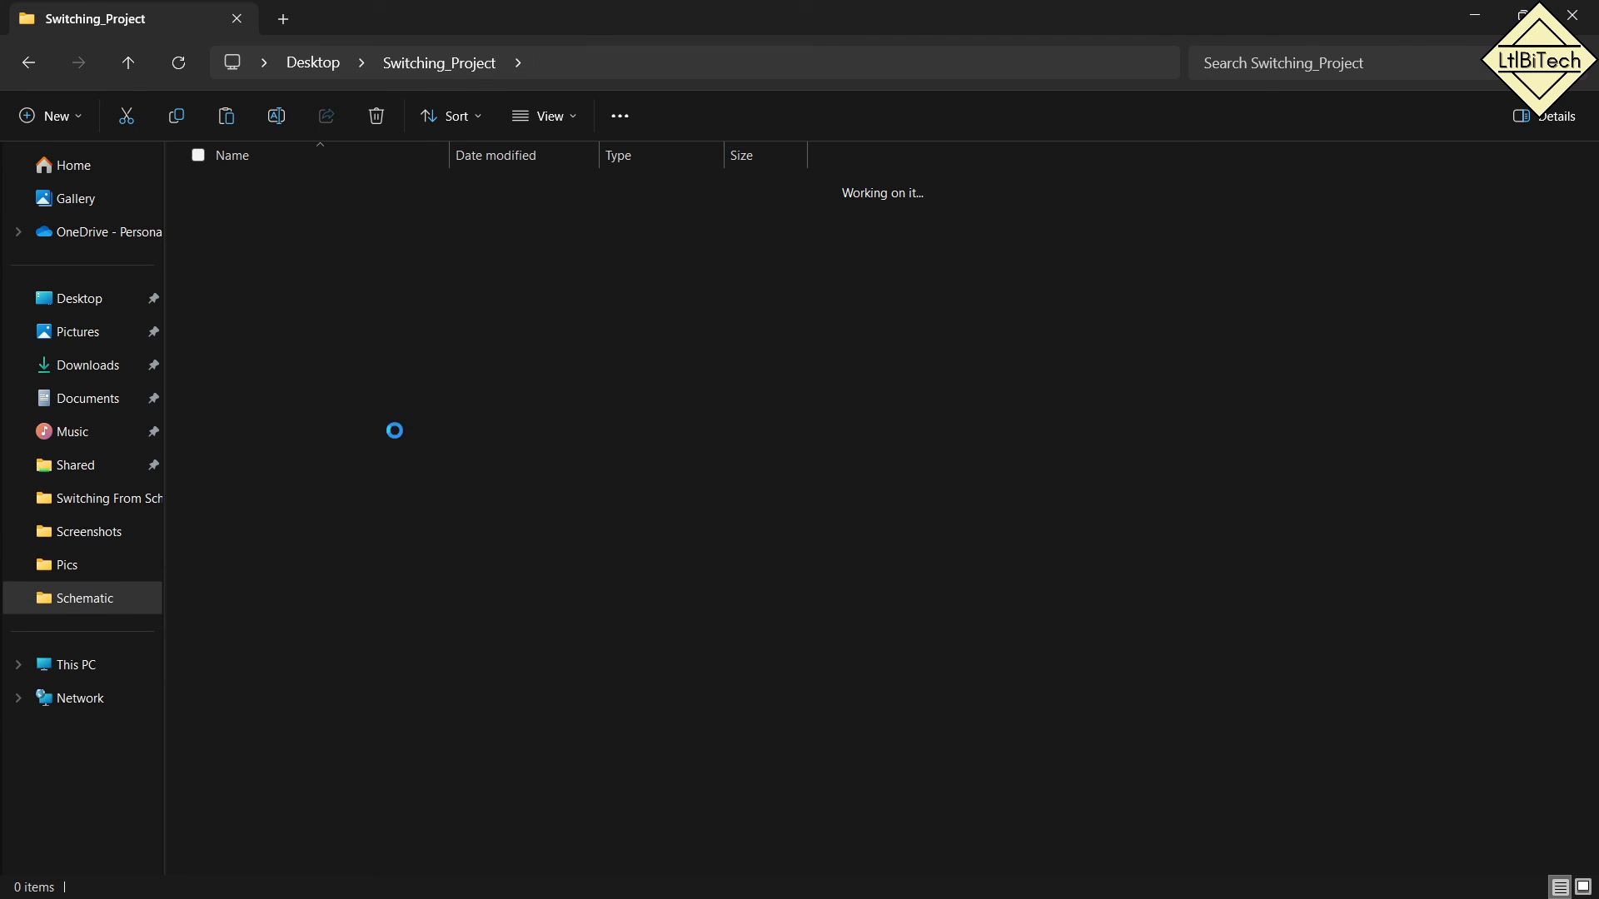
pyautogui.hotkey('ctrl', 'v')
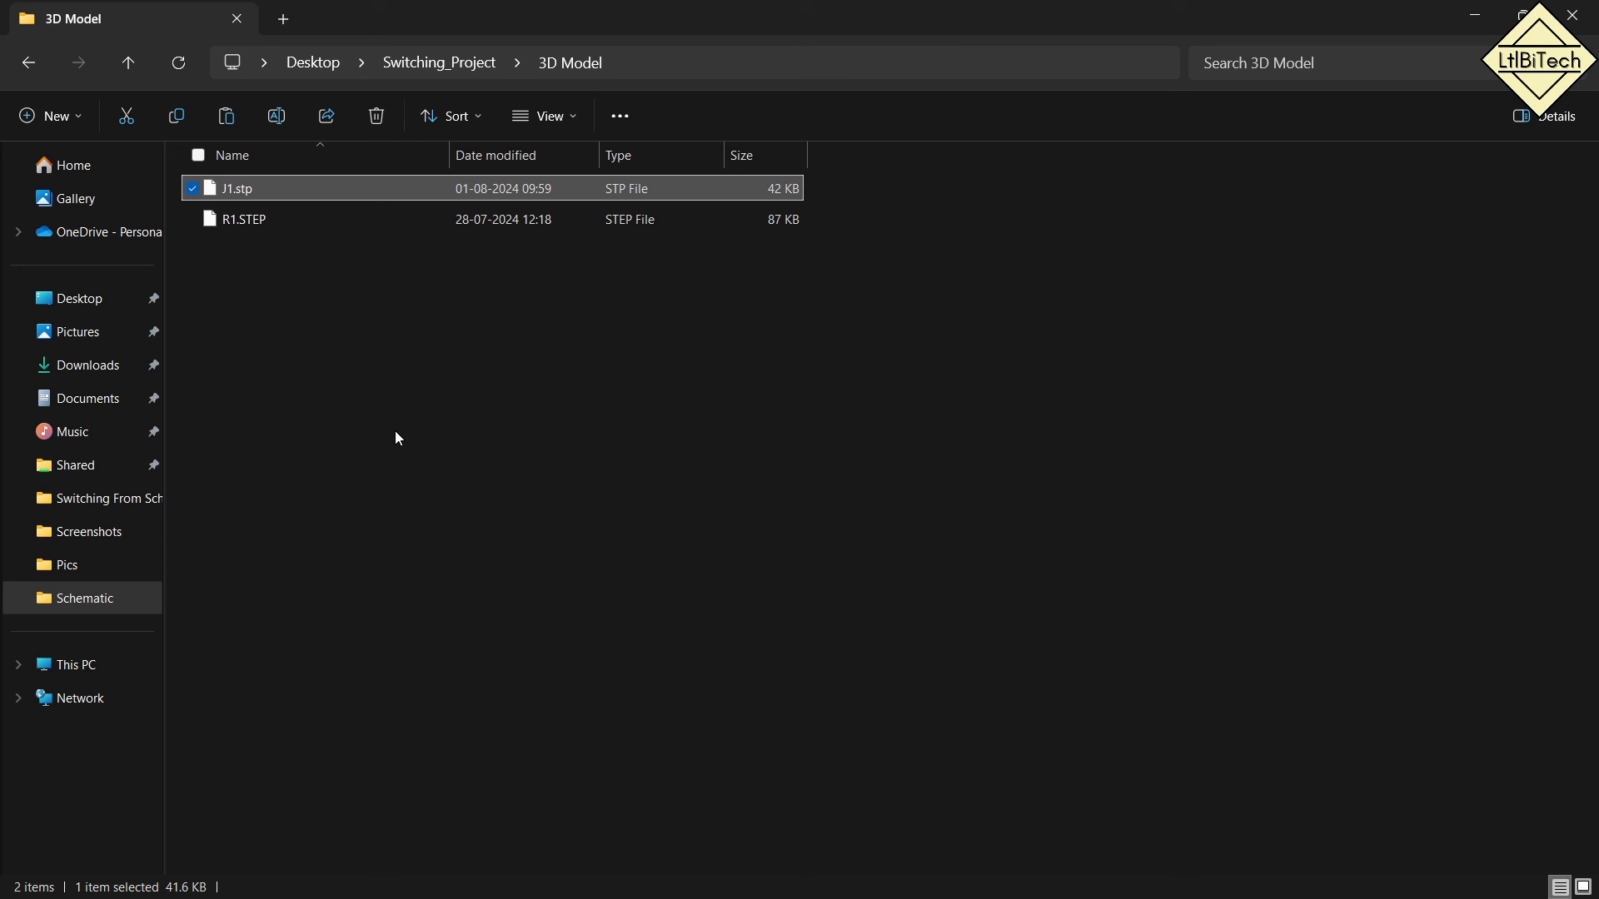
# Open the share folder of the Cadence SPB_17.4 installation on Local Disk (C:).
pyautogui.click(79, 665)
pyautogui.doubleClick(360, 200)
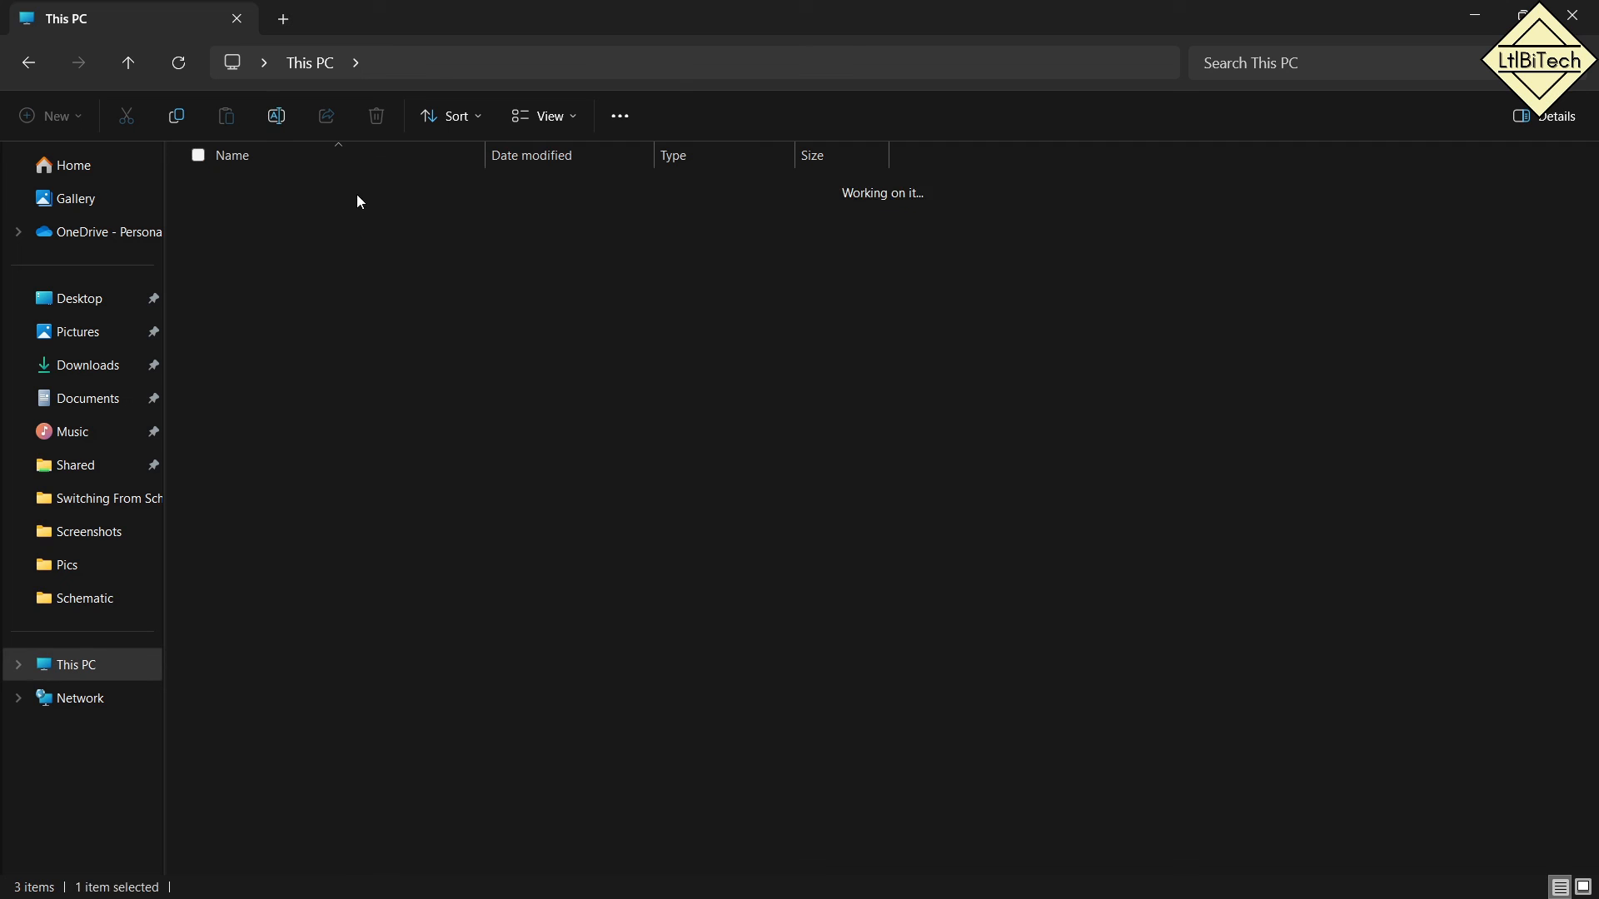
pyautogui.doubleClick(249, 189)
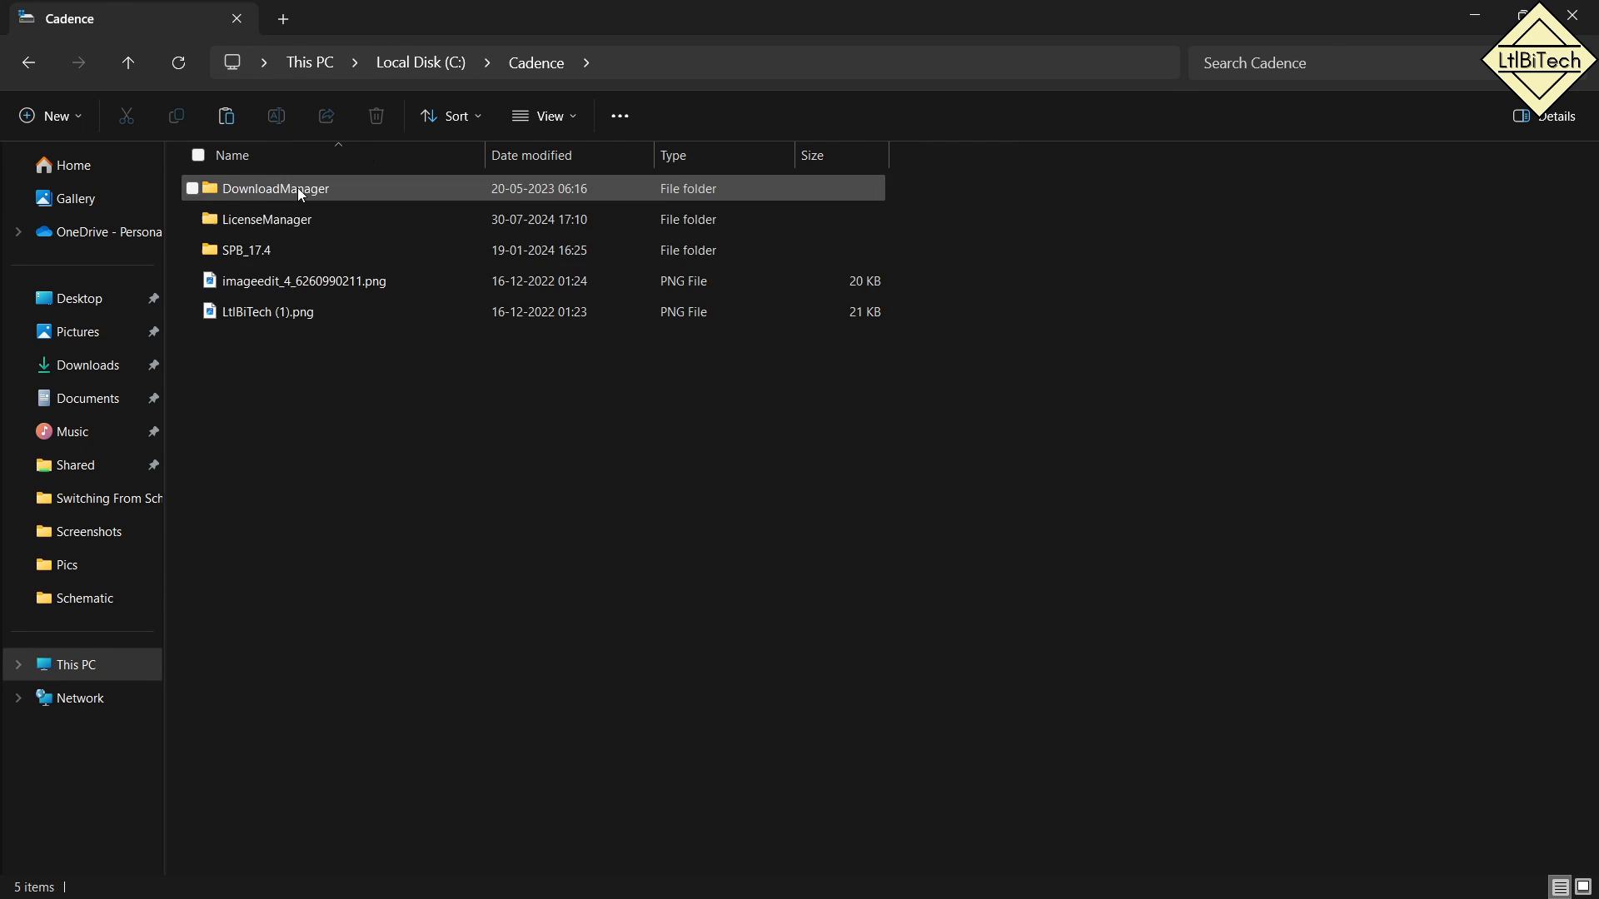
pyautogui.click(266, 250)
pyautogui.doubleClick(267, 250)
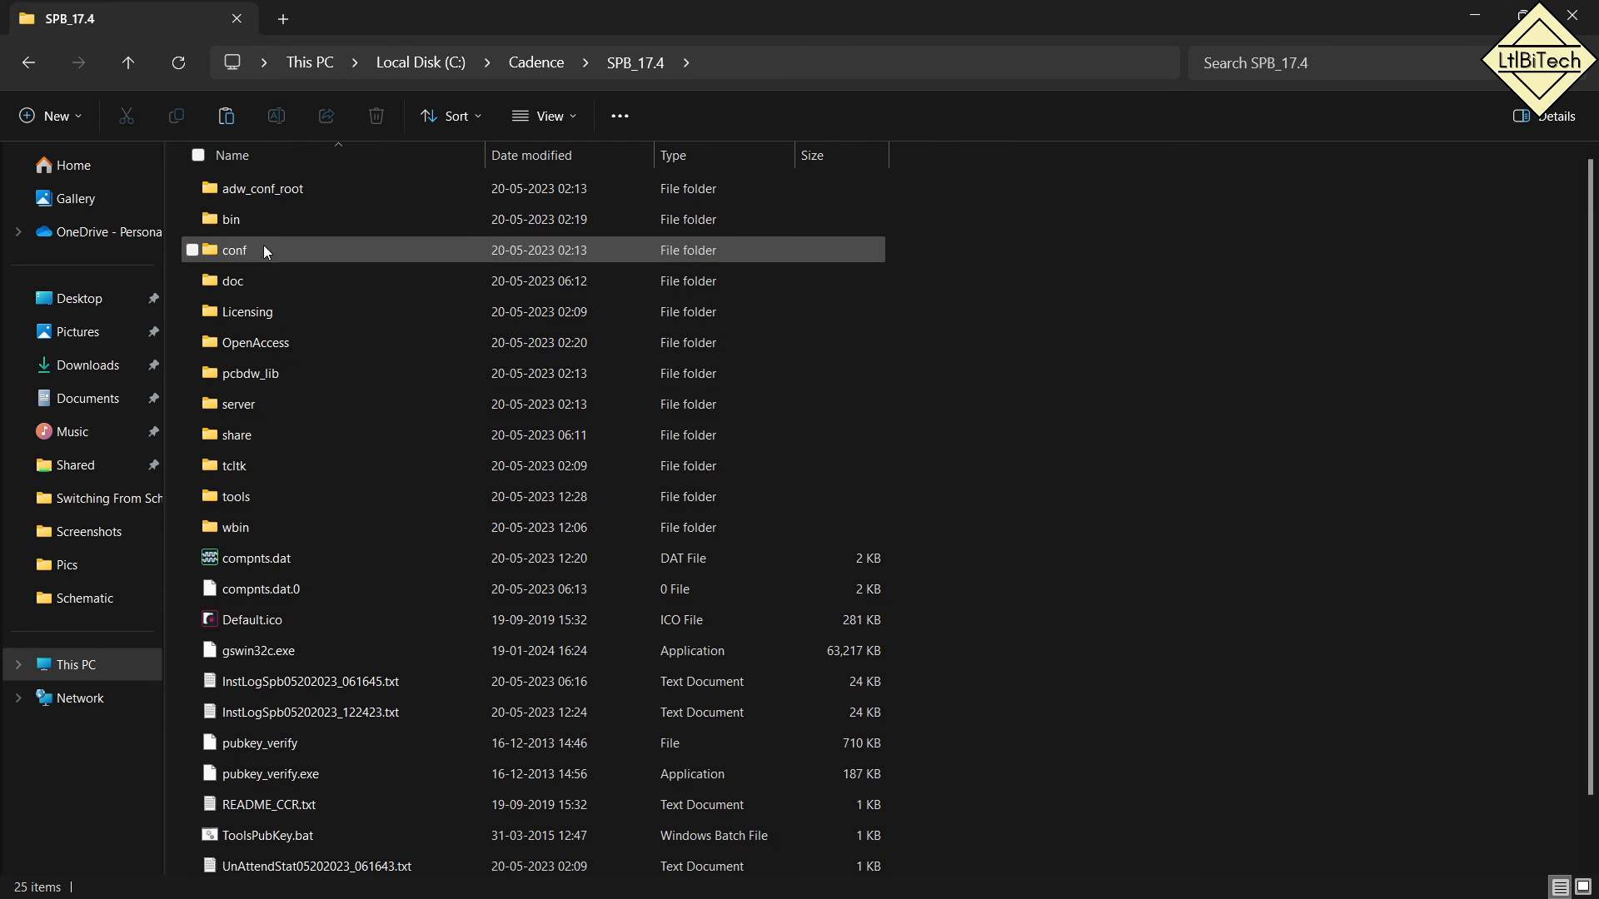
pyautogui.click(291, 502)
pyautogui.doubleClick(291, 502)
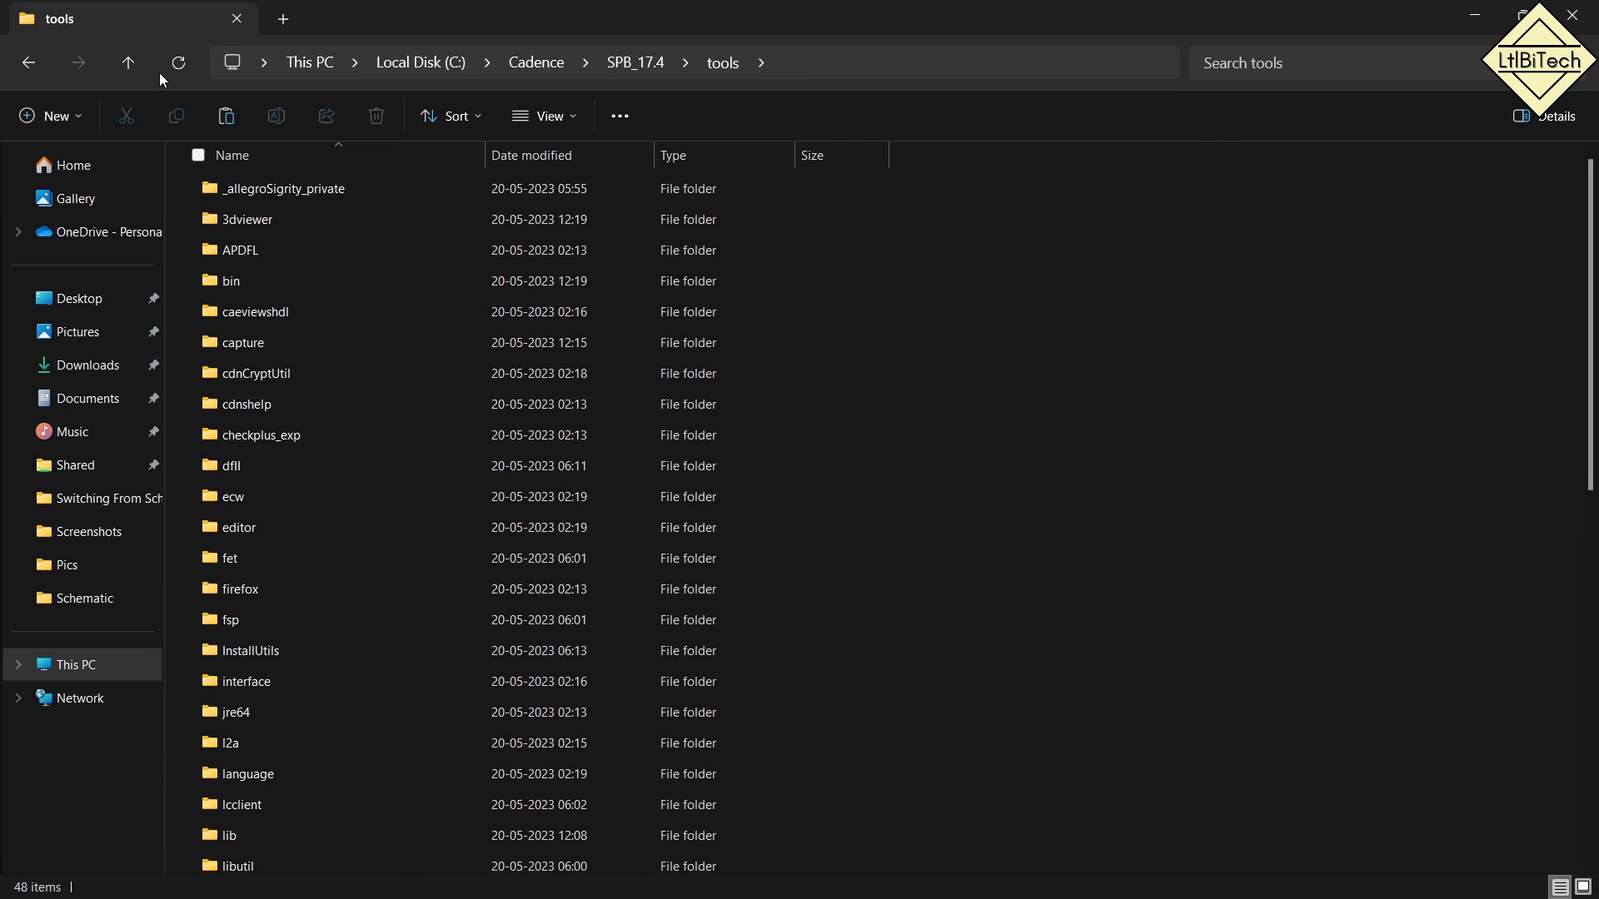
pyautogui.click(132, 69)
pyautogui.click(271, 438)
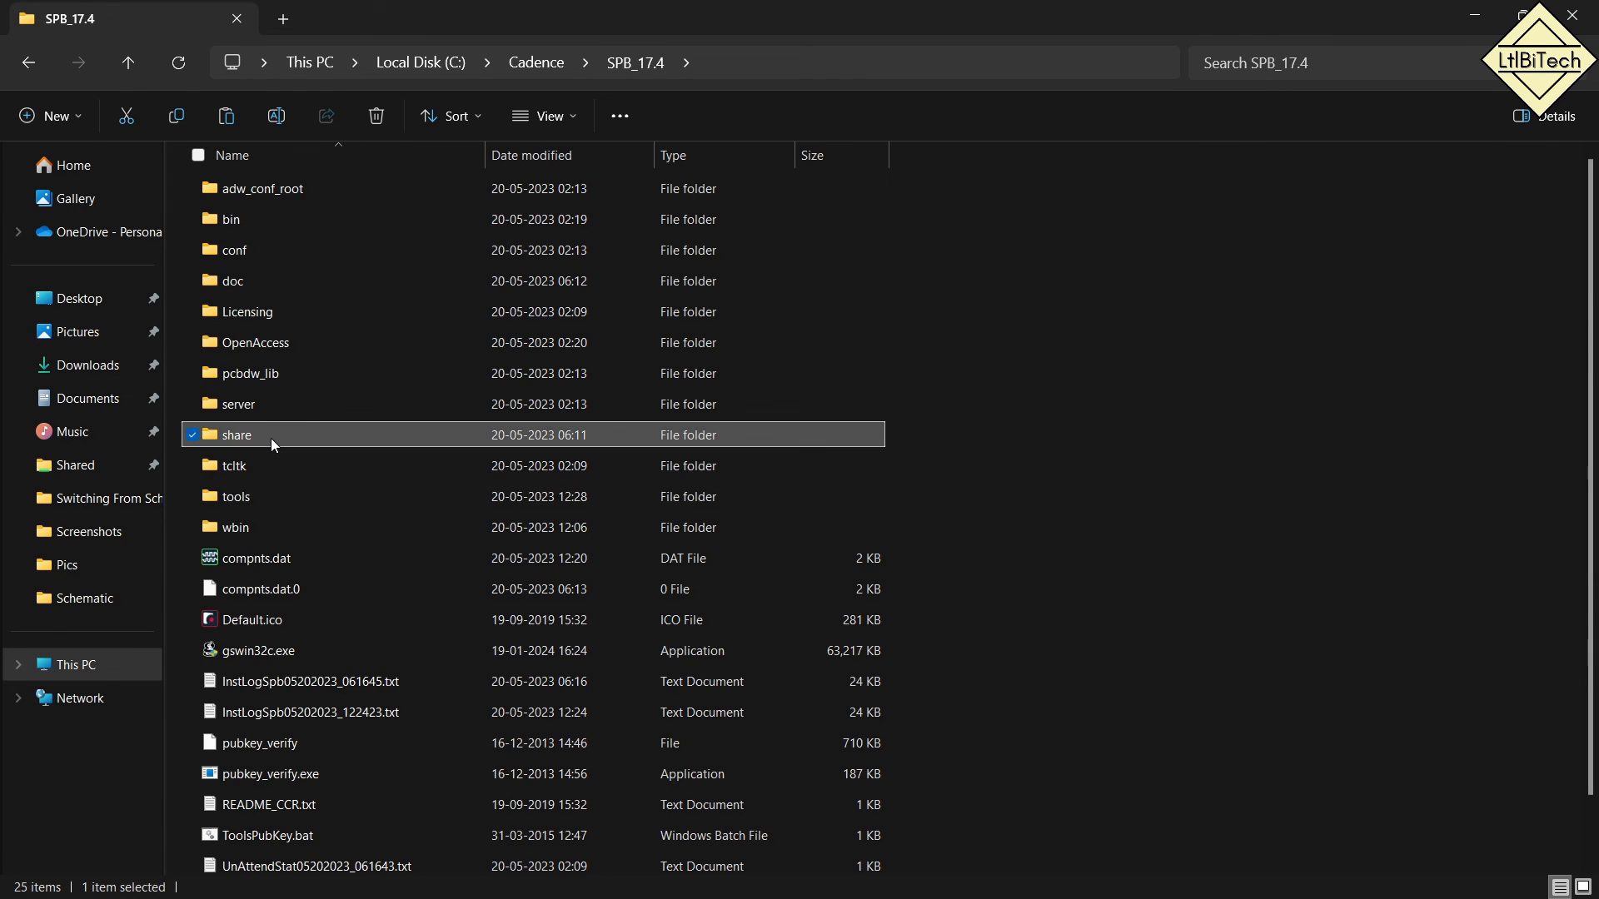
pyautogui.doubleClick(272, 438)
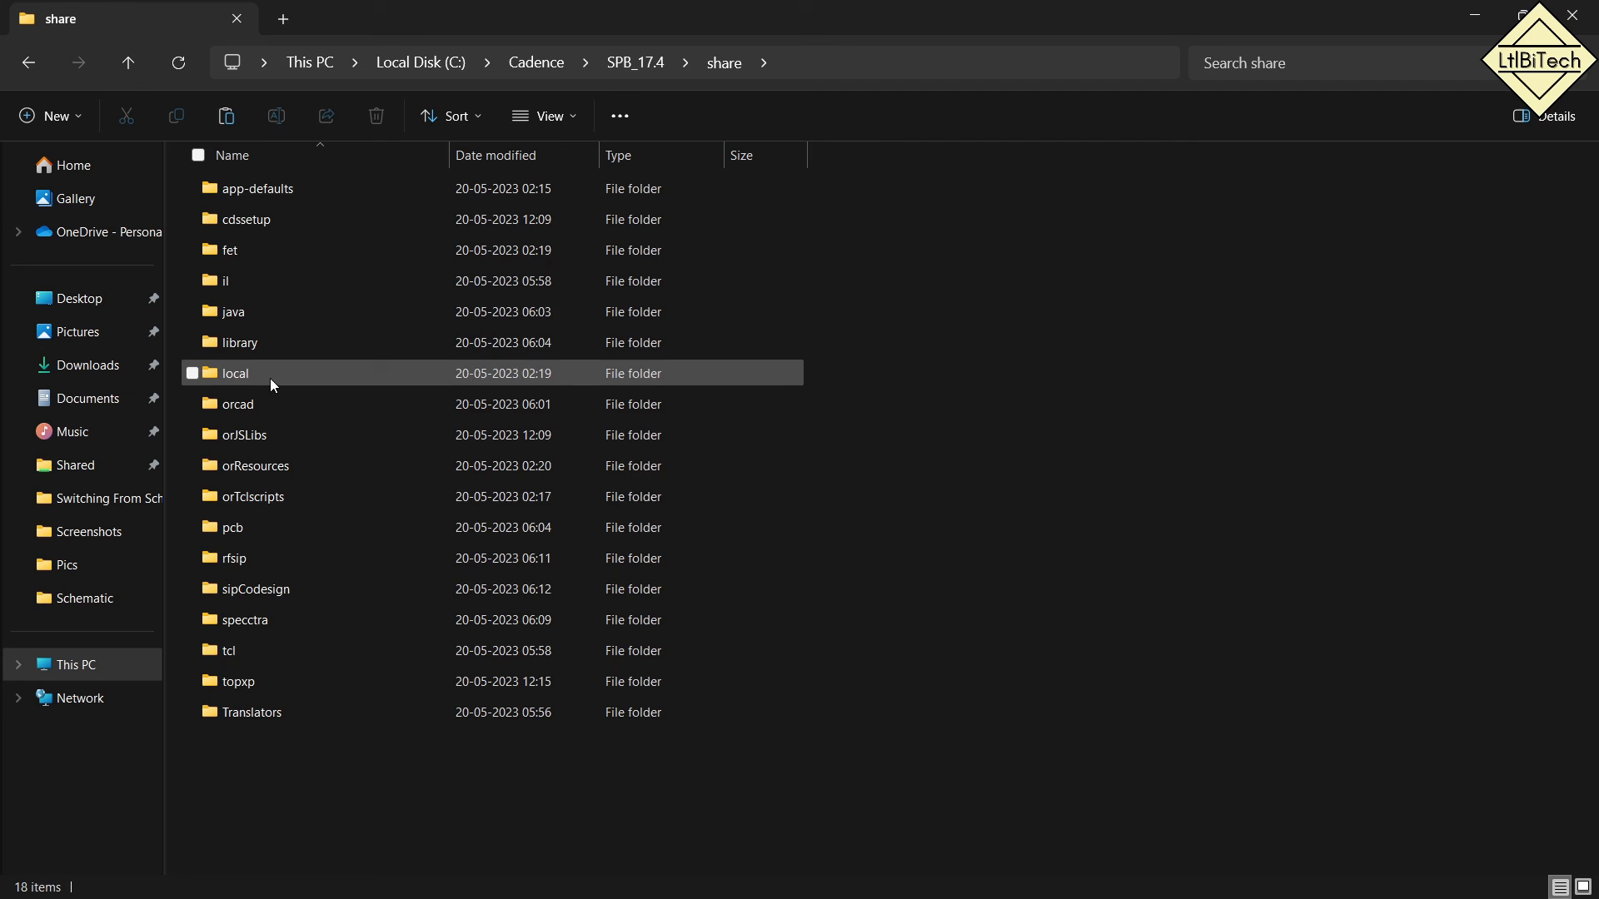
# Paste the copied J1.stp into the local\pcb\step folder.
pyautogui.doubleClick(270, 379)
pyautogui.doubleClick(257, 252)
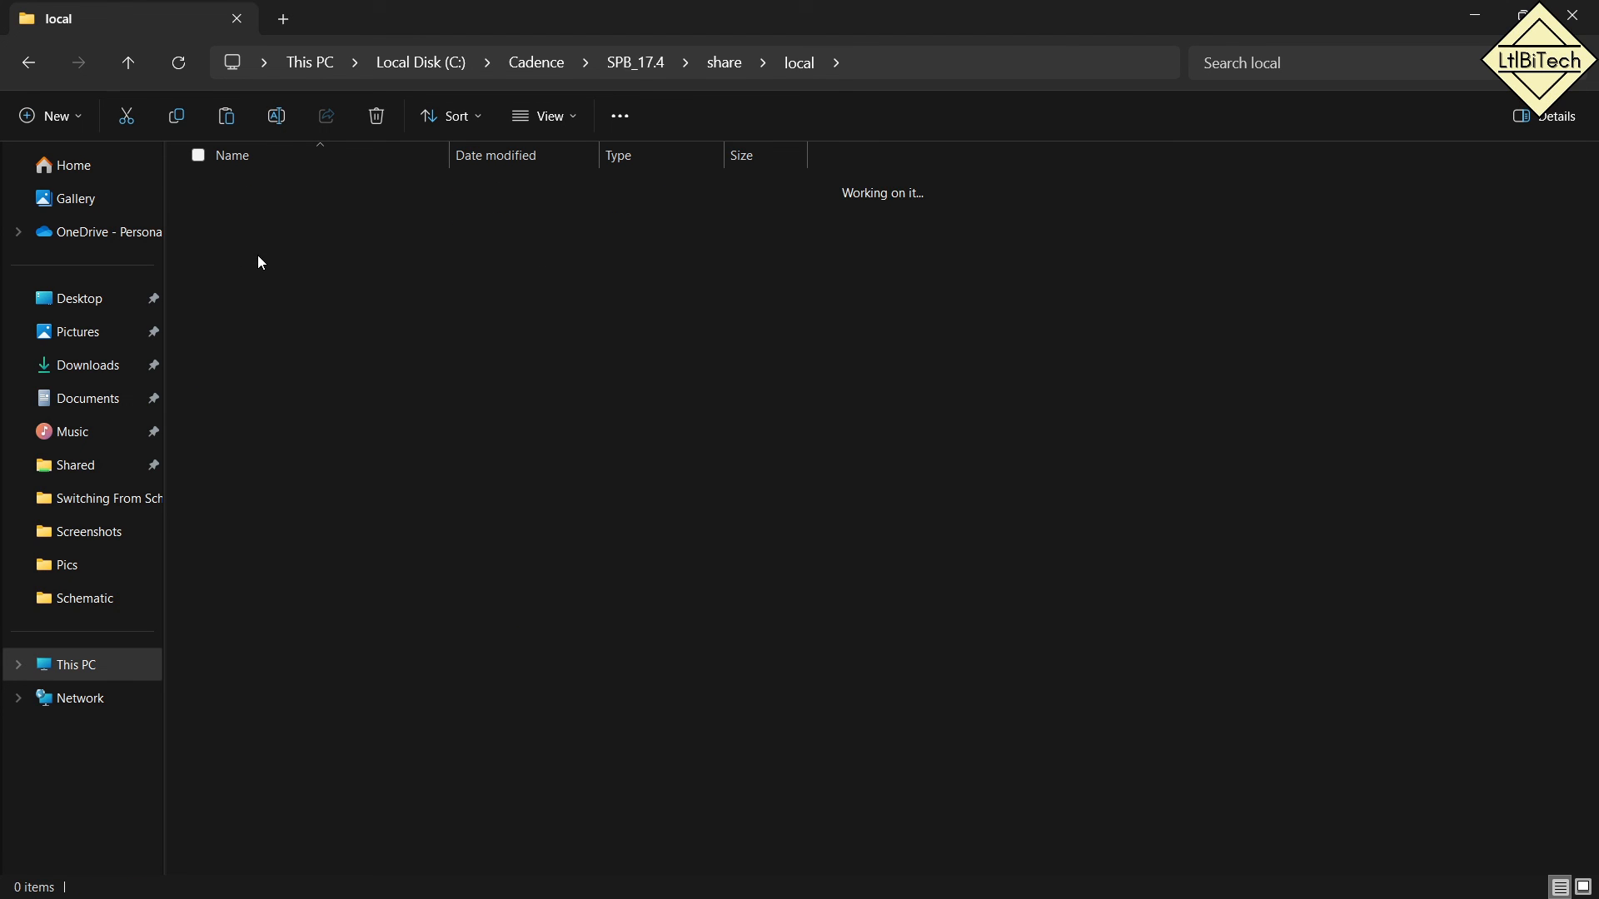
pyautogui.click(263, 743)
pyautogui.doubleClick(263, 745)
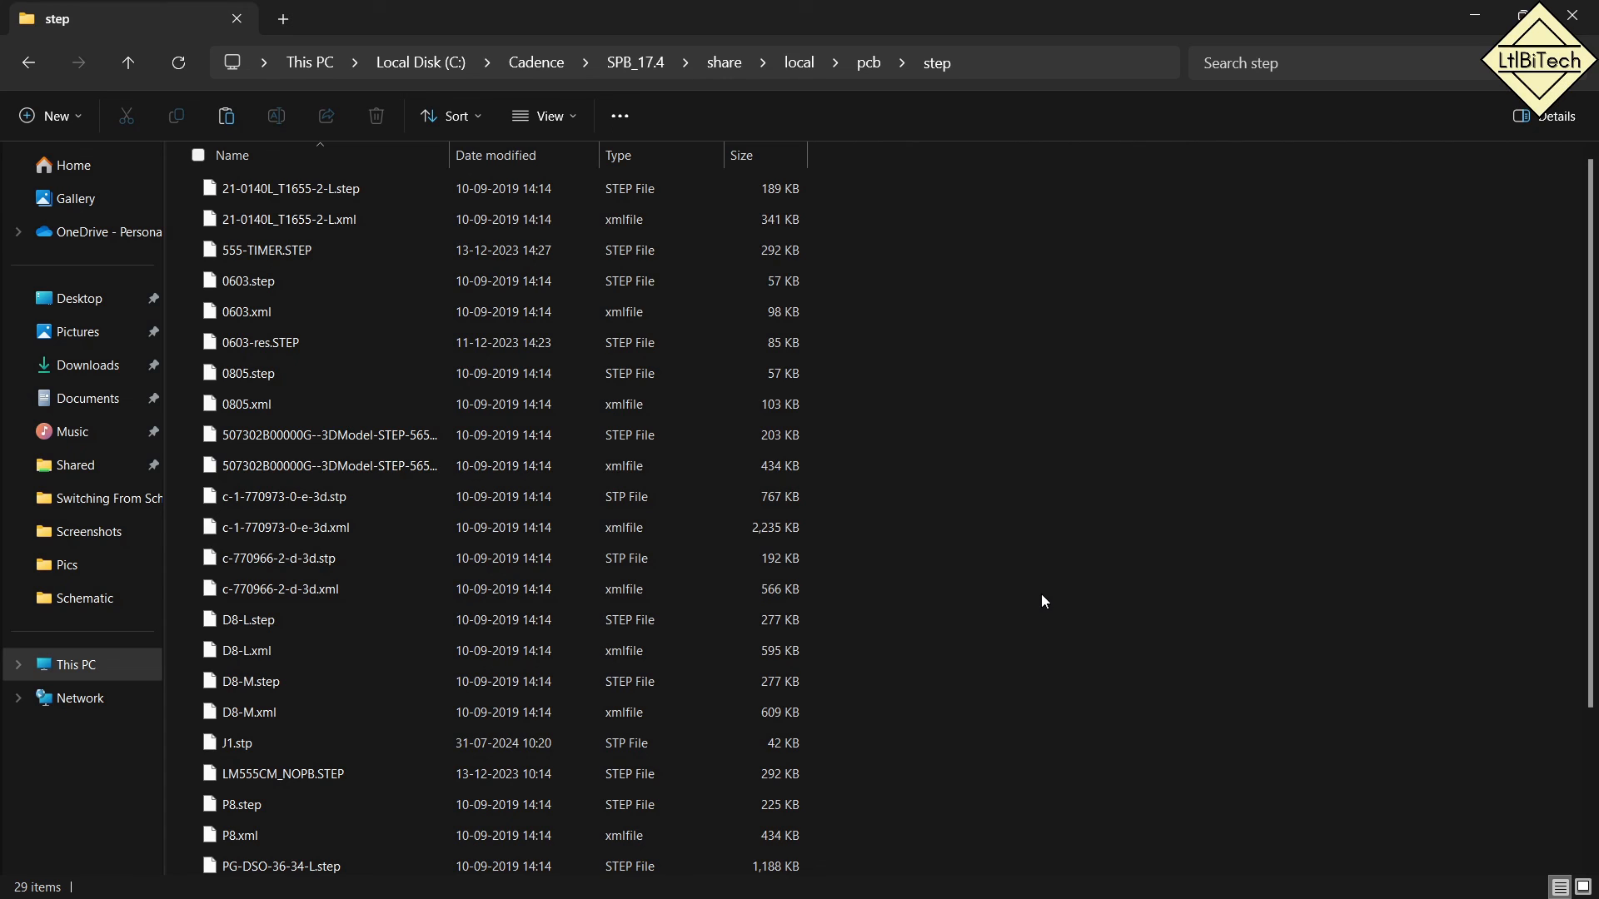
pyautogui.hotkey('ctrl', 'v')
pyautogui.click(873, 341)
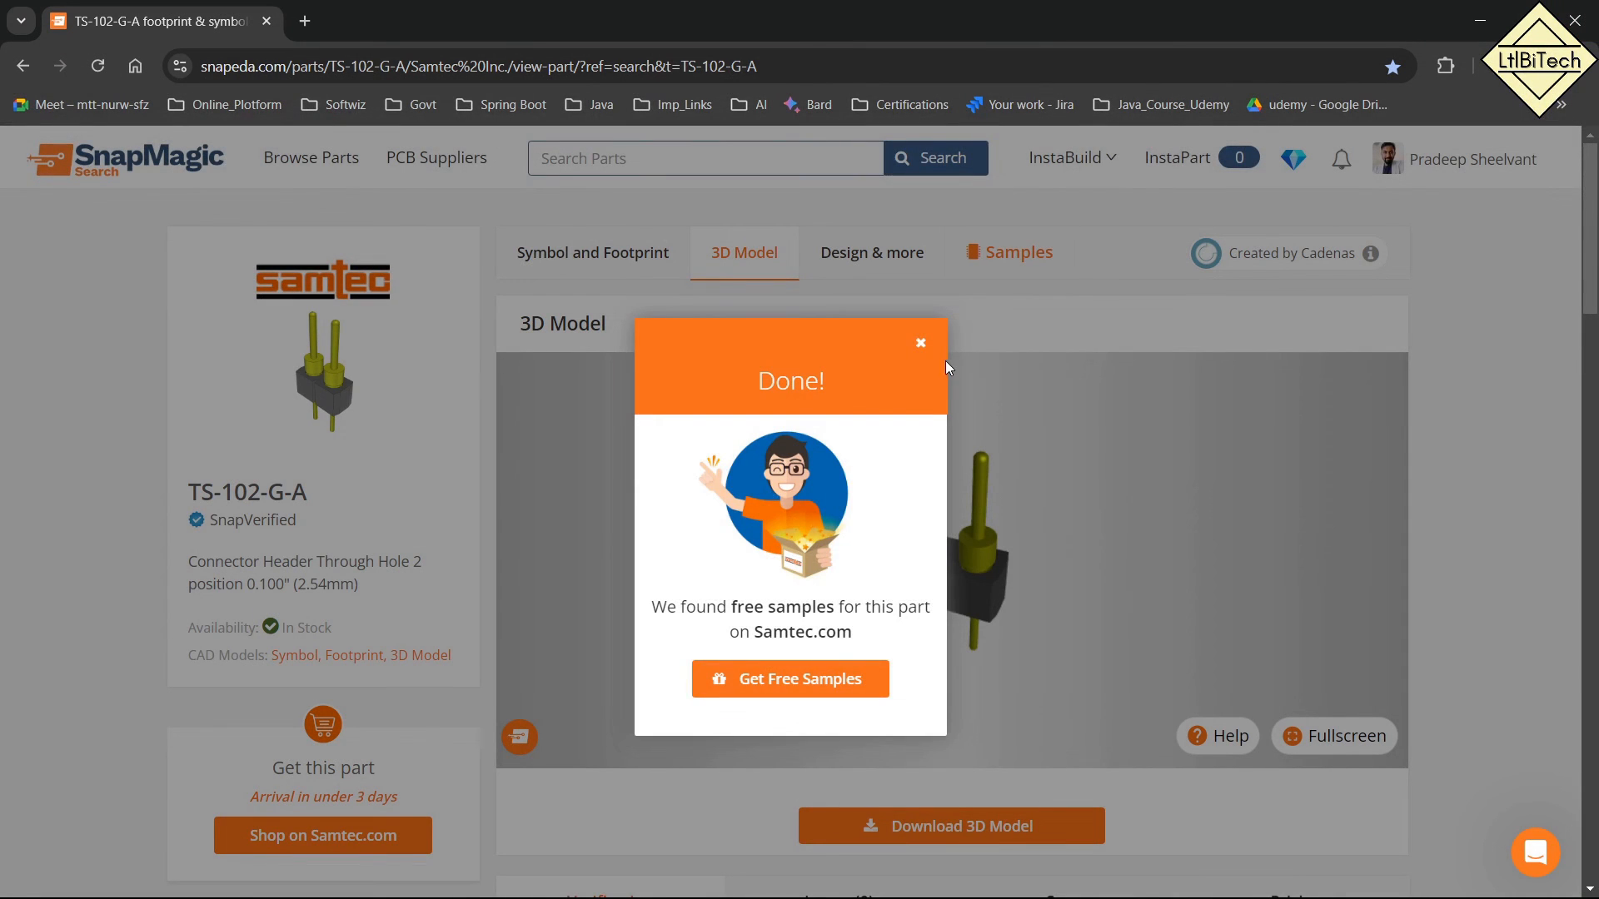
# Switch to the SAMTEC_TS-102-G-A package in Allegro and assign J1.stp as its primary model in STEP Package Mapping.
pyautogui.click(921, 343)
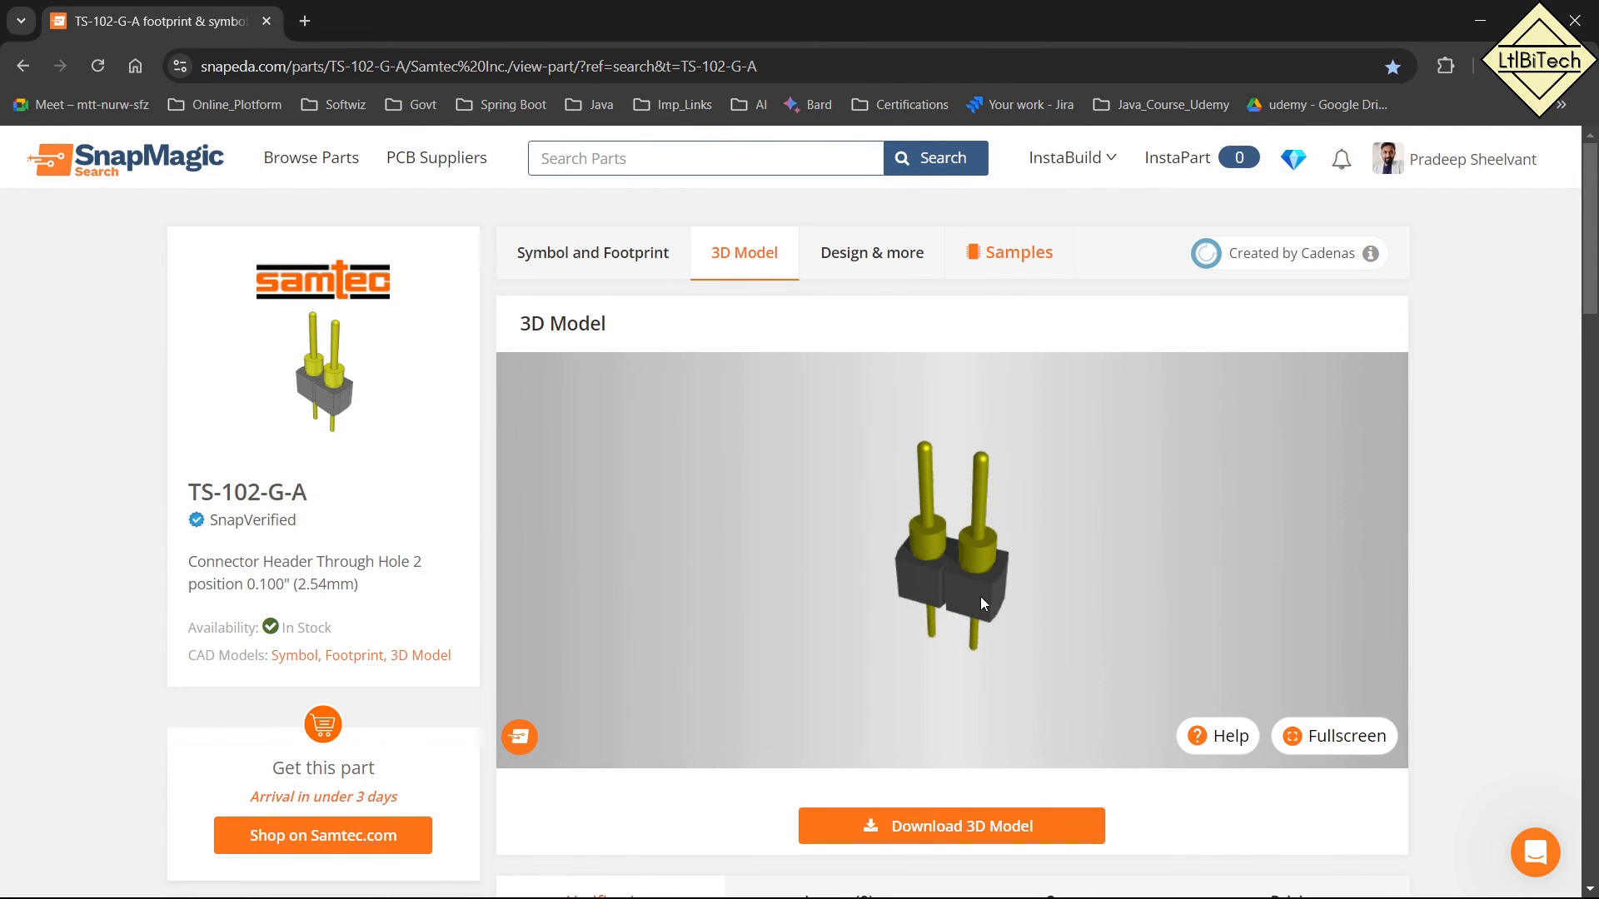
pyautogui.moveTo(1050, 882)
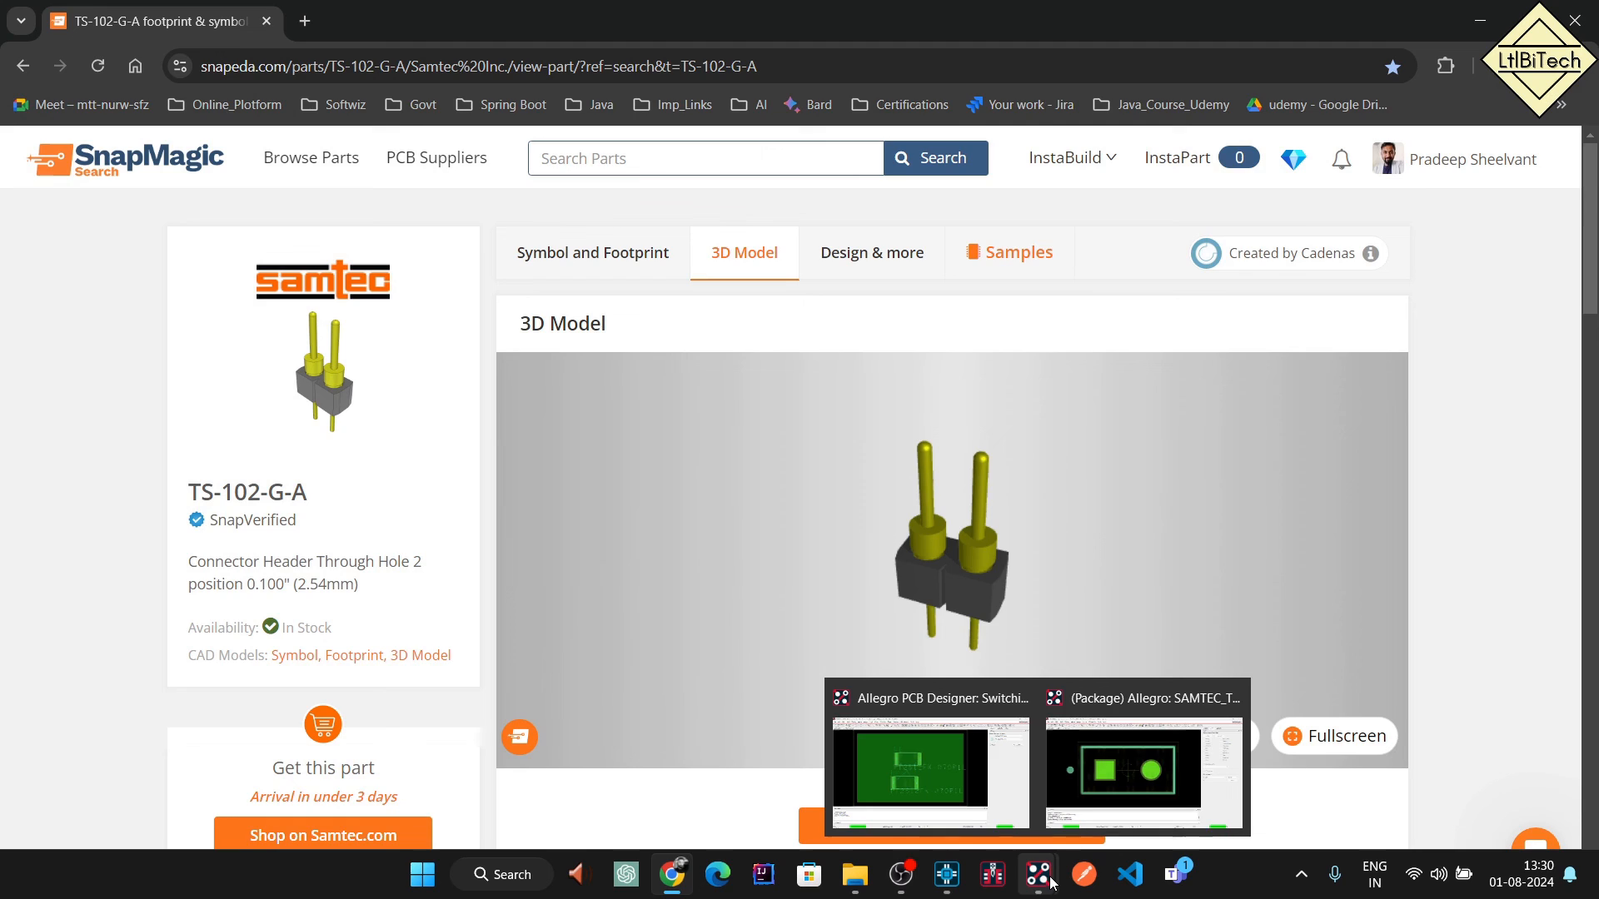
pyautogui.click(1144, 766)
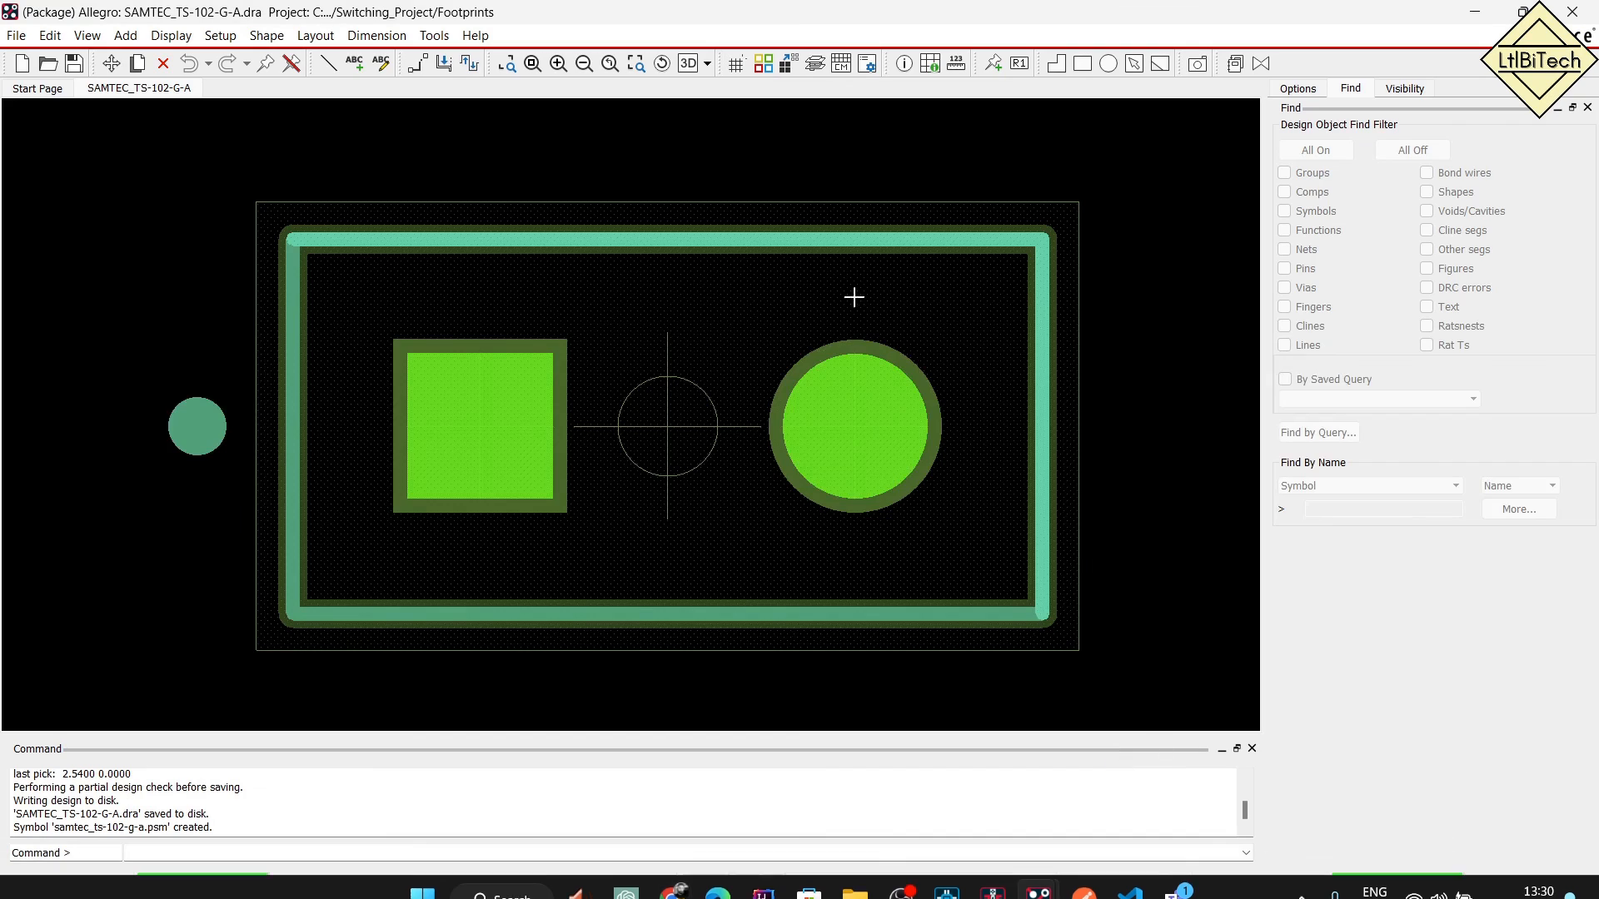
pyautogui.click(221, 36)
pyautogui.click(301, 205)
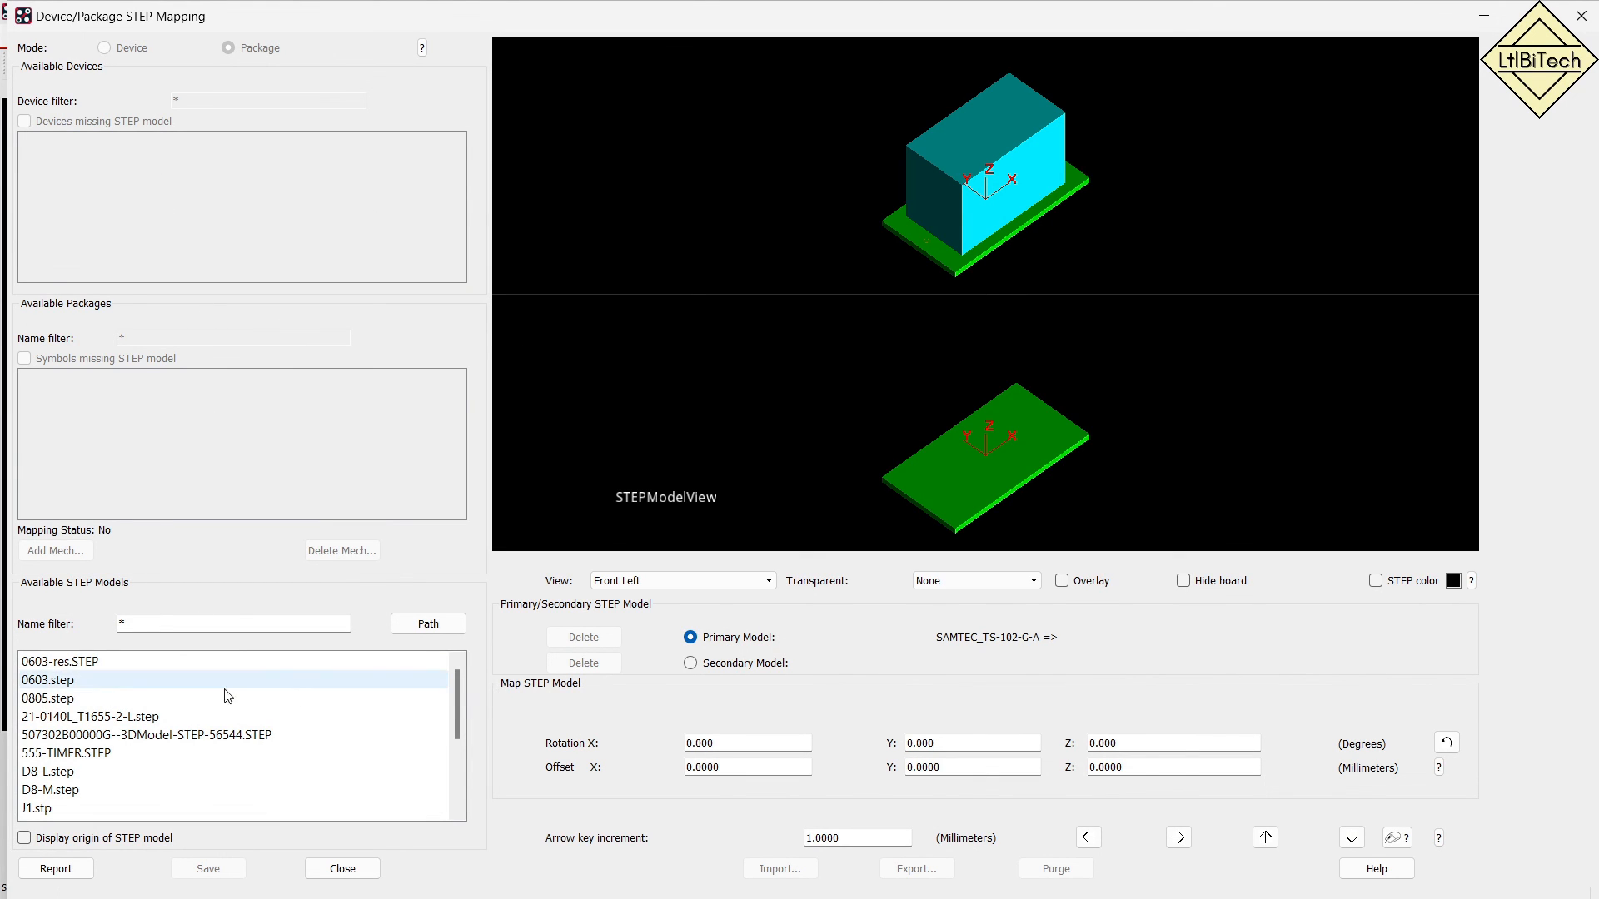
pyautogui.click(47, 811)
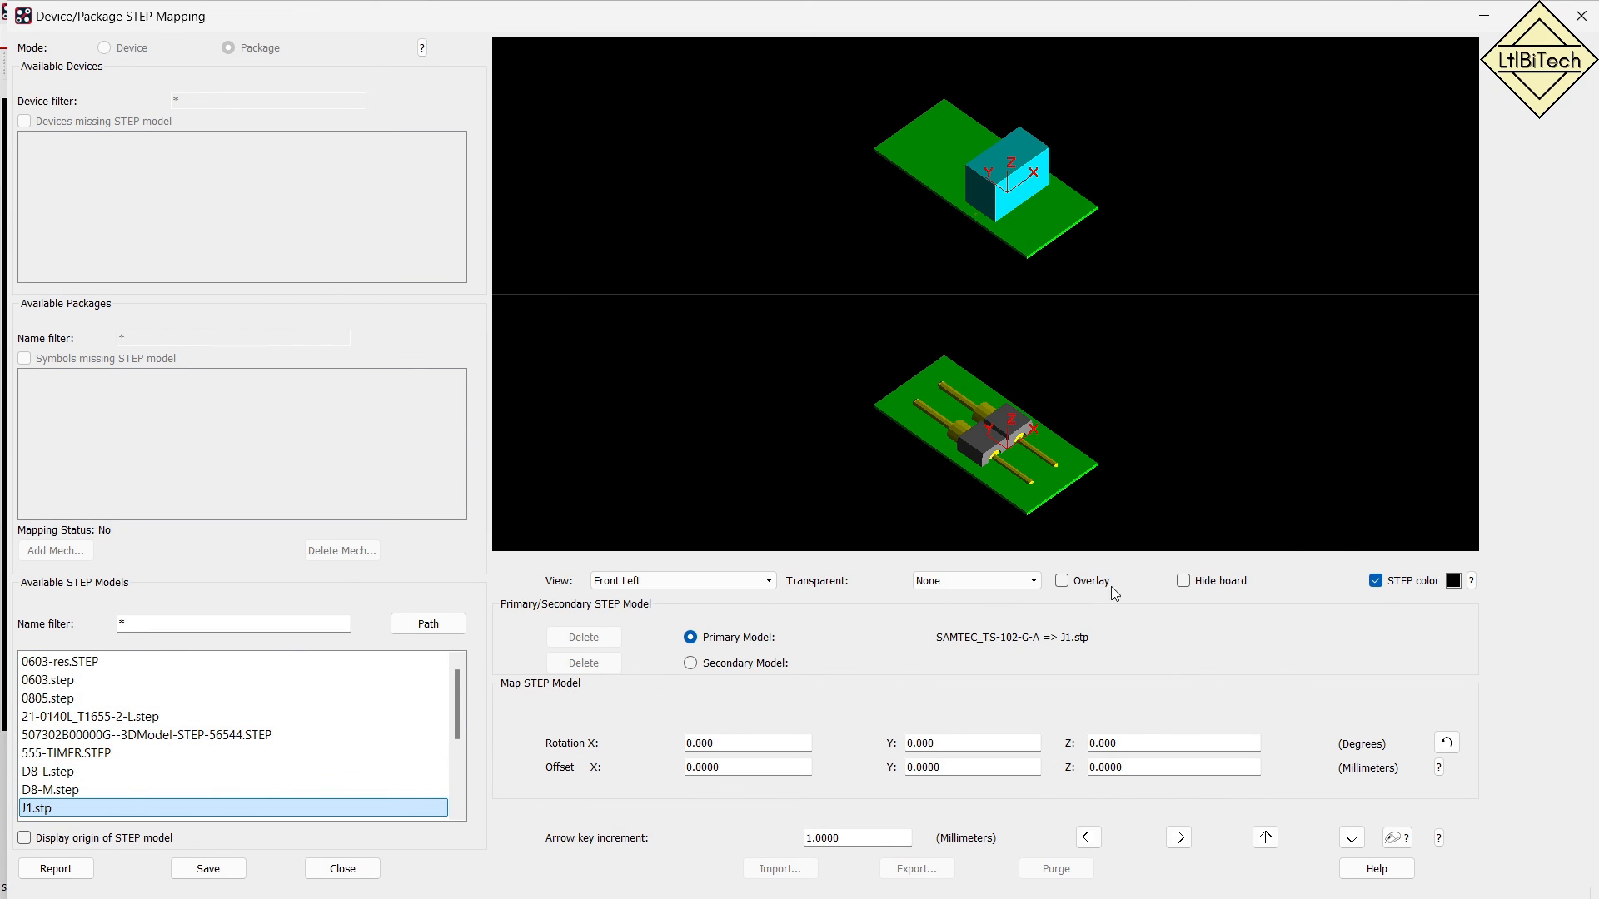
# Overlay the STEP model on the symbol with the board hidden, and set the model's X rotation to 90 degrees.
pyautogui.click(1183, 581)
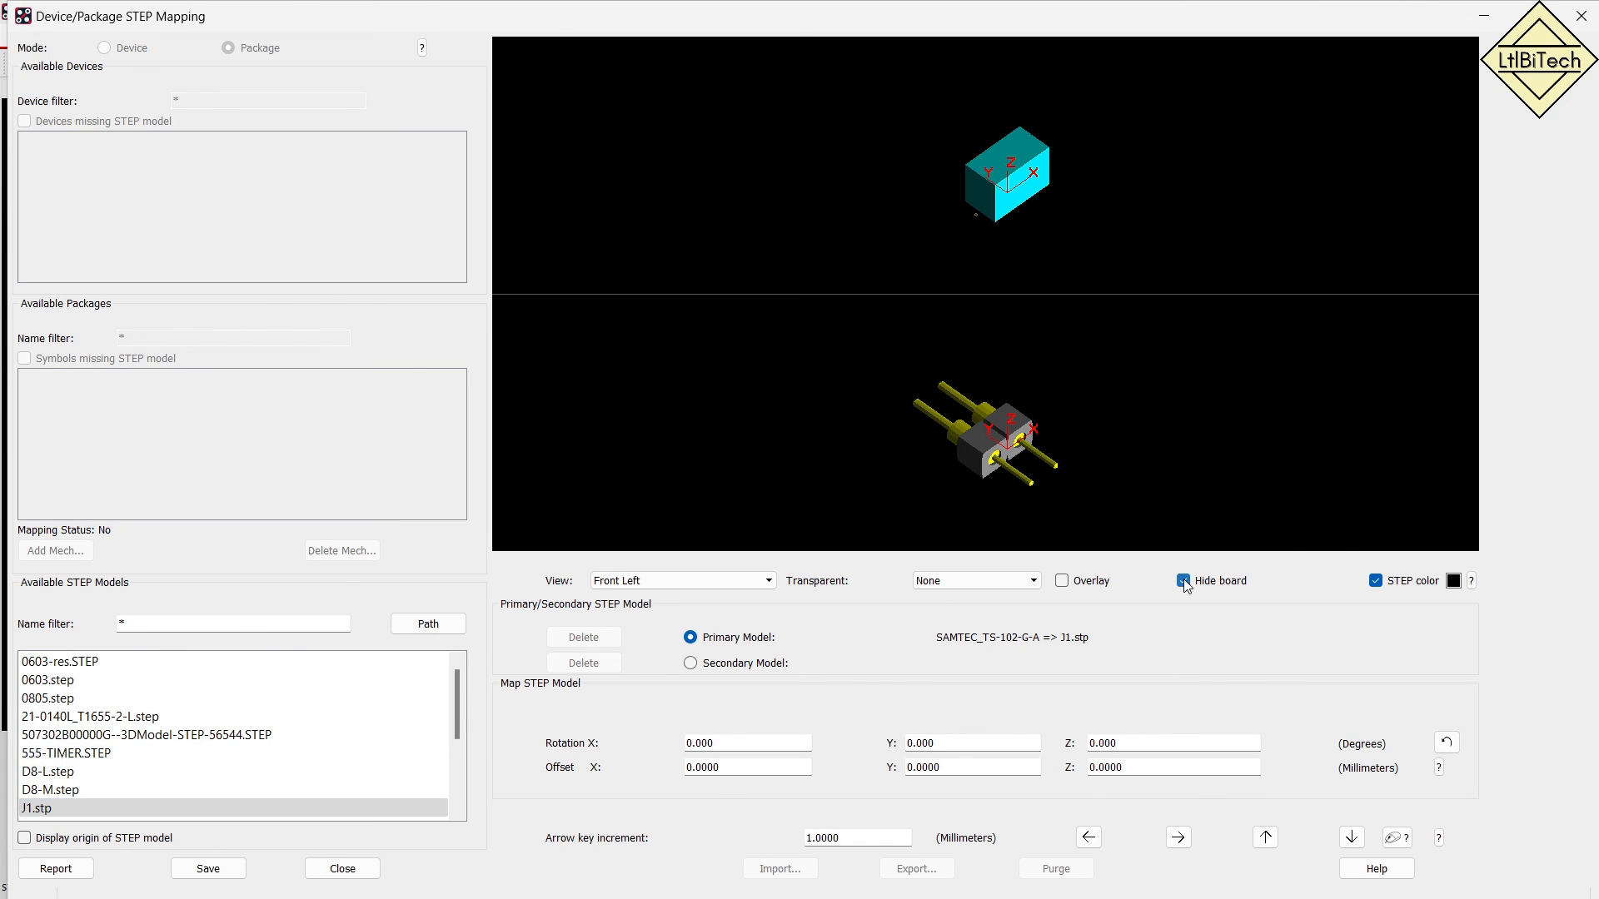
pyautogui.click(1063, 582)
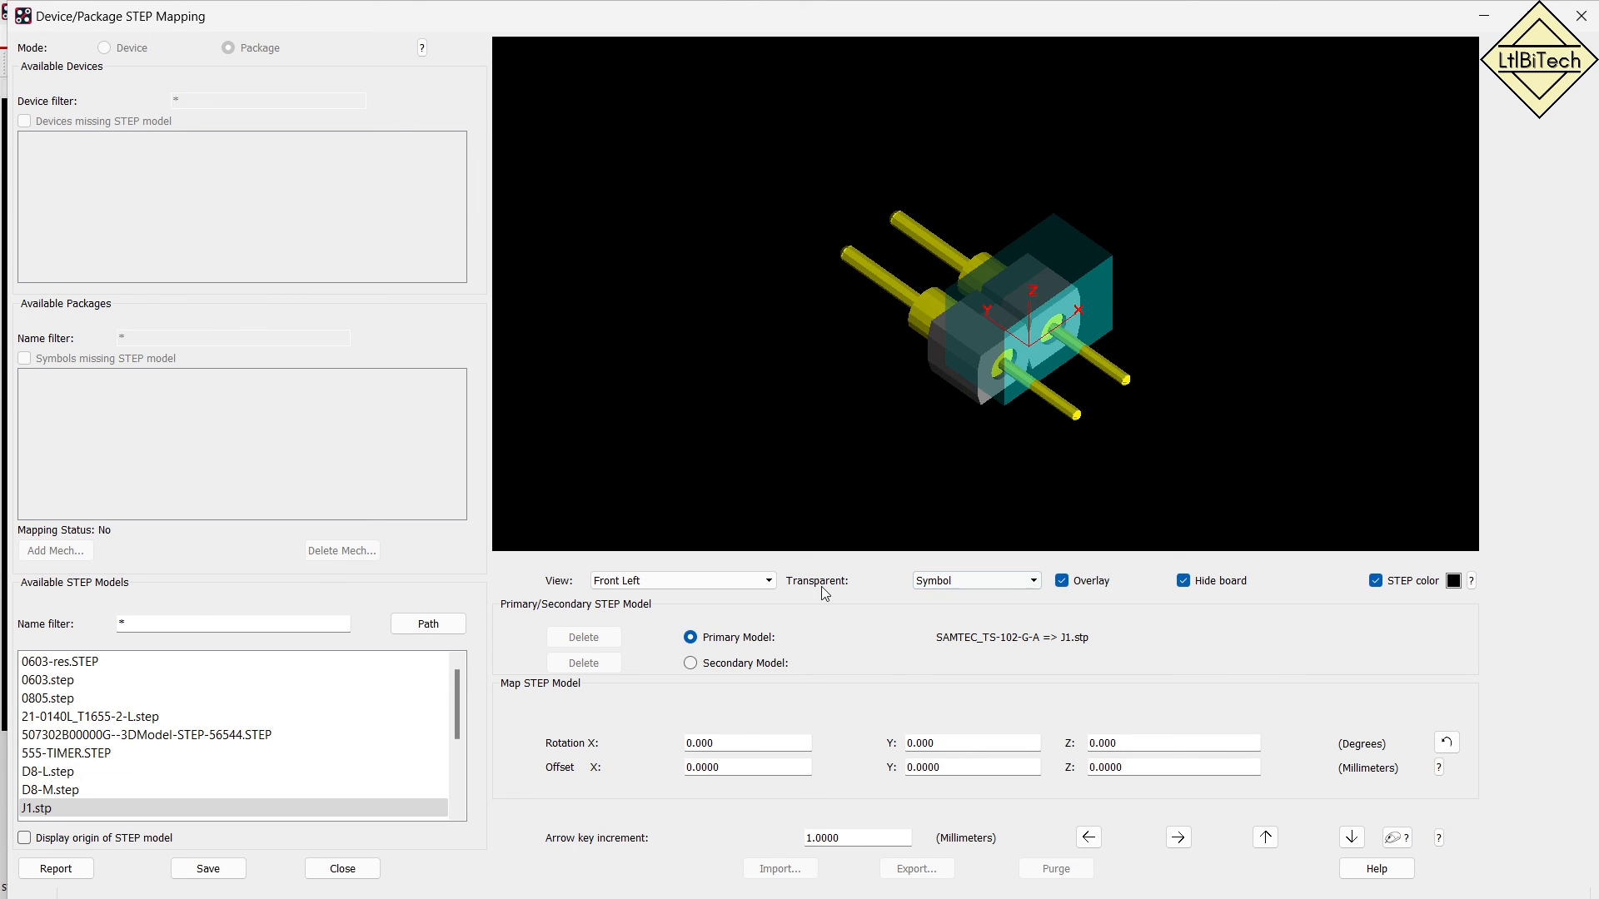
pyautogui.doubleClick(736, 743)
pyautogui.write('90')
pyautogui.press('Tab')
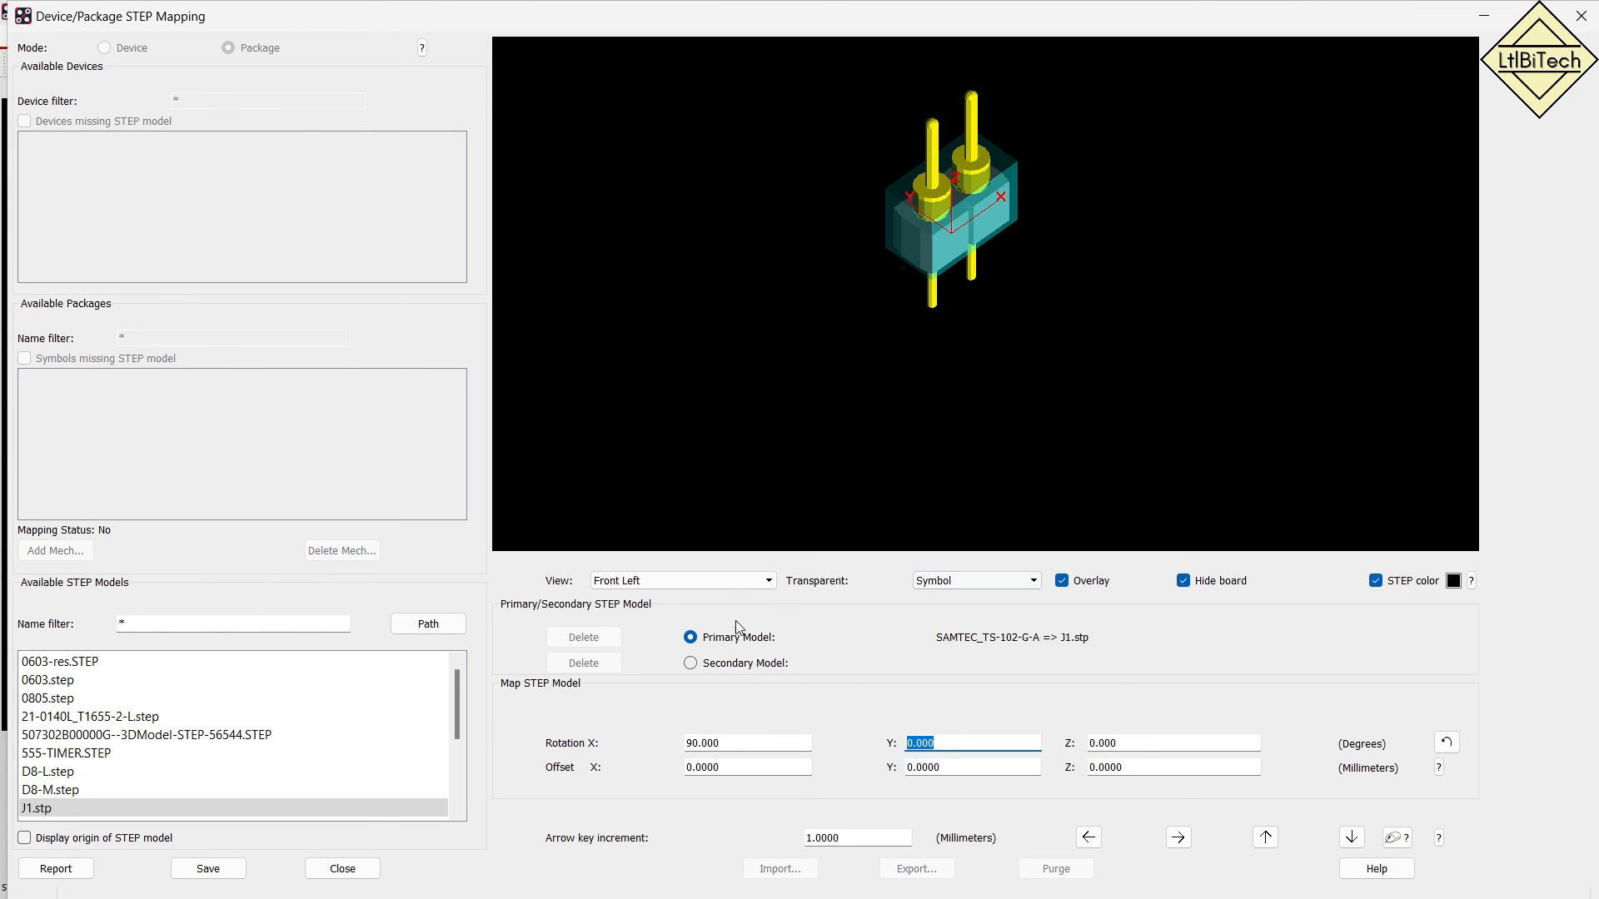
# Check the STEP model's alignment with the footprint pads in the Top, Bottom and Front Right views.
pyautogui.click(707, 580)
pyautogui.click(675, 653)
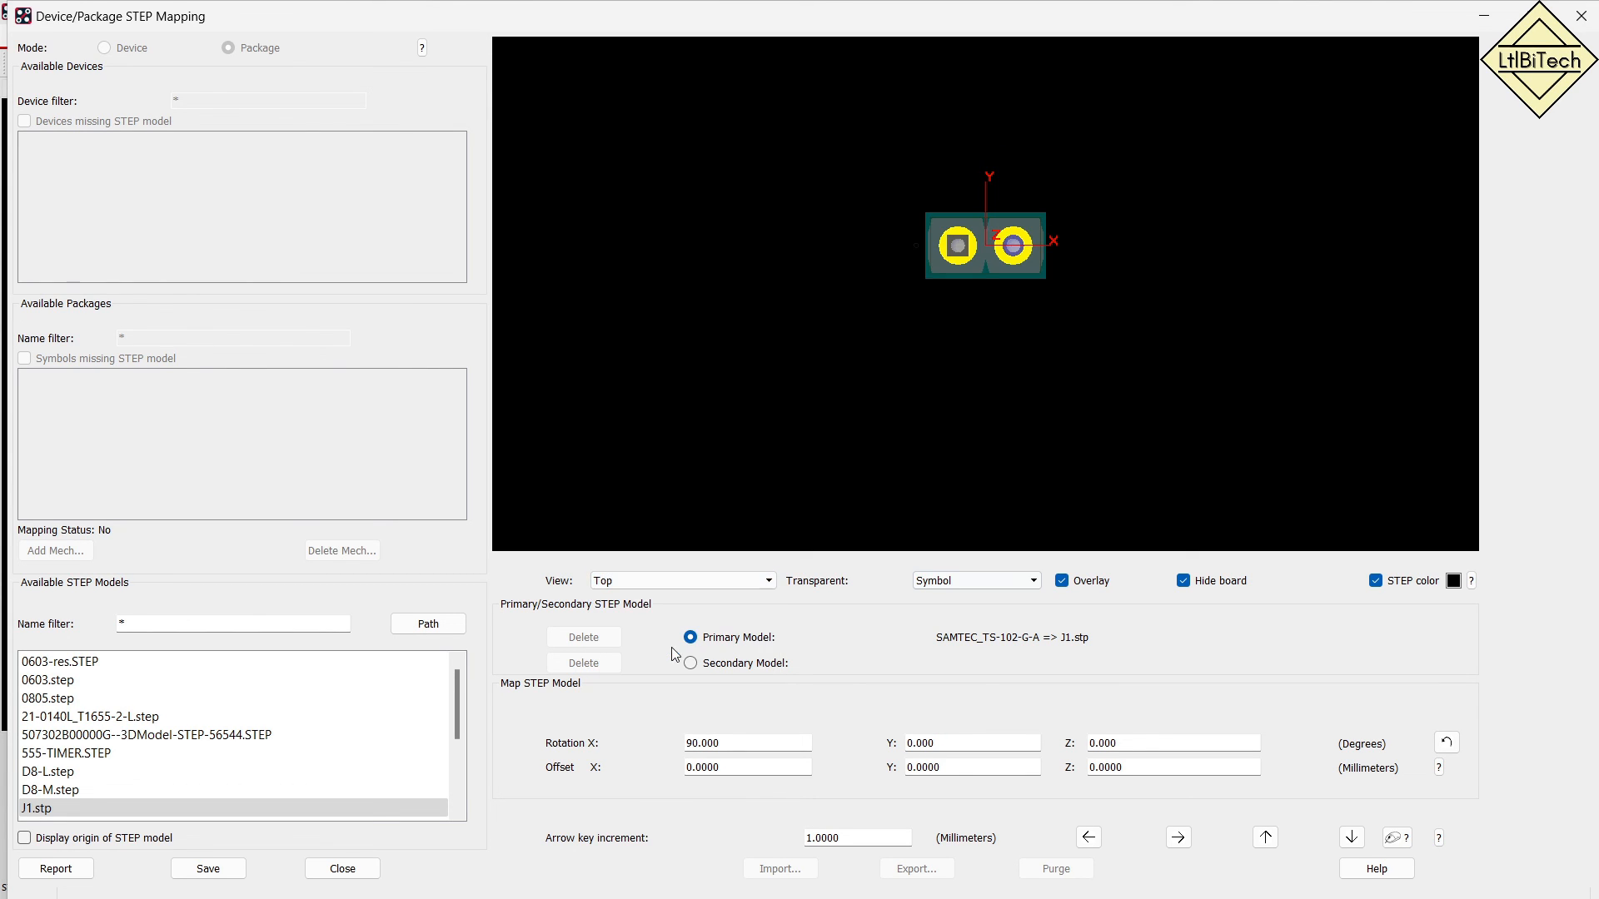
pyautogui.scroll(5, 1024, 220)
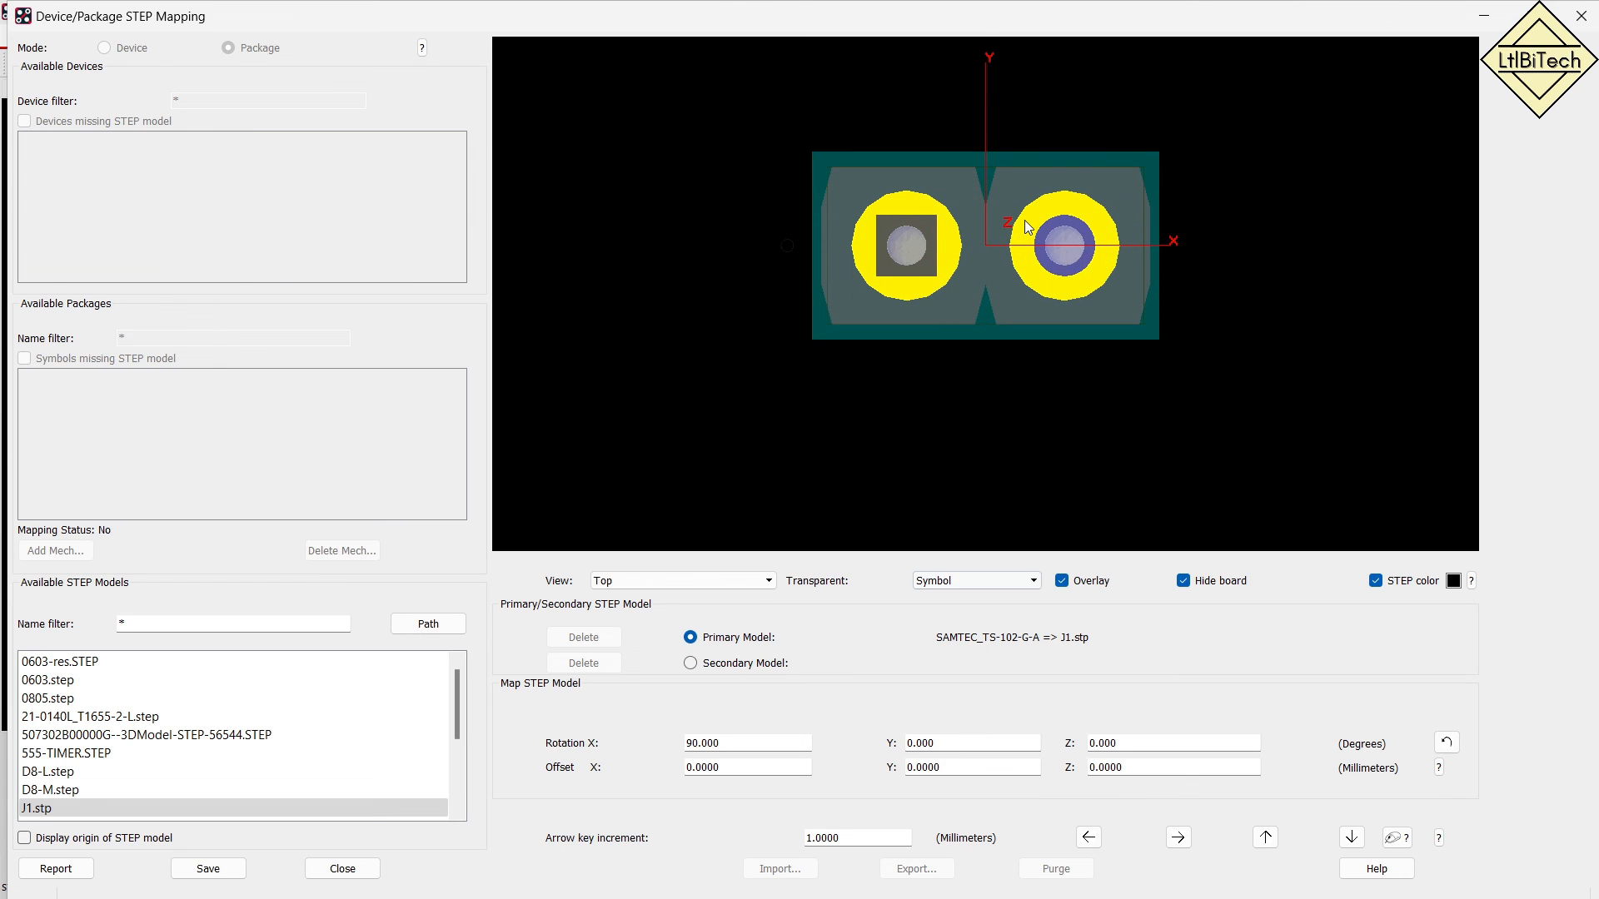
pyautogui.scroll(2, 1024, 220)
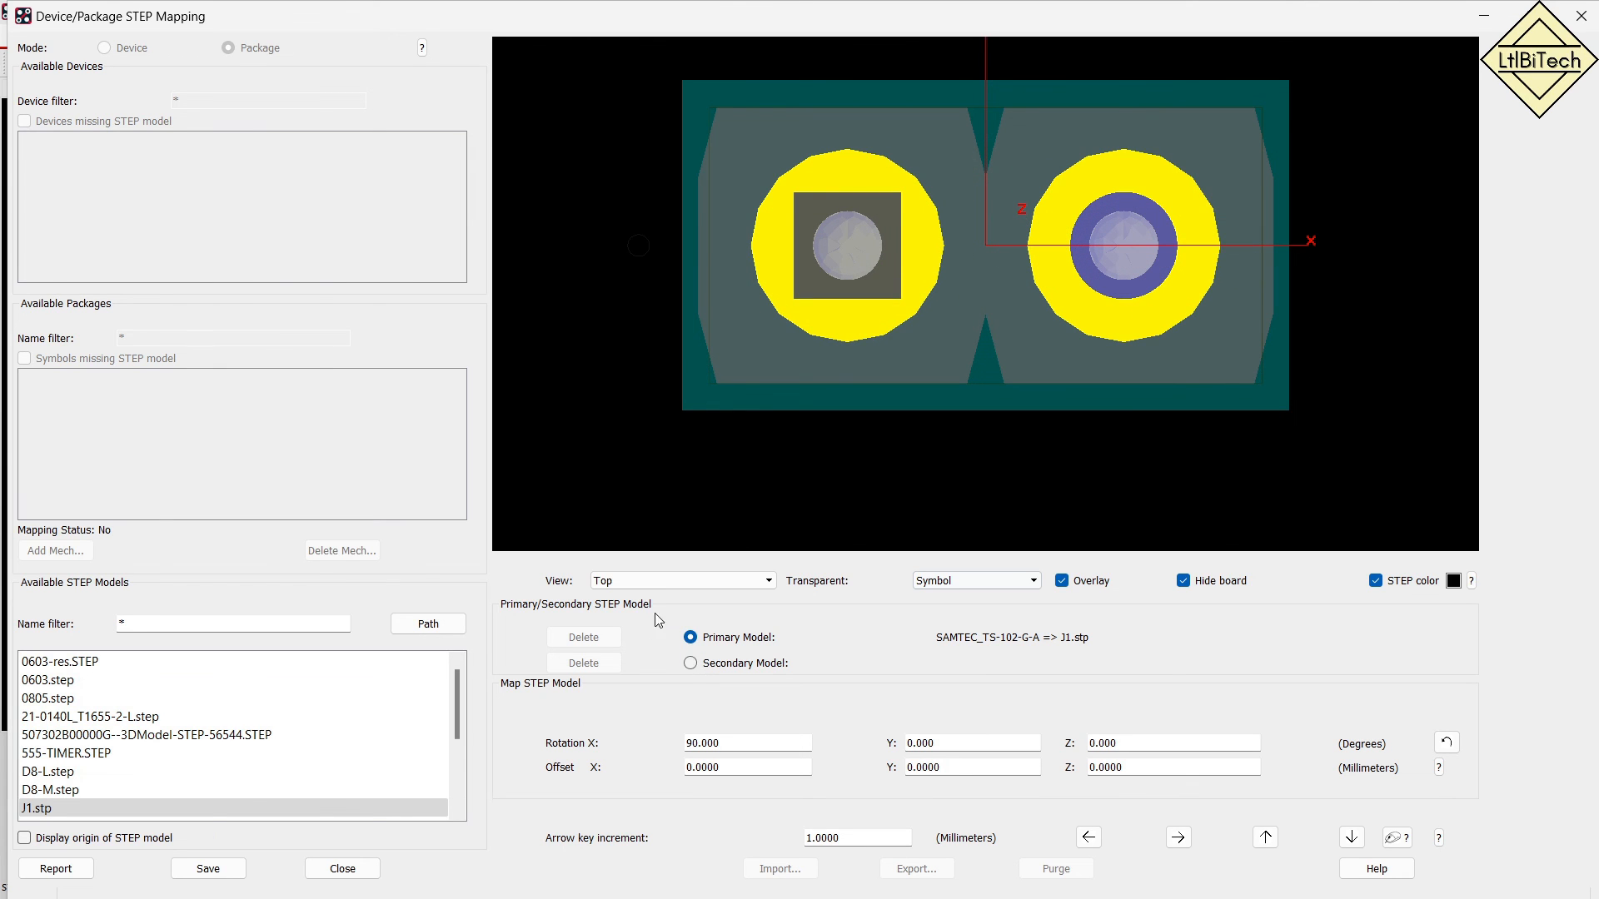
pyautogui.click(657, 580)
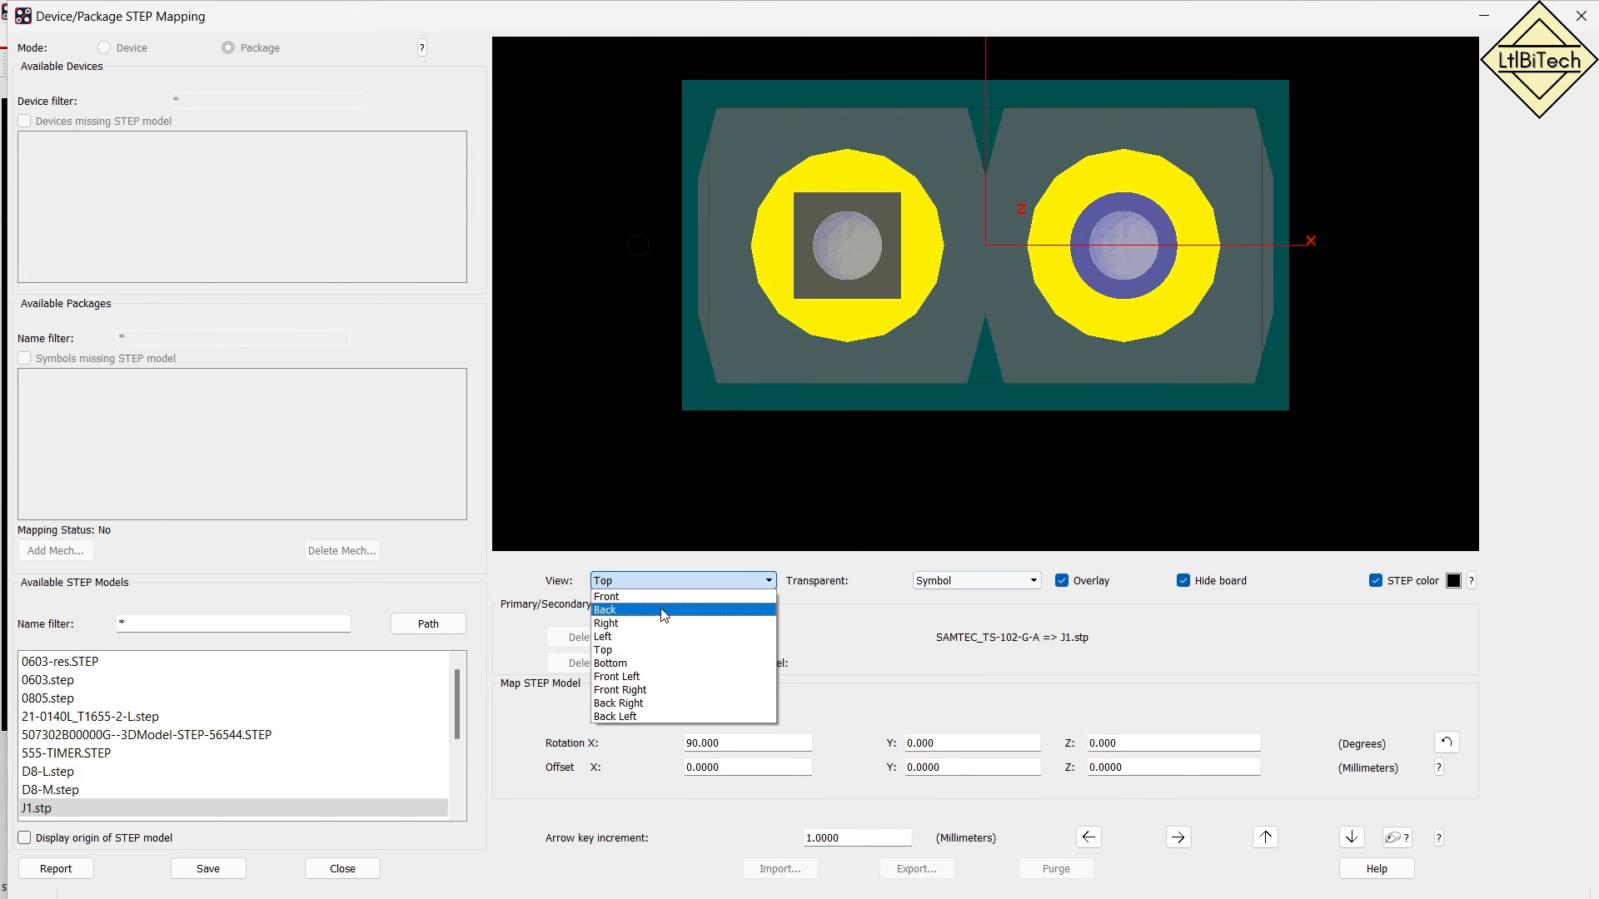
pyautogui.click(654, 664)
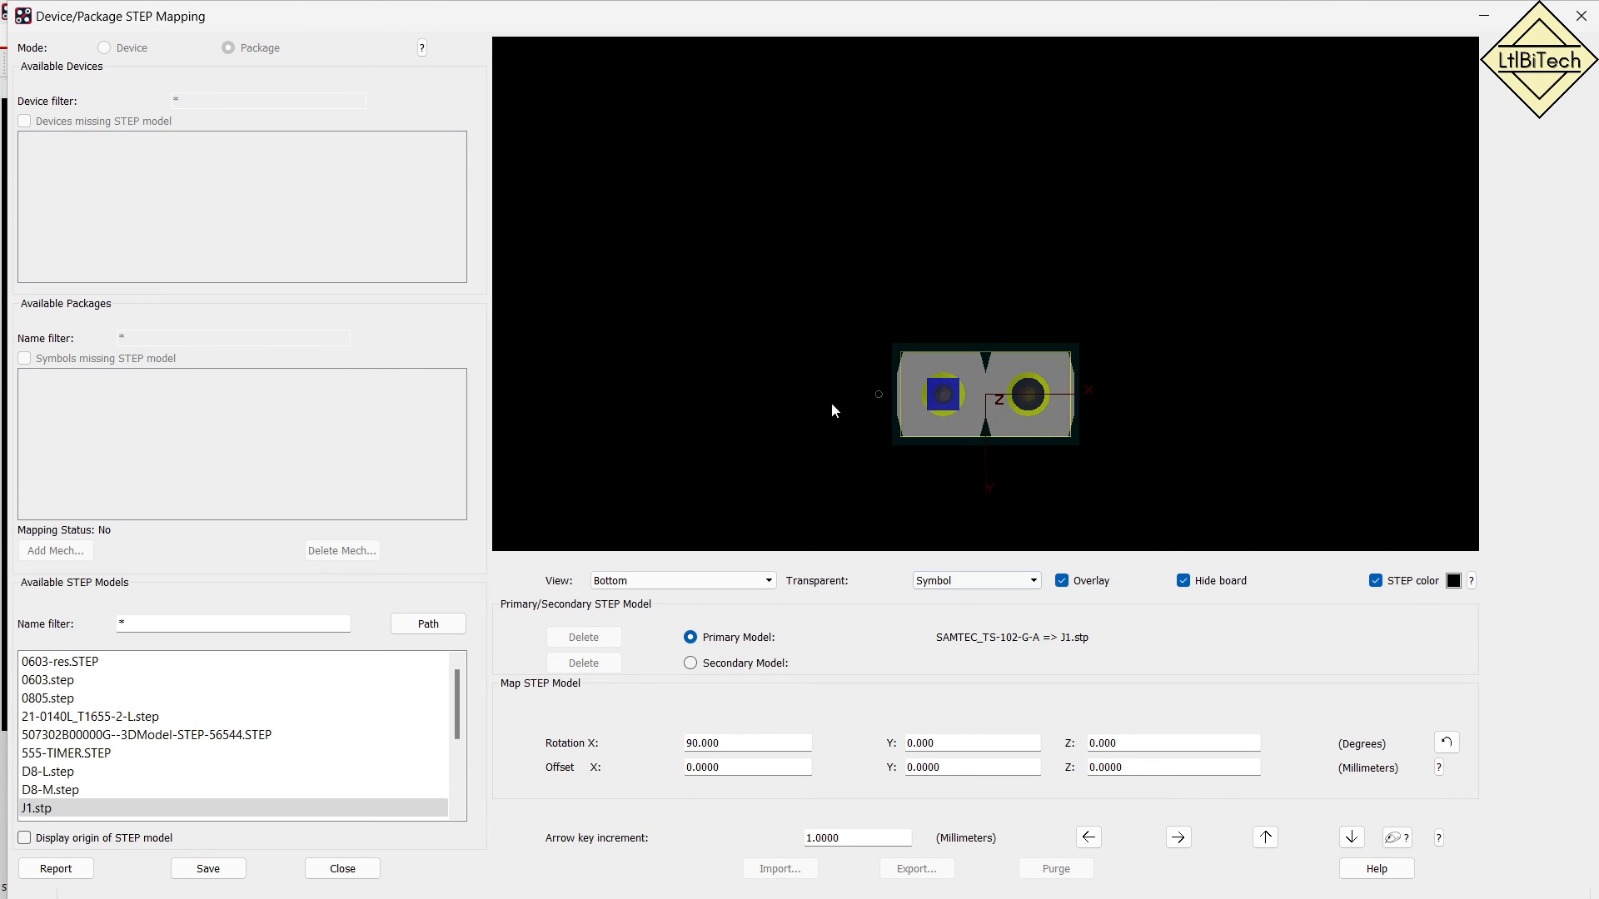
pyautogui.click(695, 580)
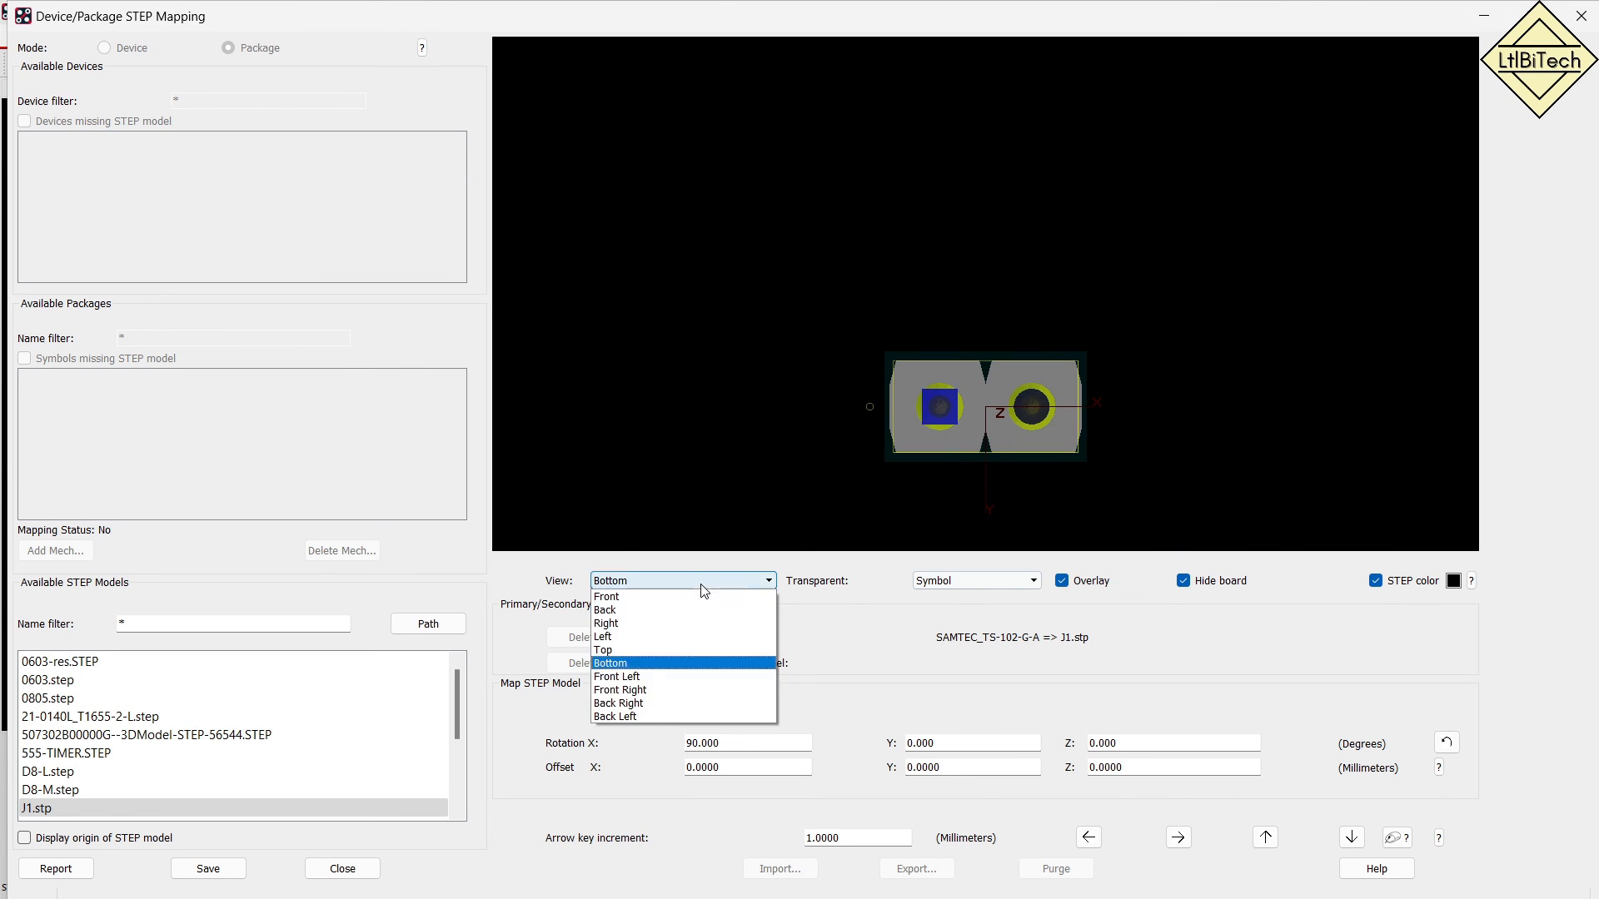
pyautogui.click(676, 691)
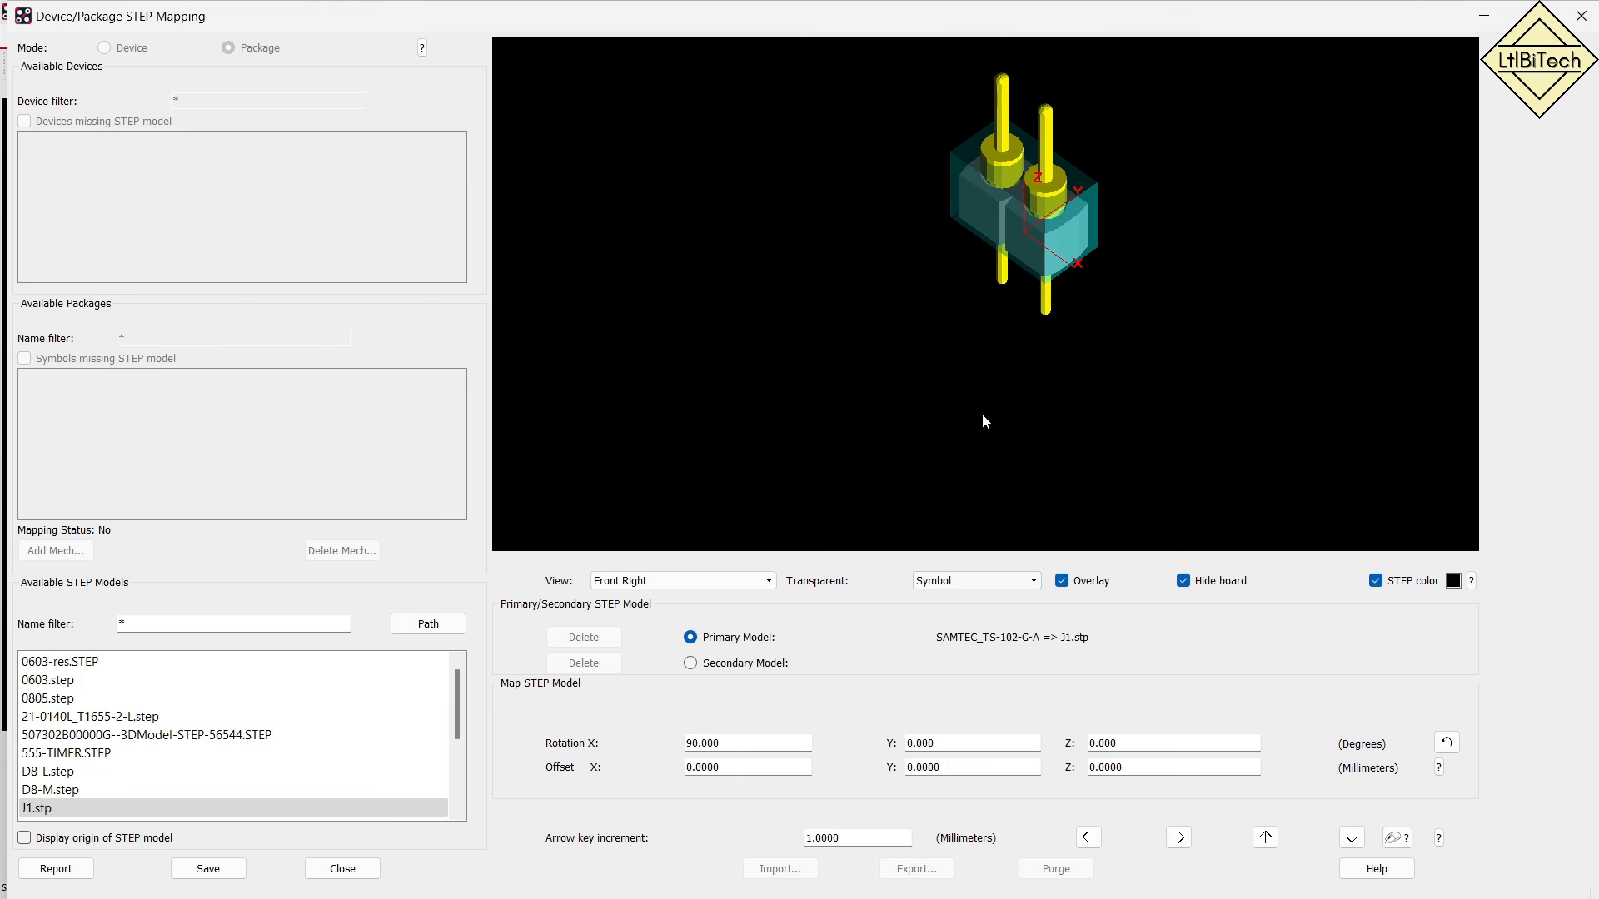
# Save the STEP mapping, close the mapping dialog and save the SAMTEC_TS-102-G-A footprint over the existing file.
pyautogui.click(219, 872)
pyautogui.click(1581, 14)
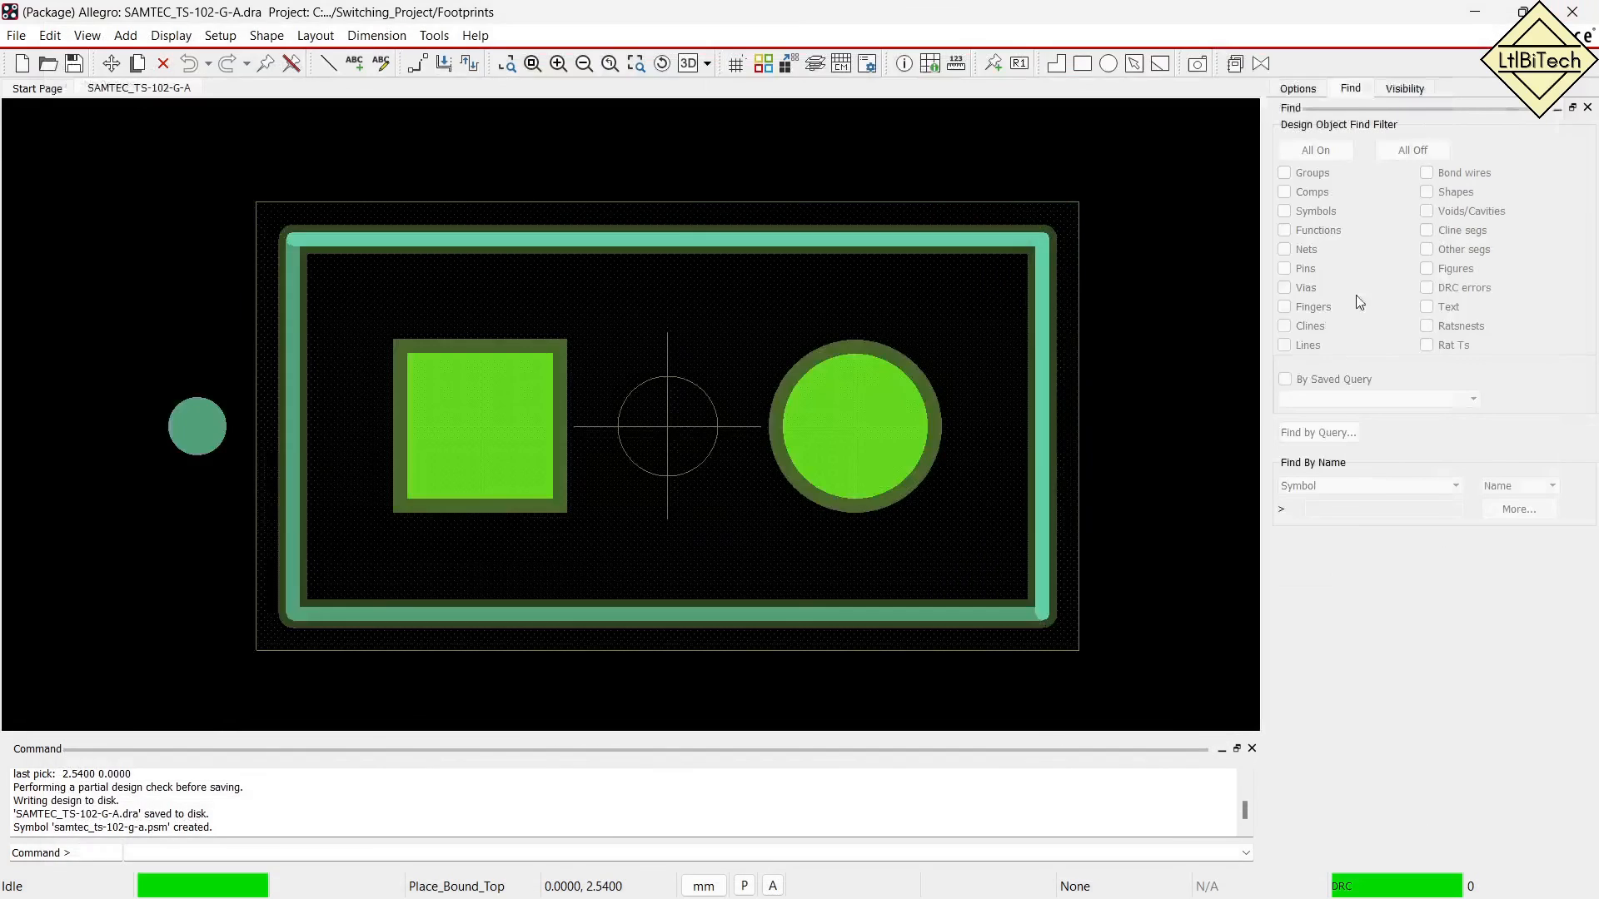
pyautogui.click(75, 66)
pyautogui.click(881, 485)
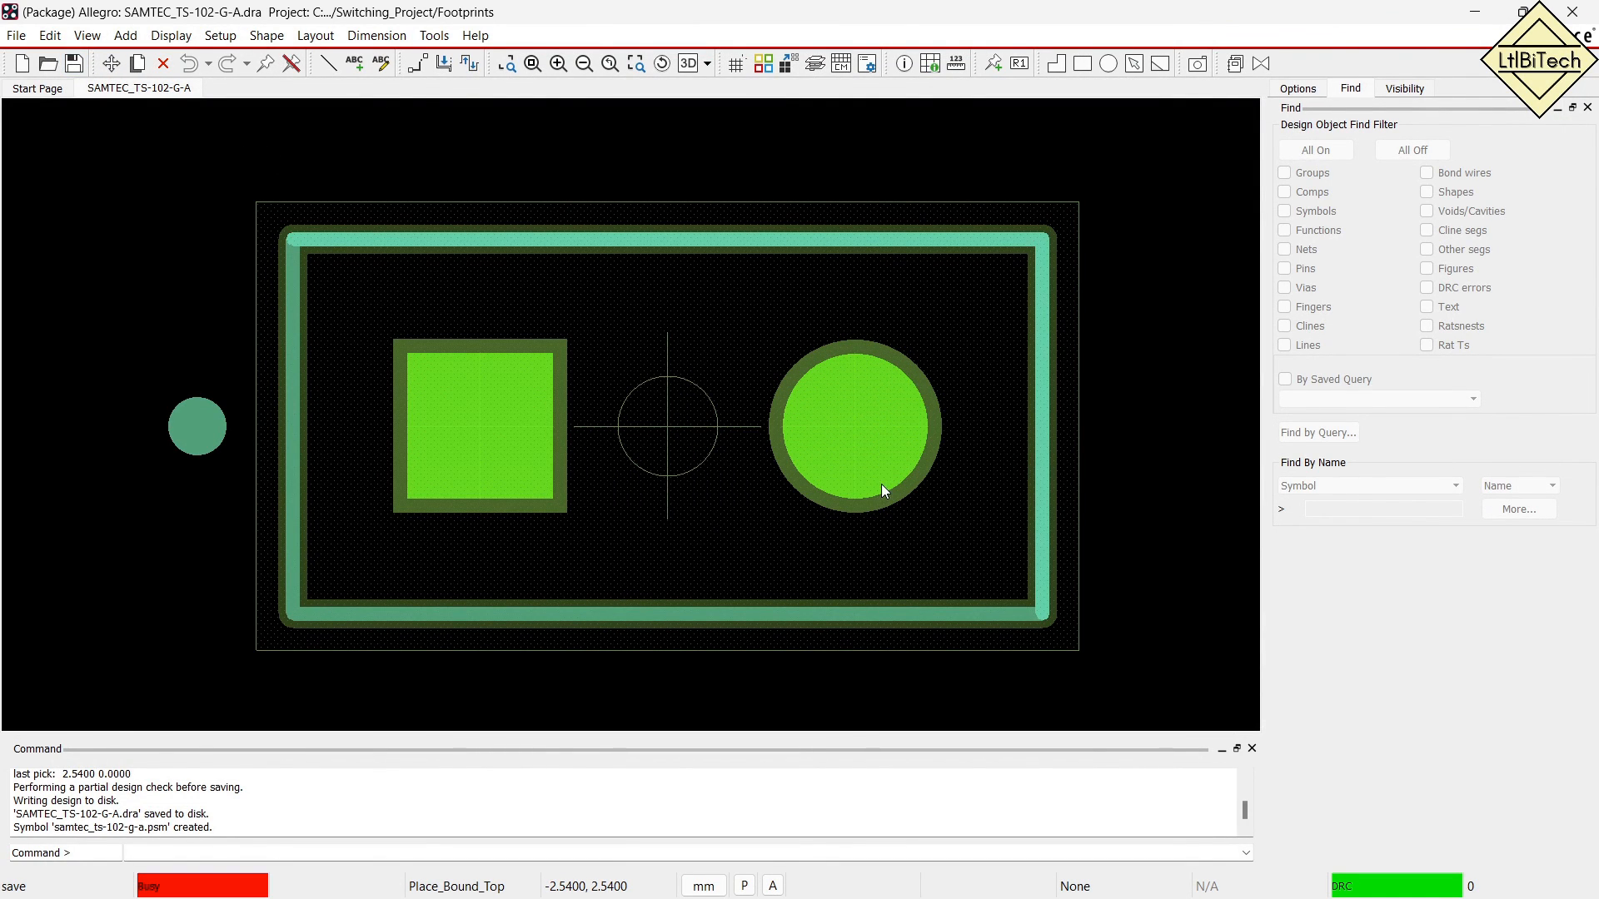
# Open the footprint in the 3D Canvas and inspect the connector and its pins from the Top and Bottom cameras.
pyautogui.click(86, 35)
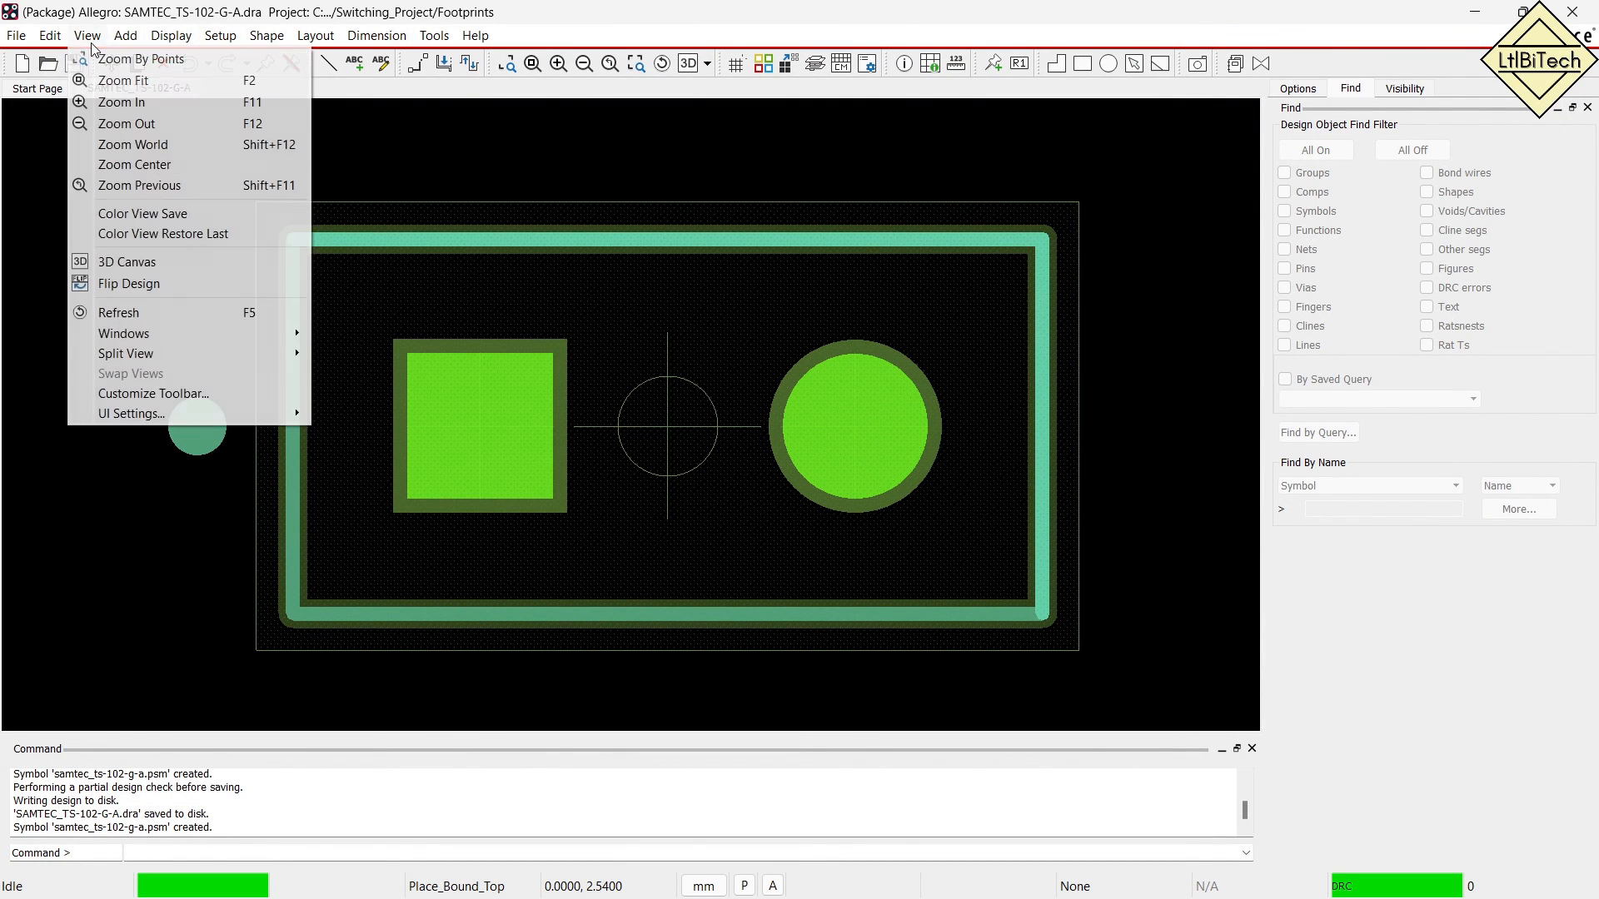
pyautogui.click(158, 261)
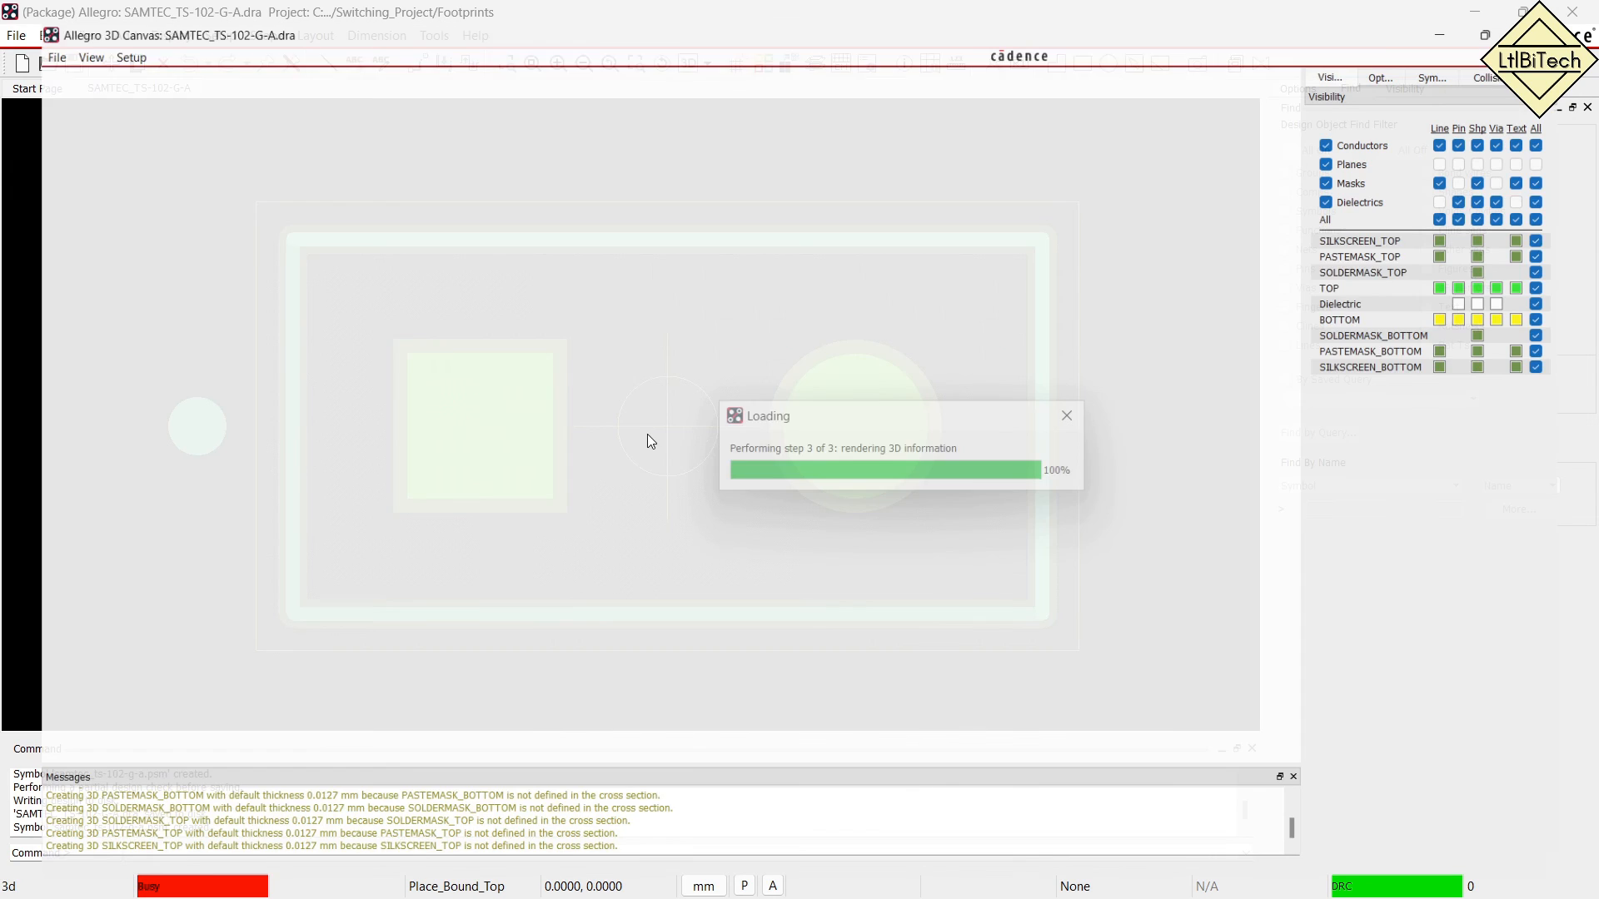
pyautogui.scroll(-4, 647, 433)
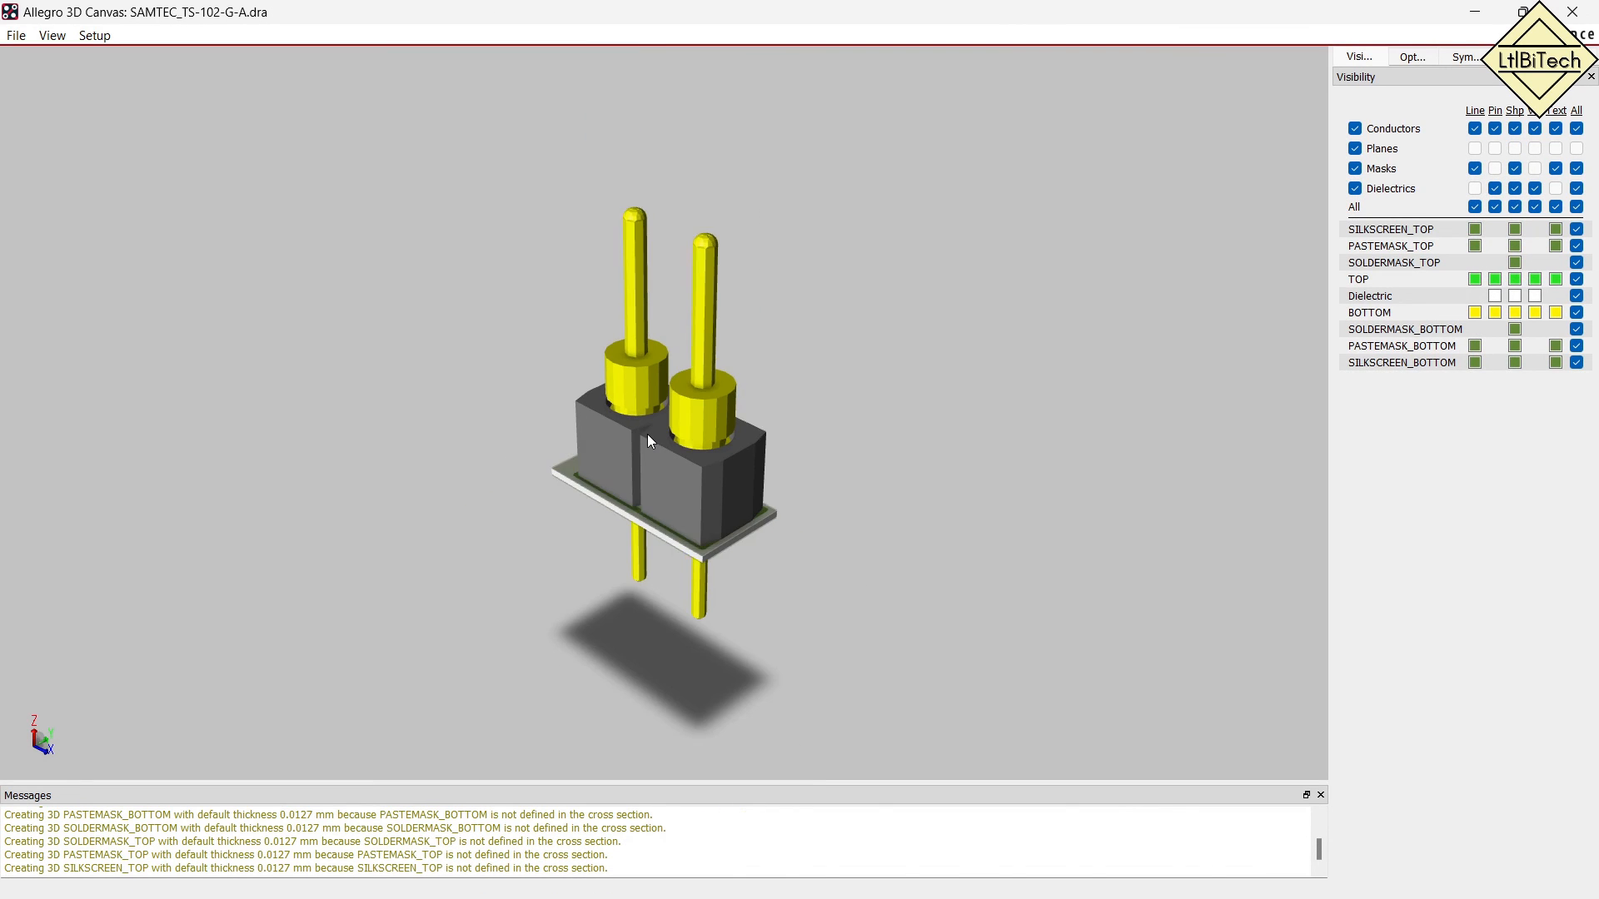
pyautogui.scroll(2, 689, 433)
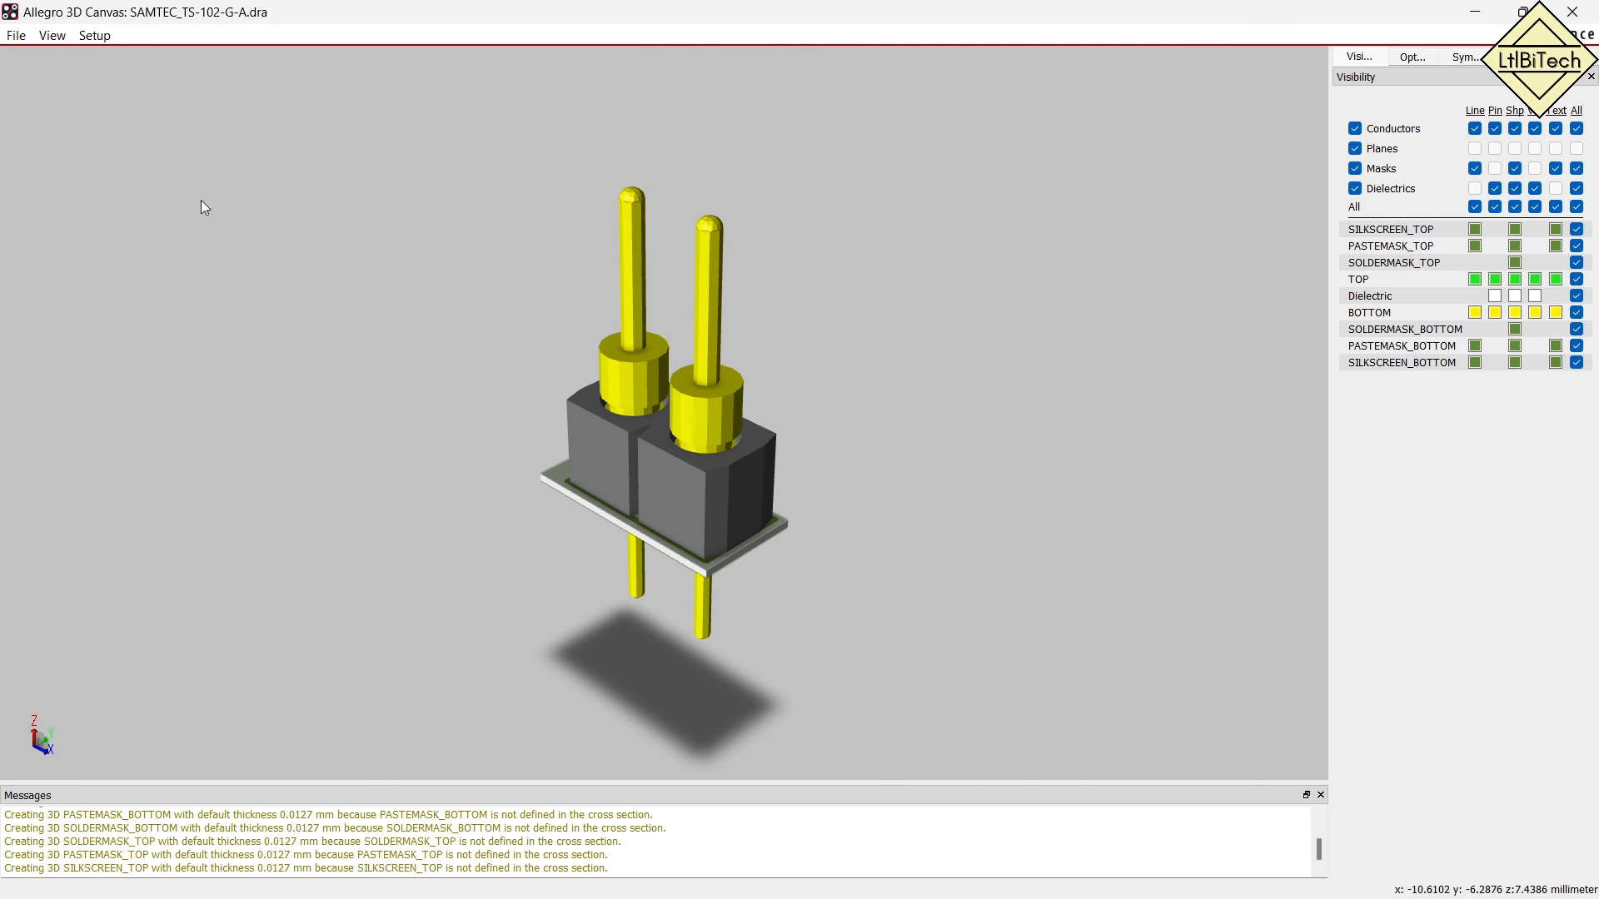
pyautogui.click(52, 35)
pyautogui.moveTo(67, 70)
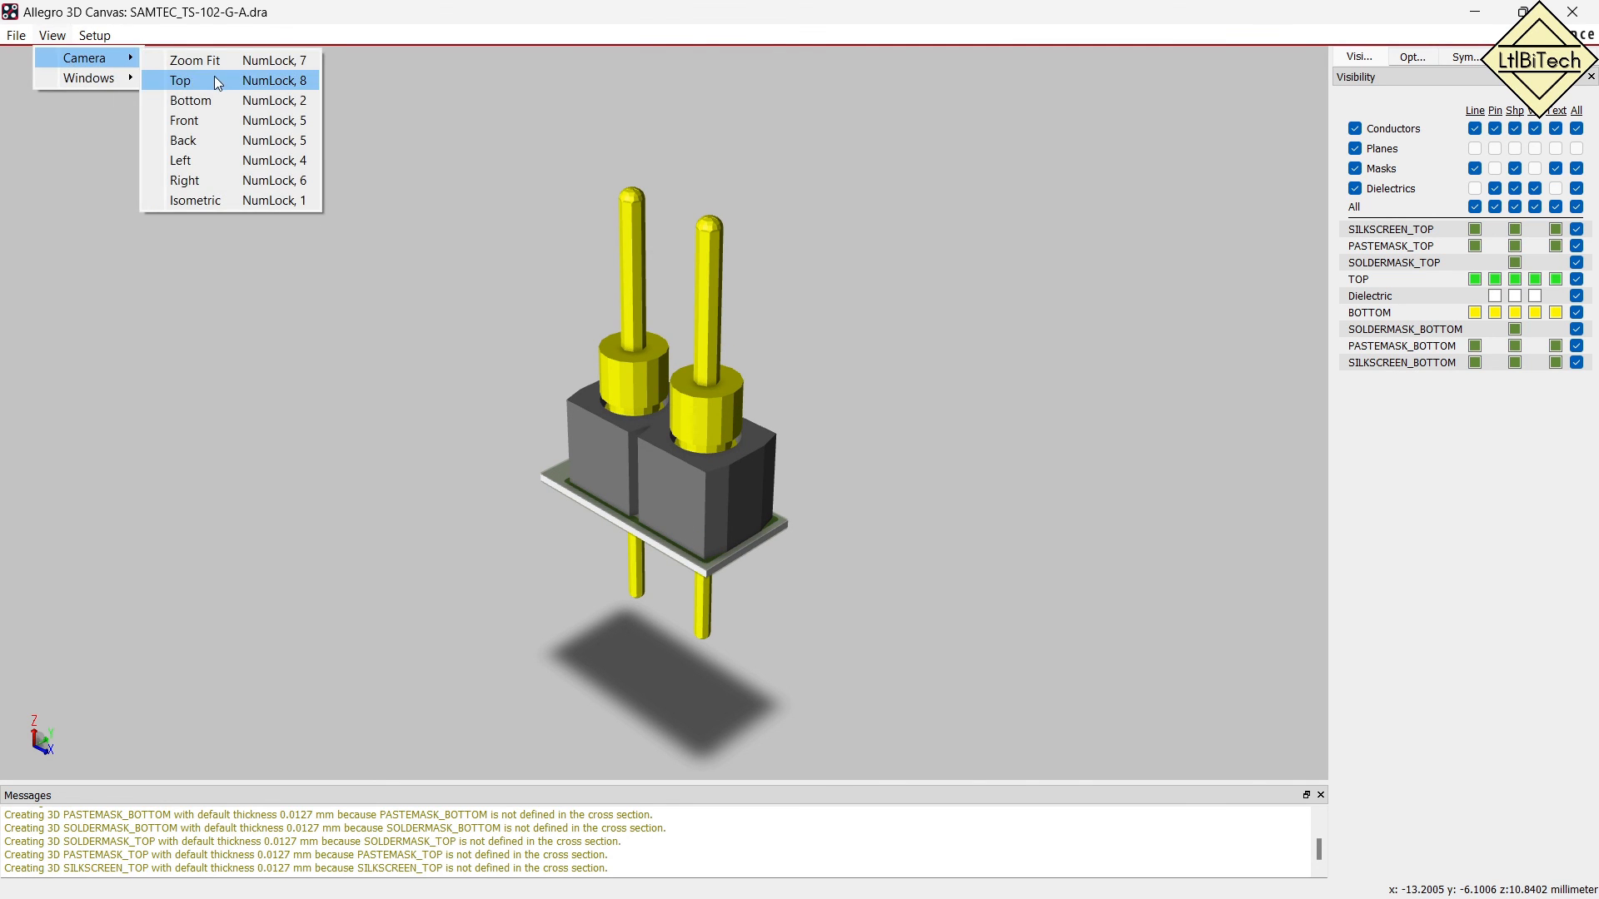
pyautogui.click(214, 77)
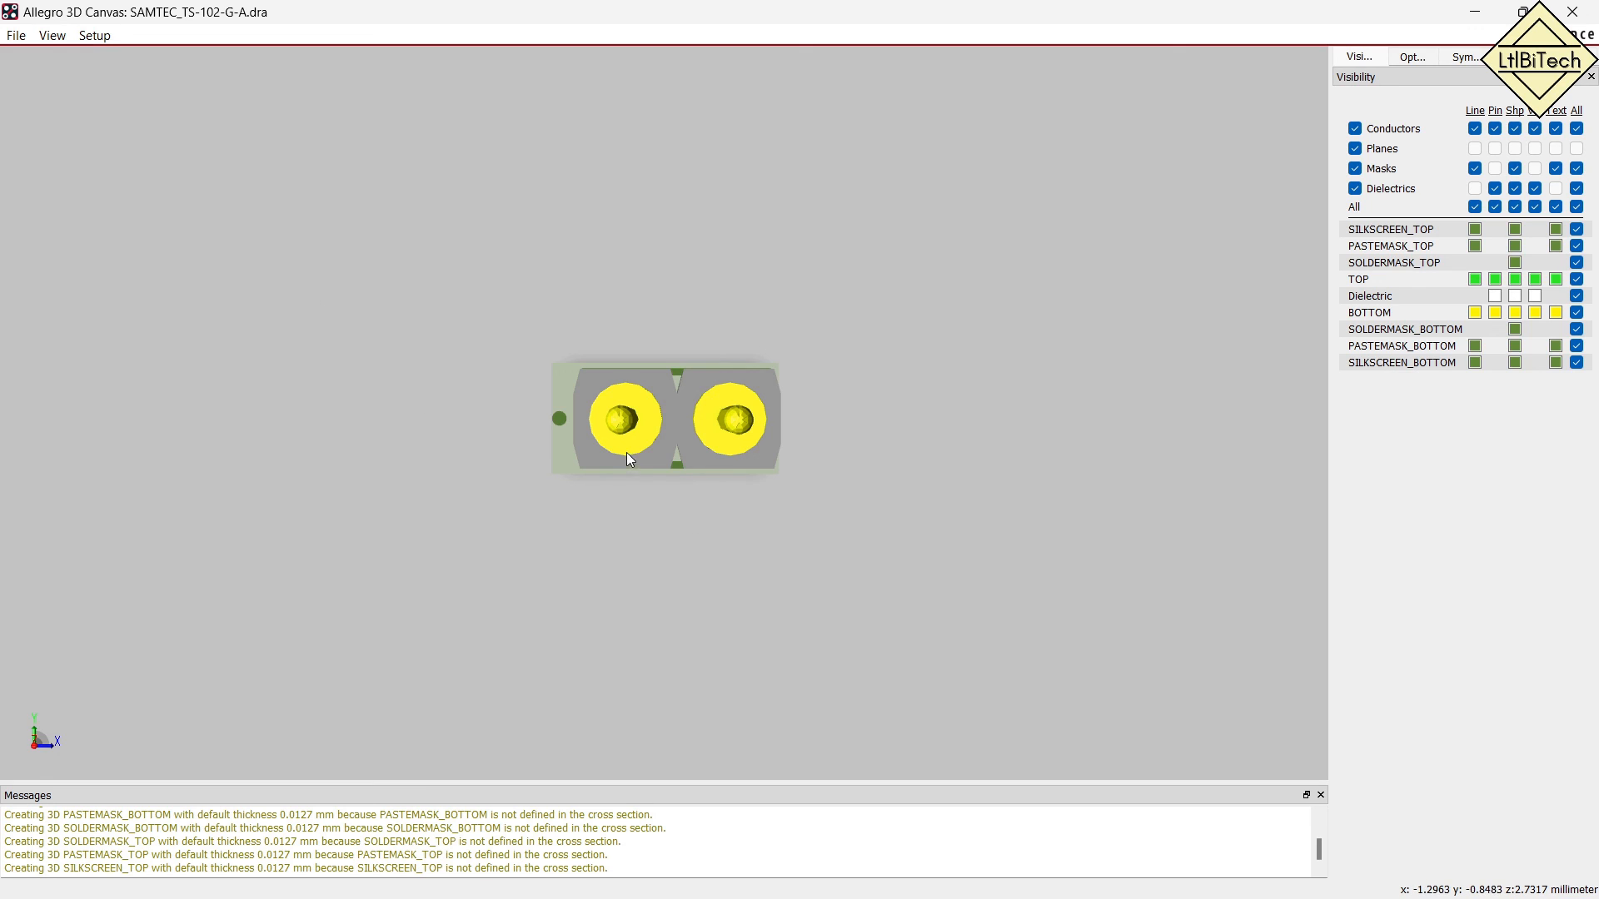
pyautogui.click(42, 40)
pyautogui.moveTo(78, 60)
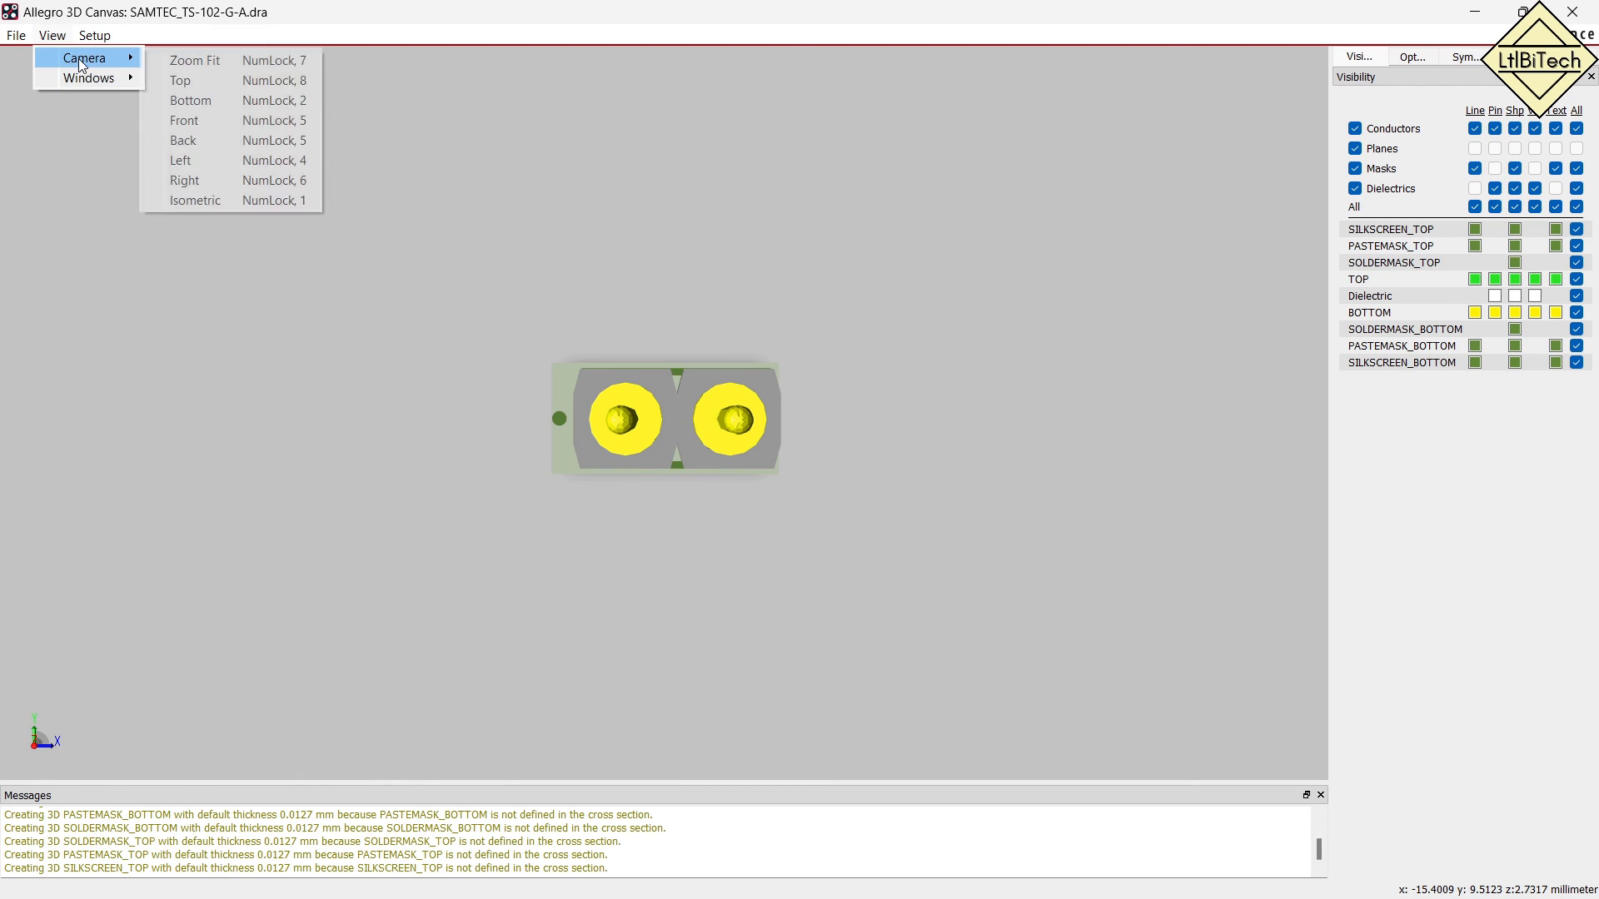
pyautogui.click(221, 102)
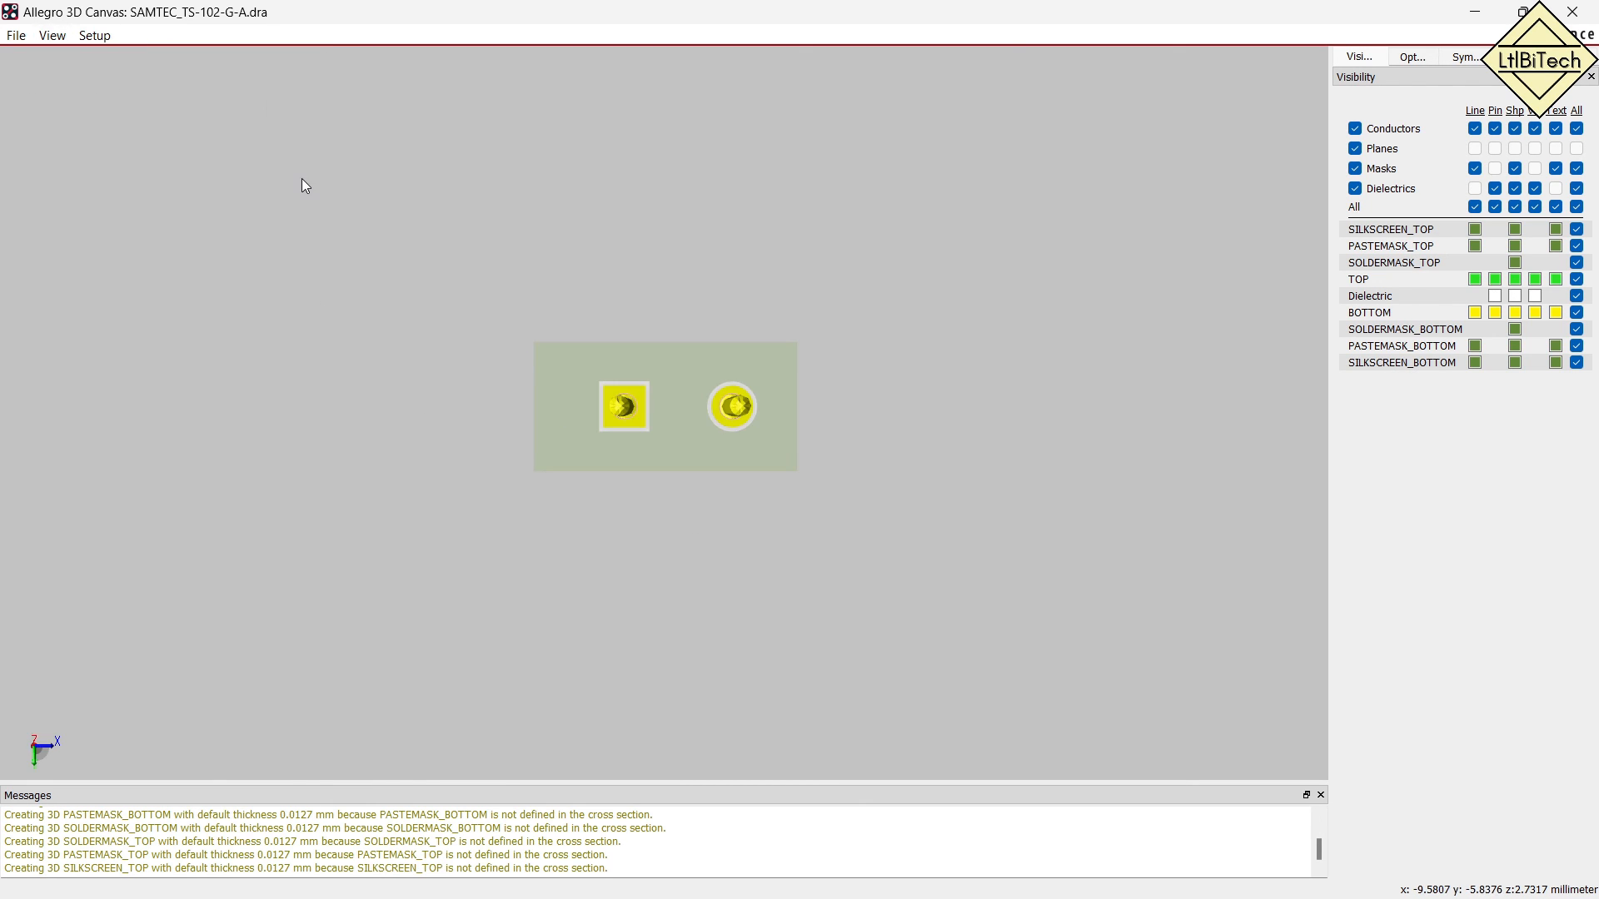
pyautogui.scroll(1, 712, 398)
pyautogui.scroll(2, 714, 398)
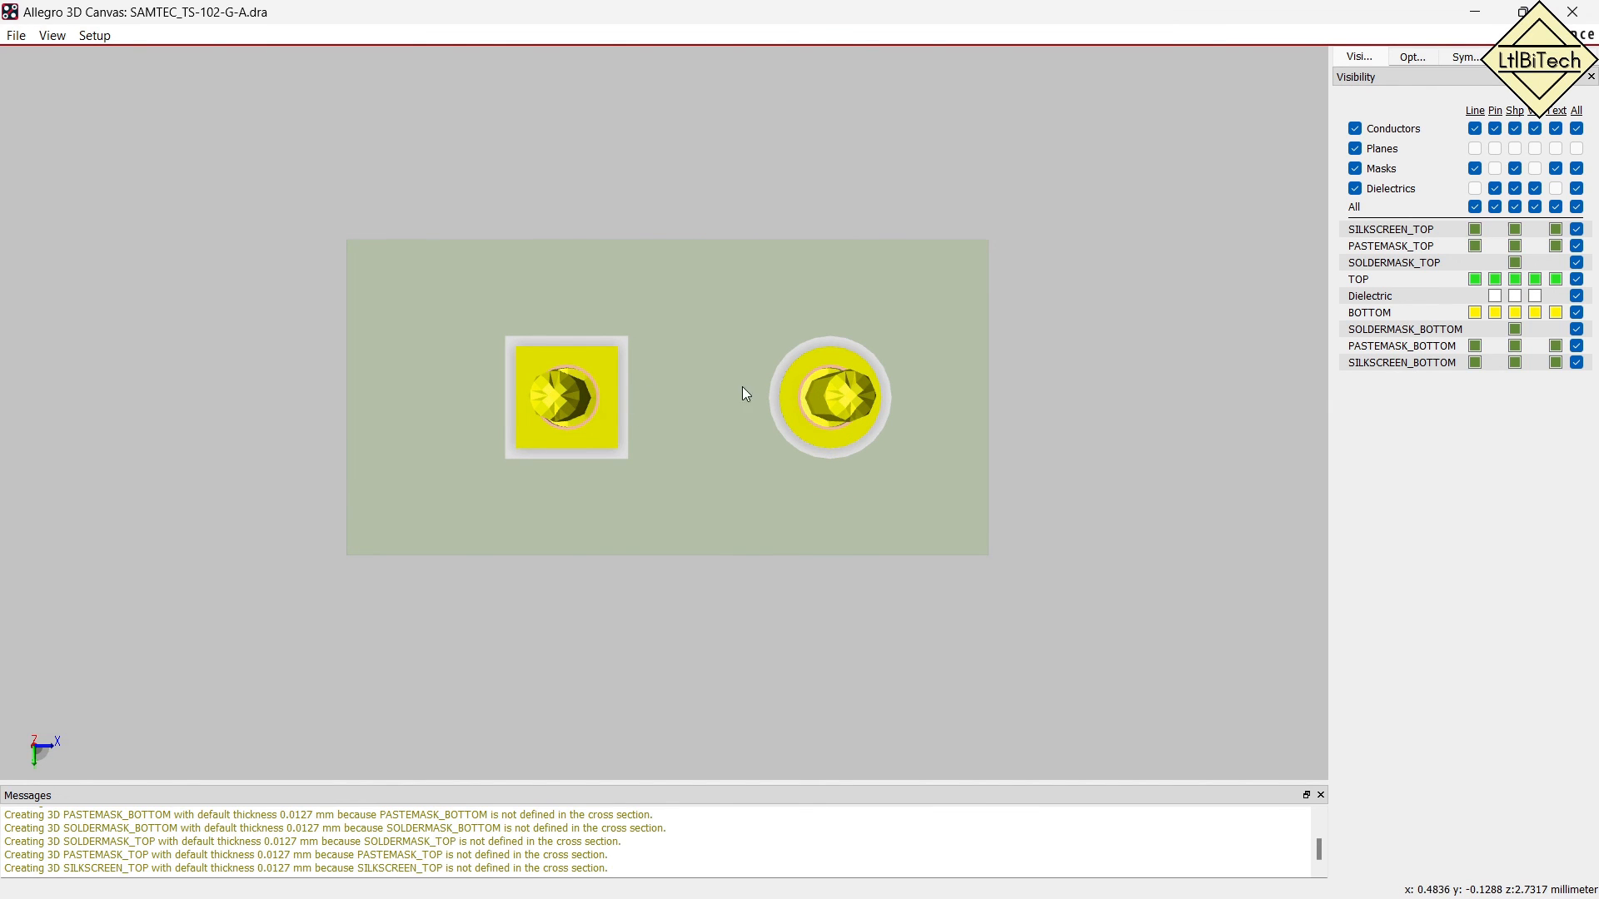
# Inspect the connector from the Right and Isometric cameras and close the 3D Canvas.
pyautogui.click(57, 35)
pyautogui.moveTo(75, 64)
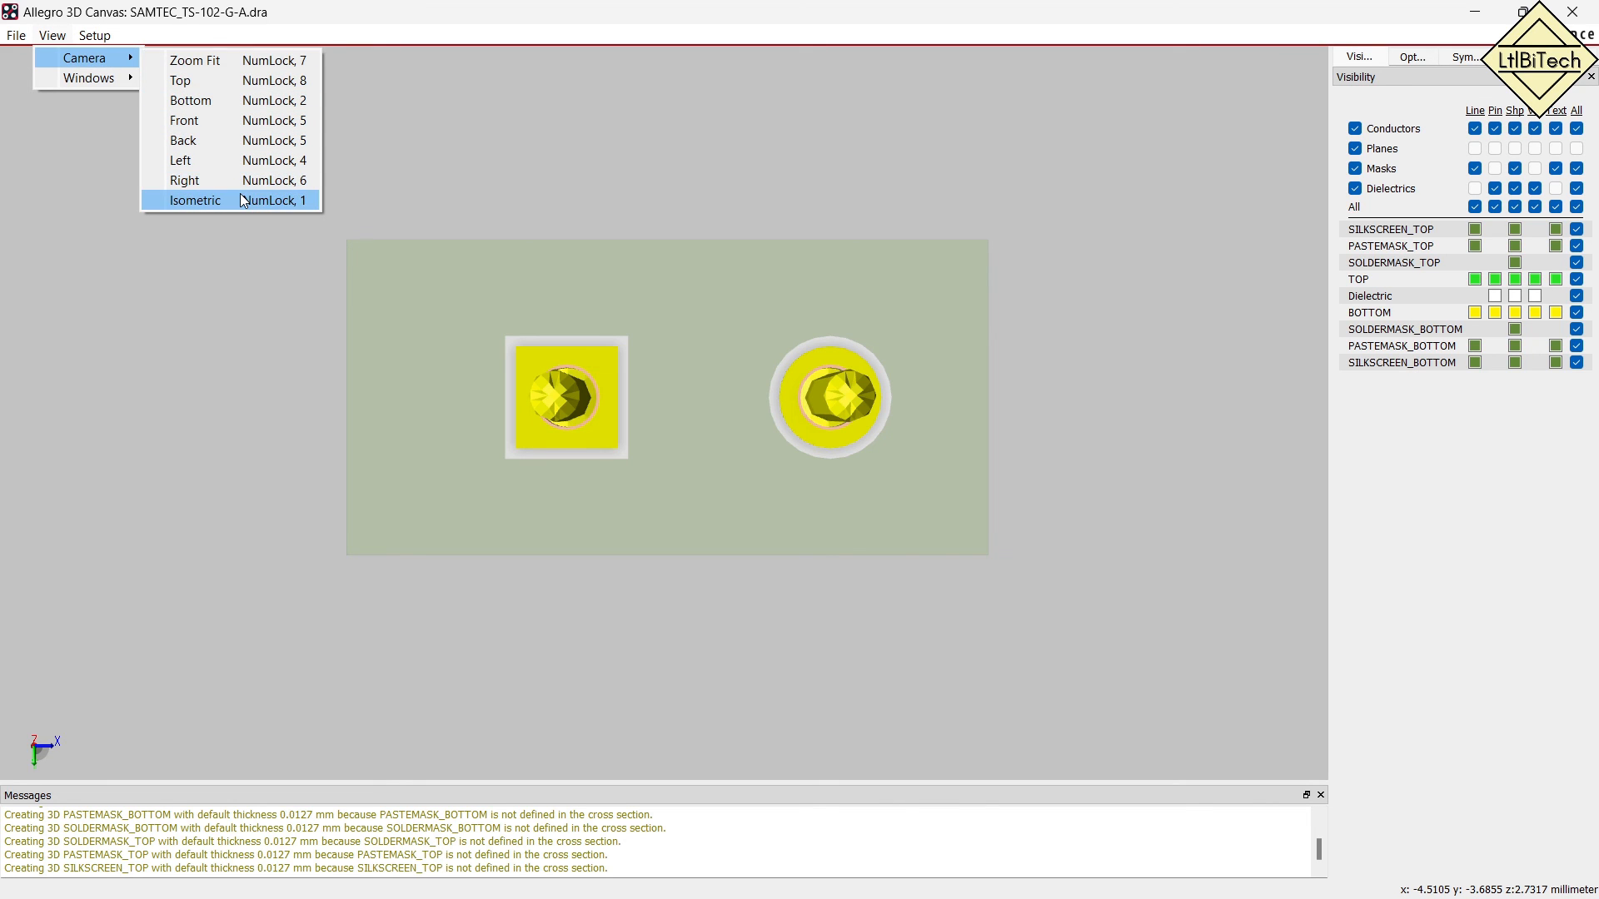
pyautogui.click(218, 181)
pyautogui.click(54, 39)
pyautogui.moveTo(96, 65)
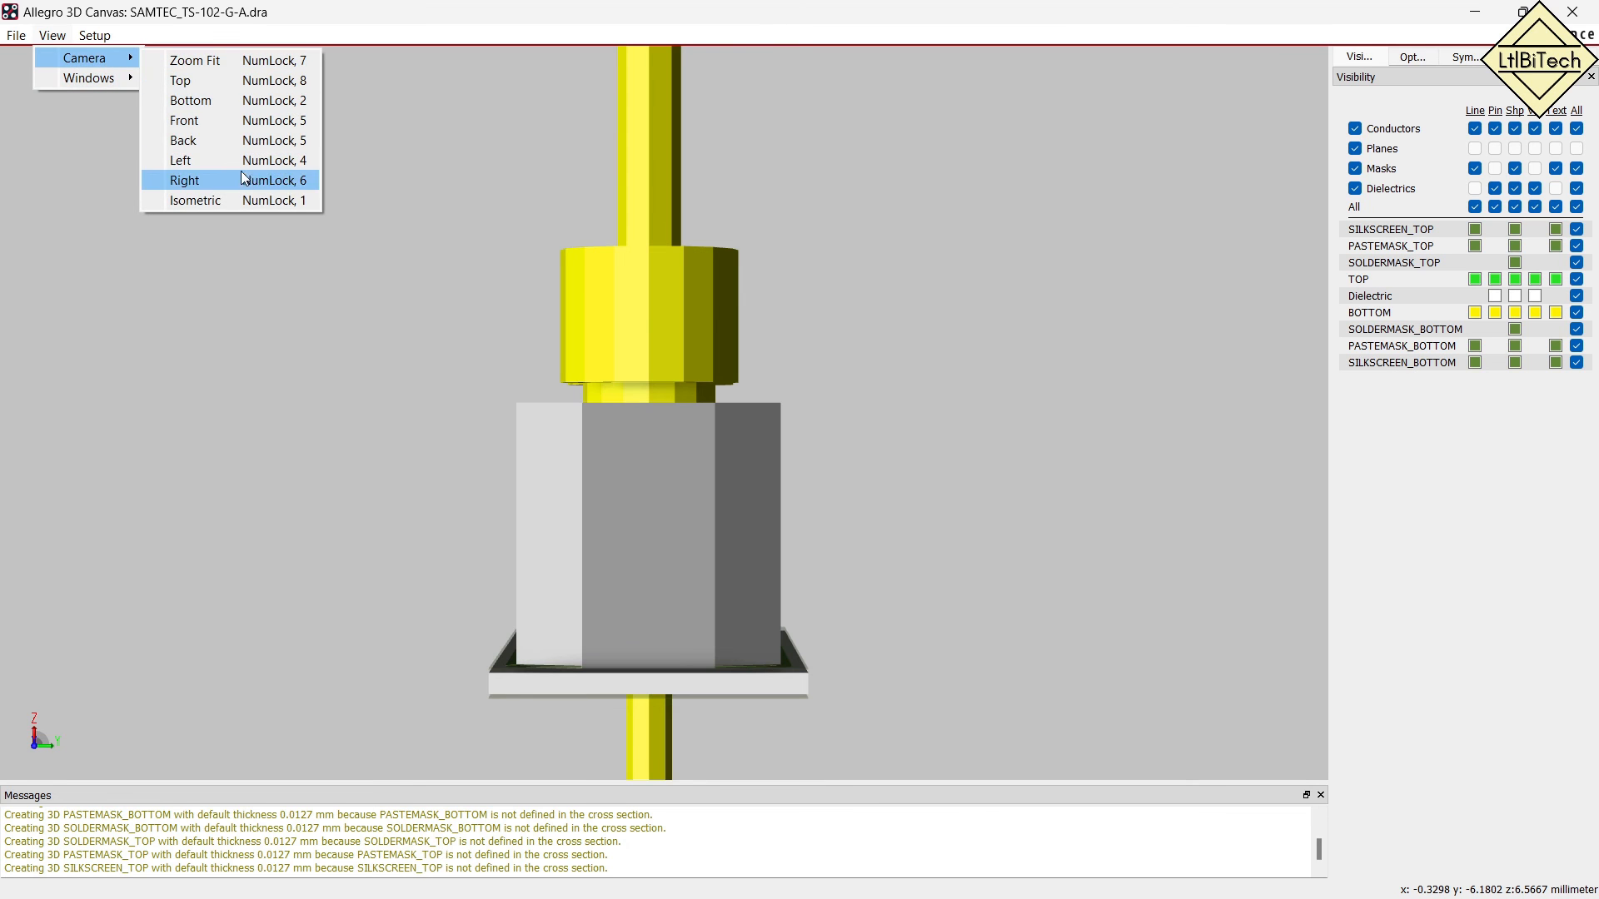
pyautogui.click(218, 200)
pyautogui.scroll(-3, 433, 440)
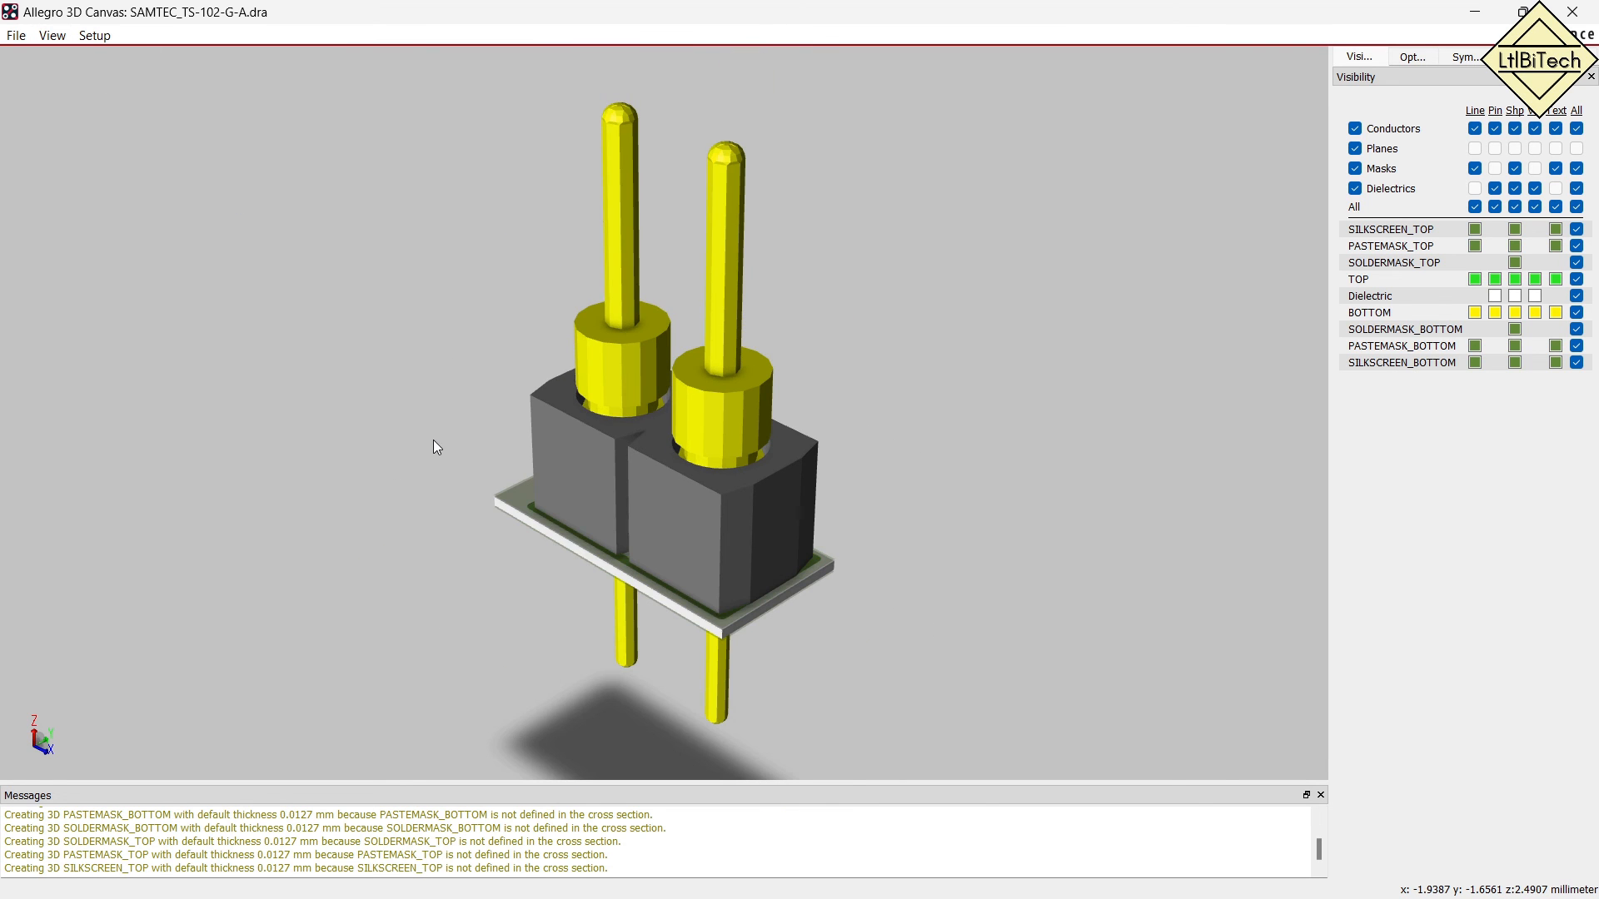
pyautogui.click(1572, 12)
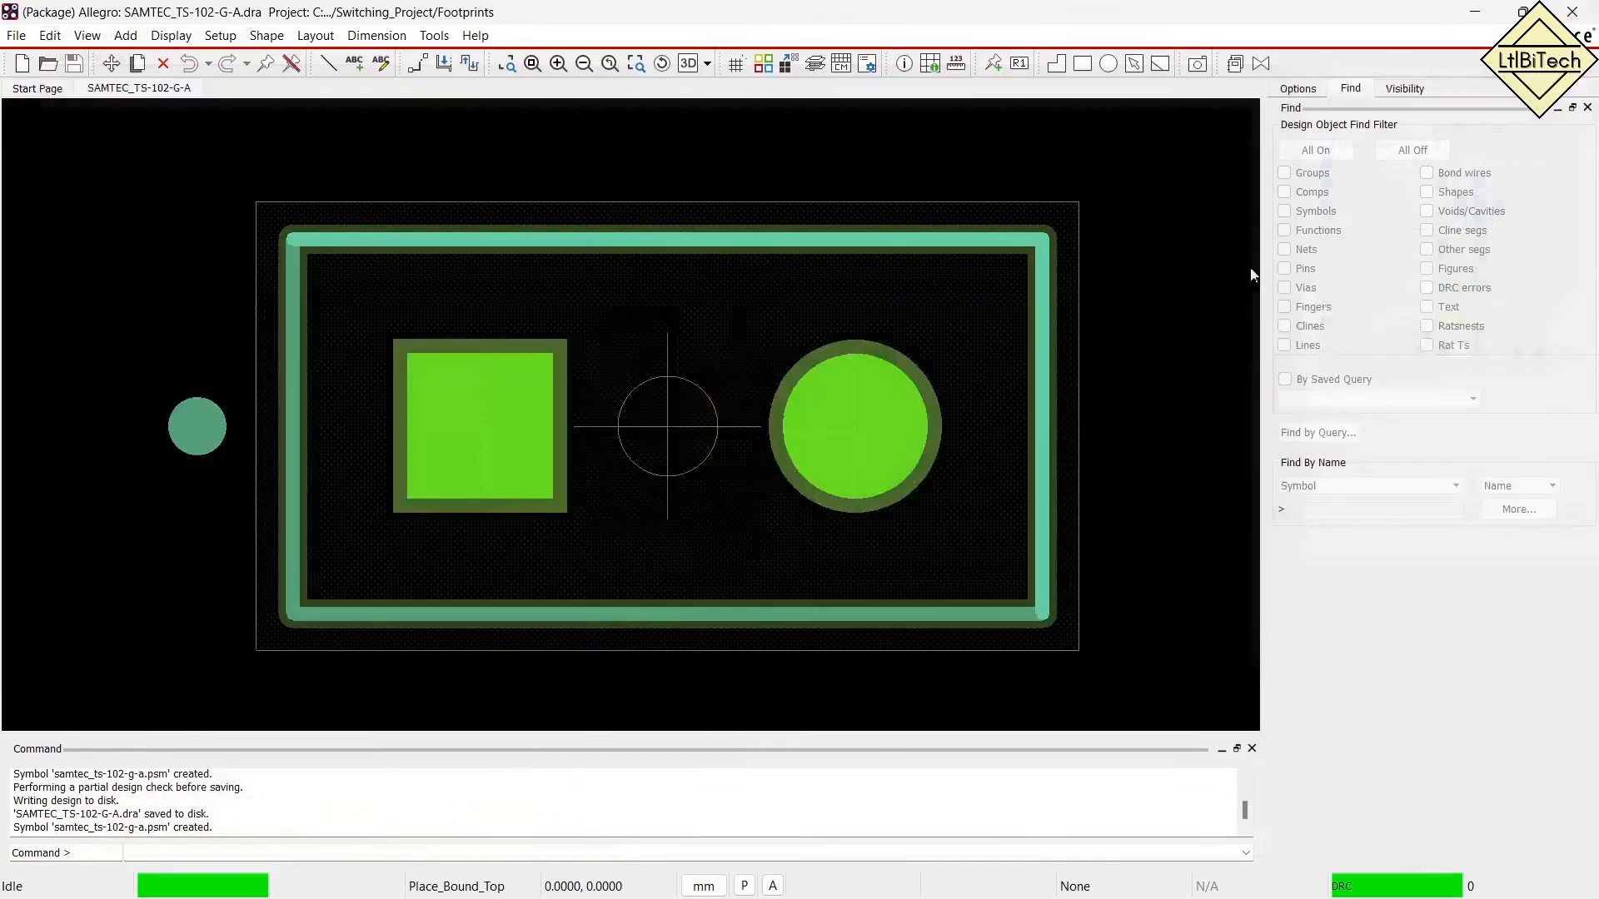
# Exit the footprint editor and switch to OrCAD Capture to review connector J1 in the schematic.
pyautogui.click(1572, 12)
pyautogui.click(791, 497)
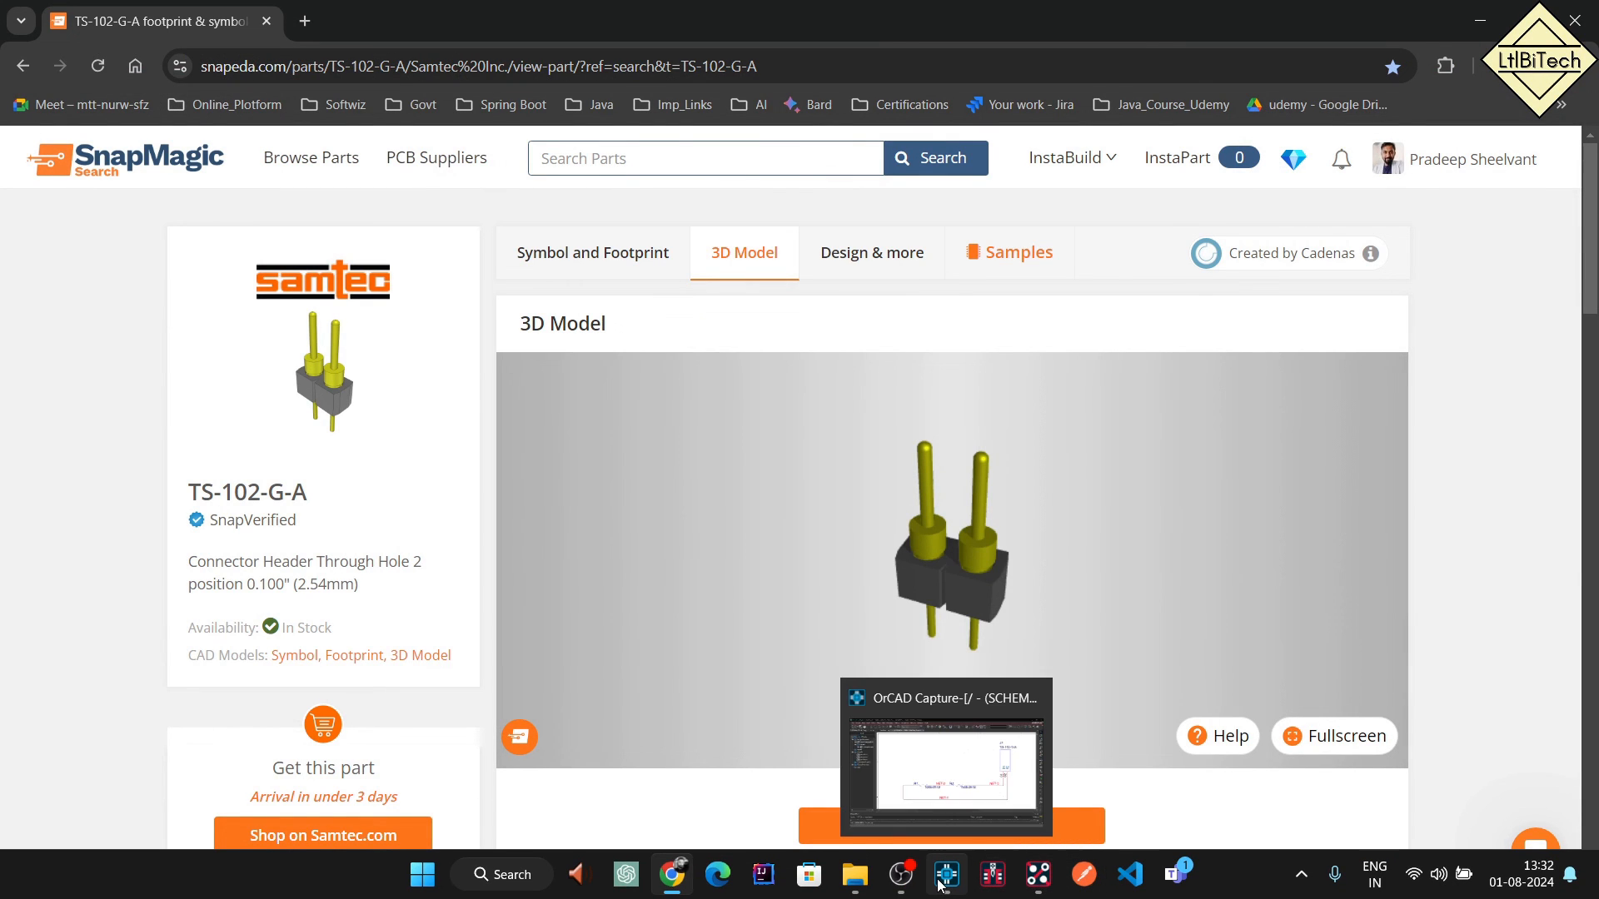
pyautogui.click(939, 882)
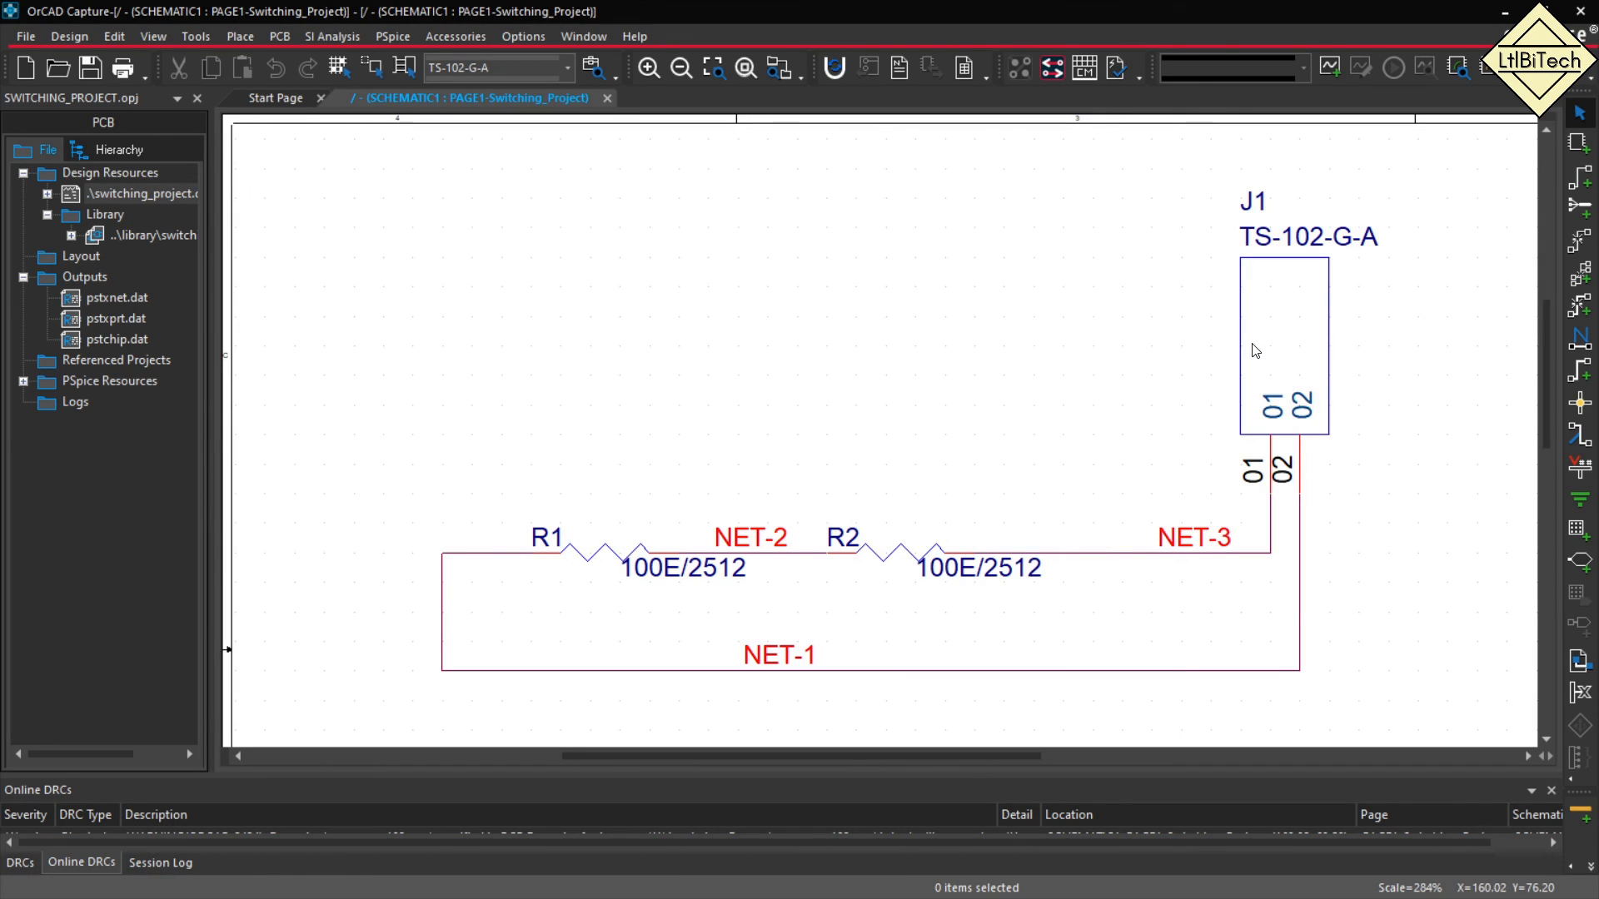
pyautogui.click(1253, 377)
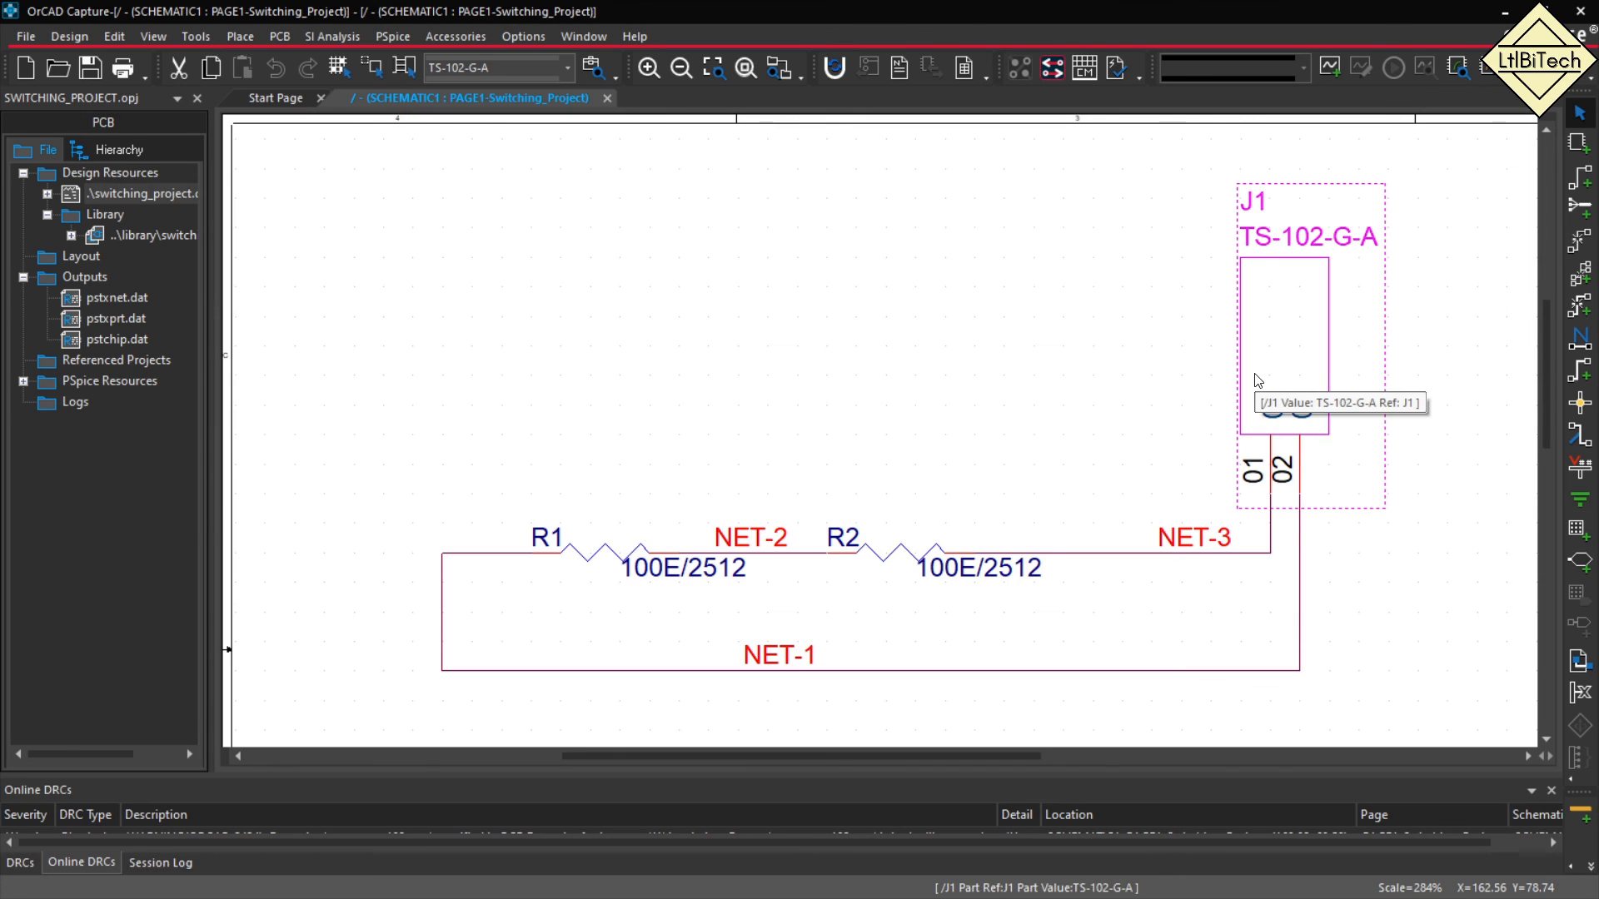
pyautogui.click(1010, 347)
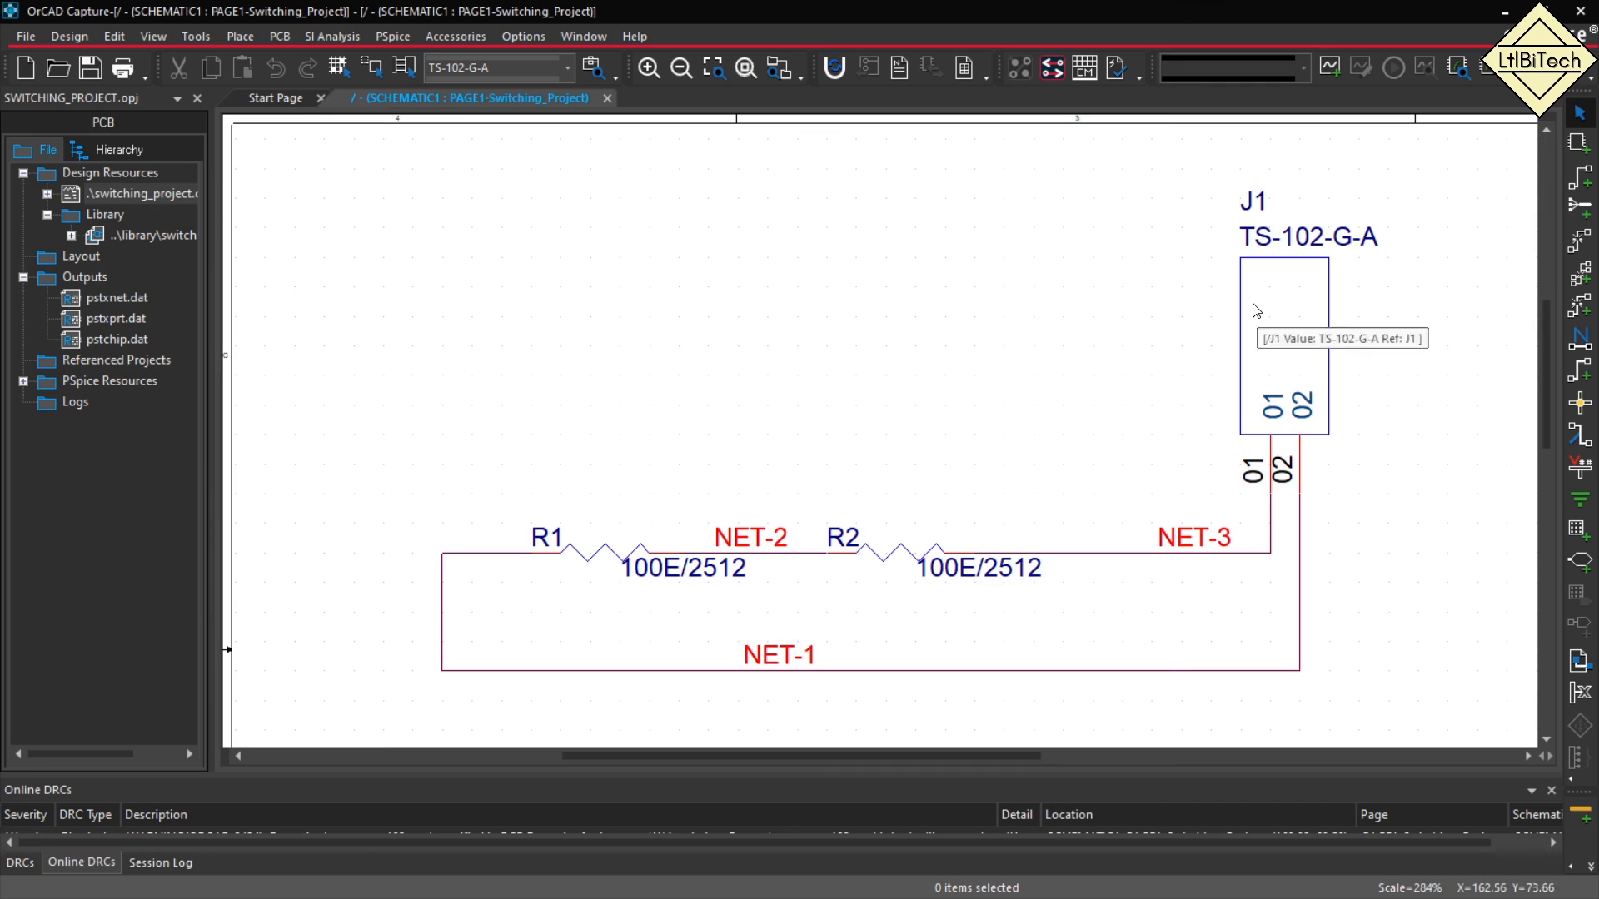
# Save the switching_project design and create its PCB Editor netlist in the allegro directory.
pyautogui.click(149, 197)
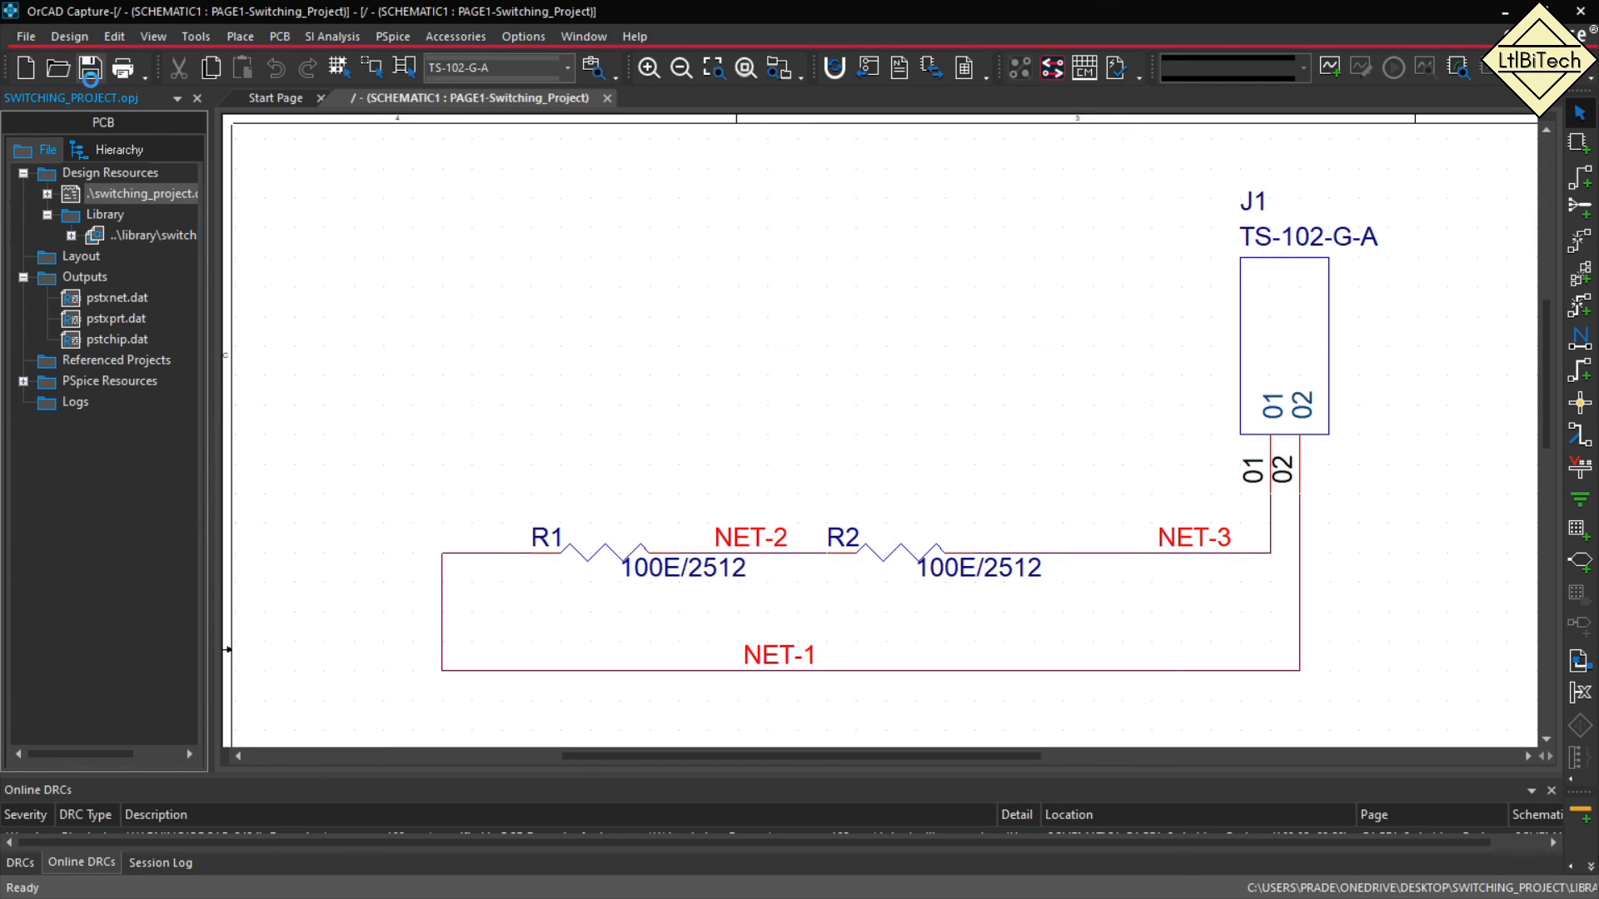
pyautogui.click(194, 37)
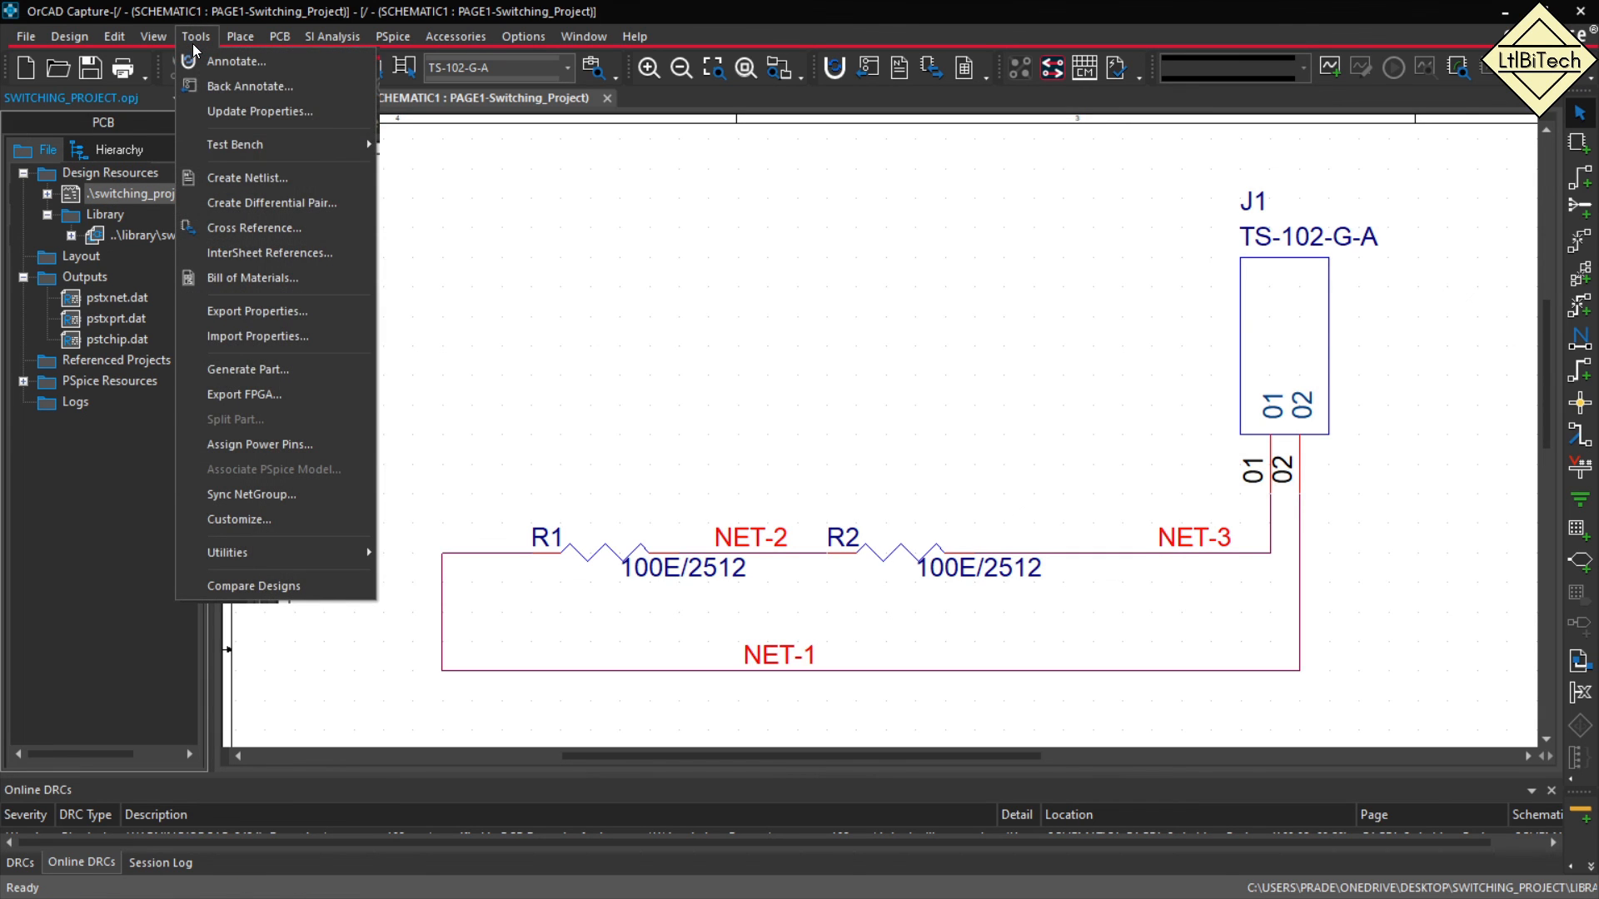
pyautogui.click(283, 178)
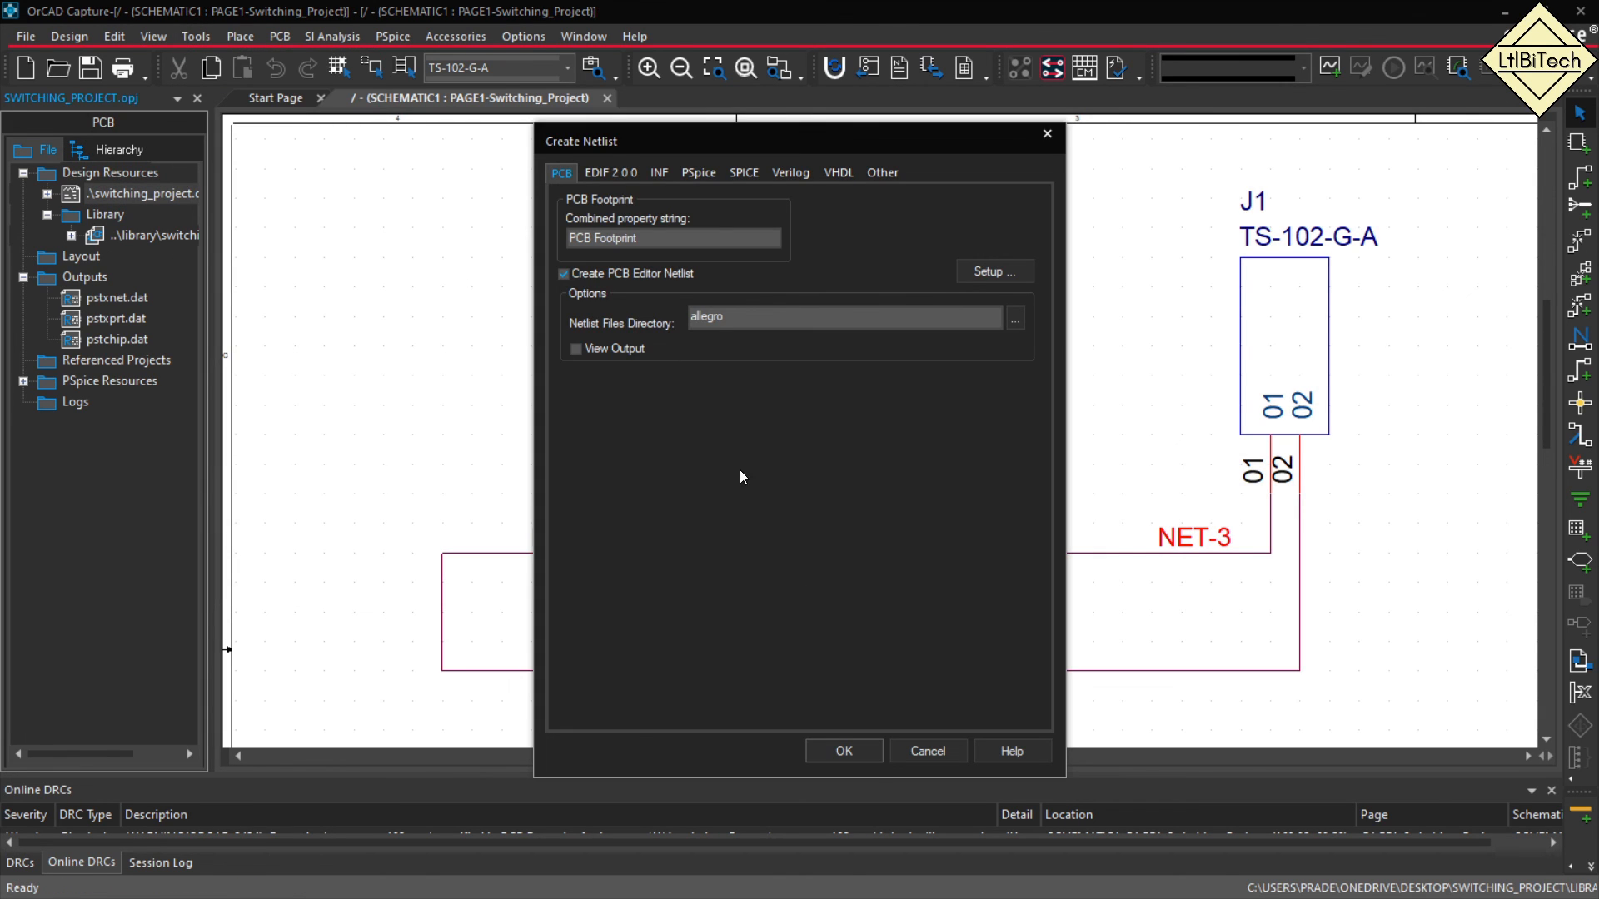
pyautogui.click(858, 749)
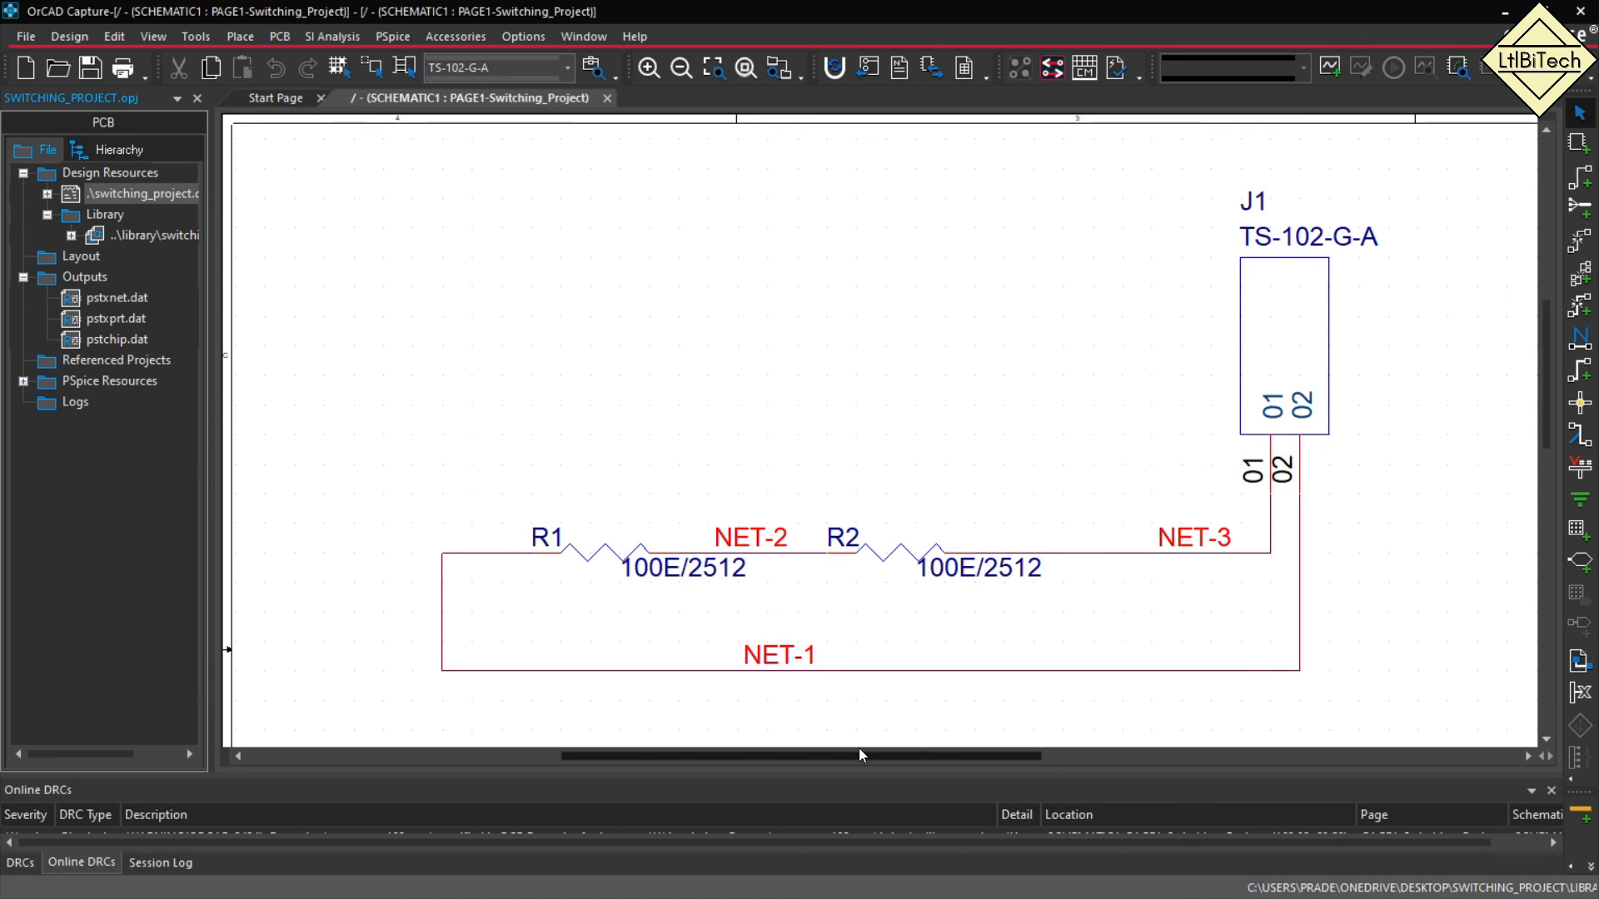
# Switch to Allegro PCB Designer with the Switching_Project board and set the application mode to Placement Edit.
pyautogui.moveTo(955, 864)
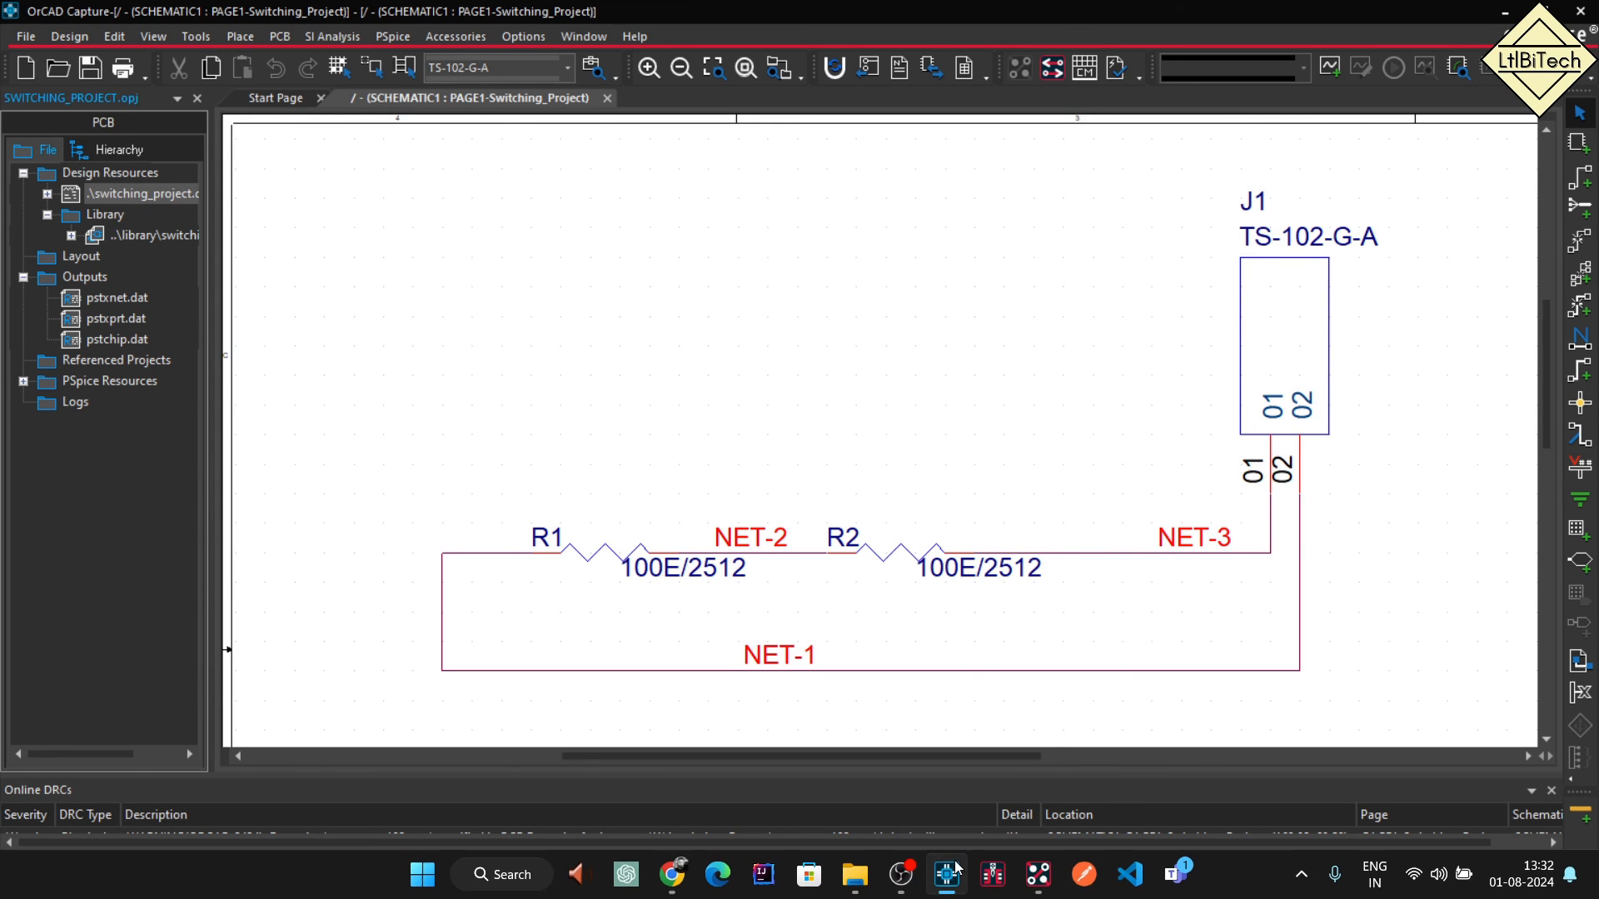
pyautogui.click(1029, 879)
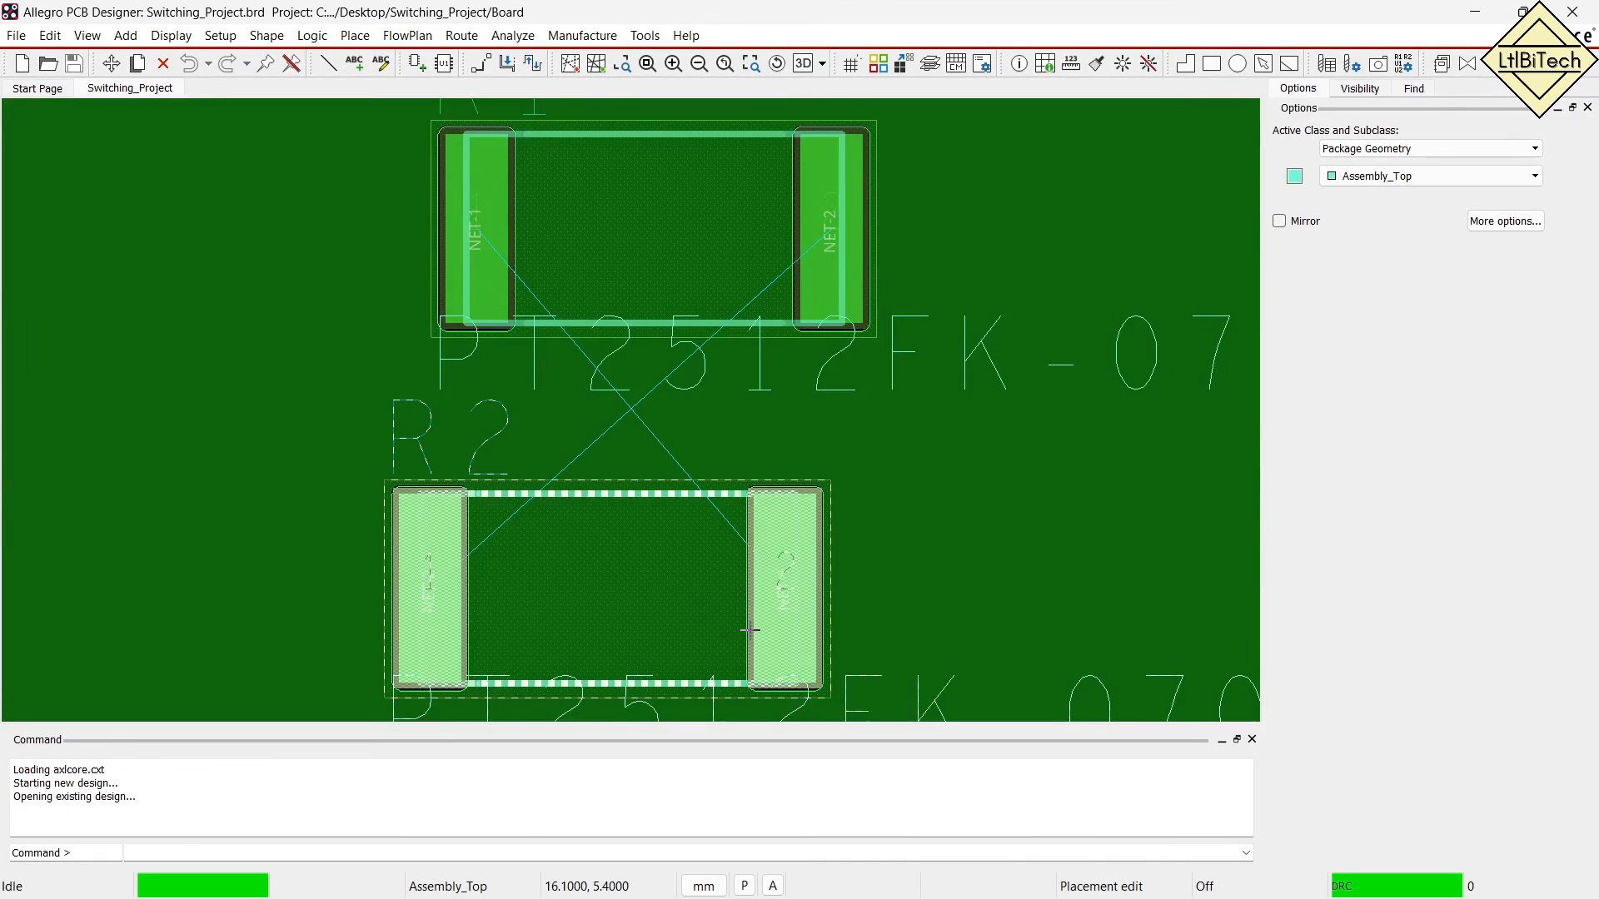
pyautogui.scroll(-3, 420, 483)
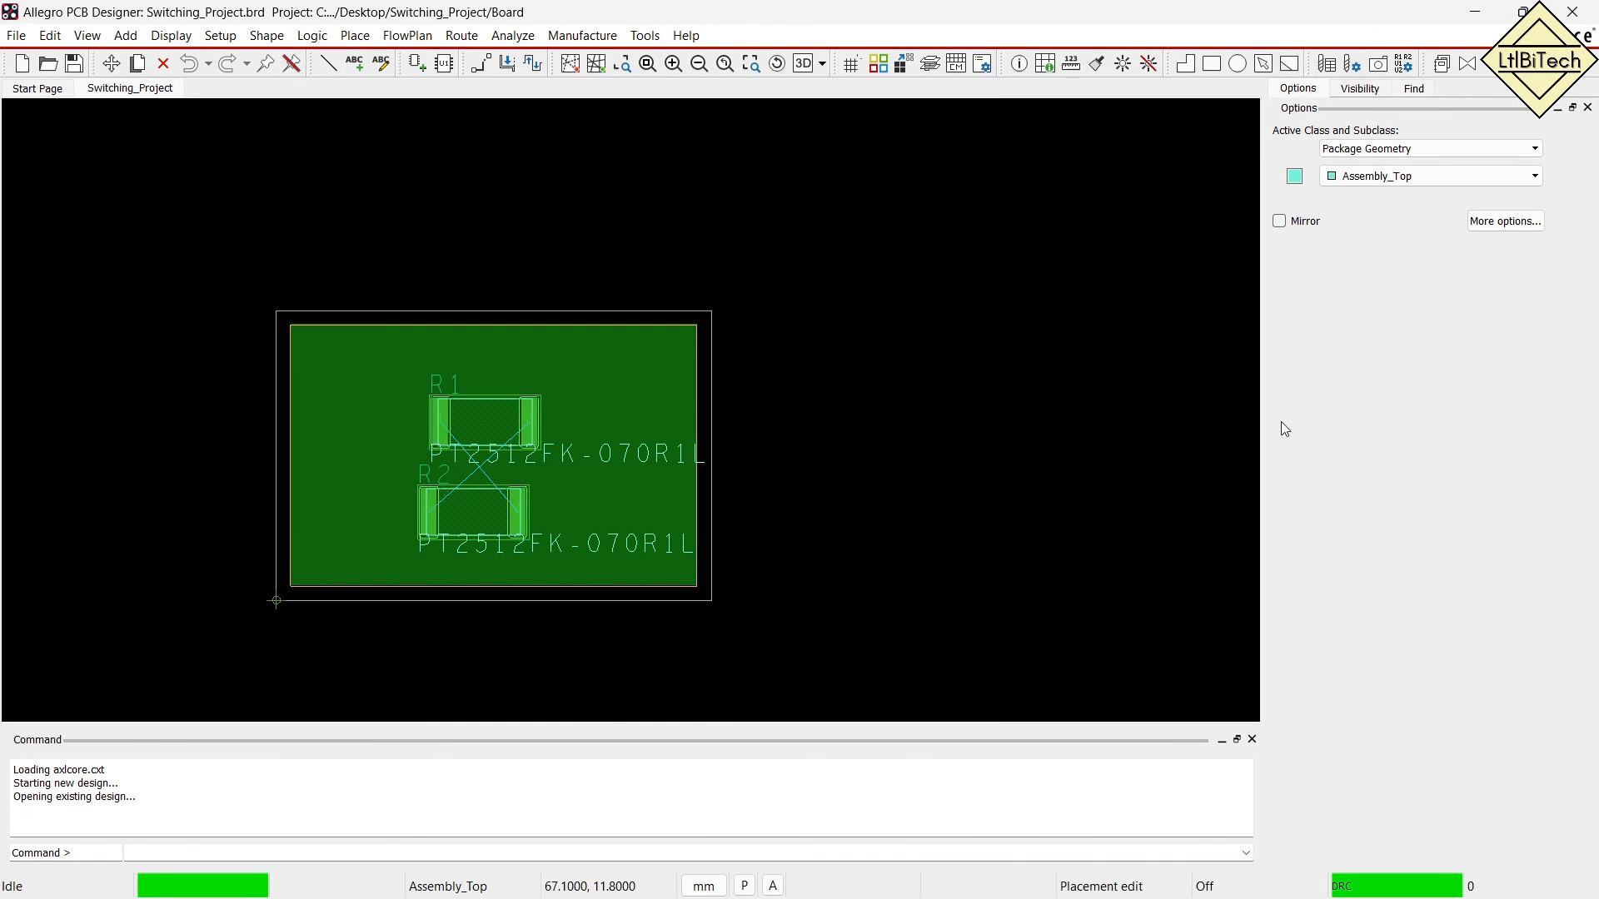
pyautogui.rightClick(846, 292)
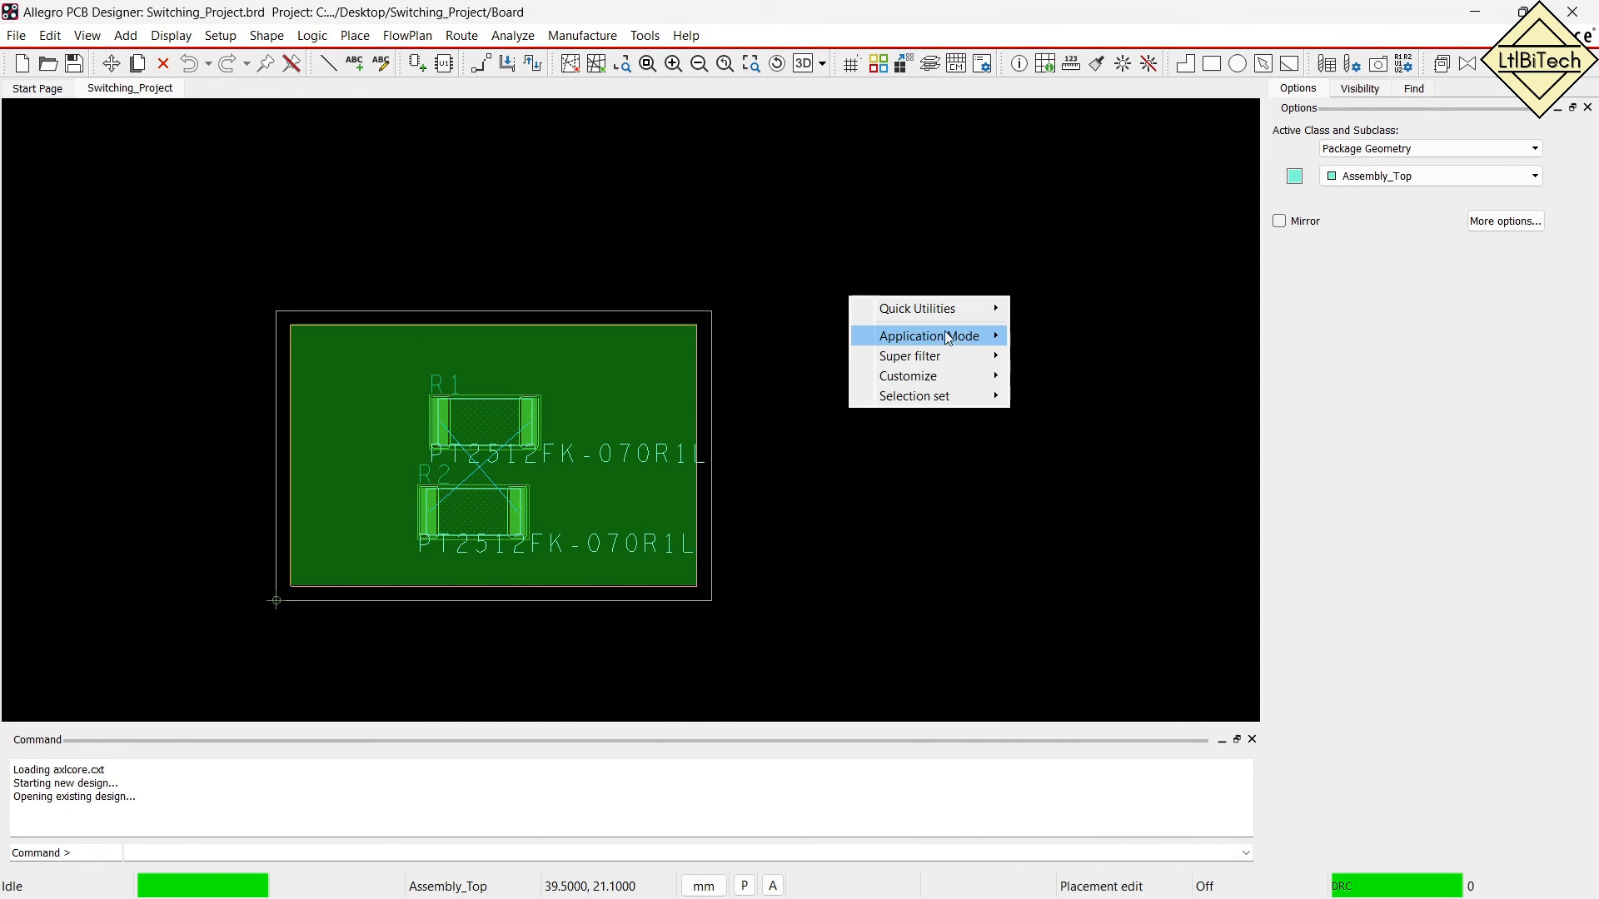
pyautogui.moveTo(966, 337)
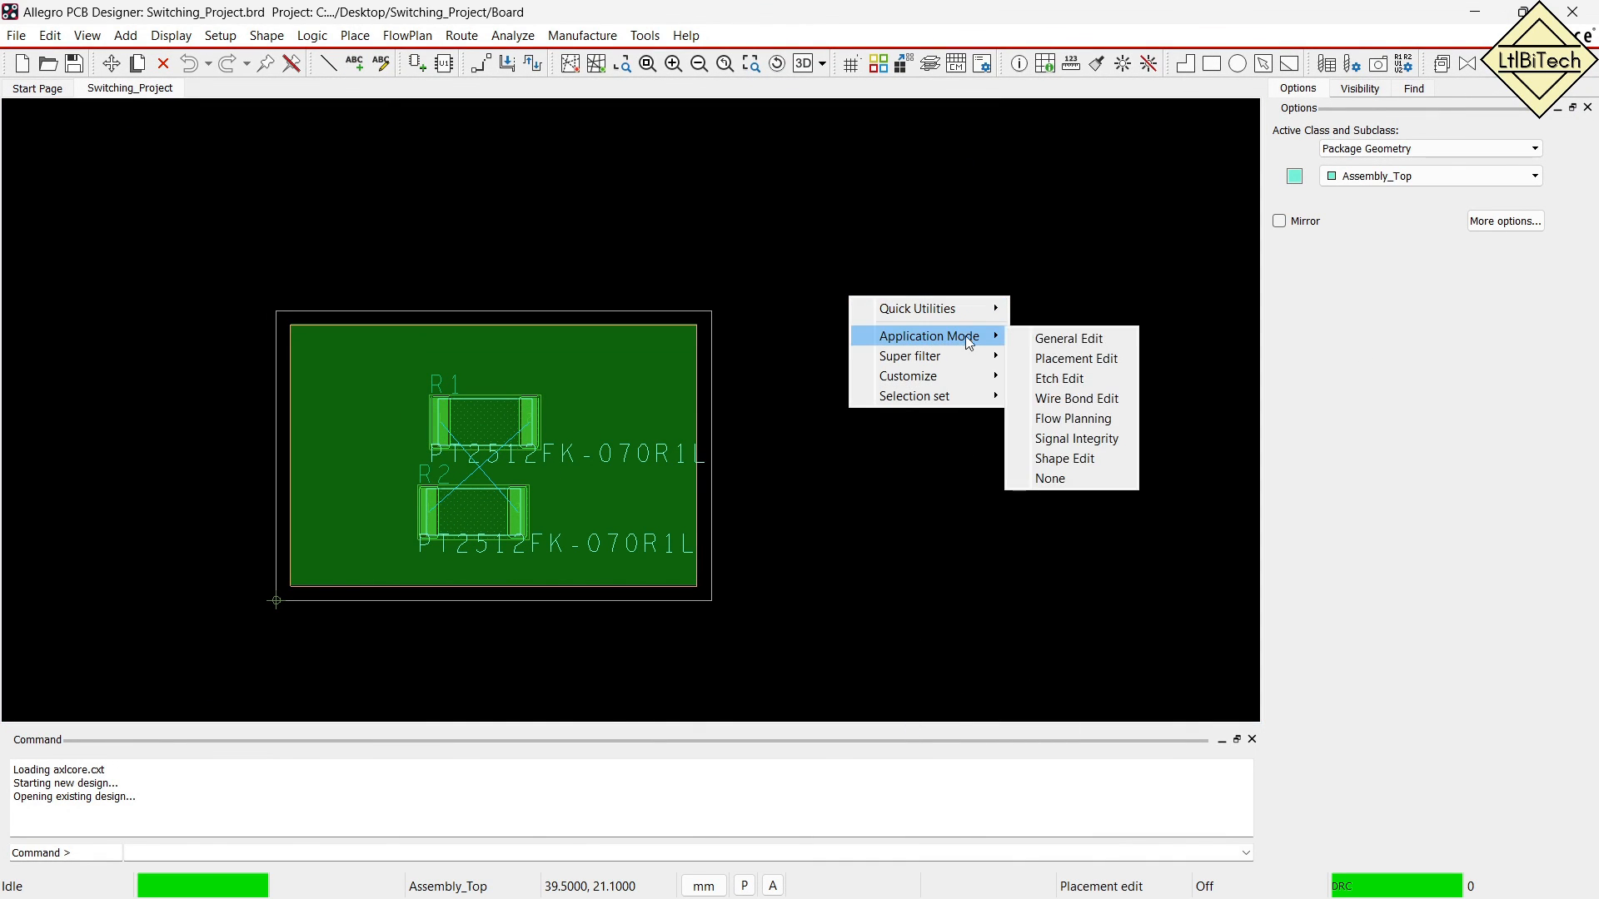
pyautogui.click(1109, 364)
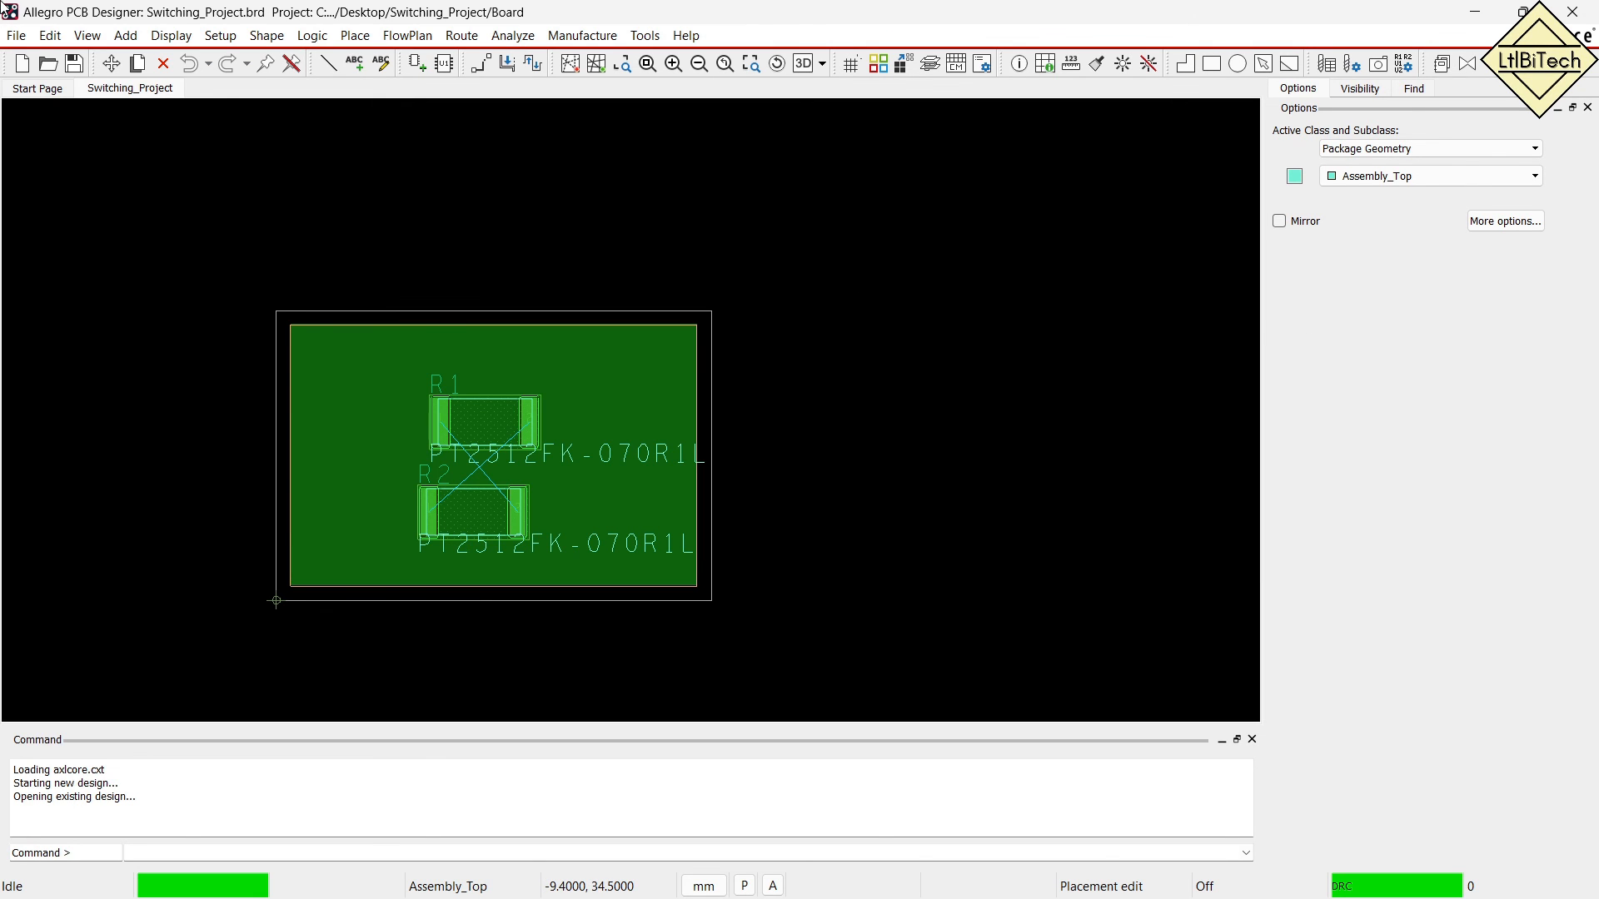
# Import the Design entry CIS (Capture) netlist into the board from the project's Schematic/allegro directory.
pyautogui.click(15, 35)
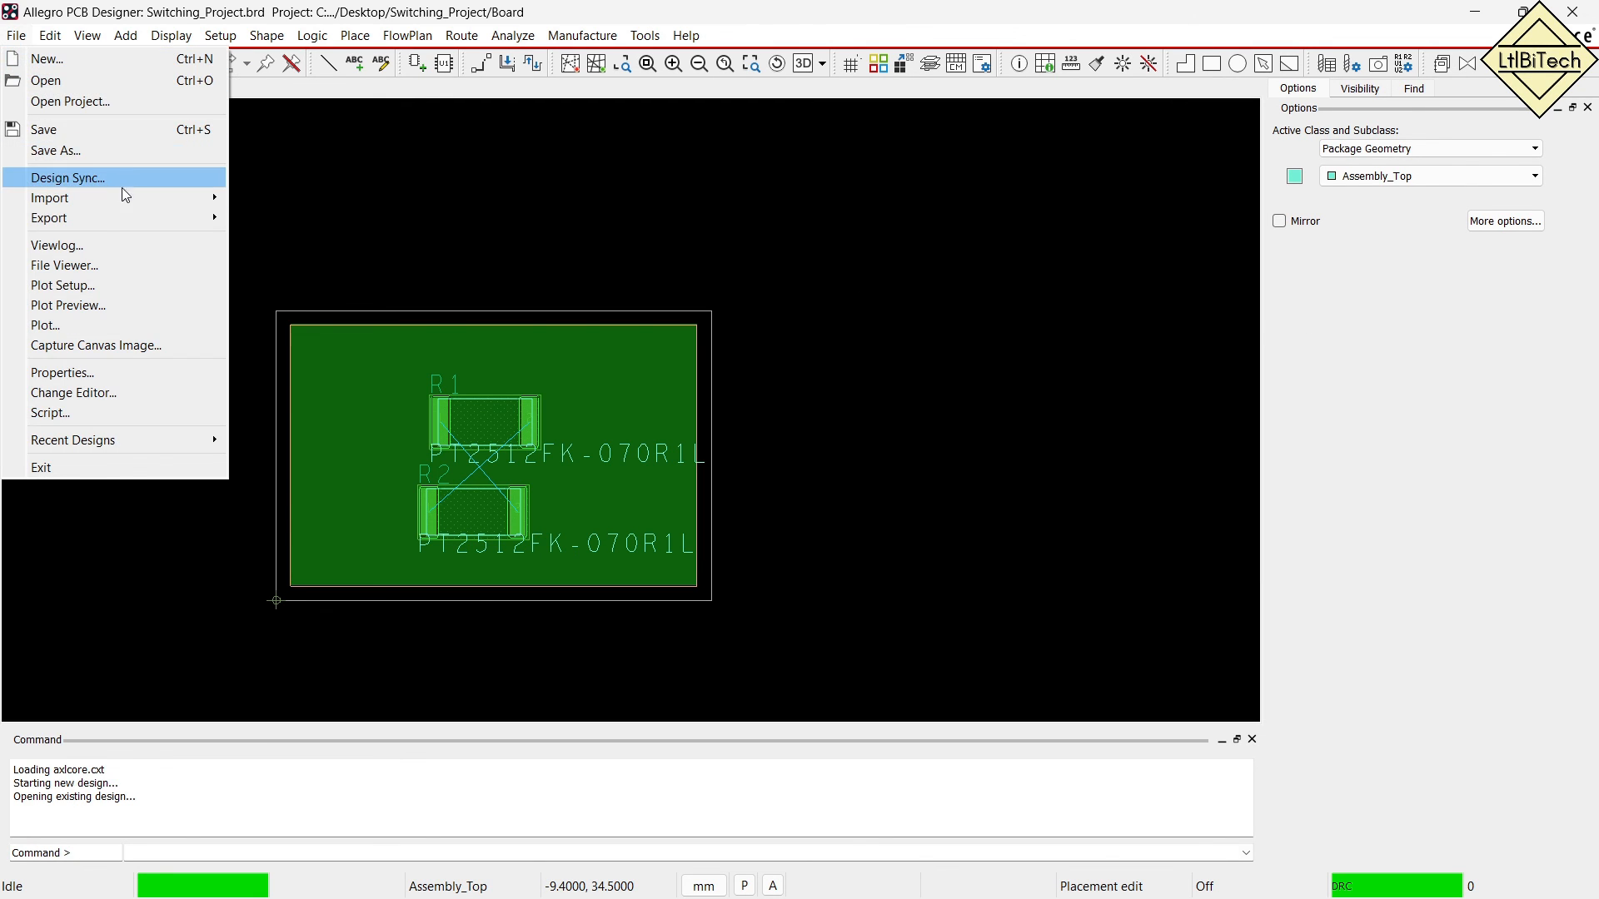
pyautogui.moveTo(179, 197)
pyautogui.click(283, 201)
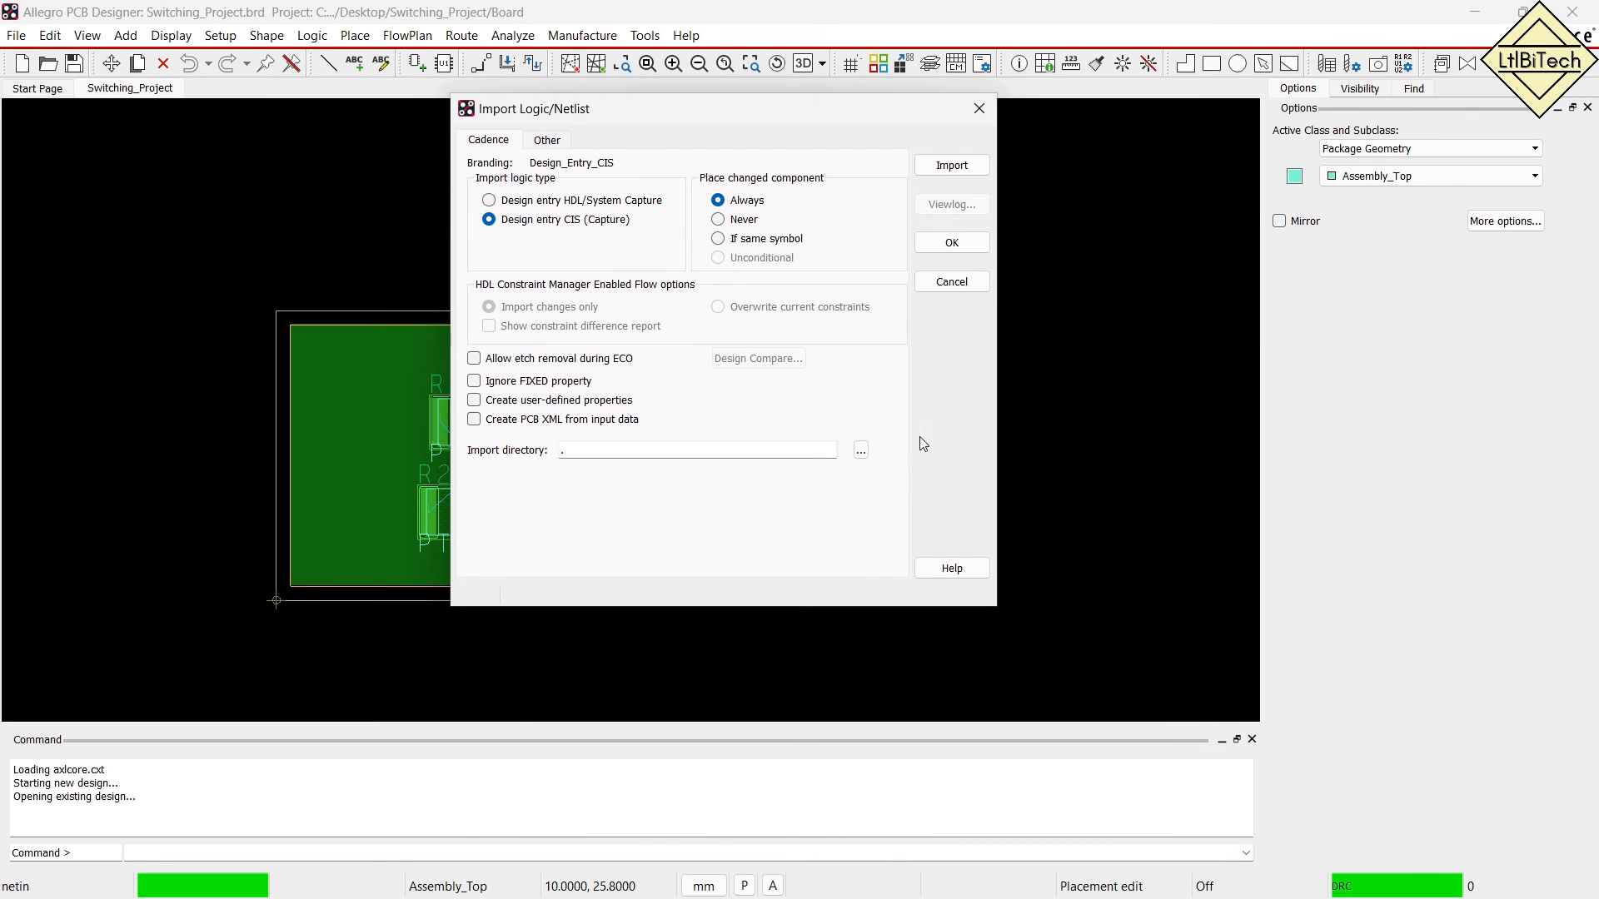
pyautogui.click(861, 451)
pyautogui.click(909, 208)
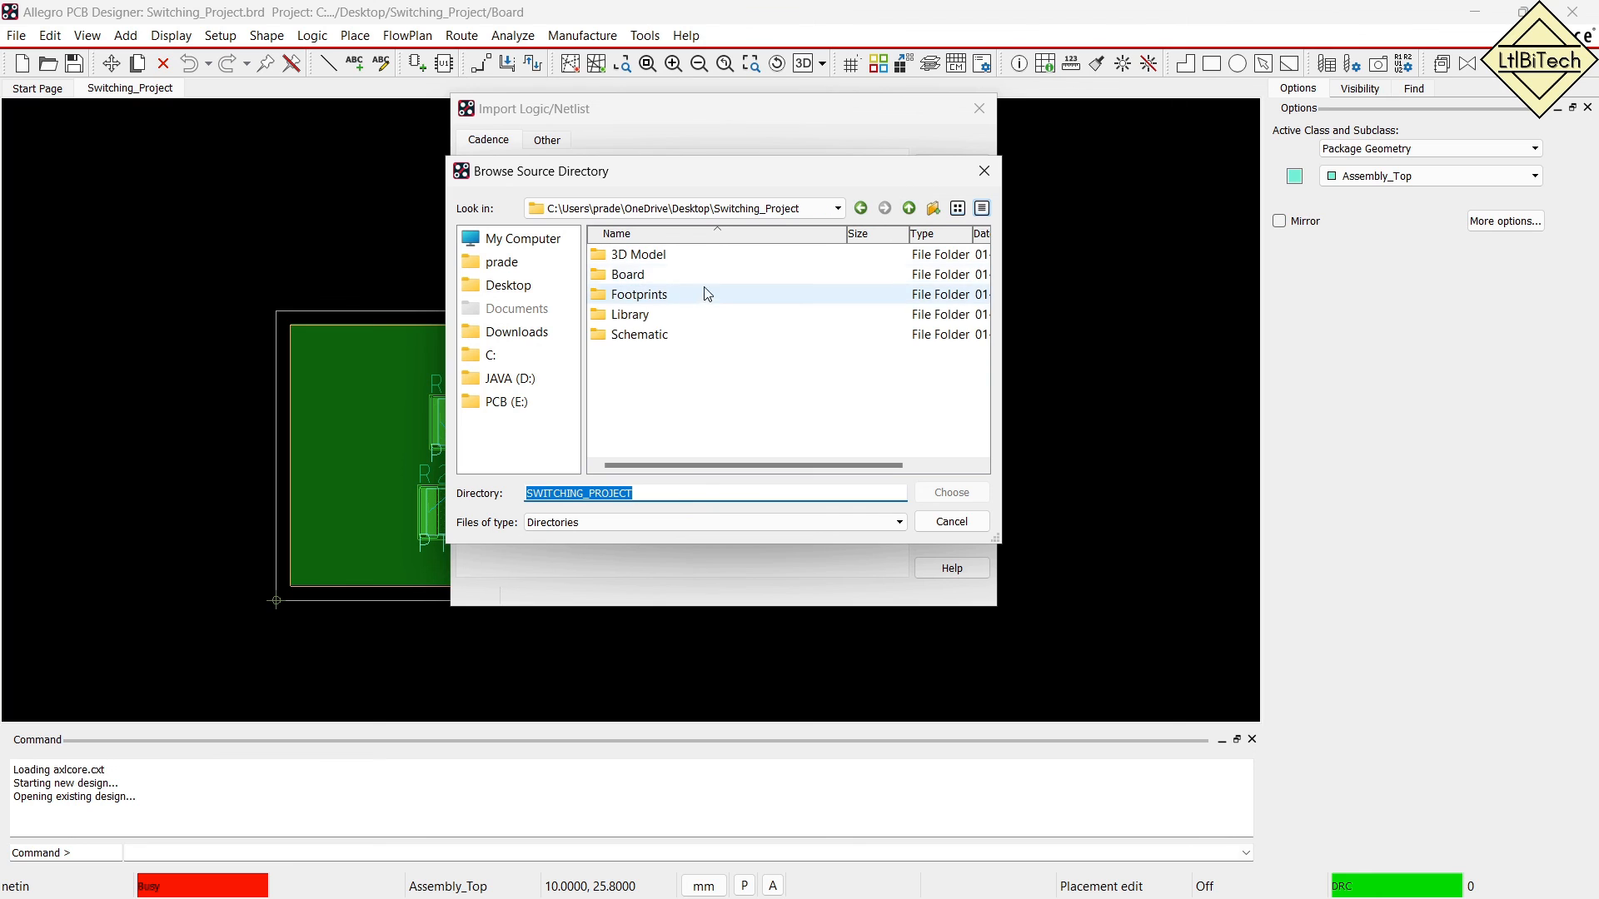
pyautogui.doubleClick(679, 334)
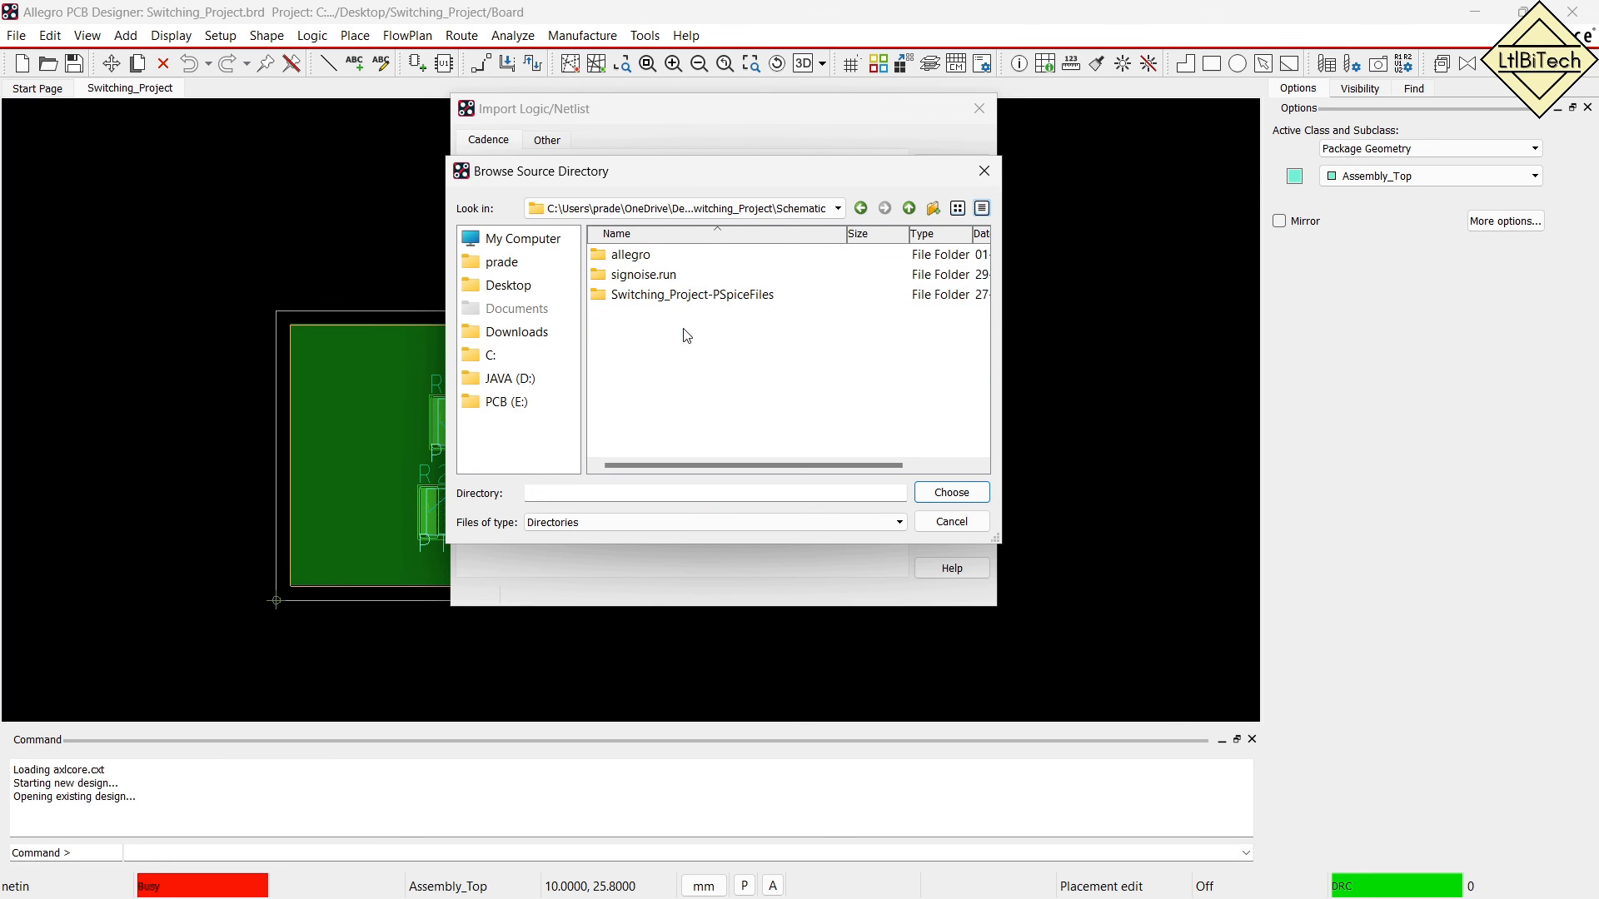
pyautogui.doubleClick(664, 255)
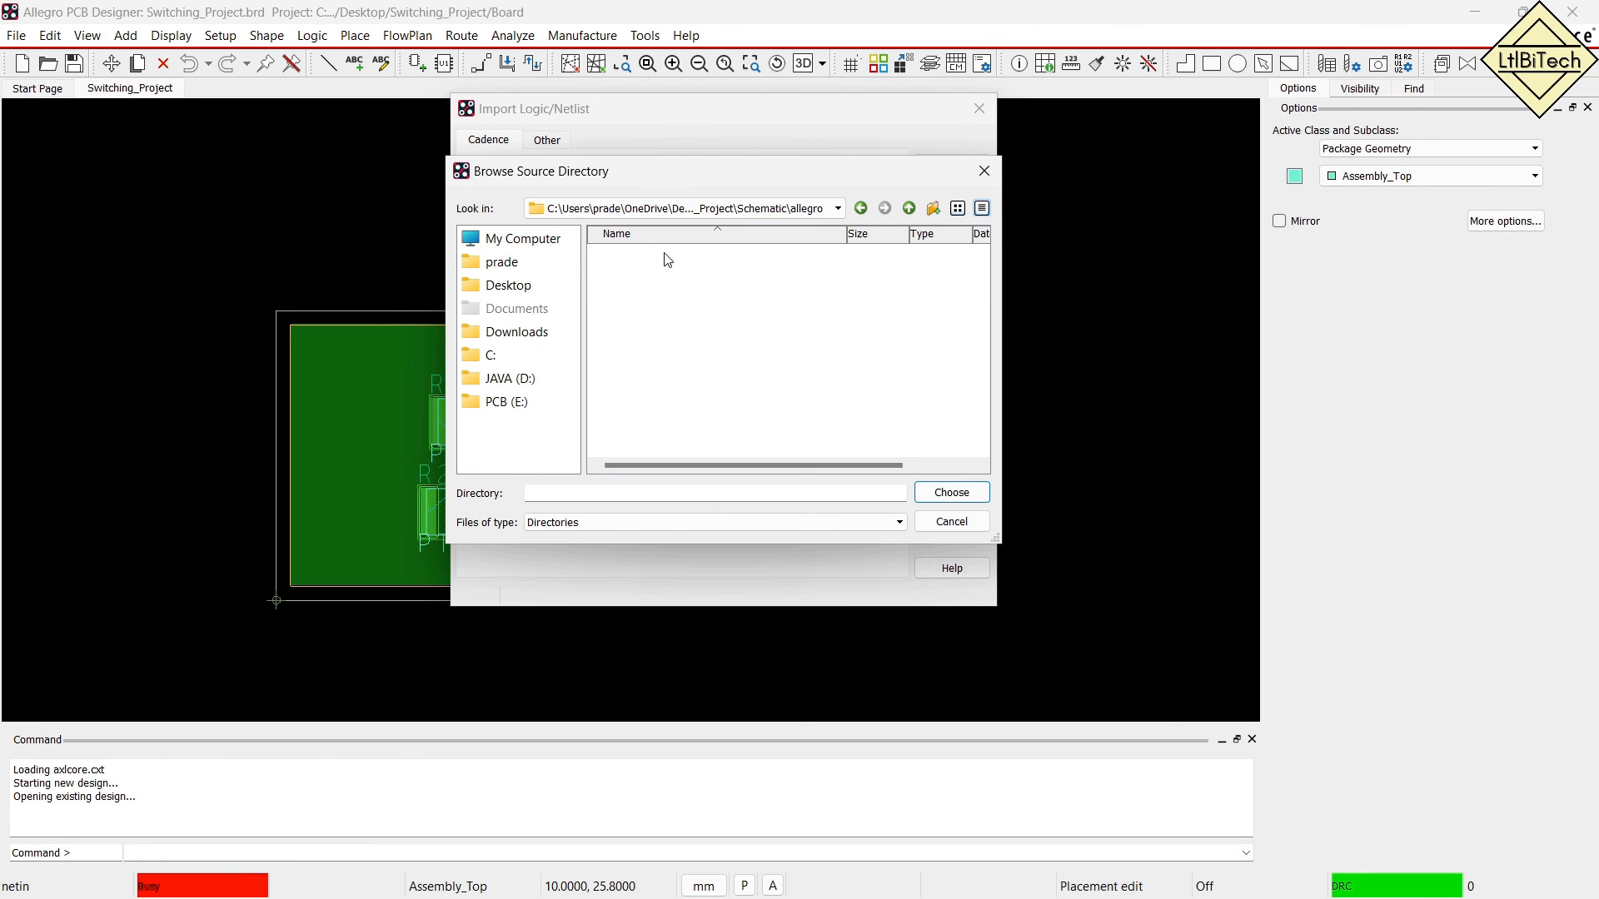
pyautogui.click(952, 492)
pyautogui.click(952, 166)
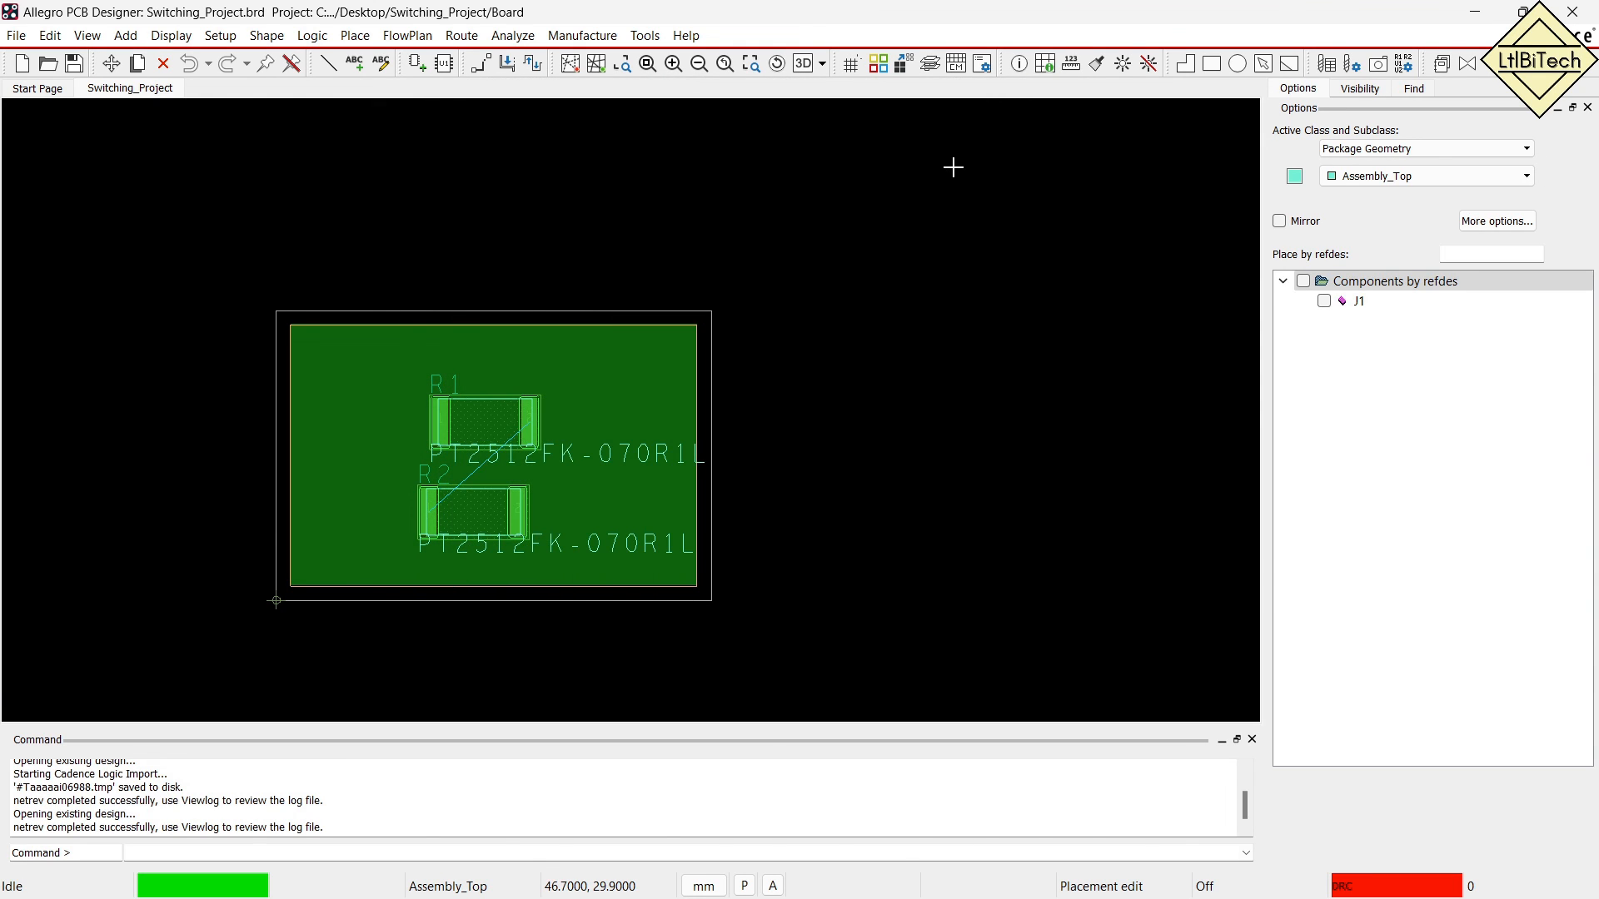
pyautogui.moveTo(1348, 363)
pyautogui.mouseDown()
pyautogui.moveTo(1419, 281)
pyautogui.moveTo(1346, 363)
pyautogui.moveTo(1398, 341)
pyautogui.mouseUp()
pyautogui.press('Escape')
pyautogui.rightClick(881, 260)
pyautogui.click(856, 175)
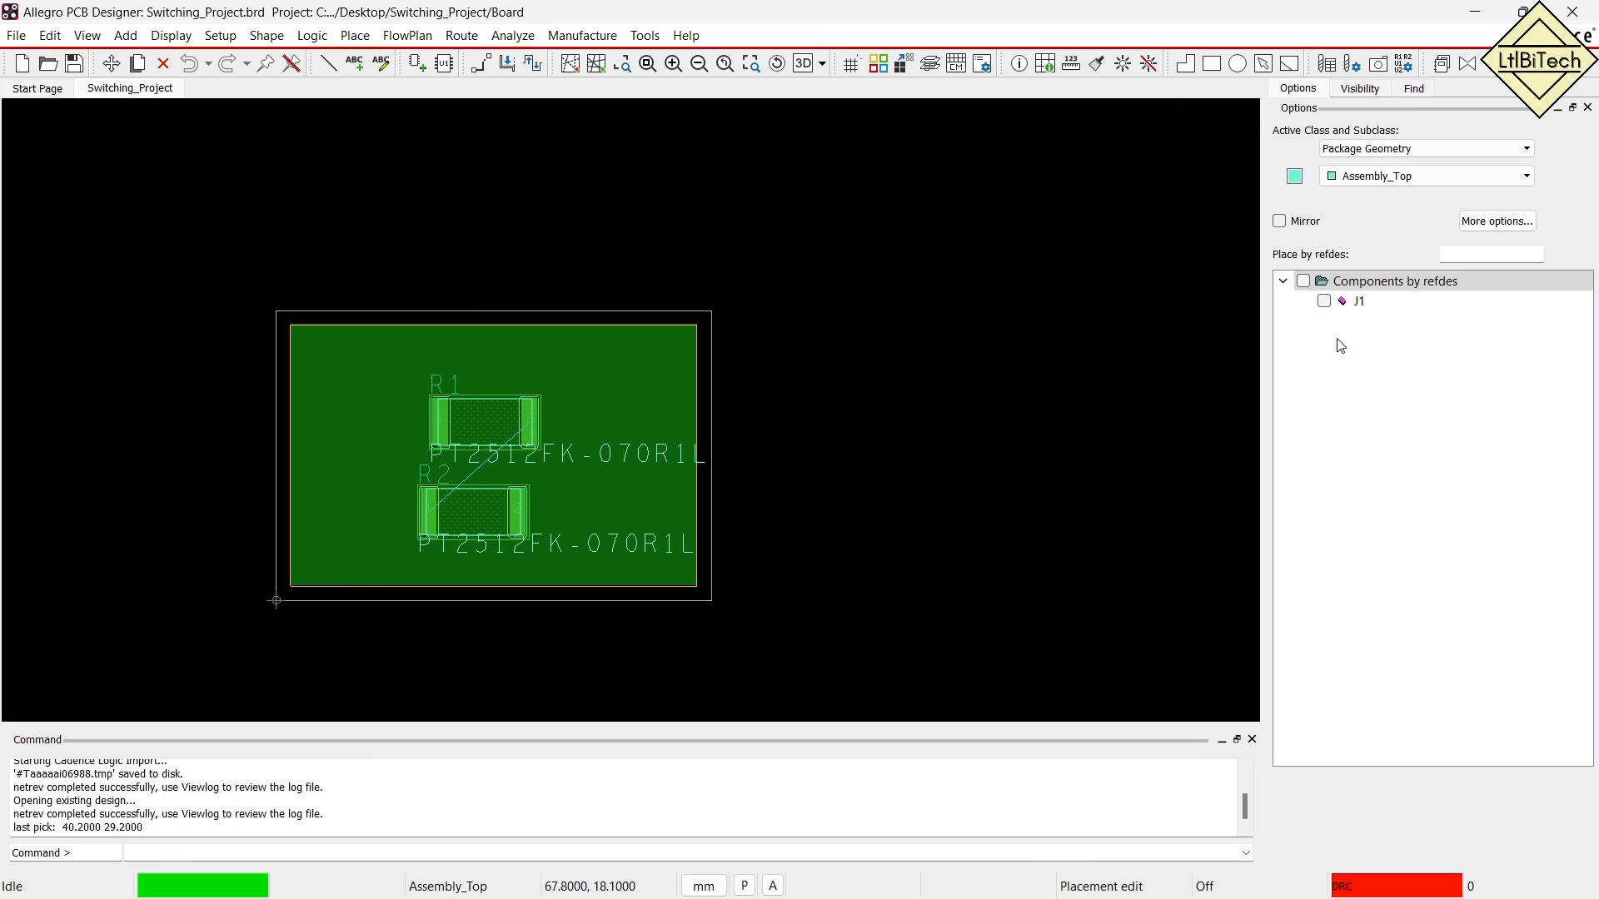
# Place connector J1 beside R1 at about X 24.2, Y 13.5 mm and save Switching_Project.brd, overwriting the existing file.
pyautogui.click(1323, 301)
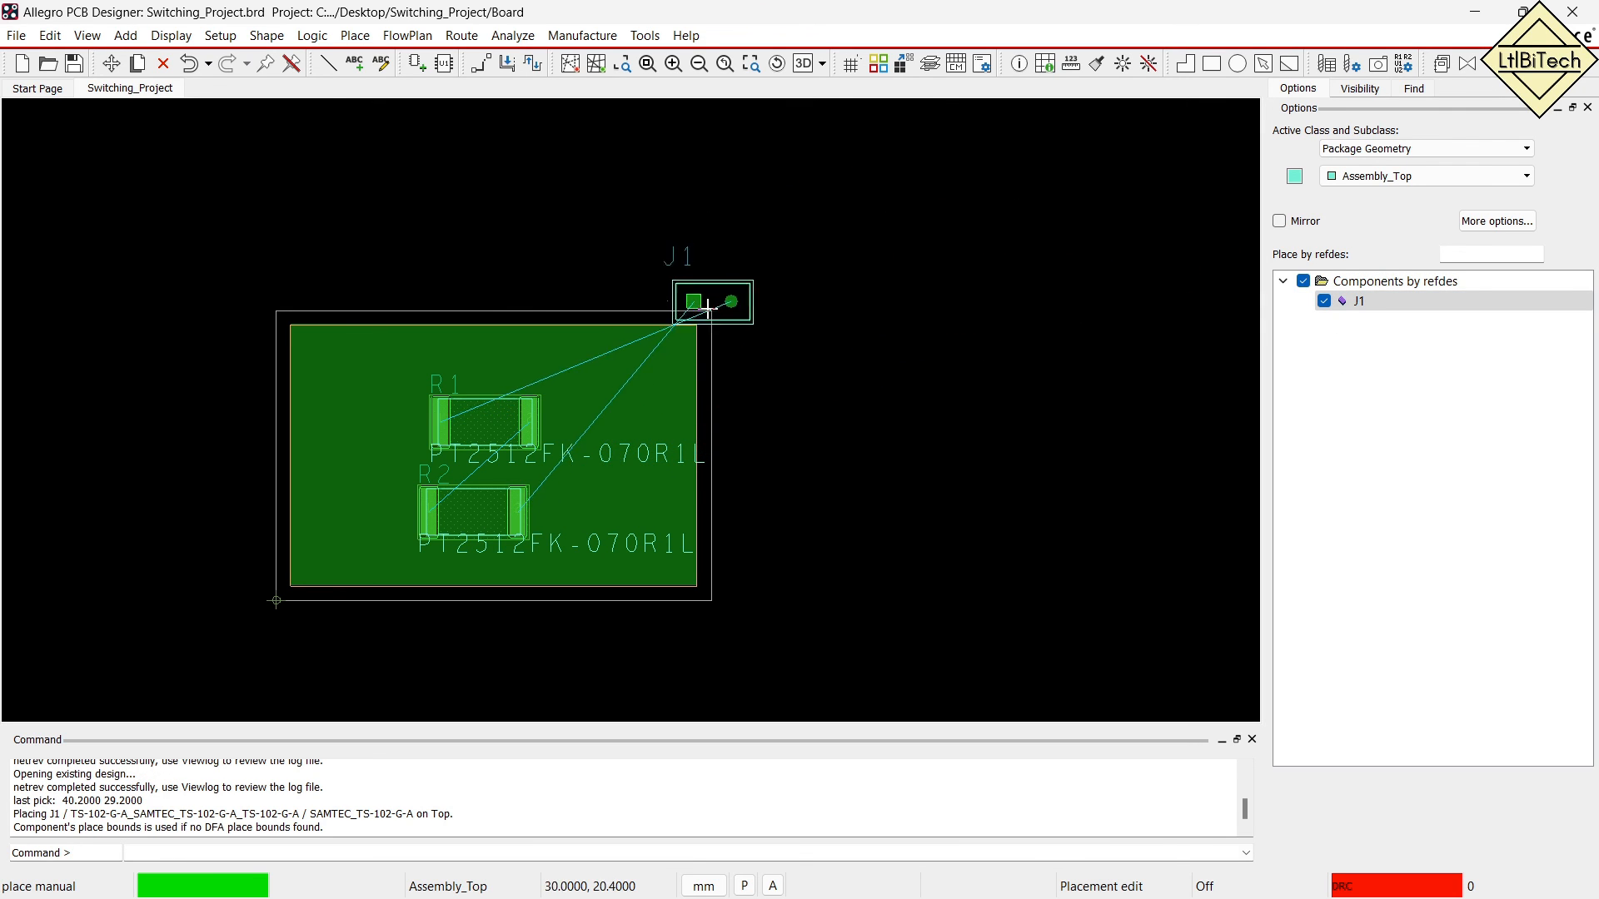
pyautogui.click(628, 411)
pyautogui.rightClick(829, 335)
pyautogui.click(853, 243)
pyautogui.scroll(2, 649, 379)
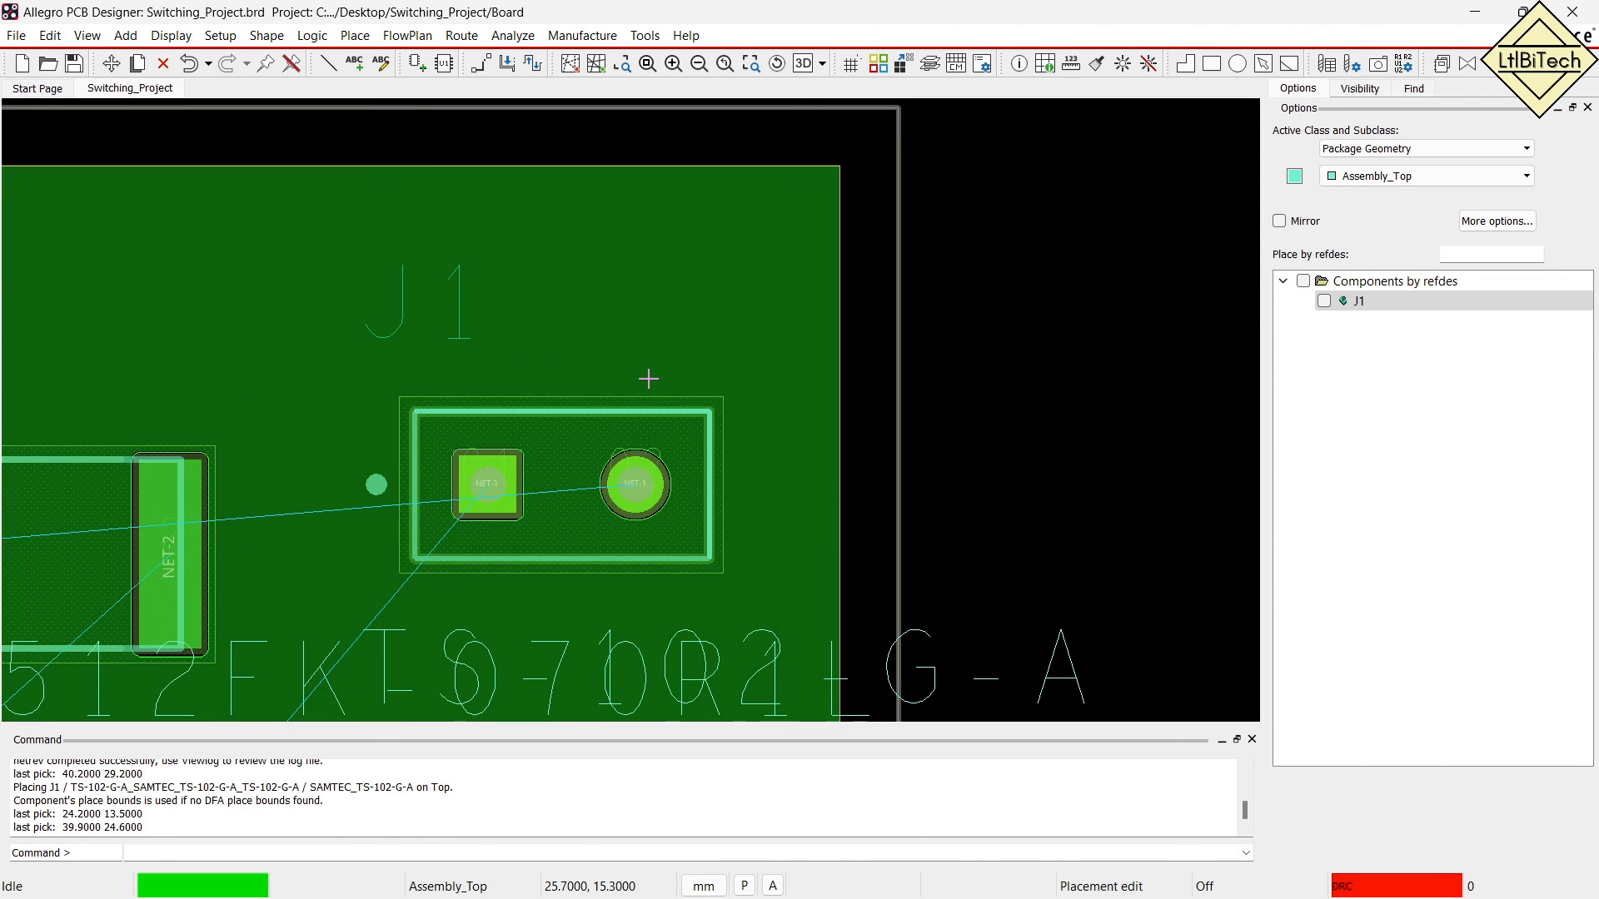
pyautogui.scroll(-1, 908, 437)
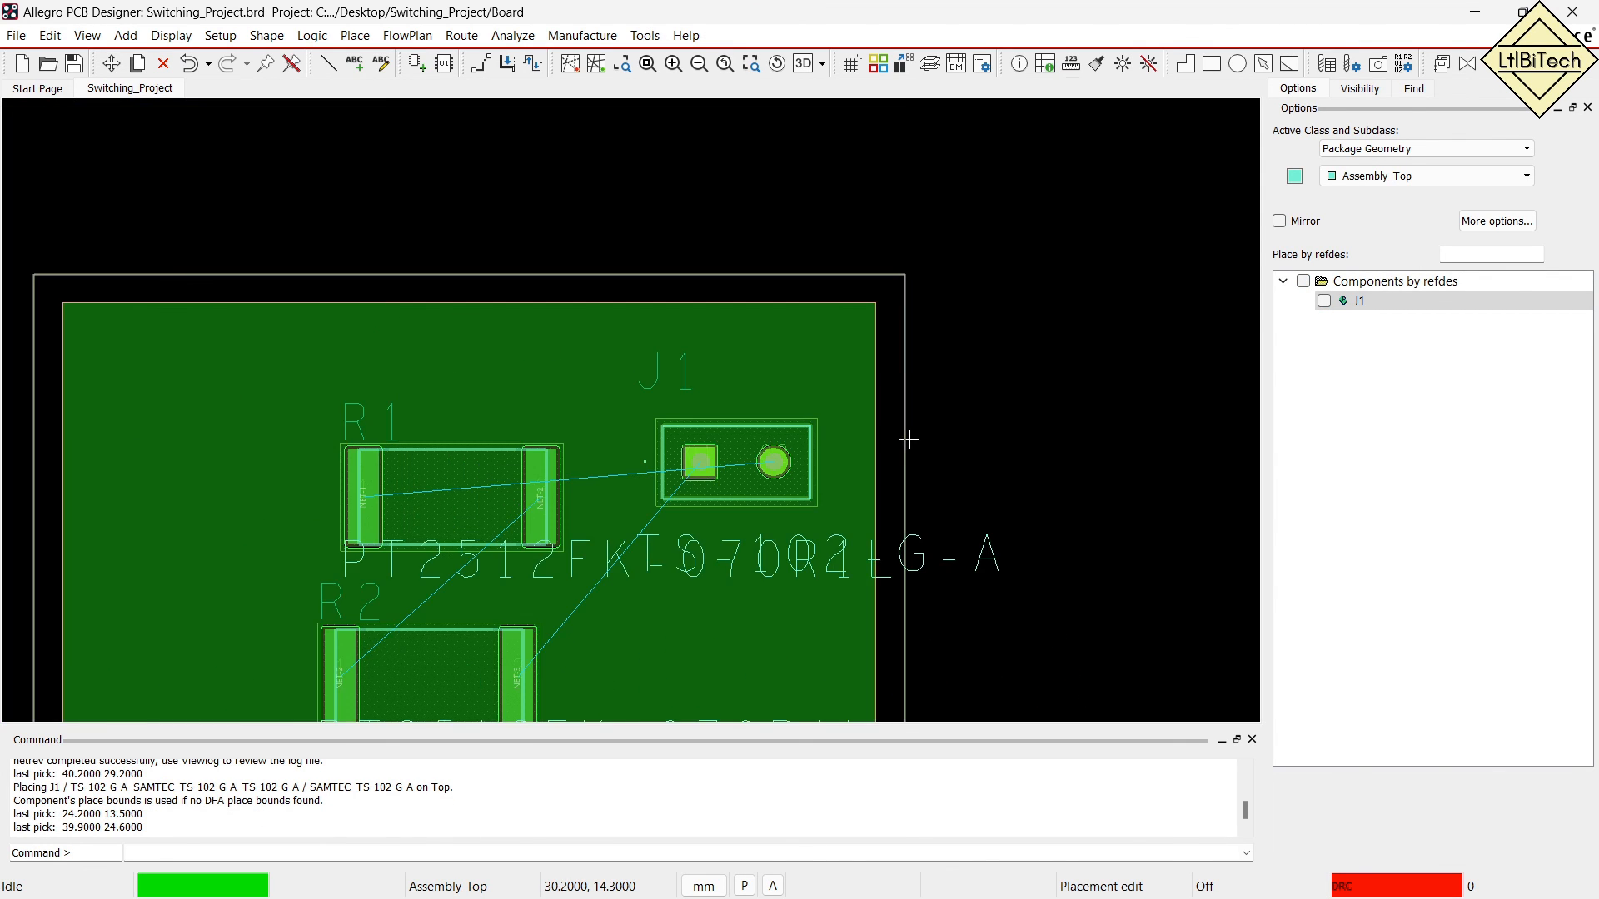
pyautogui.scroll(-1, 548, 308)
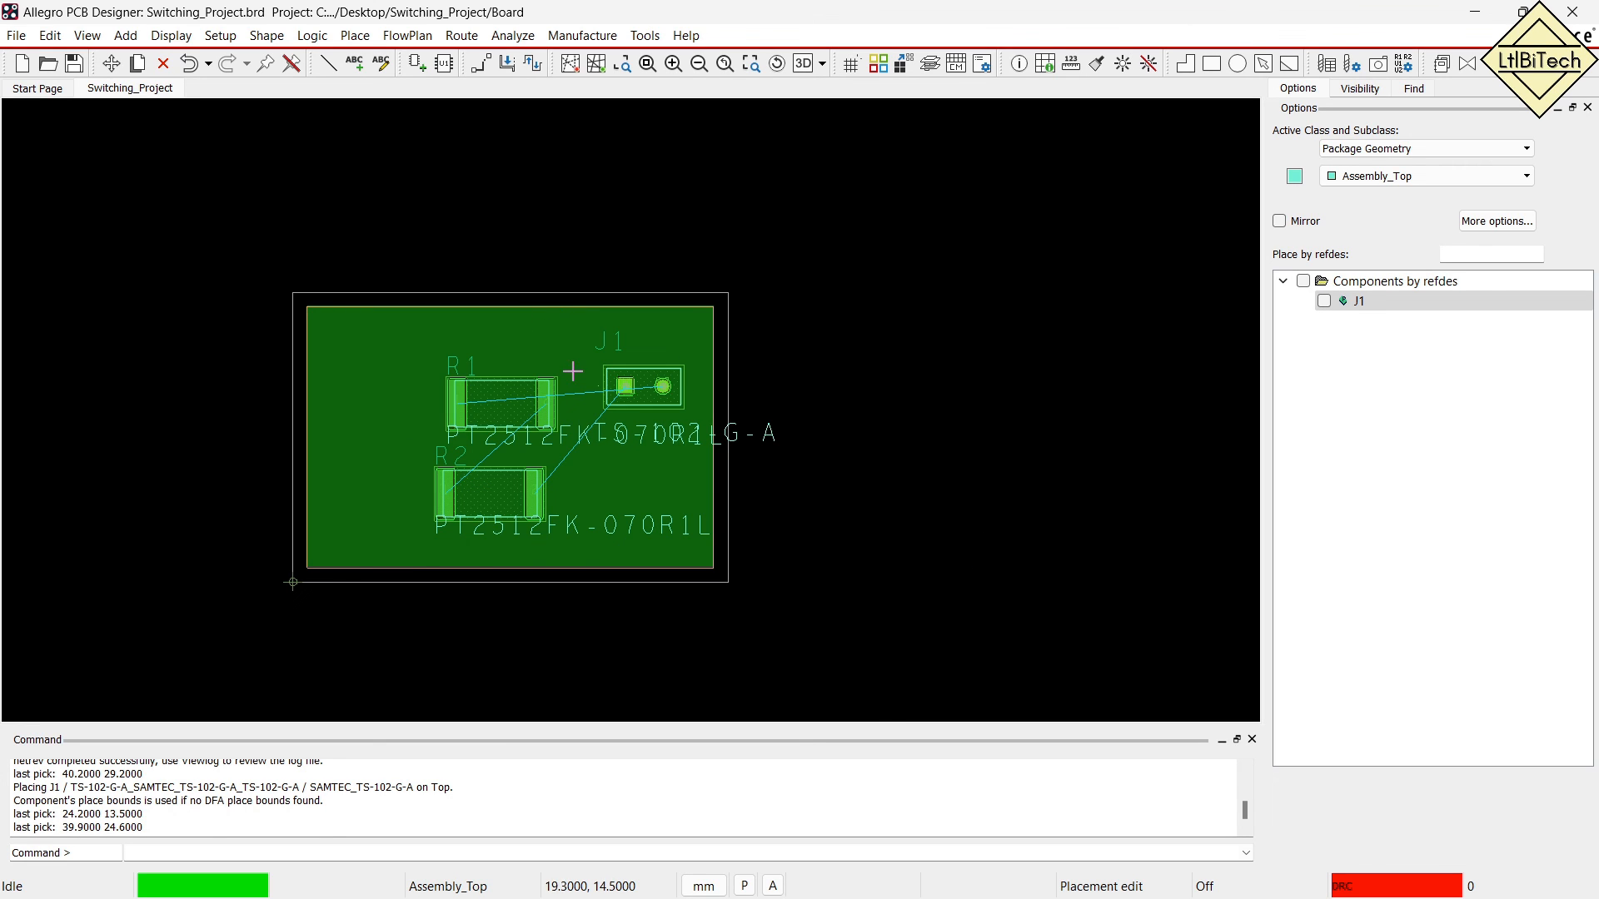
pyautogui.click(74, 63)
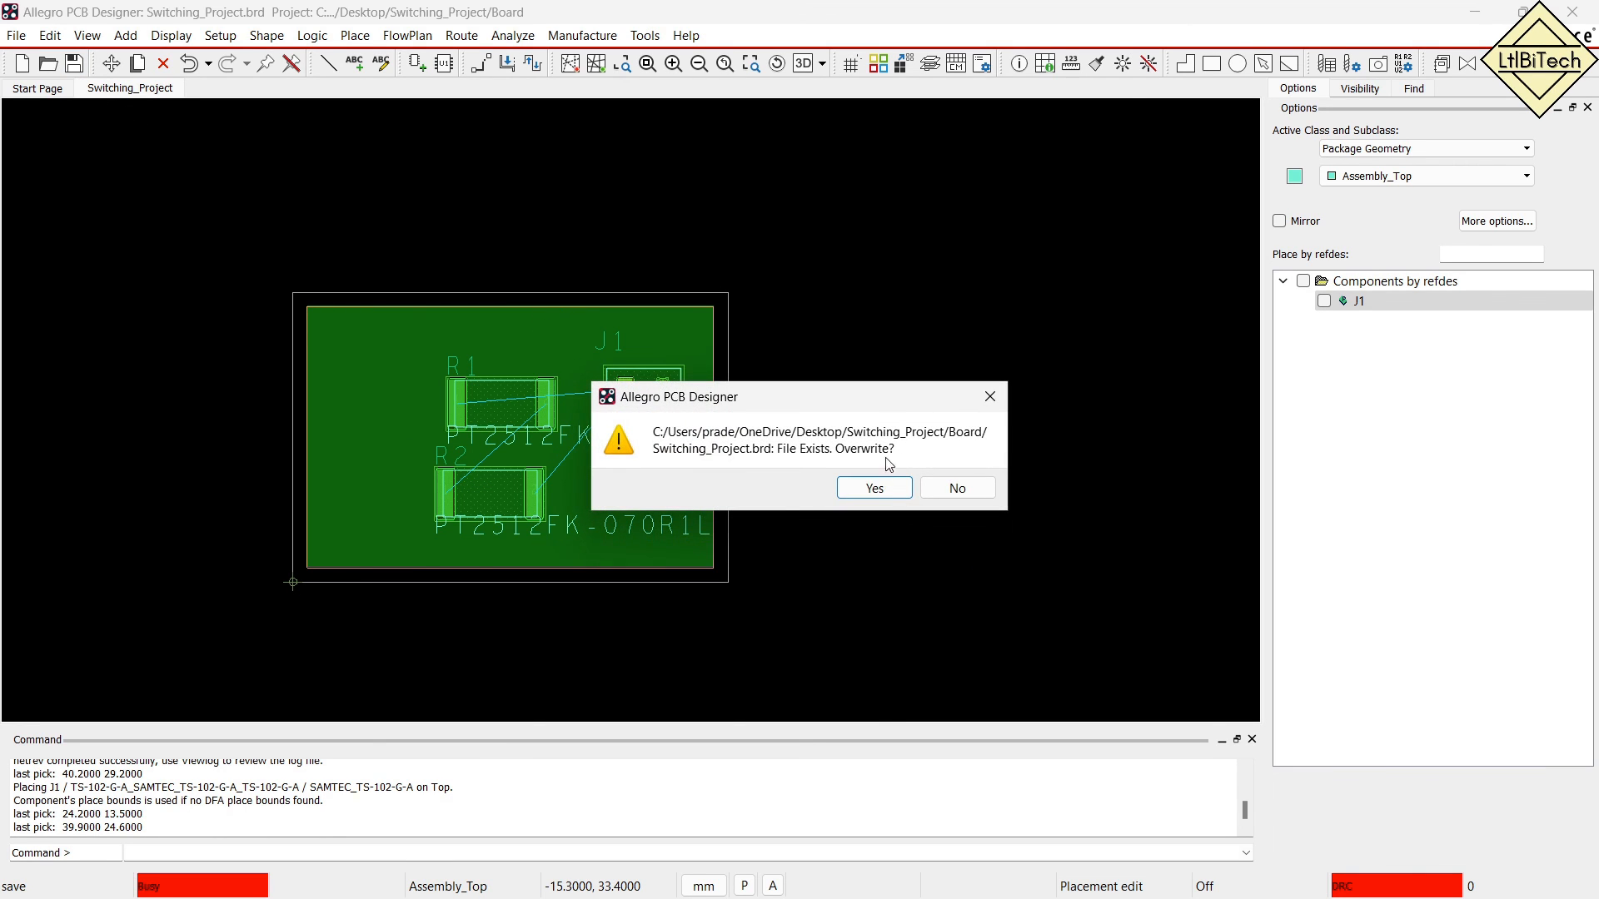
pyautogui.click(866, 488)
# Open the board in the 3D Canvas and inspect the two resistors and the connector by selecting each one.
pyautogui.click(50, 35)
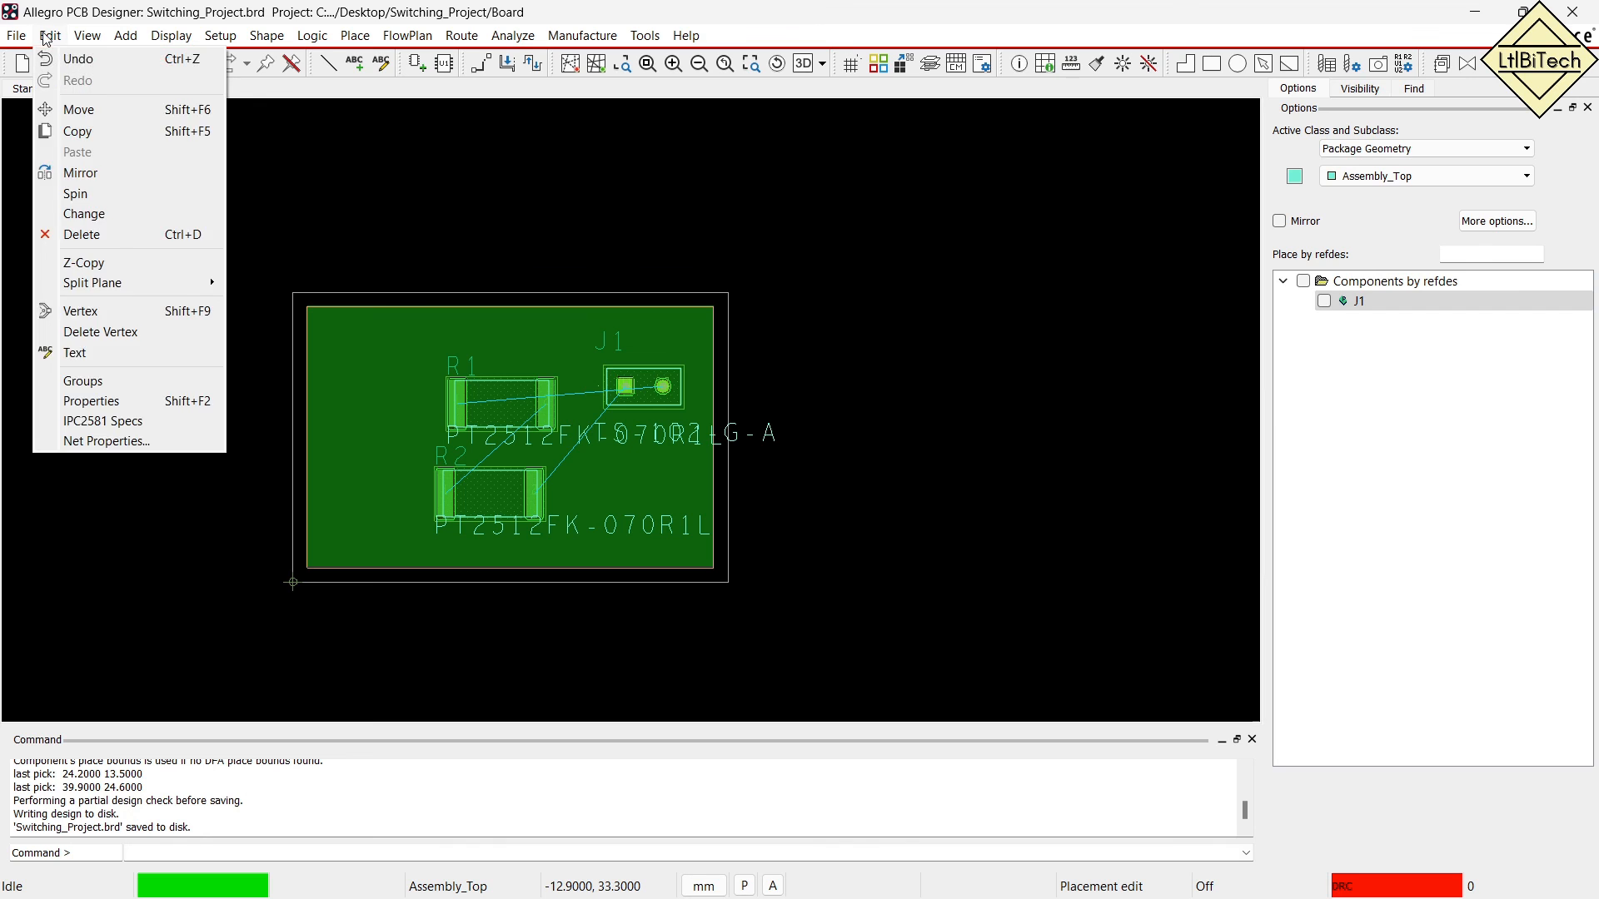
pyautogui.moveTo(88, 35)
pyautogui.click(143, 264)
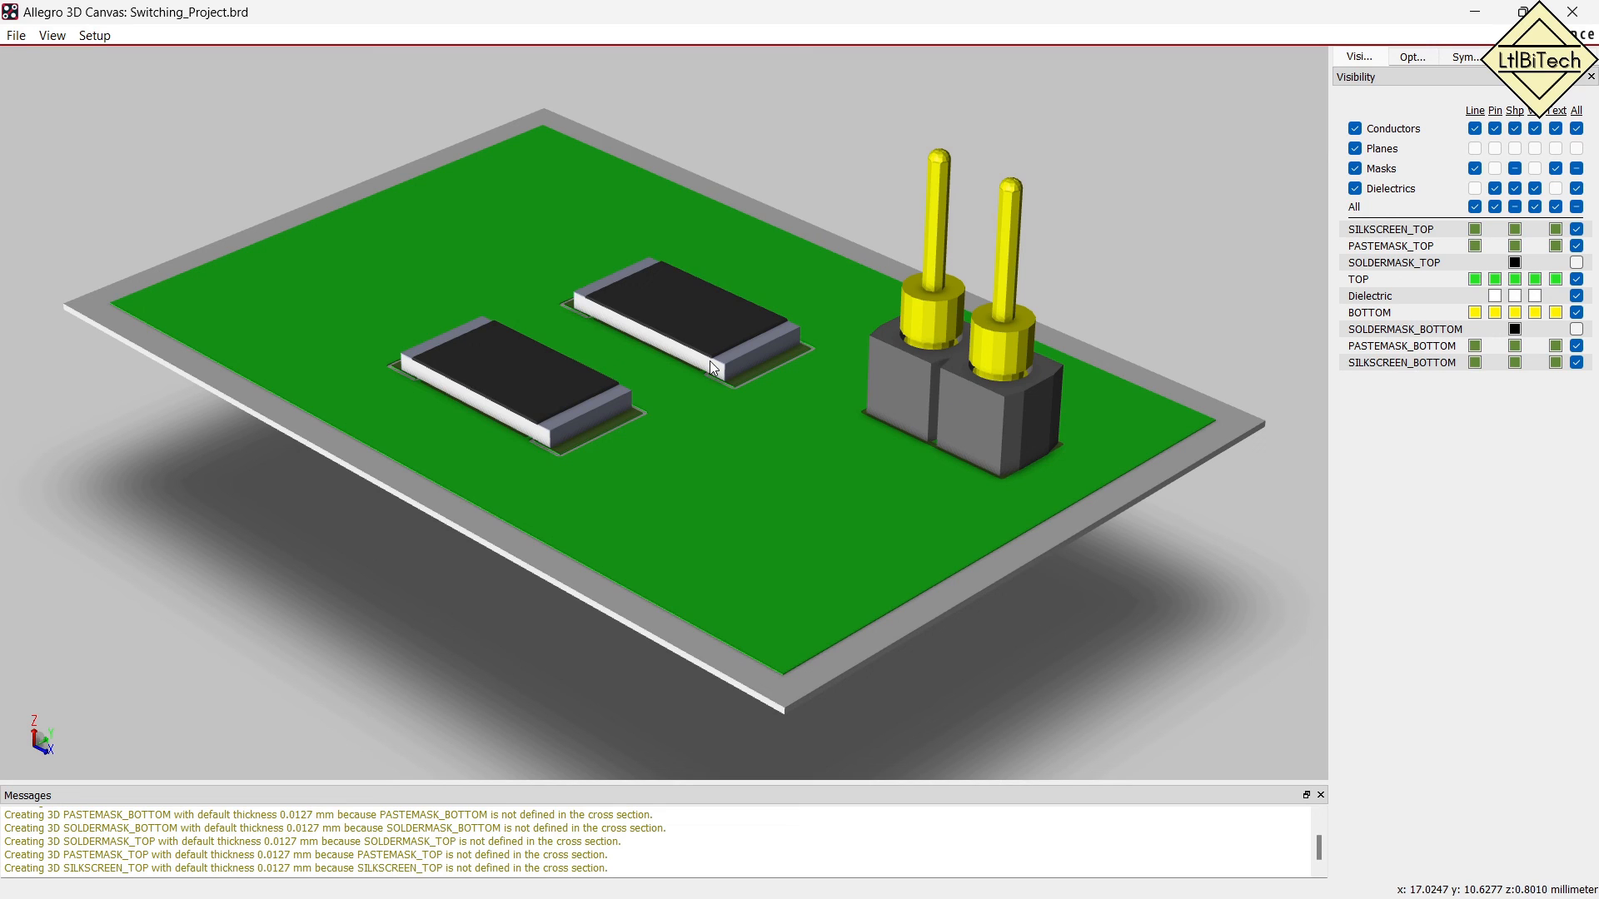
pyautogui.click(688, 331)
pyautogui.click(546, 402)
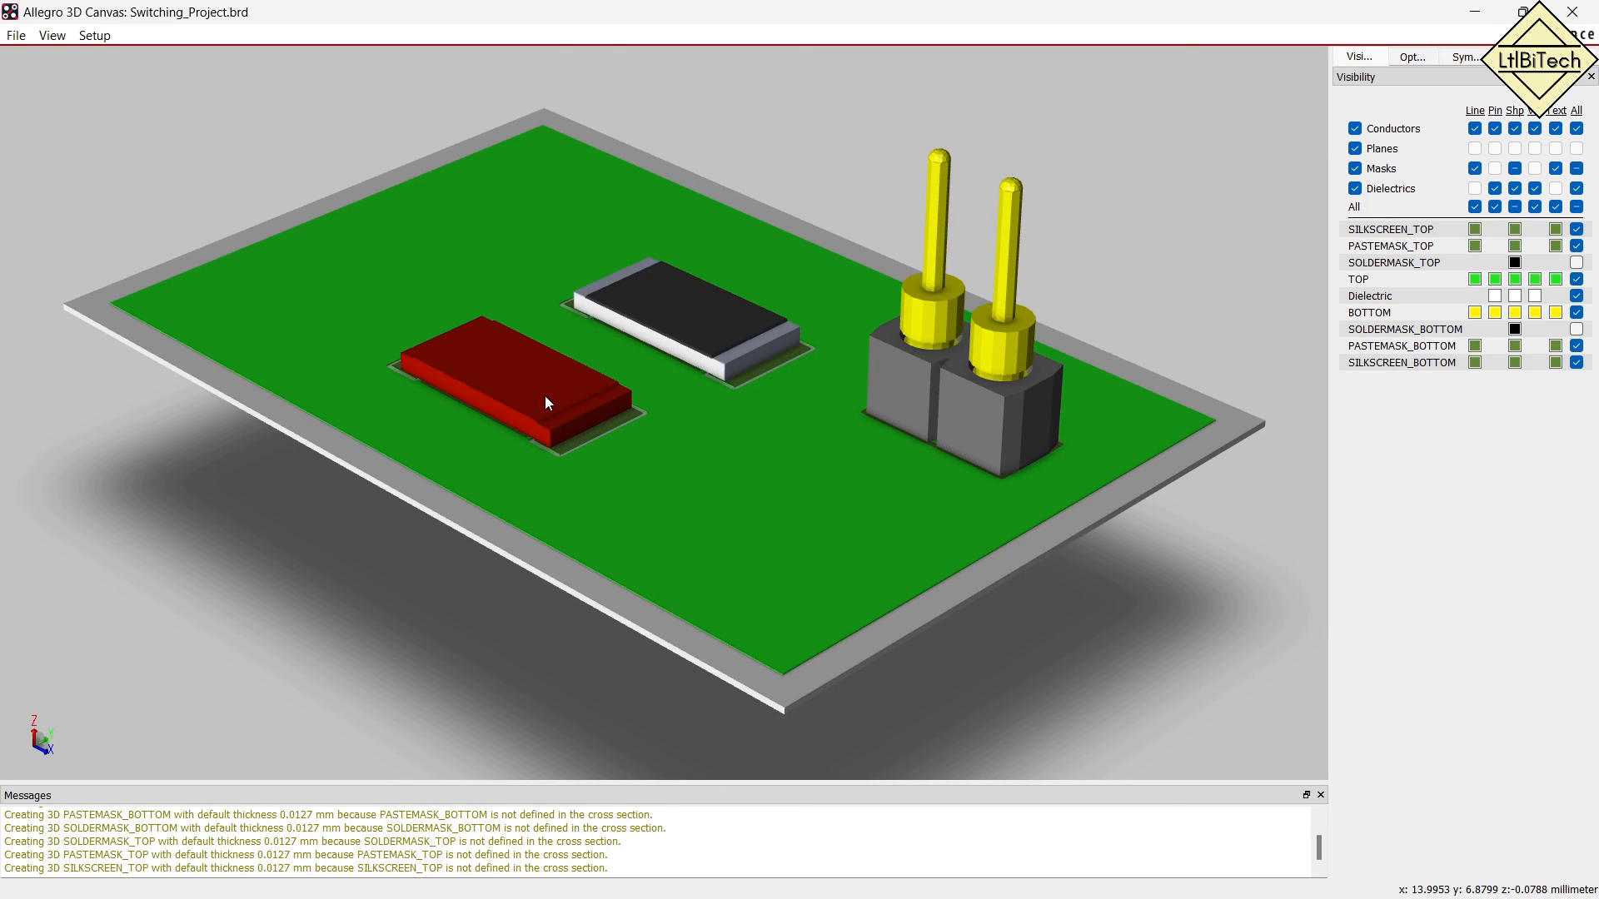
pyautogui.click(911, 399)
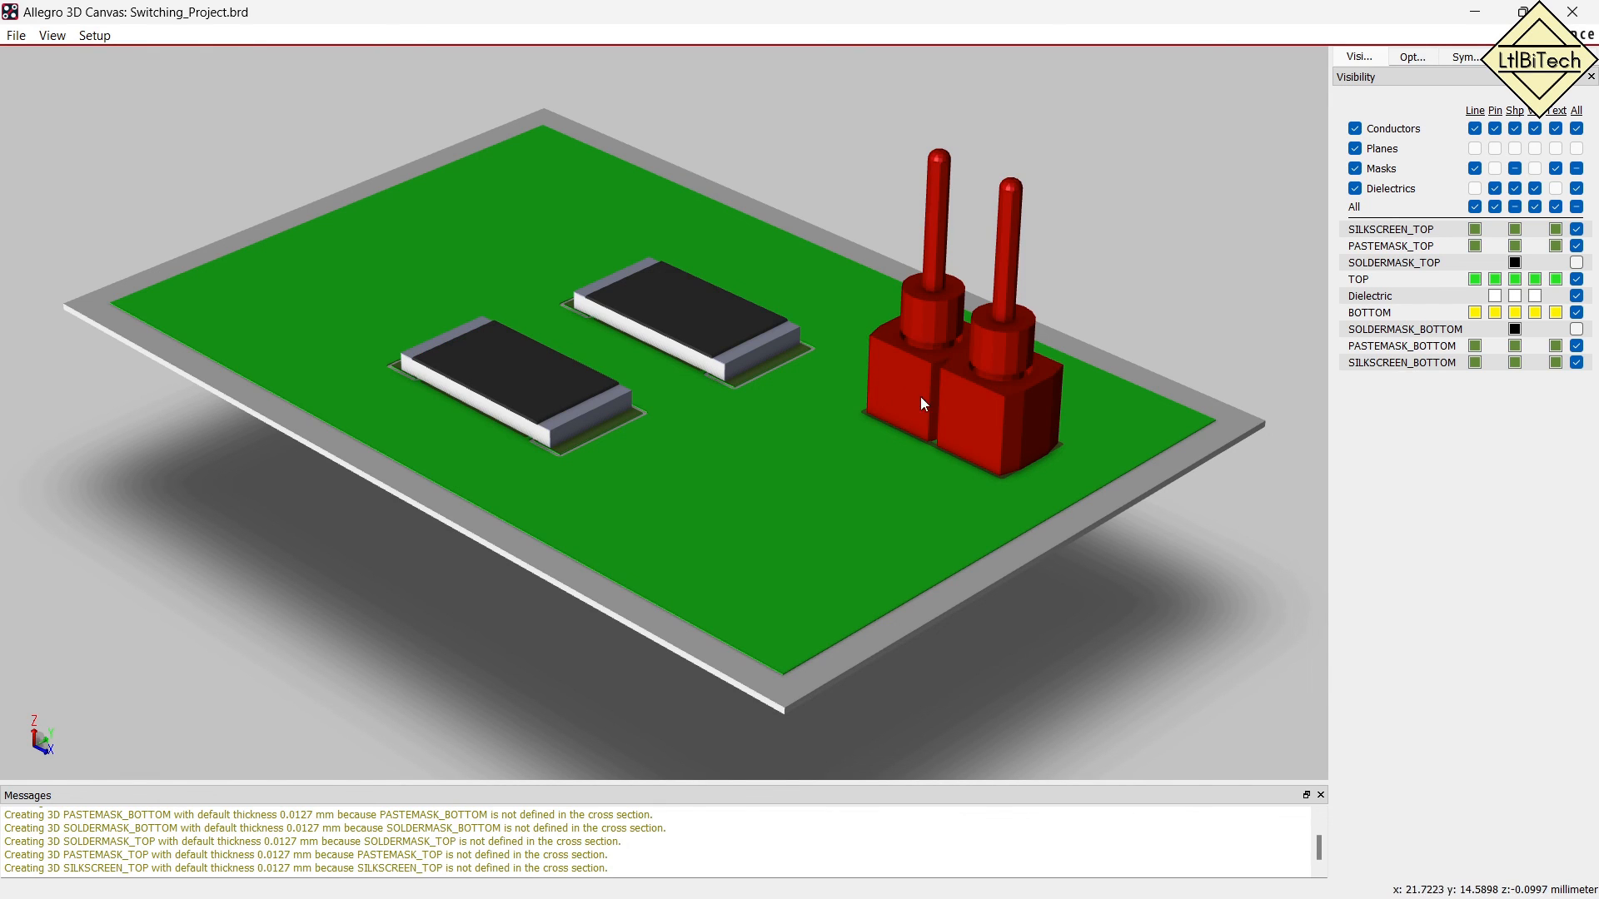
pyautogui.click(1130, 648)
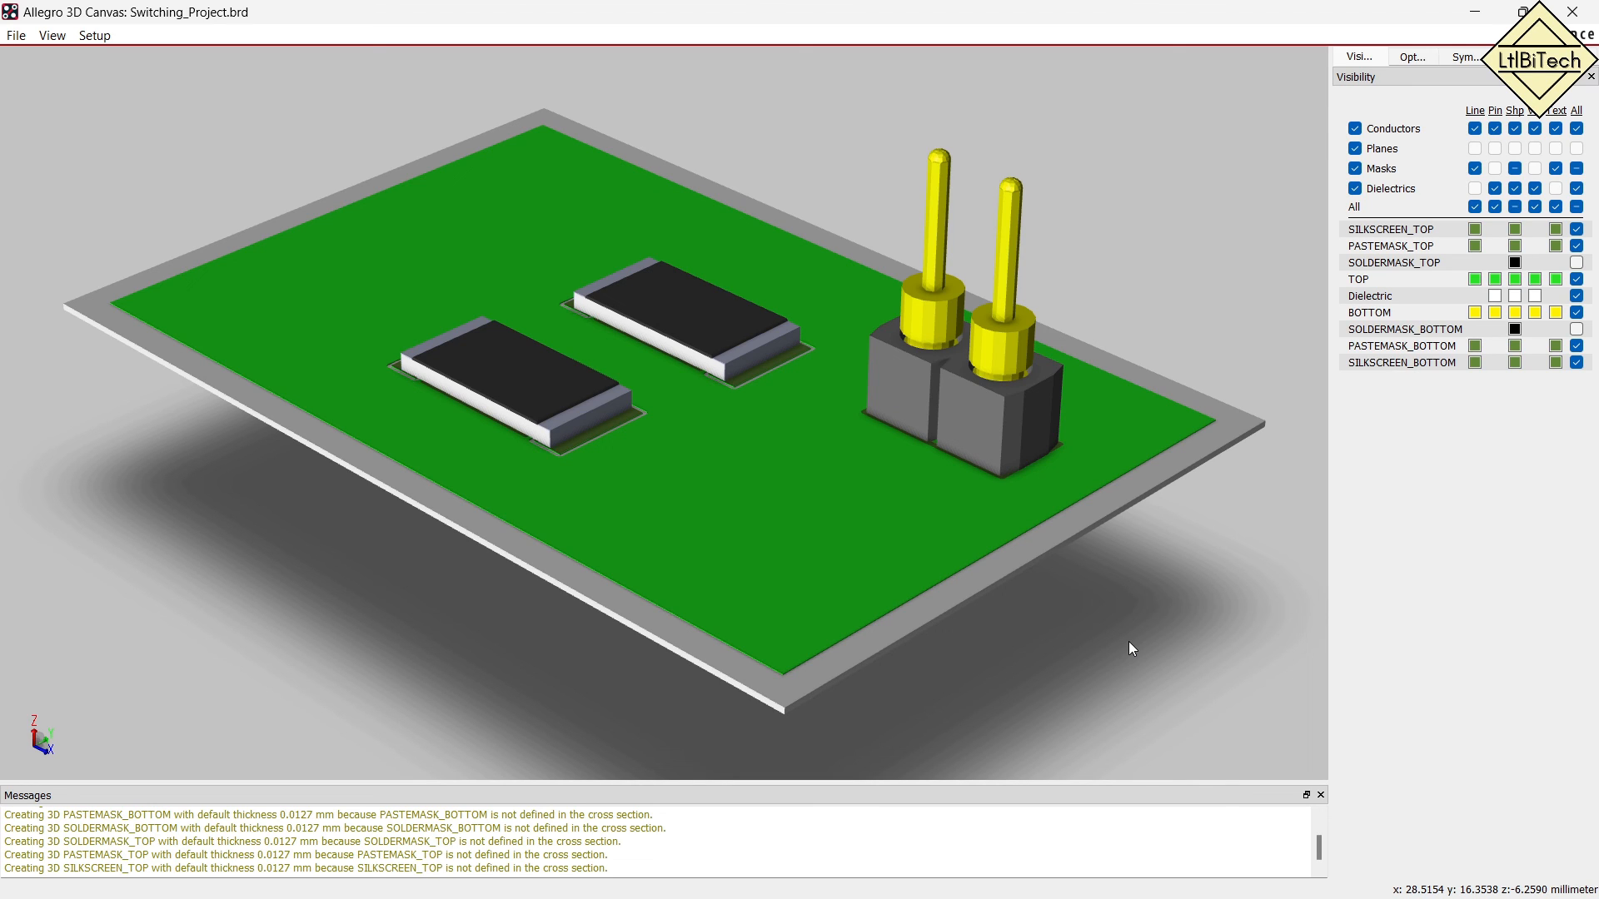
# Inspect the exposed pads of both resistors and the connector pins in 3D, and close the 3D Canvas.
pyautogui.click(579, 438)
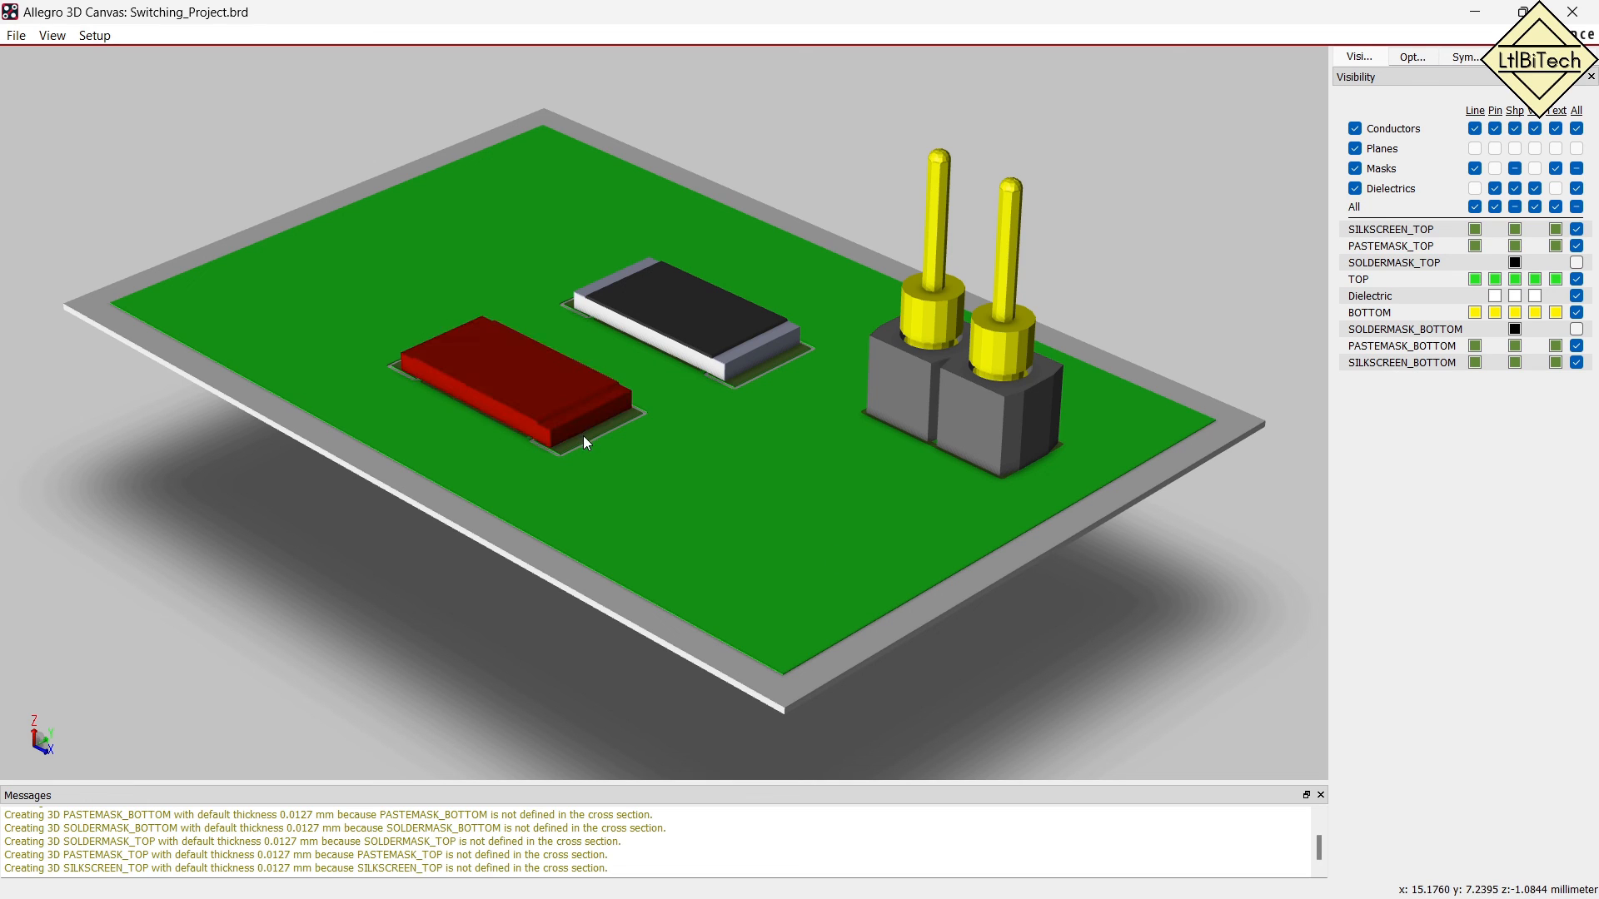
pyautogui.click(591, 439)
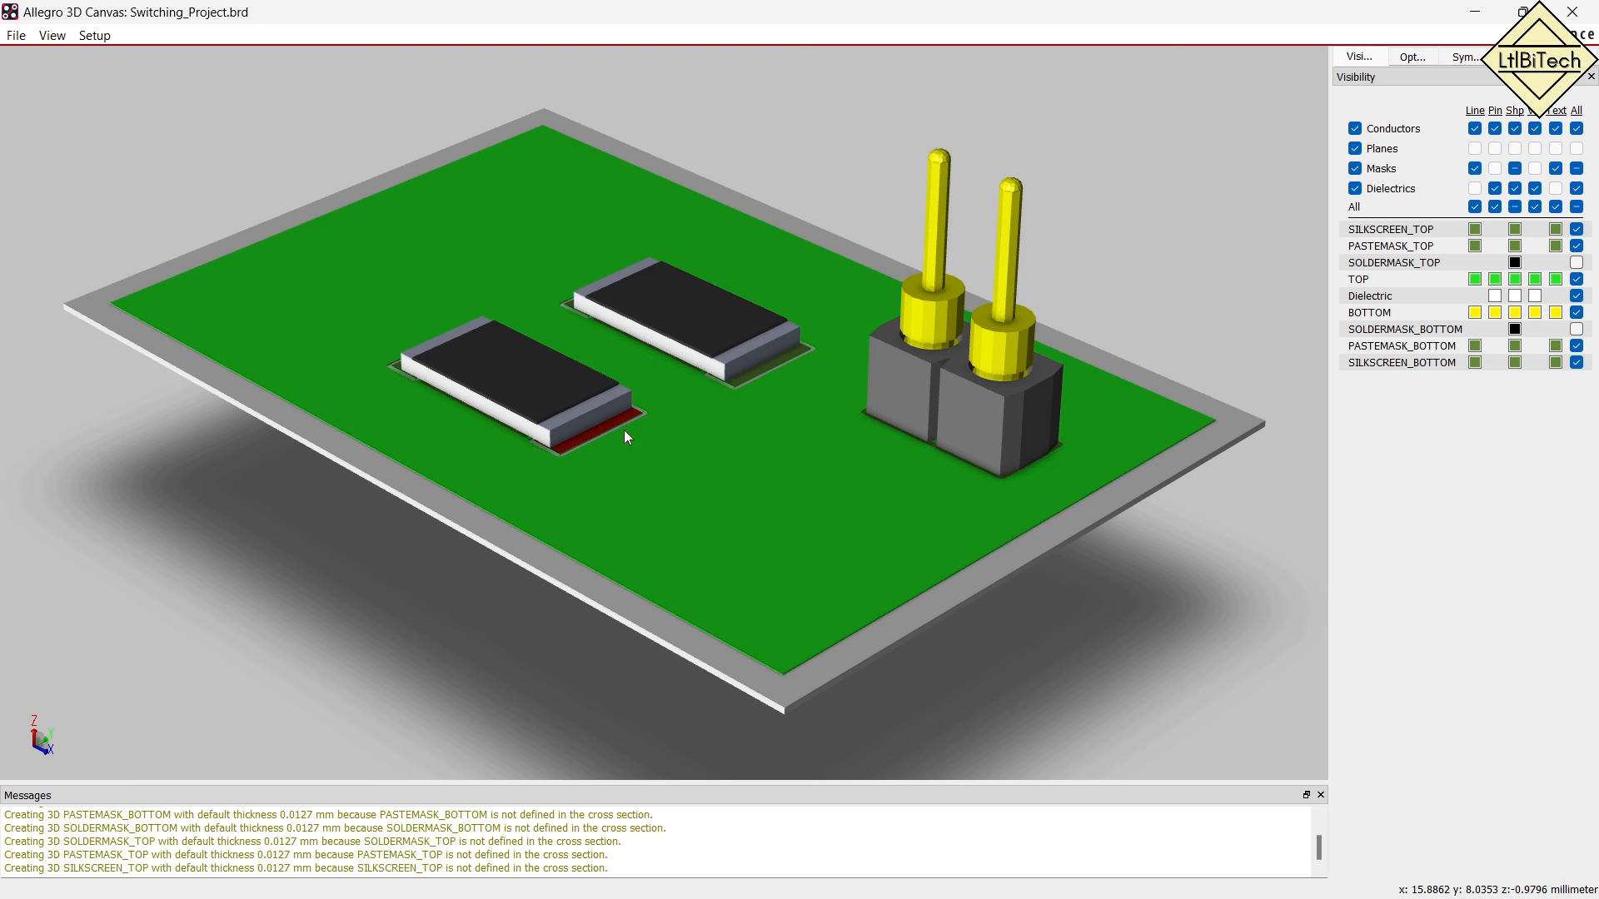
pyautogui.click(766, 368)
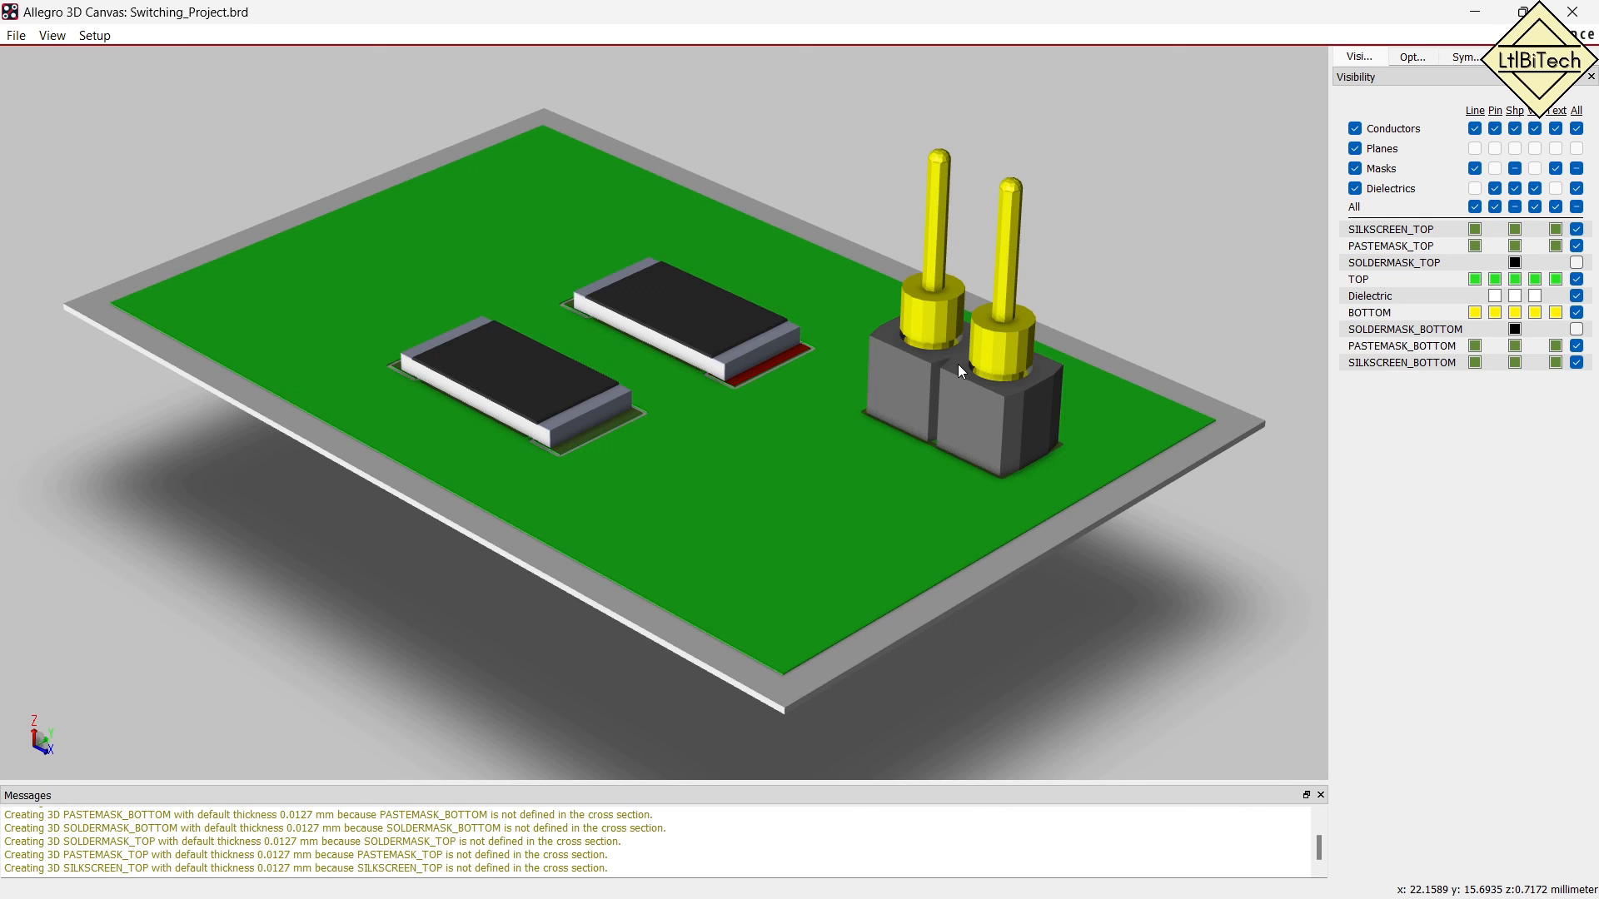
pyautogui.keyDown('shift'); pyautogui.moveTo(958, 363); pyautogui.dragTo(958, 364, button='middle'); pyautogui.keyUp('shift')
pyautogui.moveTo(958, 129)
pyautogui.mouseDown()
pyautogui.moveTo(1056, 423)
pyautogui.moveTo(911, 143)
pyautogui.mouseUp()
pyautogui.moveTo(1118, 100)
pyautogui.mouseDown()
pyautogui.moveTo(1116, 150)
pyautogui.moveTo(1112, 102)
pyautogui.moveTo(1176, 135)
pyautogui.mouseUp()
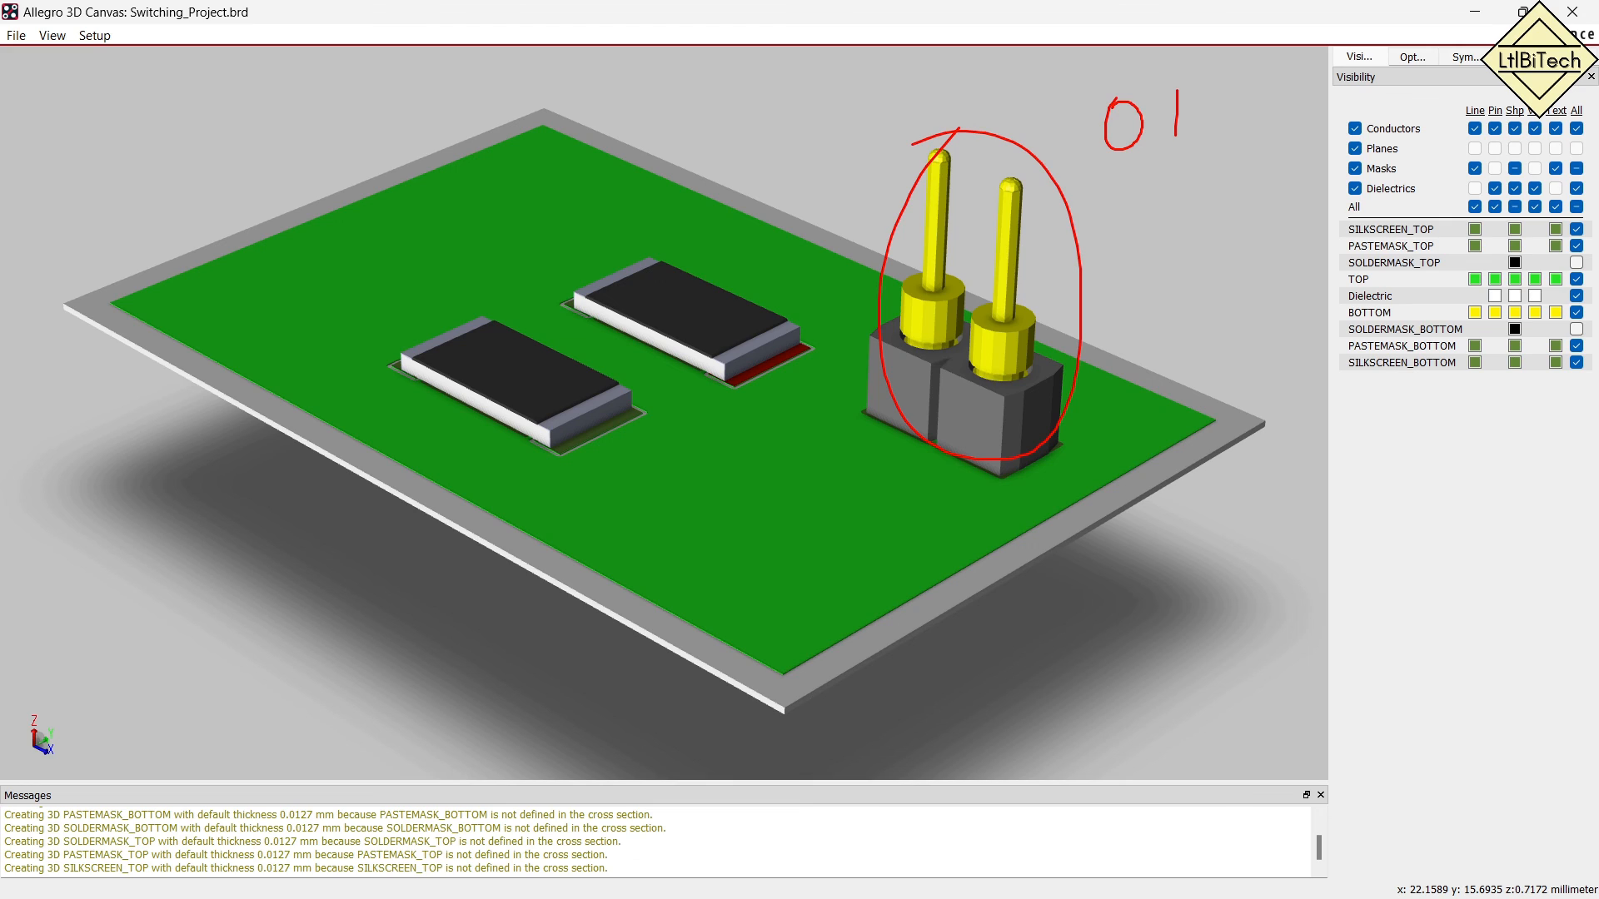
pyautogui.moveTo(1126, 225); pyautogui.dragTo(1247, 244)
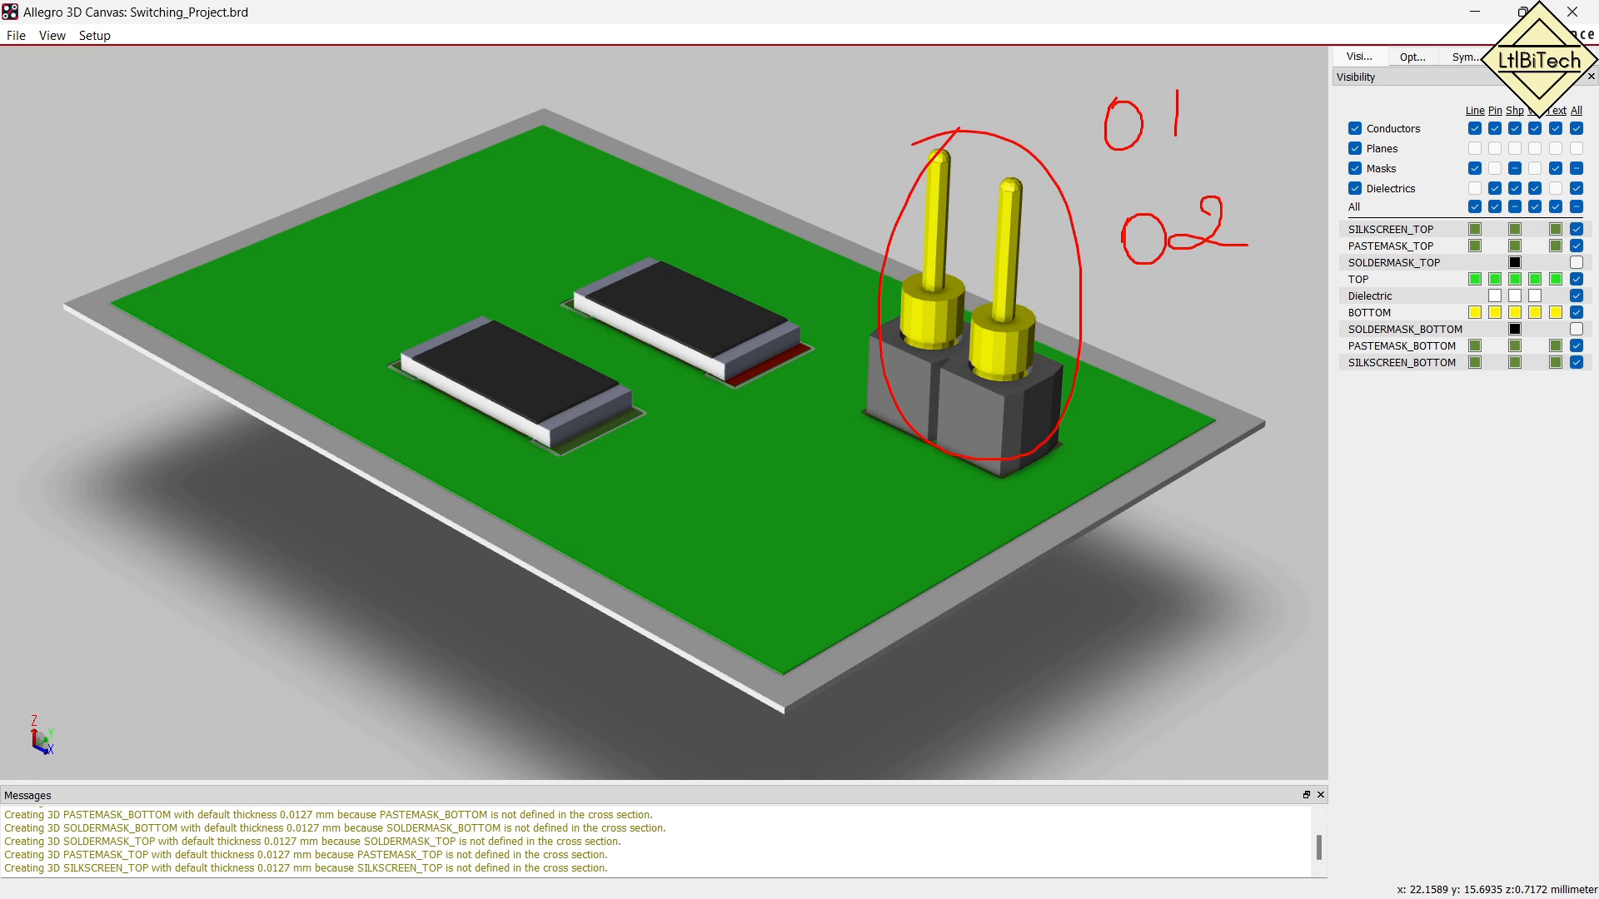
pyautogui.press('Escape')
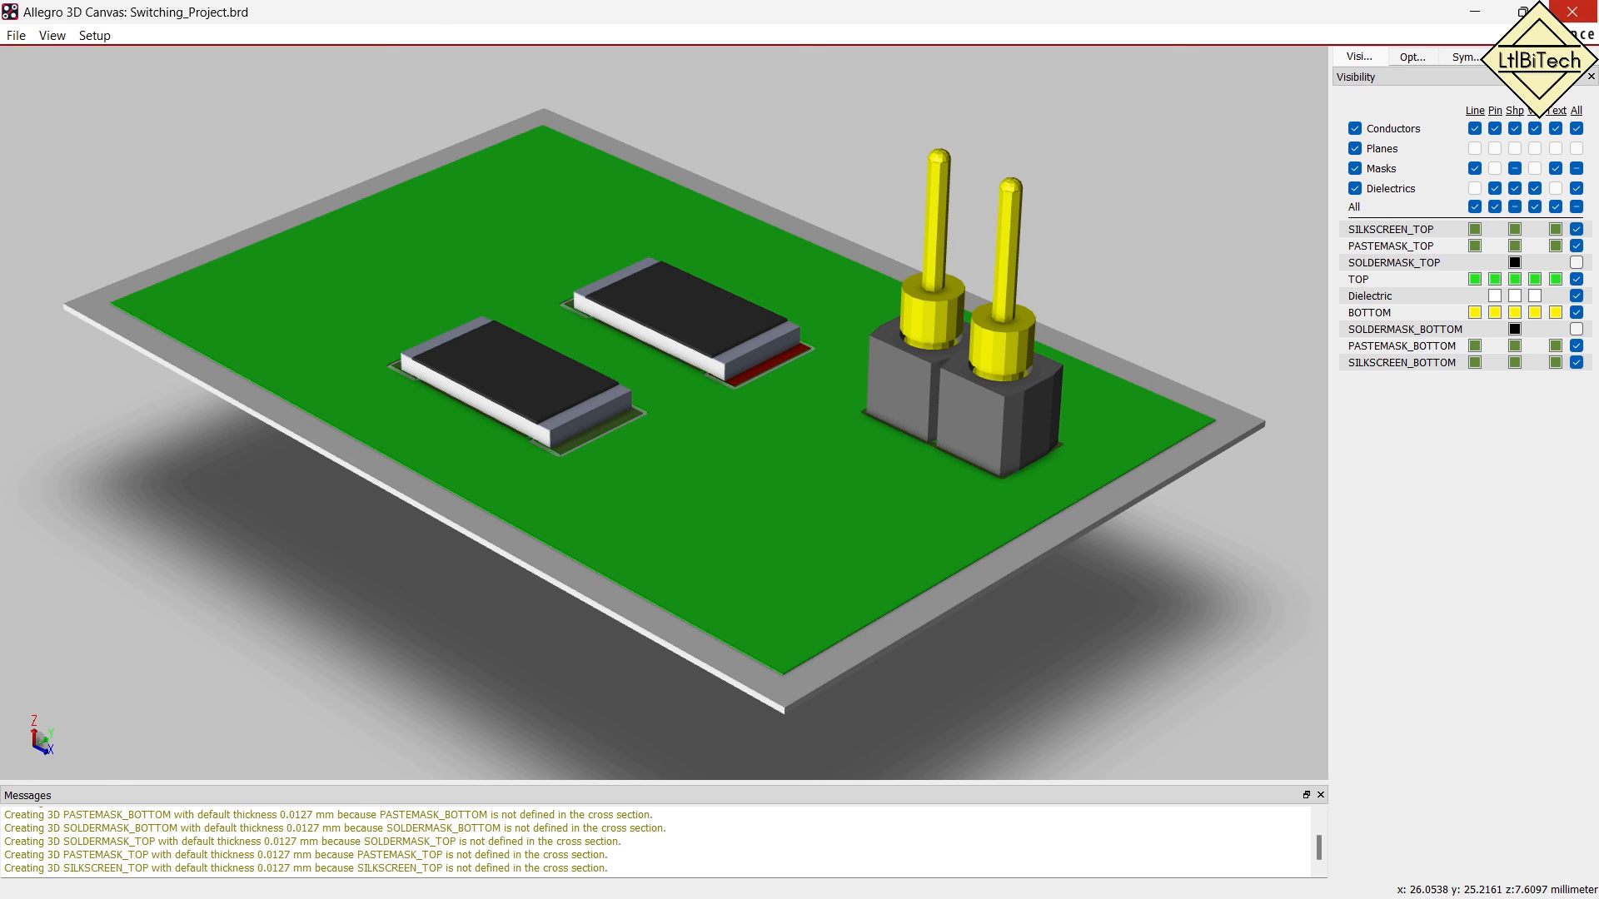
pyautogui.click(1572, 12)
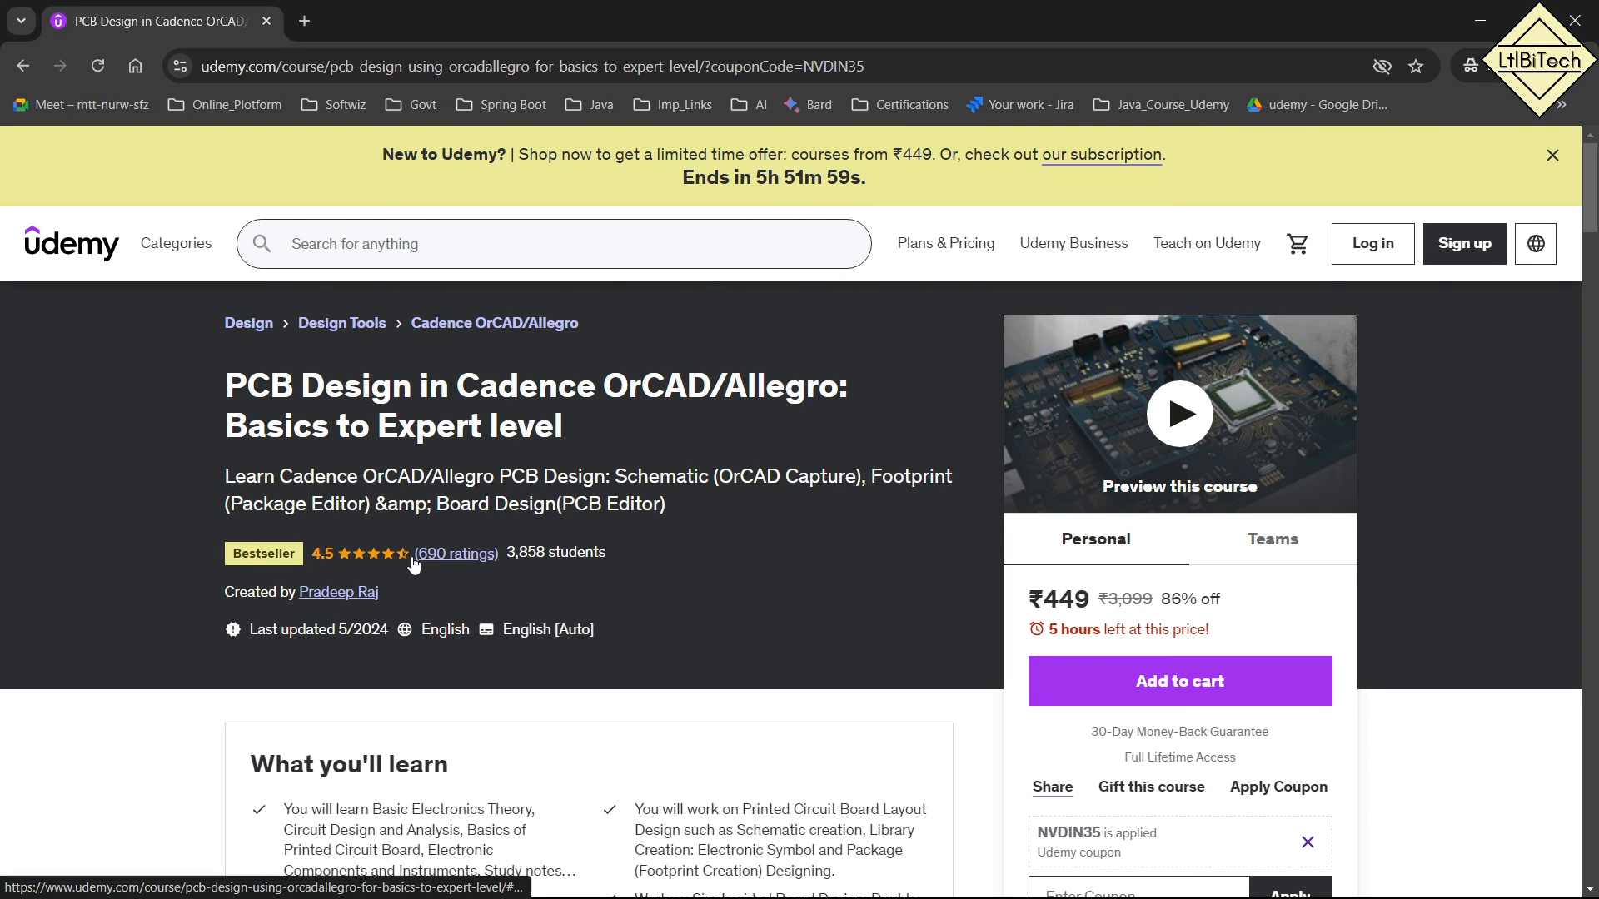
# Examine the included resources, course content and price on Udemy's PCB Design in Cadence OrCAD/Allegro course page.
pyautogui.scroll(-7, 439, 588)
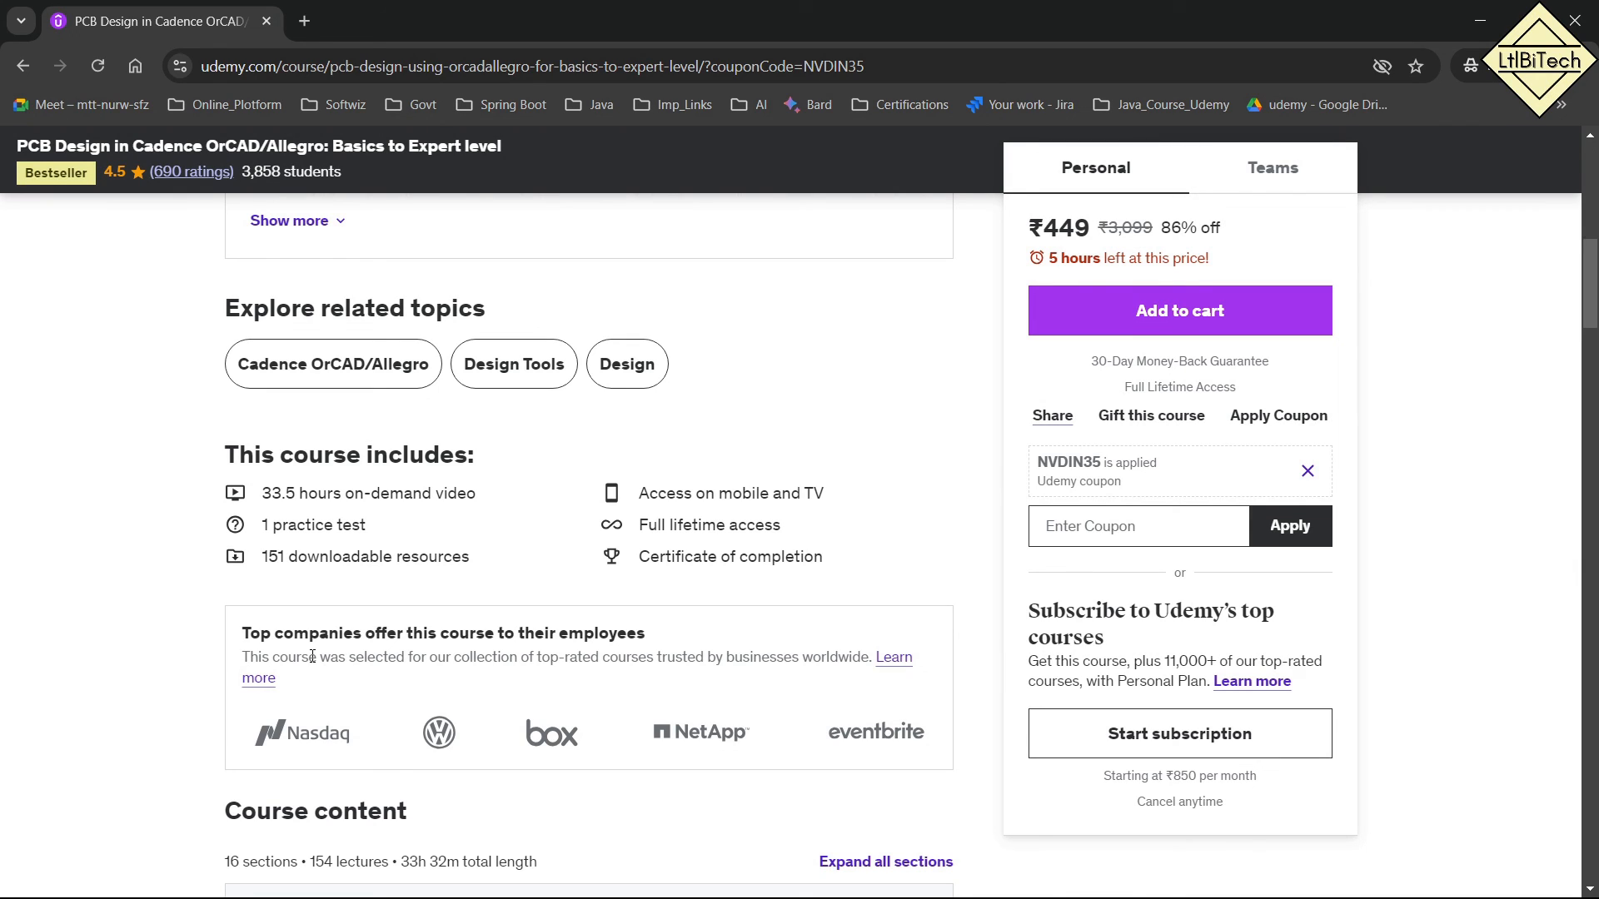
pyautogui.moveTo(262, 557); pyautogui.dragTo(418, 557)
pyautogui.click(477, 560)
pyautogui.scroll(-4, 471, 467)
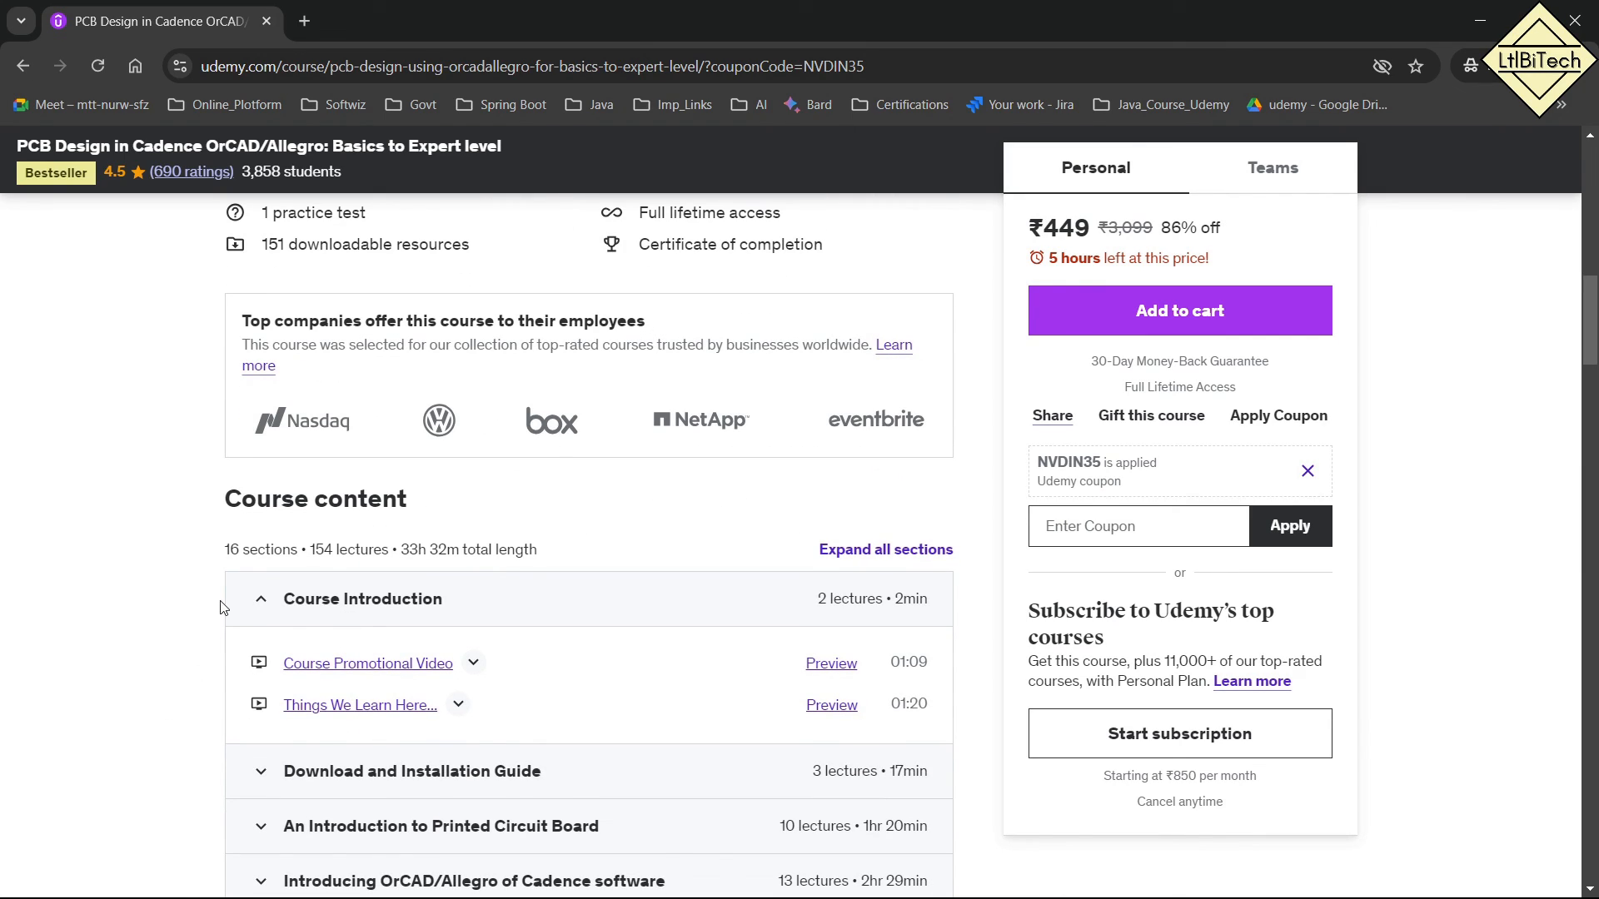
pyautogui.moveTo(226, 550); pyautogui.dragTo(292, 549)
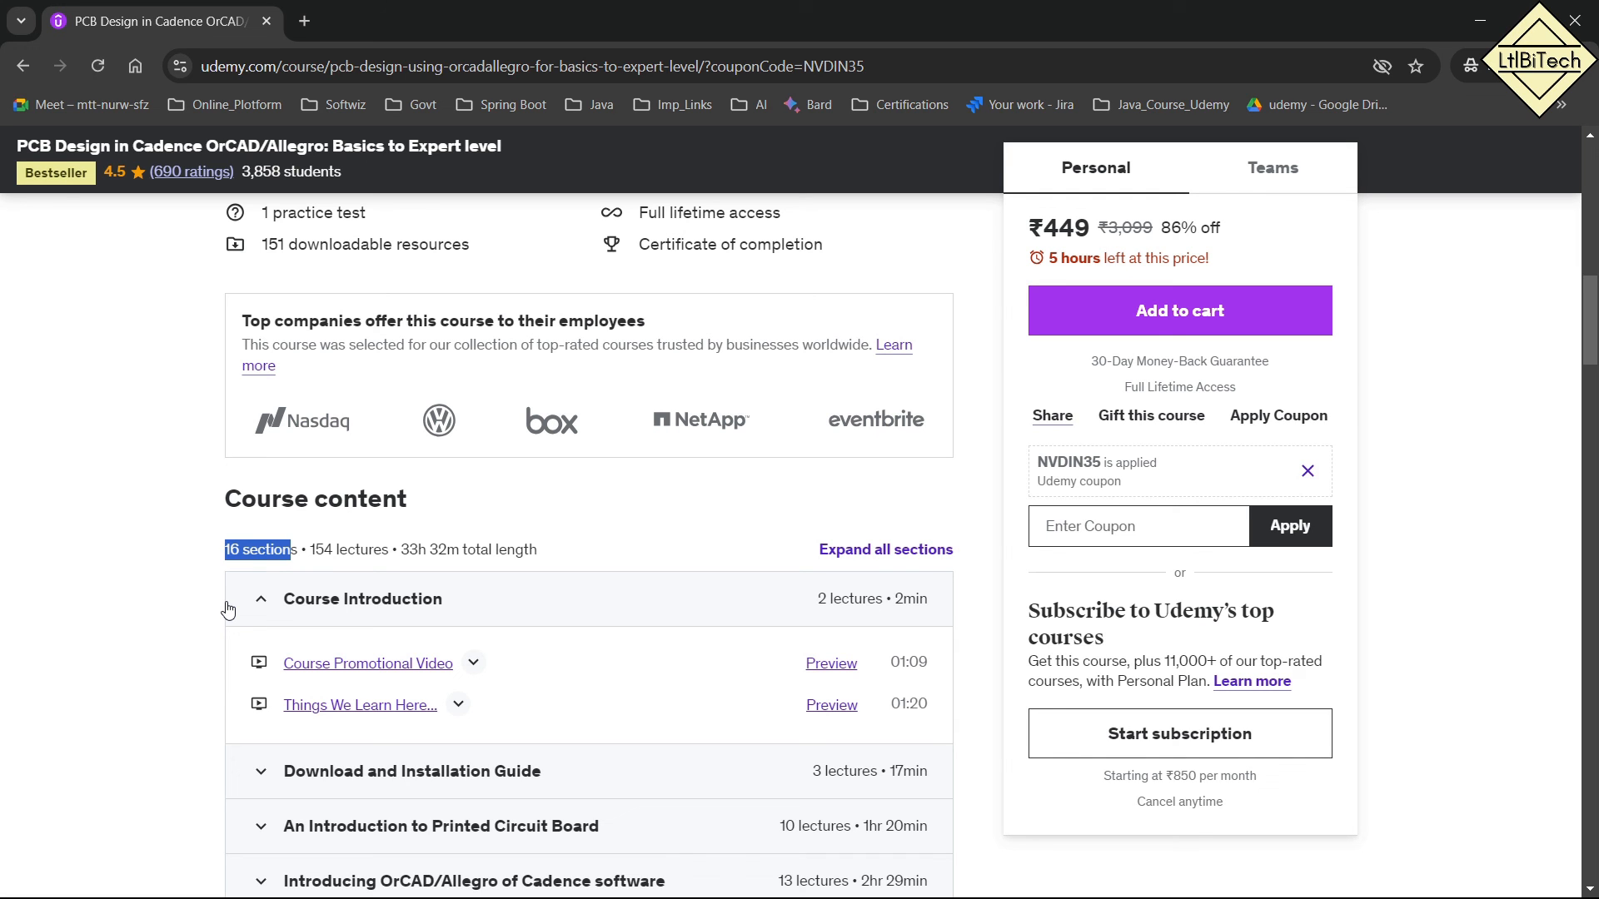
pyautogui.scroll(10, 208, 633)
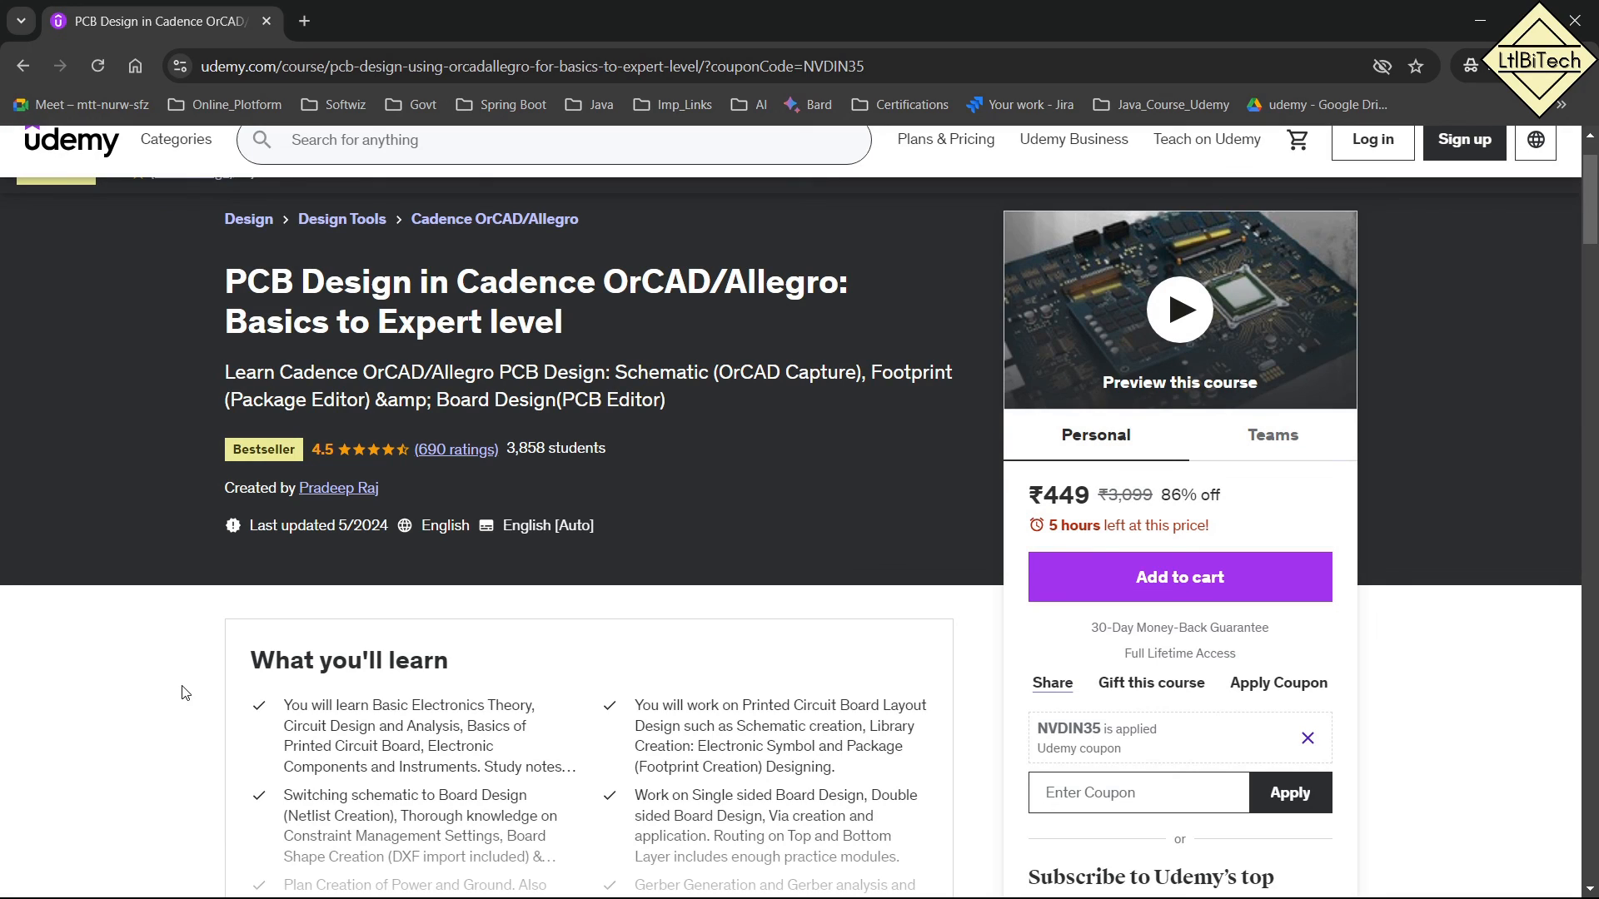
pyautogui.moveTo(1029, 497); pyautogui.dragTo(1091, 500)
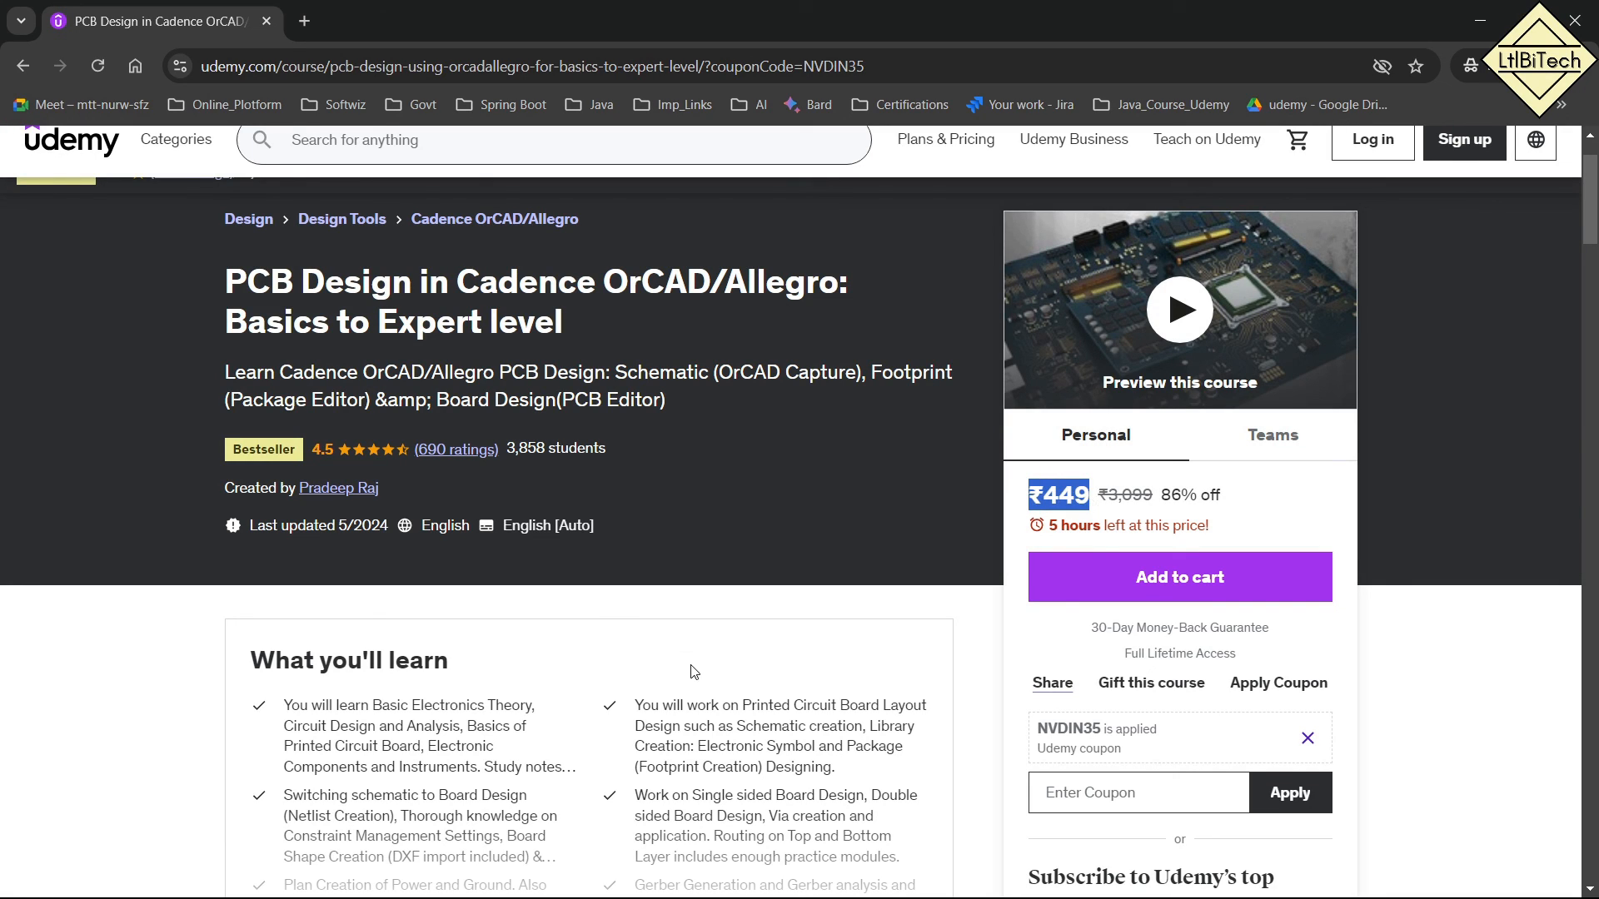
pyautogui.scroll(1, 694, 671)
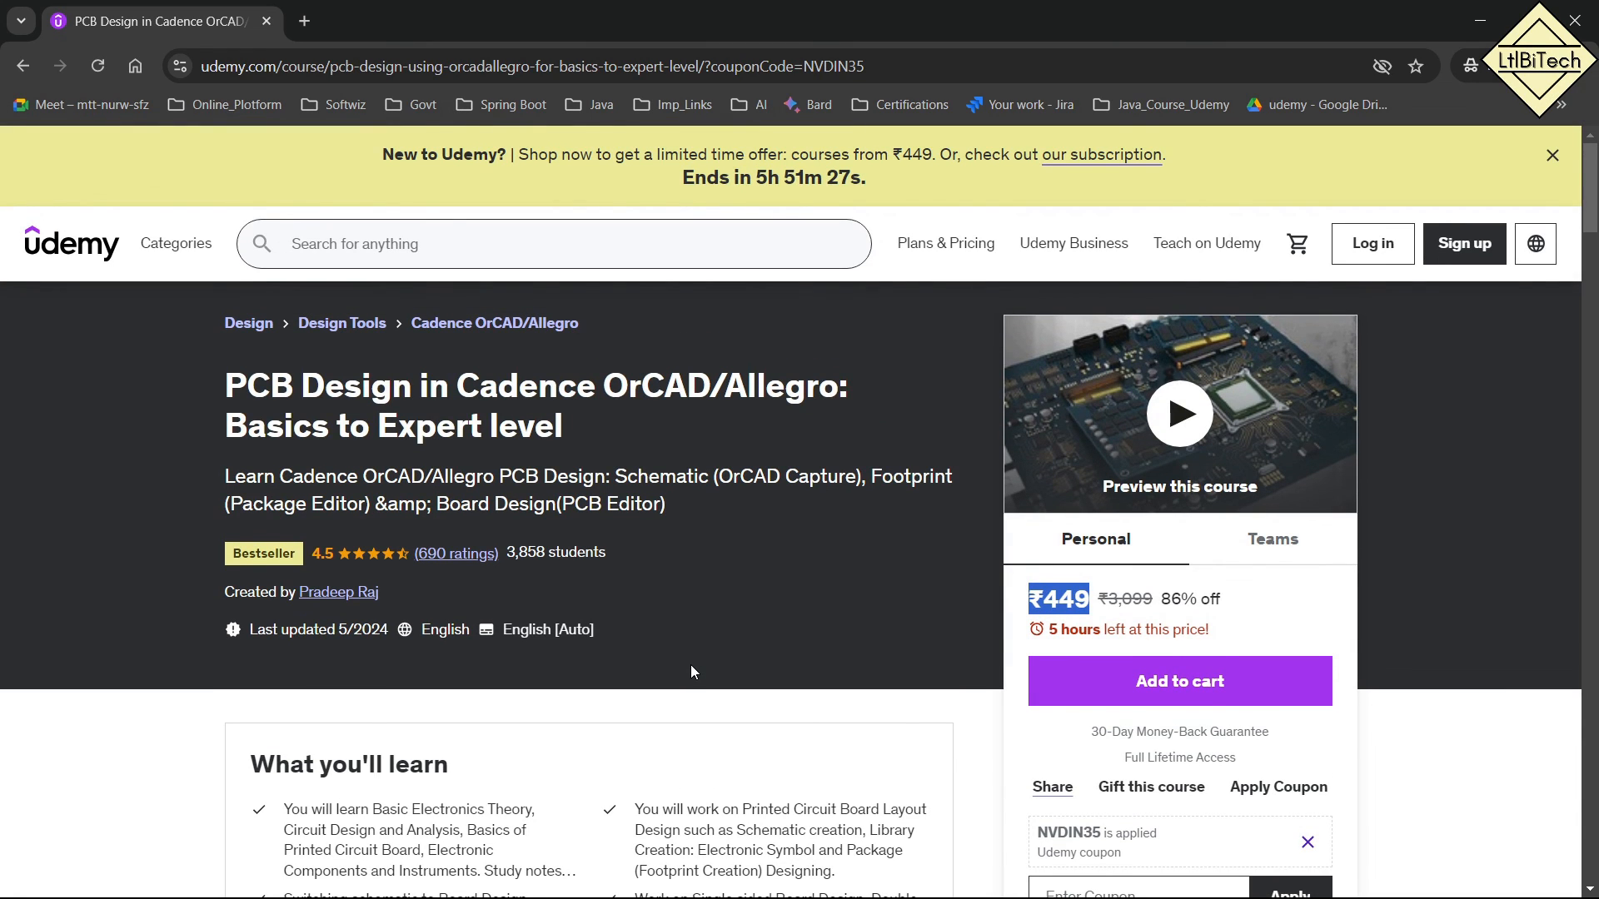